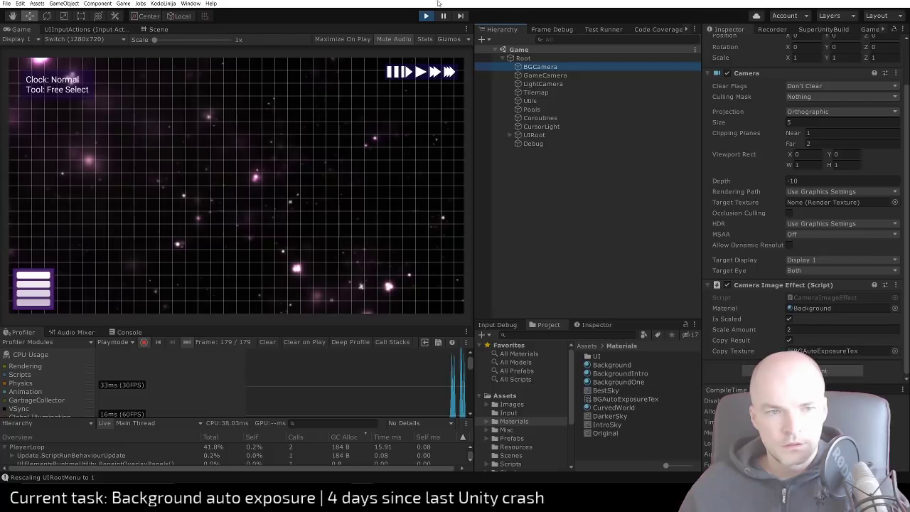
Stop play mode
left_click(426, 16)
Try to add the Auto Exposure component to the BGCamera instance in the Game scene
left_click(893, 317)
type("autoe")
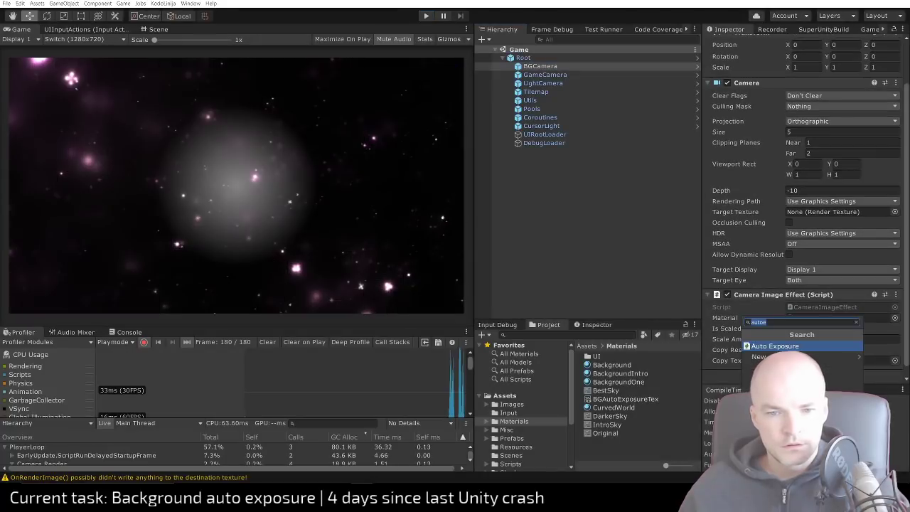
left_click(769, 346)
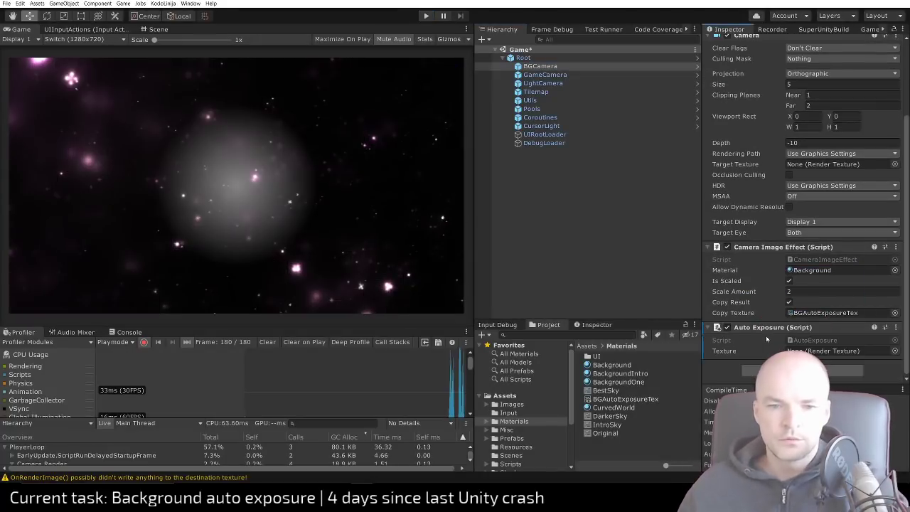
scroll(758, 327, "up", 1)
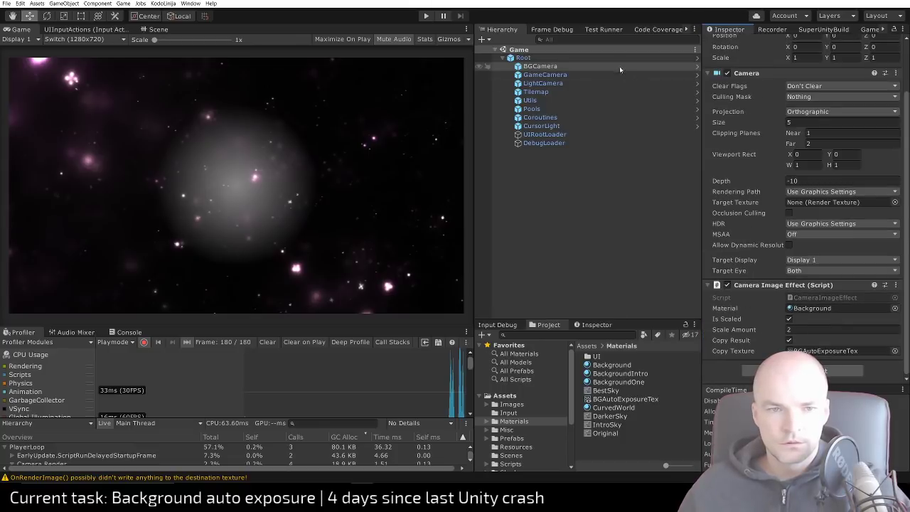
Open the BGCamera prefab for editing and add the Auto Exposure script component to it
left_click(545, 68)
scroll(781, 123, "up", 2)
left_click(753, 69)
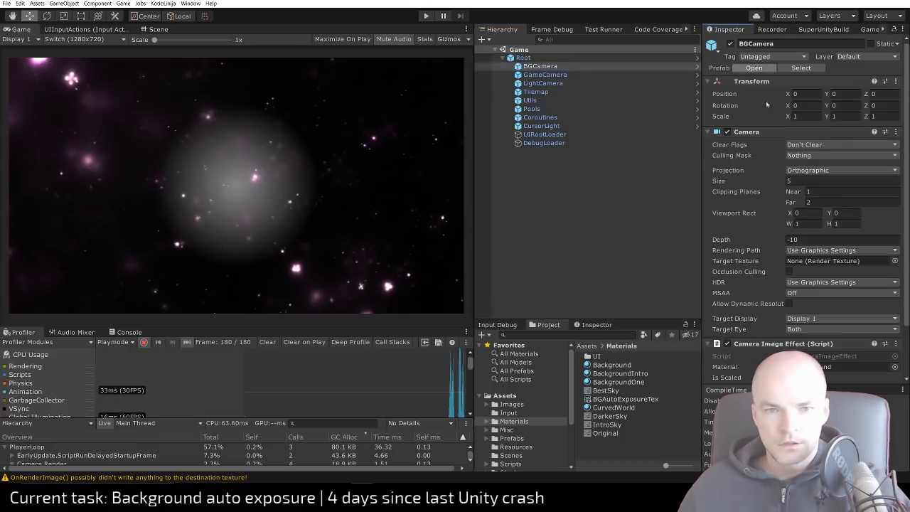
scroll(784, 186, "down", 3)
left_click(802, 372)
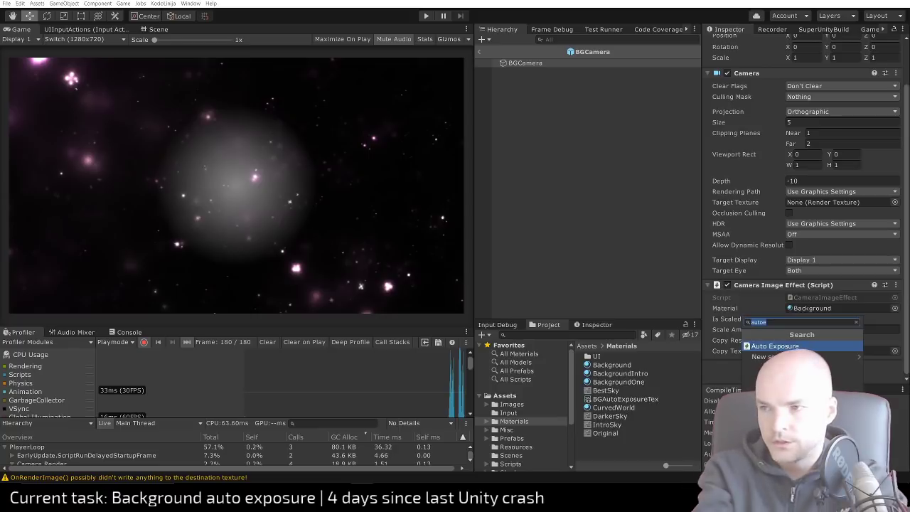
type("au")
key("Return")
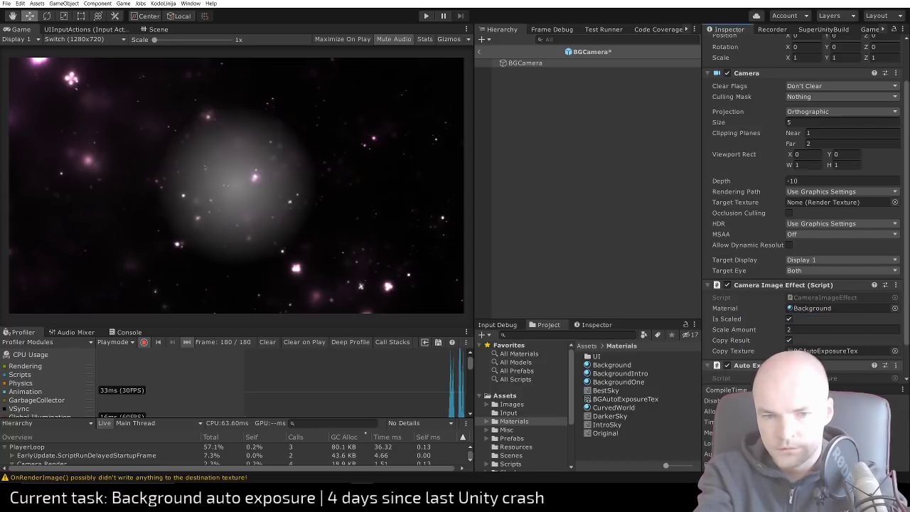
scroll(801, 213, "down", 2)
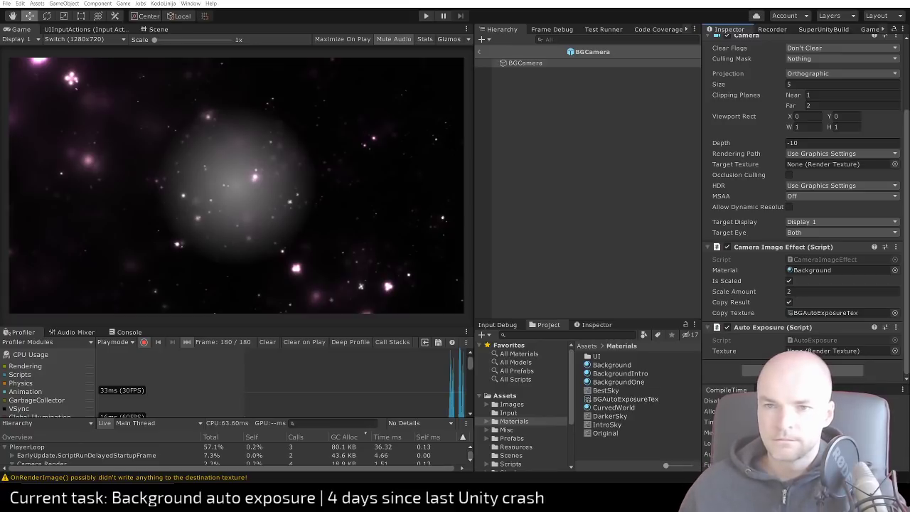
Switch to the web browser and open the Unity documentation page on Texture2D.ReadPixels from the search results
key("alt+Tab")
scroll(384, 234, "down", 3)
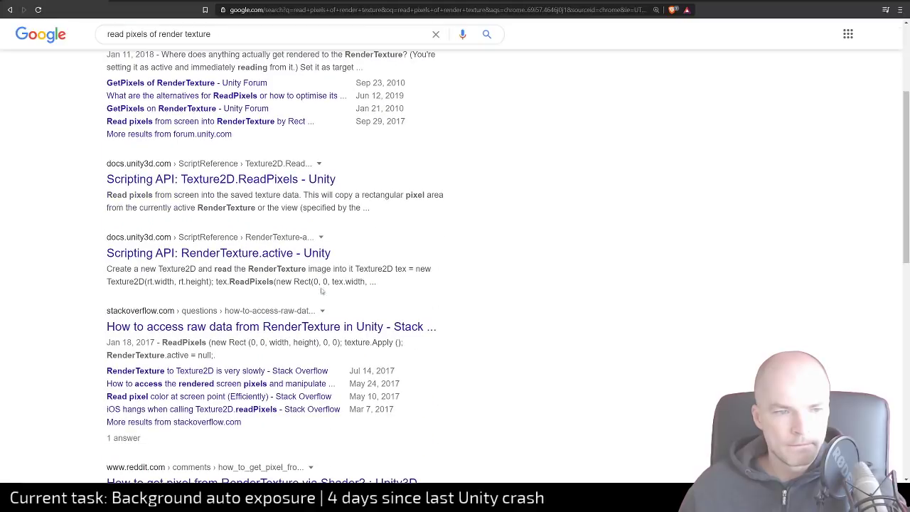
left_click(268, 182)
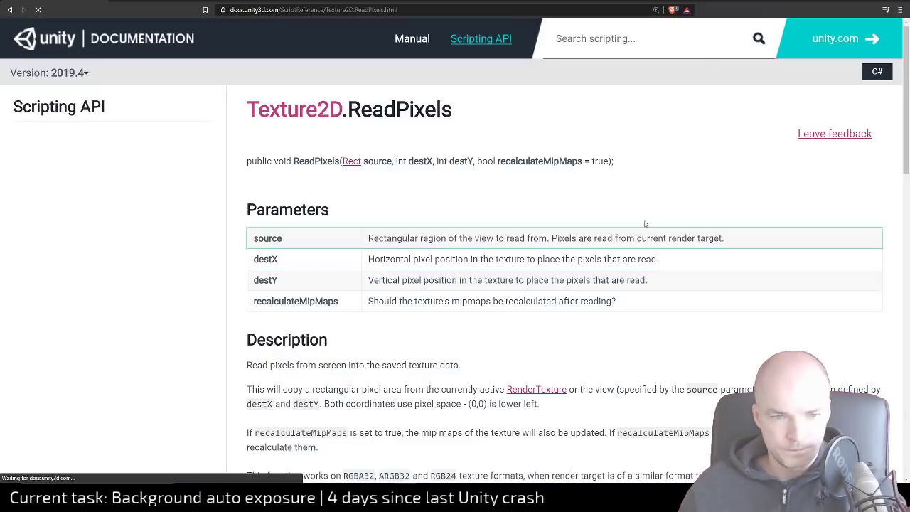
Find "render" on the ReadPixels page and read its description and example code on reading from a render texture
key("ctrl+f")
type("render")
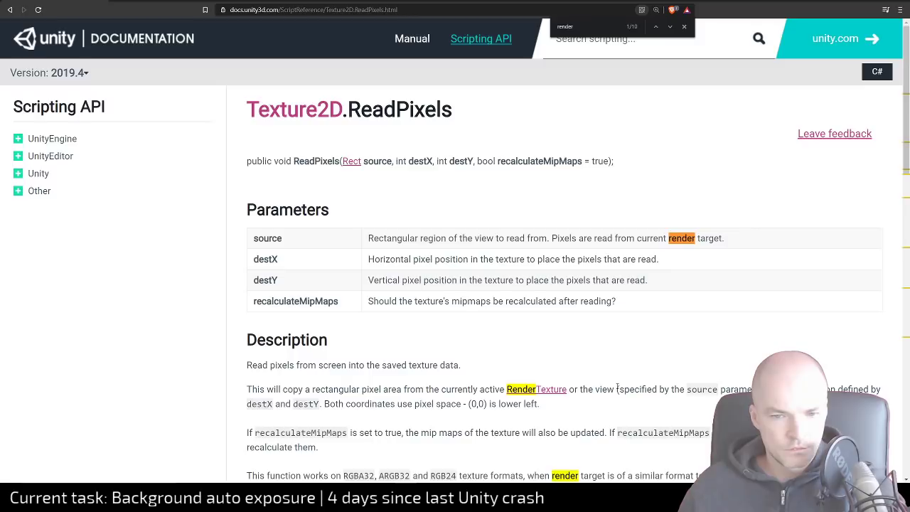
scroll(616, 388, "down", 2)
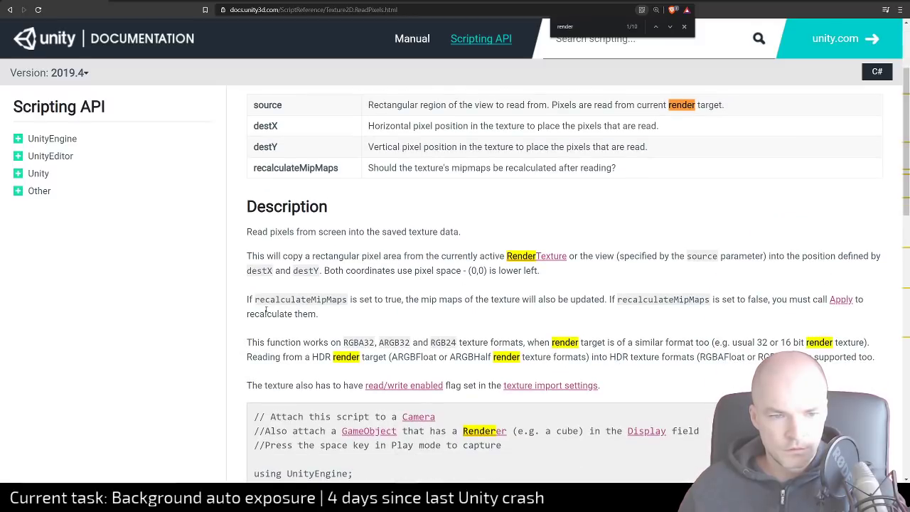
scroll(266, 311, "down", 1)
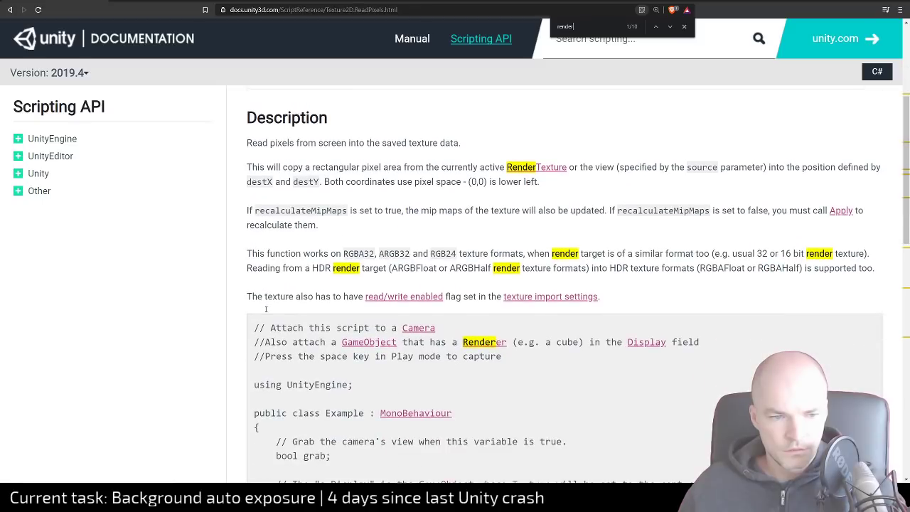
scroll(266, 309, "down", 1)
scroll(266, 309, "down", 1)
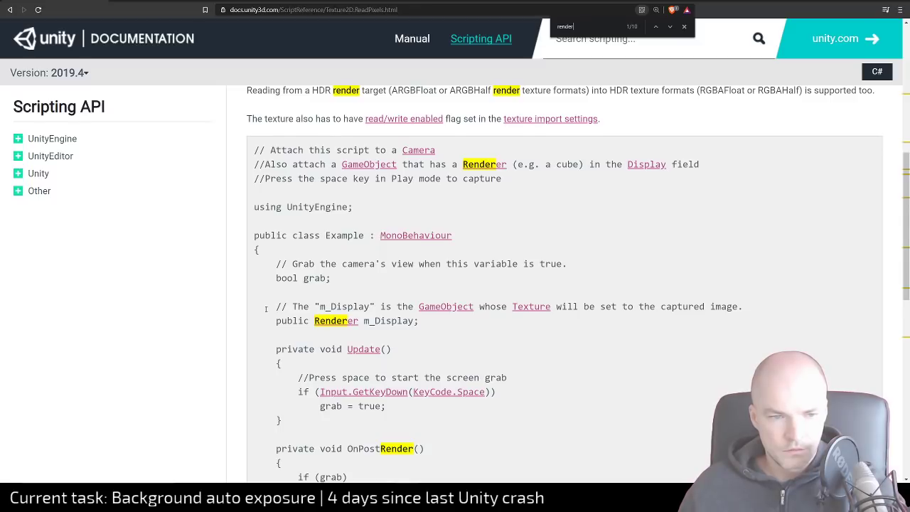
scroll(266, 309, "down", 1)
scroll(282, 379, "up", 1)
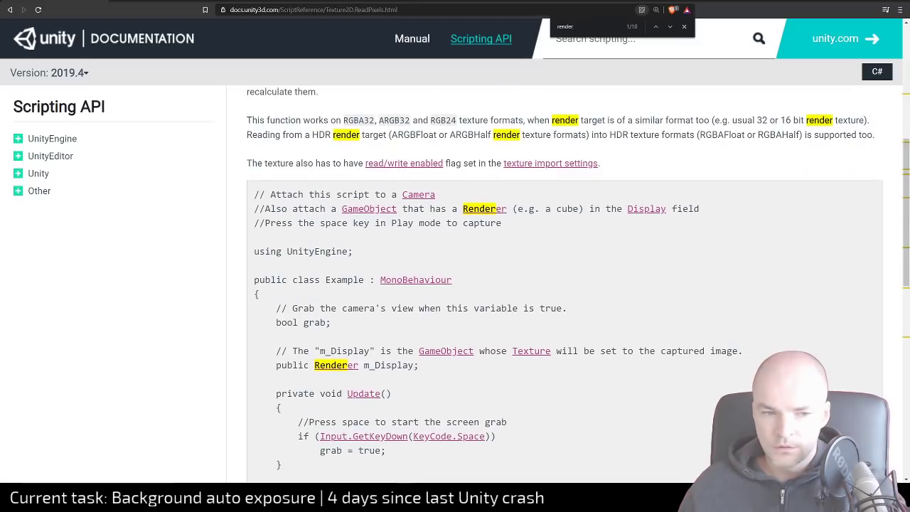
Switch to Visual Studio Code and open the AutoExposure.cs script
key("alt+Tab")
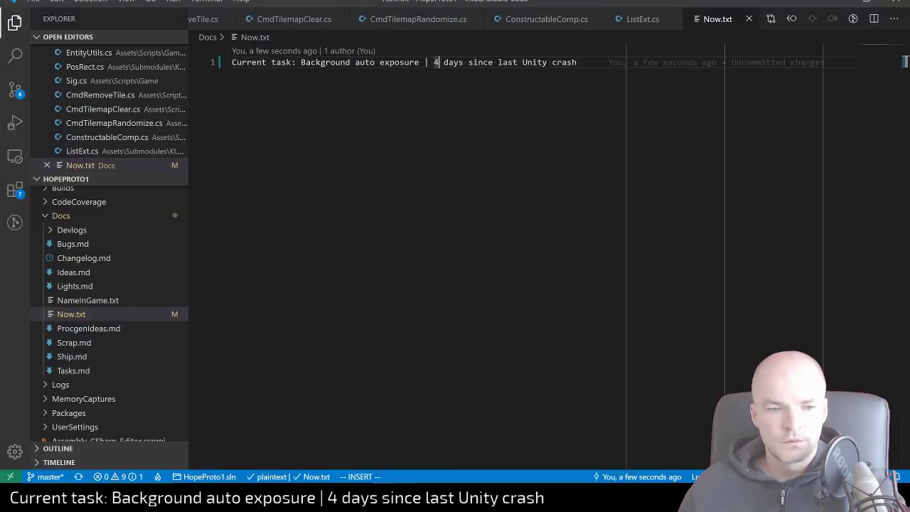
mouse_move(384, 501)
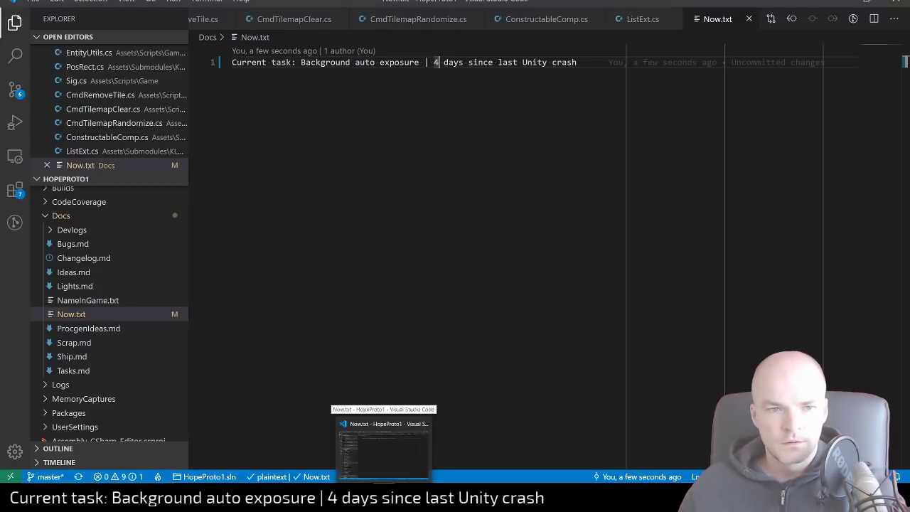
key("shift+a")
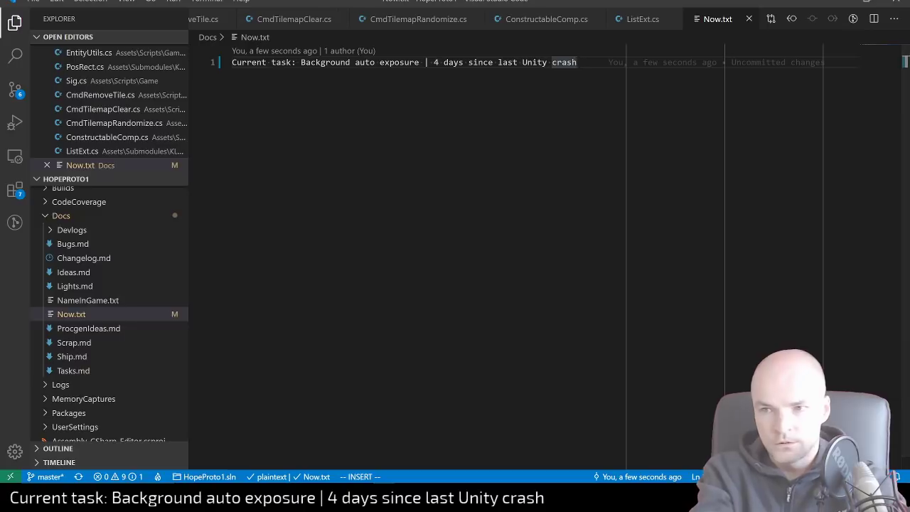
key("ctrl+p")
type("autoex")
key("Return")
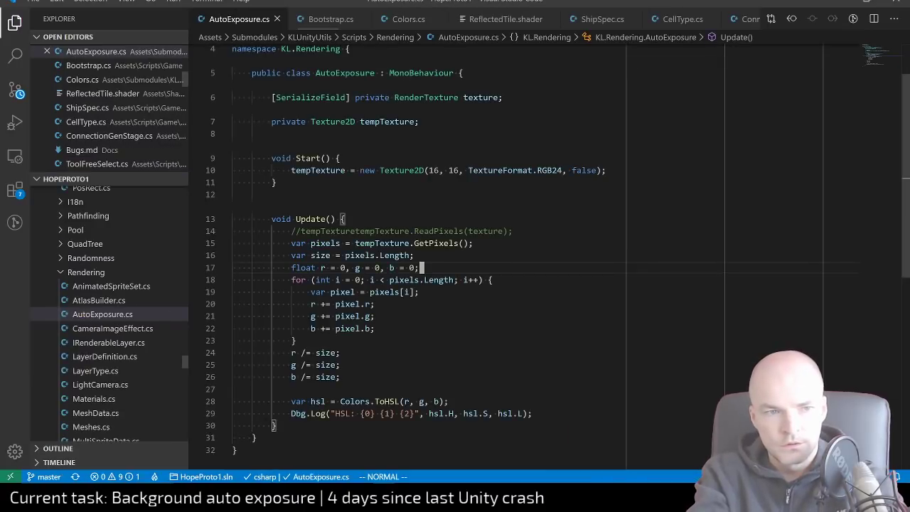
key("k")
key("k")
key("k")
key("k")
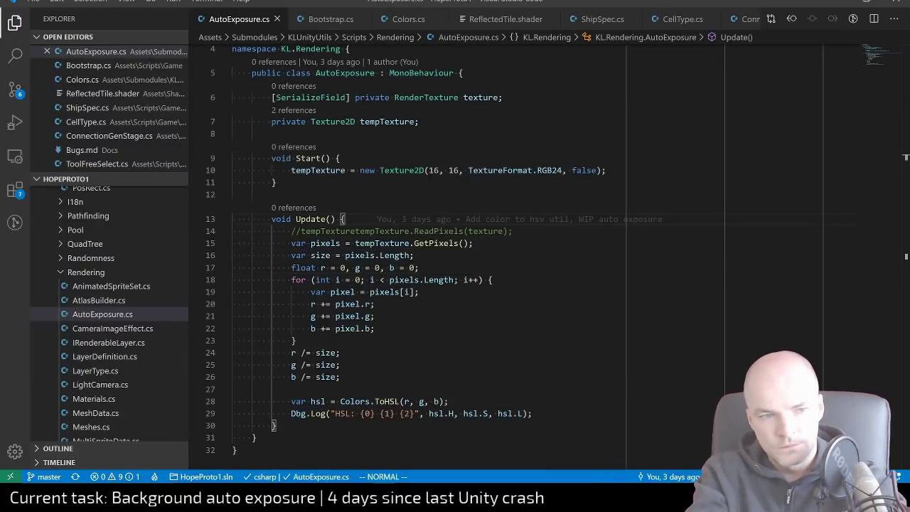
key("o")
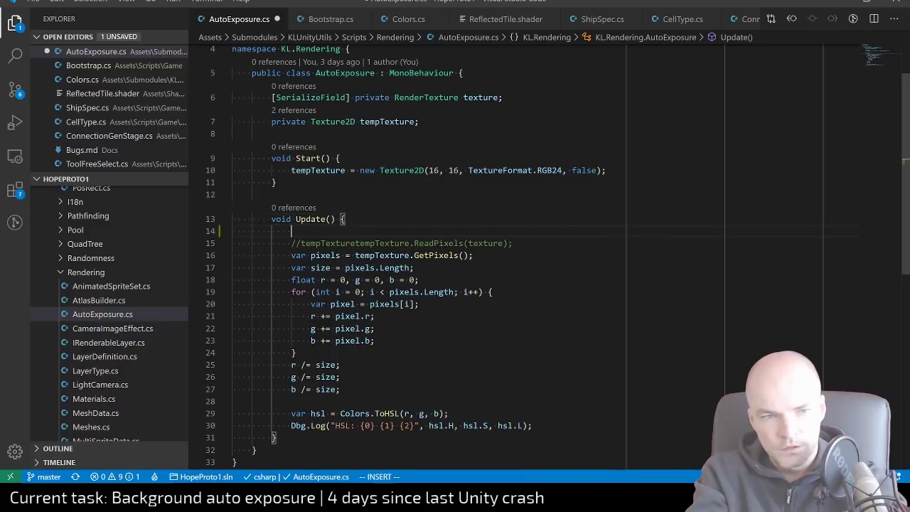
type("re")
key("BackSpace")
key("BackSpace")
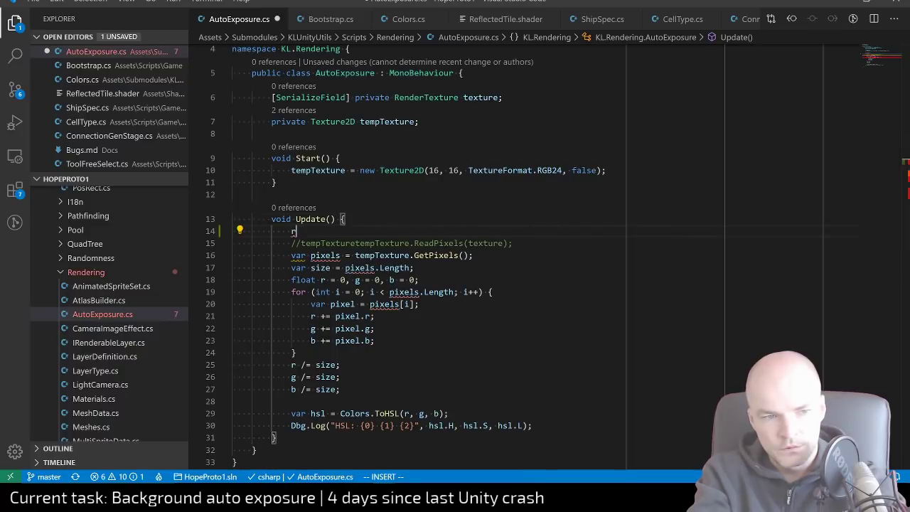
type("texture.")
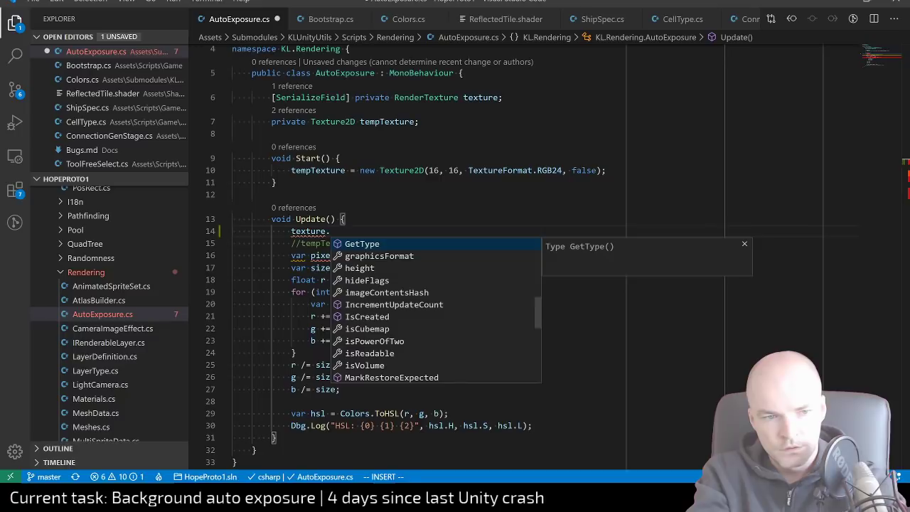
type("ac")
key("BackSpace")
key("BackSpace")
key("BackSpace")
key("Escape")
type("k")
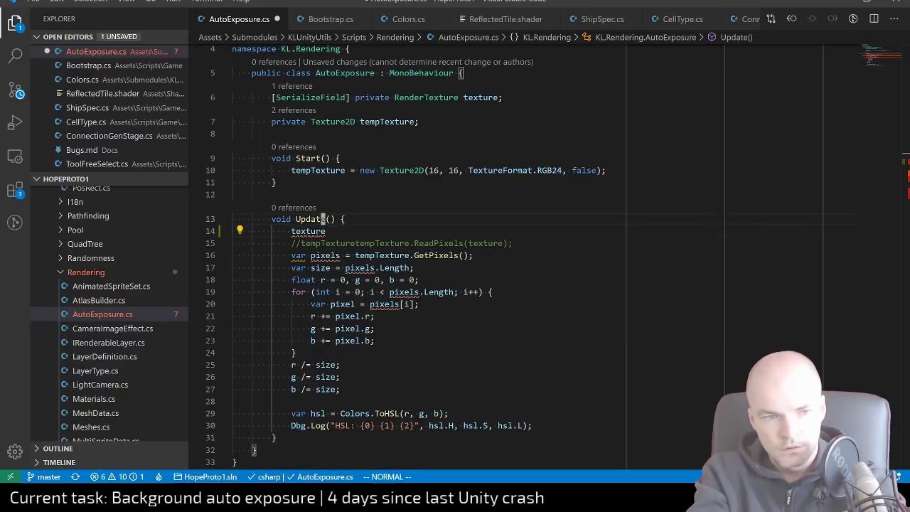
Store RenderTexture.active in a new variable previousActive on the first line of Update()
type("oRen")
type("derTexture.ac")
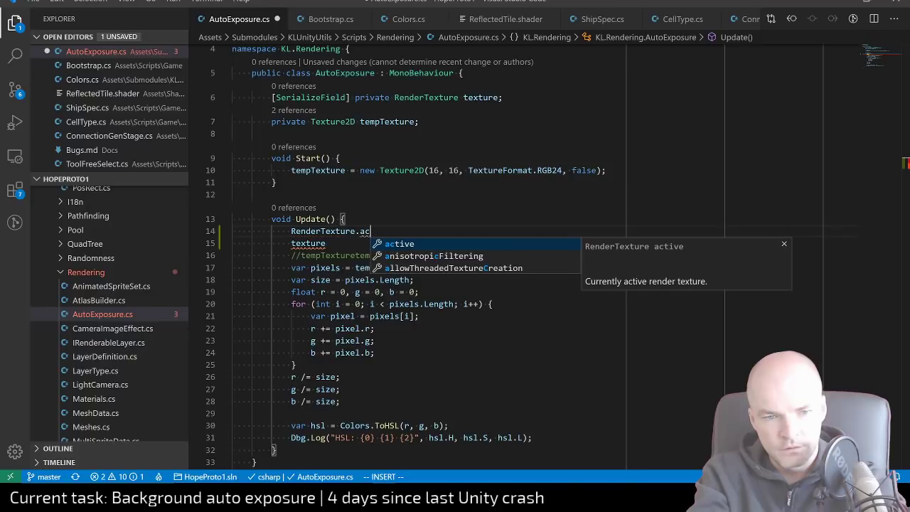
key("Tab")
key("Escape")
key("shift+i")
type("var pr")
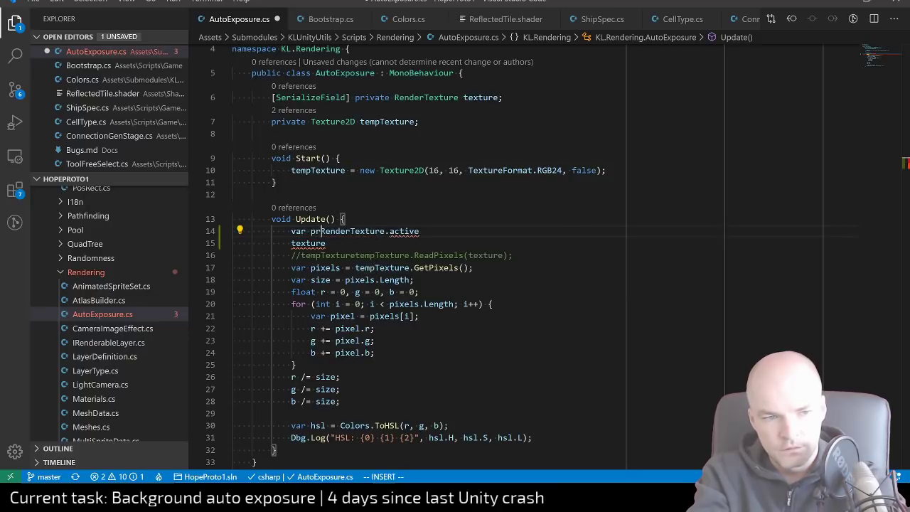
type("eviousActive =")
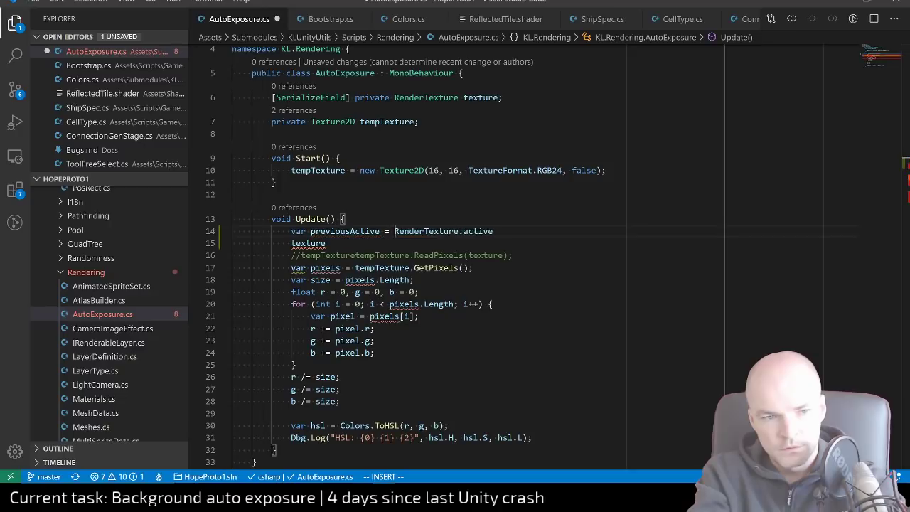
key("Escape")
key("shift+a")
type(";")
Assign texture to RenderTexture.active below the previousActive line and delete the stray "texture" line under it
key("Return")
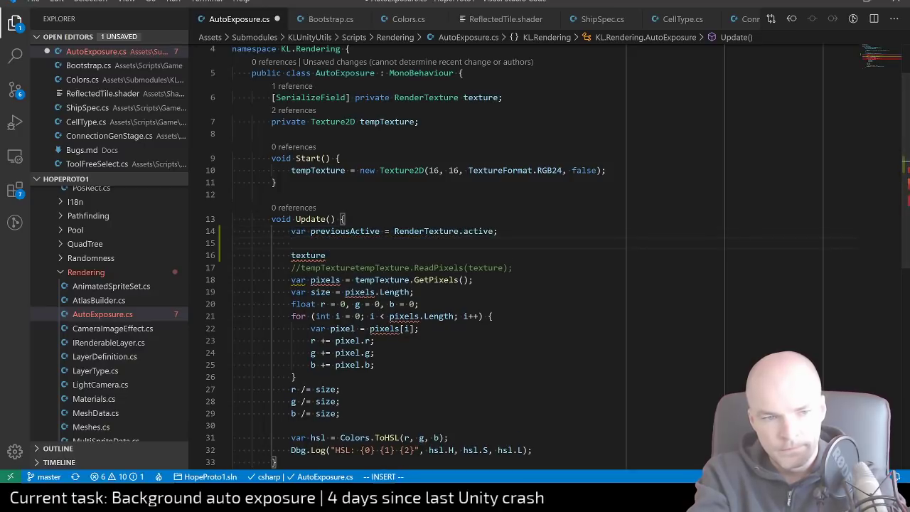
type("RenderTexture.active = ")
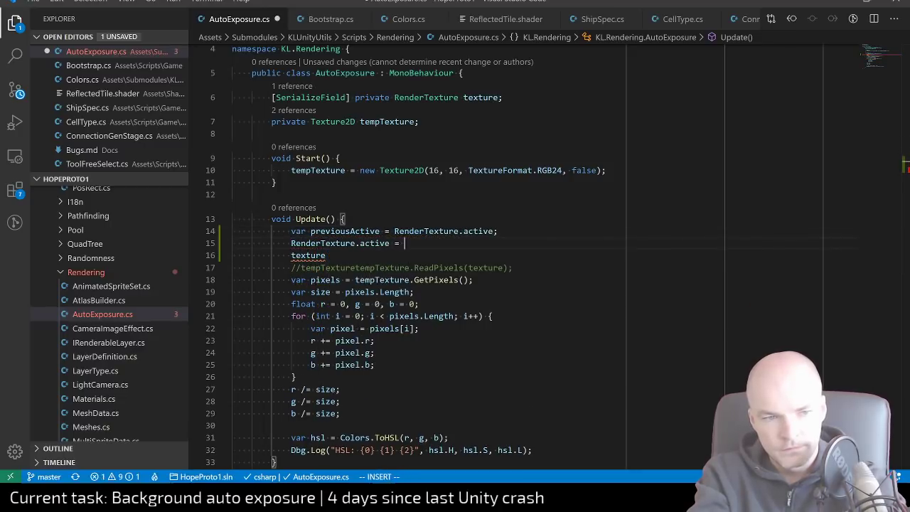
type("texture;")
key("Escape")
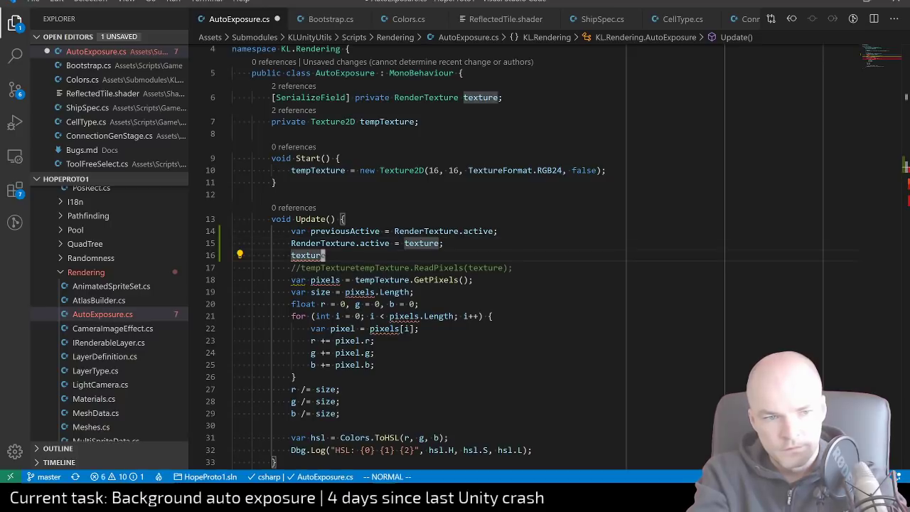
key("d")
key("d")
Add a tempTexture.ReadPixels() call without arguments below the RenderTexture.active assignment
key("k")
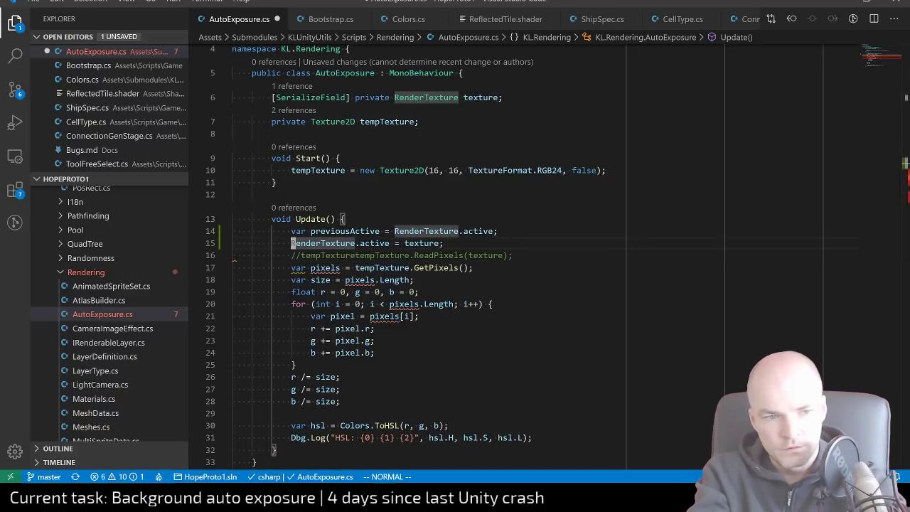
type("otempTexture.rea")
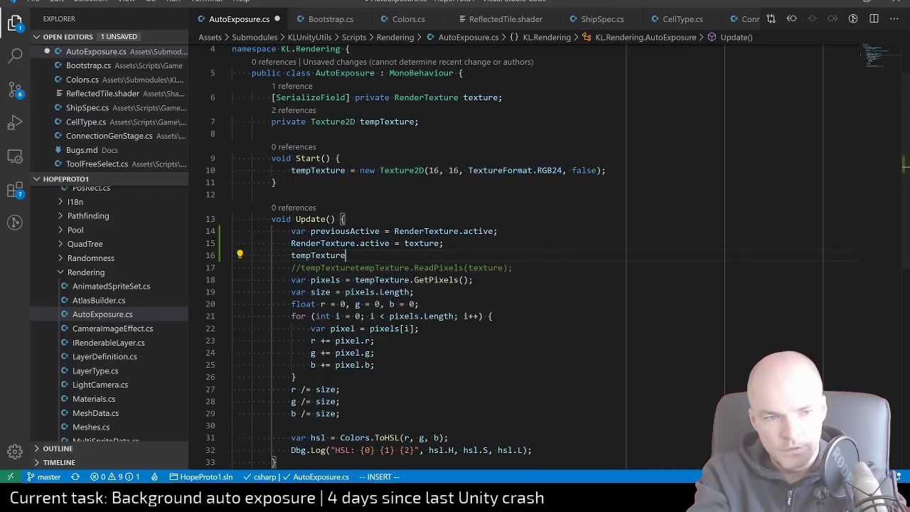
key("Tab")
type("(")
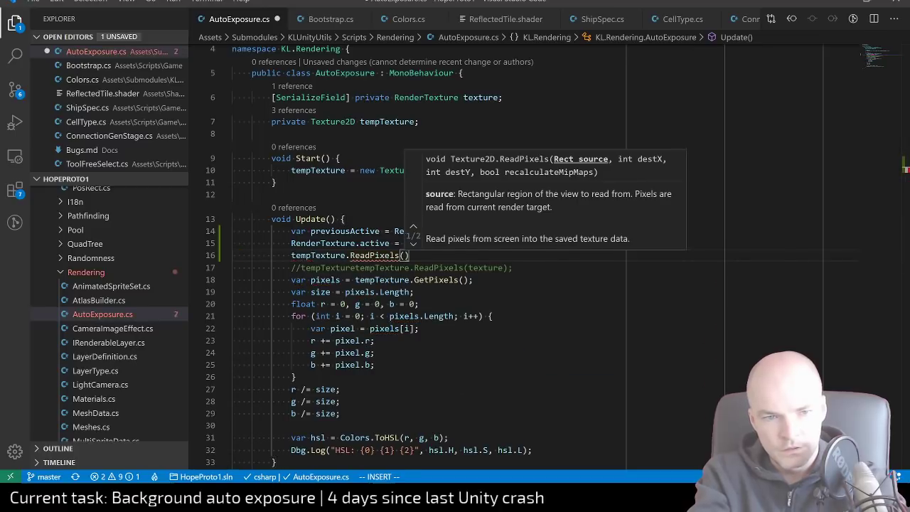
type(");")
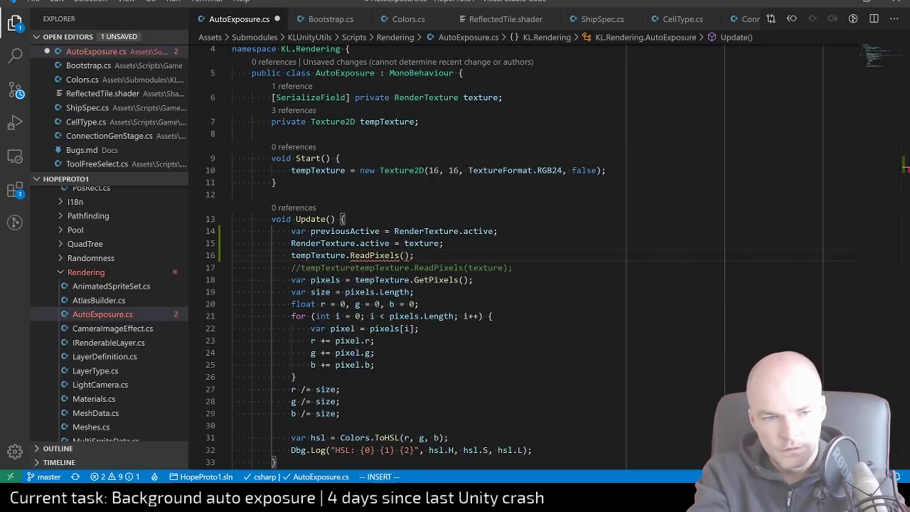
Place the cursor inside the ReadPixels parentheses and bring up the method's parameter hints
key("Escape")
key("i")
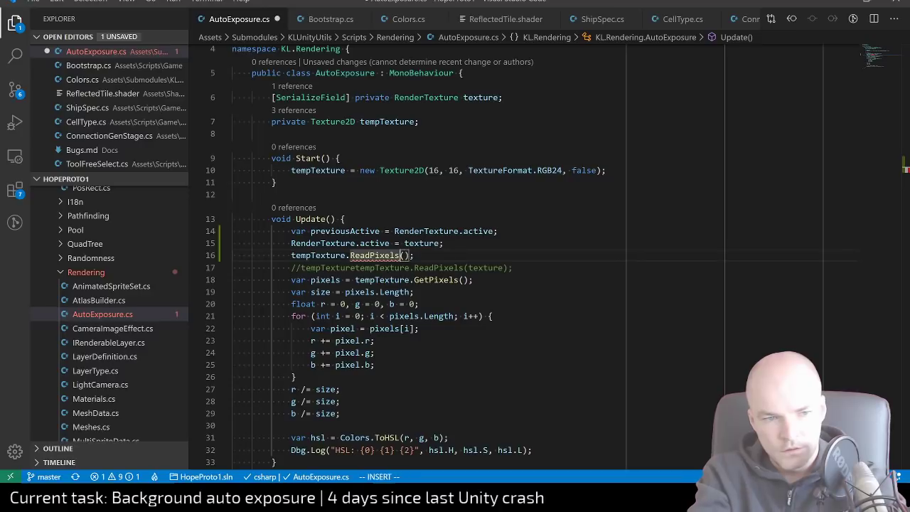
key("ctrl+space")
key("Right")
key("BackSpace")
type("(")
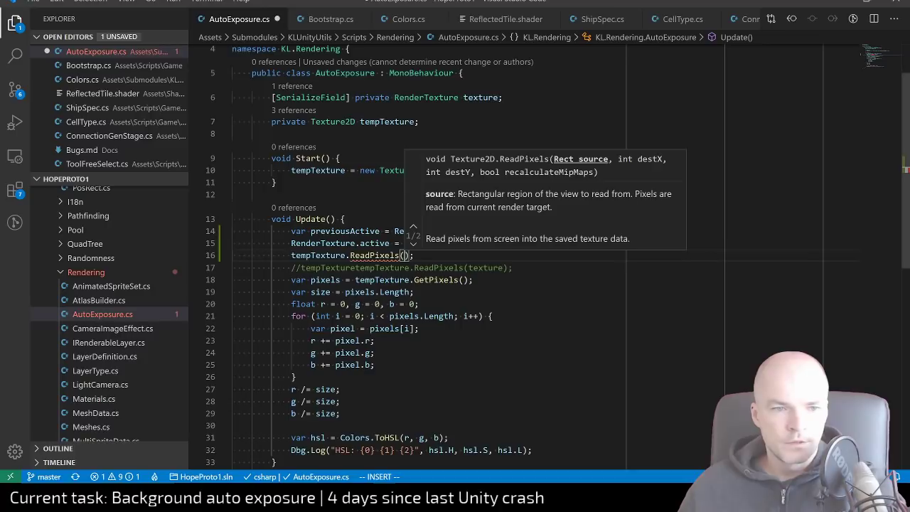
Check the other ReadPixels overload, then examine the example ReadPixels call in the Unity documentation in the browser
key("Down")
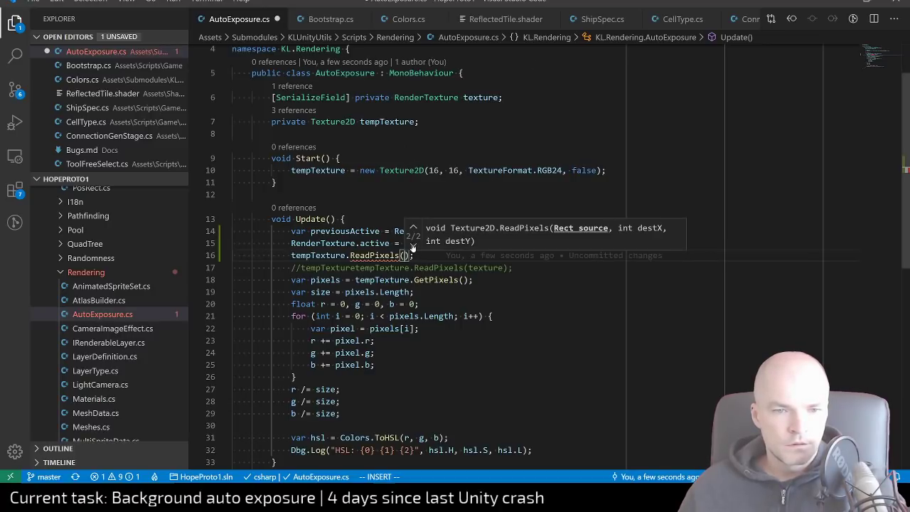
key("Escape")
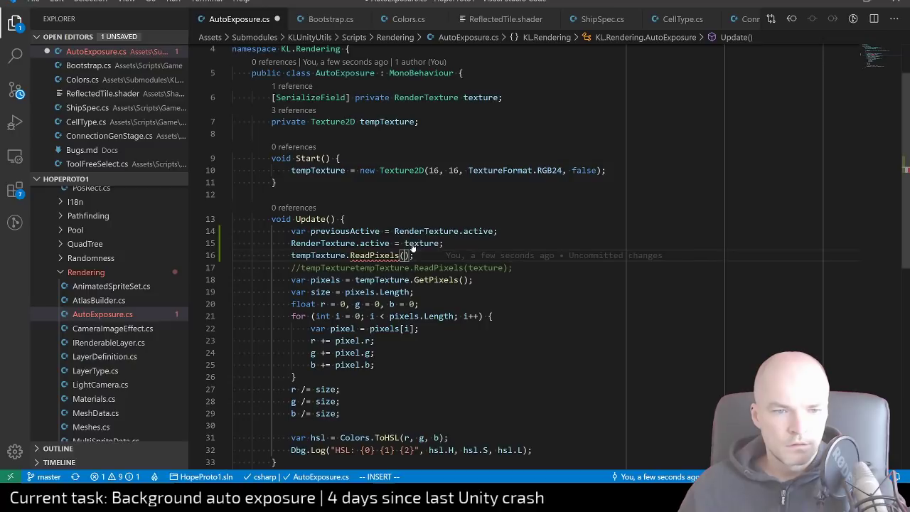
key("alt+Tab")
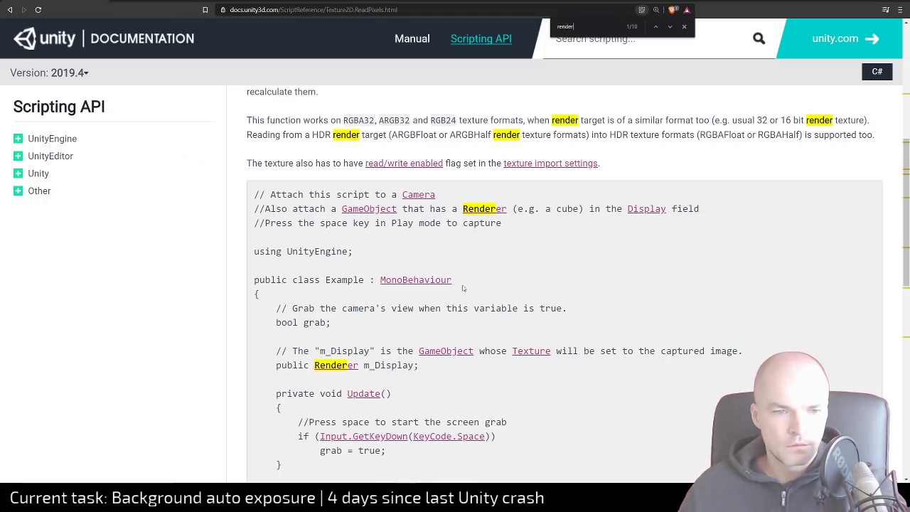
scroll(482, 311, "down", 5)
scroll(483, 312, "down", 2)
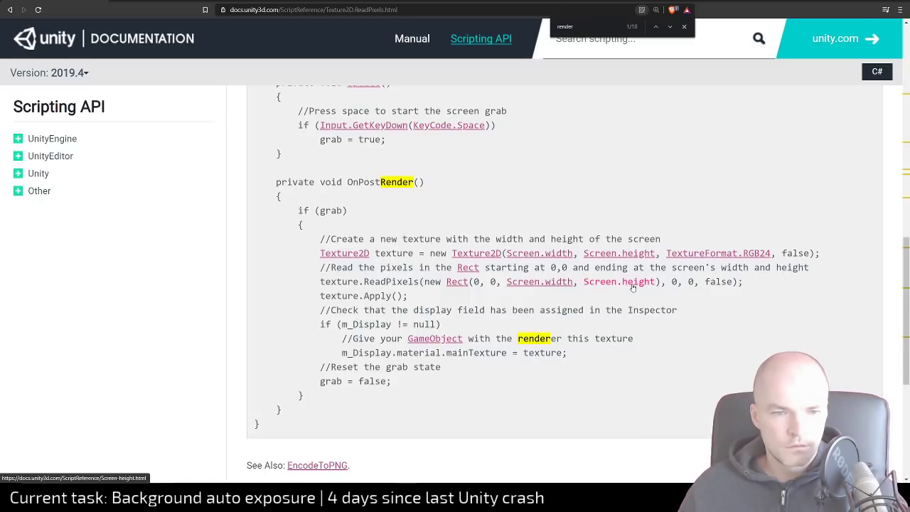
Return to the code editor and begin a new Rect starting at 0, 0 as the first ReadPixels argument
key("alt+Tab")
type("new")
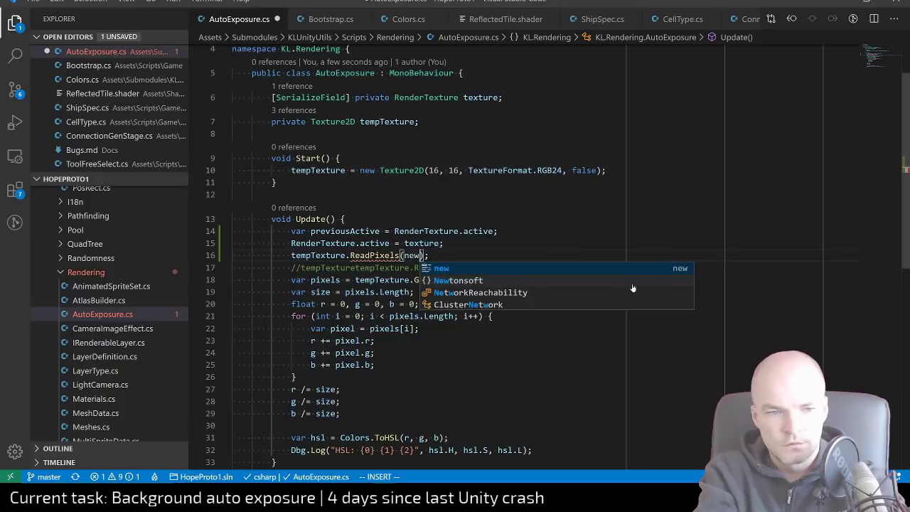
type(" Rect(0, ")
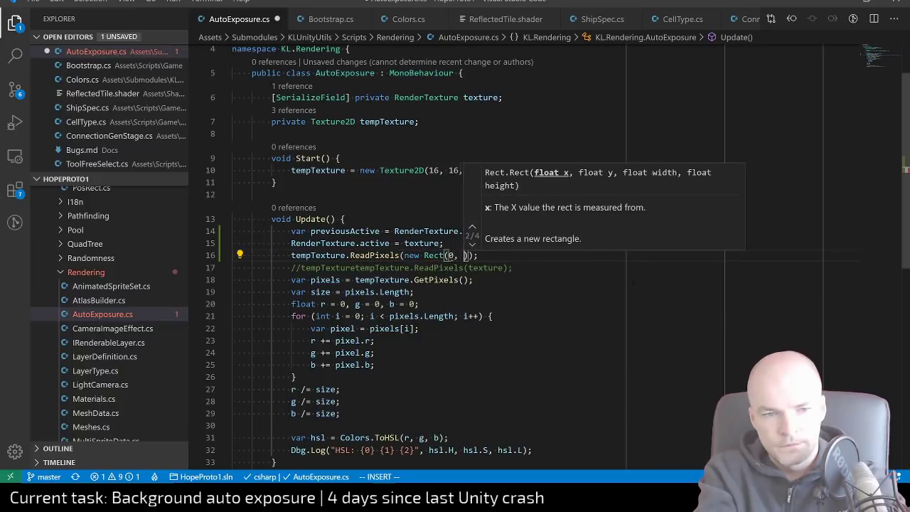
type("0,")
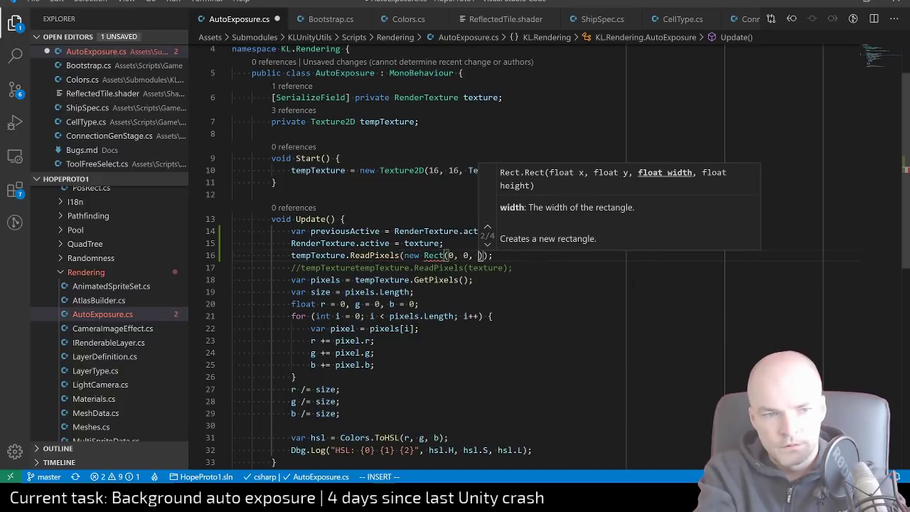
Declare a private Rect field named rect below the tempTexture field
key("Escape")
key("k")
key("k")
key("k")
key("k")
key("k")
key("k")
key("k")
key("k")
key("k")
type("o")
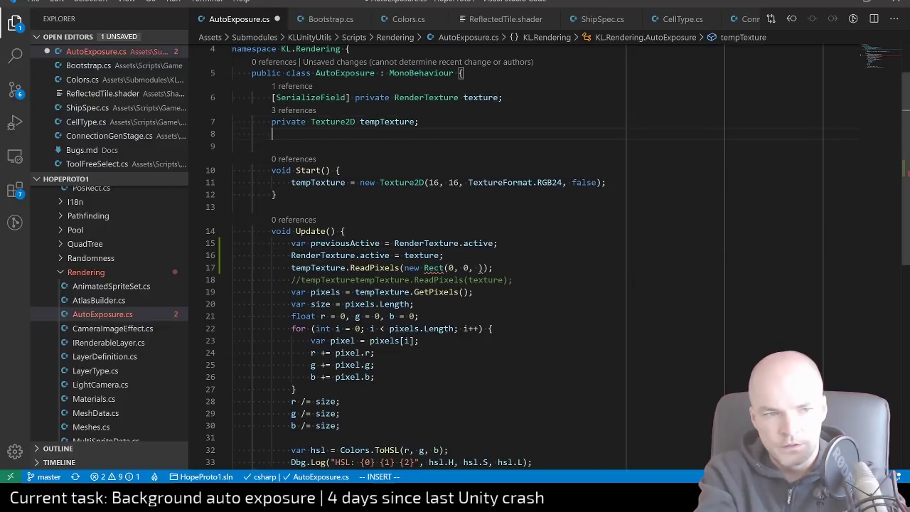
type("private Rect re")
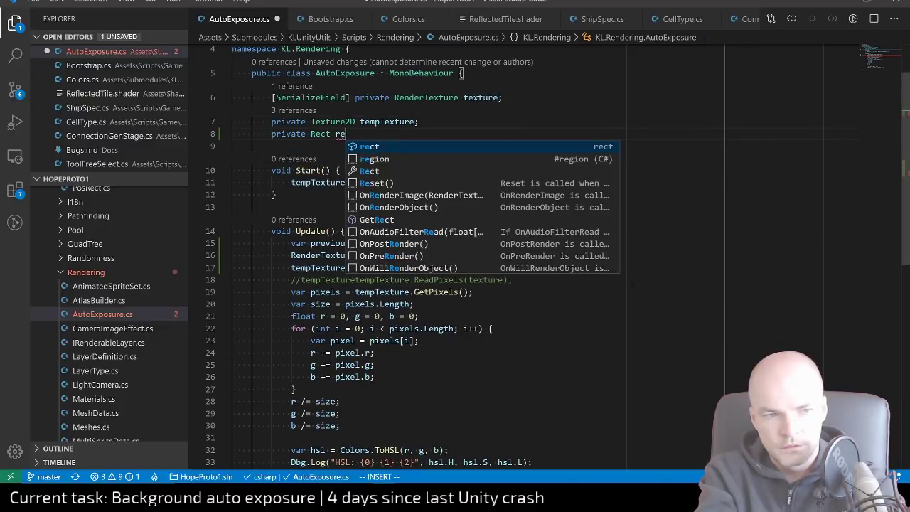
type("ct;")
key("Escape")
Below the tempTexture assignment in Start(), begin assigning rect a new Rect with 0, 0 as its position
key("j")
key("j")
key("j")
type("ore")
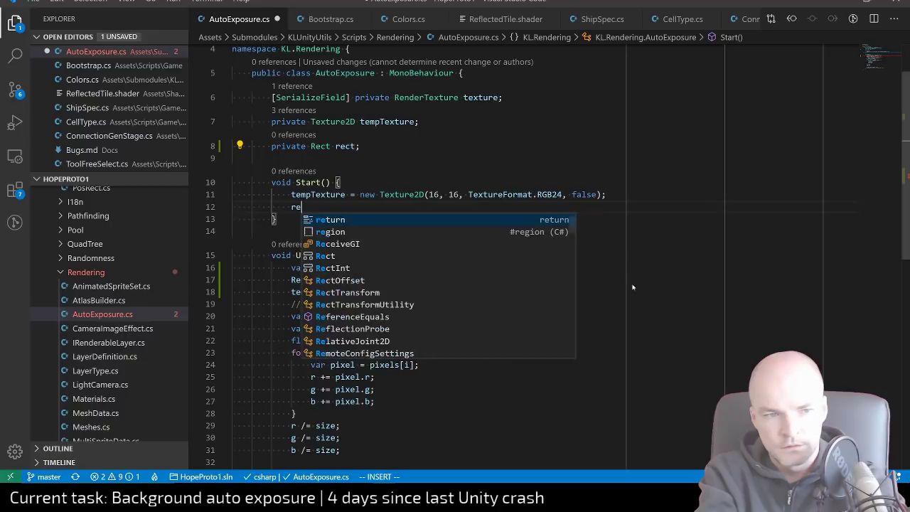
type("ct = new ")
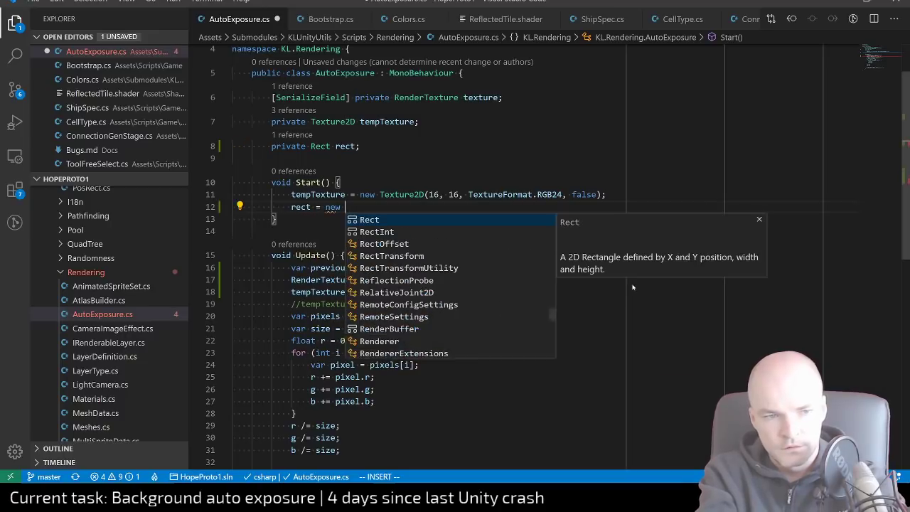
type("Rect()")
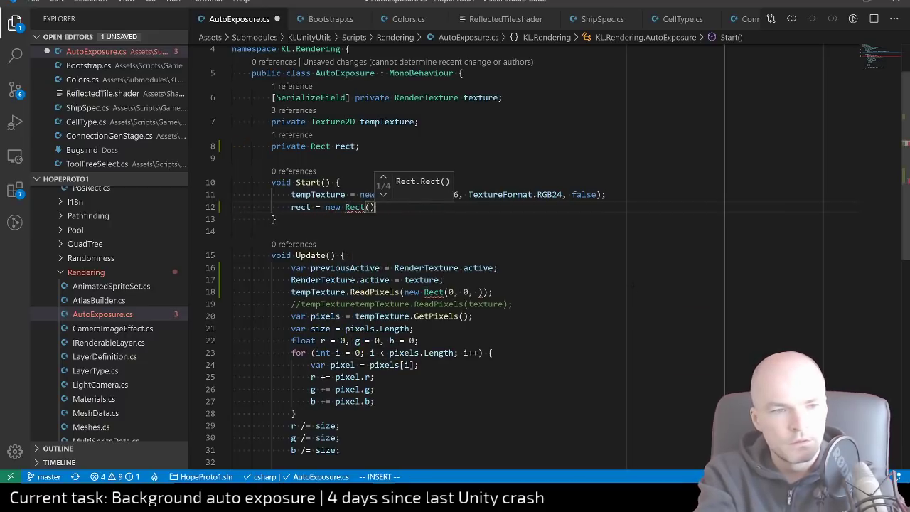
key("Left")
type("0, 0,")
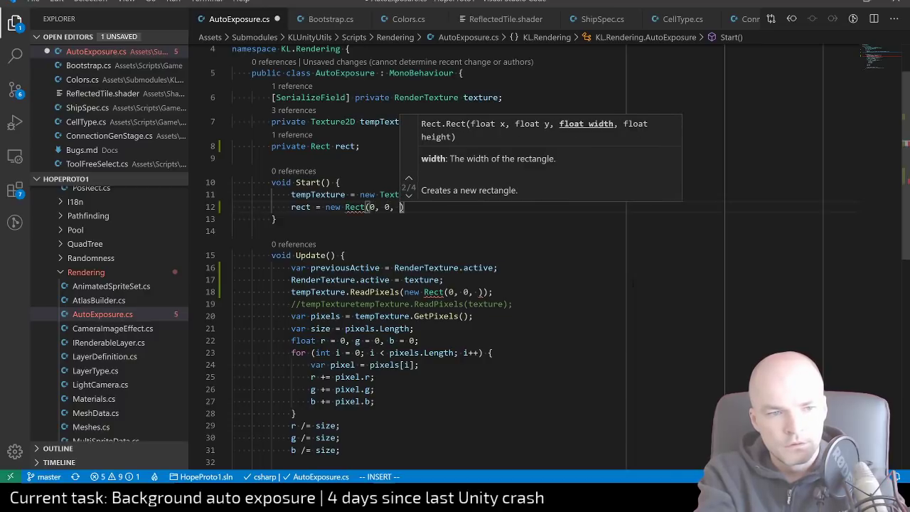
Complete the Rect constructor in Start() with texture.width and texture.height as its size and end the statement
key("Escape")
key("a")
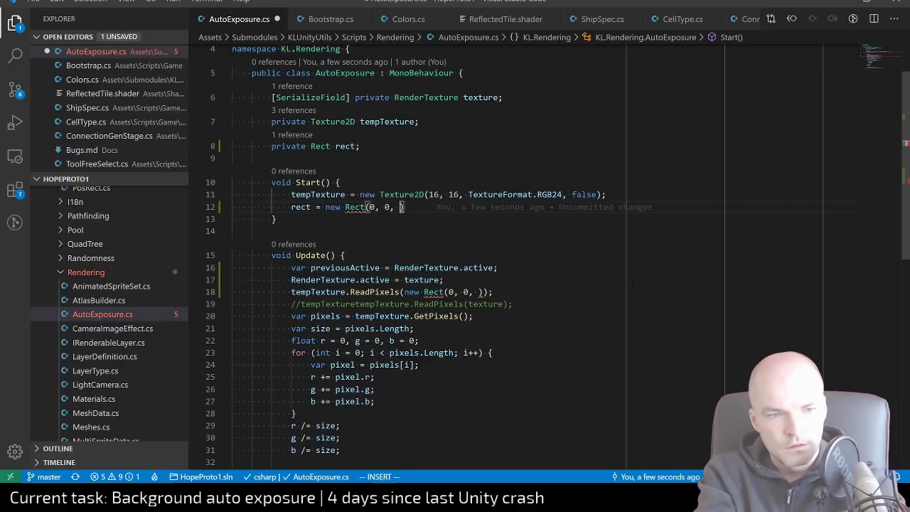
type("text")
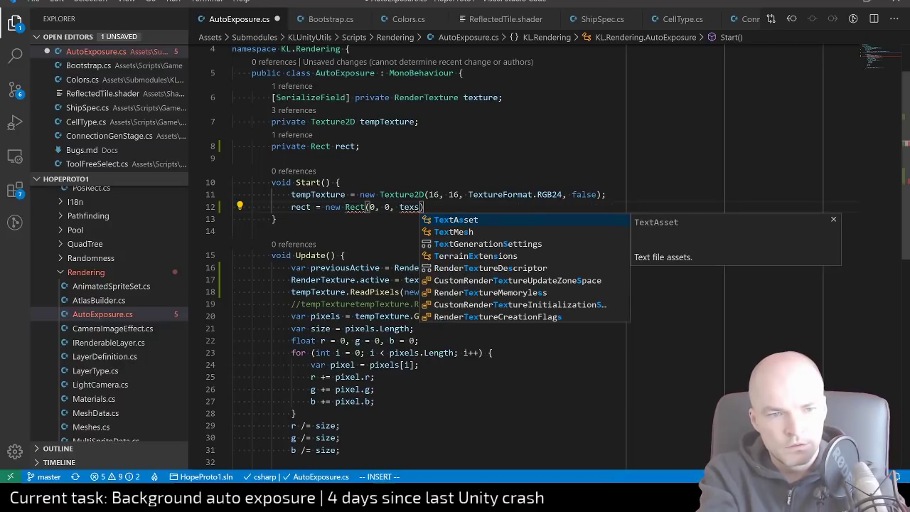
type("ure.wi")
key("BackSpace")
key("BackSpace")
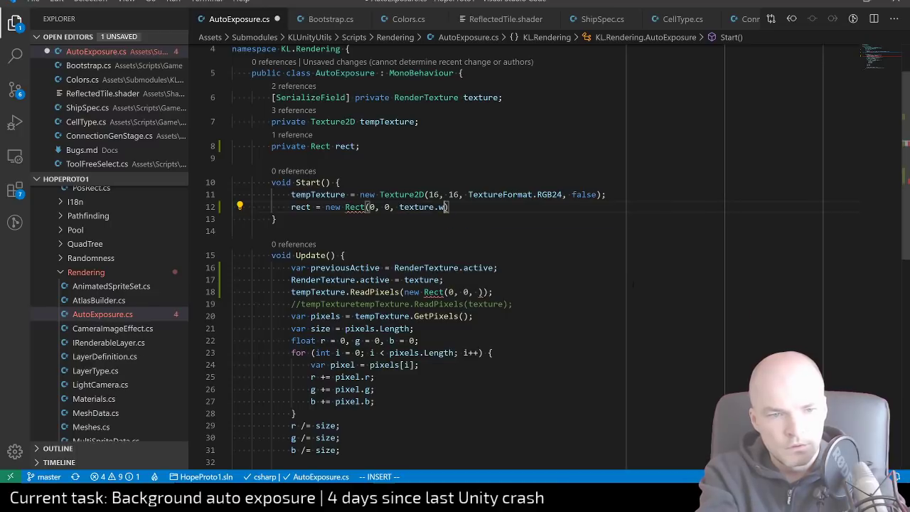
type("rec")
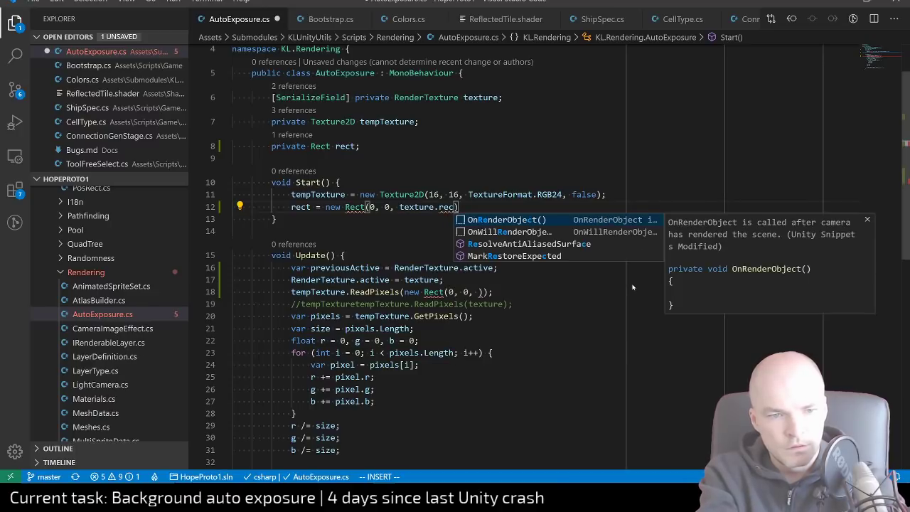
key("BackSpace")
key("BackSpace")
key("BackSpace")
type("width, t")
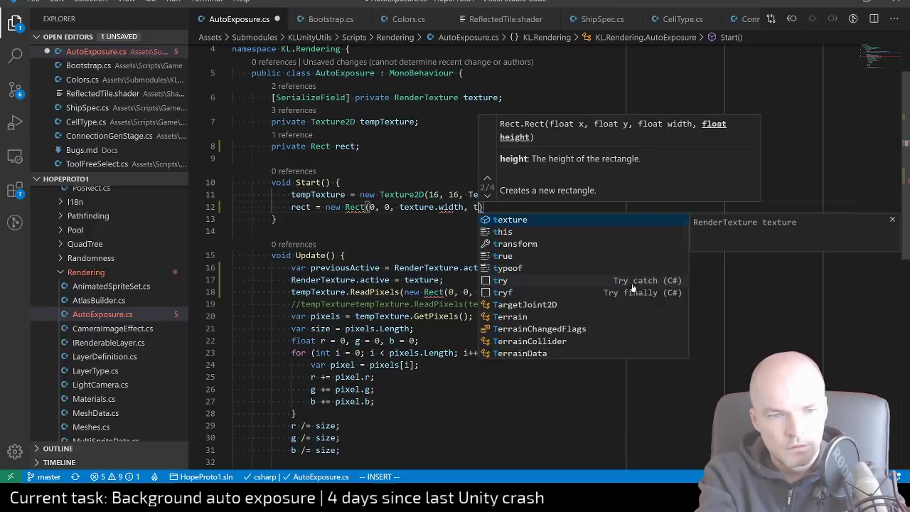
type("exture.height);")
key("Escape")
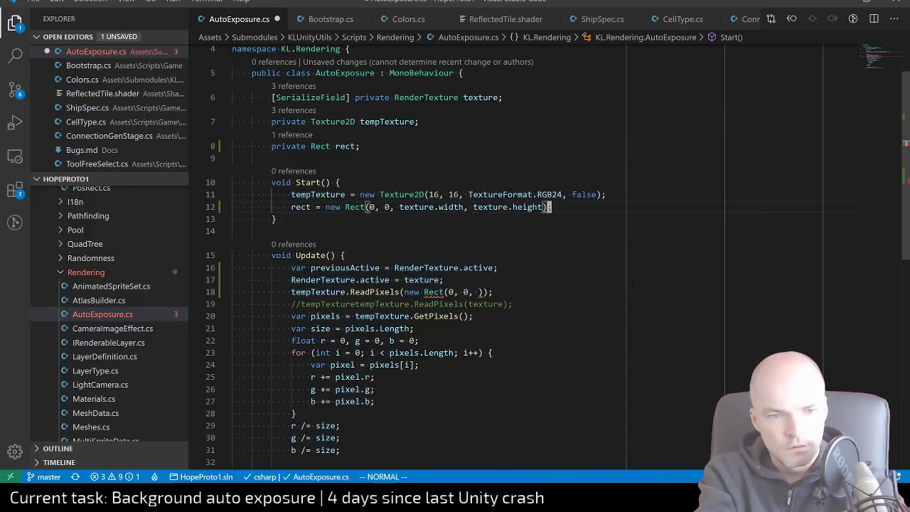
Replace the first 16 in the tempTexture Texture2D constructor with texture.width
key("k")
key("h")
key("h")
key("h")
key("h")
key("h")
key("h")
key("h")
key("h")
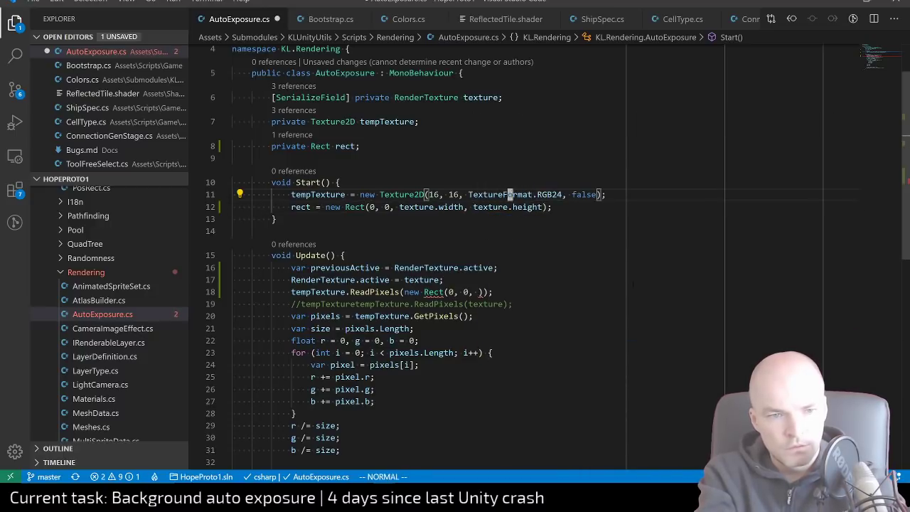
key("h")
key("h")
type("ciwtexture")
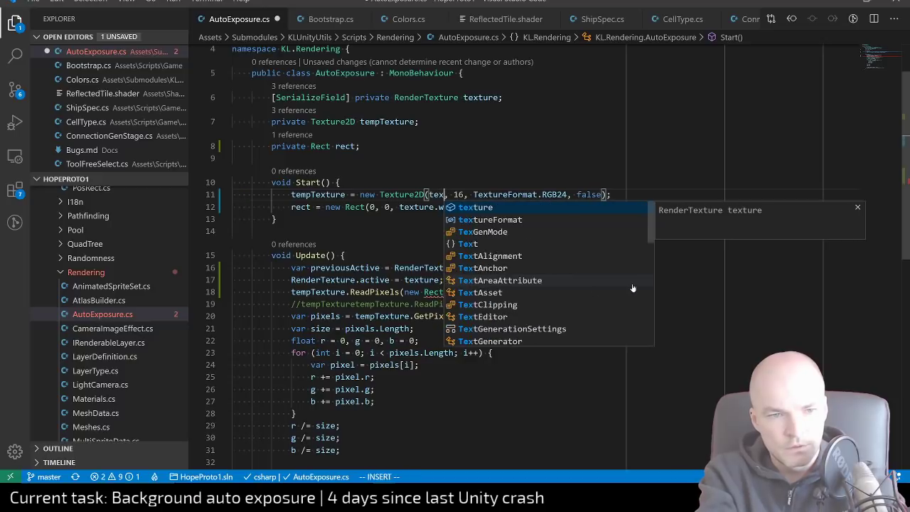
type(".width")
key("Escape")
Replace the remaining 16 in the Texture2D constructor with texture.height and break the line before TextureFormat.RGB24
key("w")
key("w")
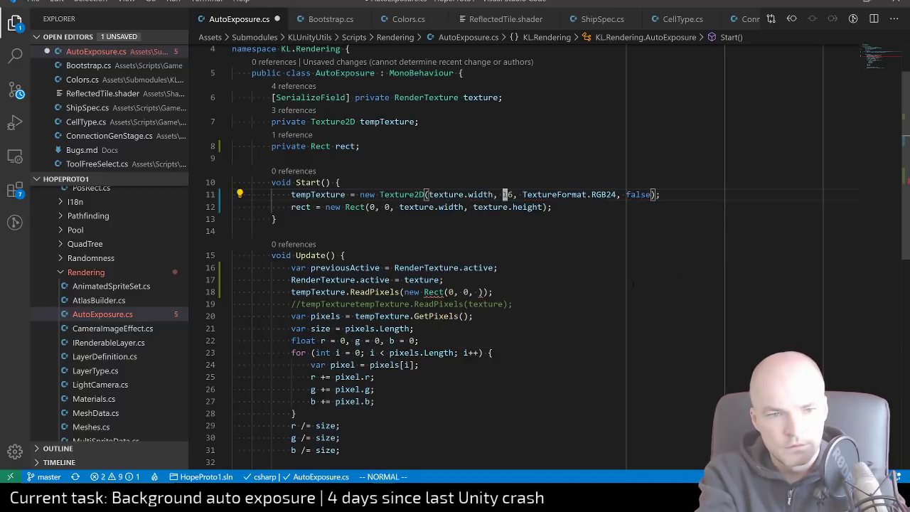
type("ciwtexture.height")
key("Escape")
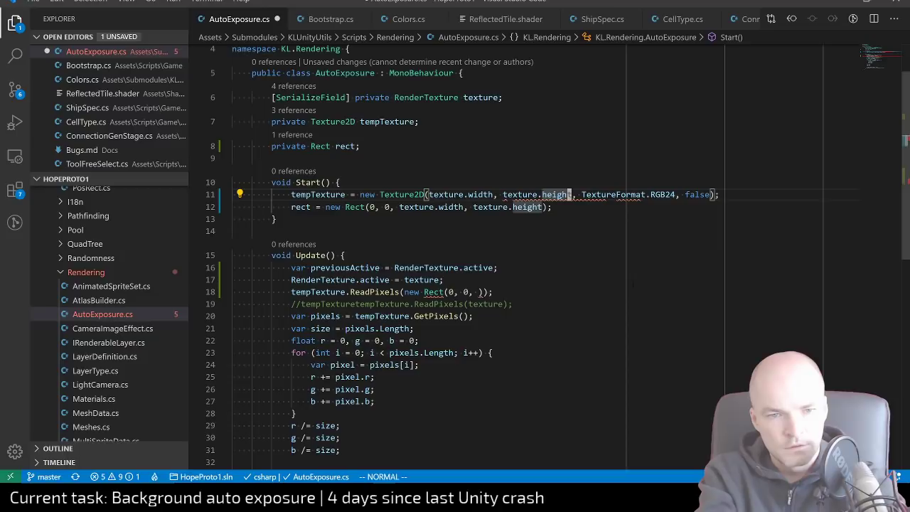
key("a")
key("Return")
key("Escape")
Replace the arguments of the ReadPixels call in Update() with rect, 0, 0, false and save the script
key("j")
key("j")
key("j")
key("j")
key("j")
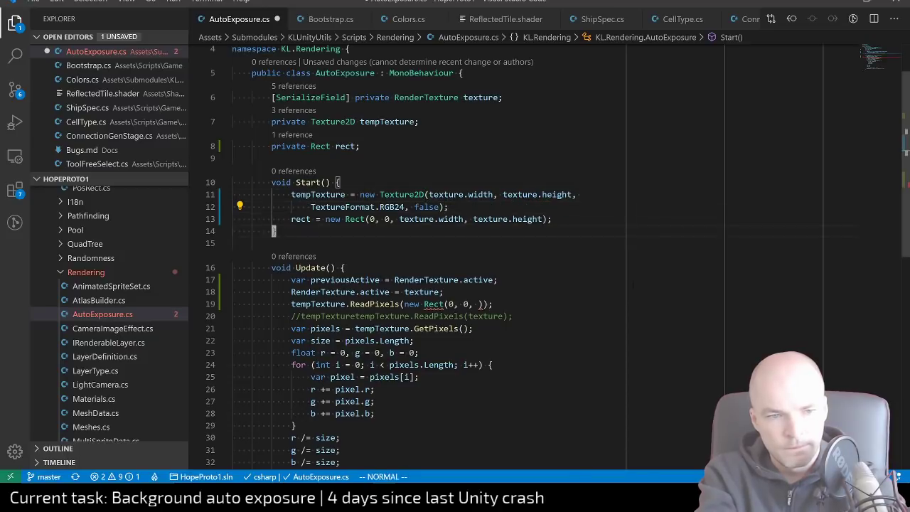
key("j")
key("j")
key("w")
key("w")
key("w")
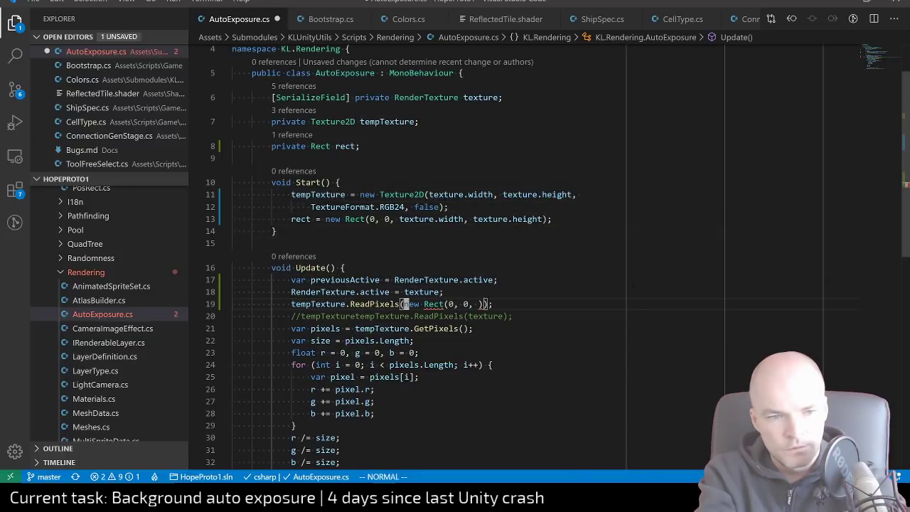
type("ci(rect, ")
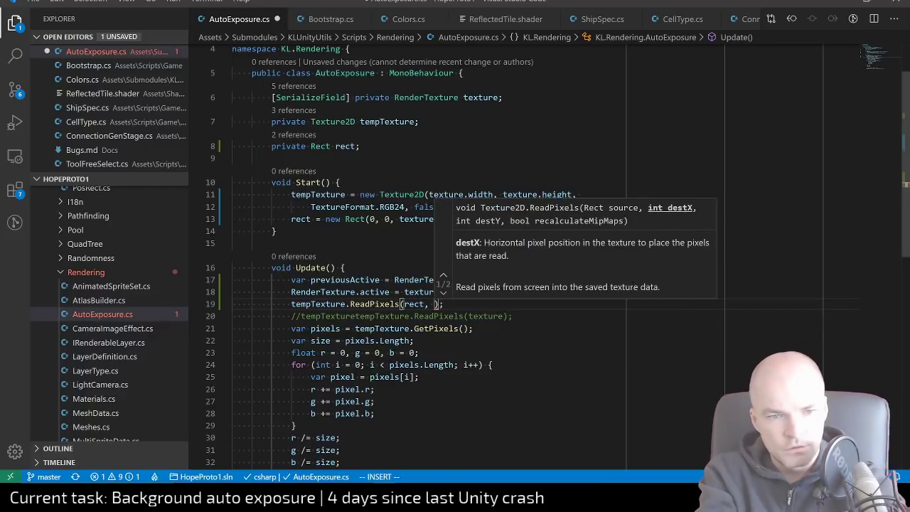
type("0, 0, ")
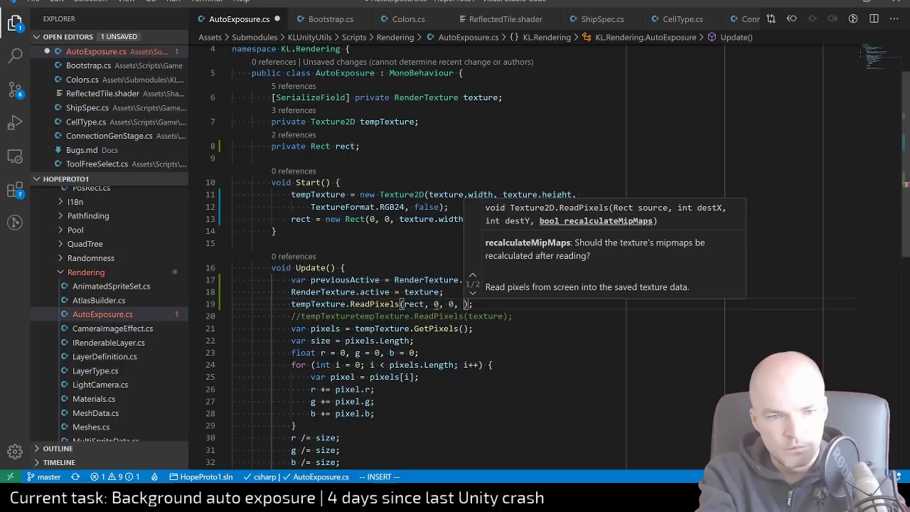
type("false")
key("Escape")
Review the Start() and Update() code through to the end of the script
key("k")
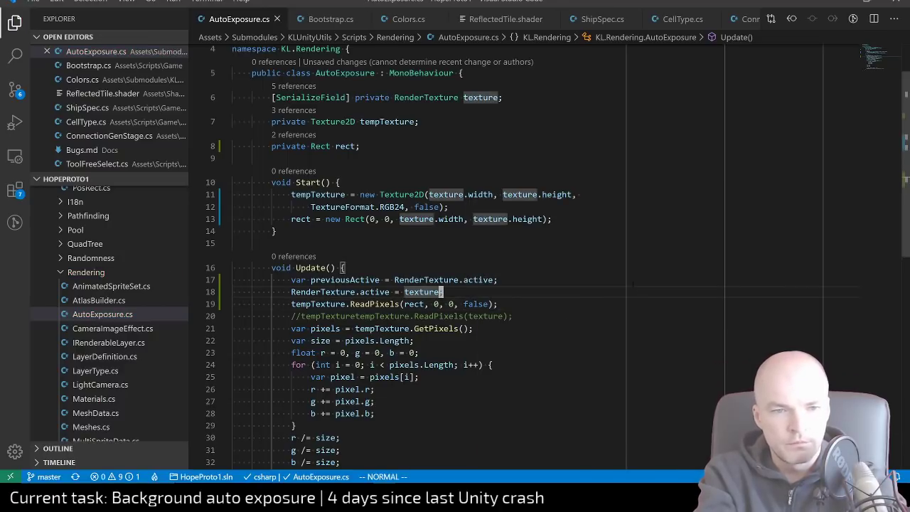
key("k")
key("k")
key("k")
key("k")
key("k")
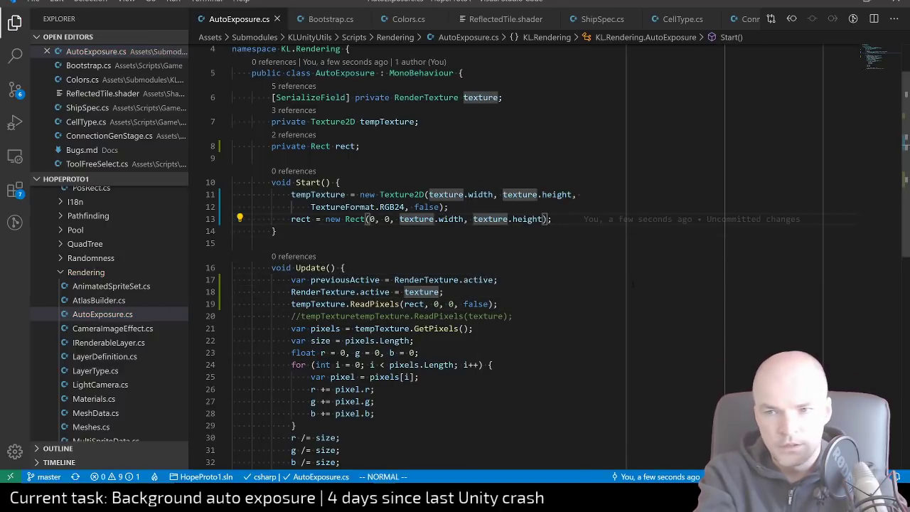
key("j")
scroll(273, 451, "down", 1)
left_click(273, 451)
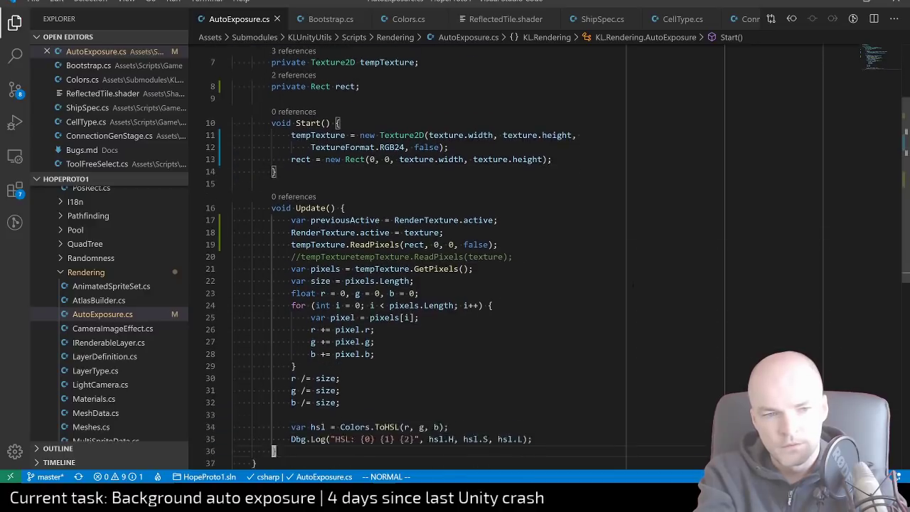
key("j")
key("j")
Delete the commented-out ReadPixels line in Update() and put an empty line before the GetPixels line
key("k")
key("k")
key("k")
key("k")
key("k")
key("k")
key("k")
key("k")
key("k")
key("k")
key("k")
key("k")
key("k")
key("k")
key("k")
key("k")
key("k")
key("k")
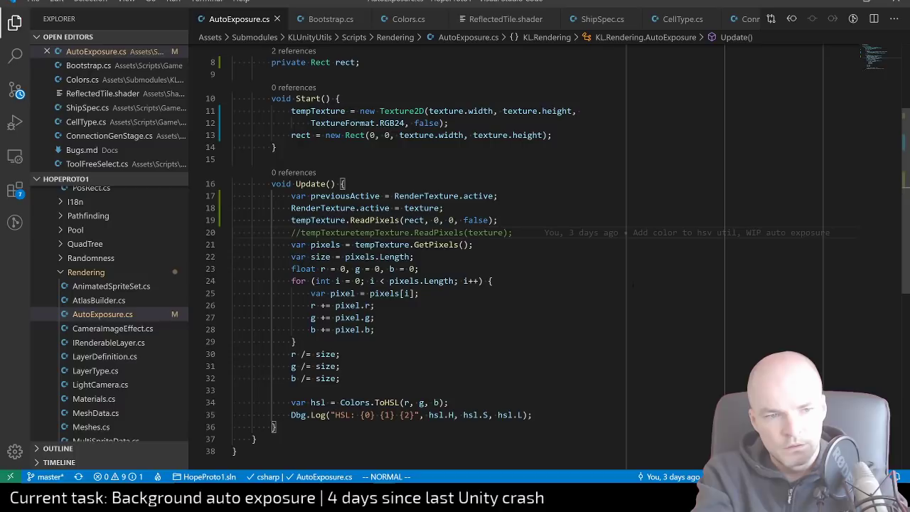
key("d")
key("d")
key("O")
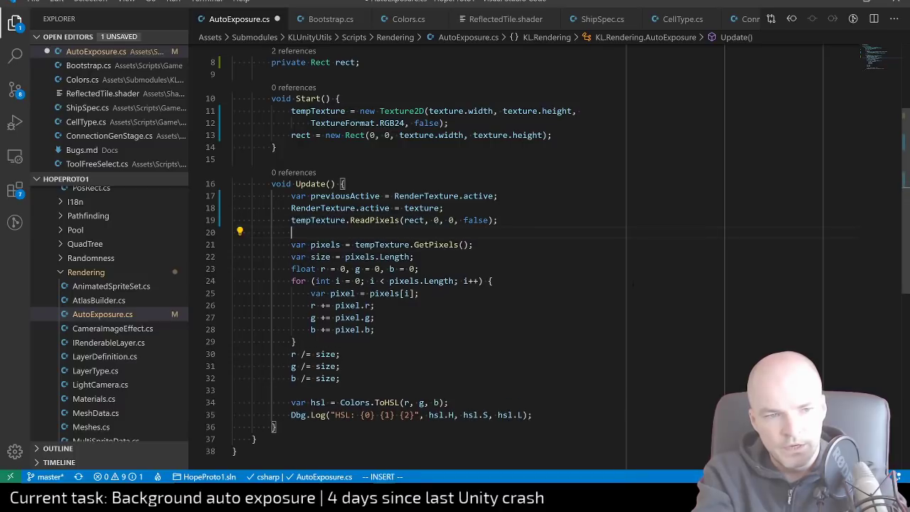
Add the two-line comment "Read the pixels from render texture in to texture that we can get the pixel array from" above the previousActive line in Update()
key("Escape")
key("k")
key("k")
key("k")
key("k")
key("o")
key("Return")
type("/")
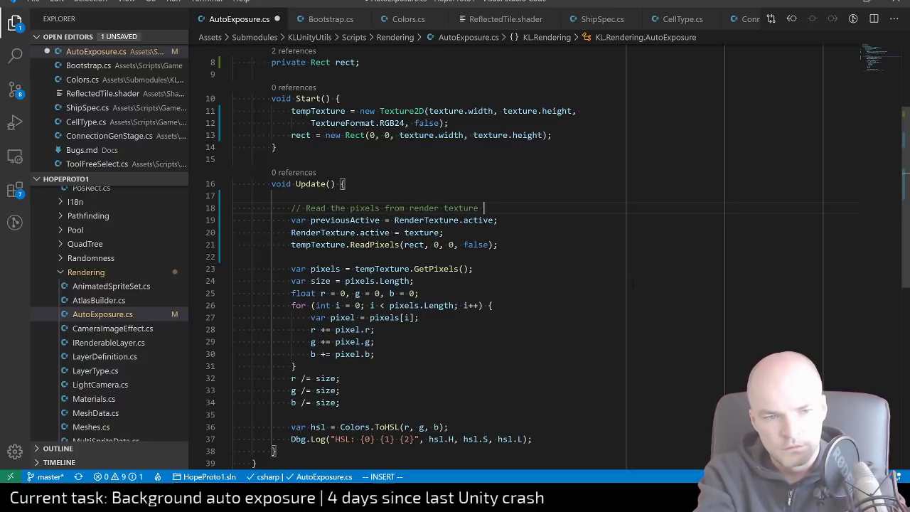
type("ure that we can")
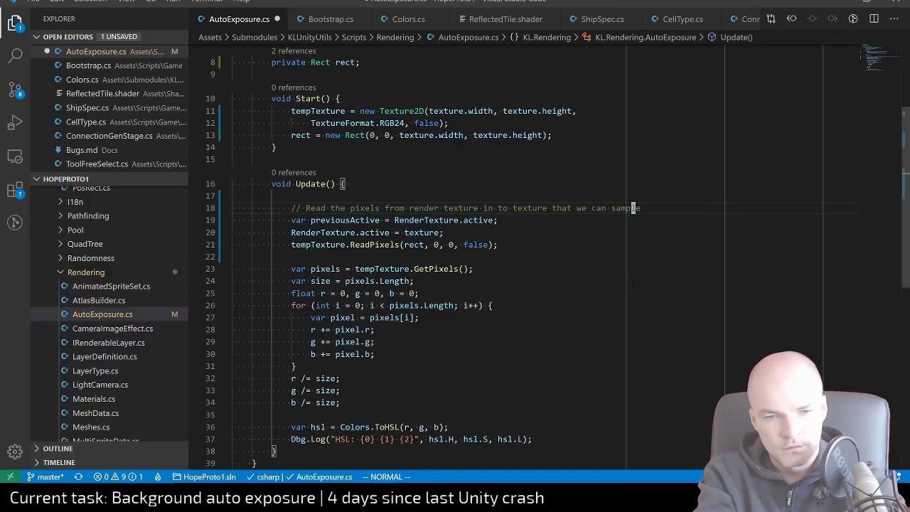
key("Return")
type("// get the pixel")
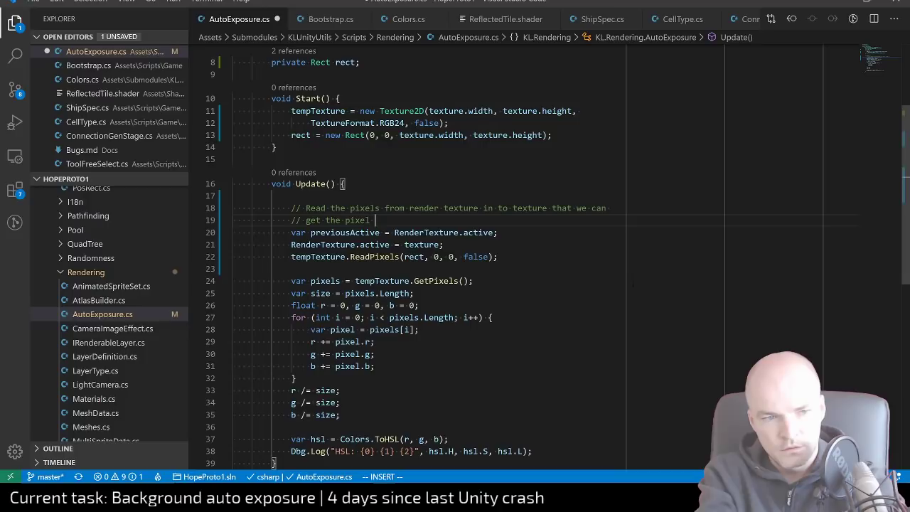
Add RenderTexture.active = previousActive; below the ReadPixels call in Update() and save the script
type("jo")
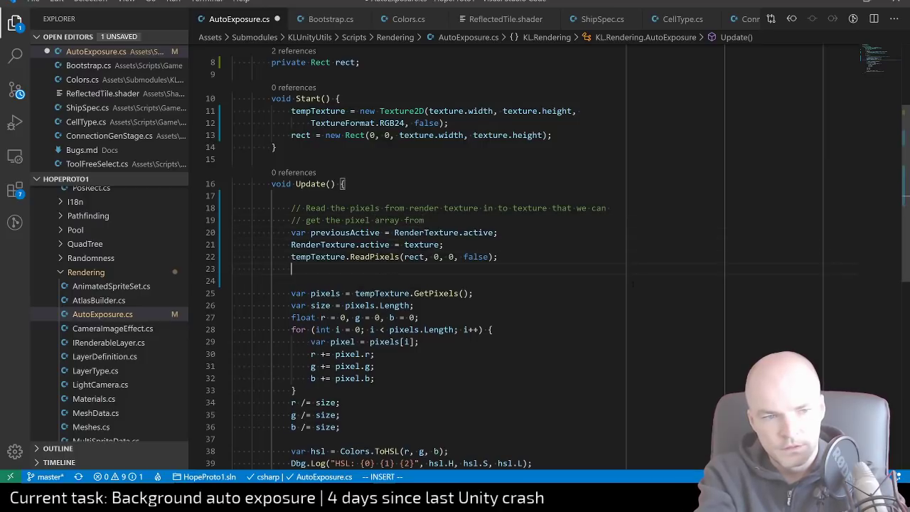
type("RenderTexture.")
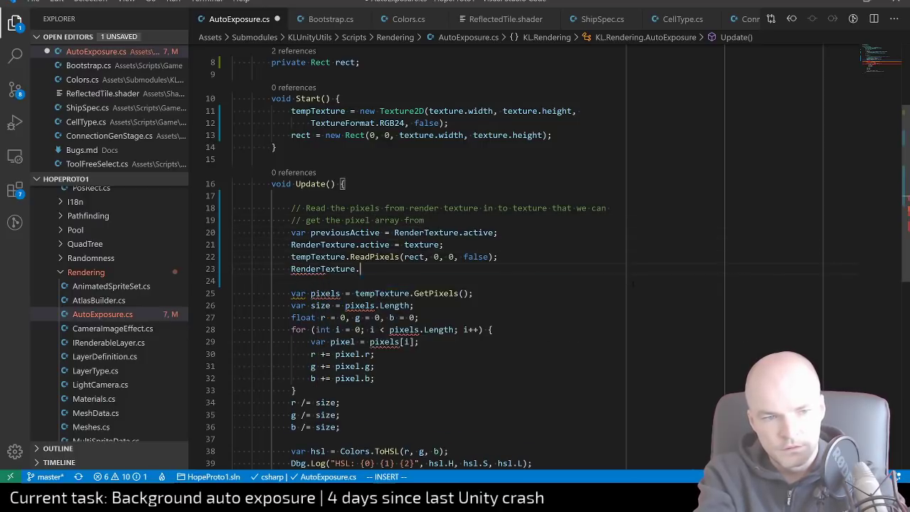
type("active = previousActive;")
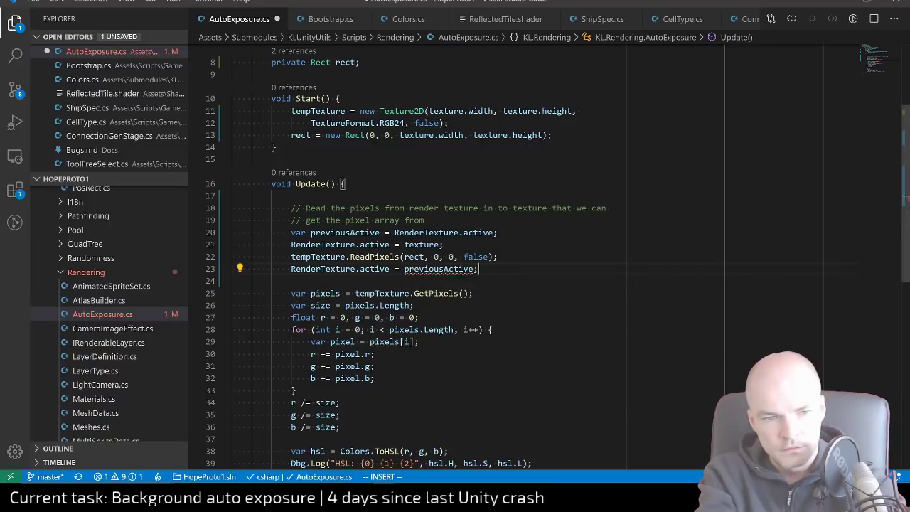
type("k")
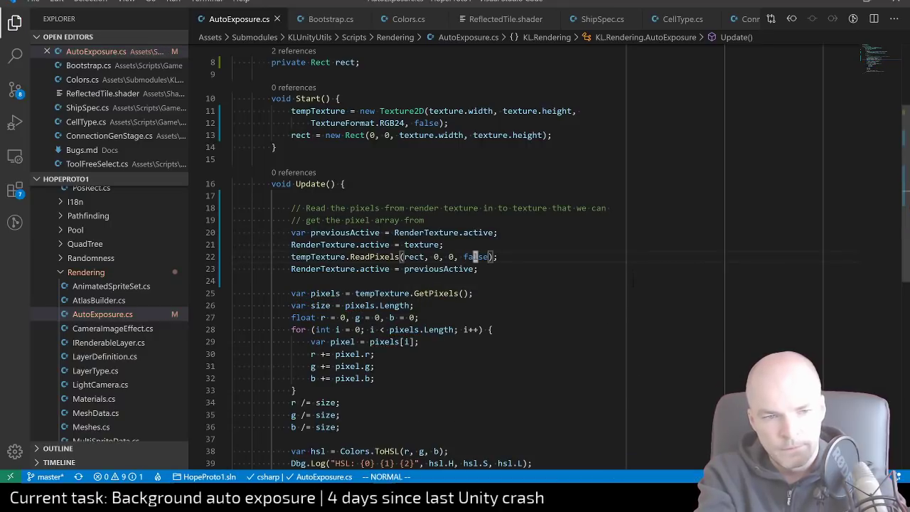
type("k")
key("shift+v")
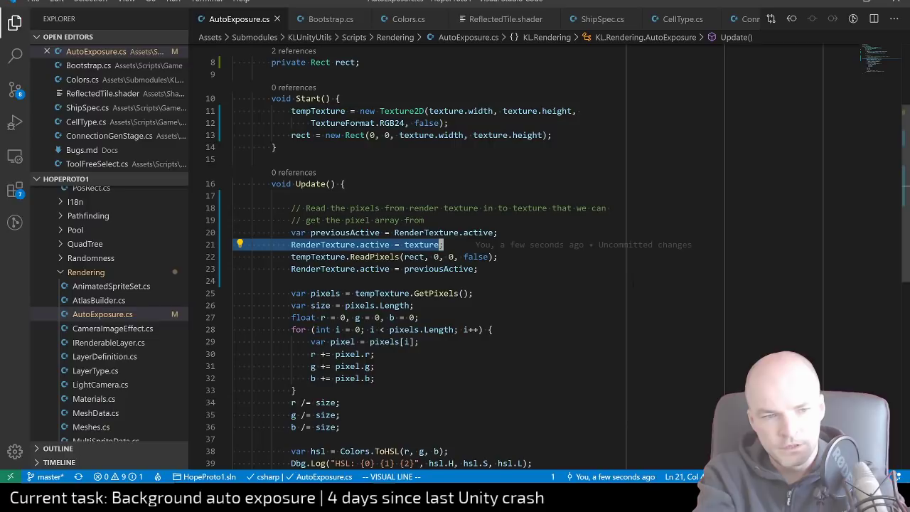
key("Escape")
key("j")
key("j")
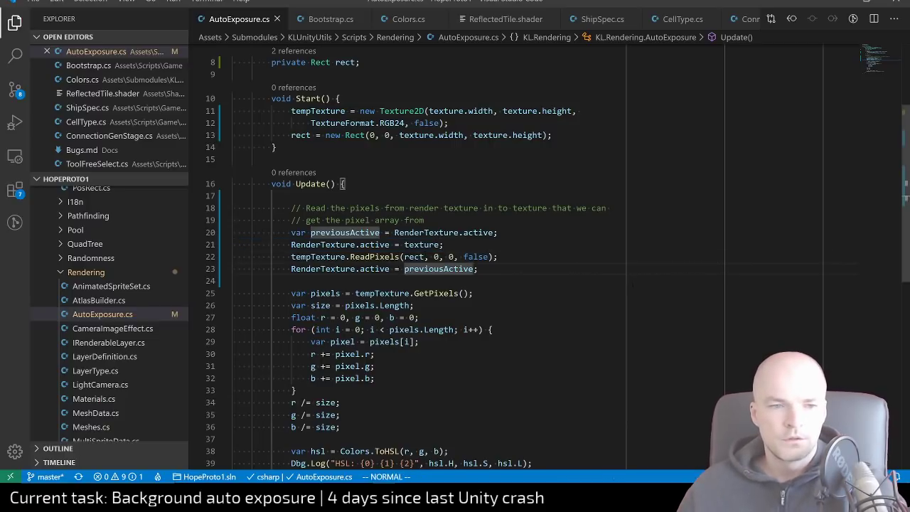
Delete the empty line at the start of Update(), save, and look over the pixel-reading block and the Dbg.Log arguments
scroll(526, 256, "down", 1)
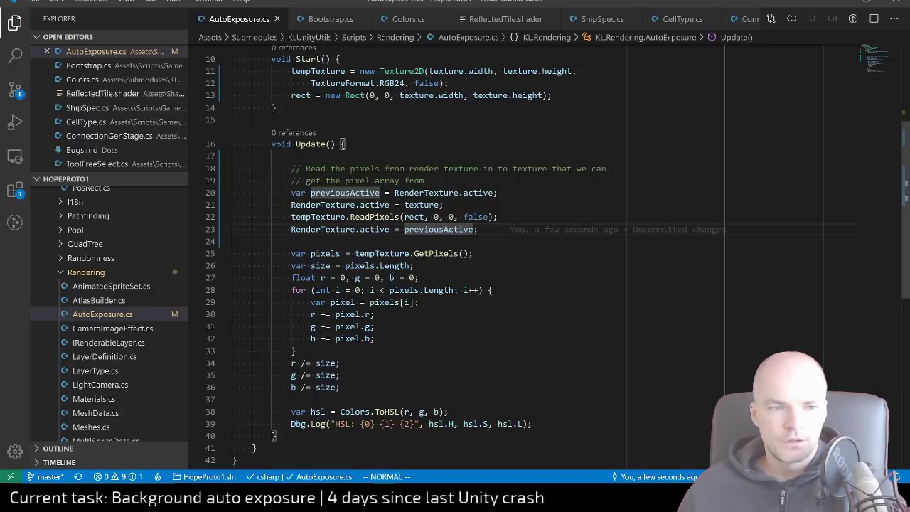
key("braceleft")
key("d")
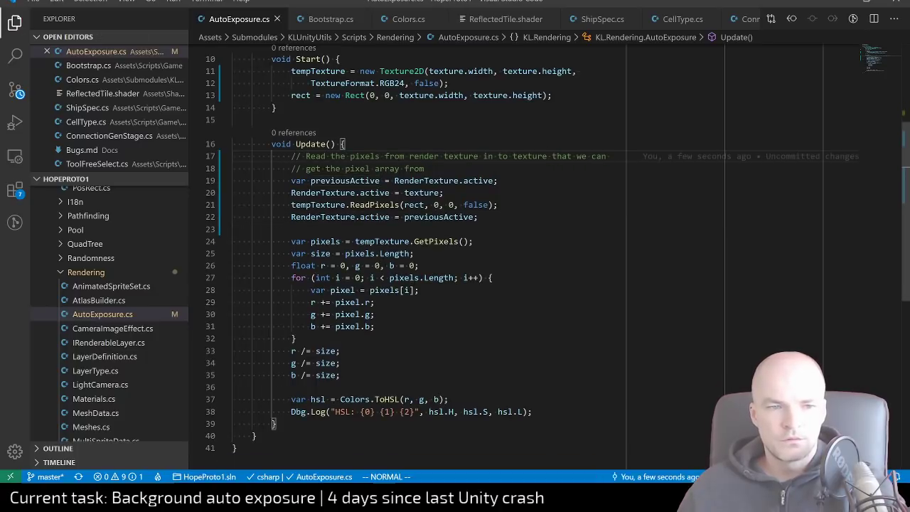
left_click_drag(390, 156, 486, 221)
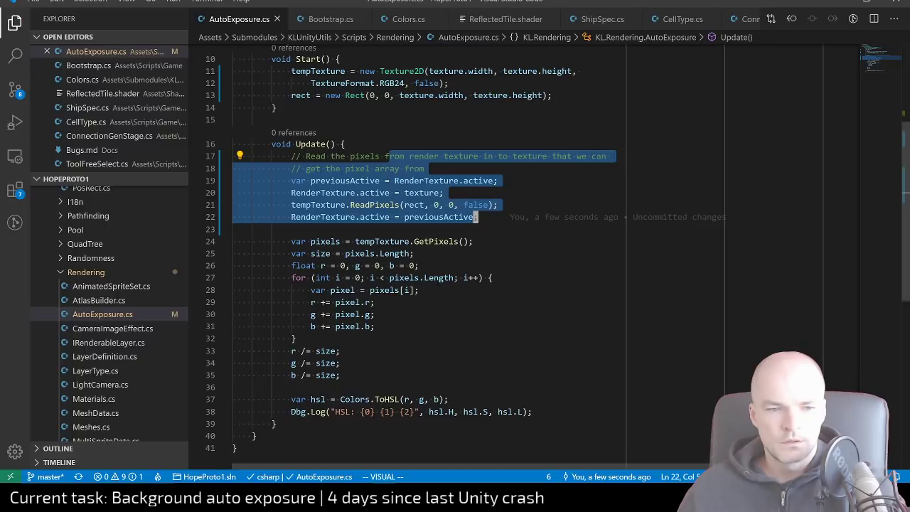
left_click_drag(332, 412, 526, 412)
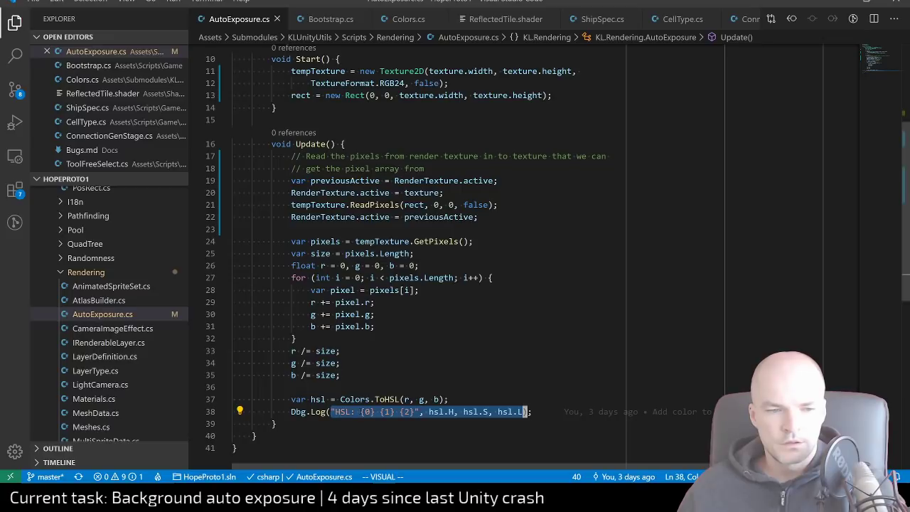
Switch to Unity, play-test the game, stop it, and inspect an AutoExposure error in the Console
key("alt+Tab")
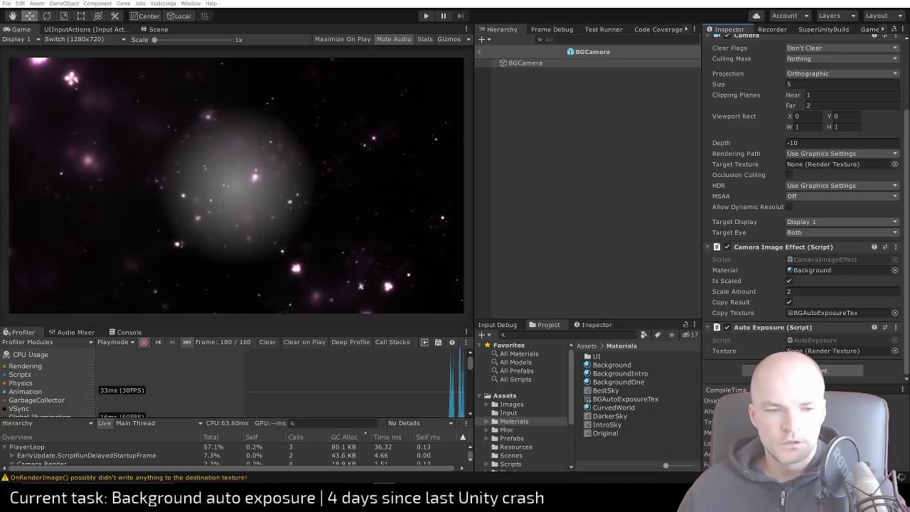
left_click(427, 19)
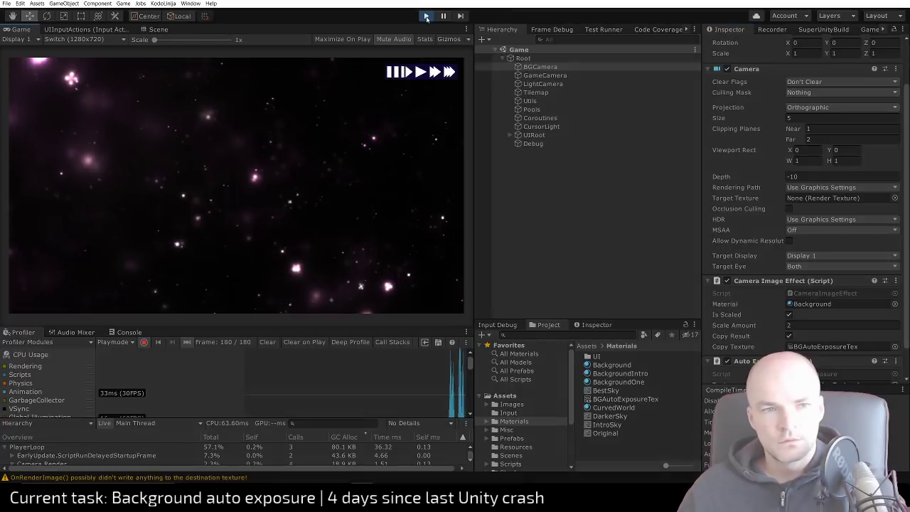
left_click(427, 19)
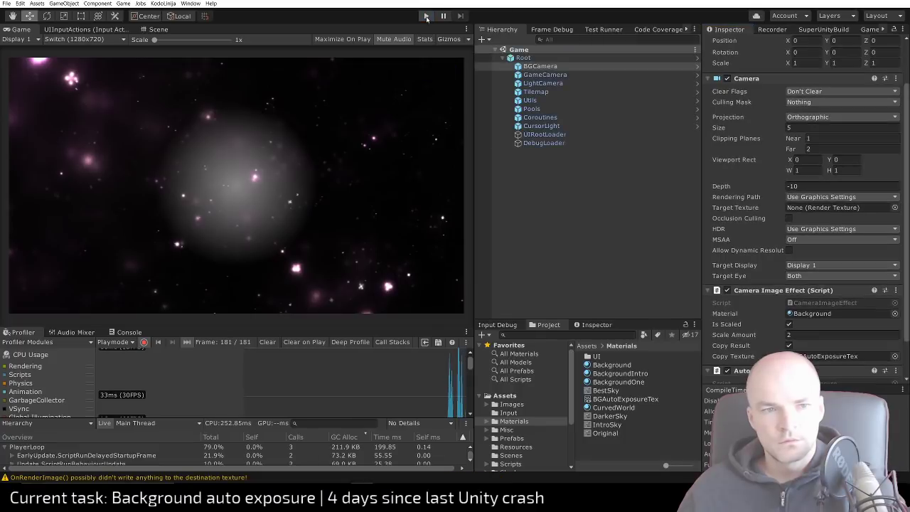
left_click(427, 19)
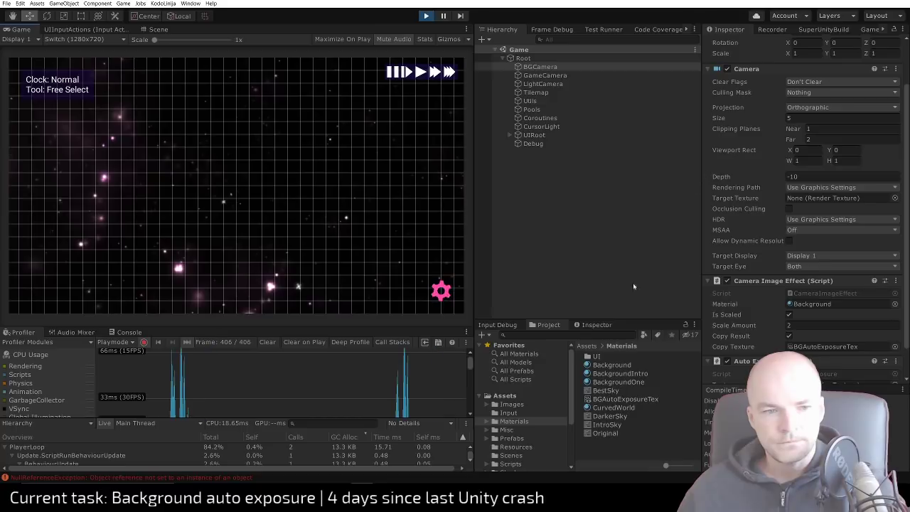
left_click(127, 332)
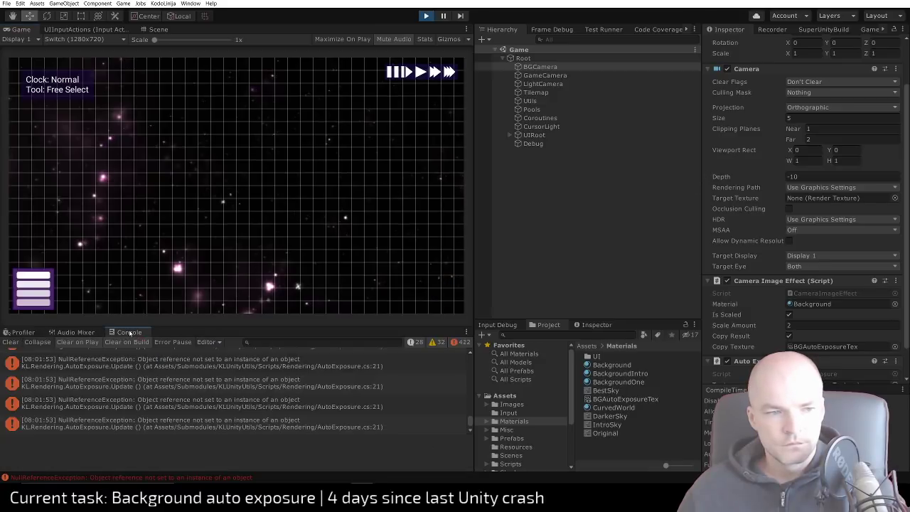
left_click(426, 16)
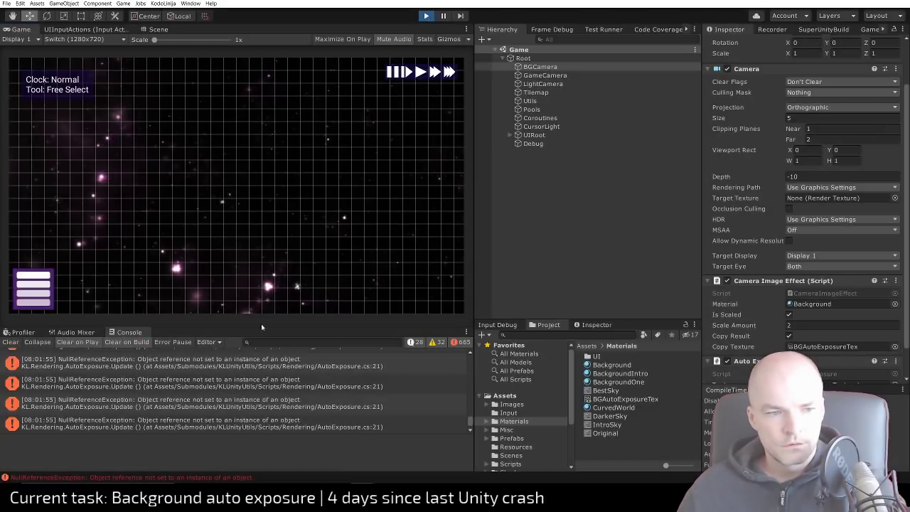
left_click(132, 387)
Open the BGCamera prefab and assign the BGAutoExposureTex render texture to the Auto Exposure component's Texture
left_click(544, 67)
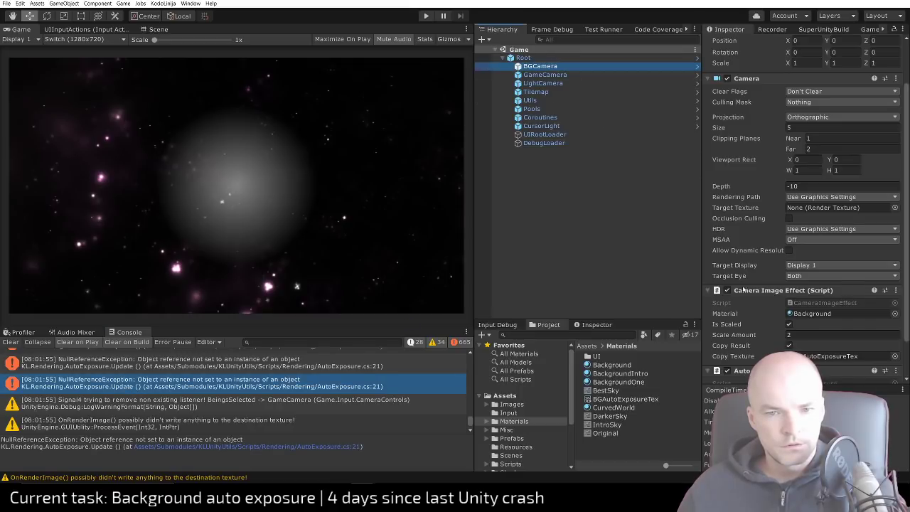
scroll(742, 288, "down", 2)
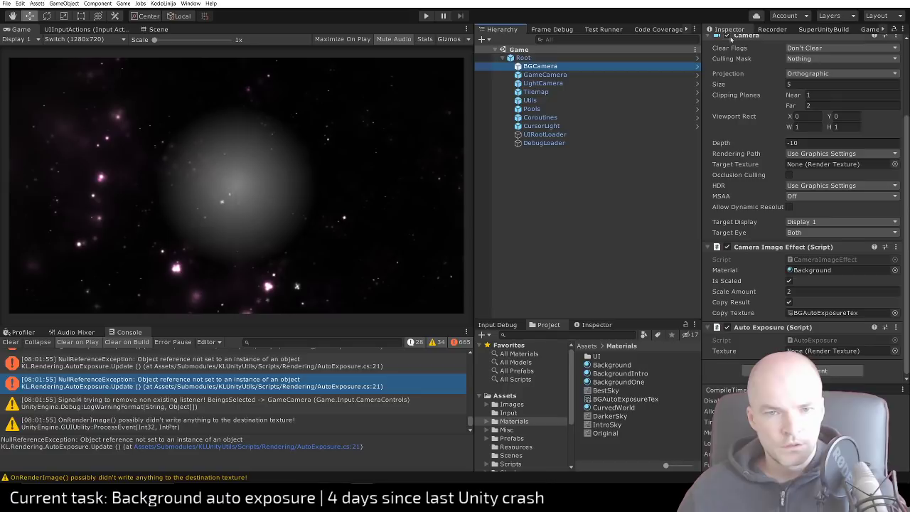
scroll(774, 148, "up", 5)
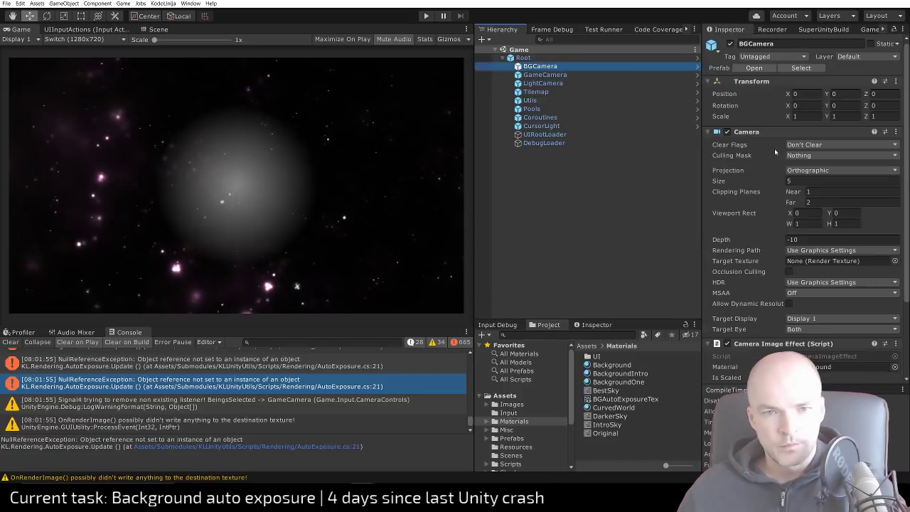
left_click(754, 67)
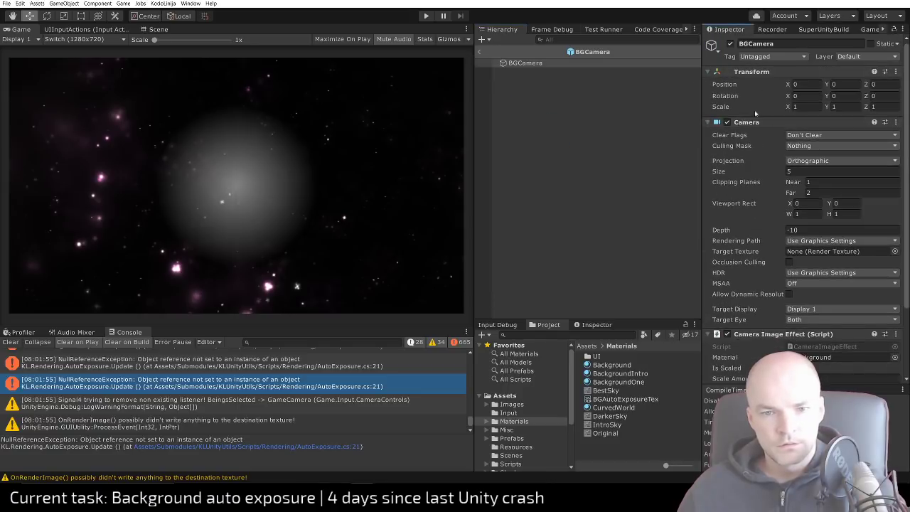
scroll(819, 237, "down", 3)
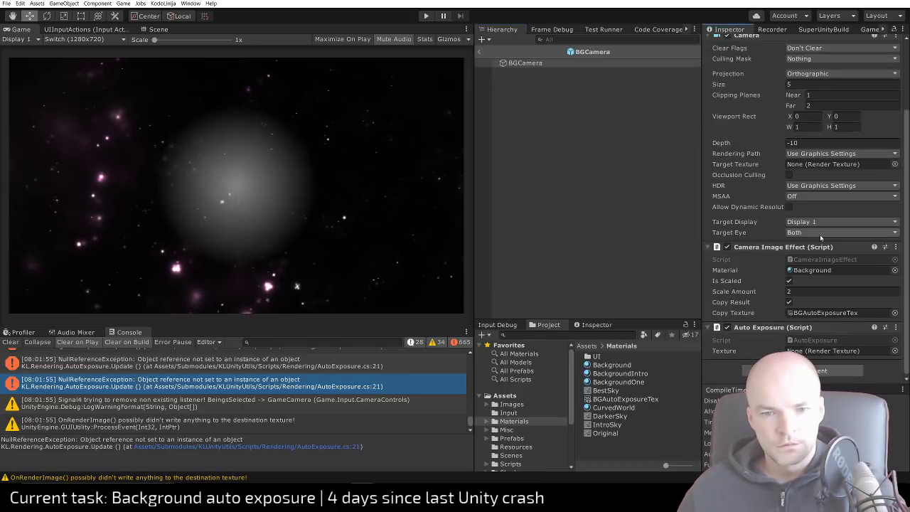
left_click(811, 314)
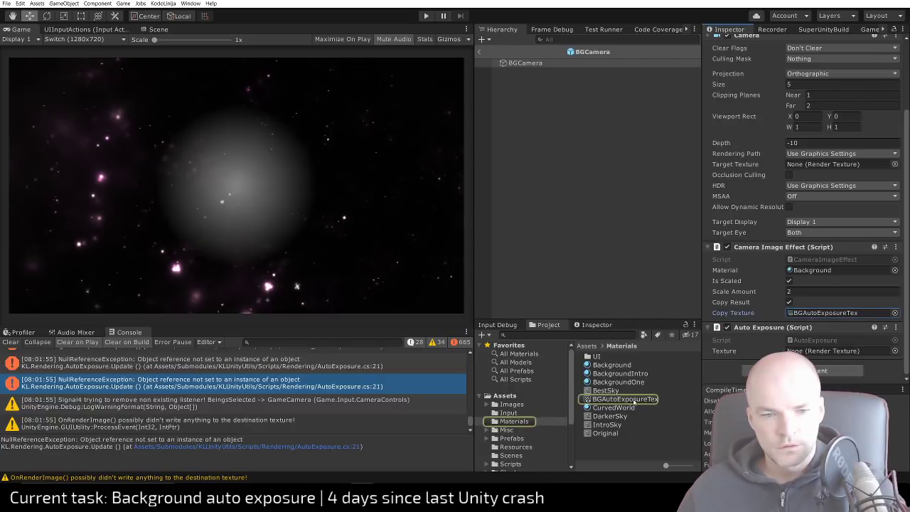
left_click_drag(624, 402, 821, 350)
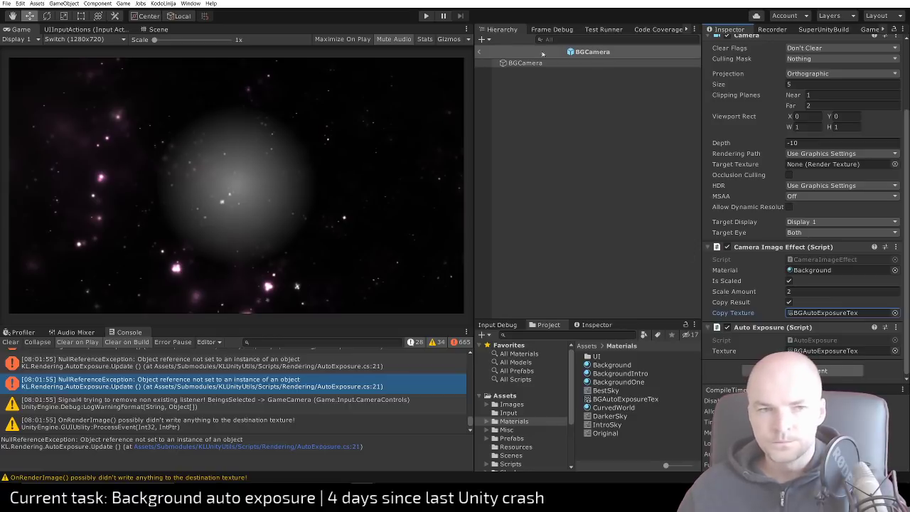
Open the CameraImageEffect script from the BGCamera component and examine the Blit calls in OnRenderImage
double_click(828, 260)
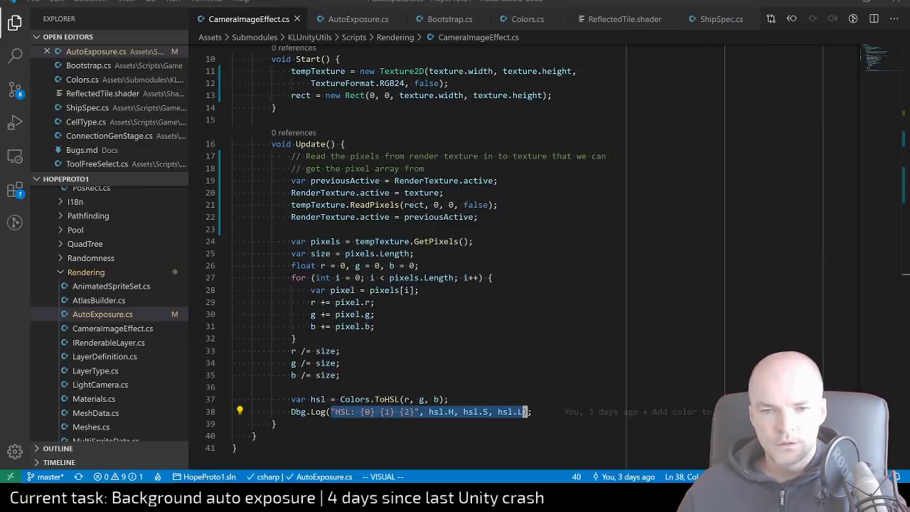
scroll(533, 437, "down", 11)
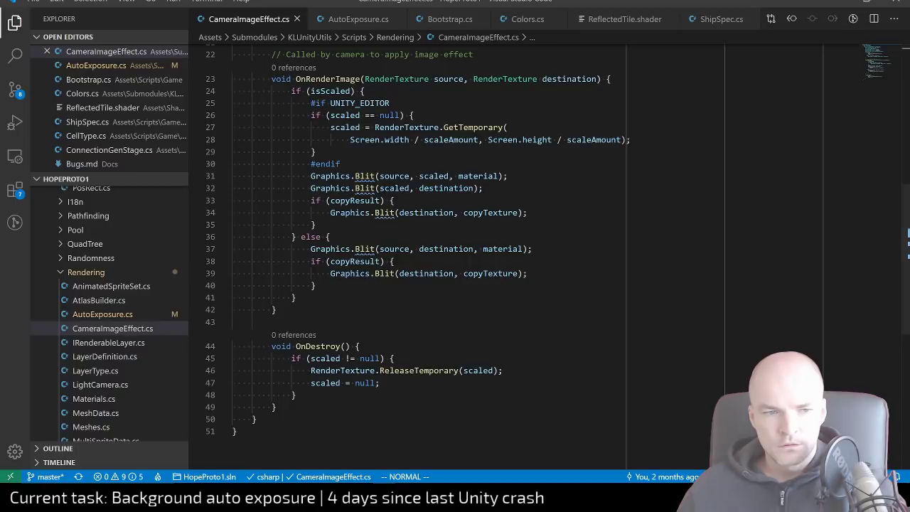
mouse_move(364, 173)
Switch back to Unity, run the game, and set the game clock to Ultra while watching the logged HSL values
key("alt+Tab")
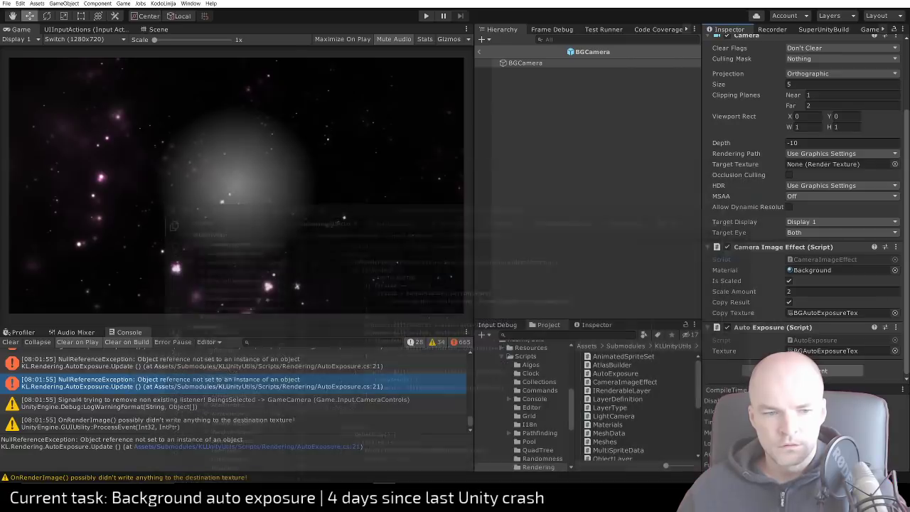
left_click(425, 15)
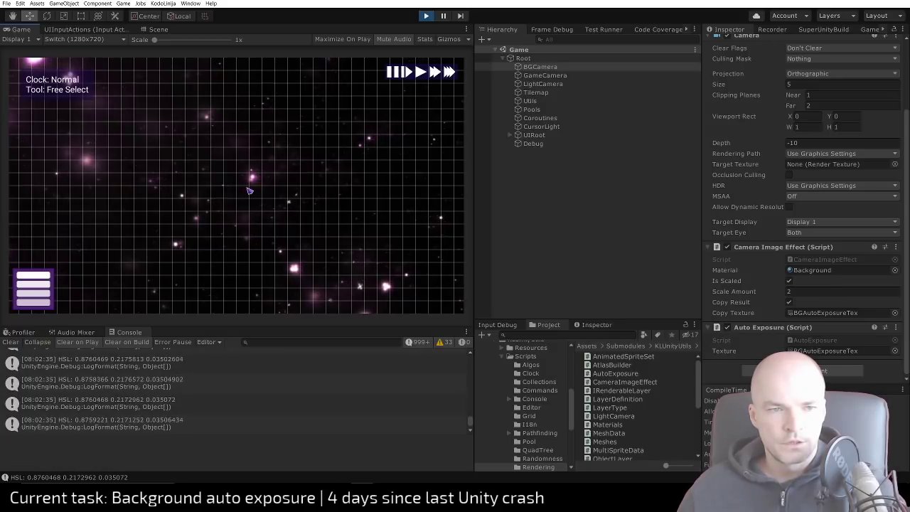
left_click(448, 71)
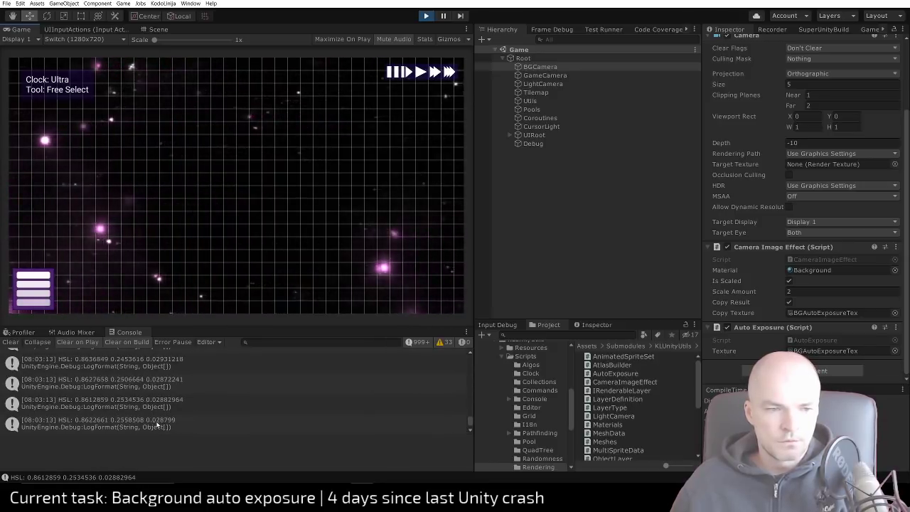
Examine the running game's CPU usage in the Profiler, then return to the logged HSL values in the Console
left_click(21, 332)
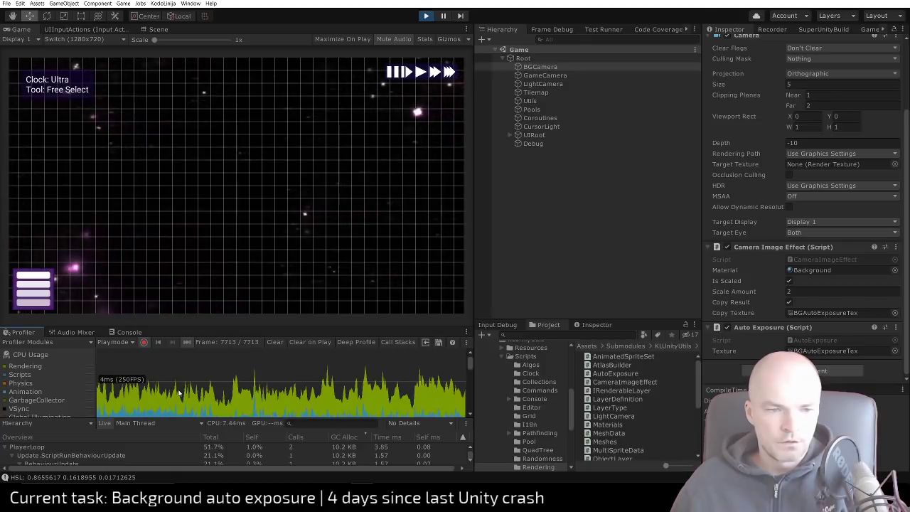
scroll(179, 392, "down", 3)
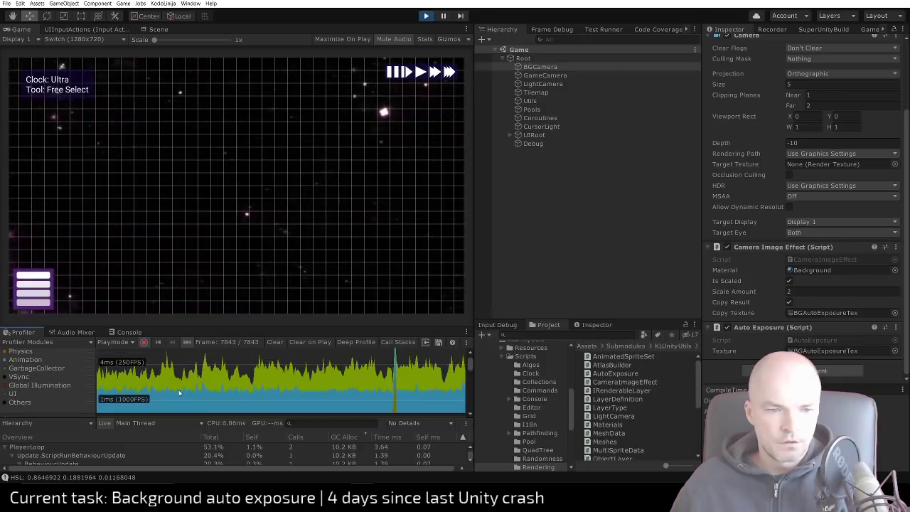
left_click(130, 332)
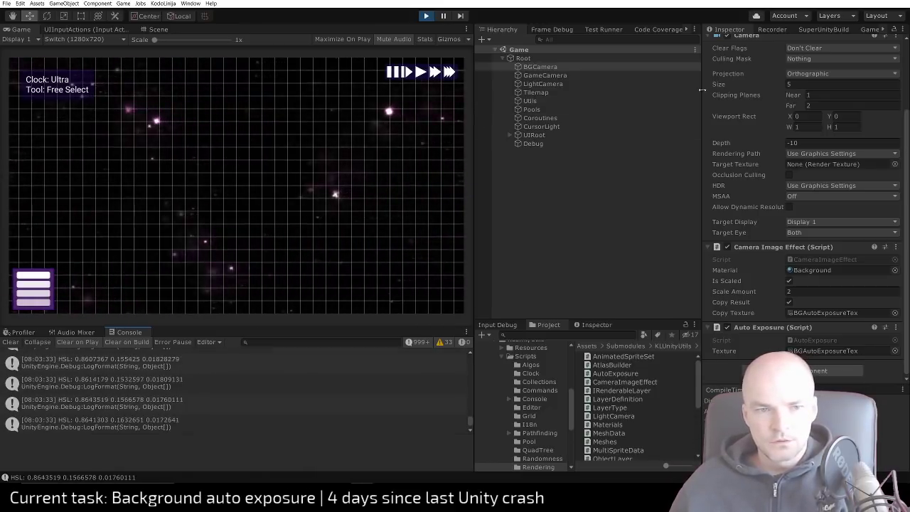
Open the Background material from the Materials folder, raise its Brightness to about 43, and bring it down to 2.9 while watching the HSL log
left_click(537, 143)
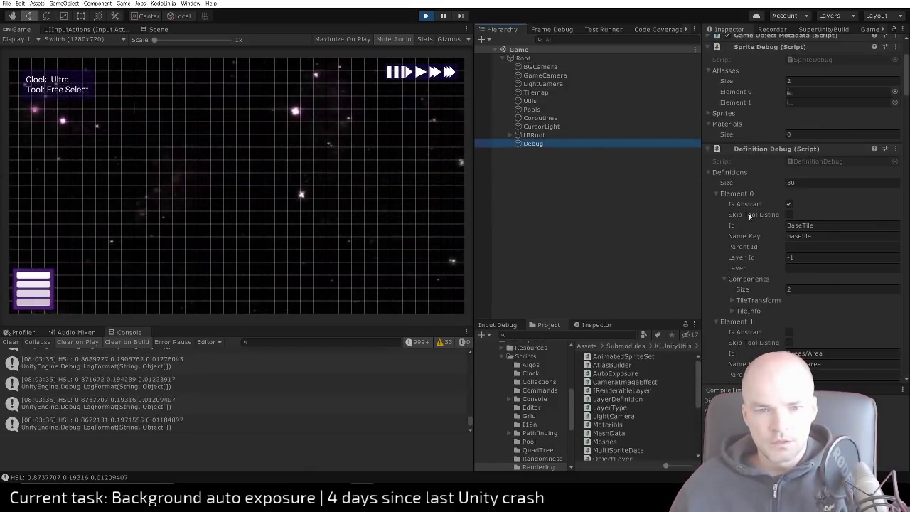
scroll(526, 412, "up", 5)
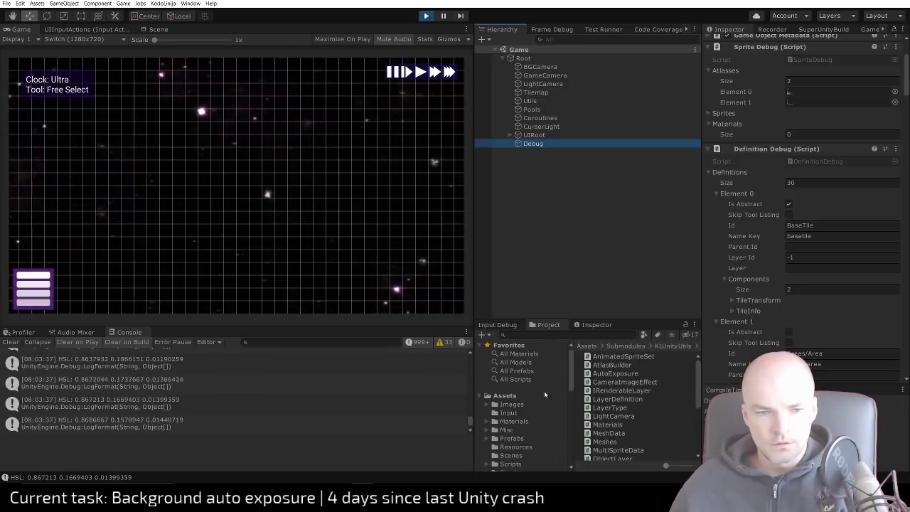
left_click(513, 422)
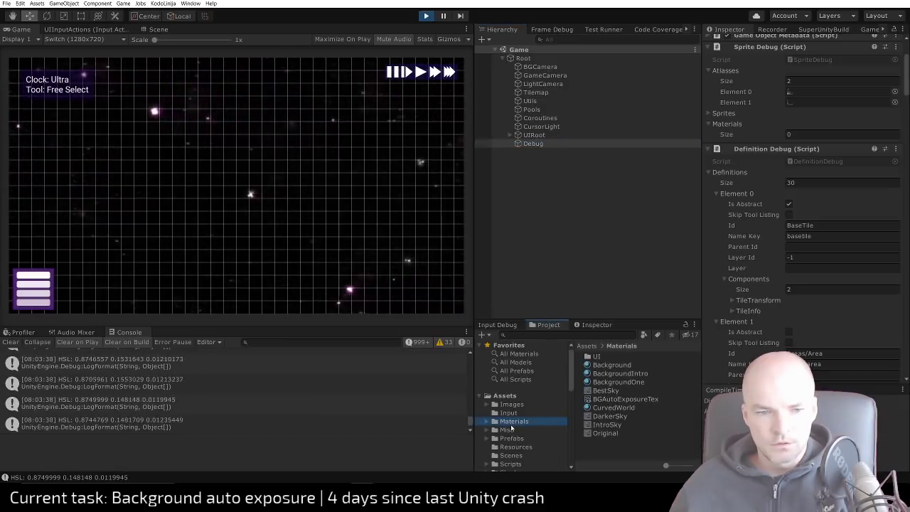
left_click(620, 365)
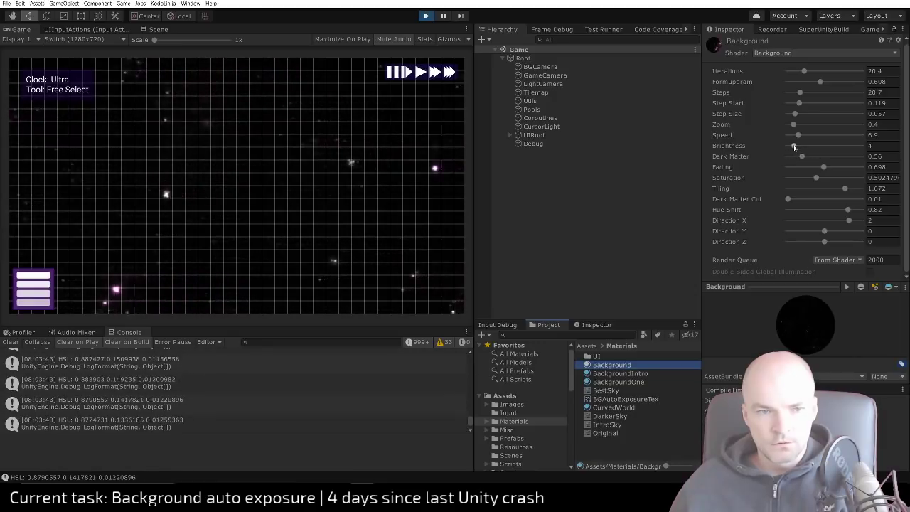
left_click_drag(794, 146, 859, 155)
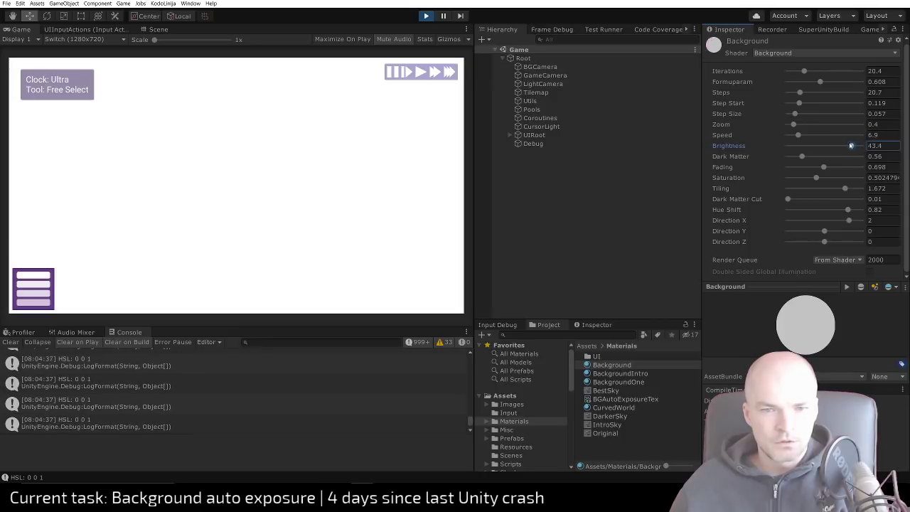
left_click_drag(830, 145, 791, 145)
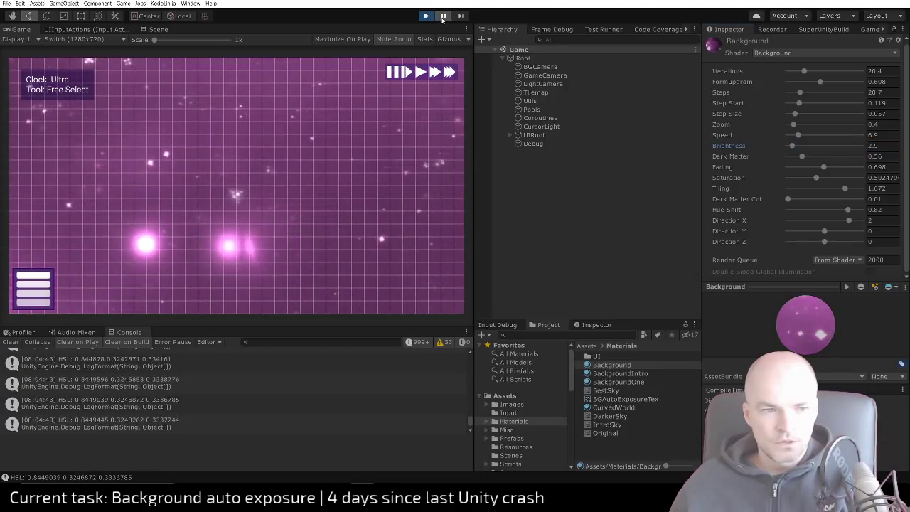
Pause the running game, switch to Visual Studio Code, and review the OnRenderImage and Start code in the CameraImageEffect script
left_click(442, 15)
key("alt+Tab")
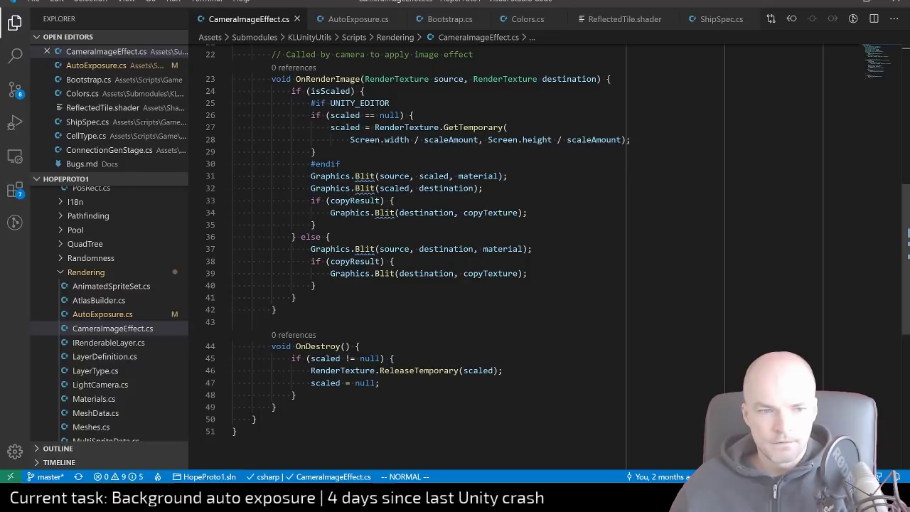
scroll(420, 359, "up", 3)
scroll(420, 358, "down", 5)
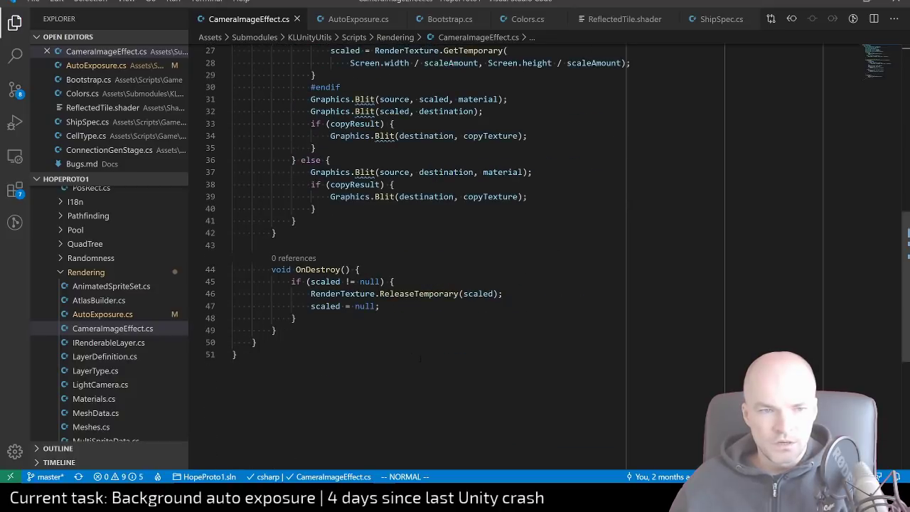
scroll(420, 359, "up", 5)
scroll(420, 358, "down", 4)
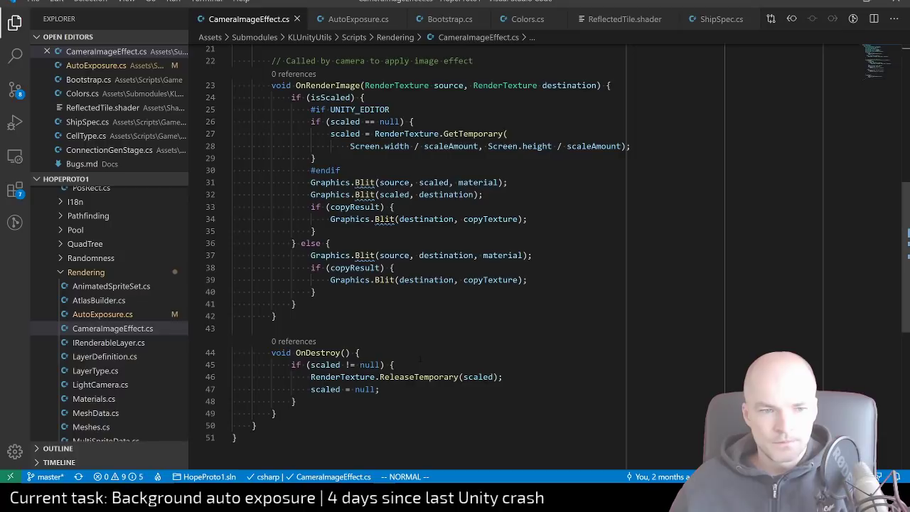
scroll(419, 359, "up", 1)
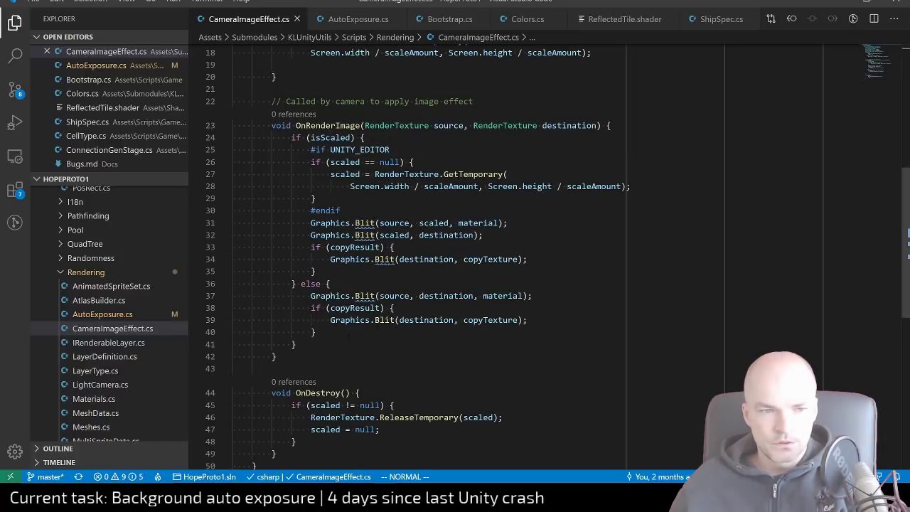
scroll(348, 337, "up", 9)
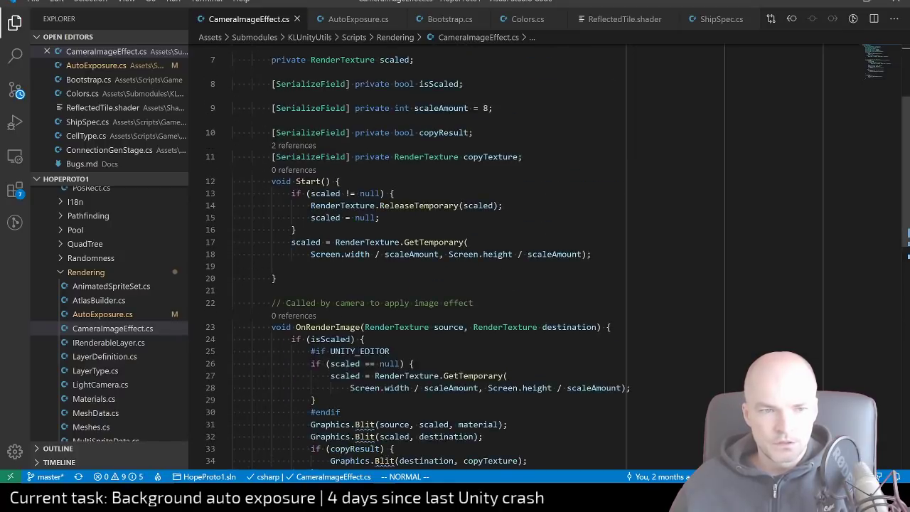
In the AutoExposure script's Update method, start a Shader.SetGlobalFloat call below the Colors.ToHSL line, separated by a blank line
left_click(367, 21)
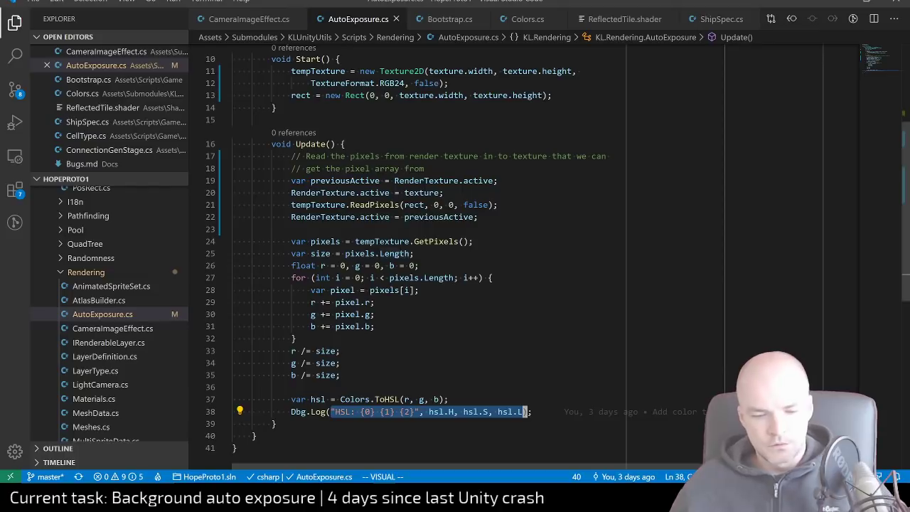
scroll(398, 256, "down", 1)
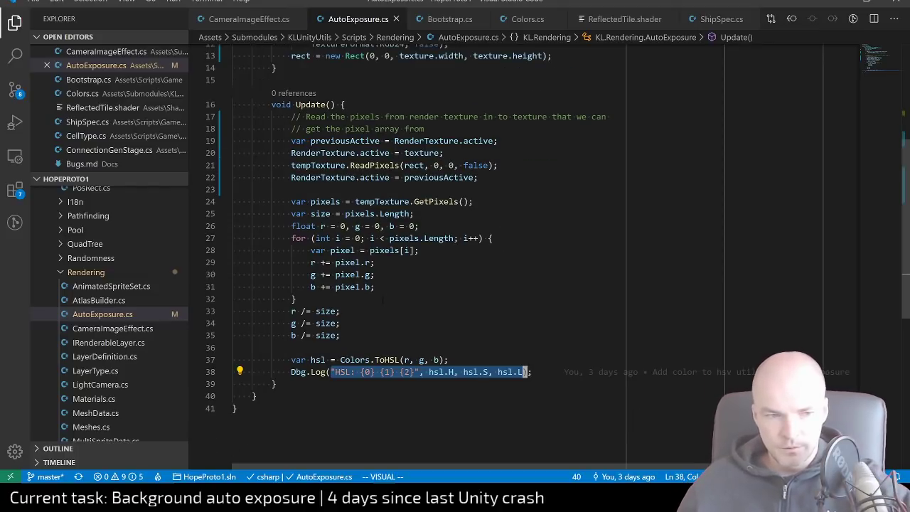
key("Escape")
key("k")
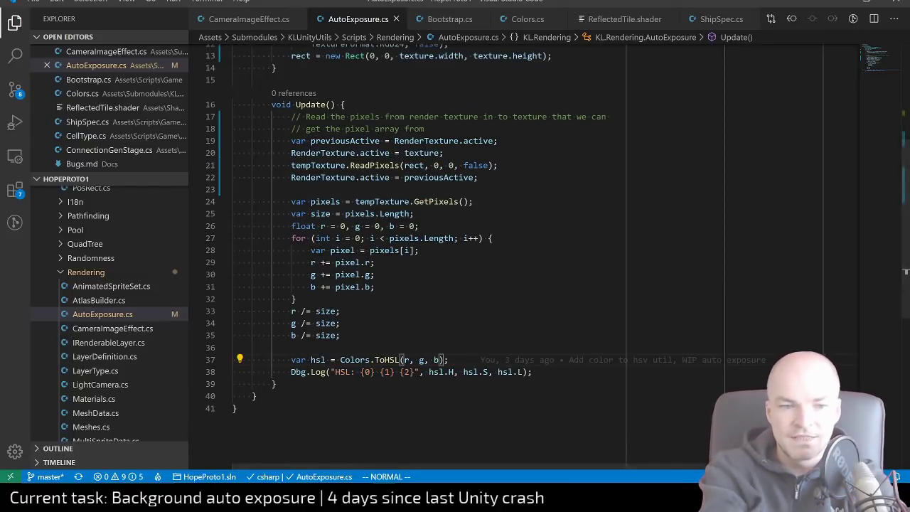
key("o")
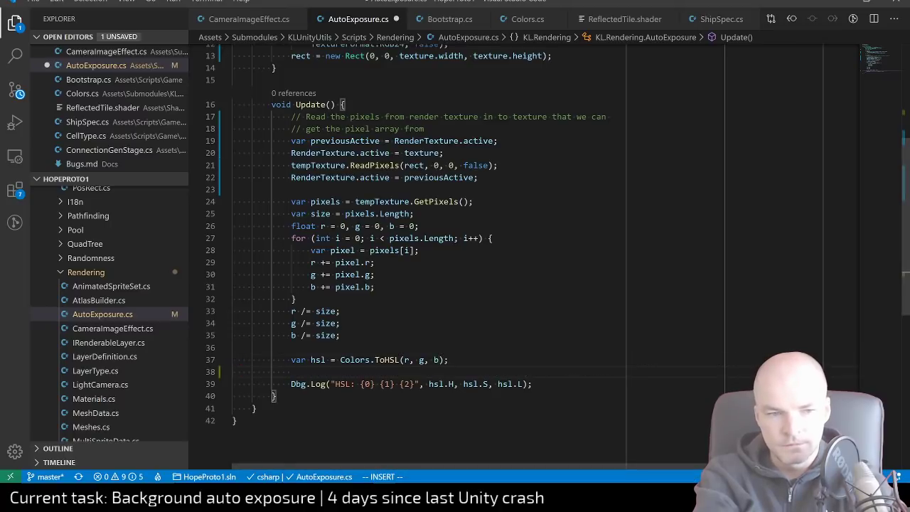
key("Return")
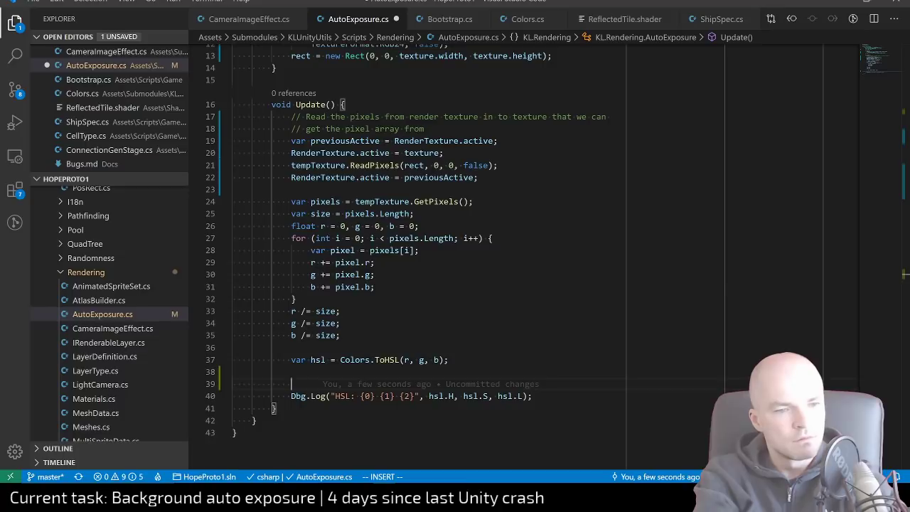
type("Sh")
key("Tab")
type(".setl")
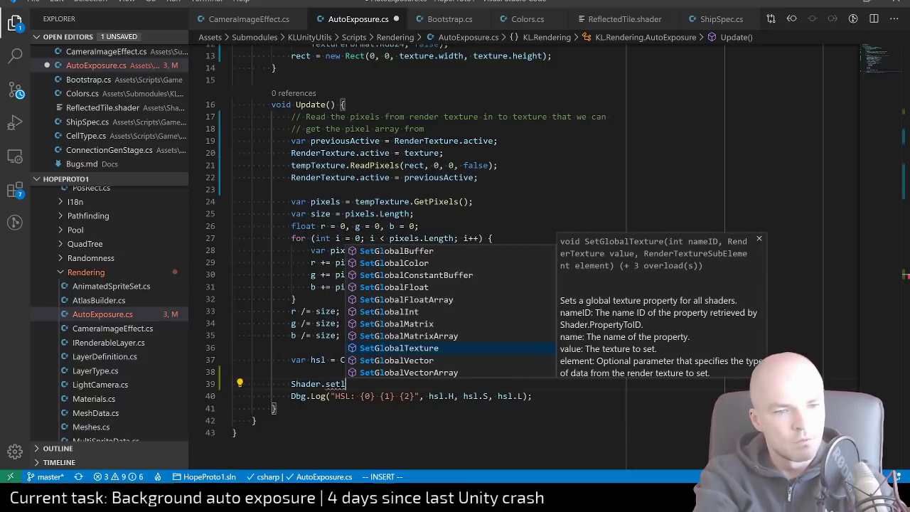
key("BackSpace")
type("globalf")
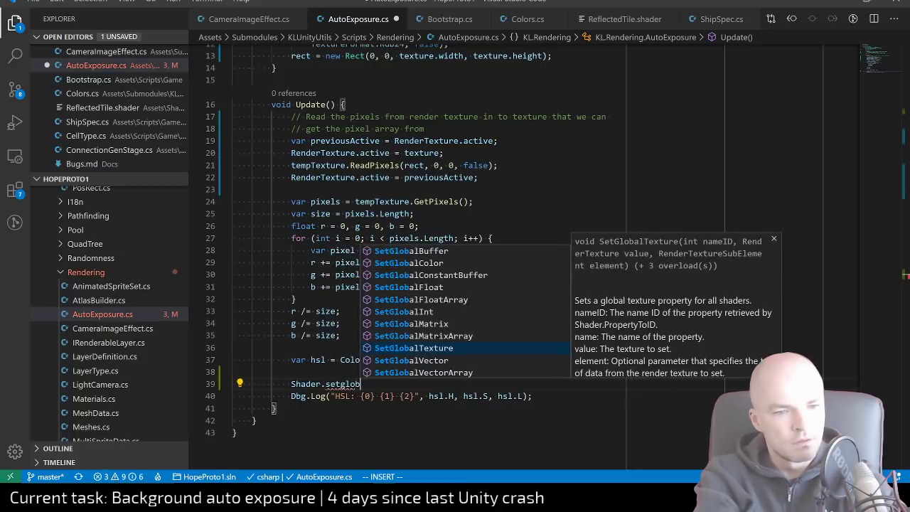
key("BackSpace")
key("BackSpace")
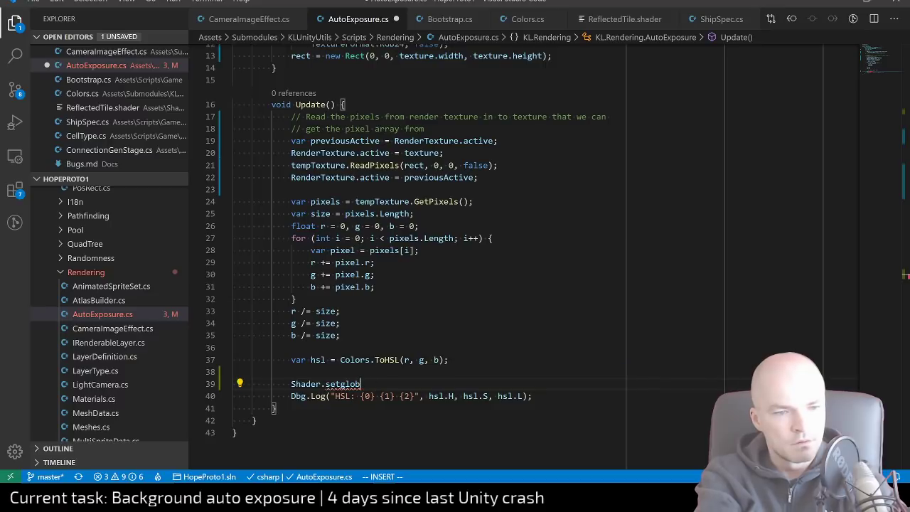
type("al")
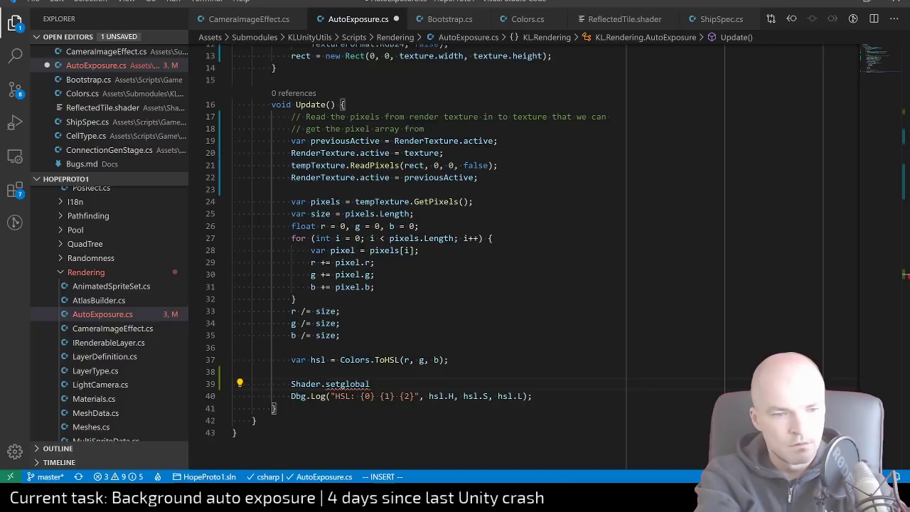
type("ffl(")
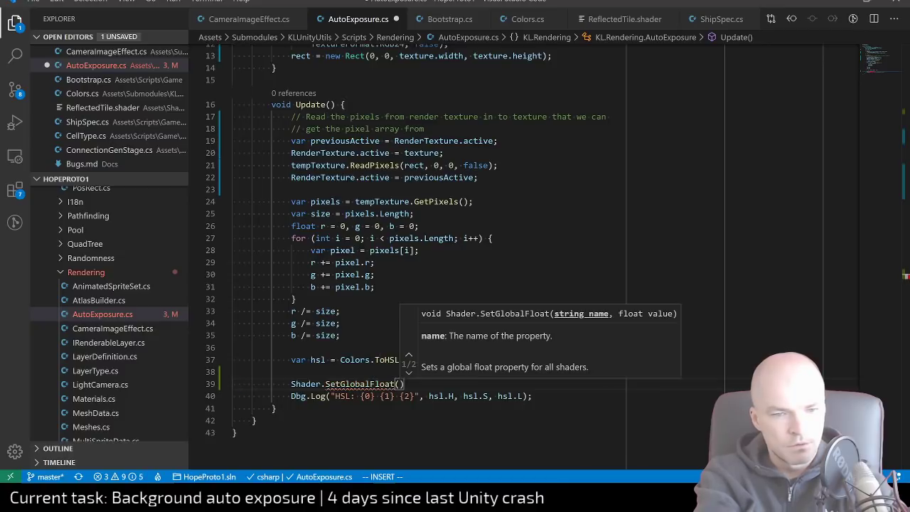
Give the SetGlobalFloat call the arguments "_AverageLuminosity" and hsl.L, and end the statement with a semicolon
type("\"_")
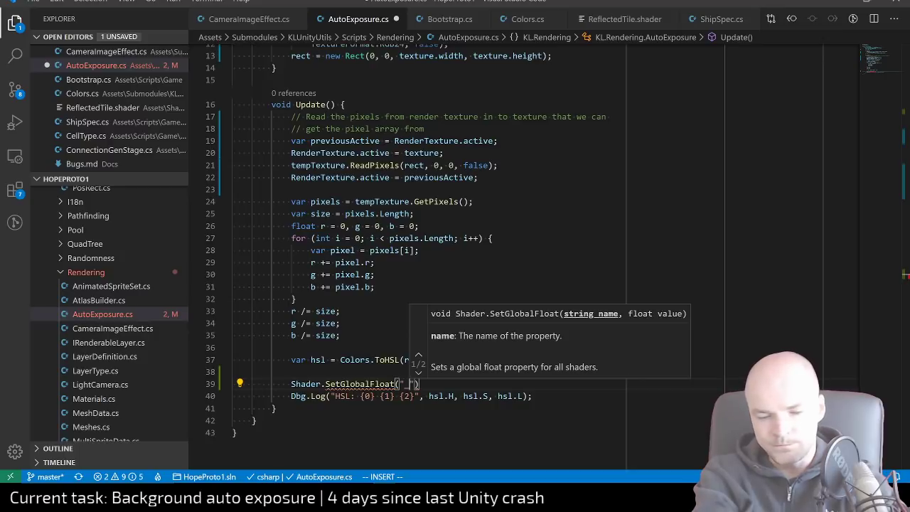
type("Average")
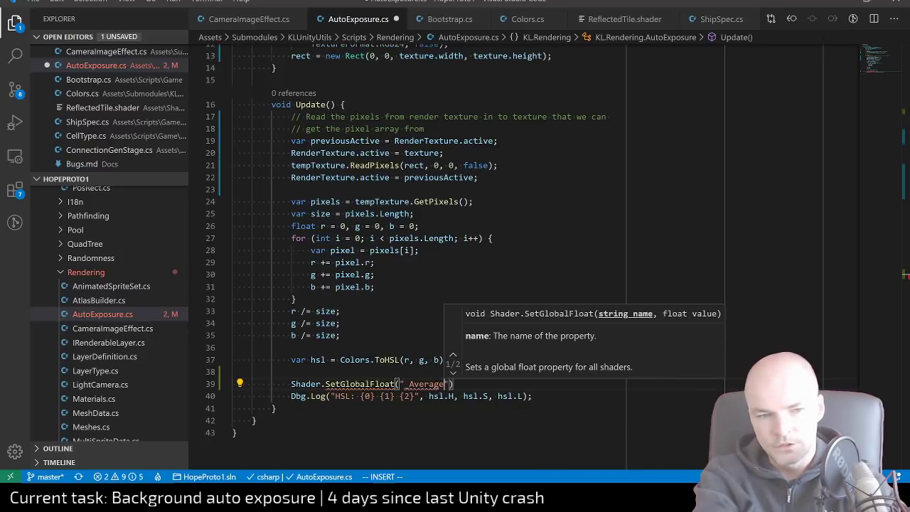
type("Lu")
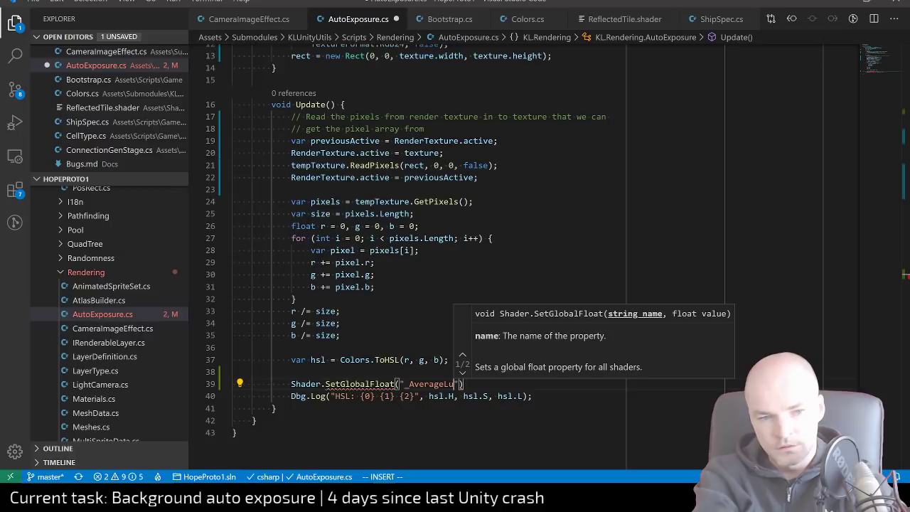
type("minosity")
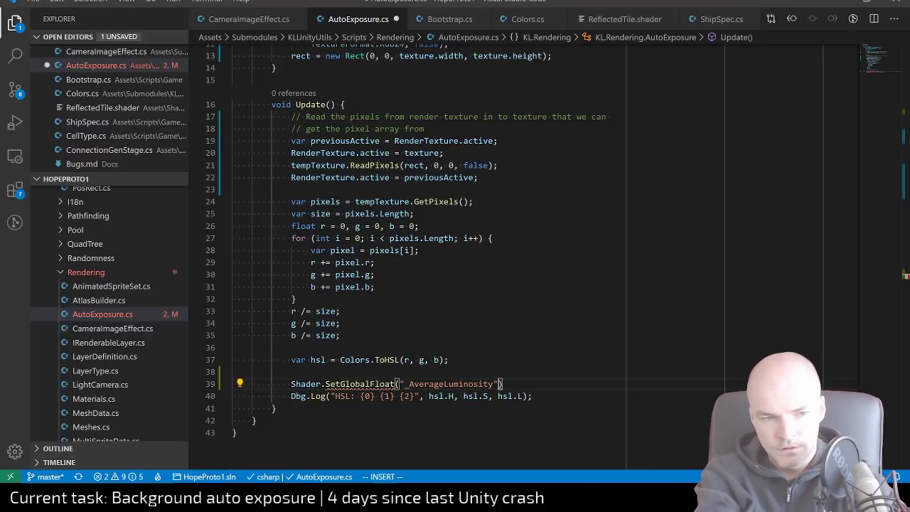
type(",")
key("Escape")
type("hsl.L")
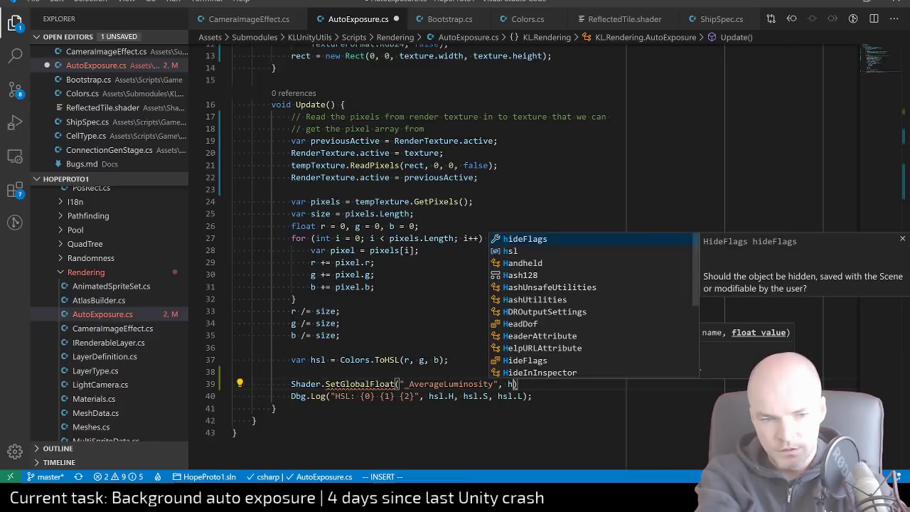
key("Escape")
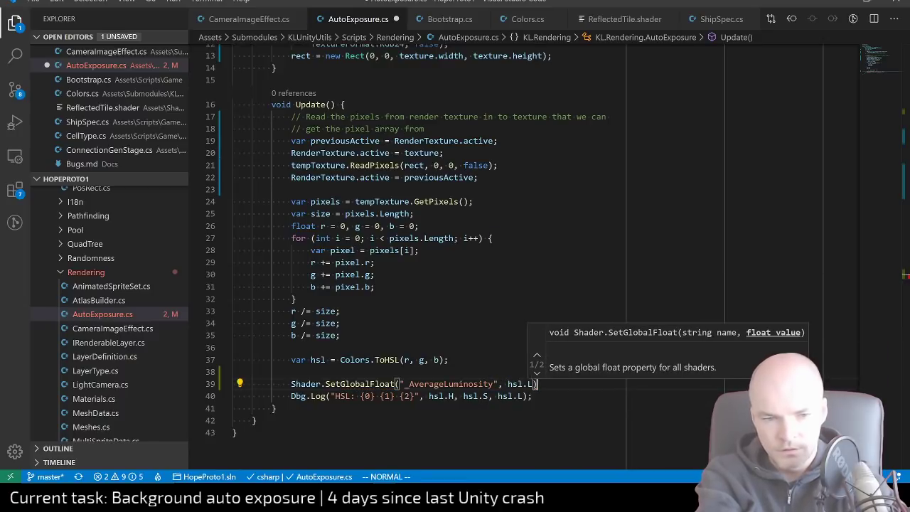
key("shift+a")
type(";")
key("Escape")
Comment out the Dbg.Log line that prints the HSL values in the AutoExposure script
key("j")
key("shift+i")
type("//")
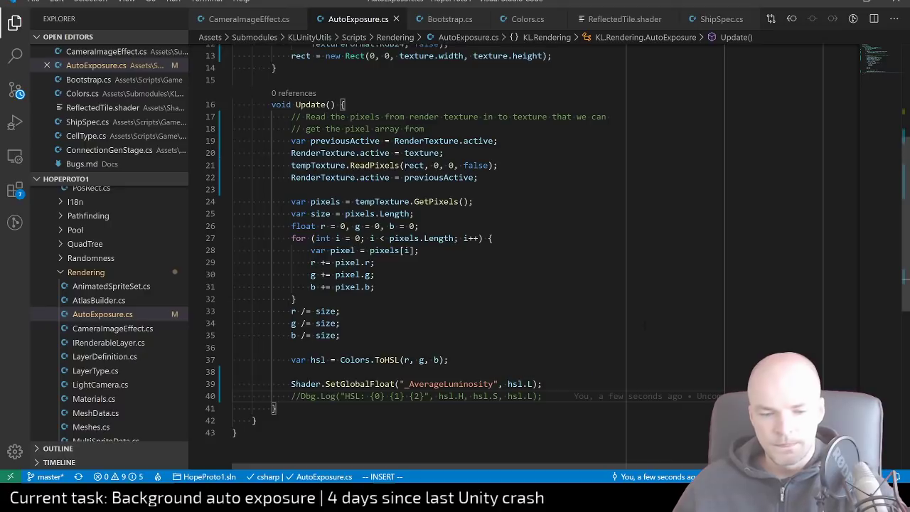
Select the _AverageLuminosity property name in the AutoExposure script, then open Background.shader
double_click(451, 384)
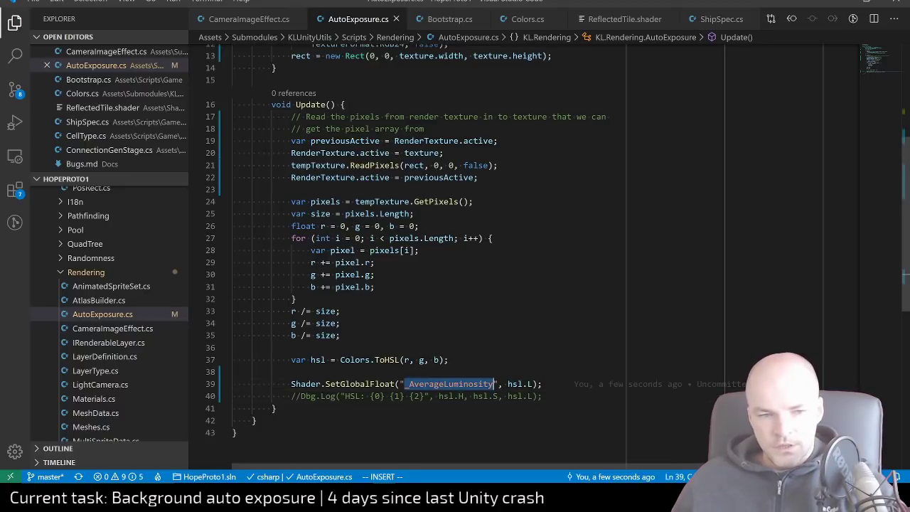
key("ctrl+p")
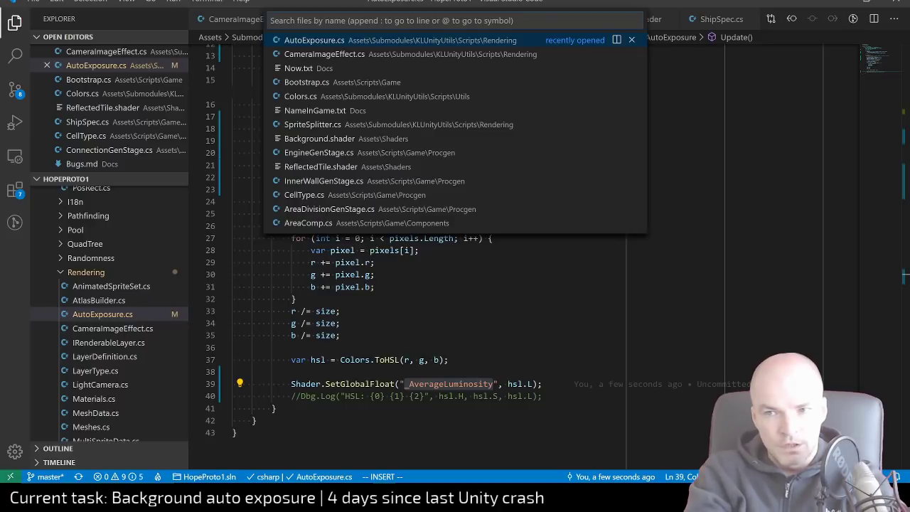
key("Down")
key("Down")
key("Down")
key("Down")
key("Return")
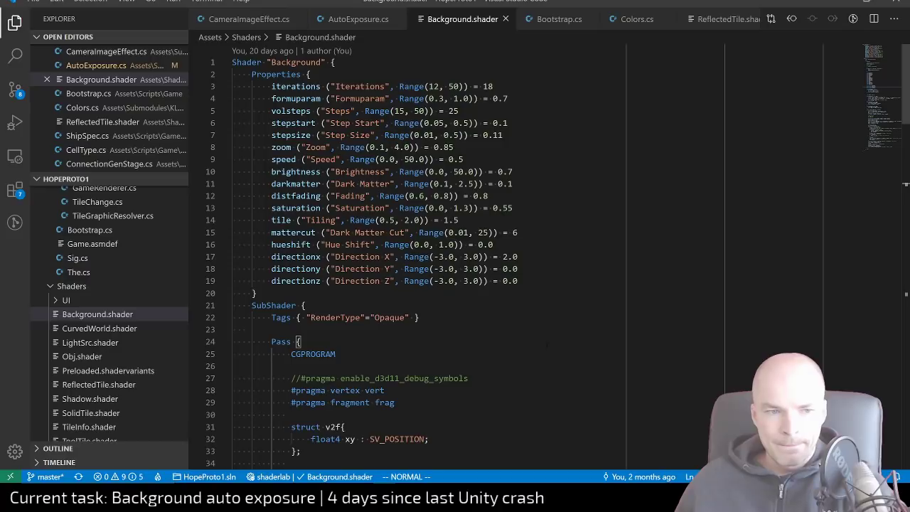
Declare a uniform float named _AverageLuminosity directly below _GameZoom in Background.shader and save the file
left_click(526, 281)
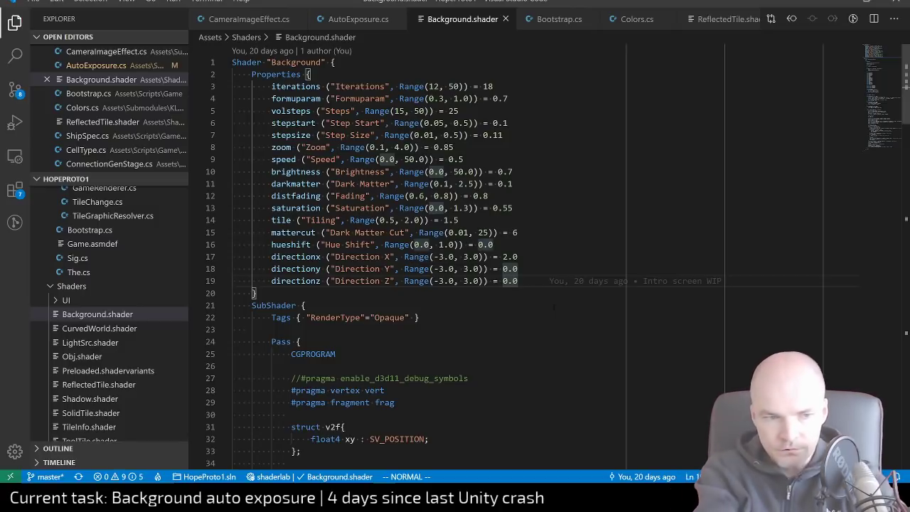
scroll(540, 256, "down", 20)
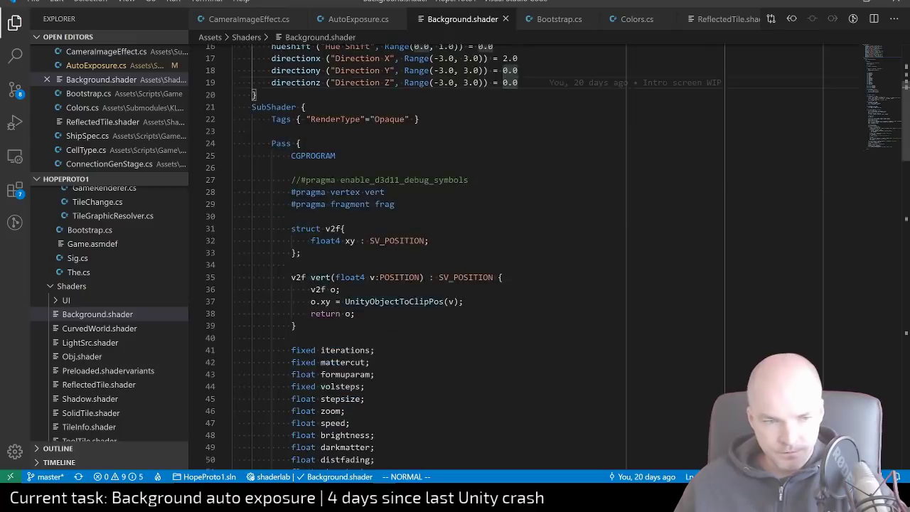
scroll(540, 255, "up", 20)
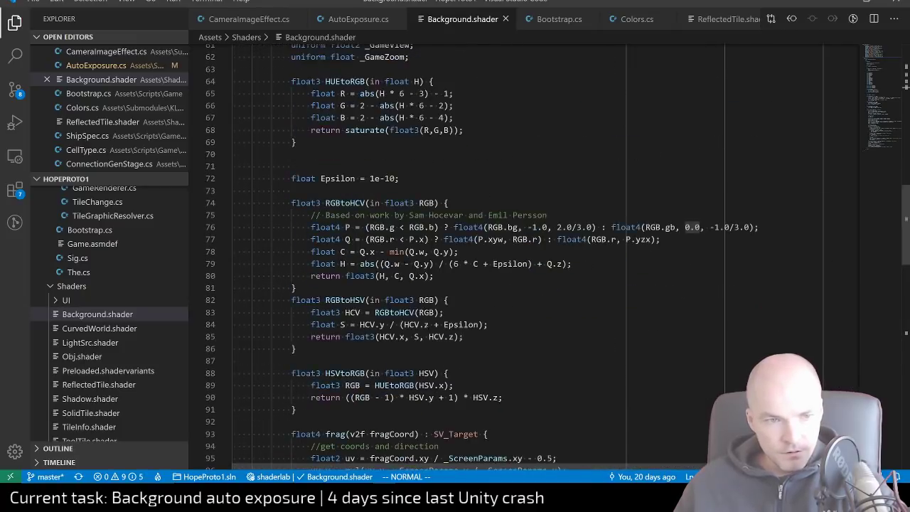
left_click(429, 334)
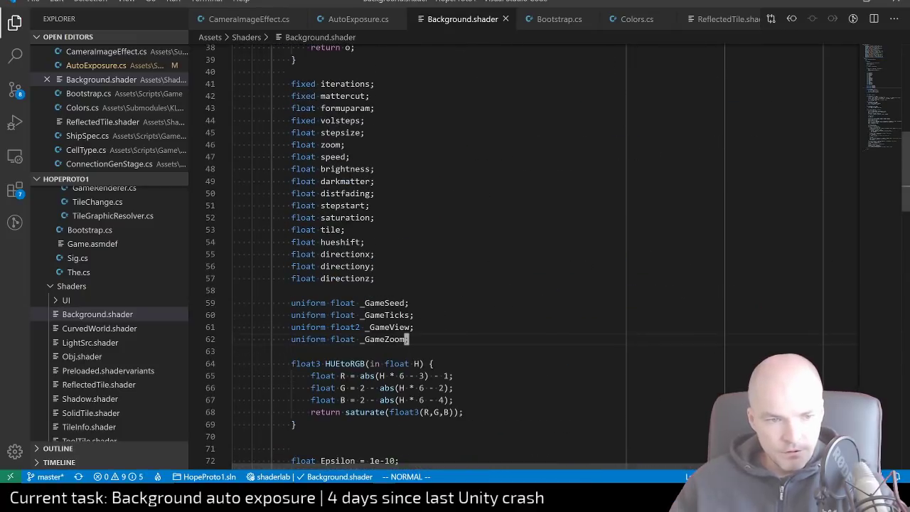
key("o")
key("Return")
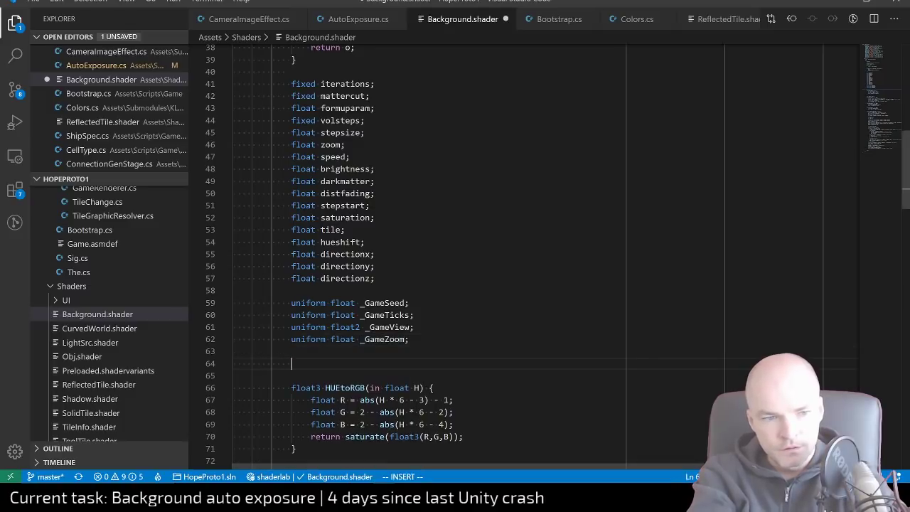
type("uniform float _V")
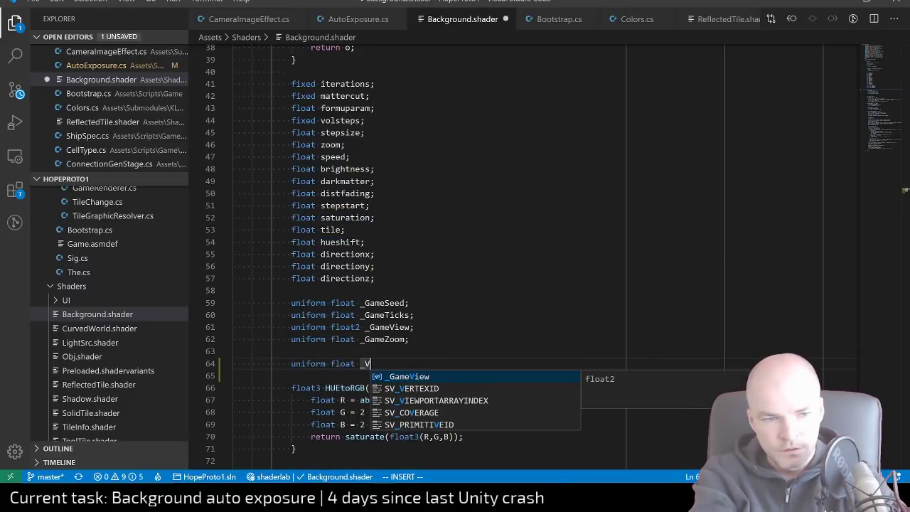
key("BackSpace")
type("AverageLu")
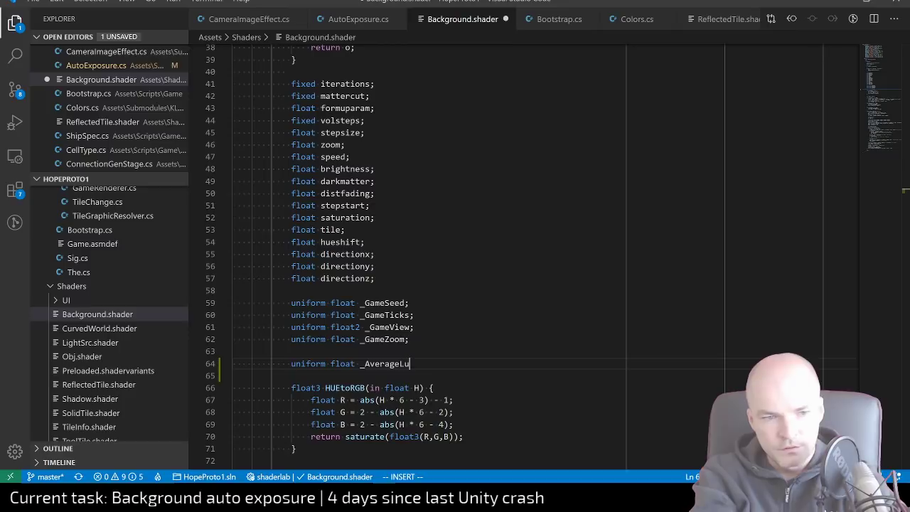
type("minosity;")
key("Escape")
key("ctrl+s")
key("k")
key("d")
key("d")
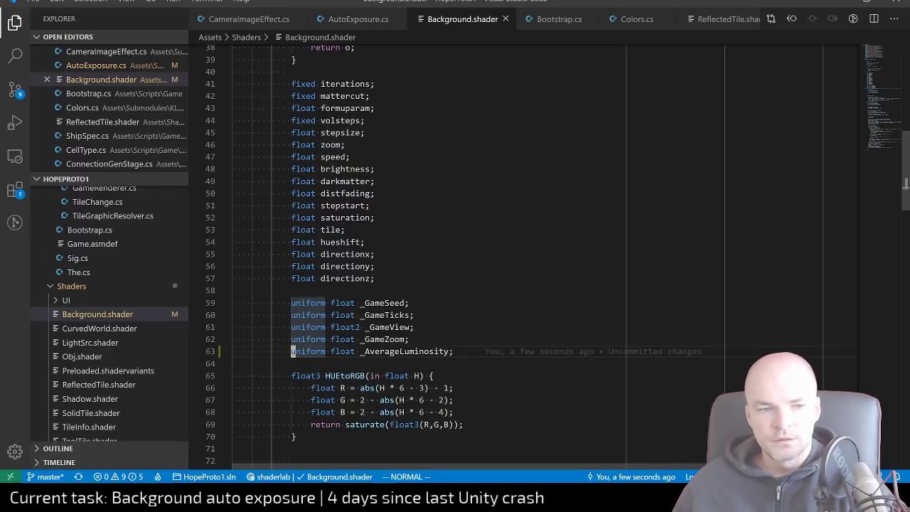
Delete the _AverageLuminosity uniform declaration from Background.shader and save the file
left_click(401, 351)
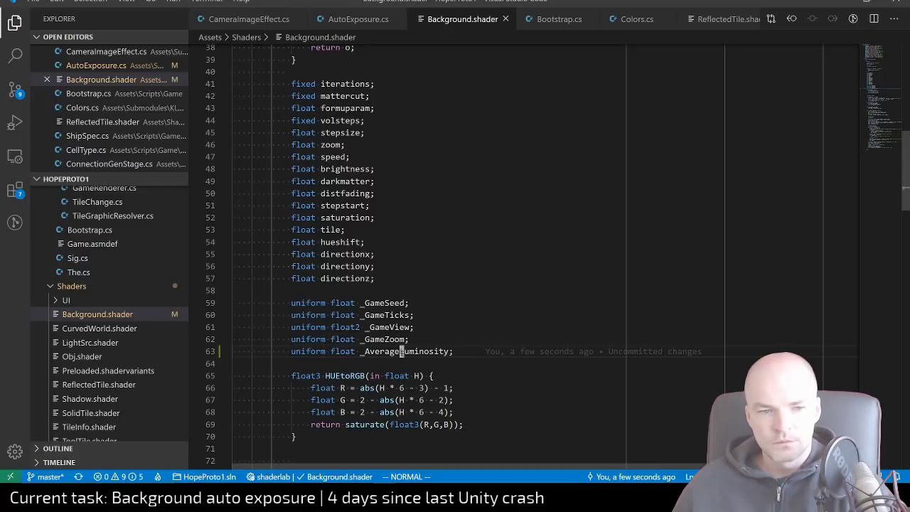
key("d")
key("d")
key("ctrl+s")
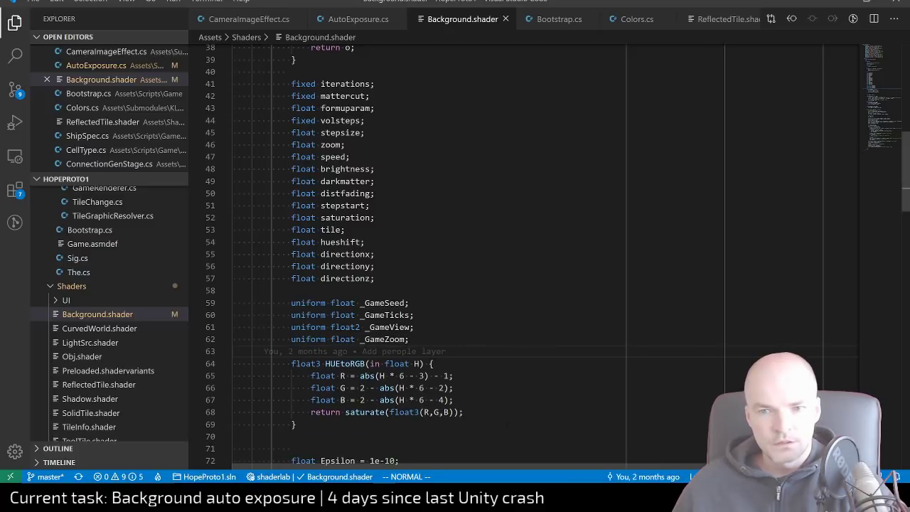
In the AutoExposure script, add a serialized private Material field named target above the texture field and save
mouse_move(385, 508)
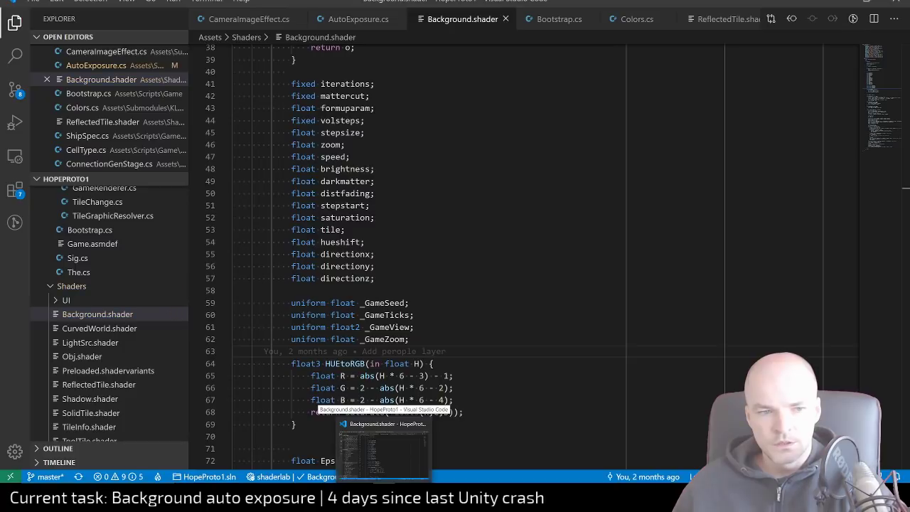
left_click(361, 18)
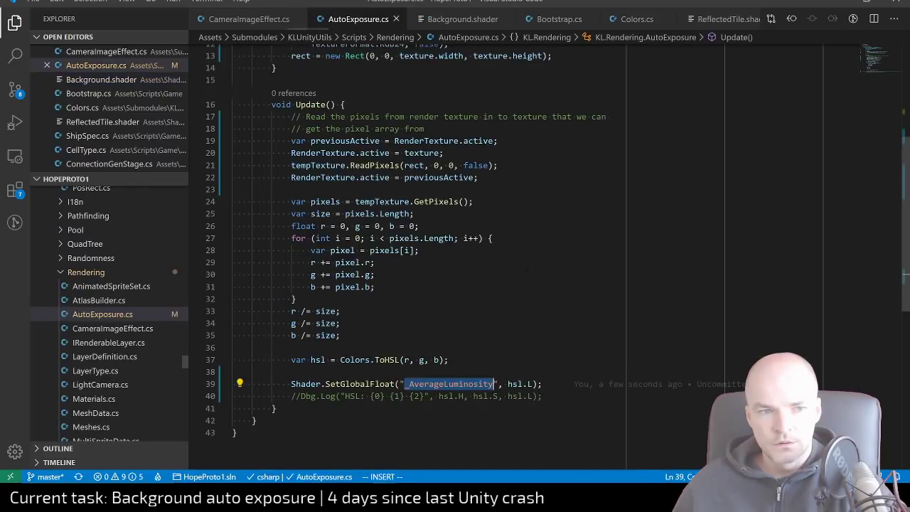
scroll(455, 249, "up", 6)
key("Escape")
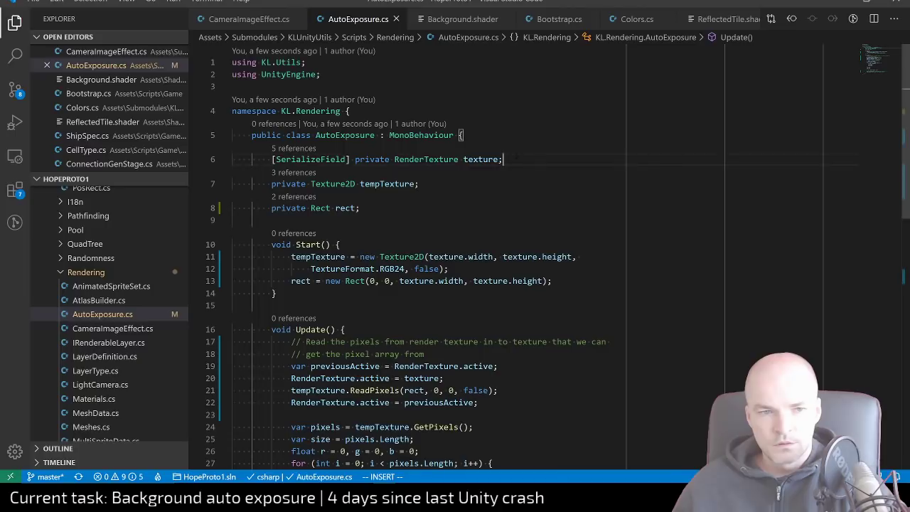
left_click(500, 159)
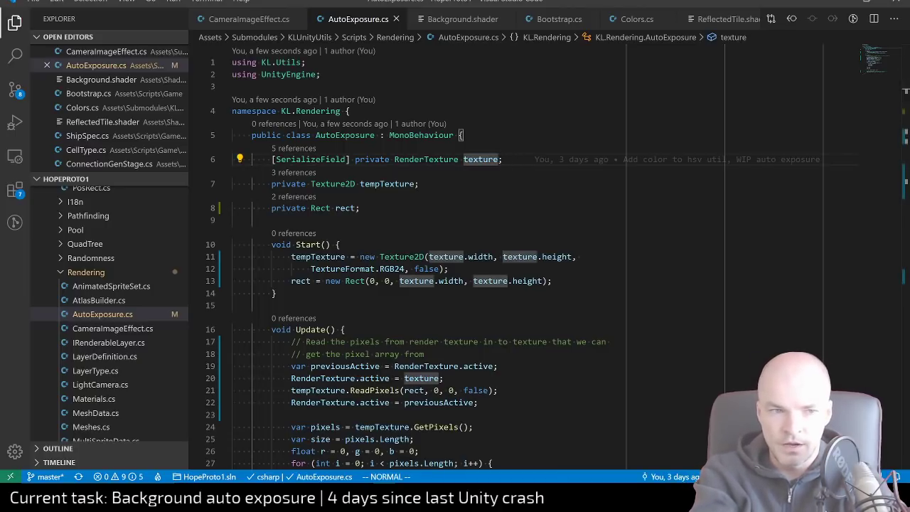
type("O[SerializeField")
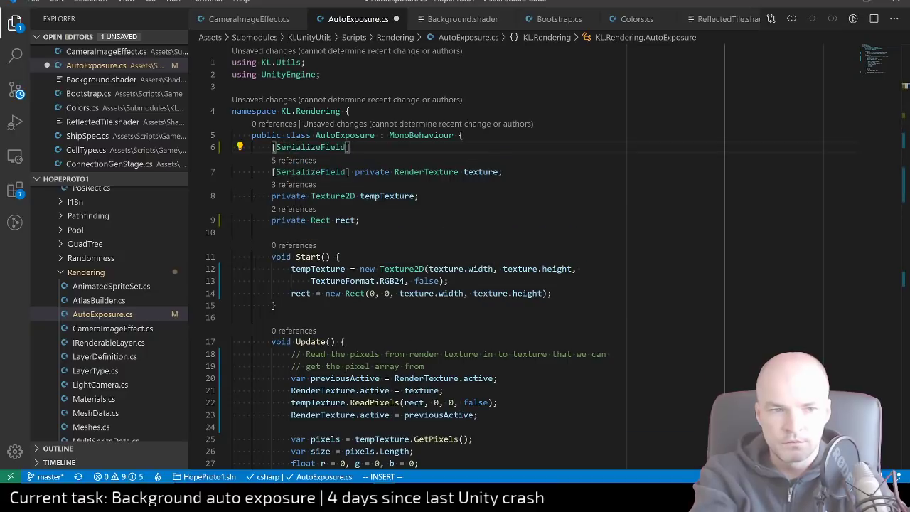
type("] private ")
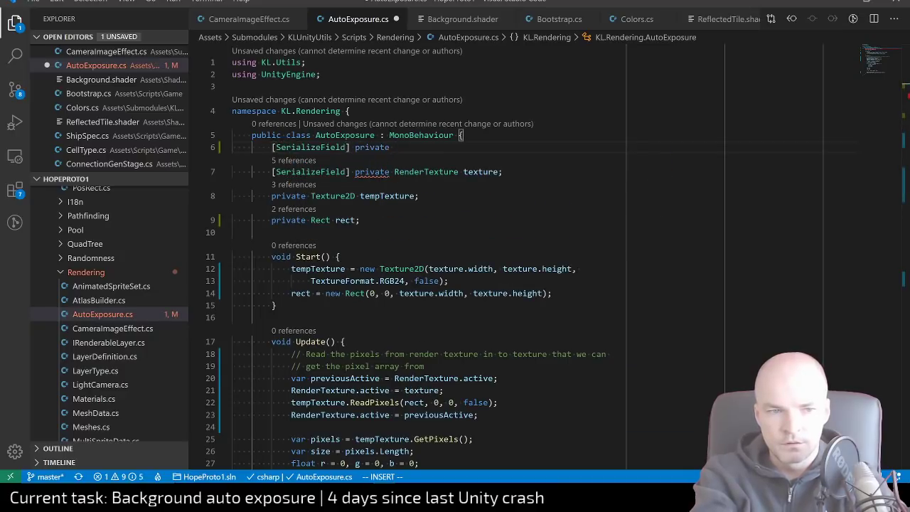
type("Material ")
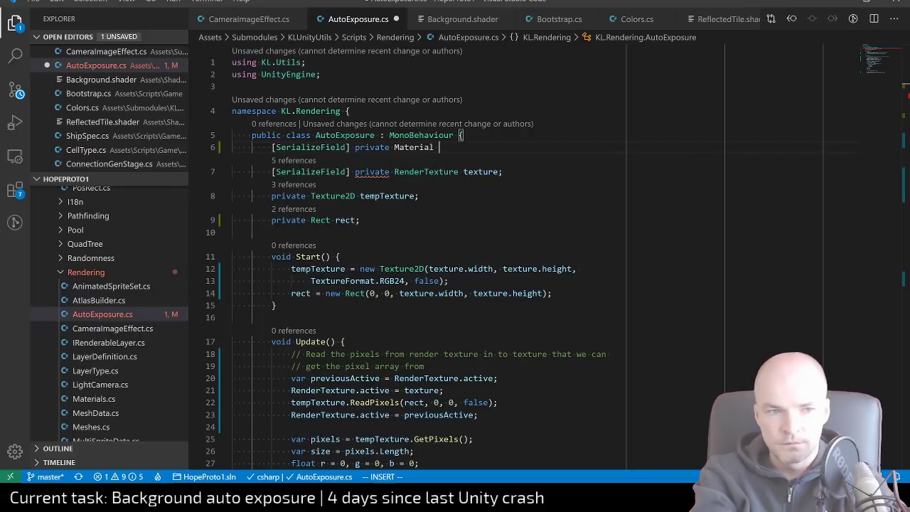
type("autoEx")
key("BackSpace")
key("BackSpace")
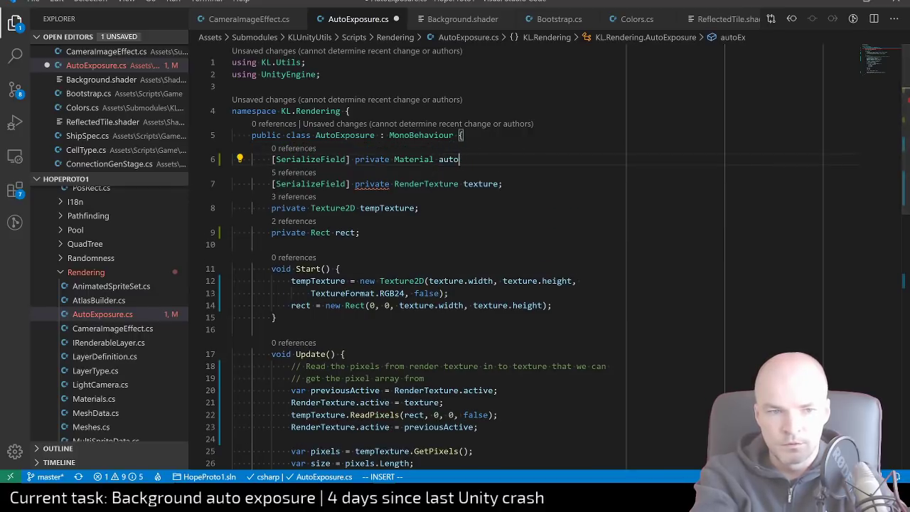
key("BackSpace")
key("BackSpace")
key("BackSpace")
key("BackSpace")
type("target")
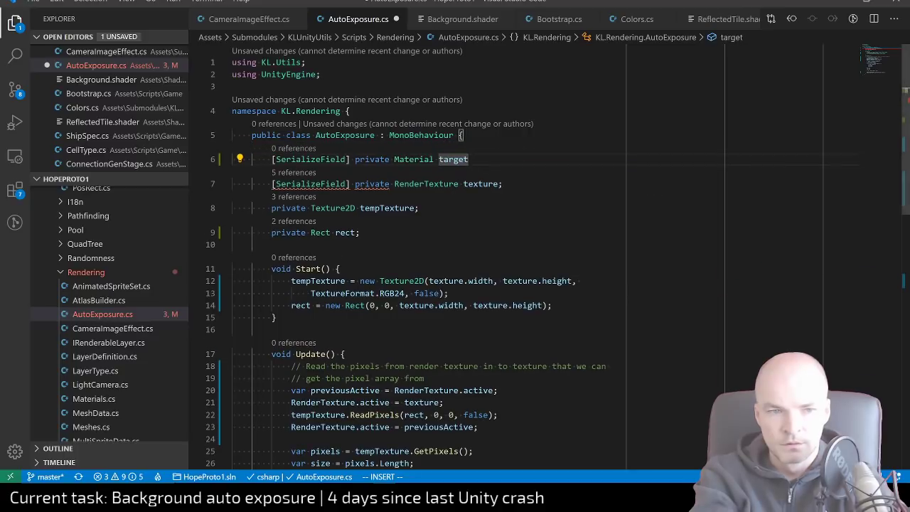
type(";")
key("Escape")
key("ctrl+s")
Delete the Shader.SetGlobalFloat line from the end of the AutoExposure script's Update method
key("j")
key("j")
key("j")
key("j")
key("j")
key("j")
key("j")
key("j")
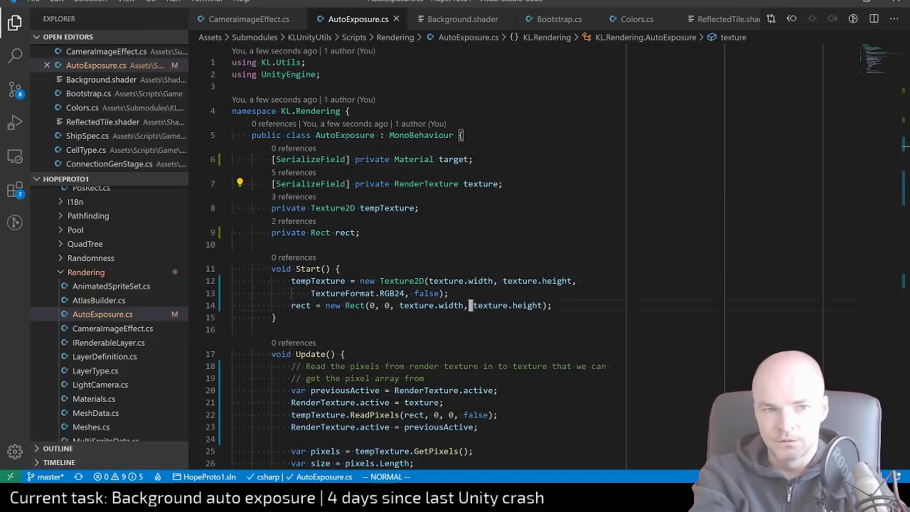
key("j")
key("j")
key("j")
key("j")
key("j")
key("j")
key("j")
key("j")
key("j")
key("j")
key("j")
key("j")
key("j")
key("j")
key("j")
key("j")
key("j")
key("j")
key("j")
key("j")
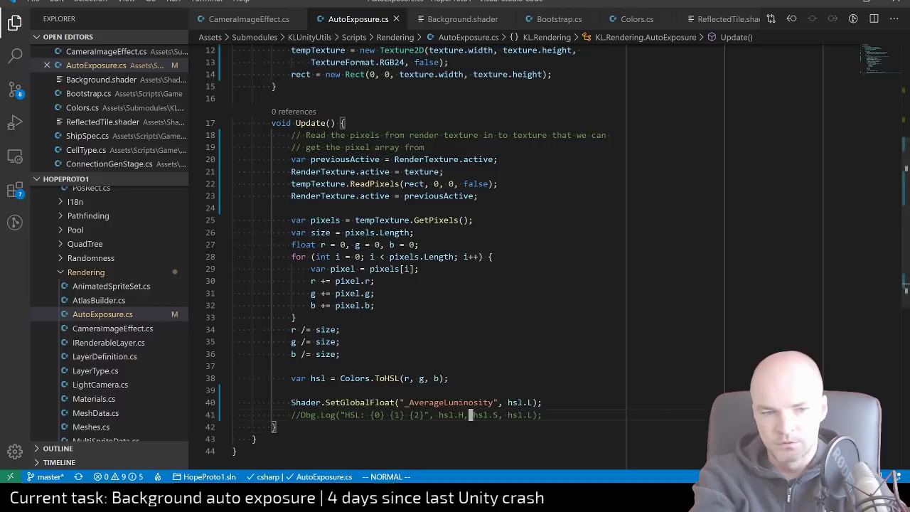
key("k")
key("d")
key("d")
Add a serialized private float field named targetLuminosity as the first member of the AutoExposure class
key("k")
key("k")
key("k")
key("k")
key("k")
key("k")
key("k")
key("k")
key("k")
key("k")
key("k")
key("k")
key("k")
key("k")
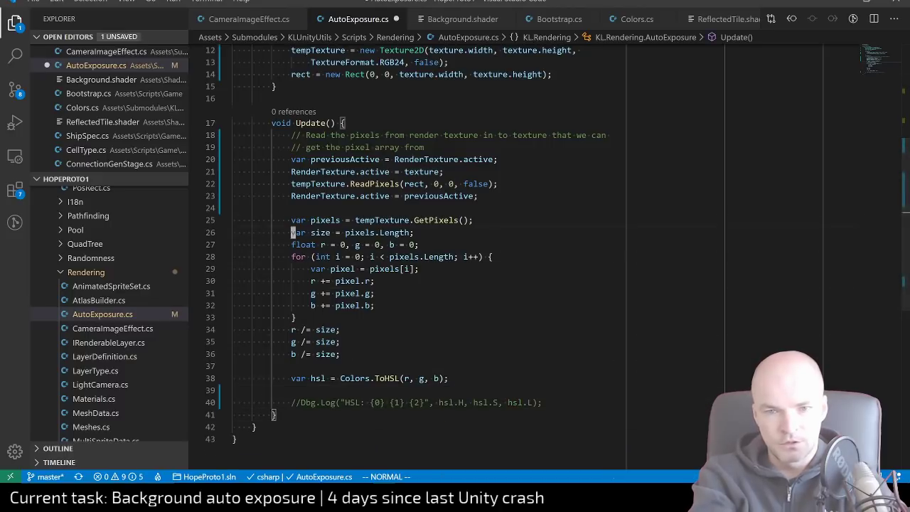
key("k")
key("k")
key("k")
key("k")
key("k")
key("k")
key("k")
key("k")
key("k")
key("k")
key("k")
key("k")
key("k")
key("k")
key("k")
key("k")
key("k")
key("k")
key("k")
key("k")
key("j")
key("j")
key("j")
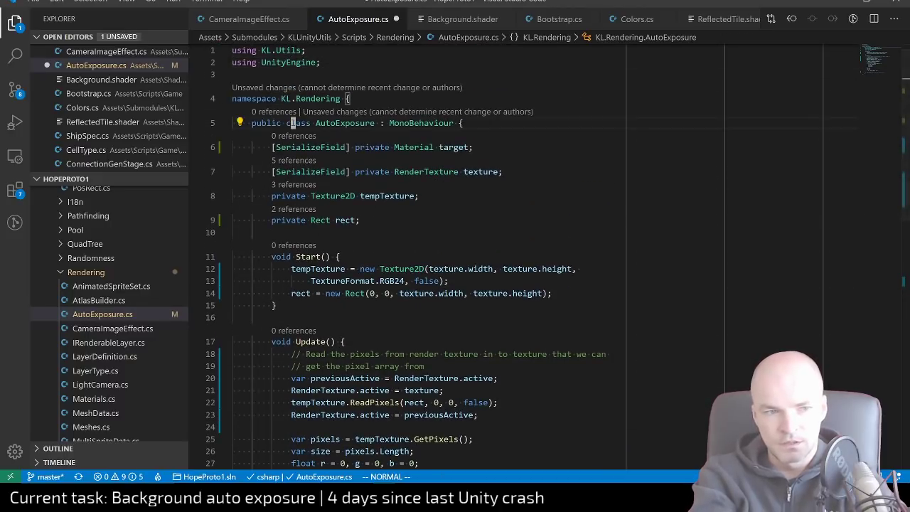
type("o[SerializeField] f")
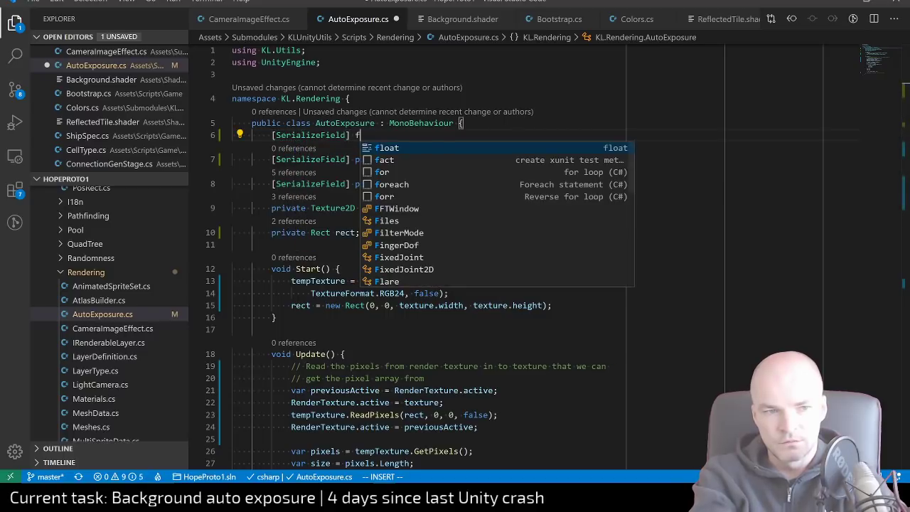
key("BackSpace")
type("privcate")
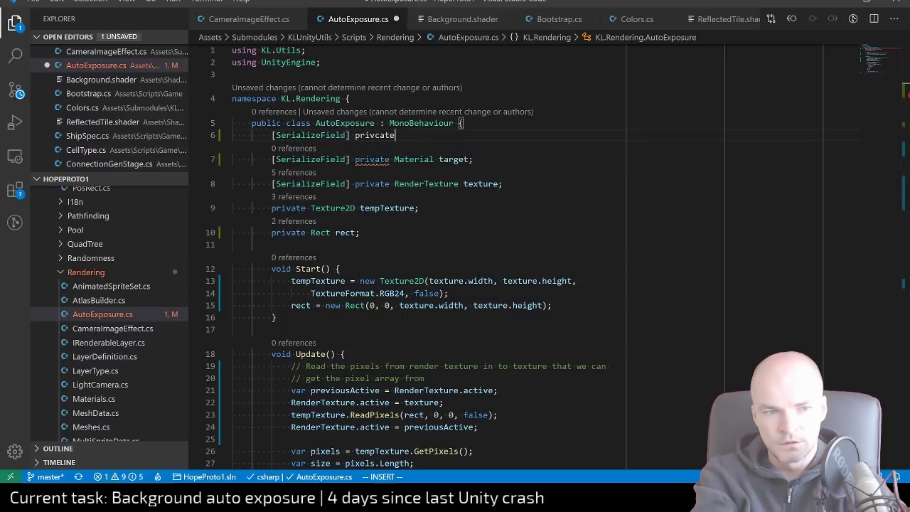
key("BackSpace")
key("BackSpace")
key("BackSpace")
key("BackSpace")
type("ate float ")
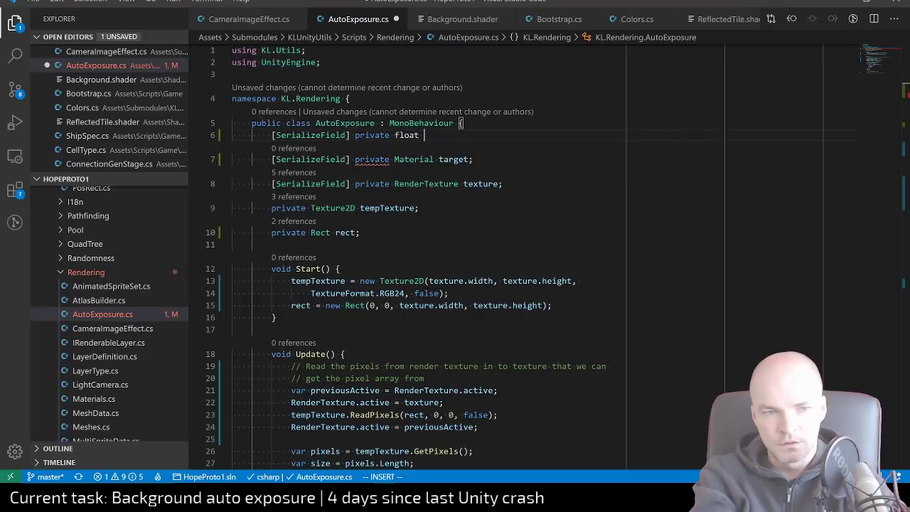
type("target")
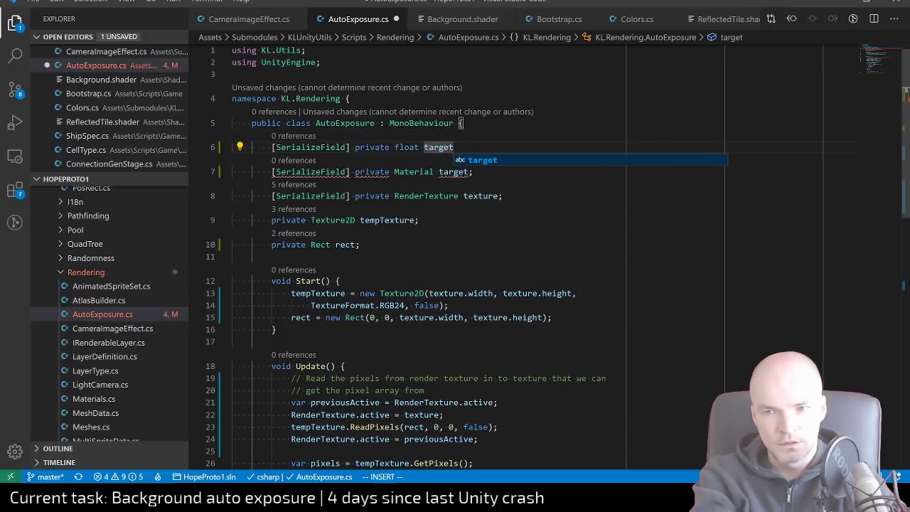
type("Luminos")
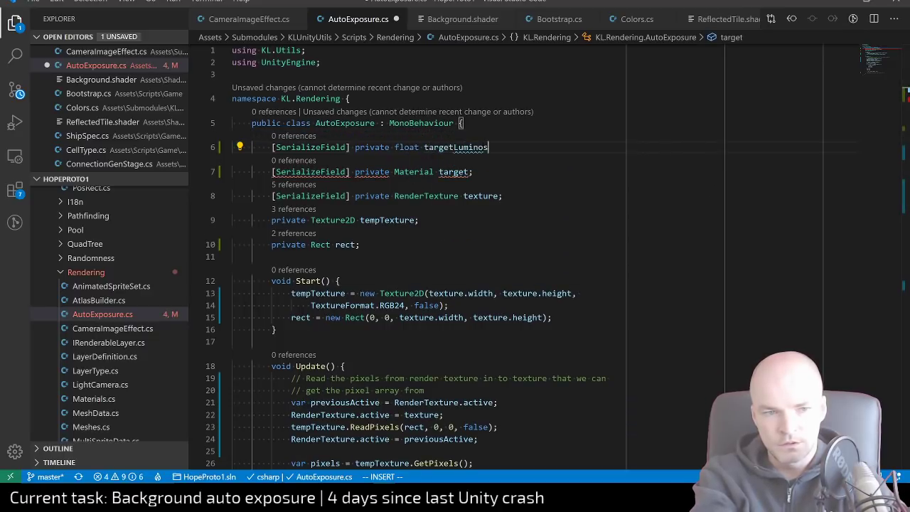
type("ity;")
key("Escape")
Rename the targetLuminosity field to minLuminosity and duplicate its declaration line directly below
key("shift+f")
key("shift+l")
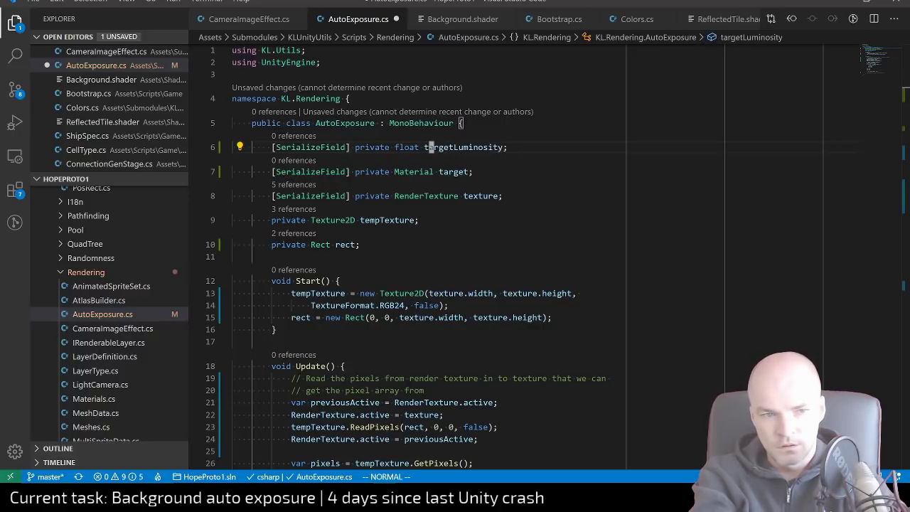
type("ciw")
type("min")
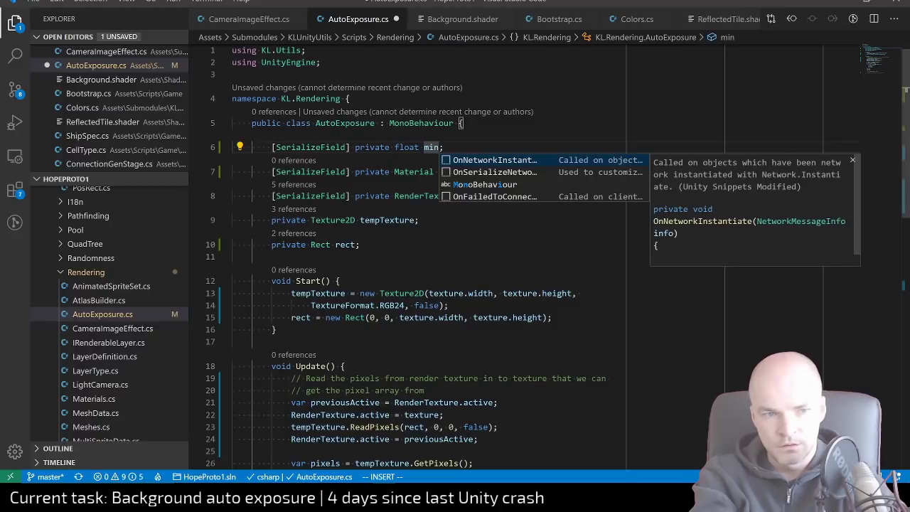
type("Luminosity")
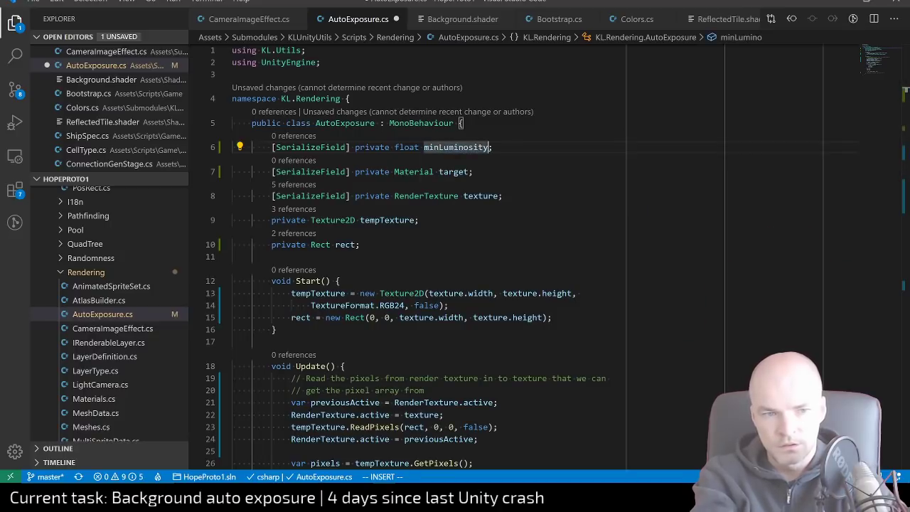
key("Escape")
key("y")
key("y")
key("p")
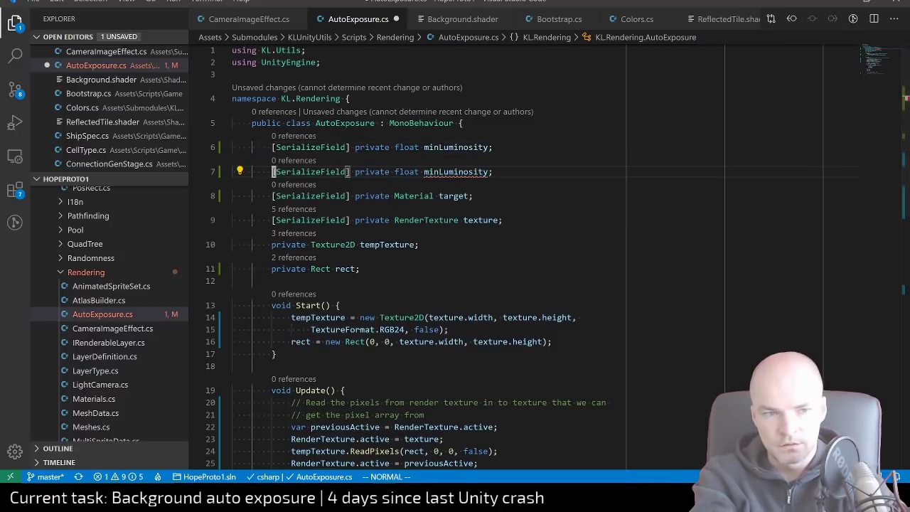
Change the first of the two minLuminosity declarations to a Vector2 field named luminosityRange
key("k")
key("l")
key("l")
key("l")
key("l")
key("l")
key("l")
key("l")
key("l")
key("l")
key("l")
type("cw")
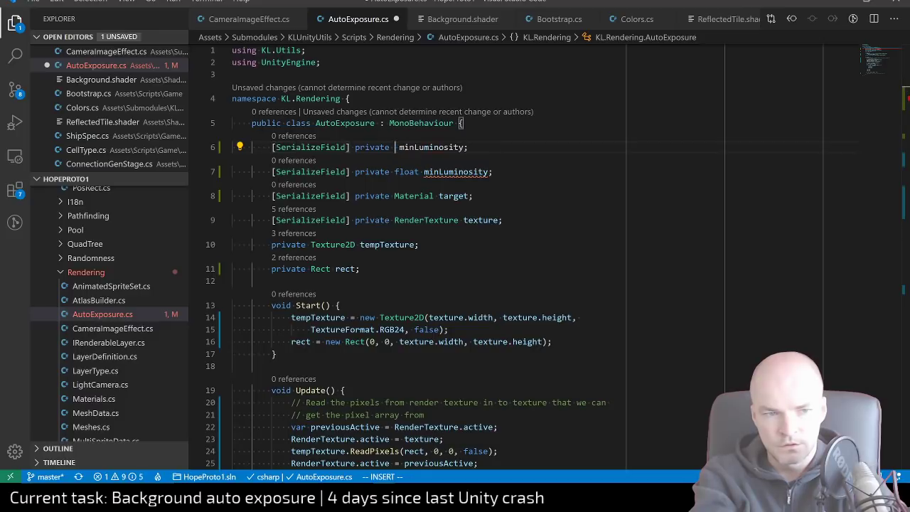
type("Vector2")
key("Escape")
type("cw")
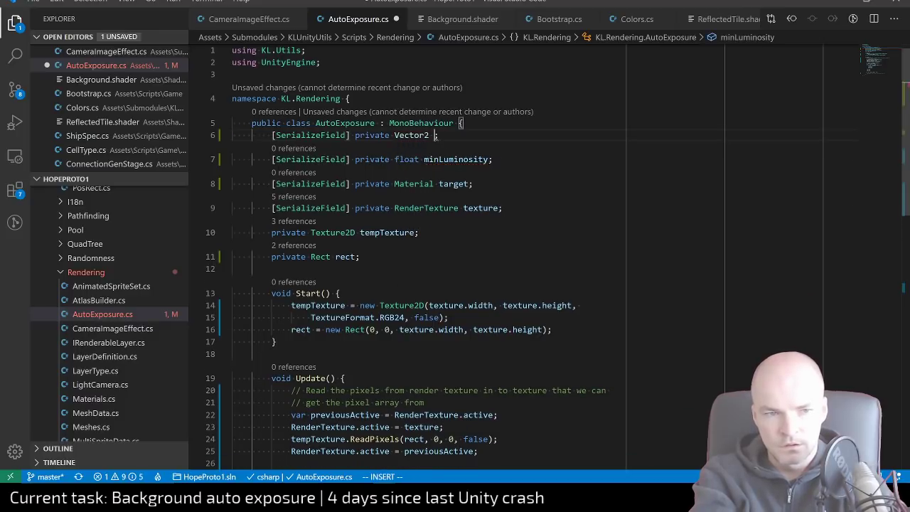
type("lumino")
type("sityRange")
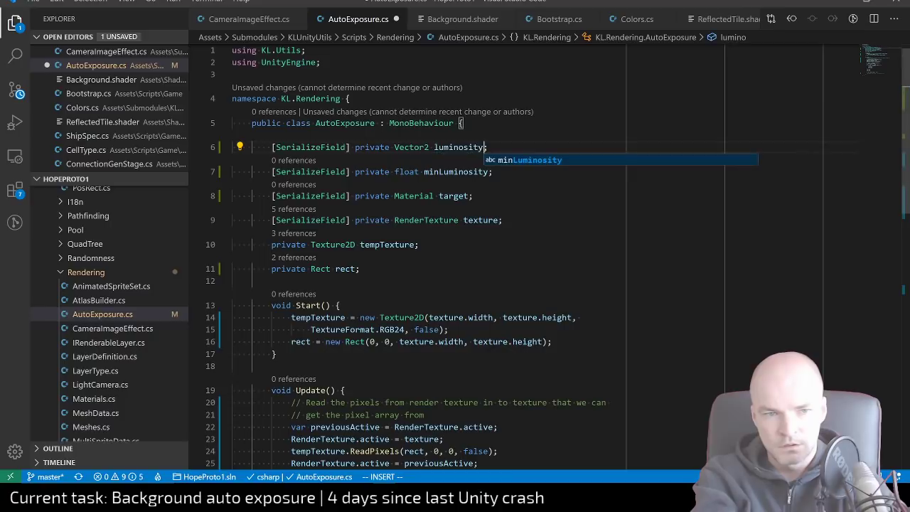
Delete the remaining minLuminosity field declaration below luminosityRange and save the AutoExposure script
key("Escape")
key("j")
key("j")
key("ctrl+s")
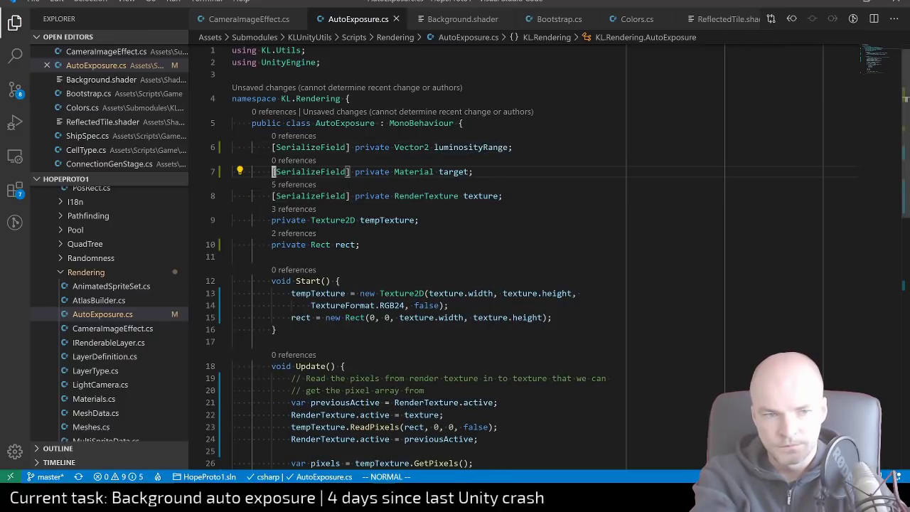
key("k")
key("k")
key("j")
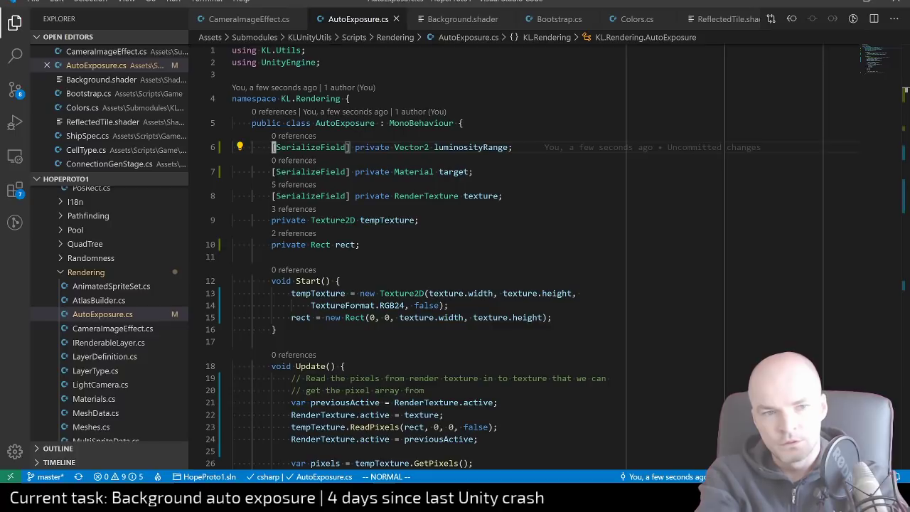
key("j")
key("j")
key("j")
key("j")
key("j")
key("k")
key("k")
key("k")
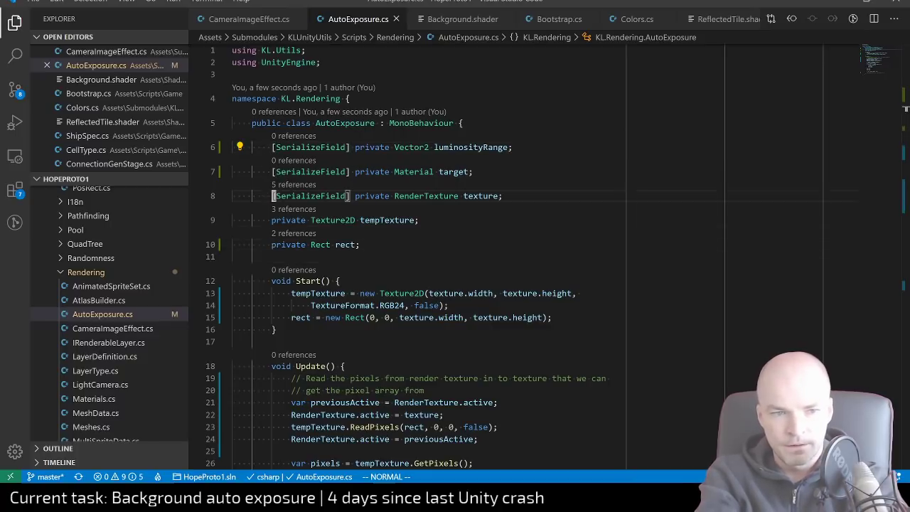
Add a serialized private float field named speed directly below luminosityRange and save the script
key("k")
key("k")
type("o")
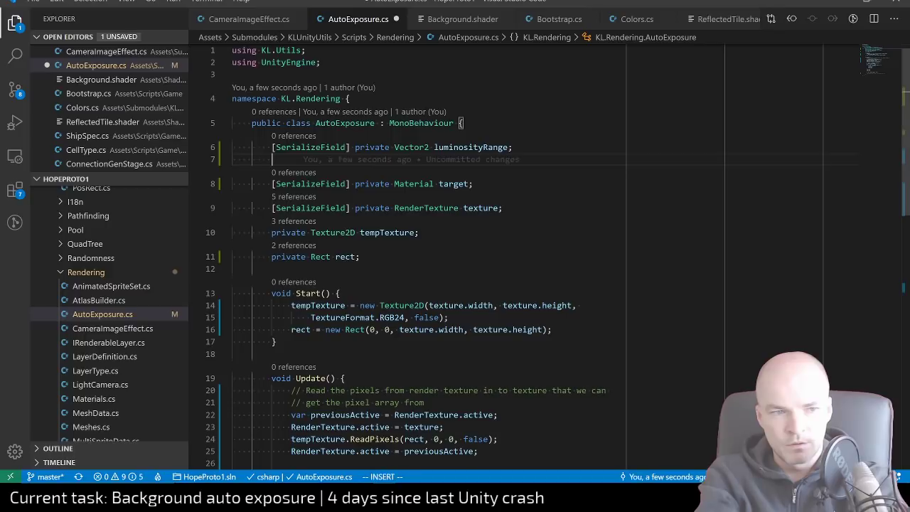
type("[SerializeField] pri")
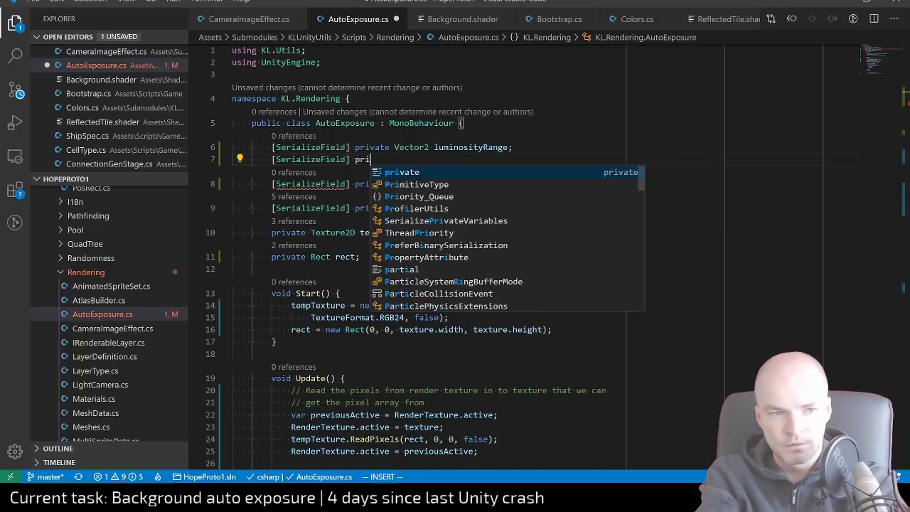
type("vate float")
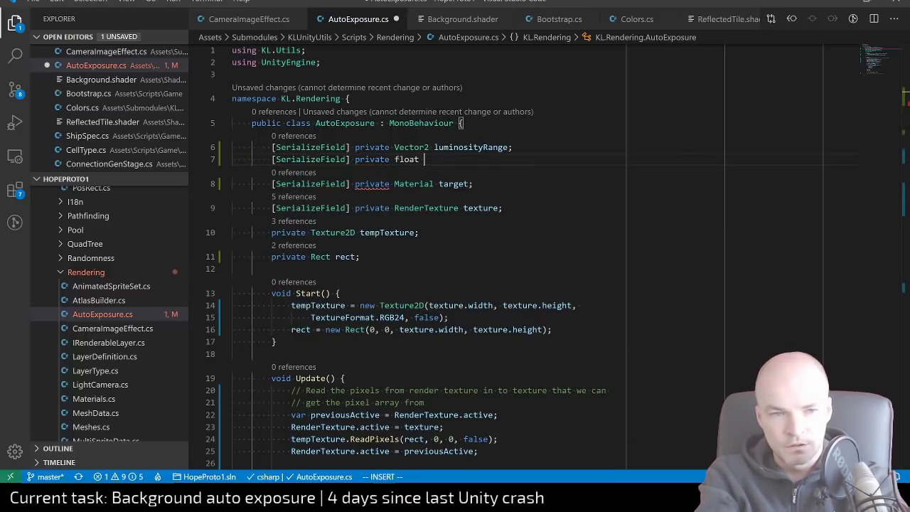
type(" auto")
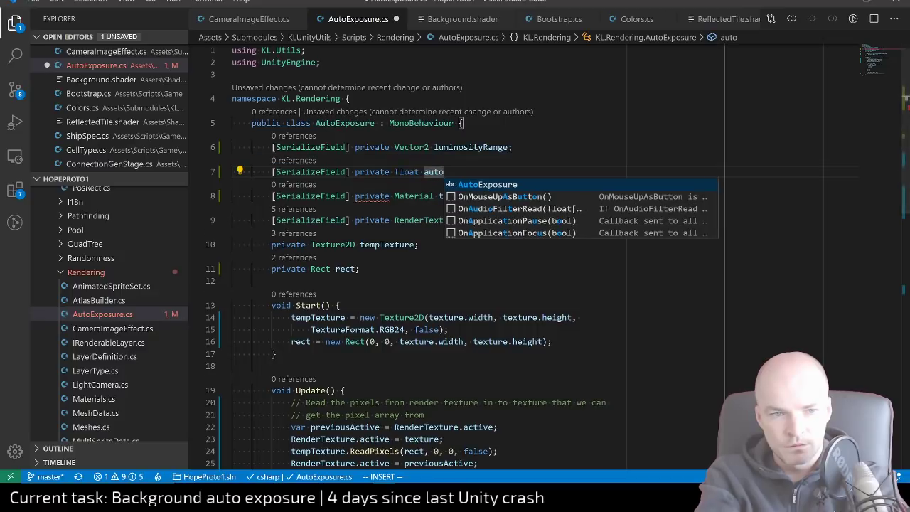
key("BackSpace")
key("BackSpace")
key("BackSpace")
key("BackSpace")
type("speed;")
key("Escape")
key("ctrl+s")
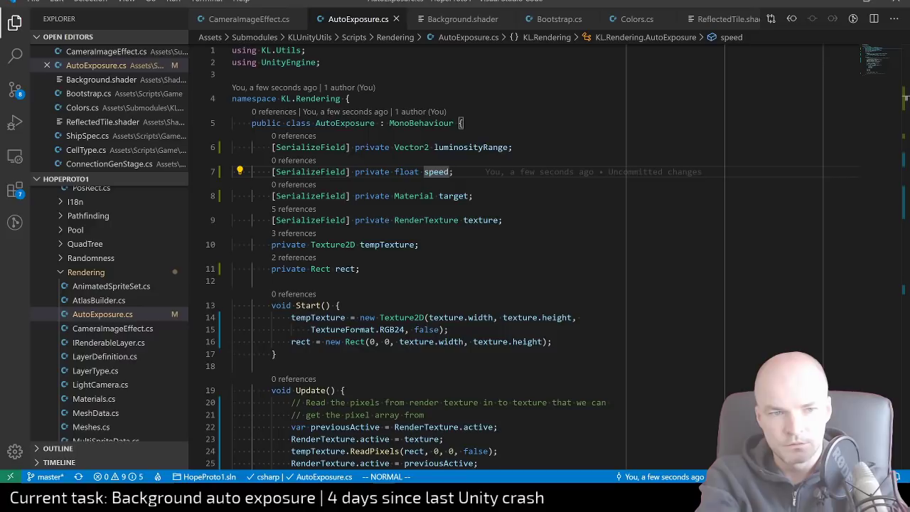
key("j")
key("j")
key("j")
key("j")
key("k")
key("k")
key("k")
key("k")
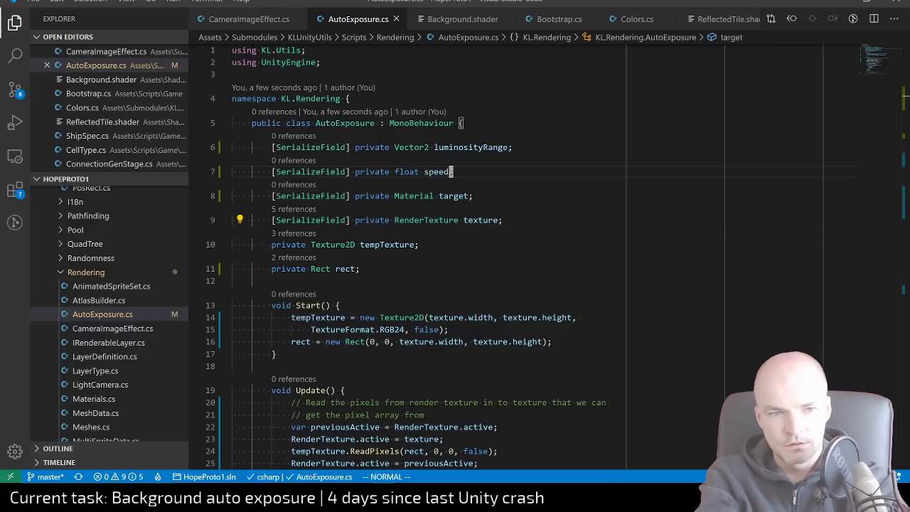
key("k")
key("j")
Add a serialized private string field named brightnessPropertyName below the speed field, without a closing semicolon, and save the script
type("o")
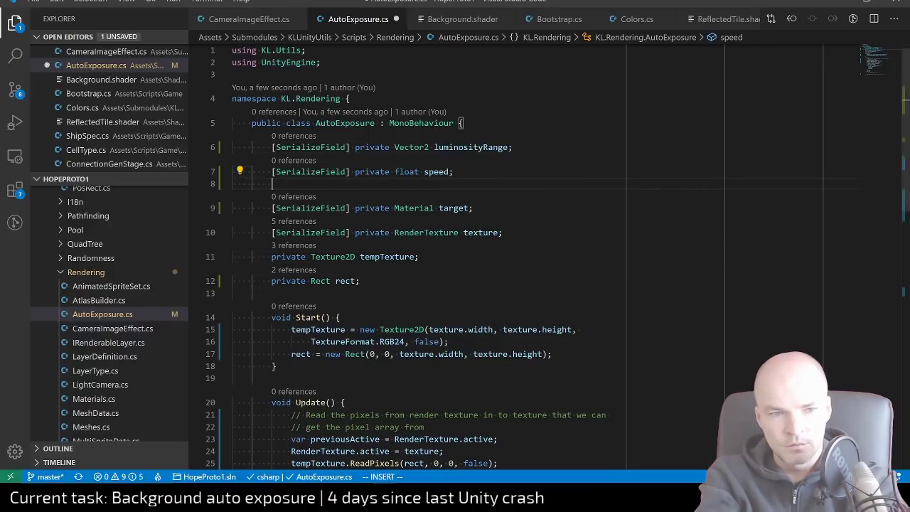
type("[Seri")
key("Tab")
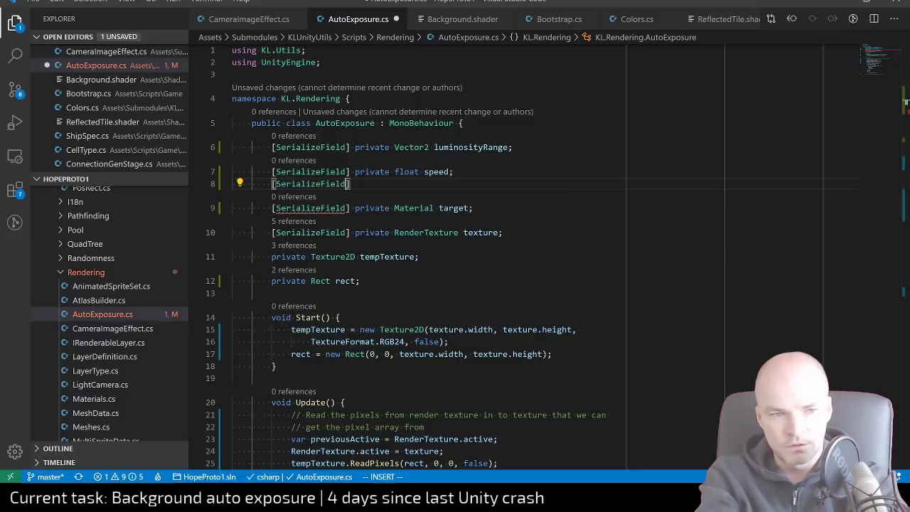
type("] private string ")
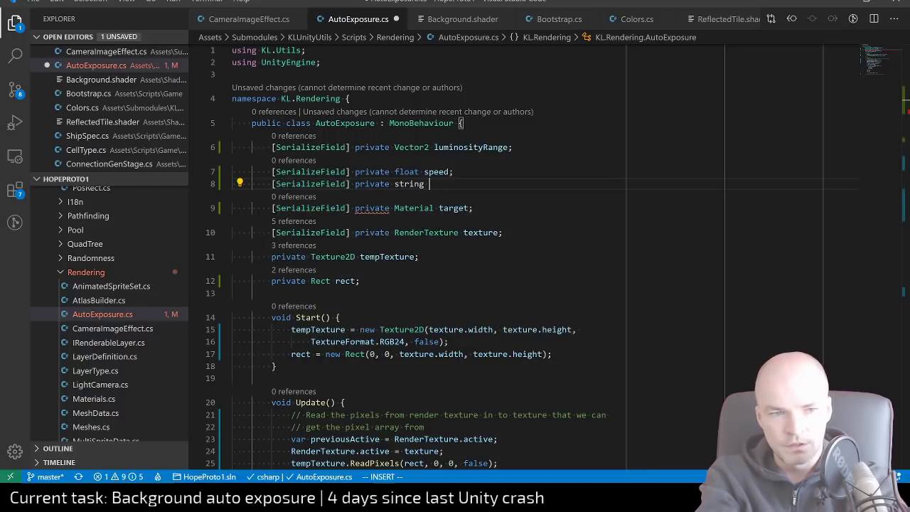
type("brig")
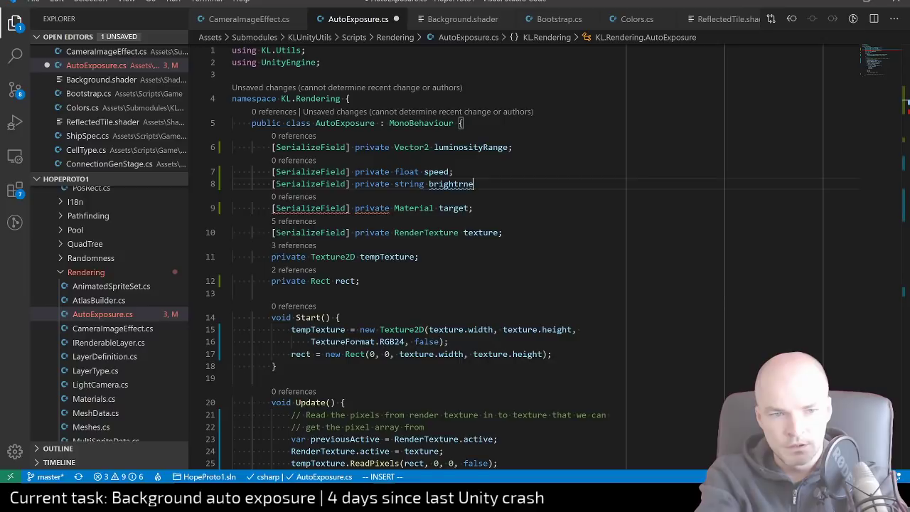
type("htne")
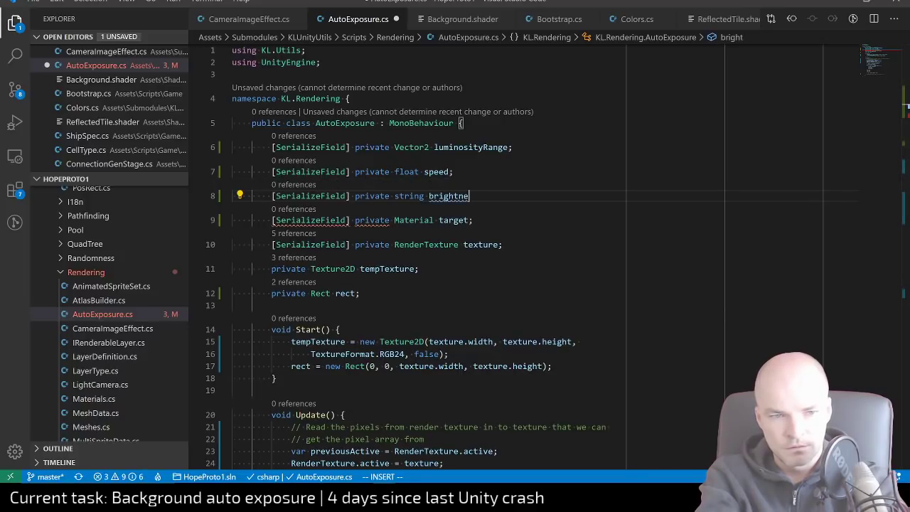
type("ssProperty")
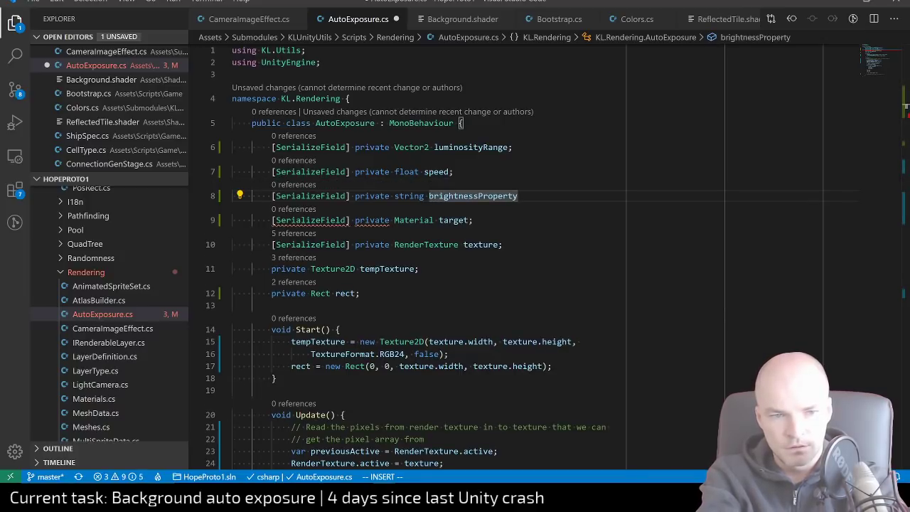
type("Name")
key("Escape")
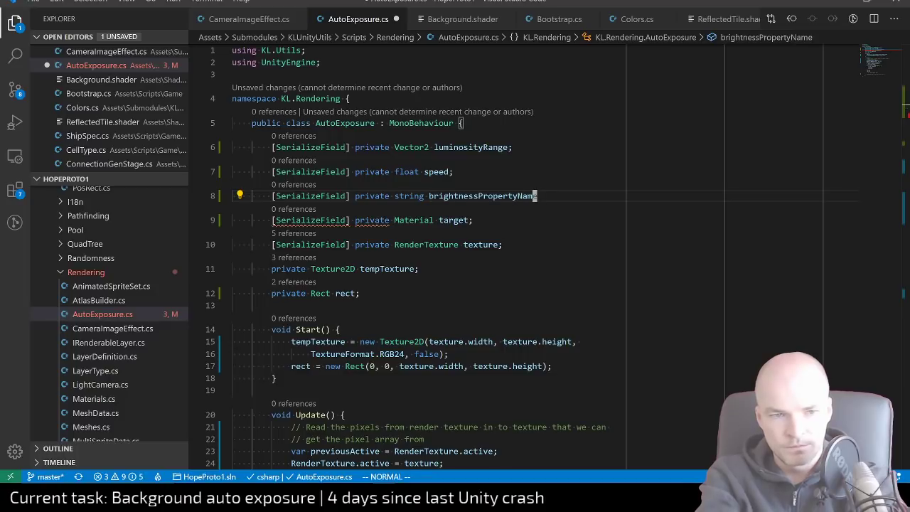
key("ctrl+s")
Rename the Material field target to targetMaterial and save the script
type("j")
type("a")
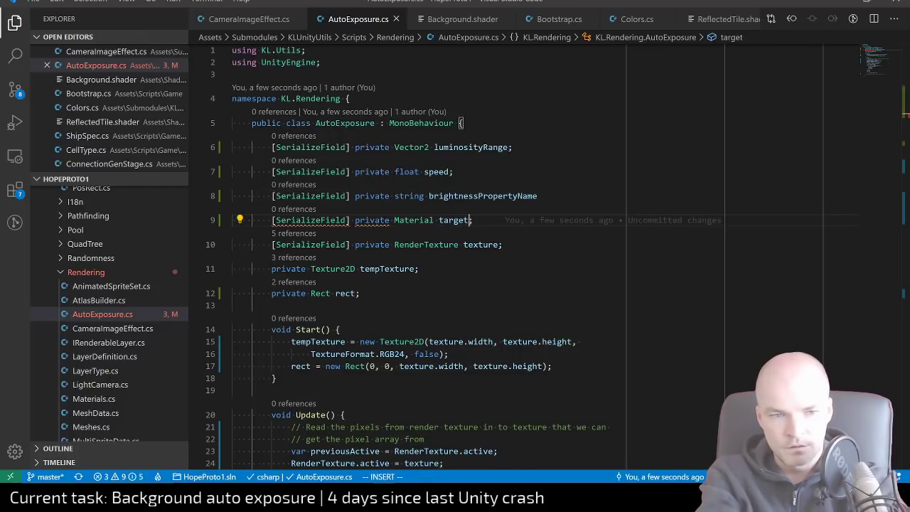
type("Material")
key("Escape")
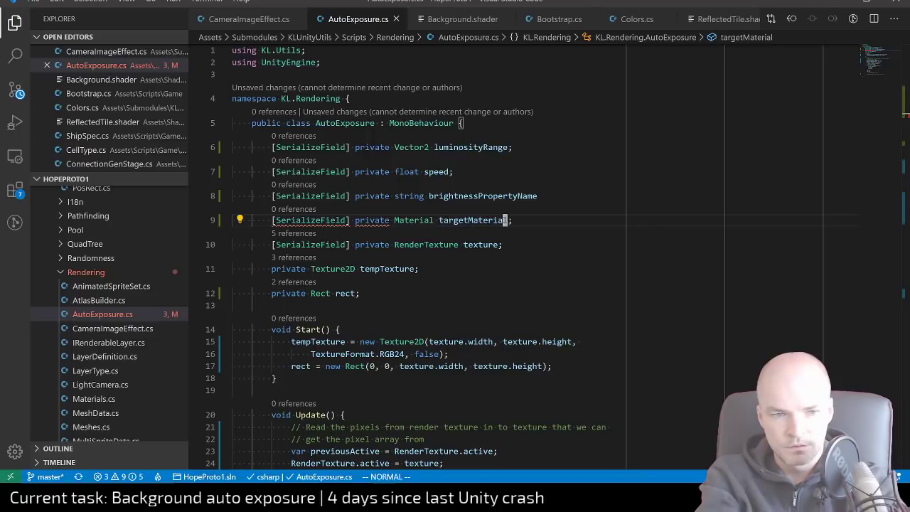
key("ctrl+s")
Rename the serialized Material field to material and save the script
key("h")
key("h")
key("h")
key("h")
key("h")
key("h")
key("h")
key("h")
key("h")
key("h")
key("h")
type("ciwmaterials")
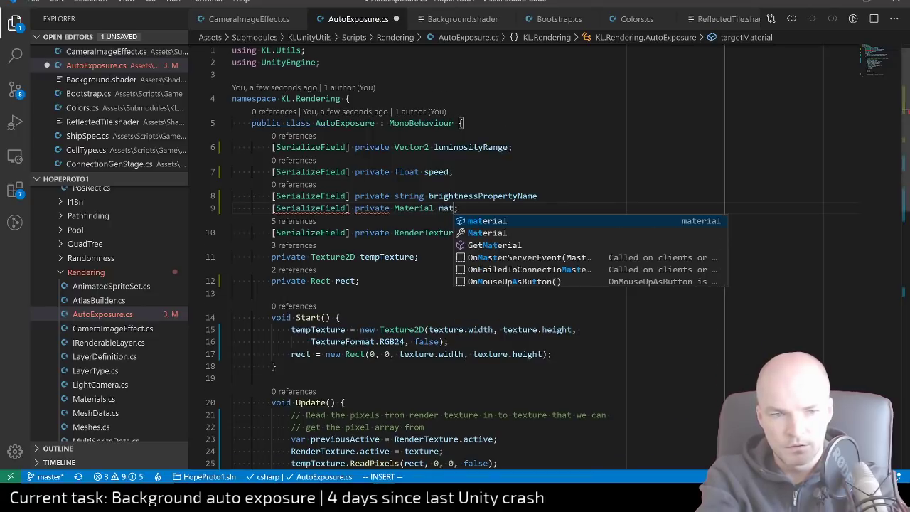
key("BackSpace")
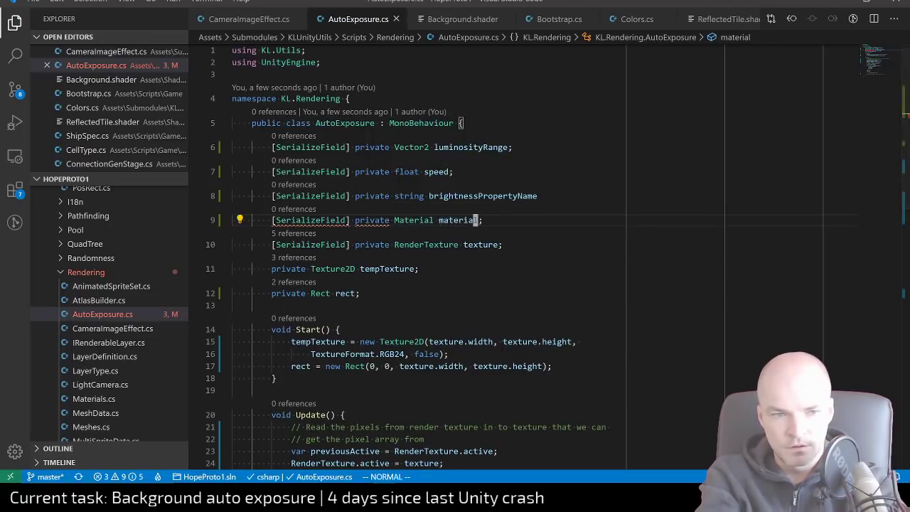
key("Escape")
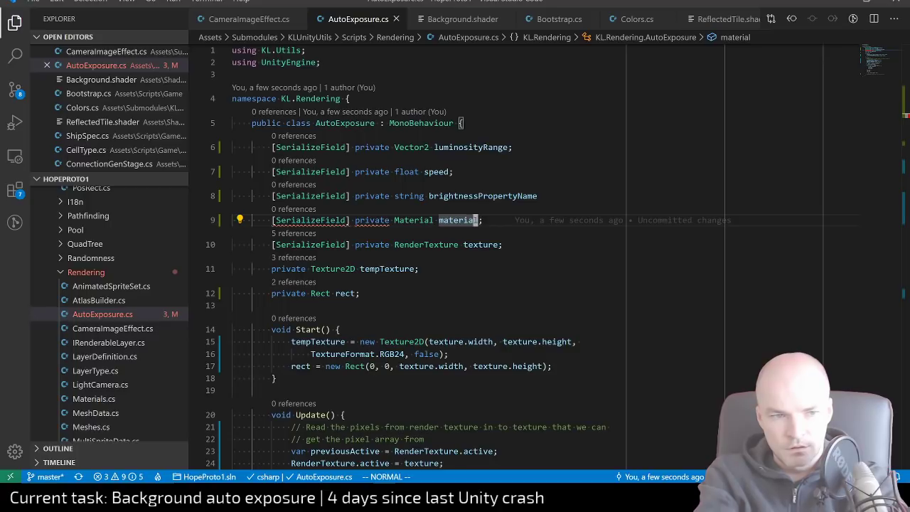
Insert a documentation comment line starting with ///<summary> above the AutoExposure class declaration
key("k")
key("k")
key("k")
key("k")
key("k")
type("o///")
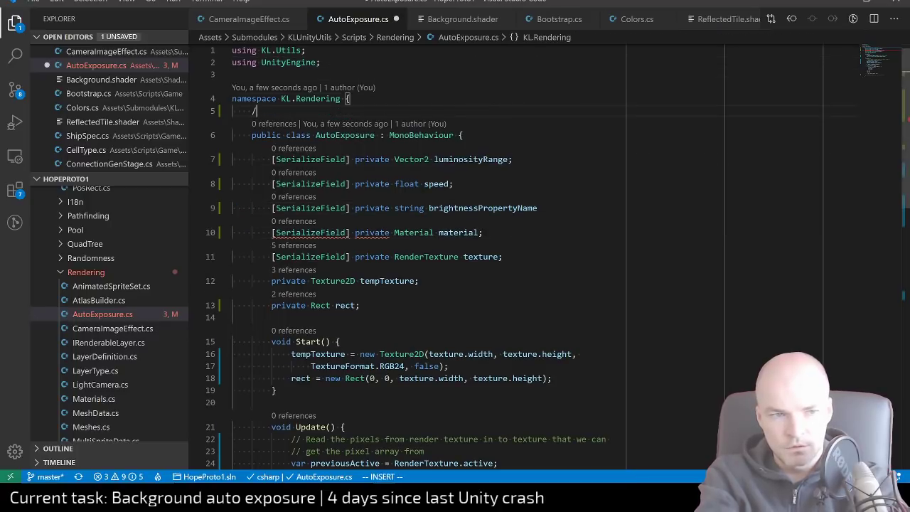
type("<summary>")
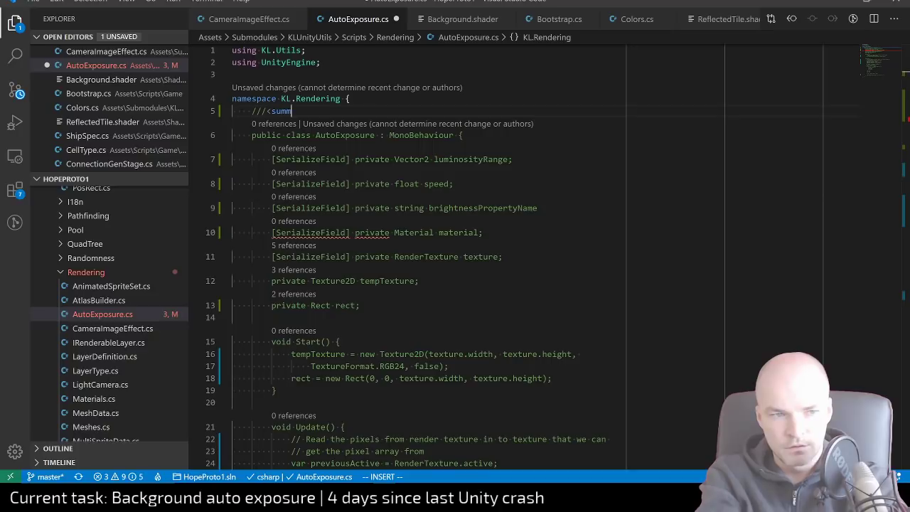
Add the missing semicolon at the end of the brightnessPropertyName field declaration
key("Escape")
key("j")
key("j")
key("j")
key("j")
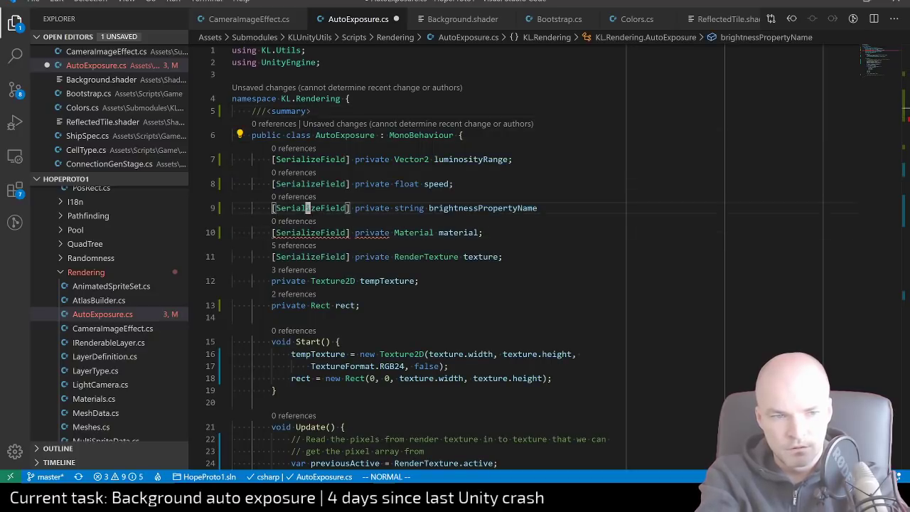
type("A;")
key("Escape")
key("k")
key("k")
key("k")
key("k")
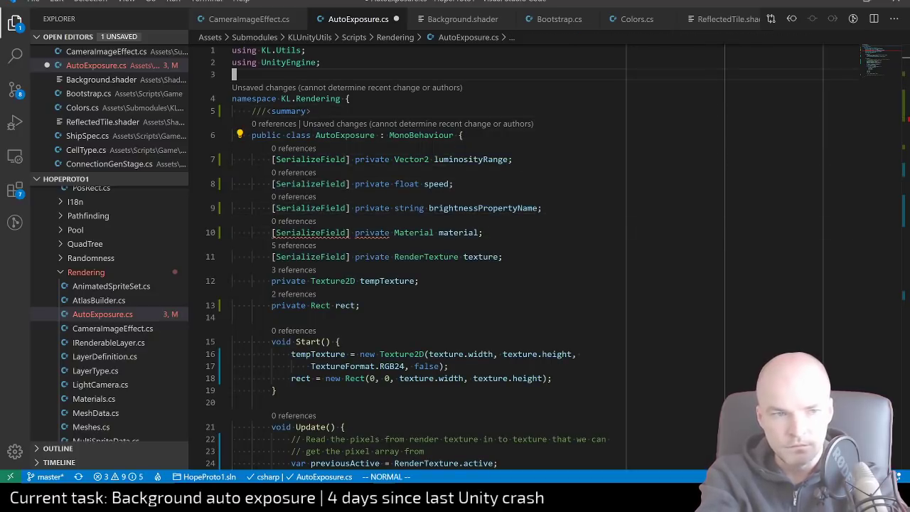
type("AThis script")
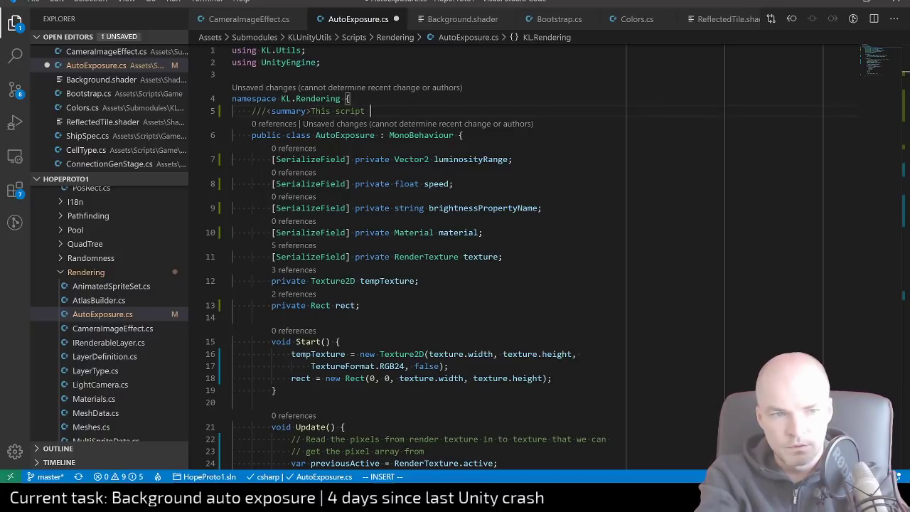
key("BackSpace")
key("BackSpace")
key("BackSpace")
key("BackSpace")
key("BackSpace")
key("BackSpace")
key("BackSpace")
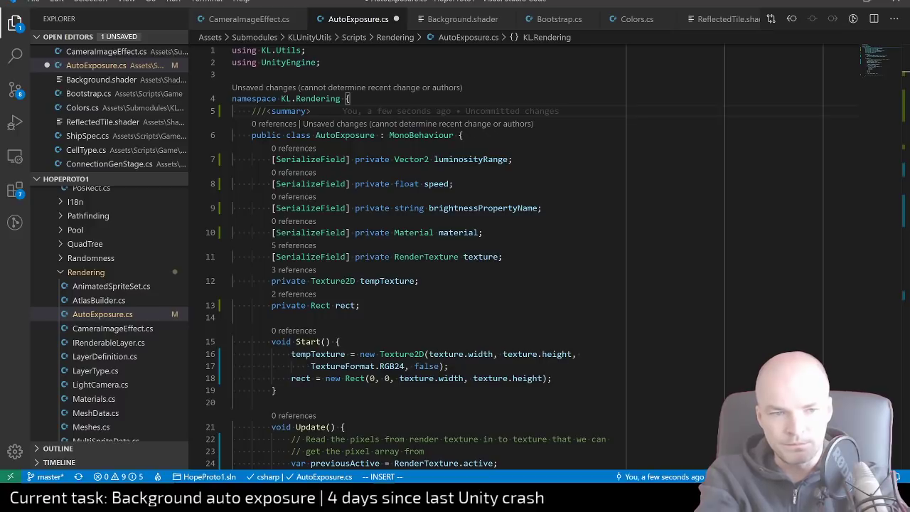
Begin the class summary comment with the text "We are going to read pixels of the render texture to find"
type("We ")
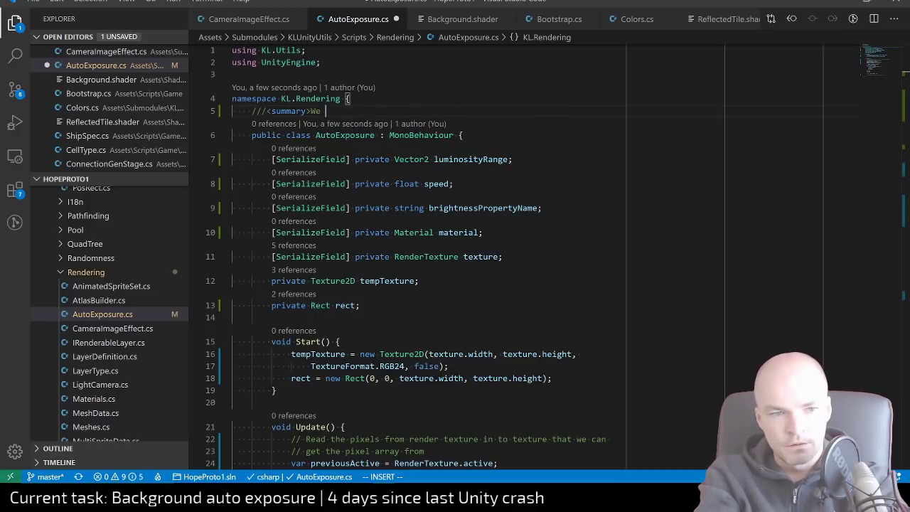
type("are going to ")
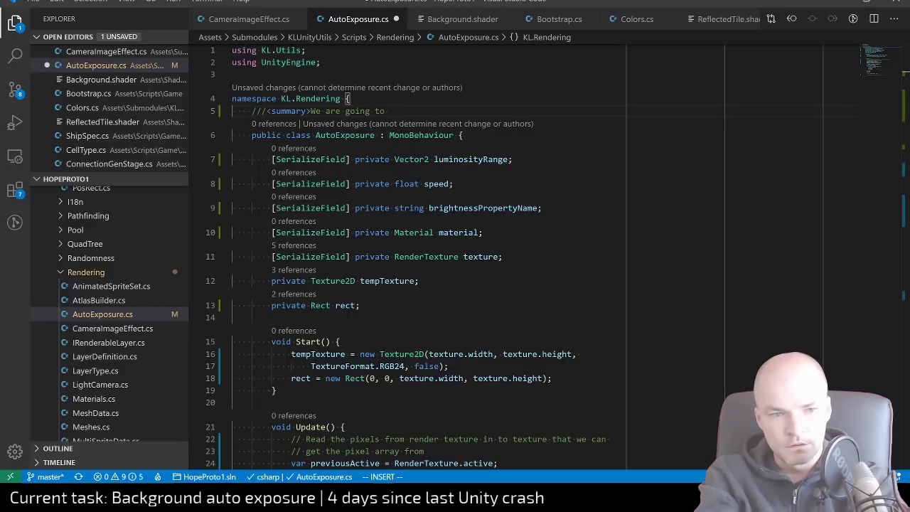
type("read puix")
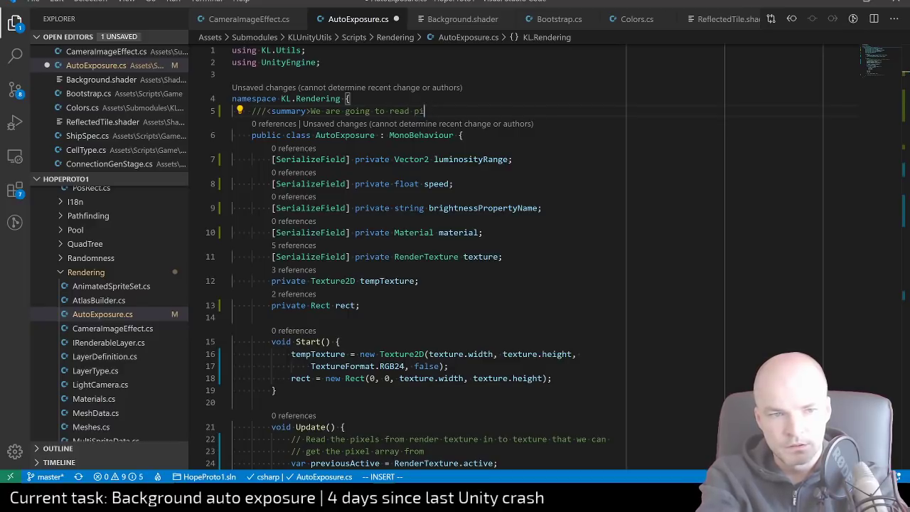
type("xels of the render")
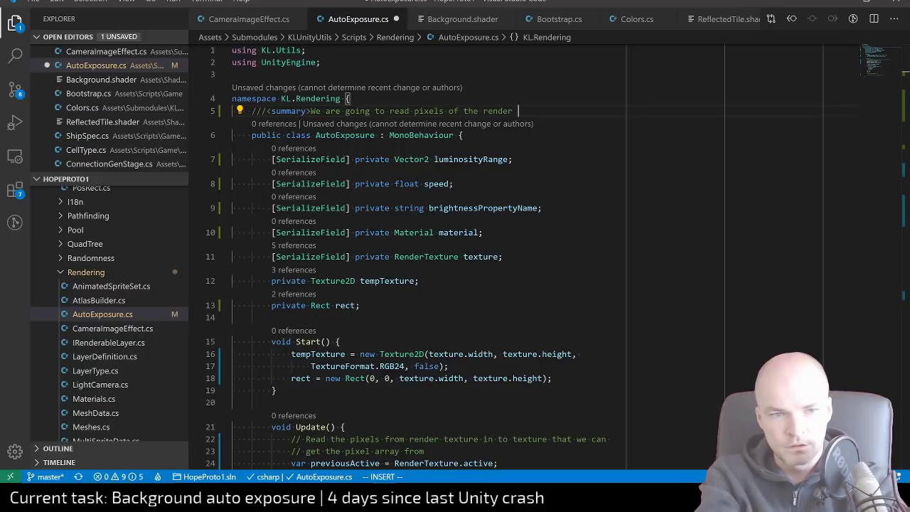
type(" texture to find")
Continue the summary on a second comment line with "the average HSL color, and adjust the brightnessPropertyName on"
key("Return")
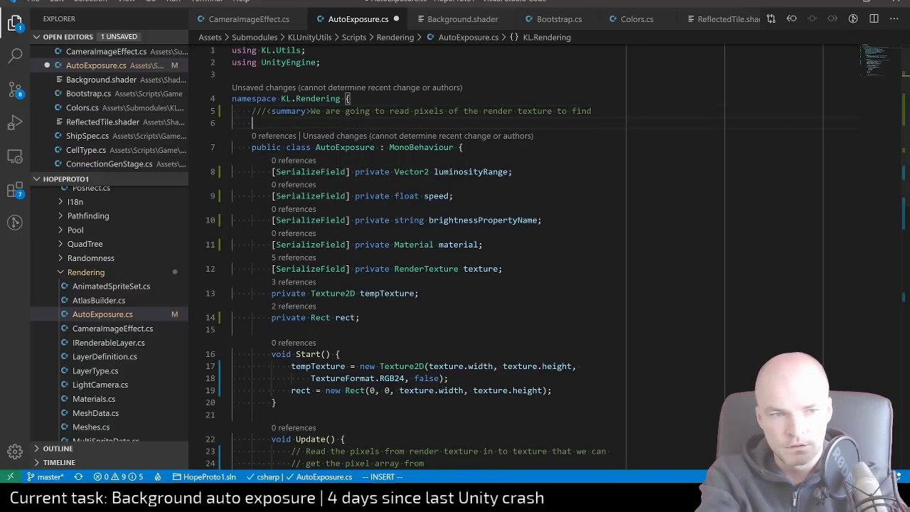
type("the a")
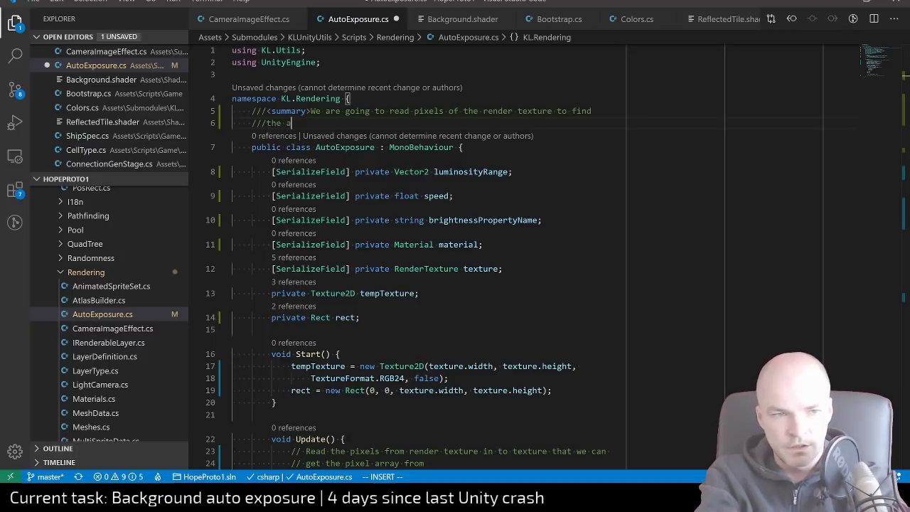
type("verage HSL col")
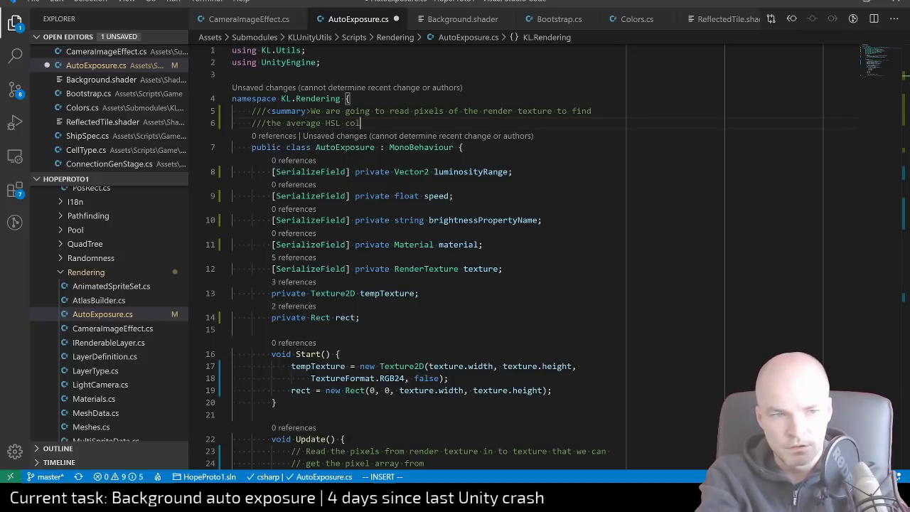
type("or, and adjust the b")
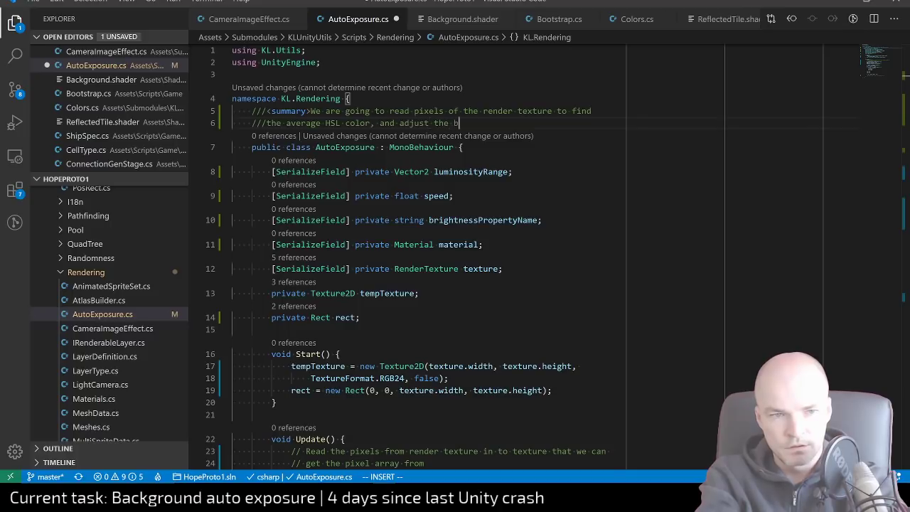
type("right")
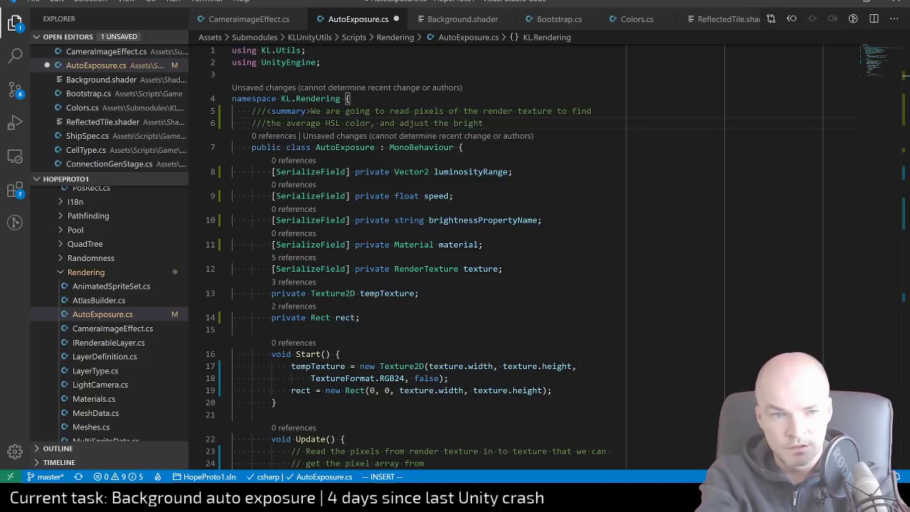
type("nessPropert")
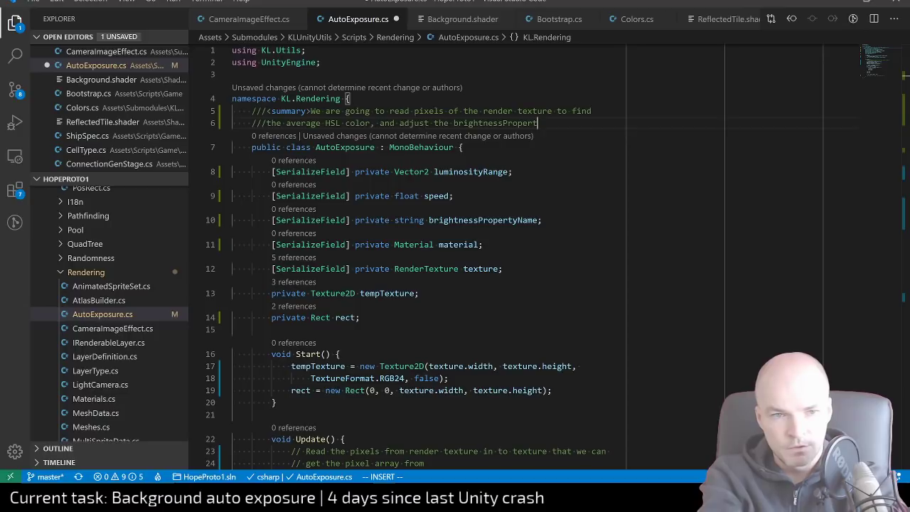
type("yName on")
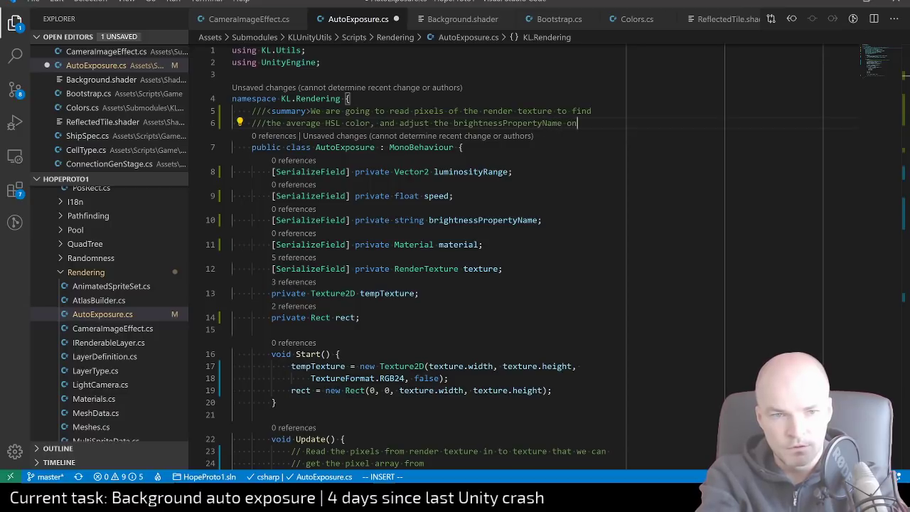
Add a third summary line starting with // and reading "material to target the average luminosity to be in luminosityRange."
key("Return")
type("//mater")
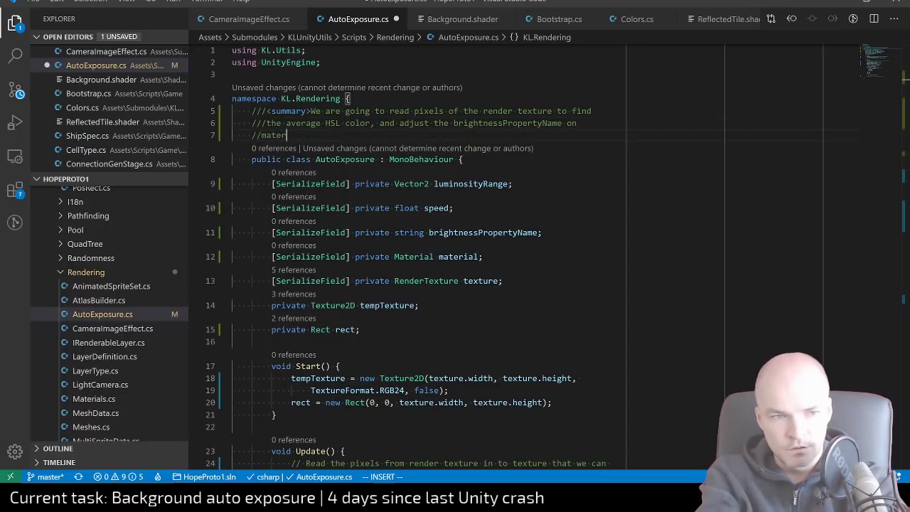
type("ial ")
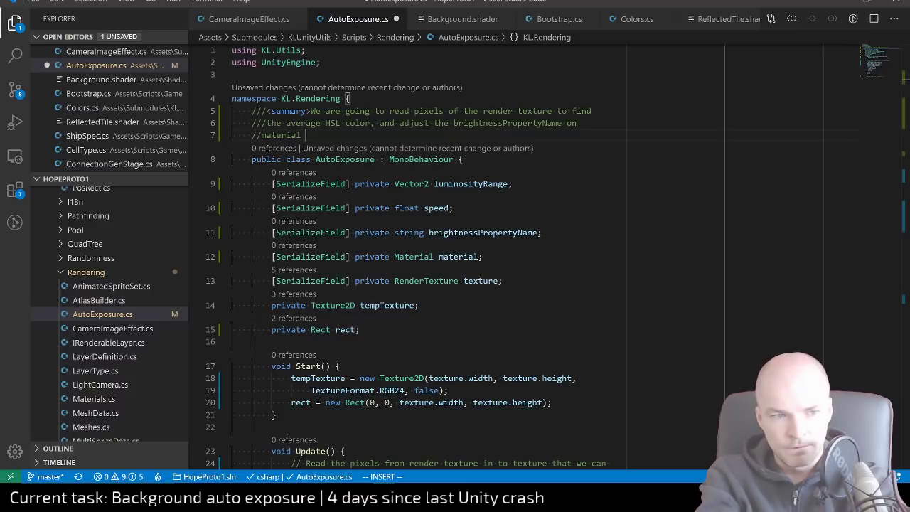
type("until w")
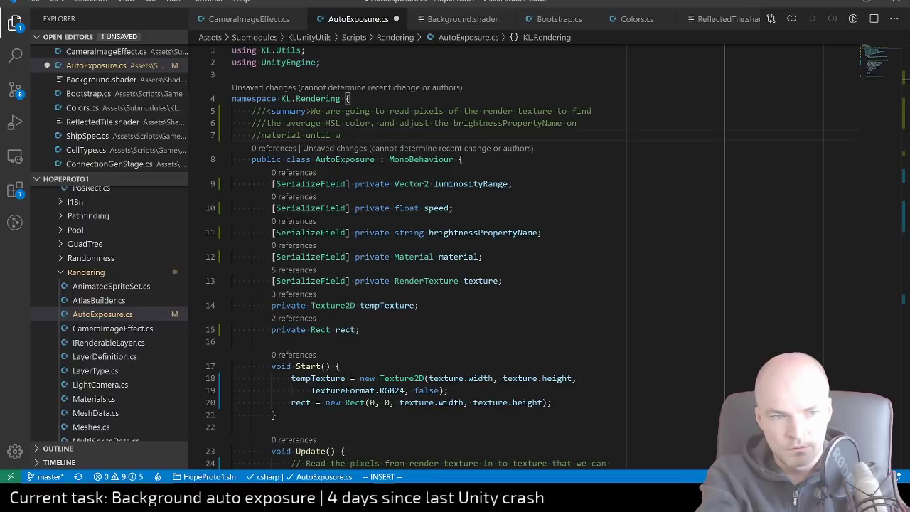
key("BackSpace")
key("BackSpace")
key("BackSpace")
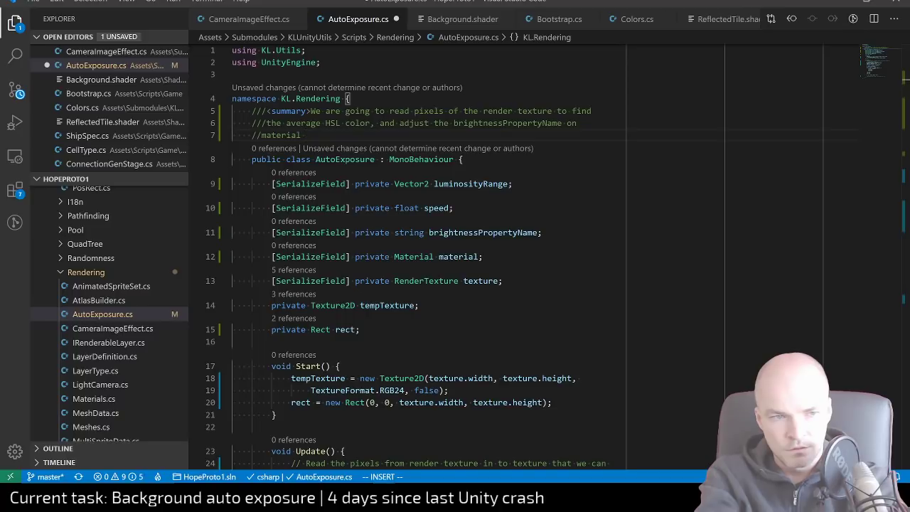
type("to target the ")
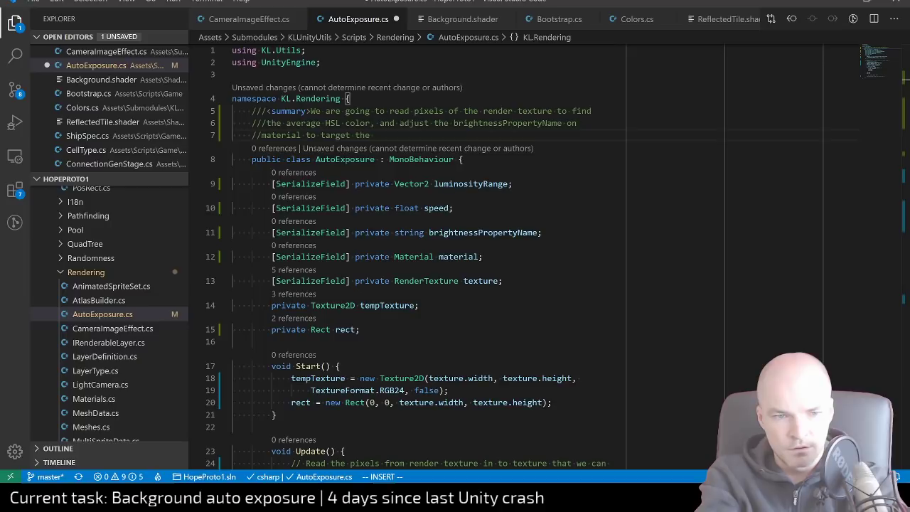
type("average")
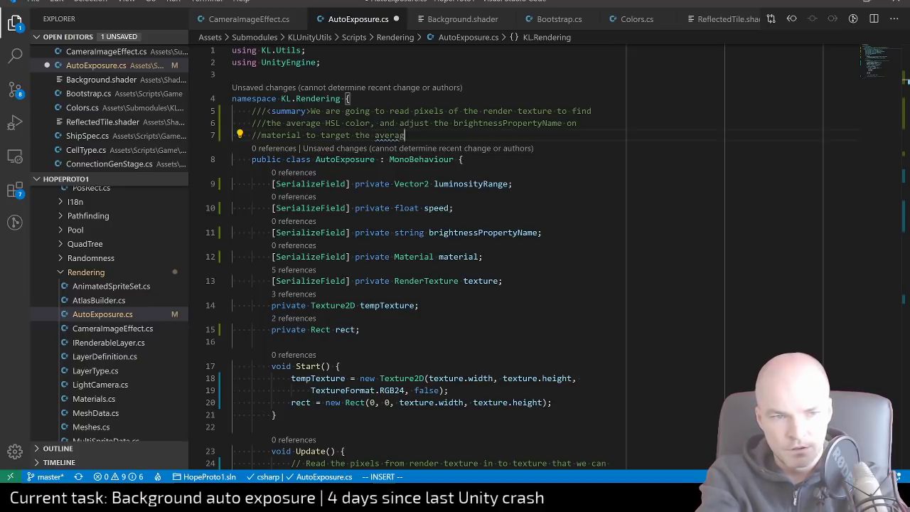
type(" luminosity to be in llu")
key("BackSpace")
key("BackSpace")
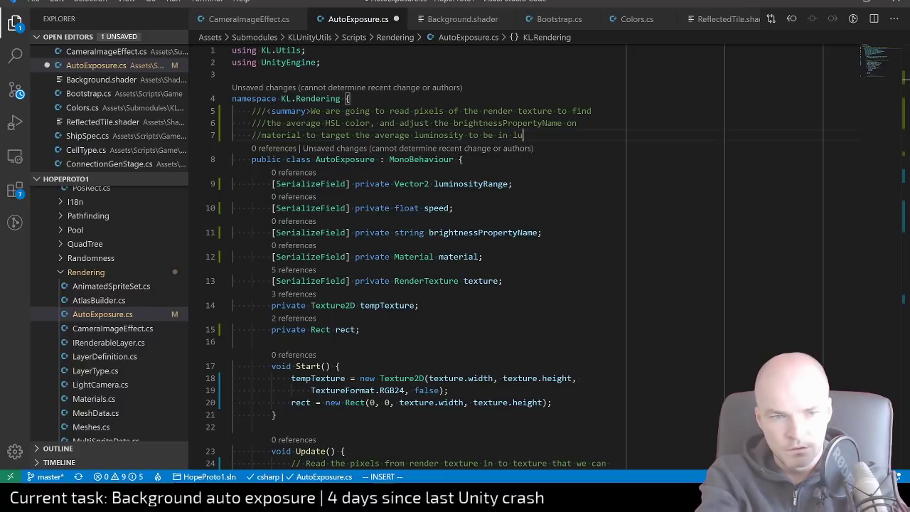
type("uminosityRange.")
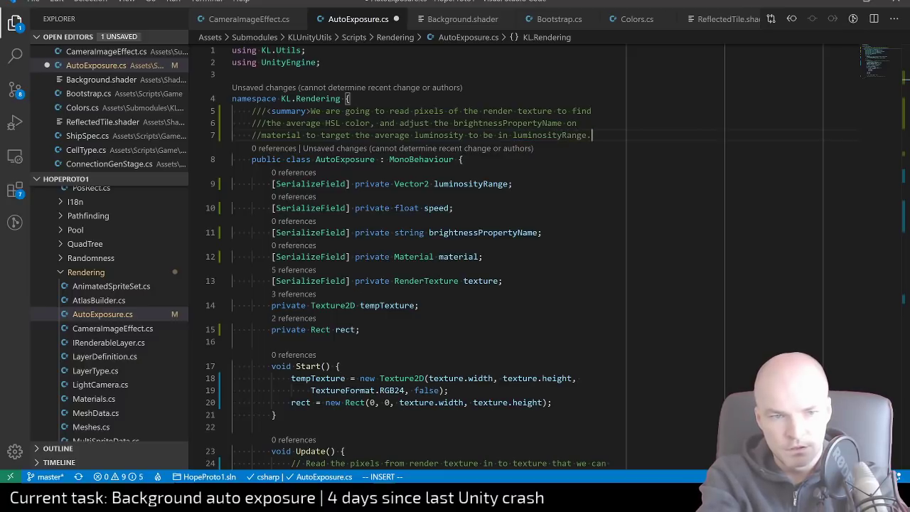
Start a fourth summary line beginning with // and the text "Sw are using"
key("Return")
type("//")
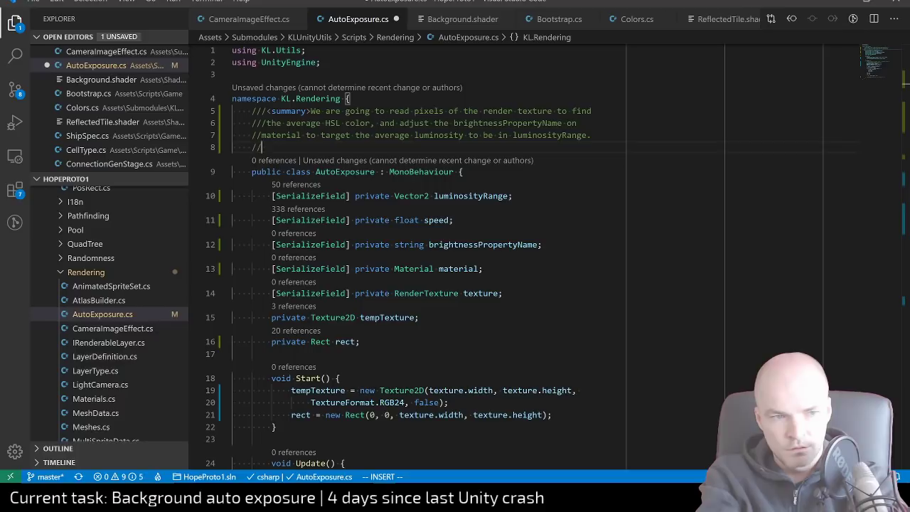
type("Sw are using")
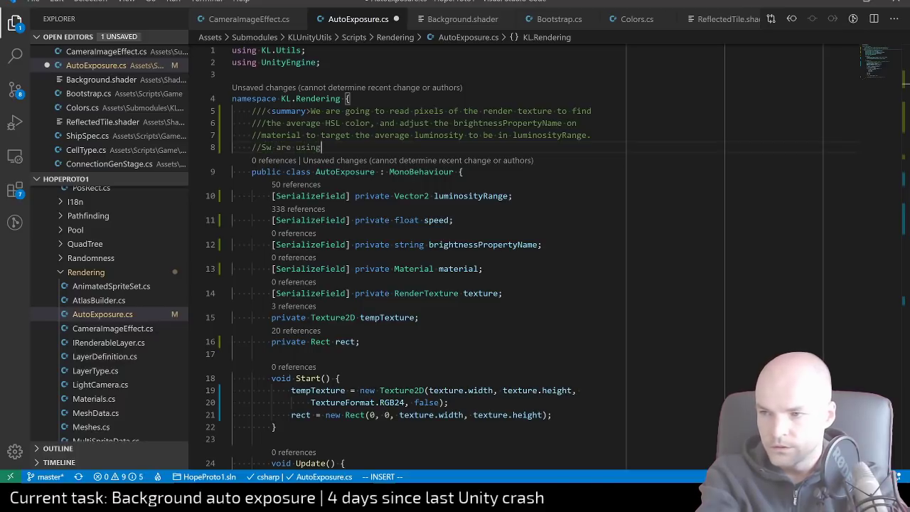
Add the missing third slash to the third and fourth lines of the summary comment
key("Escape")
key("k")
key("k")
key("h")
key("h")
key("h")
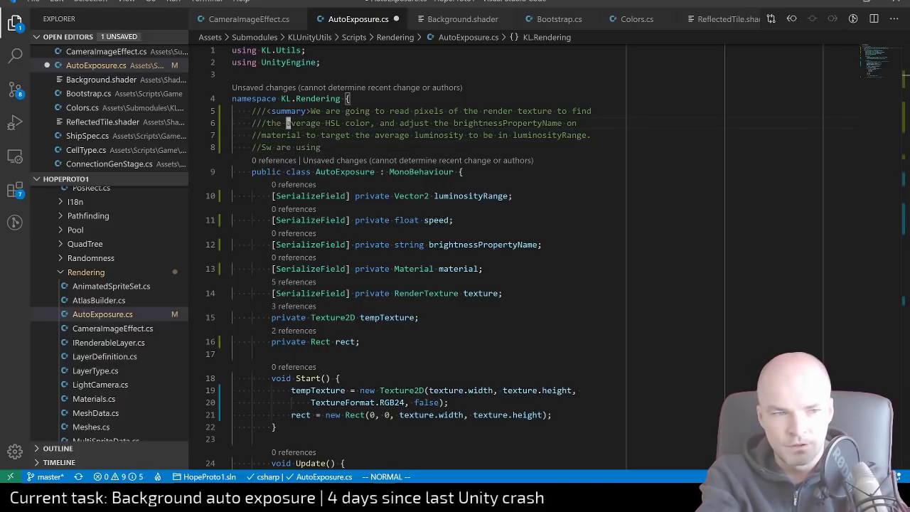
key("h")
key("h")
key("h")
key("h")
key("h")
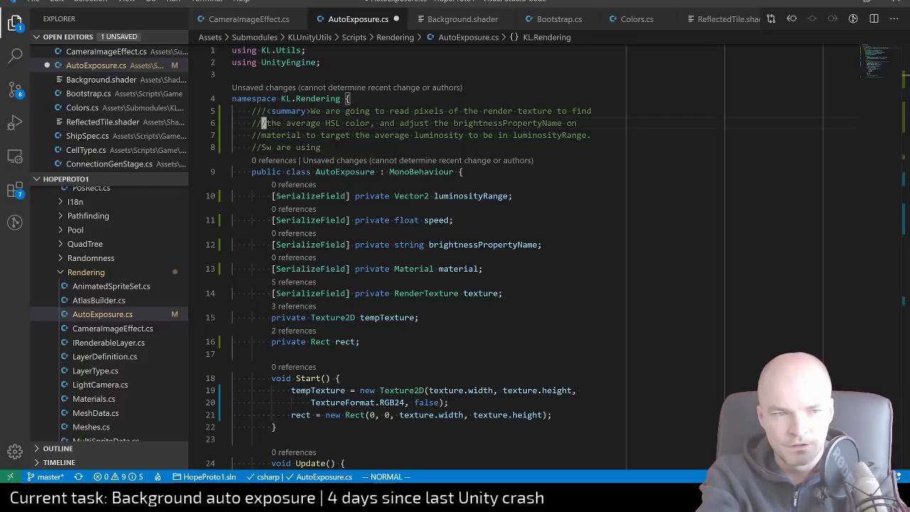
key("Escape")
type("ji/")
key("Escape")
type("ji")
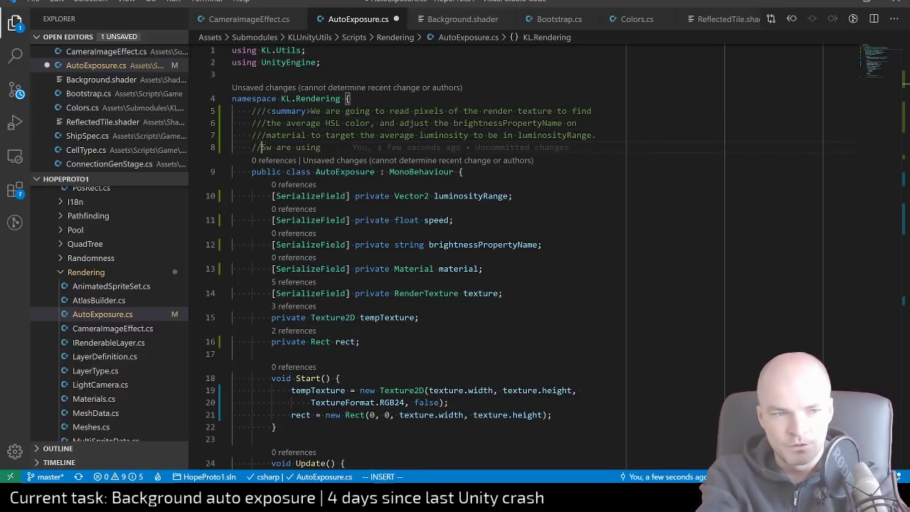
type("/")
key("Escape")
Insert a space after the /// on all four lines of the AutoExposure summary comment
key("k")
key("k")
key("k")
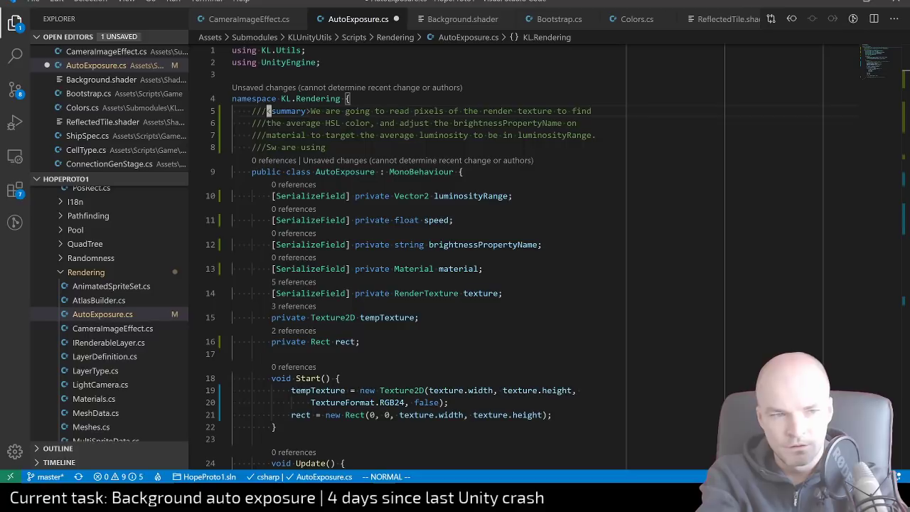
key("j")
key("j")
key("k")
key("k")
type("ji")
key("Escape")
type("ji")
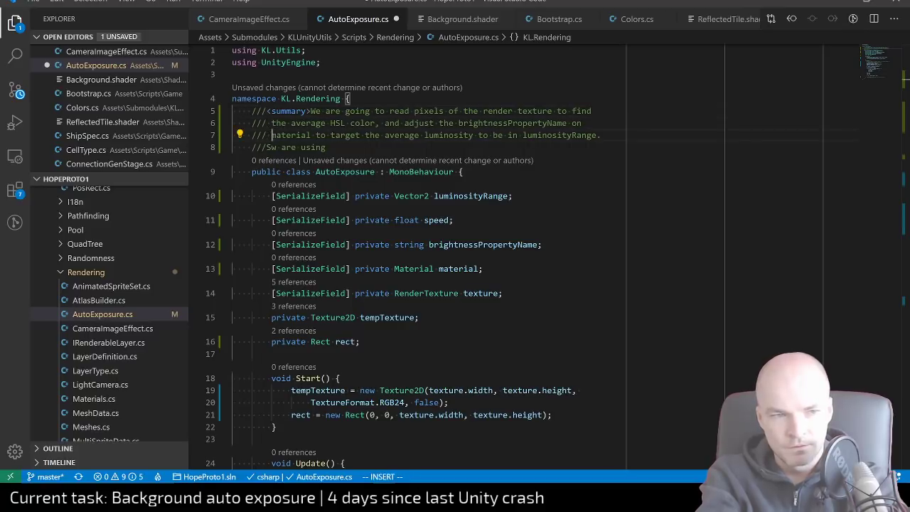
key("Escape")
type("ji")
key("Escape")
key("k")
key("k")
key("k")
key("i")
key("Escape")
key("j")
key("j")
key("j")
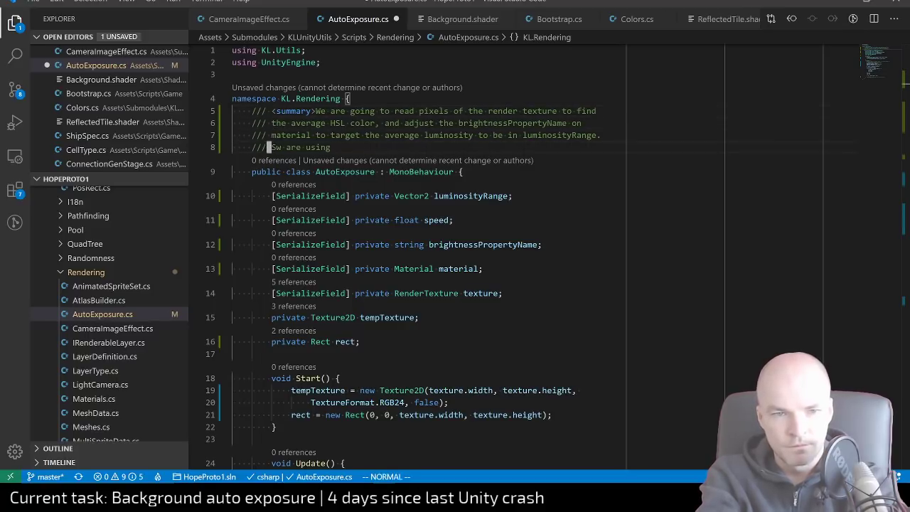
Correct the mistyped word "Sw" to "We" at the start of the fourth summary line
key("A")
key("Escape")
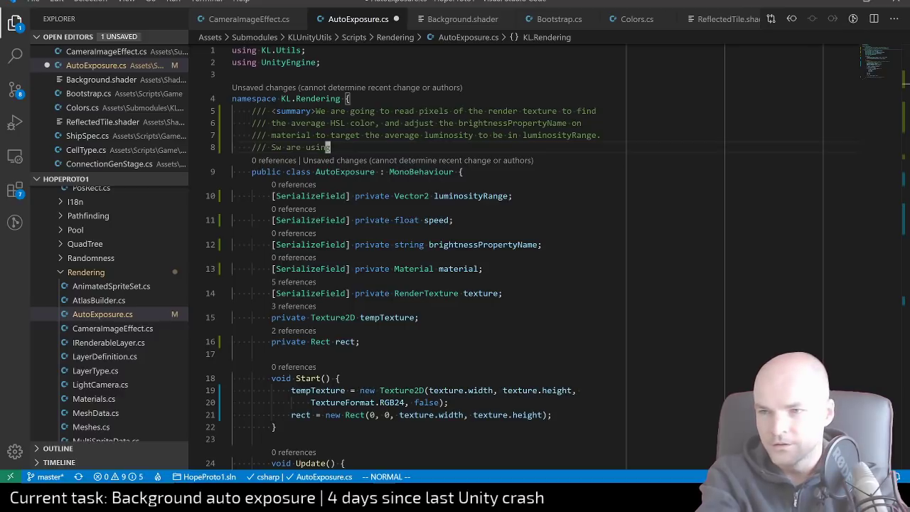
key("k")
key("j")
key("h")
key("h")
key("h")
key("h")
key("h")
key("h")
key("h")
key("h")
key("h")
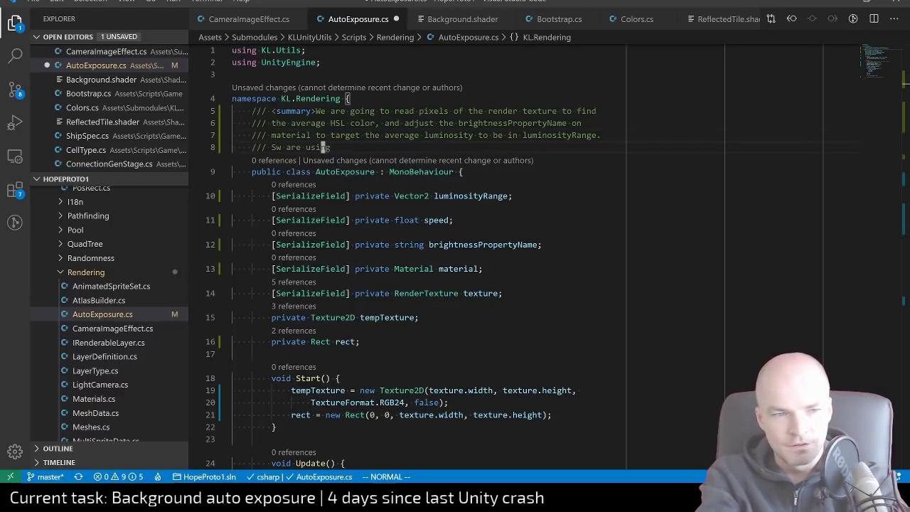
key("i")
key("BackSpace")
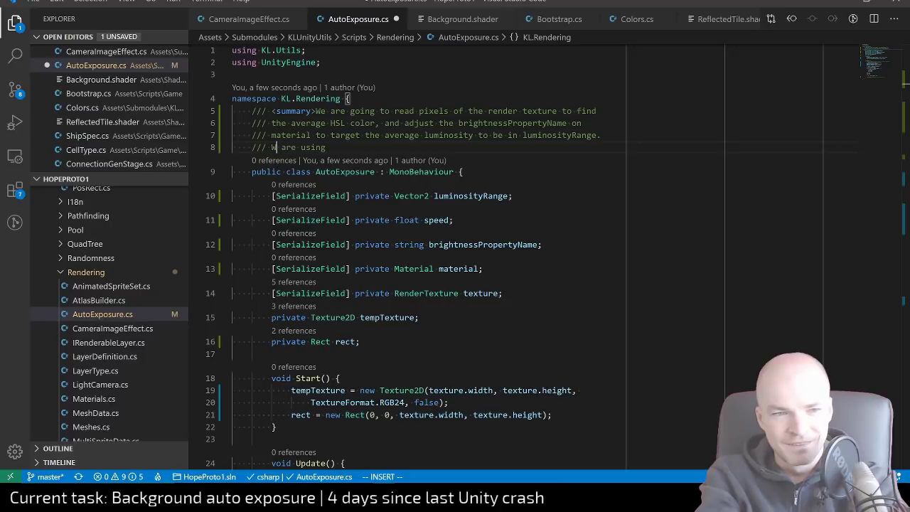
type("e")
key("Escape")
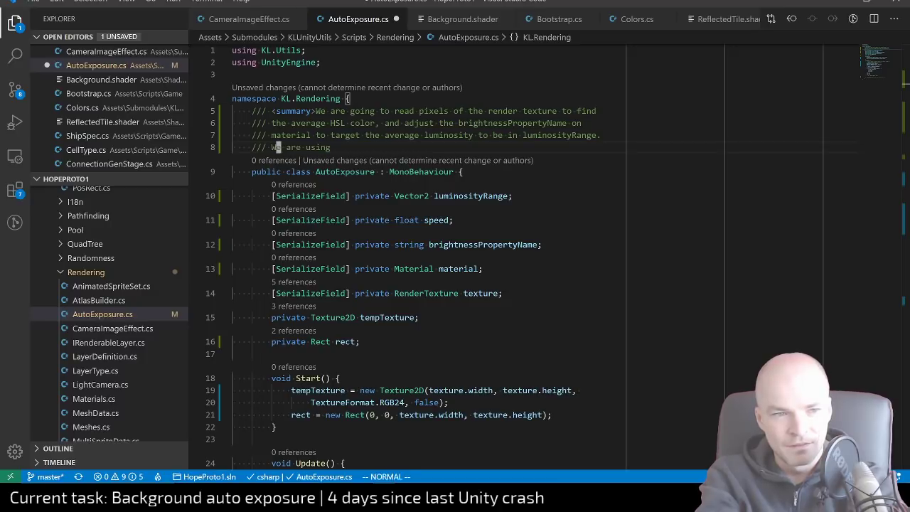
Complete the fourth summary line so it reads "We are using speed to determine how fast auto exposure should readjust"
type("Aspeed ")
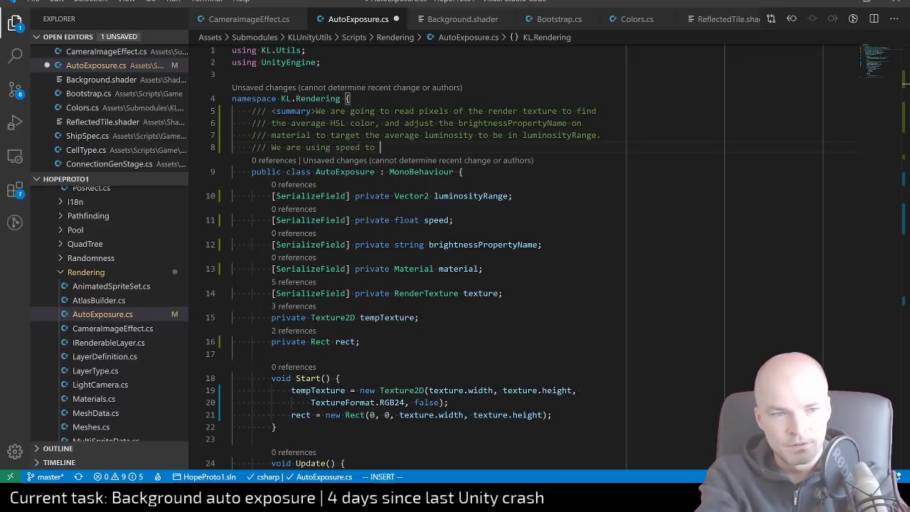
type("to determin")
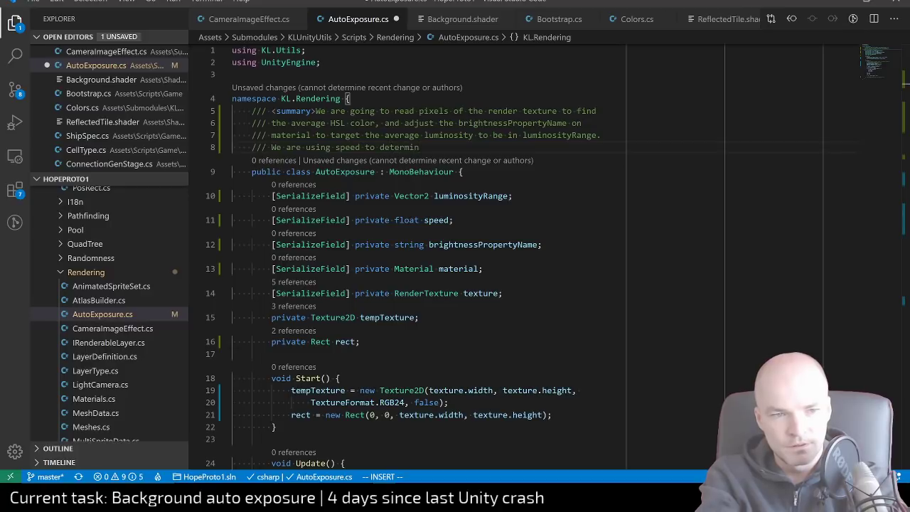
type("e how fast auto")
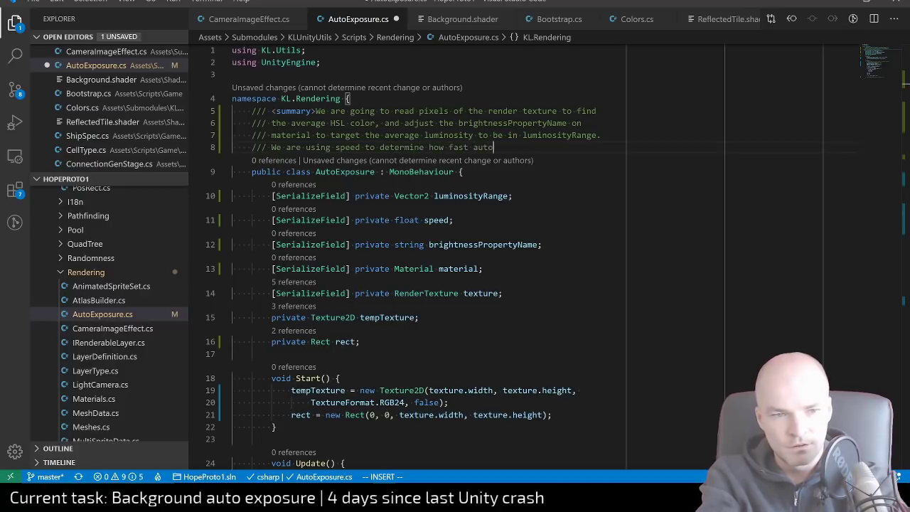
type(" epx")
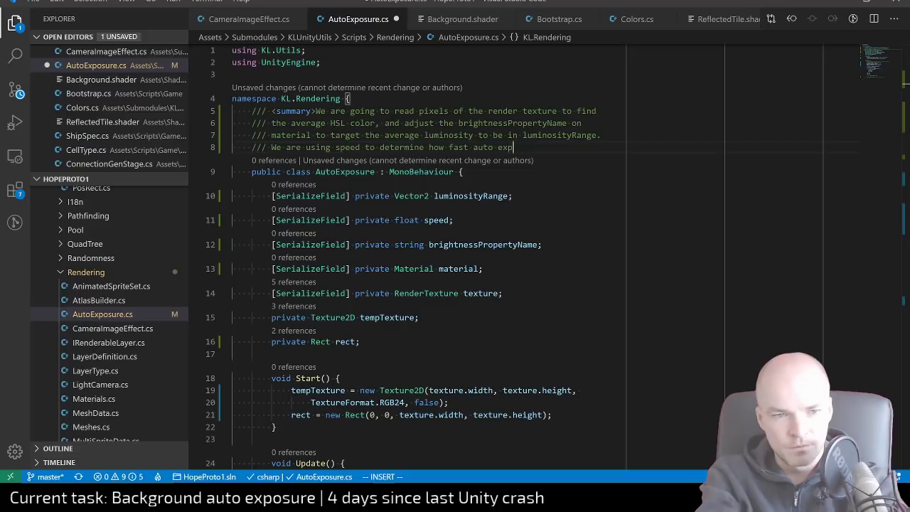
type("osure should ")
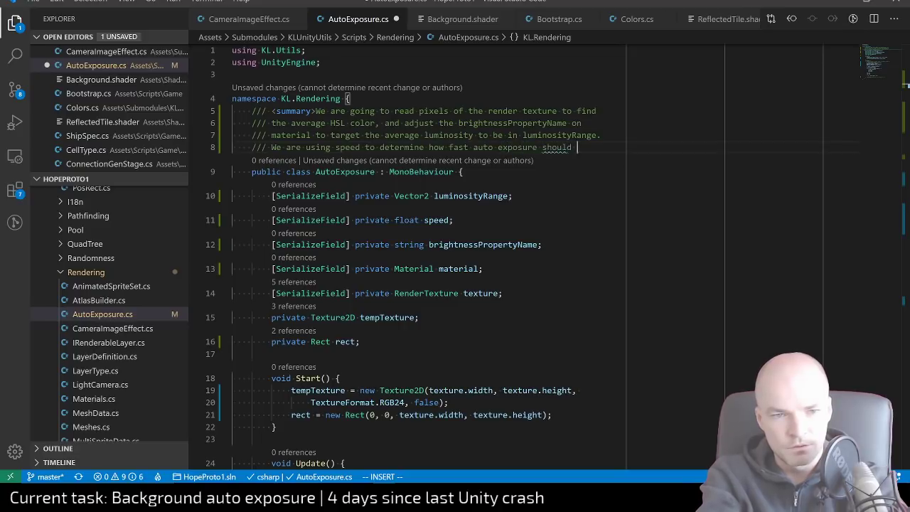
type("readjust")
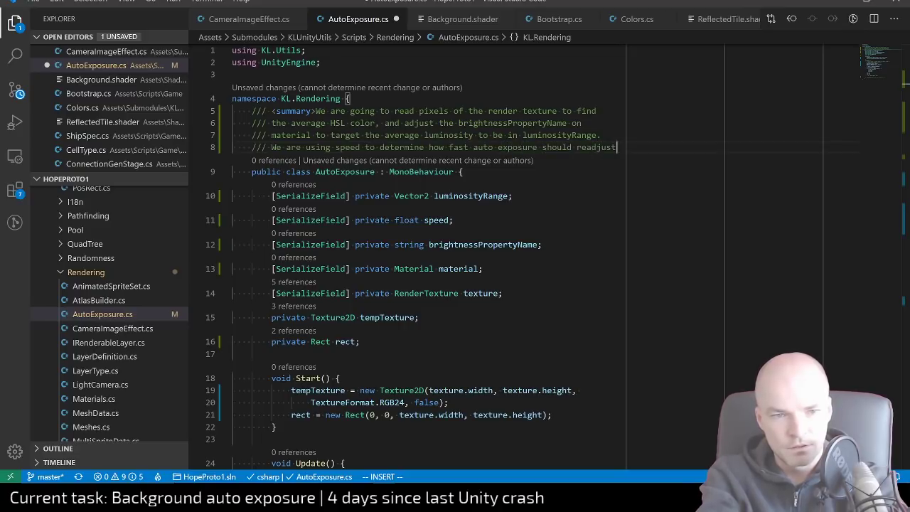
Add a fifth summary line reading "/// itself</summary>" to close the comment, and save AutoExposure.cs
key("Return")
type("/// itse")
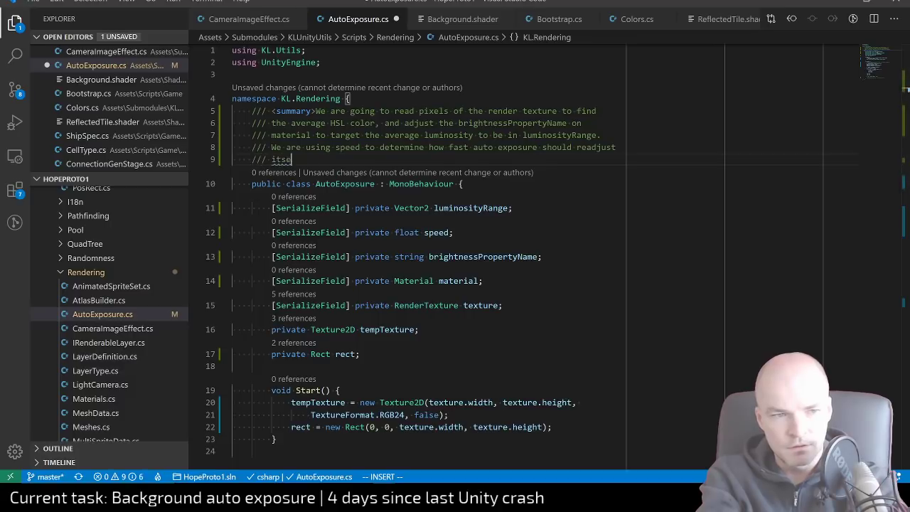
type("lf</summary>")
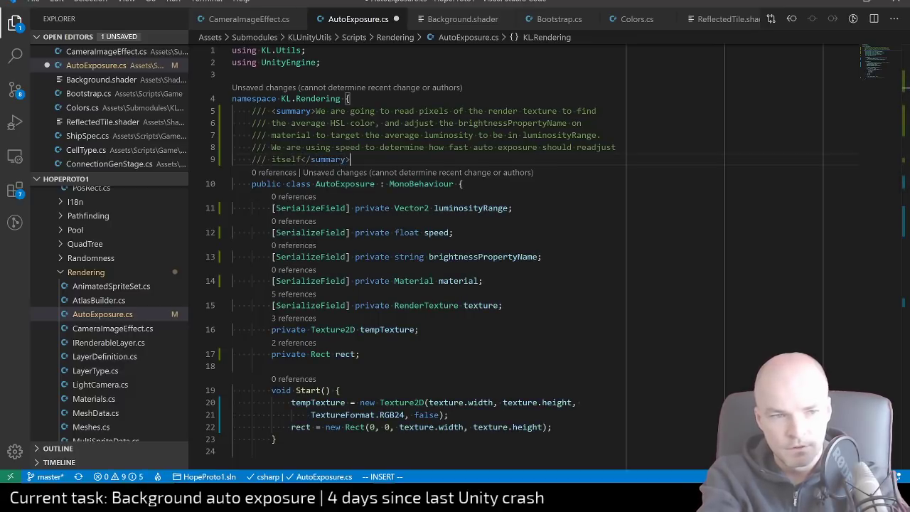
key("ctrl+s")
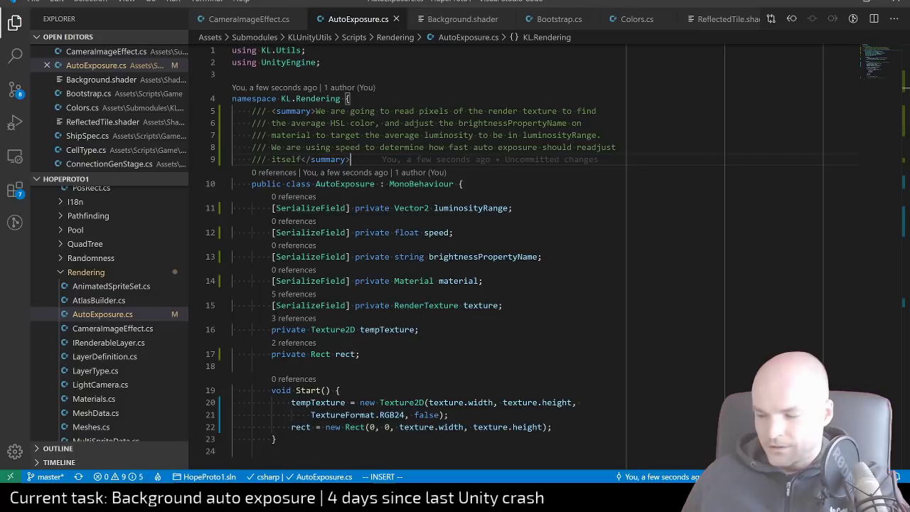
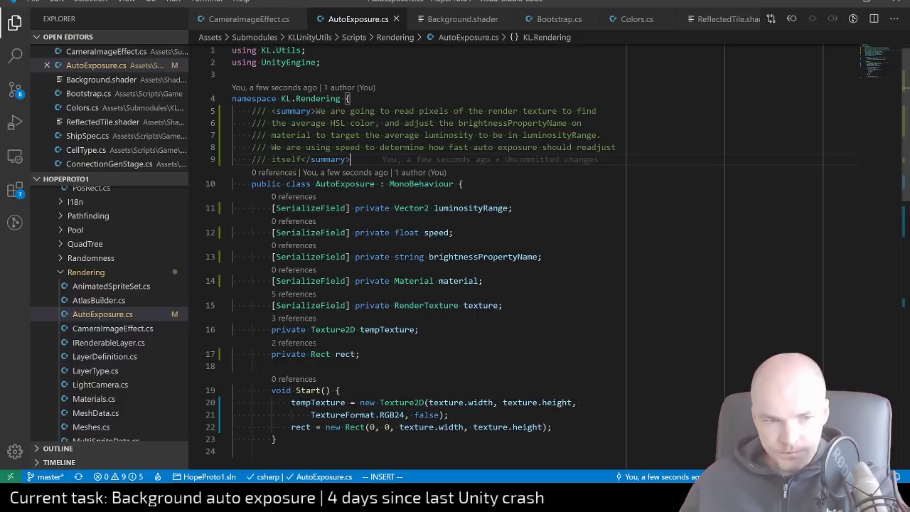
Review the AutoExposure class from its summary and serialized fields through the Start and Update methods
scroll(460, 238, "down", 4)
scroll(426, 256, "up", 4)
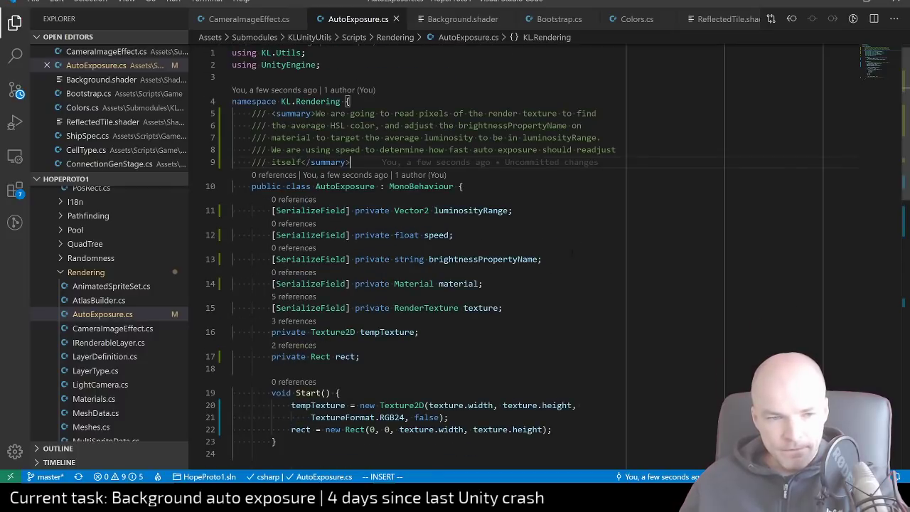
scroll(571, 253, "down", 3)
scroll(567, 253, "down", 1)
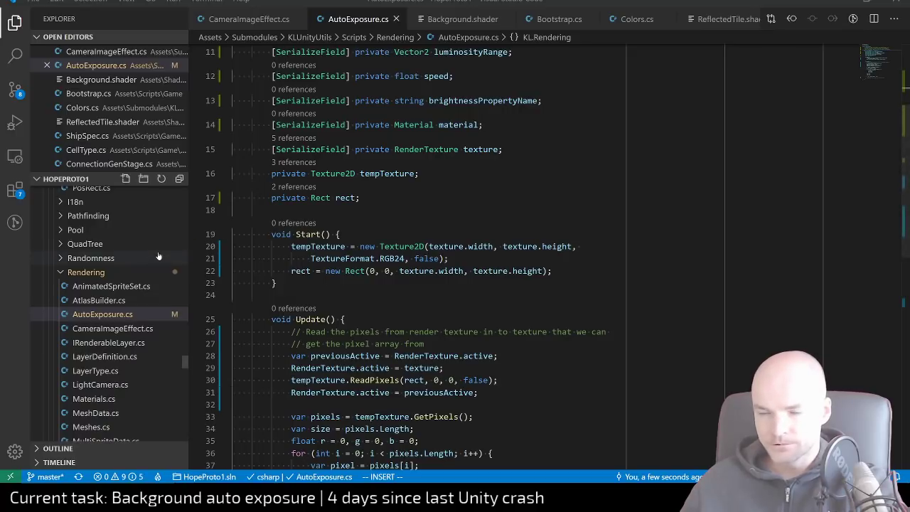
scroll(334, 348, "up", 5)
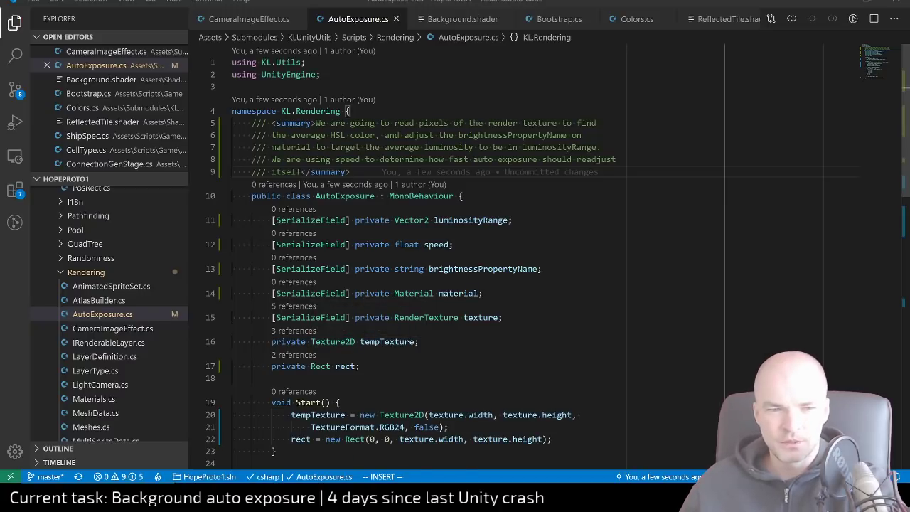
scroll(470, 297, "down", 6)
scroll(470, 297, "up", 6)
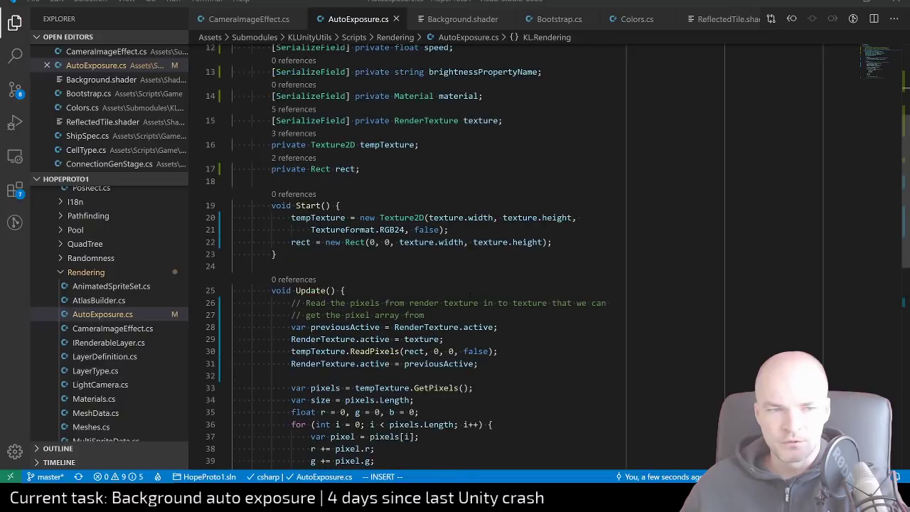
scroll(458, 293, "down", 8)
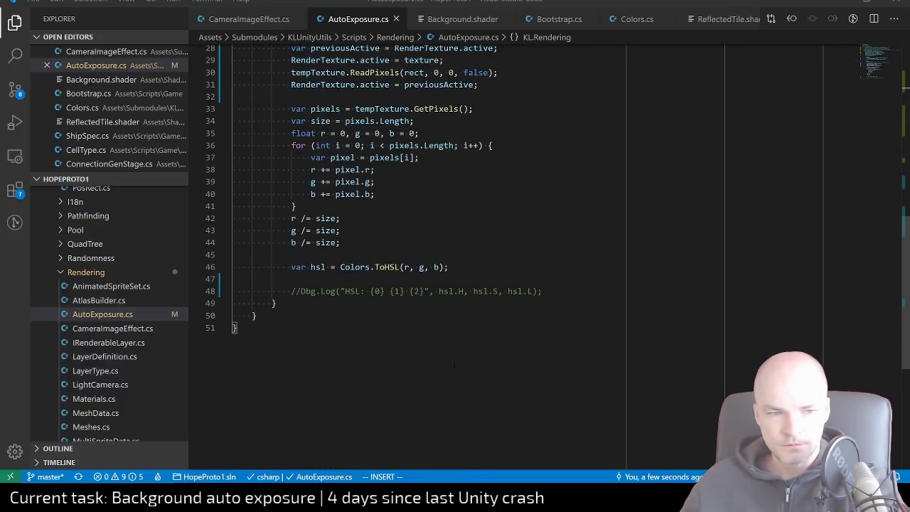
scroll(454, 364, "up", 6)
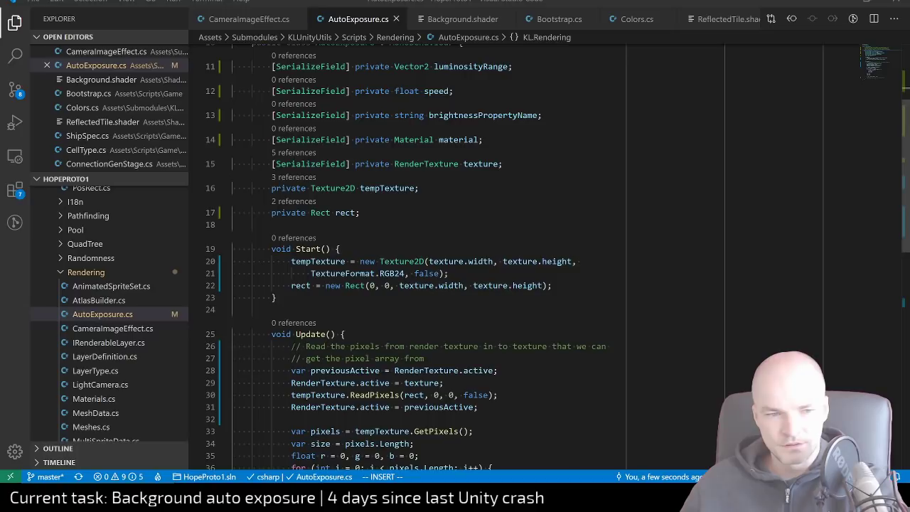
scroll(455, 256, "up", 4)
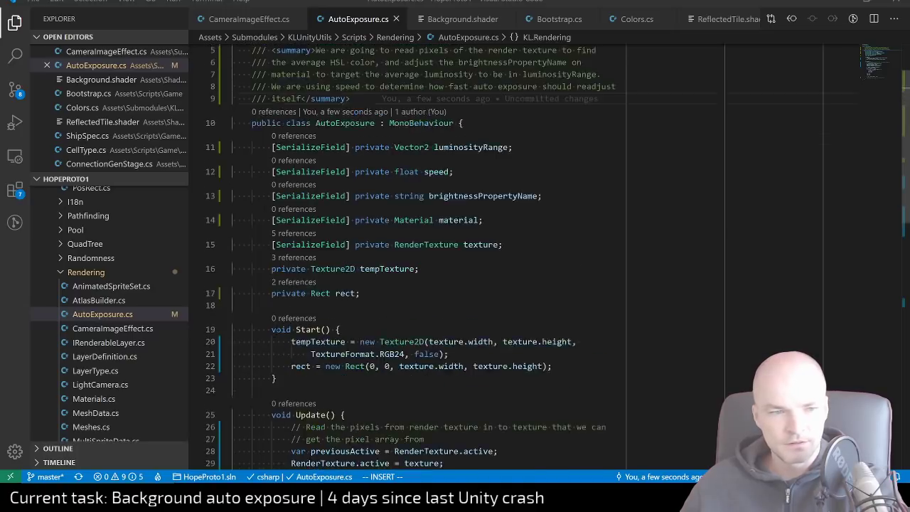
scroll(455, 256, "up", 1)
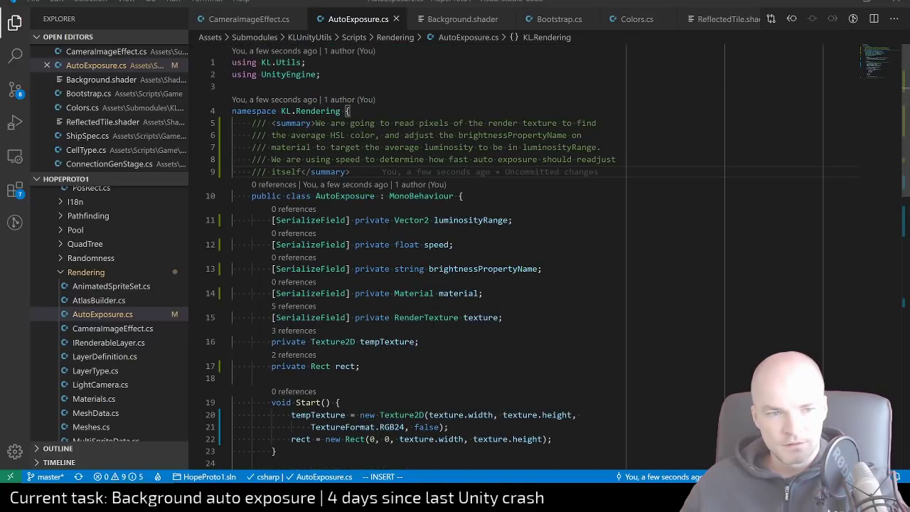
scroll(390, 225, "down", 2)
scroll(389, 224, "down", 6)
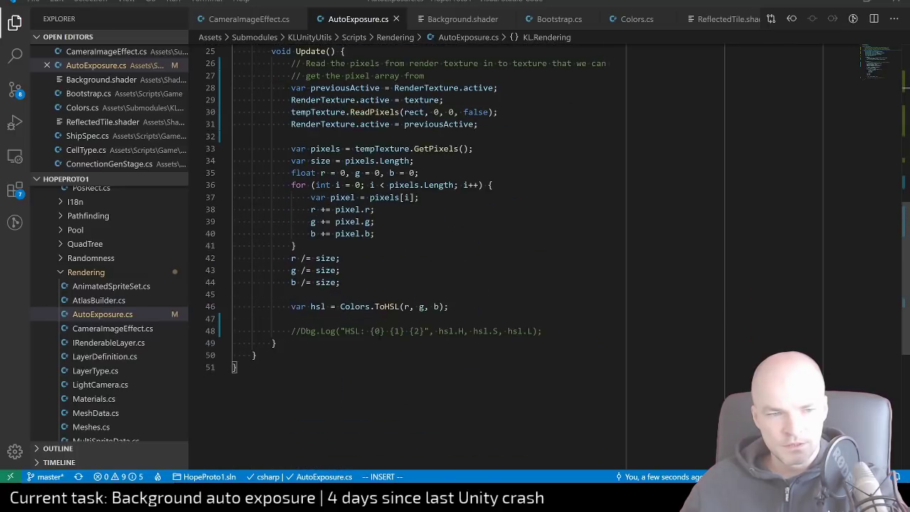
Below the hsl assignment in Update, start a new statement reading "var brightness ="
left_click(451, 306)
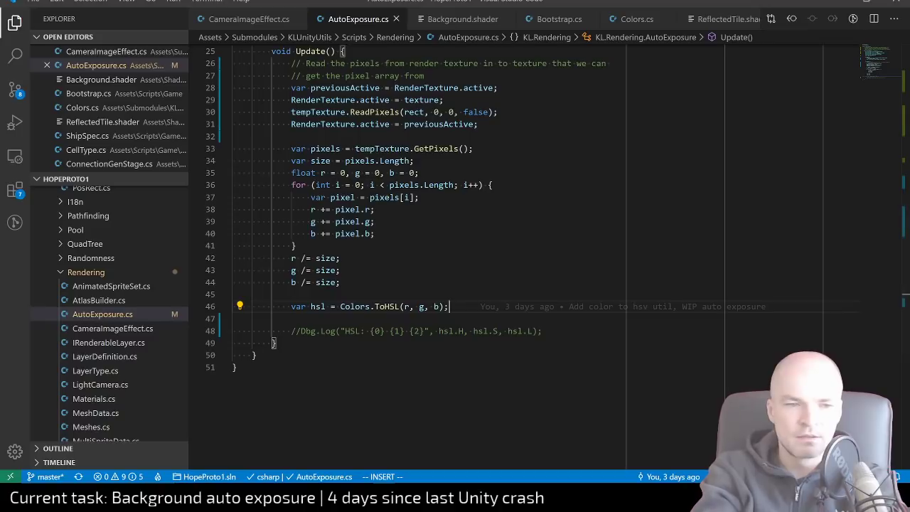
key("Return")
key("Return")
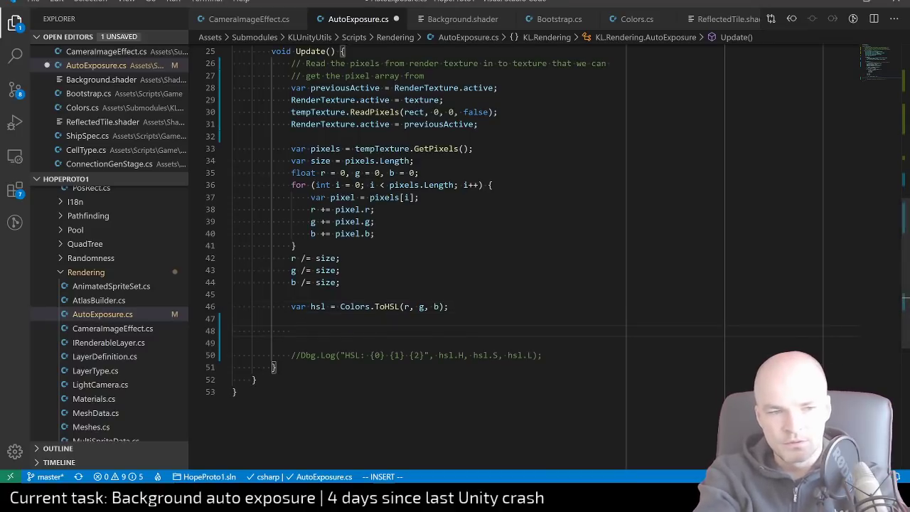
type("v")
key("Tab")
type("bri")
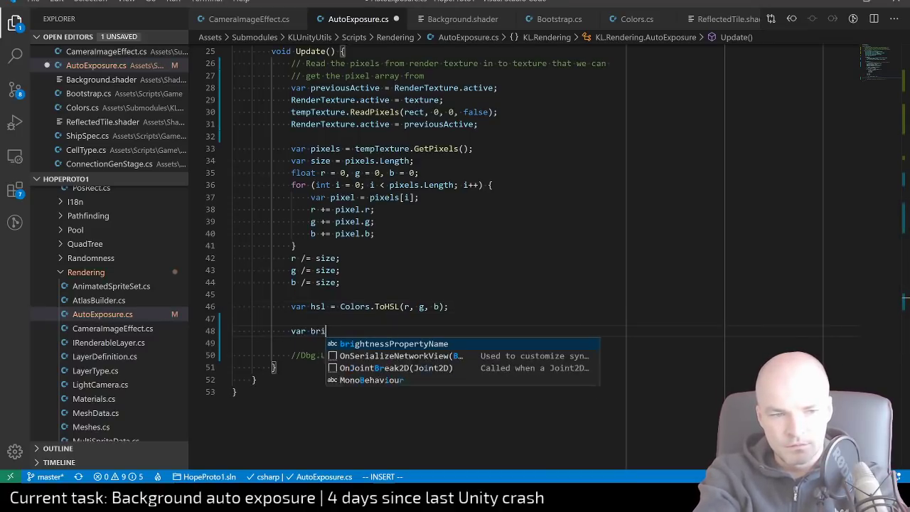
type("ghtness")
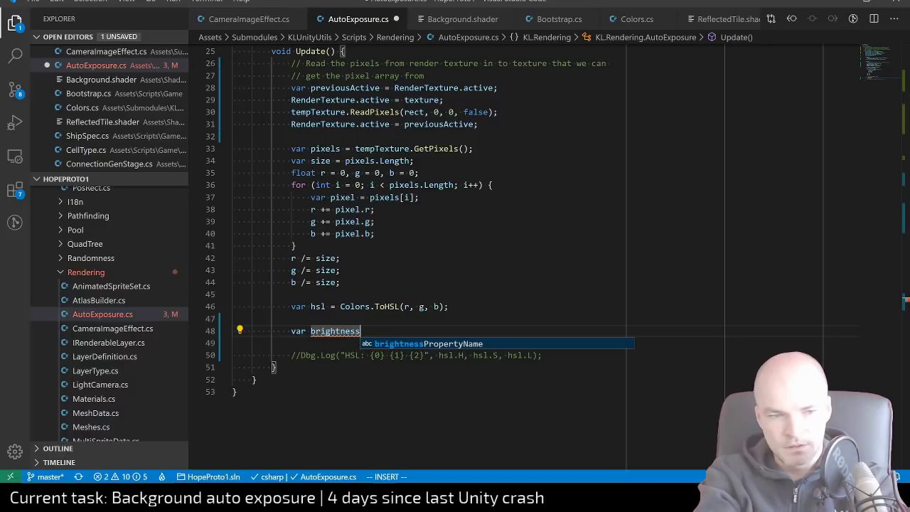
key("Escape")
key("b")
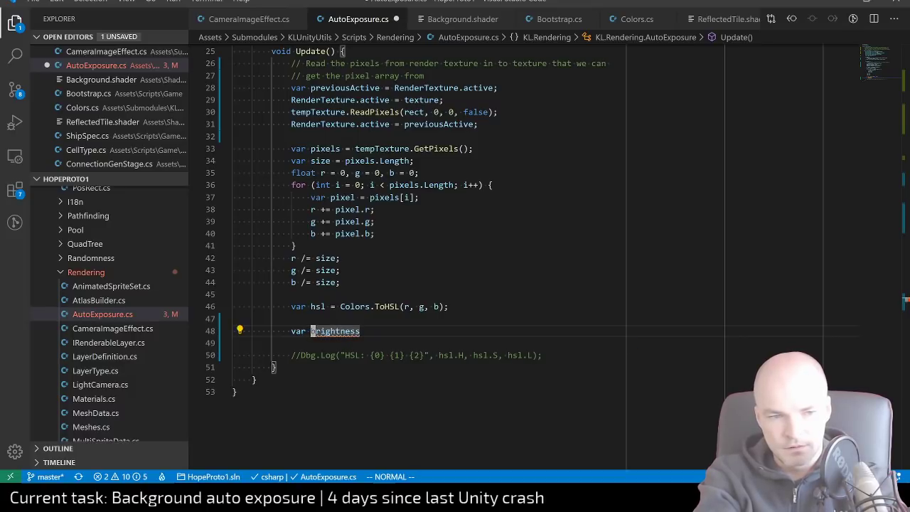
key("shift+a")
type("= ")
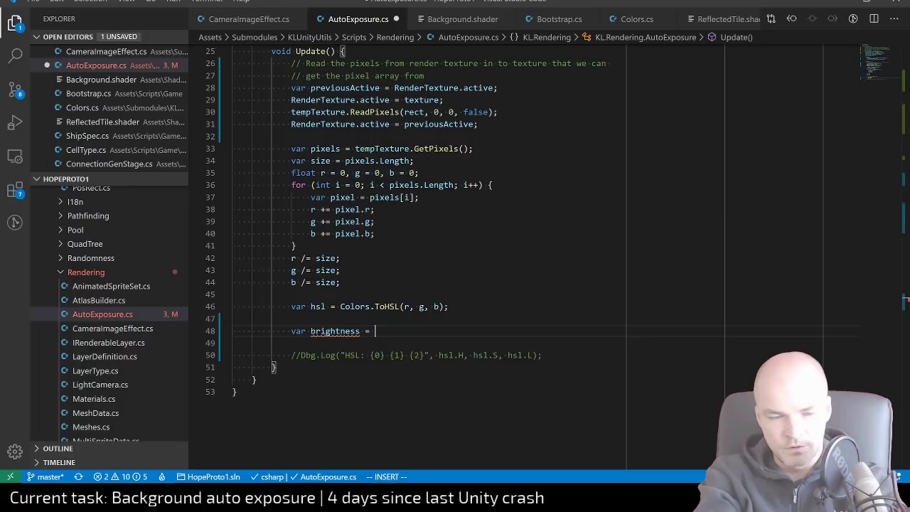
Continue the brightness assignment with "material." and check the material's members for a property getter or shader reference
type("material.getpo")
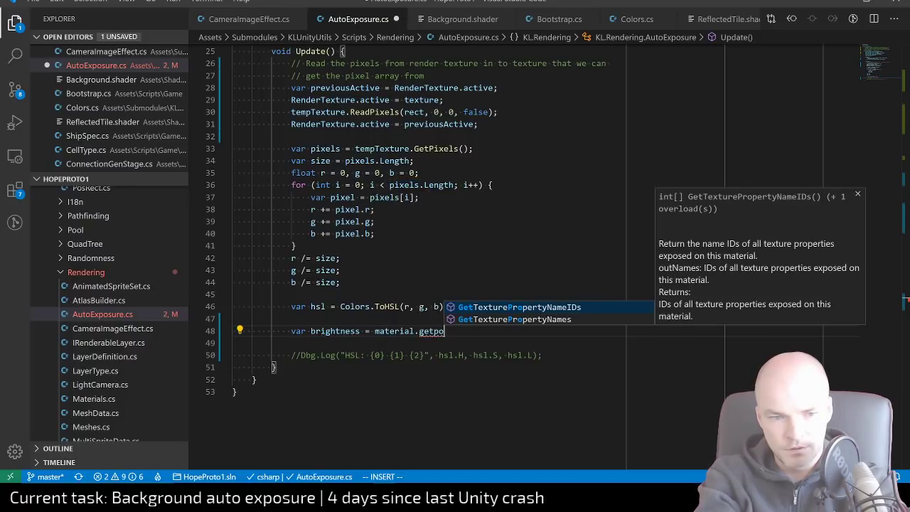
key("BackSpace")
key("BackSpace")
key("BackSpace")
key("BackSpace")
key("BackSpace")
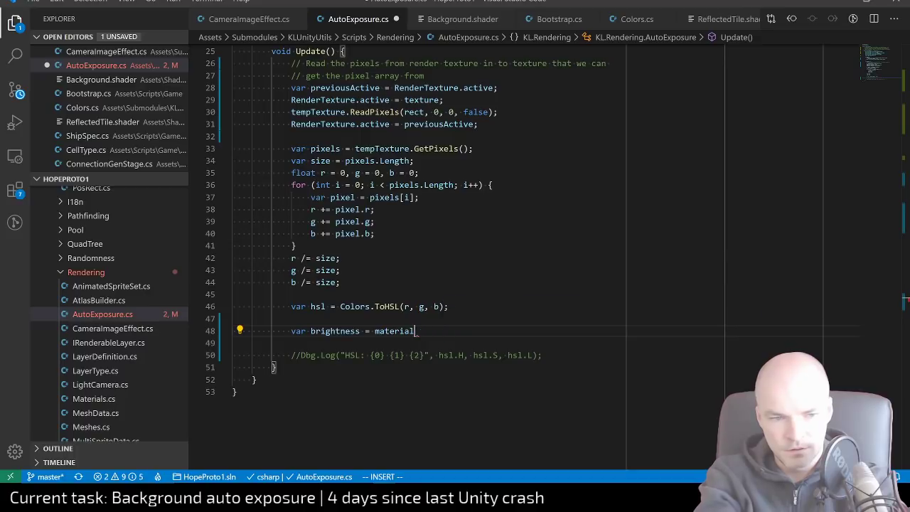
key("ctrl+space")
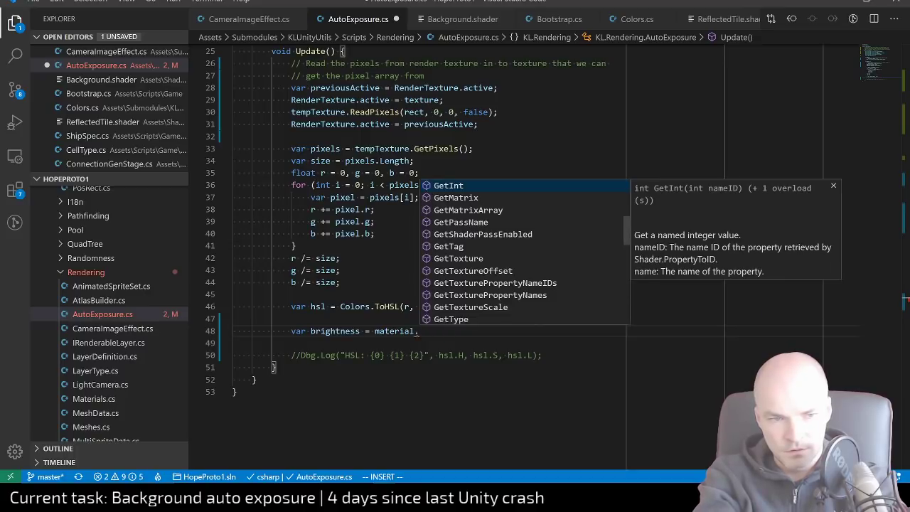
type("sh")
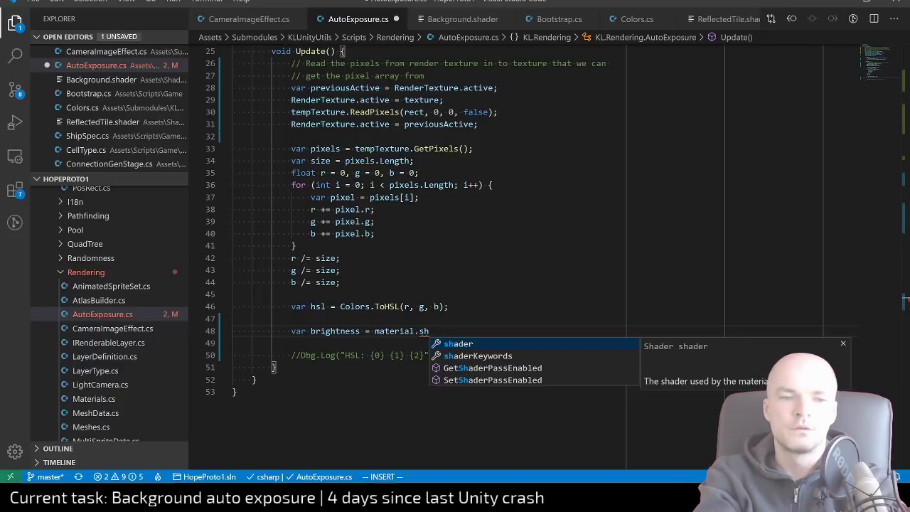
key("BackSpace")
key("BackSpace")
key("Escape")
Insert a blank line between the serialized RenderTexture field and the private tempTexture field
key("k")
key("k")
key("k")
key("k")
key("k")
key("k")
key("k")
key("k")
key("k")
key("k")
key("k")
key("k")
key("k")
key("k")
key("k")
key("k")
key("k")
key("k")
key("k")
key("k")
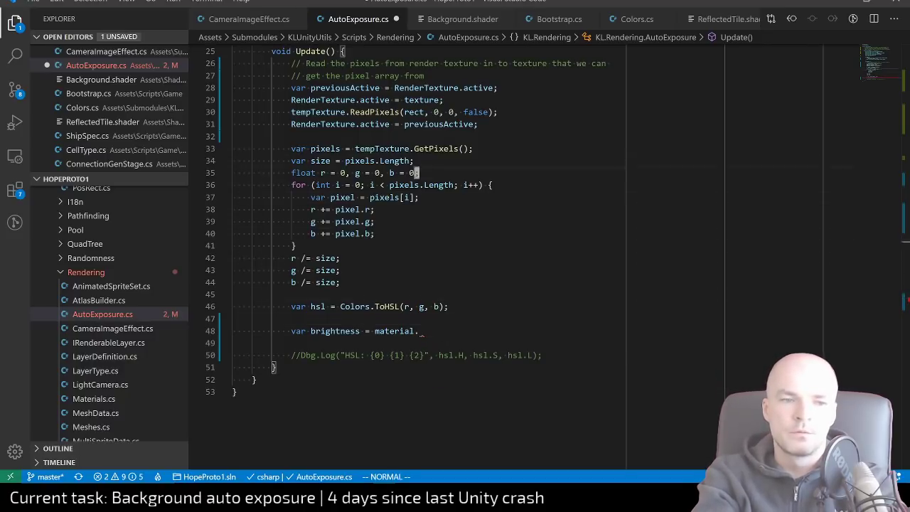
key("j")
key("j")
key("j")
key("j")
key("j")
key("j")
key("j")
key("j")
key("j")
key("j")
key("j")
key("j")
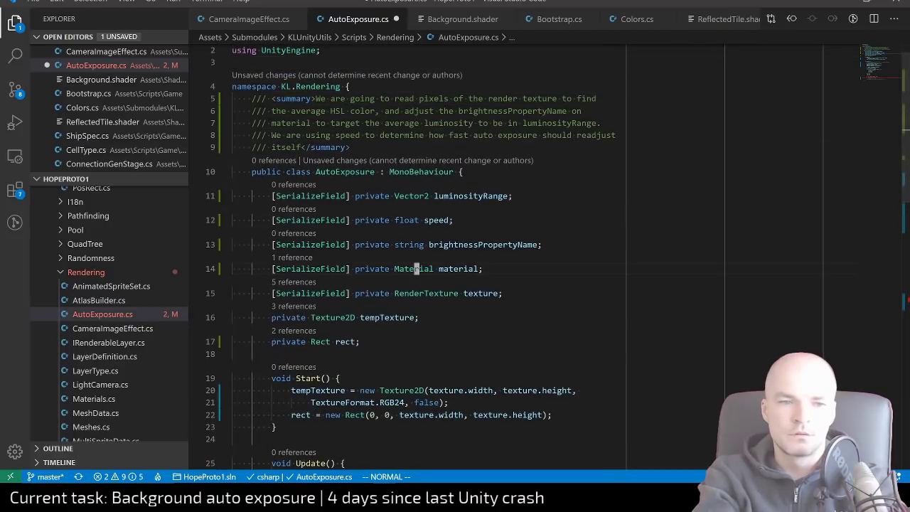
key("o")
key("Escape")
Declare the field "private Shader shader;" directly below the serialized Material field
key("k")
key("k")
type("opruivate")
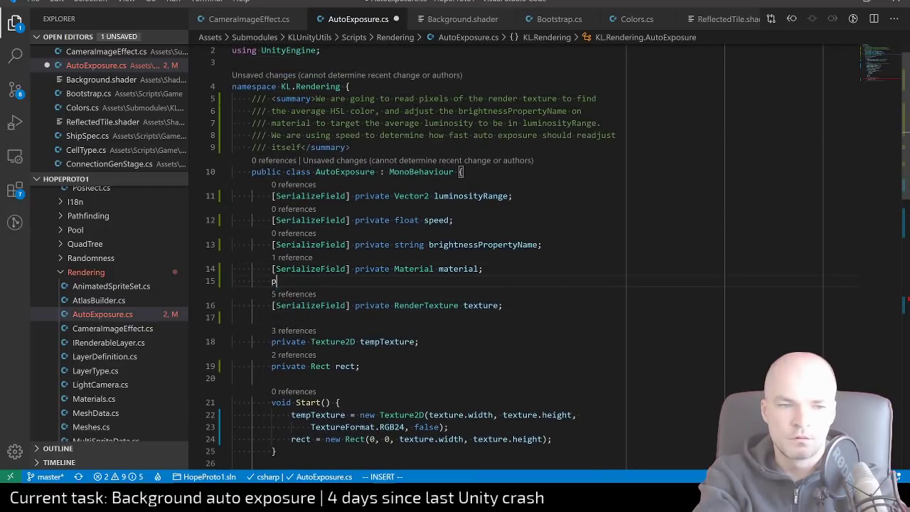
key("BackSpace")
key("BackSpace")
key("BackSpace")
key("BackSpace")
type("va")
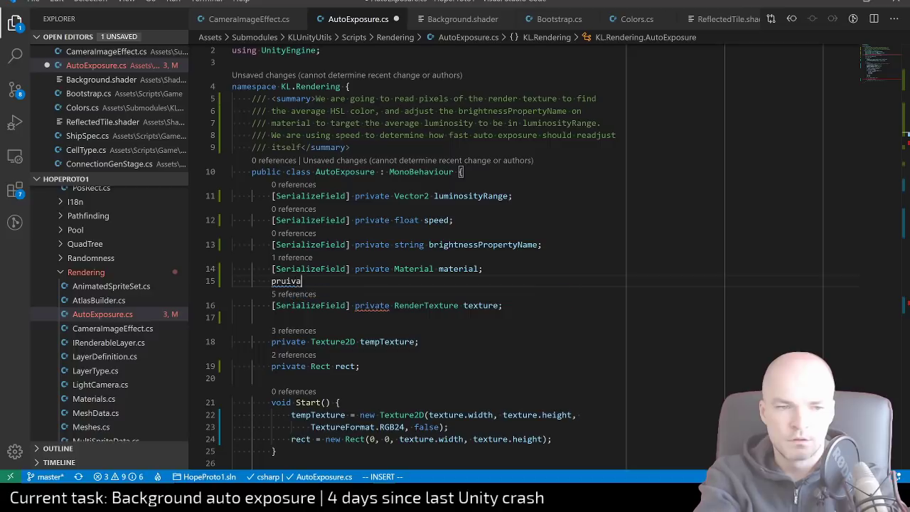
key("BackSpace")
type("ivate ")
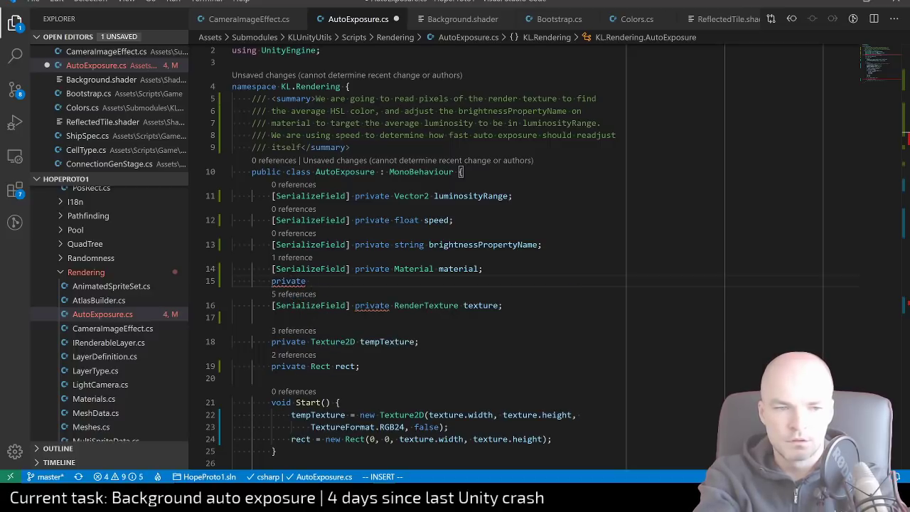
type("Shader shader;")
key("Escape")
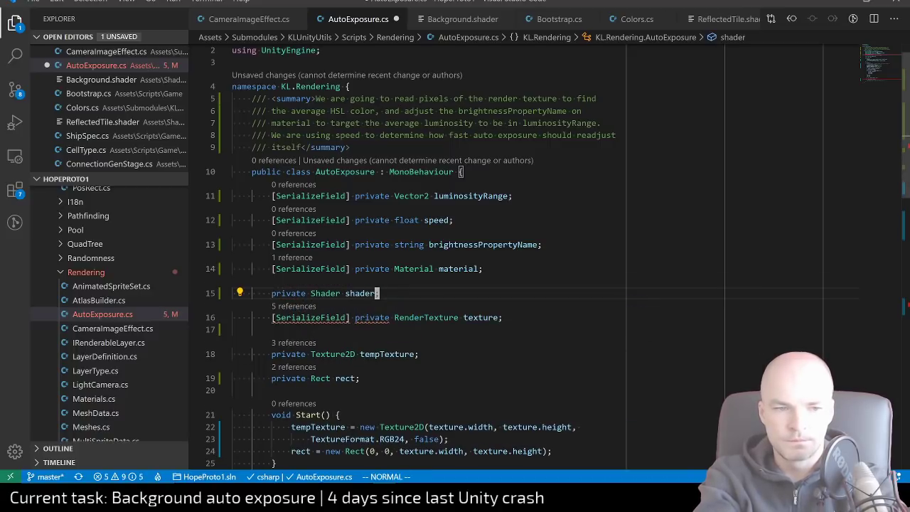
Save AutoExposure.cs, open IntroBackground.cs and examine how it gets and sets the background material's float values
key("ctrl+s")
key("ctrl+p")
type("b")
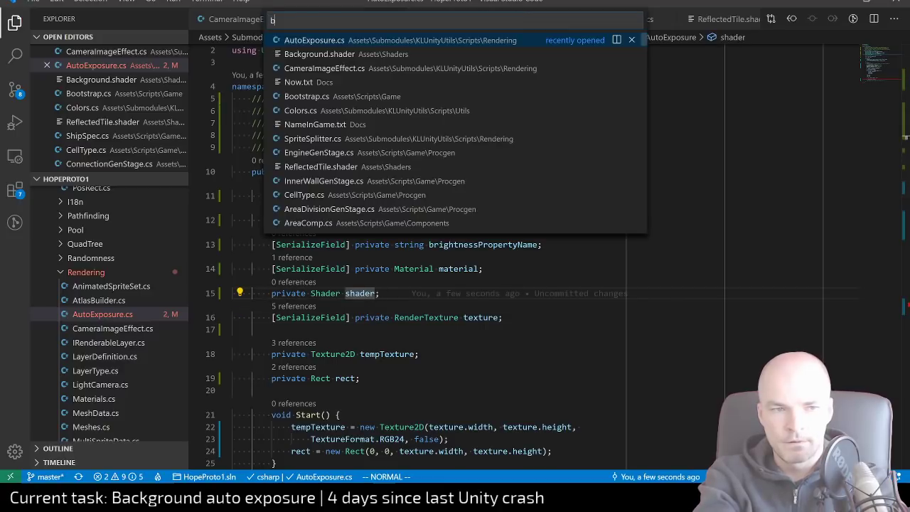
key("BackSpace")
type("introb")
key("Return")
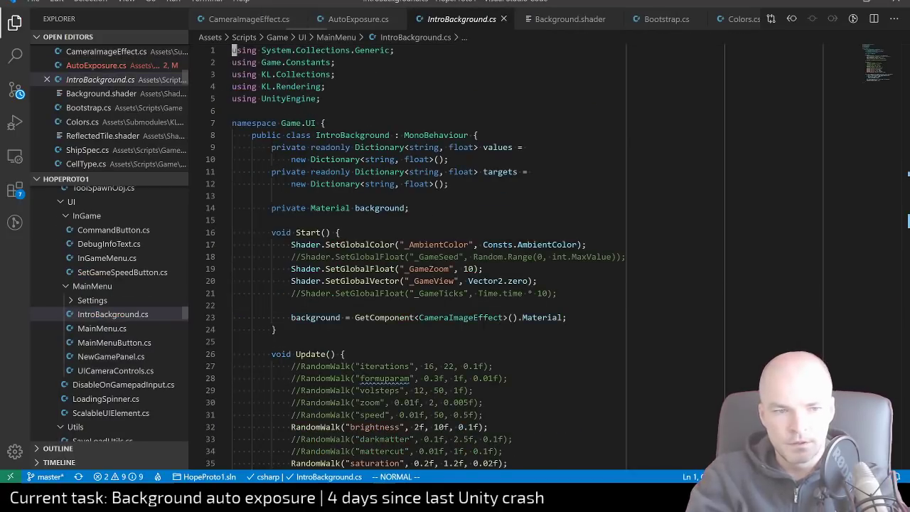
scroll(497, 256, "down", 1)
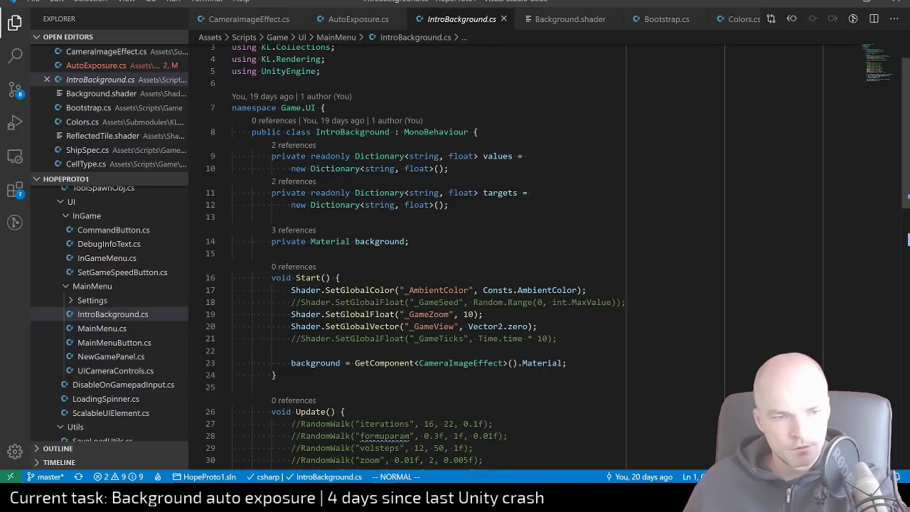
left_click(378, 241)
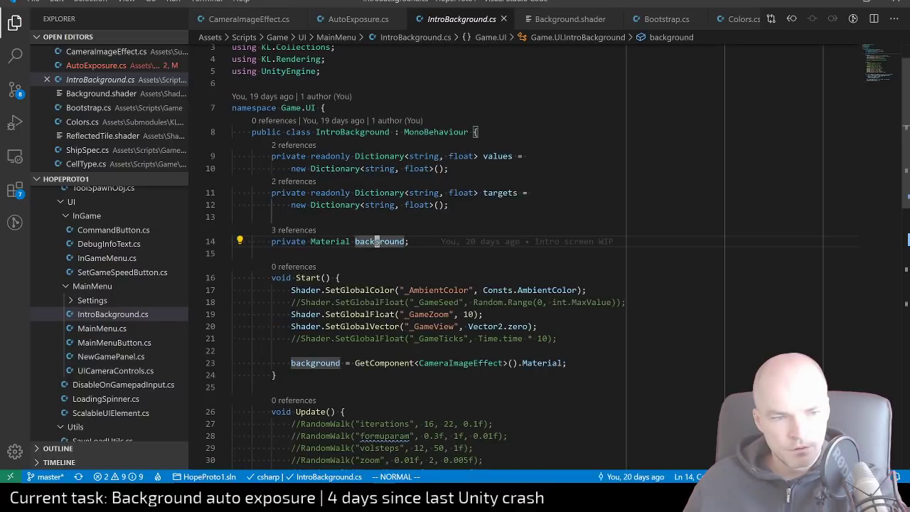
scroll(254, 407, "down", 7)
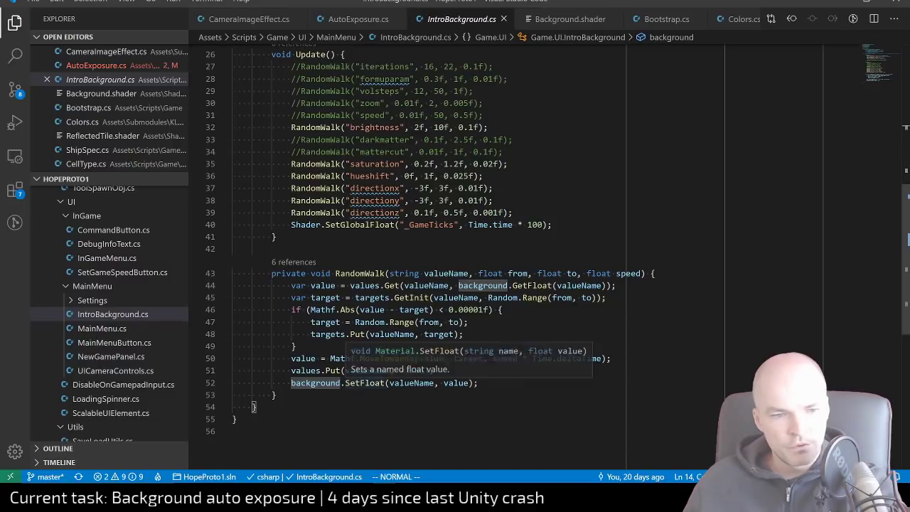
scroll(341, 377, "up", 3)
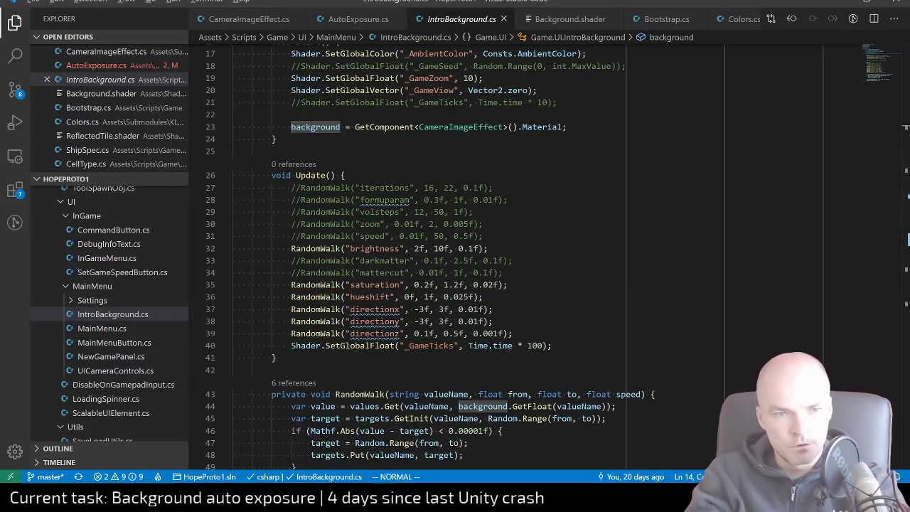
key("g")
key("g")
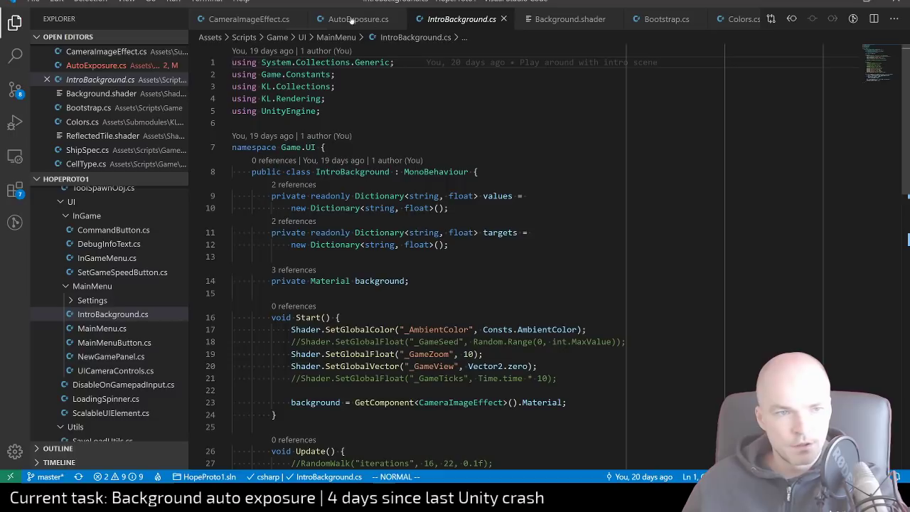
Return to AutoExposure.cs and delete the private Shader shader field declaration
key("ctrl+Tab")
key("d")
key("d")
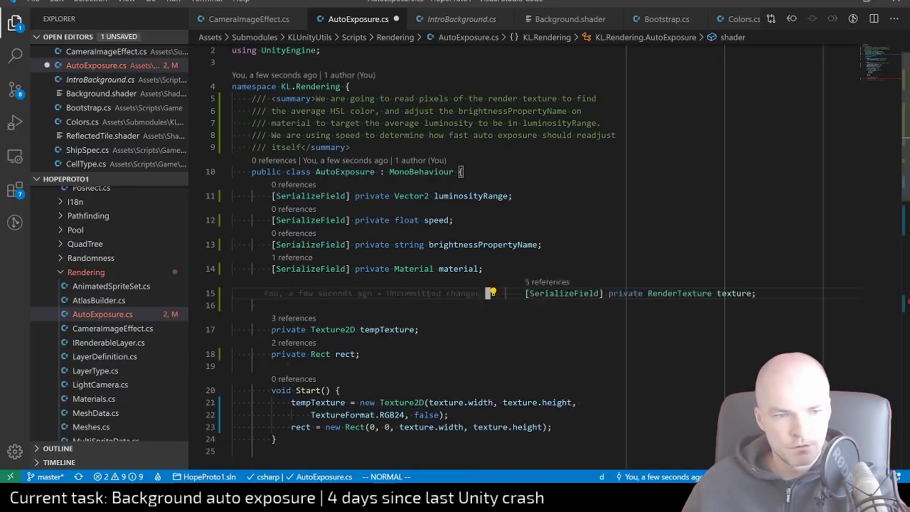
Complete the unfinished brightness assignment in Update so it reads "var brightness = material.GetFloat(brightnessPropertyName);"
key("ctrl+d")
key("ctrl+d")
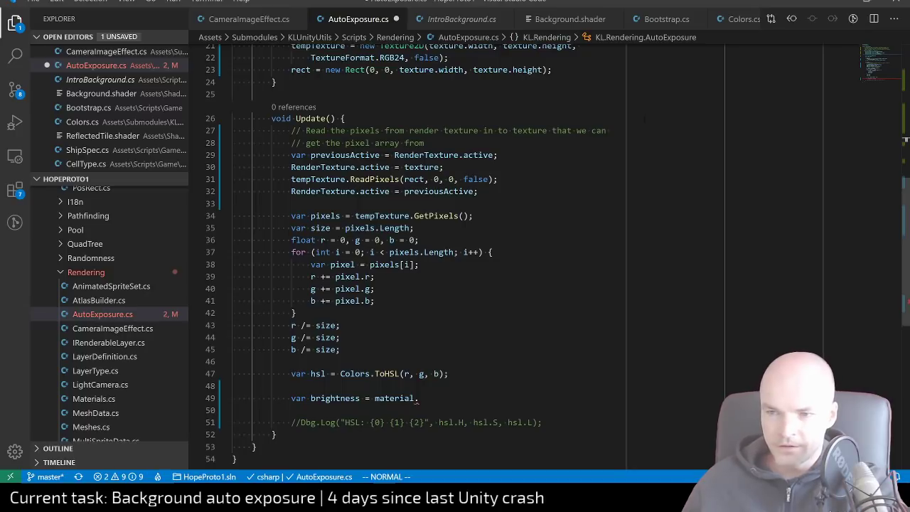
scroll(440, 280, "down", 5)
scroll(440, 280, "up", 2)
left_click(421, 281)
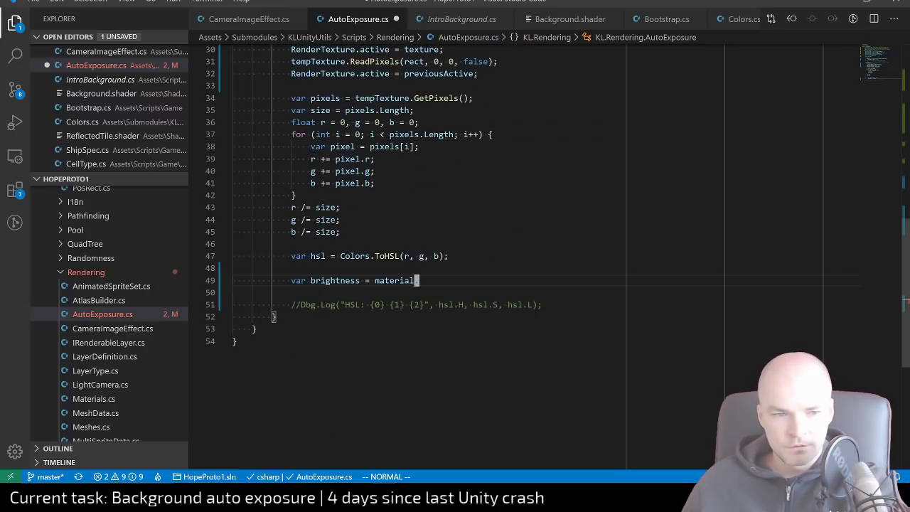
key("a")
key("ctrl+space")
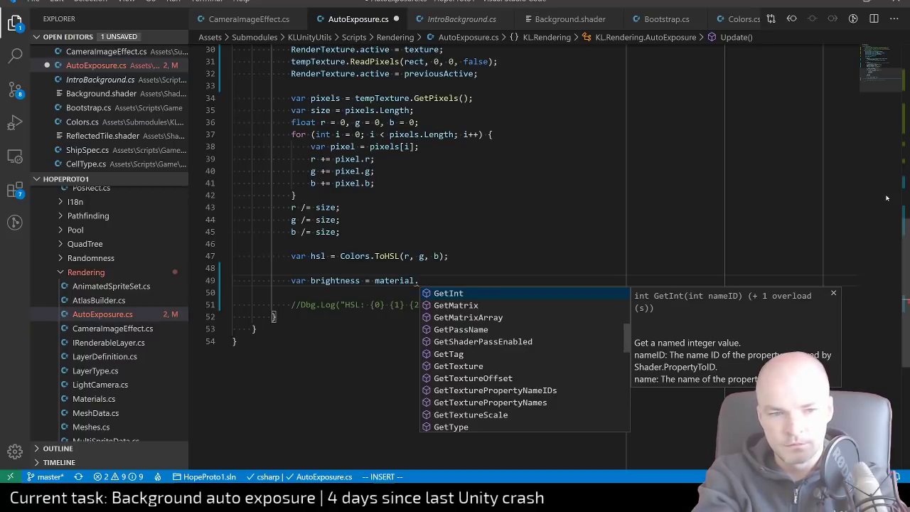
type("GetFlo")
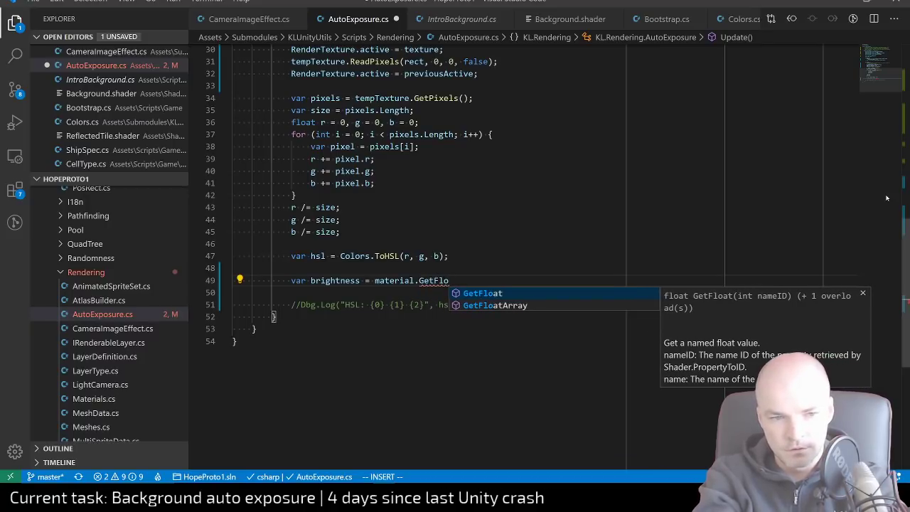
type("at(")
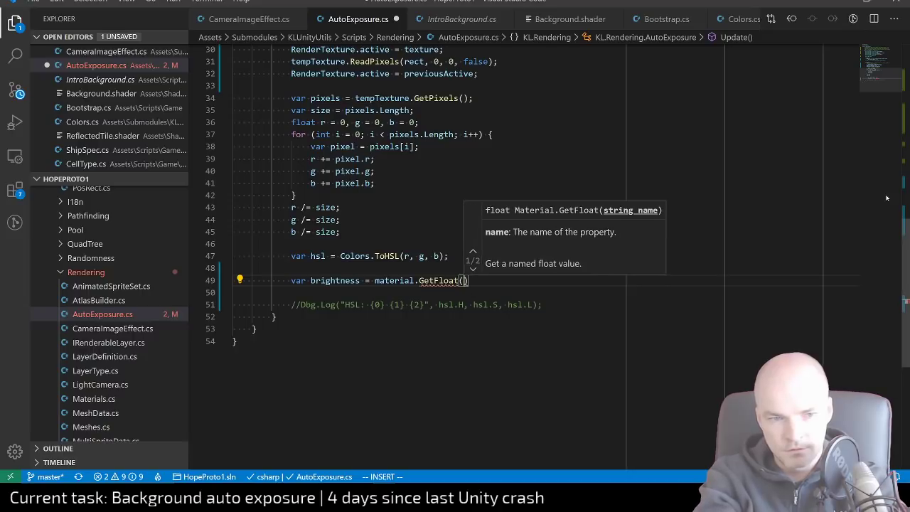
type("brightnessPropertyName")
key("Tab")
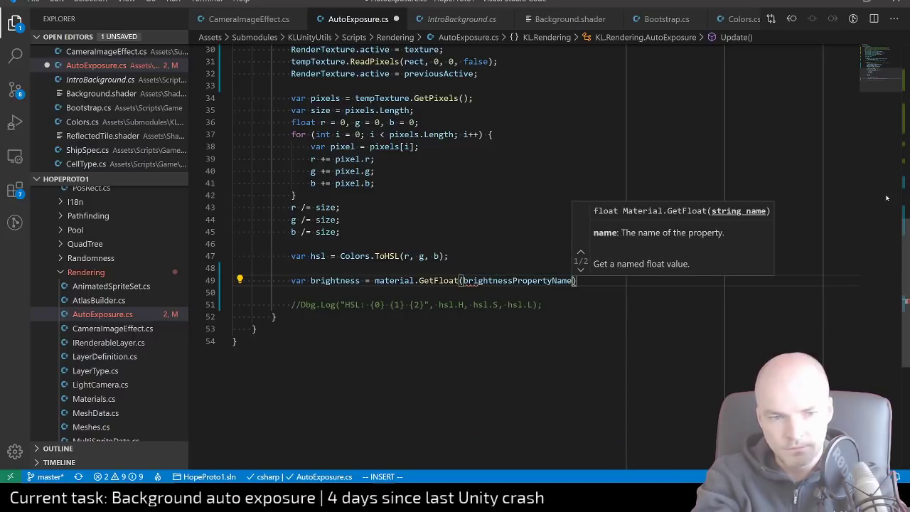
type(")'")
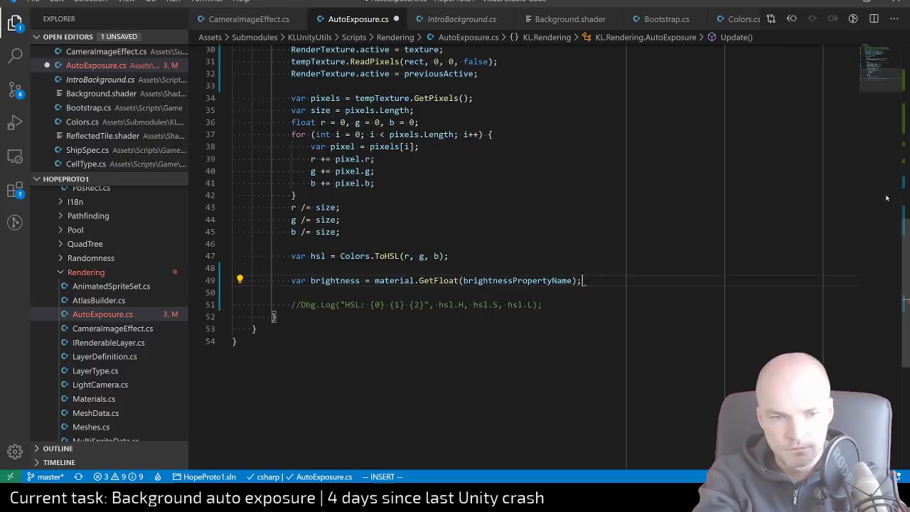
key("Escape")
Start an if statement with empty parentheses on a new line directly above the brightness assignment
key("shift+o")
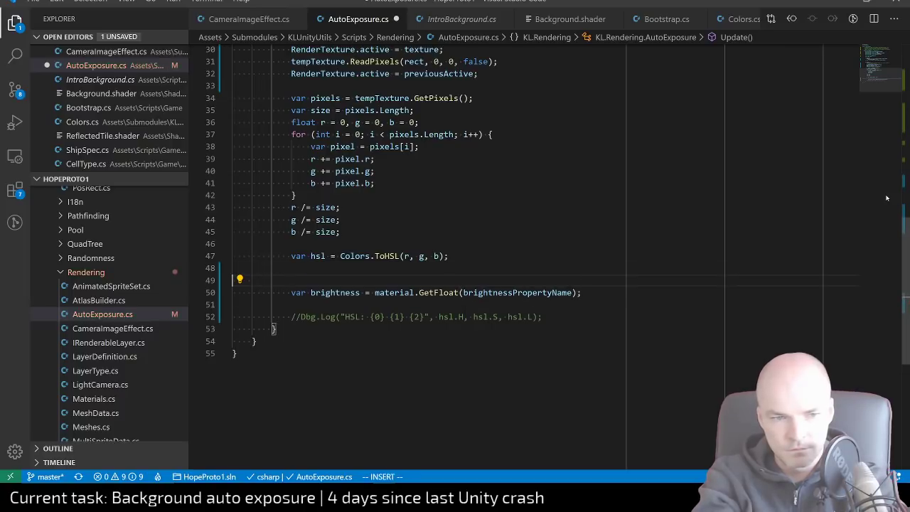
type("if (h")
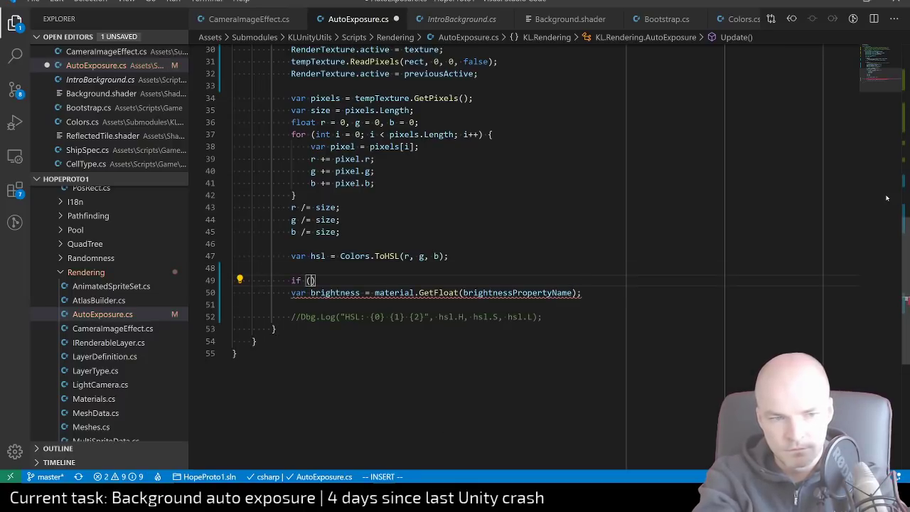
key("BackSpace")
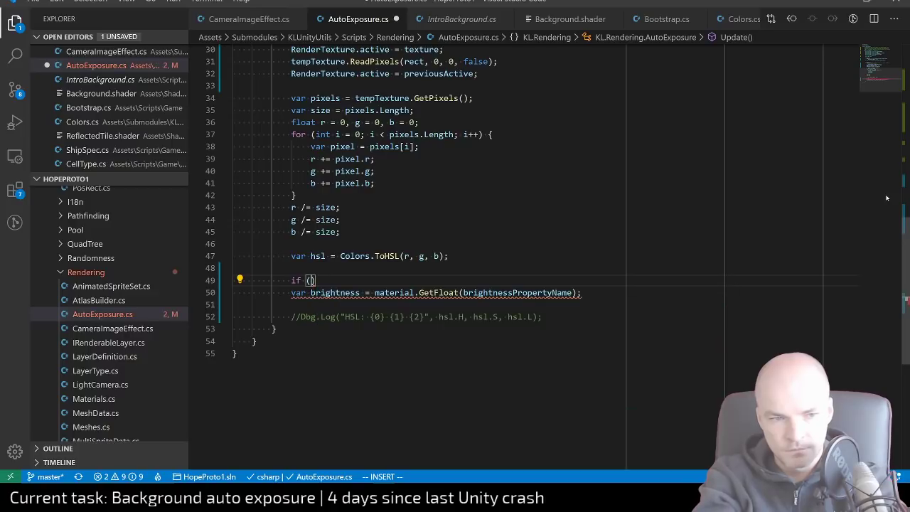
type("l >")
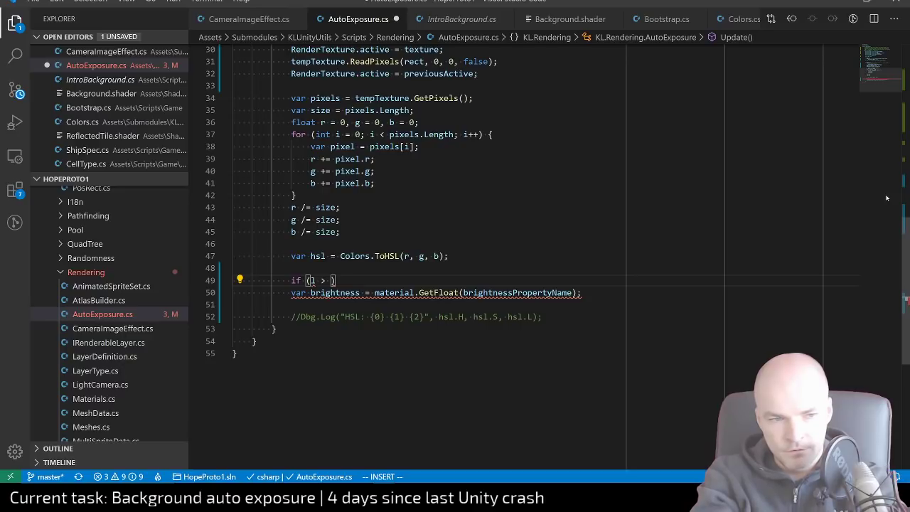
key("BackSpace")
Declare "var lum = hsl.L;" on a new line directly below the hsl assignment
key("Up")
key("Up")
key("End")
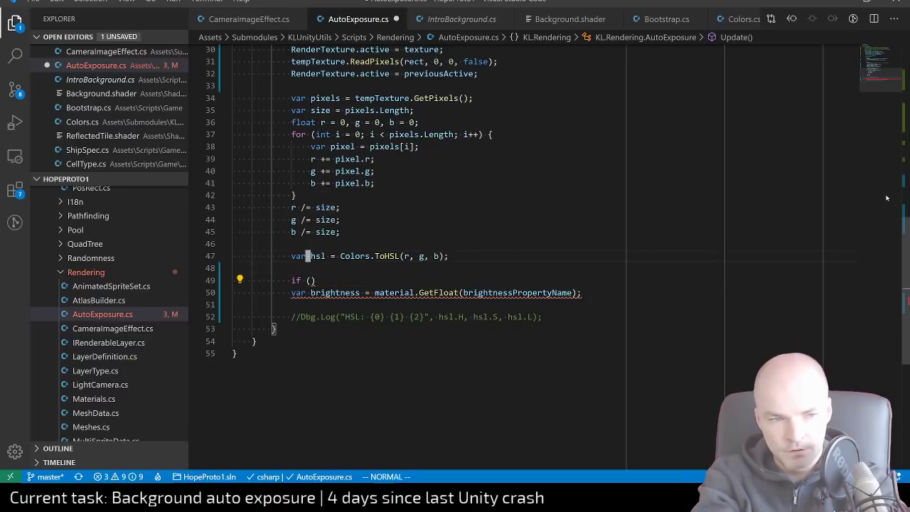
key("Return")
type("var lum ")
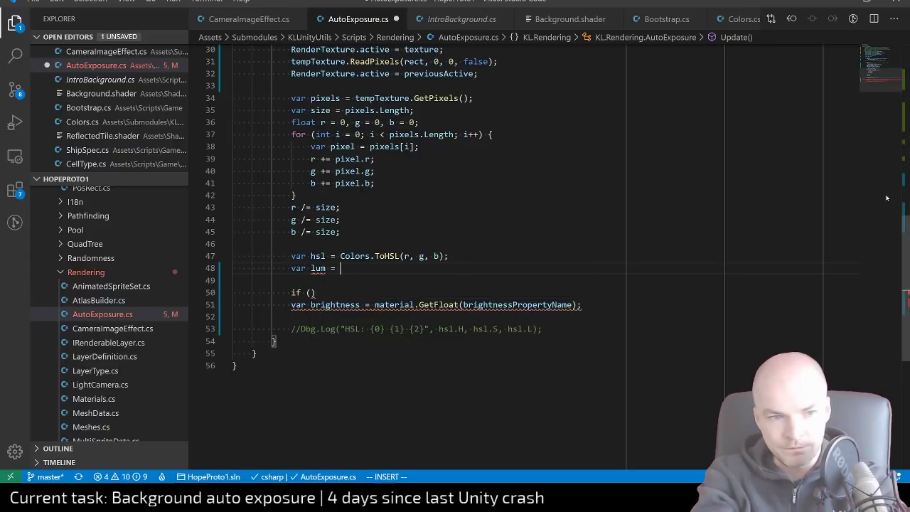
type("= hsl.L;")
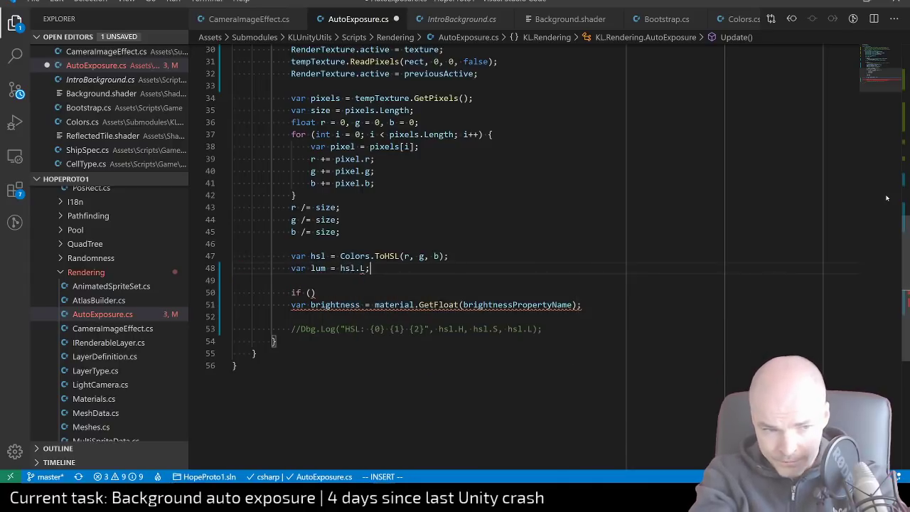
key("Escape")
Fill the empty if condition with the lower bound check "lum < luminosityRange.x"
key("j")
key("j")
type("if (")
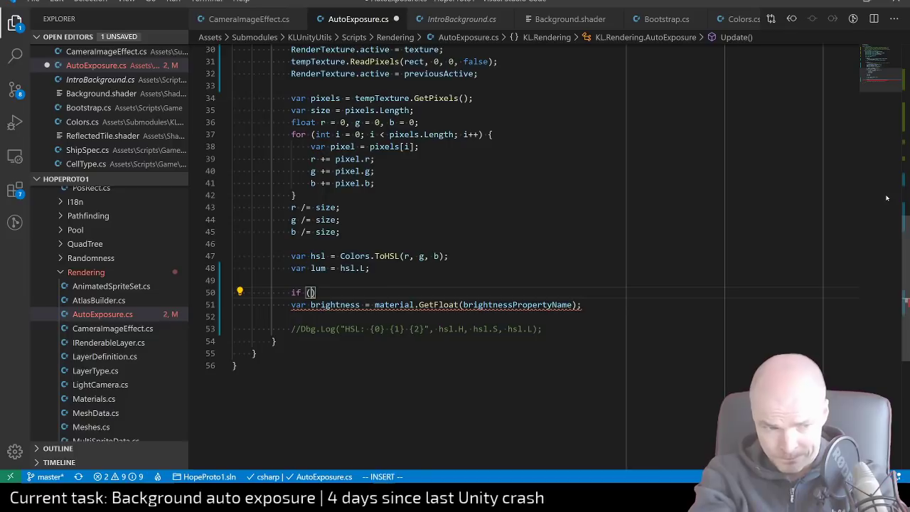
type("lum ")
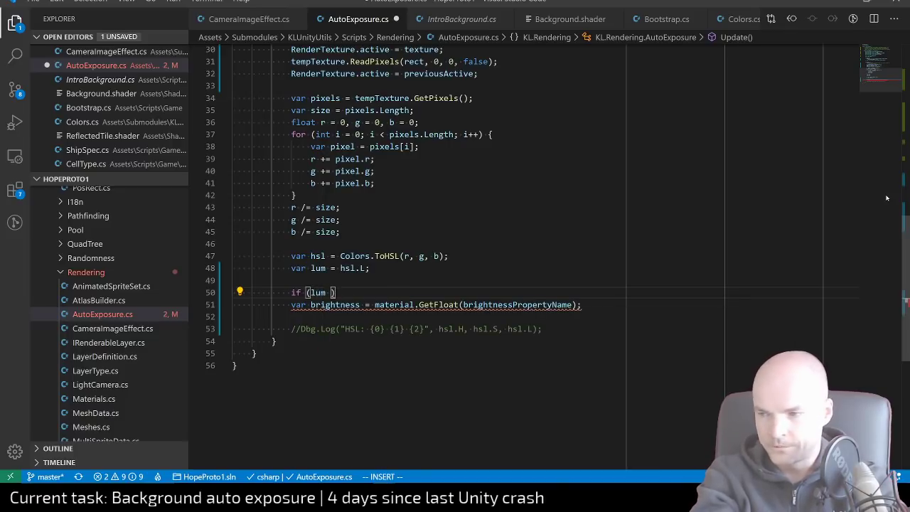
type(">")
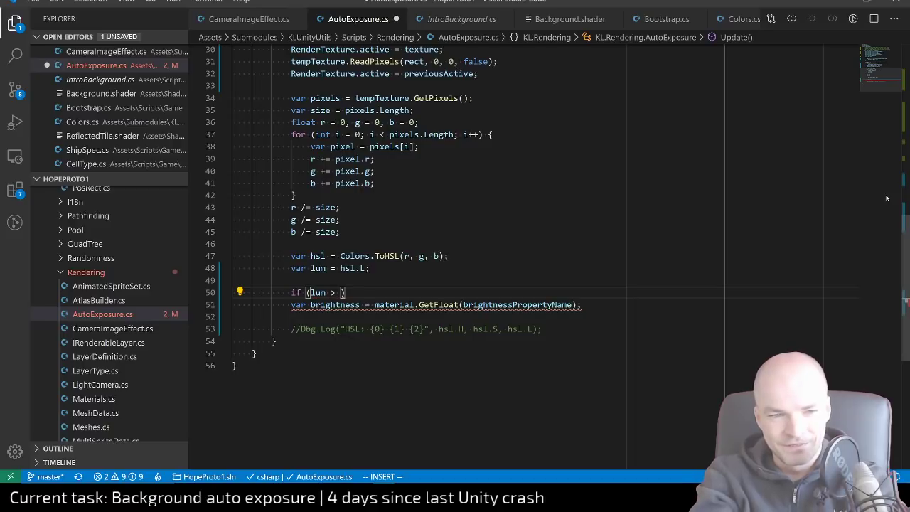
key("BackSpace")
key("BackSpace")
type("< luminosityRange.")
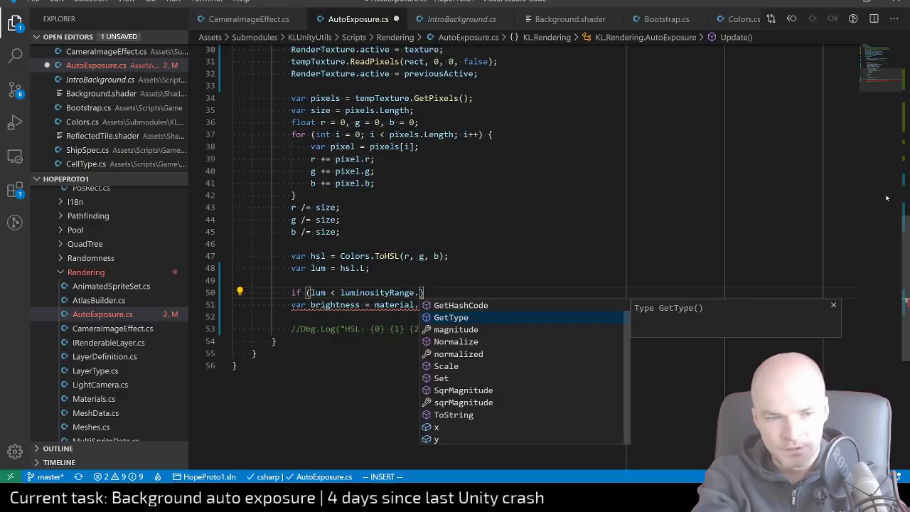
type("x")
Extend the if condition with "|| lum > luminosityRange.y" and open a braced block with an empty body
type(" || lum")
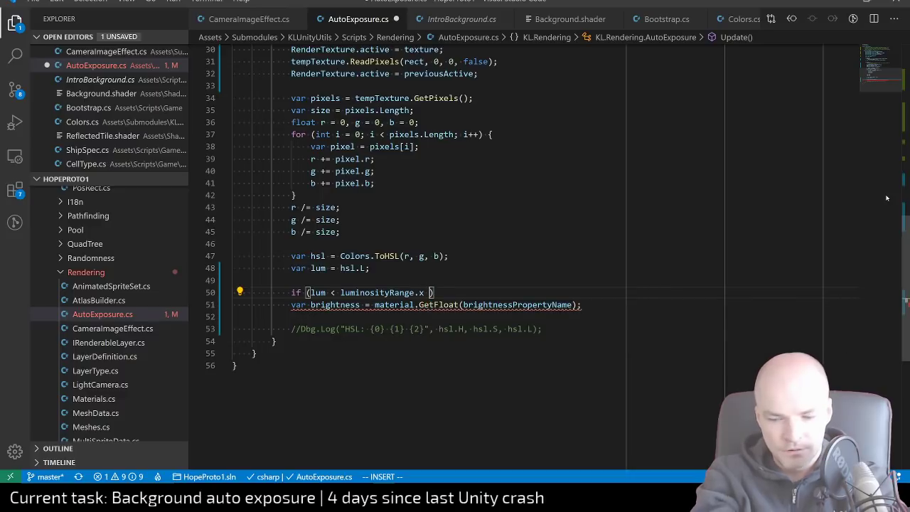
type(".")
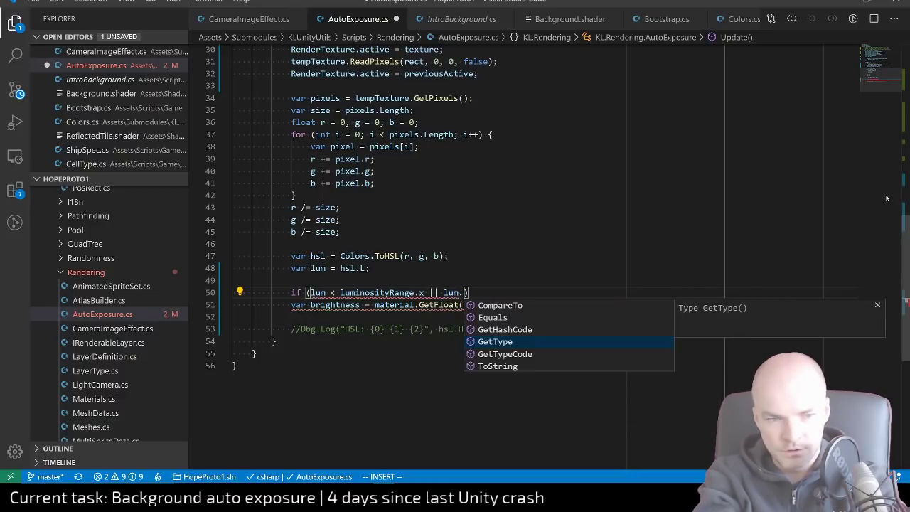
key("BackSpace")
type("> lum")
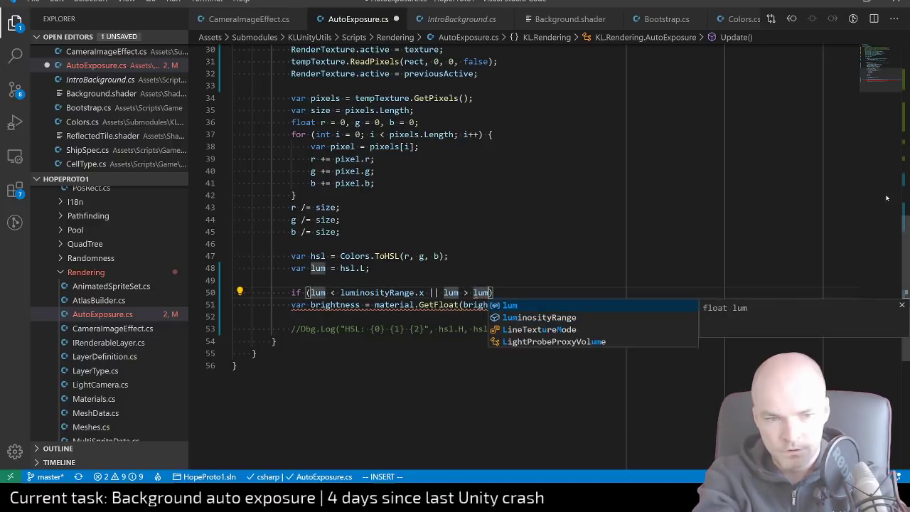
key("Tab")
type(".y) {")
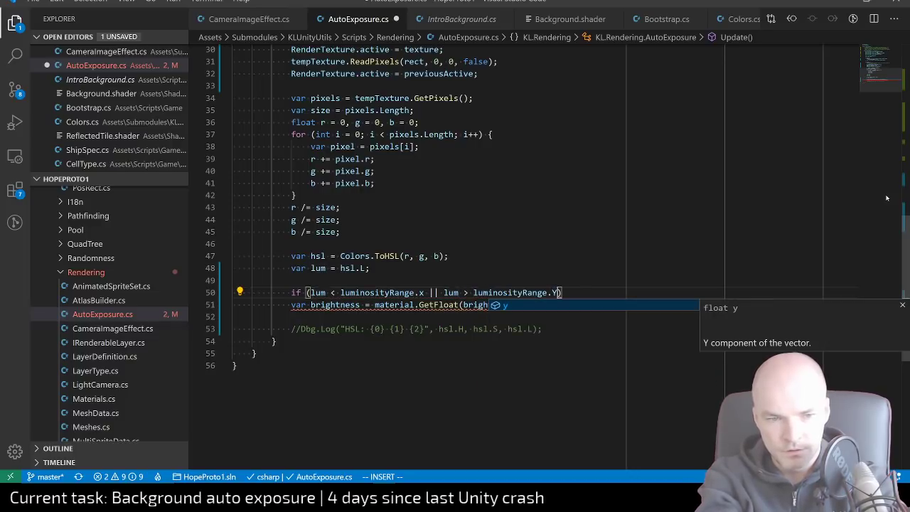
key("Return")
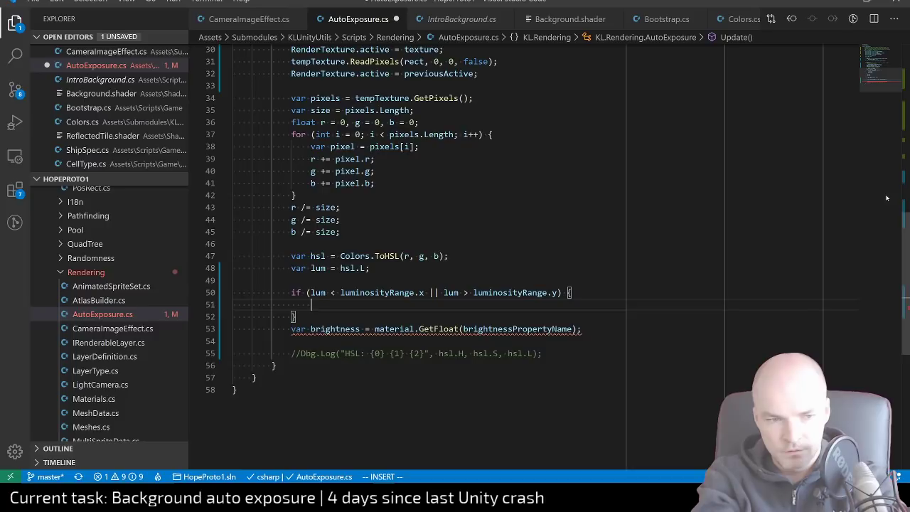
key("Return")
key("Escape")
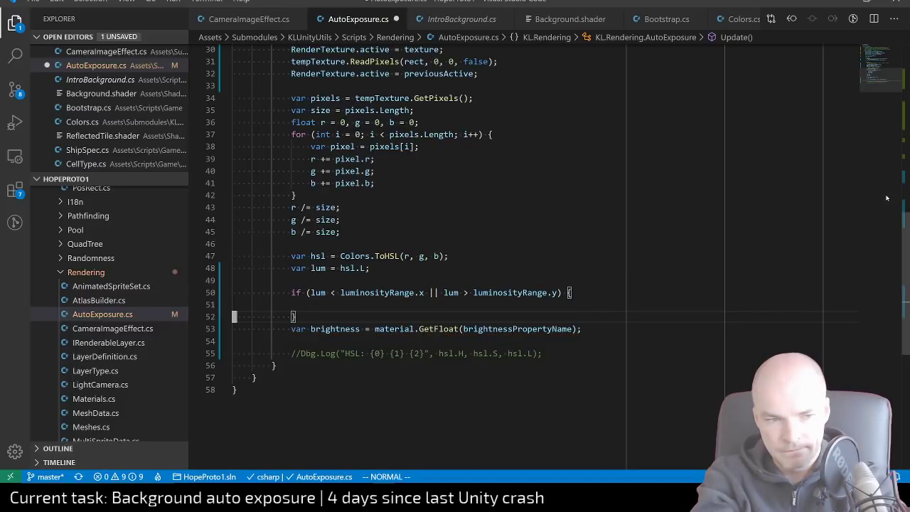
Move the brightness assignment from below the if statement into its block and indent it one level
key("j")
key("d")
key("d")
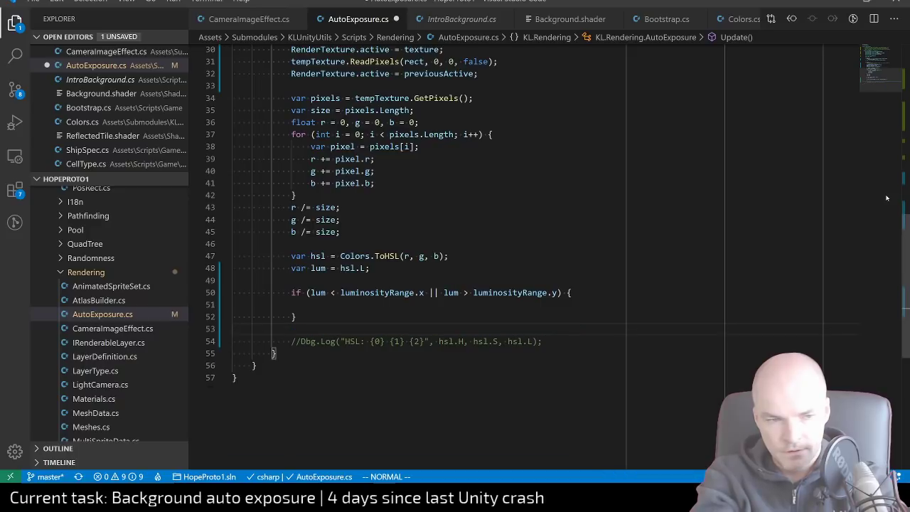
key("k")
key("k")
key("shift+p")
key("i")
key("Tab")
Add the comment "// auto exposure!" above the brightness assignment inside the if block
key("Return")
key("Up")
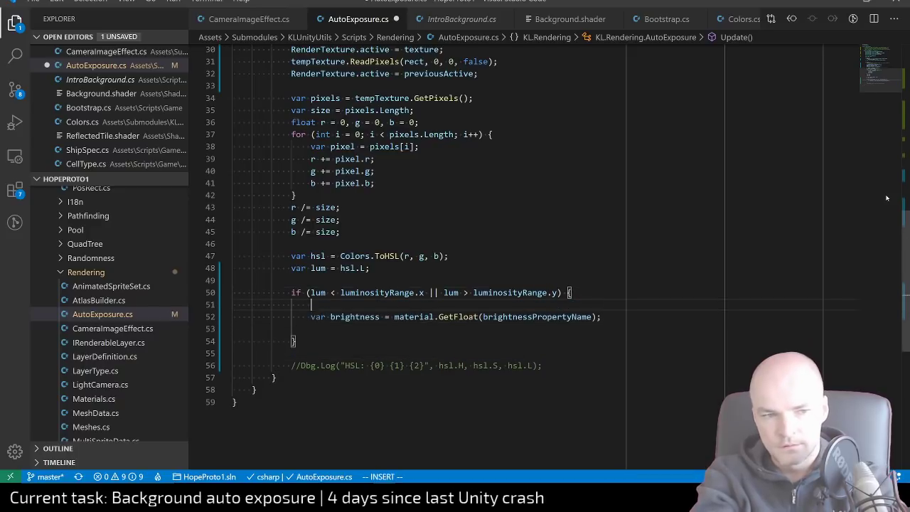
type("// auto exp")
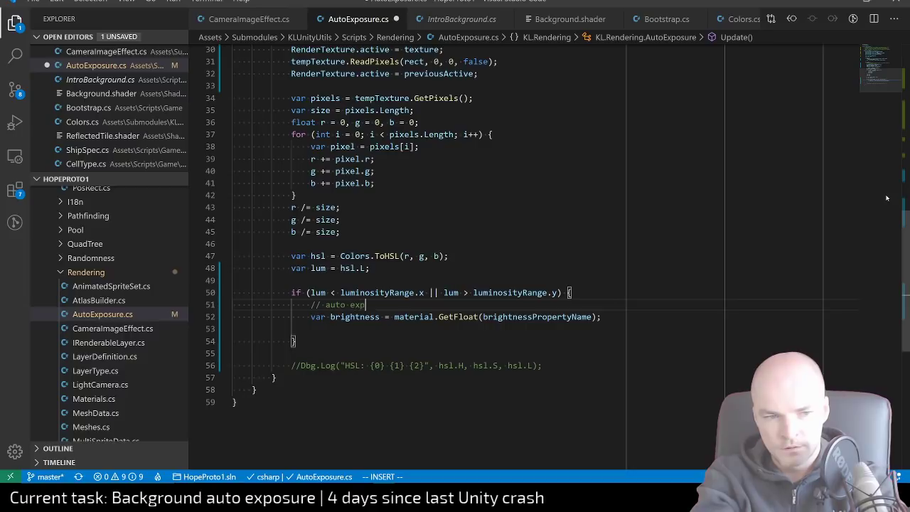
type("osure!")
key("Escape")
key("j")
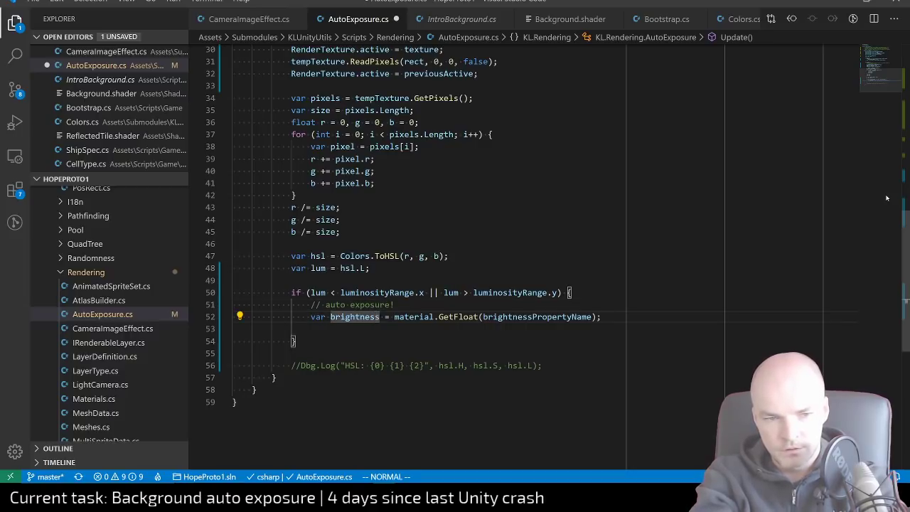
key("w")
key("w")
key("w")
key("w")
key("o")
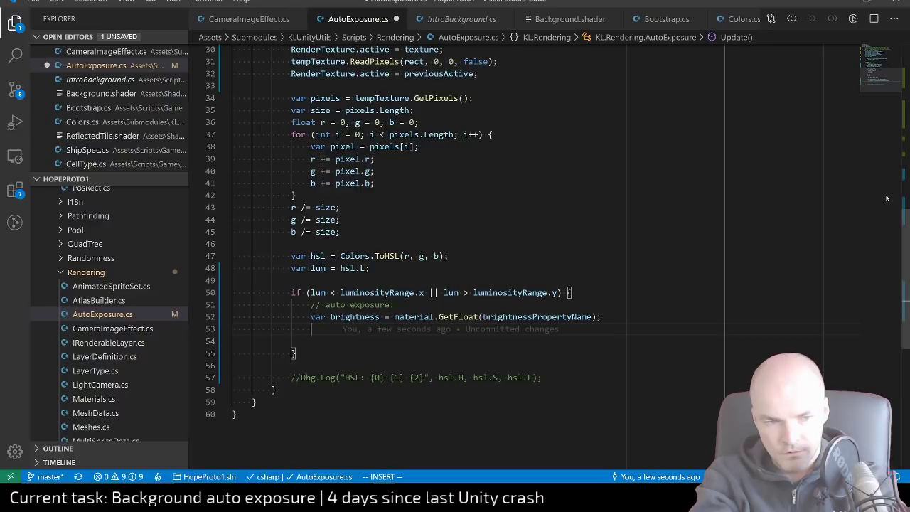
type("i")
key("BackSpace")
key("Escape")
key("d")
key("d")
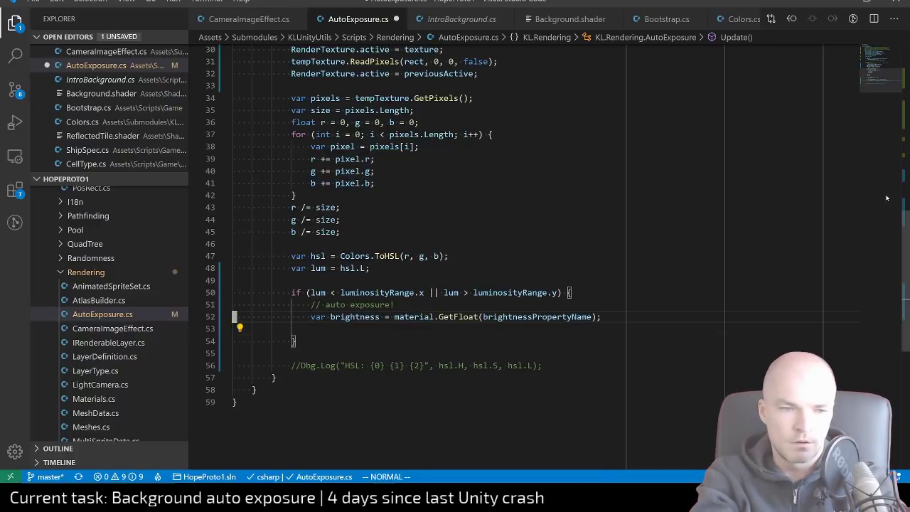
Declare "var below = lum < luminosityRange.x;" above the if statement, separated by blank lines
key("k")
key("k")
key("b")
key("b")
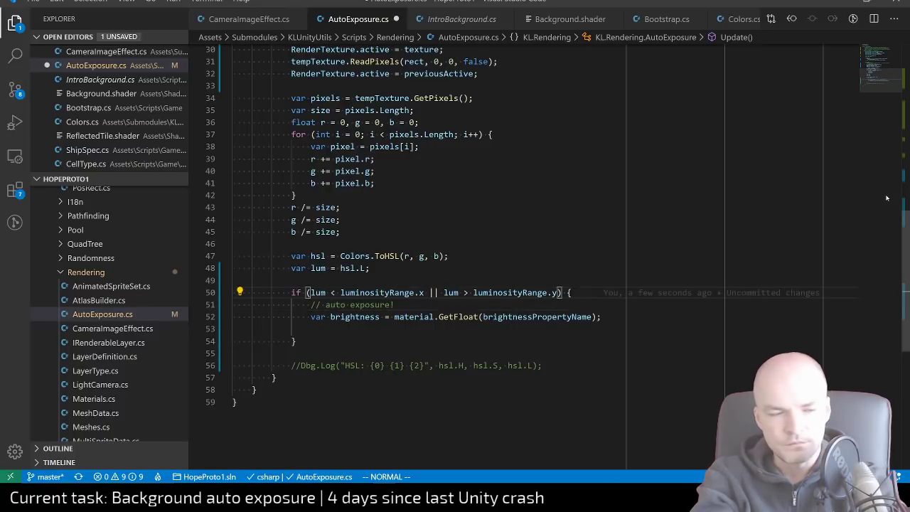
key("l")
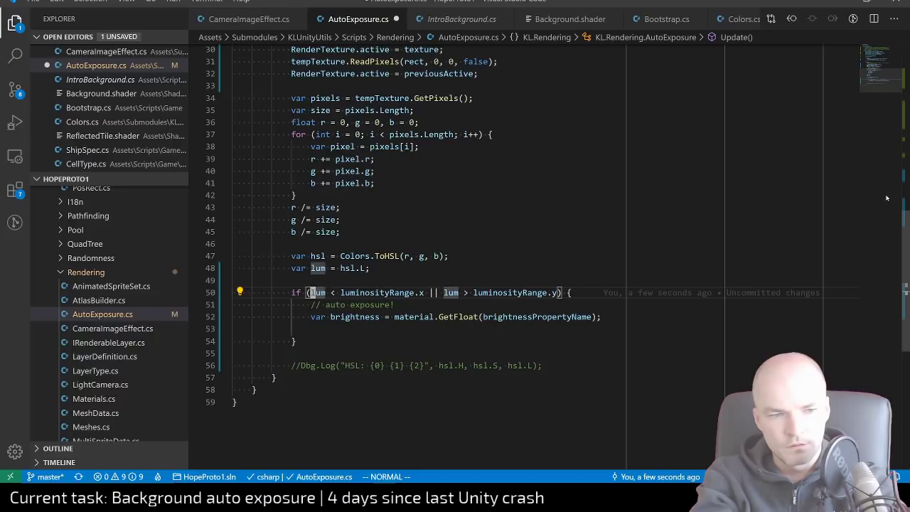
key("k")
key("k")
key("o")
key("Return")
type("var ")
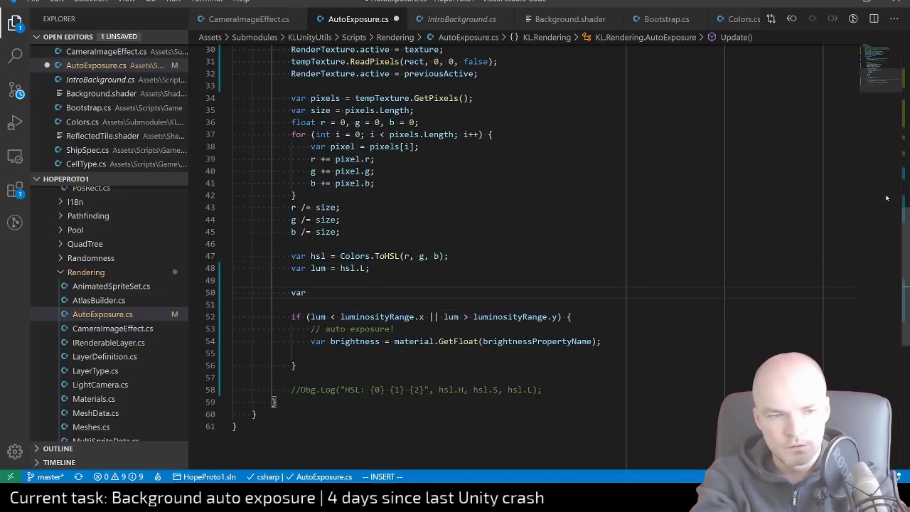
type("below = ")
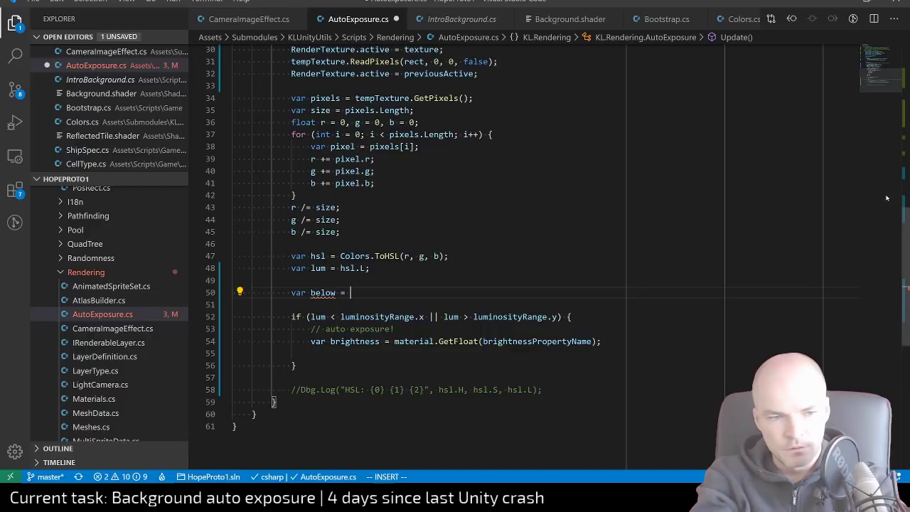
type("lum < ")
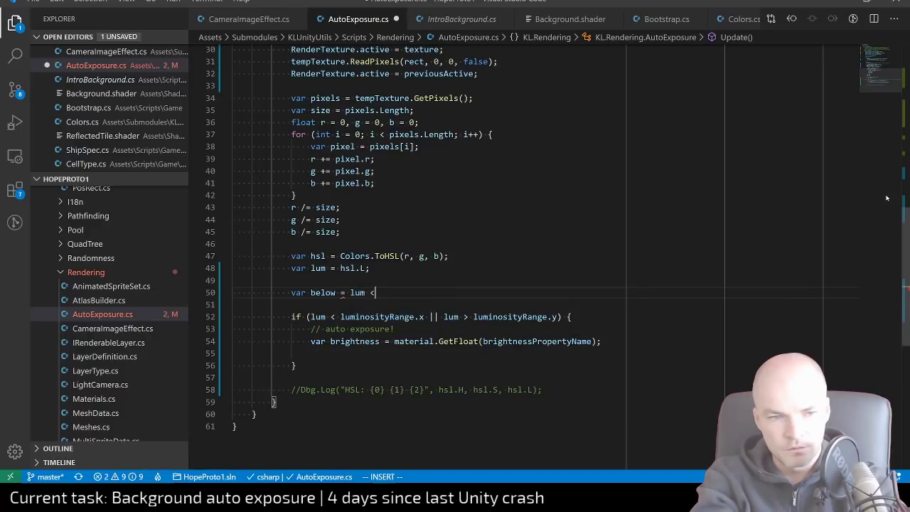
type("luminosityRange.x;")
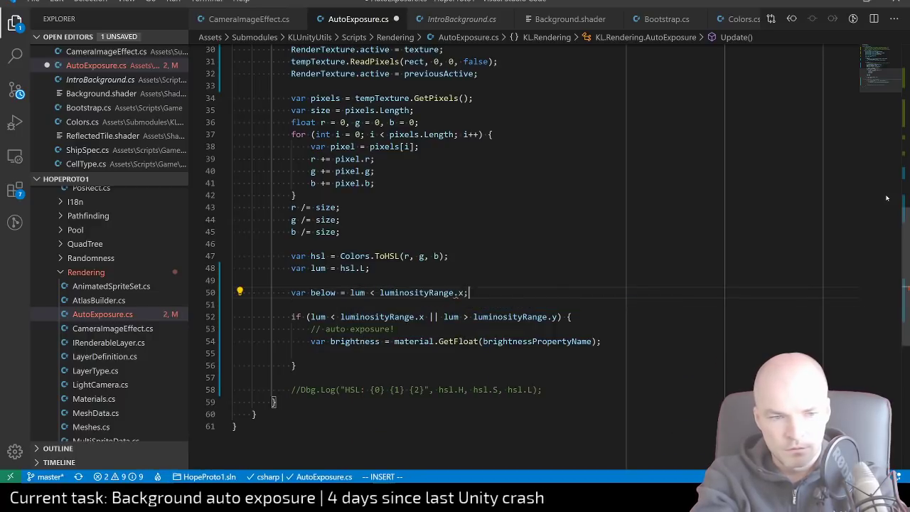
Declare "var above = lum > luminosityRange.y;" directly below the below declaration
key("Return")
type("var above = l")
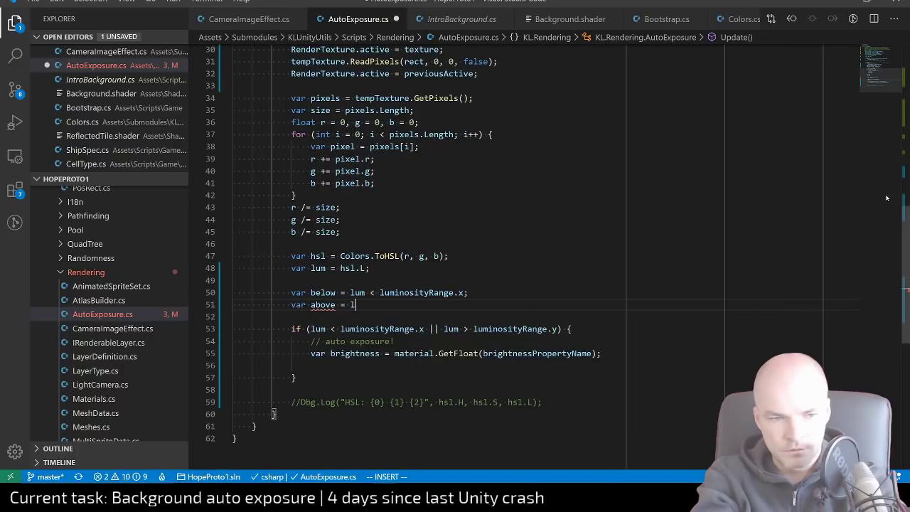
type("um > luminosityRange.y")
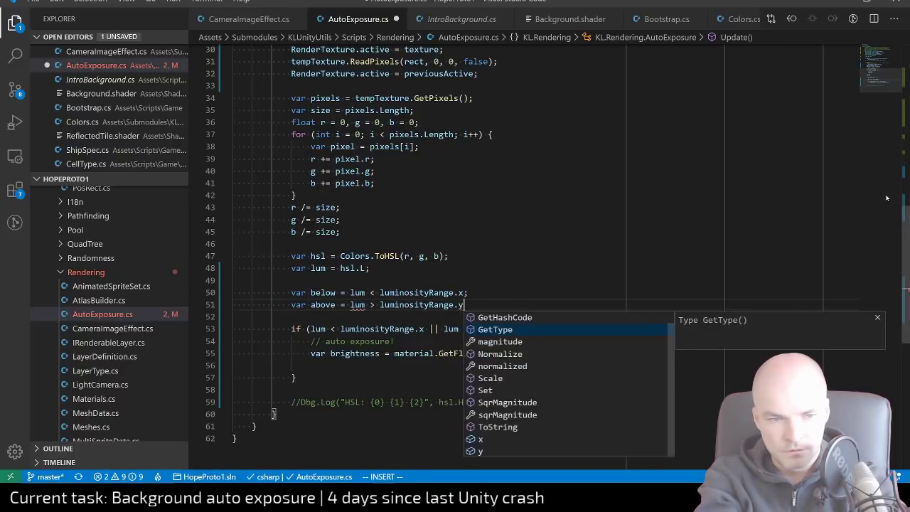
type(";")
key("Escape")
Replace the if statement's two luminosity comparisons with the condition "below || above"
key("j")
key("j")
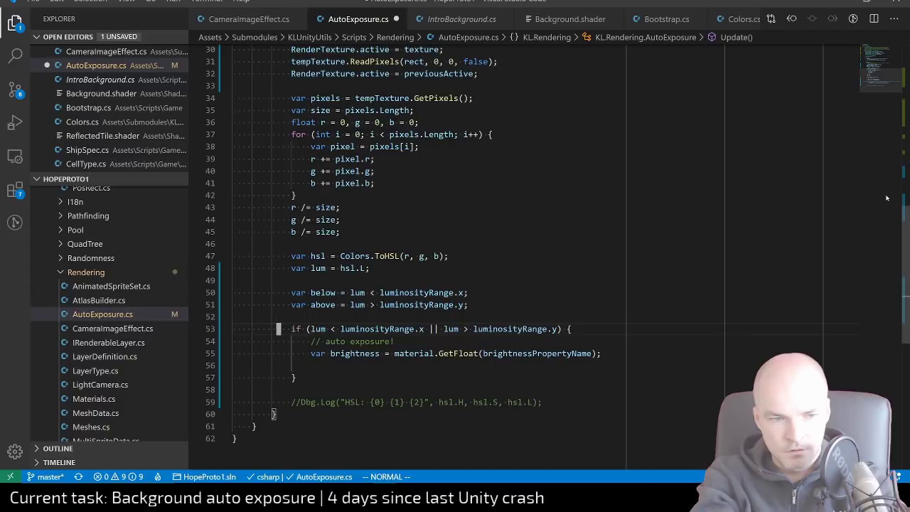
key("f")
key("parenleft")
key("c")
key("i")
key("parenleft")
type("below || a")
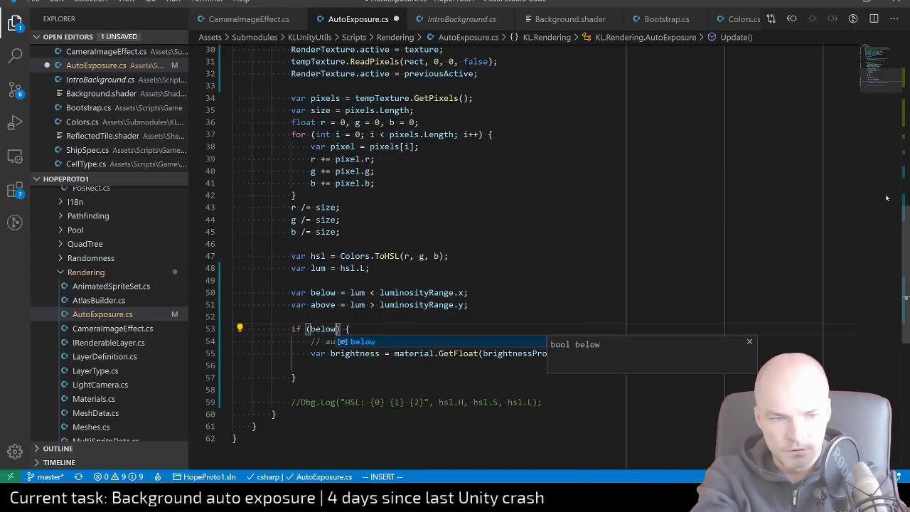
type("bove")
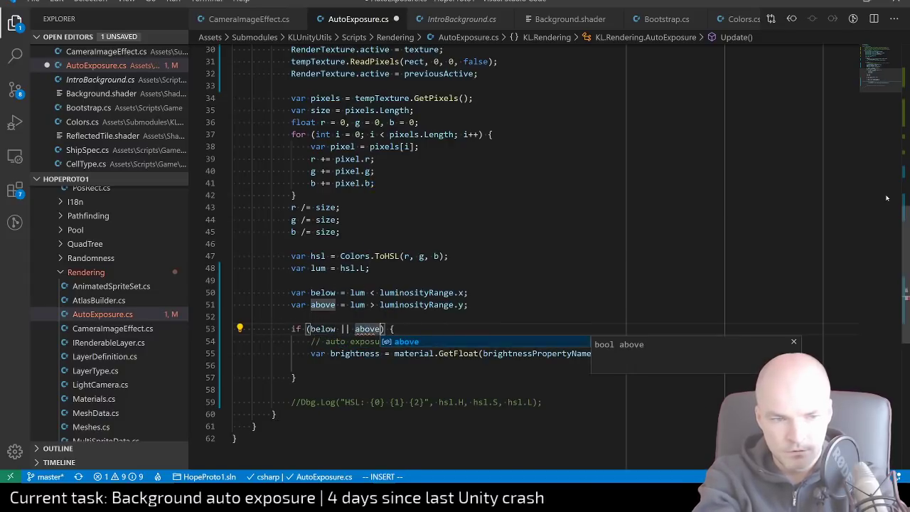
key("Escape")
key("a")
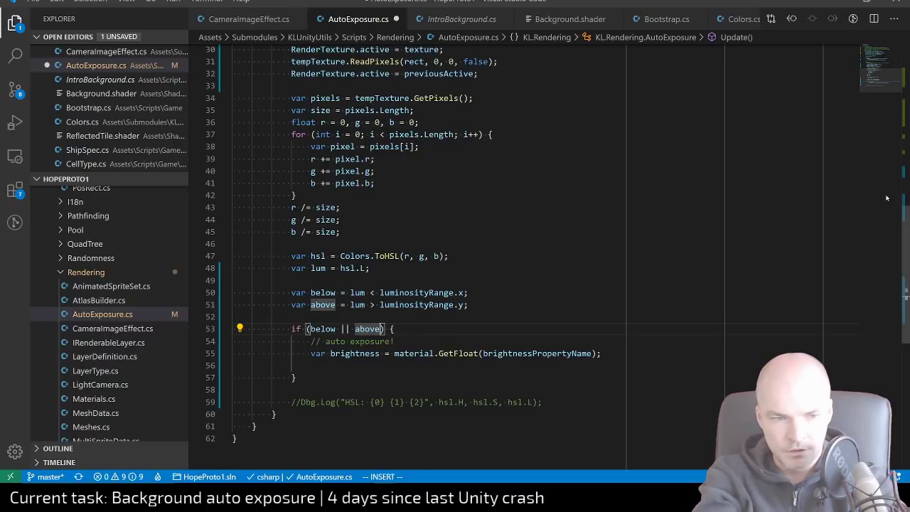
key("BackSpace")
key("BackSpace")
key("BackSpace")
key("BackSpace")
key("BackSpace")
key("BackSpace")
key("BackSpace")
key("BackSpace")
key("BackSpace")
key("Escape")
key("j")
key("j")
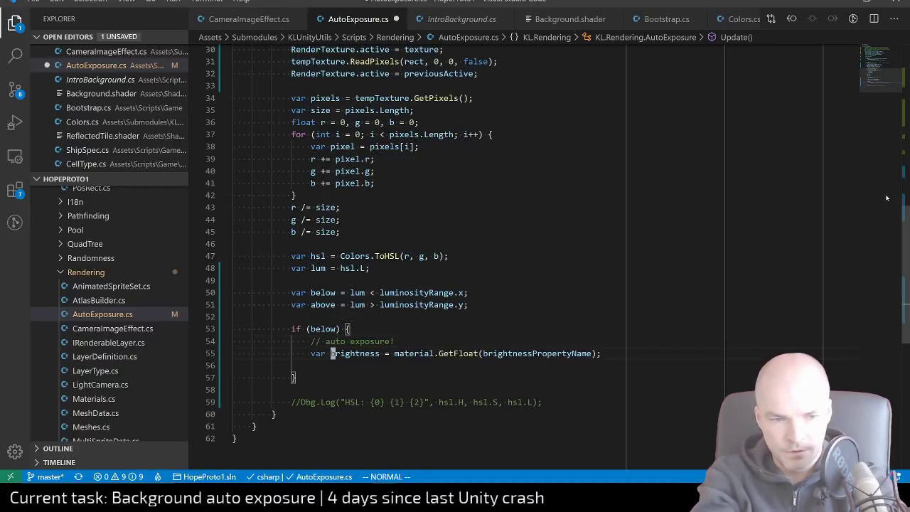
Undo the removal of "|| above" and insert an empty "if (below) { }" block under the auto exposure comment
type("ujo")
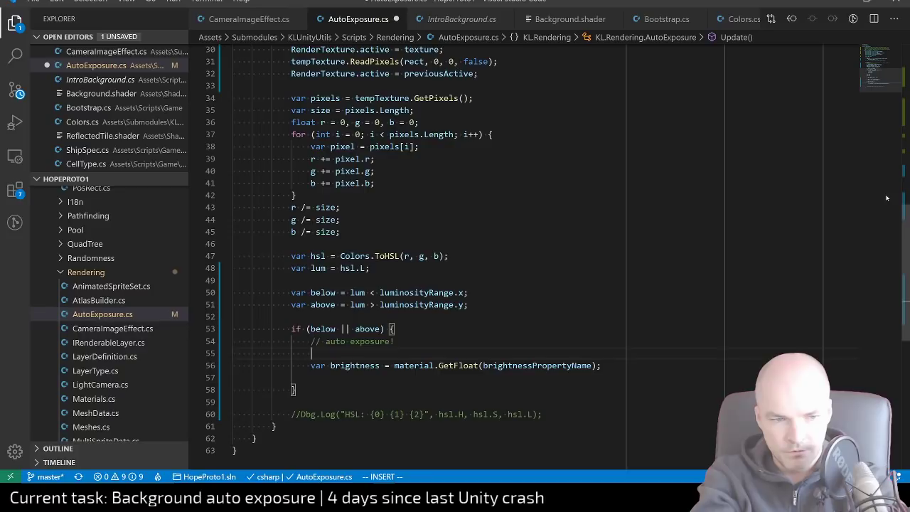
type("if (below) {")
key("Return")
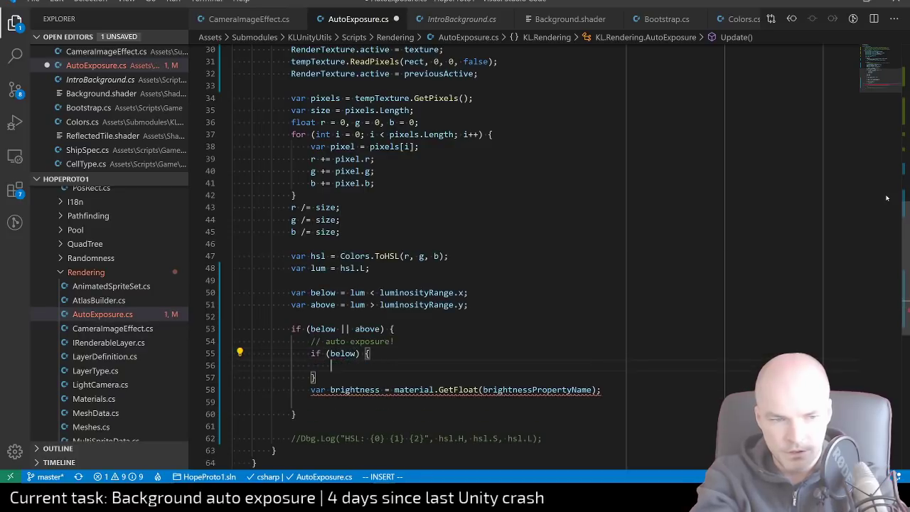
Move the brightness assignment into the nested if (below) block
key("Escape")
key("j")
key("j")
key("d")
key("d")
key("k")
key("k")
key("shift+p")
key("i")
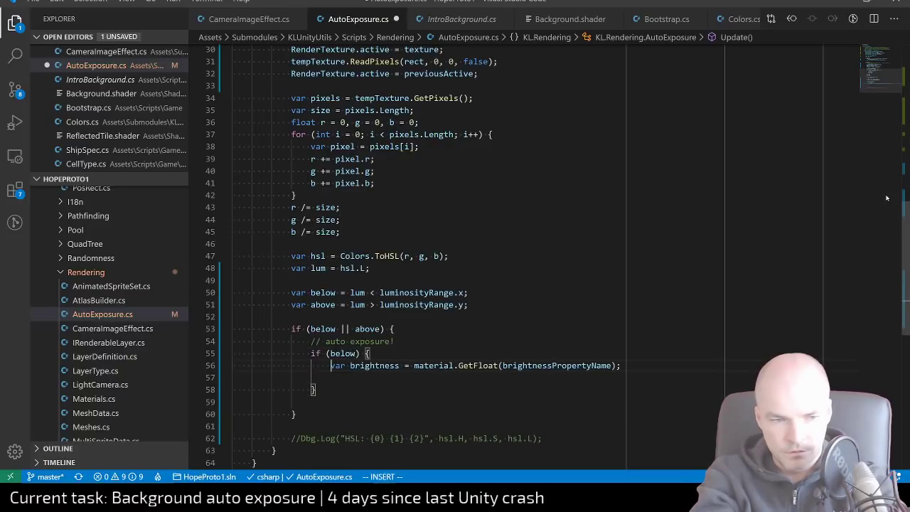
Move the brightness assignment to the first line of the outer if block, above the auto exposure comment
key("Escape")
key("d")
key("d")
key("k")
key("k")
key("k")
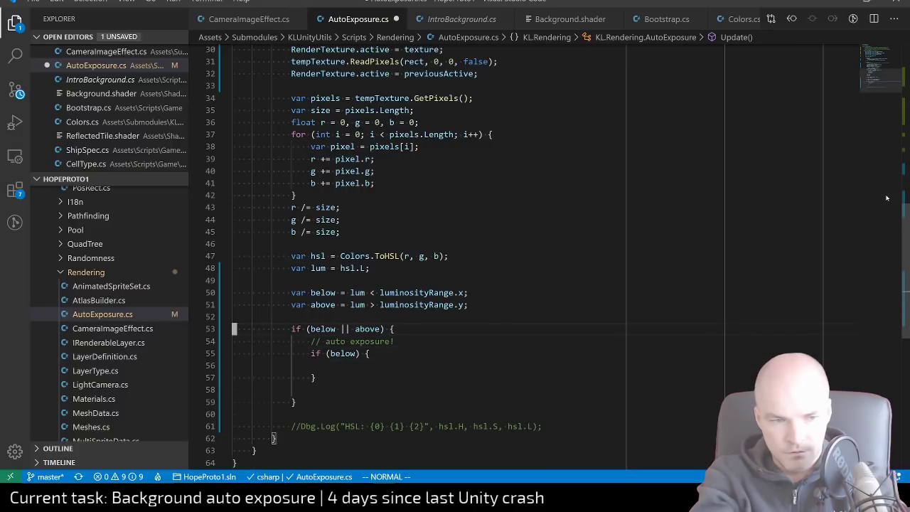
key("p")
key("i")
key("BackSpace")
key("Escape")
Begin a material.SetFloat call inside the if (below) block with brightnessPropertyName as its first argument
key("j")
key("j")
key("o")
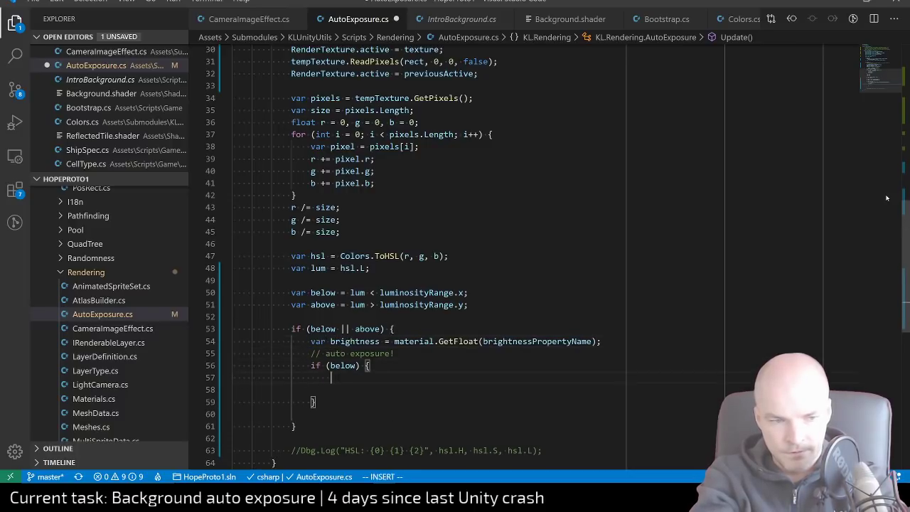
type("material.")
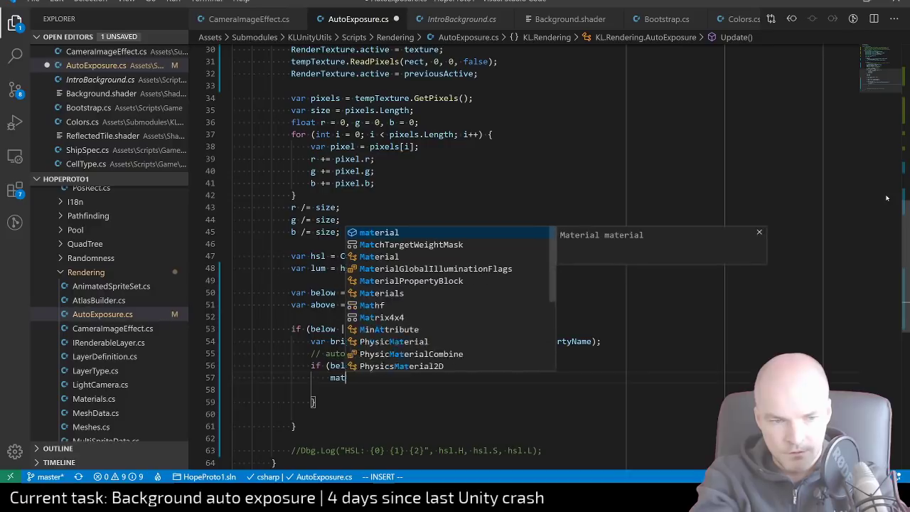
type("et")
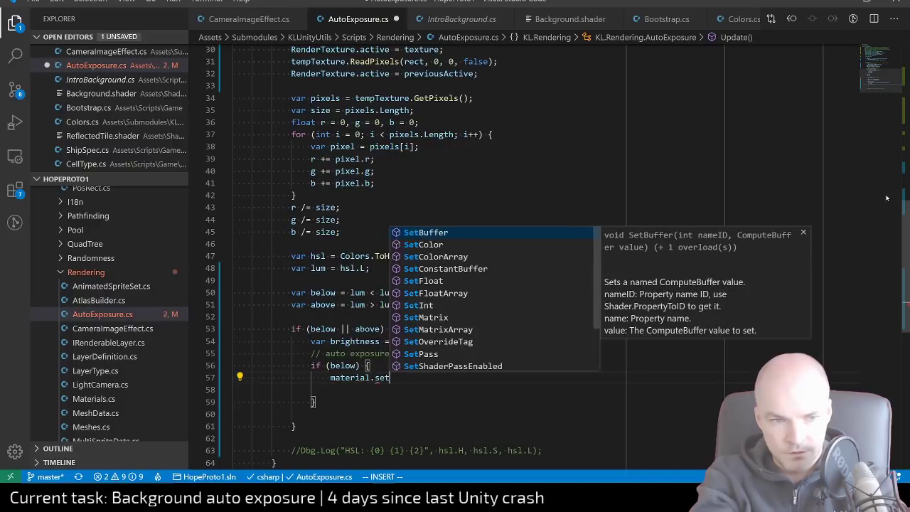
type("Float(bri")
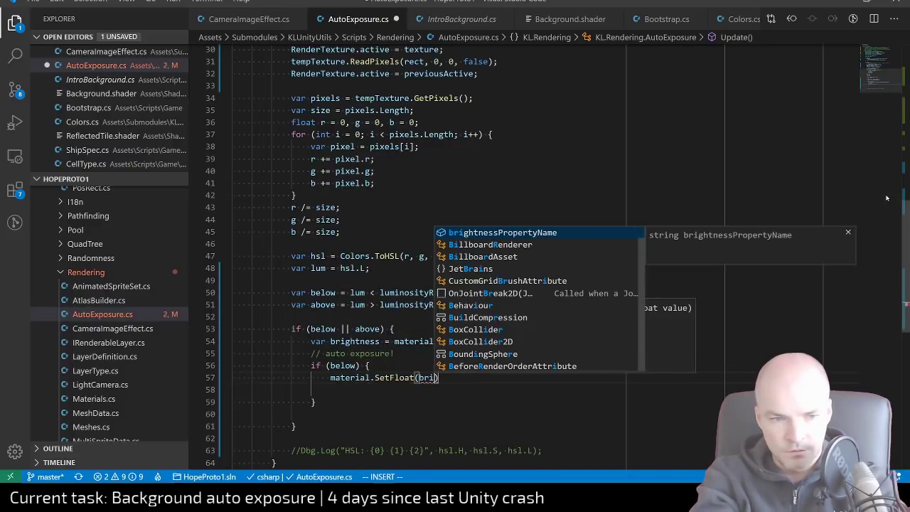
key("Tab")
type(", ")
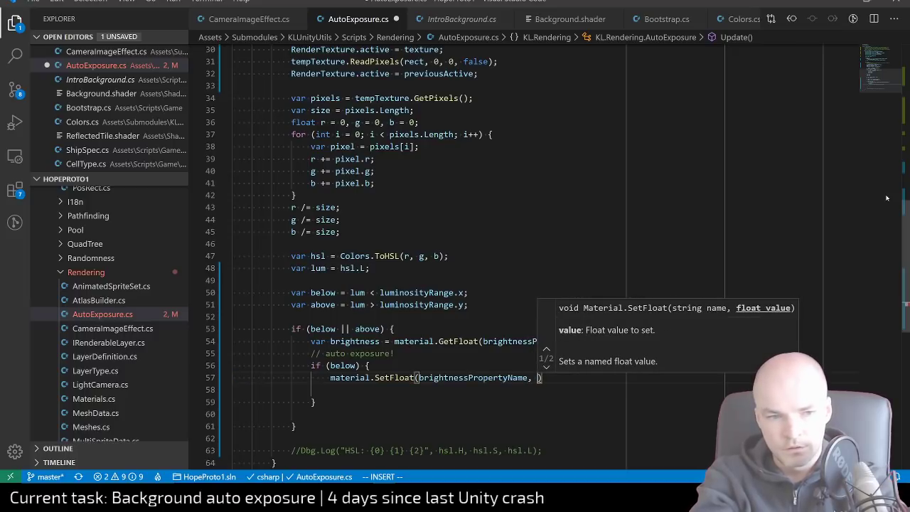
Complete the SetFloat call with the second argument "brightness += Time.deltaTime * speed" and end the statement
type("brig")
key("Tab")
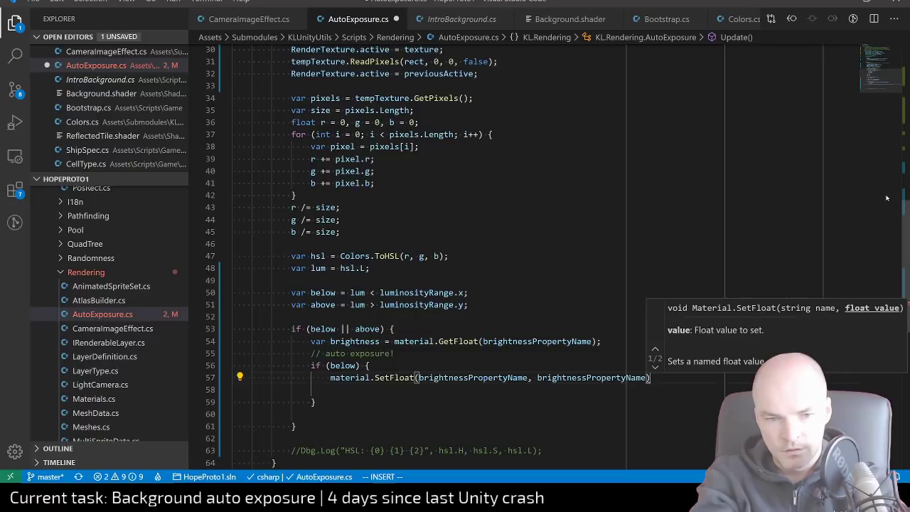
key("BackSpace")
key("BackSpace")
key("BackSpace")
key("BackSpace")
key("BackSpace")
key("BackSpace")
key("BackSpace")
key("BackSpace")
key("BackSpace")
key("BackSpace")
key("BackSpace")
key("BackSpace")
type("+=")
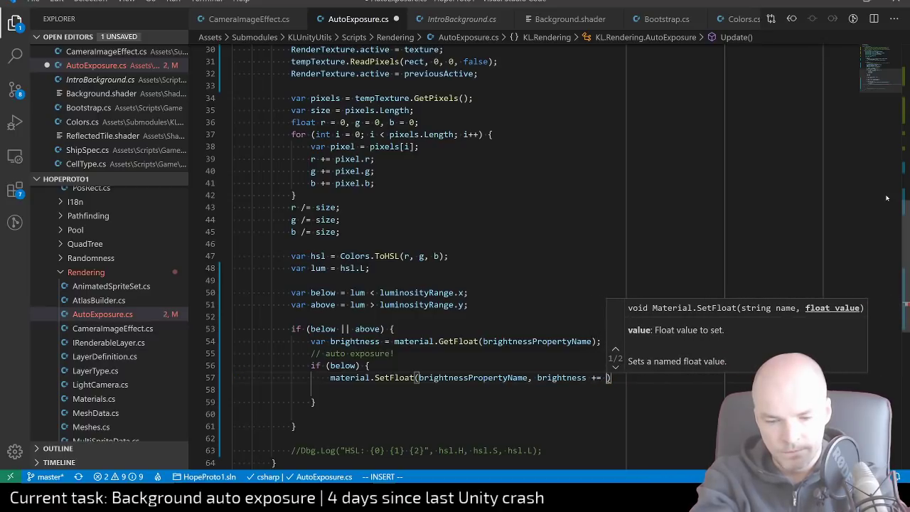
type(" Time.del")
key("Tab")
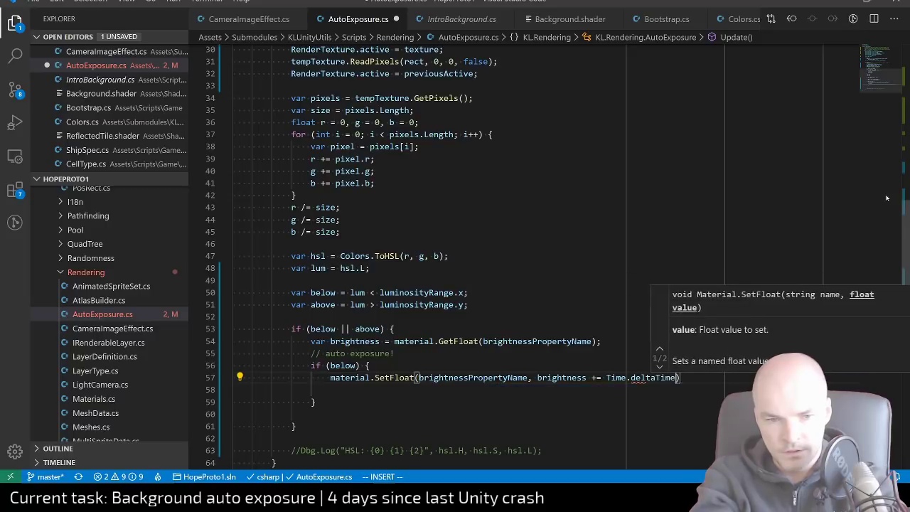
type(".")
key("BackSpace")
type("* spee")
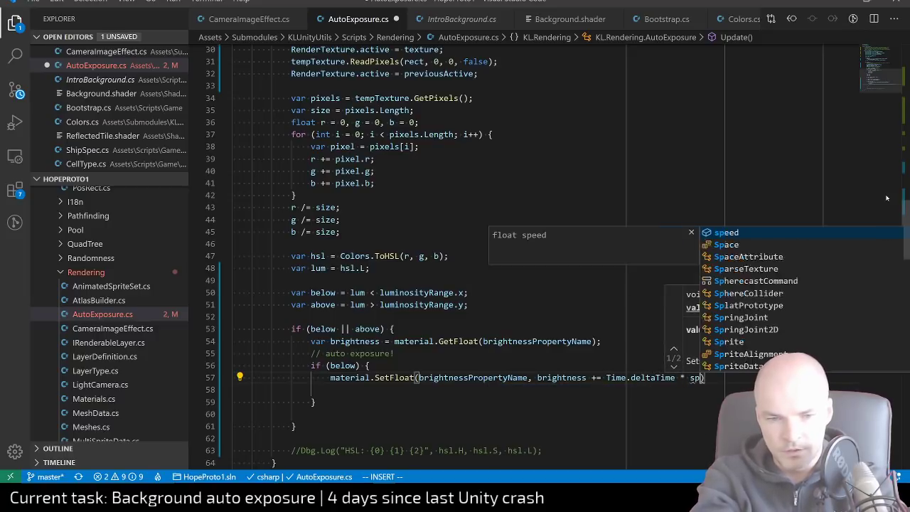
type("d);")
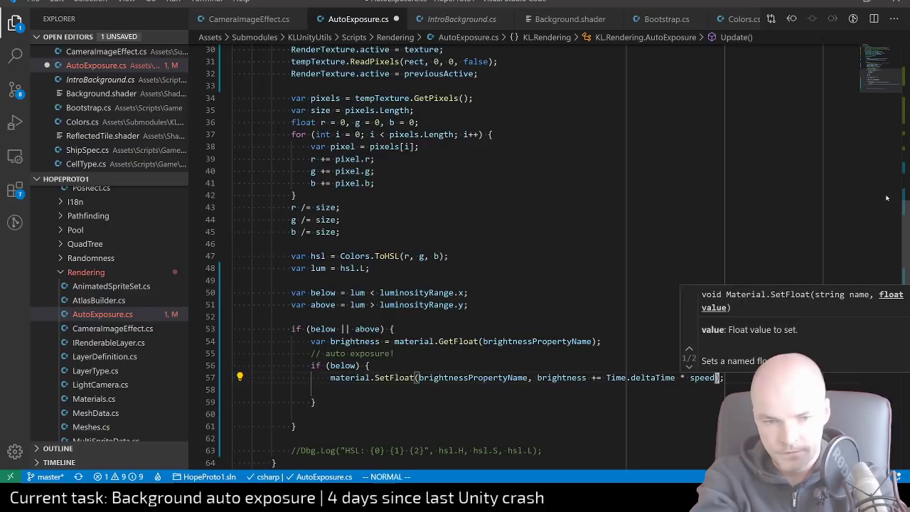
key("Escape")
Wrap the SetFloat call's second argument onto its own indented line
key("b")
key("b")
key("b")
key("b")
key("b")
key("b")
key("b")
key("b")
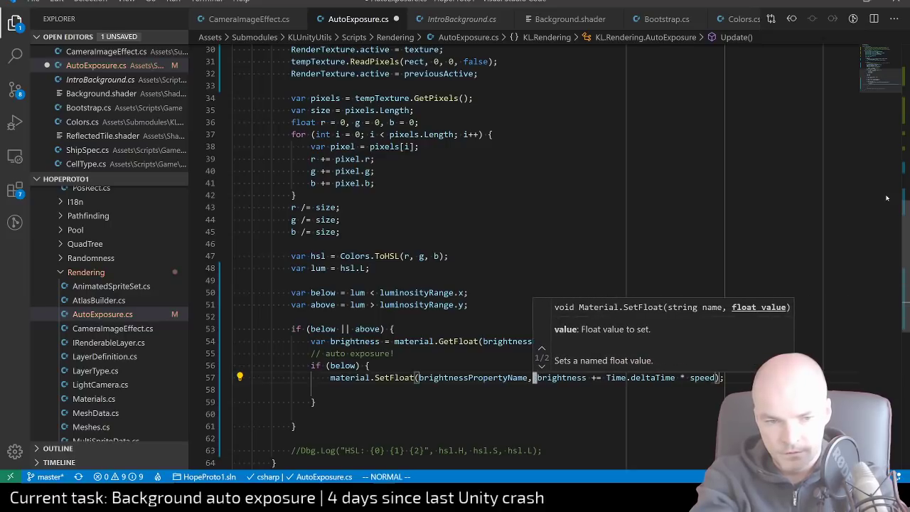
key("i")
key("Return")
key("Escape")
Delete the blank line after the SetFloat call in the nested block and return to the if (below) line
key("k")
key("k")
key("k")
key("j")
key("j")
key("j")
key("j")
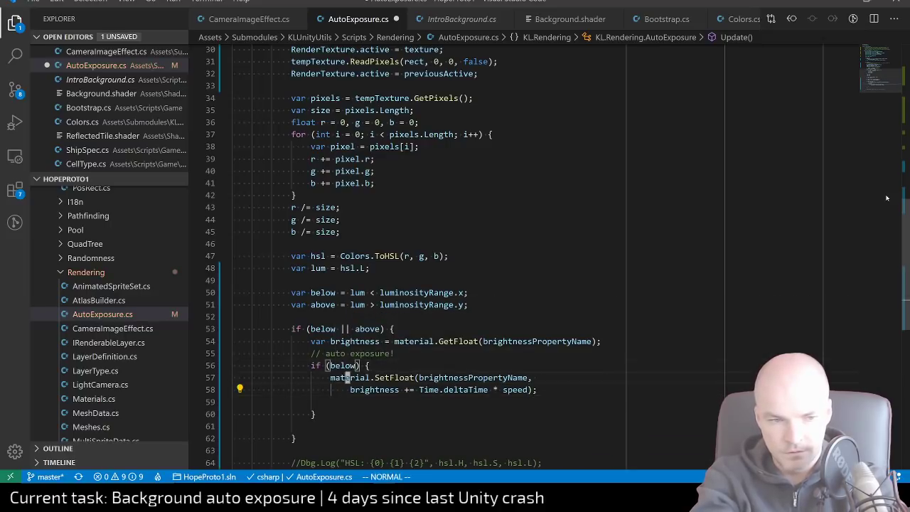
key("d")
key("d")
key("k")
key("k")
key("k")
key("k")
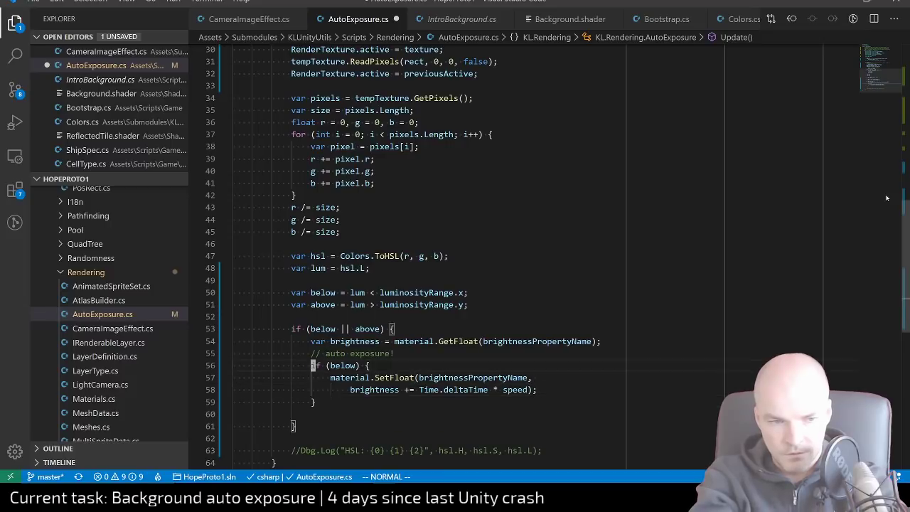
Remove the nested if (below) wrapper around the SetFloat call and outdent the call by one level
key("j")
key("d")
key("d")
key("j")
key("j")
key("d")
key("d")
key("k")
key("k")
key("shift+v")
key("j")
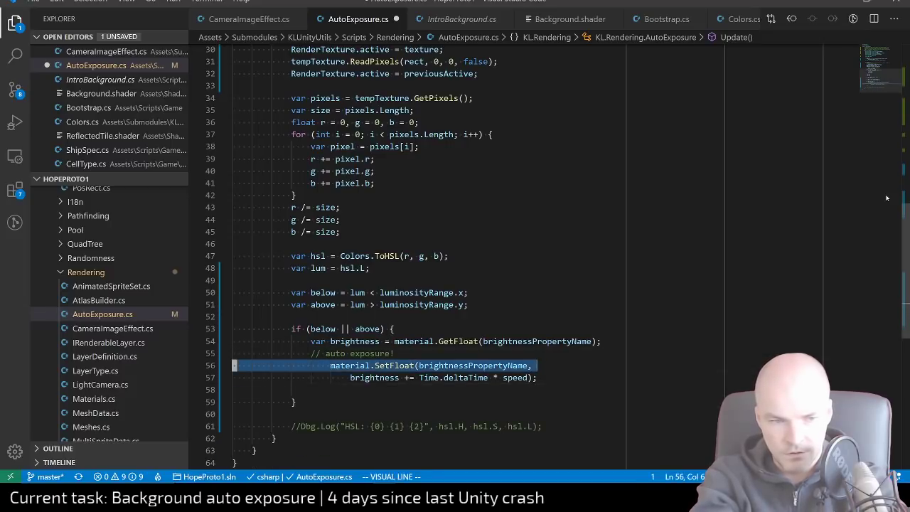
key("less")
Start a new "var adj =" declaration on its own line below the above variable
key("k")
key("k")
key("k")
key("k")
key("k")
key("k")
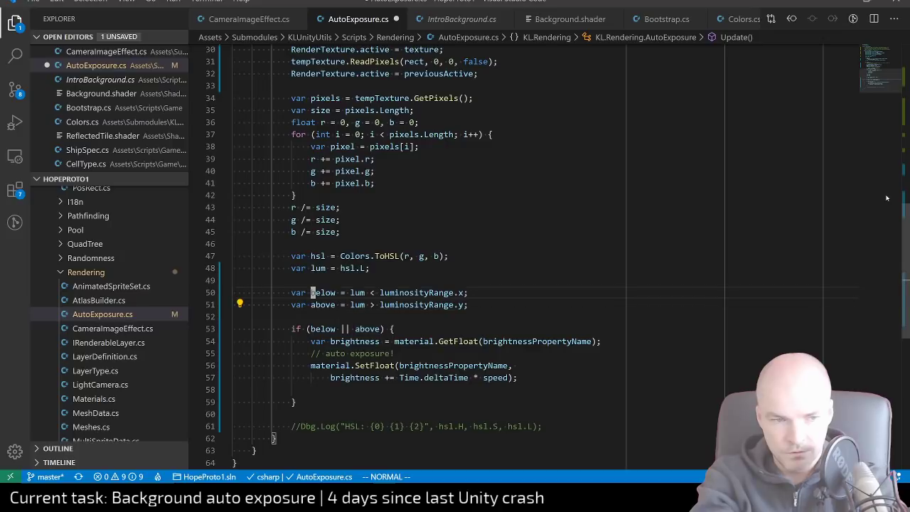
key("j")
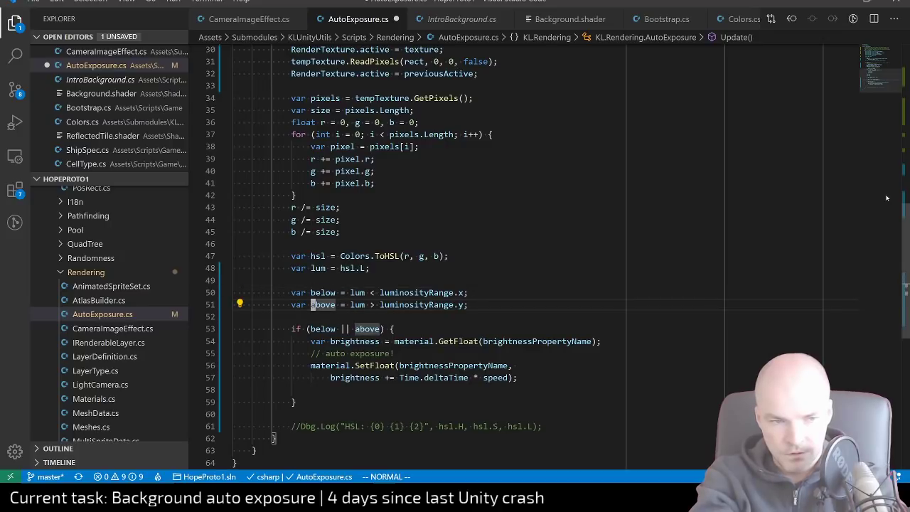
key("k")
key("k")
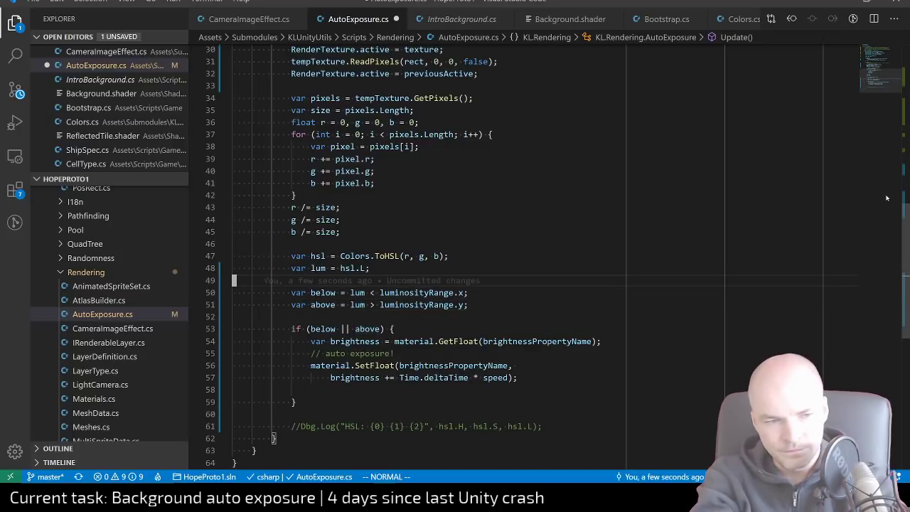
key("j")
key("j")
key("o")
key("Return")
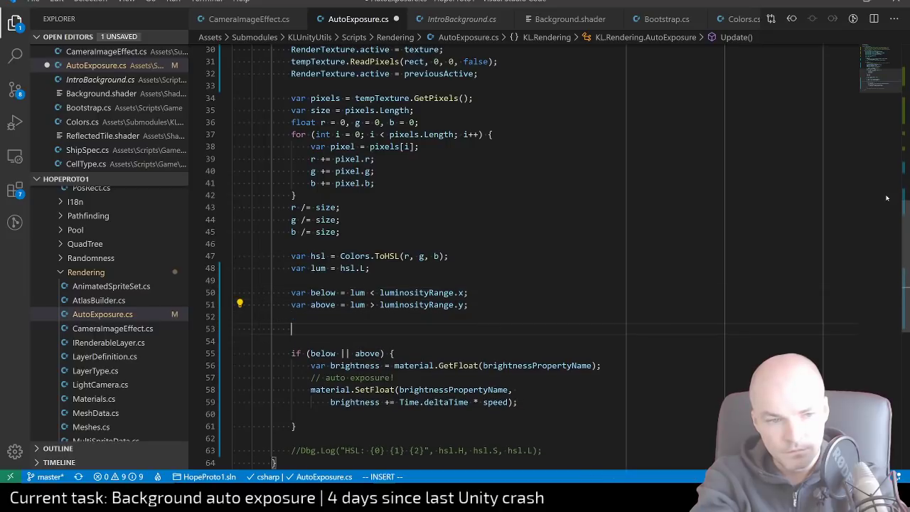
type("var")
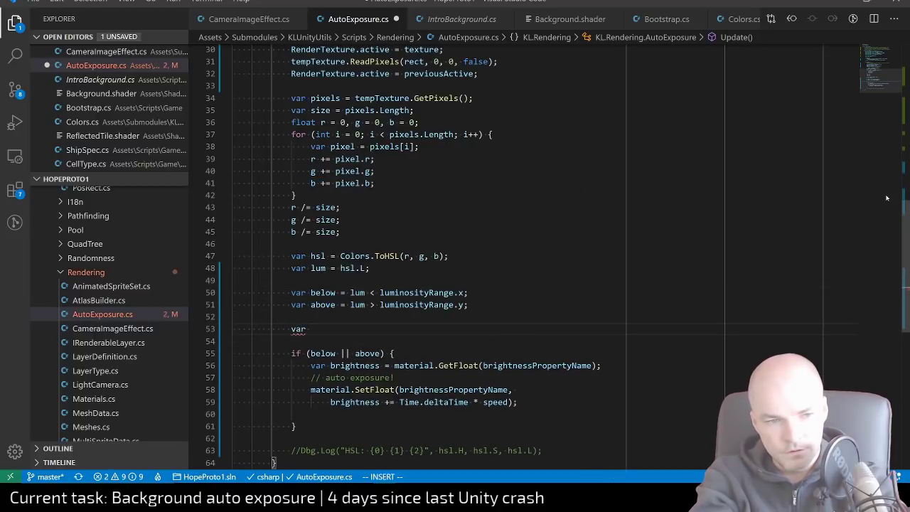
type(" adj ")
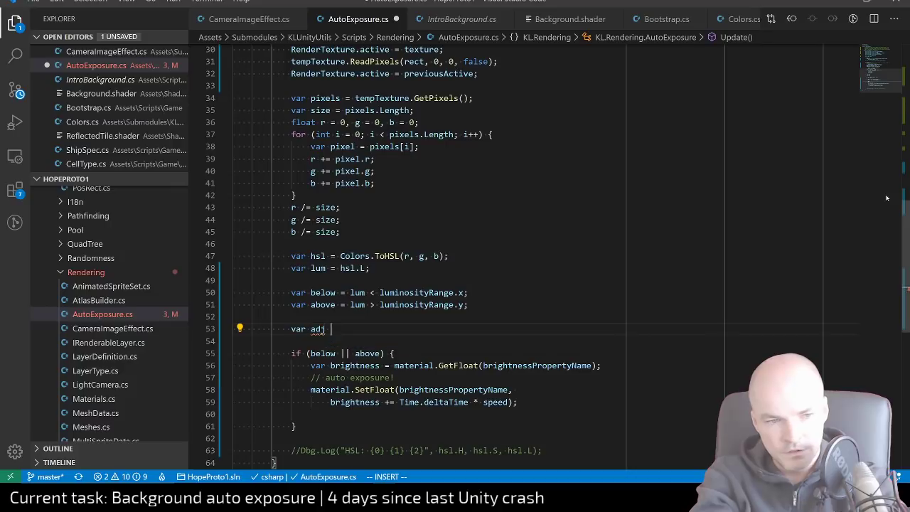
type("=")
Move the adj declaration into the if (below || above) block, complete it as "below ? -1 : 1;" and save the script
key("alt+Down")
key("alt+Down")
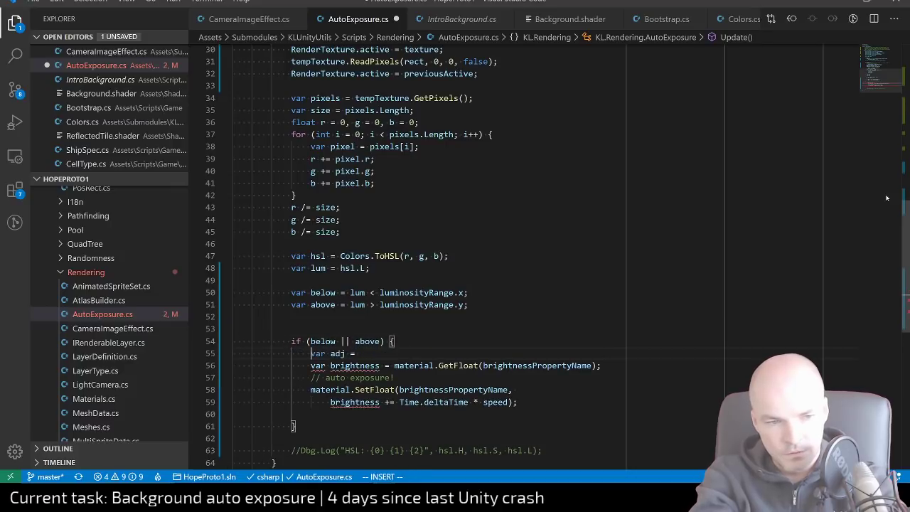
type("below ? -1")
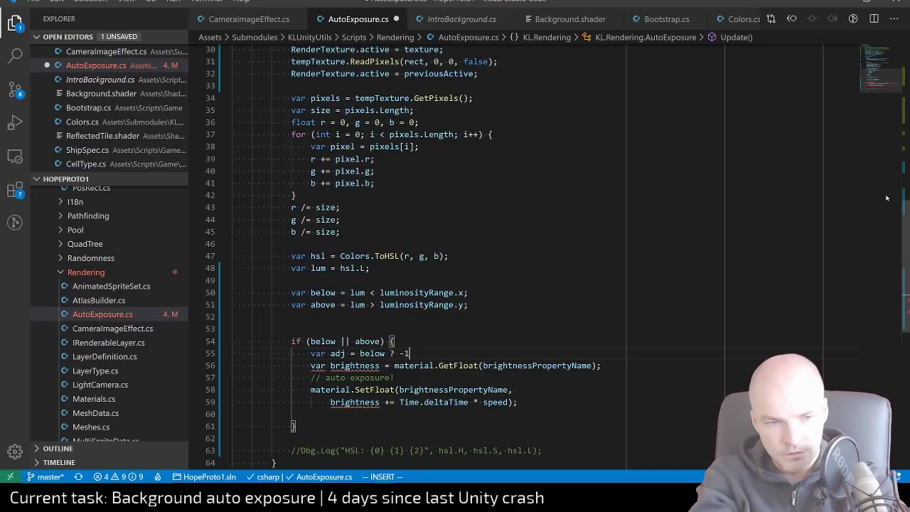
type(" : 1;")
key("Escape")
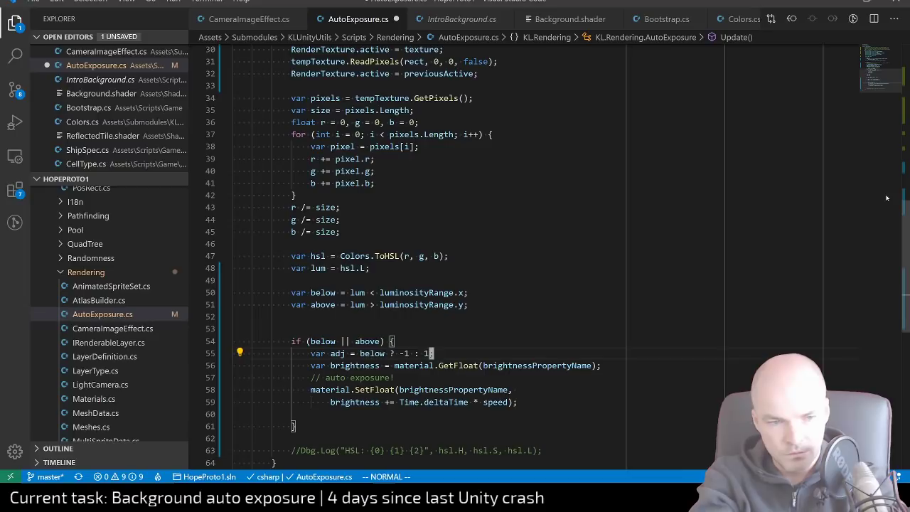
key("ctrl+s")
Swap the signs in the adj declaration so it reads "below ? 1 : -1;" and save the script
key("h")
key("h")
key("h")
key("h")
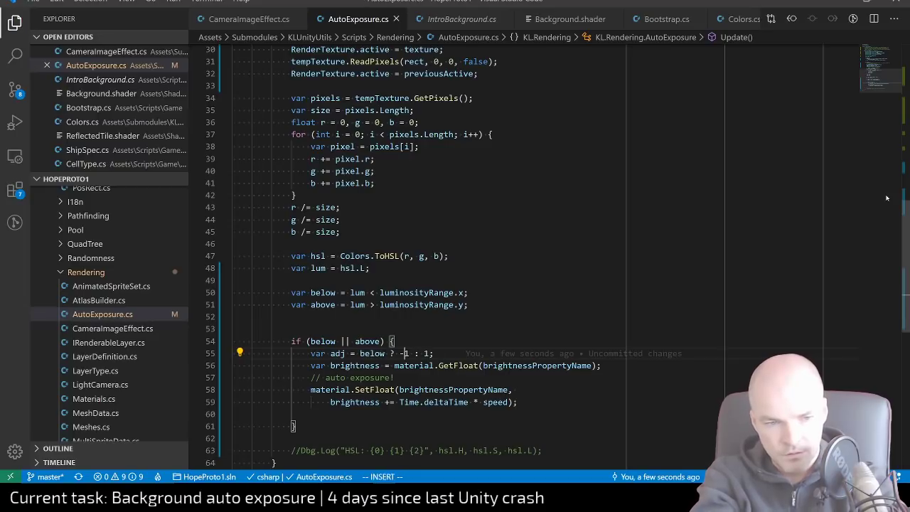
key("x")
key("l")
key("l")
type("a")
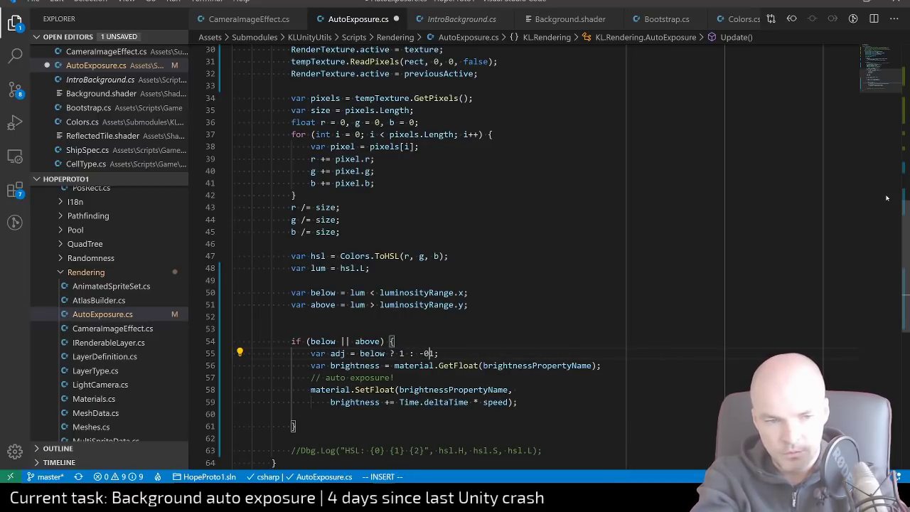
type("-0")
key("BackSpace")
key("ctrl+s")
key("Escape")
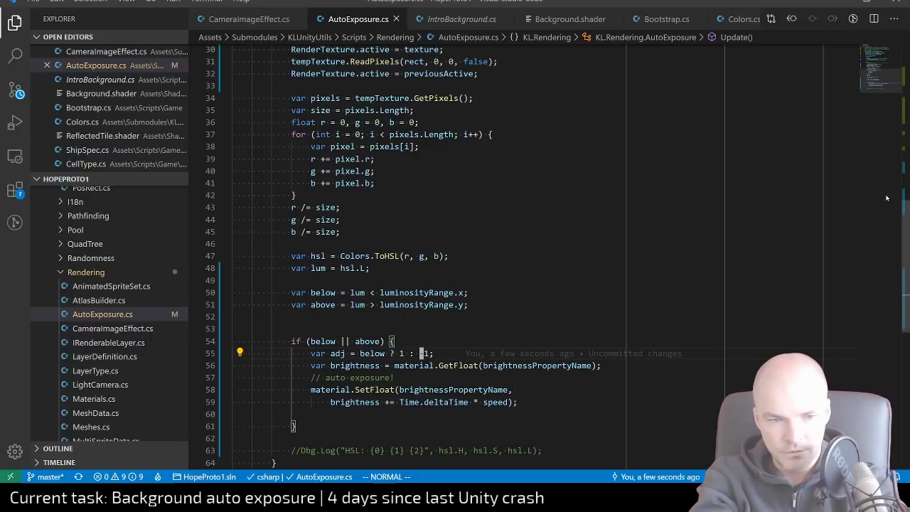
Append "* adj" after speed in the SetFloat call's brightness expression
key("j")
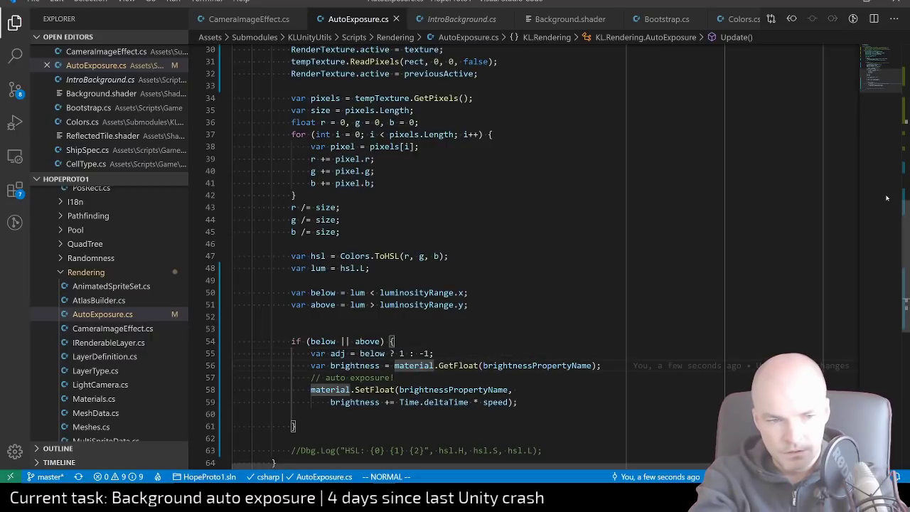
key("j")
key("j")
key("j")
key("w")
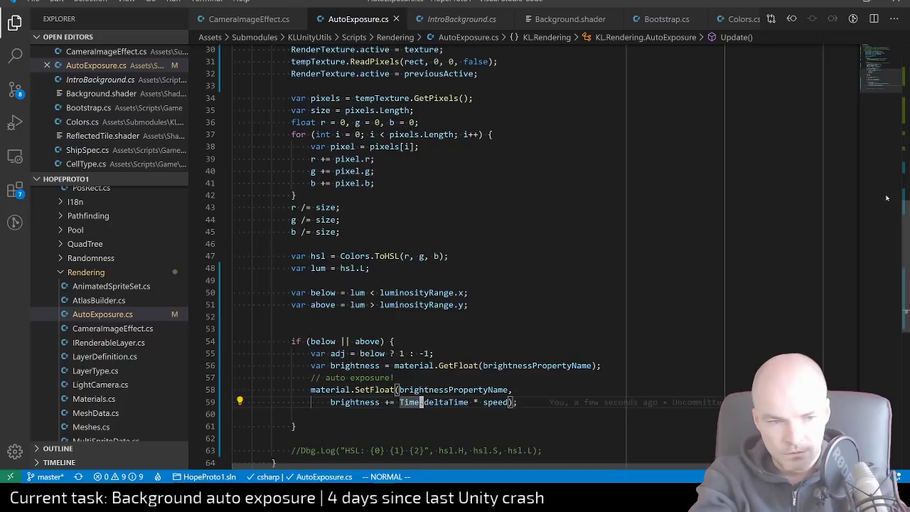
key("w")
key("w")
type("ww")
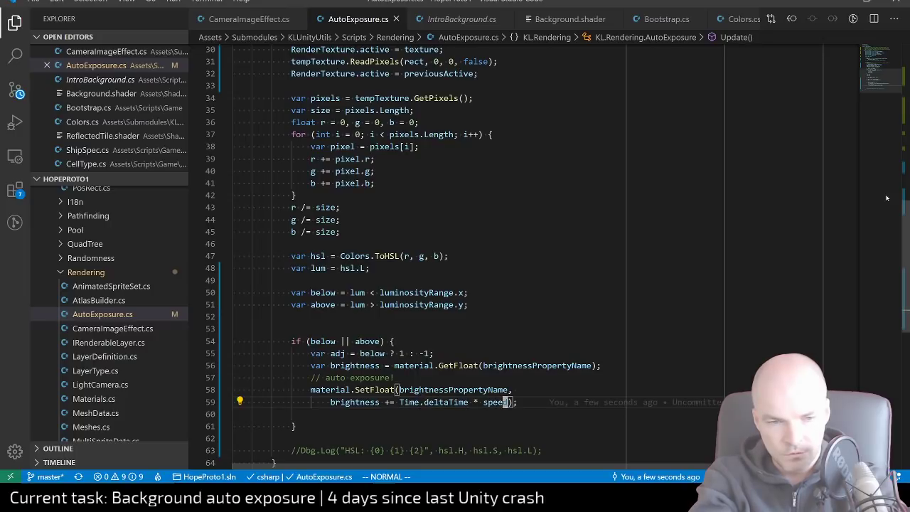
type("ea * adj")
key("Escape")
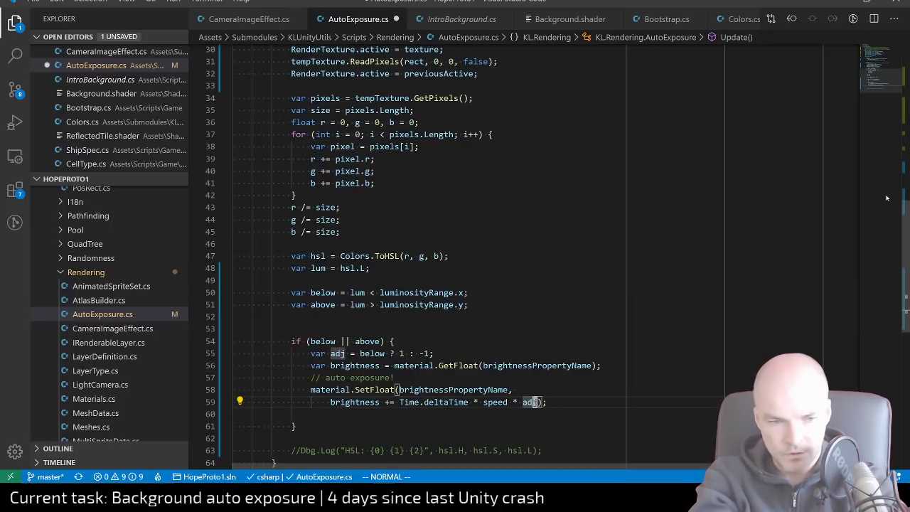
Delete the blank line before the closing brace of the if (below || above) block and save the script
key("j")
key("j")
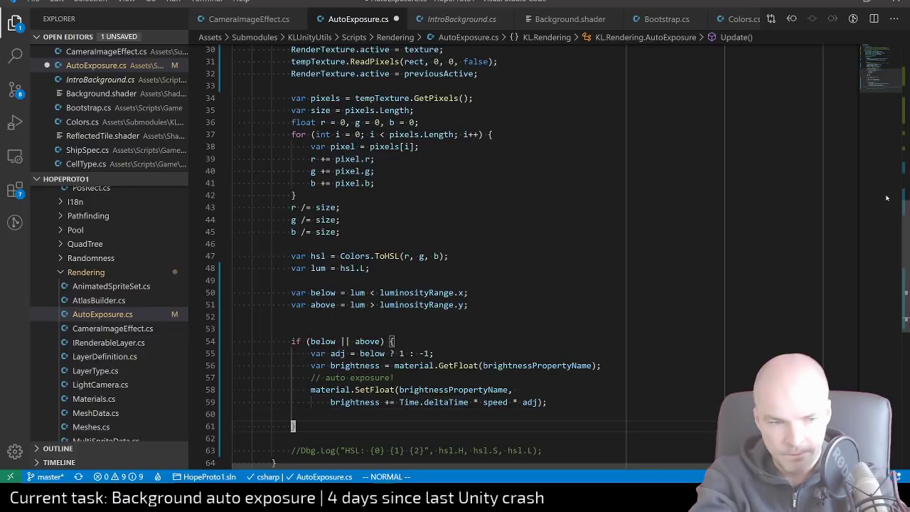
key("k")
key("d")
key("d")
key("j")
key("ctrl+s")
Delete the extra blank line above the if (below || above) statement and save the script
key("k")
key("k")
key("k")
key("k")
key("k")
key("k")
key("k")
key("k")
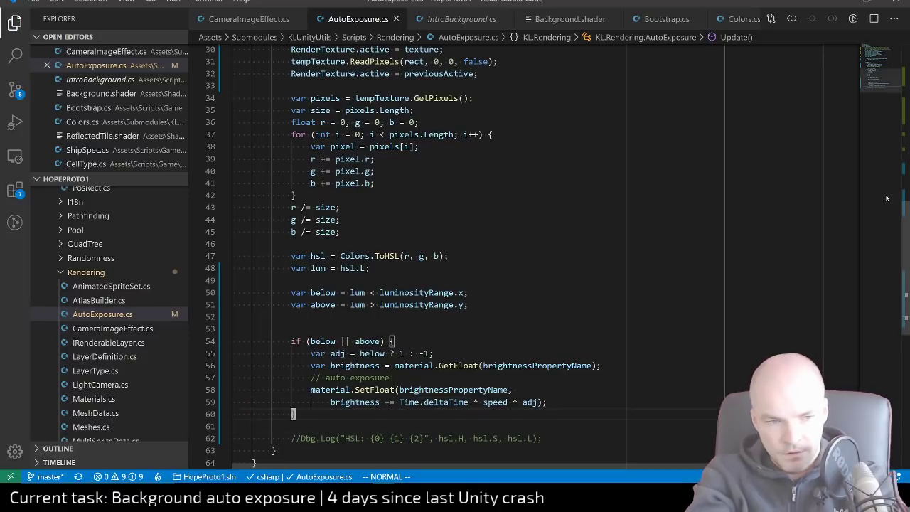
key("d")
key("d")
key("ctrl+s")
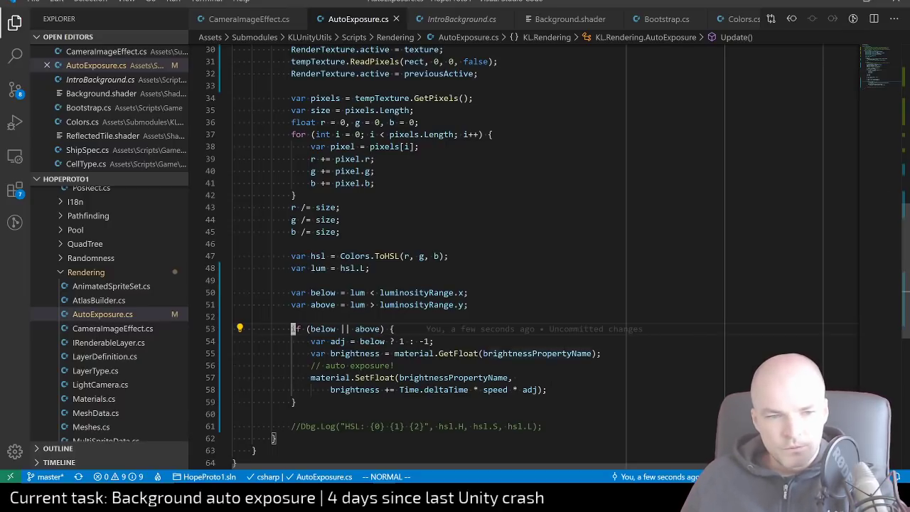
Review the finished script, switch to the Unity editor and stop play mode
scroll(546, 390, "up", 13)
scroll(545, 390, "down", 14)
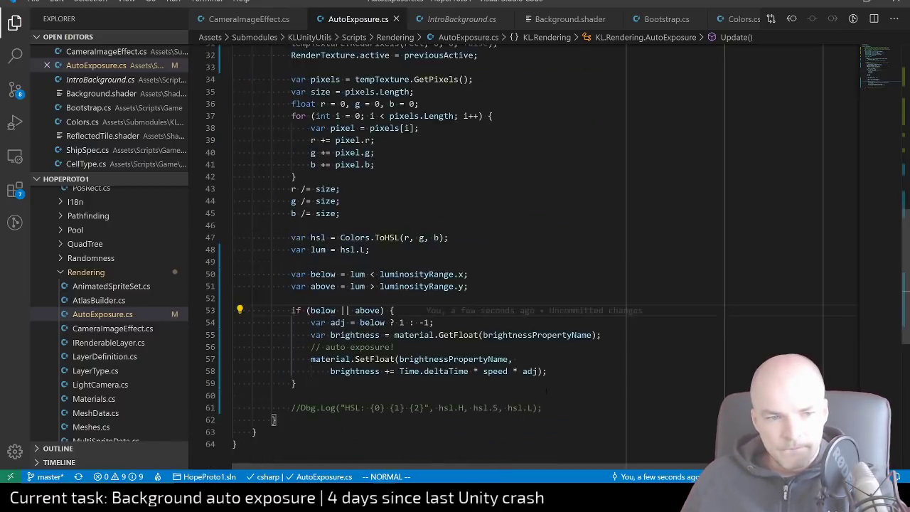
scroll(546, 391, "down", 5)
key("alt+Tab")
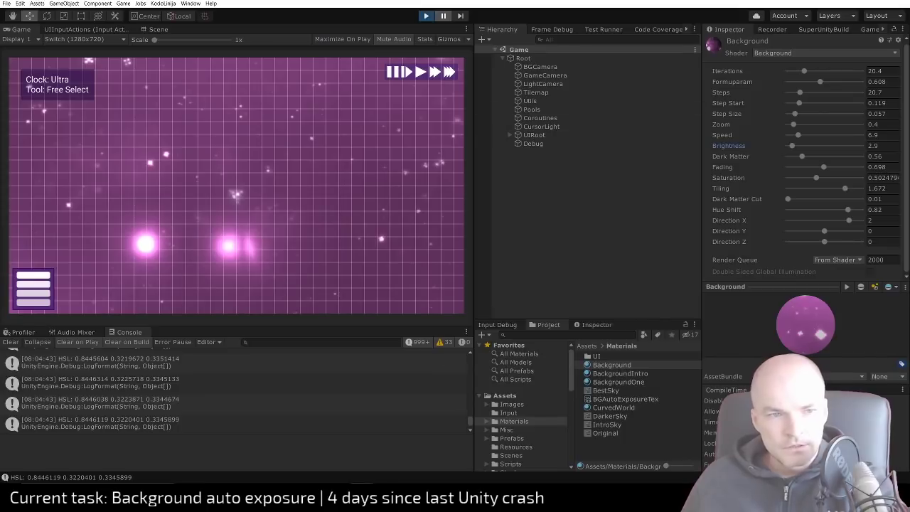
left_click(425, 14)
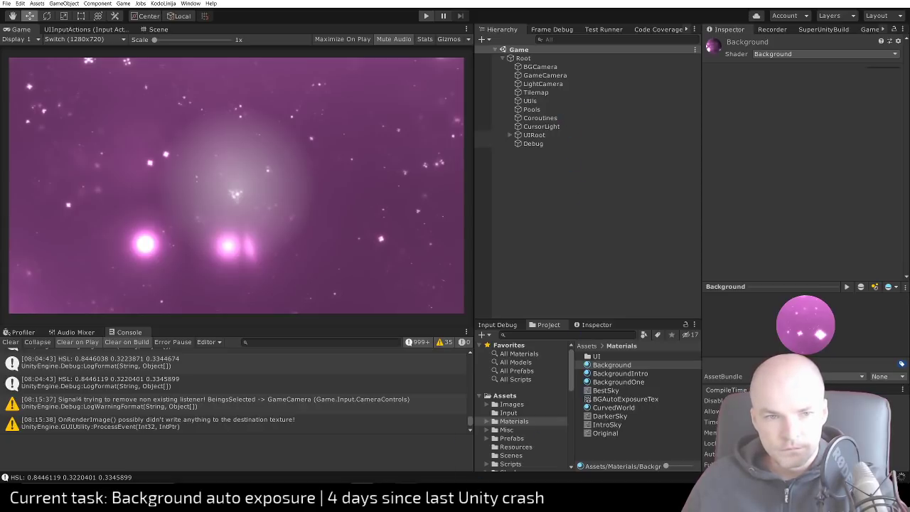
Open the BGCamera prefab and assign the Background material to the Auto Exposure component's Material
left_click(535, 66)
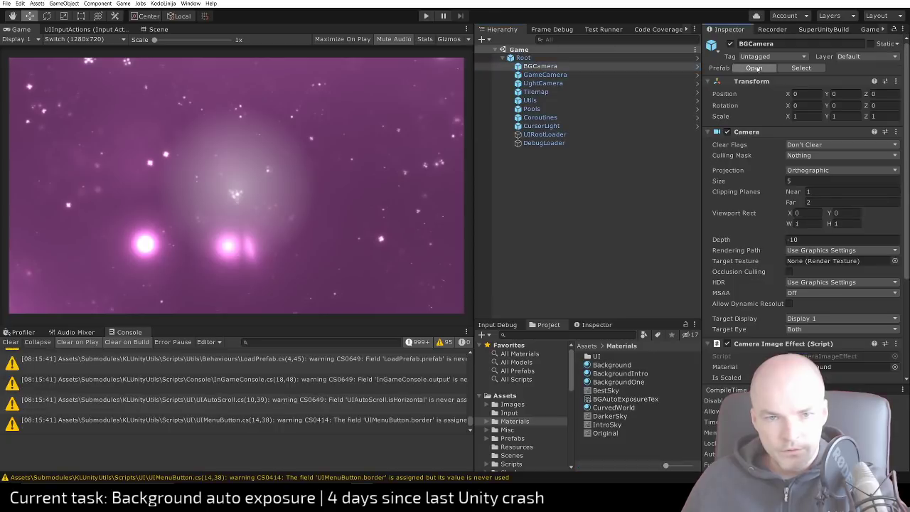
left_click(755, 68)
scroll(806, 190, "down", 4)
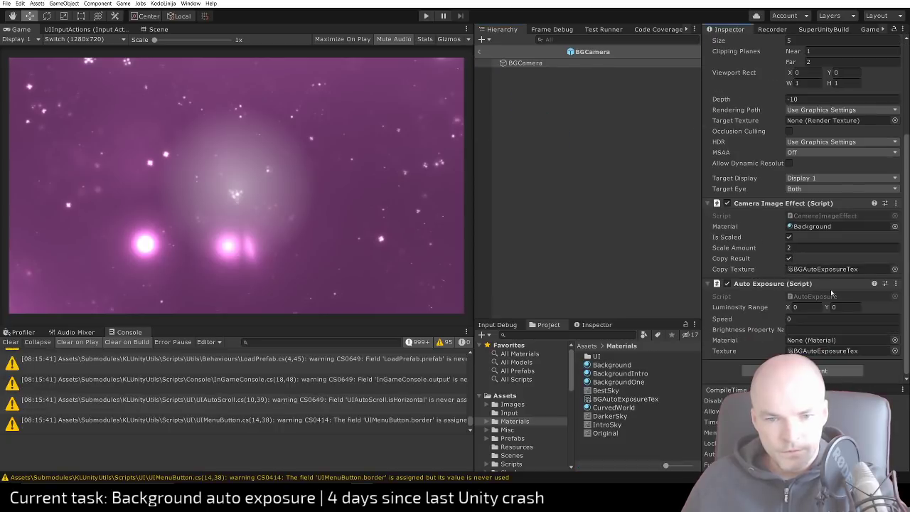
left_click(815, 229)
left_click_drag(815, 229, 826, 342)
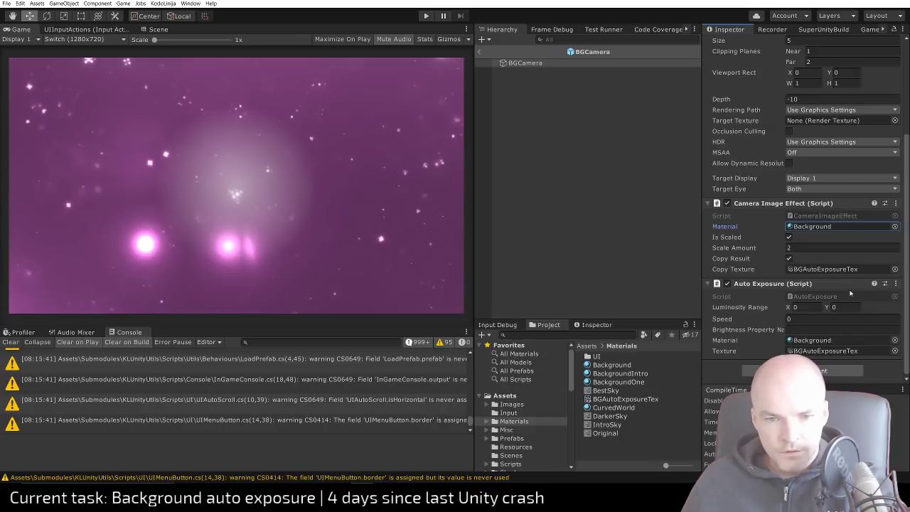
Set the Auto Exposure component's Brightness Property Name to "_Brightness"
left_click(842, 329)
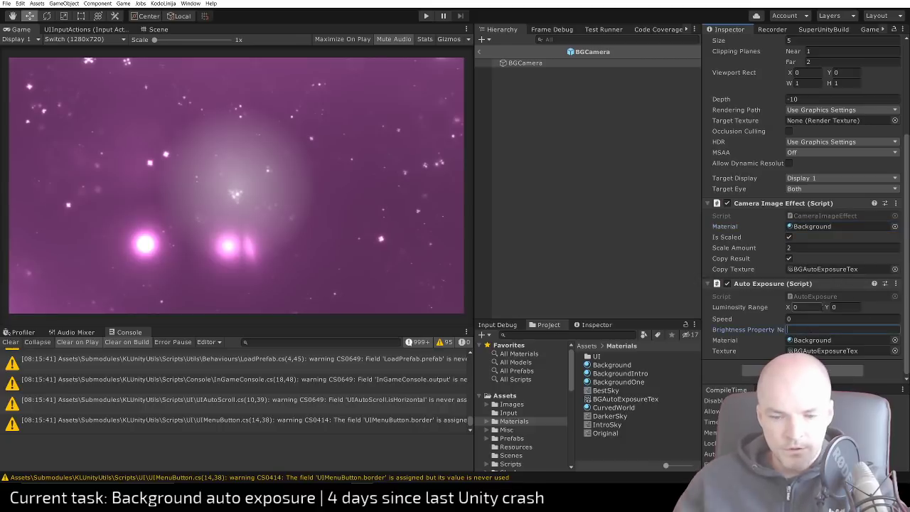
type("_Bri")
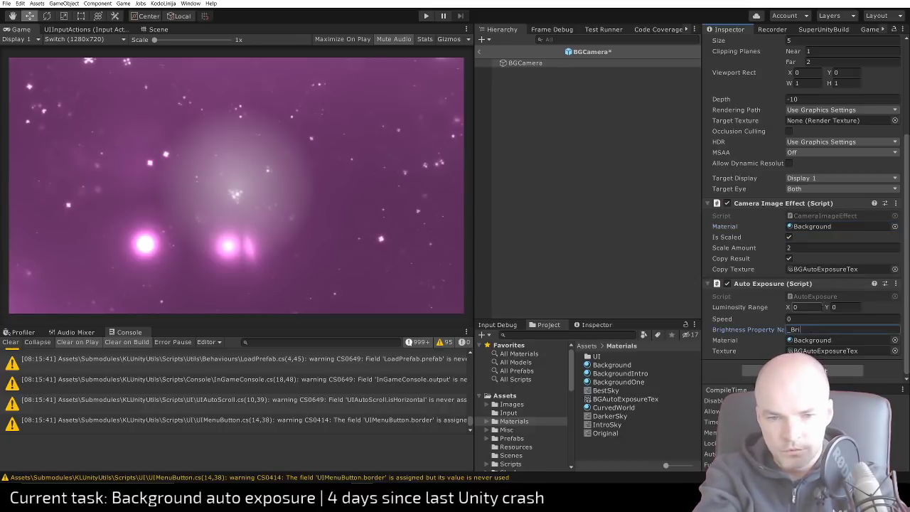
type("ghtness")
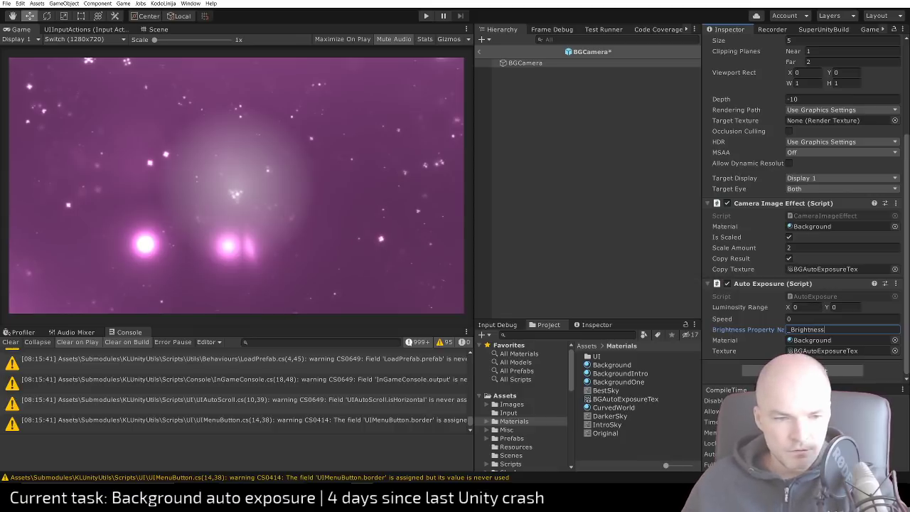
Look up the brightness property's name in Background.shader in Visual Studio Code and set Unity's Brightness Property Name to "brightness"
key("alt+Tab")
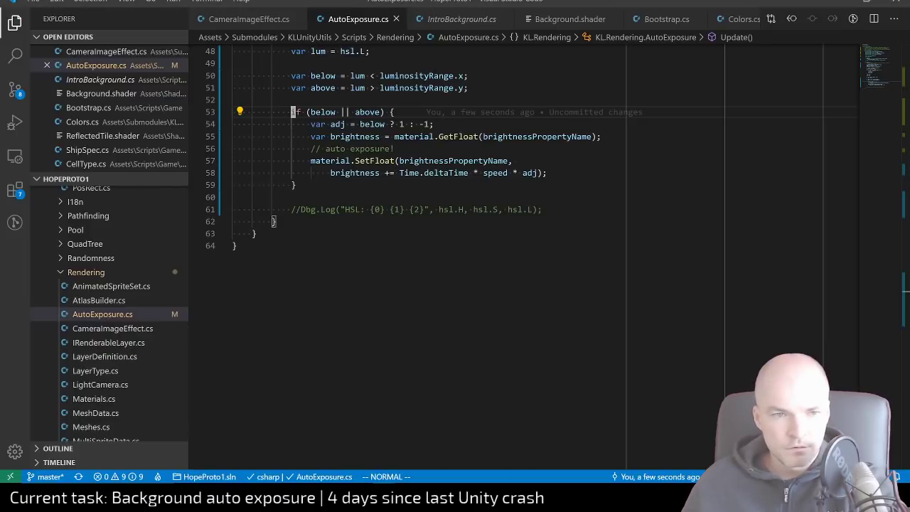
left_click(559, 19)
scroll(435, 307, "up", 10)
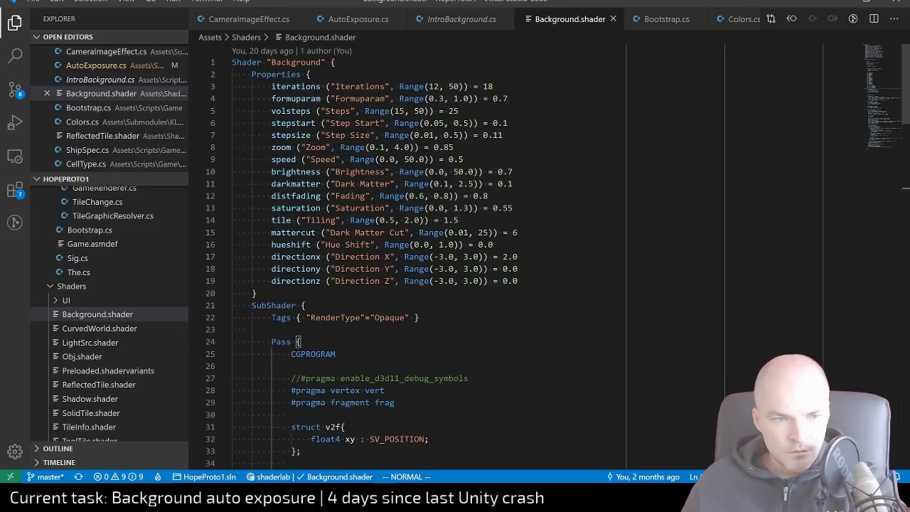
left_click(305, 172)
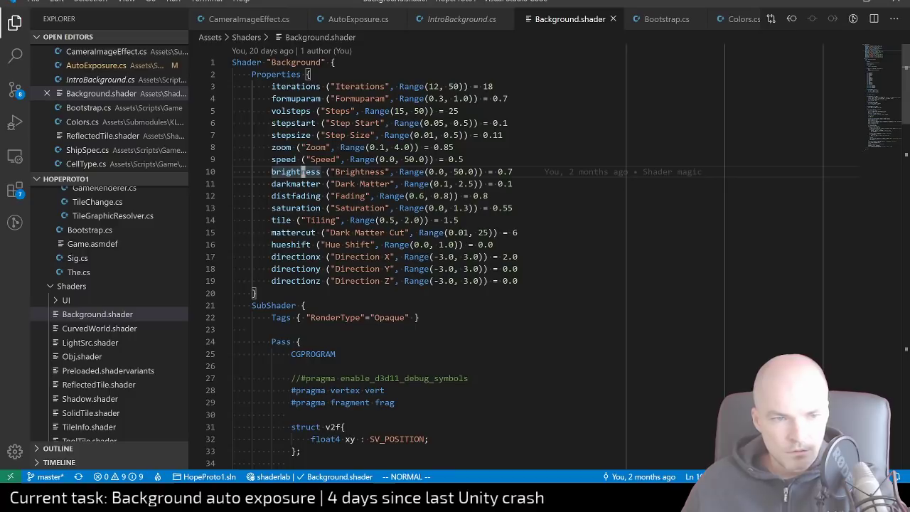
scroll(378, 302, "down", 15)
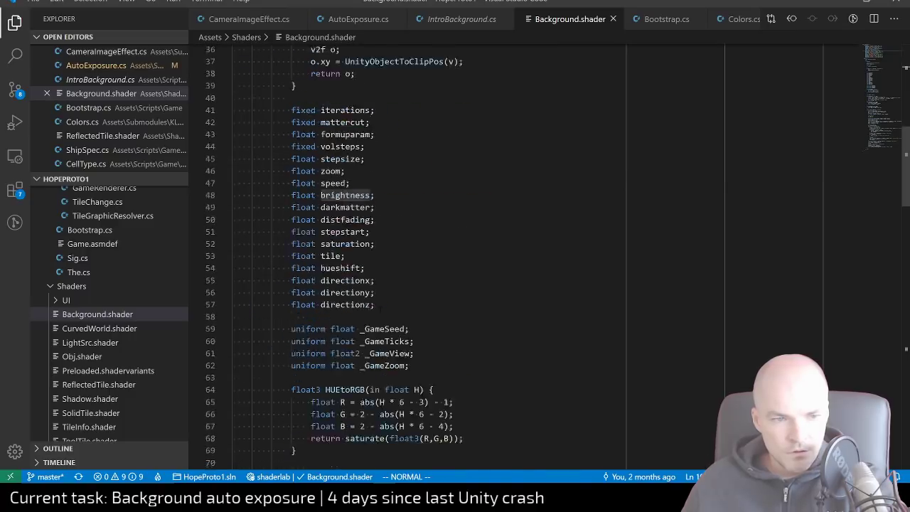
key("alt+Tab")
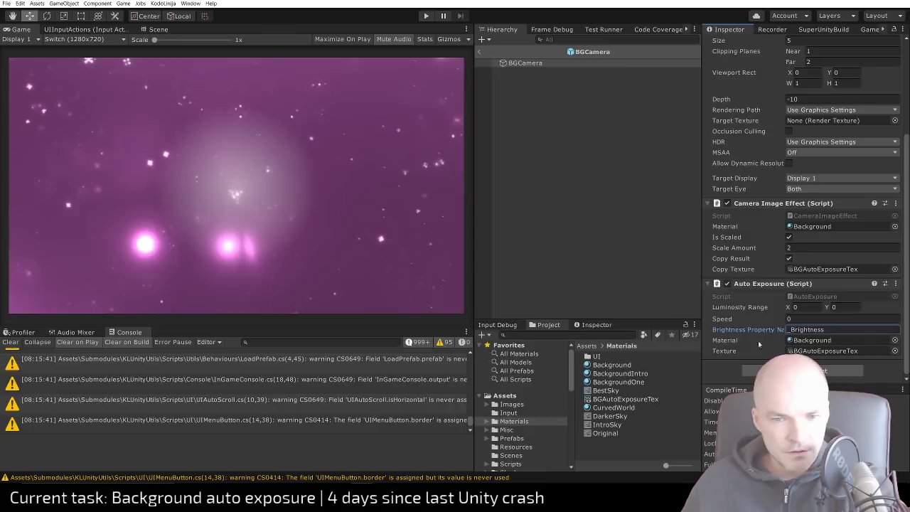
type("brightness")
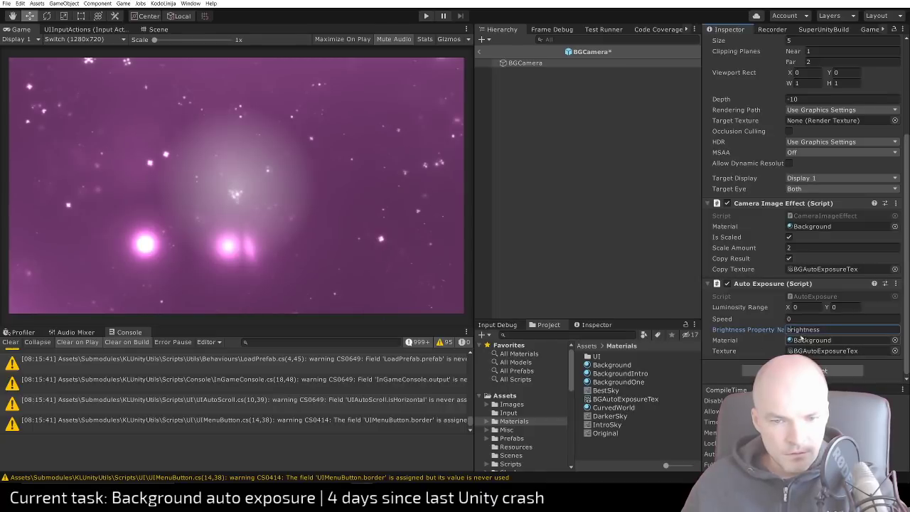
Set the Auto Exposure component's Luminosity Range to X 0.2 and Y 0.3
left_click(805, 307)
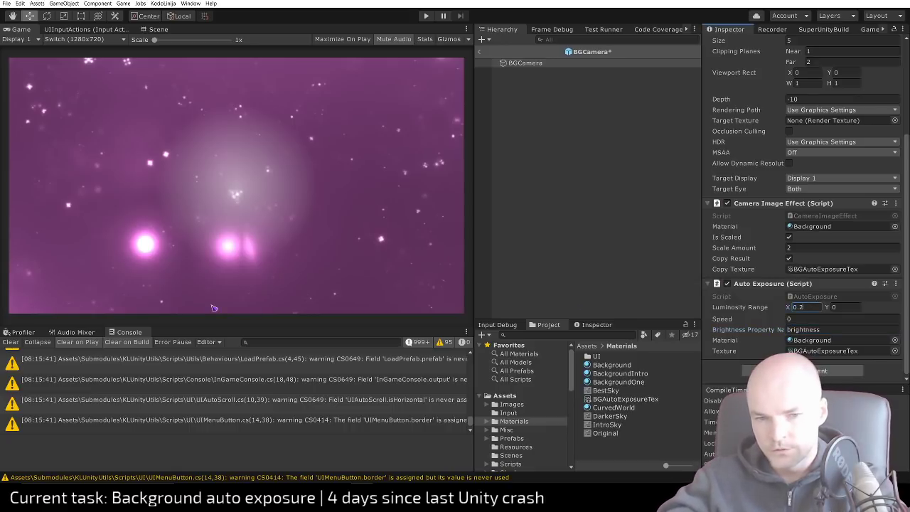
key("Tab")
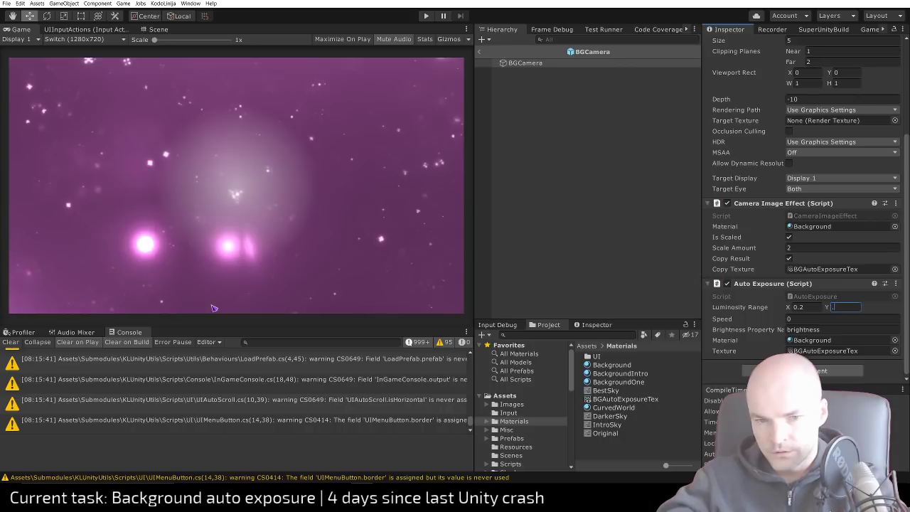
type(".")
key("BackSpace")
type("0")
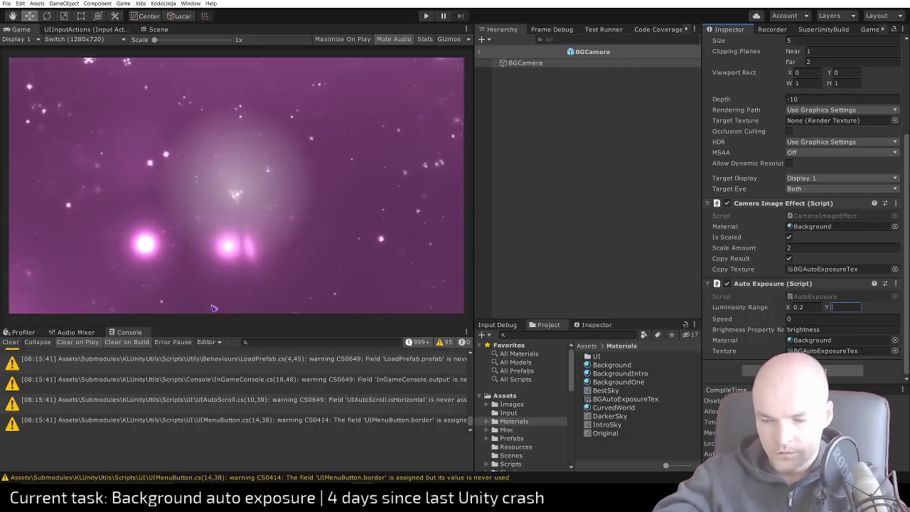
type(".")
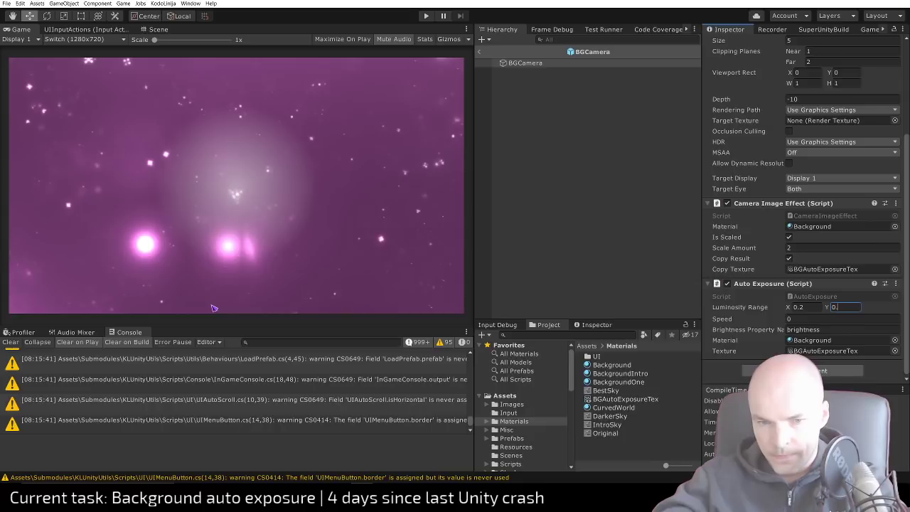
type("3")
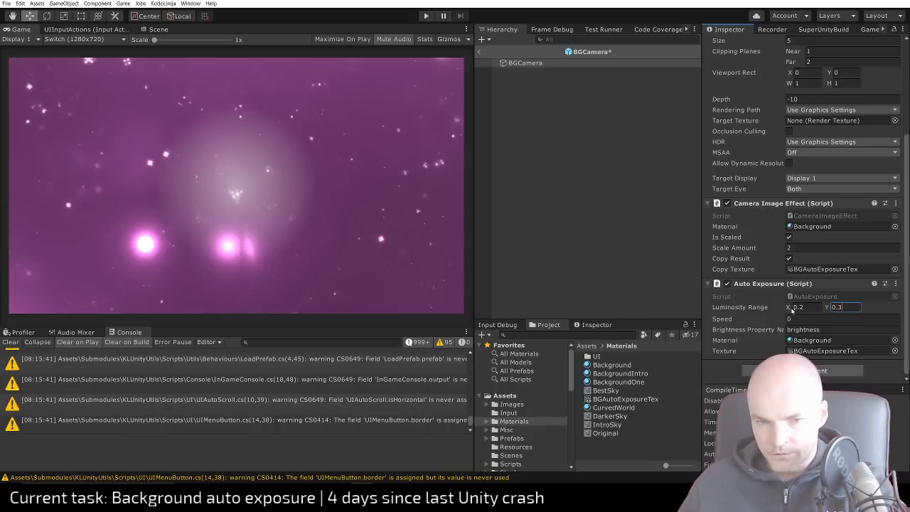
Set the Luminosity Range's X value to 0.1 and the Auto Exposure Speed to 1
left_click_drag(800, 307, 806, 309)
type("0")
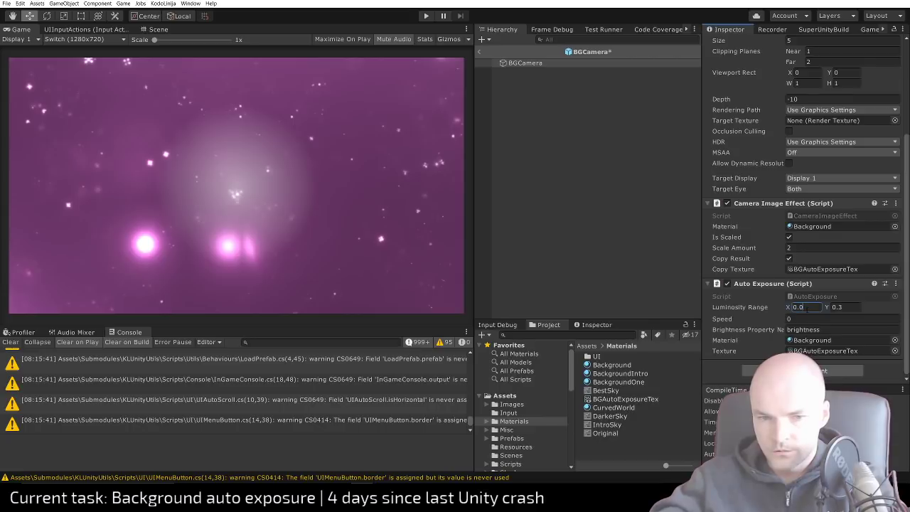
key("BackSpace")
type("1")
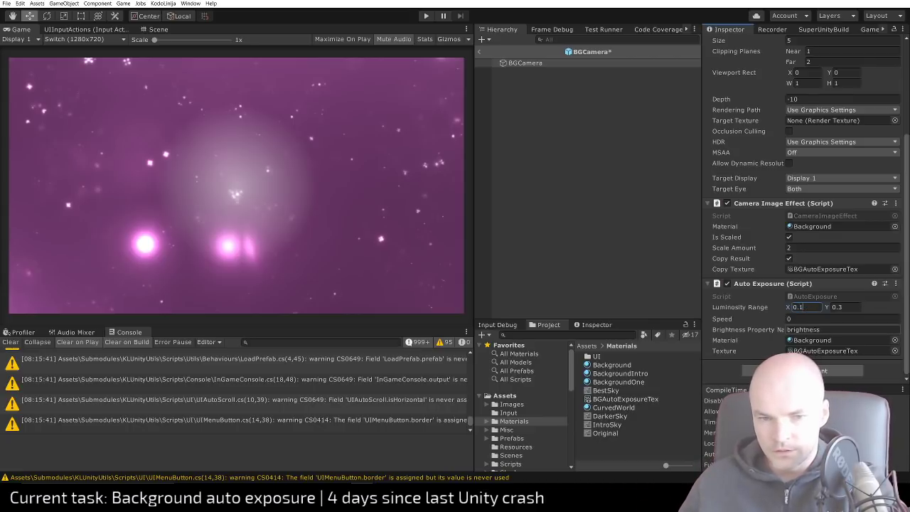
left_click(722, 319)
type("1")
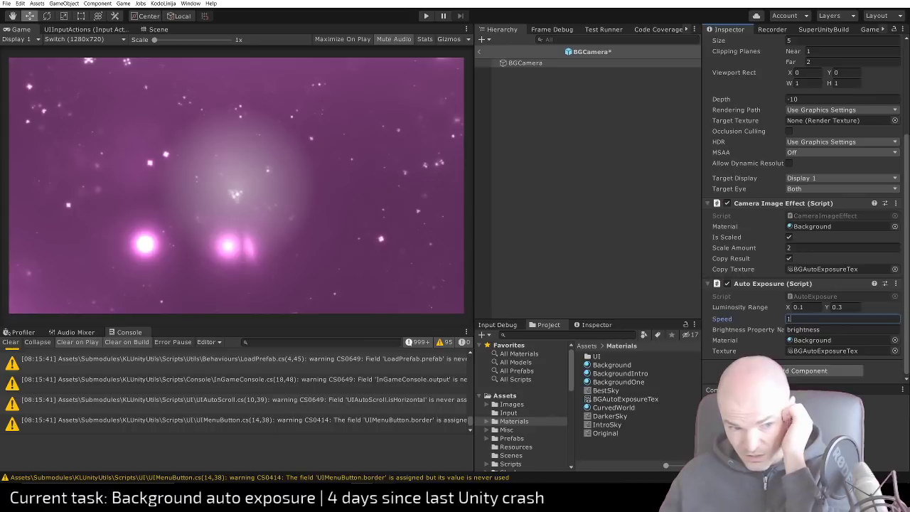
Play-test the Game scene at Ultra clock speed while inspecting the Background material's properties, and stop play mode
key("alt+Tab")
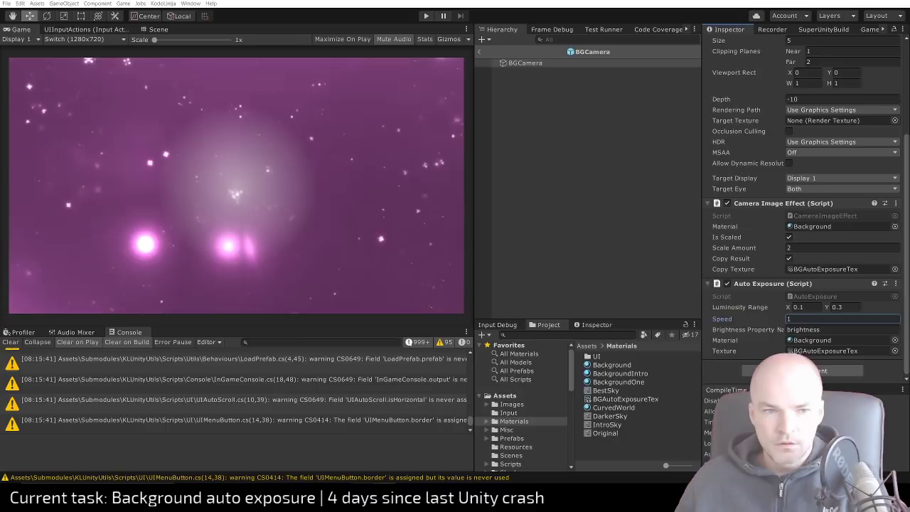
key("alt+Tab")
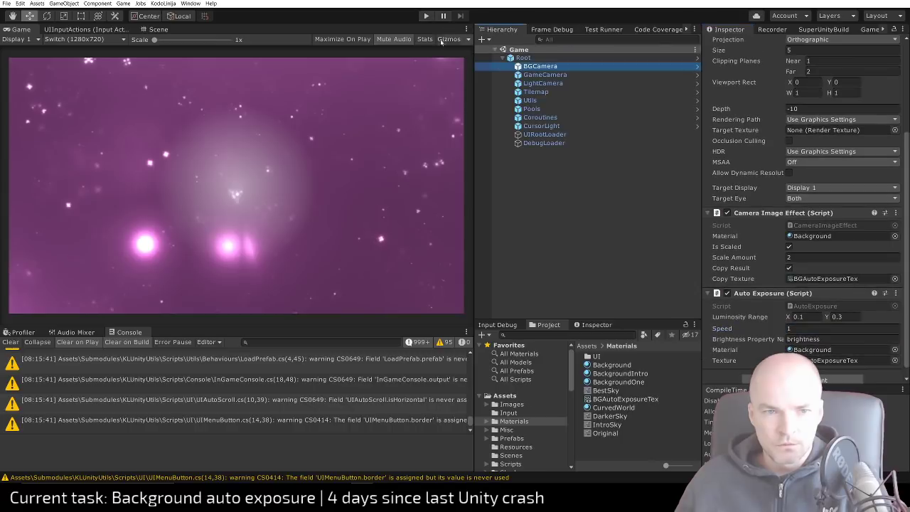
left_click(422, 16)
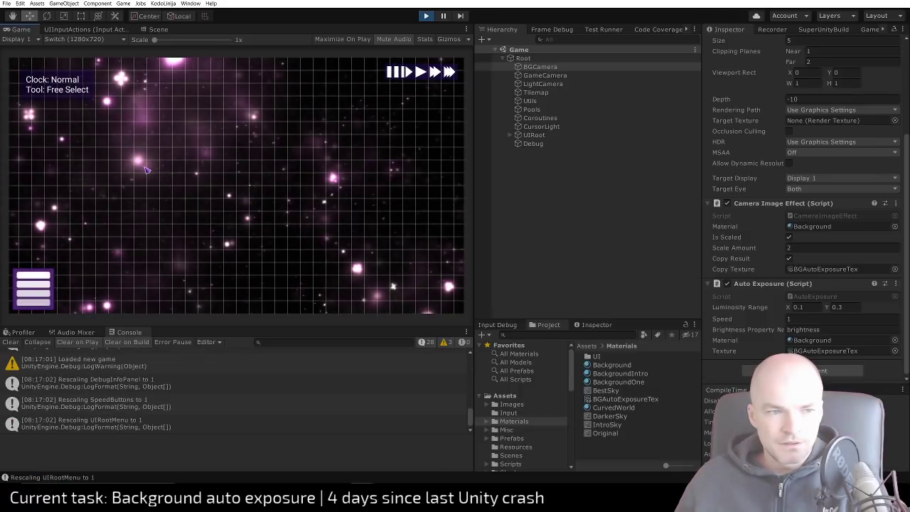
left_click(450, 73)
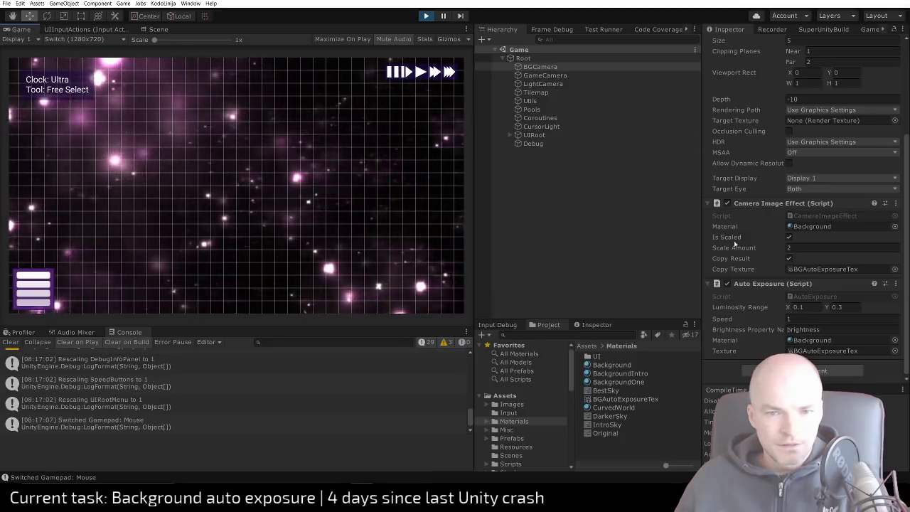
left_click(611, 365)
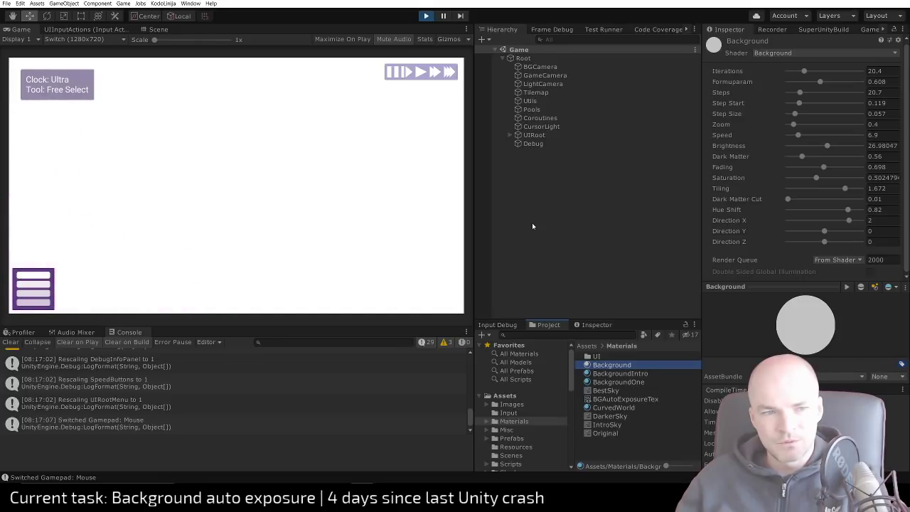
left_click(426, 16)
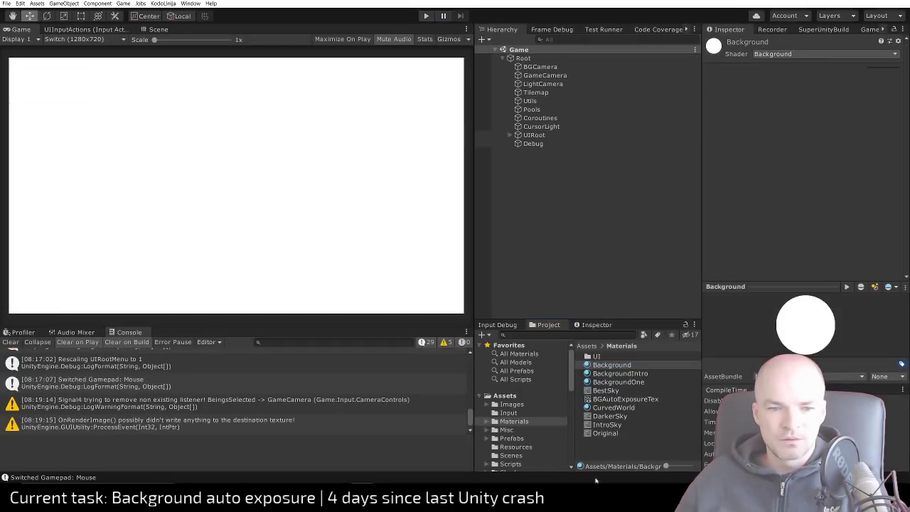
key("alt+Tab")
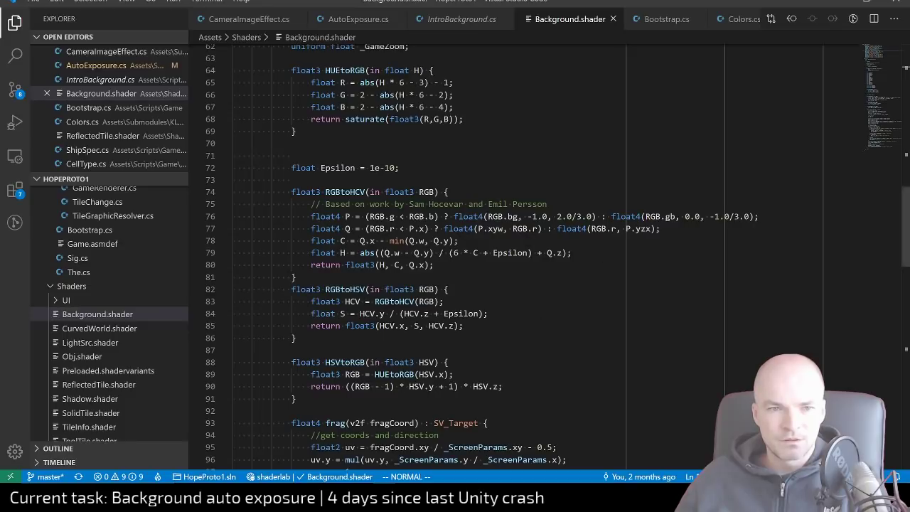
key("alt+Tab")
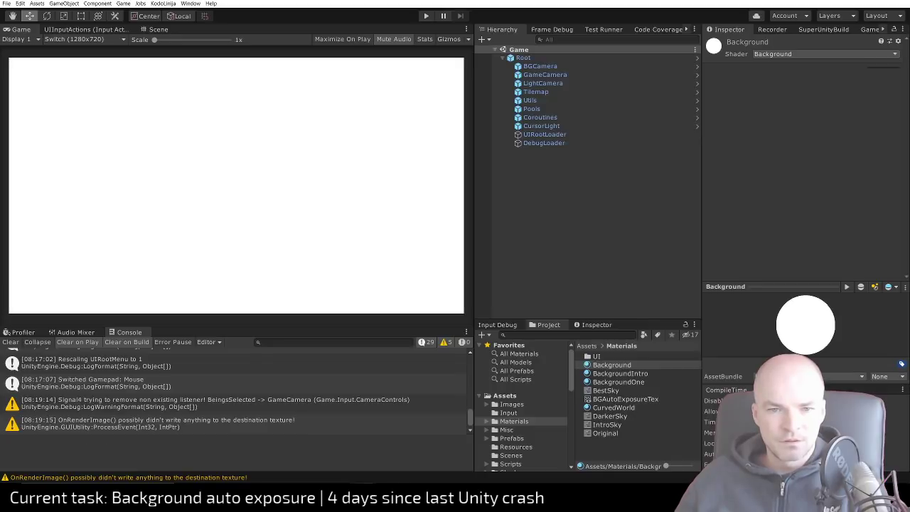
Open the BGCamera prefab and set the Auto Exposure component's Speed to 50
left_click(534, 67)
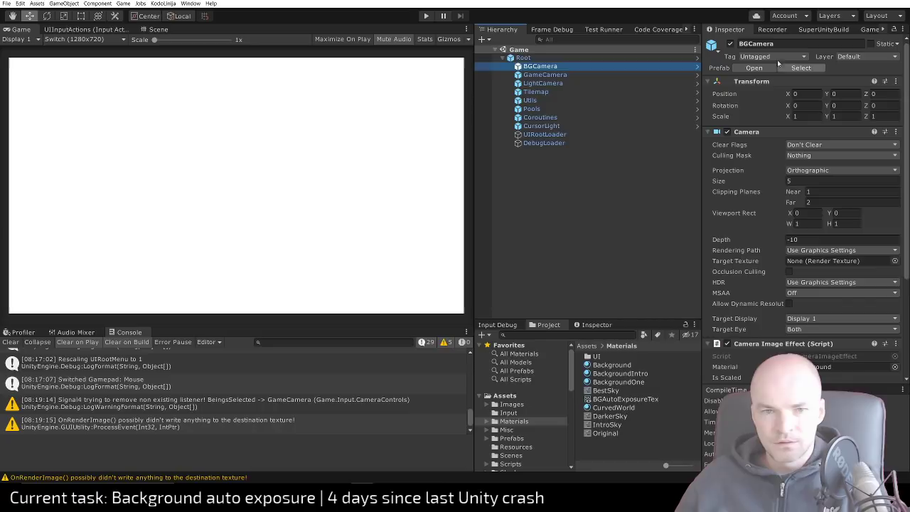
double_click(534, 67)
scroll(803, 249, "down", 4)
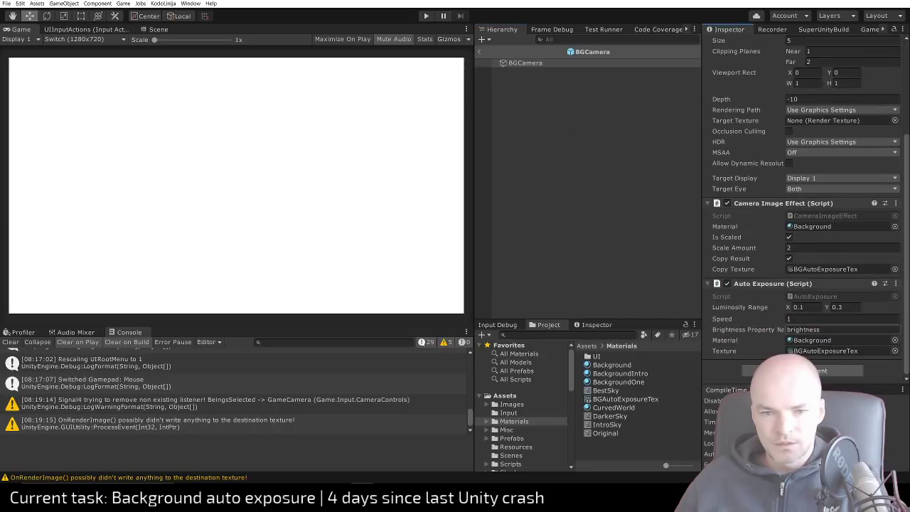
left_click(842, 319)
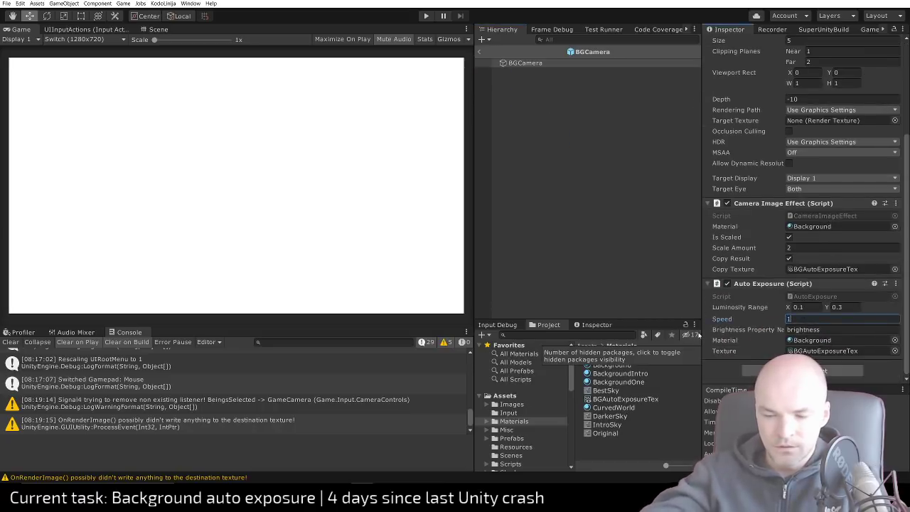
key("BackSpace")
type("50")
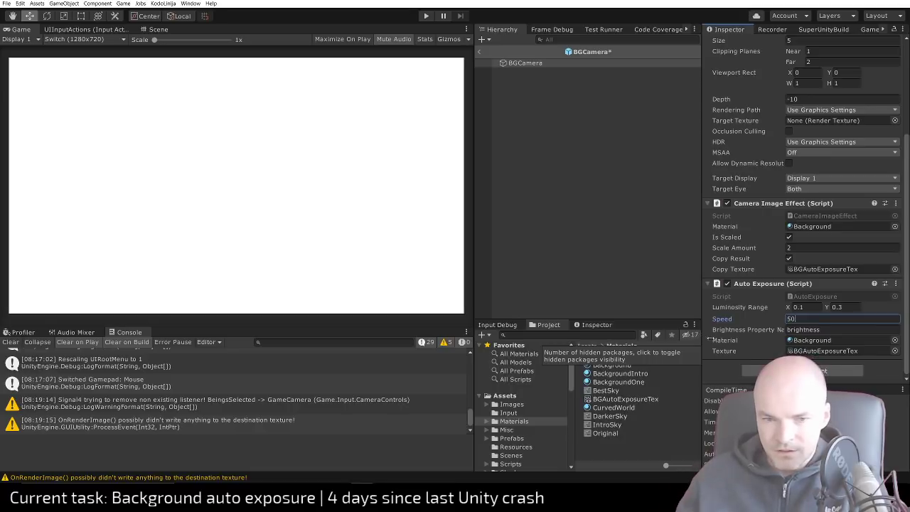
Set the Auto Exposure component's Luminosity Range to X 0.02 and Y 0.15
double_click(811, 307)
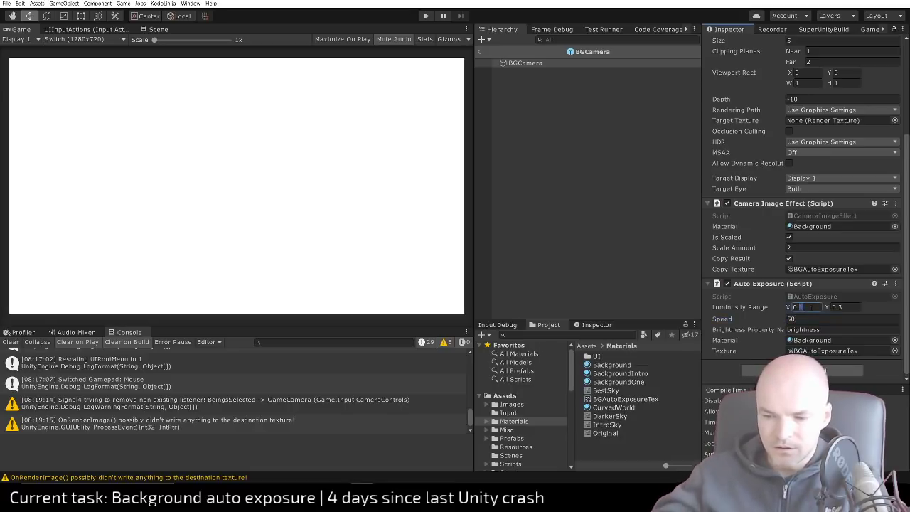
type("02")
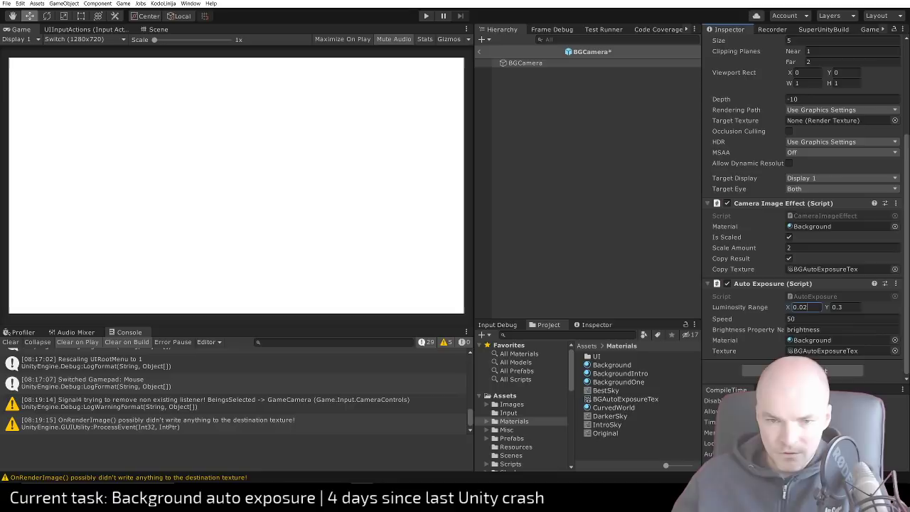
left_click(839, 307)
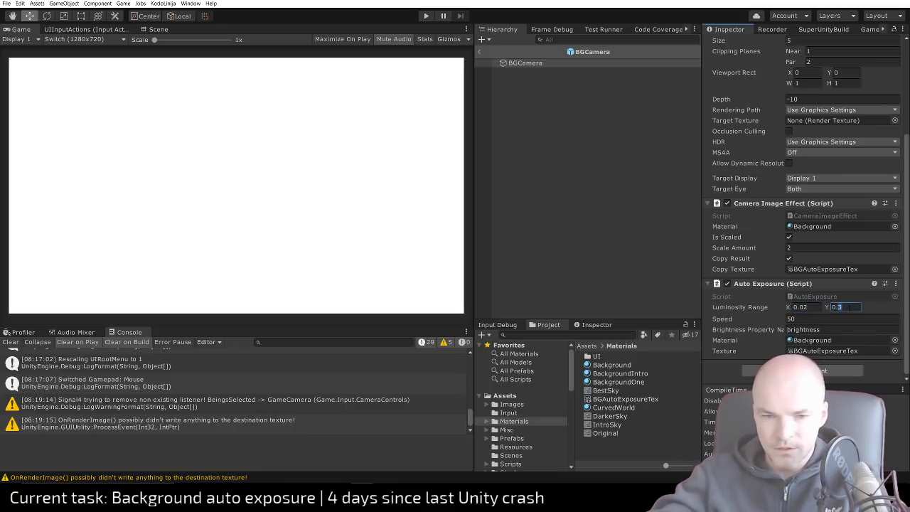
type("0.15")
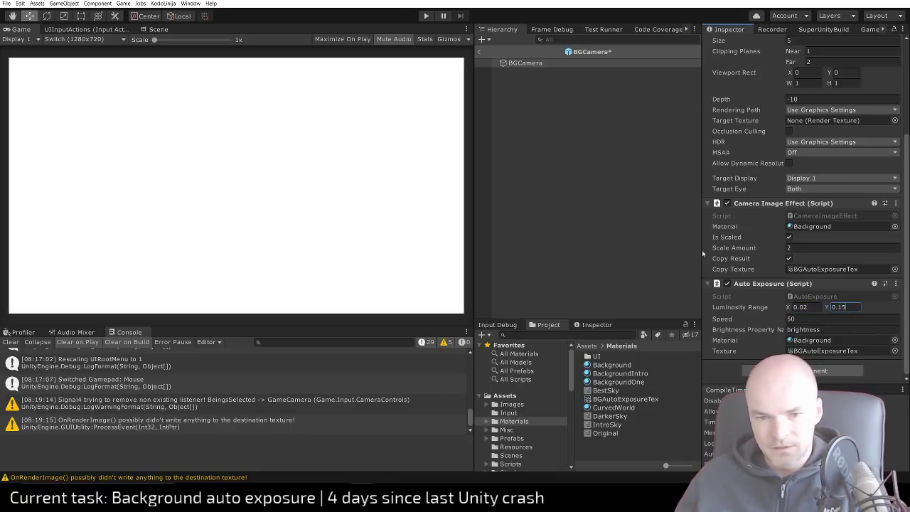
left_click(802, 307)
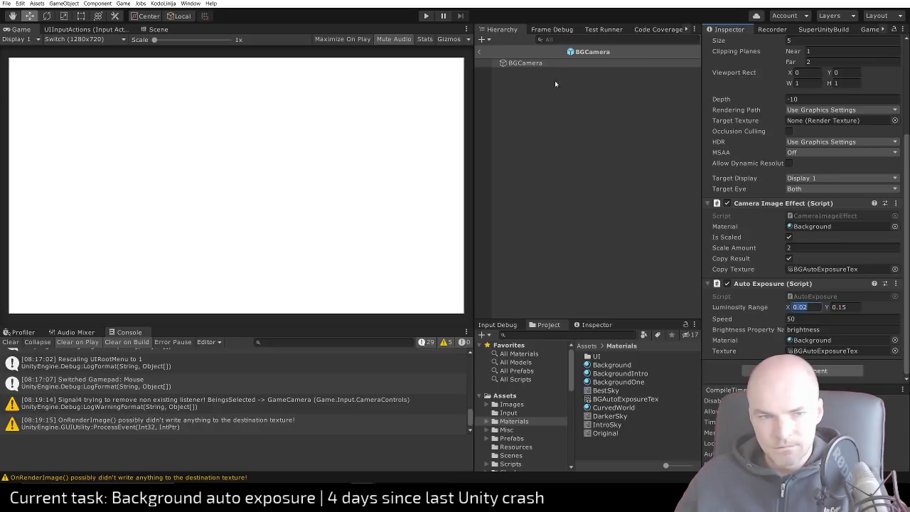
Return from the BGCamera prefab to the Game scene and run the game to watch the Background material's properties
left_click(480, 54)
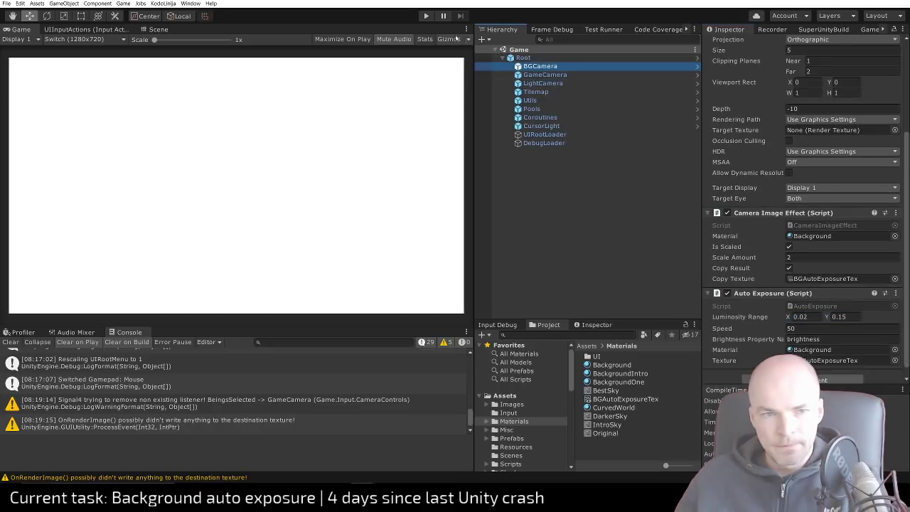
key("ctrl+p")
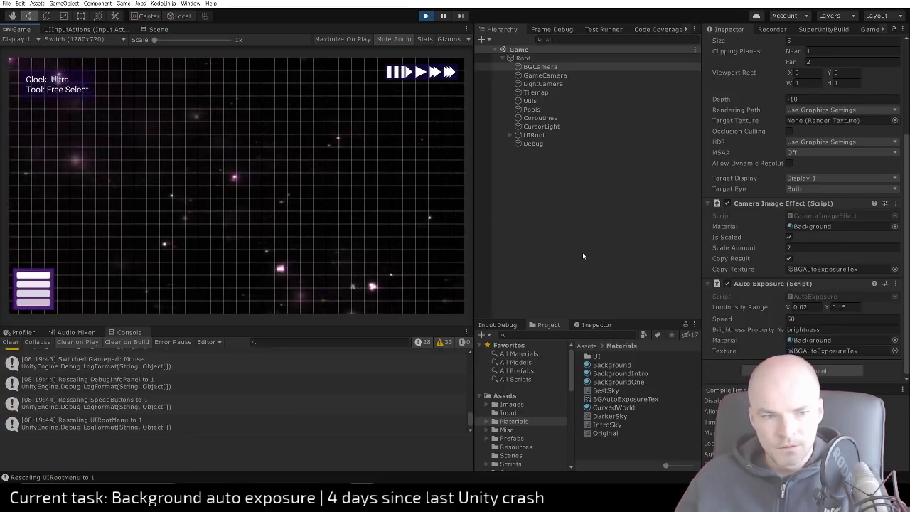
left_click(611, 365)
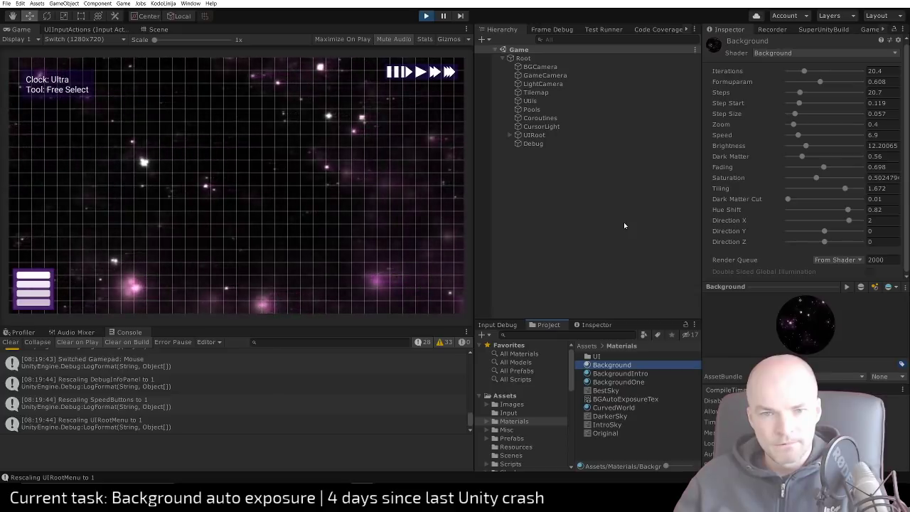
Show the Profiler for the running game, enlarge its hierarchy area and examine the cost of AutoExposure.Update()
left_click(21, 331)
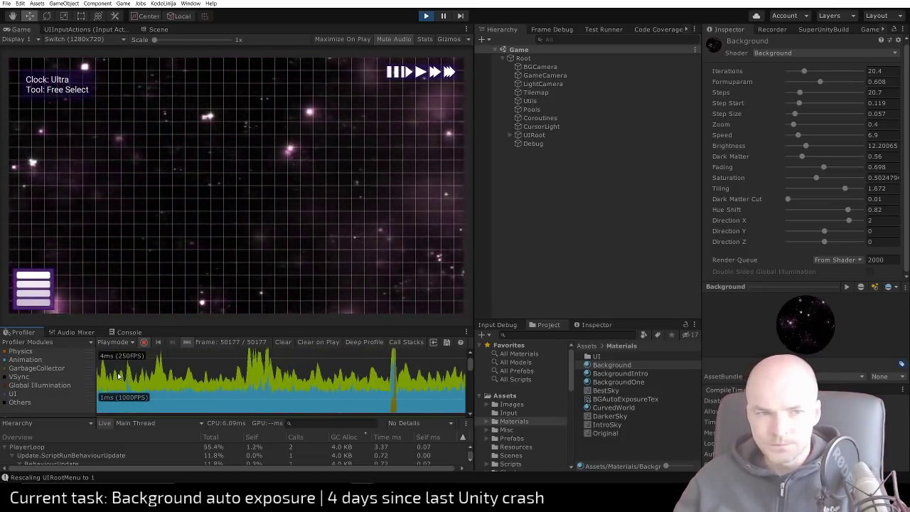
left_click(424, 39)
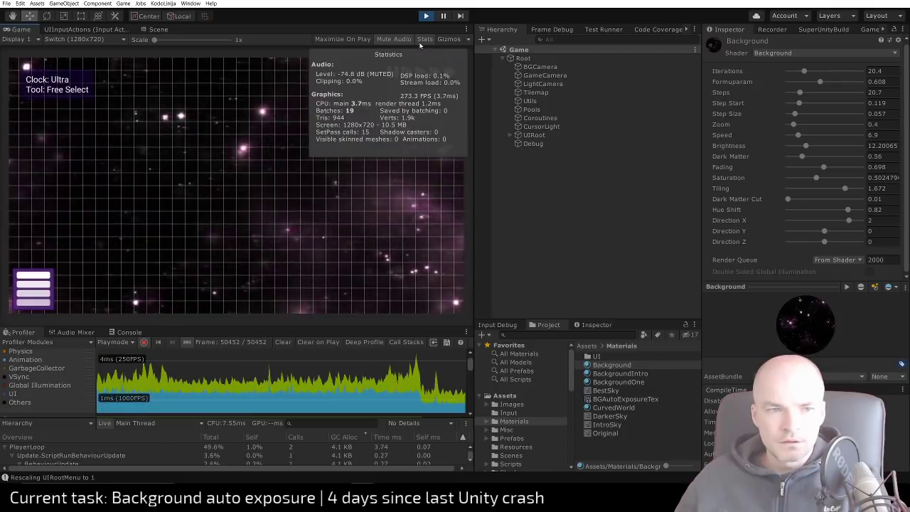
left_click(424, 39)
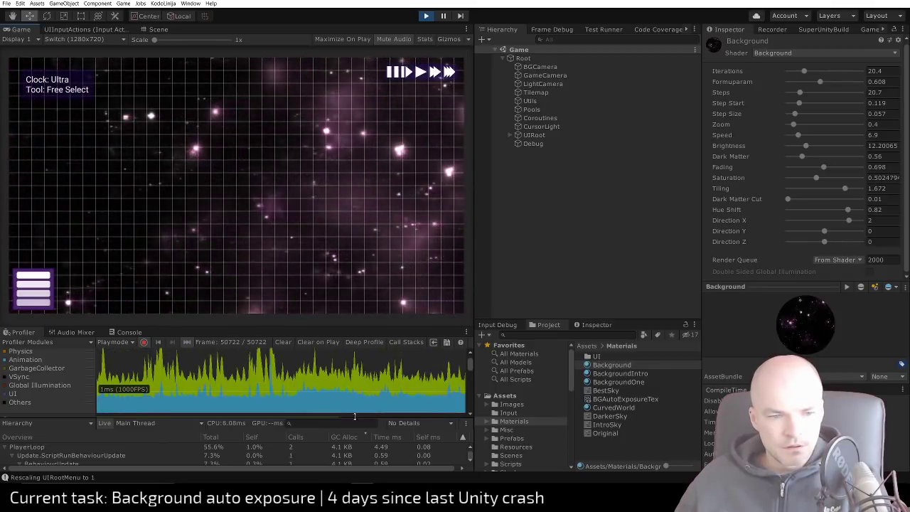
left_click_drag(355, 416, 355, 378)
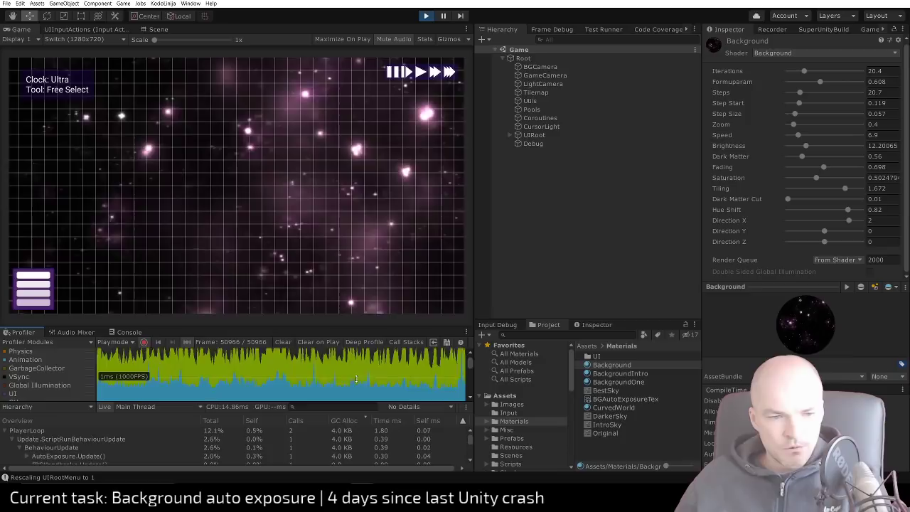
left_click(152, 454)
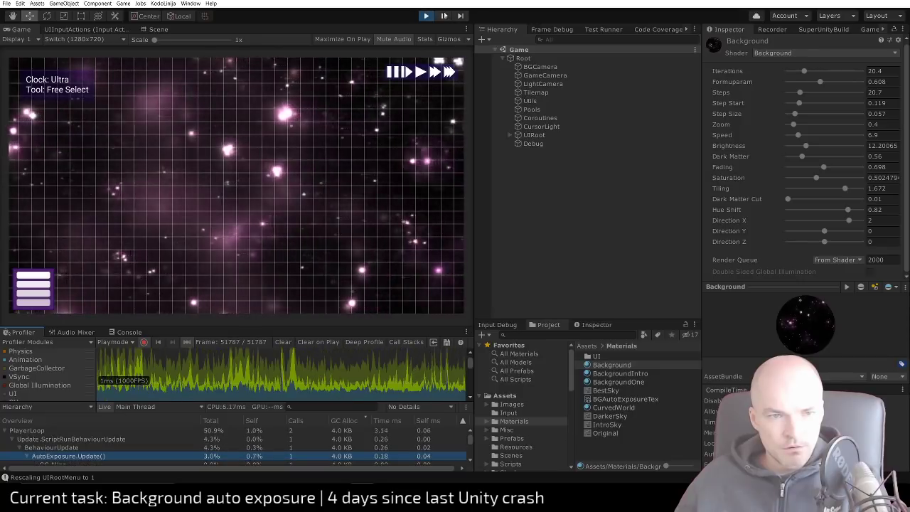
left_click(443, 15)
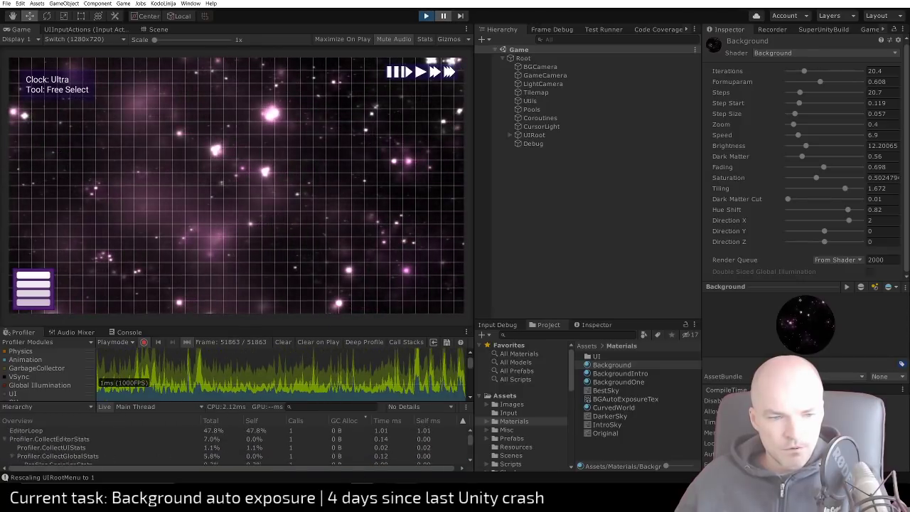
Switch to Visual Studio Code and review the Start and Update methods in AutoExposure.cs
key("alt+Tab")
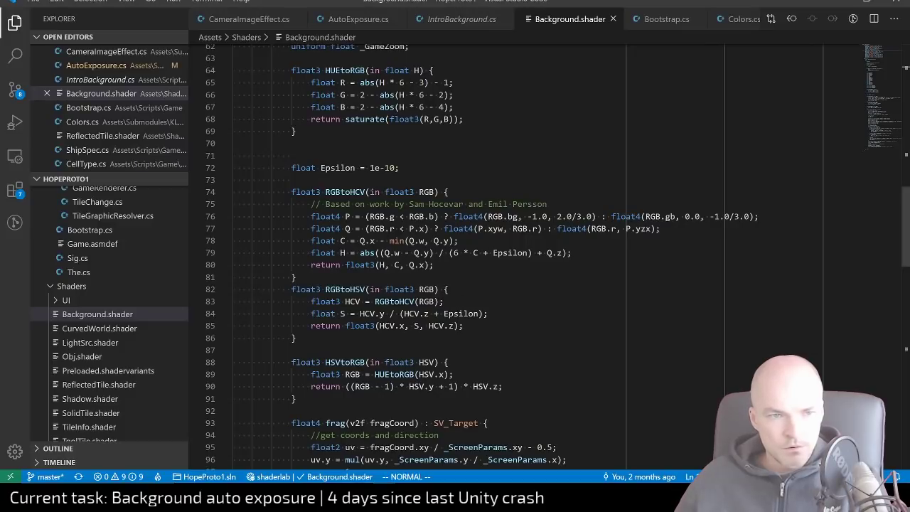
left_click(350, 23)
scroll(526, 256, "up", 9)
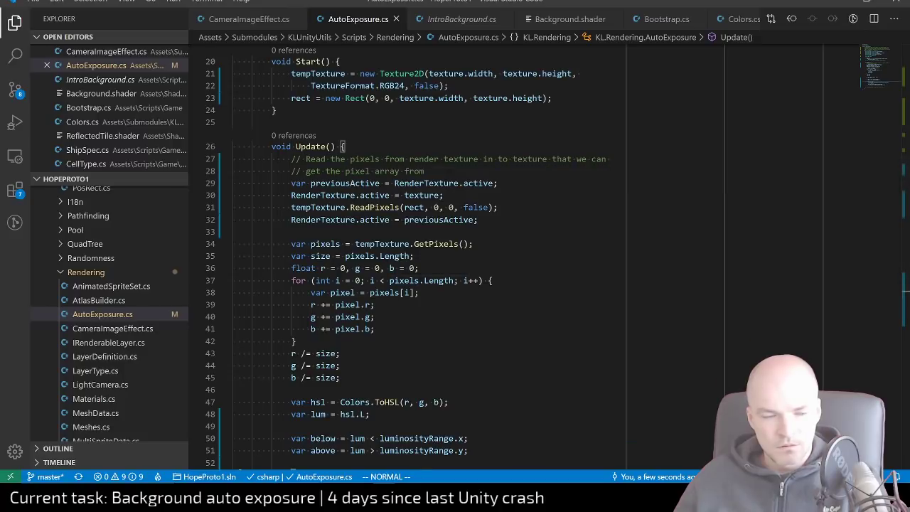
Return to Unity, examine the AutoExposure.Update() entry in the profiler hierarchy again and stop the game
key("alt+Tab")
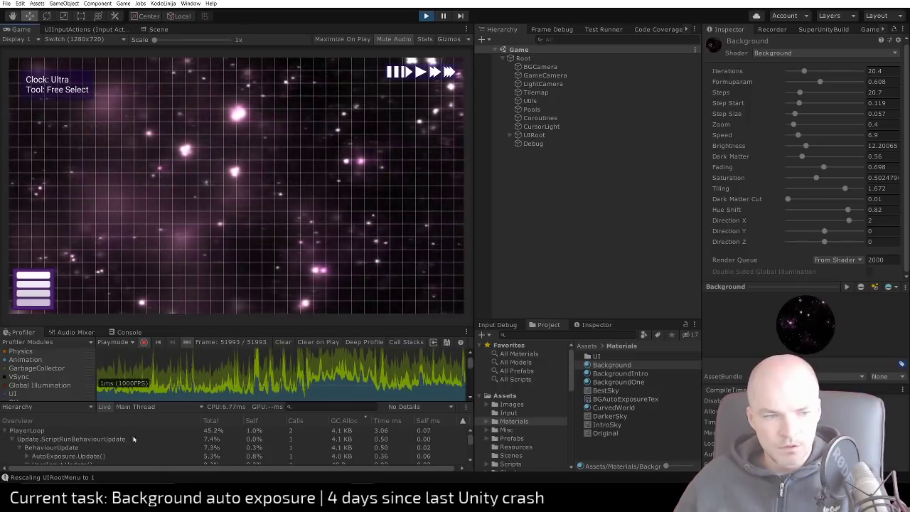
left_click(29, 457)
scroll(31, 459, "down", 1)
scroll(52, 443, "up", 1)
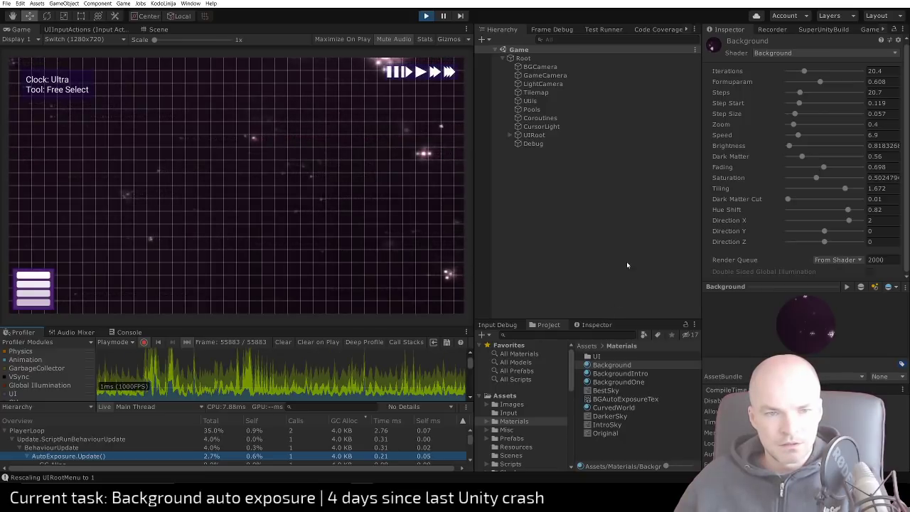
left_click(426, 16)
key("alt+Tab")
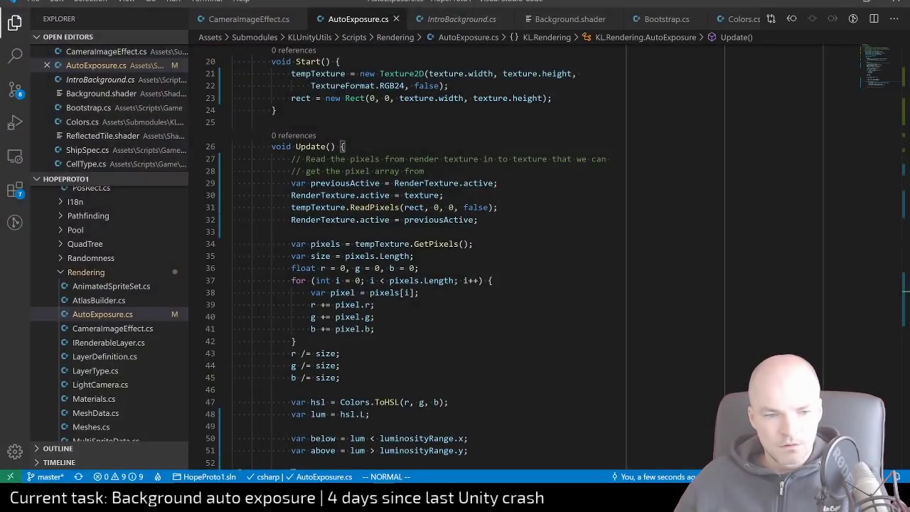
key("alt+Tab")
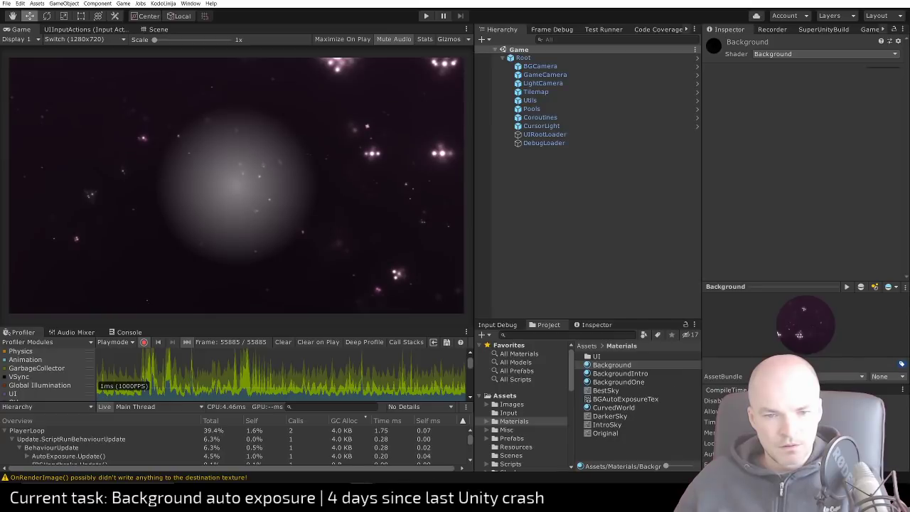
Open the BGCamera prefab and set the speed of its Auto Exposure script to 5
left_click(628, 365)
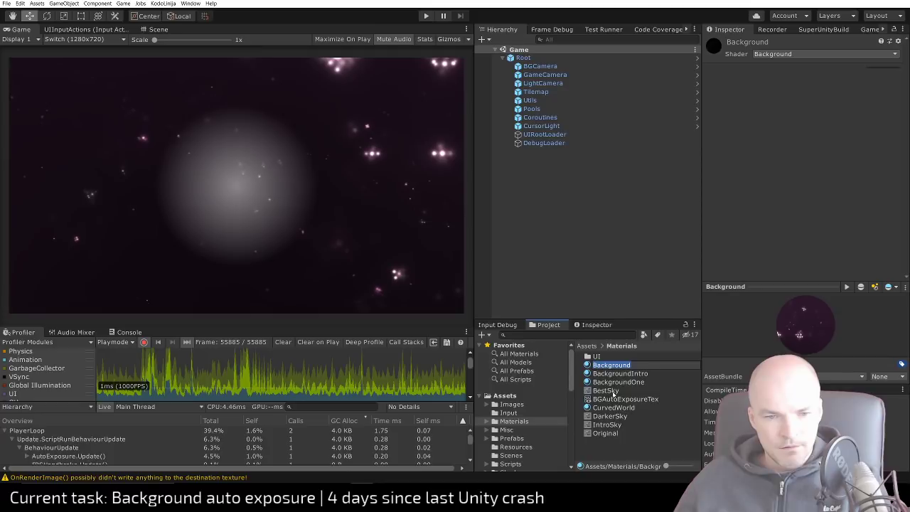
left_click(540, 66)
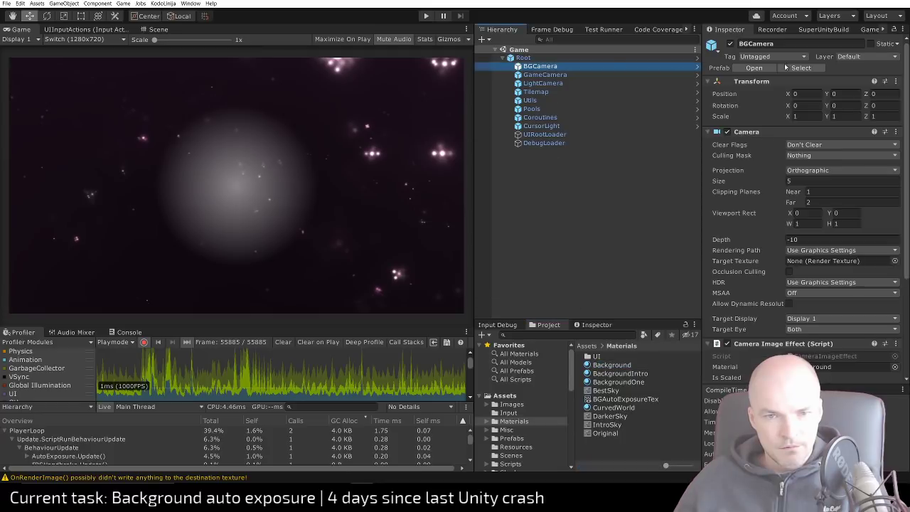
left_click(753, 67)
scroll(845, 214, "down", 4)
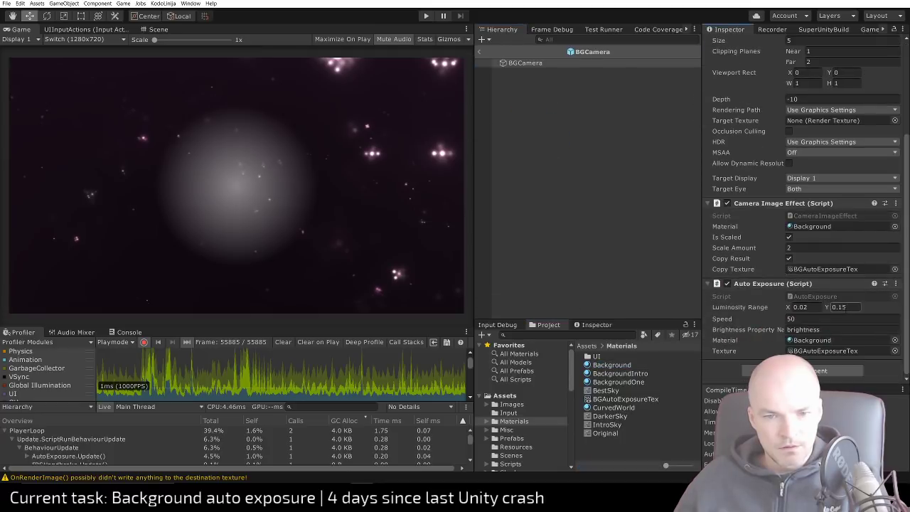
left_click_drag(823, 320, 701, 313)
type("10")
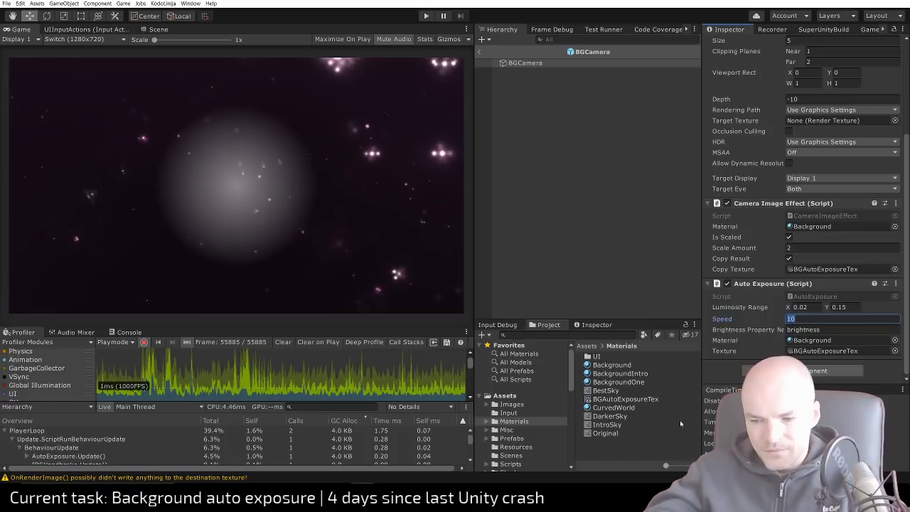
type("5")
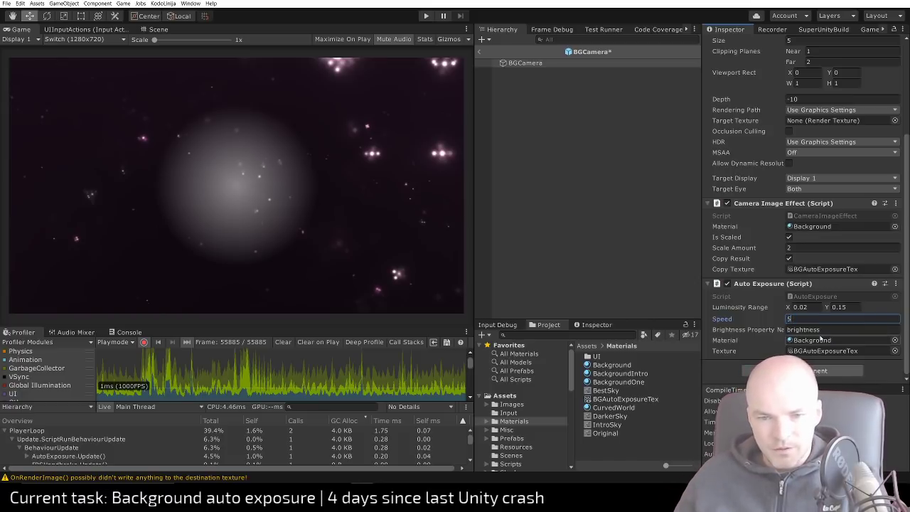
key("Tab")
left_click(808, 318)
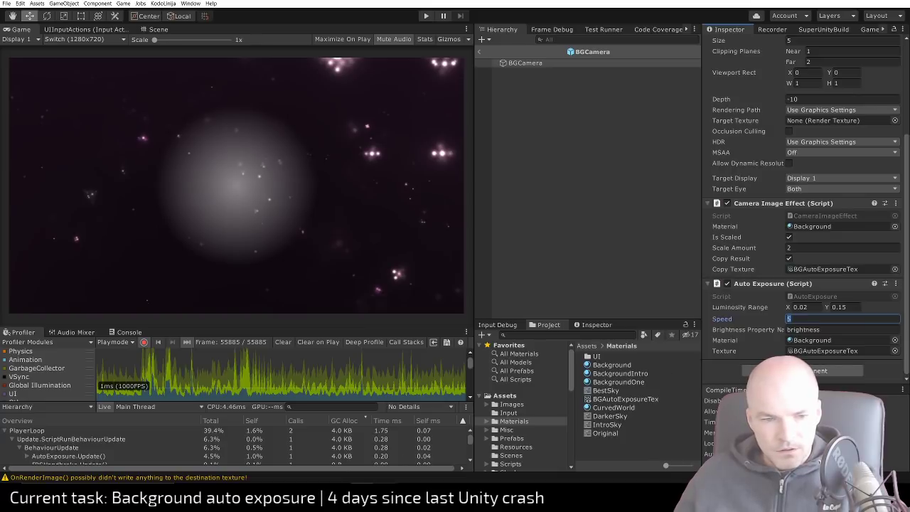
Switch to the browser and search the web for "unity get average color of render texture"
left_click(405, 497)
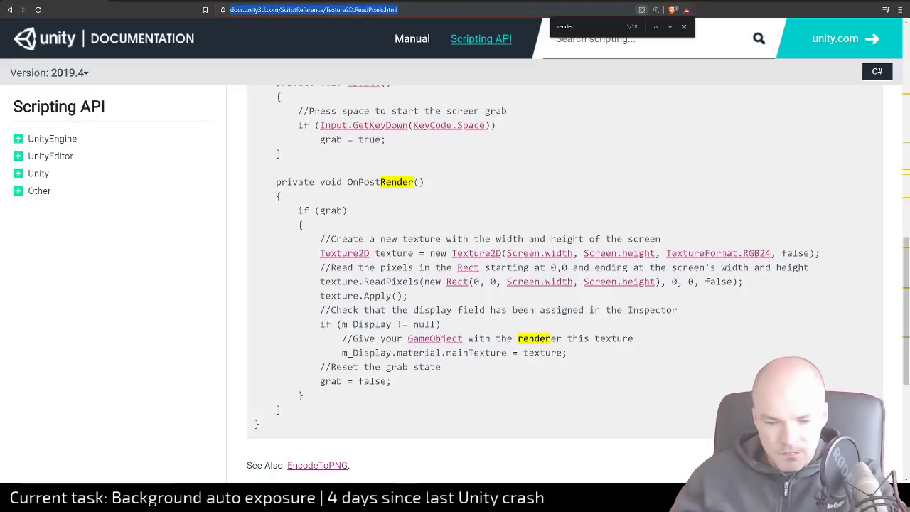
left_click(408, 9)
type("unity get average colo")
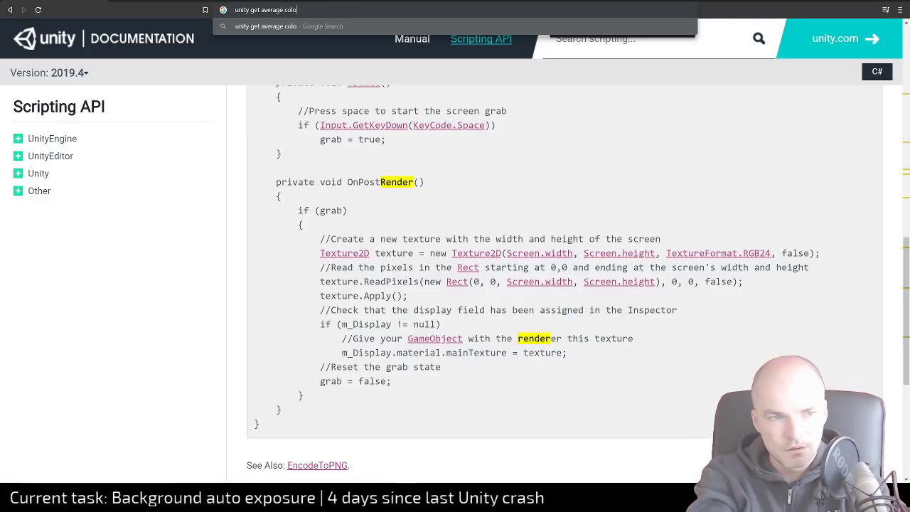
type("r of render texture")
key("Return")
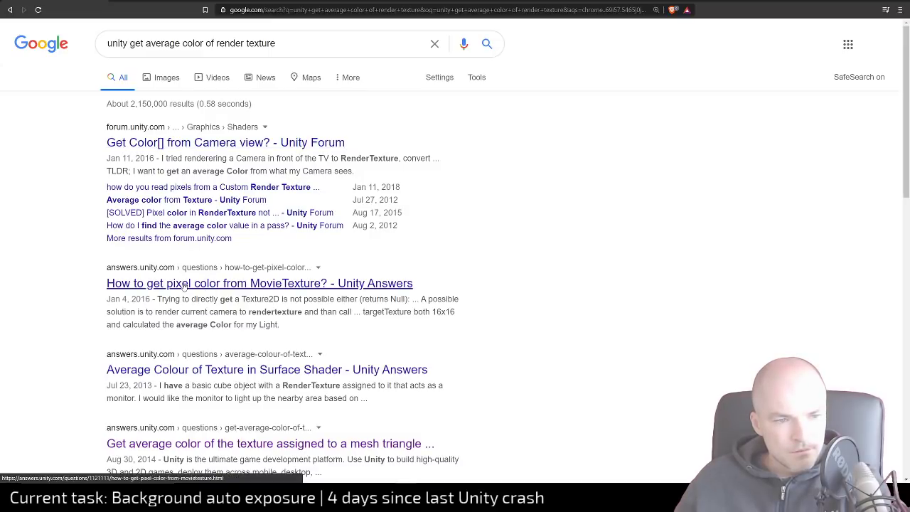
Read the Unity Answers thread "Average Colour of Texture in Surface Shader" and look through the other search results
left_click(202, 370)
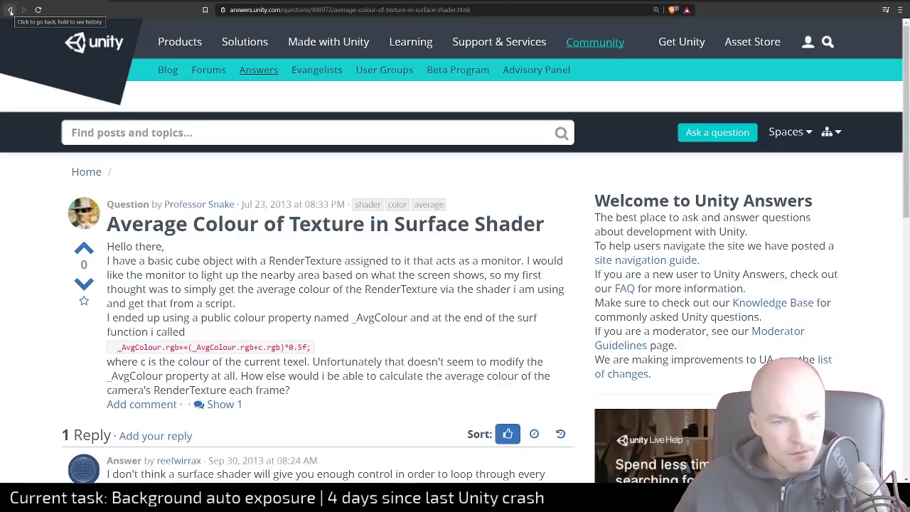
left_click(10, 12)
scroll(389, 274, "down", 3)
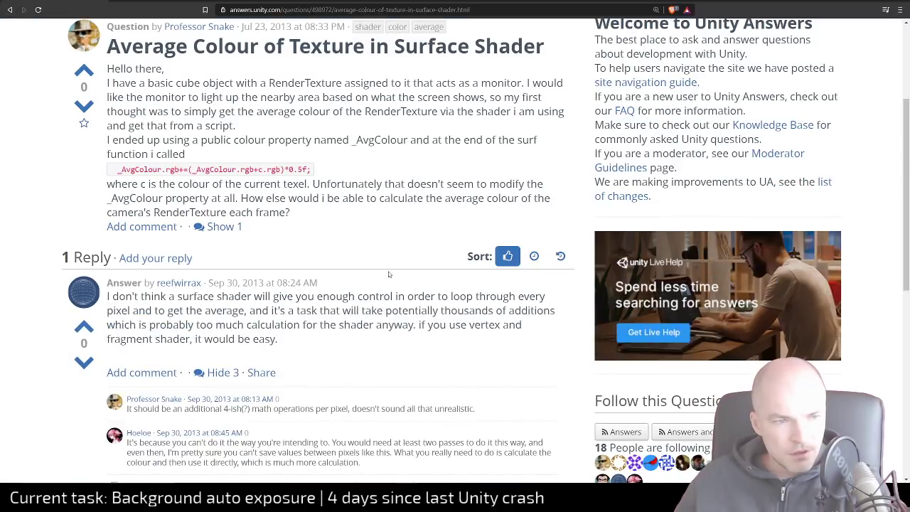
scroll(393, 264, "down", 5)
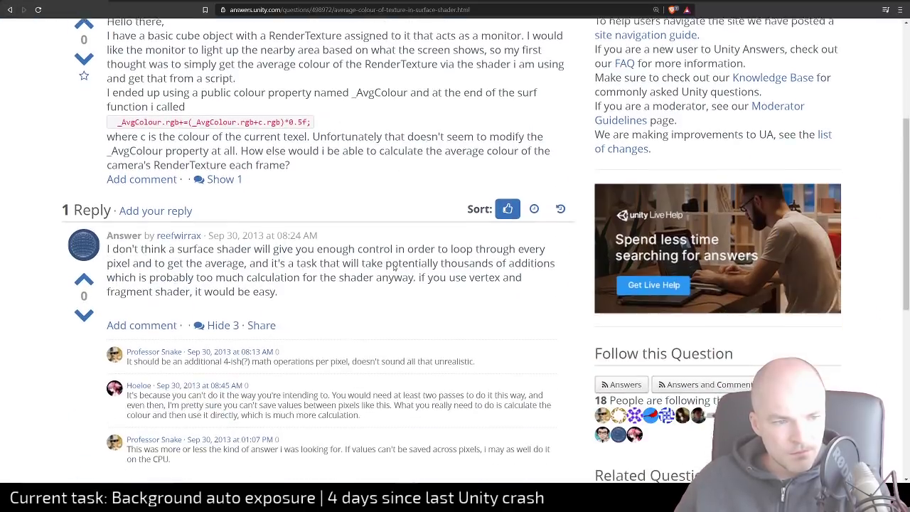
scroll(393, 264, "up", 1)
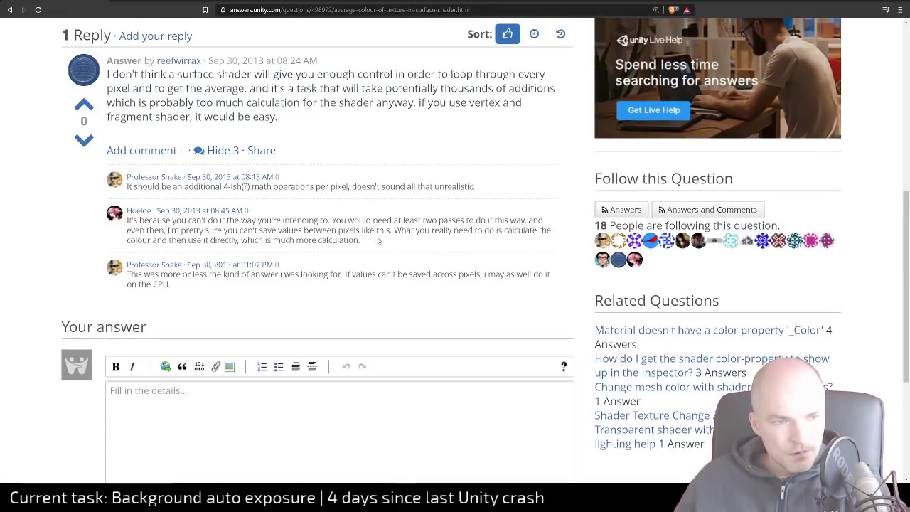
left_click(10, 10)
scroll(411, 313, "down", 1)
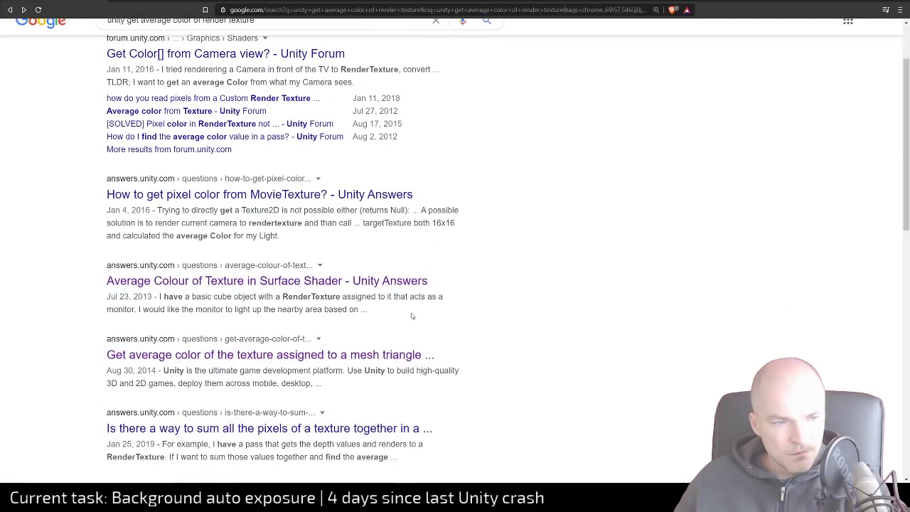
scroll(411, 315, "down", 2)
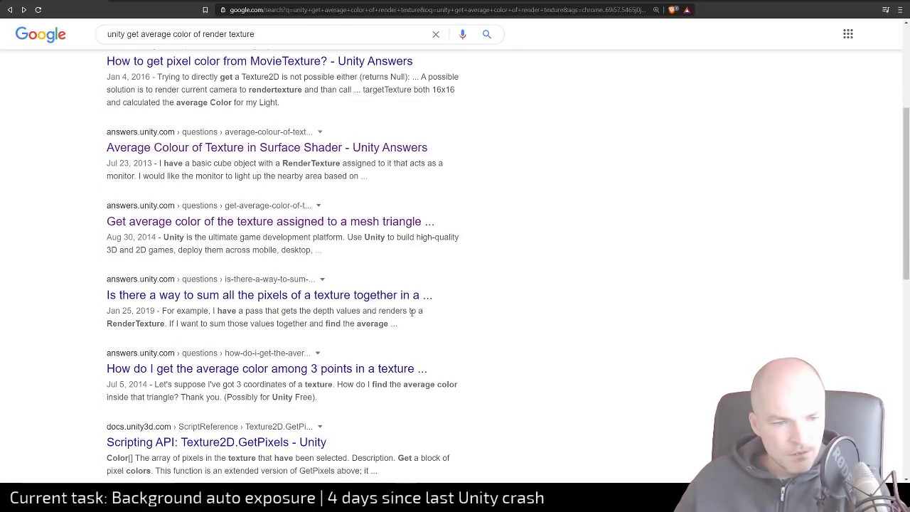
scroll(412, 312, "down", 2)
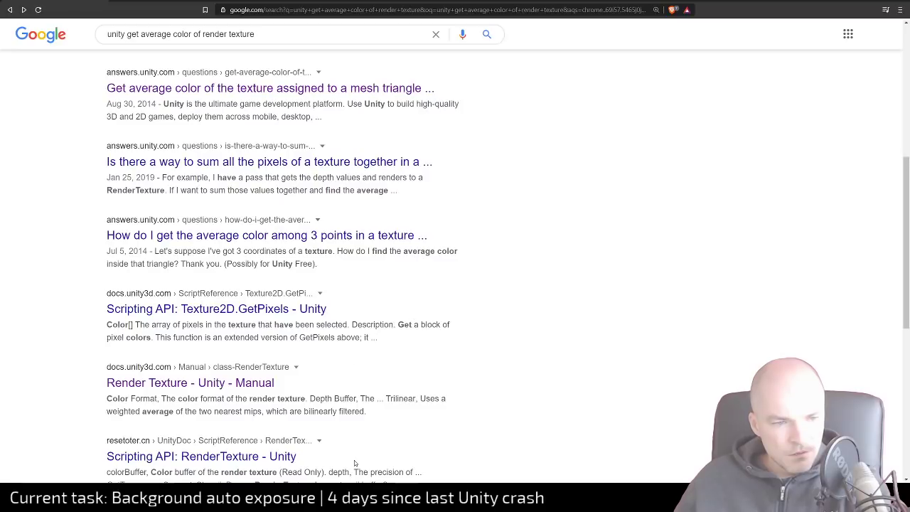
scroll(354, 462, "down", 3)
Switch to Visual Studio Code, review the luminosity code in AutoExposure.cs and open a new terminal
key("alt+Tab")
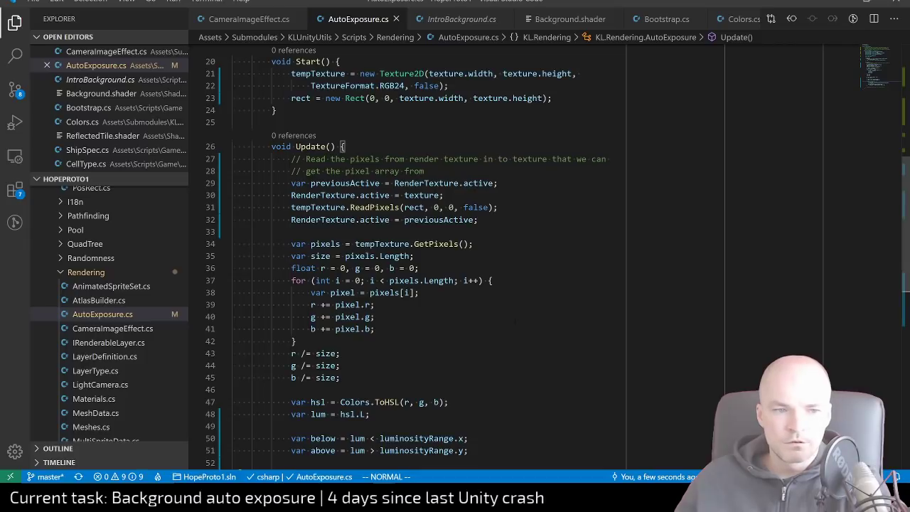
scroll(426, 248, "down", 6)
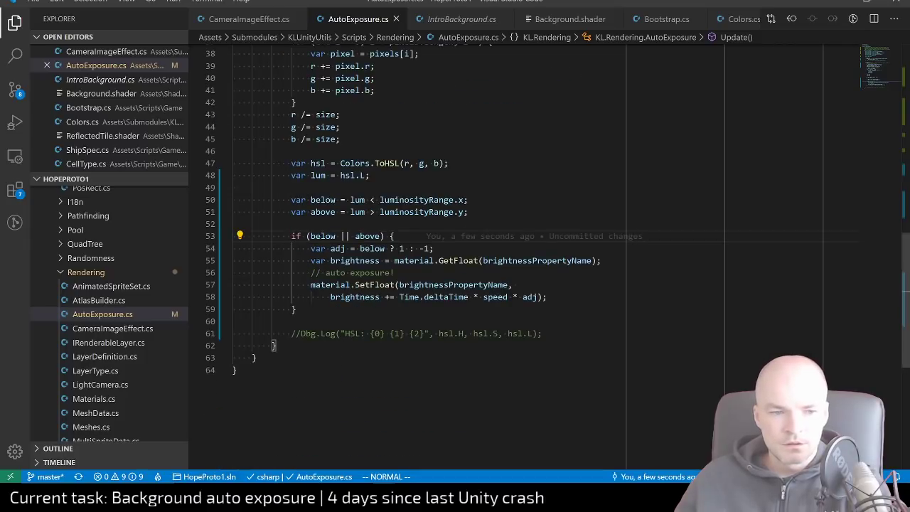
key("alt+t")
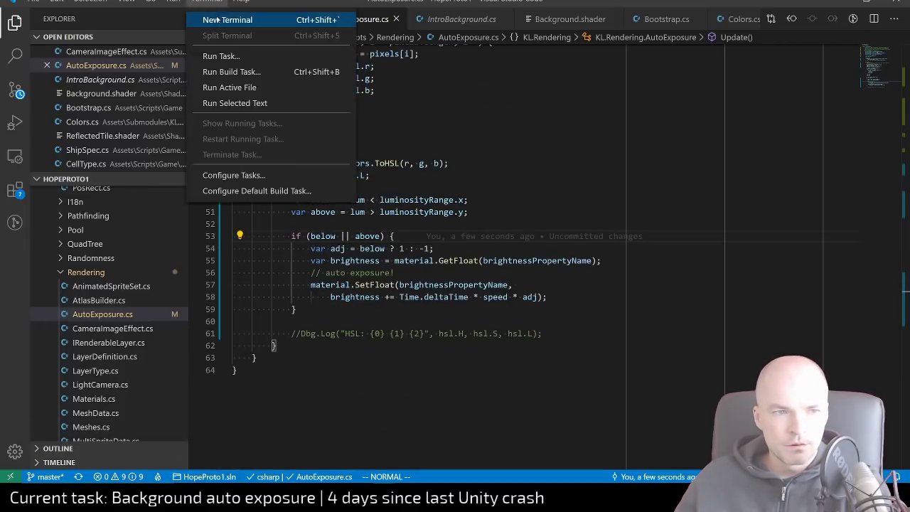
key("Return")
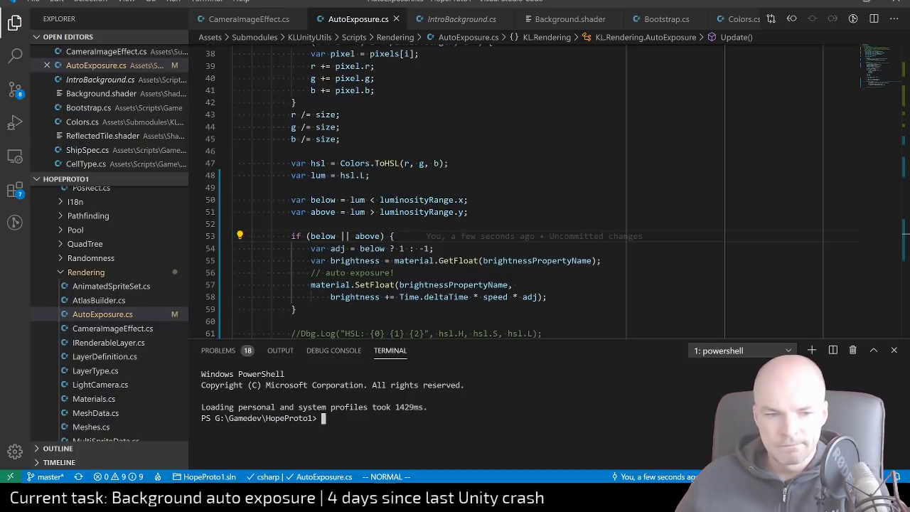
Switch to the browser and open the Catlike Coding Bloom tutorial from the second page of search results
key("alt+Tab")
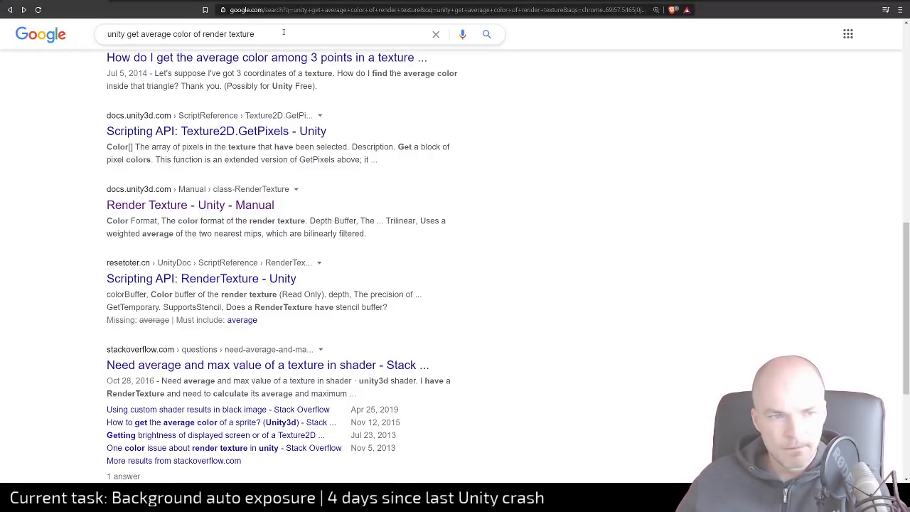
scroll(292, 213, "down", 3)
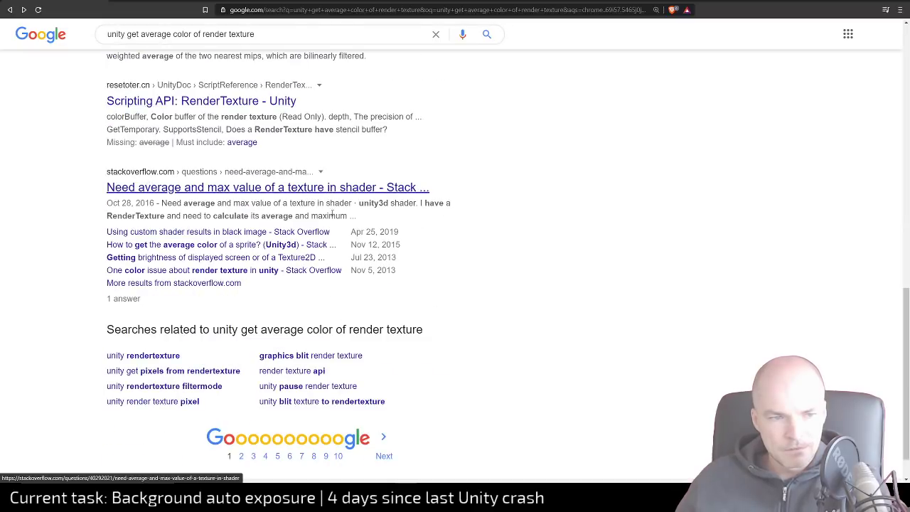
left_click(387, 449)
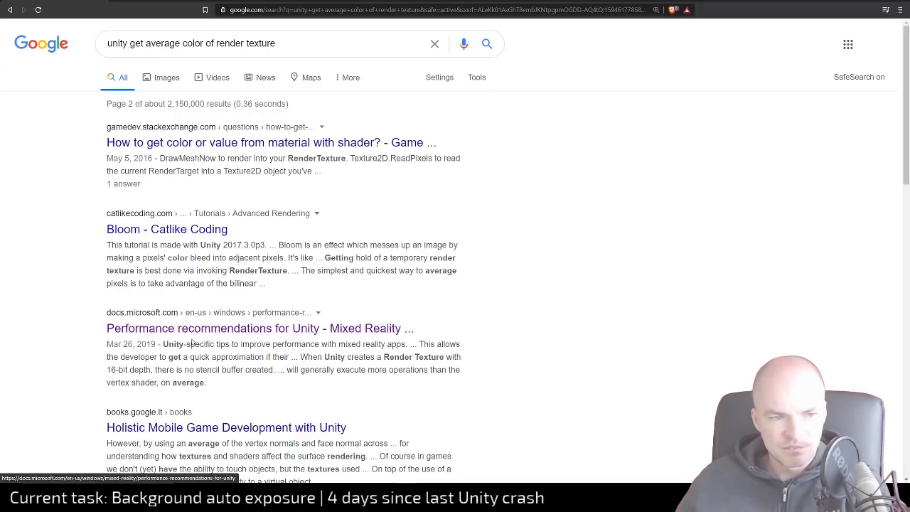
left_click(219, 232)
Read the Bloom tutorial's sections on temporary render textures, downsampling and progressive upsampling for averaging pixels
scroll(619, 336, "down", 20)
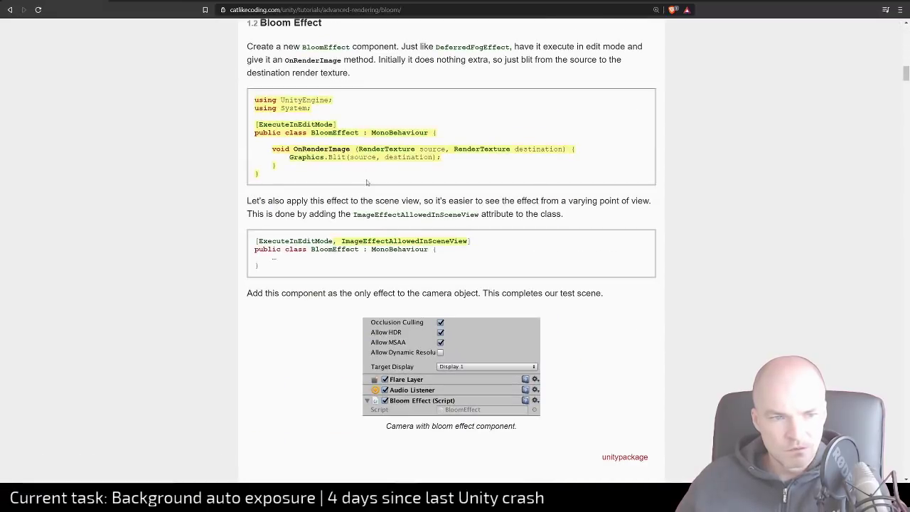
scroll(382, 266, "down", 4)
scroll(380, 339, "down", 2)
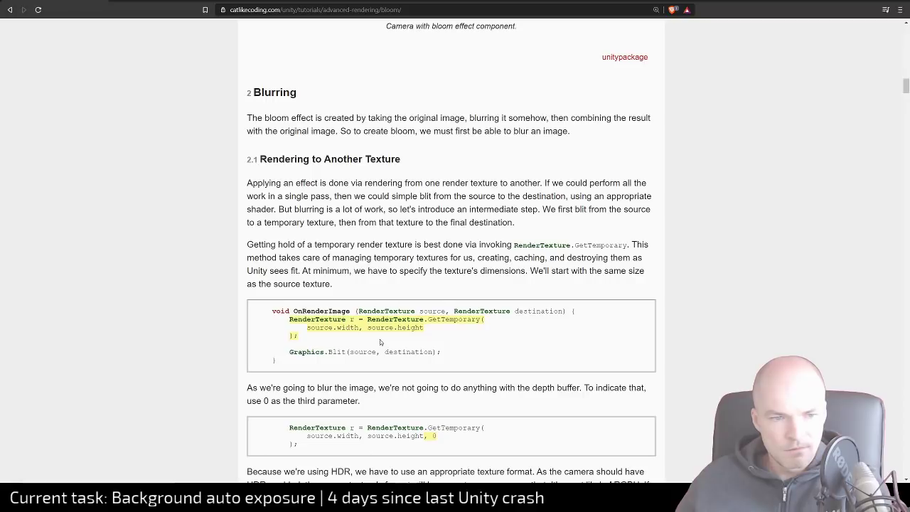
scroll(381, 339, "down", 3)
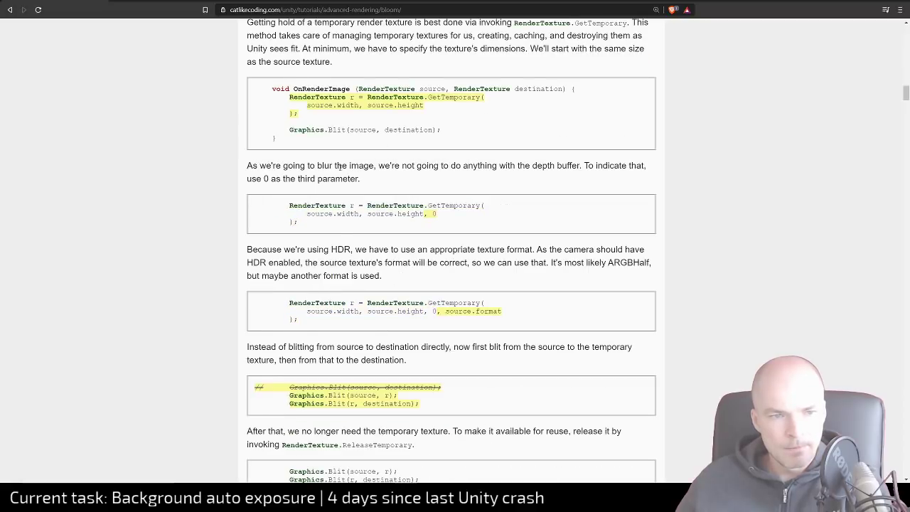
scroll(358, 291, "down", 2)
scroll(357, 292, "down", 12)
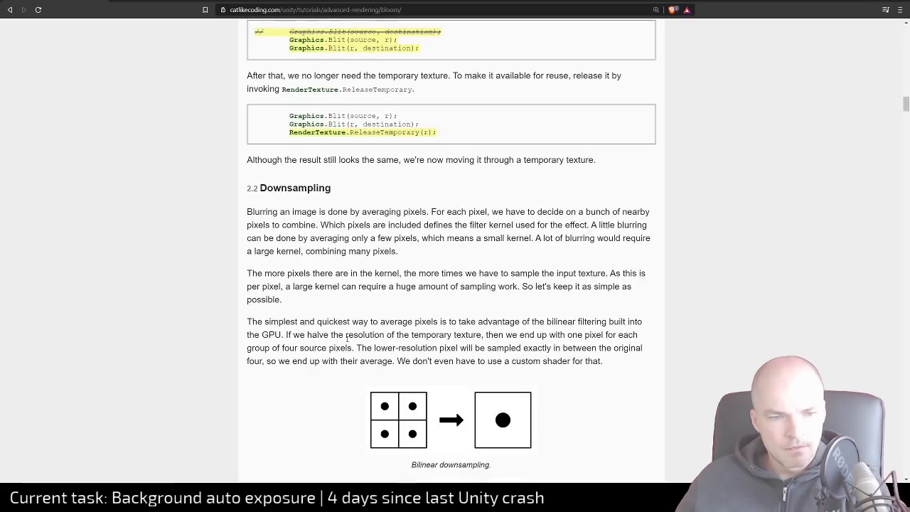
scroll(349, 345, "up", 2)
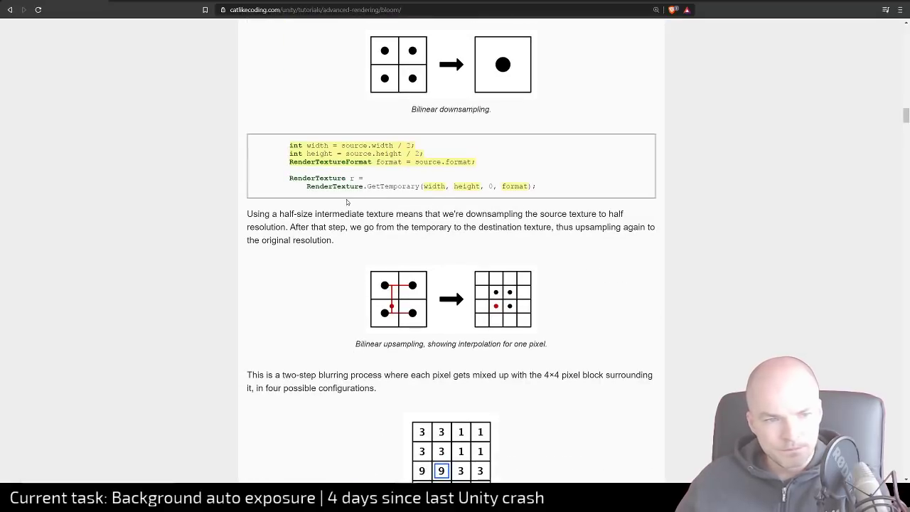
scroll(363, 240, "down", 9)
scroll(363, 239, "down", 11)
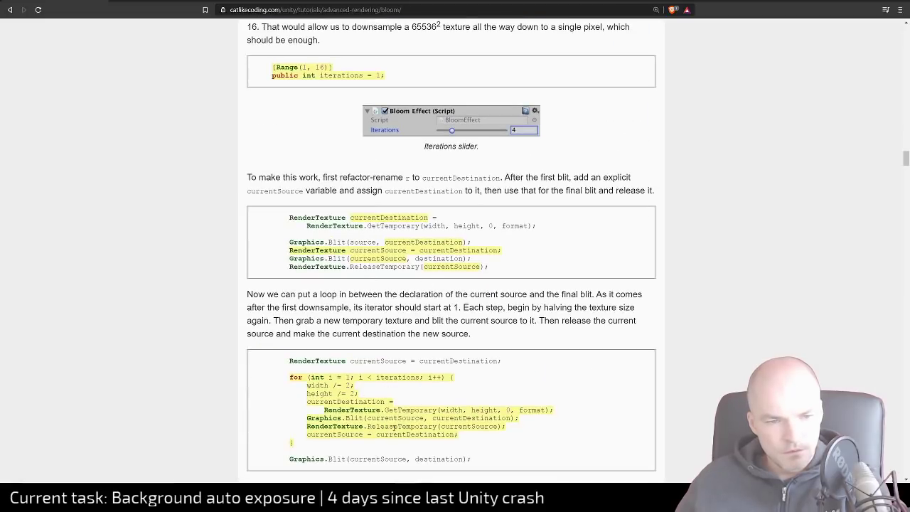
scroll(417, 432, "down", 4)
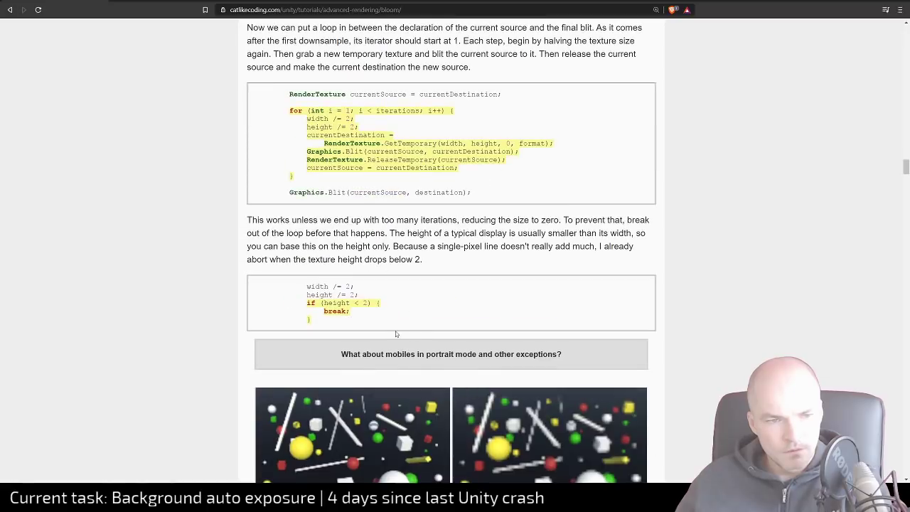
scroll(384, 287, "down", 9)
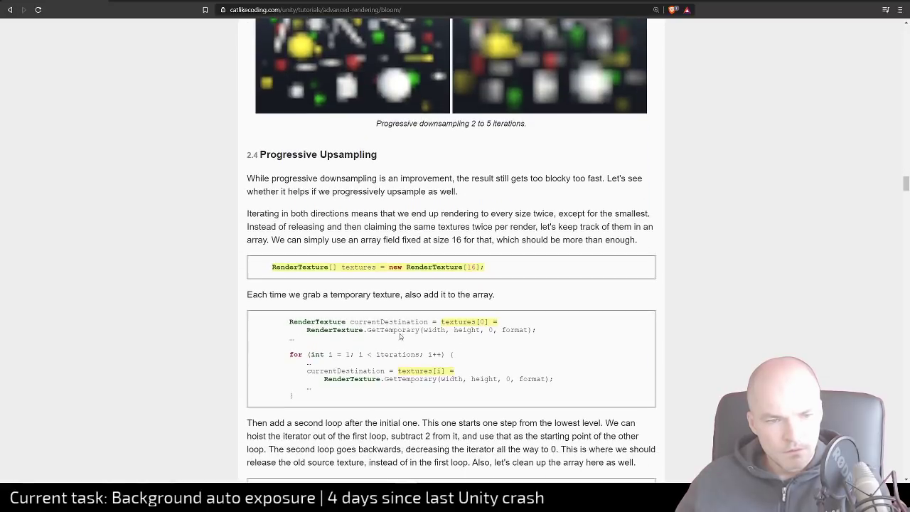
scroll(459, 373, "down", 7)
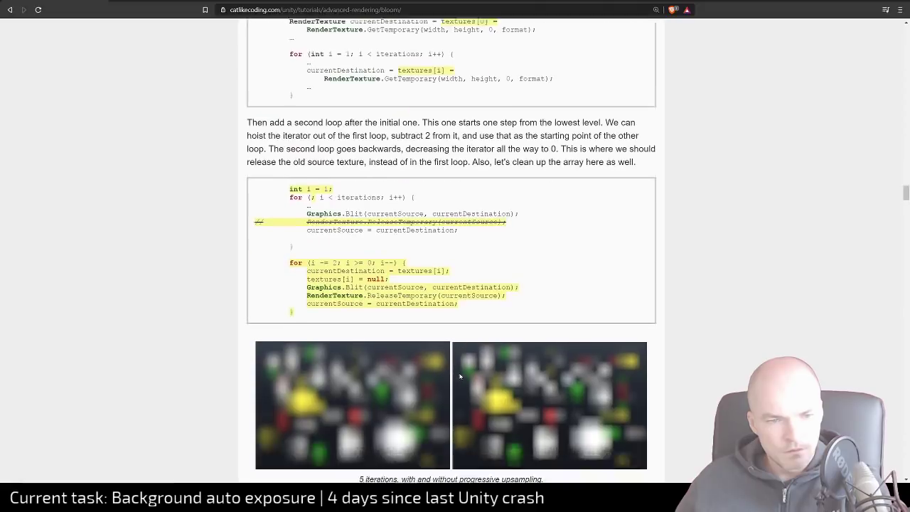
Read the tutorial's custom bloom shader and Box Sampling sections, including the separate downsampling and upsampling passes
scroll(459, 373, "down", 5)
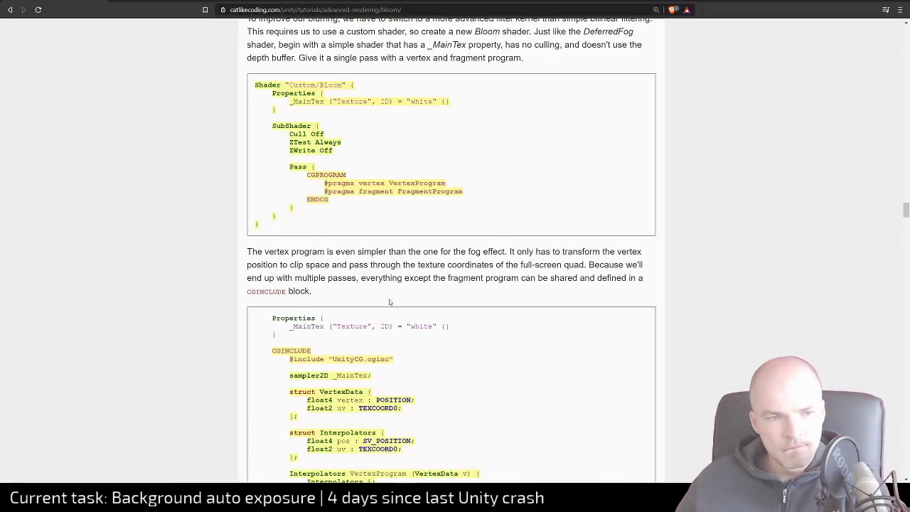
scroll(389, 302, "down", 3)
scroll(396, 309, "down", 4)
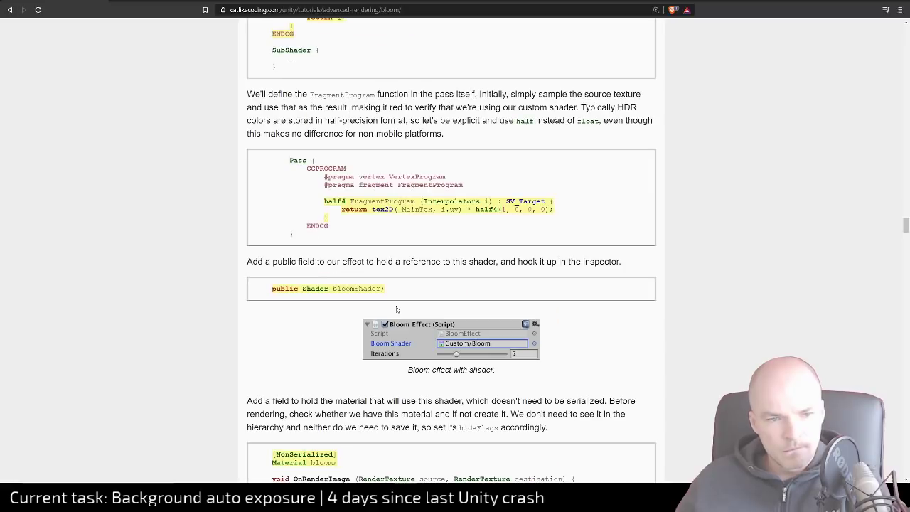
scroll(396, 308, "down", 4)
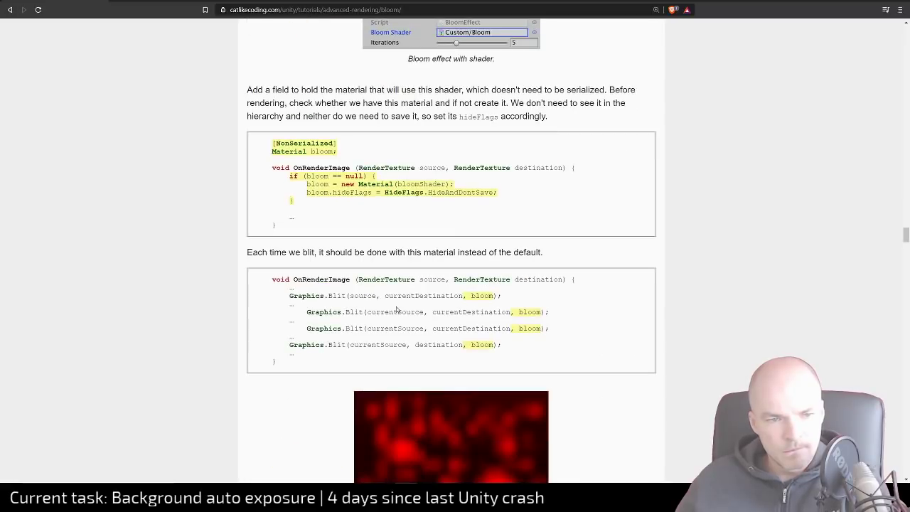
scroll(396, 308, "down", 4)
scroll(396, 307, "down", 3)
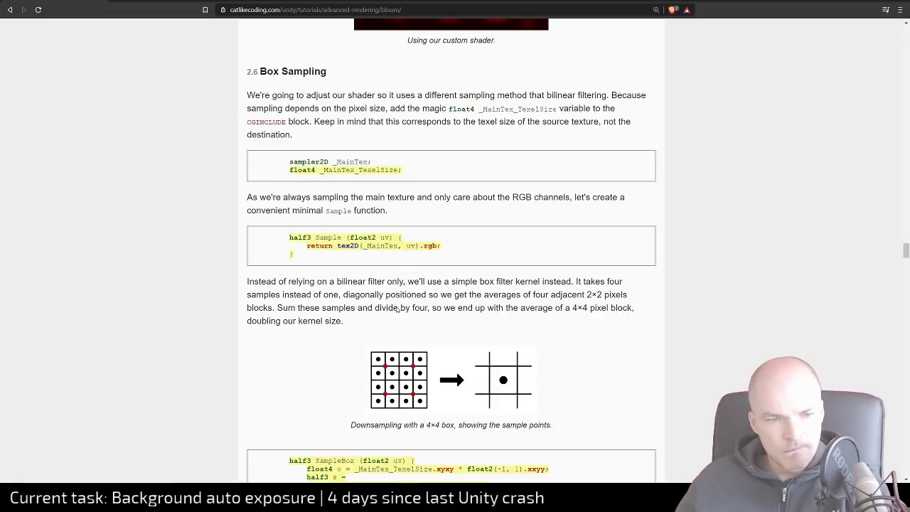
scroll(396, 307, "down", 3)
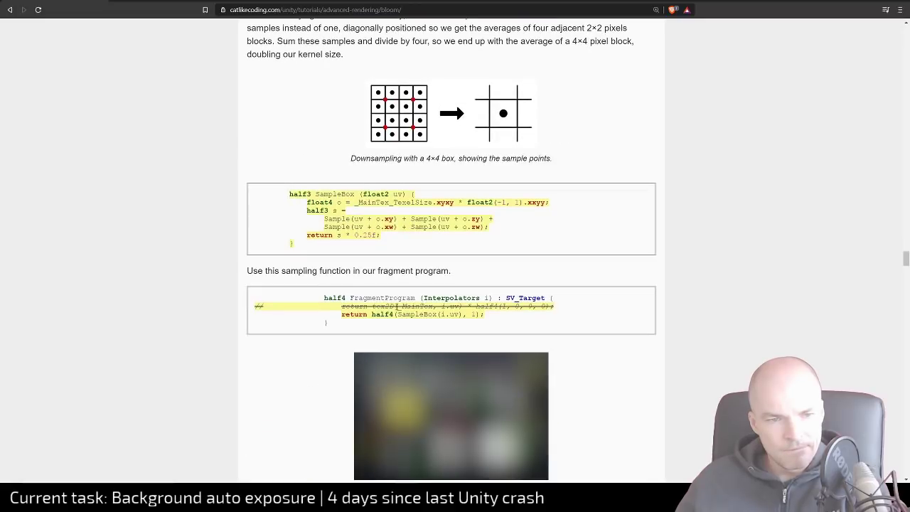
scroll(396, 307, "down", 12)
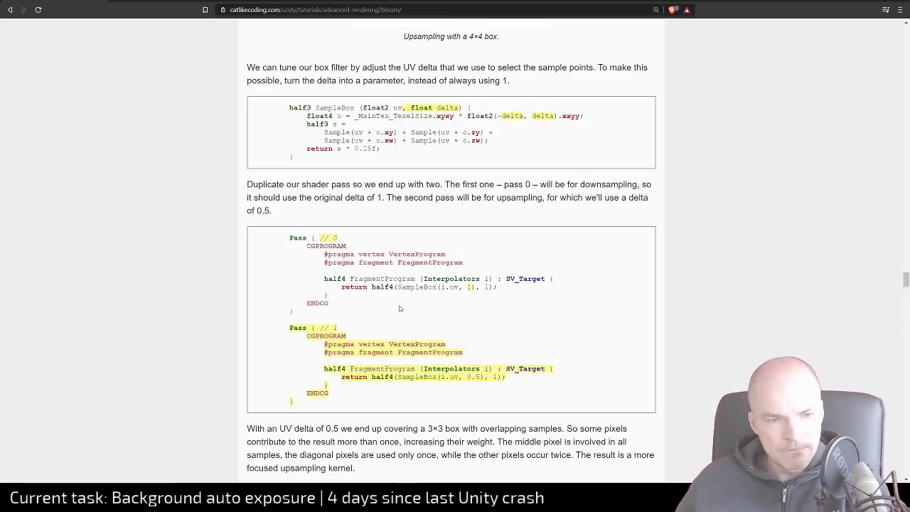
scroll(399, 308, "down", 8)
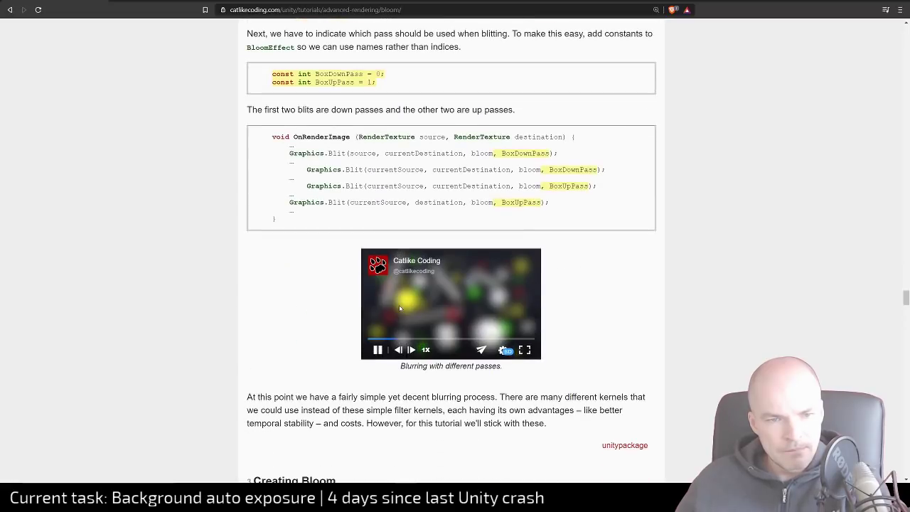
Skim the tutorial's Creating Bloom chapter, covering additive blending, the bloom threshold and isolating bloom
scroll(400, 308, "down", 8)
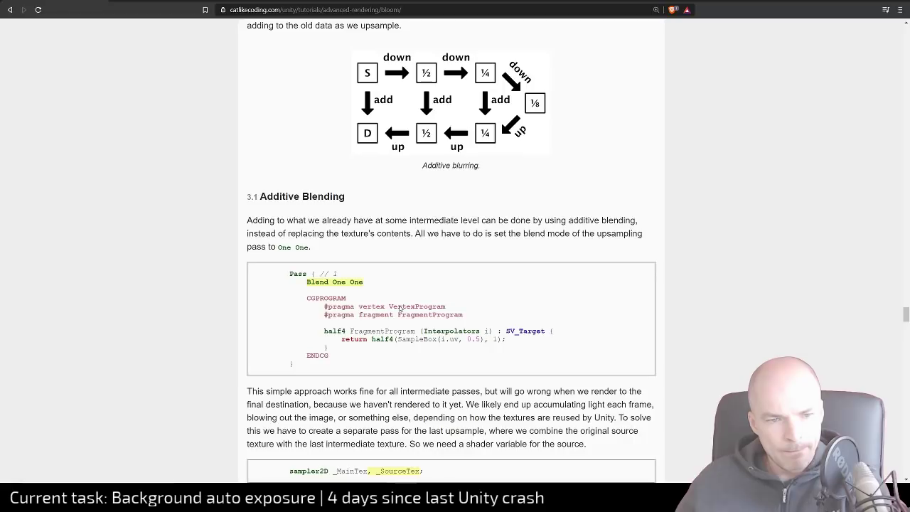
scroll(399, 307, "down", 4)
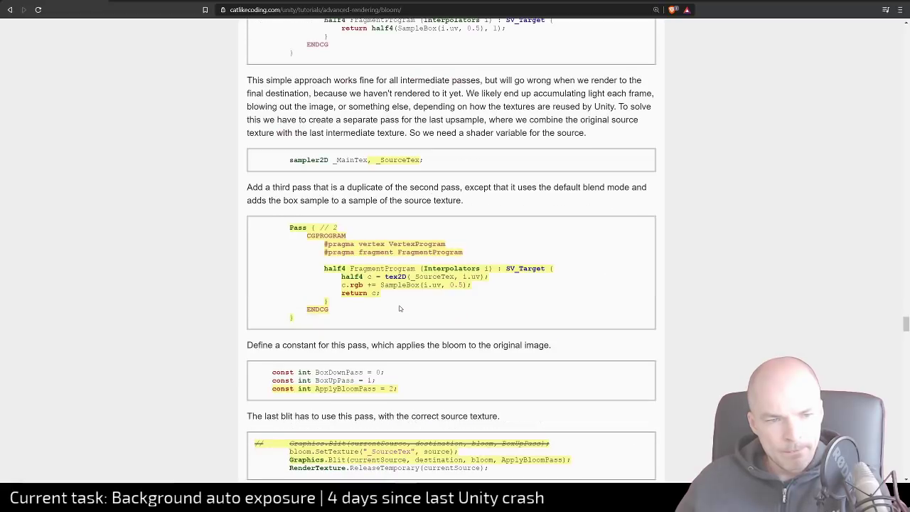
scroll(400, 308, "down", 4)
scroll(399, 308, "down", 4)
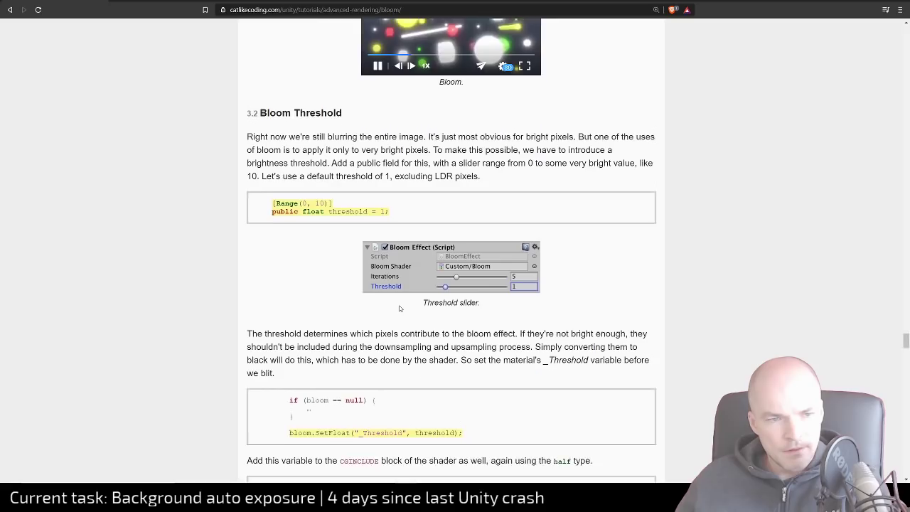
scroll(400, 307, "down", 3)
scroll(399, 306, "down", 4)
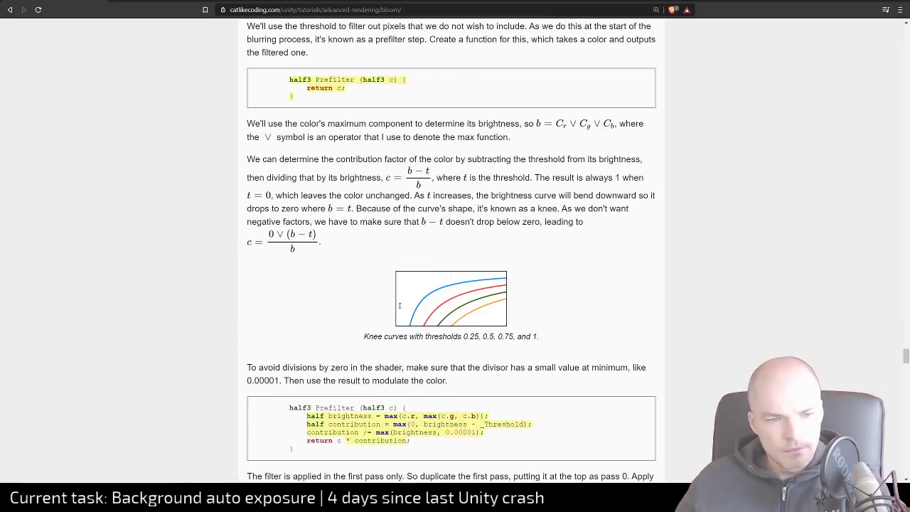
scroll(399, 307, "down", 4)
scroll(399, 307, "down", 4)
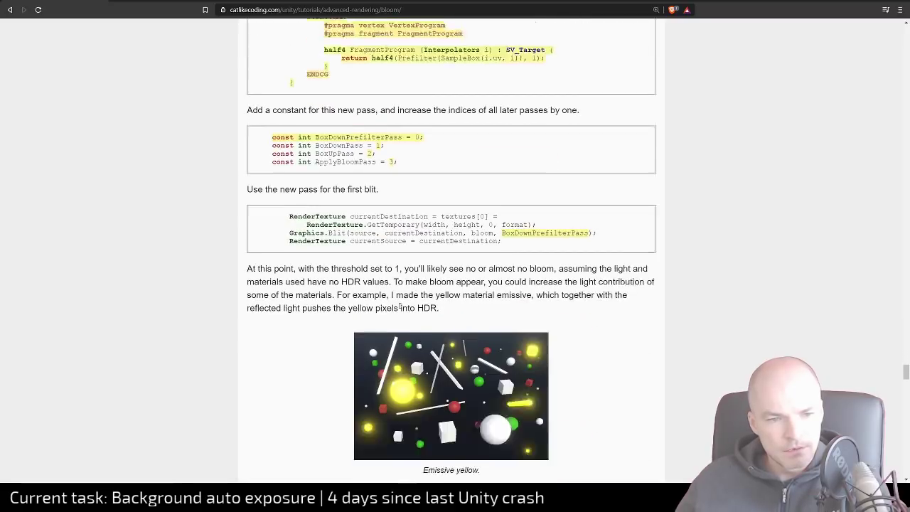
scroll(400, 307, "down", 3)
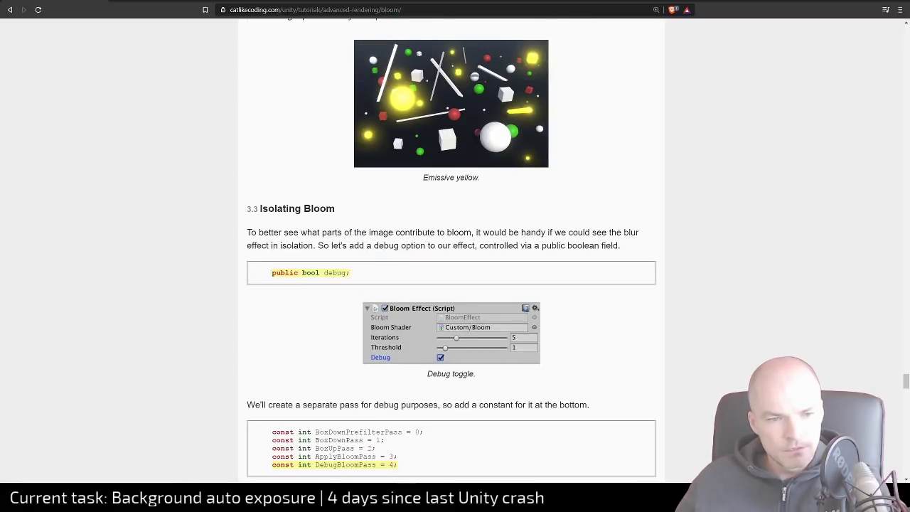
Switch to Visual Studio Code and run bin/status in the terminal to check the repository and its submodules
key("alt+Tab")
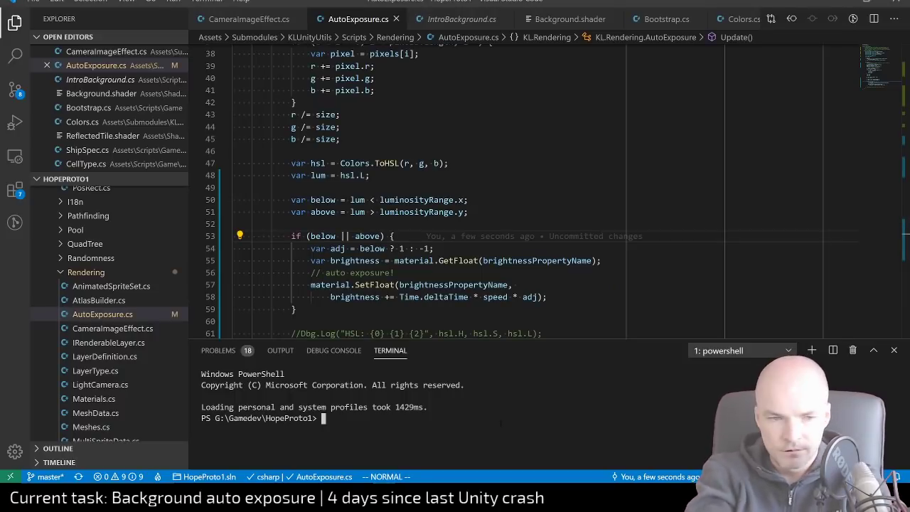
type("bin/status")
key("Return")
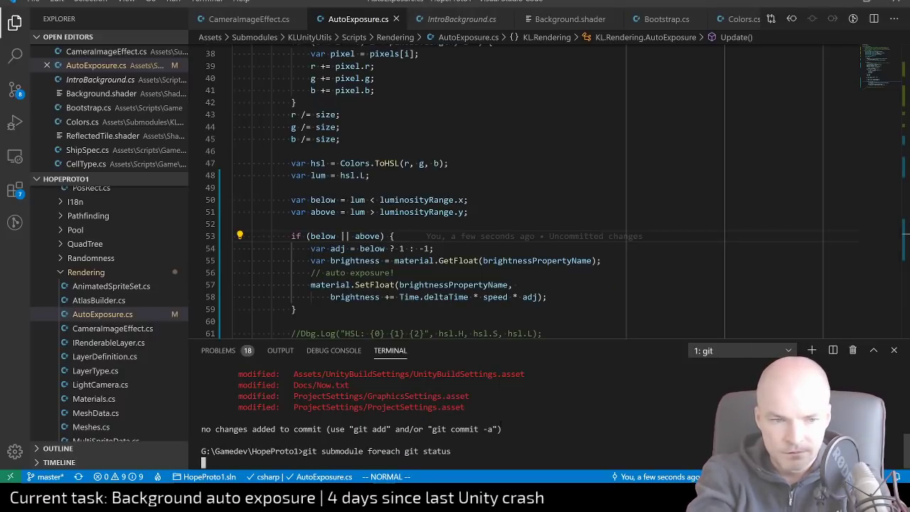
Run bin/push, commit the KLUnityUtils submodule with the message "Auto exposure (first attempt)" and push it
type("bin/push")
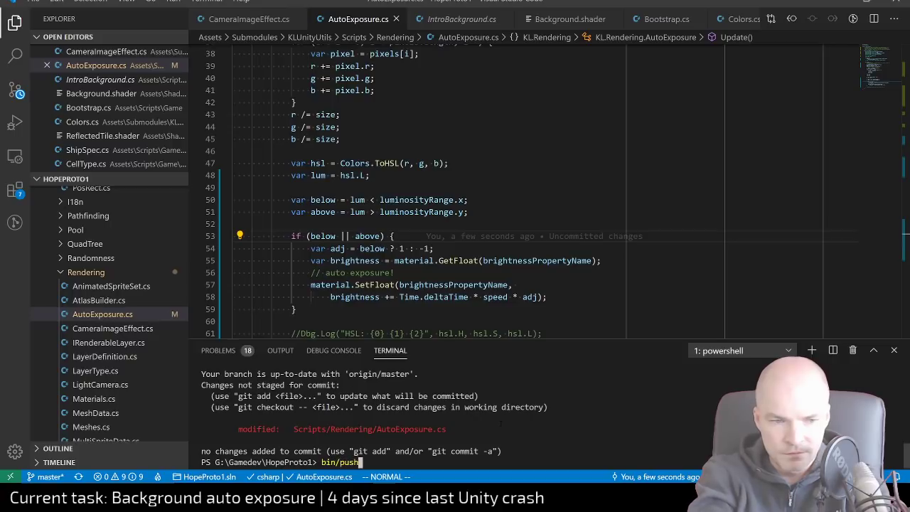
key("Return")
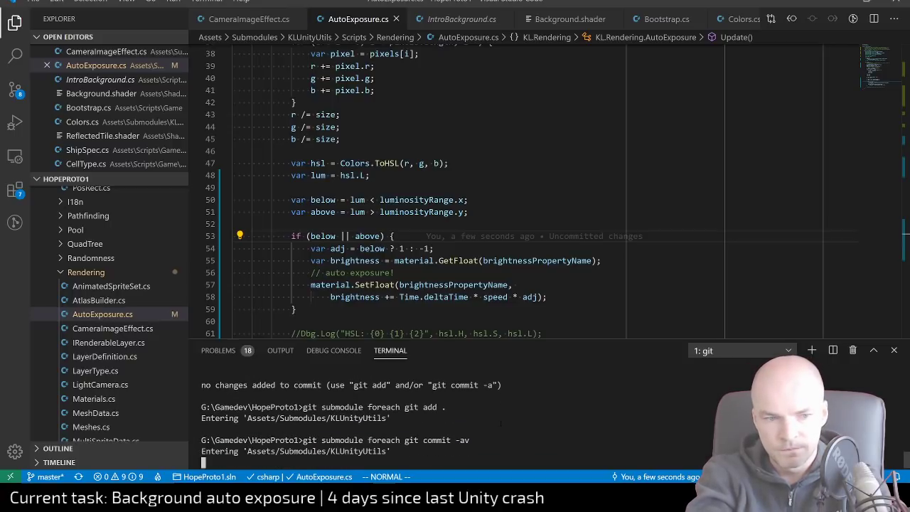
key("Return")
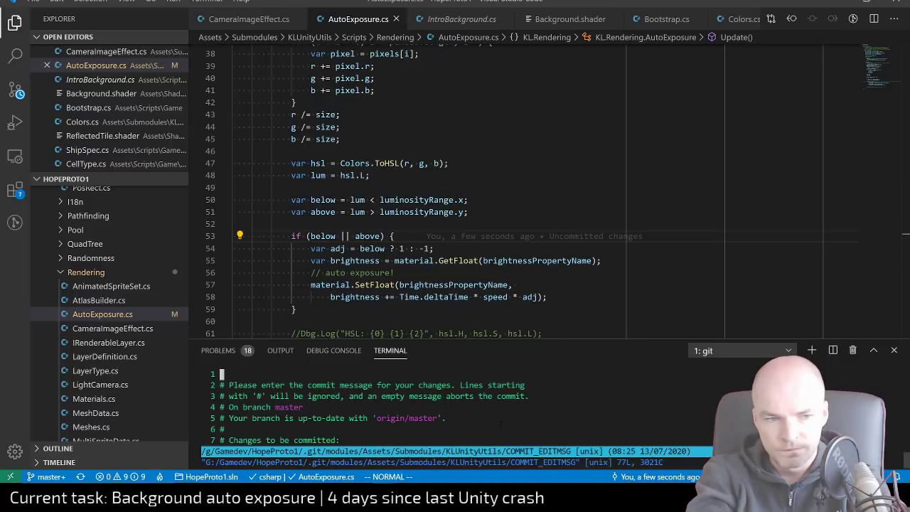
type("iAuto exposu")
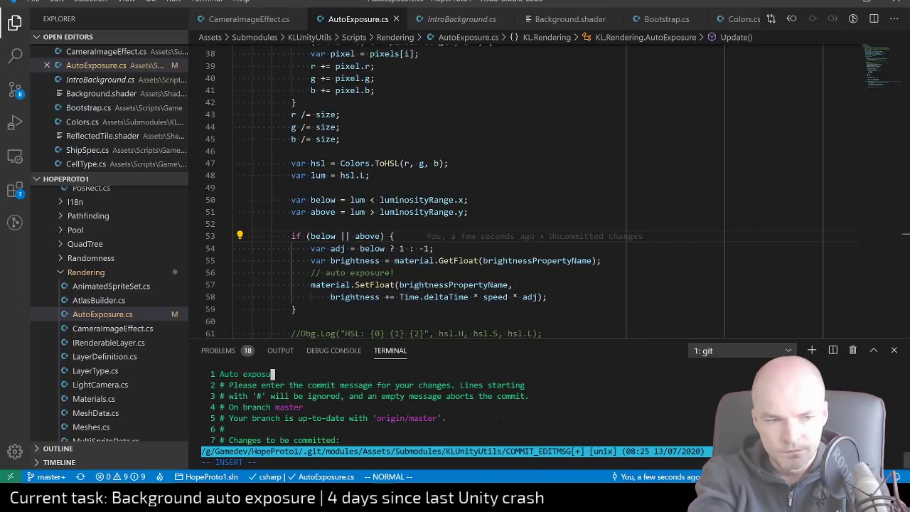
type("re (first attempt)")
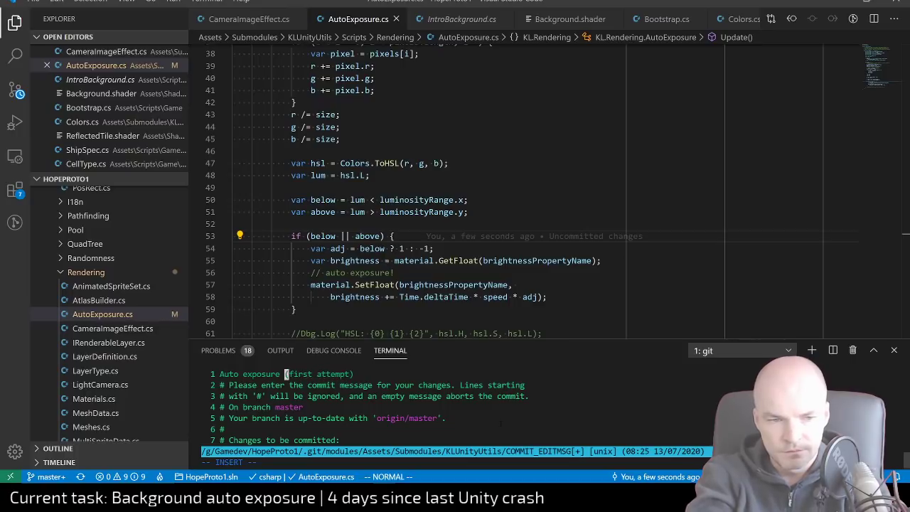
key("Escape")
type(":wq")
key("Return")
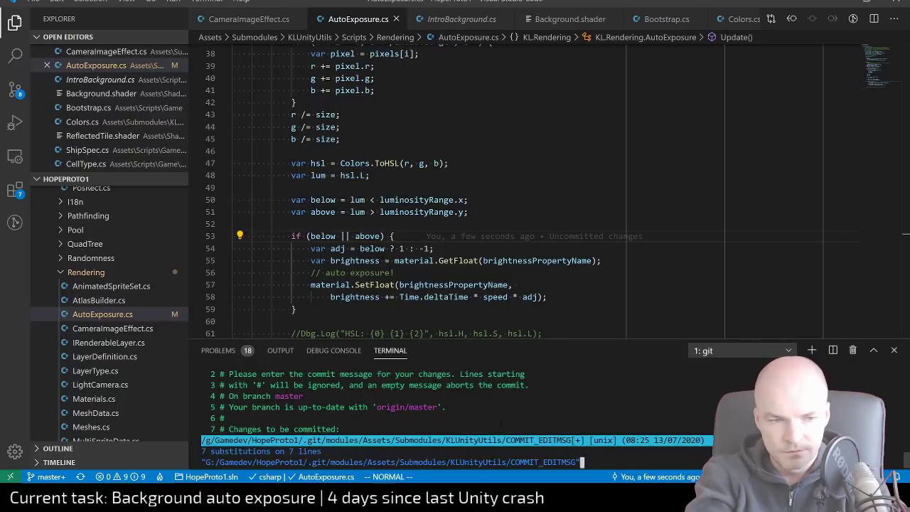
type("git submodule foreach git push")
key("Return")
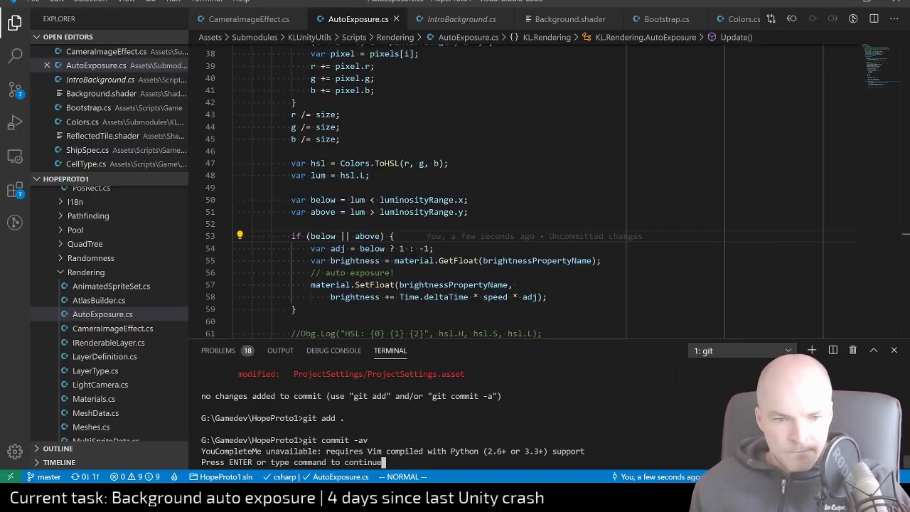
Review the pending commit for the main HopeProto1 project, from its list of modified files to the start of the diff
key("Return")
key("j")
key("j")
key("j")
key("j")
key("j")
key("j")
key("j")
key("j")
key("j")
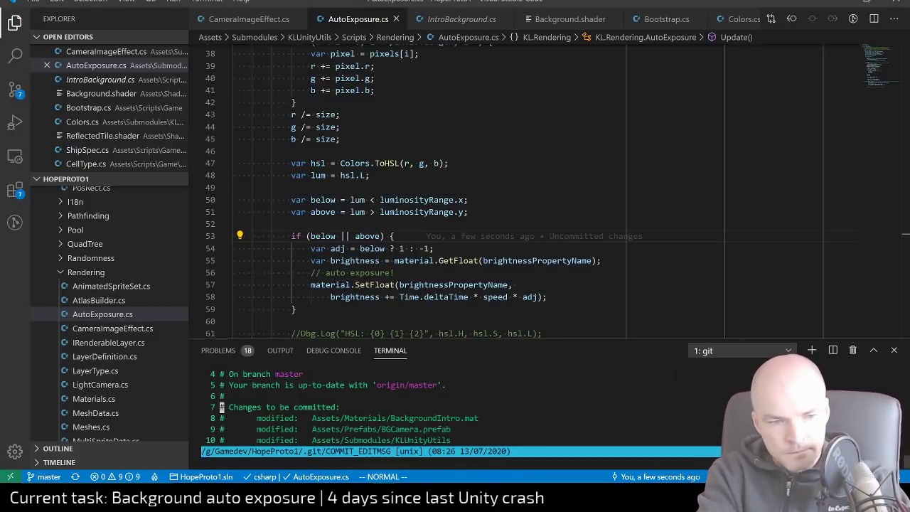
key("j")
key("j")
key("j")
key("j")
key("j")
key("j")
key("j")
key("j")
key("j")
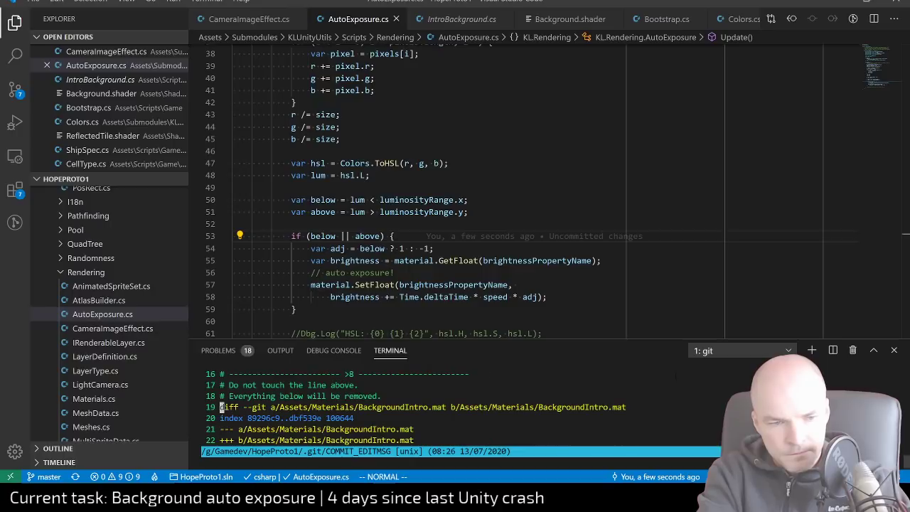
Commit the main project's changes with the message "Auto exposure WIP" and push them with git push
key("g")
key("g")
type("i")
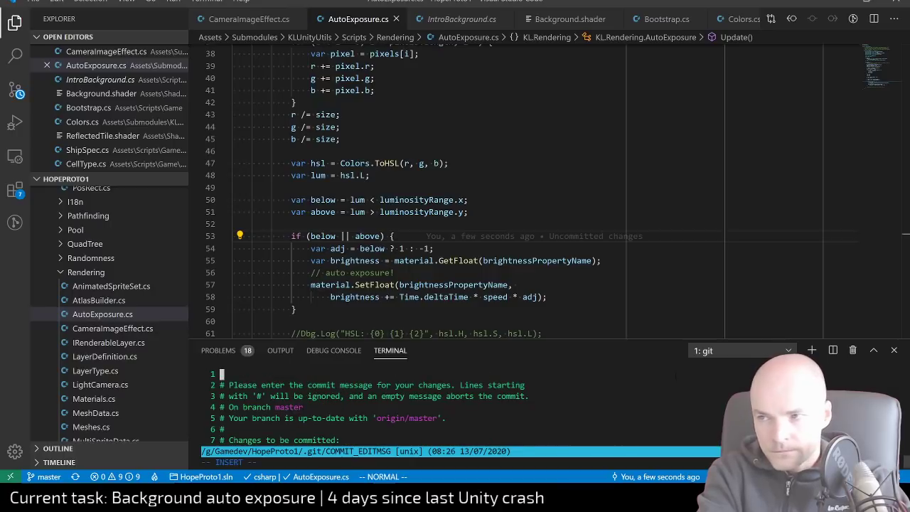
type("Auto expo")
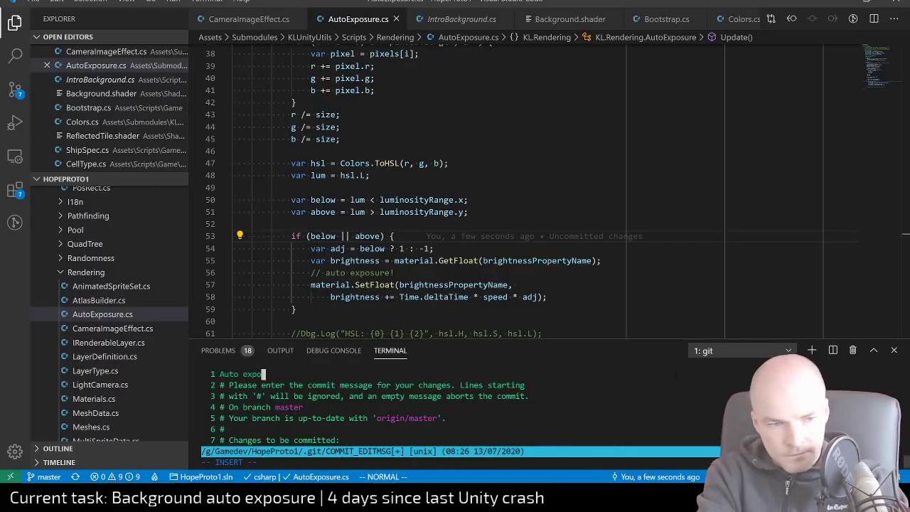
type("sure WIP")
key("Escape")
type(":wq")
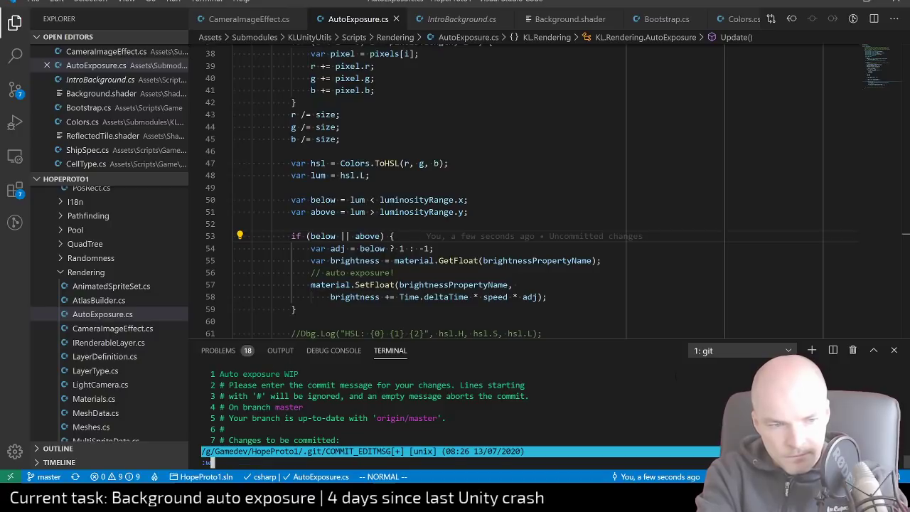
key("Return")
type("git push")
key("Return")
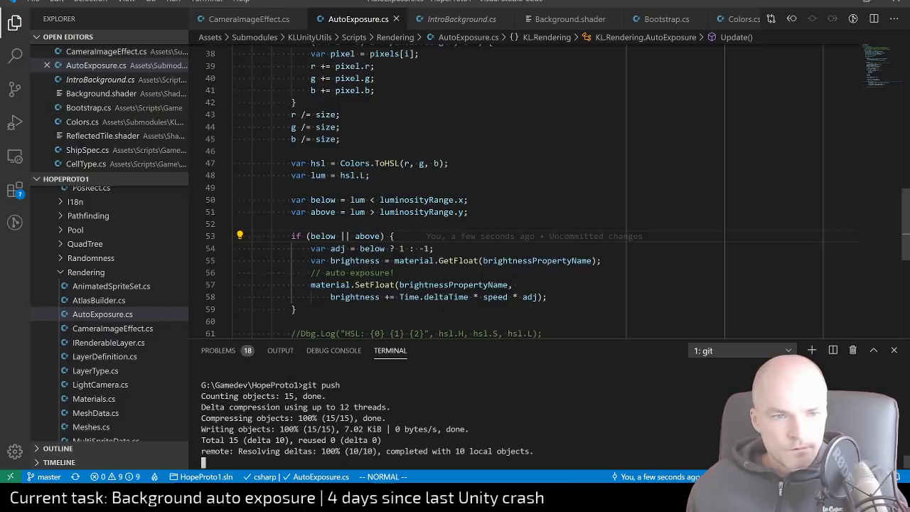
Switch to the browser and search the web in a new tab for "unity texture readpixels garbage"
scroll(400, 283, "up", 4)
scroll(400, 282, "up", 2)
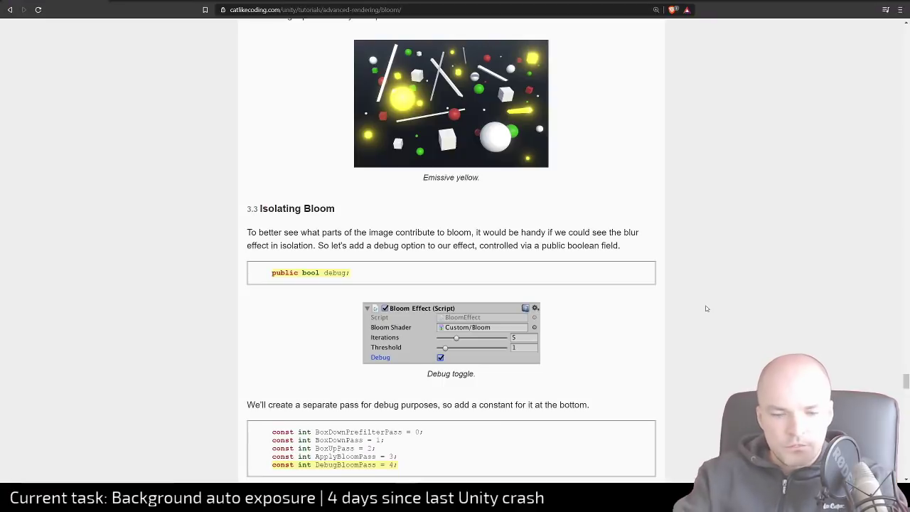
key("ctrl+t")
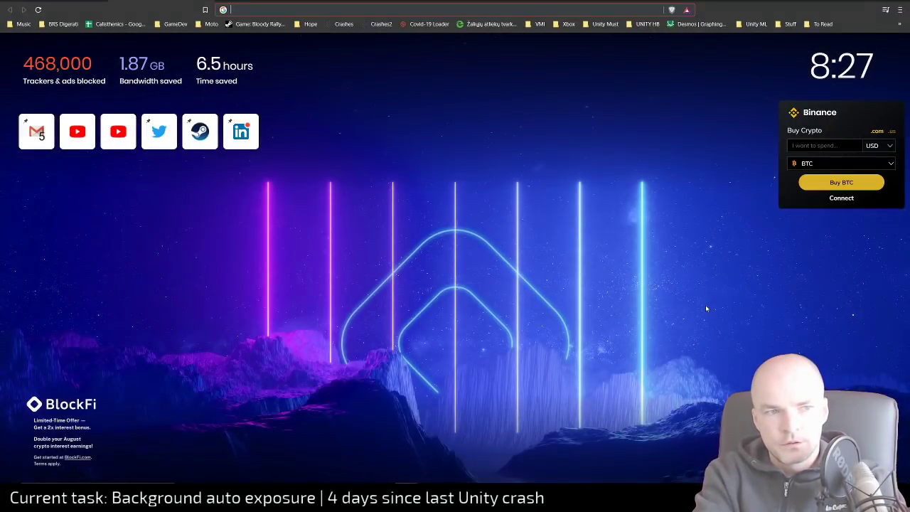
type("unity textu")
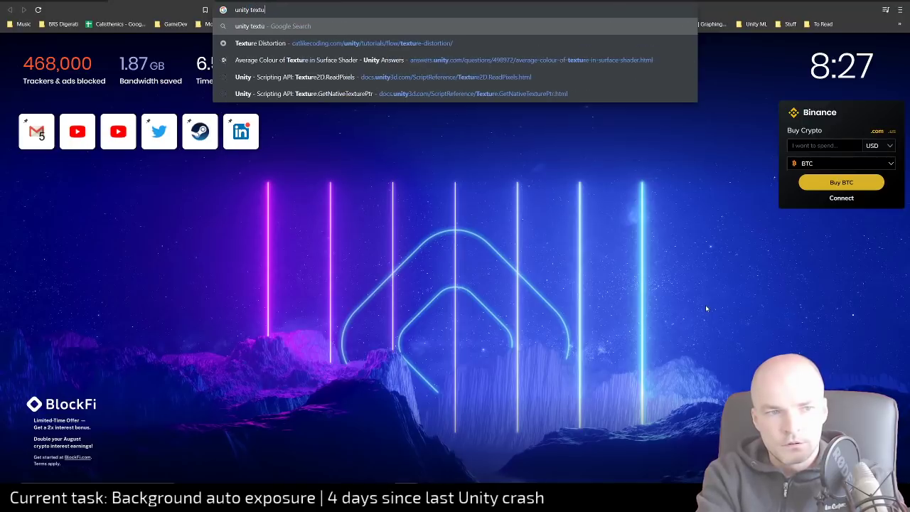
type("re readpixles g")
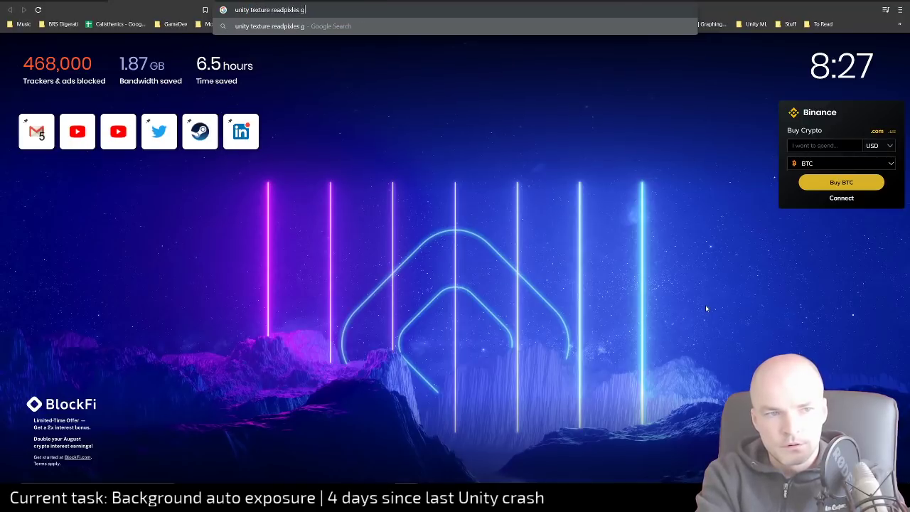
key("BackSpace")
key("BackSpace")
key("BackSpace")
key("BackSpace")
key("BackSpace")
type("els garb")
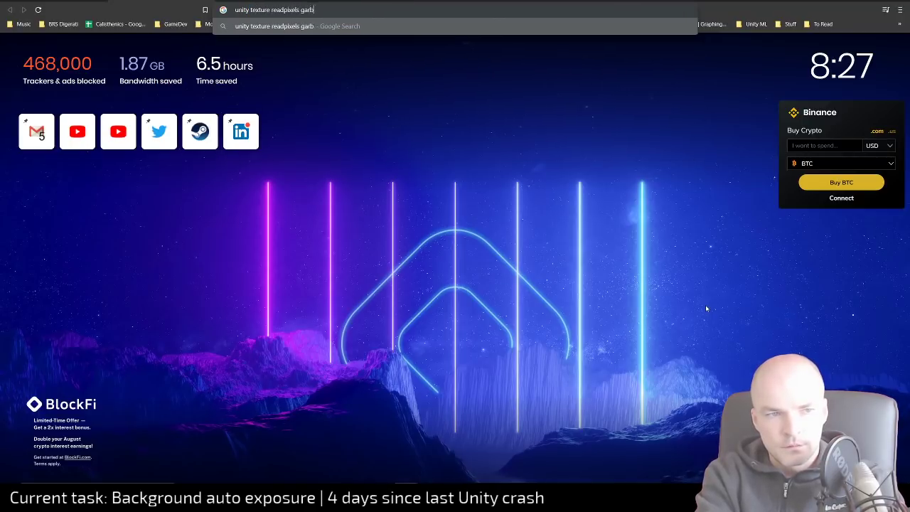
type("age")
key("Return")
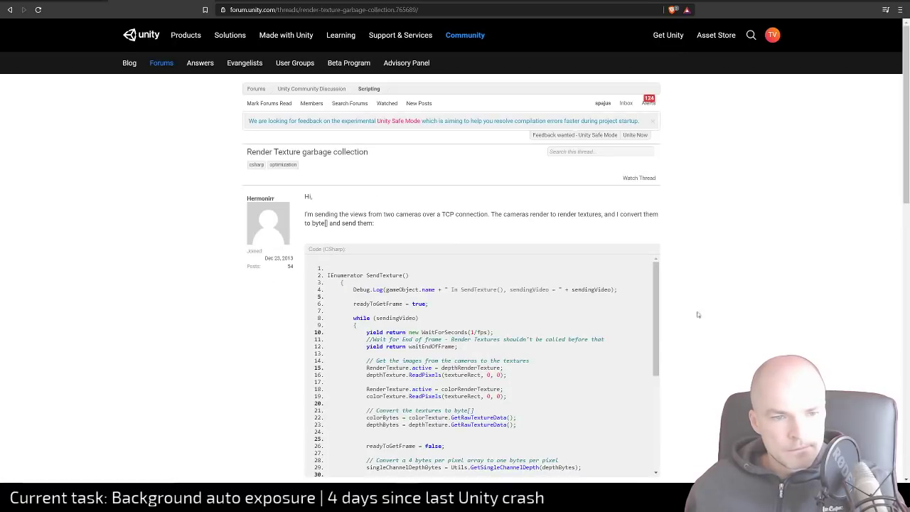
Skim the Unity forum thread on render texture garbage collection, then return to the results and open the Spine thread comparing Graphics.CopyTexture with Texture2D.ReadPixels
scroll(710, 341, "down", 8)
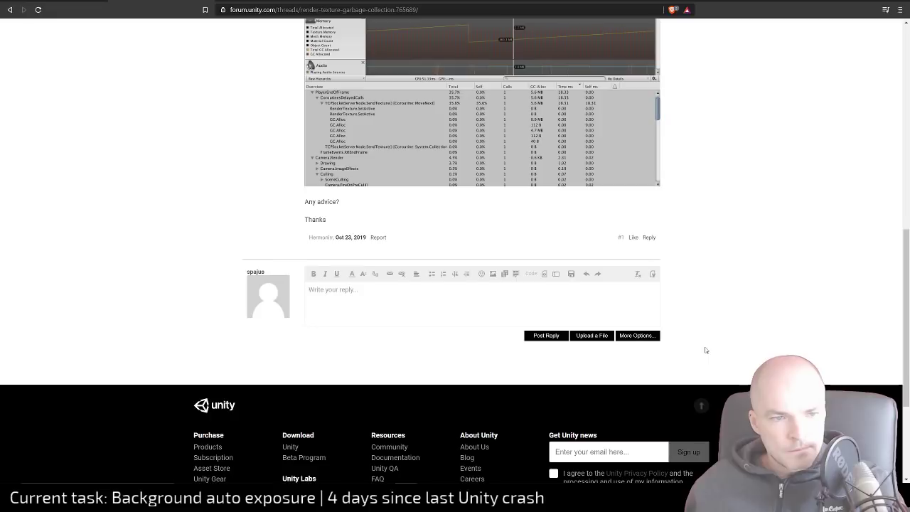
left_click(9, 9)
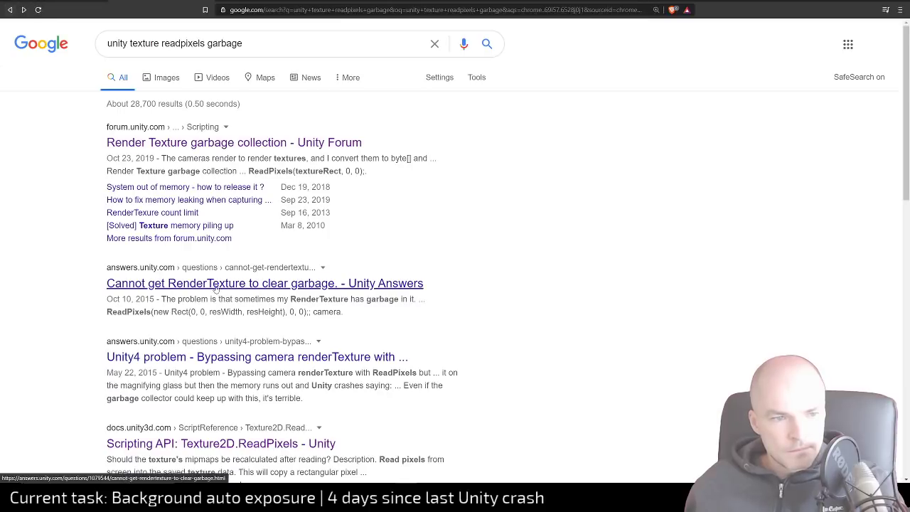
scroll(241, 194, "down", 2)
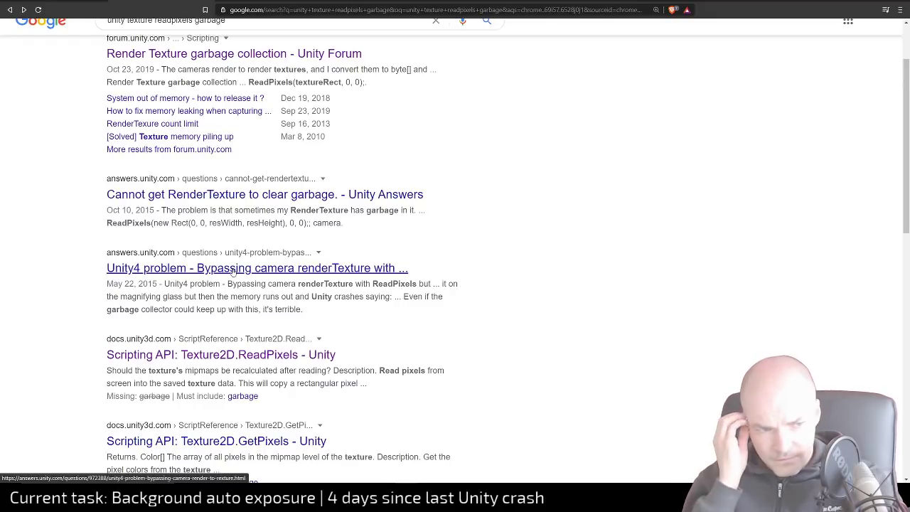
scroll(233, 272, "down", 3)
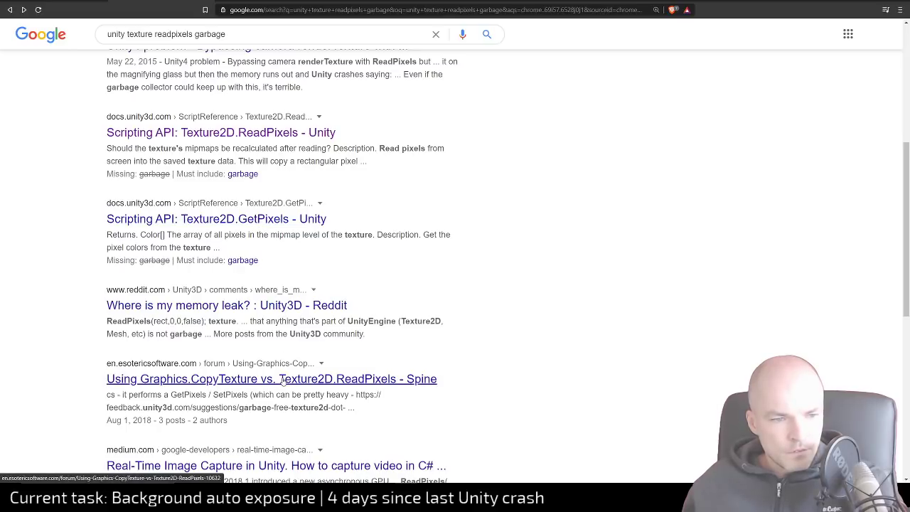
scroll(279, 384, "down", 2)
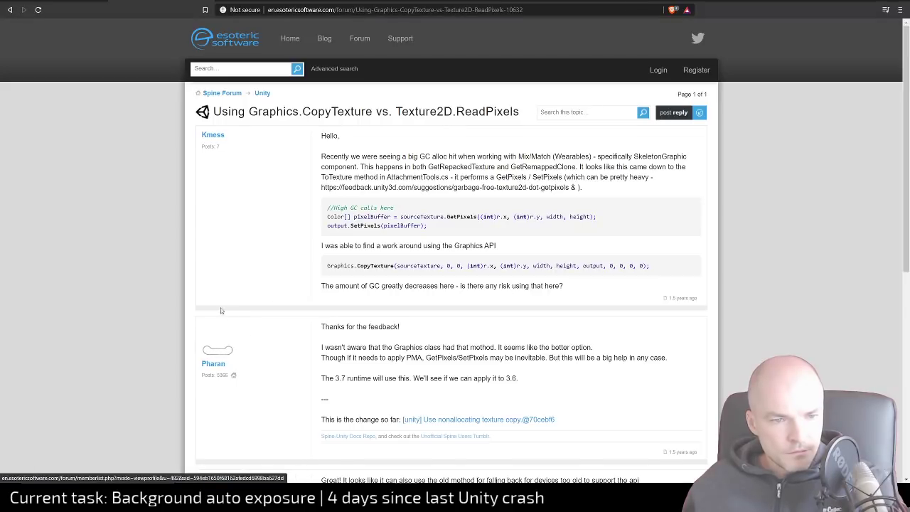
Find "garbage" in the Spine thread and read the GetPixels allocation code, the Graphics.CopyTexture workaround and the replies
key("ctrl+f")
type("gar")
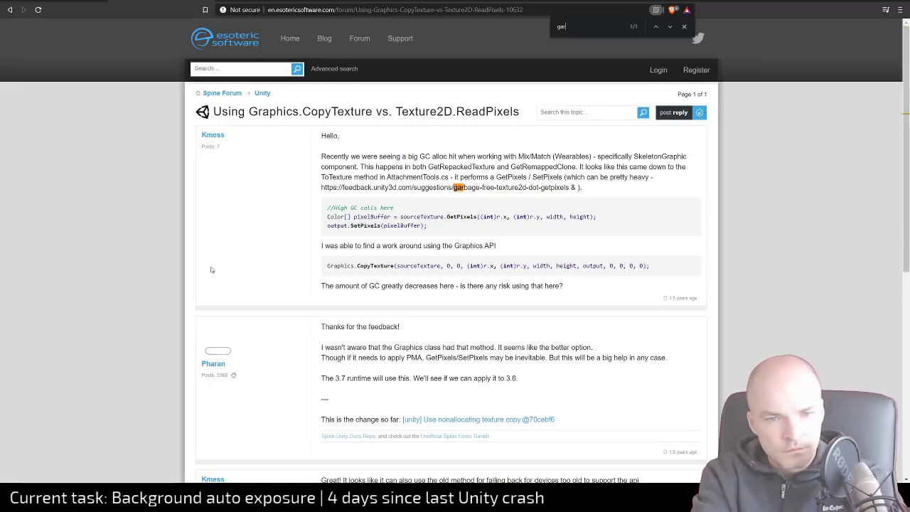
type("bage")
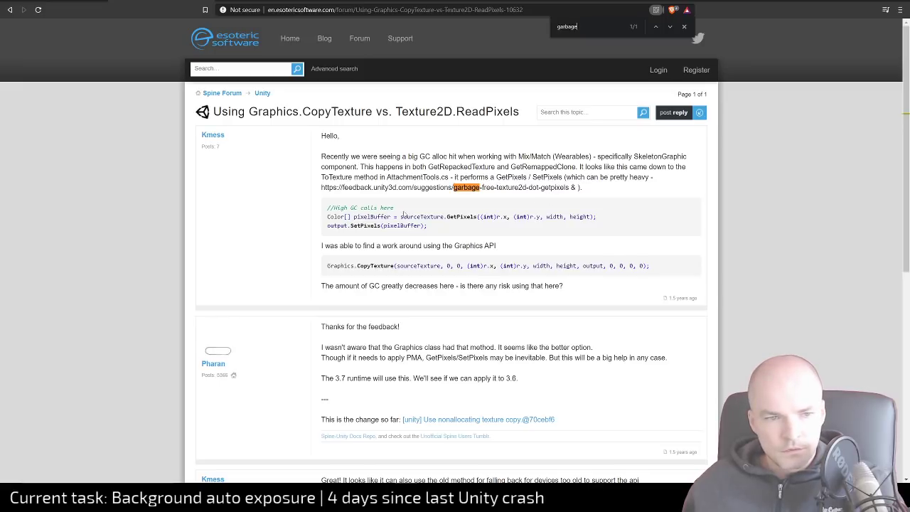
left_click_drag(328, 207, 597, 217)
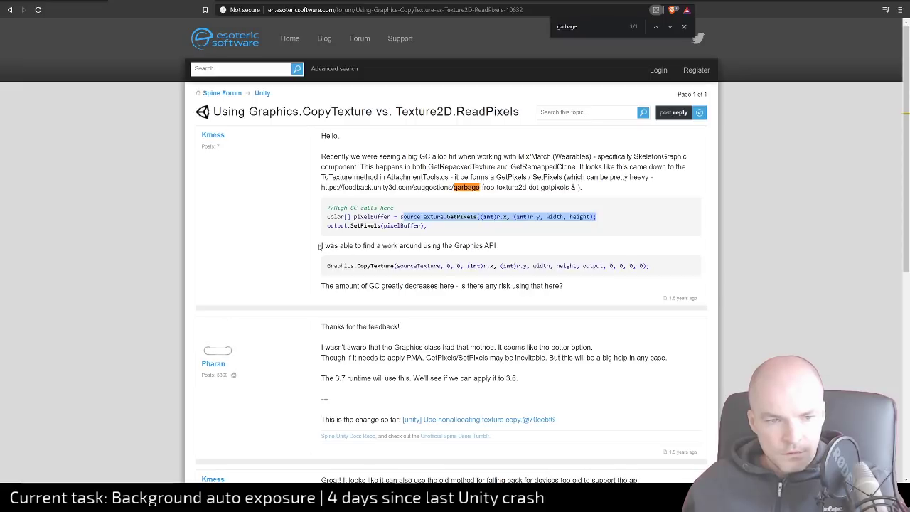
left_click_drag(329, 264, 663, 265)
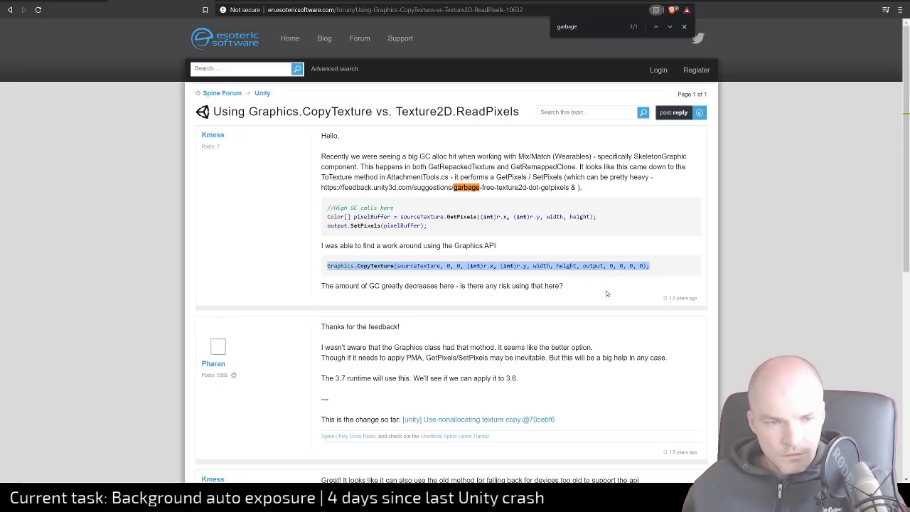
scroll(536, 312, "down", 1)
scroll(483, 349, "up", 1)
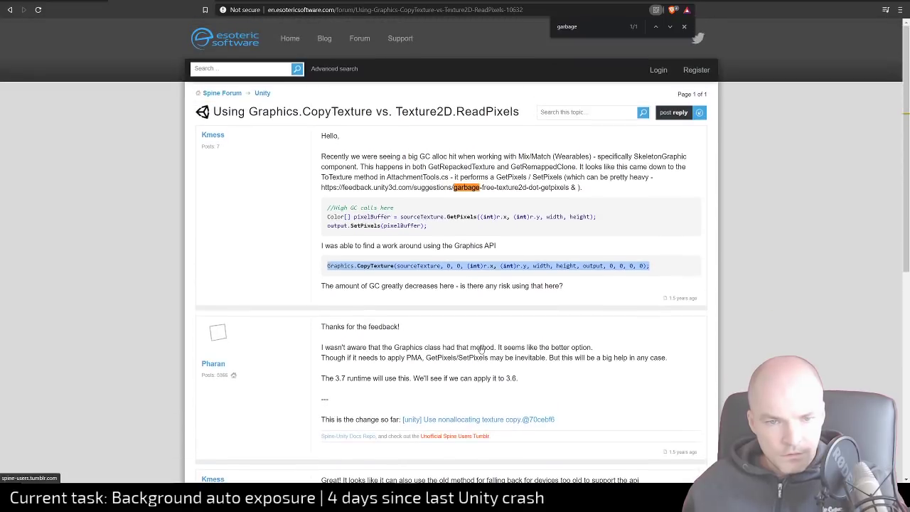
scroll(443, 323, "down", 1)
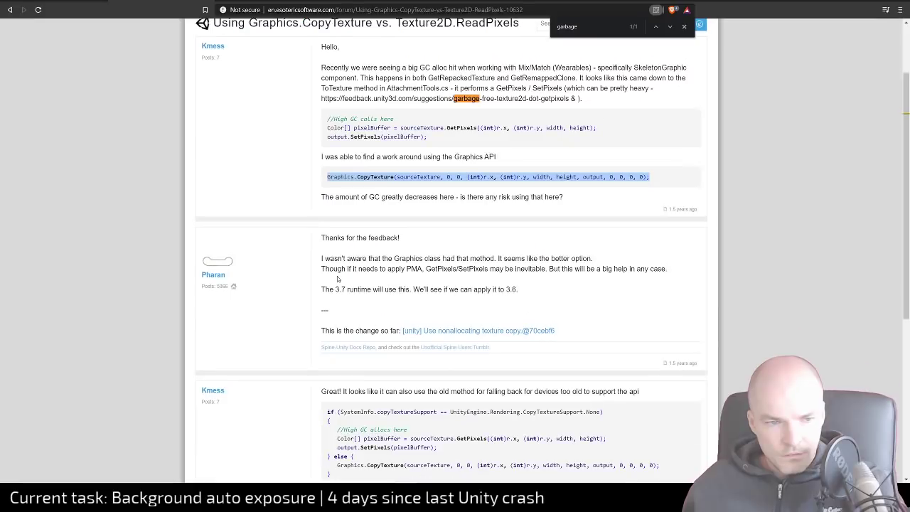
scroll(337, 277, "down", 1)
scroll(337, 277, "down", 2)
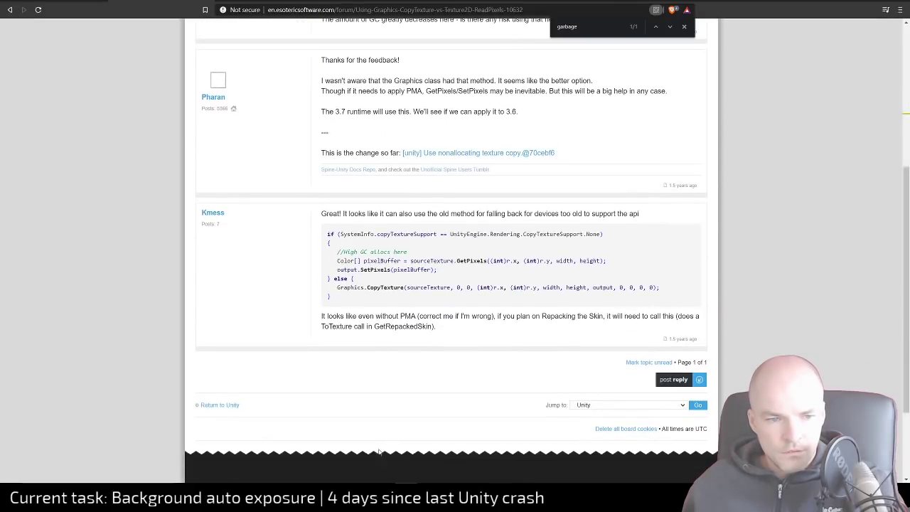
Switch to Visual Studio Code and start a Graphics call on a new line before the pixels variable in AutoExposure.cs's Update()
key("alt+Tab")
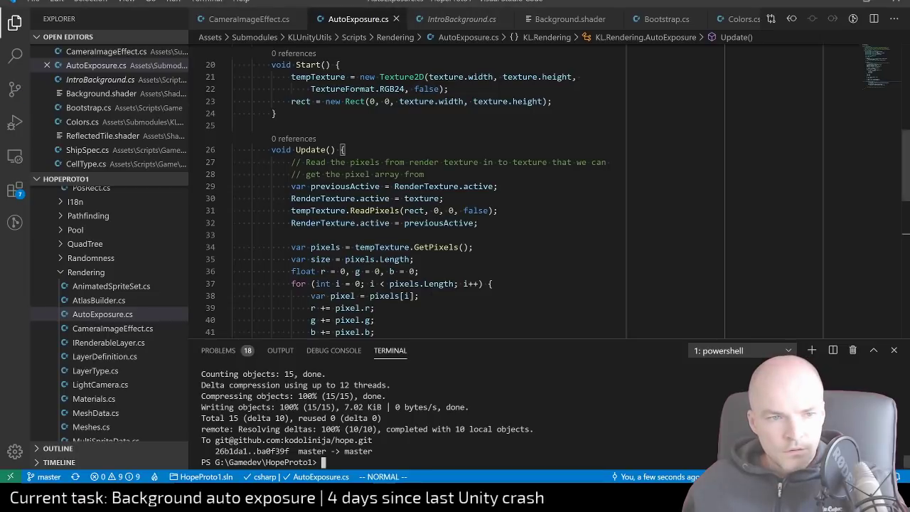
scroll(455, 191, "up", 2)
scroll(363, 230, "down", 10)
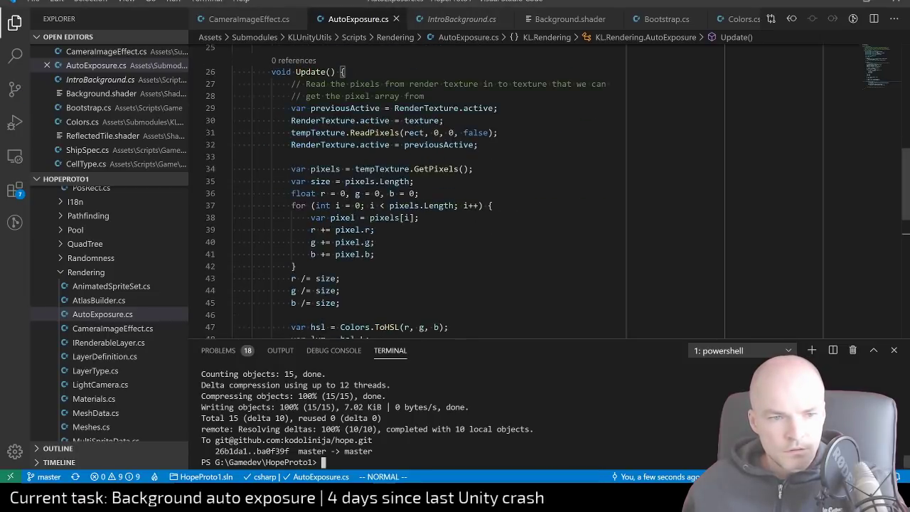
scroll(368, 249, "up", 7)
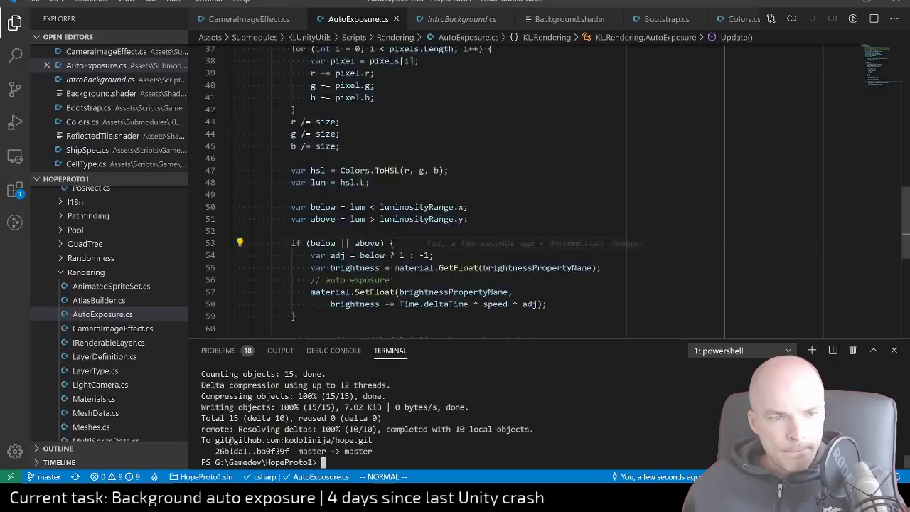
left_click(298, 161)
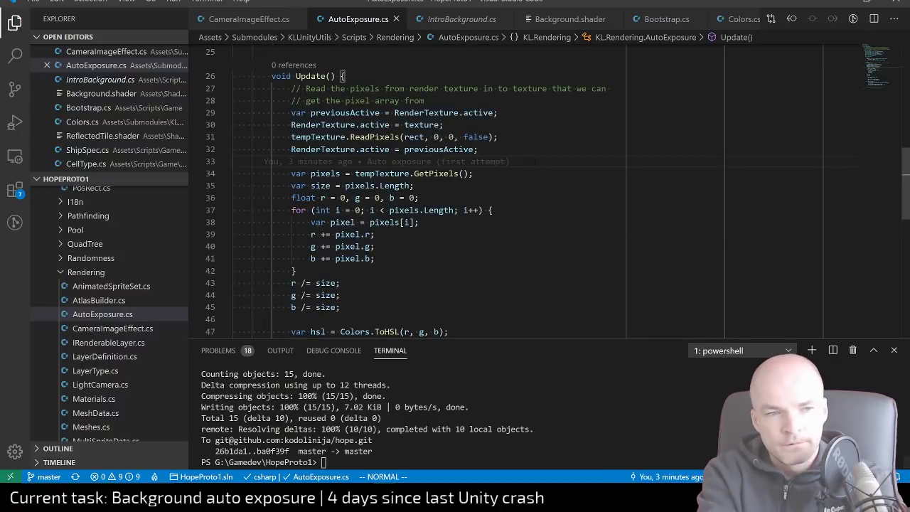
type("oo")
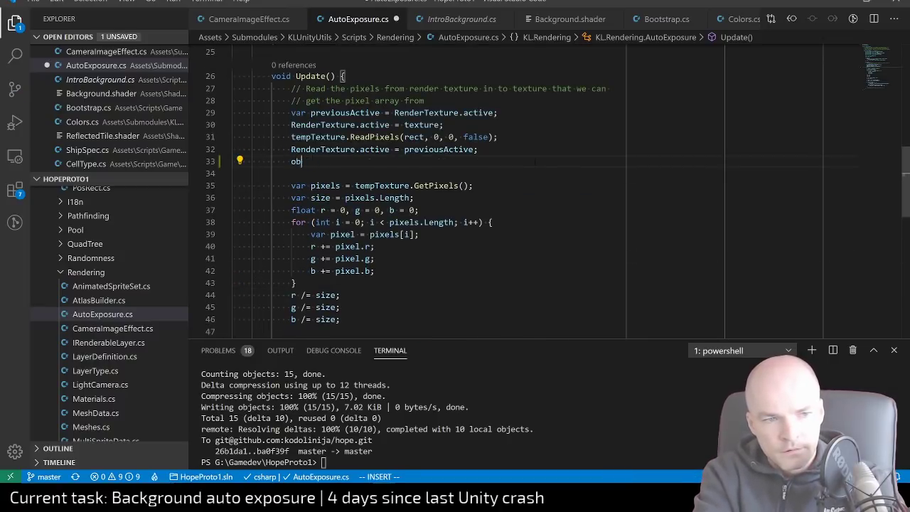
key("BackSpace")
key("Return")
type("Graphics.Cp")
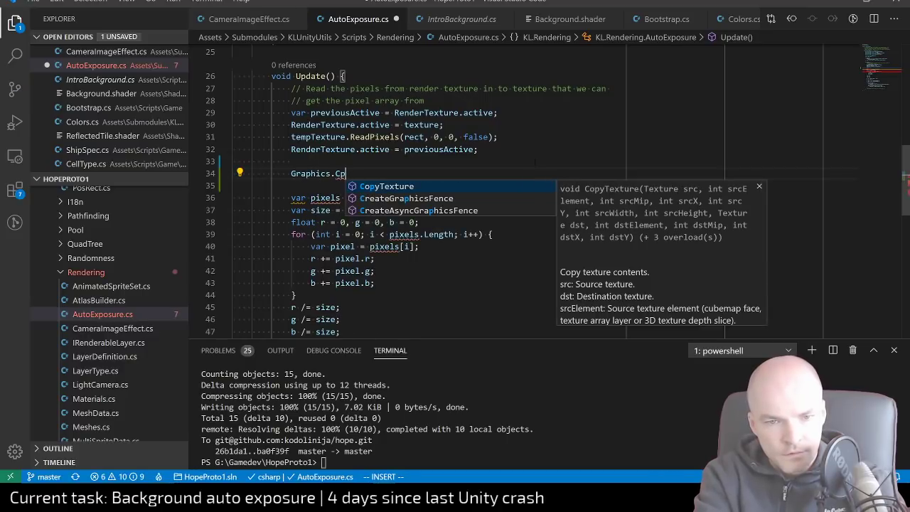
Check code completion on Graphics for a method that reads or gets pixels
key("BackSpace")
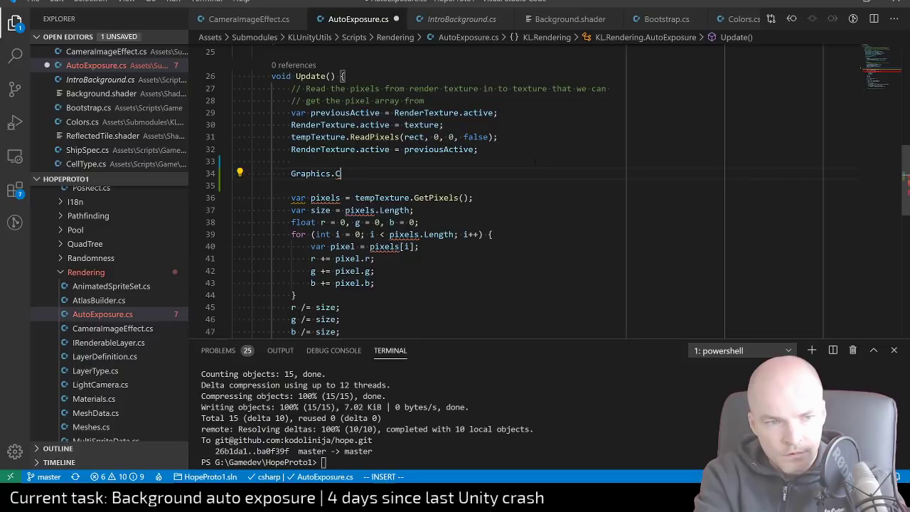
type(".re")
key("BackSpace")
key("BackSpace")
key("BackSpace")
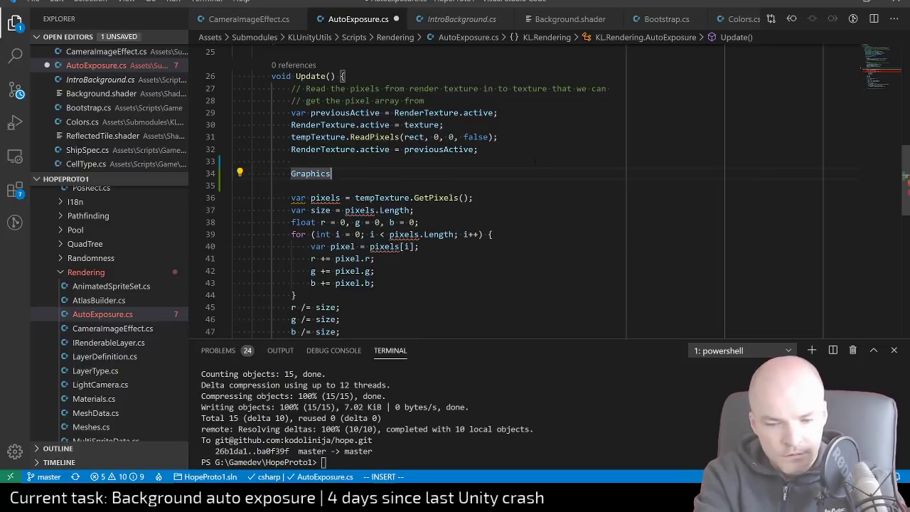
type(".")
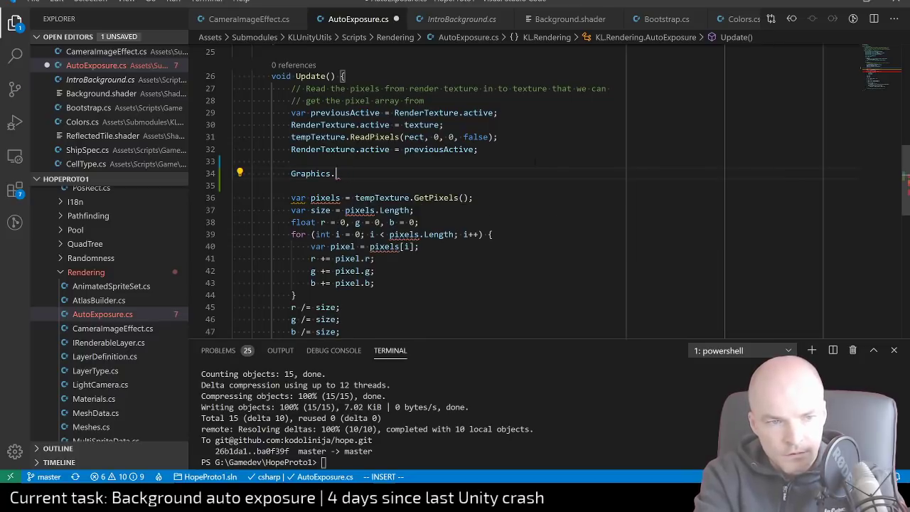
type("reagetpi")
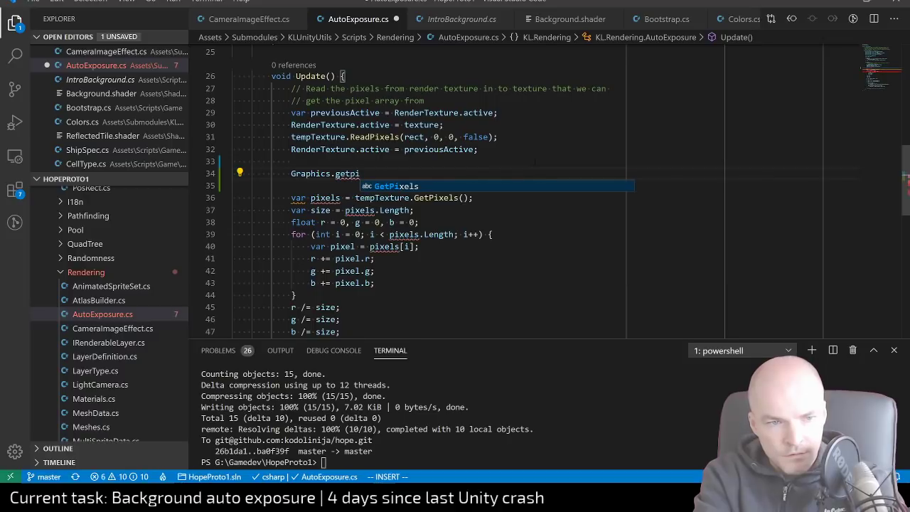
key("BackSpace")
key("BackSpace")
key("BackSpace")
key("BackSpace")
key("BackSpace")
Examine the full list of Graphics members and the descriptions of its texture copying and conversion methods
key("ctrl+space")
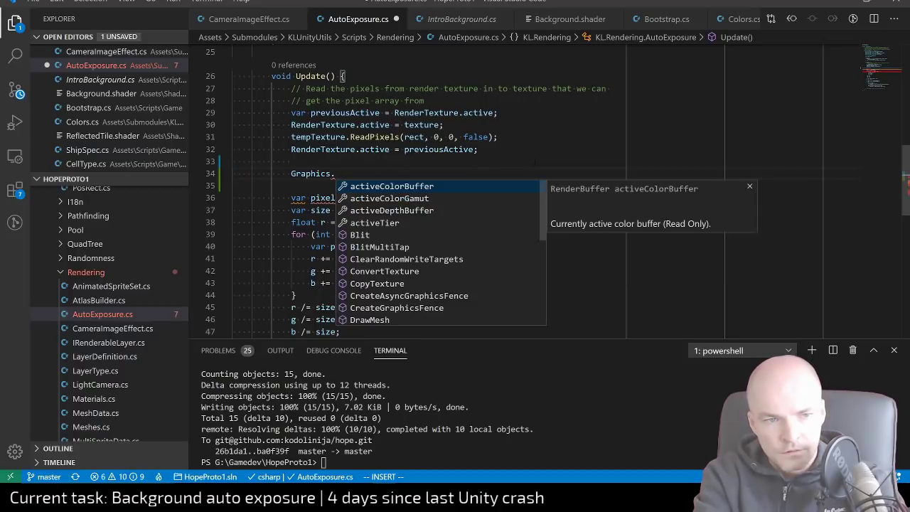
key("Down")
key("Down")
key("Down")
key("Down")
key("Down")
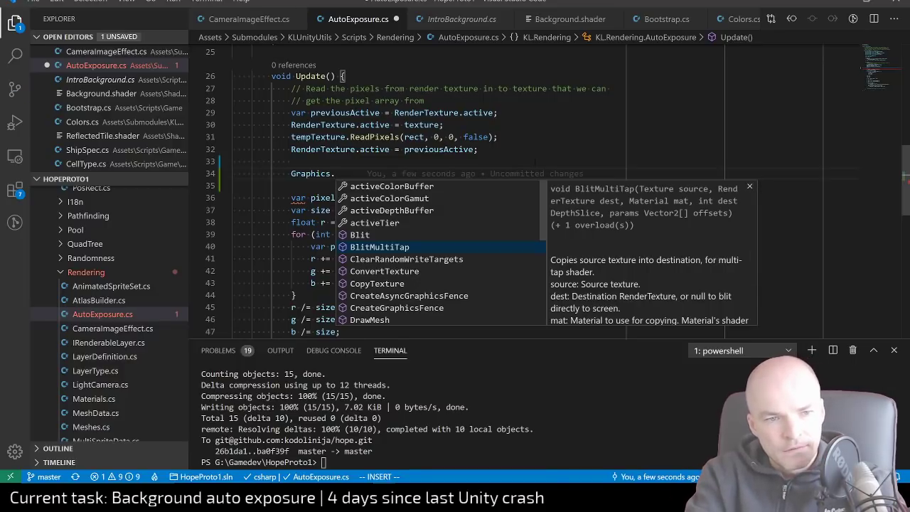
key("Down")
key("Down")
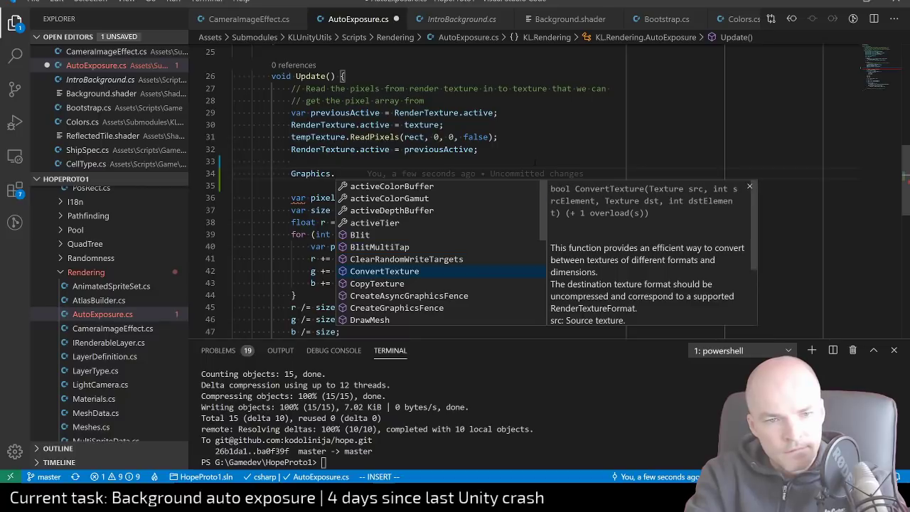
key("Down")
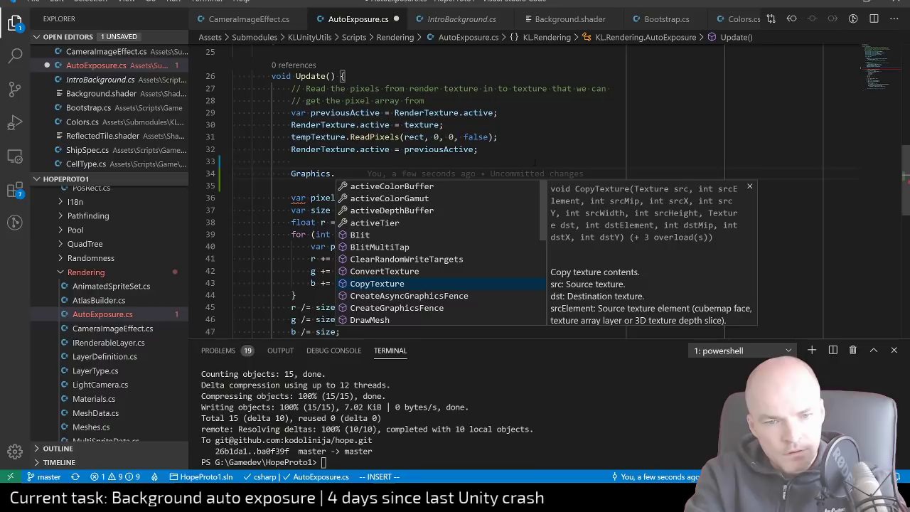
key("Down")
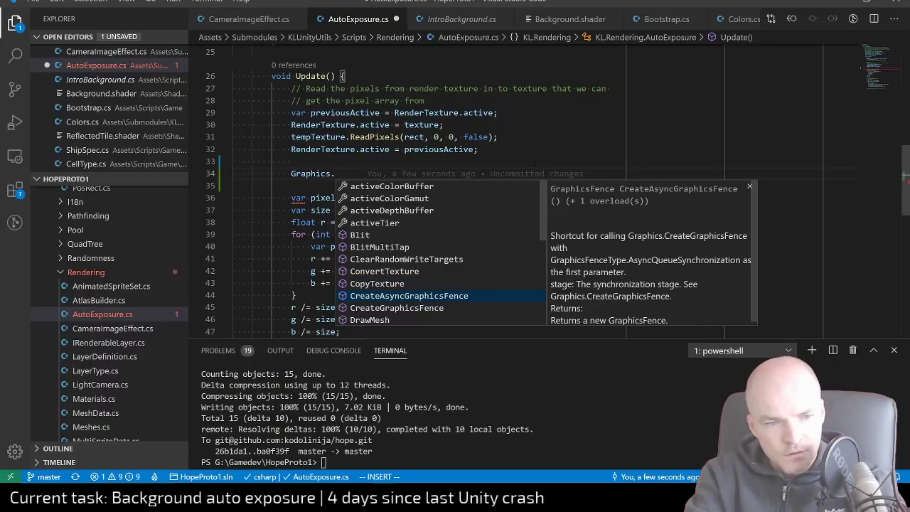
key("Down")
key("Down")
key("Down")
key("Down")
key("Down")
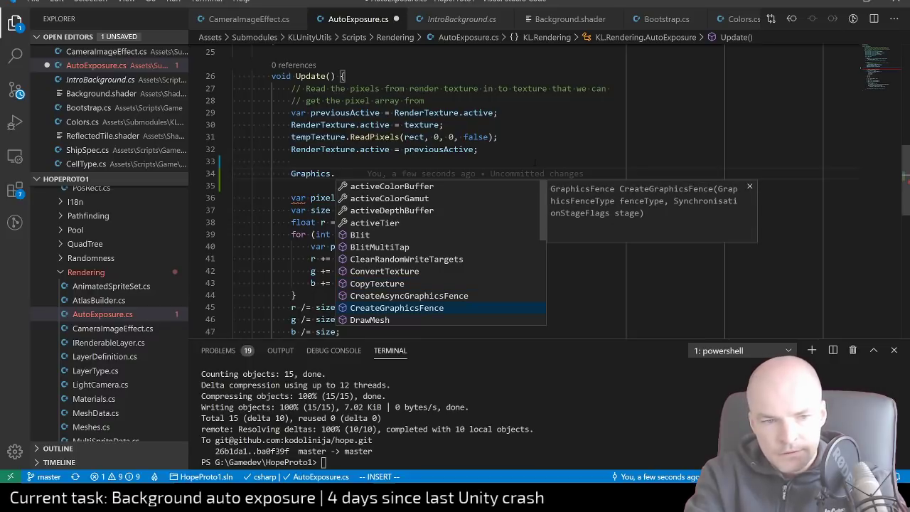
key("Down")
key("Down")
key("Down")
key("Down")
key("Down")
key("Down")
key("Down")
key("Down")
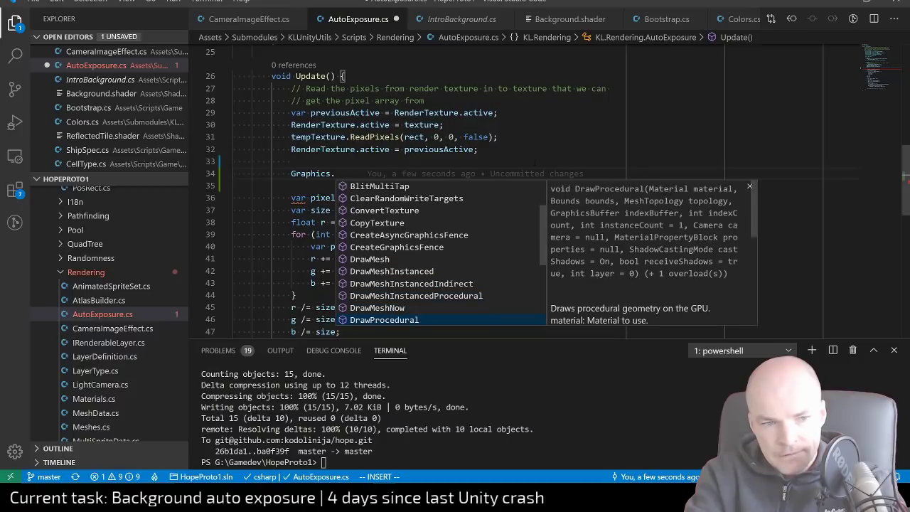
key("Down")
key("Down")
key("Down")
key("Down")
key("Down")
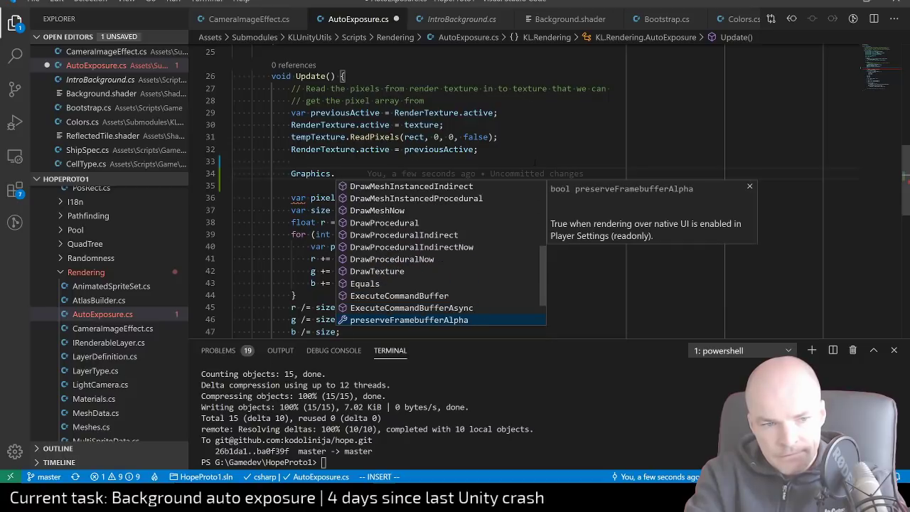
key("Down")
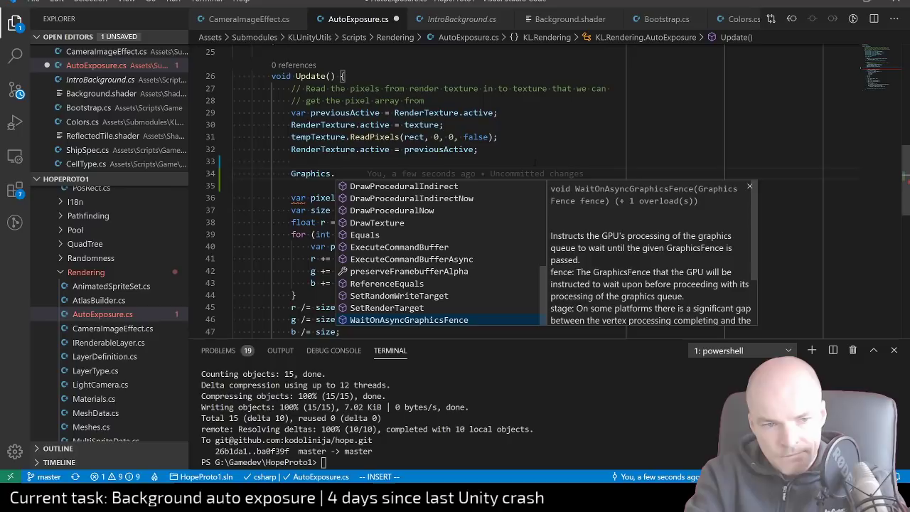
key("Up")
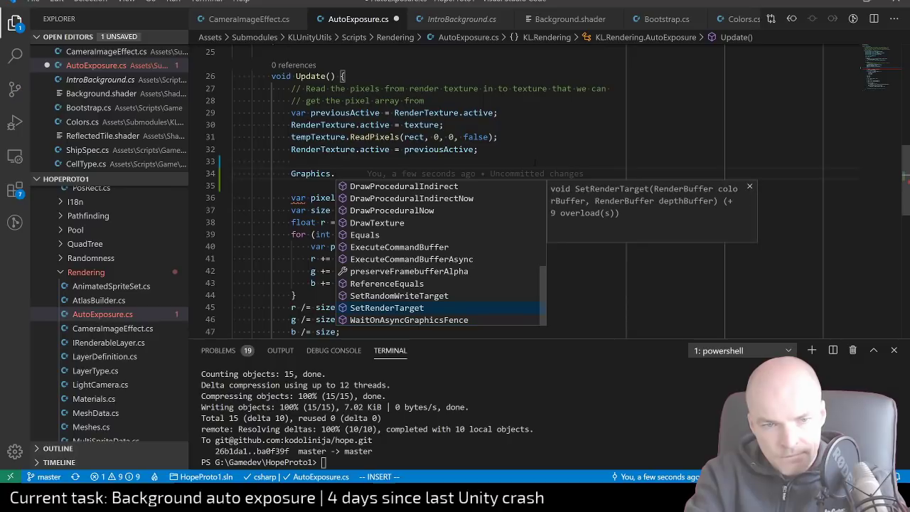
key("Down")
key("Down")
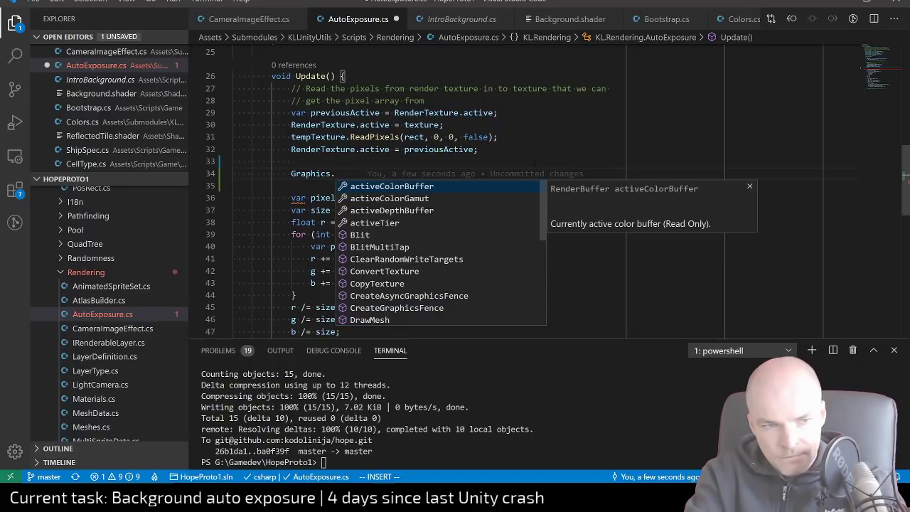
key("Escape")
Wrap the ReadPixels code in Update(), from its explanatory comment through restoring RenderTexture.active, in a /* */ block comment
key("k")
key("k")
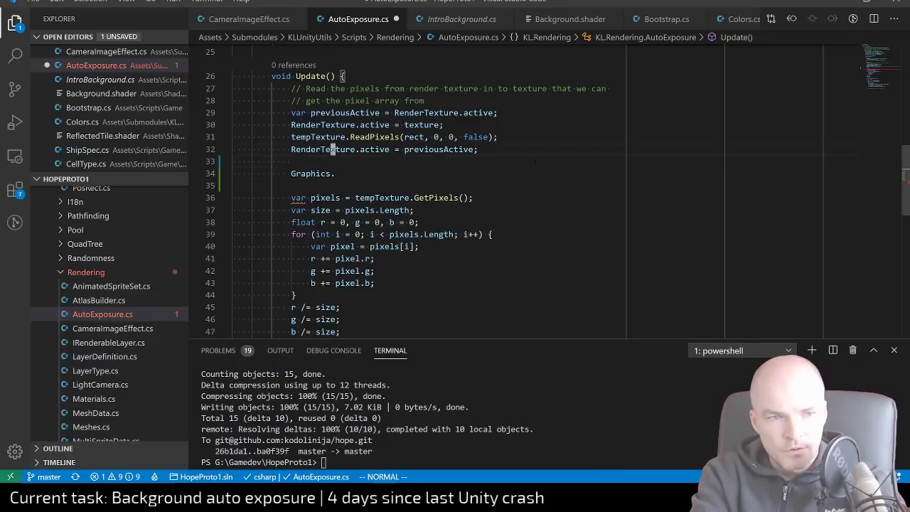
key("k")
key("k")
key("k")
key("k")
key("k")
key("k")
type("o")
type("/*")
key("Escape")
key("j")
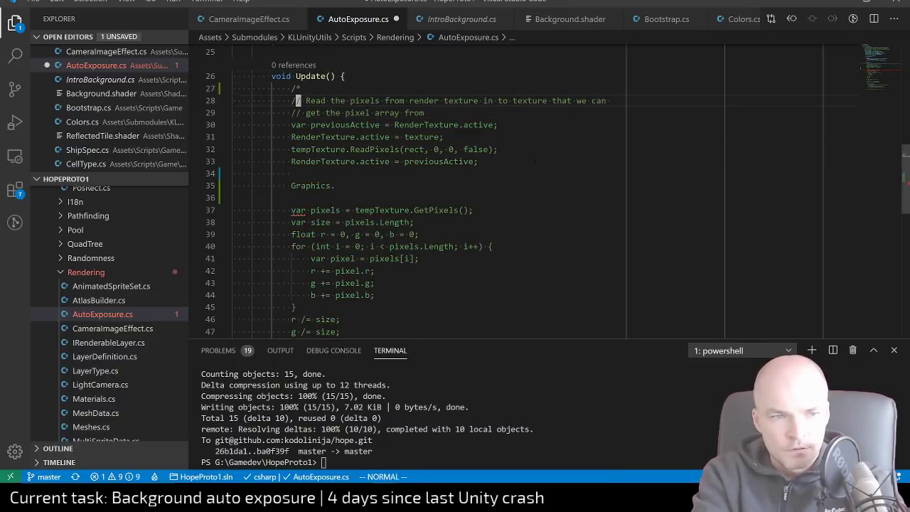
key("j")
key("j")
key("j")
key("j")
key("j")
type("o*/")
key("Escape")
key("j")
key("j")
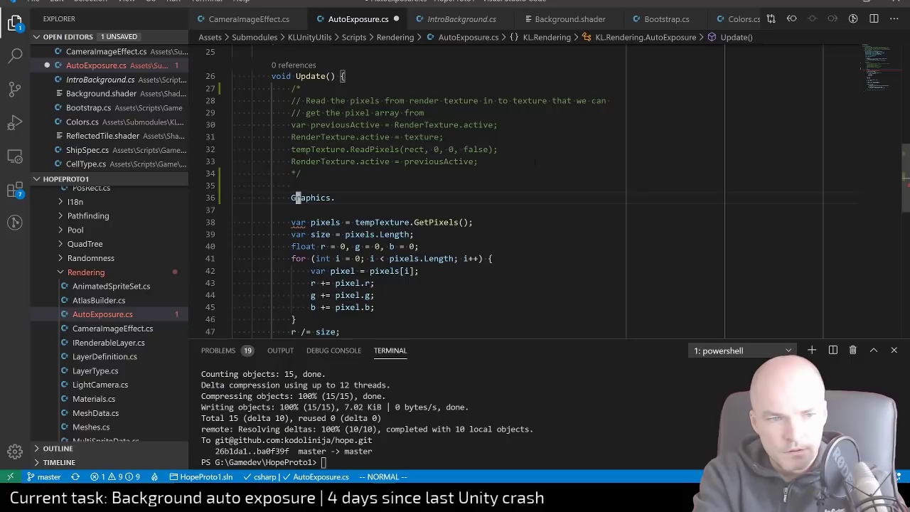
type("AConvertTexture")
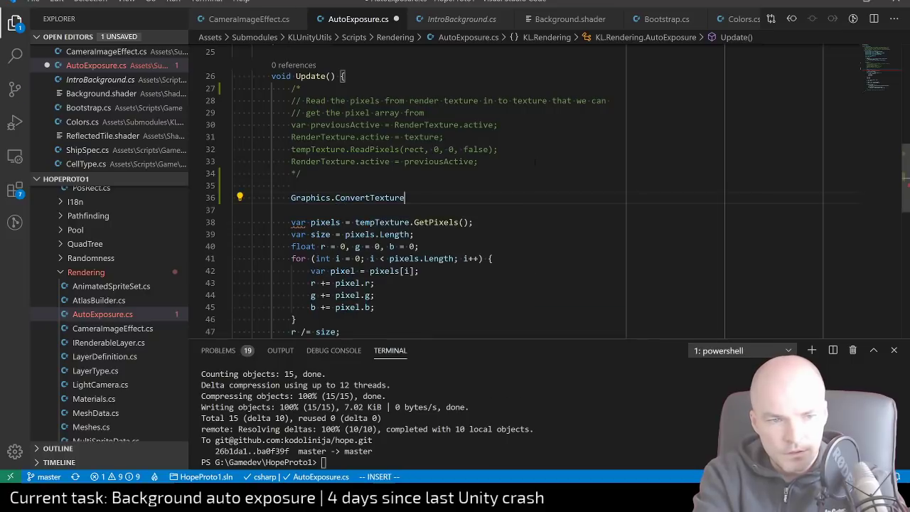
key("BackSpace")
key("BackSpace")
key("BackSpace")
key("BackSpace")
key("BackSpace")
key("BackSpace")
key("BackSpace")
key("BackSpace")
key("BackSpace")
key("BackSpace")
key("BackSpace")
key("BackSpace")
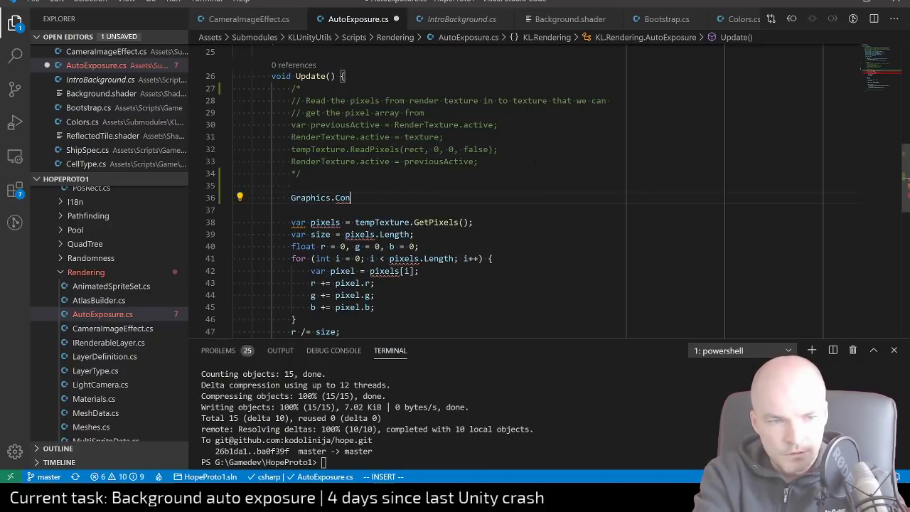
Complete the Graphics line as Graphics.CopyTexture(texture, tempTexture); and save AutoExposure.cs
type("py")
key("Tab")
type("(")
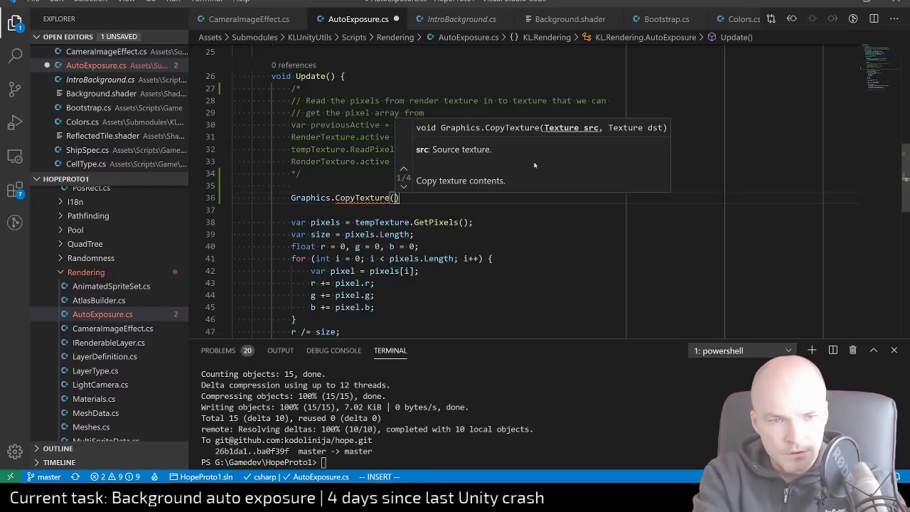
type("re")
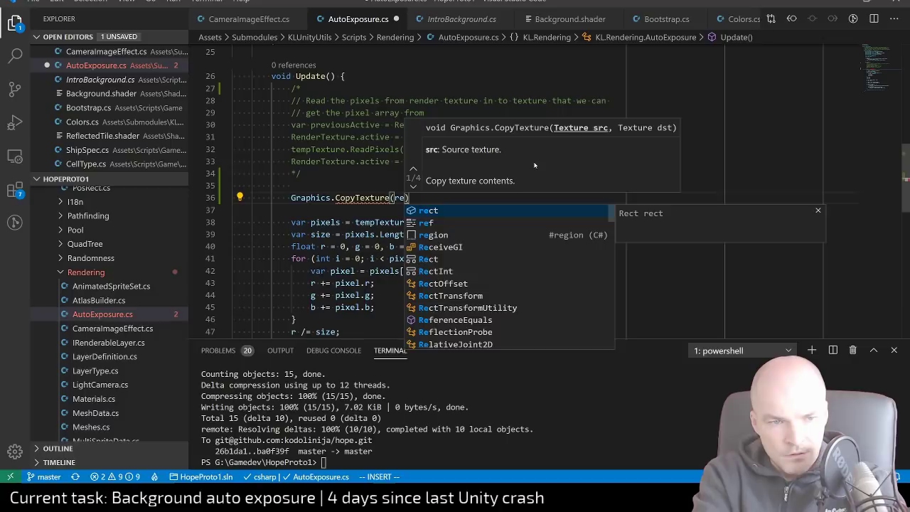
key("BackSpace")
key("BackSpace")
type("texture, ")
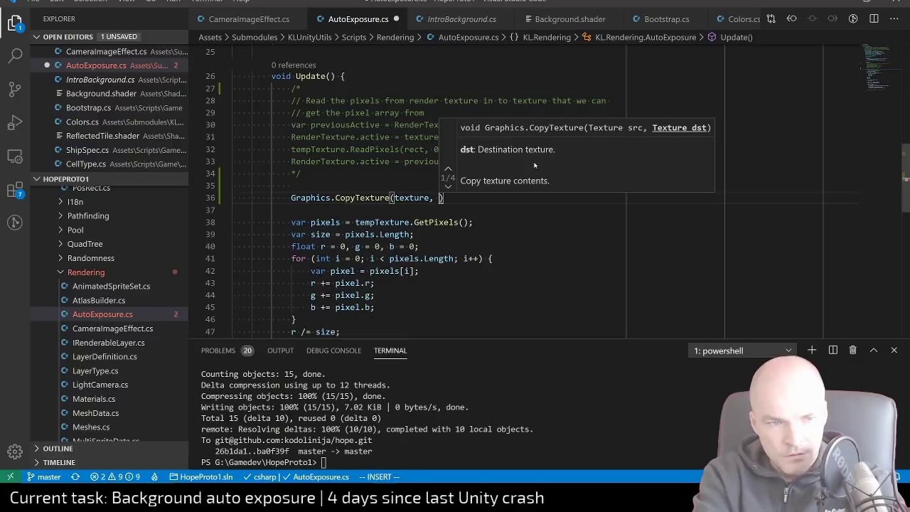
type("temp")
key("Tab")
type(")")
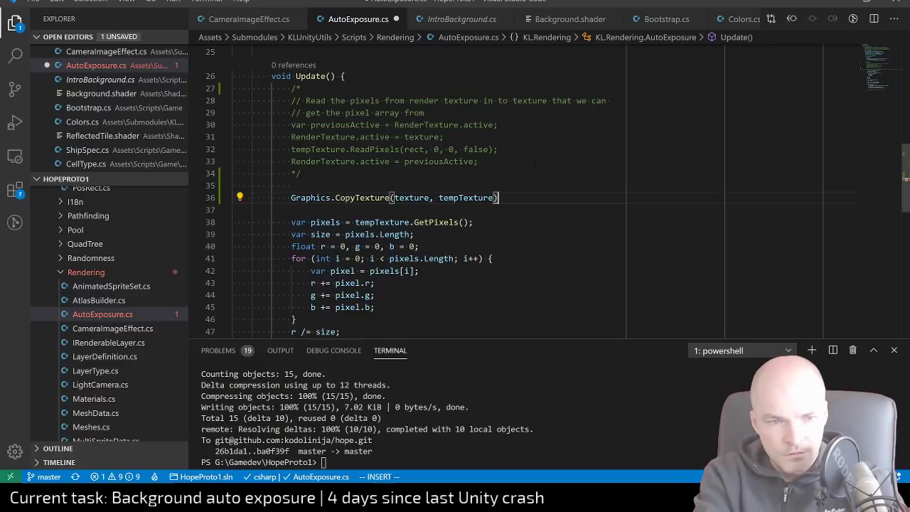
key("BackSpace")
type(",")
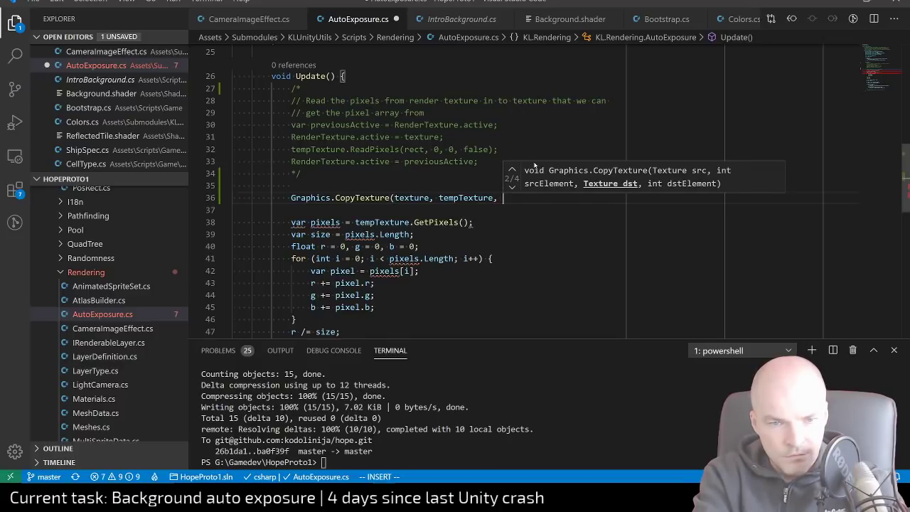
key("BackSpace")
type(");")
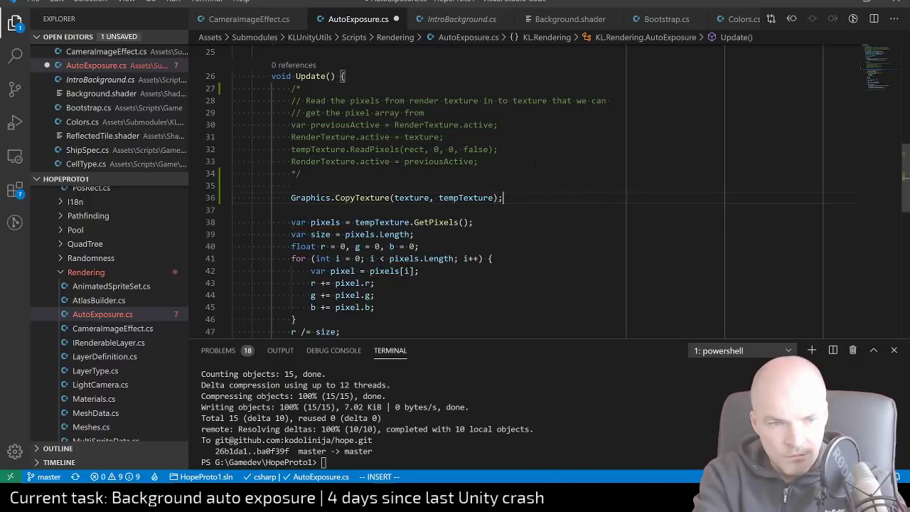
key("ctrl+s")
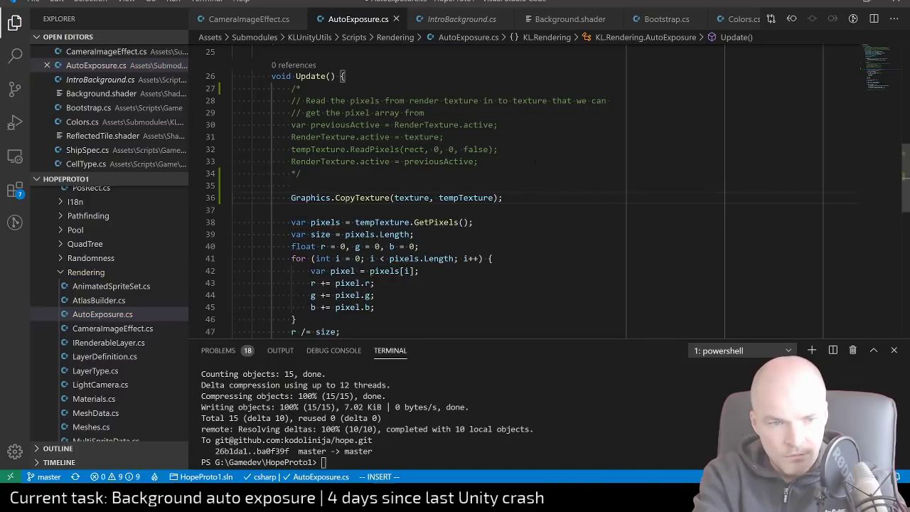
scroll(412, 159, "up", 4)
scroll(411, 159, "down", 4)
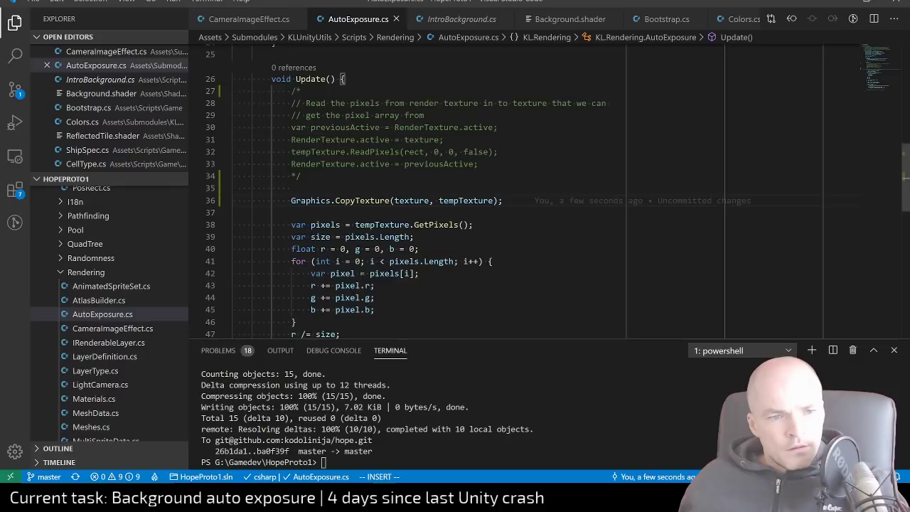
Switch to Unity and run the game in play mode to test the CopyTexture change
key("alt+Tab")
left_click(426, 15)
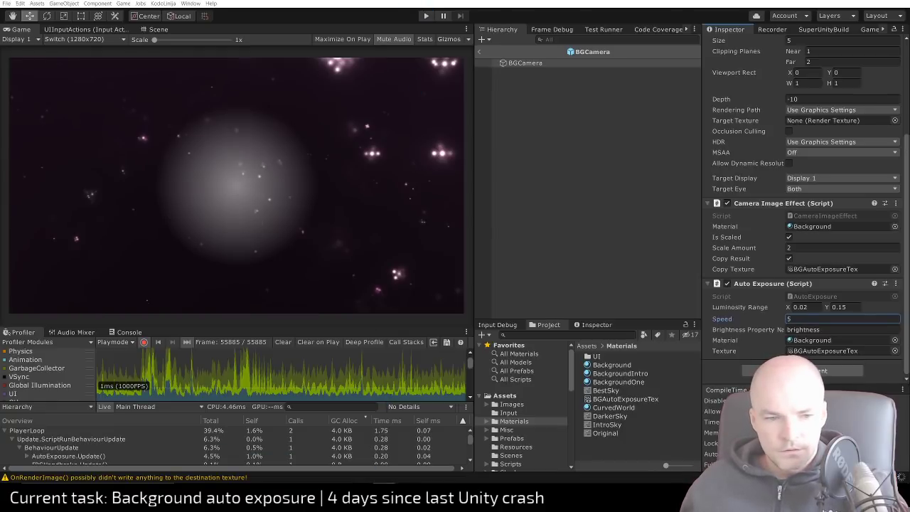
left_click(426, 16)
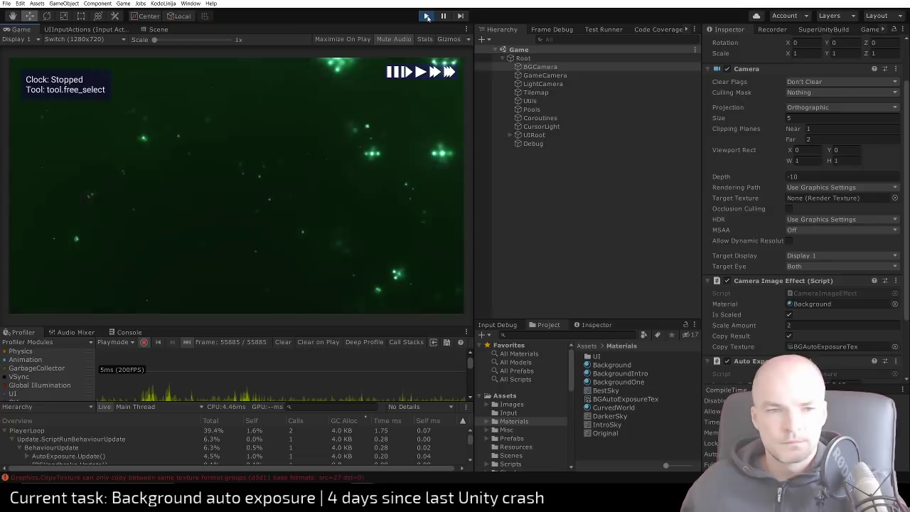
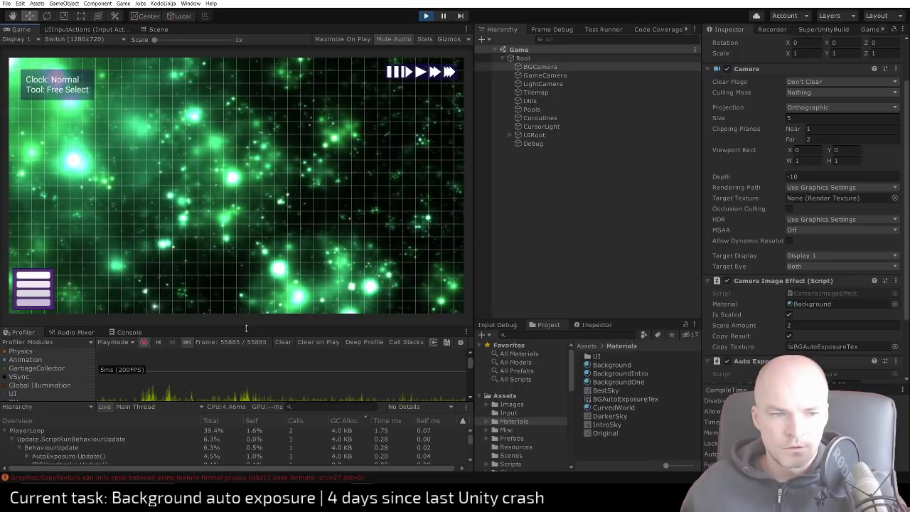
Compare the GC allocations and timing of AutoExposure.Update() across profiler frames from the CopyTexture run, and stop play mode
left_click_drag(249, 328, 249, 271)
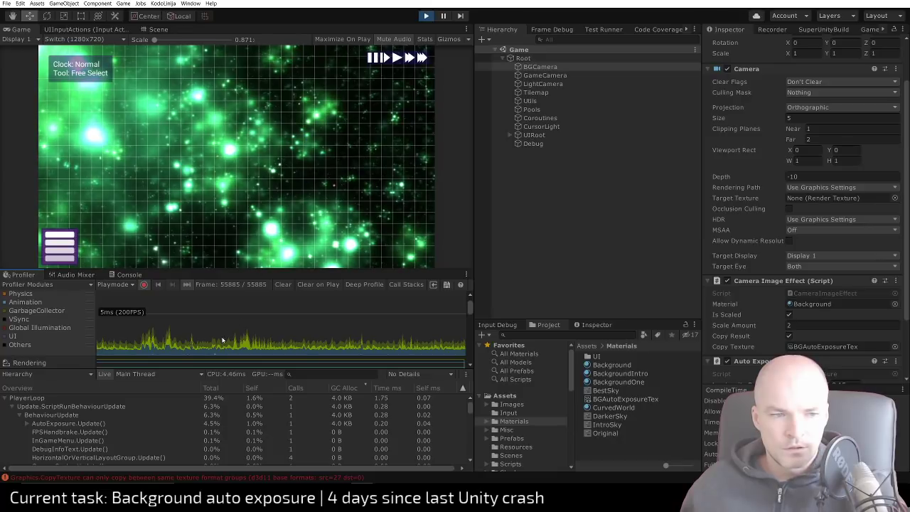
left_click(176, 316)
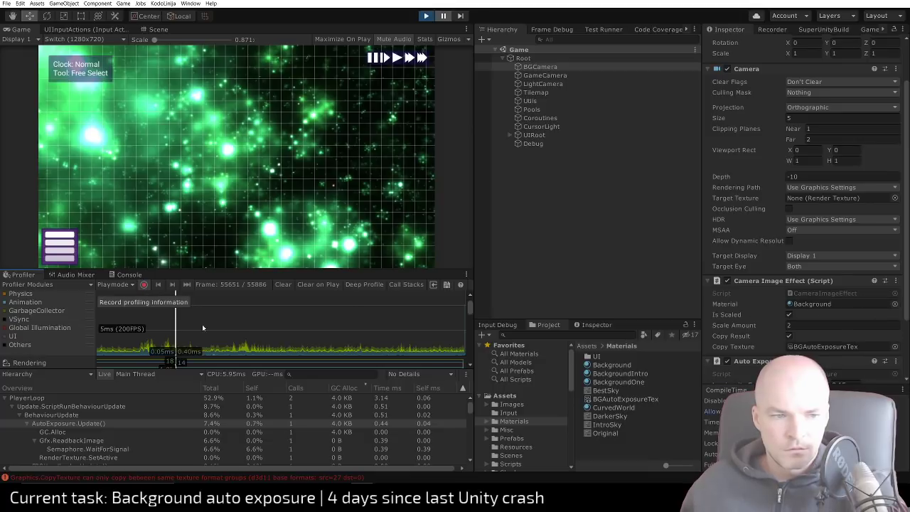
left_click(443, 15)
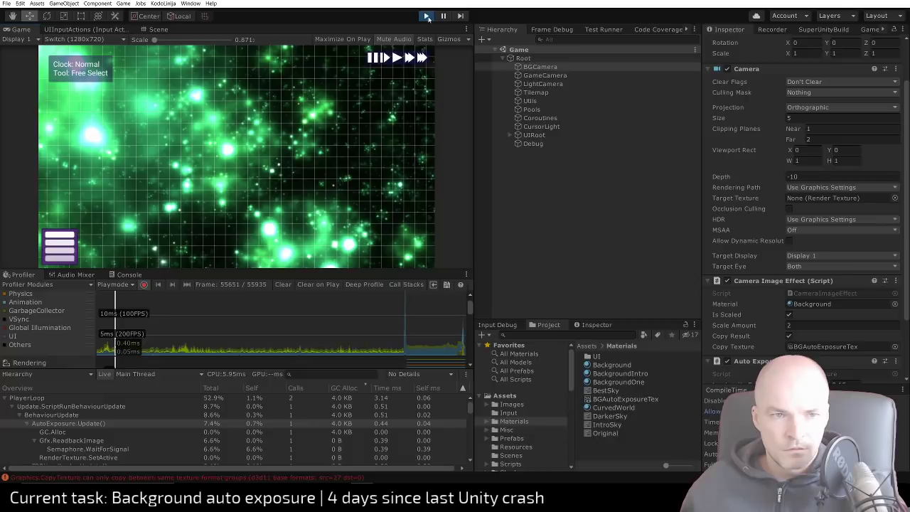
left_click(426, 16)
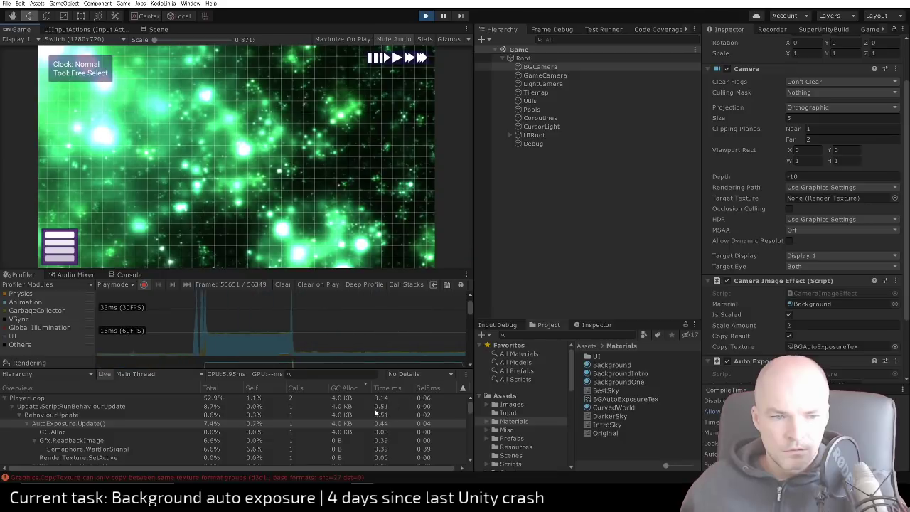
left_click_drag(367, 330, 386, 330)
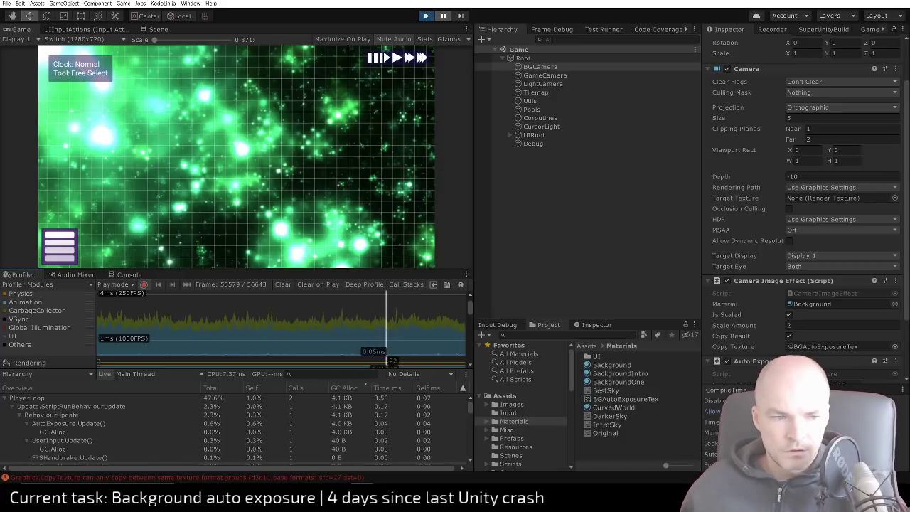
left_click(426, 16)
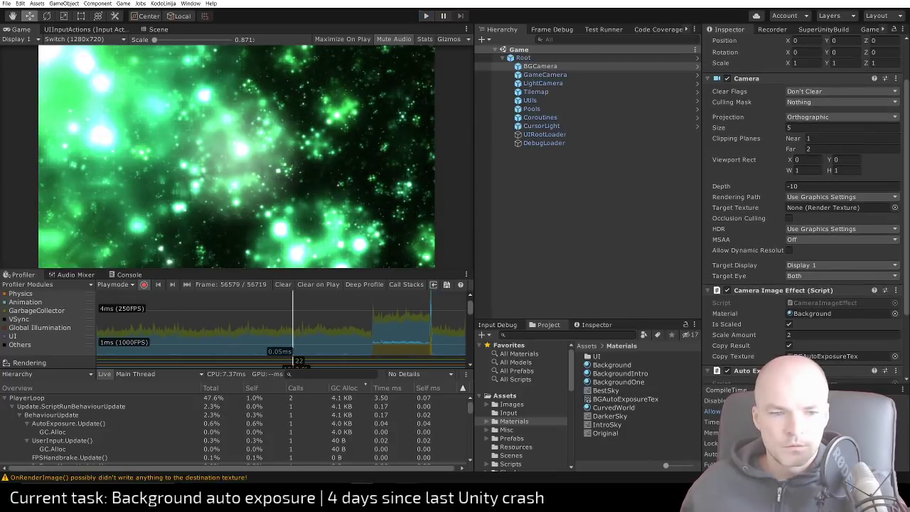
In AutoExposure.cs, delete the Graphics.CopyTexture line and the /* */ markers to restore the ReadPixels code, and save
key("alt+Tab")
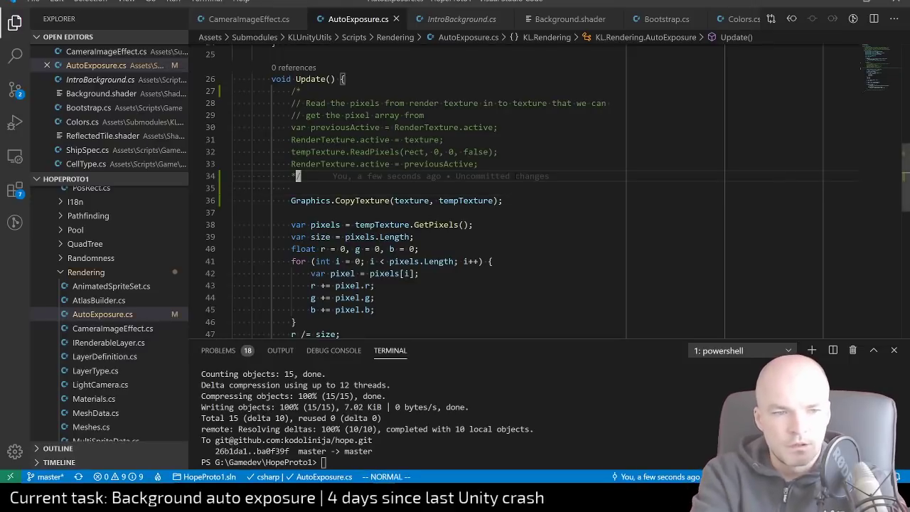
key("j")
key("j")
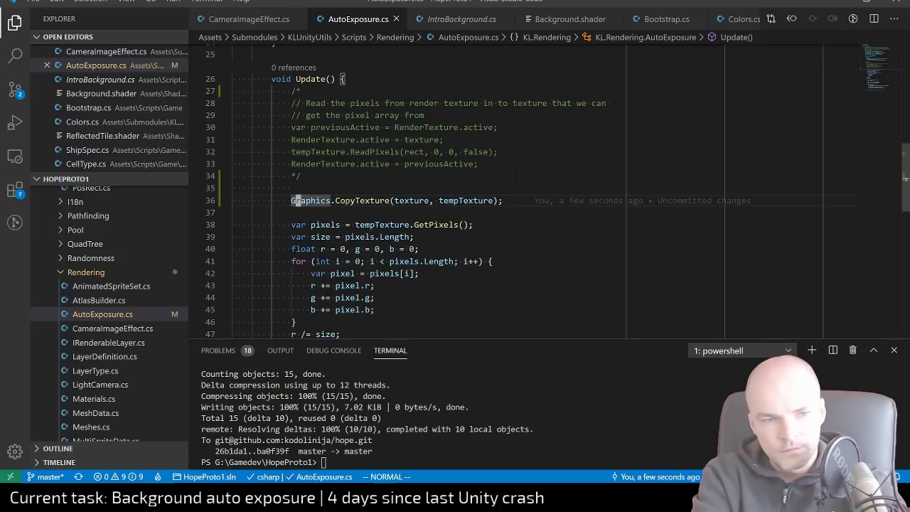
key("d")
key("d")
key("d")
key("d")
key("d")
key("d")
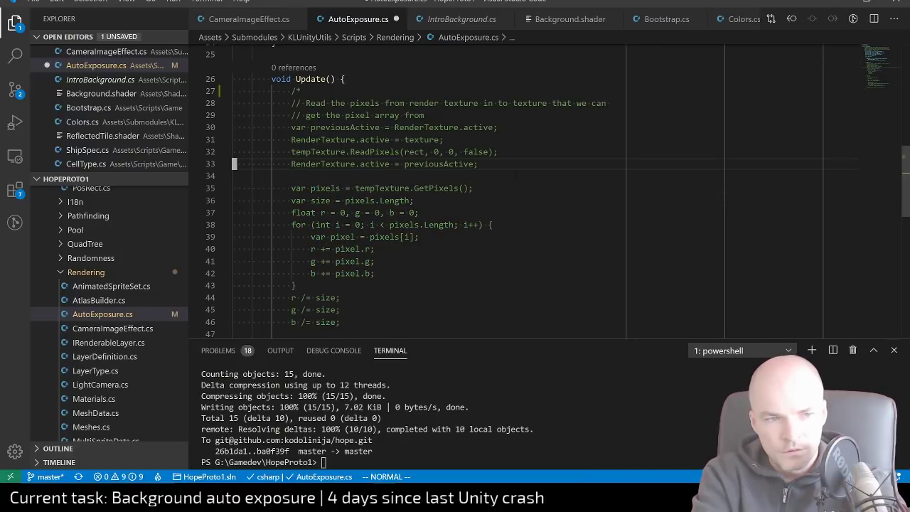
key("d")
key("d")
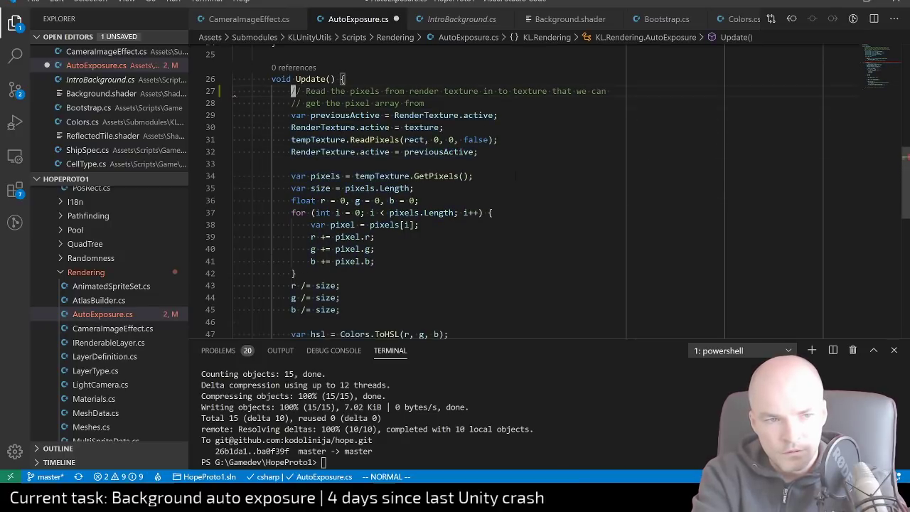
key("ctrl+s")
Add the comment "// WARNING - this does GC" as the first line of Update() and save the file
key("shift+o")
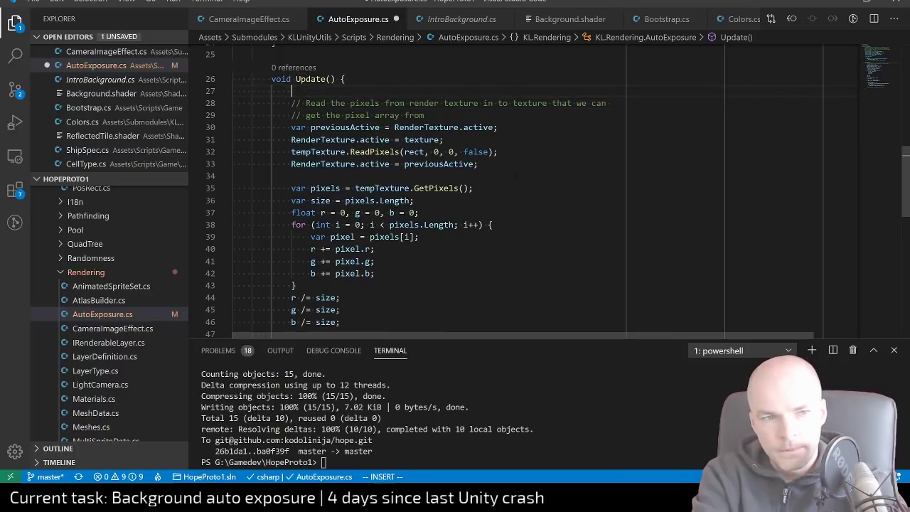
type("// WARN")
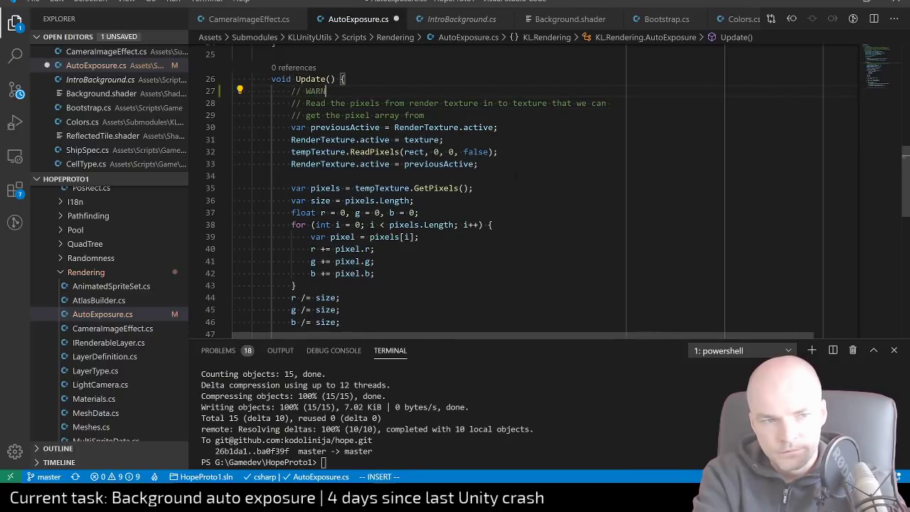
type("ING - this does G")
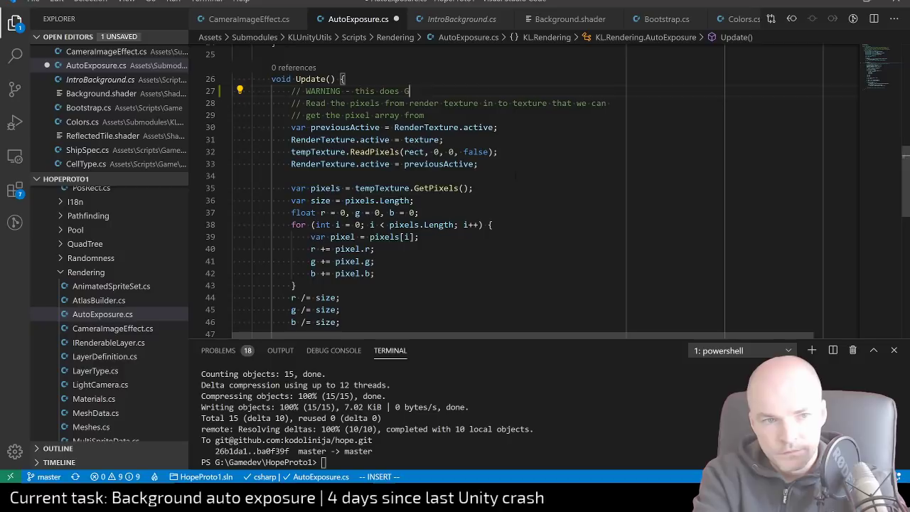
type("C")
key("ctrl+s")
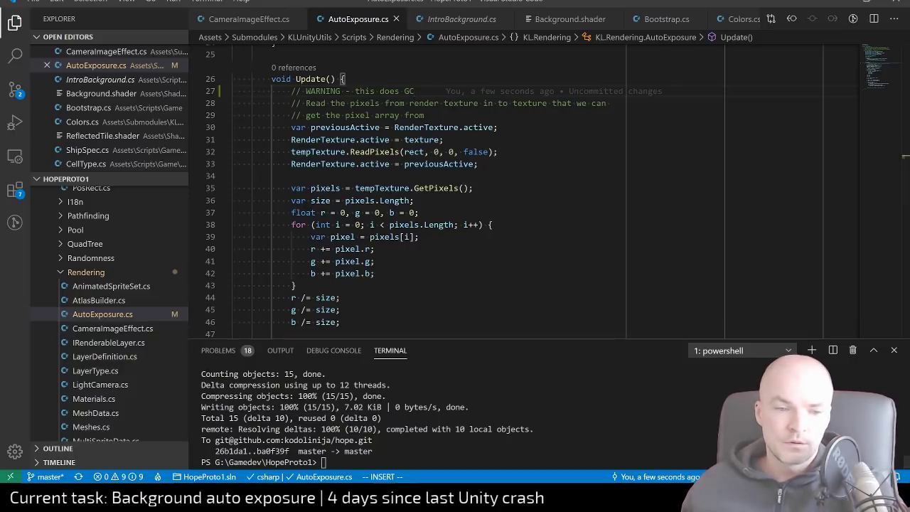
Switch to Unity and examine the end of the last recorded run in the profiler, including its GarbageCollector category
key("alt+Tab")
key("alt+Tab")
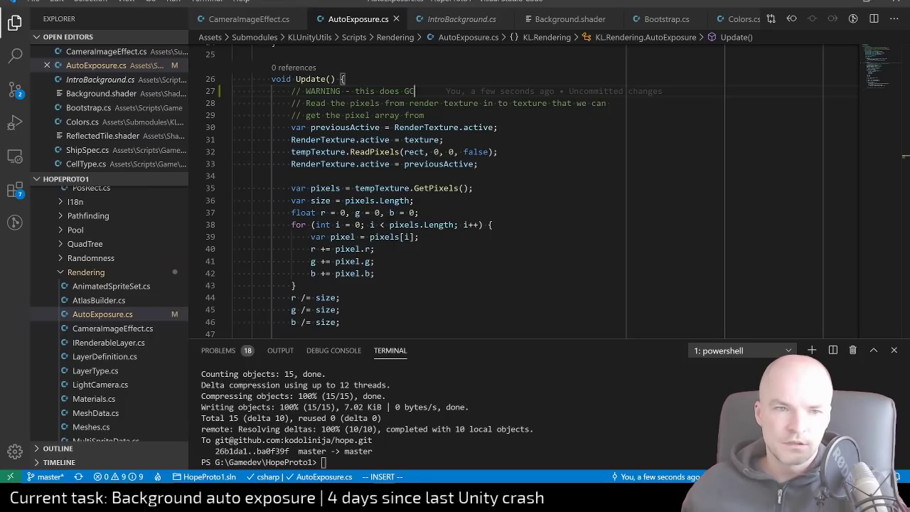
key("alt+Tab")
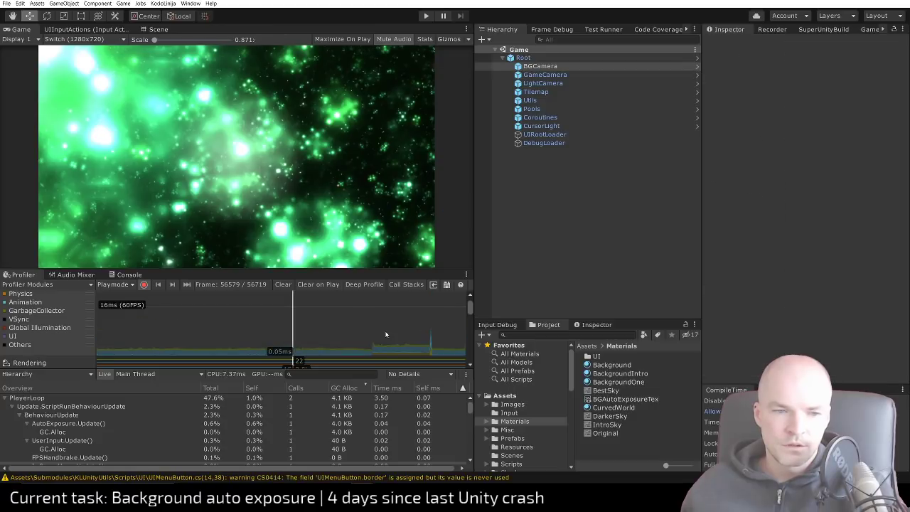
left_click_drag(386, 335, 413, 339)
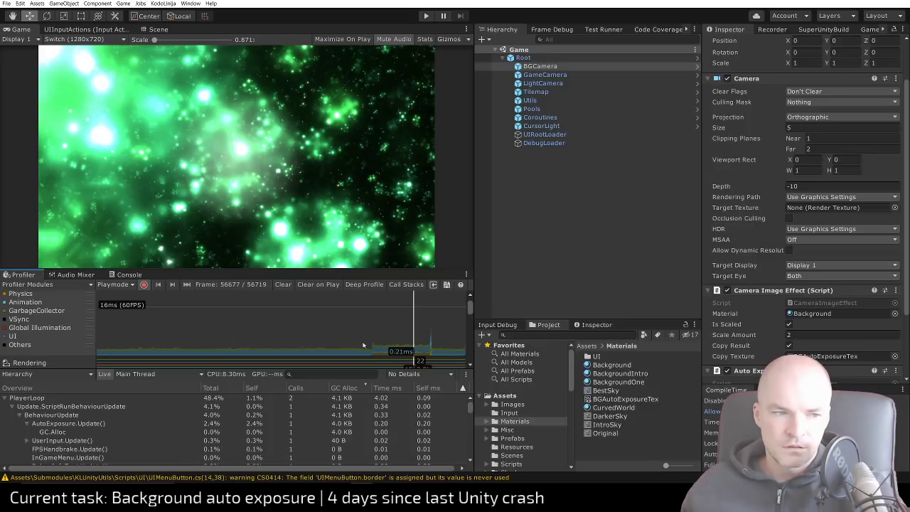
left_click(6, 311)
left_click(6, 312)
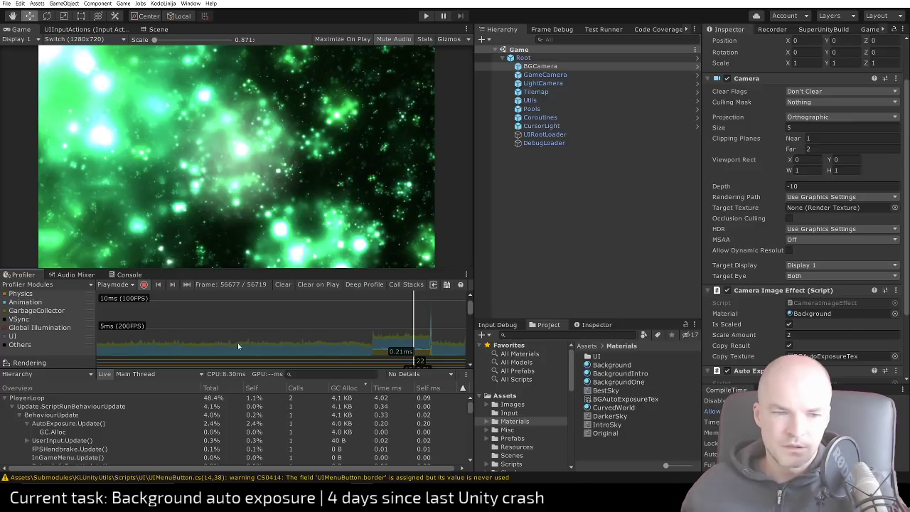
Run the game briefly in play mode with the restored ReadPixels code and inspect the Background material's Brightness
left_click(425, 16)
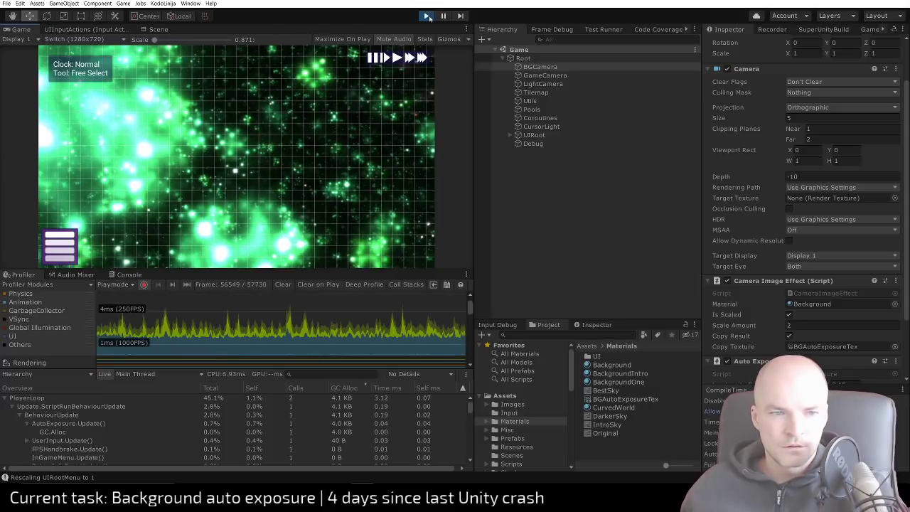
left_click(426, 16)
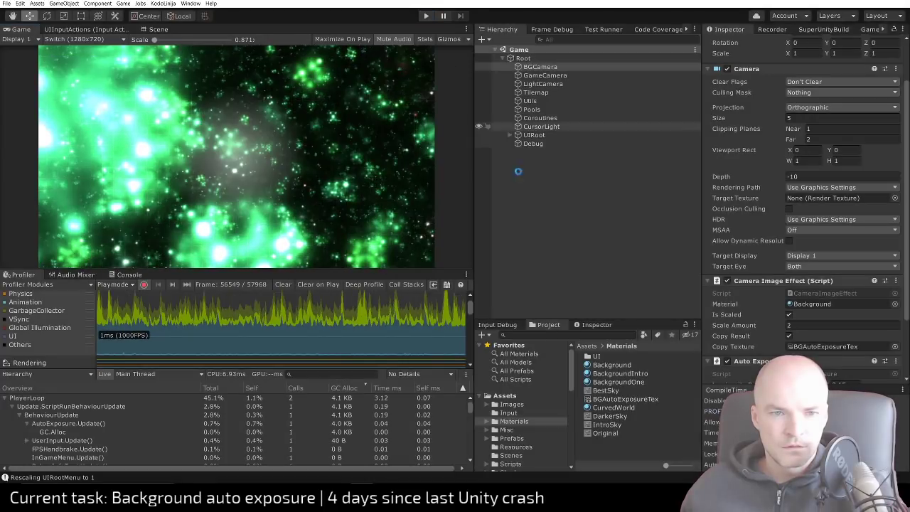
scroll(834, 321, "down", 3)
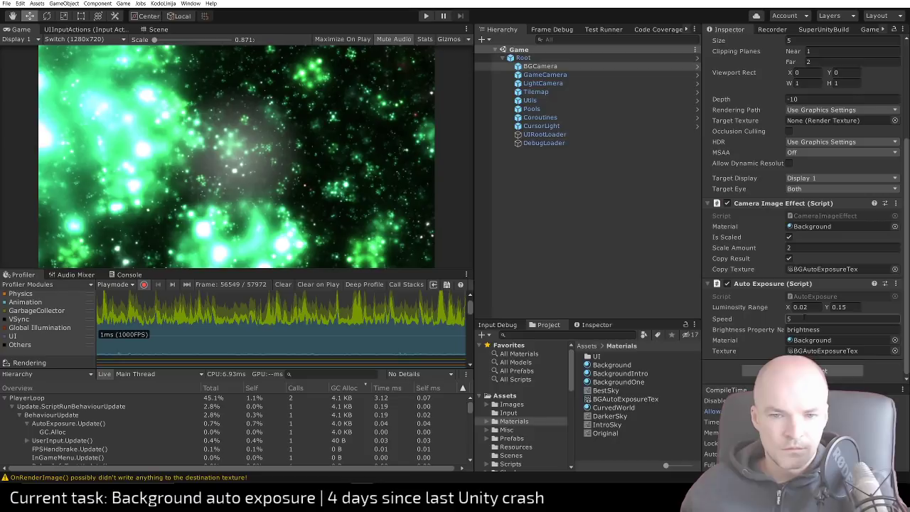
left_click(611, 365)
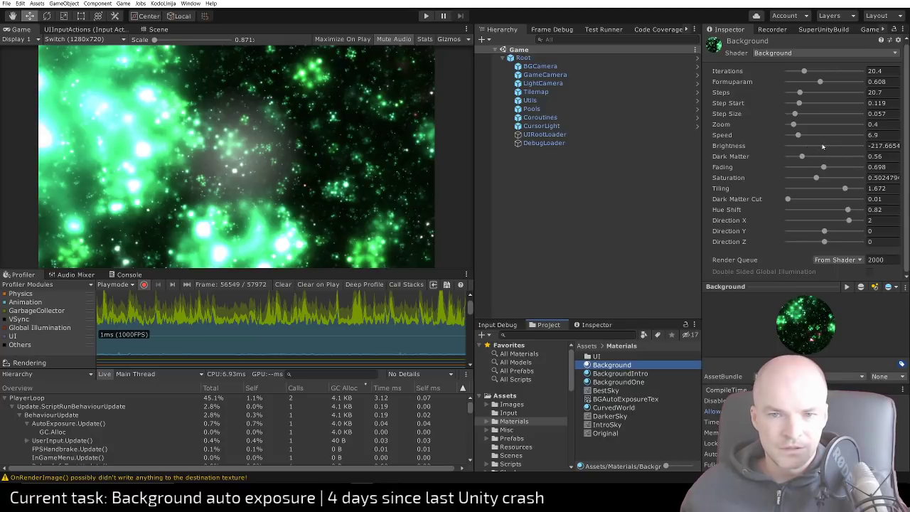
left_click_drag(824, 147, 802, 148)
Switch to Visual Studio Code and review the serialized fields and the brightness adjustment code in AutoExposure.cs
key("alt+Tab")
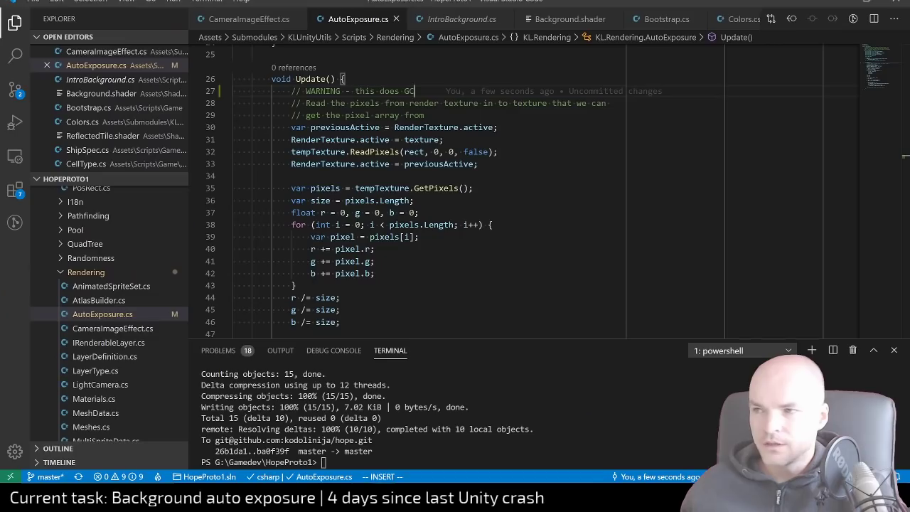
scroll(487, 287, "down", 9)
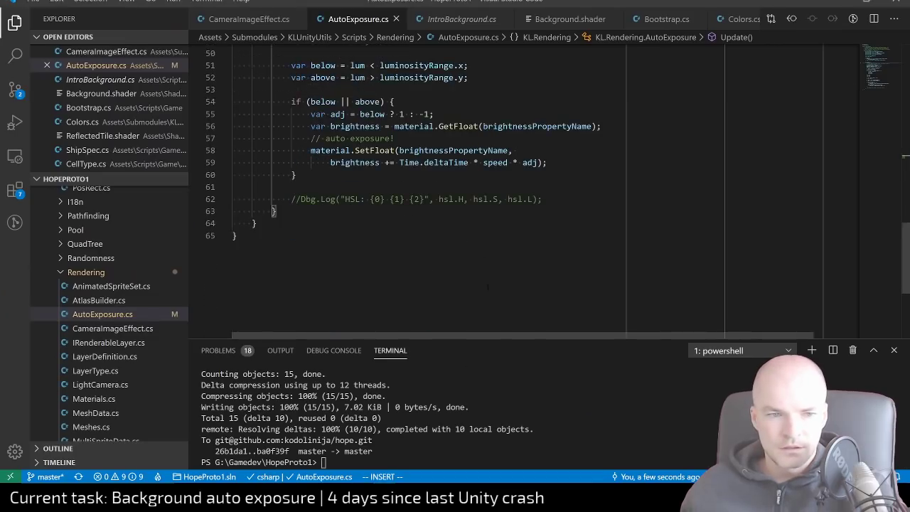
scroll(487, 287, "up", 20)
scroll(487, 287, "down", 4)
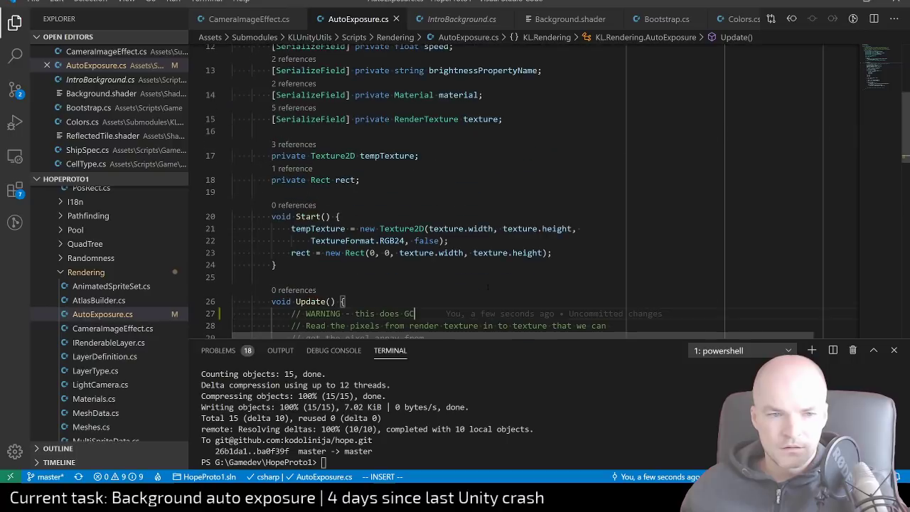
scroll(488, 287, "up", 3)
scroll(488, 286, "down", 12)
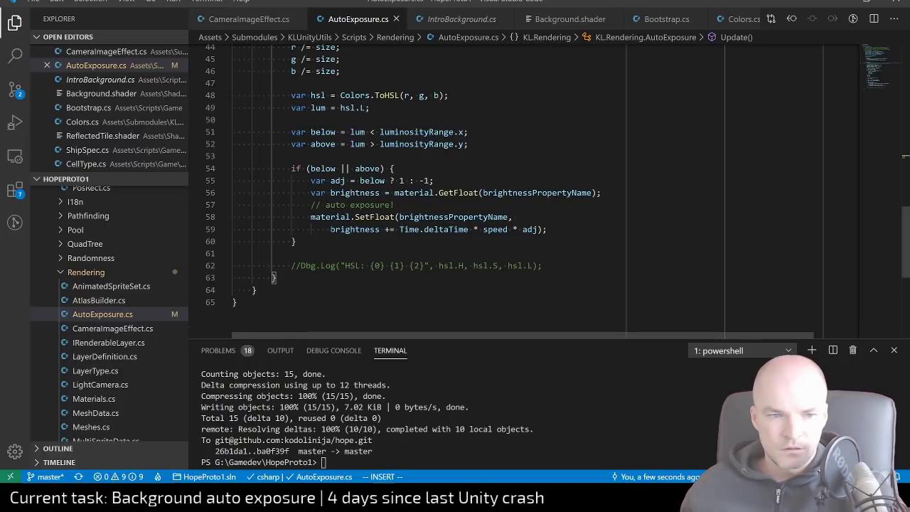
Try to limit the brightness passed to material.SetFloat with Mathf.Max(0, ...), and remove the added text
left_click(374, 230)
type("Mathf.C")
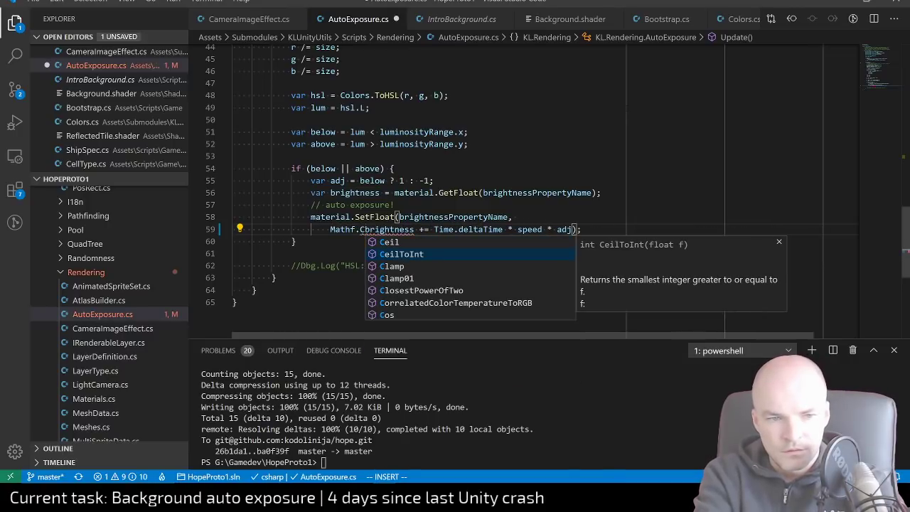
key("BackSpace")
type("M")
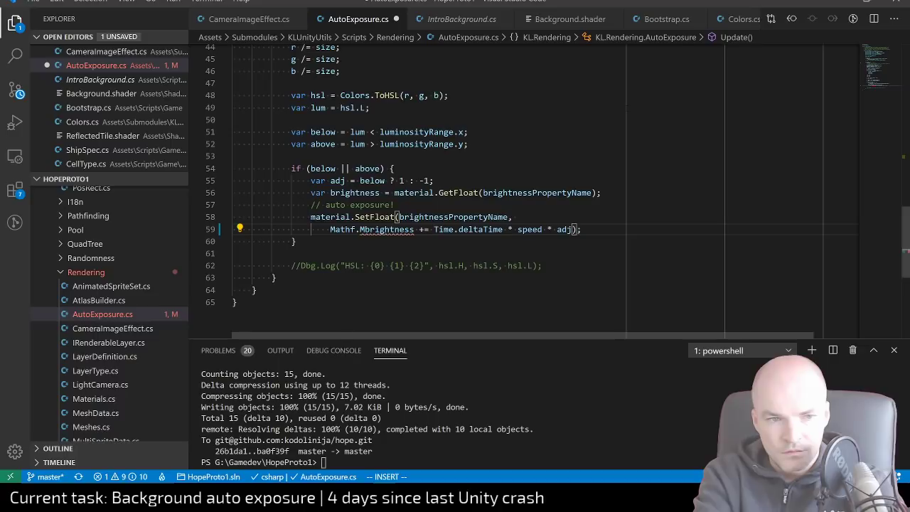
type("ax(0,")
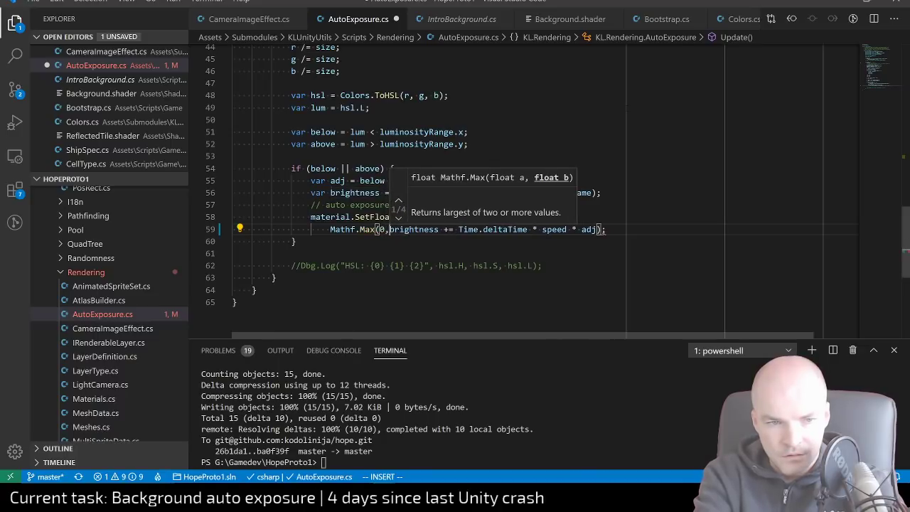
key("BackSpace")
key("BackSpace")
key("BackSpace")
key("BackSpace")
key("BackSpace")
key("BackSpace")
key("BackSpace")
key("BackSpace")
key("BackSpace")
key("BackSpace")
key("BackSpace")
key("BackSpace")
key("BackSpace")
key("Escape")
key("v")
key("e")
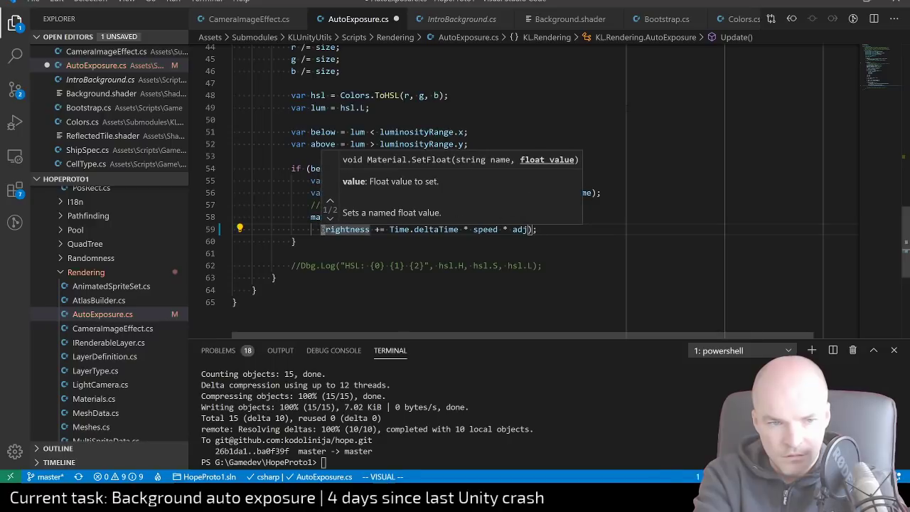
key("e")
key("e")
key("e")
key("e")
key("e")
key("e")
key("e")
key("e")
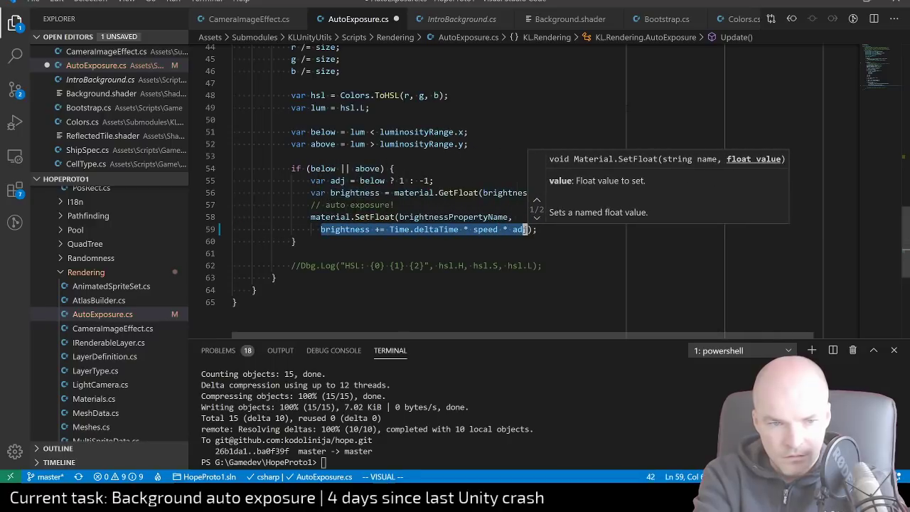
key("d")
key("u")
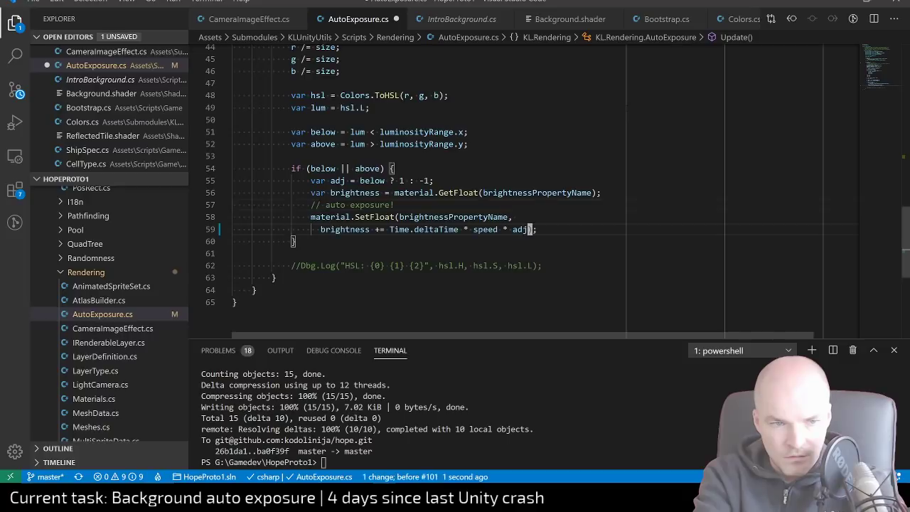
key("u")
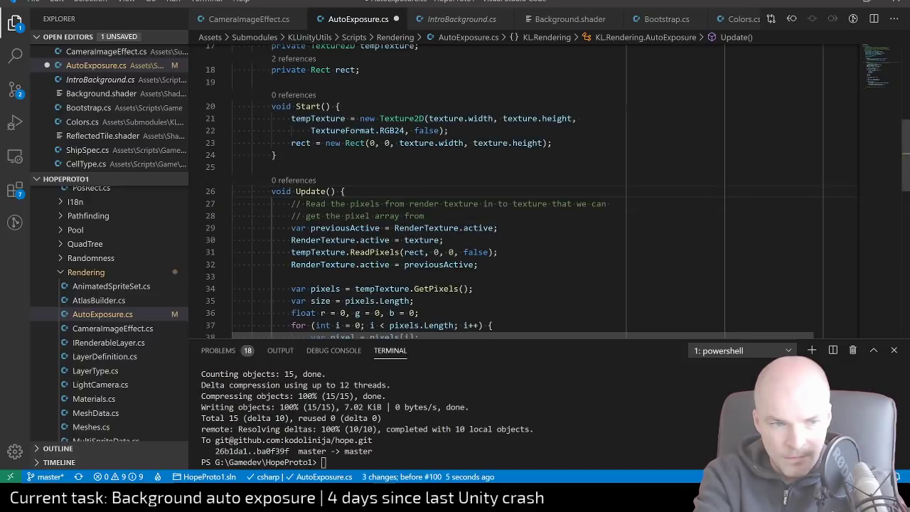
key("ctrl+r")
Duplicate the serialized Vector2 luminosityRange field at the beginning of the AutoExposure class
key("g")
key("g")
key("j")
key("j")
key("j")
key("j")
key("j")
key("j")
key("j")
key("j")
key("j")
key("j")
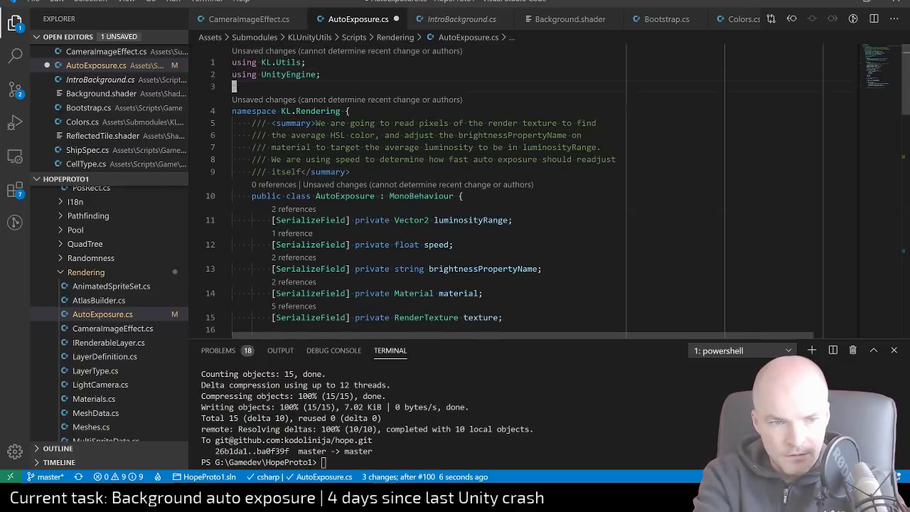
key("y")
key("y")
key("k")
key("p")
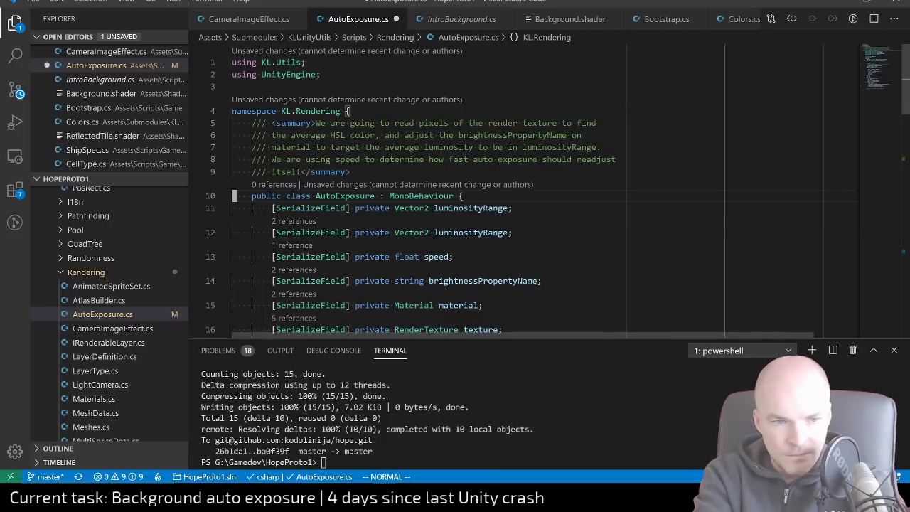
Rename the first luminosityRange field to brightnessRange and save AutoExposure.cs
key("l")
key("l")
key("l")
key("l")
key("l")
key("l")
key("l")
key("l")
key("l")
type("w")
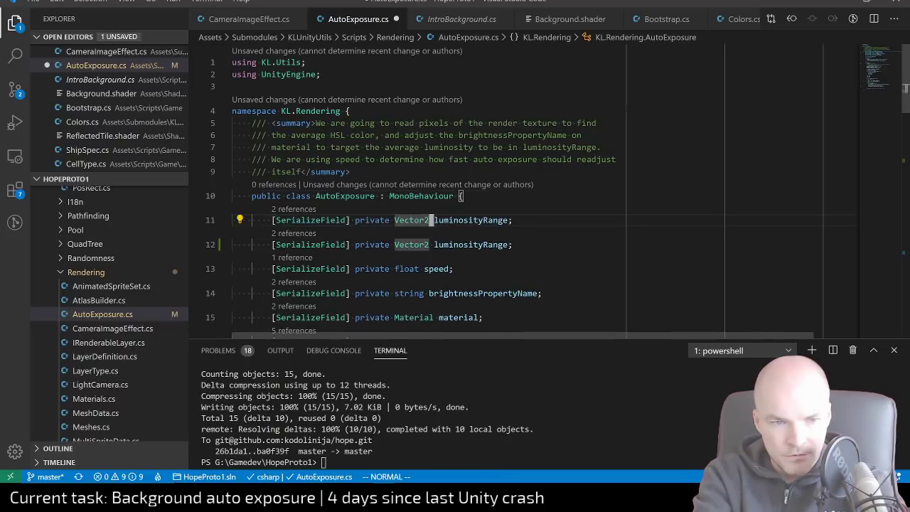
type("cwbrightnessRange")
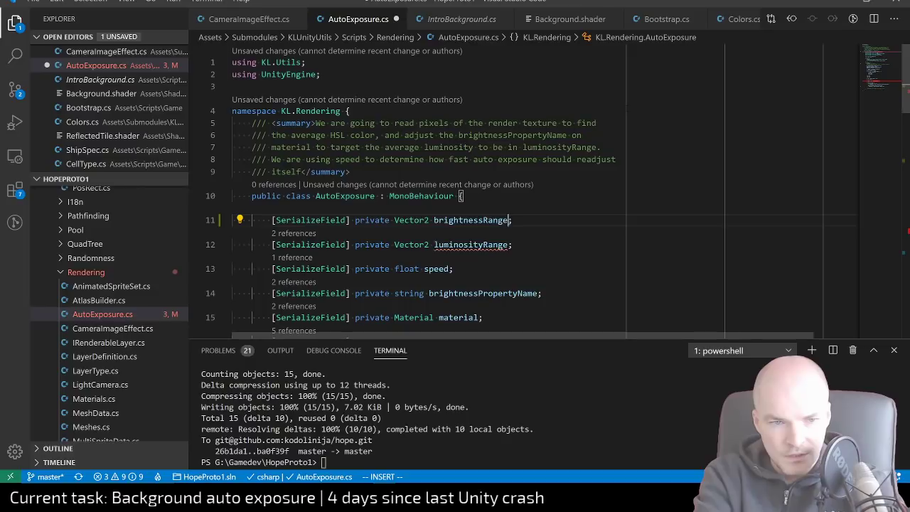
key("ctrl+s")
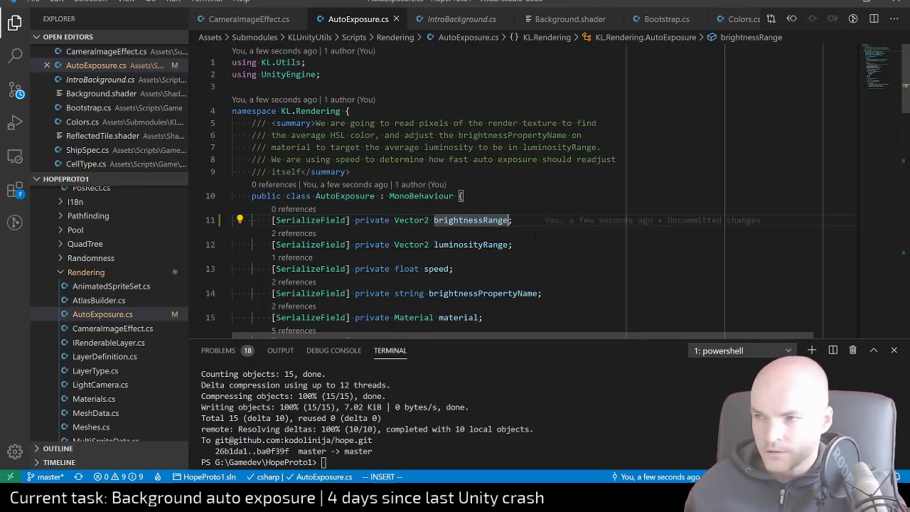
scroll(497, 191, "down", 3)
scroll(497, 192, "down", 10)
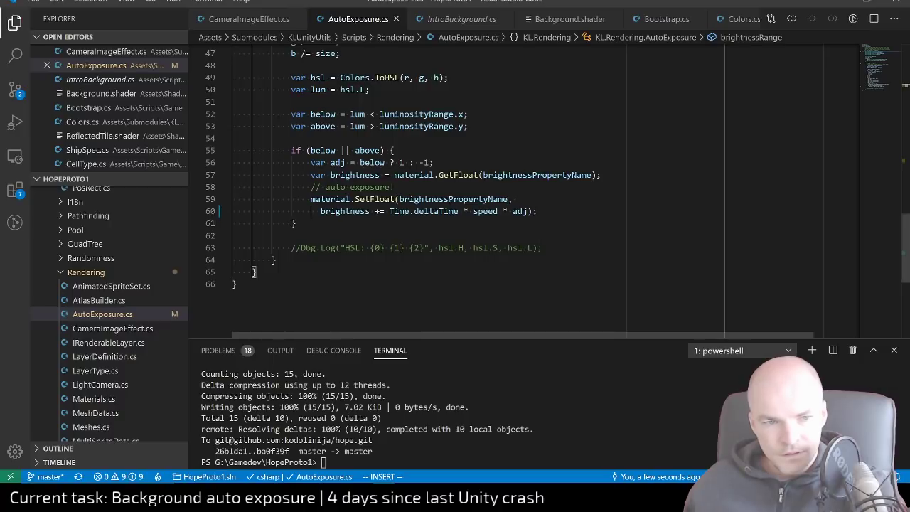
scroll(498, 192, "up", 10)
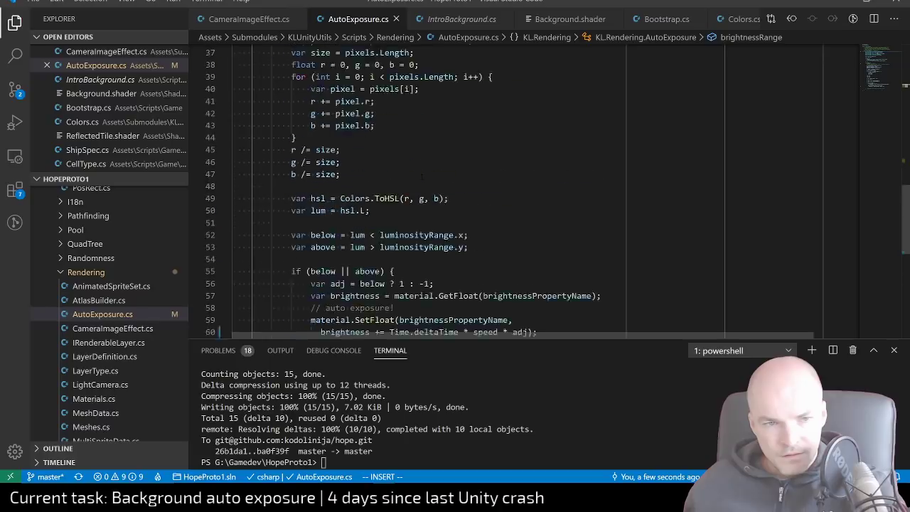
scroll(498, 192, "down", 12)
scroll(557, 171, "up", 1)
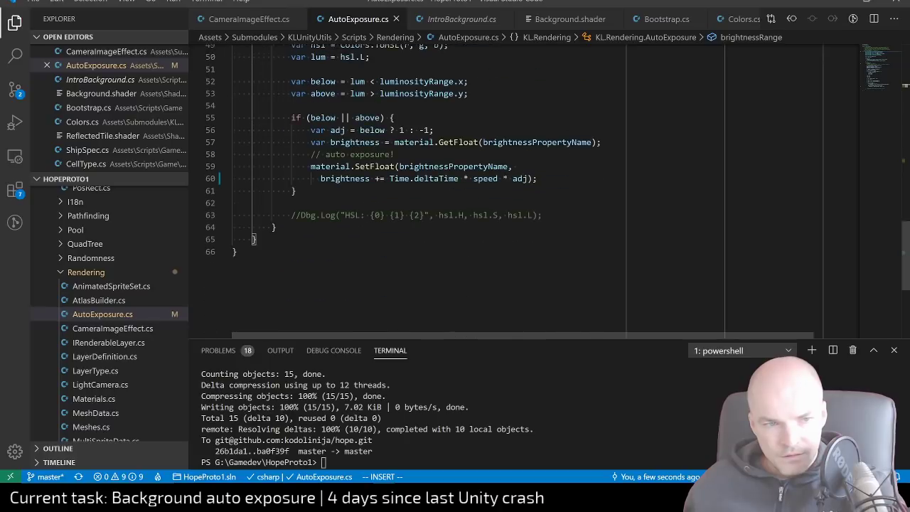
left_click(396, 118)
key("Escape")
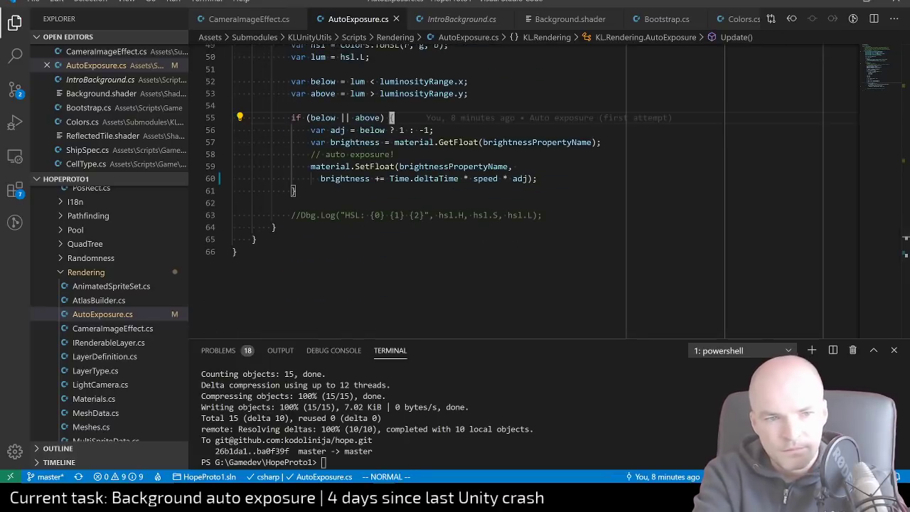
key("j")
key("j")
type("oif (bri")
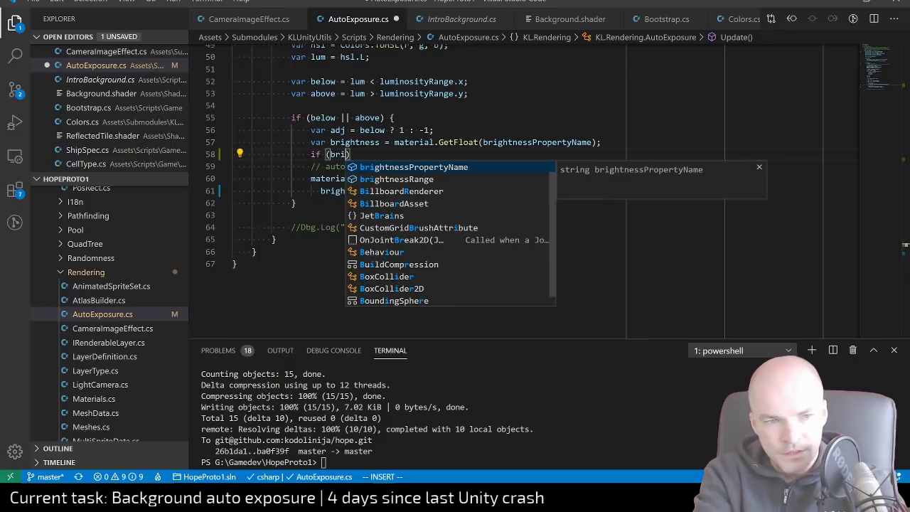
key("Escape")
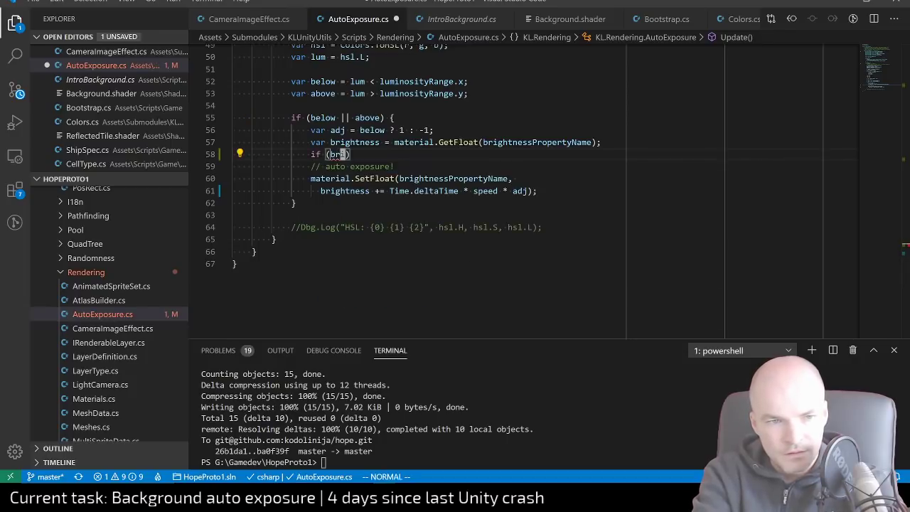
key("c")
key("c")
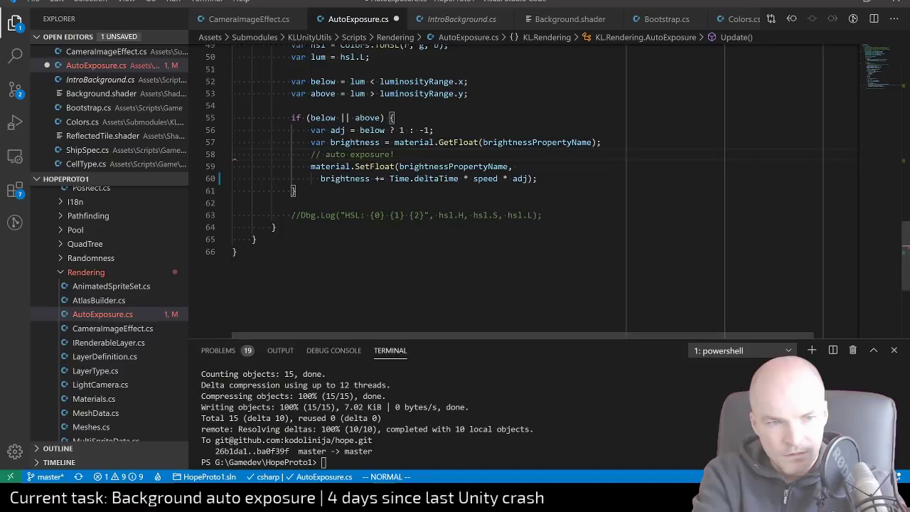
Begin a new assignment "brightness =" on its own line below the material.GetFloat statement
type("brightnessPropertyName")
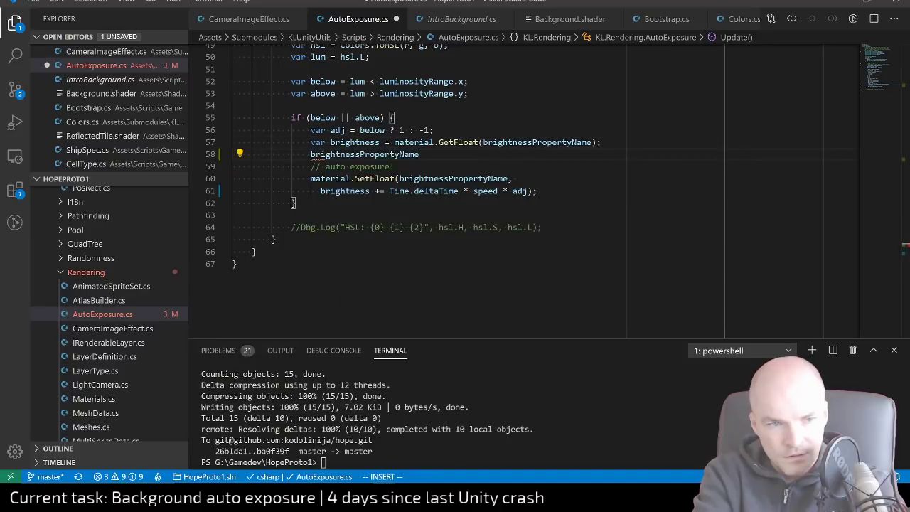
type(" =")
key("Escape")
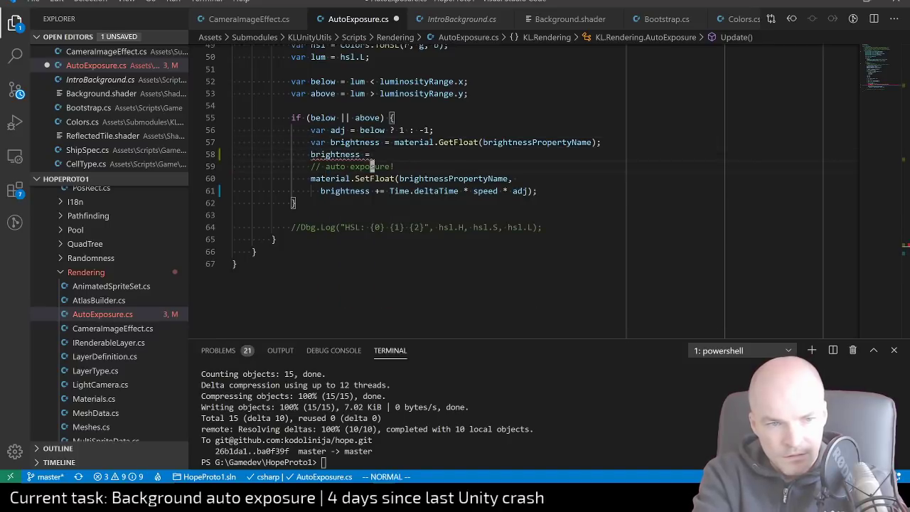
Move the expression brightness += Time.deltaTime * speed * adj out of the SetFloat call into the new assignment and end it with a semicolon
key("j")
key("j")
key("j")
key("b")
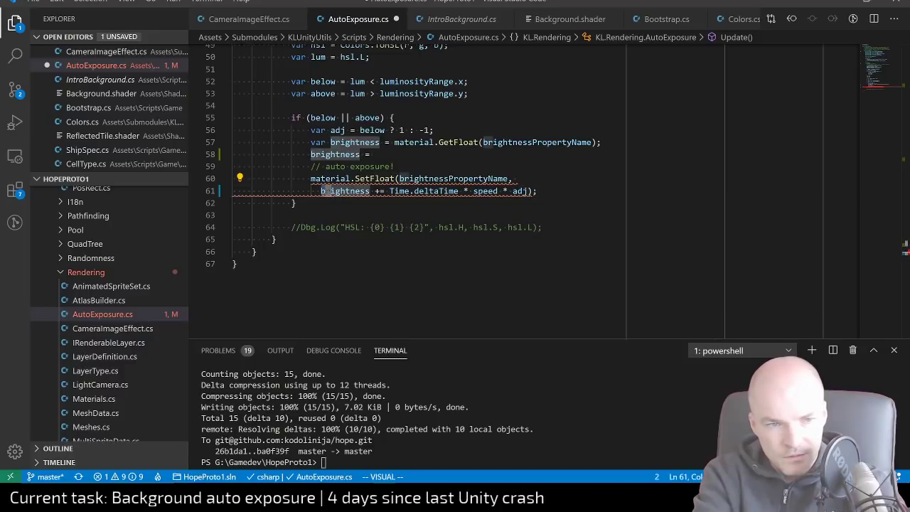
key("v")
key("e")
key("e")
key("e")
key("e")
key("e")
key("w")
key("w")
key("w")
key("w")
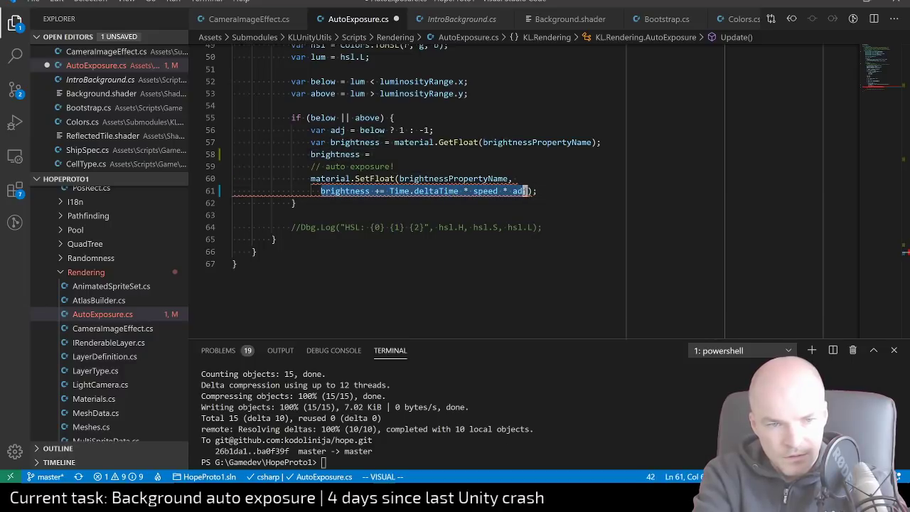
key("d")
key("k")
key("k")
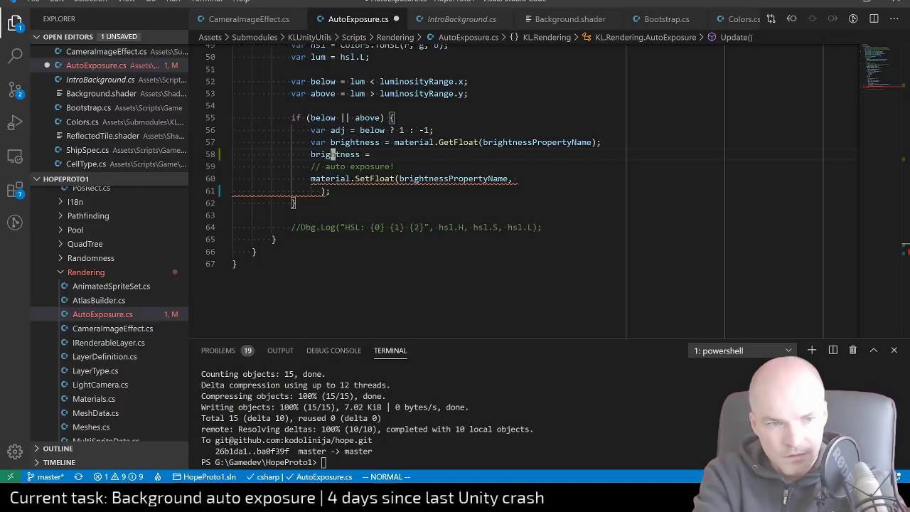
key("$")
key("p")
key("a")
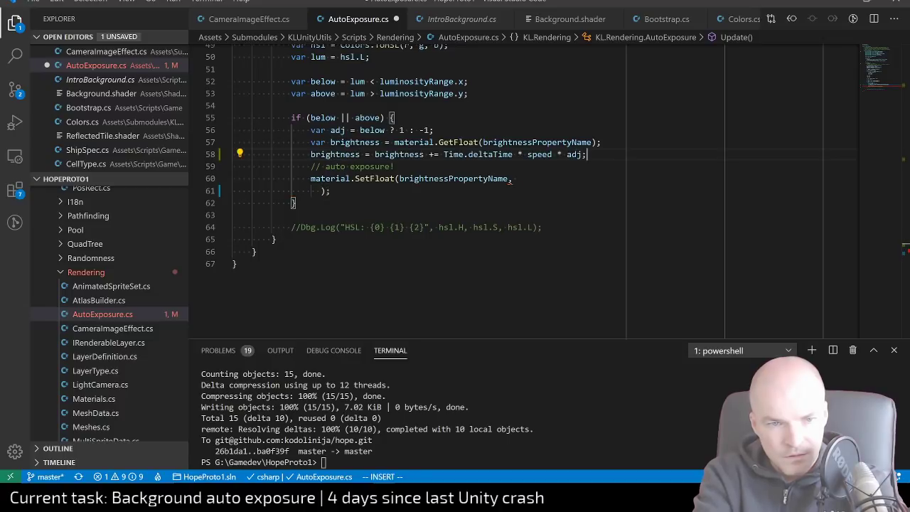
Reduce the new assignment to brightness += Time.deltaTime * speed * adj; and insert an empty line below it
key("b")
key("b")
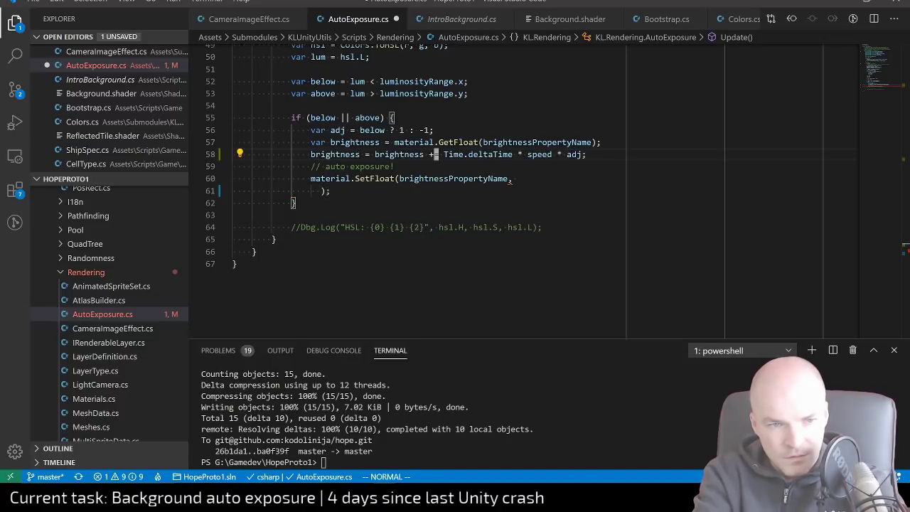
key("shift+x")
key("shift+x")
key("shift+x")
key("shift+x")
key("shift+x")
key("shift+x")
key("shift+x")
key("shift+x")
key("shift+x")
key("shift+x")
key("shift+x")
key("shift+x")
key("shift+x")
key("shift+x")
type("i+=")
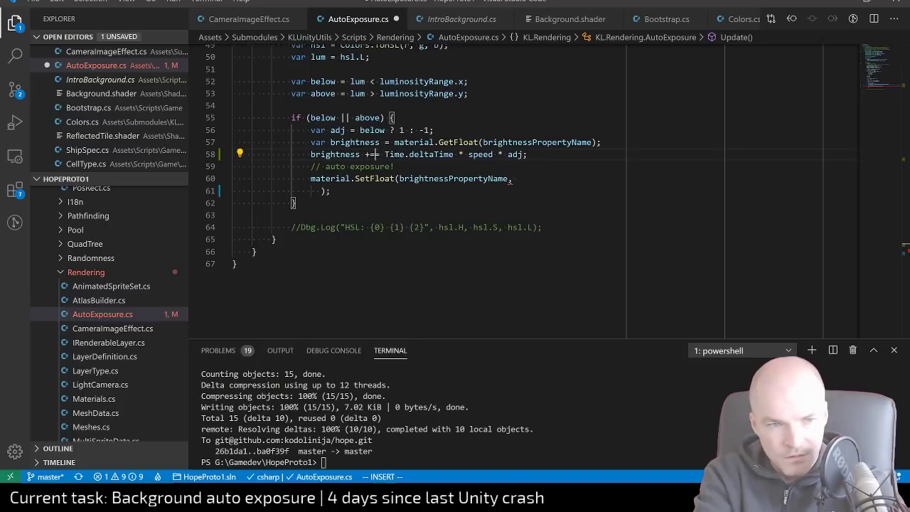
key("Delete")
key("Escape")
type("o")
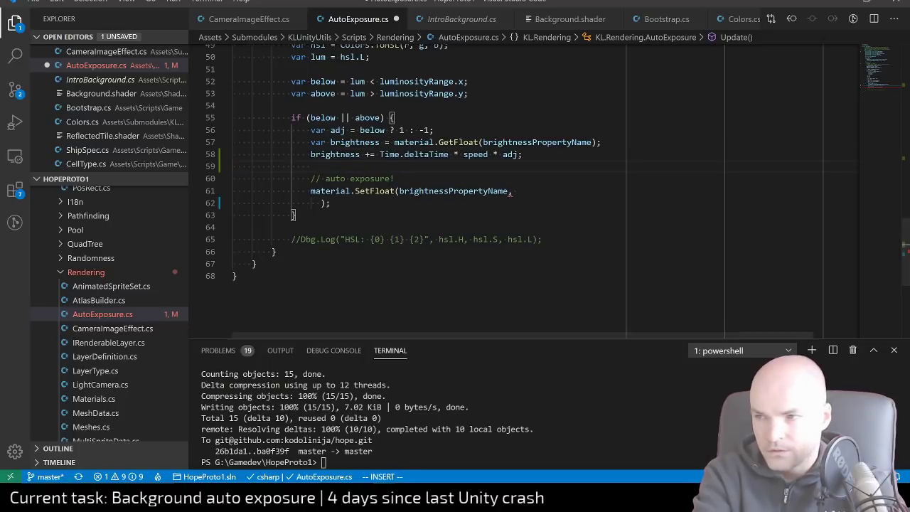
Start a brightness = Mathf.Clamp() statement on a new line directly below the brightness increment
type("mathf.")
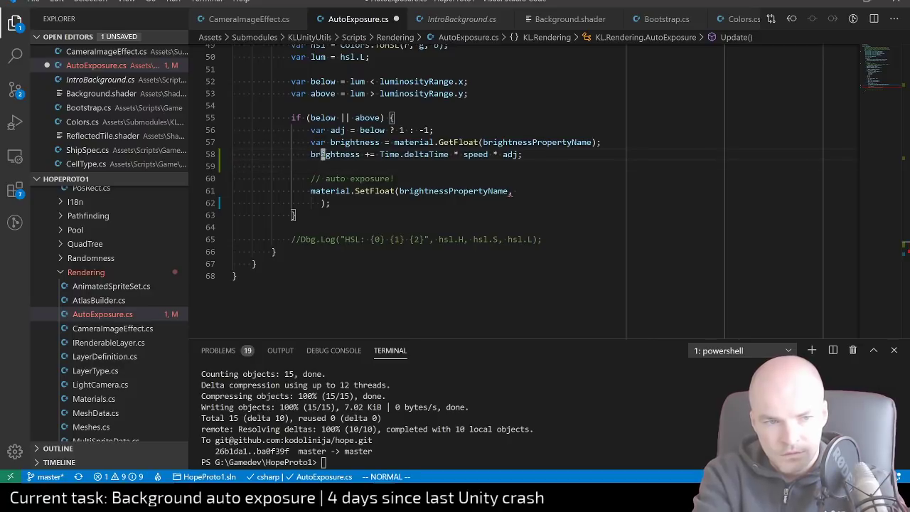
key("shift+o")
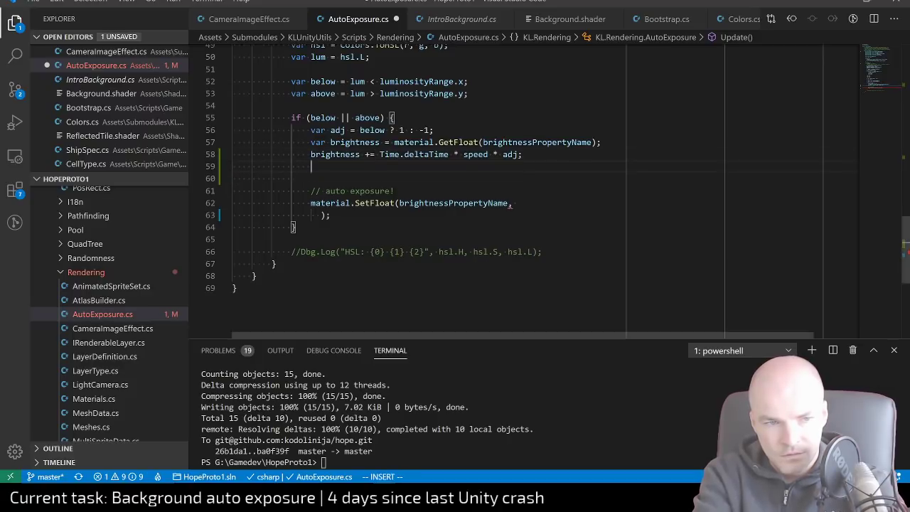
type("bri")
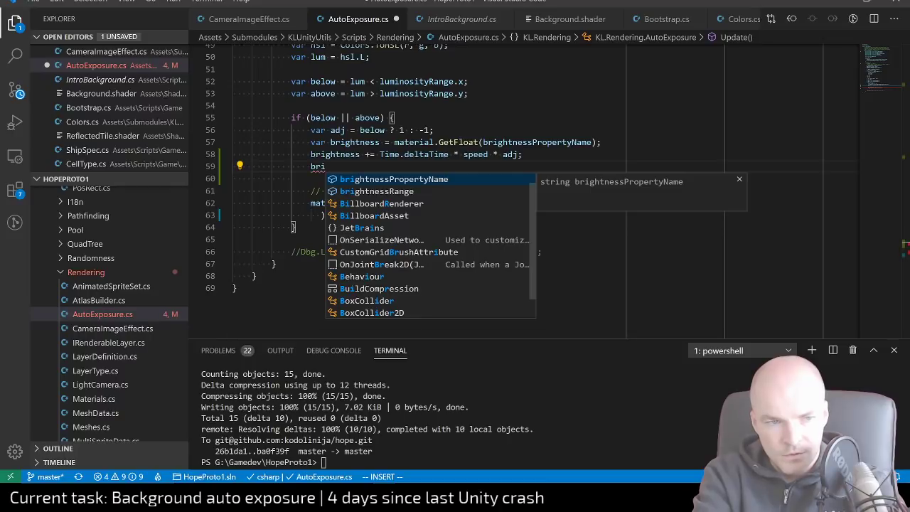
type("ghtn")
key("Tab")
type(".")
key("BackSpace")
key("BackSpace")
key("BackSpace")
key("BackSpace")
key("BackSpace")
key("BackSpace")
key("BackSpace")
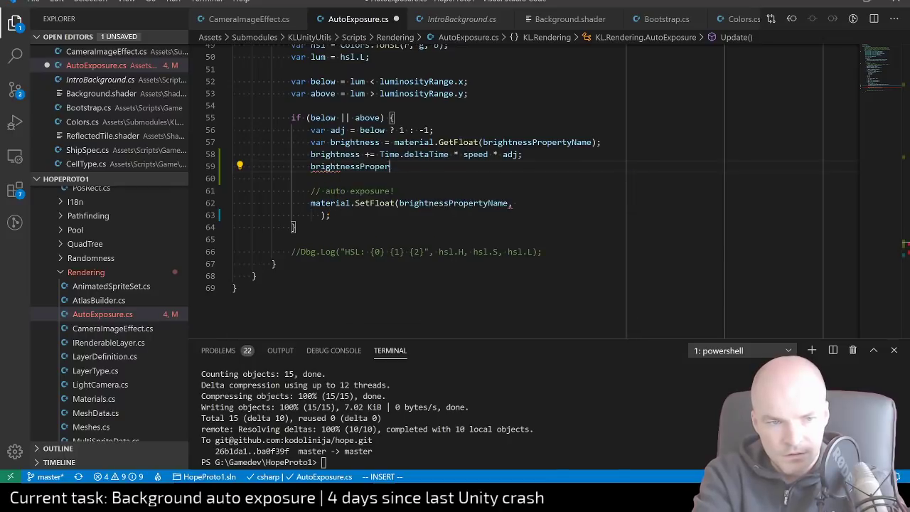
key("BackSpace")
key("BackSpace")
key("BackSpace")
key("BackSpace")
key("BackSpace")
key("BackSpace")
type("= Mathf.")
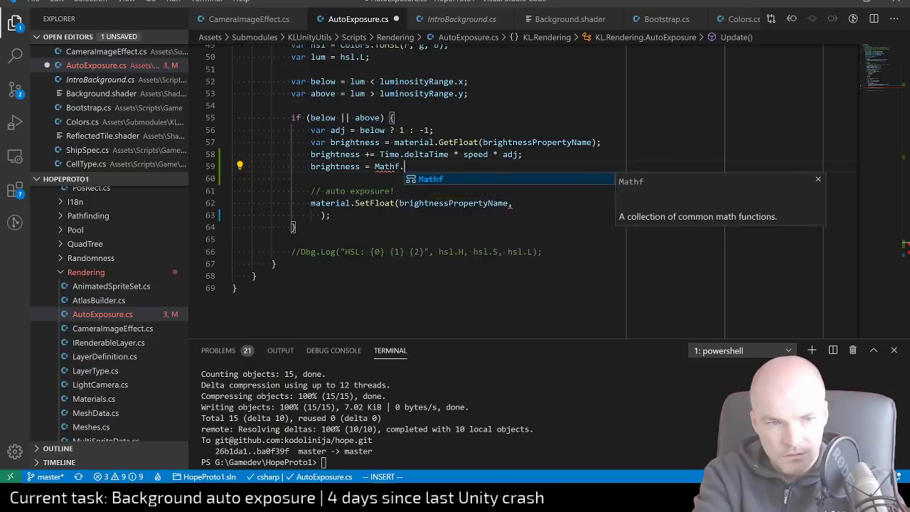
type("cl")
key("Tab")
type("(")
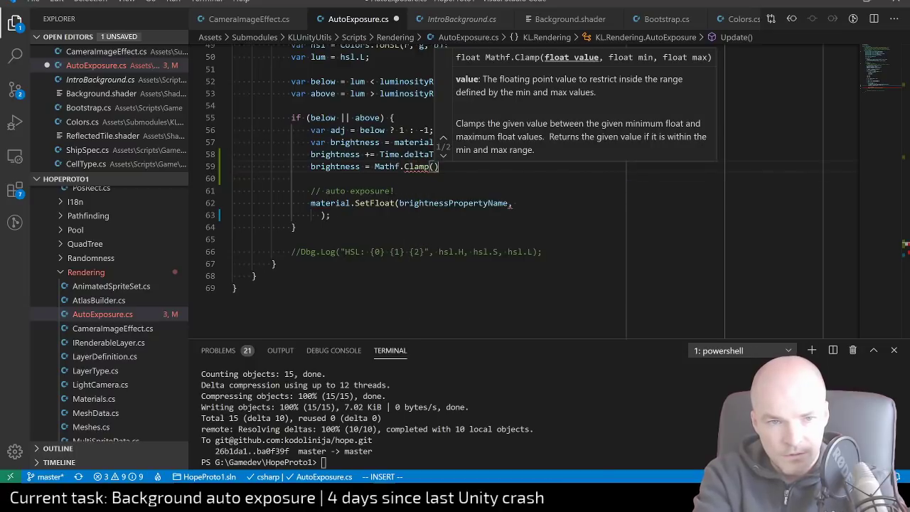
Complete the Mathf.Clamp call with the arguments brightness, brightnessRange.x and brightnessRange.y and a closing semicolon
type("bri")
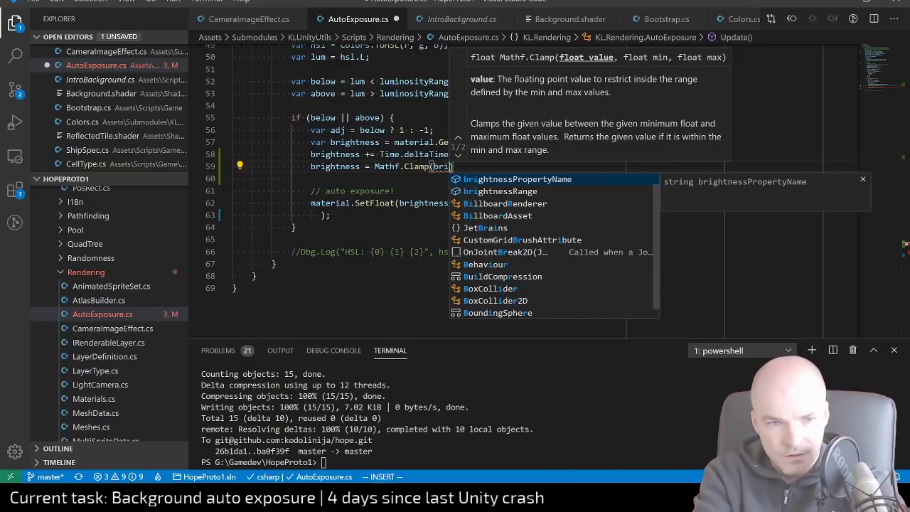
key("Tab")
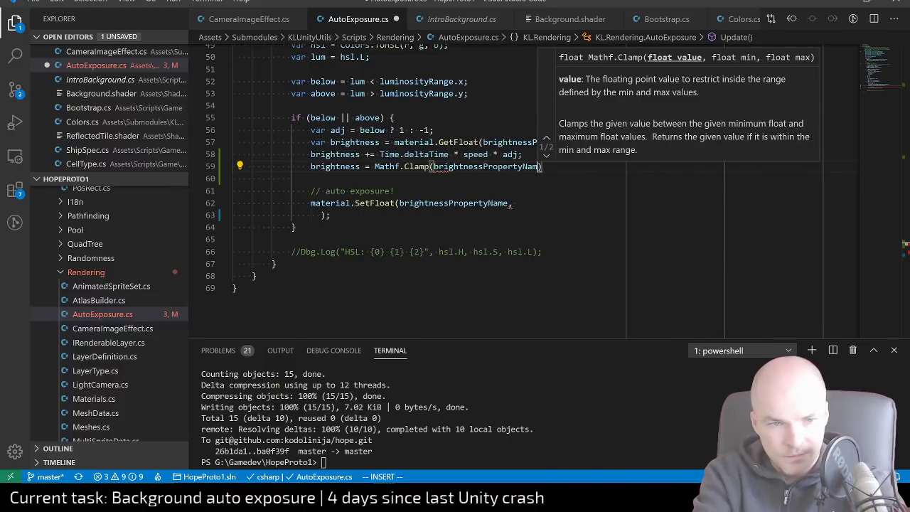
key("BackSpace")
key("BackSpace")
key("BackSpace")
key("BackSpace")
key("BackSpace")
key("BackSpace")
key("BackSpace")
key("BackSpace")
key("BackSpace")
key("BackSpace")
key("BackSpace")
key("BackSpace")
type(", ")
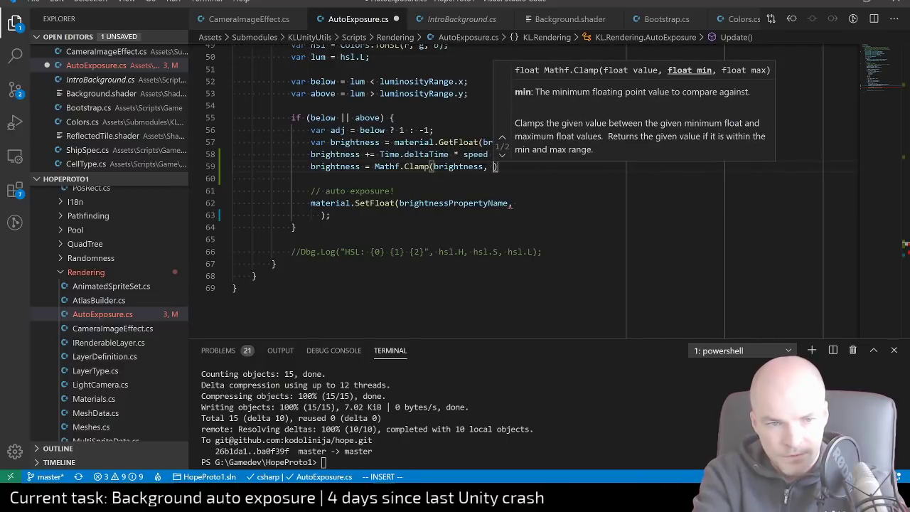
type("brightnessRange.")
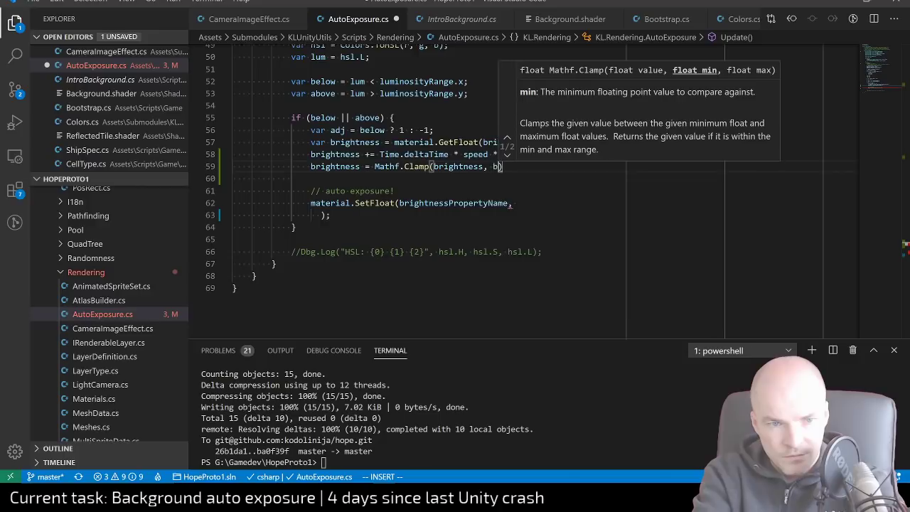
type("x, brightnessRange.y")
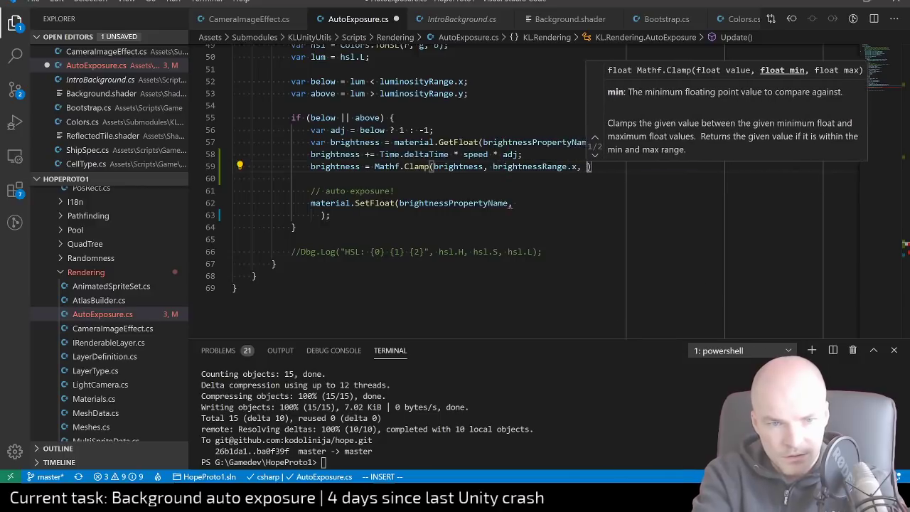
type(");")
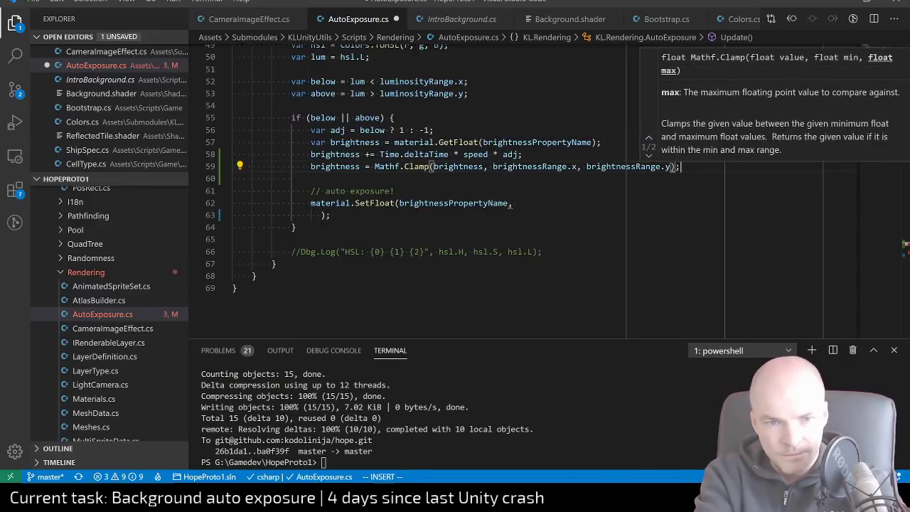
key("Escape")
Complete the material.SetFloat call with brightness as its second argument, a closing parenthesis and a semicolon
key("h")
left_click(288, 178)
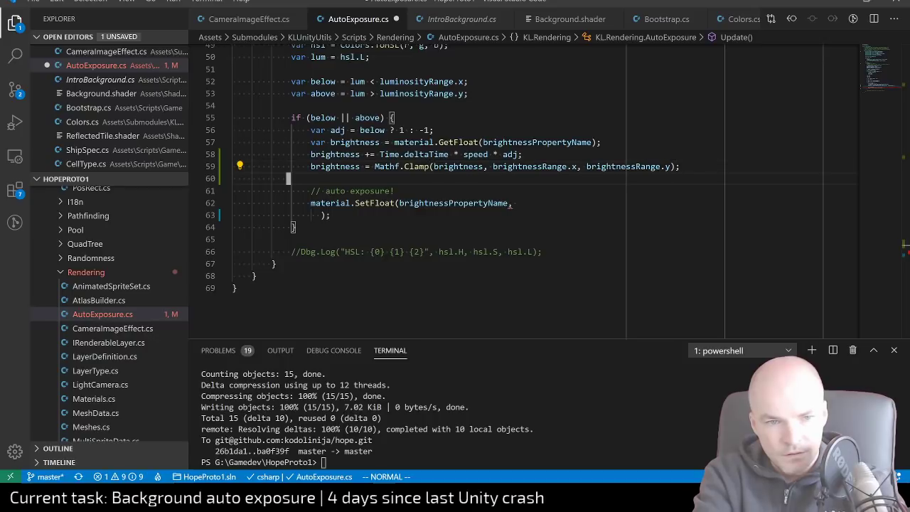
type("jA brightnessRange")
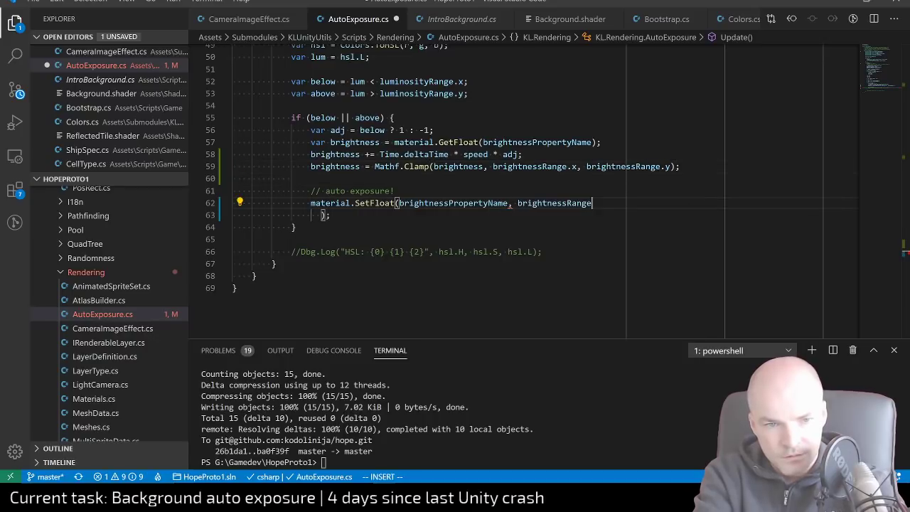
type(";")
key("Escape")
key("j")
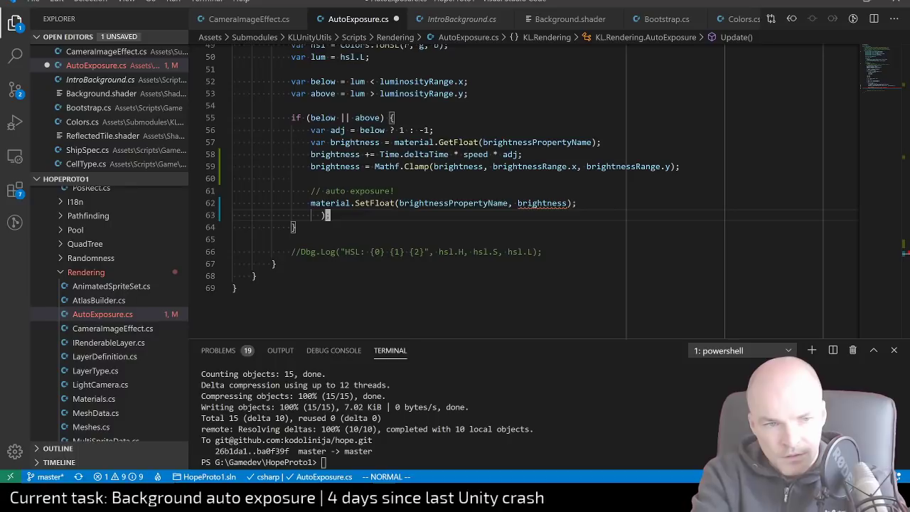
Delete the leftover ); line below the SetFloat call and save AutoExposure.cs
key("d")
key("d")
key("k")
key("k")
key("k")
key("ctrl+s")
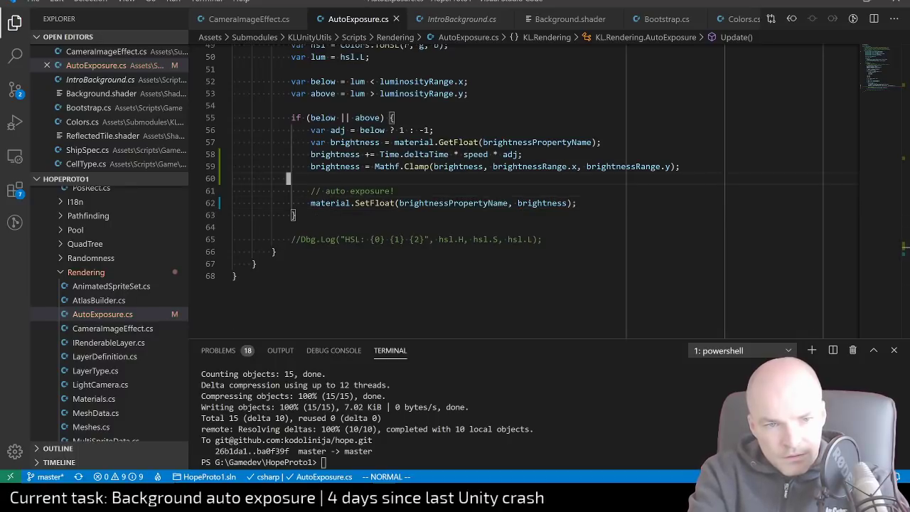
Wrap the Mathf.Clamp call so brightnessRange.x and brightnessRange.y sit on their own indented line, and save the file
key("k")
key("k")
key("k")
key("k")
key("e")
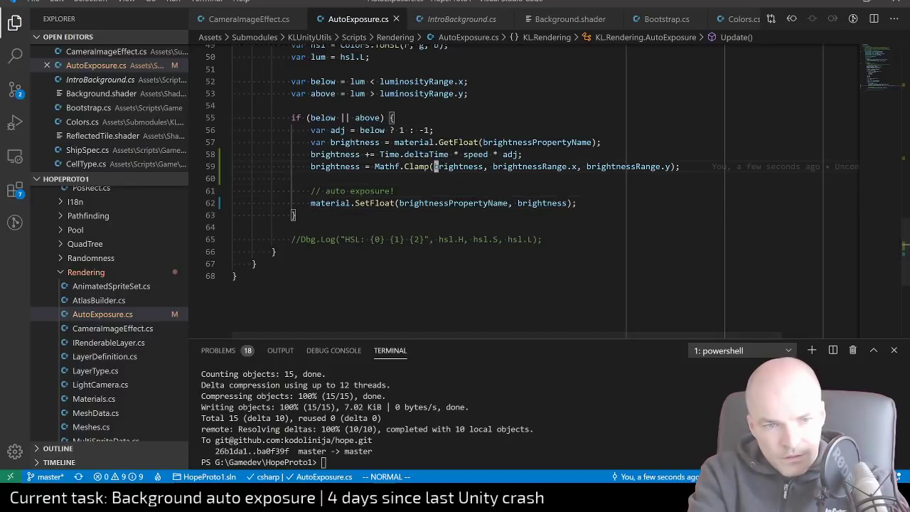
key("W")
key("W")
key("i")
key("Return")
key("Tab")
key("Escape")
key("ctrl+s")
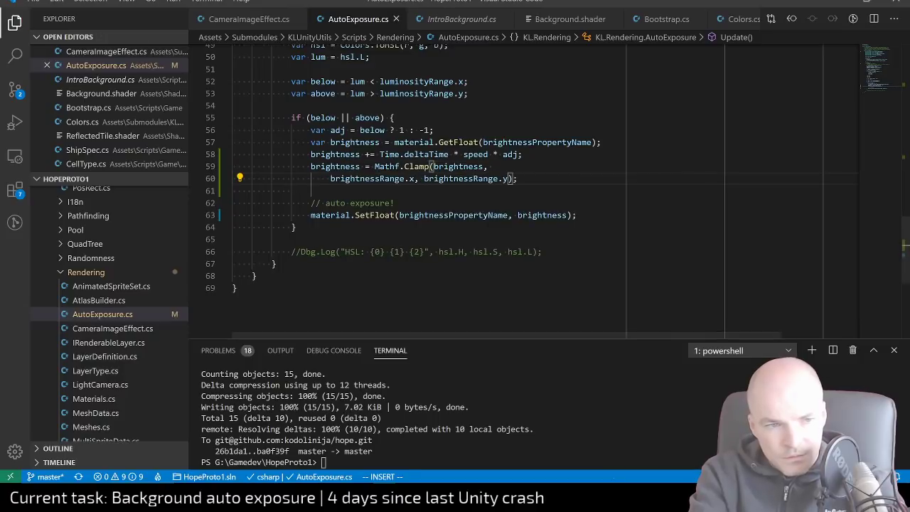
left_click(398, 203)
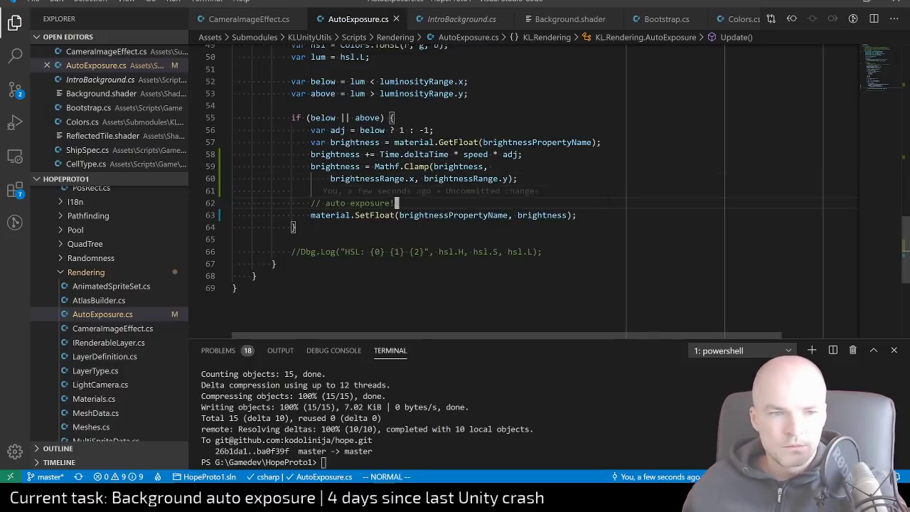
scroll(398, 203, "up", 10)
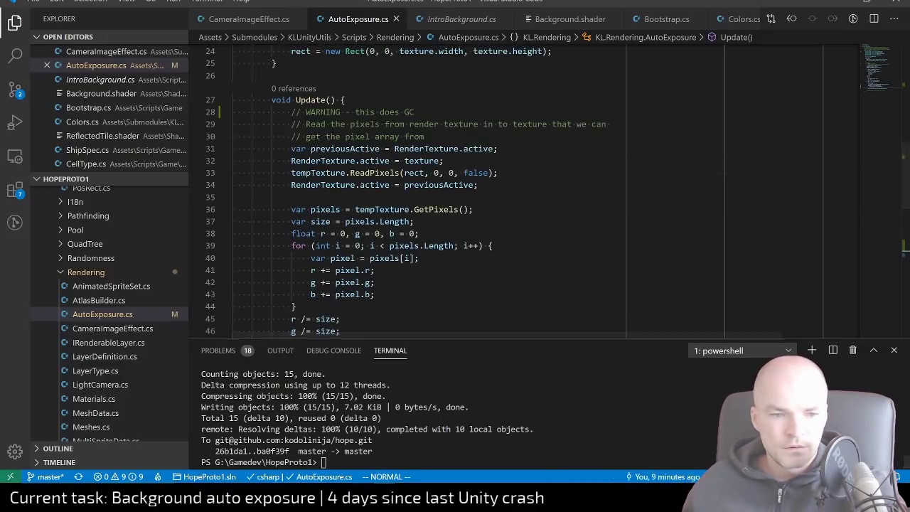
Switch to Unity and open the BGCamera prefab for editing at its Auto Exposure component
key("alt+Tab")
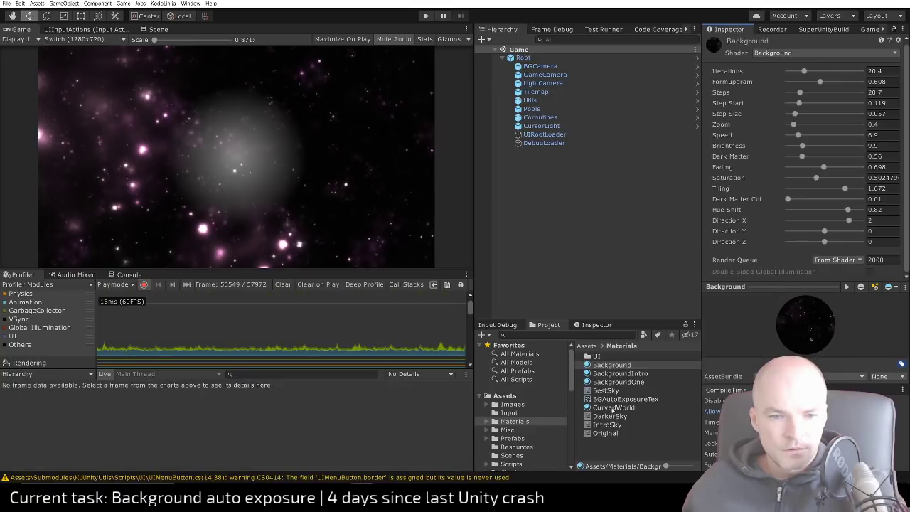
left_click(538, 66)
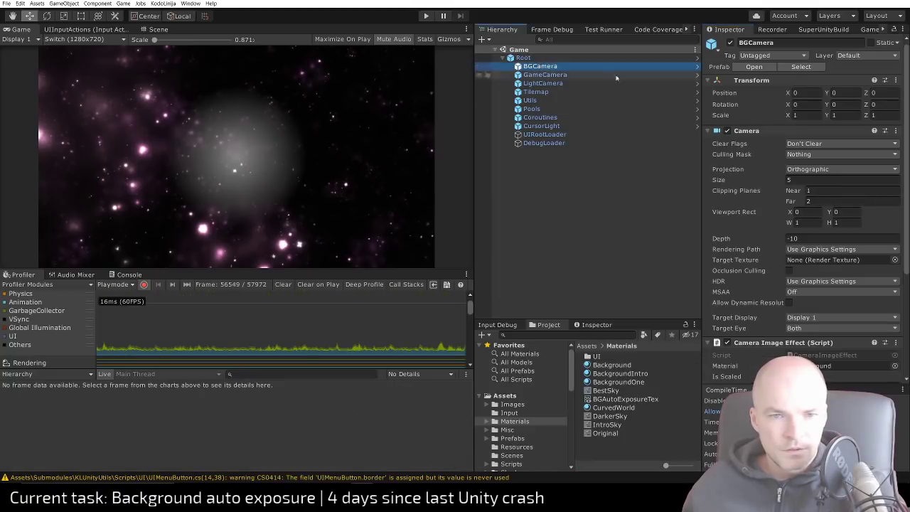
left_click(754, 68)
scroll(816, 253, "down", 5)
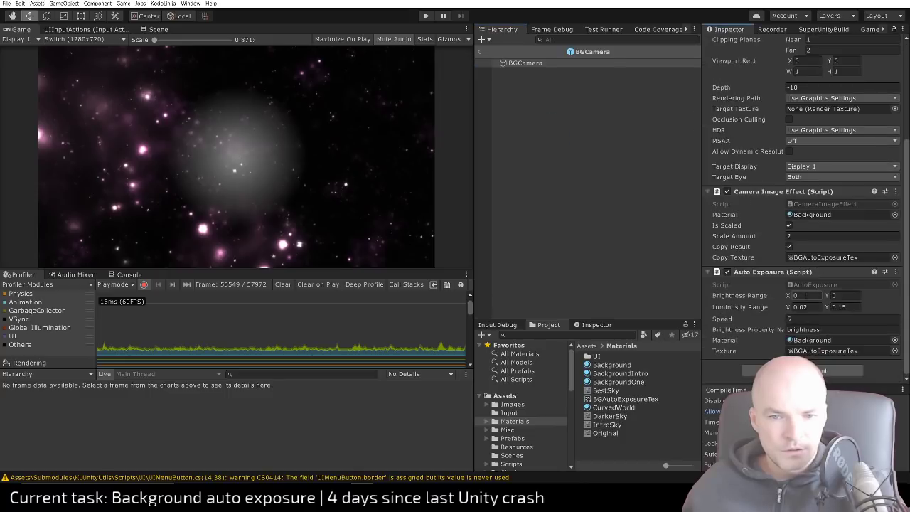
Set the Auto Exposure component's Brightness Range to X 0.01 and Y 50, and save the prefab
left_click_drag(807, 295, 749, 291)
key("Tab")
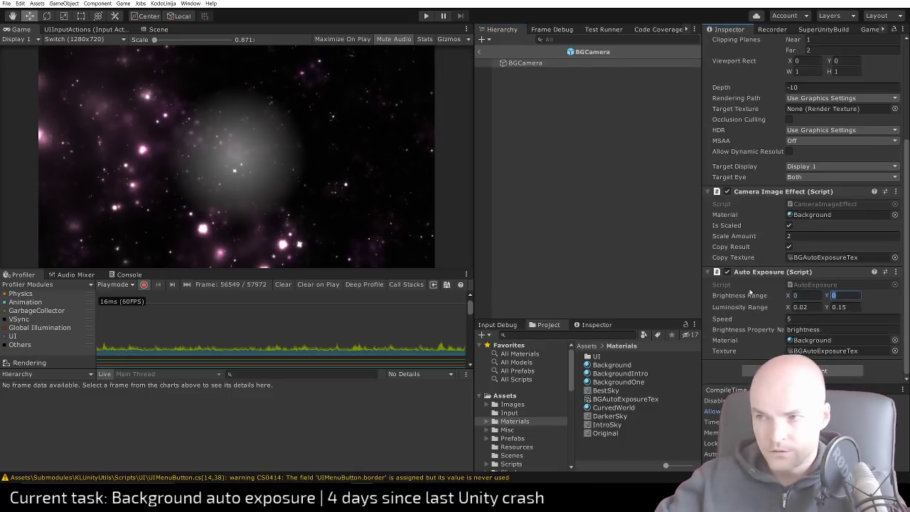
key("shift+Tab")
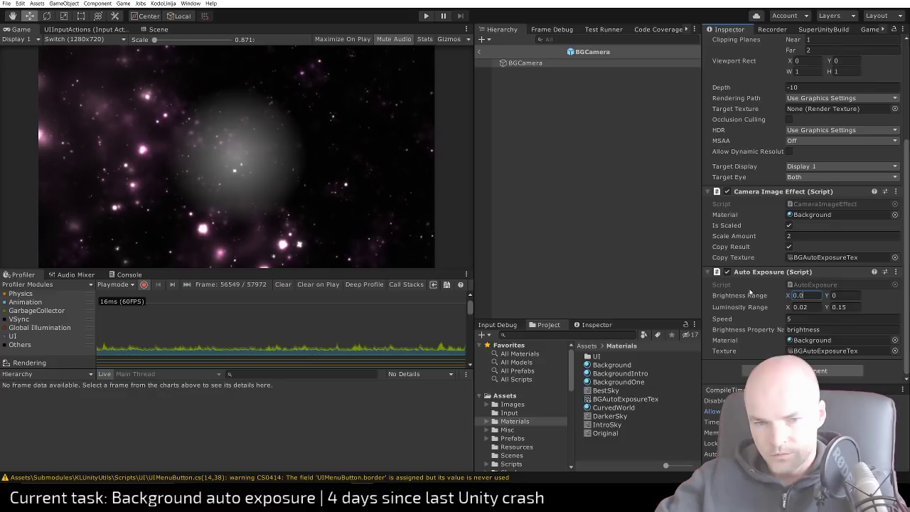
type("0.01")
key("Tab")
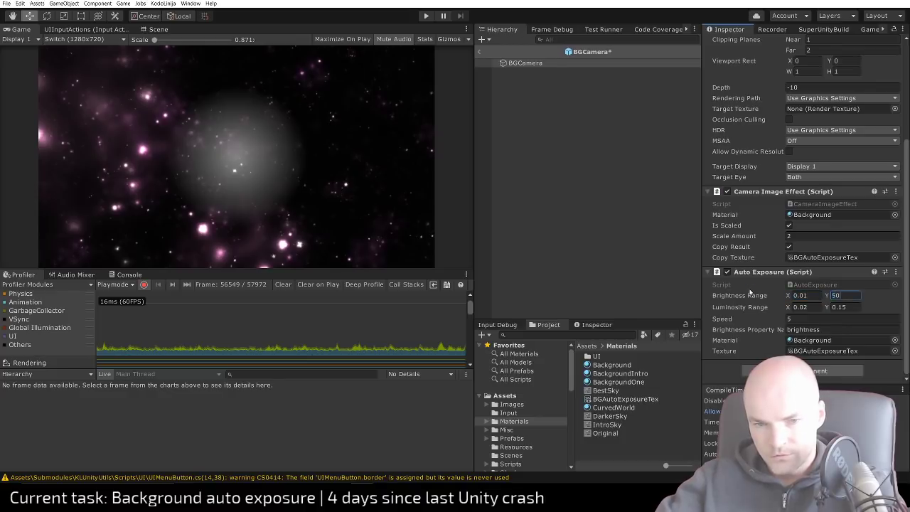
left_click(603, 193)
key("ctrl+s")
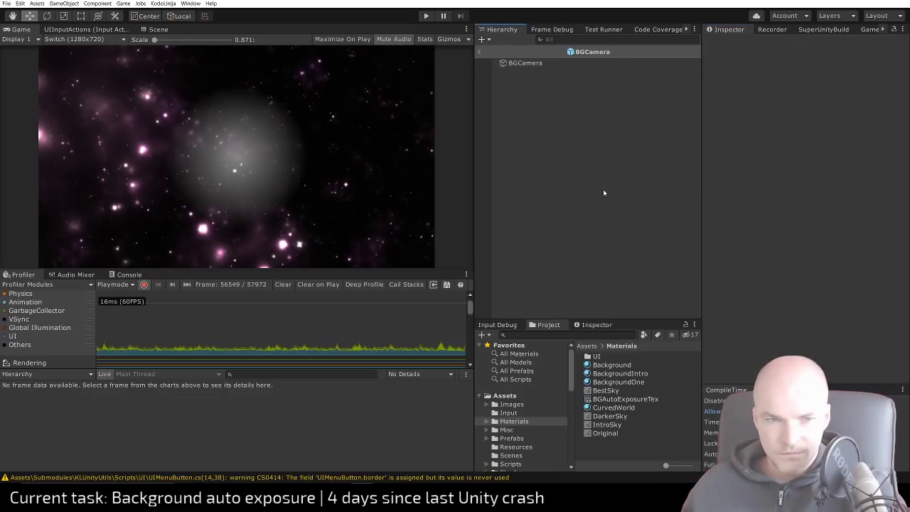
Return from the prefab to the Game scene, run the game and pause it
left_click(479, 52)
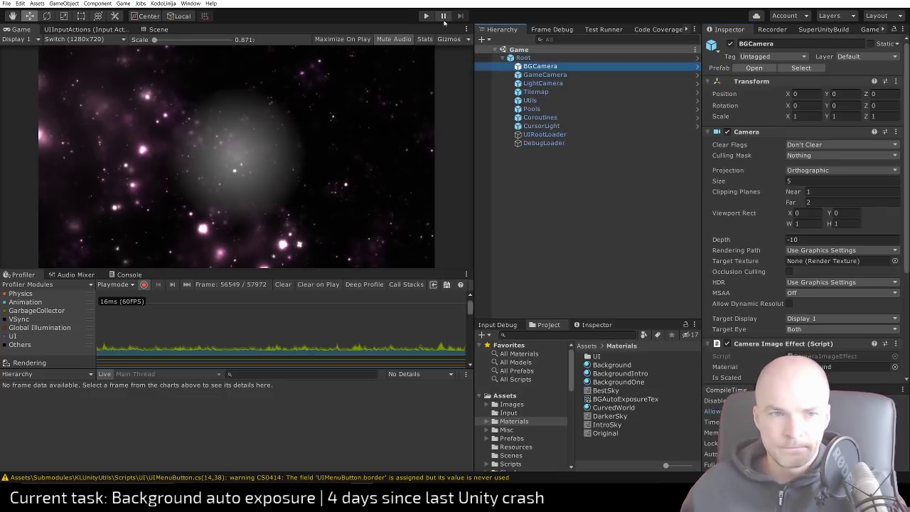
left_click(428, 14)
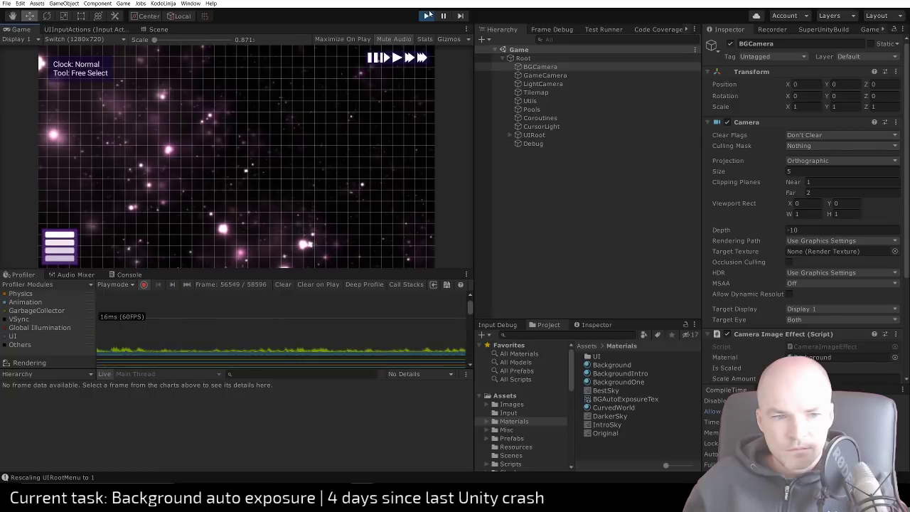
left_click(443, 15)
Examine the garbage allocation and time cost of AutoExposure.Update() and its Gfx.ReadbackImage call across frames in the Profiler
left_click(417, 327)
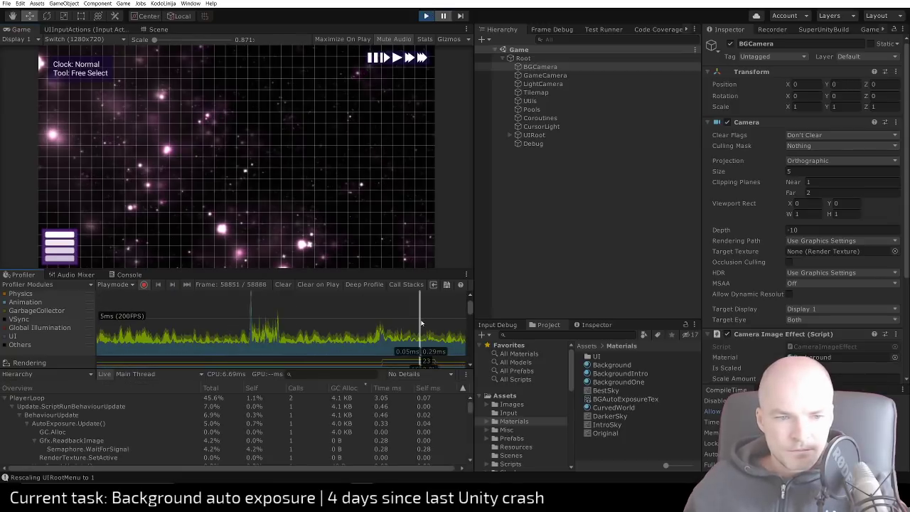
mouse_move(320, 350)
left_mouse_down()
mouse_move(248, 344)
mouse_move(268, 345)
left_mouse_up()
left_click(118, 423)
mouse_move(269, 310)
left_mouse_down()
mouse_move(455, 323)
mouse_move(153, 324)
mouse_move(438, 329)
mouse_move(405, 329)
left_mouse_up()
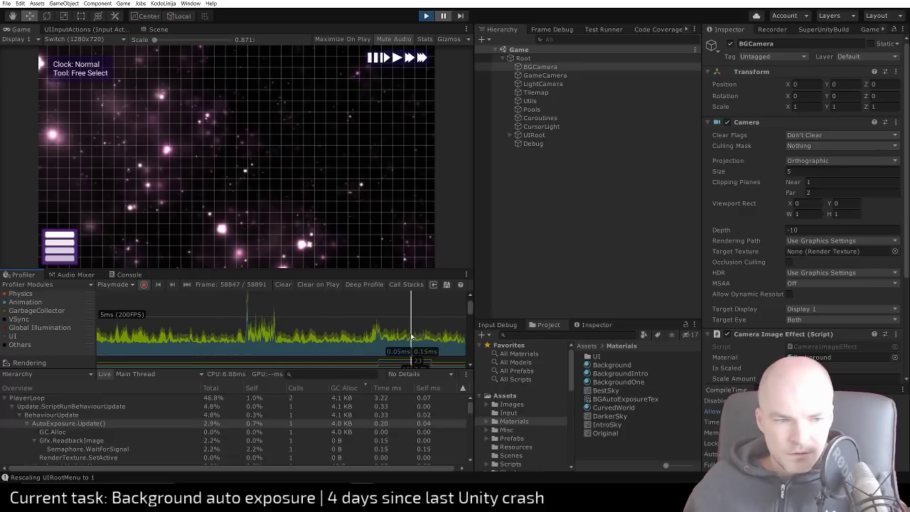
left_click(227, 388)
left_click(355, 388)
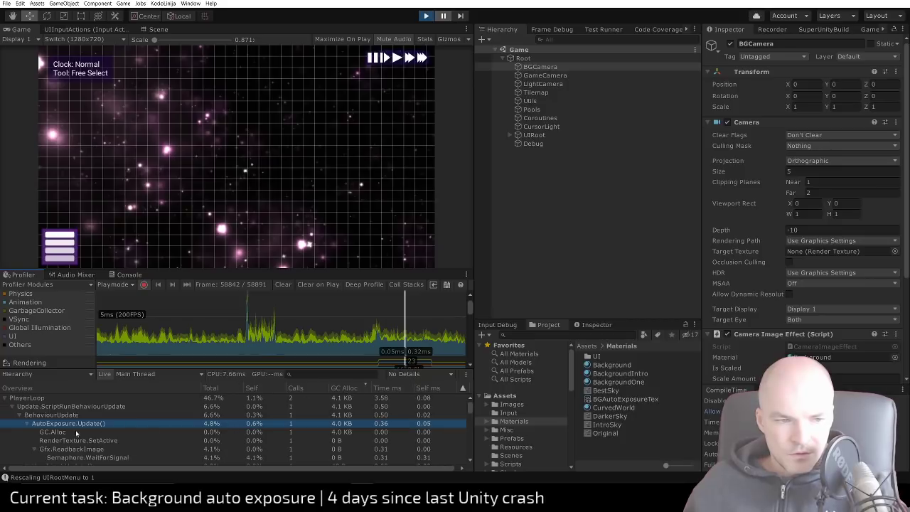
left_click(55, 441)
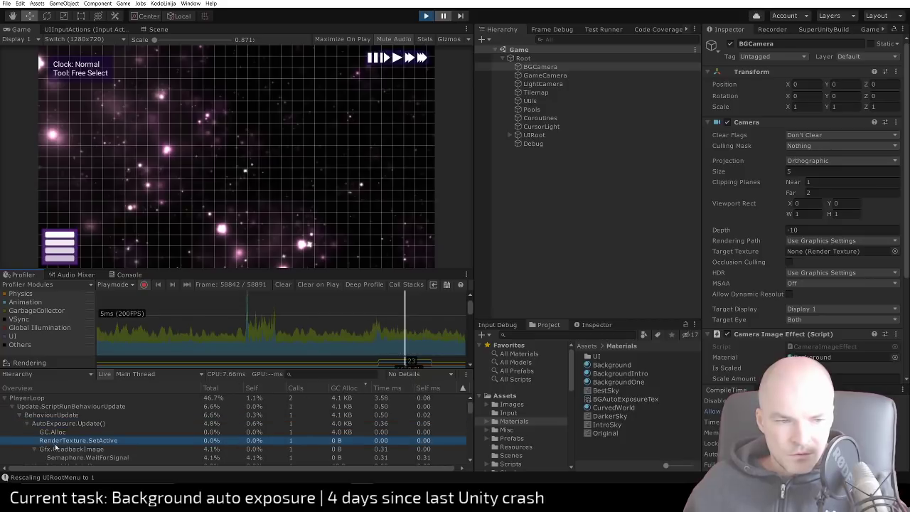
scroll(62, 448, "down", 2)
left_click(64, 417)
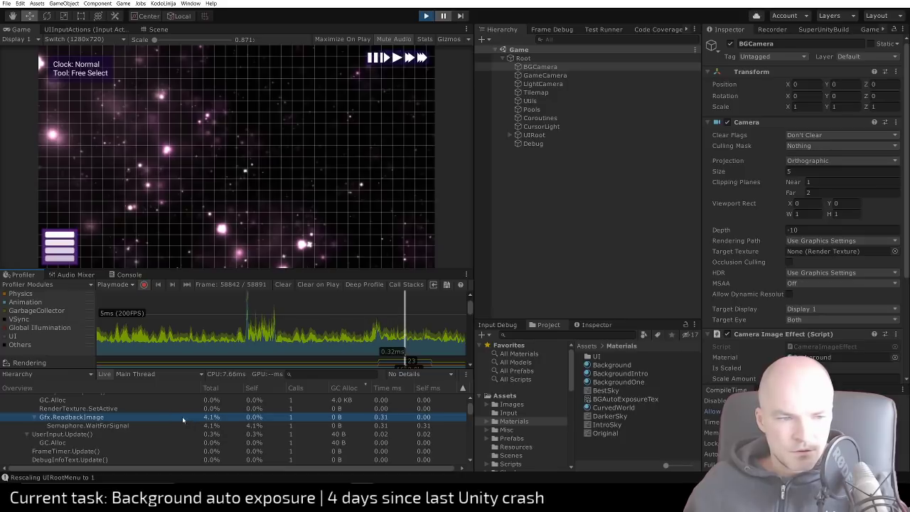
scroll(71, 420, "up", 2)
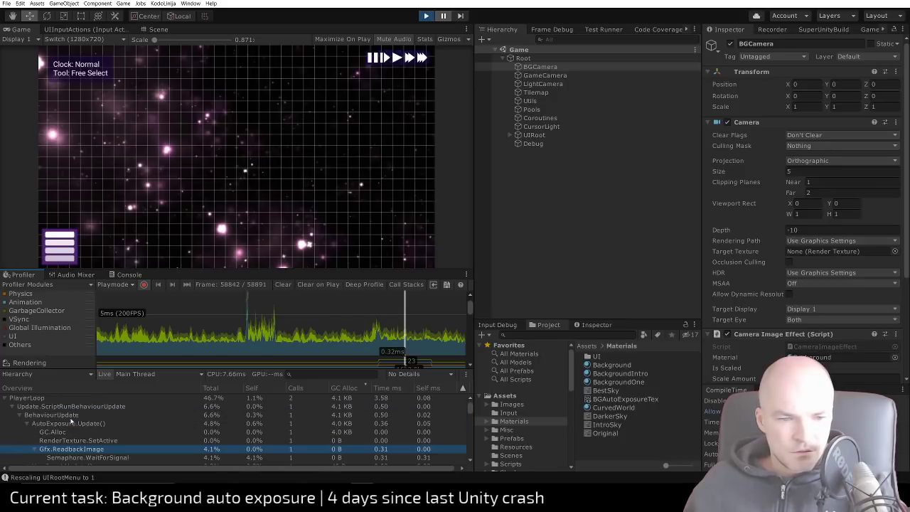
scroll(71, 420, "down", 2)
scroll(71, 420, "up", 2)
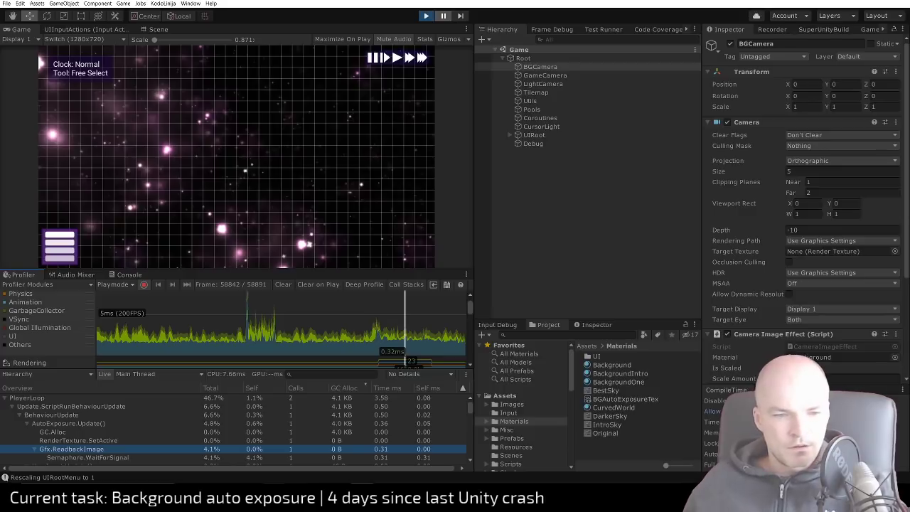
Switch to Visual Studio Code and review the fields of AutoExposure.cs and the properties and functions of Background.shader
key("alt+Tab")
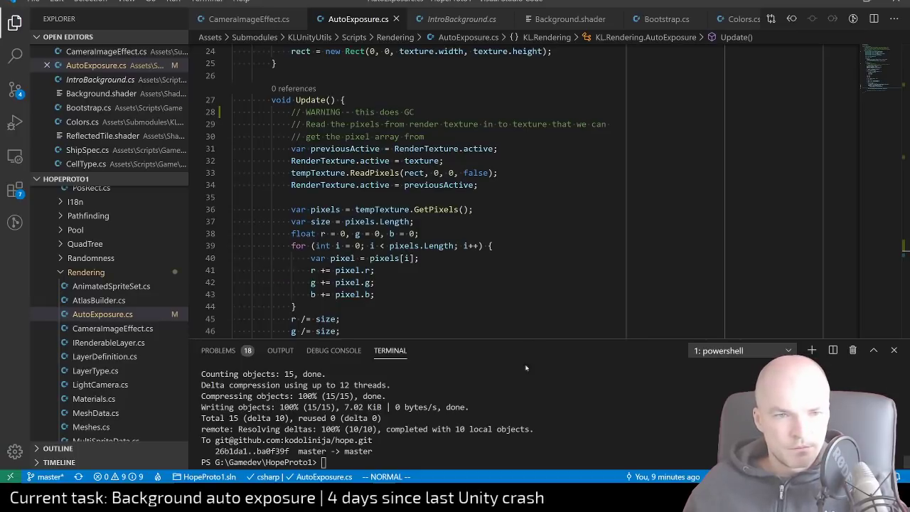
scroll(455, 191, "up", 8)
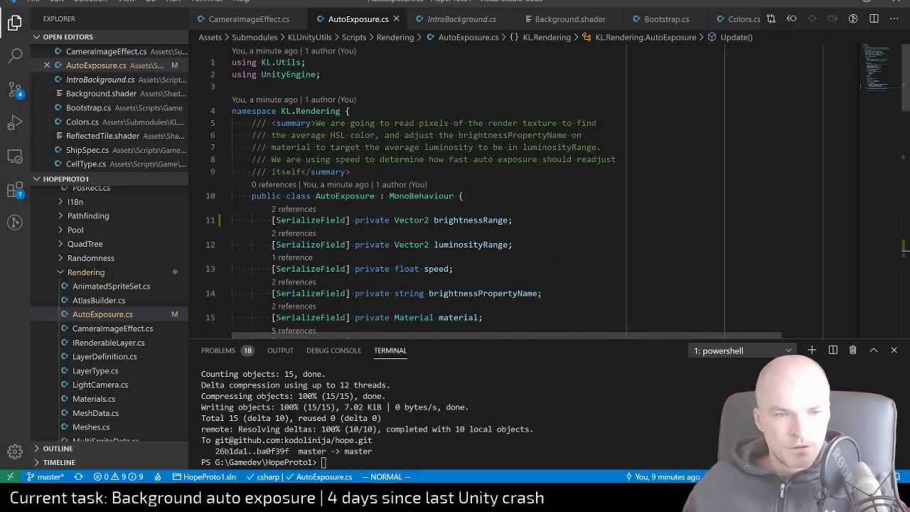
left_click(575, 20)
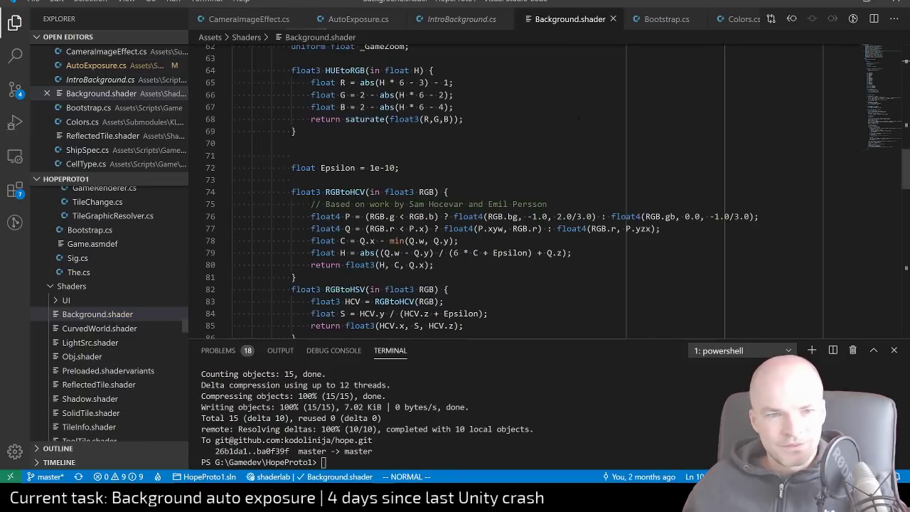
scroll(526, 192, "up", 20)
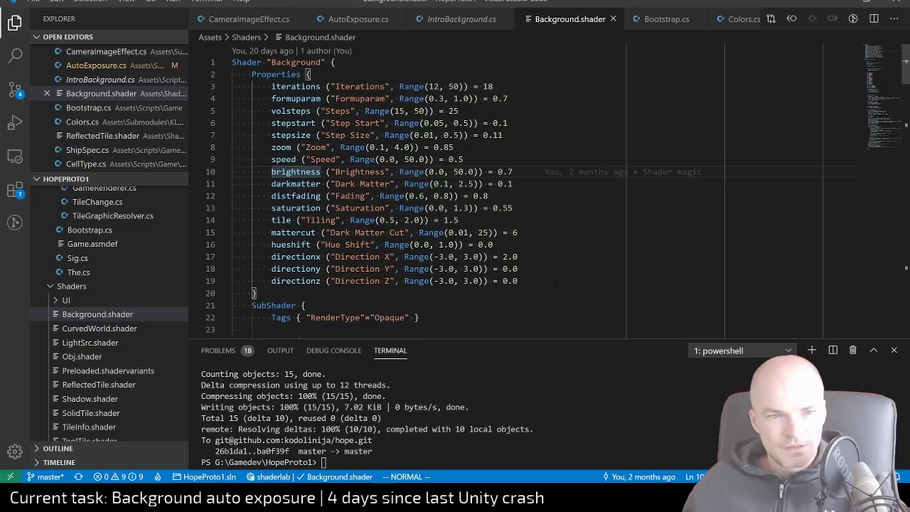
scroll(524, 125, "down", 5)
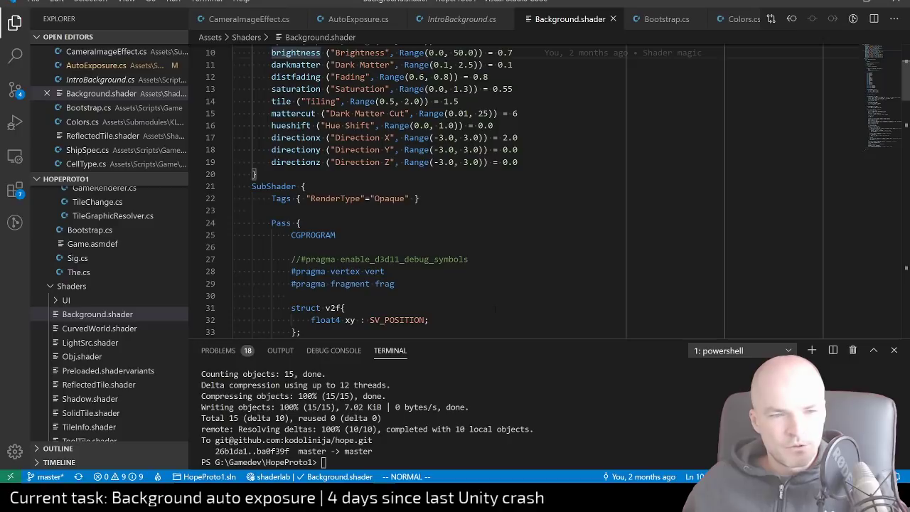
scroll(455, 185, "up", 3)
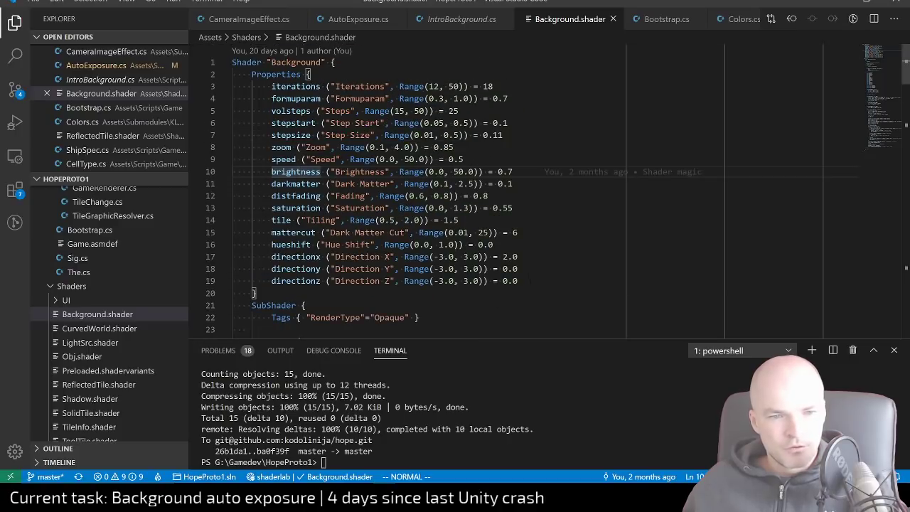
scroll(455, 185, "down", 20)
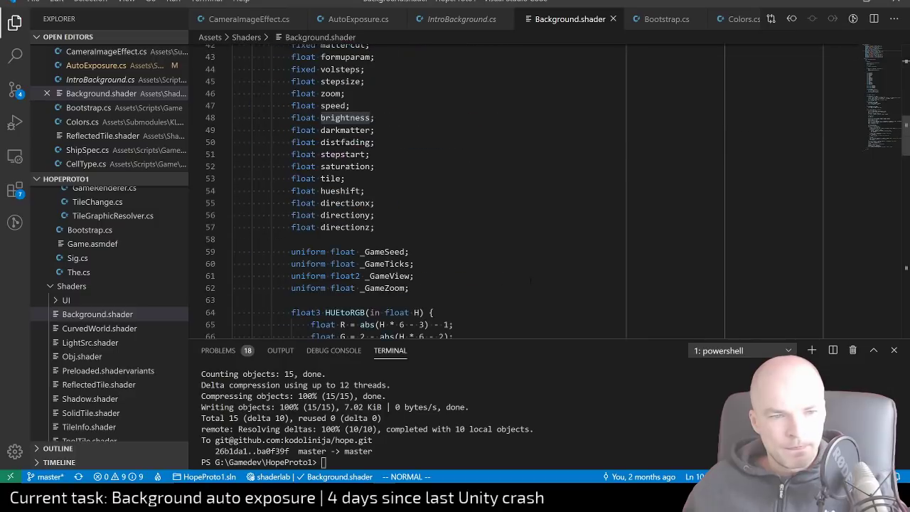
scroll(455, 184, "down", 2)
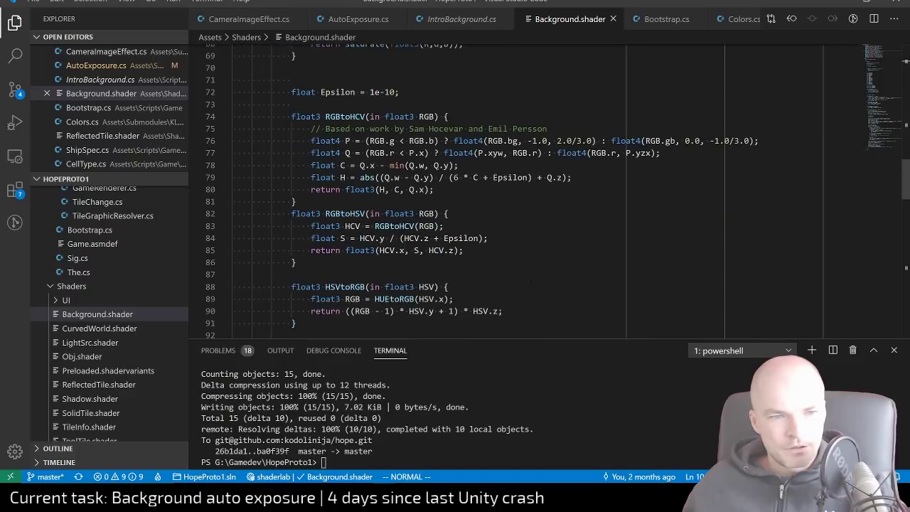
scroll(455, 185, "down", 2)
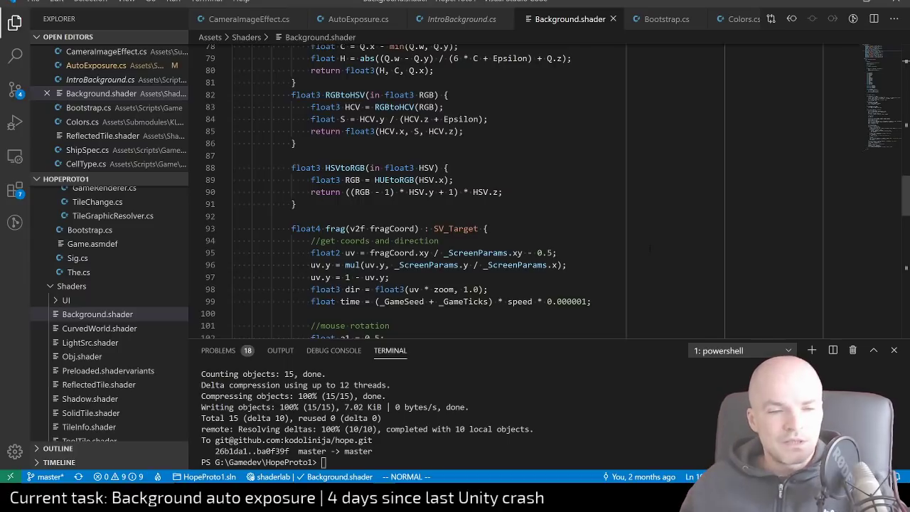
Switch to the browser and search the web for "unity shader set property from shader itself"
key("alt+Tab")
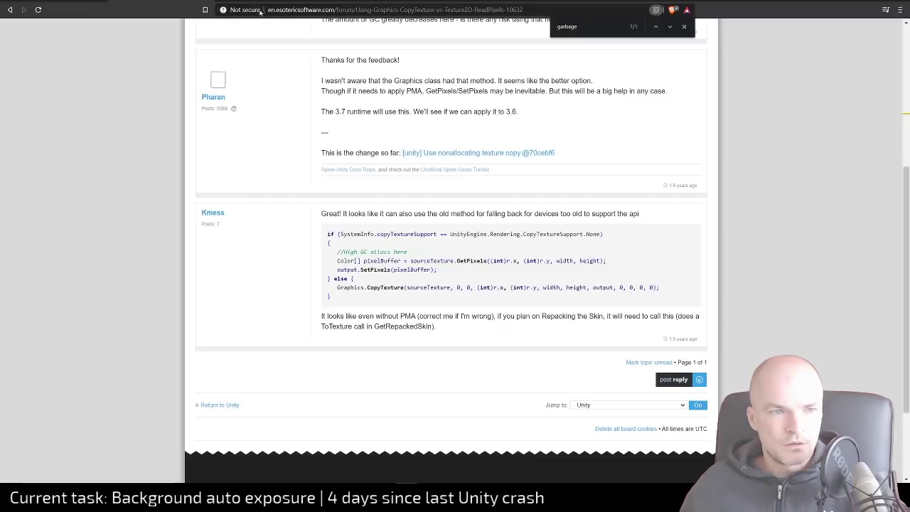
key("ctrl+t")
type("u")
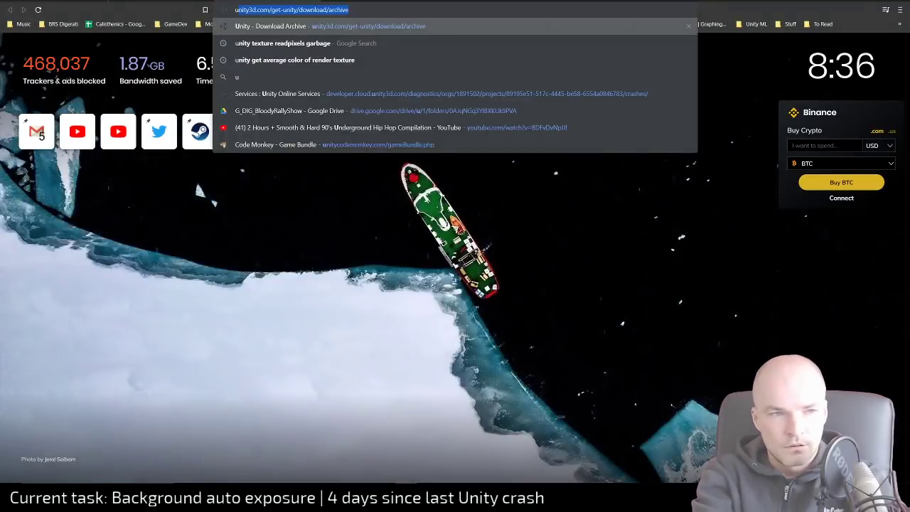
type("nity shader set pro")
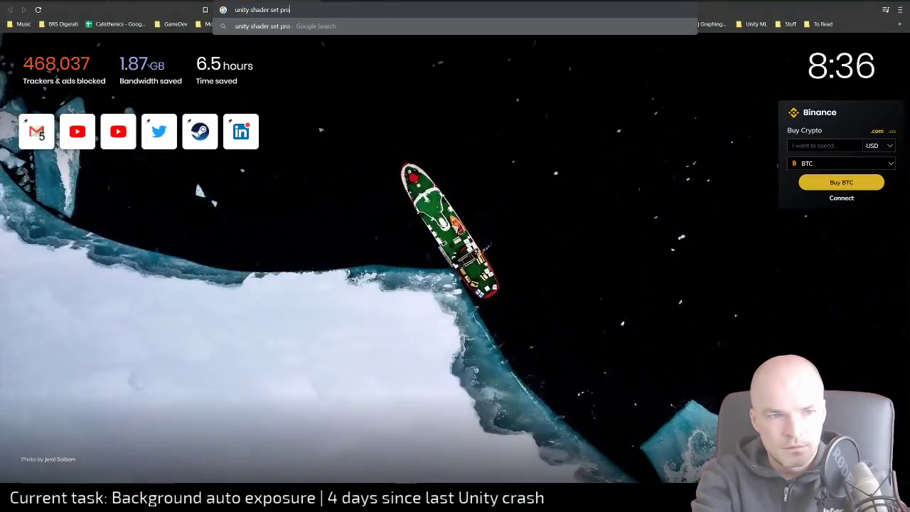
type("perty f")
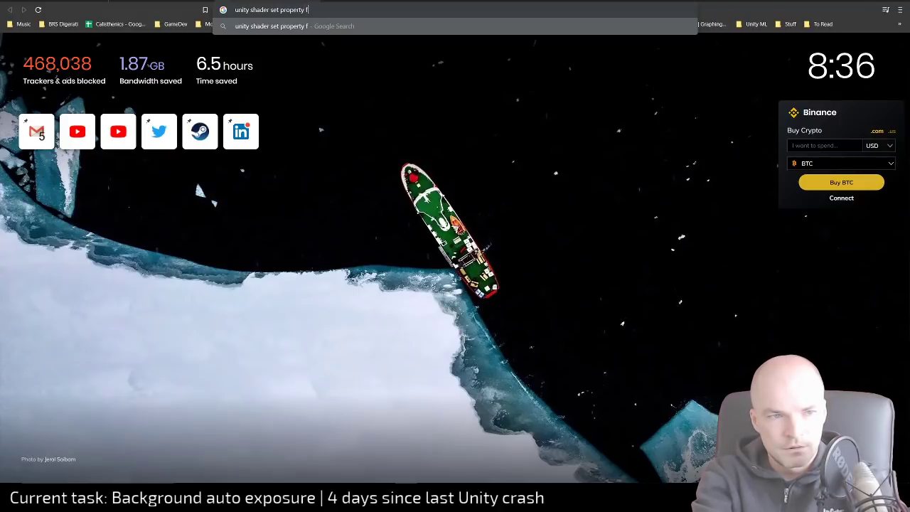
type("rom shader itself")
key("Return")
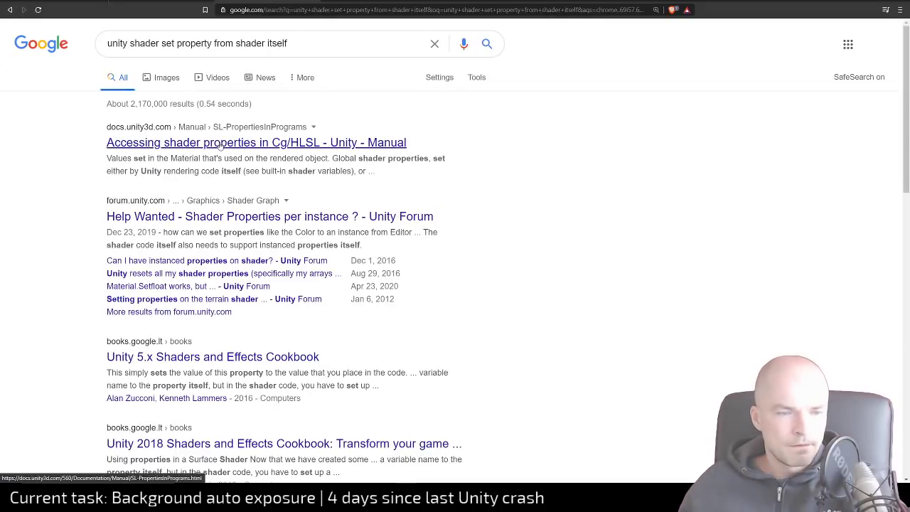
Open the Unity manual result on accessing shader properties, go to the current manual version and search it for "shader properties"
left_click(221, 143)
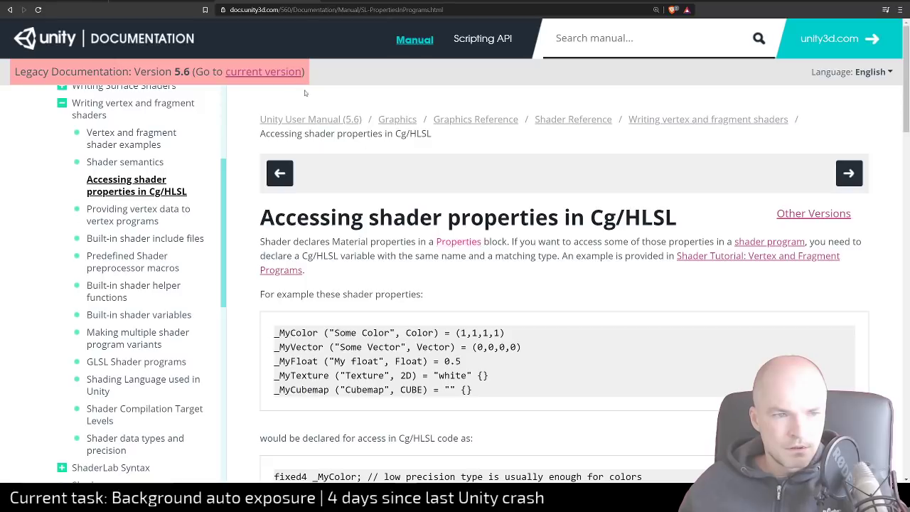
left_click(263, 71)
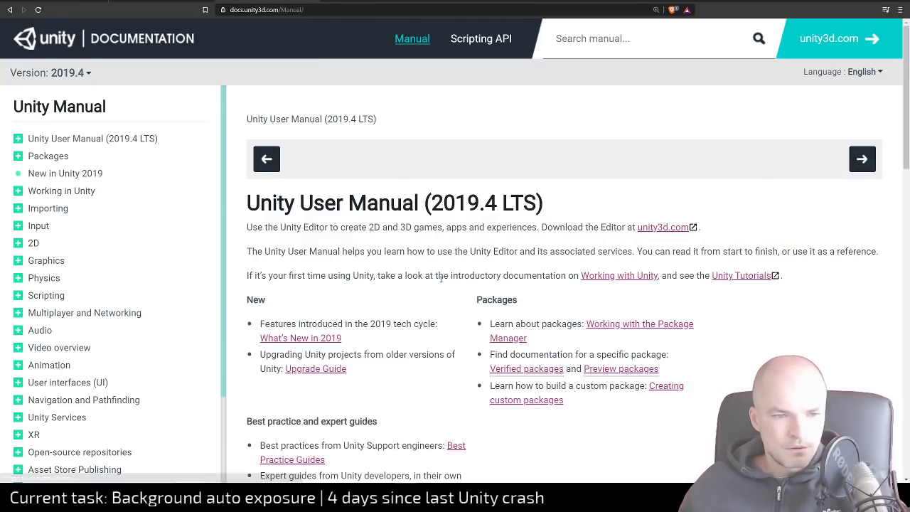
scroll(430, 281, "down", 3)
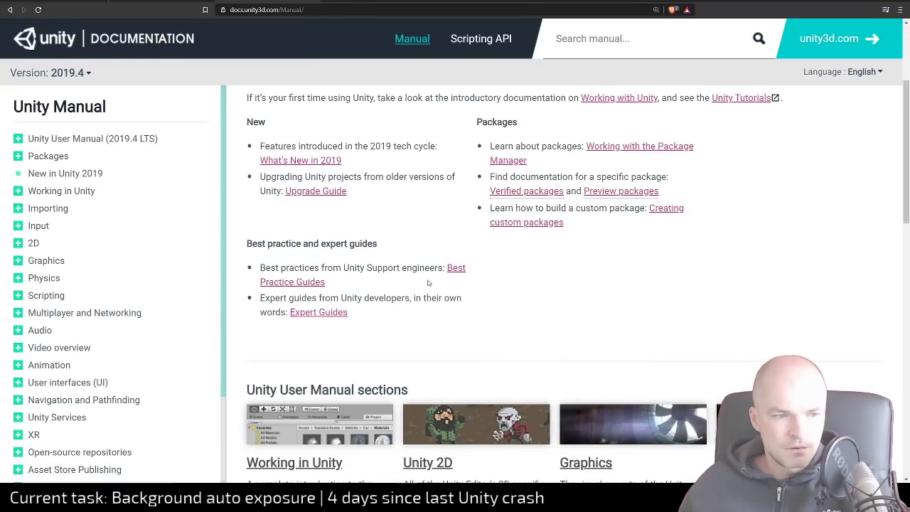
left_click(647, 39)
type("shader properties")
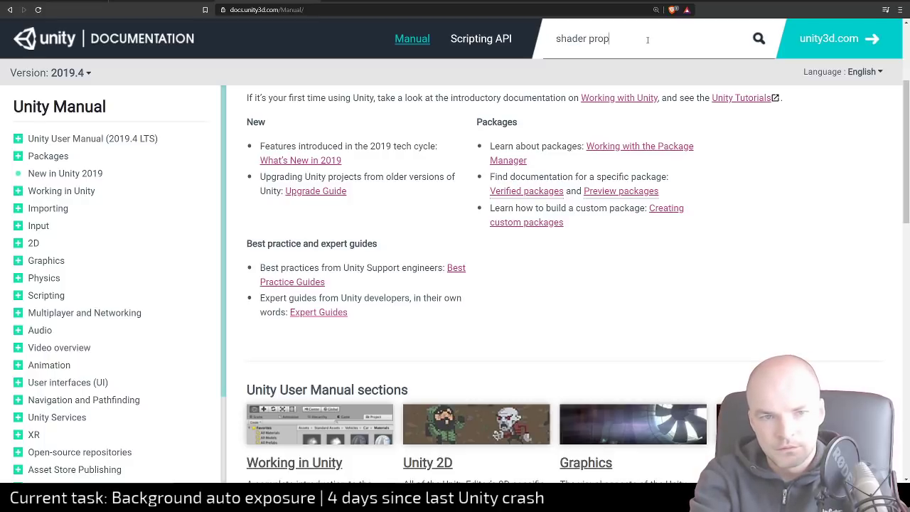
key("Return")
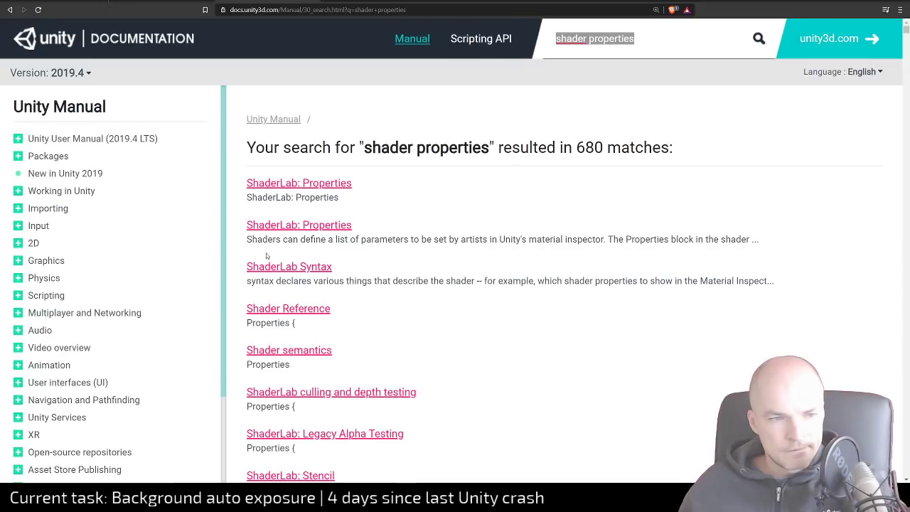
Read the ShaderLab: Properties page and its linked Accessing Shader Properties in HLSL/Cg page on how property values are provided
left_click(307, 184)
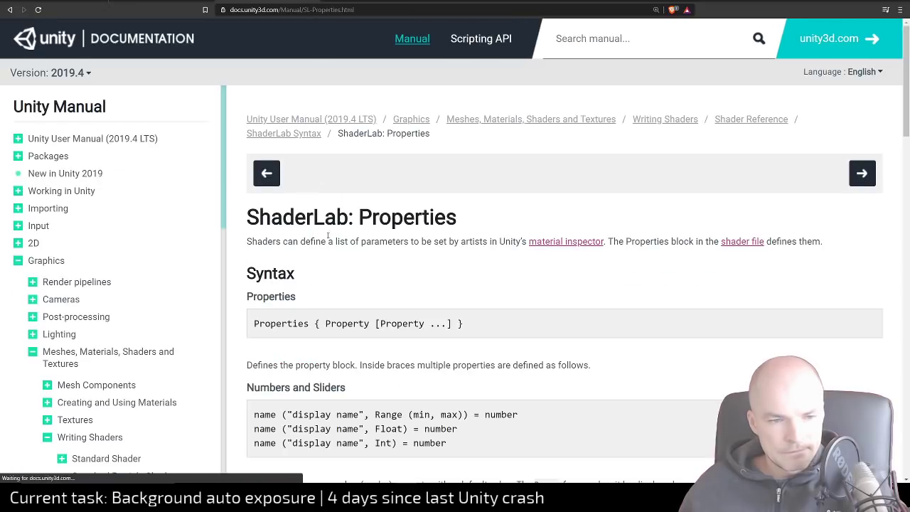
scroll(375, 360, "down", 3)
scroll(374, 360, "down", 15)
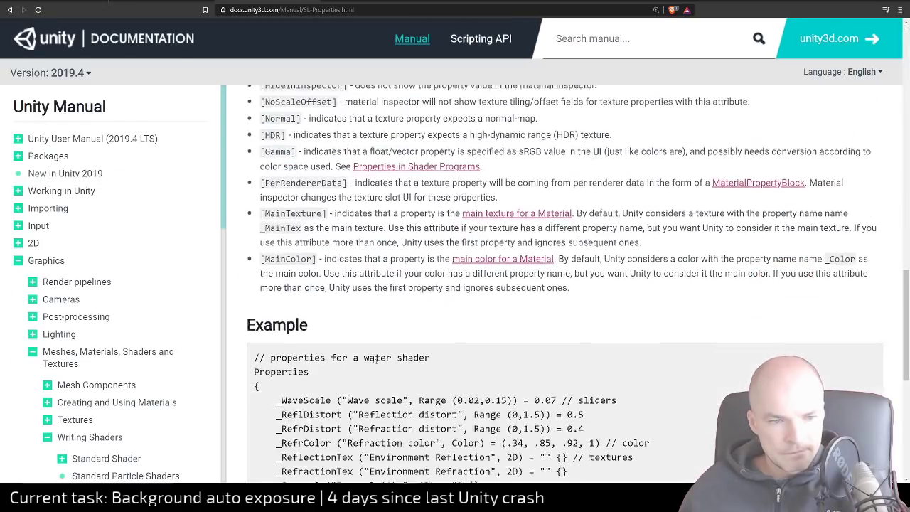
scroll(391, 342, "down", 3)
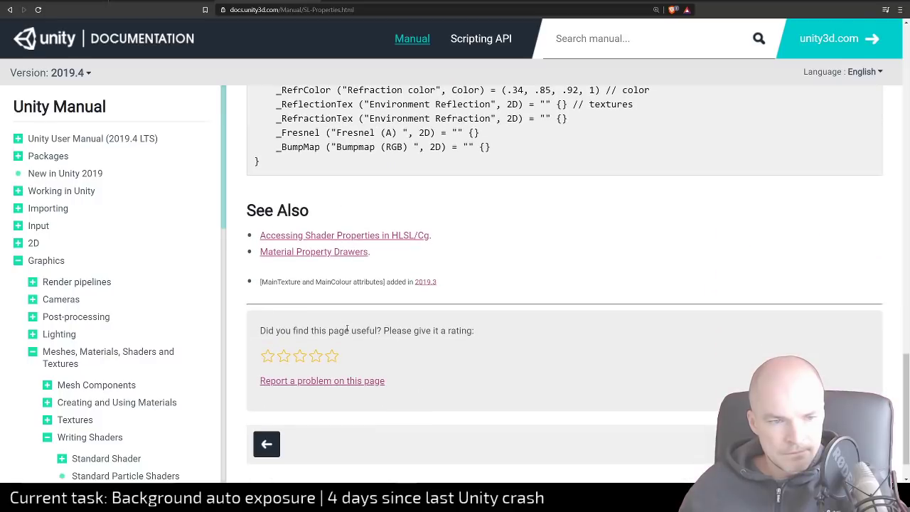
left_click(398, 239)
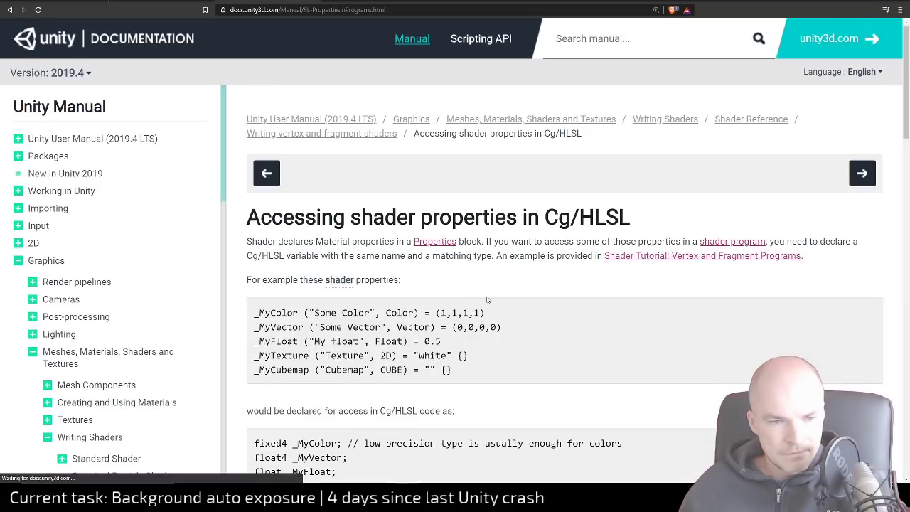
scroll(335, 313, "down", 5)
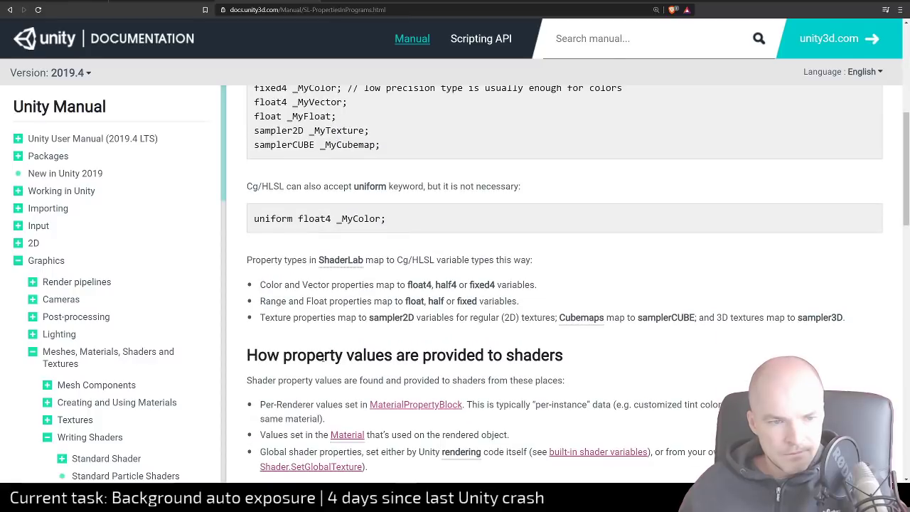
scroll(349, 258, "down", 3)
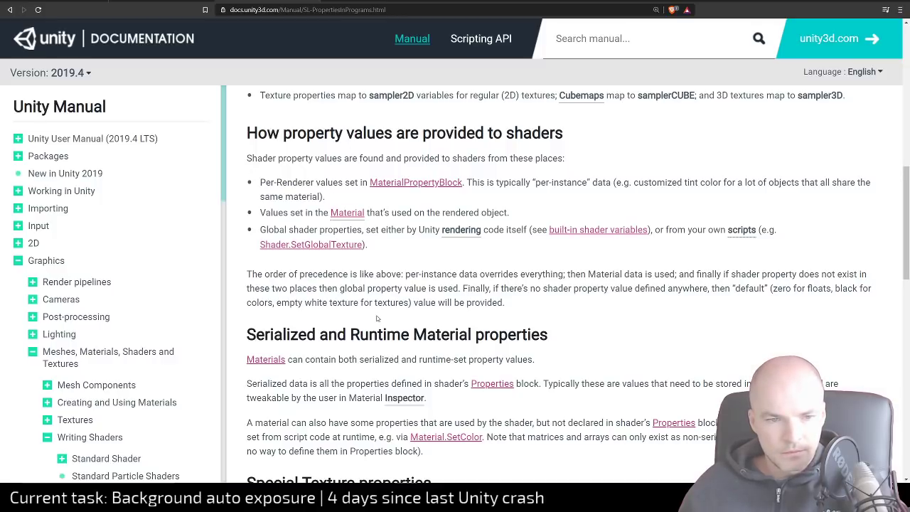
scroll(377, 319, "down", 3)
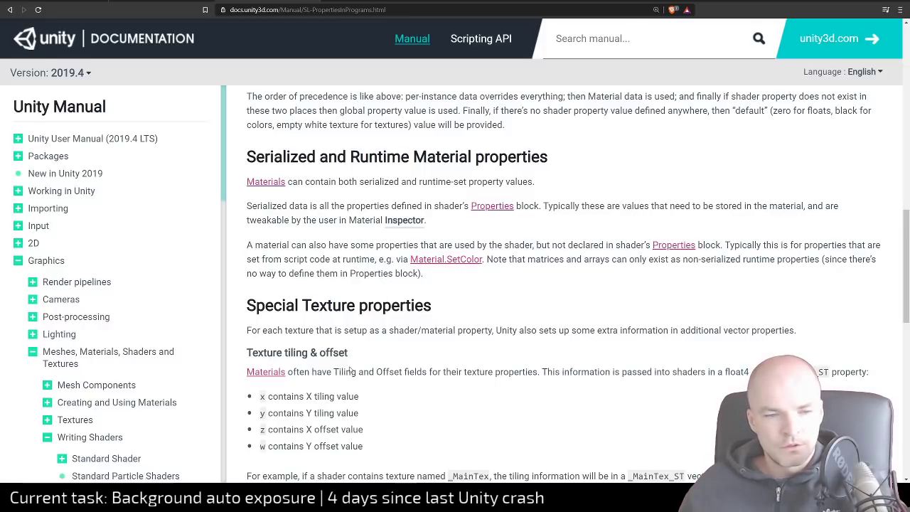
Switch to Visual Studio Code and try adding the line brightness = something; before the volumetric rendering section of Background.shader
key("alt+Tab")
scroll(590, 258, "down", 8)
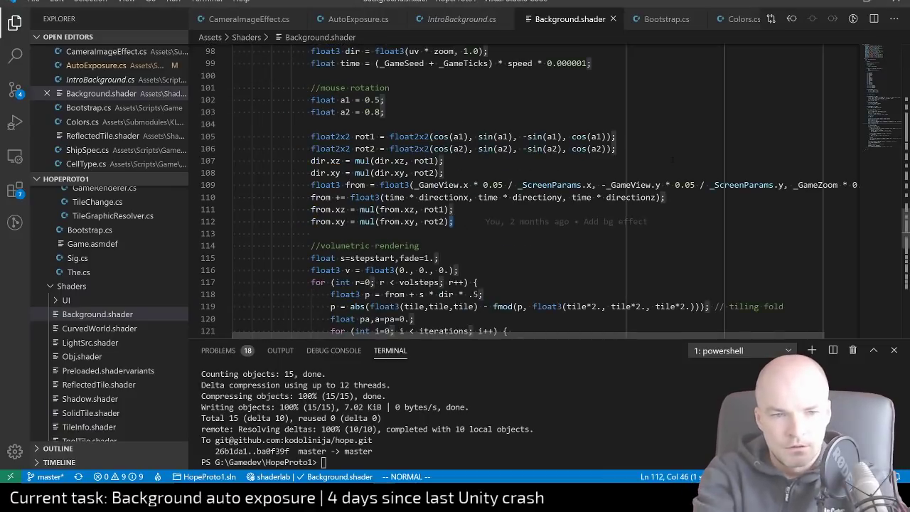
key("o")
key("Return")
type("brightness = ")
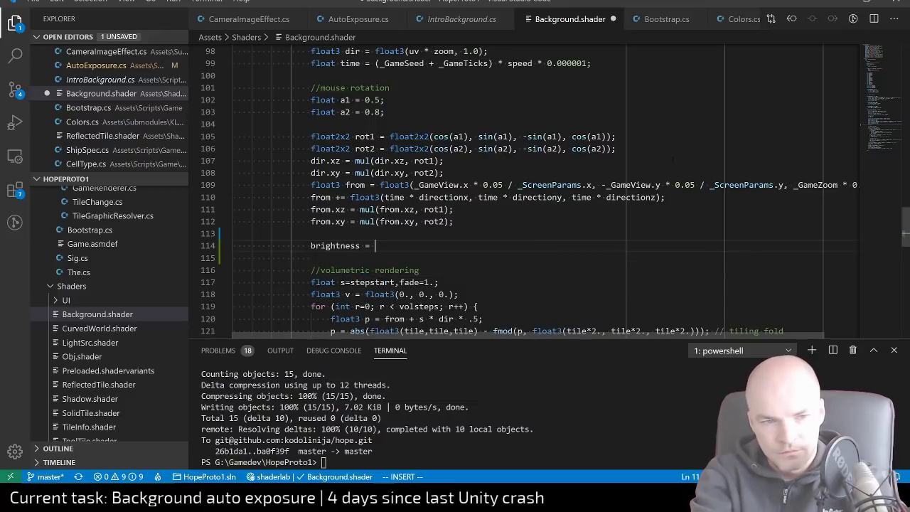
type("something;")
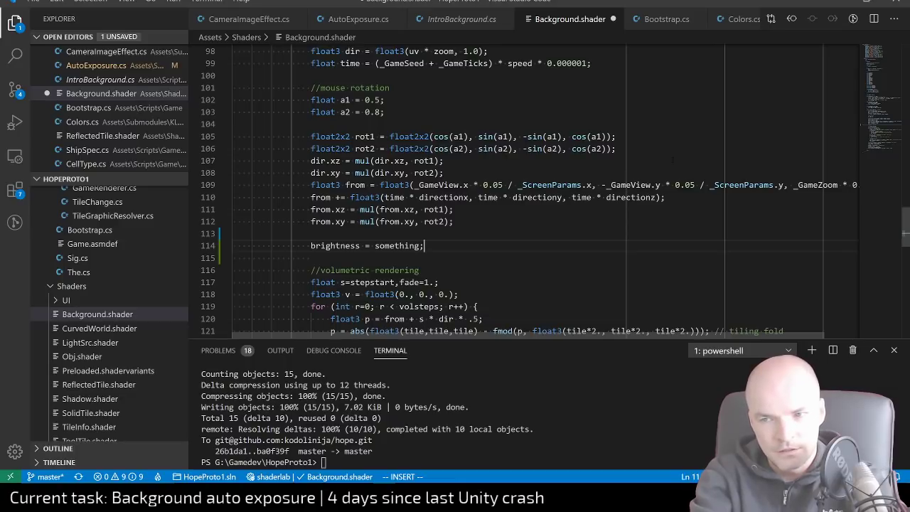
key("Escape")
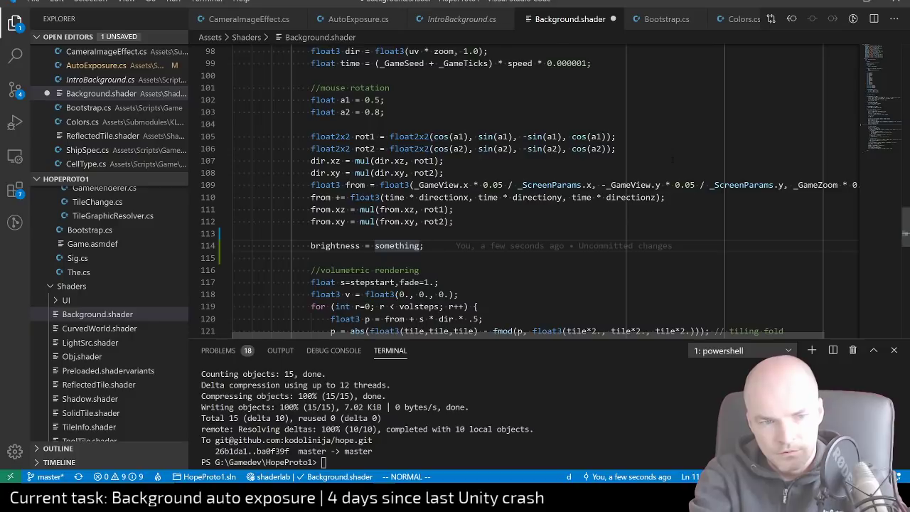
Delete the trial brightness assignment from Background.shader and save the file
key("d")
key("d")
key("d")
key("d")
key("ctrl+s")
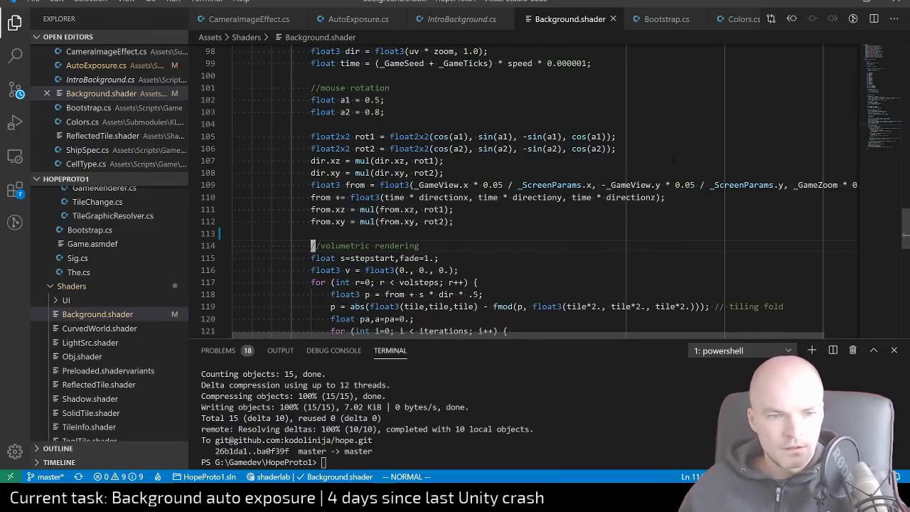
Return to the browser and read the manual's Special Texture properties section
key("alt+Tab")
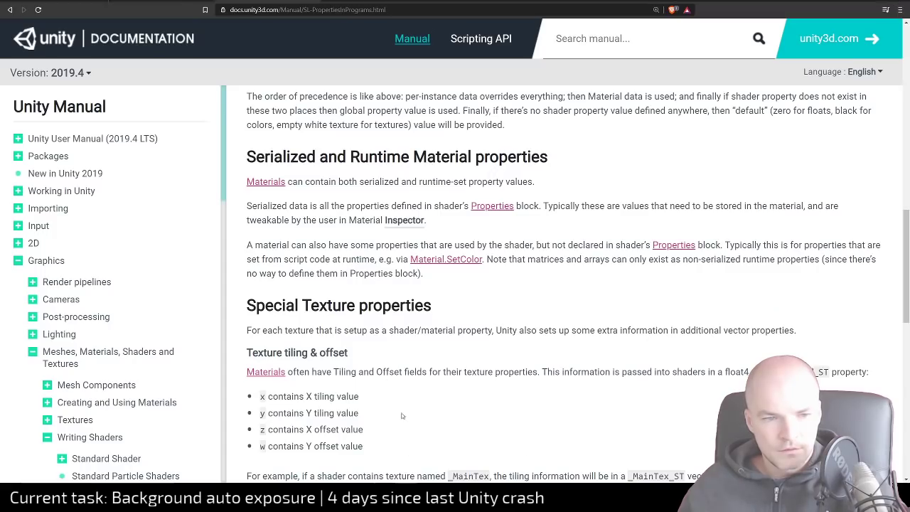
scroll(458, 406, "down", 2)
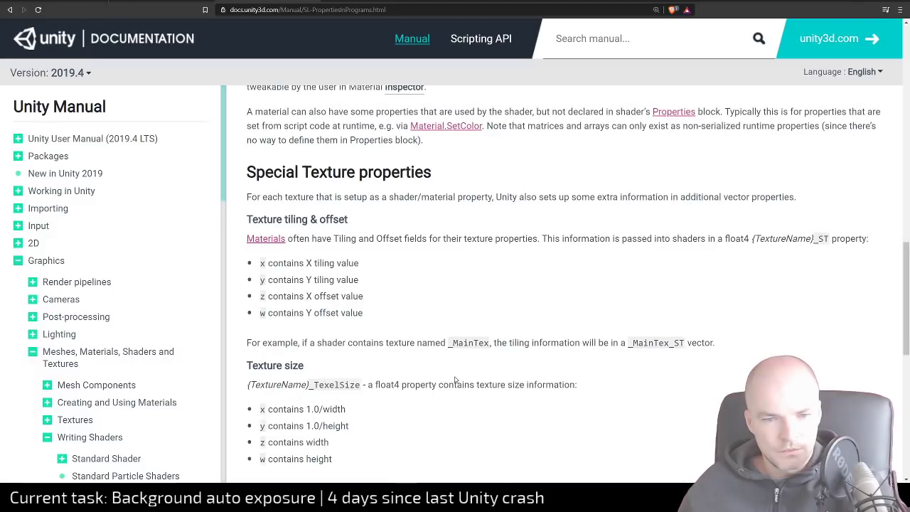
scroll(455, 378, "down", 3)
scroll(455, 374, "down", 1)
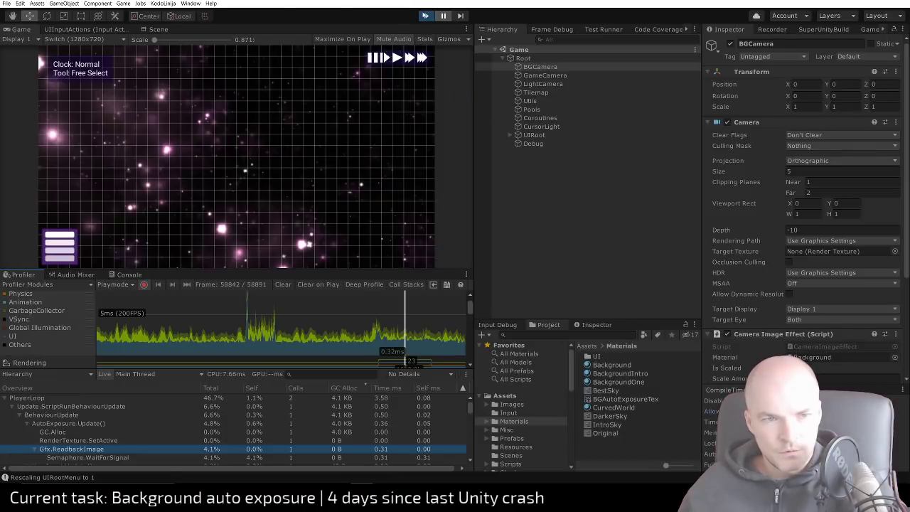
Restart the game in Unity and inspect the cost of AutoExposure.Update() in two newly recorded Profiler frames
left_click(427, 18)
left_click(427, 18)
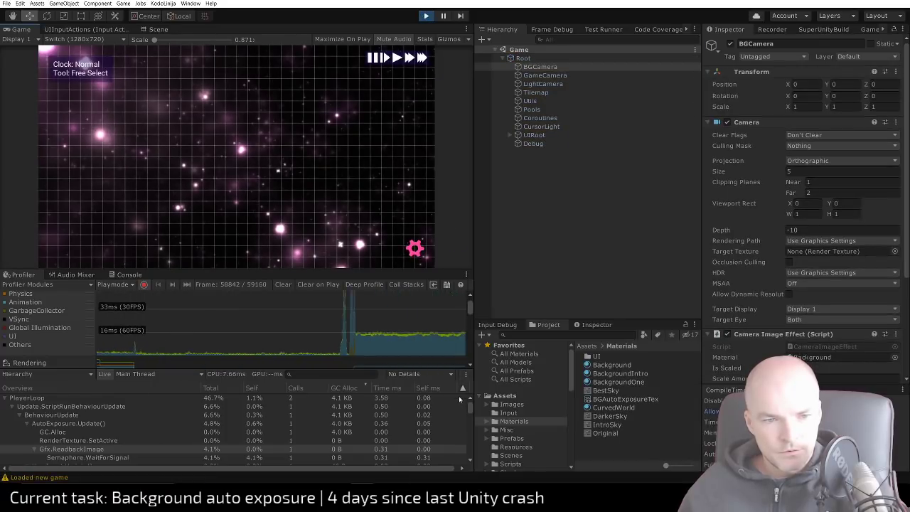
left_click(390, 337)
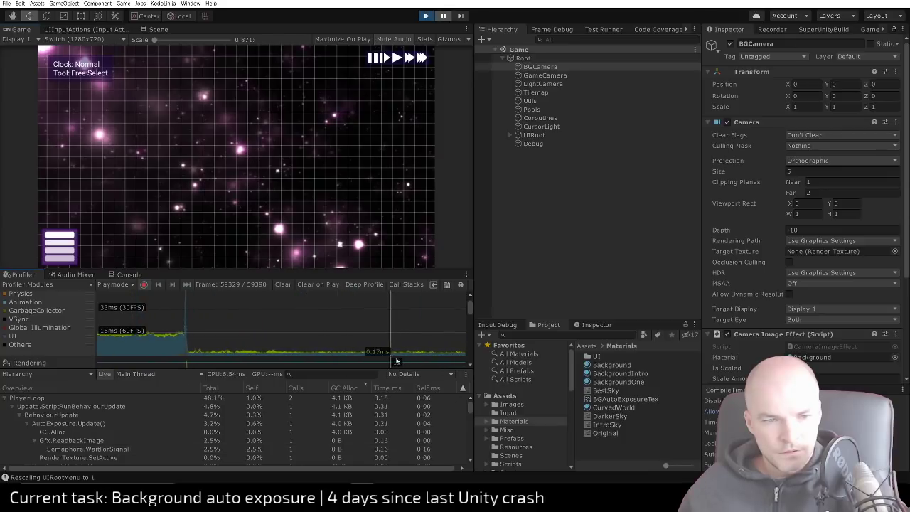
left_click(431, 326)
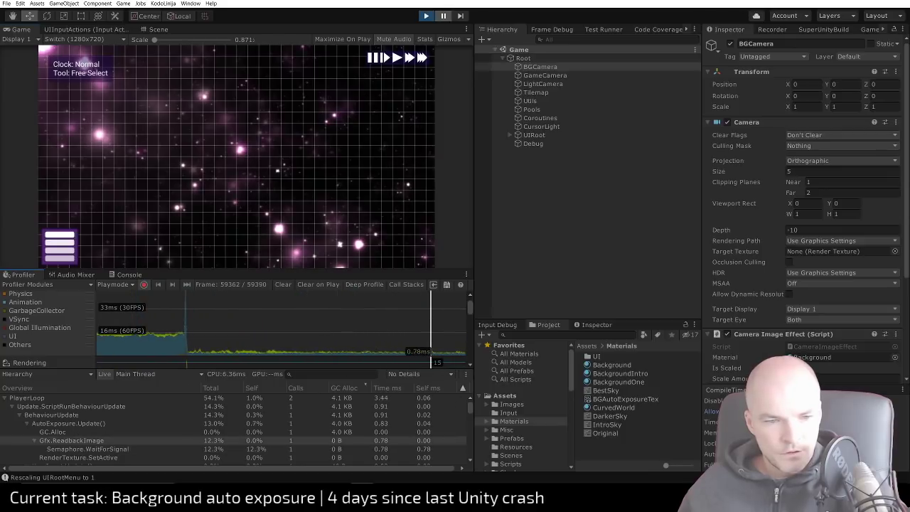
Switch to Visual Studio Code and review the pixel-reading code in the Update() method of AutoExposure.cs
key("alt+Tab")
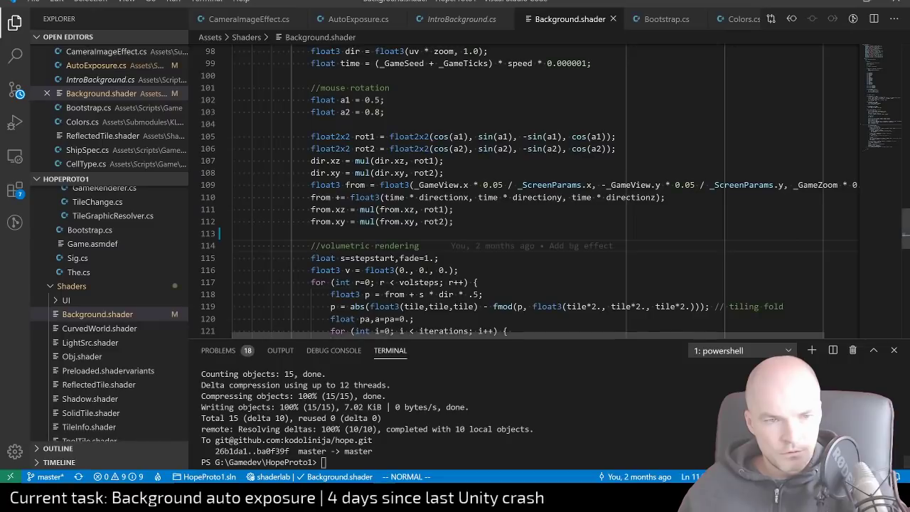
scroll(526, 192, "up", 5)
left_click(341, 21)
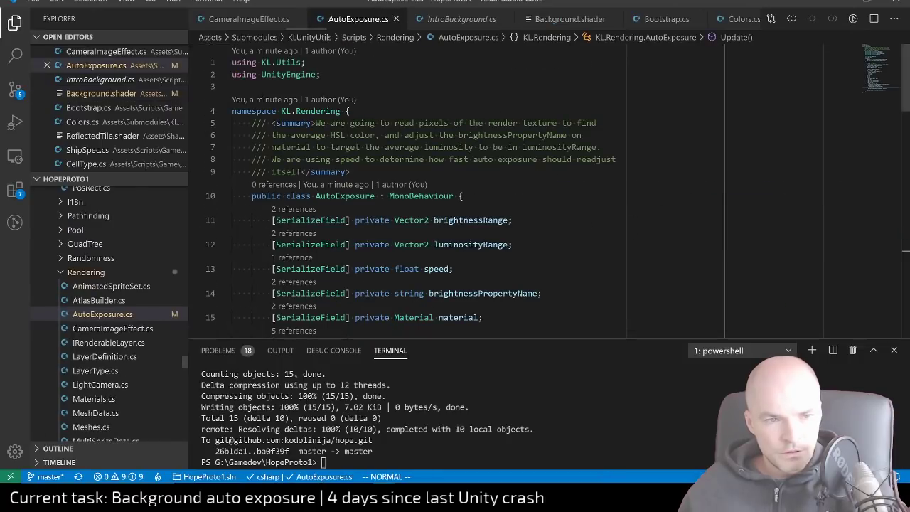
scroll(399, 258, "down", 12)
scroll(399, 258, "down", 3)
scroll(399, 258, "up", 3)
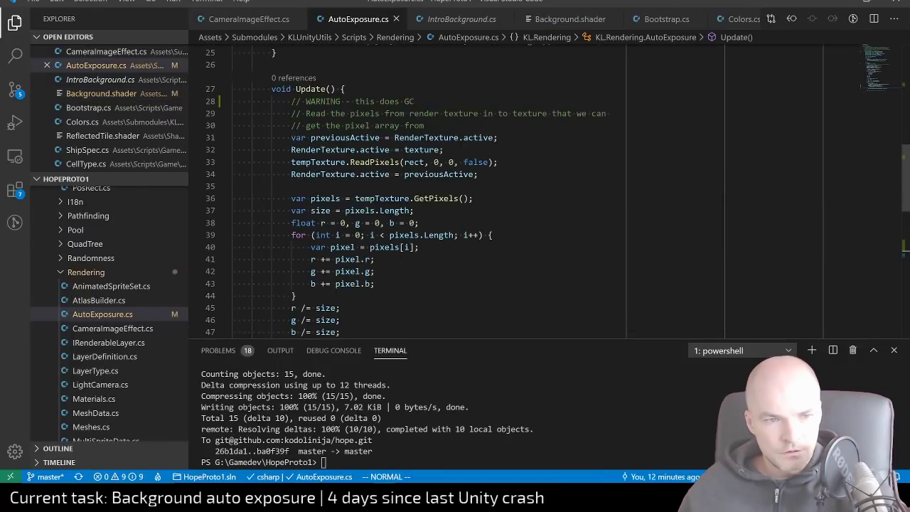
left_click_drag(348, 89, 492, 187)
left_click(492, 175)
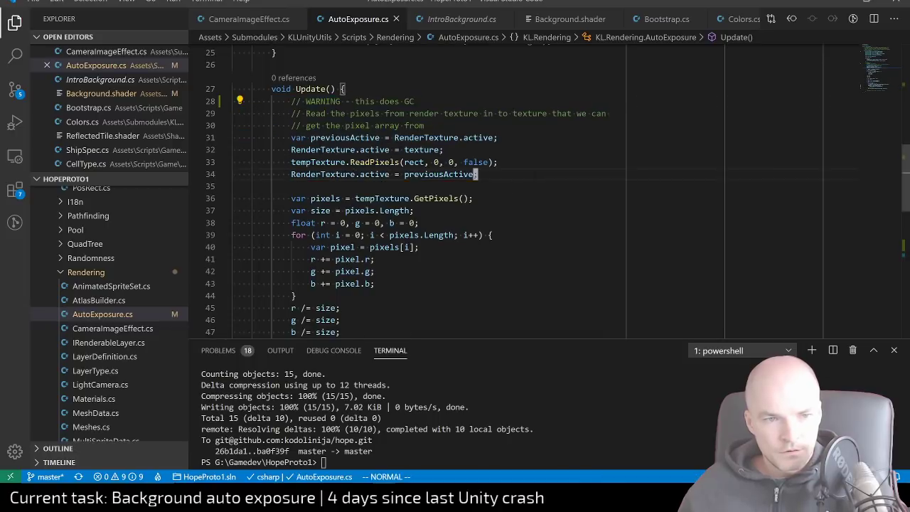
Highlight the ReadPixels method name in the tempTexture call inside Update()
left_click(365, 162)
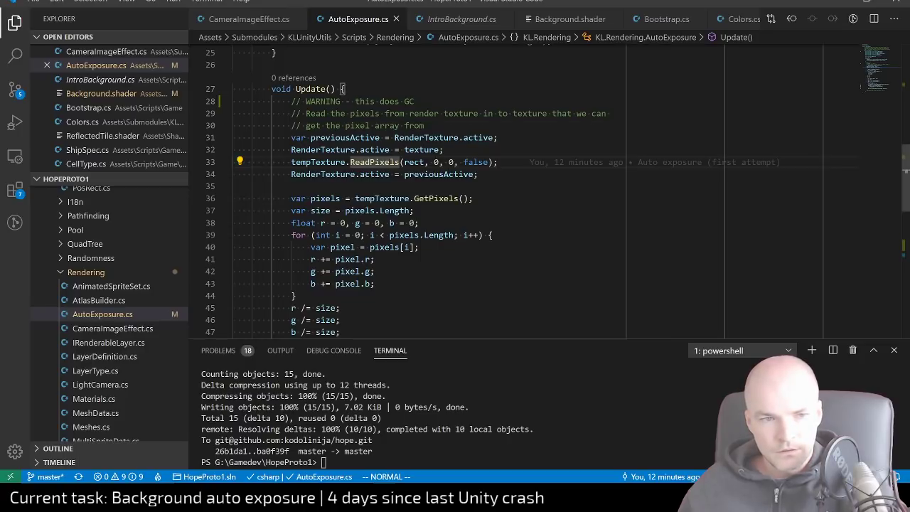
key("v")
key("e")
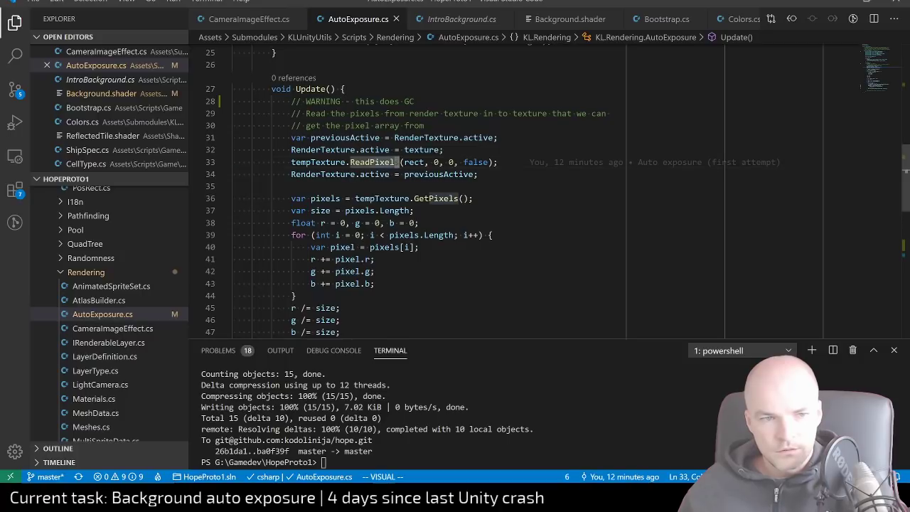
key("b")
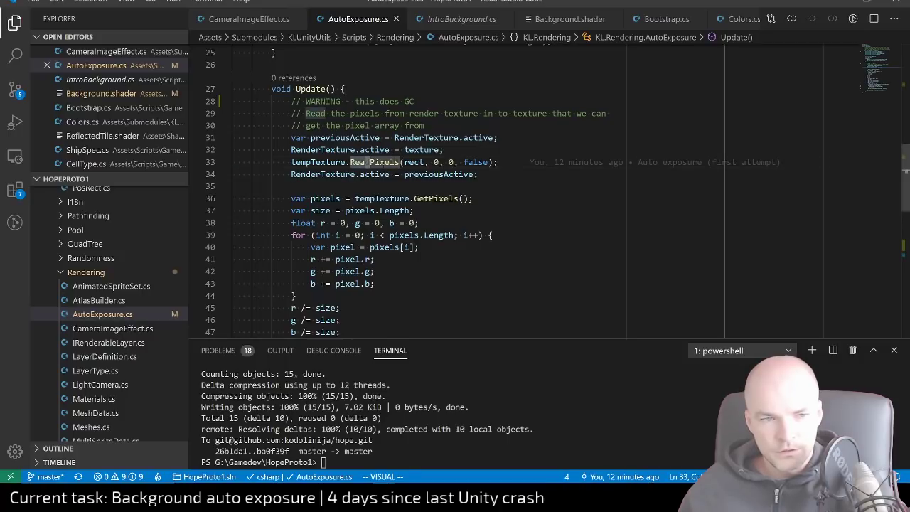
key("e")
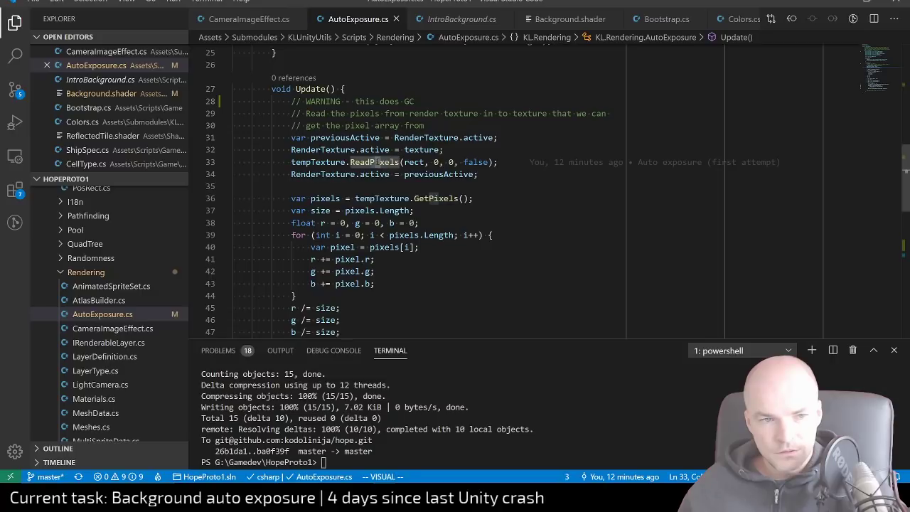
key("g")
key("h")
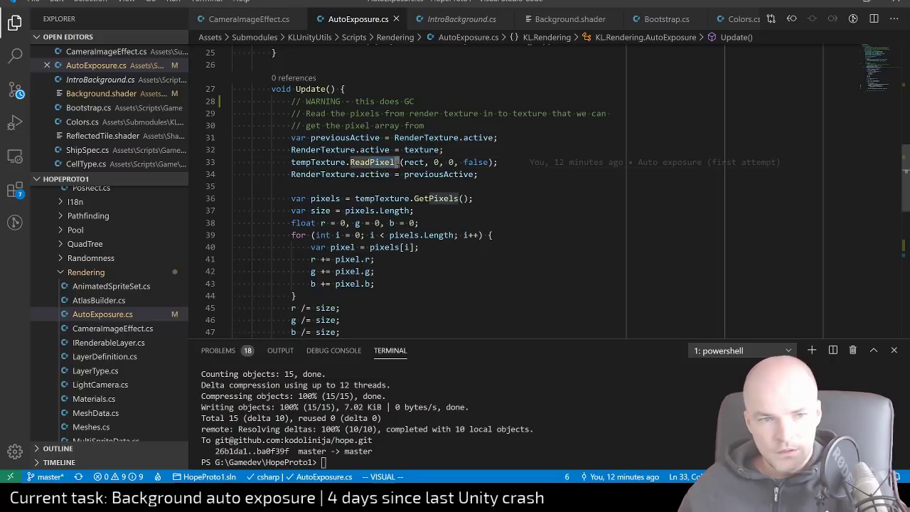
key("Escape")
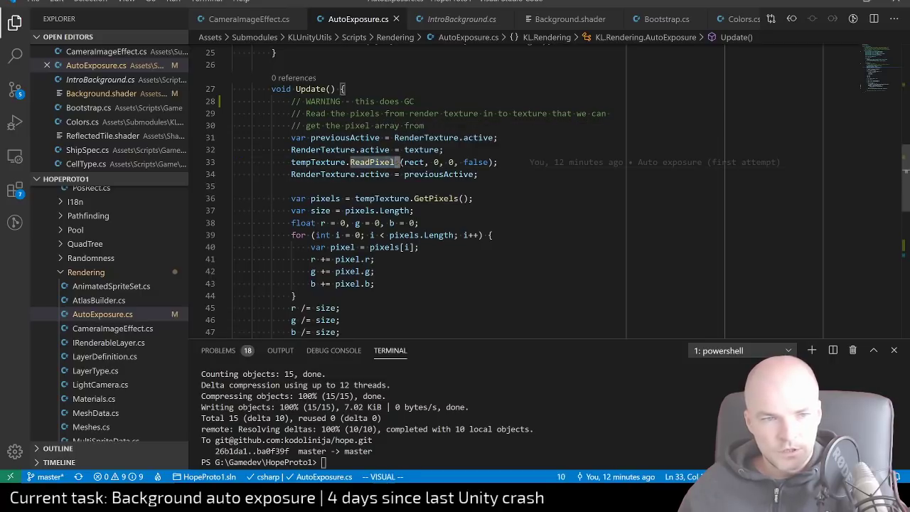
key("v")
key("i")
key("w")
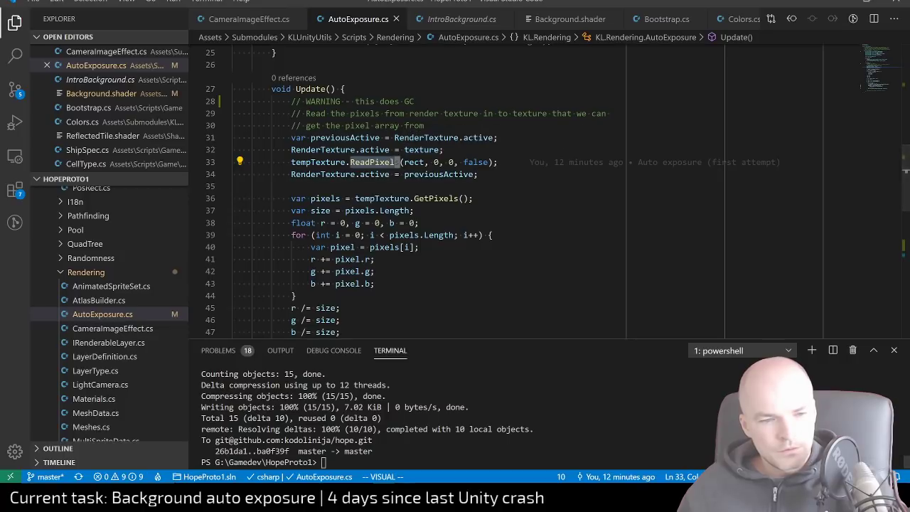
key("alt+Tab")
key("alt+Tab")
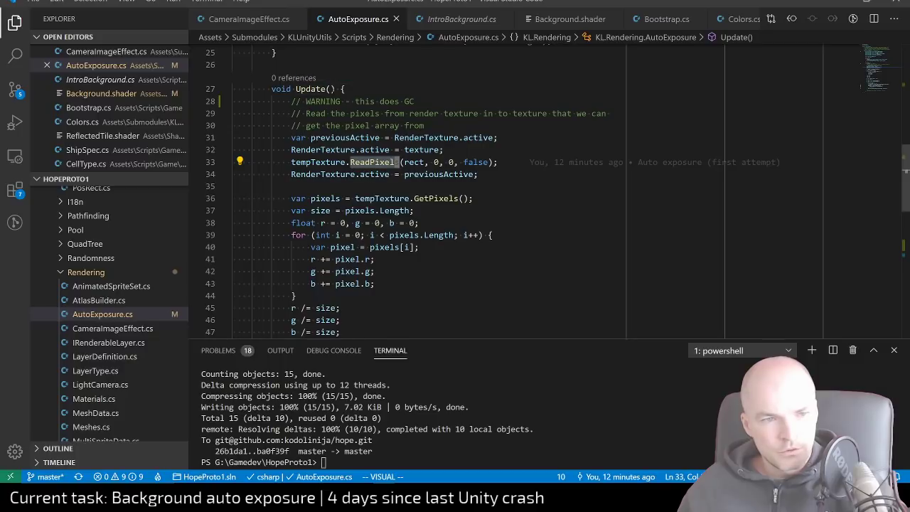
left_click(317, 89)
Switch to Unity, resume the game at Ultra clock speed in an enlarged Game view, and vary the Background material's Brightness to test auto exposure
key("alt+Tab")
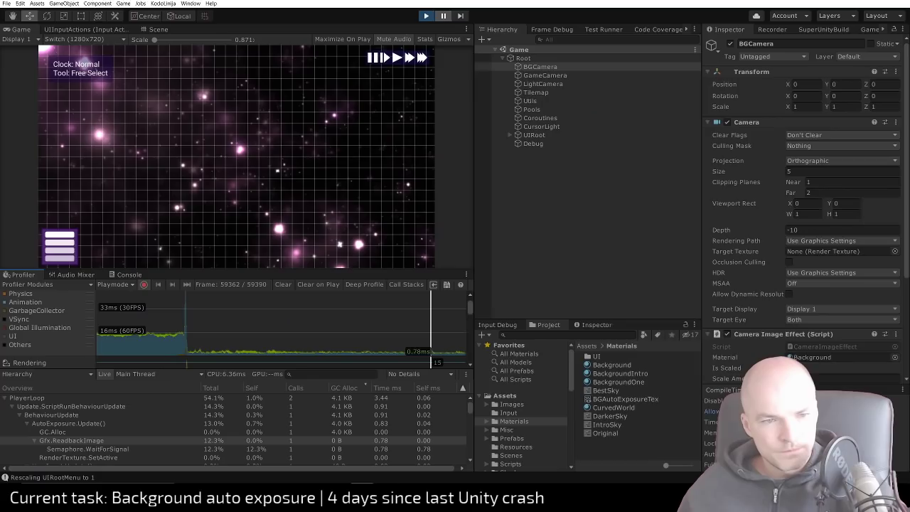
left_click(442, 16)
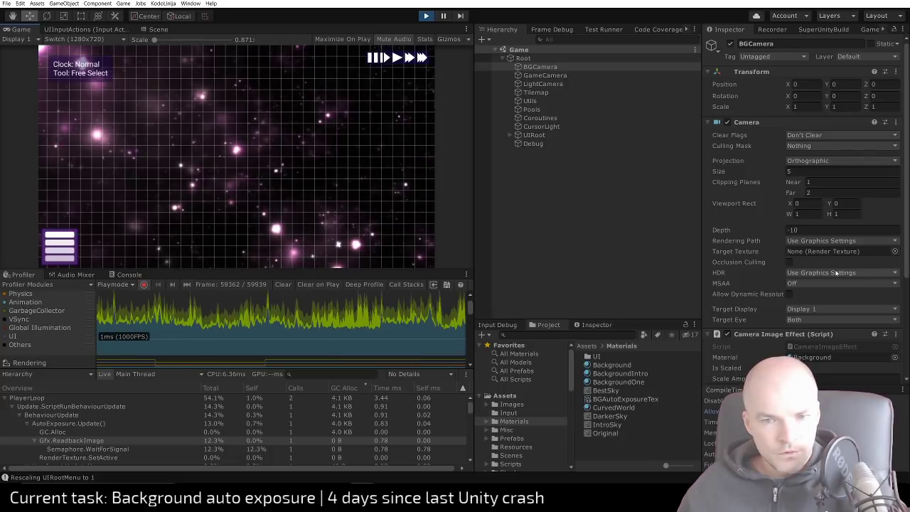
left_click(616, 366)
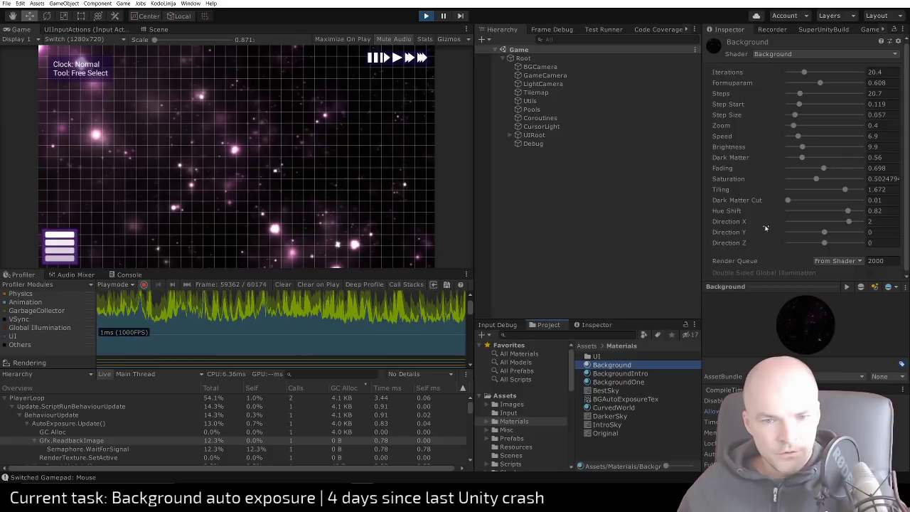
left_click(422, 57)
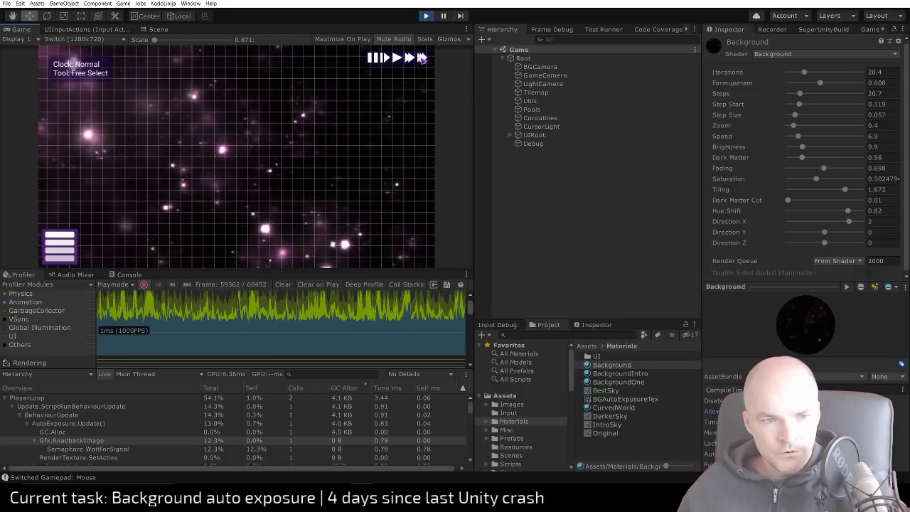
left_click(422, 58)
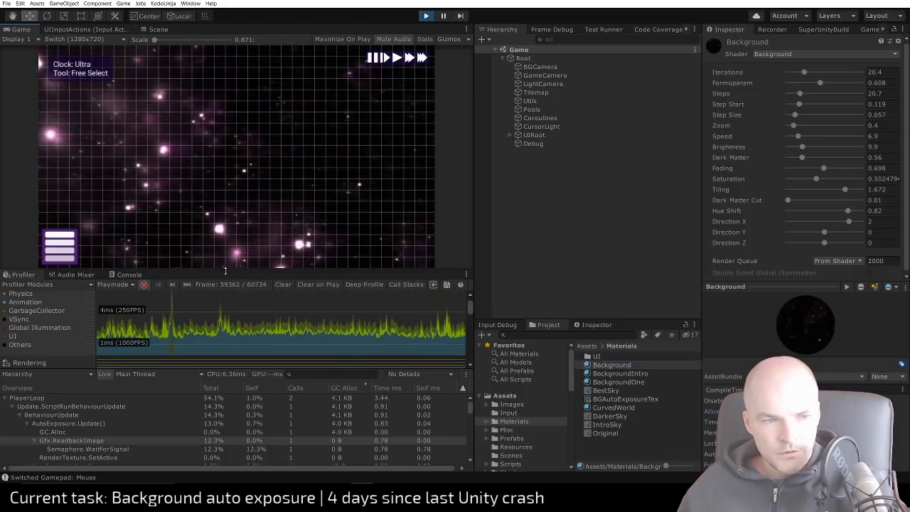
left_click_drag(214, 271, 214, 319)
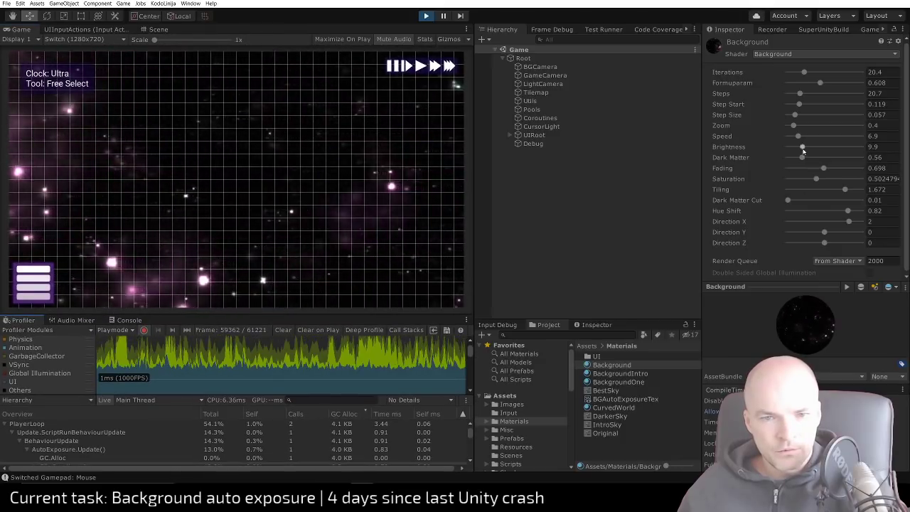
left_click_drag(802, 146, 863, 147)
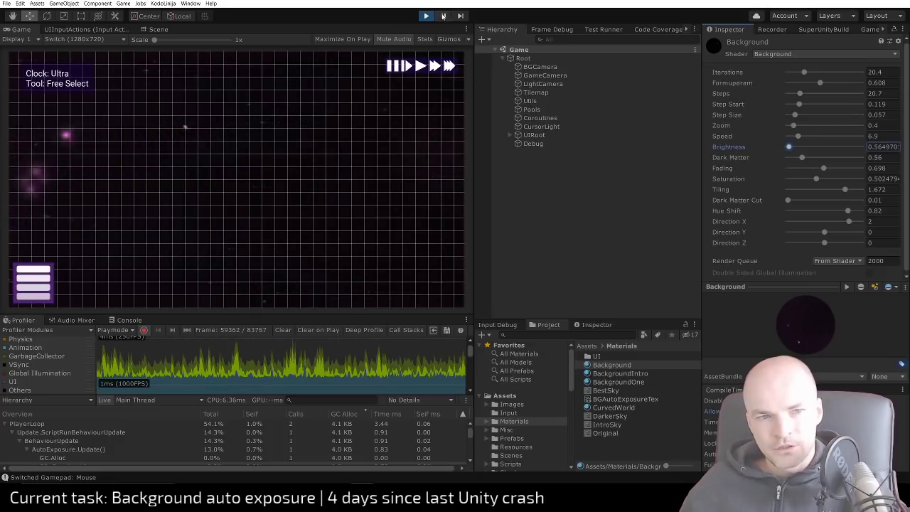
Switch to Visual Studio Code and review the texture setup in AutoExposure.cs and the scaling and Blit code in CameraImageEffect.cs
key("alt+Tab")
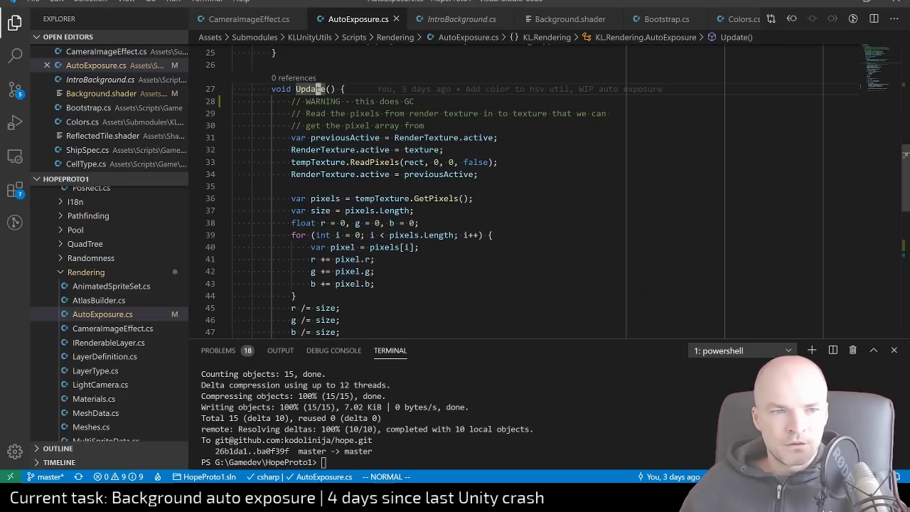
left_click(373, 284)
scroll(372, 270, "up", 5)
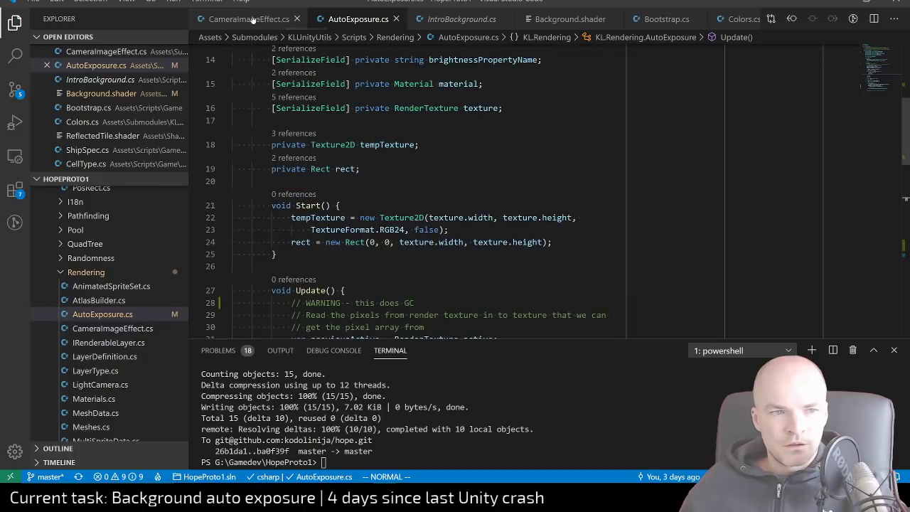
left_click(255, 21)
scroll(455, 213, "down", 5)
scroll(455, 192, "down", 4)
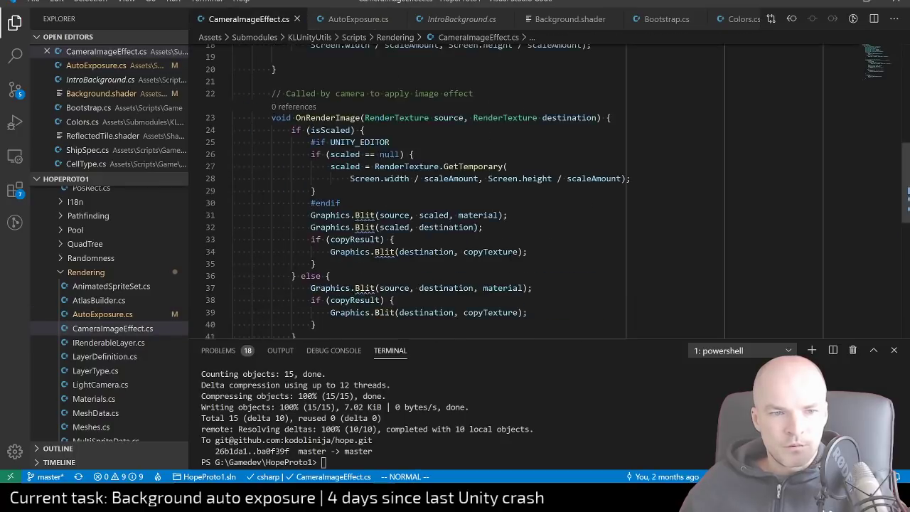
scroll(455, 191, "up", 5)
left_click(486, 198)
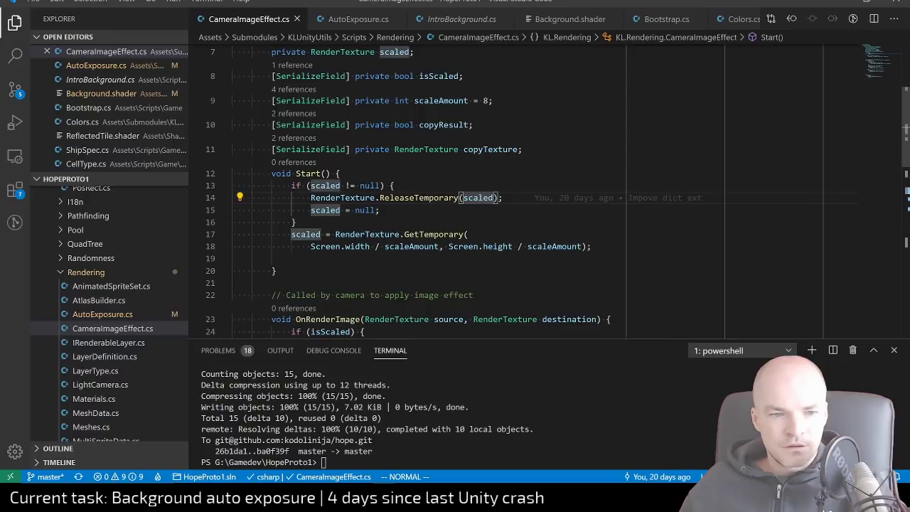
Return to Unity and locate the Copy Texture asset assigned in BGCamera's Camera Image Effect component
key("alt+Tab")
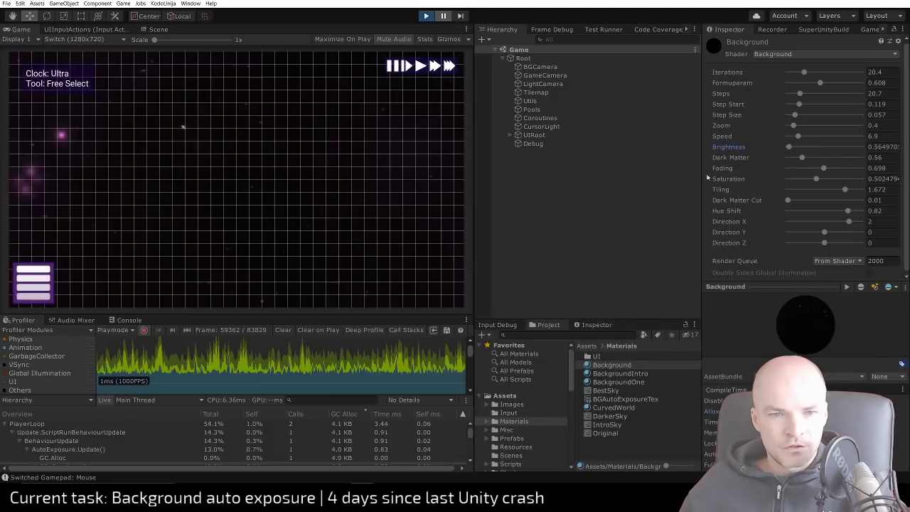
left_click(538, 67)
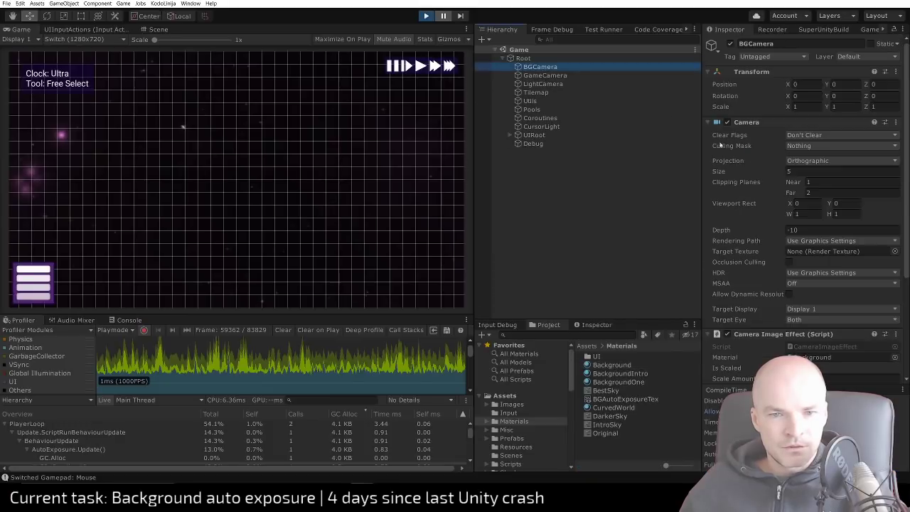
scroll(828, 271, "down", 5)
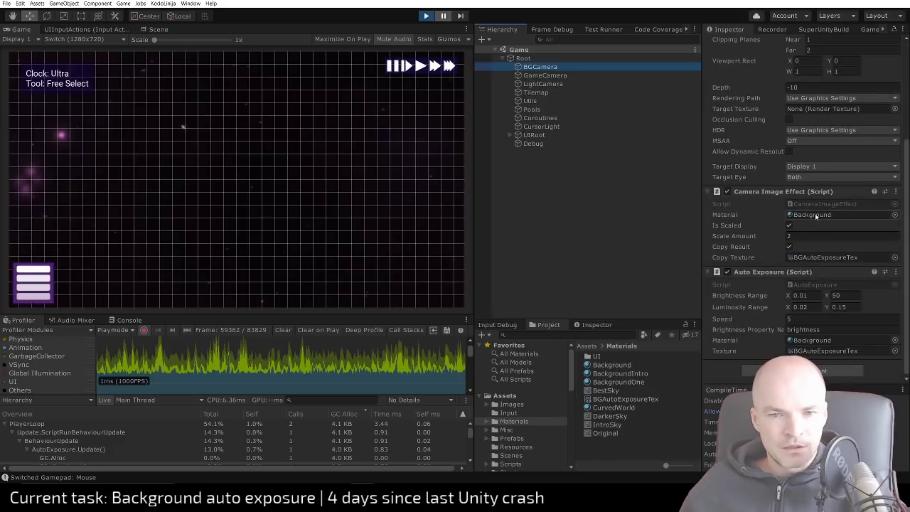
left_click(821, 259)
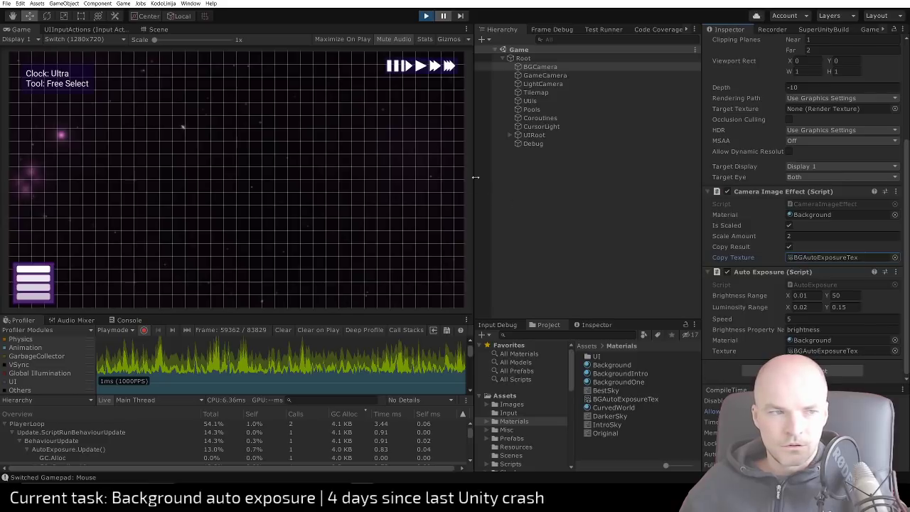
left_click_drag(475, 177, 465, 179)
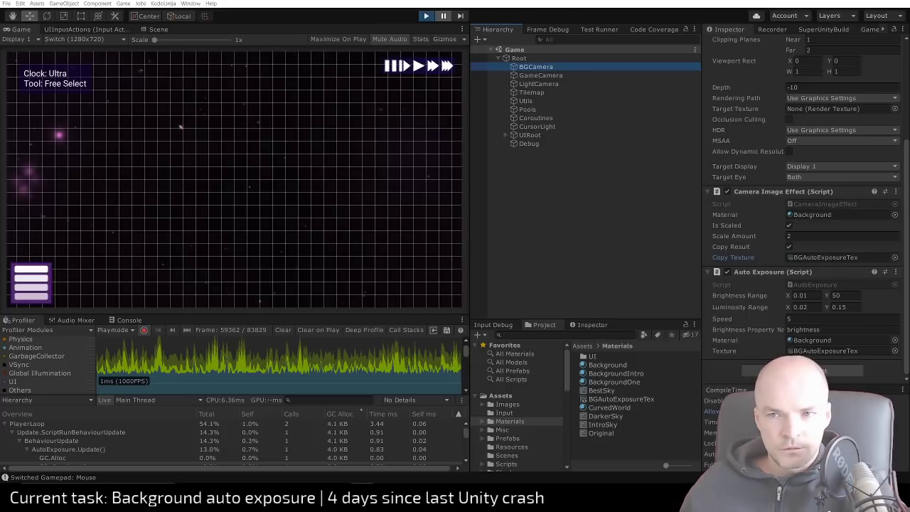
key("alt+Tab")
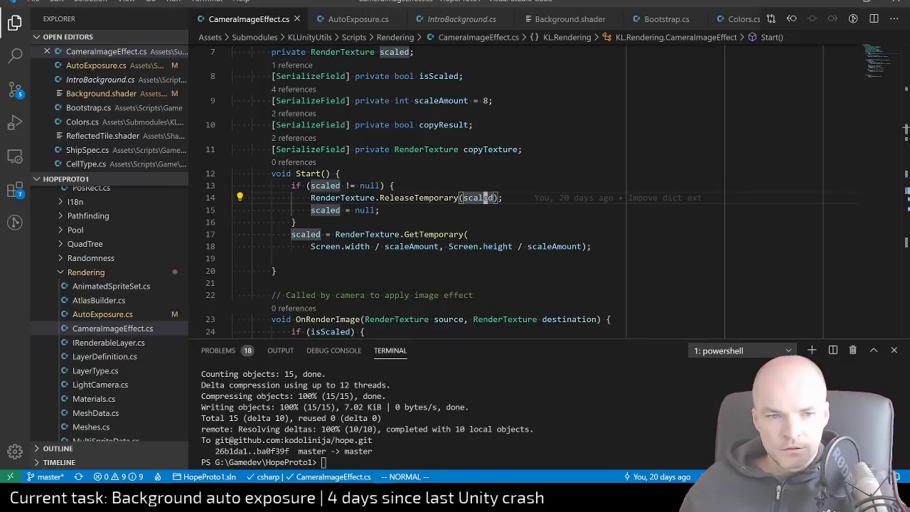
key("alt+Tab")
left_click(827, 256)
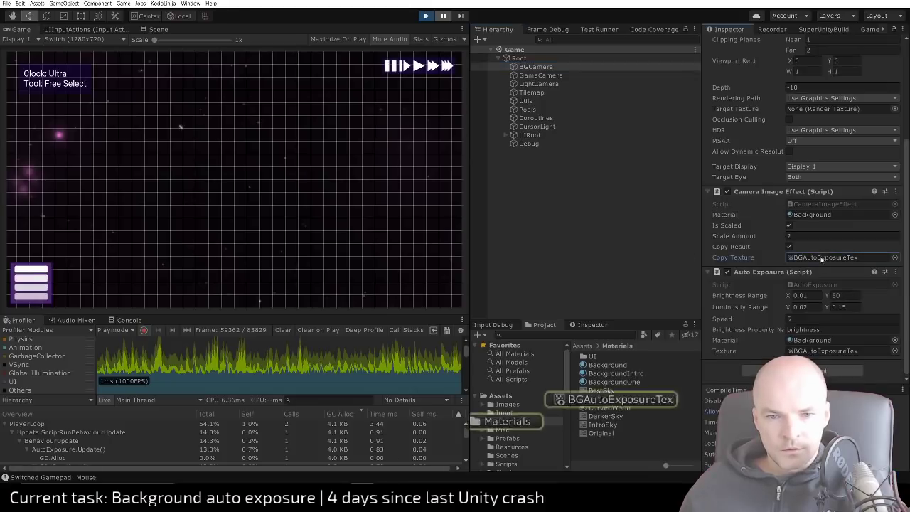
Set the size of the BGAutoExposureTex render texture to 1 x 1 and save the project
right_click(612, 403)
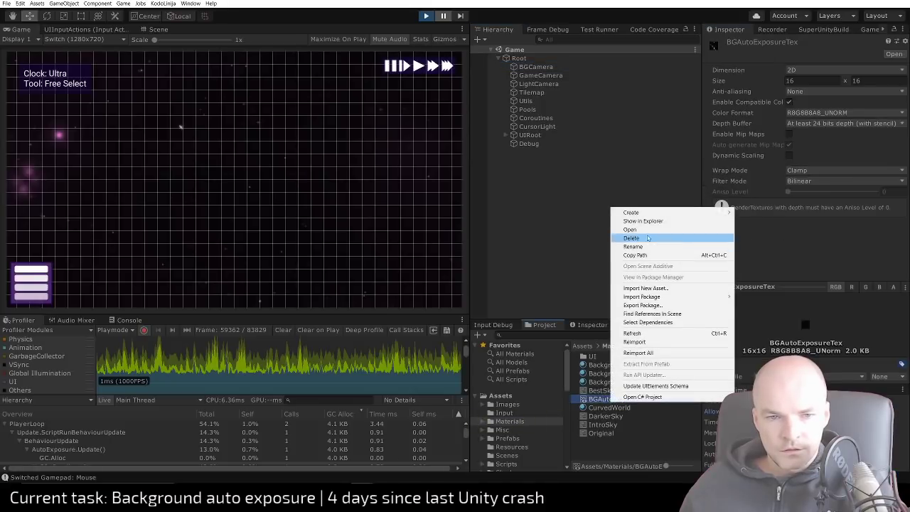
left_click(586, 401)
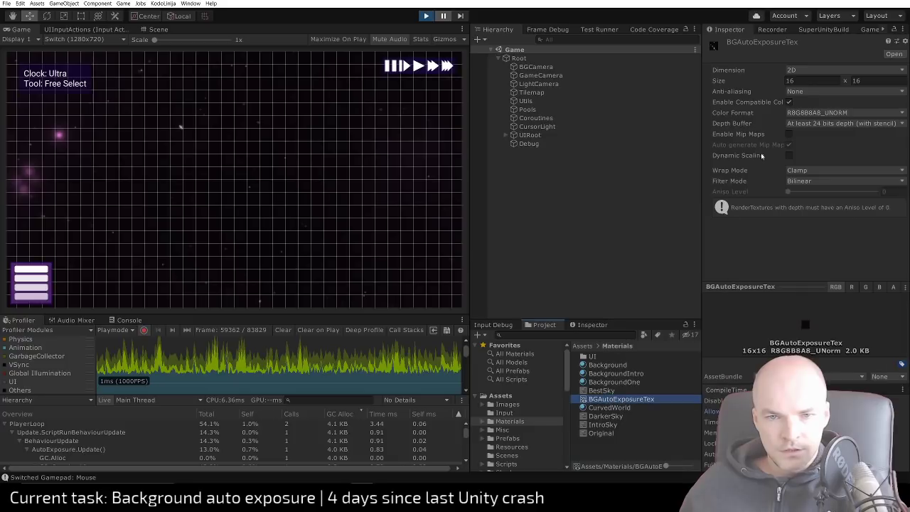
left_click(796, 81)
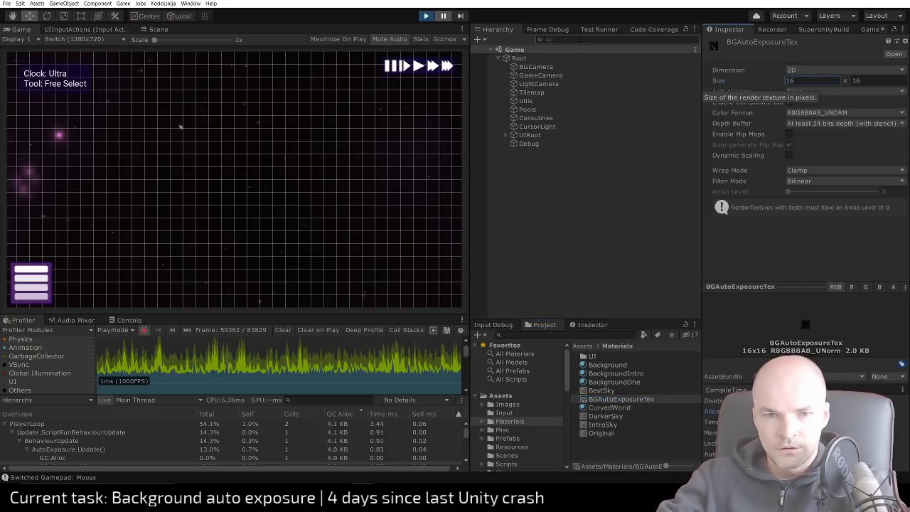
key("Tab")
key("shift+Tab")
type("1")
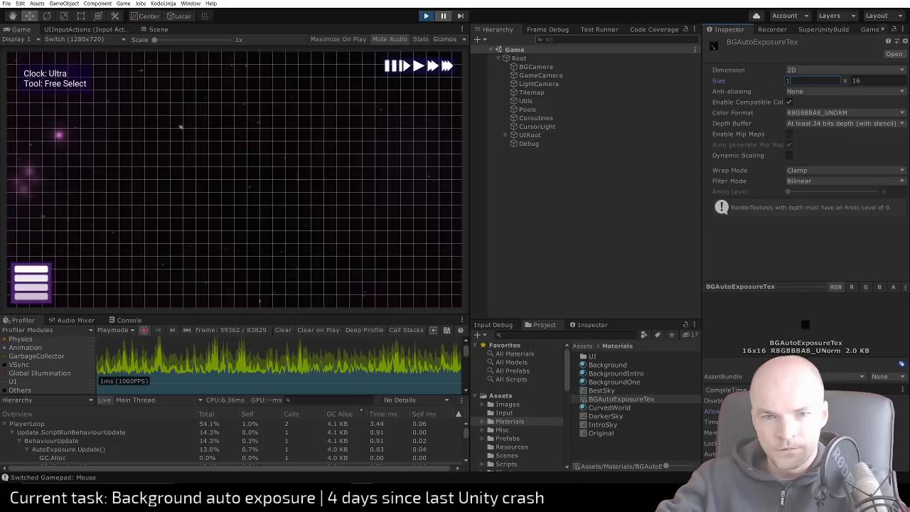
key("Tab")
type("1")
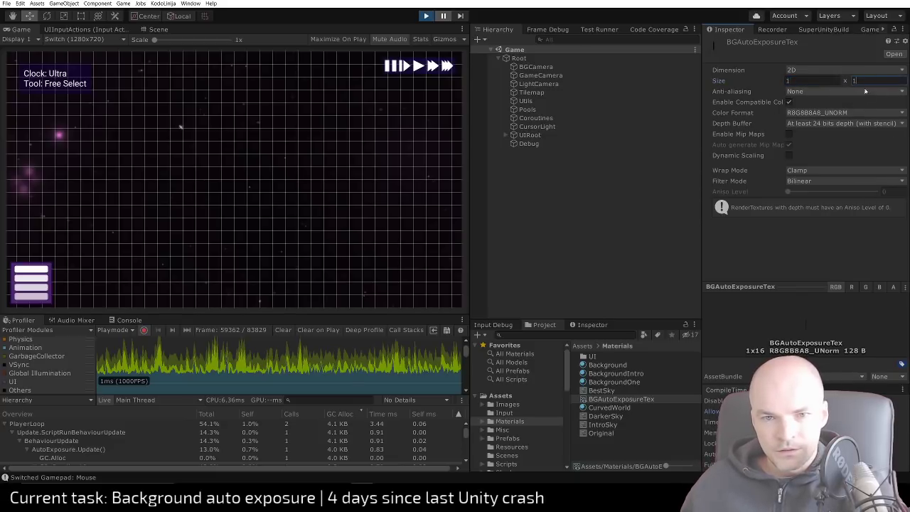
key("ctrl+s")
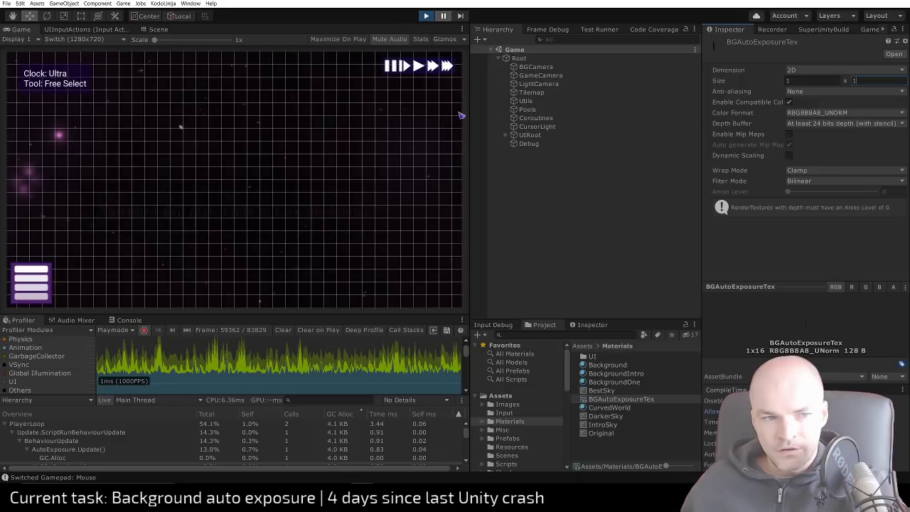
Restart the game and inspect the cost of AutoExposure.Update() and its nested Gfx.ReadbackImage call in newly recorded Profiler frames
left_click(426, 15)
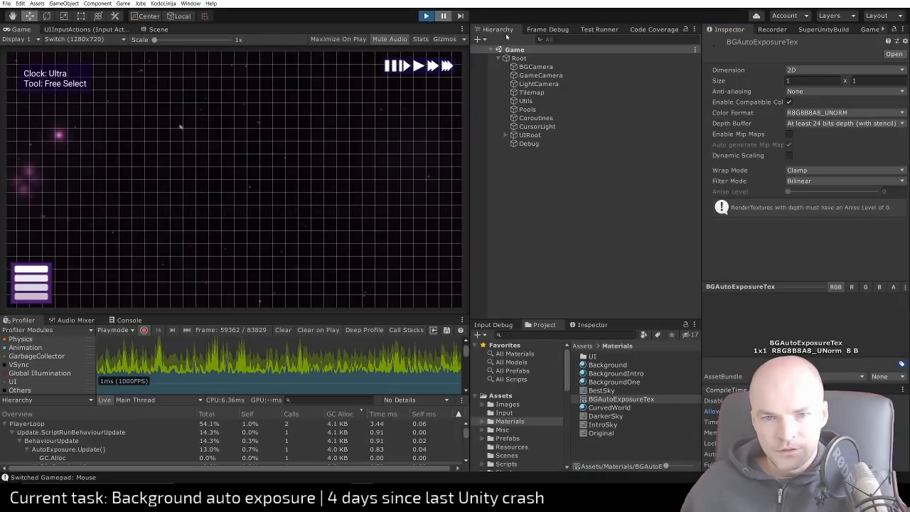
left_click(426, 15)
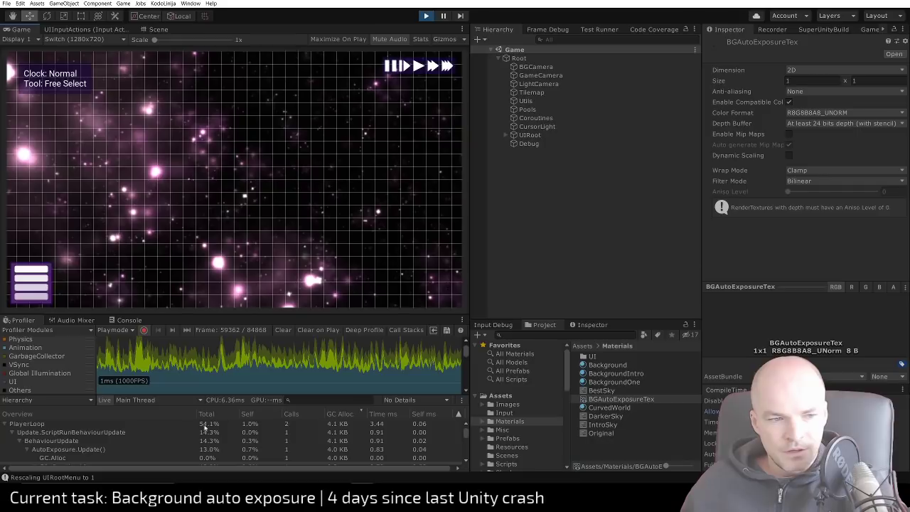
left_click_drag(327, 375, 409, 368)
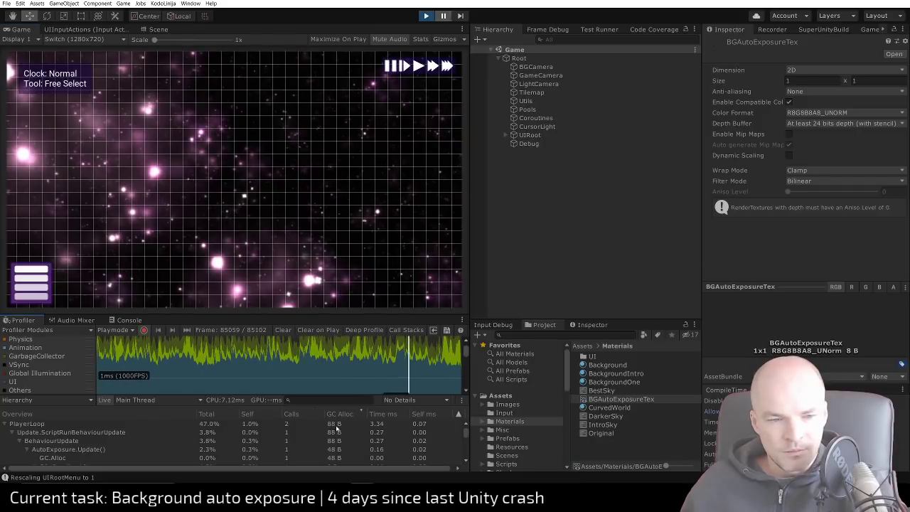
left_click_drag(426, 376, 265, 383)
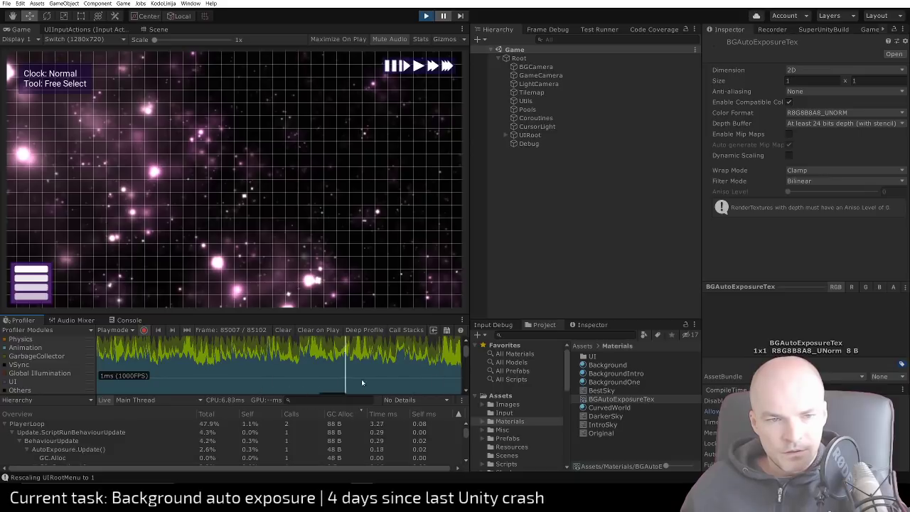
left_click(442, 15)
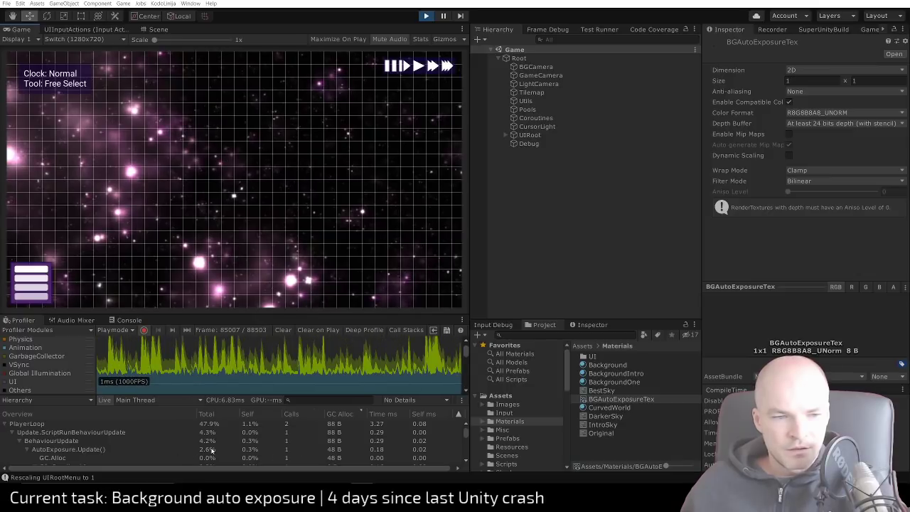
scroll(172, 451, "down", 2)
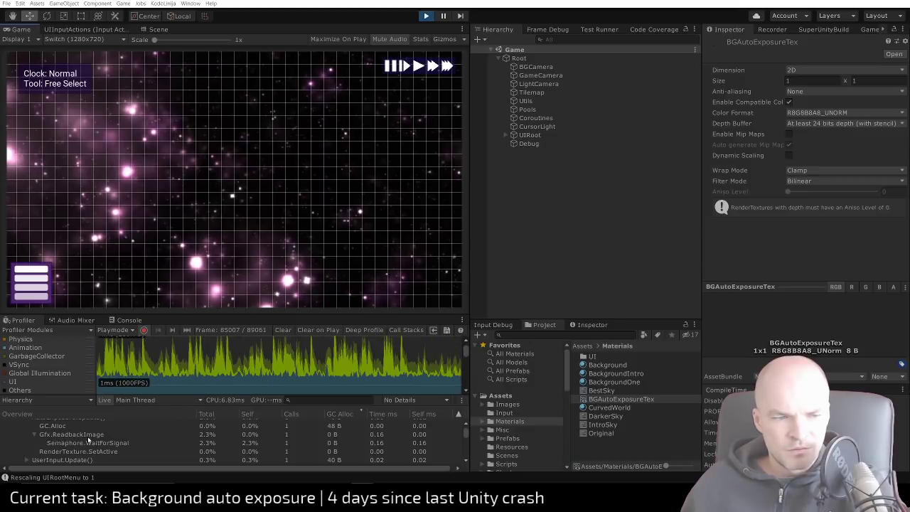
left_click(53, 434)
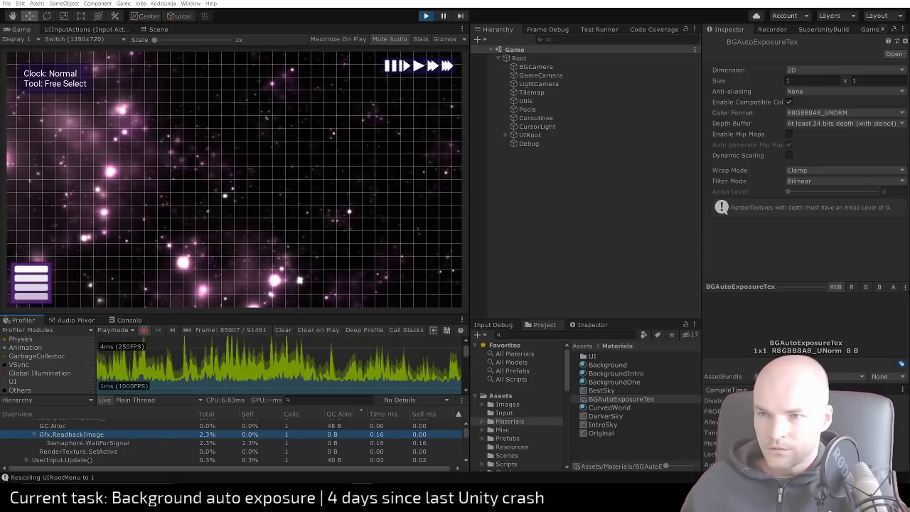
key("alt+Tab")
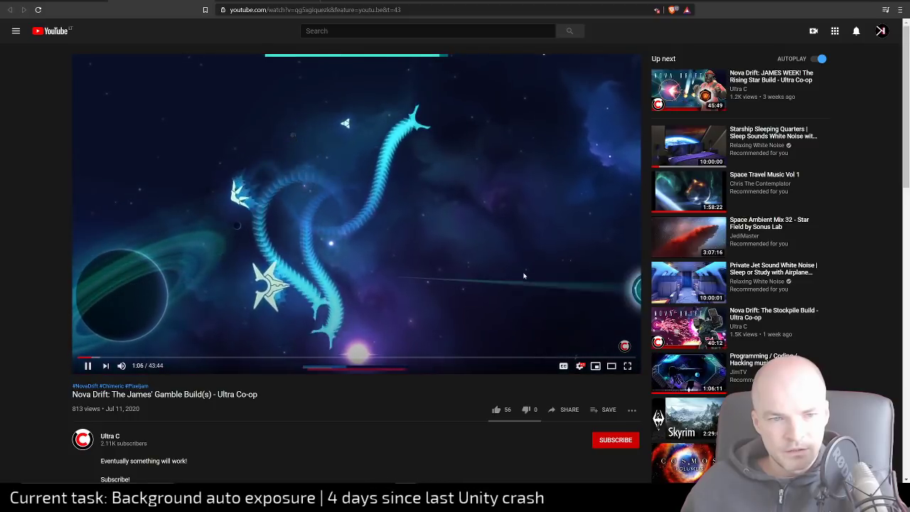
key("alt+Tab")
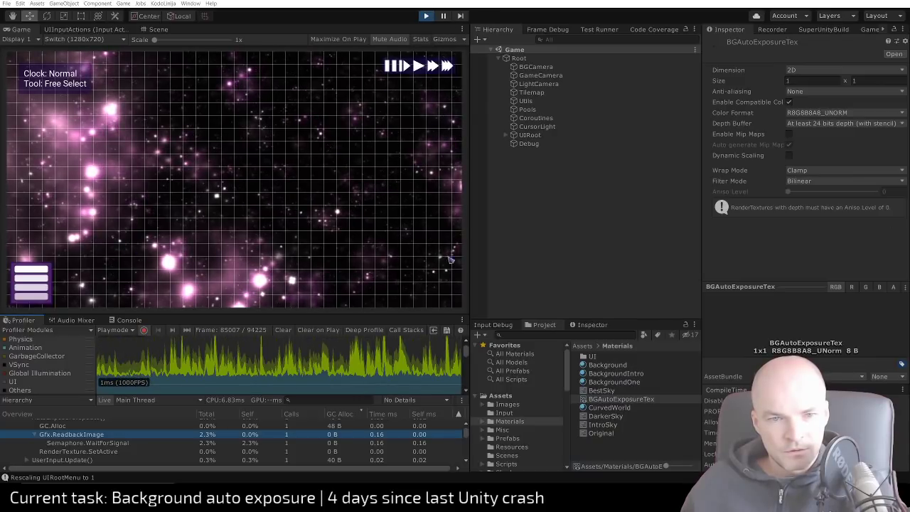
Switch the running game's clock to Ultra speed to check the background exposure, and stop the game
left_click(451, 69)
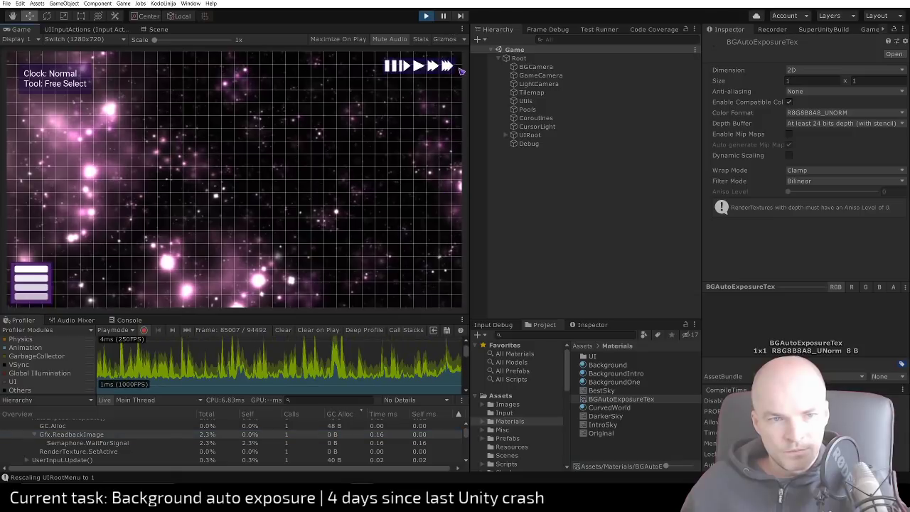
left_click(448, 69)
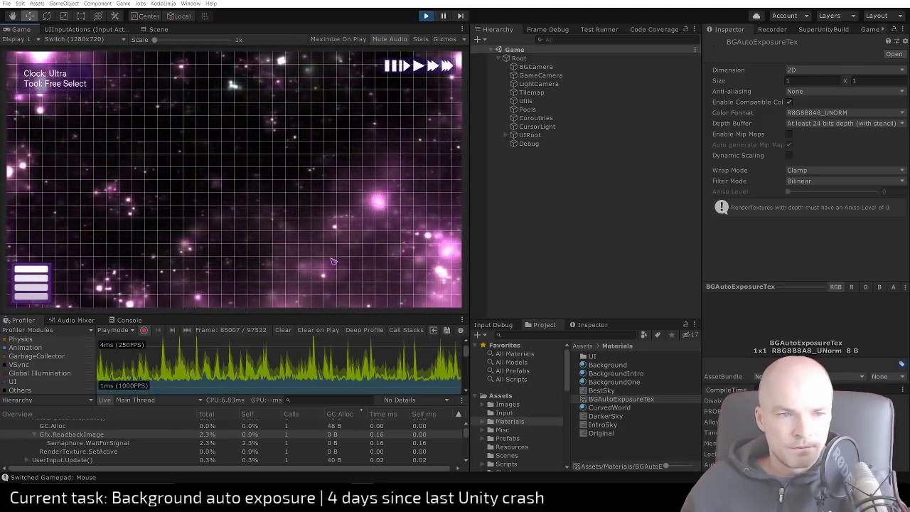
left_click(426, 16)
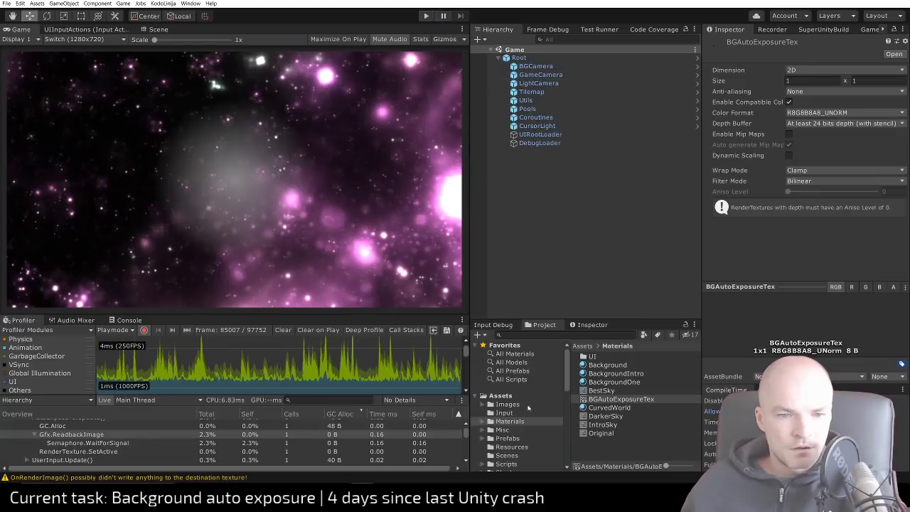
Open the MainMenu scene from the project's Scenes folder
scroll(518, 420, "down", 2)
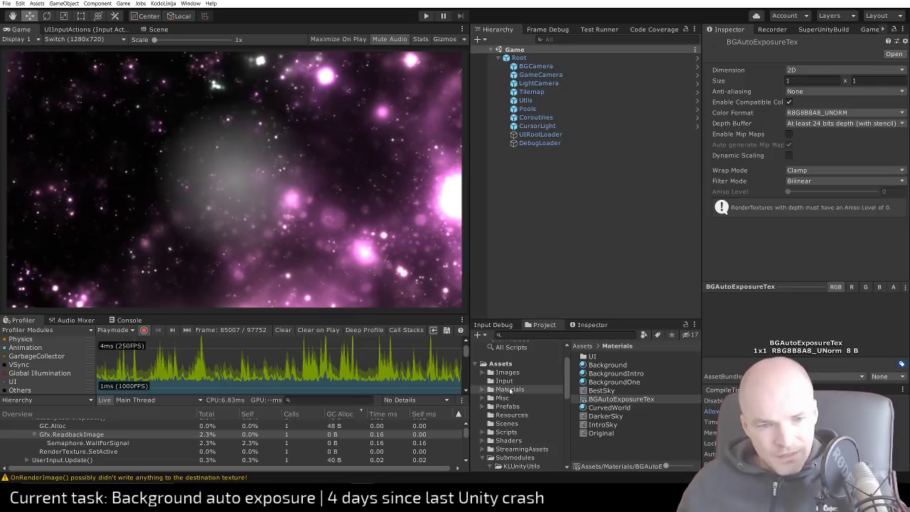
scroll(517, 385, "down", 4)
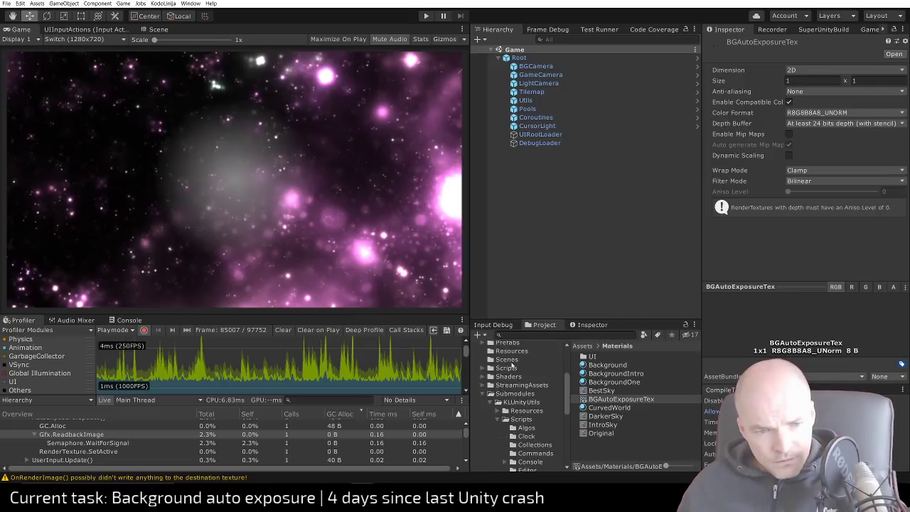
left_click(506, 359)
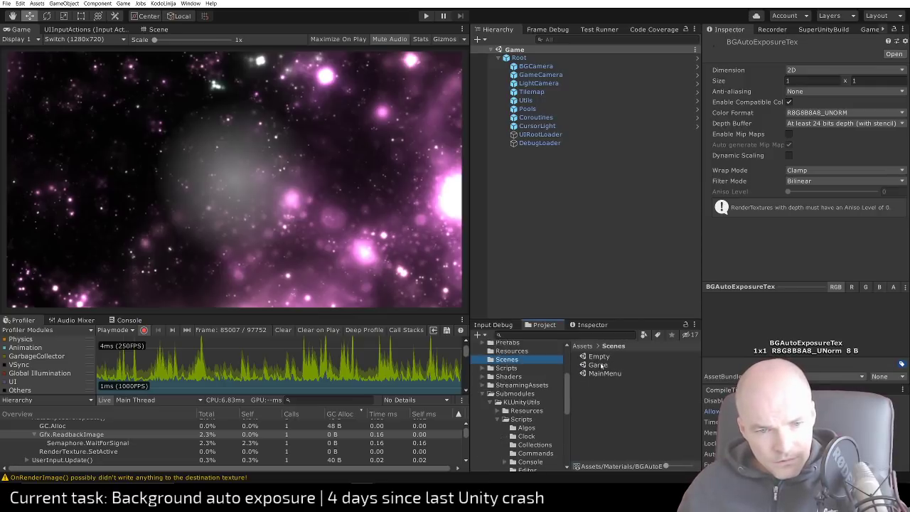
double_click(601, 373)
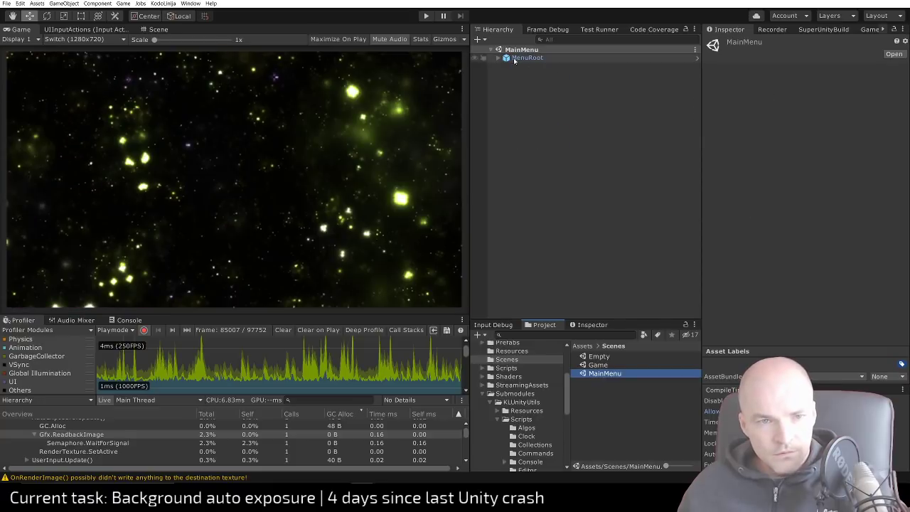
Select BGCamera under MenuRoot and open its IntroBackground script in Visual Studio Code
left_click(499, 66)
scroll(814, 300, "down", 8)
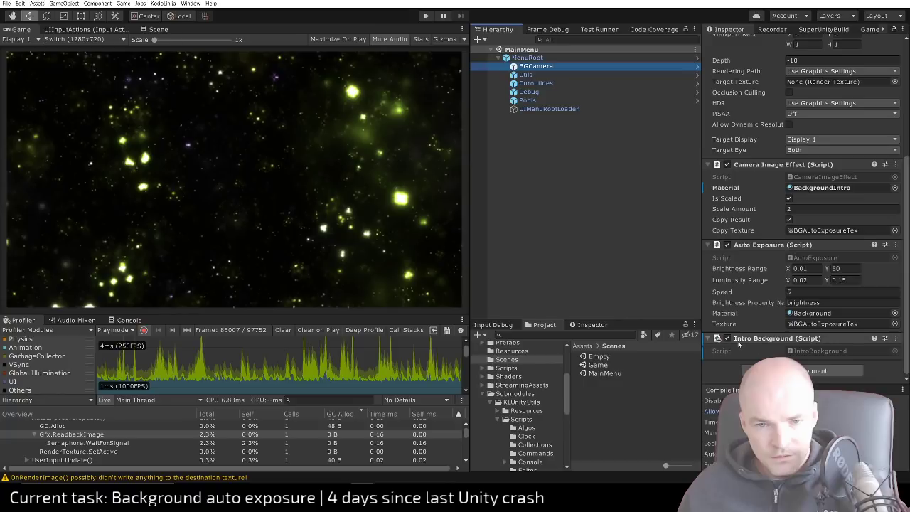
left_click(807, 351)
double_click(808, 351)
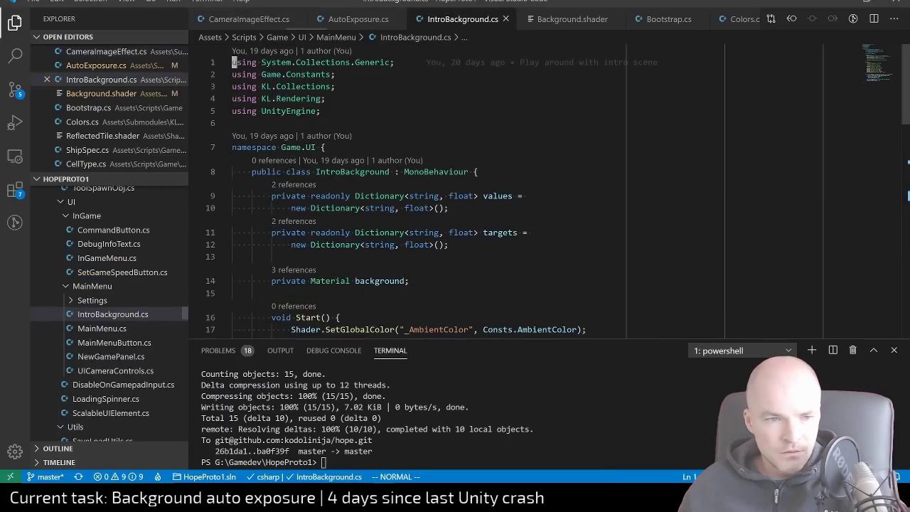
Comment out the RandomWalk call for "brightness" in IntroBackground's Update() method and save the script
scroll(454, 178, "down", 5)
scroll(455, 191, "down", 4)
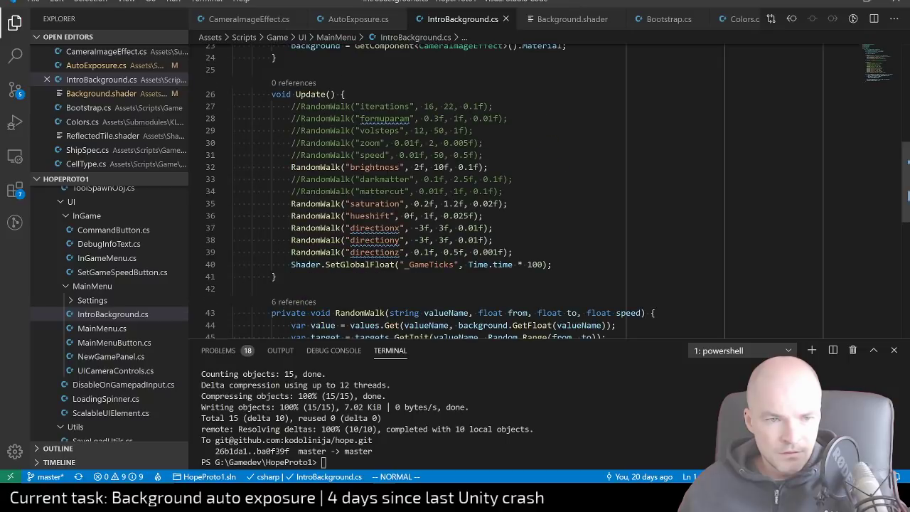
left_click(293, 167)
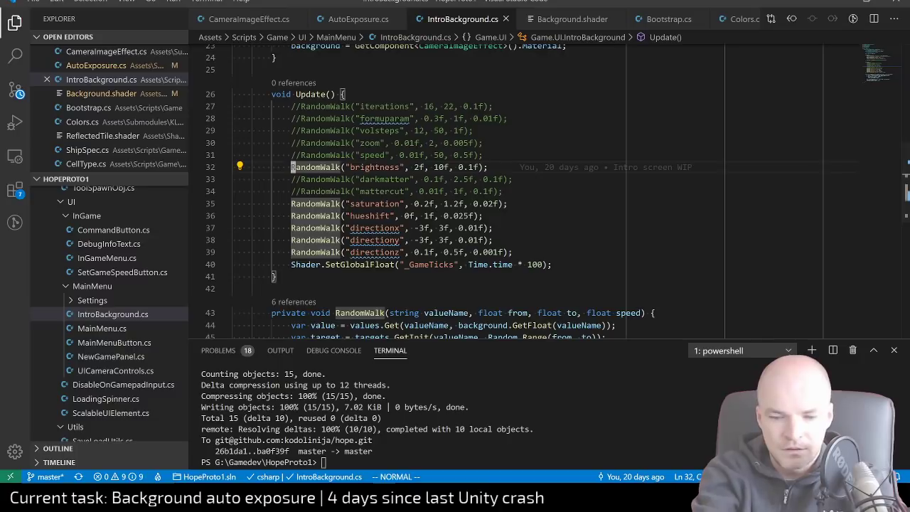
type("i//")
key("ctrl+s")
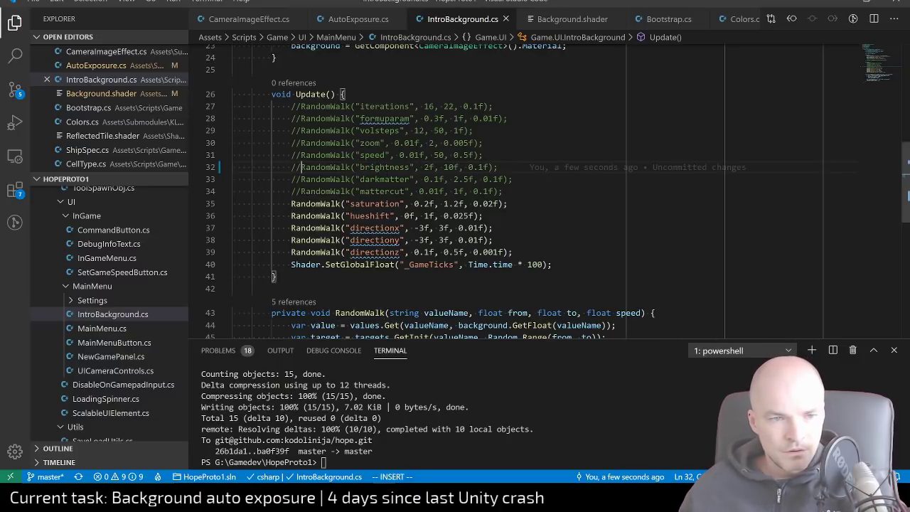
scroll(497, 184, "down", 5)
scroll(497, 184, "up", 6)
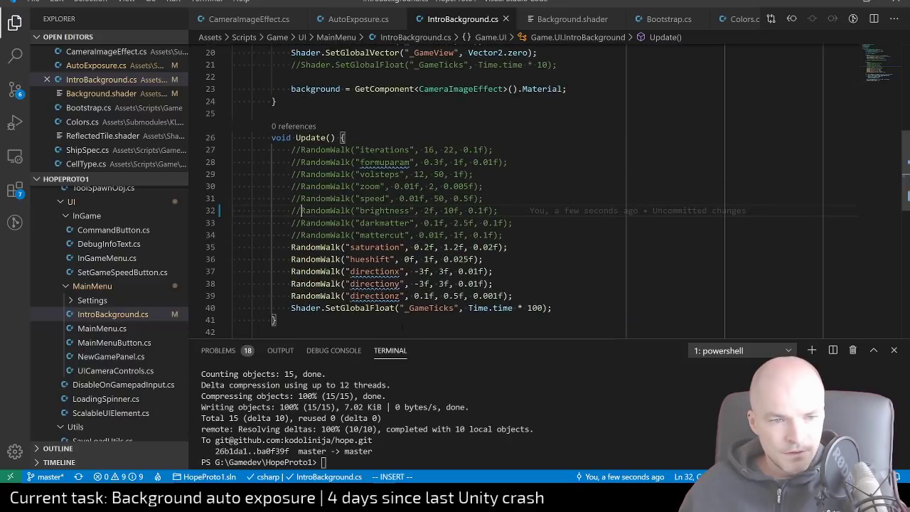
Switch back to Unity and assign the BackgroundIntro material to BGCamera's Auto Exposure component
mouse_move(384, 496)
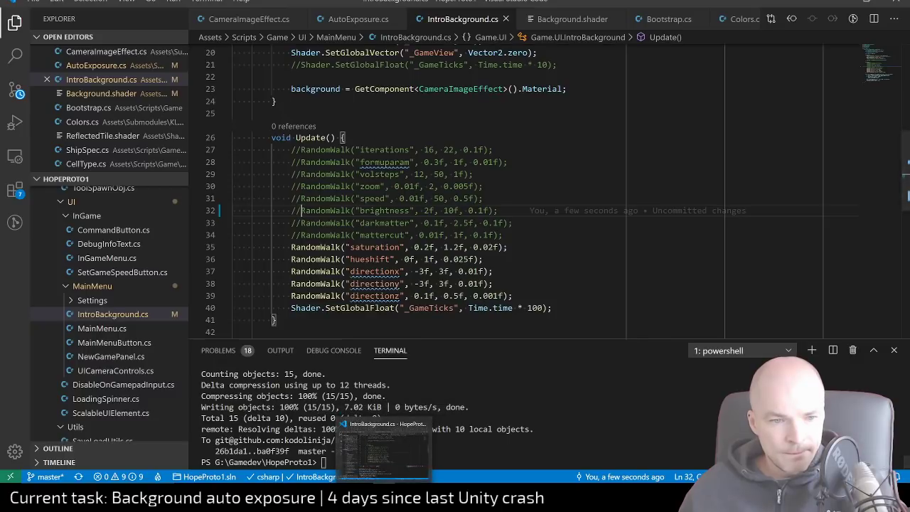
left_click(384, 496)
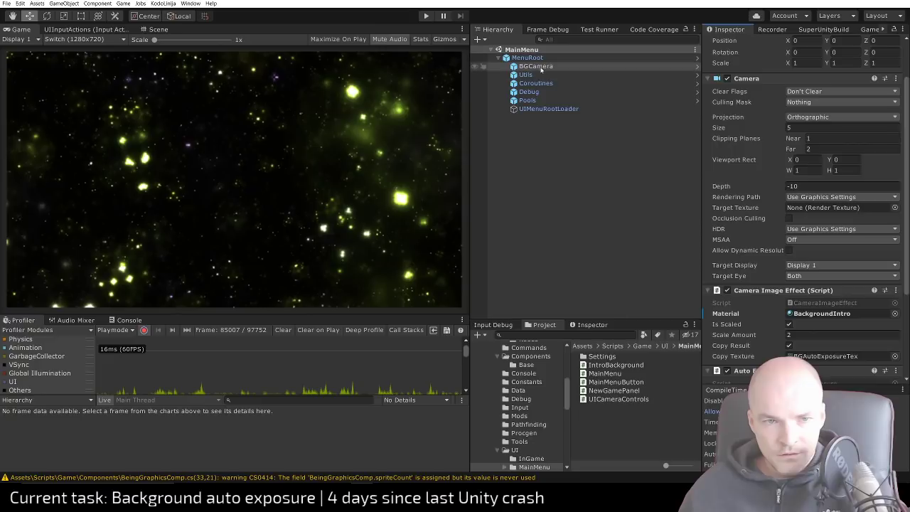
left_click(822, 314)
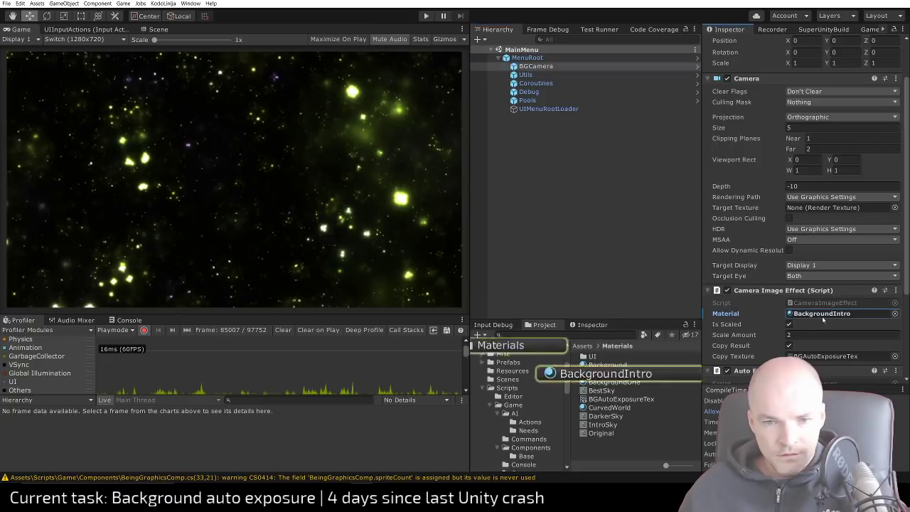
scroll(823, 312, "down", 3)
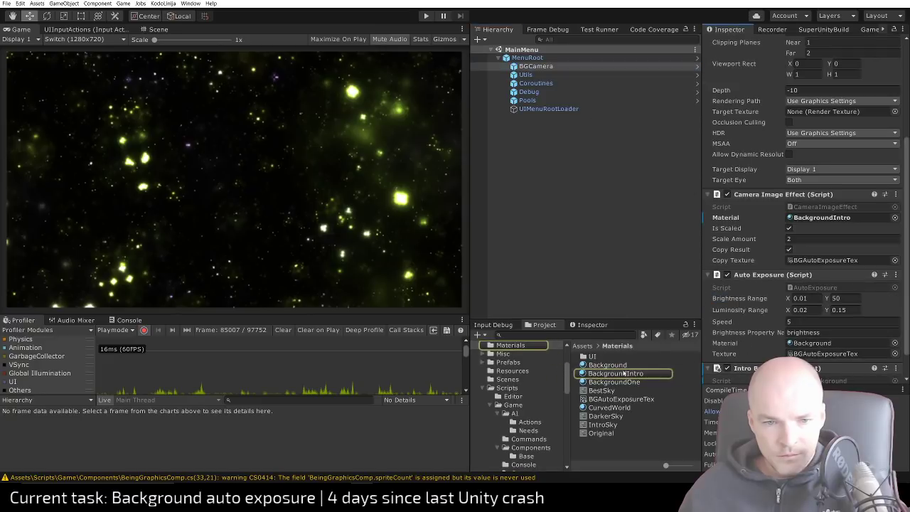
left_click_drag(616, 374, 816, 344)
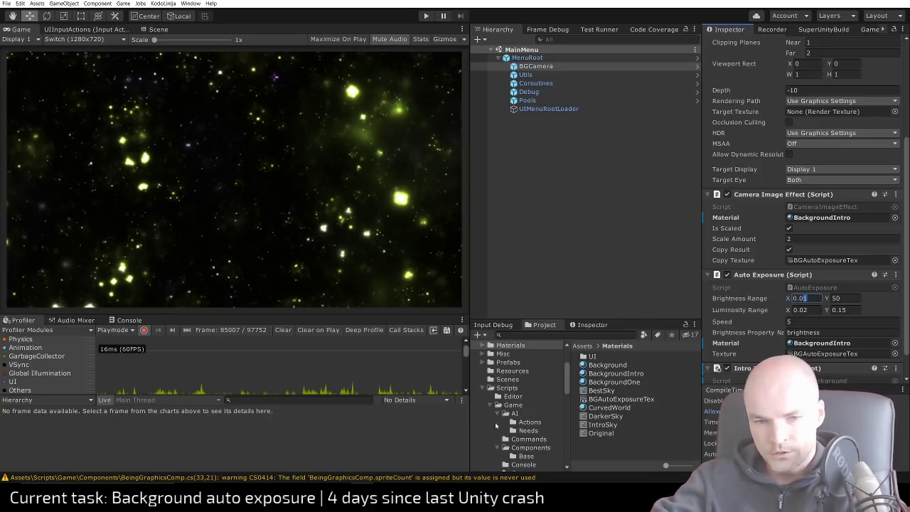
Set the Auto Exposure Luminosity Range to X 0.2 and Y 0.6 and start the game
type("0.0")
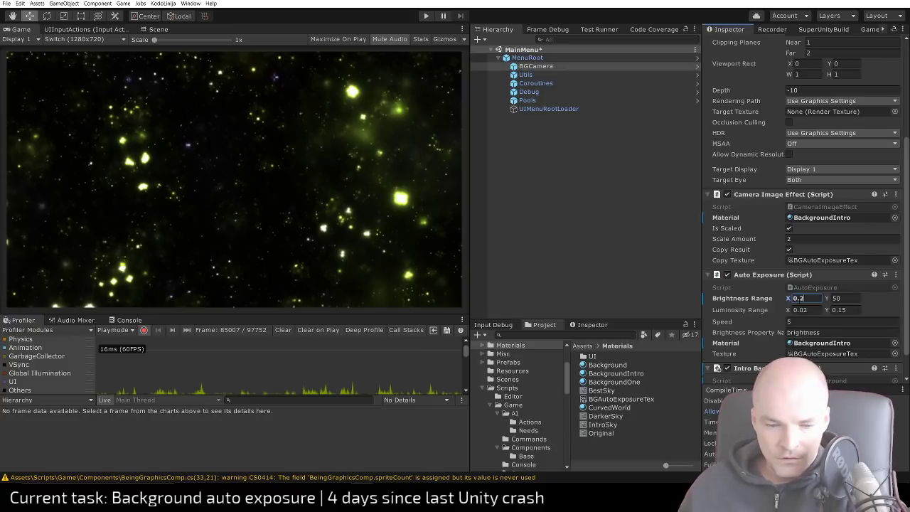
key("ctrl+z")
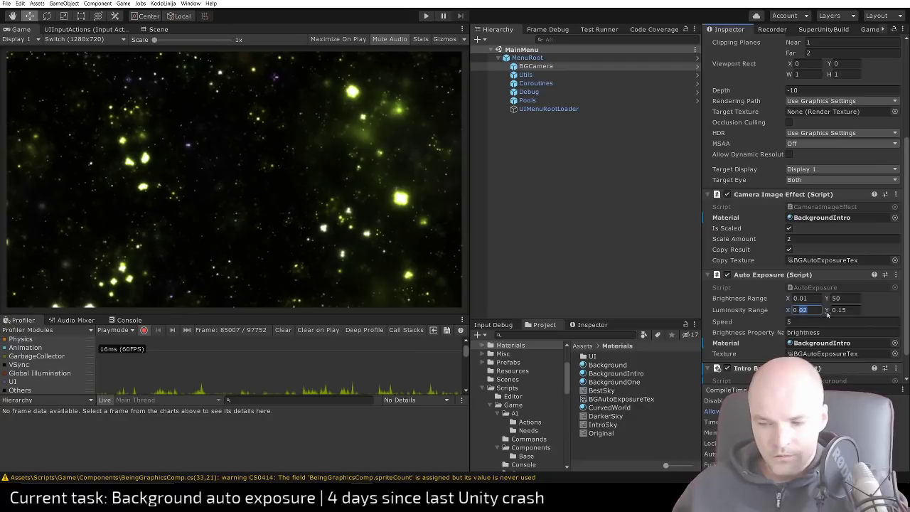
type("0.2")
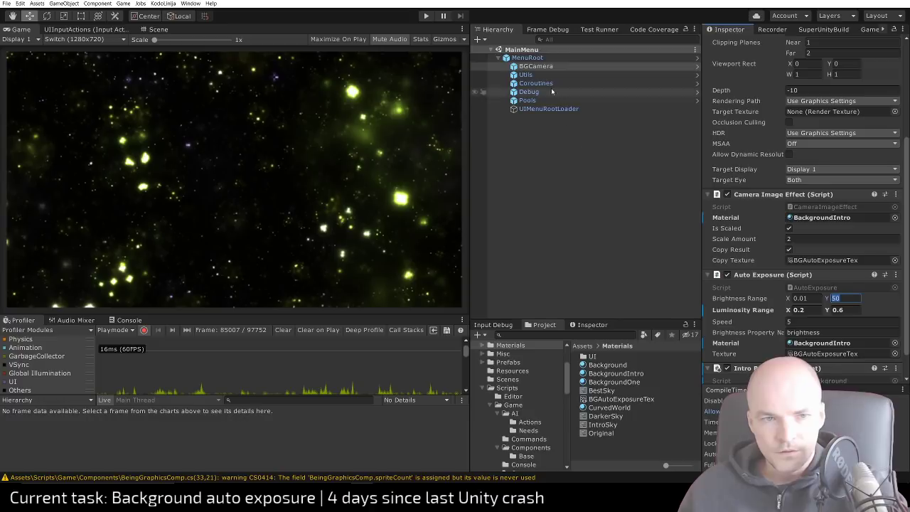
key("ctrl+p")
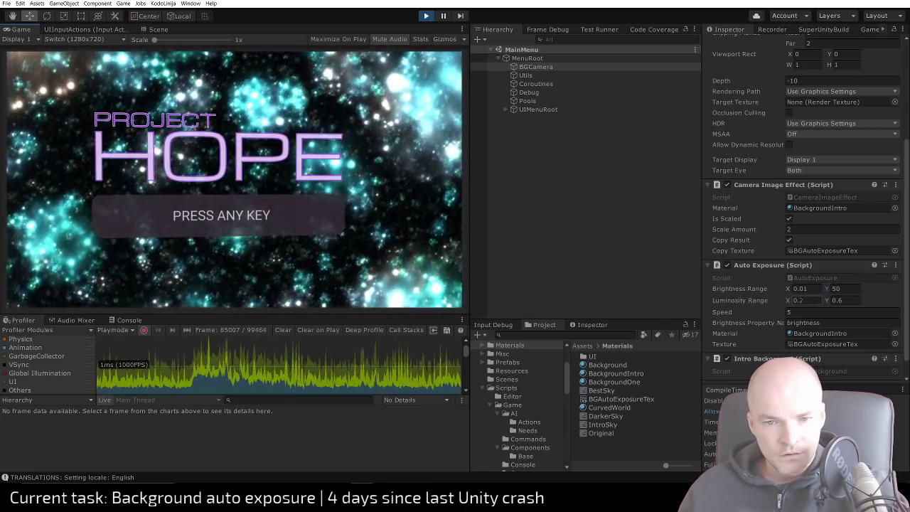
While the main menu runs, try an Auto Exposure Luminosity Range of X 0.5 and Y 0.8
left_click(859, 300)
type("0.8")
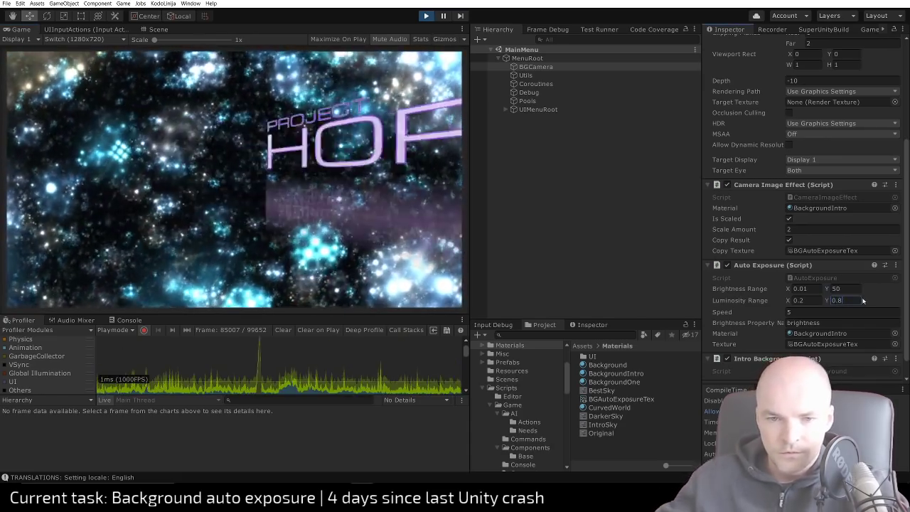
key("shift+Tab")
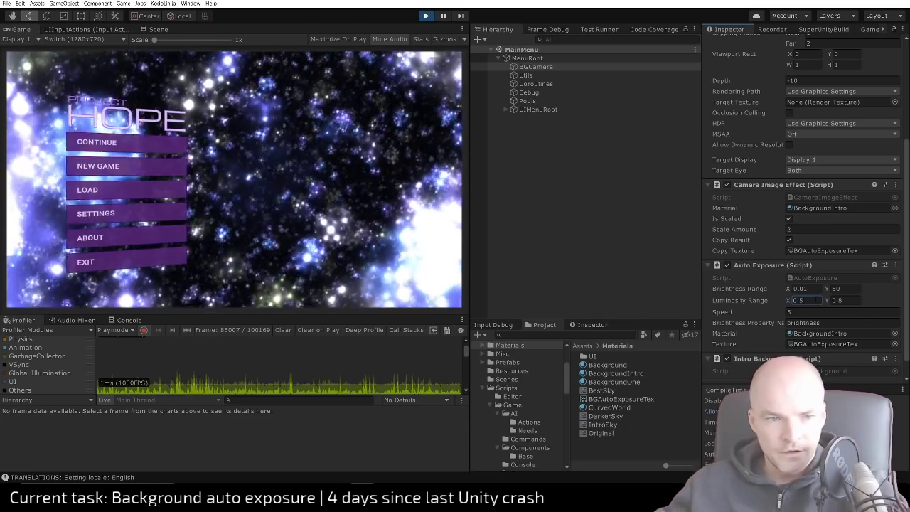
type("0.5")
key("shift+Tab")
key("shift+Tab")
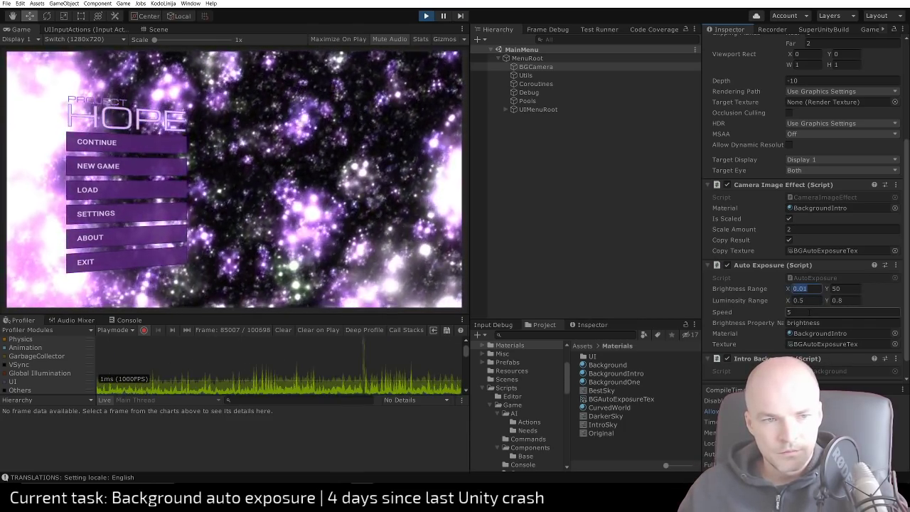
Try lowering the Auto Exposure Luminosity Range to X 0.1 and Y 0.2
key("Tab")
key("Tab")
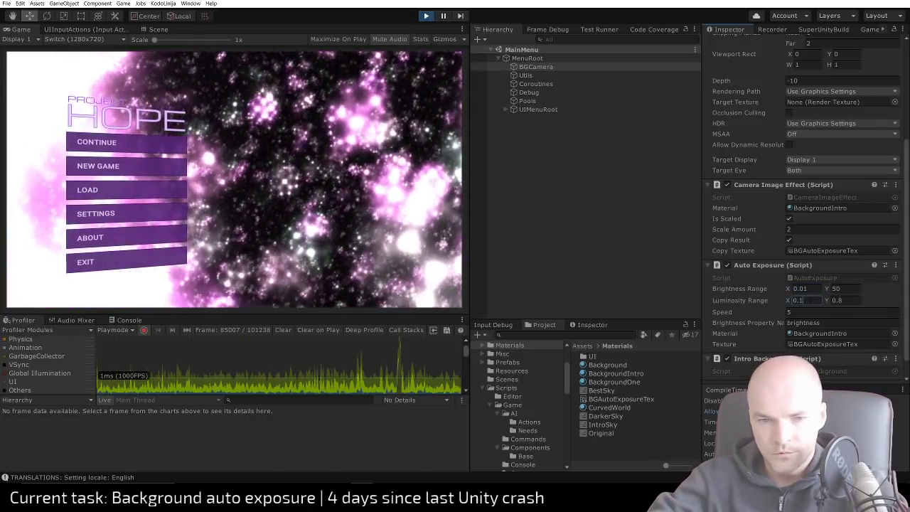
type("0.1")
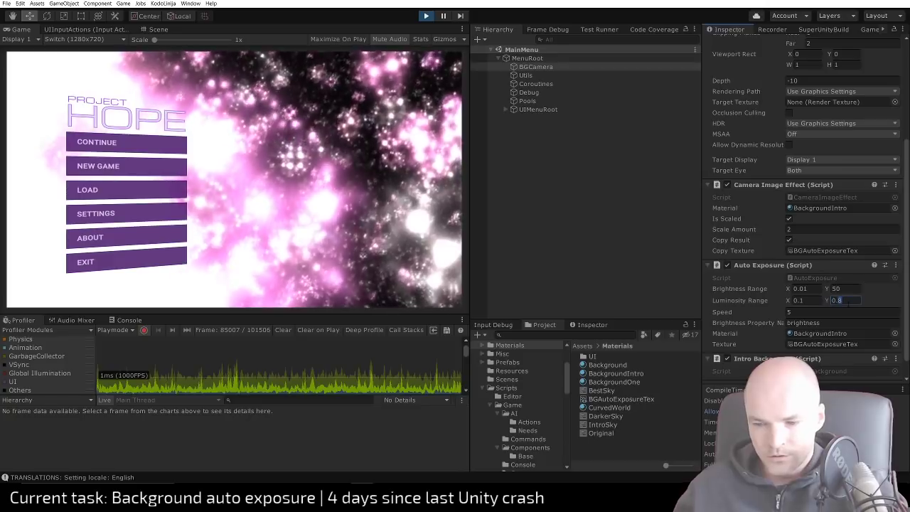
left_click_drag(827, 300, 810, 302)
key("shift+Tab")
key("shift+Tab")
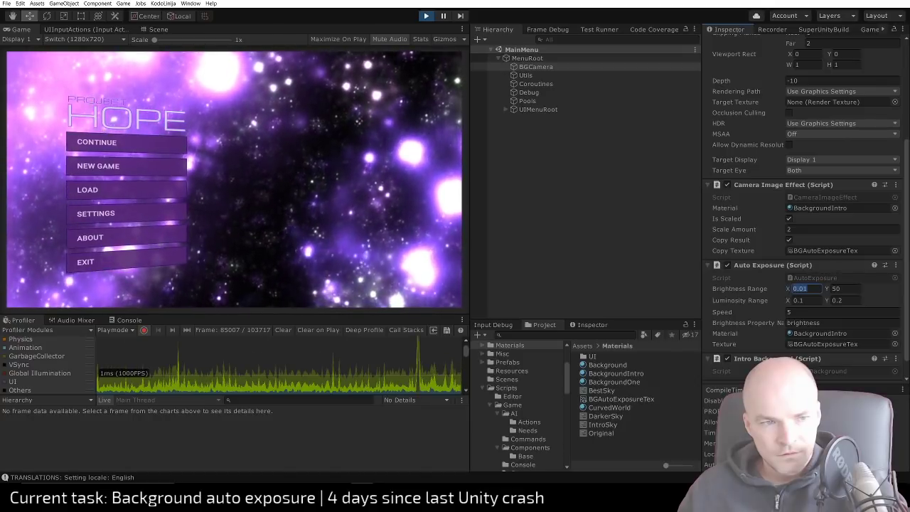
Set the Auto Exposure Speed to 50 and the Luminosity Range to X 0.01 and Y 0.02, trying 0.1 for Y first
left_click(803, 315)
type("50")
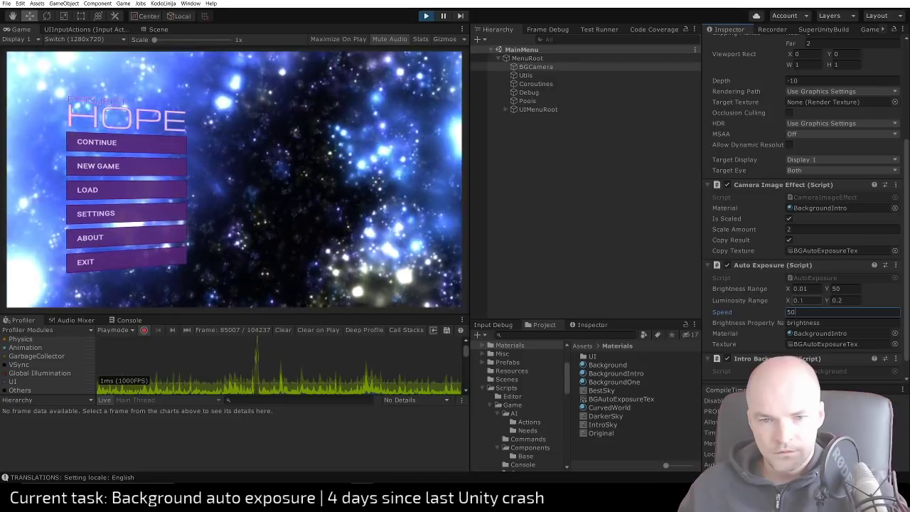
type("0.01")
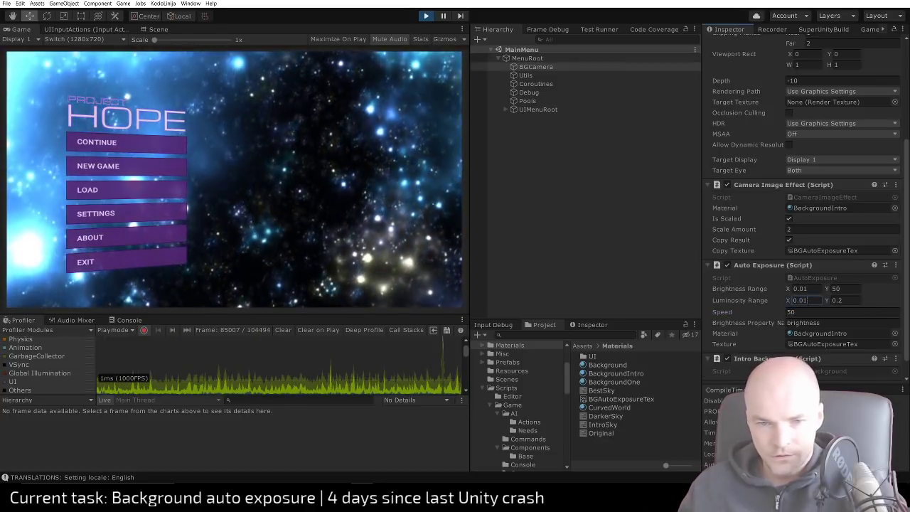
type("0.1")
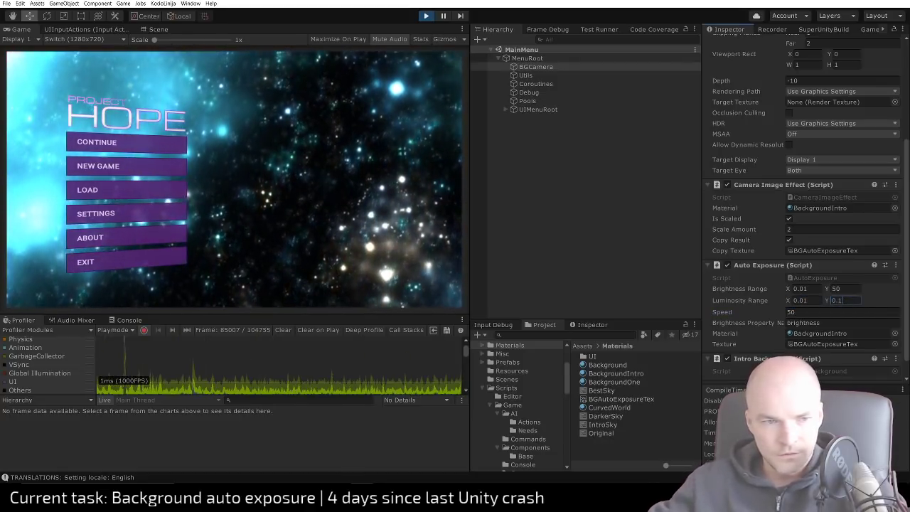
type("0.02")
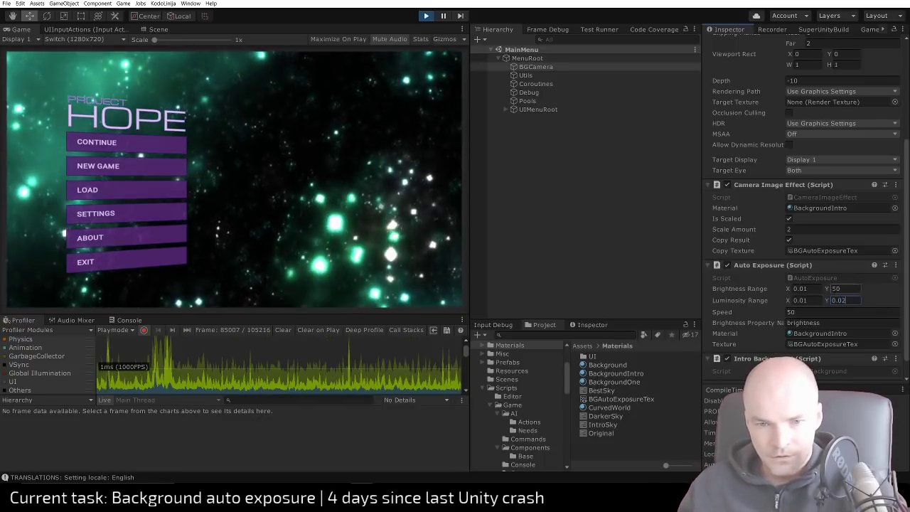
Set the Auto Exposure Luminosity Range to X 0.05 and Y 0.3, trying 0.15 for X first, and the Speed to 5
left_click(844, 289)
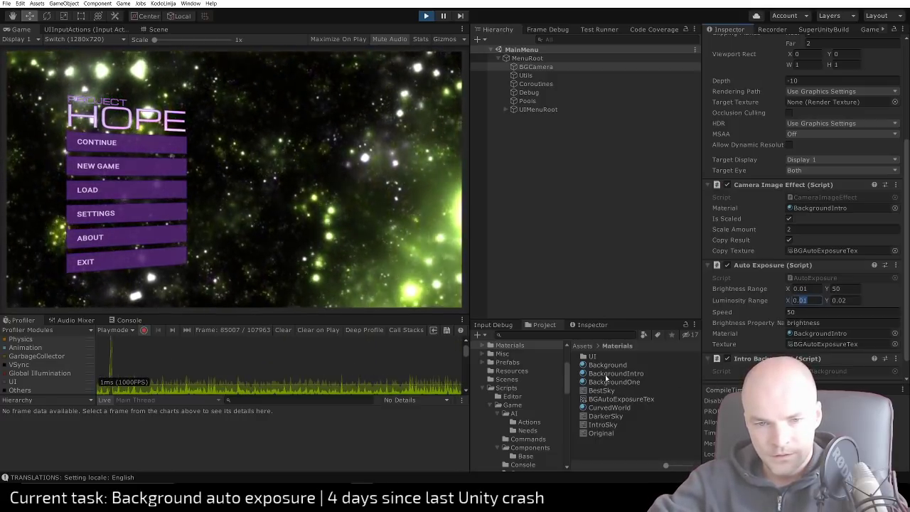
type("0.15")
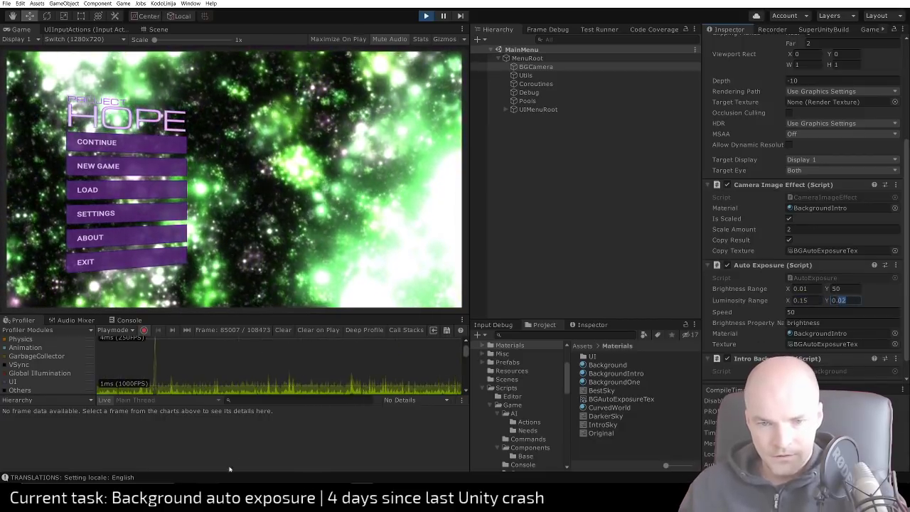
double_click(801, 301)
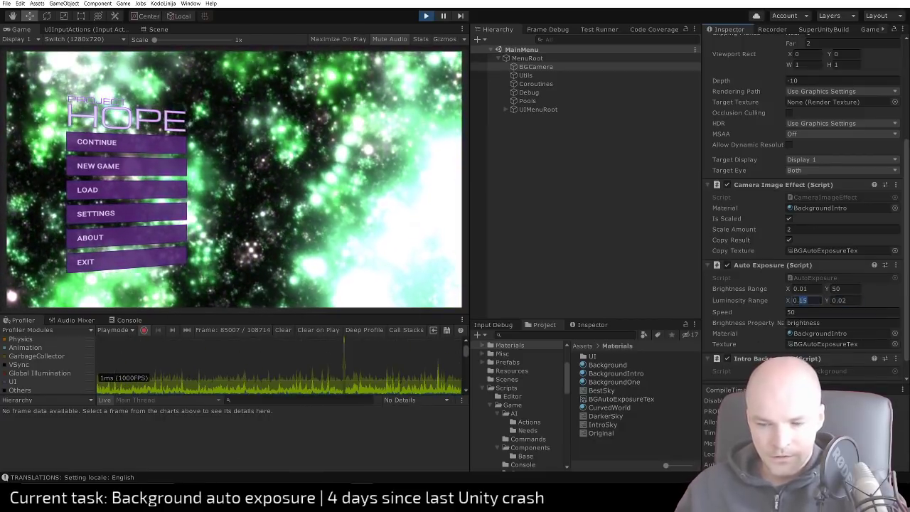
type("05")
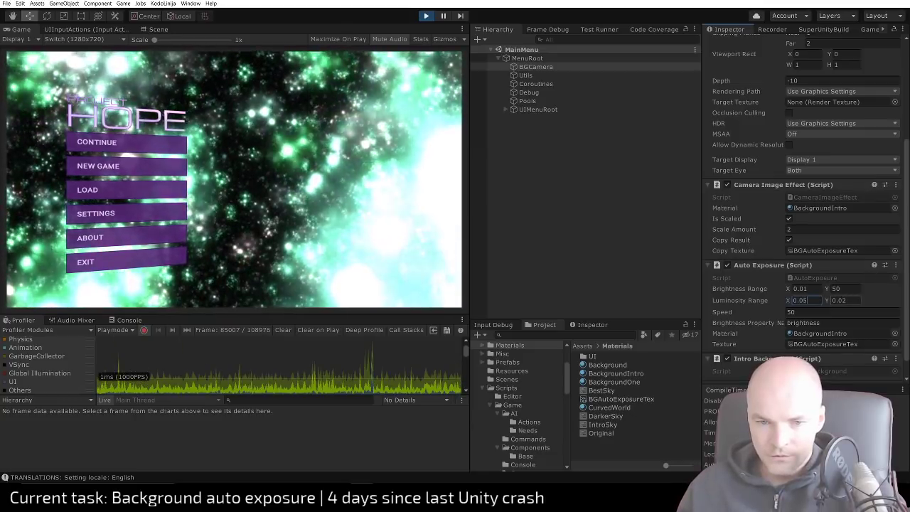
type("0.3")
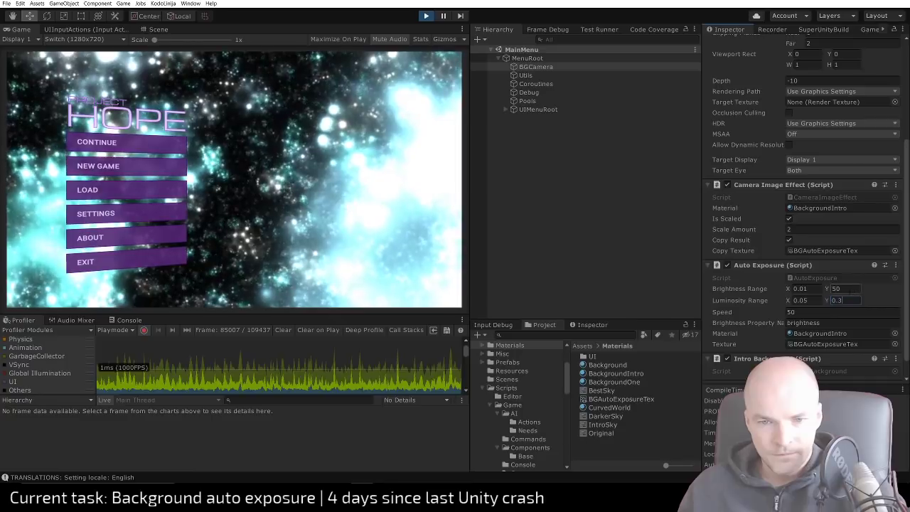
left_click(789, 312)
type("5")
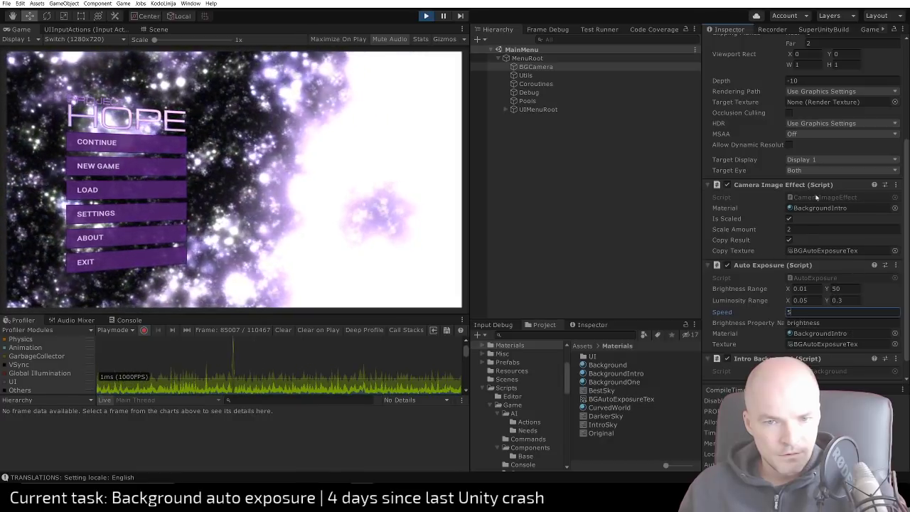
Compare the running menu background with the Star Nest shader on Shadertoy, then return to Unity
left_click(818, 207)
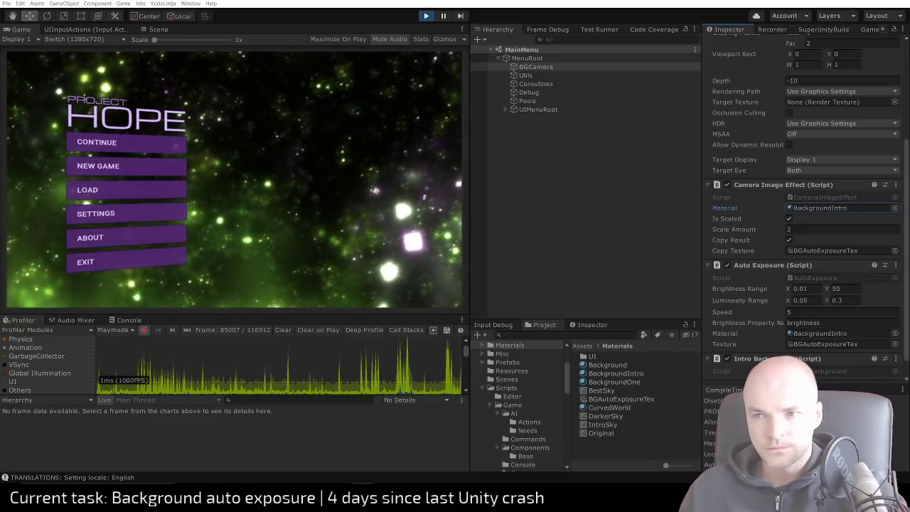
key("alt+Tab")
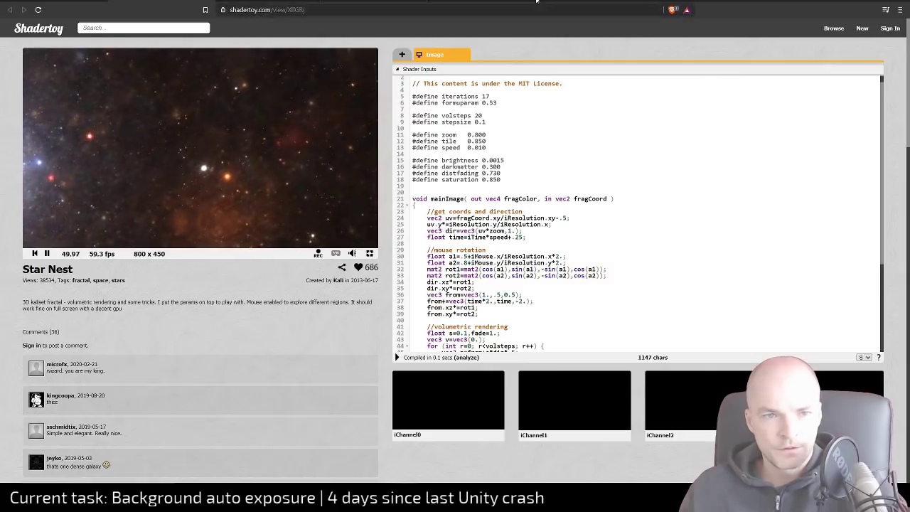
key("alt+Tab")
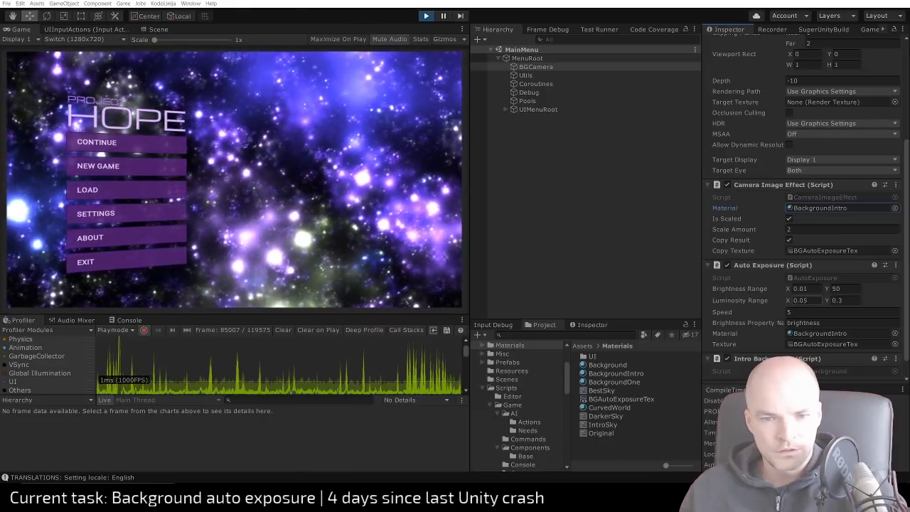
Set the Auto Exposure Luminosity Range to X 0.01 and Y 0.1 while the main menu runs
left_click(840, 301)
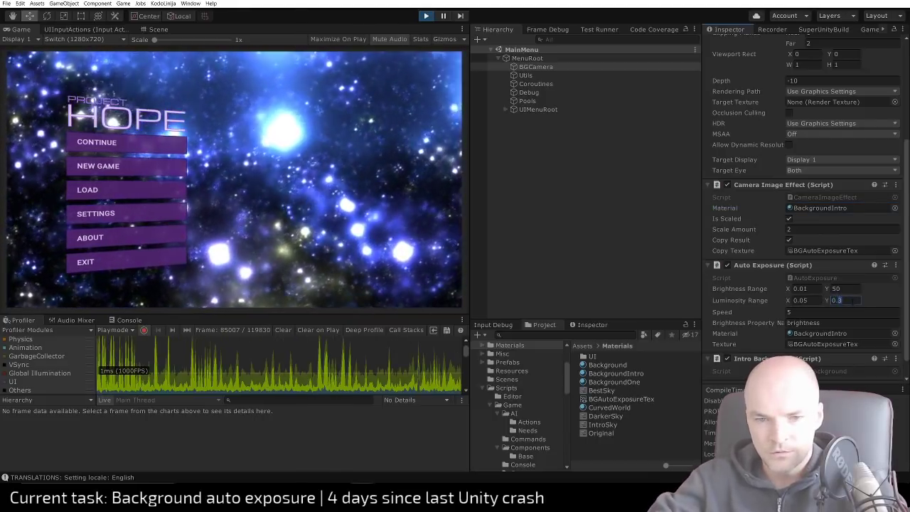
type("0.1")
left_click(805, 301)
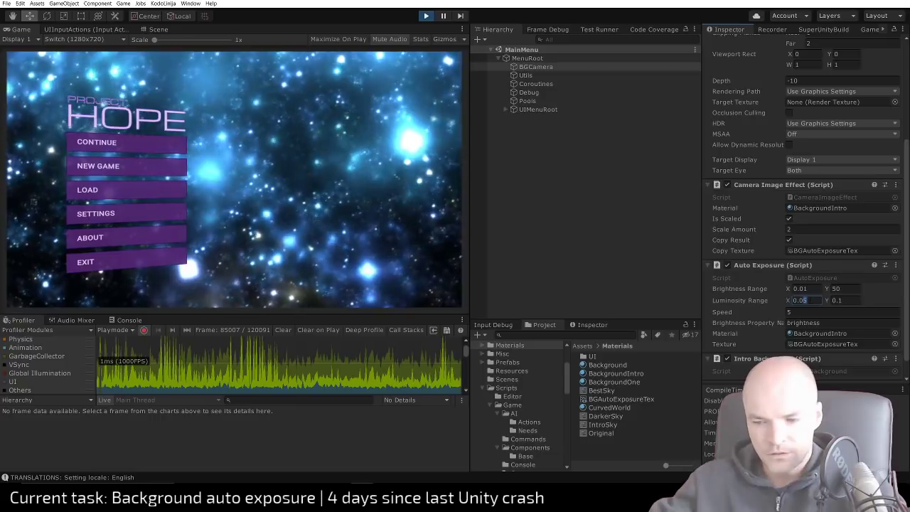
type("0.01")
left_click(848, 299)
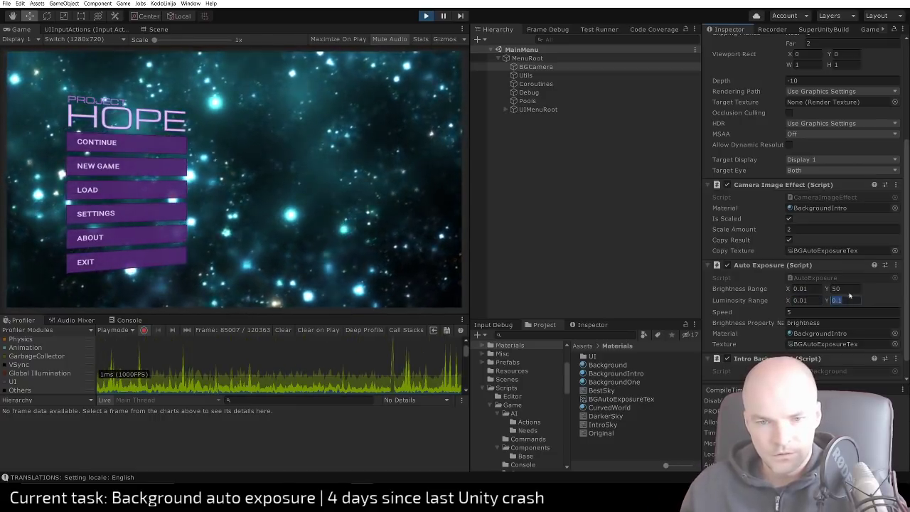
Set the Auto Exposure Brightness Range X to 0 and the Luminosity Range Y to 0.2
left_click(849, 290)
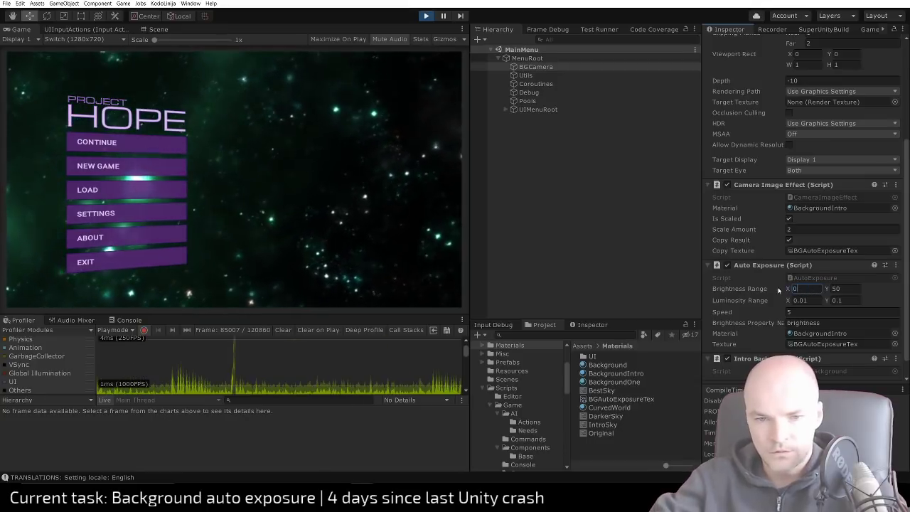
type("0")
key("Tab")
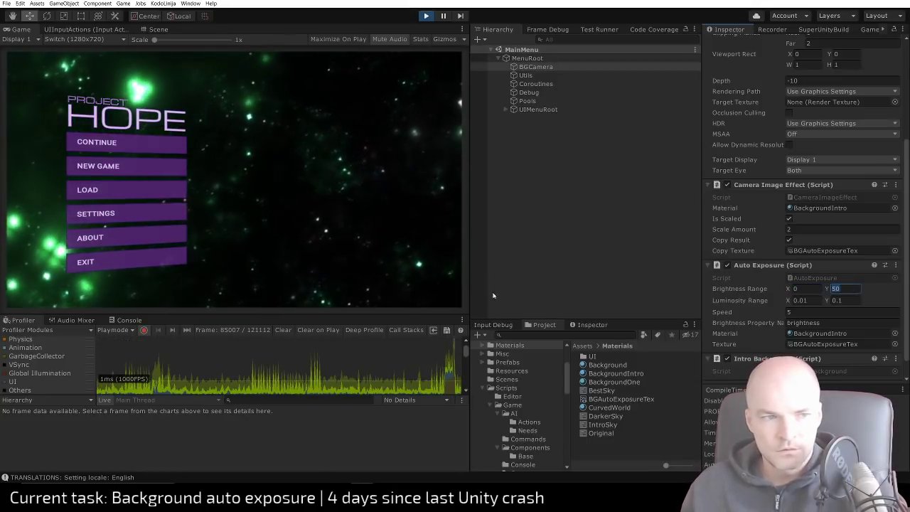
left_click(849, 299)
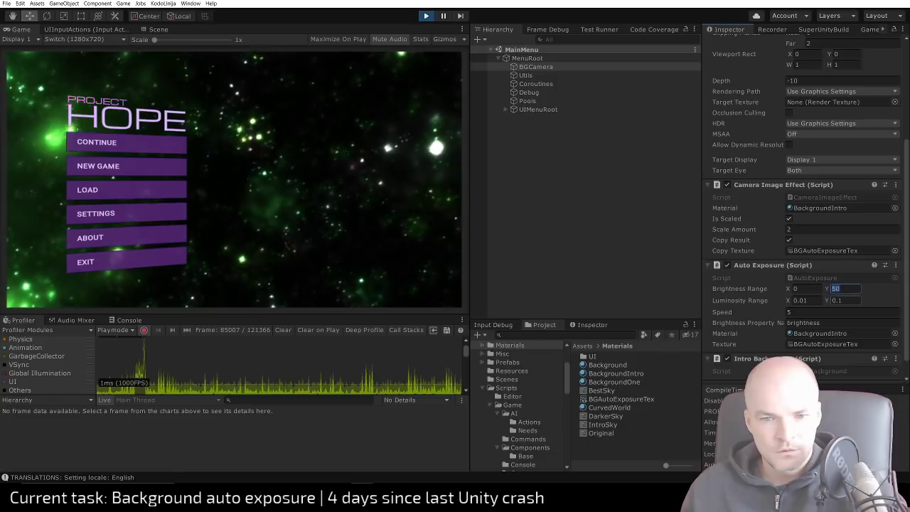
type("0.2")
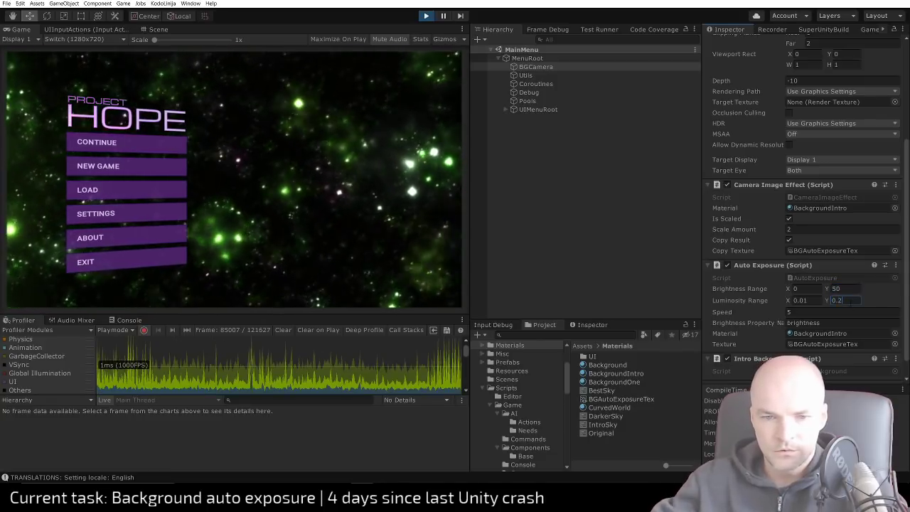
key("shift+Tab")
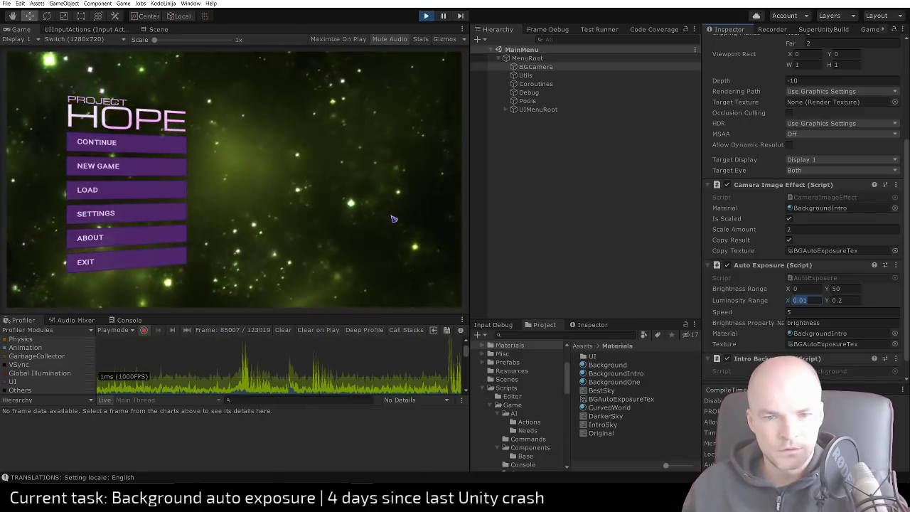
left_click(805, 289)
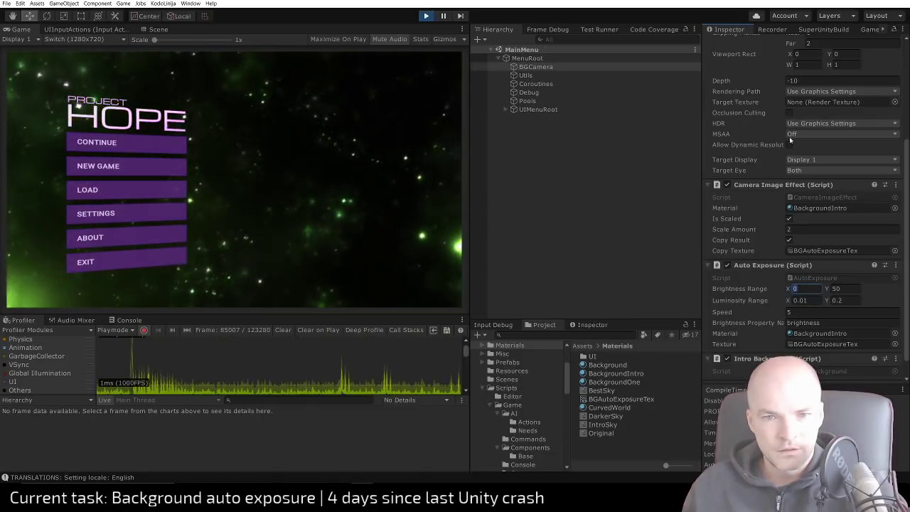
Carry the running game's Auto Exposure values over to BGCamera's component outside play mode, and briefly test-run the game
left_click(894, 265)
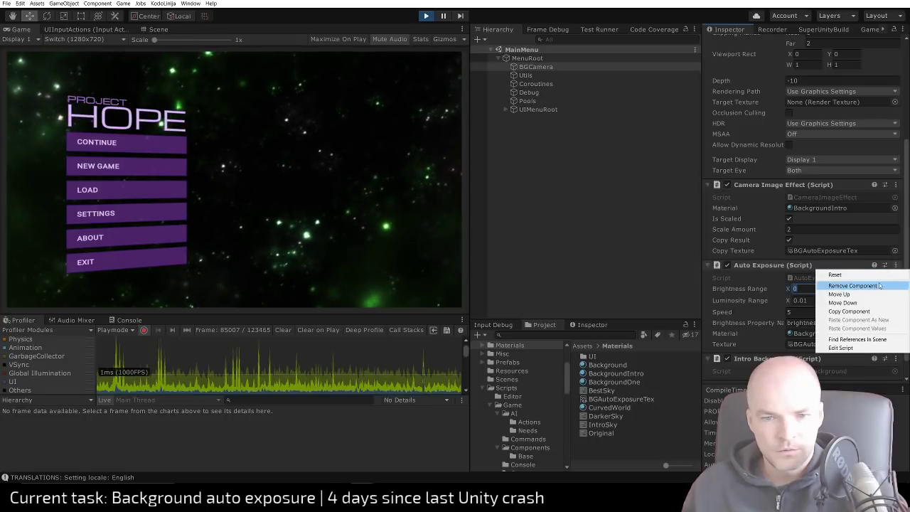
left_click(860, 311)
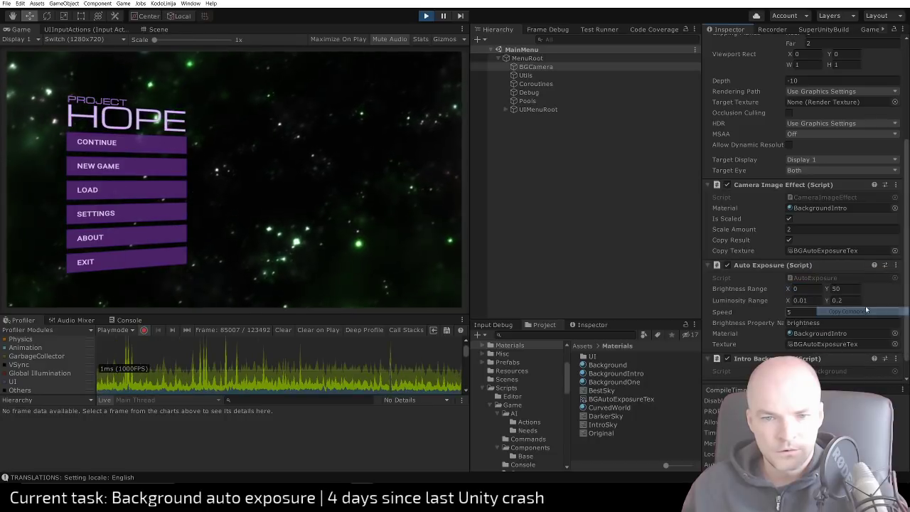
left_click(429, 19)
left_click(895, 274)
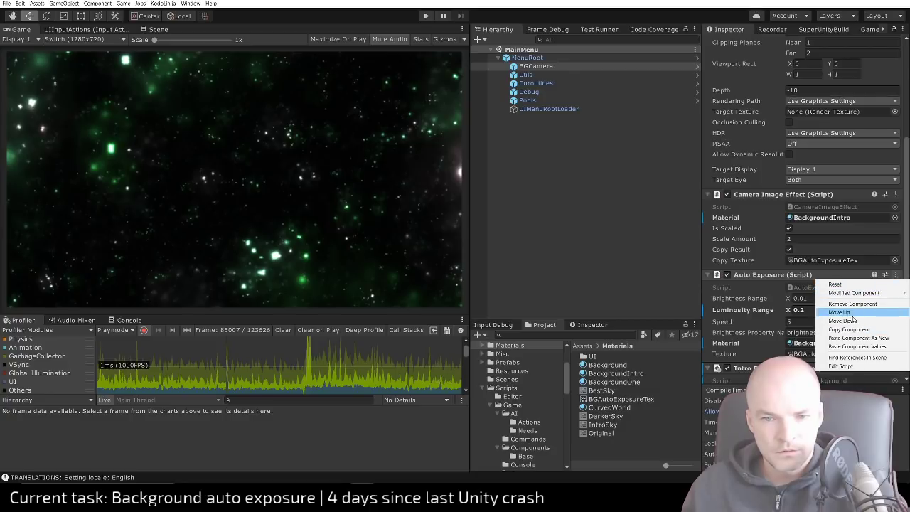
left_click(855, 346)
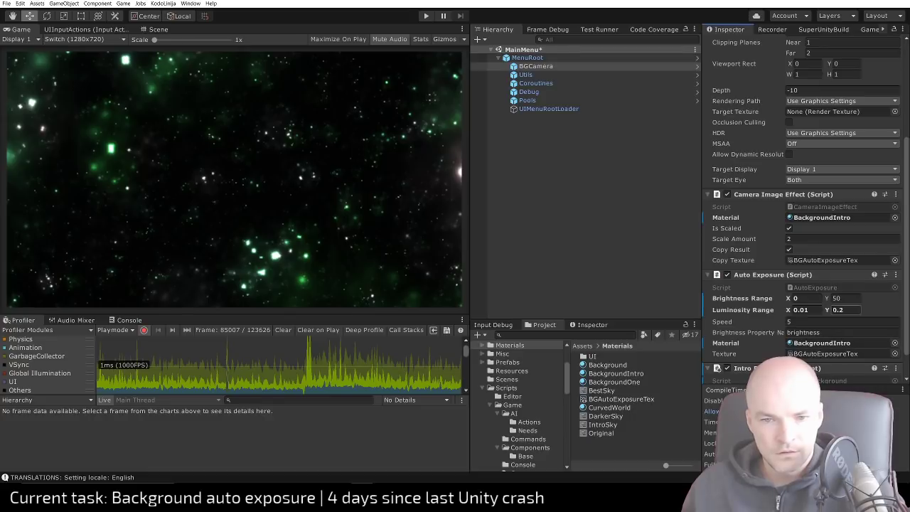
left_click(426, 16)
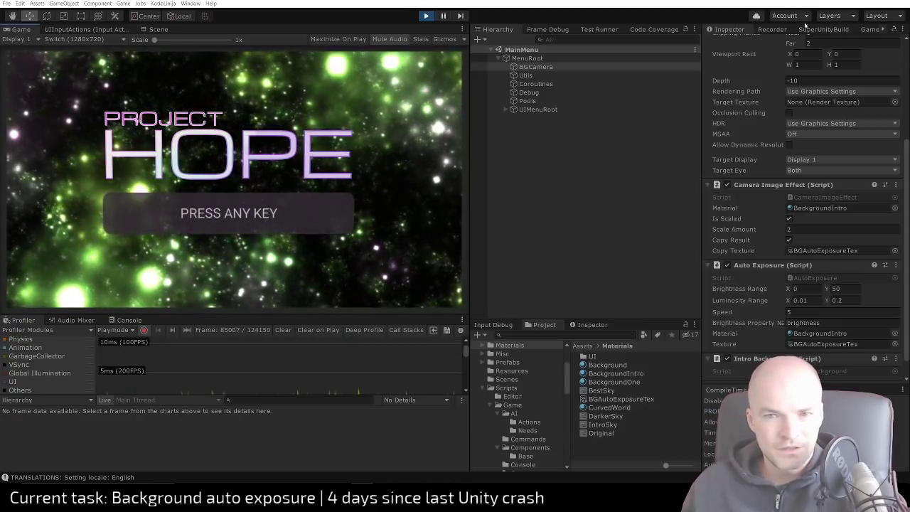
left_click(426, 16)
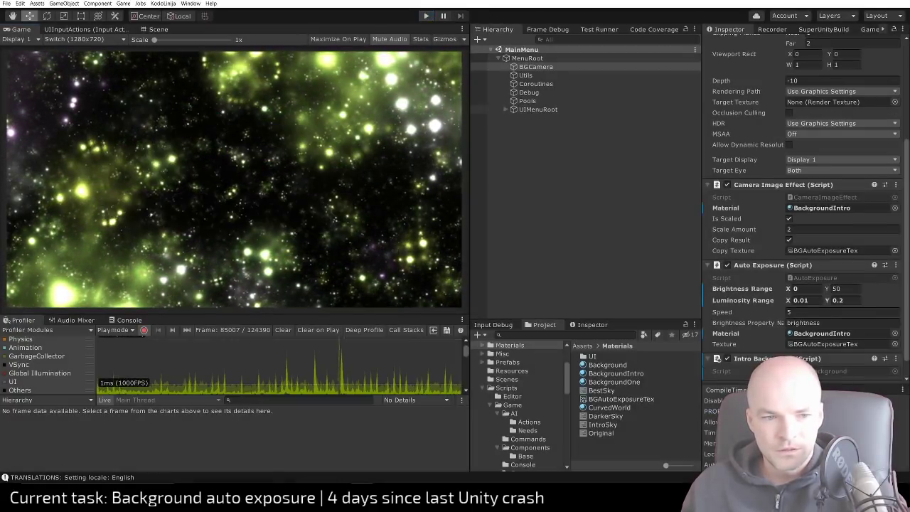
Switch to the browser, search the web for "read texture pixel unity" and open the Texture2D.GetPixel documentation
key("alt+Tab")
scroll(498, 191, "up", 5)
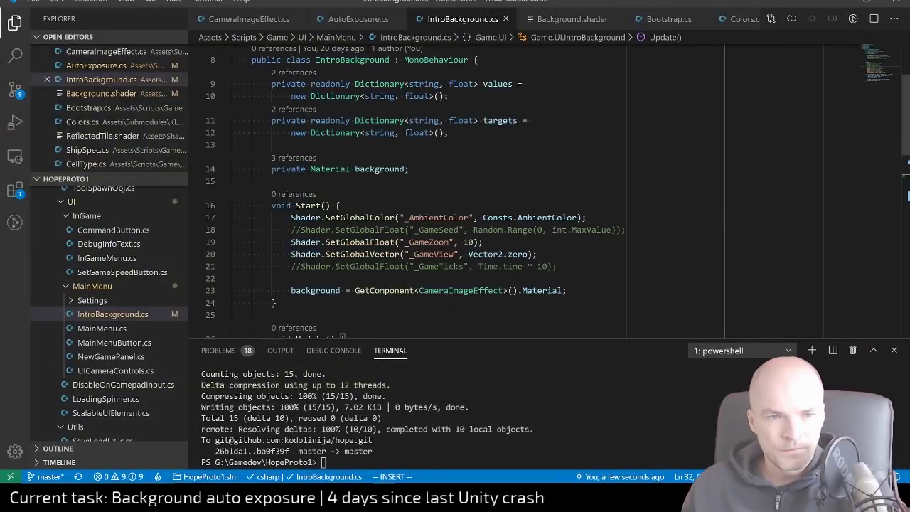
key("alt+Tab")
key("ctrl+t")
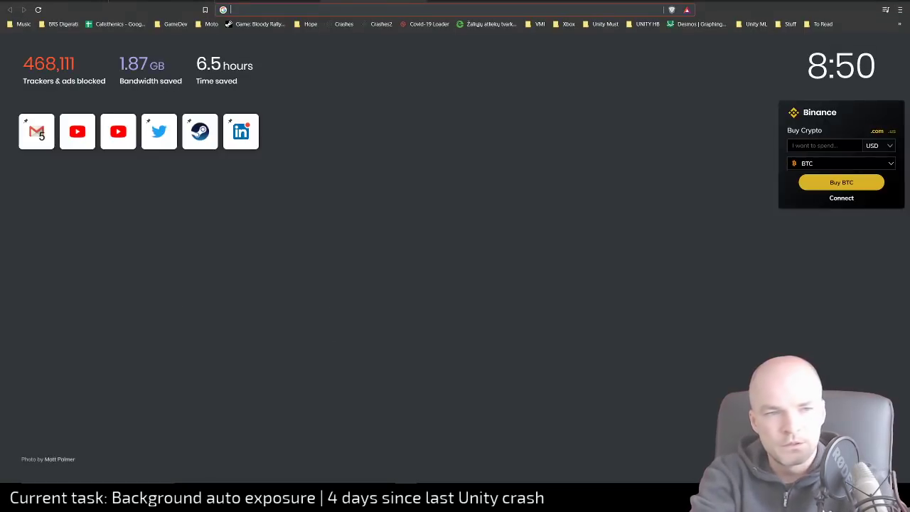
type("read texture pixel")
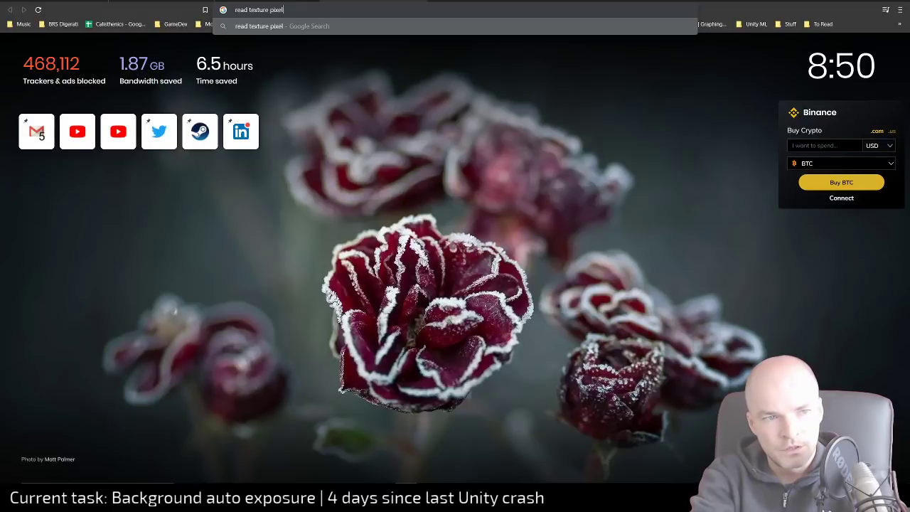
type("uni")
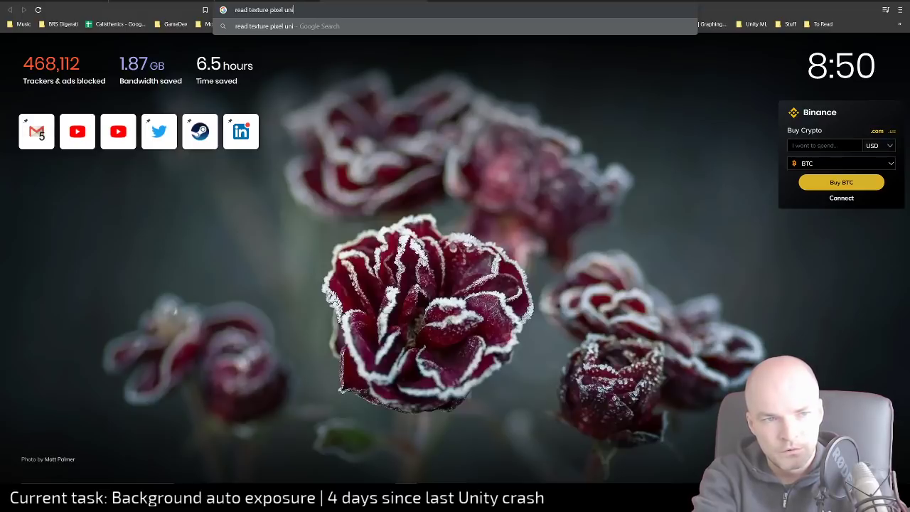
type("ty")
key("Return")
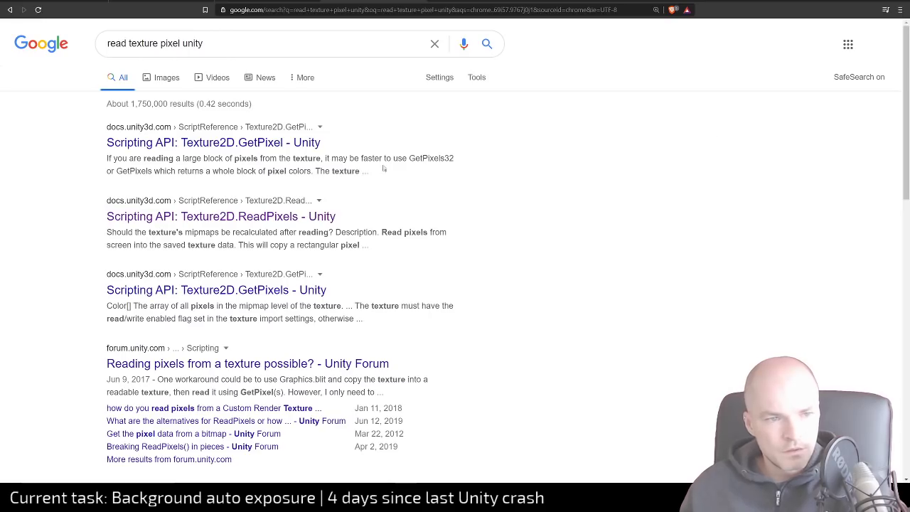
left_click(279, 144)
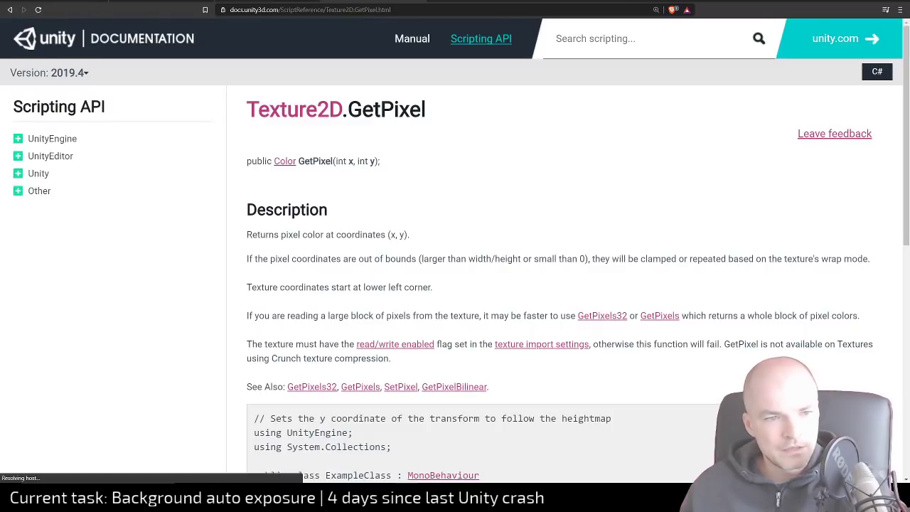
key("alt+Tab")
key("alt+Tab")
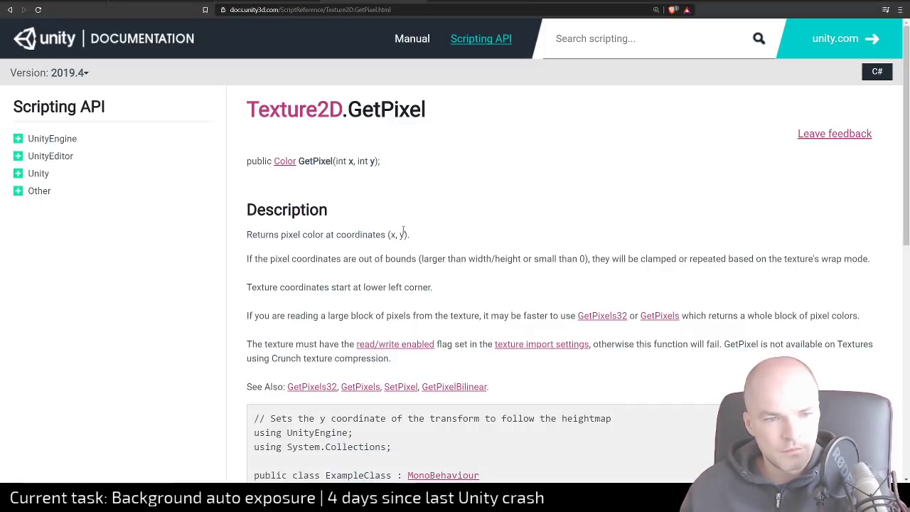
Switch to Visual Studio Code, add the comment "// This has to be 1x1" above the RenderTexture field in AutoExposure.cs, and save
key("alt+Tab")
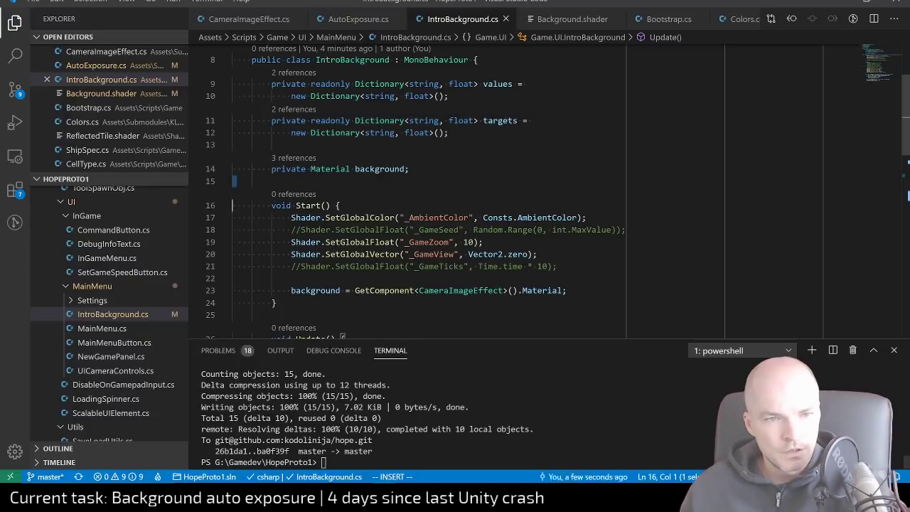
left_click(350, 18)
scroll(374, 77, "up", 4)
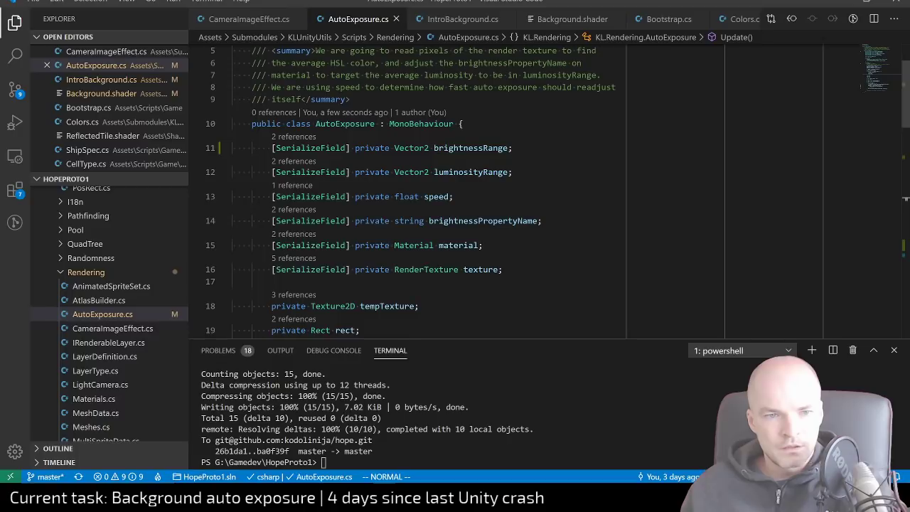
left_click(537, 196)
key("k")
key("k")
key("k")
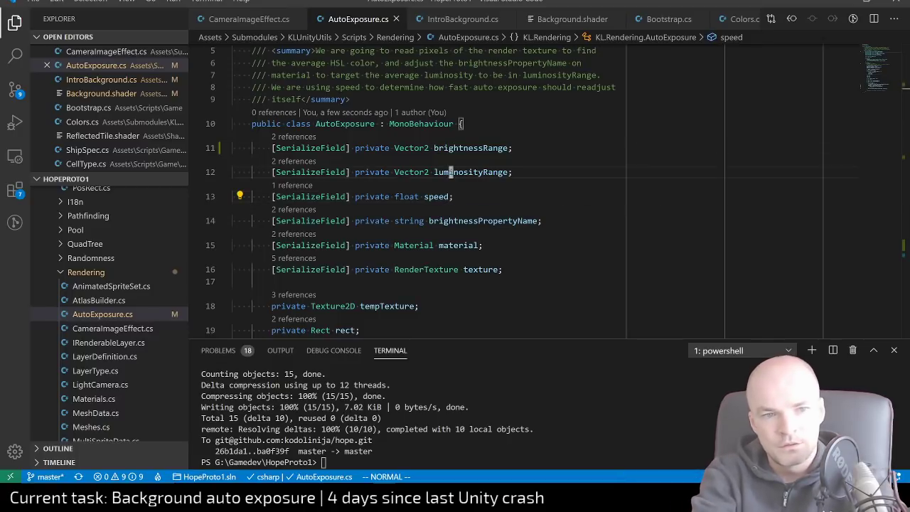
key("j")
key("j")
key("j")
key("j")
key("j")
key("j")
type("O")
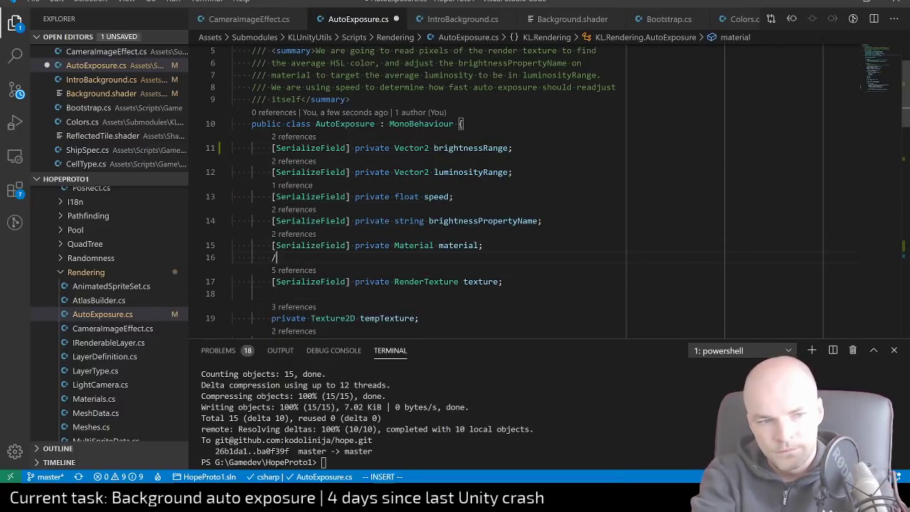
type("// This has to be 1x1")
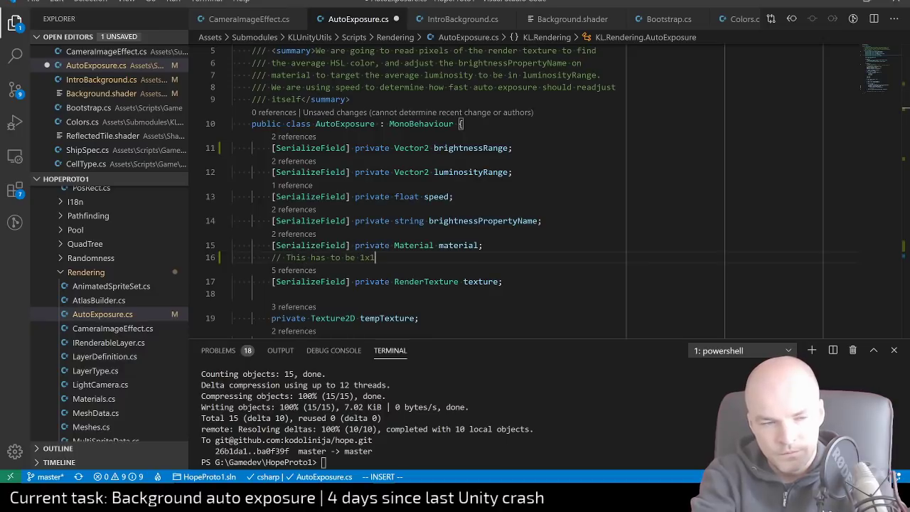
key("ctrl+s")
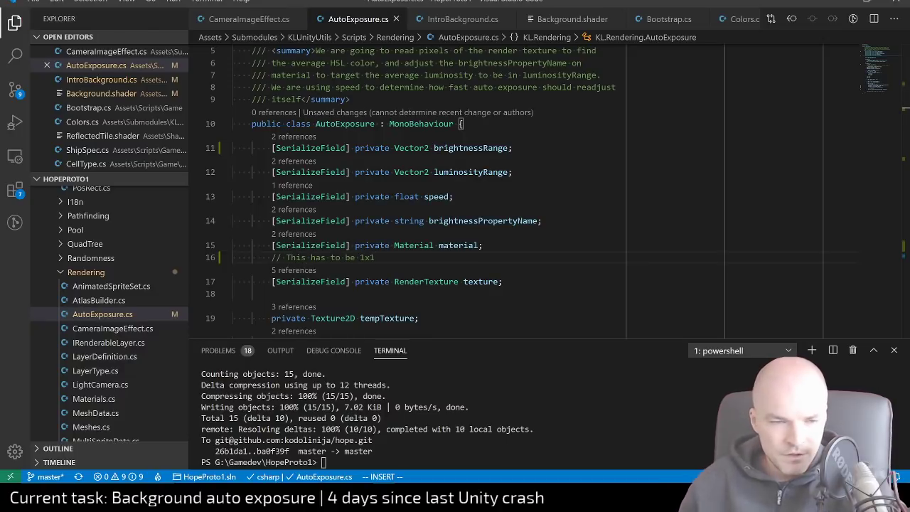
Replace the GetPixels() call in AutoExposure's Update method with GetPixel(0, 0)
scroll(455, 192, "down", 5)
scroll(454, 192, "down", 1)
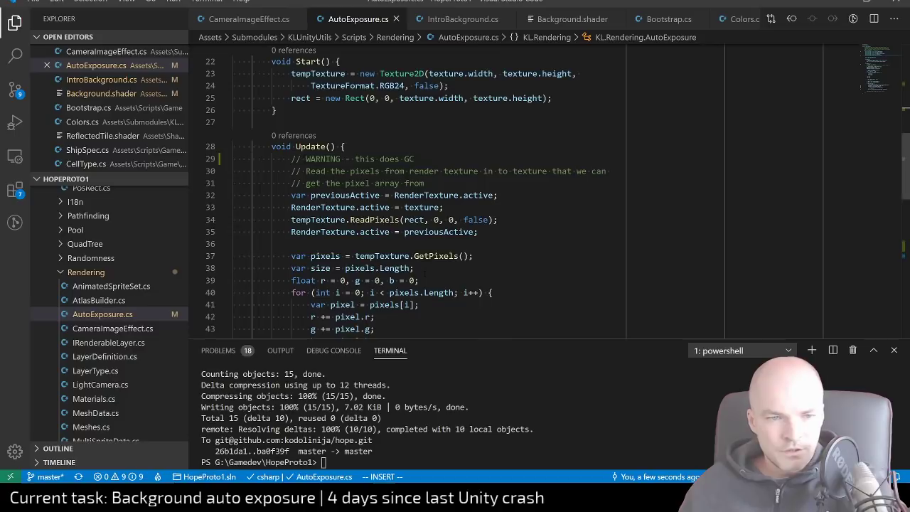
scroll(455, 192, "down", 4)
scroll(455, 192, "up", 10)
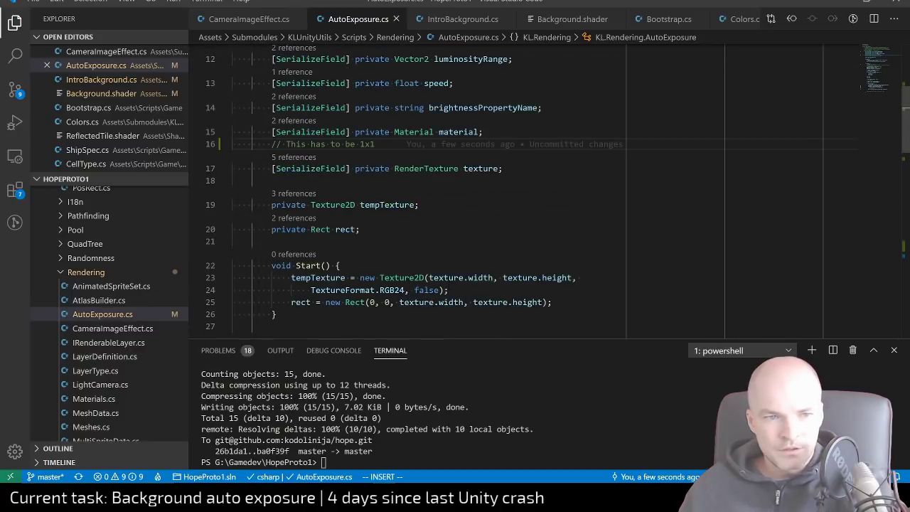
scroll(449, 283, "down", 3)
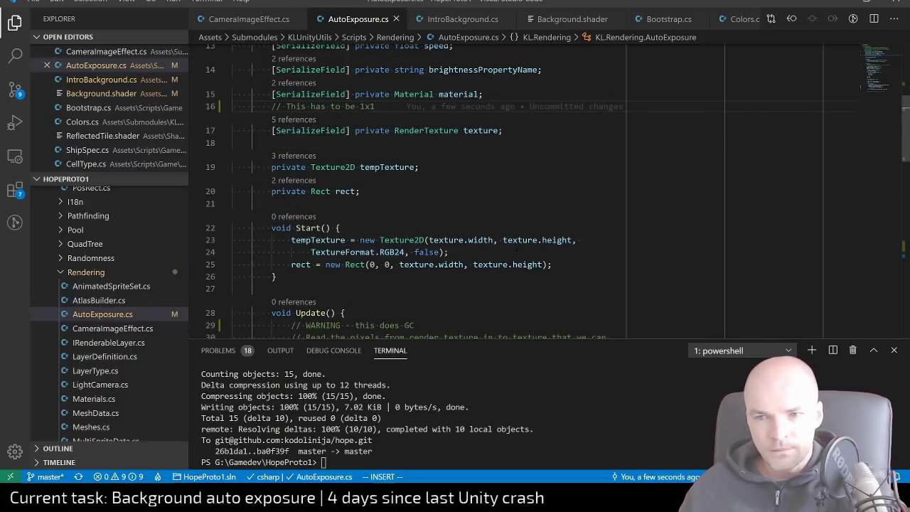
scroll(455, 191, "up", 1)
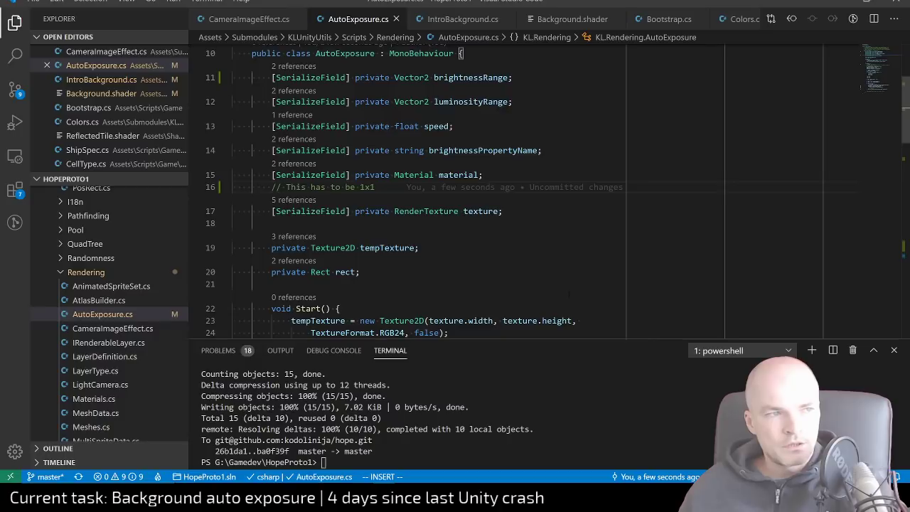
scroll(455, 192, "down", 6)
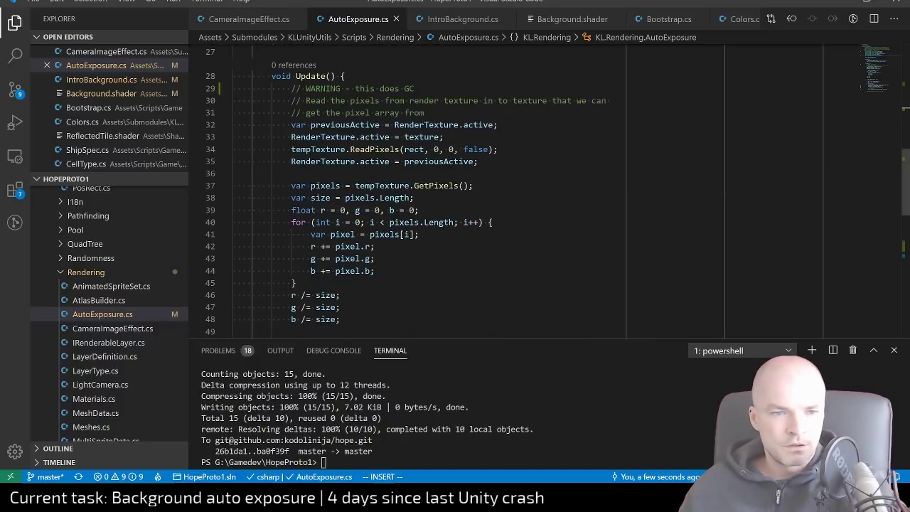
left_click(457, 185)
key("BackSpace")
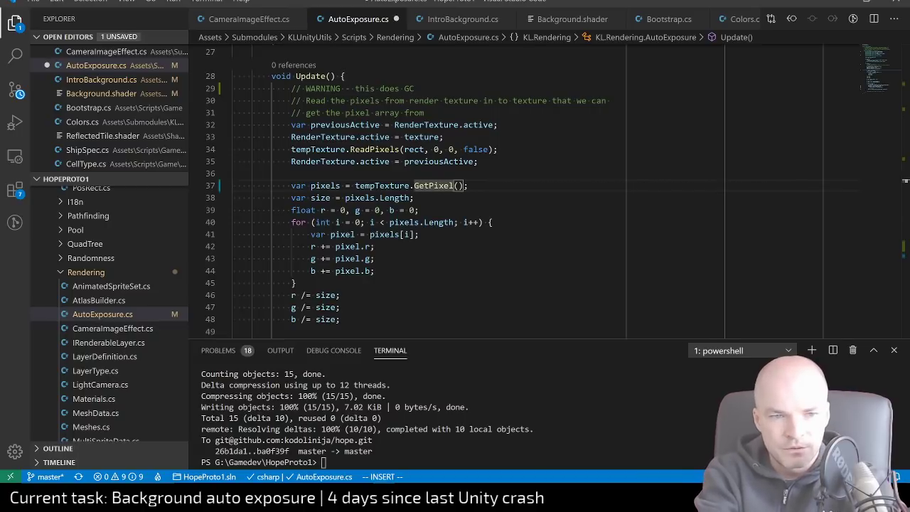
key("Right")
key("BackSpace")
key("ctrl+space")
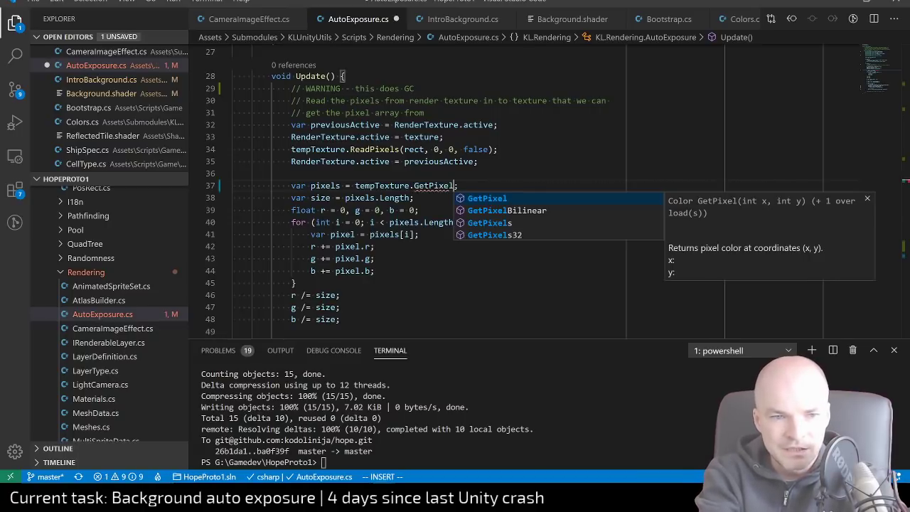
type("(")
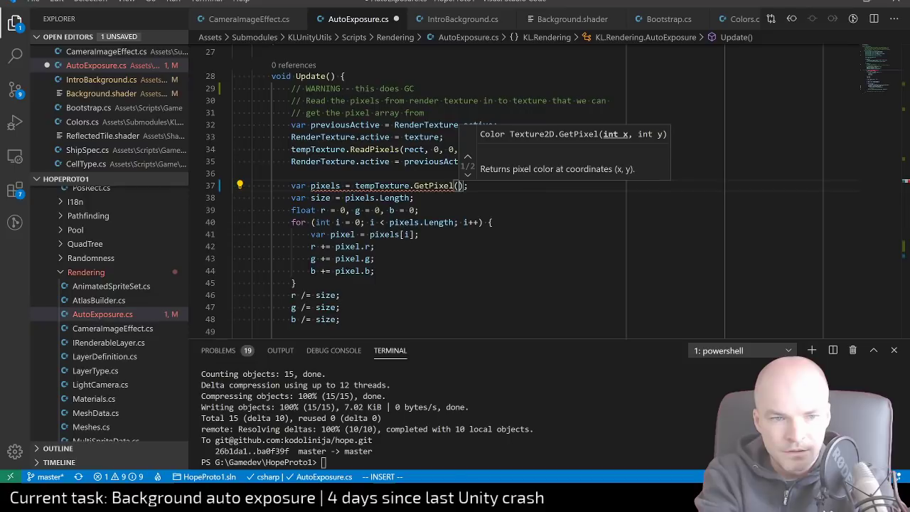
type("0, 0")
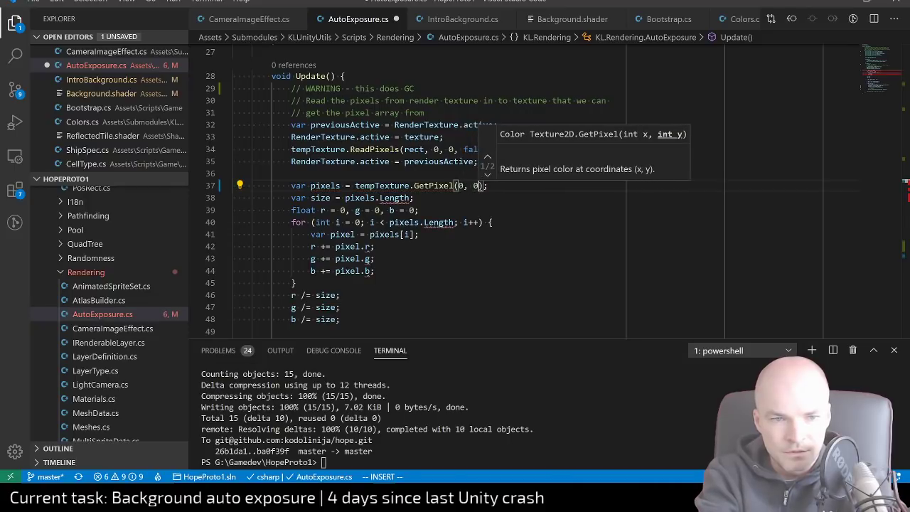
Delete the size variable, the r, g, b declarations, the pixel averaging loop and the divisions by size from Update
key("Escape")
key("j")
key("h")
key("h")
key("h")
key("h")
key("h")
key("h")
key("h")
key("h")
key("h")
key("h")
key("h")
key("h")
key("h")
key("h")
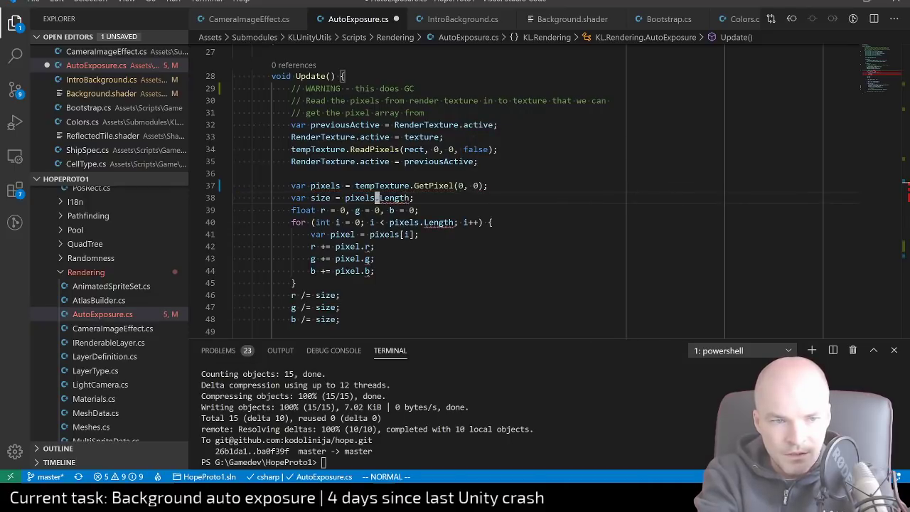
key("k")
key("j")
key("j")
key("j")
key("j")
key("j")
key("j")
key("j")
key("j")
key("j")
key("j")
key("j")
key("j")
key("j")
key("j")
key("j")
key("j")
key("j")
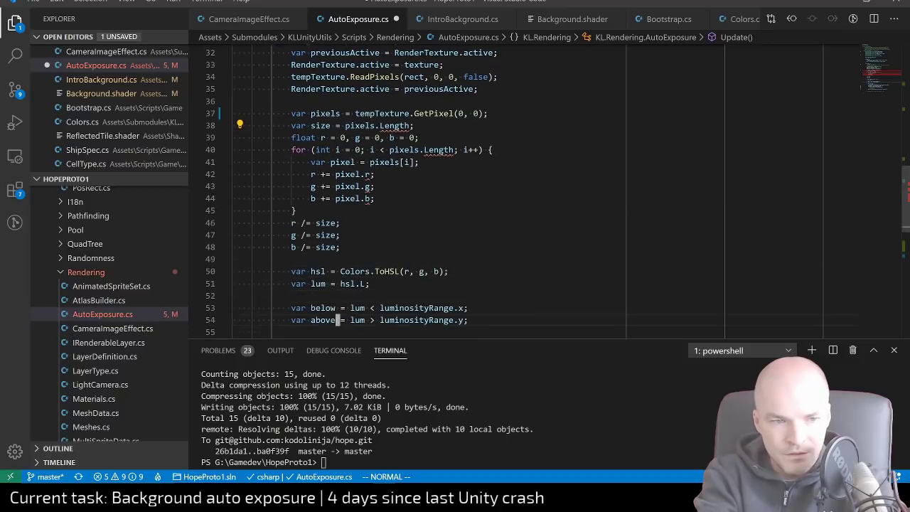
key("k")
key("k")
key("k")
key("k")
key("k")
key("k")
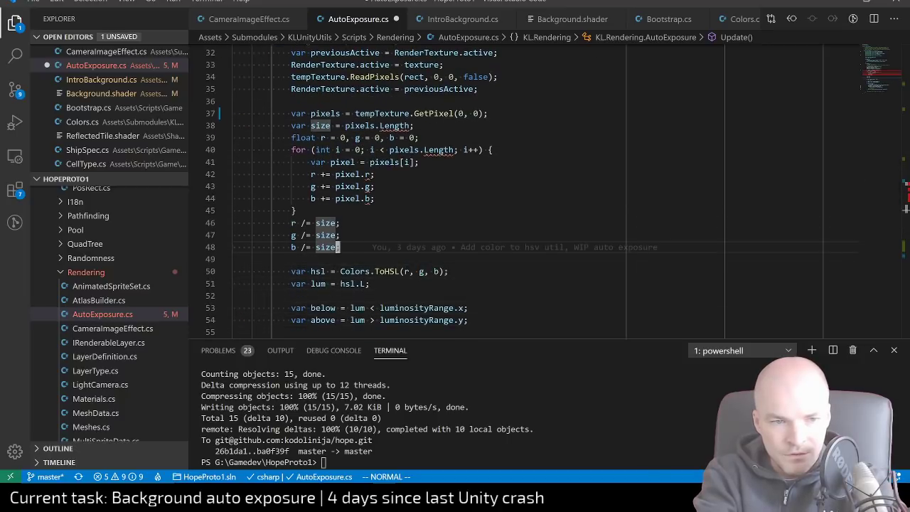
key("shift+v")
key("k")
key("k")
key("k")
key("k")
key("k")
key("k")
key("k")
key("k")
key("k")
key("k")
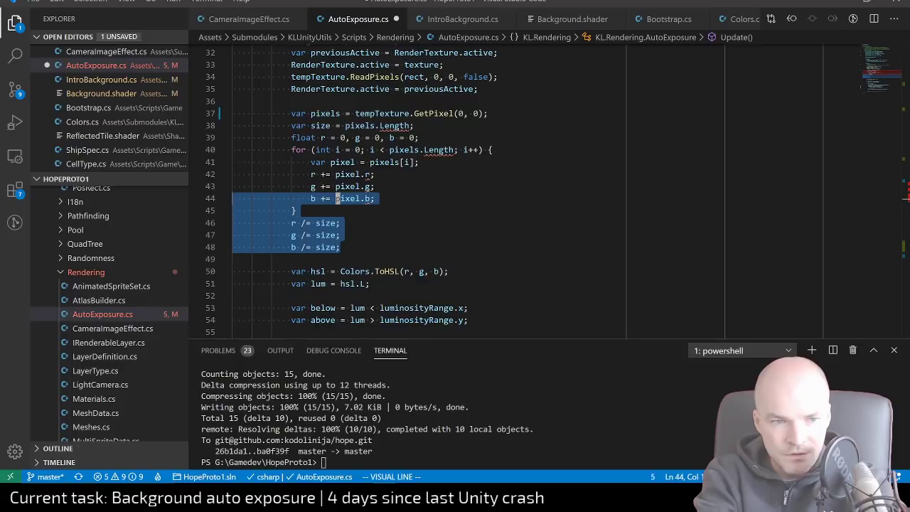
key("d")
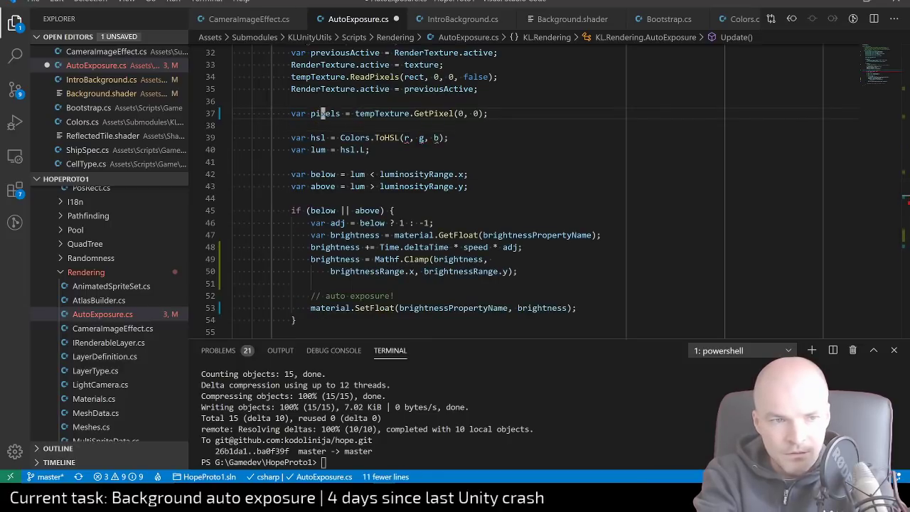
Rename the pixels variable to pixel and pass pixel.r as the first argument of Colors.ToHSL
left_click(337, 113)
key("x")
key("j")
key("l")
key("l")
key("l")
key("l")
key("l")
key("l")
key("l")
key("l")
key("l")
key("l")
key("l")
key("l")
key("l")
key("l")
key("l")
key("l")
key("l")
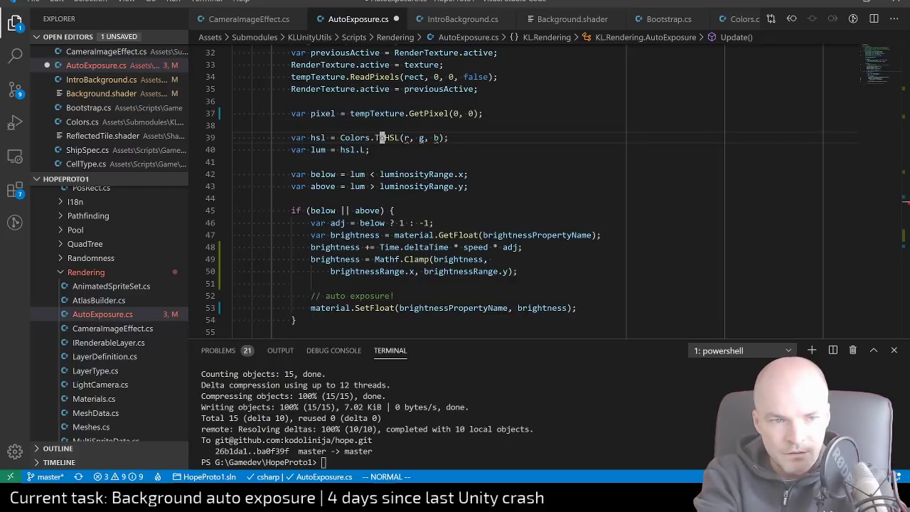
key("h")
key("h")
key("h")
type("s.ToHSL(pixel.r")
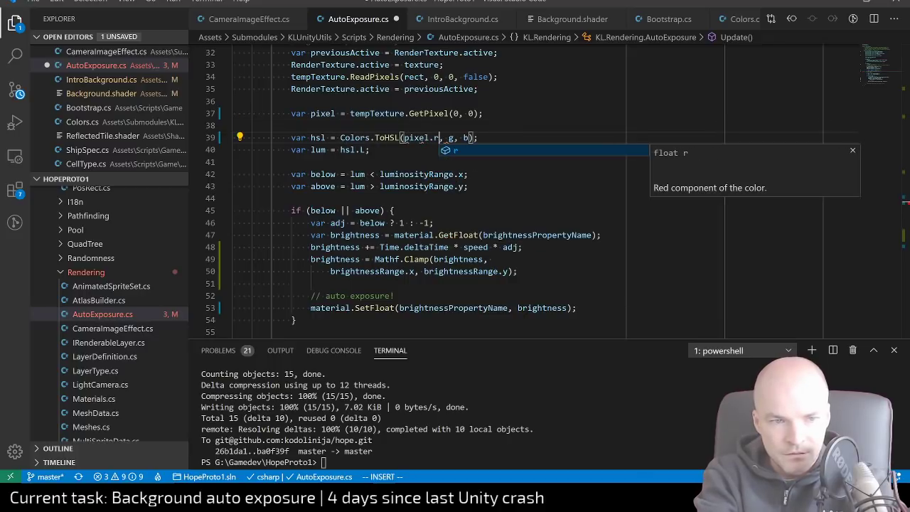
Replace the g argument of Colors.ToHSL with the pixel variable's green component
key("Escape")
key("l")
key("l")
key("l")
type("spixe.")
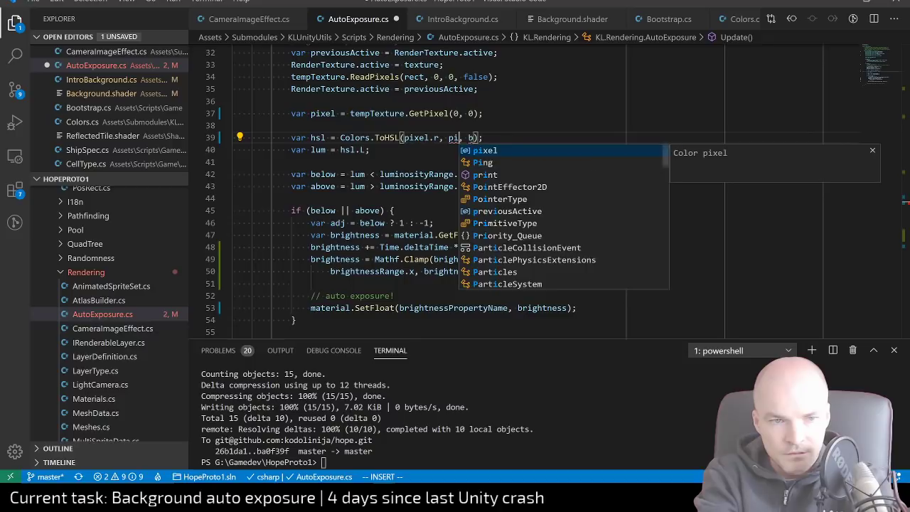
Complete the Colors.ToHSL call with the arguments pixel.g and pixel.b, and save AutoExposure.cs
type(".g")
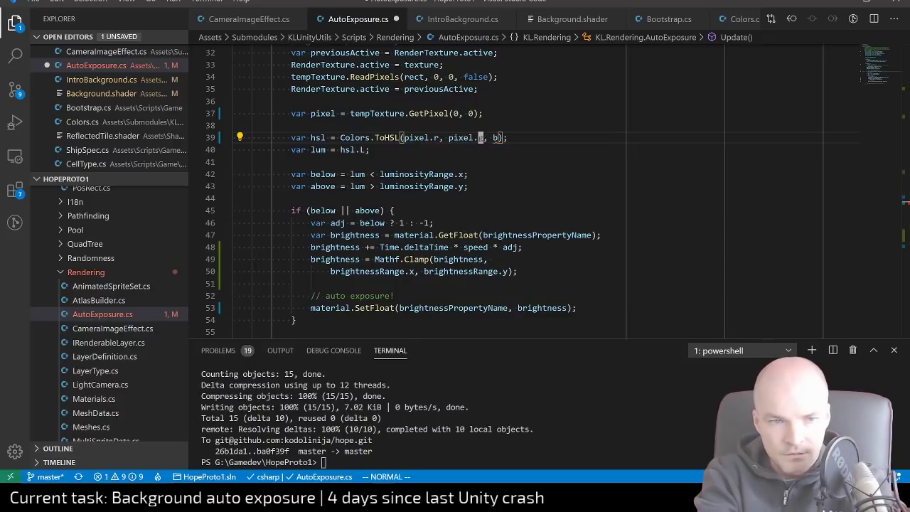
key("Right")
key("Right")
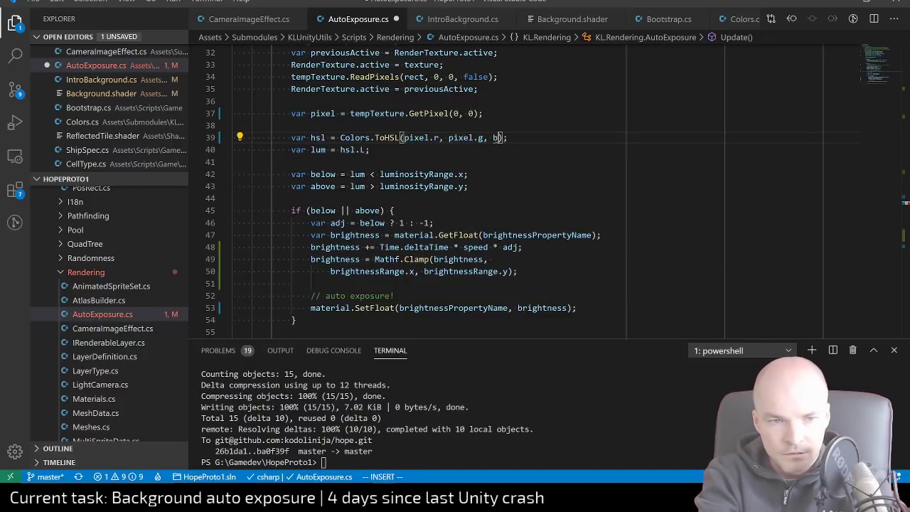
type("u")
key("BackSpace")
type("ixel.b")
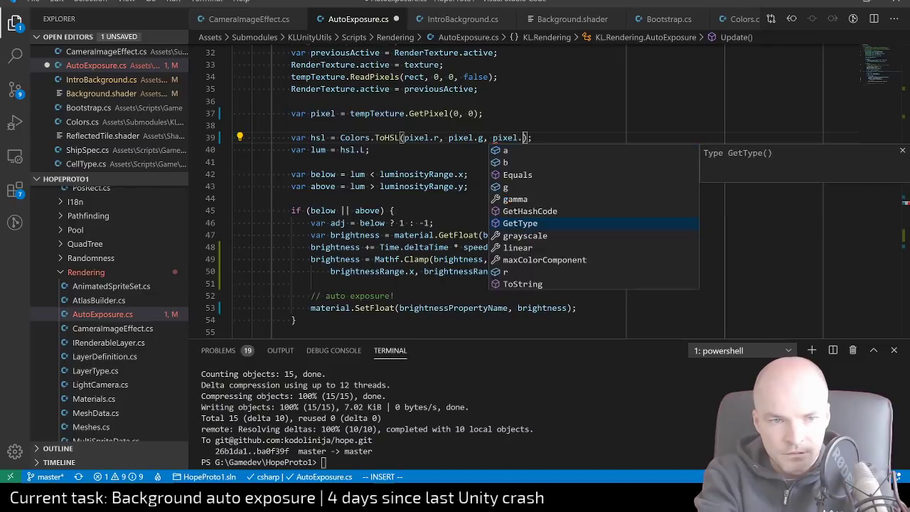
key("Escape")
key("ctrl+s")
key("j")
key("j")
key("j")
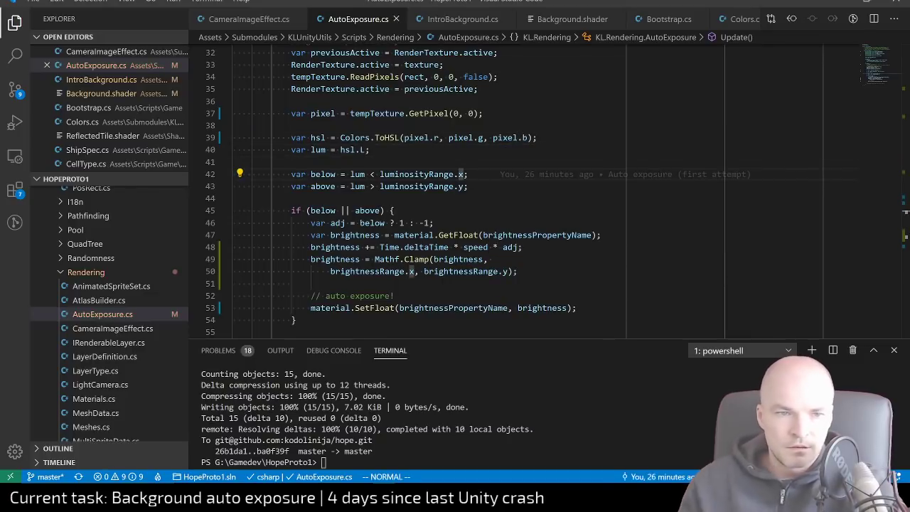
Look over the Update() code, switch to Unity and run the game in Play mode
scroll(417, 214, "up", 1)
scroll(417, 214, "up", 2)
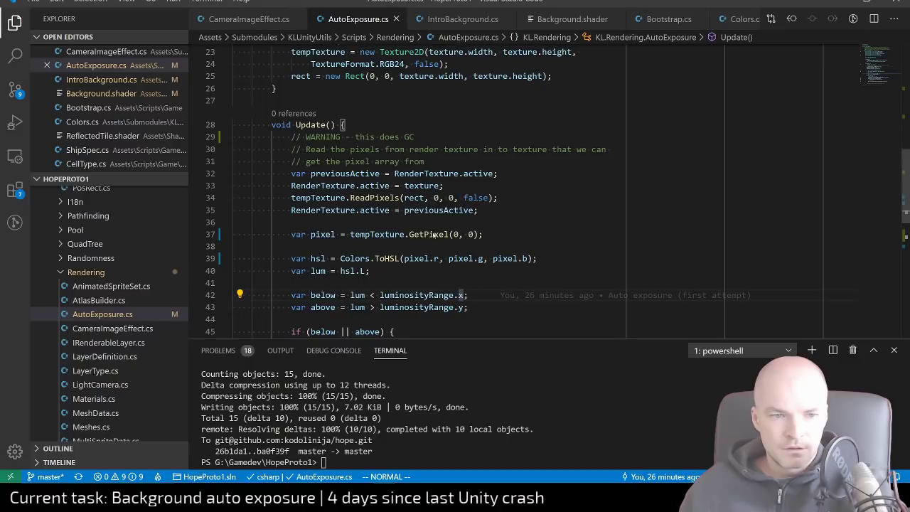
mouse_move(432, 235)
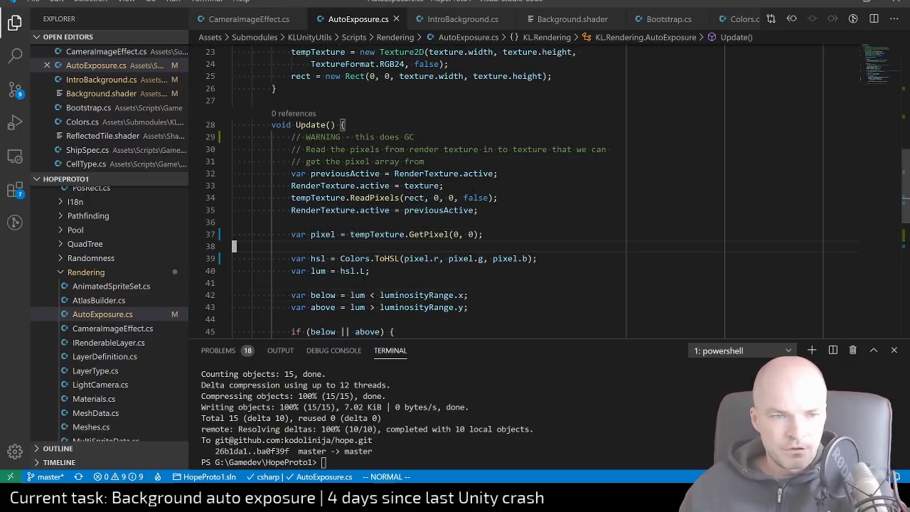
scroll(432, 234, "down", 3)
scroll(437, 115, "down", 1)
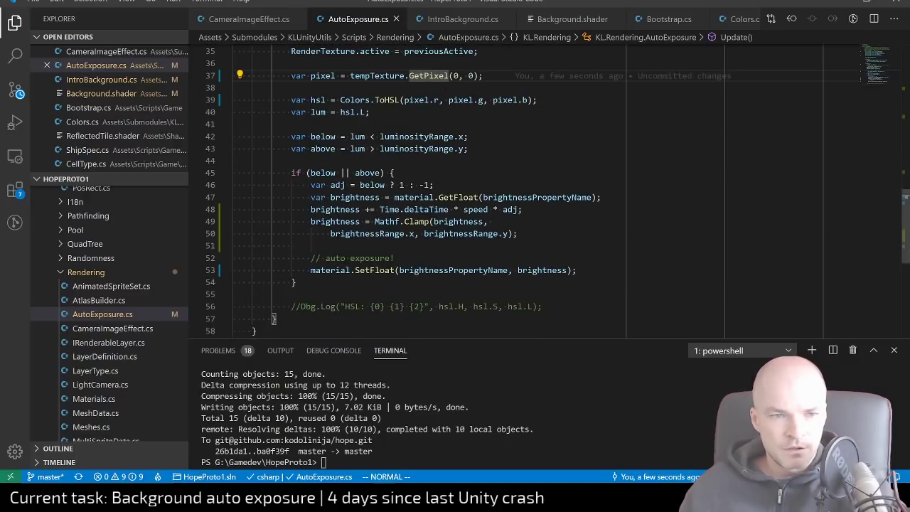
scroll(429, 252, "down", 2)
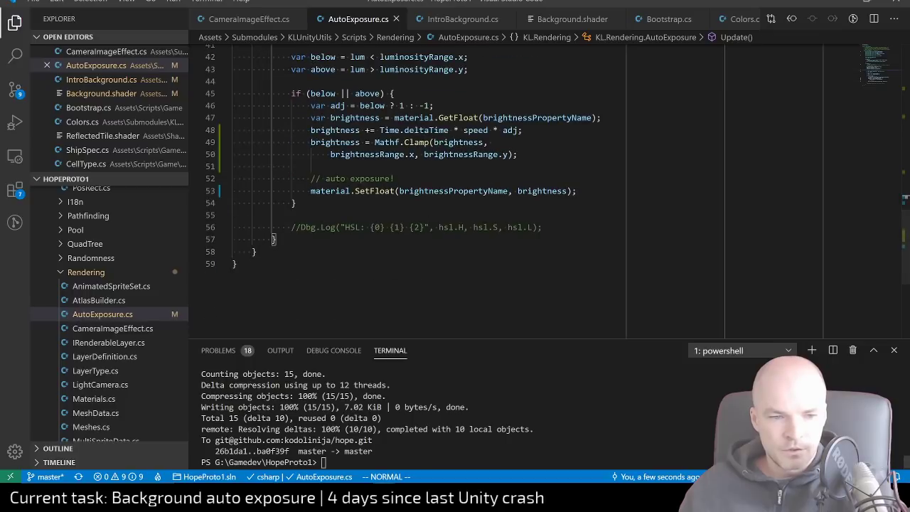
key("alt+Tab")
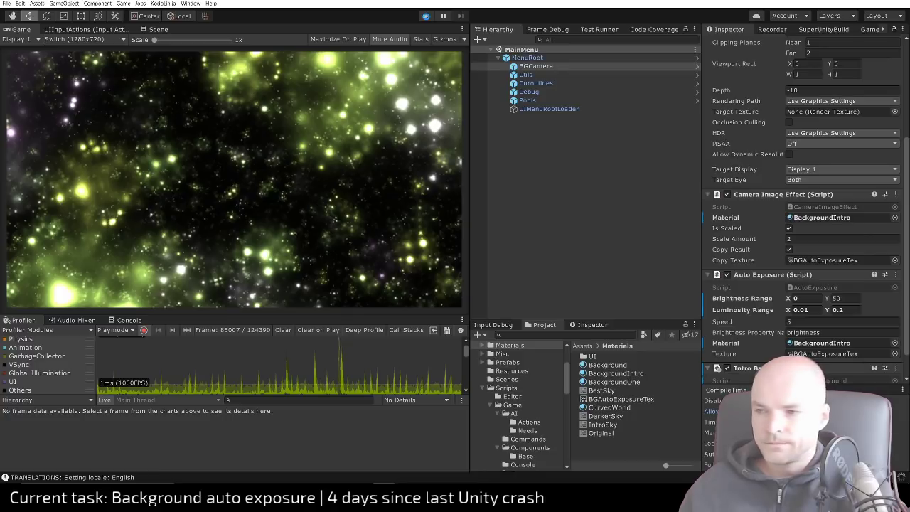
left_click(426, 16)
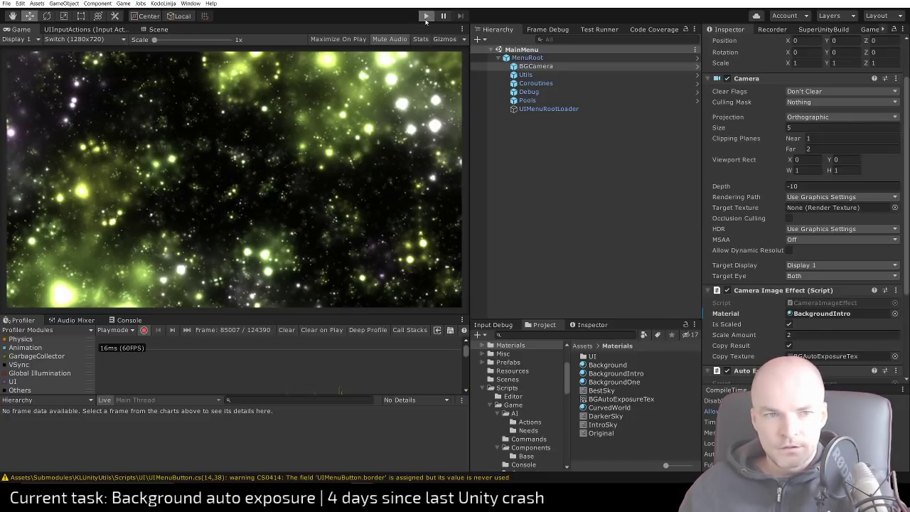
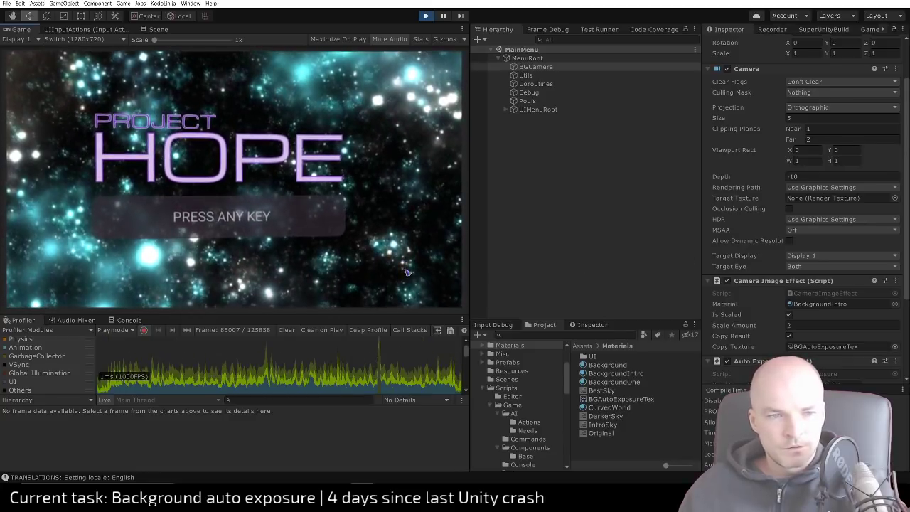
Select a frame in the Profiler's chart and find AutoExposure.Update() in its hierarchy by filtering for "auto"
left_click(317, 369)
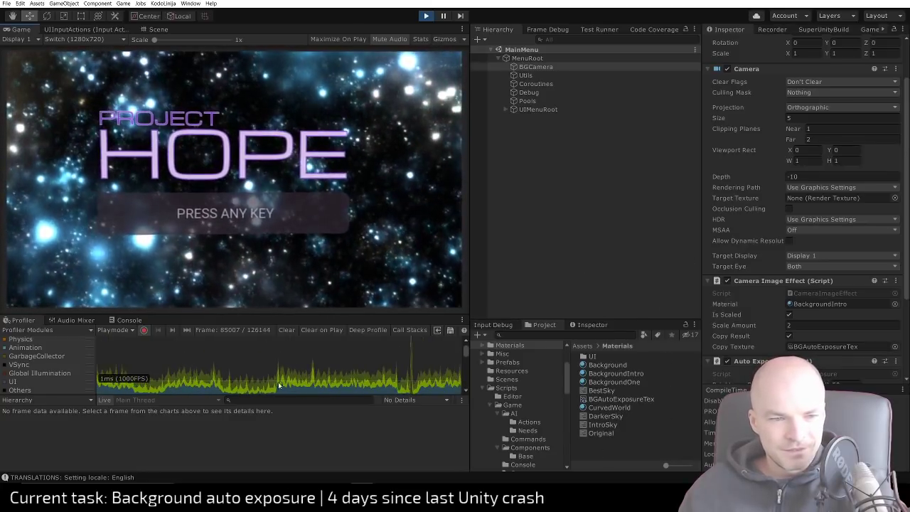
scroll(241, 458, "up", 2)
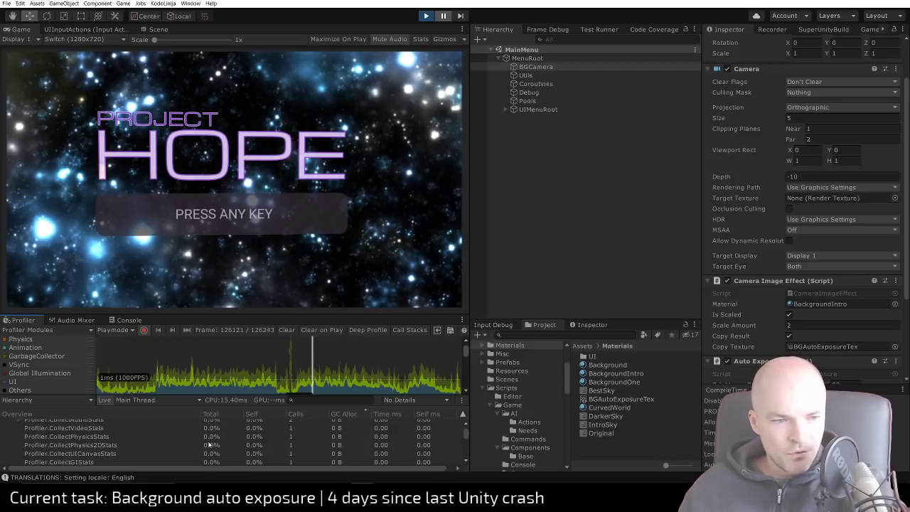
type("auto")
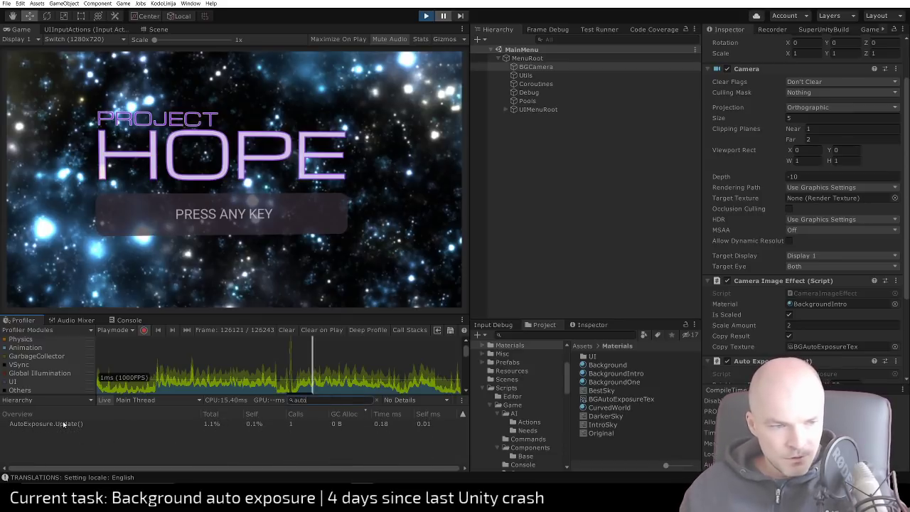
left_click(224, 424)
left_click(377, 400)
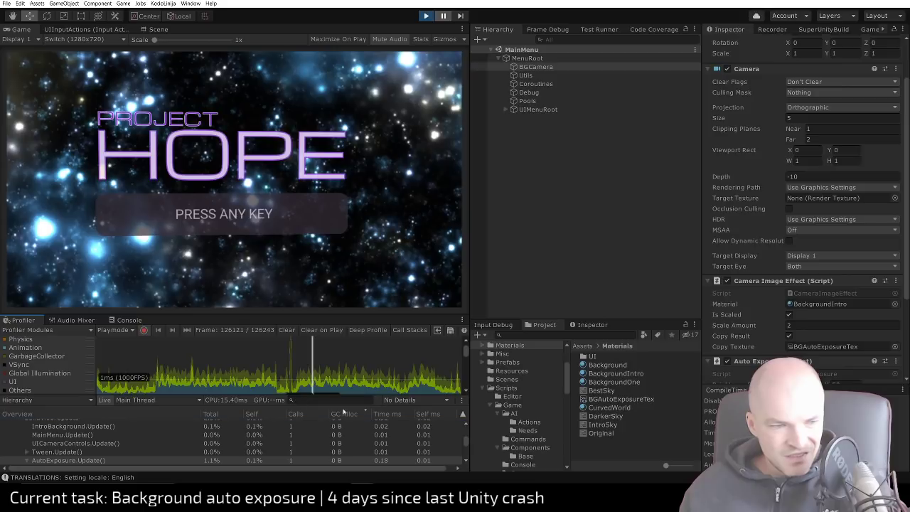
scroll(262, 434, "down", 1)
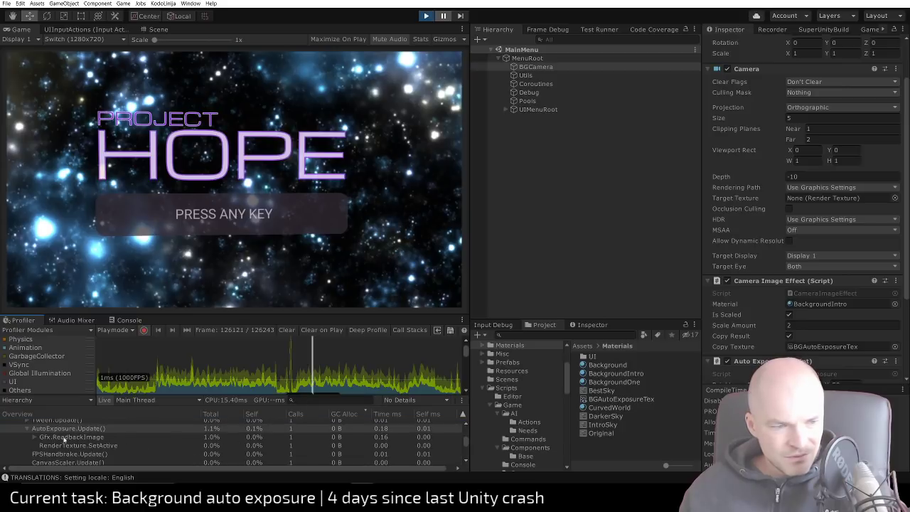
Expand Gfx.ReadbackImage under AutoExposure.Update() and examine the timing and GC allocation of its calls
left_click(63, 437)
left_click(33, 437)
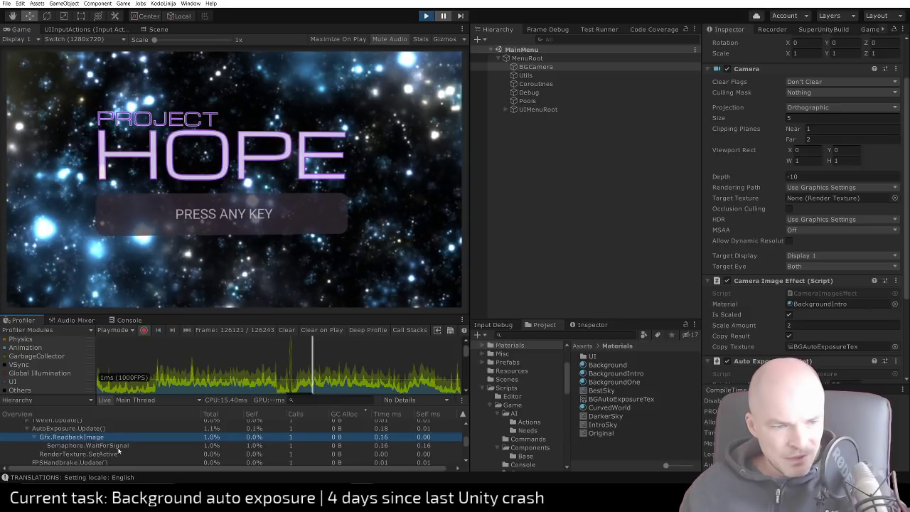
left_click(118, 446)
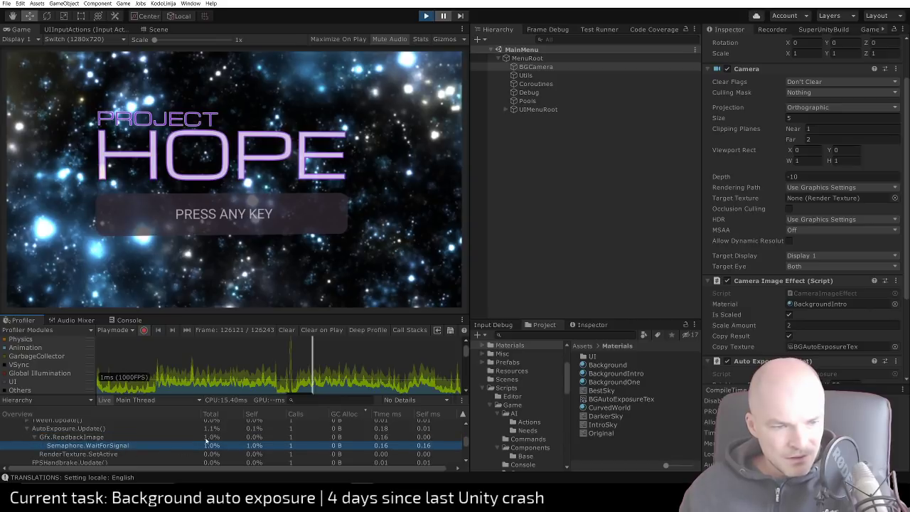
left_click(208, 437)
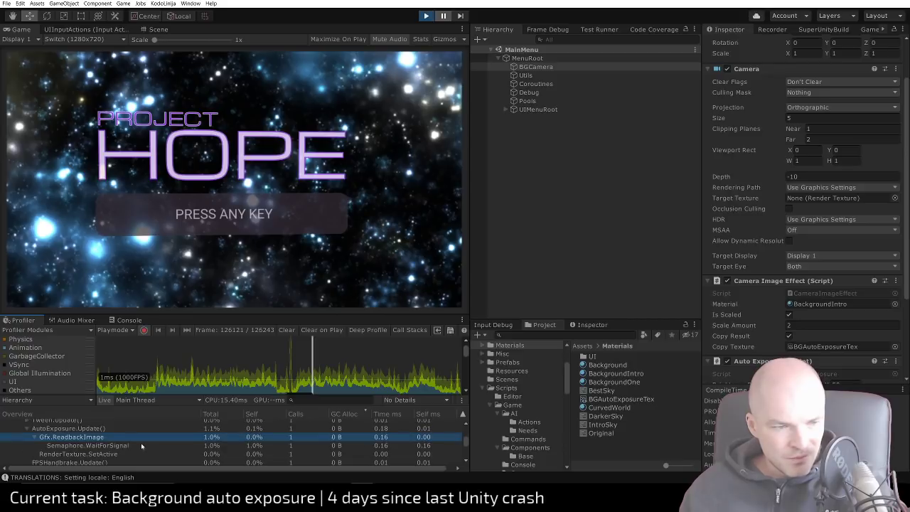
left_click(67, 429)
scroll(341, 428, "down", 2)
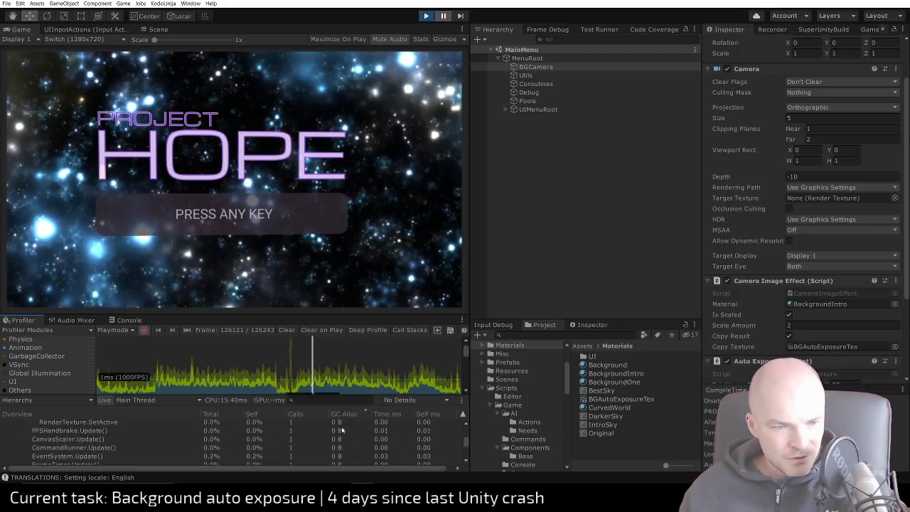
Switch to Visual Studio Code, delete the three comment lines at the start of Update(), and save AutoExposure.cs
key("alt+Tab")
scroll(462, 214, "up", 8)
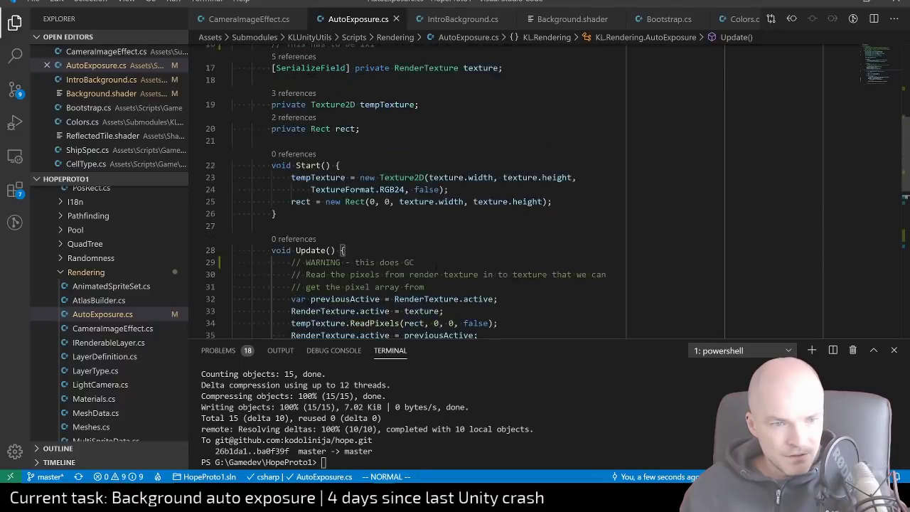
left_click(342, 223)
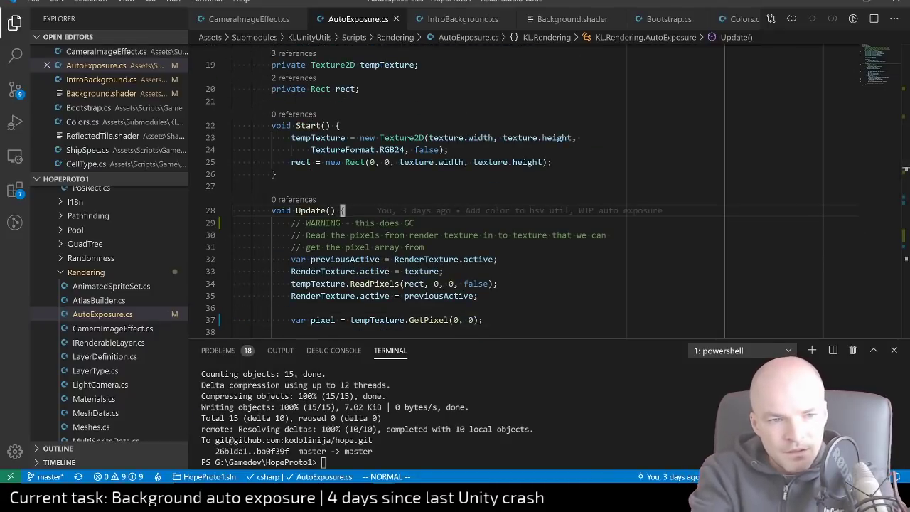
key("shift+v")
key("j")
key("j")
key("d")
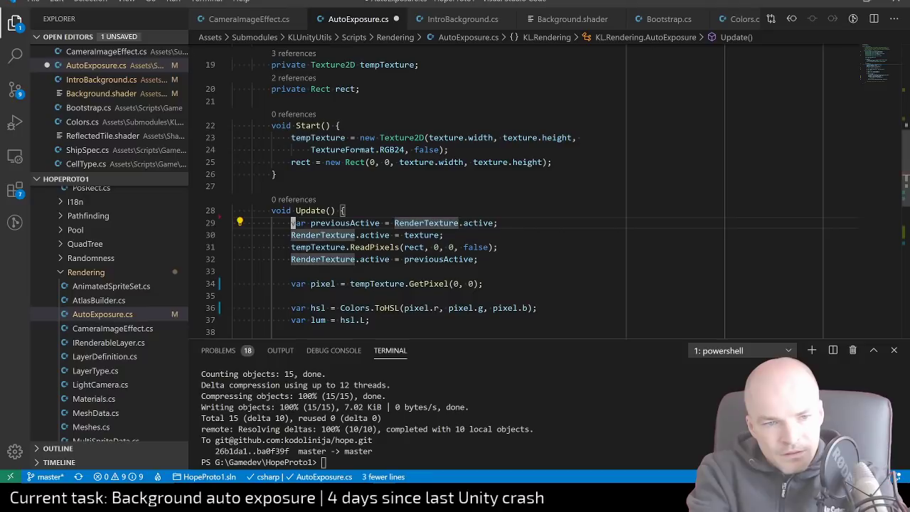
key("ctrl+s")
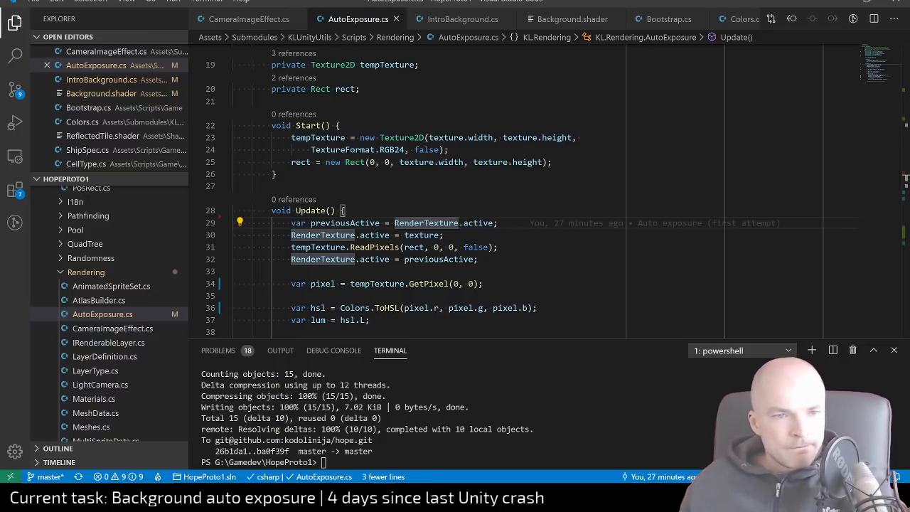
Switch to Unity and stop Play mode
scroll(454, 192, "up", 6)
scroll(455, 192, "down", 2)
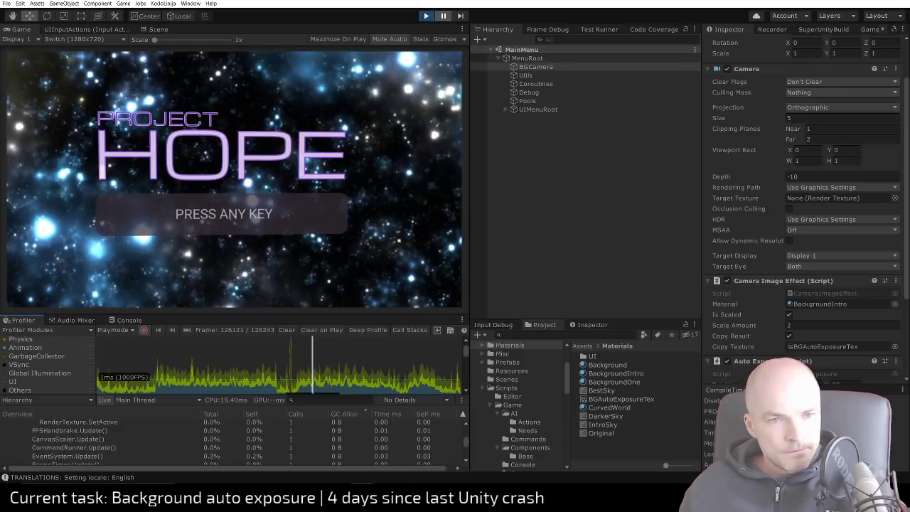
key("alt+Tab")
left_click(426, 16)
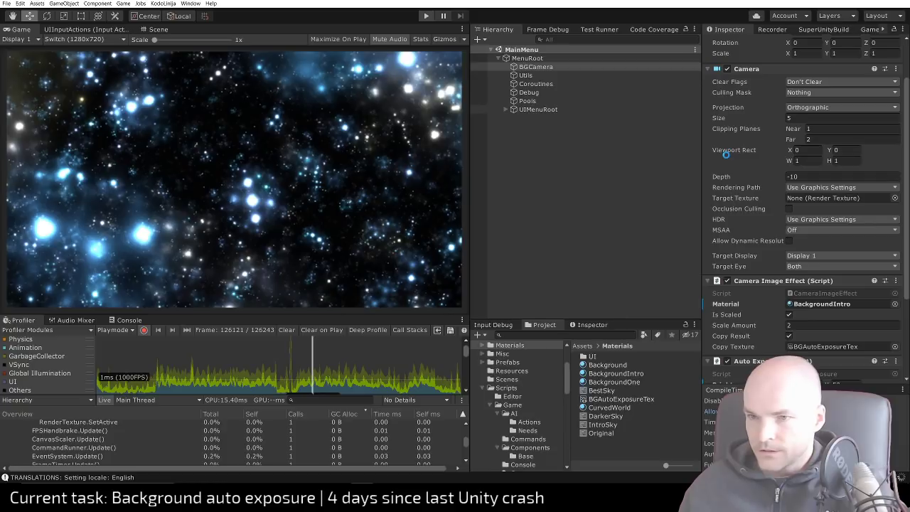
Switch back to Visual Studio Code and open Tasks.md
key("alt+Tab")
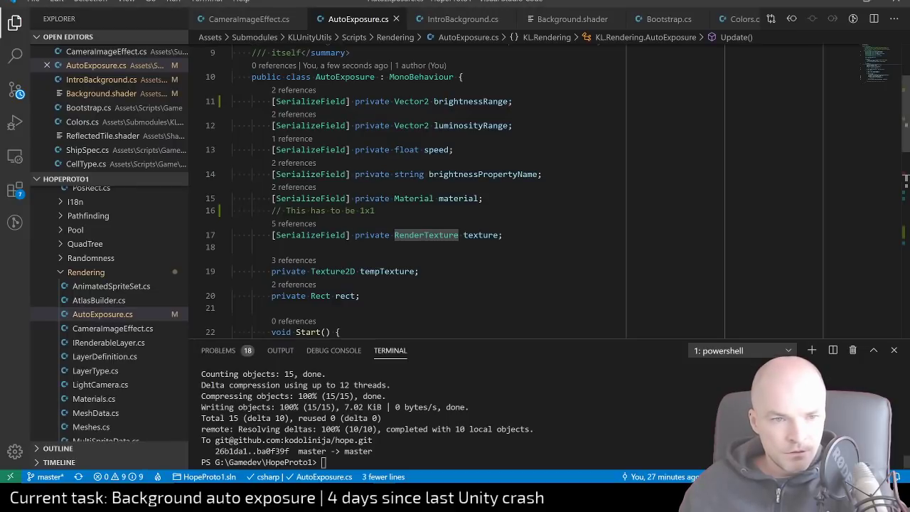
left_click(513, 125)
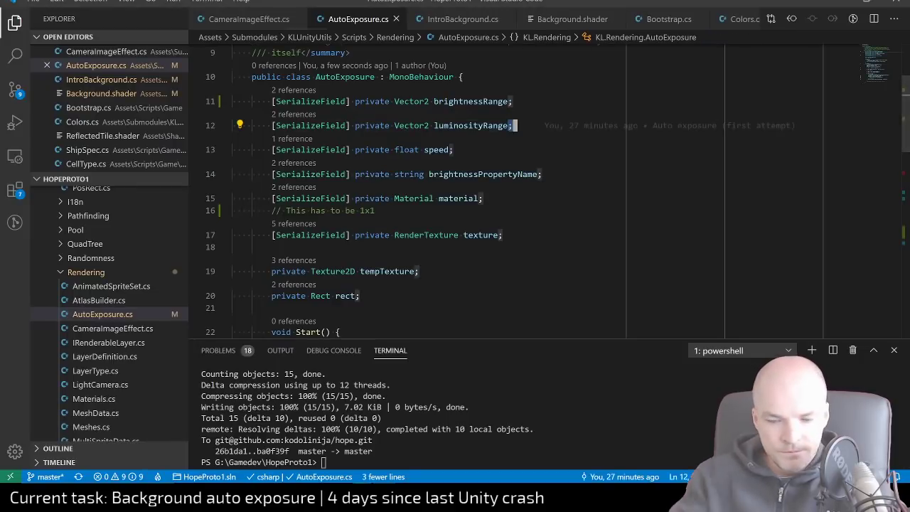
key("ctrl+p")
type("tasks")
key("Return")
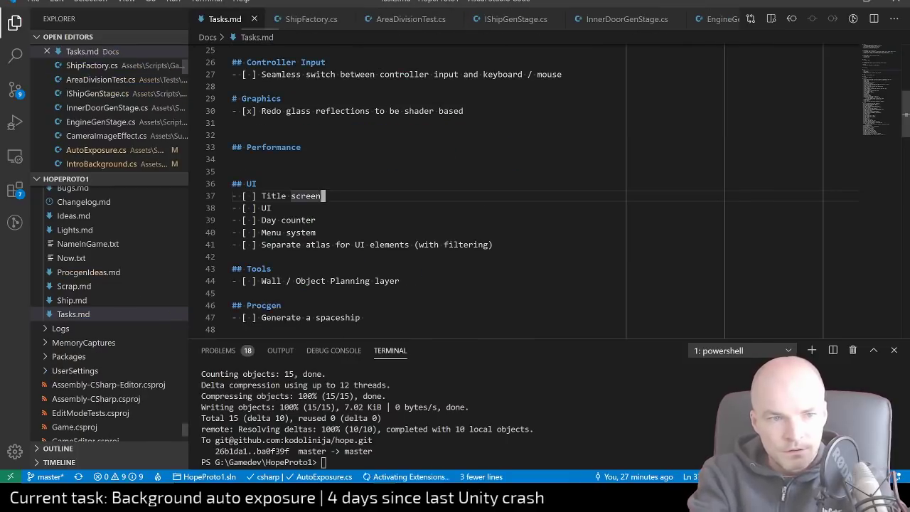
Search Tasks.md for "auto ex" and look through its UI, Tools, Procgen and Unsorted sections for the auto exposure task
key("h")
key("h")
key("h")
key("h")
key("h")
key("h")
key("h")
key("h")
key("h")
key("h")
key("h")
key("h")
key("h")
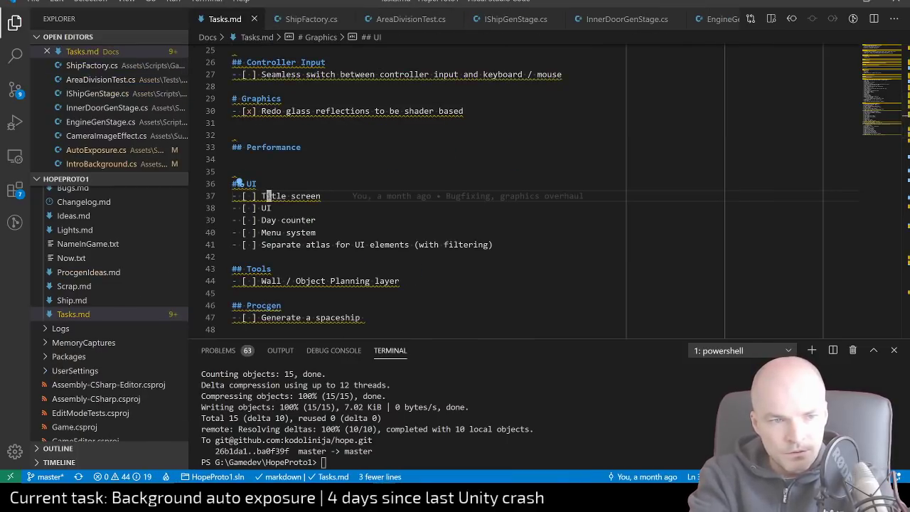
key("j")
key("j")
key("j")
key("j")
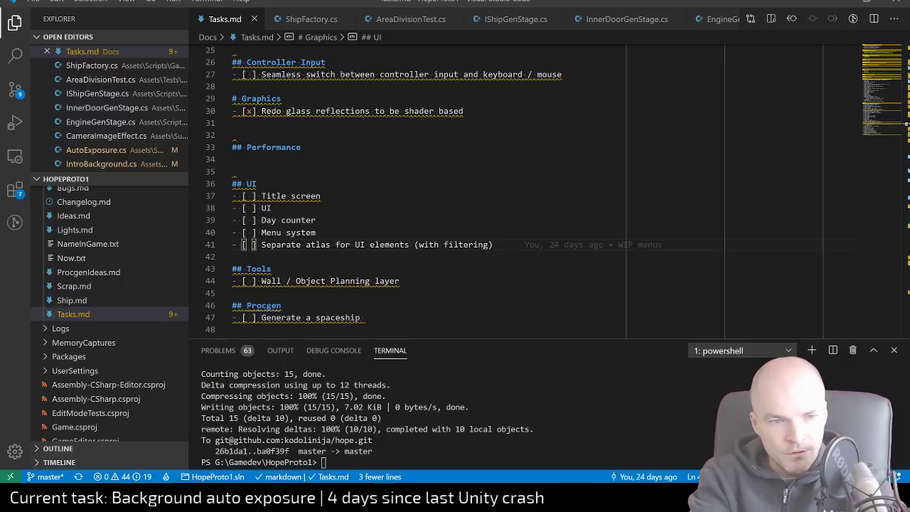
key("k")
key("braceleft")
key("braceleft")
key("braceleft")
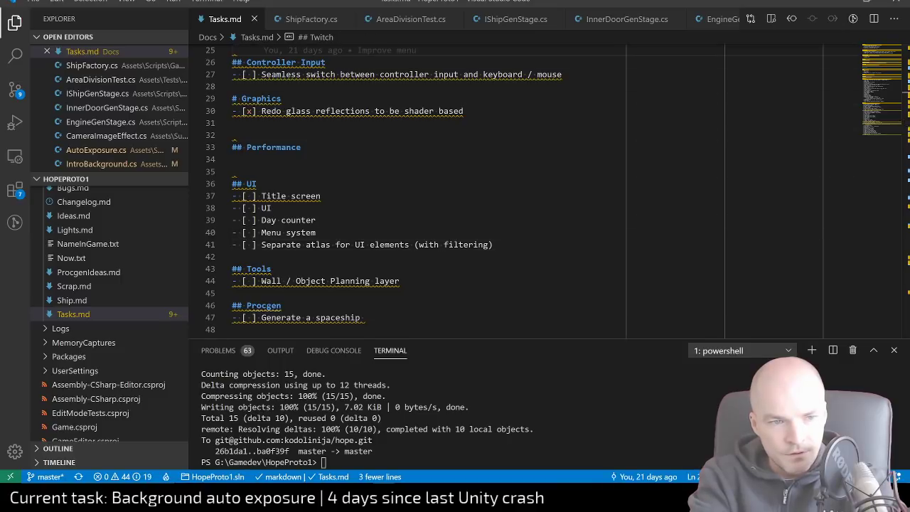
type("auto ex")
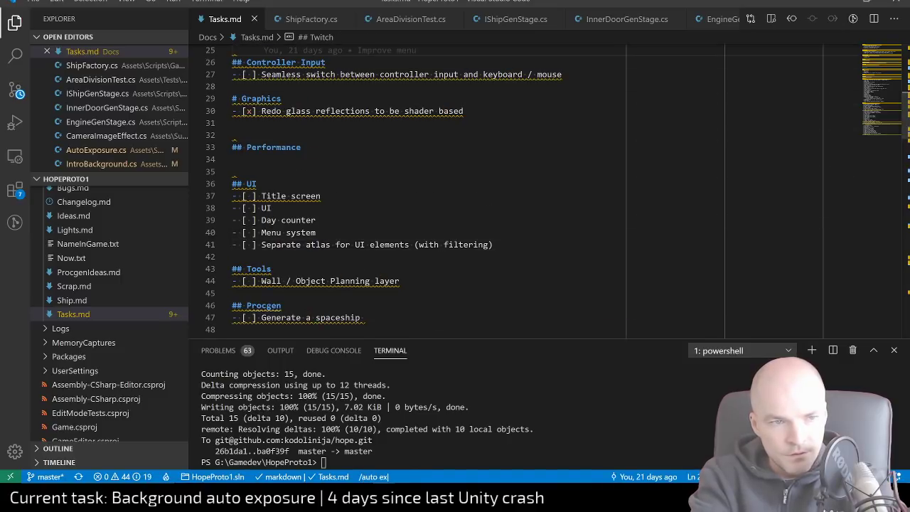
key("Return")
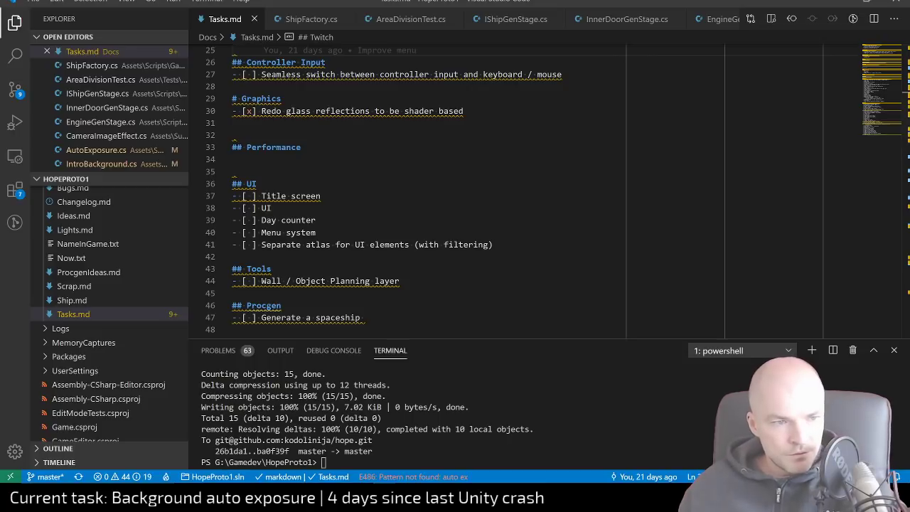
scroll(421, 225, "down", 5)
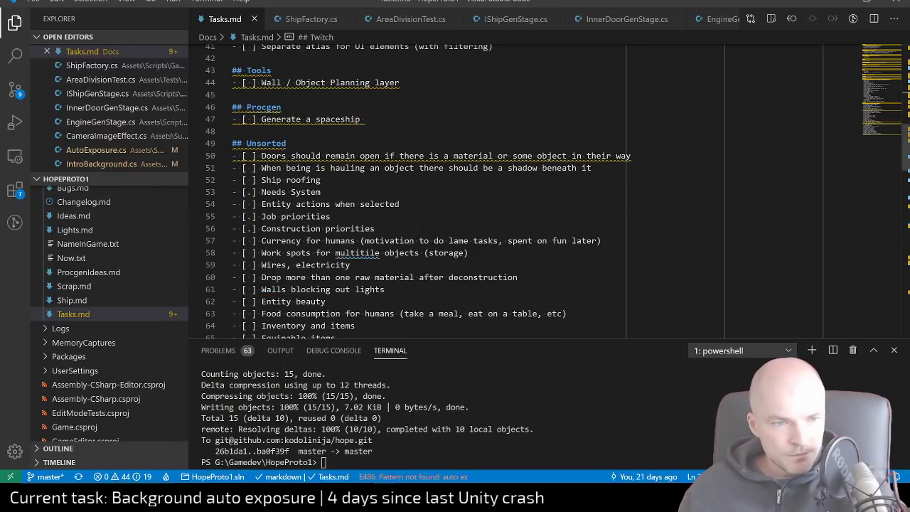
scroll(427, 192, "up", 2)
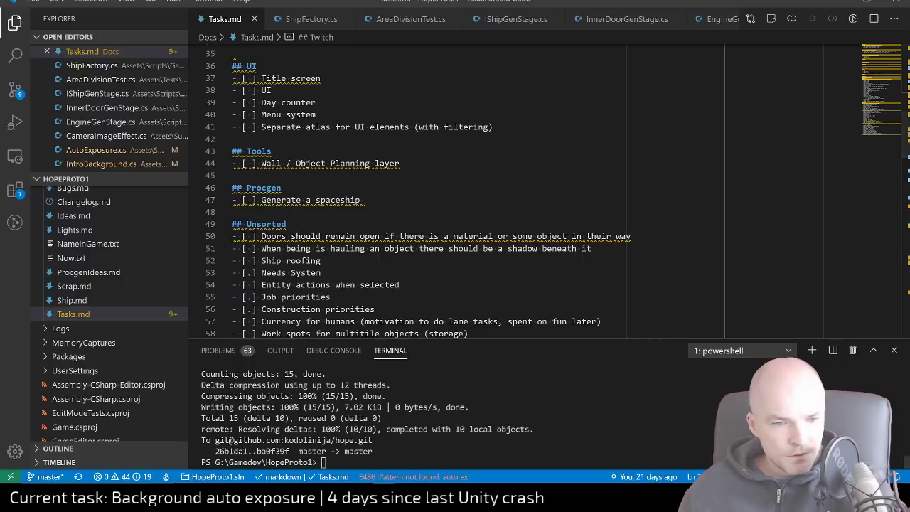
Switch to Unity and open a File Explorer window over it
key("alt+Tab")
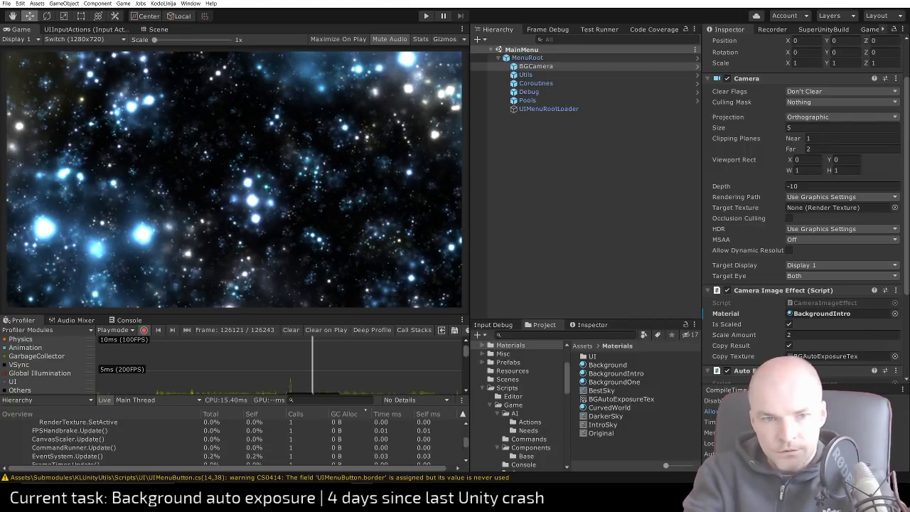
key("super+e")
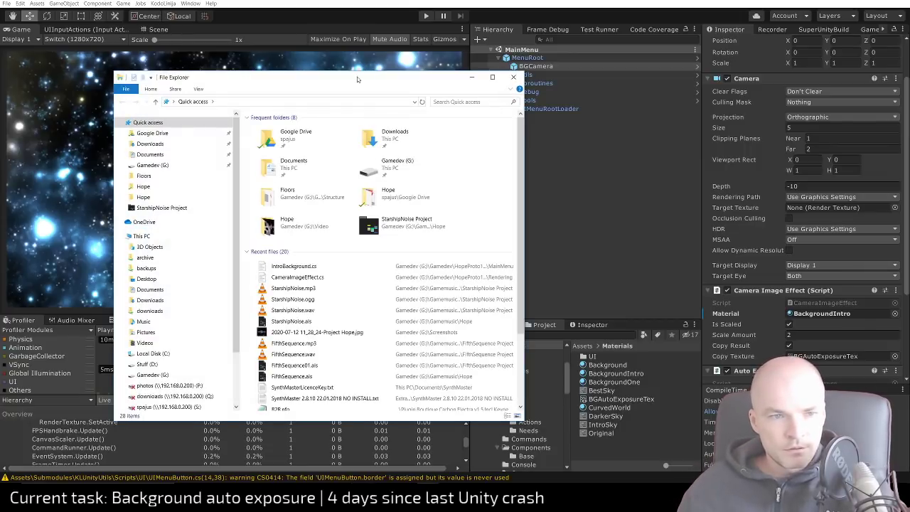
key("alt+F4")
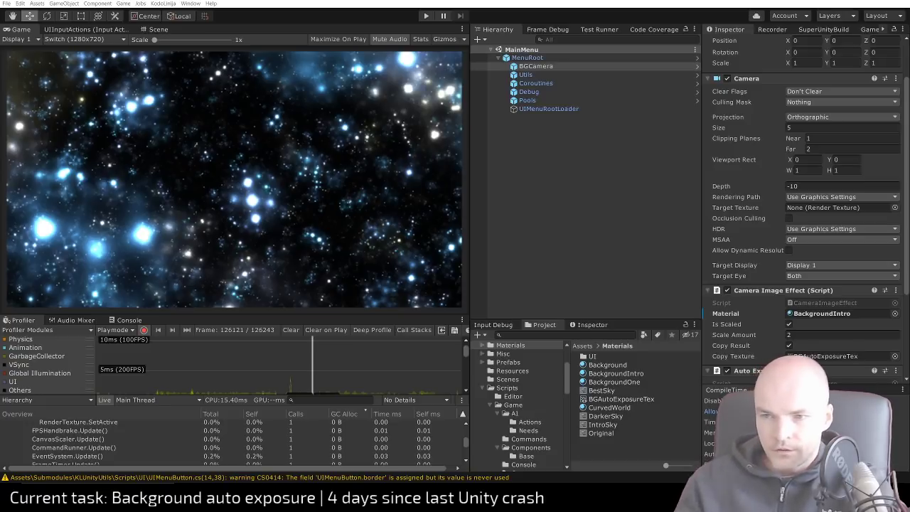
key("super+e")
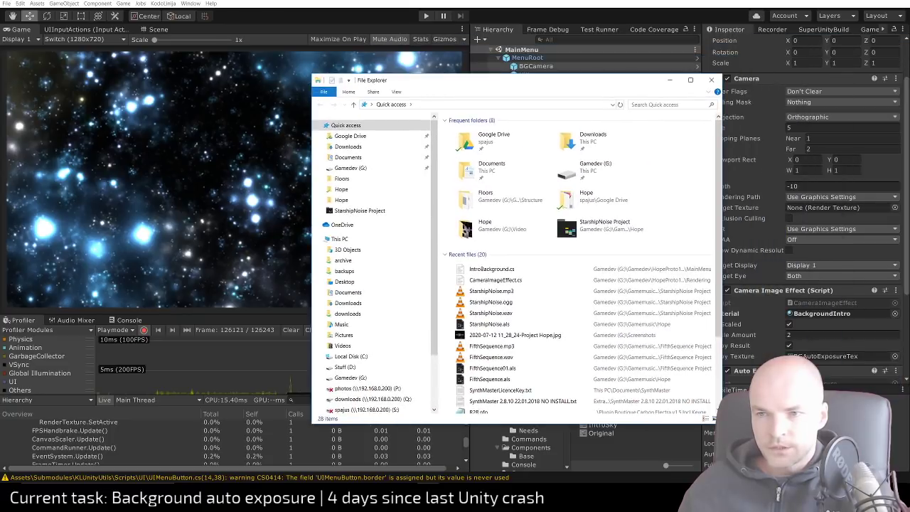
Switch to the browser, view the Starship Sleeping Quarters video and the Texture2D.GetPixel documentation, and return to File Explorer
key("alt+Tab")
key("ctrl+Tab")
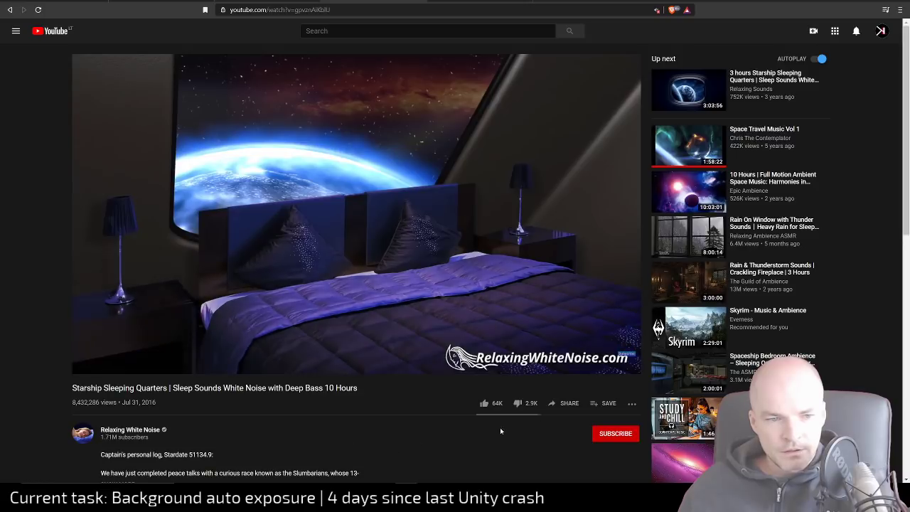
left_click(395, 3)
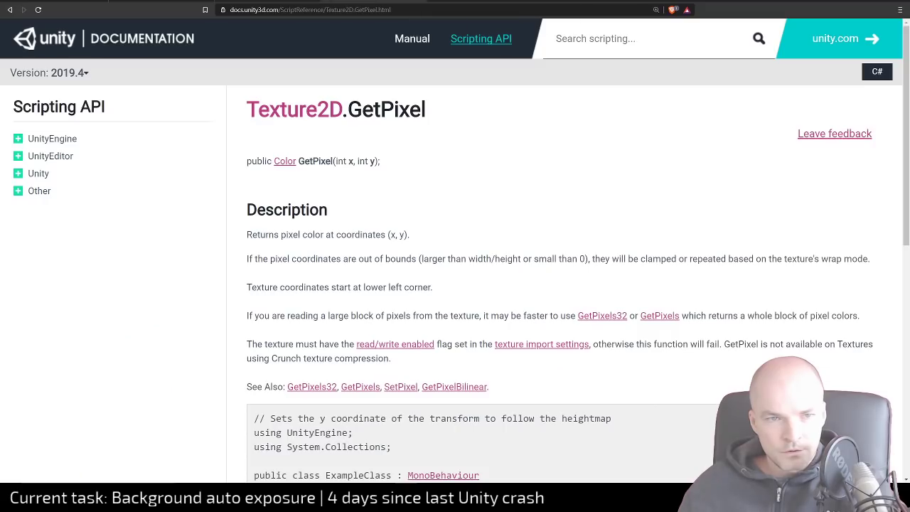
key("alt+Tab")
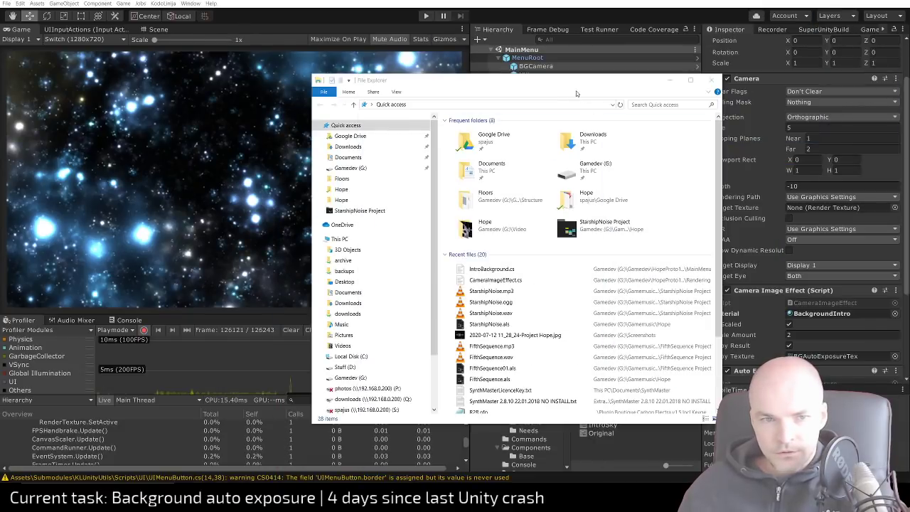
Move the File Explorer window aside, listen to StarshipNoise.mp3 in VLC, and close the player
left_click_drag(577, 93, 908, 93)
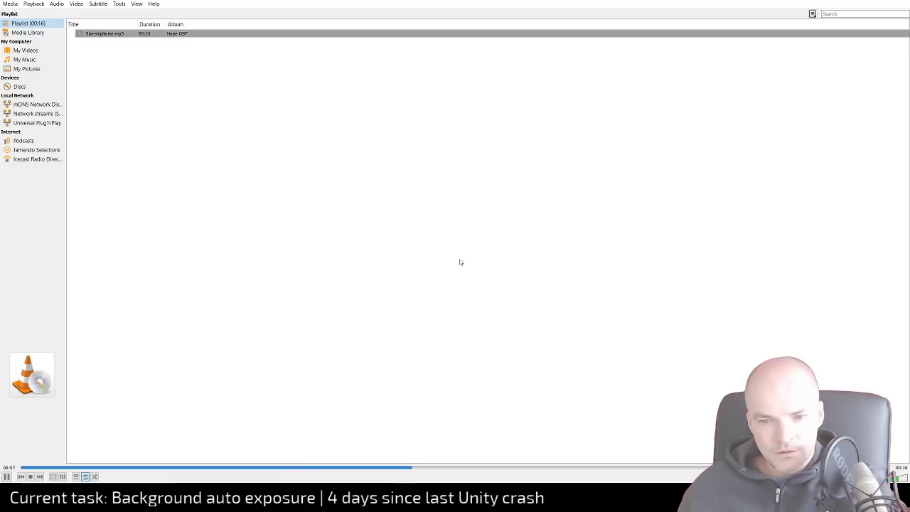
left_click(892, 2)
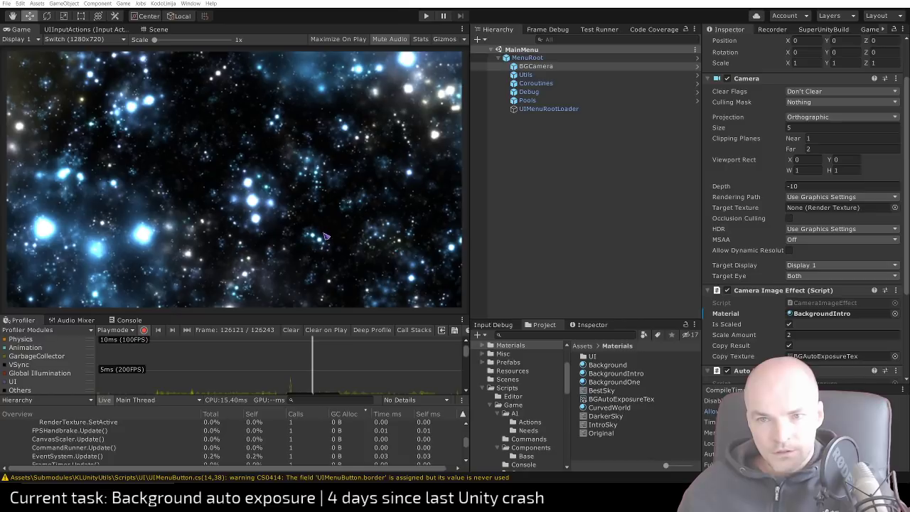
Enter Play mode in Unity and start a new game with a 320x160 map
left_click(426, 16)
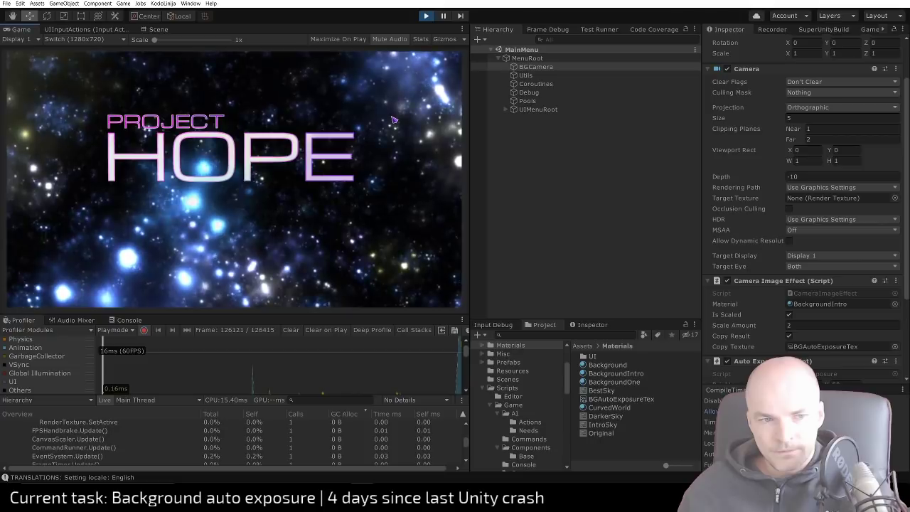
left_click(309, 221)
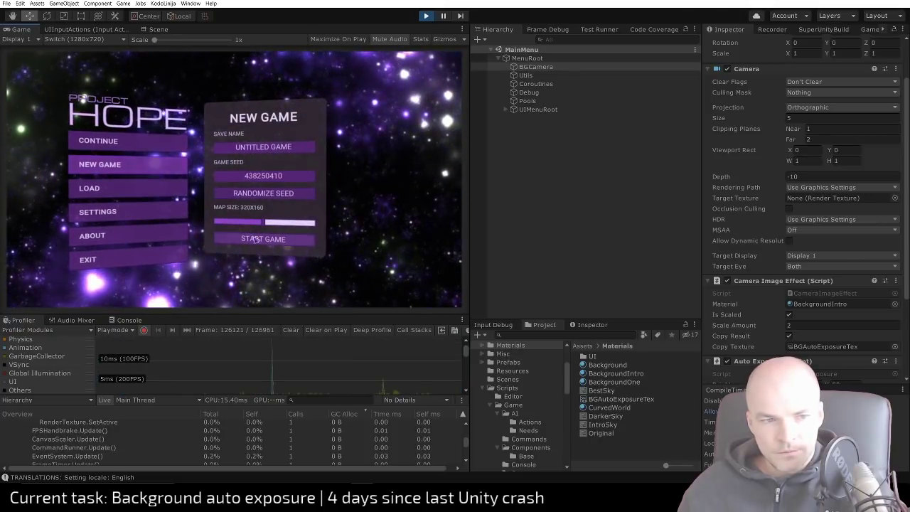
left_click(254, 238)
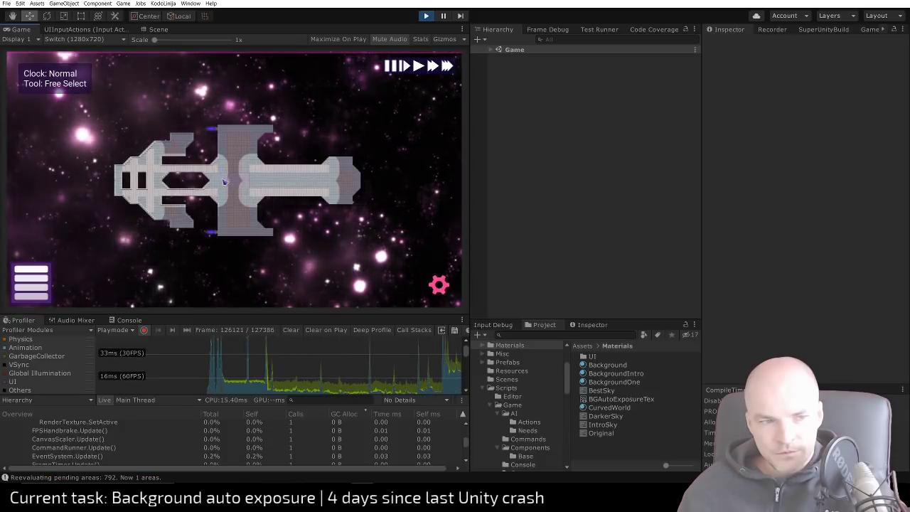
Examine the background exposure around the generated ship, both close to its upper engine and with the whole ship in view
scroll(222, 173, "up", 2)
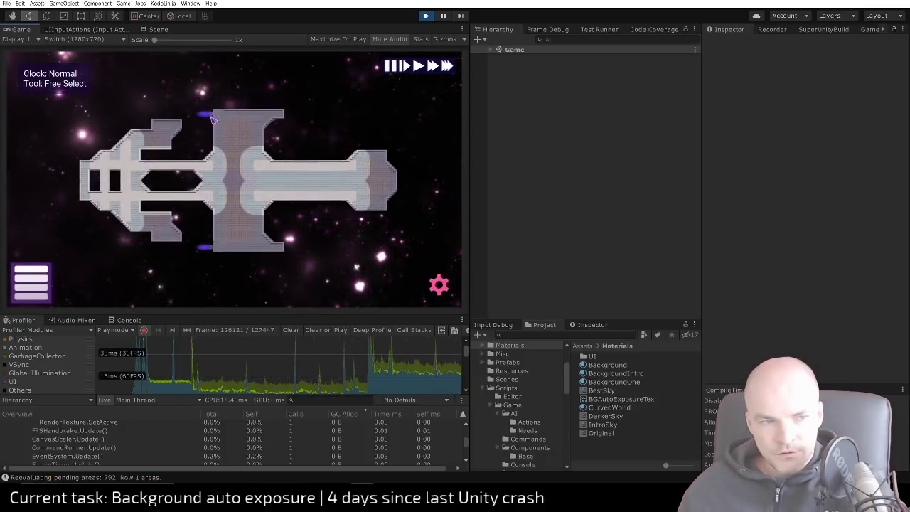
scroll(245, 196, "up", 3)
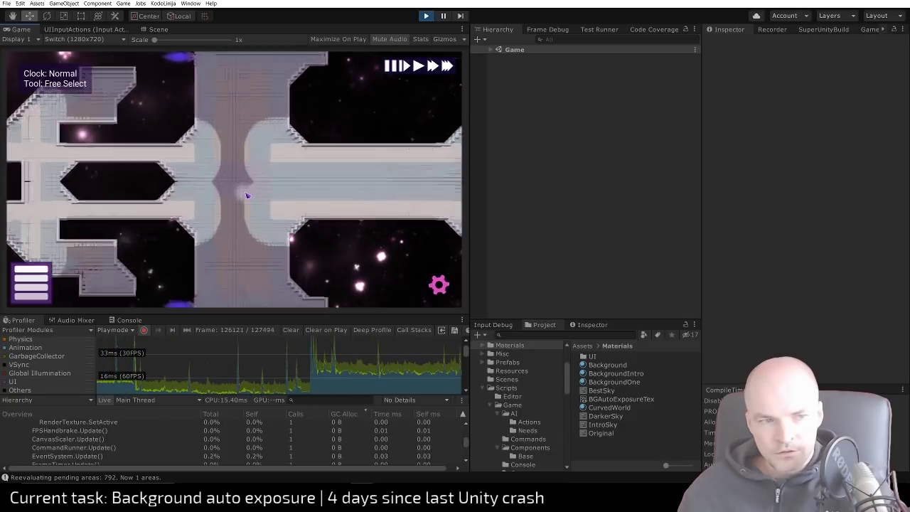
scroll(245, 196, "down", 3)
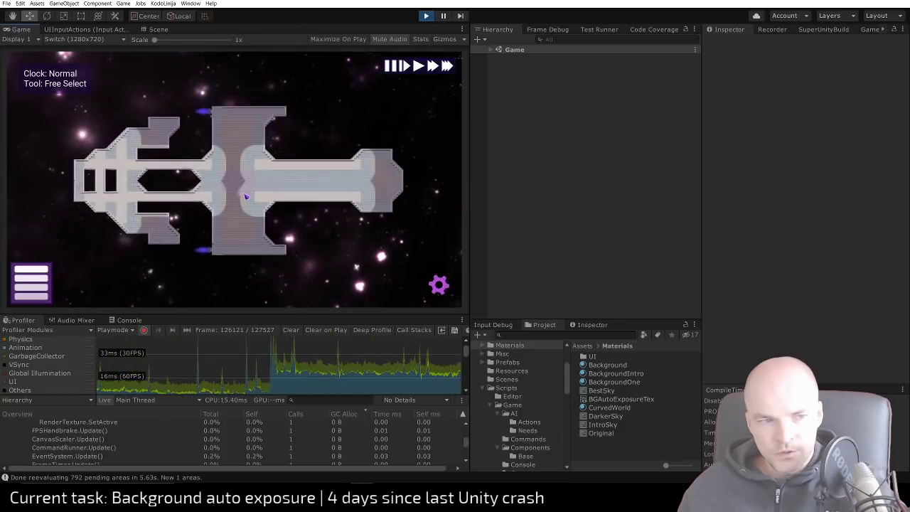
scroll(245, 197, "down", 3)
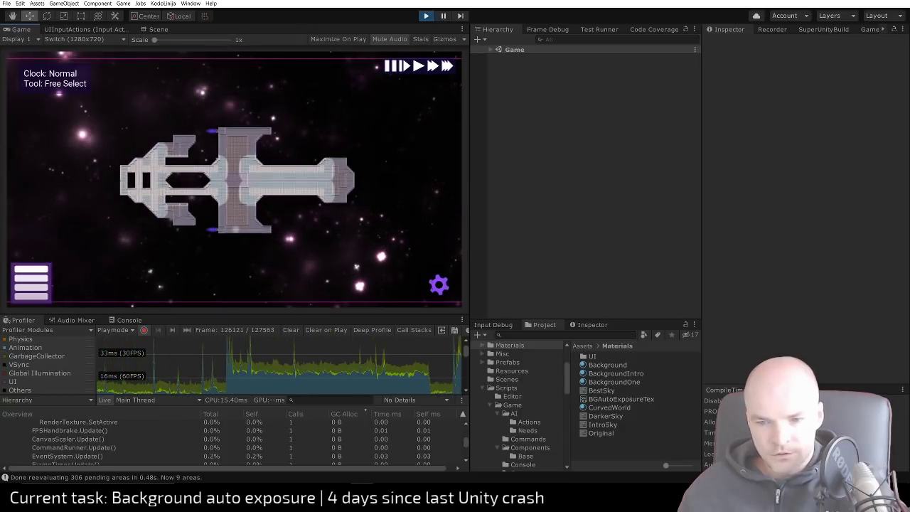
scroll(383, 159, "up", 5)
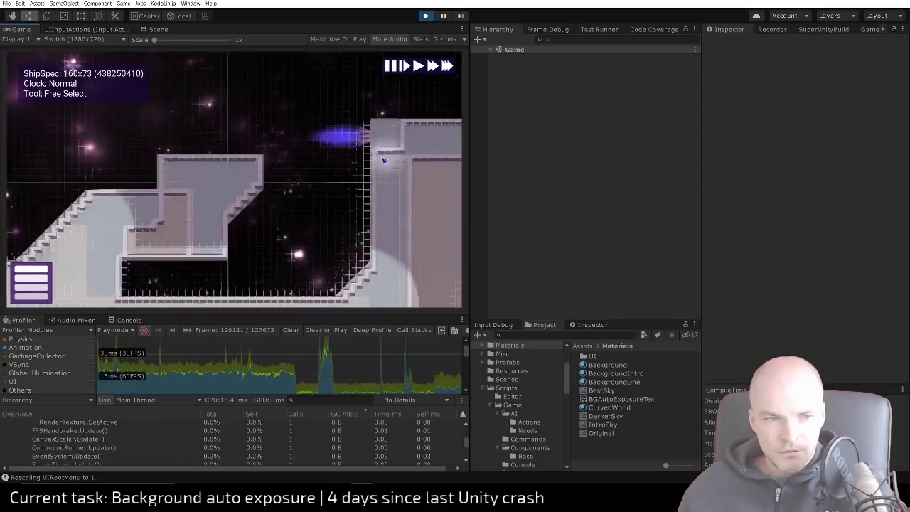
scroll(383, 160, "up", 2)
middle_click_drag(383, 159, 175, 203)
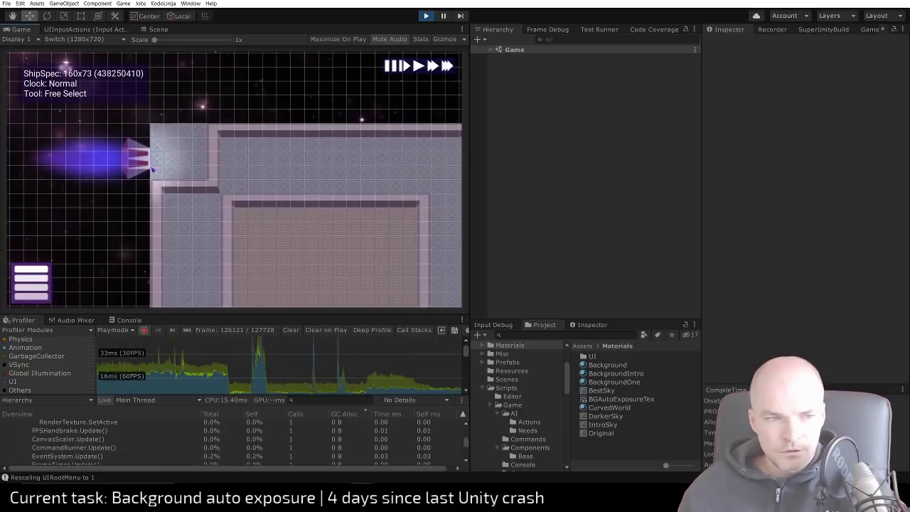
scroll(197, 263, "down", 6)
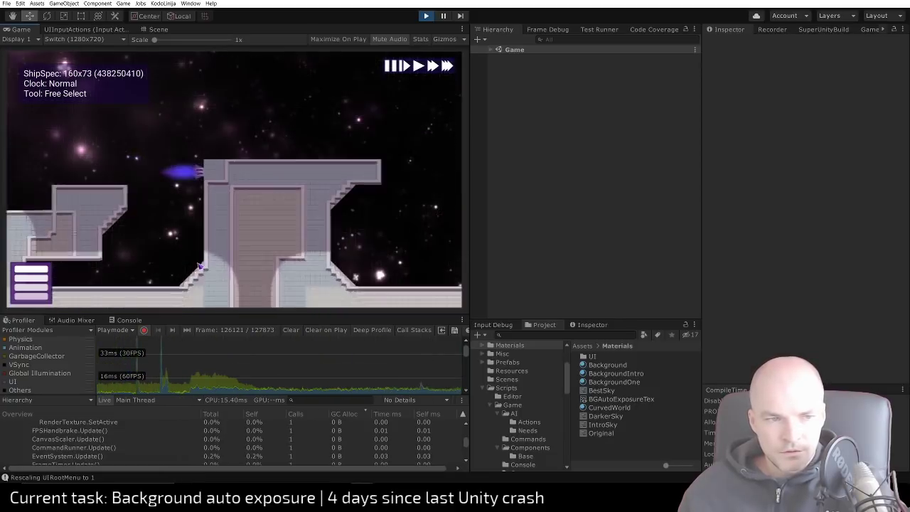
middle_click_drag(223, 284, 239, 158)
scroll(239, 158, "down", 3)
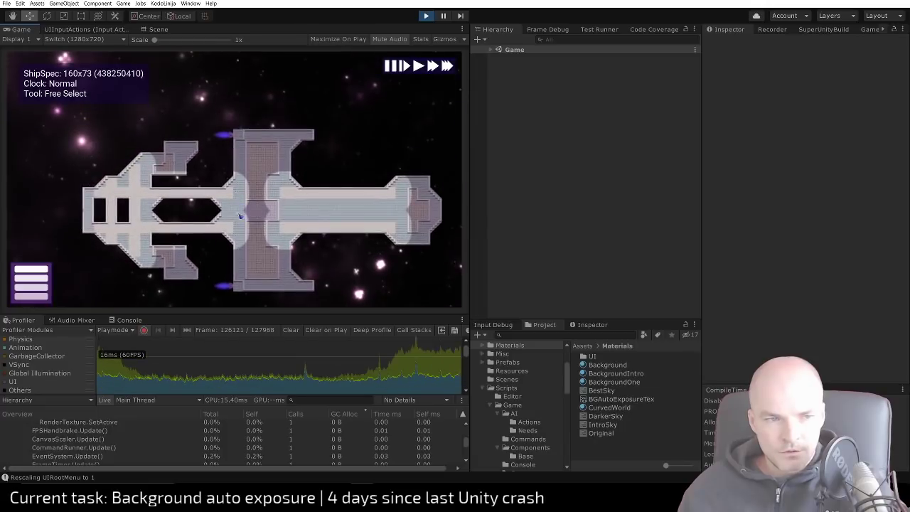
middle_click_drag(225, 193, 213, 204)
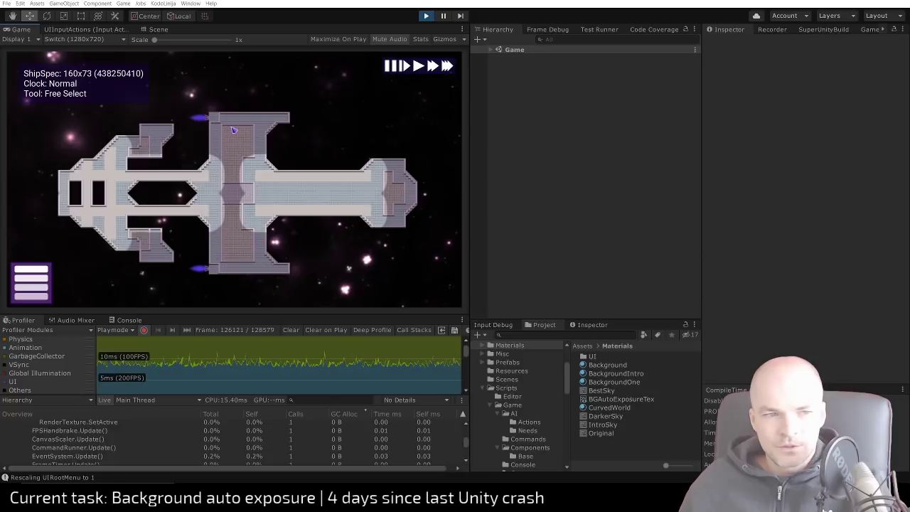
Compare the star background's brightness beside the engine exhaust, with the full map border in view, and around the whole ship
scroll(287, 194, "up", 2)
scroll(288, 194, "up", 4)
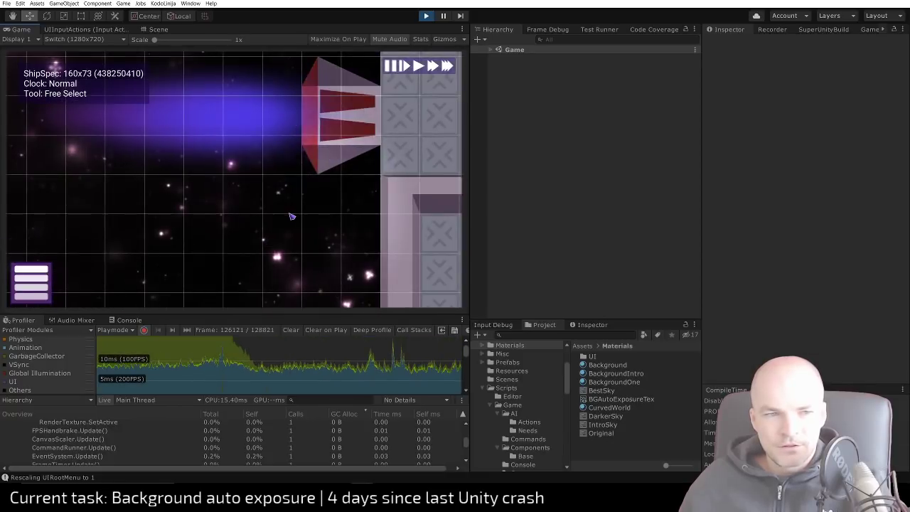
scroll(295, 232, "down", 3)
scroll(295, 232, "down", 6)
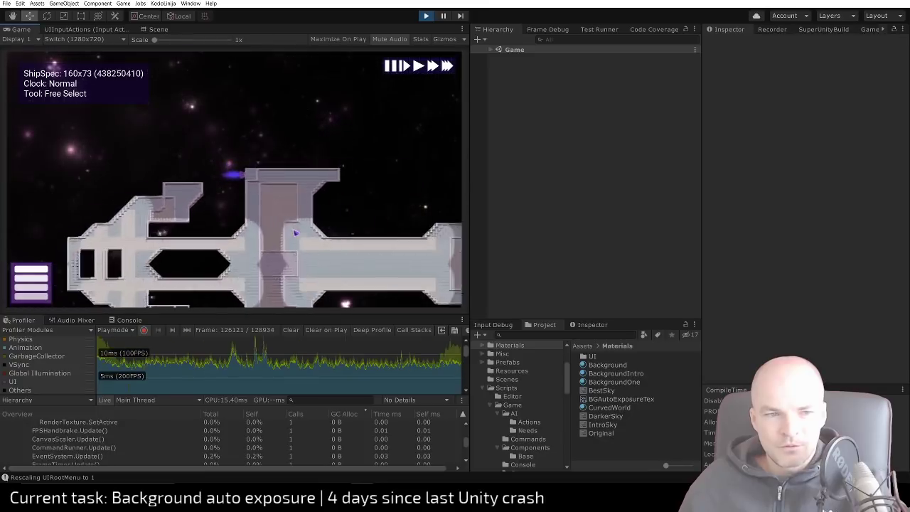
scroll(260, 186, "down", 2)
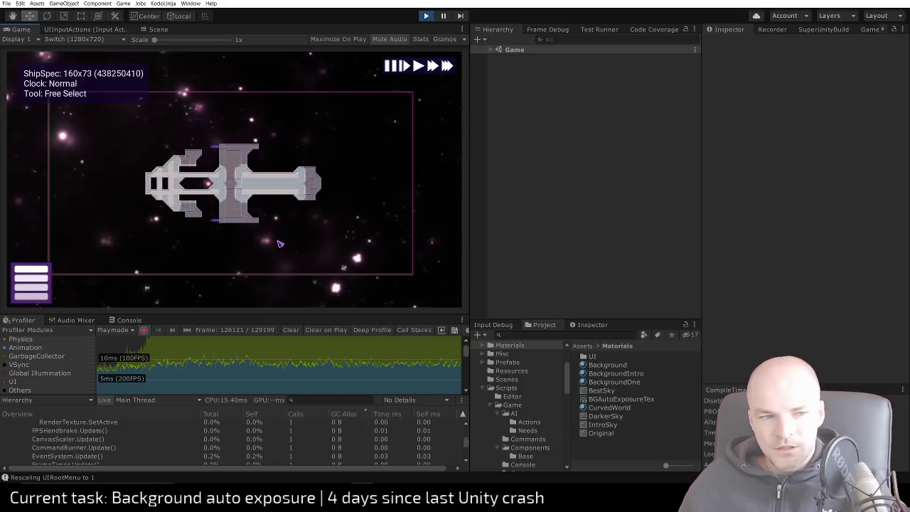
scroll(279, 244, "up", 1)
scroll(279, 244, "up", 3)
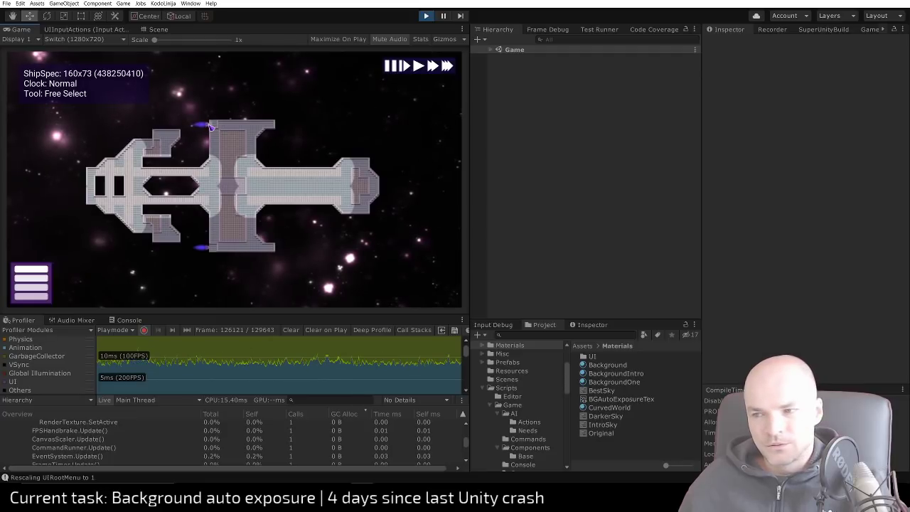
scroll(269, 182, "up", 1)
scroll(253, 202, "down", 1)
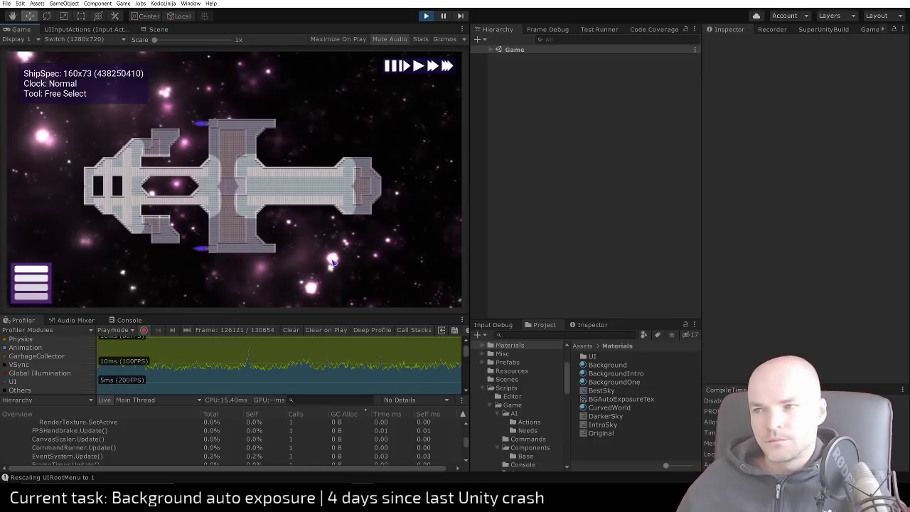
scroll(274, 207, "up", 3)
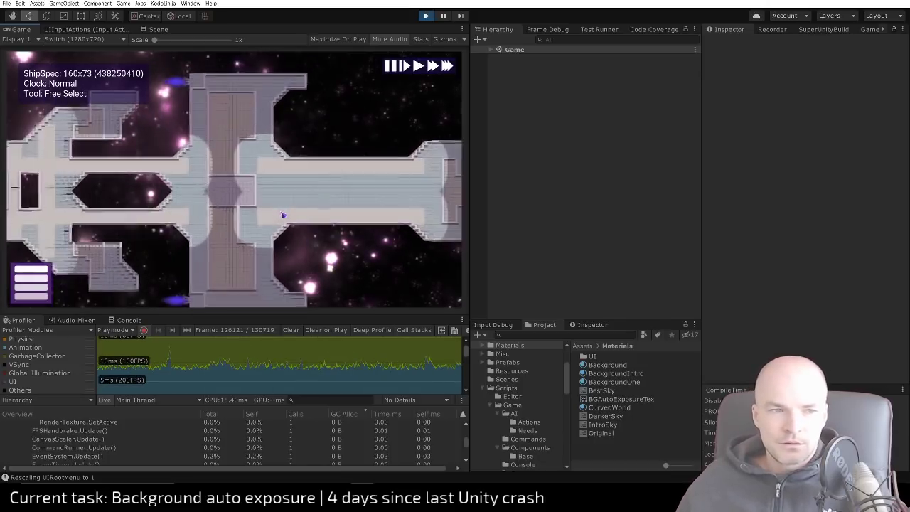
scroll(283, 215, "down", 4)
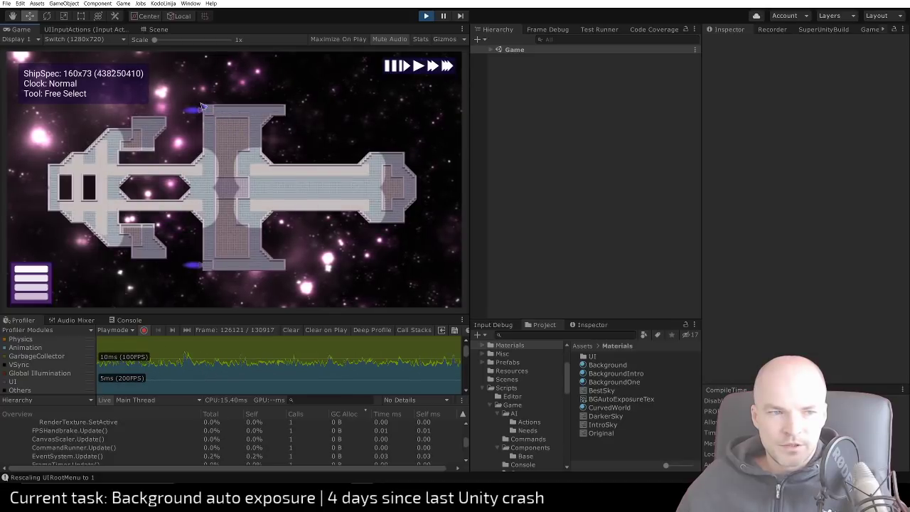
Check the star background's exposure close to the ship's upper engine exhaust and again with the whole ship in view
scroll(304, 196, "up", 2)
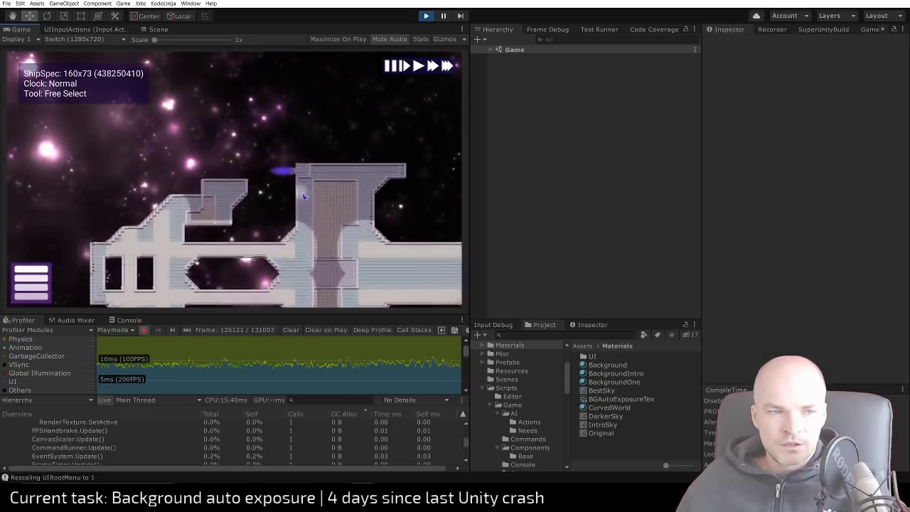
scroll(303, 197, "up", 3)
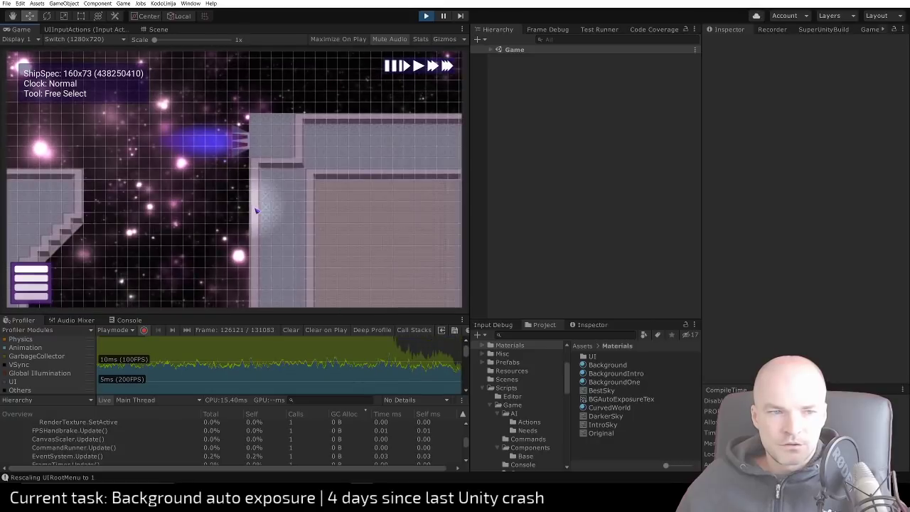
scroll(260, 230, "down", 3)
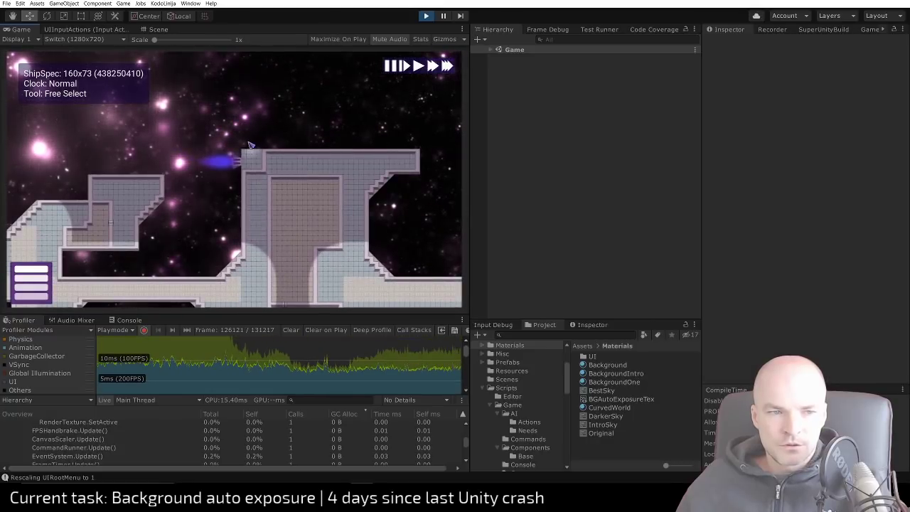
scroll(213, 206, "down", 4)
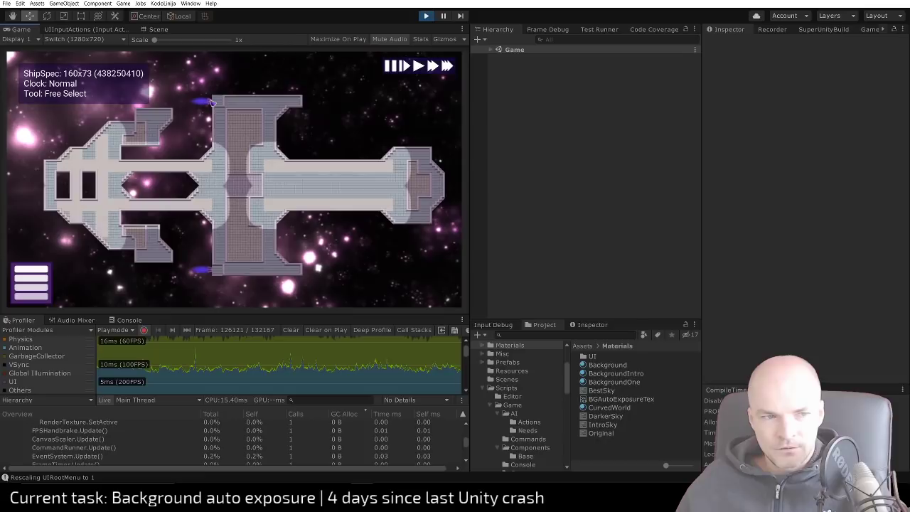
scroll(311, 256, "down", 3)
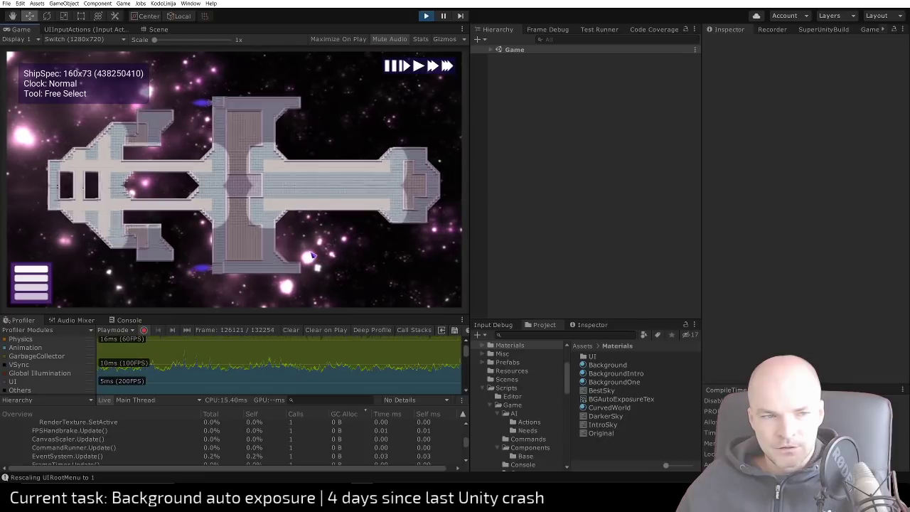
scroll(311, 256, "up", 3)
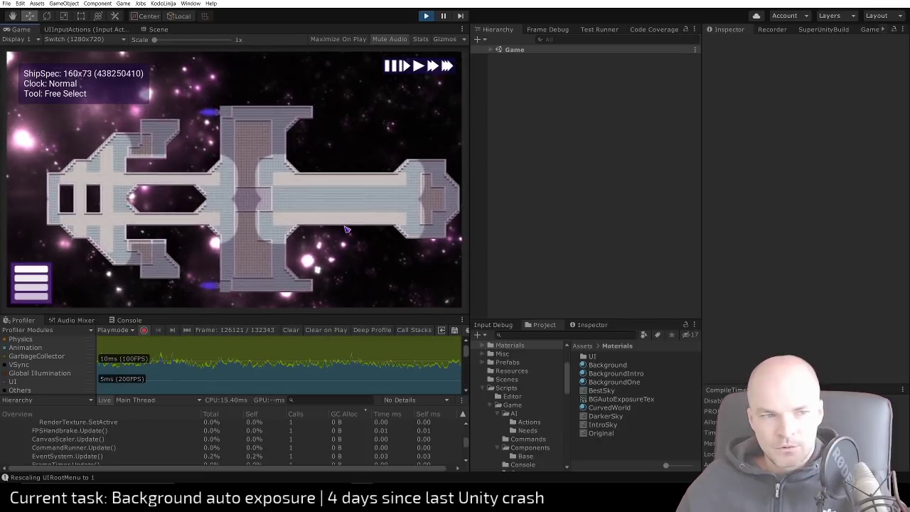
middle_click_drag(325, 212, 322, 213)
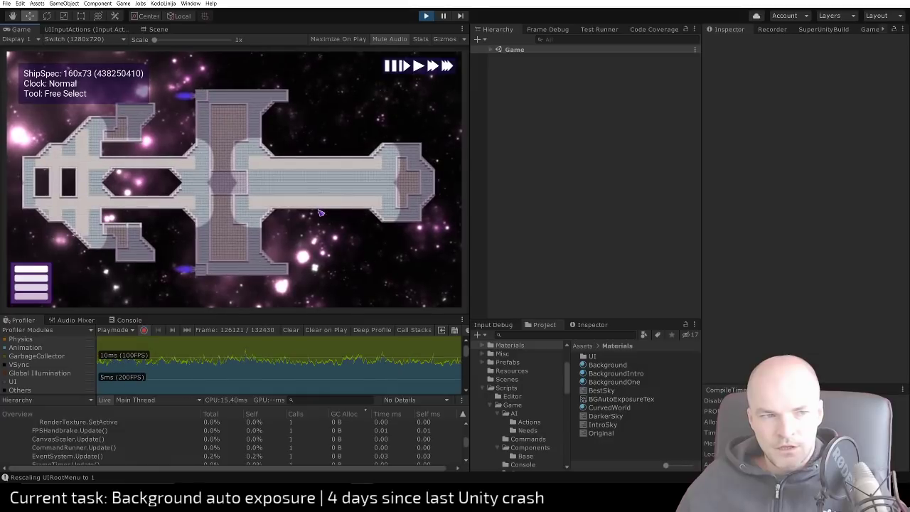
Examine the background exposure at Ultra clock speed around the ship's hull and rear end, and look through the Profiler's call hierarchy
scroll(319, 212, "down", 1)
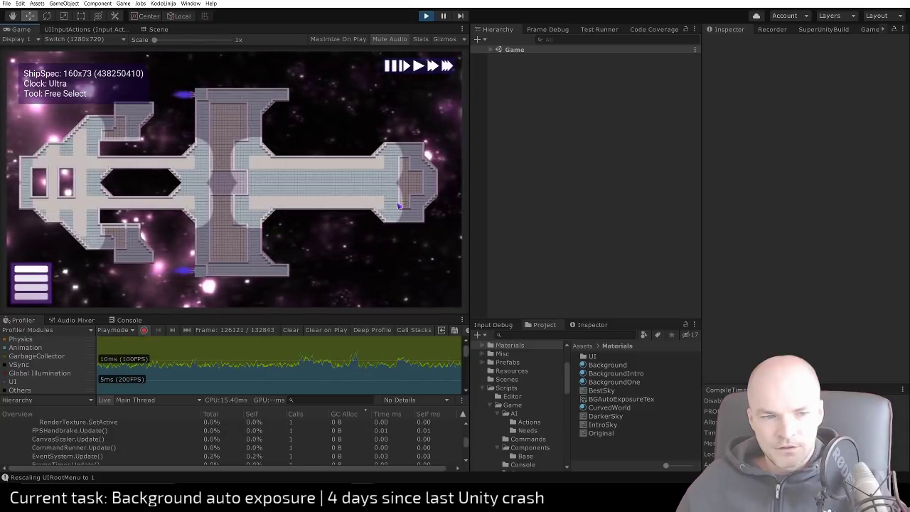
scroll(228, 435, "up", 10)
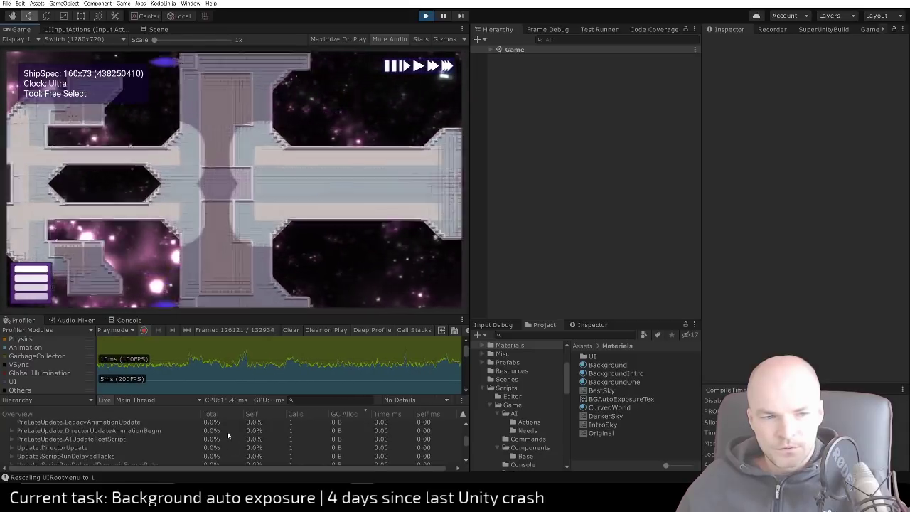
scroll(228, 434, "down", 10)
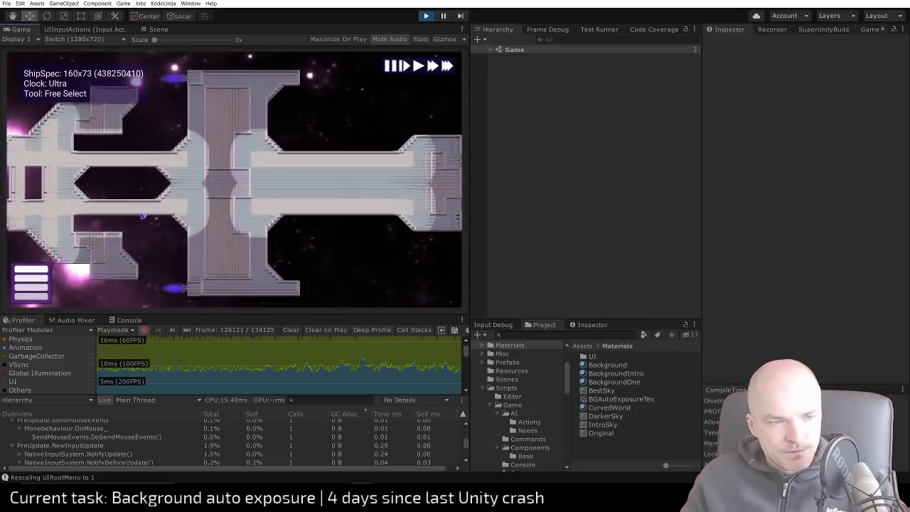
scroll(304, 198, "down", 1)
middle_click_drag(187, 183, 284, 221)
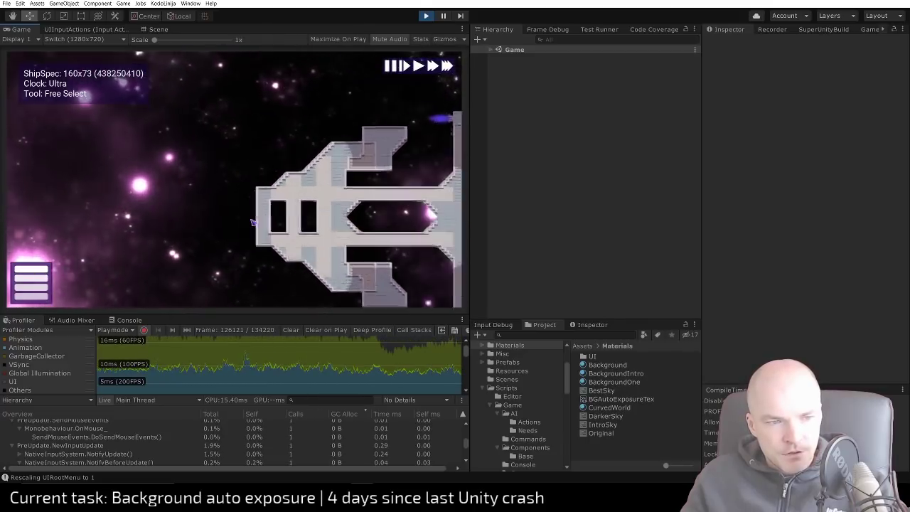
mouse_move(434, 199)
middle_mouse_down()
mouse_move(264, 196)
mouse_move(305, 204)
mouse_move(284, 207)
mouse_move(428, 204)
middle_mouse_up()
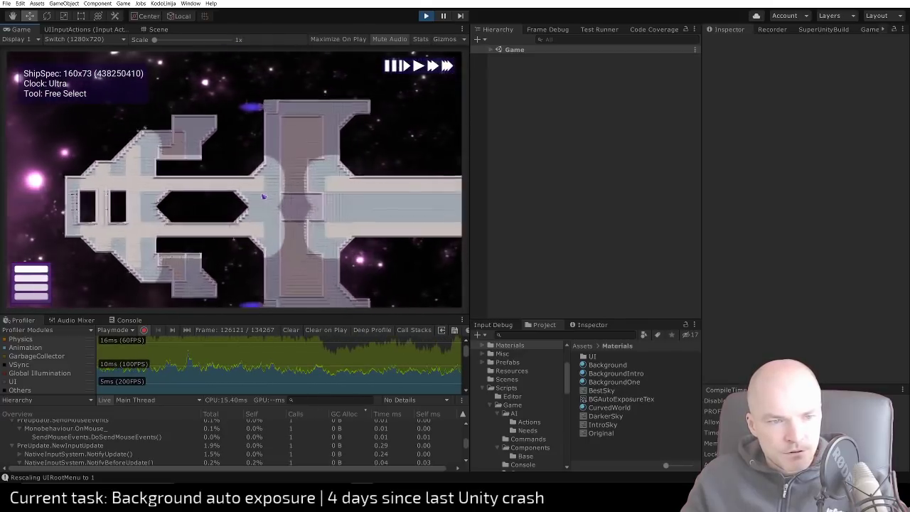
scroll(264, 196, "down", 1)
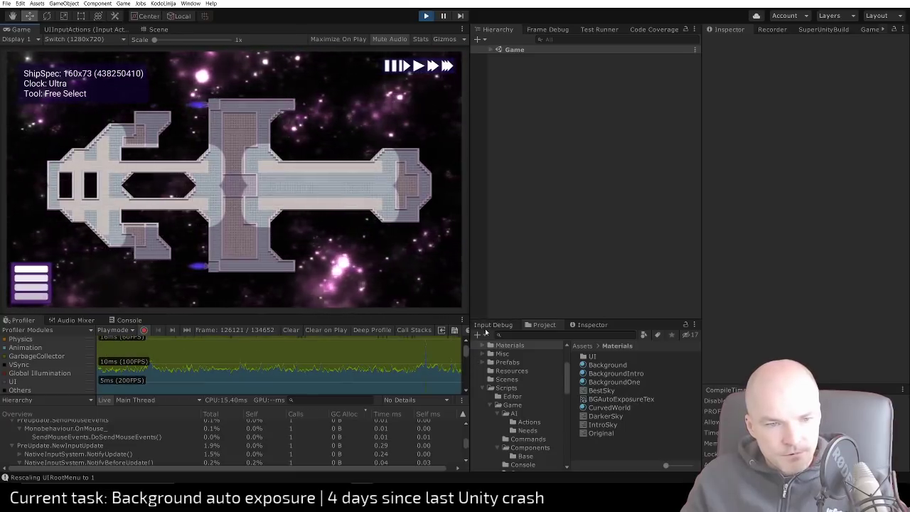
Collapse the Scripts folder in the project tree and show the Assets folder in File Explorer
left_click(490, 387)
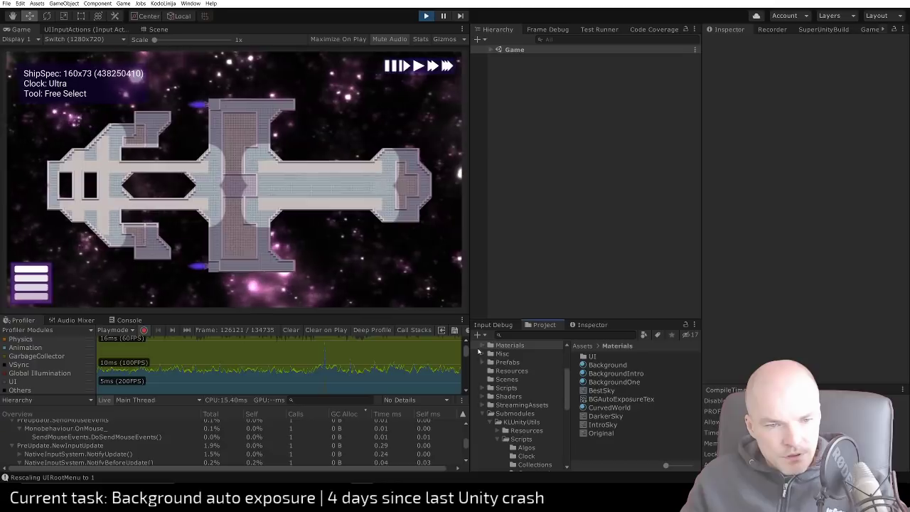
scroll(490, 377, "up", 3)
left_click(504, 396)
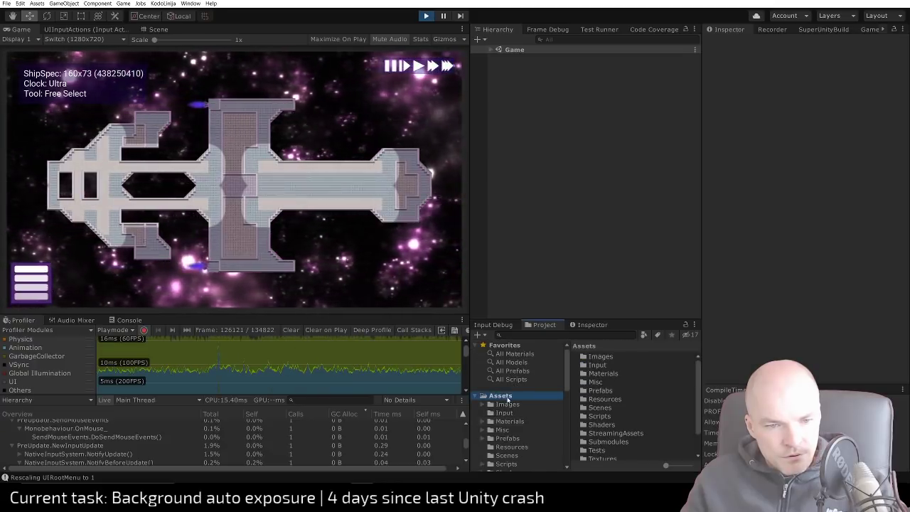
right_click(507, 400)
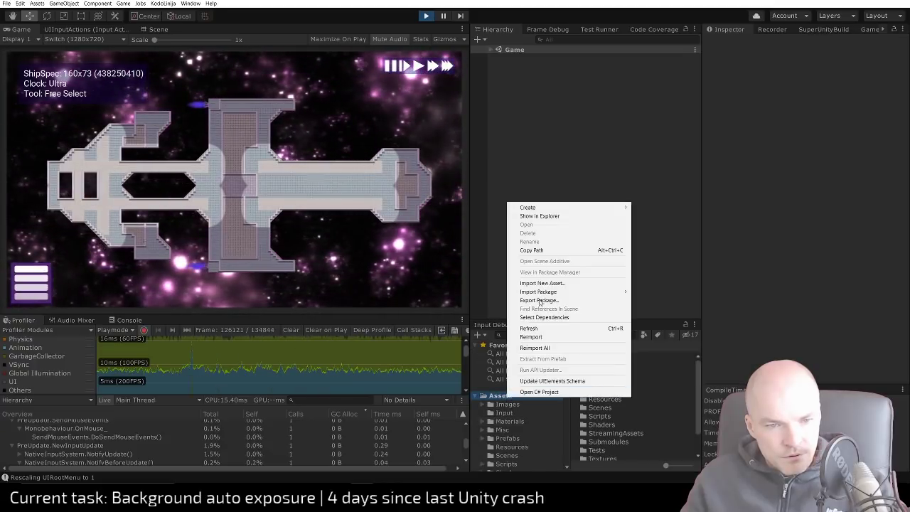
left_click(545, 216)
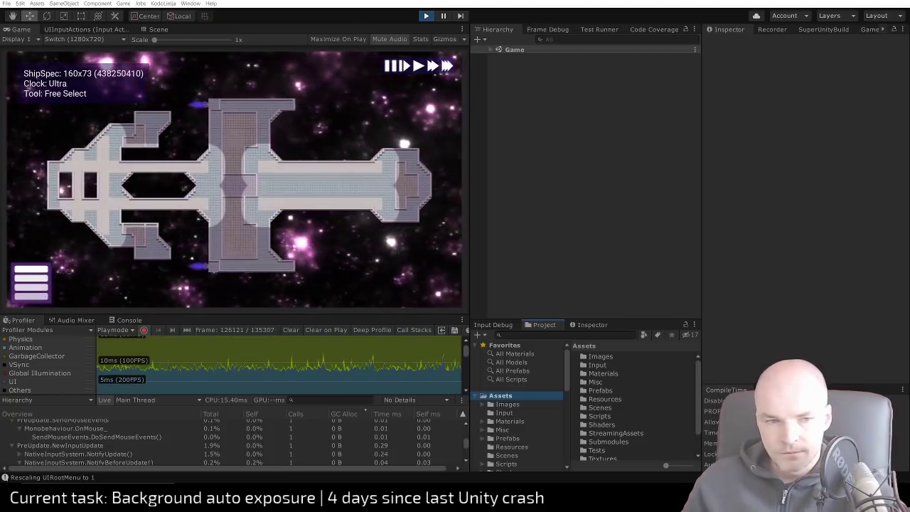
List the contents of the Assets folder in the project and exit Play mode
left_click(533, 429)
scroll(531, 439, "down", 2)
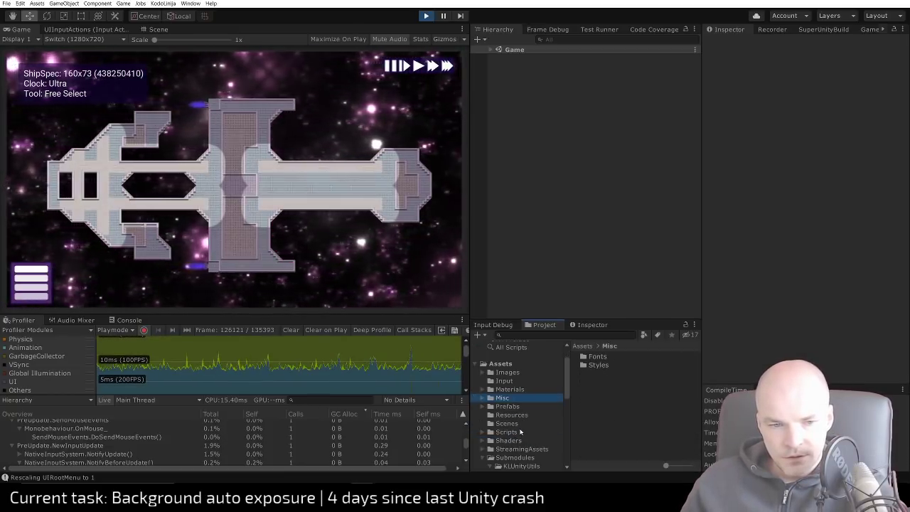
left_click(547, 363)
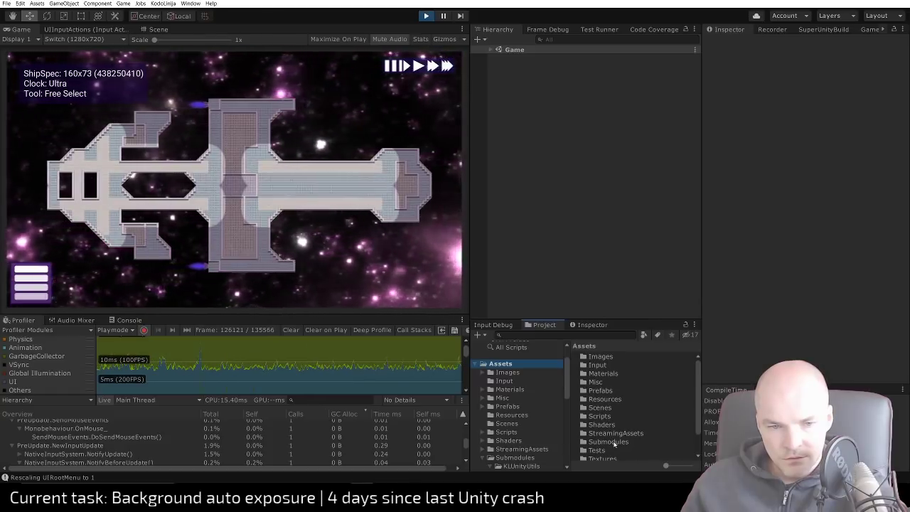
scroll(614, 442, "down", 2)
key("ctrl+p")
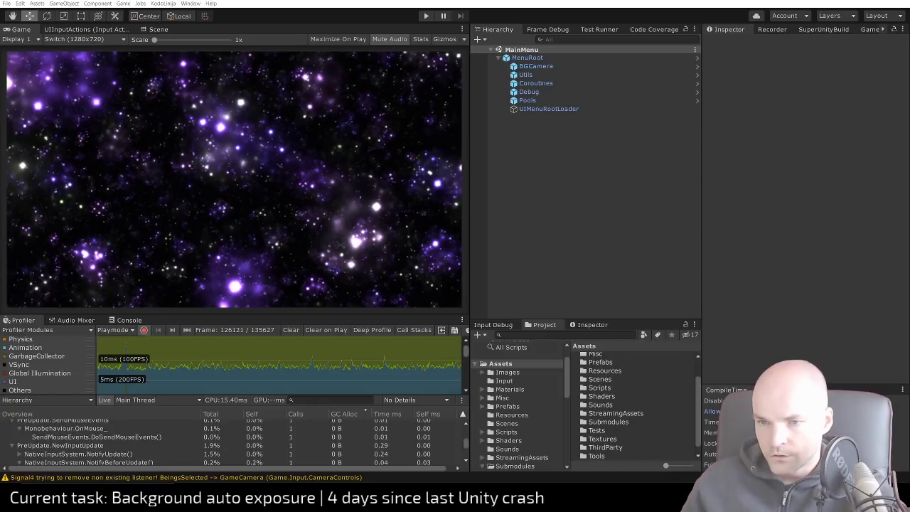
Open the Sounds folder and preview the StarshipNoise clip with looping
left_click(602, 404)
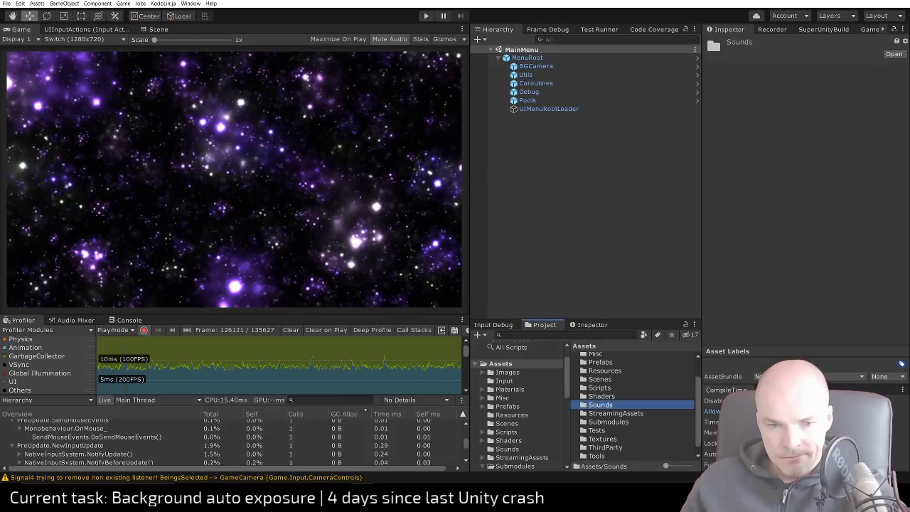
double_click(616, 405)
left_click(625, 357)
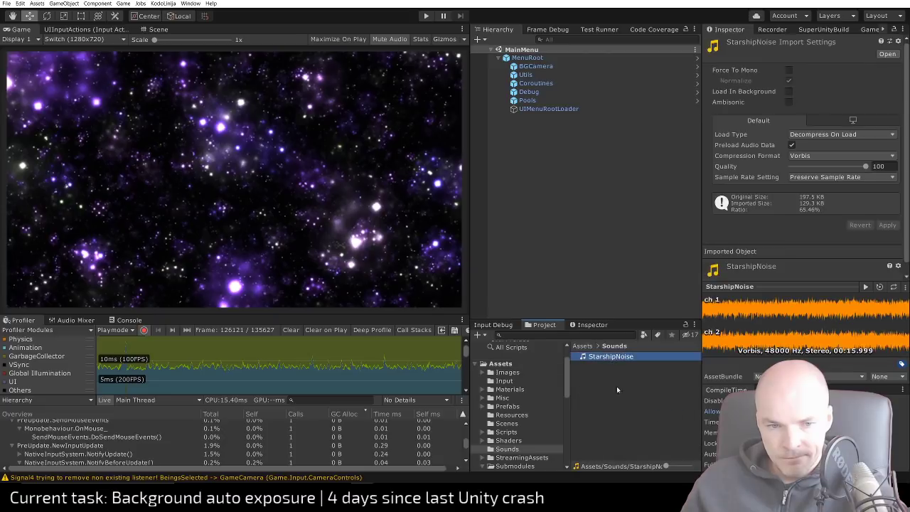
left_click(866, 287)
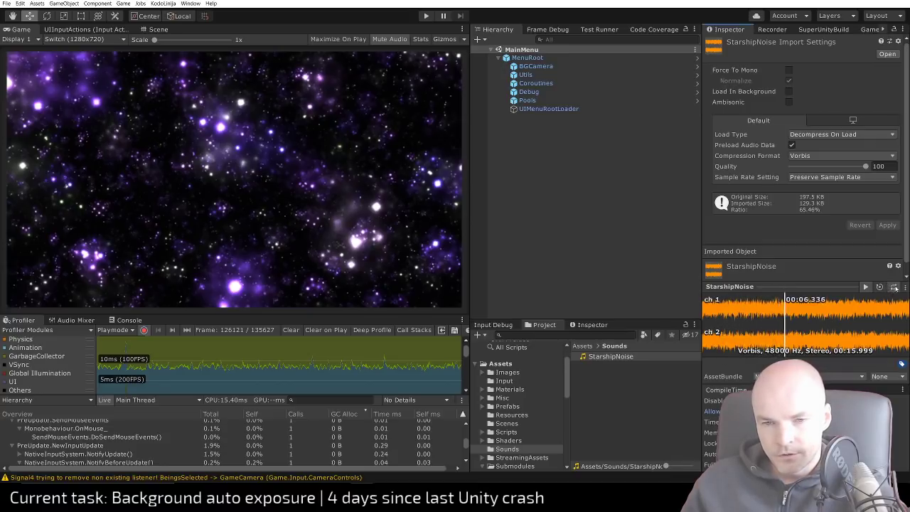
left_click(894, 288)
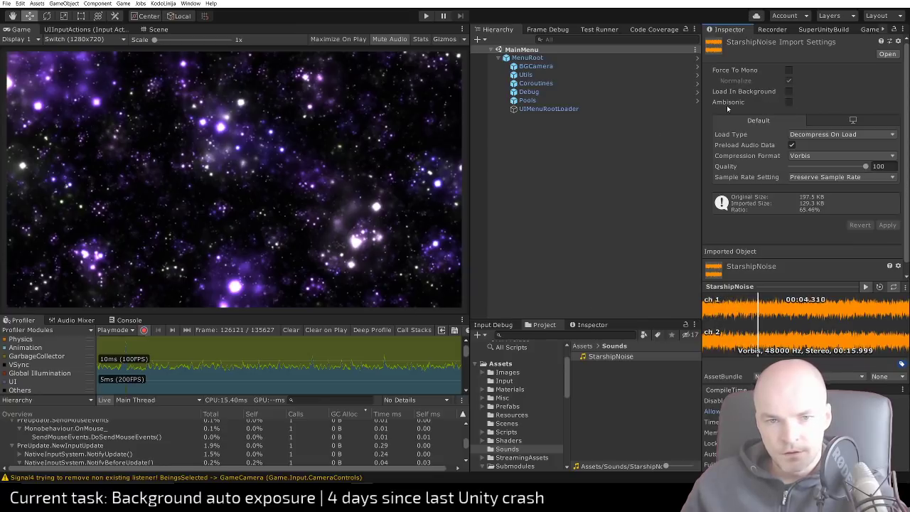
Try the Ambisonic import setting on StarshipNoise by applying it and playing the clip, and apply the setting switched off again
mouse_move(721, 102)
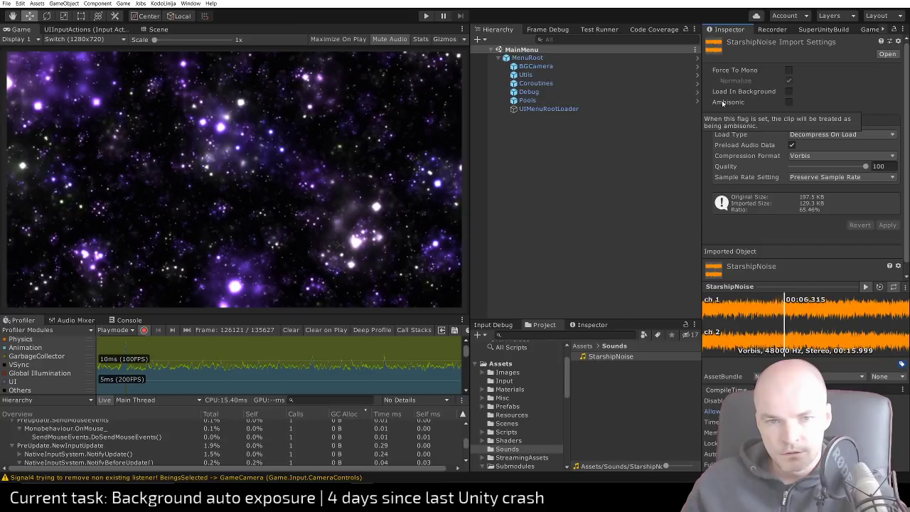
left_click(787, 103)
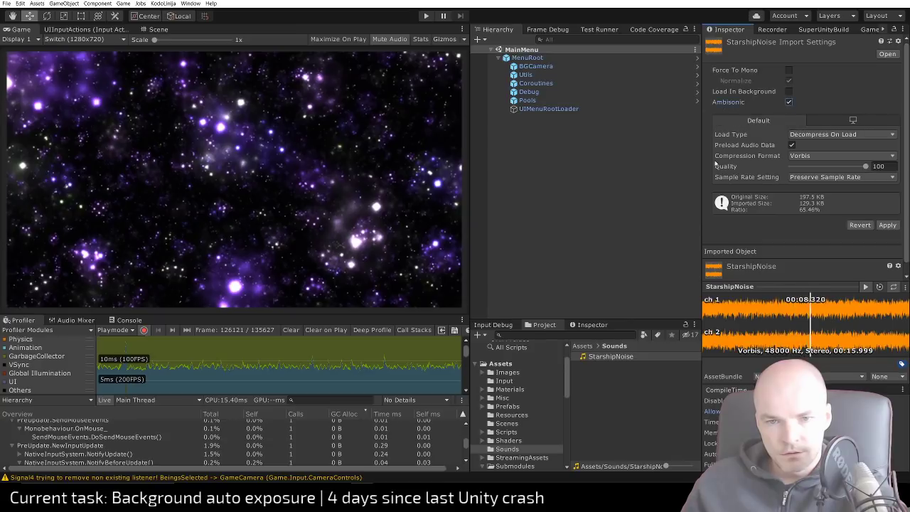
left_click(888, 224)
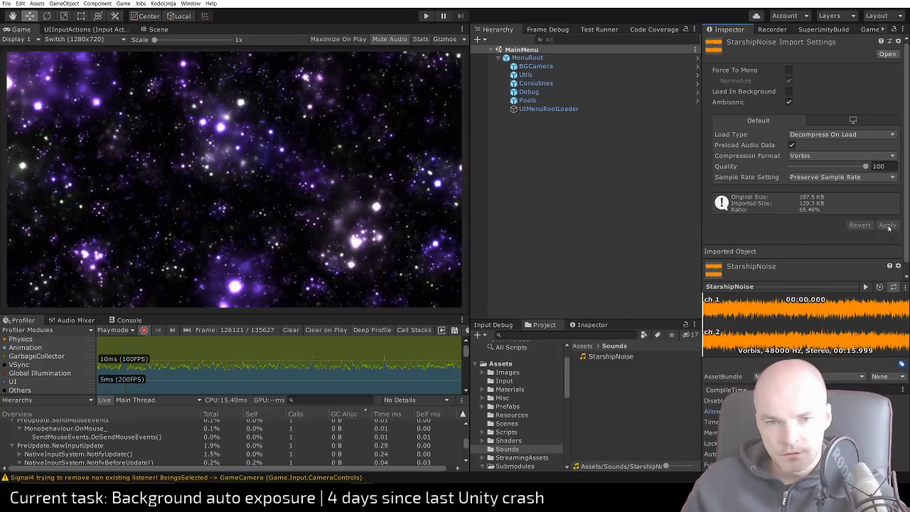
left_click(865, 286)
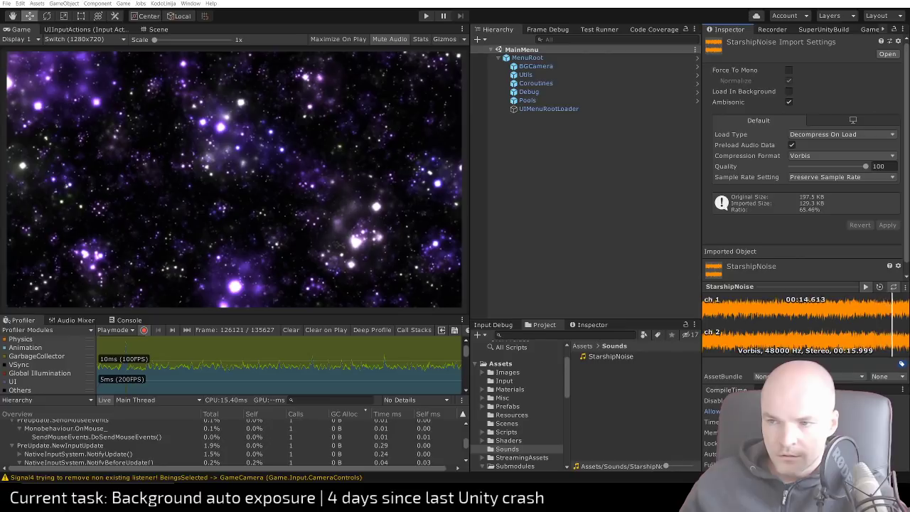
left_click(788, 101)
left_click(887, 225)
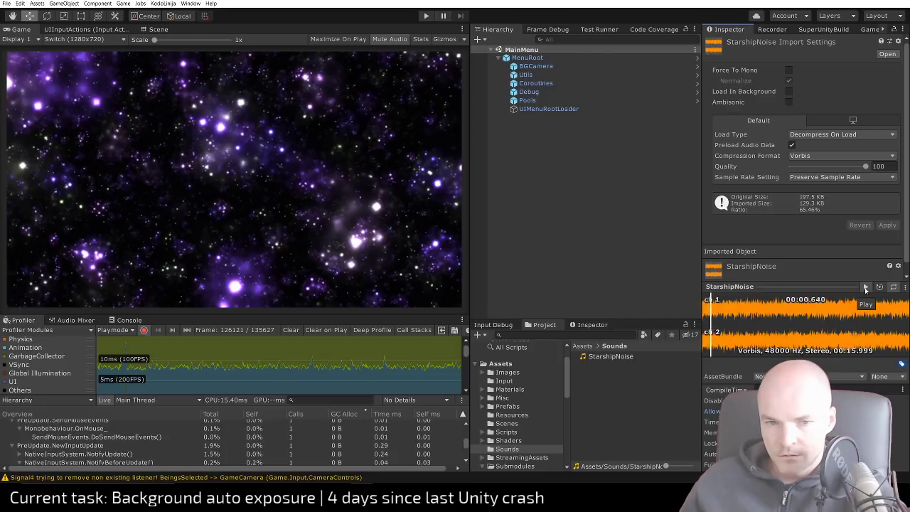
View StarshipNoise's sample rate options, try the Compressed In Memory load type, and set it back to Decompress On Load
left_click(822, 178)
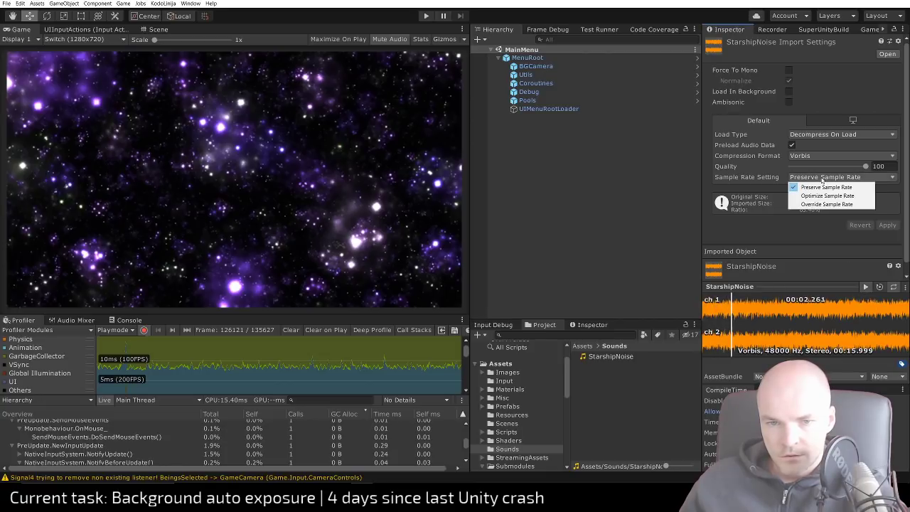
left_click(815, 177)
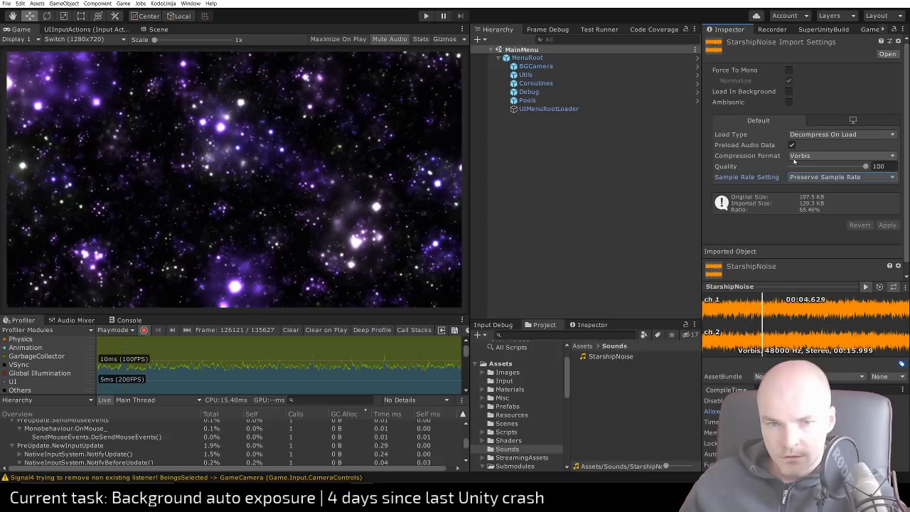
left_click(799, 136)
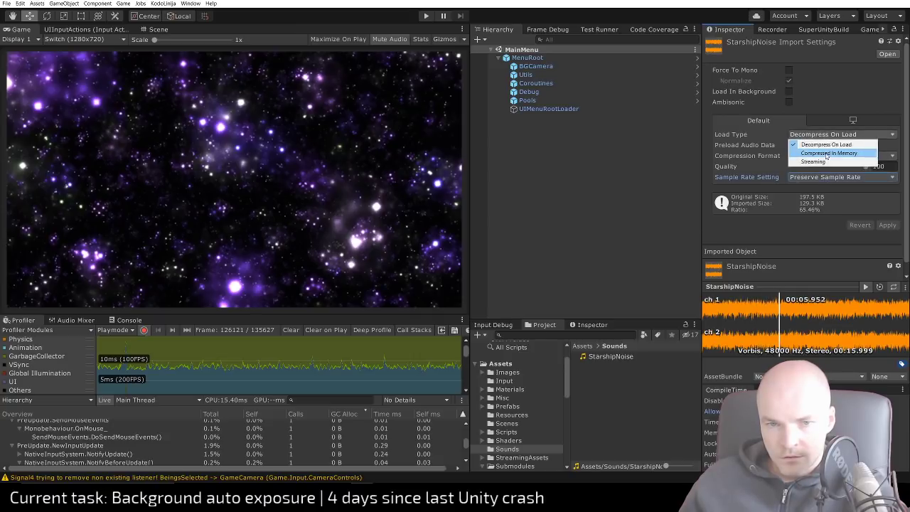
left_click(827, 154)
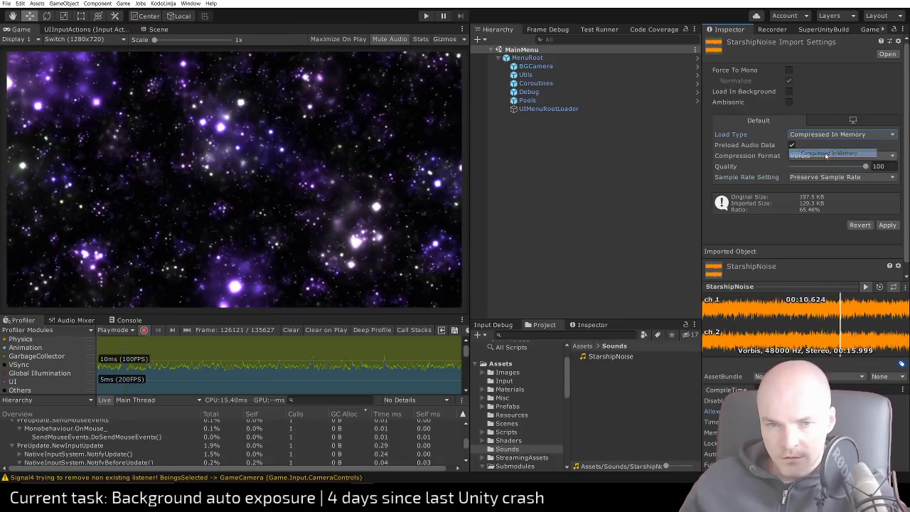
left_click(824, 134)
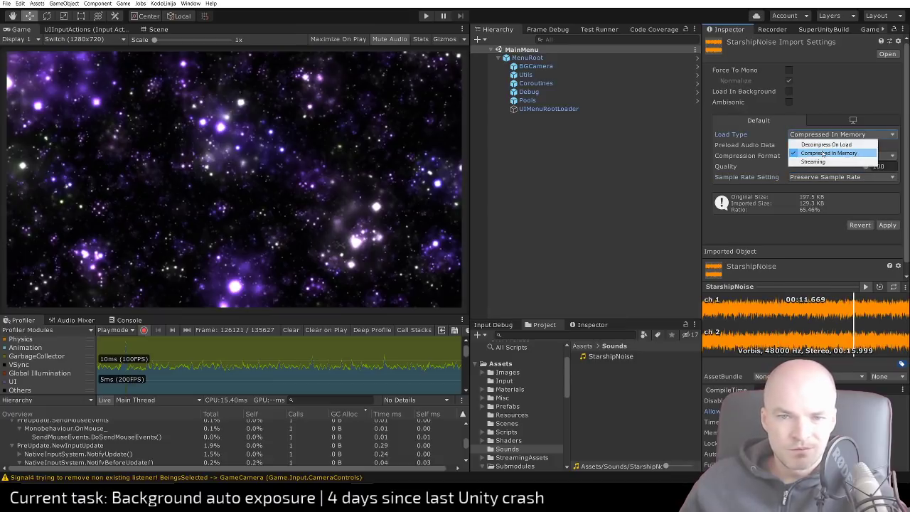
left_click(824, 145)
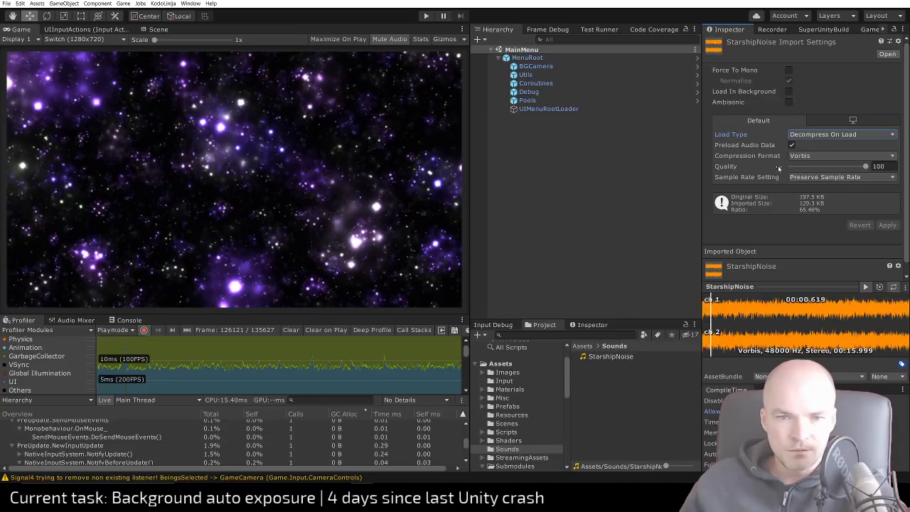
Try StarshipNoise at quality 49 with Optimize Sample Rate, applying the import settings and playing the clip
left_click_drag(865, 167, 832, 167)
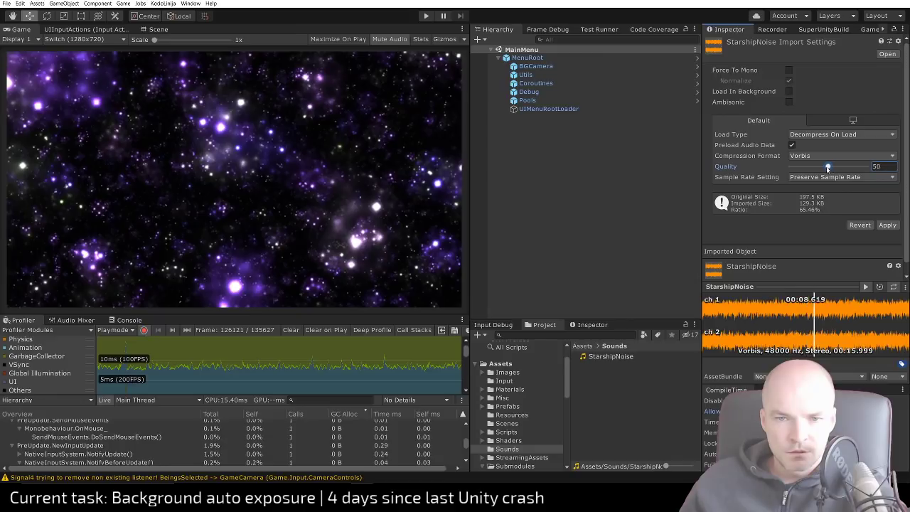
left_click(885, 225)
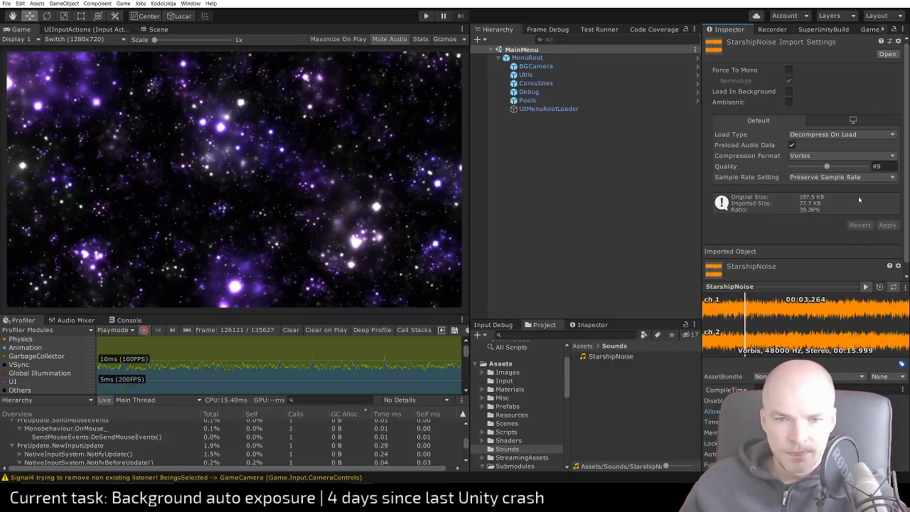
left_click(812, 178)
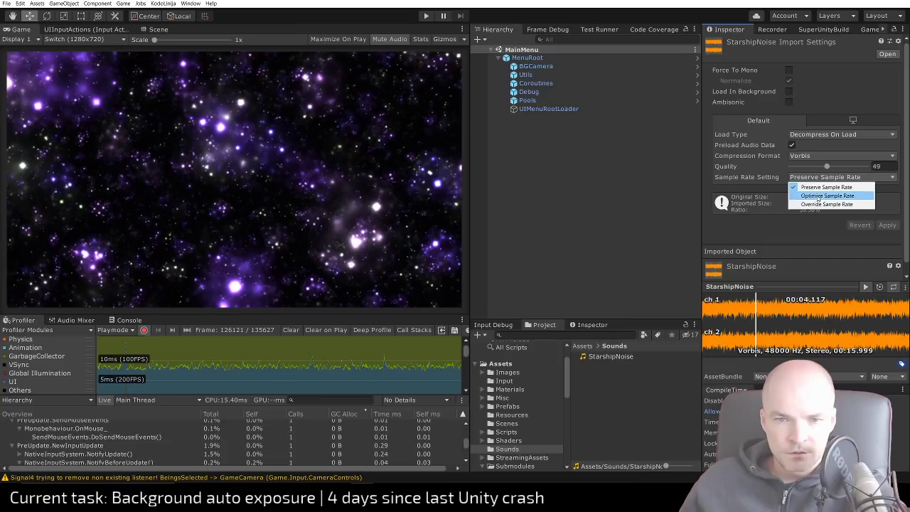
left_click(818, 195)
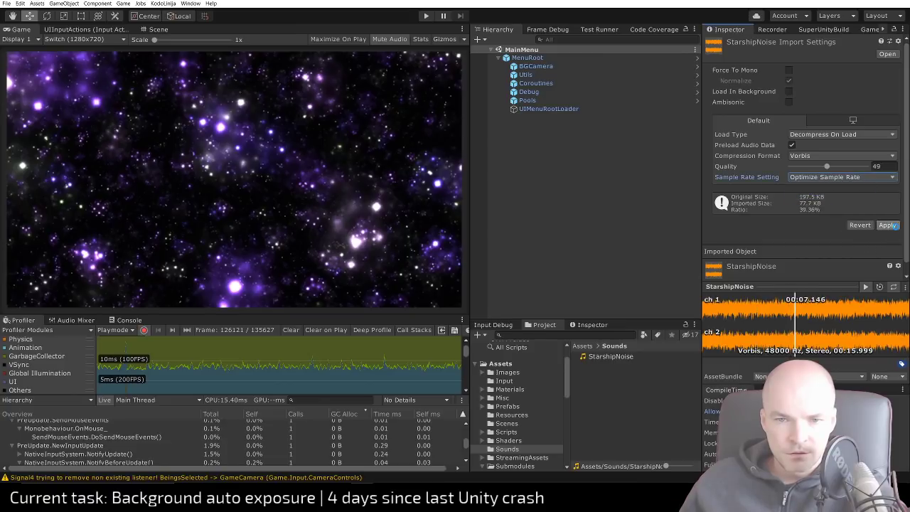
left_click(887, 225)
left_click(865, 287)
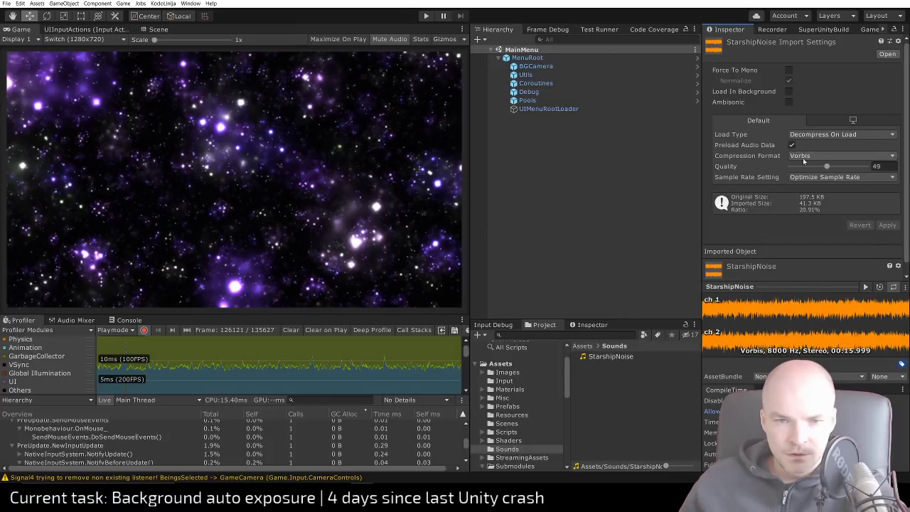
Set StarshipNoise's quality back to 100 with Preserve Sample Rate and apply the import settings
left_click_drag(833, 168, 868, 168)
left_click(845, 177)
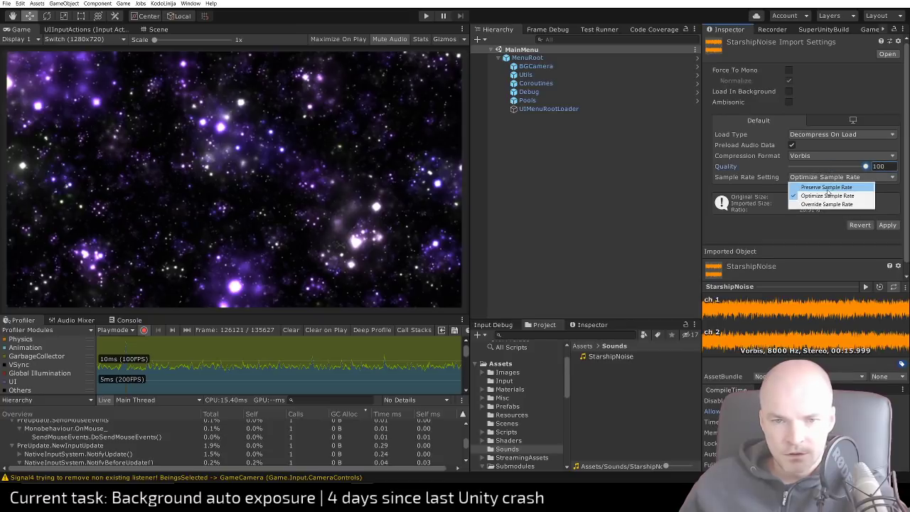
left_click(839, 186)
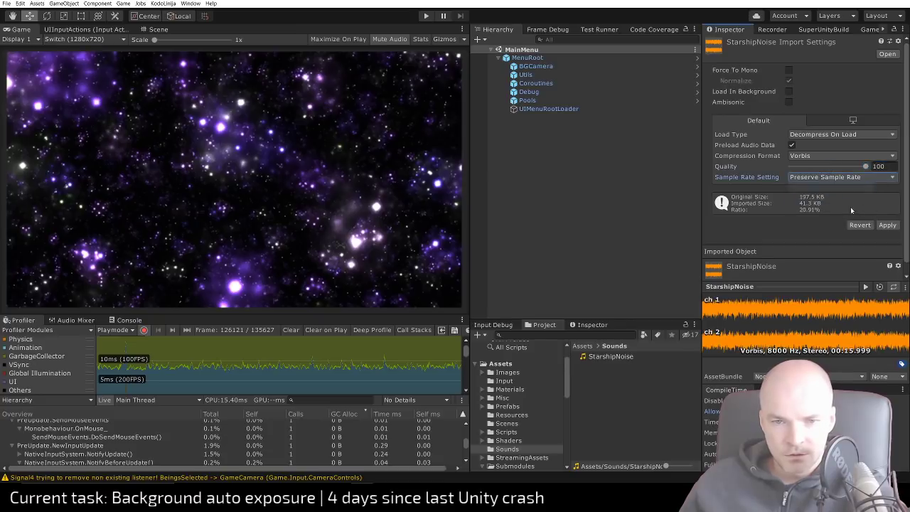
left_click(887, 225)
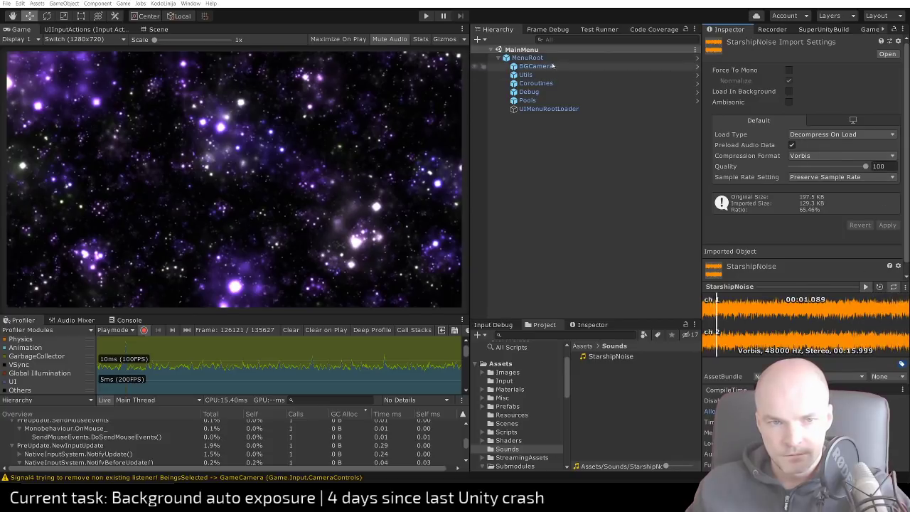
left_click(886, 288)
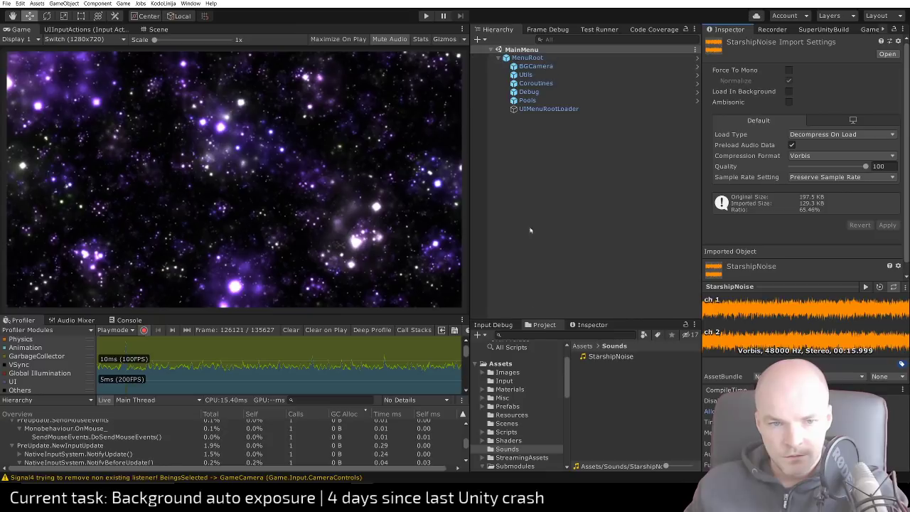
Open the Game scene from the project's Scenes folder
scroll(522, 391, "down", 2)
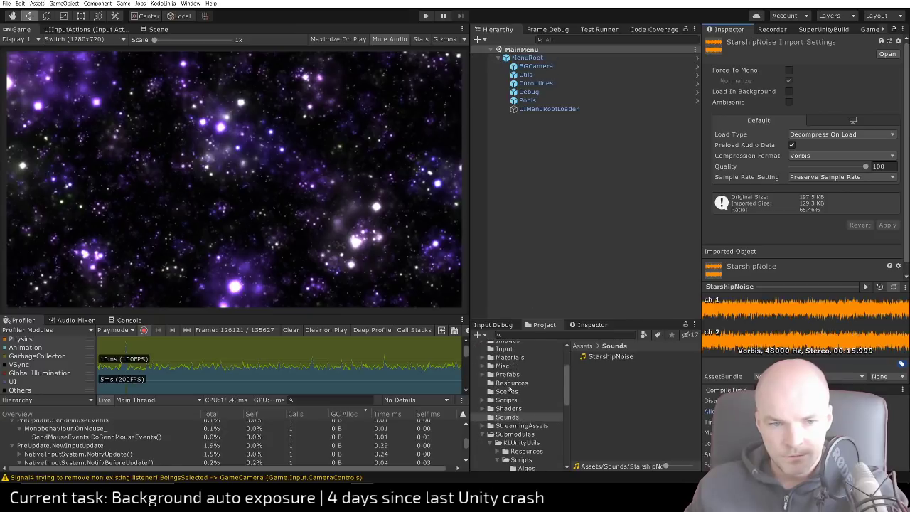
left_click(506, 399)
left_click(515, 392)
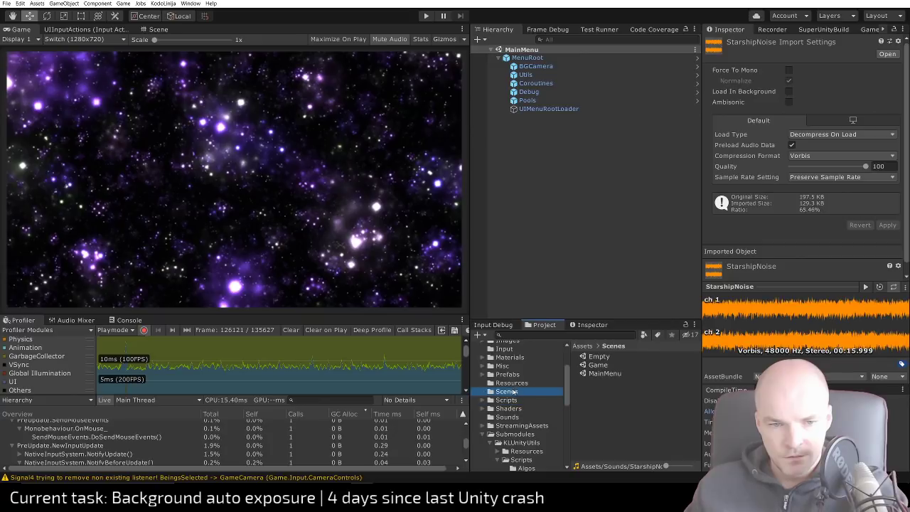
double_click(596, 365)
Switch to Visual Studio Code and open the Now.txt file
key("alt+Tab")
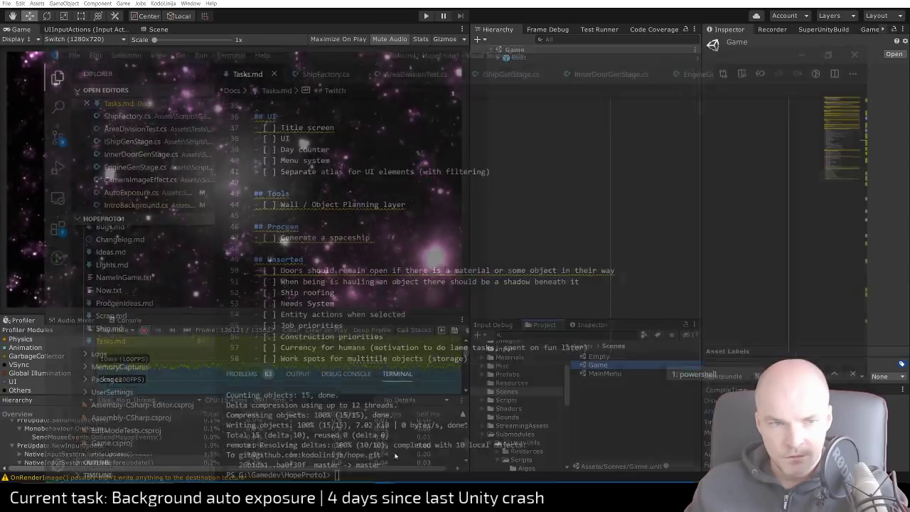
key("ctrl+p")
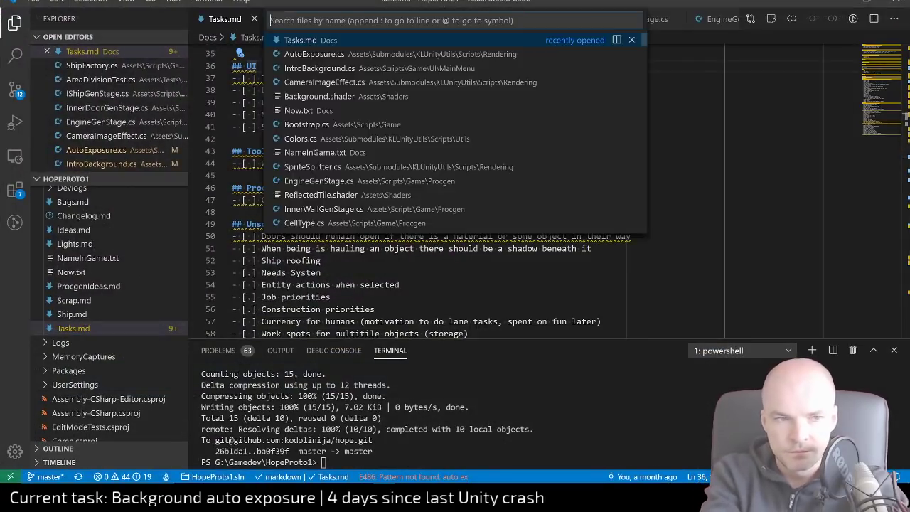
type("now")
key("Return")
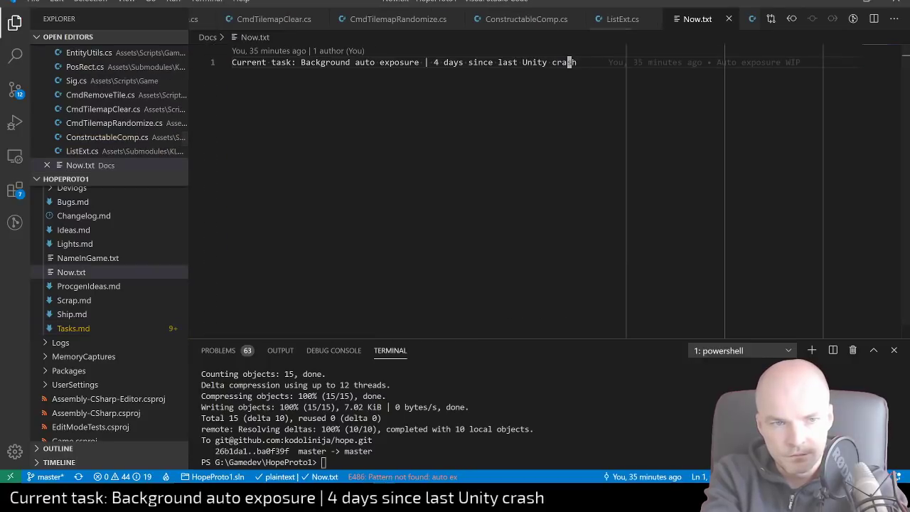
Change the current task in Now.txt to "Ship background noise" and save the file
key("h")
key("i")
key("BackSpace")
key("BackSpace")
key("BackSpace")
key("BackSpace")
key("BackSpace")
key("BackSpace")
key("BackSpace")
key("BackSpace")
key("BackSpace")
key("BackSpace")
key("BackSpace")
key("BackSpace")
key("BackSpace")
key("BackSpace")
key("BackSpace")
key("BackSpace")
key("BackSpace")
key("BackSpace")
key("BackSpace")
key("BackSpace")
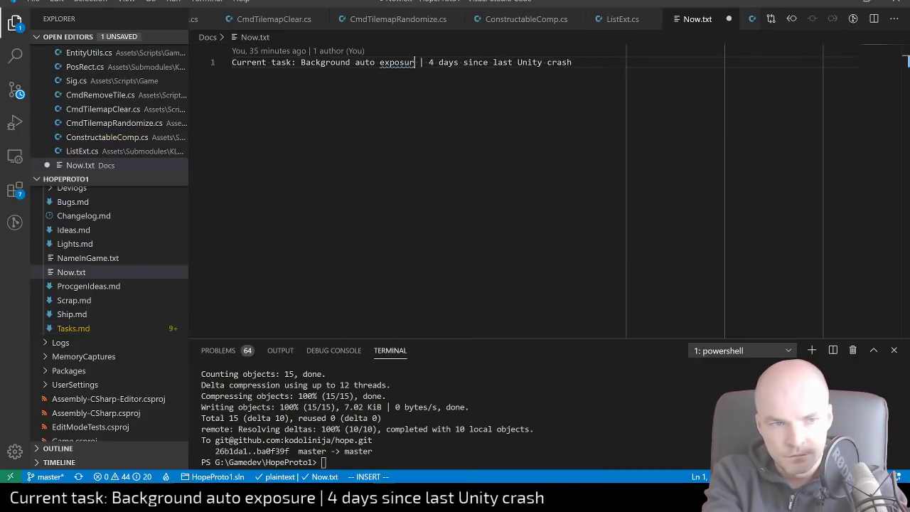
type("Ship backg")
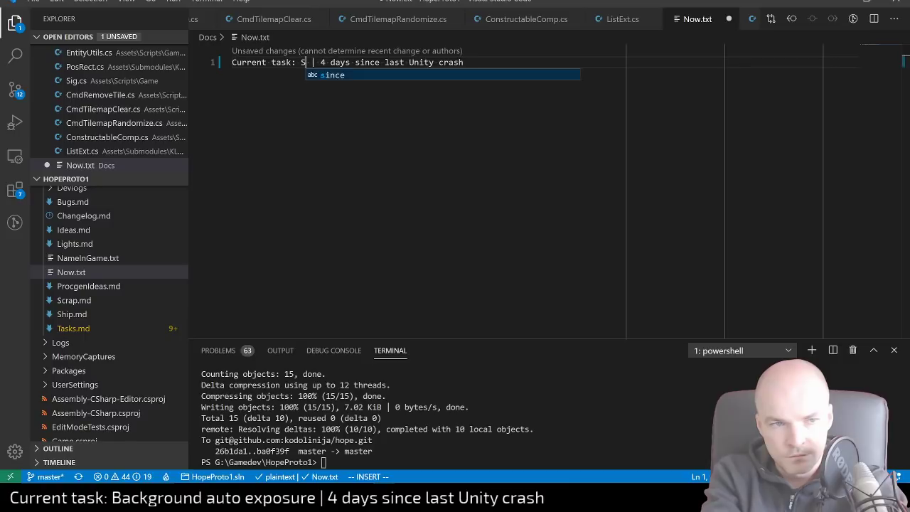
type("round ")
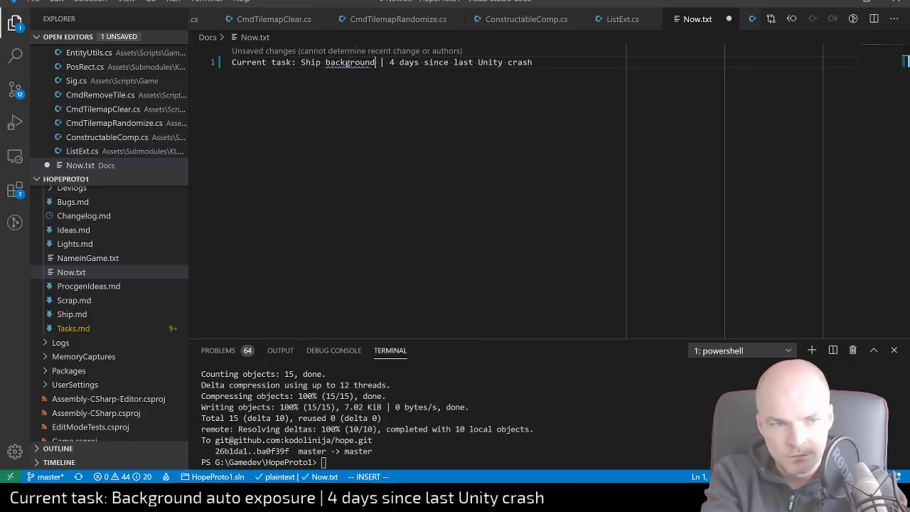
type("noise")
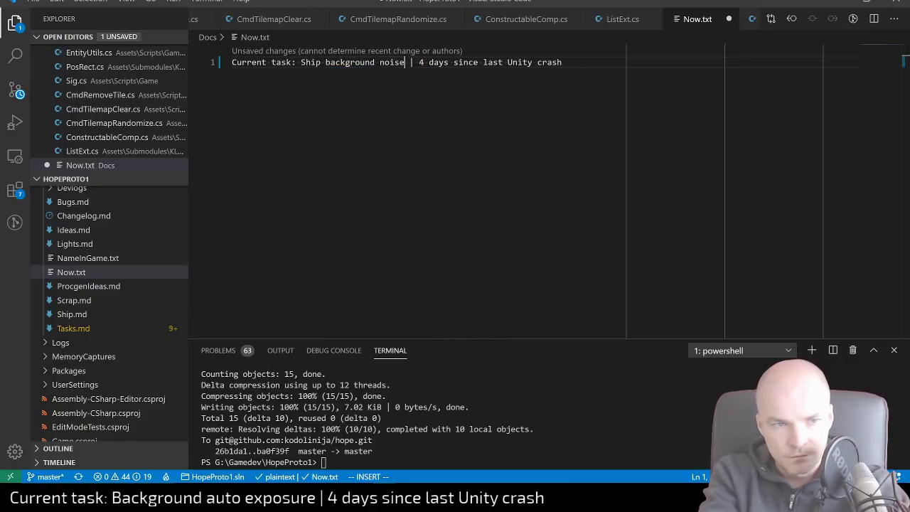
key("ctrl+s")
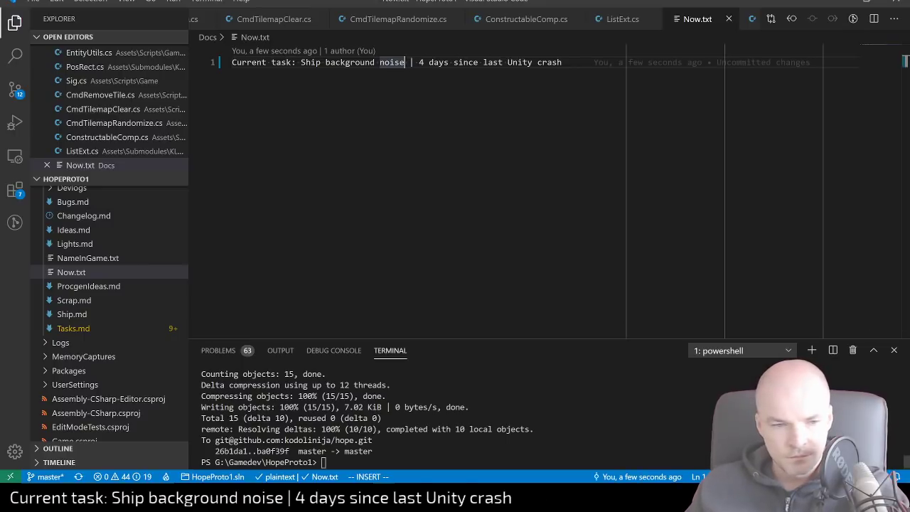
Switch back to Unity and expand the Root object of the Game scene
key("alt+Tab")
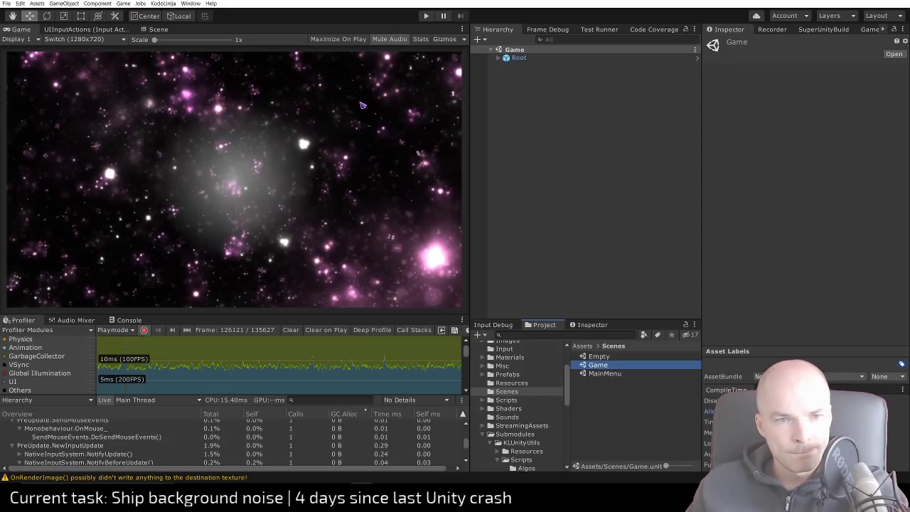
left_click(499, 58)
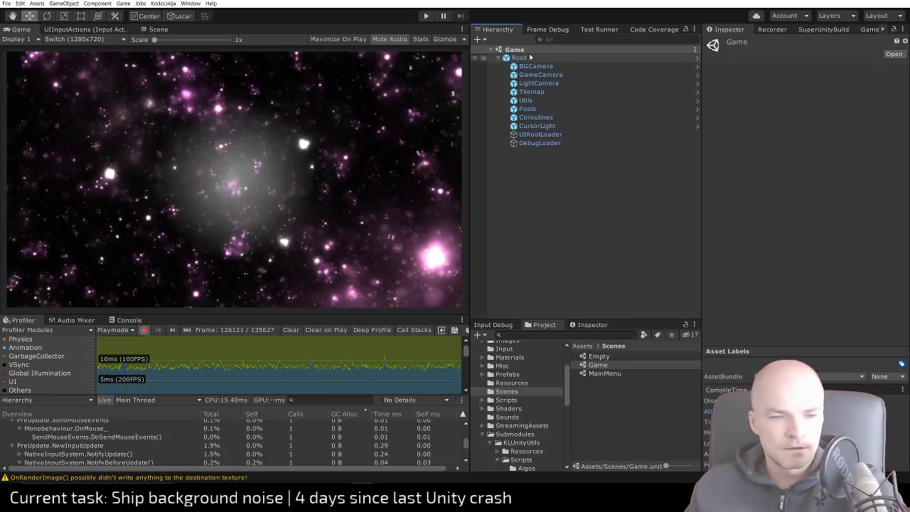
Switch to Affinity Photo and create a new blank 1280 × 800 px document
left_click(296, 490)
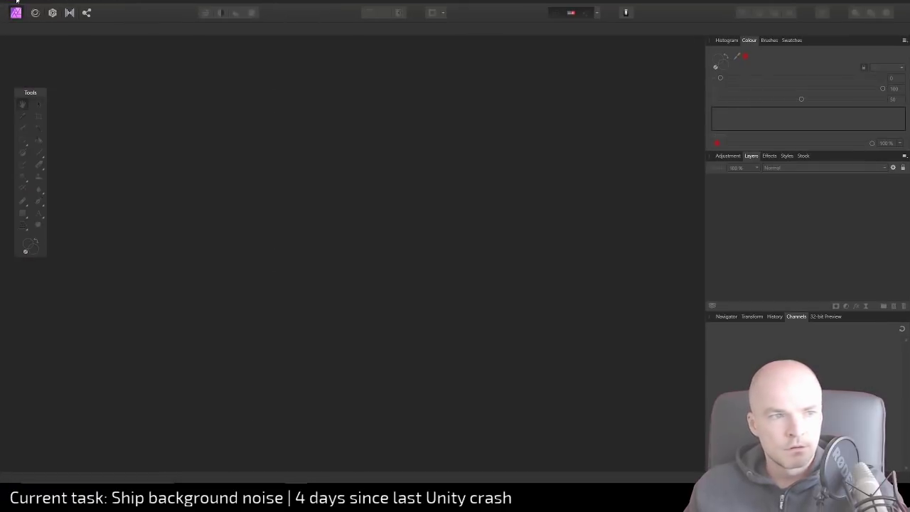
left_click(17, 13)
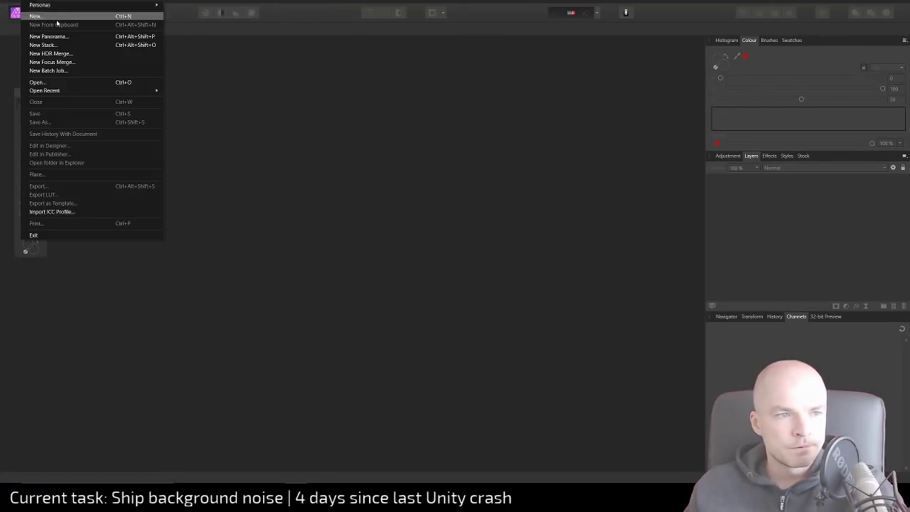
mouse_move(56, 94)
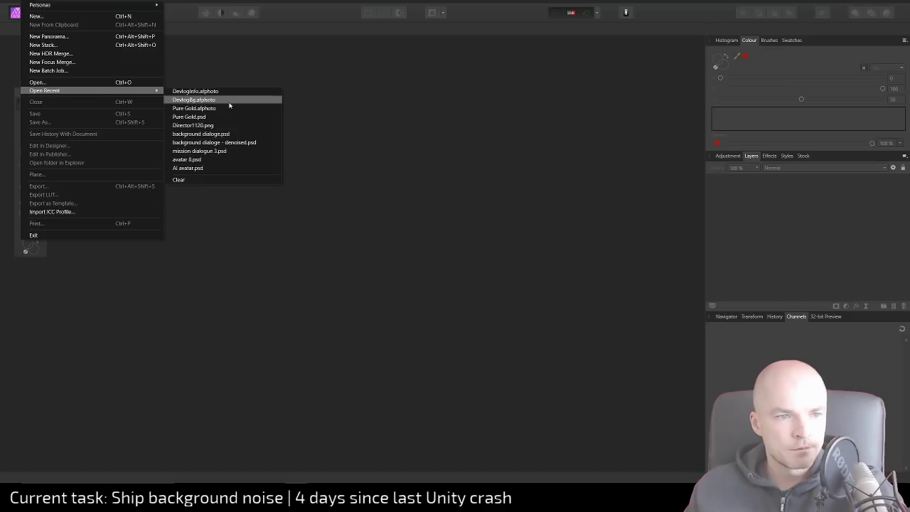
left_click(78, 16)
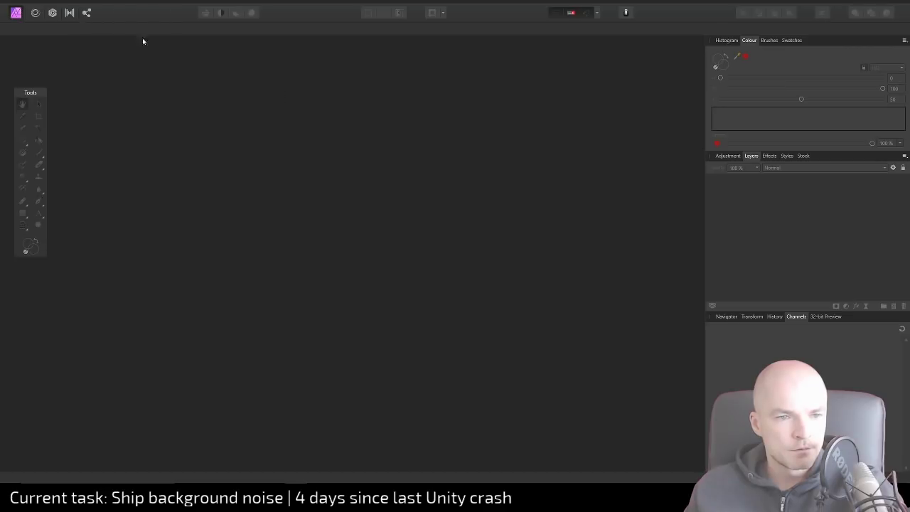
double_click(507, 269)
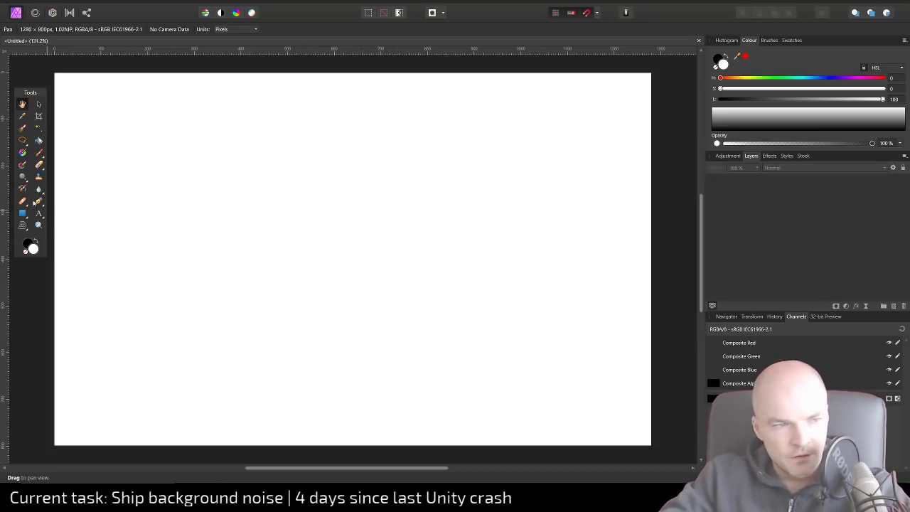
Paint a black spaceship hull outline about 1080 px long with two engine flames at its rear, using the Paint Brush
left_click(39, 152)
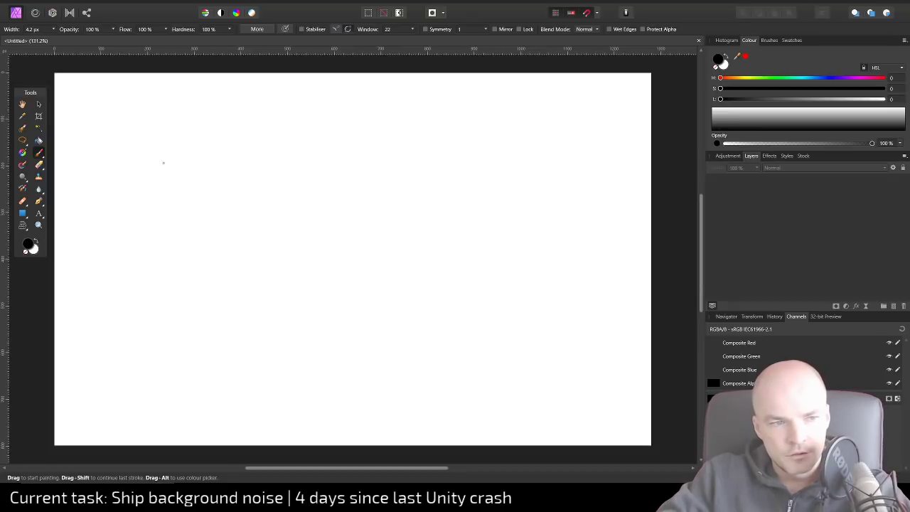
mouse_move(157, 155)
left_mouse_down()
mouse_move(145, 202)
mouse_move(189, 264)
mouse_move(130, 346)
mouse_move(372, 339)
mouse_move(595, 250)
mouse_move(534, 156)
mouse_move(284, 147)
mouse_move(99, 155)
mouse_move(134, 186)
left_mouse_up()
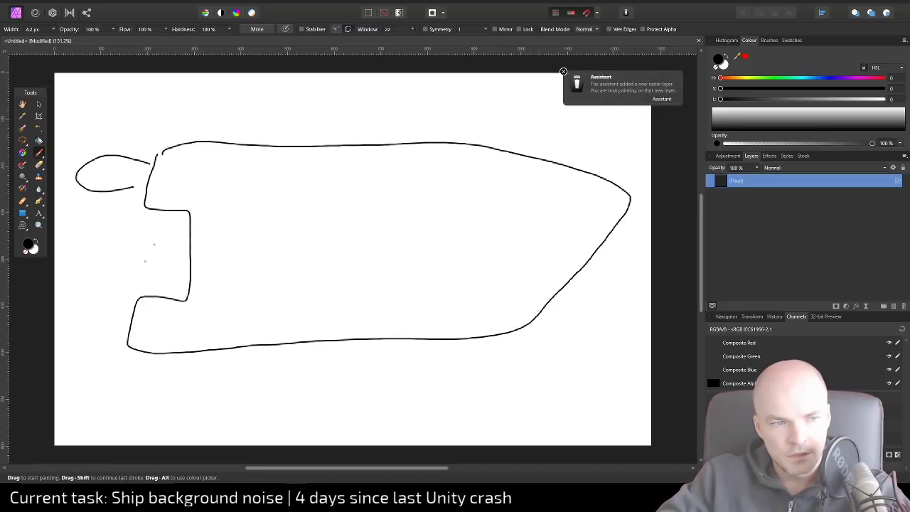
mouse_move(130, 301)
left_mouse_down()
mouse_move(113, 302)
mouse_move(129, 332)
left_mouse_up()
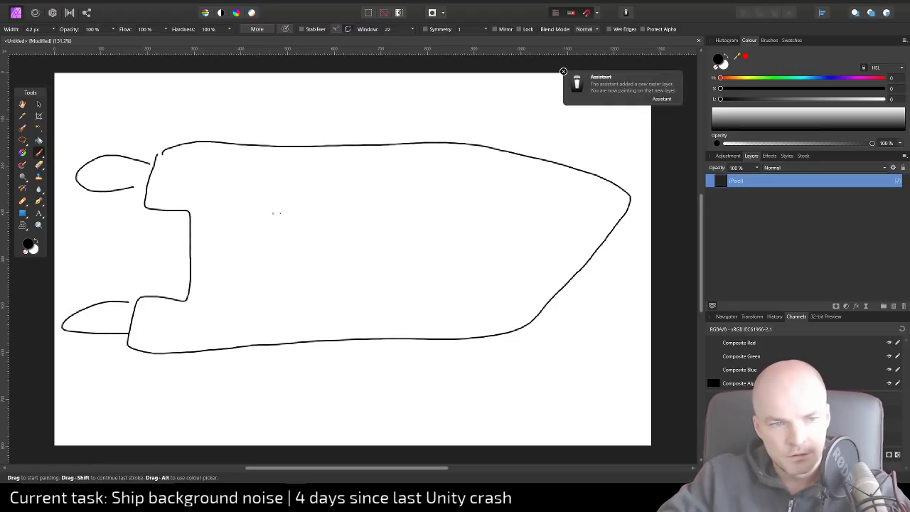
Paint the ship's interior walls, one square in the upper middle room and another near the lower front hull
left_click_drag(249, 180, 249, 262)
mouse_move(250, 252)
left_mouse_down()
mouse_move(315, 250)
mouse_move(311, 320)
left_mouse_up()
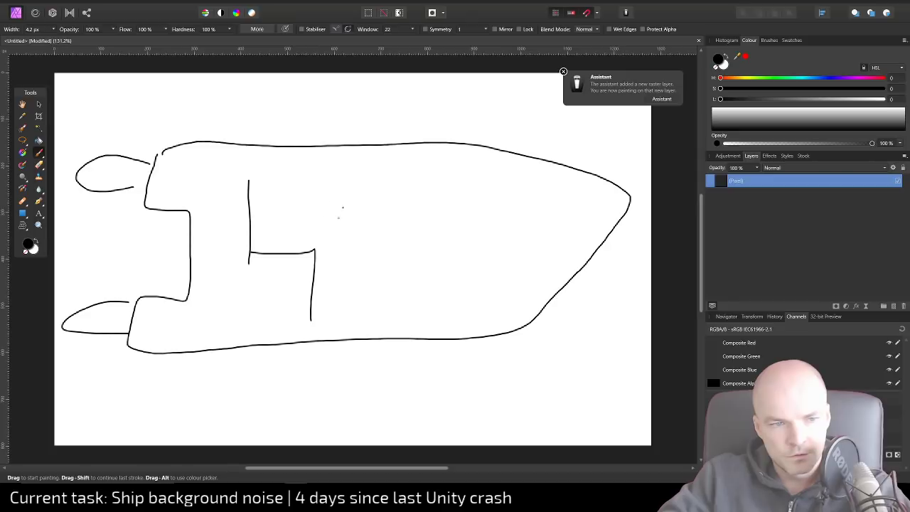
left_click_drag(317, 249, 459, 159)
mouse_move(453, 214)
left_mouse_down()
mouse_move(548, 204)
mouse_move(571, 270)
left_mouse_up()
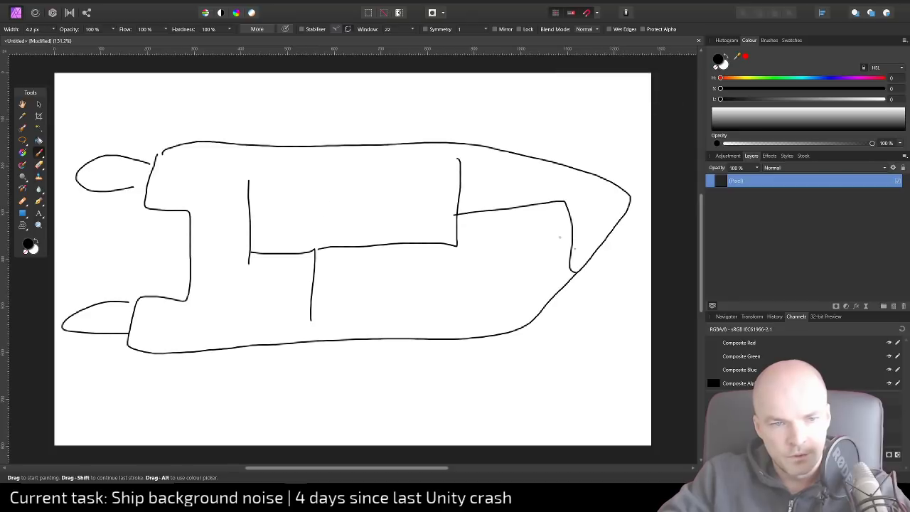
mouse_move(282, 164)
left_mouse_down()
mouse_move(329, 203)
mouse_move(282, 162)
left_mouse_up()
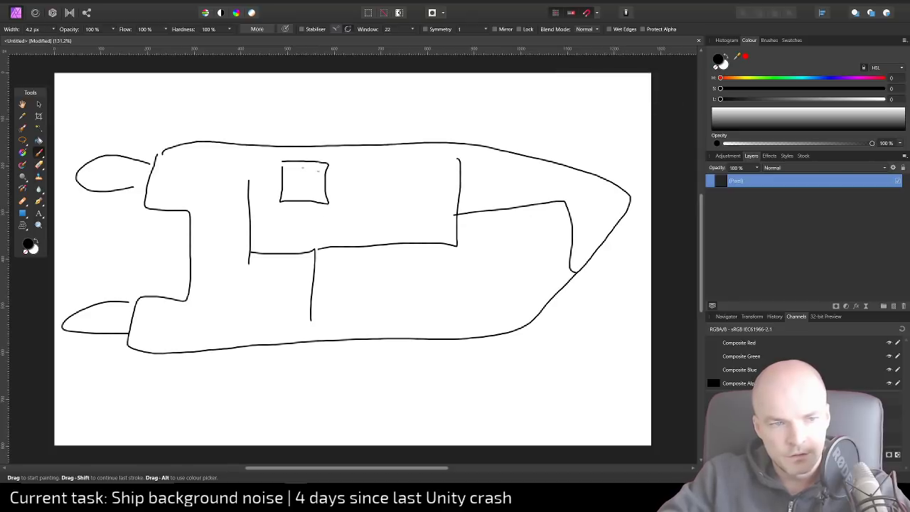
mouse_move(477, 279)
left_mouse_down()
mouse_move(477, 321)
mouse_move(529, 323)
mouse_move(477, 321)
left_mouse_up()
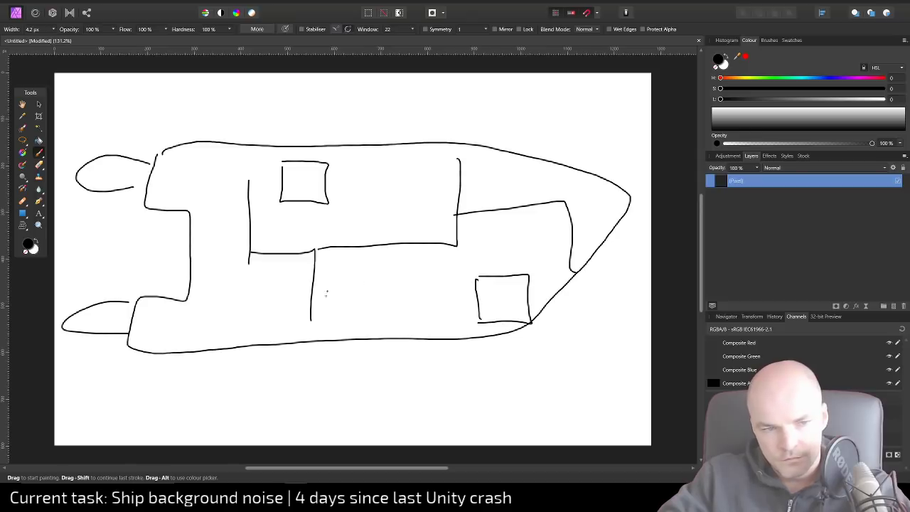
Paint a row of small circles and seat-like shapes inside the ship's lower middle room
left_click_drag(348, 296, 346, 300)
mouse_move(381, 297)
left_mouse_down()
mouse_move(373, 301)
mouse_move(381, 302)
left_mouse_up()
left_click_drag(340, 300, 353, 298)
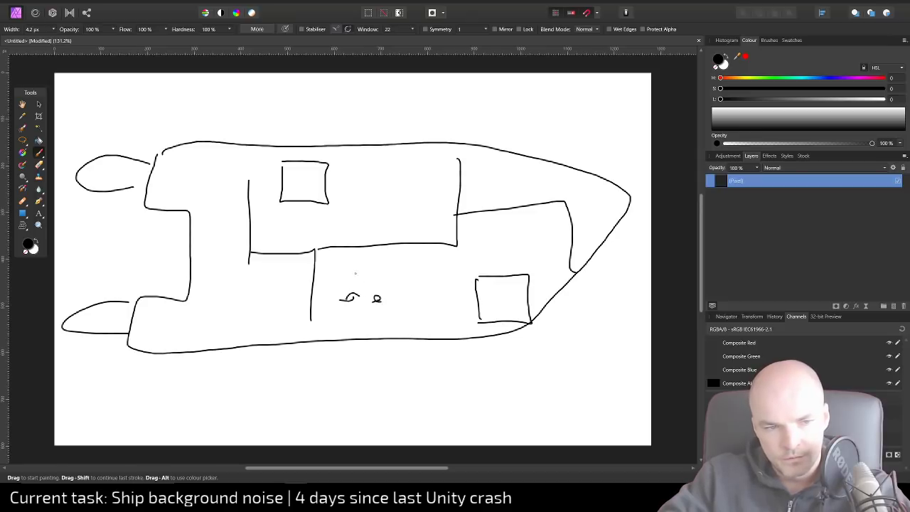
left_click_drag(356, 265, 402, 272)
left_click_drag(380, 277, 412, 306)
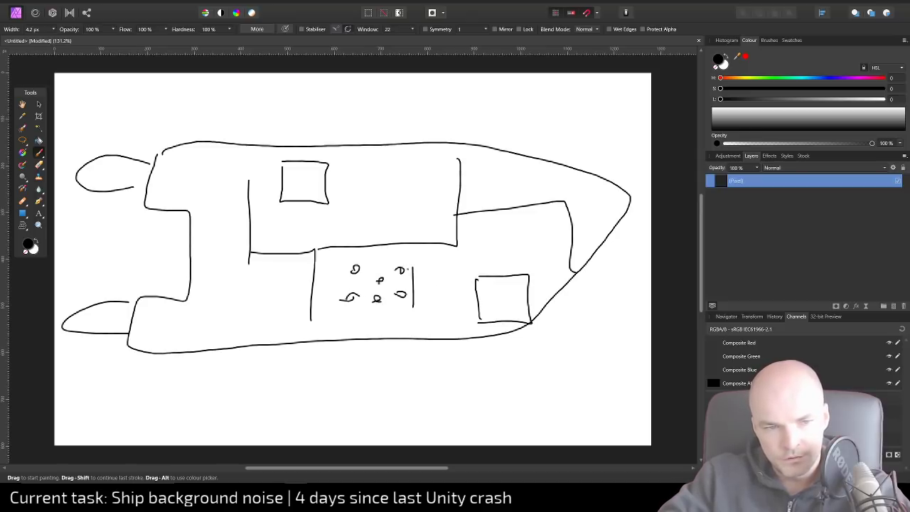
mouse_move(408, 269)
left_mouse_down()
mouse_move(418, 306)
mouse_move(385, 285)
mouse_move(385, 304)
left_mouse_up()
mouse_move(387, 269)
left_mouse_down()
mouse_move(395, 301)
mouse_move(363, 298)
left_mouse_up()
left_click_drag(328, 270, 329, 312)
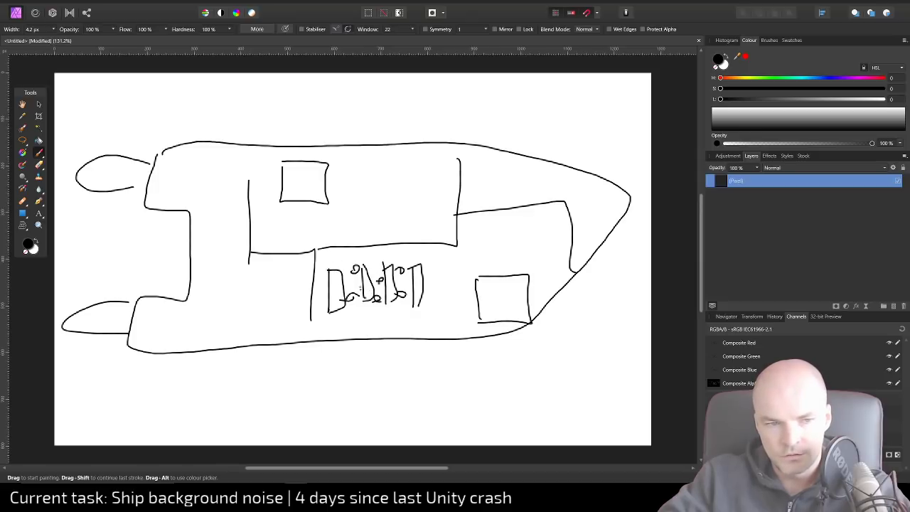
left_click_drag(358, 267, 369, 264)
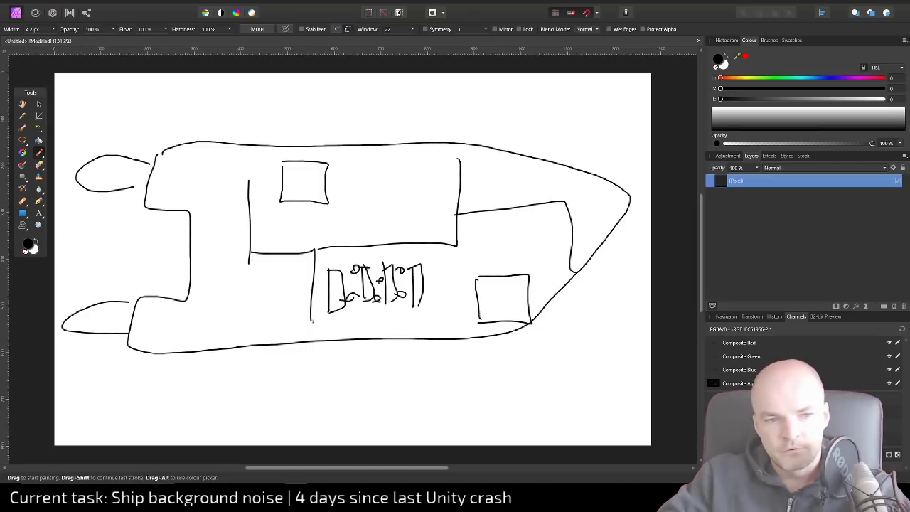
Extend the lower middle room's rear wall down to the hull and paint a front wall closing the room
left_click_drag(310, 318, 309, 339)
left_click_drag(315, 250, 329, 249)
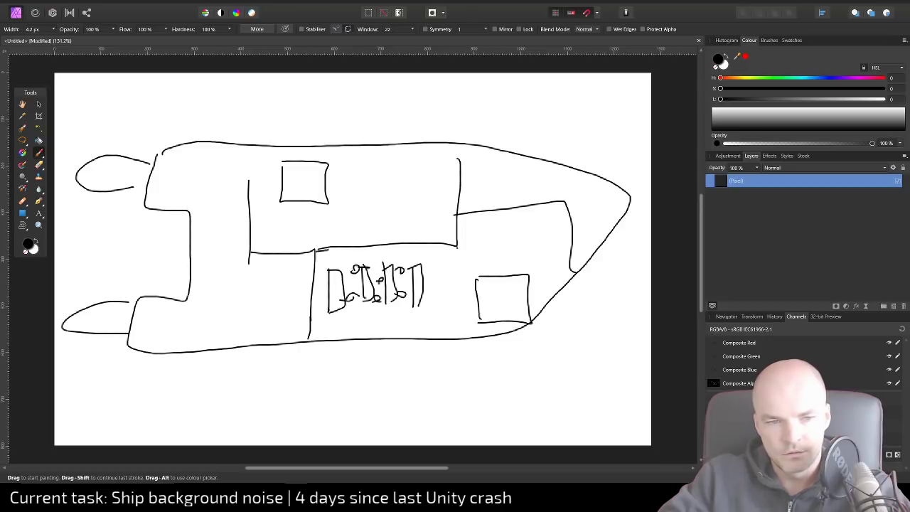
left_click_drag(456, 247, 443, 333)
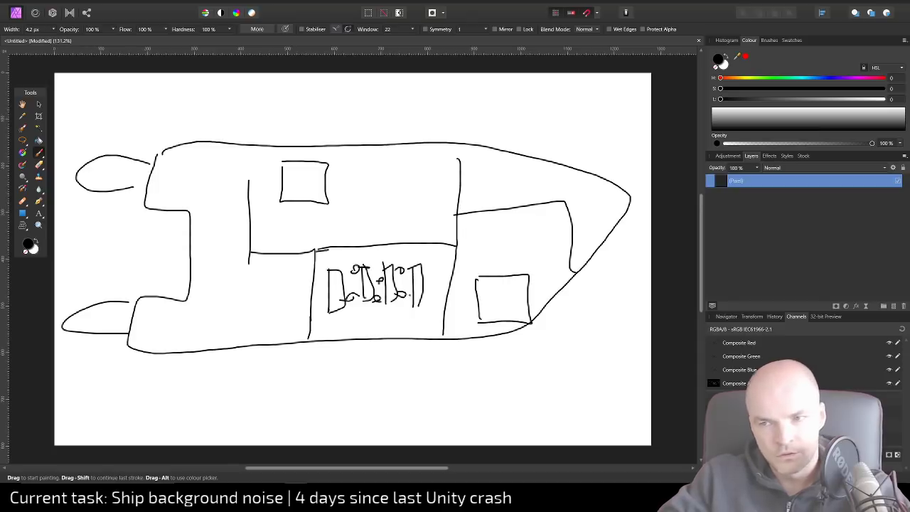
Retrace all four sides of the lower middle room to give it a heavier outline
mouse_move(315, 264)
left_mouse_down()
mouse_move(316, 251)
mouse_move(339, 248)
mouse_move(453, 248)
mouse_move(440, 342)
left_mouse_up()
left_click_drag(315, 343, 448, 341)
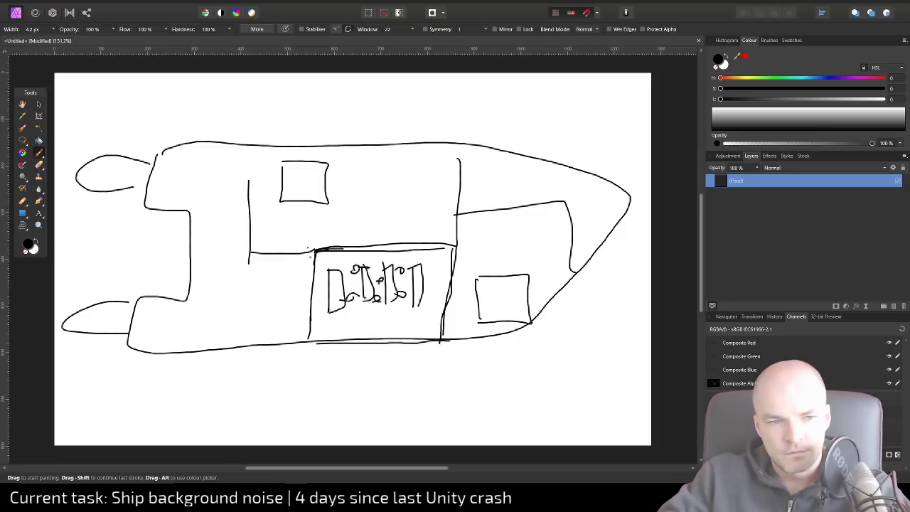
left_click_drag(315, 250, 309, 331)
mouse_move(315, 255)
left_mouse_down()
mouse_move(310, 331)
mouse_move(334, 344)
left_mouse_up()
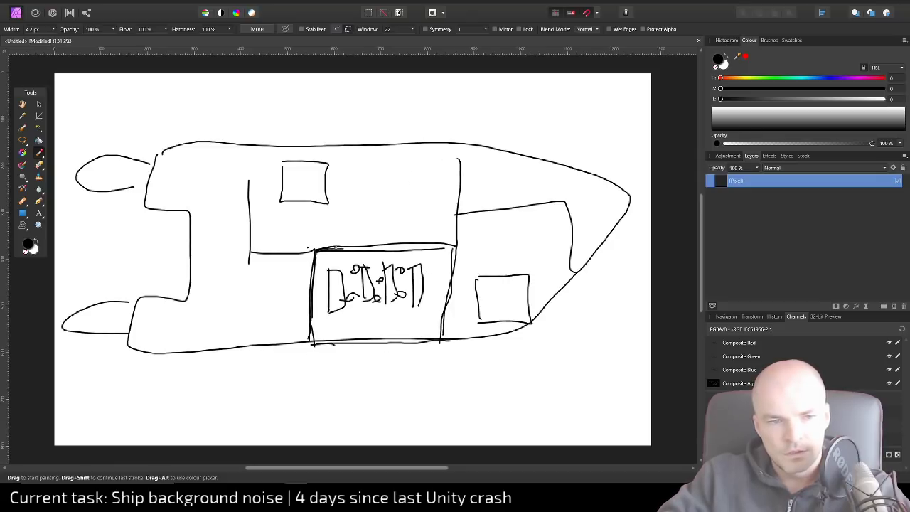
mouse_move(335, 248)
left_mouse_down()
mouse_move(459, 247)
mouse_move(439, 338)
left_mouse_up()
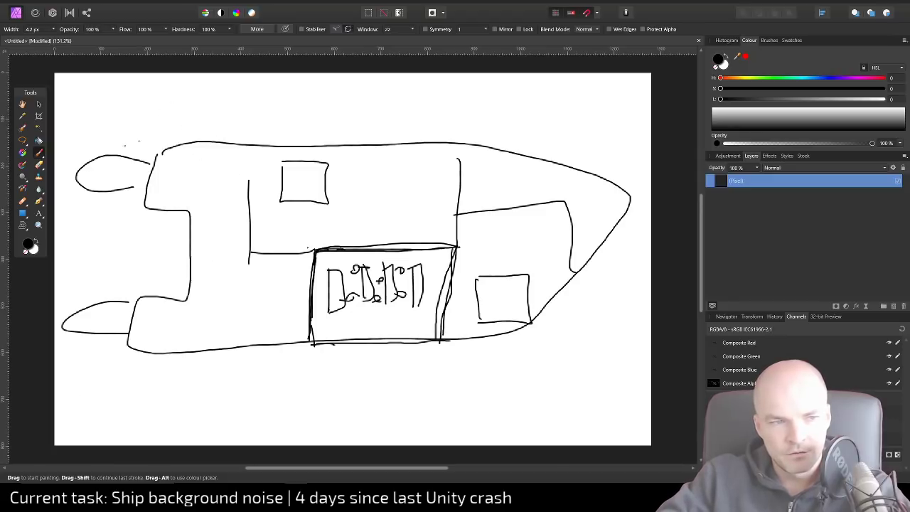
Circle the ship's upper engine and flame, add an arrow pointing to it, and handwrite the label "Engine"
mouse_move(126, 130)
left_mouse_down()
mouse_move(77, 148)
mouse_move(200, 152)
mouse_move(125, 130)
left_mouse_up()
mouse_move(244, 116)
left_mouse_down()
mouse_move(211, 140)
mouse_move(235, 140)
left_mouse_up()
mouse_move(293, 99)
left_mouse_down()
mouse_move(274, 114)
mouse_move(316, 112)
mouse_move(324, 127)
mouse_move(347, 108)
mouse_move(379, 112)
left_mouse_up()
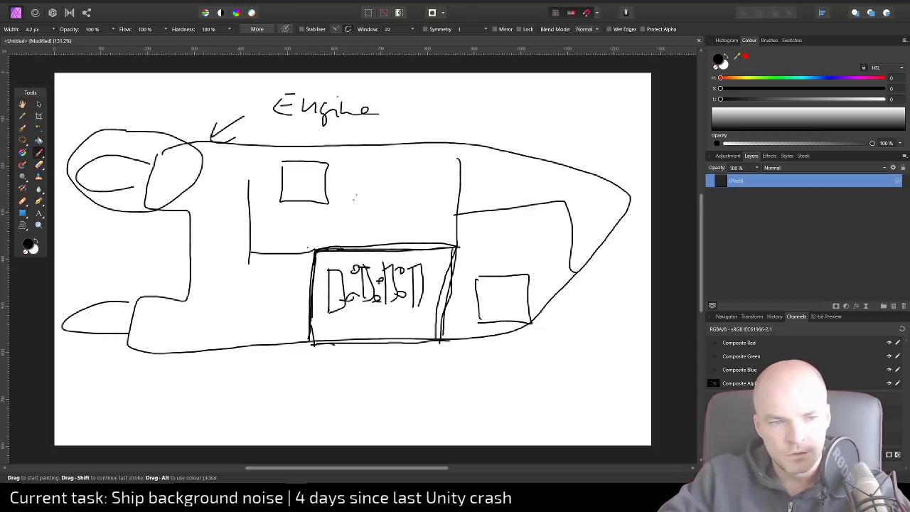
Circle the square in the upper middle room, add an arrow pointing to it, and handwrite the label "Generator"
mouse_move(297, 160)
left_mouse_down()
mouse_move(266, 195)
mouse_move(313, 159)
left_mouse_up()
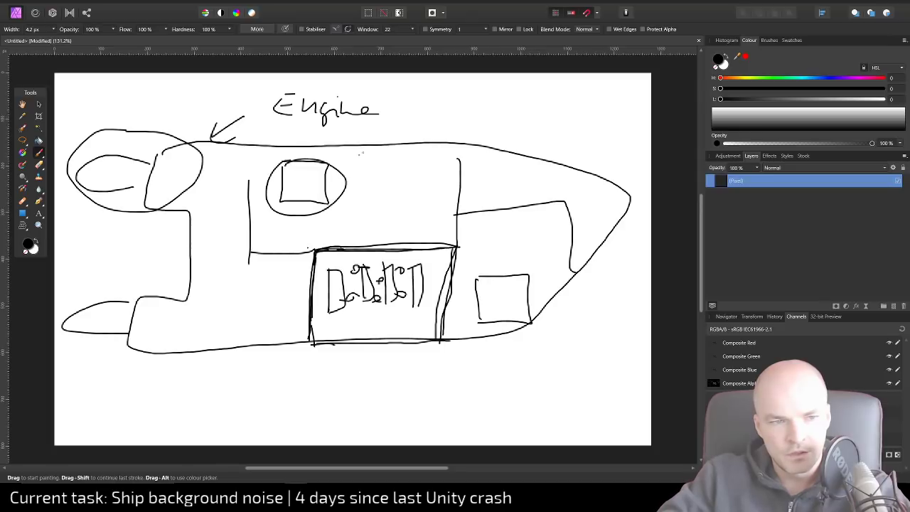
mouse_move(375, 147)
left_mouse_down()
mouse_move(355, 167)
mouse_move(374, 167)
left_mouse_up()
mouse_move(415, 115)
left_mouse_down()
mouse_move(402, 125)
mouse_move(442, 130)
left_mouse_up()
left_click_drag(448, 135, 474, 132)
mouse_move(480, 135)
left_mouse_down()
mouse_move(485, 127)
mouse_move(560, 123)
left_mouse_up()
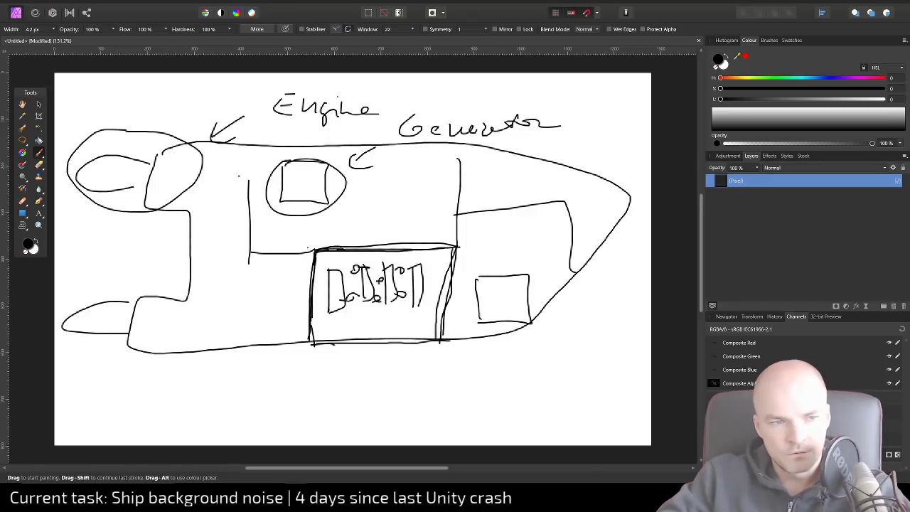
Mark an x between the engine and the generator, and paint a rough rectangle spanning from the engine to the generator
mouse_move(228, 183)
left_mouse_down()
mouse_move(236, 192)
mouse_move(226, 193)
left_mouse_up()
mouse_move(118, 139)
left_mouse_down()
mouse_move(120, 236)
mouse_move(317, 237)
left_mouse_up()
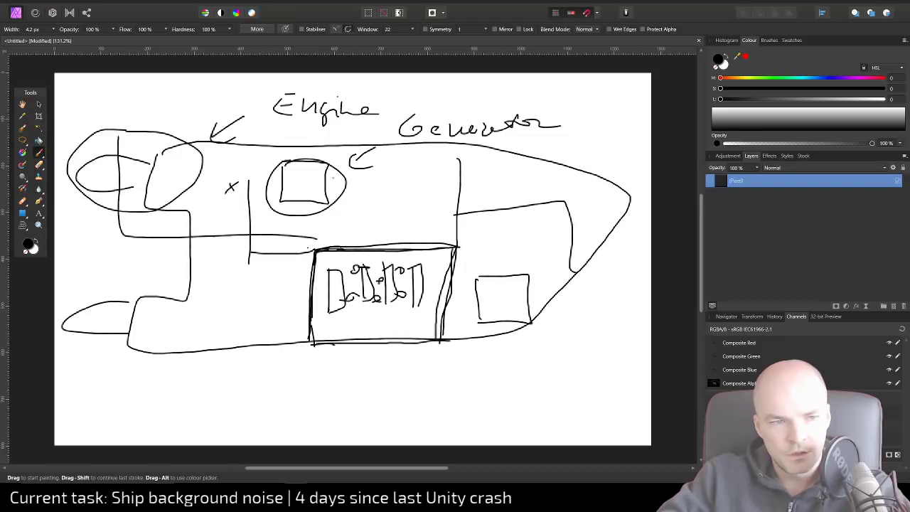
left_click_drag(325, 131, 319, 220)
left_click_drag(324, 129, 110, 130)
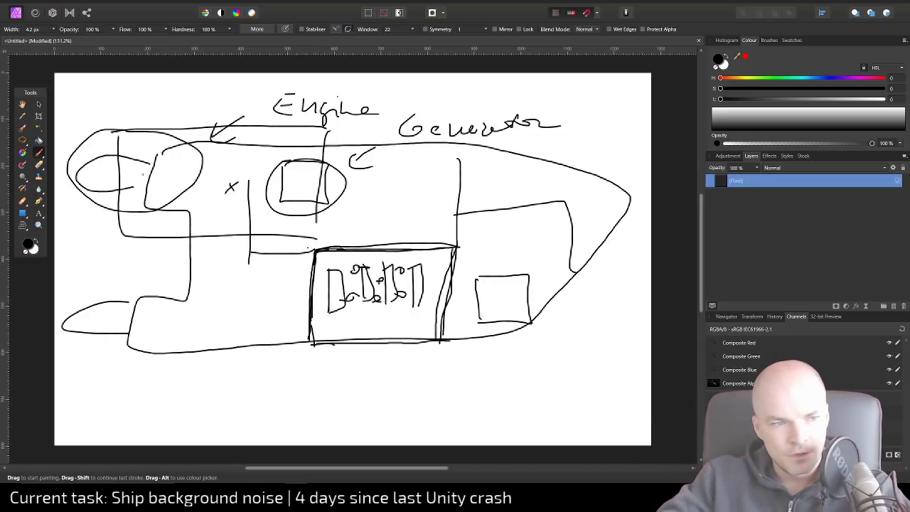
Paint extra rings around the engine and generator circles, and a large frame about 870 px wide around the ship's body
mouse_move(140, 130)
left_mouse_down()
mouse_move(89, 132)
mouse_move(62, 165)
left_mouse_up()
mouse_move(90, 204)
left_mouse_down()
mouse_move(148, 212)
mouse_move(191, 191)
mouse_move(199, 152)
mouse_move(147, 127)
mouse_move(93, 125)
mouse_move(62, 160)
mouse_move(108, 205)
mouse_move(162, 206)
mouse_move(195, 179)
mouse_move(171, 140)
mouse_move(103, 128)
mouse_move(65, 142)
left_mouse_up()
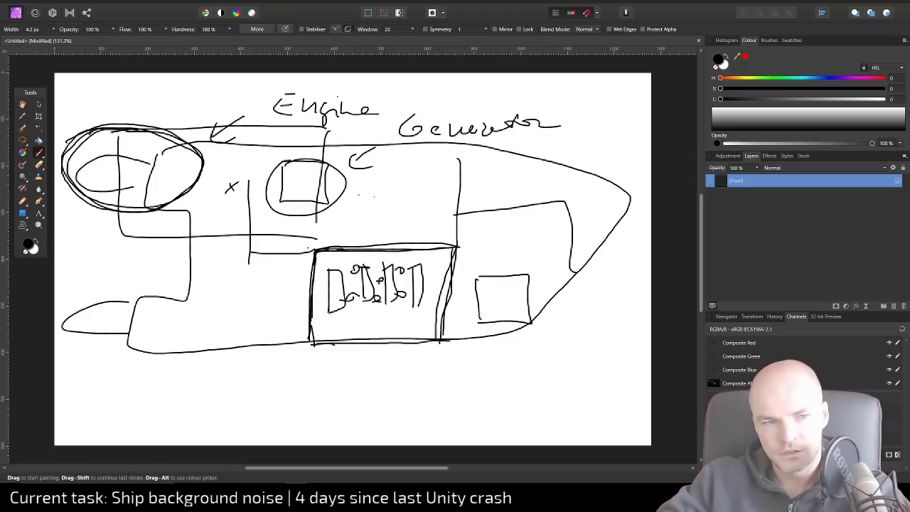
mouse_move(318, 159)
left_mouse_down()
mouse_move(267, 169)
mouse_move(260, 209)
mouse_move(339, 206)
mouse_move(317, 158)
mouse_move(257, 186)
mouse_move(324, 213)
left_mouse_up()
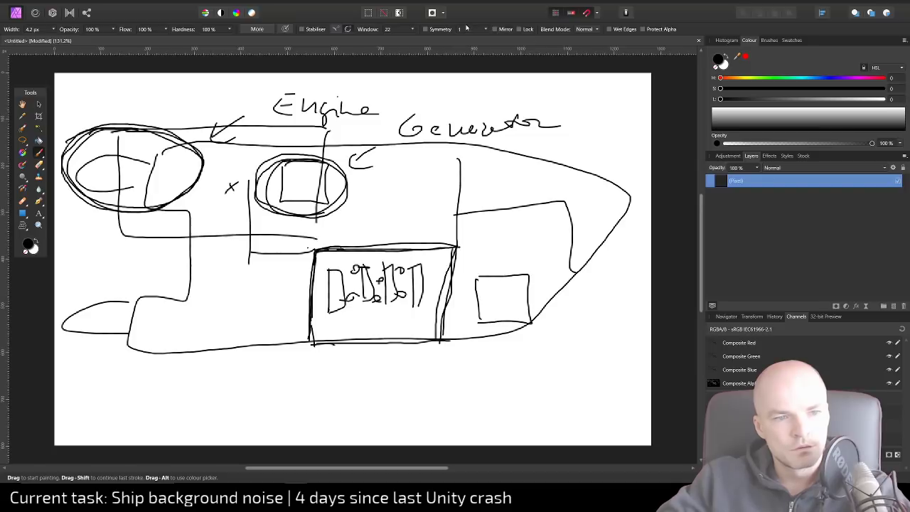
mouse_move(181, 373)
left_mouse_down()
mouse_move(176, 424)
mouse_move(192, 125)
mouse_move(580, 115)
mouse_move(547, 368)
mouse_move(486, 387)
mouse_move(182, 373)
left_mouse_up()
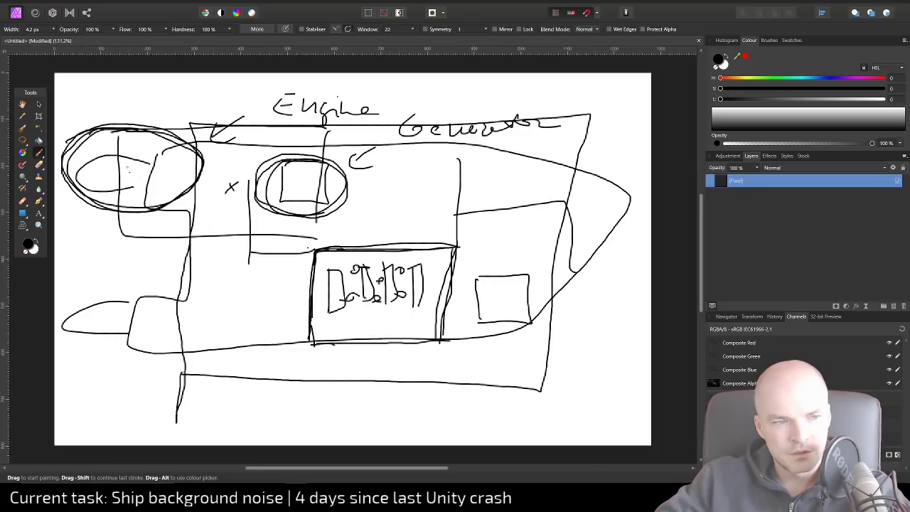
Paint source dots in the engine, generator and lower middle room, each joined by a line to a common listener dot between them
left_click_drag(135, 169, 135, 175)
left_click_drag(295, 184, 304, 186)
left_click_drag(384, 287, 389, 290)
left_click_drag(131, 172, 288, 257)
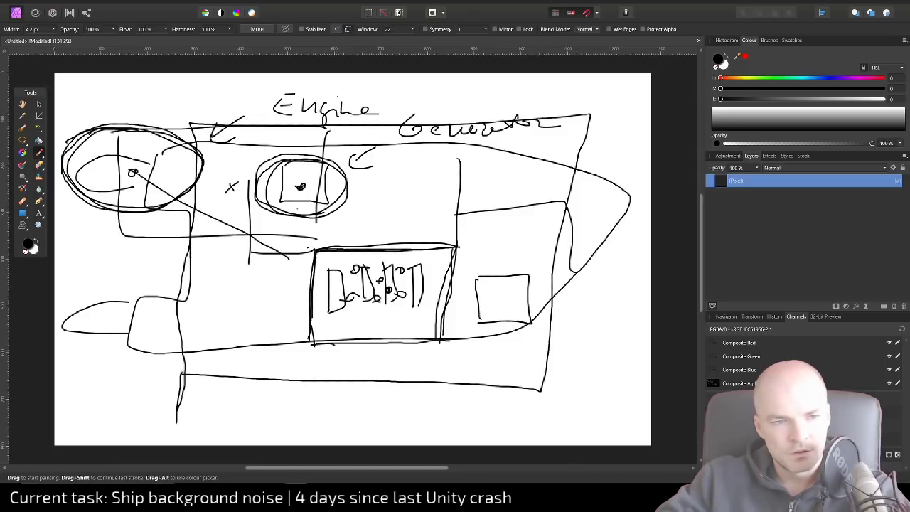
left_click_drag(302, 189, 275, 259)
mouse_move(388, 289)
left_mouse_down()
mouse_move(314, 276)
mouse_move(282, 258)
left_mouse_up()
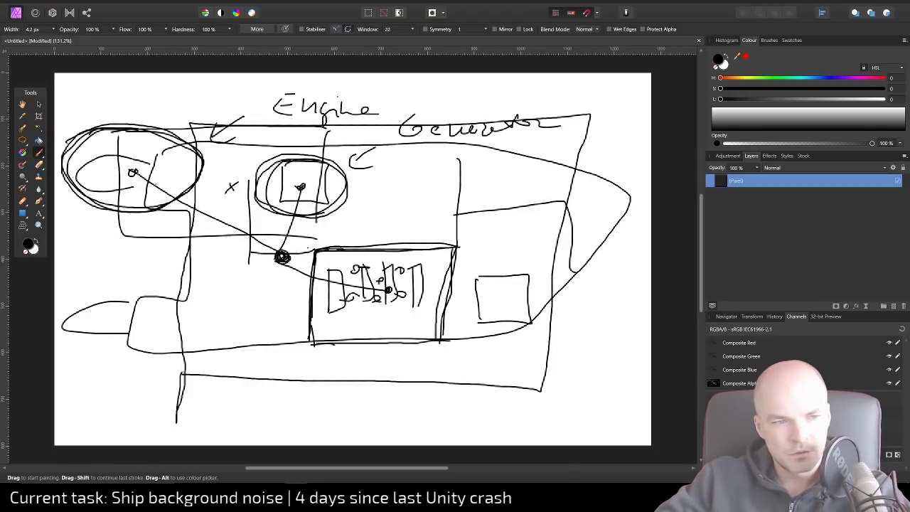
Darken the three source dots and paint a second line from each one to the common dot
left_click_drag(128, 171, 132, 173)
left_click_drag(301, 187, 303, 185)
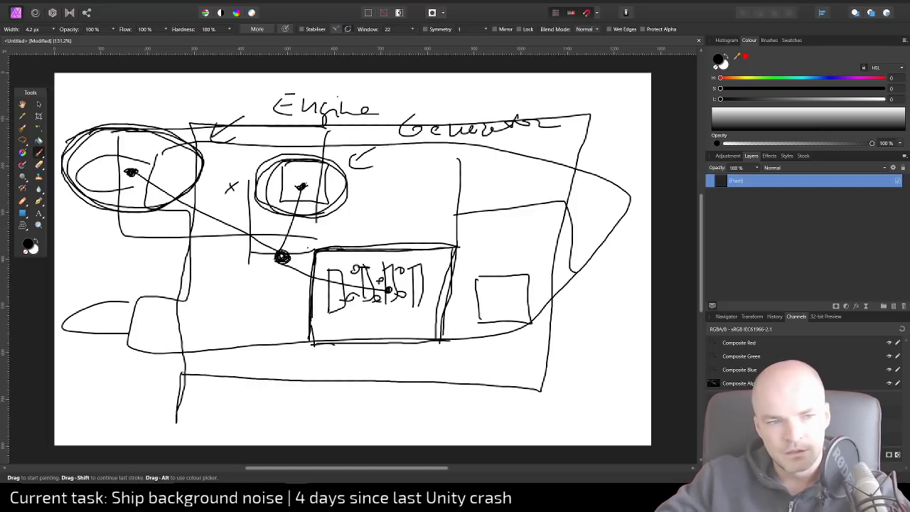
left_click_drag(301, 186, 302, 186)
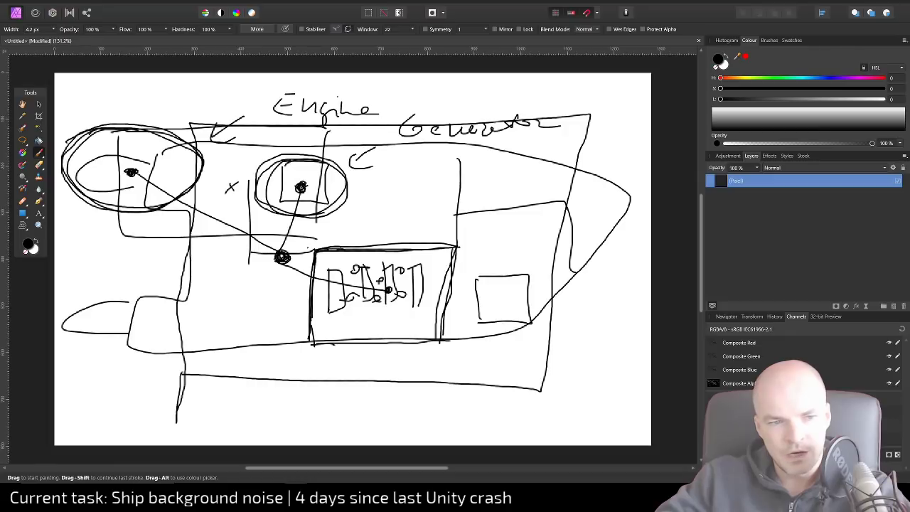
left_click_drag(388, 288, 390, 292)
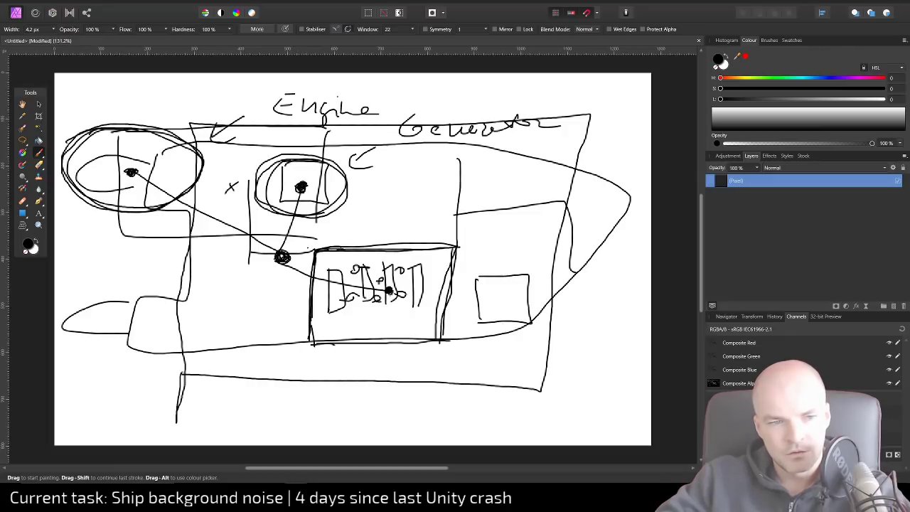
left_click_drag(284, 259, 388, 290)
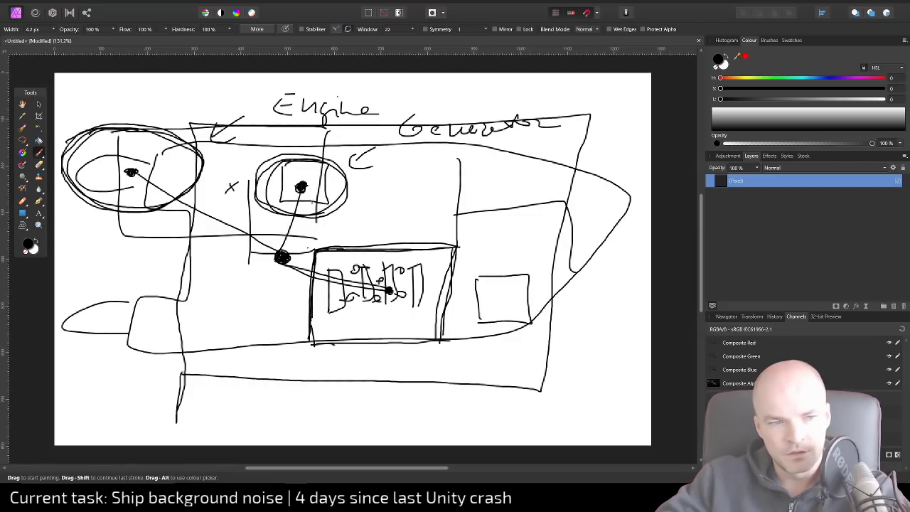
left_click_drag(300, 190, 270, 259)
left_click_drag(129, 175, 283, 256)
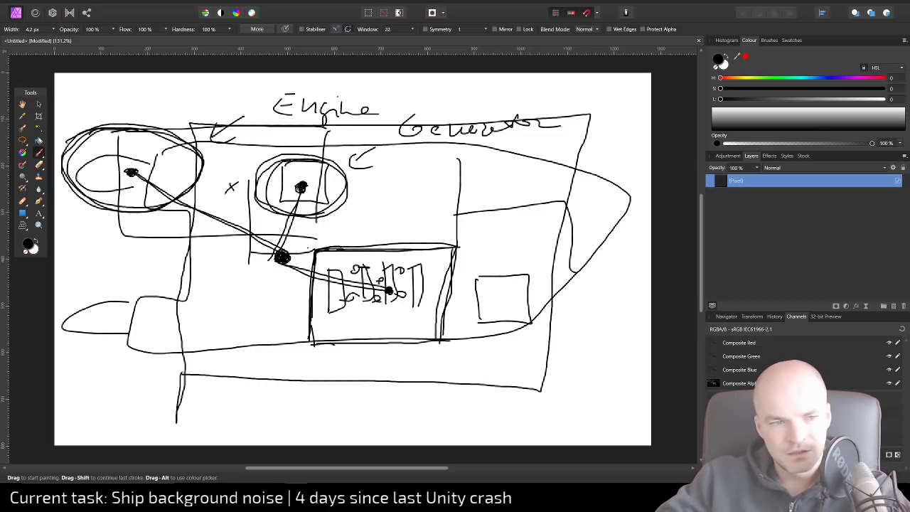
Paint a line from the generator to a scribbled x below the ship's rear, with a heavy-outlined box about 175 px wide beneath it
mouse_move(298, 188)
left_mouse_down()
mouse_move(185, 297)
mouse_move(151, 354)
mouse_move(158, 377)
left_mouse_up()
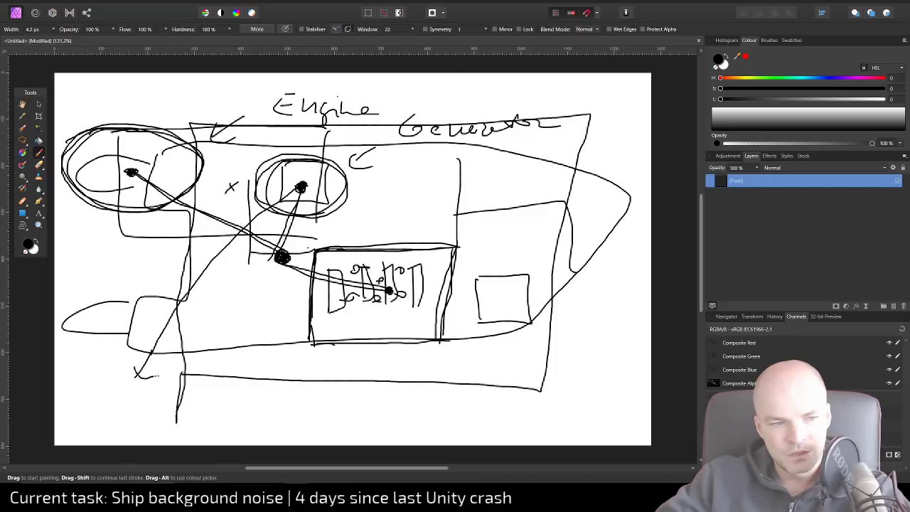
mouse_move(80, 388)
left_mouse_down()
mouse_move(81, 403)
mouse_move(149, 431)
mouse_move(155, 419)
mouse_move(145, 429)
mouse_move(162, 431)
left_mouse_up()
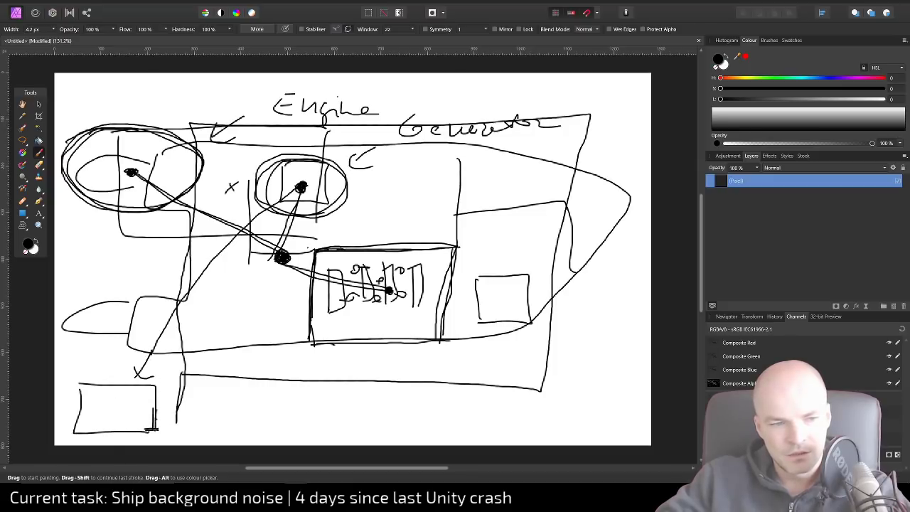
mouse_move(75, 383)
left_mouse_down()
mouse_move(77, 405)
mouse_move(103, 387)
mouse_move(155, 387)
left_mouse_up()
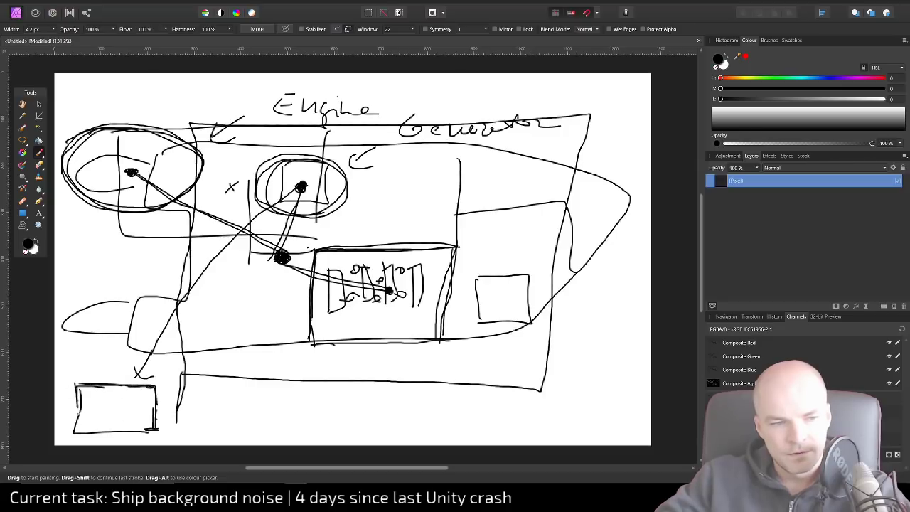
left_click_drag(74, 430, 97, 431)
mouse_move(74, 395)
left_mouse_down()
mouse_move(79, 429)
mouse_move(157, 429)
left_mouse_up()
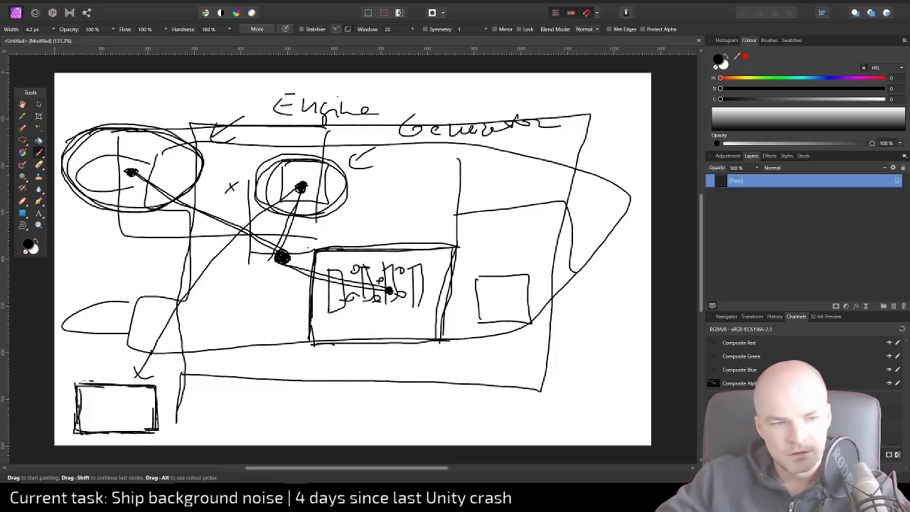
mouse_move(80, 382)
left_mouse_down()
mouse_move(166, 383)
mouse_move(157, 422)
left_mouse_up()
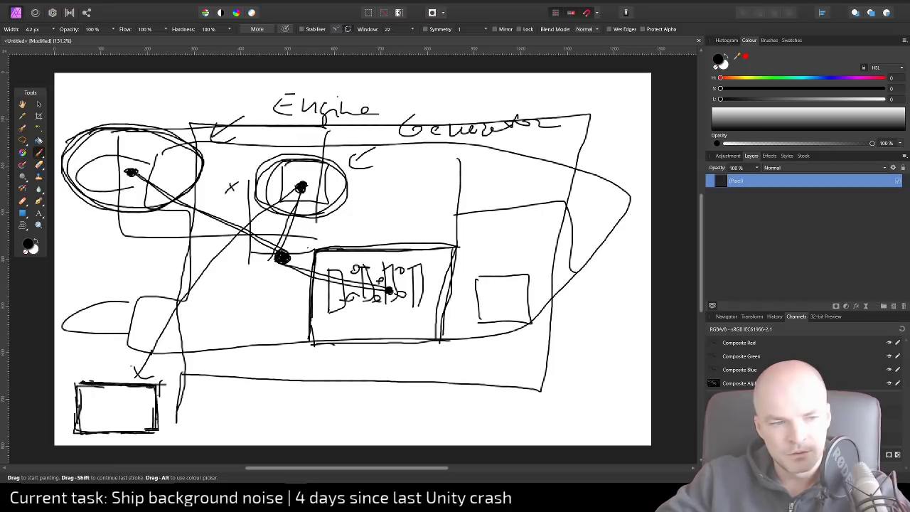
mouse_move(131, 366)
left_mouse_down()
mouse_move(130, 376)
mouse_move(143, 375)
left_mouse_up()
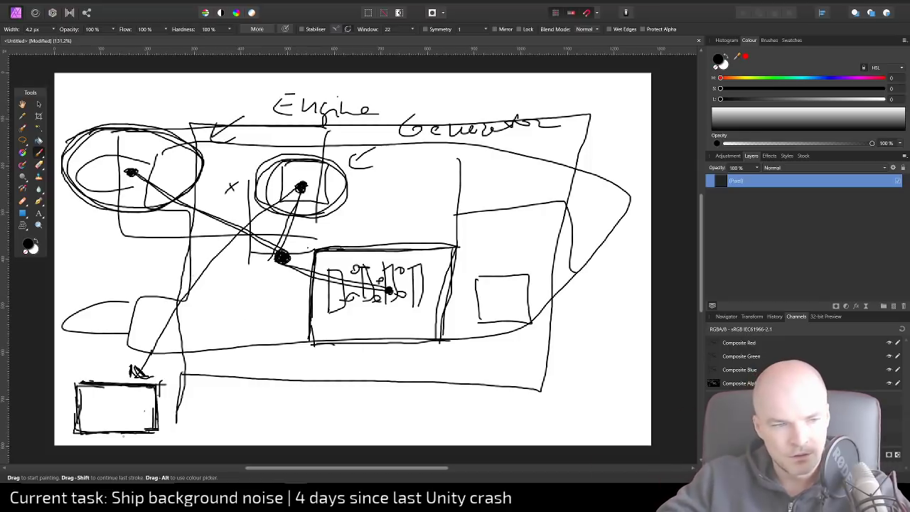
Fill the box below the ship with three small blocks, rows of short lines, and a squiggly divider between them
left_click_drag(90, 395, 107, 398)
mouse_move(104, 394)
left_mouse_down()
mouse_move(90, 411)
mouse_move(107, 409)
mouse_move(107, 417)
left_mouse_up()
left_click_drag(91, 412, 108, 412)
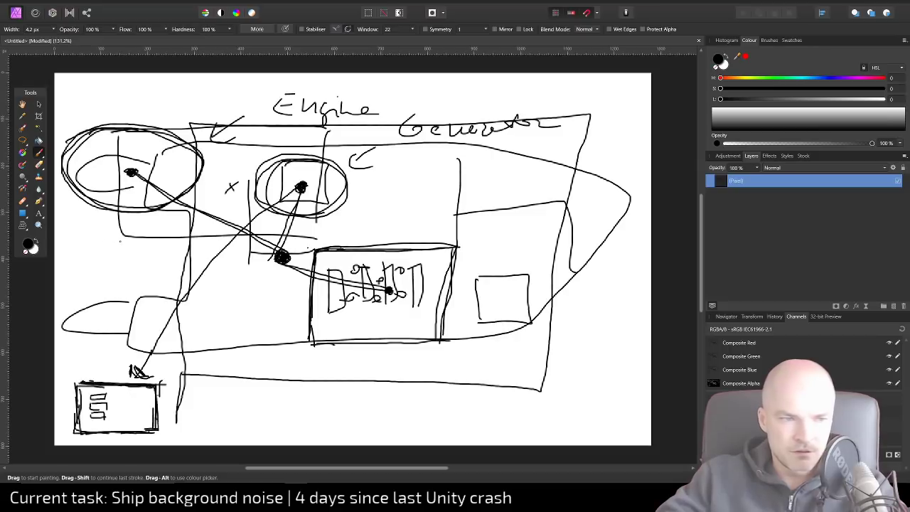
mouse_move(129, 395)
left_mouse_down()
mouse_move(144, 395)
mouse_move(148, 422)
left_mouse_up()
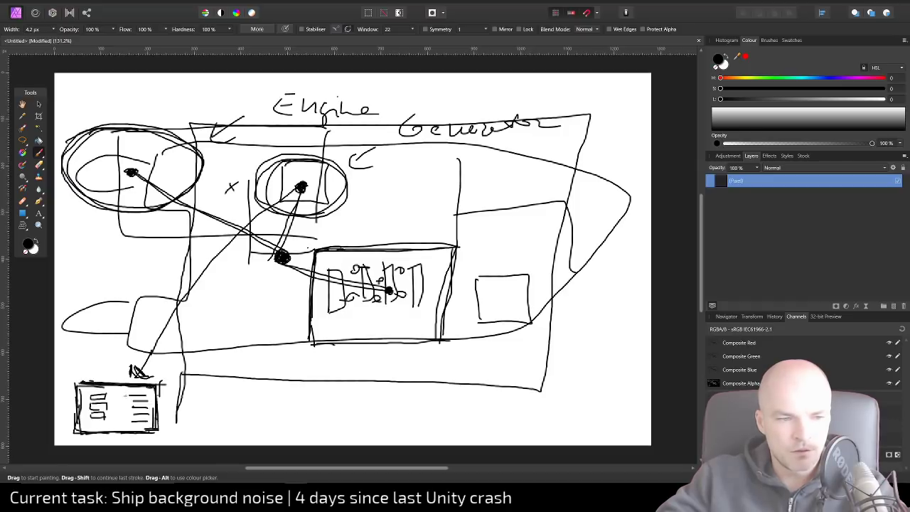
mouse_move(123, 391)
left_mouse_down()
mouse_move(132, 414)
mouse_move(115, 403)
mouse_move(121, 419)
left_mouse_up()
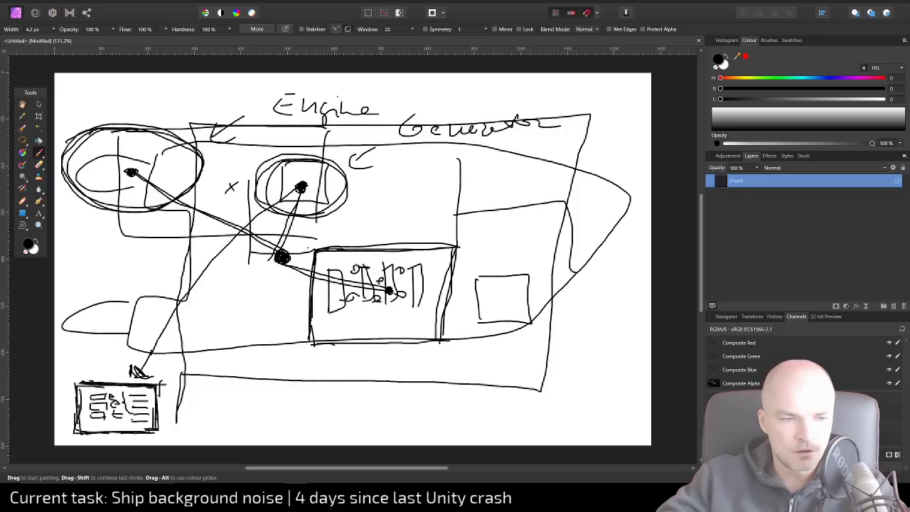
left_click_drag(130, 415, 131, 440)
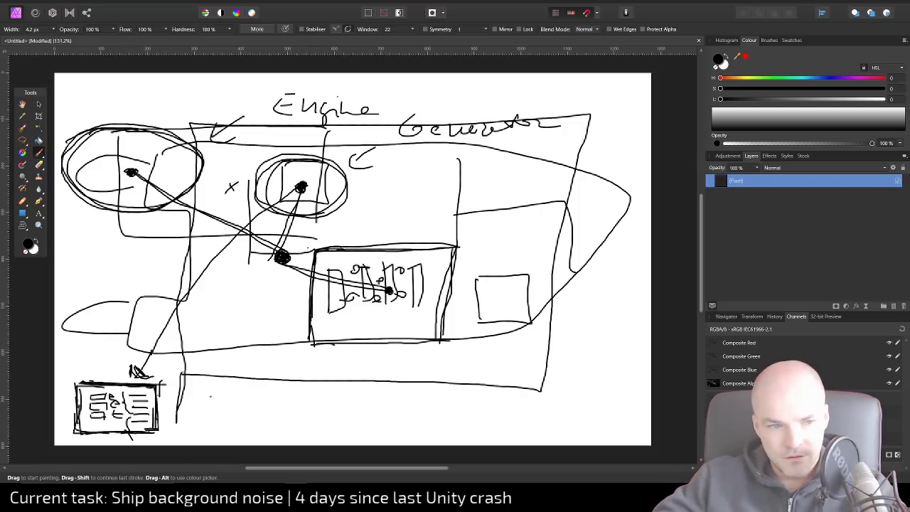
Paint two stacked bars about 440 px long below the ship, darken the listener dot and its line, and add an arrow from box to bars
left_click_drag(214, 393, 410, 406)
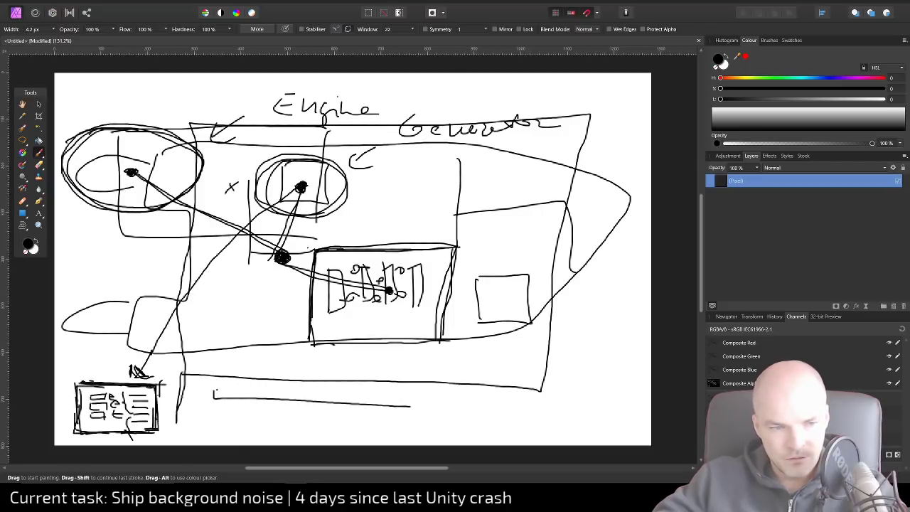
mouse_move(215, 389)
left_mouse_down()
mouse_move(381, 393)
mouse_move(416, 410)
left_mouse_up()
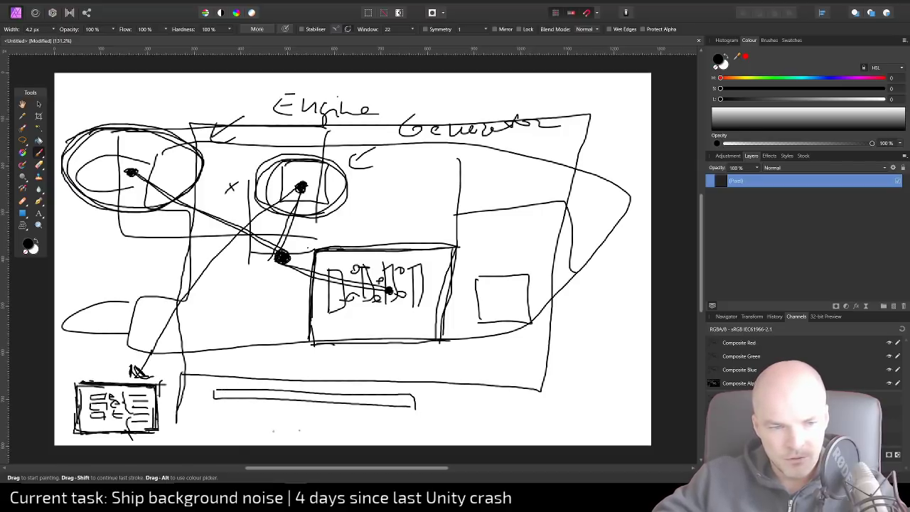
mouse_move(216, 409)
left_mouse_down()
mouse_move(222, 418)
mouse_move(422, 410)
mouse_move(231, 404)
mouse_move(213, 406)
mouse_move(214, 418)
left_mouse_up()
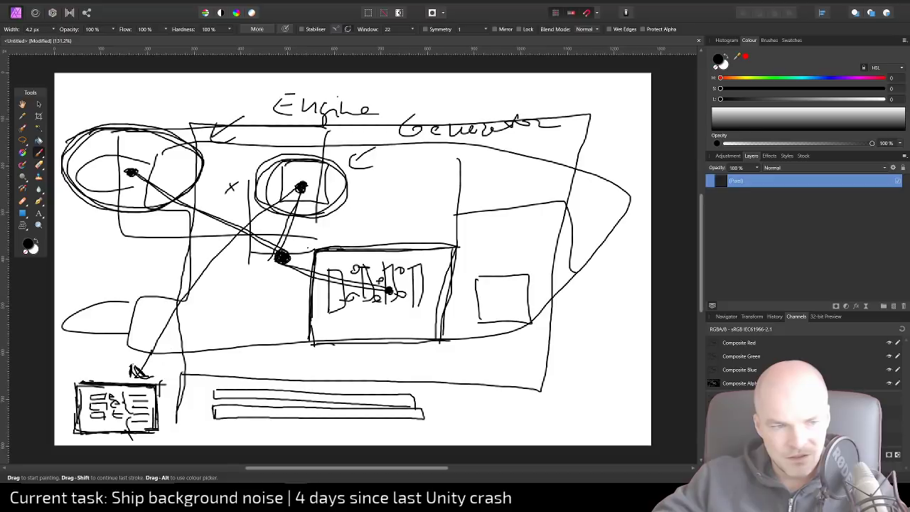
mouse_move(133, 366)
left_mouse_down()
mouse_move(145, 377)
mouse_move(133, 366)
mouse_move(178, 321)
left_mouse_up()
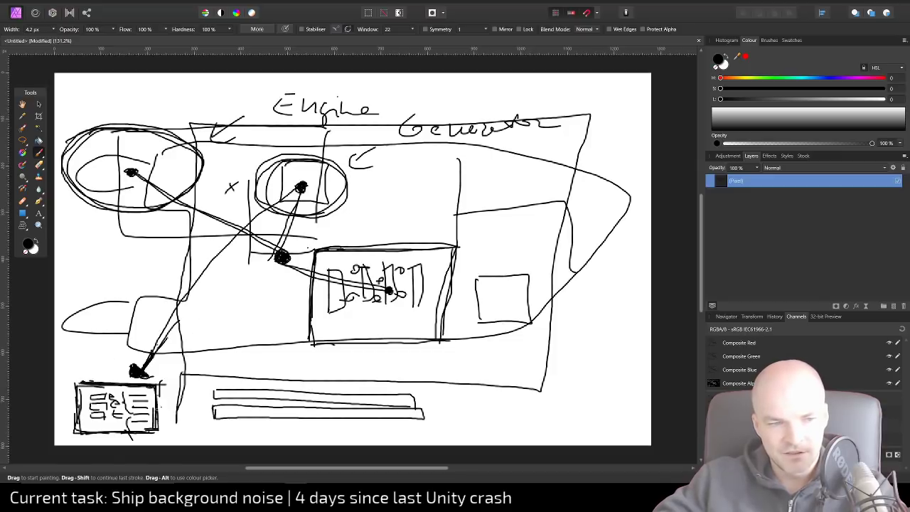
mouse_move(164, 407)
left_mouse_down()
mouse_move(194, 410)
mouse_move(189, 417)
left_mouse_up()
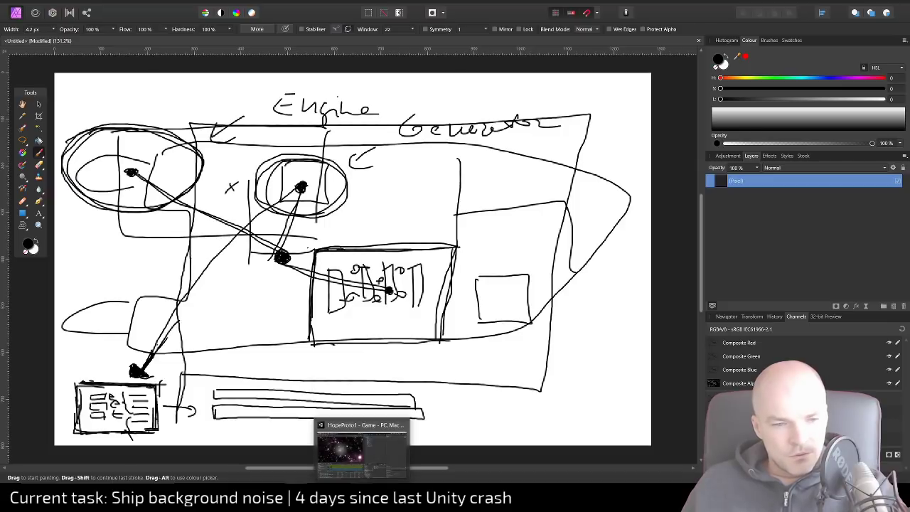
Switch to Visual Studio Code, collapse the HOPEPROTO1 file tree and look through the list of open editors
mouse_move(383, 498)
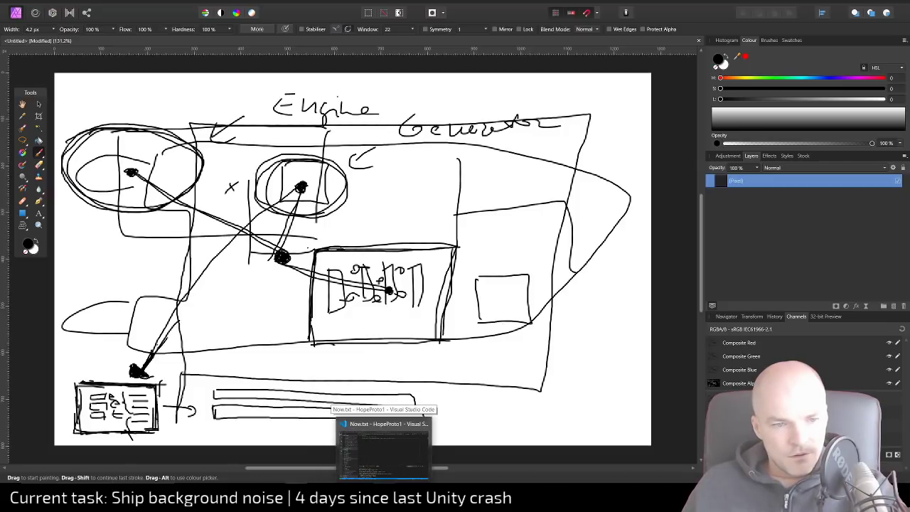
left_click(383, 448)
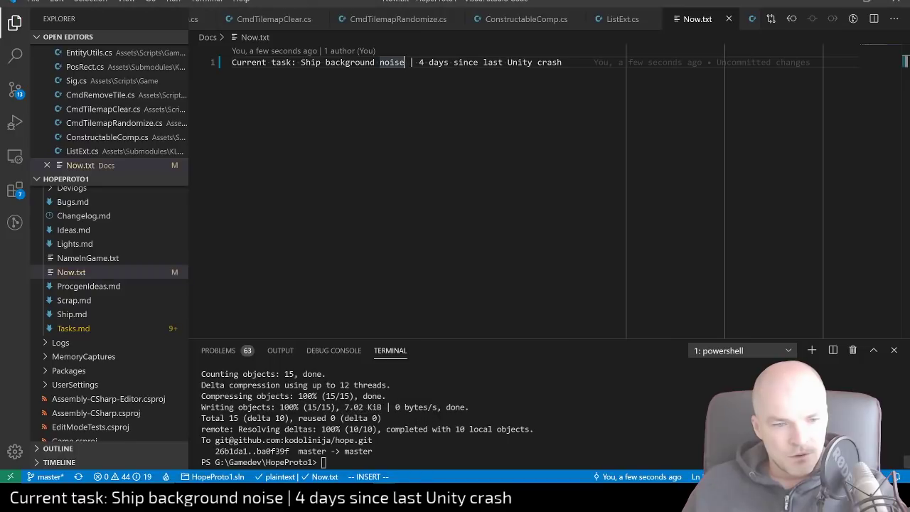
left_click(361, 497)
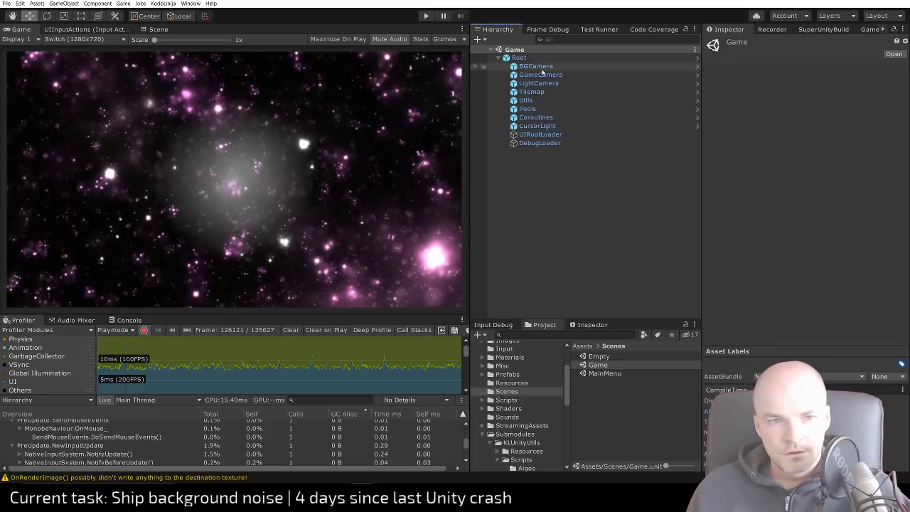
key("alt+Tab")
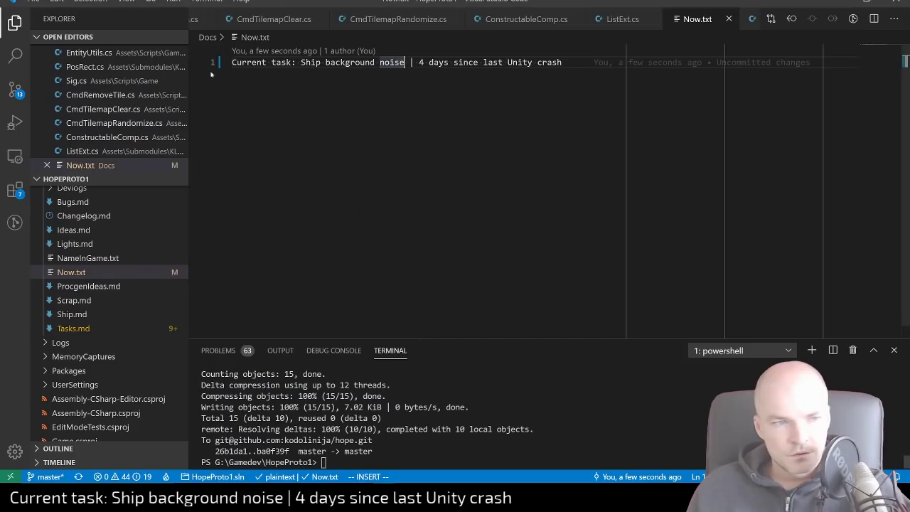
scroll(79, 293, "up", 8)
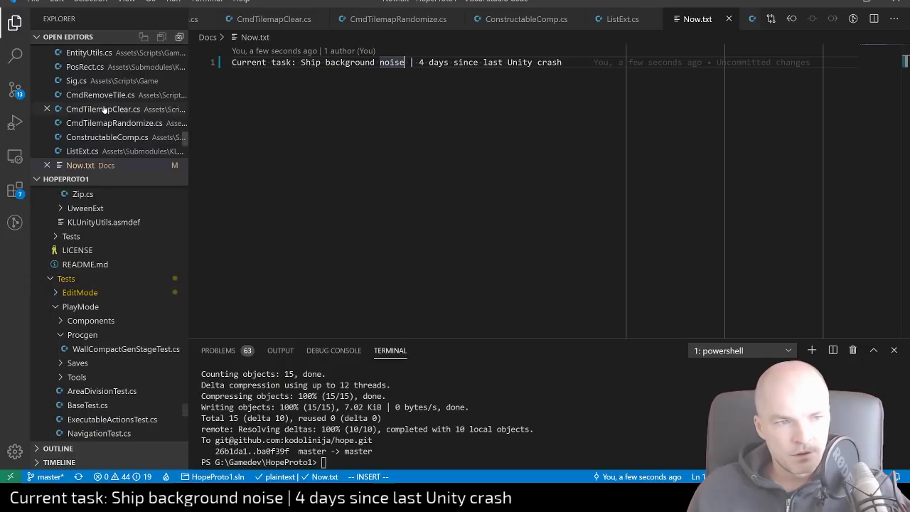
scroll(107, 110, "up", 5)
left_click(92, 179)
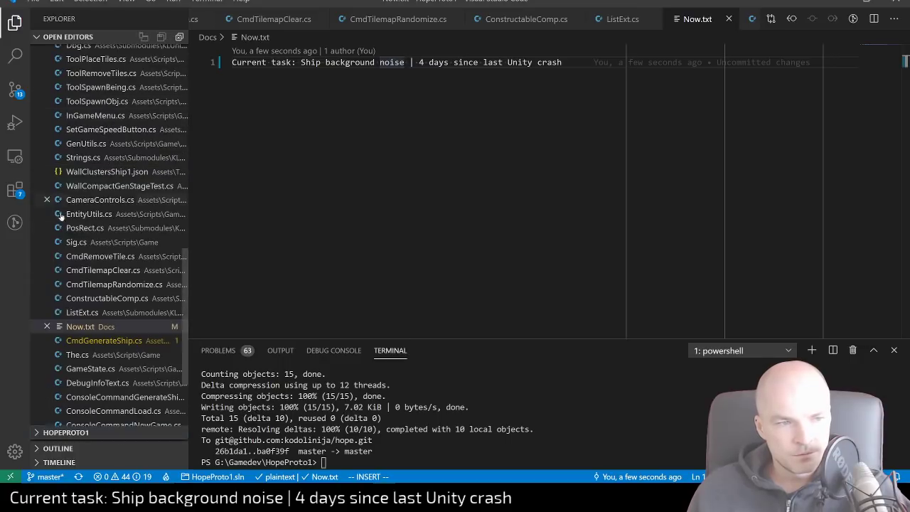
scroll(103, 262, "up", 6)
scroll(103, 261, "up", 3)
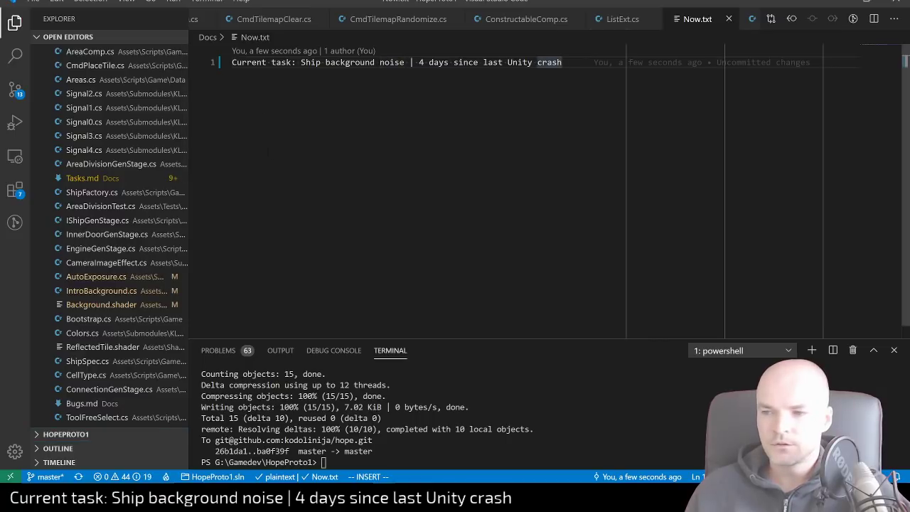
Switch to Unity and run the Game scene in play mode at the fastest game speed
key("alt+Tab")
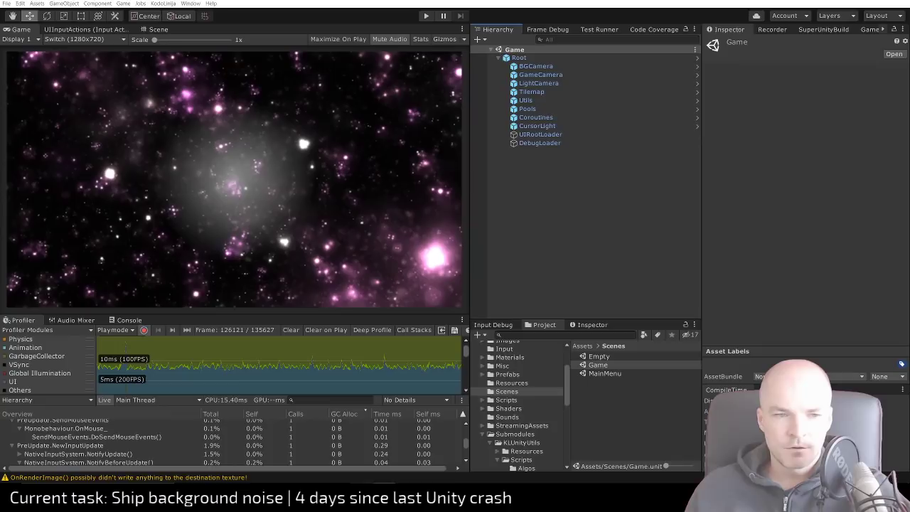
left_click(425, 16)
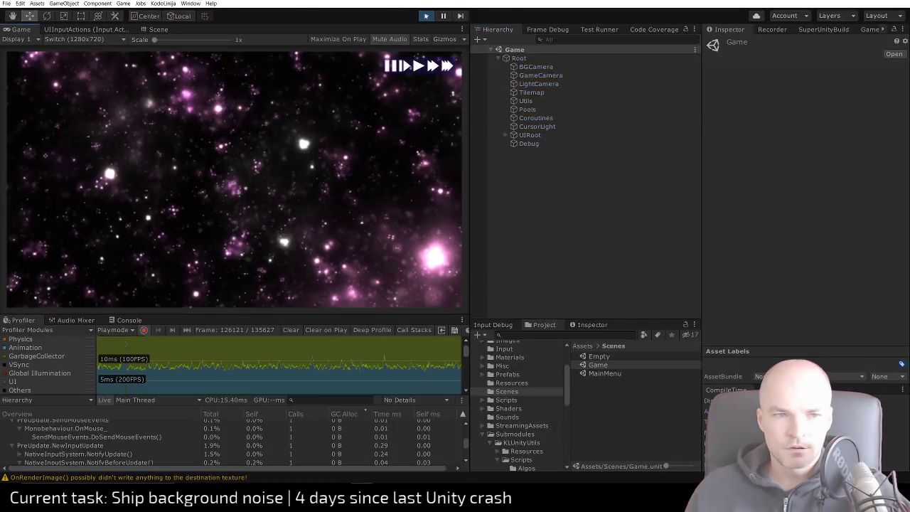
left_click(447, 65)
Inspect the Background material assigned to BGCamera's image effect, looking at its Brightness property while the game runs
left_click(540, 66)
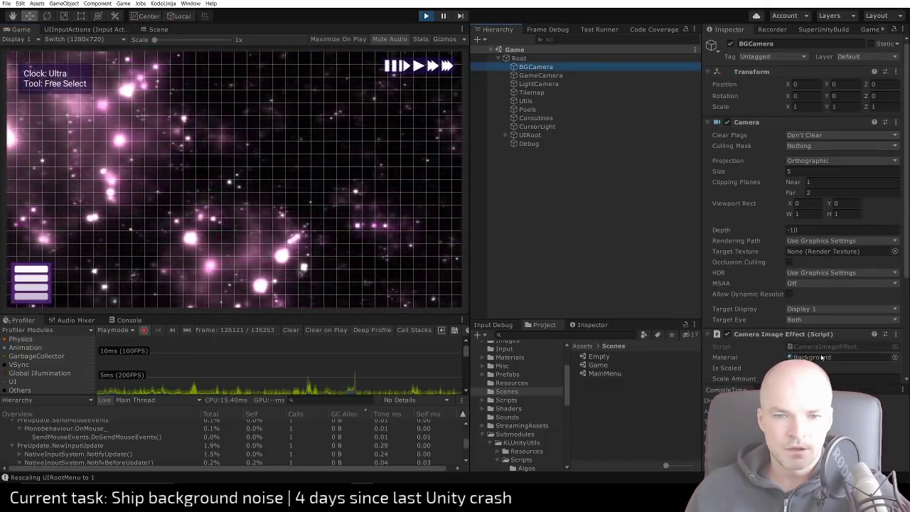
left_click(811, 357)
left_click(607, 364)
left_click_drag(830, 146, 858, 157)
key("ctrl+z")
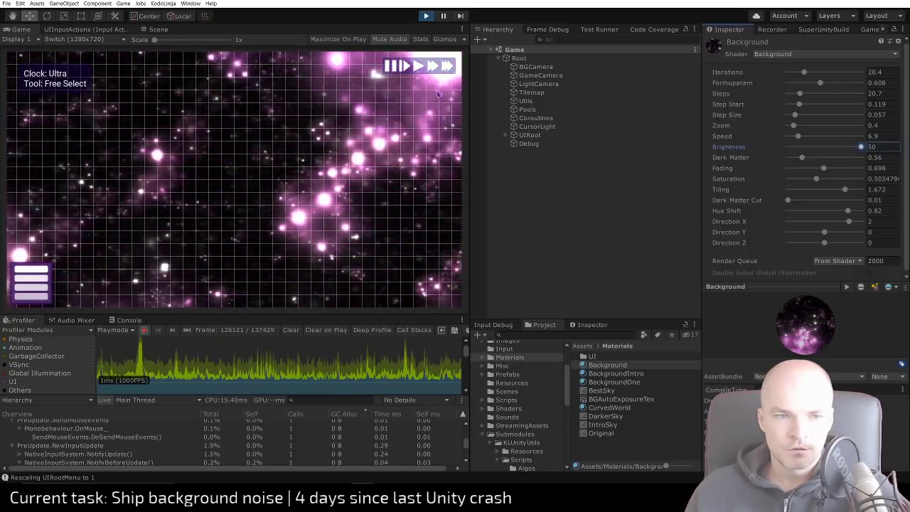
left_click_drag(861, 147, 850, 147)
Start a new game with a generated ship from the in-game menu and set its clock to Ultra
left_click(38, 285)
left_click(31, 237)
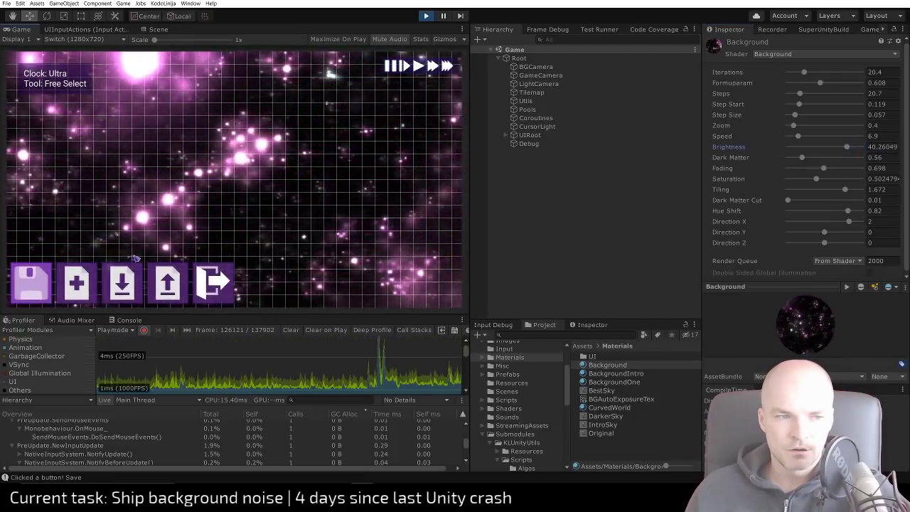
left_click(77, 285)
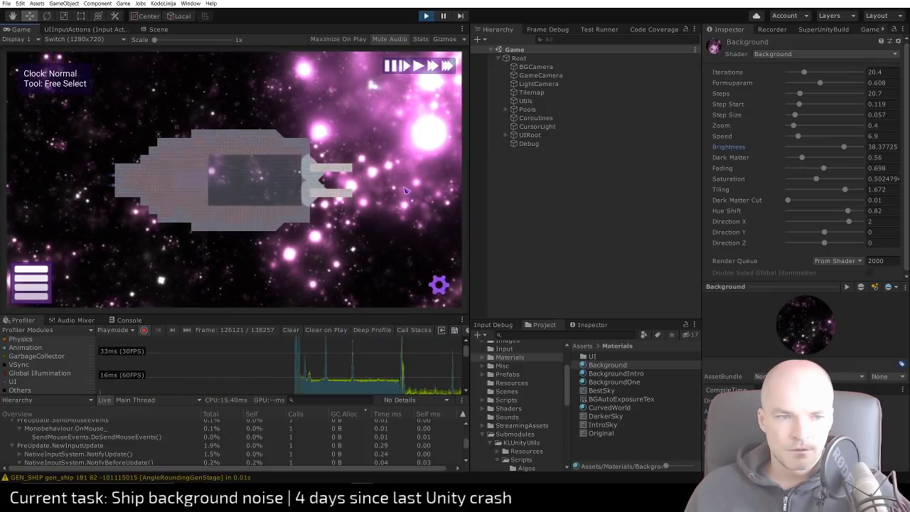
left_click(447, 65)
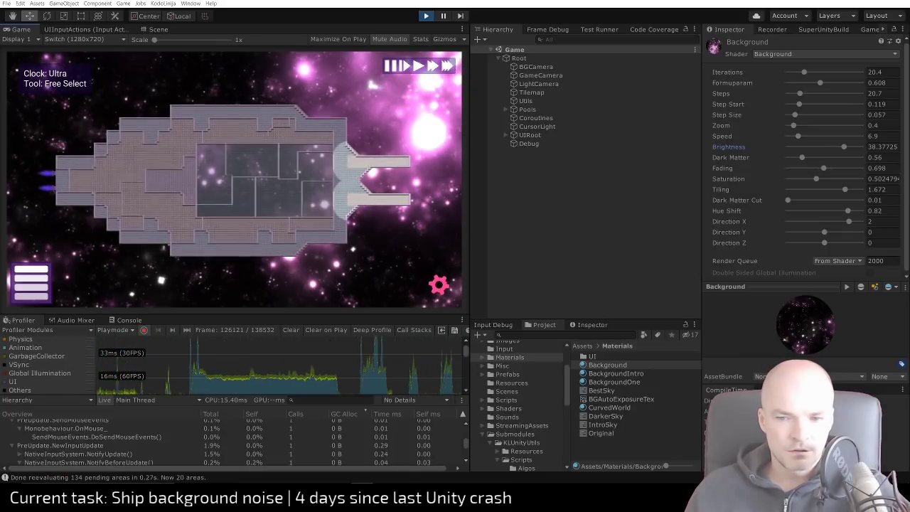
Play StarshipNoise.ogg from the project's Assets\Sounds folder, then close the player and move the folder window away
left_click_drag(908, 64, 590, 100)
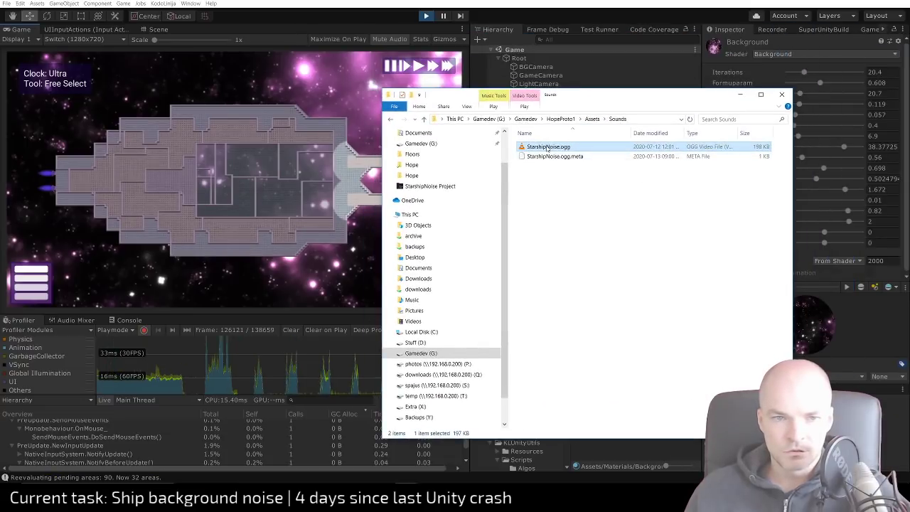
double_click(547, 147)
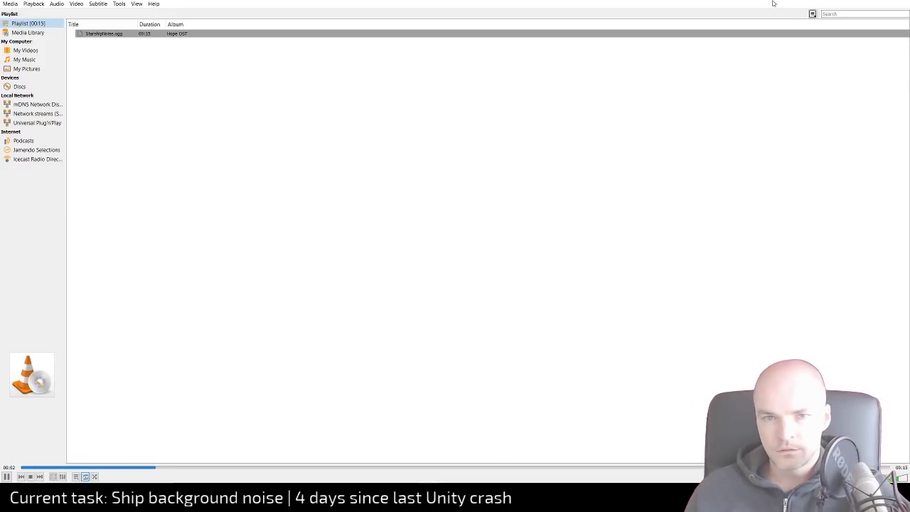
left_click(902, 0)
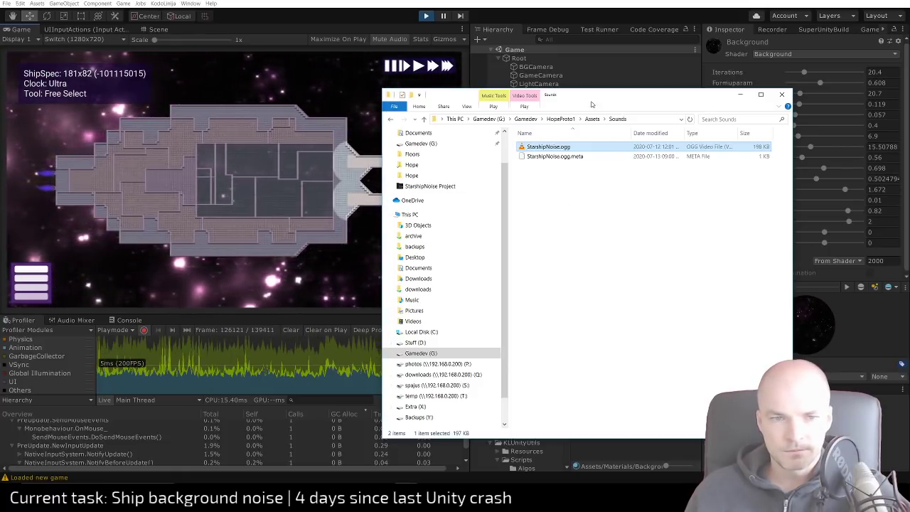
left_click_drag(585, 101, 908, 78)
Stop the running game and switch back to the ship sketch in Affinity Photo
left_click_drag(824, 147, 832, 147)
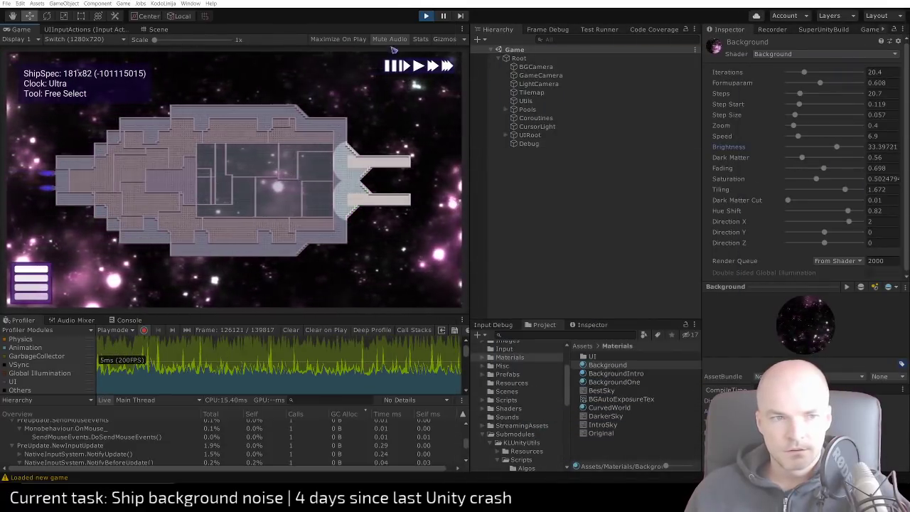
left_click(425, 16)
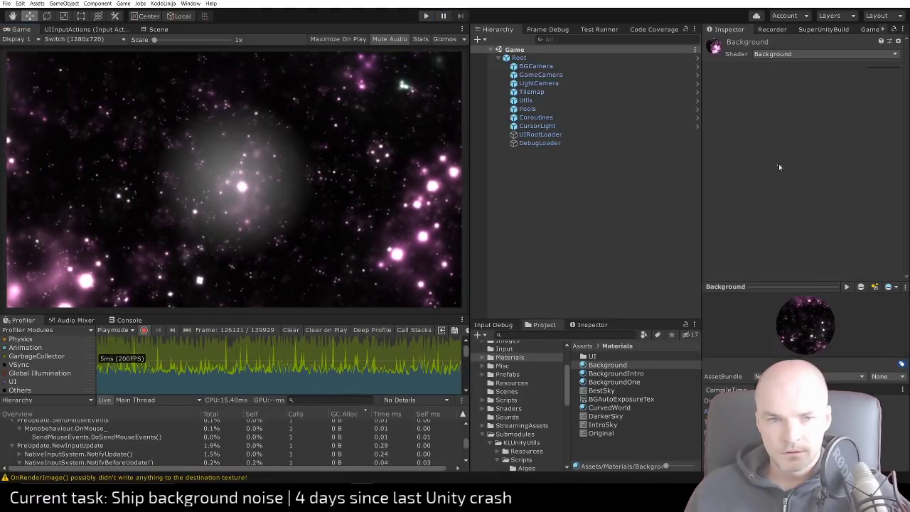
key("alt+Tab")
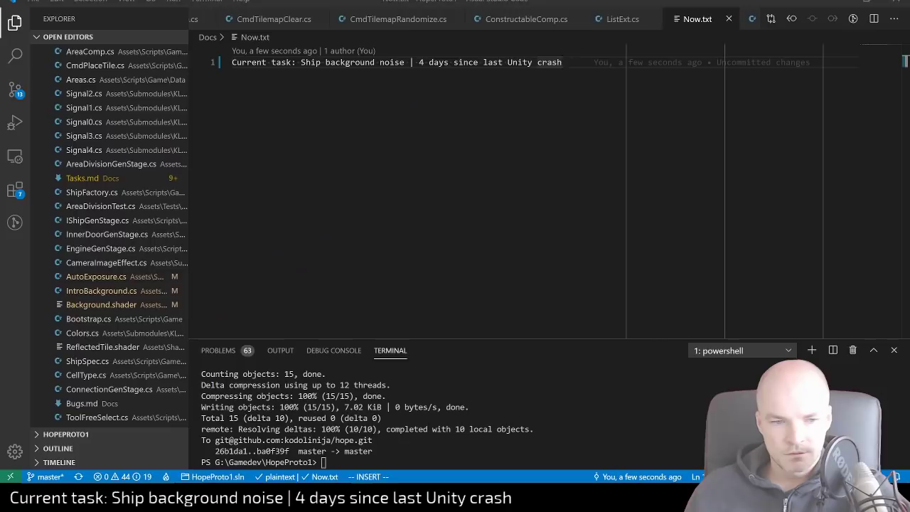
key("alt+Tab")
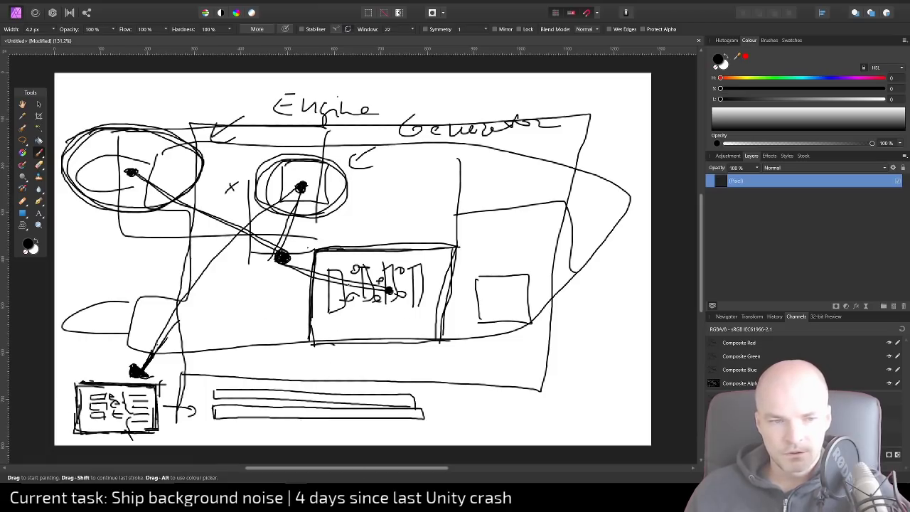
Switch to Visual Studio Code and look through the full list of open editors again
key("alt+Tab")
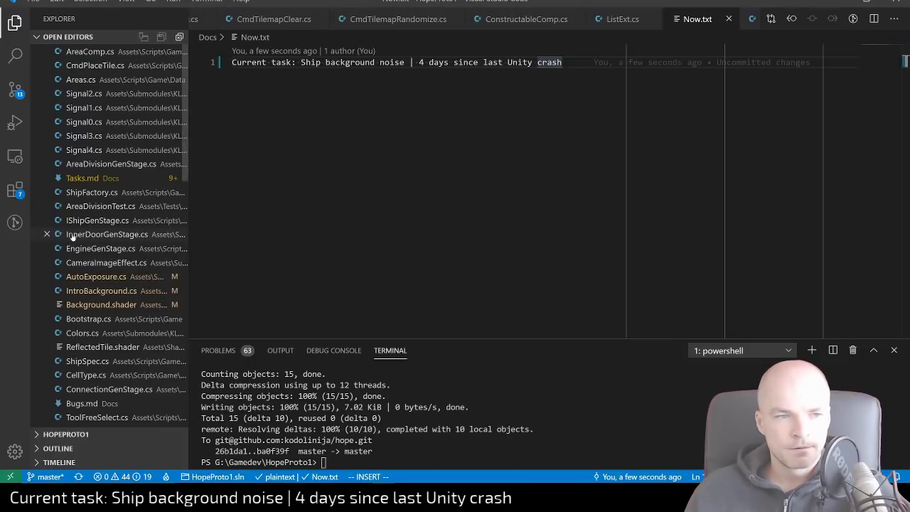
scroll(69, 226, "down", 10)
scroll(69, 226, "down", 3)
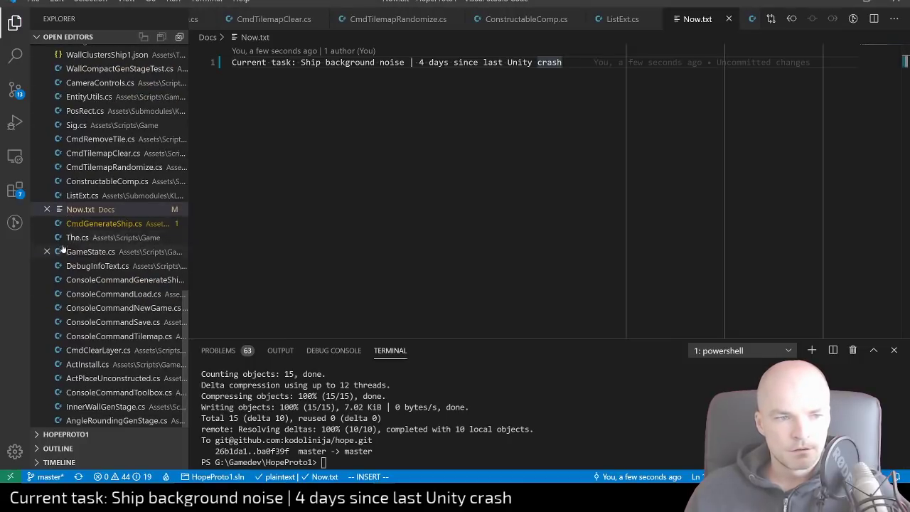
scroll(63, 249, "up", 12)
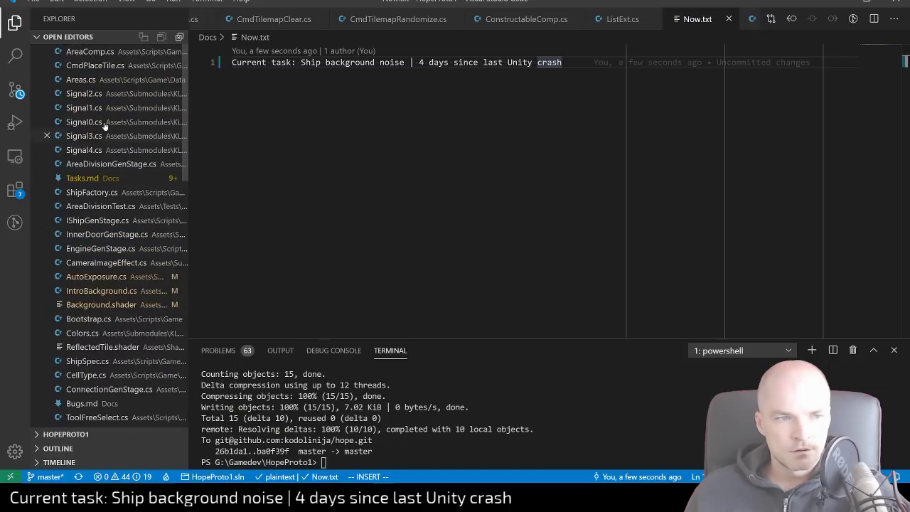
left_click(15, 23)
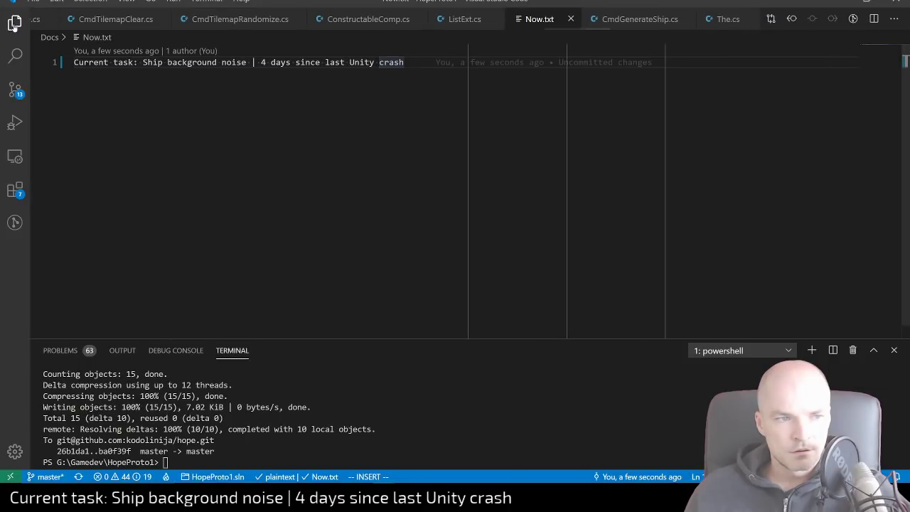
left_click(15, 23)
left_click(40, 40)
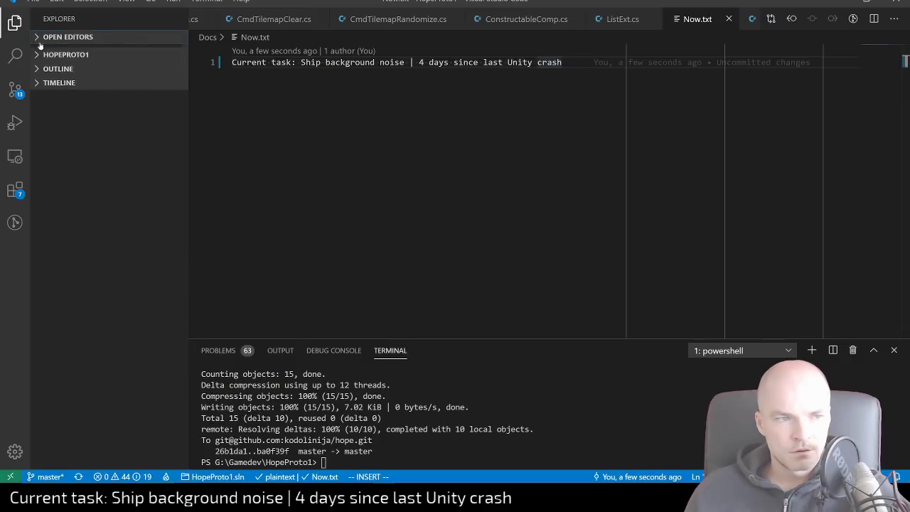
left_click(37, 38)
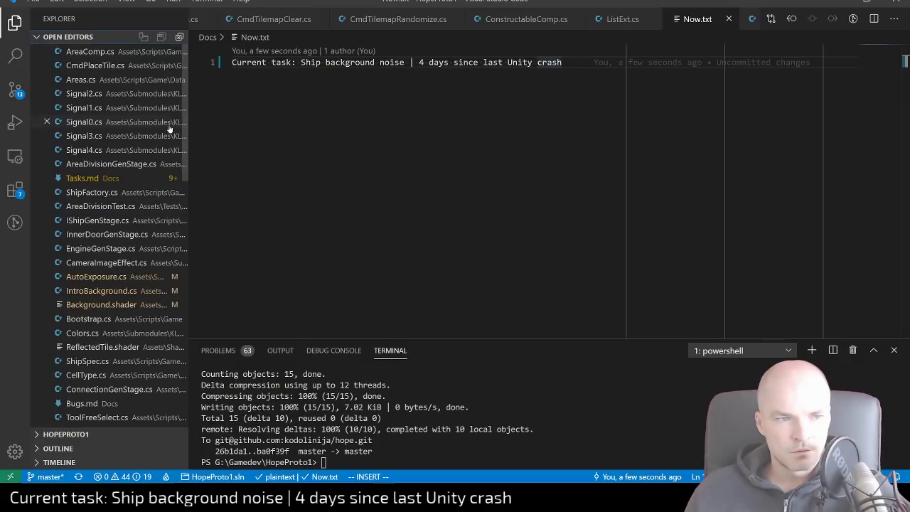
Expand the HOPEPROTO1 file tree and collapse its Assets folder to reach the project's top-level folders
left_click(63, 433)
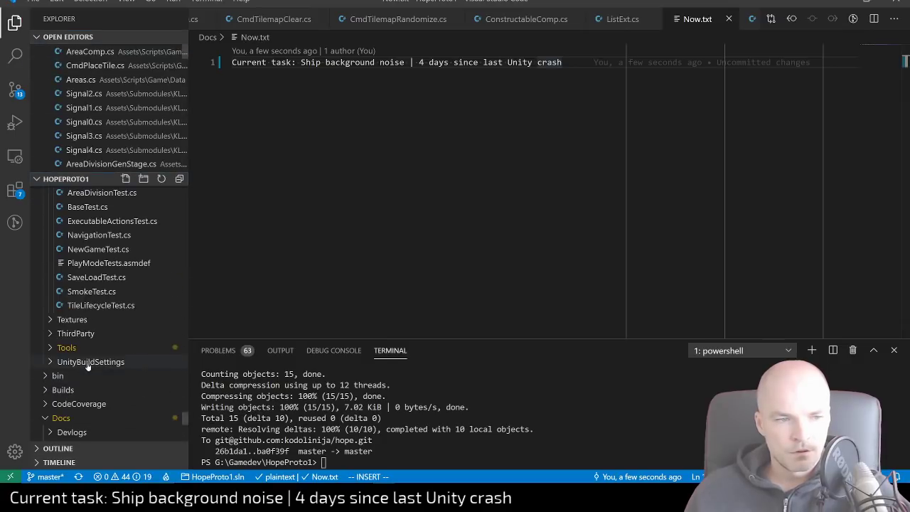
scroll(164, 414, "up", 5)
left_click_drag(184, 402, 187, 190)
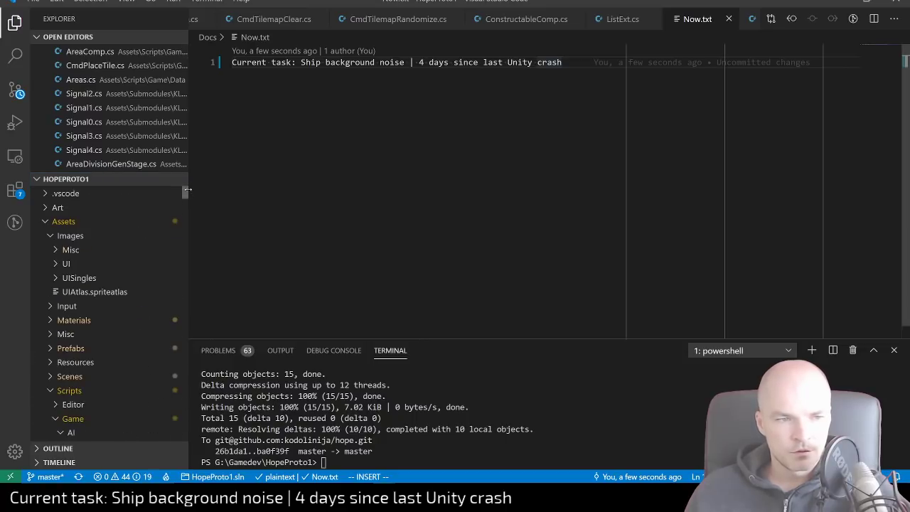
left_click(45, 223)
left_click(47, 277)
left_click(47, 278)
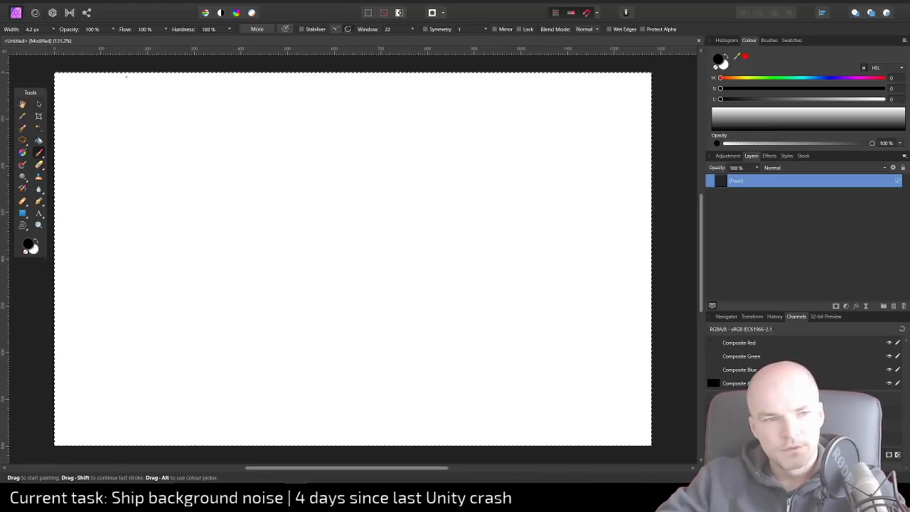
Sketch four small boxes spread around the blank canvas and a larger, heavier box left of its centre
left_click_drag(140, 114, 112, 114)
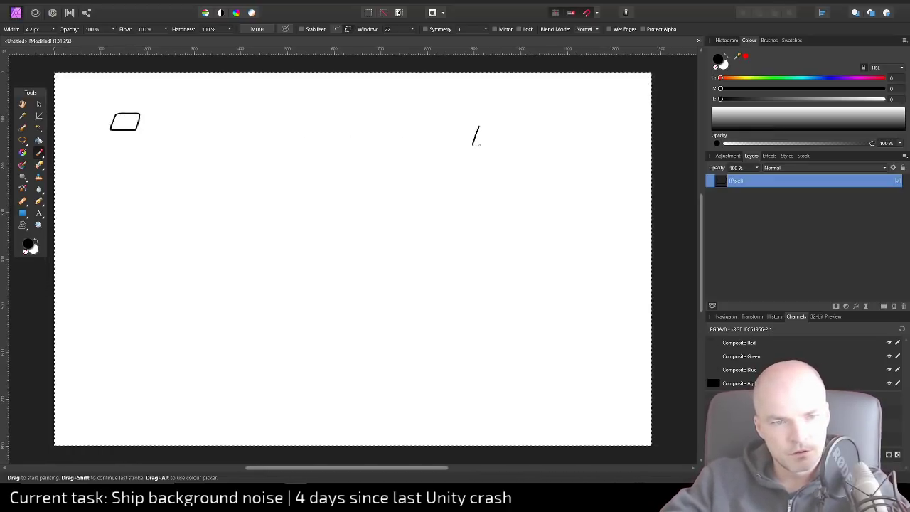
left_click_drag(479, 145, 480, 126)
mouse_move(469, 320)
left_mouse_down()
mouse_move(466, 336)
mouse_move(467, 320)
left_mouse_up()
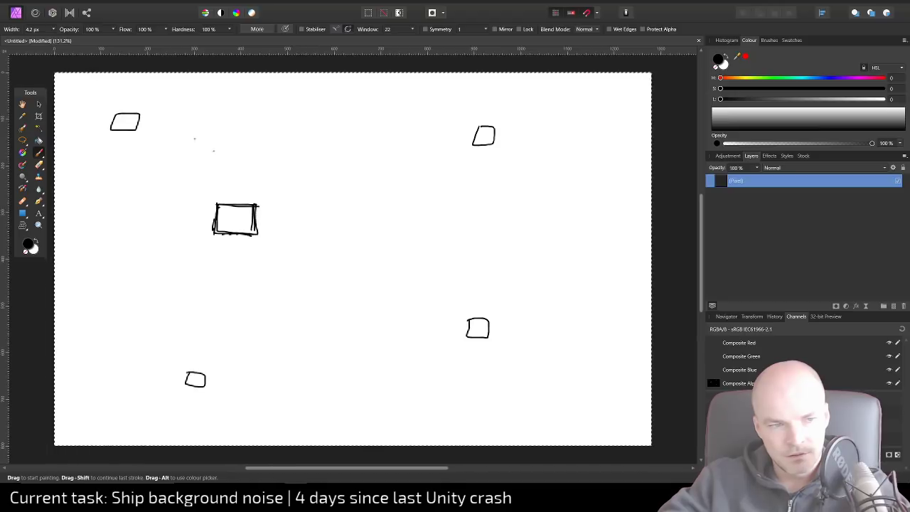
Draw an arrow from each of the four small boxes to the heavy box
mouse_move(132, 197)
left_mouse_down()
mouse_move(212, 216)
mouse_move(201, 224)
left_mouse_up()
mouse_move(171, 370)
left_mouse_down()
mouse_move(187, 244)
mouse_move(209, 237)
left_mouse_up()
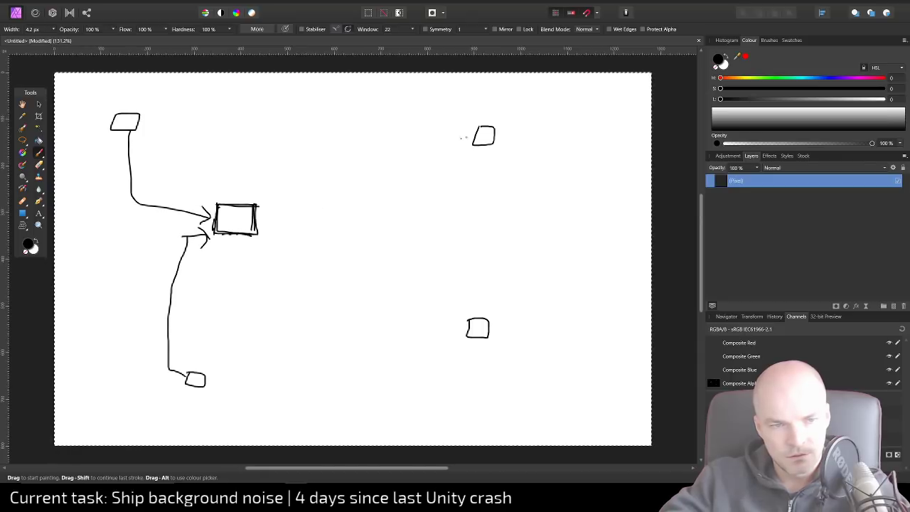
left_click_drag(466, 137, 228, 182)
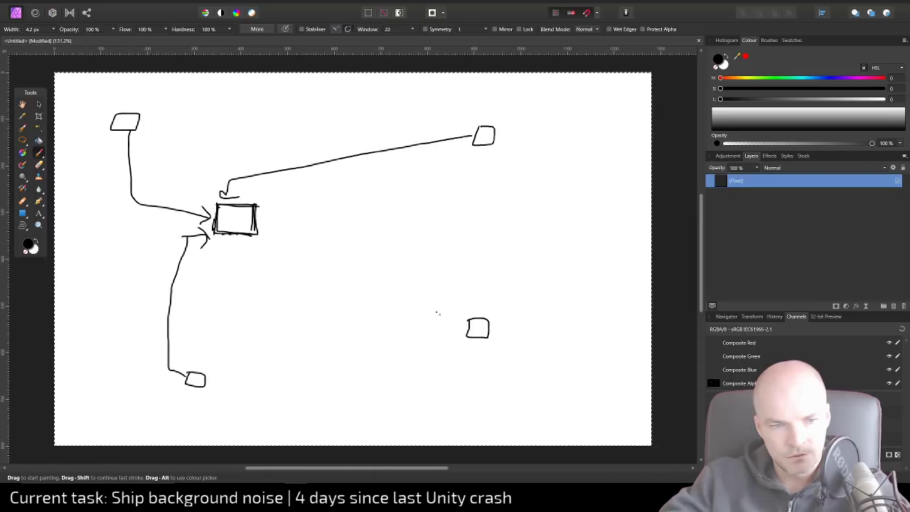
mouse_move(467, 327)
left_mouse_down()
mouse_move(246, 321)
mouse_move(194, 256)
mouse_move(216, 268)
left_mouse_up()
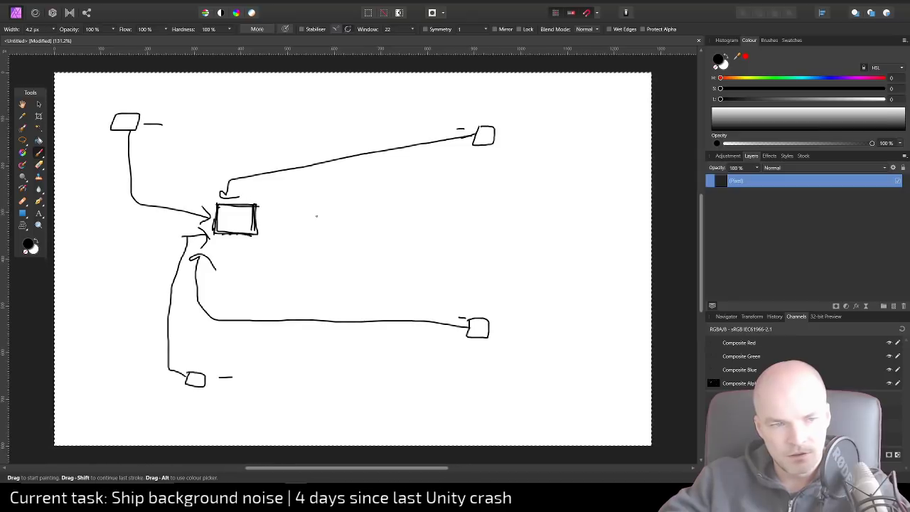
Sketch a large rectangle to the right of the heavy box and draw an arrow from the heavy box towards it
left_click_drag(381, 207, 377, 244)
left_click_drag(382, 248, 497, 258)
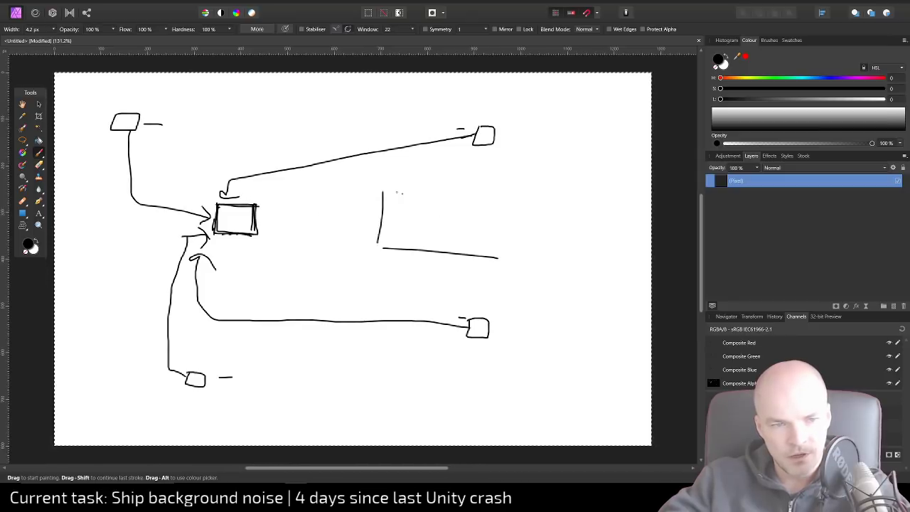
left_click_drag(398, 190, 490, 246)
mouse_move(259, 219)
left_mouse_down()
mouse_move(354, 219)
mouse_move(355, 229)
left_mouse_up()
Mark an X inside the large rectangle and draw connecting lines between it and all four small boxes
left_click_drag(490, 131, 428, 212)
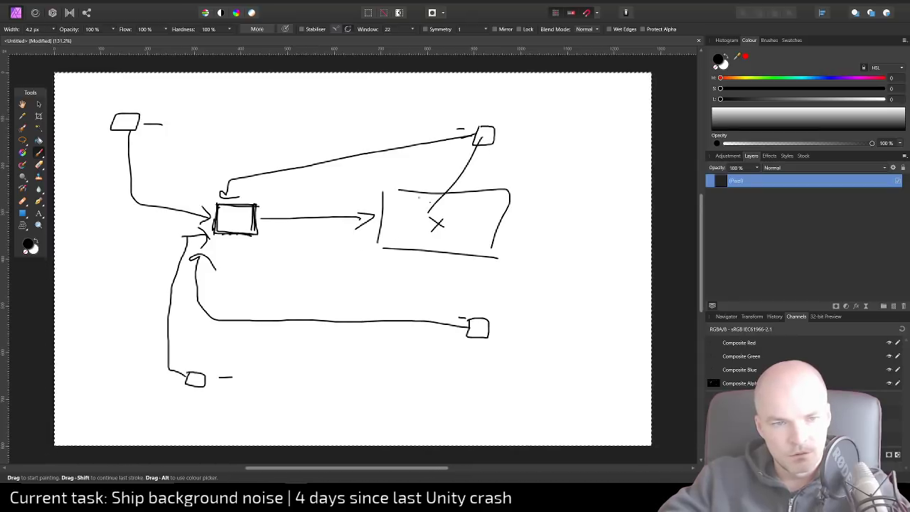
mouse_move(131, 128)
left_mouse_down()
mouse_move(368, 188)
mouse_move(428, 213)
left_mouse_up()
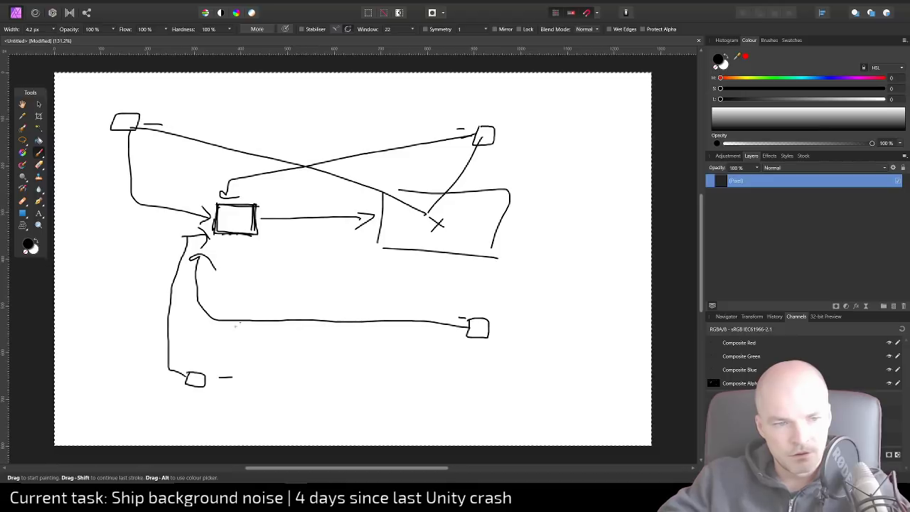
mouse_move(206, 367)
left_mouse_down()
mouse_move(444, 210)
mouse_move(462, 307)
left_mouse_up()
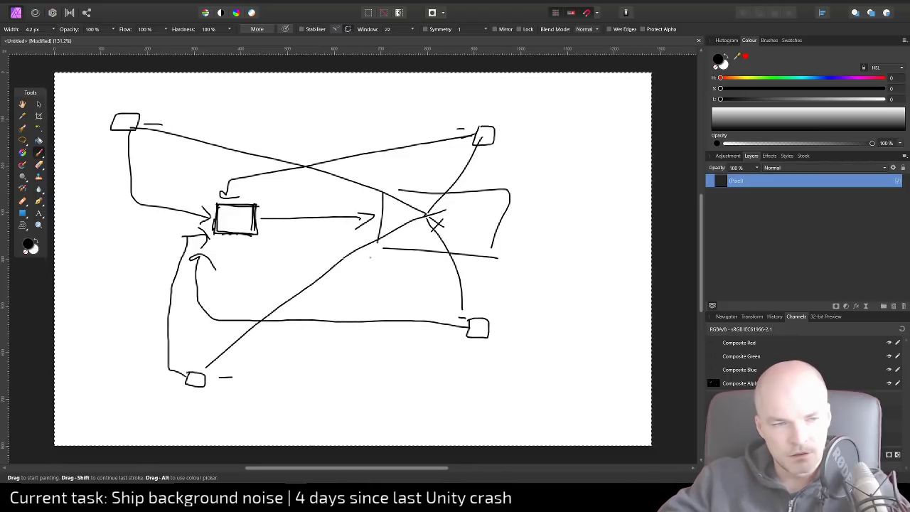
Thicken the outlines of the heavy box and the upper-right small box, then trace that small box's line to the X
mouse_move(215, 211)
left_mouse_down()
mouse_move(248, 242)
mouse_move(247, 206)
left_mouse_up()
left_click_drag(211, 236, 247, 237)
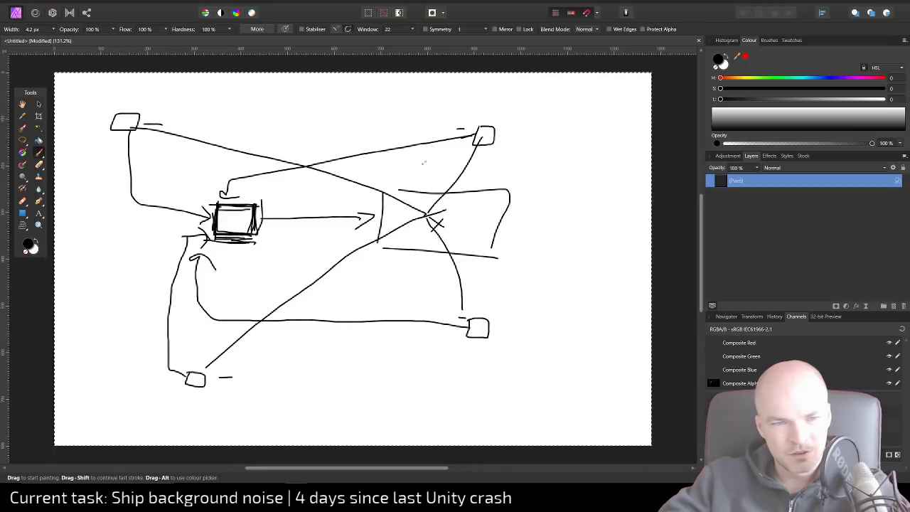
left_click_drag(474, 127, 495, 144)
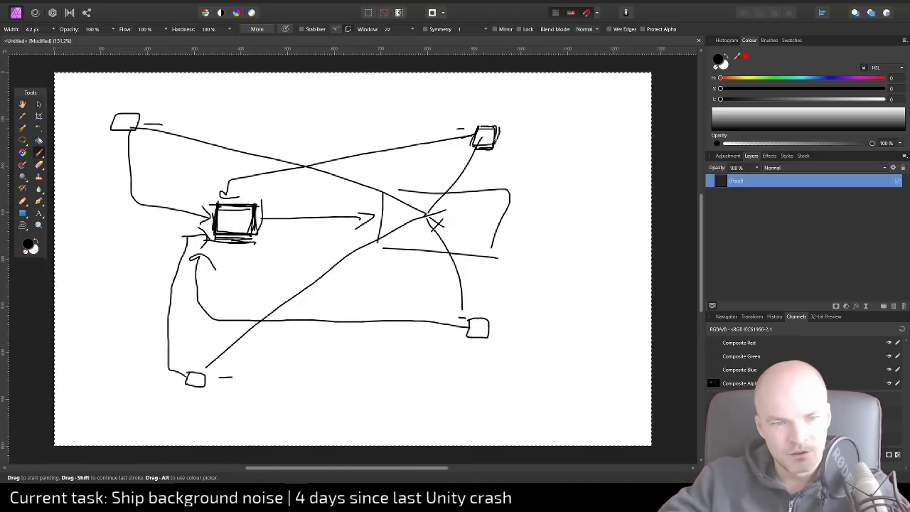
left_click_drag(455, 184, 429, 213)
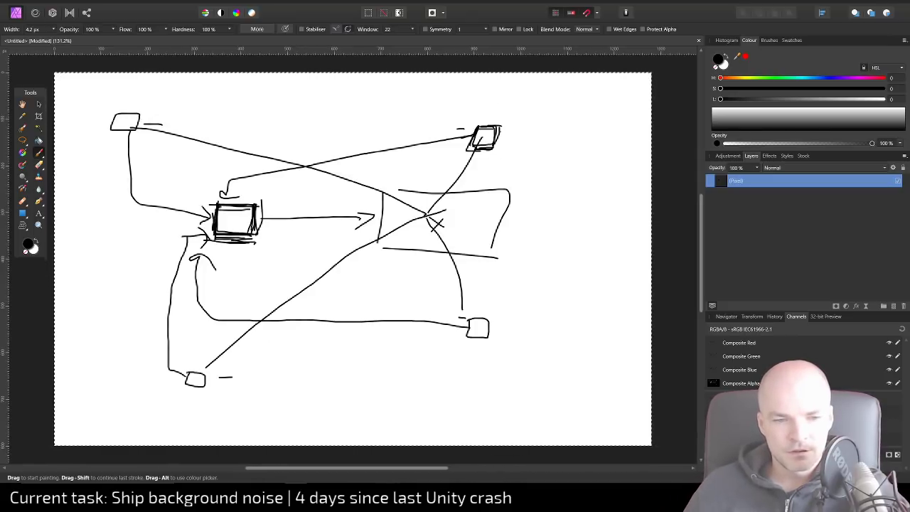
Switch to Visual Studio Code and open LightSourceComp.cs from the Assets/Scripts/Game/Components folder, collapsing the Base subfolder
left_click(296, 497)
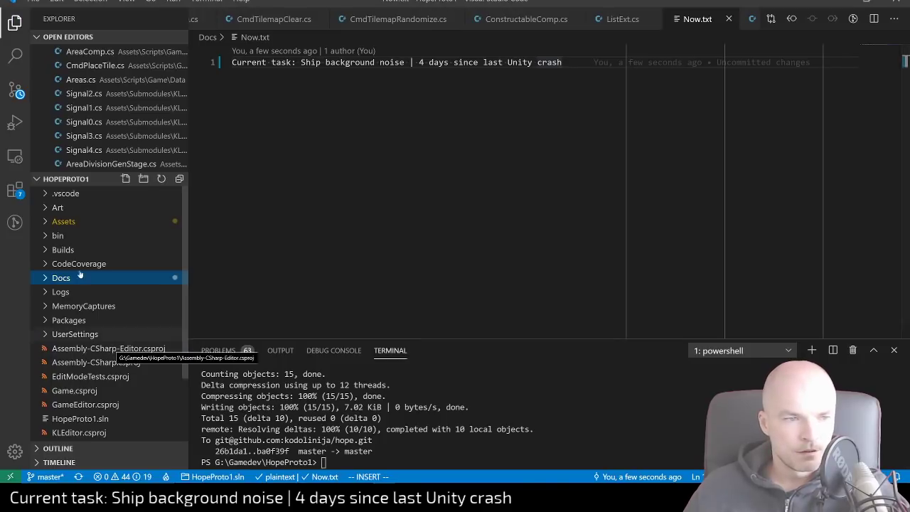
left_click(45, 223)
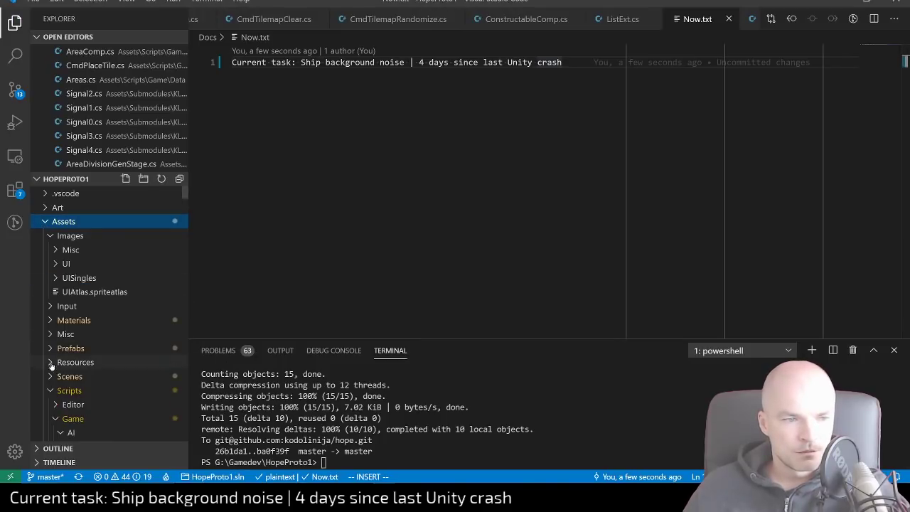
scroll(52, 370, "down", 5)
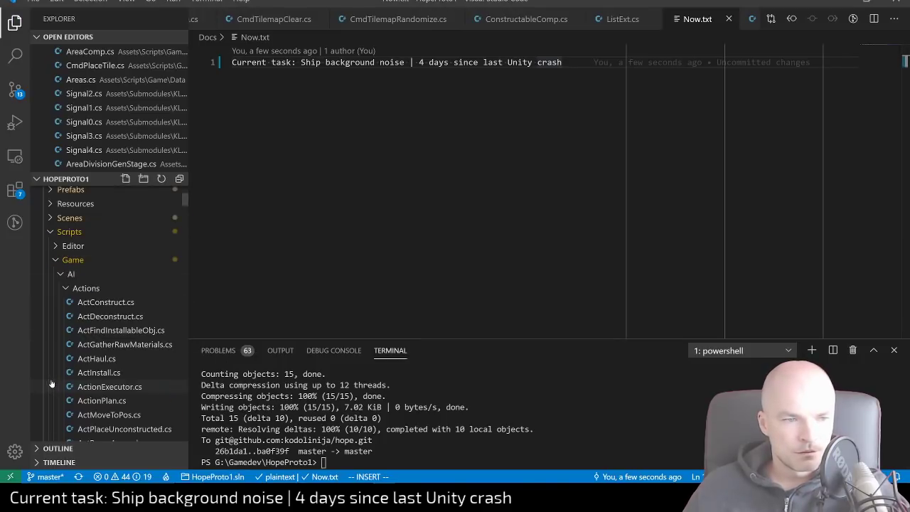
left_click(48, 261)
left_click(49, 261)
scroll(84, 323, "down", 8)
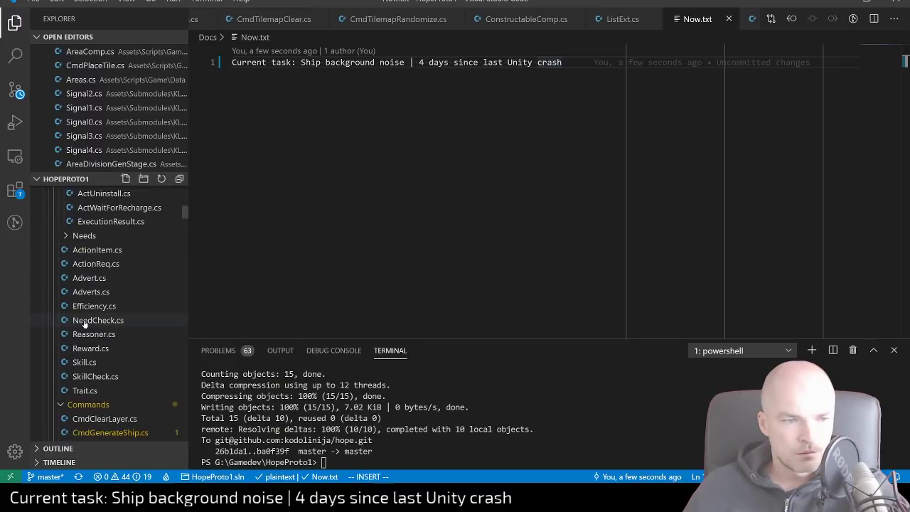
scroll(121, 366, "down", 13)
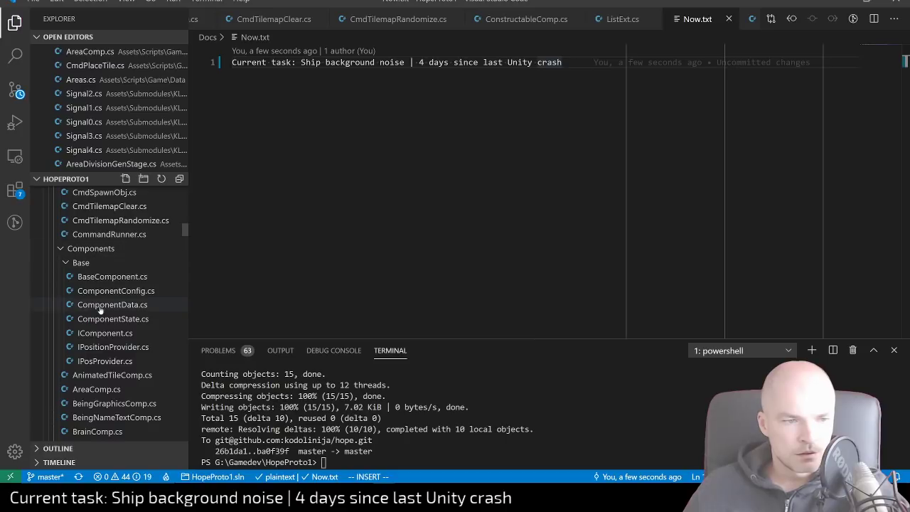
left_click(82, 263)
scroll(144, 346, "down", 1)
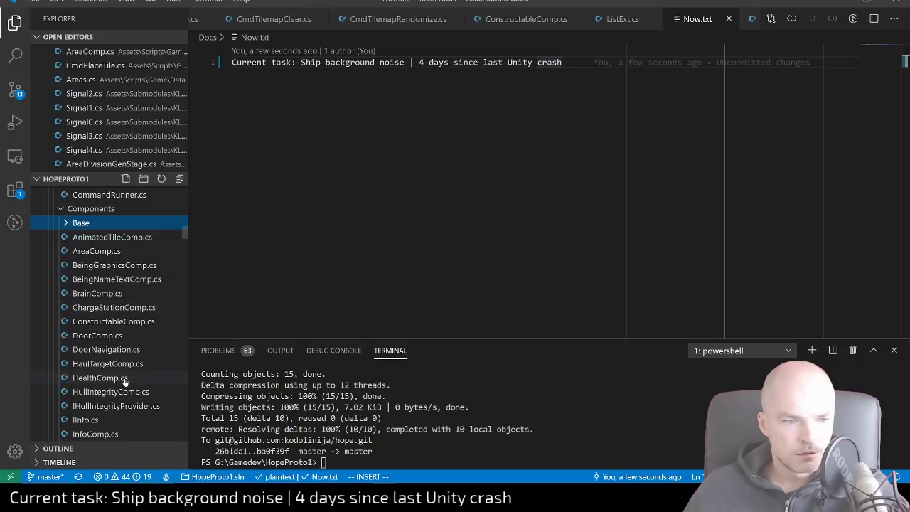
scroll(125, 404, "down", 5)
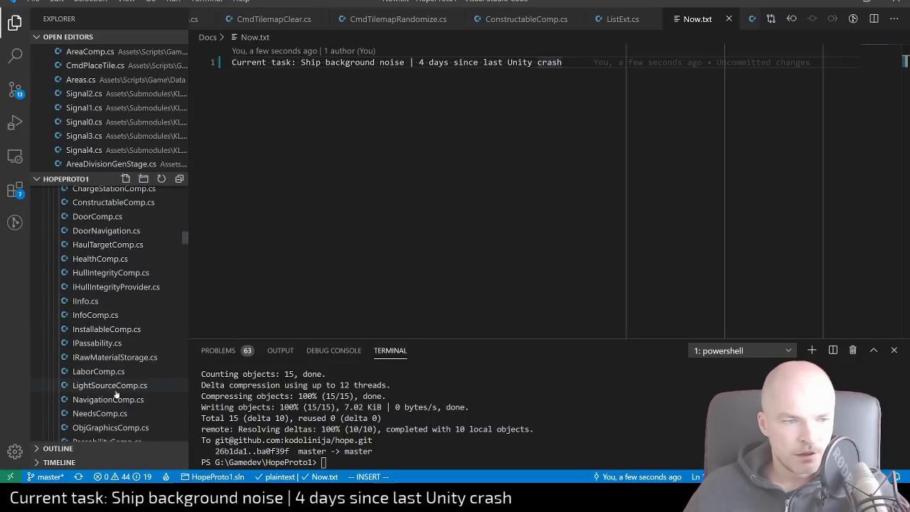
left_click(102, 346)
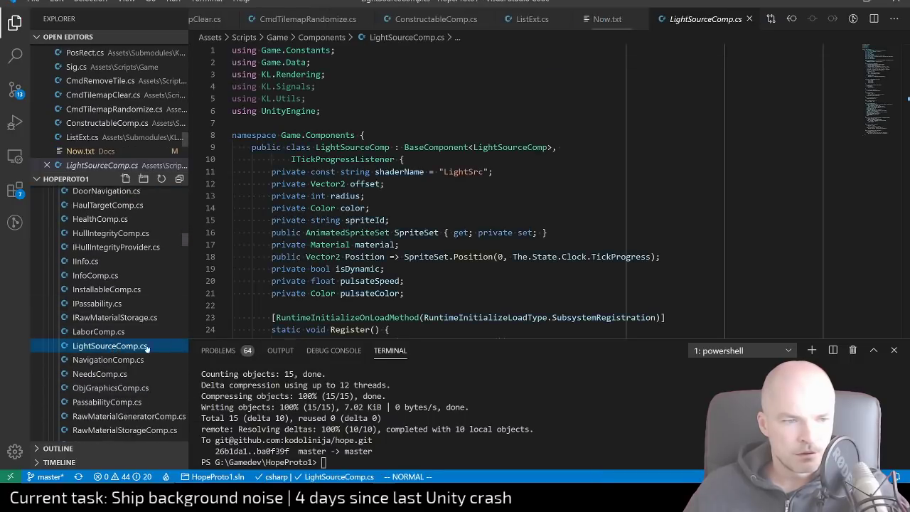
Duplicate LightSourceComp.cs within the Components folder
left_click(130, 358)
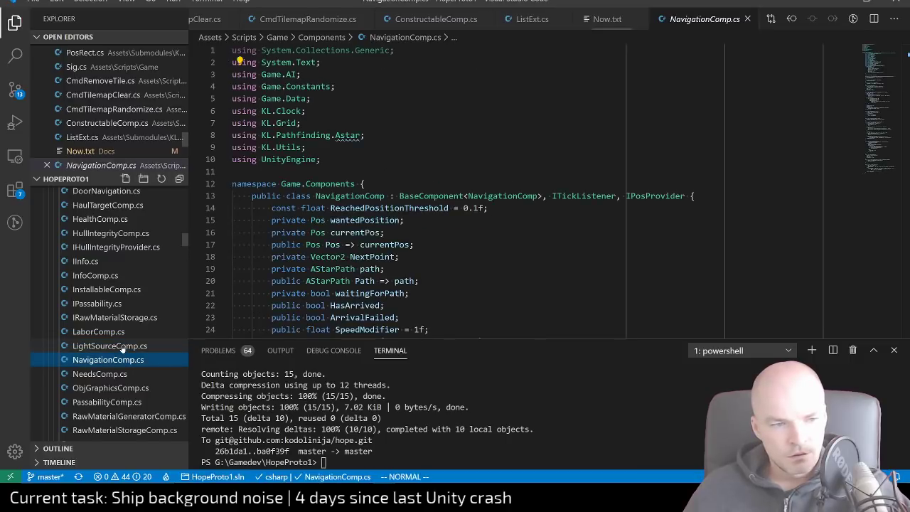
left_click(122, 347)
key("ctrl+c")
key("ctrl+v")
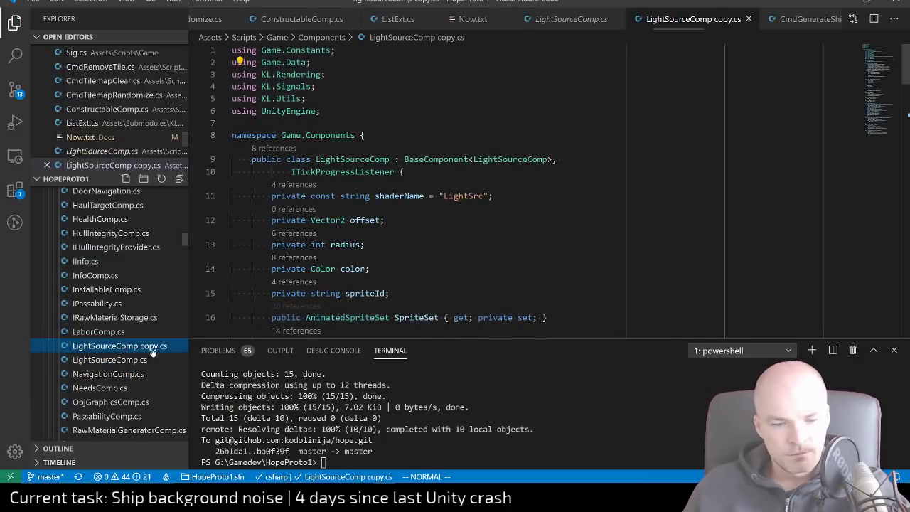
Rename the duplicated file as AudioSourceComp.cs
key("F2")
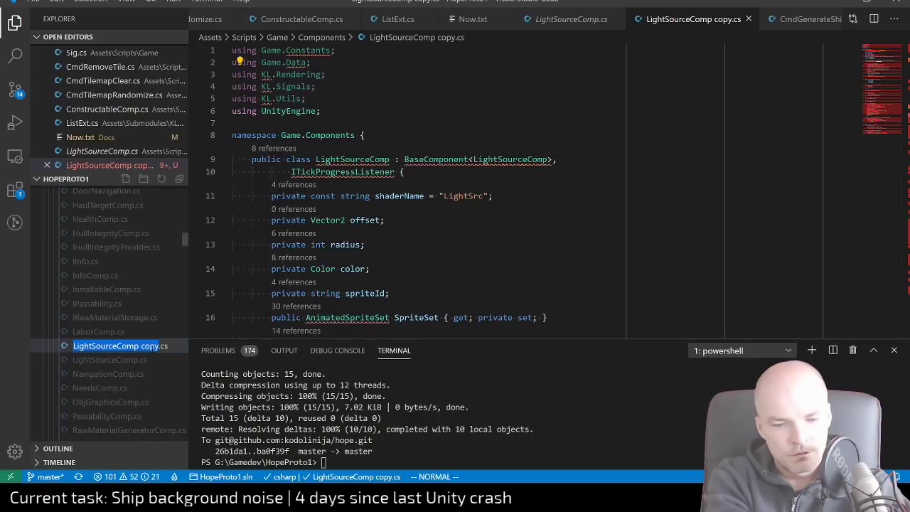
key("BackSpace")
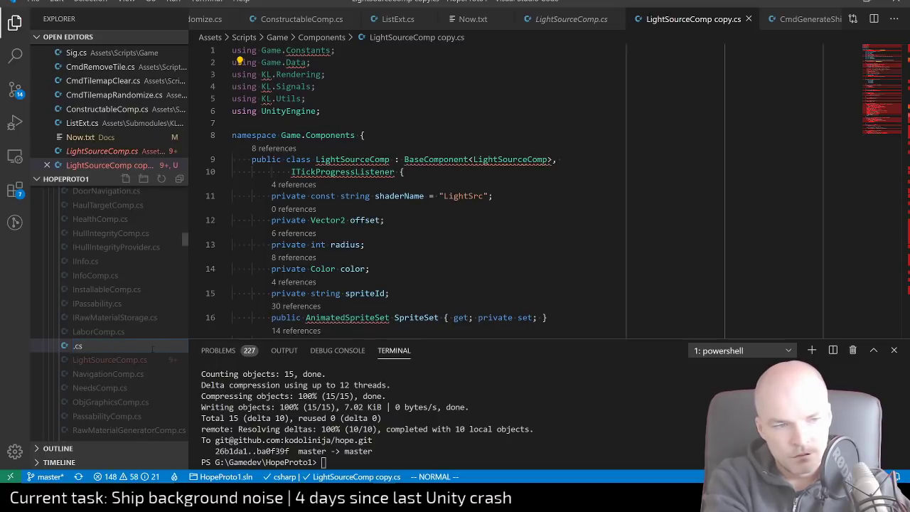
type("BackgroundAudio")
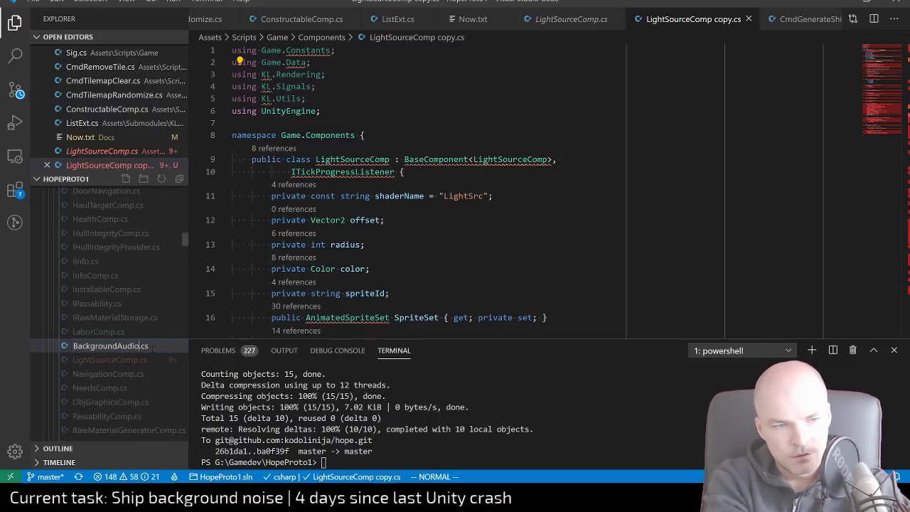
key("BackSpace")
key("BackSpace")
key("BackSpace")
key("BackSpace")
key("BackSpace")
key("BackSpace")
key("BackSpace")
key("BackSpace")
key("BackSpace")
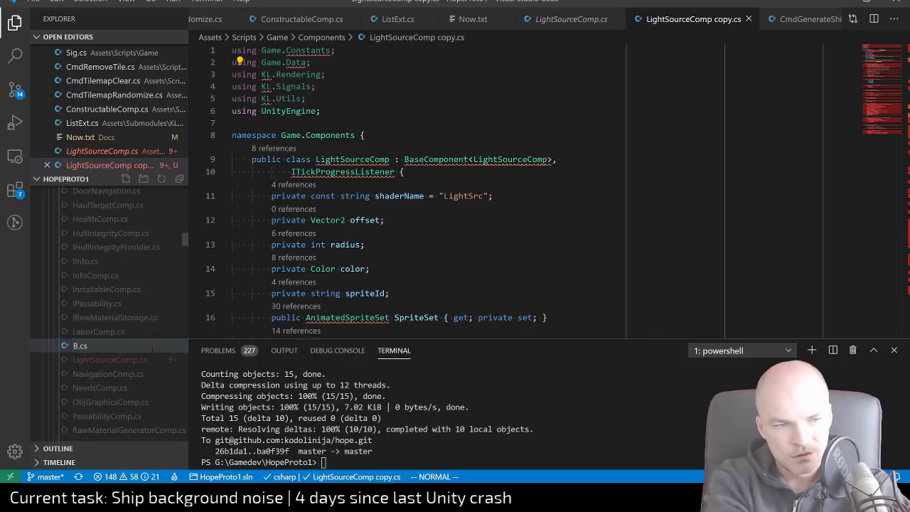
type("AudioSourceComp")
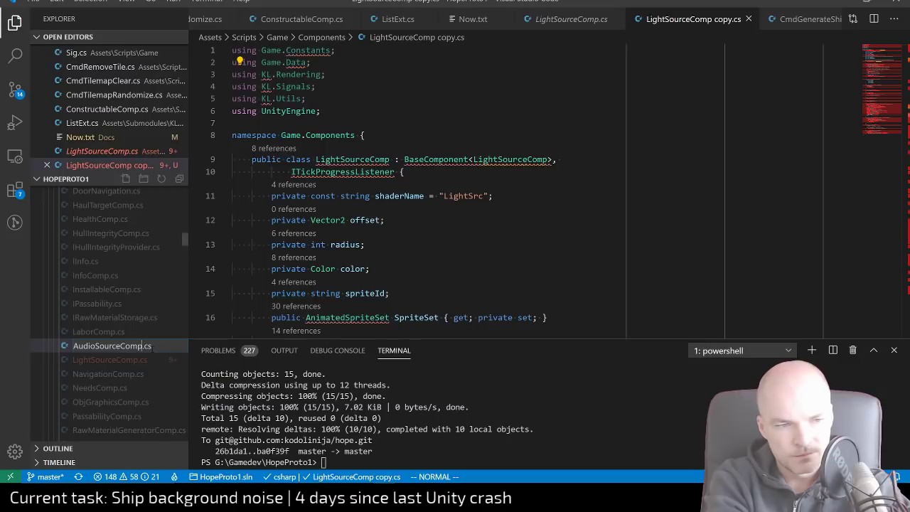
key("Return")
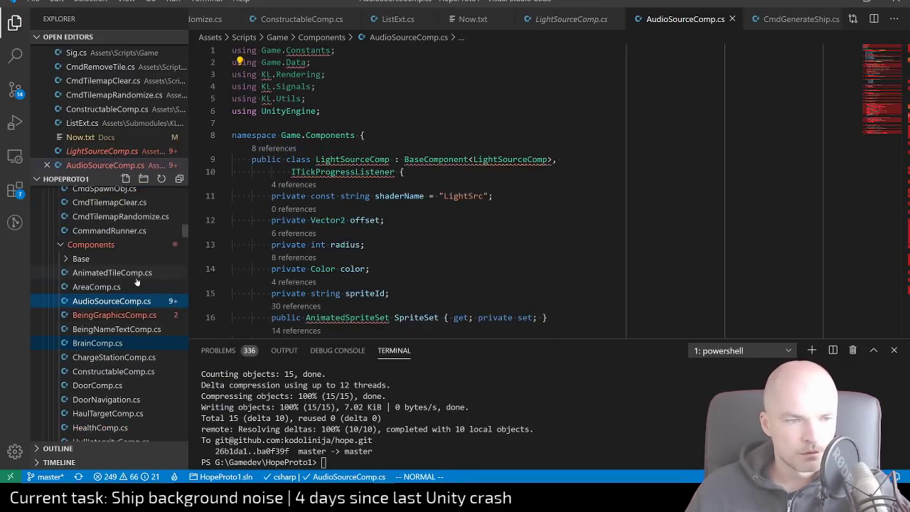
Rename the class declared in AudioSourceComp.cs to AudioSourceComp and save the file
scroll(137, 282, "down", 15)
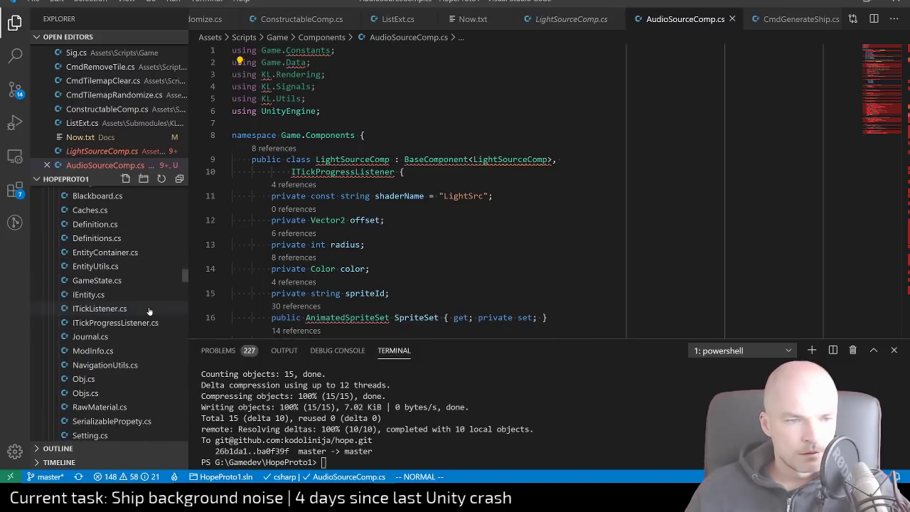
left_click(576, 138)
key("j")
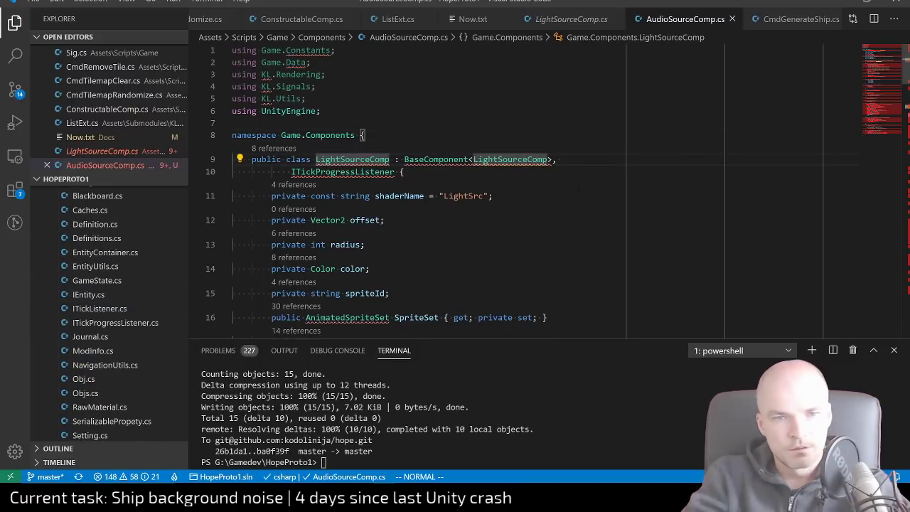
key("h")
key("h")
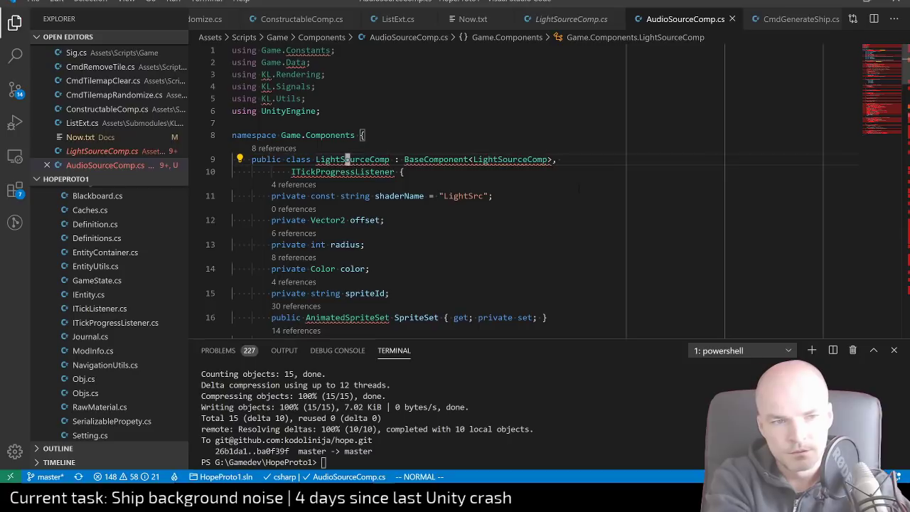
type("cbAudio")
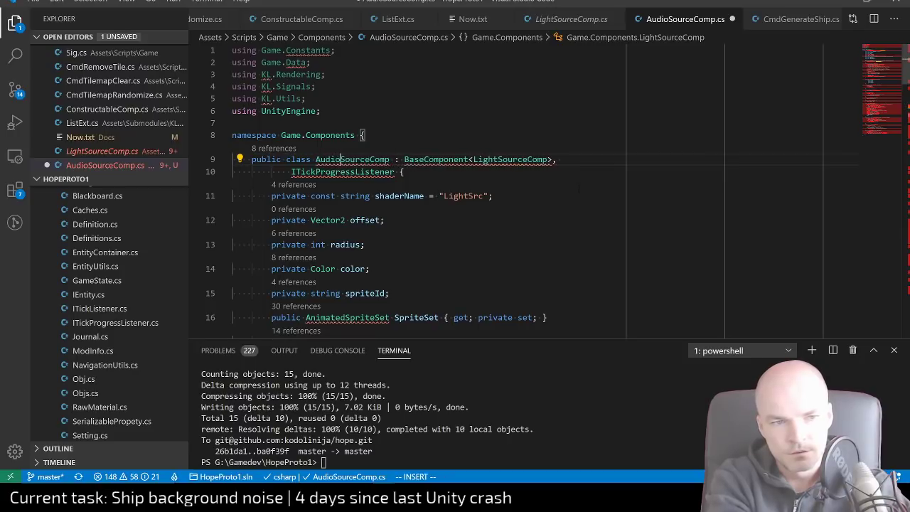
key("Escape")
key("ctrl+s")
Change the type argument of BaseComponent in the class declaration to AudioSourceComp
key("e")
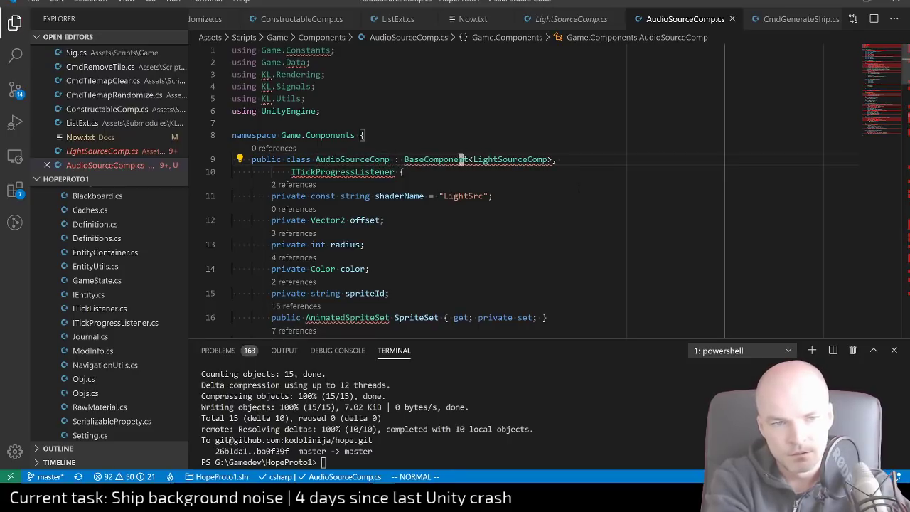
type("cbAudio")
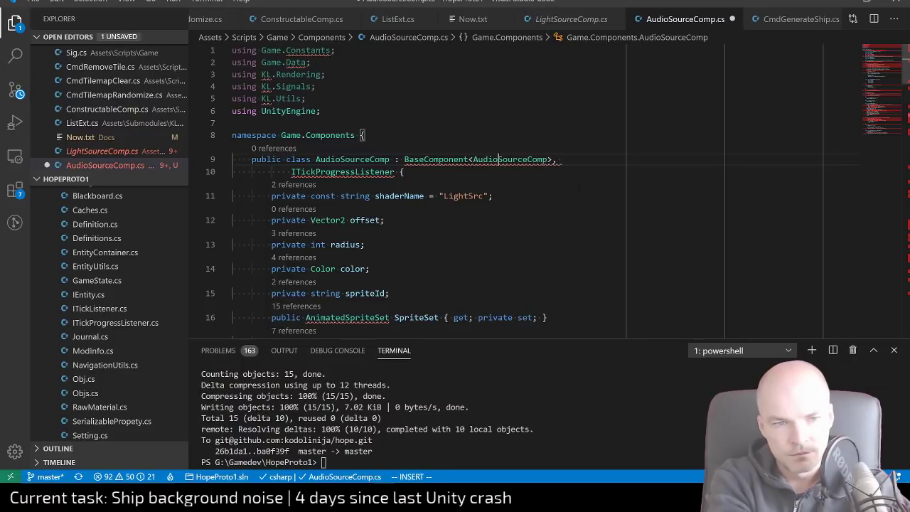
key("Escape")
Delete the shaderName constant line from the AudioSourceComp class
key("j")
key("j")
key("d")
key("d")
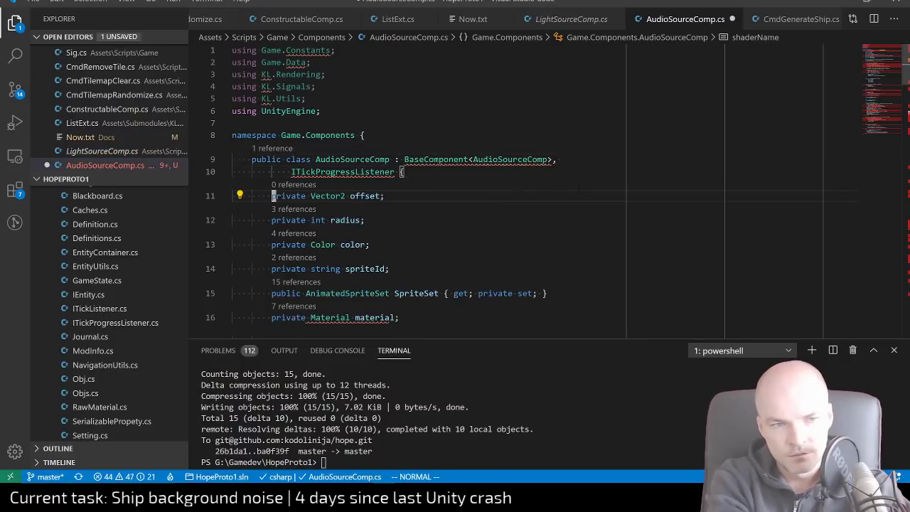
Delete the offset, radius, color and spriteId field declarations from the AudioSourceComp class
key("shift+v")
key("j")
key("j")
key("j")
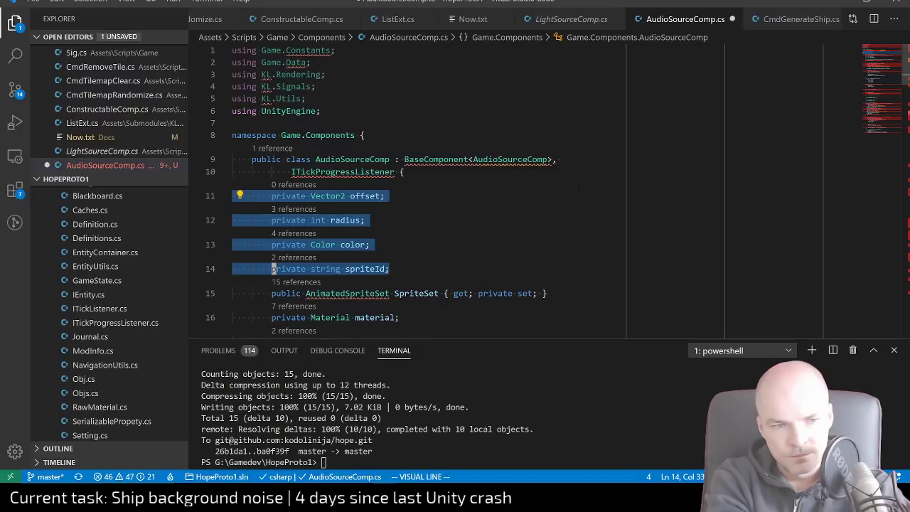
key("d")
Delete the remaining SpriteSet, material, Position, isDynamic, pulsateSpeed and pulsateColor member declarations from the class
key("shift+v")
key("j")
key("j")
key("j")
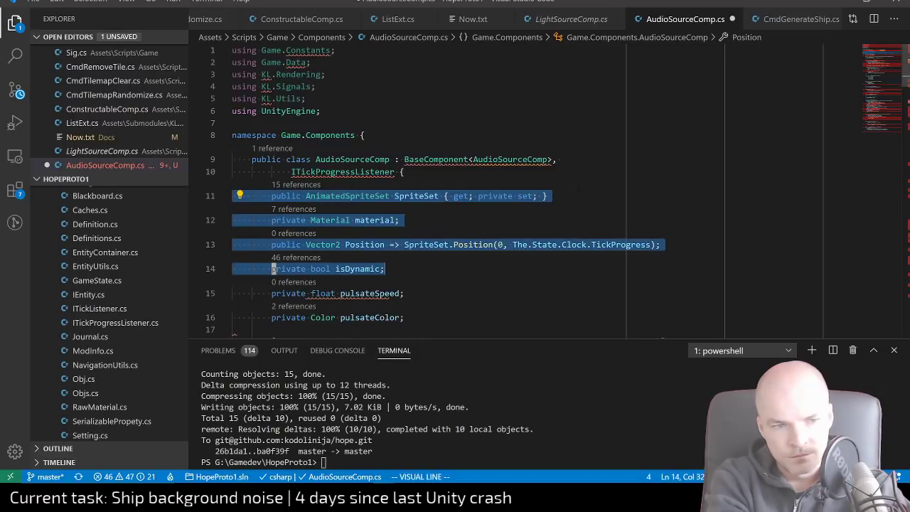
key("j")
key("j")
key("j")
key("j")
key("j")
key("k")
key("k")
key("k")
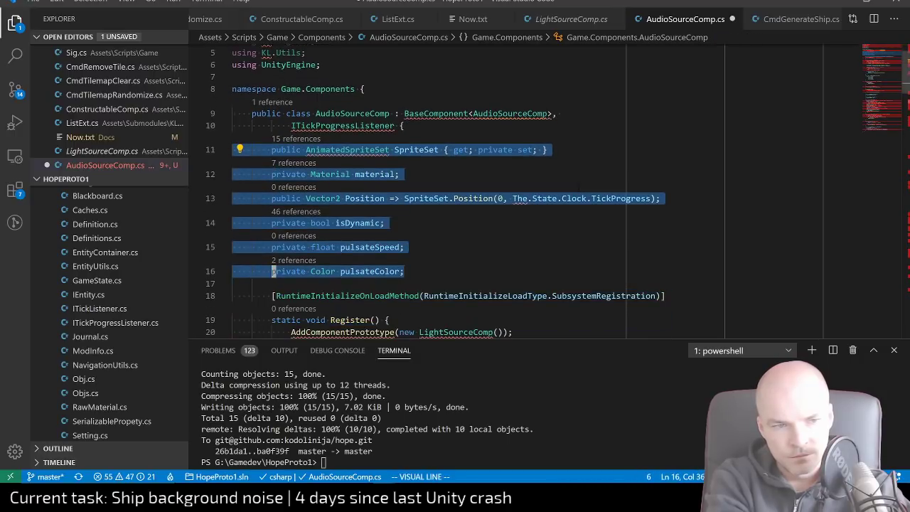
key("k")
key("k")
key("k")
key("j")
key("j")
key("j")
key("d")
Change the component prototype created in Register() from LightSourceComp to AudioSourceComp
key("j")
key("j")
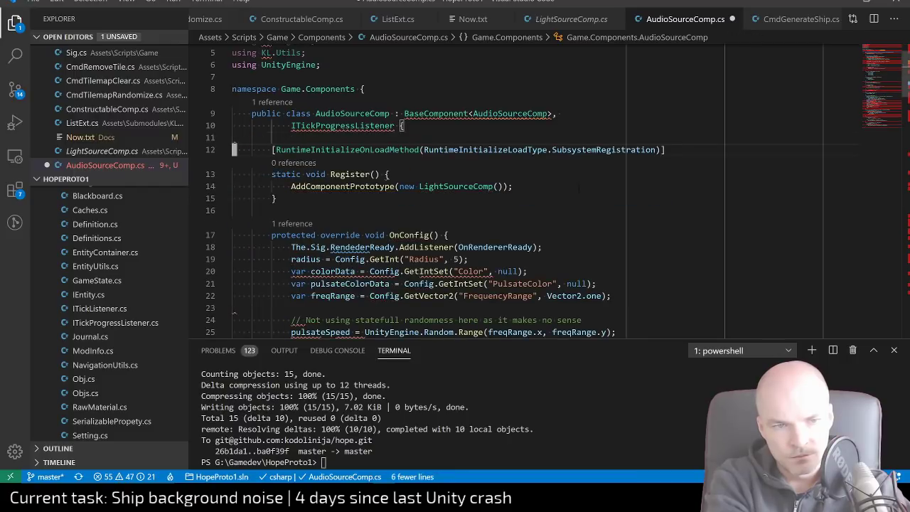
key("j")
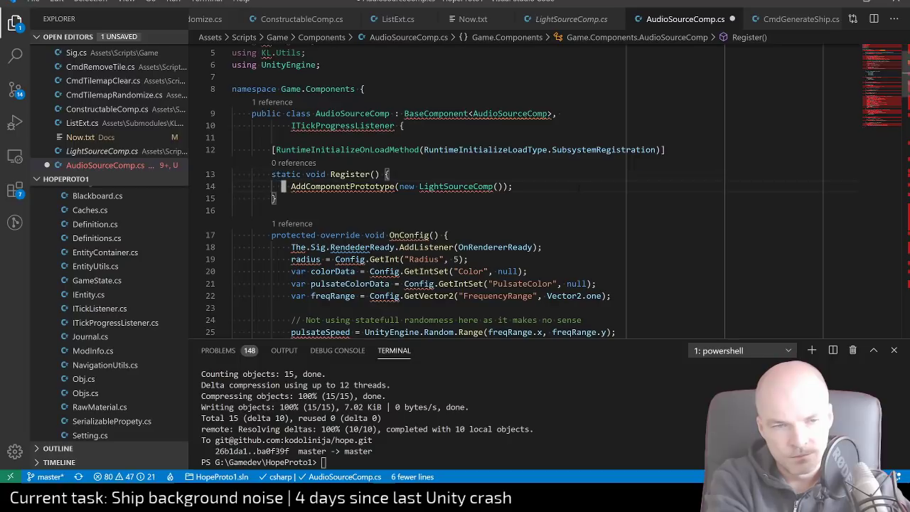
type("fScb")
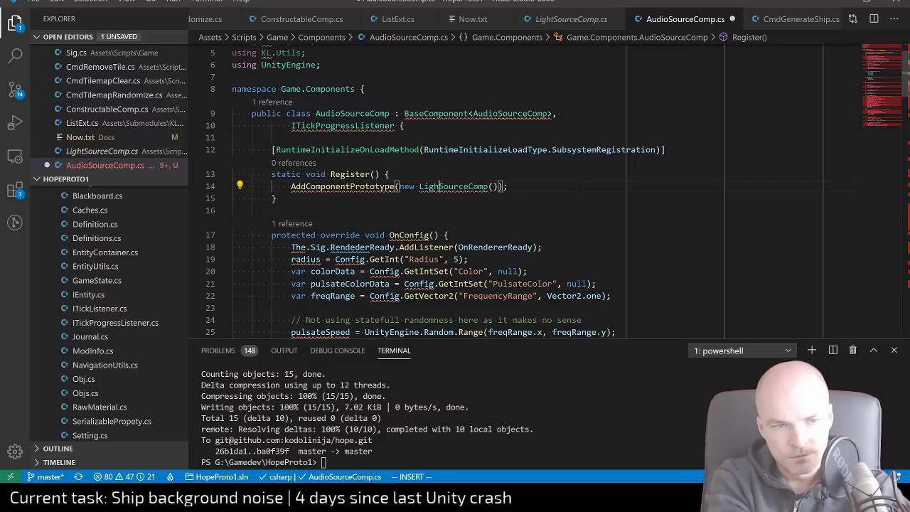
type("Audio")
key("Escape")
Delete all the statements inside the OnConfig() method, leaving its body empty
key("j")
key("j")
key("j")
key("V")
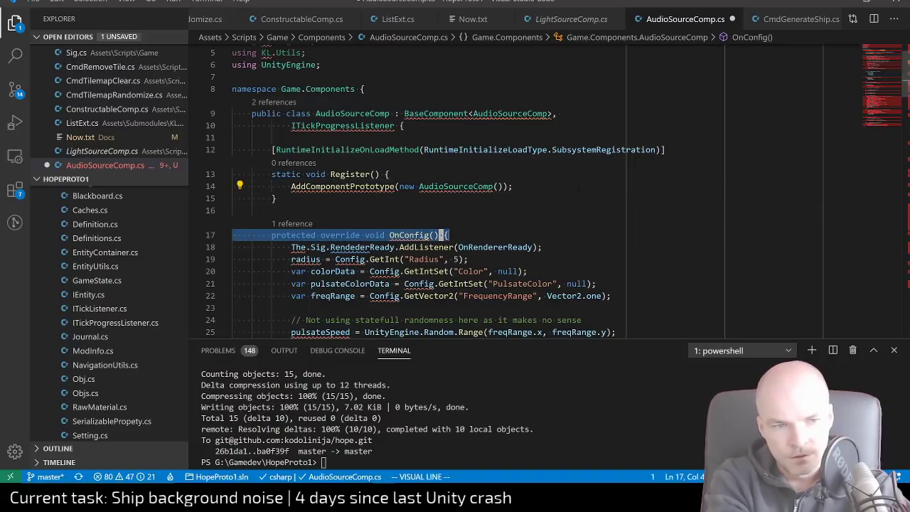
key("Escape")
key("j")
key("V")
key("j")
key("j")
key("j")
key("j")
key("j")
key("j")
key("j")
key("j")
key("j")
key("j")
key("j")
key("j")
key("j")
key("j")
key("j")
key("j")
key("j")
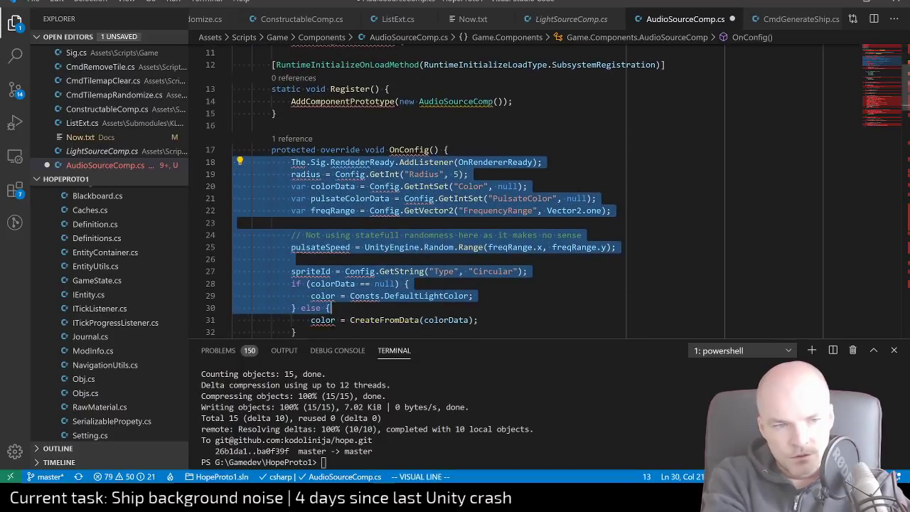
key("j")
key("d")
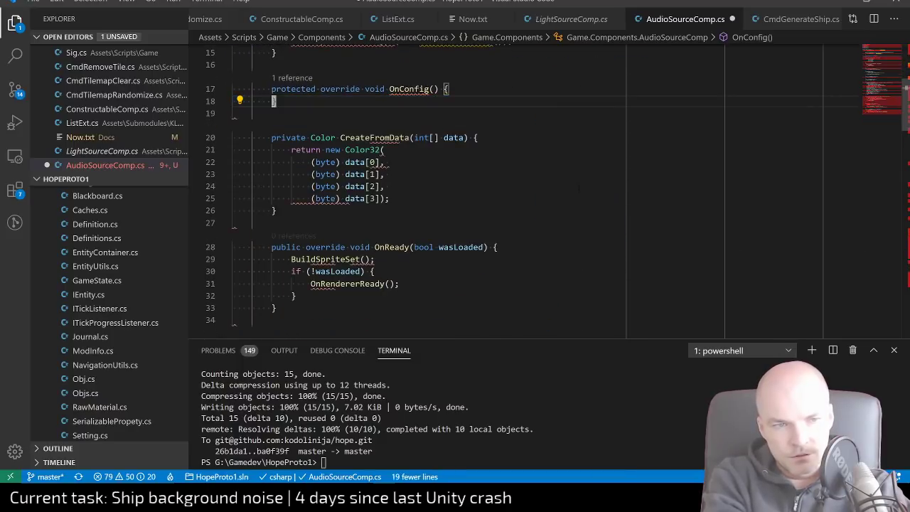
Delete the entire CreateFromData method together with its surplus blank line
key("j")
key("j")
key("V")
key("j")
key("j")
key("j")
key("j")
key("j")
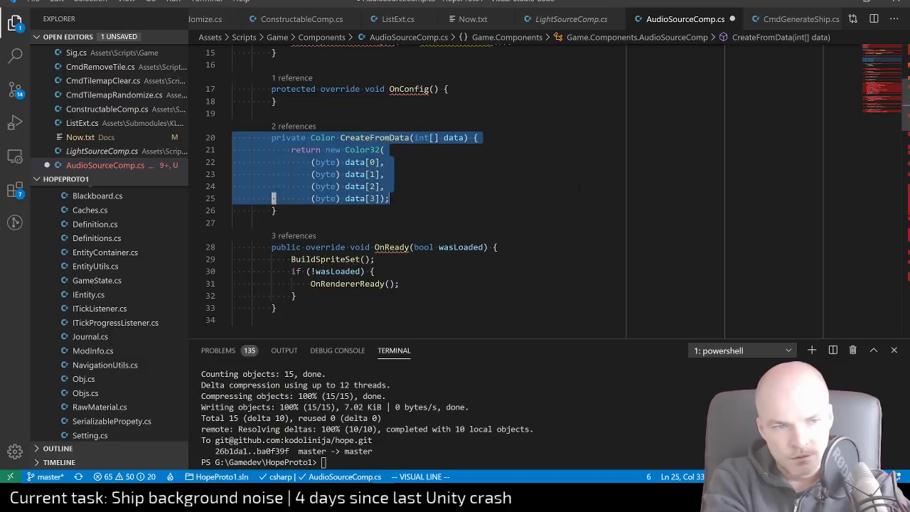
key("j")
key("d")
key("d")
key("d")
Clear the body of the OnReady method, removing the BuildSpriteSet call and the wasLoaded check
key("V")
key("j")
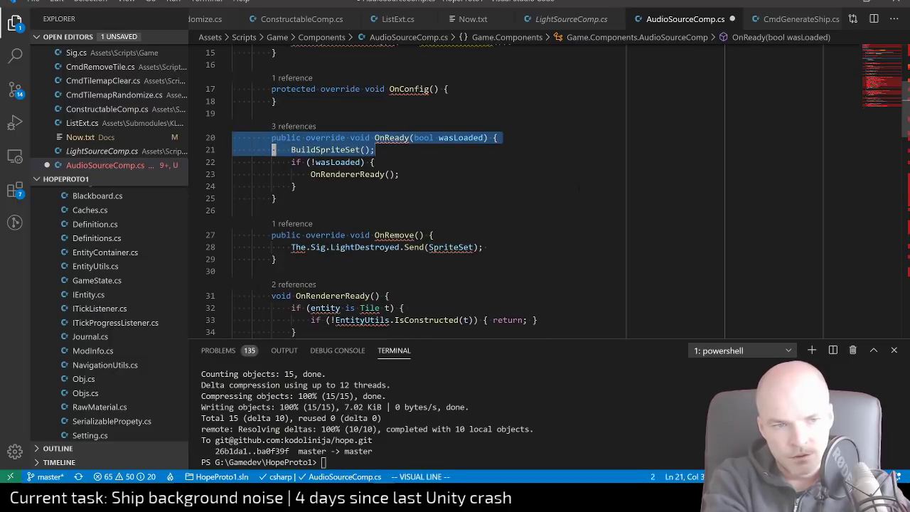
key("j")
key("j")
key("j")
key("j")
key("Escape")
key("j")
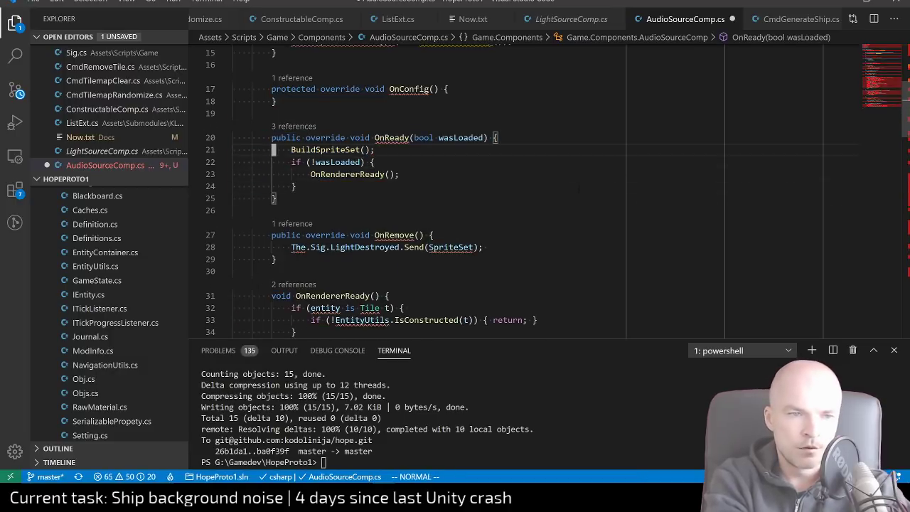
key("V")
key("j")
key("j")
key("j")
key("d")
Delete the LightDestroyed signal line from the OnRemove() method
key("j")
key("j")
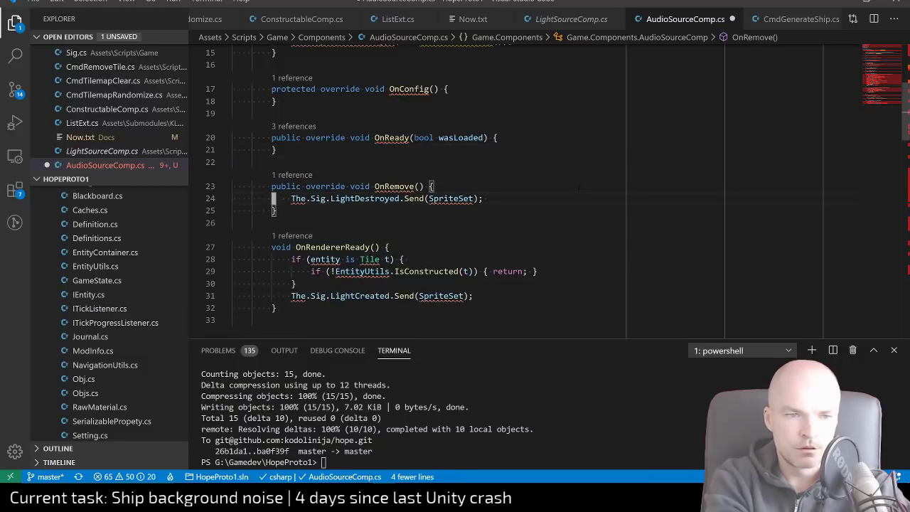
key("V")
key("Escape")
key("j")
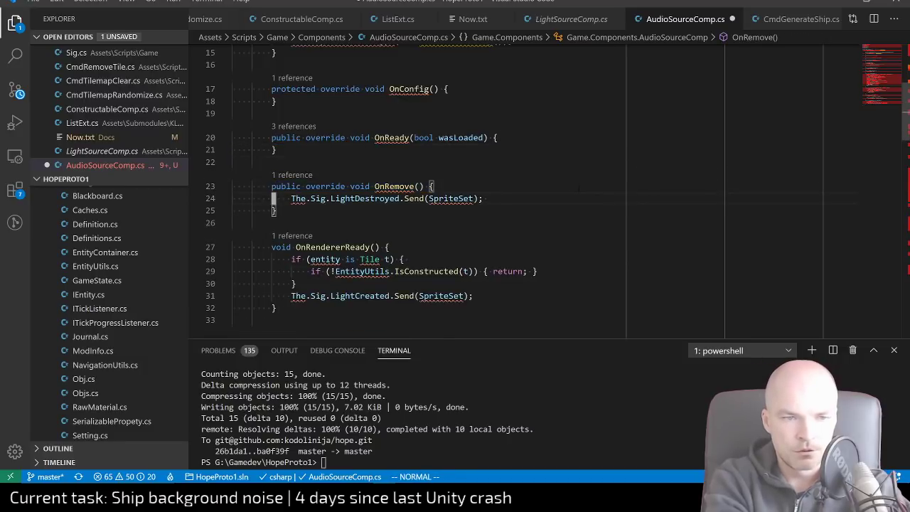
key("d")
key("d")
Delete the entire OnRendererReady() method from the AudioSourceComp class
key("j")
key("j")
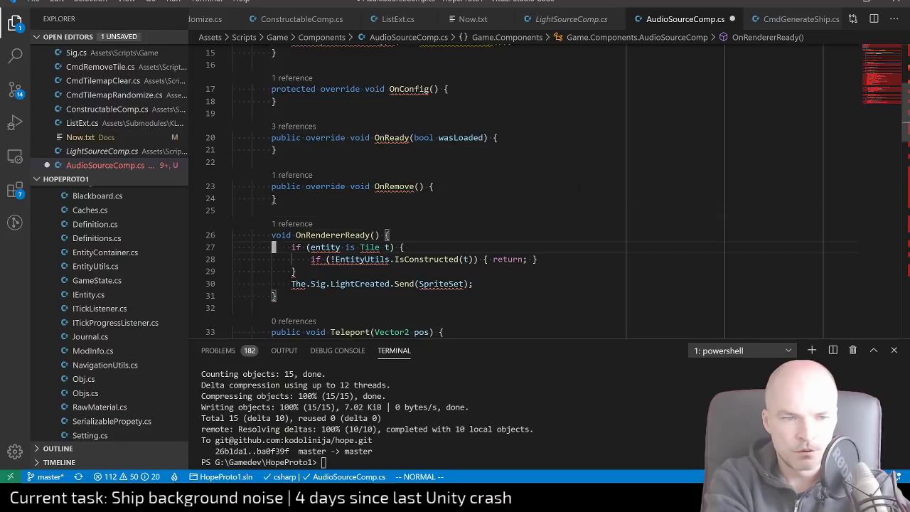
key("V")
key("j")
key("j")
key("j")
key("j")
key("j")
key("d")
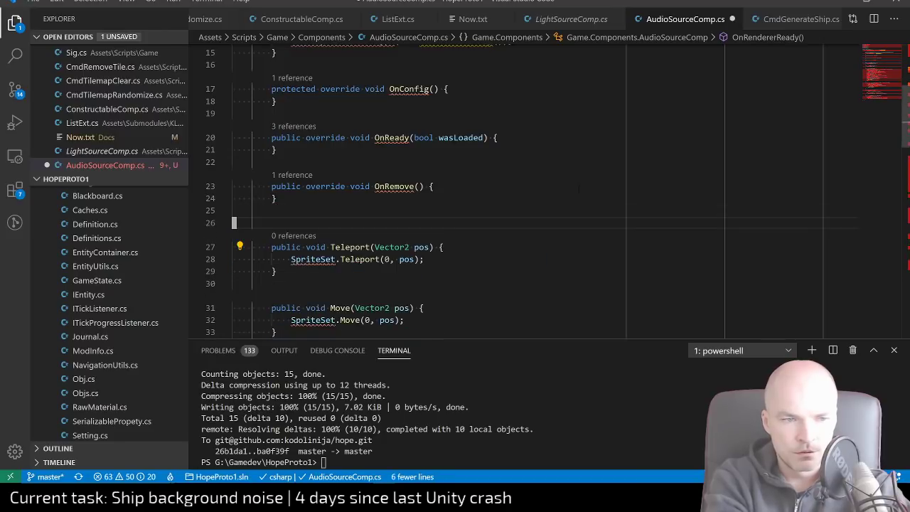
Delete the Teleport and Move methods that act on SpriteSet
key("V")
key("j")
key("j")
key("j")
key("j")
key("j")
key("j")
key("j")
key("j")
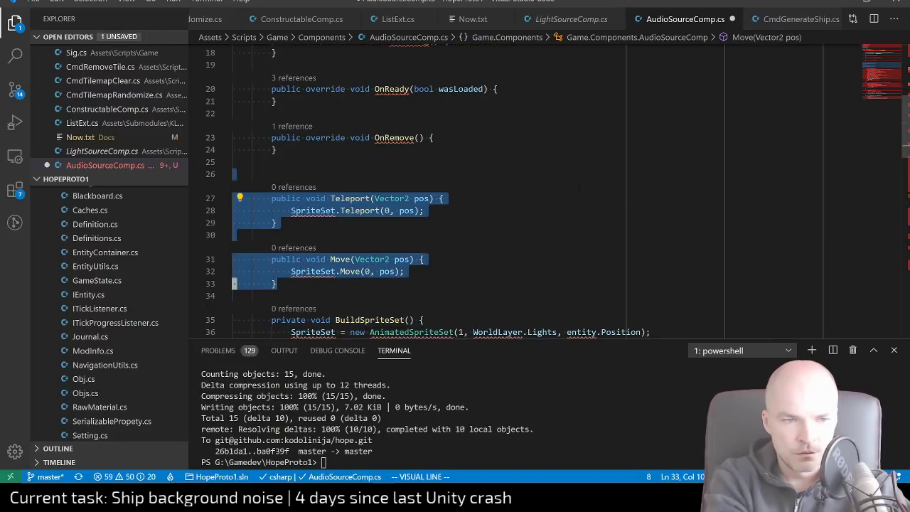
key("d")
Delete the entire BuildSpriteSet() method, including its UNITY_EDITOR block
key("j")
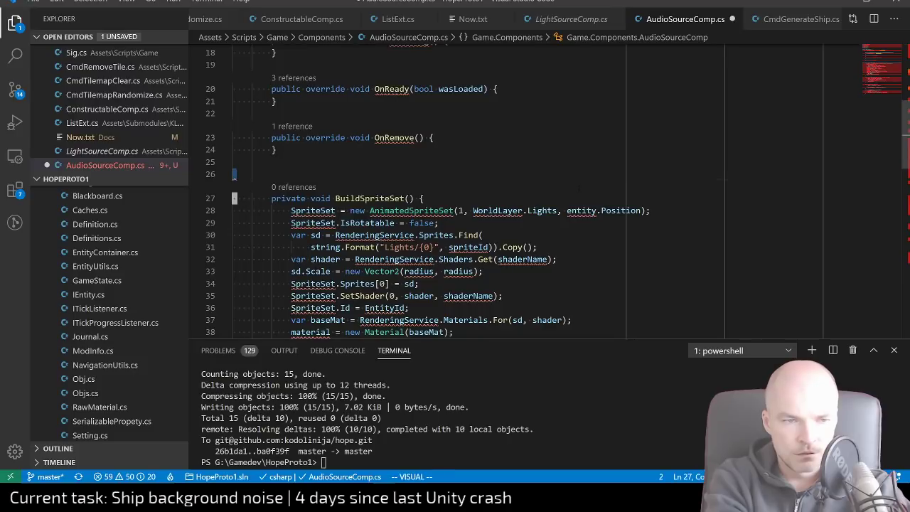
key("v")
key("j")
key("j")
key("j")
key("j")
key("j")
key("j")
key("j")
key("j")
key("j")
key("j")
key("j")
key("j")
key("j")
key("j")
key("j")
key("j")
key("j")
key("j")
key("j")
key("j")
key("k")
key("k")
key("k")
key("k")
key("k")
key("k")
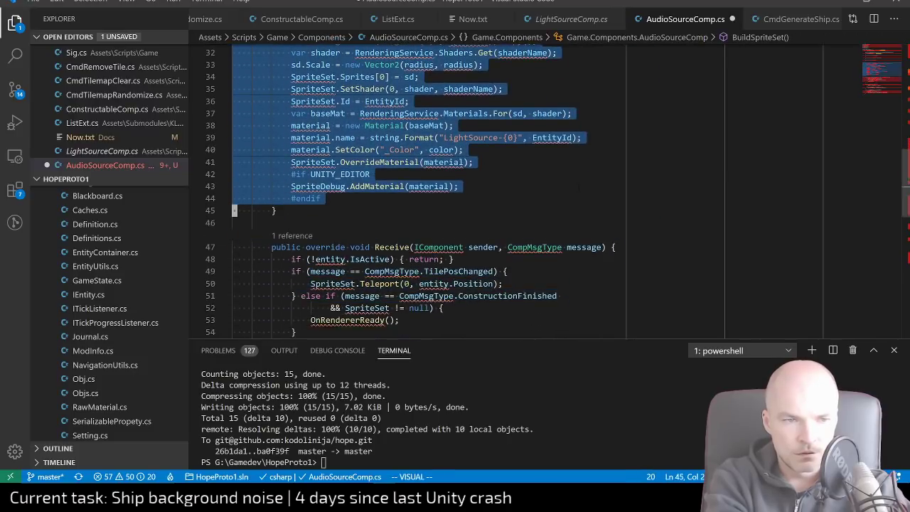
key("d")
Delete the entire Receive() method from the AudioSourceComp class
key("shift+v")
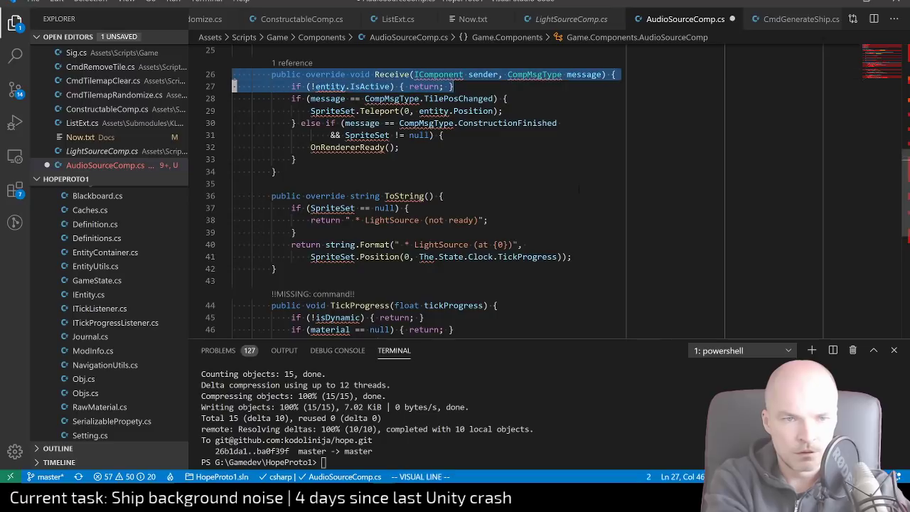
key("j")
key("j")
key("j")
key("j")
key("j")
key("j")
key("j")
key("j")
key("j")
key("j")
key("j")
key("j")
key("j")
key("k")
key("k")
key("k")
key("k")
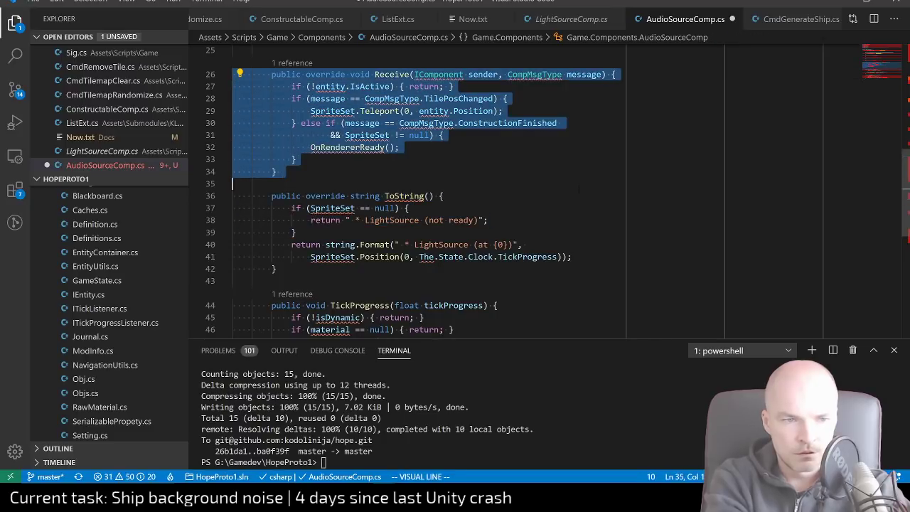
key("d")
Delete the entire TickProgress() method at the end of the class
key("shift+v")
key("Escape")
key("j")
key("j")
key("j")
key("j")
key("j")
key("j")
key("j")
key("j")
key("j")
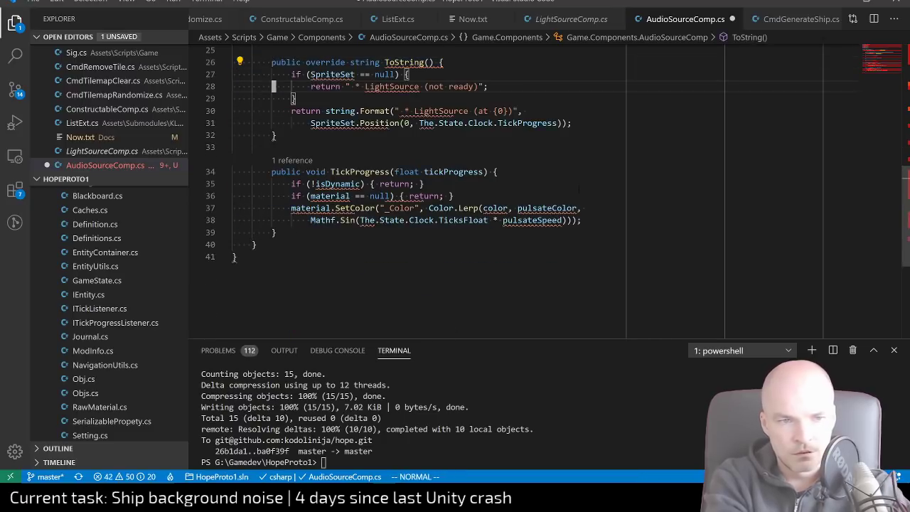
key("k")
key("shift+v")
key("j")
key("j")
key("j")
key("j")
key("j")
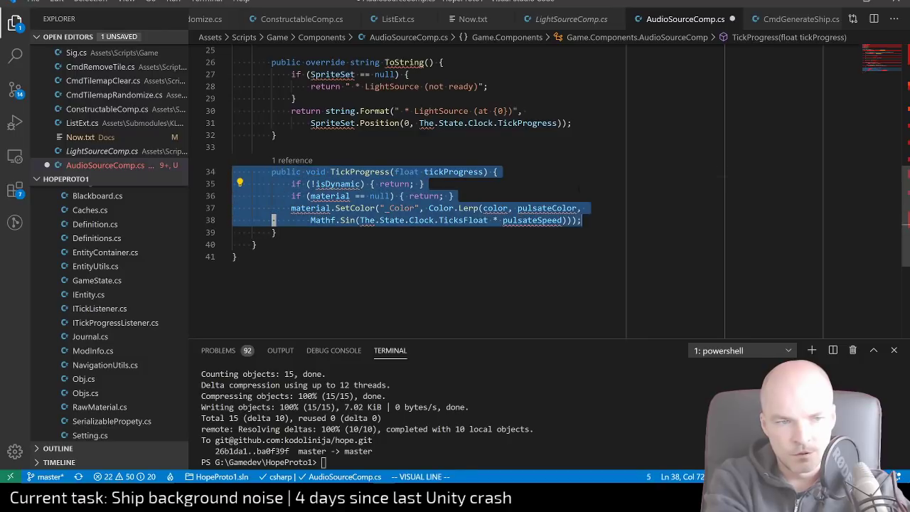
key("d")
Remove the ITickProgressListener interface from the AudioSourceComp declaration, put the opening brace on the same line, and save the file
key("g")
key("g")
key("j")
key("j")
key("j")
key("j")
key("j")
key("j")
key("j")
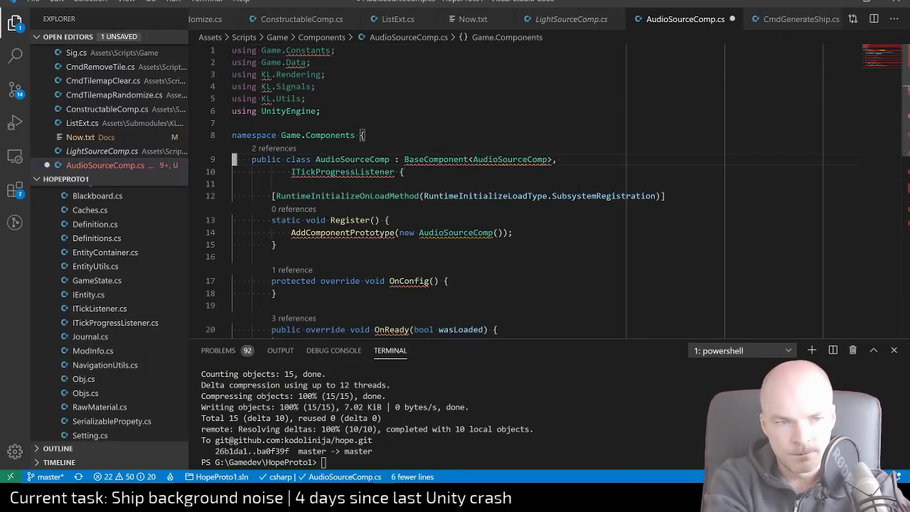
key("j")
key("l")
key("l")
key("c")
key("w")
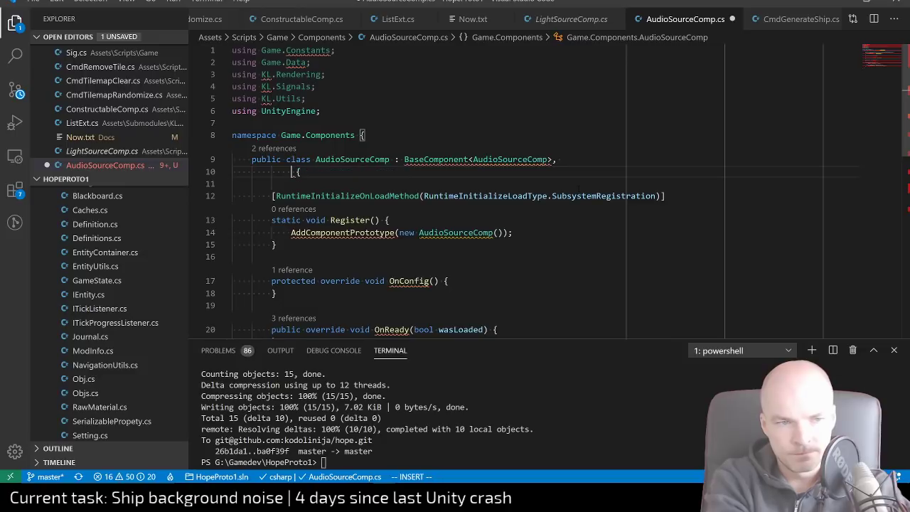
key("Escape")
key("k")
key("shift+j")
key("i")
key("BackSpace")
key("BackSpace")
key("Escape")
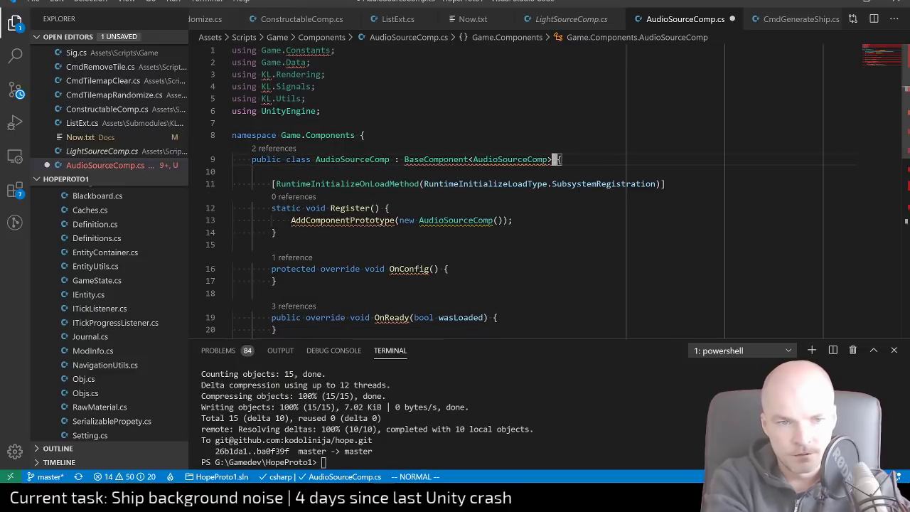
key("ctrl+s")
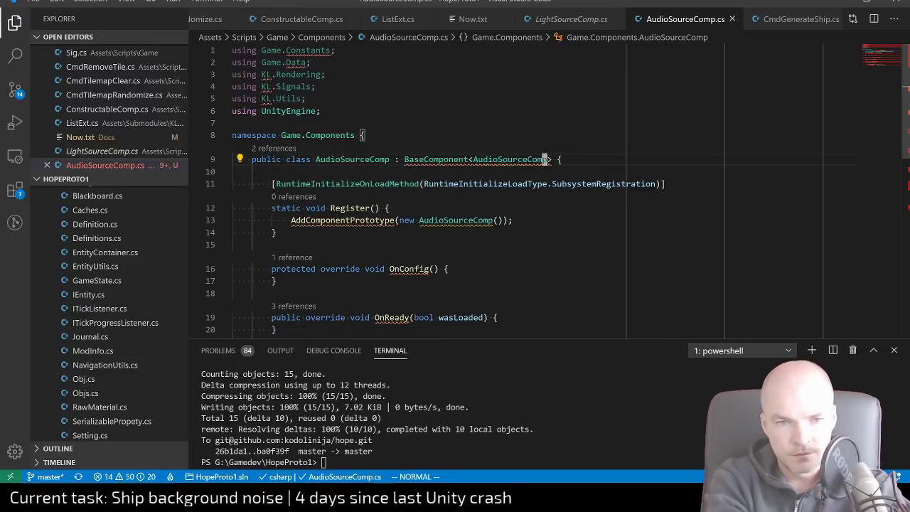
Switch to the Unity editor to let it reload the edited scripts, and return to the code editor
key("h")
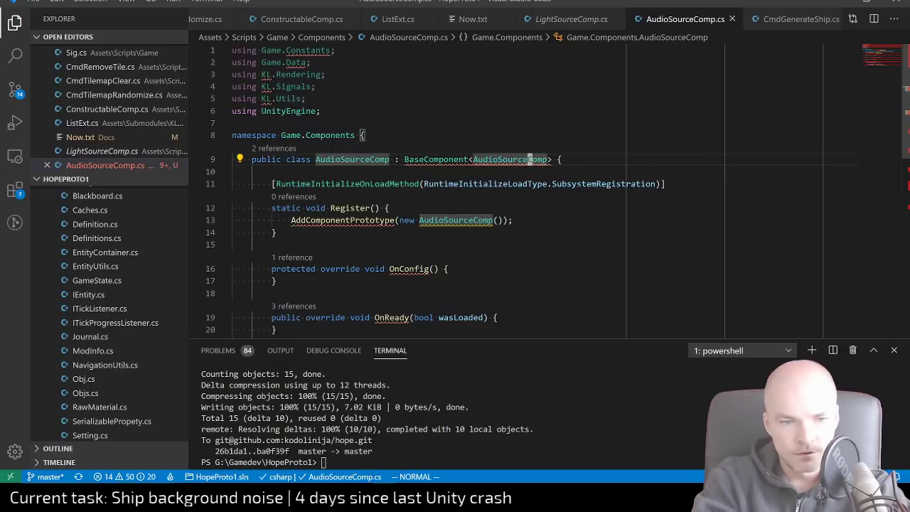
key("alt+Tab")
key("alt+Tab")
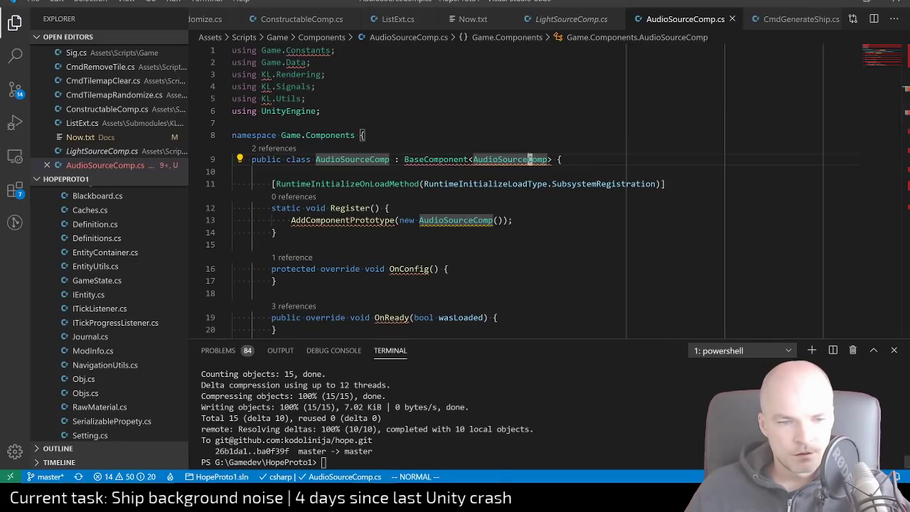
key("alt+Tab")
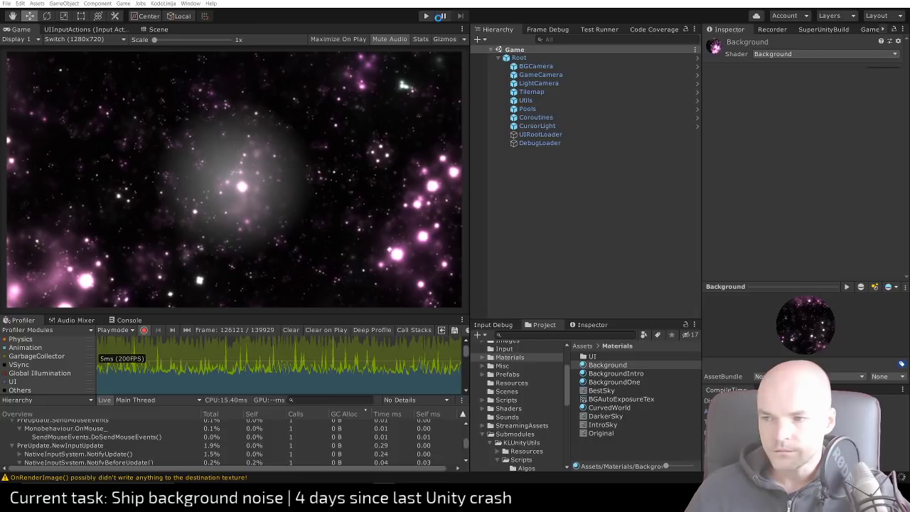
key("alt+Tab")
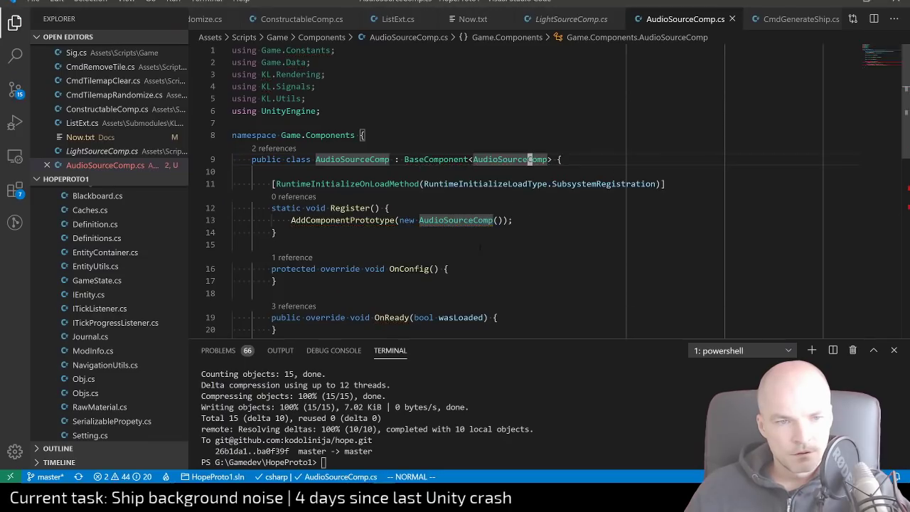
Delete the SpriteSet null check and its "not ready" return from the ToString() method
key("k")
key("k")
key("k")
key("k")
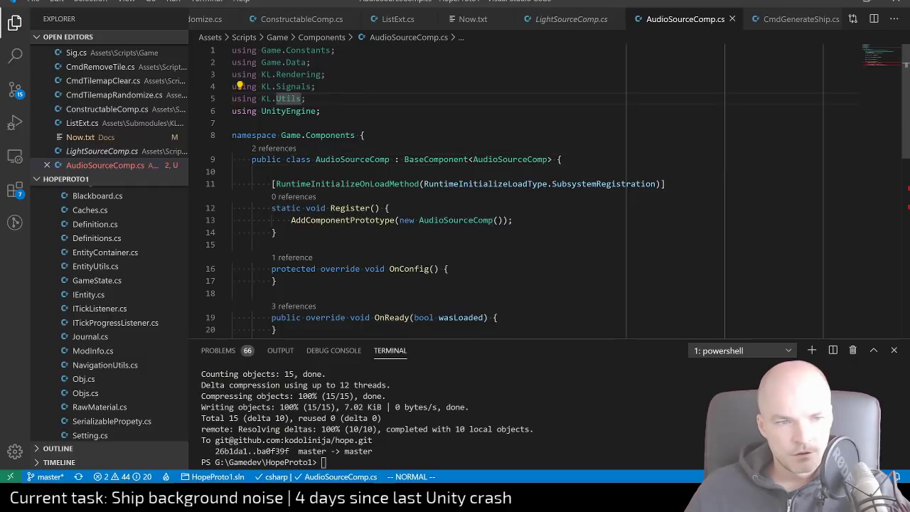
scroll(470, 219, "down", 4)
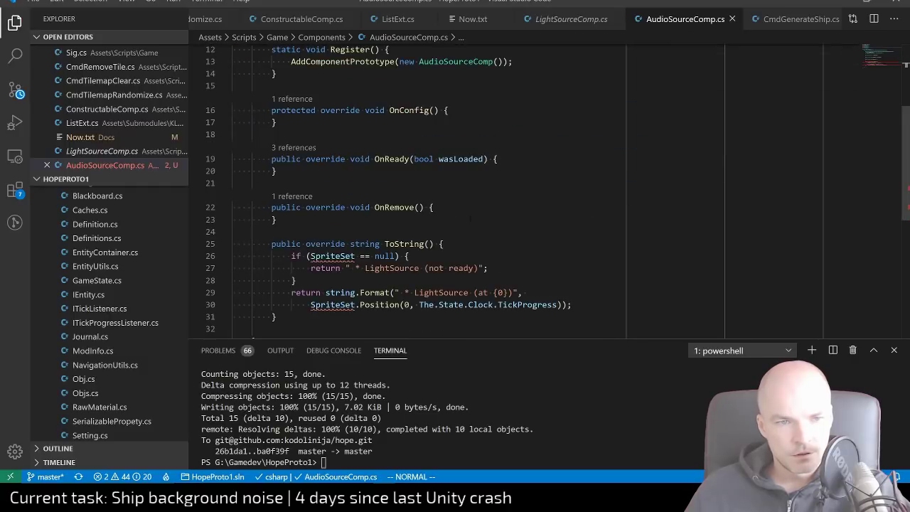
scroll(339, 258, "up", 4)
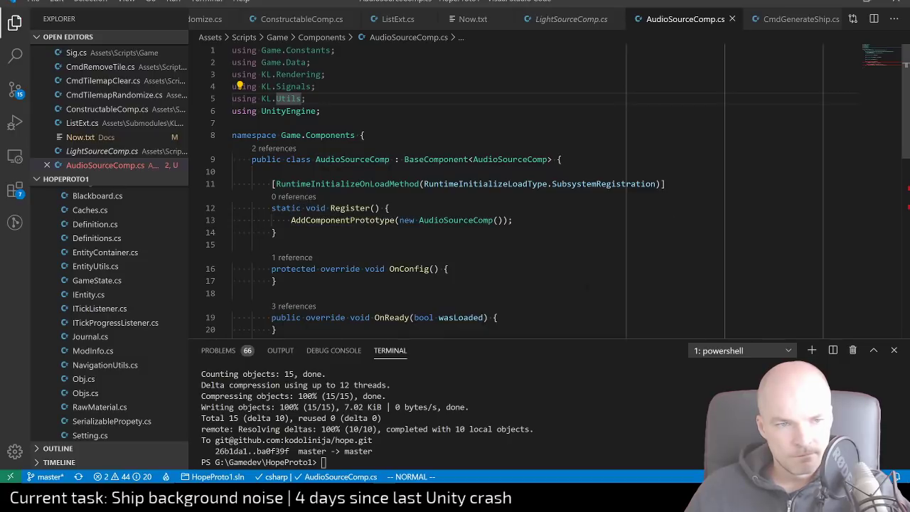
key("shift+g")
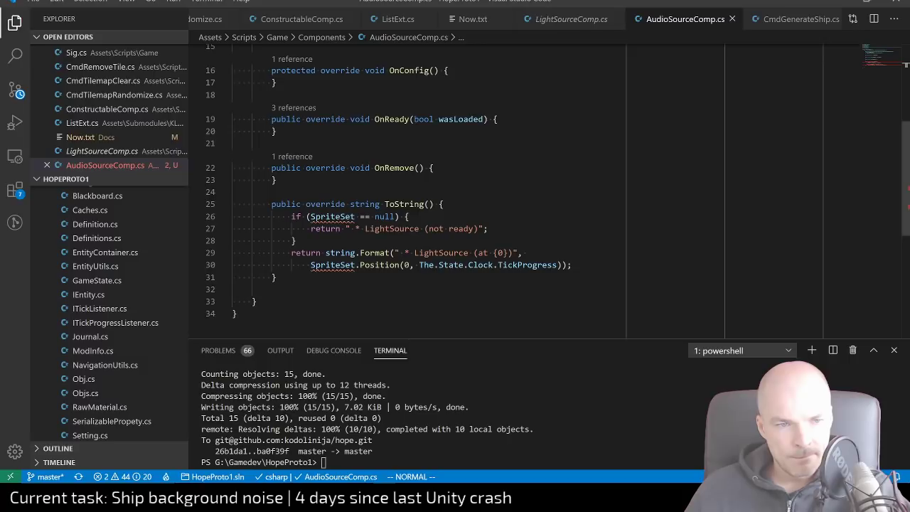
left_click(441, 216)
key("shift+v")
key("Escape")
key("b")
key("b")
key("shift+v")
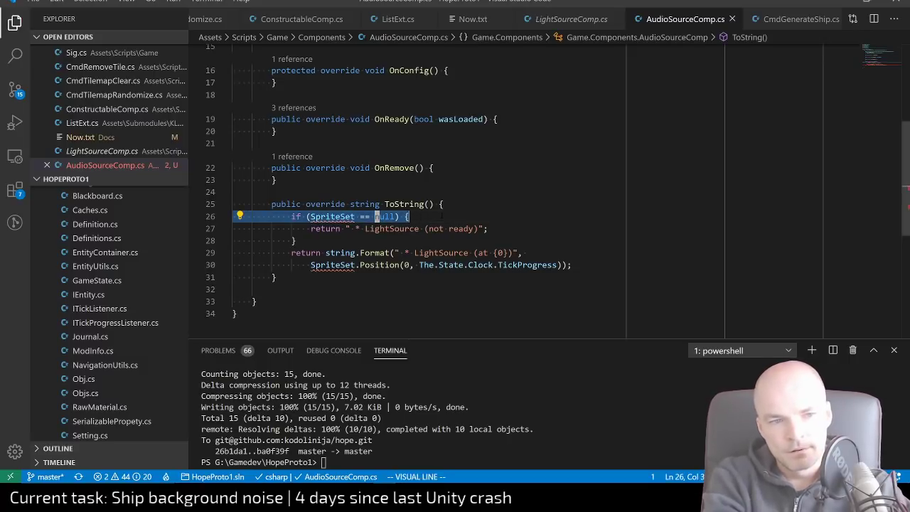
key("j")
key("j")
key("d")
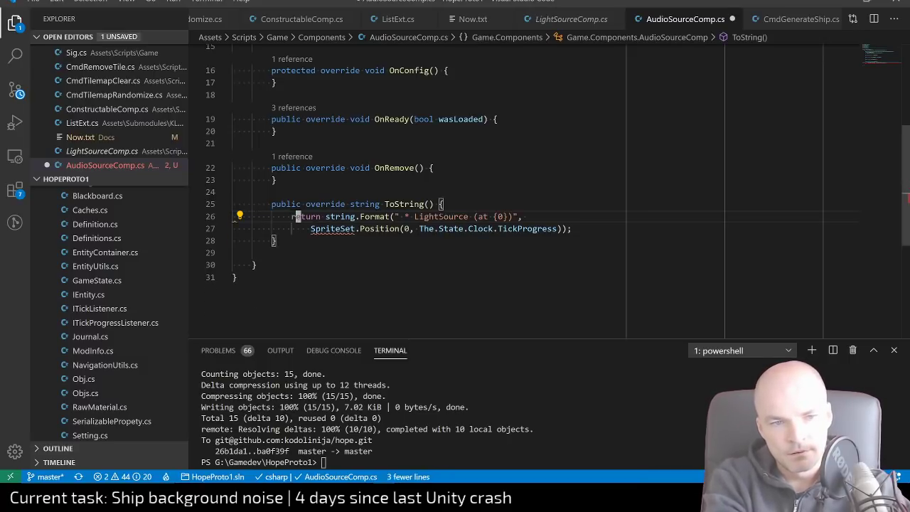
Change "LightSource" to "AudioSource" in the string returned by ToString()
key("w")
key("w")
key("w")
key("w")
key("w")
key("w")
type("cwAudio")
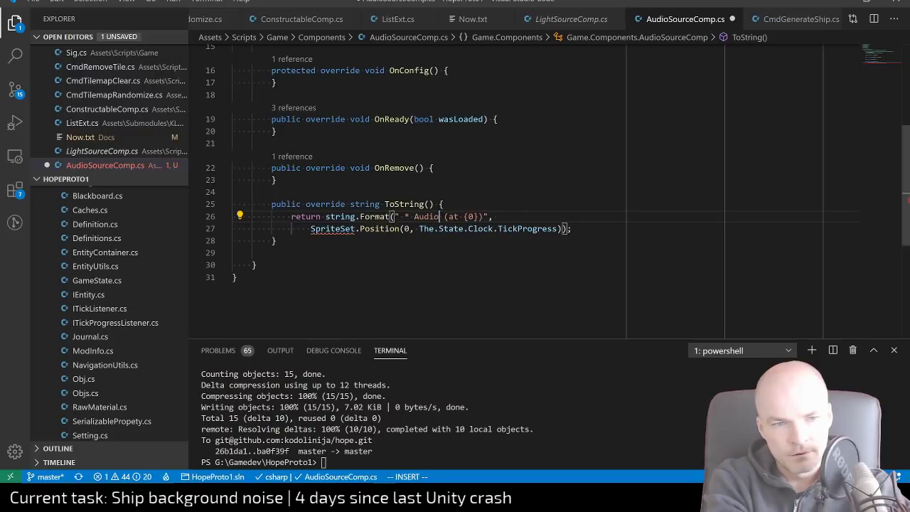
type("Source")
key("Escape")
Remove the SpriteSet.Position argument and the "(at {0})" placeholder so ToString() returns string.Format(" * AudioSource");
key("j")
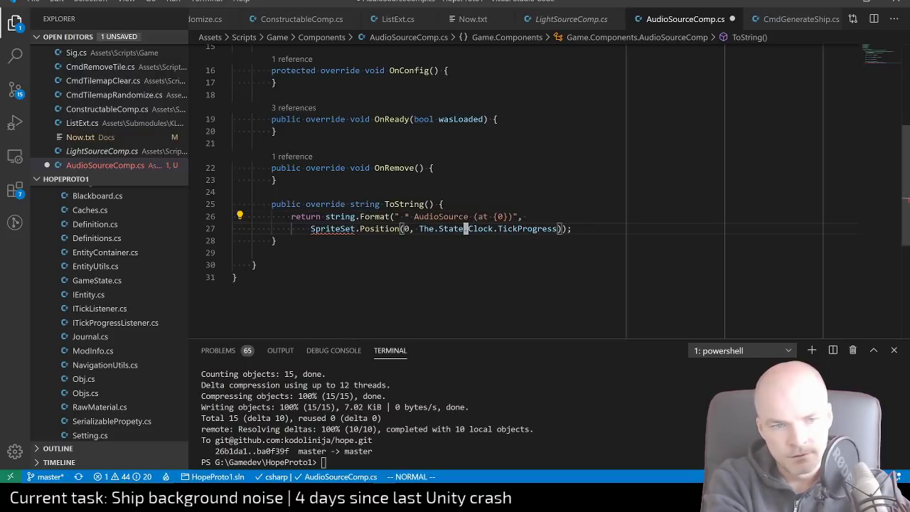
key("b")
key("b")
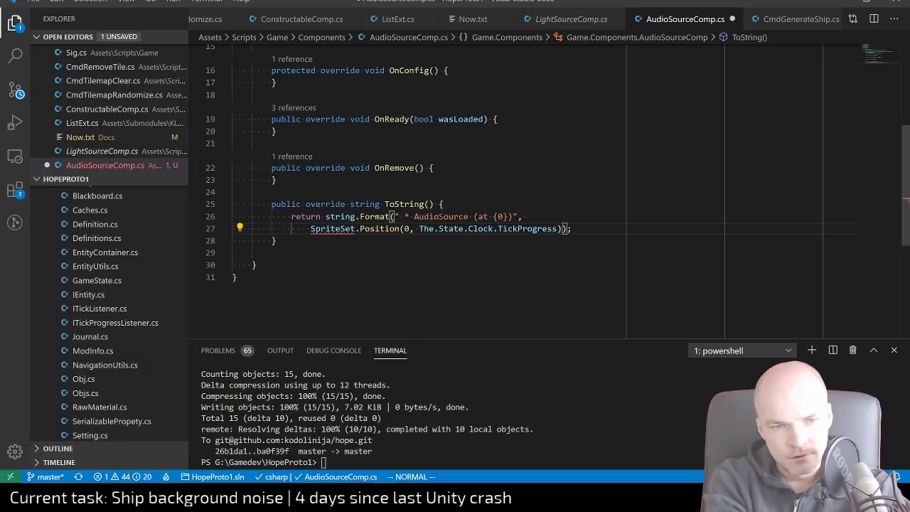
key("d")
key("d")
key("k")
key("shift+a")
key("Escape")
key("h")
key("h")
key("h")
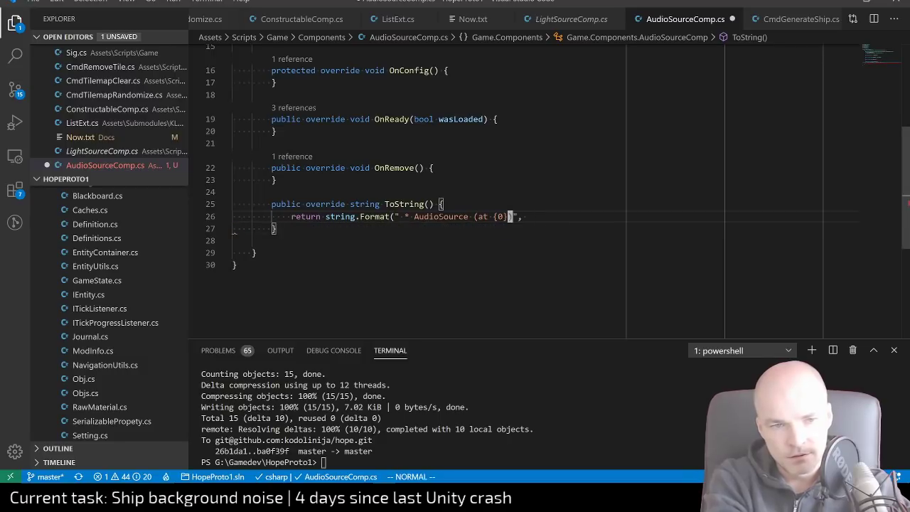
key("s")
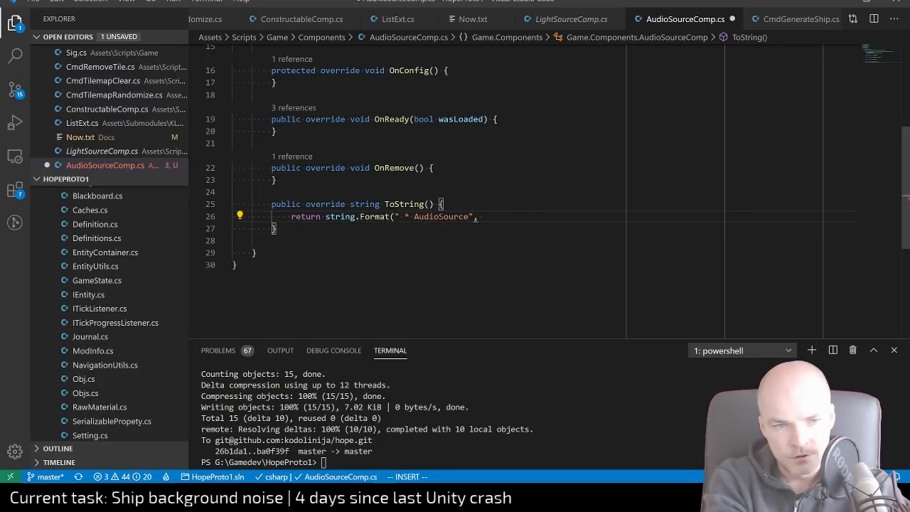
type(");")
key("Escape")
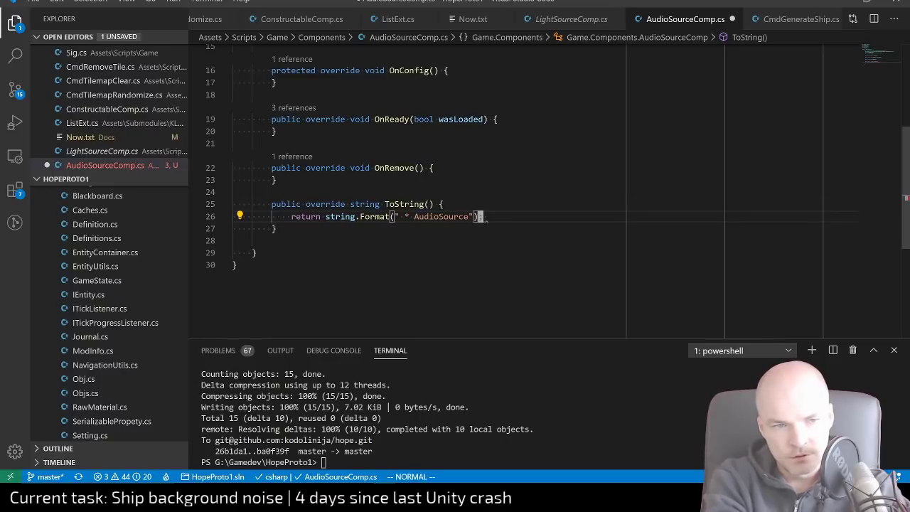
Add a "// TODO" comment above the ToString() return, delete the blank line after the method, and save the file
key("shift+o")
type("// TODO")
key("Escape")
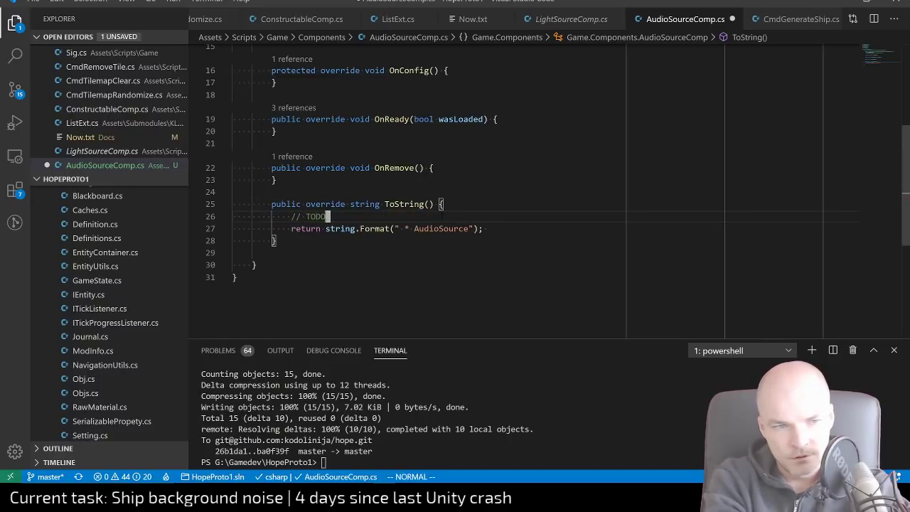
key("j")
key("j")
key("j")
key("d")
key("d")
key("ctrl+s")
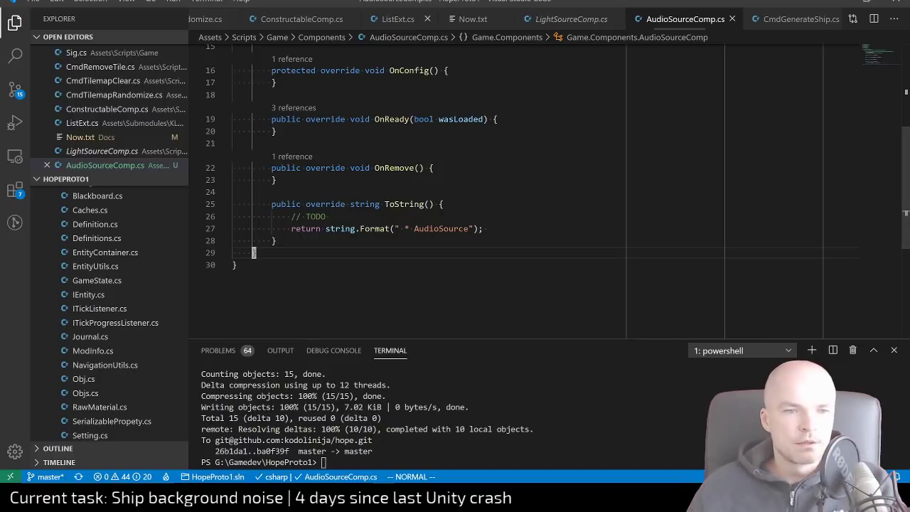
Switch to Unity to let it recompile the cleaned-up AudioSourceComp script, and return to the code editor
scroll(511, 192, "up", 4)
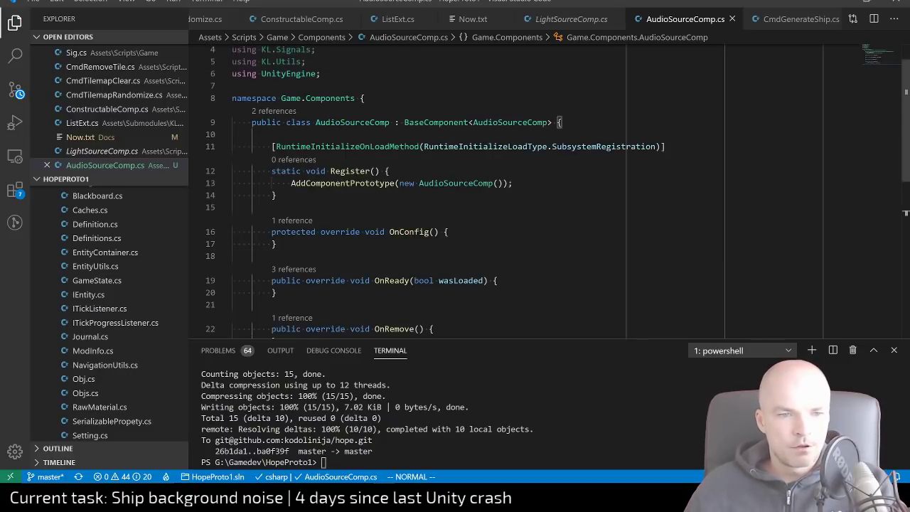
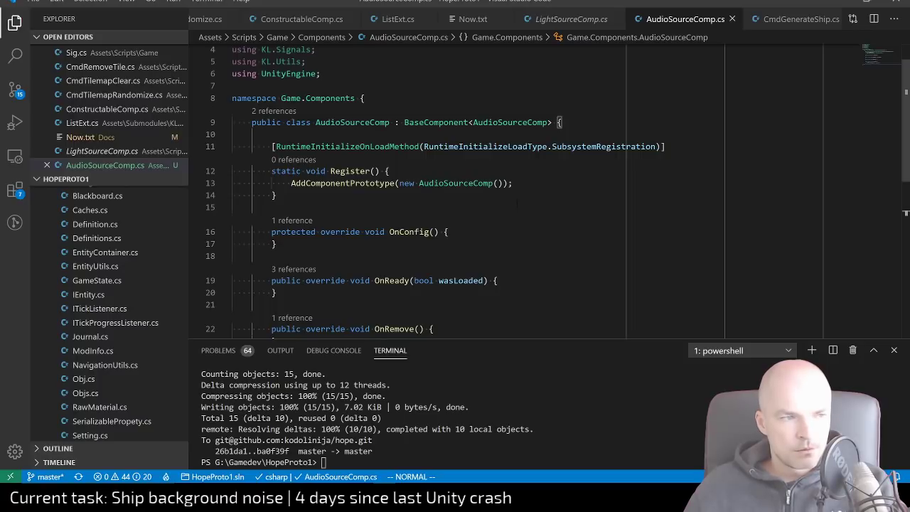
scroll(81, 306, "up", 20)
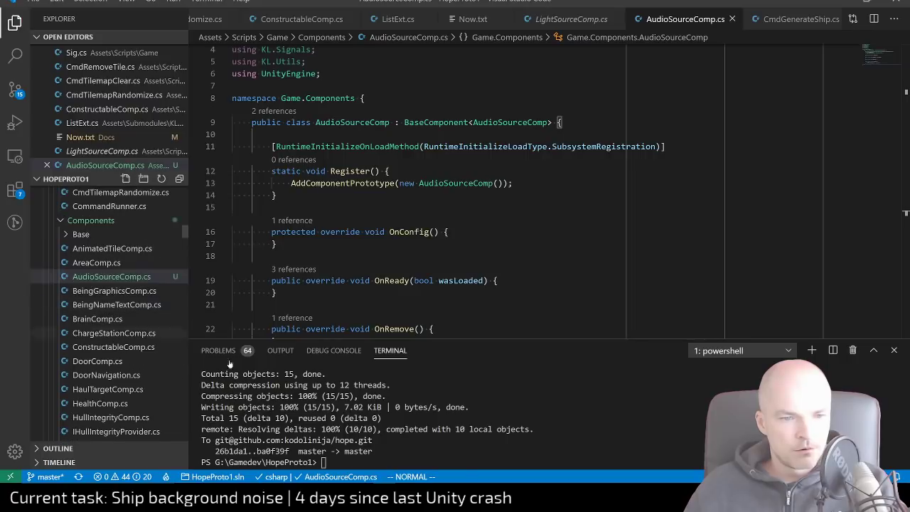
key("alt+Tab")
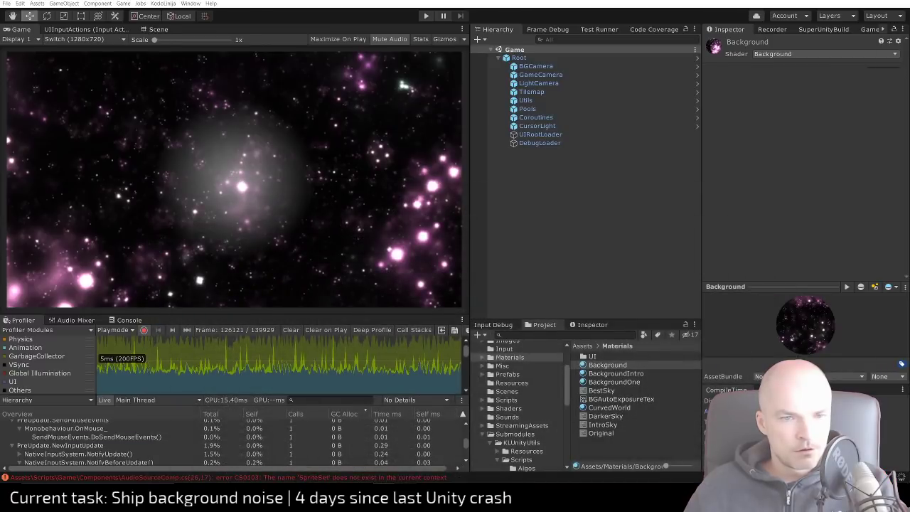
key("alt+Tab")
key("alt+Tab")
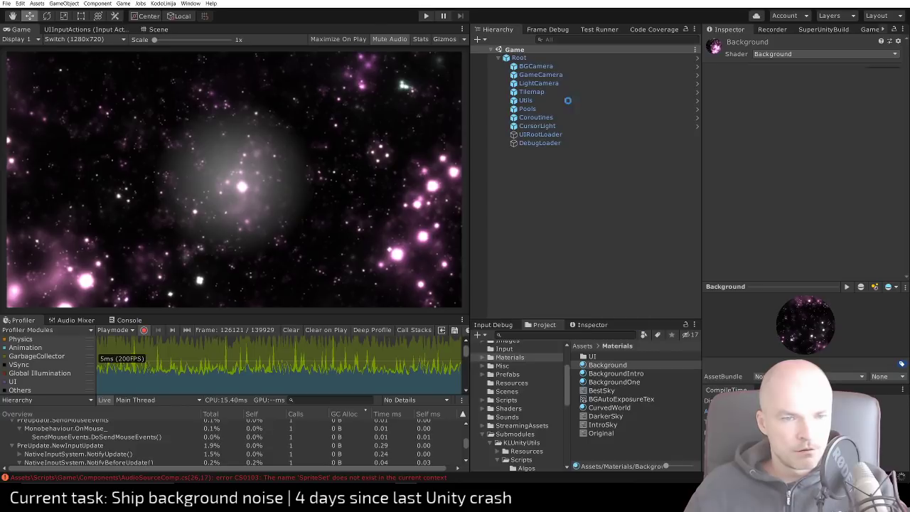
key("alt+Tab")
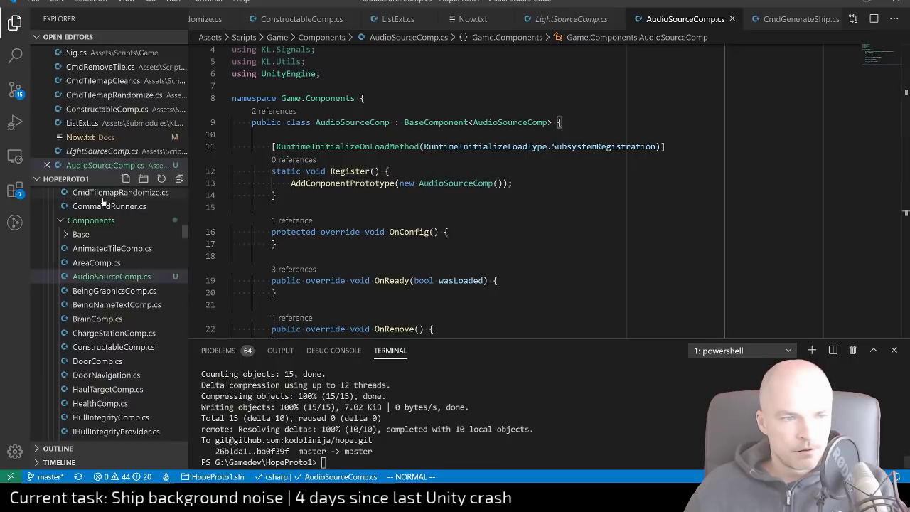
scroll(114, 313, "up", 10)
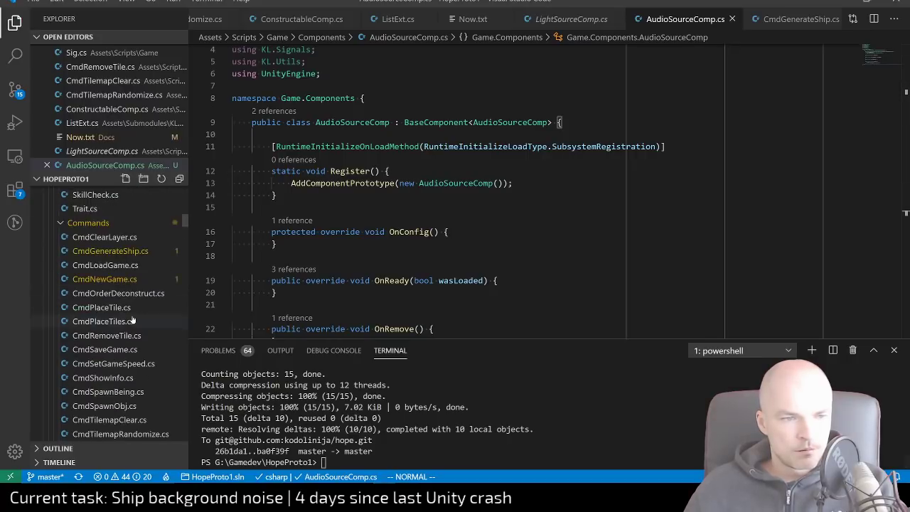
scroll(135, 156, "up", 10)
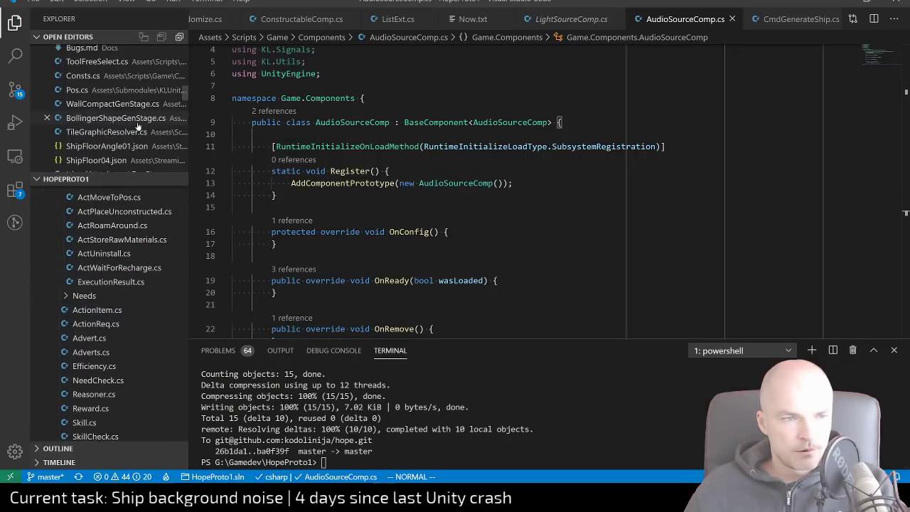
scroll(124, 242, "down", 6)
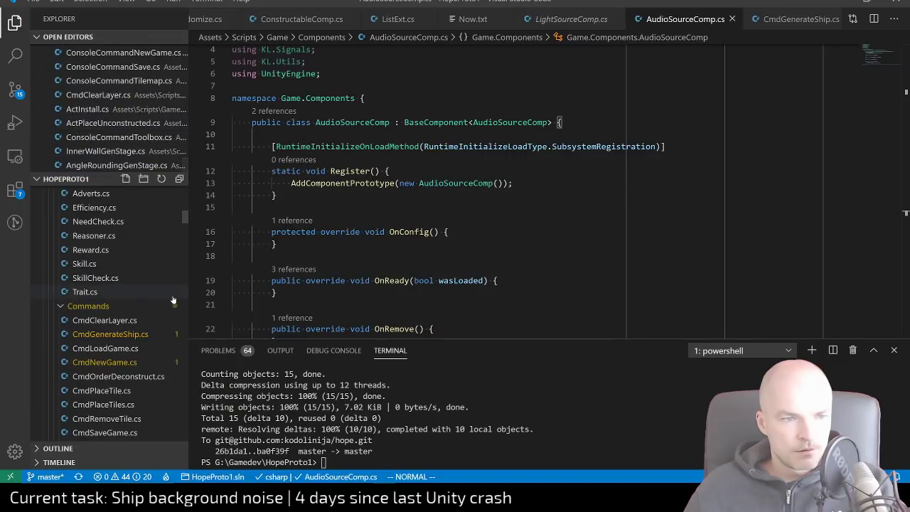
scroll(108, 284, "up", 10)
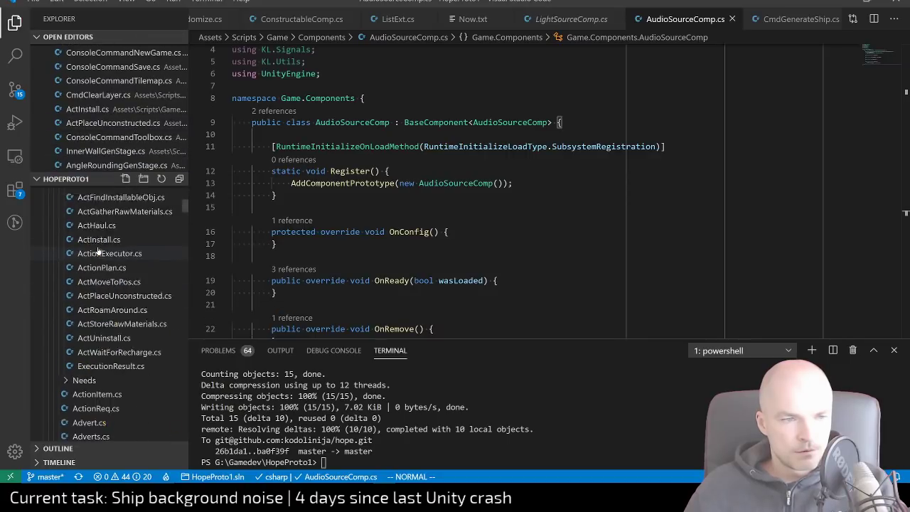
scroll(106, 318, "down", 10)
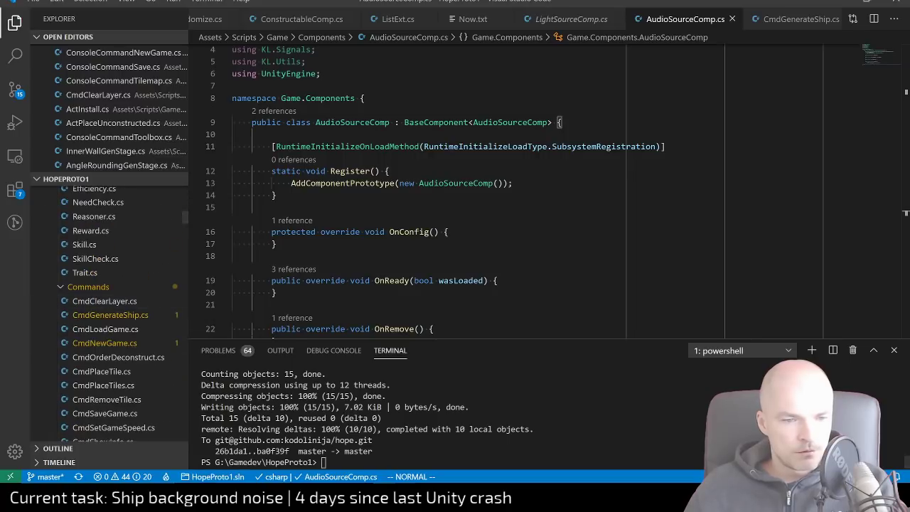
left_click(362, 494)
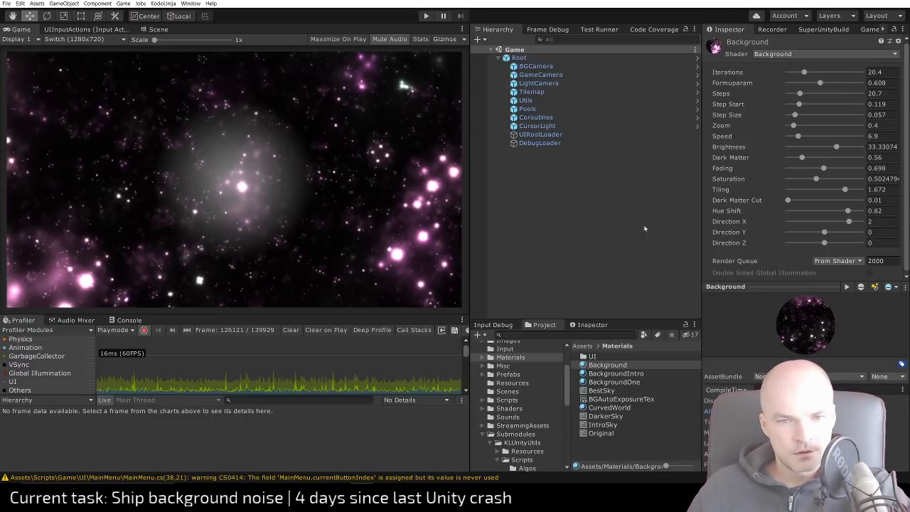
key("alt+Tab")
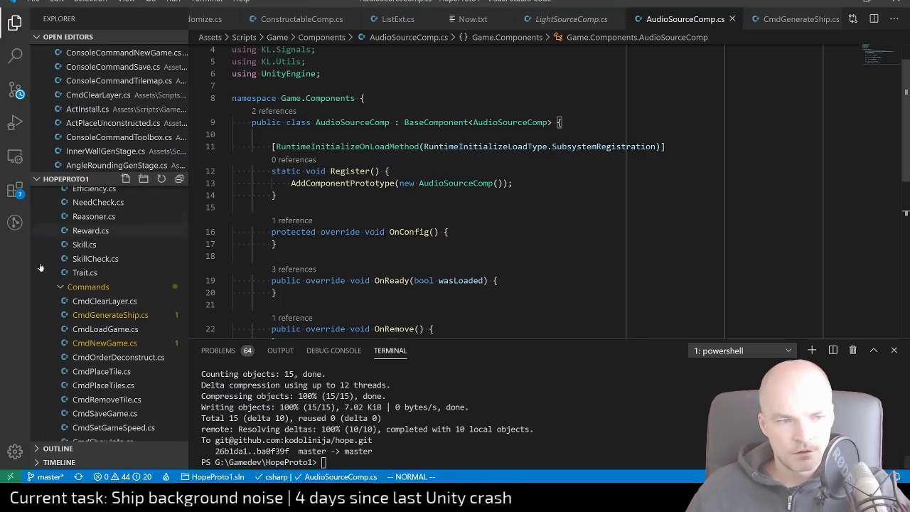
Collapse the Actions, AI, Commands, Components and Console folders under Scripts/Game in the project file tree
scroll(120, 324, "up", 10)
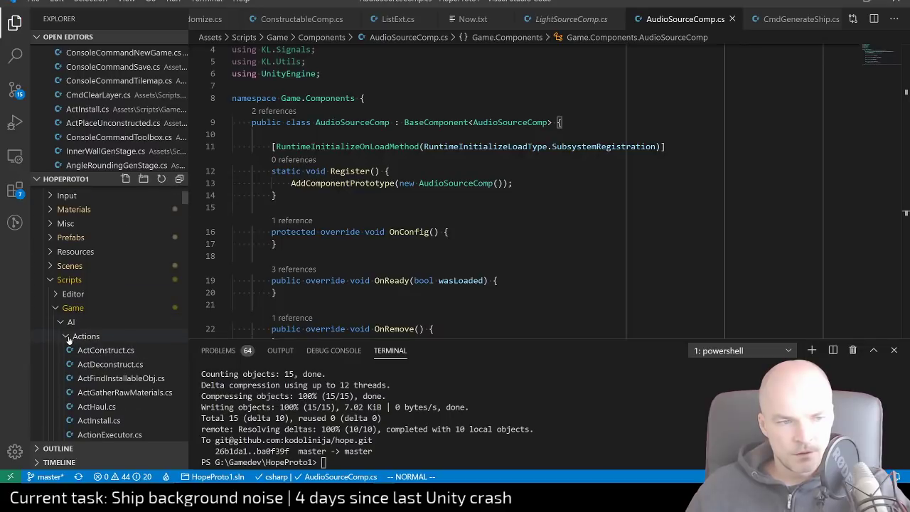
left_click(68, 337)
left_click(62, 322)
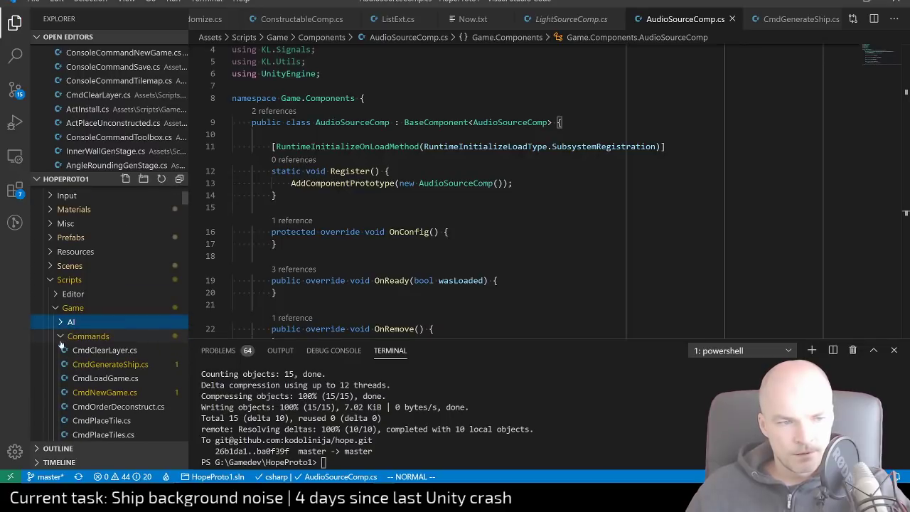
left_click(62, 340)
scroll(81, 366, "down", 3)
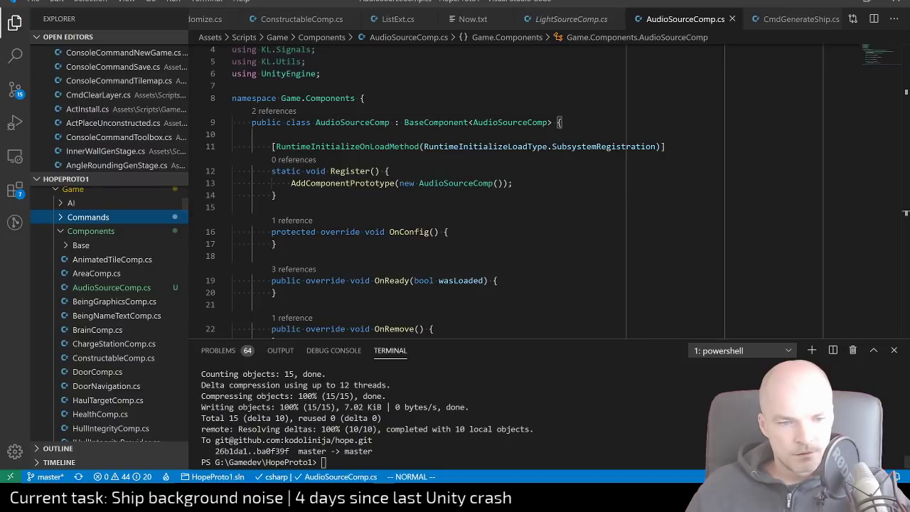
key("alt+Tab")
key("alt+Tab")
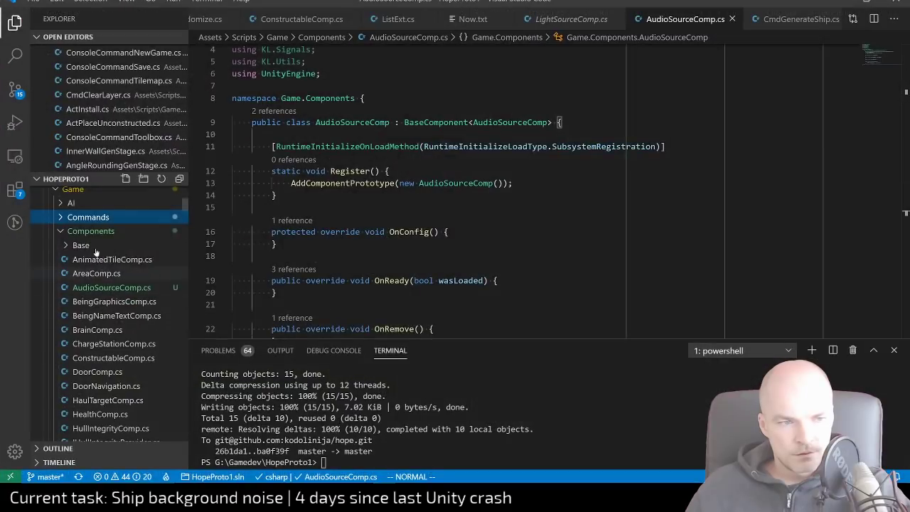
left_click(61, 232)
left_click(60, 246)
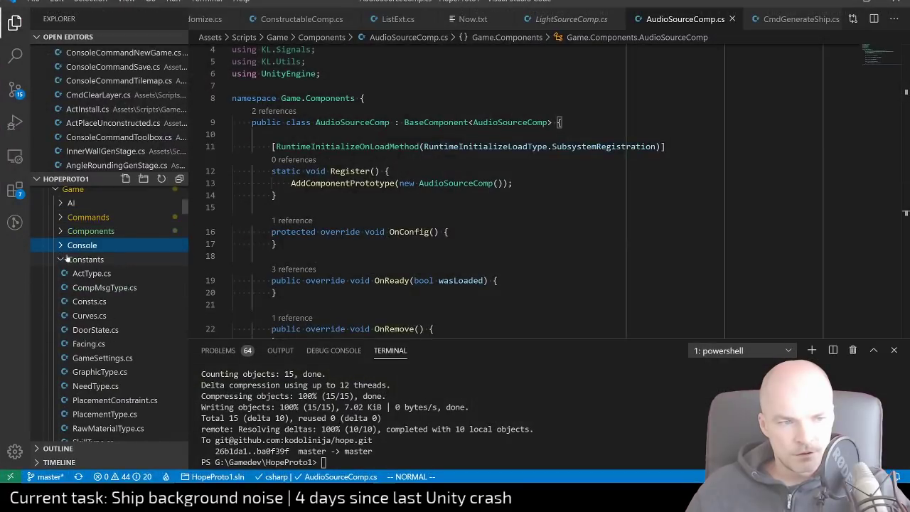
key("alt+Tab")
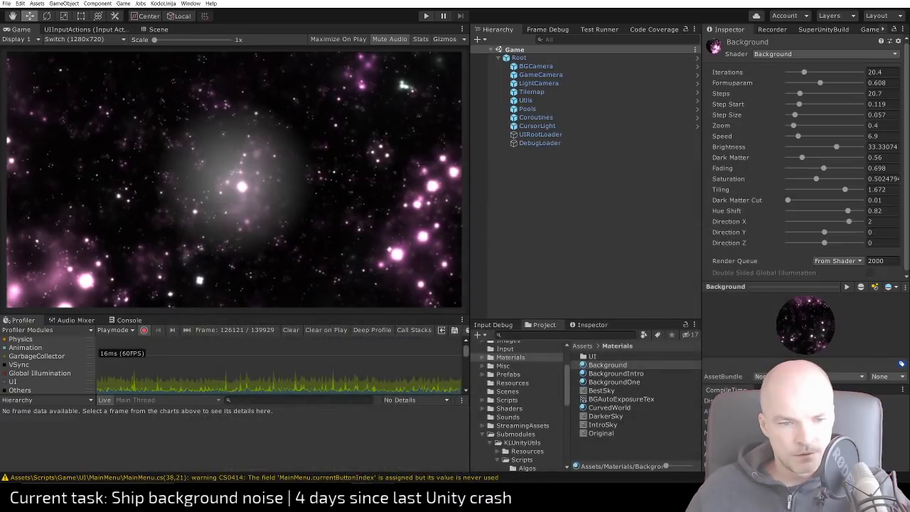
key("alt+Tab")
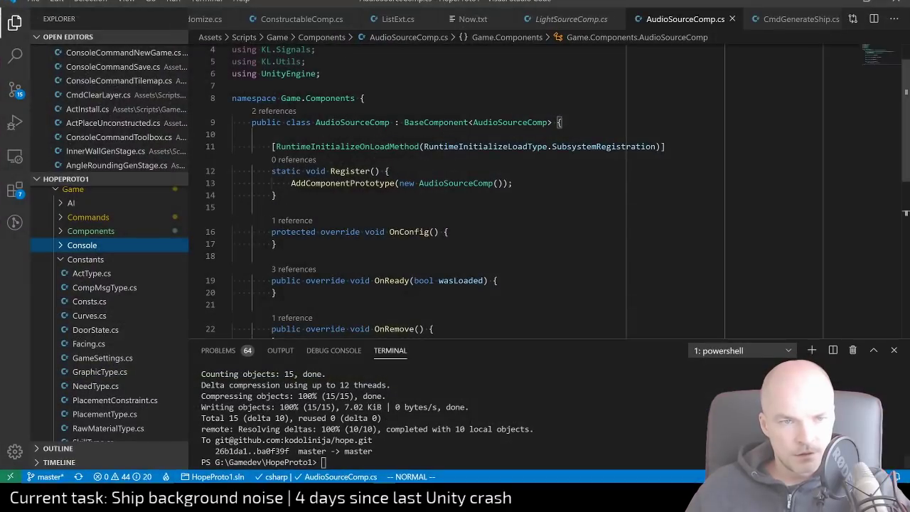
Open Now.txt, replace the current task "Ship background noise" with "Audio system", and save the file
left_click(469, 22)
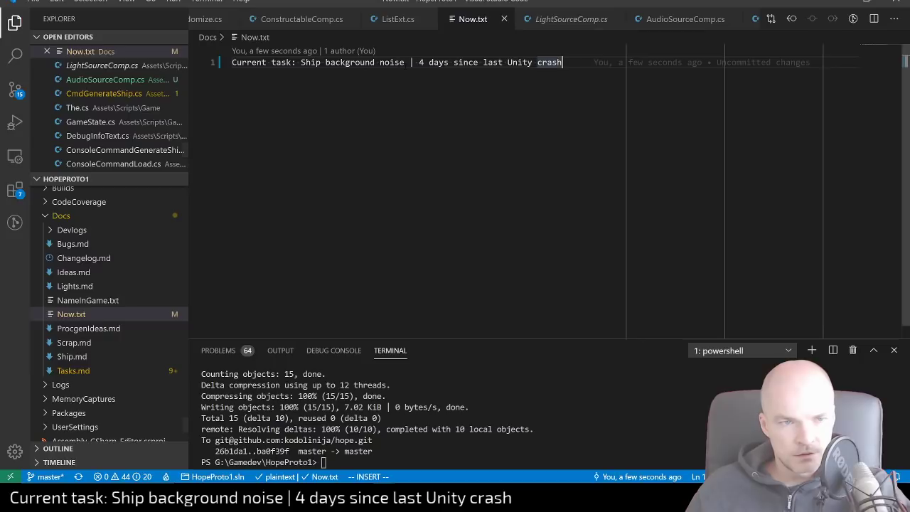
left_click(405, 63)
key("BackSpace")
key("BackSpace")
key("BackSpace")
key("BackSpace")
key("BackSpace")
key("BackSpace")
key("BackSpace")
key("BackSpace")
key("BackSpace")
key("BackSpace")
key("BackSpace")
key("BackSpace")
key("BackSpace")
key("BackSpace")
key("BackSpace")
key("BackSpace")
key("BackSpace")
key("BackSpace")
key("BackSpace")
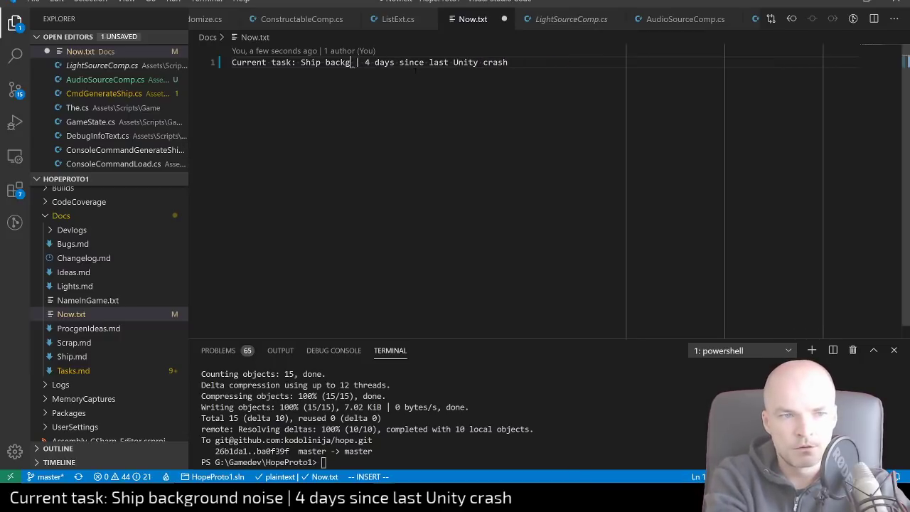
key("BackSpace")
key("BackSpace")
type("Audio system")
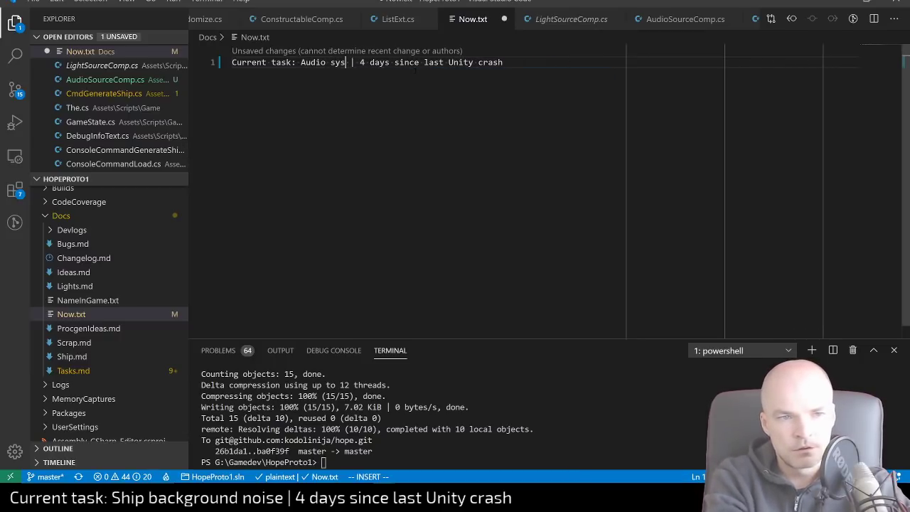
key("ctrl+s")
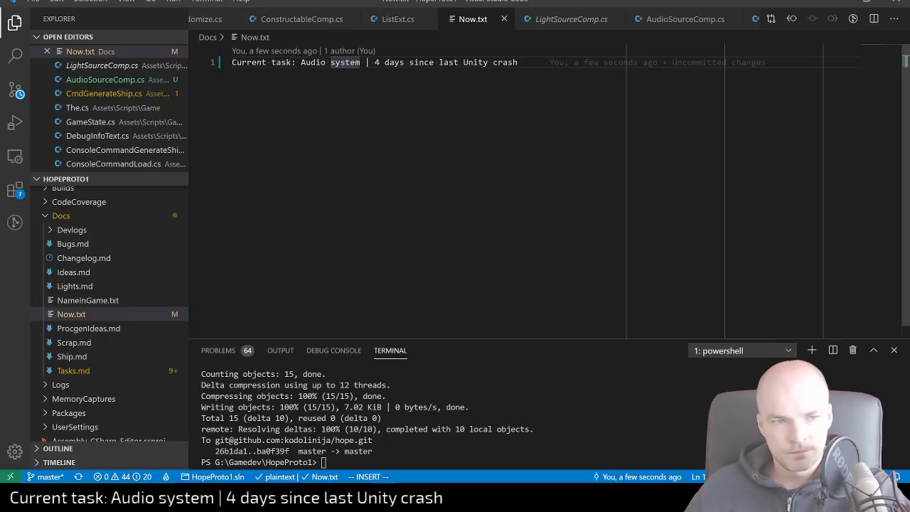
key("alt+Tab")
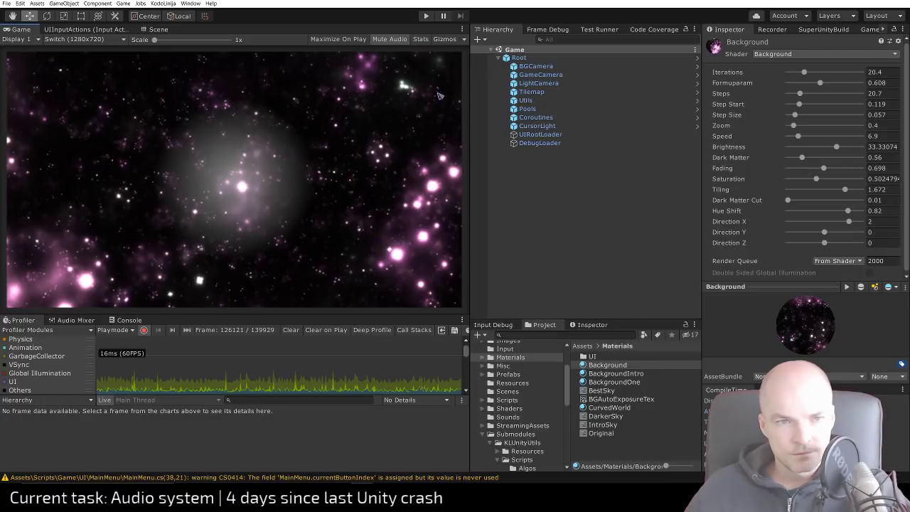
key("alt+Tab")
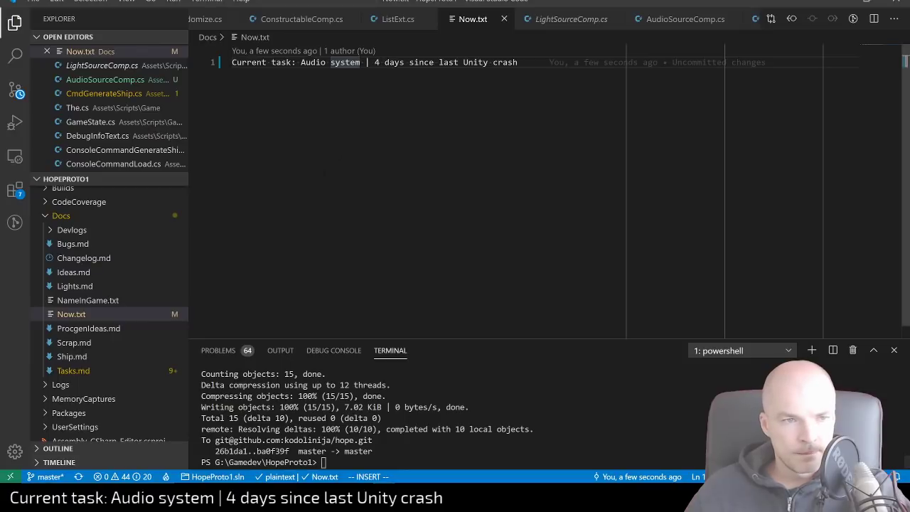
scroll(75, 315, "down", 10)
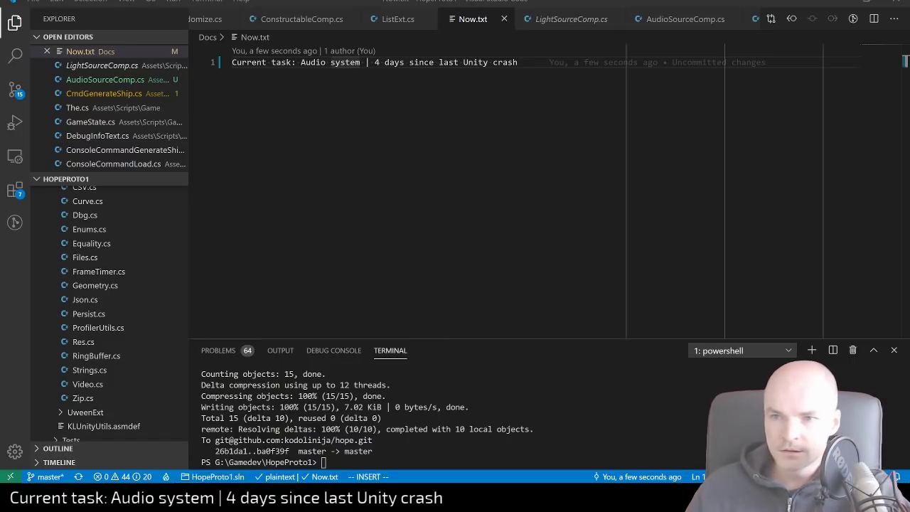
Switch to the browser and read the Unity Answers thread on streaming music from StreamingAssets, highlighting request.GetAudioClip and checking the reply's code
key("ctrl+super+Right")
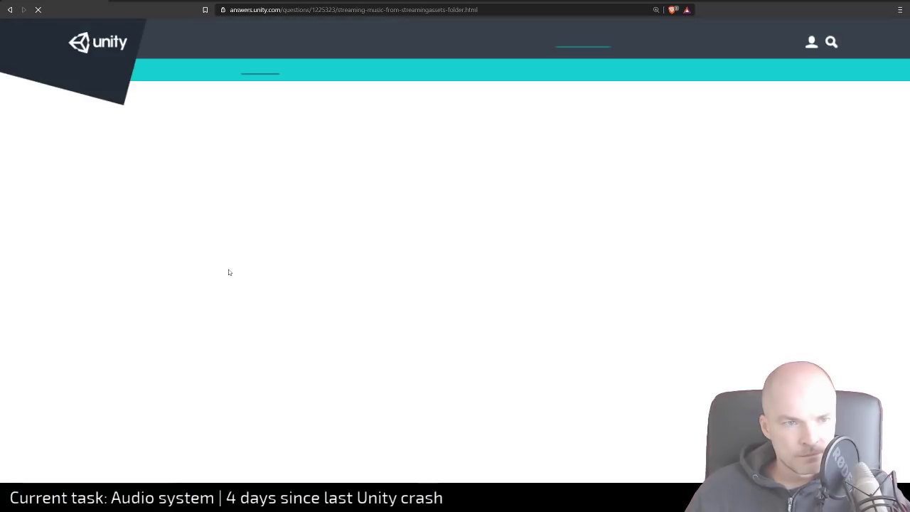
scroll(398, 360, "down", 6)
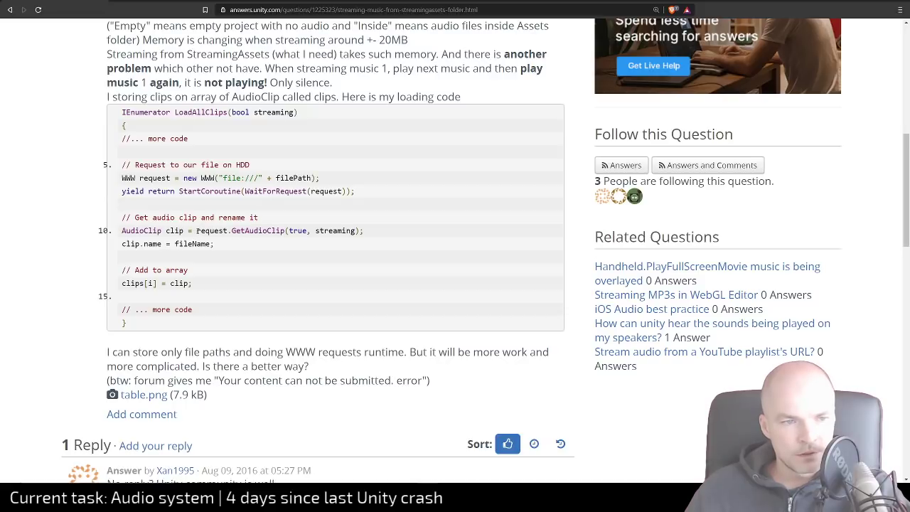
left_click_drag(196, 231, 285, 231)
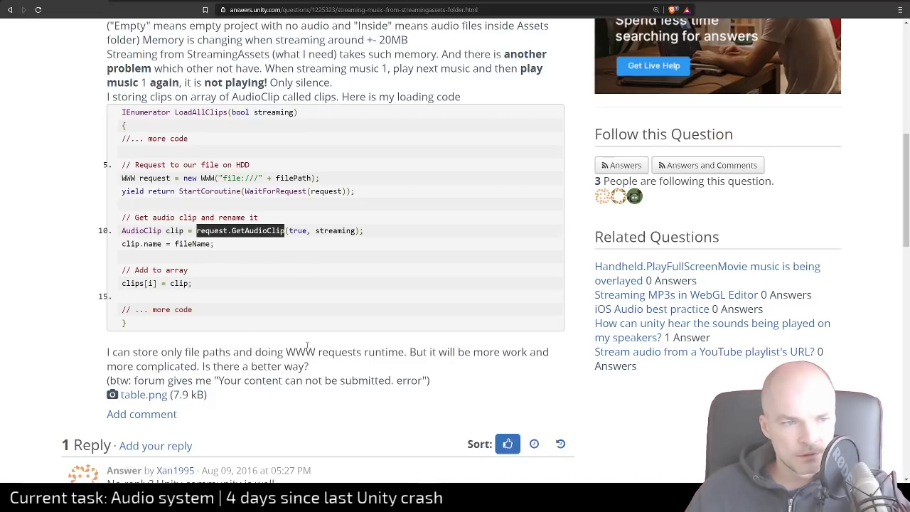
scroll(194, 351, "down", 4)
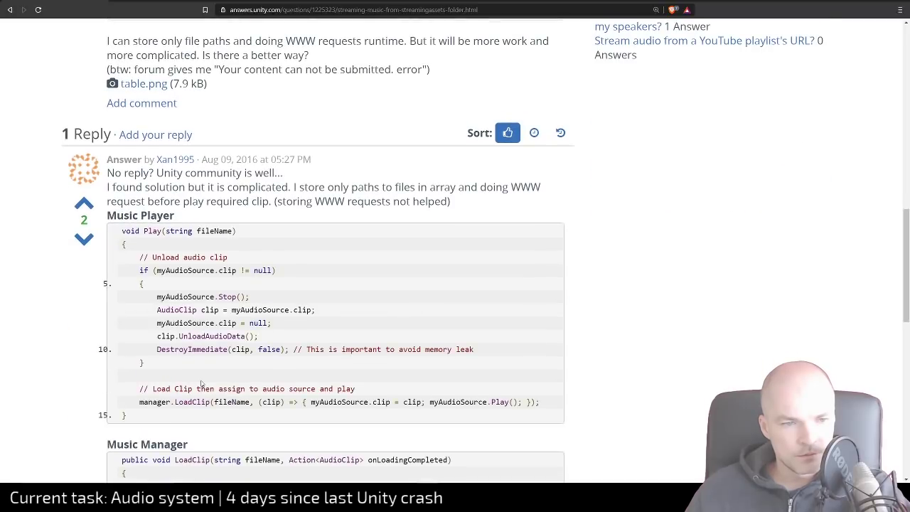
scroll(201, 384, "up", 4)
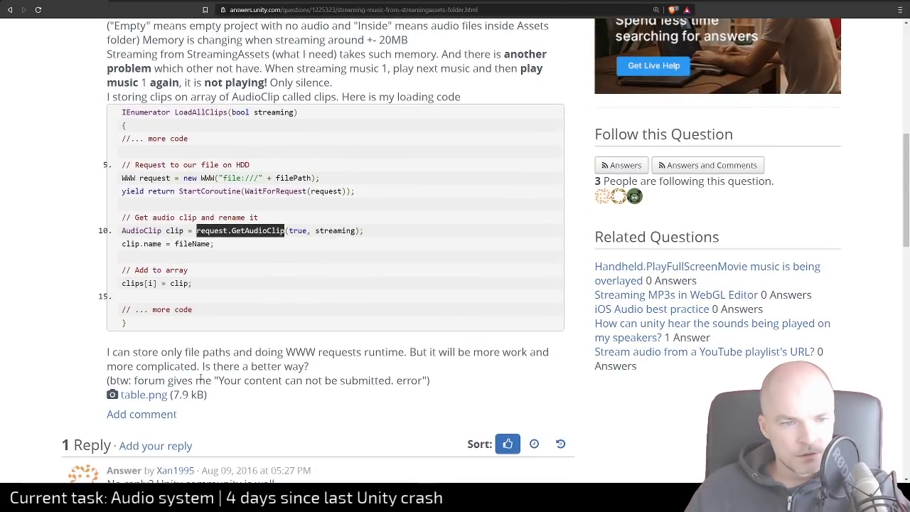
Return to the code editor and hide the terminal panel
key("alt+Tab")
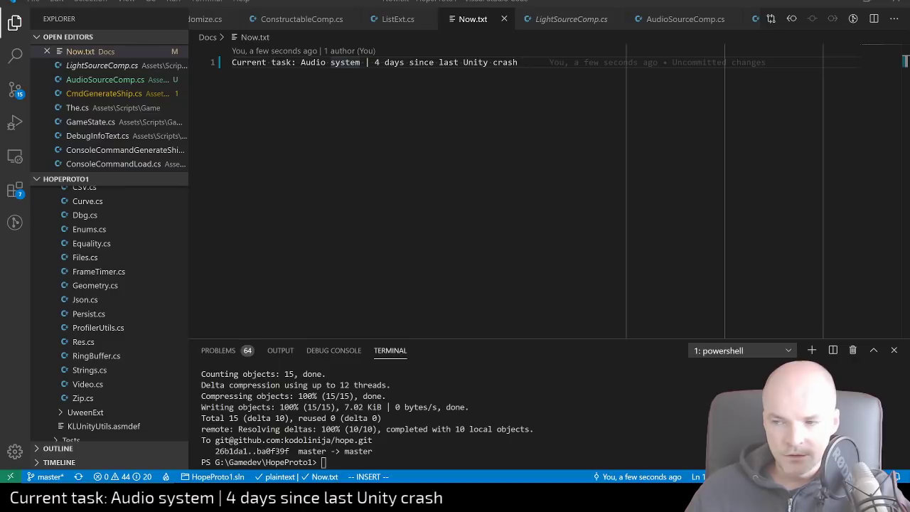
left_click(518, 63)
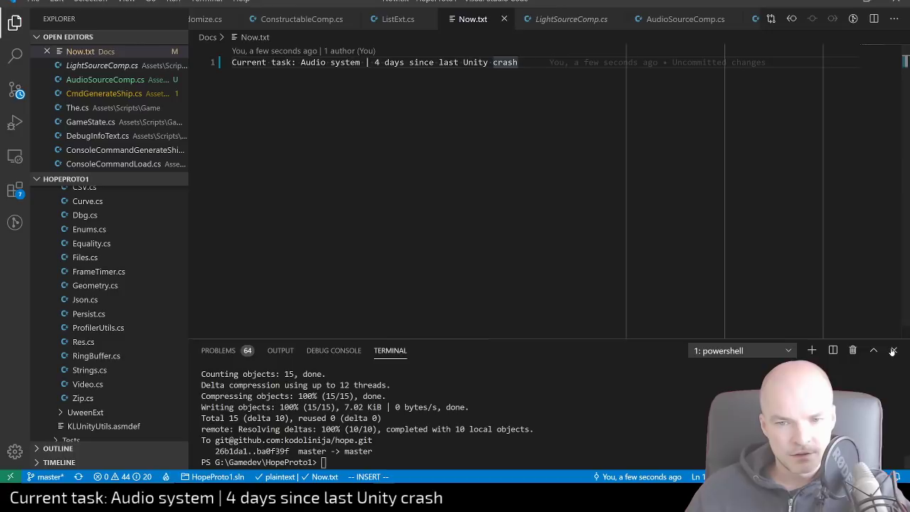
key("ctrl+grave")
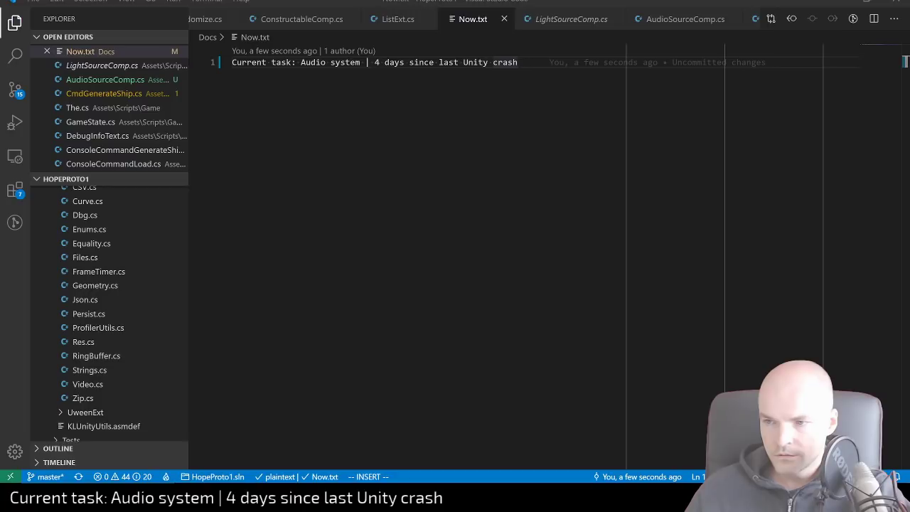
Bring the HopeProto1 File Explorer window over the editor and check the contents of the Assets\Sounds folder
left_click_drag(909, 69, 572, 79)
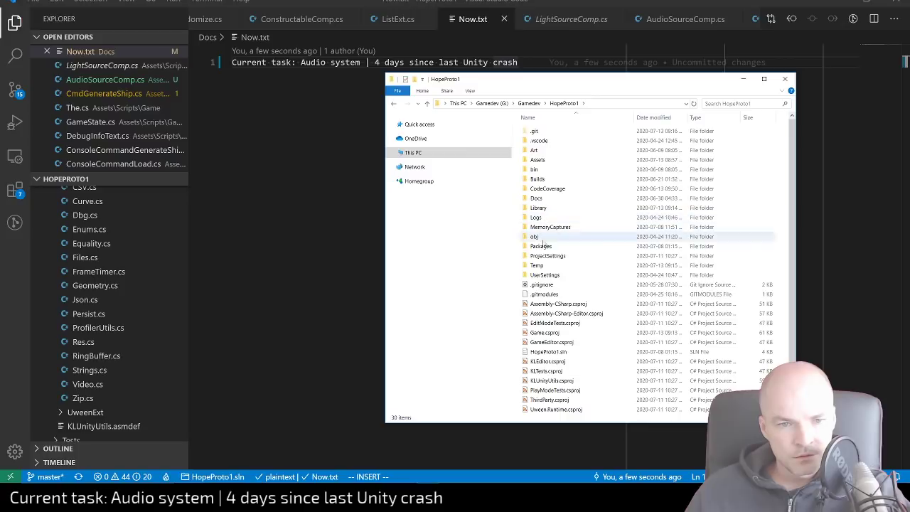
double_click(538, 160)
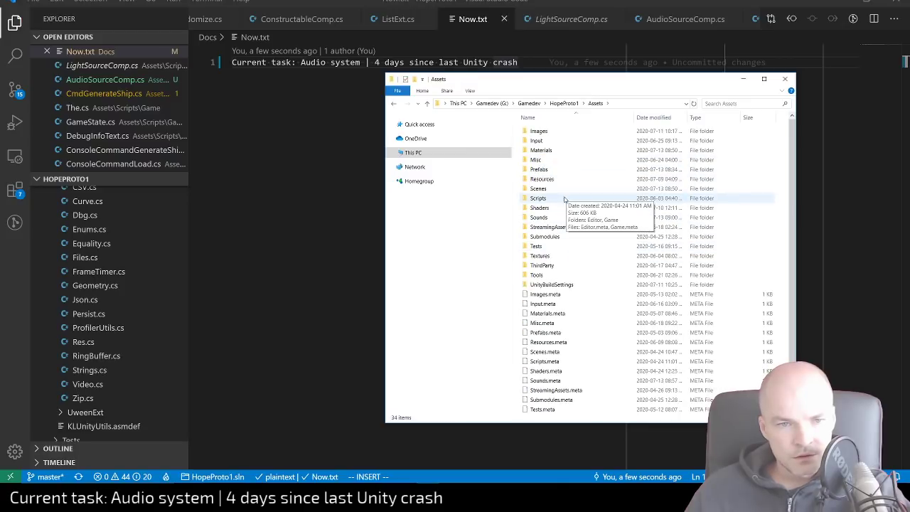
double_click(550, 217)
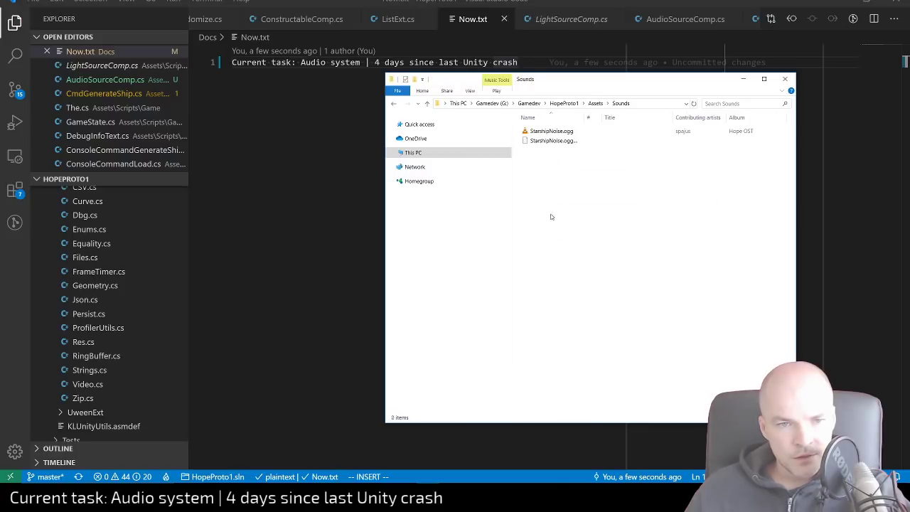
Go back up to the Assets folder and open its StreamingAssets folder
left_click(595, 103)
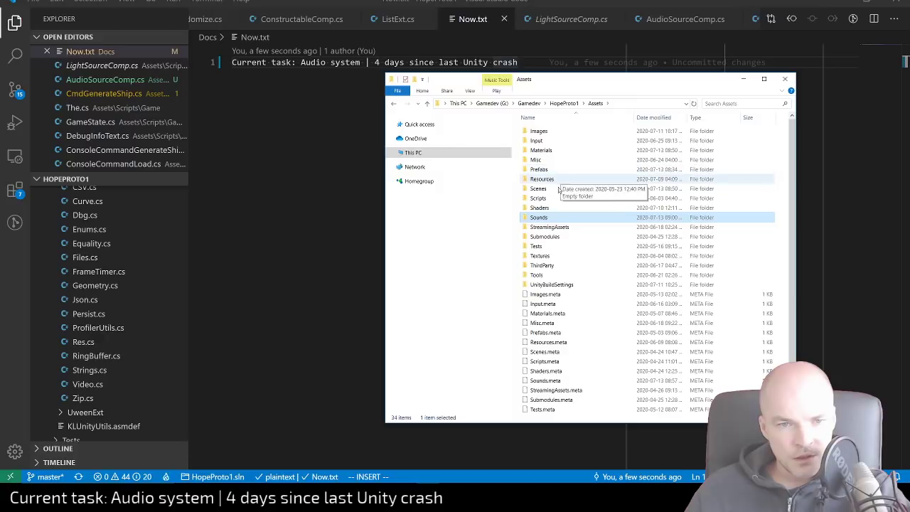
left_click(542, 227)
left_click(539, 218)
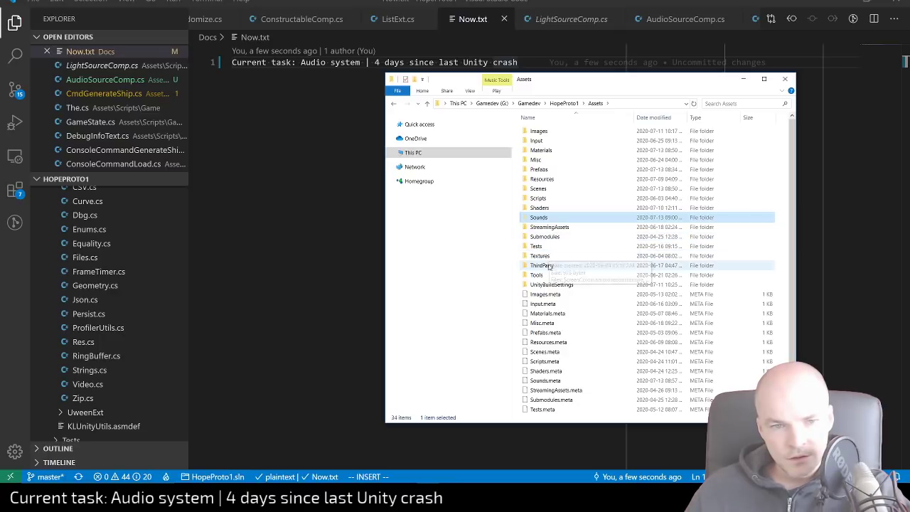
double_click(547, 229)
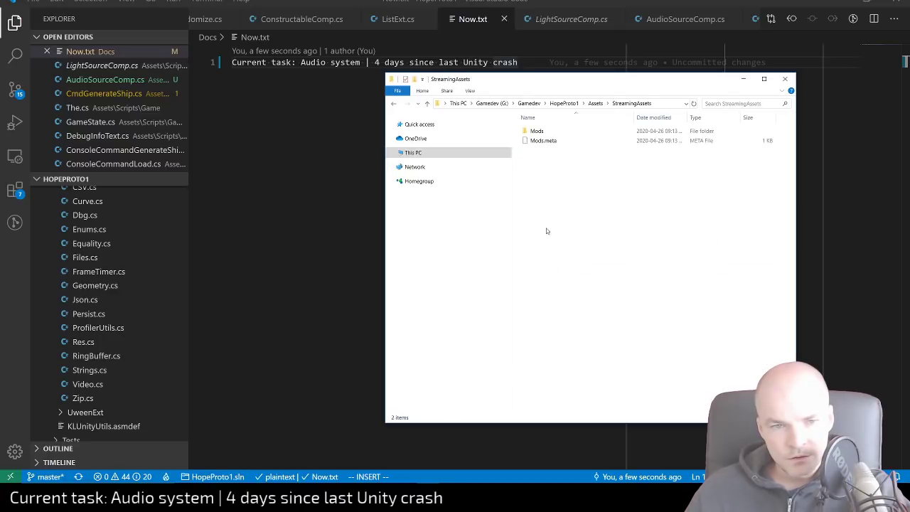
Try to move the Sounds folder into StreamingAssets\Mods\Core, then dismiss the error dialog
double_click(534, 131)
left_click(538, 132)
double_click(537, 132)
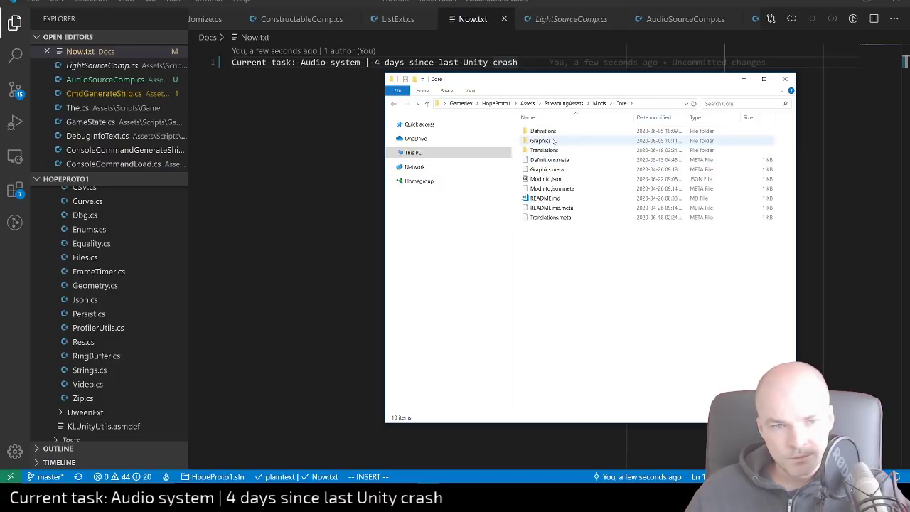
key("ctrl+v")
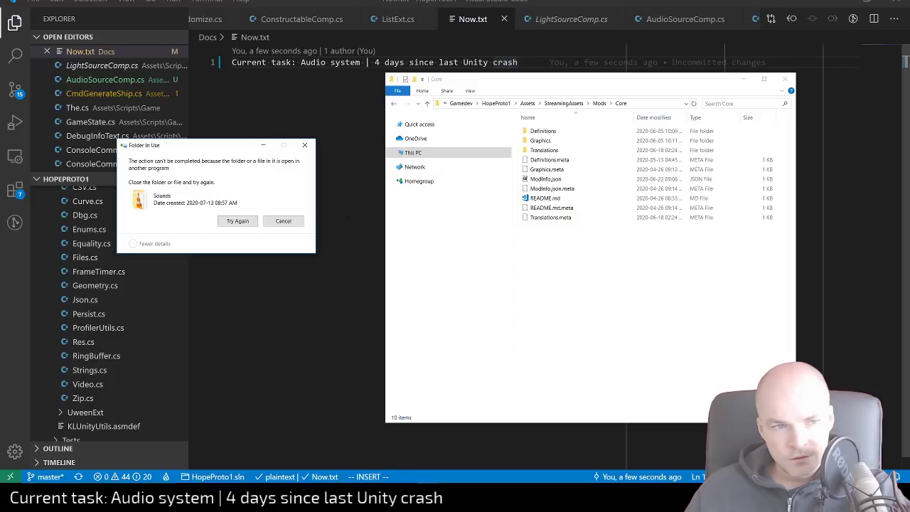
left_click(289, 221)
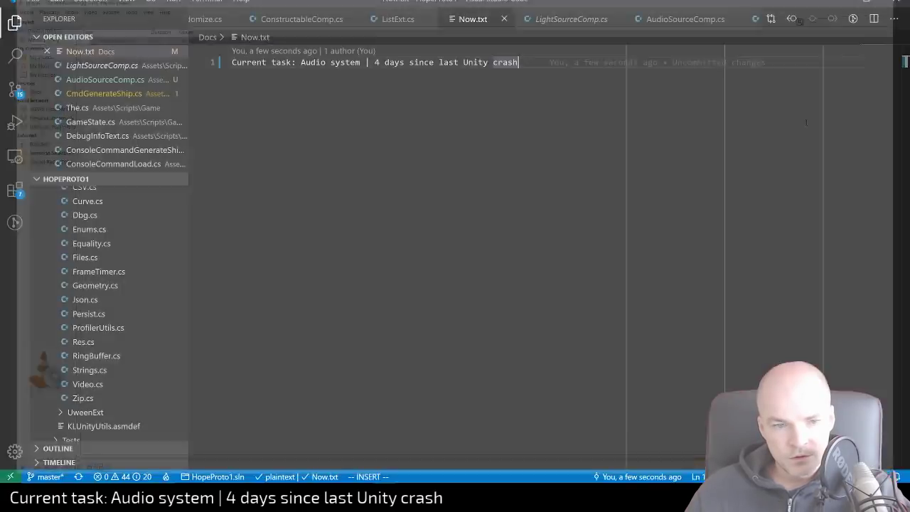
Return to Assets in File Explorer and retry moving the Sounds folder into StreamingAssets\Mods\Core, then dismiss the dialog
key("alt+Tab")
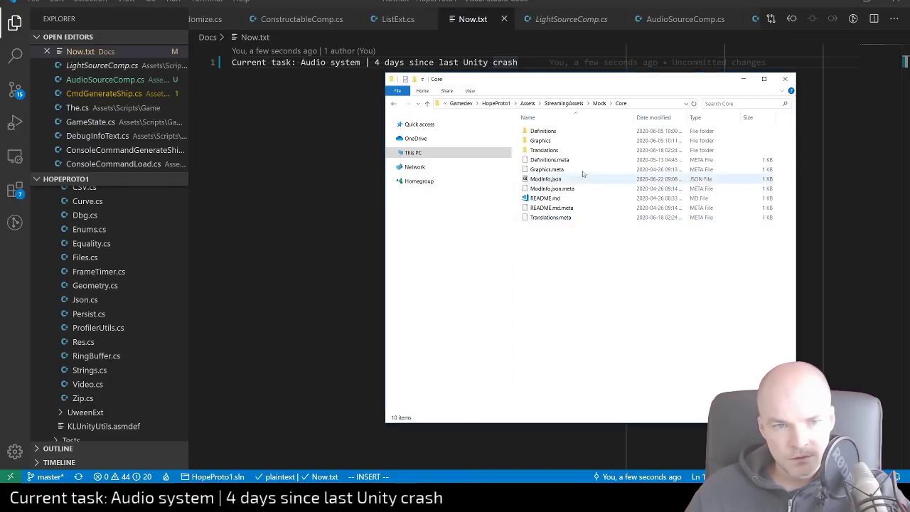
left_click(527, 103)
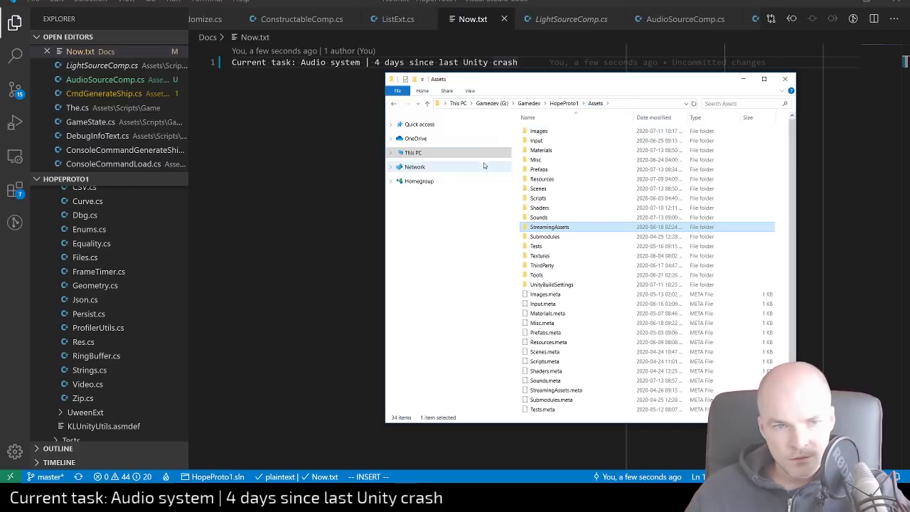
double_click(550, 227)
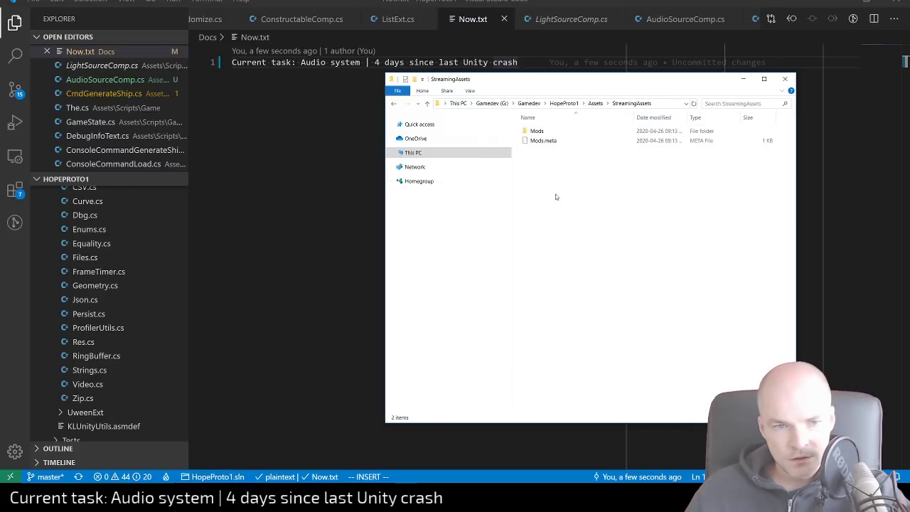
double_click(537, 132)
double_click(537, 132)
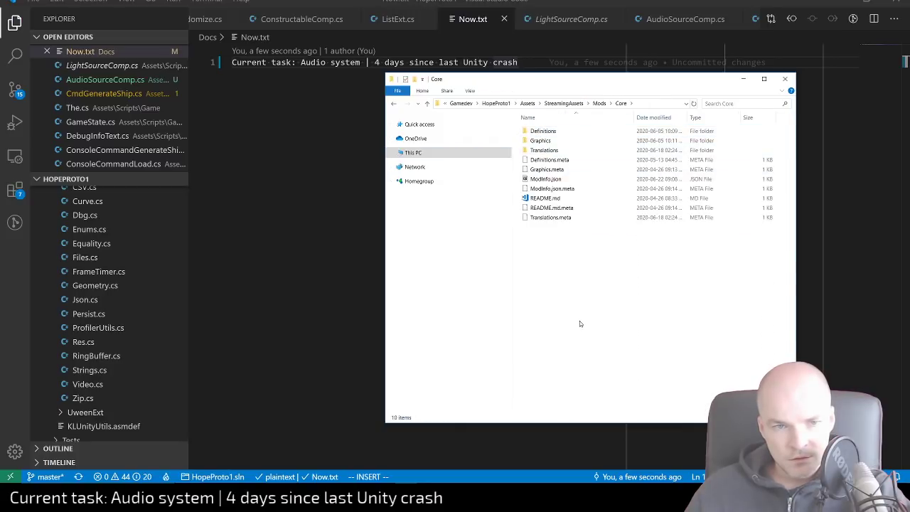
key("ctrl+v")
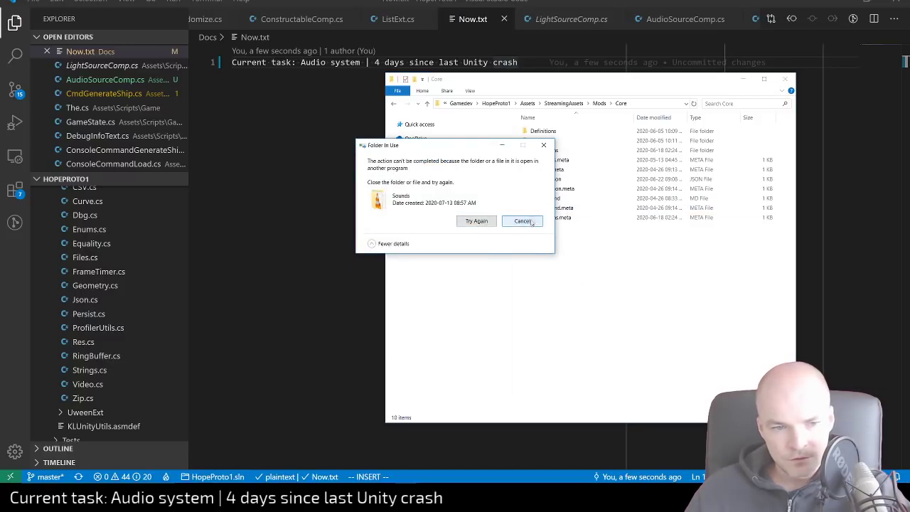
left_click(522, 221)
Switch to the Unity editor, select BGCamera in the scene hierarchy, and bring the File Explorer window back in front
key("alt+Tab")
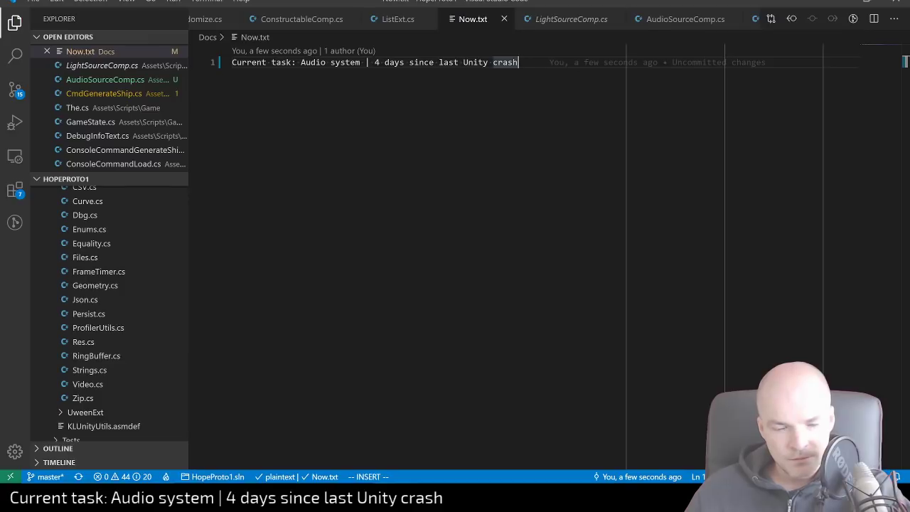
key("alt+Tab")
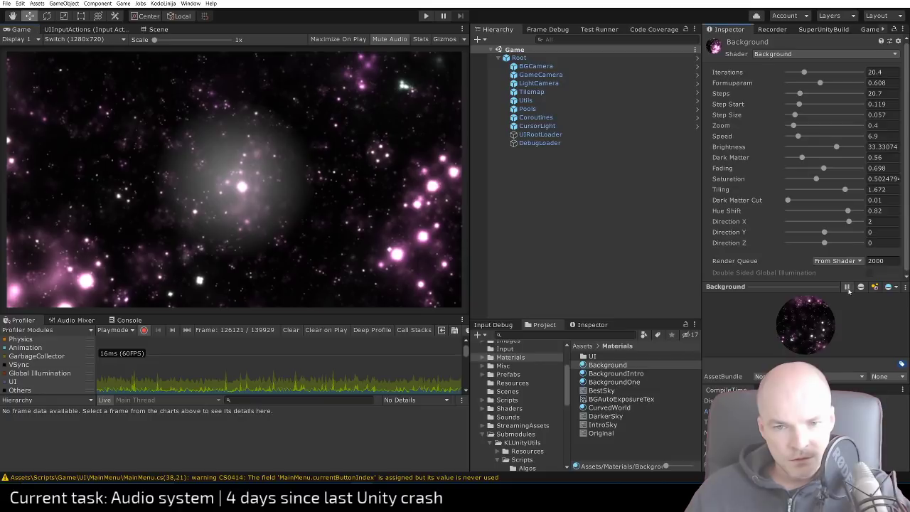
left_click(604, 66)
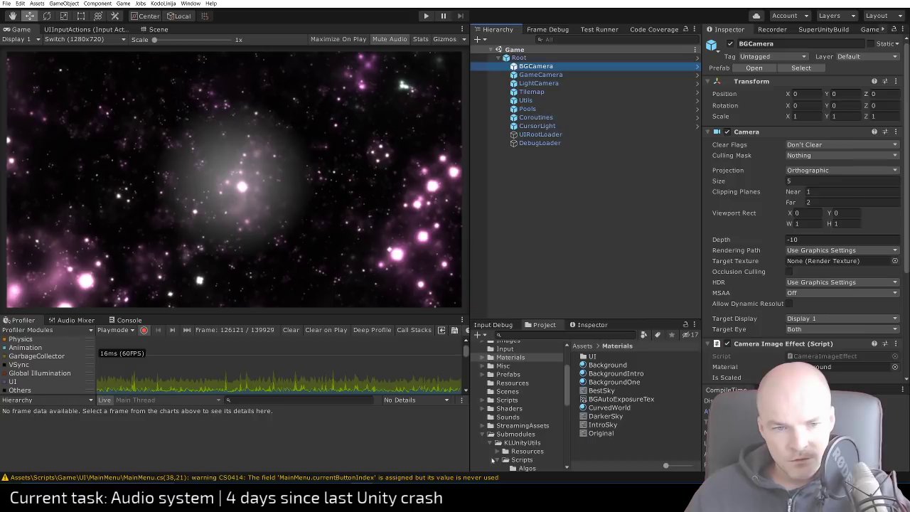
left_click(406, 490)
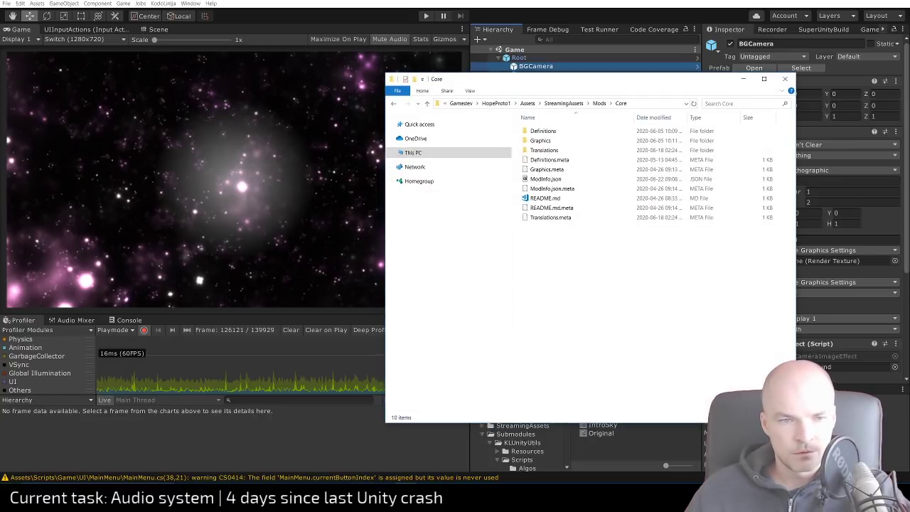
Go up to the Assets folder and try renaming its Sounds folder to Soundssd
left_click(565, 103)
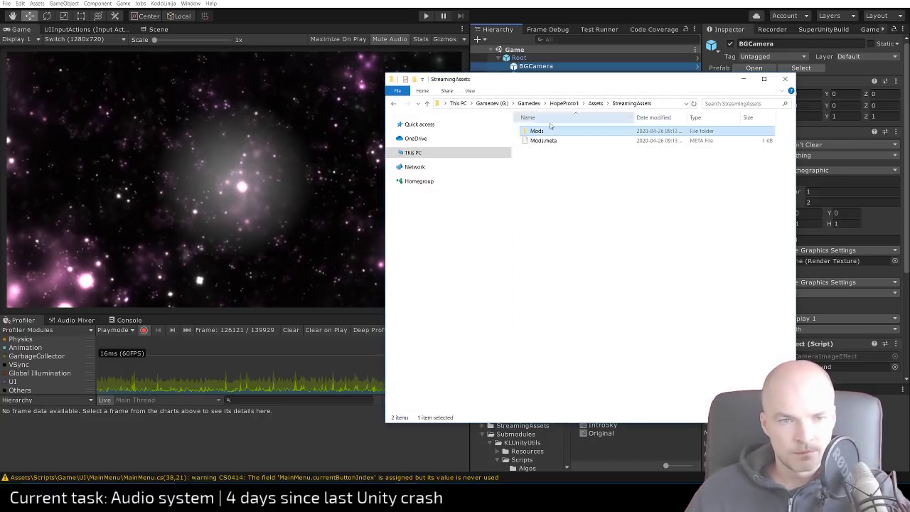
double_click(544, 132)
key("alt+Up")
key("alt+Up")
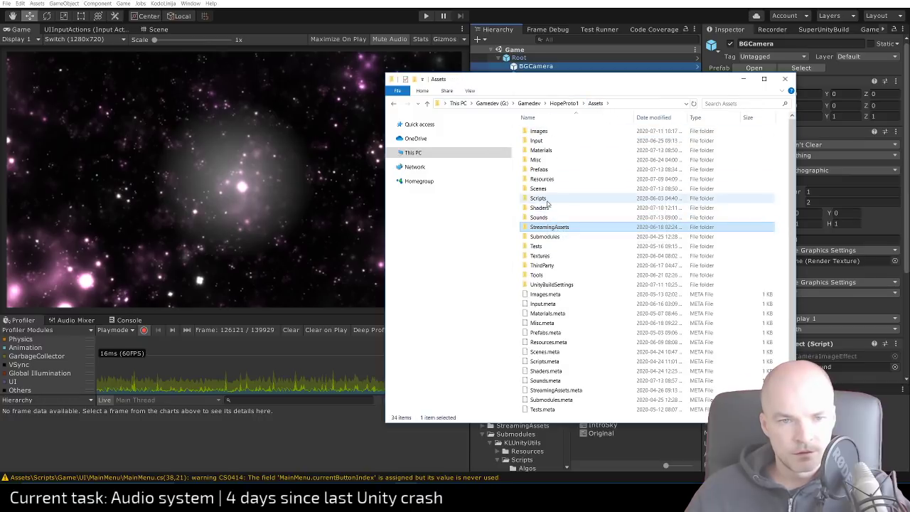
left_click(545, 220)
key("F2")
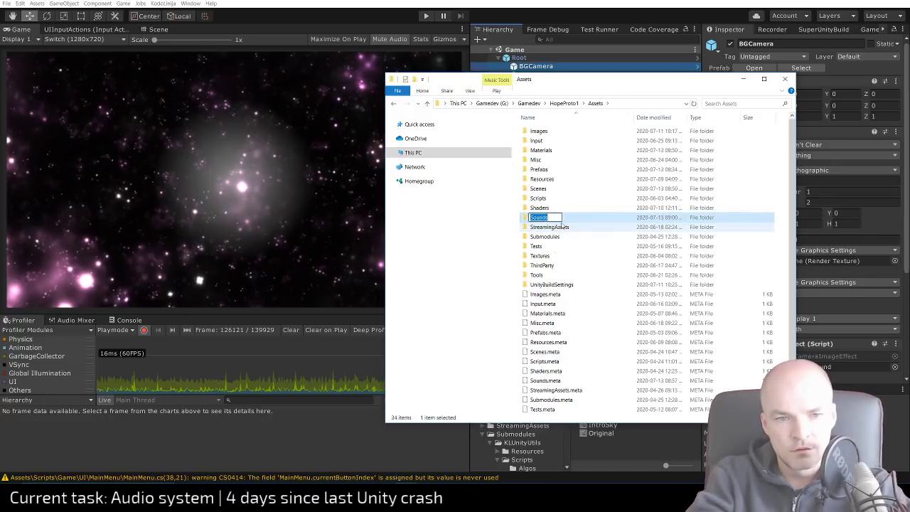
key("End")
type("sd")
key("Return")
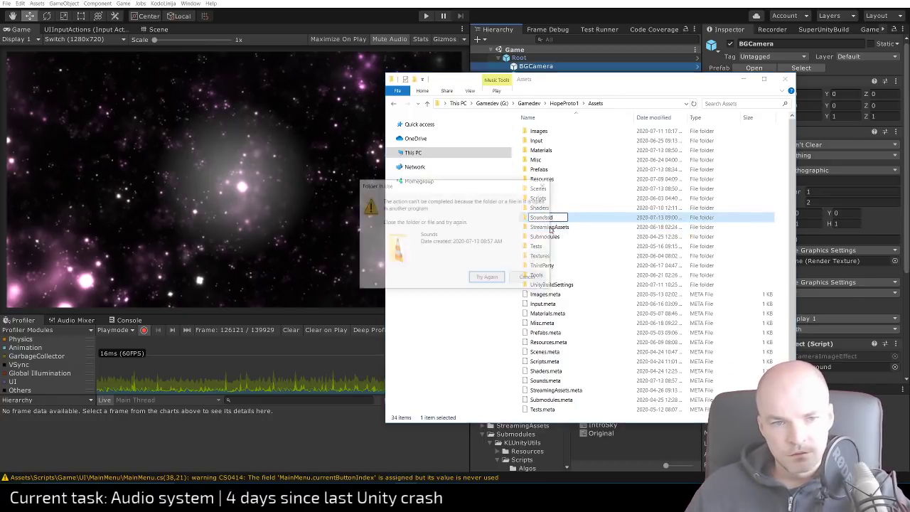
key("Escape")
Open Assets\Sounds and select both StarshipNoise.ogg and its .meta file for moving
double_click(540, 219)
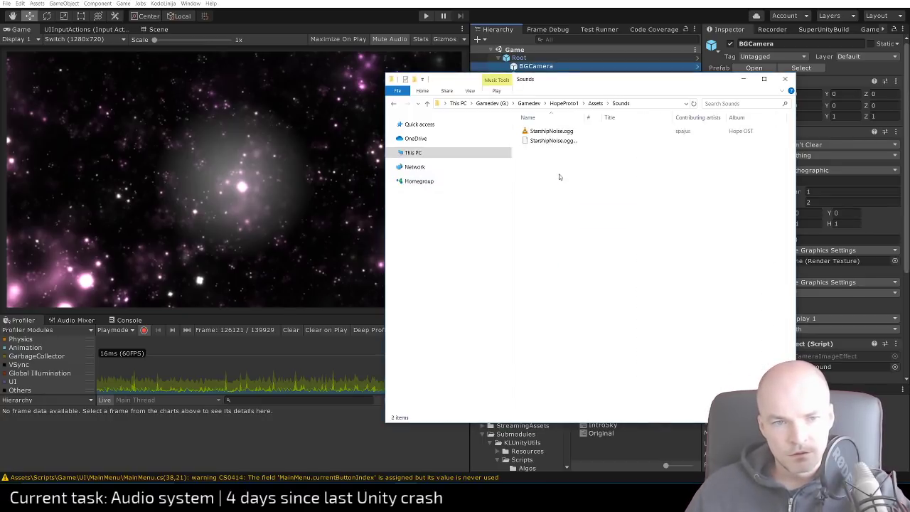
left_click(550, 131)
left_click_drag(564, 162, 546, 130)
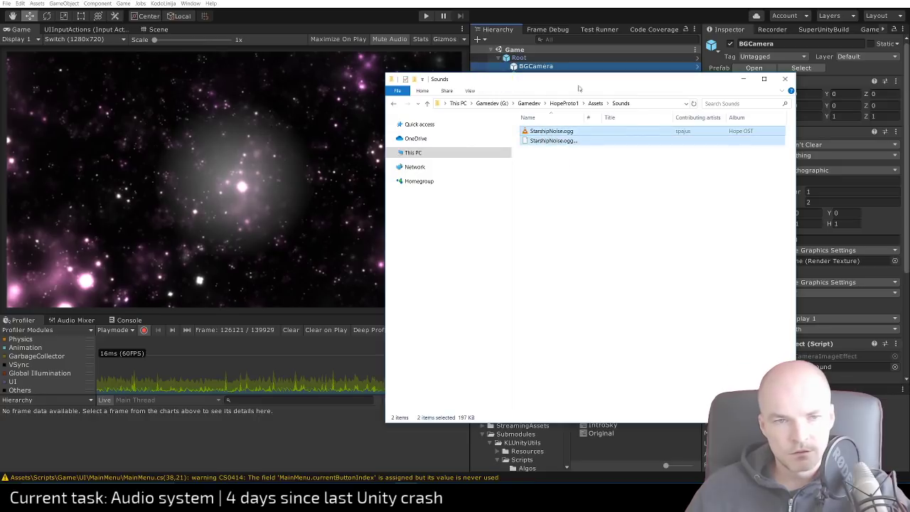
Navigate from the HopeProto1 folder through Assets into StreamingAssets\Mods\Core
left_click(565, 103)
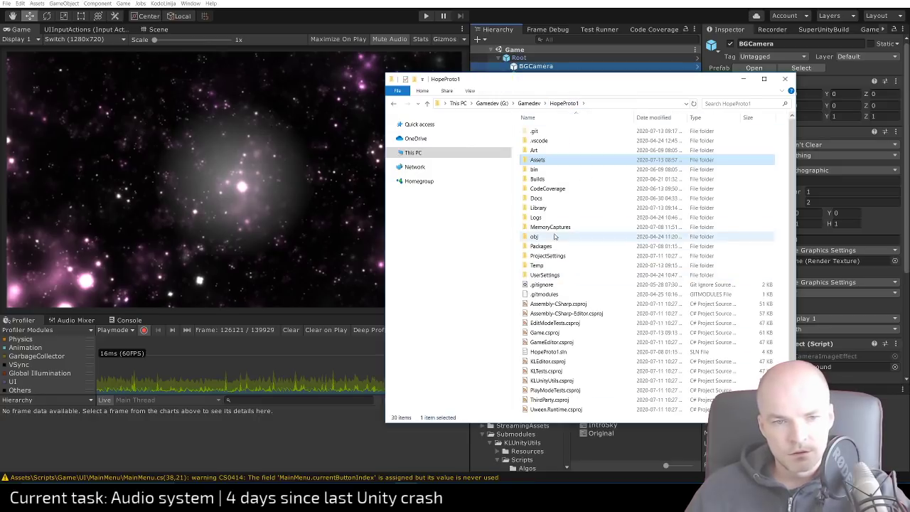
double_click(546, 162)
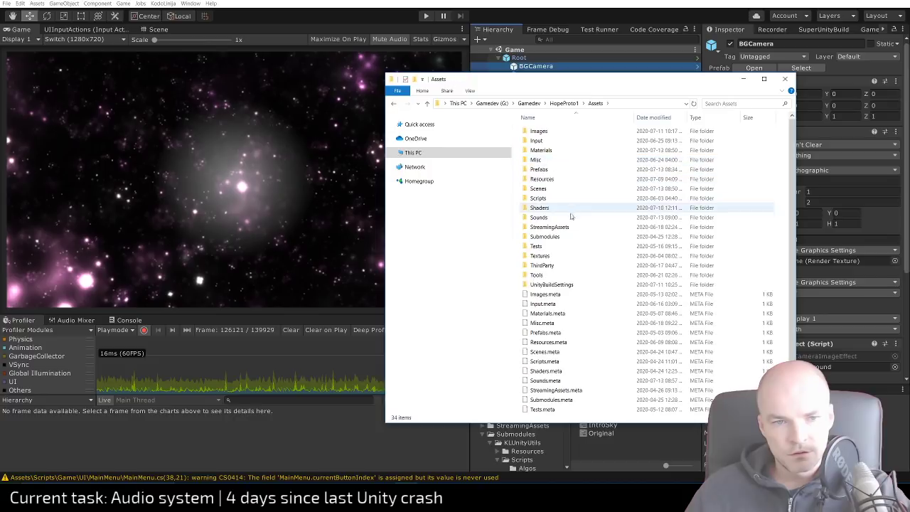
double_click(550, 226)
double_click(542, 131)
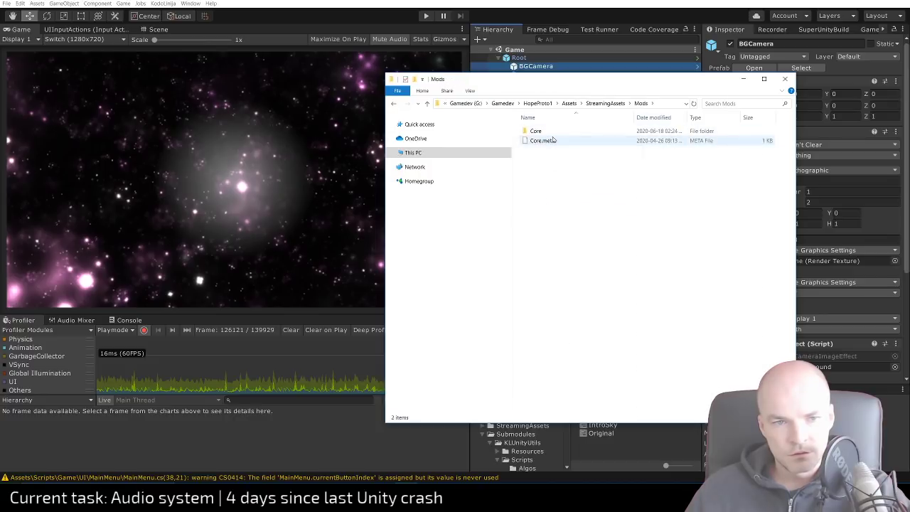
double_click(548, 133)
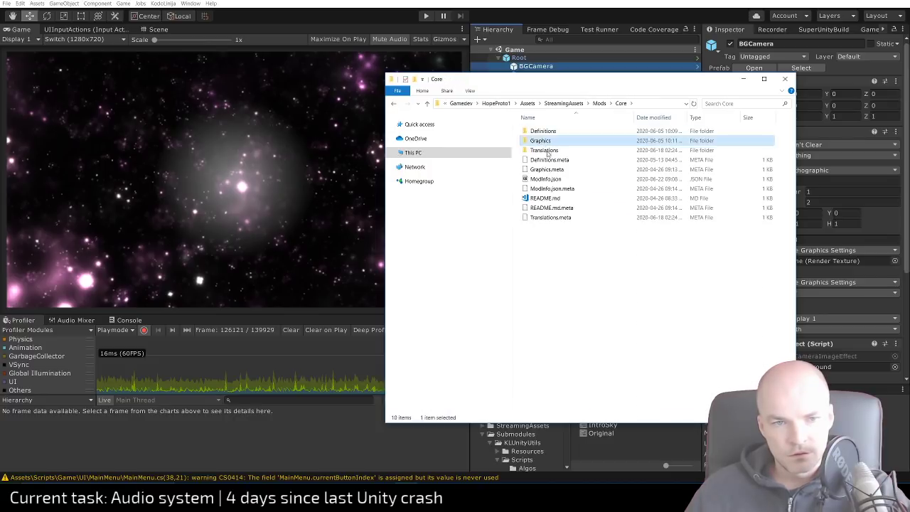
Create a new folder named Audio inside the Core mod folder
right_click(572, 310)
mouse_move(599, 440)
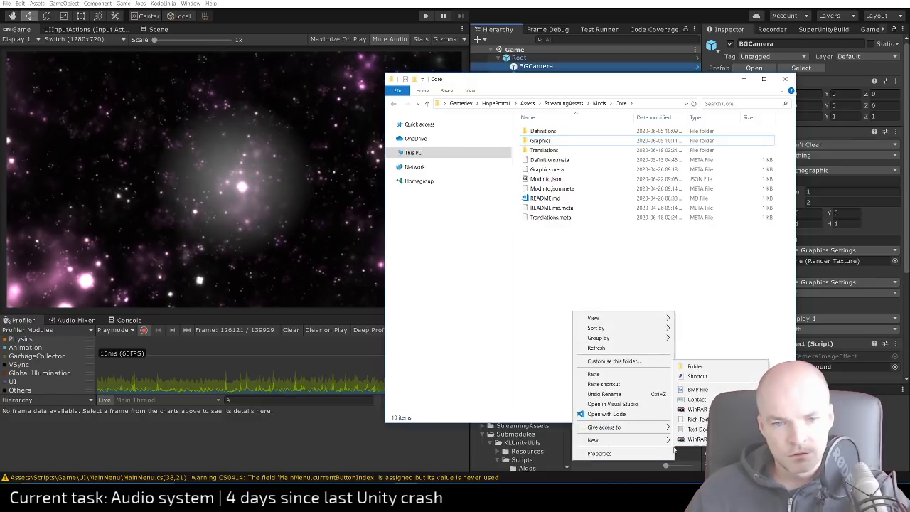
left_click(698, 366)
type("S")
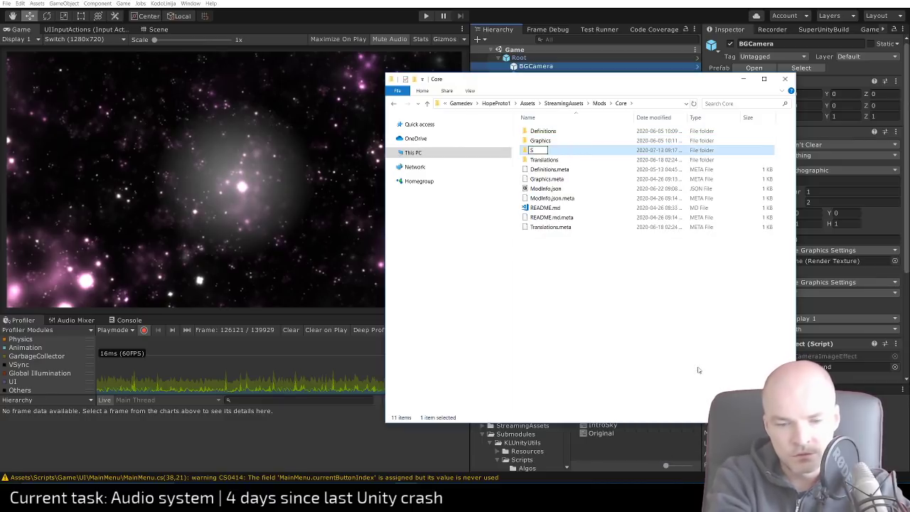
type("ounds")
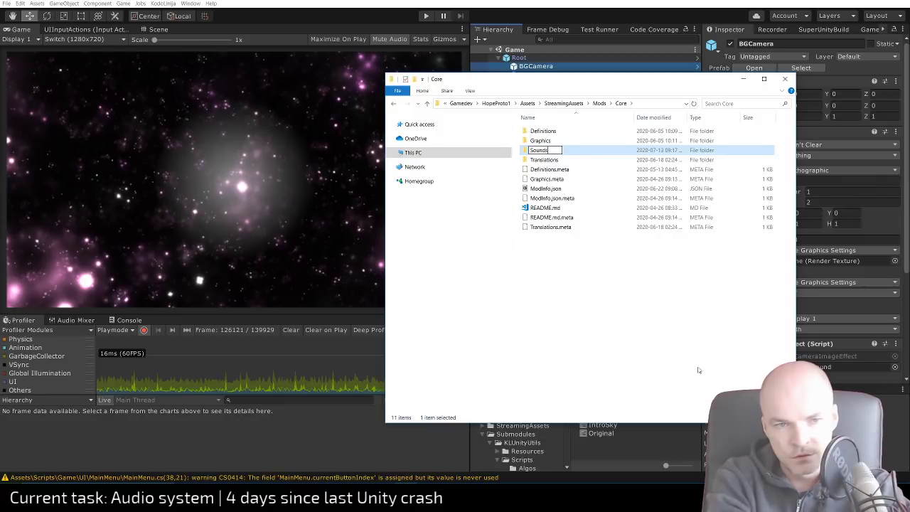
key("BackSpace")
key("BackSpace")
key("BackSpace")
type("A")
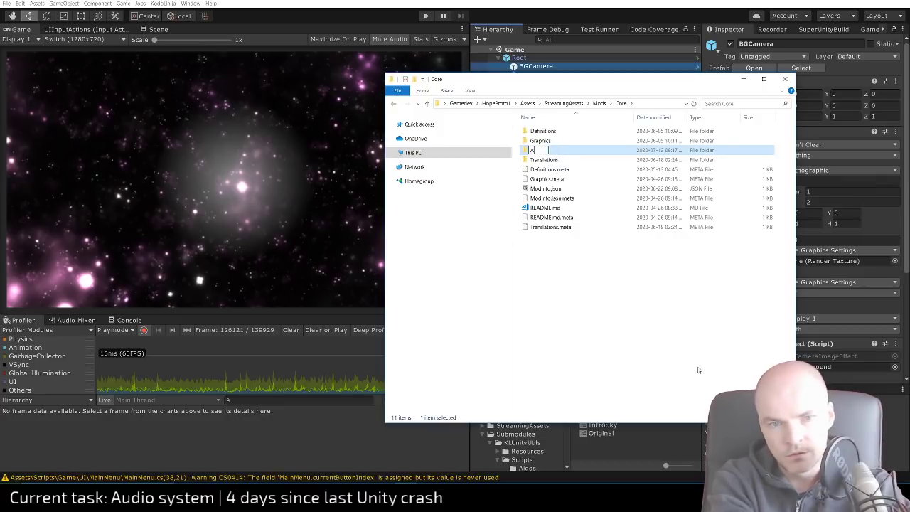
type("udio")
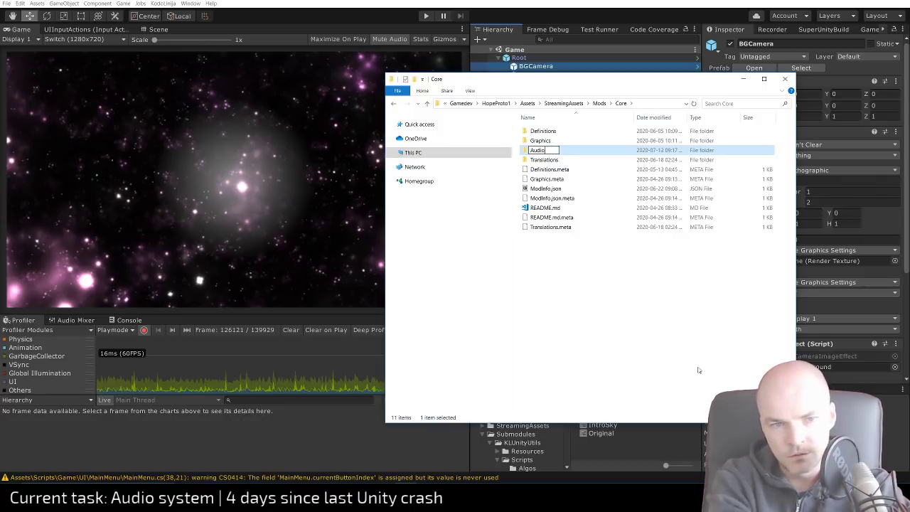
key("Return")
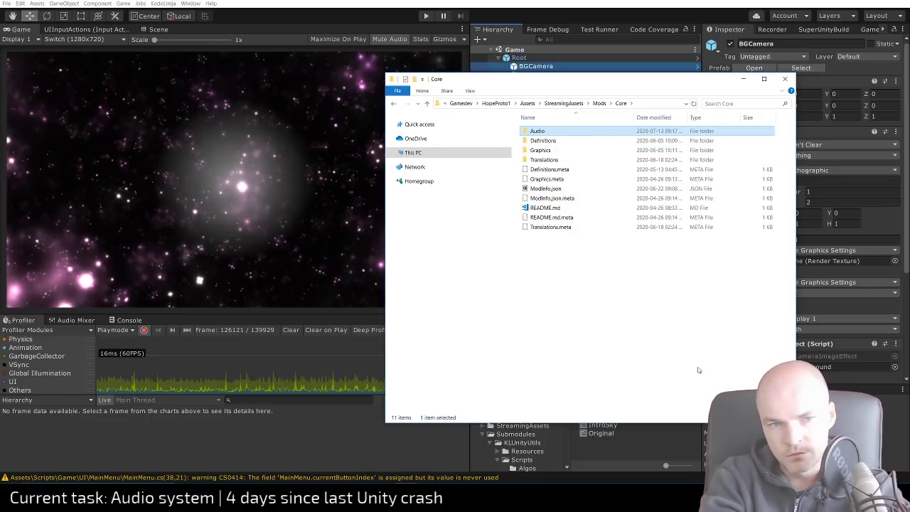
Rename the Audio folder in Core to Sounds and open it
key("F2")
type("Sounds")
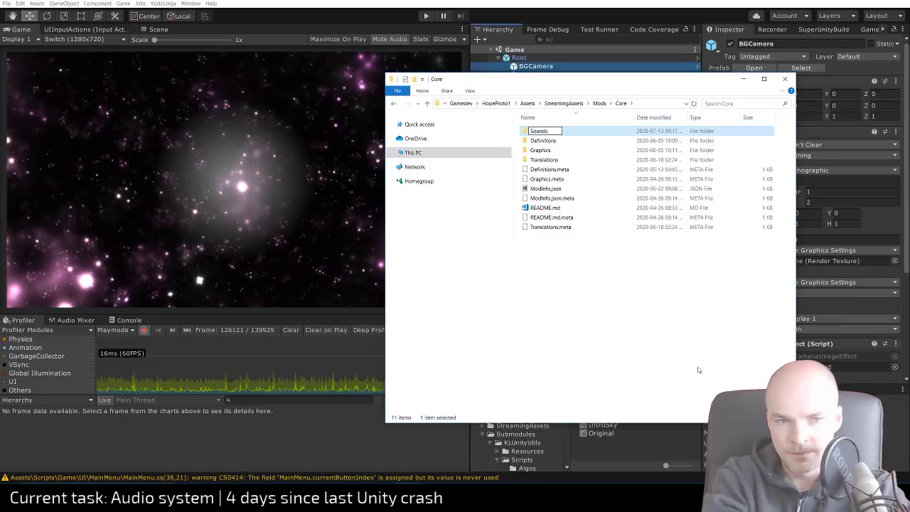
key("Return")
key("Return")
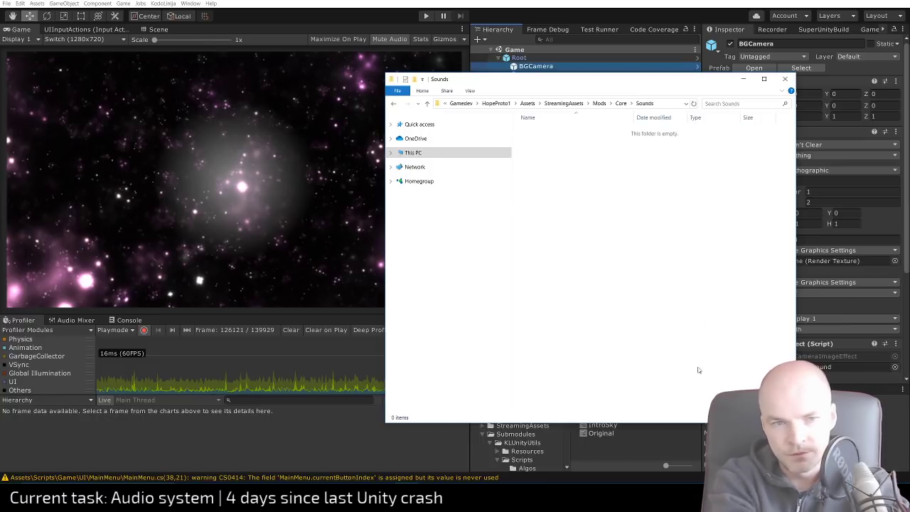
Create a Background folder inside Core\Sounds and paste StarshipNoise.ogg and its .meta file into it
right_click(624, 235)
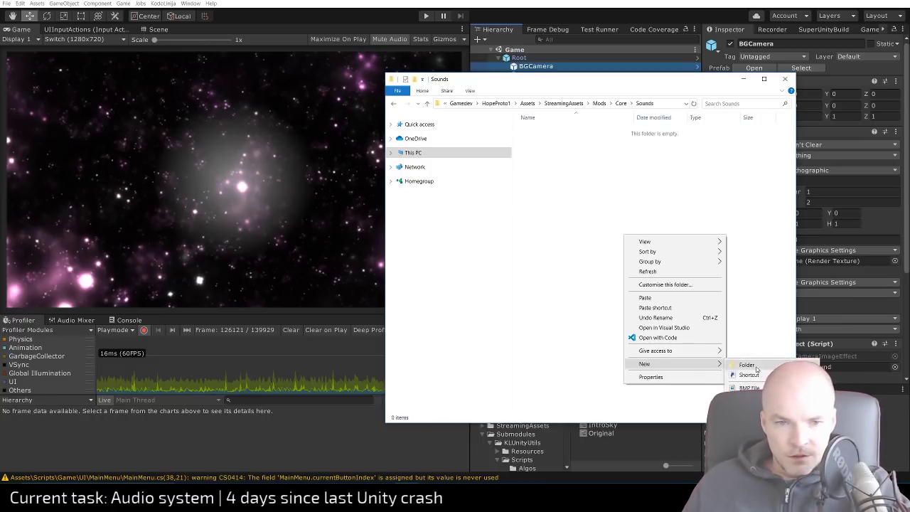
left_click(756, 367)
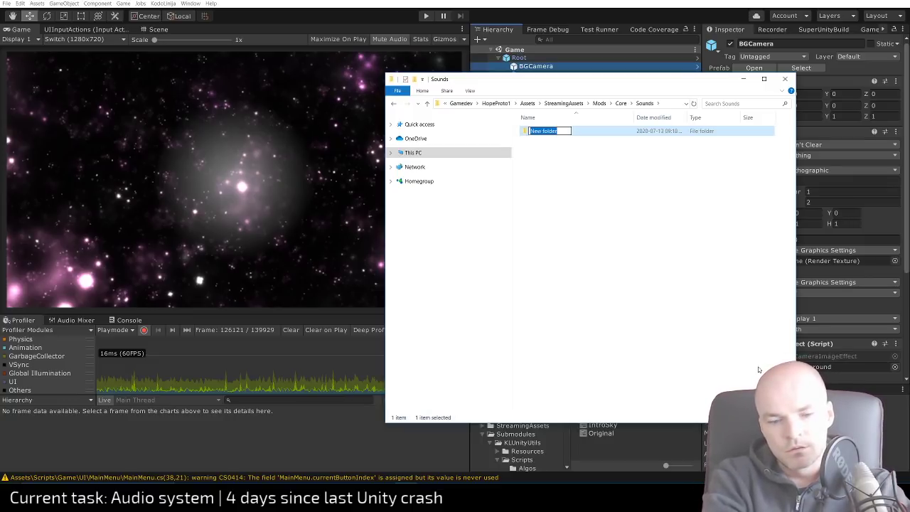
type("Background")
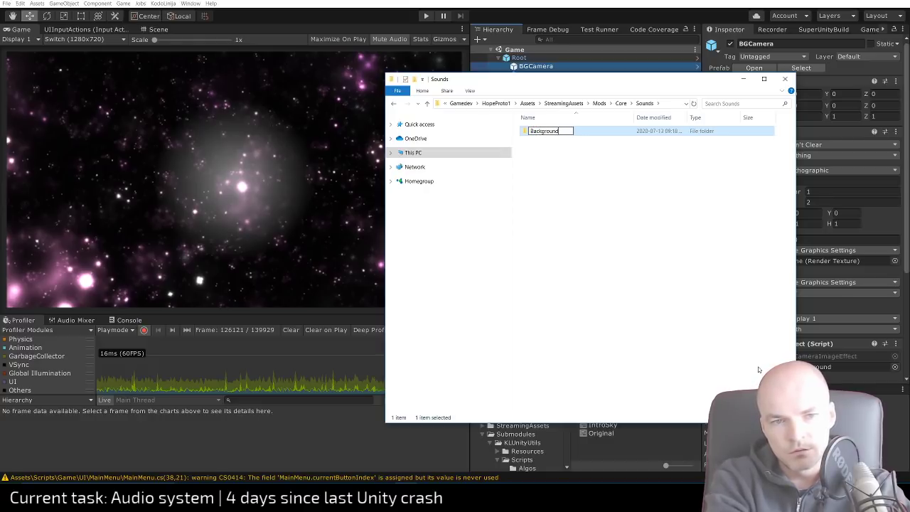
key("Return")
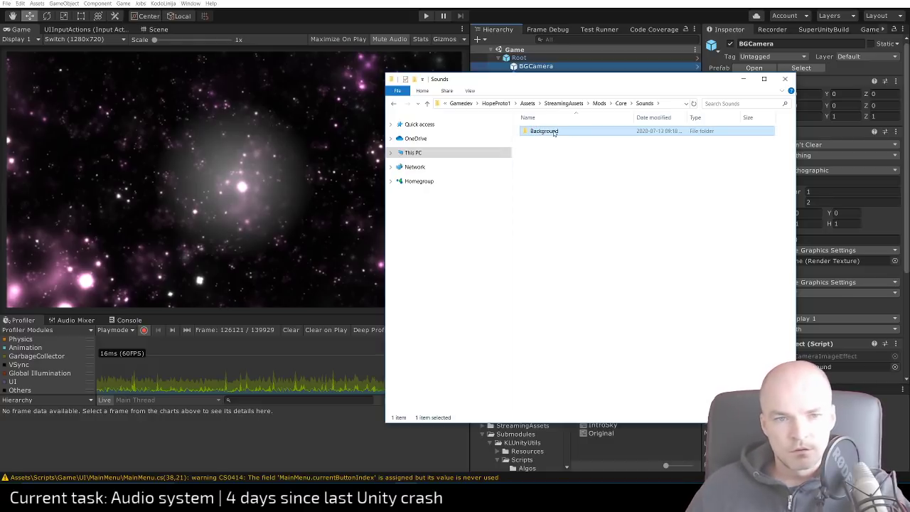
double_click(554, 132)
key("ctrl+v")
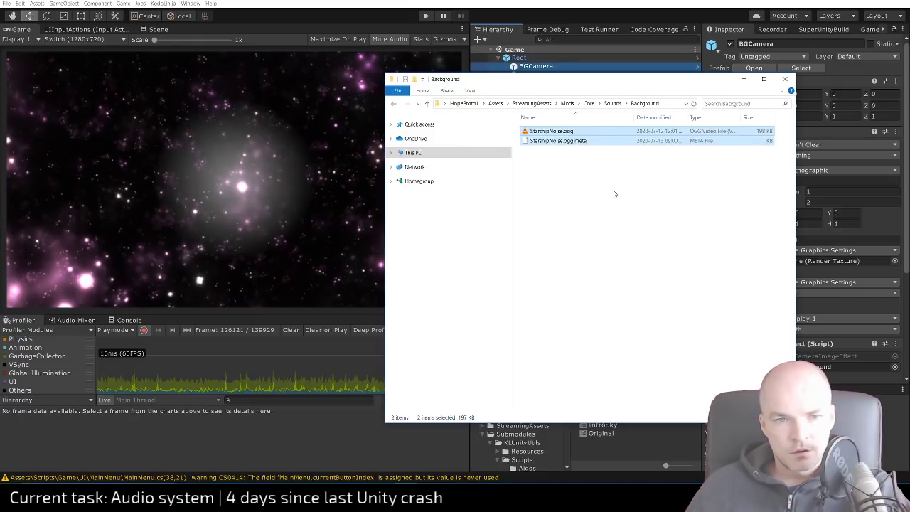
Rename StarshipNoise.ogg in the Background folder to EngineNoise.ogg
key("F2")
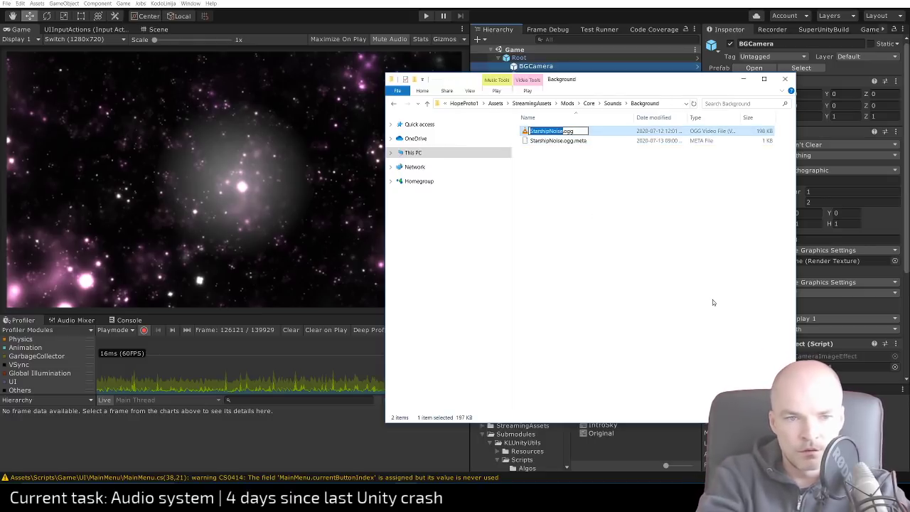
key("shift+Home")
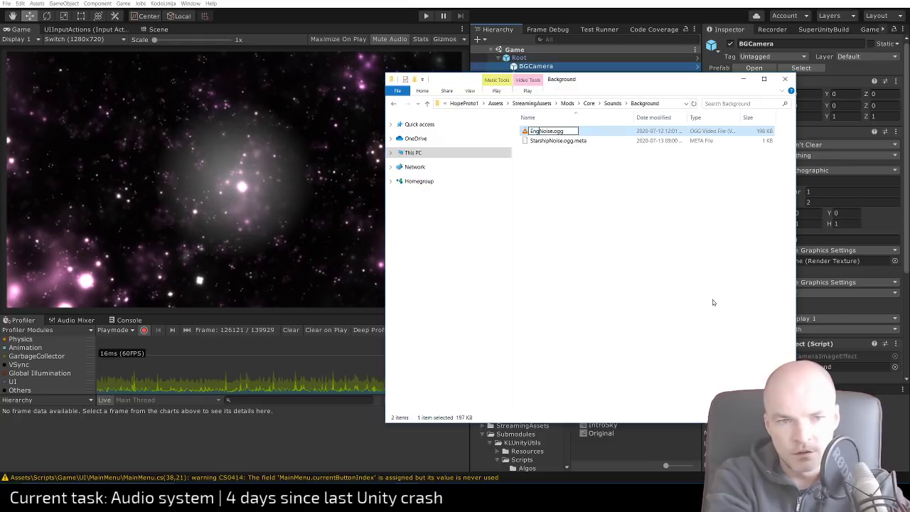
type("Engine")
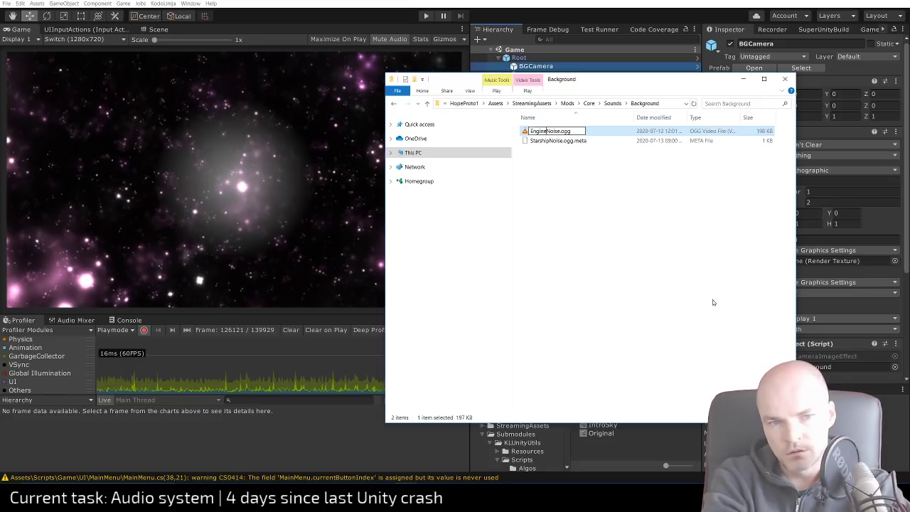
key("Return")
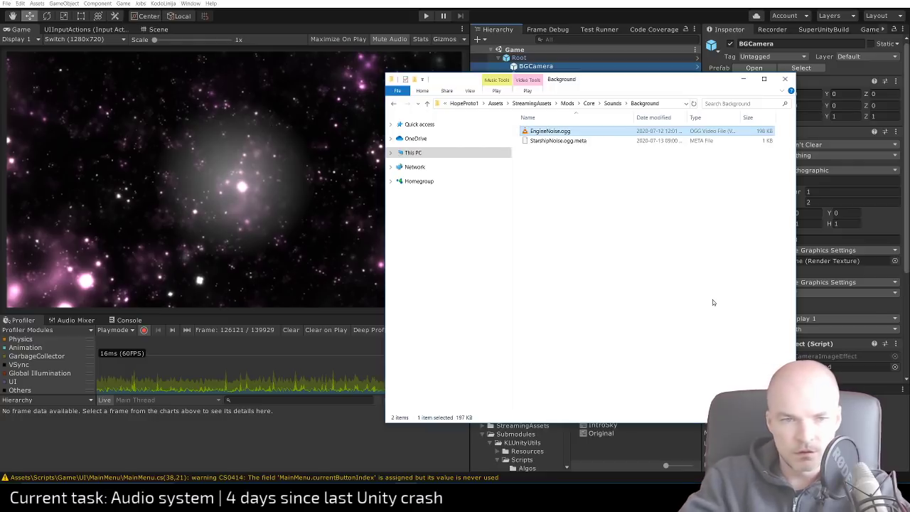
Delete StarshipNoise.ogg.meta from the Background folder and close the folder window
key("Down")
key("Delete")
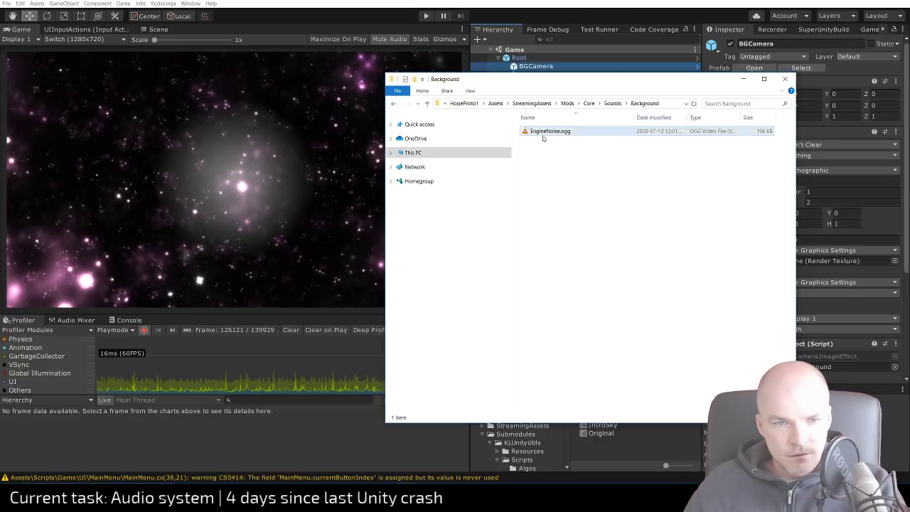
left_click(784, 79)
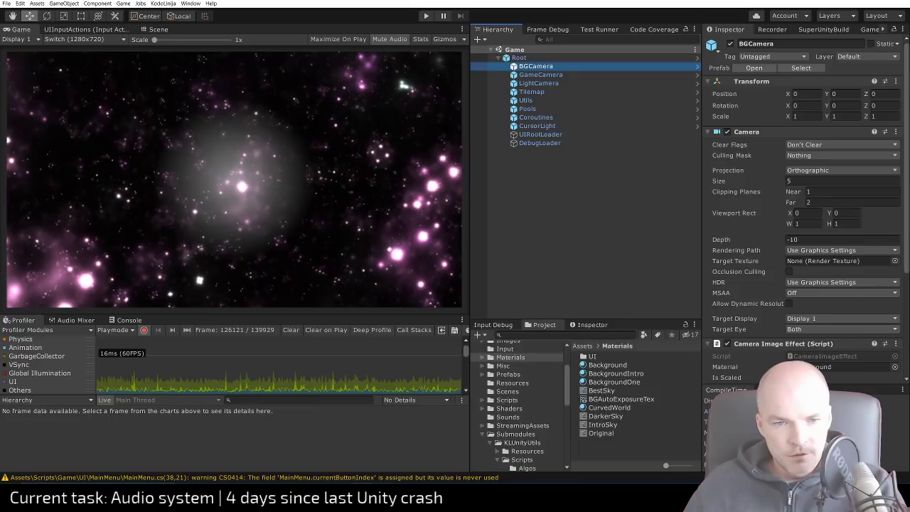
Switch to Visual Studio Code and open ModLoader.cs at the LoadMod method
left_click(383, 419)
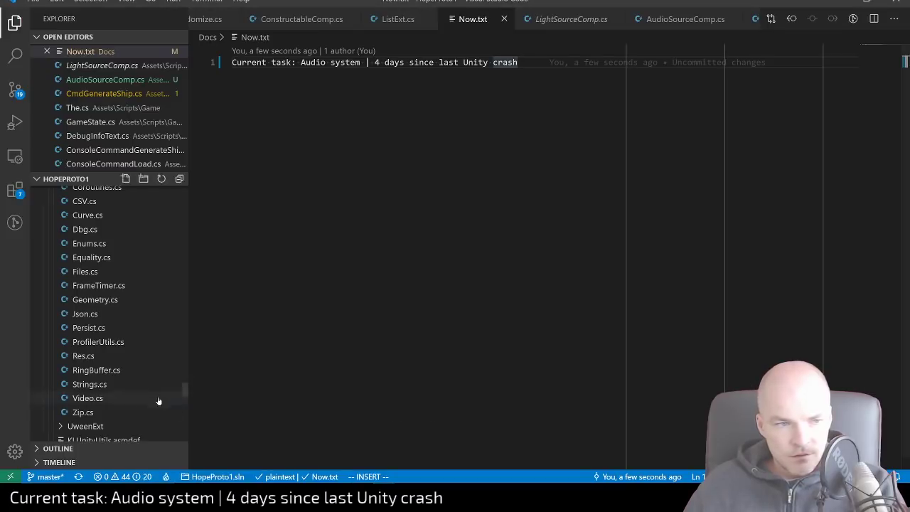
scroll(159, 402, "up", 10)
key("ctrl+p")
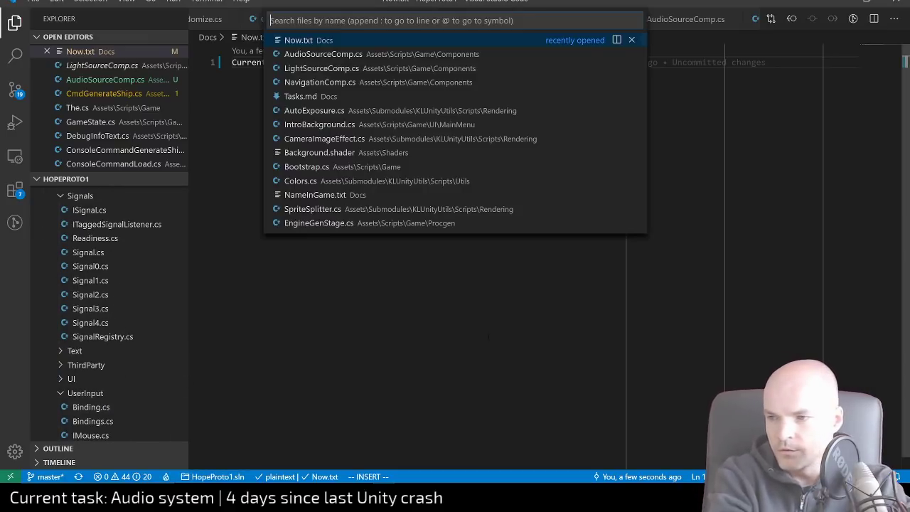
type("modloa")
key("Return")
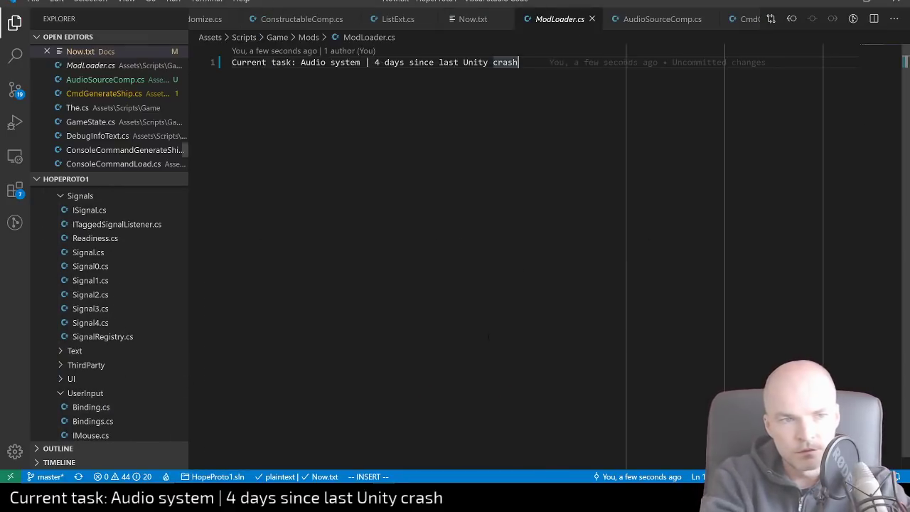
scroll(454, 256, "down", 13)
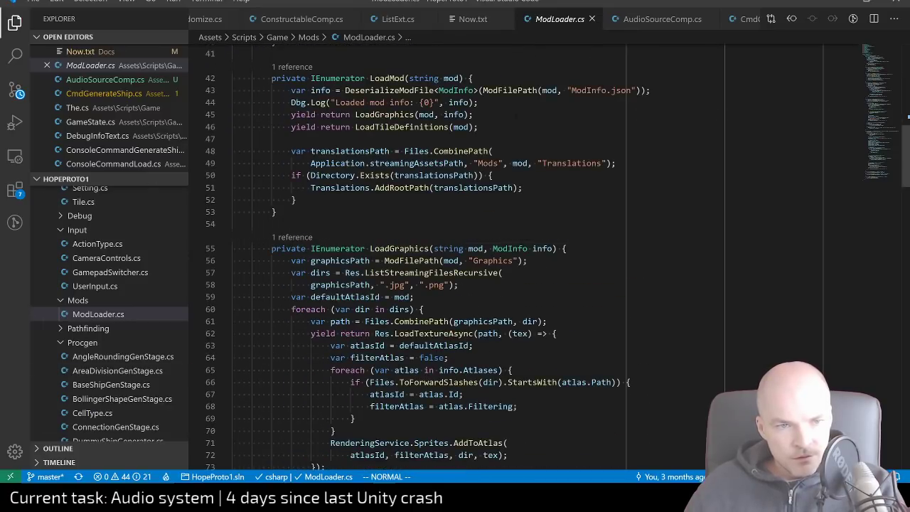
Duplicate the LoadGraphics call in LoadMod, change the copy to LoadSounds(mod, info), and save the file
key("y")
key("y")
key("p")
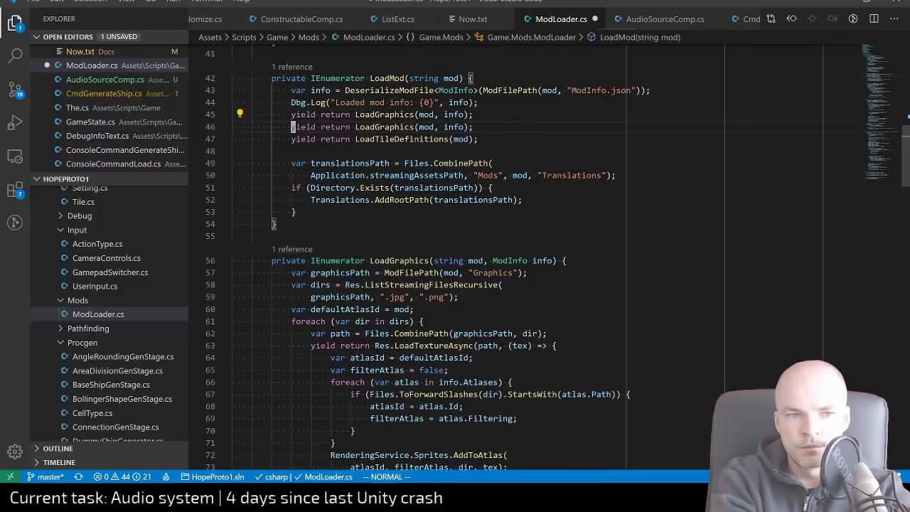
key("l")
key("l")
key("l")
key("l")
key("l")
key("l")
key("l")
key("l")
key("l")
key("l")
key("l")
key("l")
key("l")
key("l")
key("l")
key("l")
key("l")
key("l")
type("hcwS")
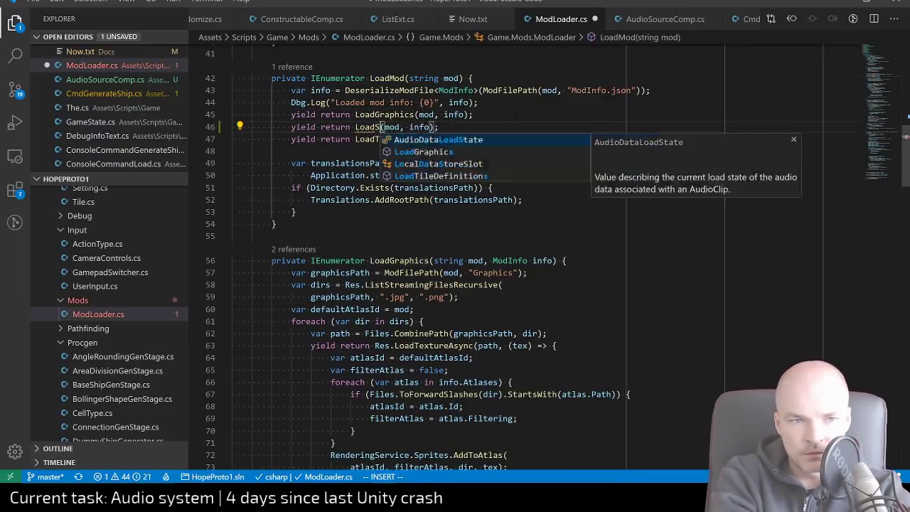
type("ounds")
key("Escape")
key("ctrl+s")
Add an empty method private IEnumerator LoadSounds(string mod, ModInfo info) between LoadMod and LoadGraphics
key("j")
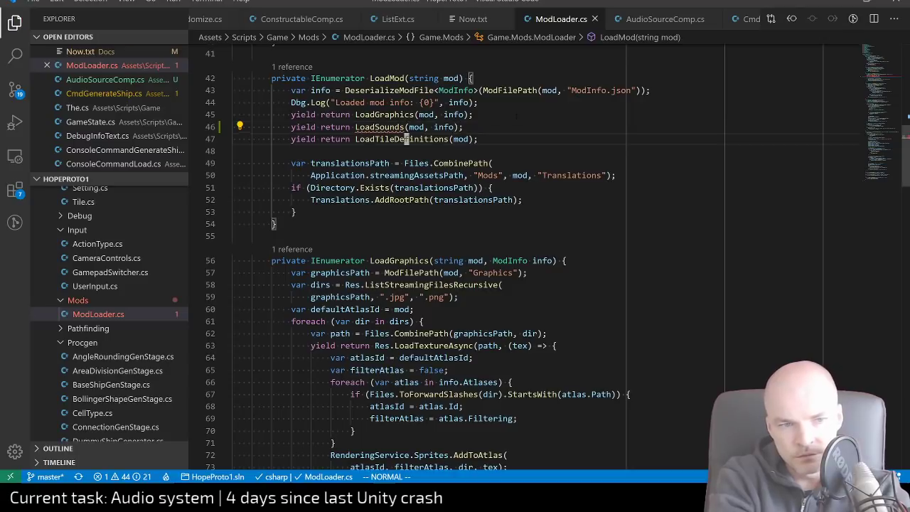
key("j")
key("j")
key("j")
key("j")
key("j")
key("j")
key("j")
key("j")
type("opri")
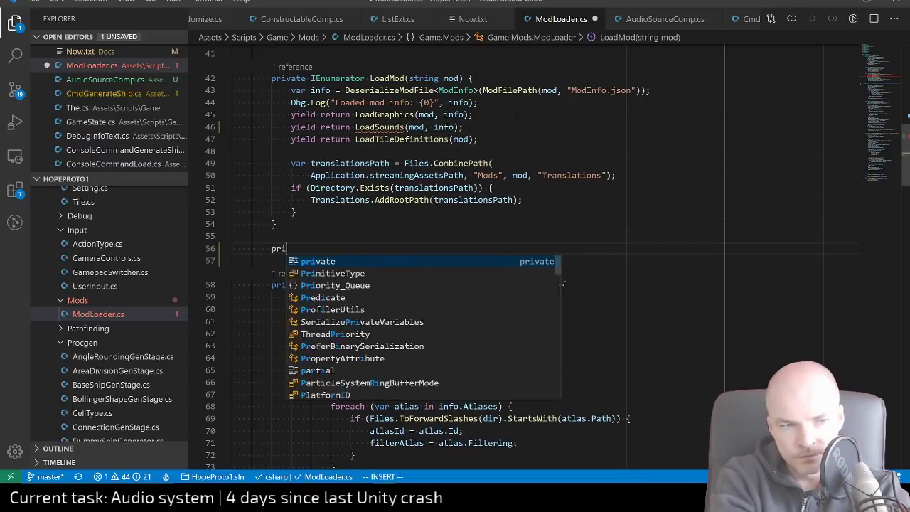
type("vate IEnumerator")
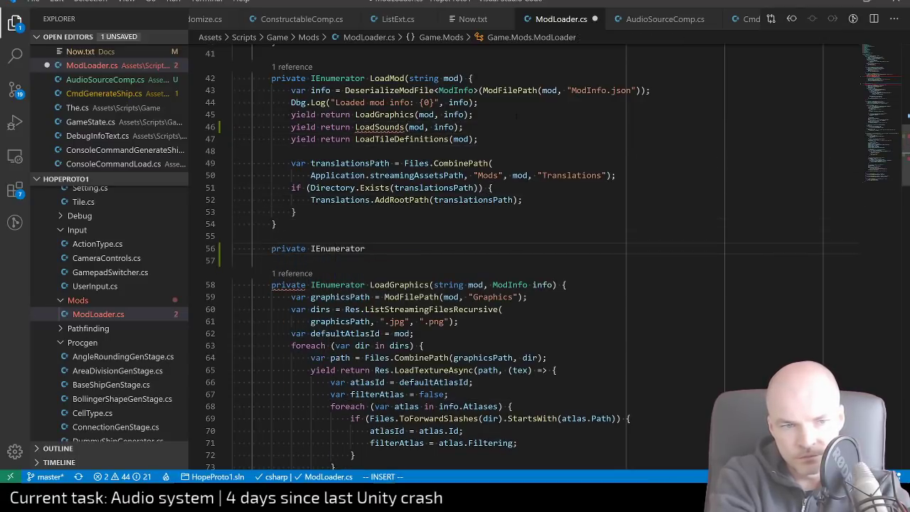
type("LoadSounds(s")
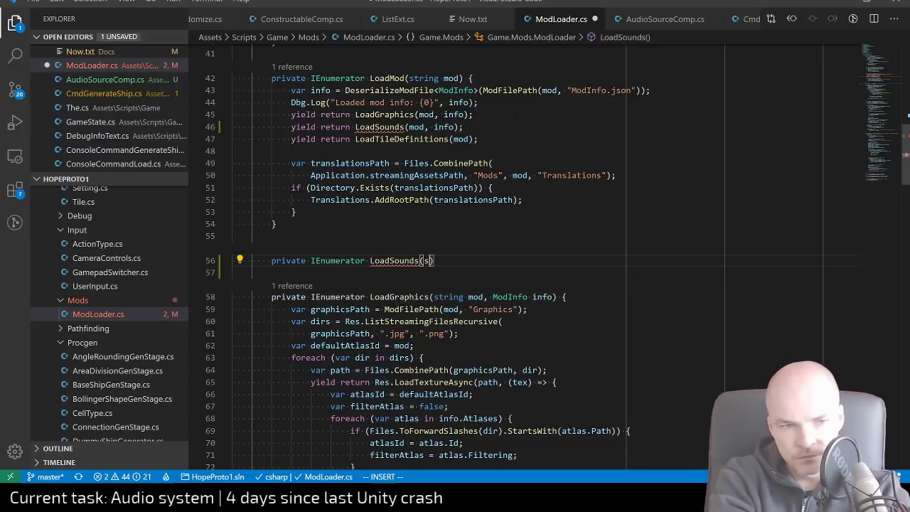
type("tring mod, ")
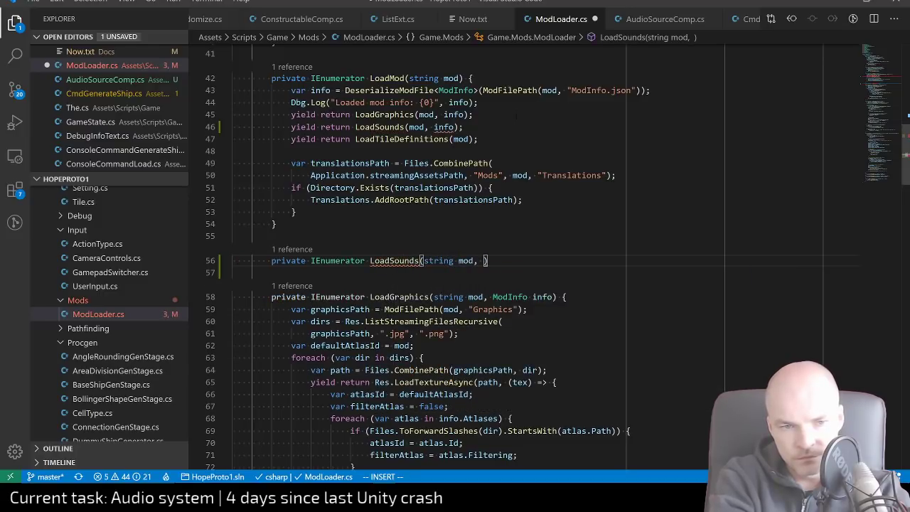
type("Mo")
type("dInfo info) ")
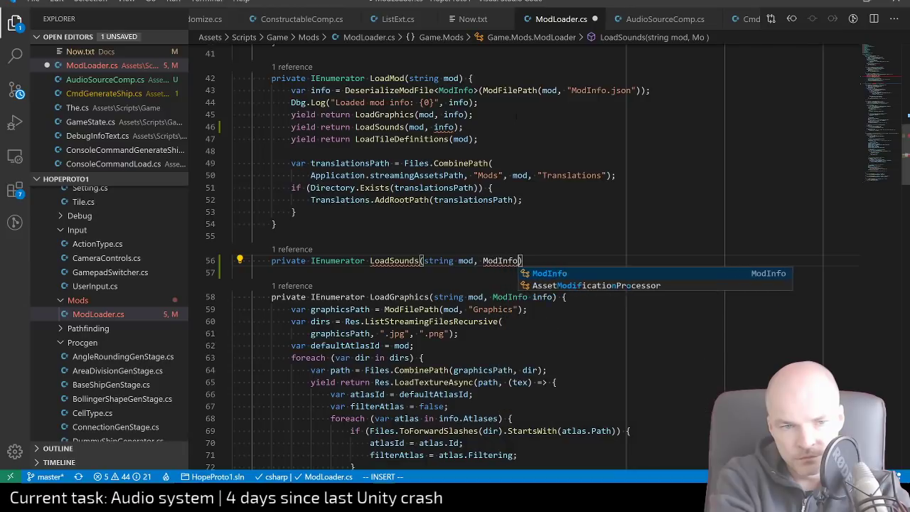
type("{")
key("Return")
key("Escape")
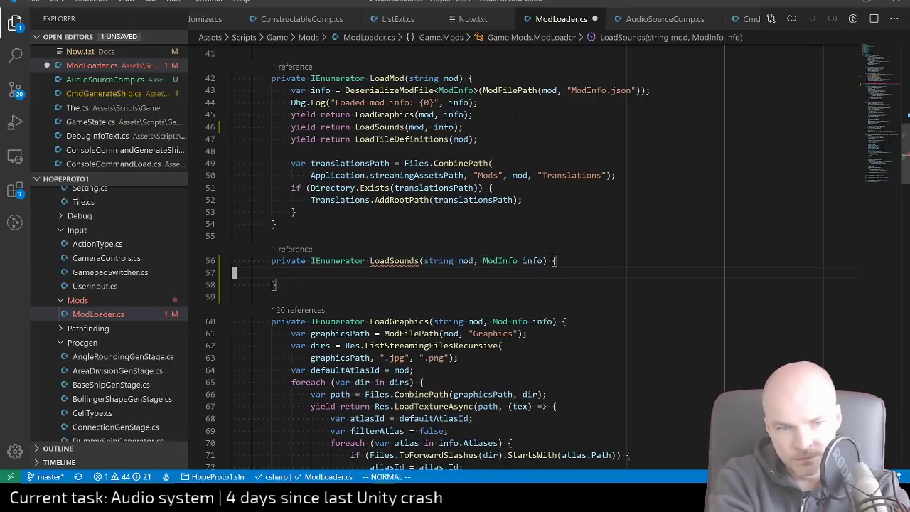
Copy the graphicsPath and dirs declarations from LoadGraphics into the body of LoadSounds
key("j")
key("j")
key("j")
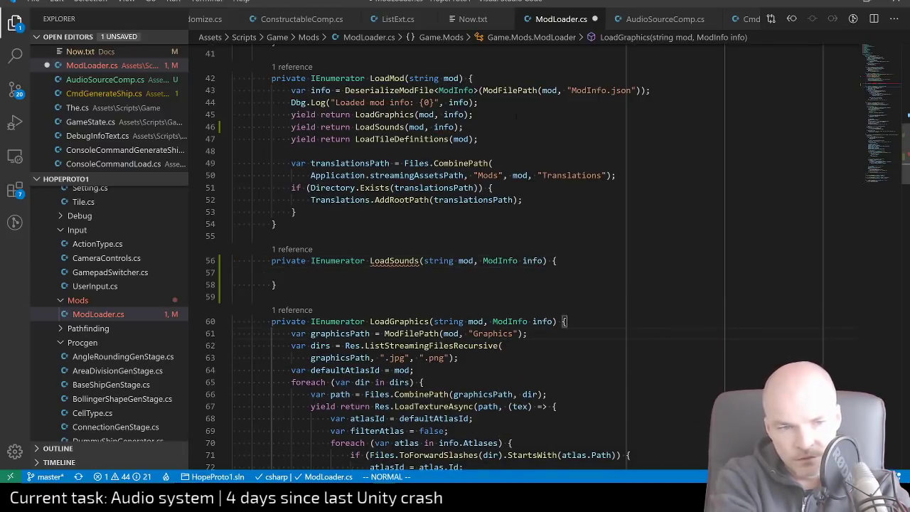
key("shift+v")
key("j")
key("j")
key("y")
key("k")
key("k")
key("k")
key("k")
key("k")
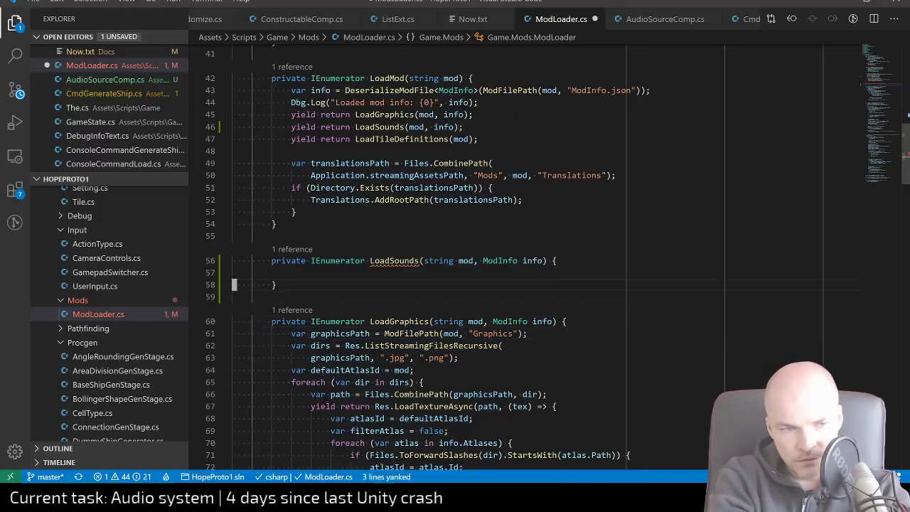
key("p")
Change the folder name passed to ModFilePath in LoadSounds to "Sounds"
key("l")
key("l")
key("l")
key("l")
key("l")
key("l")
key("l")
key("l")
key("l")
key("l")
key("l")
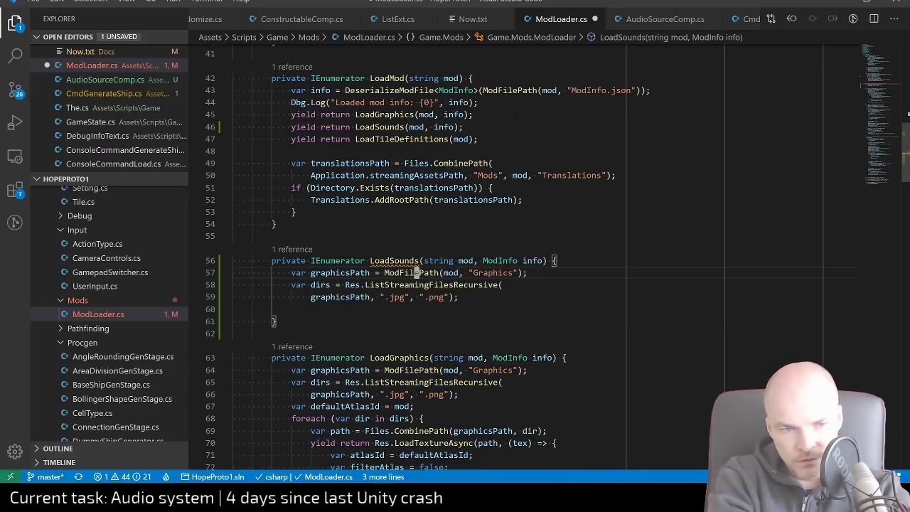
key("l")
key("l")
key("l")
key("l")
key("l")
key("l")
key("l")
key("l")
key("l")
key("l")
key("l")
key("l")
type("cw")
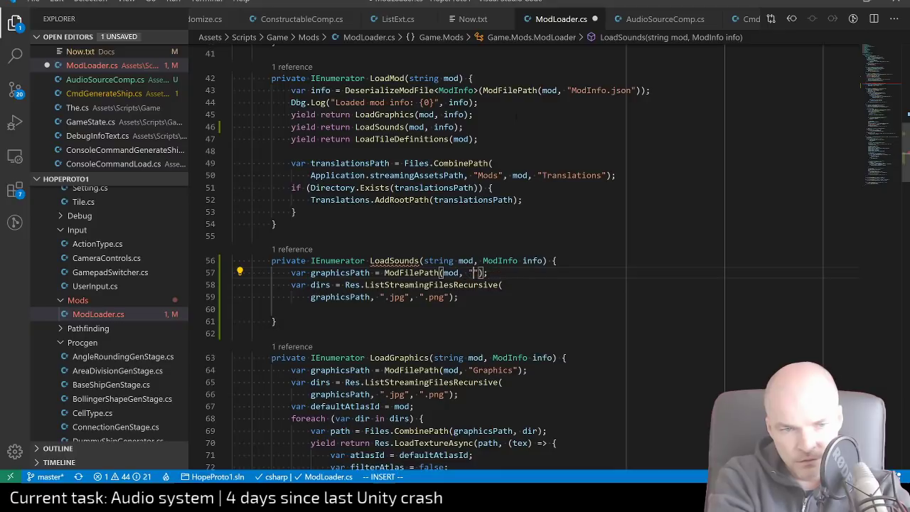
type("Sounds")
key("Escape")
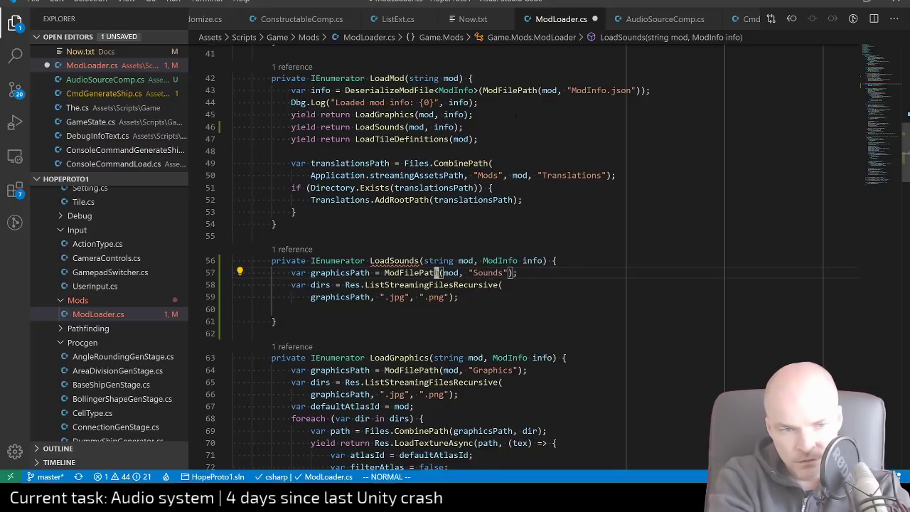
Change the file extensions in the LoadSounds ListStreamingFilesRecursive call to ".mp3" and ".ogg"
key("h")
key("h")
key("h")
key("h")
key("h")
key("h")
key("h")
key("h")
key("h")
key("h")
key("h")
key("j")
key("j")
type("cw")
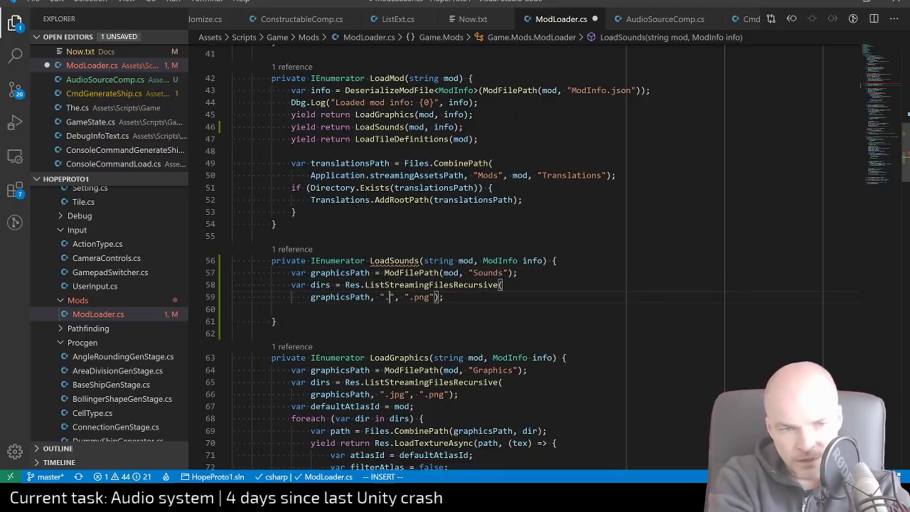
type("mp3")
key("Escape")
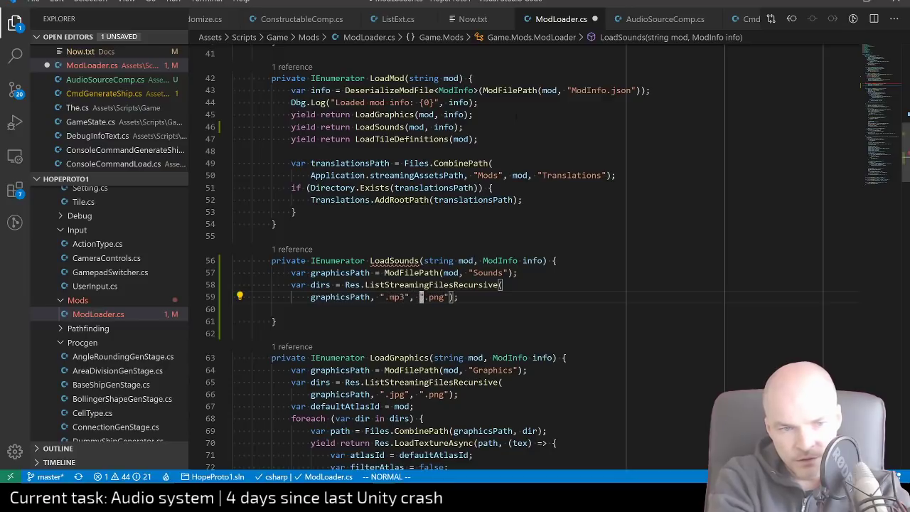
type("wcw")
type("ogg")
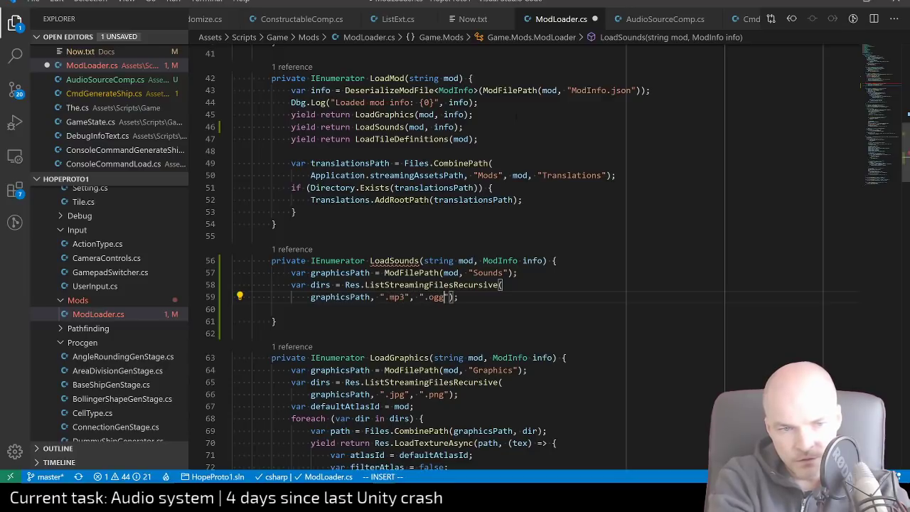
key("Escape")
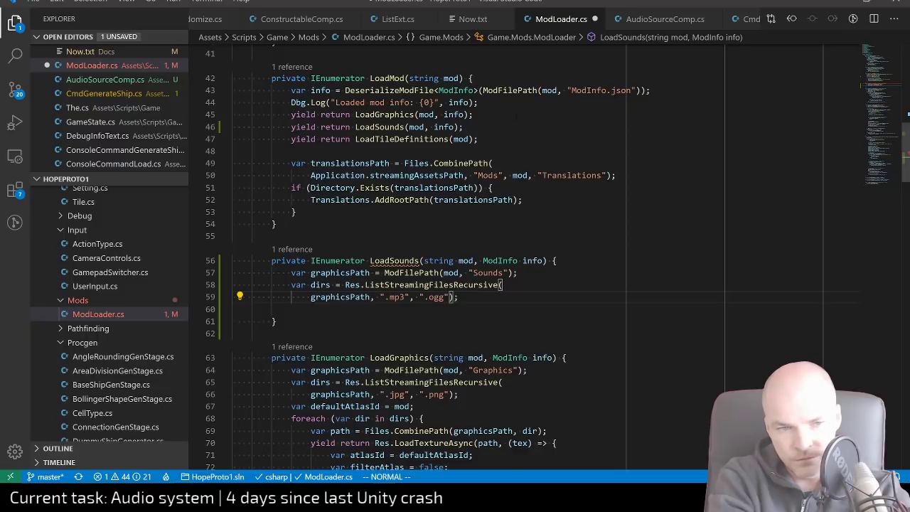
Delete the blank line at the end of the LoadSounds body and save ModLoader.cs
key("j")
key("d")
key("d")
key("ctrl+s")
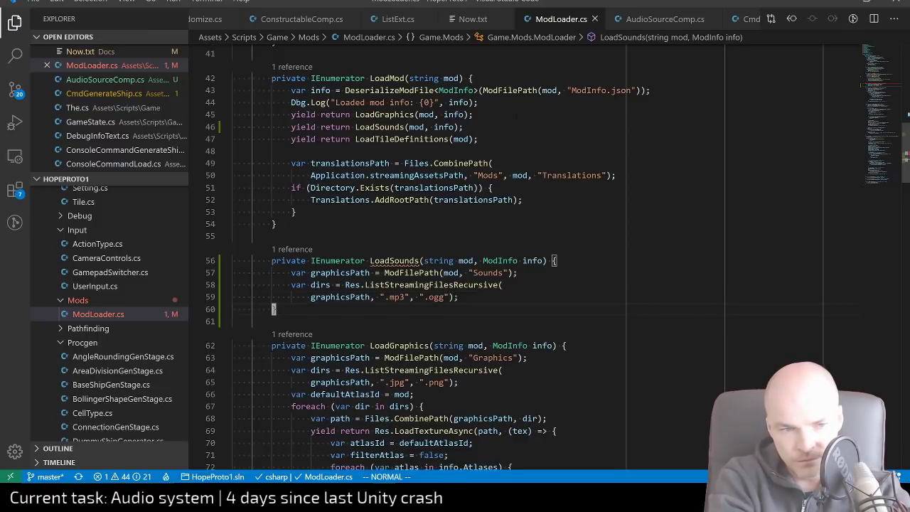
Rename the graphicsPath variable in LoadSounds to soundsPath, including its use in the file listing call
key("k")
key("k")
key("k")
key("w")
key("w")
key("F2")
type("sou")
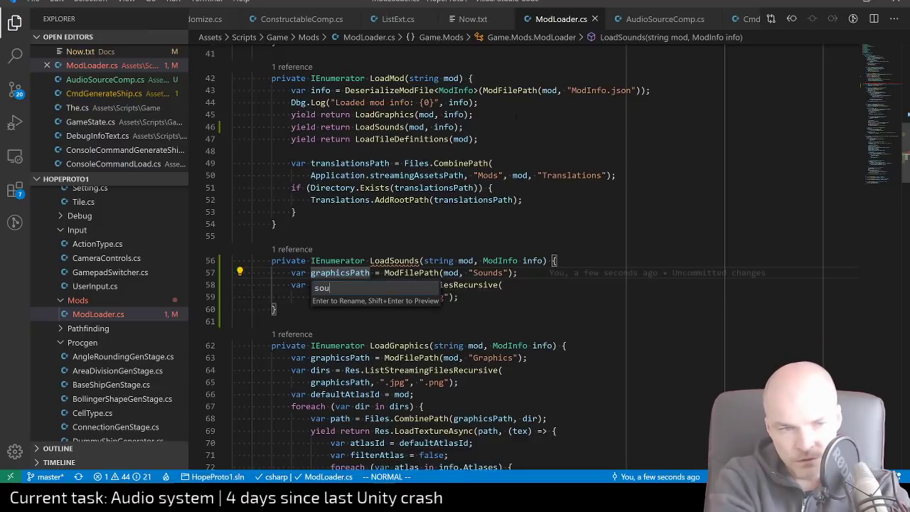
type("ndsPath")
key("Return")
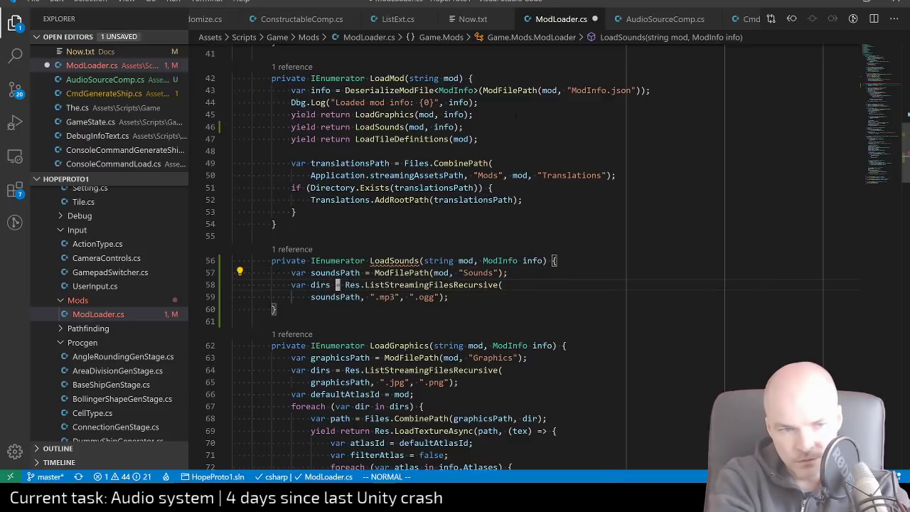
Copy the complete foreach loop over dirs from the LoadGraphics method
scroll(338, 450, "down", 2)
key("j")
key("j")
key("j")
key("j")
key("j")
key("j")
key("j")
key("j")
key("j")
key("j")
key("j")
key("k")
key("k")
key("k")
key("k")
key("k")
key("k")
key("k")
key("k")
key("k")
key("k")
key("k")
key("k")
key("k")
key("k")
key("k")
key("k")
key("k")
key("k")
key("k")
key("k")
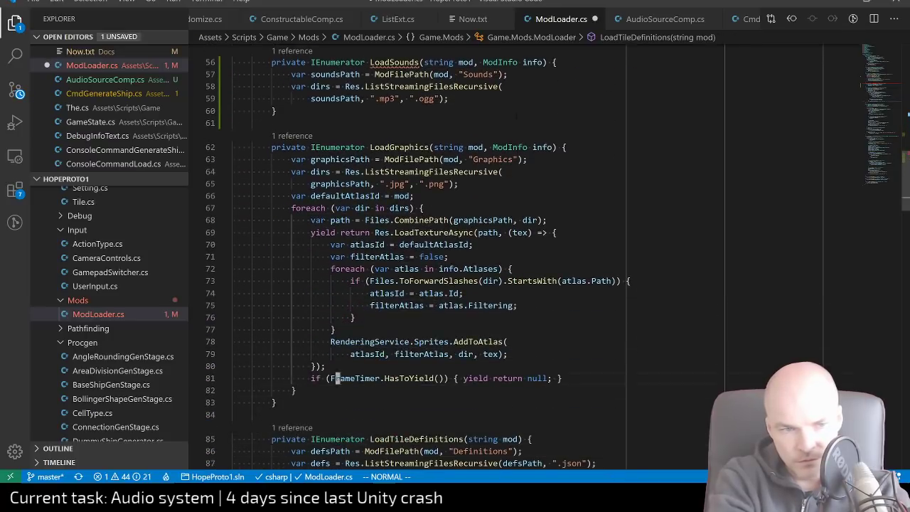
key("j")
key("shift+v")
key("j")
key("j")
key("j")
key("j")
key("j")
key("j")
key("j")
key("j")
key("j")
key("j")
key("j")
key("j")
key("j")
key("j")
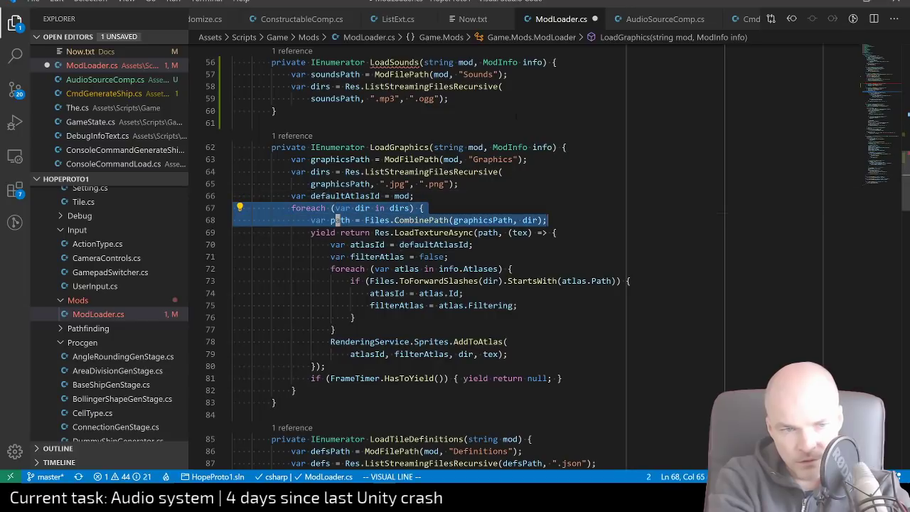
key("y")
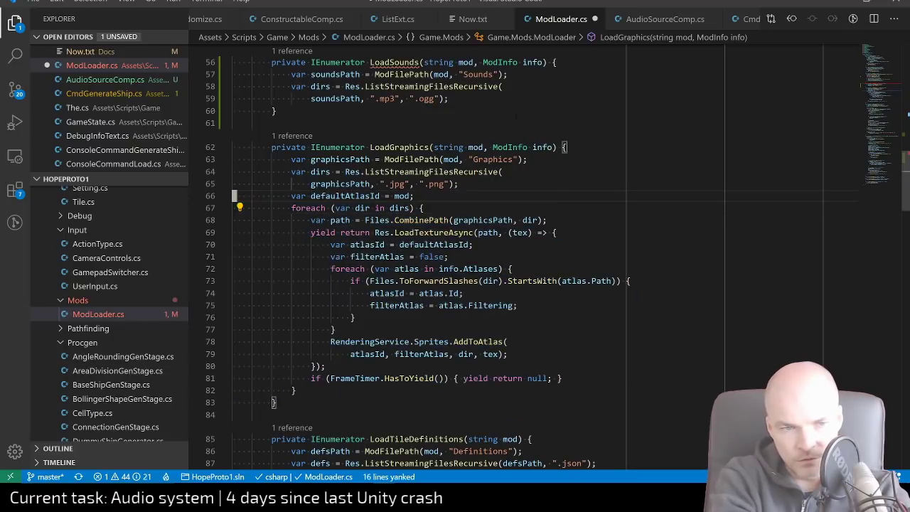
Paste the copied foreach loop into LoadSounds, directly below the ListStreamingFilesRecursive statement
key("k")
key("k")
key("k")
key("k")
key("k")
key("k")
key("k")
key("p")
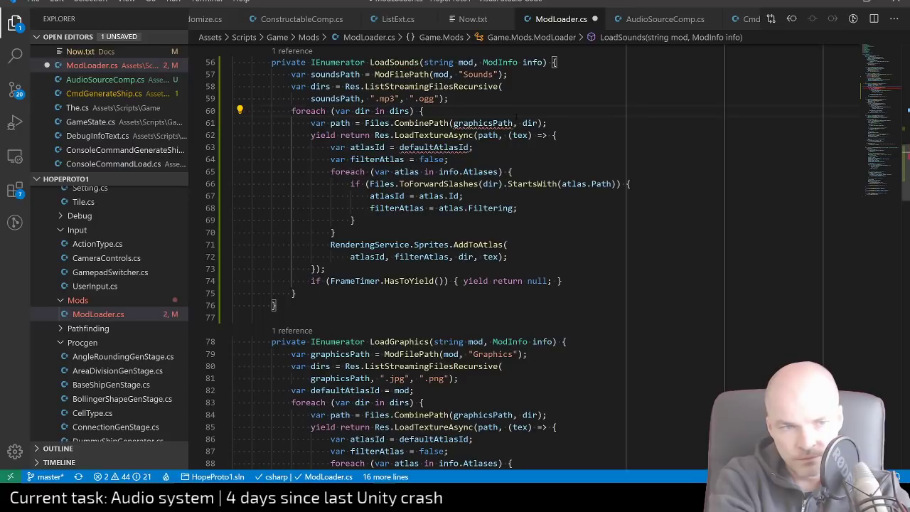
Replace graphicsPath with soundsPath in the Files.CombinePath call of the LoadSounds loop
key("j")
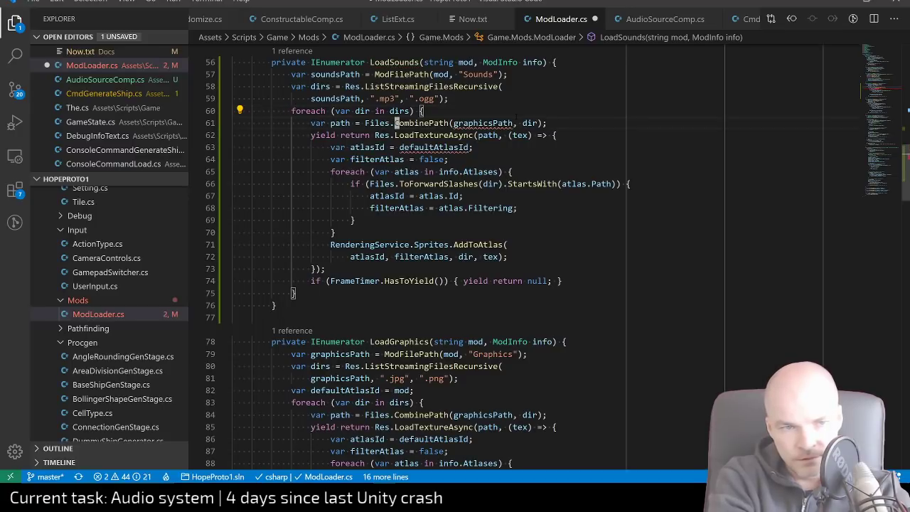
key("w")
key("w")
type("wcwsou")
key("Tab")
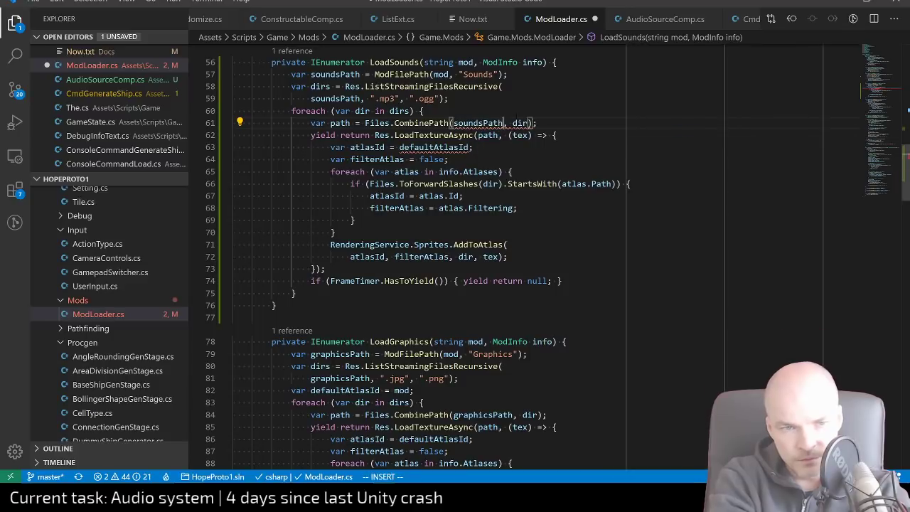
key("Escape")
Change the LoadTextureAsync call in LoadSounds to LoadAudioClipAsync and save the file
key("j")
key("b")
key("b")
key("b")
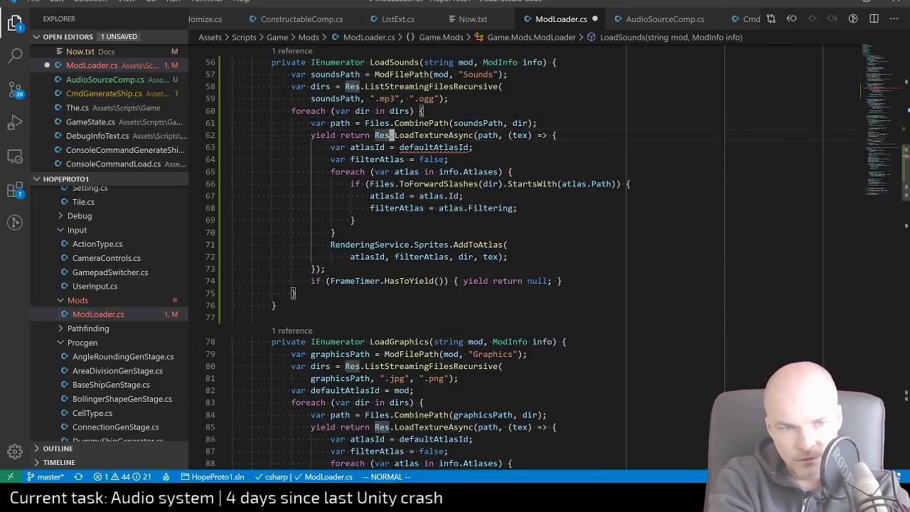
key("w")
key("w")
key("l")
key("l")
key("l")
key("l")
key("l")
key("l")
key("l")
key("l")
key("l")
key("l")
key("l")
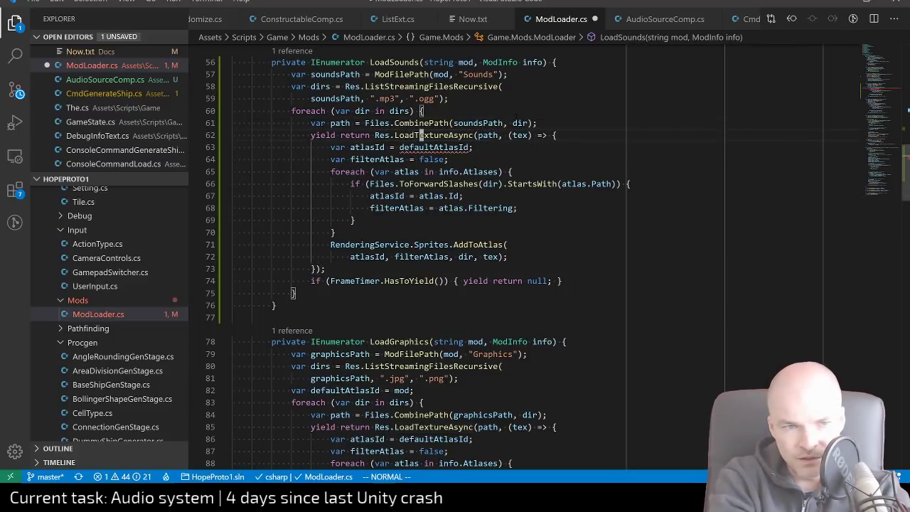
key("i")
key("BackSpace")
key("BackSpace")
key("BackSpace")
key("BackSpace")
key("BackSpace")
key("BackSpace")
key("BackSpace")
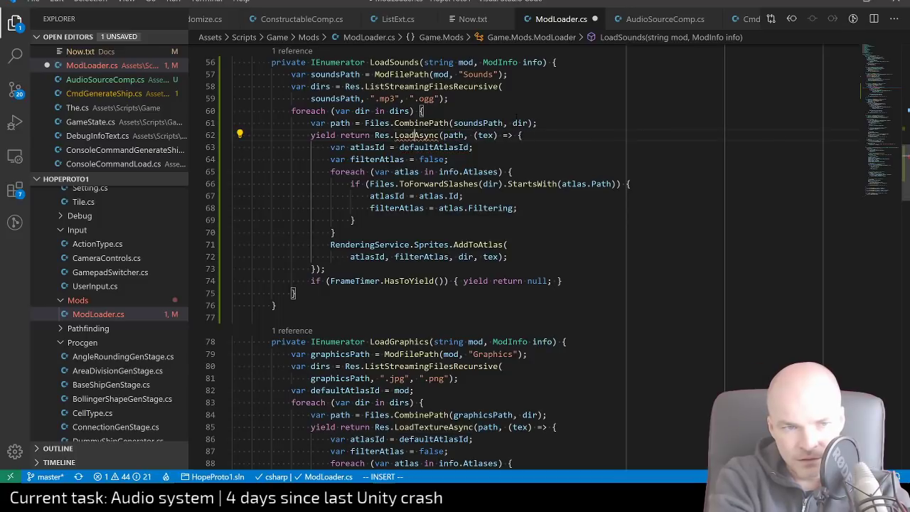
type("AudioClip")
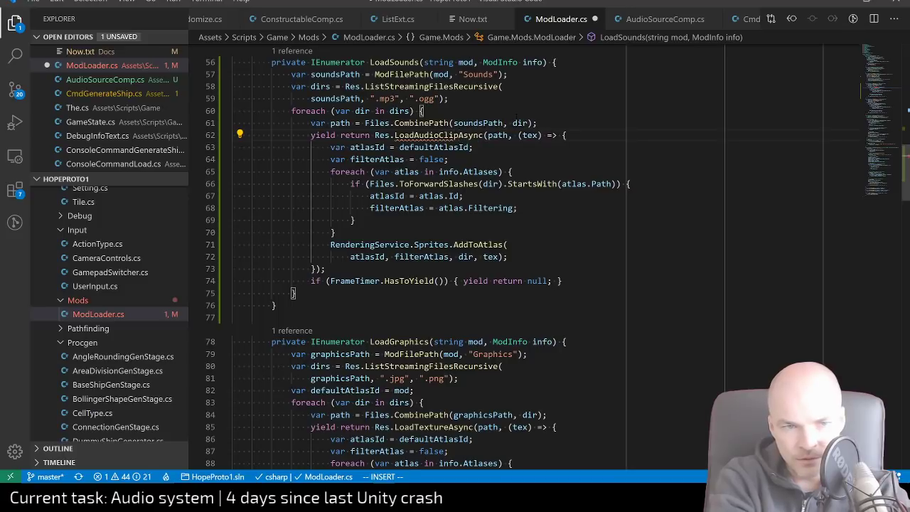
key("Escape")
key("ctrl+s")
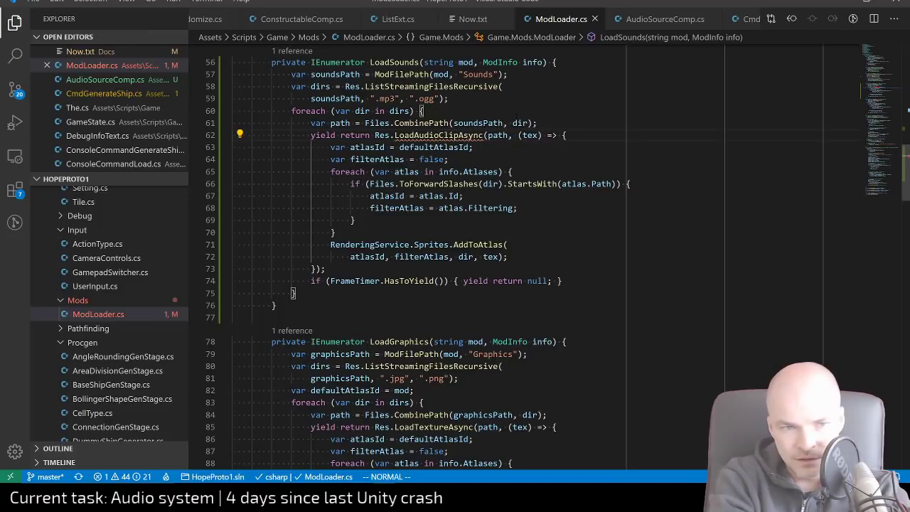
Rename the callback parameter of the LoadAudioClipAsync call from tex to clip
key("l")
key("l")
key("l")
key("l")
key("l")
key("l")
key("l")
key("l")
key("l")
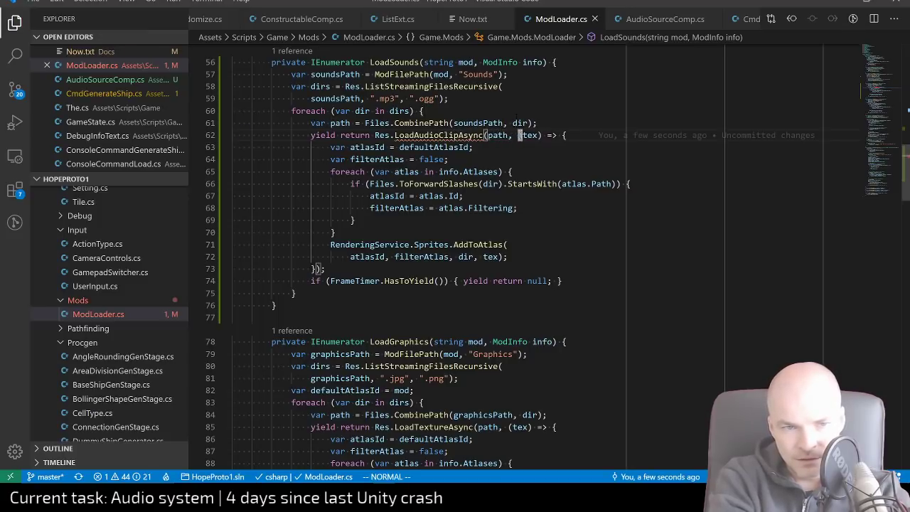
type("lcwclip")
key("Escape")
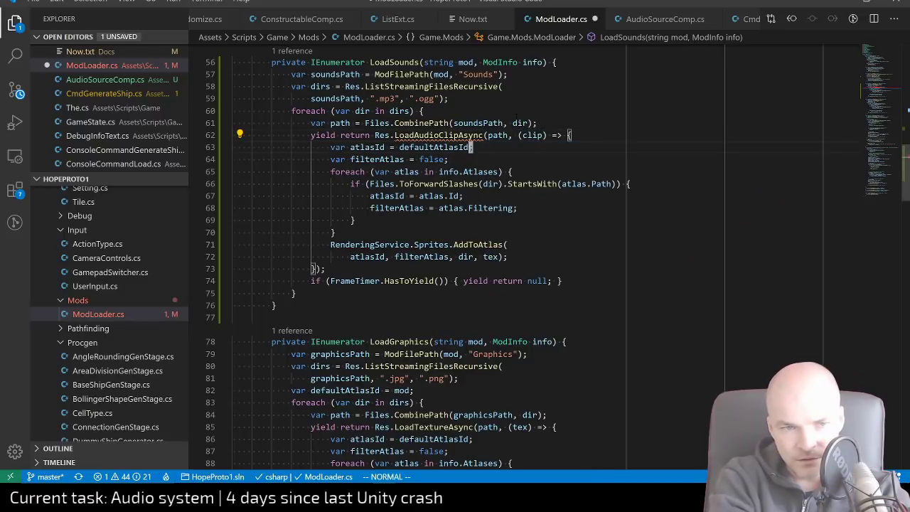
Delete the atlasId and filterAtlas declarations and the nested atlas foreach loop from the LoadSounds callback, then save the file
key("shift+v")
key("j")
key("j")
key("j")
key("j")
key("j")
key("j")
key("j")
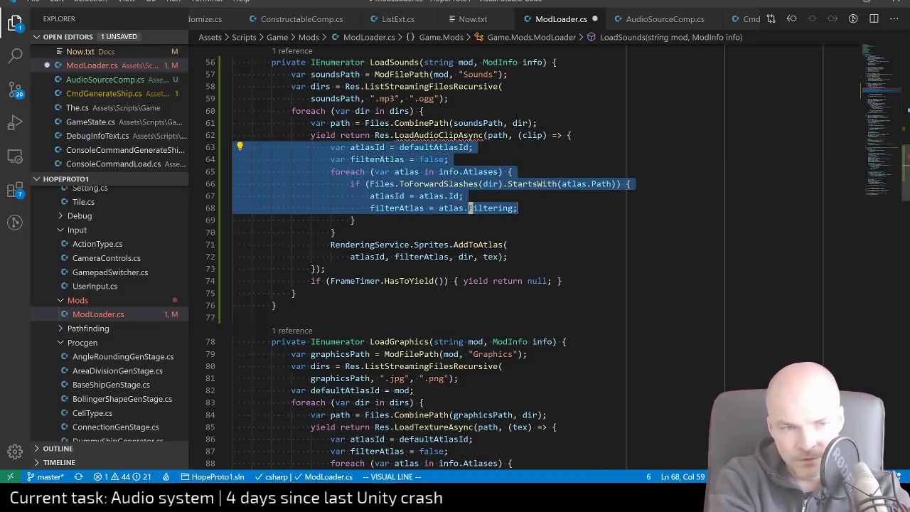
key("d")
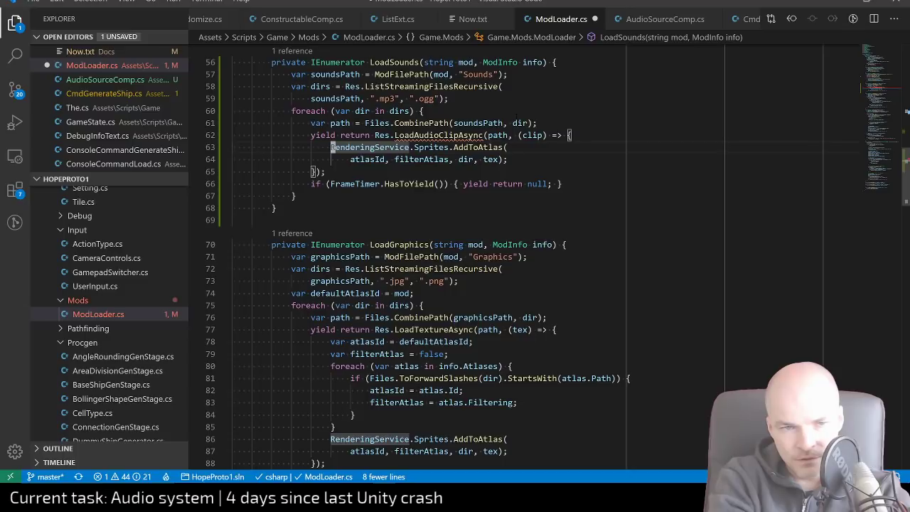
key("ctrl+s")
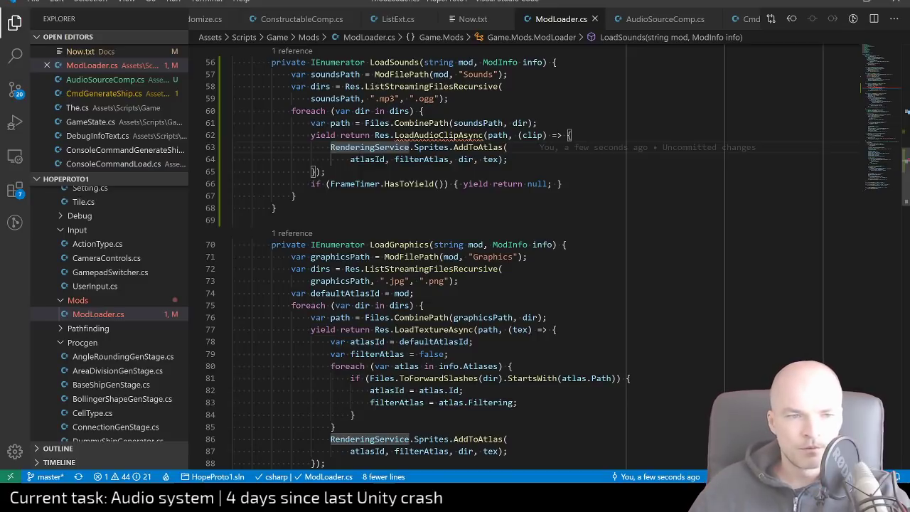
Examine the RenderingService class definition, including its static fields and Initialize method, and return to LoadSounds in ModLoader.cs
scroll(128, 342, "down", 8)
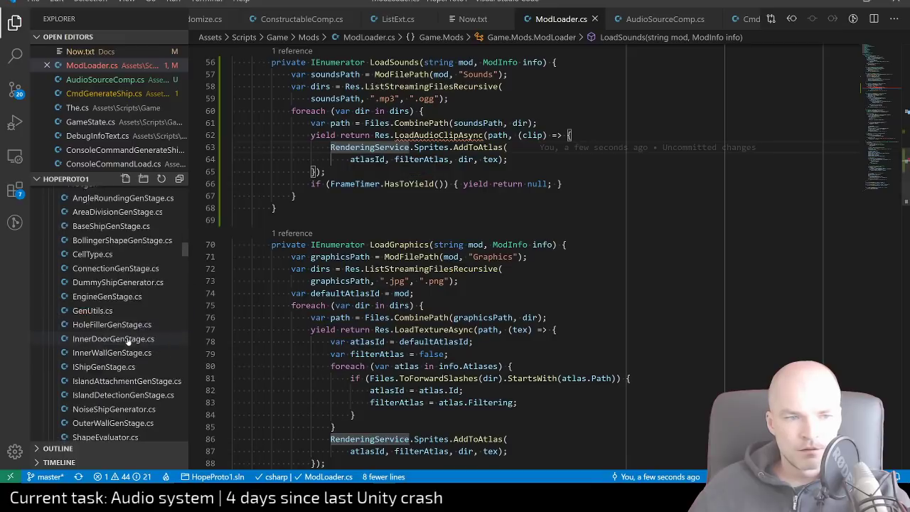
scroll(128, 342, "down", 8)
scroll(128, 342, "up", 10)
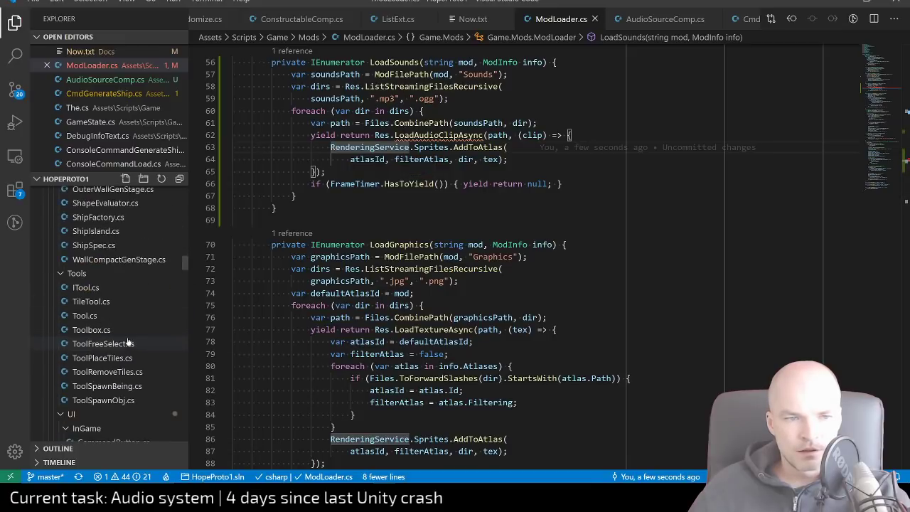
scroll(127, 342, "up", 3)
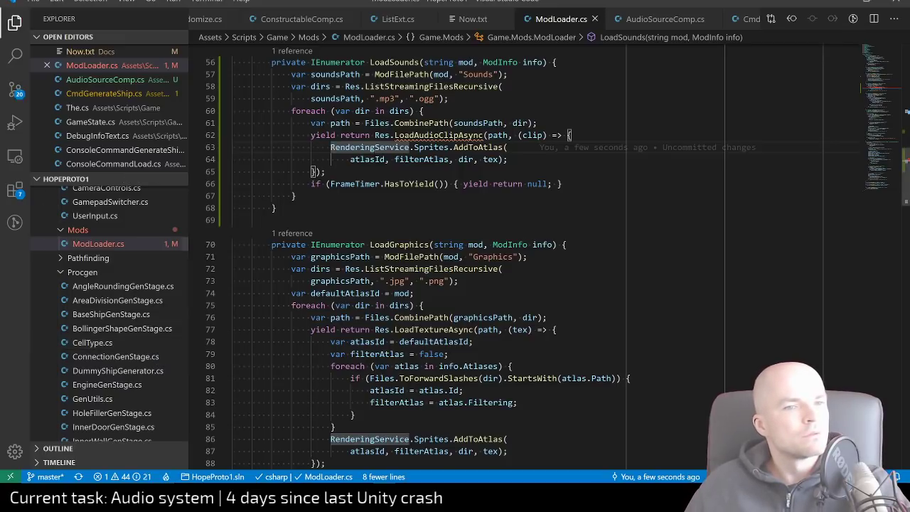
key("F12")
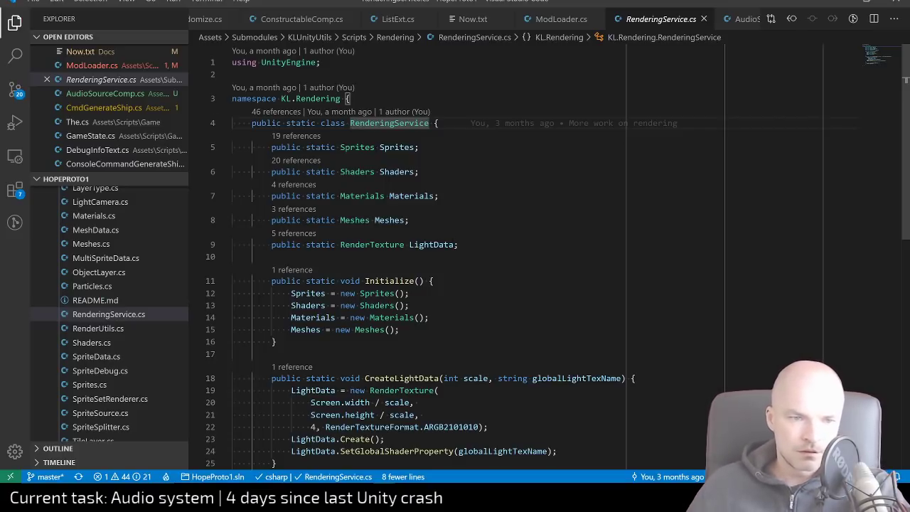
scroll(497, 256, "down", 4)
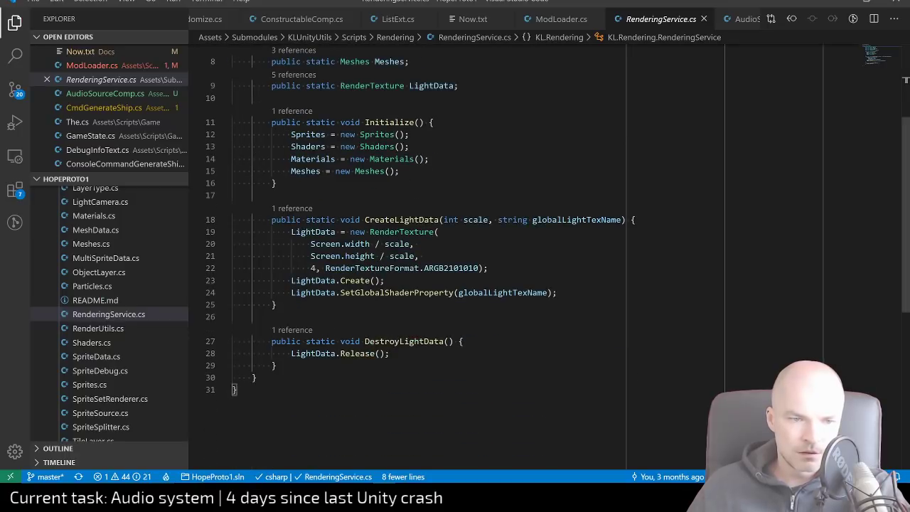
scroll(455, 249, "up", 3)
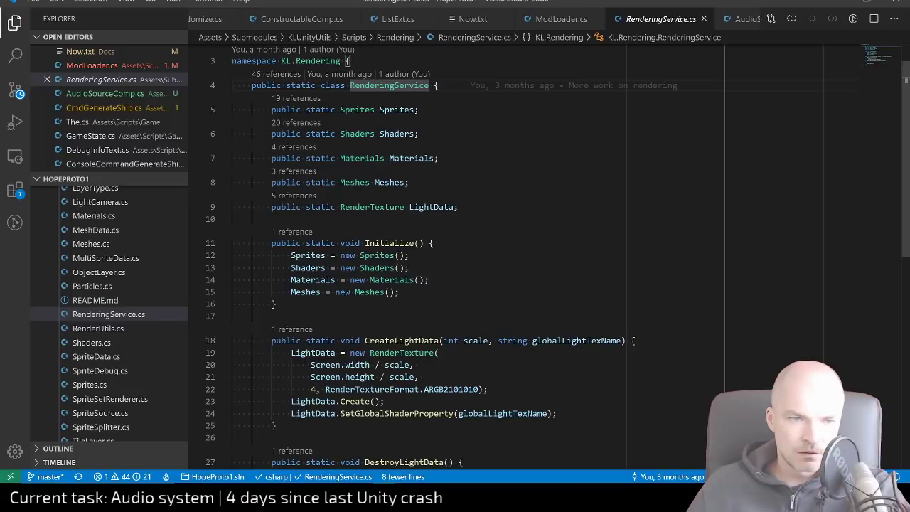
key("alt+Left")
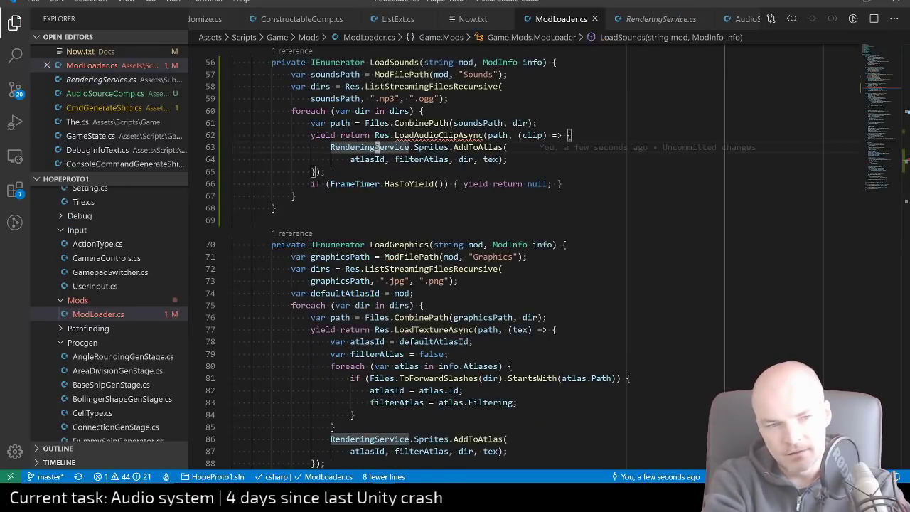
Delete the two-line RenderingService.Sprites.AddToAtlas call from the LoadSounds callback
key("k")
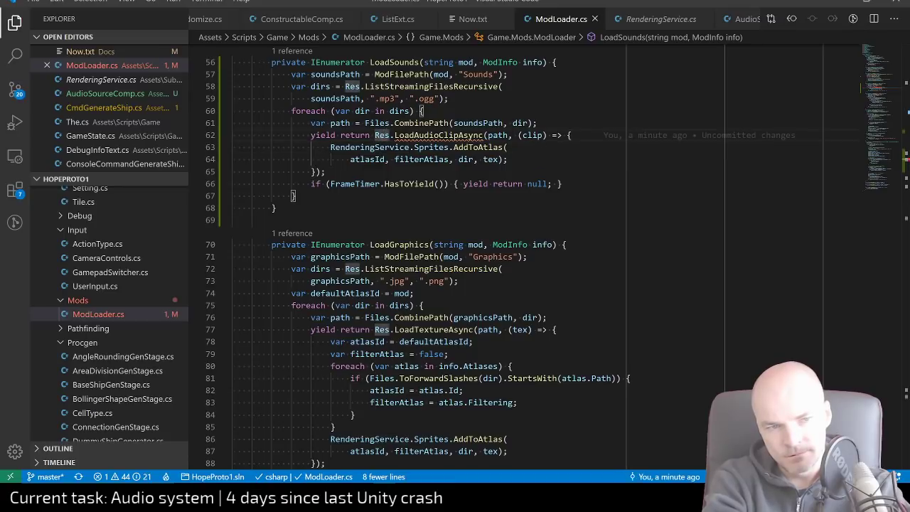
key("j")
key("d")
key("d")
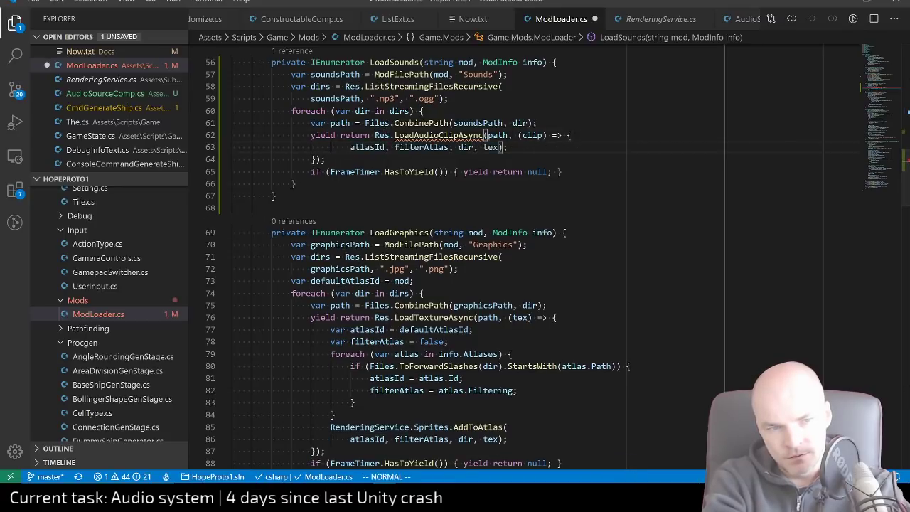
key("d")
key("d")
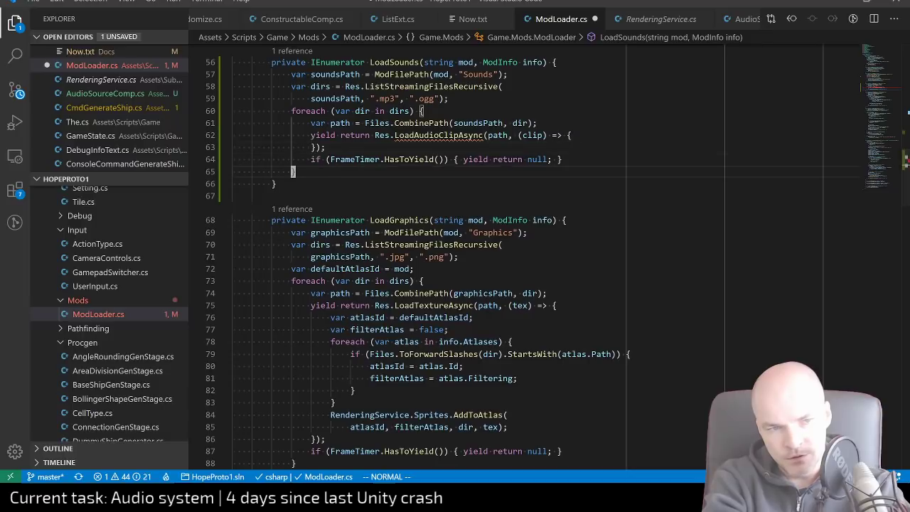
Add the statement Dbg.Log("Loading clip: {0}", clip); inside the LoadAudioClipAsync callback and save the file
key("shift+o")
type("Dbg.Log(")
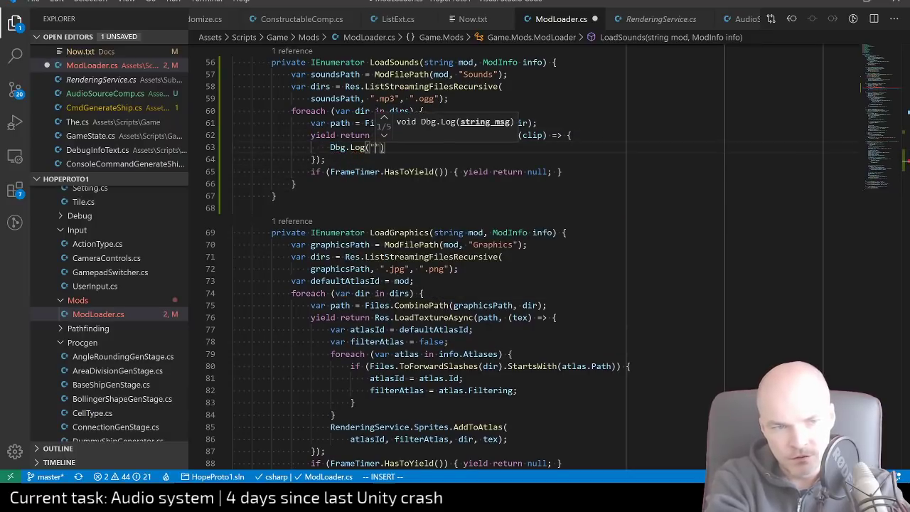
type("\"Loading clipo")
key("BackSpace")
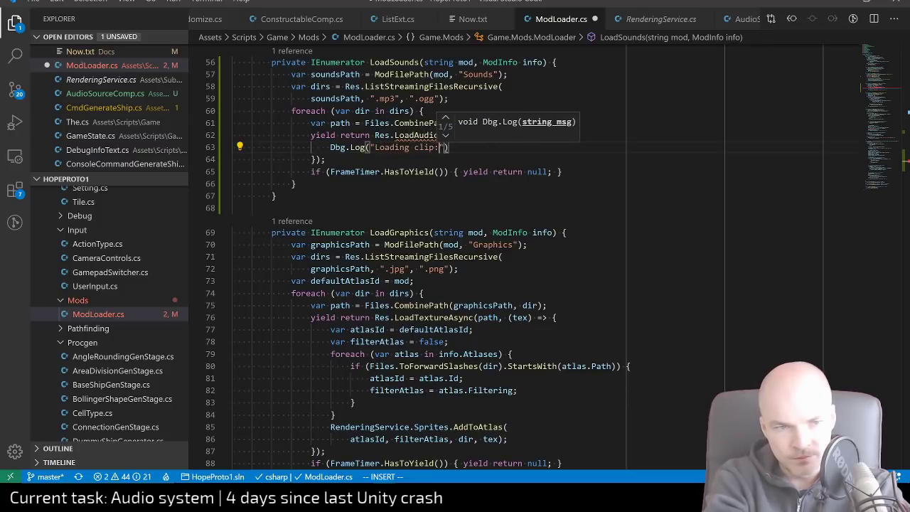
type(": {0}\", clip")
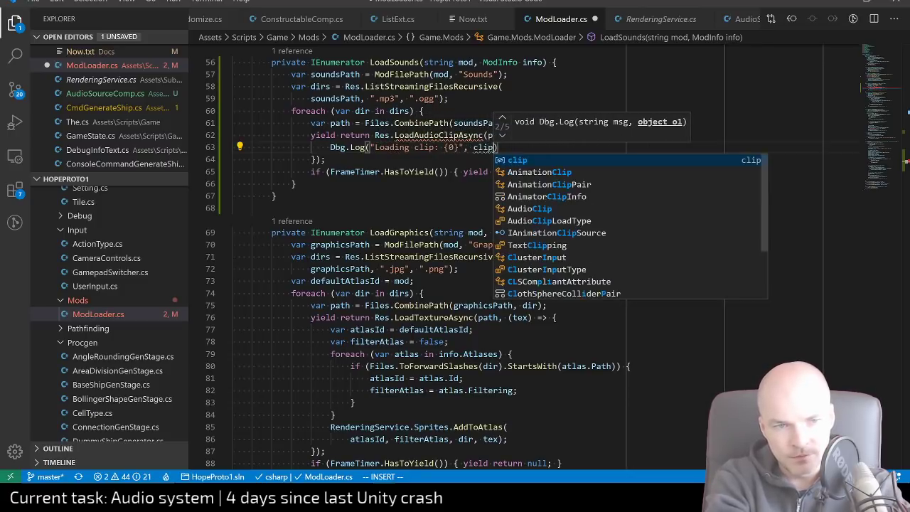
key("Escape")
key("ctrl+s")
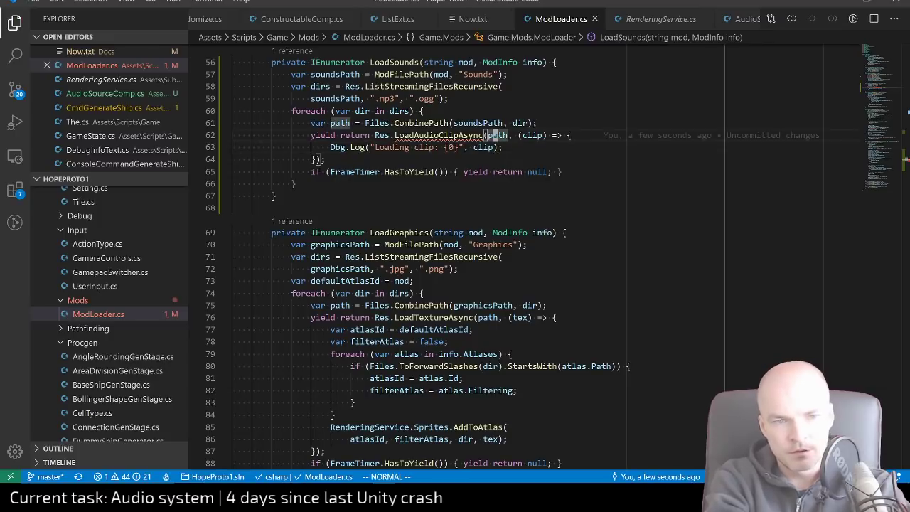
Open the definition of Res.LoadTextureAsync from its call in the LoadGraphics method
key("h")
key("h")
key("h")
key("h")
key("h")
key("h")
key("h")
key("h")
key("h")
key("h")
key("h")
key("h")
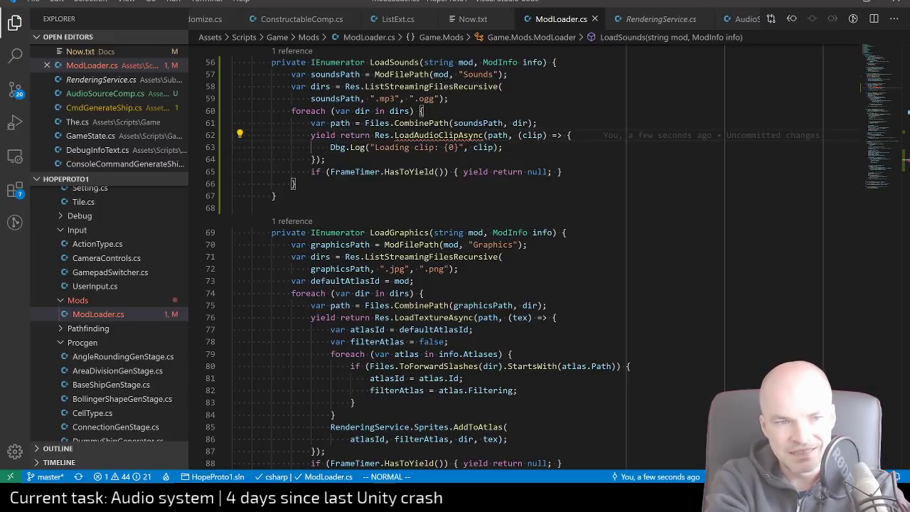
key("j")
key("j")
key("j")
key("j")
key("j")
key("j")
key("j")
key("j")
key("j")
key("j")
key("j")
key("j")
key("j")
key("j")
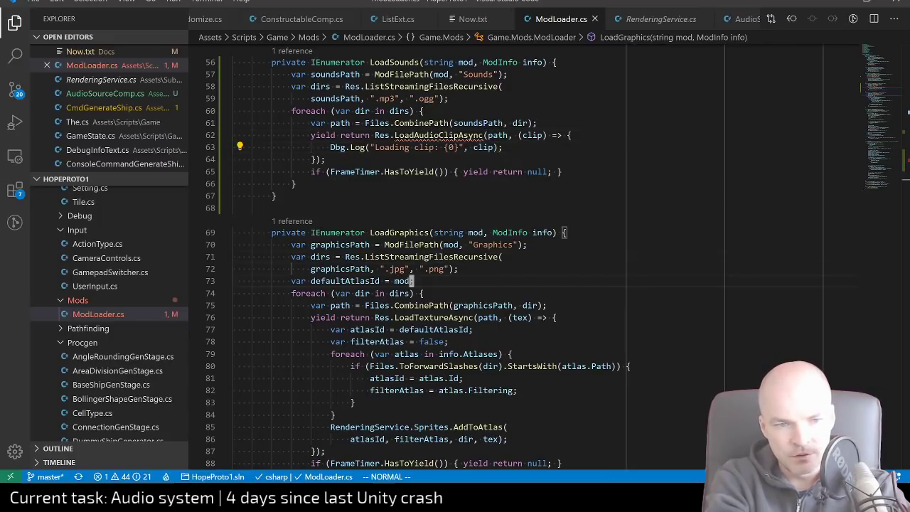
key("g")
key("d")
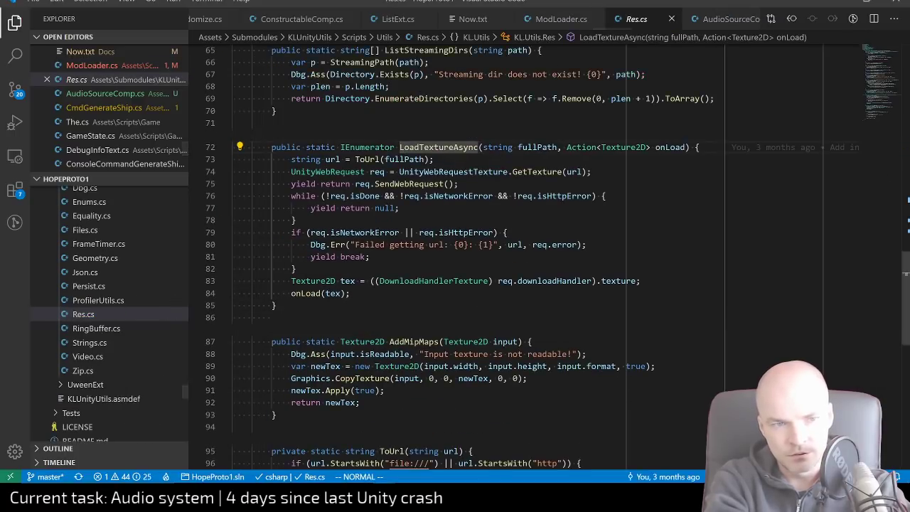
Duplicate the entire LoadTextureAsync method, placing the copy directly above the original in Res.cs
key("shift+v")
key("j")
key("j")
key("j")
key("j")
key("j")
key("j")
key("j")
key("j")
key("j")
key("j")
key("j")
key("j")
key("j")
key("j")
key("k")
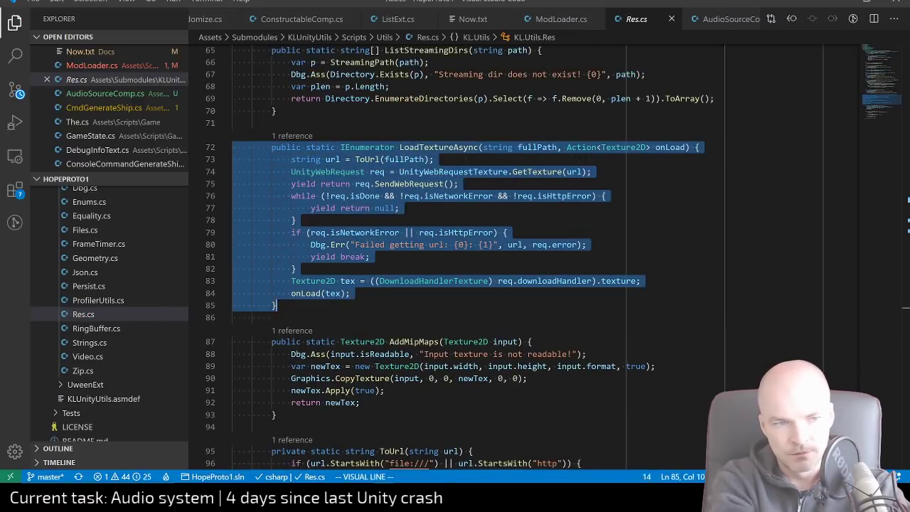
key("y")
key("P")
Rename the upper copy of the LoadTextureAsync method to LoadAudioClipAsync
key("w")
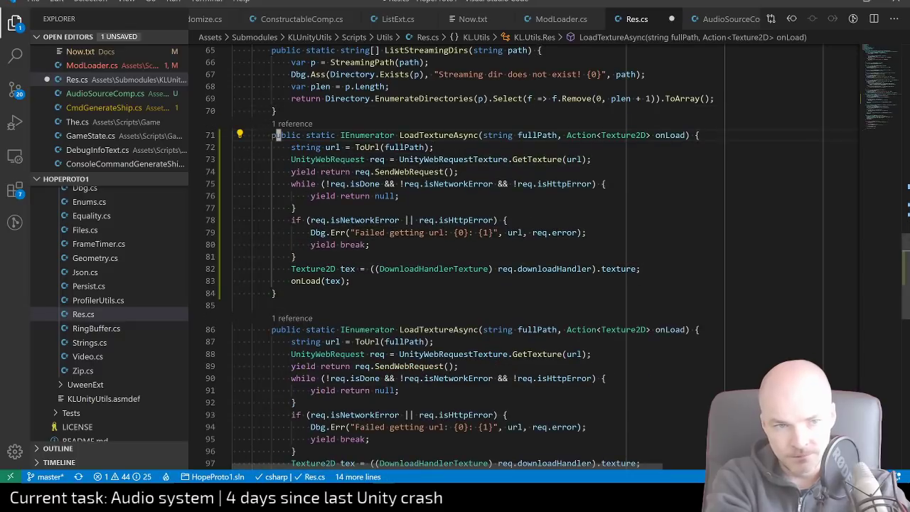
key("w")
key("w")
key("f")
key("shift+t")
type("cwAu")
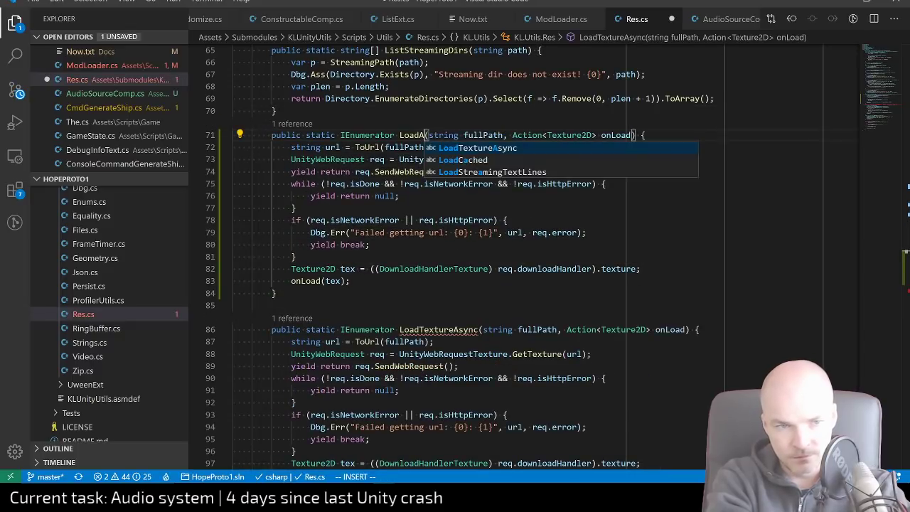
type("dioClipAsync")
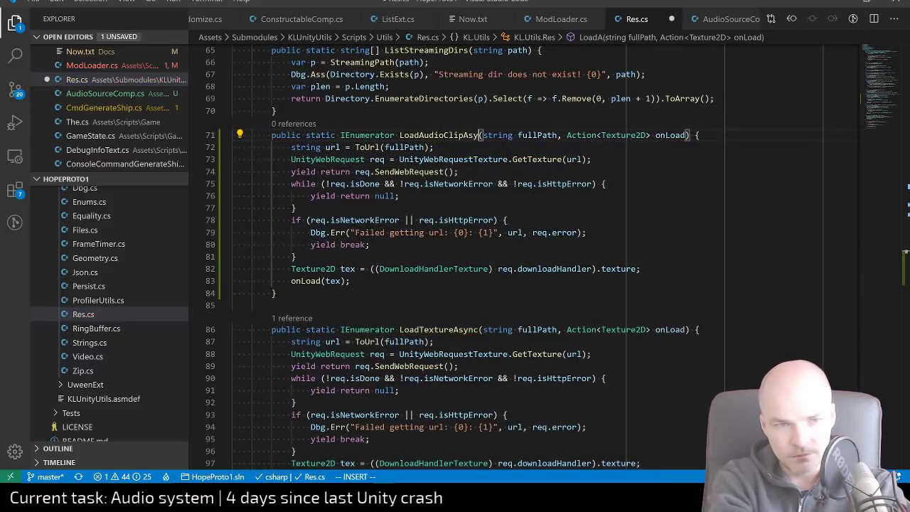
key("Escape")
Remove the GetTexture member from the UnityWebRequestTexture request line in LoadAudioClipAsync
key("j")
key("w")
key("w")
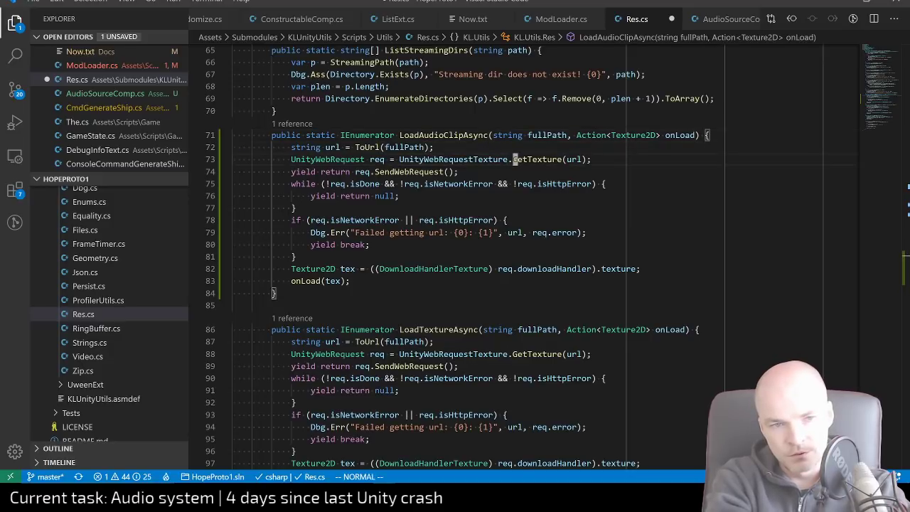
type("cwge")
key("BackSpace")
key("BackSpace")
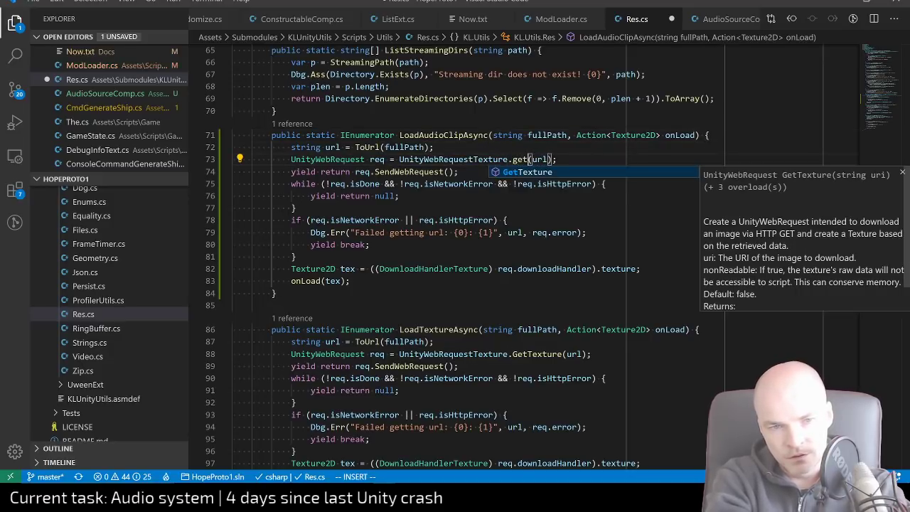
key("BackSpace")
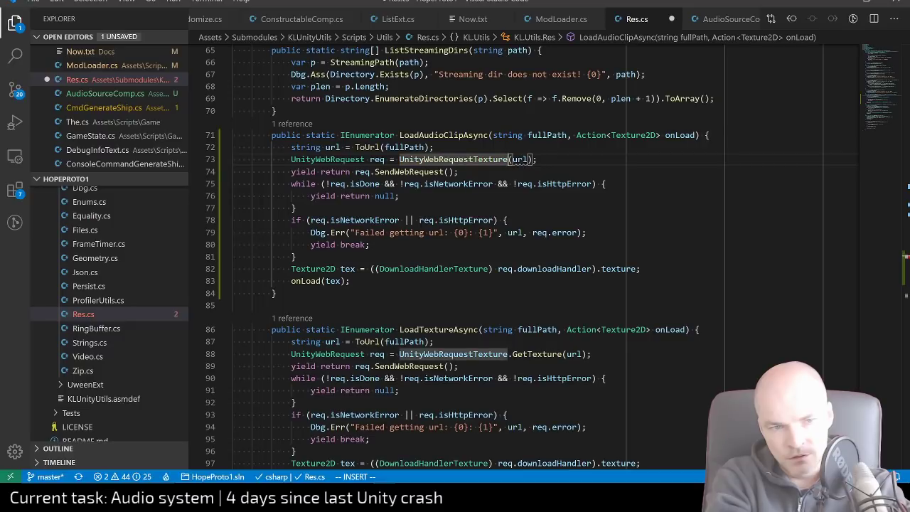
Examine the UnityWebRequestTexture class definition and return to LoadAudioClipAsync in Res.cs
key("Escape")
key("g")
key("d")
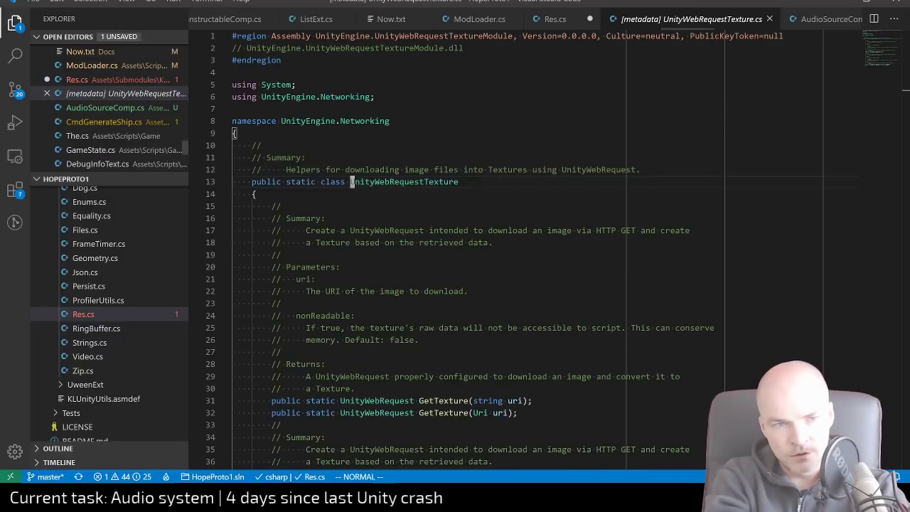
key("ctrl+o")
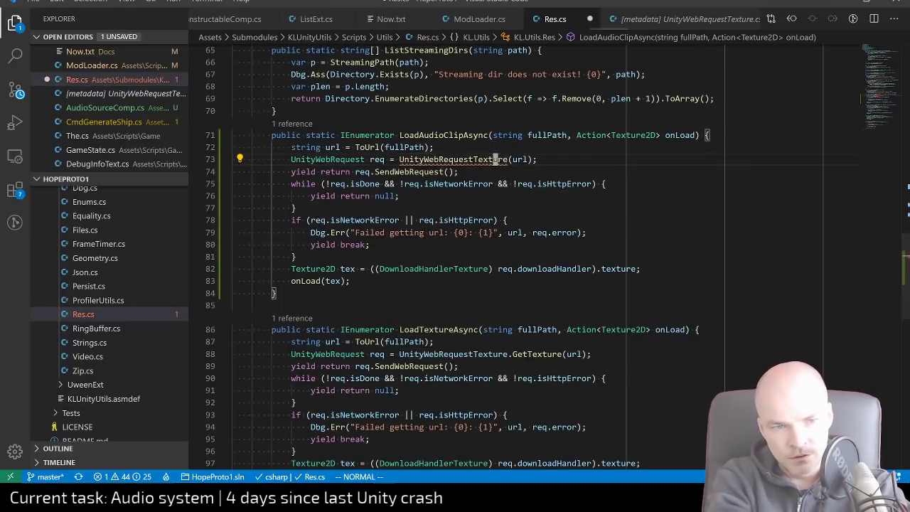
Replace the request expression in LoadAudioClipAsync with a call to UnityWebRequestMultimedia.GetAudioClip()
key("h")
key("shift+v")
key("Escape")
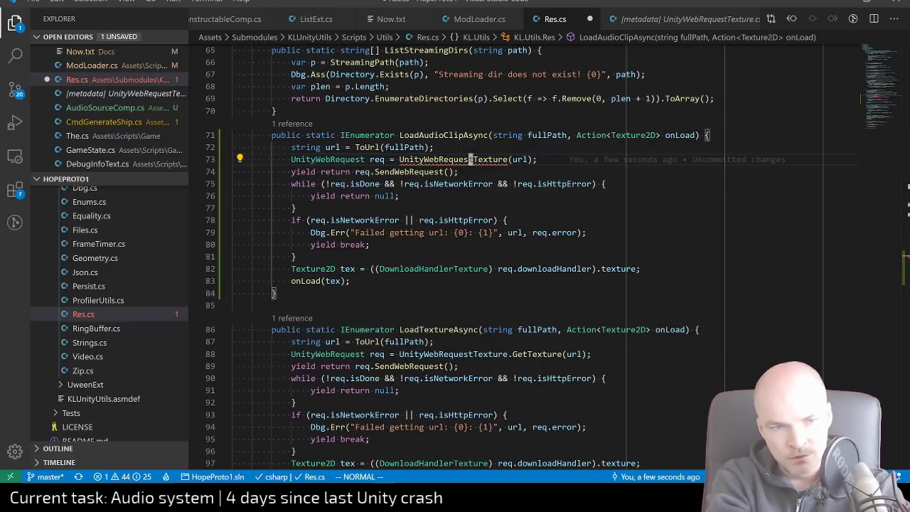
key("l")
key("shift+c")
key("ctrl+space")
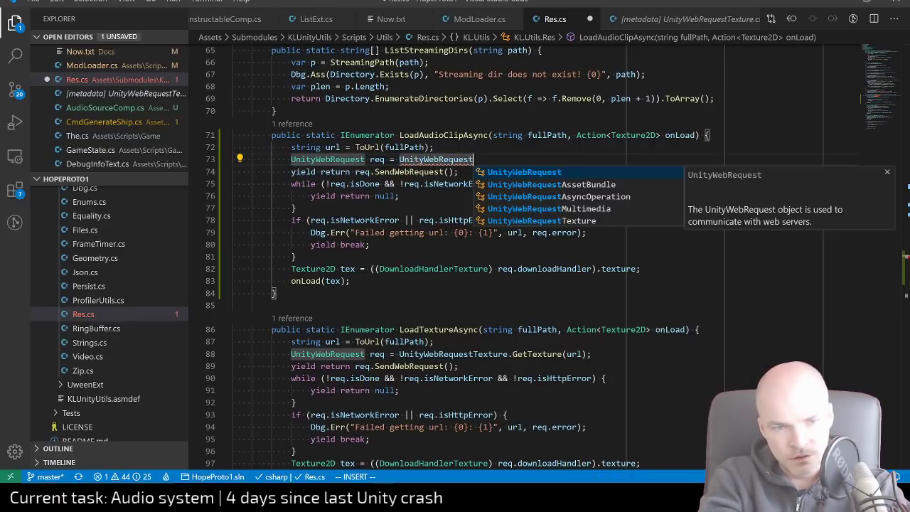
key("Down")
key("Down")
key("Down")
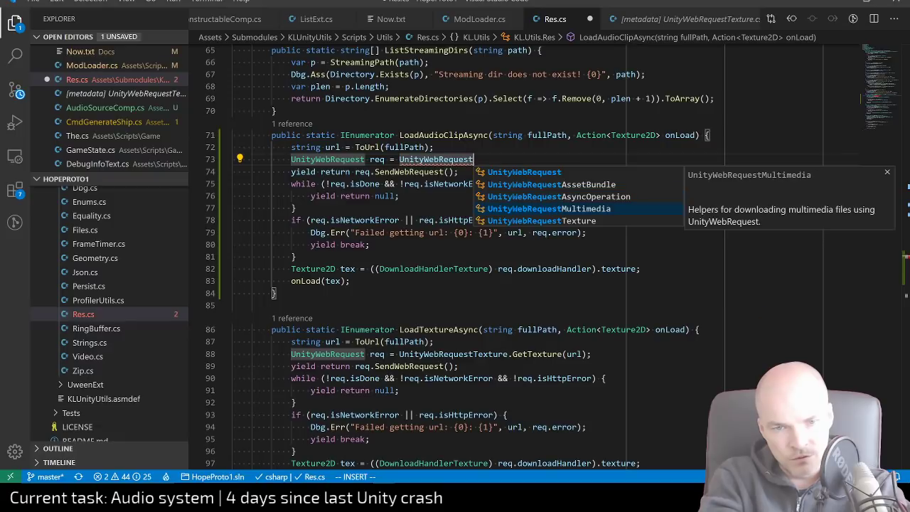
key("Tab")
type("(")
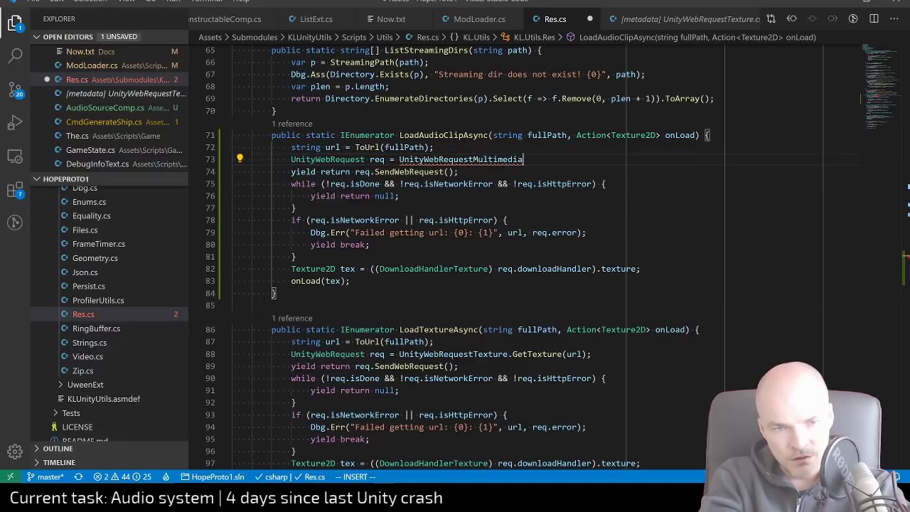
type(".")
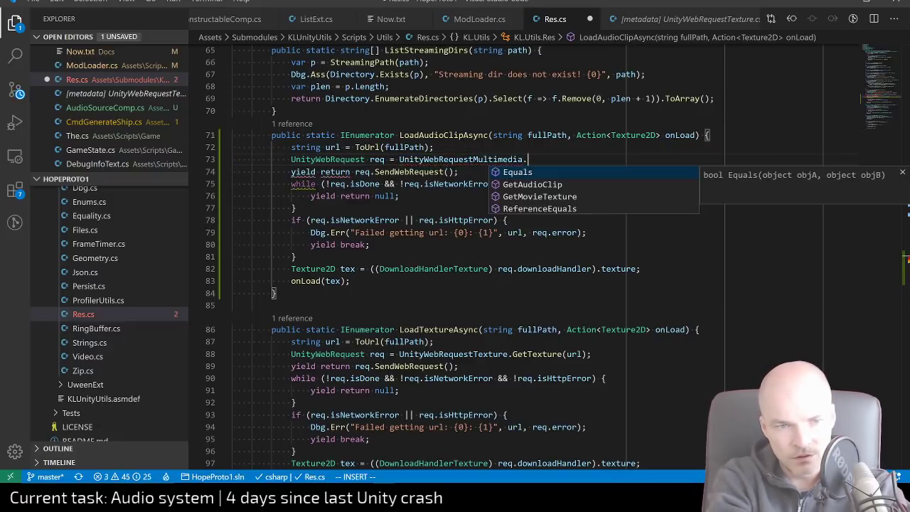
key("Down")
key("Tab")
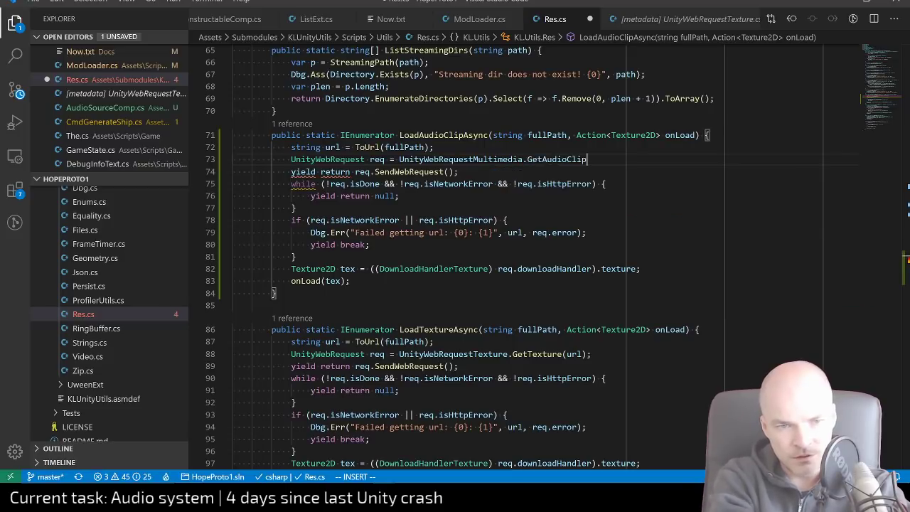
type("(")
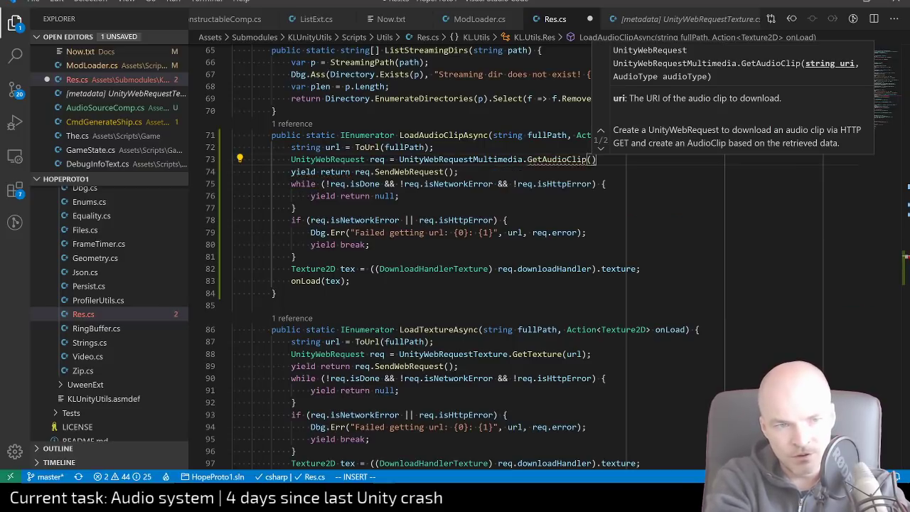
type("url, AydioTy")
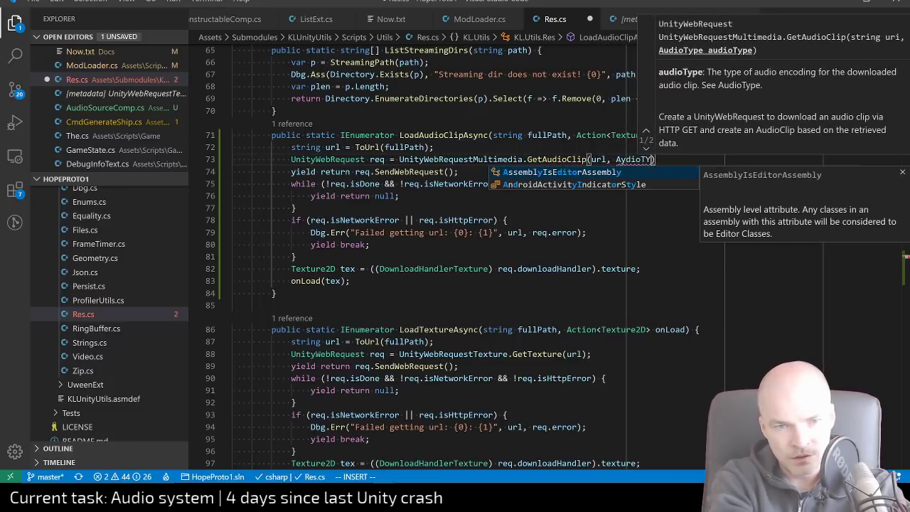
key("BackSpace")
key("BackSpace")
key("BackSpace")
key("BackSpace")
type("udio")
key("Tab")
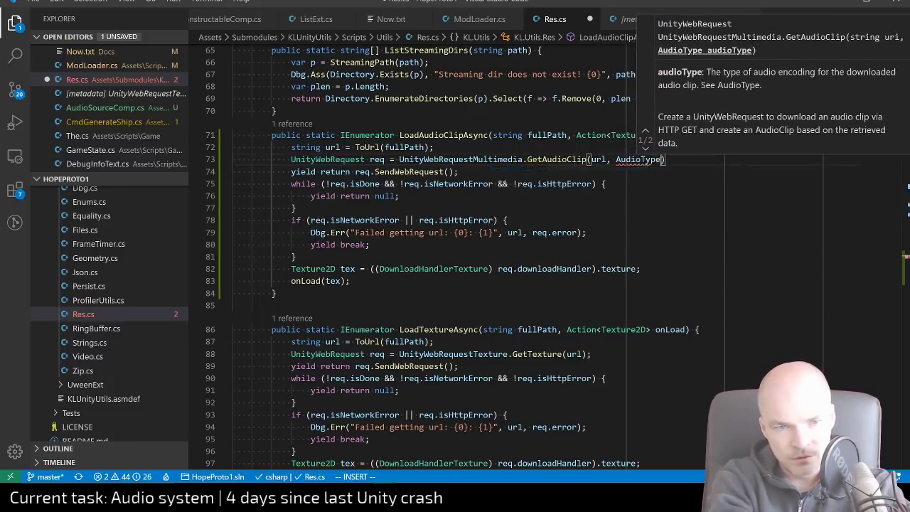
type(".")
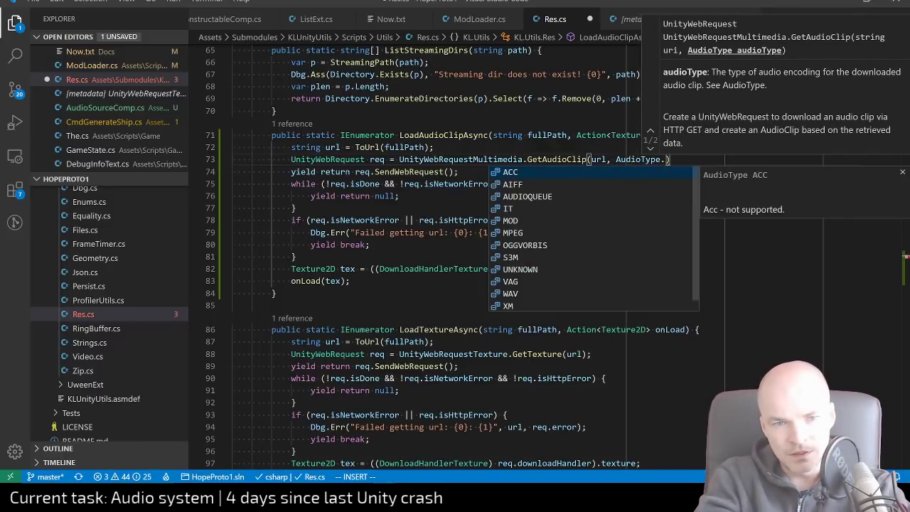
key("Down")
key("Down")
key("Down")
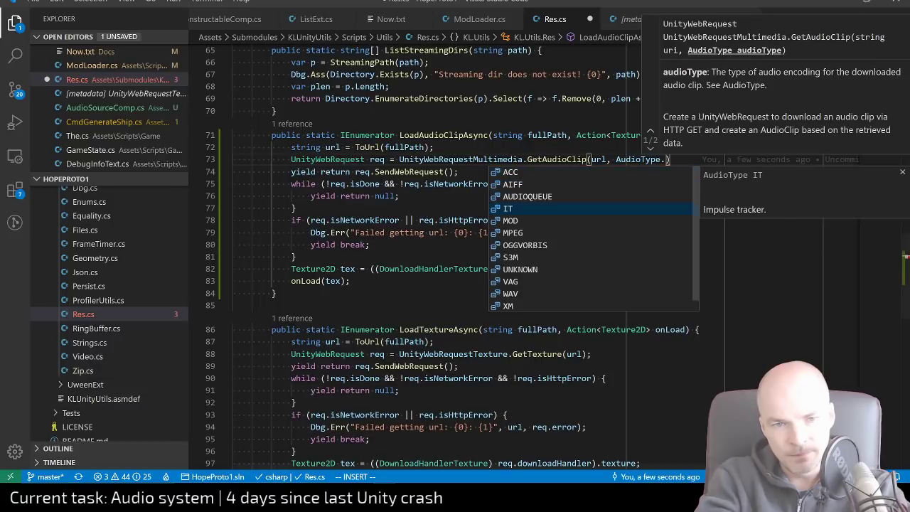
key("BackSpace")
key("BackSpace")
key("BackSpace")
key("BackSpace")
key("BackSpace")
key("BackSpace")
key("BackSpace")
key("BackSpace")
key("BackSpace")
key("BackSpace")
key("BackSpace")
key("BackSpace")
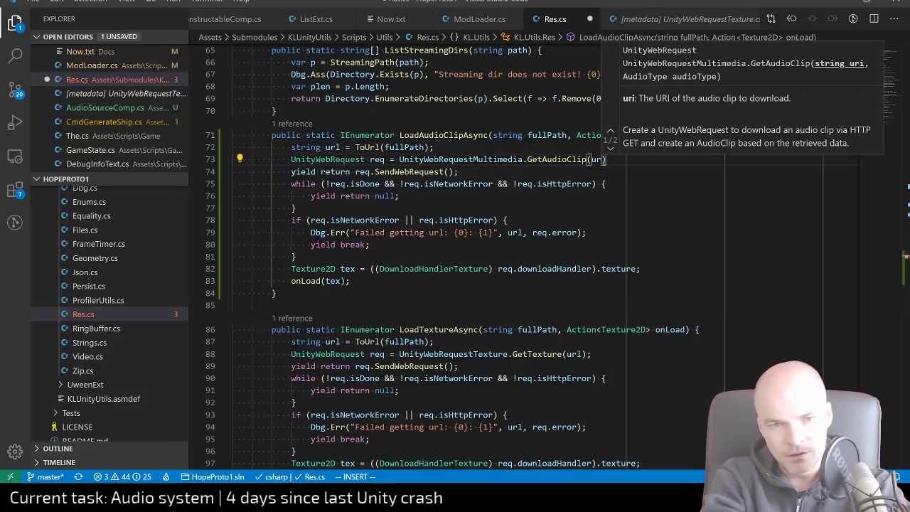
Check the overloads of GetAudioClip and pass url as its first argument, followed by a comma
key("Down")
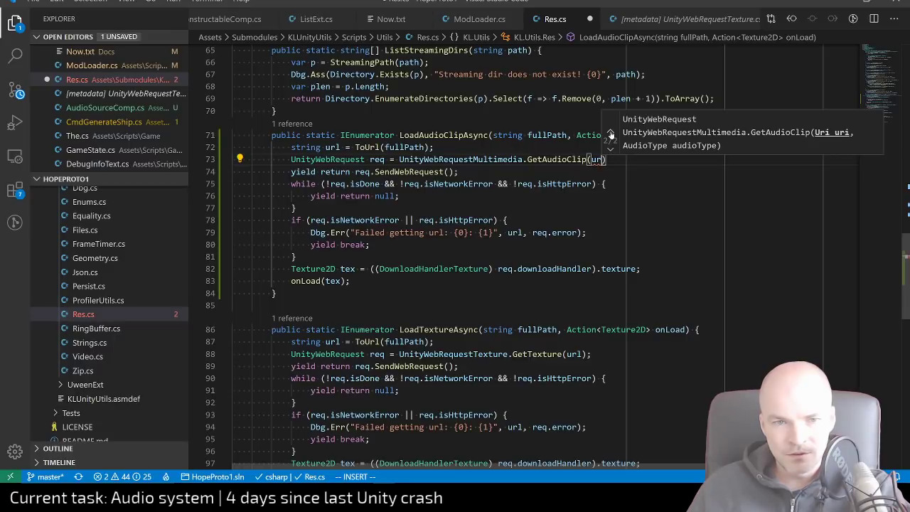
left_click(609, 133)
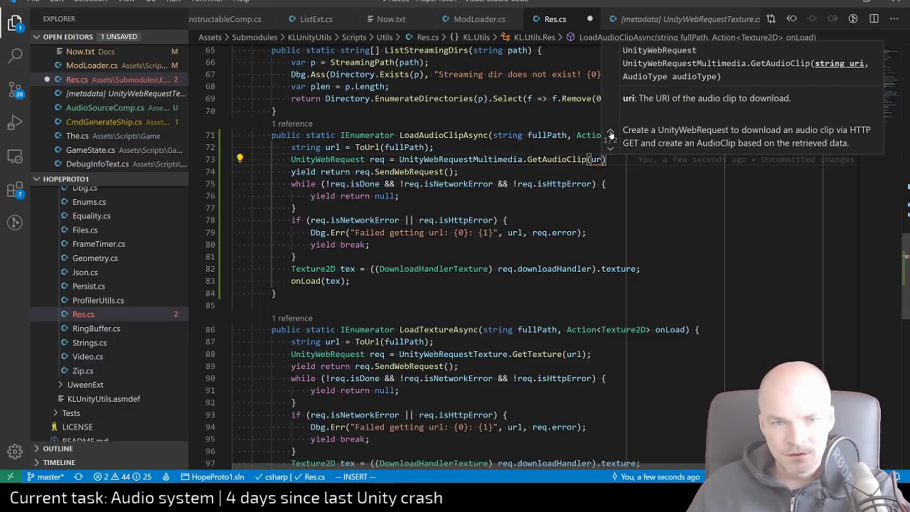
key("Escape")
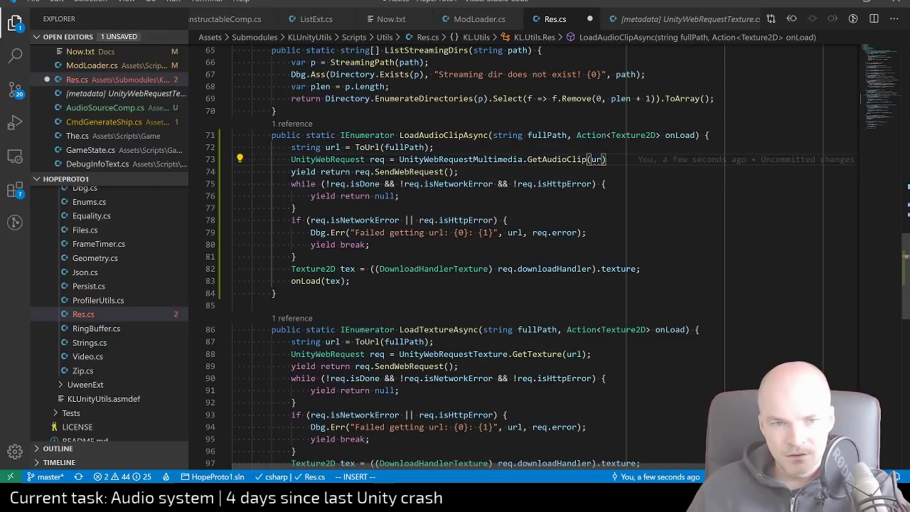
key("BackSpace")
key("BackSpace")
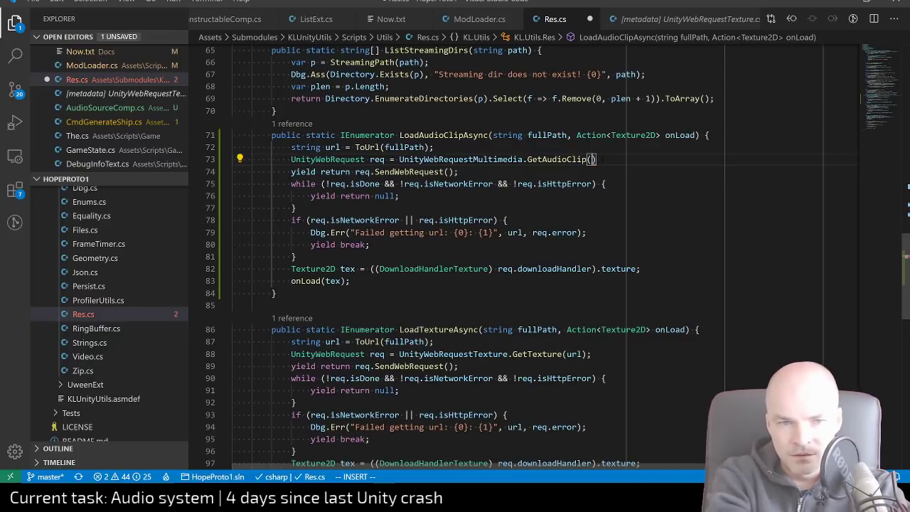
type("url,")
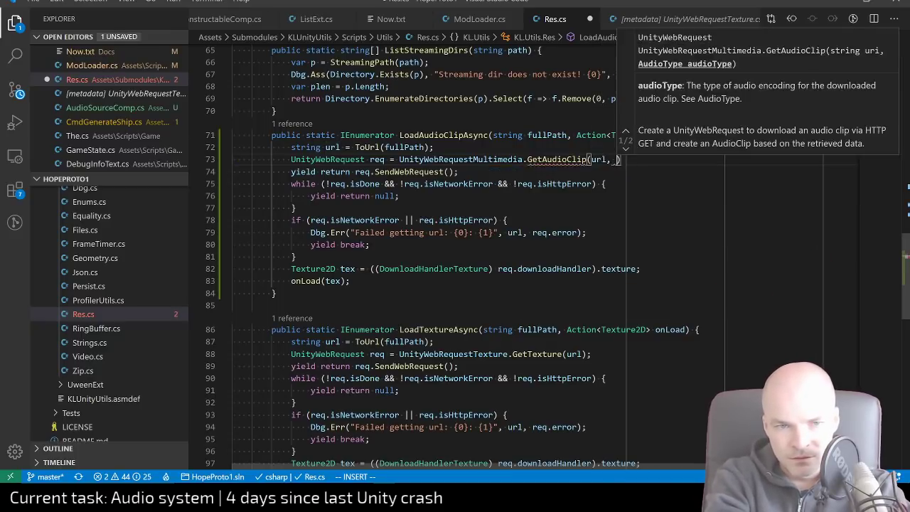
Insert an empty line below the url declaration in LoadAudioClipAsync
key("Escape")
key("k")
key("k")
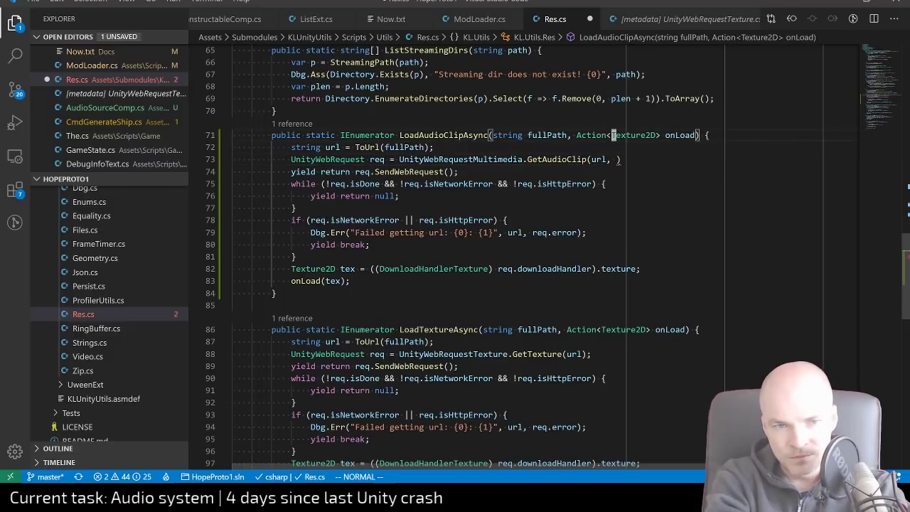
key("j")
key("o")
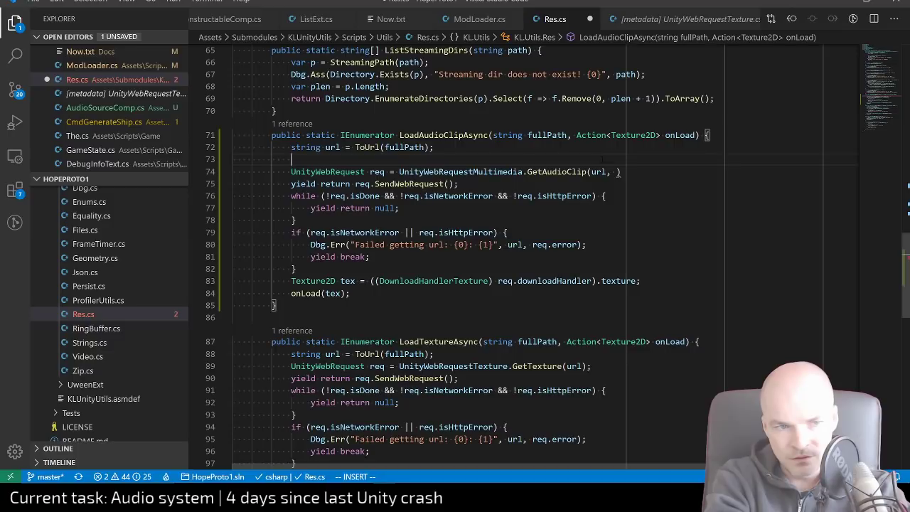
key("Escape")
Complete the GetAudioClip call in LoadAudioClipAsync by passing ResolveAudioType(url) as its second argument and ending the statement with a semicolon
key("j")
key("shift+a")
key("Escape")
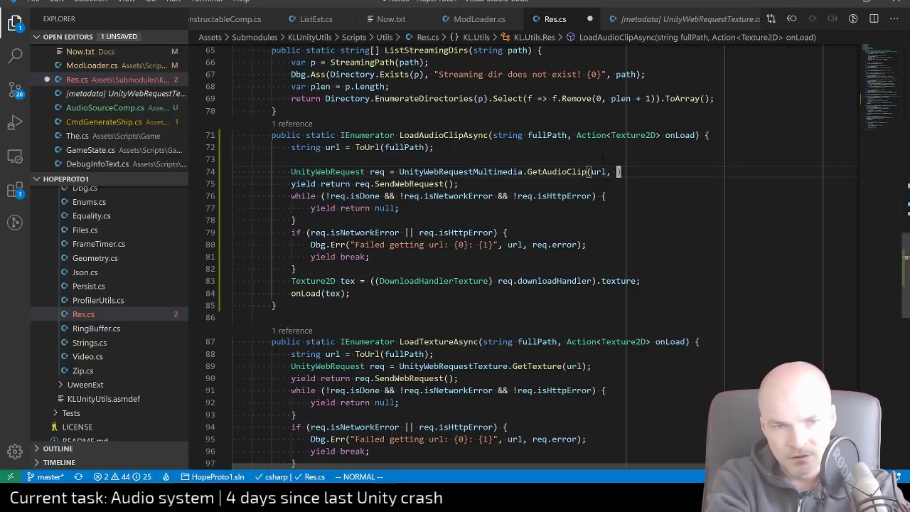
type("hiGuessAu")
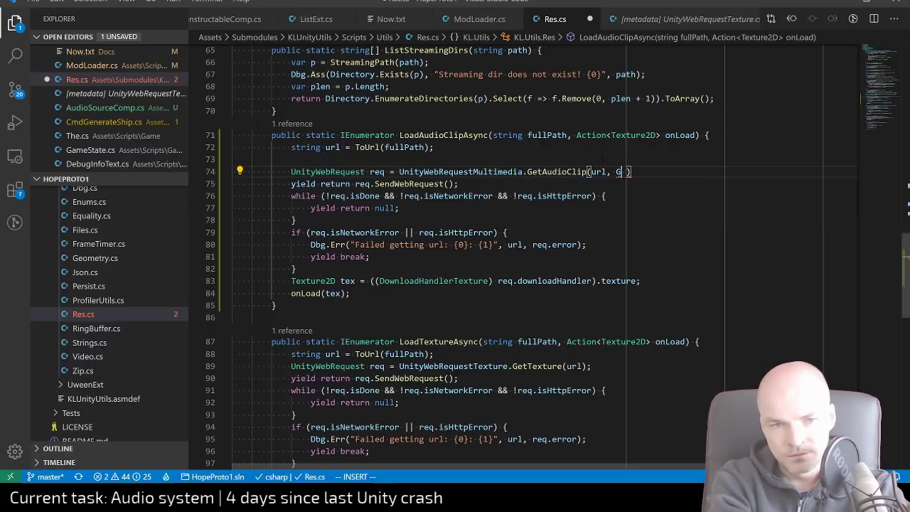
key("BackSpace")
type("ResolveAudioType(")
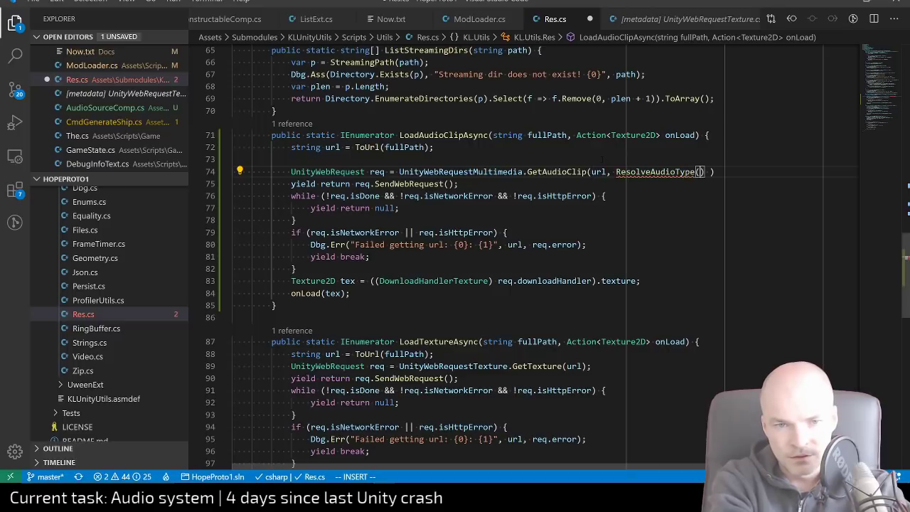
type("uri")
key("BackSpace")
type("l(")
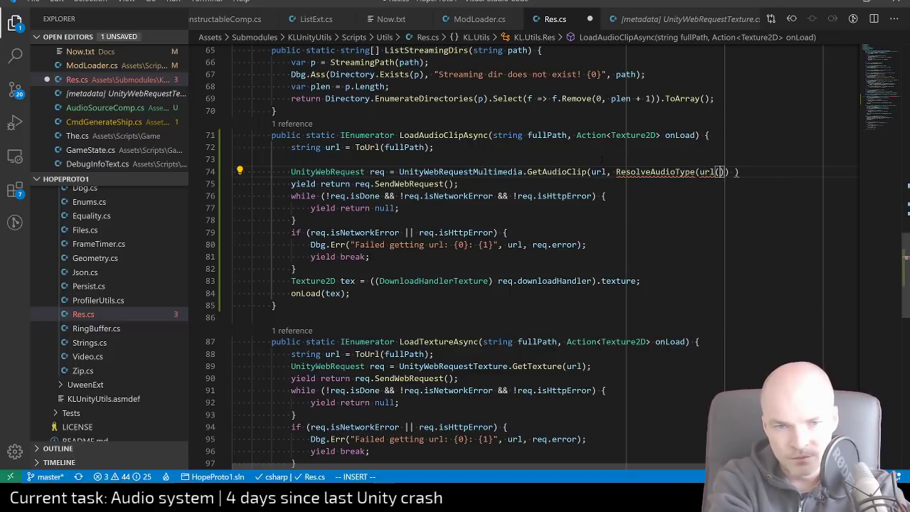
key("Escape")
key("shift+a")
key("BackSpace")
key("BackSpace")
type(");")
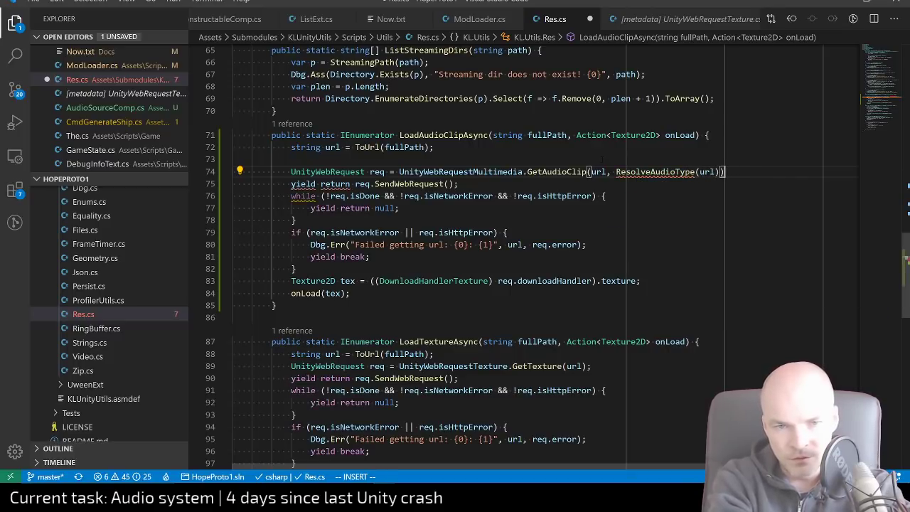
key("Escape")
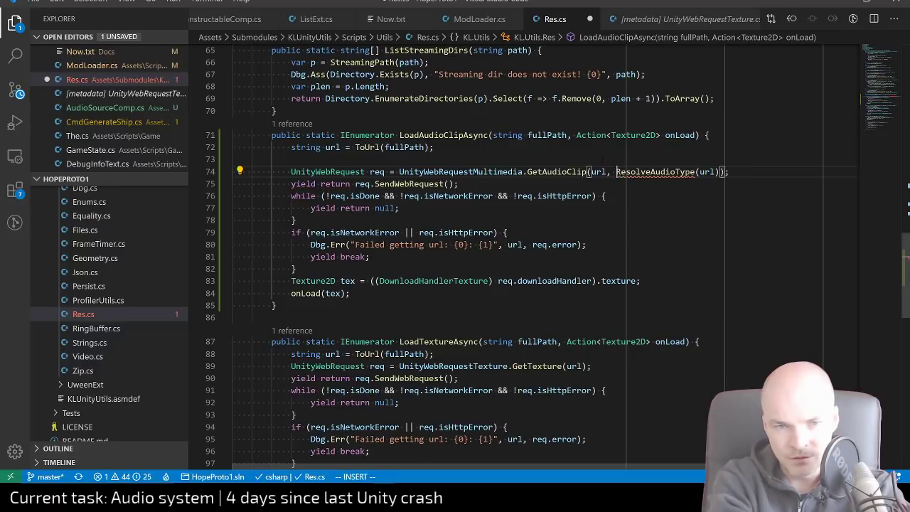
Move the ResolveAudioType(url) argument onto its own line, remove the empty line below the url declaration, and save Res.cs
key("Return")
key("Escape")
key("k")
key("k")
key("d")
key("d")
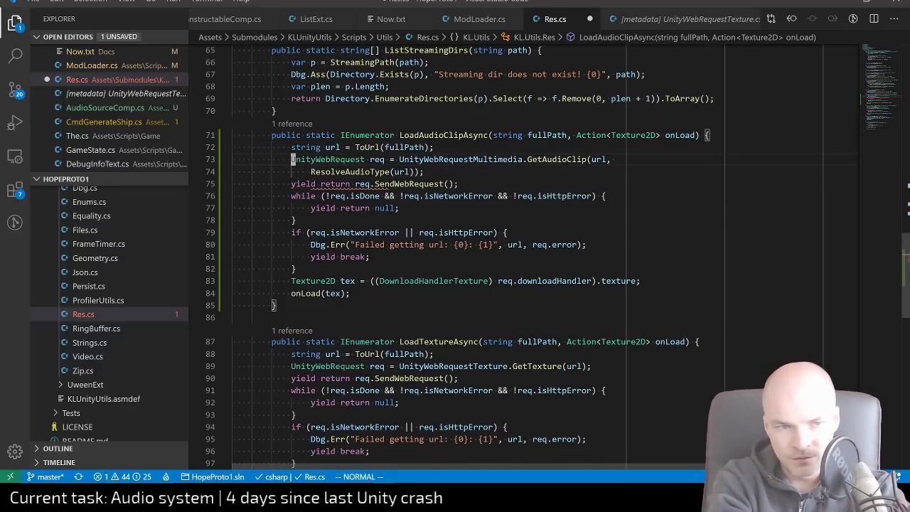
key("j")
key("j")
key("j")
key("j")
key("j")
key("j")
key("j")
key("j")
key("j")
key("j")
key("j")
key("j")
key("ctrl+s")
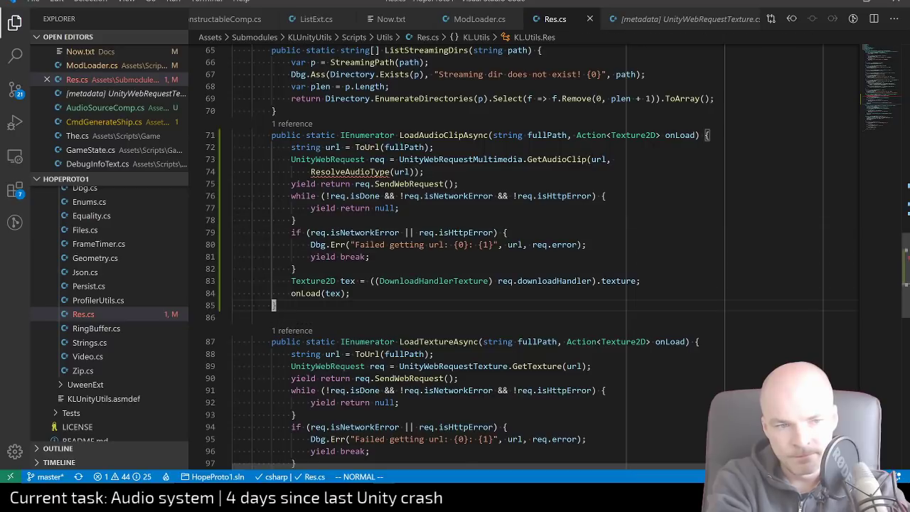
Add a private static method ResolveAudioType(string url) with return type AudioType and an empty body below LoadAudioClipAsync
key("o")
key("Return")
type("private static ")
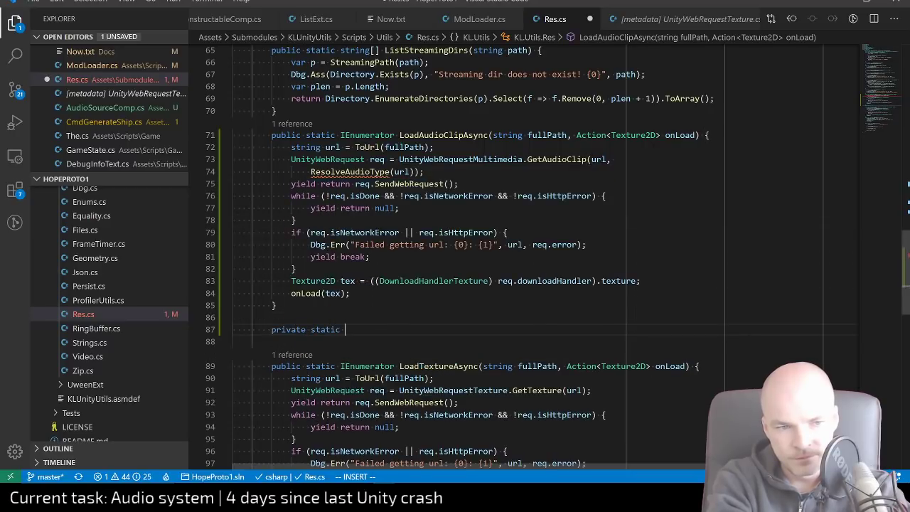
type("AudioType")
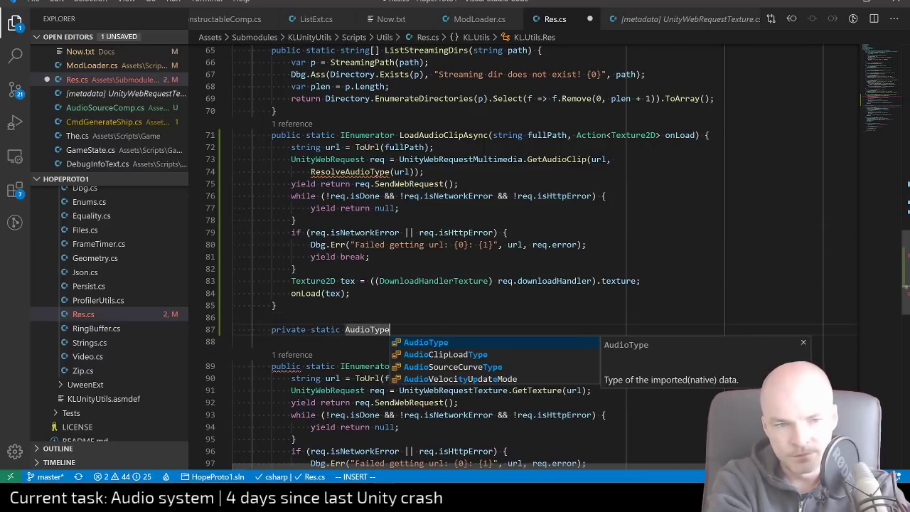
type(" ResolveAudioType(")
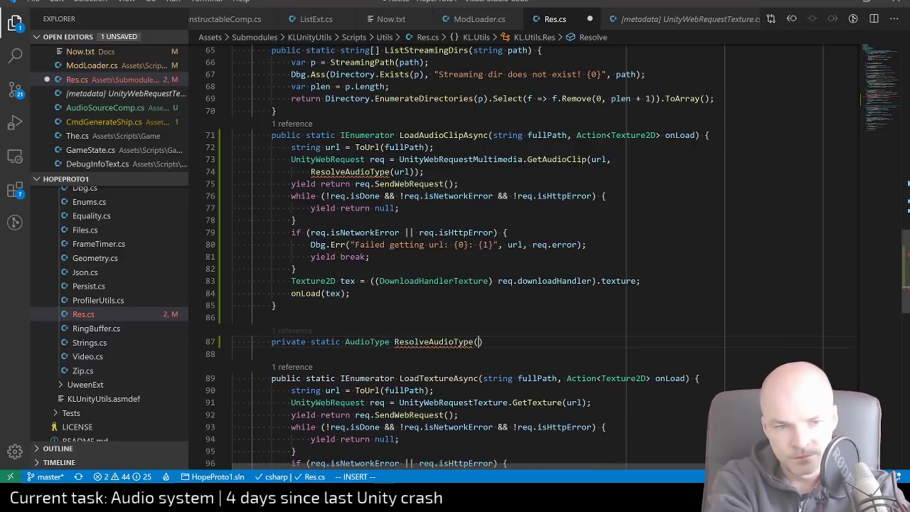
type("string url) {")
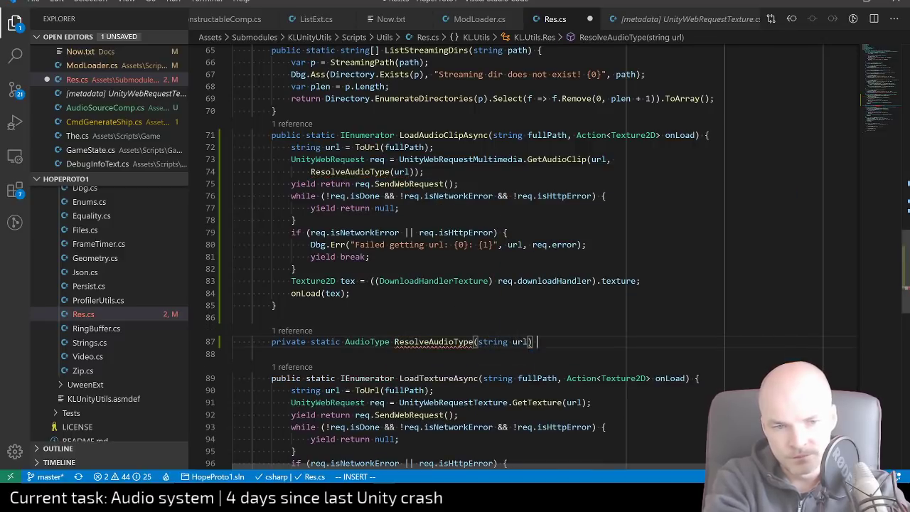
key("Return")
key("Escape")
key("shift+o")
type("swti")
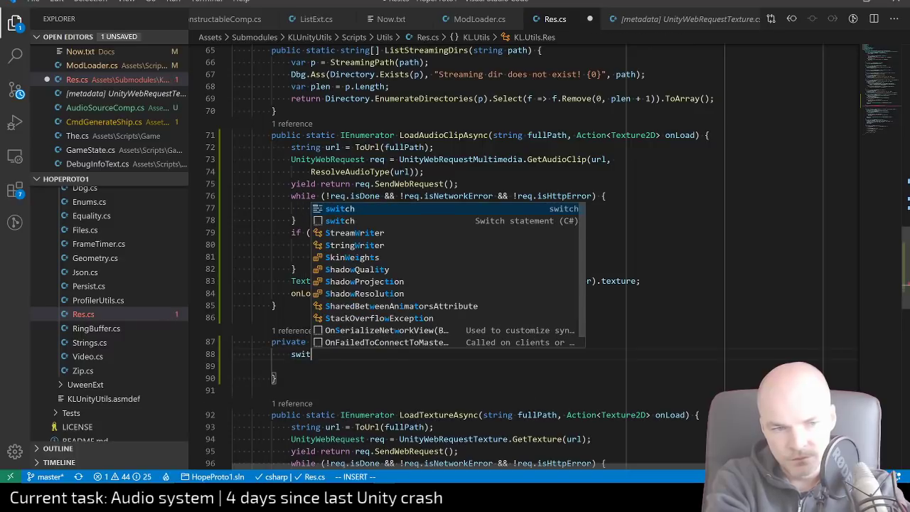
key("BackSpace")
key("BackSpace")
Start an if block in ResolveAudioType with the condition url.EndsWith(".mp3")
type("if (url.wen")
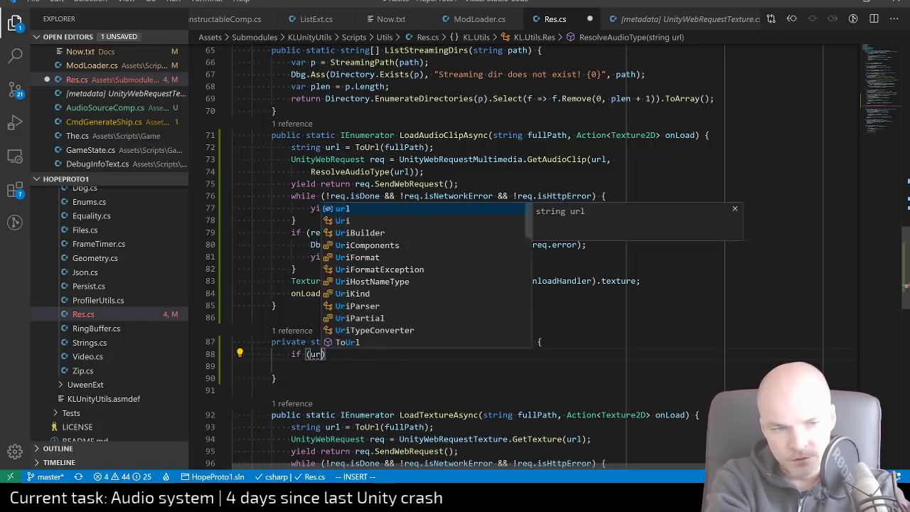
key("BackSpace")
key("BackSpace")
key("BackSpace")
type("ends")
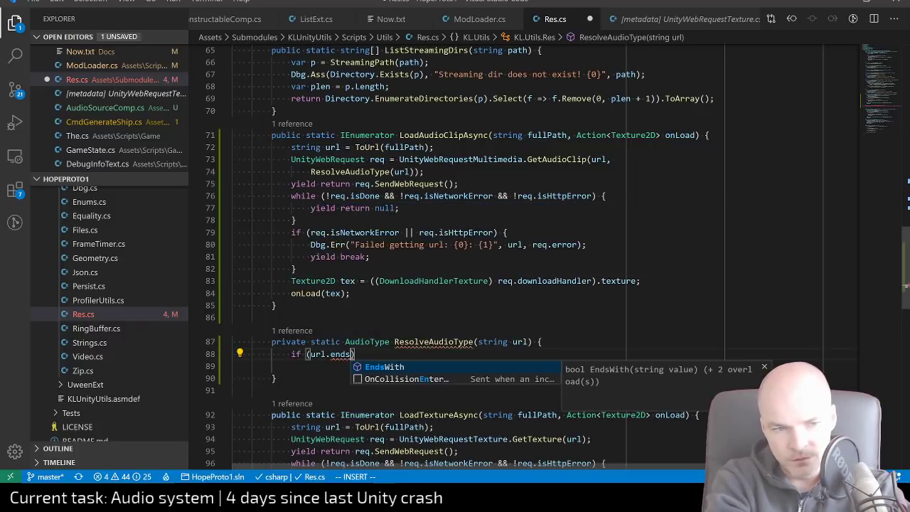
key("BackSpace")
key("BackSpace")
type("e")
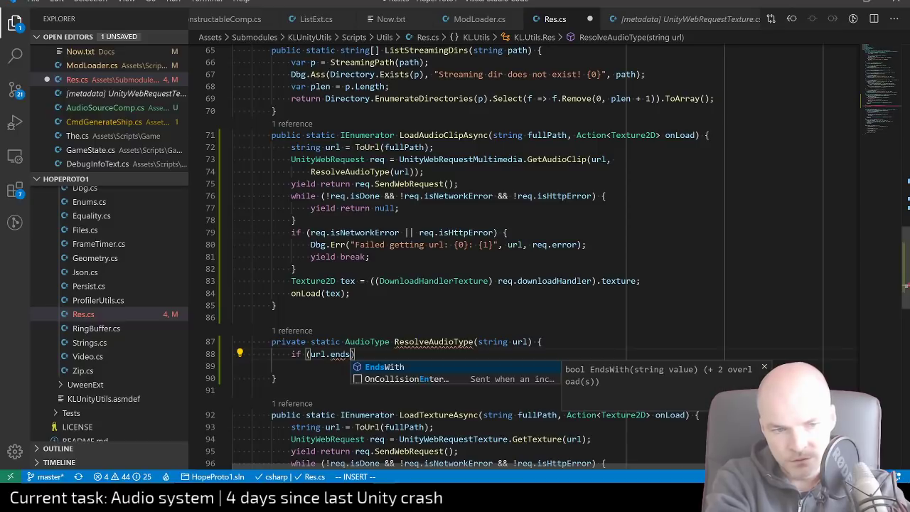
key("Tab")
type("(")
type("\".mp3\")) {")
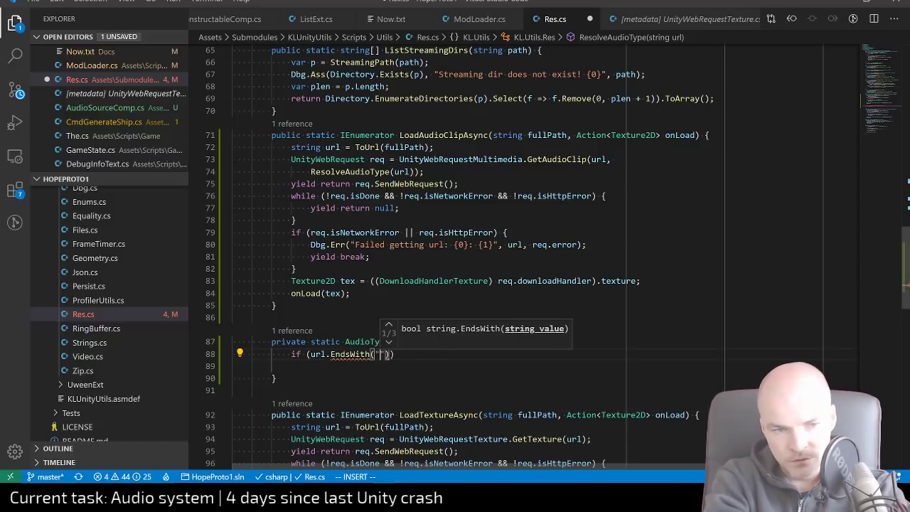
Return AudioType.MPEG inside the ".mp3" if block
key("Return")
type("return Audio")
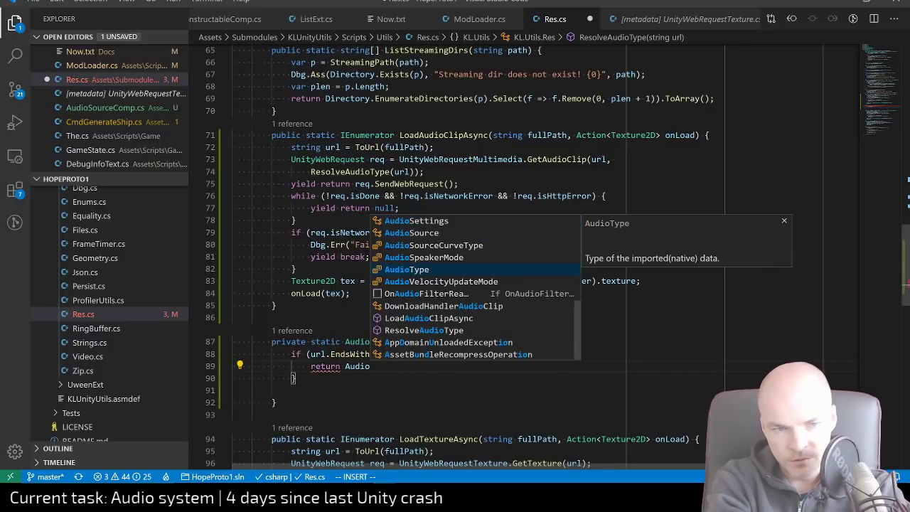
key("Tab")
type(".mp")
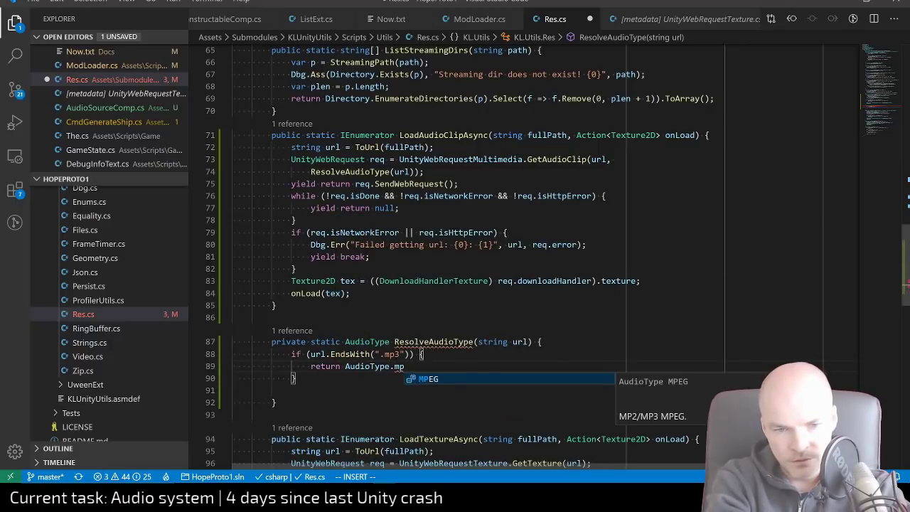
key("Tab")
type(";")
key("Escape")
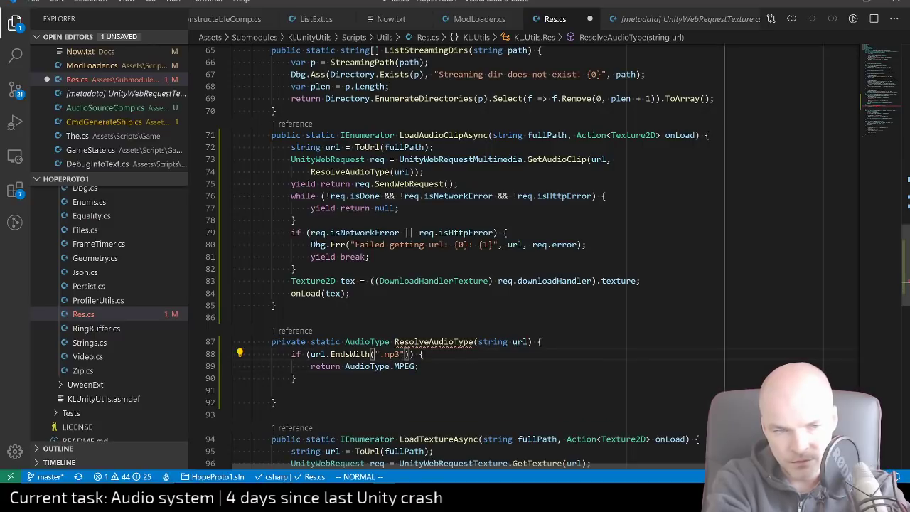
Insert an if block with the condition url.EndsWith(".ogg") above the ".mp3" check
key("shift+o")
type("if (url.")
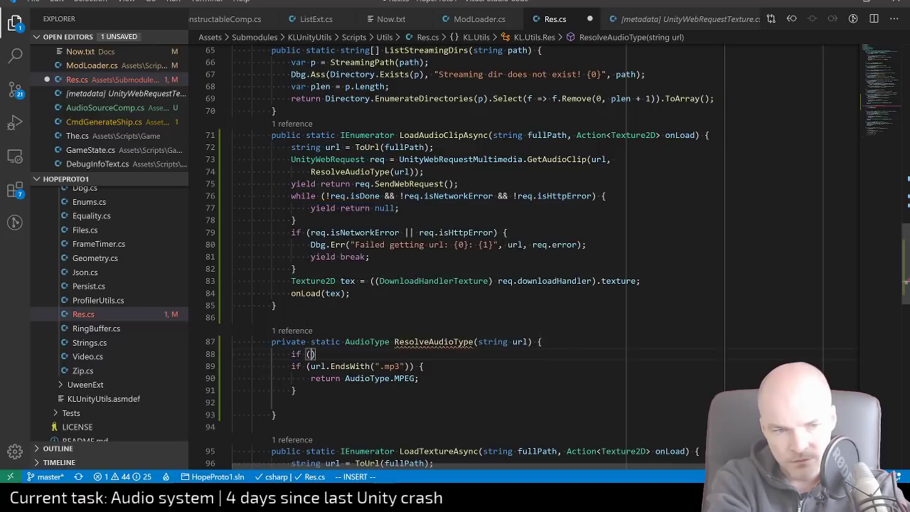
type("eng")
type("ds")
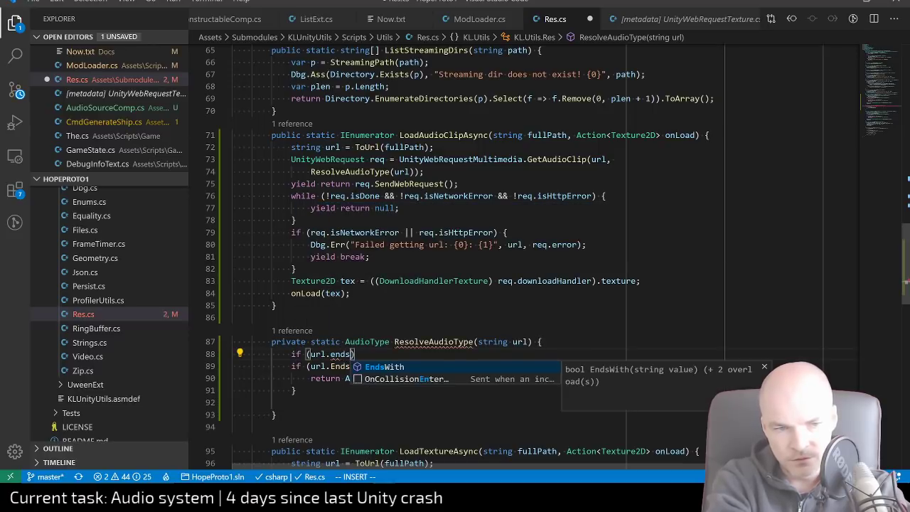
key("Tab")
type("(\".ogg\"")
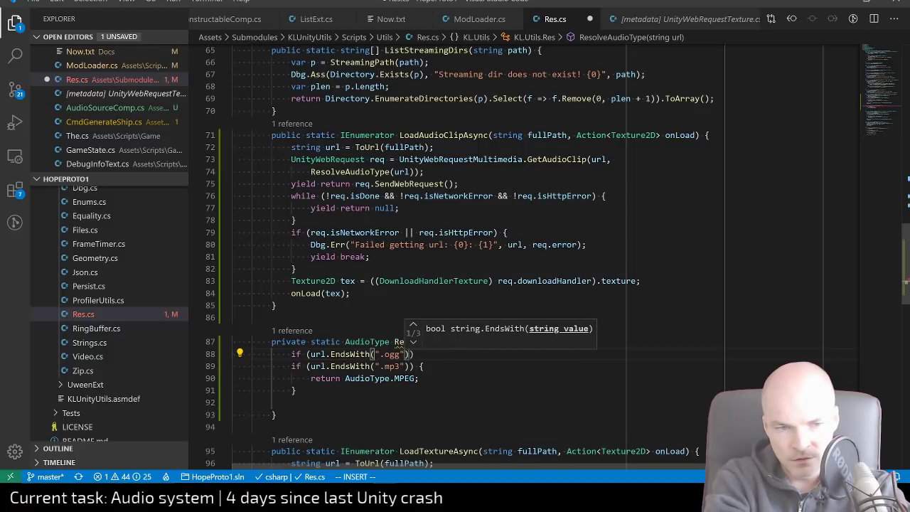
type(")) {")
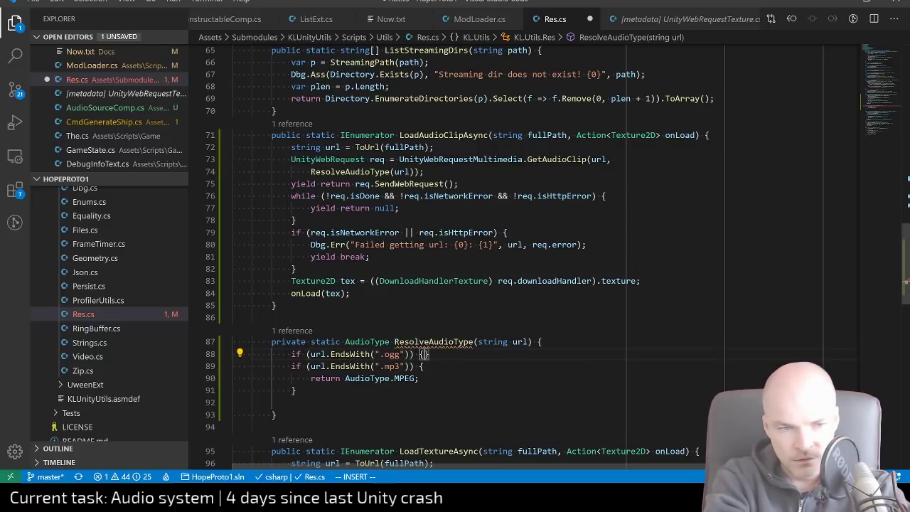
Return AudioType.OGGVORBIS inside the ".ogg" if block
key("Return")
type("return AudioType")
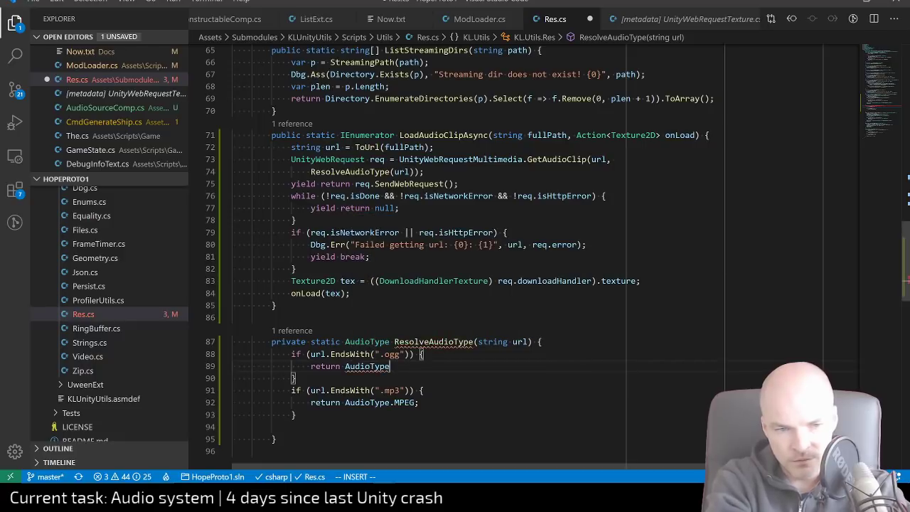
type(".o")
key("Tab")
type(";")
key("Escape")
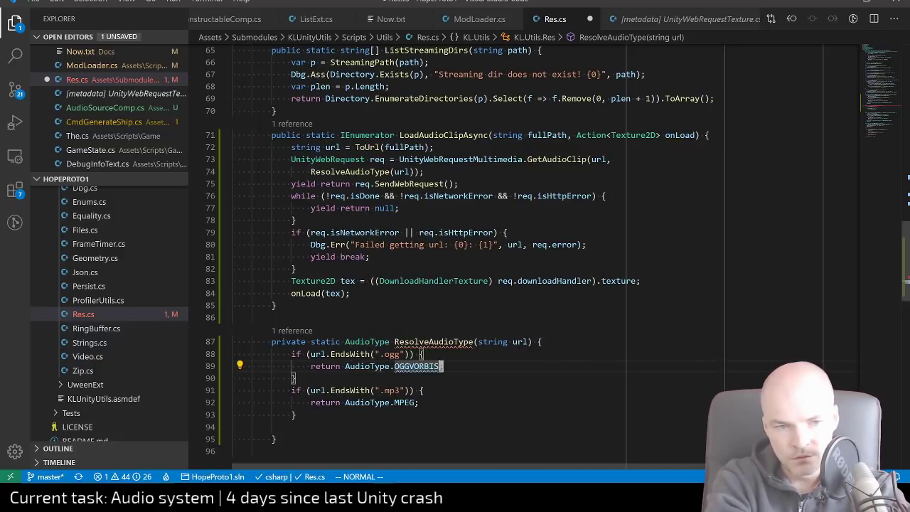
Join the ".ogg" and ".mp3" if blocks so that each occupies a single line
key("k")
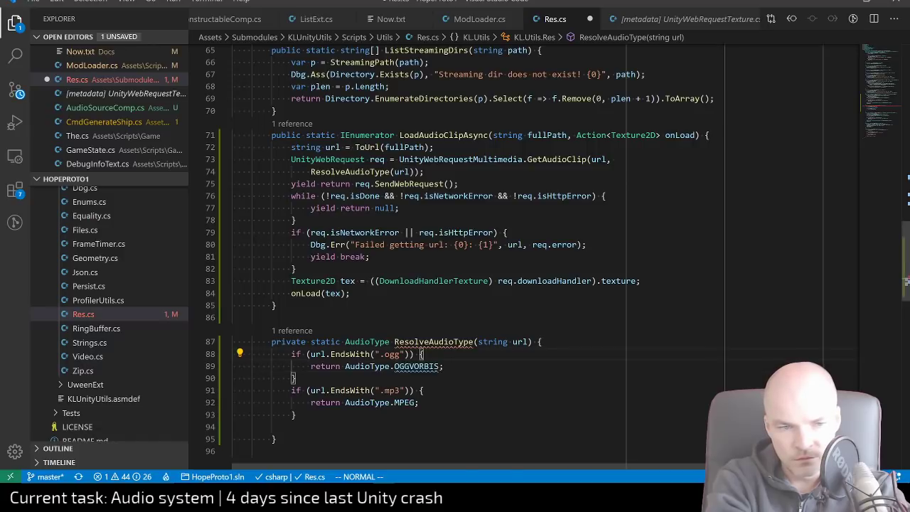
key("shift+j")
key("shift+j")
key("j")
key("shift+j")
key("shift+j")
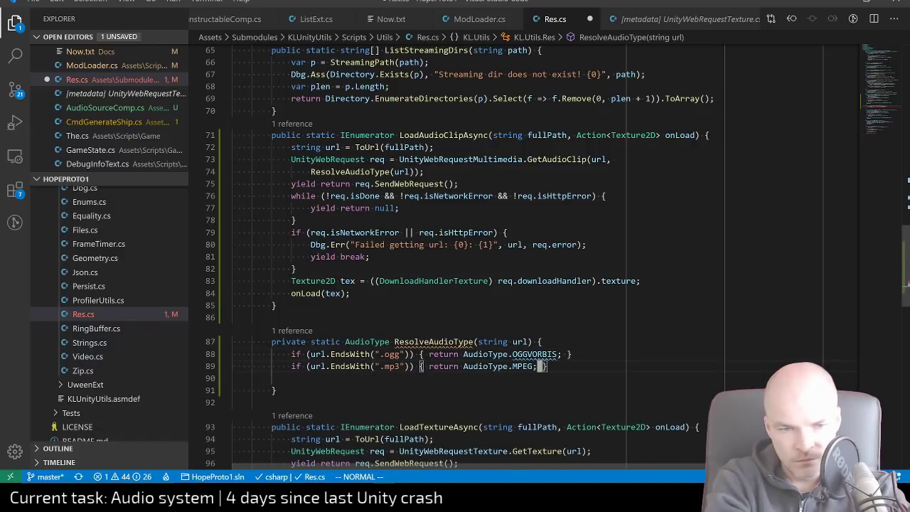
Duplicate the ".mp3" line in ResolveAudioType and change the copy's extension to ".wav"
key("y")
key("y")
key("p")
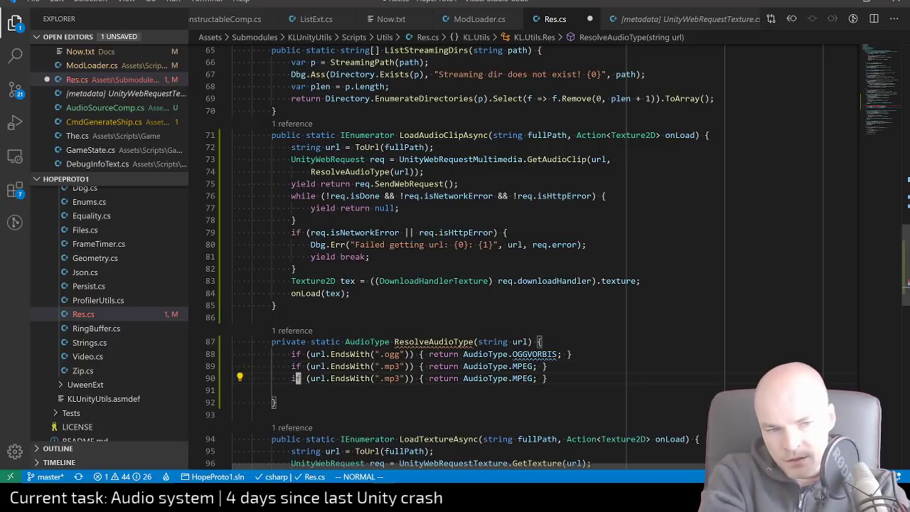
key("f")
key("quotedbl")
key("c")
key("i")
key("quotedbl")
type(".wa")
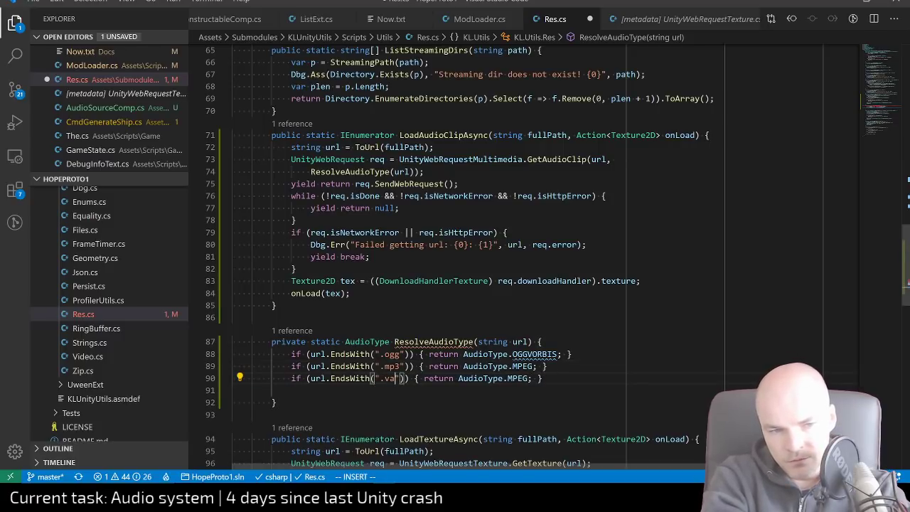
type("v")
key("Escape")
Change the return value on the ".wav" line to AudioType.WAV
key("shift+w")
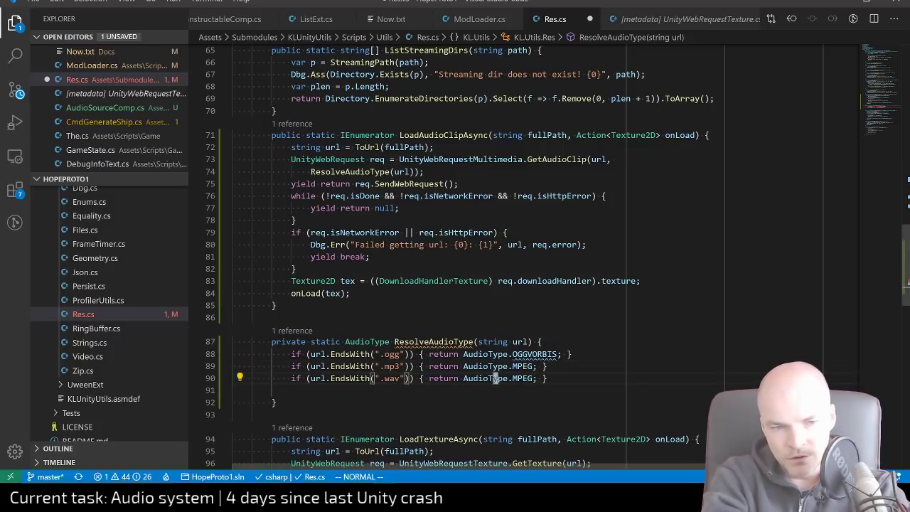
key("w")
key("w")
key("h")
key("c")
key("t")
key("semicolon")
type(".")
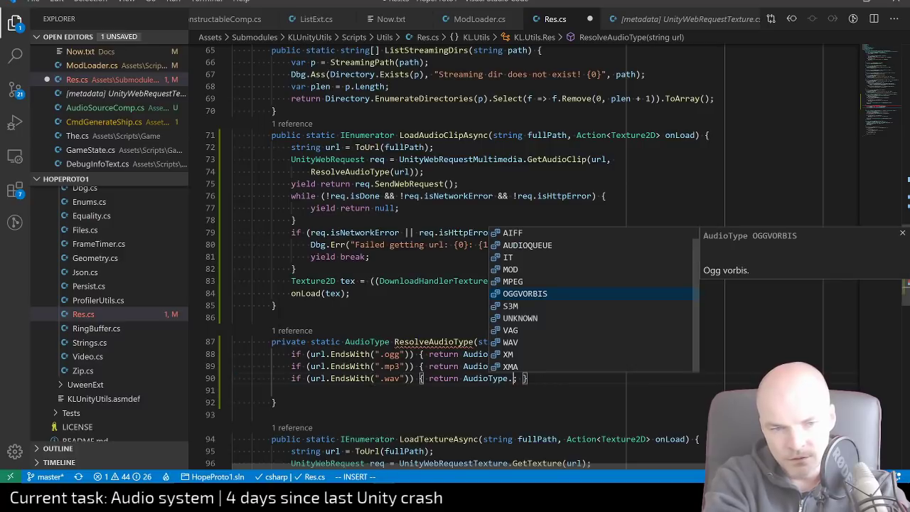
type("wav")
key("Tab")
key("Escape")
Replace the blank line ending ResolveAudioType with a fallback return of AudioType.UNKNOWN and save Res.cs
key("j")
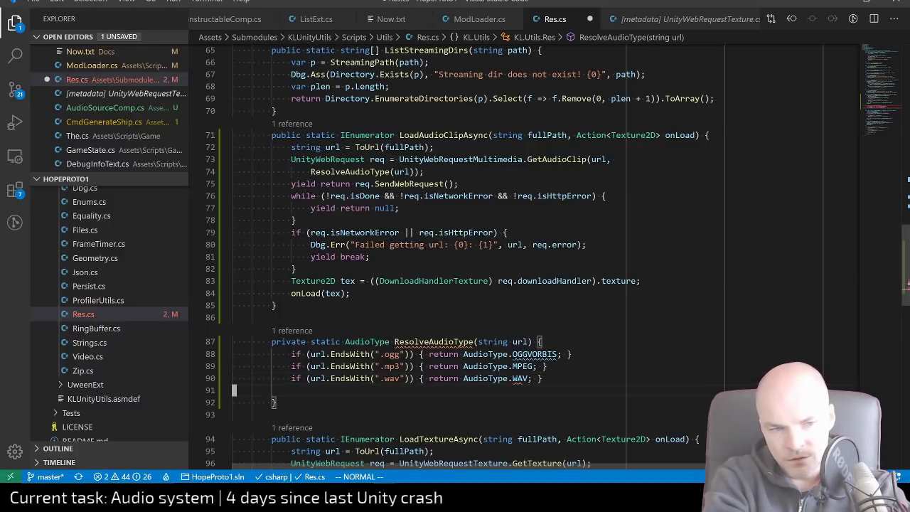
key("d")
key("d")
key("shift+o")
type("re")
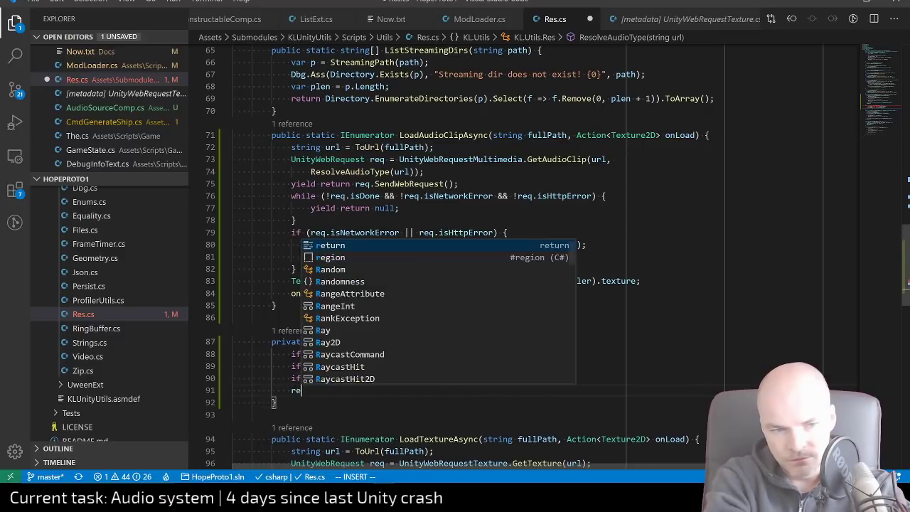
type("turn AudioType.")
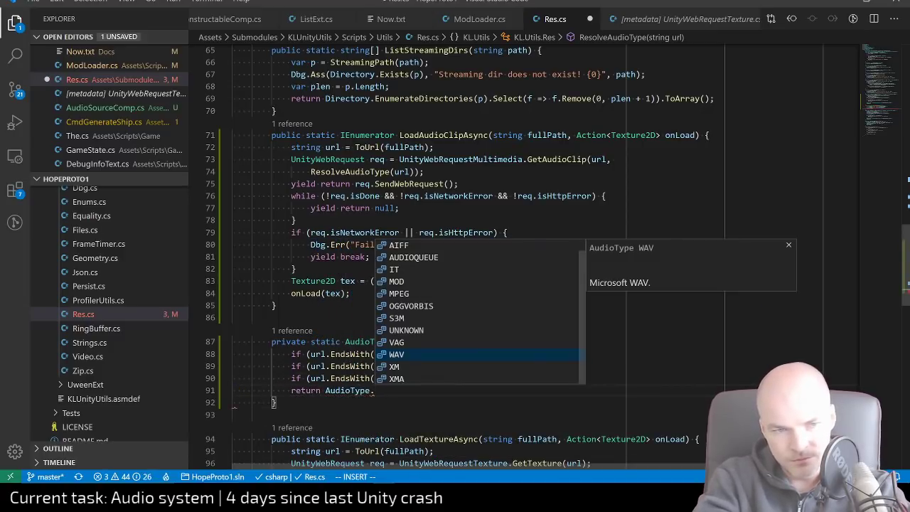
key("Down")
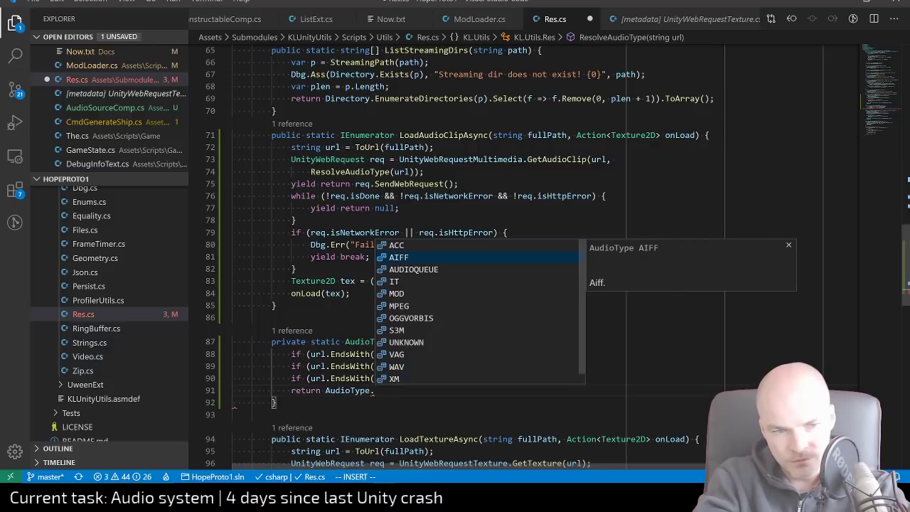
key("Down")
key("Down")
key("Down")
key("Down")
key("Down")
key("Down")
key("Down")
key("Return")
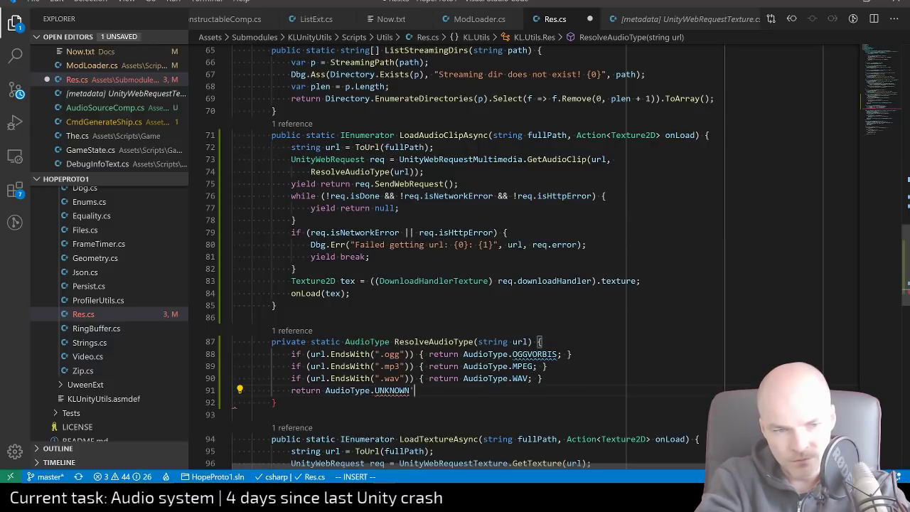
type(";")
key("ctrl+s")
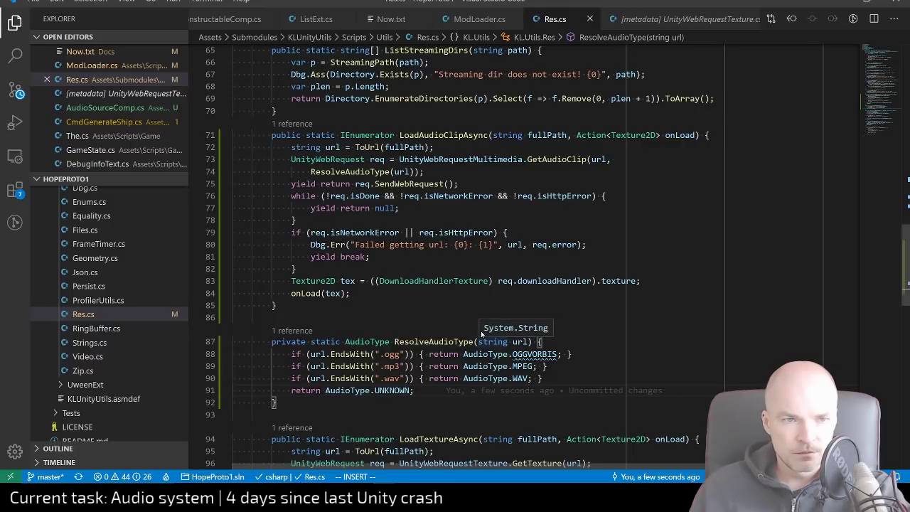
Add ".wav" after ".ogg" in the extension list of LoadSounds in ModLoader.cs and save the file
left_click(476, 19)
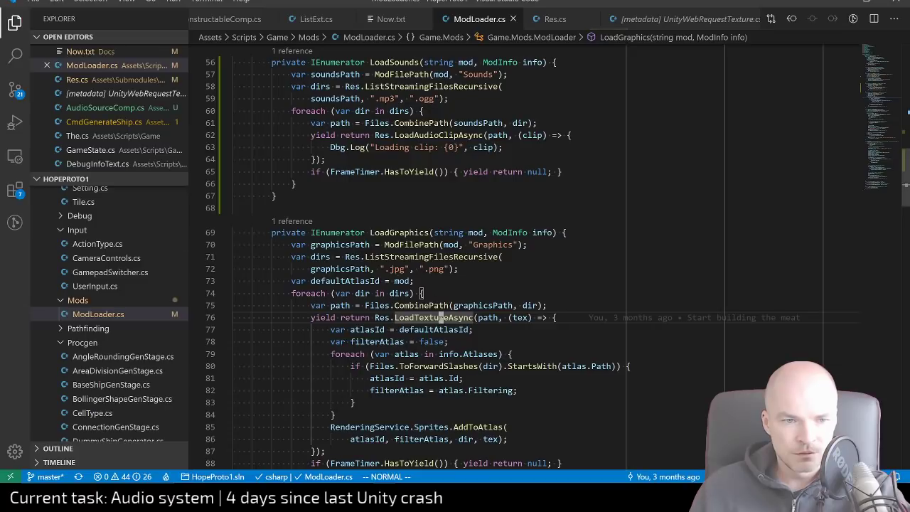
left_click(442, 98)
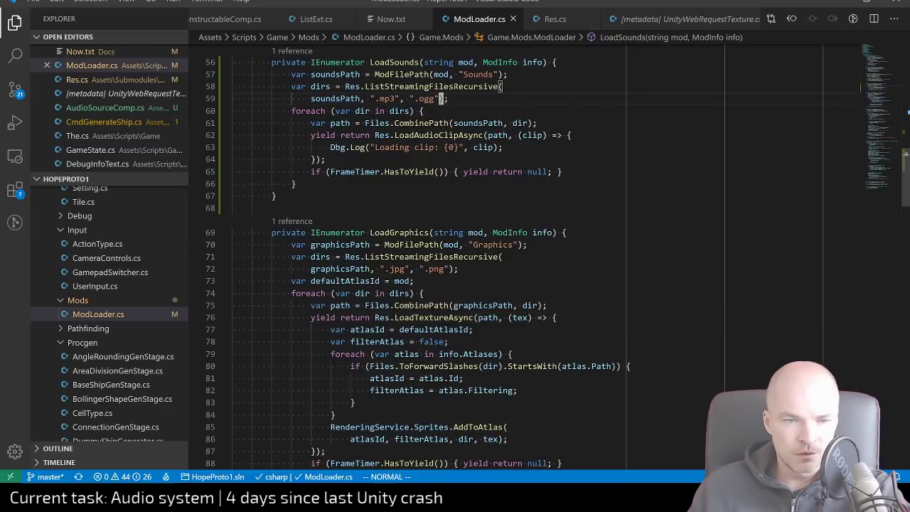
type("i,")
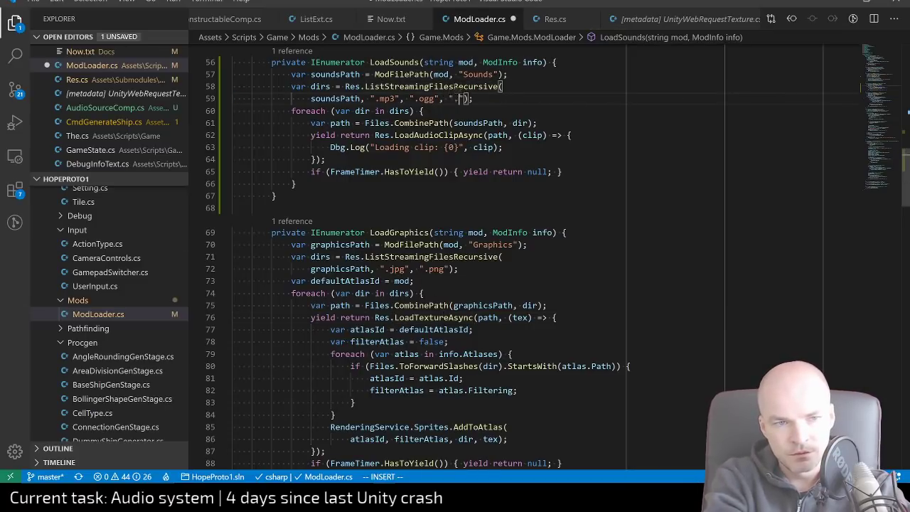
type(" \".wav")
key("ctrl+s")
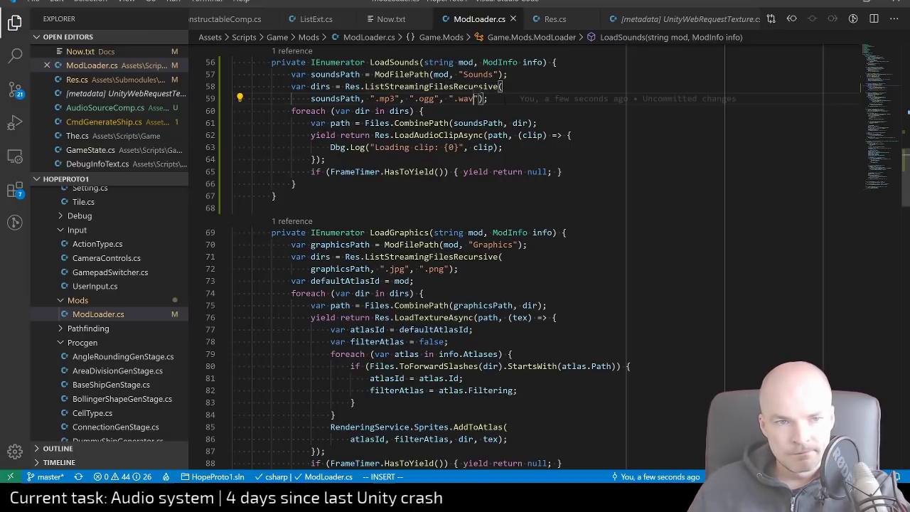
Change Dbg.Log to Dbg.Err in the clip callback of LoadSounds
mouse_move(504, 99)
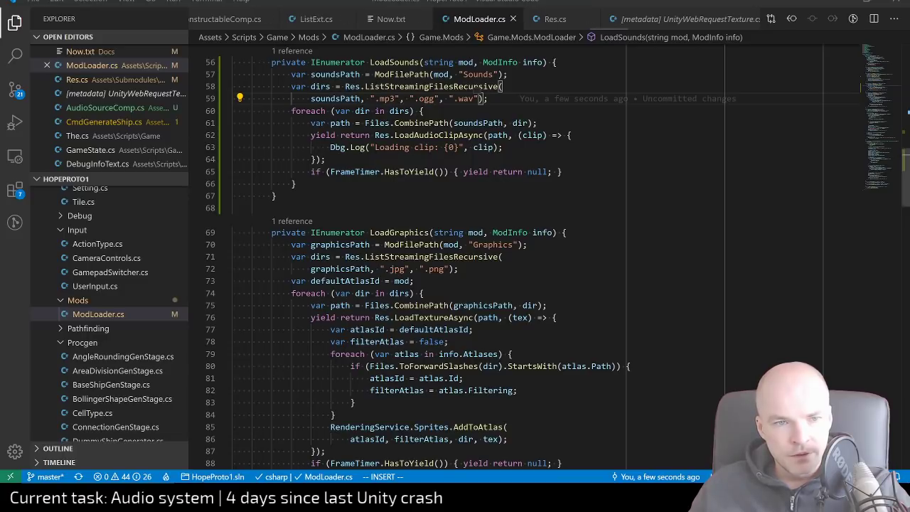
left_click(438, 135)
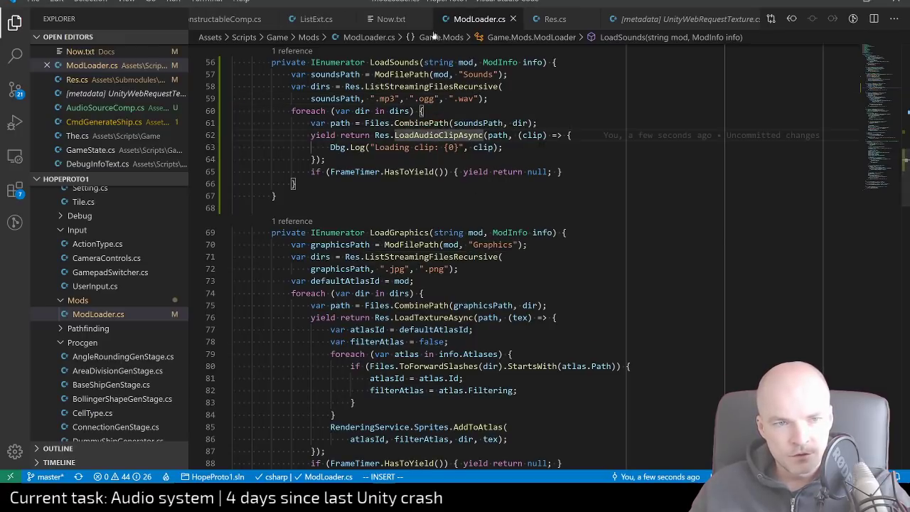
left_click(345, 148)
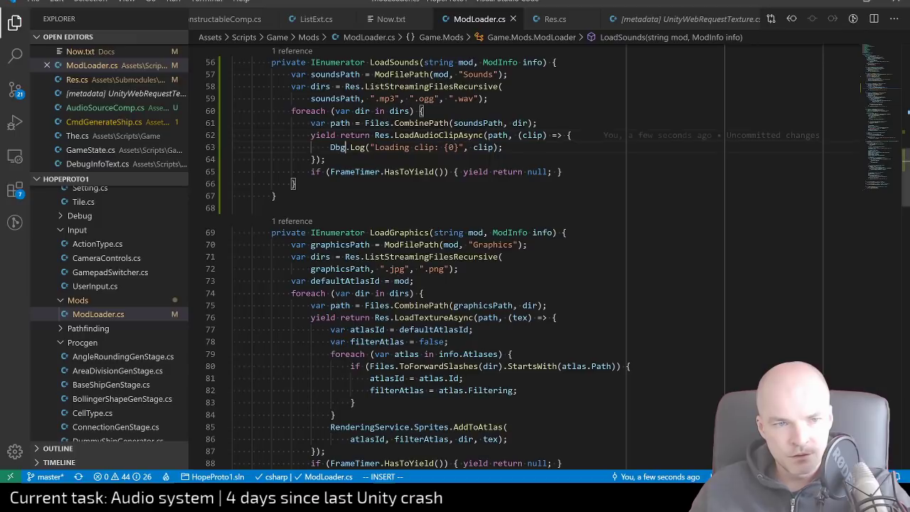
key("Escape")
key("w")
key("w")
type("cw")
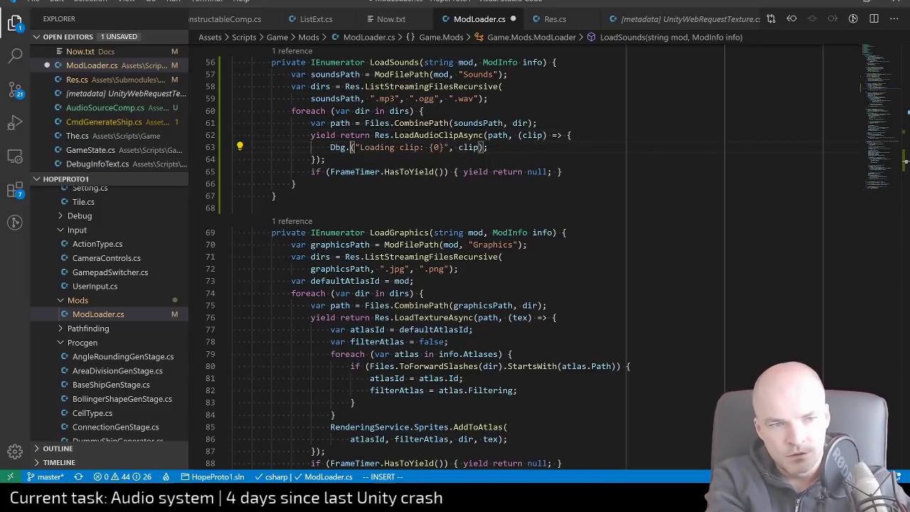
type("Err")
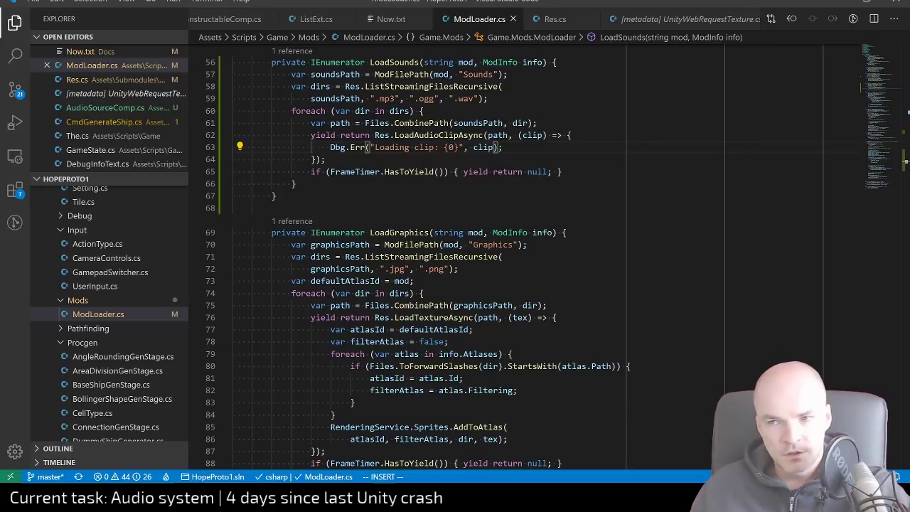
Switch to Unity, run the game, and open the source line of the InvalidCastException error
key("alt+Tab")
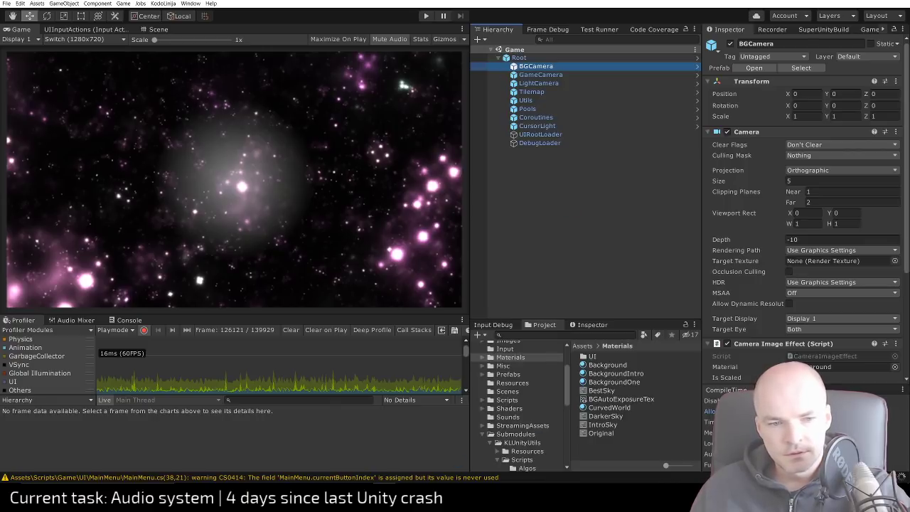
left_click(424, 16)
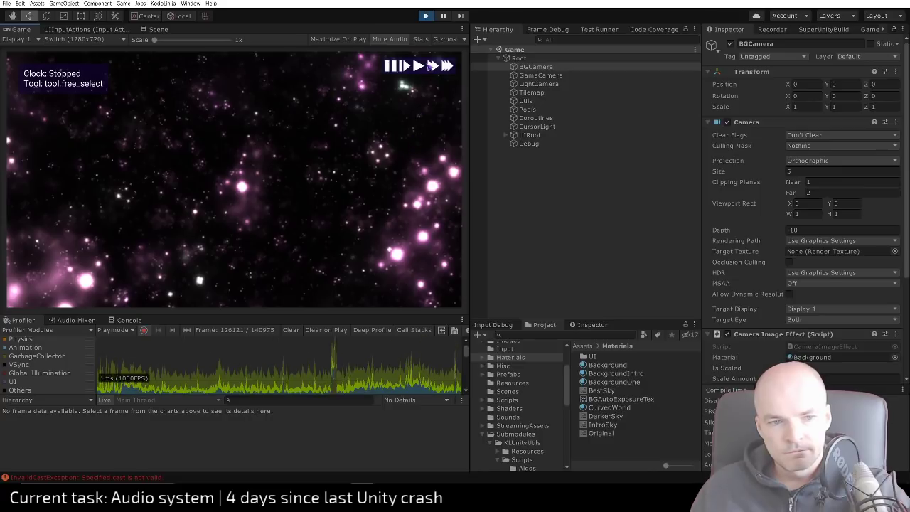
double_click(124, 479)
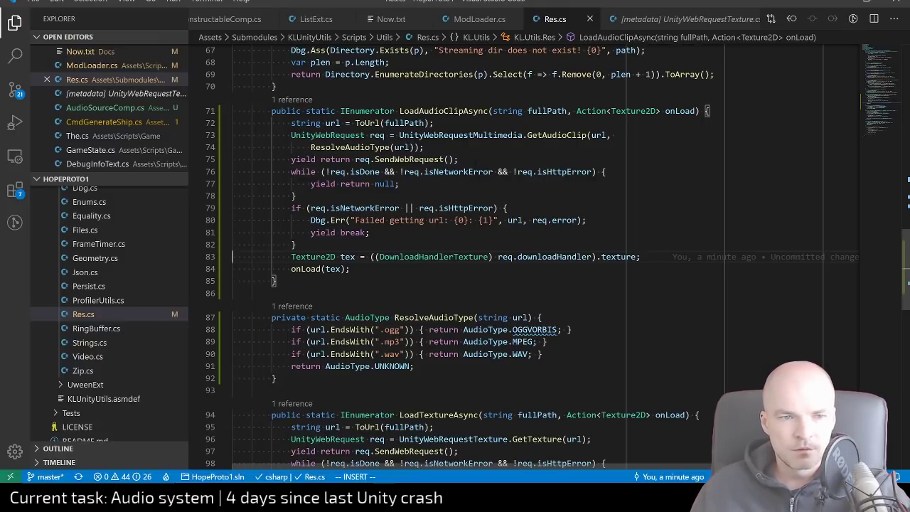
Change the DownloadHandlerTexture cast in LoadAudioClipAsync to DownloadHandlerAudioClip
left_click(377, 135)
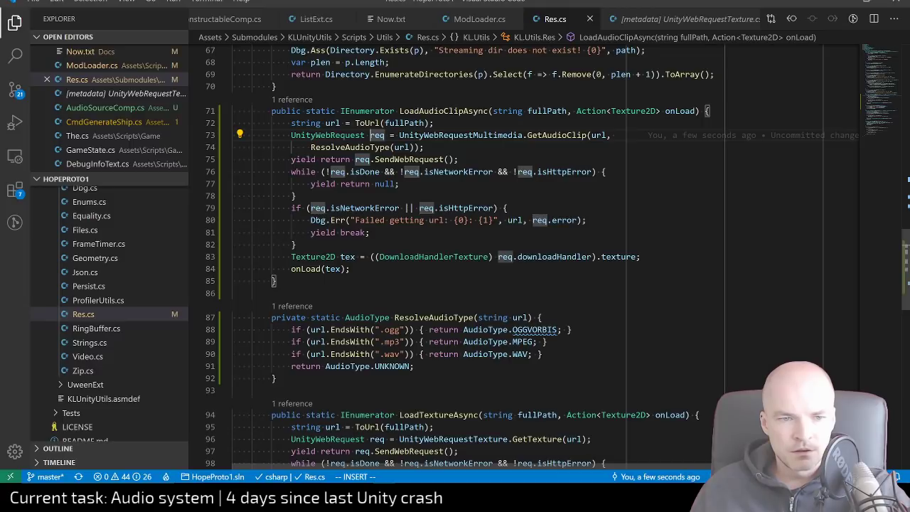
left_click(450, 257)
key("Escape")
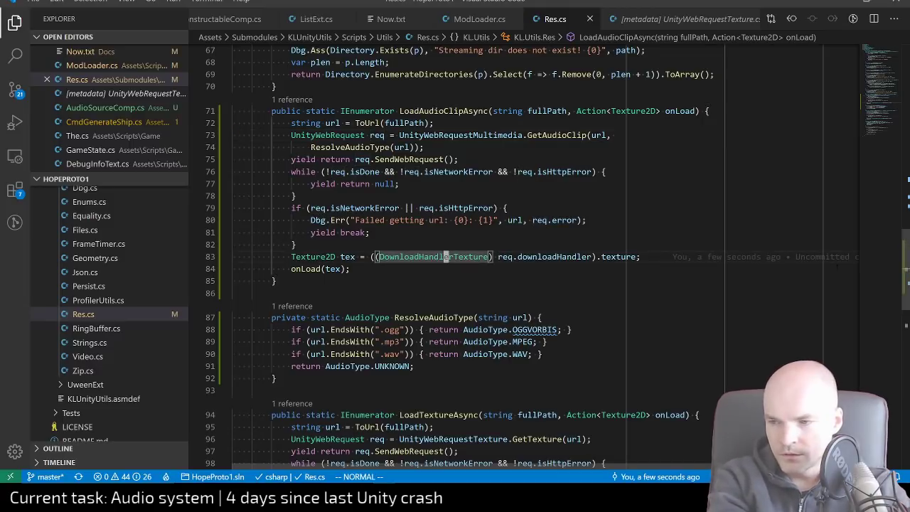
key("c")
key("t")
key("parenright")
type("r")
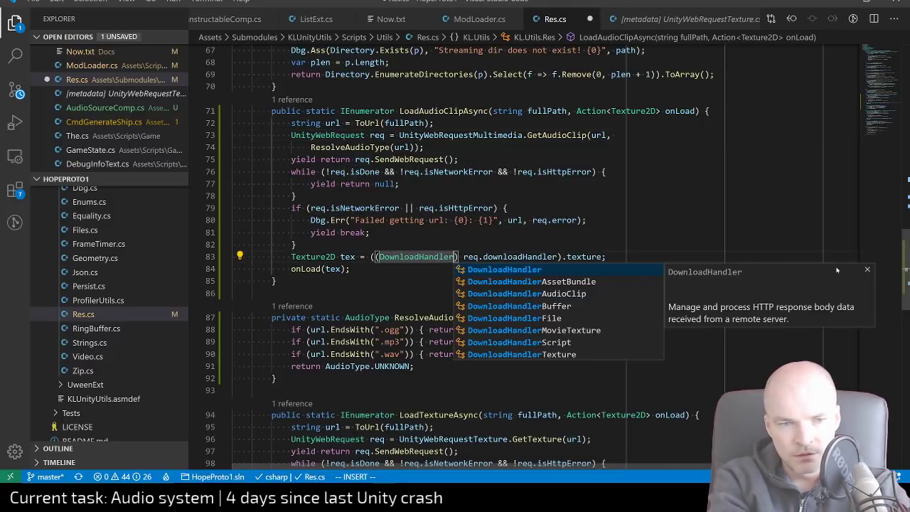
key("Down")
key("Down")
key("Tab")
key("Escape")
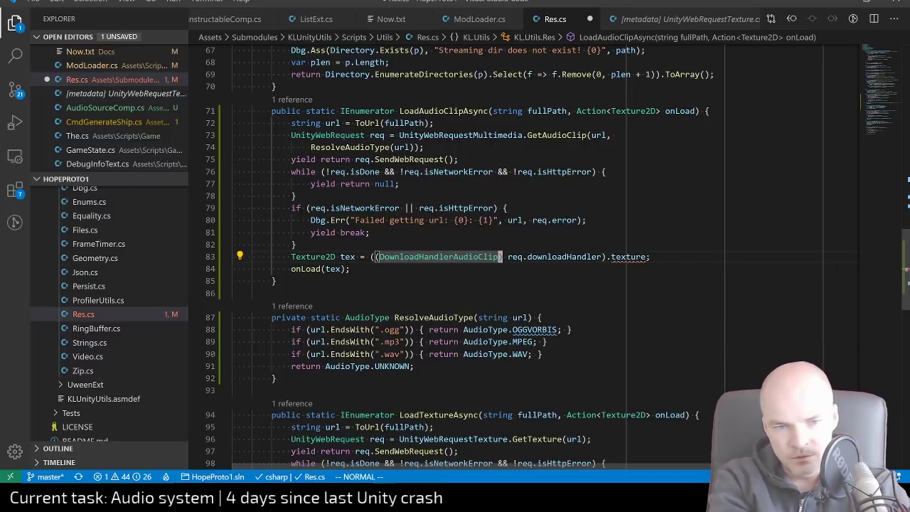
Replace the texture property read from the download handler in LoadAudioClipAsync with audioClip
left_click(555, 256)
key("w")
key("c")
key("e")
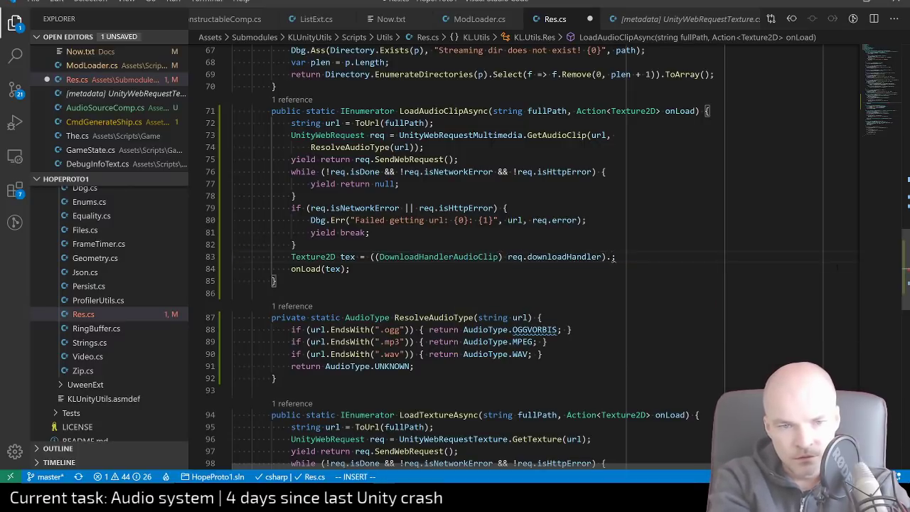
key("ctrl+space")
key("Up")
key("Up")
key("Up")
key("Up")
key("Up")
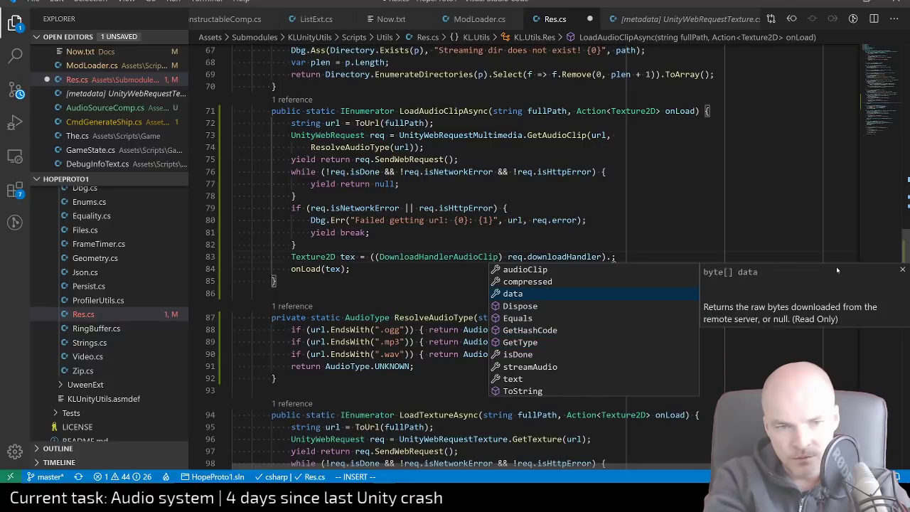
key("Up")
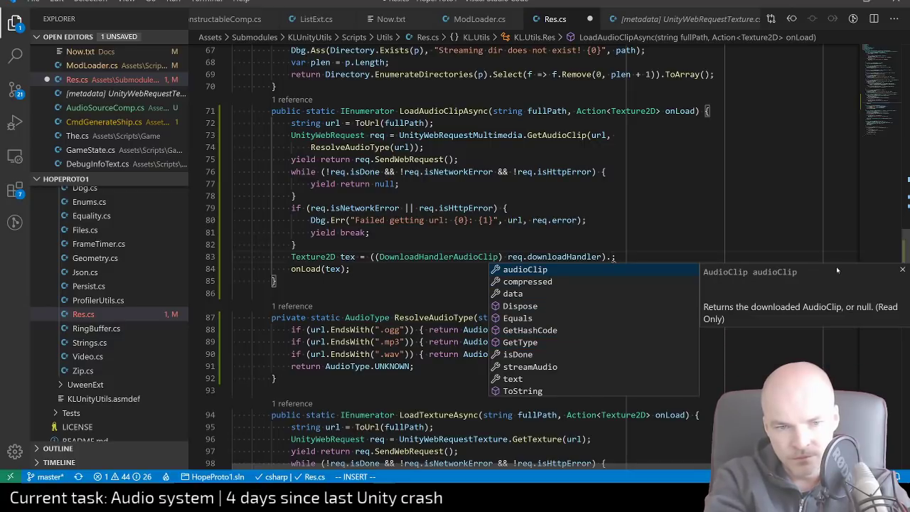
key("Return")
key("Escape")
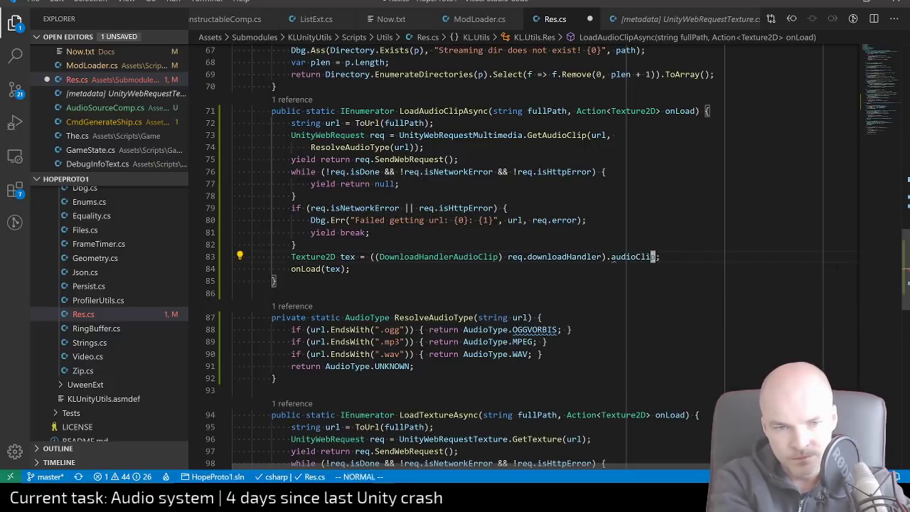
Change the Texture2D tex declaration in LoadAudioClipAsync to var clip, pass clip to onLoad, and save Res.cs
key("shift+i")
type("cwvar")
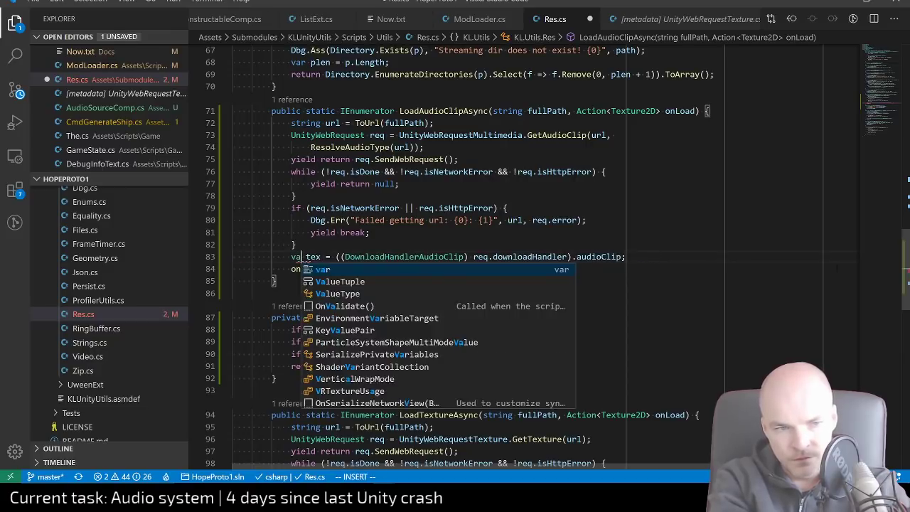
key("Escape")
type("wcwclip")
key("Escape")
key("j")
type("cw")
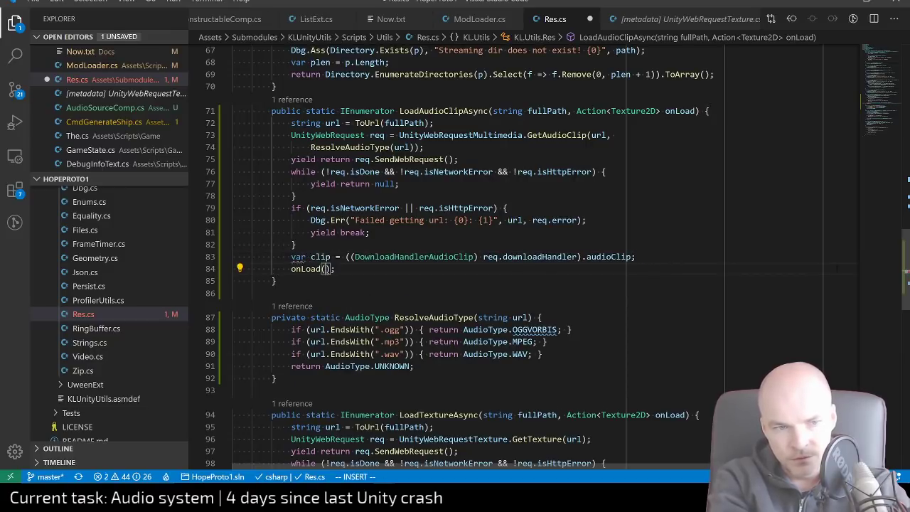
type("clip")
key("Escape")
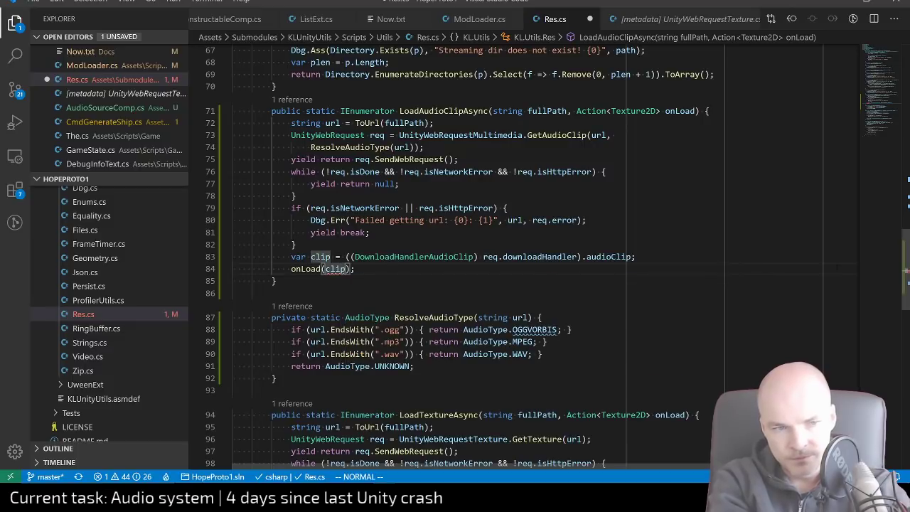
key("ctrl+s")
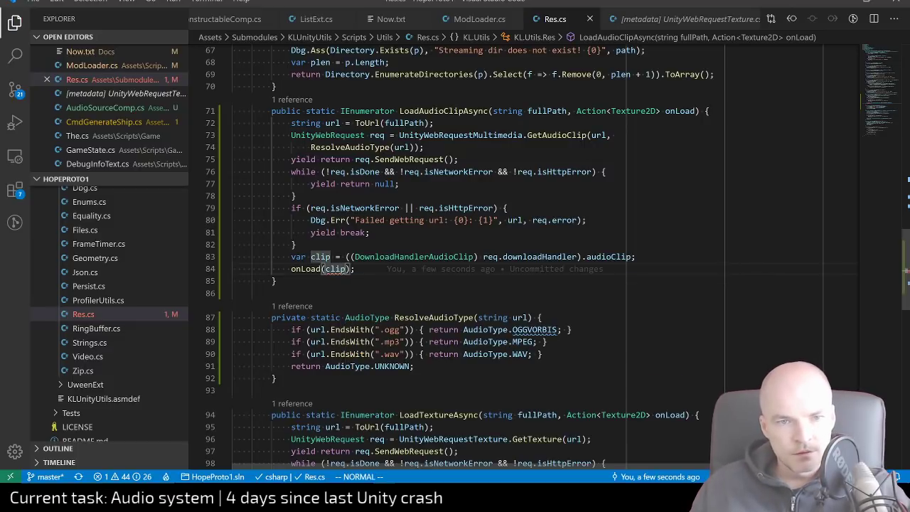
Change the onLoad parameter type of LoadAudioClipAsync to Action<AudioClip>
left_click(613, 111)
type("cwAudioc")
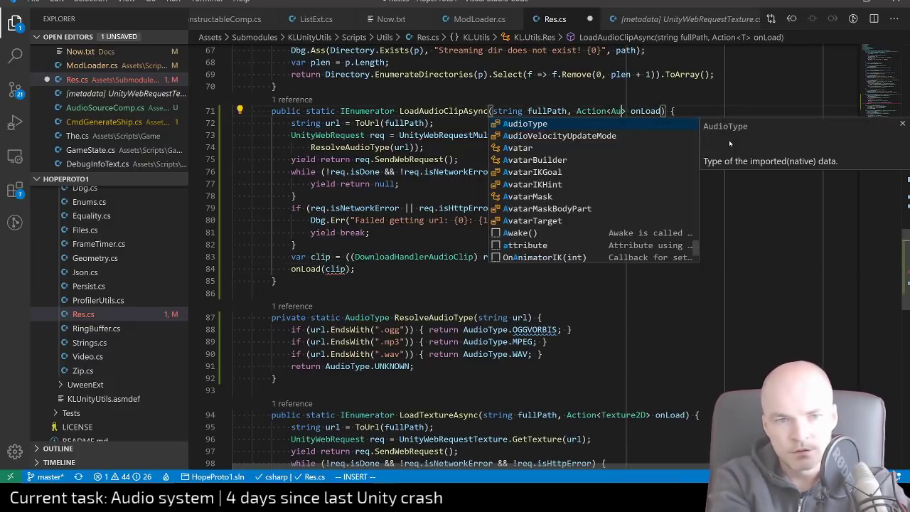
key("Down")
key("Return")
key("Escape")
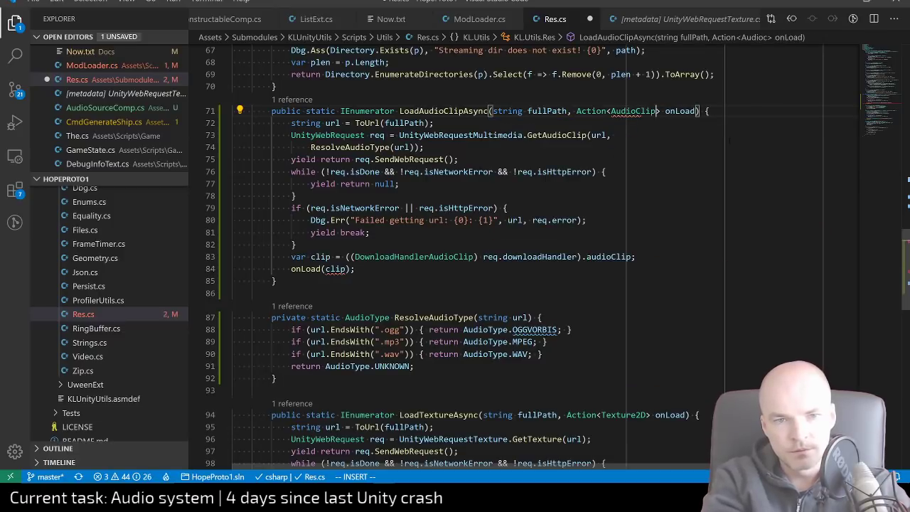
Move the Action<AudioClip> onLoad parameter of LoadAudioClipAsync onto its own indented line
key("h")
key("h")
key("h")
key("h")
key("h")
key("h")
key("h")
key("h")
key("h")
key("h")
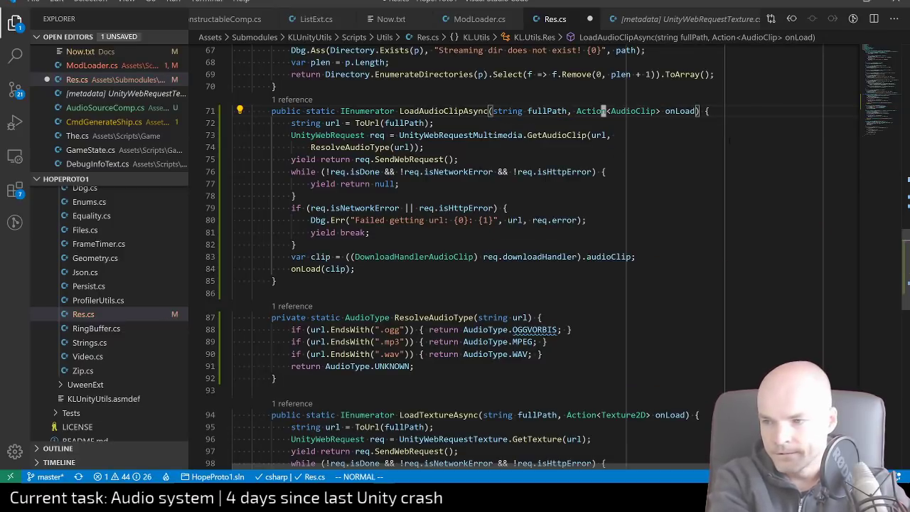
key("h")
key("h")
key("h")
key("h")
key("h")
key("h")
key("i")
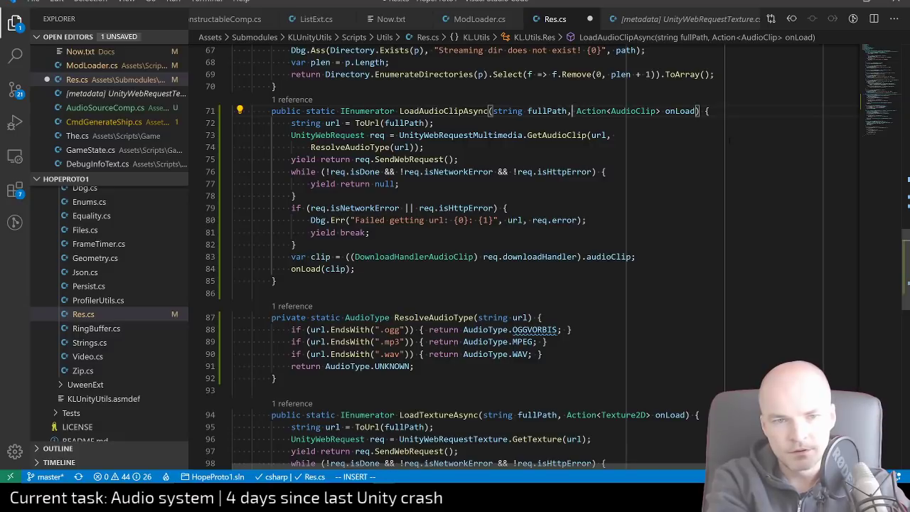
key("Return")
key("Tab")
key("Tab")
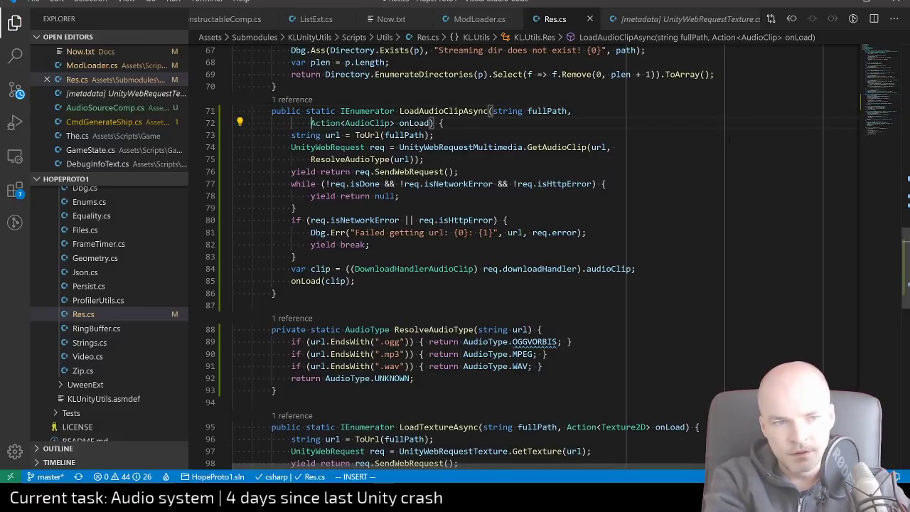
Switch to Unity and restart the game in play mode with a cleared console
key("alt+Tab")
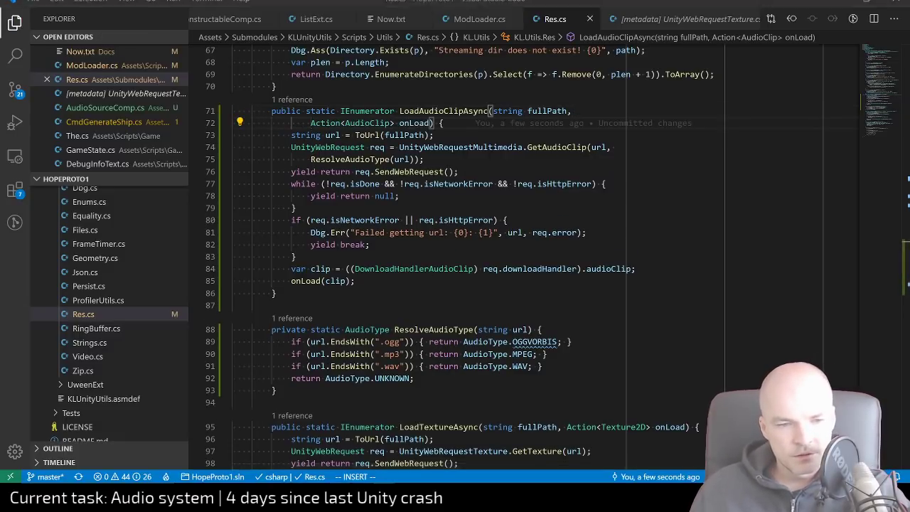
left_click(428, 16)
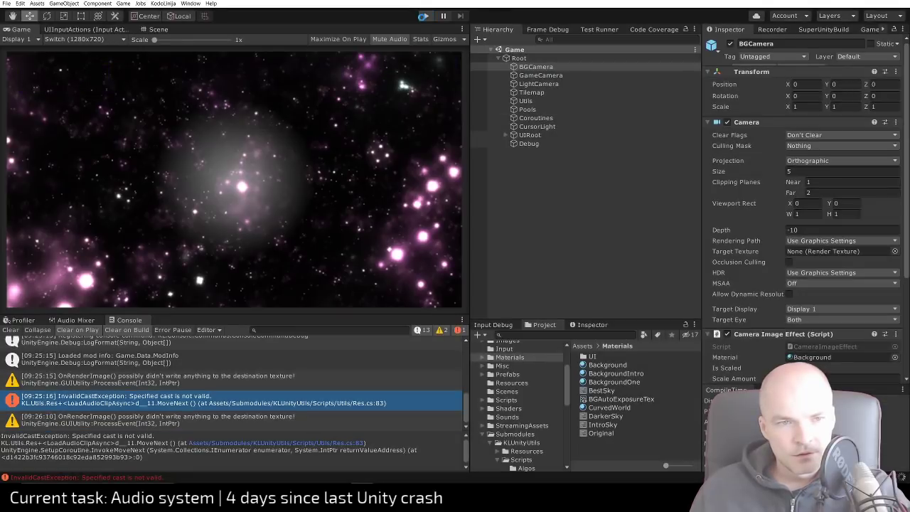
left_click(11, 330)
left_click(426, 16)
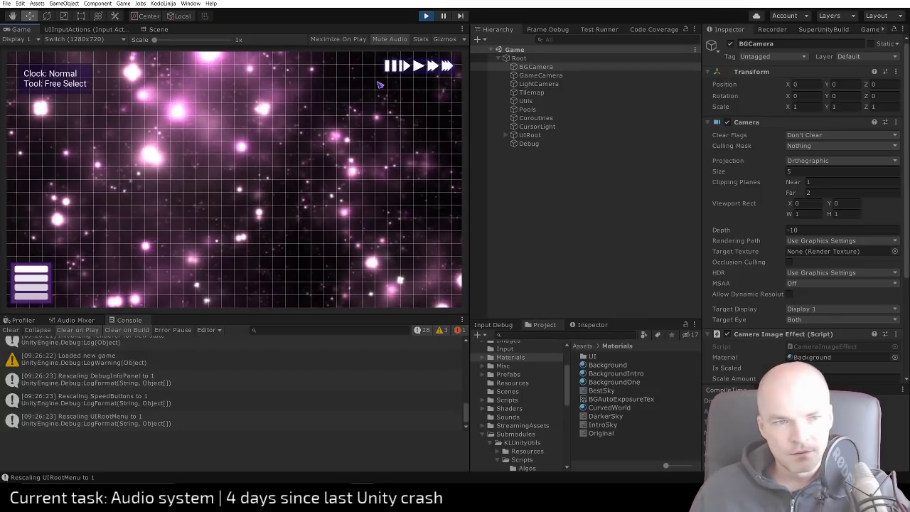
Show the Game view statistics, exit the running game to its main menu and open the video settings
left_click(425, 40)
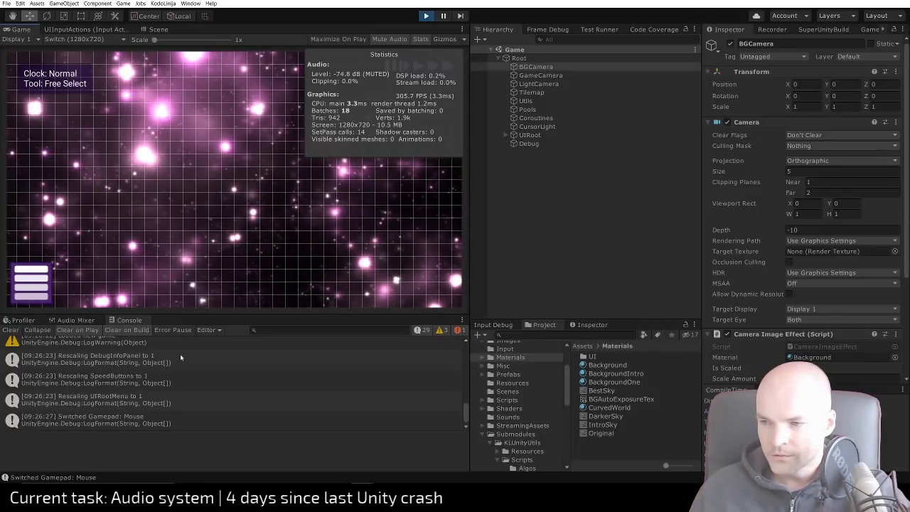
left_click(31, 283)
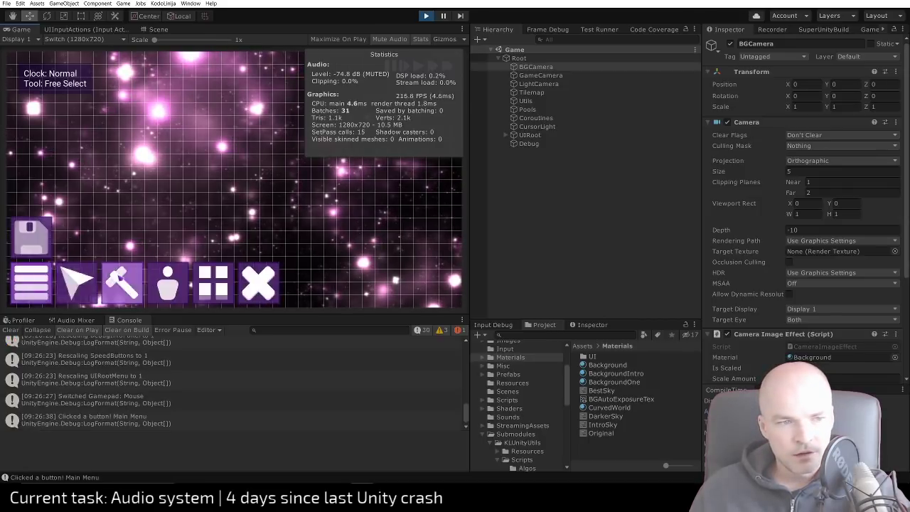
left_click(32, 239)
left_click(215, 284)
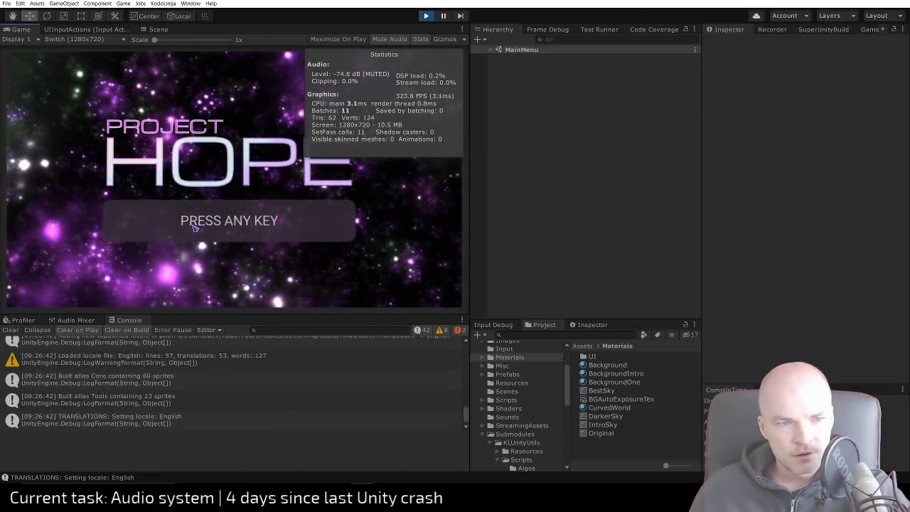
left_click(194, 228)
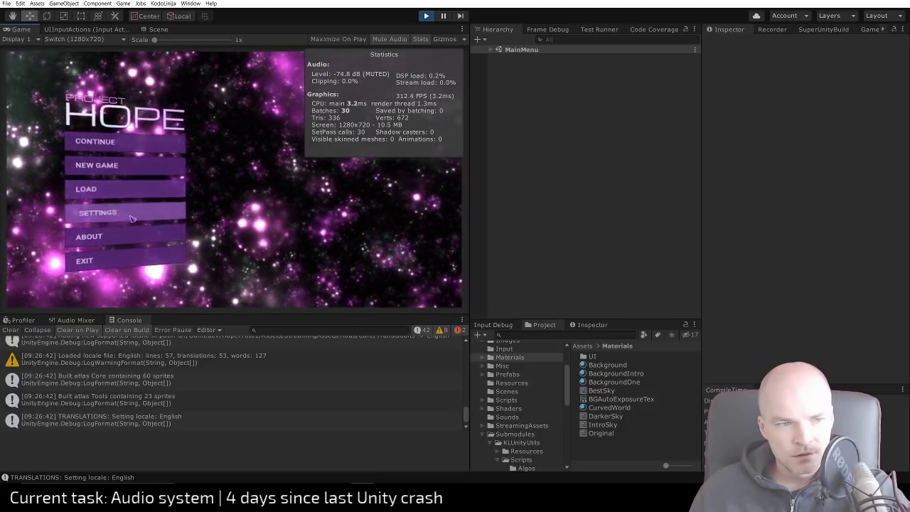
left_click(131, 215)
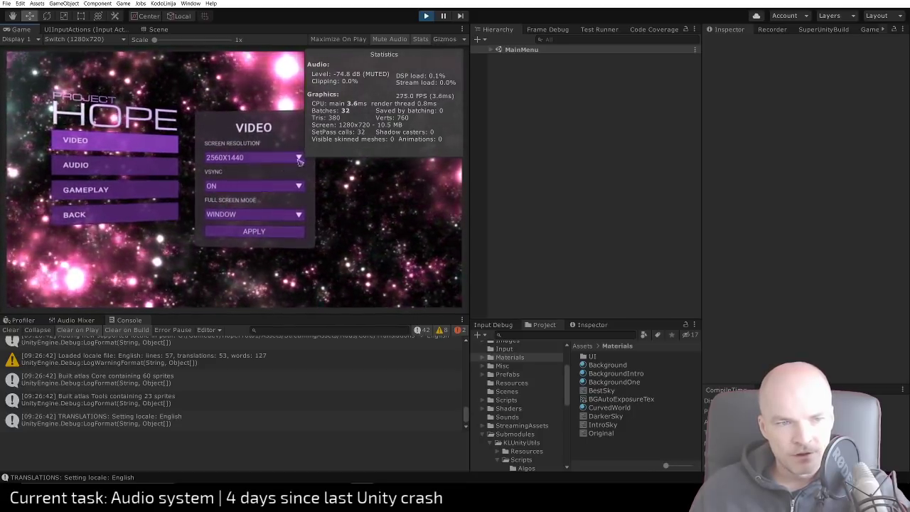
Switch to Visual Studio Code and open Bootstrap.cs
key("alt+Tab")
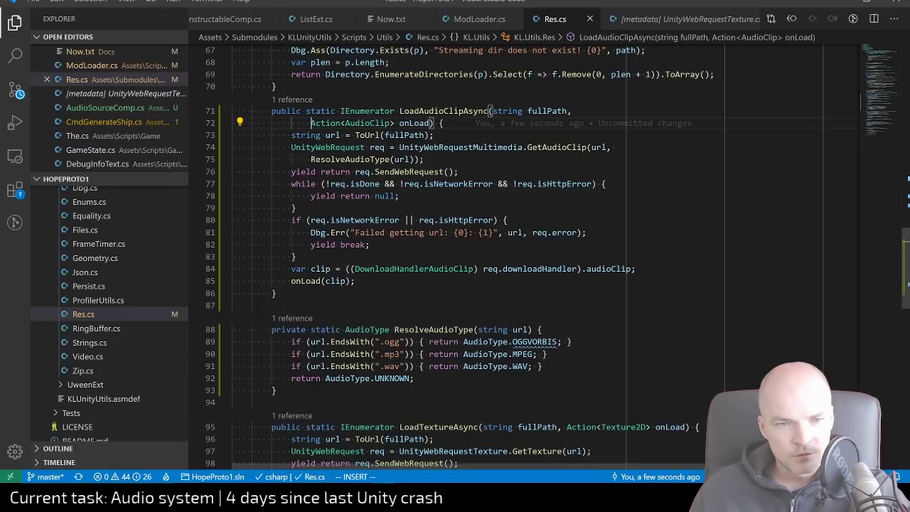
key("ctrl+p")
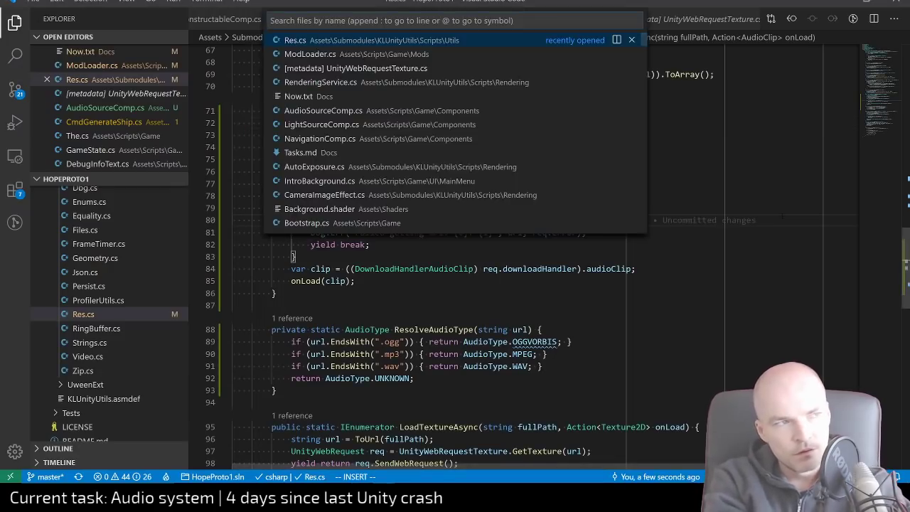
type("bo")
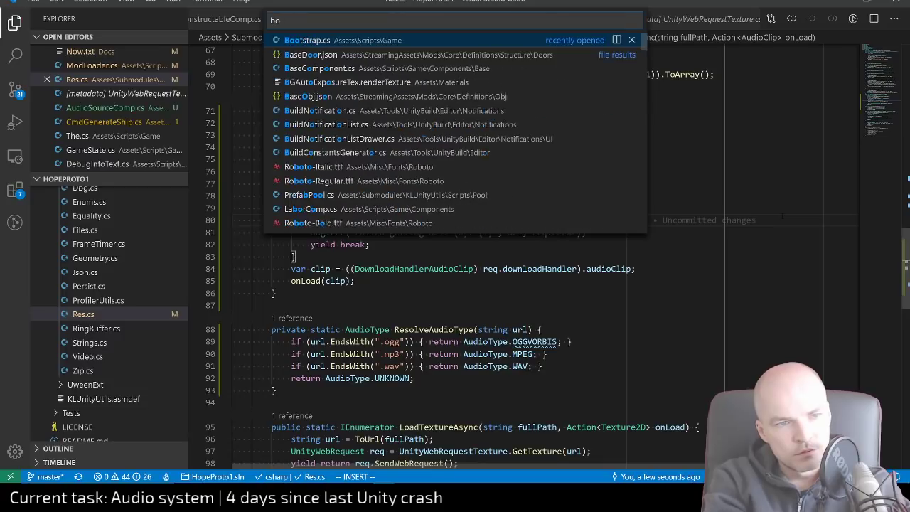
type("ot")
key("Return")
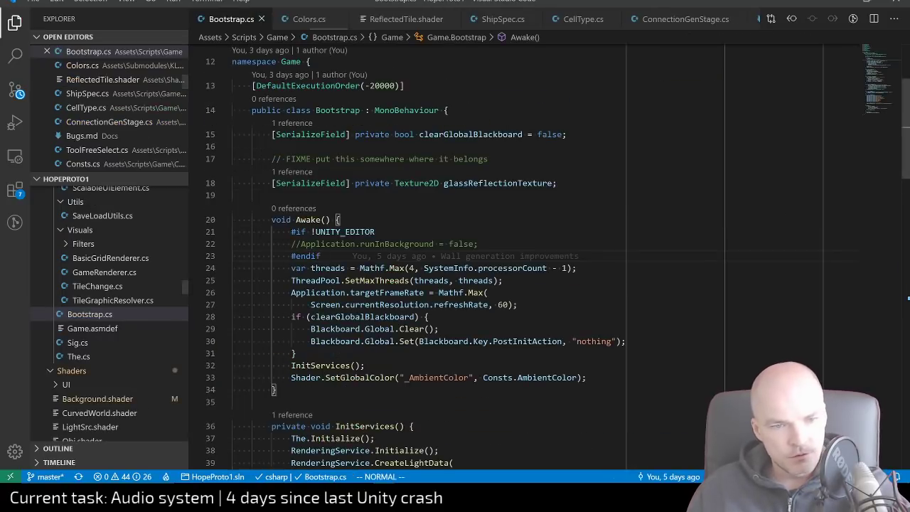
Examine the Application.targetFrameRate assignment and its refresh rate argument in the Awake method of Bootstrap.cs
key("j")
key("j")
key("j")
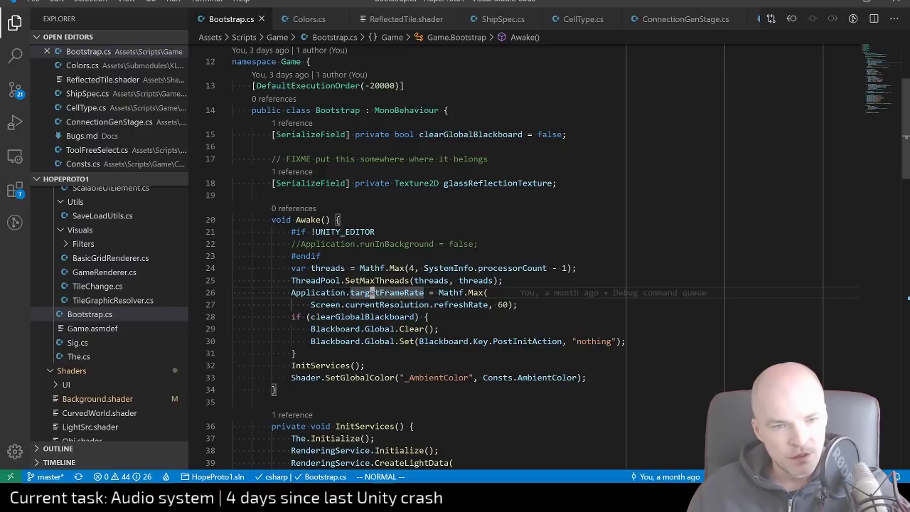
key("w")
key("w")
key("w")
key("w")
key("j")
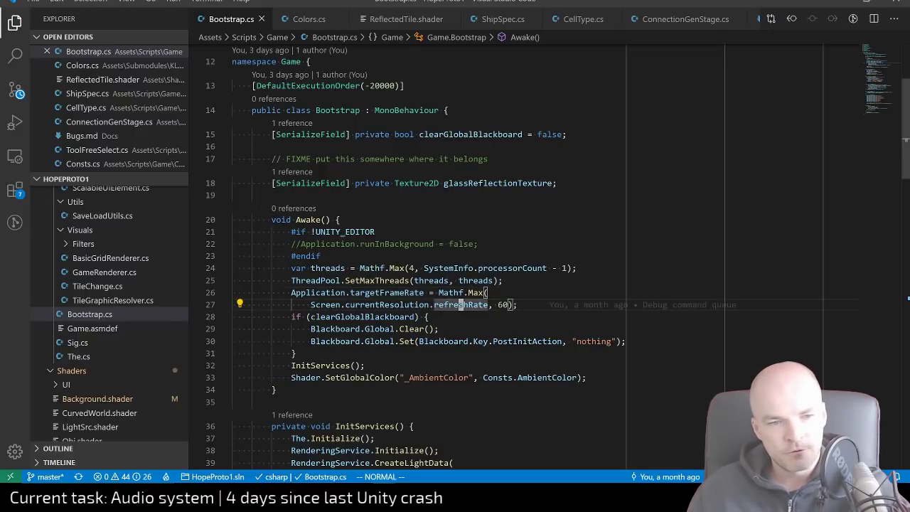
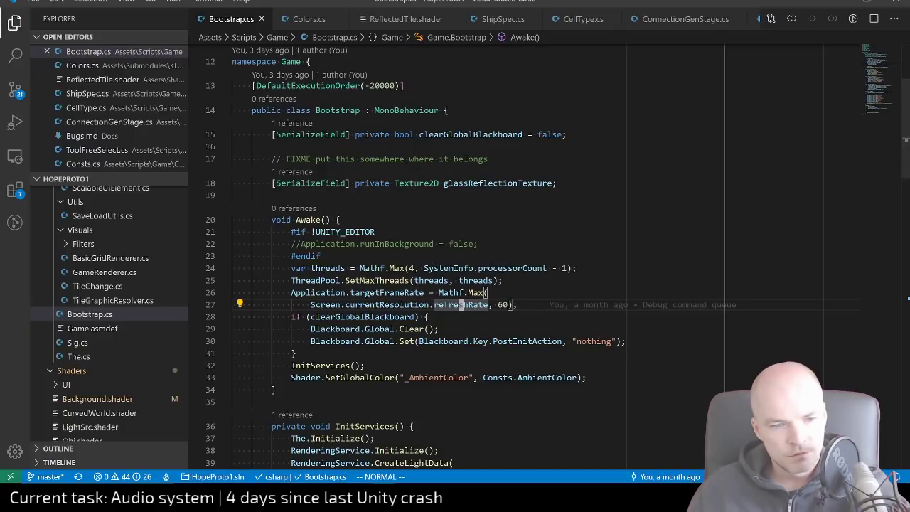
Switch to Unity and view the VSync choices in the game's video settings
key("alt+Tab")
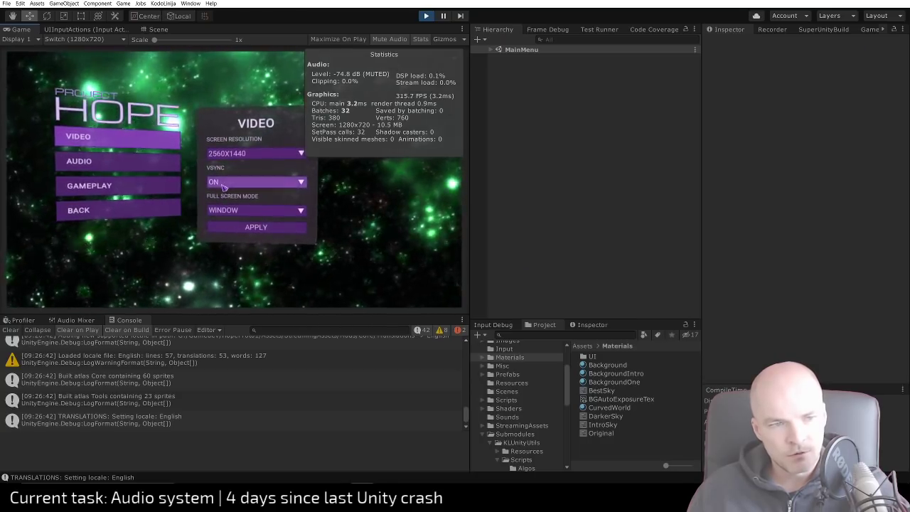
left_click(256, 182)
left_click(269, 190)
left_click(269, 189)
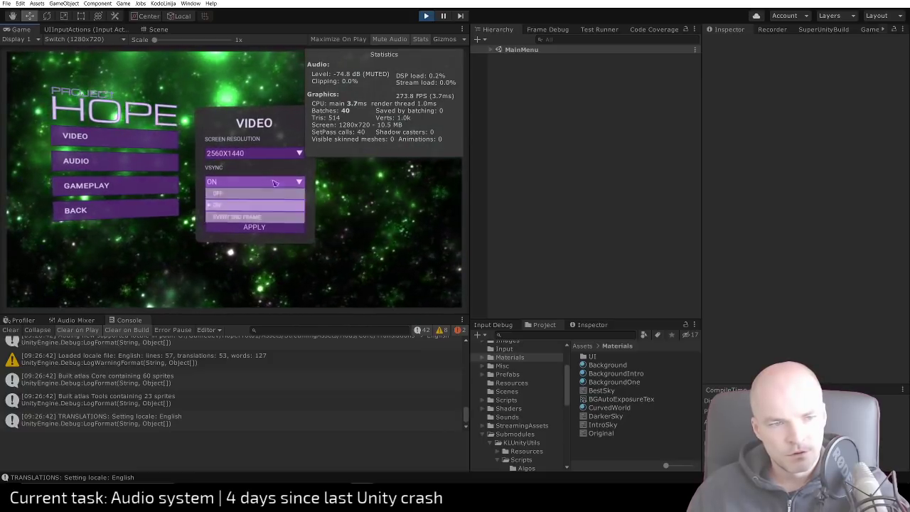
left_click(268, 189)
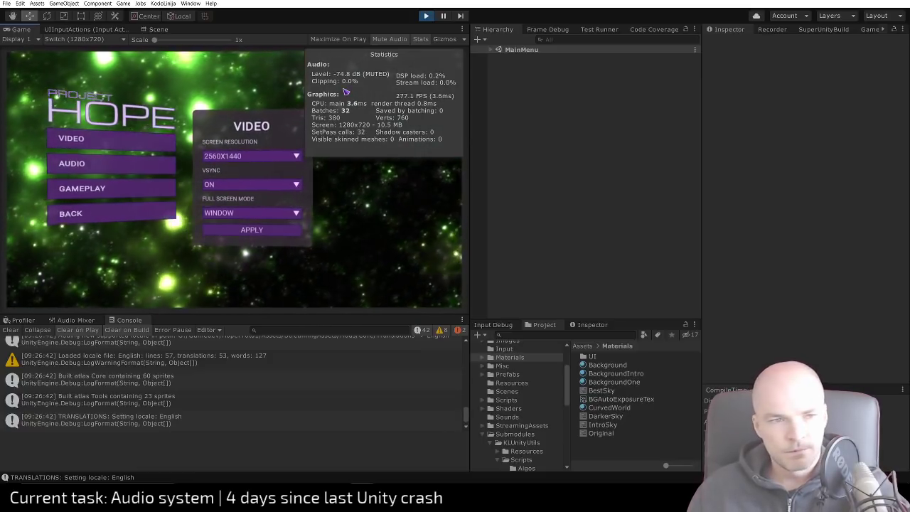
Stop play mode, hide the Game view statistics and run the game again
key("ctrl+p")
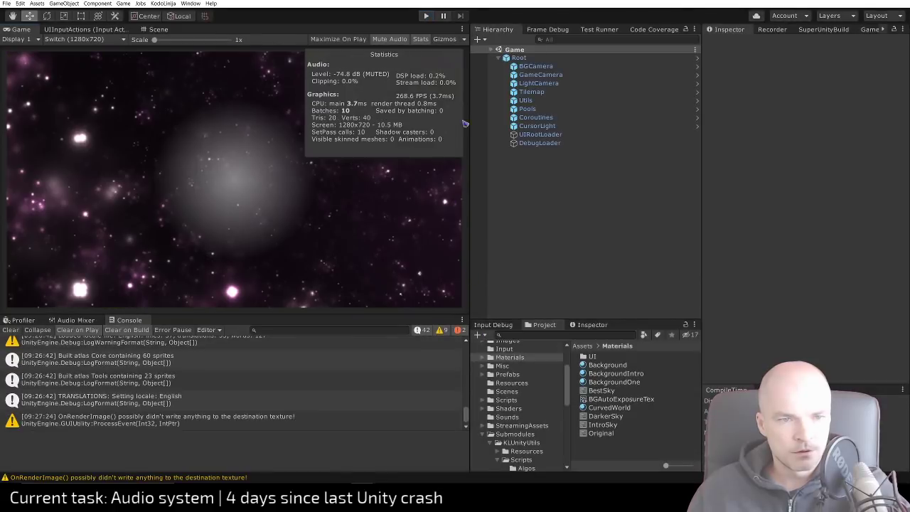
left_click(426, 40)
left_click(426, 16)
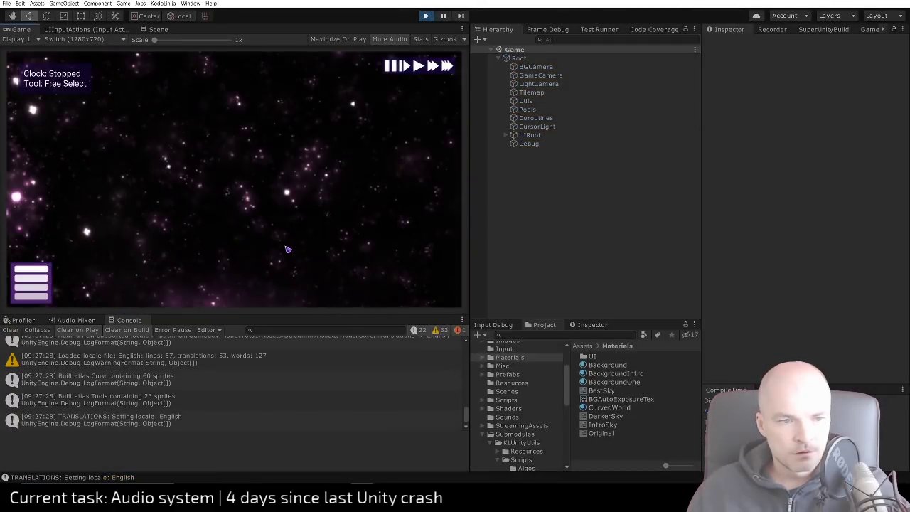
Try the in-game main menu and its Save submenu, and inspect the resulting NullReferenceException in the console
left_click(31, 282)
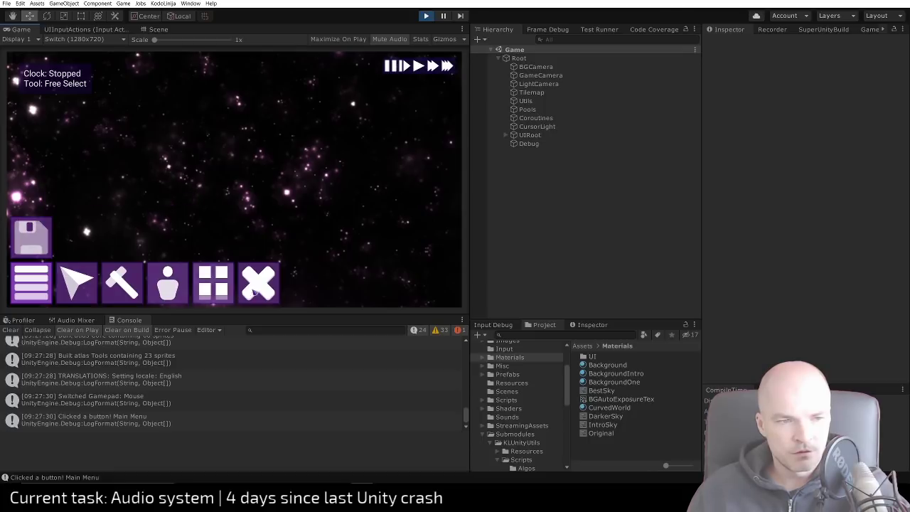
left_click(30, 283)
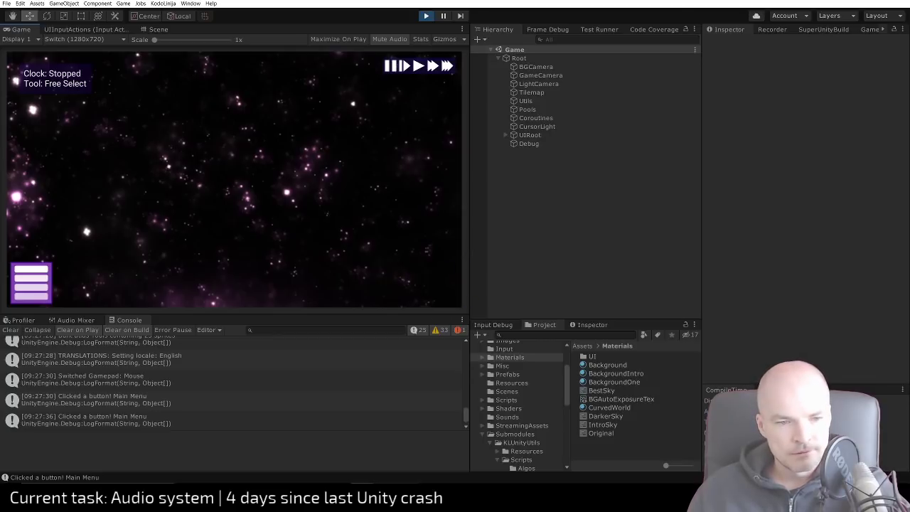
left_click(23, 293)
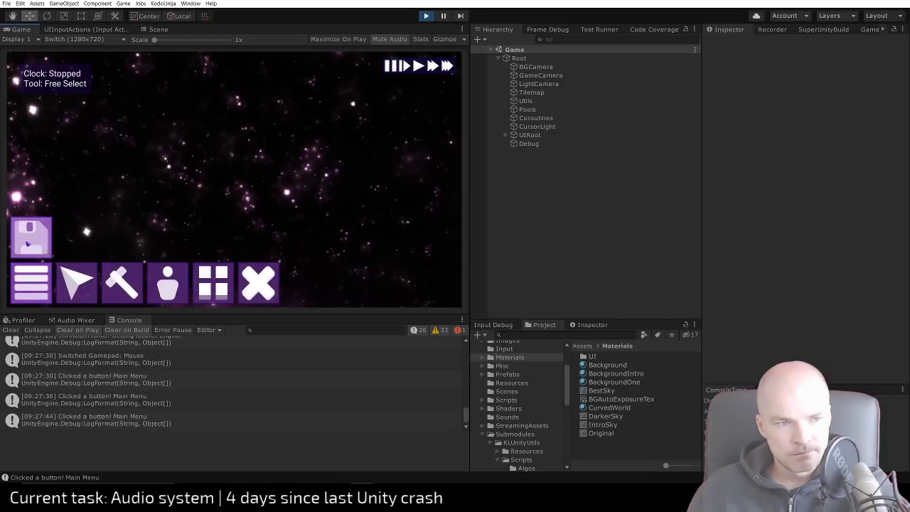
left_click(41, 256)
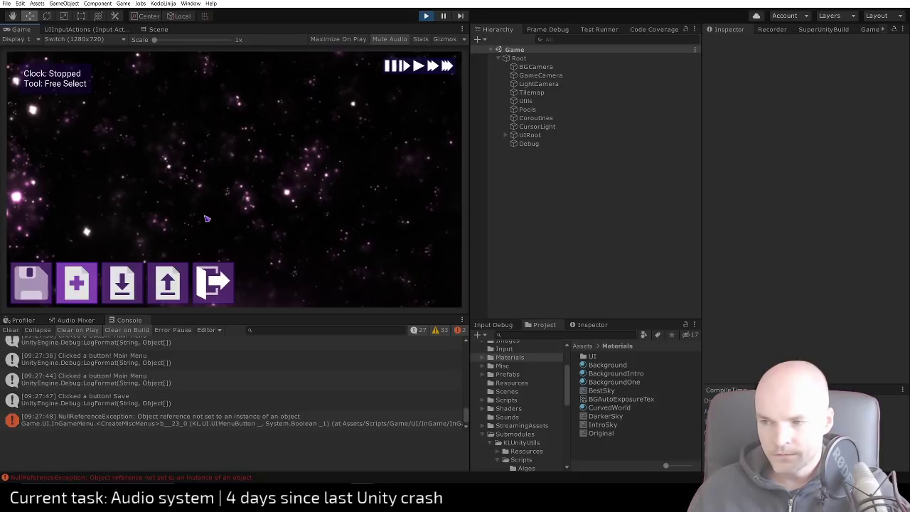
left_click(34, 278)
left_click(42, 264)
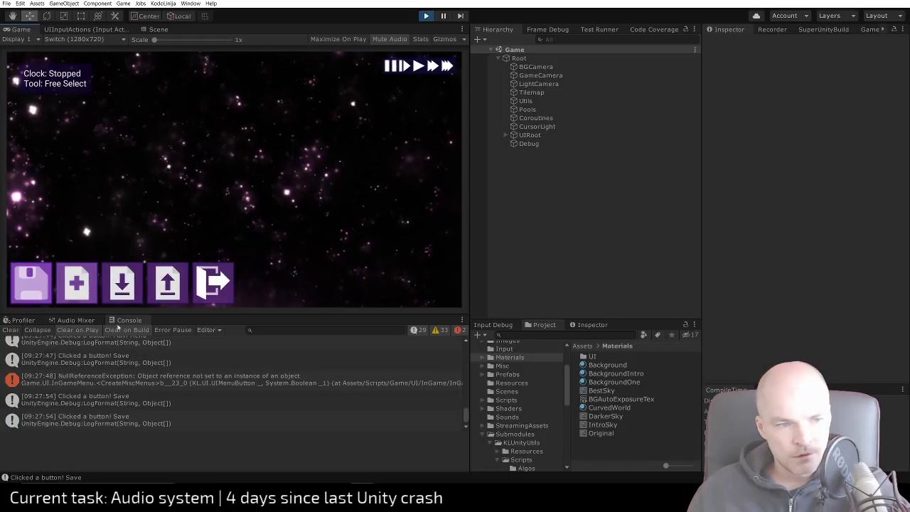
left_click(182, 380)
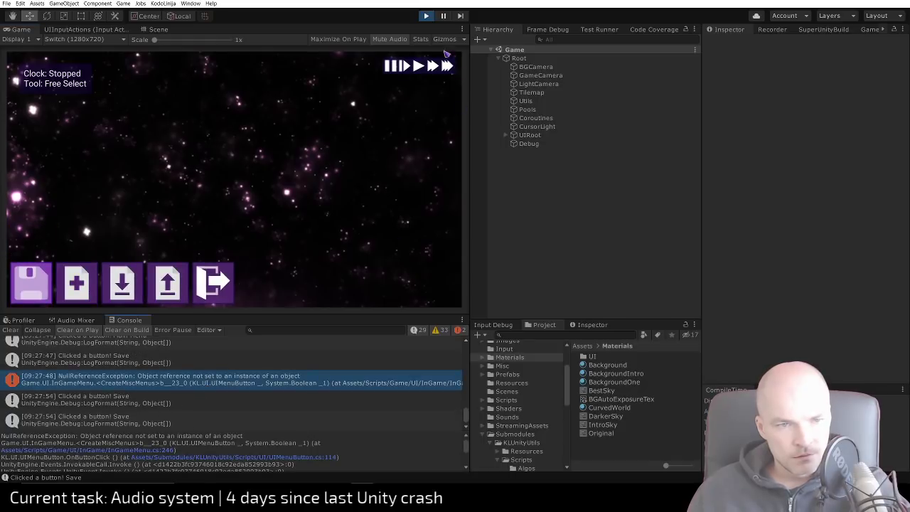
Stop the game, empty the console and start play mode again
key("ctrl+p")
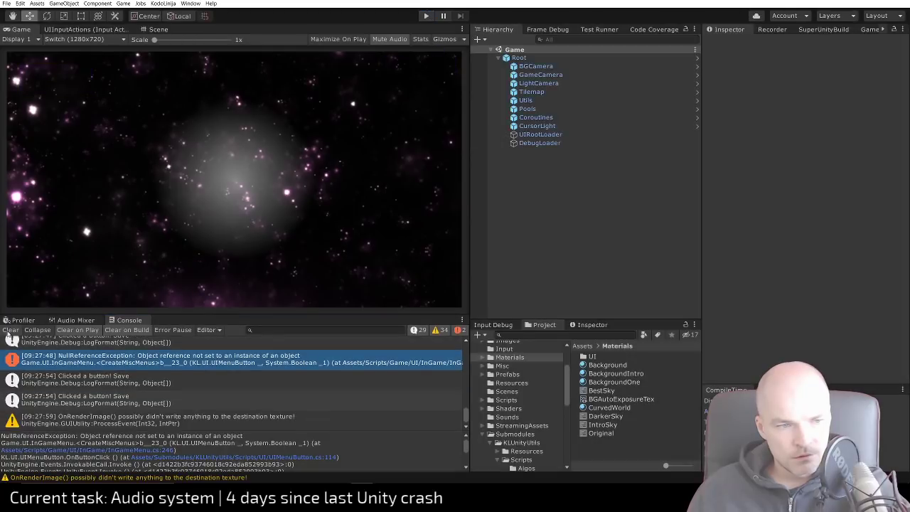
left_click(10, 330)
left_click(426, 16)
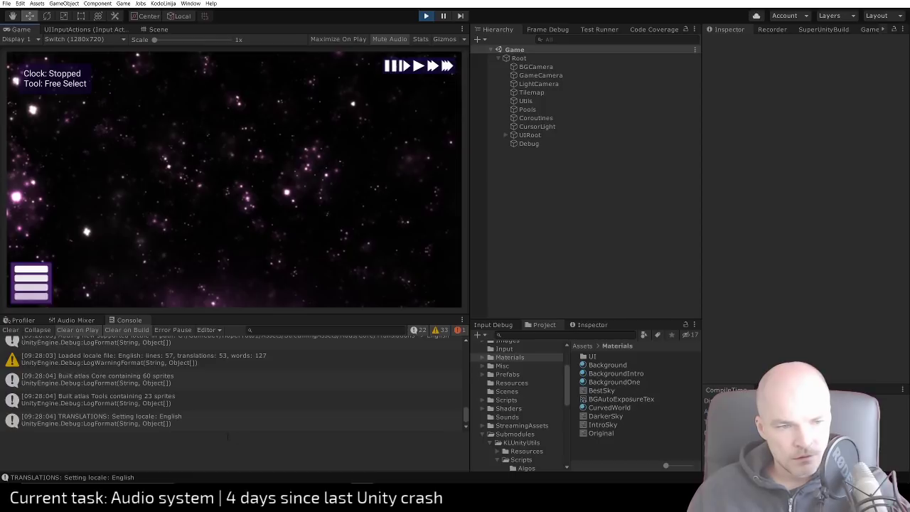
Filter the console to errors only and open the ModLoader.cs source line behind the "Loading clip" entry
left_click(441, 330)
left_click(419, 330)
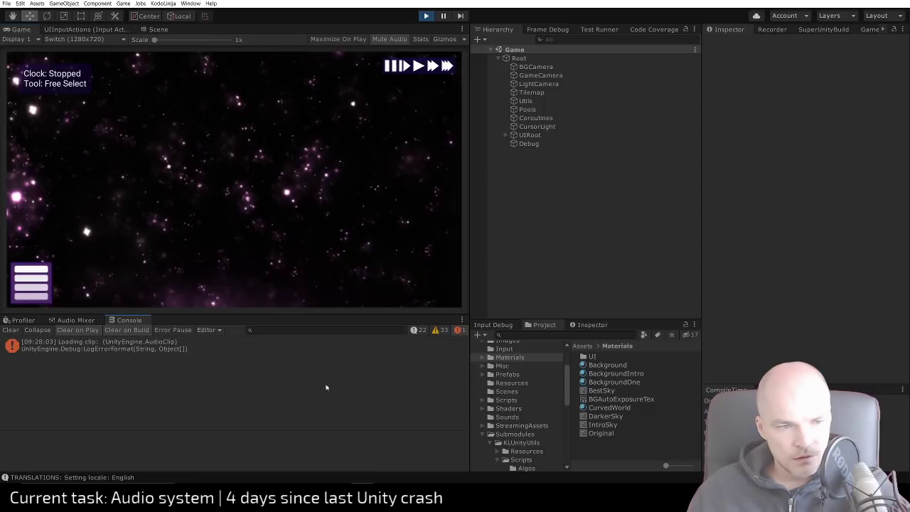
left_click(113, 346)
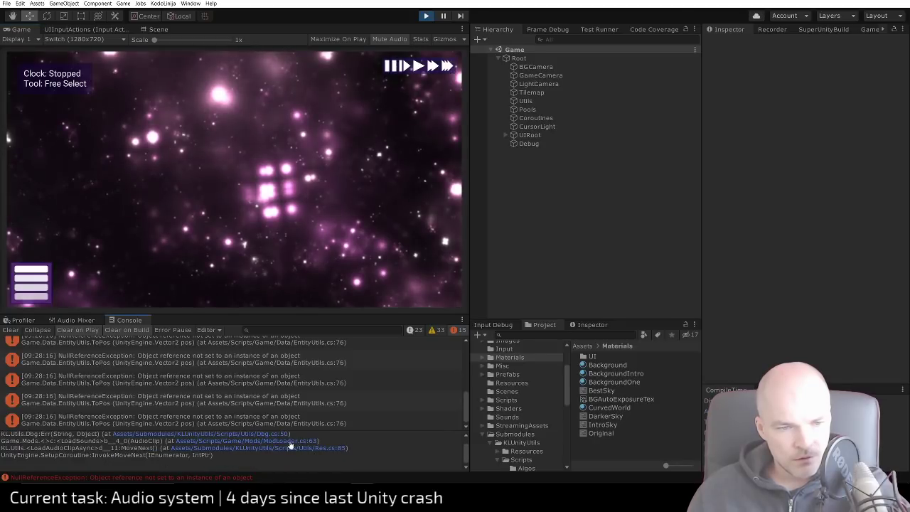
left_click(285, 444)
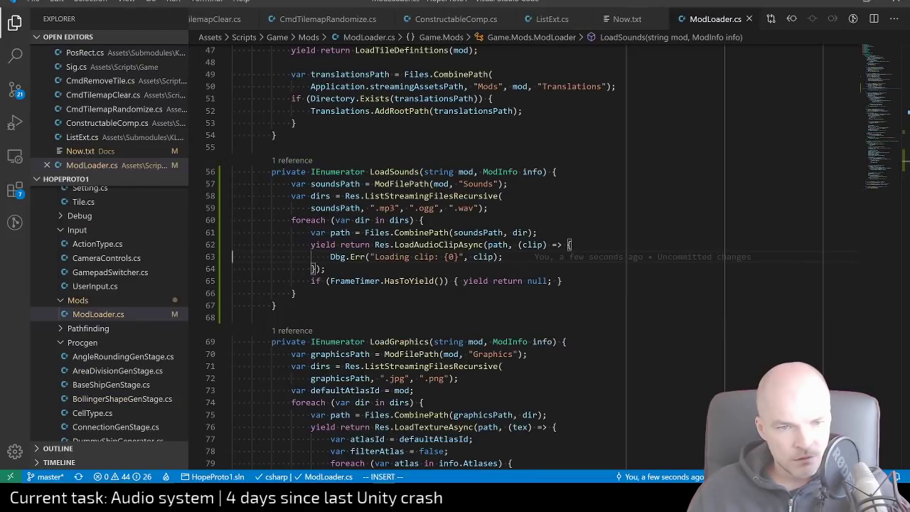
Return to Unity, inspect the EntityUtils.ToPos NullReferenceException, and stop the game with the console cleared
left_click(384, 498)
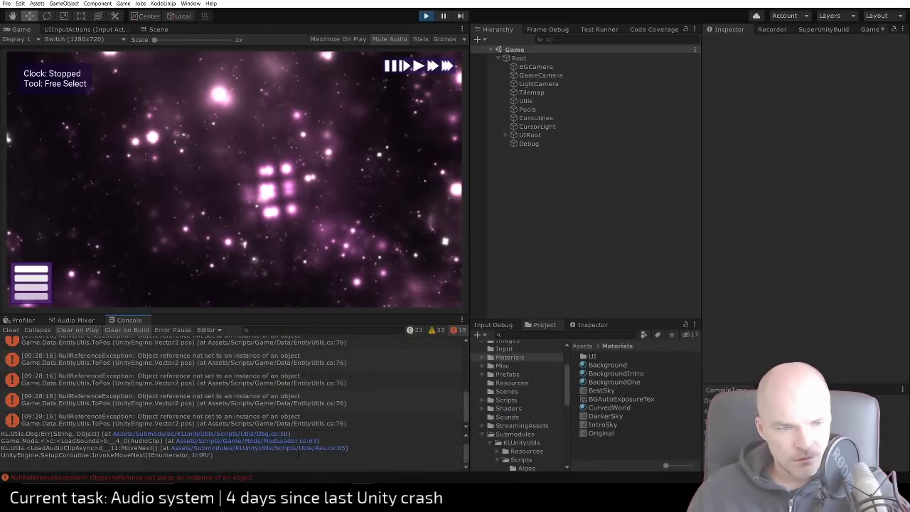
left_click(181, 384)
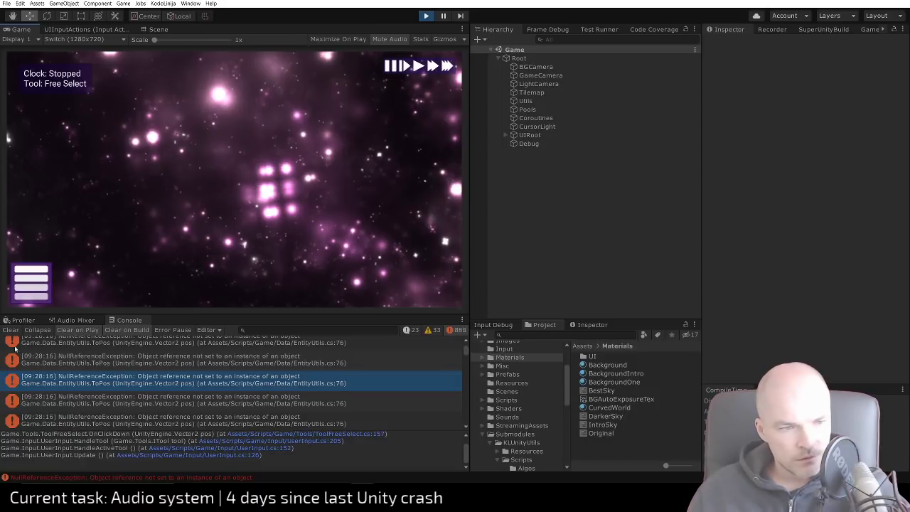
left_click(10, 330)
left_click(424, 16)
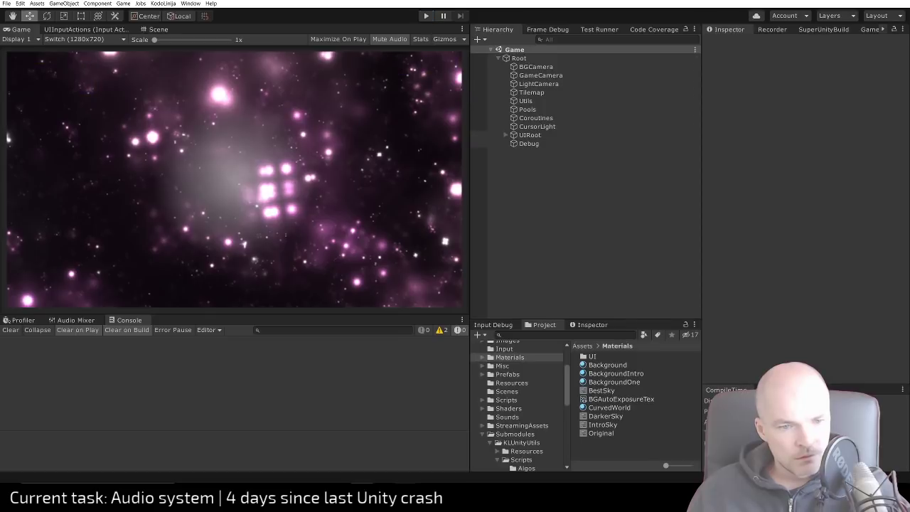
Switch to Visual Studio Code and review the LoadSounds, LoadMod and PostLoad methods in ModLoader.cs
key("alt+Tab")
scroll(455, 256, "up", 5)
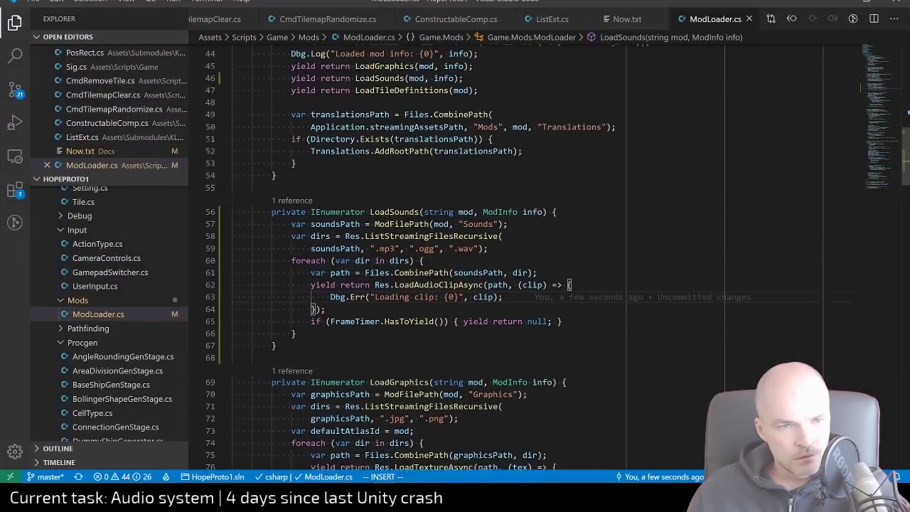
scroll(313, 465, "up", 5)
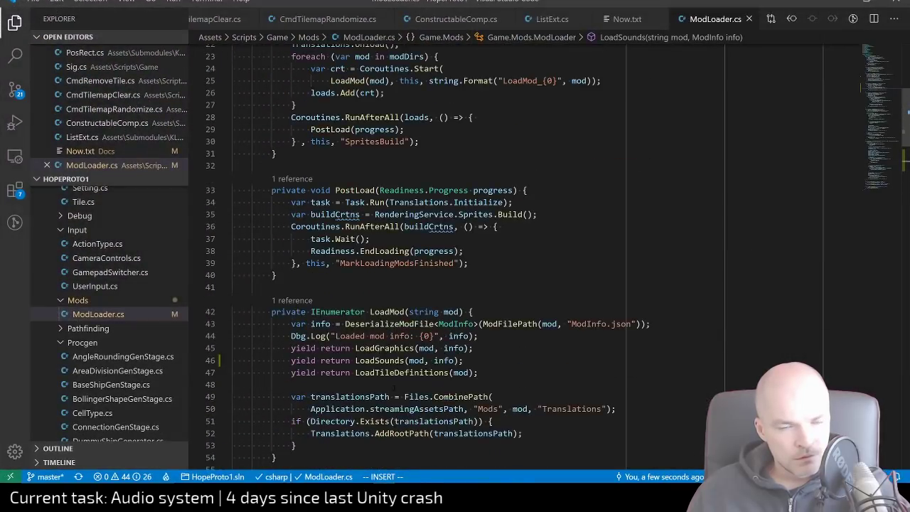
scroll(393, 400, "down", 4)
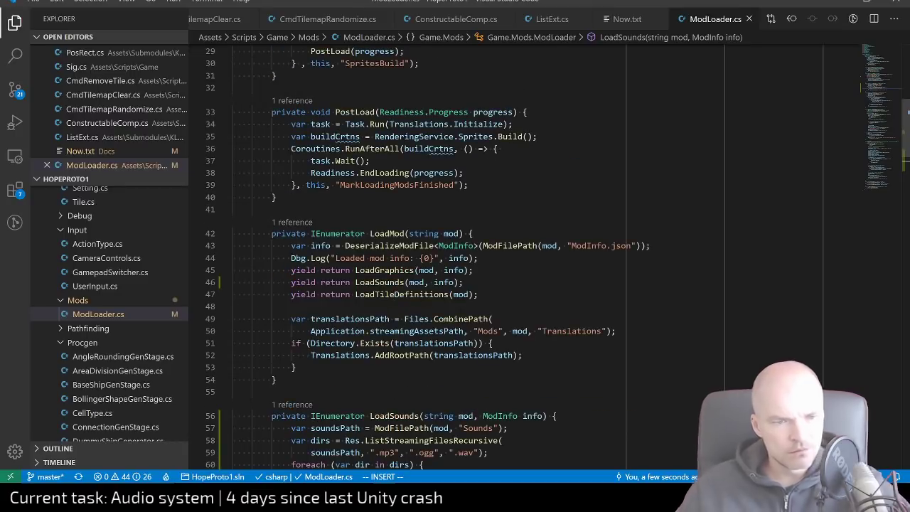
Return to Unity, run the game, empty the console and restart play mode
key("alt+Tab")
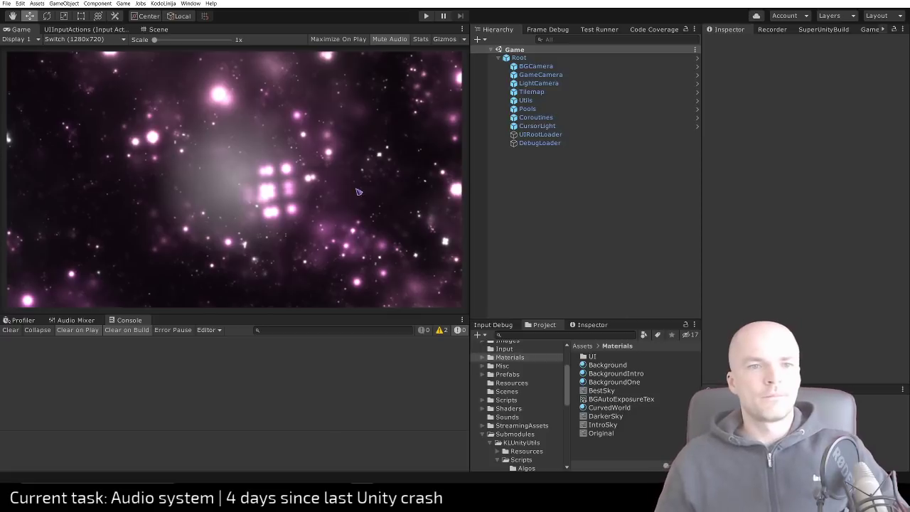
left_click(425, 15)
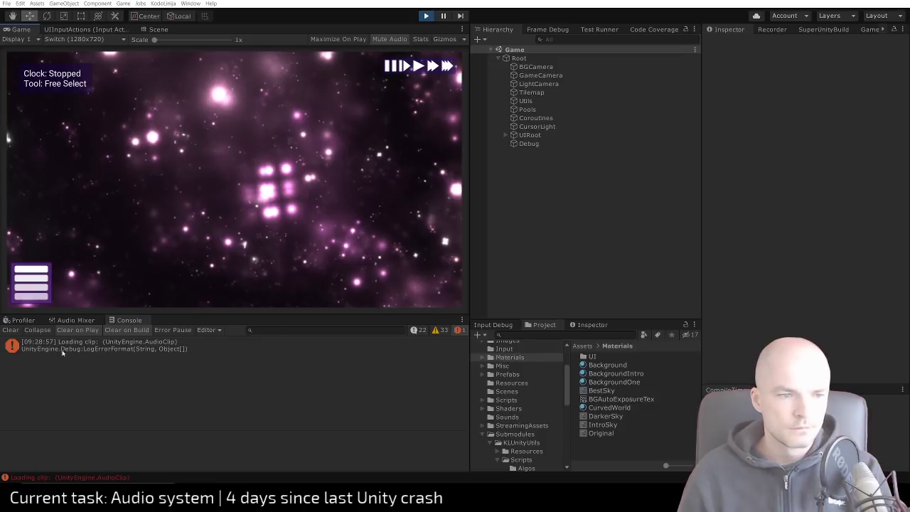
left_click(10, 330)
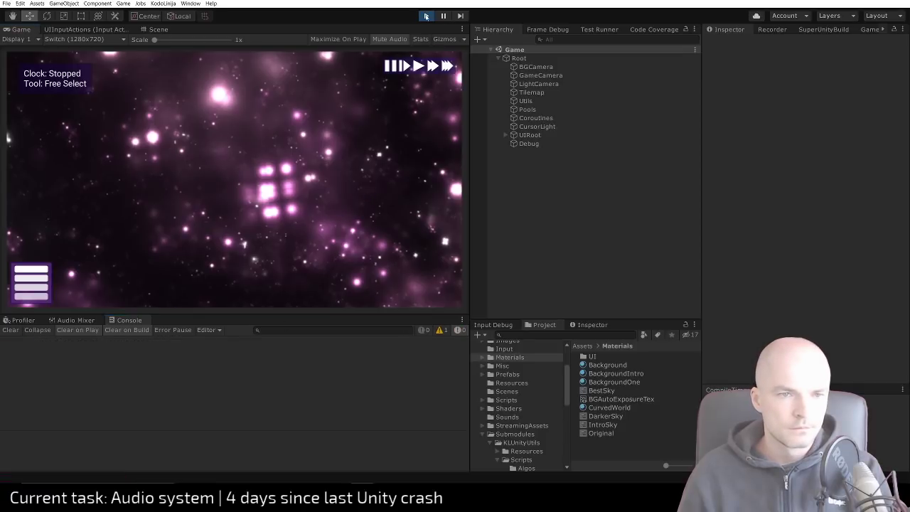
left_click(425, 16)
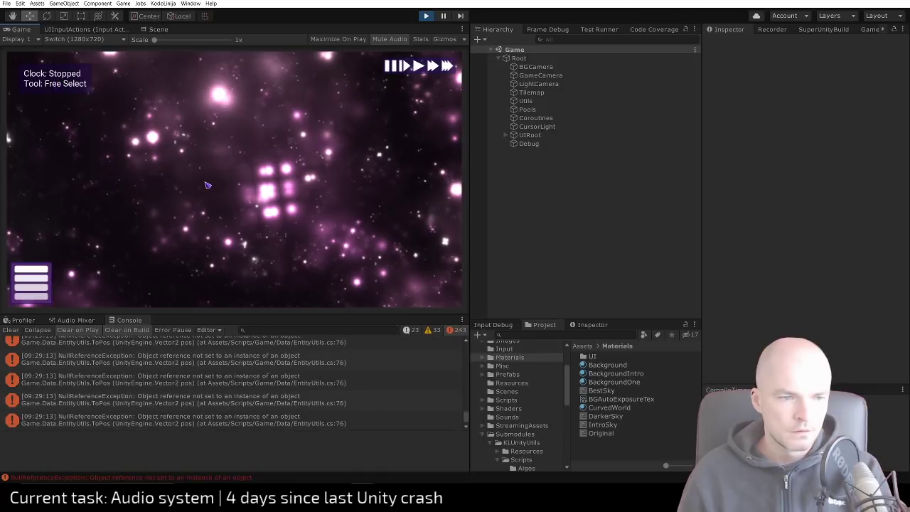
Open the source line behind an EntityUtils.ToPos NullReferenceException, examine the ToPos method and return to Unity
left_click(249, 355)
key("alt+Tab")
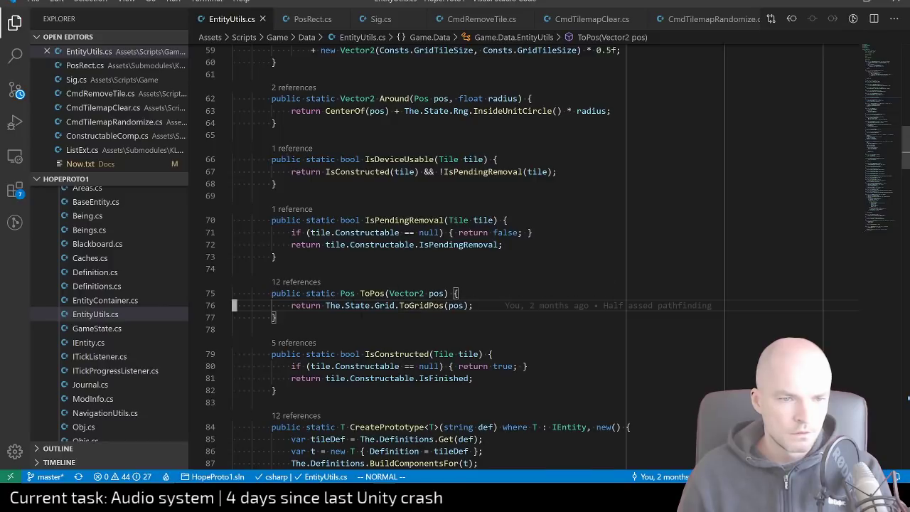
scroll(454, 256, "up", 1)
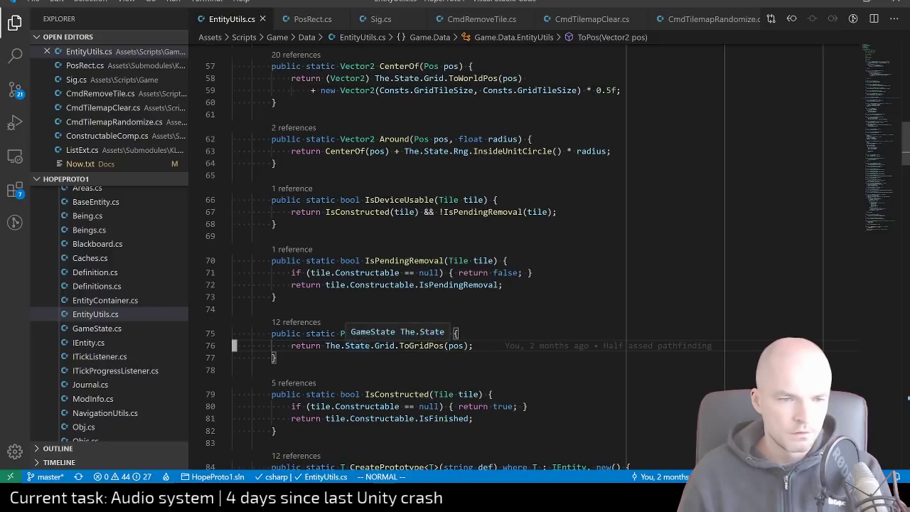
key("alt+Tab")
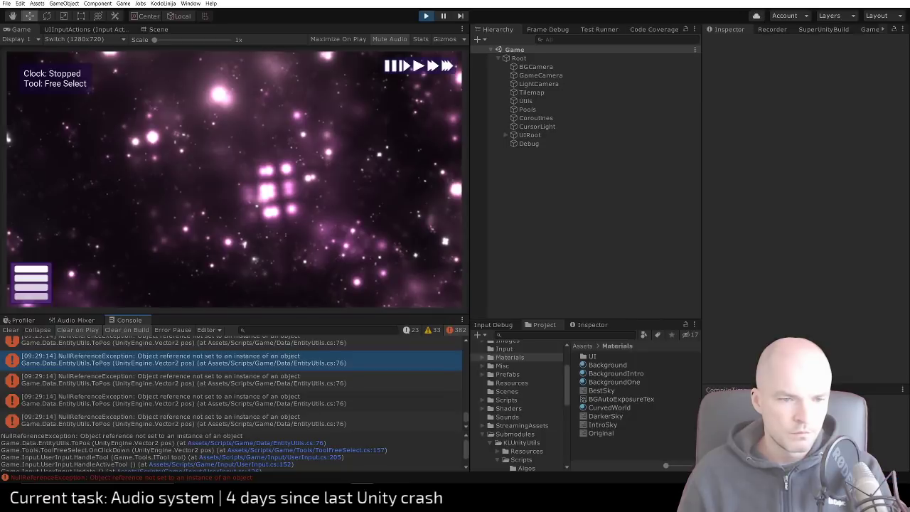
Go back to the earliest console errors and inspect the stack trace of the "Loading clip" entry
scroll(331, 408, "down", 3)
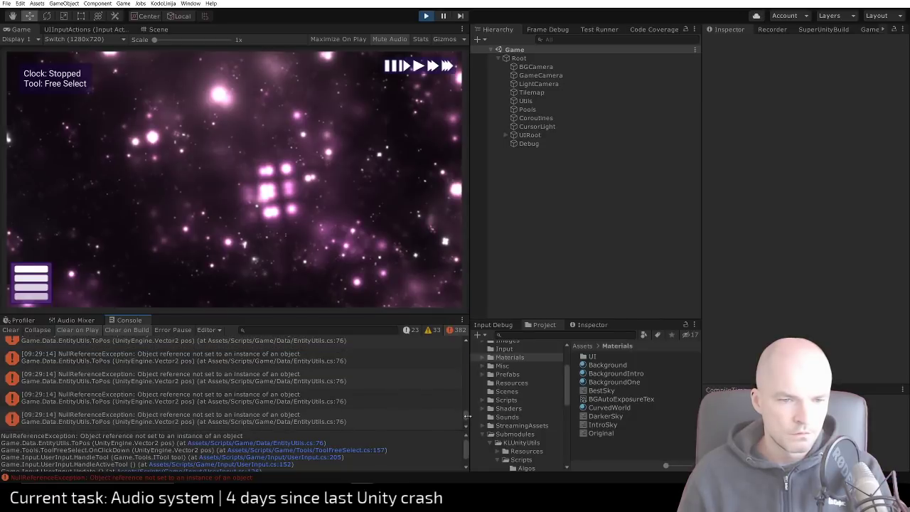
left_click_drag(467, 416, 465, 359)
left_click_drag(465, 417, 468, 351)
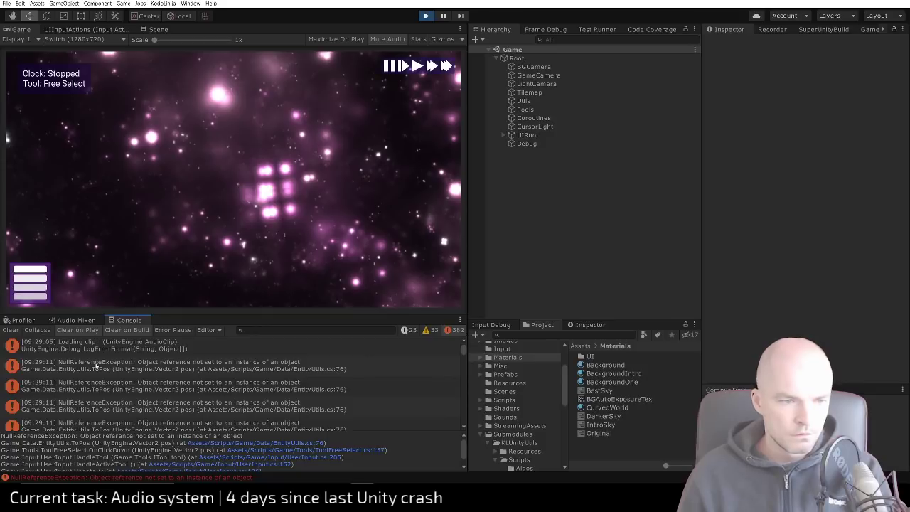
left_click(105, 347)
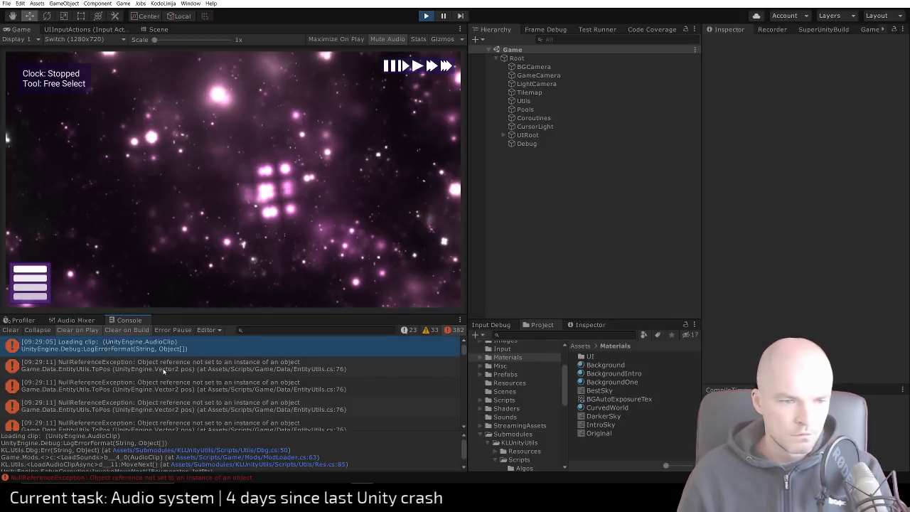
Review the console's warnings and informational messages by switching the message type filters
left_click(434, 330)
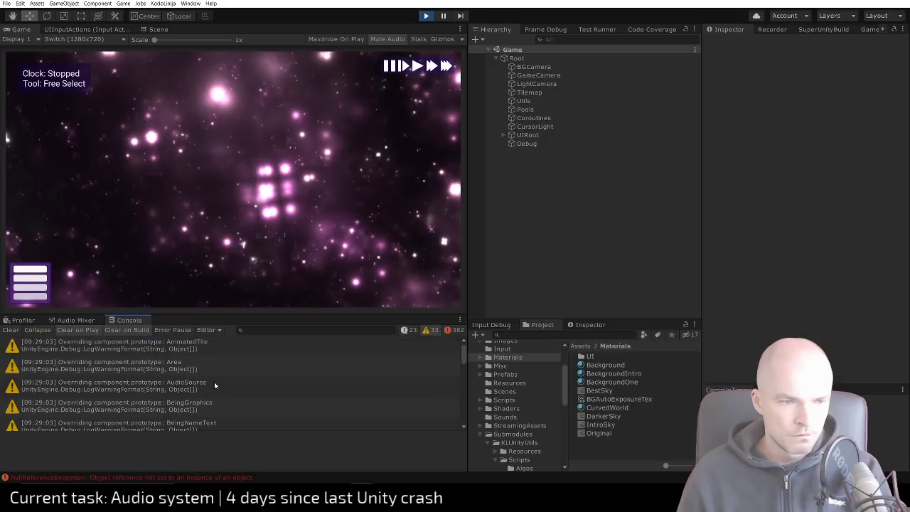
scroll(214, 381, "down", 3)
left_click_drag(464, 369, 466, 440)
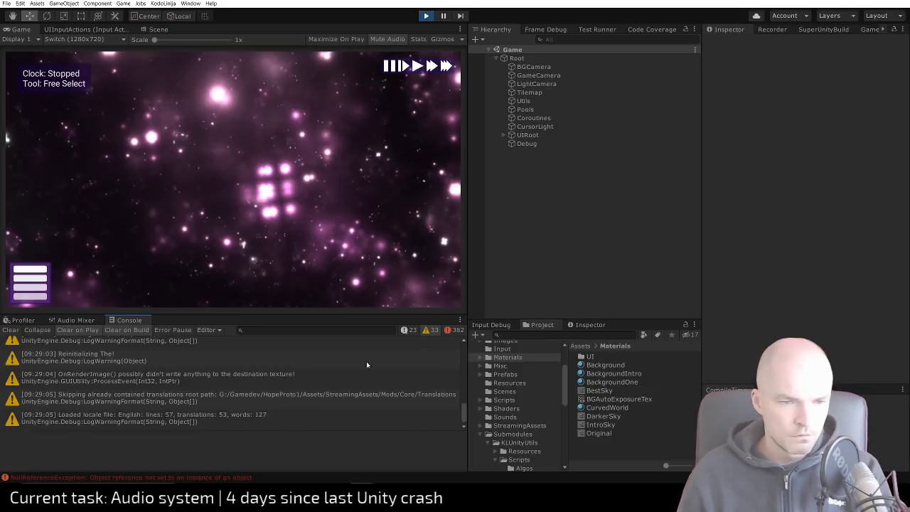
left_click(409, 331)
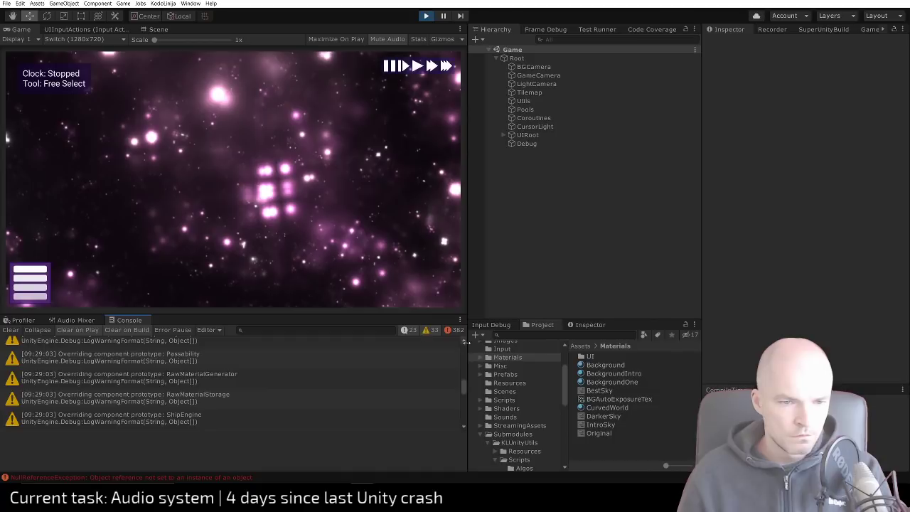
left_click(428, 331)
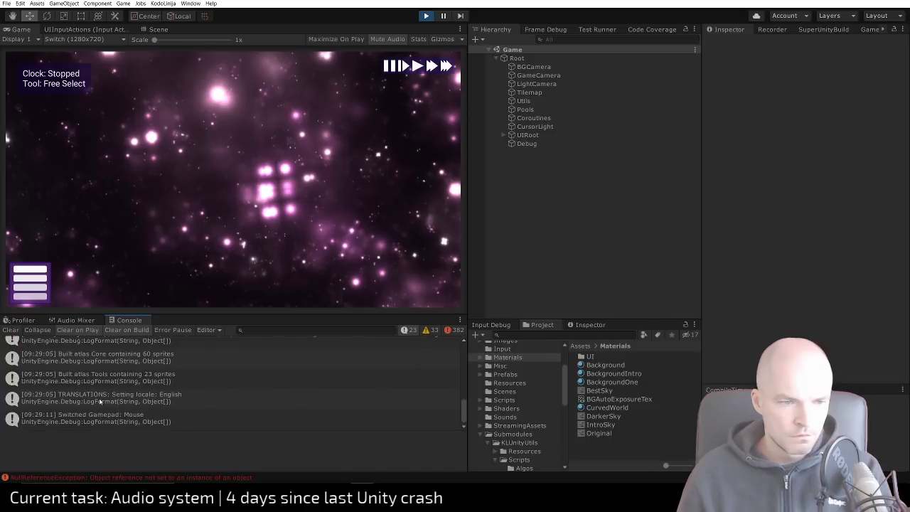
left_click(430, 331)
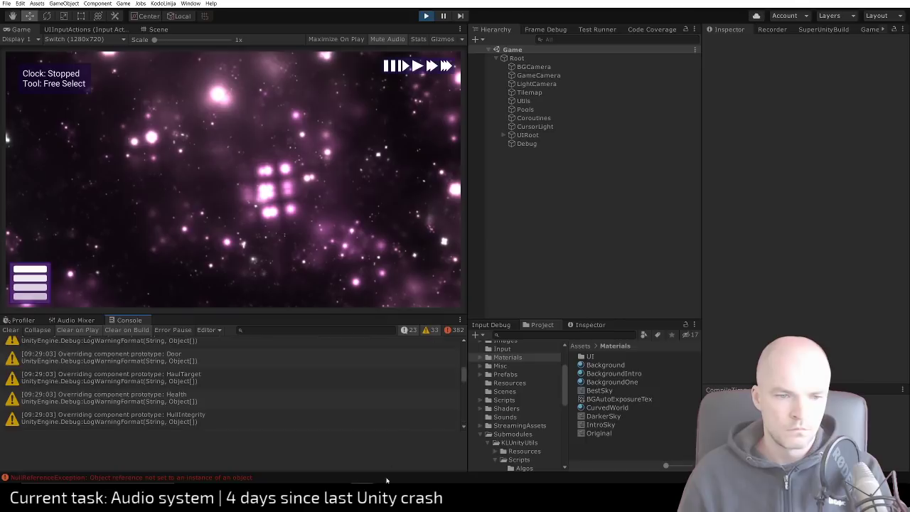
Show the console errors again and open ToolFreeSelect.cs line 157 from the ToPos exception's stack trace
key("alt+Tab")
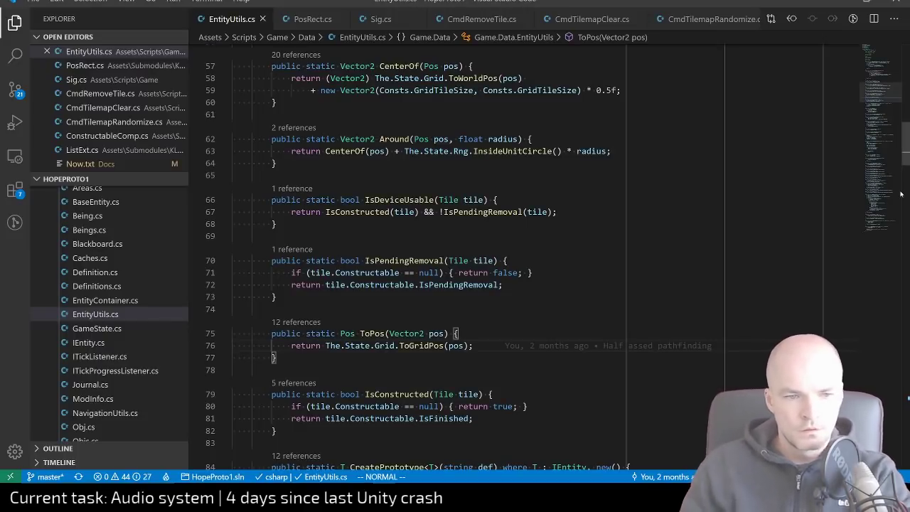
key("alt+Tab")
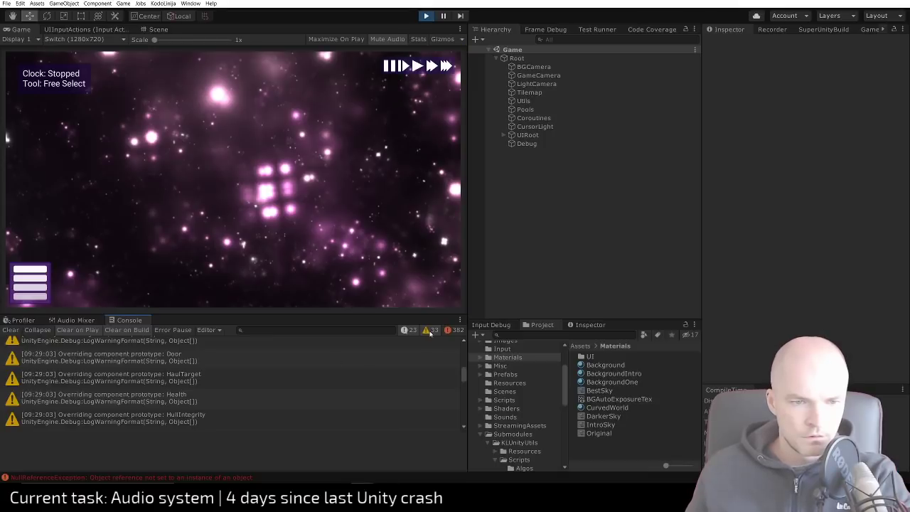
scroll(355, 377, "down", 10)
left_click(418, 373)
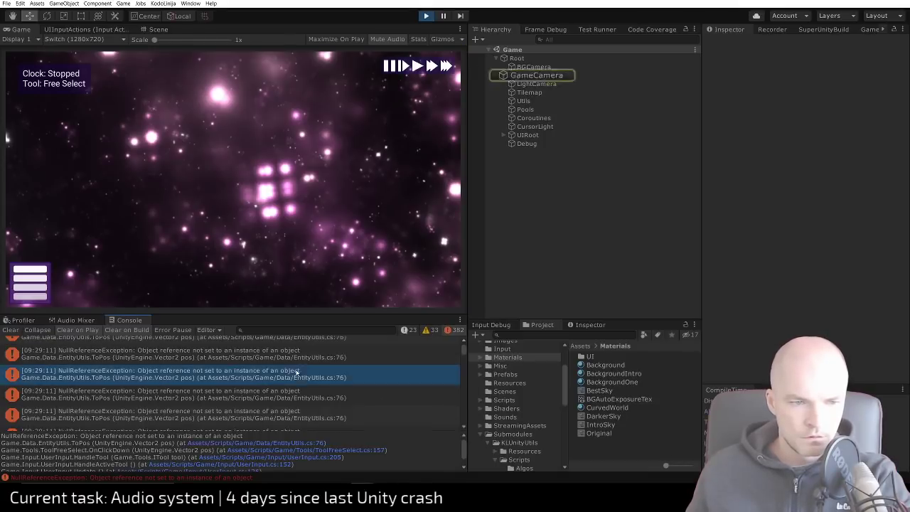
left_click(352, 450)
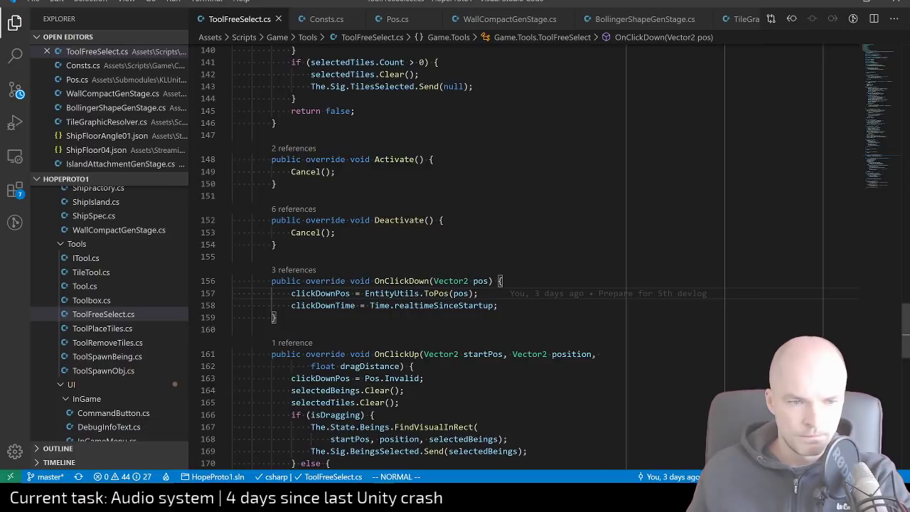
Insert an if block testing The.State.IsLoaded as the first statement of OnClickDown in ToolFreeSelect.cs
left_click(499, 281)
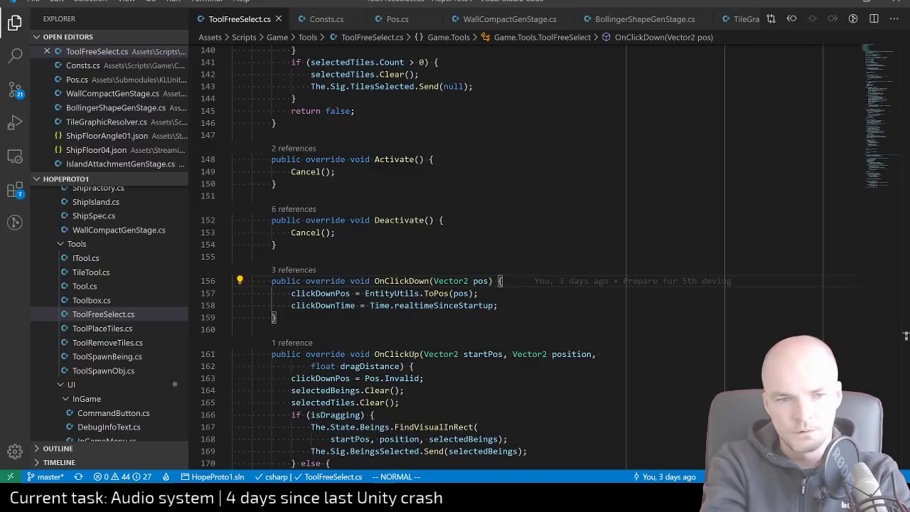
type("oif (The.S")
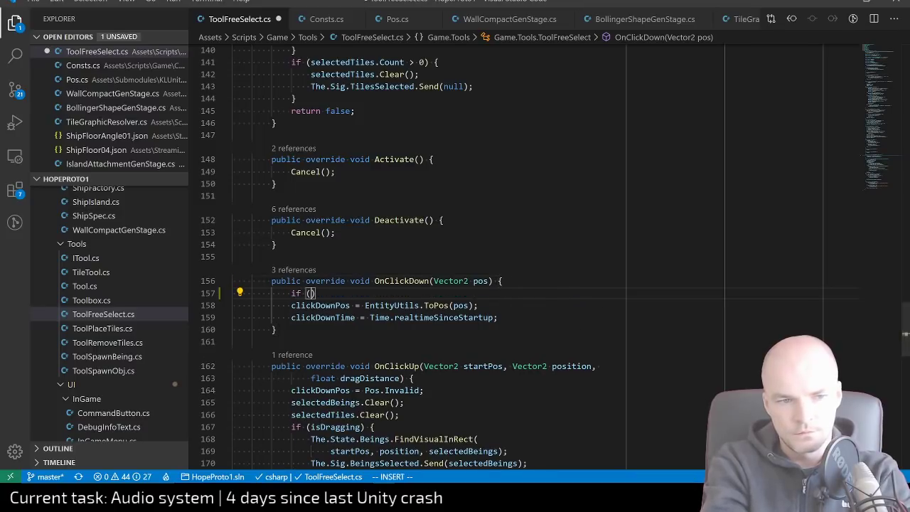
type("tate")
key("Return")
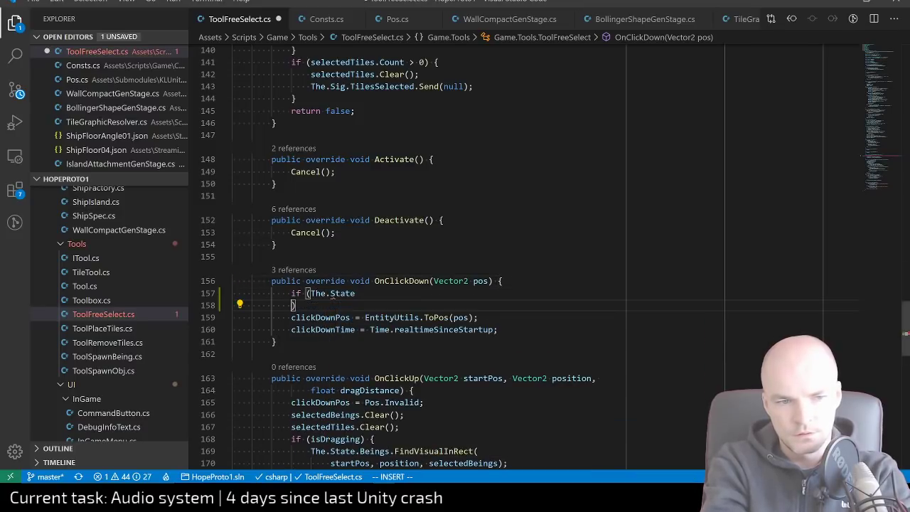
key("Escape")
key("k")
key("shift+a")
type("J")
key("BackSpace")
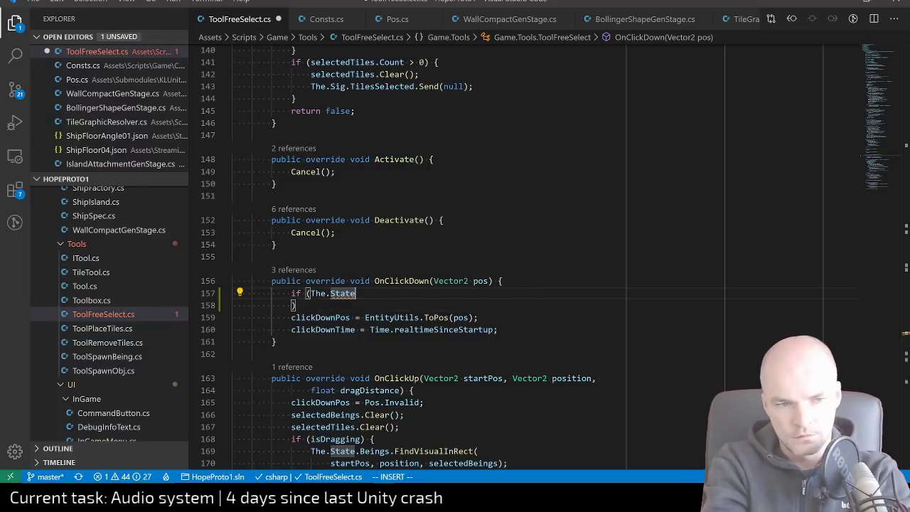
type(".ini")
key("BackSpace")
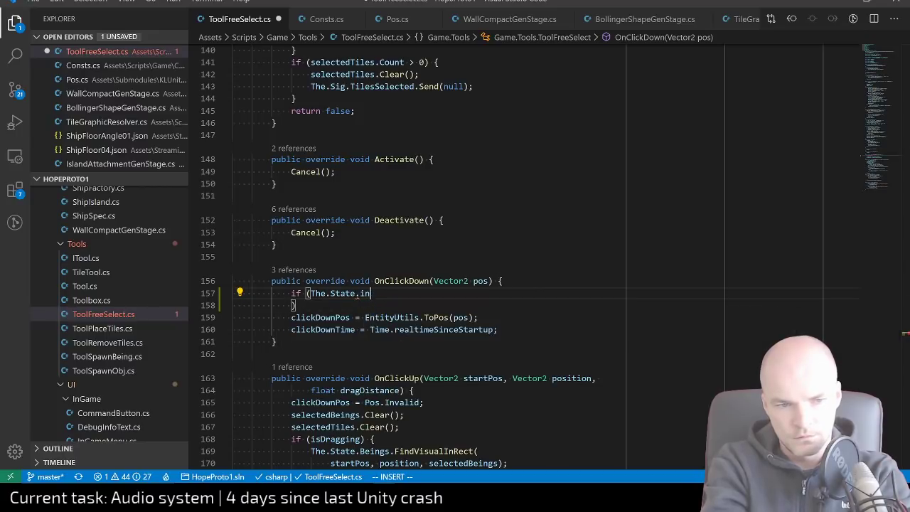
type(".is")
key("Tab")
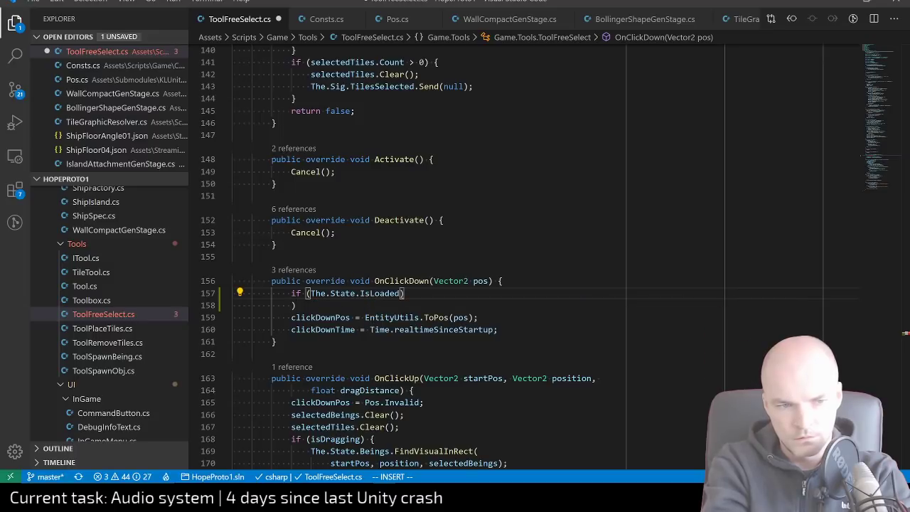
type(") {")
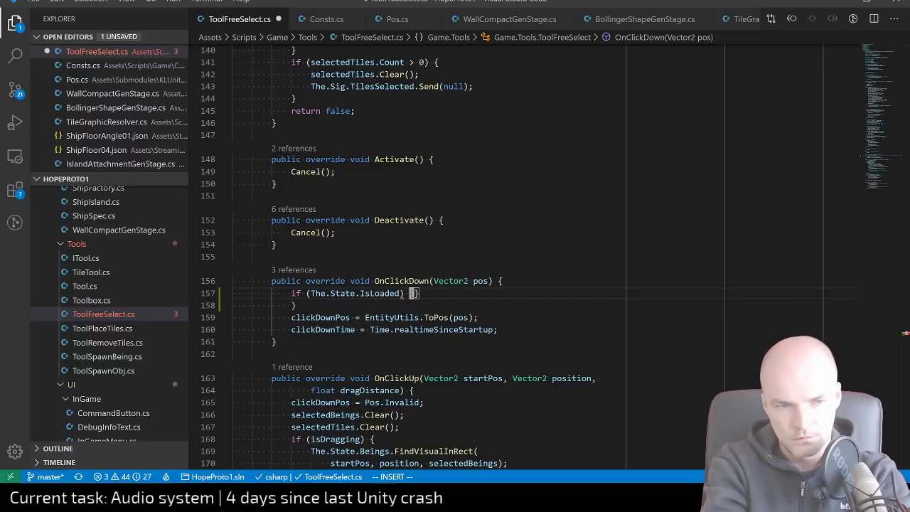
Negate the condition to !The.State.IsLoaded and add a return statement inside the block
key("Home")
key("Right")
key("Right")
key("Right")
key("Right")
type("(")
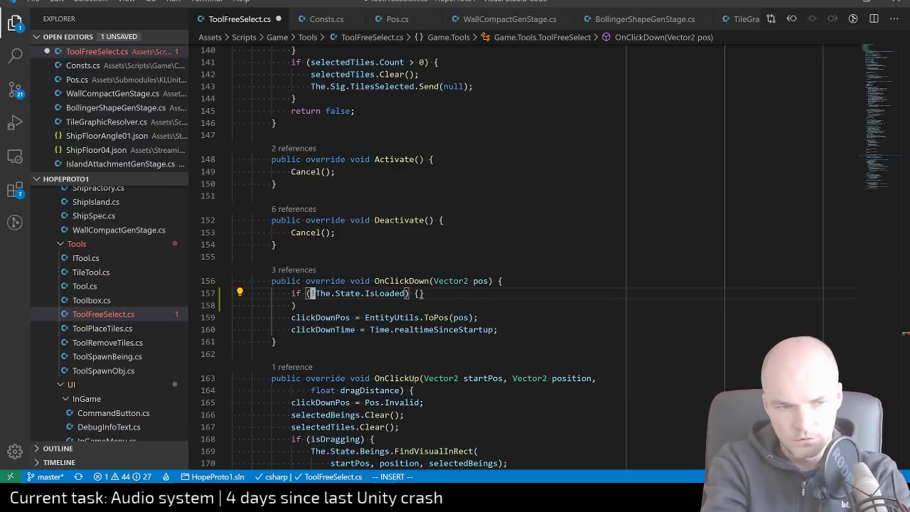
type("!")
key("End")
key("Left")
type("return")
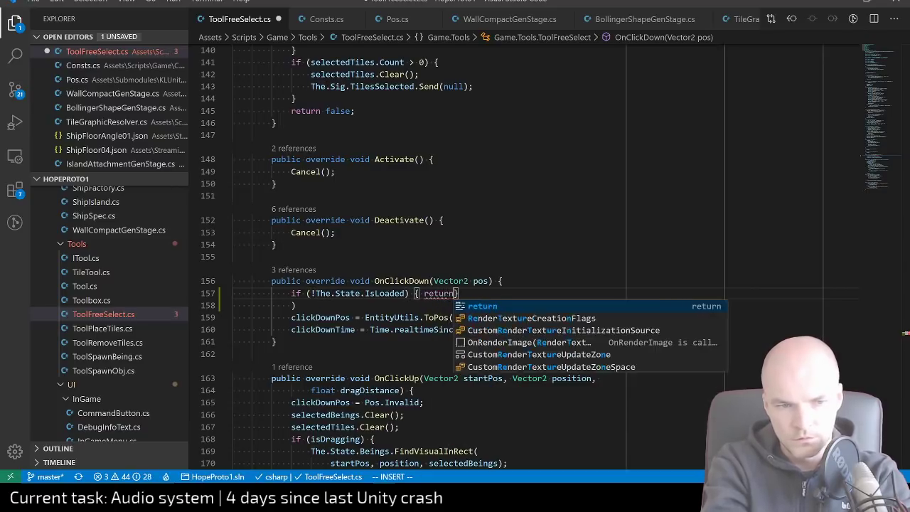
type(" ;")
Delete the stray closing parenthesis line, tidy the block to "{ return; }" and save ToolFreeSelect.cs
key("Escape")
key("j")
key("d")
key("d")
key("k")
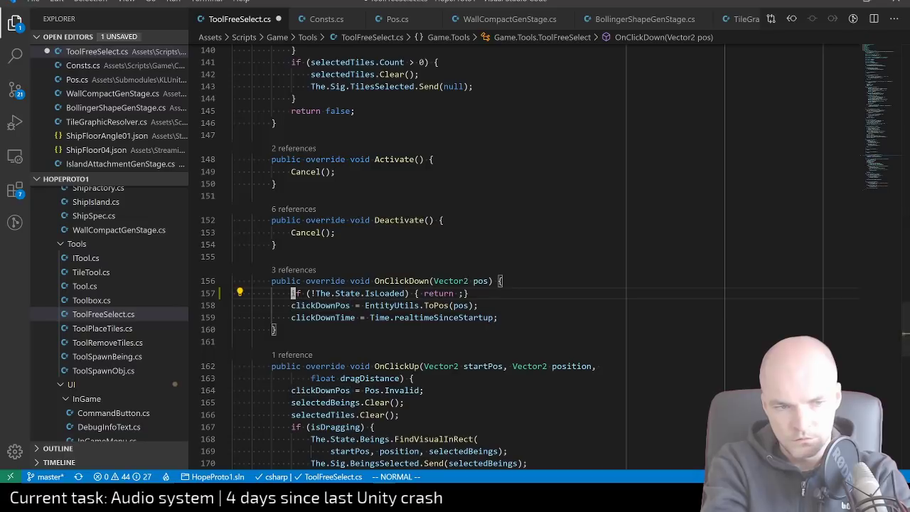
key("shift+a")
key("Escape")
key("h")
key("h")
key("x")
key("x")
type("i;")
key("ctrl+s")
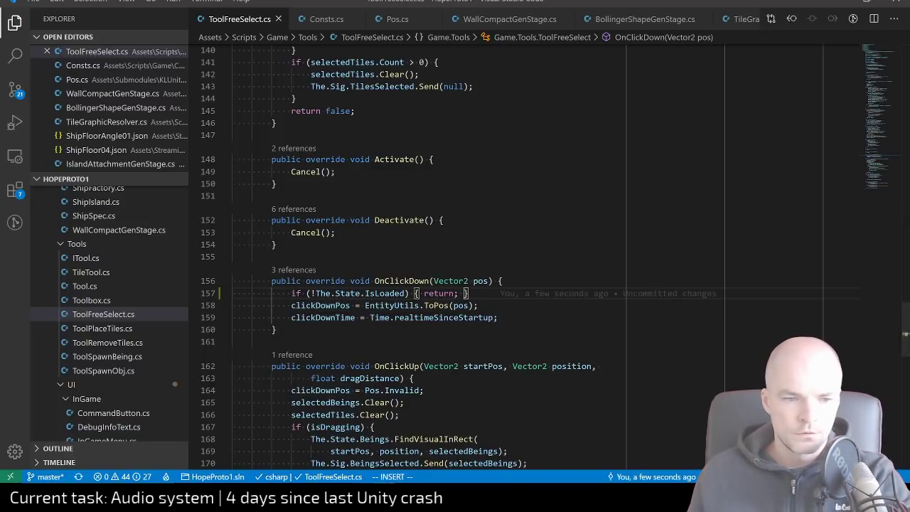
Switch back to Unity and start play mode to test the new OnClickDown guard
key("alt+Tab")
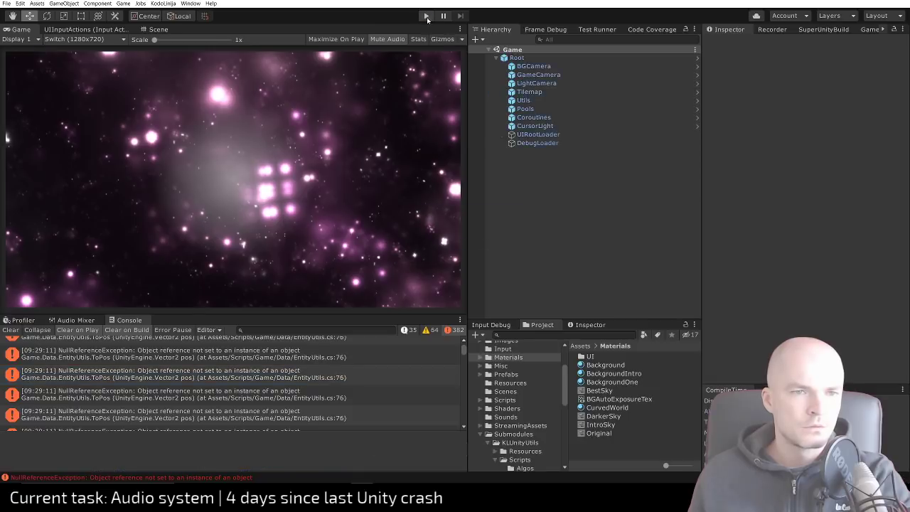
key("ctrl+p")
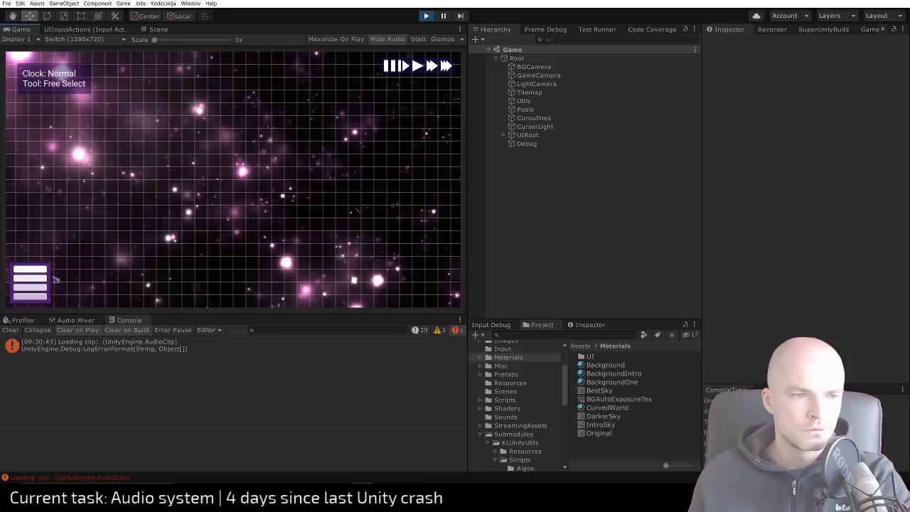
Bring a ship into the running game through the in-game menu and view it up close
left_click(32, 282)
left_click(30, 236)
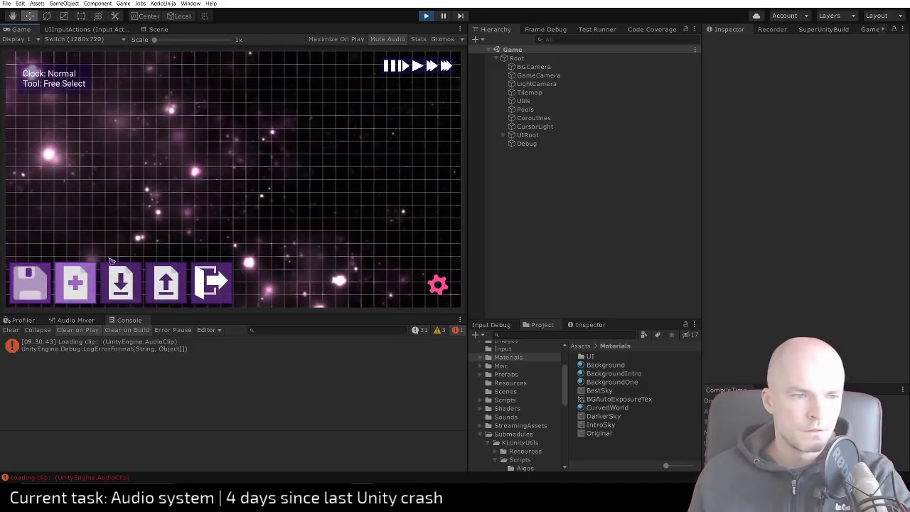
left_click(118, 282)
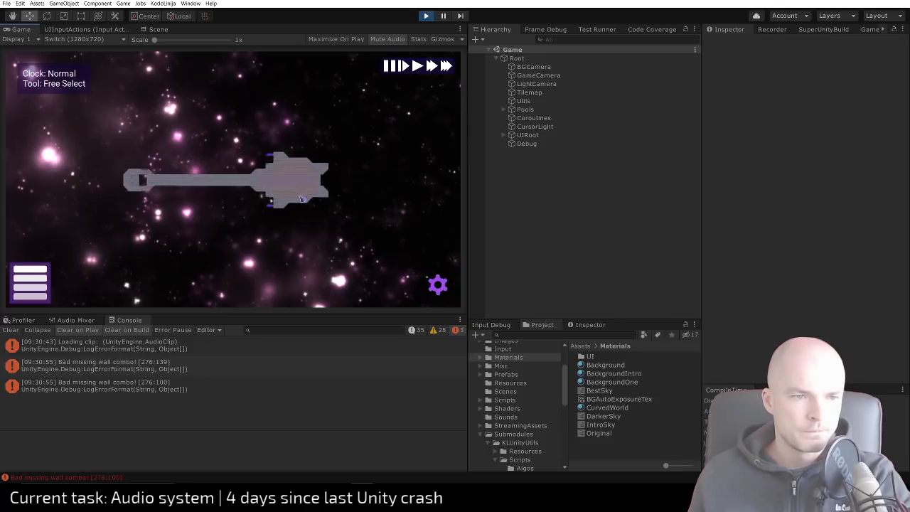
scroll(302, 199, "up", 3)
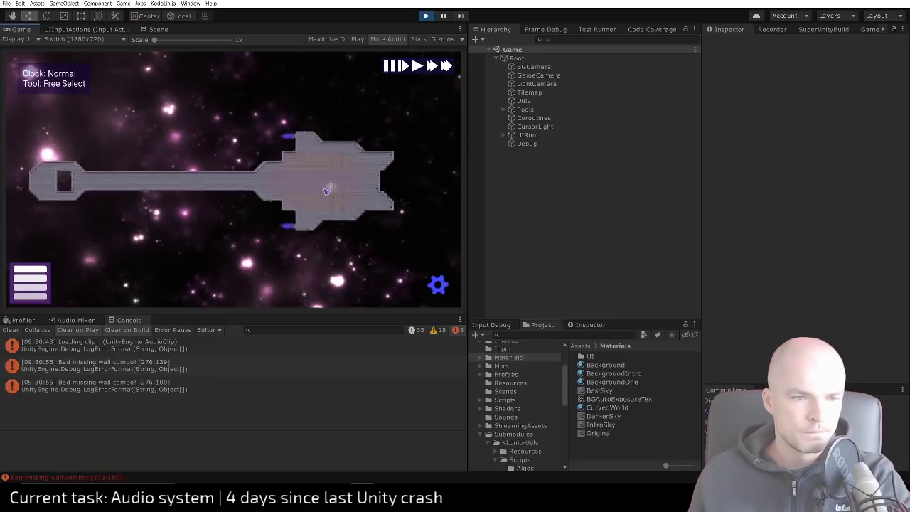
scroll(312, 194, "up", 2)
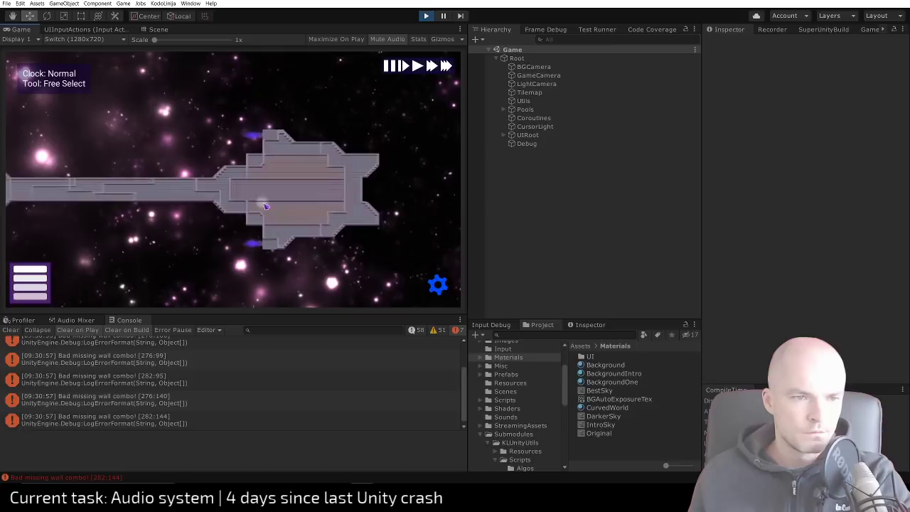
Trace the "Bad missing wall combo!" error to InnerWallGenStage.cs line 70 and go to the FillWallGaps definition in GenUtils.cs
left_click(141, 375)
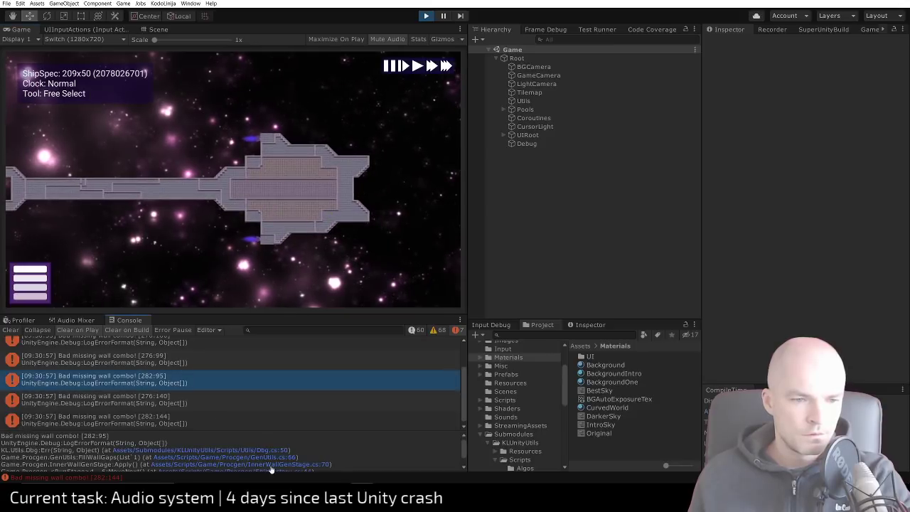
left_click(272, 465)
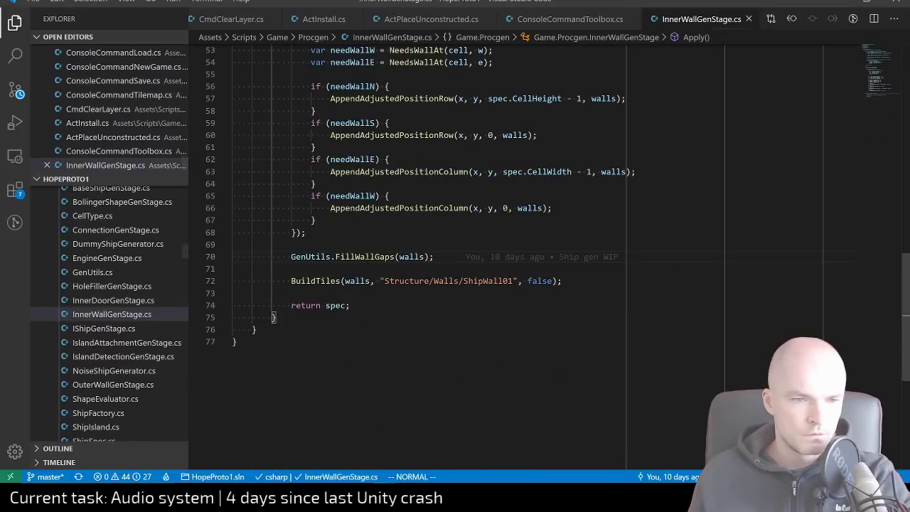
key("F12")
scroll(367, 257, "down", 10)
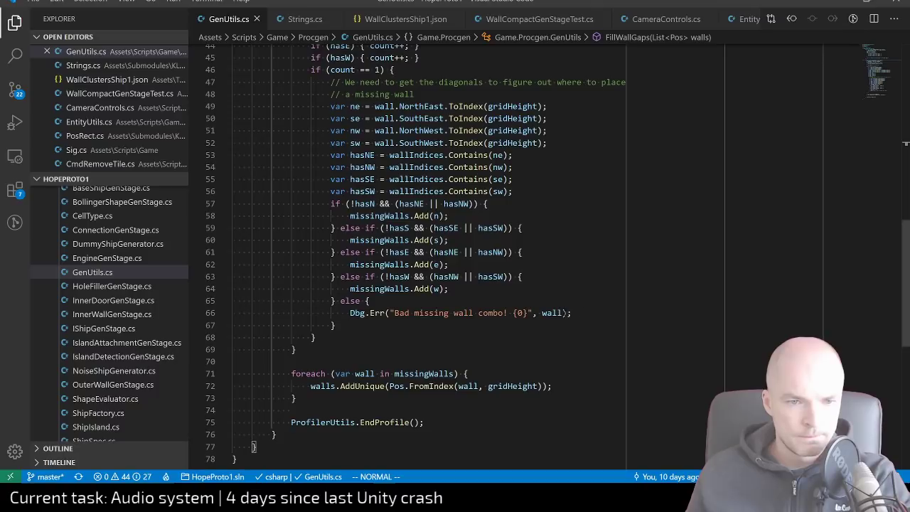
Add a comma after {0} in the "Bad missing wall combo!" Dbg.Err message and break the rest of the call onto a lower line
left_click(547, 313)
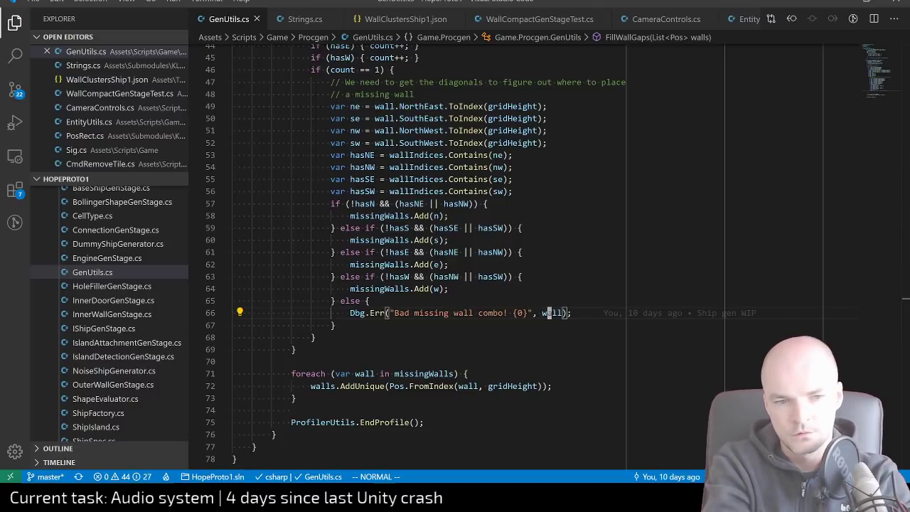
type("i")
type(", {")
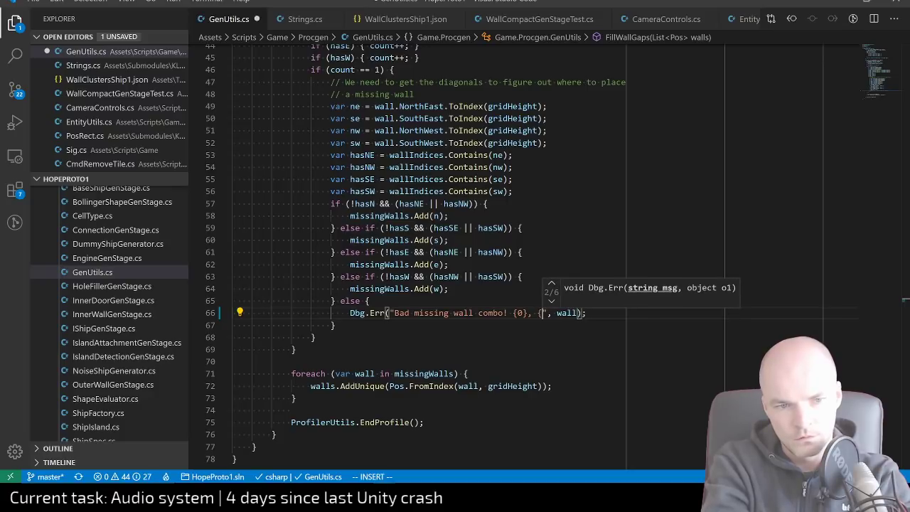
key("BackSpace")
key("Return")
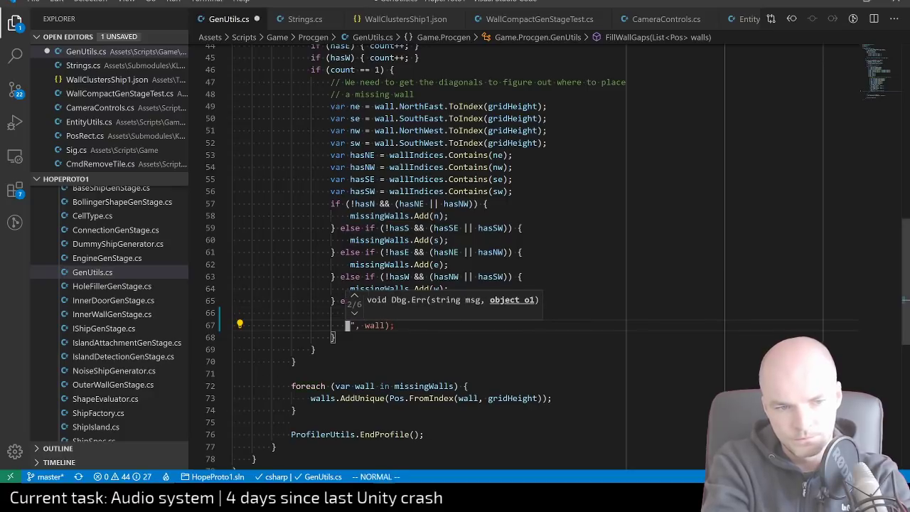
key("Return")
key("Escape")
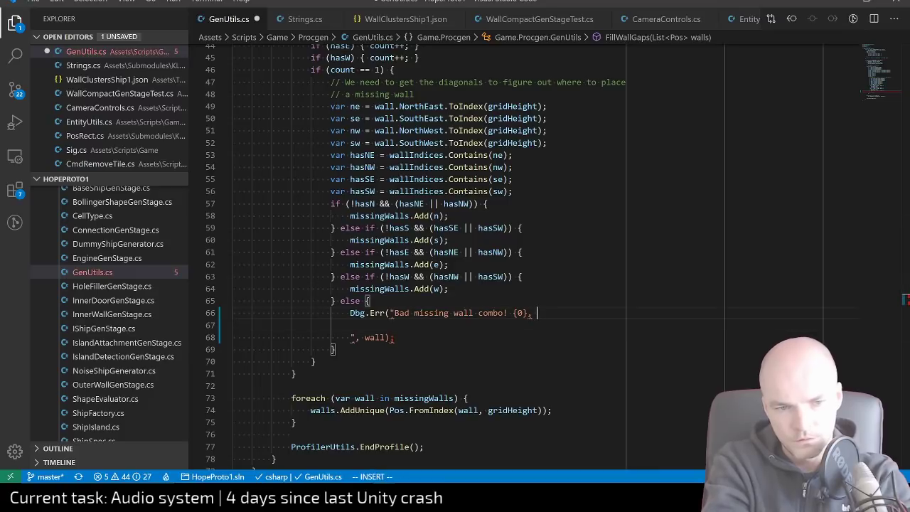
type("\"")
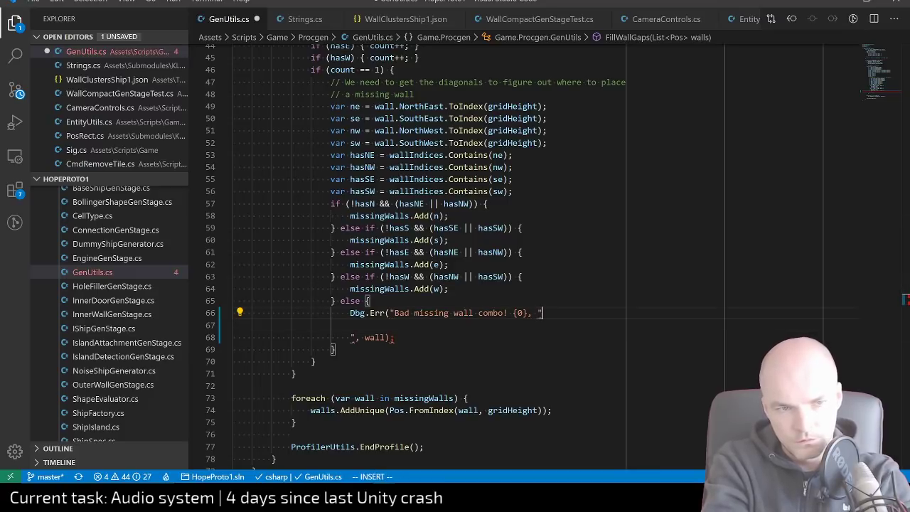
type("N")
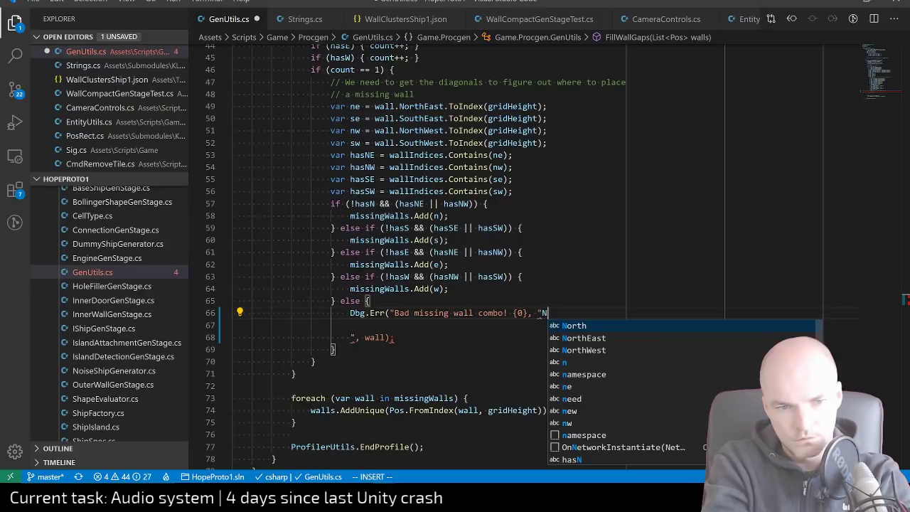
key("BackSpace")
key("BackSpace")
Append the cardinal direction placeholders n:{0},e:{1},s:{2},w:{3}, to the Dbg.Err message
type("n: {")
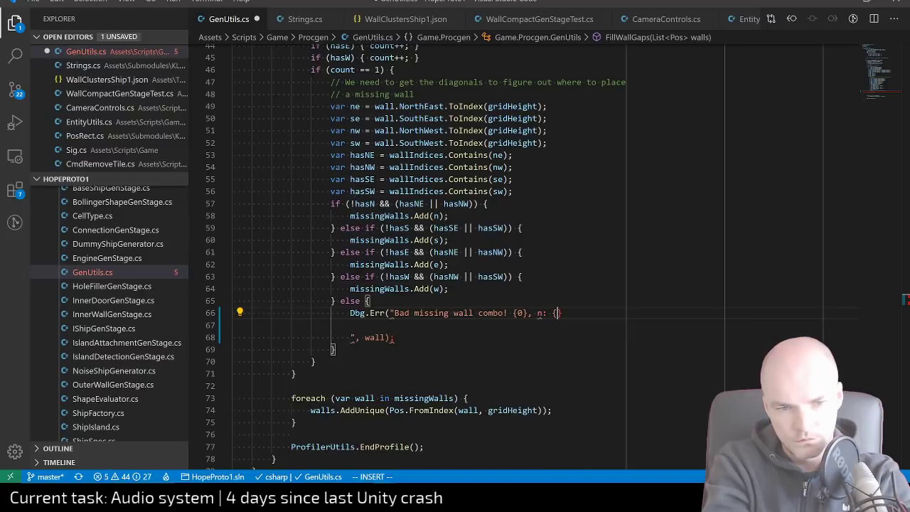
type("0")
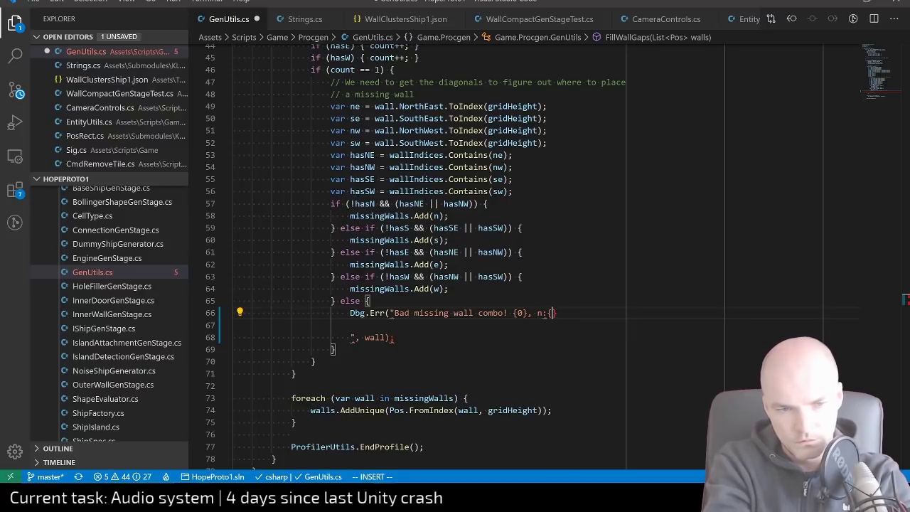
type("},e")
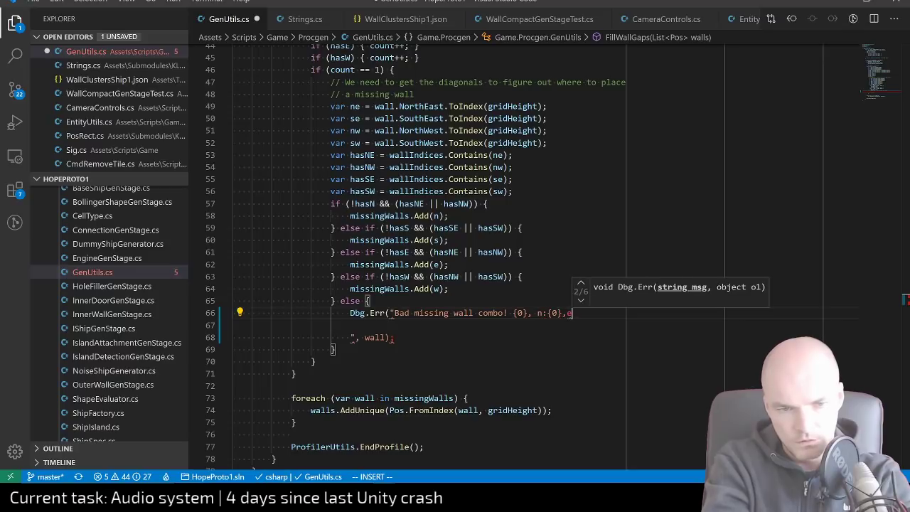
type(":{1},s")
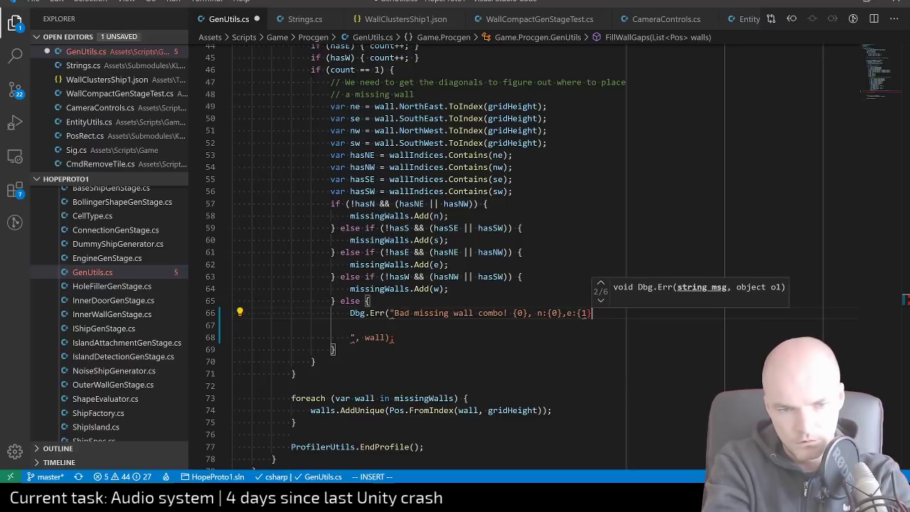
type(":{2},")
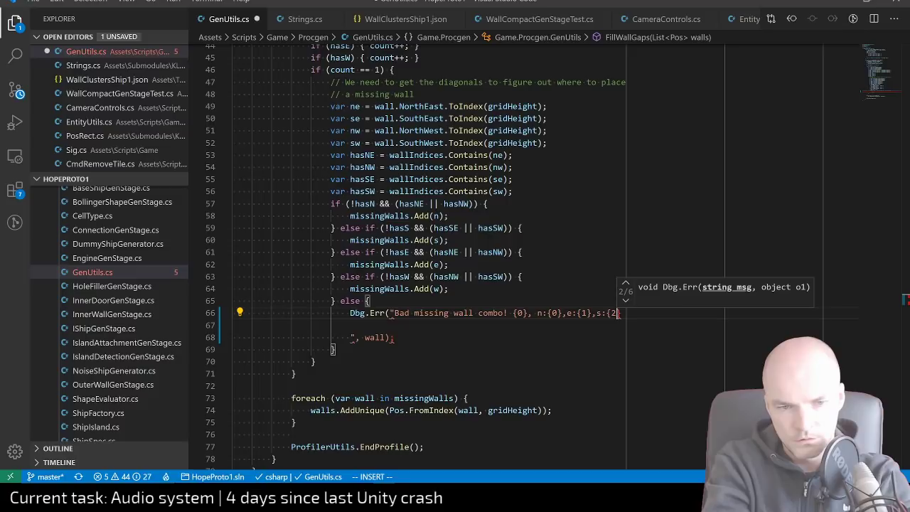
type("w:")
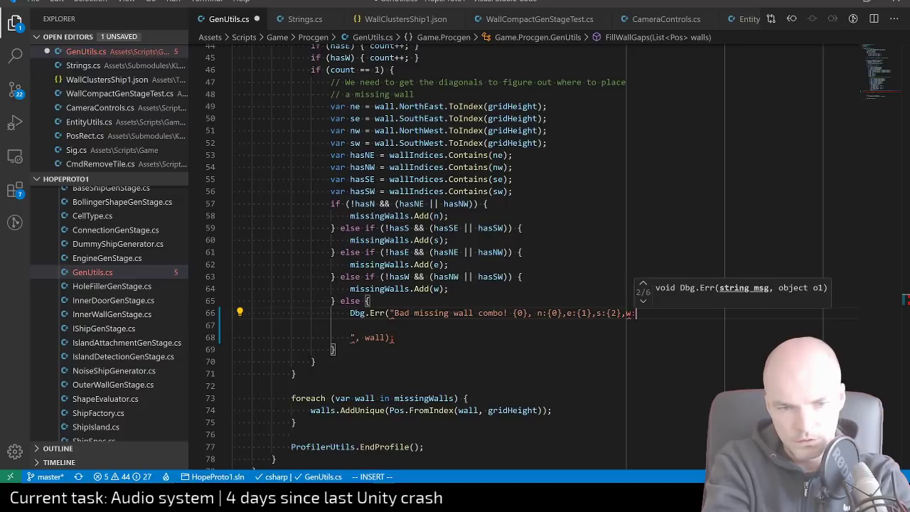
type("{3},")
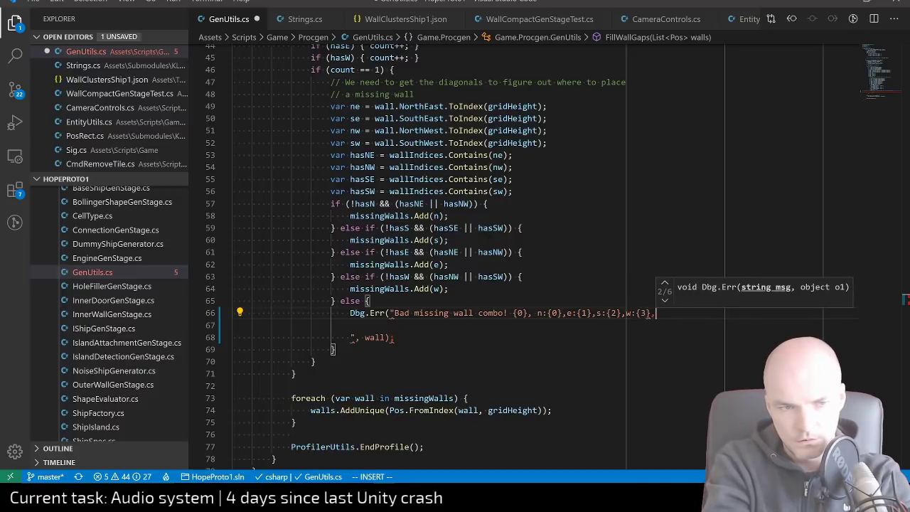
Append the diagonal direction placeholders ne:{4},nw:{5},se:{6},sw:{7} to the Dbg.Err message
type("ne:{3")
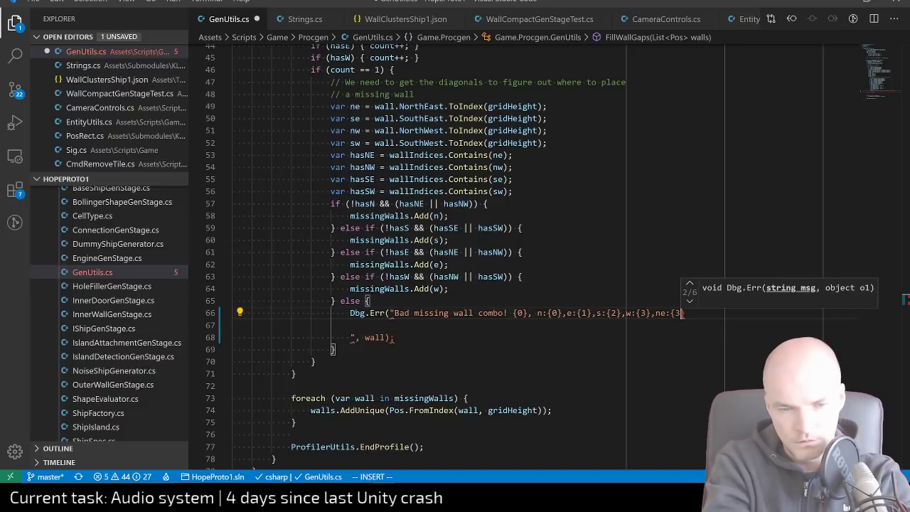
type("},hw")
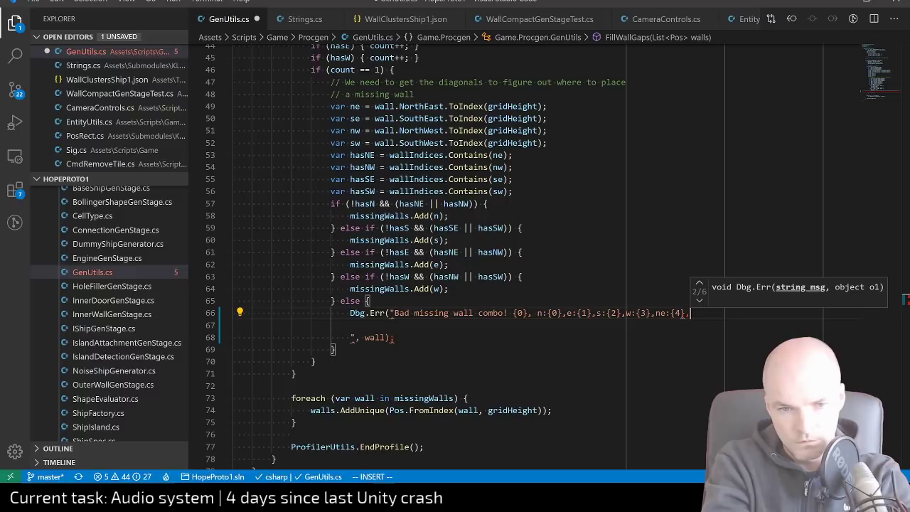
key("BackSpace")
key("BackSpace")
type("nw:{")
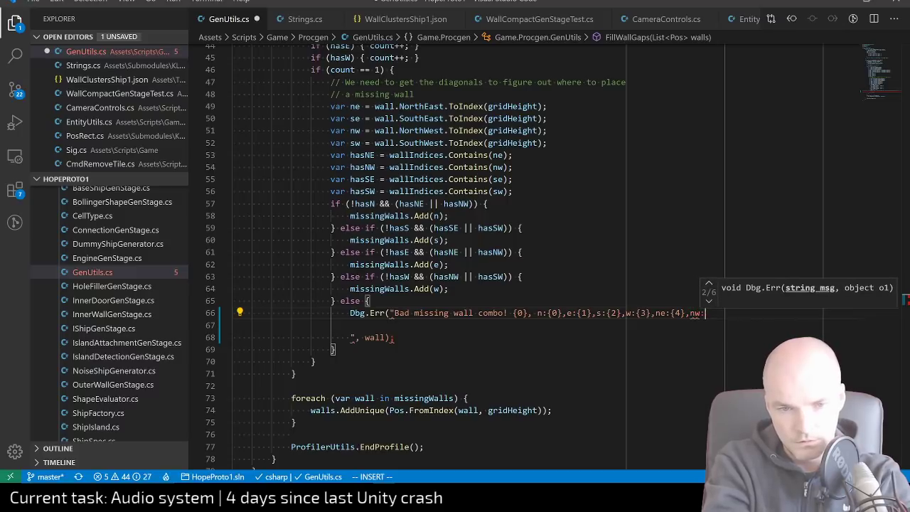
type("5},s")
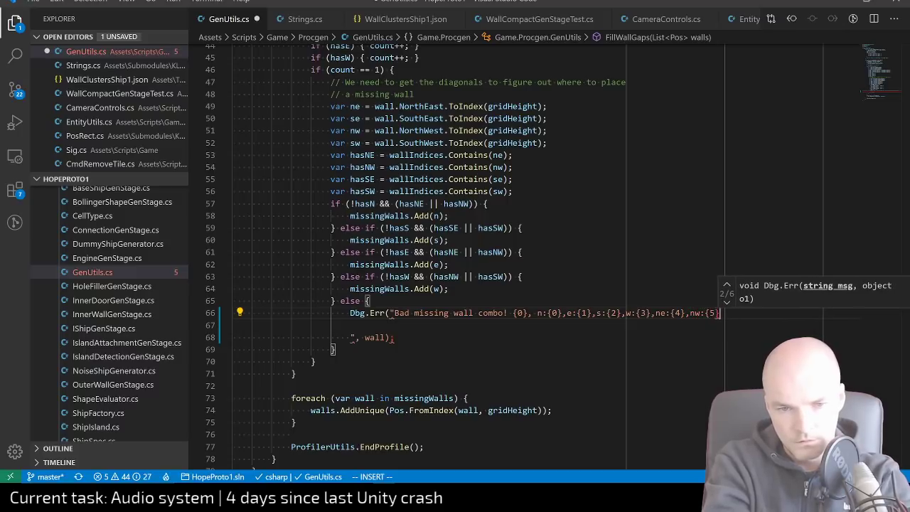
type("e")
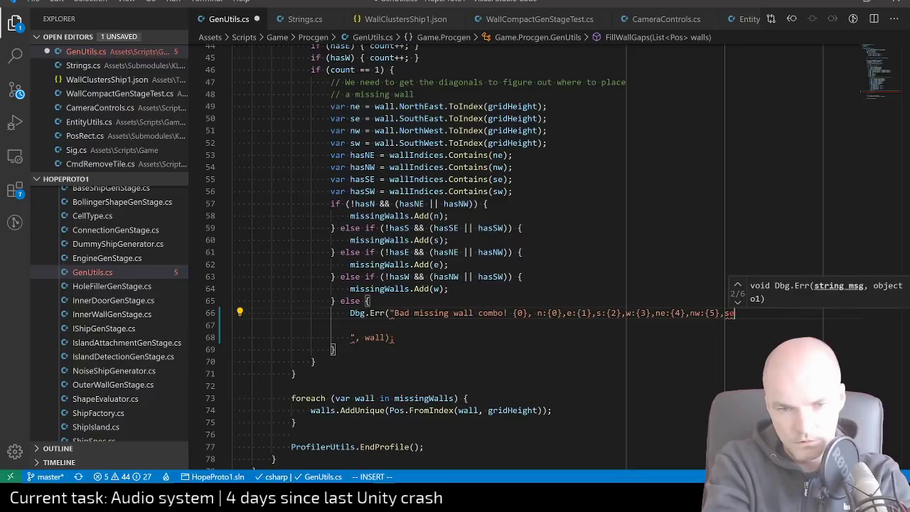
type(":{6")
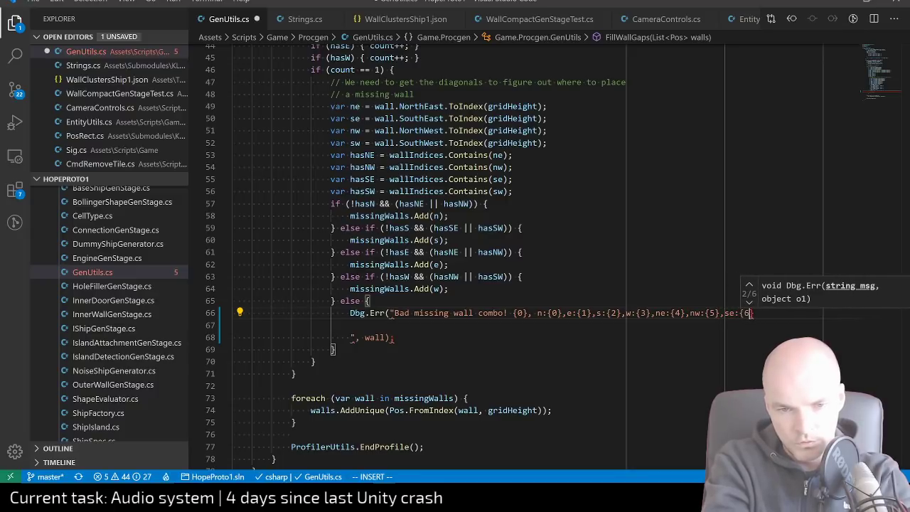
type("},")
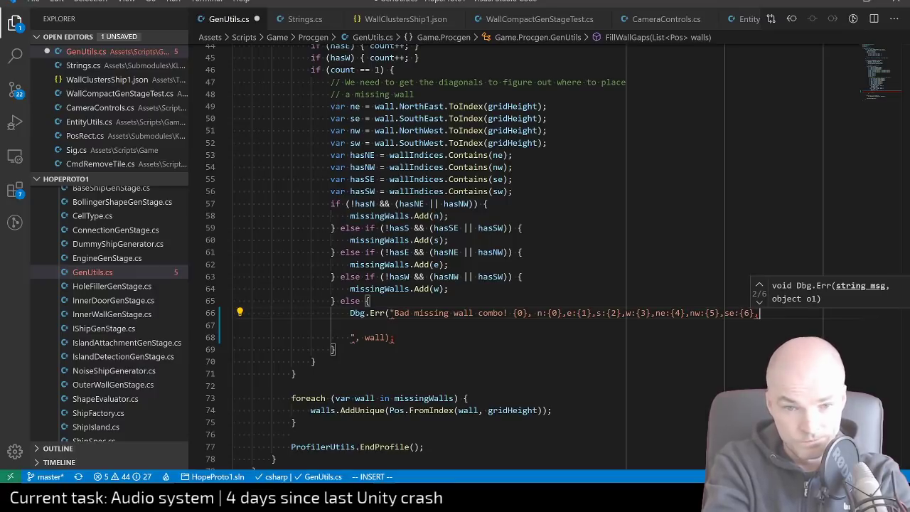
type("sw:{")
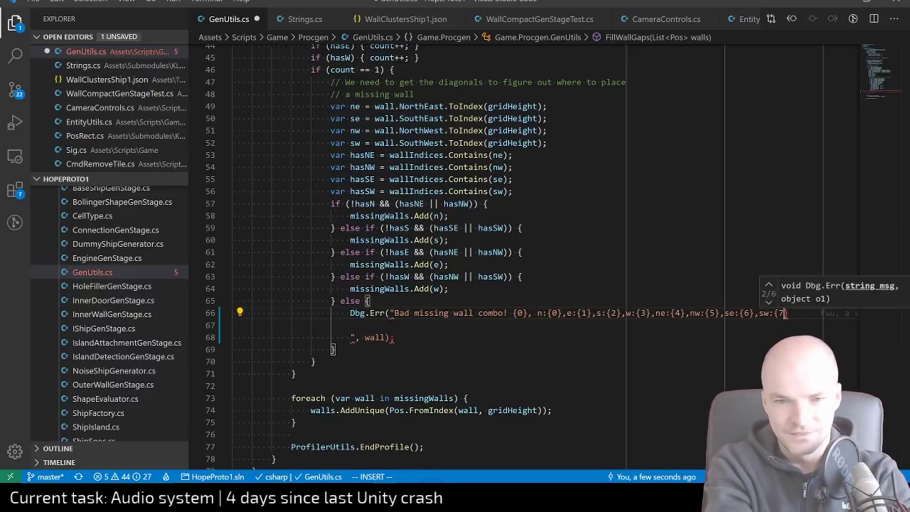
type("7")
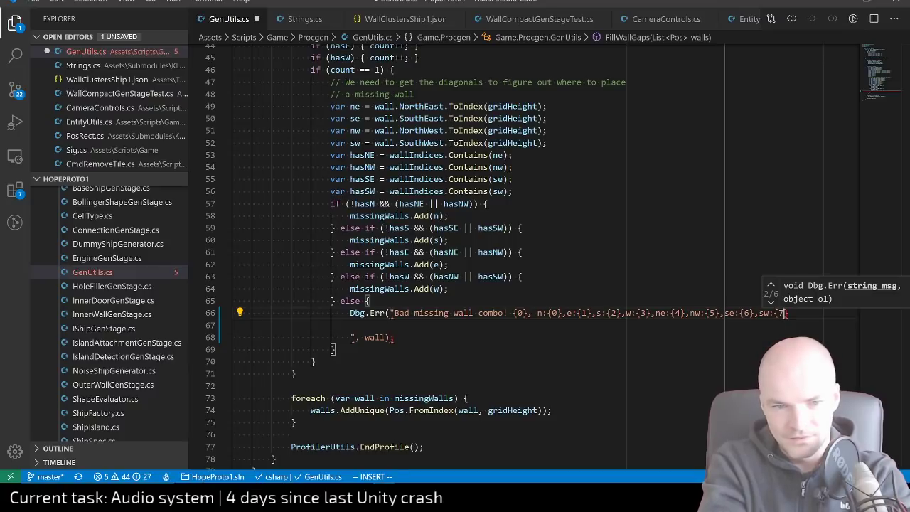
Replace the comma after the message's first {0} placeholder with a colon and space, keeping the n: label before the next placeholder
key("Escape")
key("h")
key("h")
key("h")
key("h")
key("h")
key("h")
key("h")
key("h")
key("h")
key("h")
key("h")
key("h")
key("h")
key("h")
key("h")
key("h")
key("h")
key("h")
key("h")
key("h")
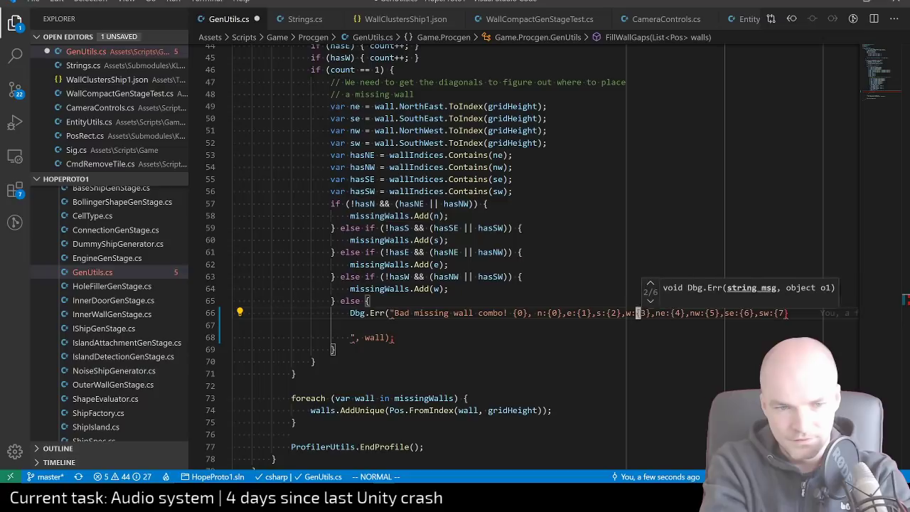
key("h")
key("h")
key("h")
key("h")
key("h")
key("h")
key("h")
key("h")
key("h")
key("h")
key("h")
key("h")
key("h")
key("h")
key("h")
key("h")
key("h")
key("h")
key("h")
key("h")
key("BackSpace")
key("BackSpace")
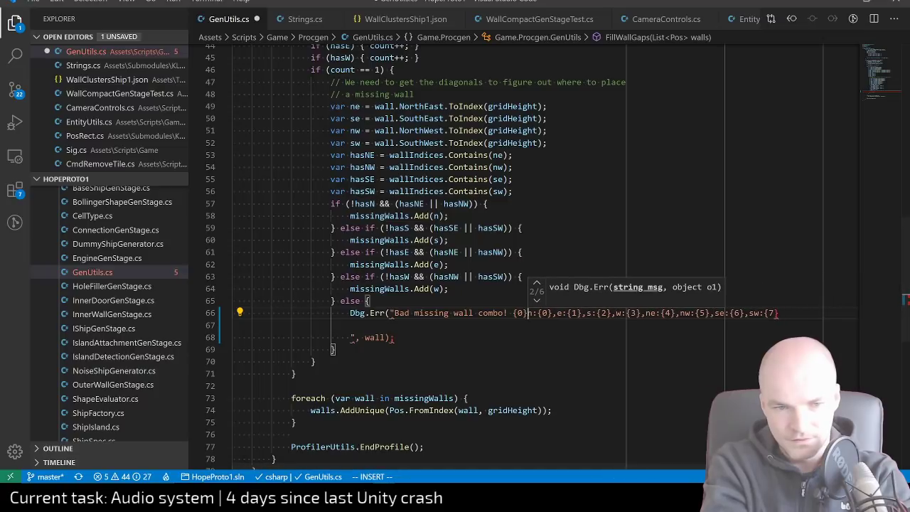
type(":")
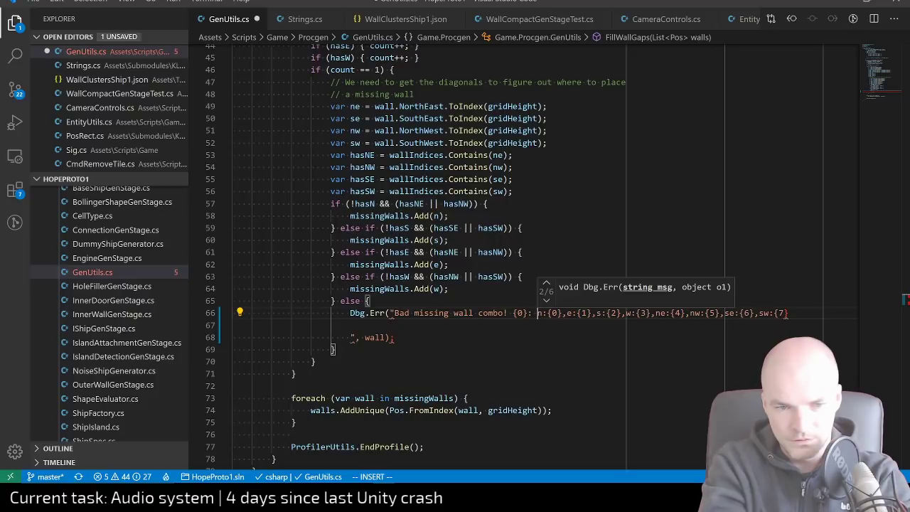
key("Delete")
key("Delete")
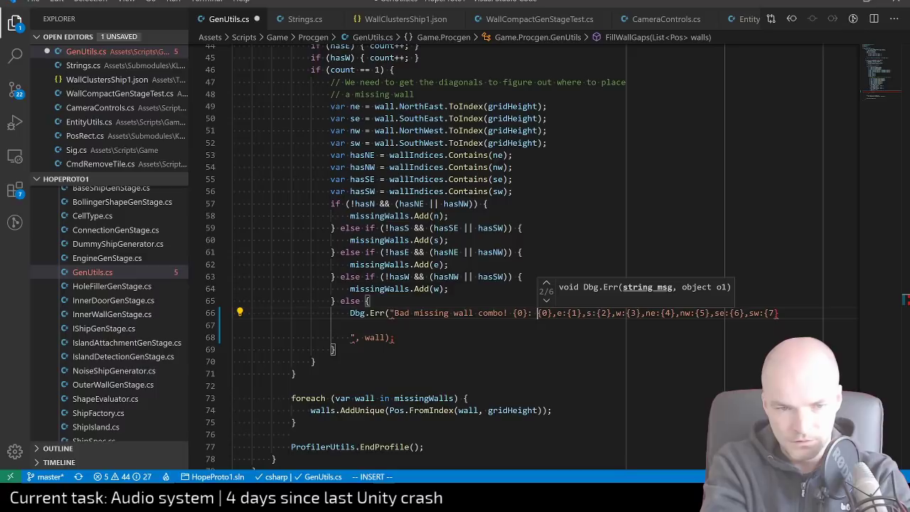
type("n:")
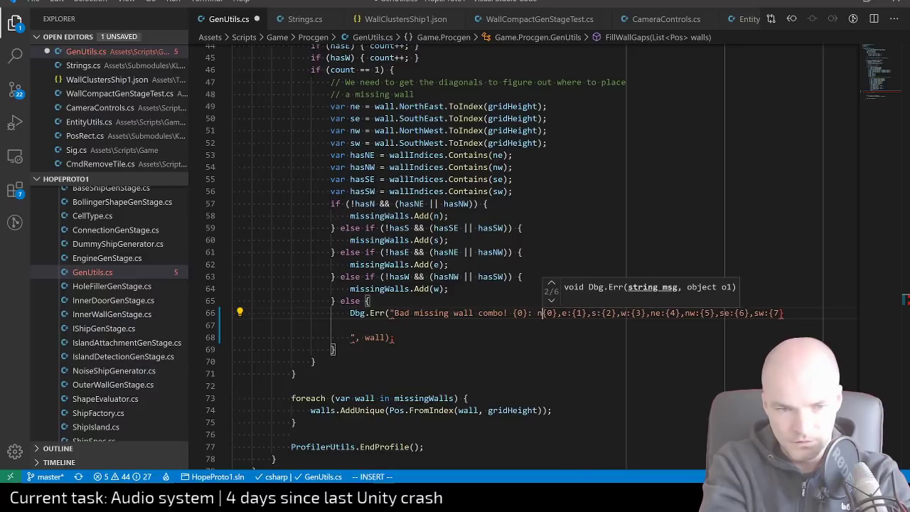
Change the placeholder right after "Bad missing wall combo!" to {8}
key("Escape")
key("h")
key("h")
key("h")
key("h")
key("h")
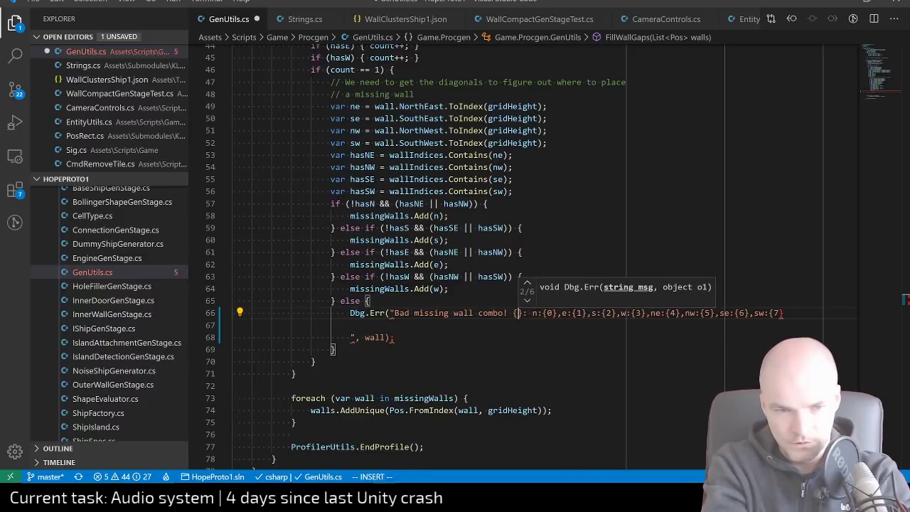
type("r8")
Close the message string after sw:{7}, remove the empty line and leftover quote below, and indent the remaining ", wall);" line
key("l")
key("l")
key("l")
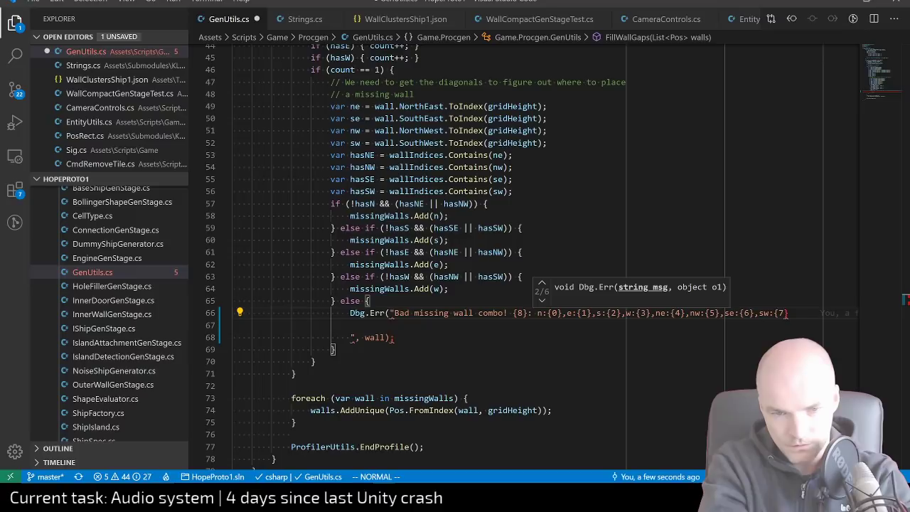
key("j")
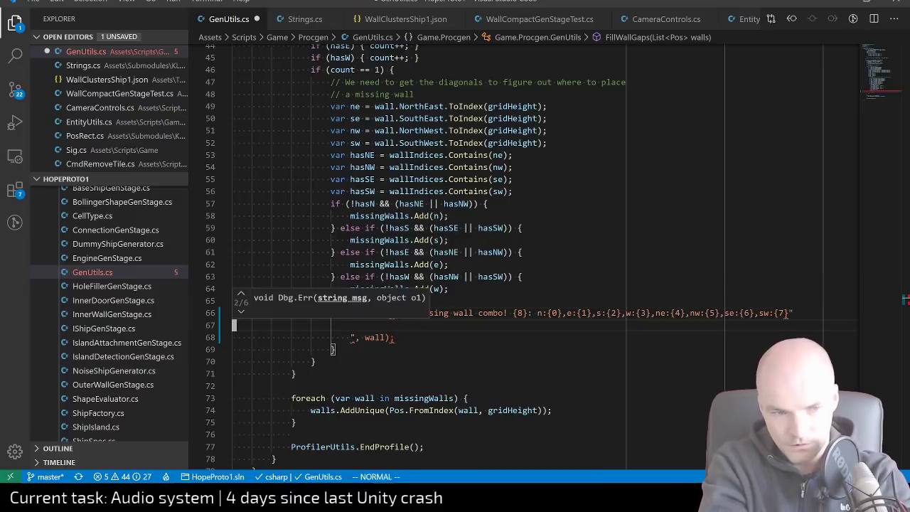
key("d")
key("d")
key(">")
key(">")
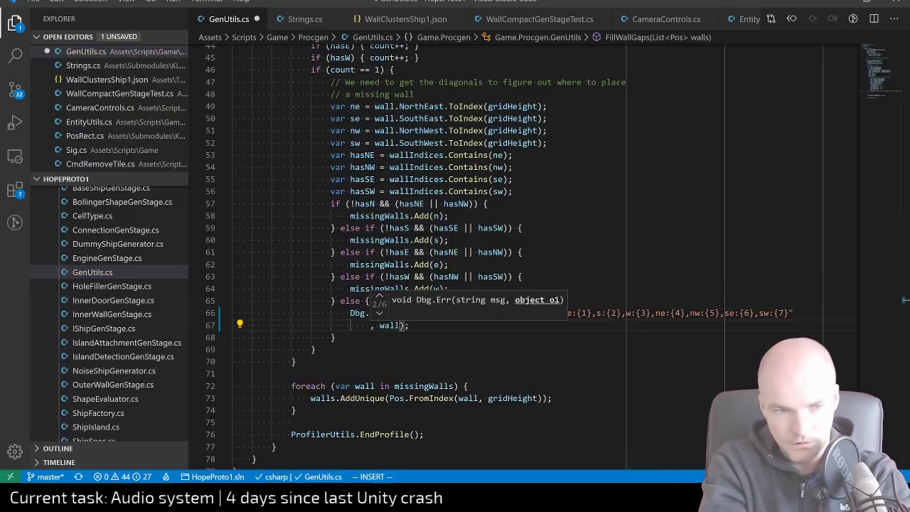
Insert the cardinal arguments hasN, hasE, hasS, hasW before wall in the Dbg.Err call
type("sh")
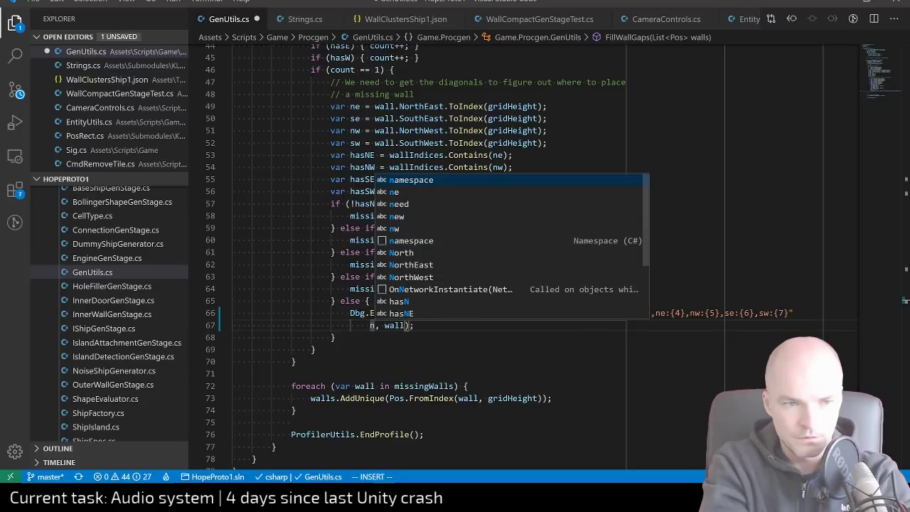
type("asN, has")
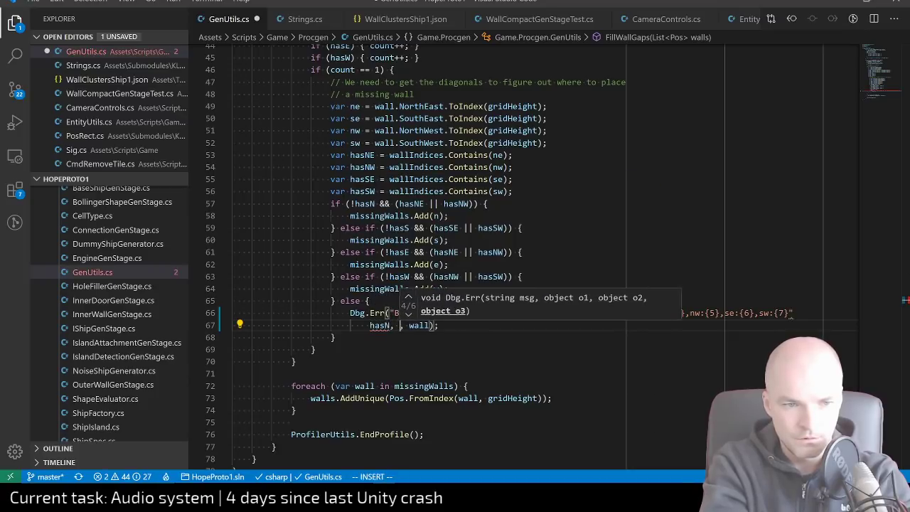
type("E, hasS")
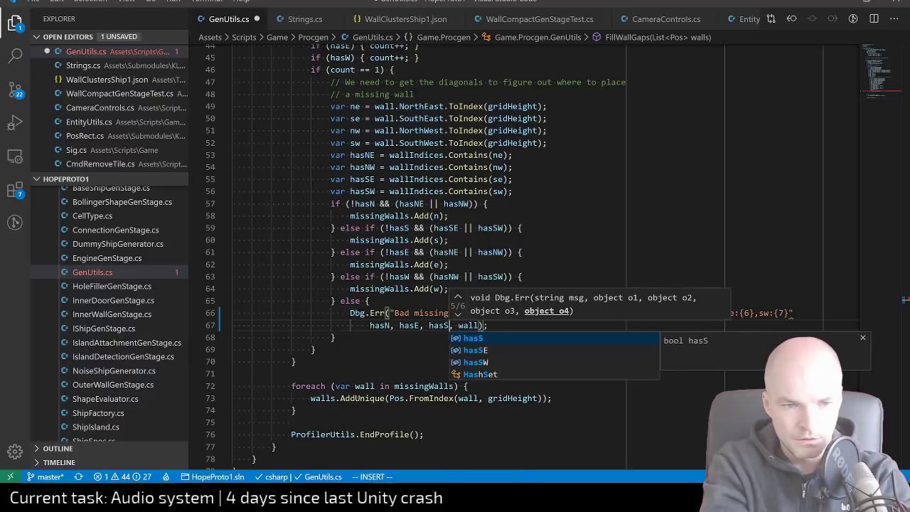
type(", hasW, ,")
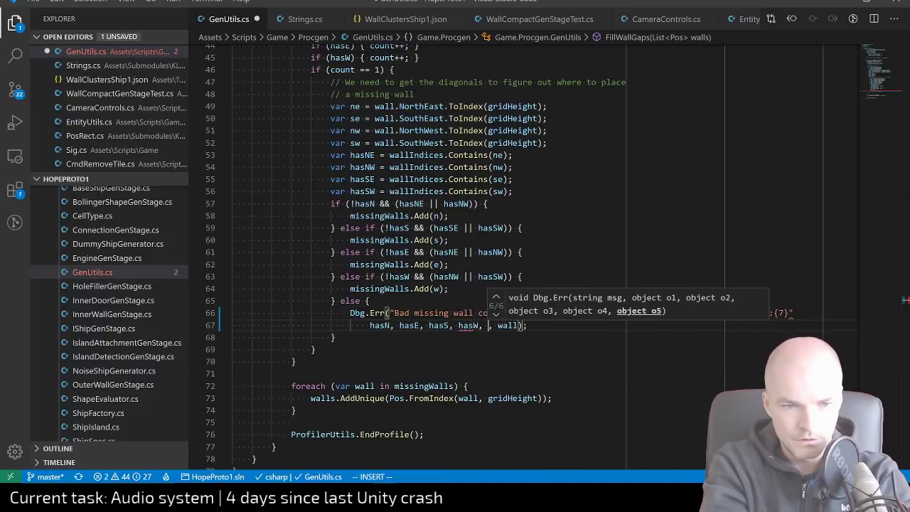
key("Escape")
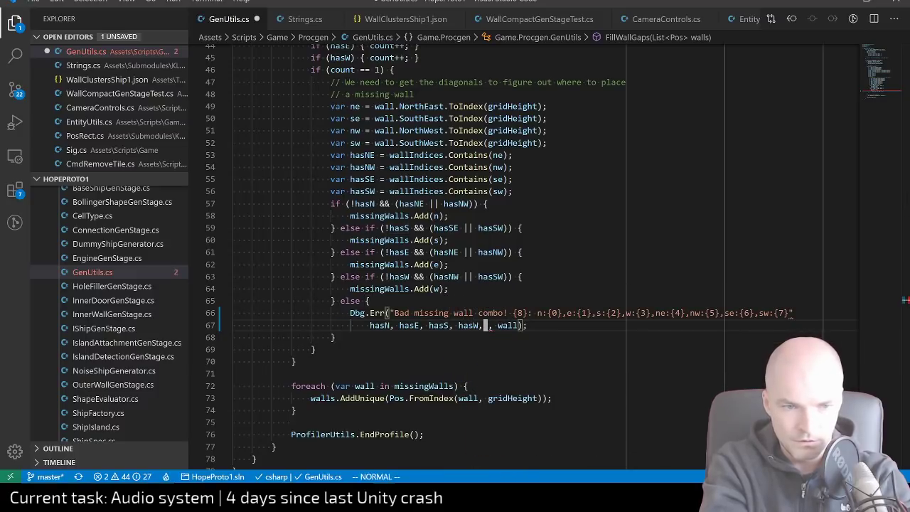
Insert the diagonal arguments hasNE, hasNW, hasSE, hasSW between hasW and wall
type("hasNwe")
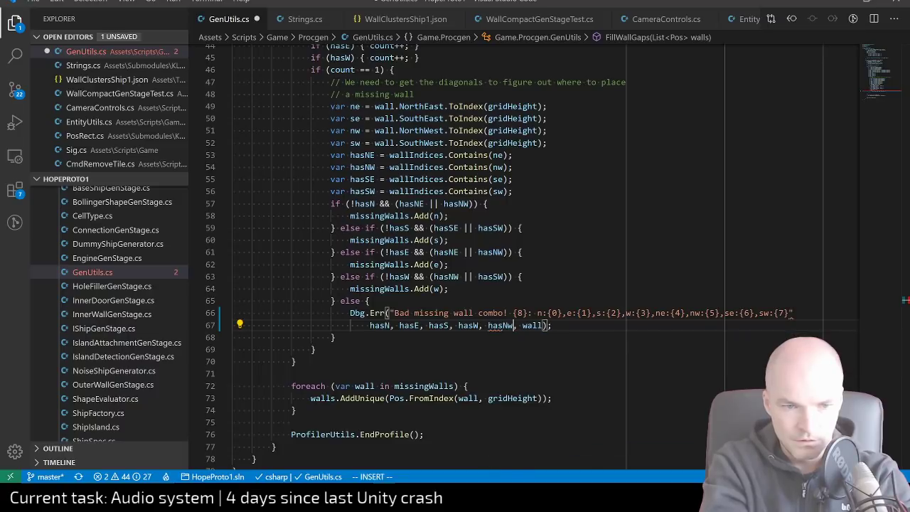
key("BackSpace")
type("E, hasNW")
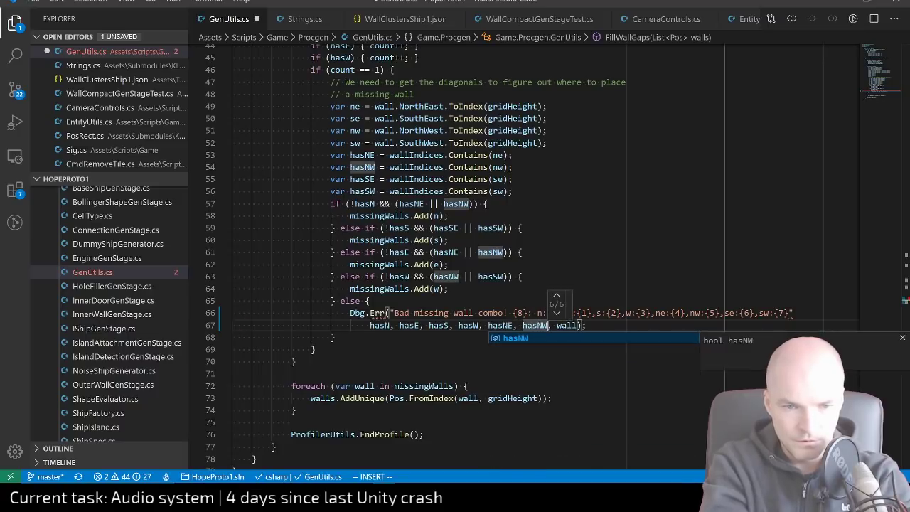
type(", hasSE")
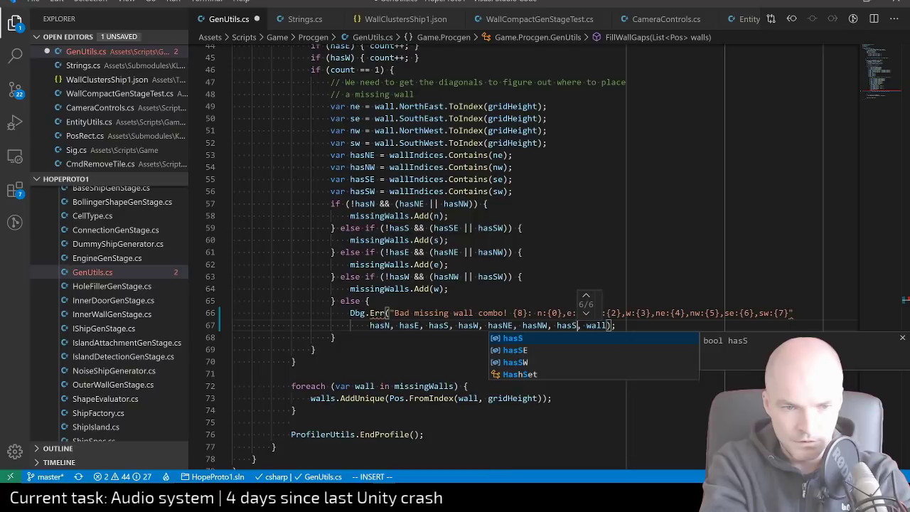
type(", hasSW")
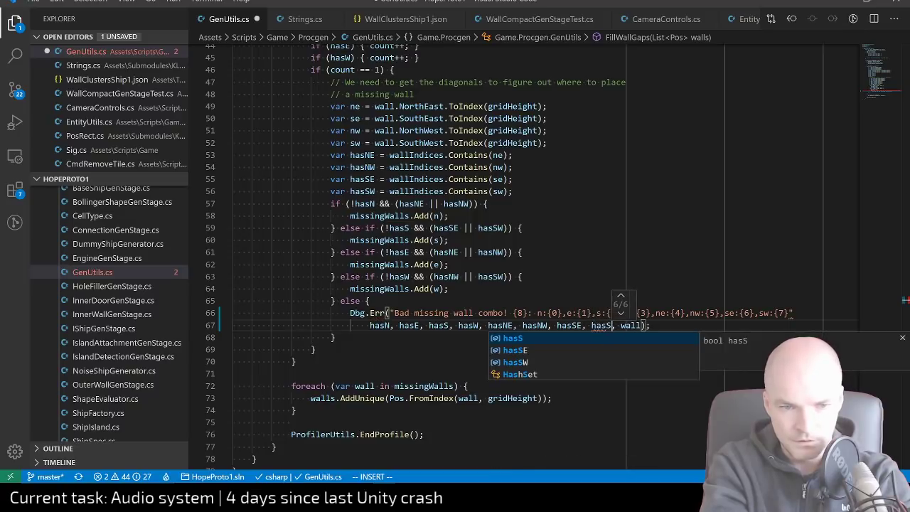
key("Escape")
Open a string.Format( call before the message string inside Dbg.Err and put the message on its own indented line
key("k")
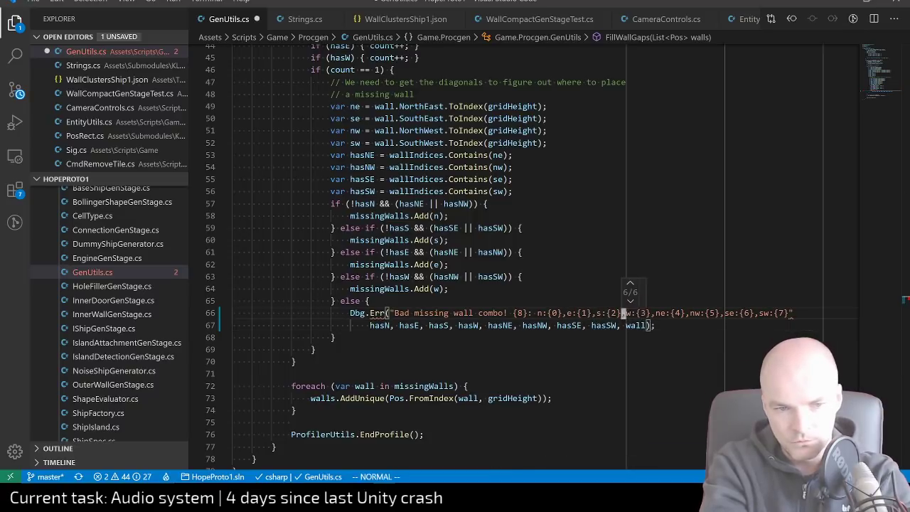
key("h")
key("h")
key("h")
key("h")
key("h")
key("h")
key("h")
key("h")
key("h")
key("h")
key("h")
key("h")
key("h")
key("h")
key("h")
key("h")
key("h")
key("h")
key("h")
key("h")
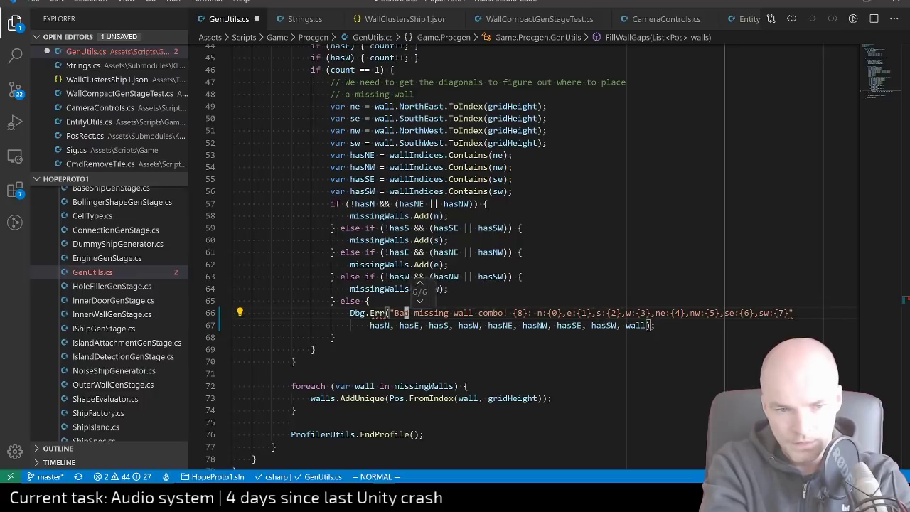
key("h")
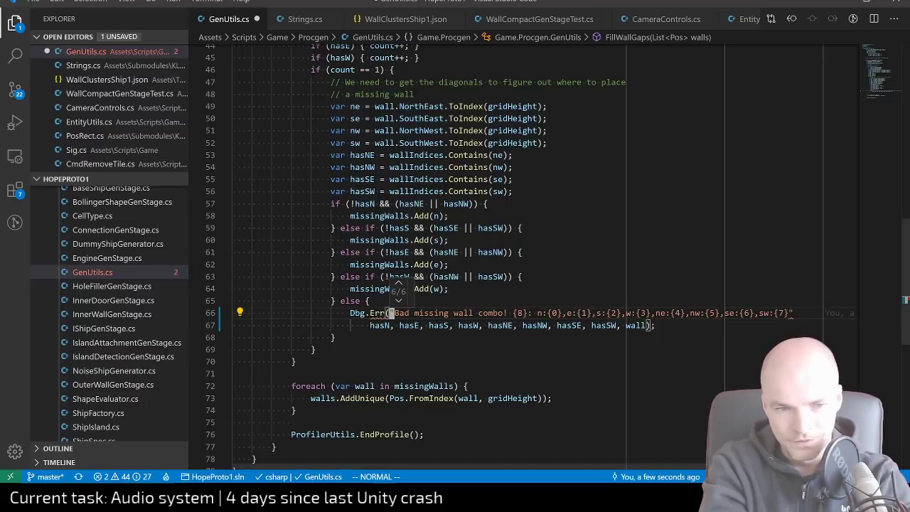
type("istring")
type(".Format(")
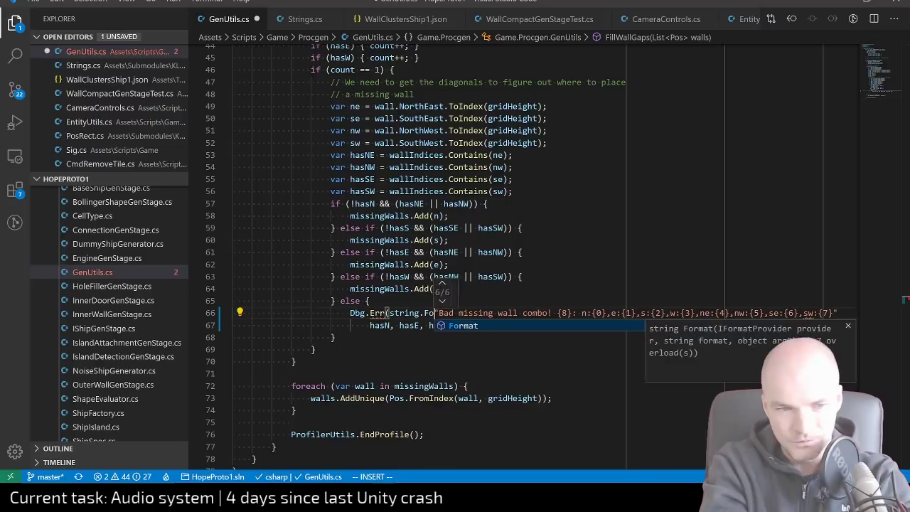
key("Return")
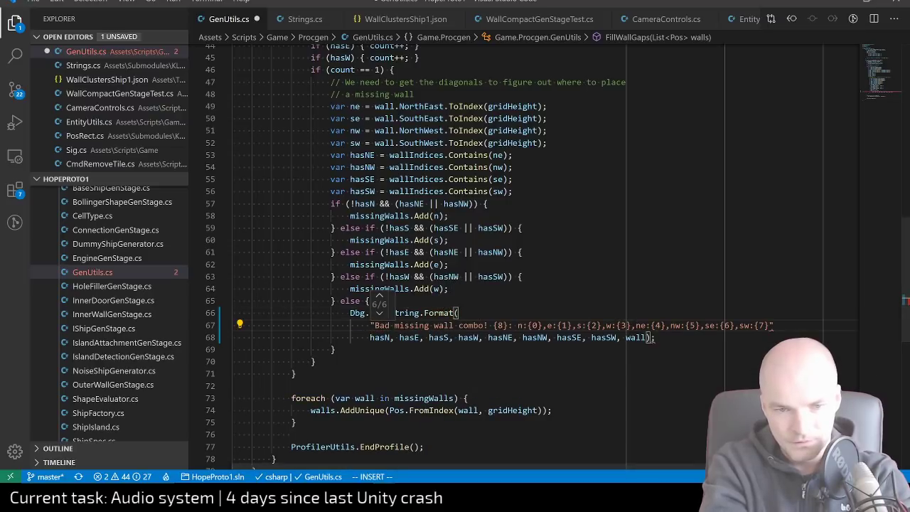
key("Tab")
key("Escape")
Add the closing parenthesis for string.Format before the semicolon and indent the argument line two levels further
type("j$")
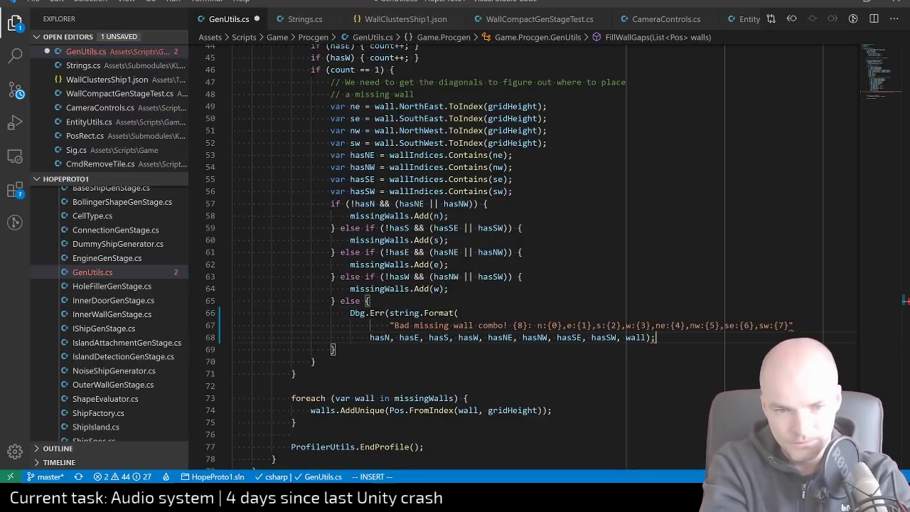
type("i)")
key("Escape")
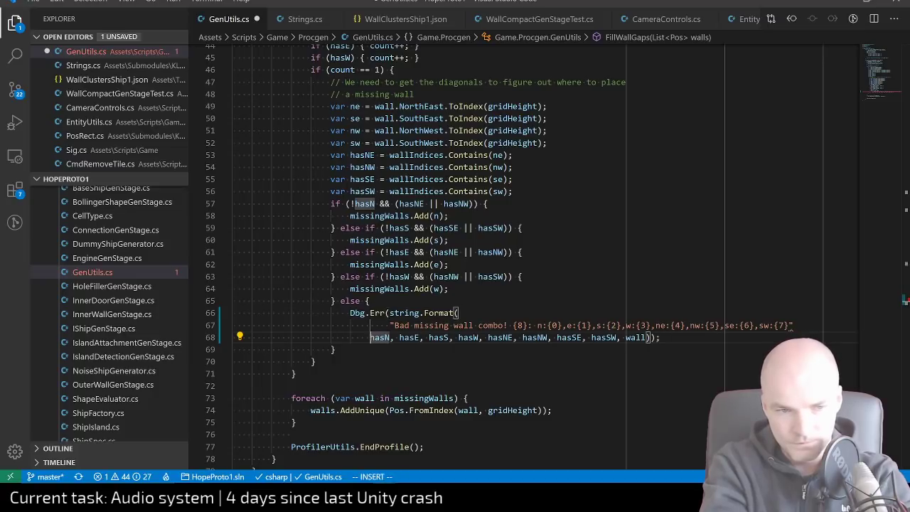
key("greater")
key("greater")
Split the message before {8} into two strings joined by +, and join the message back onto the string.Format( line
key("k")
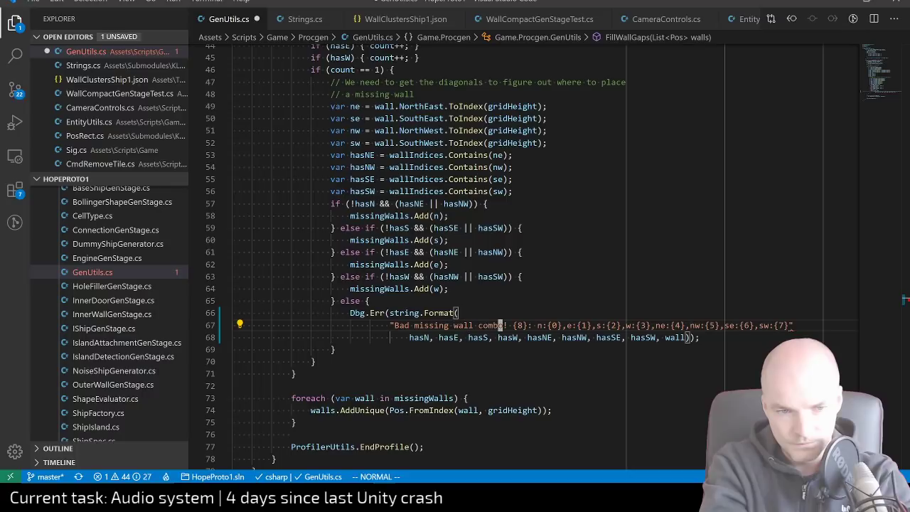
type("a\" + \"")
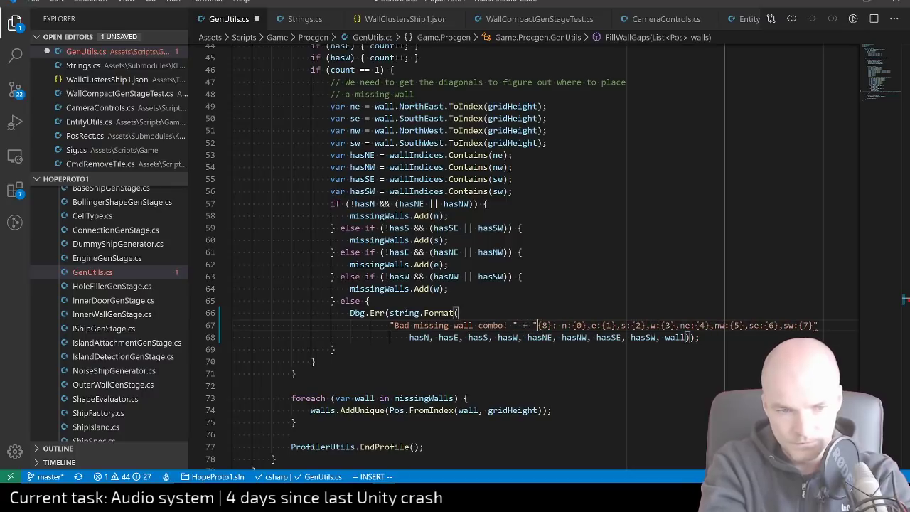
key("Return")
key("Escape")
key("shift+j")
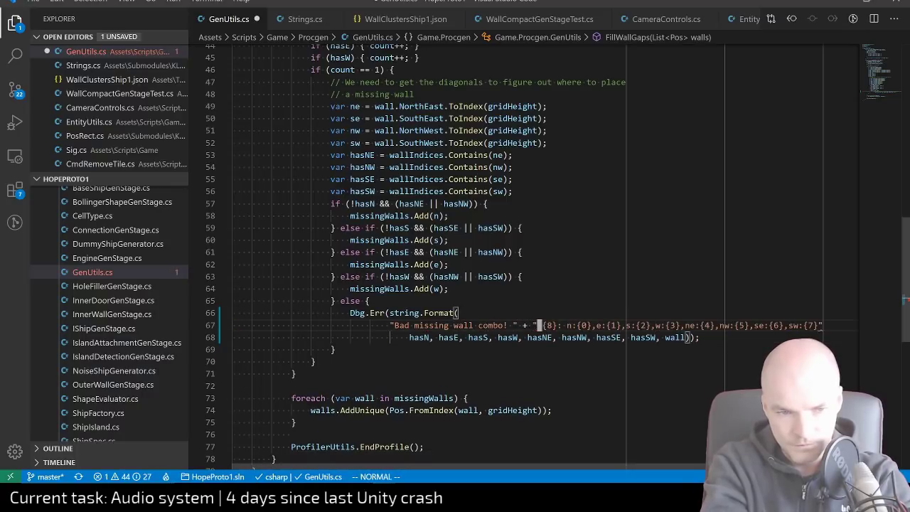
key("k")
key("shift+j")
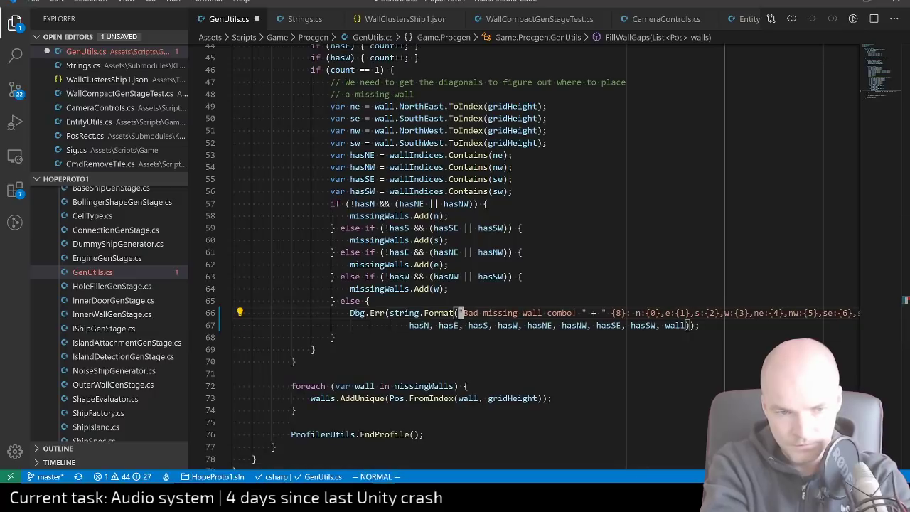
Break the line before the + operator and align both continuation lines one indent level inside Dbg.Err
key("i")
key("Return")
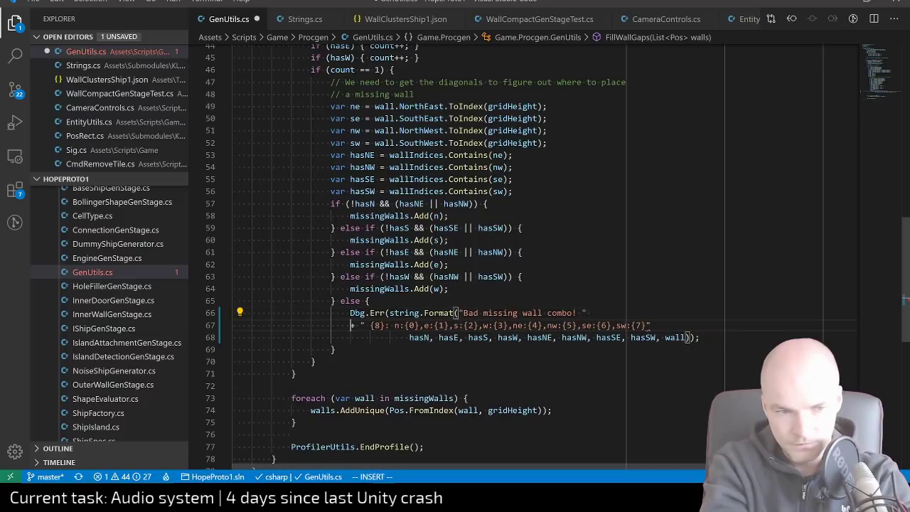
key("Escape")
key("j")
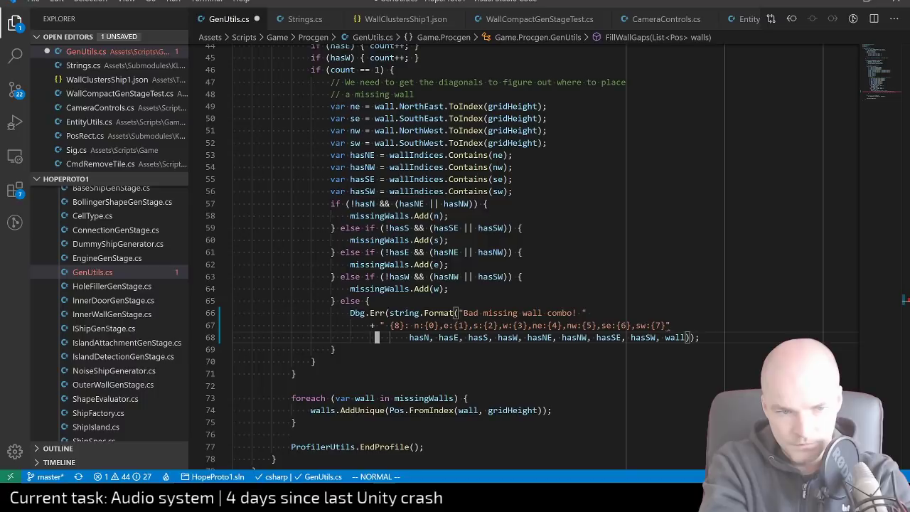
key("shift+comma")
key("shift+comma")
key("shift+comma")
key("shift+comma")
key("k")
key("k")
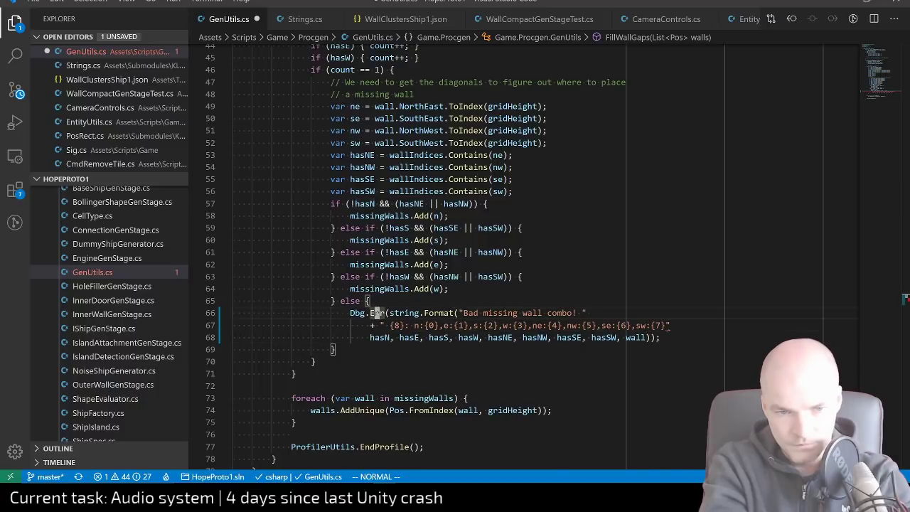
Add the missing comma after the closing quote of the sw:{7} string, ahead of the hasN argument line
key("l")
key("l")
key("l")
key("l")
key("l")
key("l")
key("j")
key("Escape")
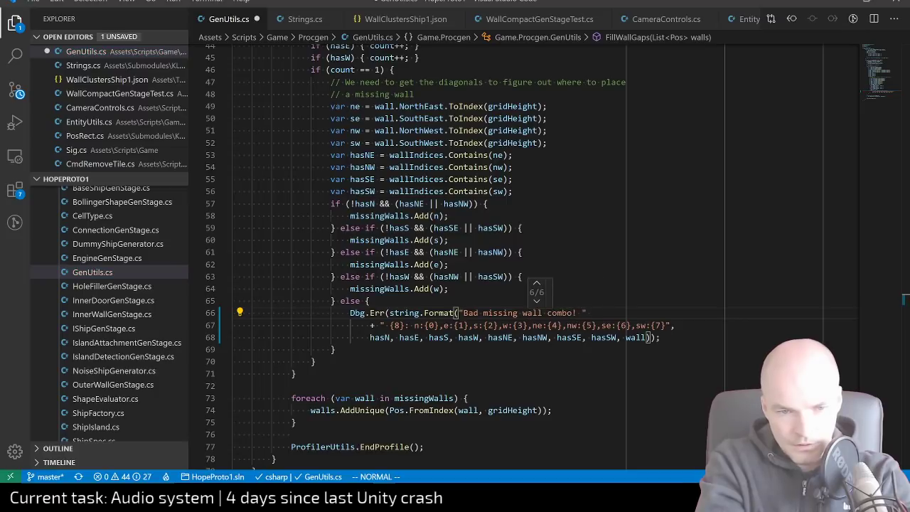
Split the placeholder string after w:{3} into two strings joined by +
key("j")
key("j")
key("k")
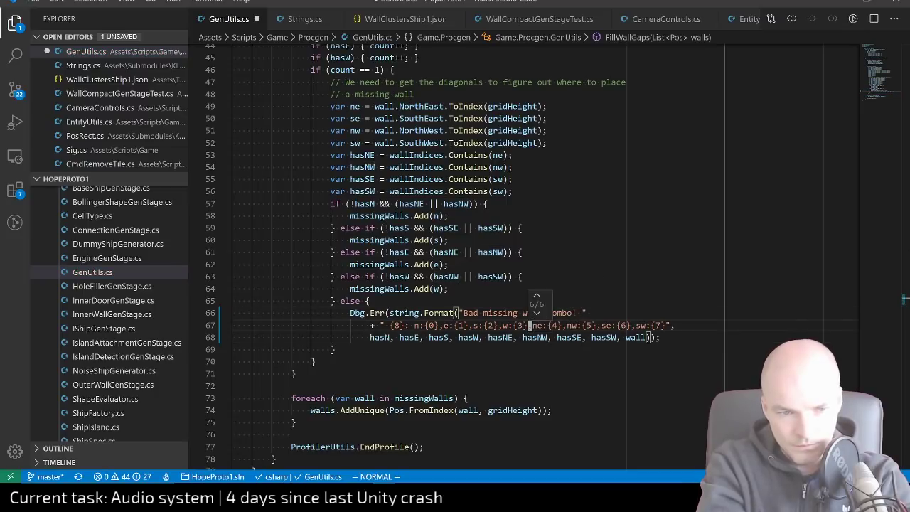
key("h")
key("h")
key("h")
key("h")
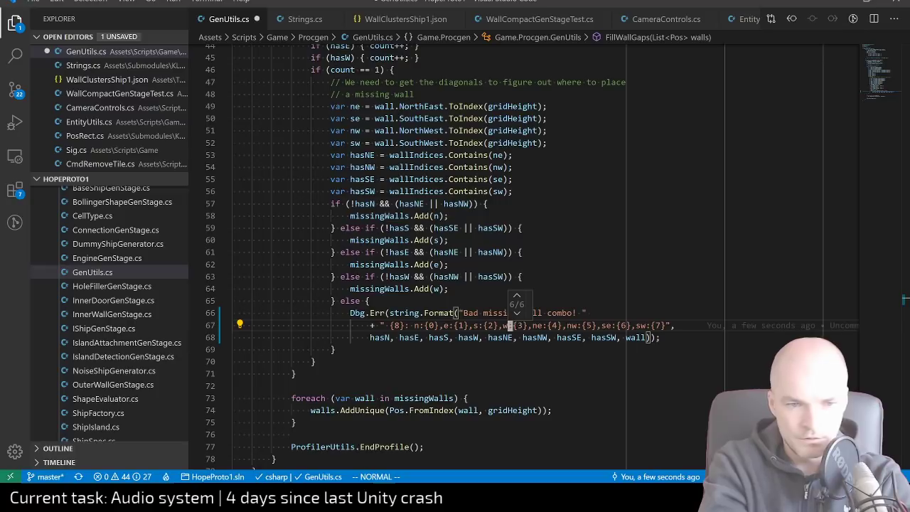
type("a:")
key("Right")
key("Right")
key("Right")
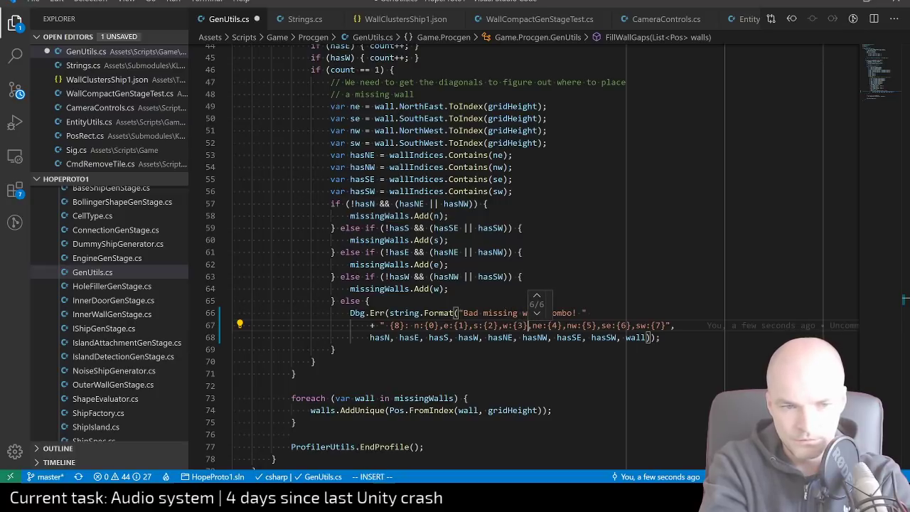
type("\"")
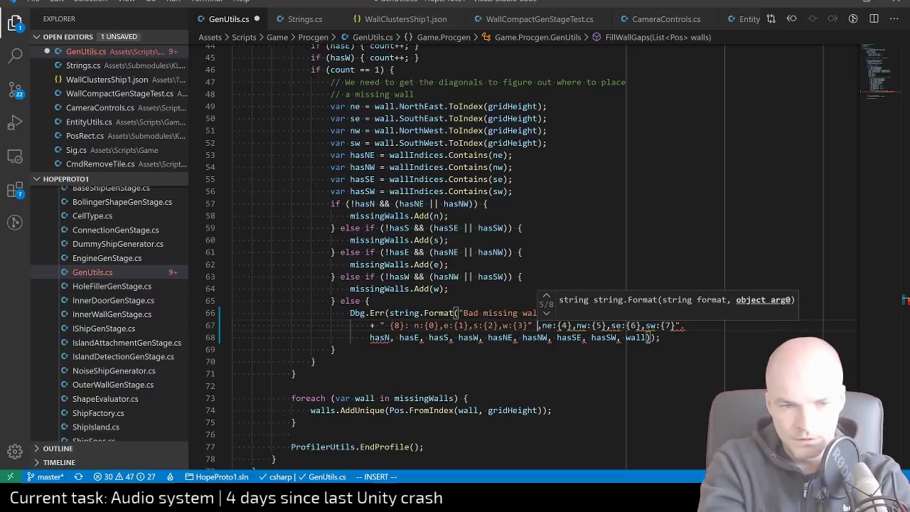
type(" + \"")
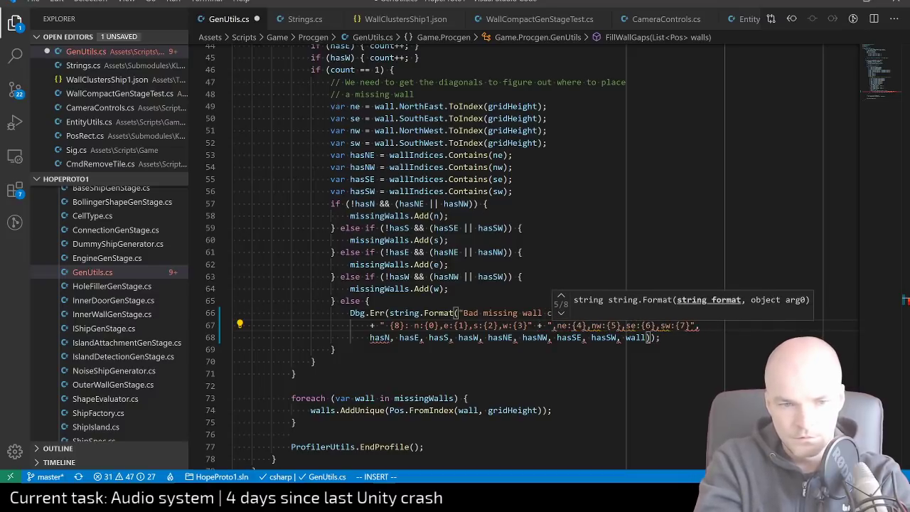
key("Escape")
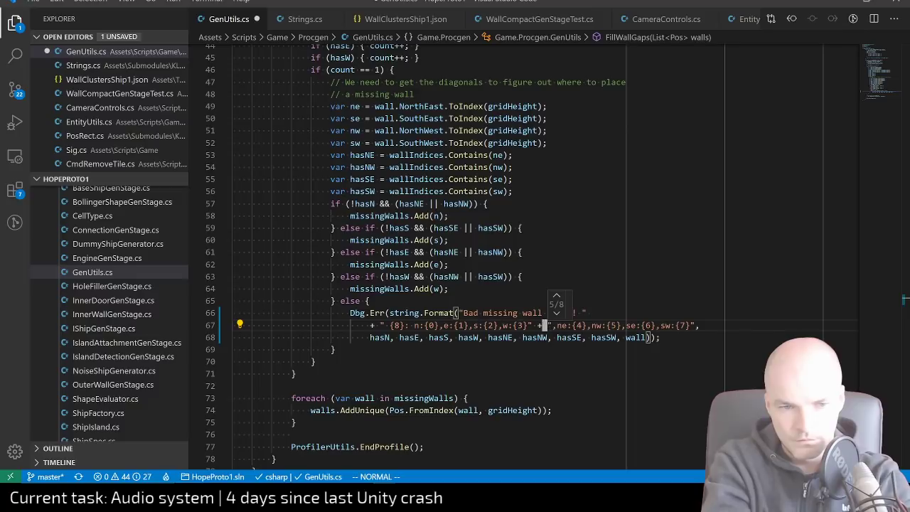
Add a comma after w:{3} inside the closing quote of the cardinal placeholder string
key("h")
key("h")
key("h")
key("h")
type("i")
type(",")
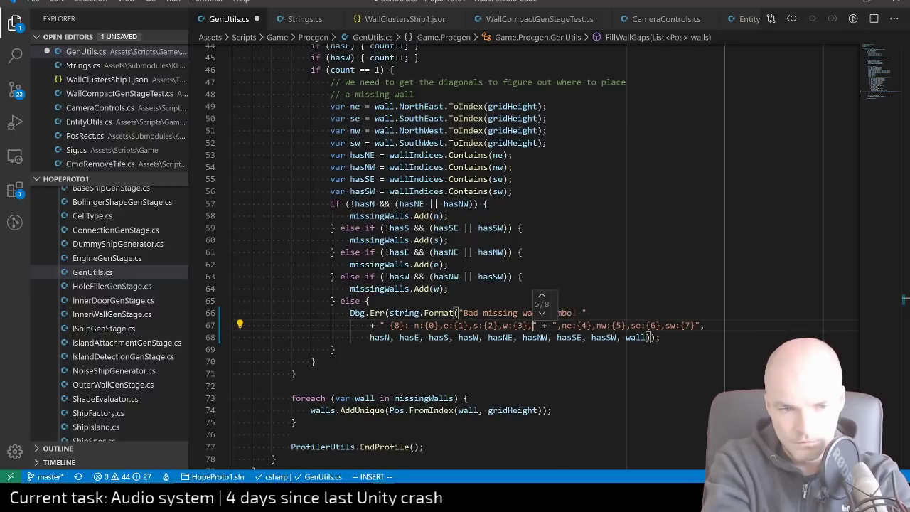
Remove the leading comma from the "ne:{4},nw:{5},se:{6},sw:{7}" string
key("Right")
key("Right")
key("Right")
key("Right")
key("Right")
key("Right")
key("BackSpace")
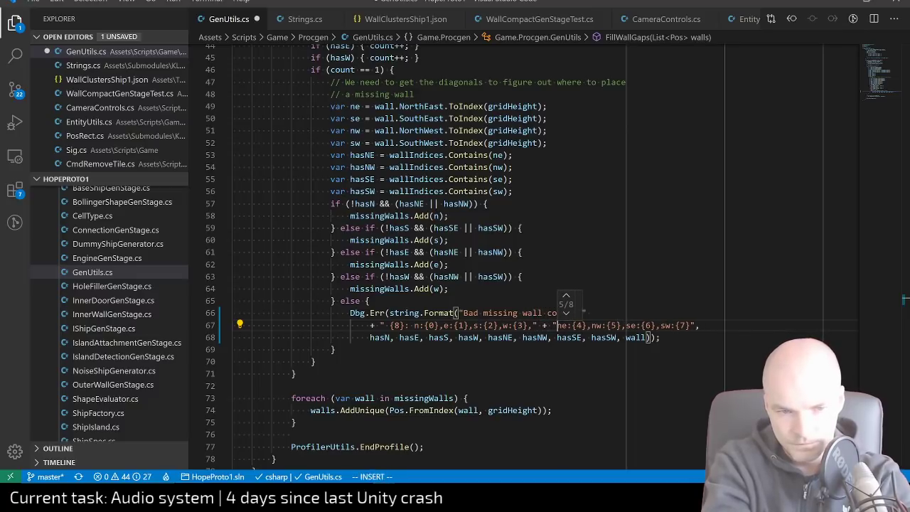
key("Left")
key("Return")
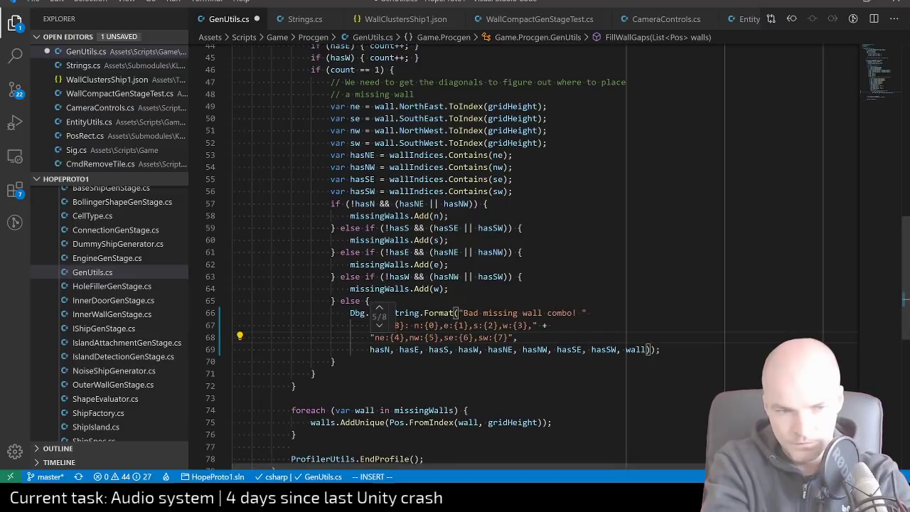
key("Escape")
key("k")
key("shift+j")
Break the line before the + operator so the diagonal placeholder string starts its own continuation line
key("b")
key("i")
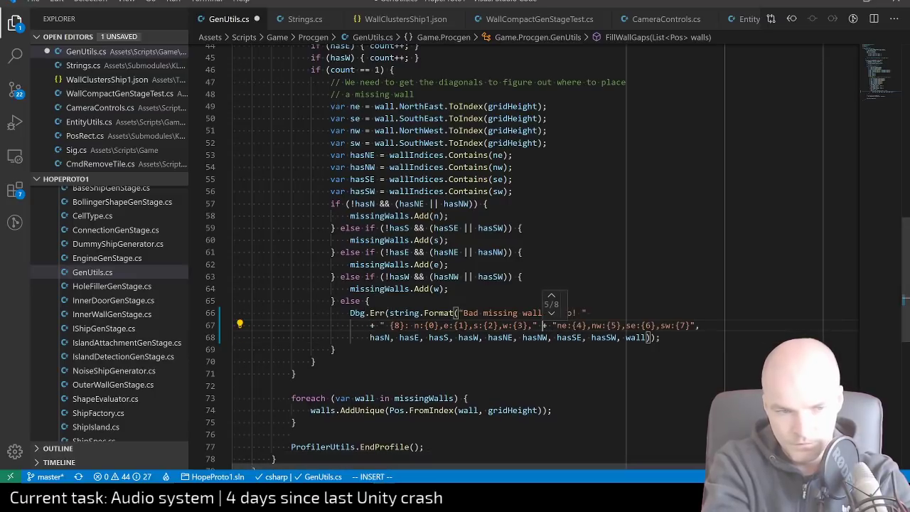
key("Return")
key("Escape")
Put the arguments from hasNE through wall on a separate line after hasW and save GenUtils.cs
key("j")
key("shift+w")
key("shift+w")
key("shift+w")
key("shift+w")
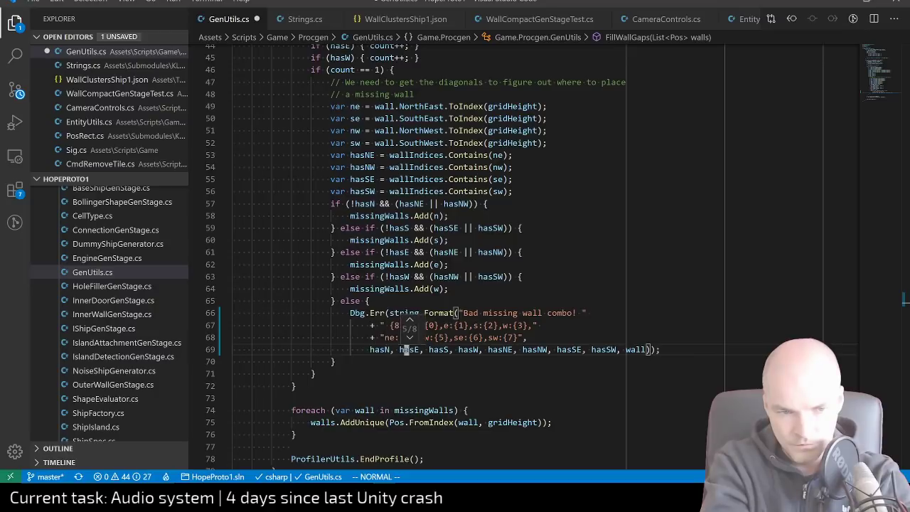
key("i")
key("Return")
key("Escape")
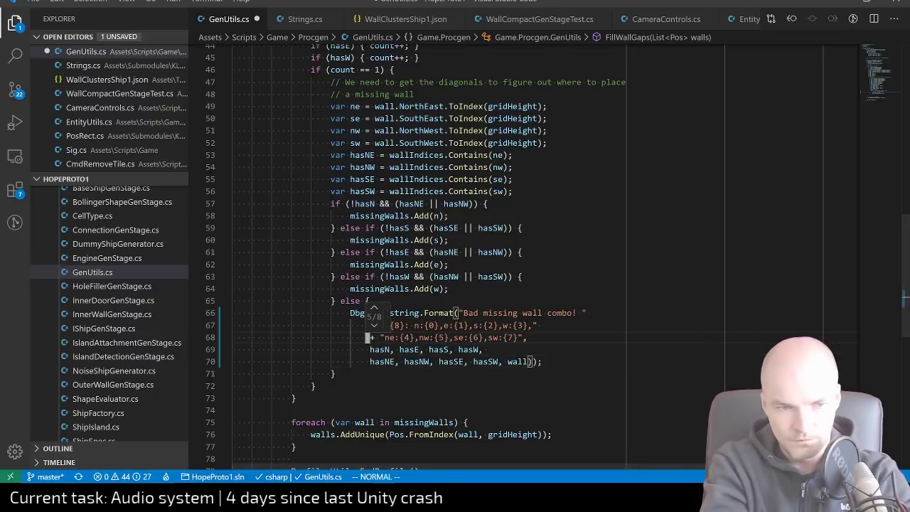
key("ctrl+s")
Switch to Unity, restart play mode and generate a ship in the running game
key("bracketleft")
key("braceleft")
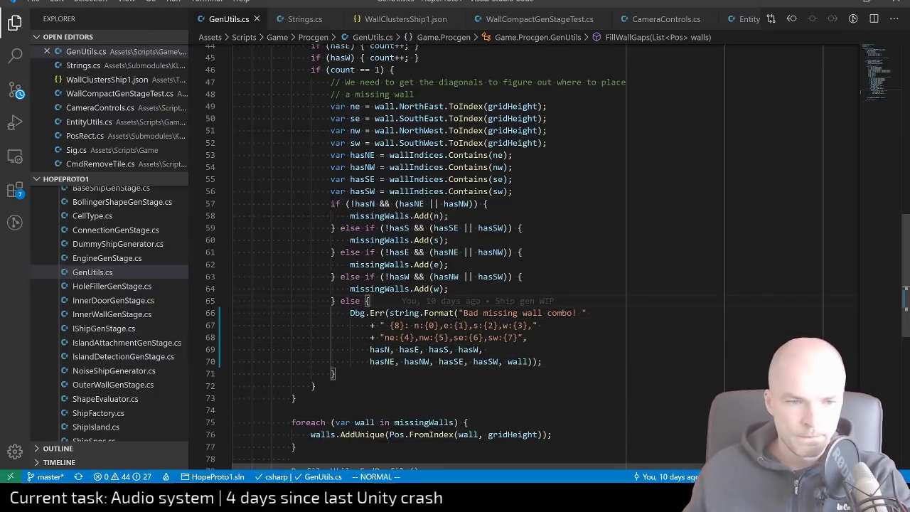
scroll(869, 244, "down", 5)
key("alt+Tab")
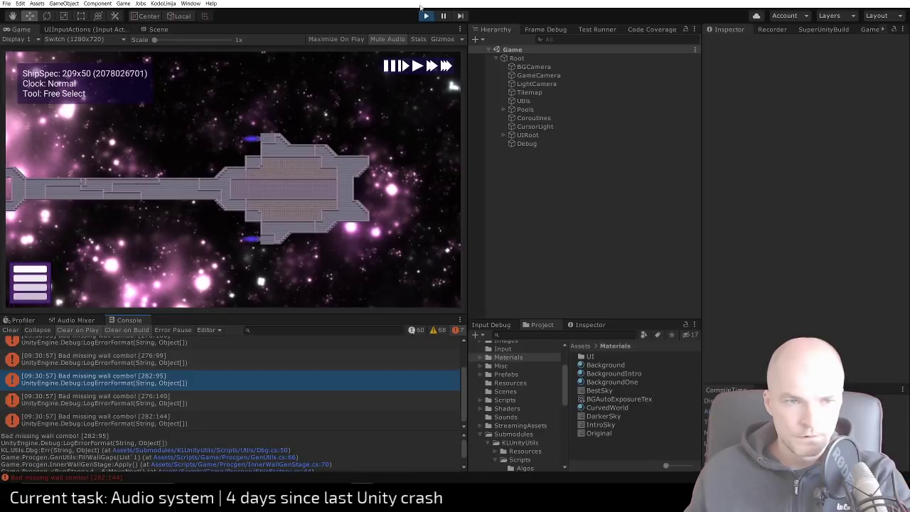
left_click(424, 14)
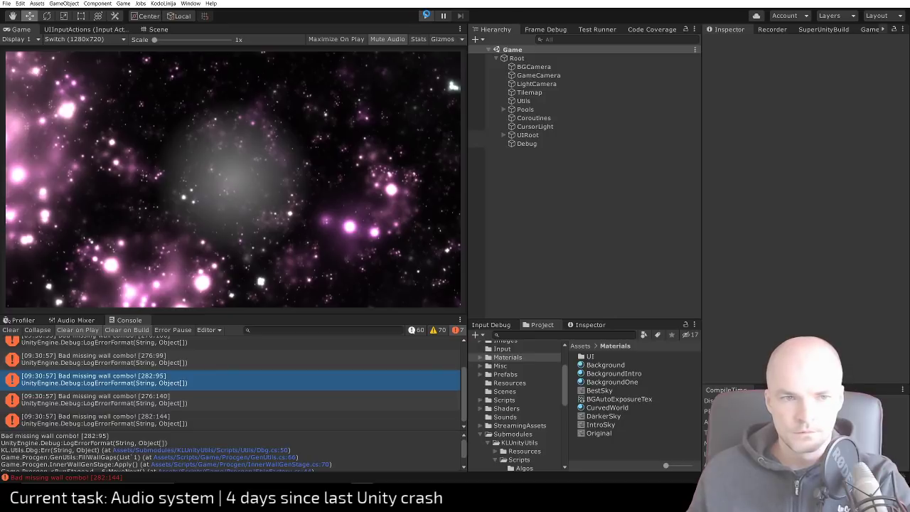
left_click(426, 16)
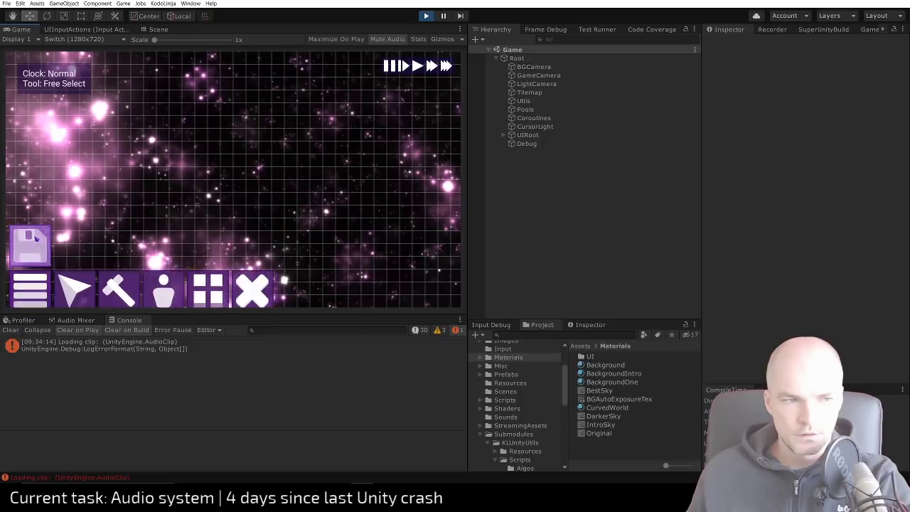
left_click(32, 242)
left_click(84, 277)
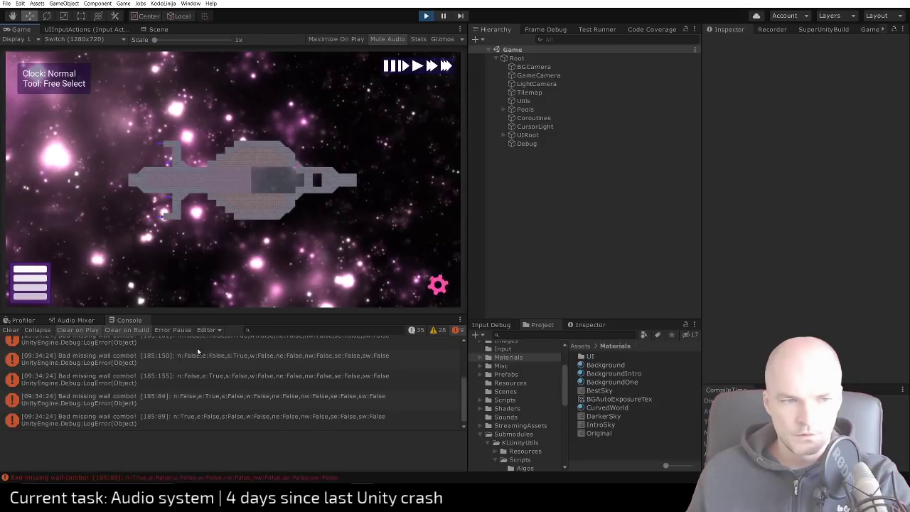
Examine the generated ship's walls up close alongside the neighbour details logged in the Console
scroll(145, 171, "up", 3)
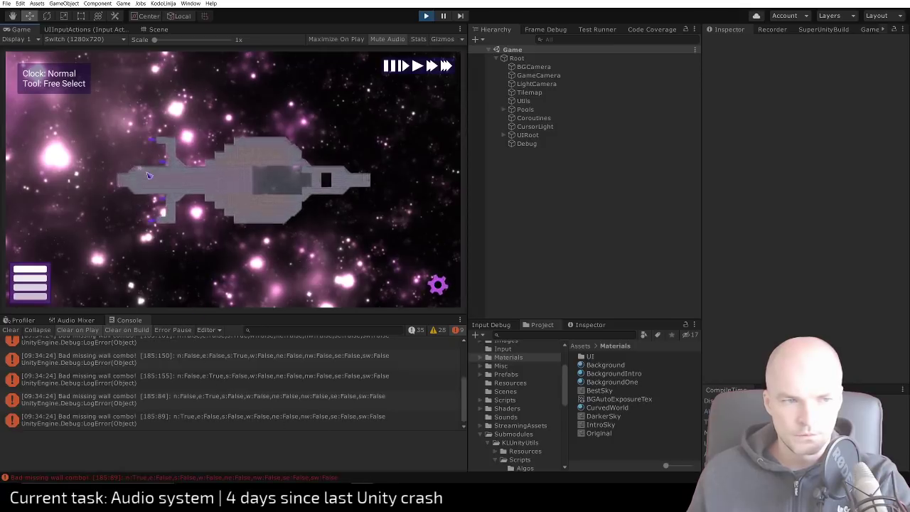
middle_click_drag(145, 172, 253, 199)
scroll(309, 242, "up", 6)
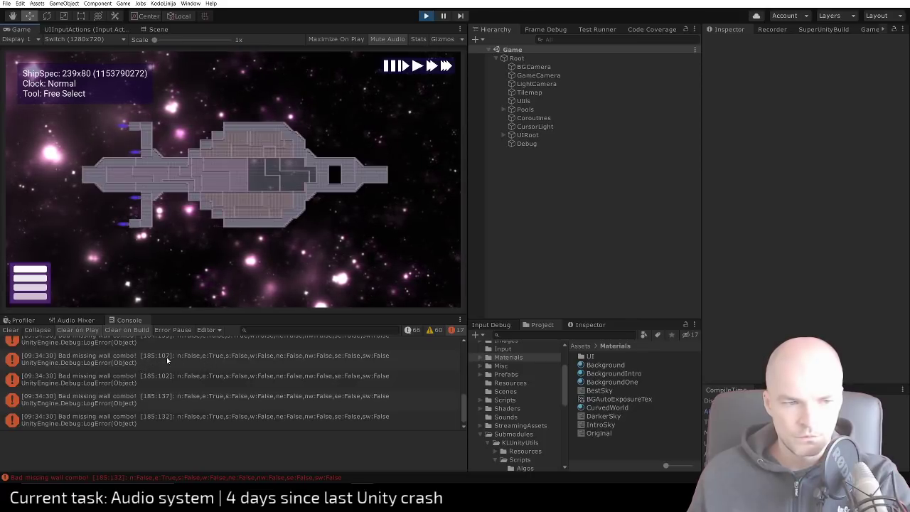
scroll(180, 207, "up", 5)
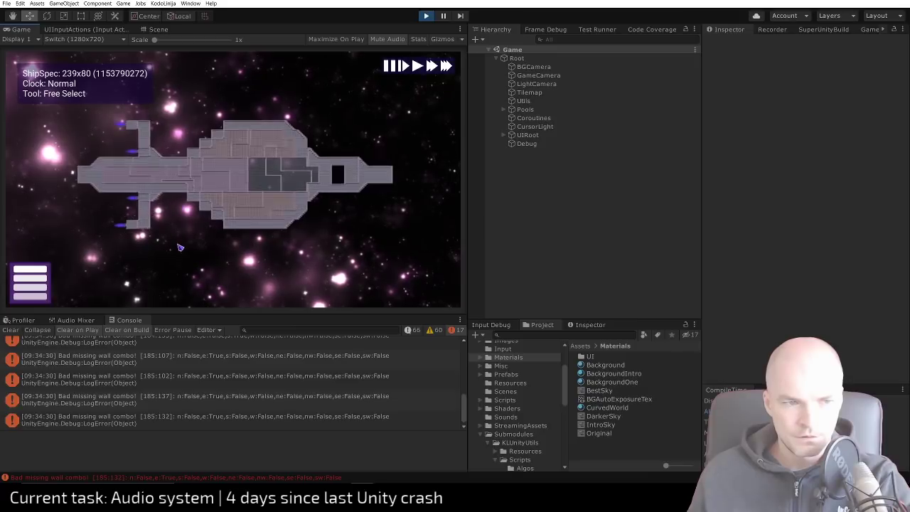
middle_click_drag(168, 179, 272, 230)
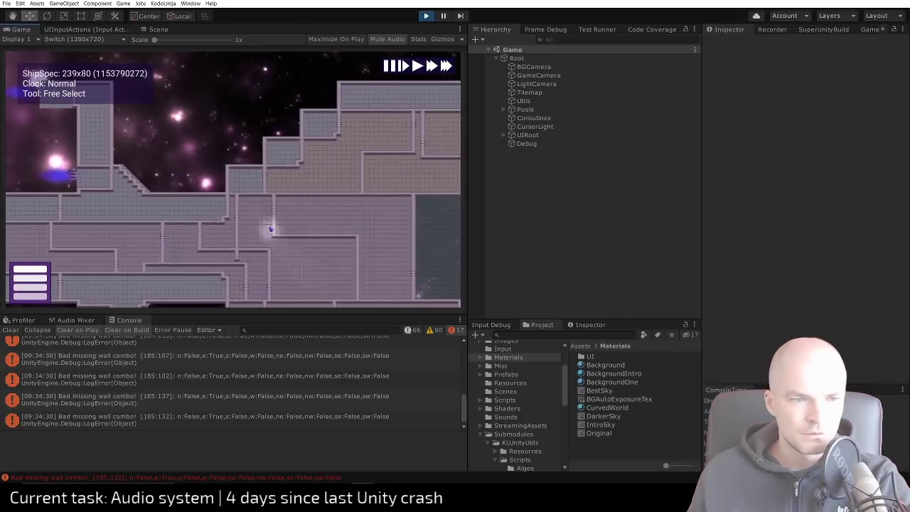
mouse_move(270, 227)
left_mouse_down()
mouse_move(346, 274)
mouse_move(346, 145)
mouse_move(231, 163)
mouse_move(228, 196)
mouse_move(290, 250)
left_mouse_up()
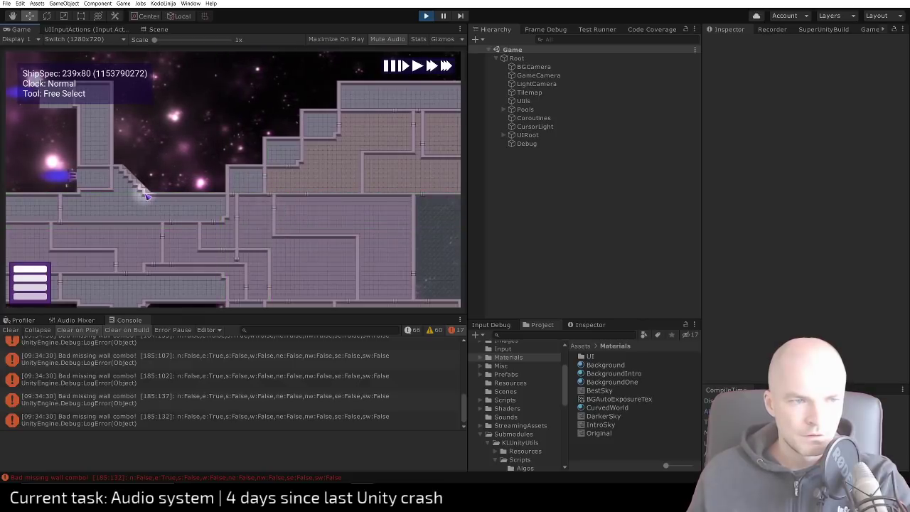
right_click(289, 205)
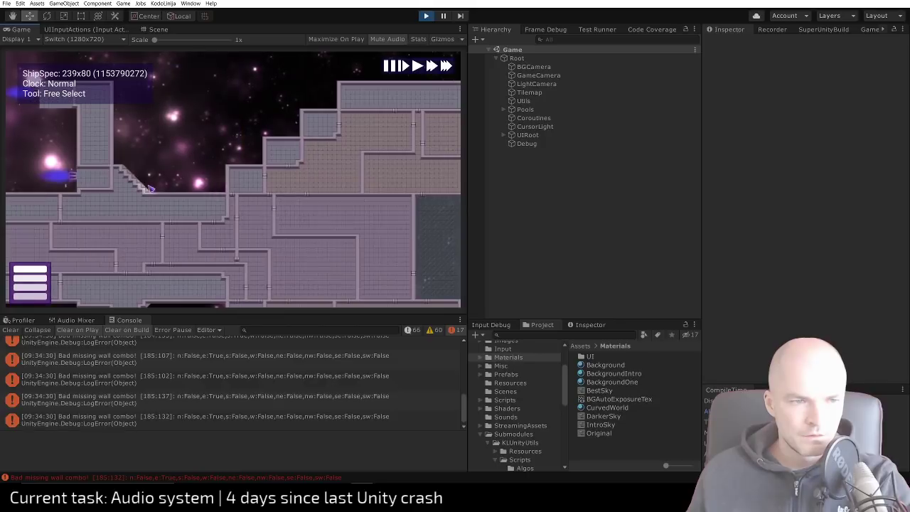
left_click_drag(192, 158, 323, 228)
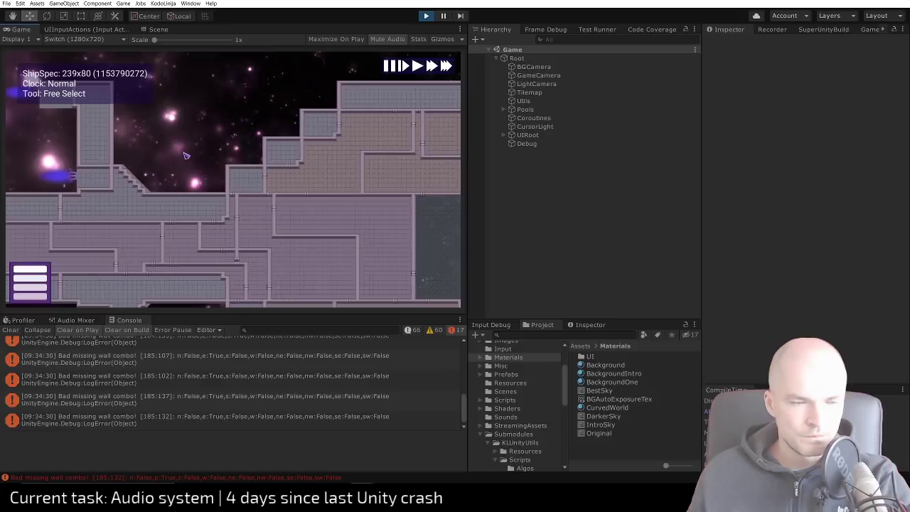
scroll(186, 155, "up", 3)
scroll(192, 146, "down", 4)
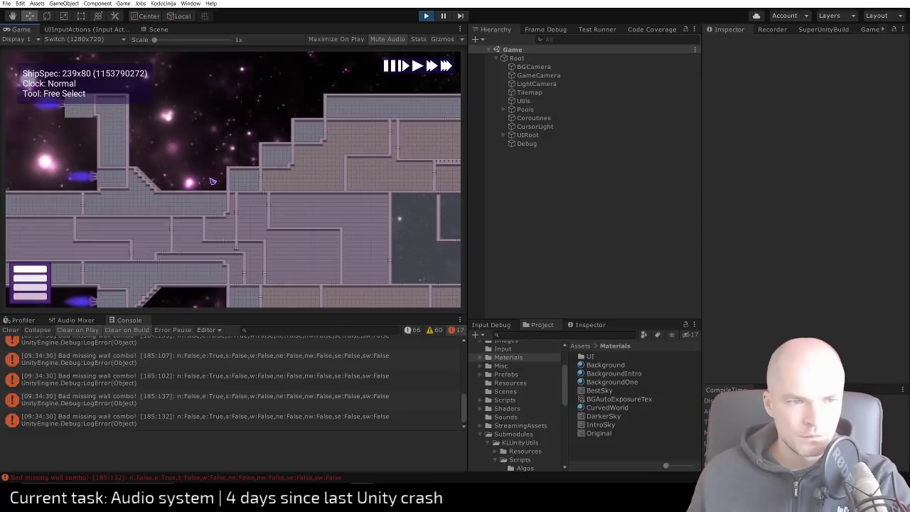
Select floor tiles in several rooms of the ship to read their positions in the debug info overlay
left_click(241, 182)
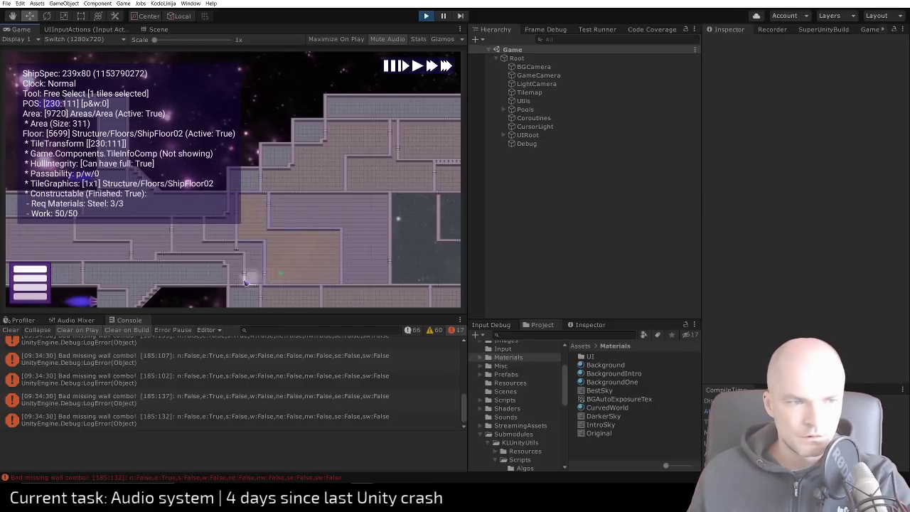
left_click(138, 279)
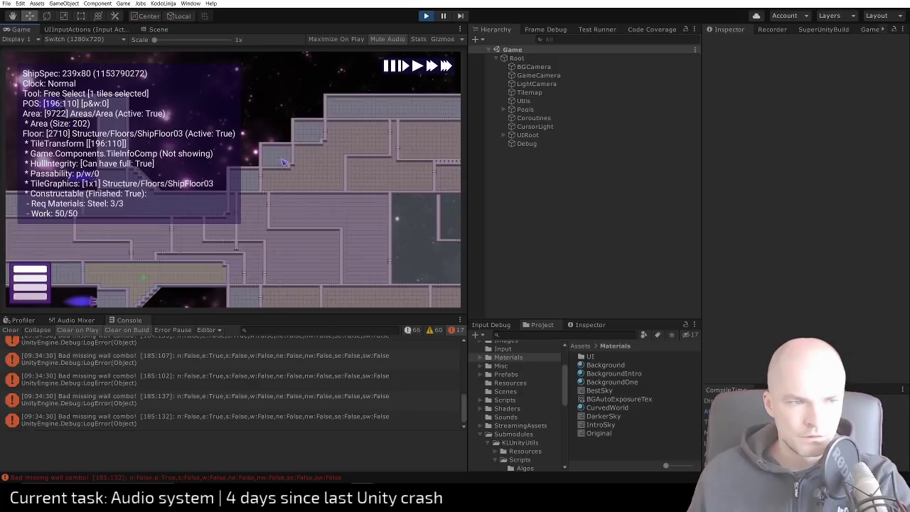
left_click(316, 202)
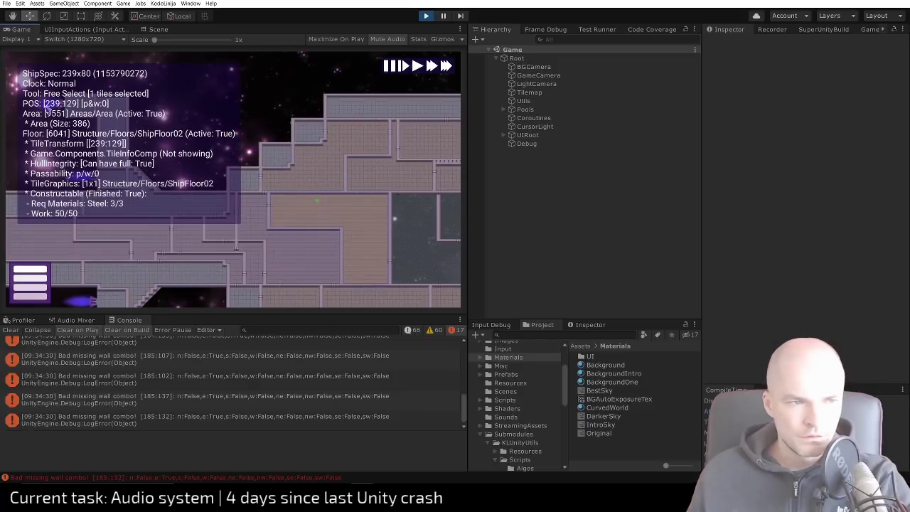
left_click(278, 105)
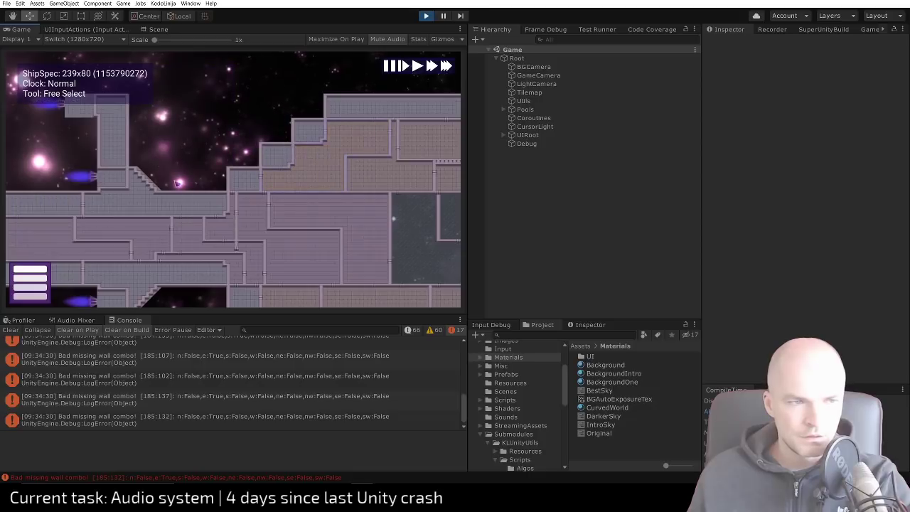
left_click(96, 223)
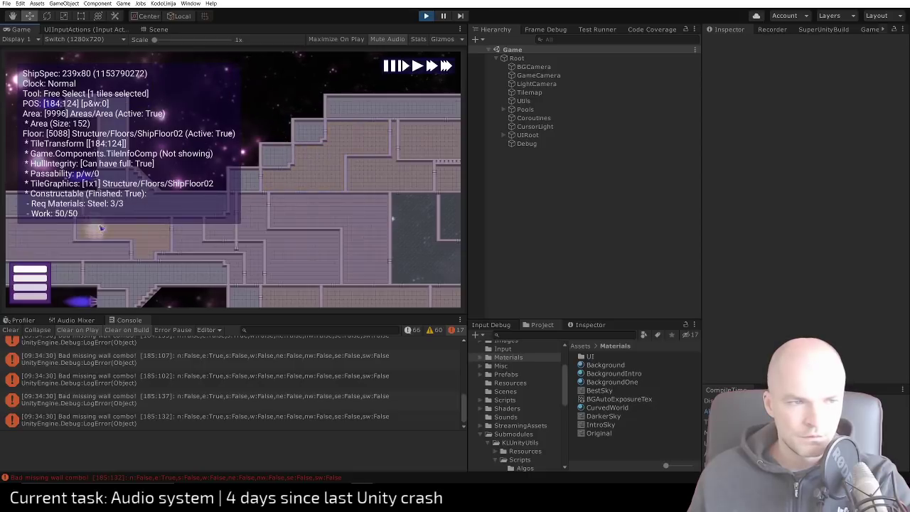
Switch to Visual Studio Code, open DebugInfoText.cs and examine its Update method
key("alt+Tab")
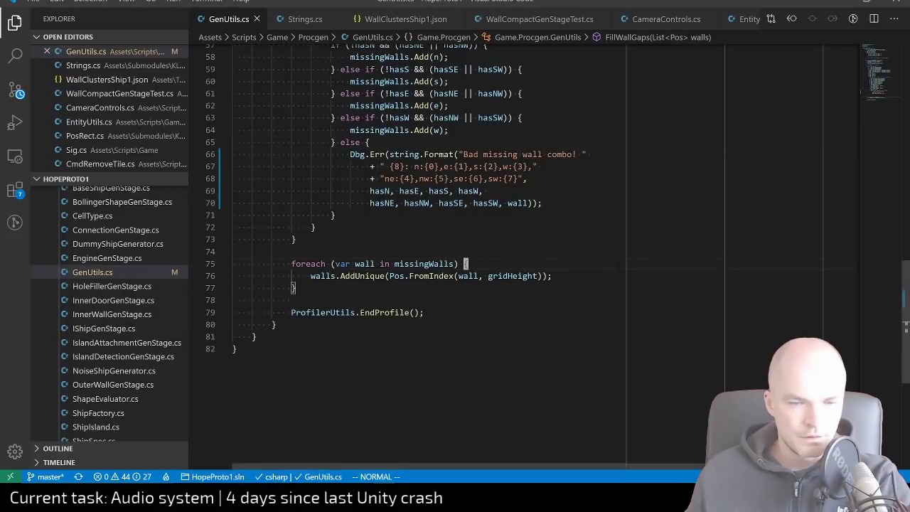
key("ctrl+p")
type("debugin")
key("Return")
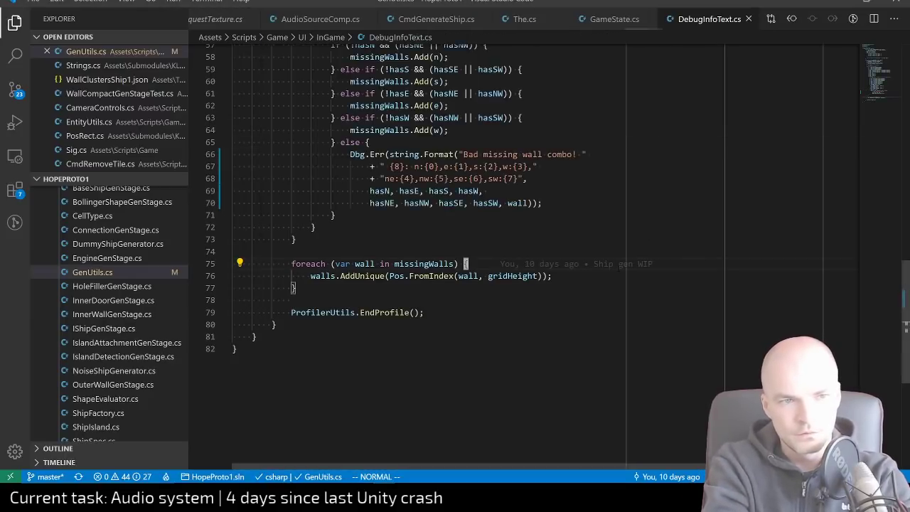
scroll(497, 256, "up", 5)
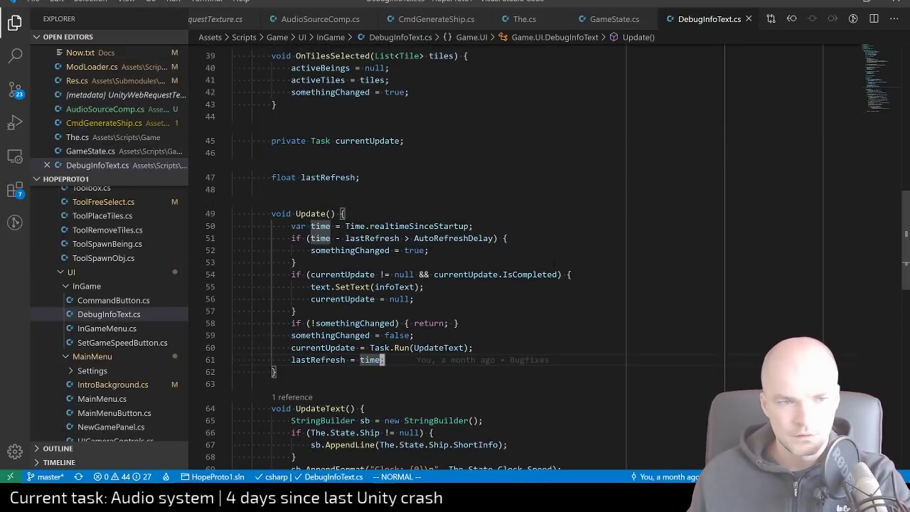
scroll(498, 255, "down", 1)
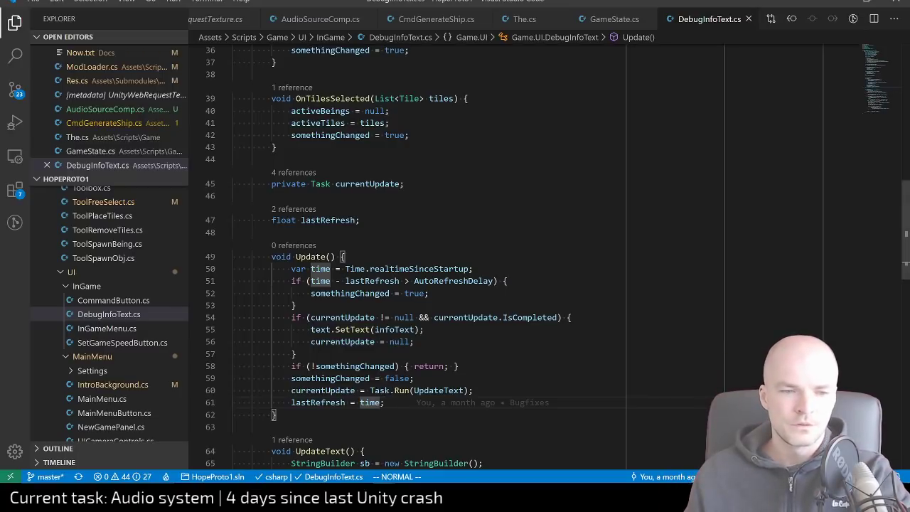
Switch back to Unity and stop play mode
key("alt+Tab")
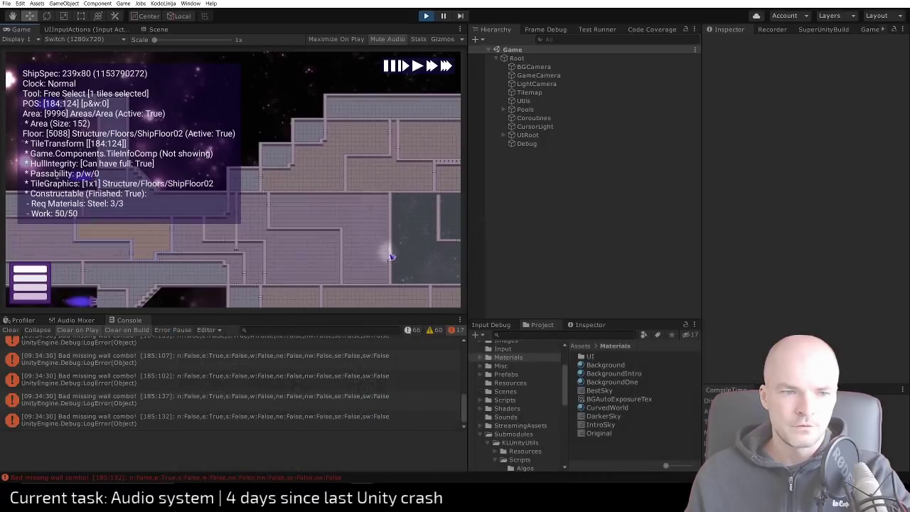
scroll(390, 256, "down", 2)
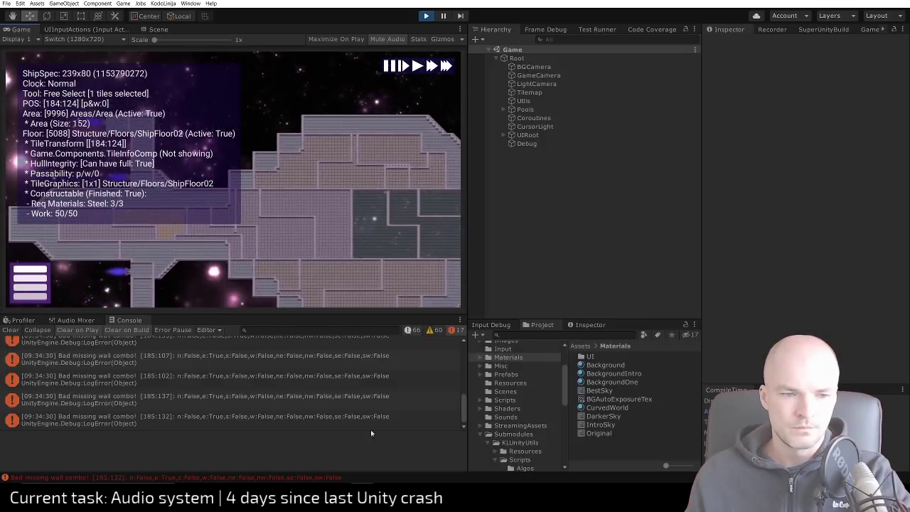
left_click(425, 16)
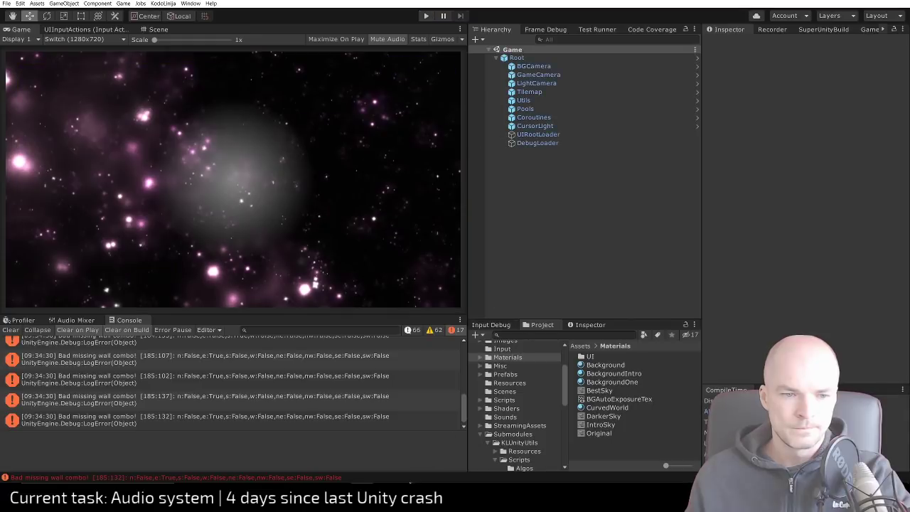
Open the UIRoot prefab referenced by UIRootLoader and select DebugInfoPanel under its Canvas
mouse_move(383, 500)
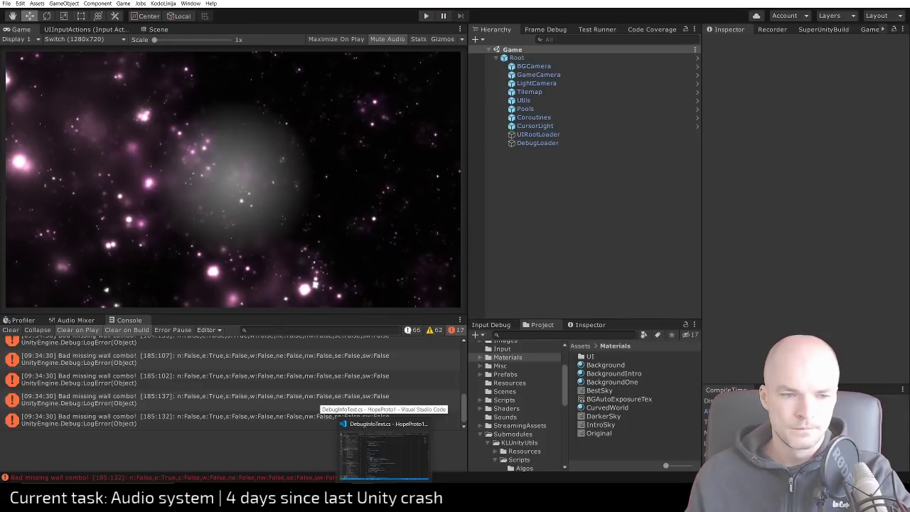
left_click(614, 135)
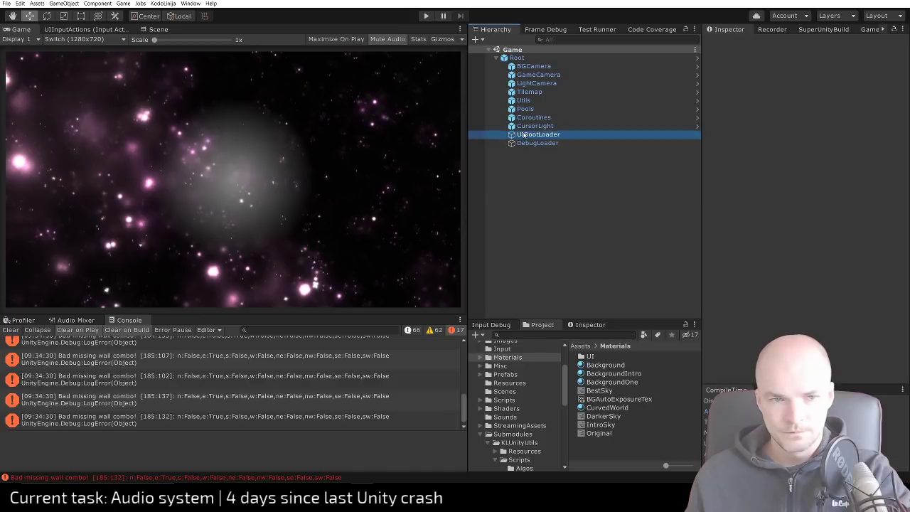
left_click(804, 157)
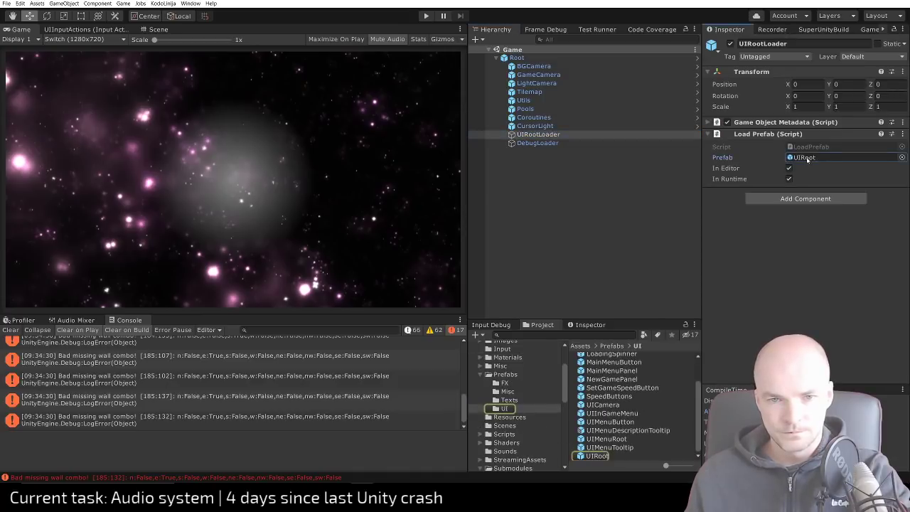
double_click(806, 158)
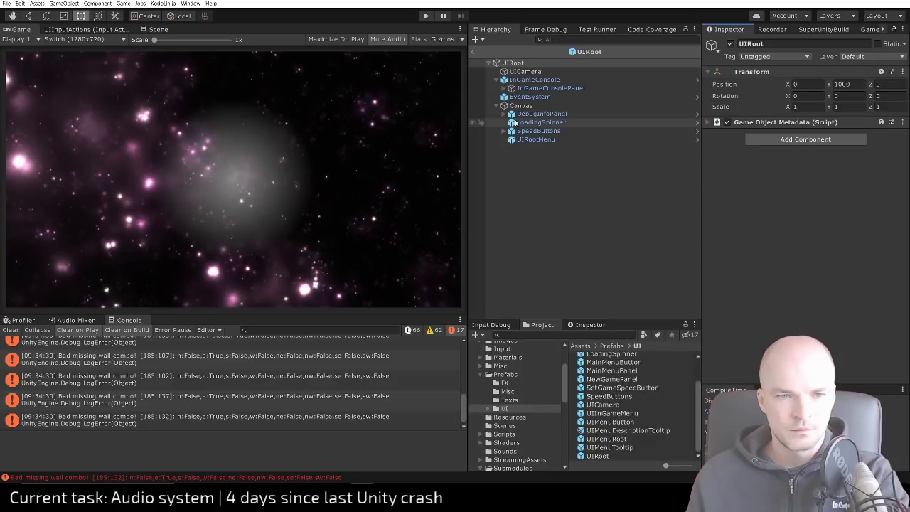
left_click(536, 114)
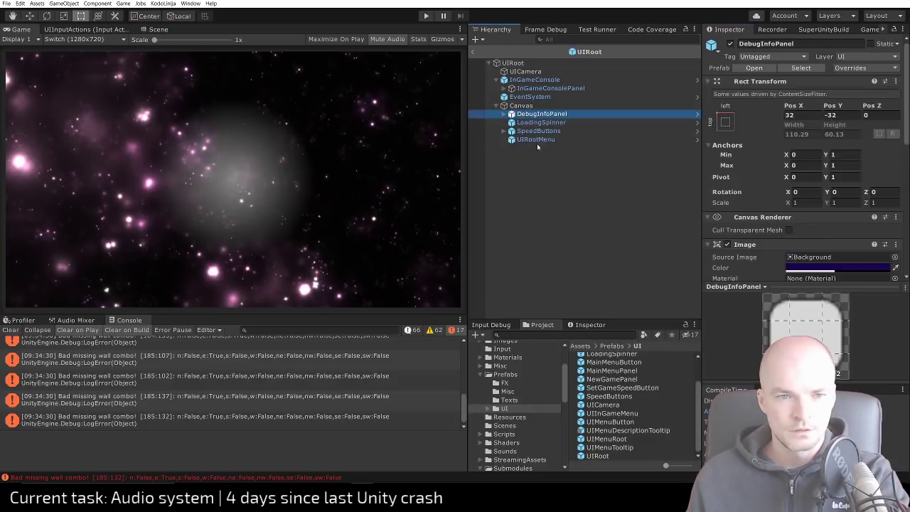
Show the UIRoot prefab in the Scene view and add a UI Panel as a child of Canvas
right_click(529, 107)
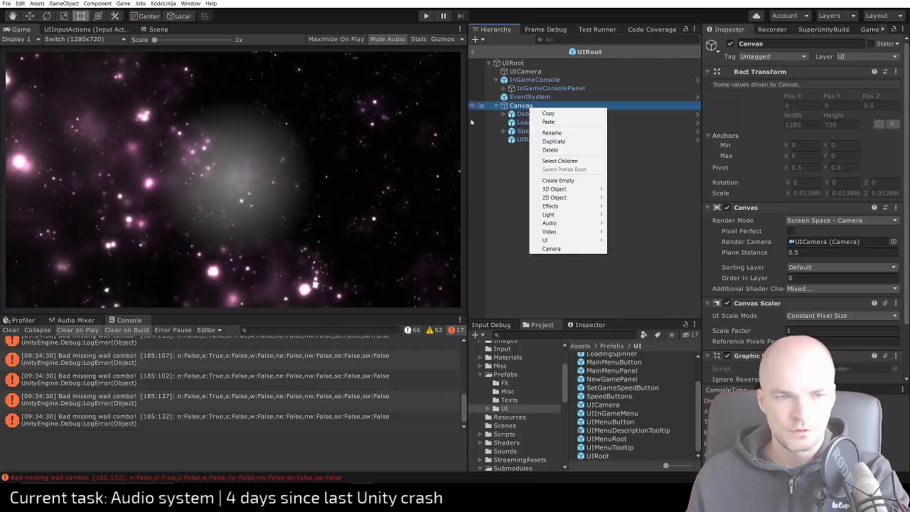
left_click(151, 29)
left_click(157, 30)
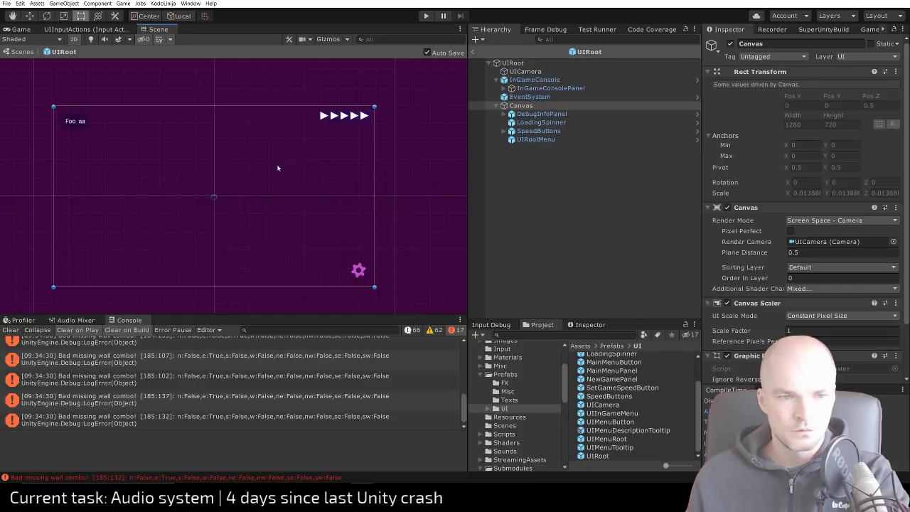
right_click(550, 107)
mouse_move(590, 236)
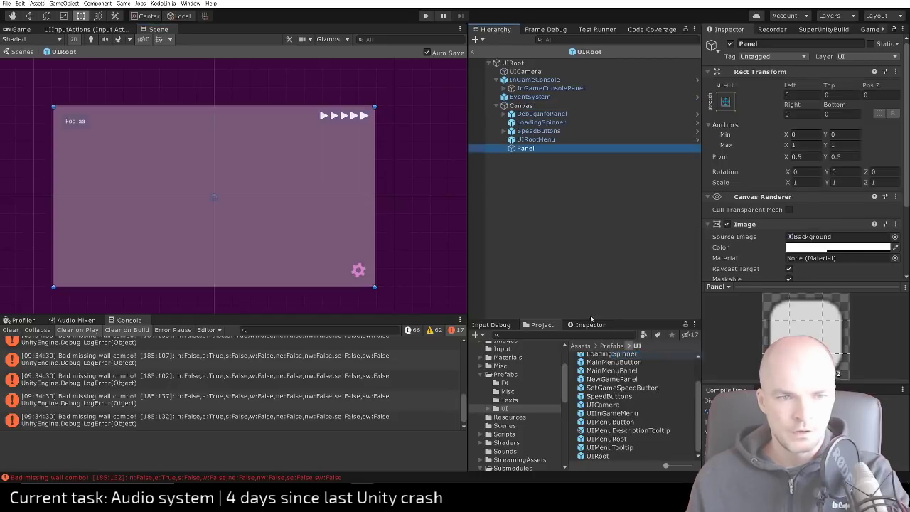
left_click(630, 354)
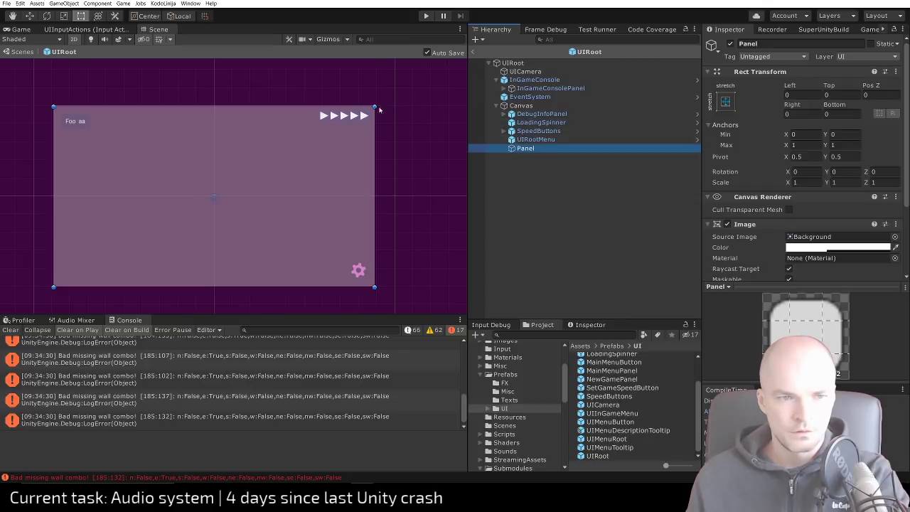
Resize the new Panel to fit below the speed buttons, with offsets of about Left 1056, Top 64, Right 16 and Bottom 610
left_click_drag(379, 110, 315, 158)
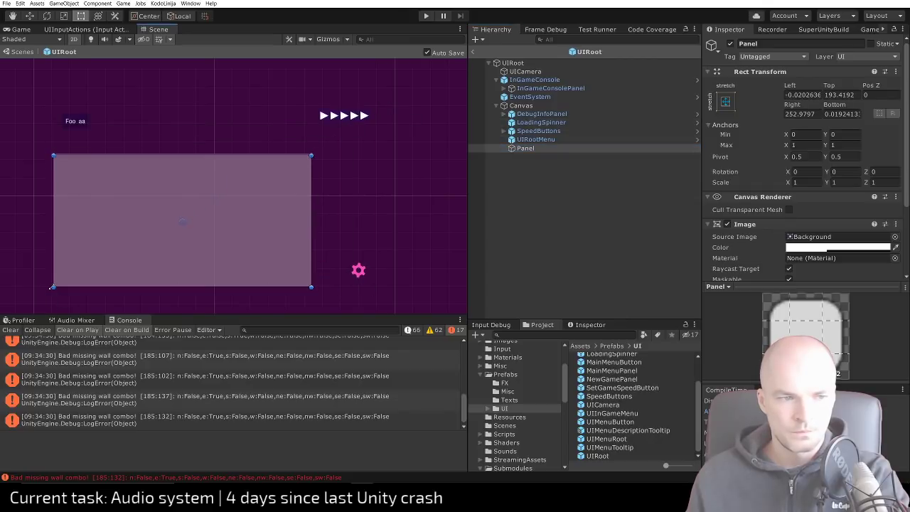
left_click_drag(52, 288, 342, 133)
scroll(340, 133, "up", 2)
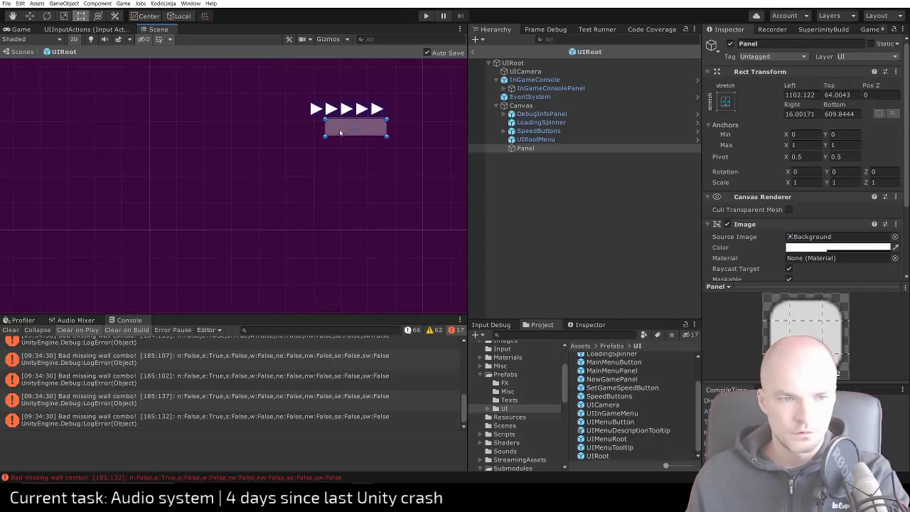
scroll(396, 118, "up", 5)
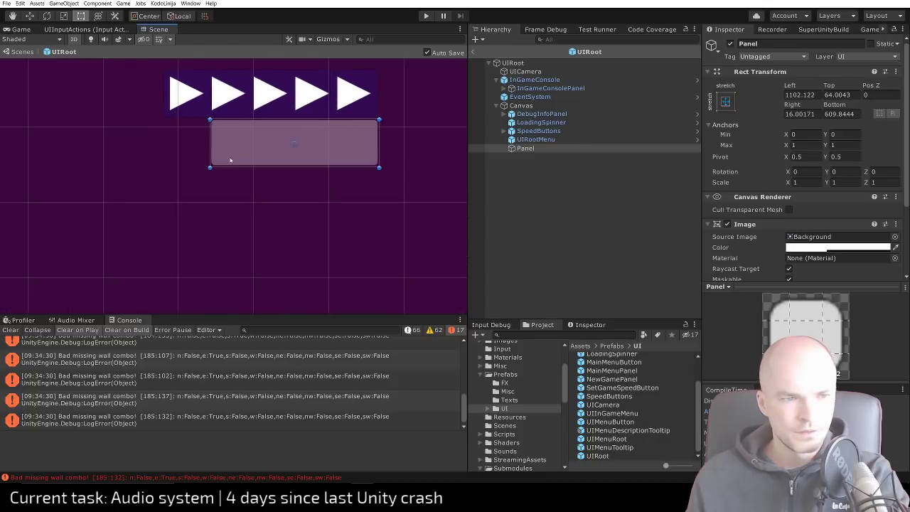
left_click_drag(209, 144, 161, 144)
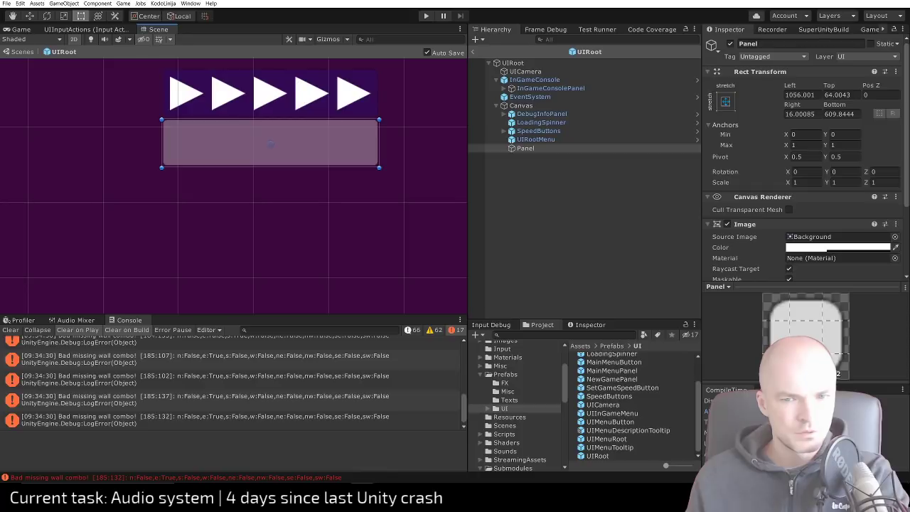
Set the Panel's Source Image to the Button sprite
left_click(895, 237)
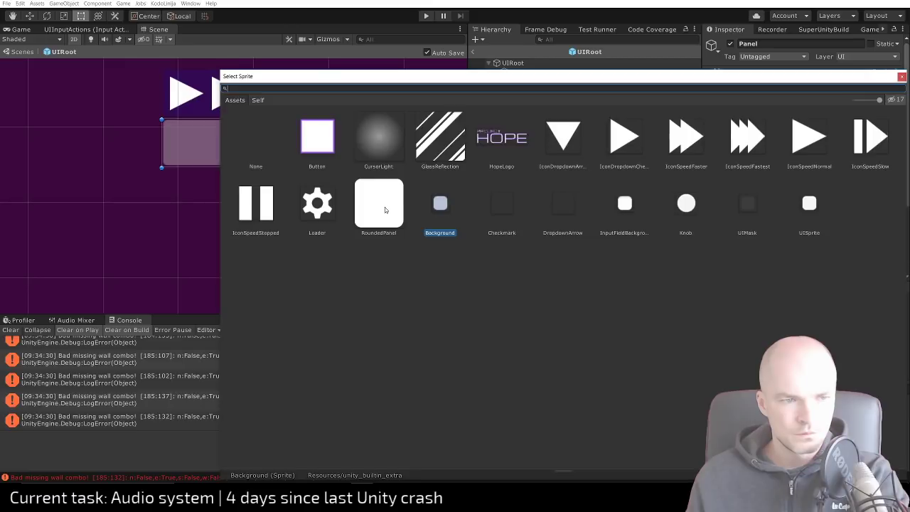
double_click(318, 147)
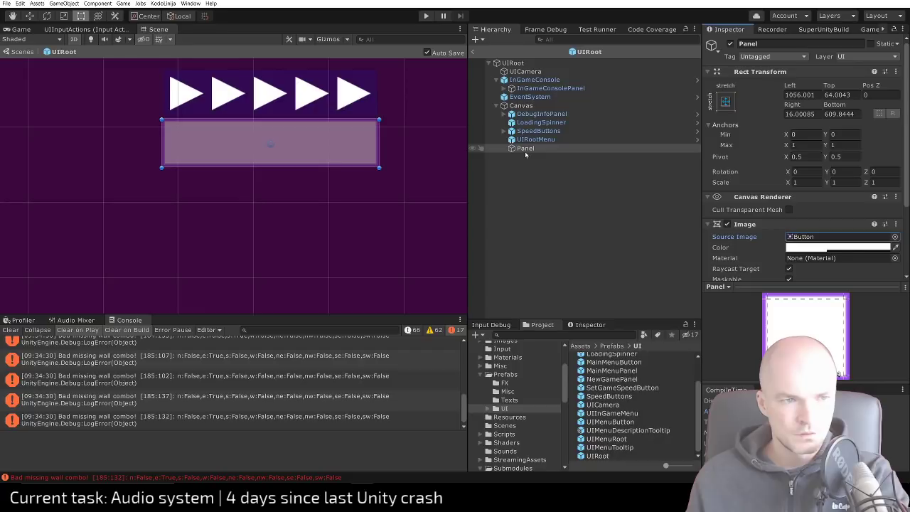
scroll(199, 142, "up", 5)
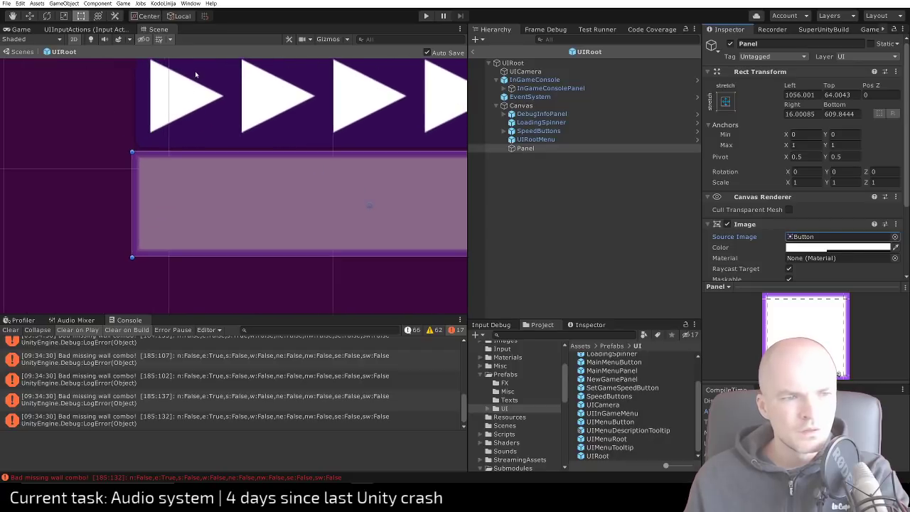
scroll(200, 138, "down", 1)
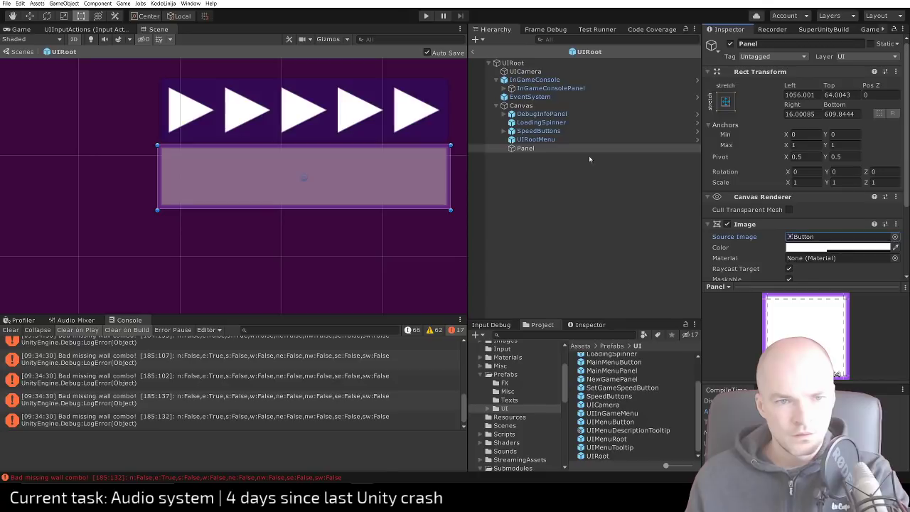
Open the SpeedButtons prefab for editing and inspect the colour of its Image component
left_click(528, 131)
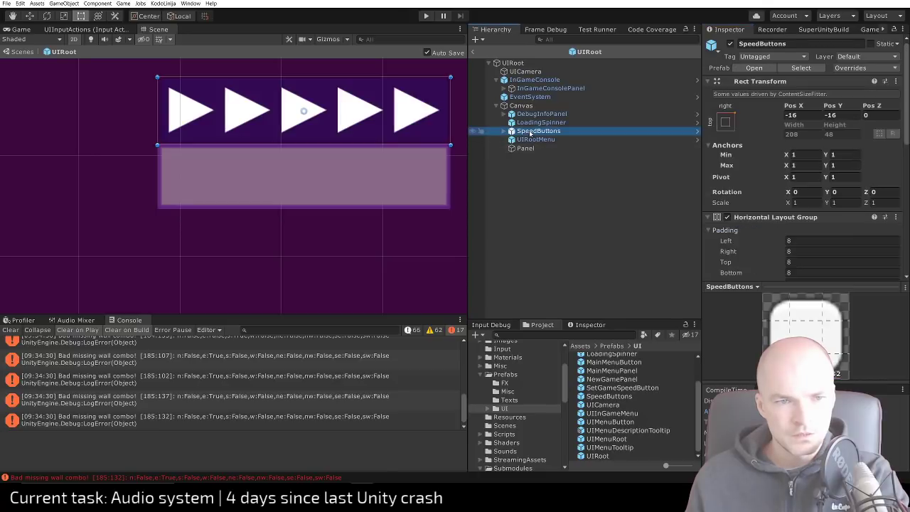
left_click(753, 67)
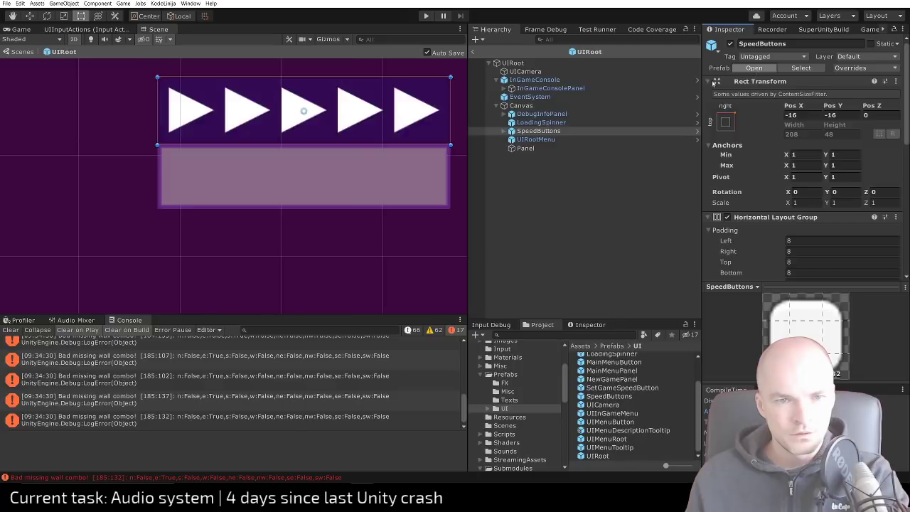
scroll(380, 187, "up", 1)
scroll(355, 220, "down", 1)
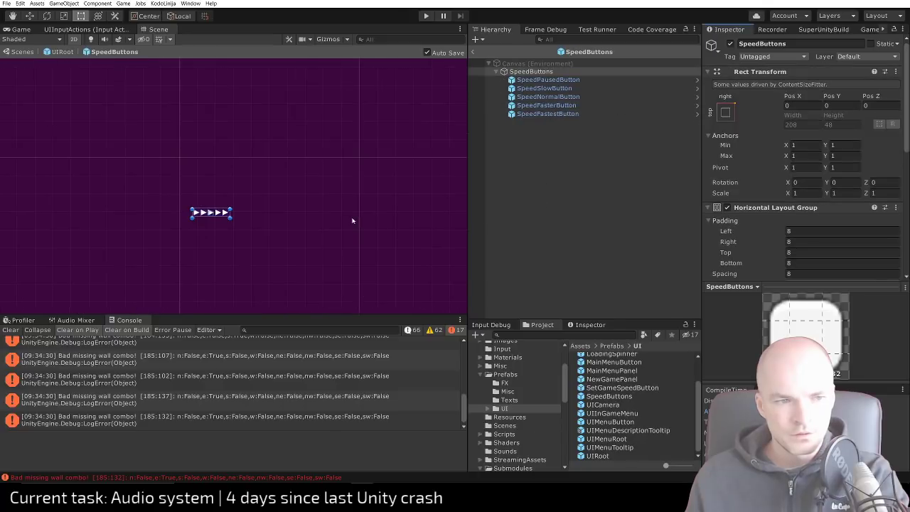
scroll(232, 219, "up", 3)
scroll(232, 218, "up", 8)
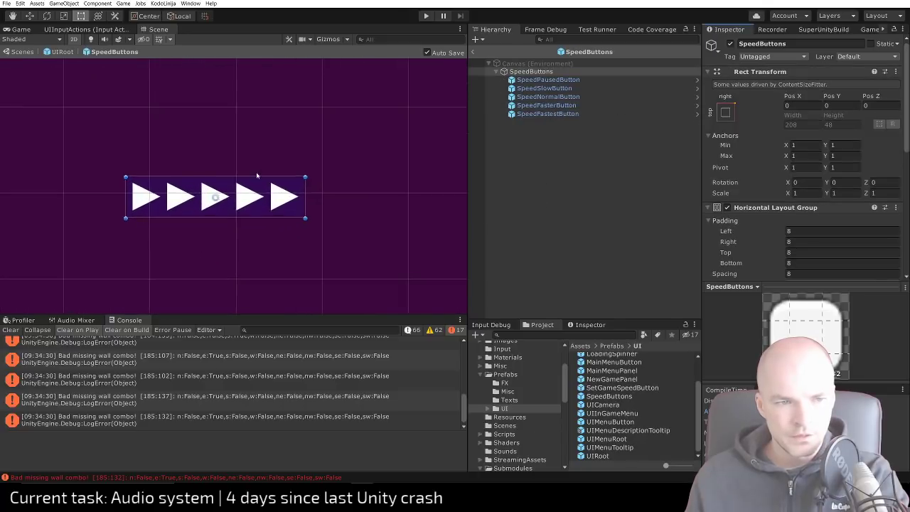
scroll(203, 186, "down", 1)
middle_click_drag(284, 180, 348, 168)
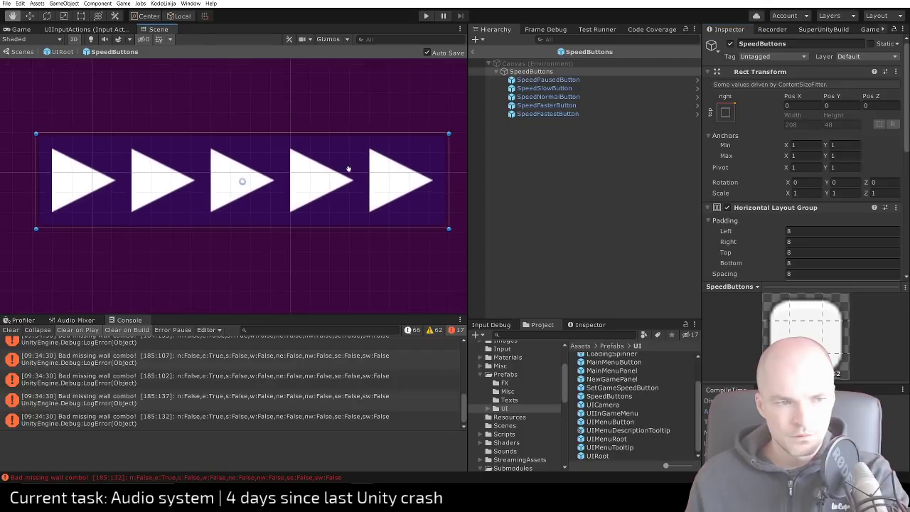
scroll(903, 140, "down", 10)
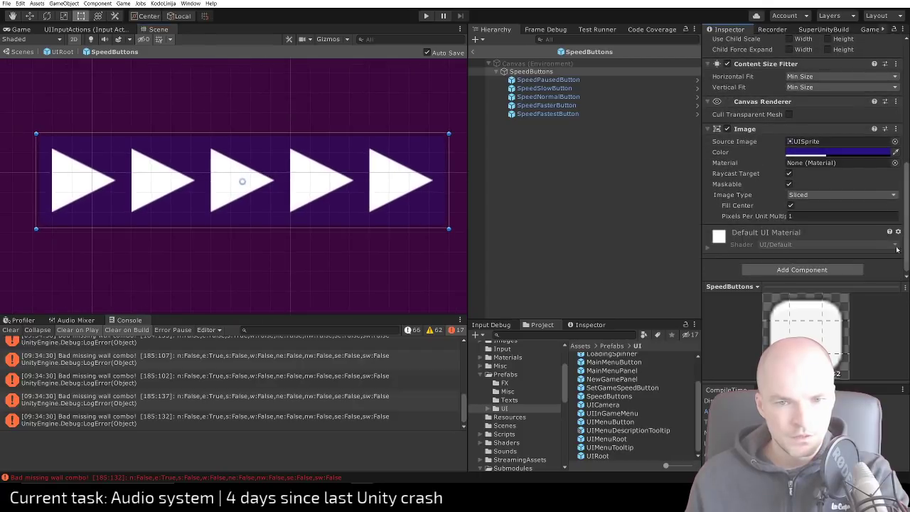
left_click(863, 155)
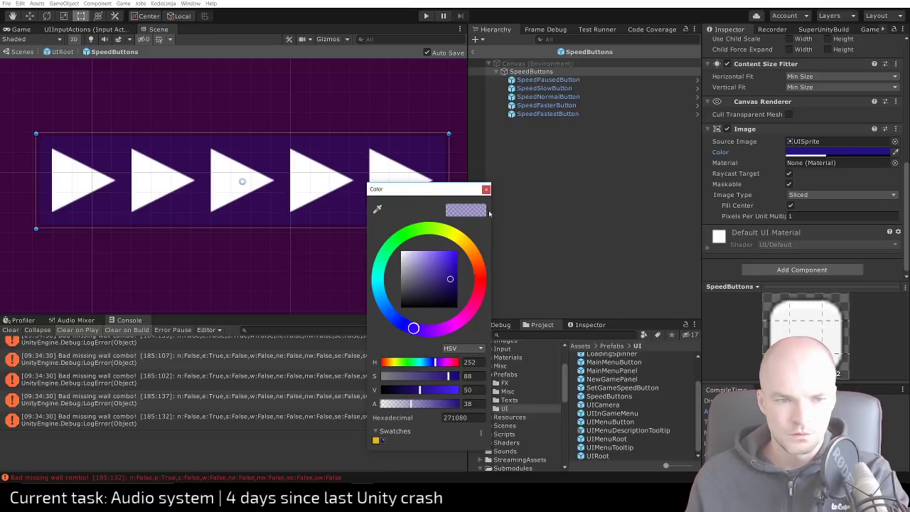
left_click(486, 190)
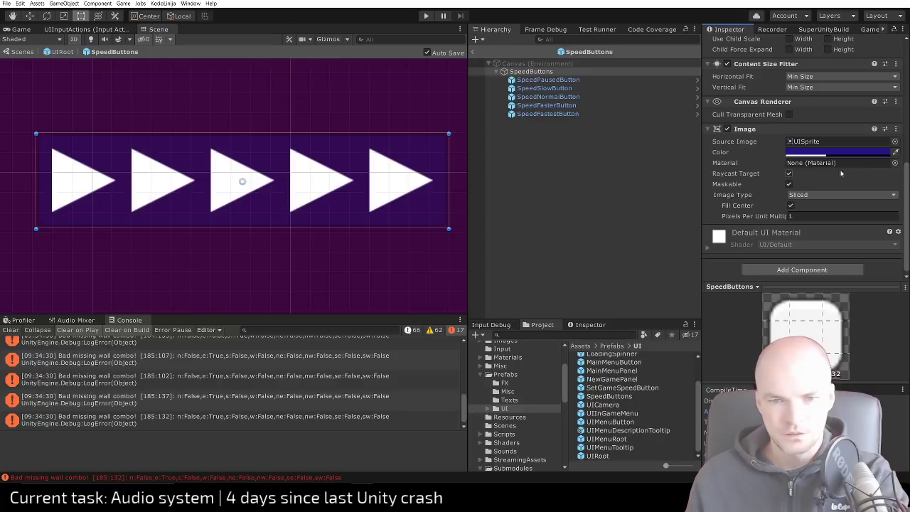
Change the SpeedButtons Source Image to the Button sprite and return to the UIRoot prefab
left_click(895, 142)
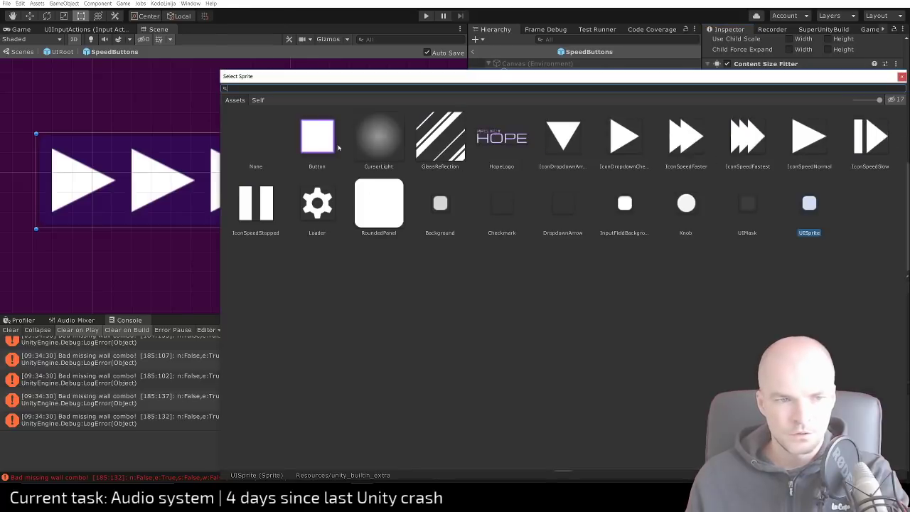
left_click(334, 143)
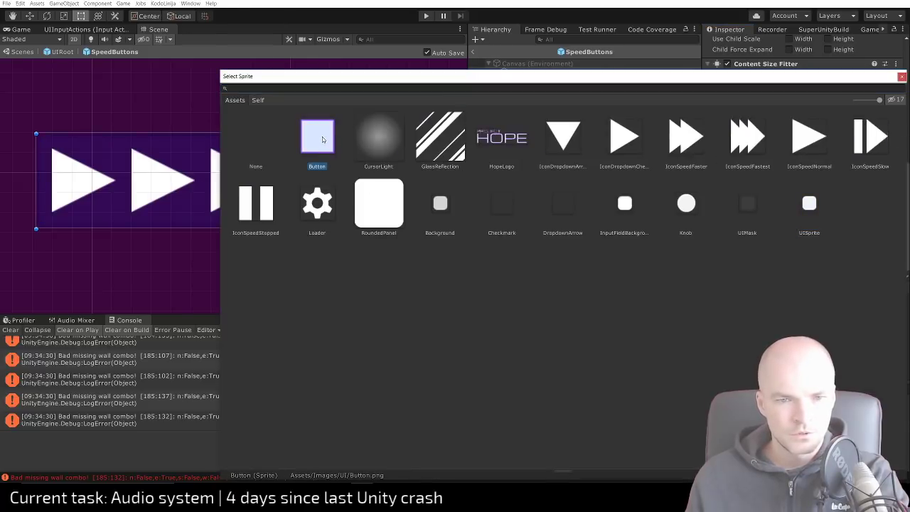
left_click(382, 203)
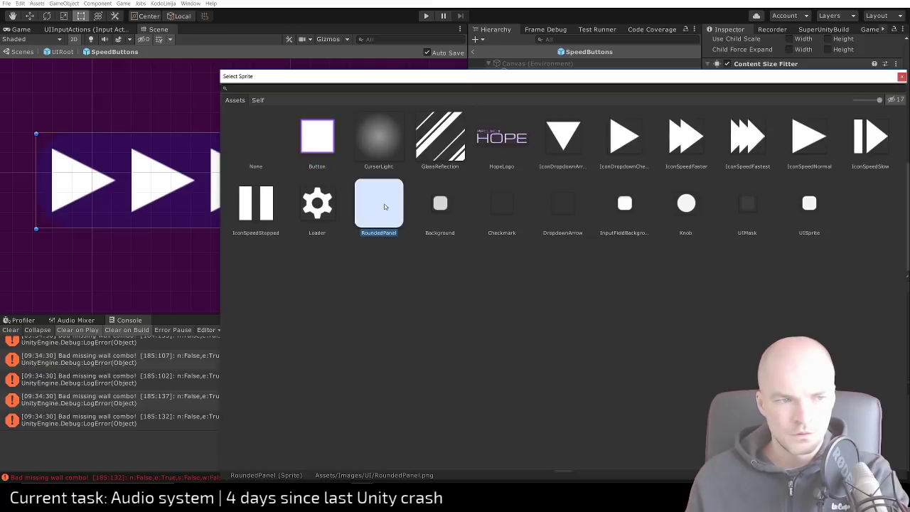
double_click(319, 136)
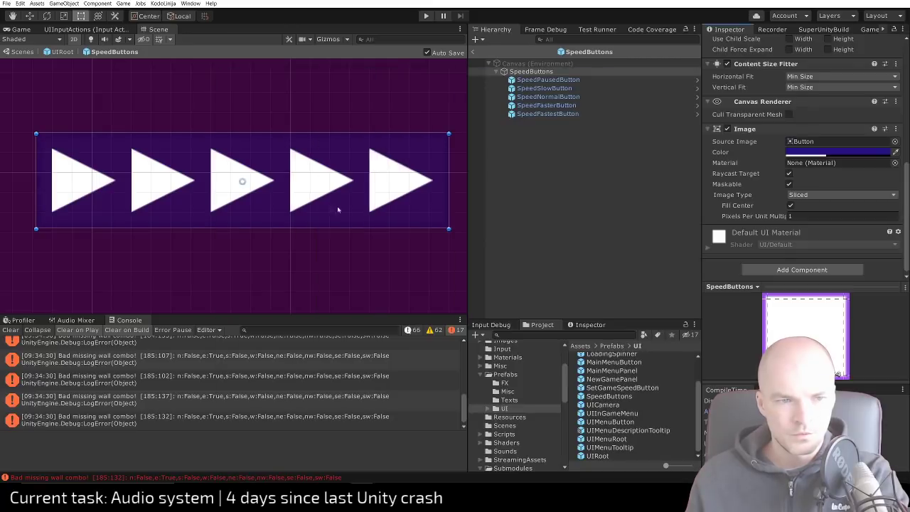
scroll(400, 178, "up", 4)
scroll(404, 190, "down", 4)
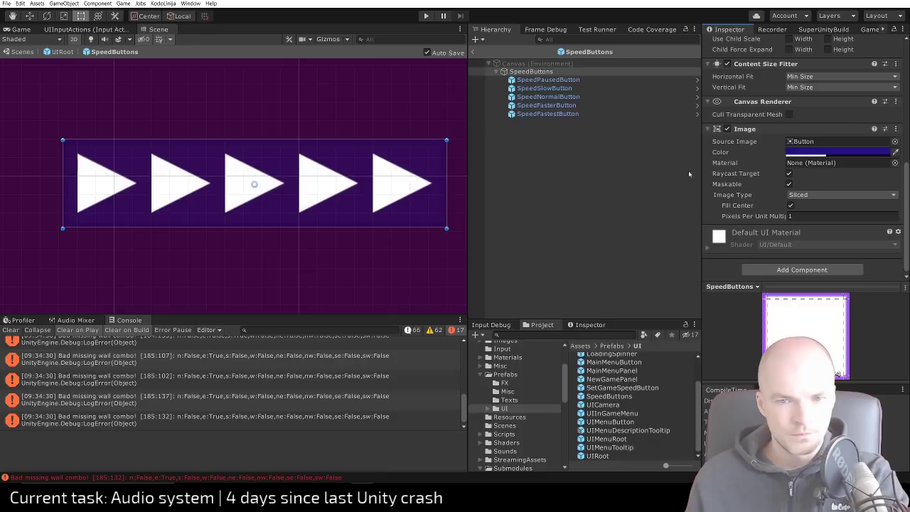
left_click(475, 52)
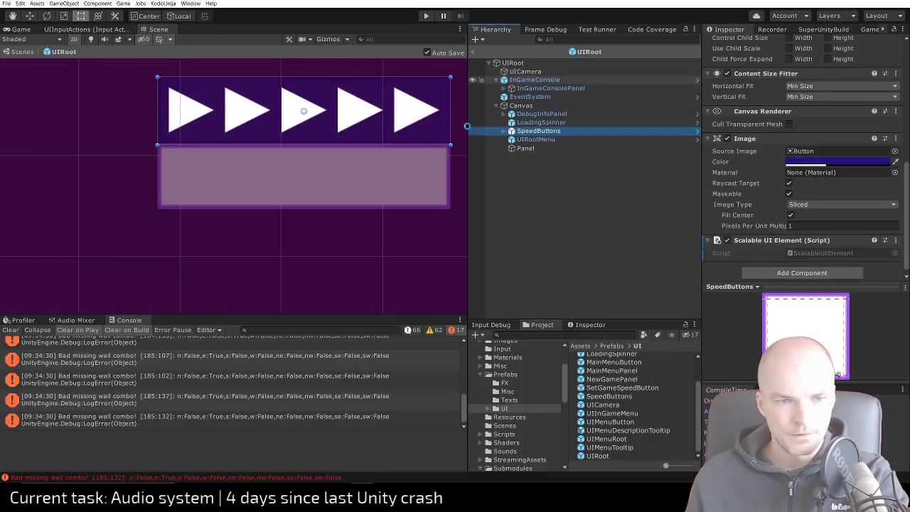
Set the Panel's Image colour by sampling the background of the speed buttons bar, and compare the two in the scene
left_click(436, 186)
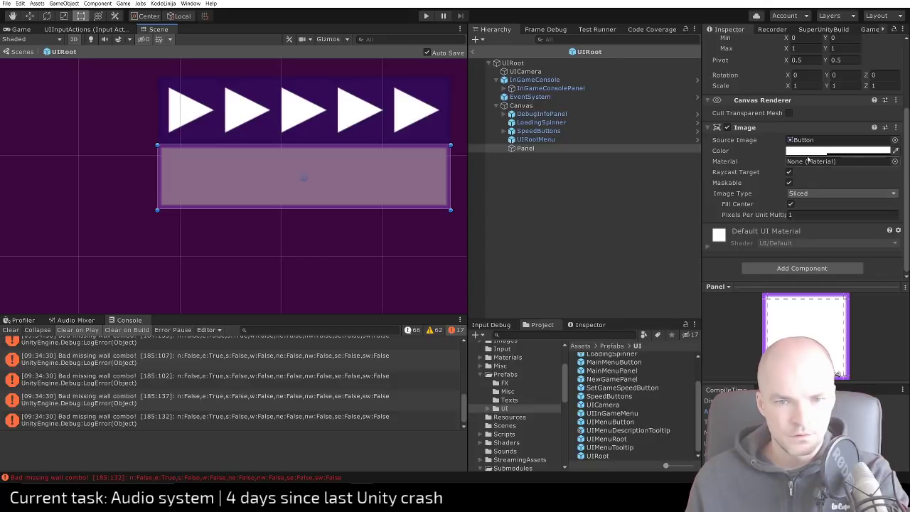
left_click(895, 152)
left_click(439, 98)
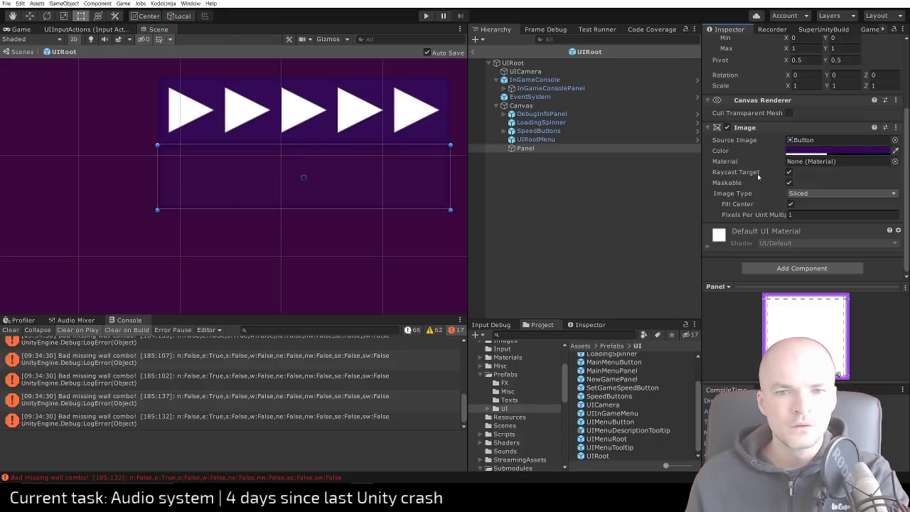
scroll(404, 101, "up", 3)
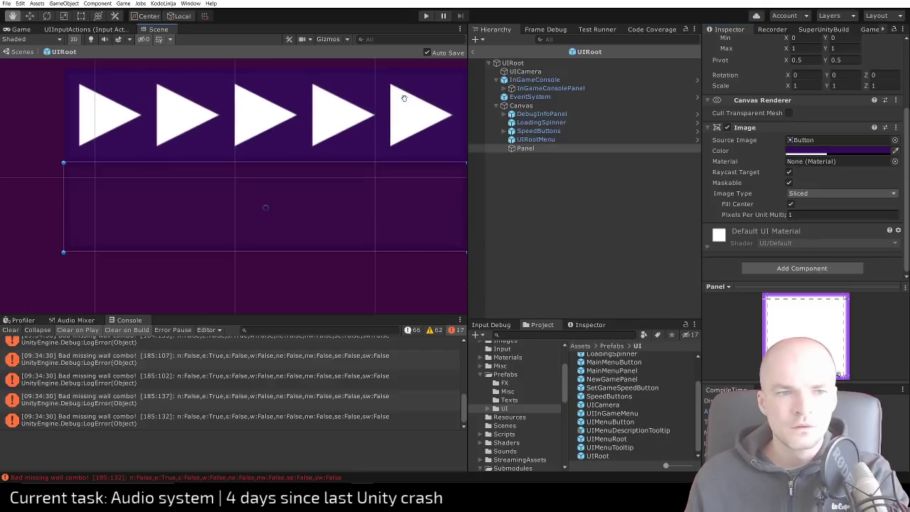
middle_click_drag(404, 97, 379, 125)
scroll(386, 176, "up", 2)
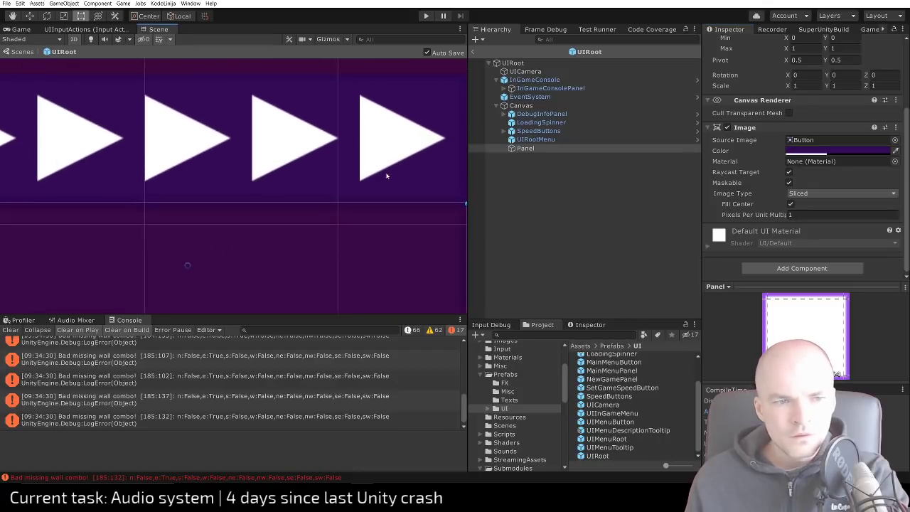
scroll(387, 175, "down", 2)
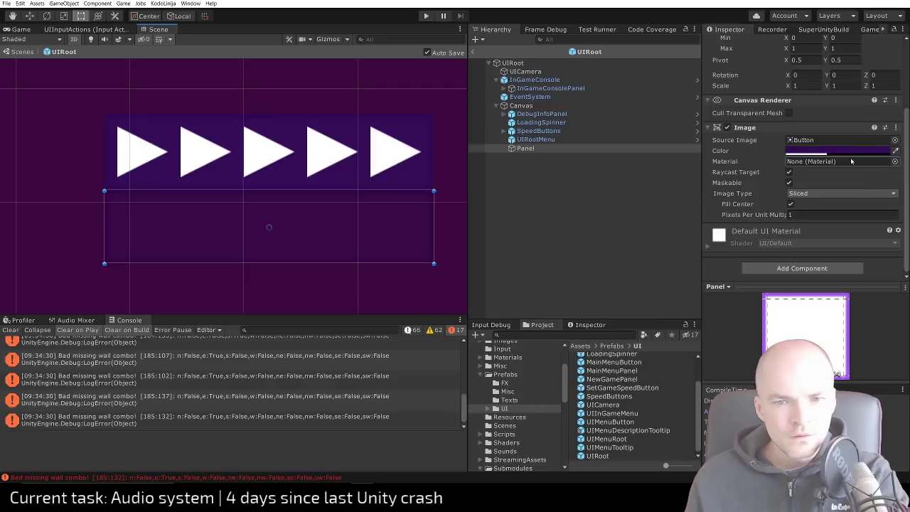
Recheck the Panel's Button sprite and compare its Image settings with those of SpeedButtons
left_click(894, 140)
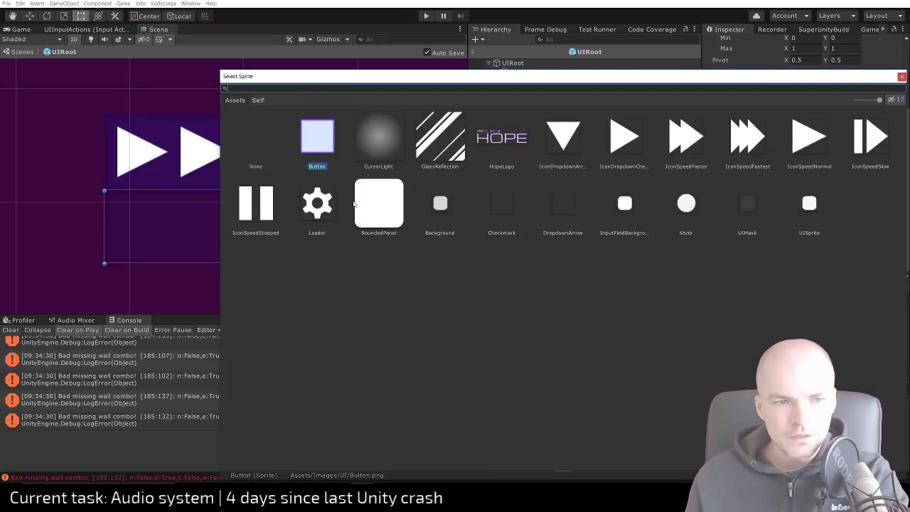
double_click(318, 142)
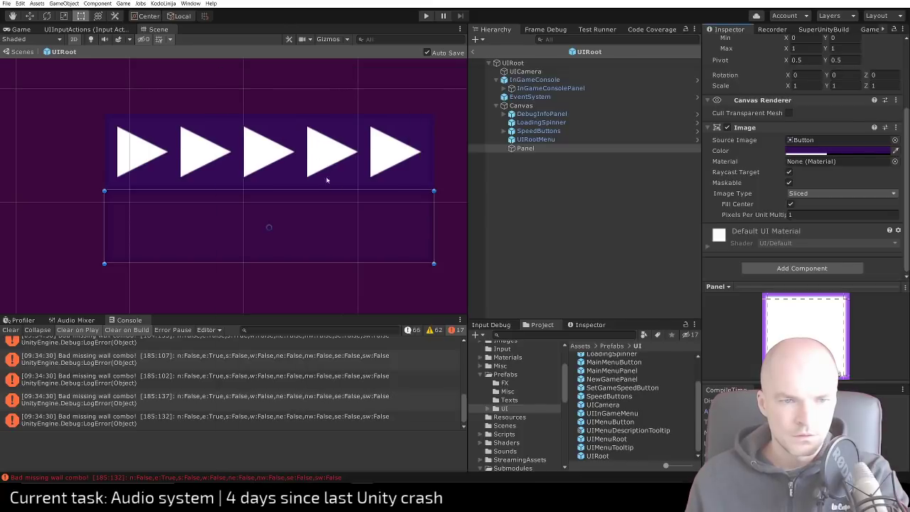
left_click(409, 124)
scroll(792, 212, "down", 5)
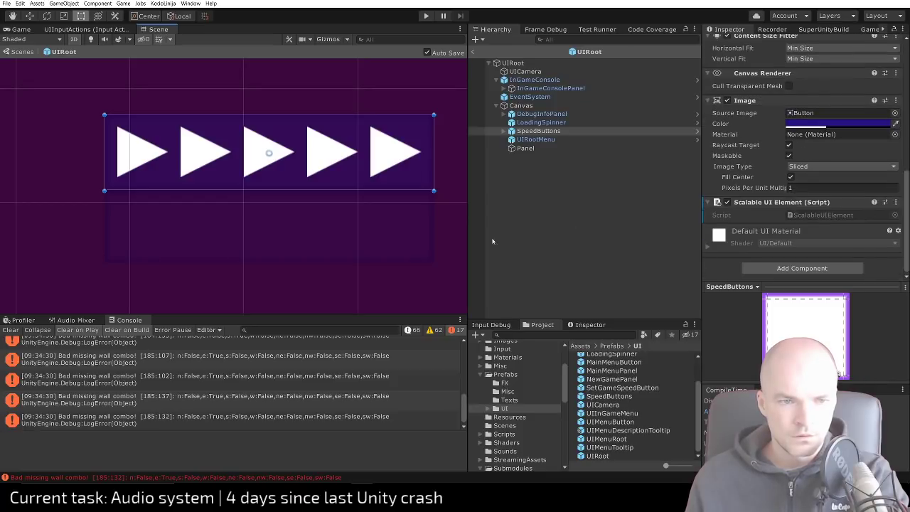
left_click(400, 241)
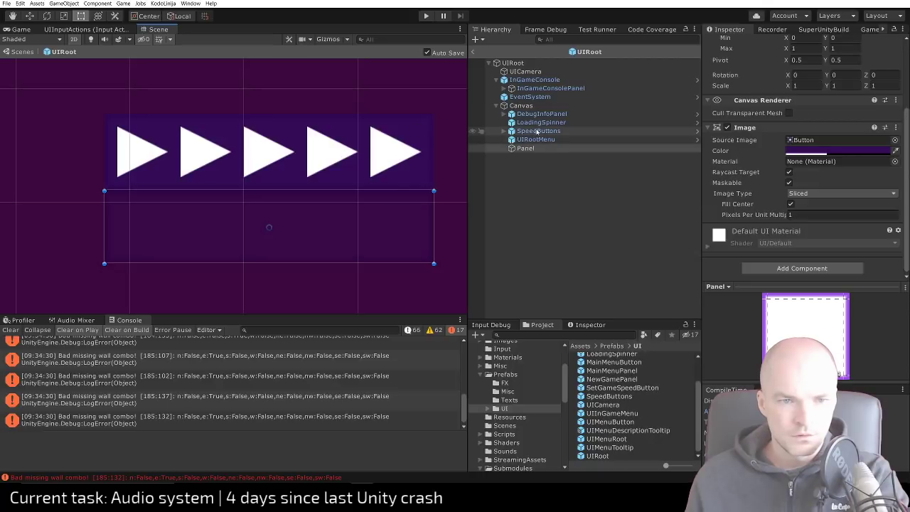
Expand SpeedButtons and inspect the Image, Button and Set Game Speed Button components of SpeedPausedButton
left_click(538, 132)
key("Right")
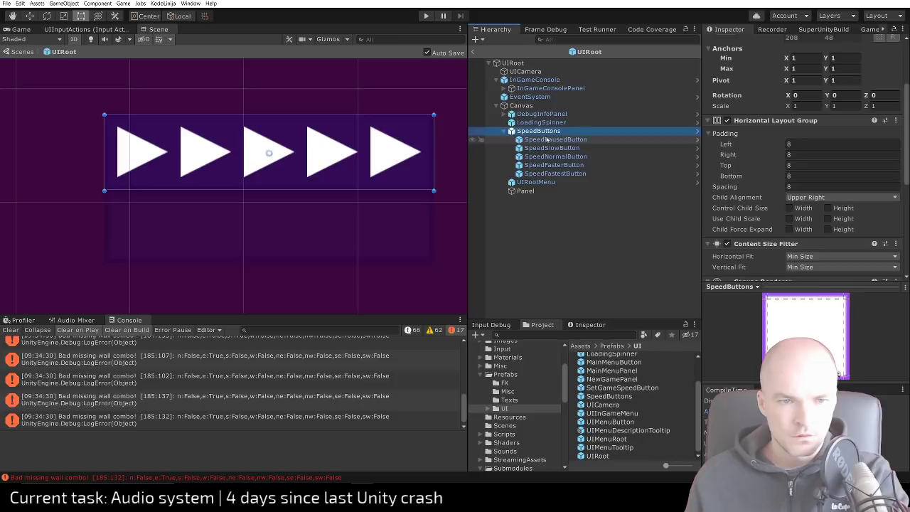
left_click(568, 139)
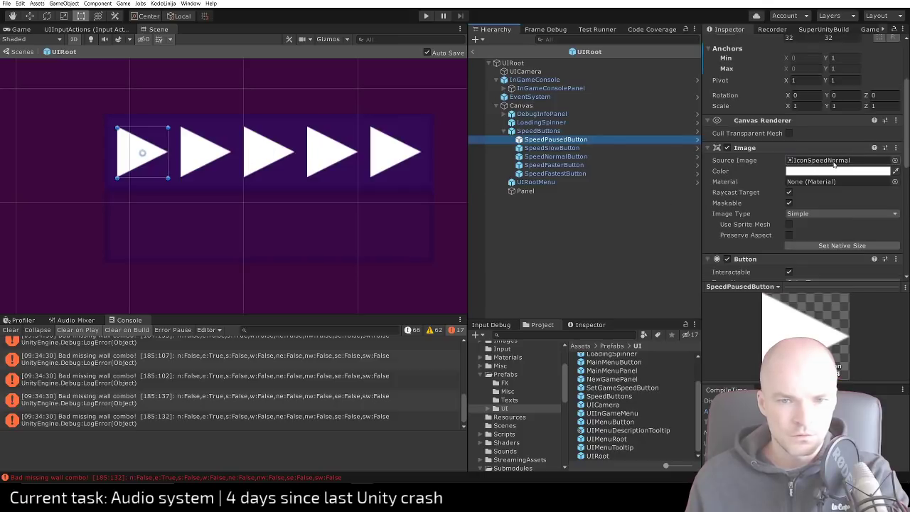
scroll(768, 228, "down", 8)
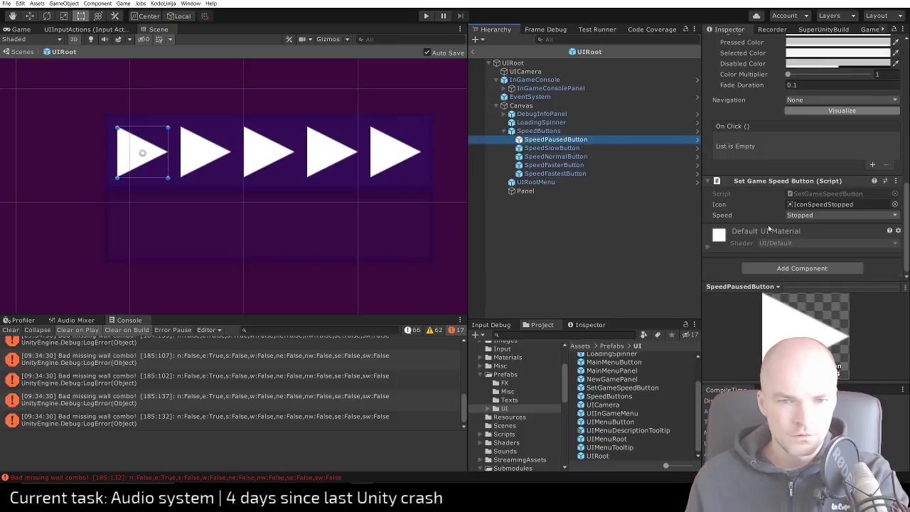
scroll(782, 220, "up", 7)
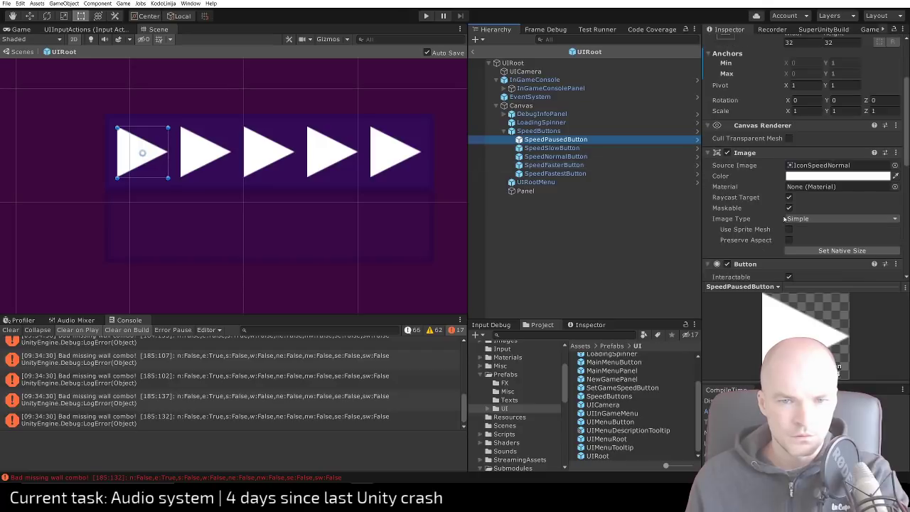
scroll(784, 221, "up", 3)
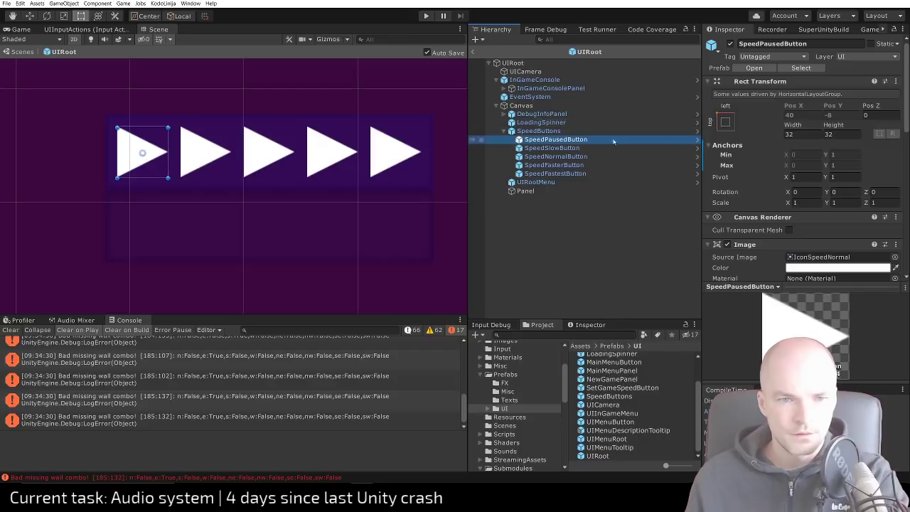
Rename the Panel object under the Canvas to CursorInfo
left_click(524, 190)
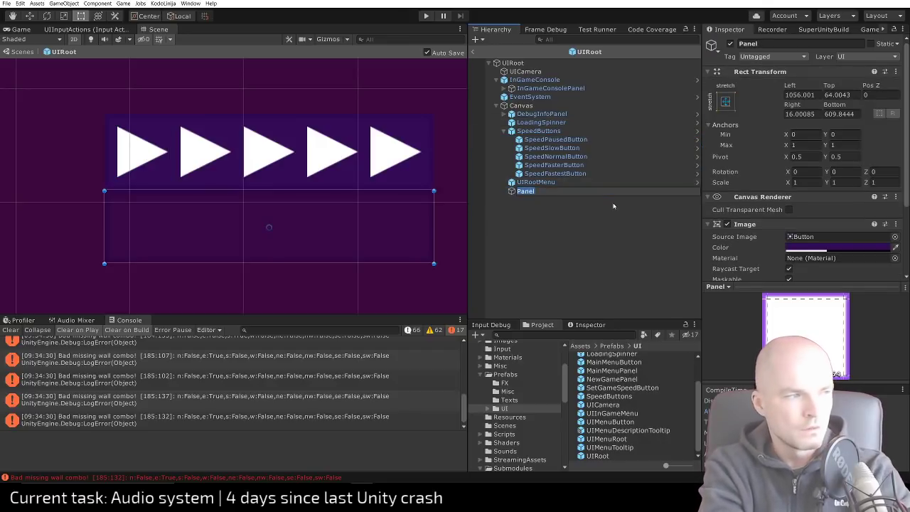
key("F2")
type("Cur")
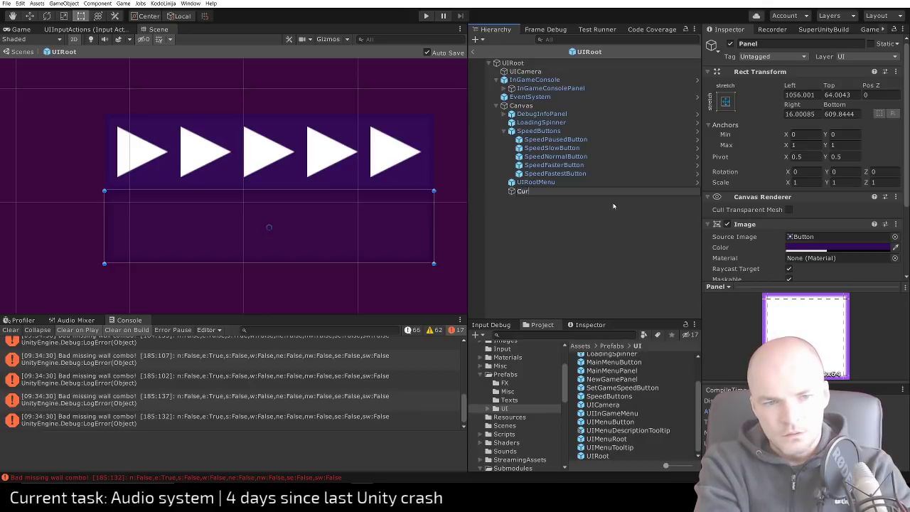
type("porPosi")
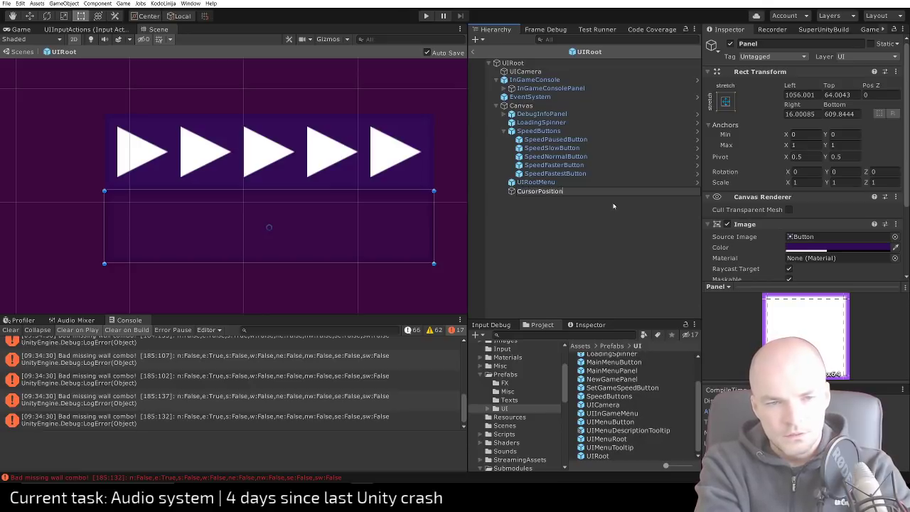
type("tion")
key("Return")
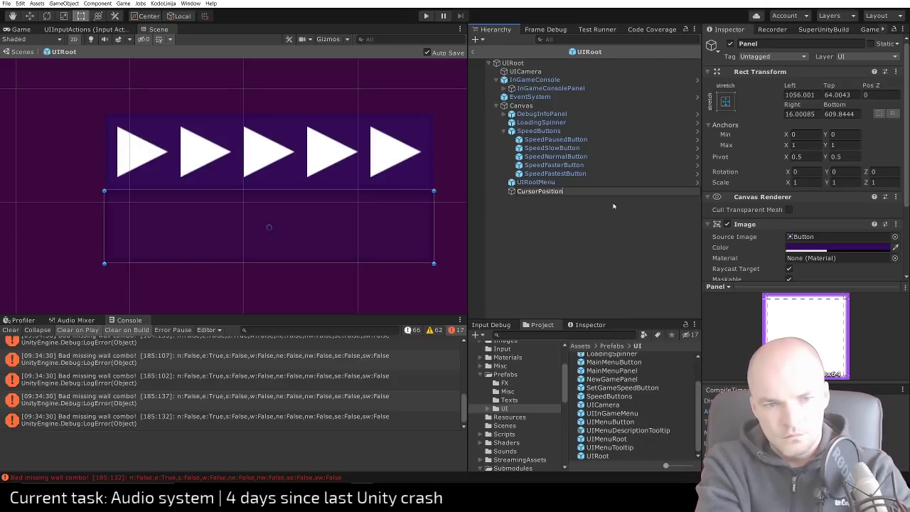
key("BackSpace")
key("BackSpace")
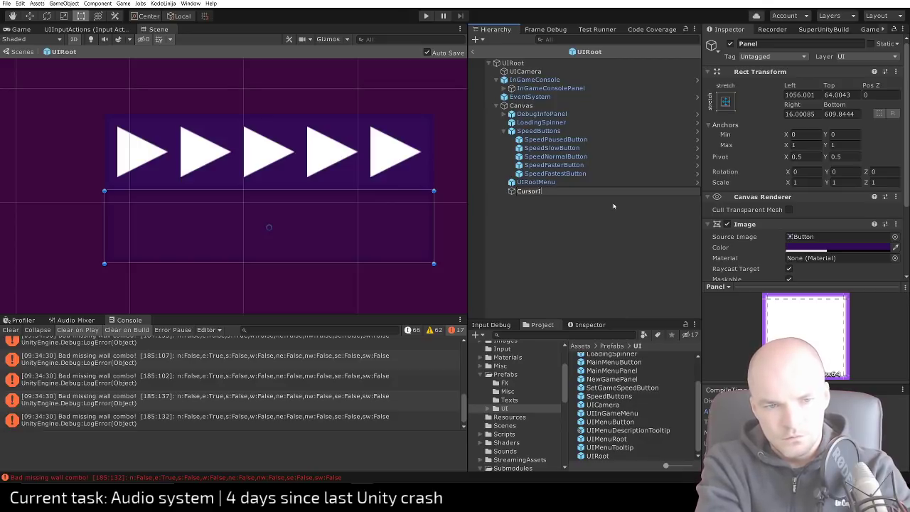
type("Info")
key("Return")
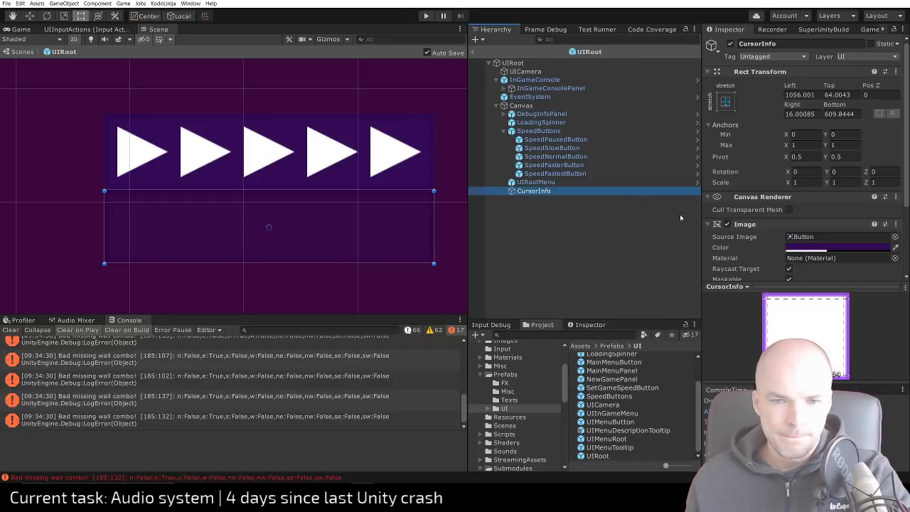
Add a TextMeshPro text object as a child of CursorInfo
scroll(806, 234, "down", 3)
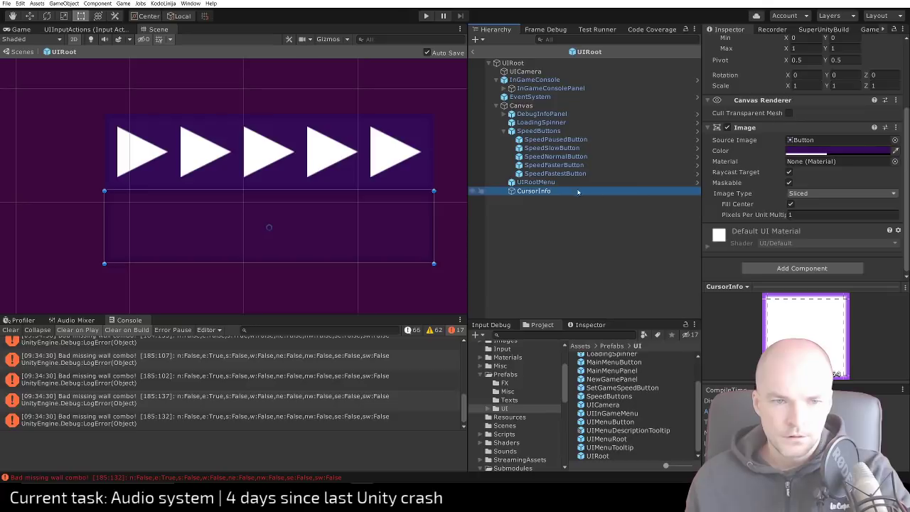
right_click(540, 193)
mouse_move(569, 324)
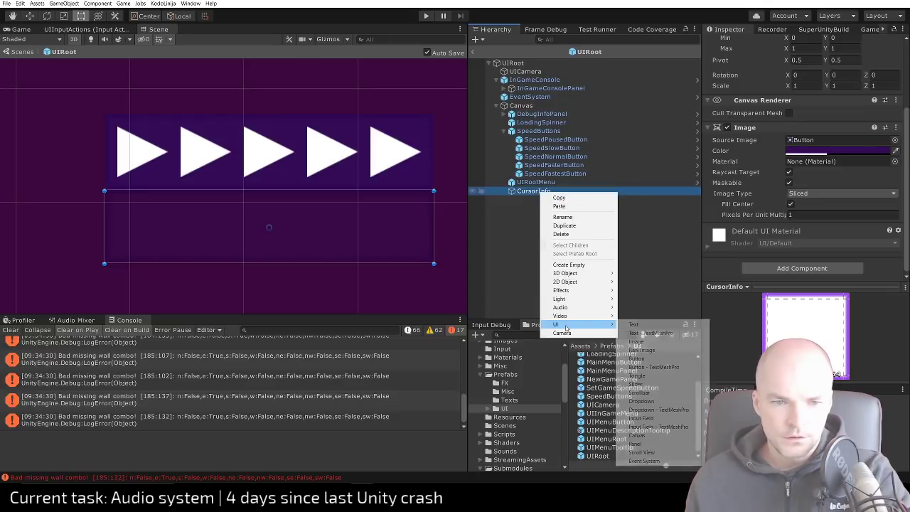
left_click(655, 333)
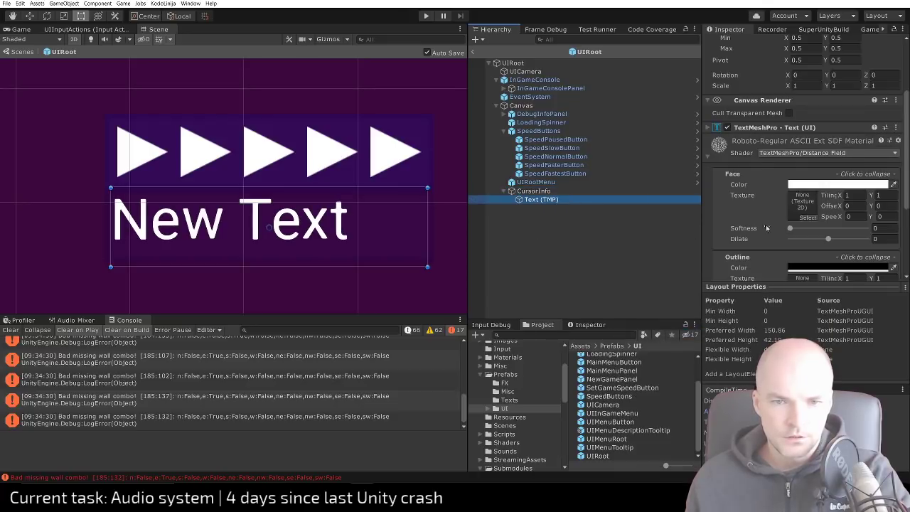
Anchor the new text with the stretch preset in both directions, including its position, so that it fills CursorInfo
scroll(810, 216, "down", 4)
scroll(808, 194, "up", 6)
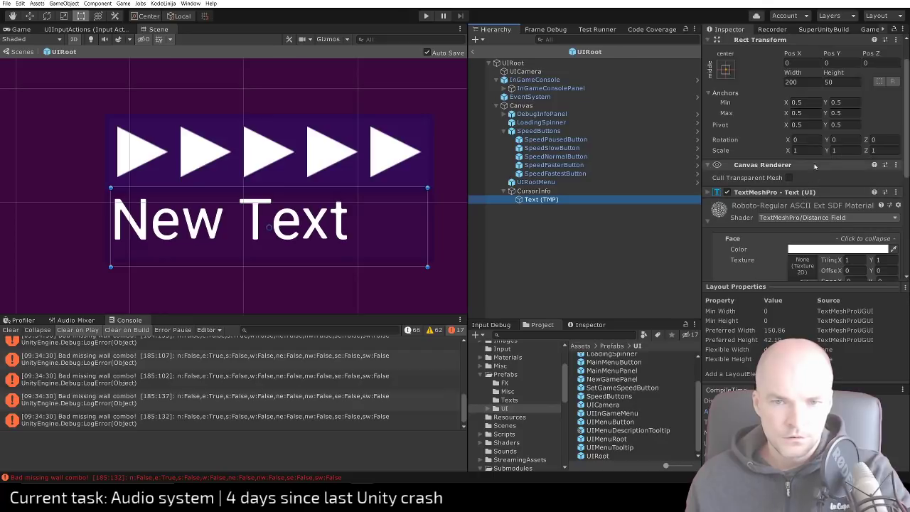
left_click(726, 69)
left_click(839, 229, "alt")
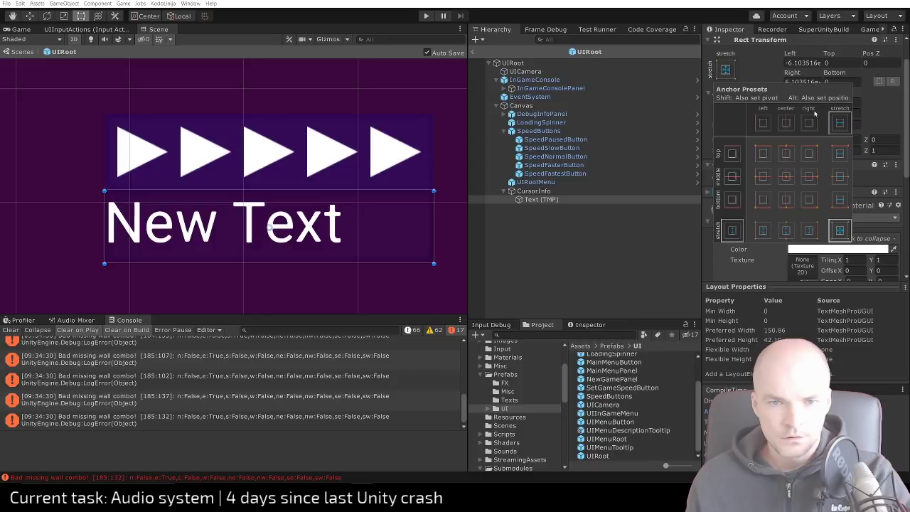
left_click(784, 178, "alt")
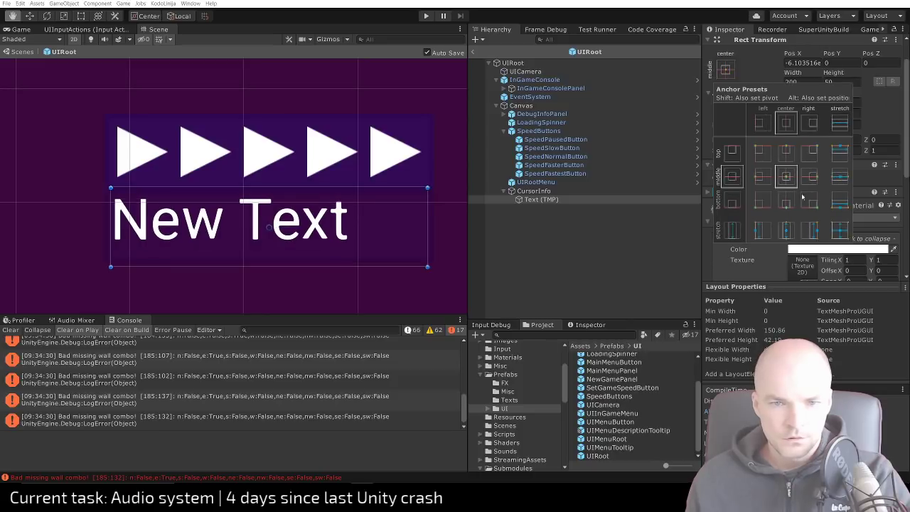
left_click(838, 230, "alt")
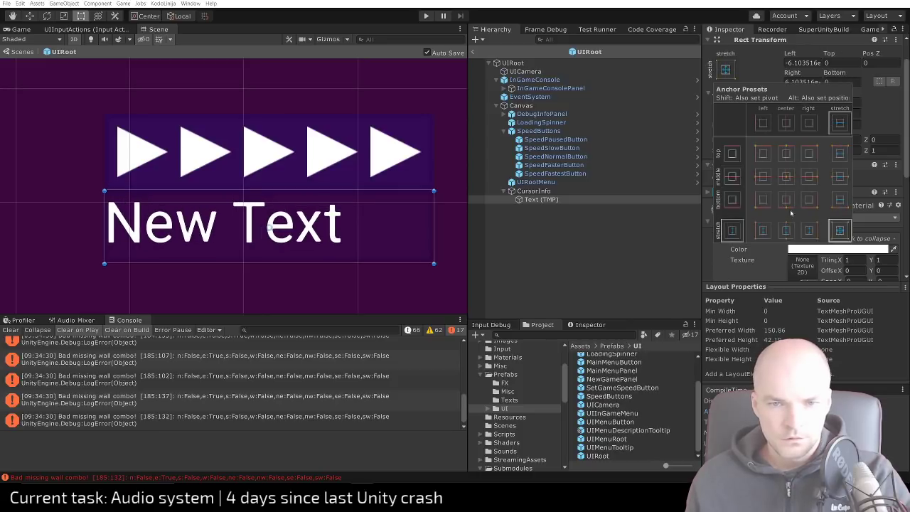
left_click(718, 261)
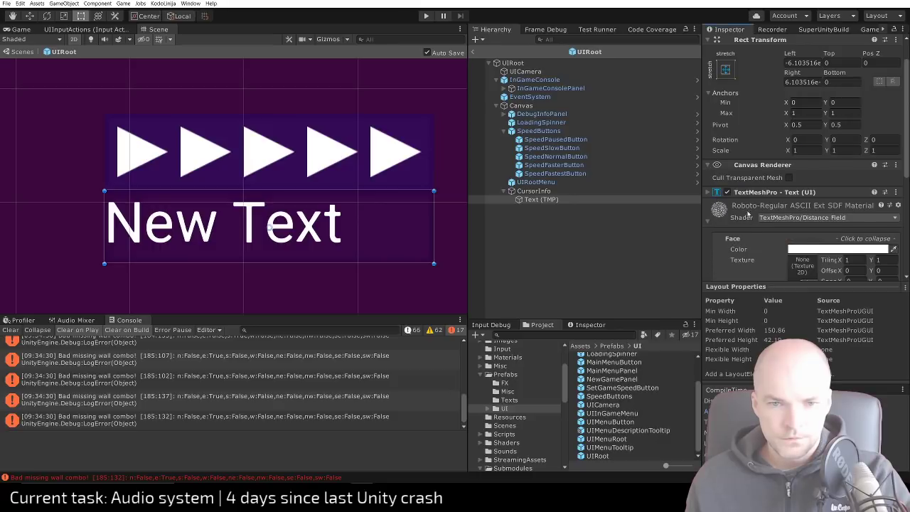
Expand the text object's TextMeshPro component and replace its placeholder text with 105:50
scroll(747, 212, "down", 5)
scroll(710, 199, "up", 5)
left_click(708, 192)
scroll(733, 189, "down", 5)
scroll(763, 115, "up", 5)
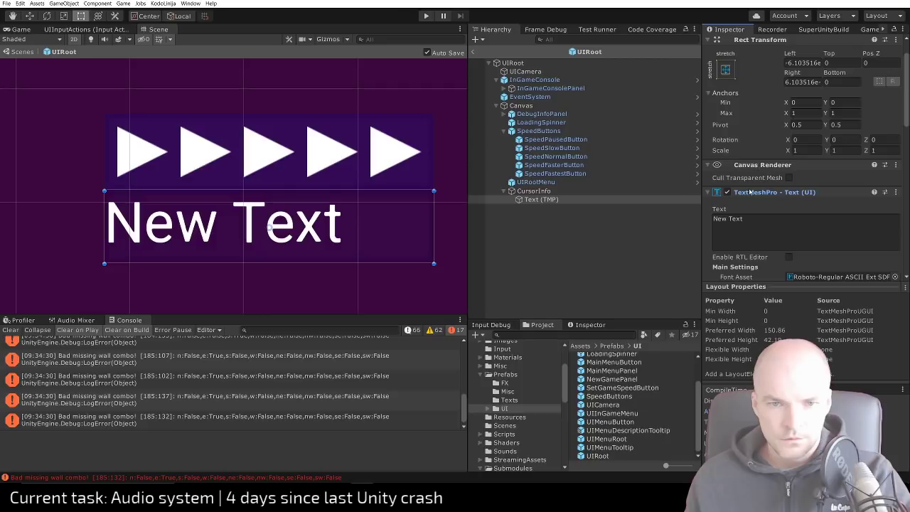
left_click(753, 220)
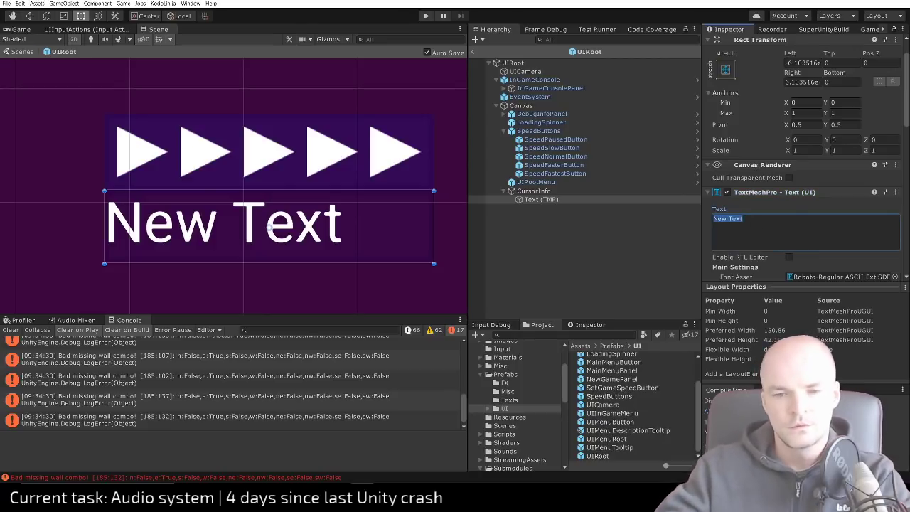
type("105")
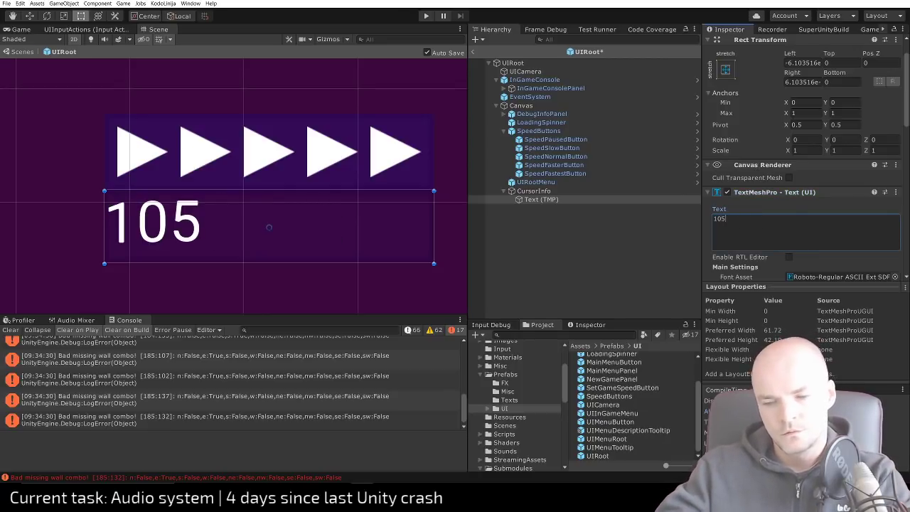
type(":50")
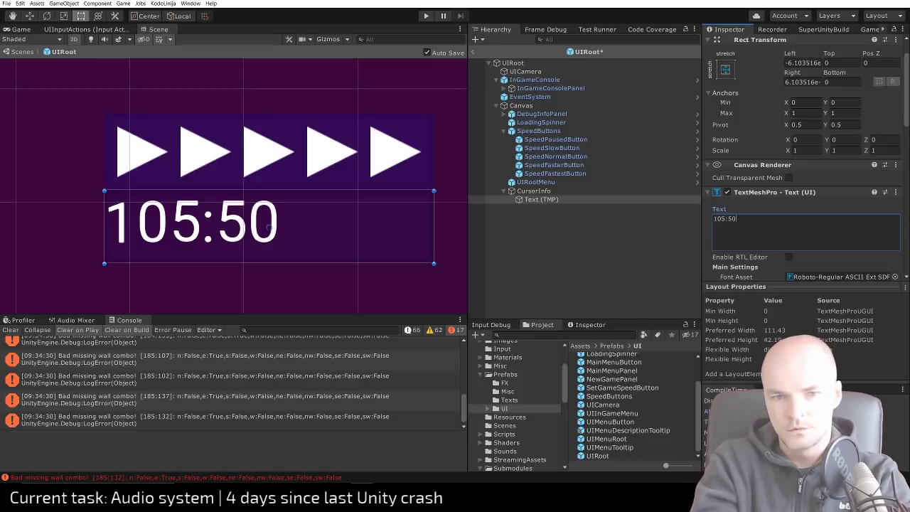
Align the text to the centre horizontally and the middle vertically, and set its font size to 28
scroll(844, 233, "down", 5)
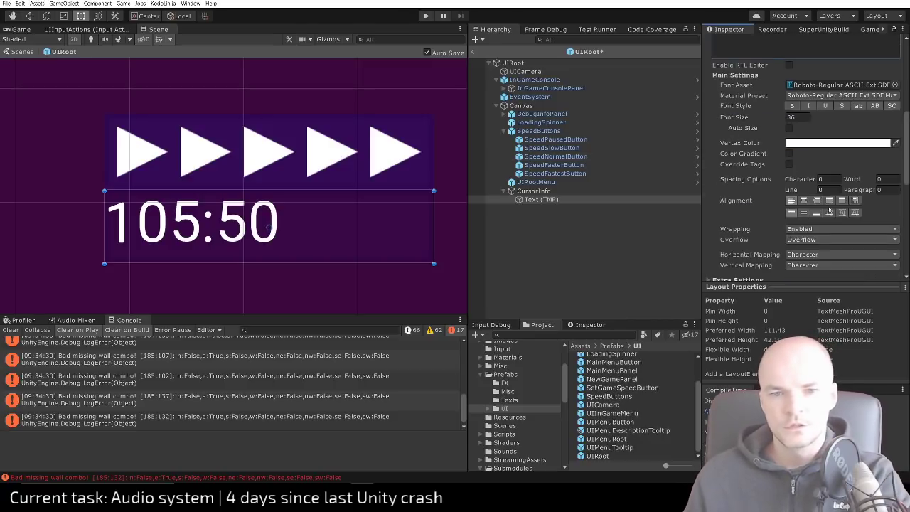
left_click(804, 214)
left_click(804, 202)
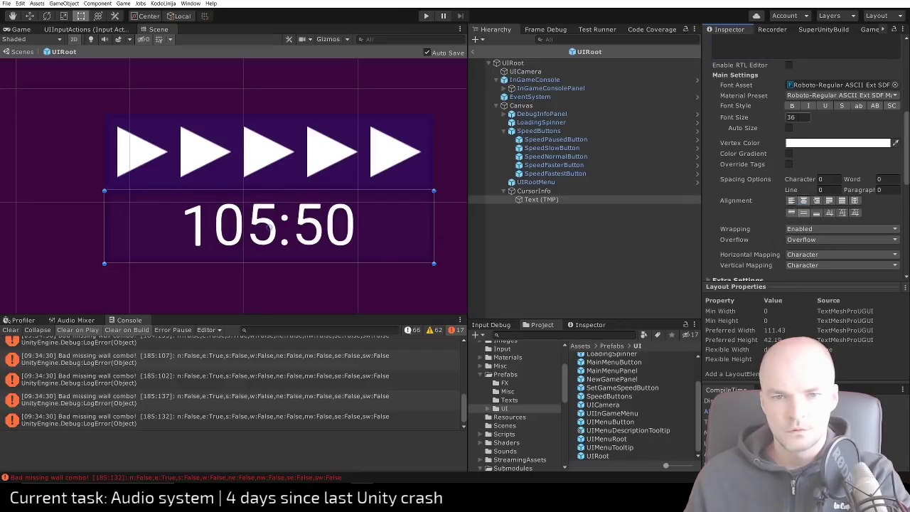
left_click(794, 116)
type("24")
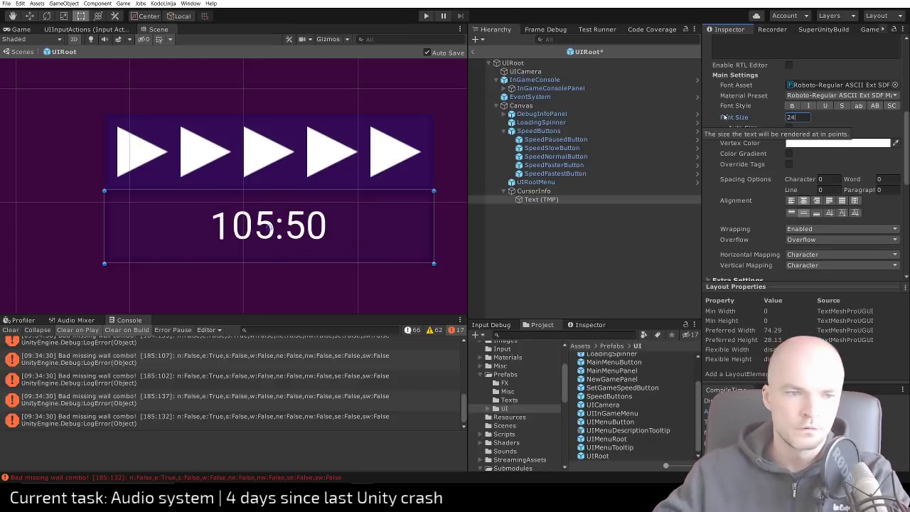
key("BackSpace")
type("8")
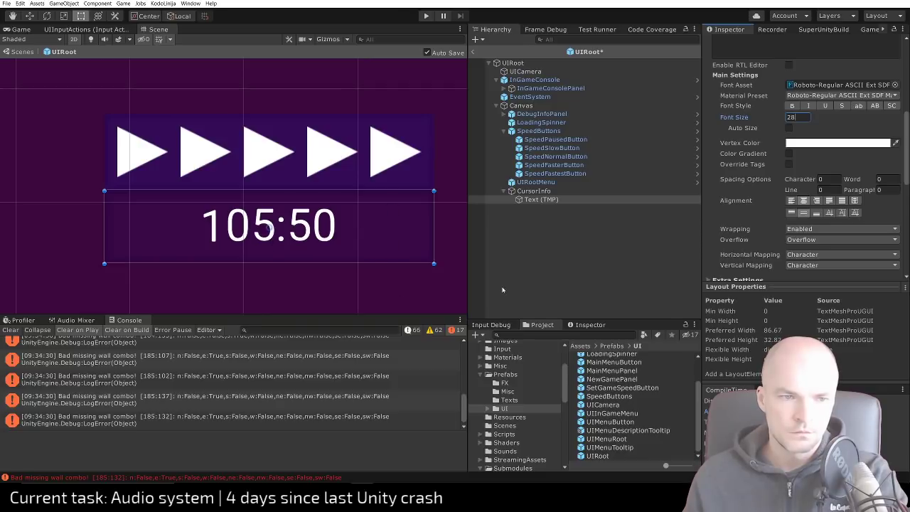
Look through the available font assets and the remaining TextMeshPro settings of the text without changing the font
scroll(841, 238, "down", 5)
scroll(835, 256, "up", 8)
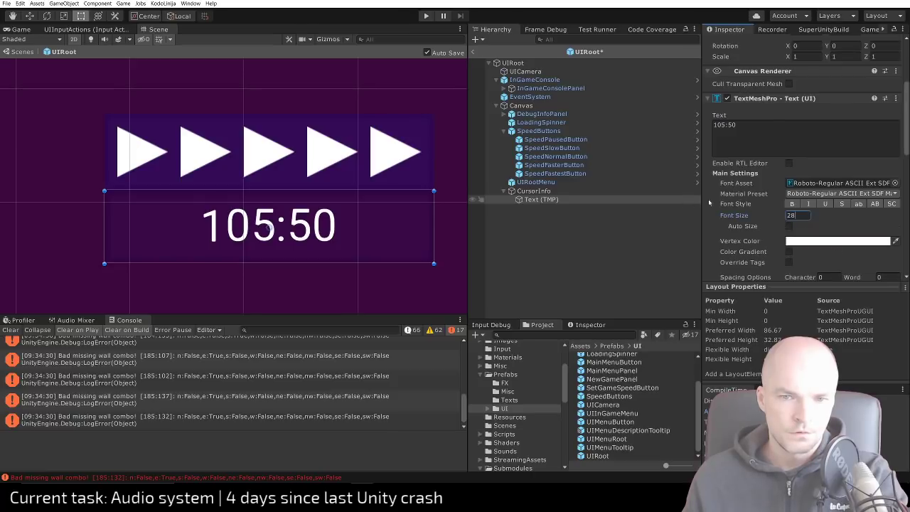
left_click(895, 183)
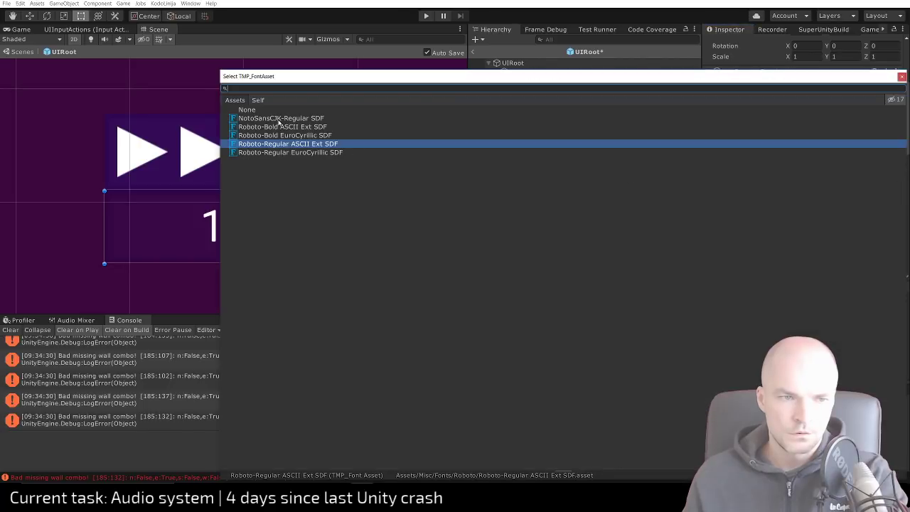
left_click(901, 77)
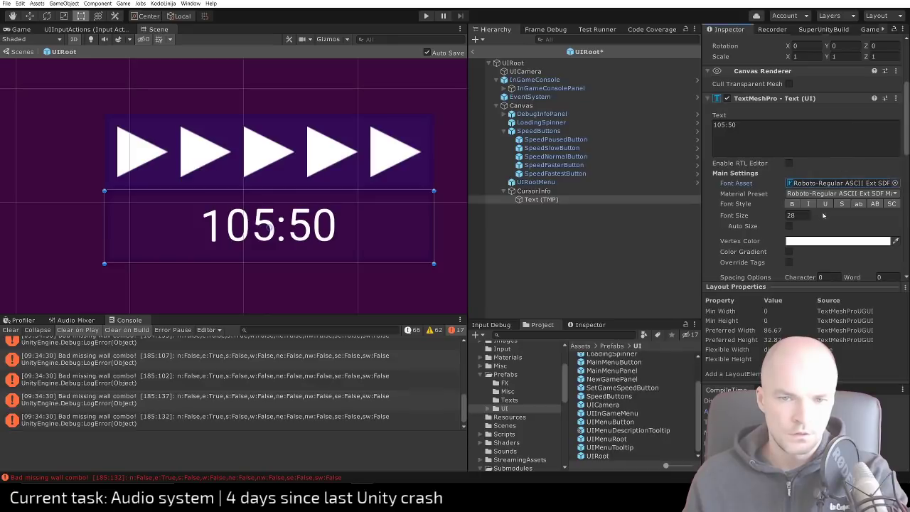
scroll(829, 221, "down", 15)
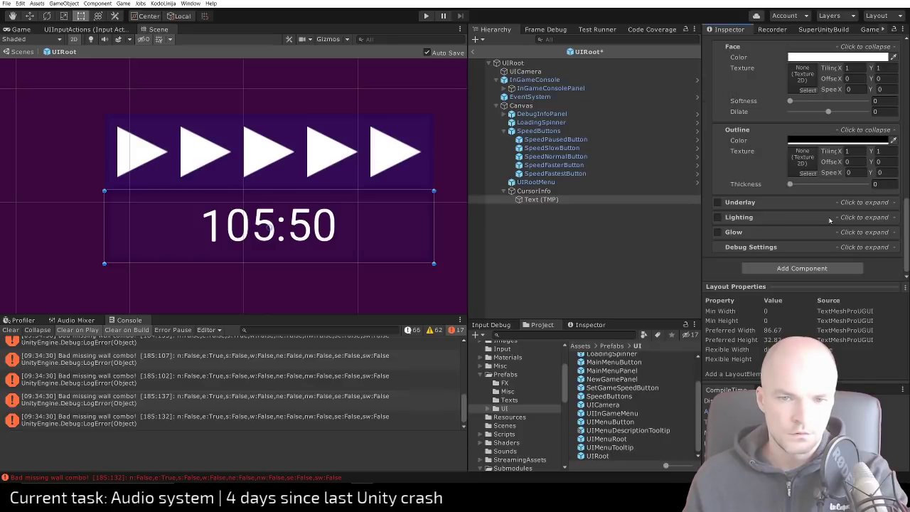
scroll(805, 249, "up", 15)
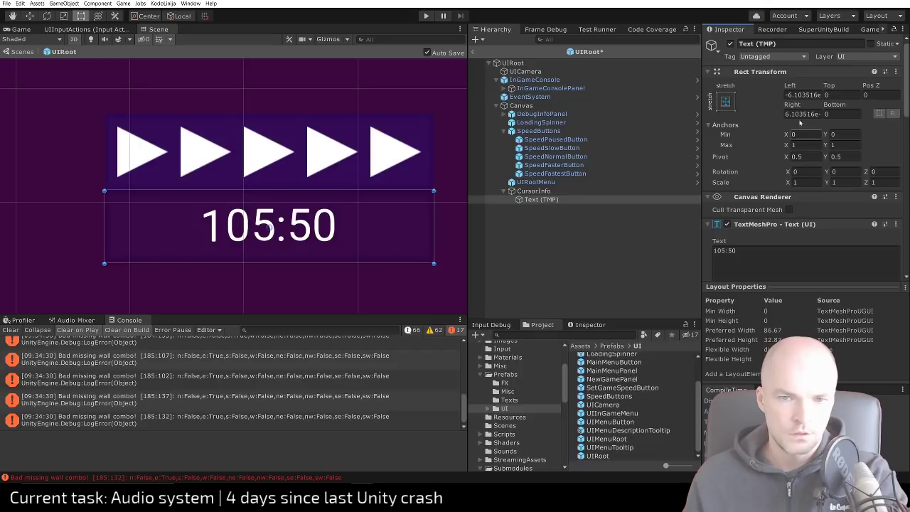
Set the text object's Left and Right offsets to 0
left_click(802, 94)
type("0")
key("Tab")
key("Tab")
key("Tab")
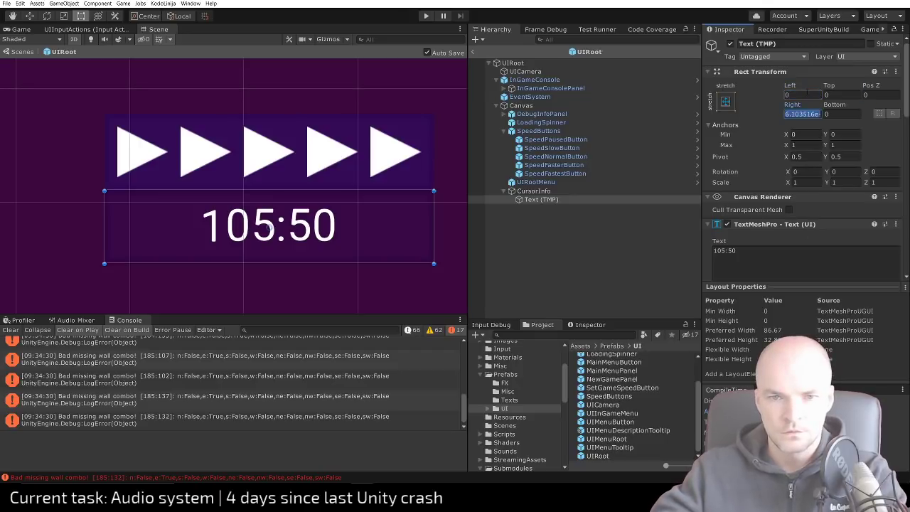
type("0")
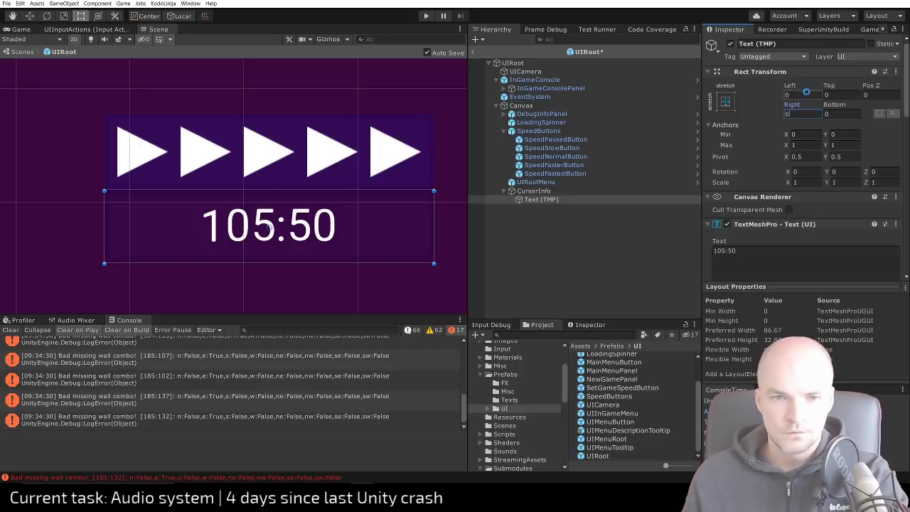
Rename the text object under CursorInfo to CursorInfoText
left_click(476, 191)
left_click(477, 198)
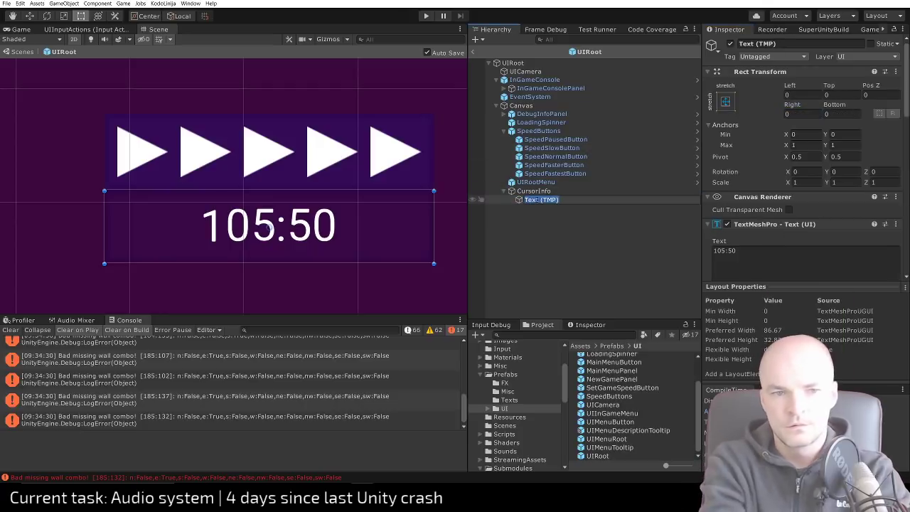
type("CursorInfo")
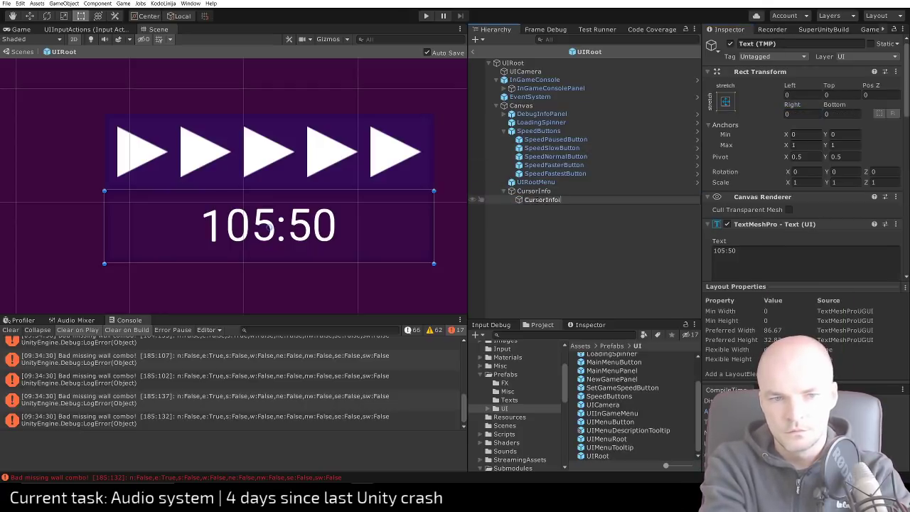
type("Text")
key("Return")
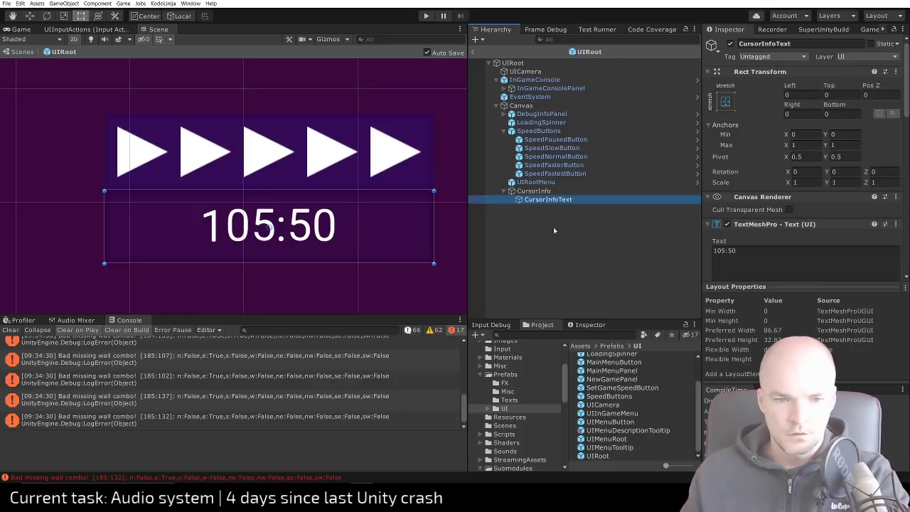
Save the CursorInfo object as a prefab in the Prefabs/UI folder and open that prefab for editing
left_click(537, 191)
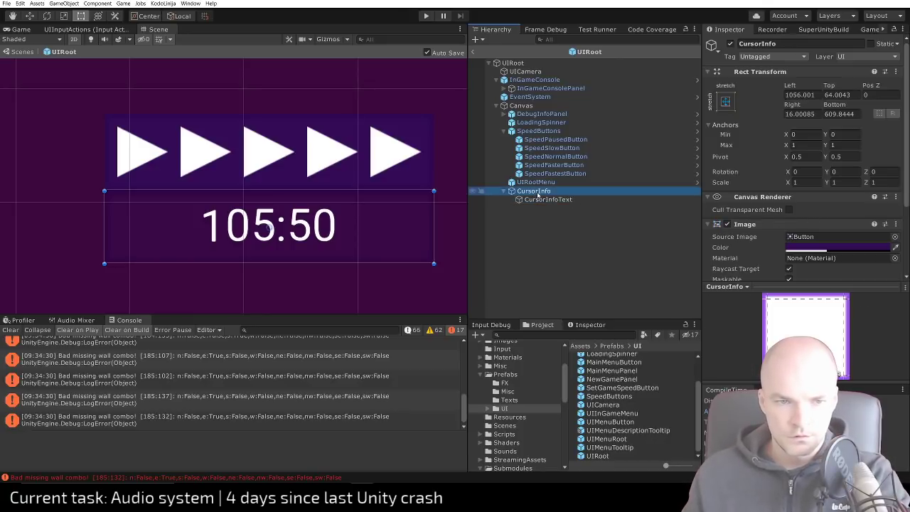
left_click_drag(532, 194, 518, 412)
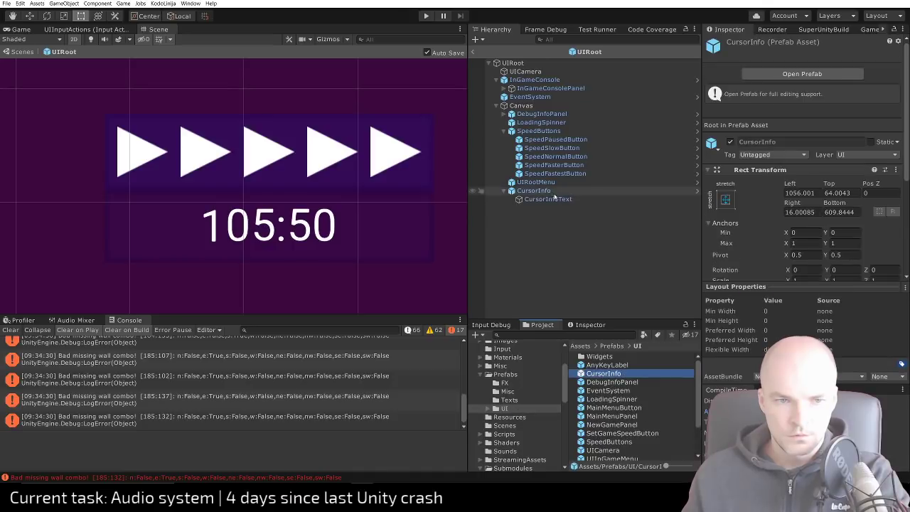
left_click(543, 190)
left_click(755, 72)
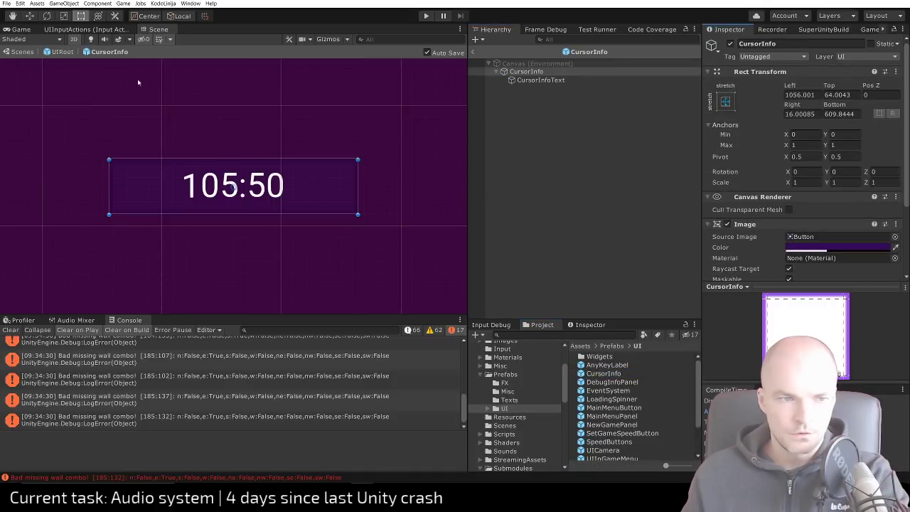
scroll(203, 150, "up", 3)
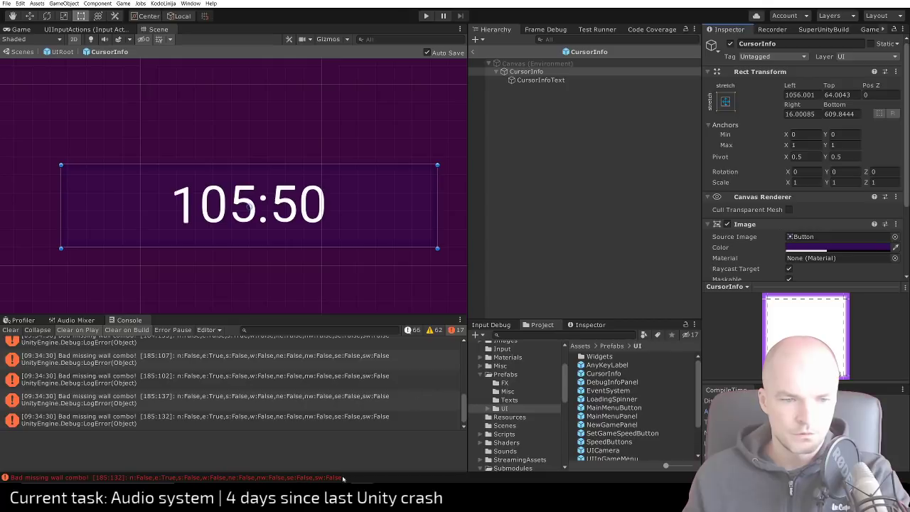
Switch to Visual Studio Code, locate DebugInfoText.cs in the UI/InGame scripts folder and examine its opening declarations
key("alt+Tab")
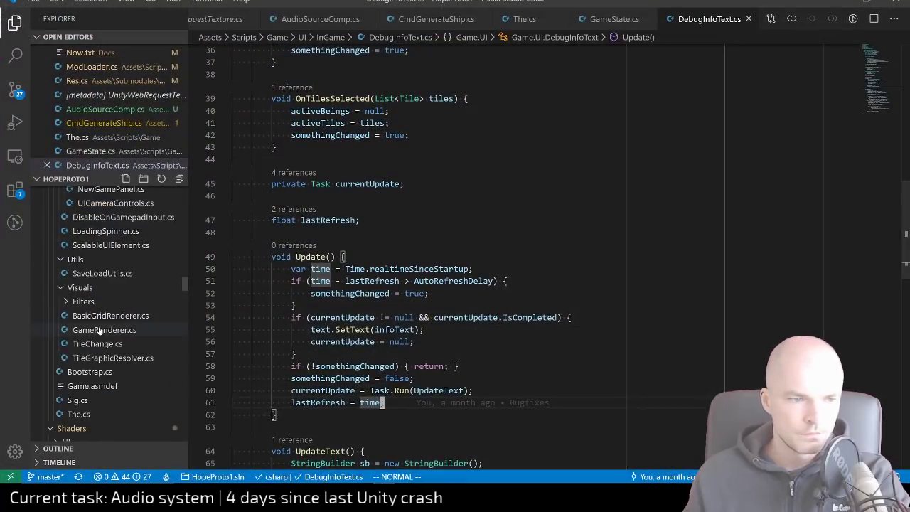
scroll(104, 330, "up", 12)
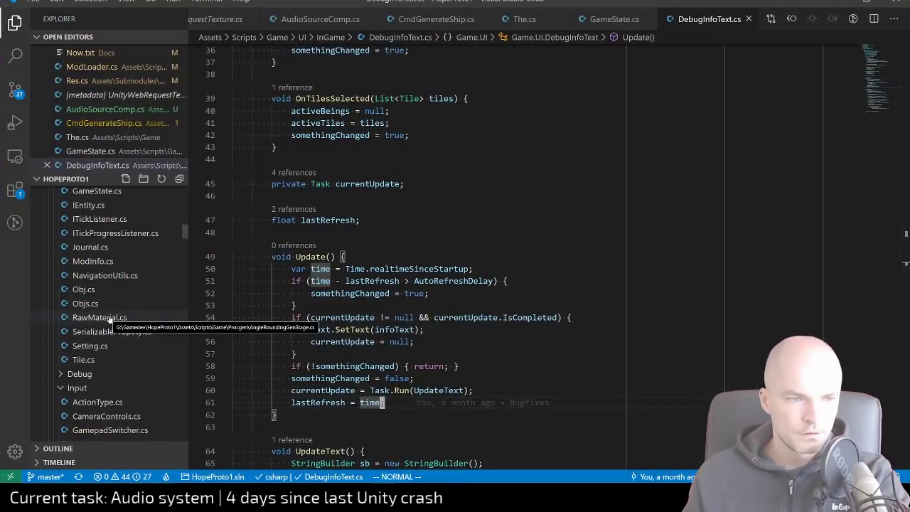
scroll(110, 318, "up", 9)
left_click(700, 184)
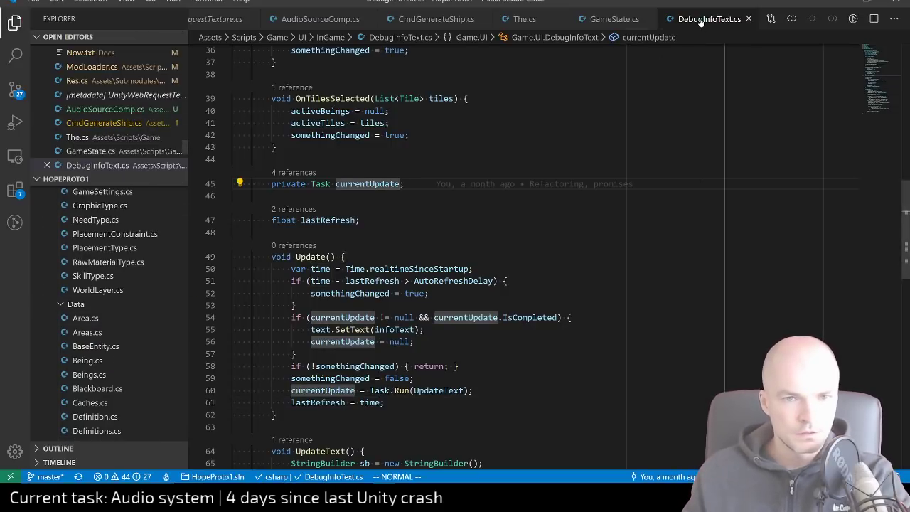
left_click(614, 19)
left_click(703, 19)
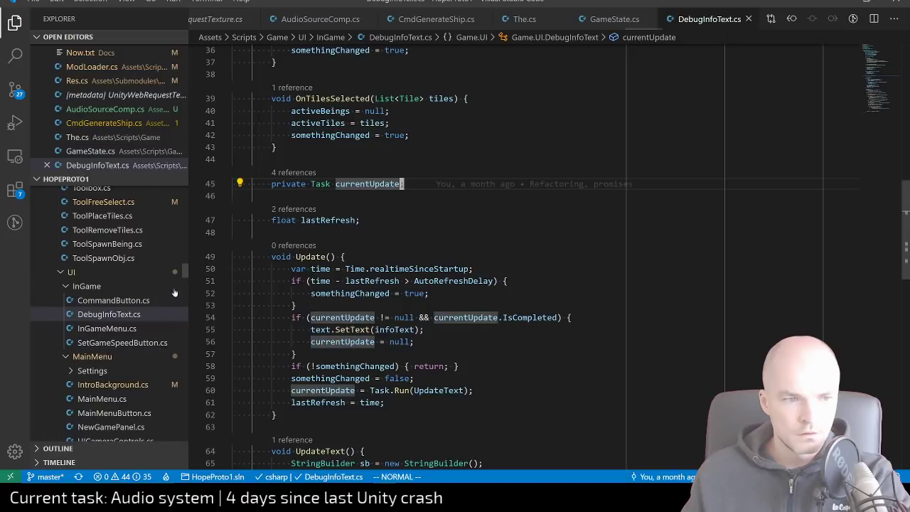
left_click(96, 315)
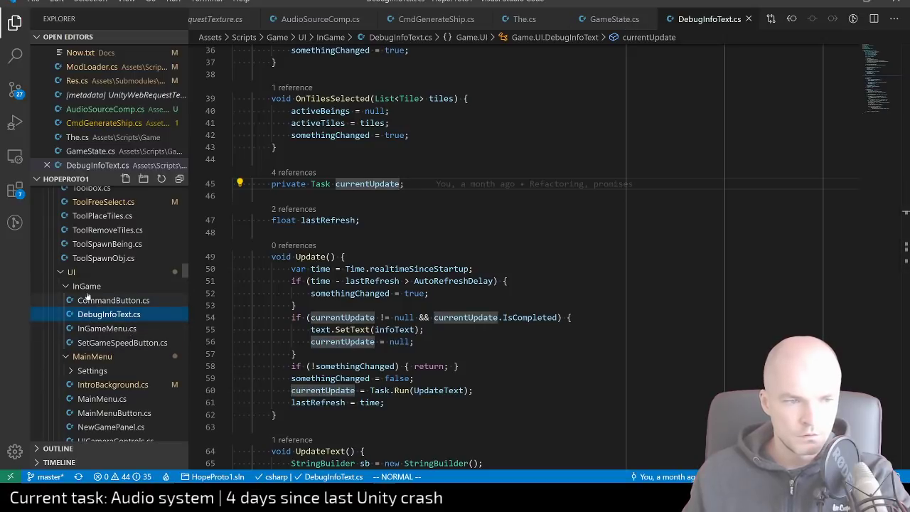
scroll(219, 315, "up", 15)
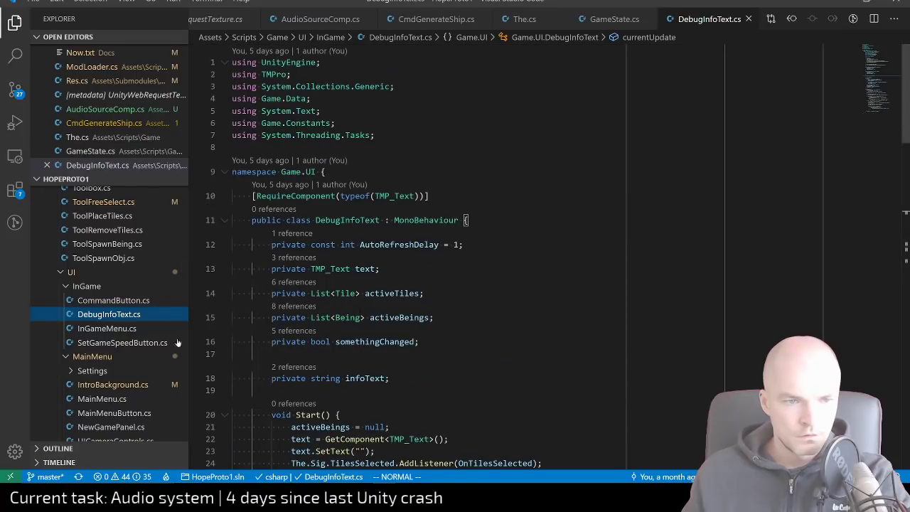
right_click(90, 288)
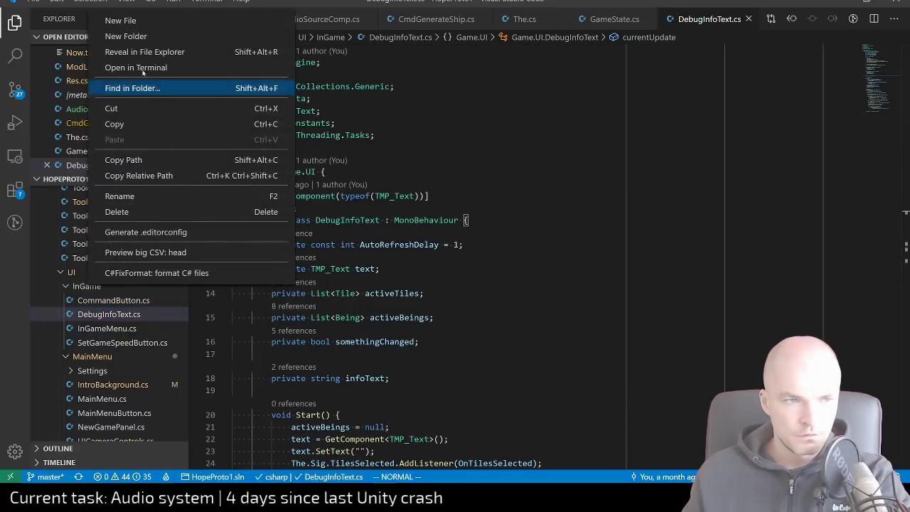
left_click(120, 21)
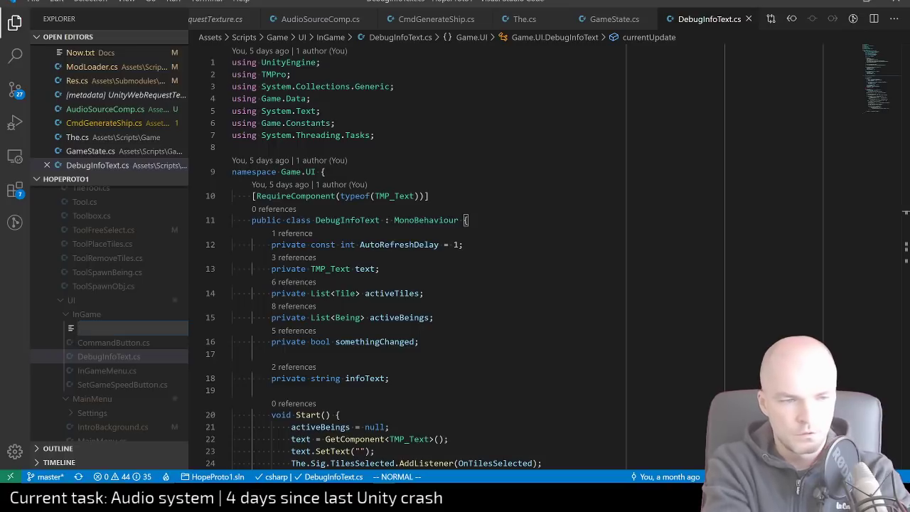
key("alt+Tab")
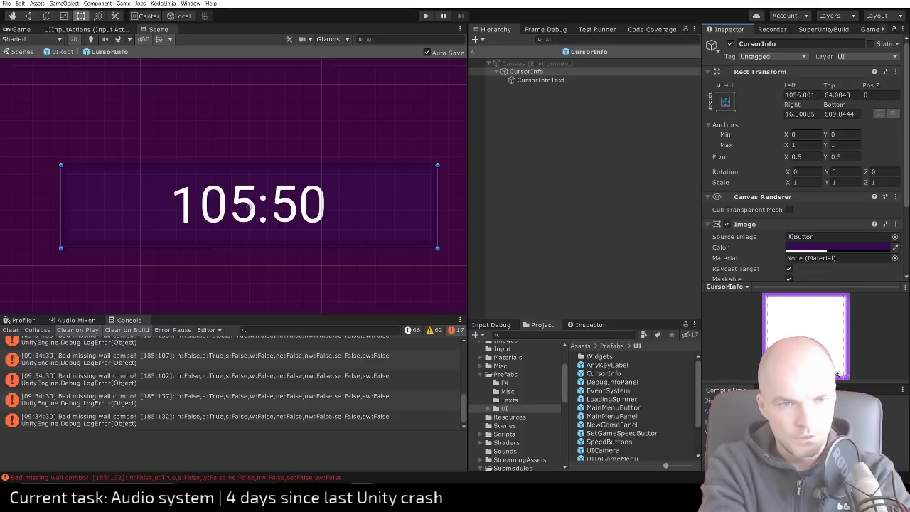
key("alt+Tab")
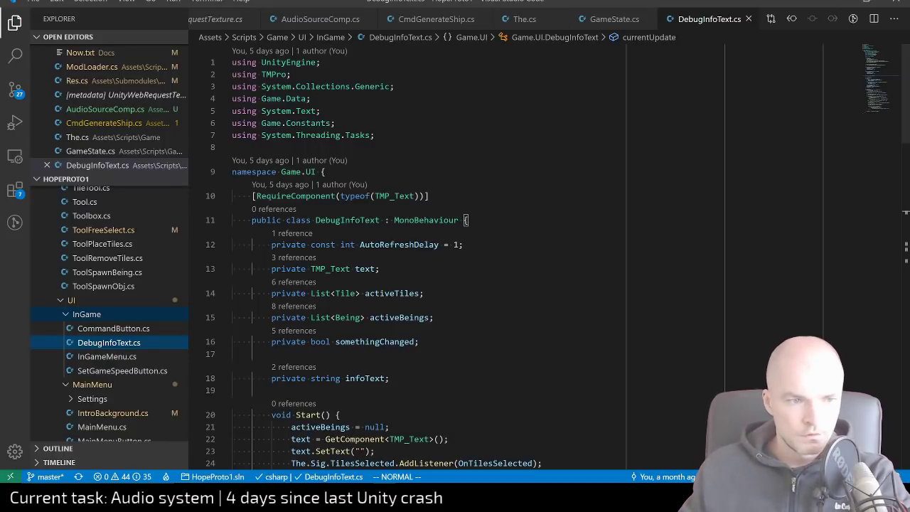
Start creating a new file in the UI/InGame scripts folder
right_click(86, 315)
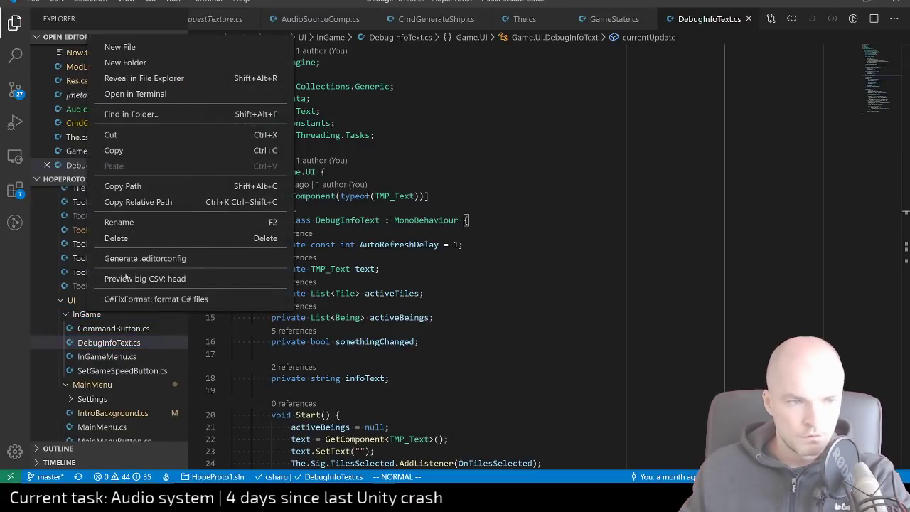
Create a new script file named CursorInfoText.cs in the UI/InGame folder
left_click(121, 45)
type("CursorIn")
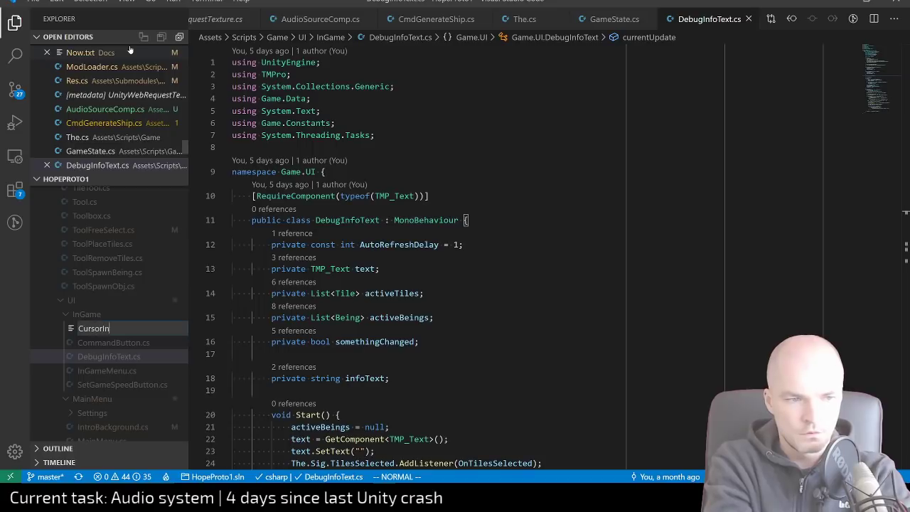
type("foText.")
key("Return")
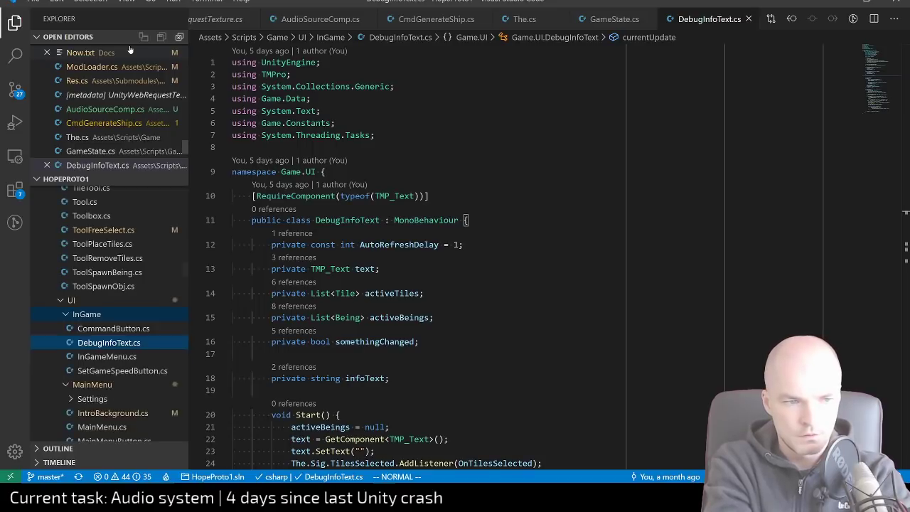
Write the Game.UI namespace containing an empty public class CursorInfoText that derives from MonoBehaviour
type("inamespace G")
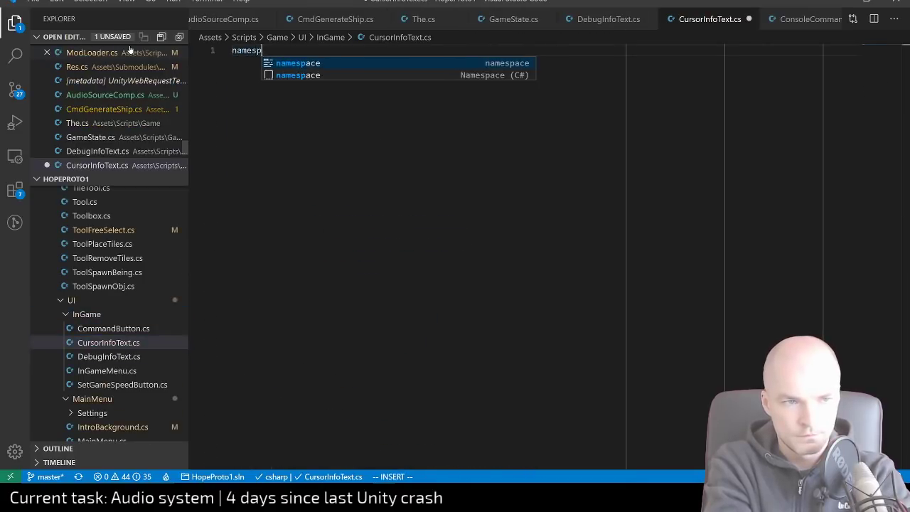
type("ame.UI ")
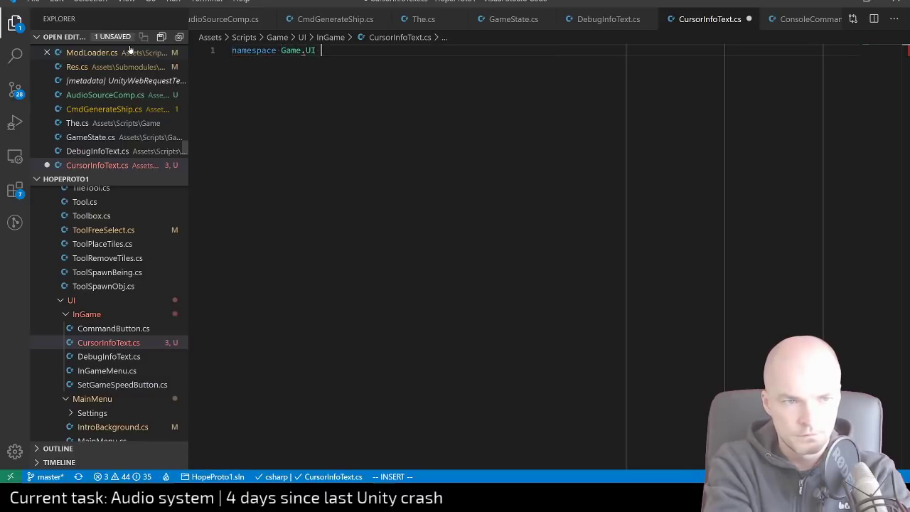
type("{")
key("Return")
type("public class Cur")
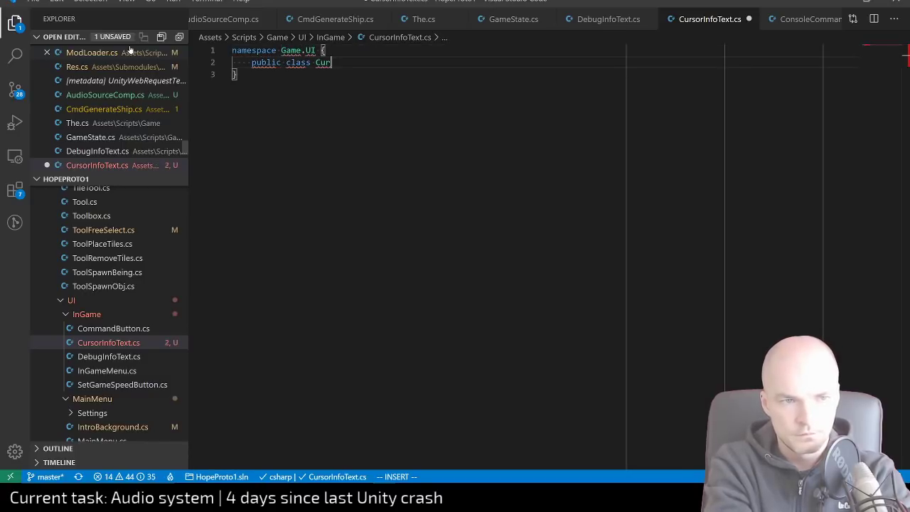
type("sorInfoText : MonoBeha")
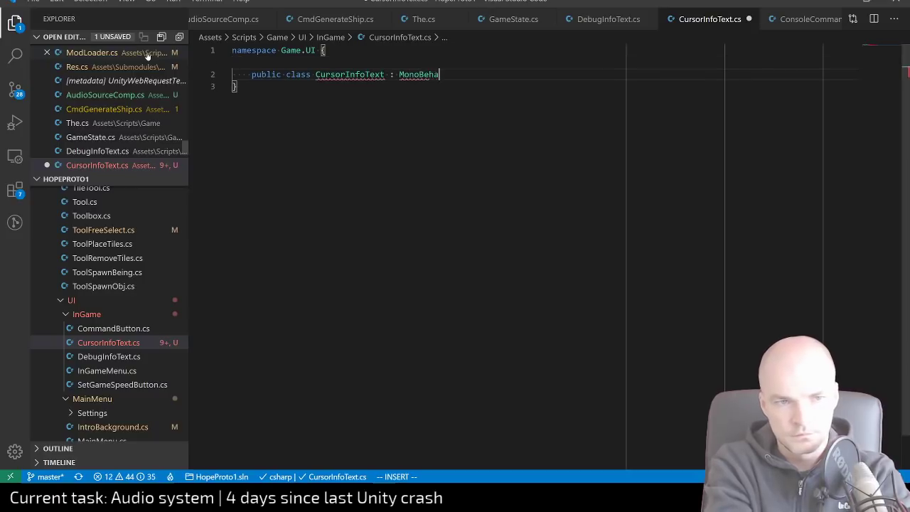
key("Tab")
type("{")
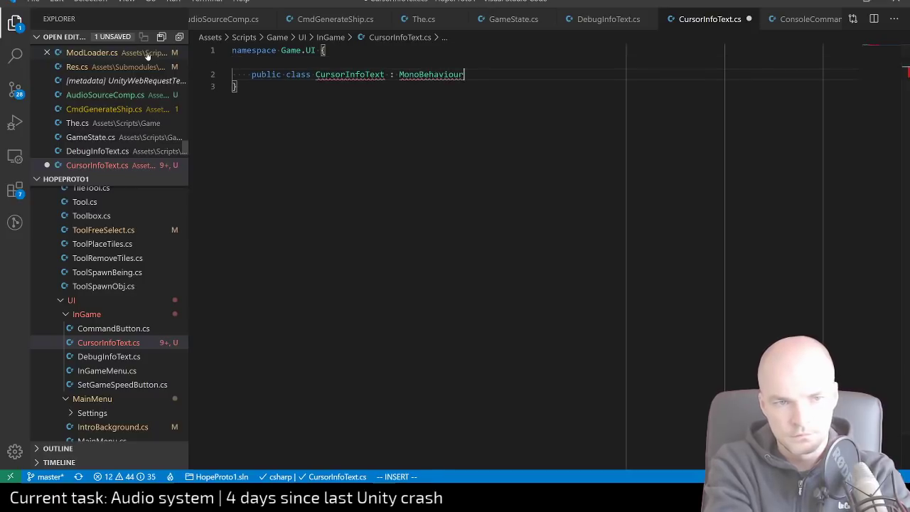
key("Return")
key("Escape")
Add a using UnityEngine directive above the namespace, followed by a blank line
key("g")
key("g")
type("Ousing UnityE")
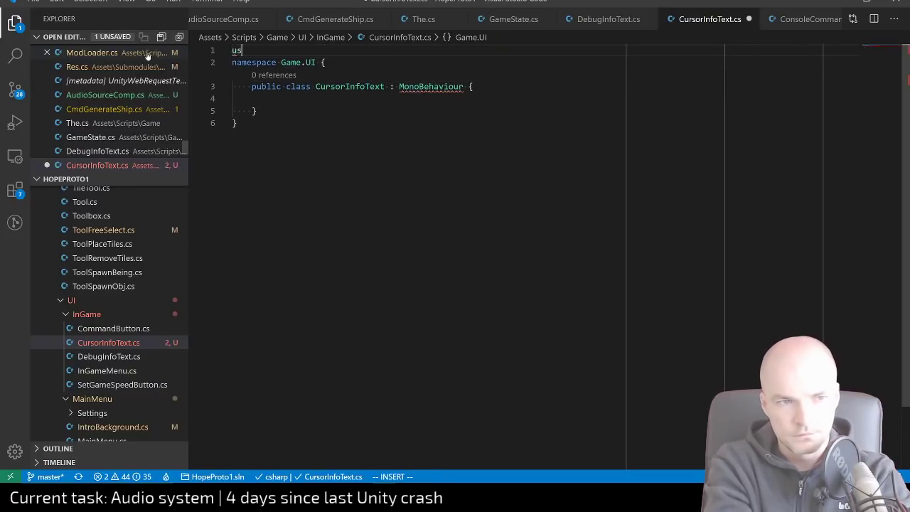
type("n")
key("Tab")
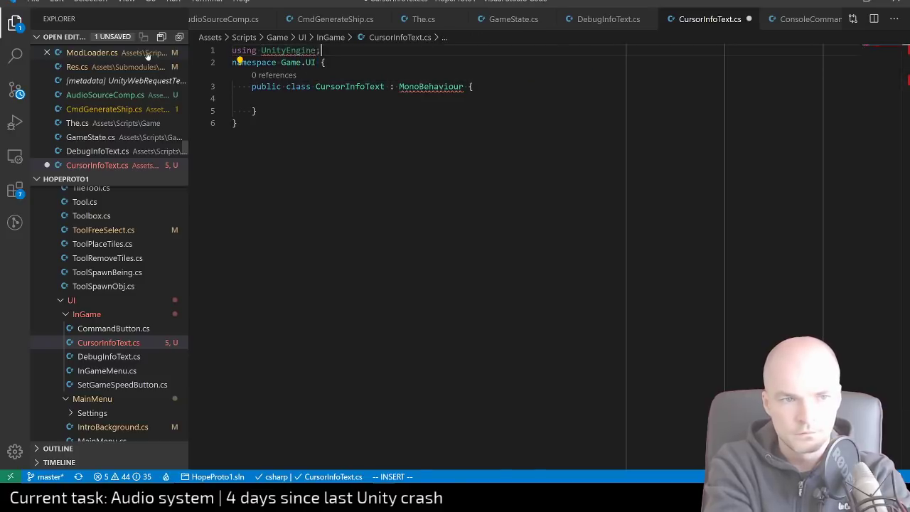
type(";")
key("Return")
Declare a private TMP_Text field named text with the SerializeField attribute in the CursorInfoText class and save the script
key("Escape")
key("j")
key("o")
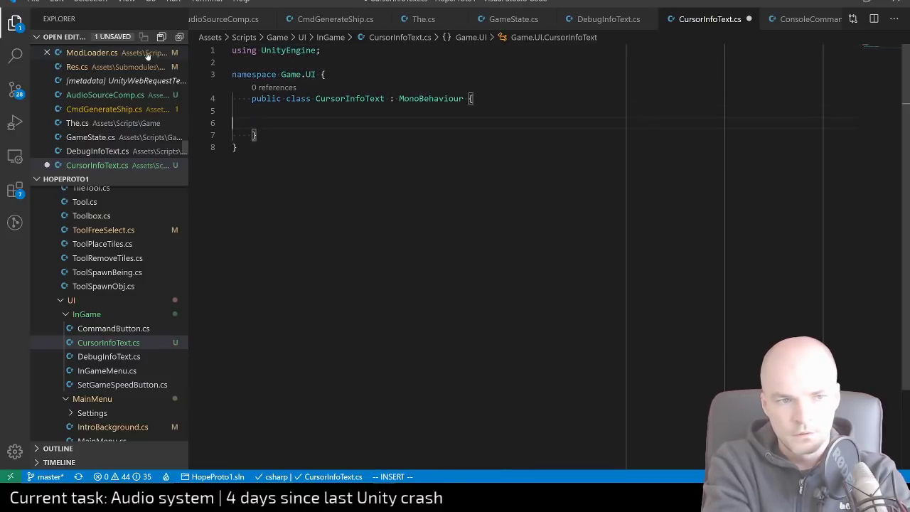
key("Escape")
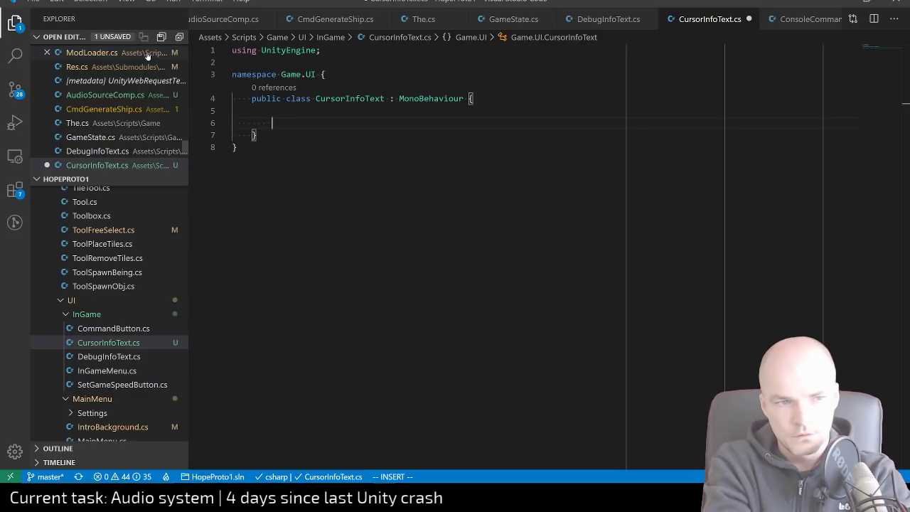
type("[")
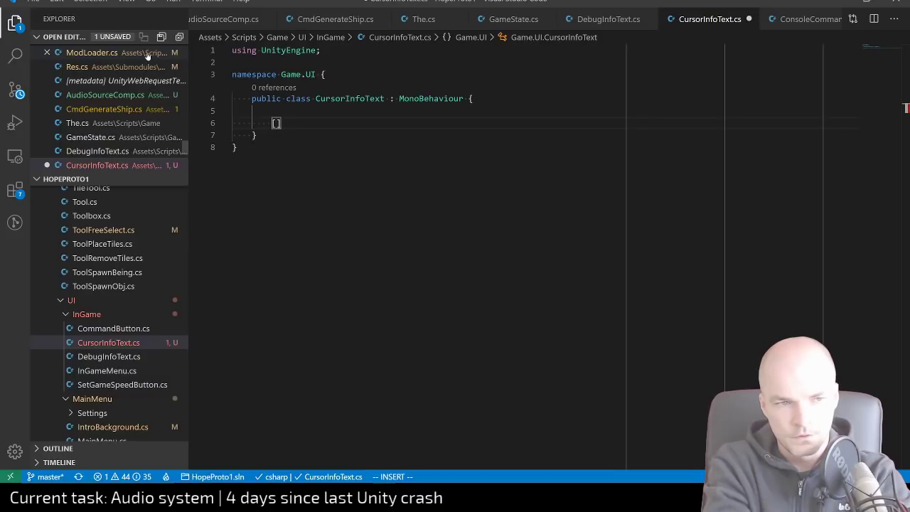
type("SerializeFie")
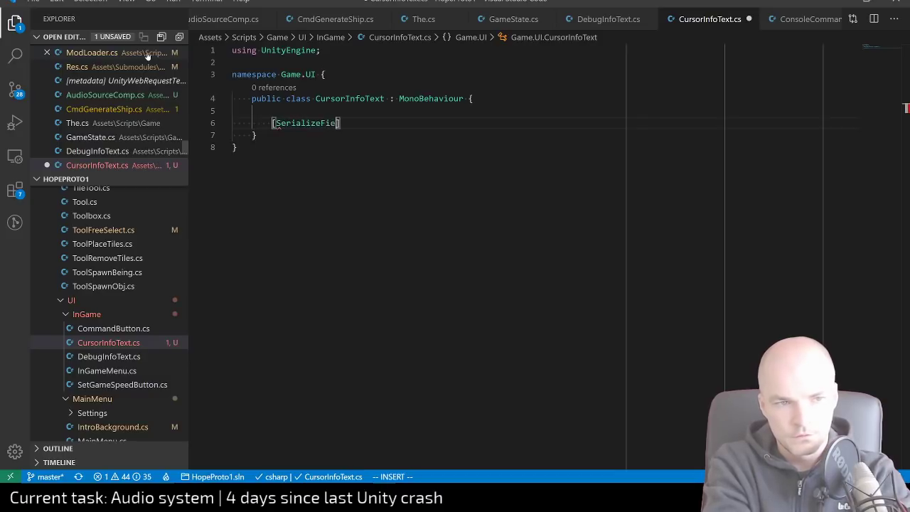
type("ld] private TMP")
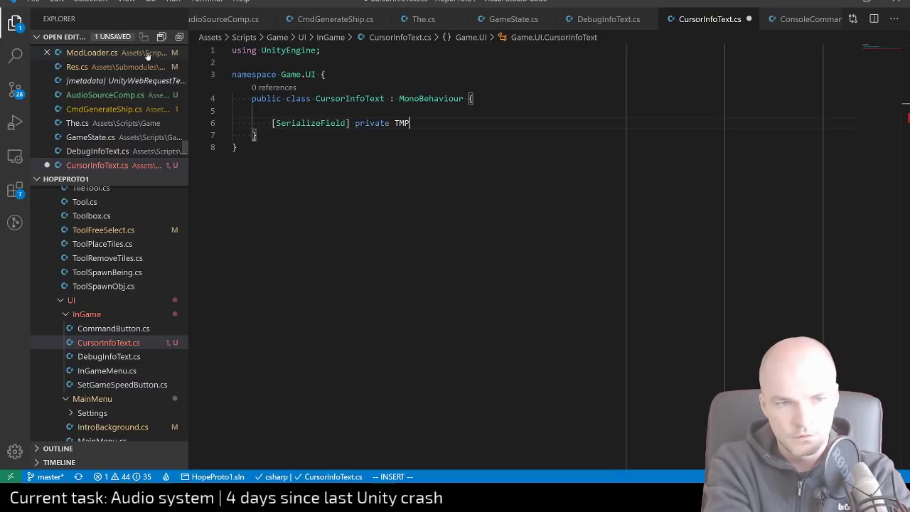
type("_Text text;")
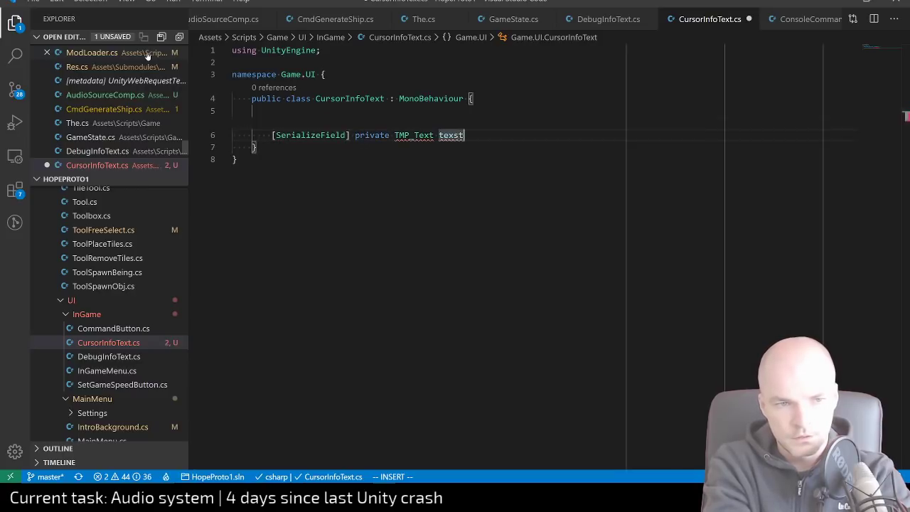
key("Escape")
key("ctrl+s")
key("alt+Tab")
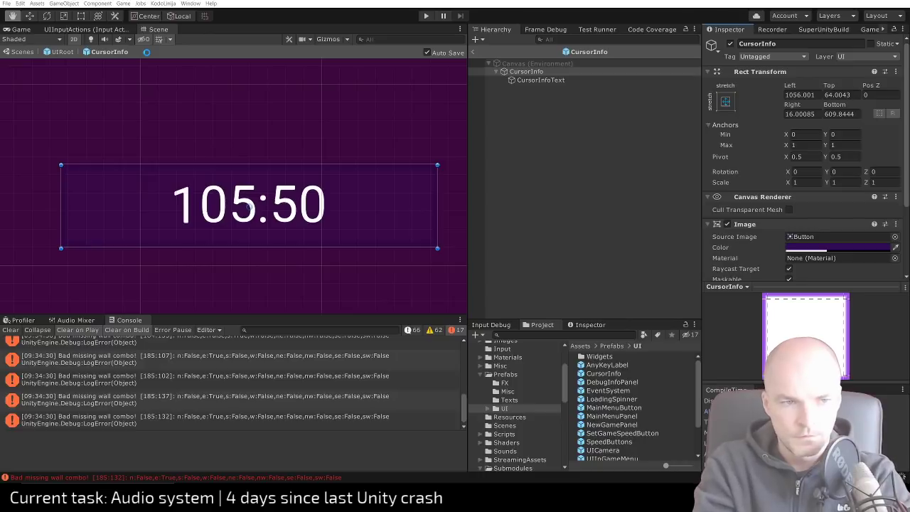
key("alt+Tab")
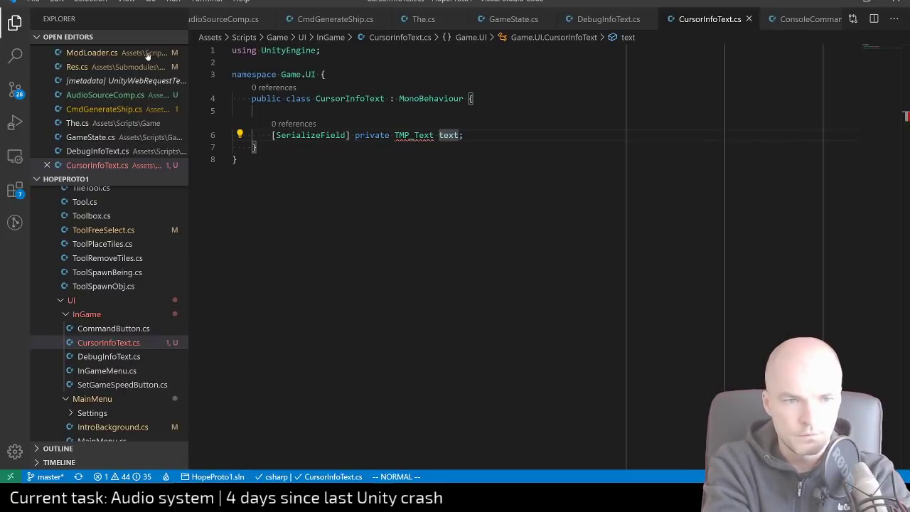
Apply the quick fix on the TMP_Text type to import the TMPro namespace
key("h")
key("h")
key("h")
key("h")
key("h")
key("h")
key("h")
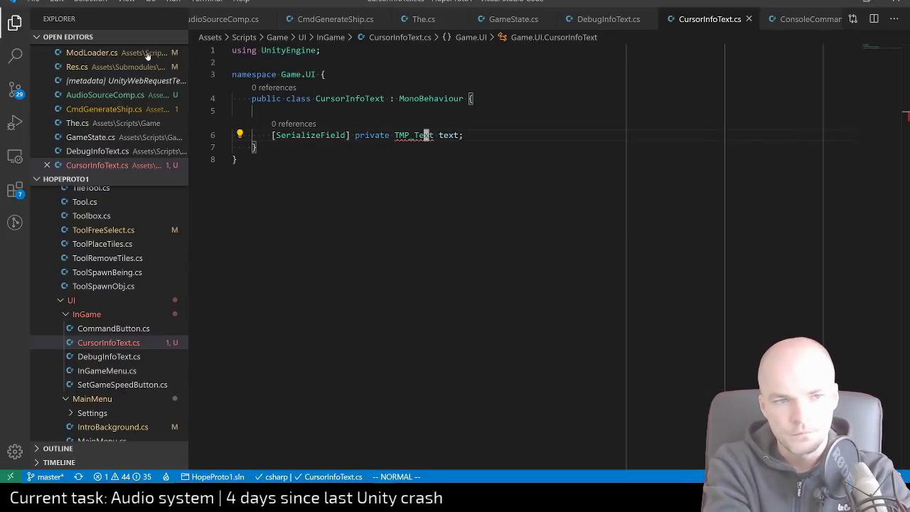
key("ctrl+period")
key("Return")
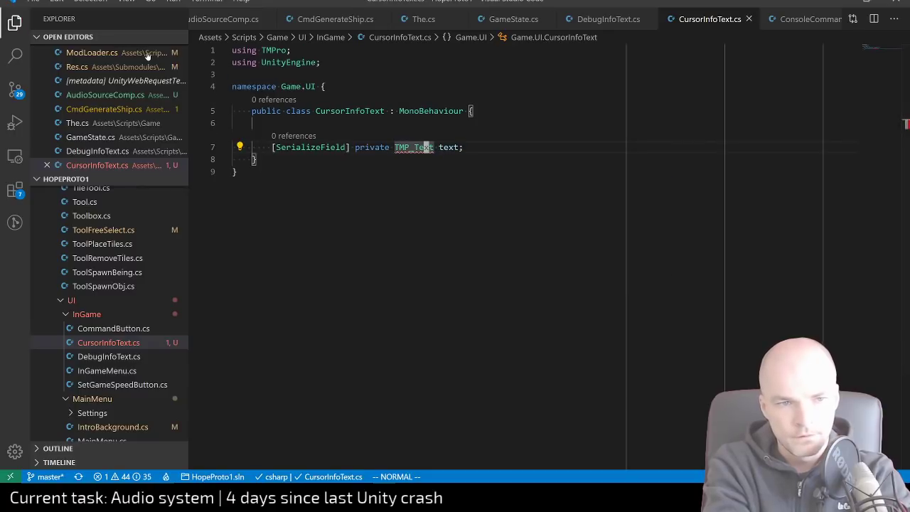
Add an empty void Update() method below the text field and save the script
key("o")
key("Return")
type("void ")
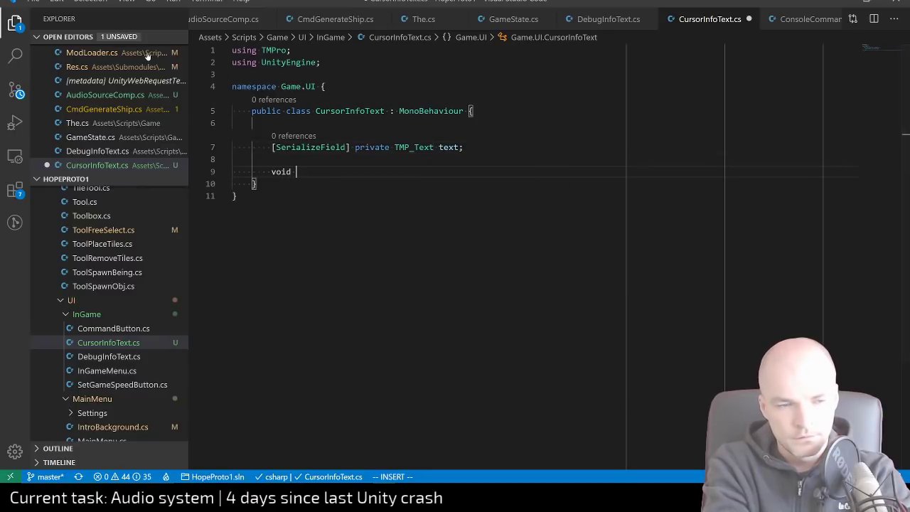
type("Update() {")
key("Escape")
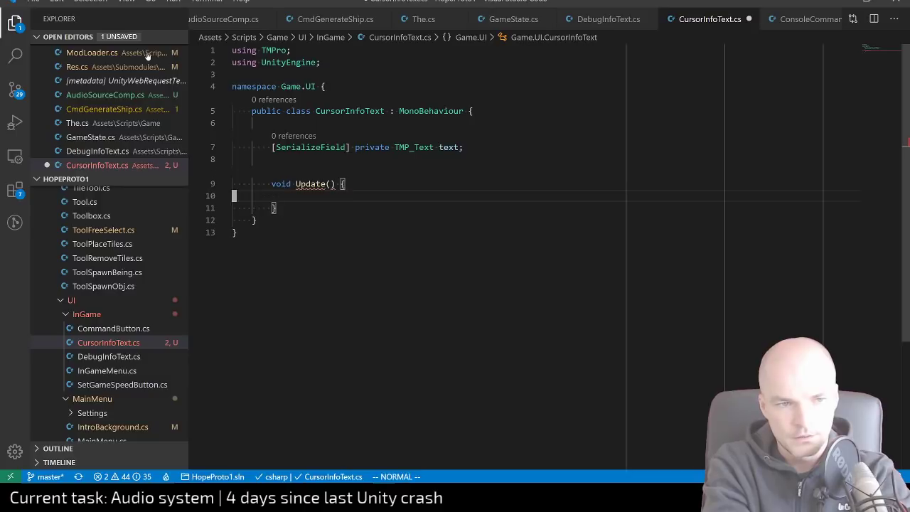
key("ctrl+s")
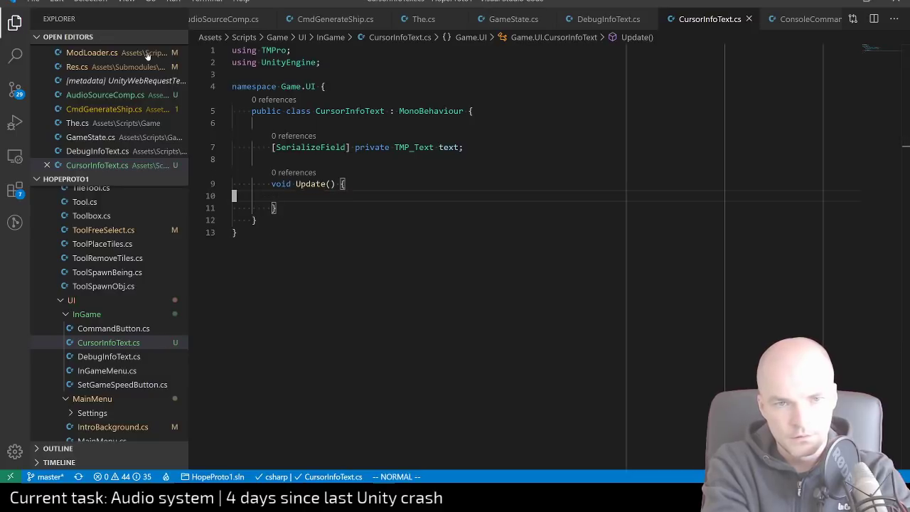
Open ToolFreeSelect.cs and look through its click, drawing, drag and initialization methods
key("ctrl+p")
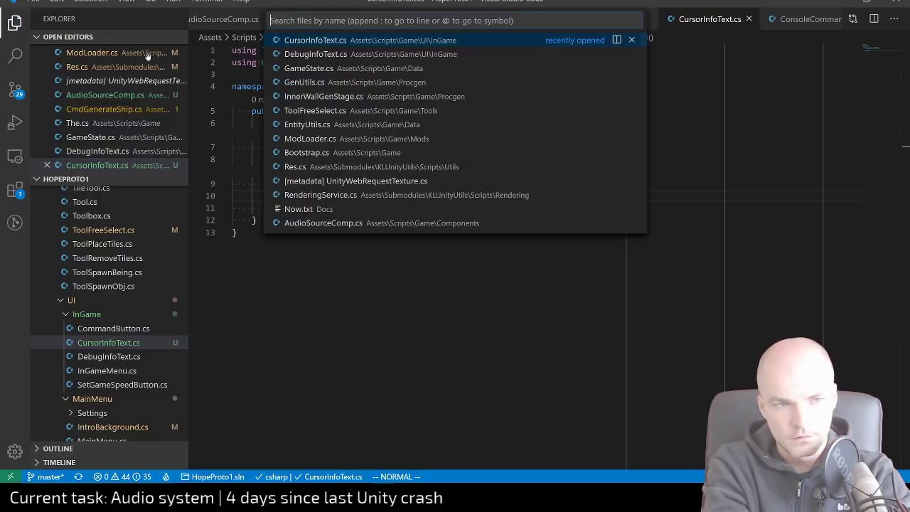
type("toolfree")
key("Return")
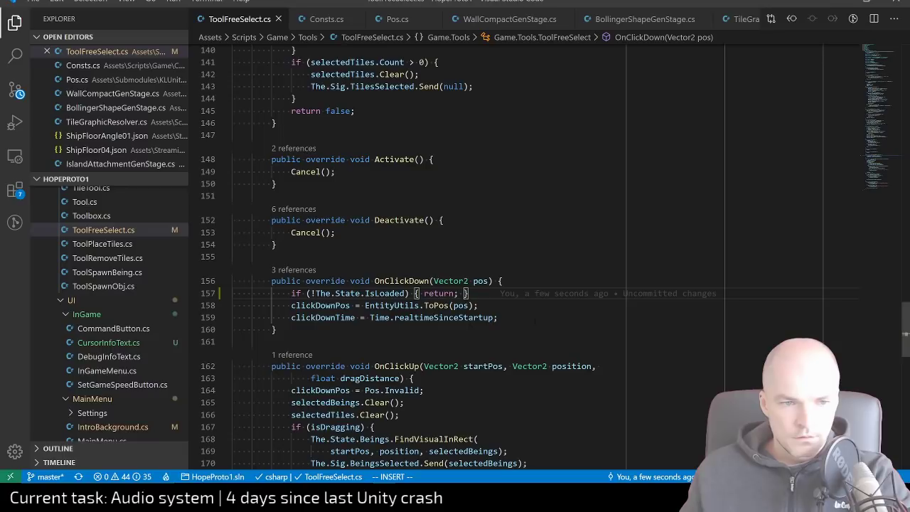
scroll(497, 256, "up", 15)
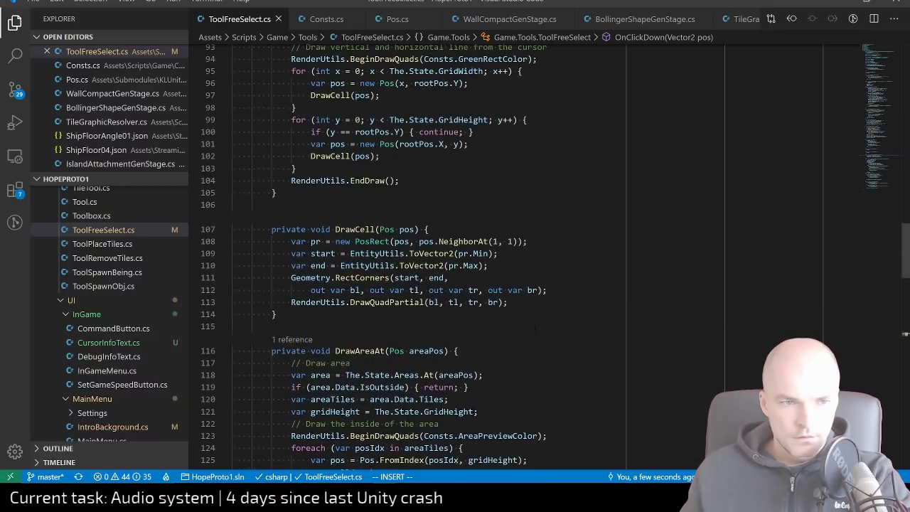
scroll(534, 328, "up", 4)
scroll(532, 330, "up", 14)
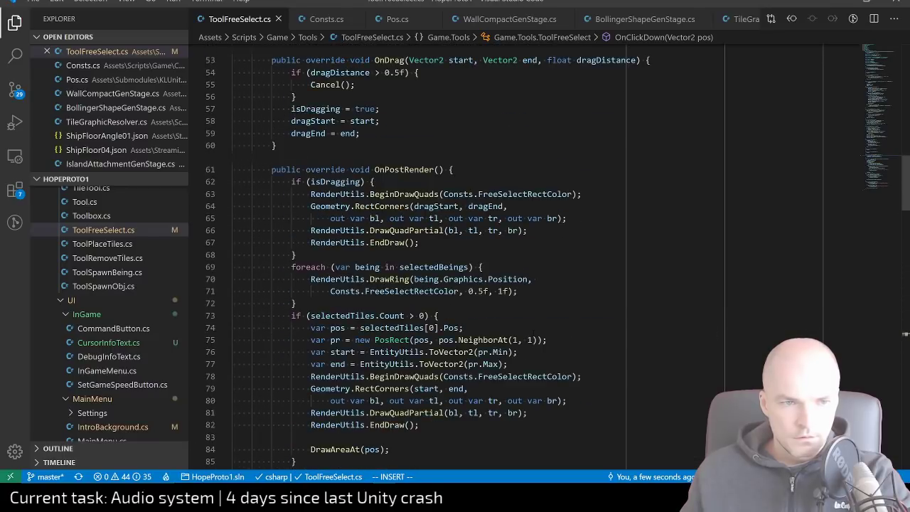
scroll(533, 332, "up", 4)
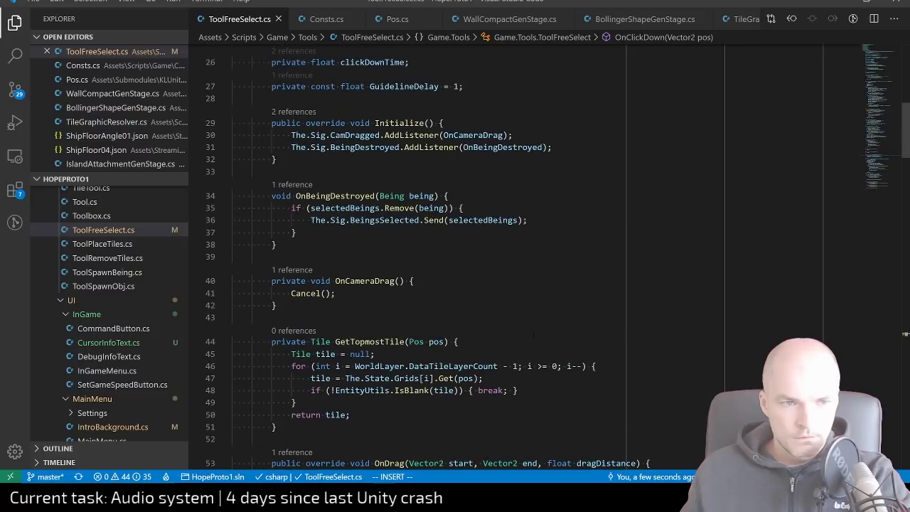
left_click(657, 257)
Open UserInput.cs and examine how Update, HandleActiveTool, HandleTool and MousePosition process the mouse position for tools
key("ctrl+p")
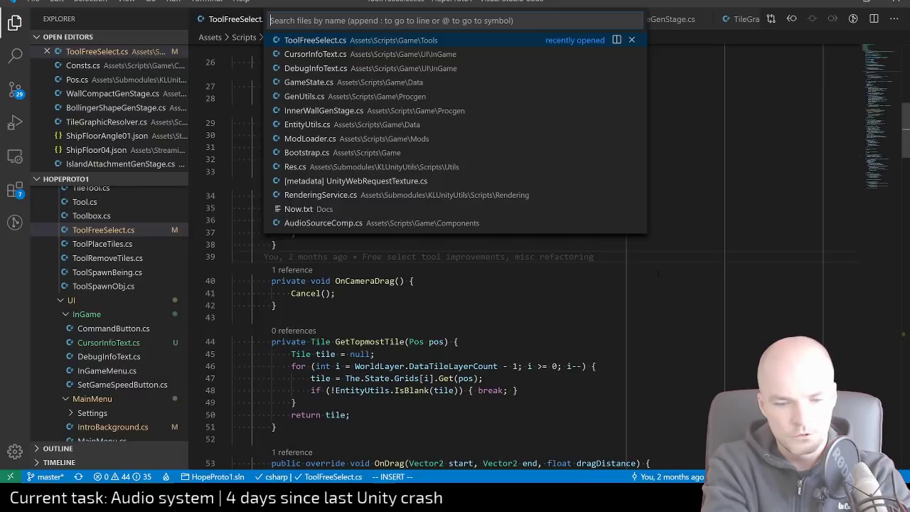
type("userin")
key("Return")
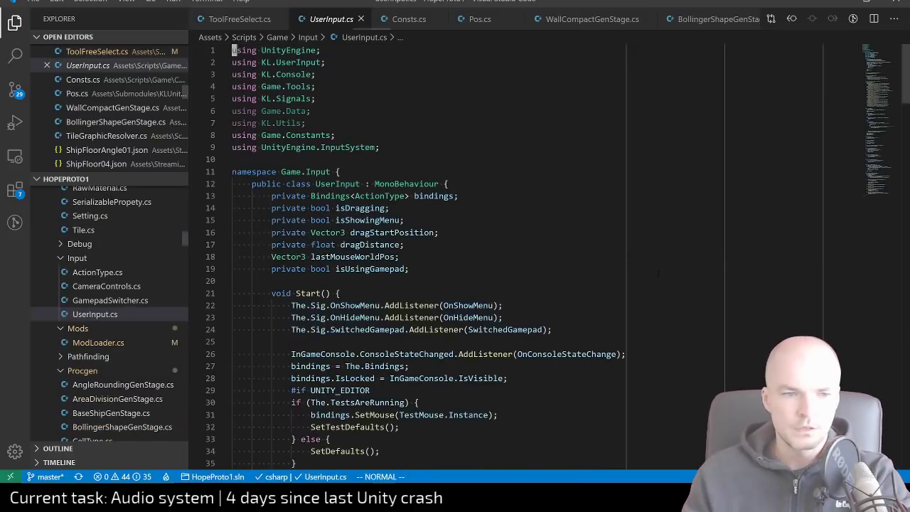
scroll(455, 256, "down", 5)
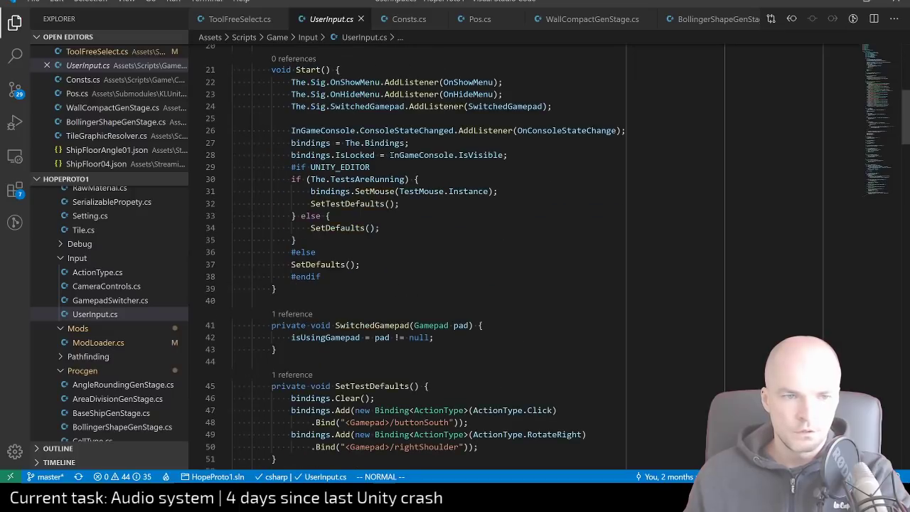
scroll(455, 256, "down", 20)
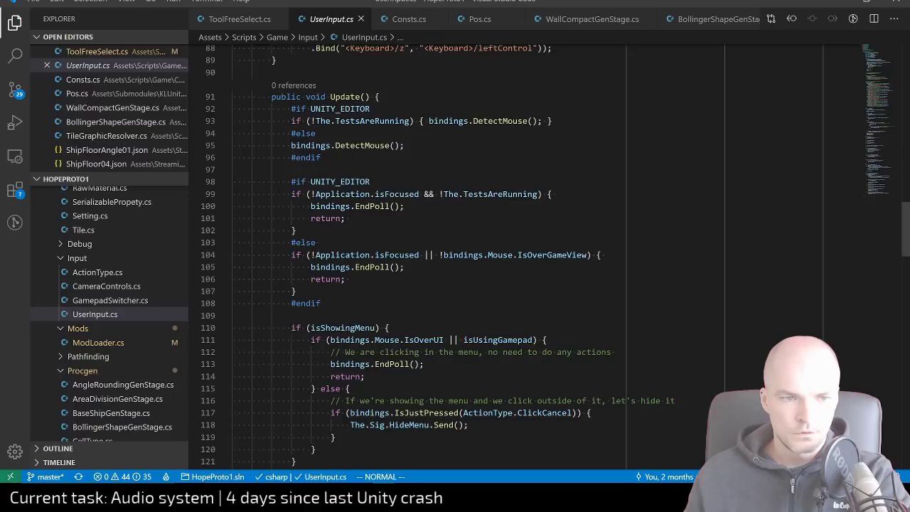
scroll(454, 256, "down", 4)
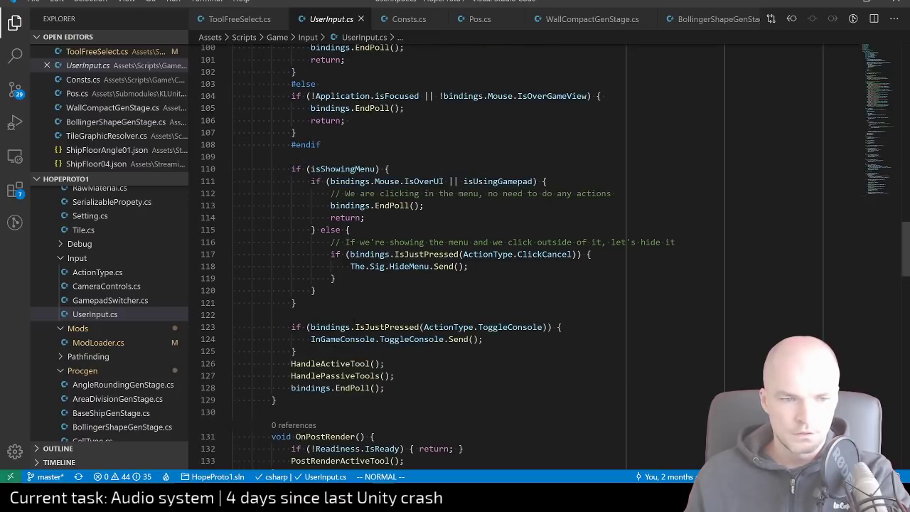
left_click(337, 364)
scroll(336, 364, "down", 14)
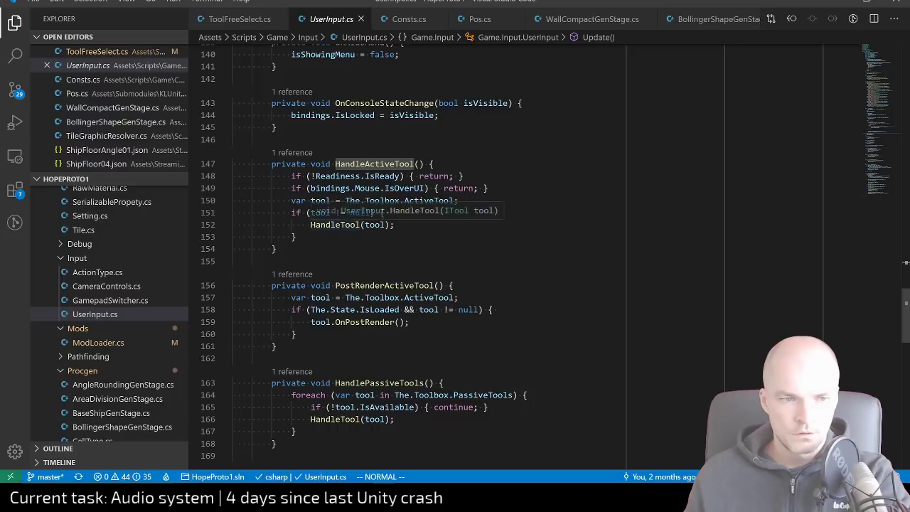
left_click(341, 224)
scroll(341, 225, "down", 5)
scroll(526, 256, "down", 3)
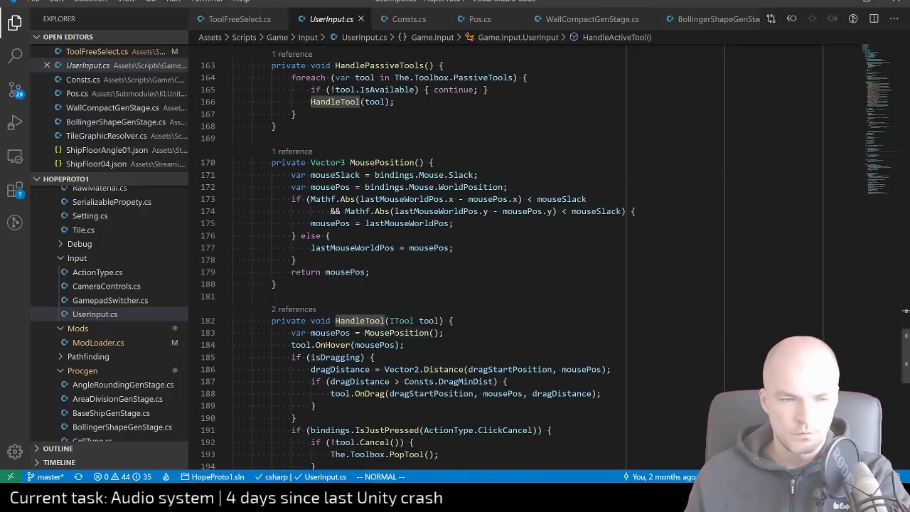
scroll(525, 256, "up", 11)
scroll(526, 256, "down", 7)
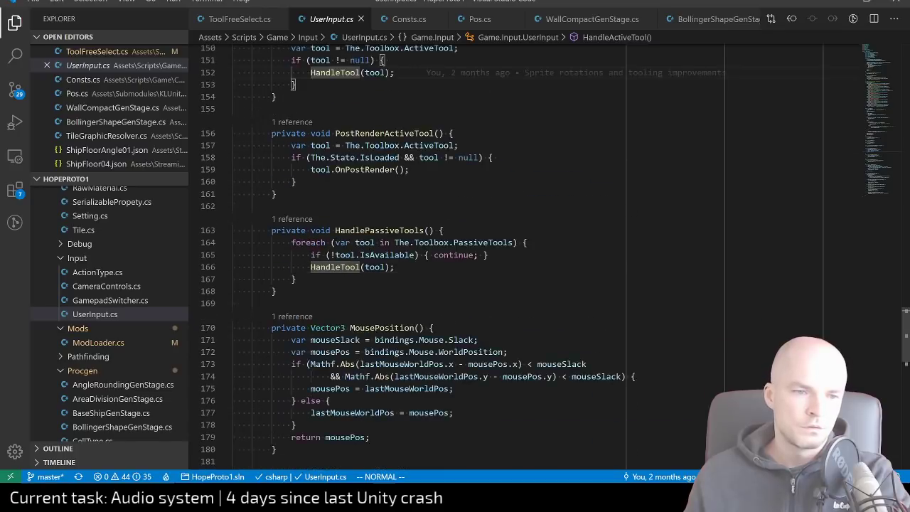
Look through UserInput.cs, examining HandleTool, the class fields, Start and SetDefaults for how mouse input and bindings are obtained
scroll(397, 319, "down", 3)
scroll(526, 256, "down", 4)
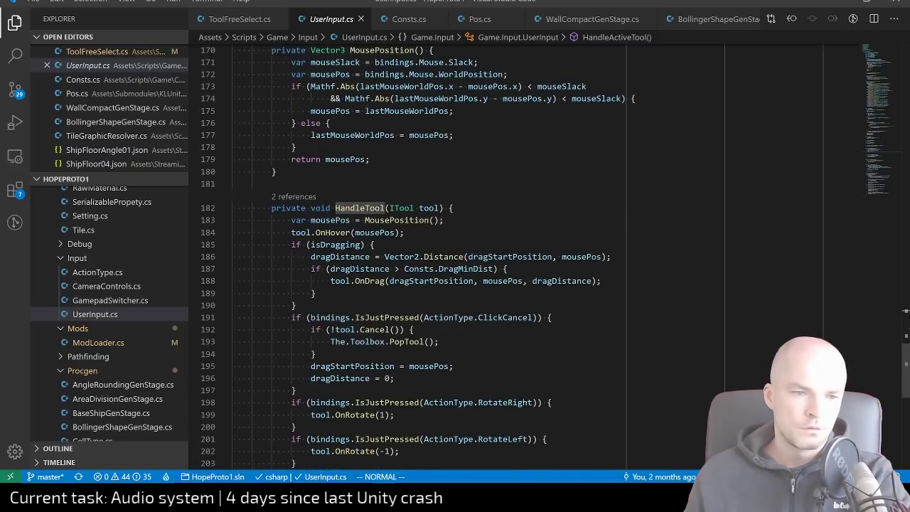
scroll(526, 255, "down", 2)
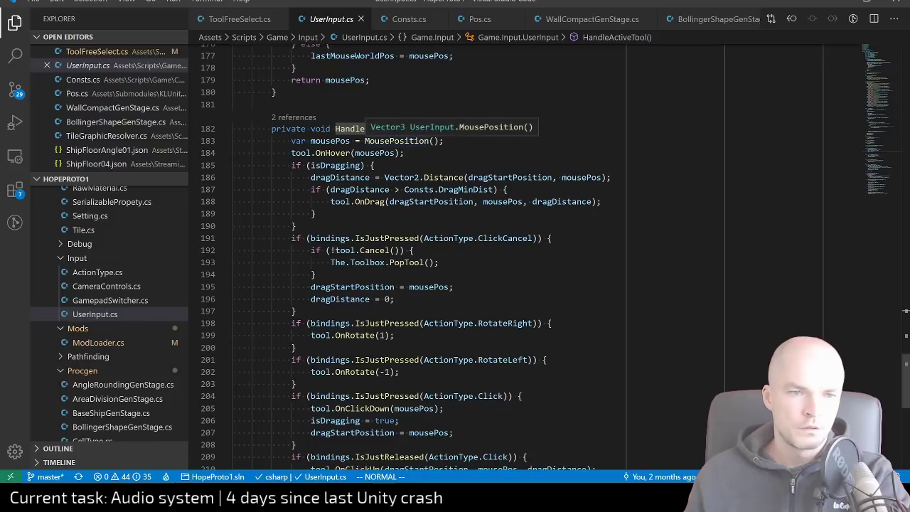
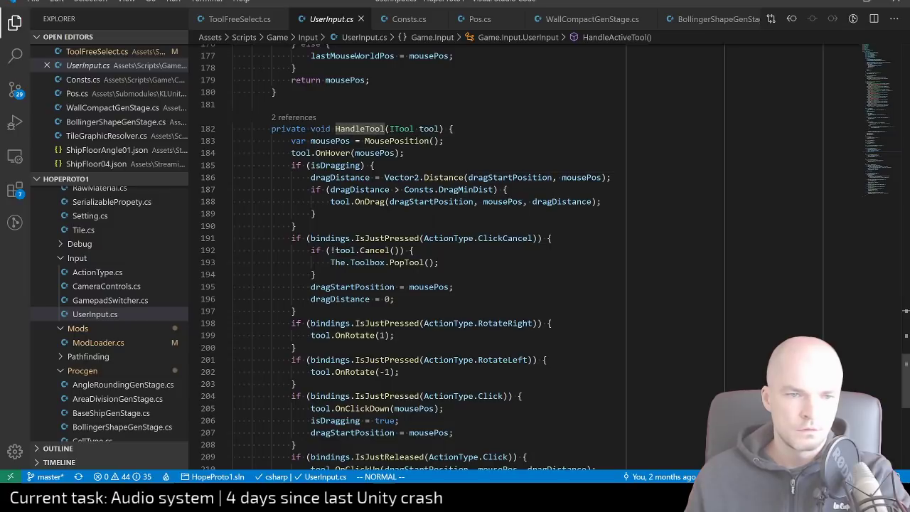
scroll(441, 328, "down", 3)
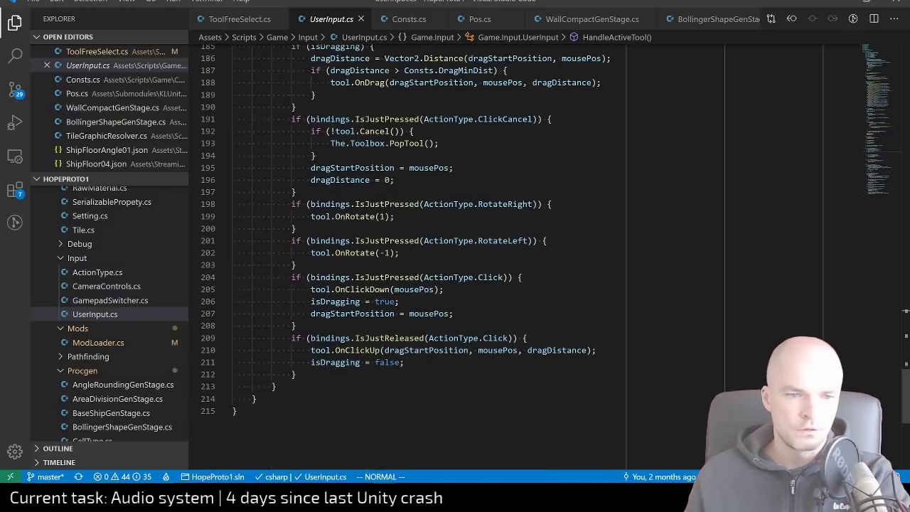
scroll(424, 364, "up", 13)
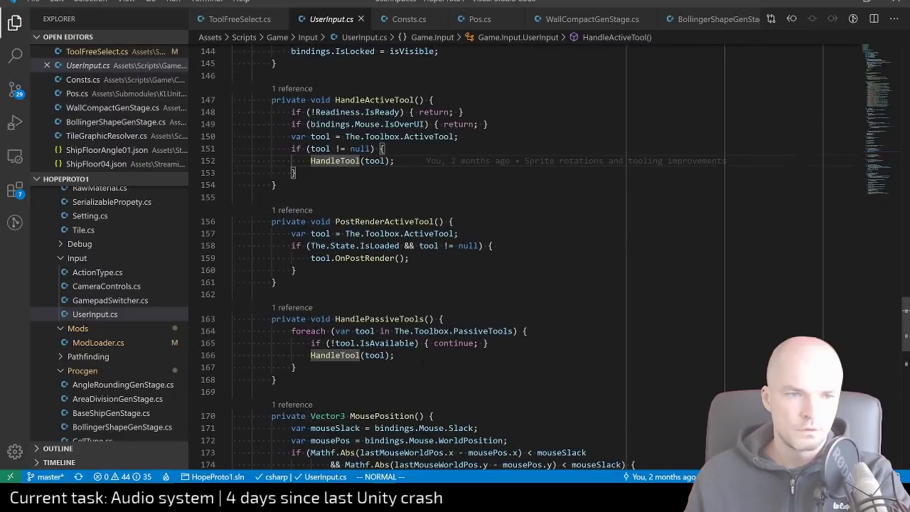
scroll(400, 202, "up", 20)
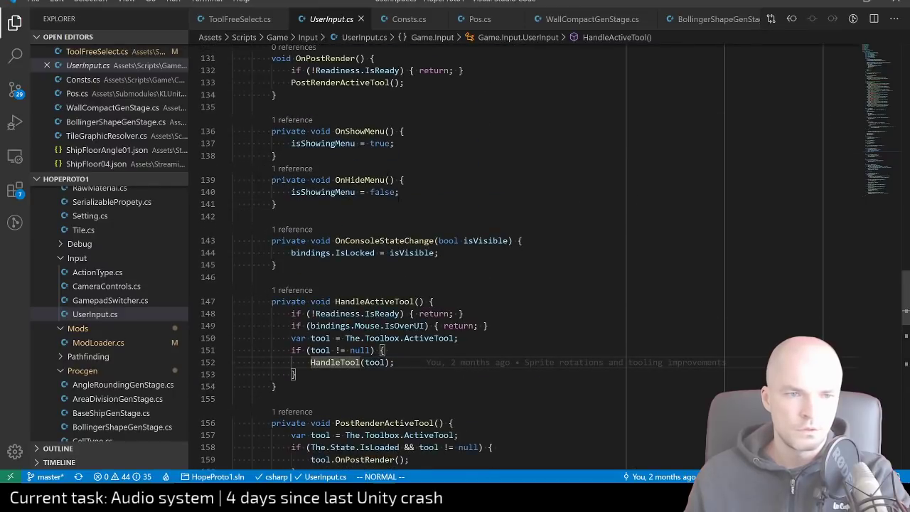
scroll(398, 203, "up", 7)
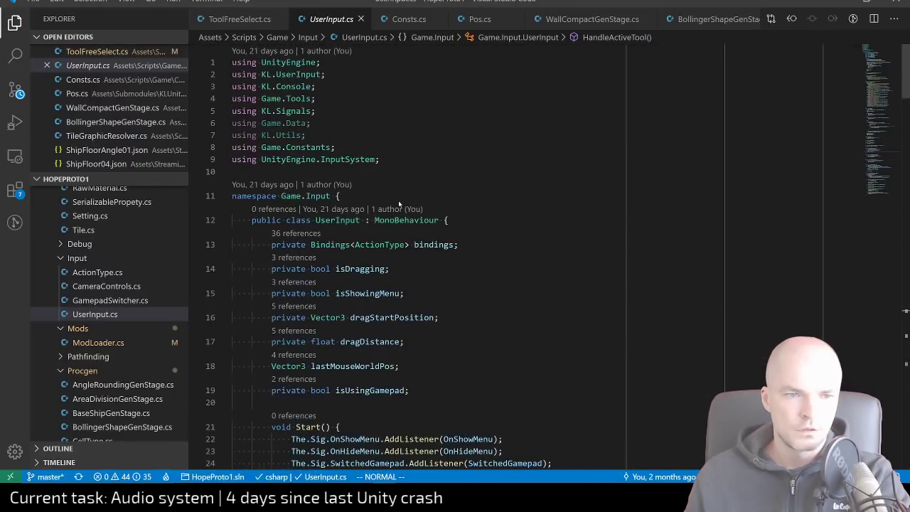
scroll(426, 256, "down", 6)
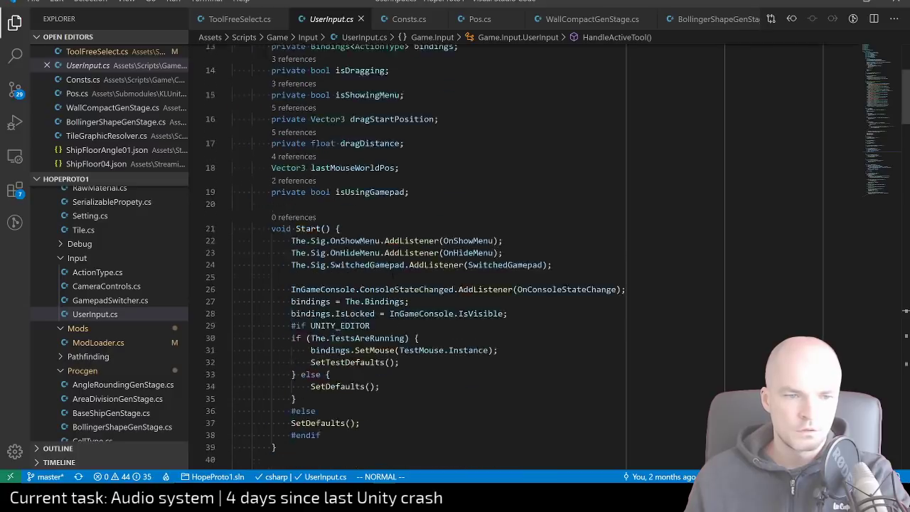
scroll(426, 256, "up", 2)
scroll(426, 255, "down", 1)
scroll(426, 256, "down", 11)
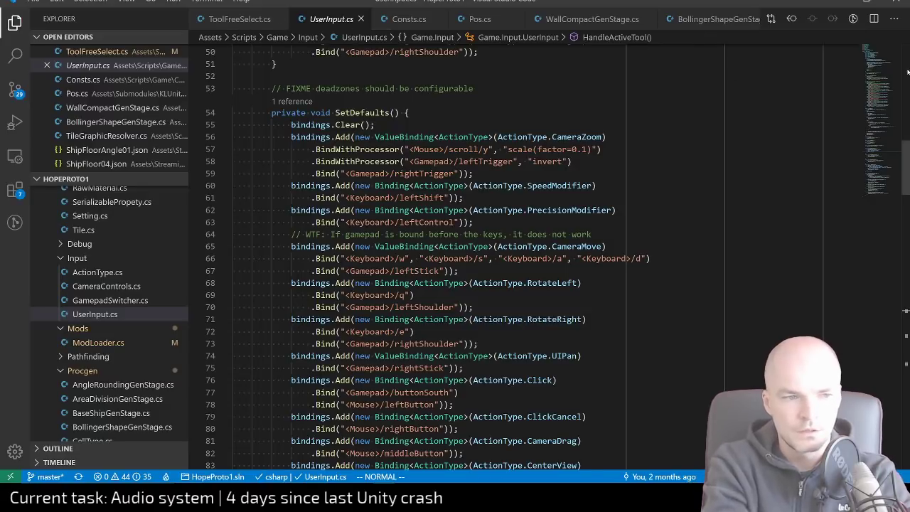
Return to CursorInfoText.cs and write The.Bindings.Mouse.WorldPosition inside the Update method
key("ctrl+p")
key("Down")
key("Down")
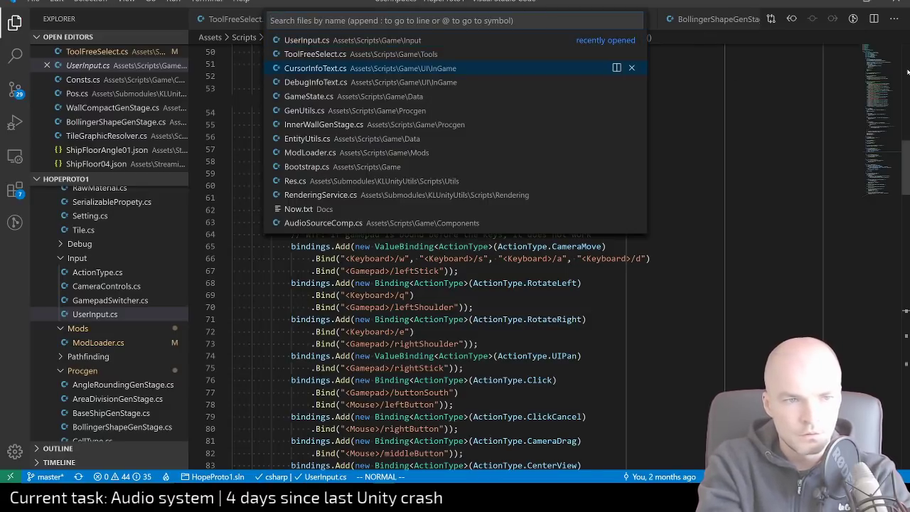
key("Return")
type("O")
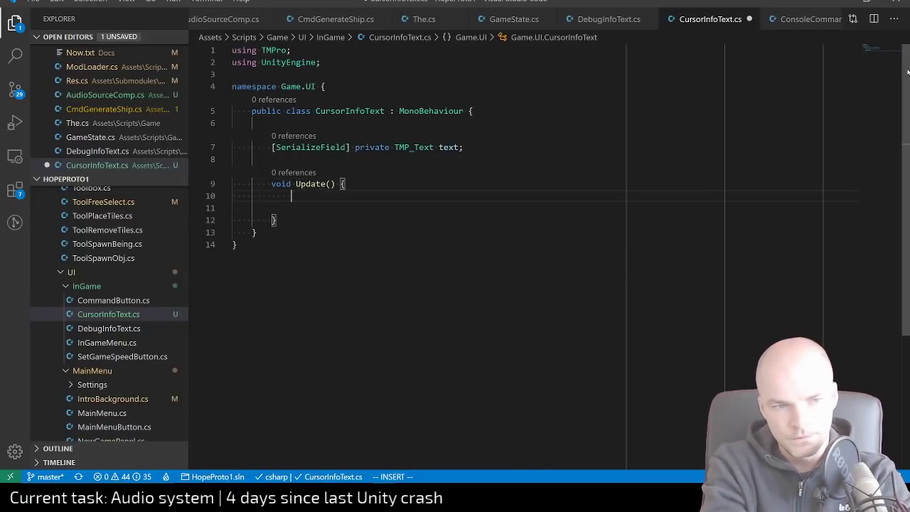
type("The.")
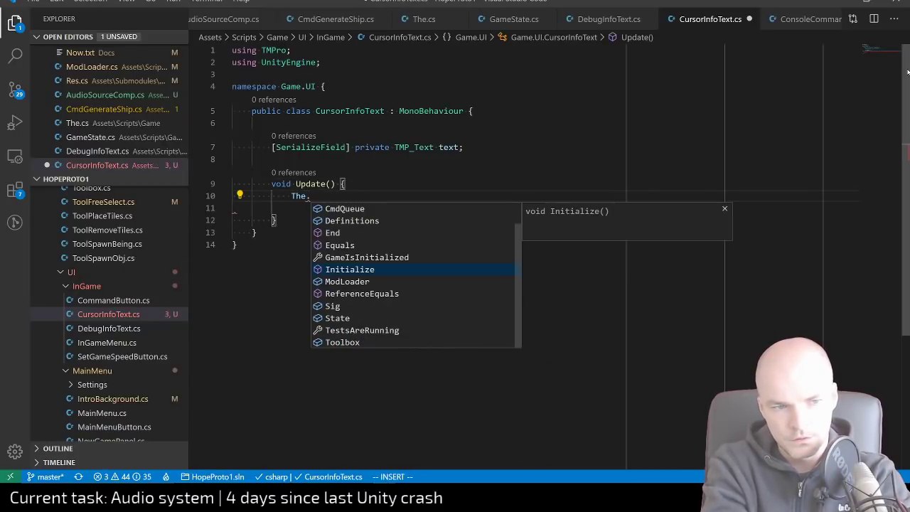
type("B")
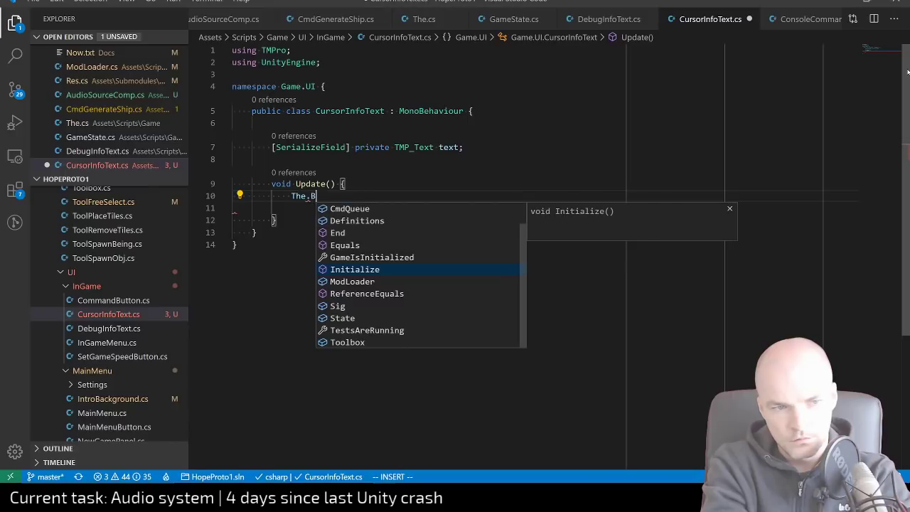
type("indings.Mouse.")
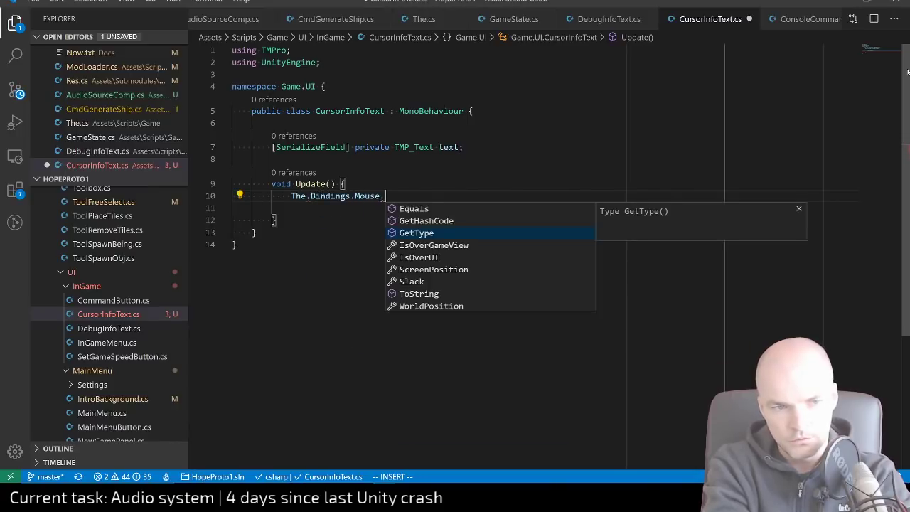
type("W")
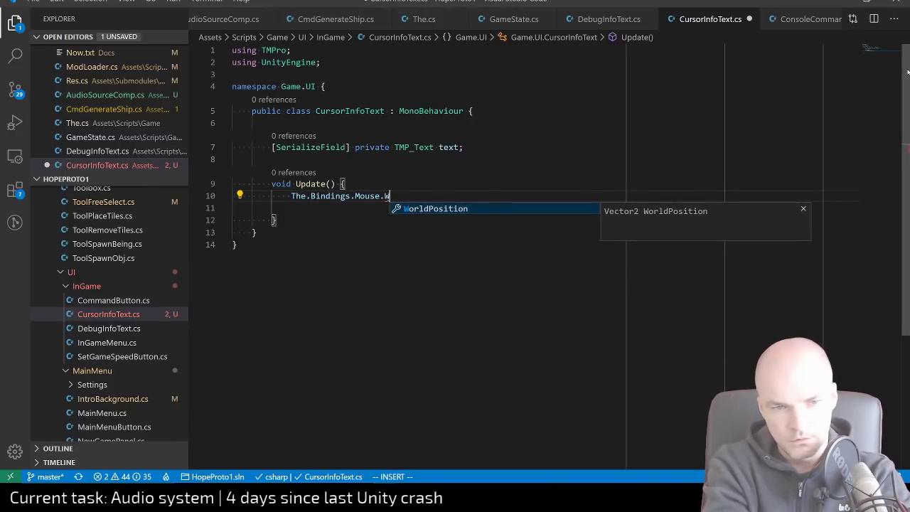
key("Tab")
key("Escape")
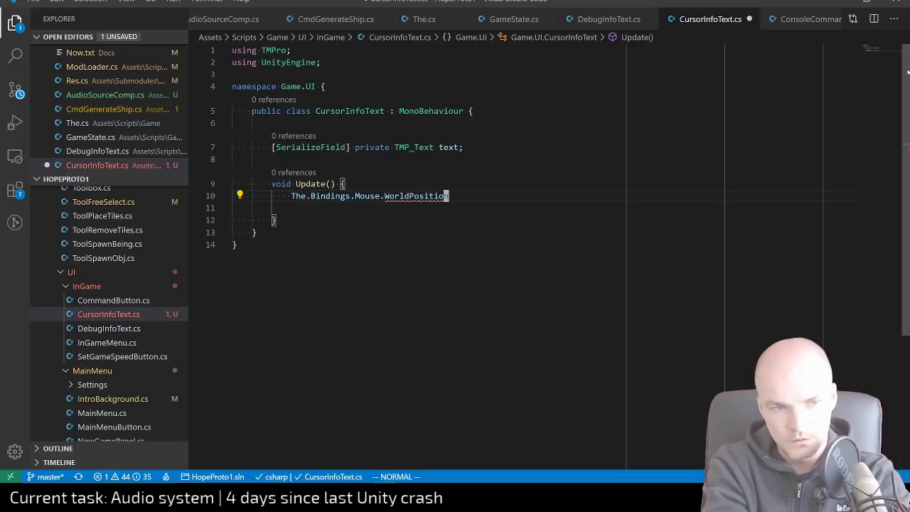
Insert an if condition above the WorldPosition line in Update that tests !The.GameIsInitialized
key("shift+i")
key("Return")
key("Up")
type("if (!")
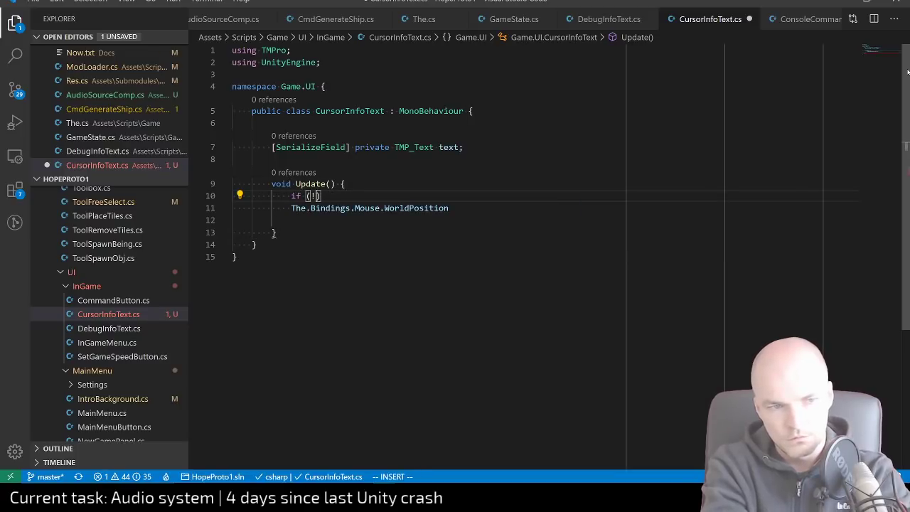
type("The.Ini")
key("Tab")
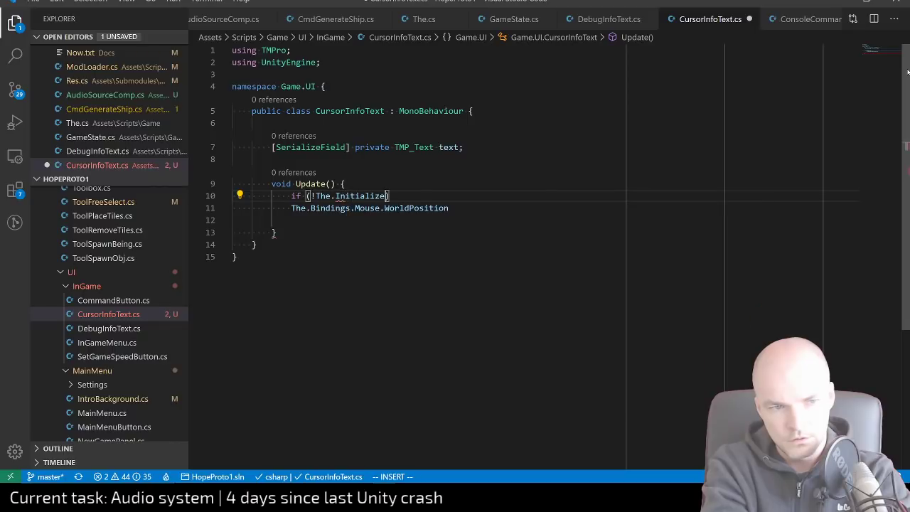
key("BackSpace")
key("BackSpace")
key("BackSpace")
key("BackSpace")
key("BackSpace")
key("BackSpace")
key("BackSpace")
key("BackSpace")
key("BackSpace")
type("Game")
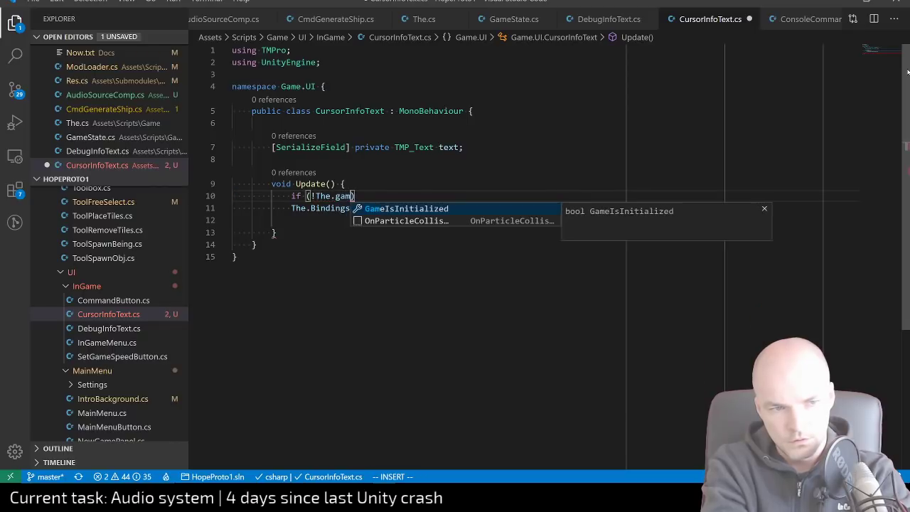
key("Tab")
Extend the condition with || !The.State.IsLoaded and give it a return body collapsed onto a single line
type("|")
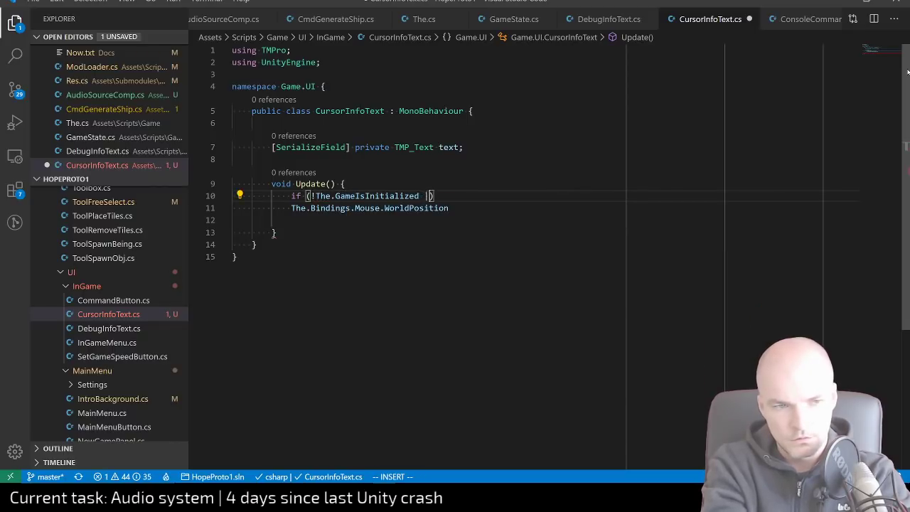
type("| !The.Sta")
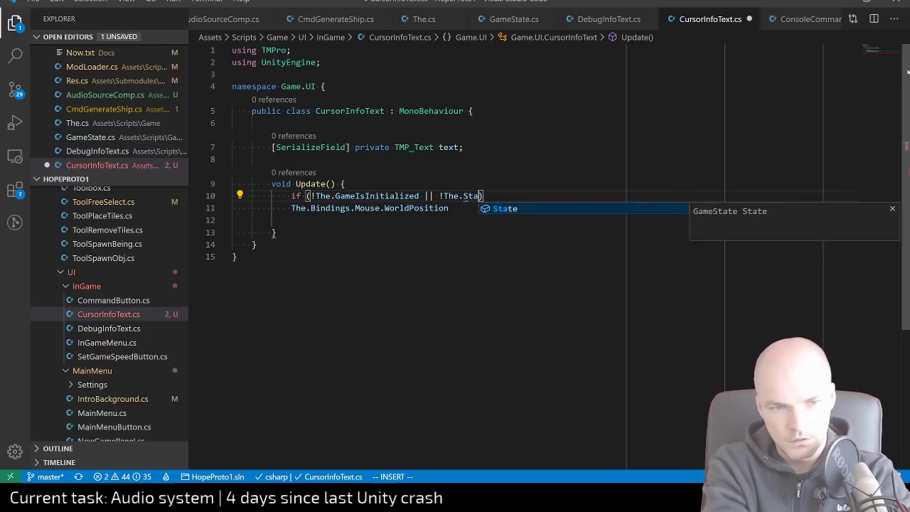
type("te.Is")
key("Tab")
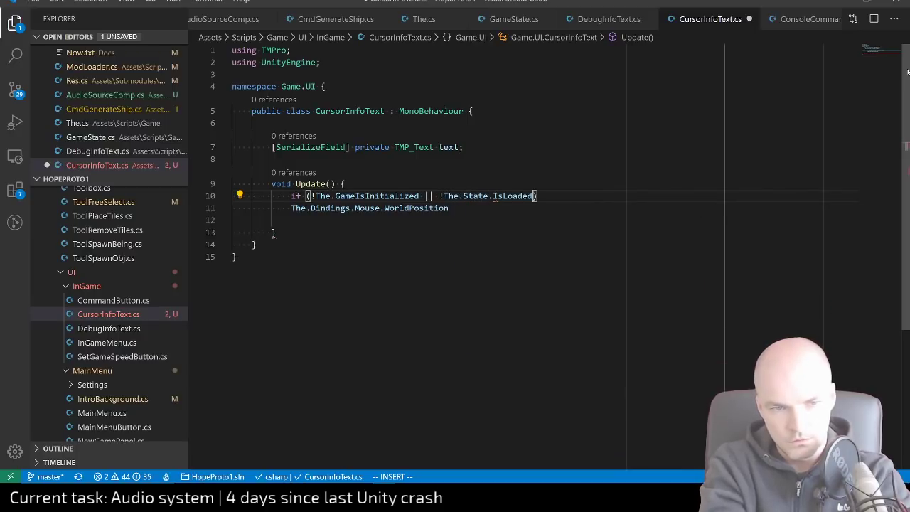
type(") {")
key("Return")
type("return;")
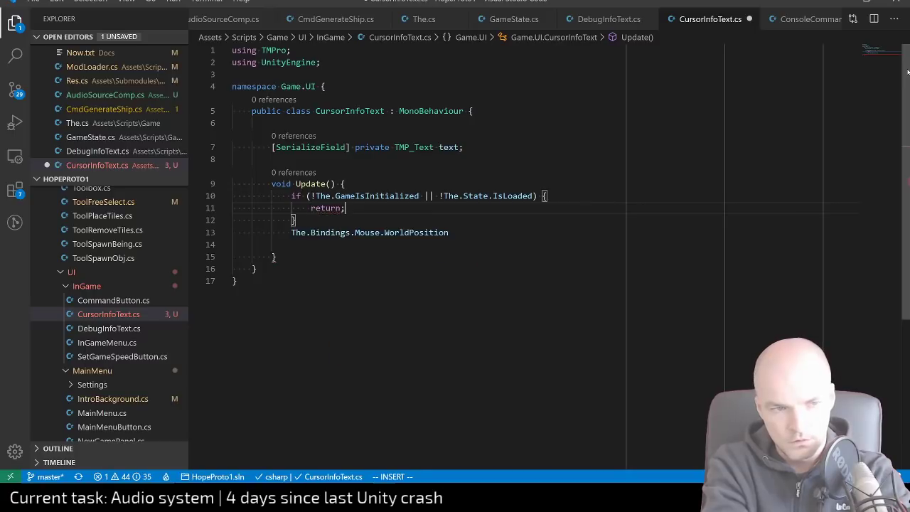
key("Escape")
key("k")
key("shift+j")
key("shift+j")
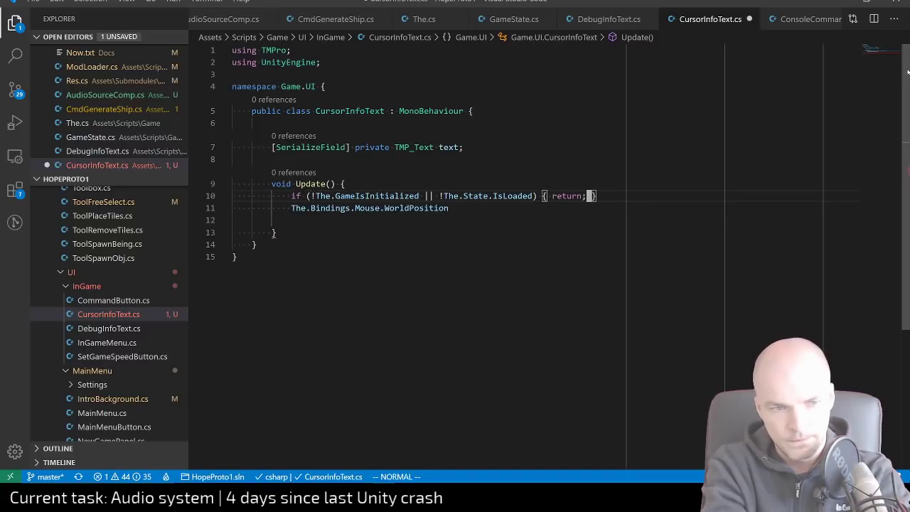
Wrap The.Bindings.Mouse.WorldPosition in an EntityUtils.ToPos() call and end the statement with a semicolon
key("j")
key("shift+a")
type("(")
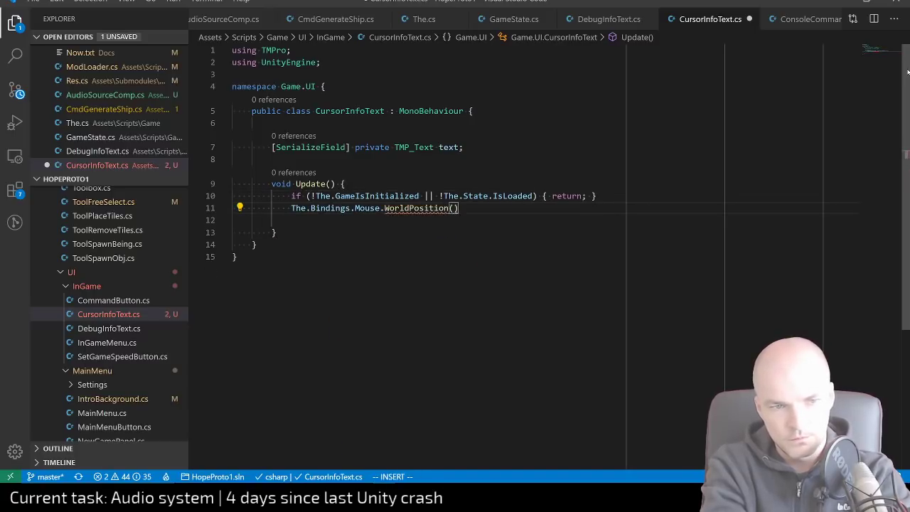
key("BackSpace")
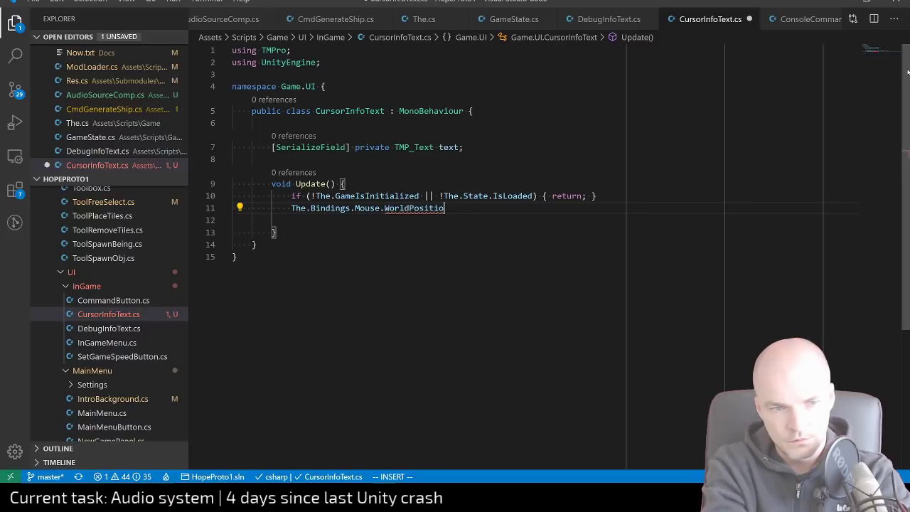
key("ctrl+space")
key("Escape")
key("shift+i")
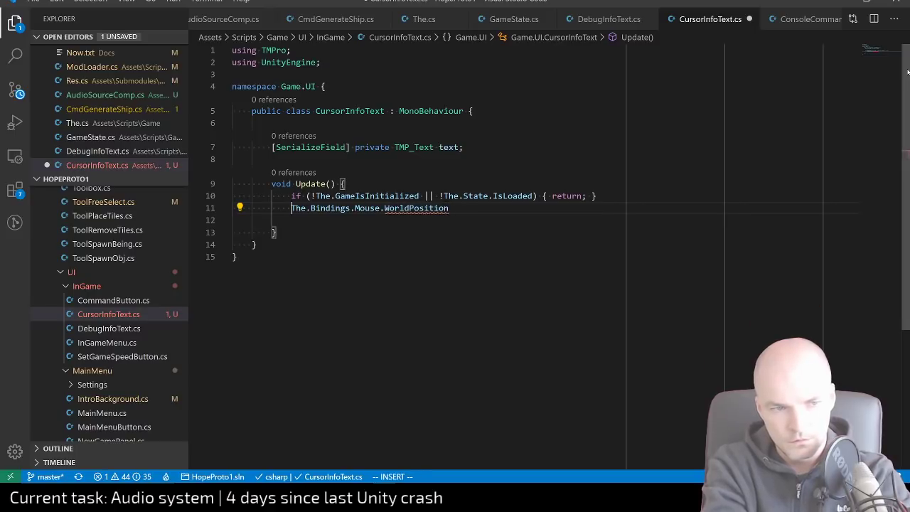
type("EntityUtils.Tow")
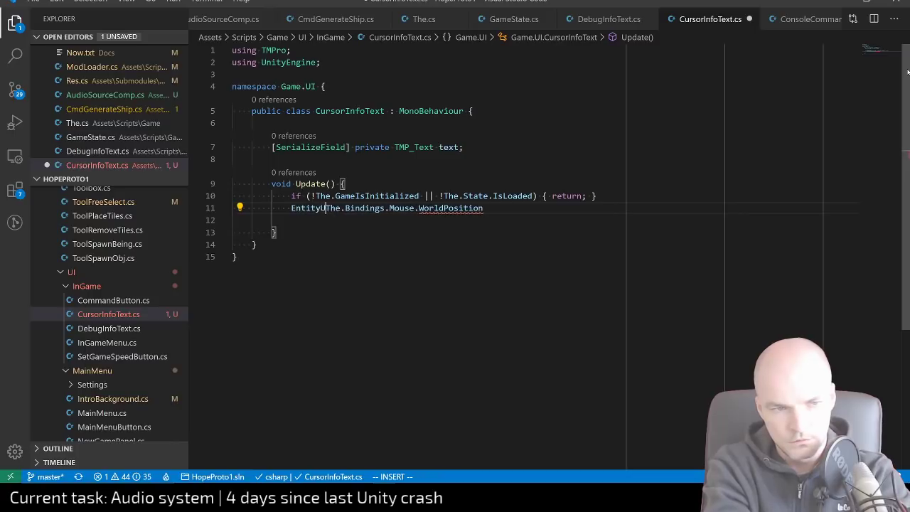
key("BackSpace")
type("Pos(")
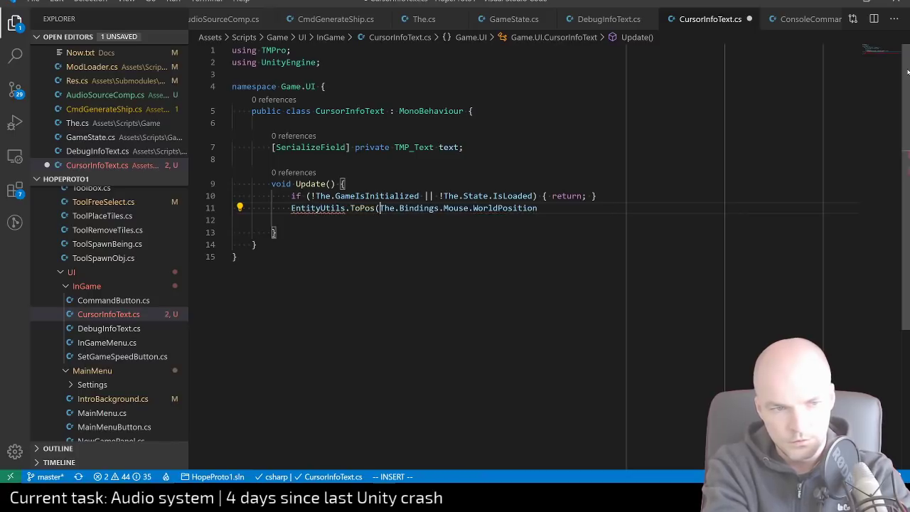
key("End")
type(");")
key("Home")
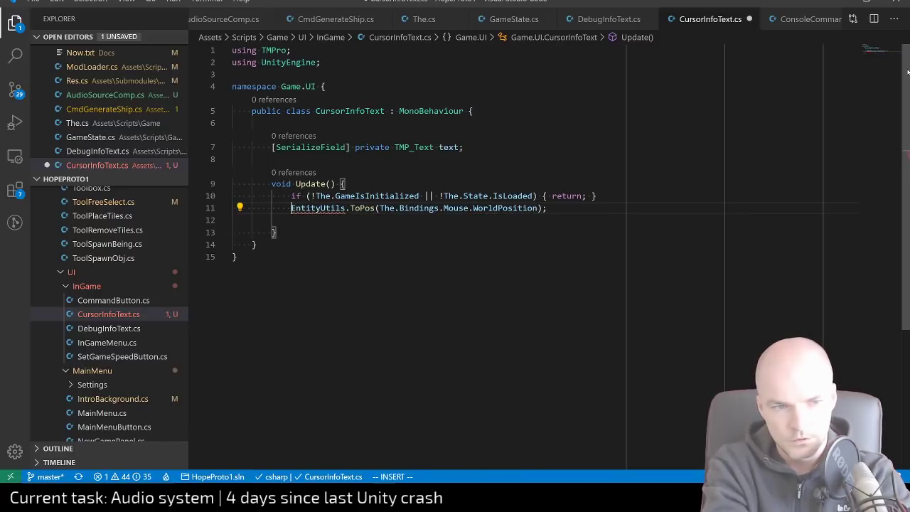
Apply the quick fix on EntityUtils to import the Game.Data namespace
key("ctrl+period")
key("Return")
type("i")
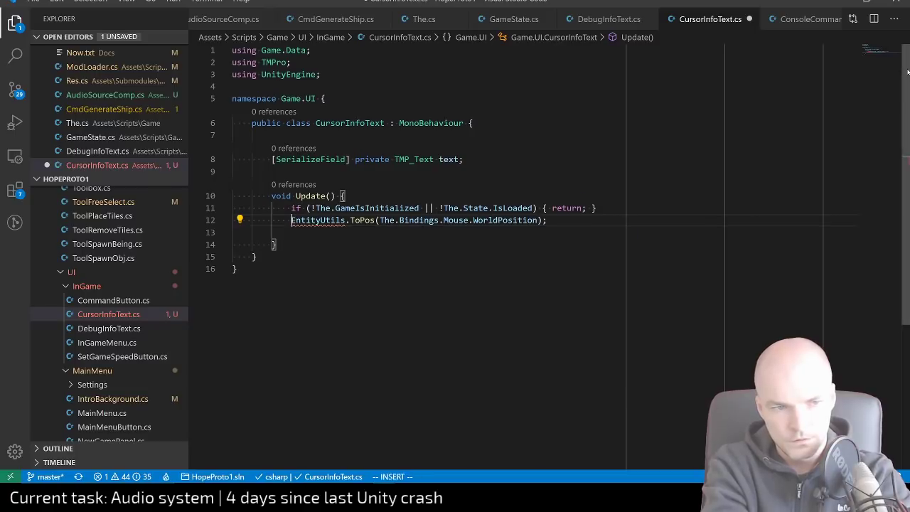
Assign the EntityUtils.ToPos result to a variable declared as var pos and save the script
type("var pos ")
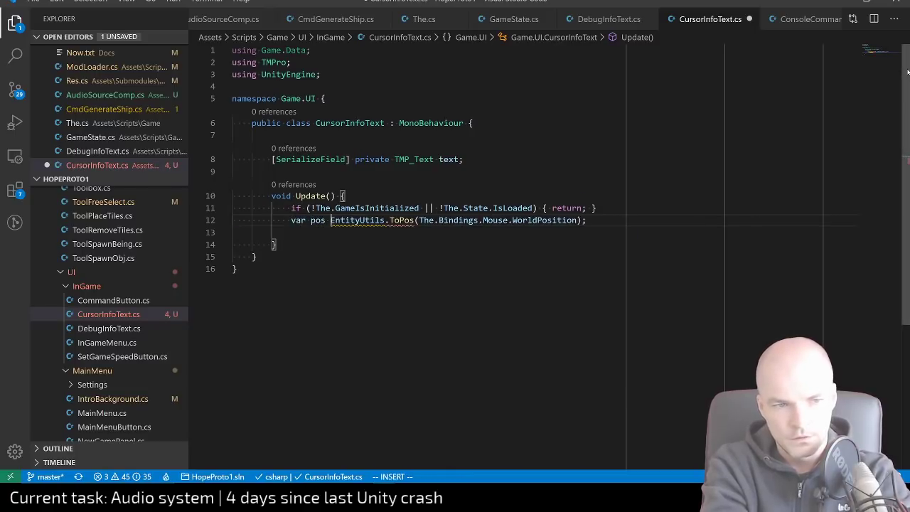
type("=")
key("Escape")
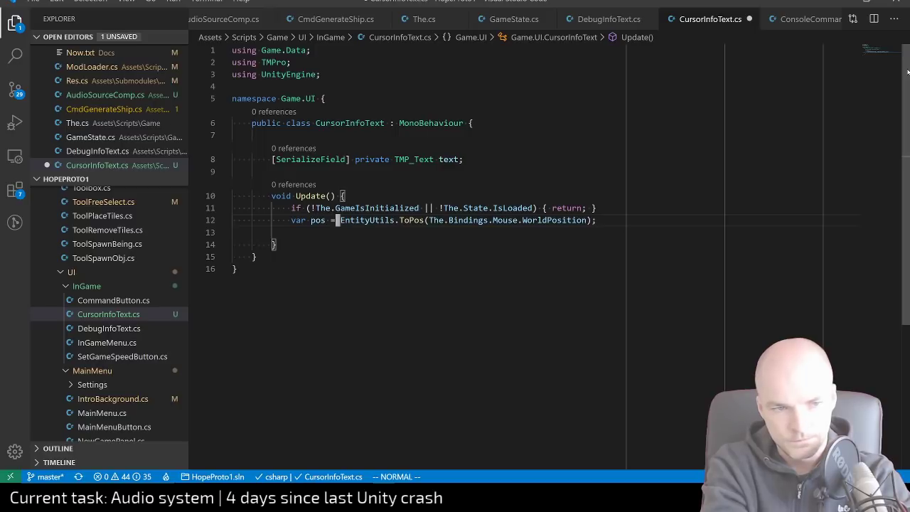
key("ctrl+s")
Add text.SetText("{0}x{1}", pos.X, pos.Y); below the pos declaration in Update(), remove the blank line after it and save the script
key("o")
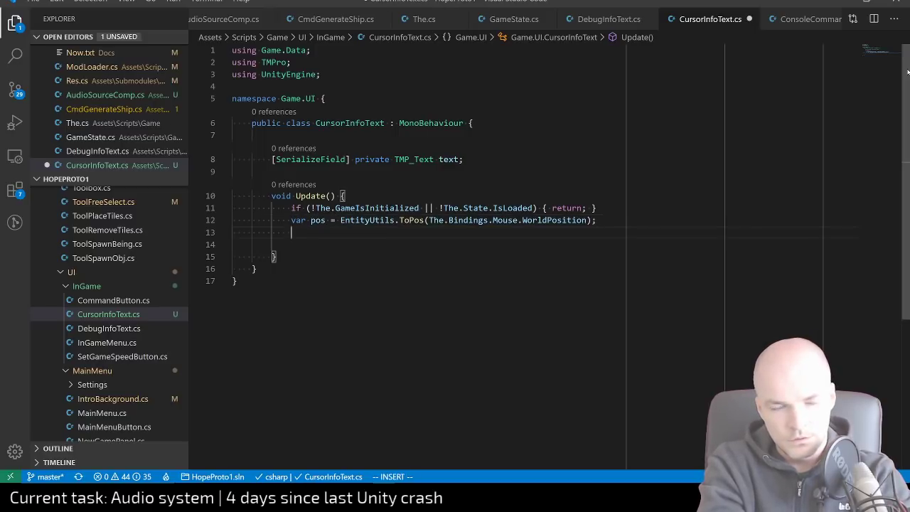
type("text.S")
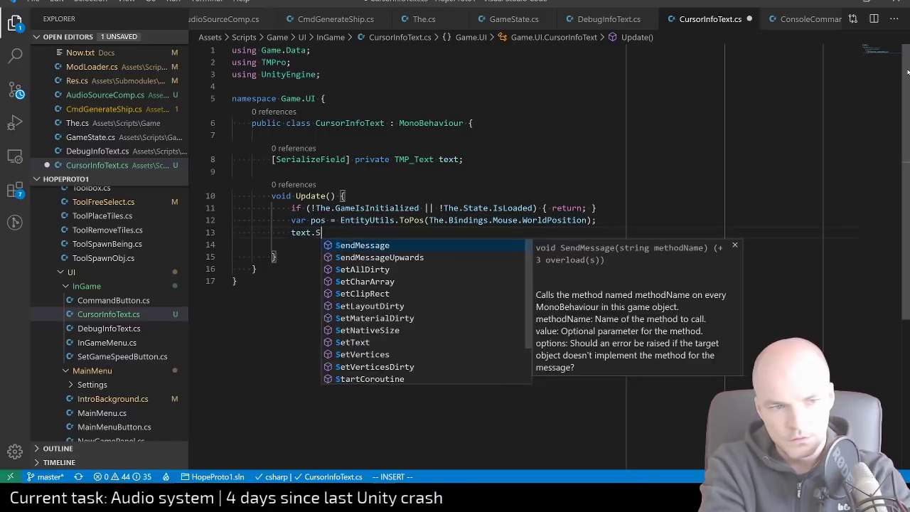
type("etText(\"{0}\"")
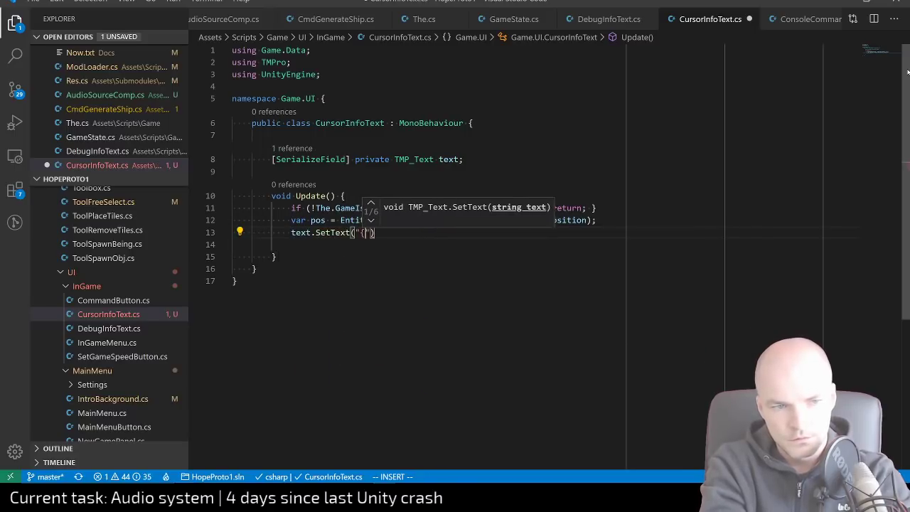
type("x{1}\", po")
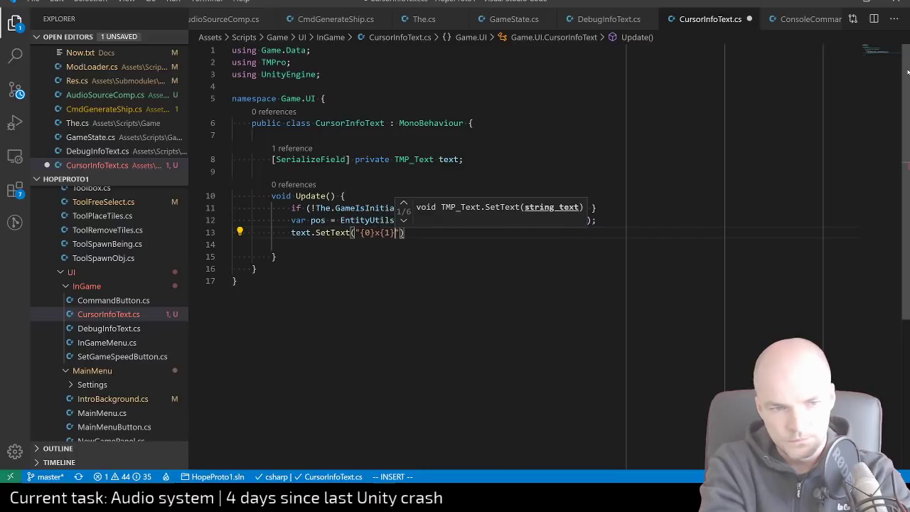
type("s.X, pos")
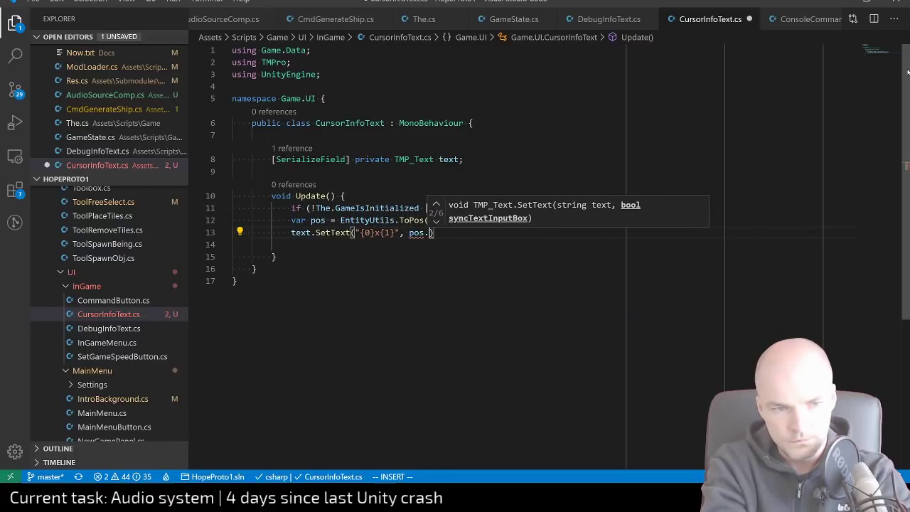
type(".Y);")
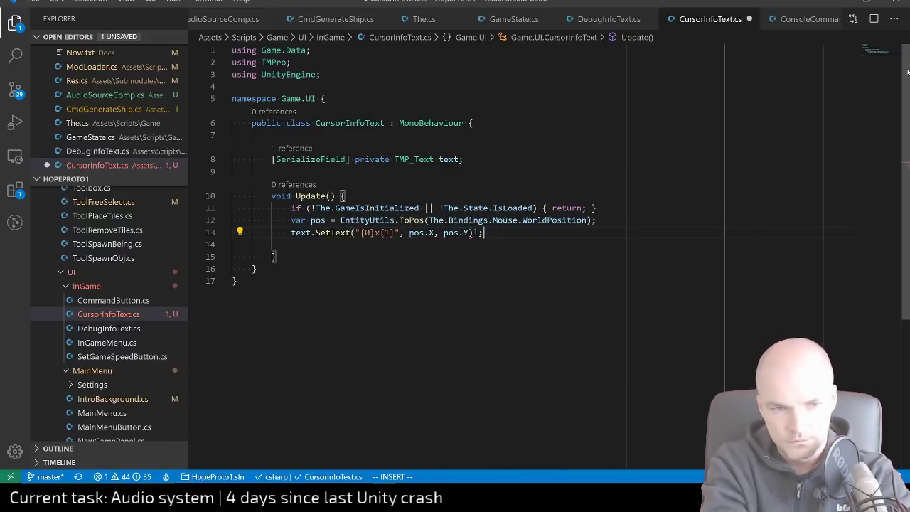
key("Escape")
key("j")
key("d")
key("d")
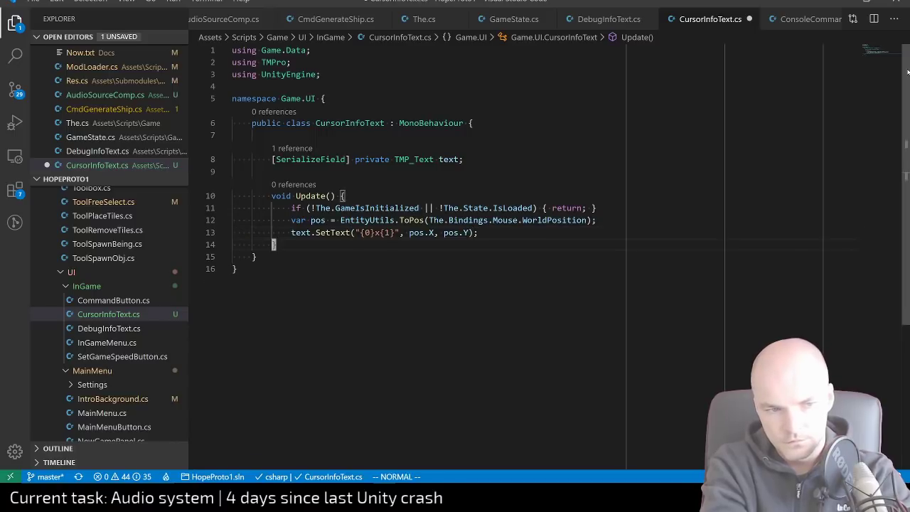
key("ctrl+s")
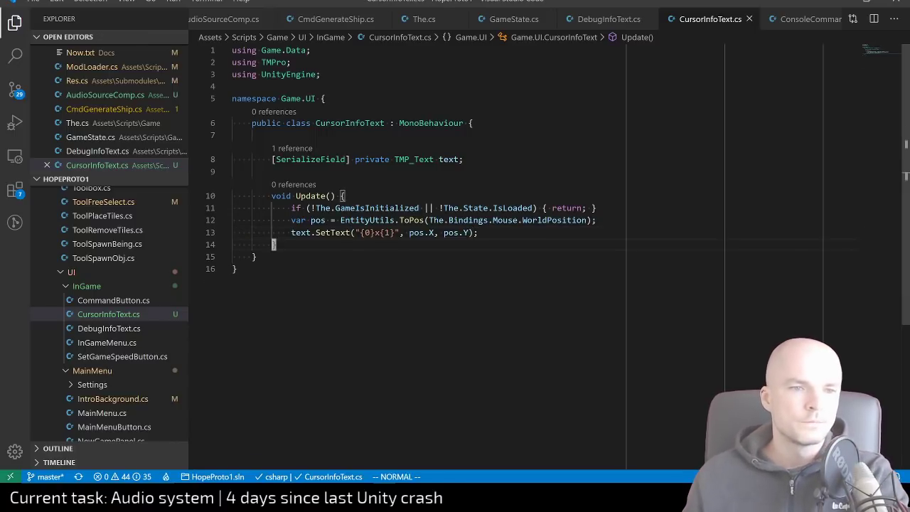
Replace the x separator in the SetText format string with a colon, giving "{0}:{1}", and save the script
key("alt+Tab")
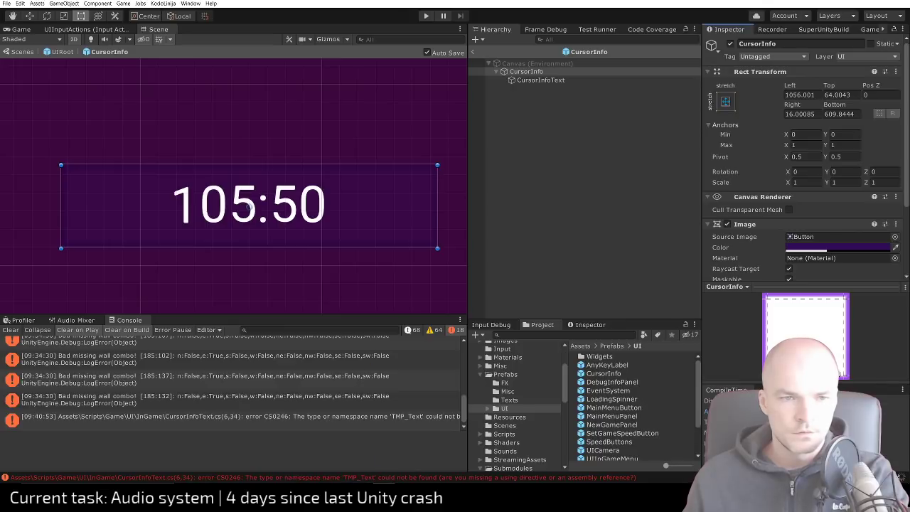
key("alt+Tab")
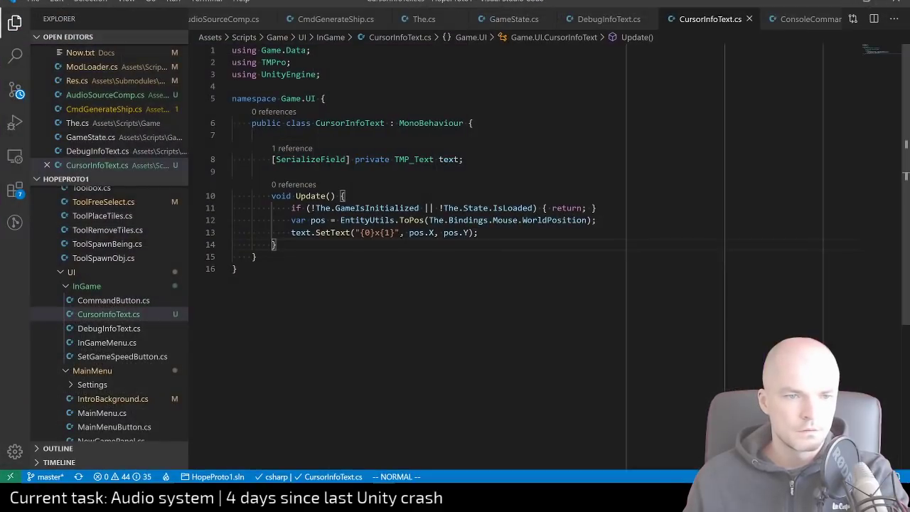
type("r:")
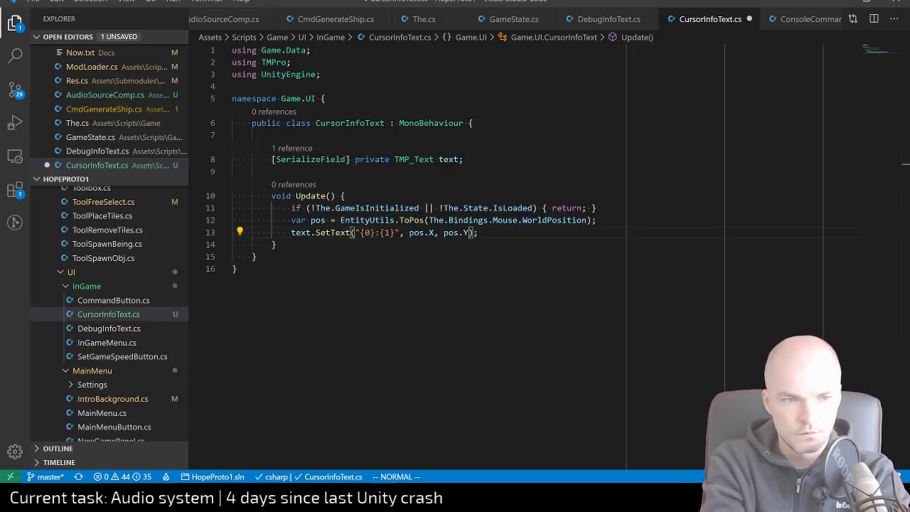
key("ctrl+s")
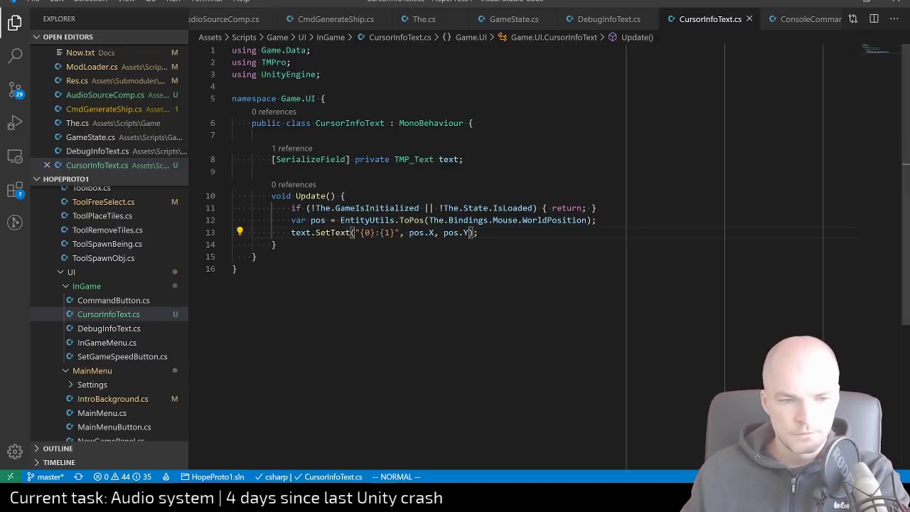
Switch to Unity, add the Cursor Info Text script component to CursorInfo and assign the CursorInfoText object to its Text reference
key("alt+Tab")
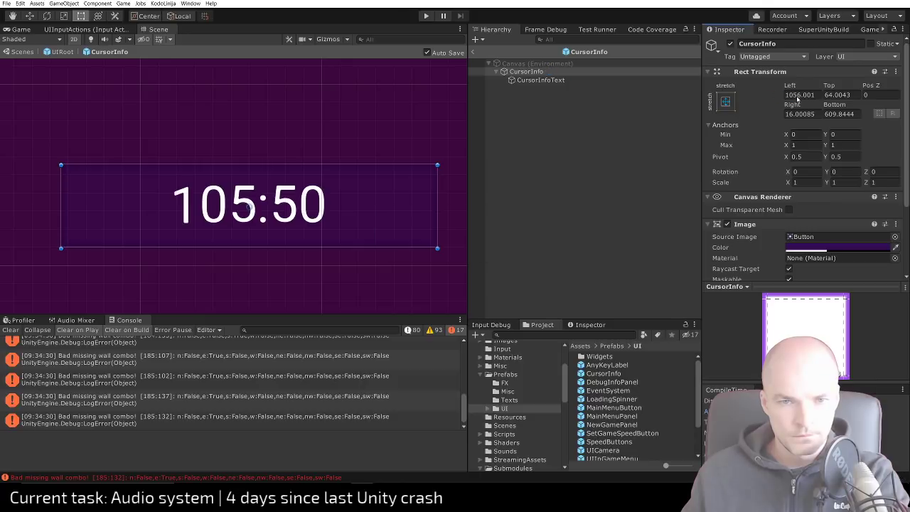
left_click(798, 95)
left_click(540, 80)
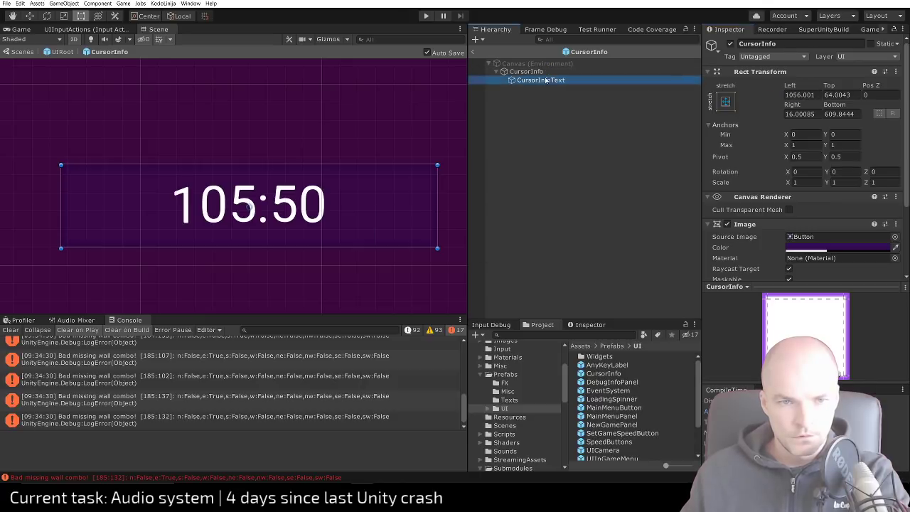
left_click(526, 71)
scroll(783, 225, "down", 3)
left_click(801, 268)
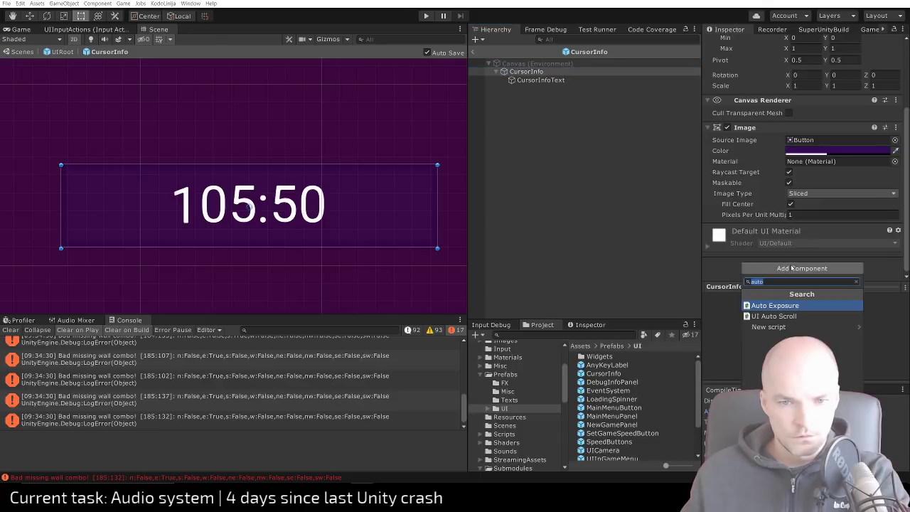
type("cursor")
key("Return")
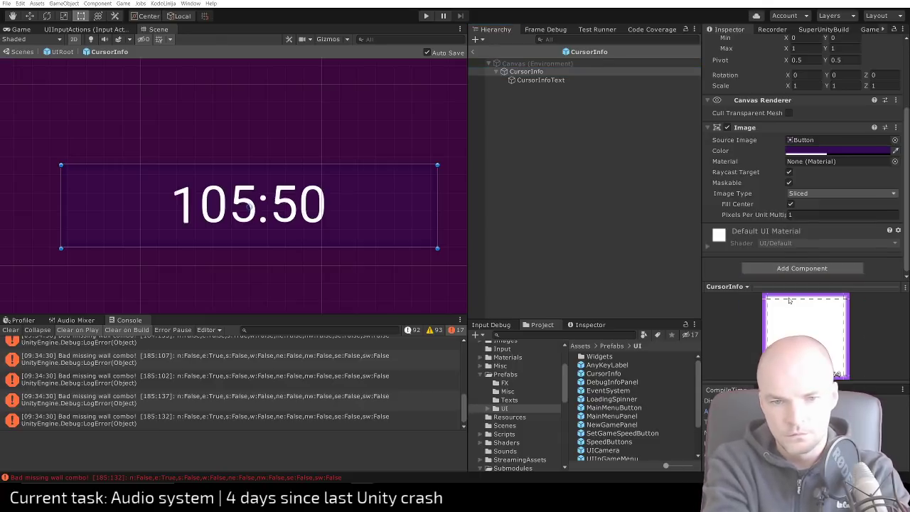
left_click_drag(540, 80, 838, 253)
scroll(755, 225, "down", 3)
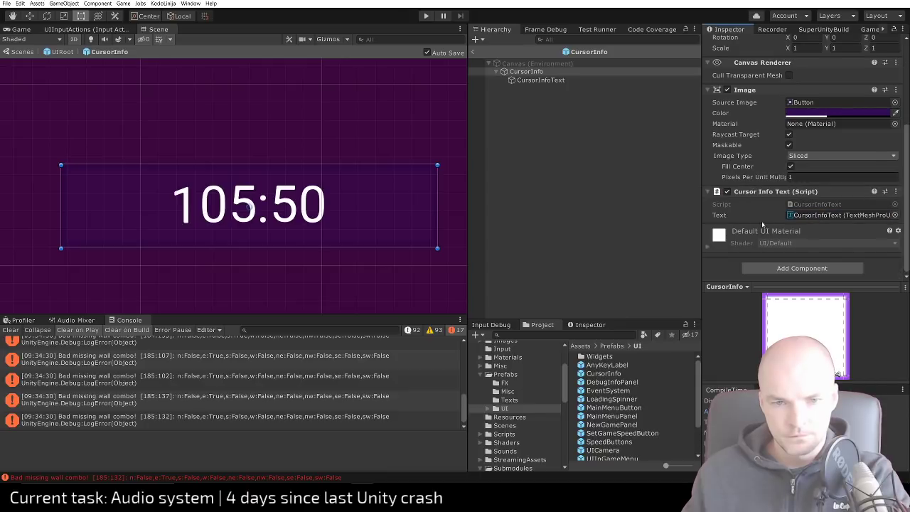
Leave the CursorInfo prefab for the Game scene and run the game briefly to check the cursor coordinate display
left_click(472, 52)
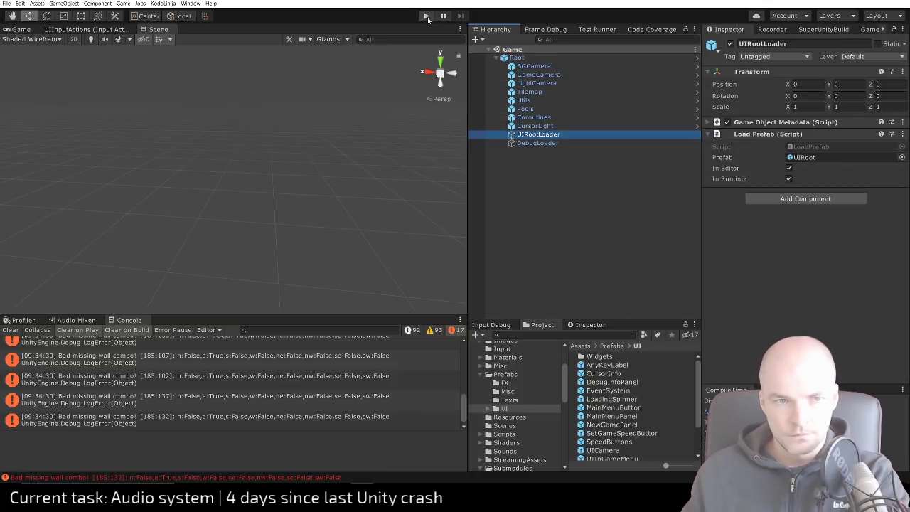
left_click(426, 16)
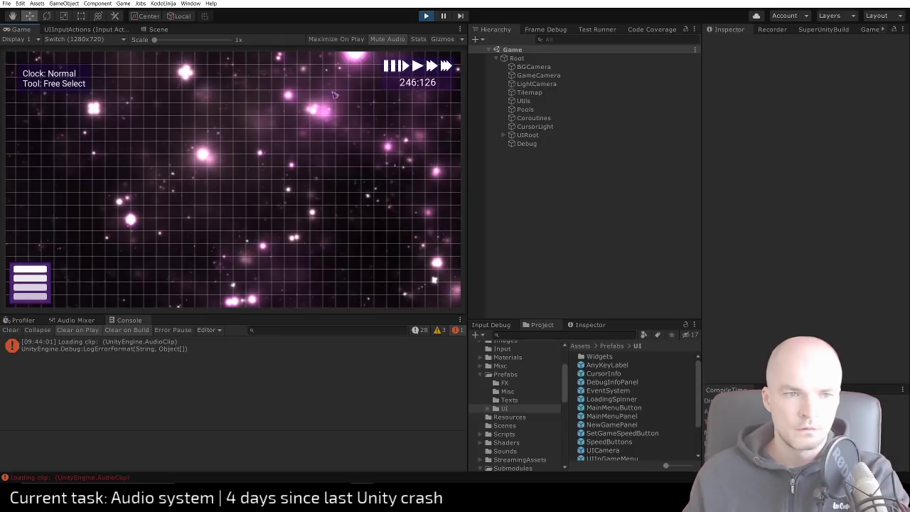
key("ctrl+p")
Switch to Visual Studio Code and add an empty void Start() method between the text field and Update() in CursorInfoText.cs
key("alt+Tab")
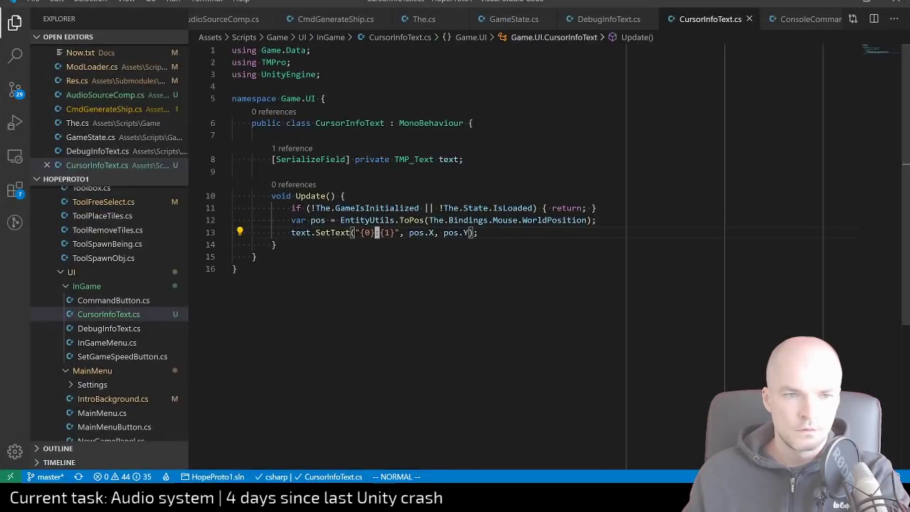
left_click(544, 159)
key("o")
key("Return")
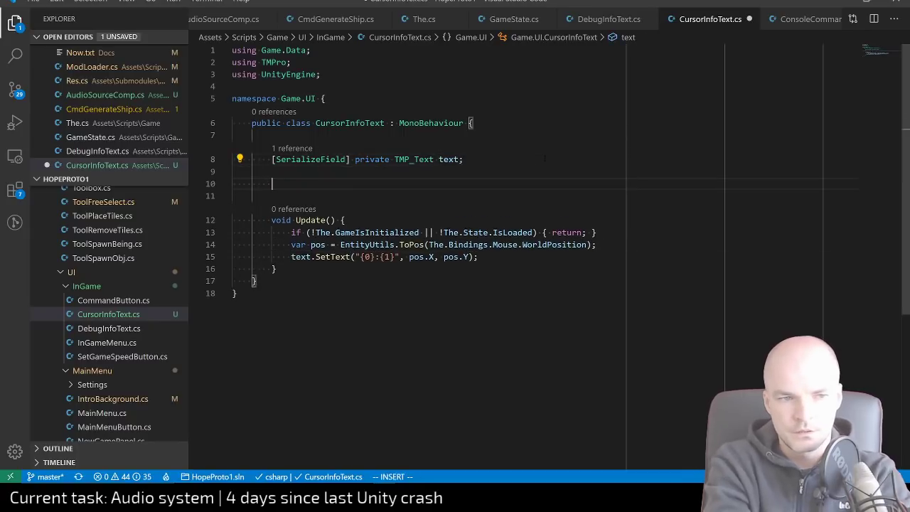
type("void Start() {")
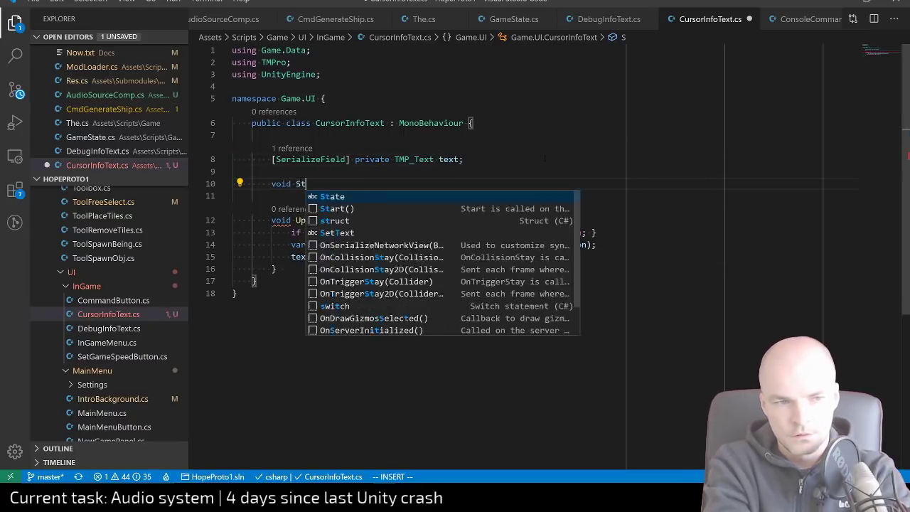
key("Return")
key("Escape")
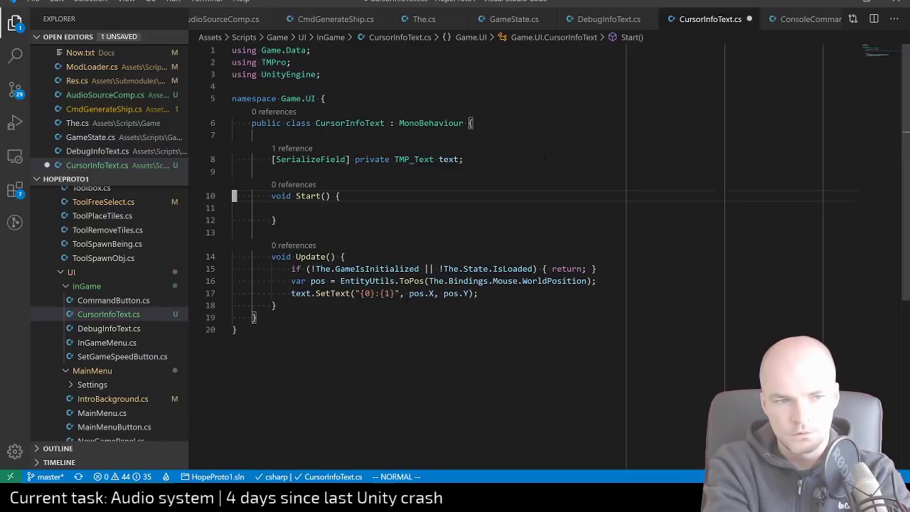
Add text.SetText(""); to the body of Start(), remove the blank line after it and save the script
key("shift+o")
type("text.te")
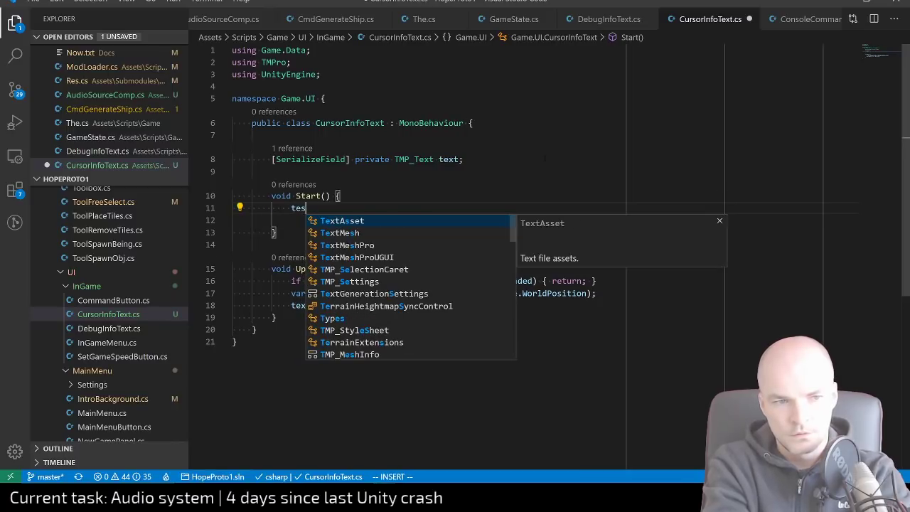
key("BackSpace")
key("BackSpace")
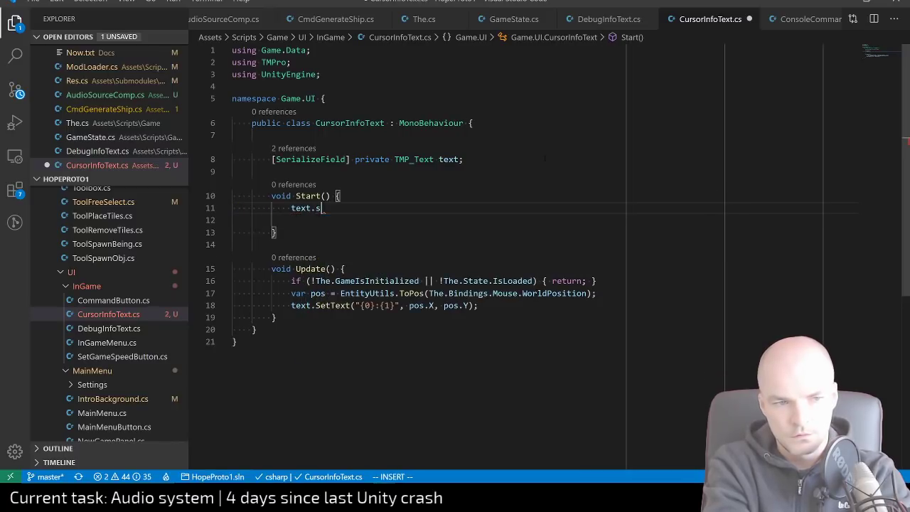
type("se")
key("Tab")
type("(")
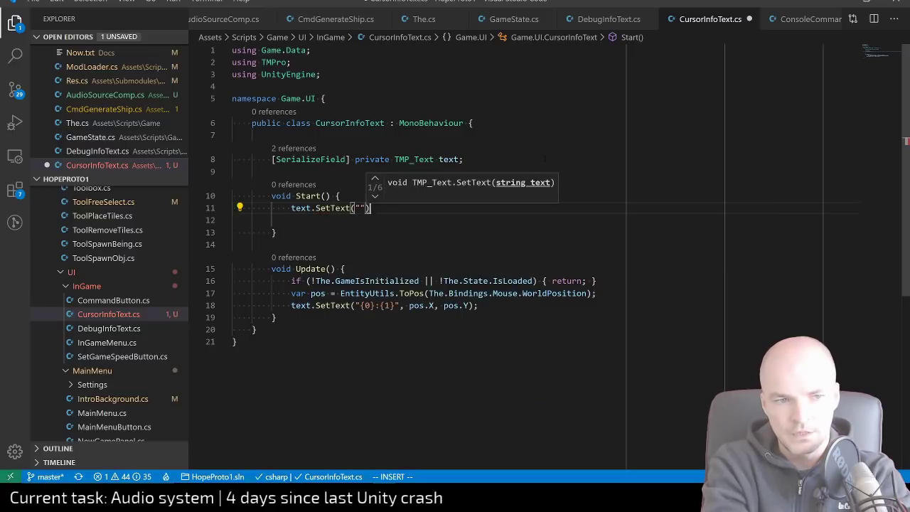
key("Escape")
type("A;")
key("Escape")
key("j")
key("d")
key("d")
key("ctrl+s")
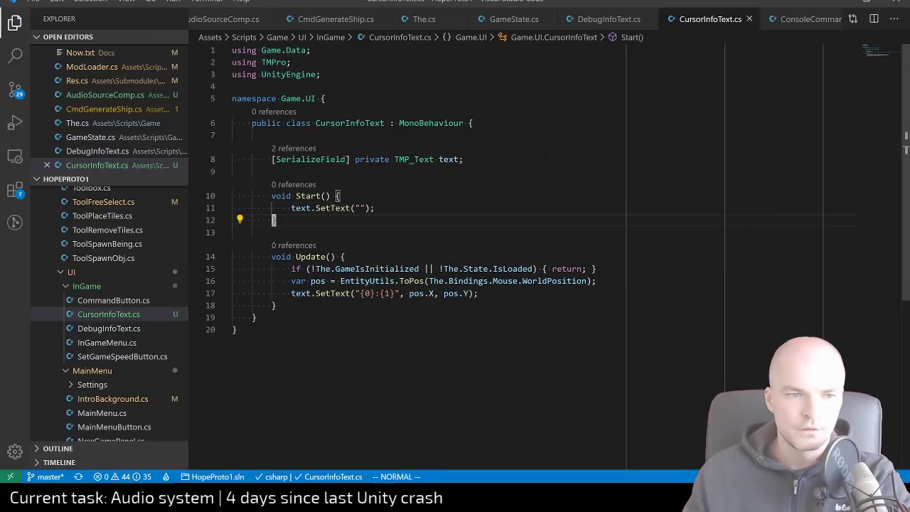
Switch to Unity, run the game and try the in-game command menu to check the cursor coordinate display
key("alt+Tab")
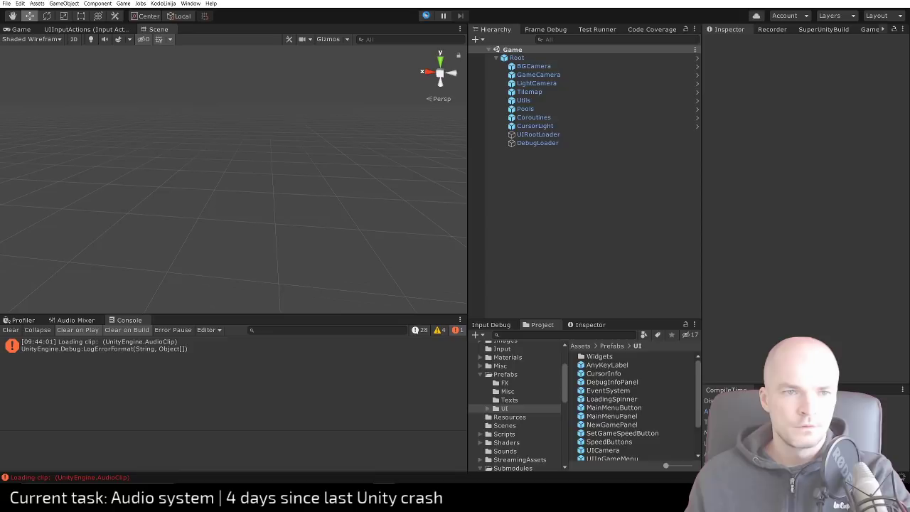
left_click(427, 15)
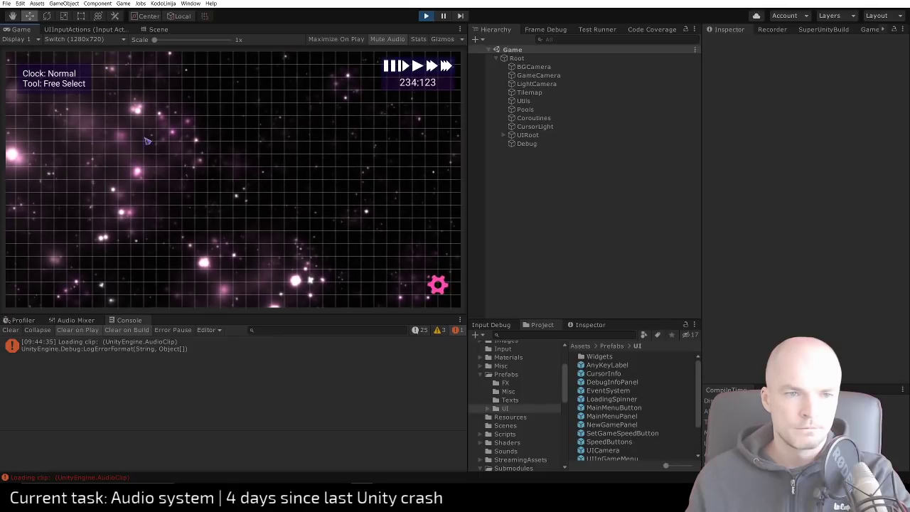
left_click(40, 275)
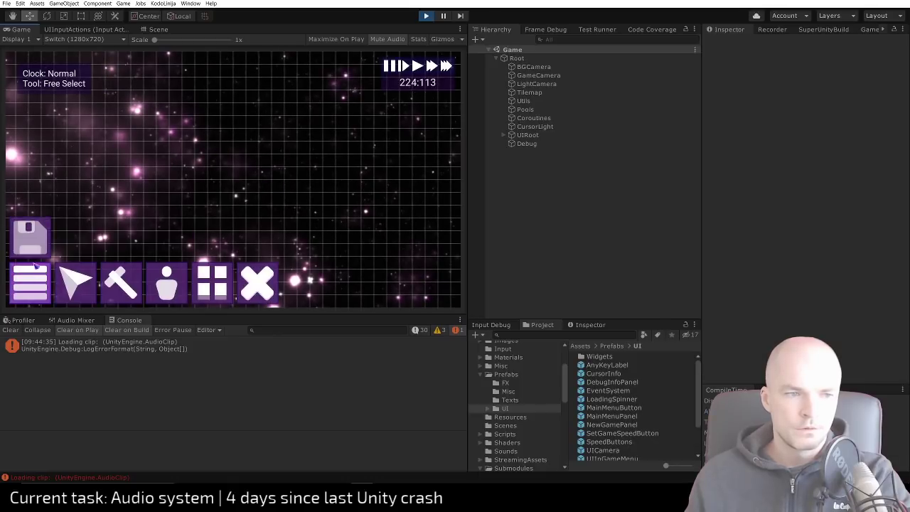
left_click(39, 243)
left_click(95, 220)
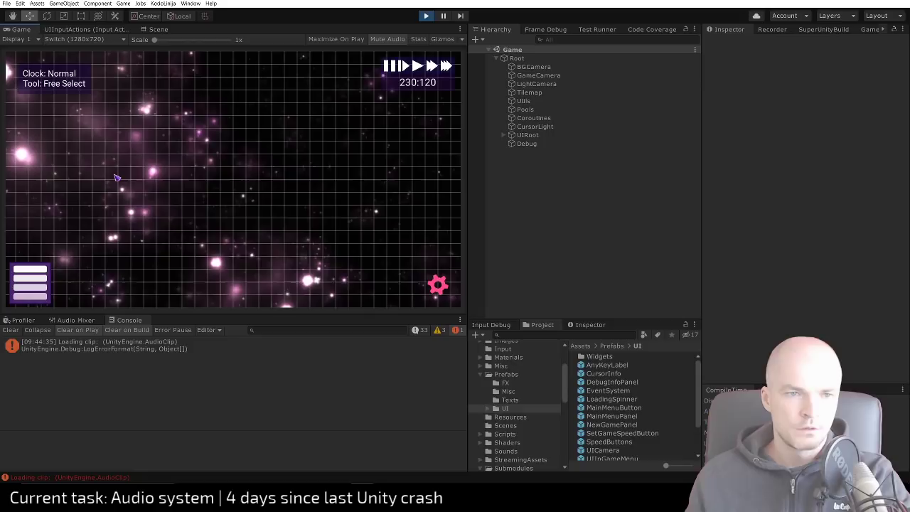
Select a wall tile on the ship to compare its tile position with the cursor coordinate display
scroll(117, 178, "down", 3)
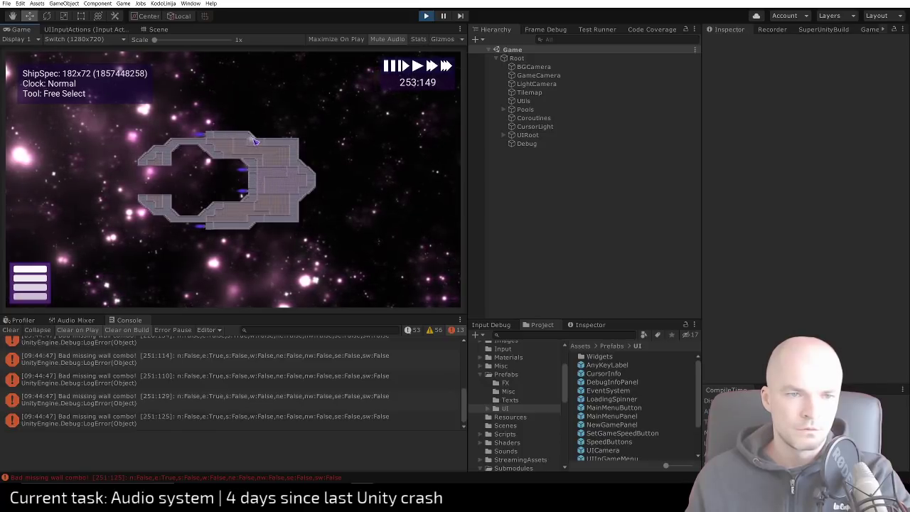
scroll(256, 147, "up", 5)
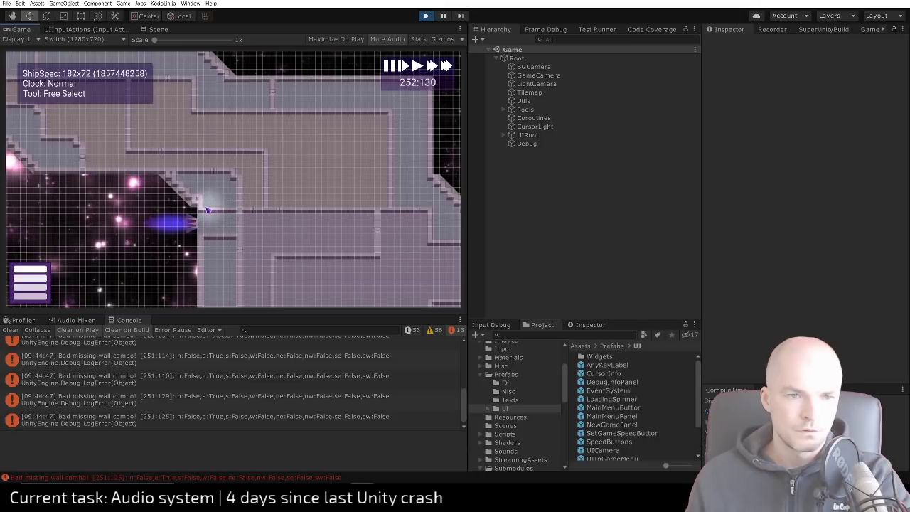
left_click(202, 116)
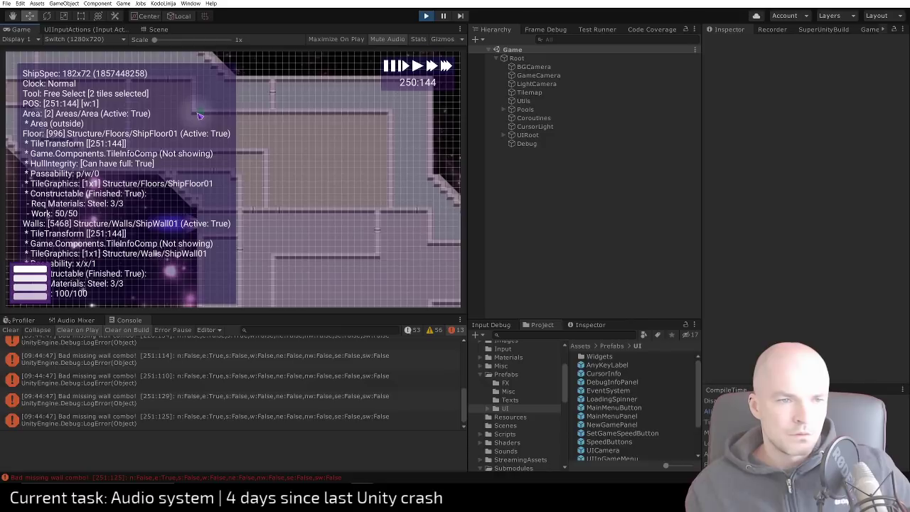
scroll(199, 115, "up", 2)
scroll(197, 115, "down", 2)
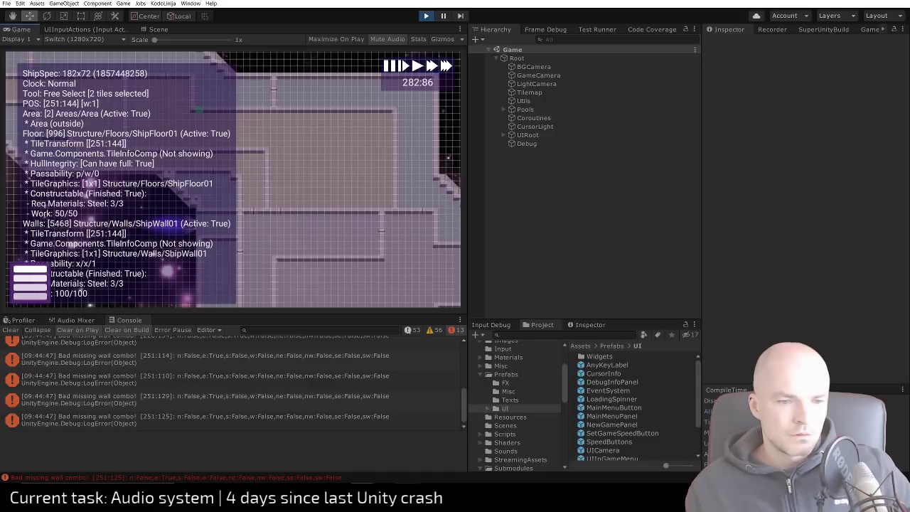
Inspect the ship's walls and interior in the running Unity game, using the cursor coordinate display to find the tiles reported in the console errors
key("alt+Tab")
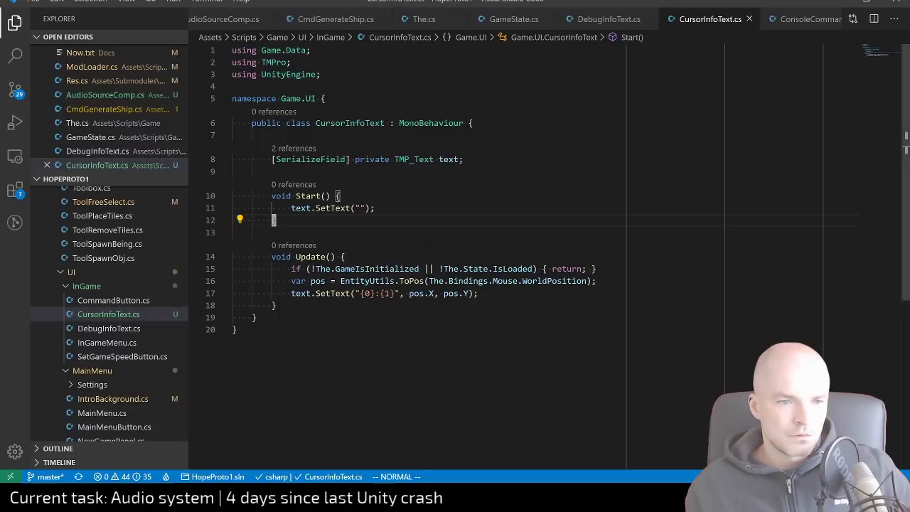
key("alt+Tab")
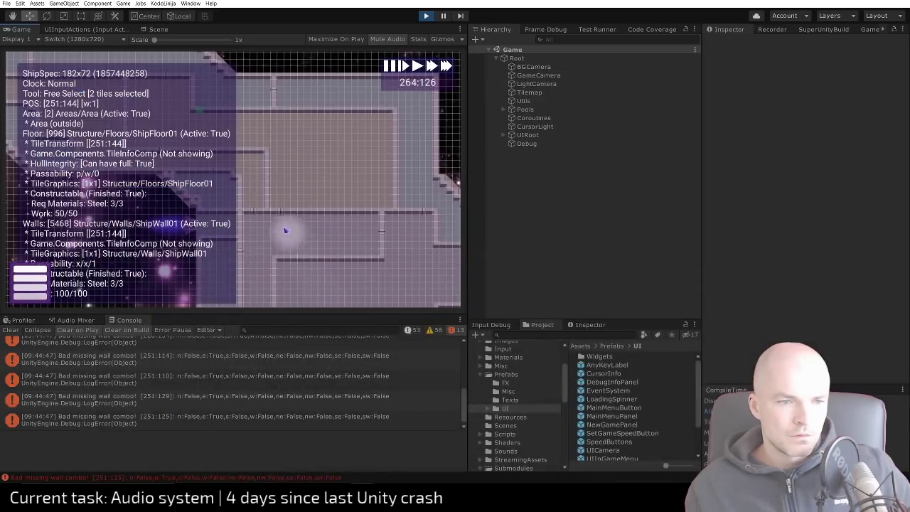
scroll(334, 260, "down", 4)
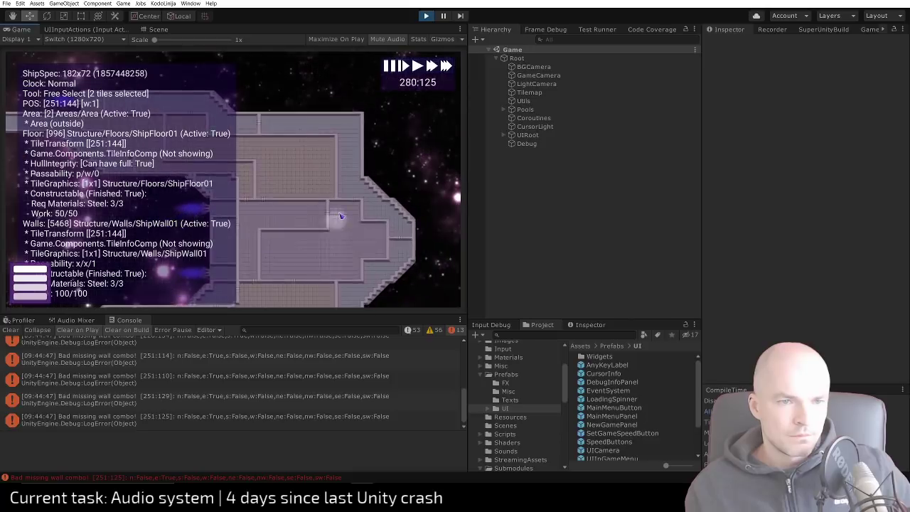
scroll(422, 151, "up", 5)
mouse_move(427, 145)
right_mouse_down()
mouse_move(377, 199)
mouse_move(443, 124)
mouse_move(430, 142)
right_mouse_up()
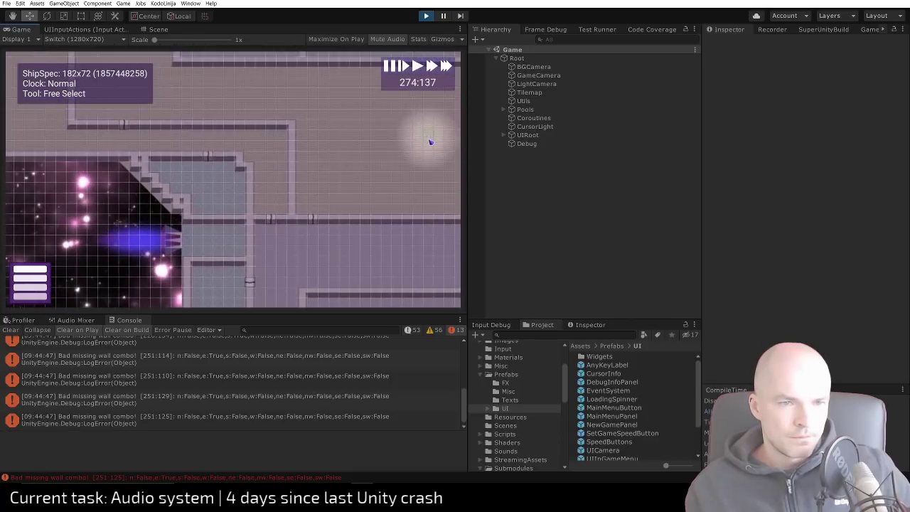
scroll(439, 125, "up", 3)
scroll(440, 123, "up", 1)
scroll(420, 170, "down", 4)
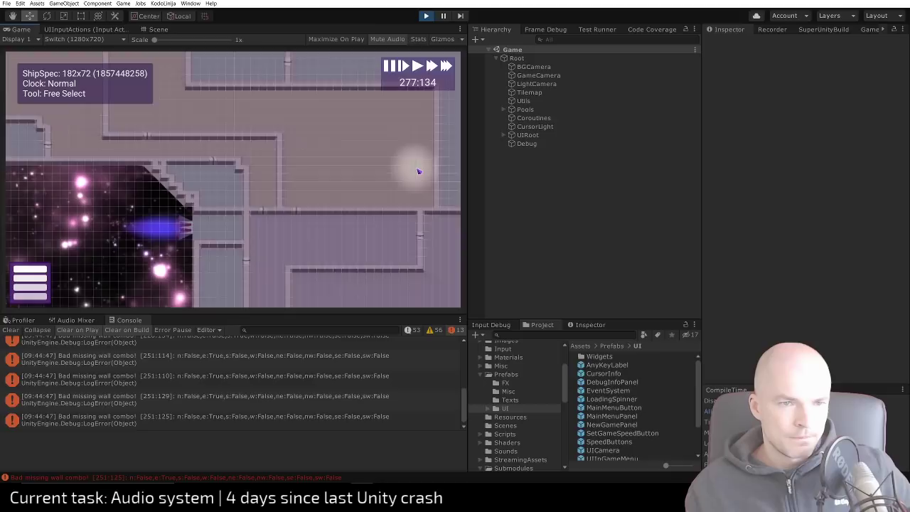
scroll(418, 171, "down", 3)
right_click_drag(364, 187, 433, 100)
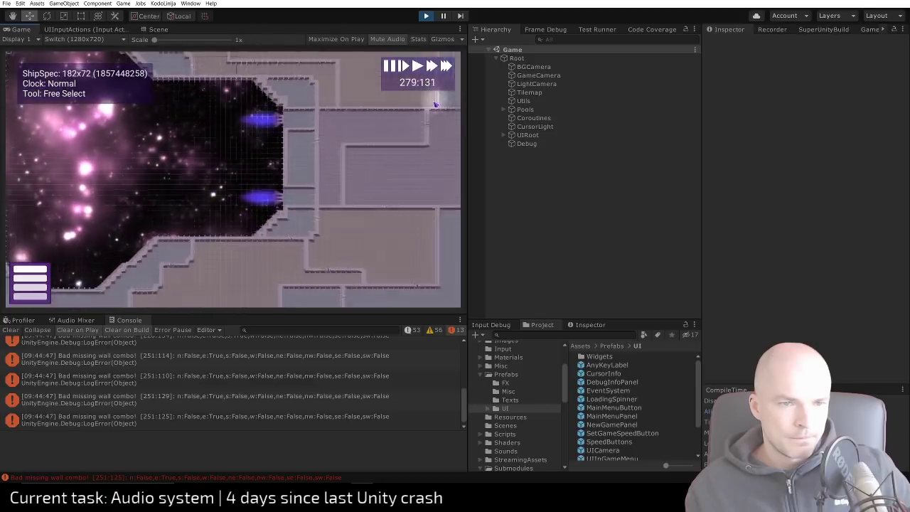
scroll(431, 106, "up", 1)
right_click_drag(309, 145, 367, 184)
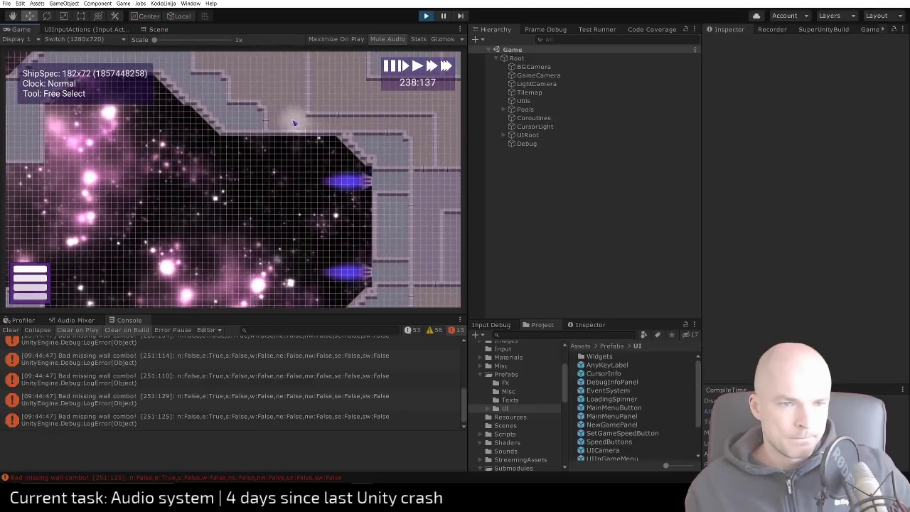
scroll(282, 116, "down", 6)
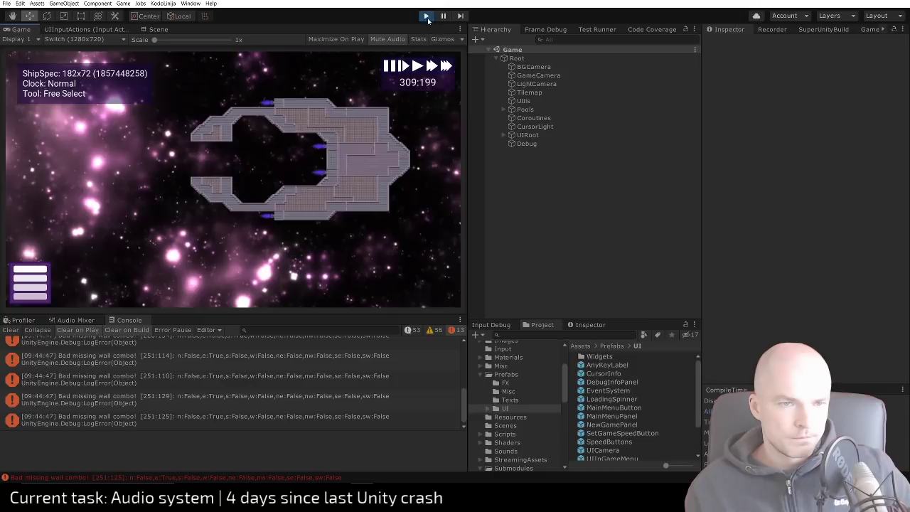
scroll(337, 86, "up", 6)
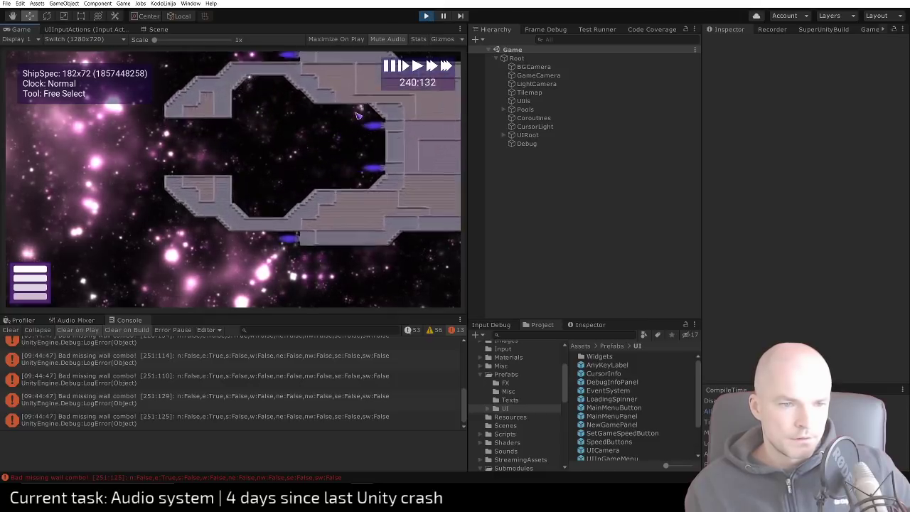
Switch to Visual Studio Code and open GenUtils.cs
key("alt+Tab")
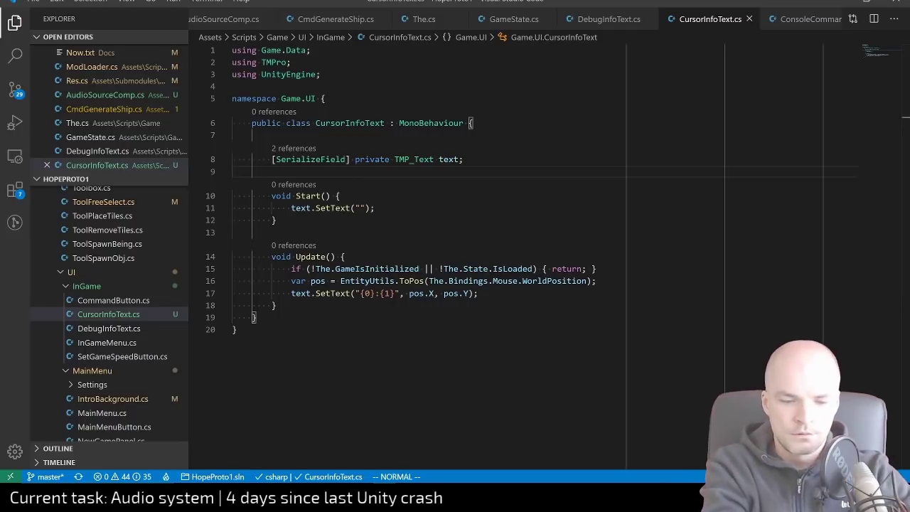
key("ctrl+p")
type("genuti")
key("Return")
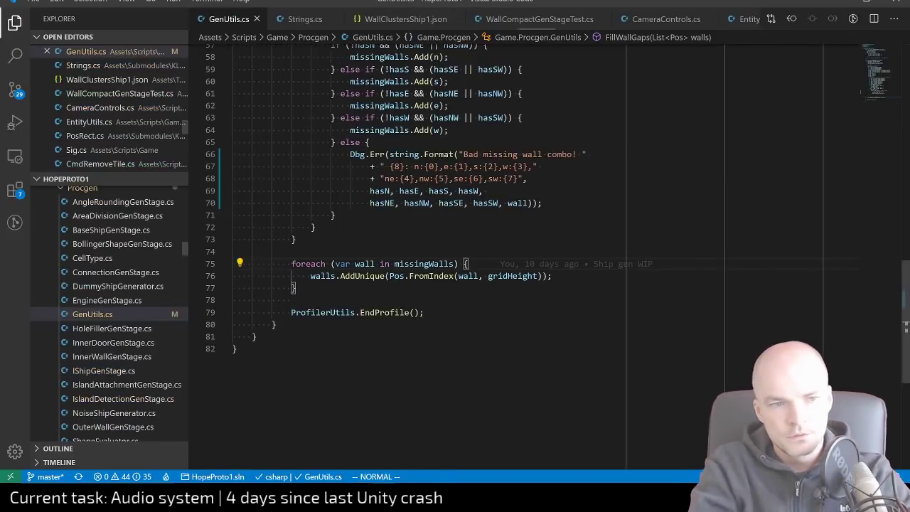
Review the FillWallGaps method, examining how neighbouring and diagonal walls are checked before the "Bad missing wall combo!" error
scroll(526, 256, "up", 5)
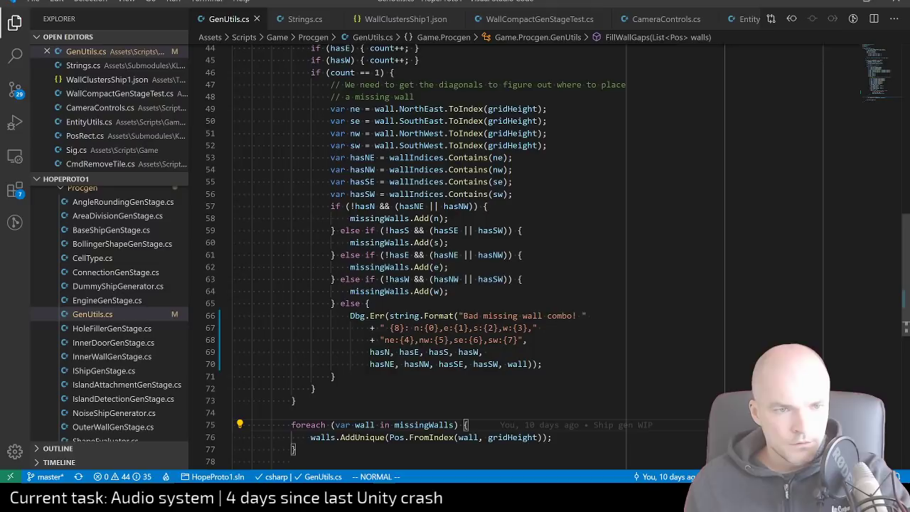
scroll(525, 255, "up", 3)
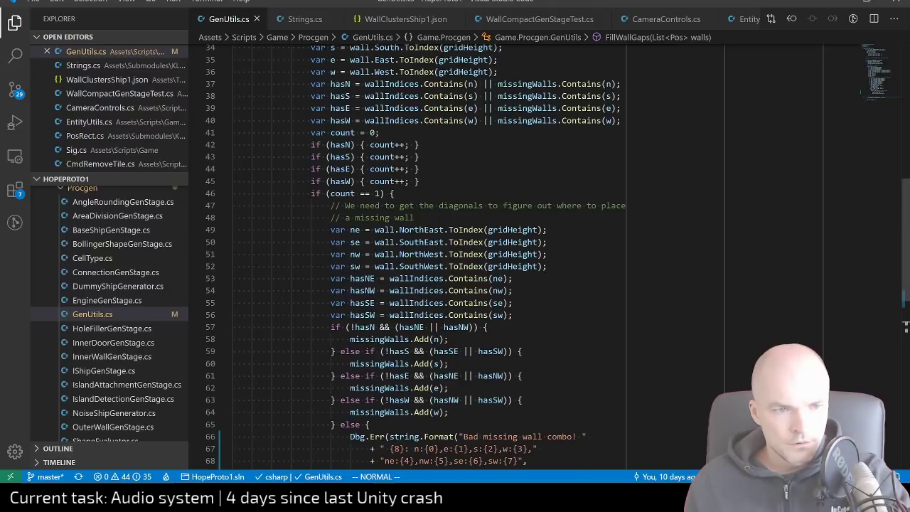
left_click(347, 83)
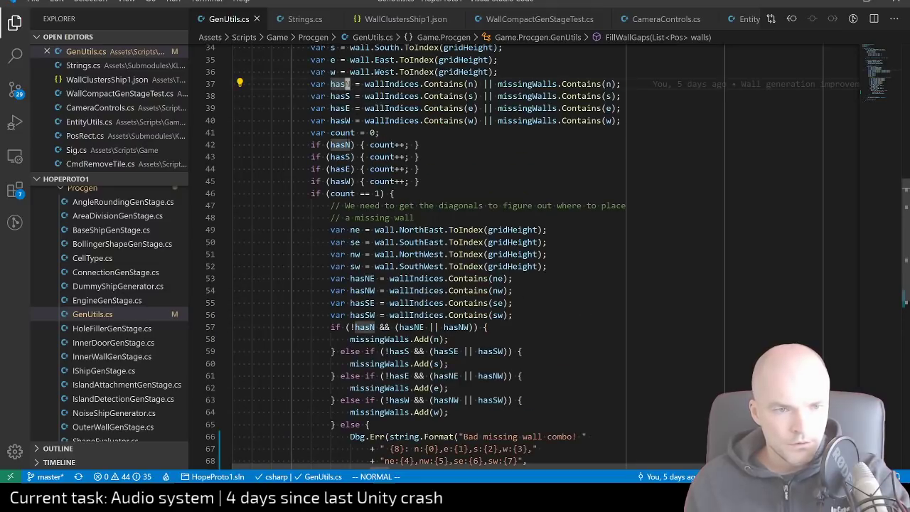
scroll(526, 256, "up", 2)
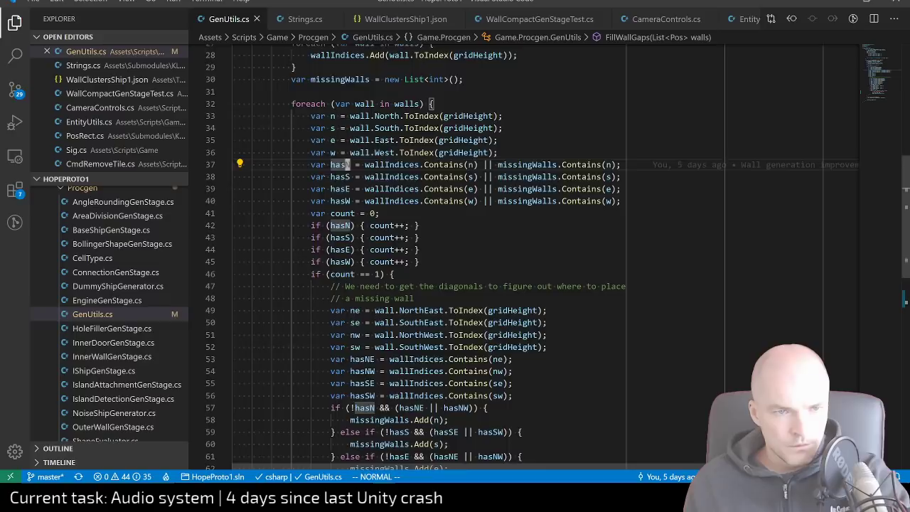
scroll(526, 256, "up", 3)
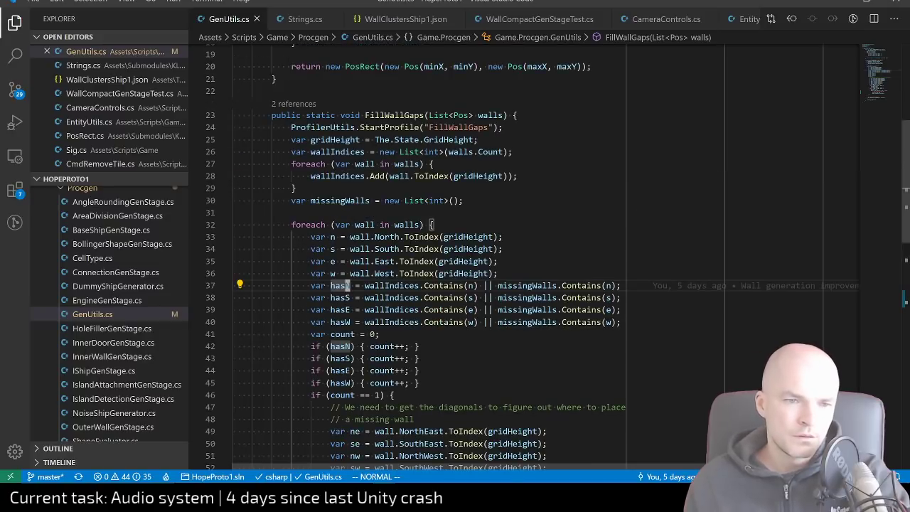
scroll(390, 246, "down", 1)
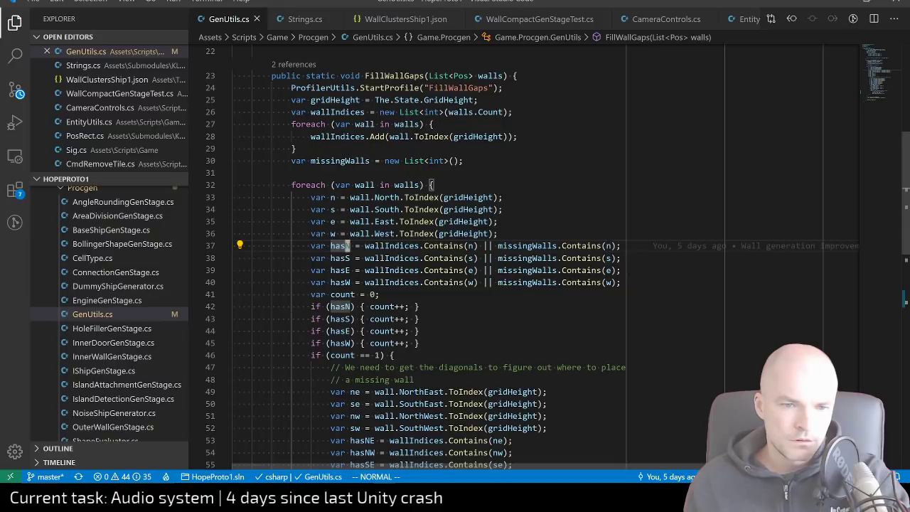
scroll(540, 256, "down", 1)
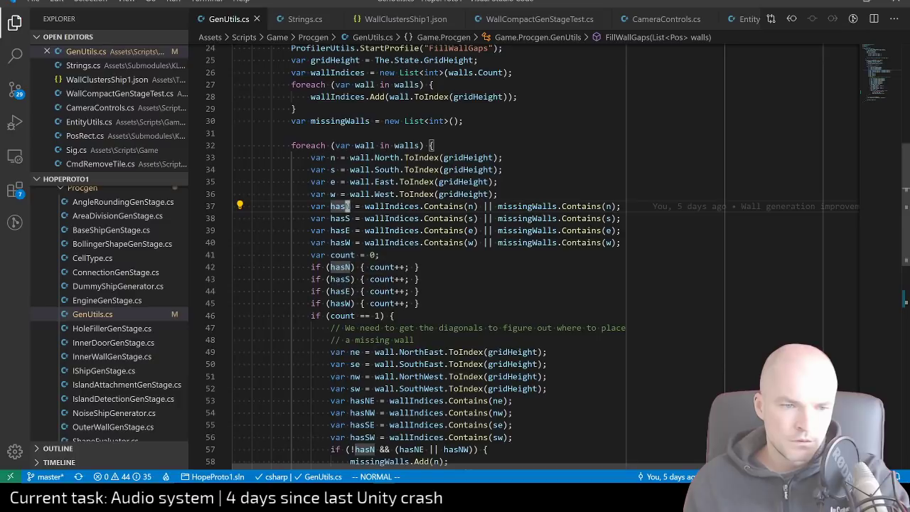
scroll(540, 256, "down", 2)
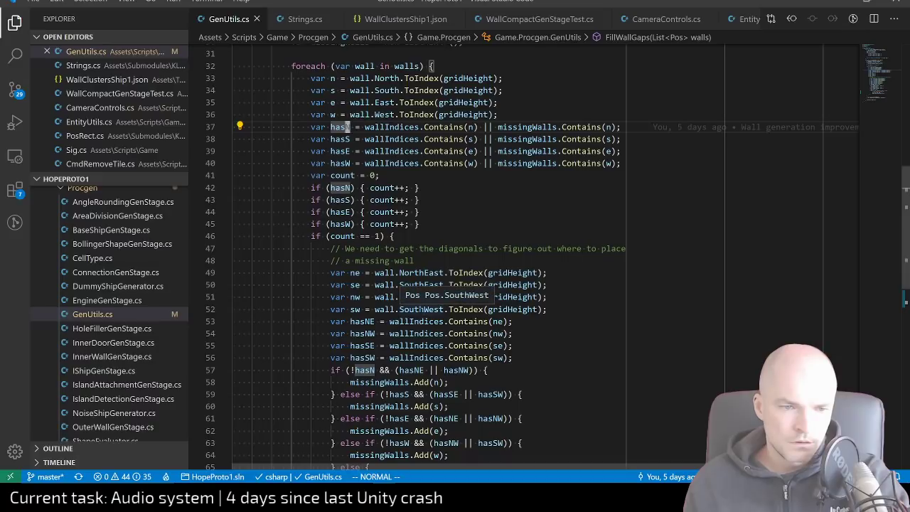
scroll(426, 305, "down", 2)
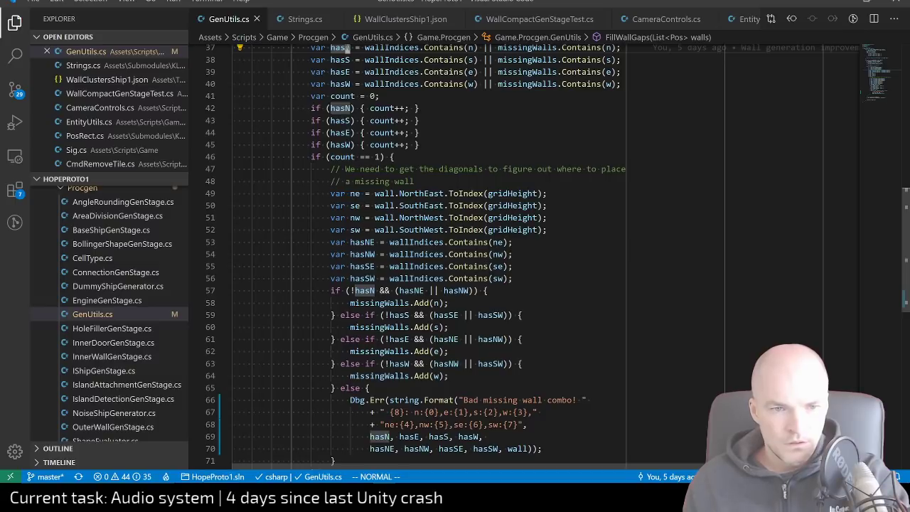
Extend the hasNE assignment in FillWallGaps with || missingWalls.Contains(ne)
left_click(500, 242)
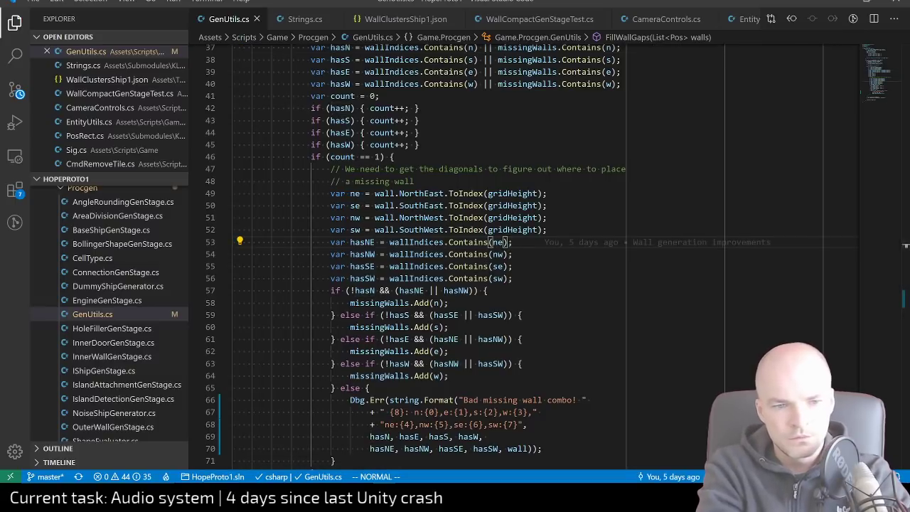
type("ins(ne)")
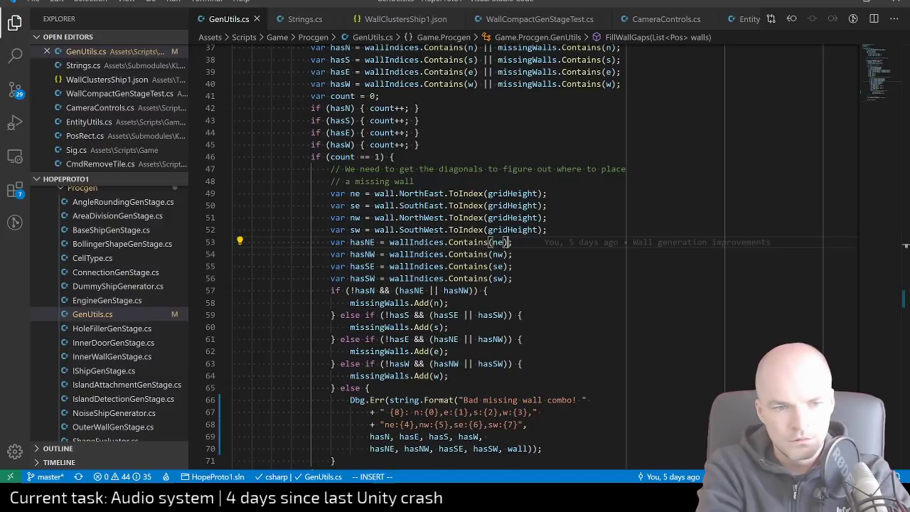
type(" || missingWalls")
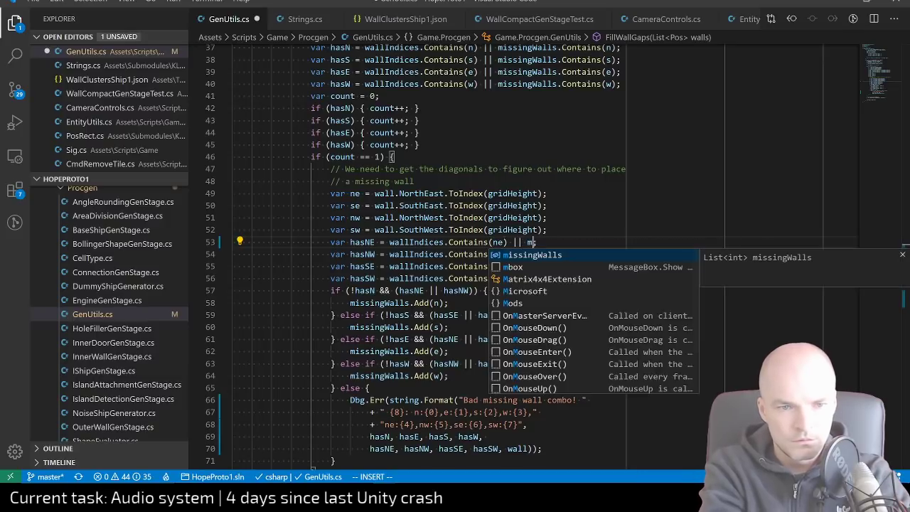
type(".Contains(")
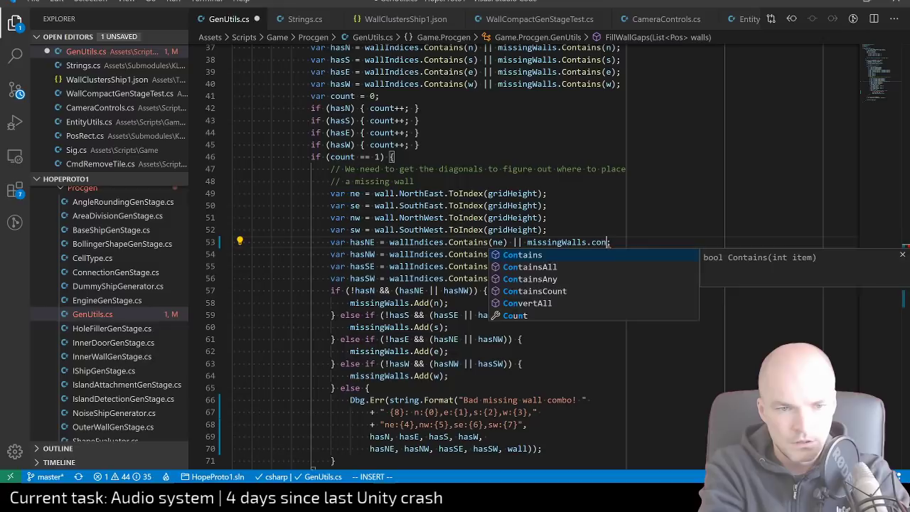
type("ne")
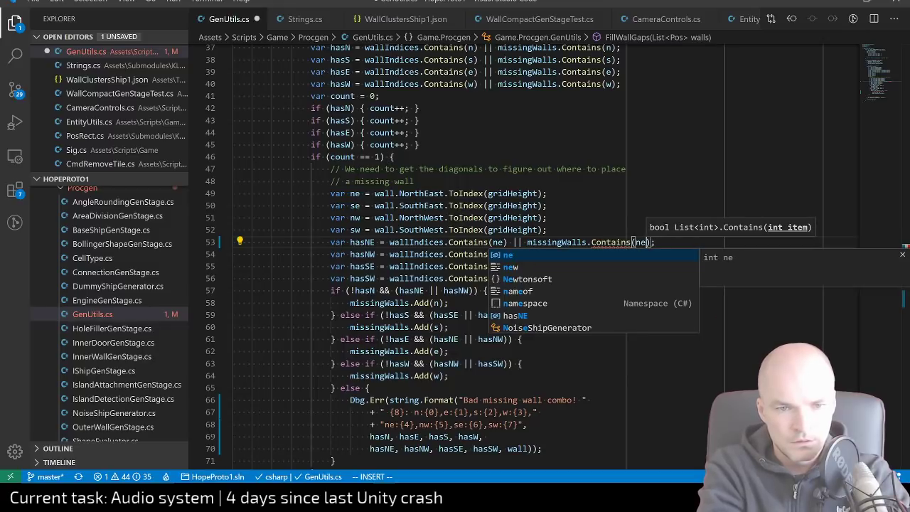
key("Escape")
Append || missingWalls.Contains(nw) to the hasNW, hasSE and hasSW assignments together
key("j")
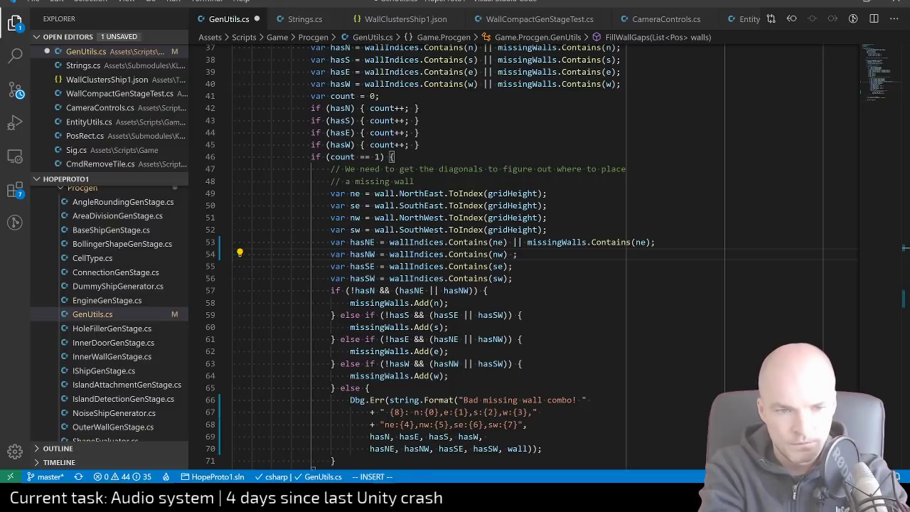
key("BackSpace")
key("ctrl+space")
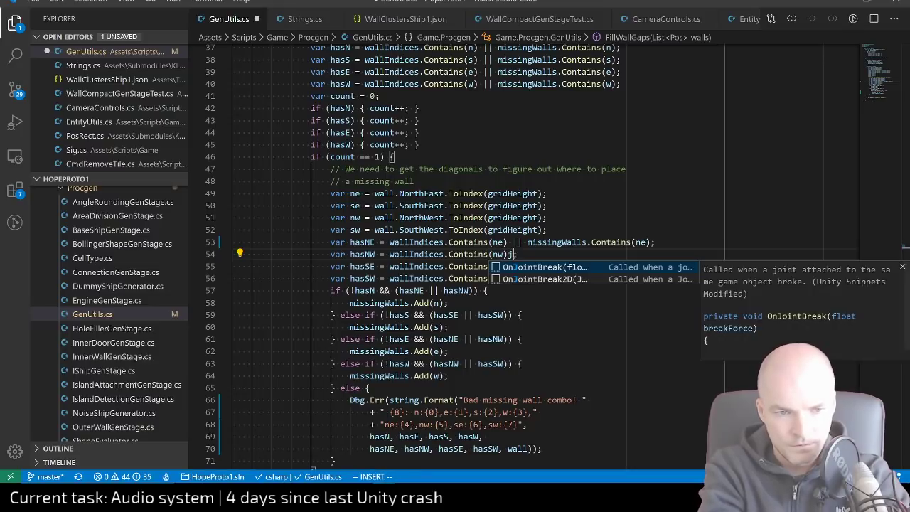
key("Escape")
key("Escape")
key("ctrl+v")
key("j")
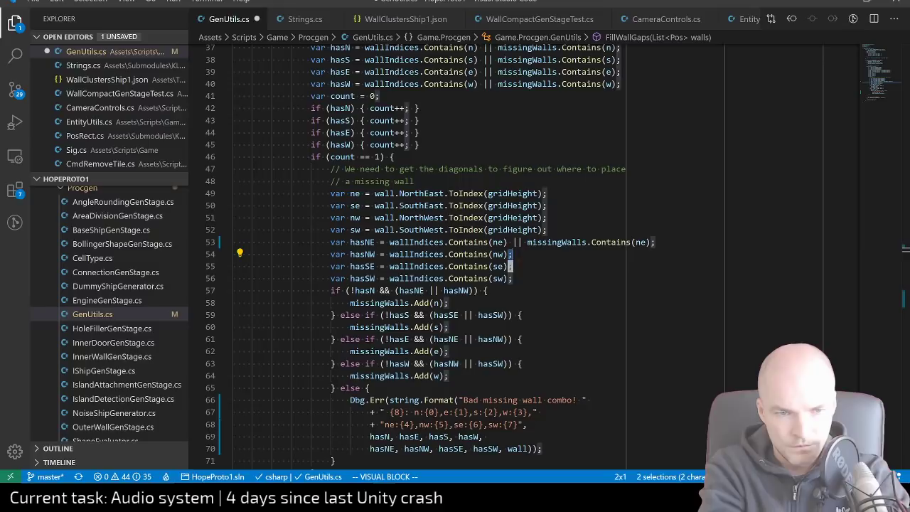
key("j")
key("shift+i")
type("|| missingWalls.")
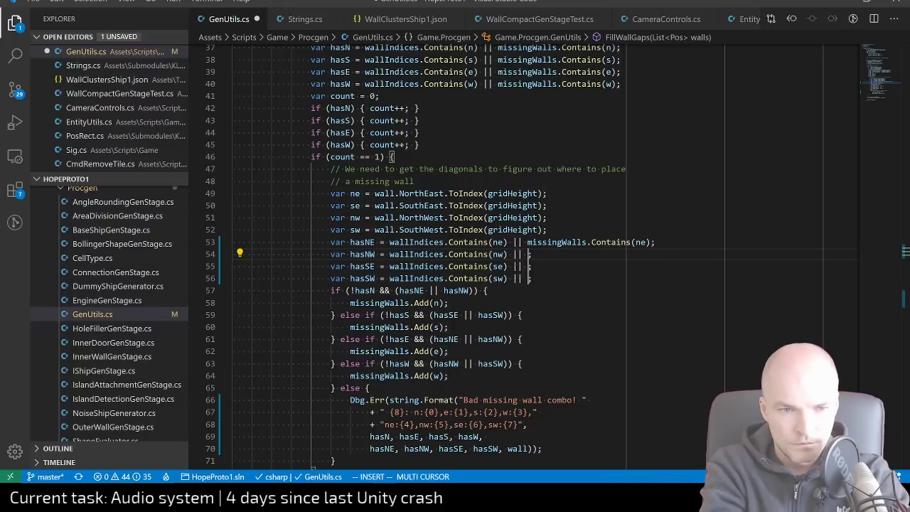
type("Contains(n")
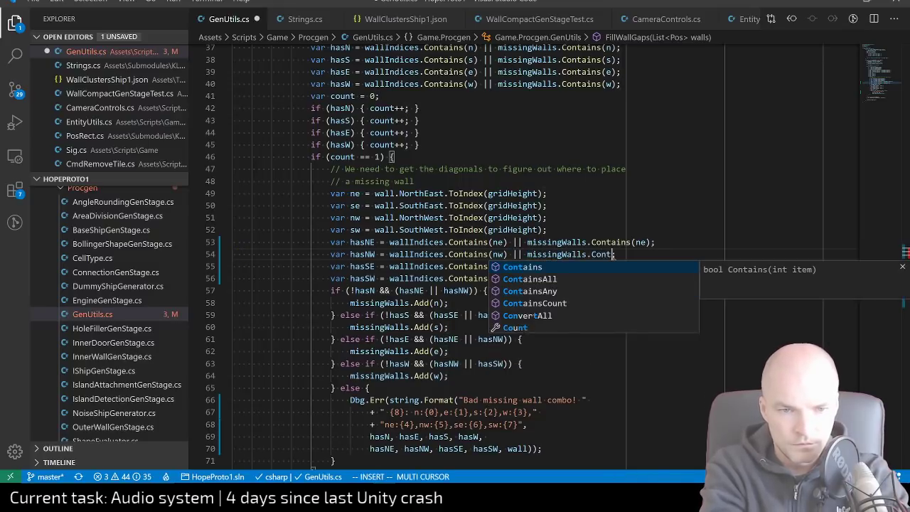
type("w);")
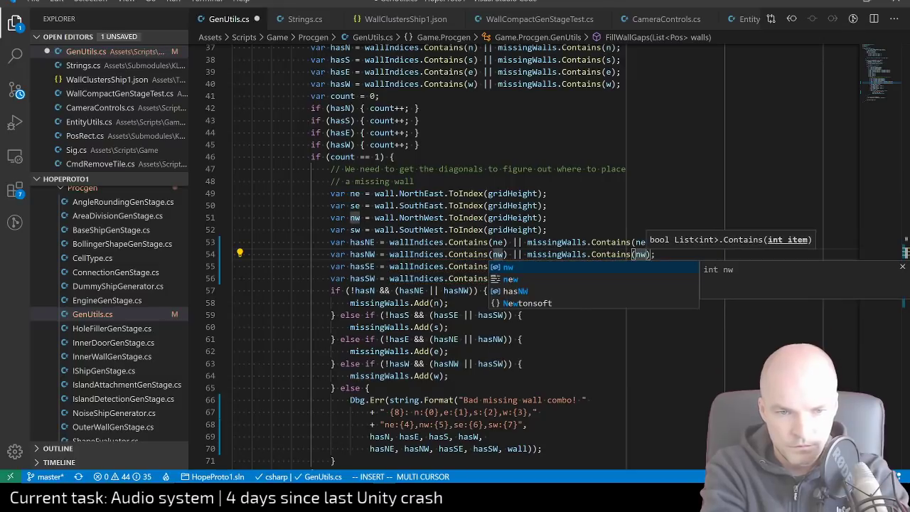
key("Escape")
Change the missingWalls.Contains argument to se in the hasSE line and to sw in the hasSW line
type("j")
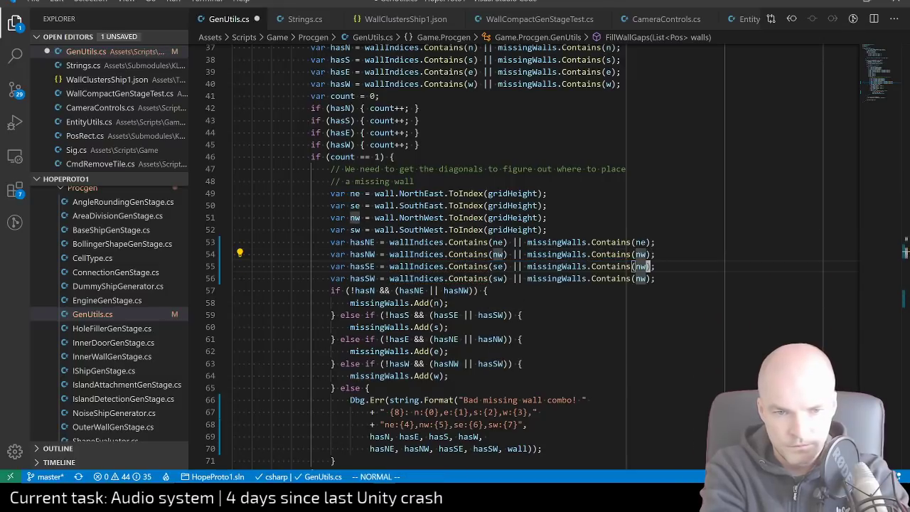
type("ciwse")
key("Escape")
type("jciw")
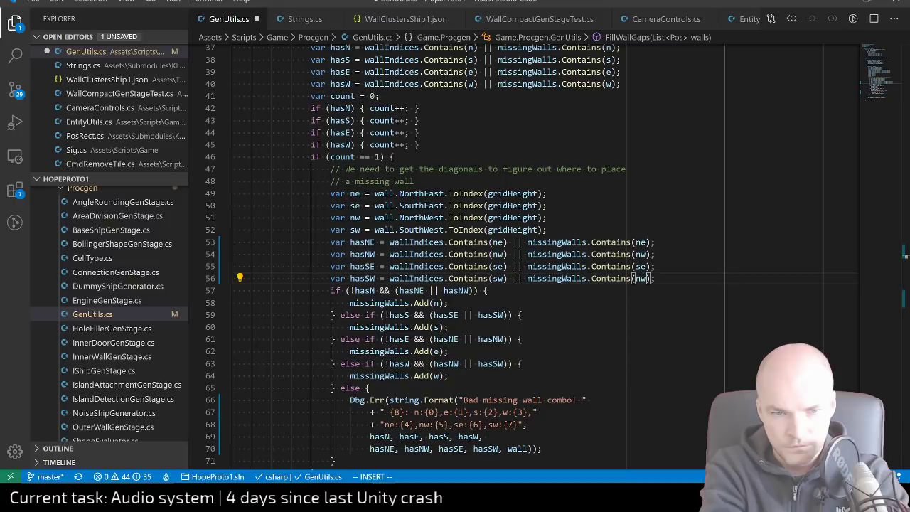
type("sw")
key("Escape")
Check the four diagonal-wall assignments in FillWallGaps and save GenUtils.cs
key("k")
key("k")
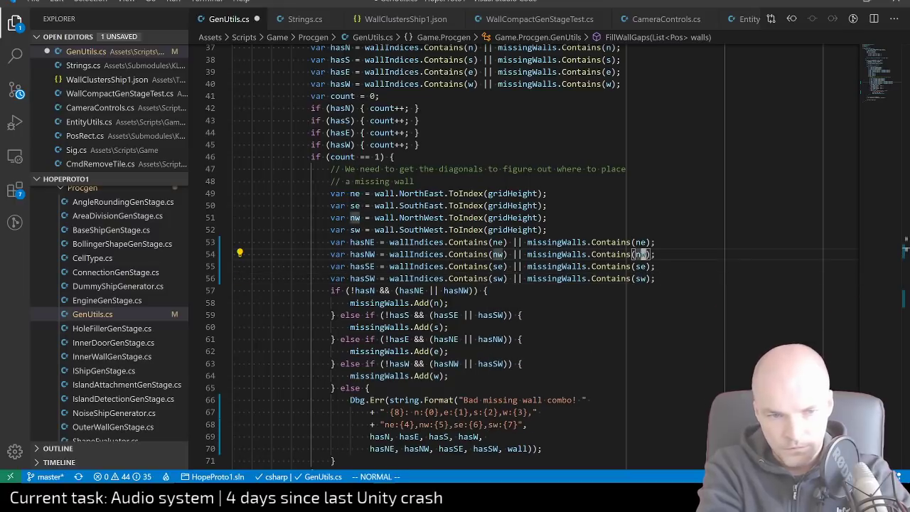
key("k")
key("b")
key("b")
key("b")
key("b")
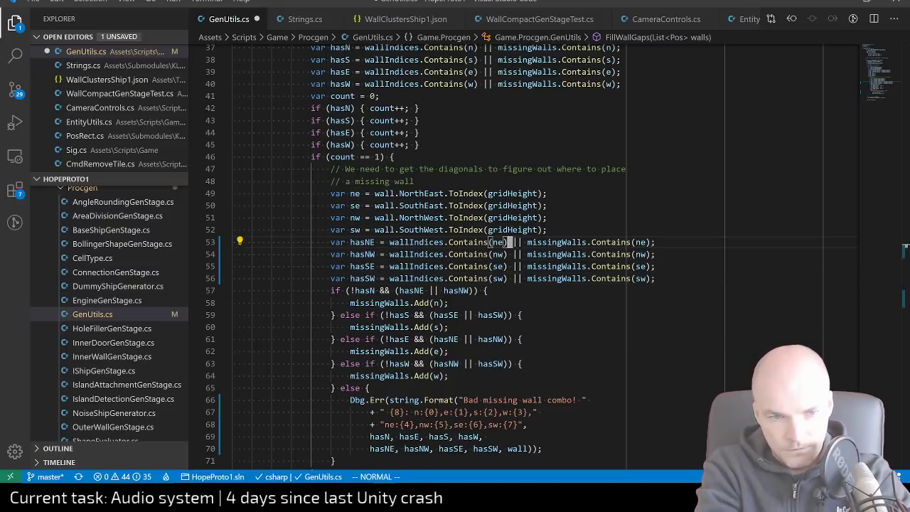
key("ctrl+s")
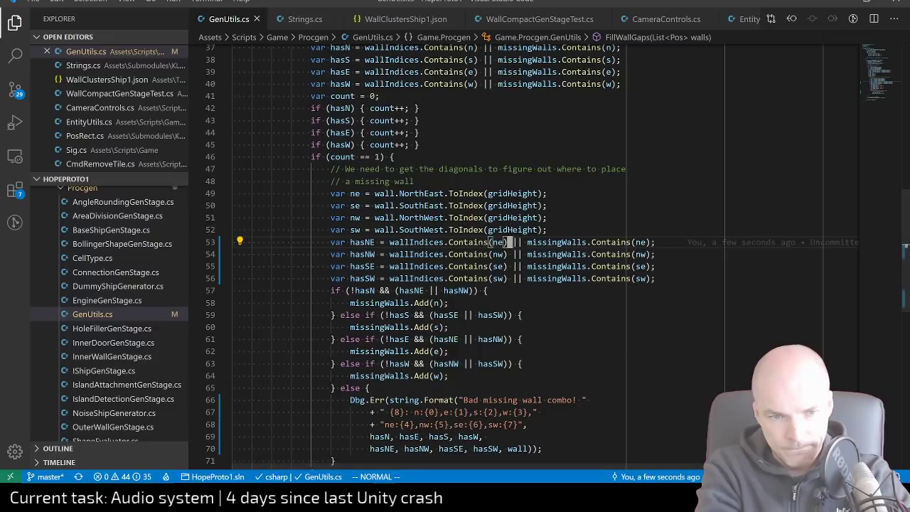
Review the rest of FillWallGaps, from the missingWalls.Add branches through the "Bad missing wall combo!" branch to the loop's end
key("j")
key("j")
key("j")
key("j")
key("j")
key("j")
key("j")
key("j")
key("j")
key("j")
key("j")
key("j")
key("j")
key("j")
key("j")
key("j")
key("j")
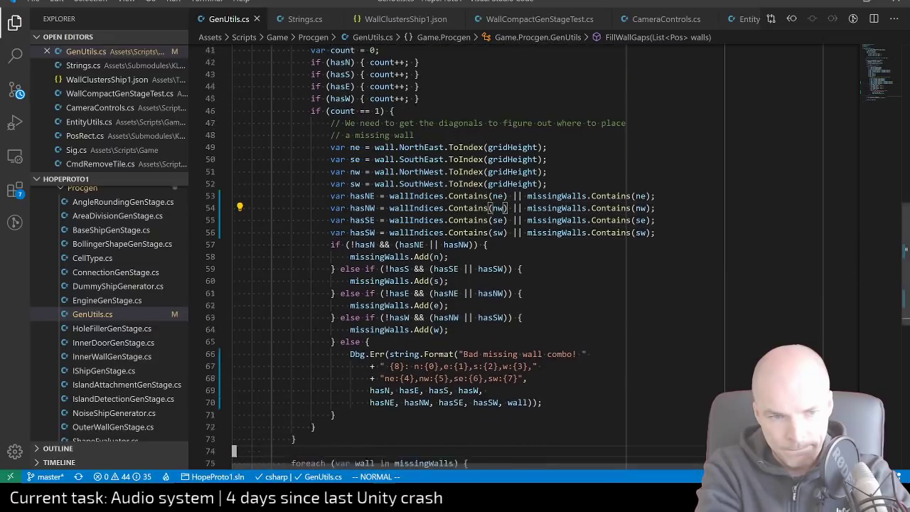
key("k")
key("k")
key("k")
key("k")
key("k")
key("k")
key("k")
key("k")
key("k")
key("k")
key("k")
key("k")
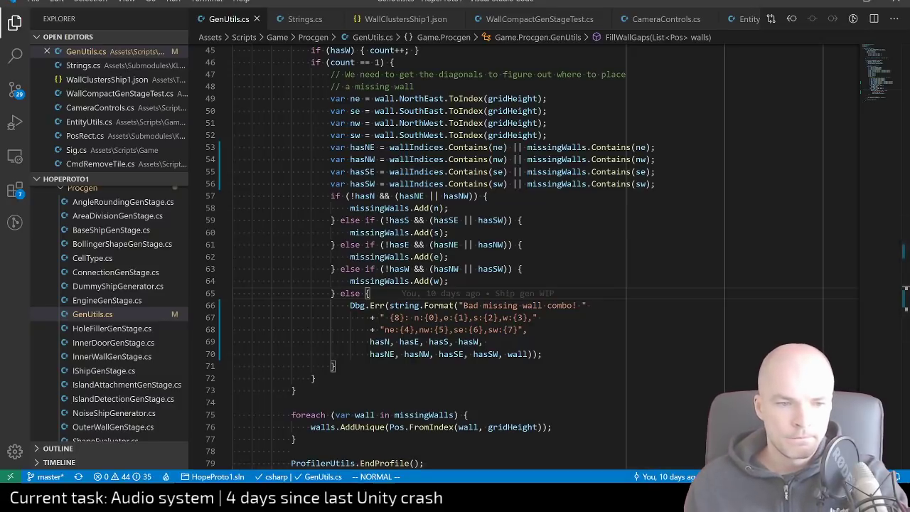
Switch to Unity, clear the console, and run the game to start a new game with a generated ship
key("alt+Tab")
left_click(426, 15)
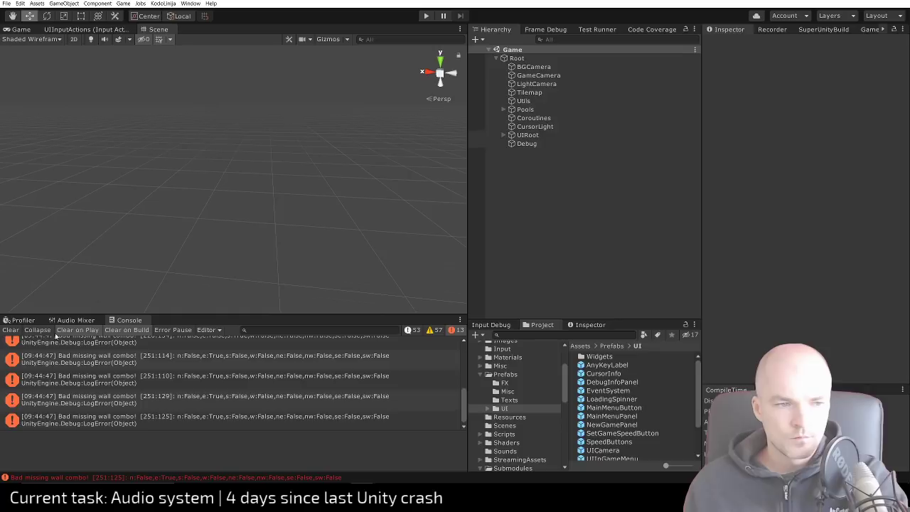
left_click(11, 330)
left_click(427, 15)
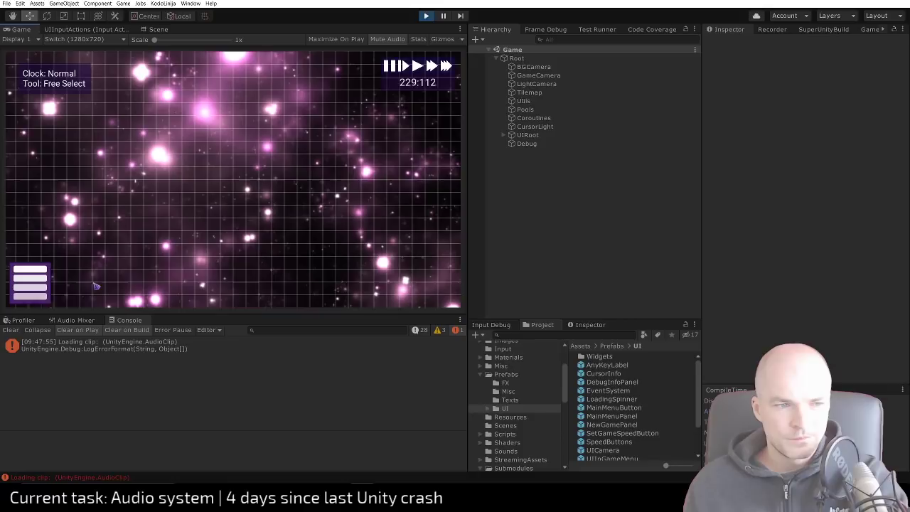
left_click(33, 281)
left_click(32, 240)
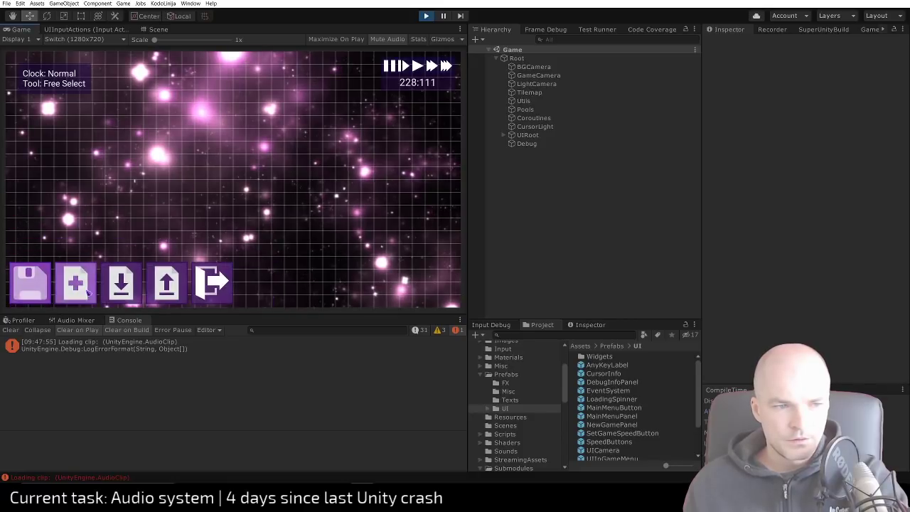
left_click(84, 287)
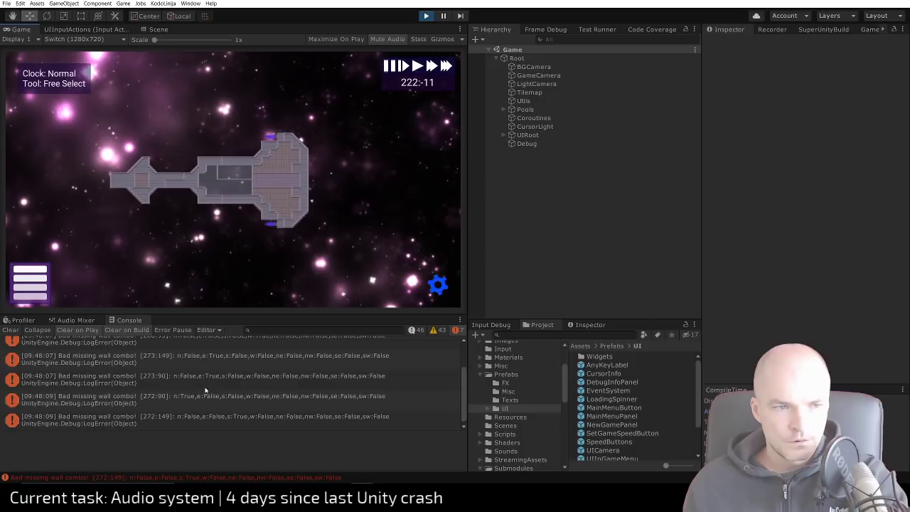
Inspect the generated ship's walls up close and compare them with the "Bad missing wall combo!" console entries
scroll(280, 200, "up", 5)
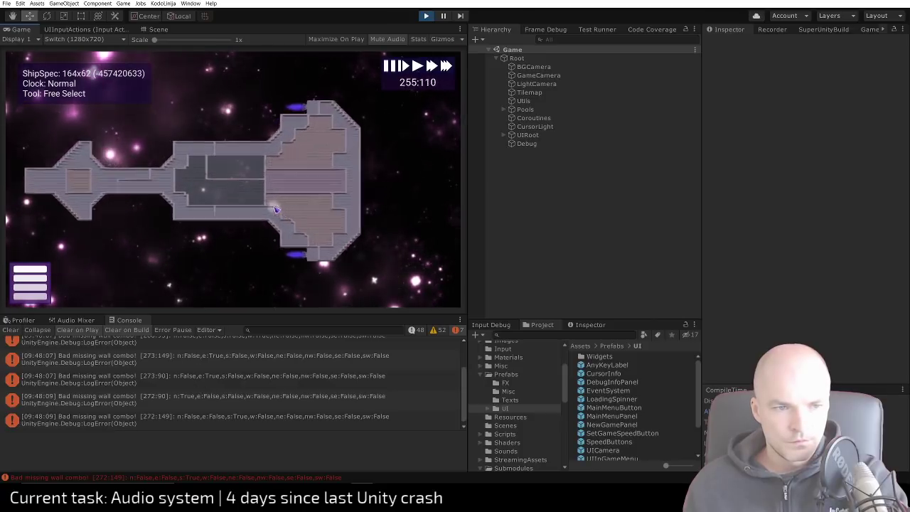
scroll(276, 213, "down", 3)
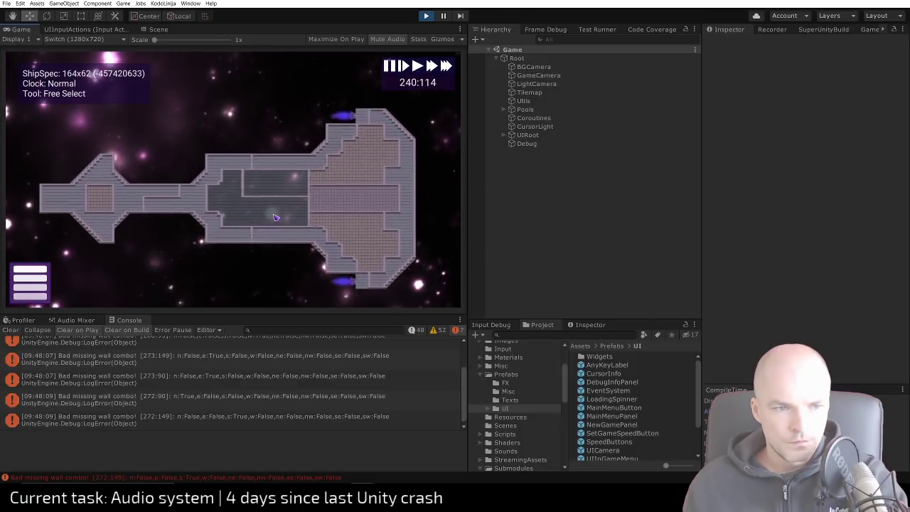
scroll(214, 371, "down", 3)
scroll(213, 371, "up", 4)
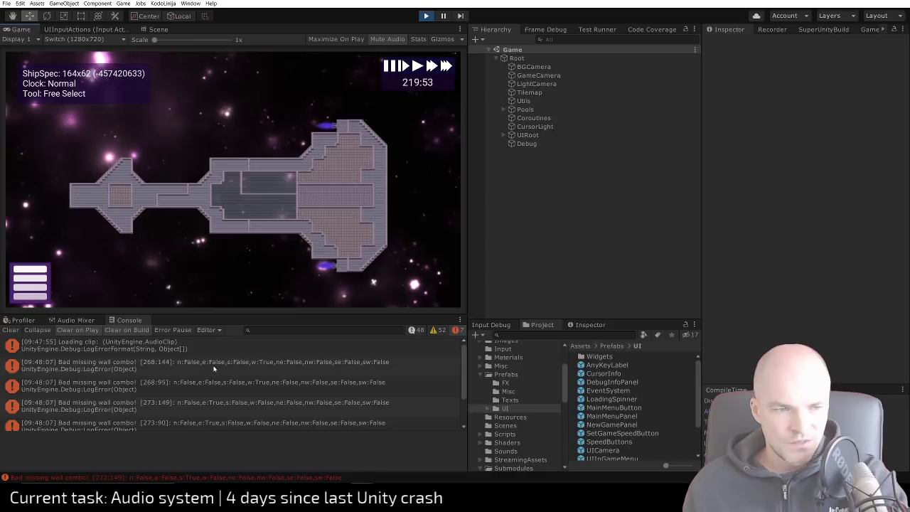
left_click(213, 368)
scroll(187, 364, "down", 2)
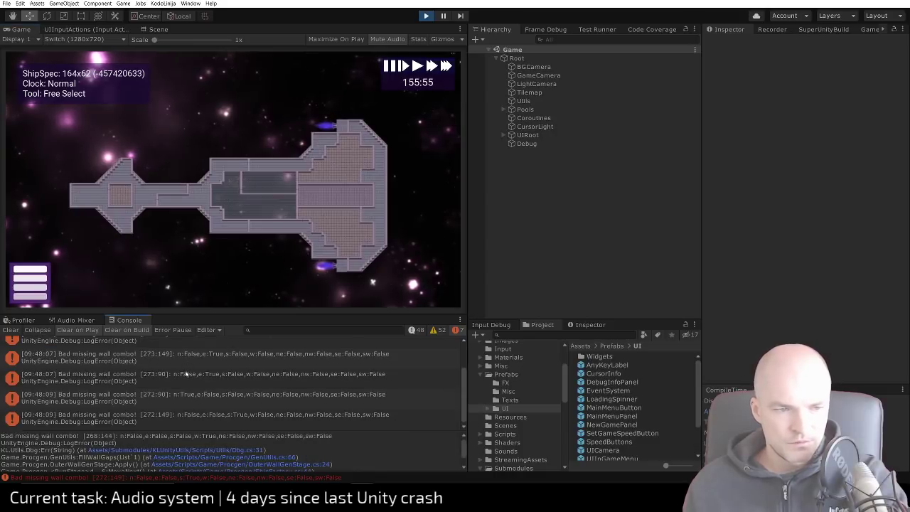
scroll(188, 366, "up", 3)
Make the "Bad missing wall combo!" message in GenUtils.cs use Dbg.Warn, save the file, and return to Unity
double_click(188, 365)
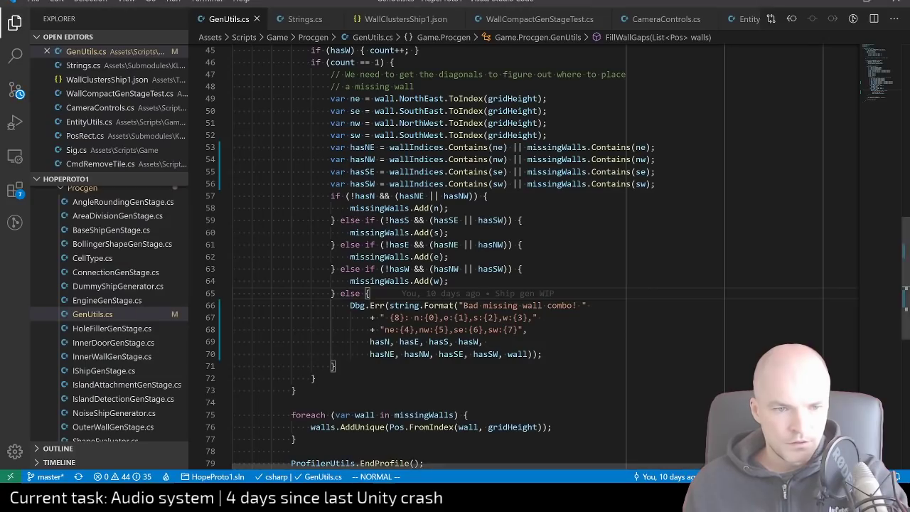
type("j")
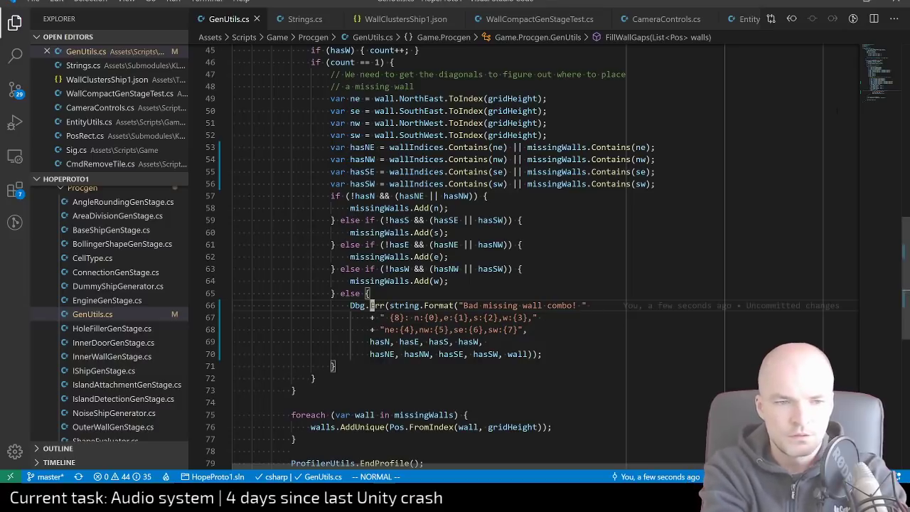
type("cwW")
key("Tab")
key("ctrl+s")
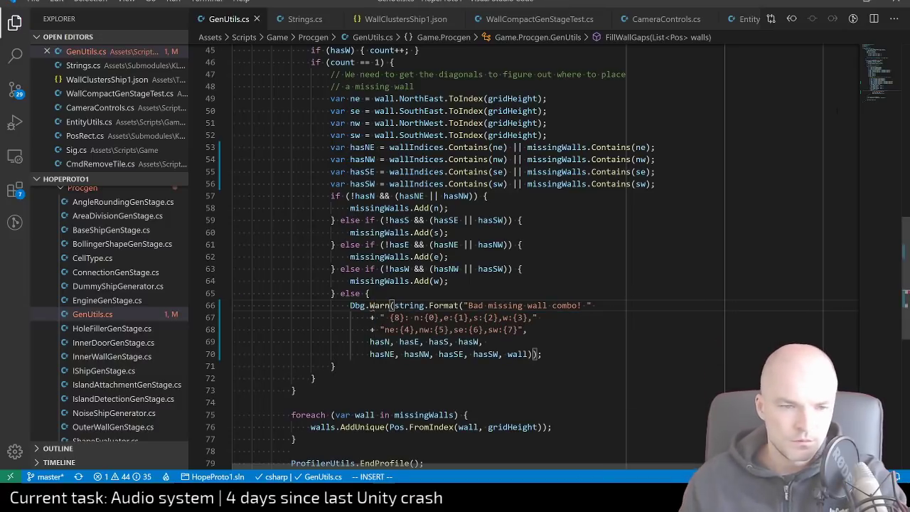
key("alt+Tab")
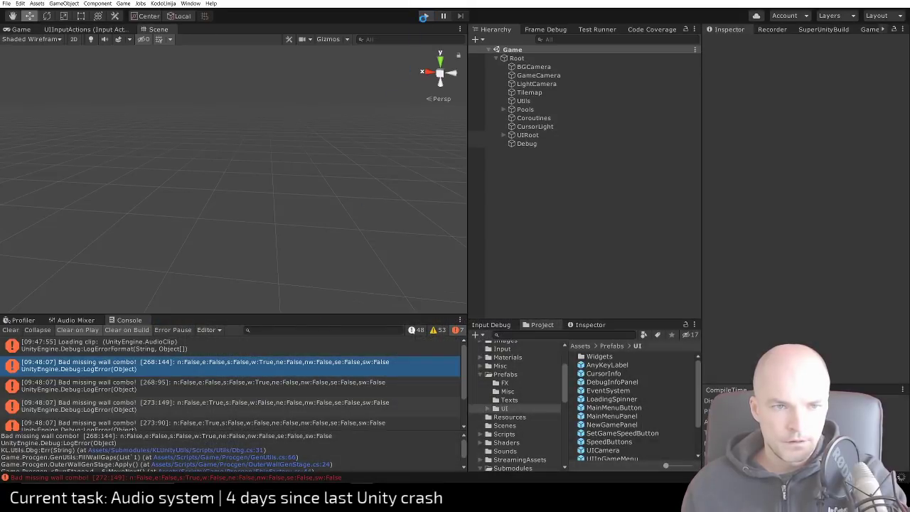
Switch back to Visual Studio Code and open ModLoader.cs at the "Loading clip" line in LoadSounds
key("alt+Tab")
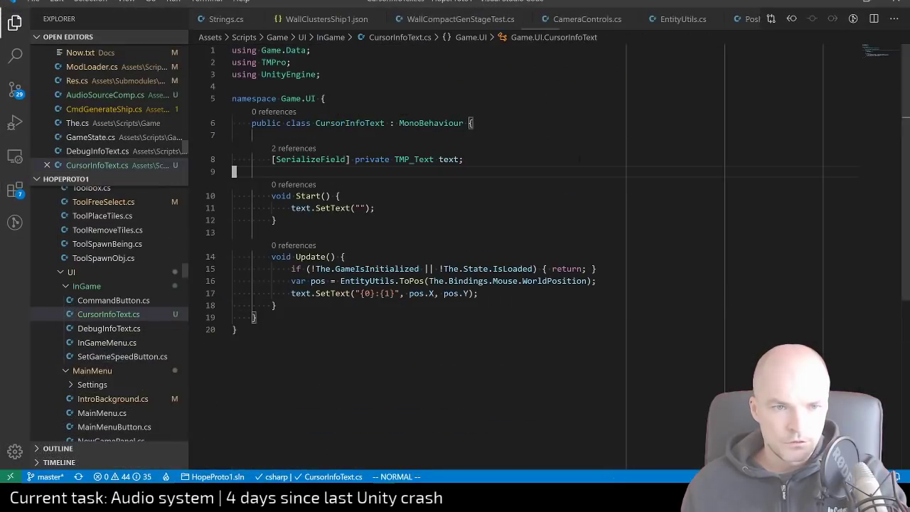
key("ctrl+p")
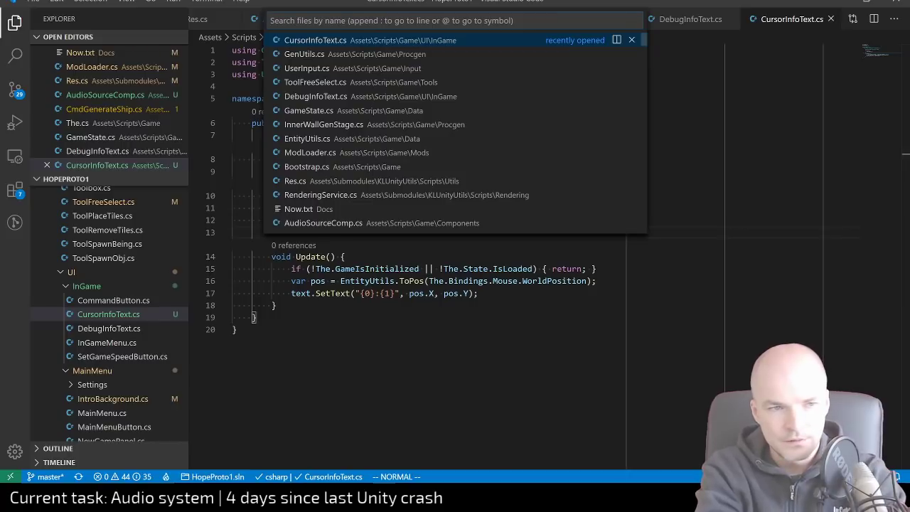
key("Down")
key("Down")
key("Down")
key("Down")
key("Down")
key("Down")
key("Down")
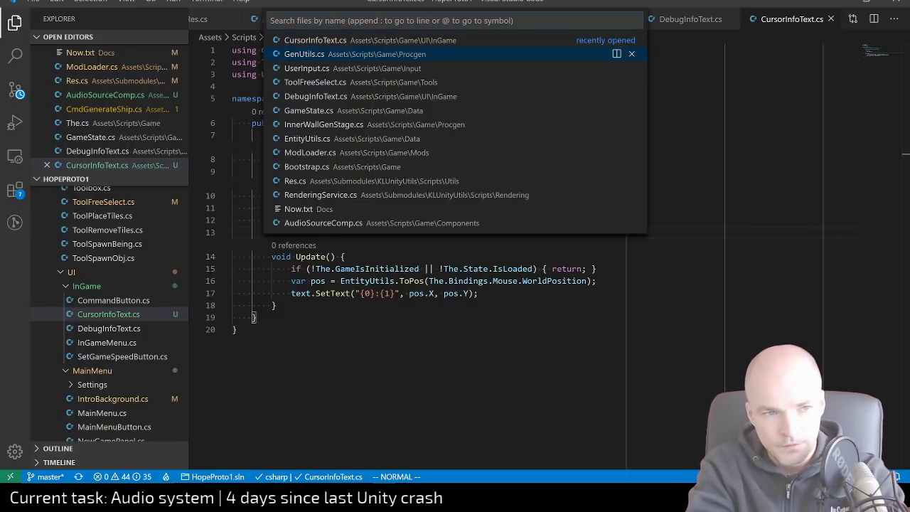
key("Down")
key("Return")
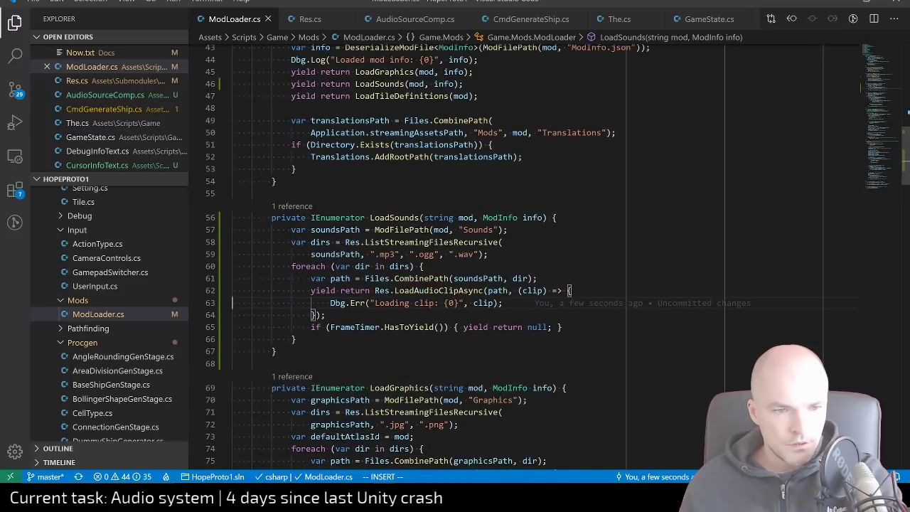
left_click(405, 302)
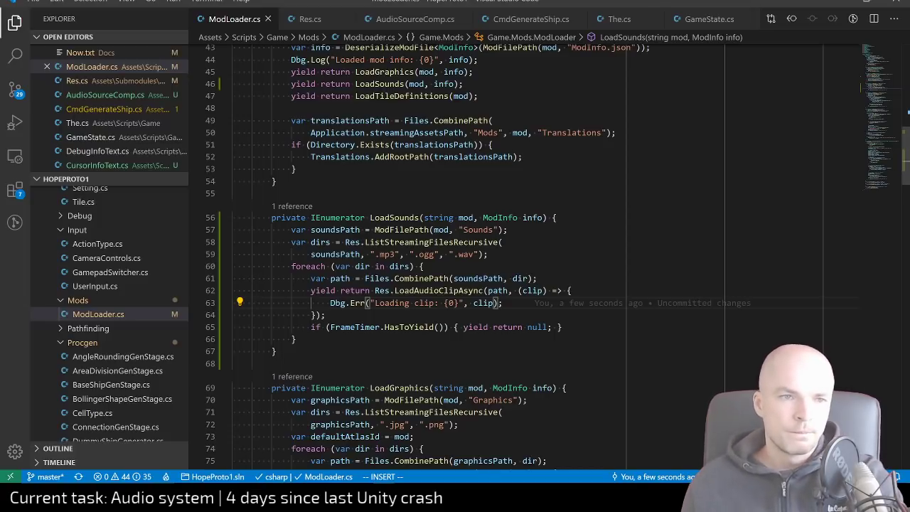
scroll(123, 290, "up", 6)
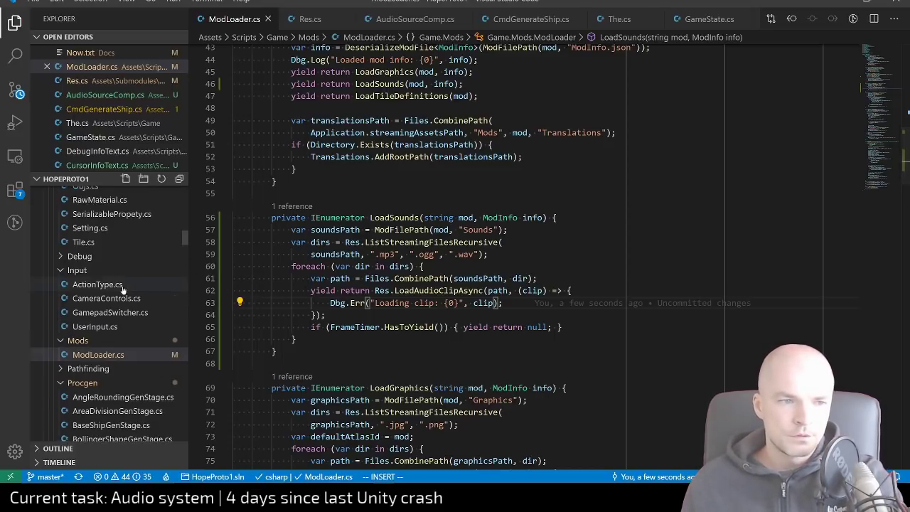
scroll(123, 290, "up", 5)
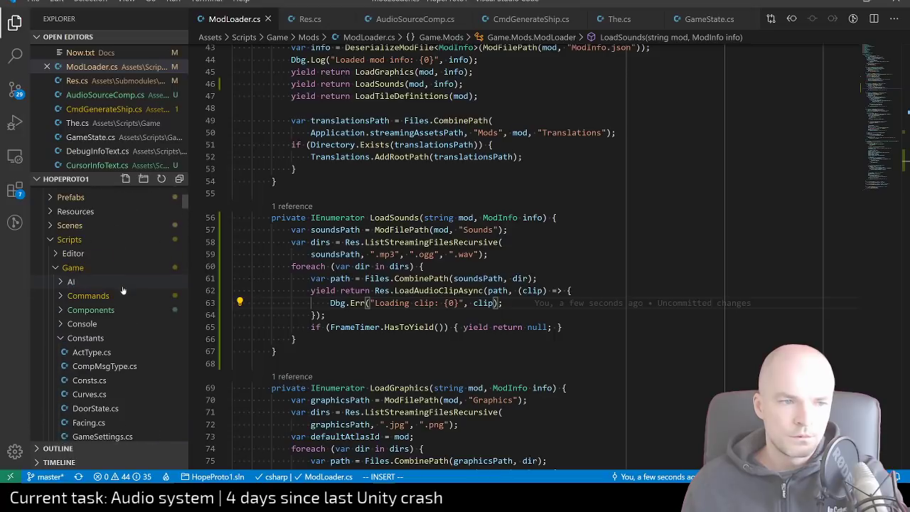
scroll(123, 290, "down", 10)
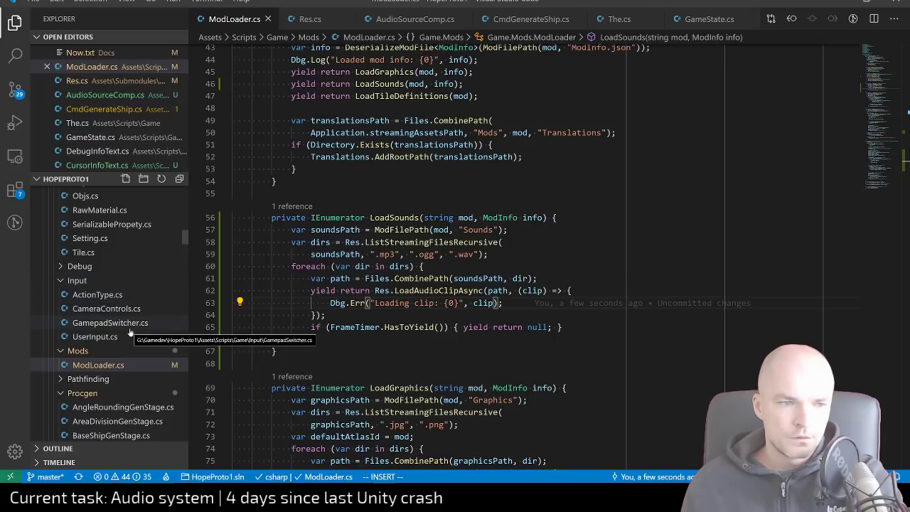
left_click(370, 194)
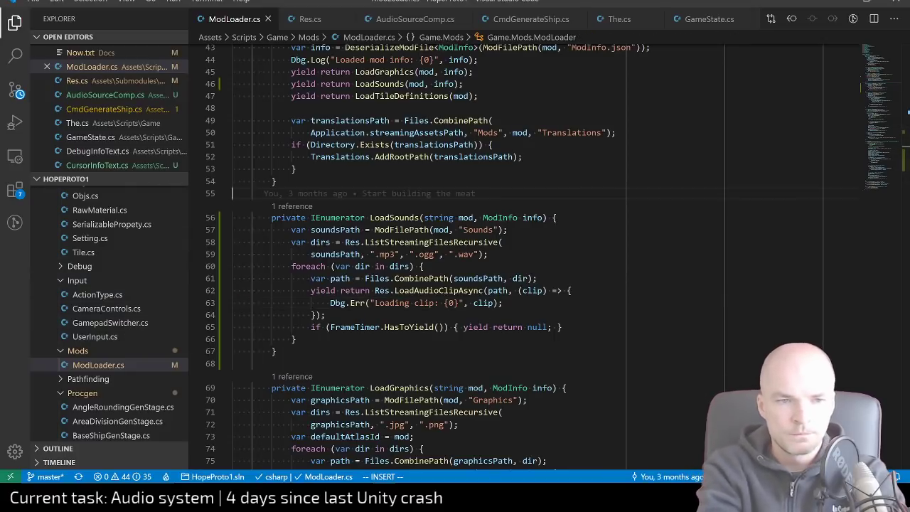
Find and open RenderingService.cs and go to its Sprites field
key("ctrl+p")
type("the.spr")
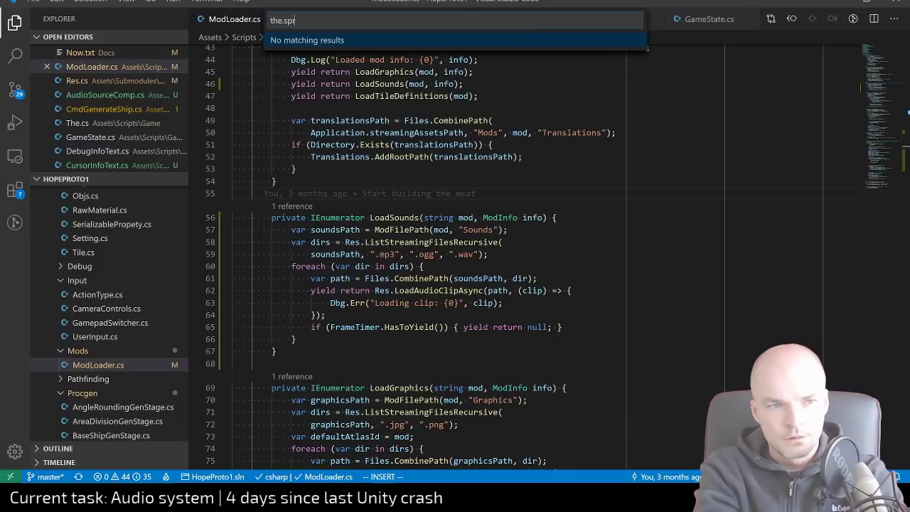
key("BackSpace")
key("BackSpace")
key("BackSpace")
key("BackSpace")
key("BackSpace")
key("BackSpace")
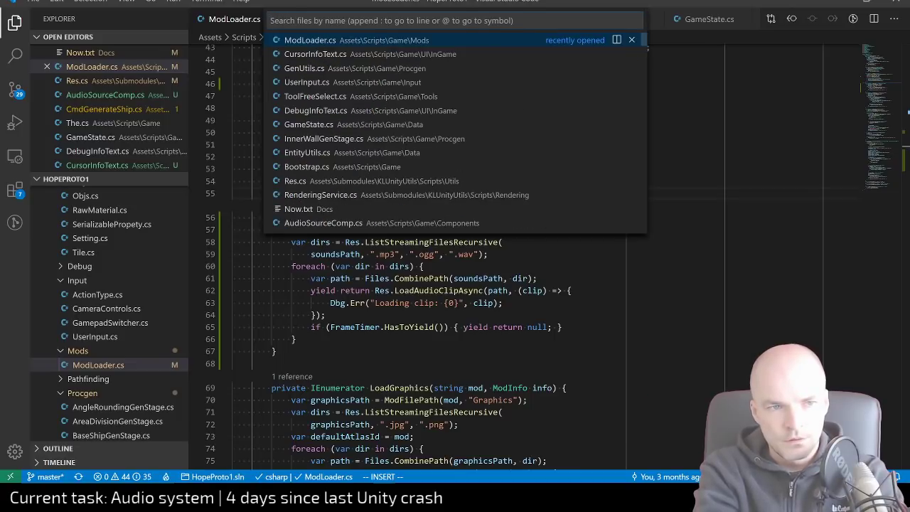
type("rend")
key("Return")
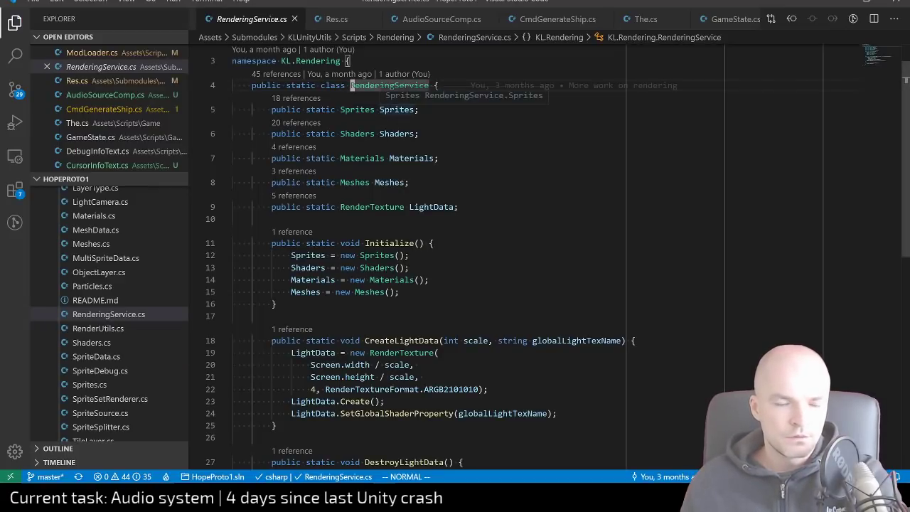
left_click(391, 110)
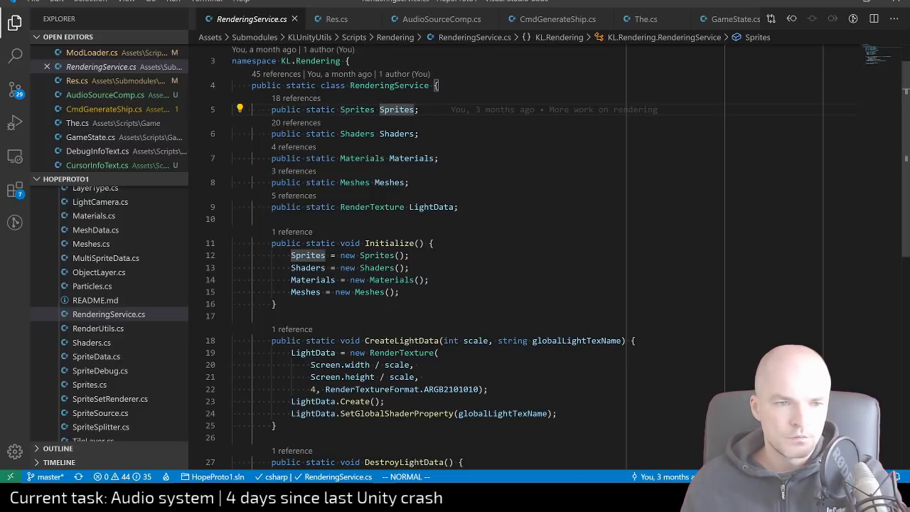
List the references to the RenderingService class and examine the Sprites.Build usage in ModLoader.cs
scroll(92, 325, "up", 5)
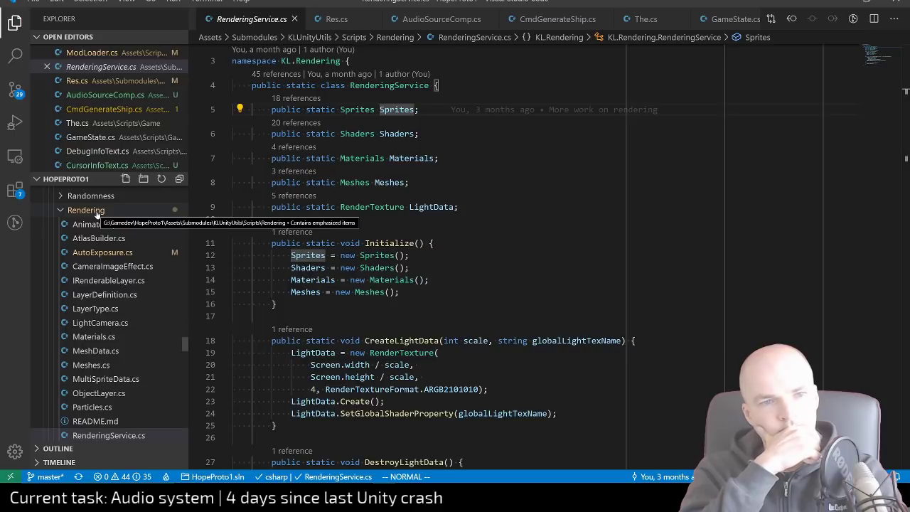
left_click(292, 74)
scroll(757, 171, "up", 1)
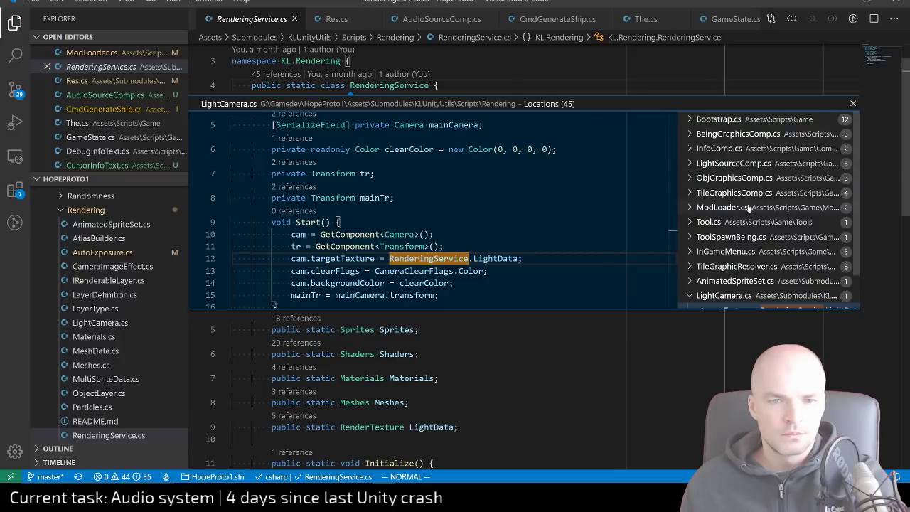
scroll(747, 207, "down", 2)
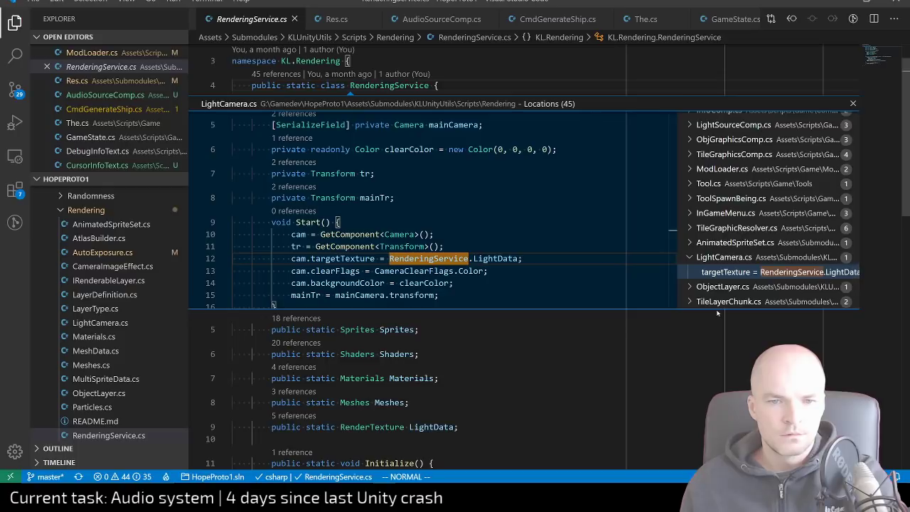
left_click(721, 171)
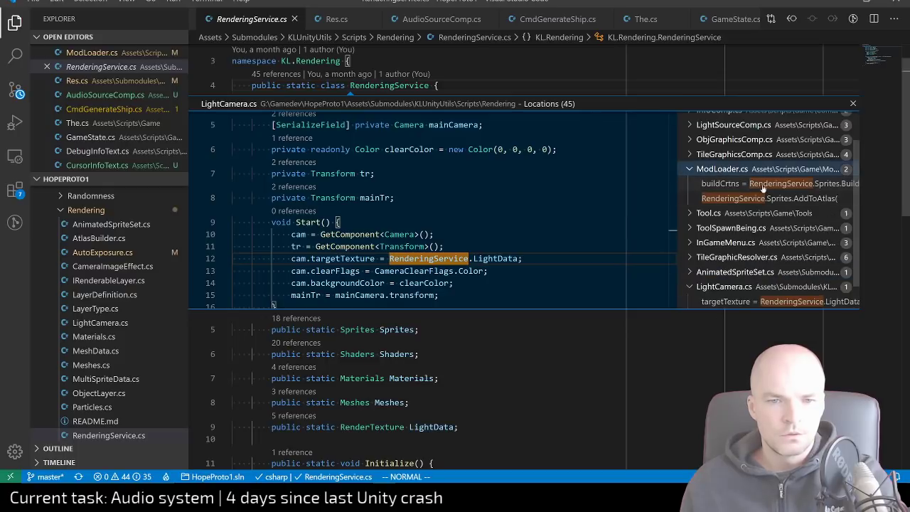
left_click(764, 186)
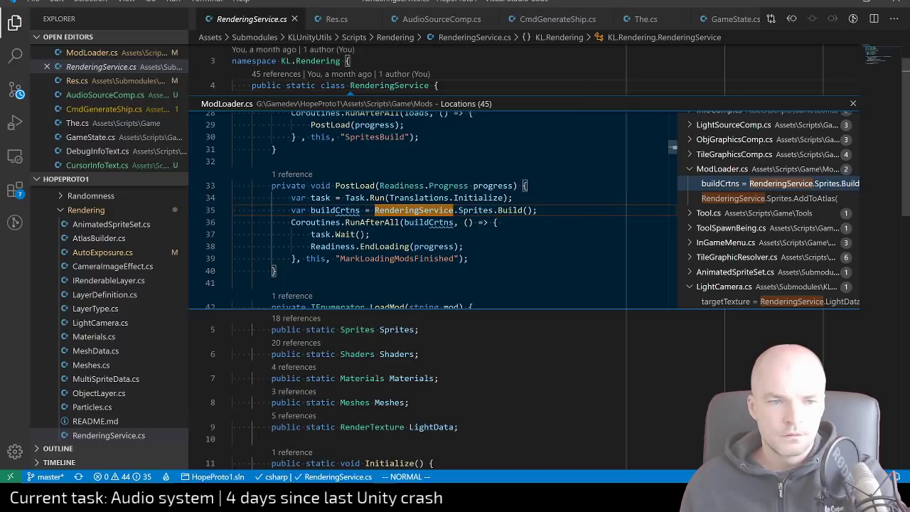
Read the mod-loading code around the Sprites.Build reference in ModLoader.cs, and inspect the Sprites.TryFind usage in Tool.cs
scroll(426, 206, "down", 1)
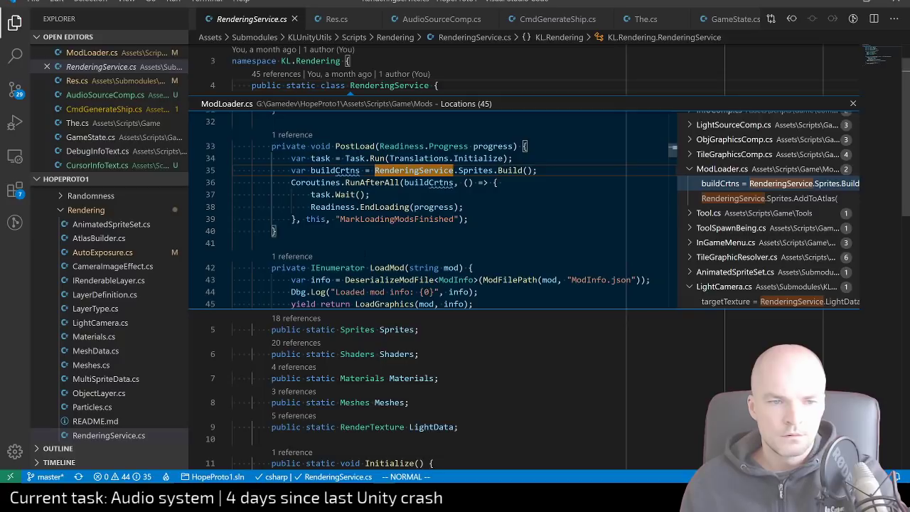
scroll(440, 210, "up", 5)
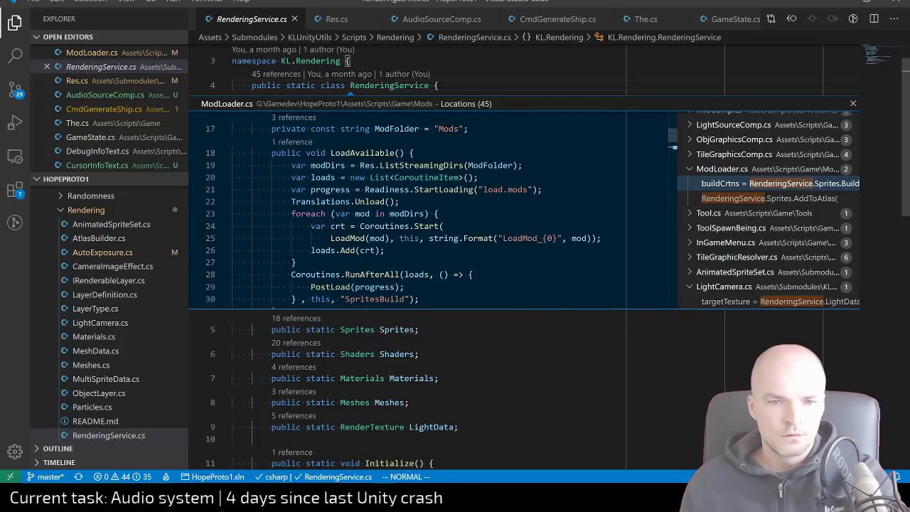
left_click(713, 217)
left_click(721, 228)
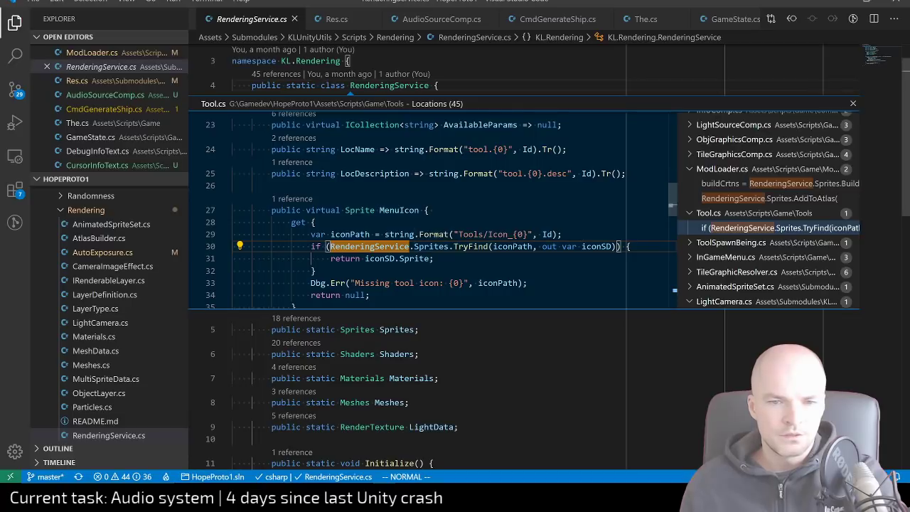
Return to the RenderingService.cs fields and open the definition of the Sprites class
left_click(389, 353)
scroll(389, 354, "down", 3)
key("Escape")
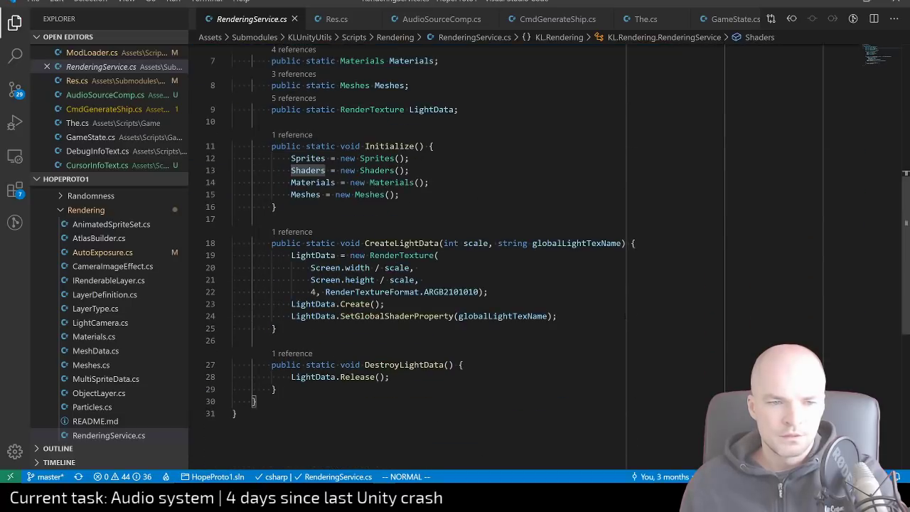
scroll(398, 354, "up", 2)
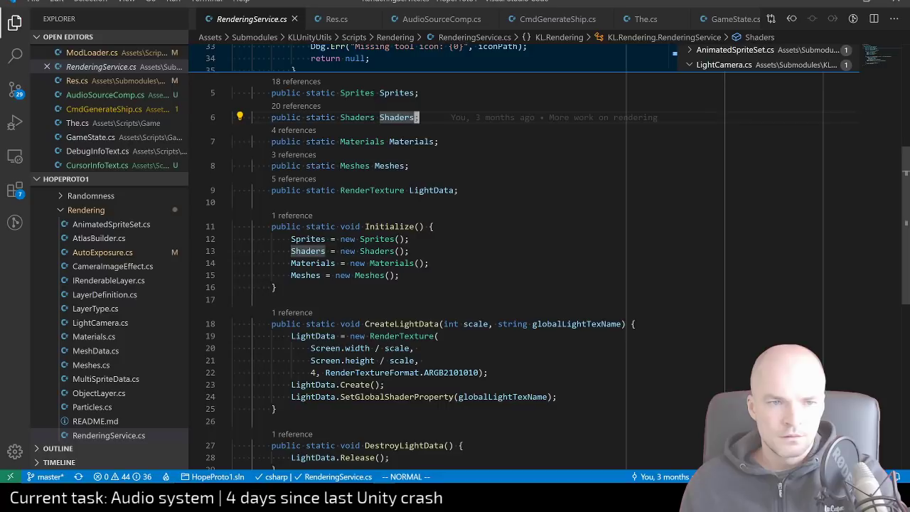
left_click(359, 92)
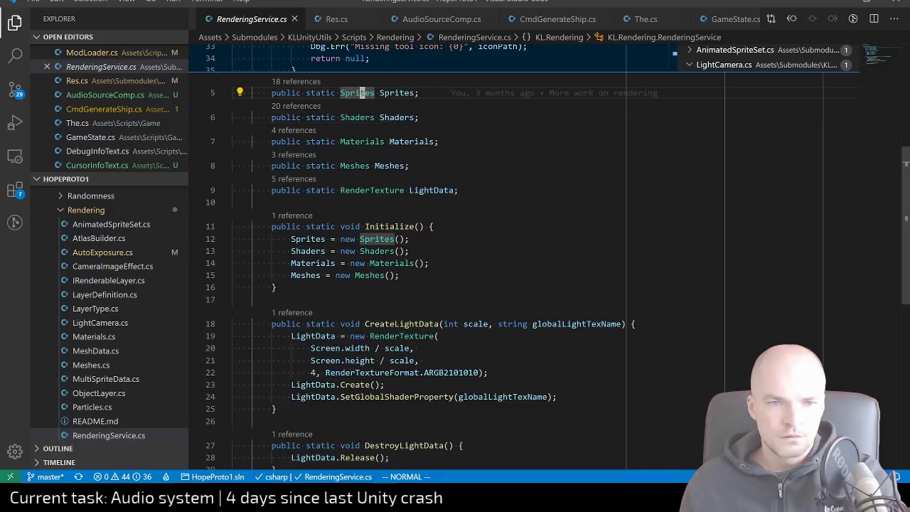
key("shift+F12")
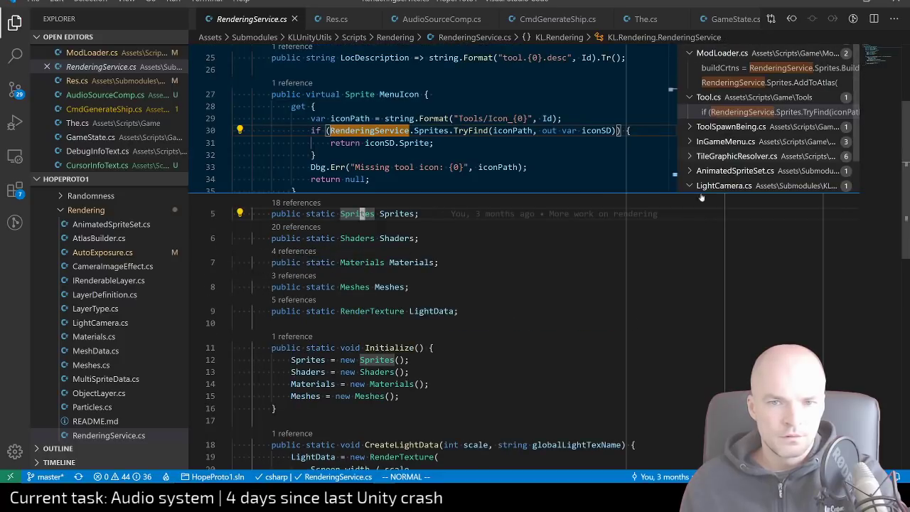
scroll(824, 98, "up", 5)
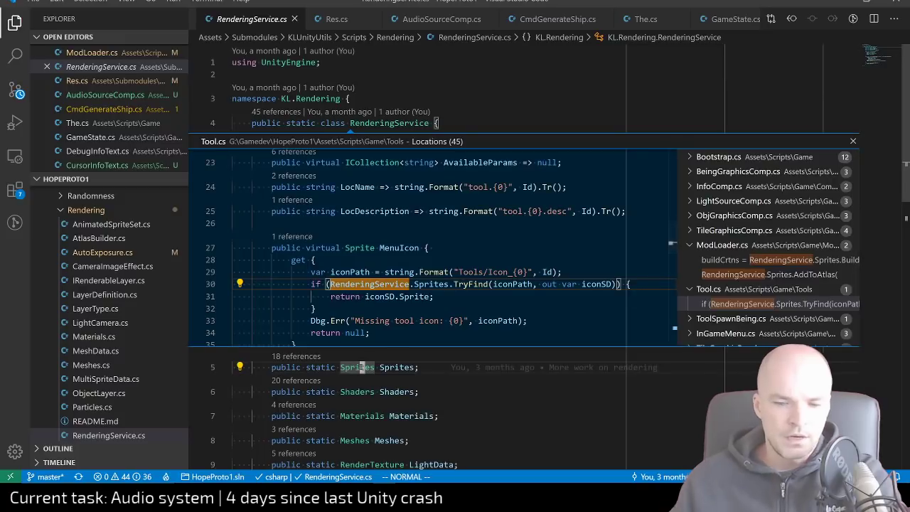
key("F12")
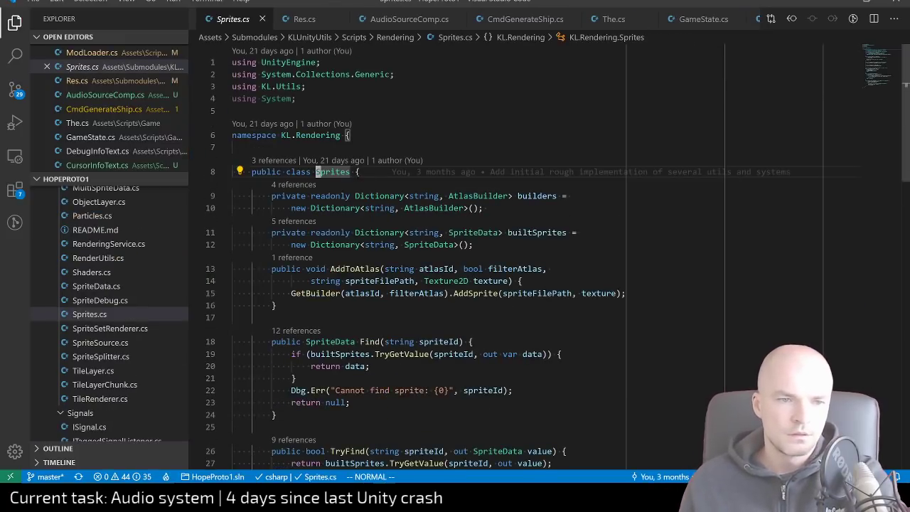
Examine how the Sprites class stores and builds its sprites, through to the end of the file
mouse_move(477, 196)
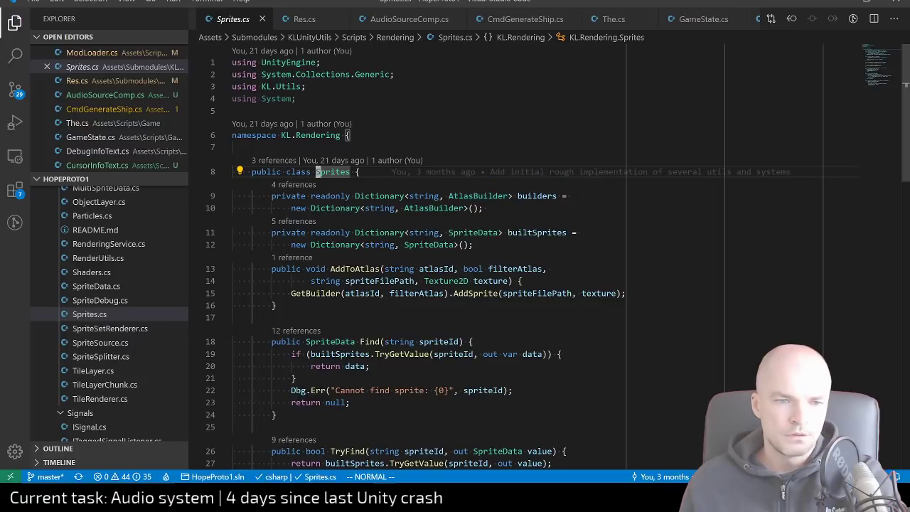
key("shift+g")
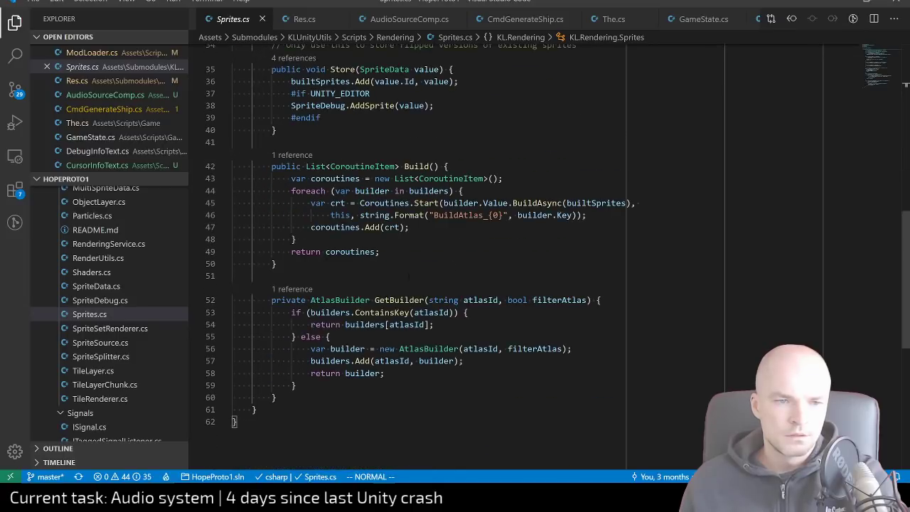
scroll(63, 332, "up", 3)
scroll(68, 334, "down", 2)
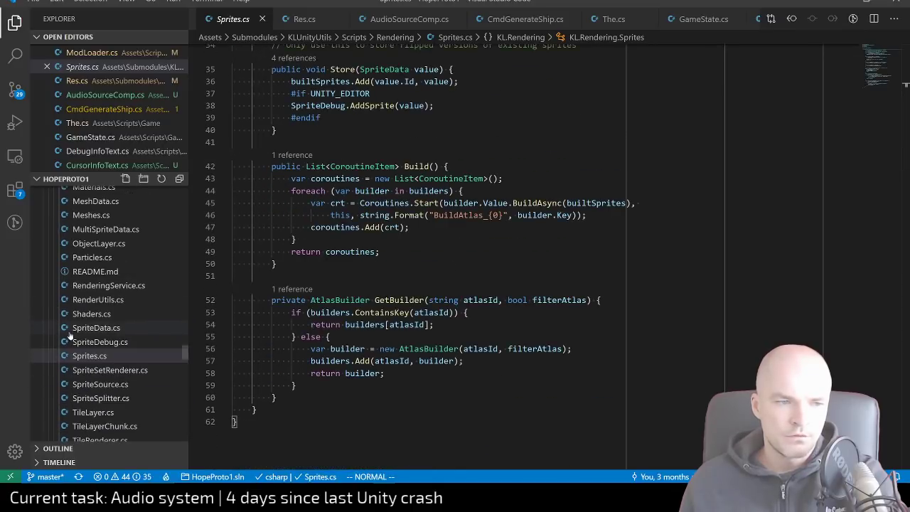
Collapse the Rendering, Signals and Grid folders and create a folder named Audio in KLUnityUtils/Scripts
scroll(90, 361, "up", 5)
left_click(80, 304)
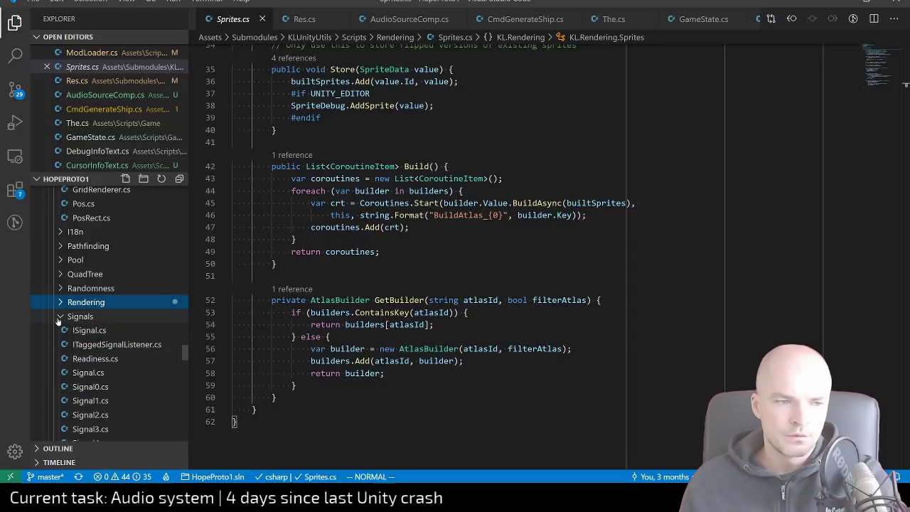
left_click(59, 318)
scroll(81, 285, "up", 4)
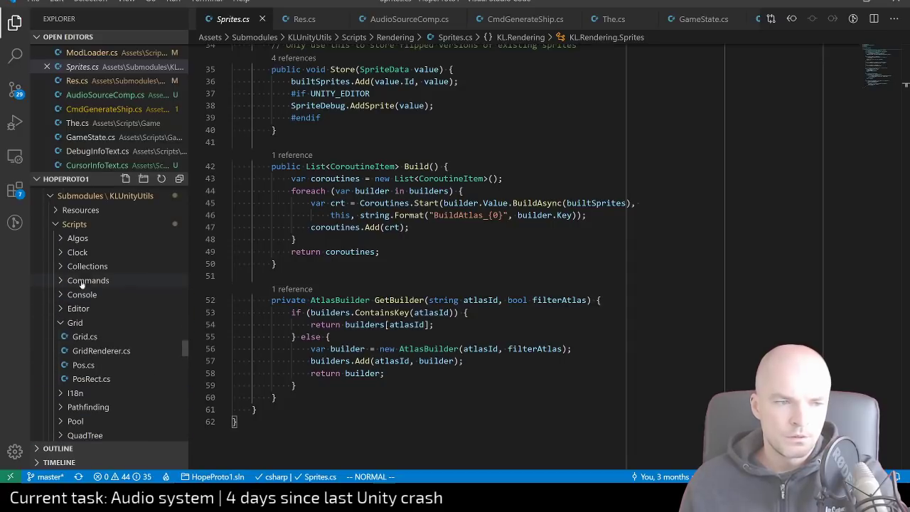
left_click(63, 322)
right_click(69, 226)
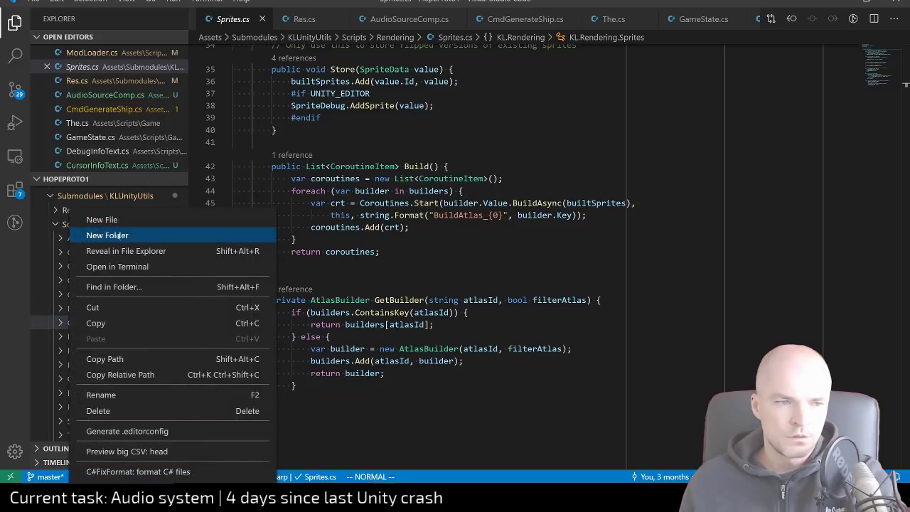
left_click(102, 218)
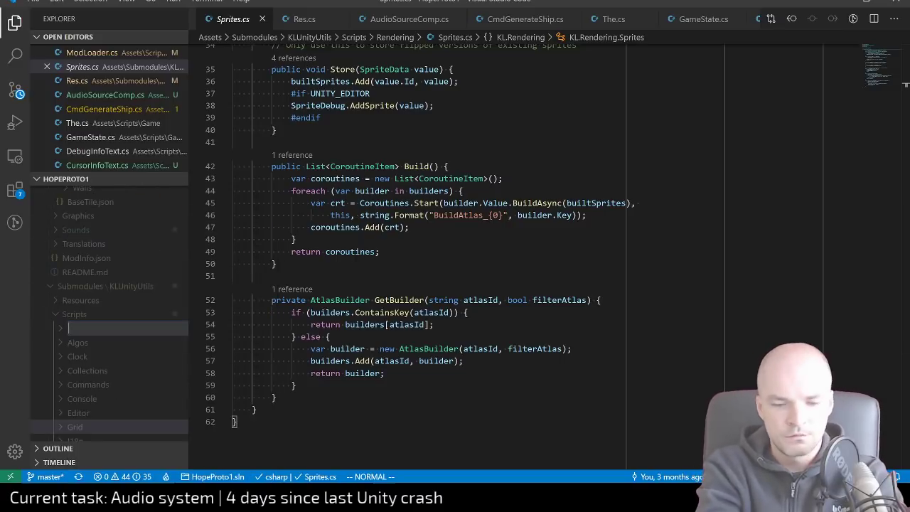
type("Audio")
key("Return")
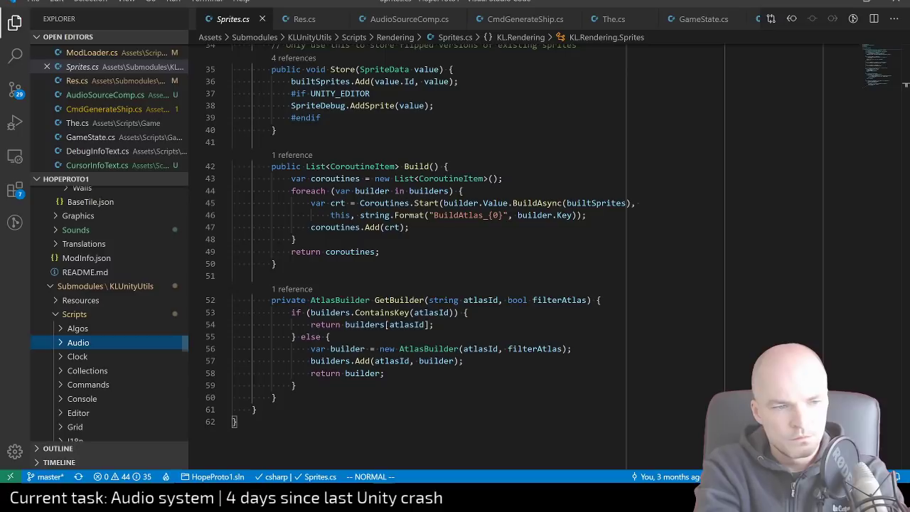
Create a new file named AudioClips.cs in the Audio folder
right_click(78, 344)
left_click(112, 78)
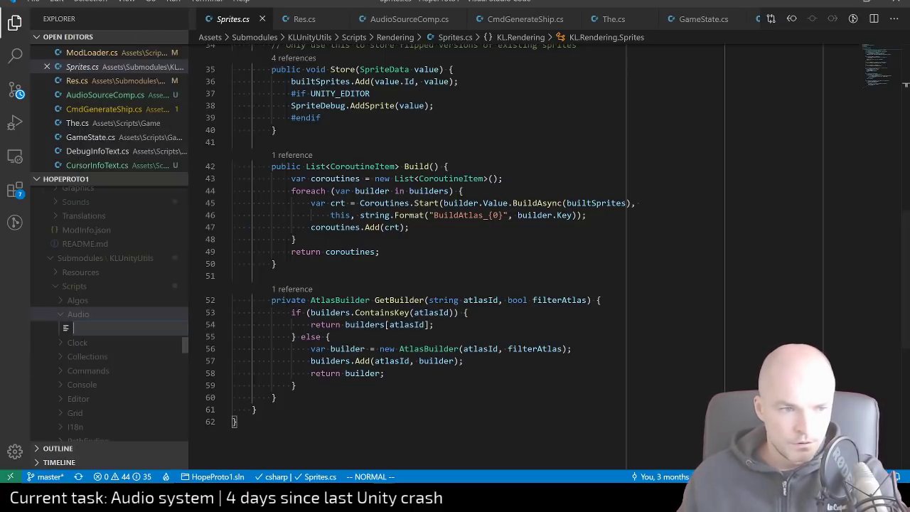
type("AudioClips.cs")
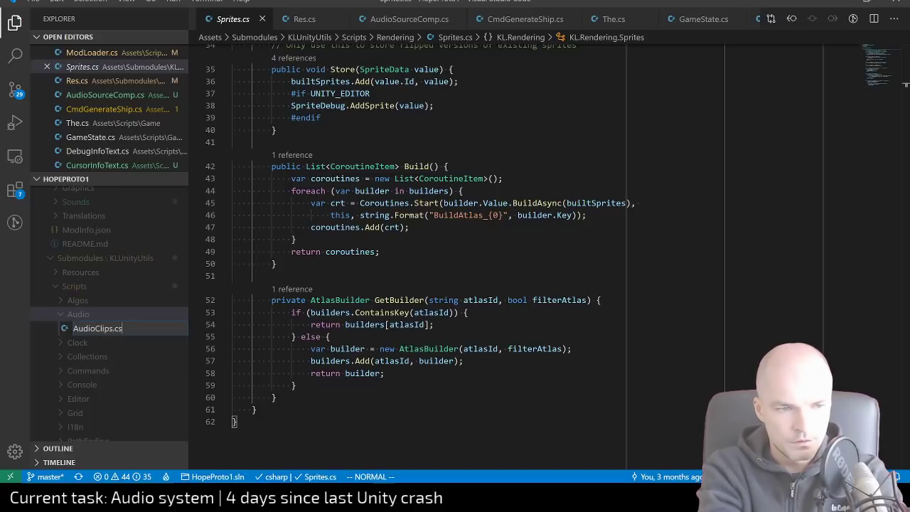
key("Return")
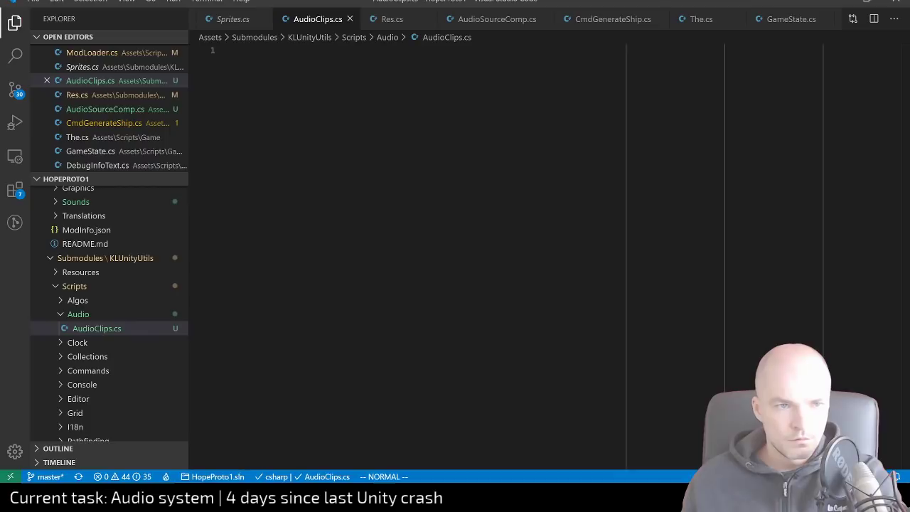
Place Sprites.cs in a separate editor group beside AudioClips.cs, show its beginning, and return to the empty AudioClips.cs
left_click_drag(233, 18, 846, 241)
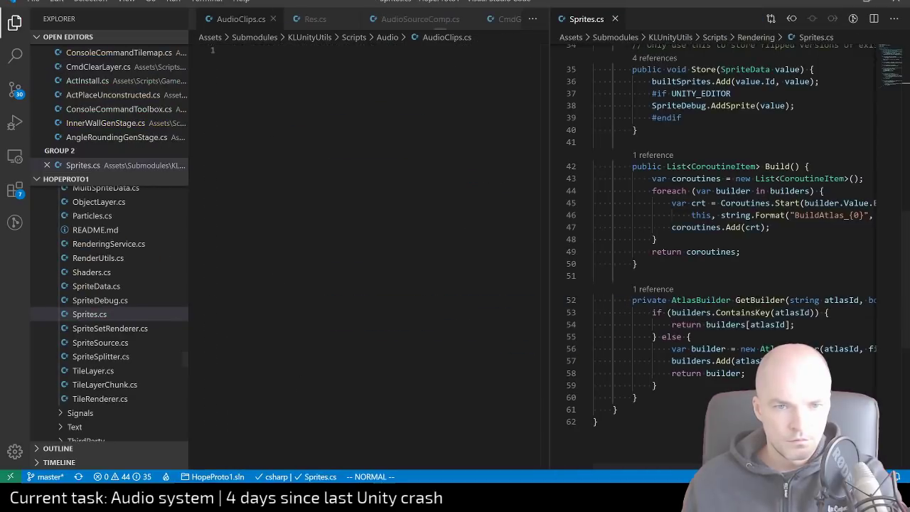
scroll(713, 256, "up", 9)
left_click(233, 51)
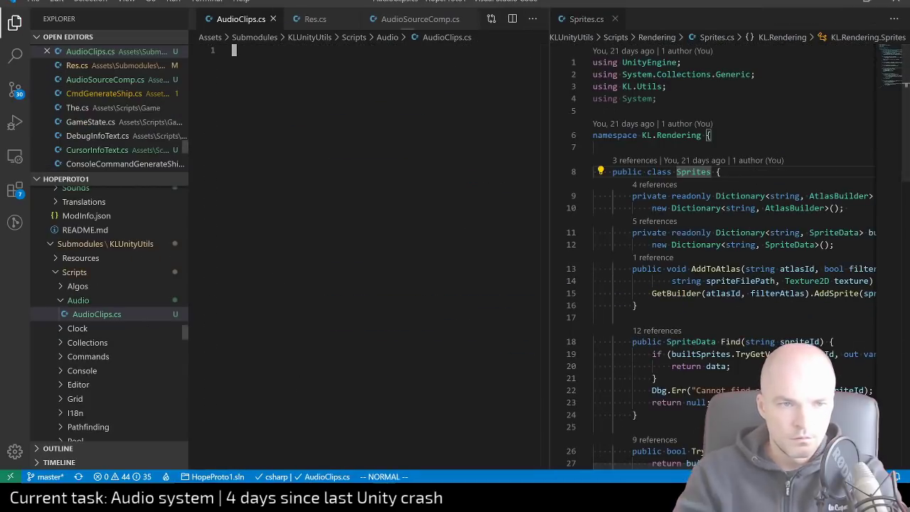
Declare the namespace KL.Audio with a public class AudioClips inside it
type("iname")
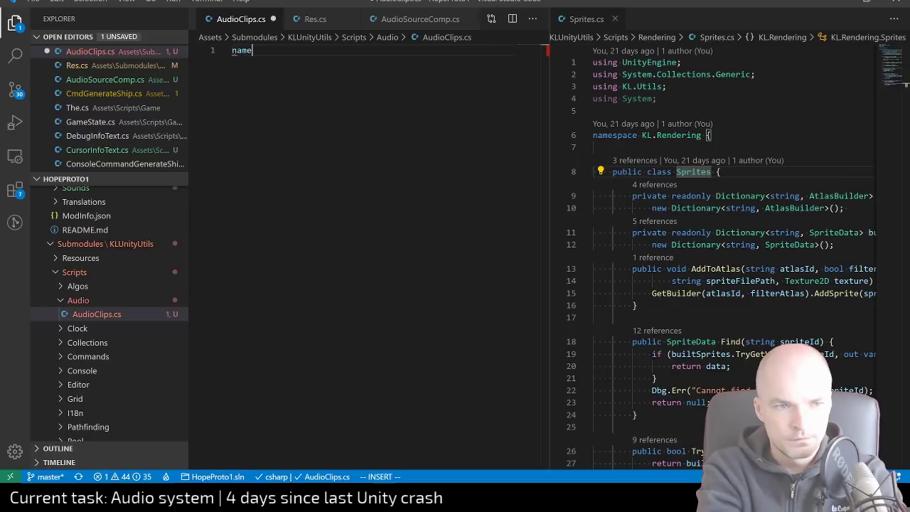
type("space KL.")
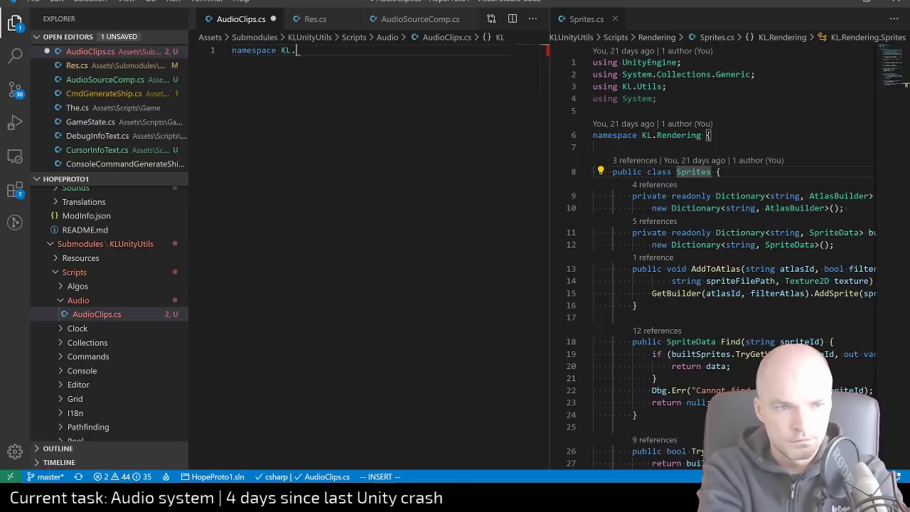
type("Audio {")
key("Return")
type("pub")
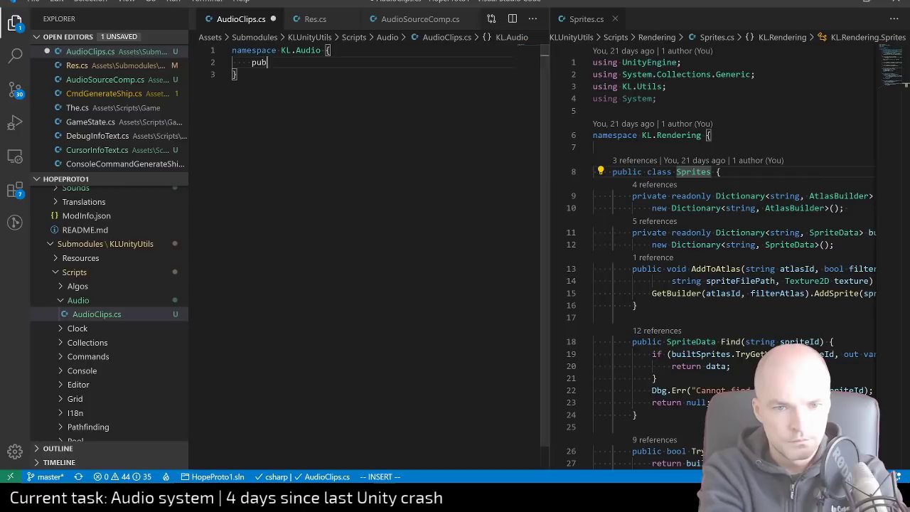
type("lic class Audio")
type("Clips {")
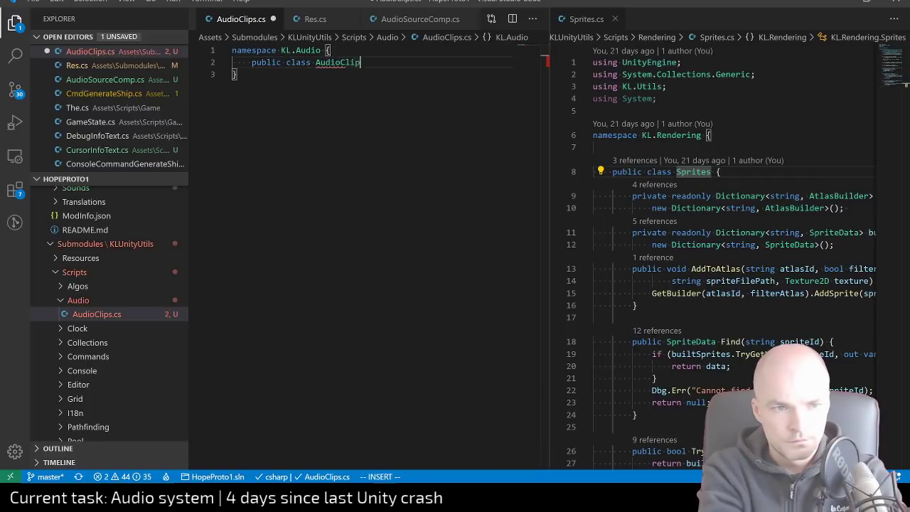
key("Return")
key("Return")
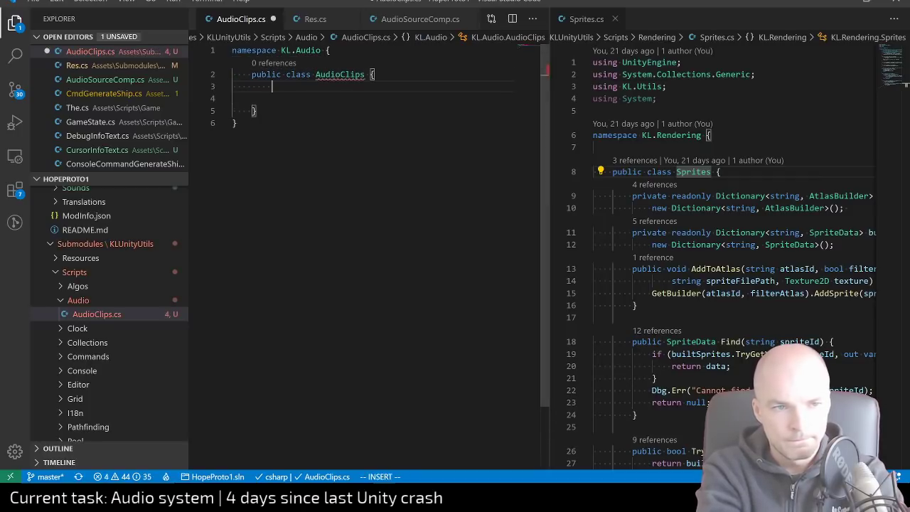
Add a private readonly Dictionary<string, AudioClip> field named clips to AudioClips, initialized with a new Dictionary<string, AudioClip>()
type("privat")
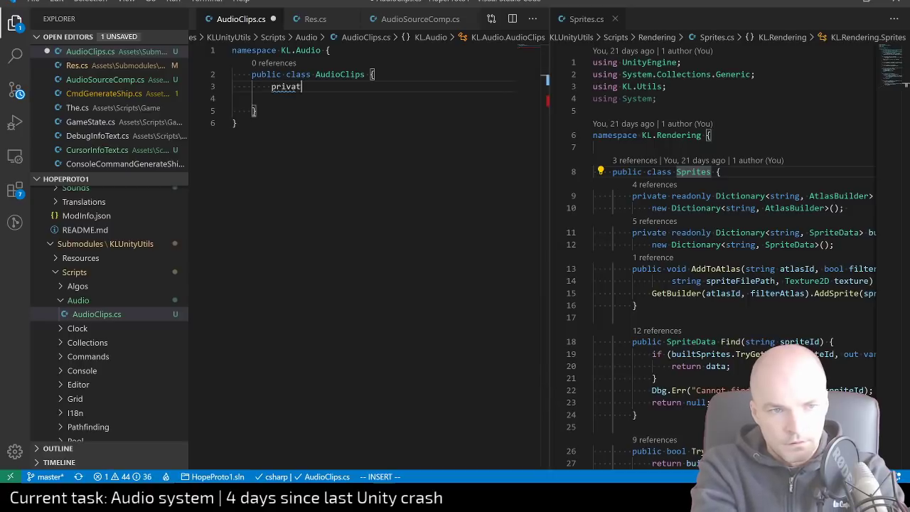
type("e readonly Dictionary")
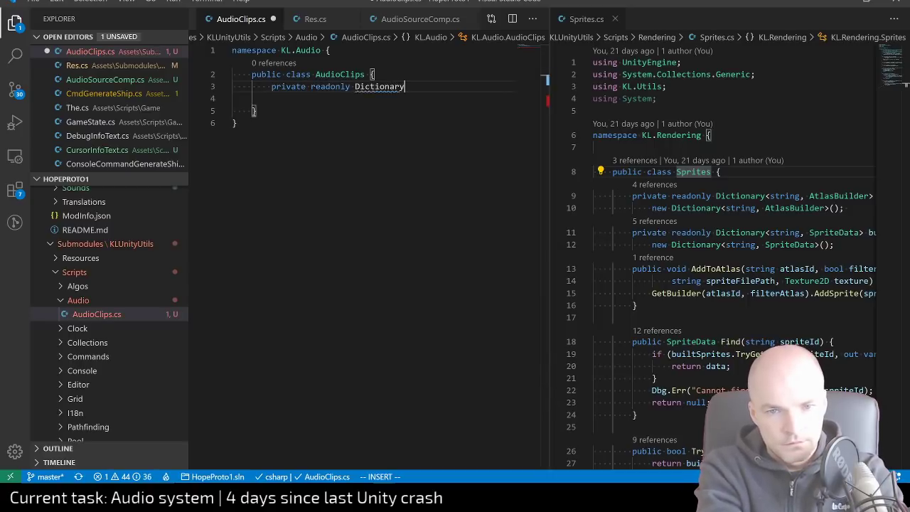
type("<string, AudioClip>")
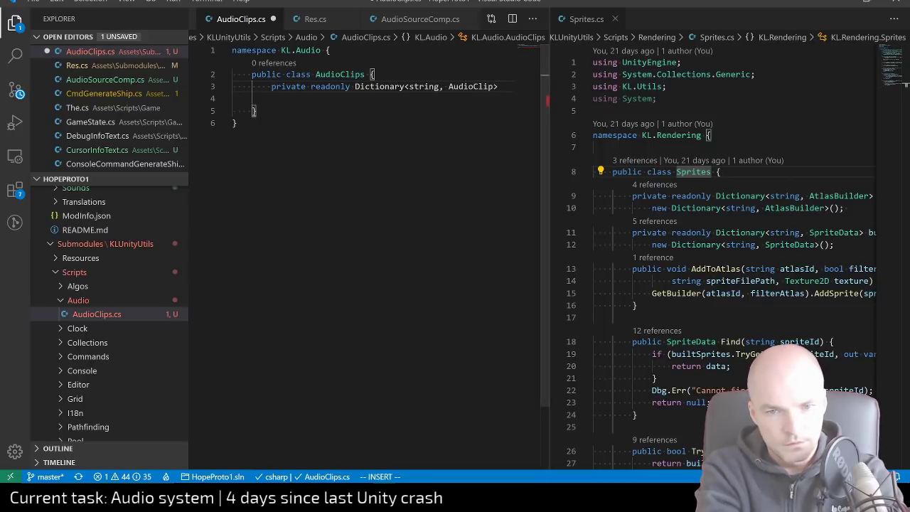
type(" clips =")
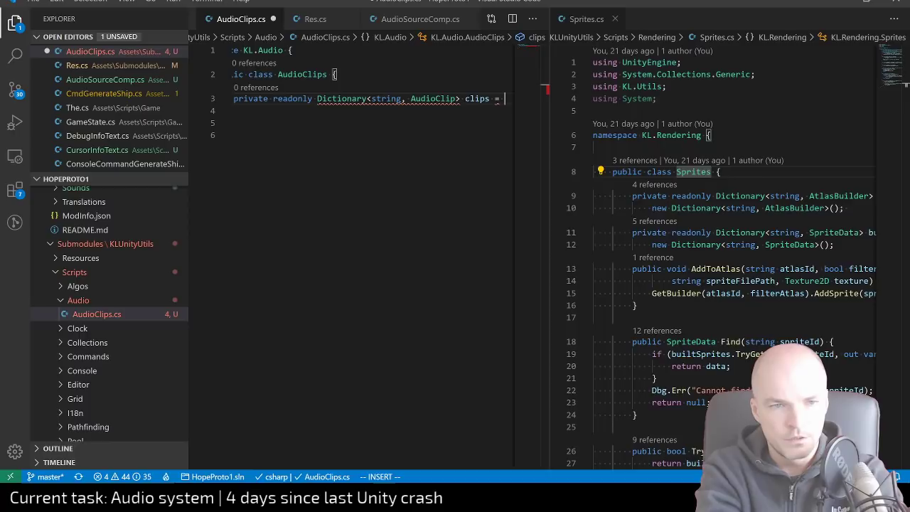
type("new Dic")
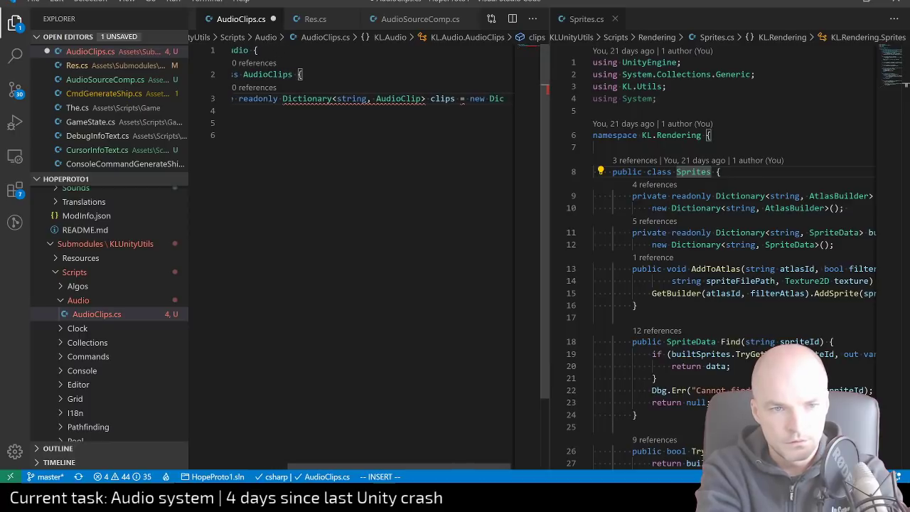
type("tionary")
key("Tab")
type("()")
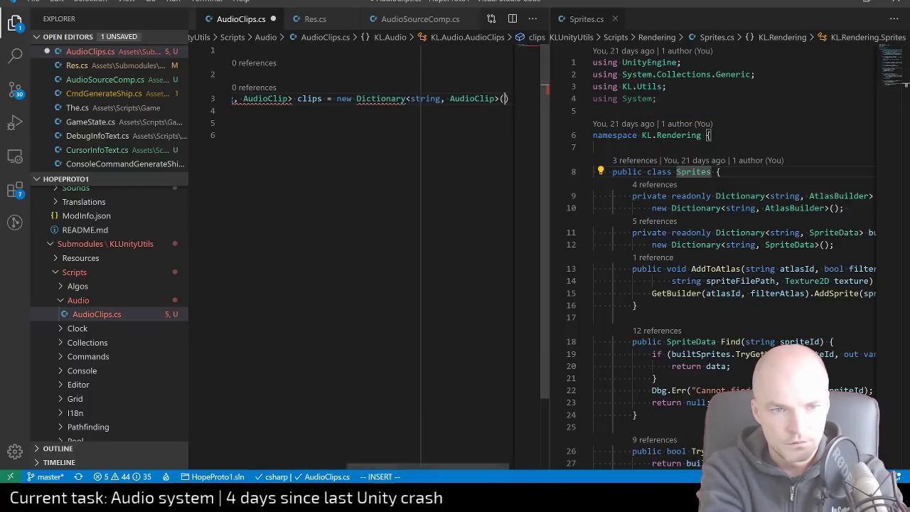
type(";")
key("Escape")
Break the clips declaration after the equals sign so its new Dictionary initializer sits on its own indented line
key("h")
key("h")
key("h")
key("h")
key("h")
key("h")
key("h")
key("h")
key("h")
key("h")
key("h")
key("h")
key("h")
key("h")
key("h")
key("h")
key("h")
key("h")
key("h")
key("h")
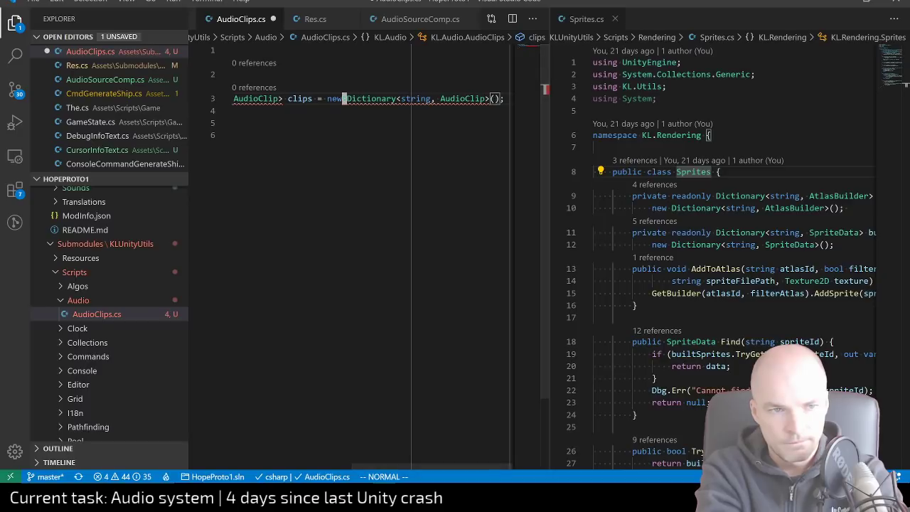
key("a")
key("Return")
key("Tab")
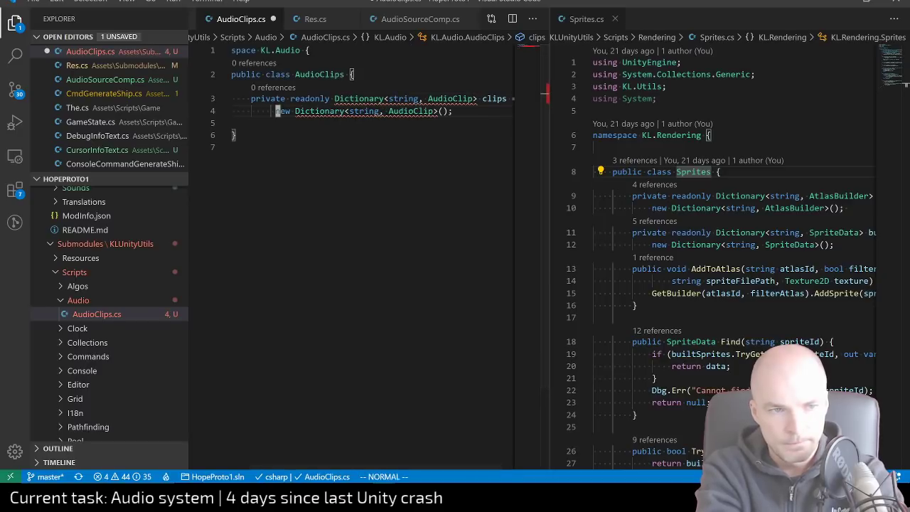
Import System.Collections.Generic in AudioClips.cs, save the file, and check the compile status in Unity before returning to the code
key("Escape")
key("w")
key("w")
key("ctrl+period")
key("Return")
key("ctrl+s")
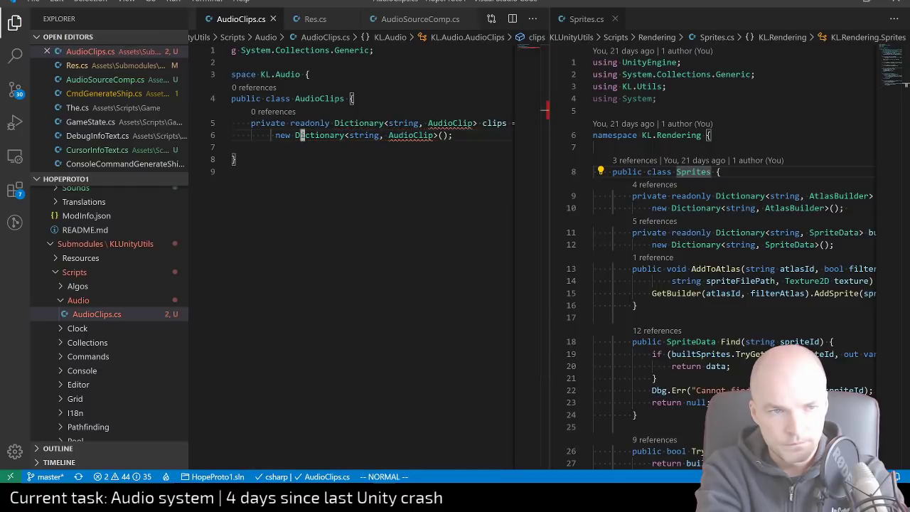
key("alt+Tab")
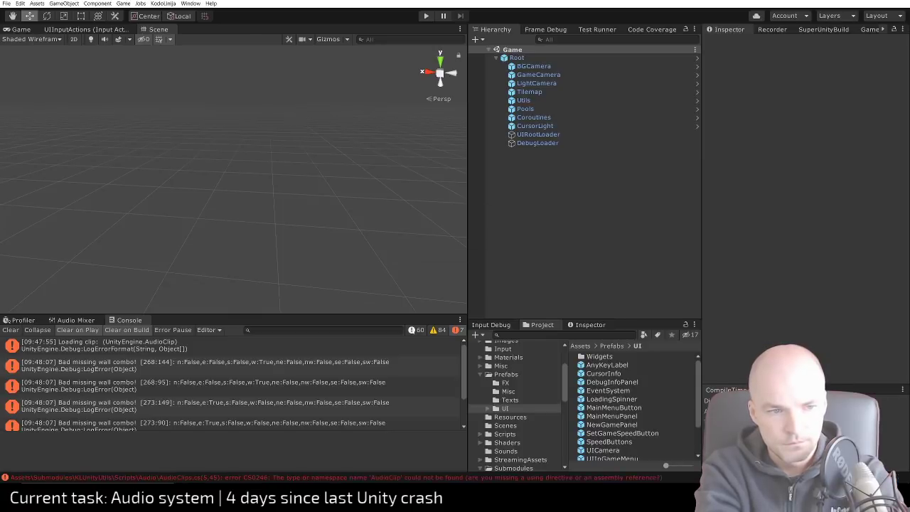
key("alt+Tab")
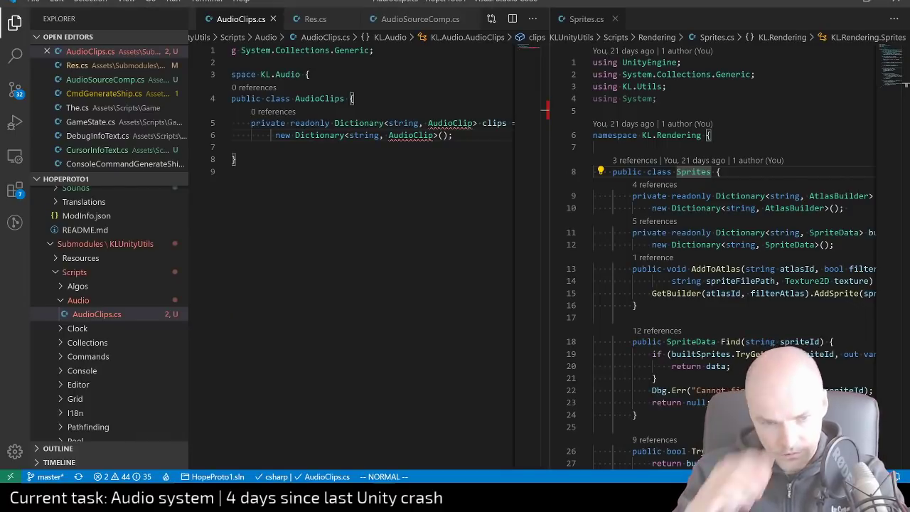
Copy the Find, TryFind and Contains methods from Sprites.cs
scroll(875, 365, "down", 3)
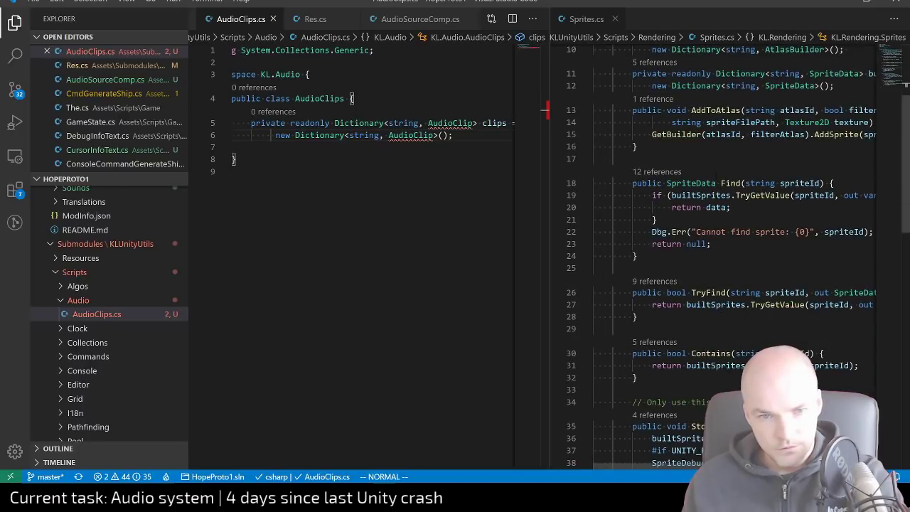
left_click(718, 183)
key("shift+v")
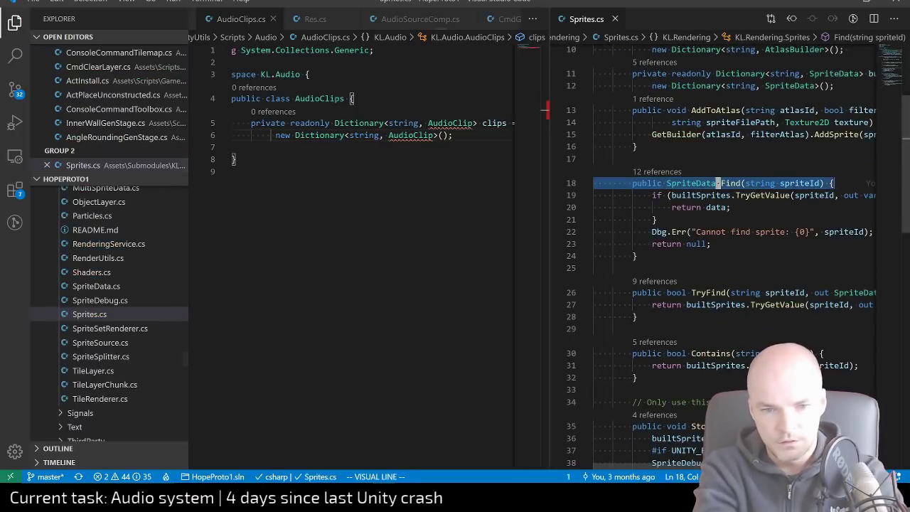
key("j")
key("braceright")
key("braceright")
key("braceright")
key("y")
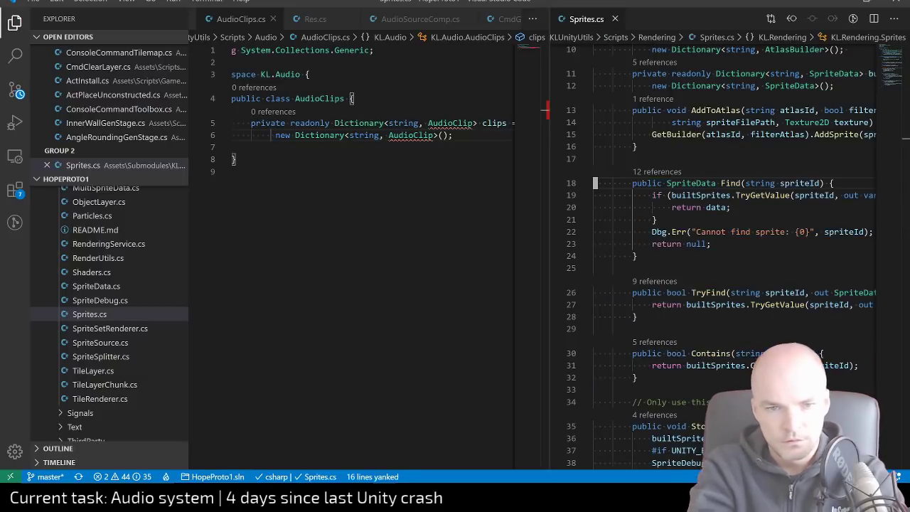
Import UnityEngine for the AudioClip type in AudioClips.cs and paste the copied methods below the clips field
left_click(401, 135)
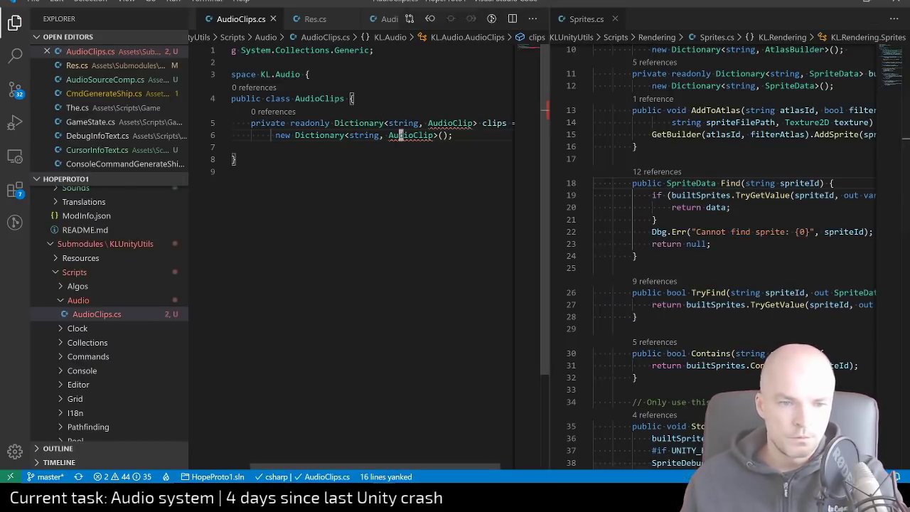
key("ctrl+period")
key("Return")
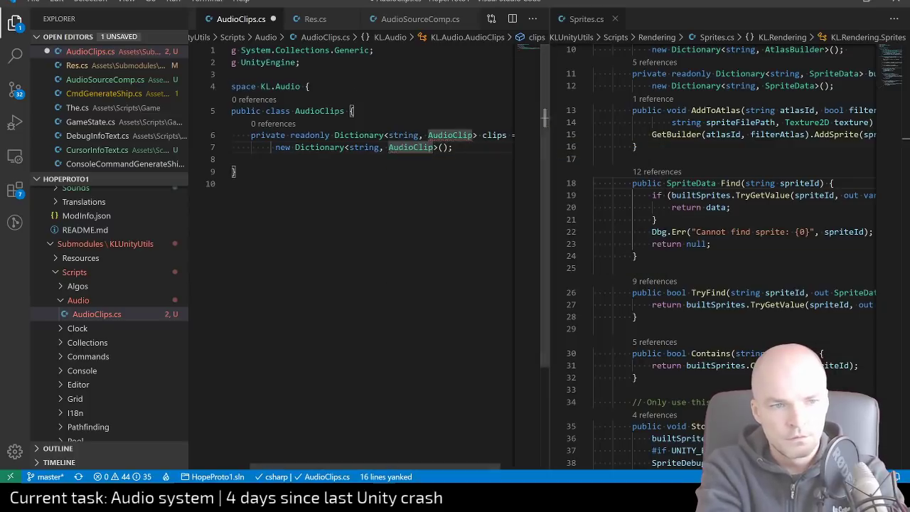
key("j")
key("p")
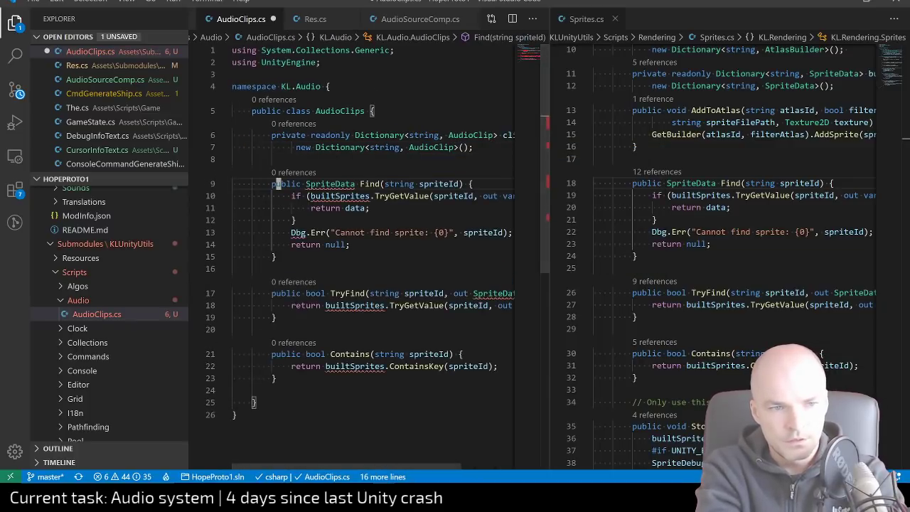
Change the Find method's return type to AudioClip and make its TryGetValue lookup use clips instead of builtSprites
type("cwAudioClip")
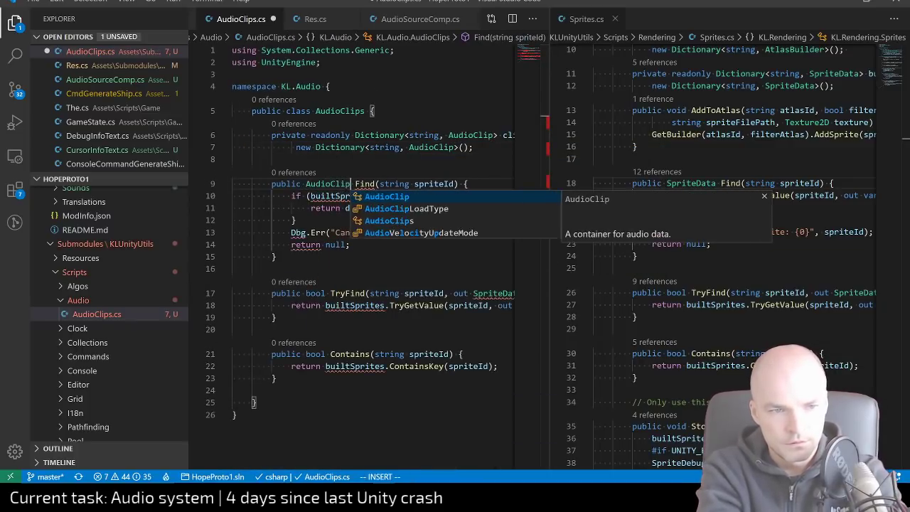
key("Escape")
key("l")
key("l")
key("l")
key("l")
key("l")
key("l")
key("l")
key("l")
key("l")
key("l")
key("l")
key("l")
key("l")
key("j")
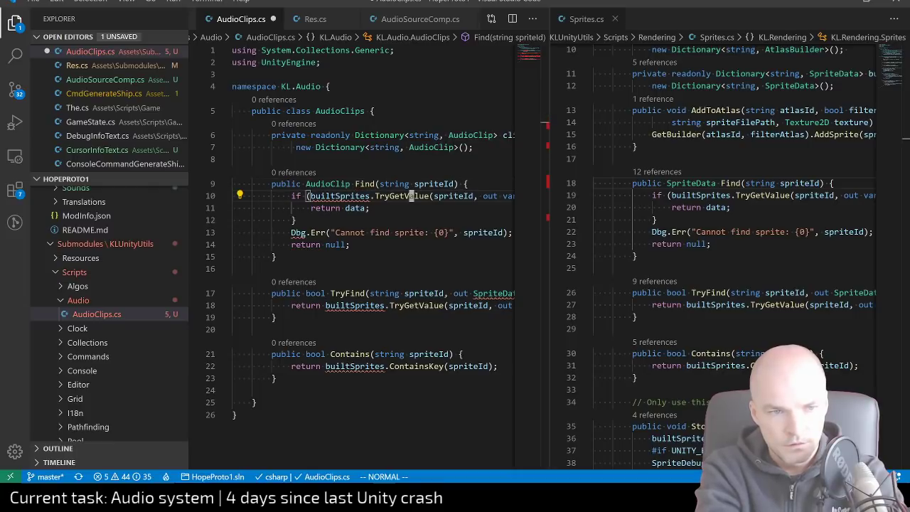
key("b")
key("c")
key("w")
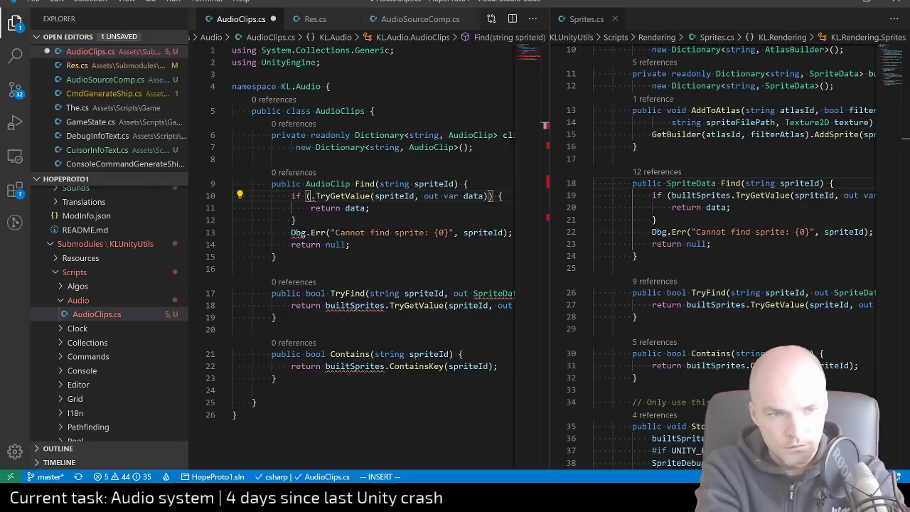
type("clips")
key("Escape")
Reword the error message in Find to "Cannot find audio clip: {0}"
key("j")
key("j")
key("j")
key("h")
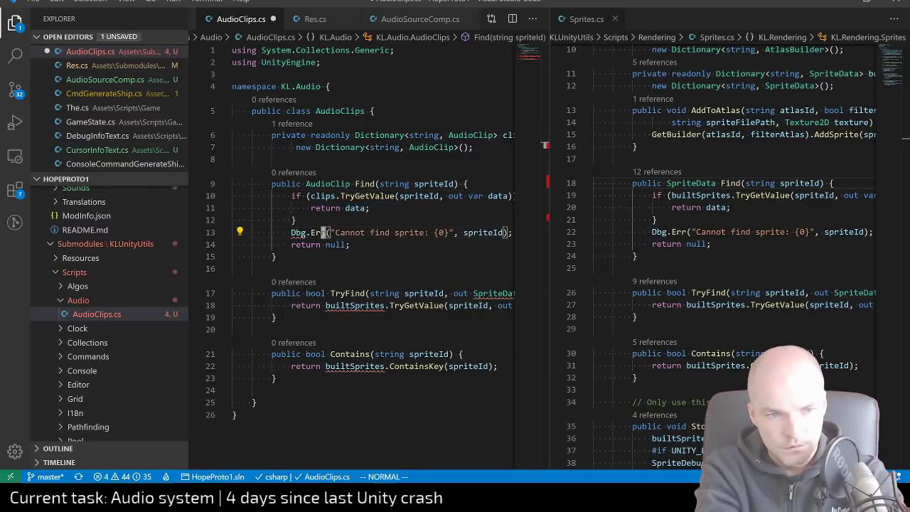
key("h")
key("h")
key("h")
key("h")
key("l")
key("w")
key("w")
type("cw")
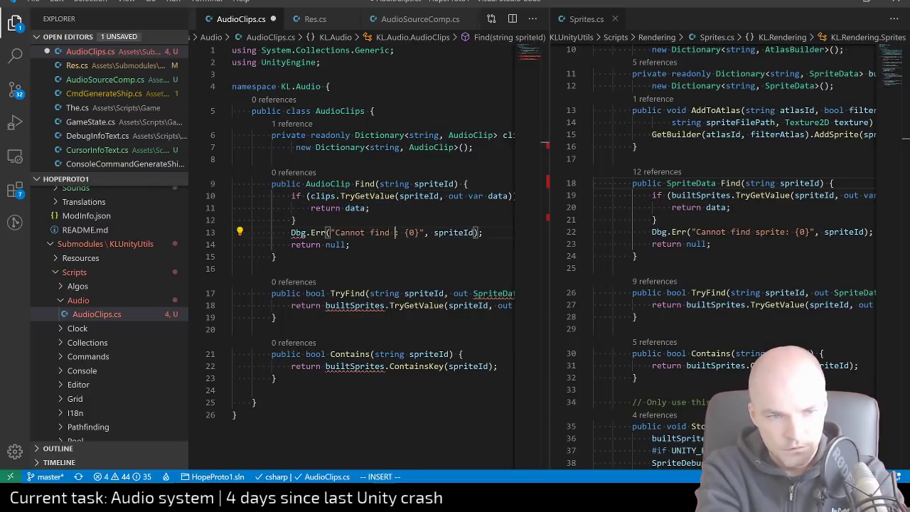
type("audio cli")
type("p")
key("Escape")
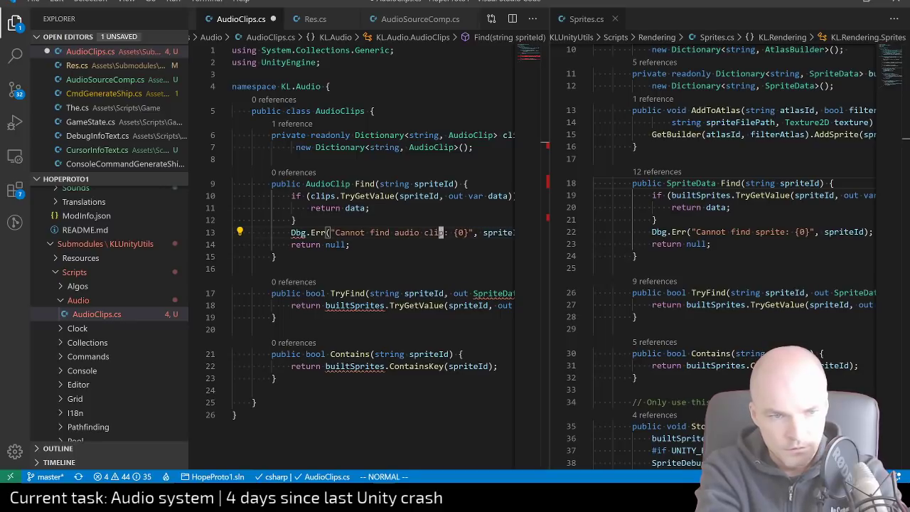
Rename the Find method's spriteId parameter and all its uses to clipId
key("k")
key("k")
key("k")
key("k")
key("F2")
type("clipI")
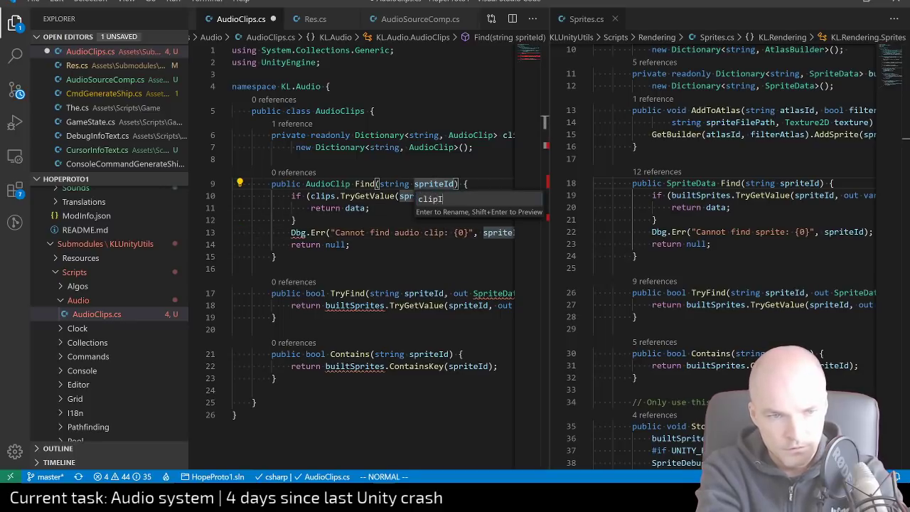
type("d")
key("Return")
Import the KL.Utils namespace in AudioClips.cs to resolve the Dbg reference in Find
key("j")
key("j")
key("j")
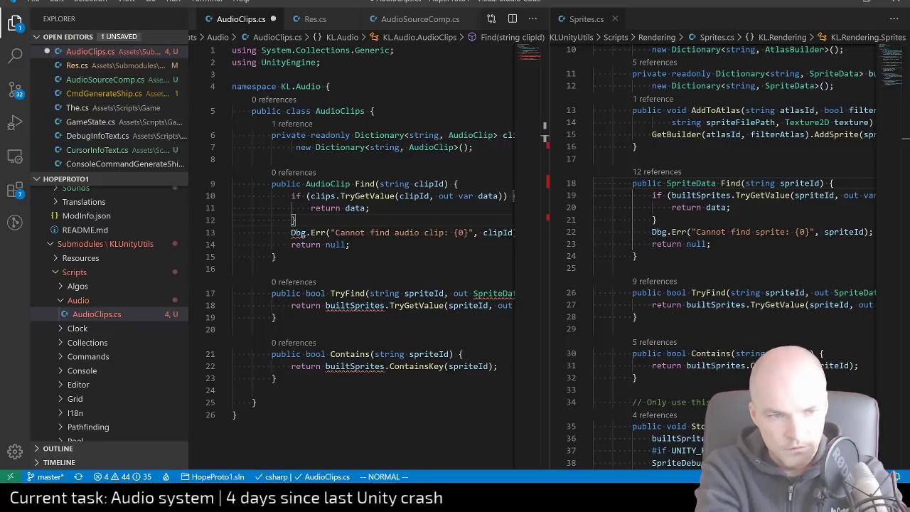
key("j")
key("h")
key("b")
key("b")
key("b")
key("b")
key("b")
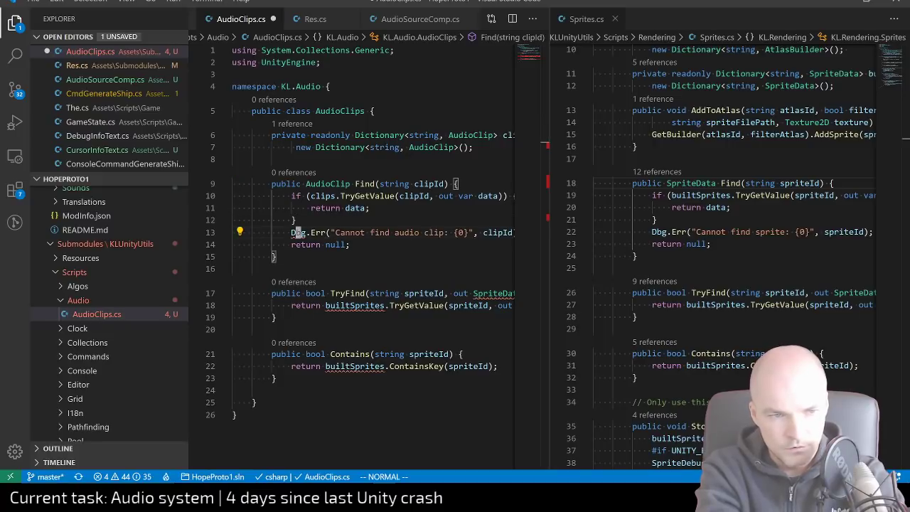
key("ctrl+period")
key("Return")
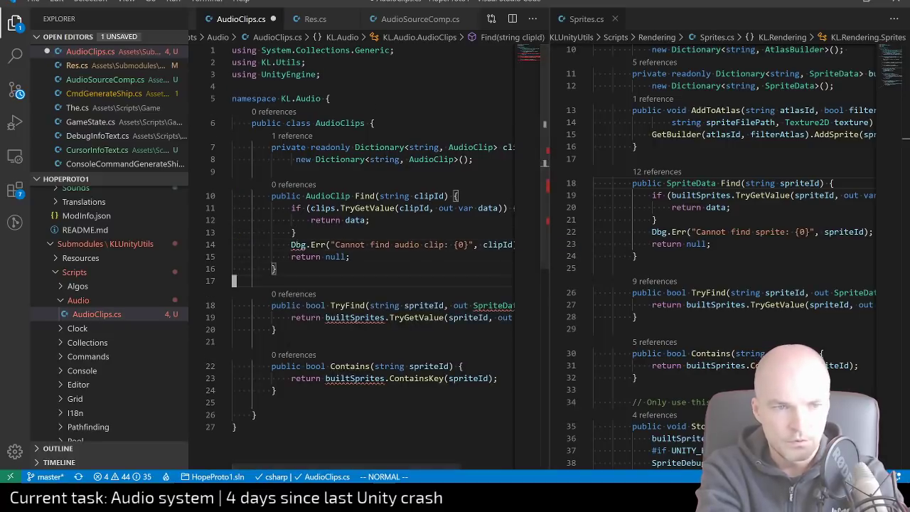
Change the type of TryFind's out parameter from SpriteData to AudioClip
key("j")
key("j")
key("j")
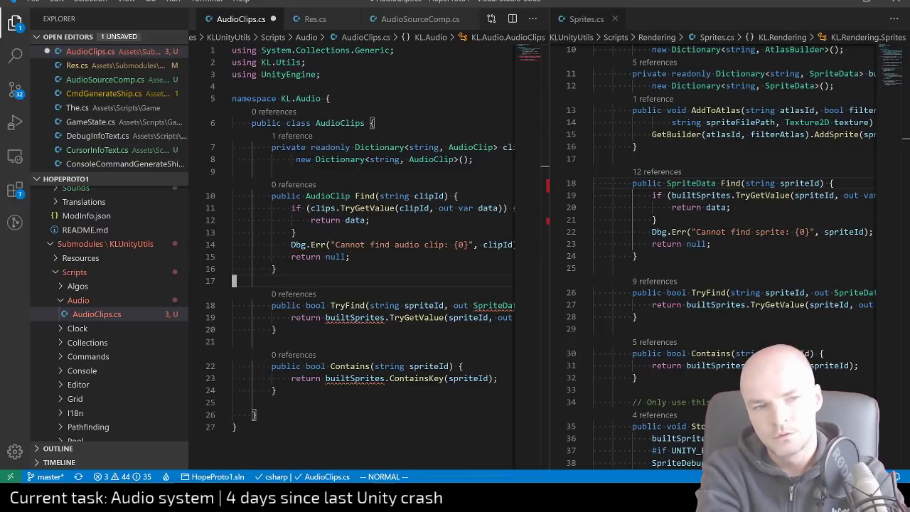
key("j")
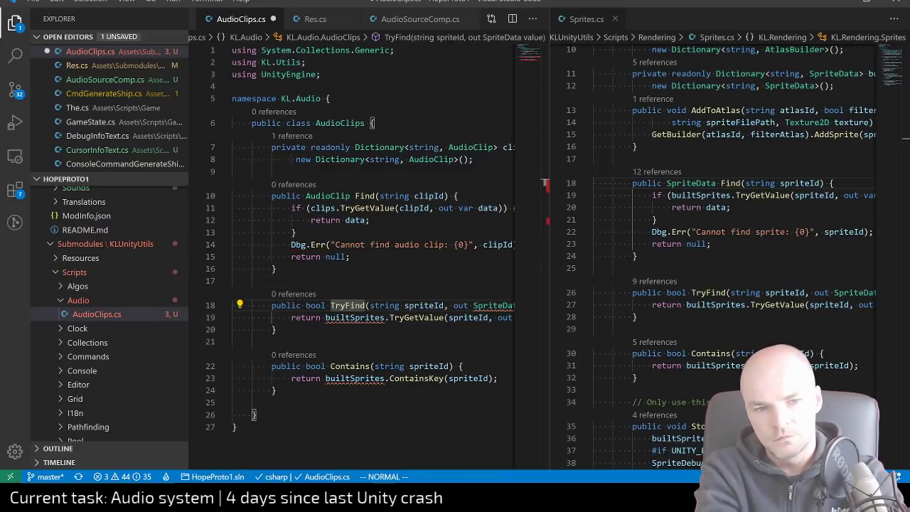
key("l")
key("l")
key("l")
key("l")
key("l")
key("l")
key("l")
key("l")
key("l")
key("l")
key("l")
key("l")
key("l")
key("l")
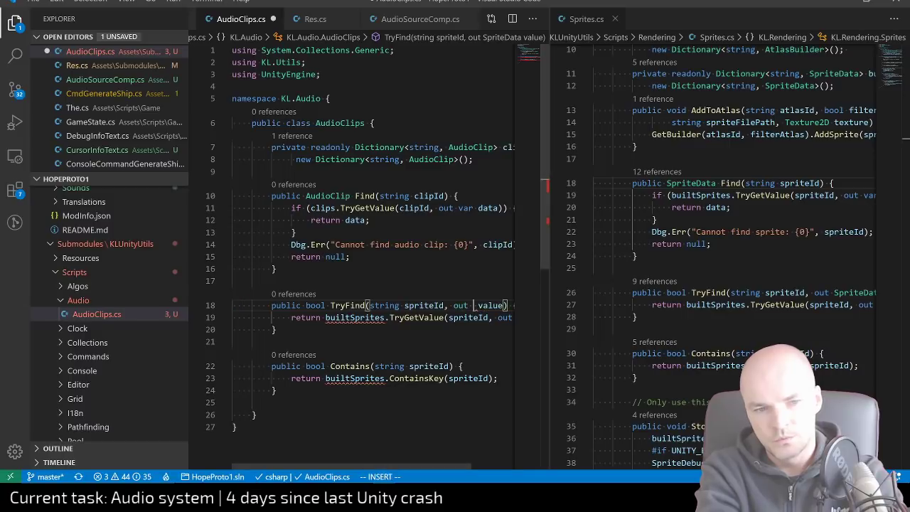
type("cwAudioCli")
key("Tab")
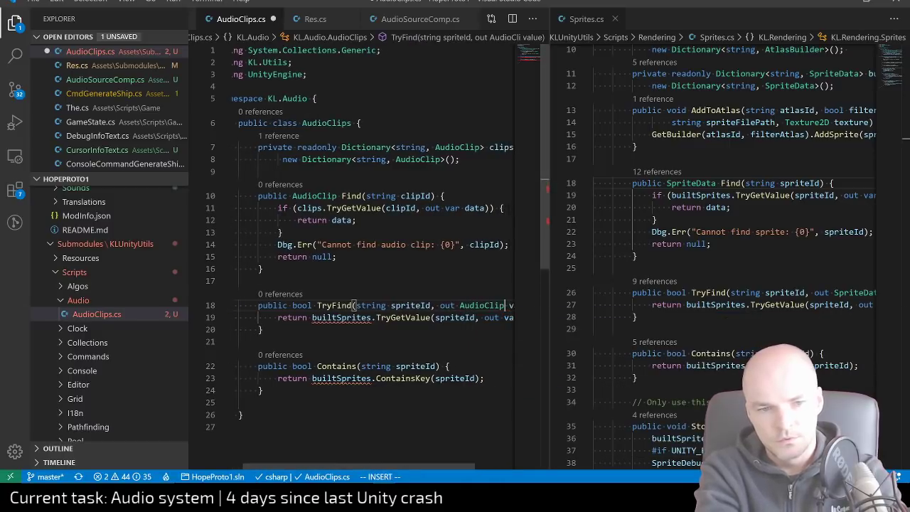
key("Escape")
Replace builtSprites with clip in TryFind's return statement
key("$")
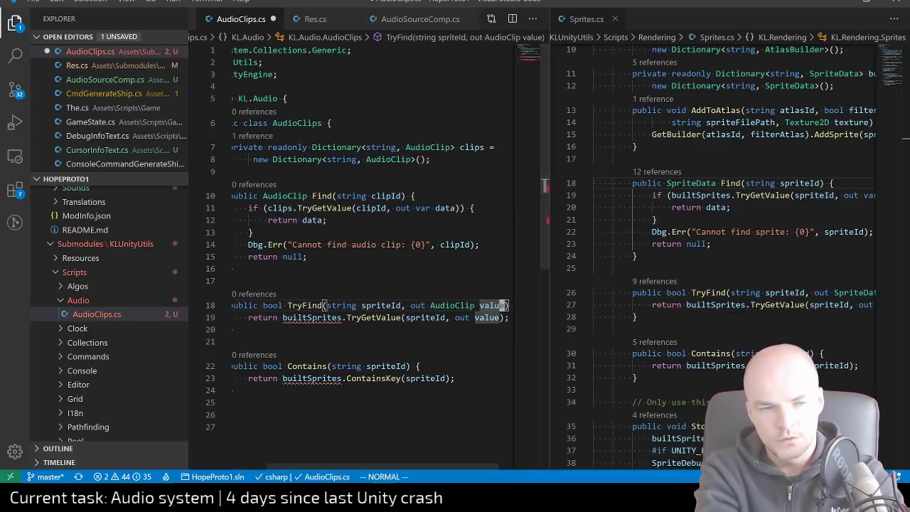
key("b")
key("b")
key("b")
key("b")
key("b")
key("b")
key("b")
key("b")
key("j")
key("b")
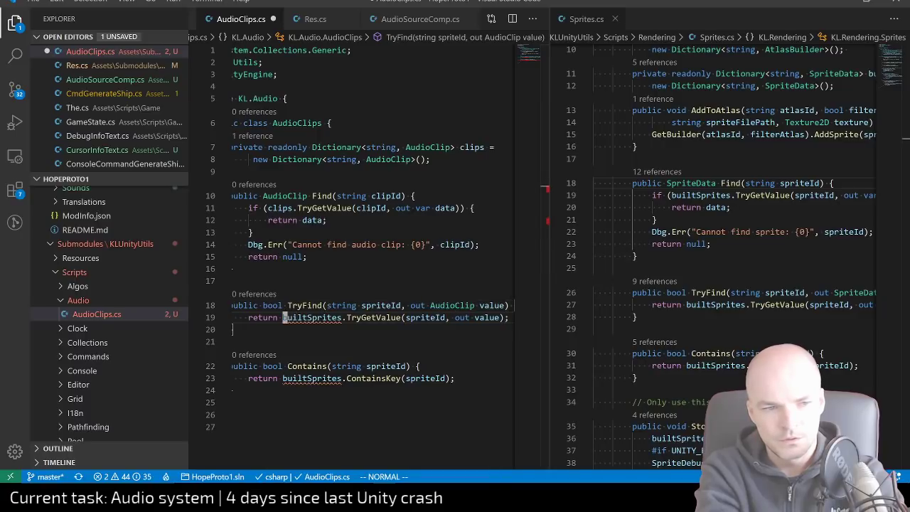
type("cwclip")
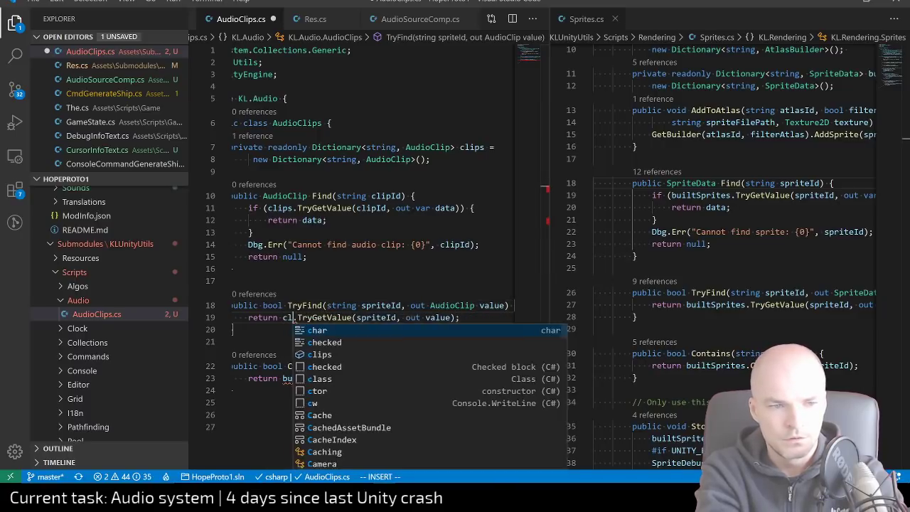
key("Escape")
Replace builtSprites with clip in the return statement of the Contains method
key("j")
key("j")
key("j")
key("j")
type("ciw")
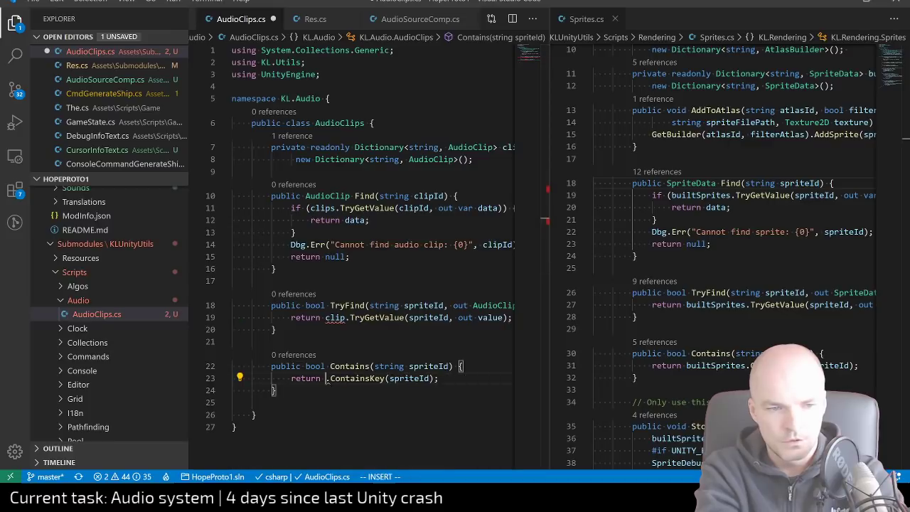
type("clip")
key("Escape")
Rename the string parameter in the Contains method's signature to clipId
key("k")
key("k")
key("j")
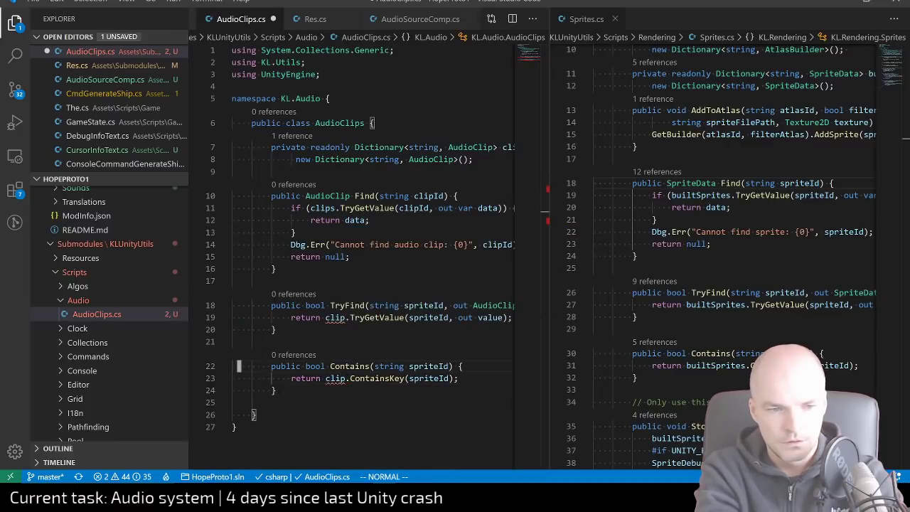
key("l")
key("l")
key("l")
key("l")
key("l")
key("l")
key("l")
key("l")
key("l")
key("l")
key("l")
key("l")
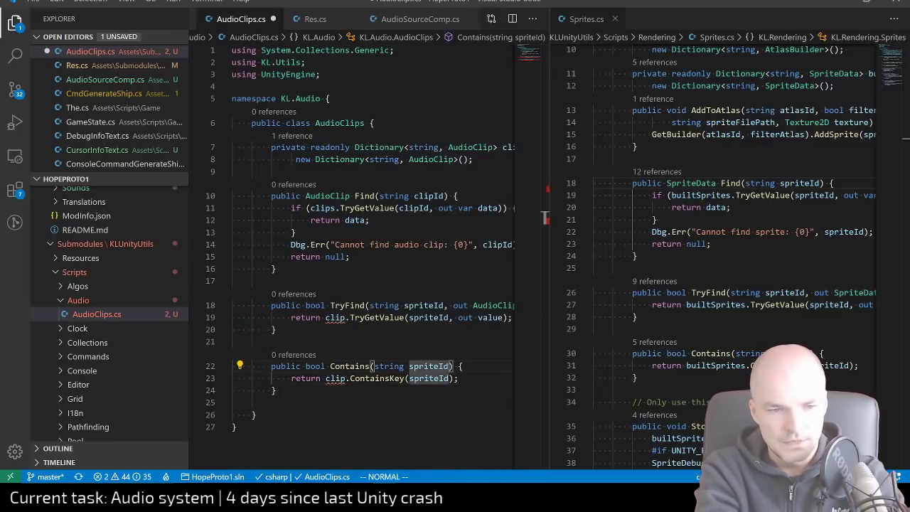
key("h")
key("h")
key("c")
key("i")
key("w")
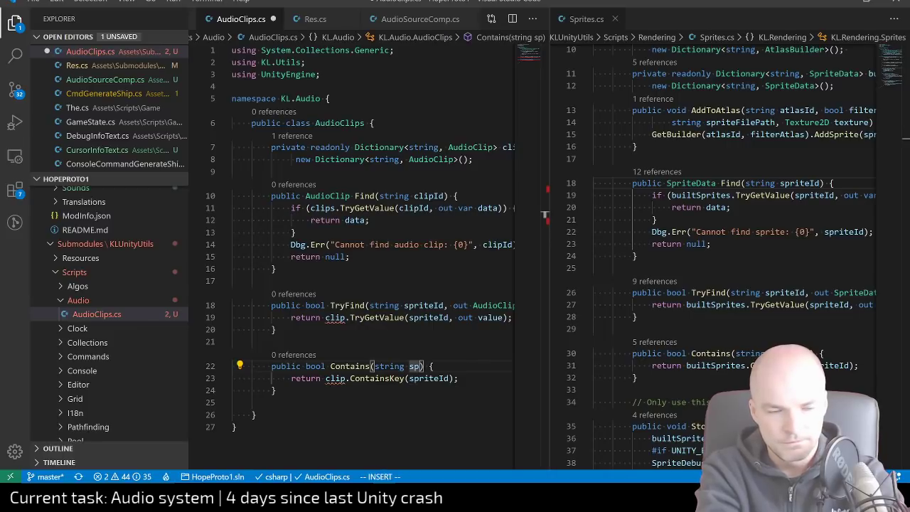
type("clipId")
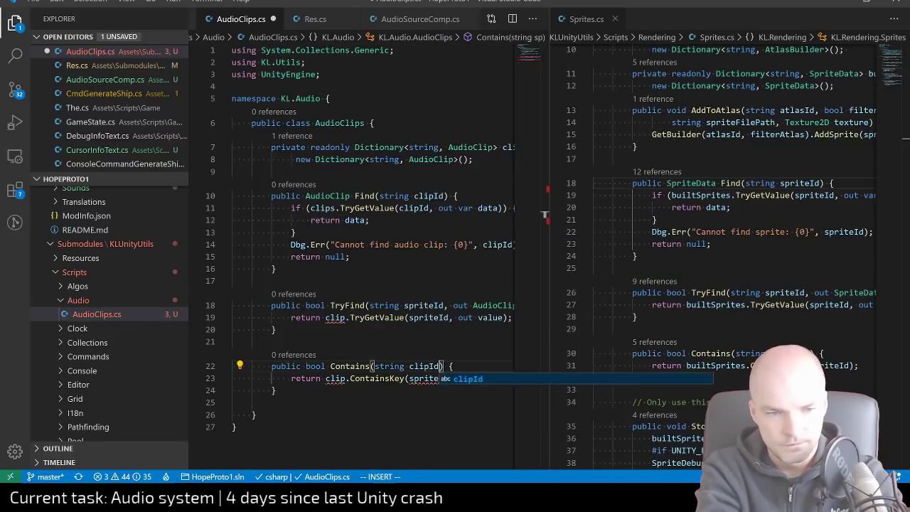
key("Escape")
Pass clipId instead of spriteId to the ContainsKey call in Contains
key("j")
key("h")
key("h")
type("ciwdclipIdh")
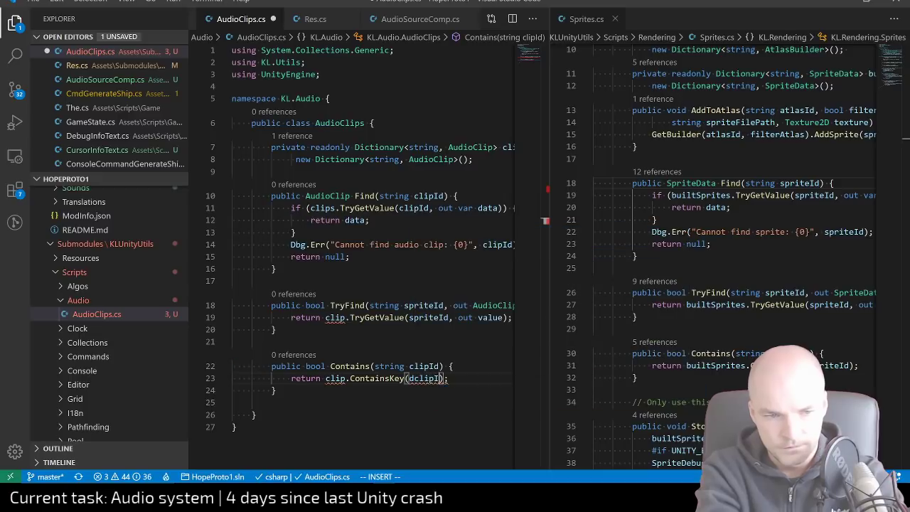
key("BackSpace")
key("Escape")
key("h")
key("h")
key("h")
key("h")
key("h")
key("h")
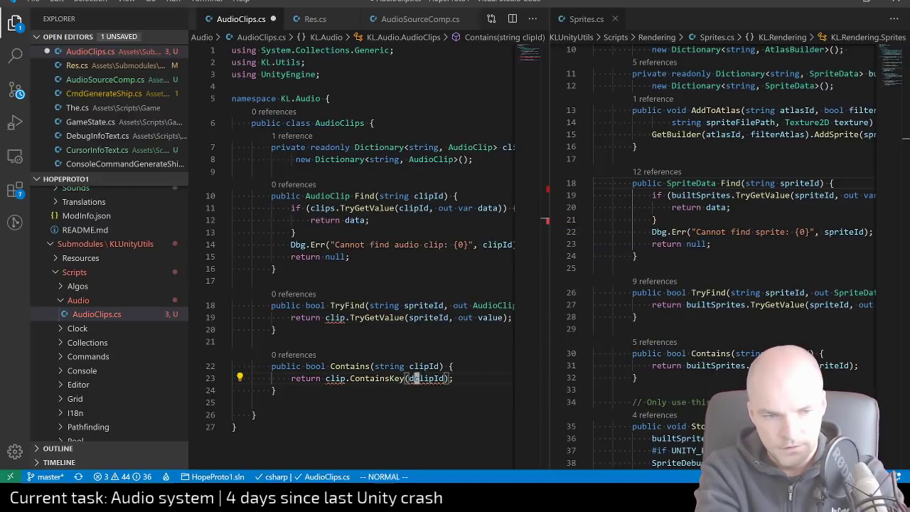
key("x")
type("hbh")
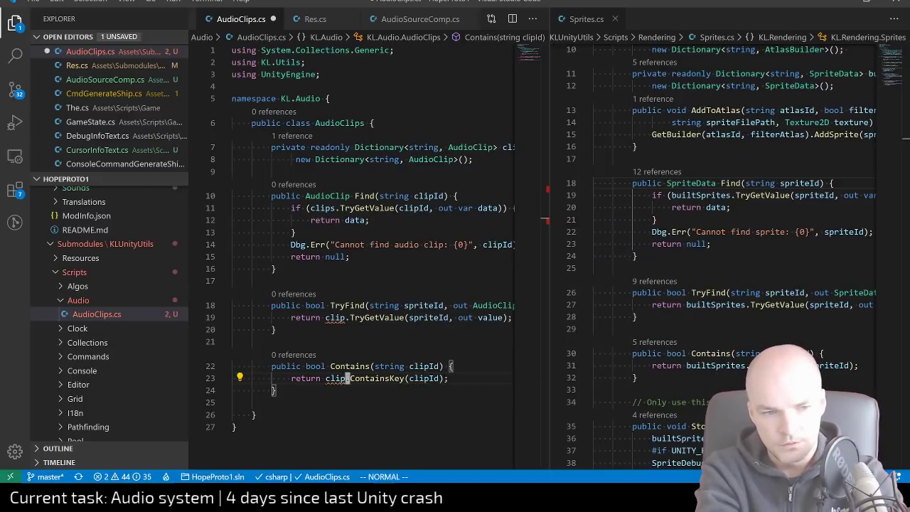
Correct clip to clips in the return statements of the Contains and TryFind methods
type("is")
key("Escape")
key("k")
key("k")
key("k")
key("k")
key("k")
type("ji")
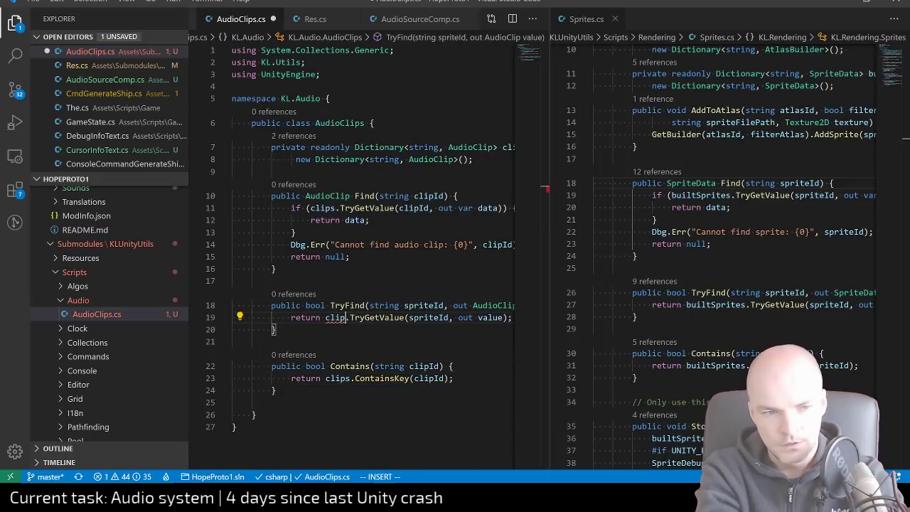
type("s")
key("Escape")
Rename TryFind's spriteId parameter to clipId throughout the method
key("l")
key("l")
key("l")
key("l")
key("l")
key("l")
key("l")
key("l")
key("l")
key("l")
key("l")
key("l")
key("l")
key("l")
key("l")
key("k")
key("F2")
type("fcl")
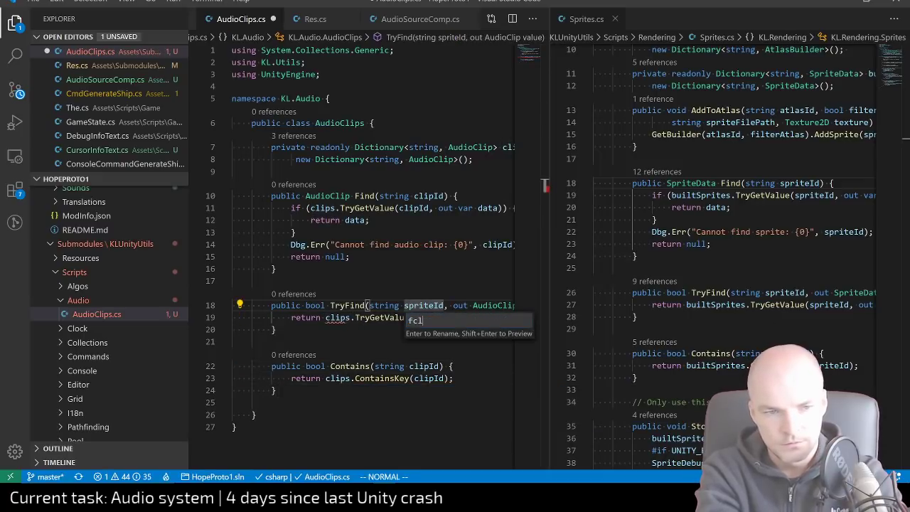
type("ipI")
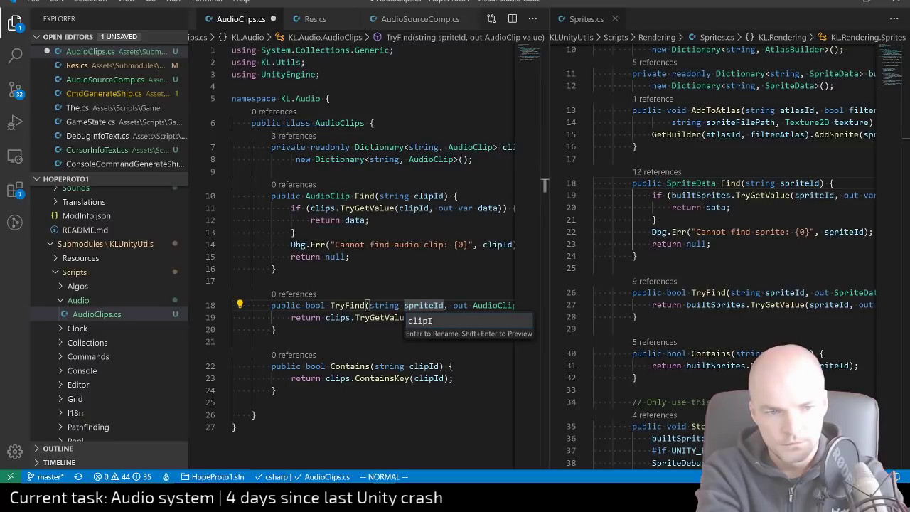
type("d")
key("Return")
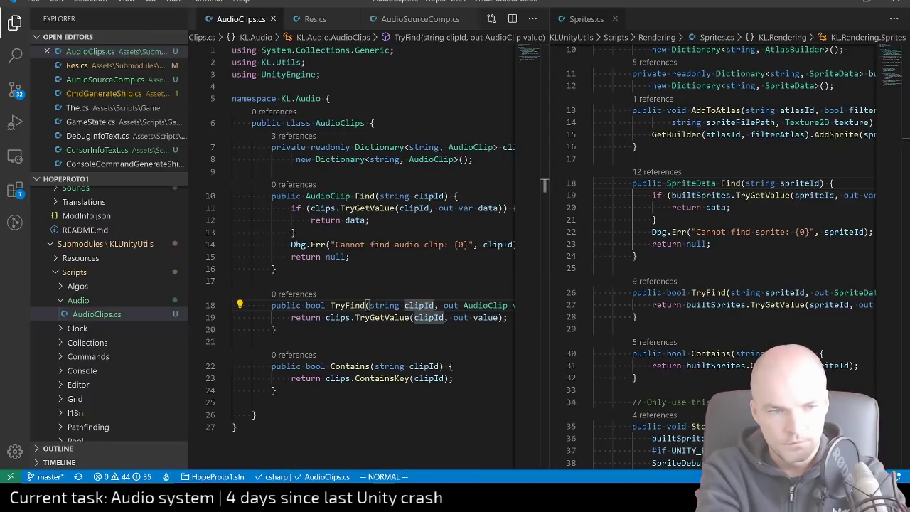
Delete the blank line between the Contains method and the closing brace of the AudioClips class
key("k")
key("k")
key("k")
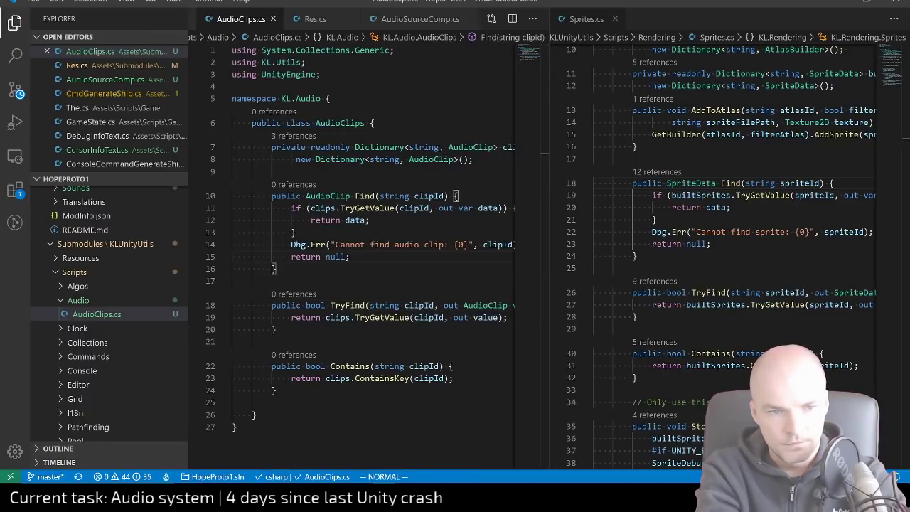
key("j")
key("j")
key("j")
key("j")
key("j")
key("j")
key("j")
key("j")
key("j")
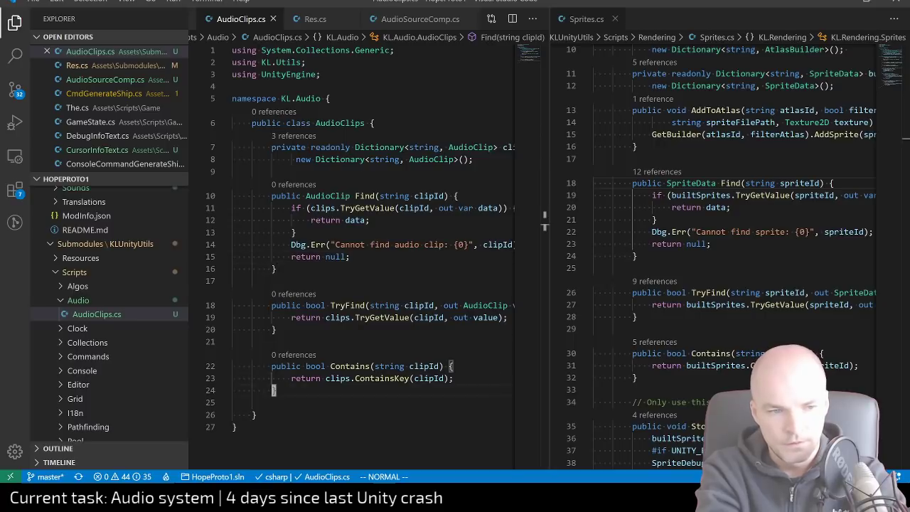
key("d")
key("d")
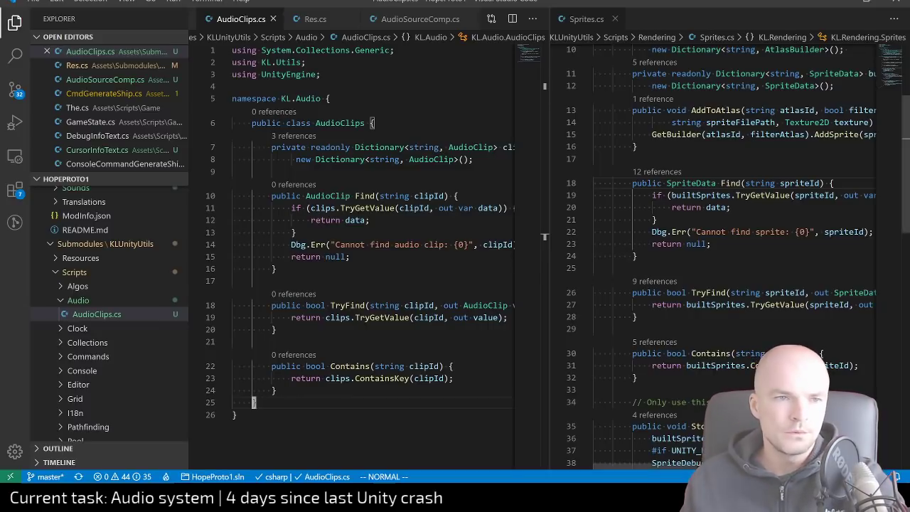
Close the split view so that AudioClips.cs fills the whole editor area, and return to the blank line above Find
key("ctrl+w")
key("o")
key("shift+bracketleft")
key("shift+bracketleft")
key("shift+bracketleft")
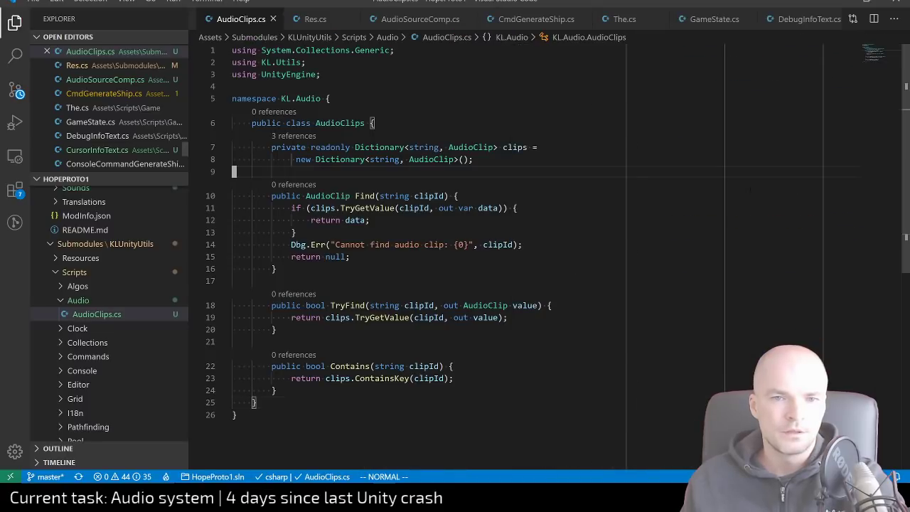
Open RenderingService.cs from the KLUnityUtils rendering scripts
key("ctrl+p")
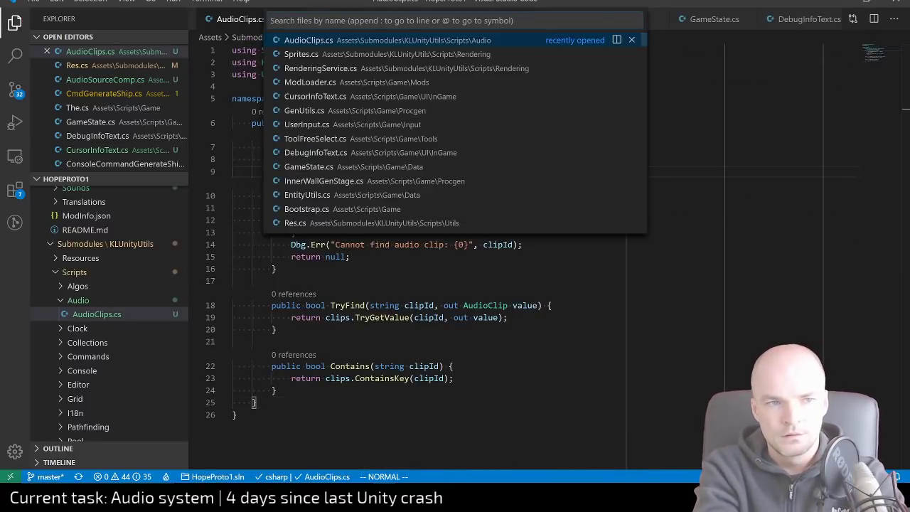
type("rende")
key("Return")
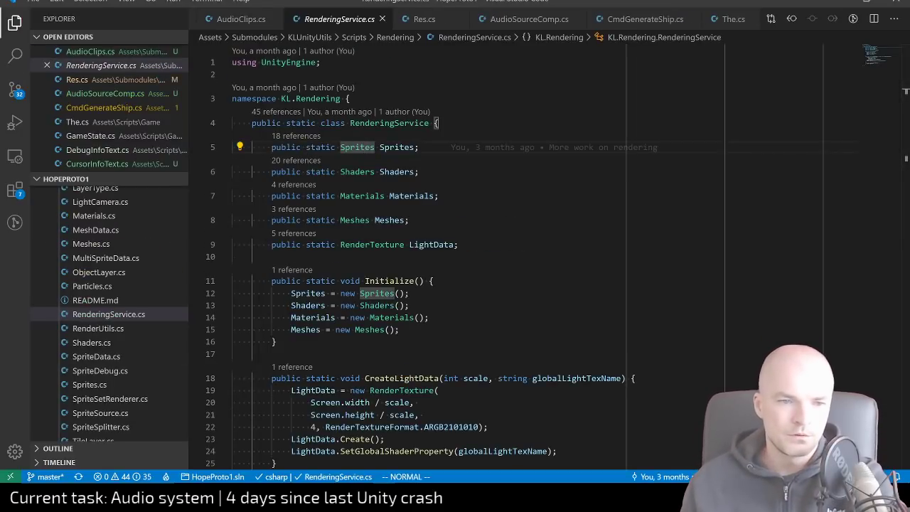
Examine the RenderingService class's static fields, Initialize and light data methods, including where CreateLightData is called
scroll(321, 270, "down", 5)
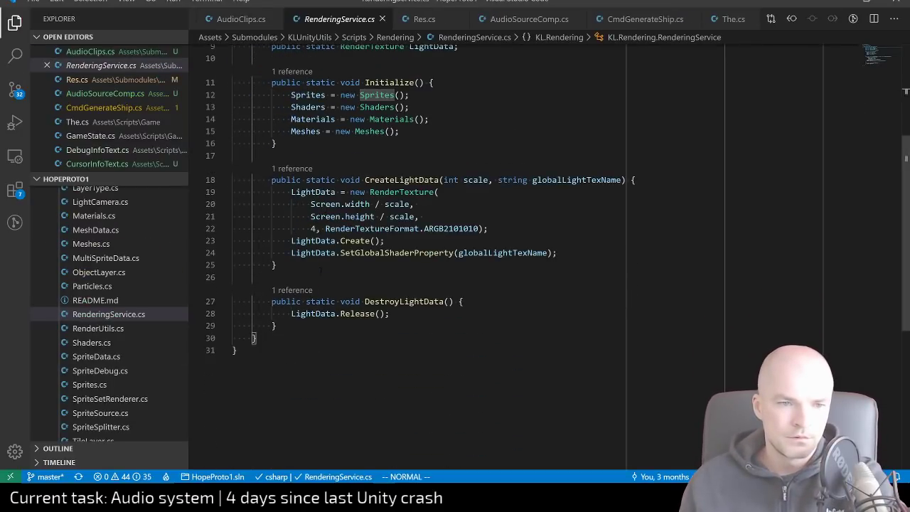
scroll(320, 270, "up", 3)
left_click(401, 123)
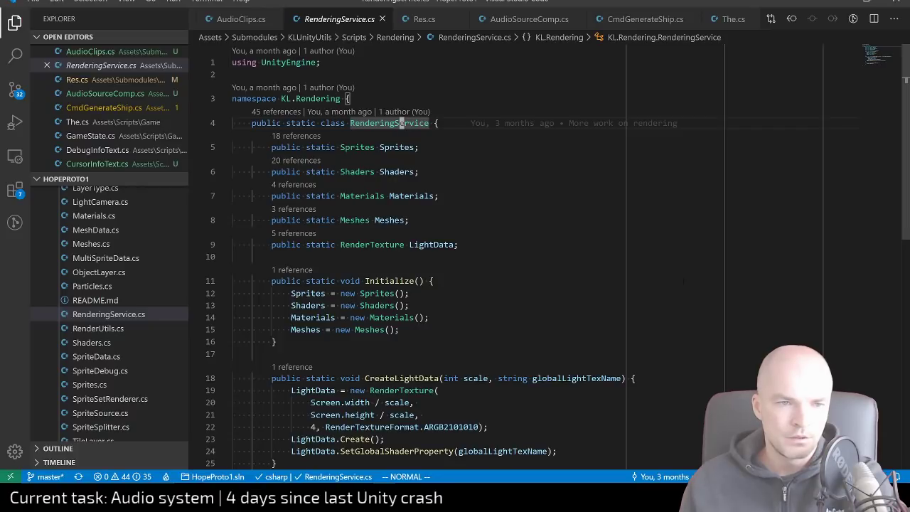
key("shift+g")
left_click(387, 220)
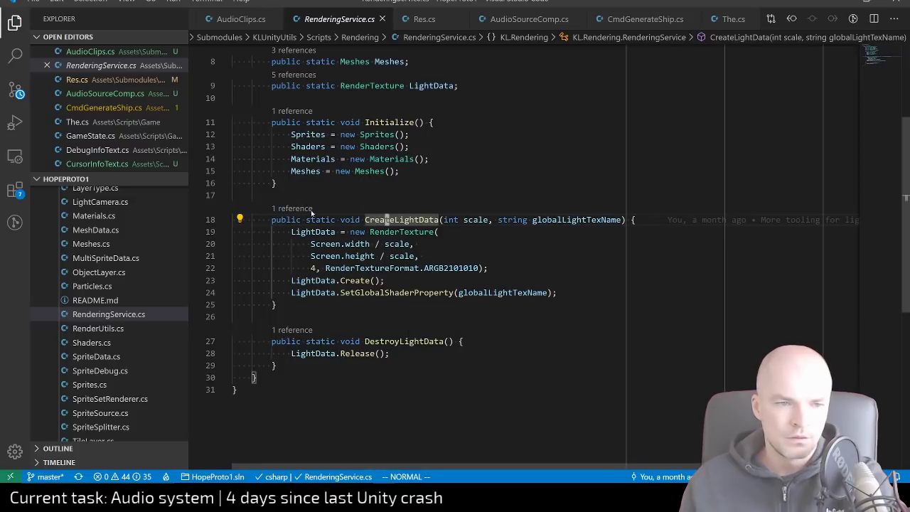
left_click(290, 209)
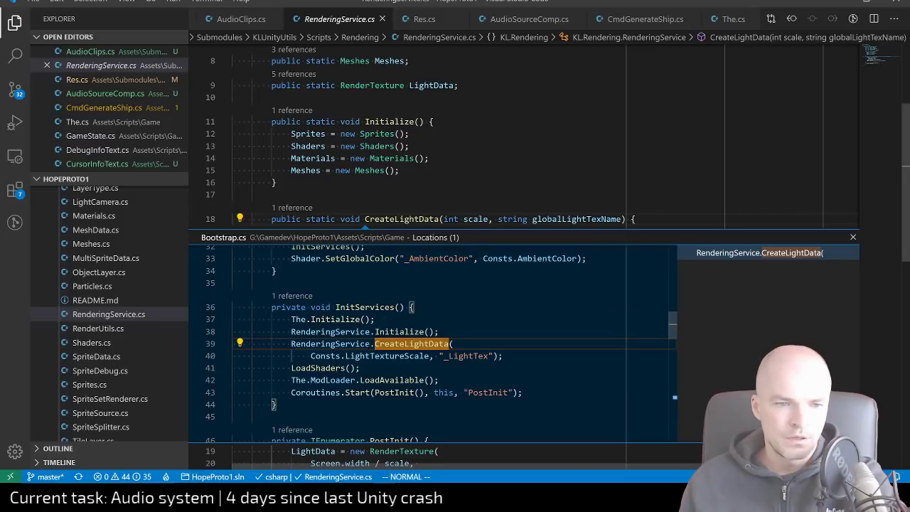
left_click(853, 237)
scroll(526, 256, "up", 4)
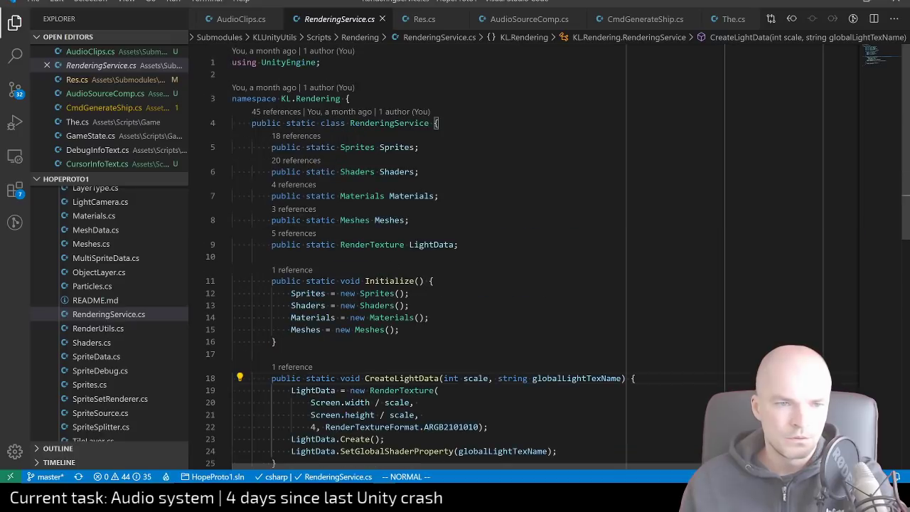
left_click(406, 123)
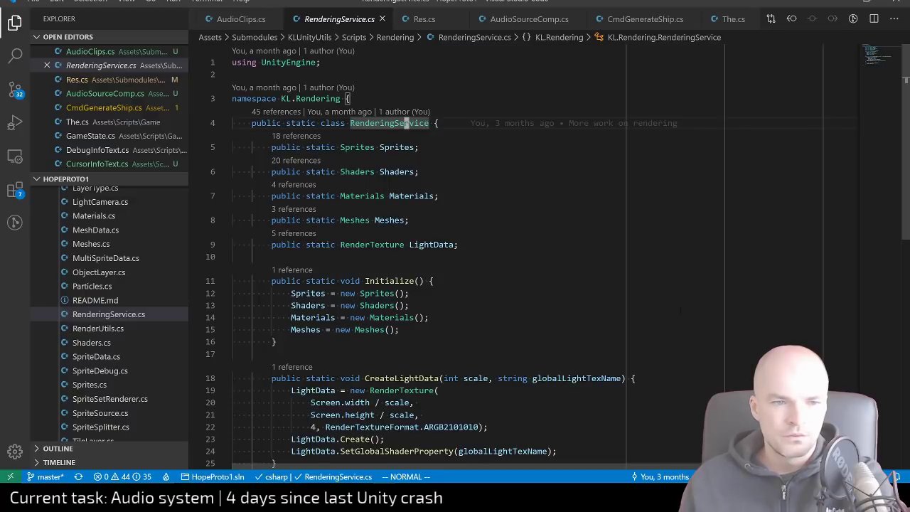
scroll(680, 310, "down", 3)
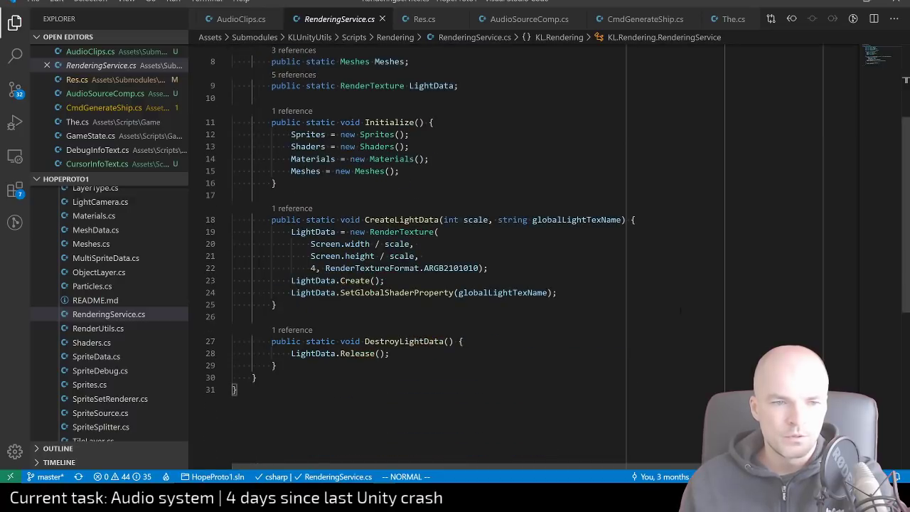
scroll(680, 310, "up", 3)
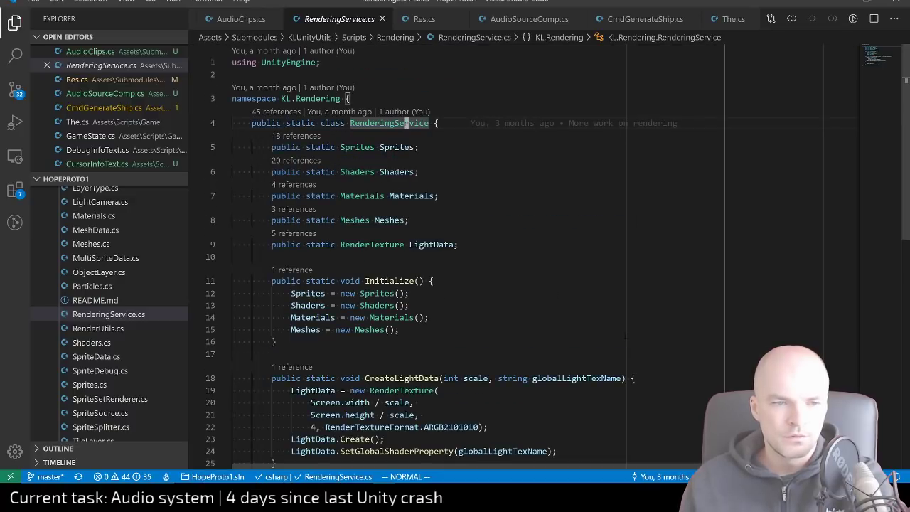
scroll(512, 256, "down", 4)
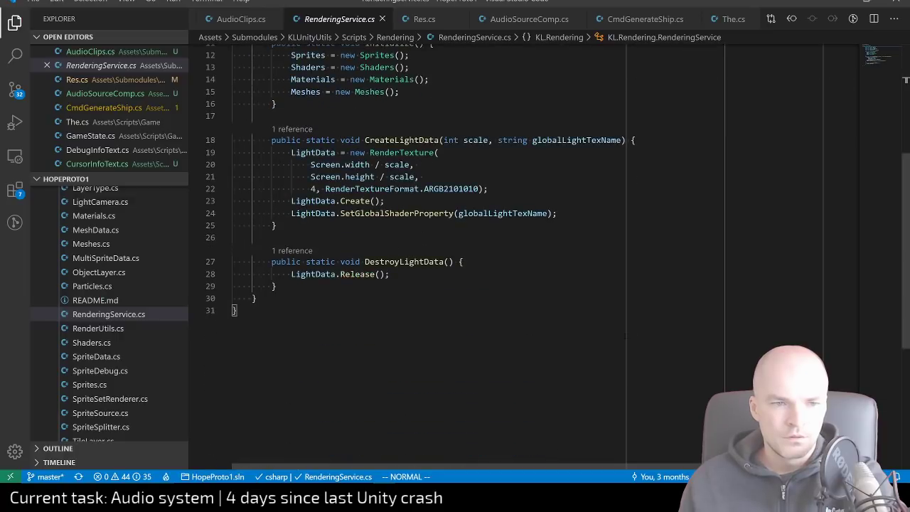
scroll(512, 256, "up", 3)
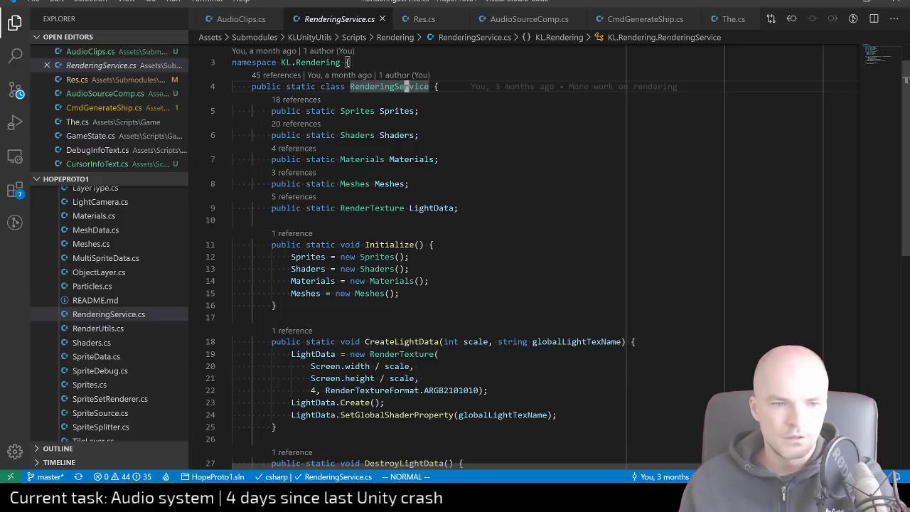
key("shift+g")
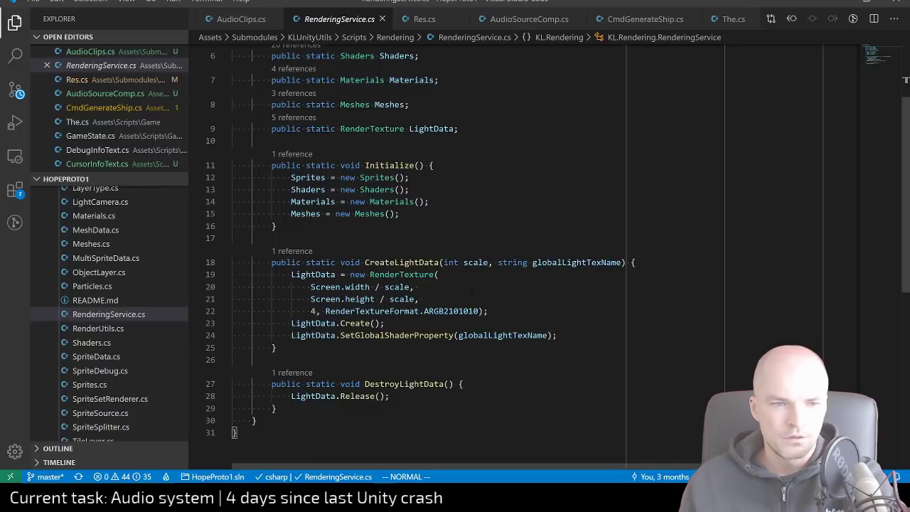
Add the comment "// FIXME refactor this away, we don't need this class at all" directly above the RenderingService class and save the file
key("ctrl+o")
key("k")
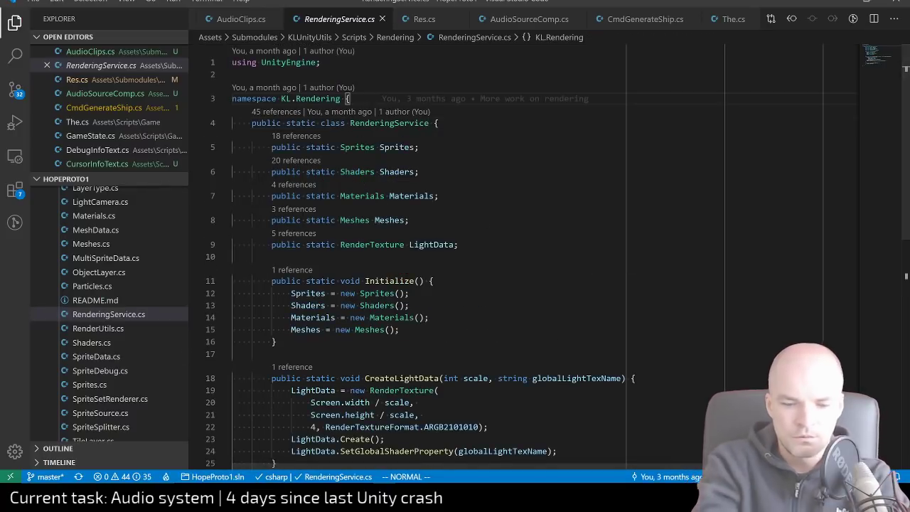
key("o")
key("Return")
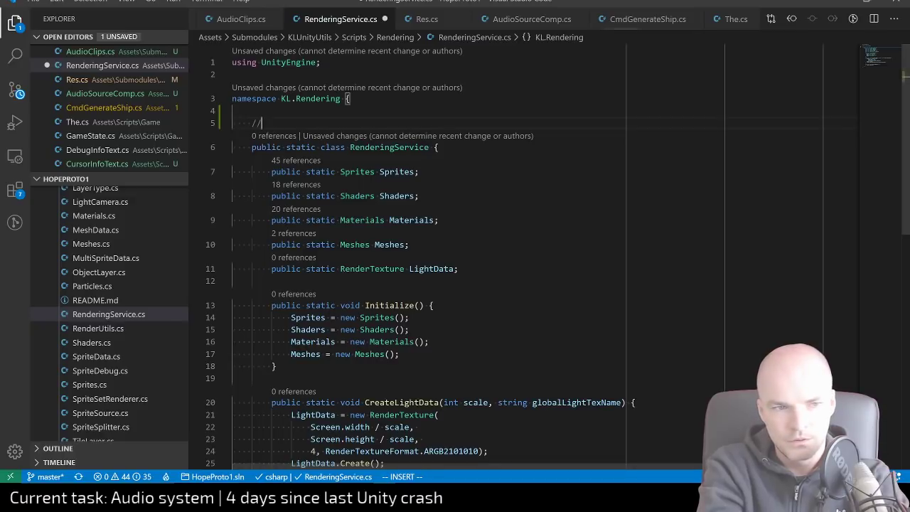
type("// FIXME ")
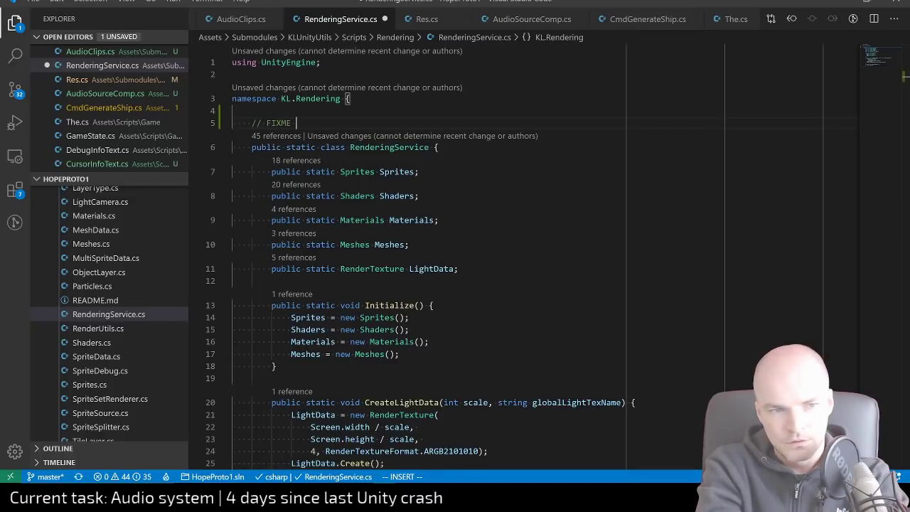
type("refactor this aw")
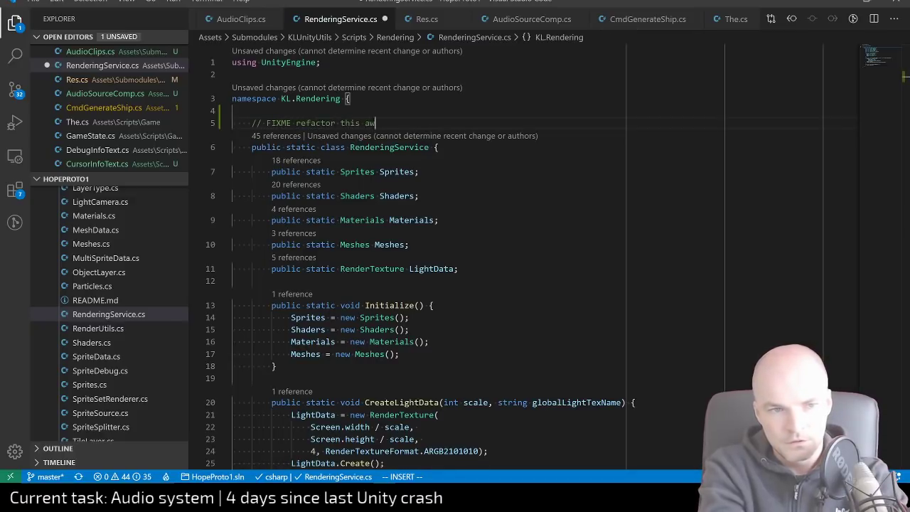
type("ay, we don")
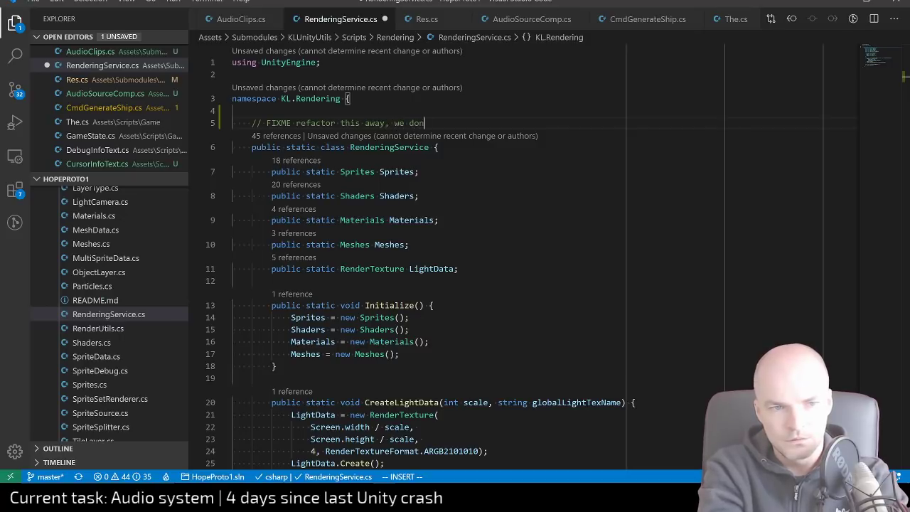
type("'t need this class at")
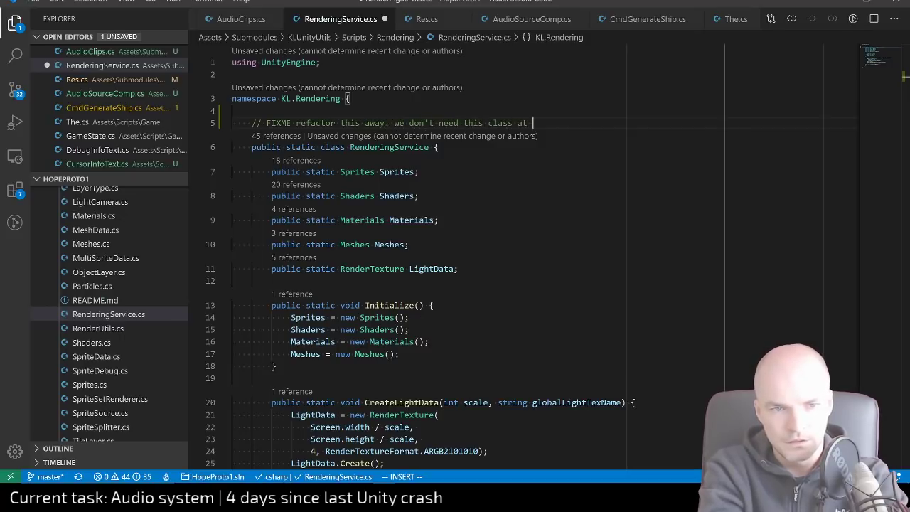
type(" all")
key("Escape")
key("k")
key("d")
key("d")
key("ctrl+s")
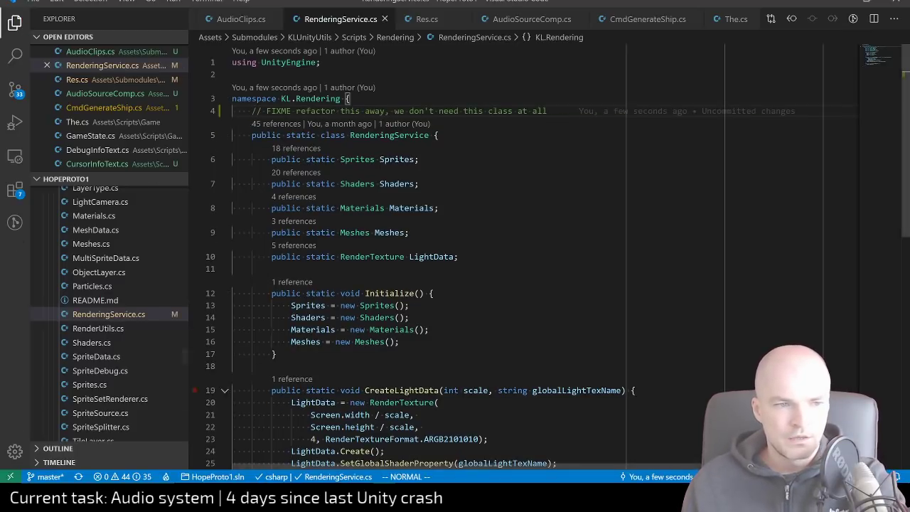
Collapse the Constants, Data and Input folders under Scripts/Game in the project tree
scroll(138, 385, "down", 15)
scroll(138, 384, "up", 12)
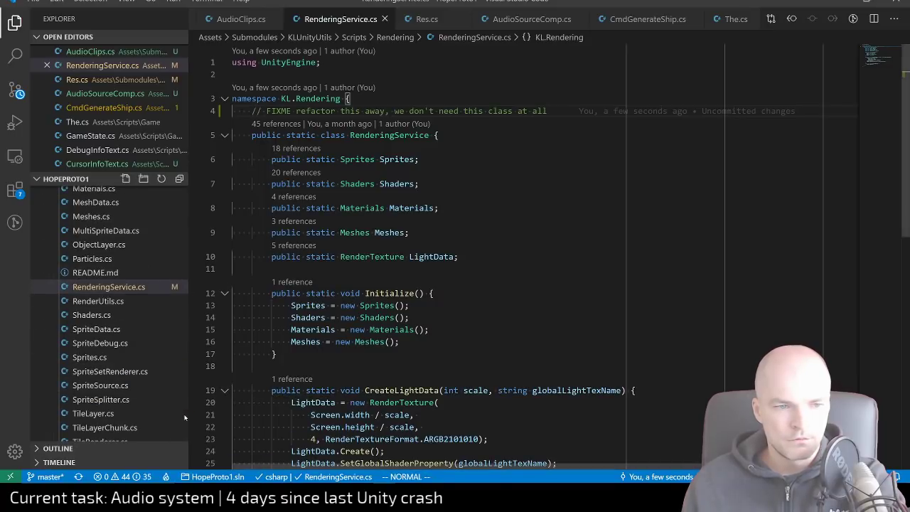
scroll(181, 355, "up", 5)
scroll(186, 350, "up", 15)
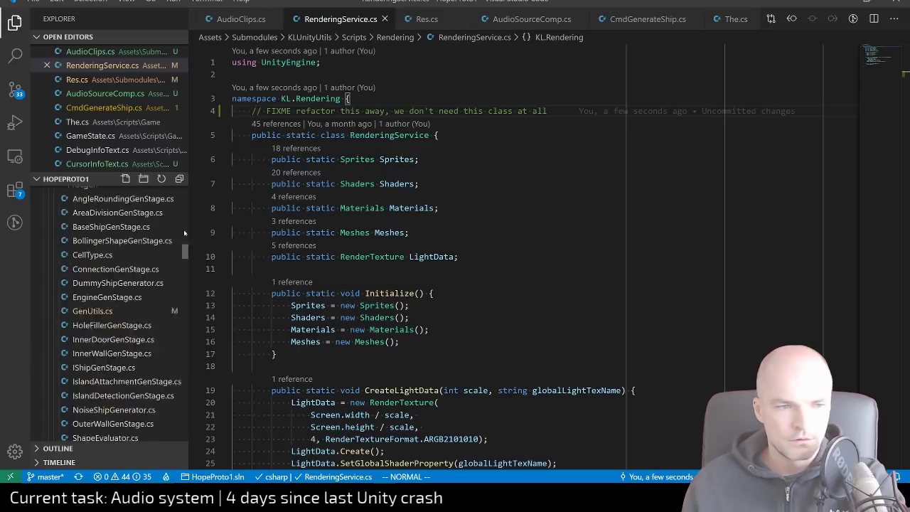
scroll(78, 378, "down", 5)
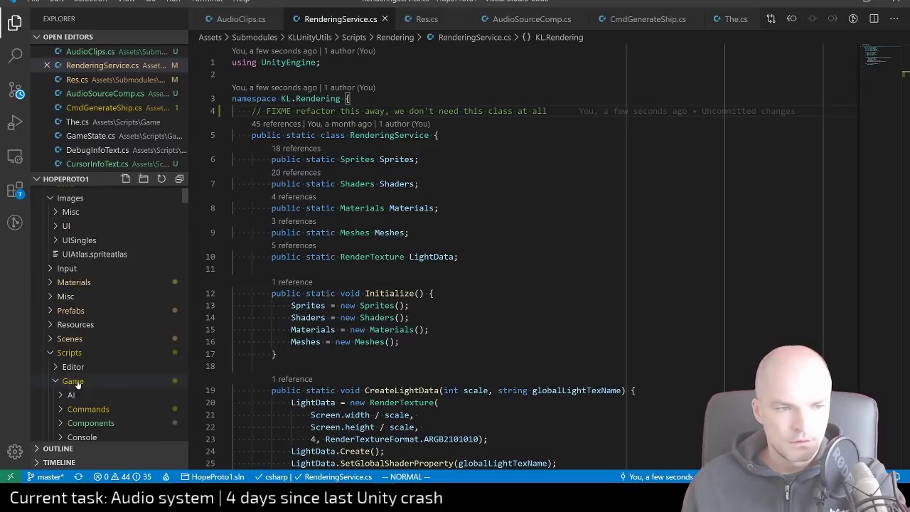
left_click(60, 333)
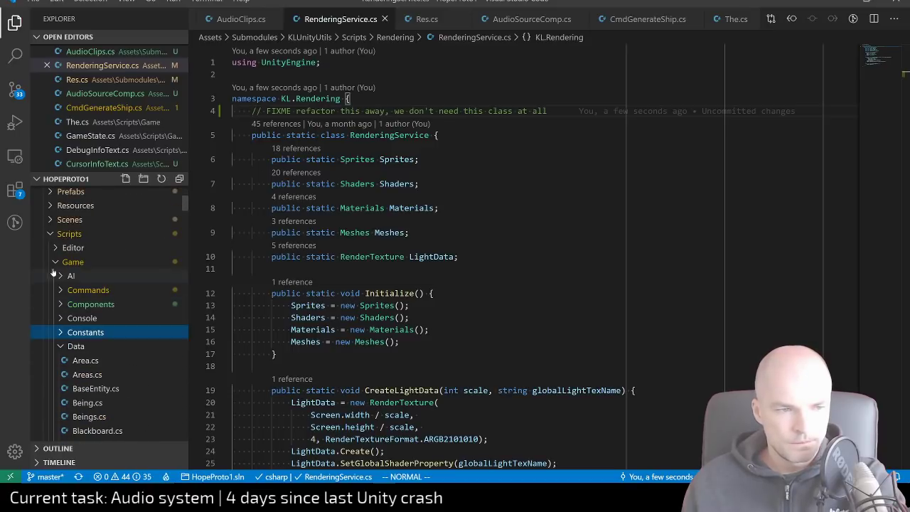
left_click(60, 346)
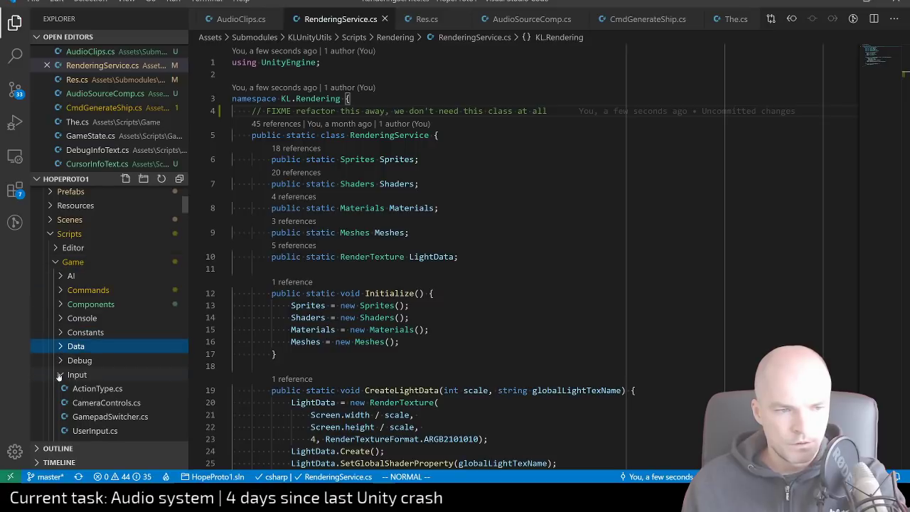
left_click(60, 374)
scroll(74, 373, "down", 2)
scroll(87, 263, "up", 2)
Create a new folder named Audio inside Scripts/Game
right_click(80, 223)
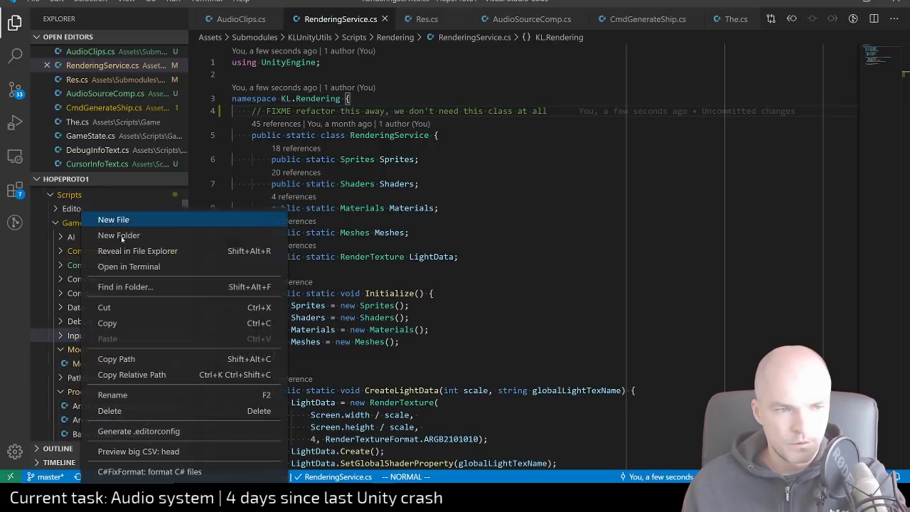
left_click(129, 236)
type("Audio")
key("Return")
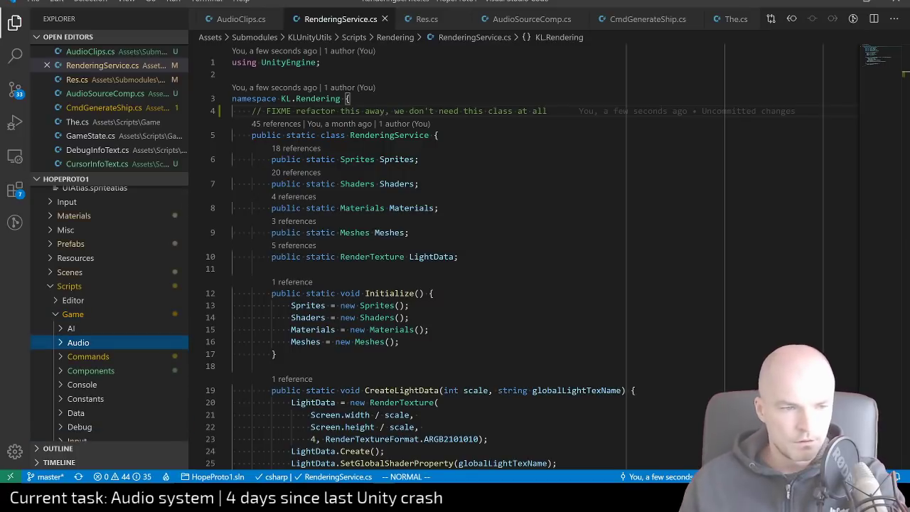
Create a new C# file named Sounds.cs inside the Scripts/Game/Audio folder
right_click(78, 344)
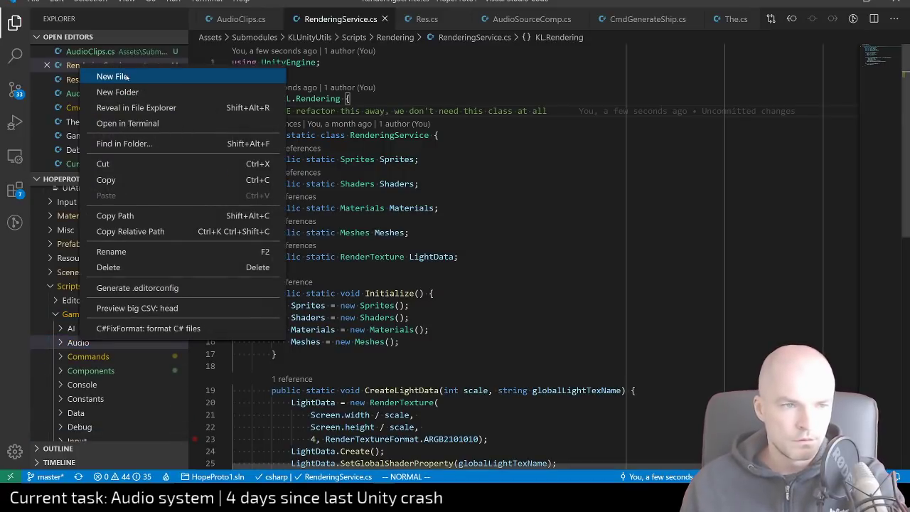
left_click(140, 77)
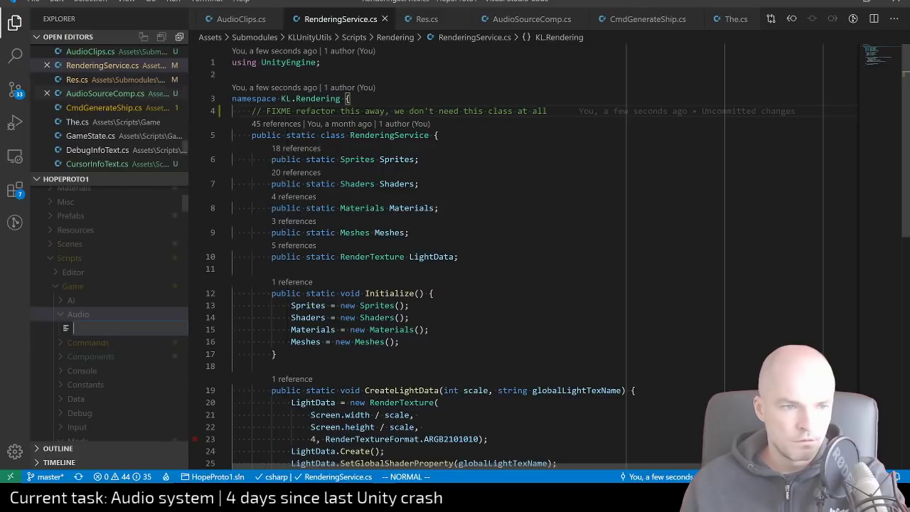
type("AudioSe")
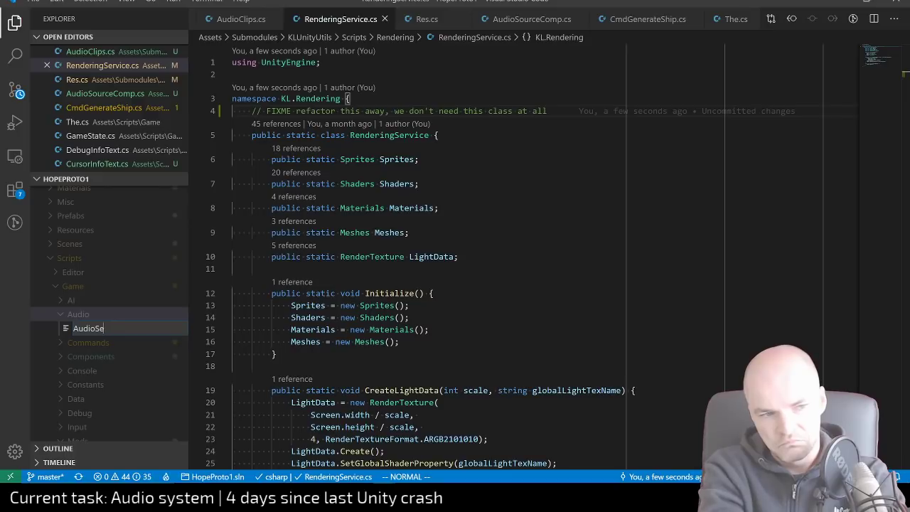
key("BackSpace")
key("BackSpace")
key("BackSpace")
key("BackSpace")
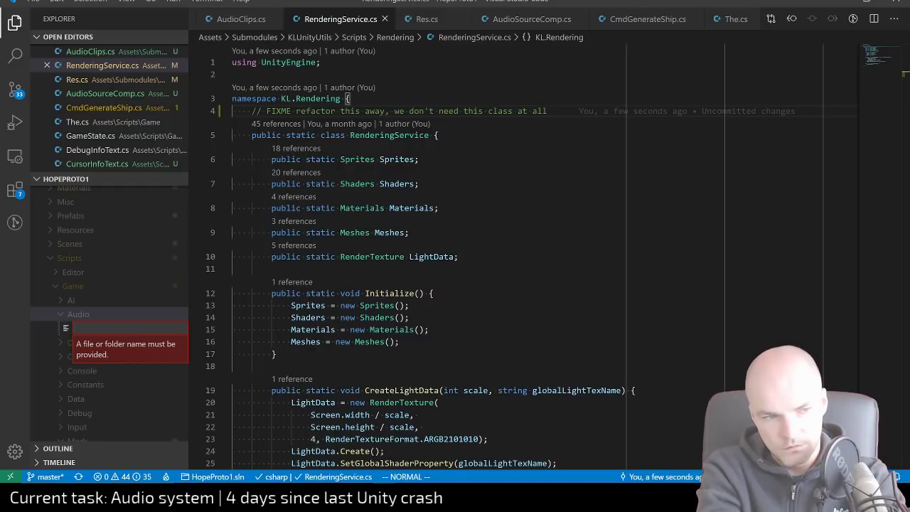
type("Sounds")
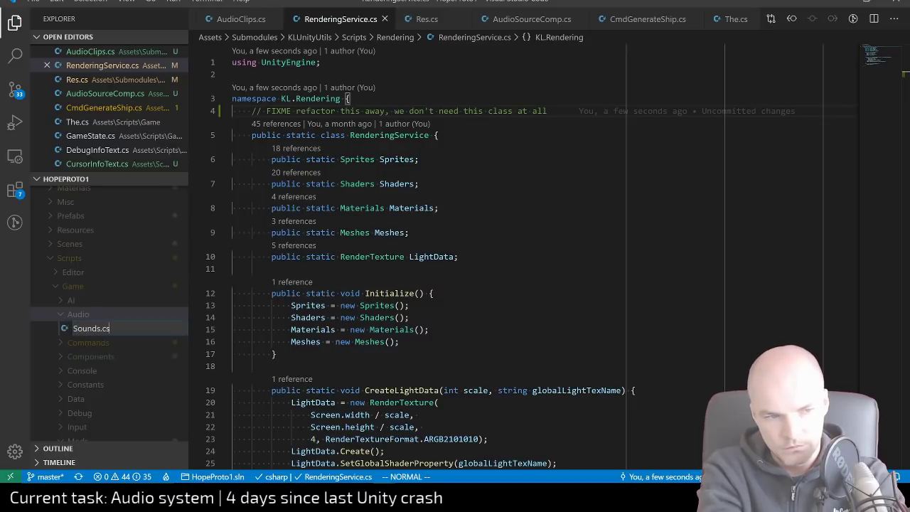
type(".cs")
key("Return")
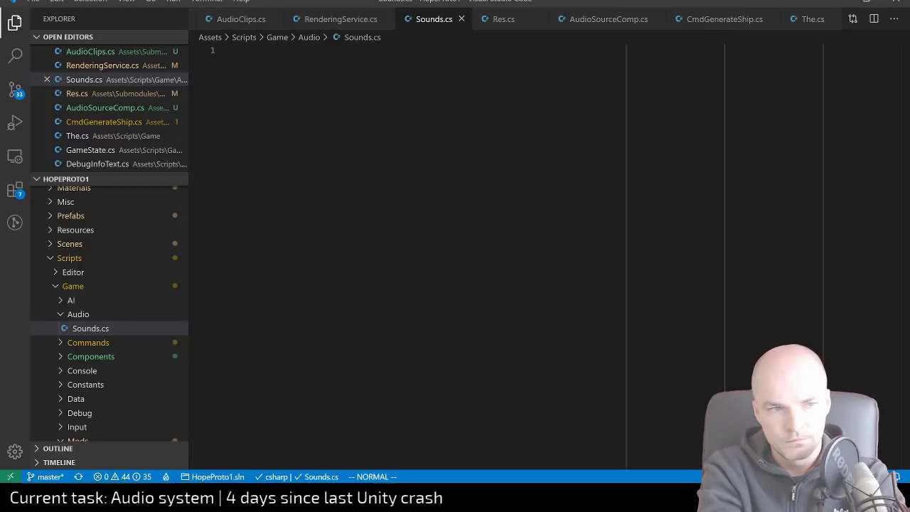
Declare the namespace Game.Audio in Sounds.cs with an empty public class Sounds inside it
type("inamespace ")
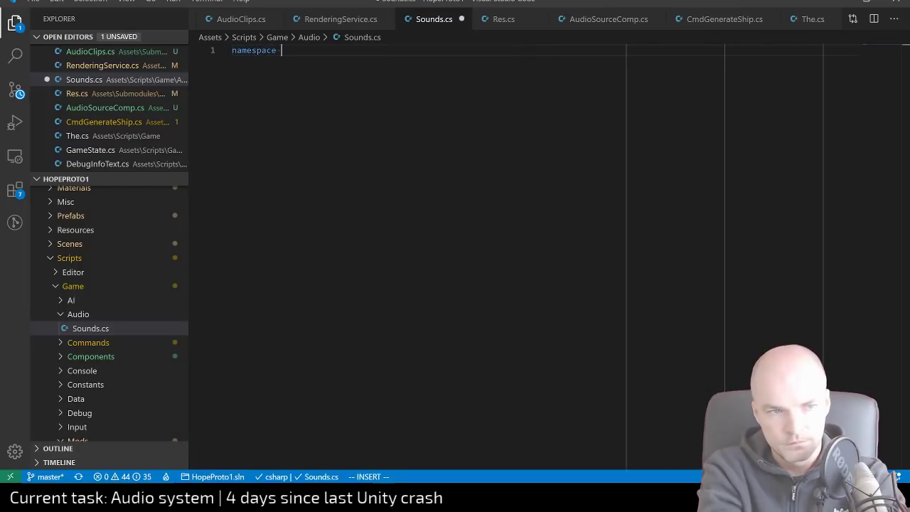
type("Game.Audio {")
key("Return")
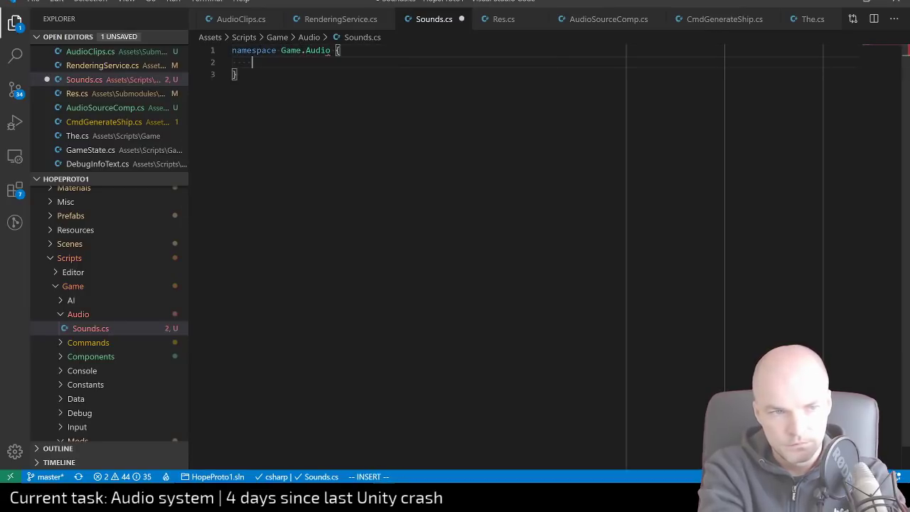
type("public class Sounds")
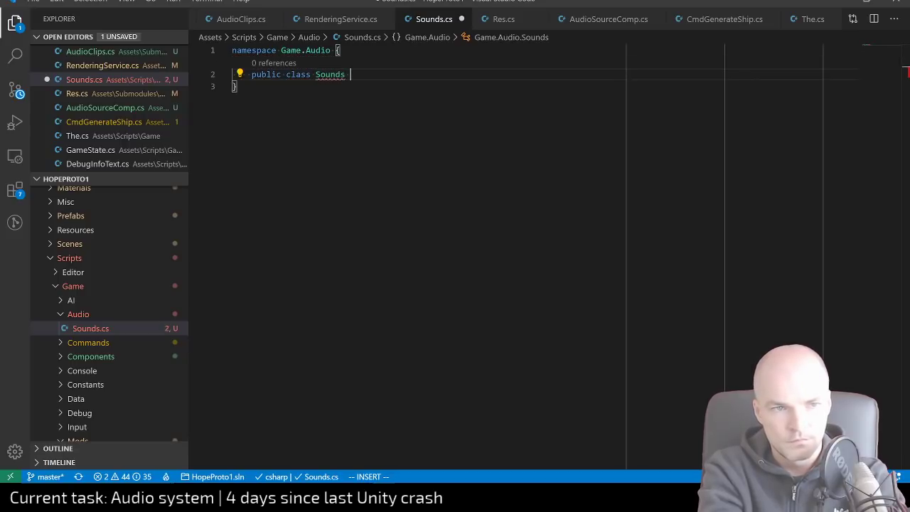
type(" {")
key("Return")
key("Return")
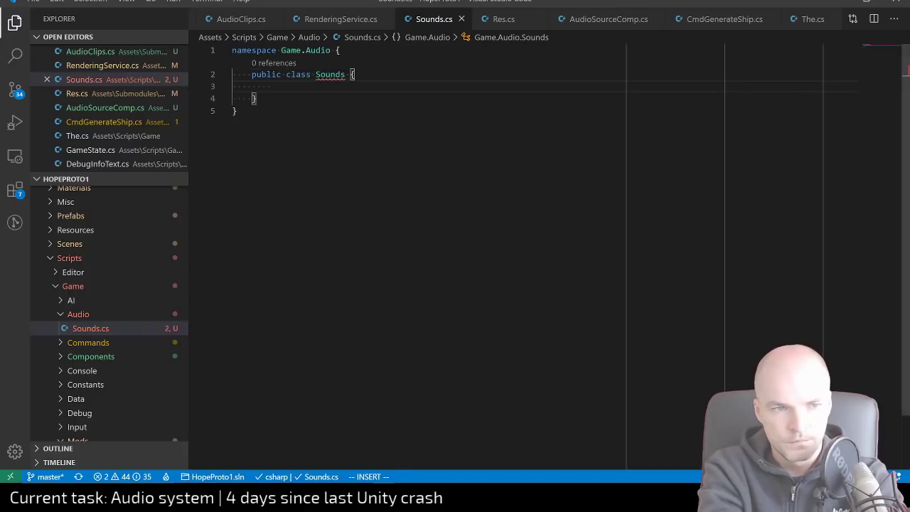
Add a public AudioClips field named Clips to the Sounds class and save the file
key("Up")
type("pr")
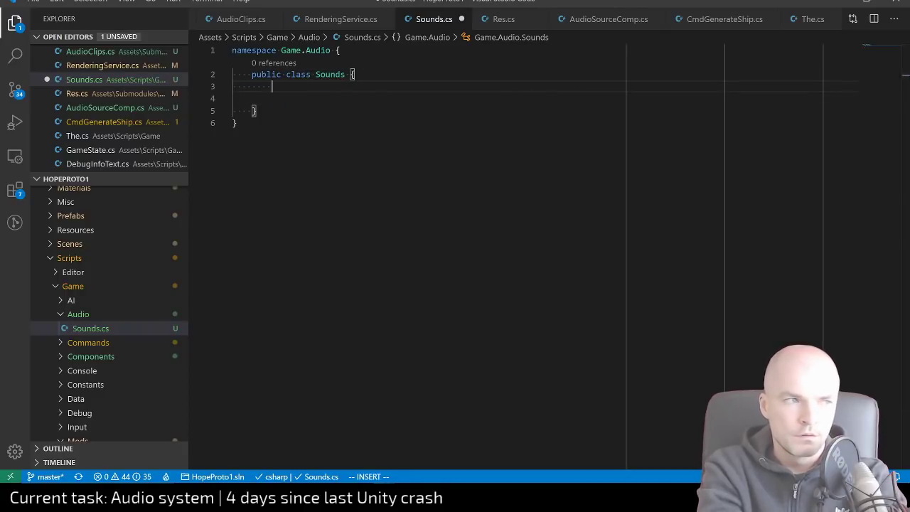
type("public ")
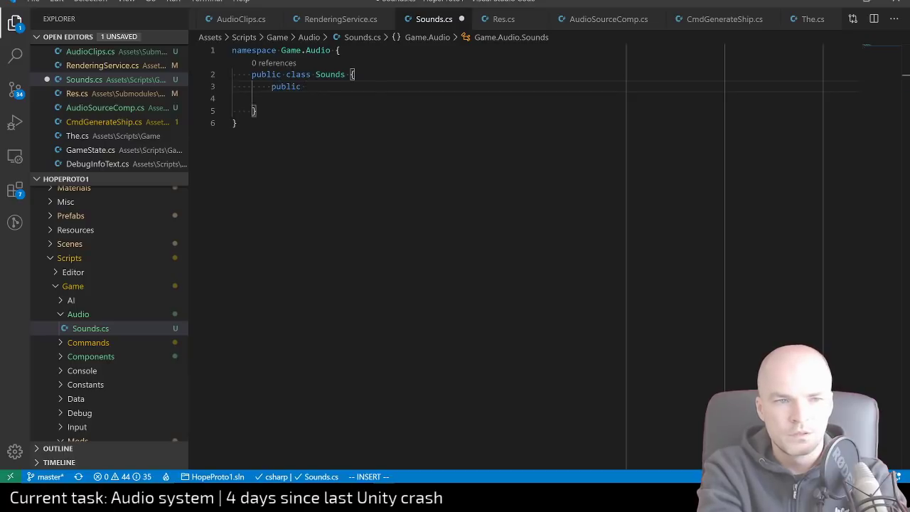
type("AudioCl")
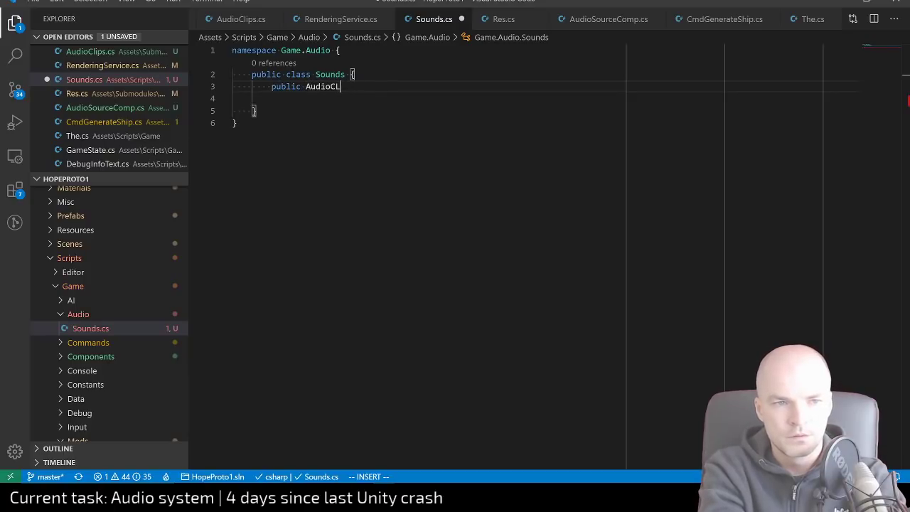
type("ips clips")
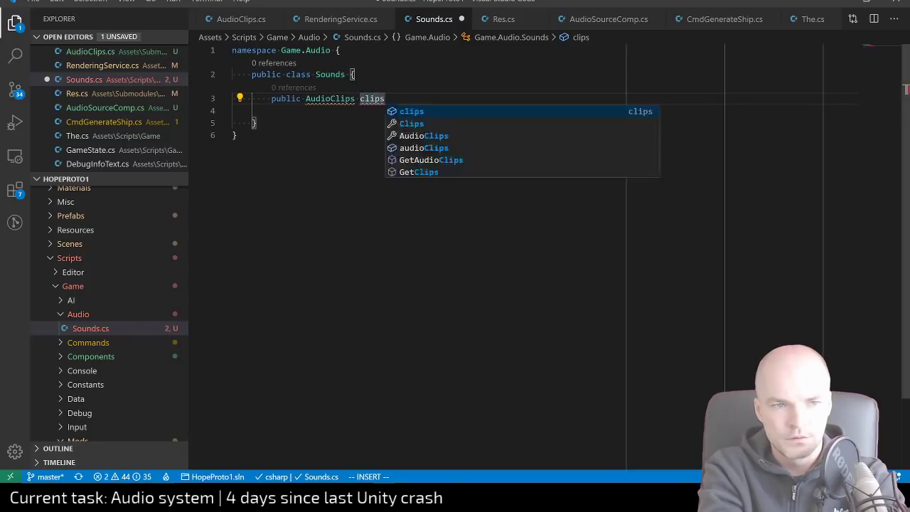
type("clips;")
key("Escape")
type("bcwClips")
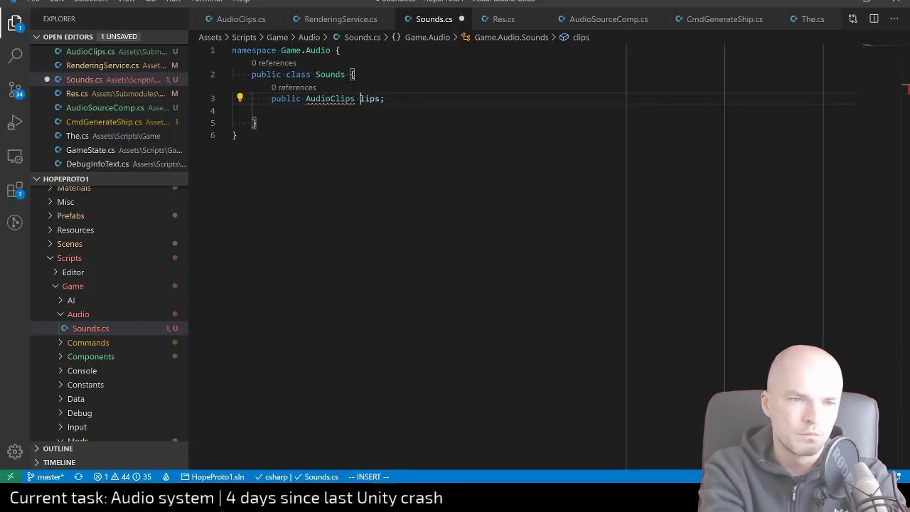
key("ctrl+s")
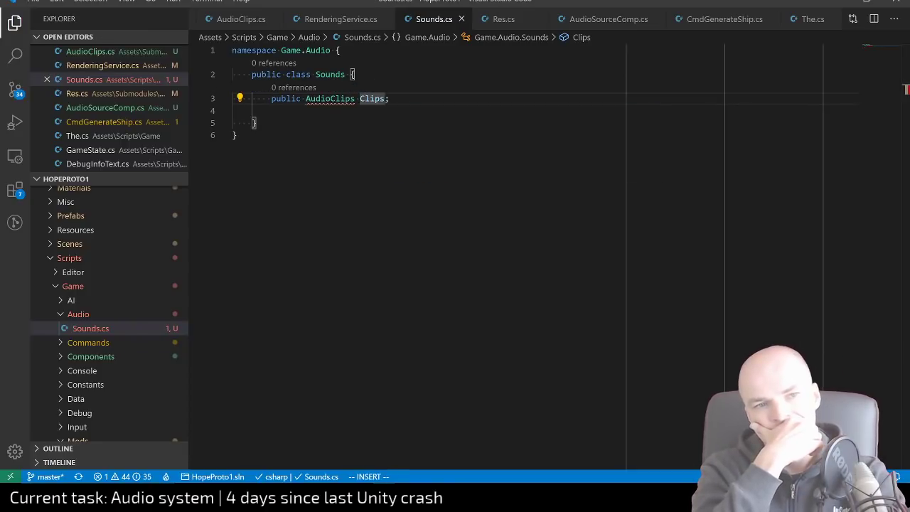
Resolve the AudioClips type in Sounds.cs by importing the KL.Audio namespace
key("Escape")
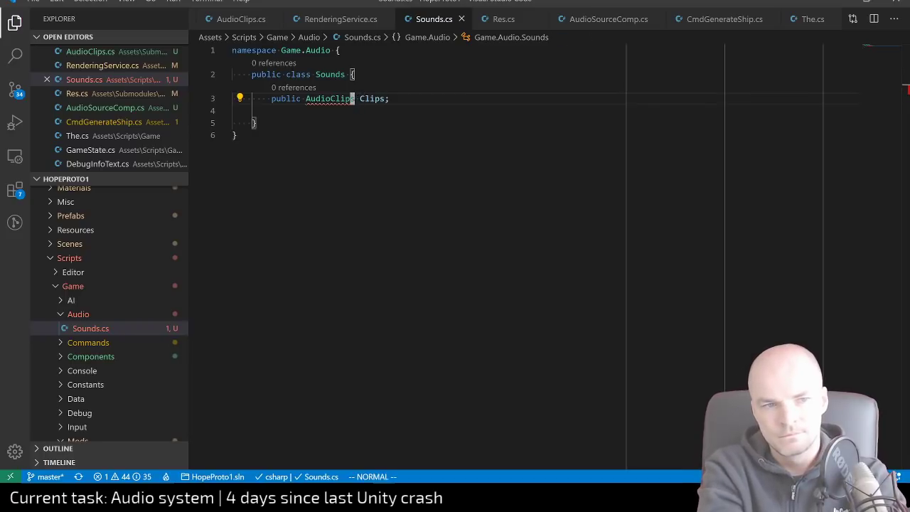
key("ctrl+period")
key("Escape")
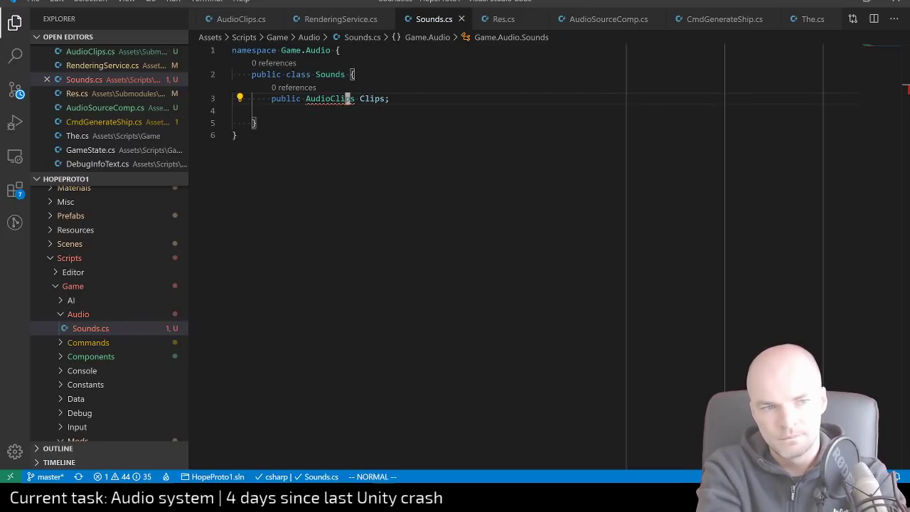
key("alt+Tab")
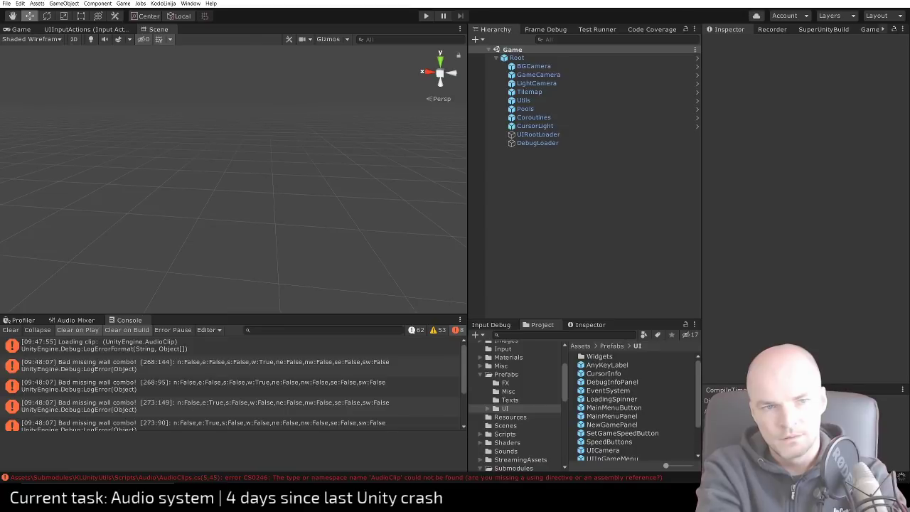
key("alt+Tab")
key("ctrl+period")
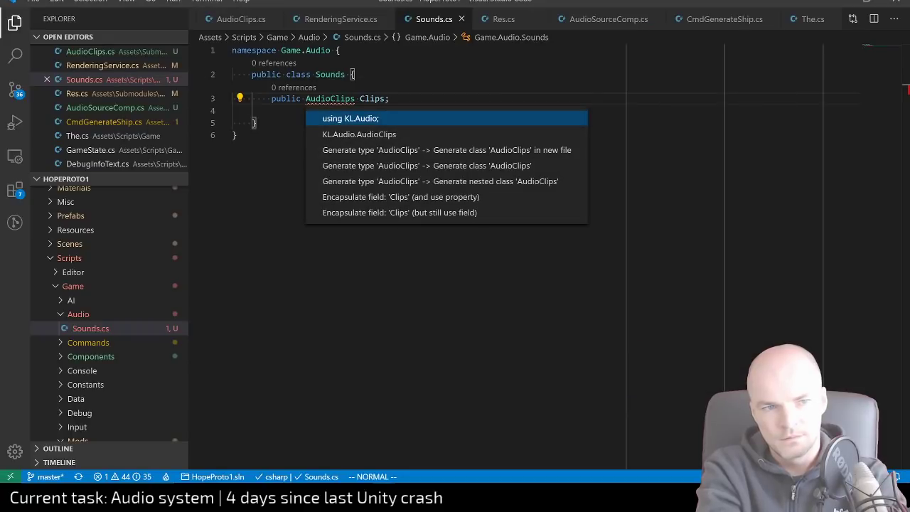
key("Return")
Open The.cs, add "public static Sounds Sounds = new Sounds();" directly below the Definitions field, and save the file
key("ctrl+p")
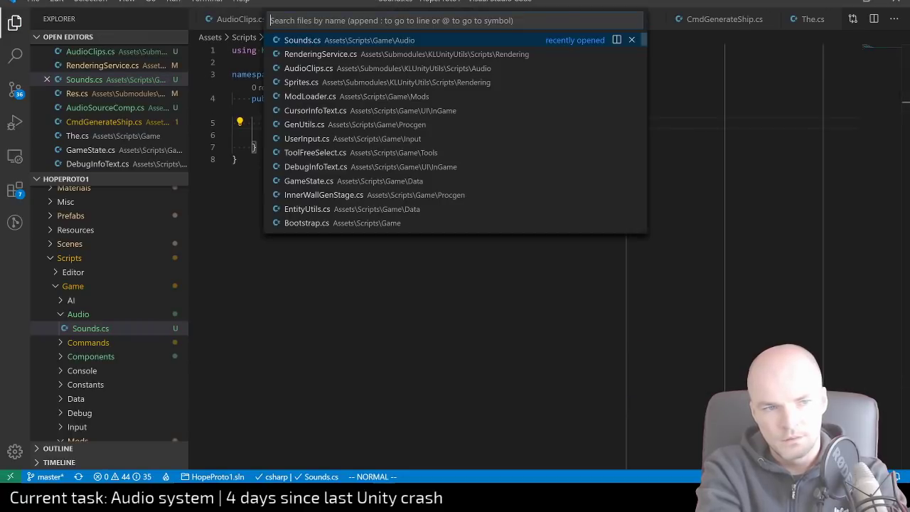
type("The")
key("Return")
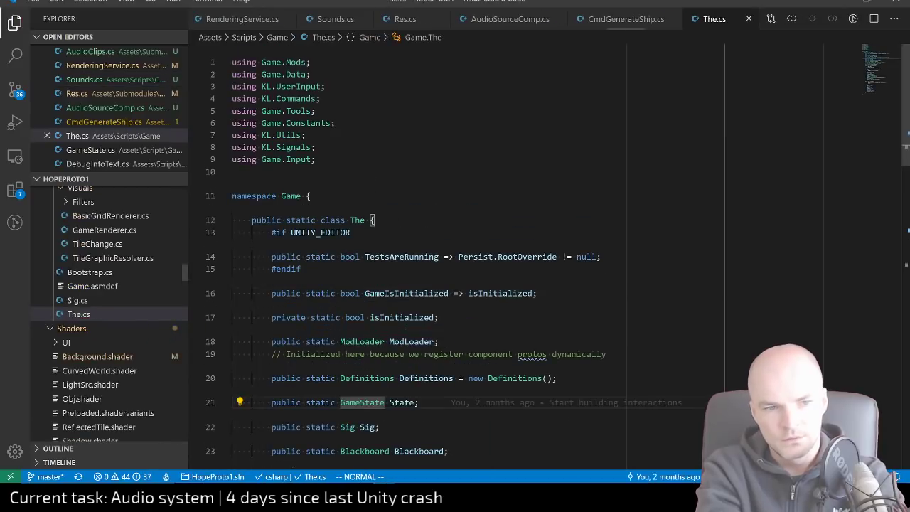
key("j")
key("j")
key("j")
key("j")
key("j")
key("j")
key("j")
key("j")
key("j")
key("j")
key("j")
key("k")
key("k")
key("k")
key("k")
key("k")
key("k")
key("k")
key("k")
key("k")
key("k")
key("k")
key("k")
key("k")
key("k")
key("k")
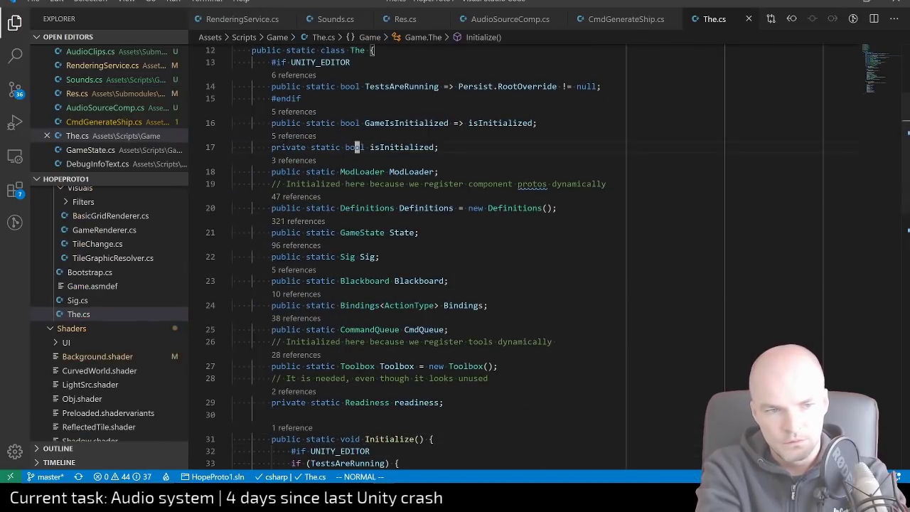
key("j")
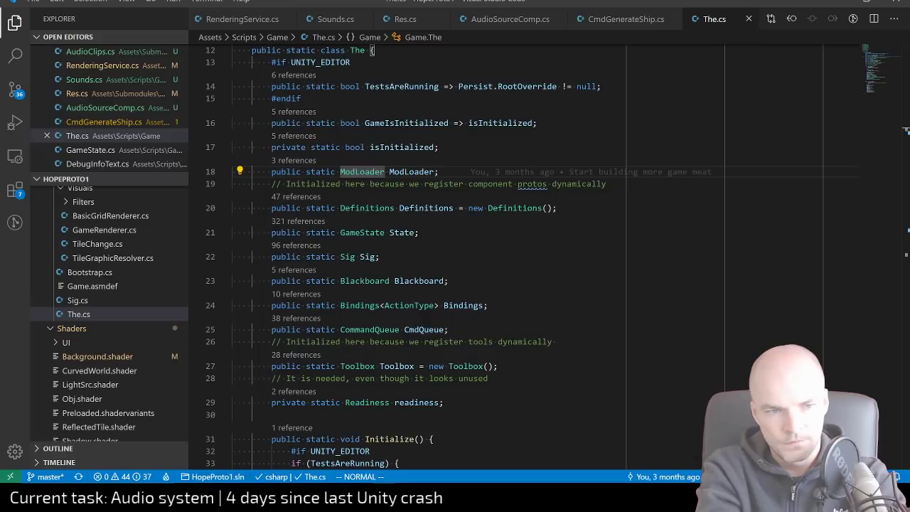
key("j")
key("j")
key("o")
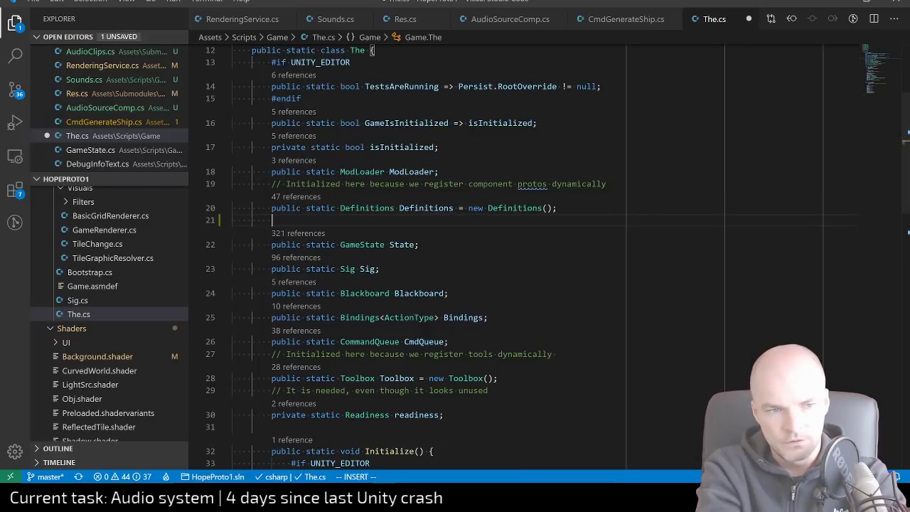
type("public s")
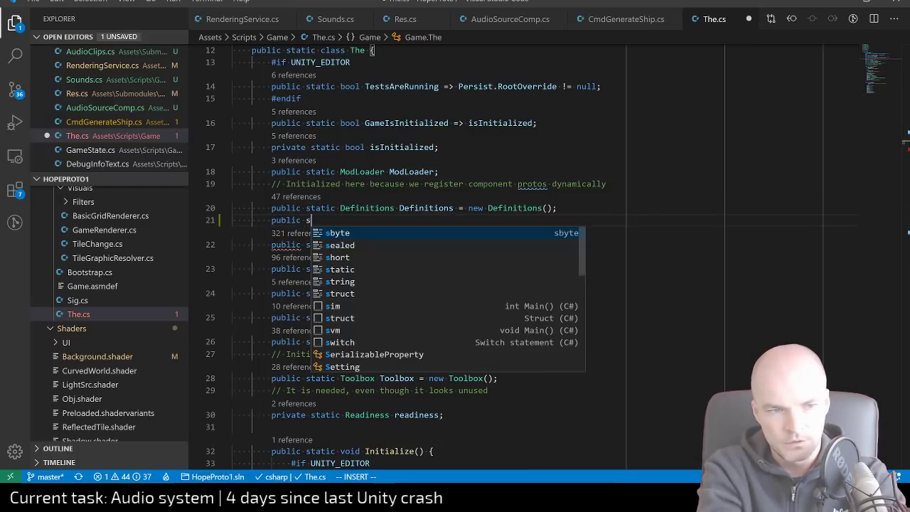
type("tatic ")
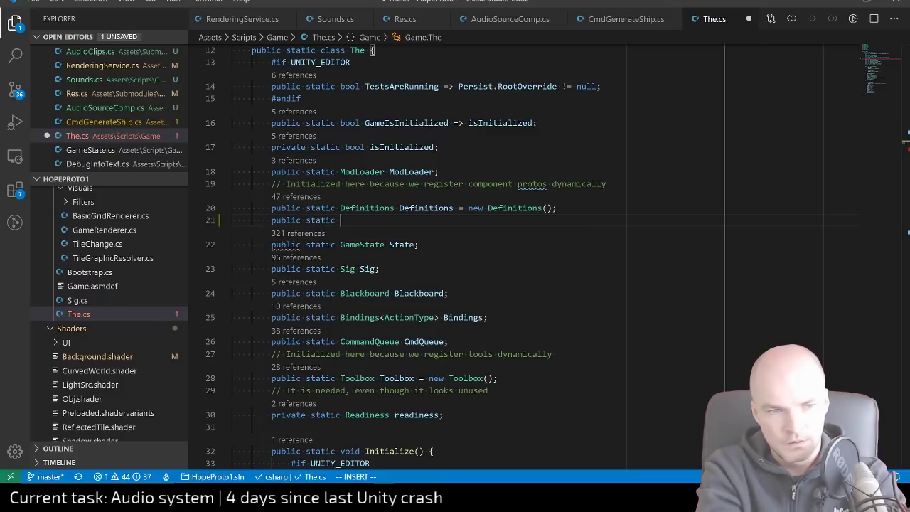
type("Sounds Sounds = new So")
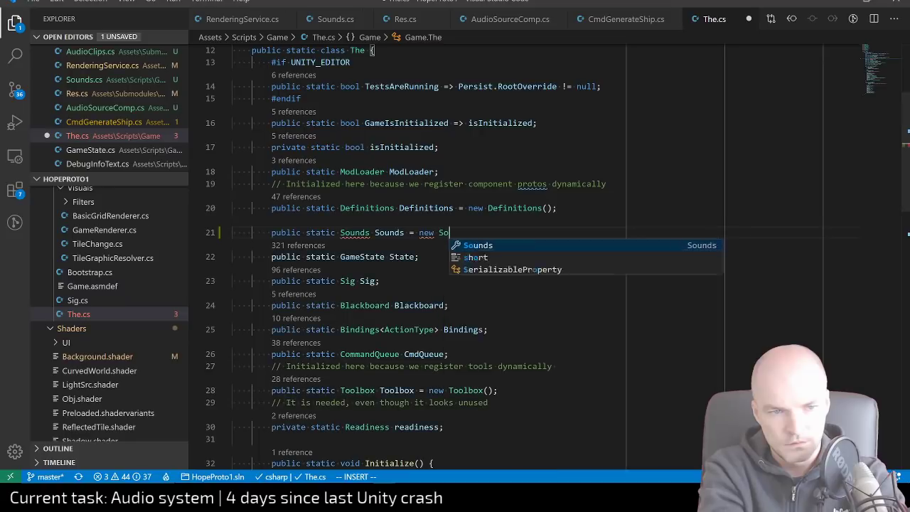
key("Tab")
type("();")
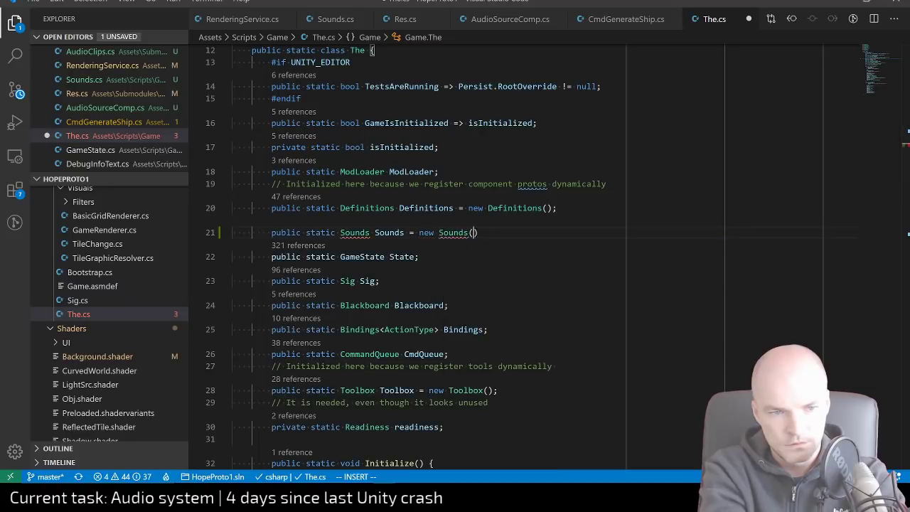
key("ctrl+s")
key("Escape")
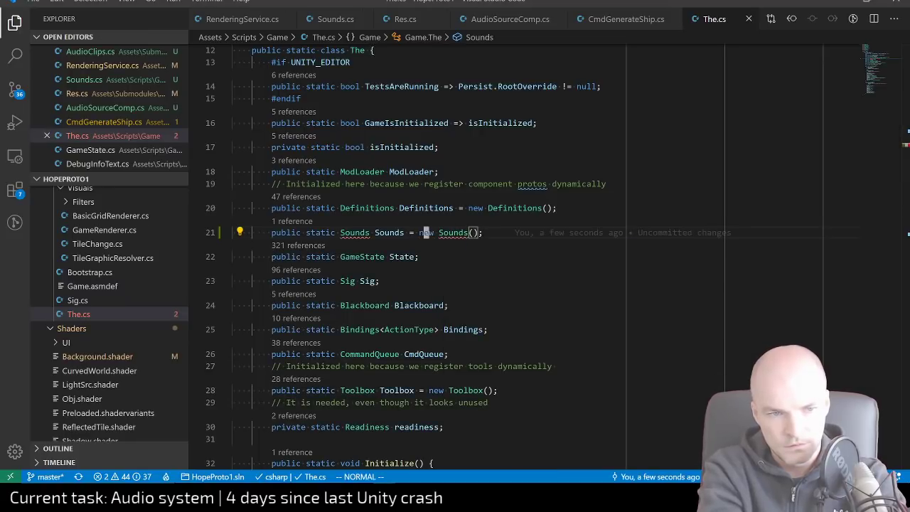
Resolve the Sounds type in The.cs by importing the Game.Audio namespace
key("b")
key("b")
key("b")
key("ctrl+.")
key("Return")
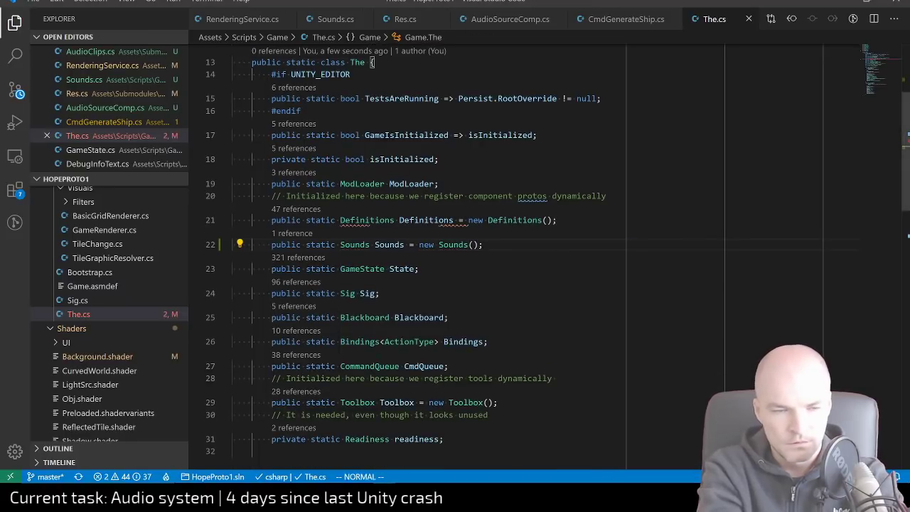
Examine the static fields of The class and the beginning of its Initialize method to see how members are initialized
key("j")
key("j")
key("j")
key("j")
key("j")
key("j")
key("j")
key("j")
key("j")
key("j")
key("j")
key("j")
key("j")
key("j")
key("j")
key("j")
key("j")
key("j")
key("j")
key("j")
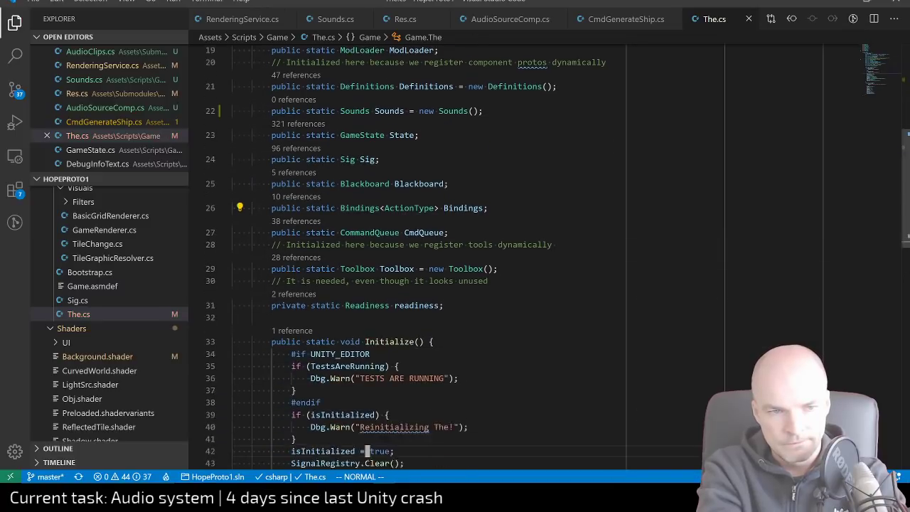
key("j")
key("j")
key("j")
key("j")
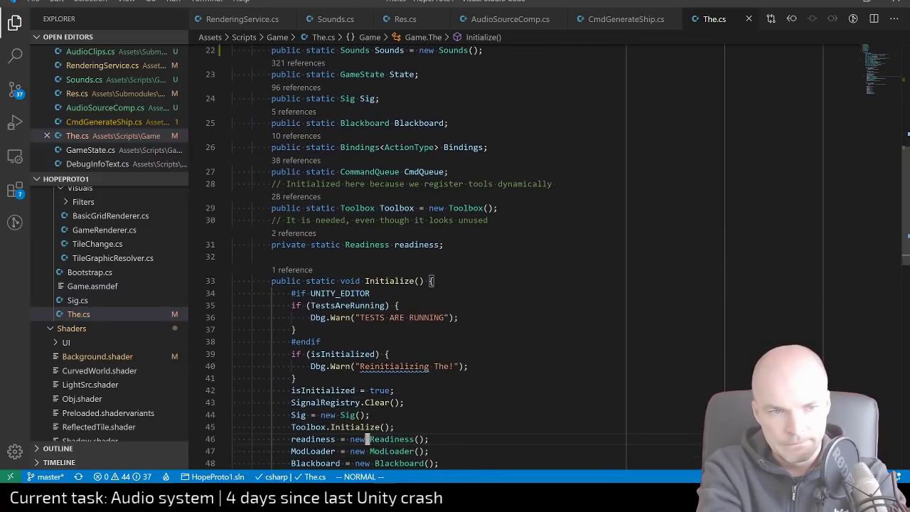
key("k")
key("k")
key("k")
key("k")
key("k")
key("k")
key("k")
key("k")
key("k")
key("k")
key("k")
key("k")
key("k")
key("k")
key("k")
key("k")
key("k")
key("k")
key("k")
key("k")
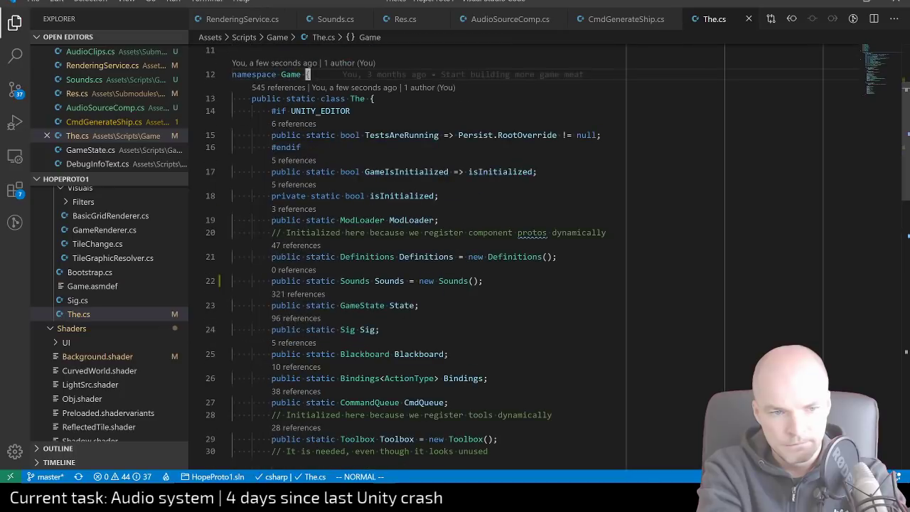
key("j")
key("j")
key("j")
key("j")
key("j")
key("j")
key("j")
key("j")
key("j")
key("j")
key("j")
key("j")
key("j")
key("j")
key("j")
key("j")
key("j")
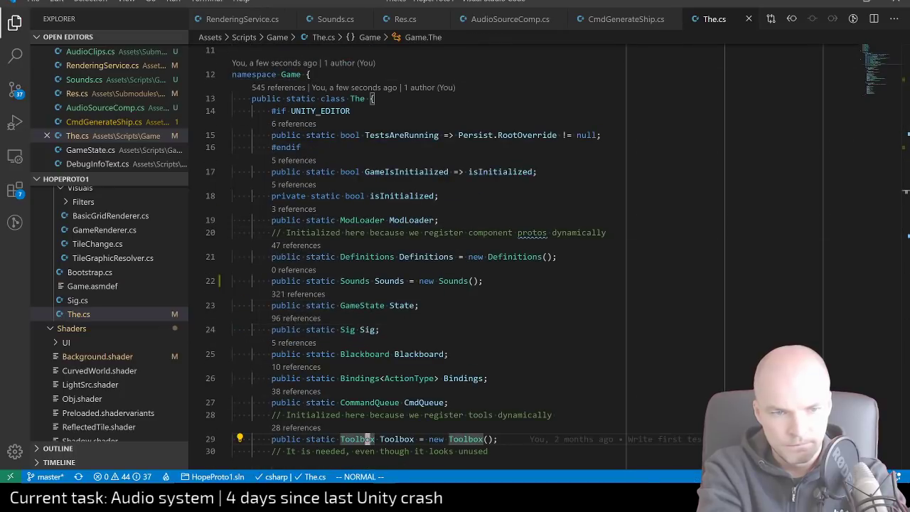
Review the whole Initialize method of The class down to End, checking which fields are created there
key("k")
key("k")
key("k")
key("k")
key("k")
key("k")
key("k")
key("k")
key("k")
key("j")
key("j")
key("j")
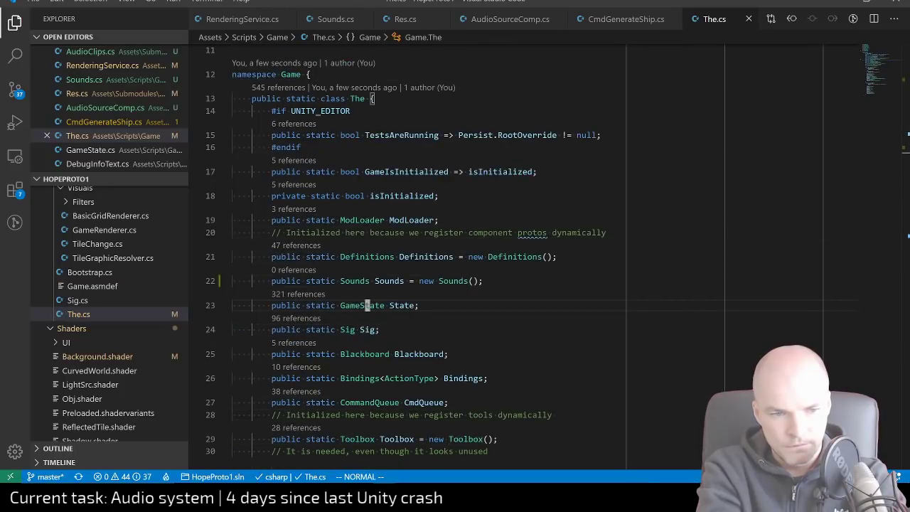
key("j")
key("j")
key("j")
key("j")
key("j")
key("j")
key("j")
key("j")
key("j")
key("j")
key("j")
key("j")
key("j")
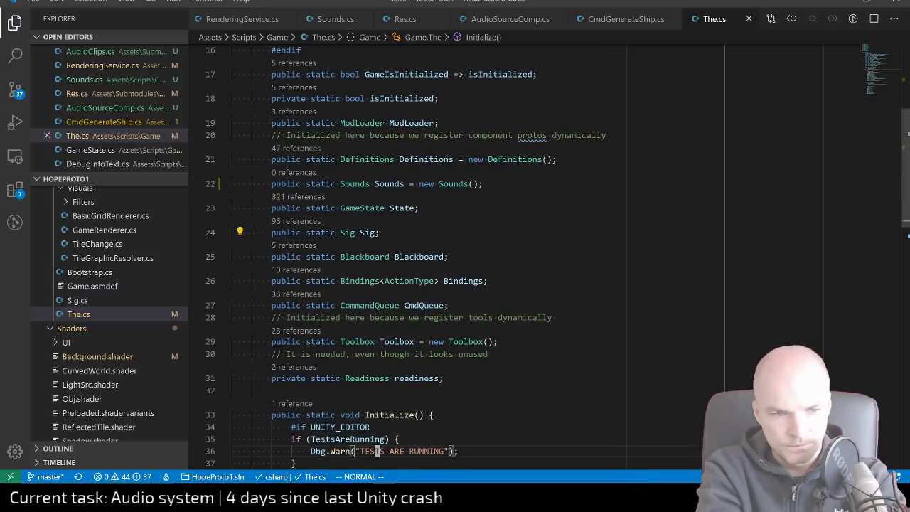
key("j")
key("j")
key("j")
key("j")
key("j")
key("j")
key("j")
key("j")
key("j")
key("j")
key("j")
key("j")
key("j")
key("j")
key("j")
key("j")
key("j")
key("j")
key("j")
key("j")
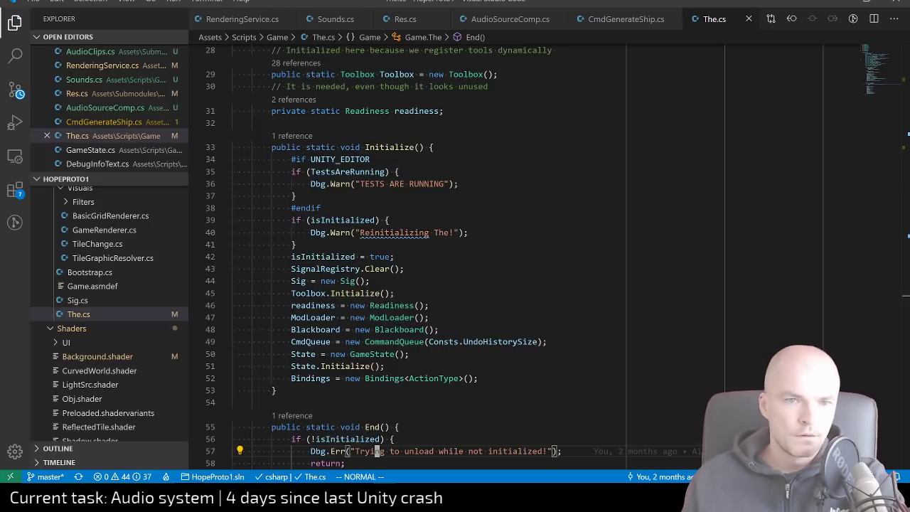
key("g")
key("g")
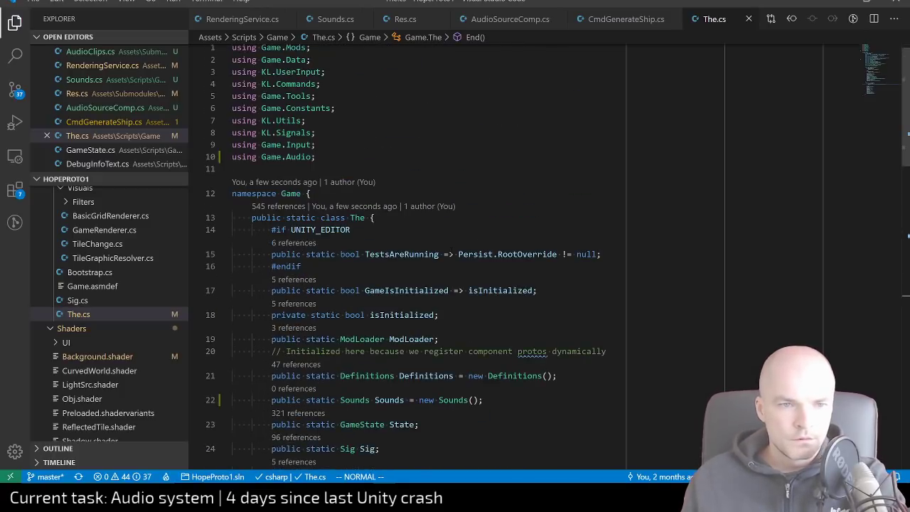
Open ModLoader.cs and add an empty line below the Dbg.Err call in the LoadAudioClipAsync callback of LoadSounds
key("ctrl+p")
type("mod")
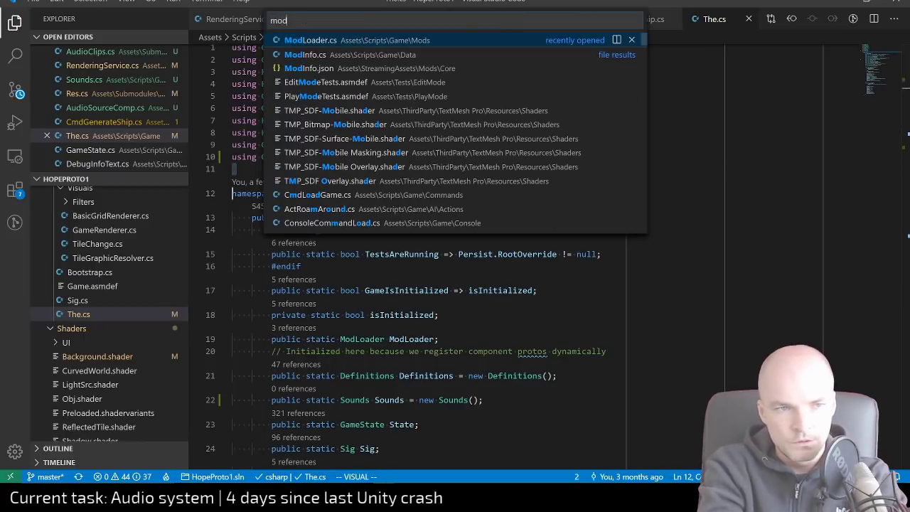
key("Return")
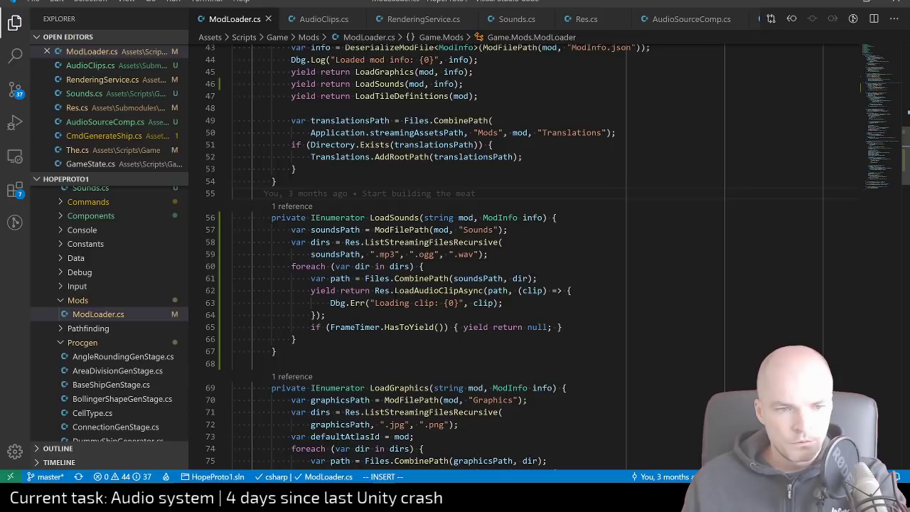
left_click(429, 290)
left_click(502, 303)
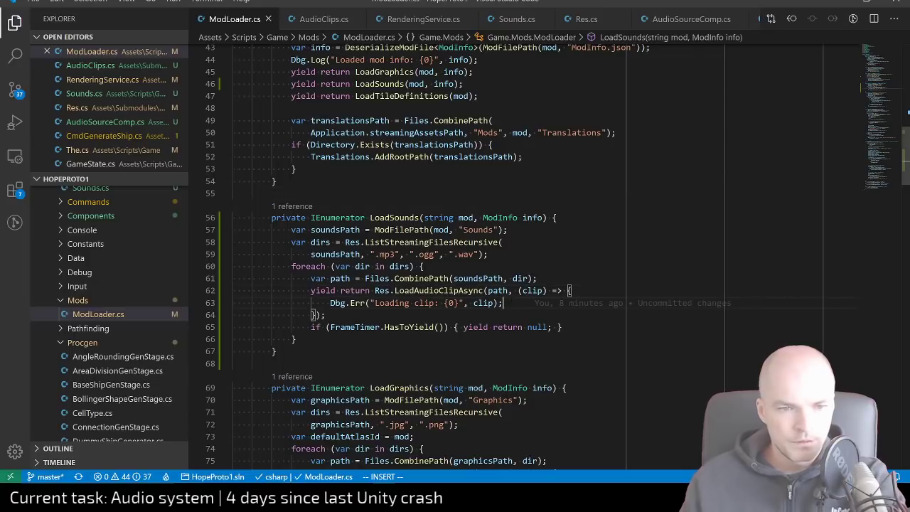
key("Return")
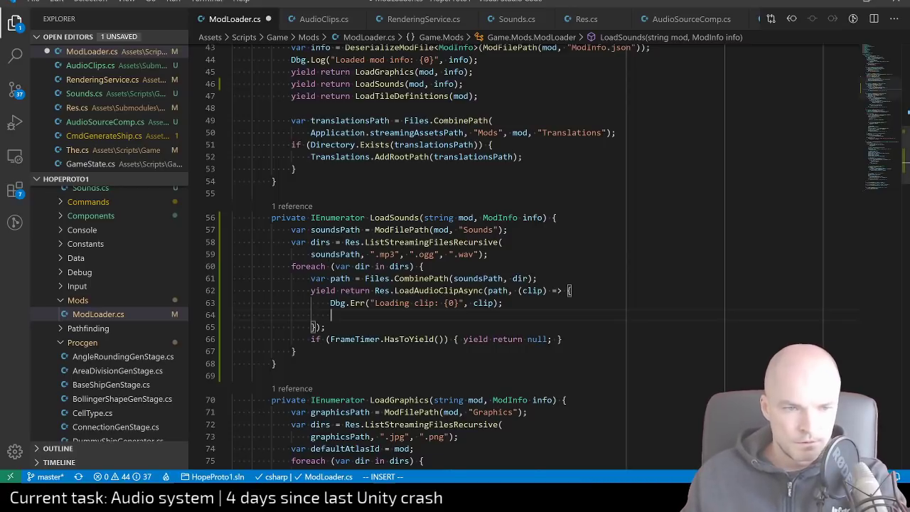
Write "The.Sounds.Set(path, clip);" on the new line in the clip-loading callback and save the file
scroll(540, 256, "down", 4)
scroll(557, 256, "down", 3)
scroll(557, 256, "up", 2)
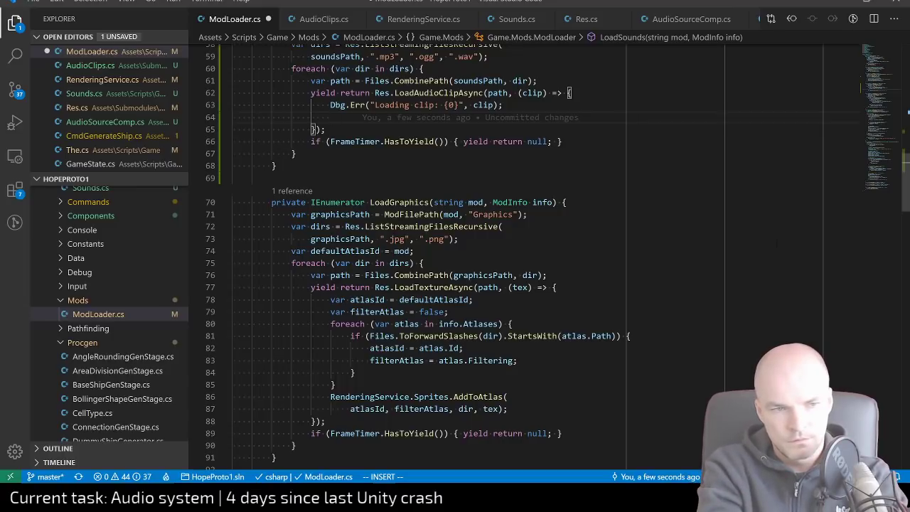
type("The.")
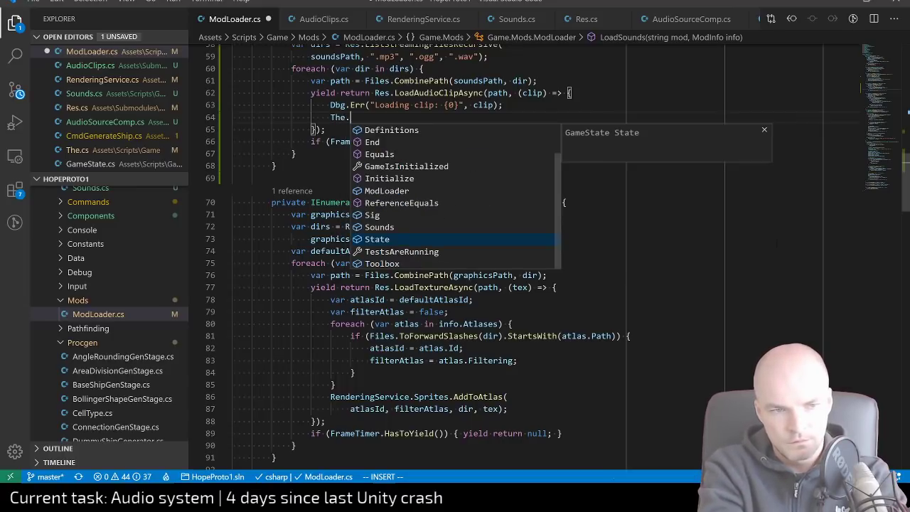
type("Sounds.")
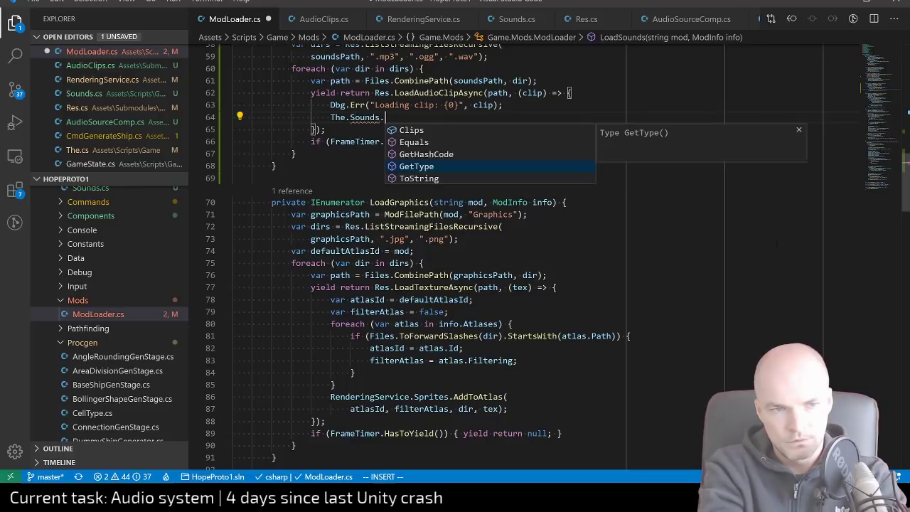
type("Add")
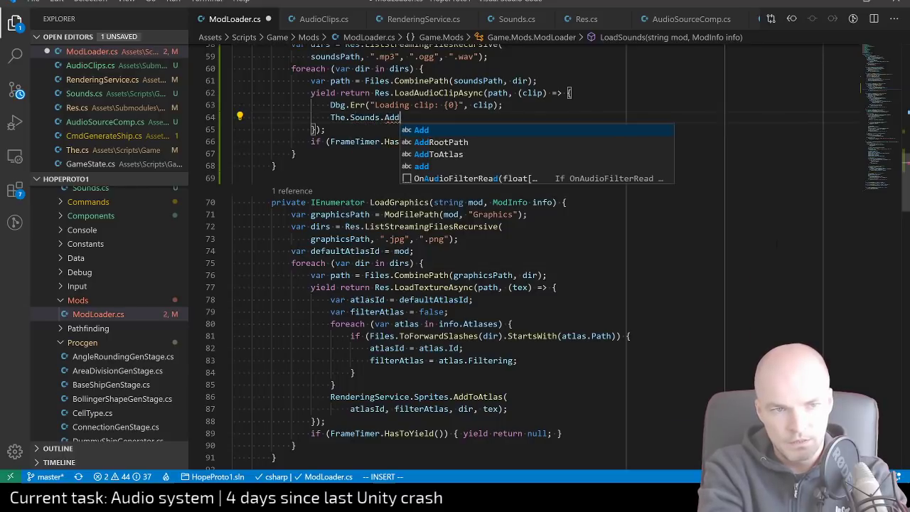
key("BackSpace")
key("BackSpace")
key("BackSpace")
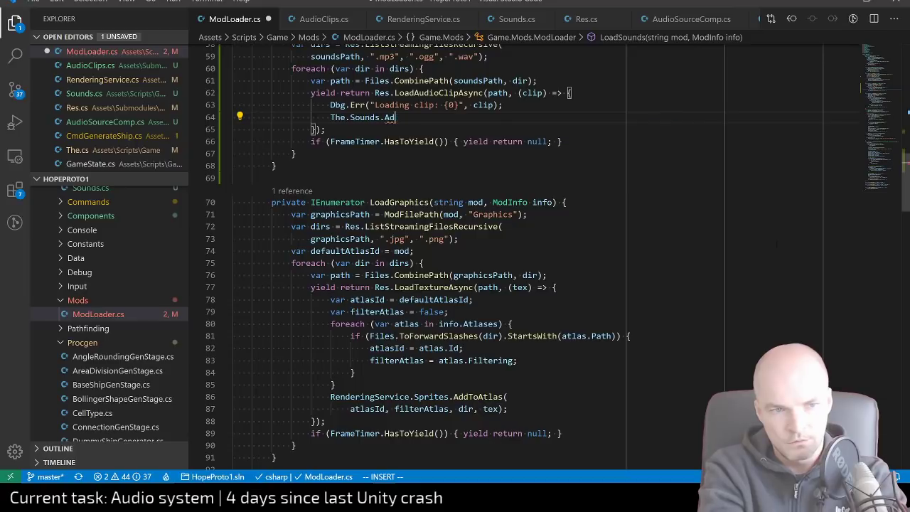
type("Set(")
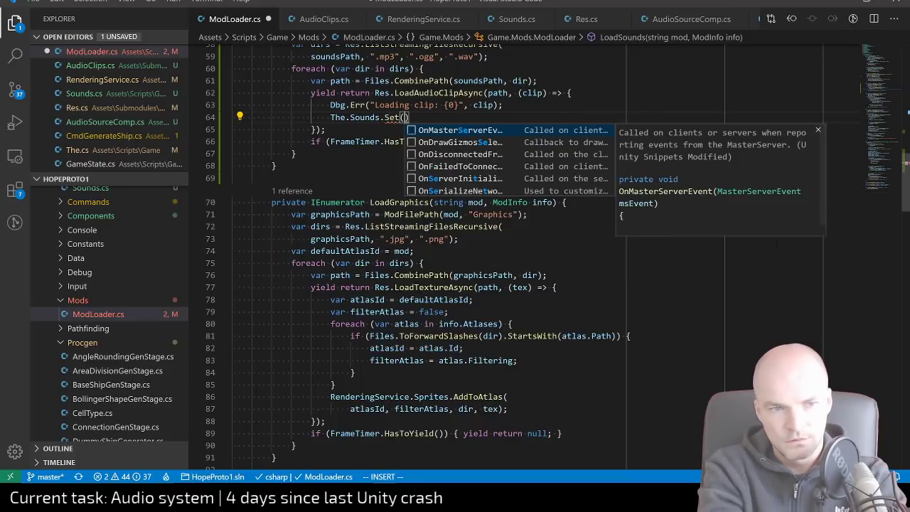
type("path,")
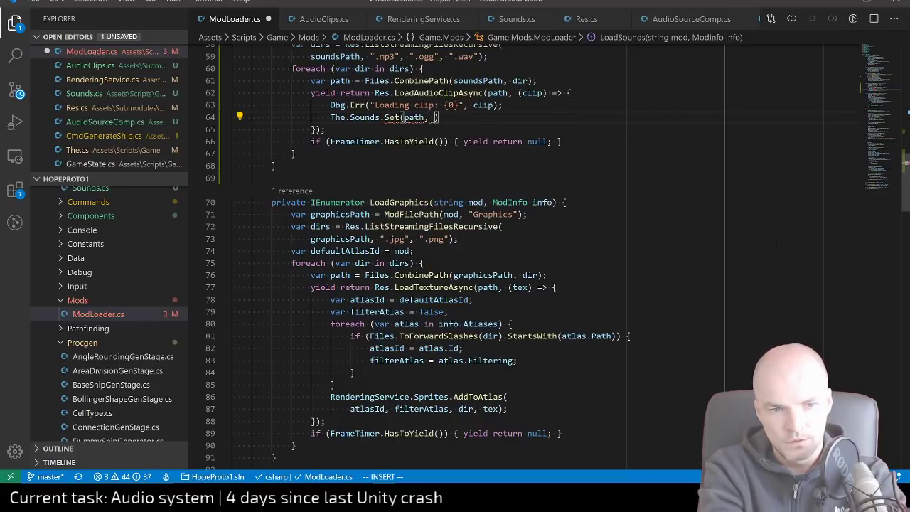
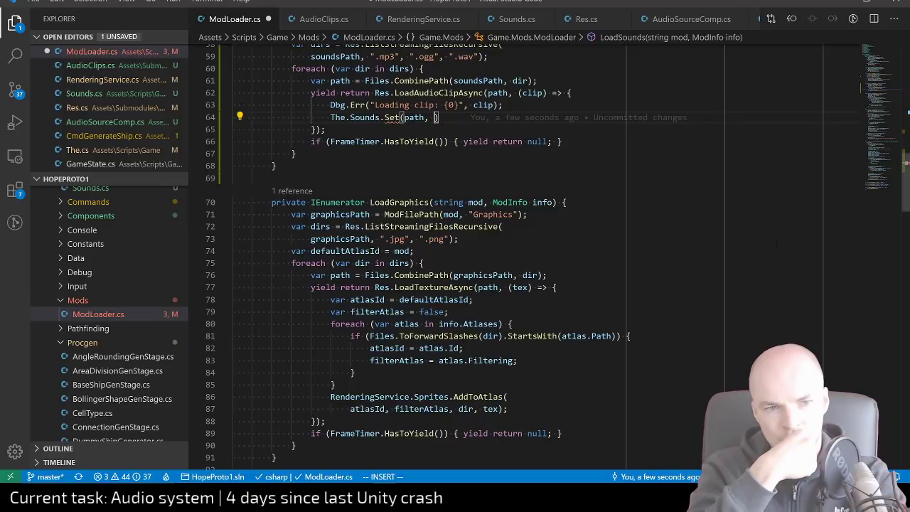
type("clip)")
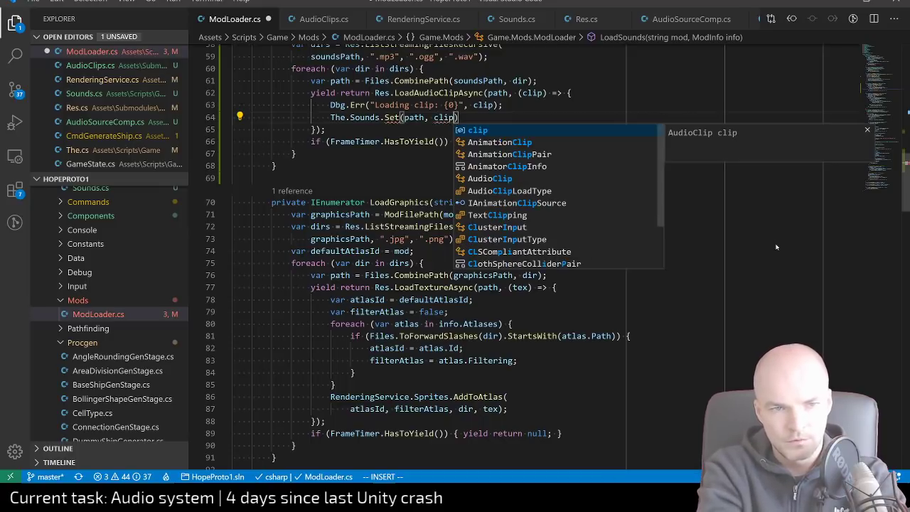
type(";")
key("ctrl+s")
key("Escape")
Change the Dbg.Err call in LoadSounds to ("Loading clip: {0} {1}", path, clip) and save the file
key("b")
key("b")
key("b")
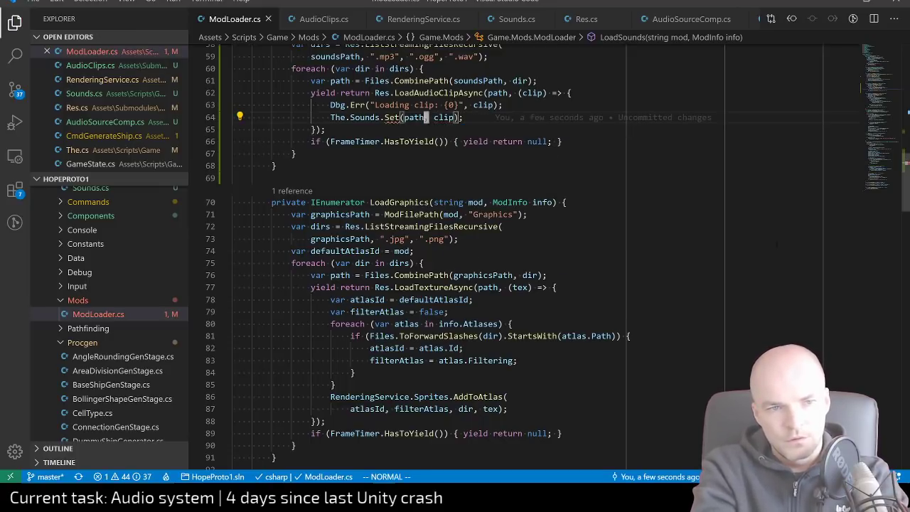
key("h")
key("h")
key("h")
key("h")
key("h")
key("h")
key("h")
key("k")
key("w")
key("w")
key("w")
key("w")
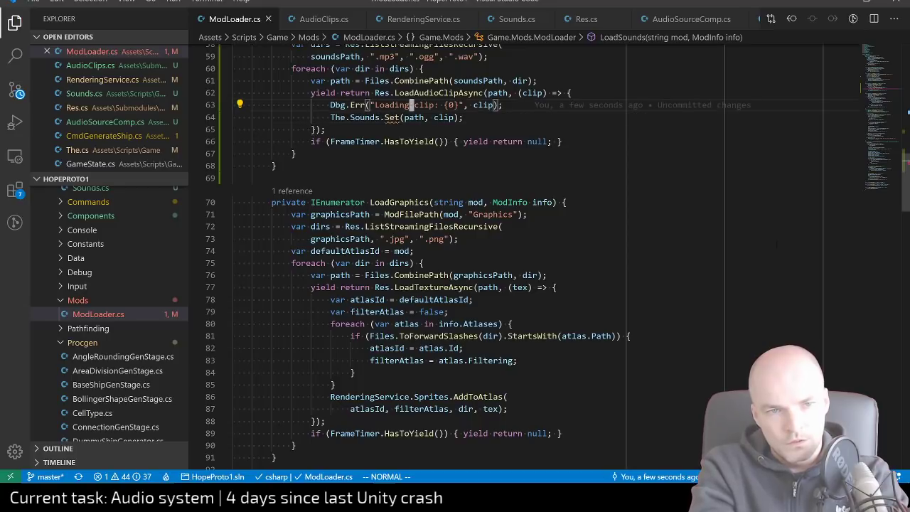
type("hi{0}")
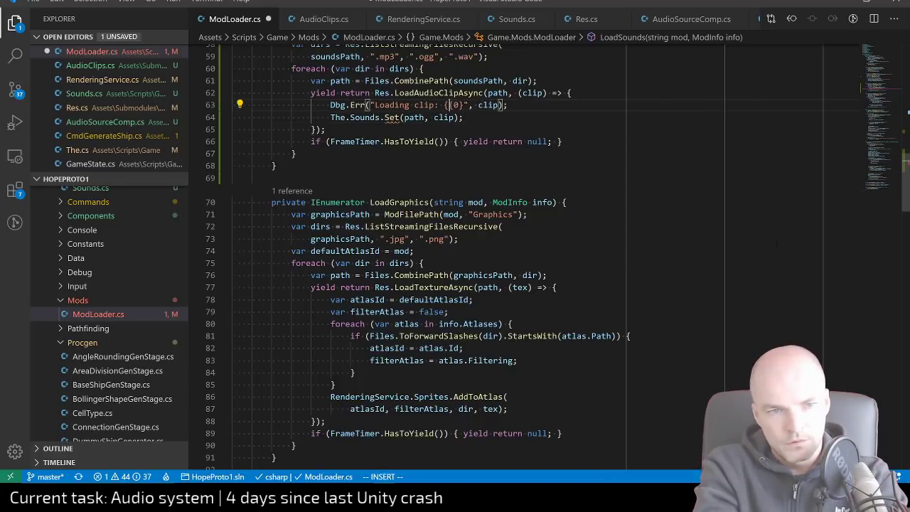
key("Escape")
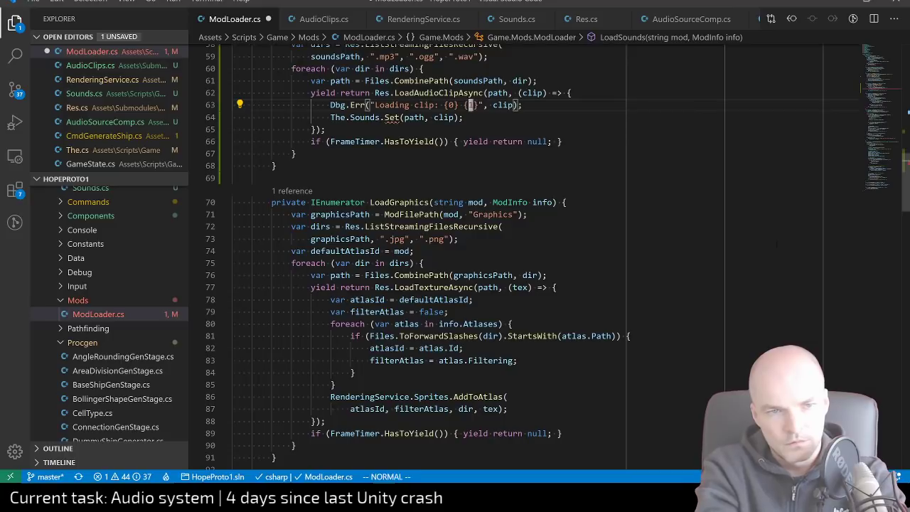
type("wipath")
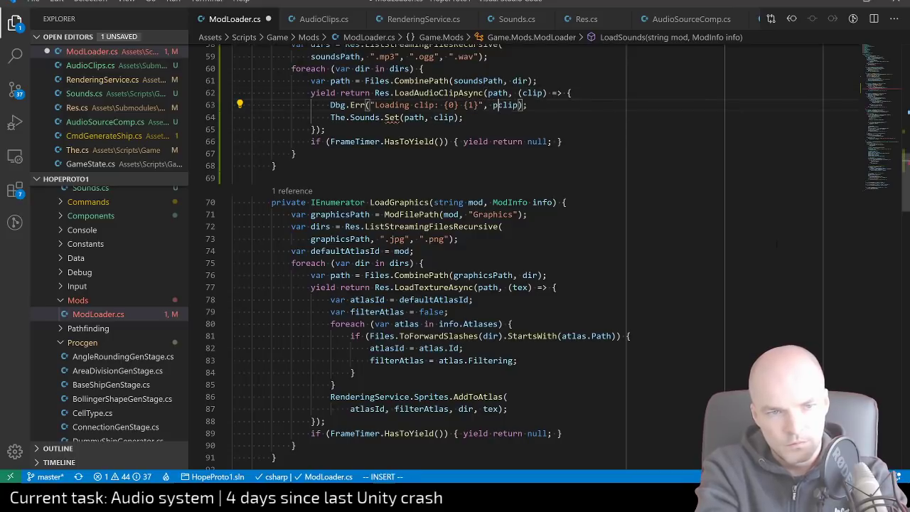
type(",")
key("ctrl+s")
key("Escape")
Generate the missing Set method in the Sounds class from its call in LoadSounds and go to its definition
key("j")
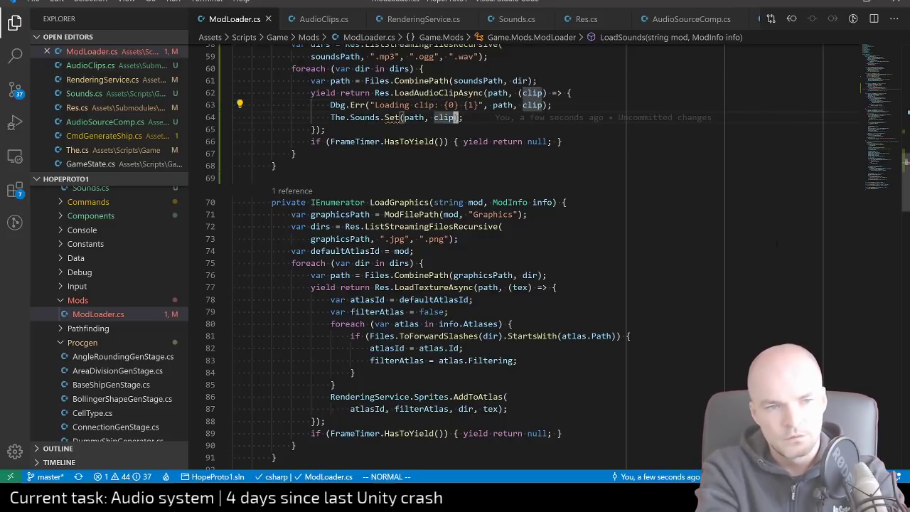
key("b")
key("b")
key("b")
key("b")
key("h")
key("h")
key("h")
key("h")
key("h")
key("g")
key("d")
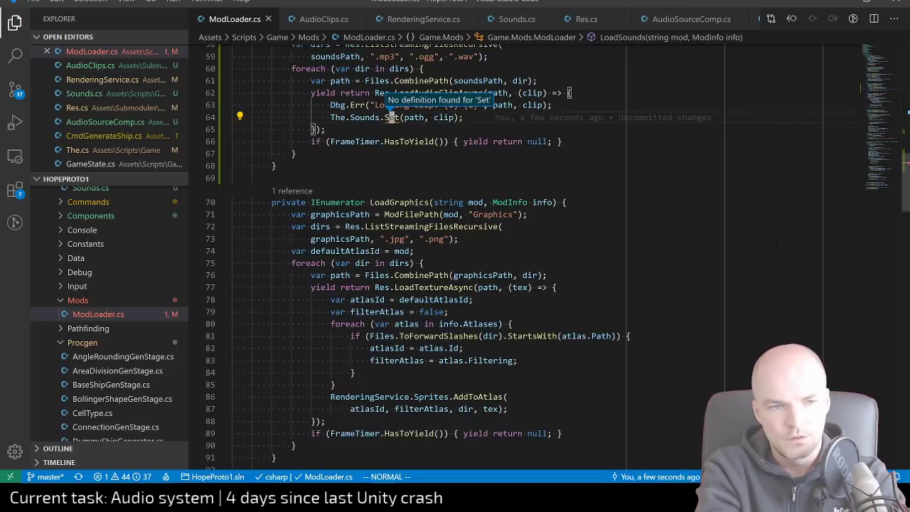
key("ctrl+period")
key("Return")
key("g")
key("d")
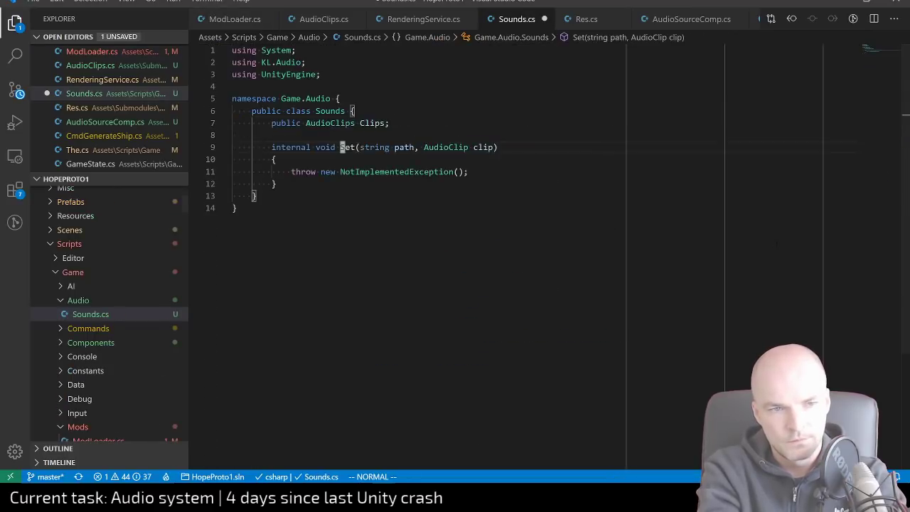
Move the Set method's opening brace onto its signature line and change its access modifier to public
key("shift+j")
key("h")
key("h")
key("h")
key("h")
key("h")
key("h")
key("h")
key("h")
key("h")
key("h")
key("h")
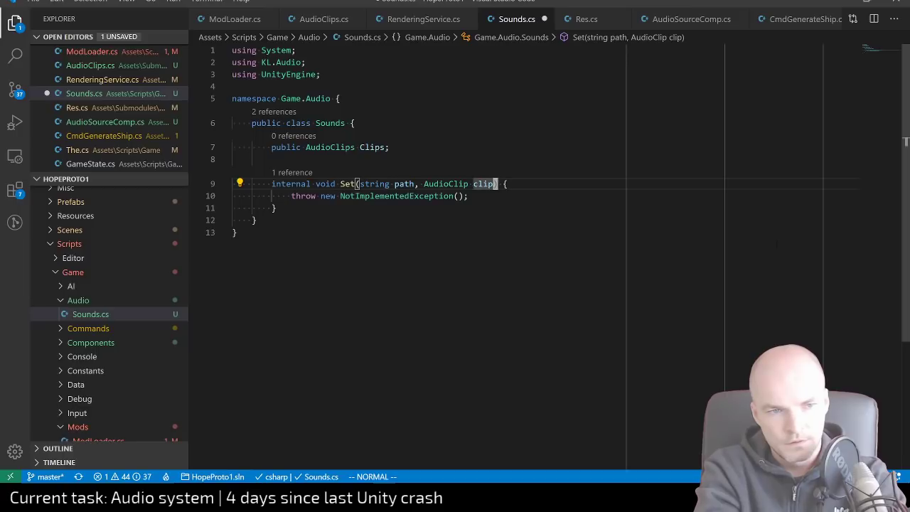
key("B")
key("B")
key("B")
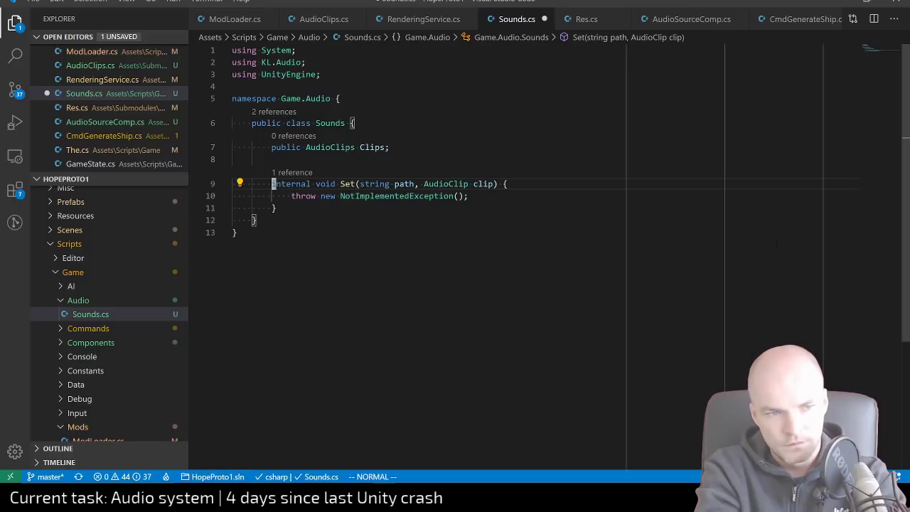
type("cwpublic")
key("Escape")
type("j")
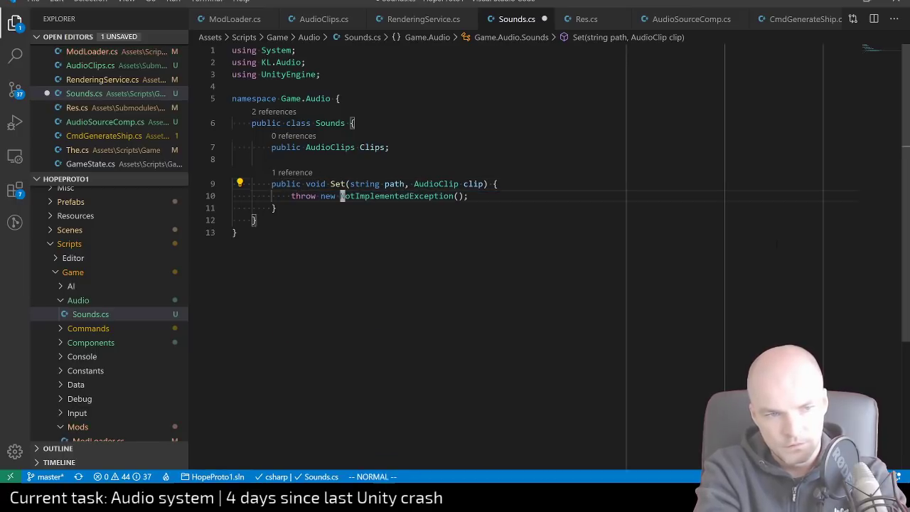
Replace the throw statement in Set with the condition "if (Clips.Contains(path))"
type("wCClips.")
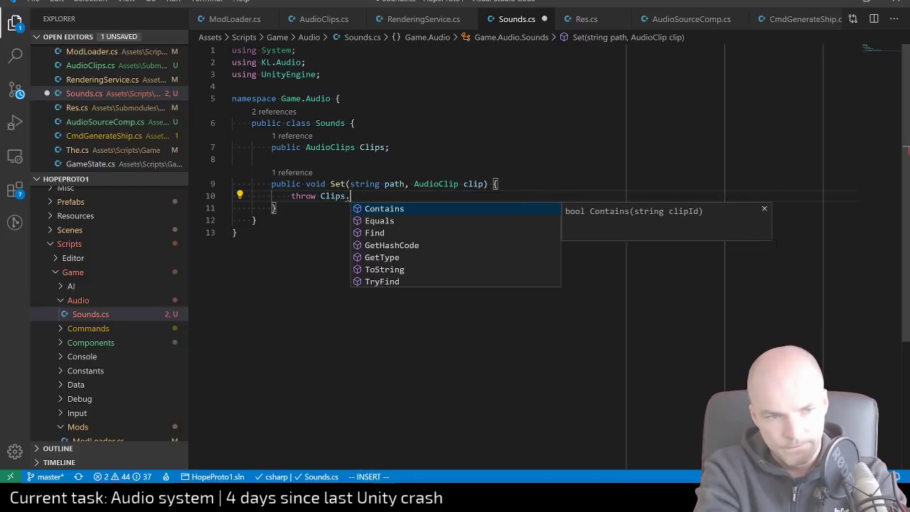
key("BackSpace")
key("BackSpace")
key("BackSpace")
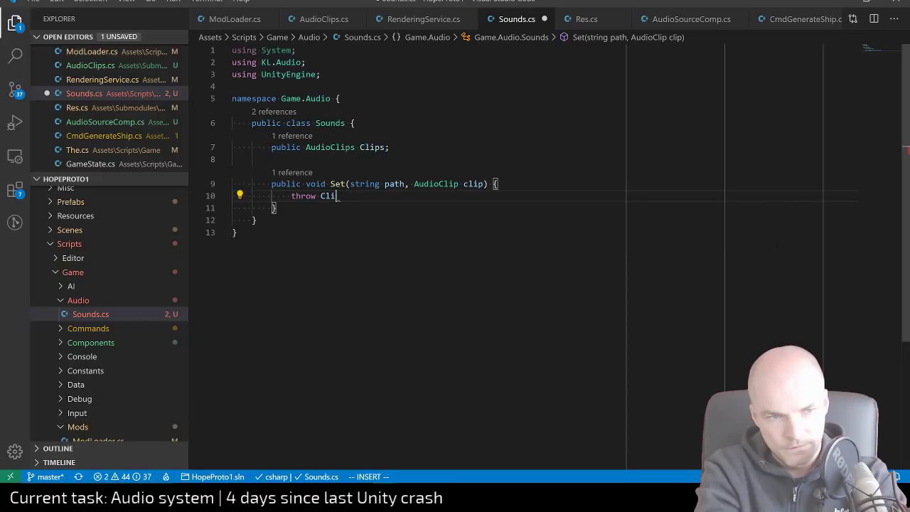
type("(Clisp")
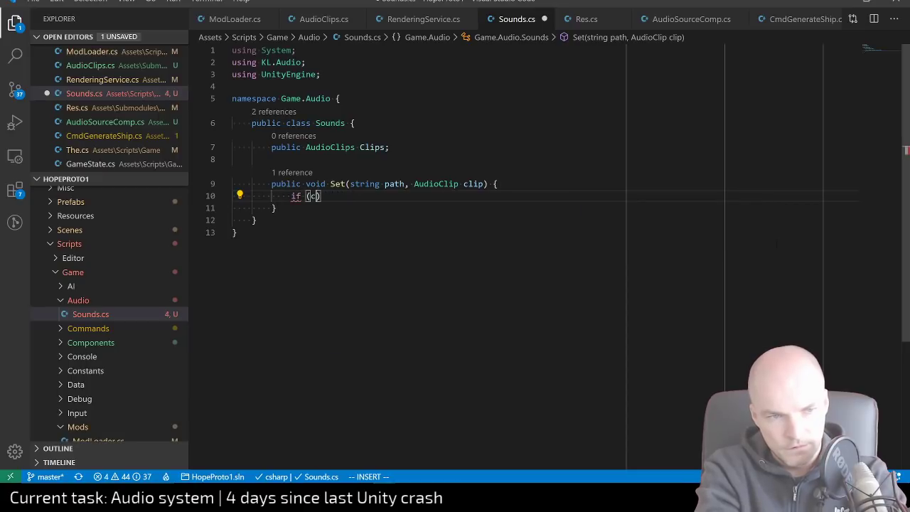
key("Tab")
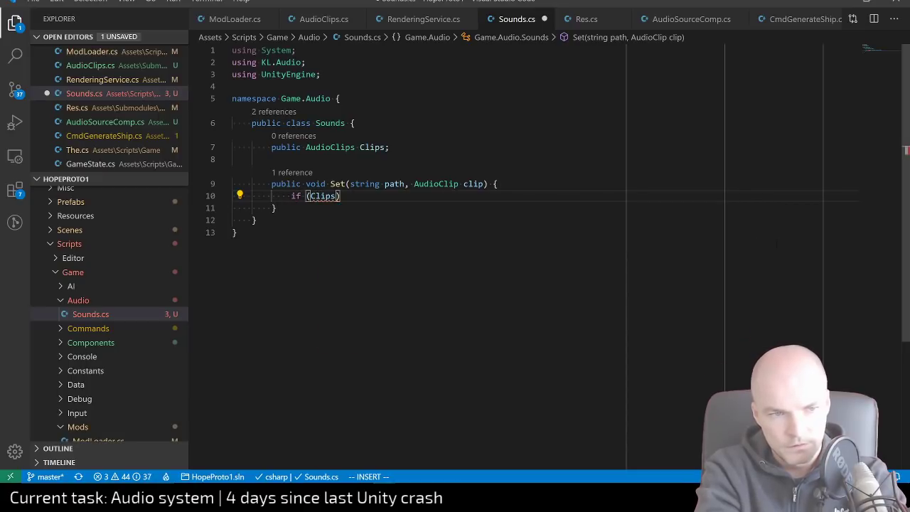
type(".Con")
key("Tab")
type("(")
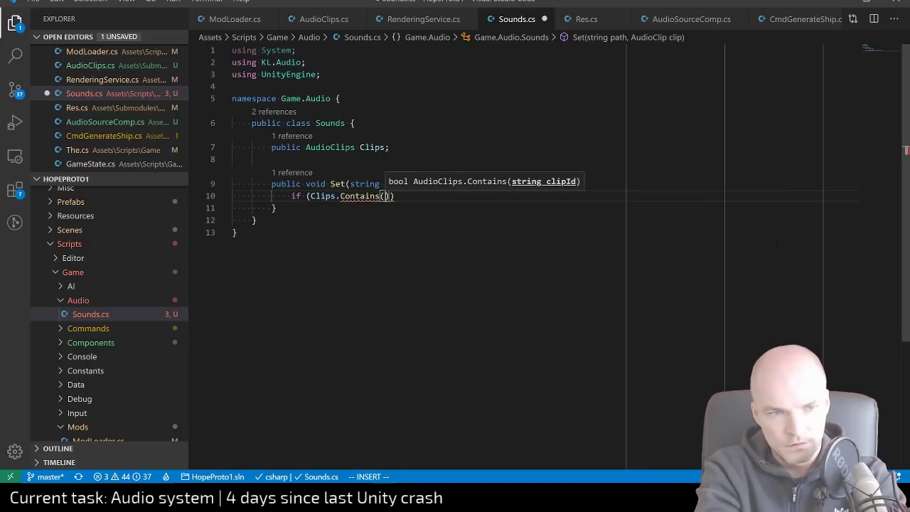
type("path")
key("Tab")
key("Escape")
Rename the Set method's path parameter to clipId wherever it is used
key("F2")
type("clipI")
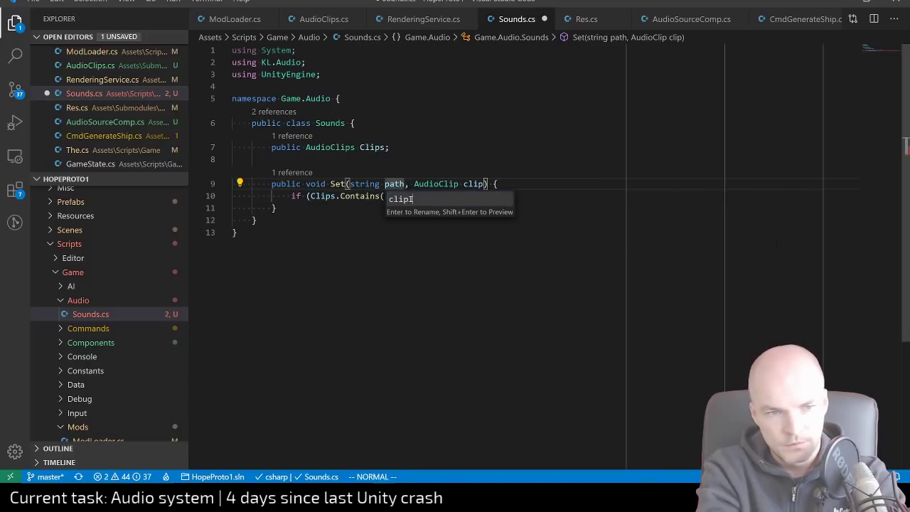
type("d")
key("Return")
Give the Contains check in Set a body containing Dbg.Warn("Replacing a clip: {0}");
type("A {")
key("Return")
type("D")
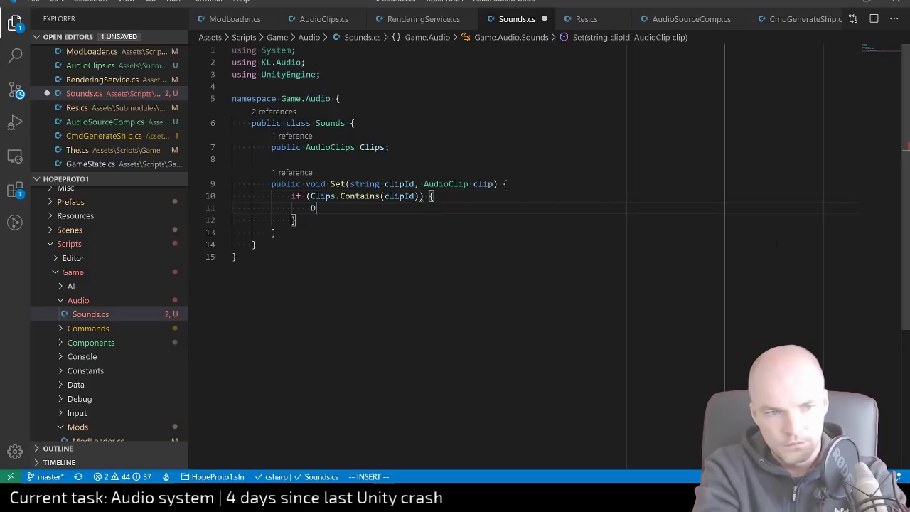
type("bg.Log")
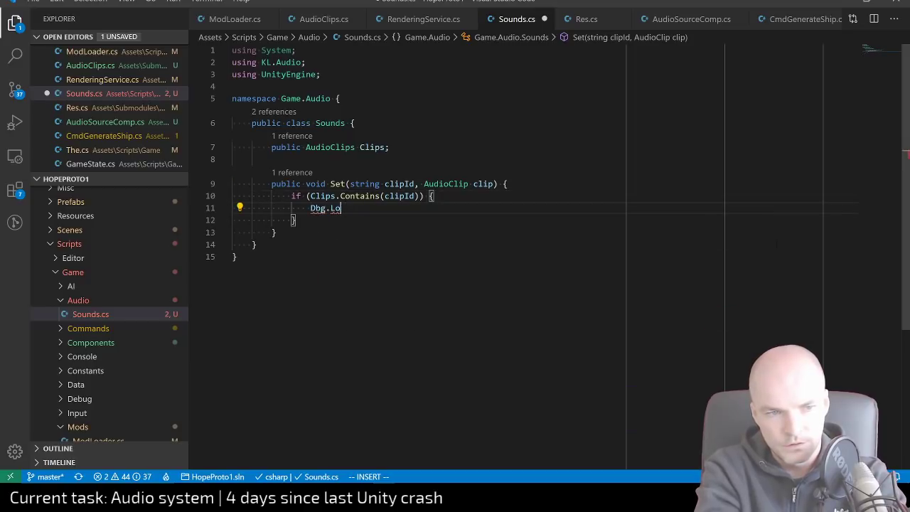
key("Tab")
type("(\"Replac")
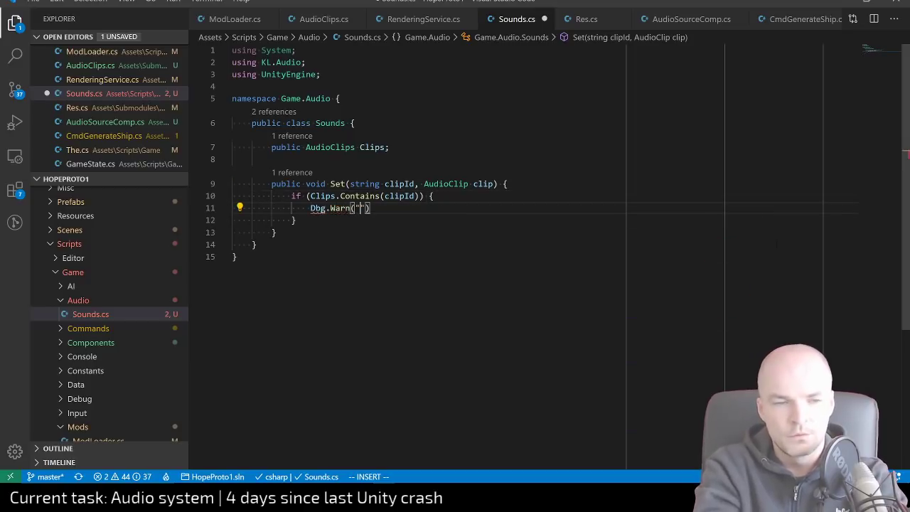
type("ing a clip ")
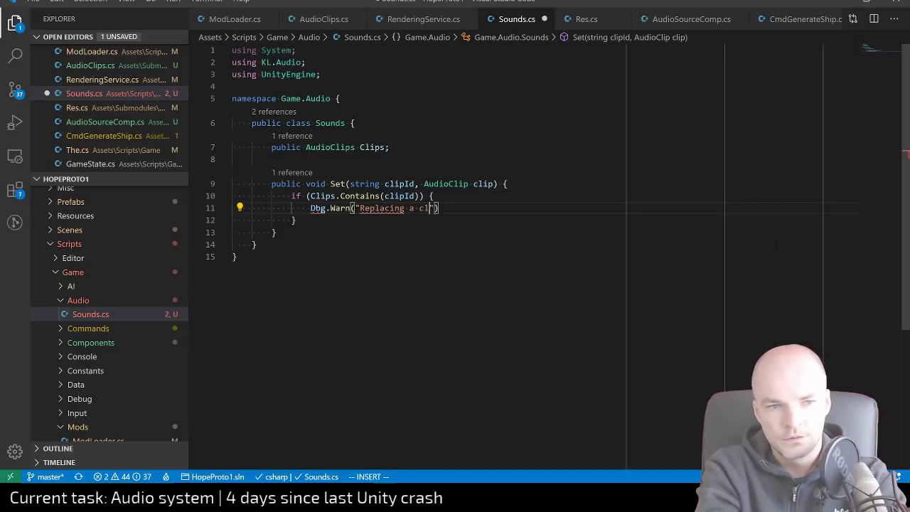
type("(")
key("BackSpace")
key("BackSpace")
type(": {9")
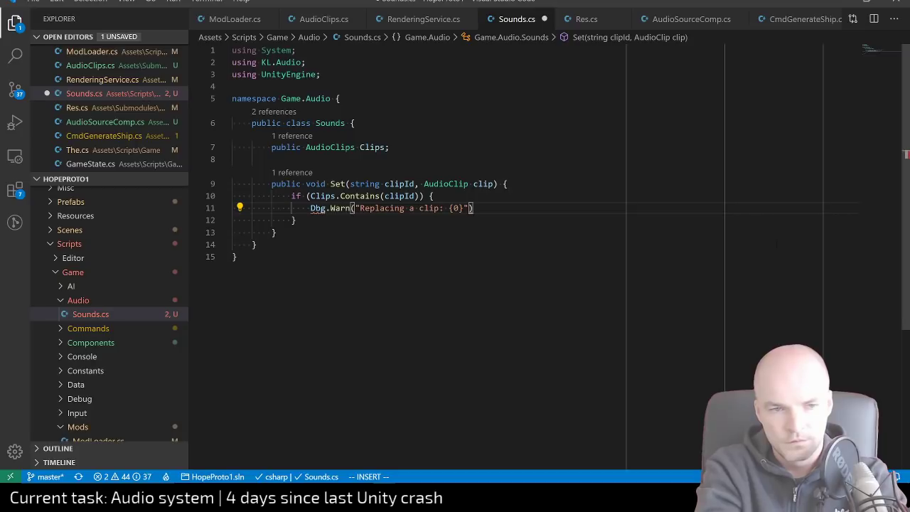
type(");")
key("Escape")
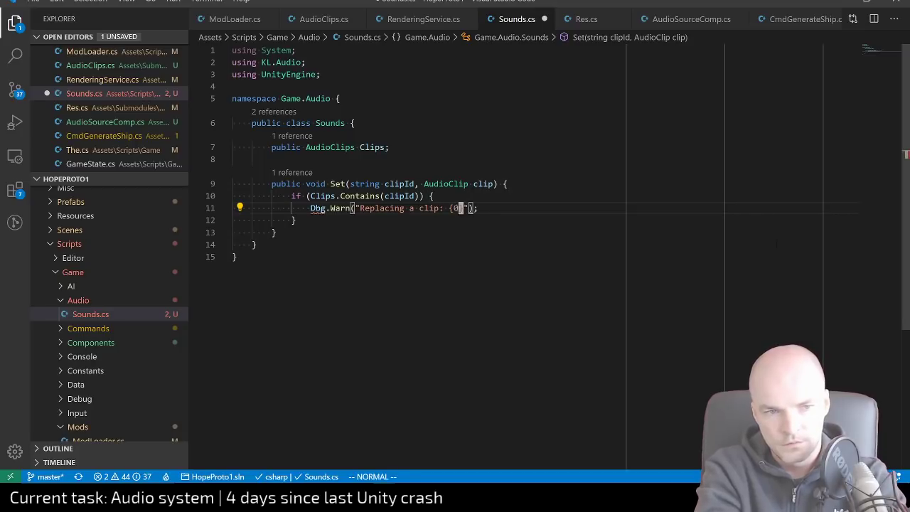
Import the KL.Utils namespace to resolve the Dbg reference in Sounds.cs
key("k")
key("k")
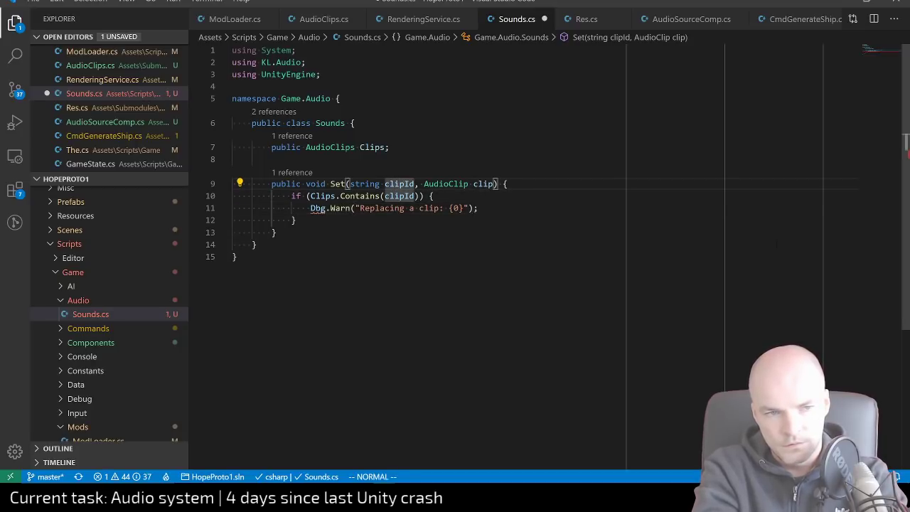
key("j")
key("j")
key("shift+i")
key("ctrl+period")
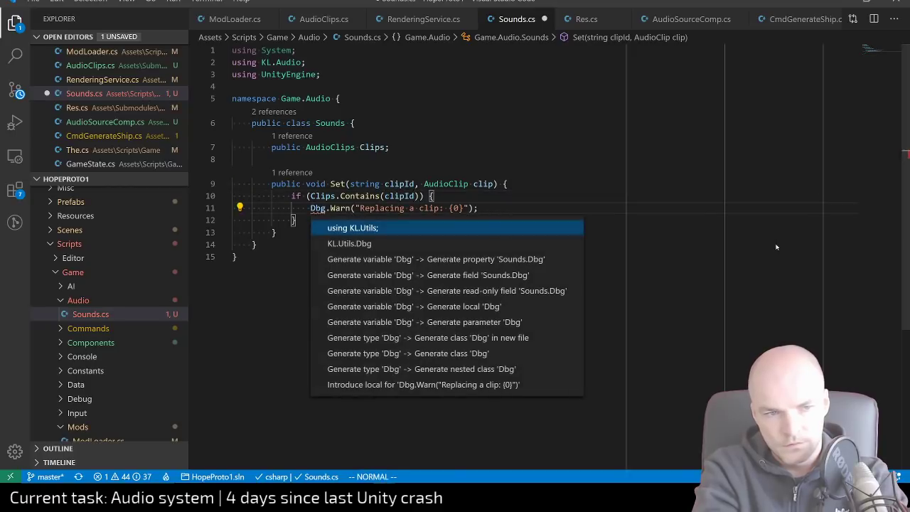
key("Return")
Change the Set method's return type to bool
key("k")
key("k")
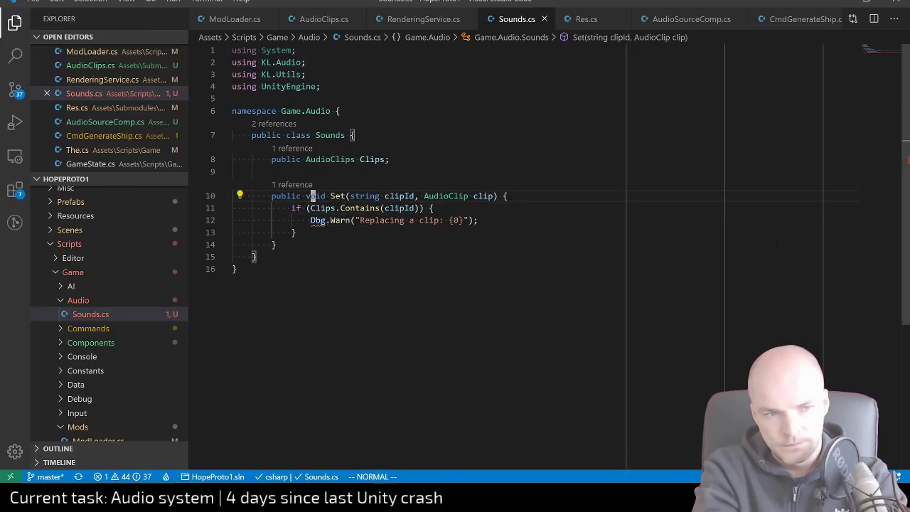
type("bcwbool")
key("Escape")
key("j")
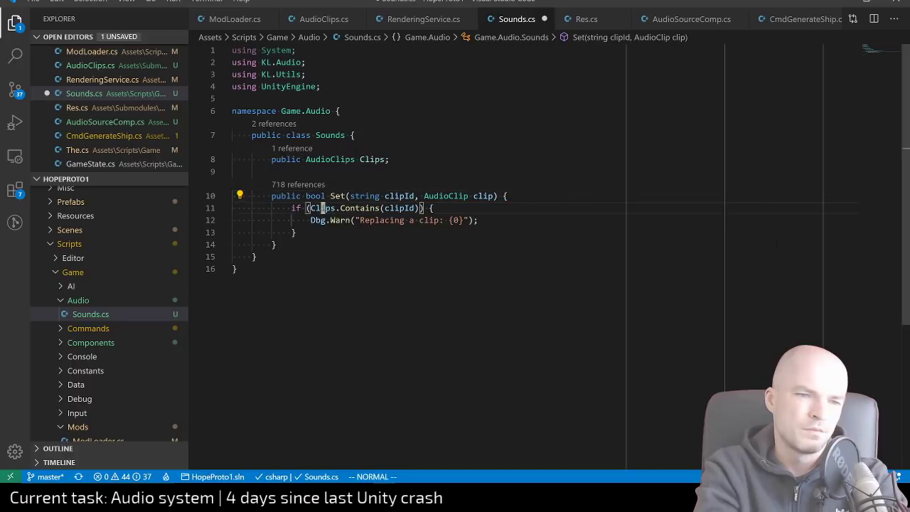
key("shift+v")
key("j")
key("j")
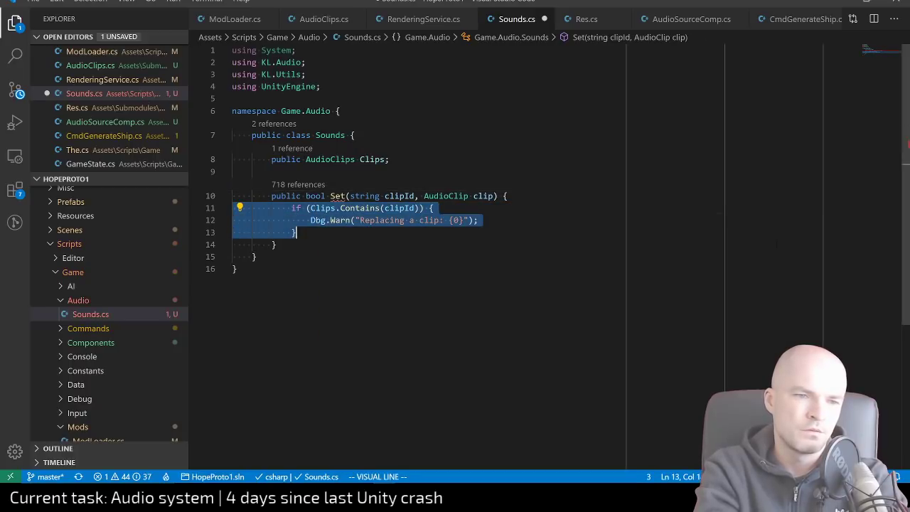
key("Escape")
Insert "var written = !Clips.Contains(clipId);" as the first line of the Set method
key("k")
key("k")
key("k")
type("o")
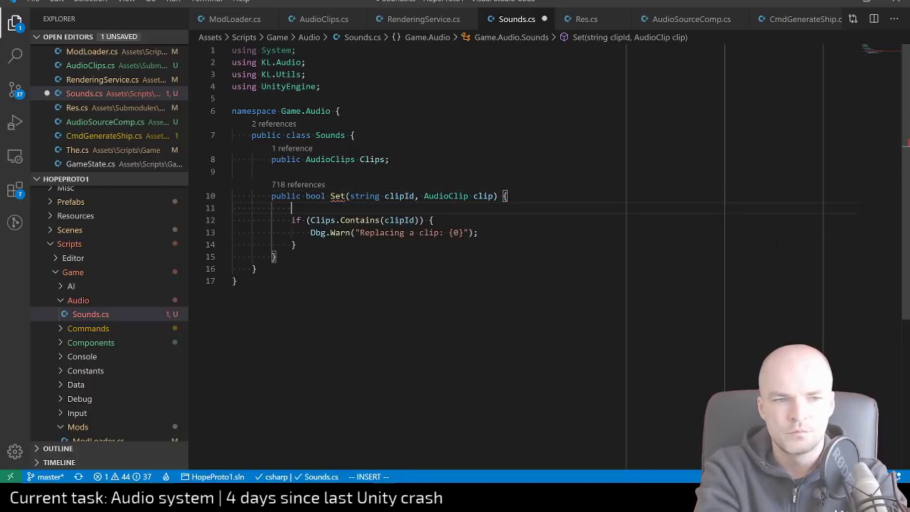
type("no")
key("BackSpace")
key("BackSpace")
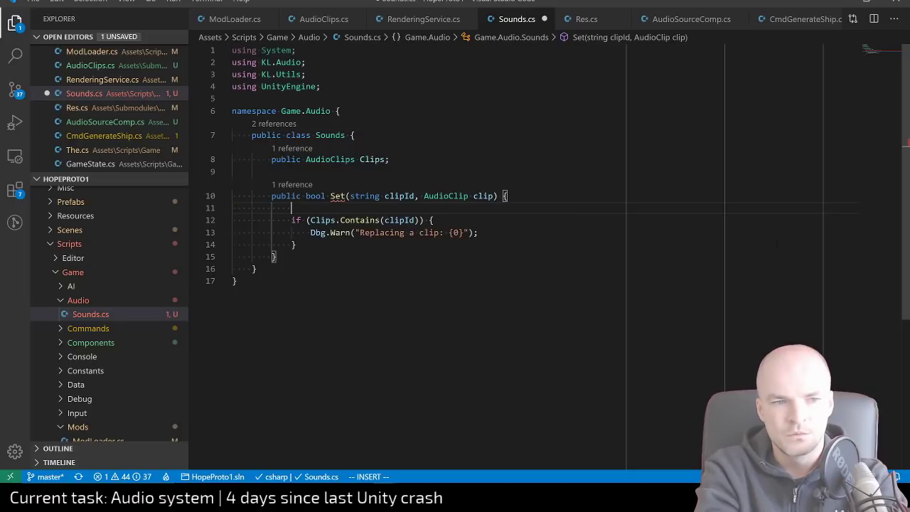
type("v")
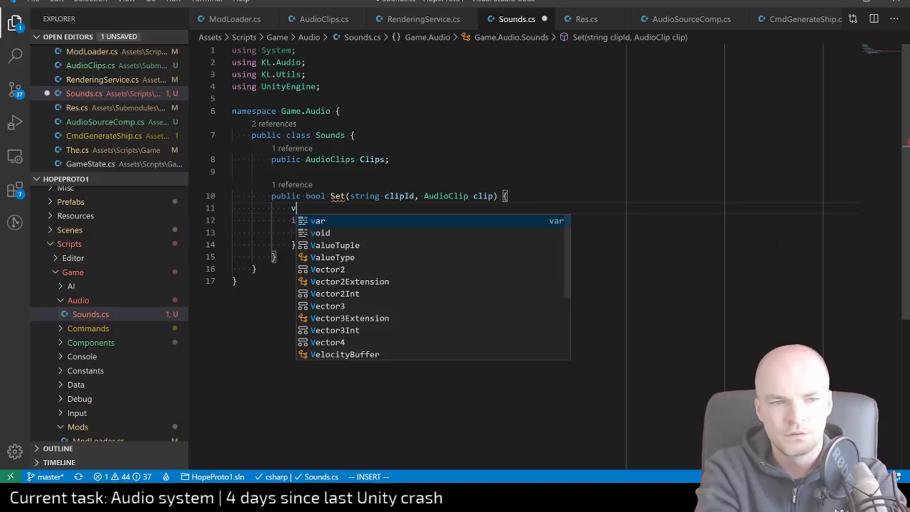
type("ar written =")
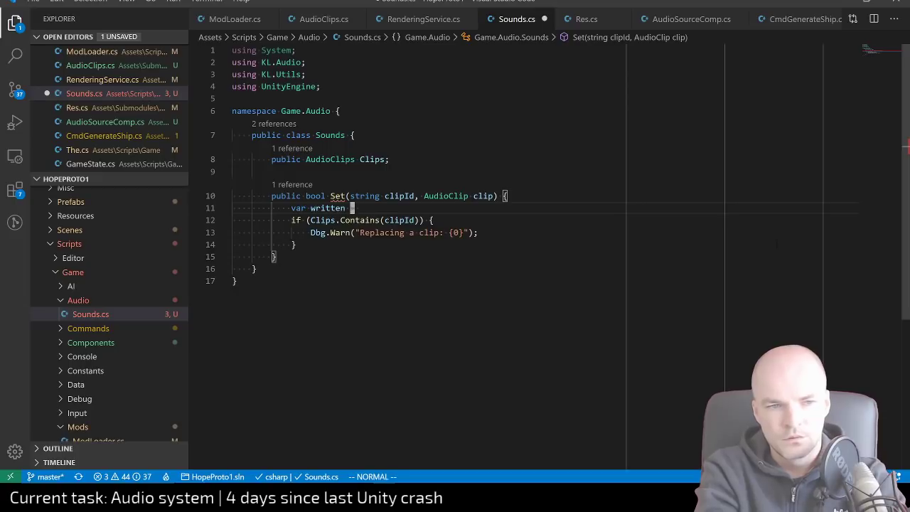
type("A")
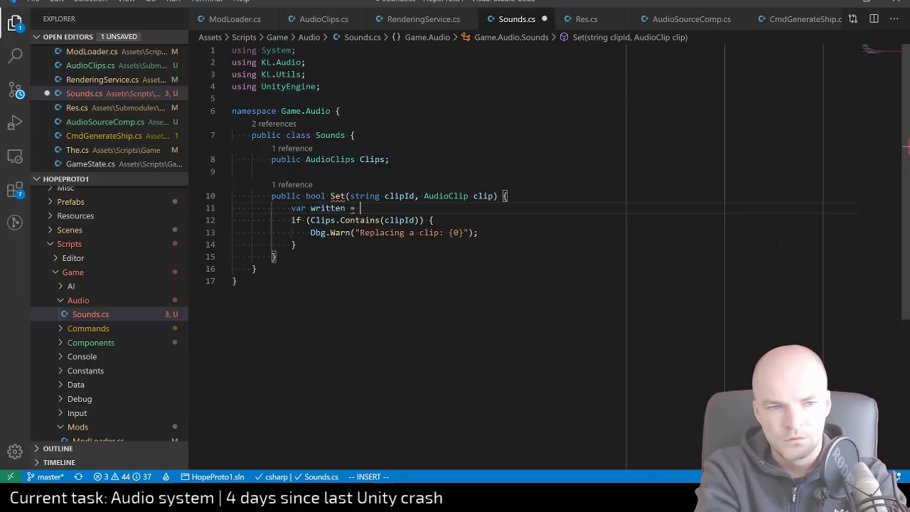
type("!Clips.Contains")
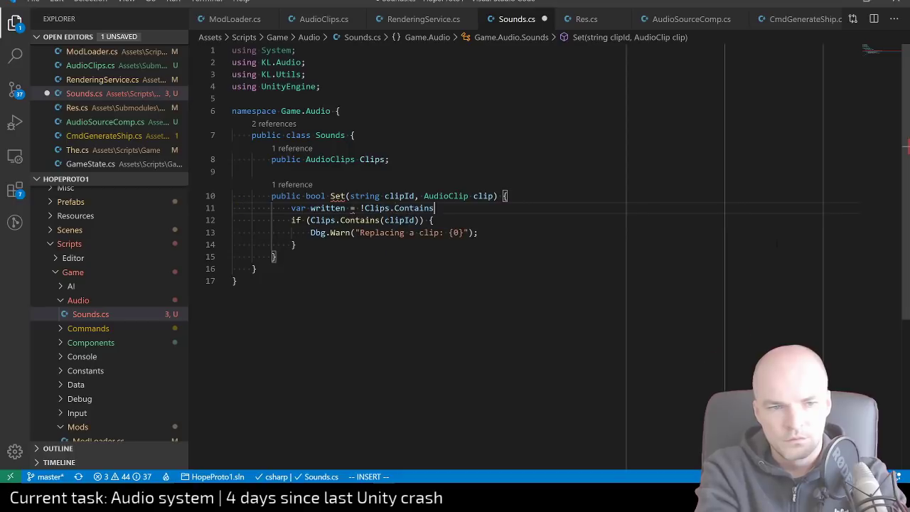
type("(clip")
key("Return")
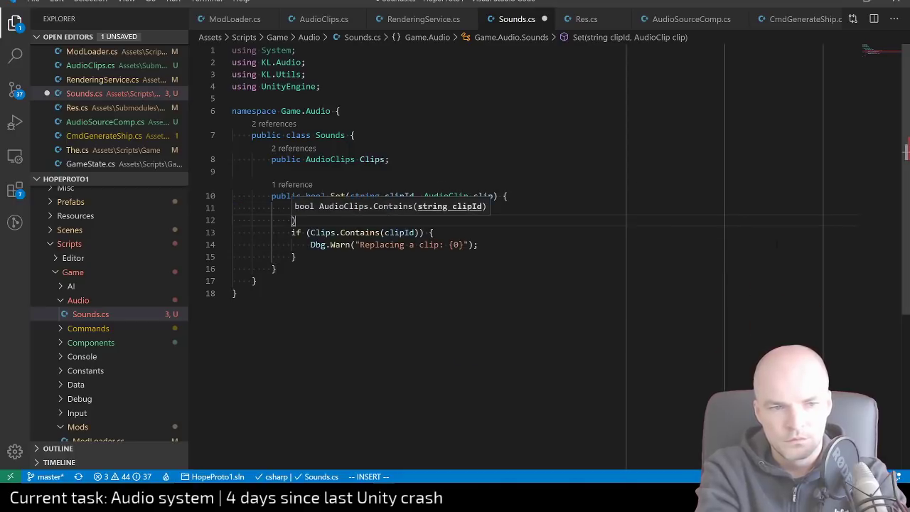
key("Escape")
key("k")
key("shift+j")
key("shift+4")
type("ipId")
key("Escape")
key("shift+a")
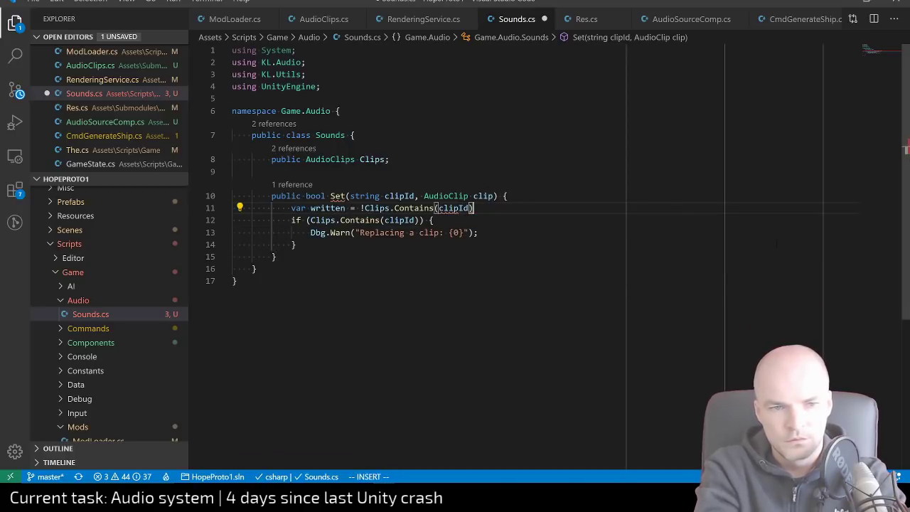
type(";")
key("Escape")
Cut the whole if block with the replacement warning out of Set and save Sounds.cs
key("j")
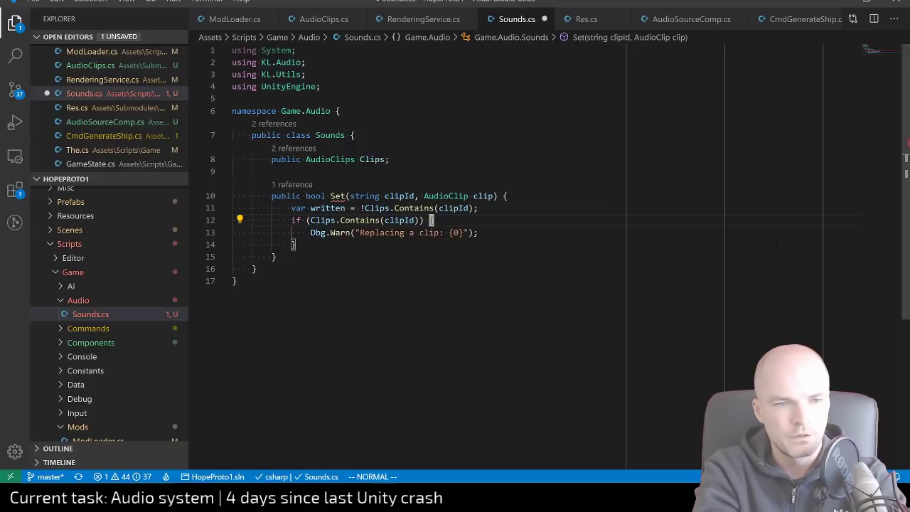
key("shift+v")
key("j")
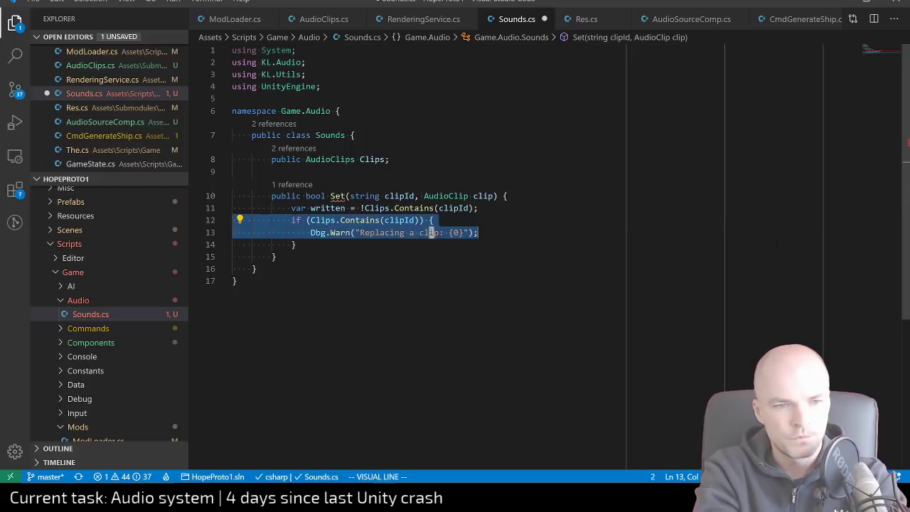
key("j")
key("d")
key("ctrl+c")
key("ctrl+s")
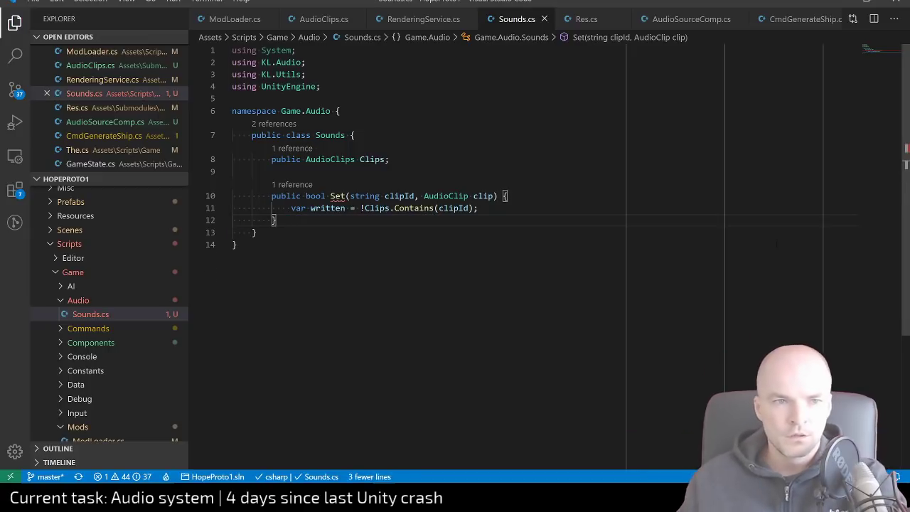
Return to LoadSounds in ModLoader.cs and wrap the The.Sounds.Set(path, clip) call as the condition of an if block
key("ctrl+o")
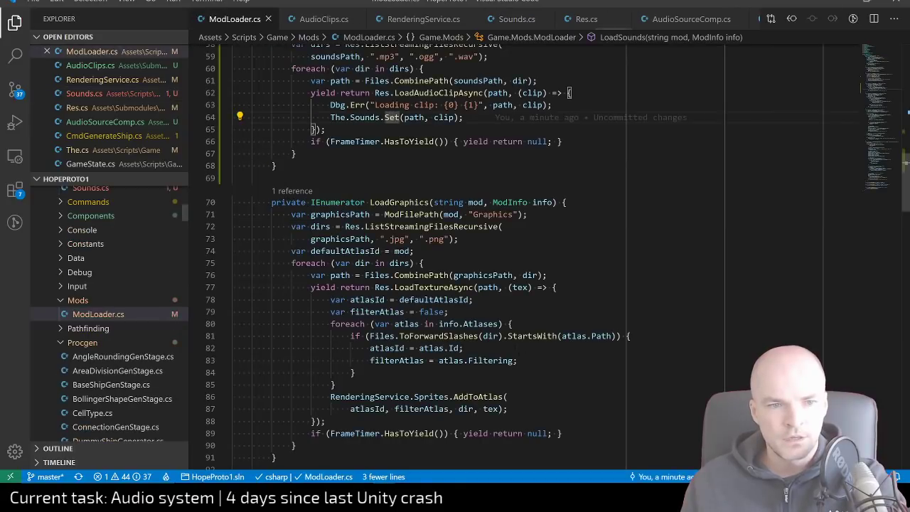
key("z")
key("z")
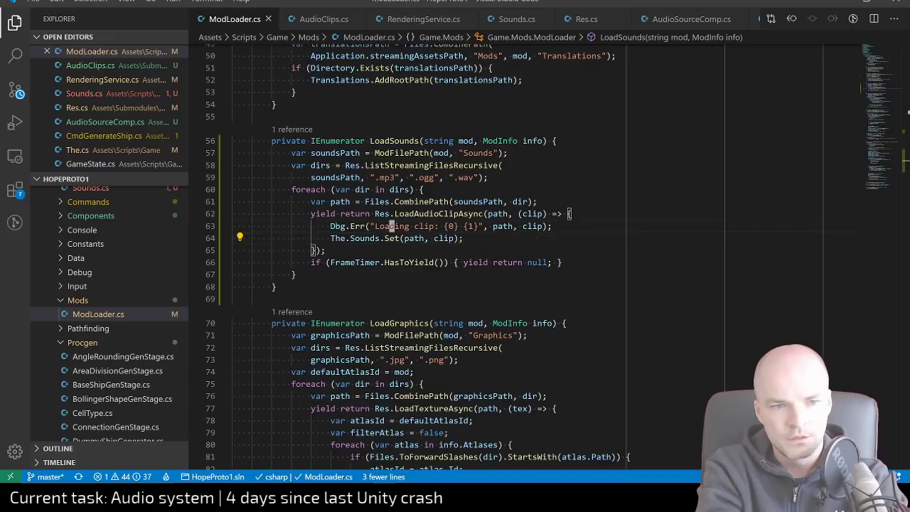
type("I")
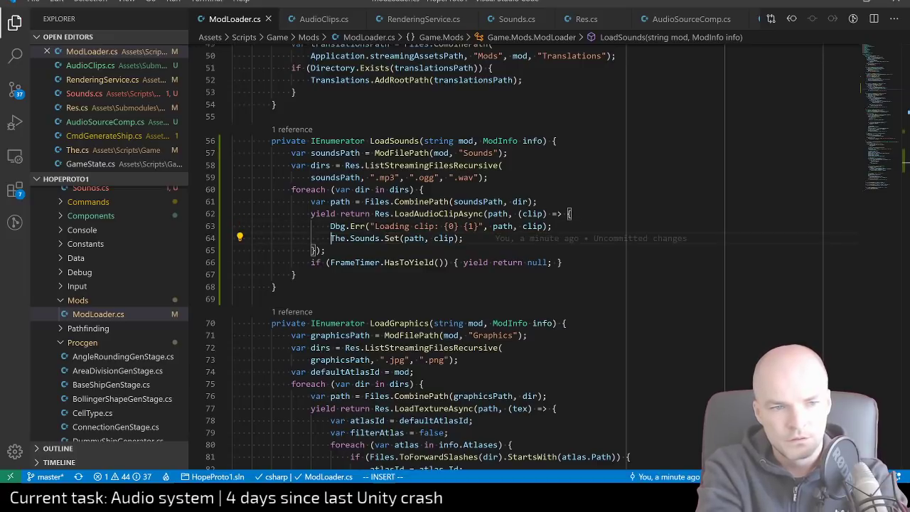
type("if (")
key("End")
key("BackSpace")
type(") {")
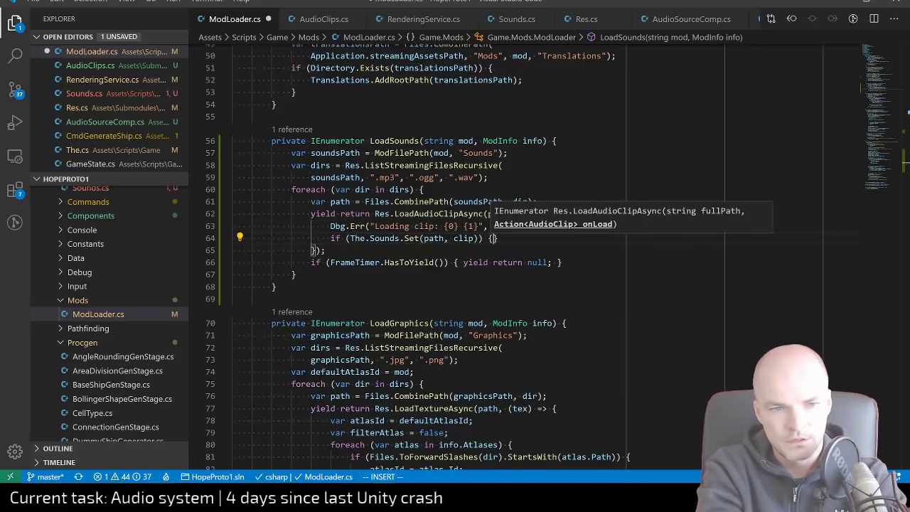
key("Return")
key("Escape")
Negate the new if condition so it reads !The.Sounds.Set(path, clip)
key("l")
key("l")
key("l")
key("l")
key("l")
key("l")
key("l")
key("l")
key("l")
key("l")
key("l")
key("l")
key("l")
key("l")
key("l")
key("l")
key("l")
key("l")
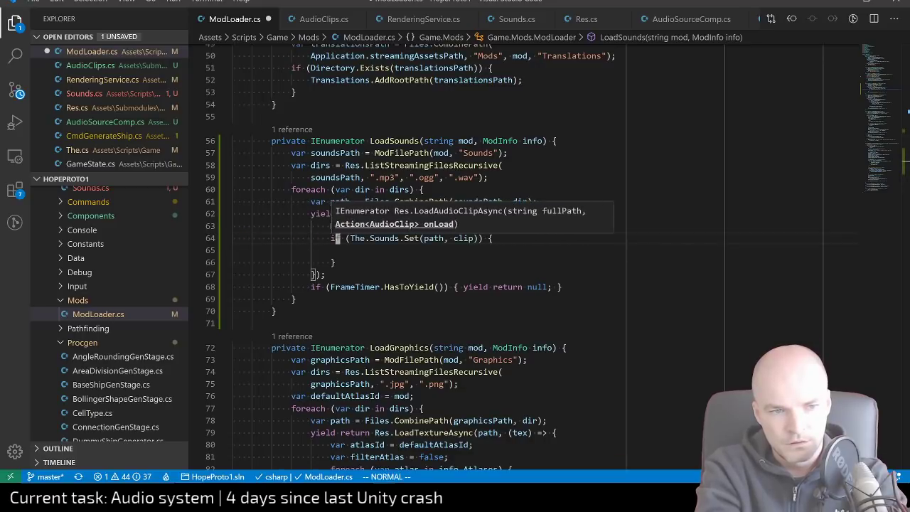
type("i!")
key("Escape")
Paste the cut code into the new if block, keeping only its Dbg.Warn line, and indent that line to the block's level
key("o")
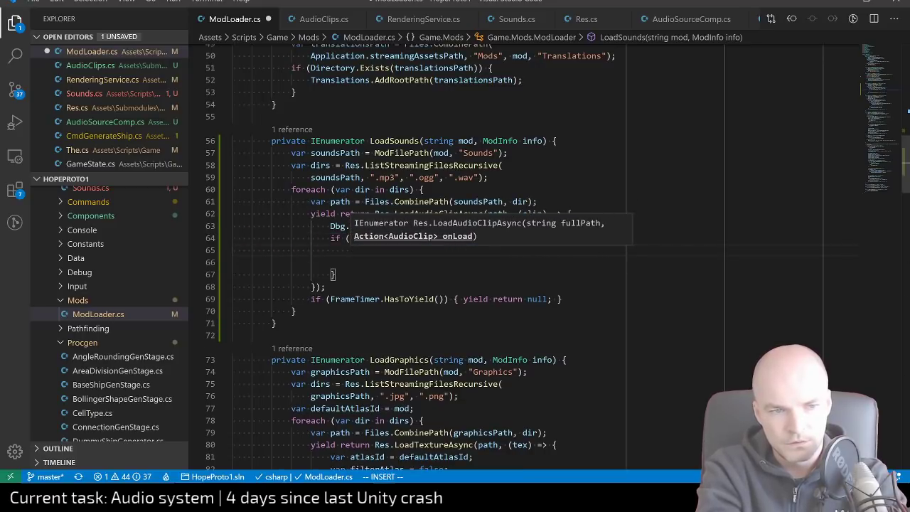
key("ctrl+v")
key("Escape")
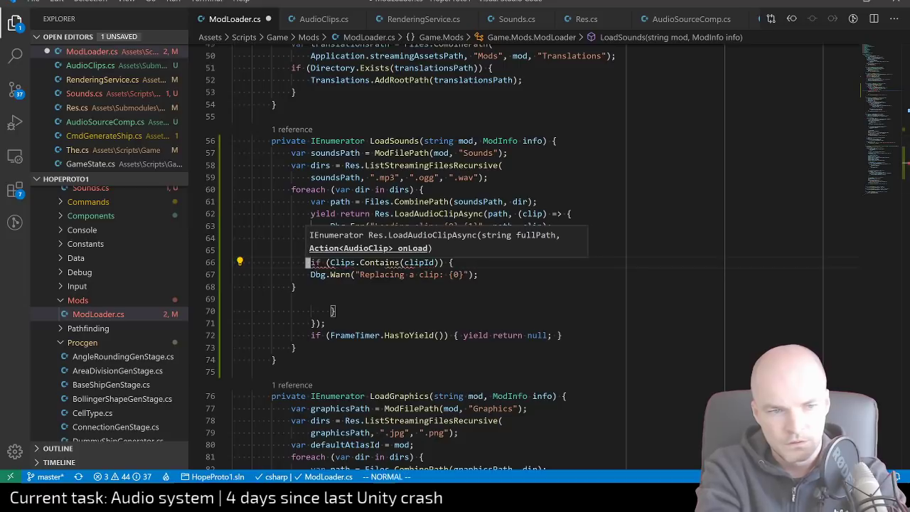
key("d")
key("d")
key("j")
key("d")
key("d")
key("k")
key("shift+period")
key("shift+period")
key("shift+period")
key("shift+period")
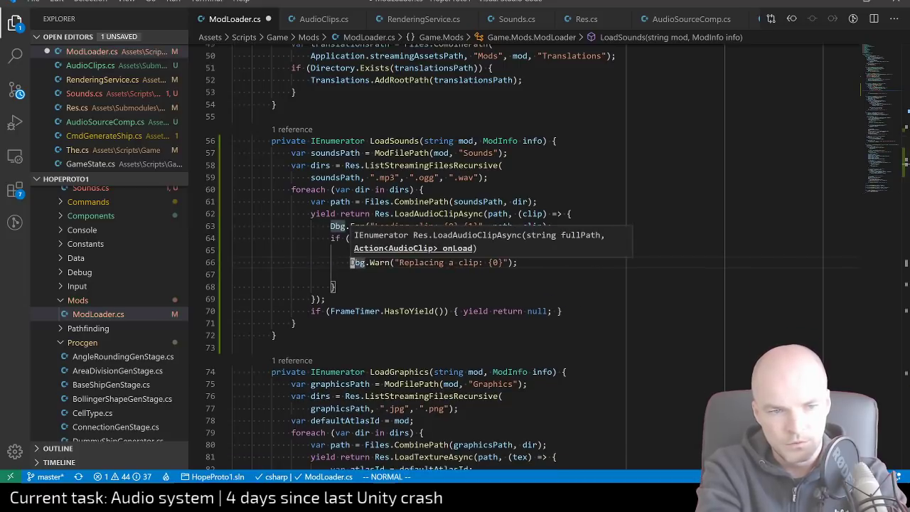
Reword the warning text in LoadSounds to "Replacing audio clip: {0}"
key("shift+4")
key("h")
key("h")
key("h")
key("h")
key("h")
key("h")
key("h")
key("h")
key("h")
key("h")
key("h")
key("h")
key("h")
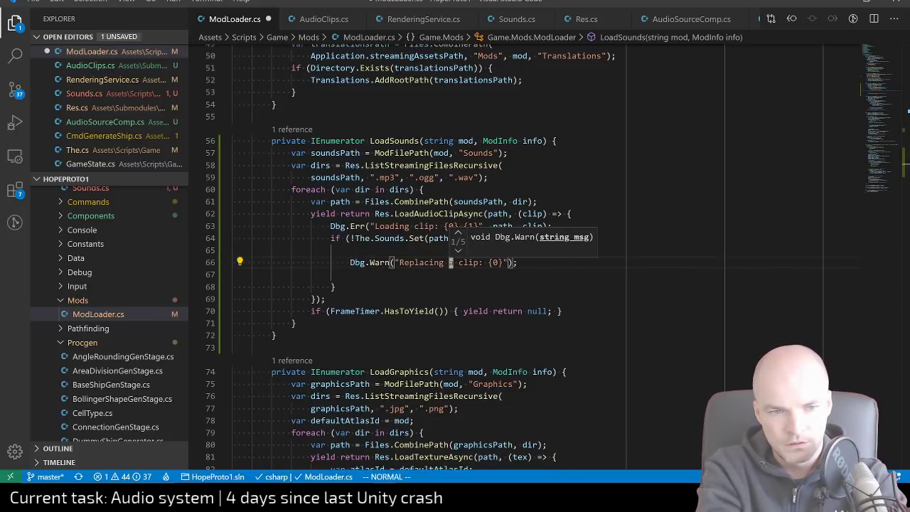
type("audio")
key("Escape")
key("w")
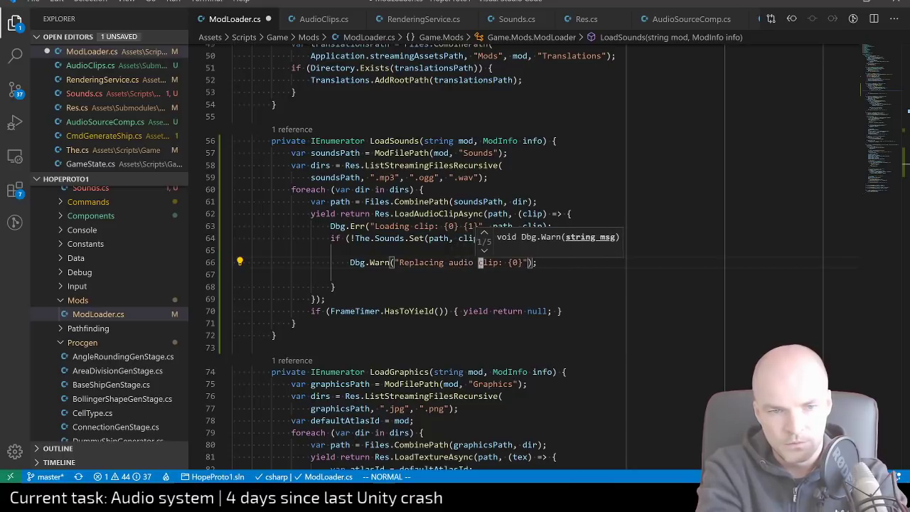
Extend the LoadSounds warning text with a mod placeholder so it reads "Replacing audio clip: {0} (mod: {1})"
key("f")
key("shift+bracketright")
type("a (")
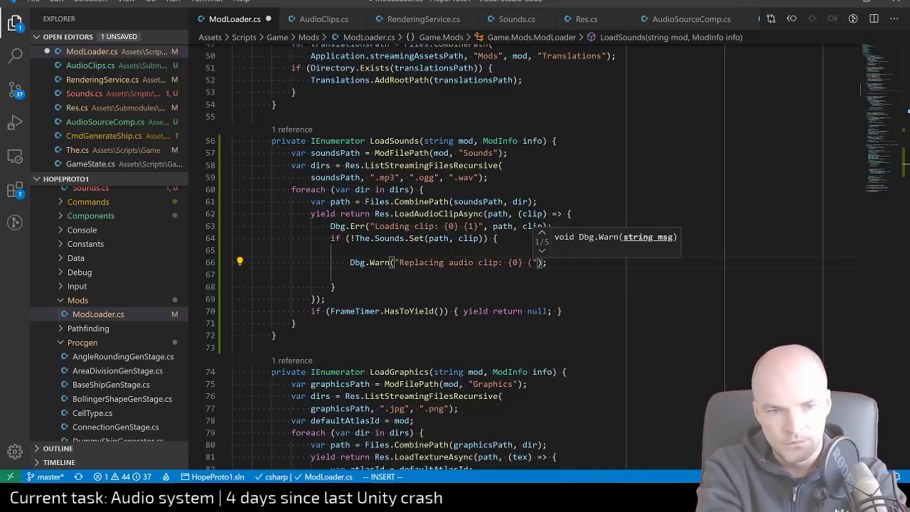
type("{1}")
key("Escape")
key("h")
key("h")
type("imod")
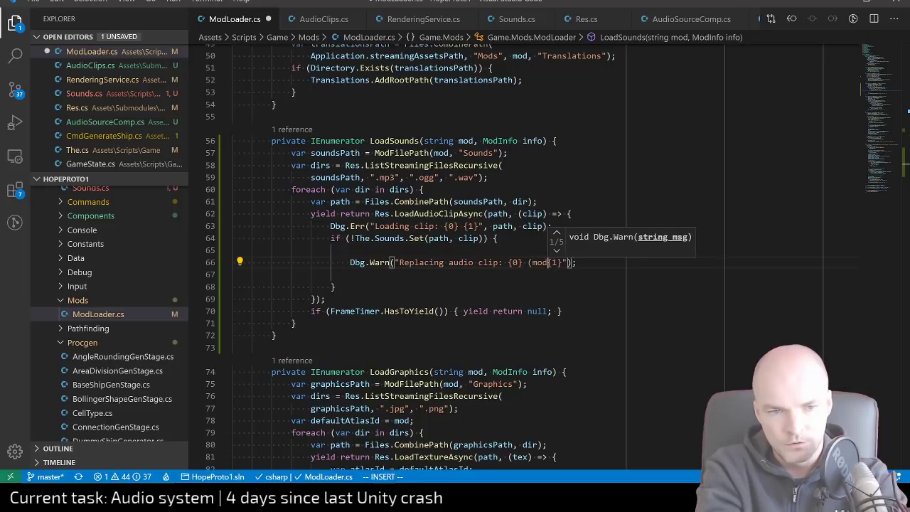
type(":")
key("Escape")
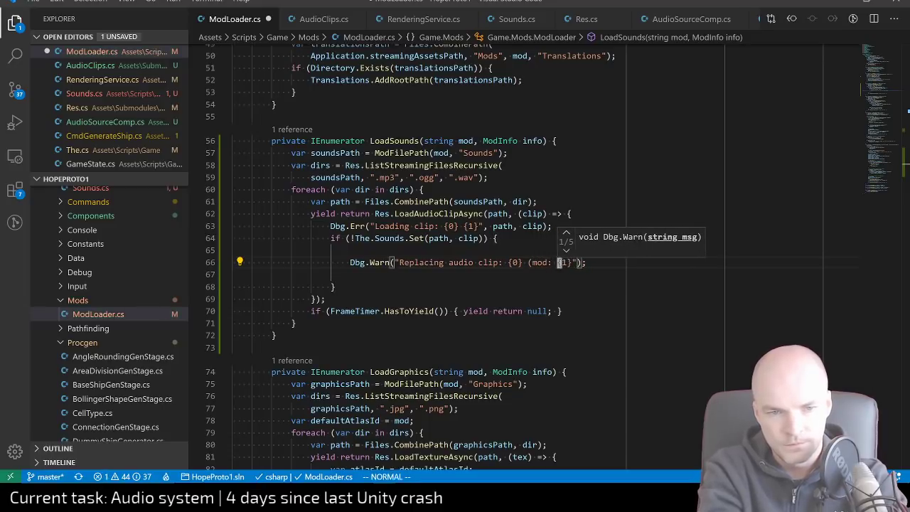
key("l")
key("l")
type("a)")
key("Escape")
Add info.Name as an argument of the Dbg.Warn call after the message string
key("l")
key("l")
type("a,")
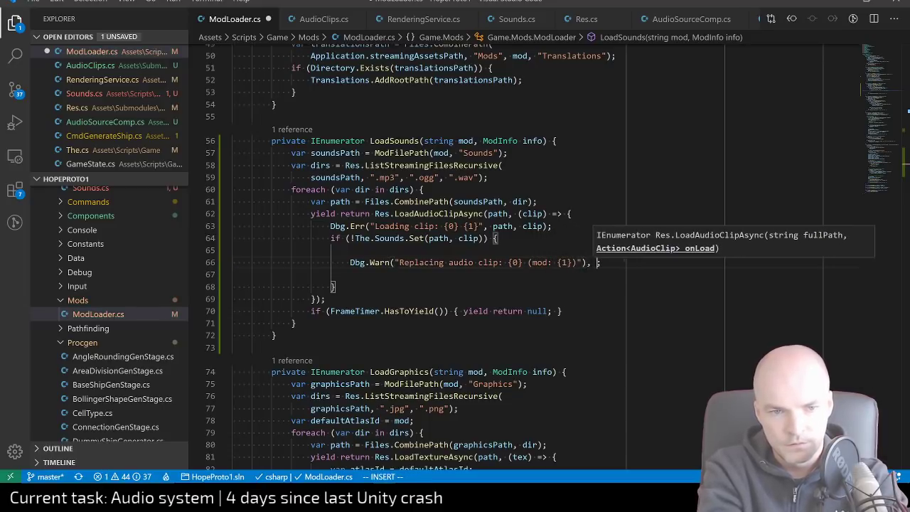
key("BackSpace")
key("BackSpace")
key("Left")
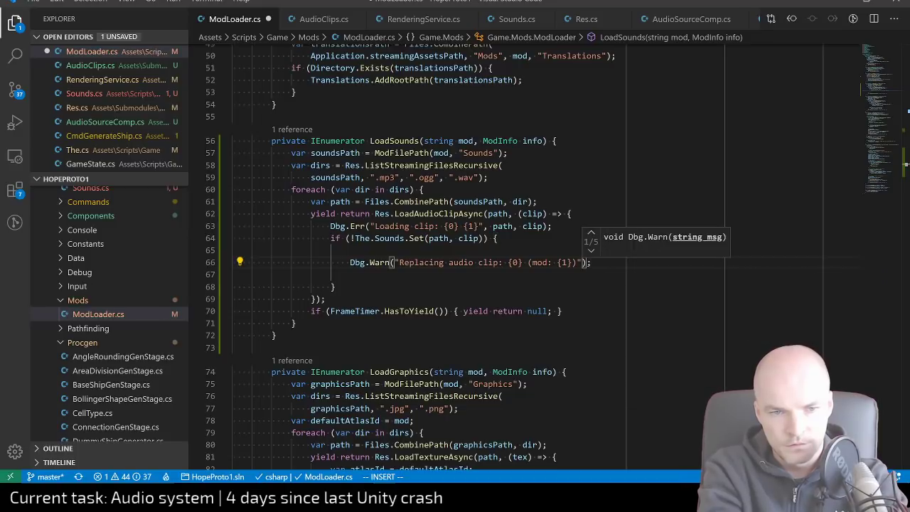
type(", info.")
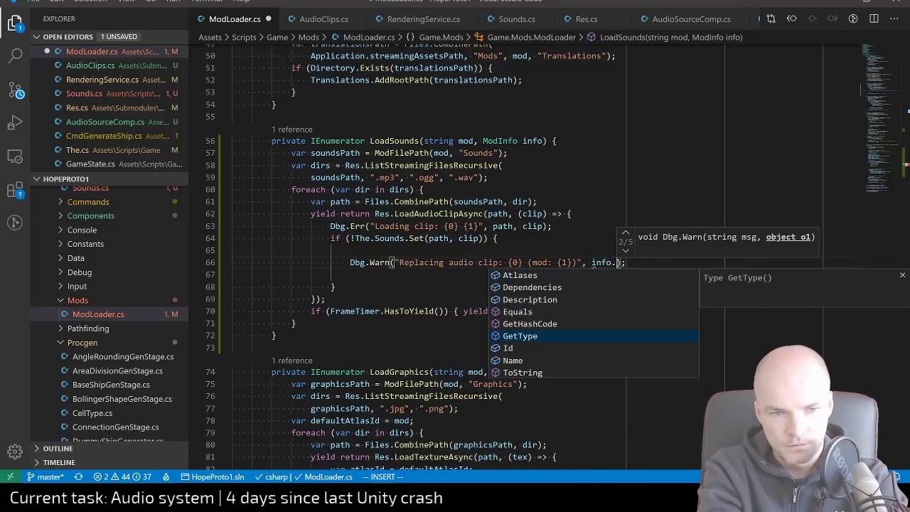
type("Name")
key("Escape")
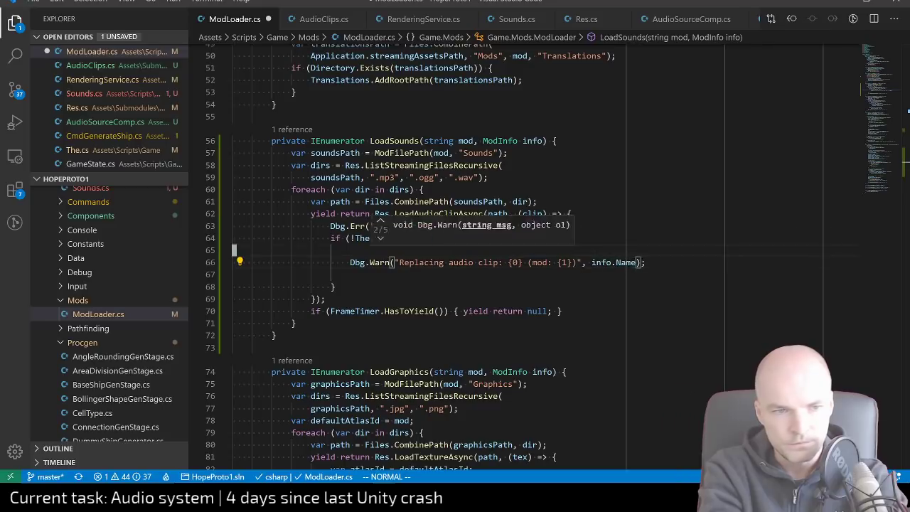
Delete the blank lines above and below the Dbg.Warn call in the if block and save ModLoader.cs
key("d")
key("d")
key("j")
key("d")
key("d")
key("ctrl+s")
Break the Dbg.Warn call so info.Name sits on its own indented line, and save the file
key("k")
key("k")
key("k")
key("k")
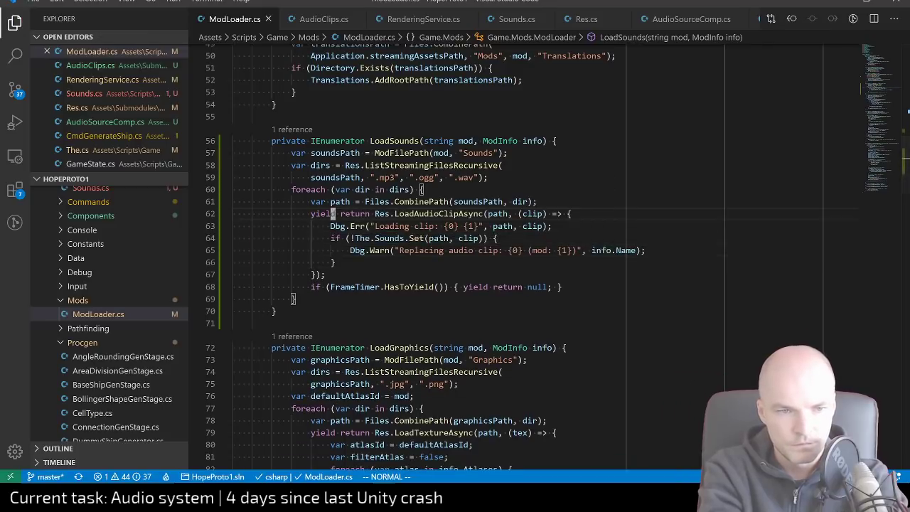
key("j")
key("j")
key("j")
key("k")
key("shift+a")
key("Escape")
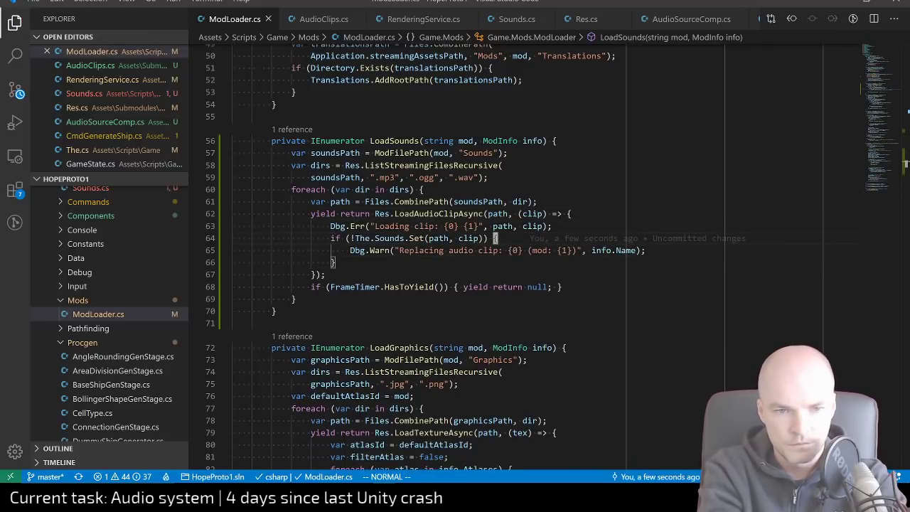
key("j")
key("shift+a")
key("Escape")
key("b")
key("b")
key("b")
key("b")
key("i")
key("BackSpace")
key("Return")
key("Tab")
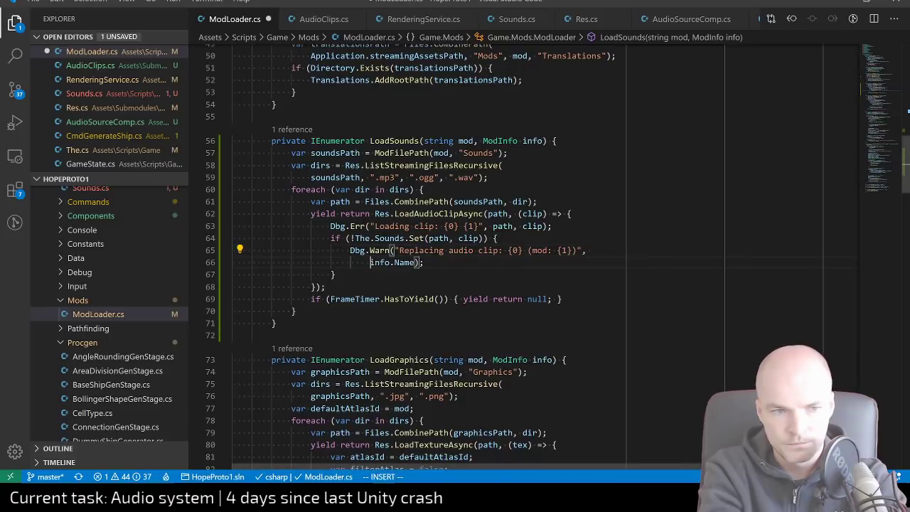
key("ctrl+s")
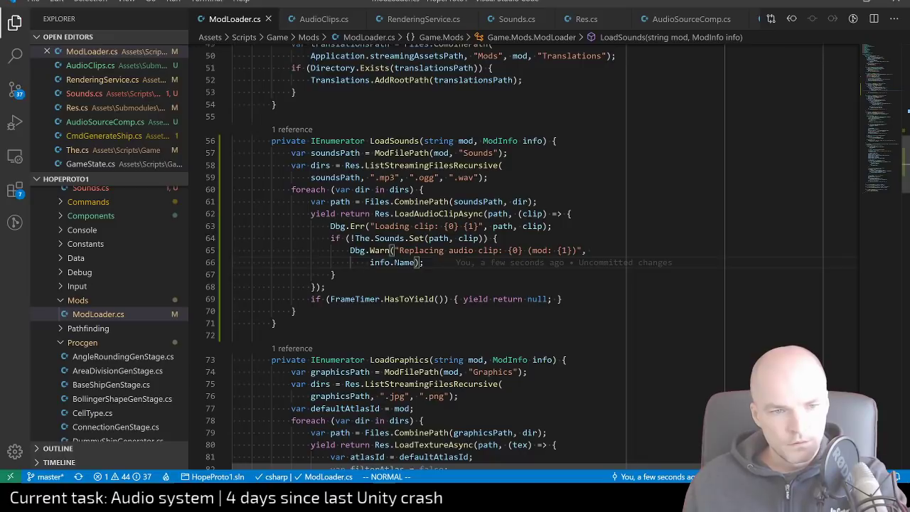
Go to the Set call in the if condition of LoadSounds
key("k")
key("k")
key("w")
key("w")
key("w")
key("w")
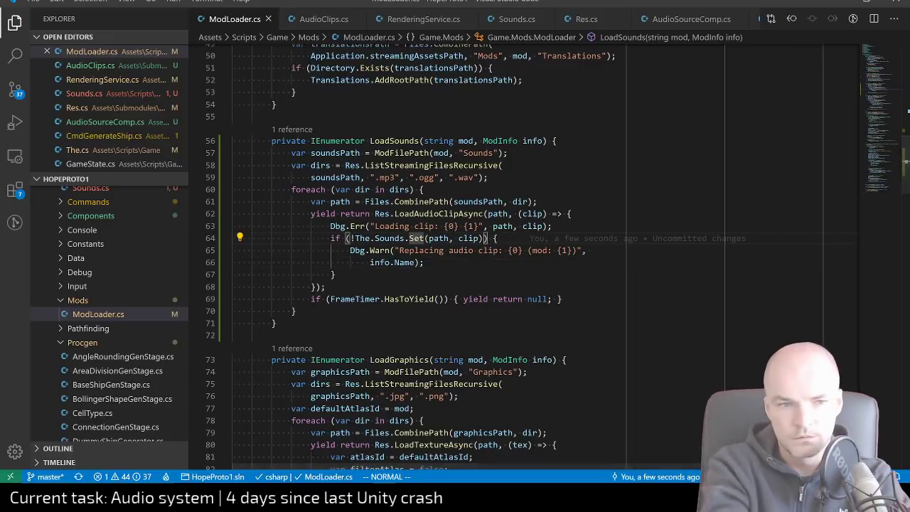
In the Set method of Sounds.cs, assign !Clips.Contains(clipId) to a written variable and start a Clips. call below it, saving the file
key("g")
key("d")
key("j")
type("ontains(clipId")
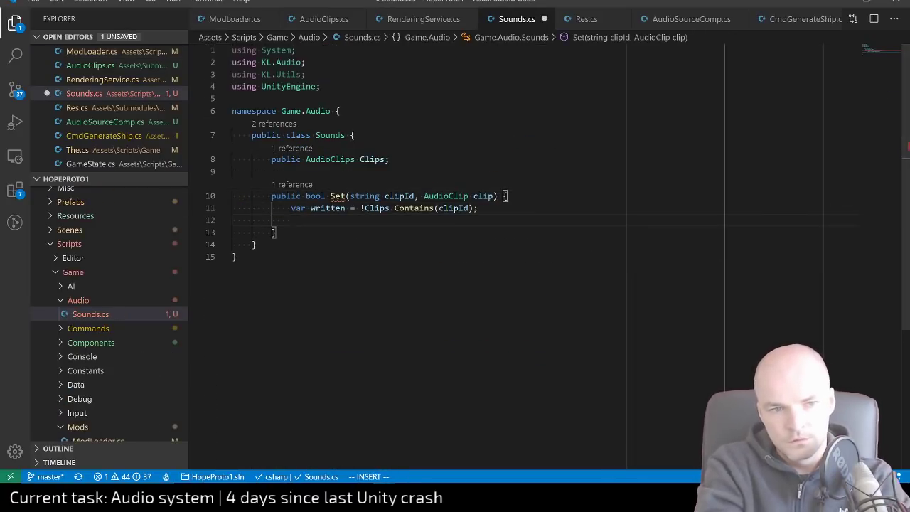
type("Clips.")
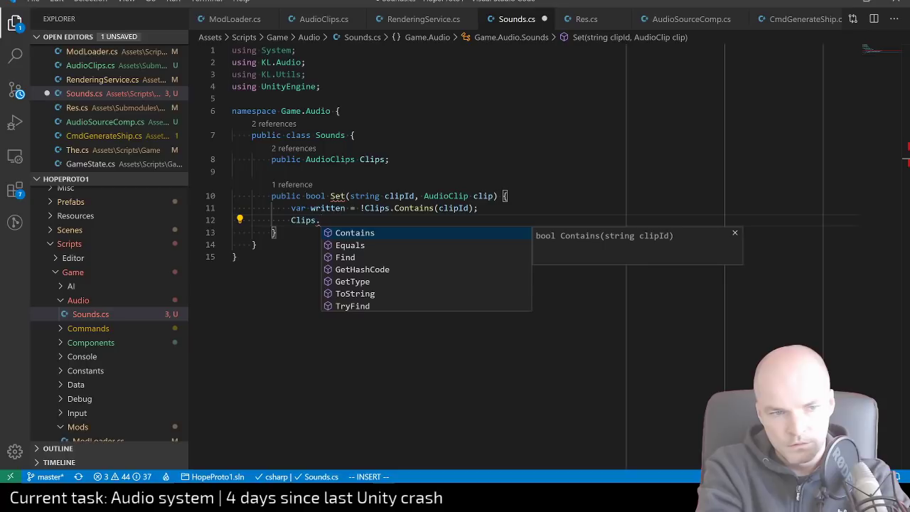
key("Escape")
key("ctrl+s")
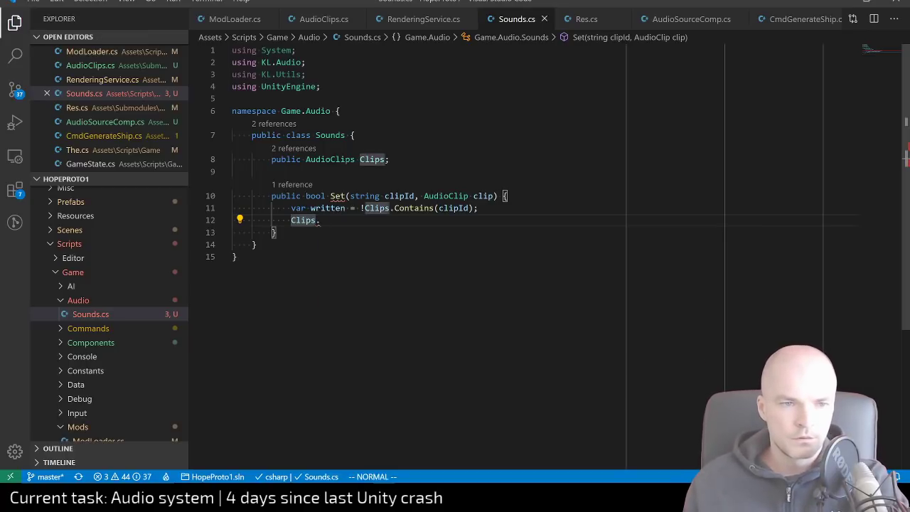
Go to the definition of the AudioClips class from the Clips field declaration
key("k")
key("k")
key("k")
key("k")
key("g")
key("d")
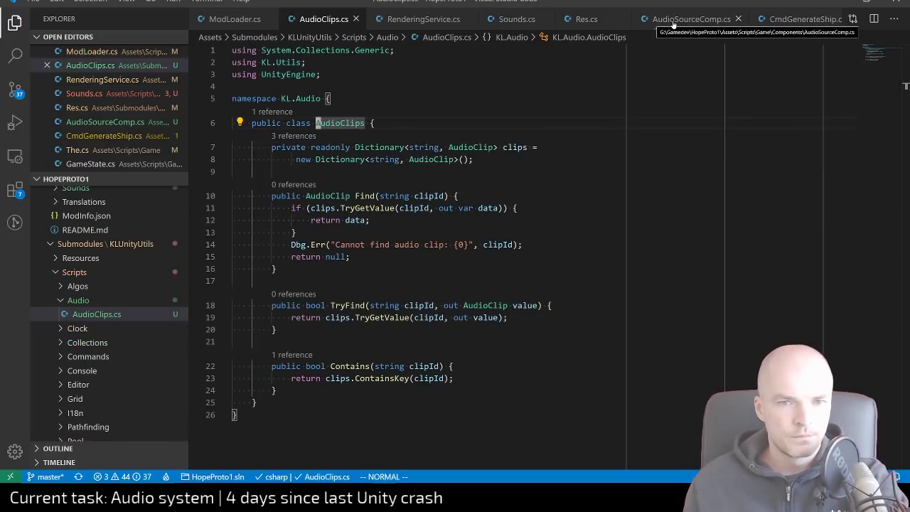
Open Sprites.cs and examine how its methods add, find and store sprites in their dictionaries
key("ctrl+p")
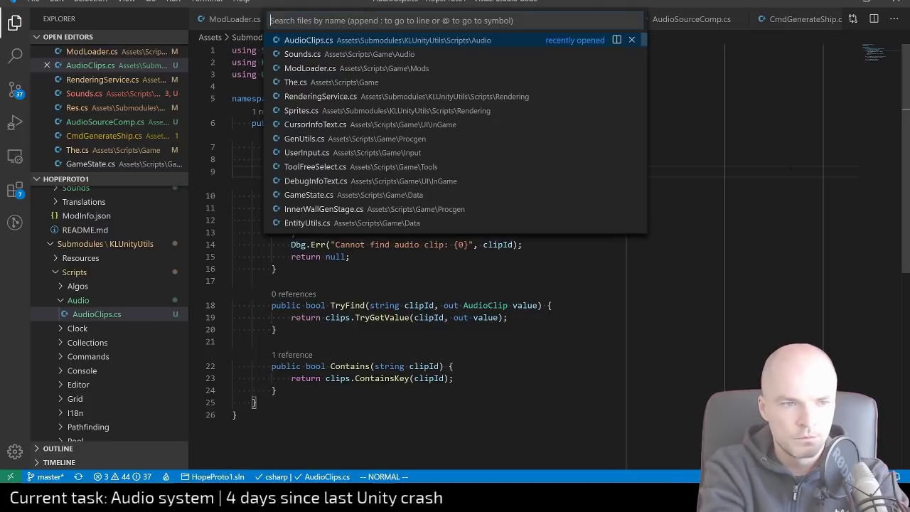
type("spi")
key("Down")
key("Return")
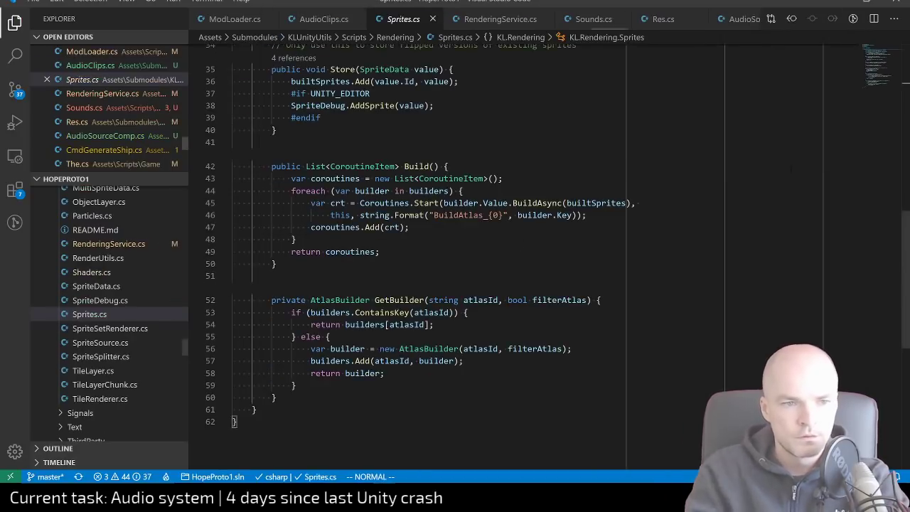
scroll(455, 256, "up", 3)
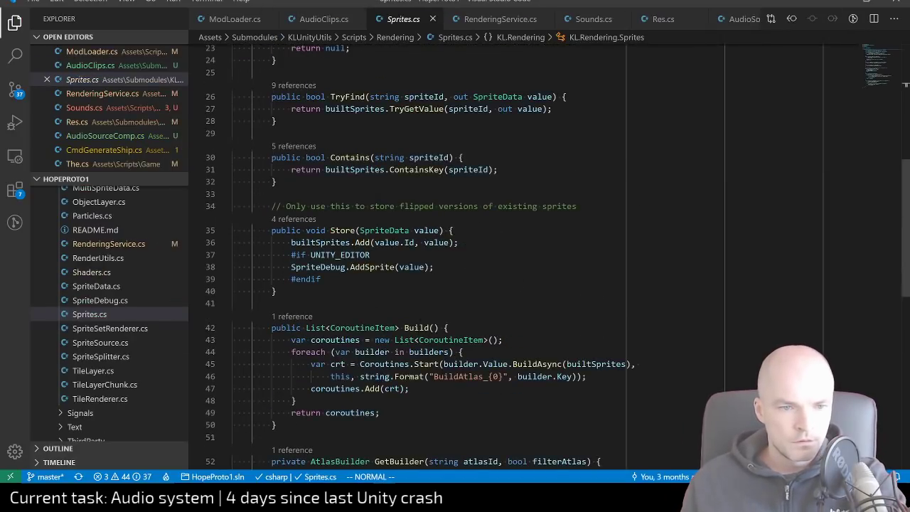
scroll(421, 327, "up", 3)
scroll(421, 335, "down", 3)
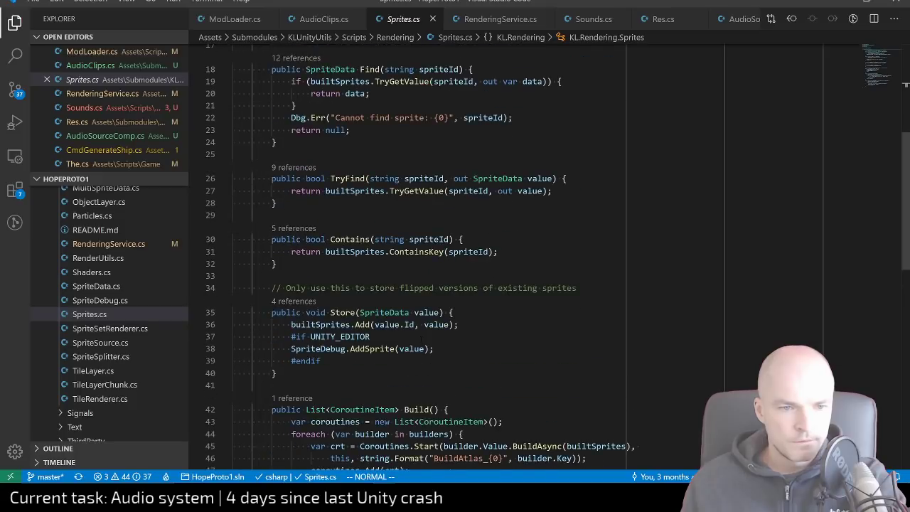
scroll(421, 335, "up", 6)
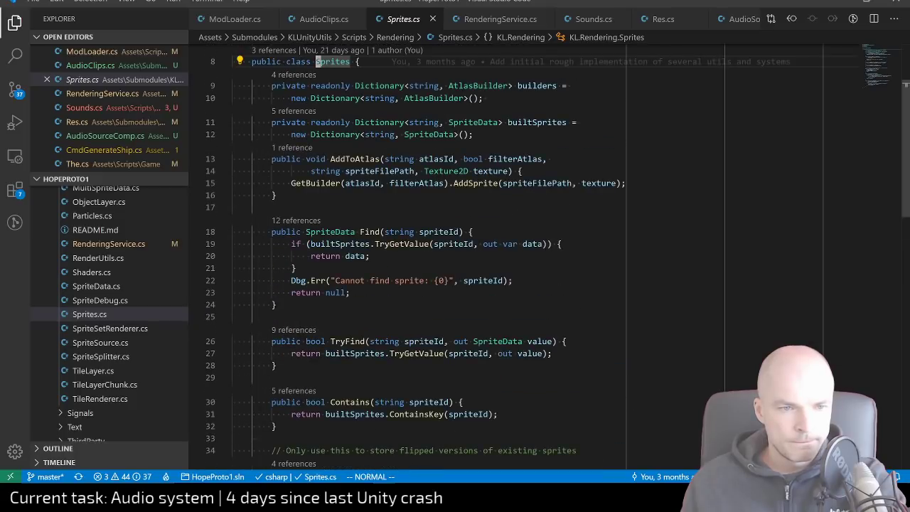
left_click(347, 160)
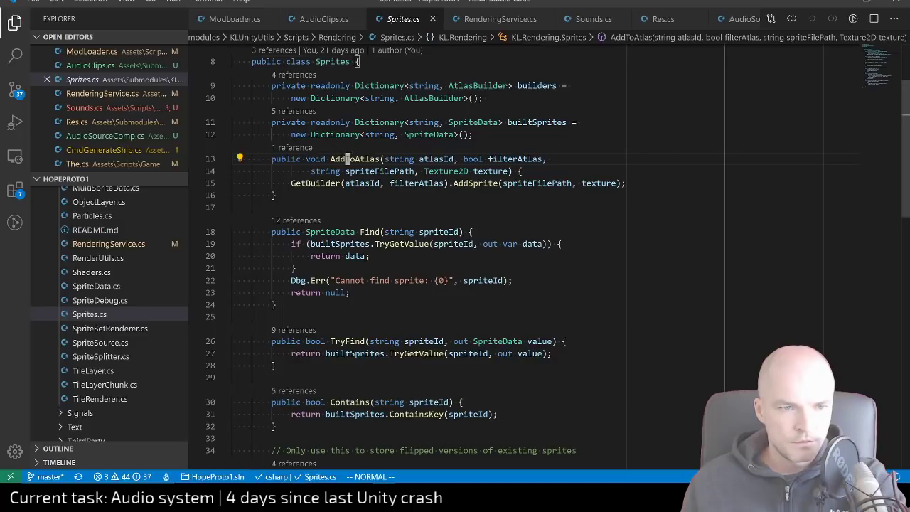
scroll(455, 256, "up", 2)
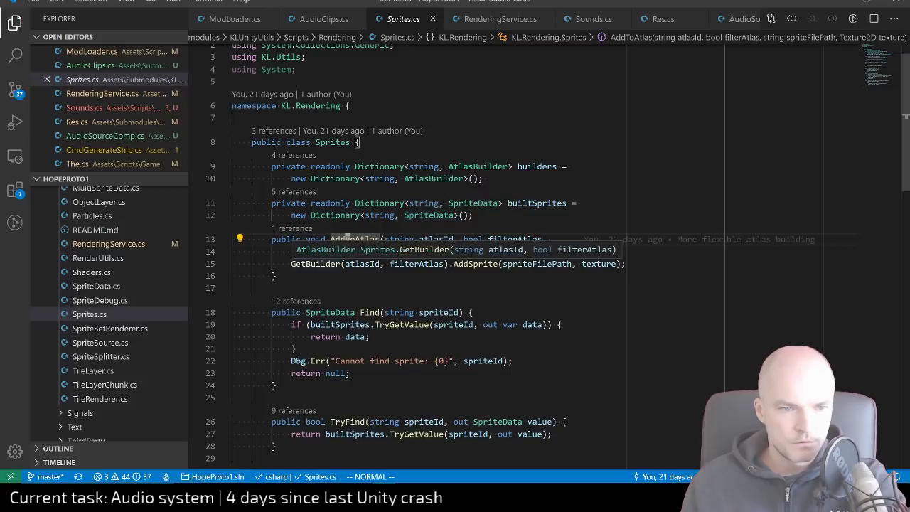
Back in AudioClips.cs, add a public bool Set(string clipId, AudioClip clip) method with an empty body below Contains
left_click(323, 19)
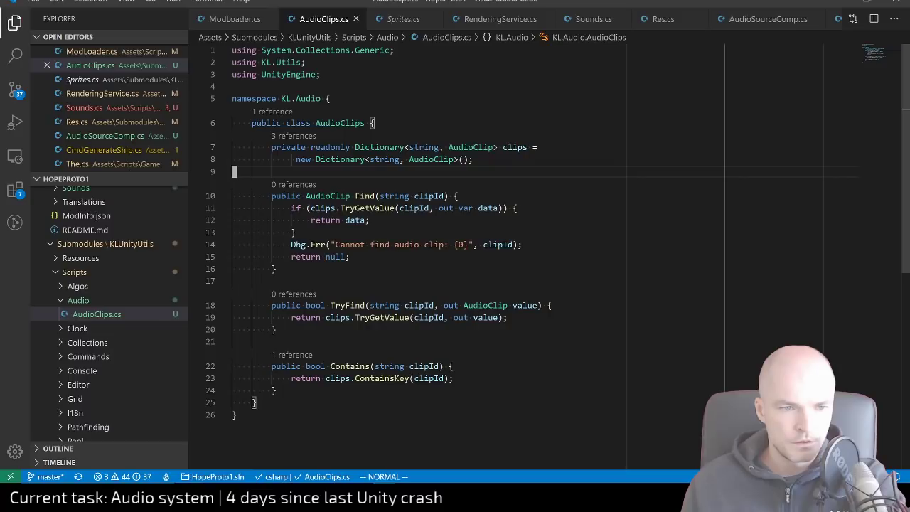
left_click(277, 390)
key("o")
key("Return")
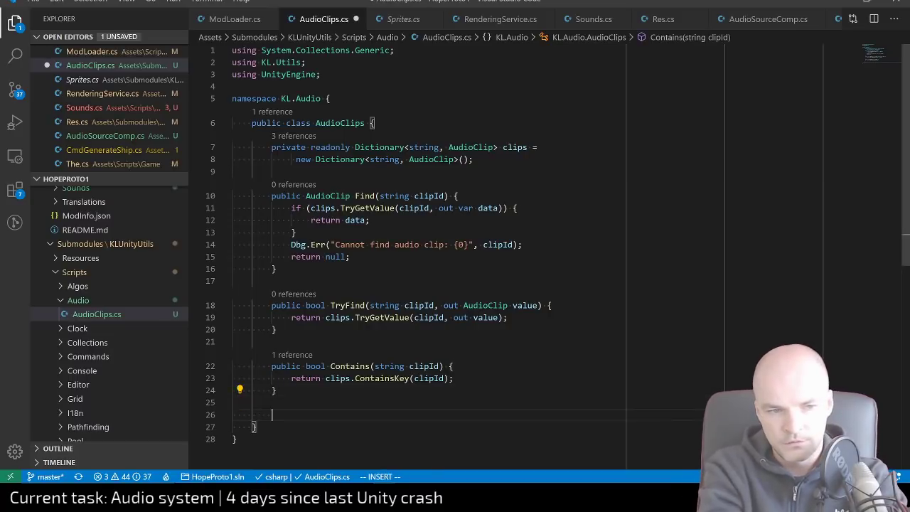
type("public ")
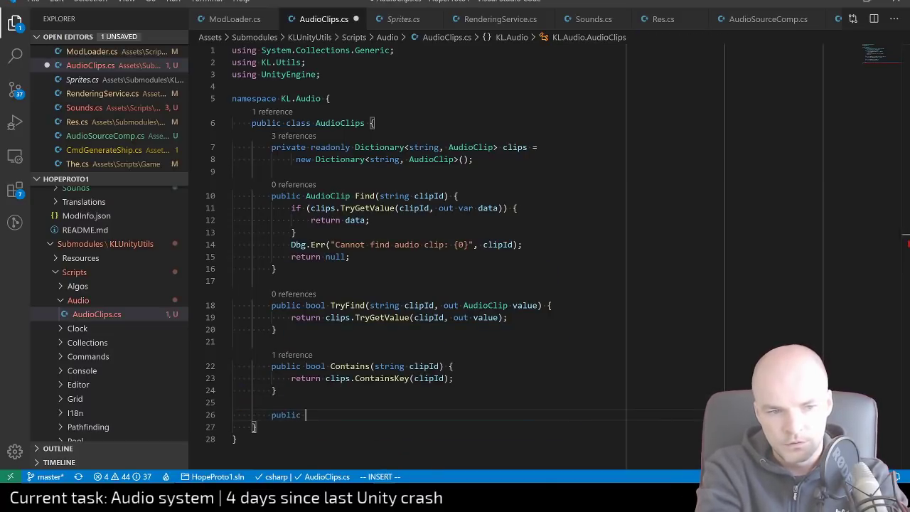
type("bool ")
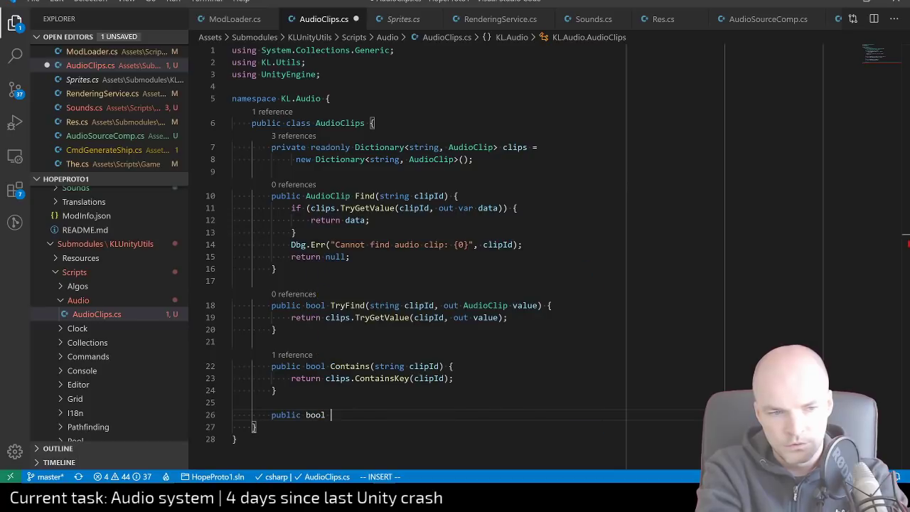
type("Set(")
key("Escape")
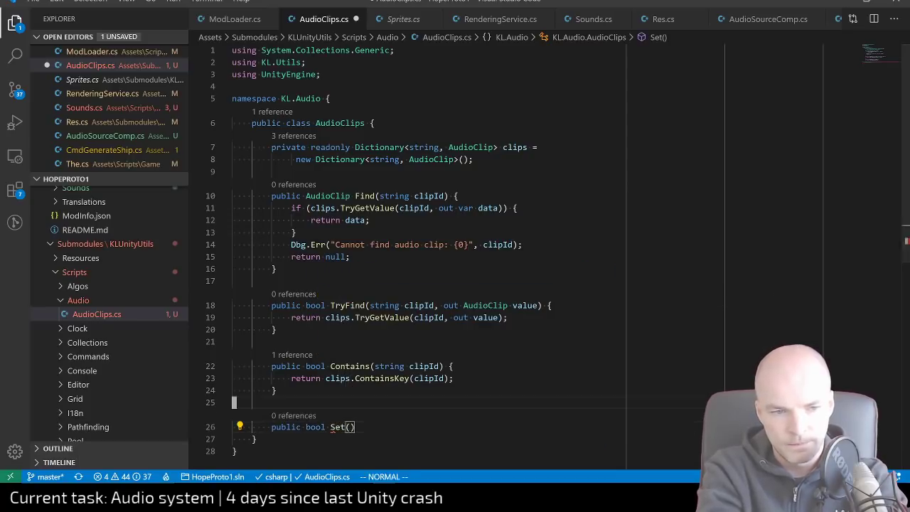
type("ic bool Set(string ")
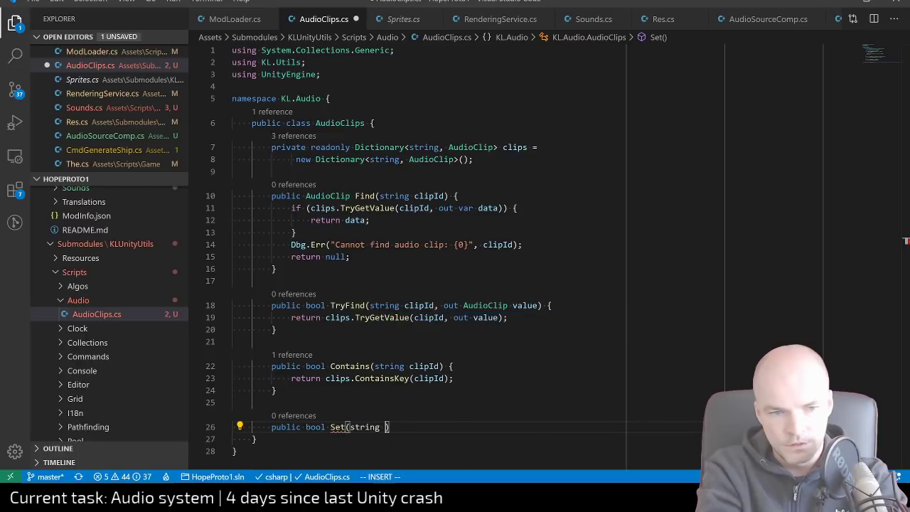
type("clipId, ")
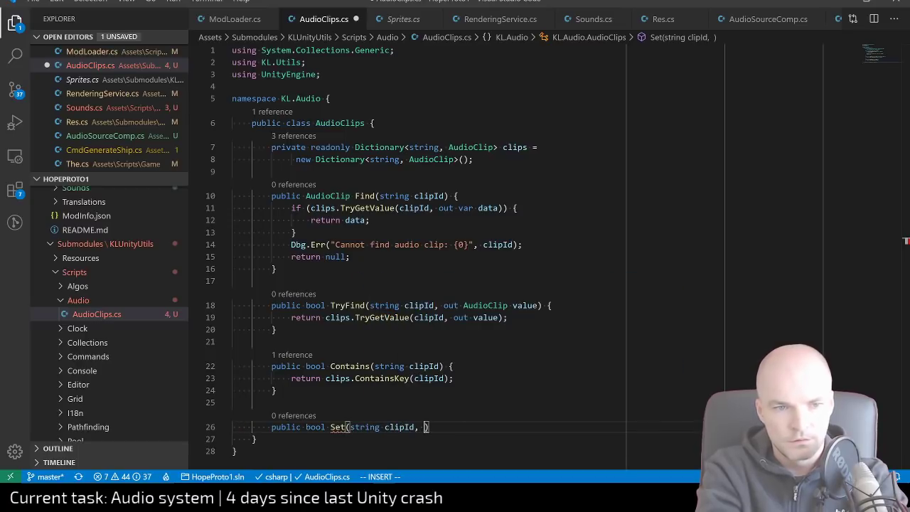
type("AudioClip clip")
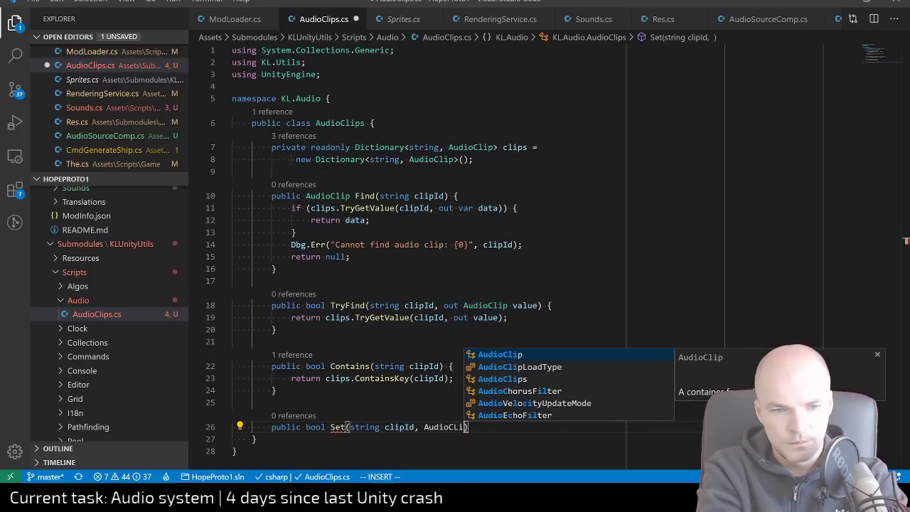
type(") {")
key("Return")
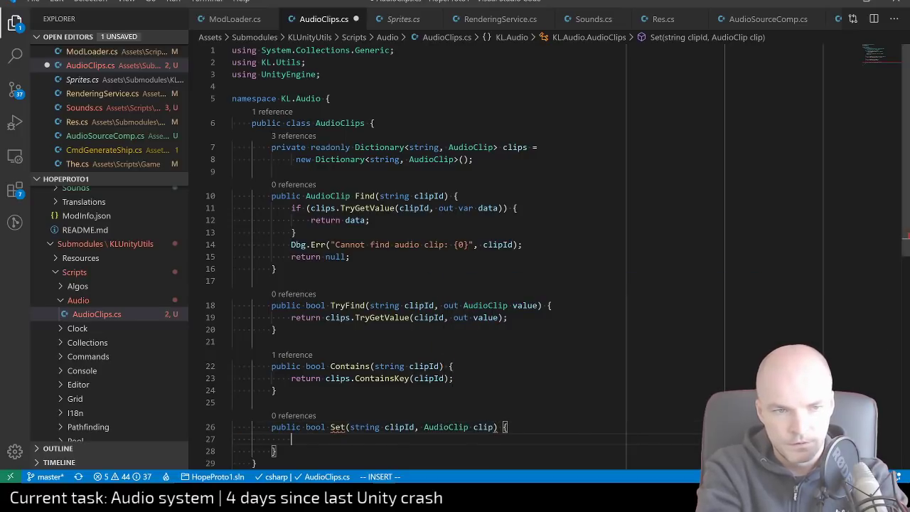
Start the Set method's body with a return statement calling Put on the clips dictionary
type("lci")
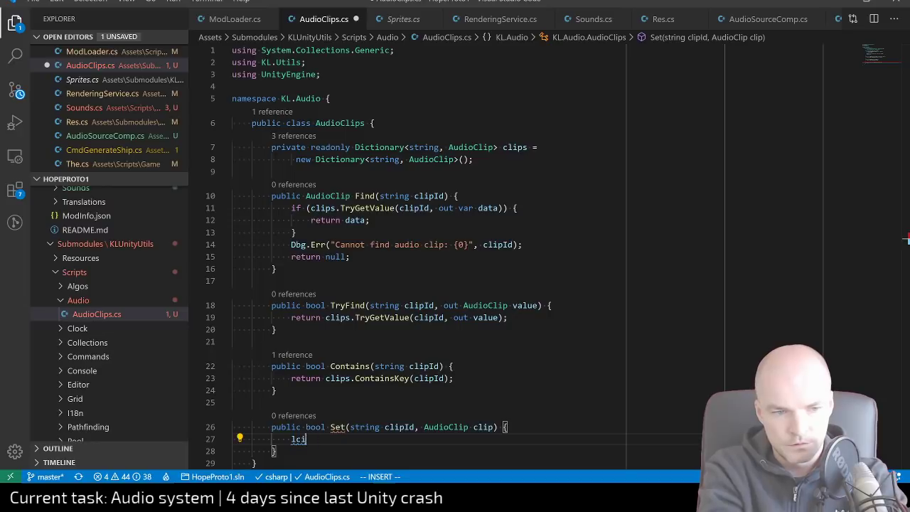
key("BackSpace")
key("BackSpace")
key("BackSpace")
type("clips.")
key("Escape")
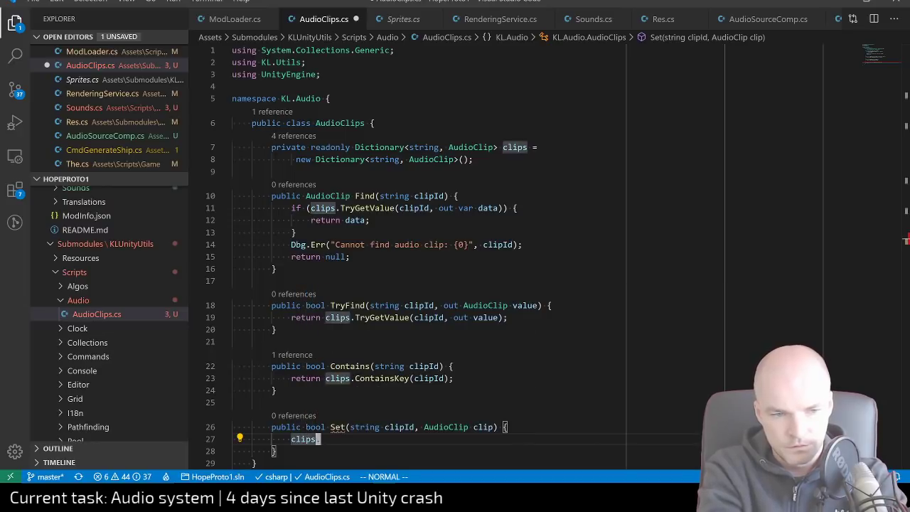
key("shift+i")
type("return")
key("Escape")
key("shift+a")
key("BackSpace")
type(".")
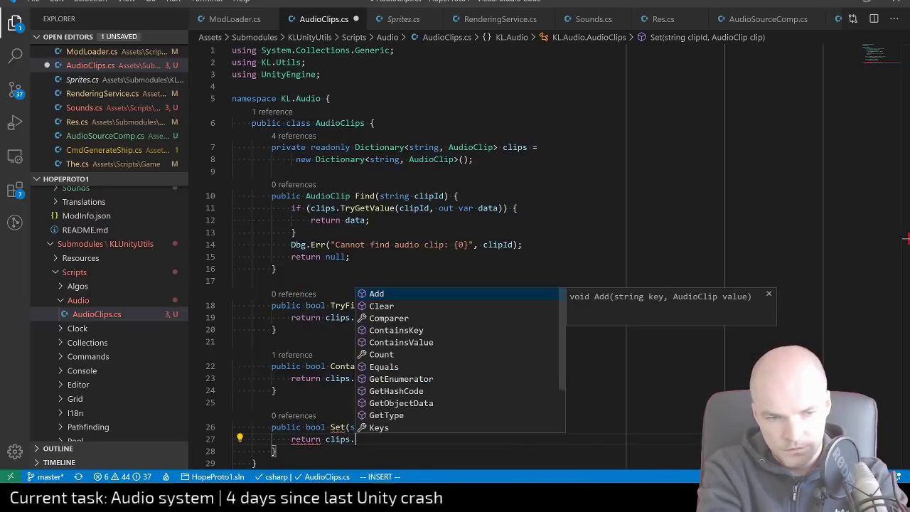
type("Set")
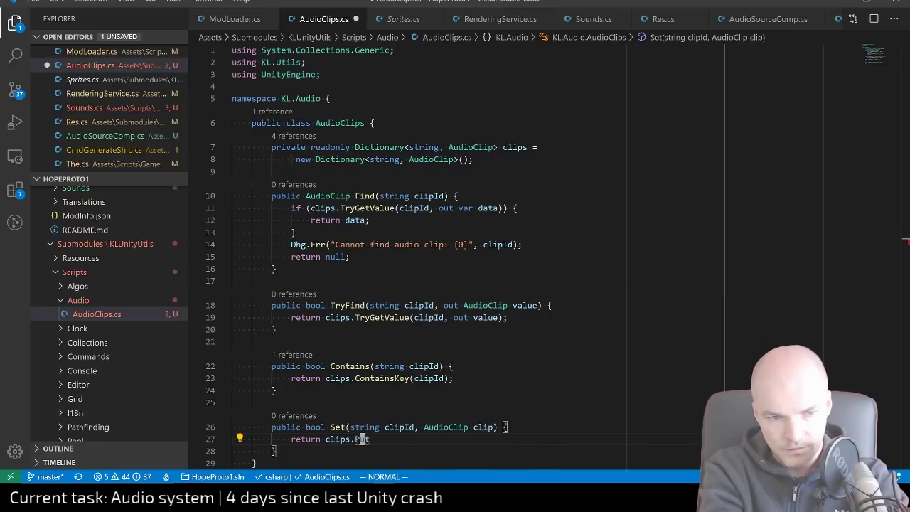
Import the KL.Collections namespace and complete the statement as return clips.Put(clipId, clip) != null;, saving AudioClips.cs
key("ctrl+period")
key("Return")
key("shift+a")
type("(")
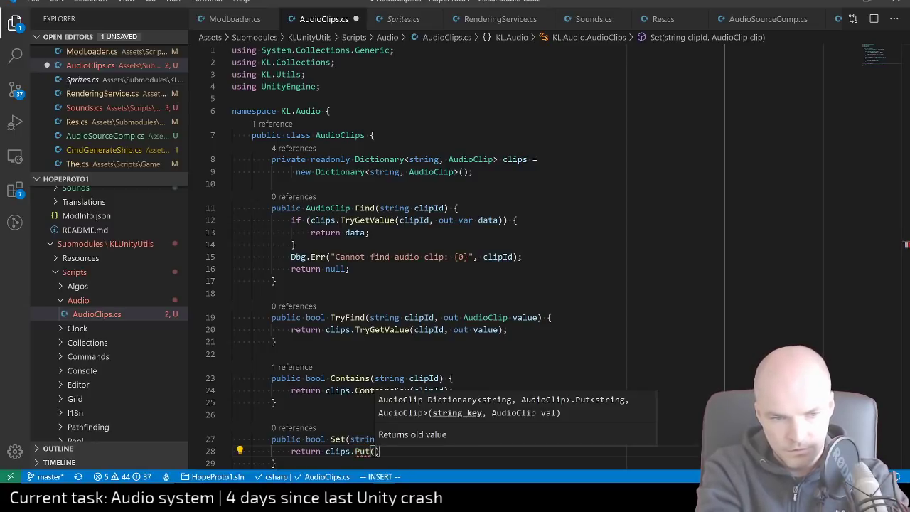
type("clipId,")
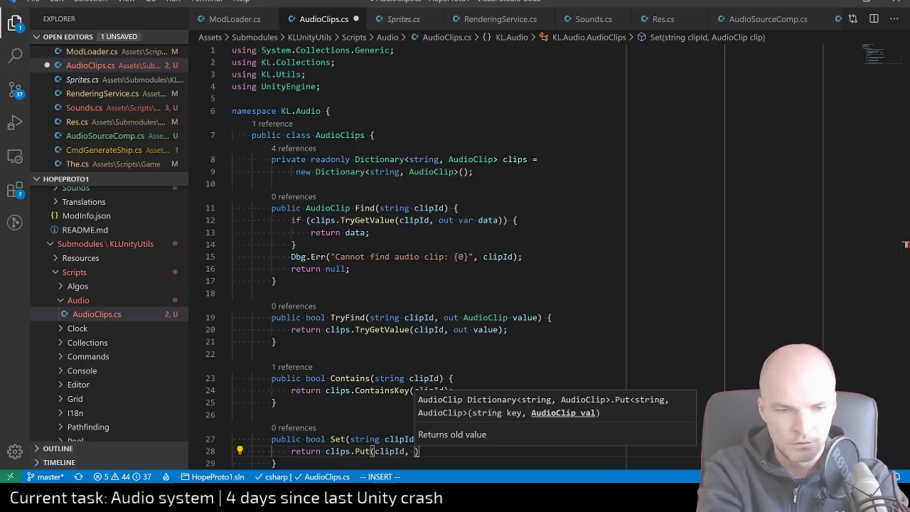
type("clip)")
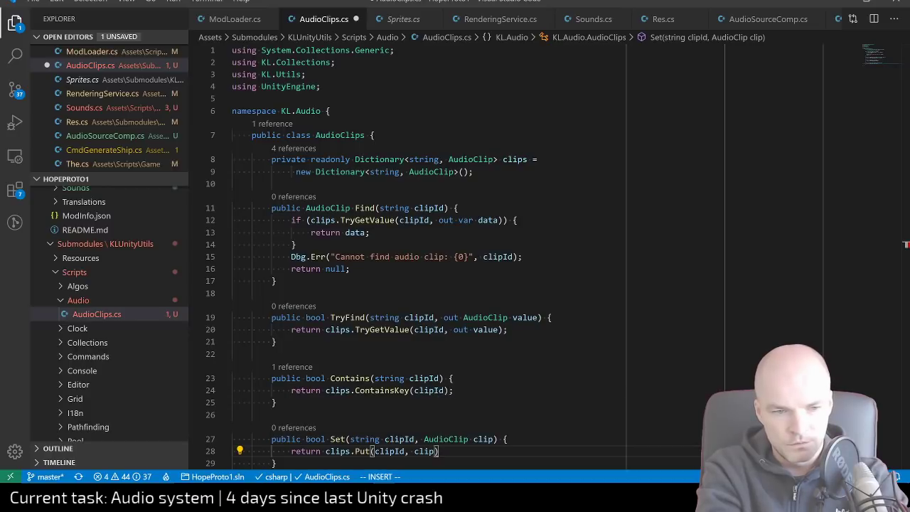
type(" !=")
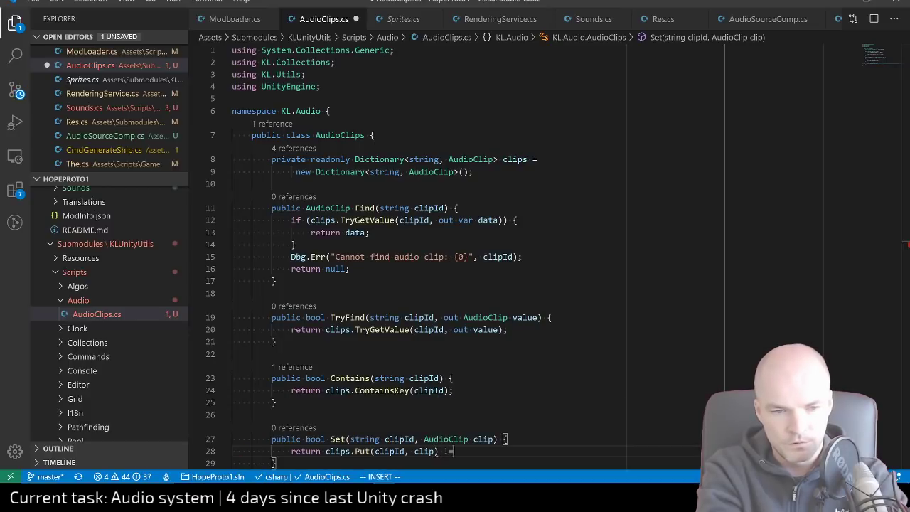
type(" null;")
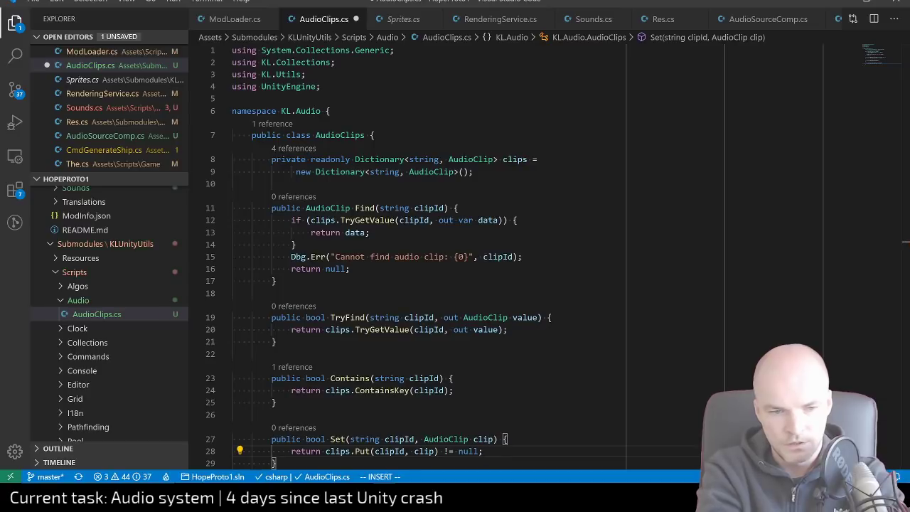
key("Escape")
key("shift+g")
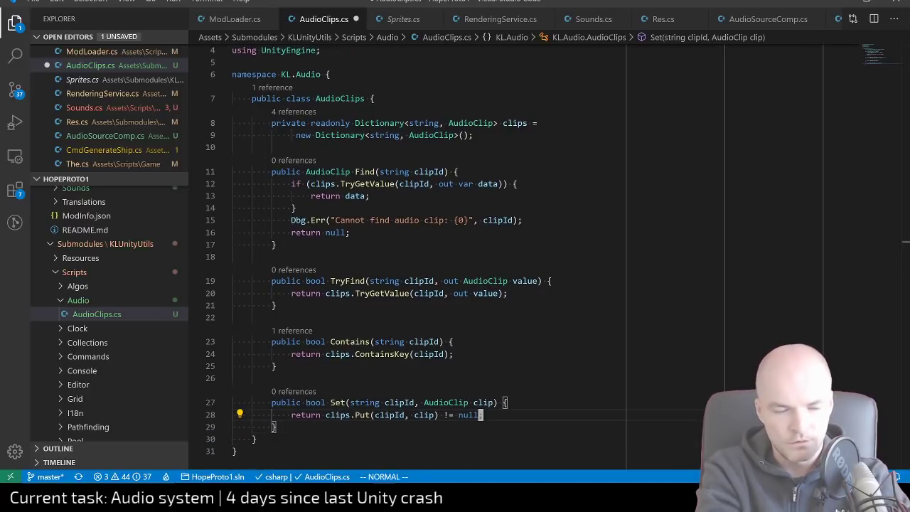
key("ctrl+s")
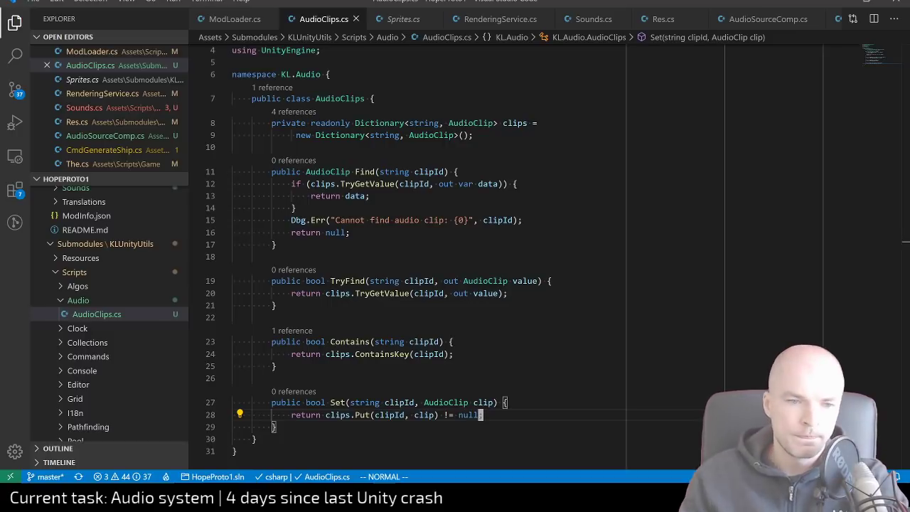
Try changing the Set method's return type to AudioClip, and undo the change
key("k")
key("k")
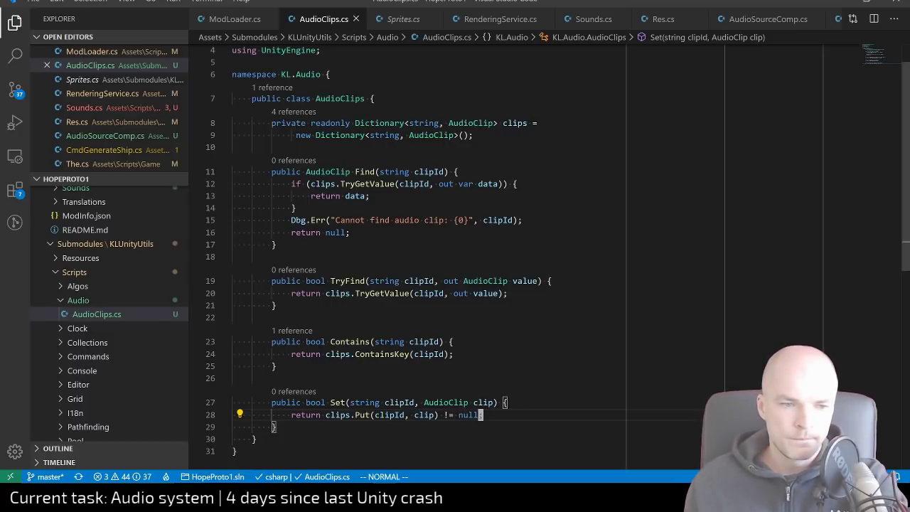
type("wcwAu")
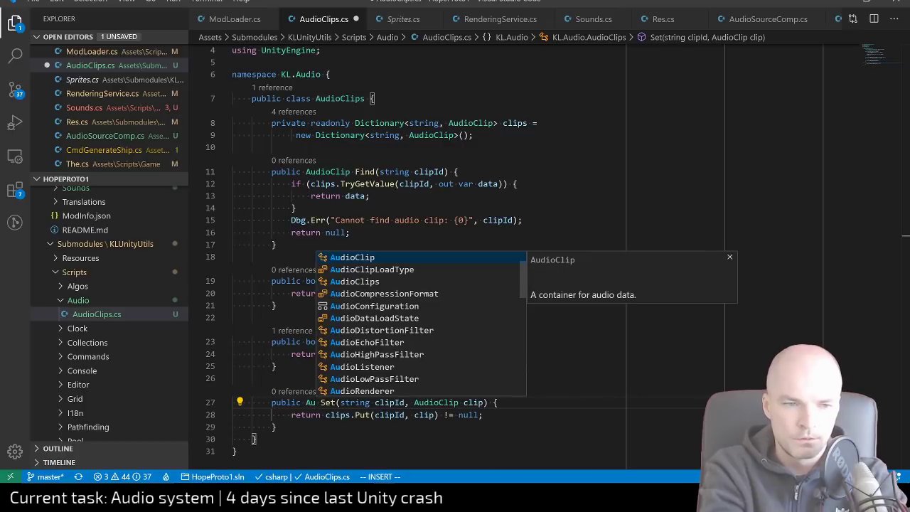
key("Tab")
key("Escape")
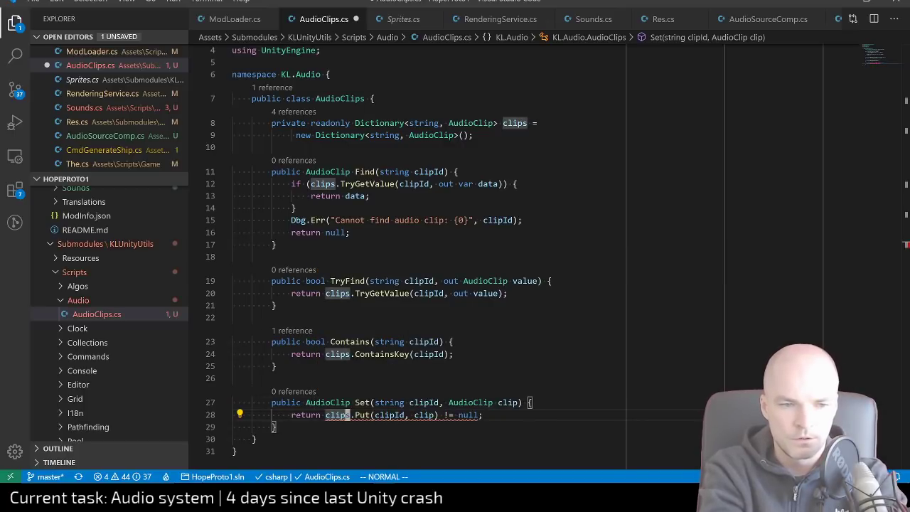
key("u")
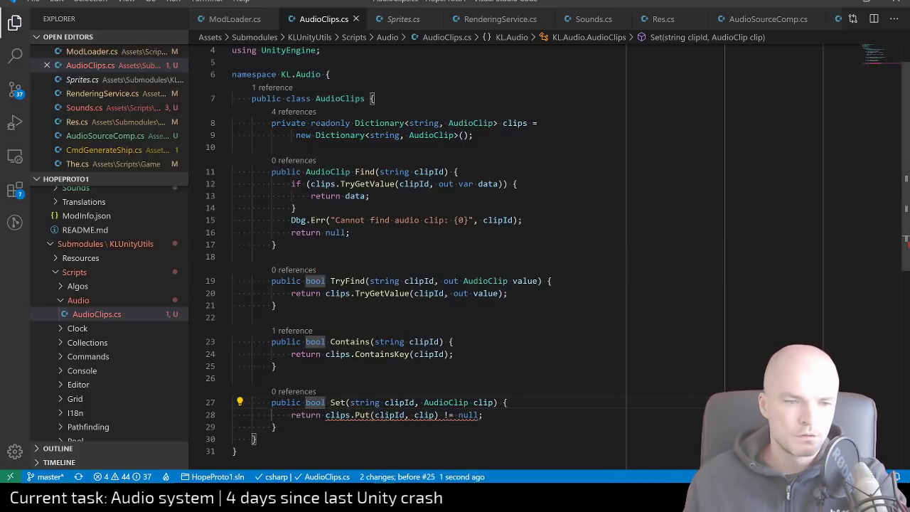
Start a doc comment above the Set method in AudioClips.cs reading /// <summary> return true if we overwrote
key("shift+o")
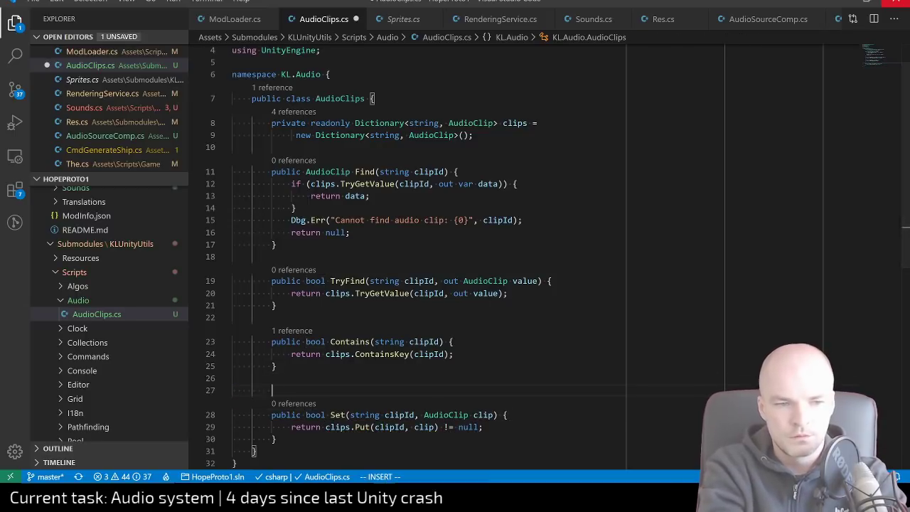
type("\\")
type("// ")
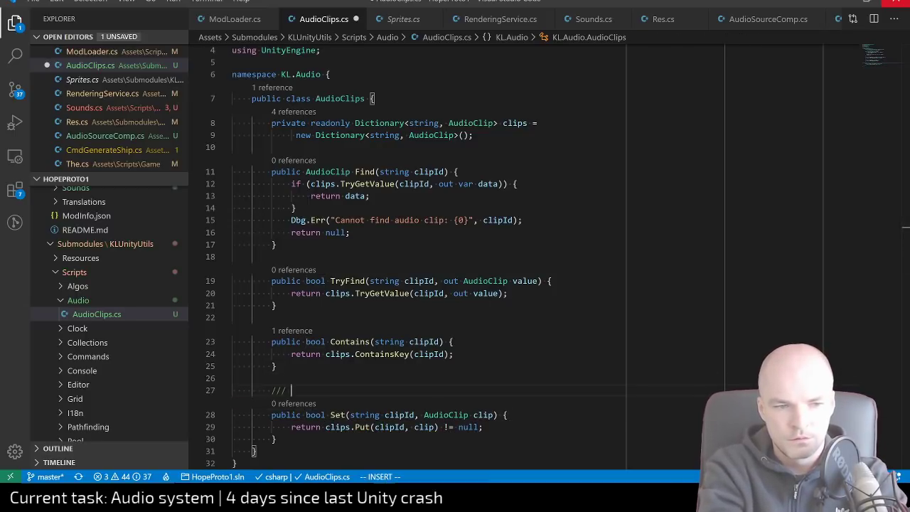
type("<summary> retur")
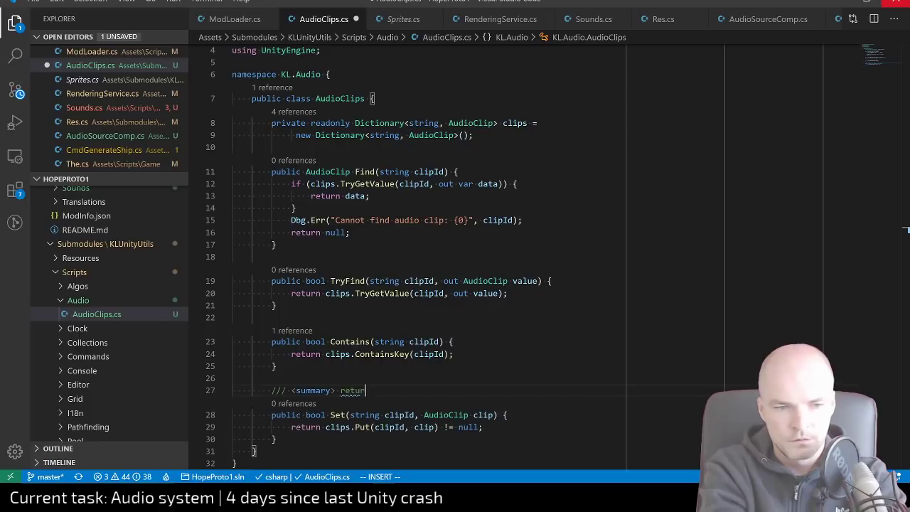
type("n true")
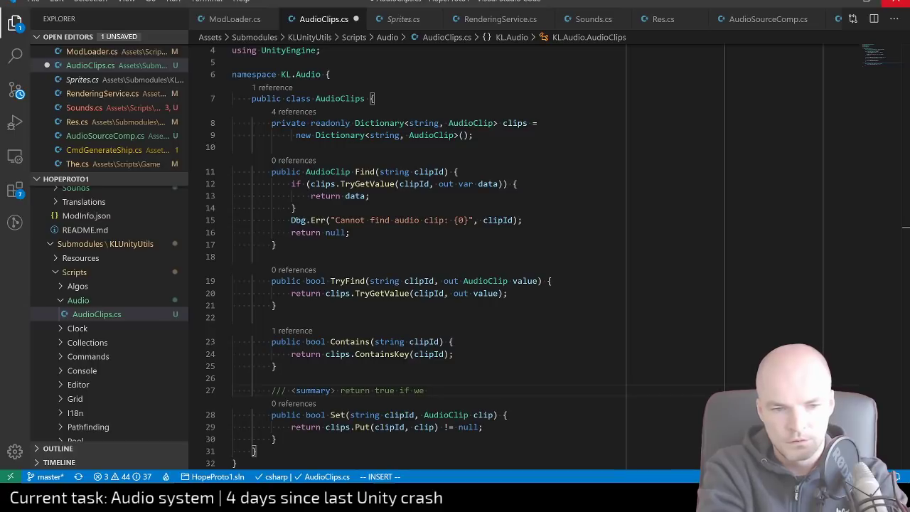
type("if we overwrote")
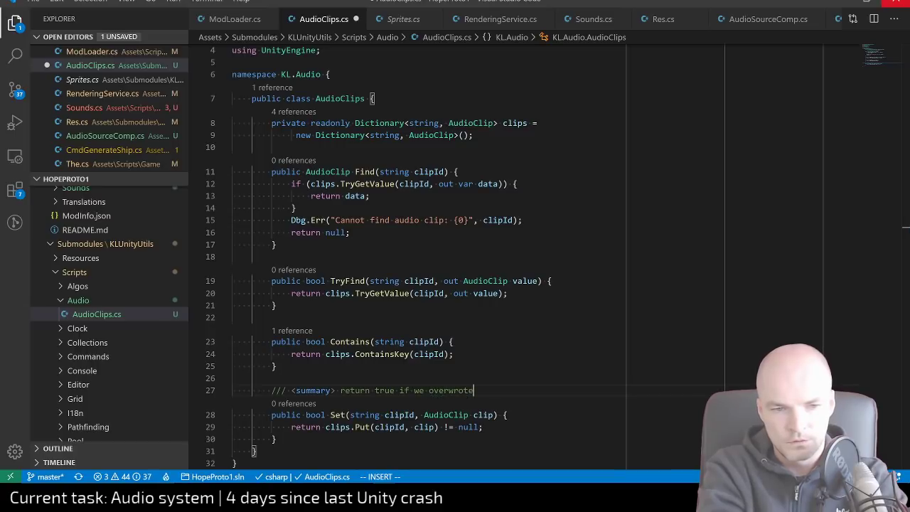
Change the comparison in the Set method's return statement to == null
key("Escape")
key("j")
key("j")
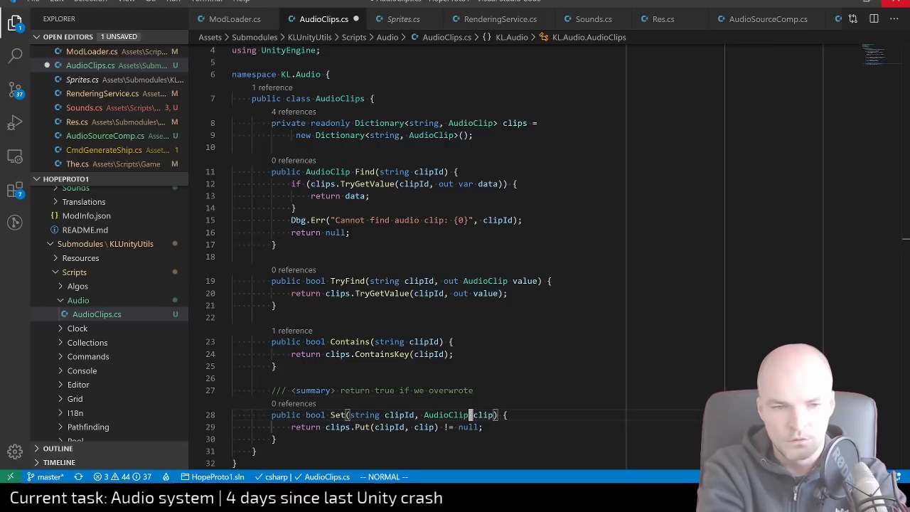
key("h")
key("h")
key("h")
key("h")
key("i")
key("BackSpace")
type("=")
key("Escape")
Reword the comment's ending to "did not overwrite anything" and close it with a </summary> tag
key("k")
key("k")
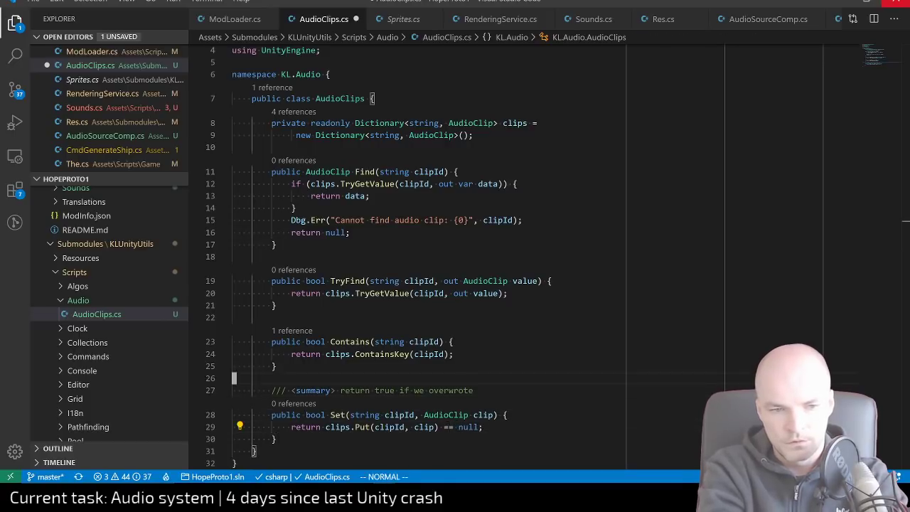
type("ciw")
type("did ")
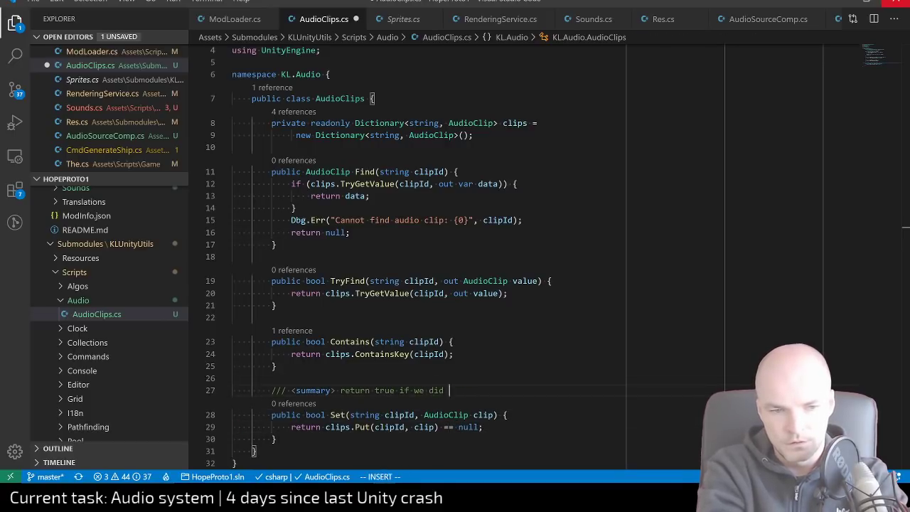
type("not overwrite anything")
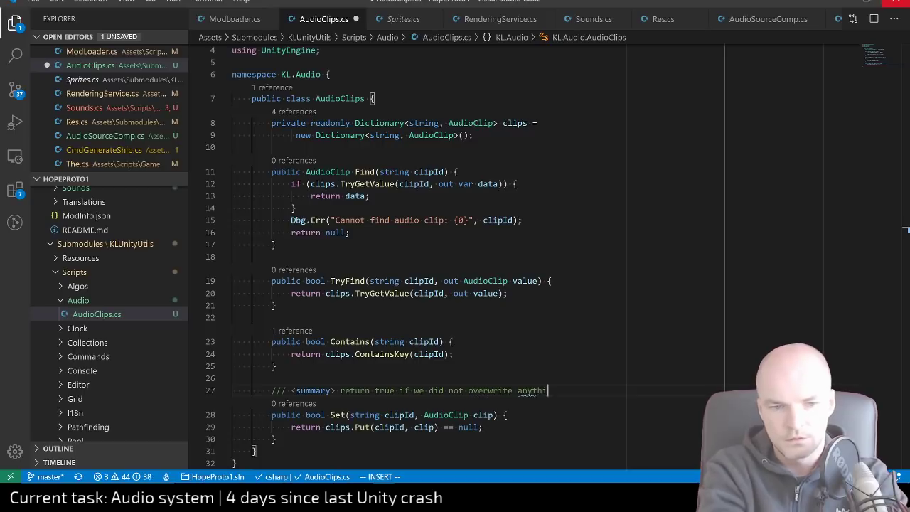
key("ctrl+s")
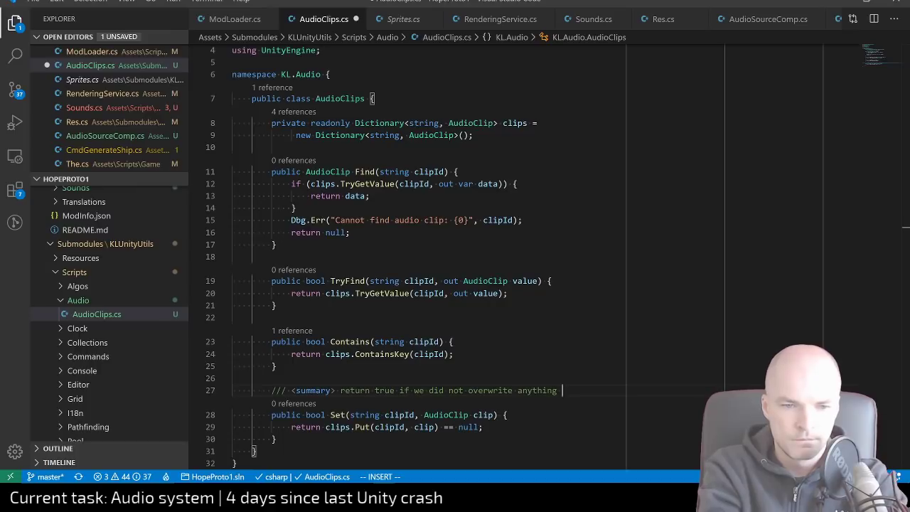
type("</summar")
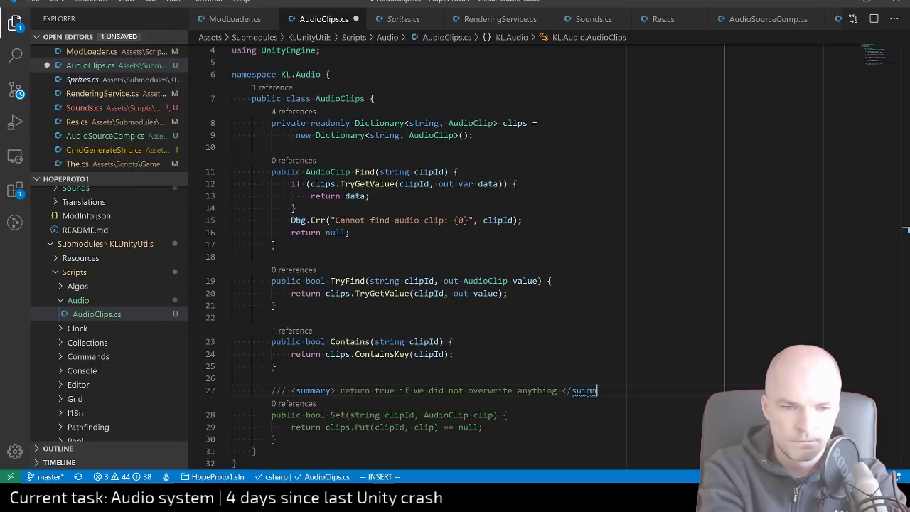
type("y>")
key("Escape")
Make the comment's first word "Returns" directly after the <summary> tag without a space, and save AudioClips.cs
key("asciicircum")
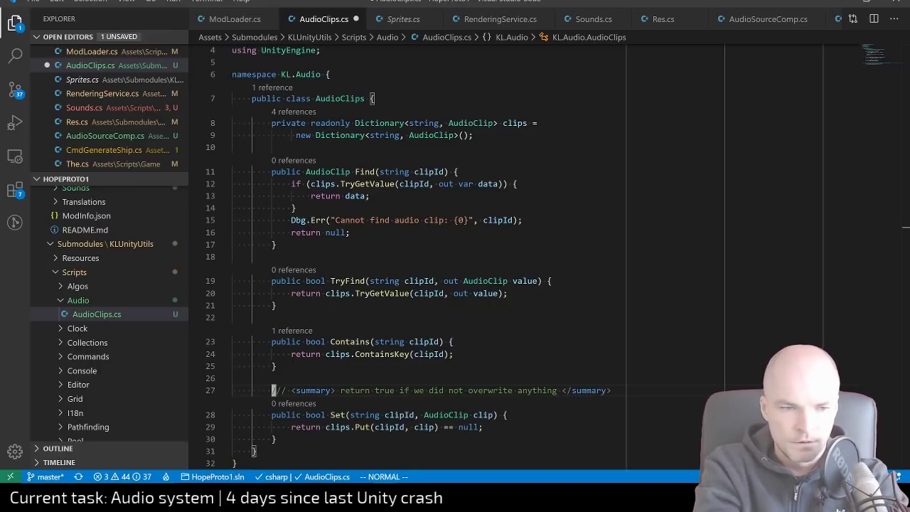
key("w")
key("w")
key("w")
key("w")
key("a")
key("BackSpace")
key("BackSpace")
type("R")
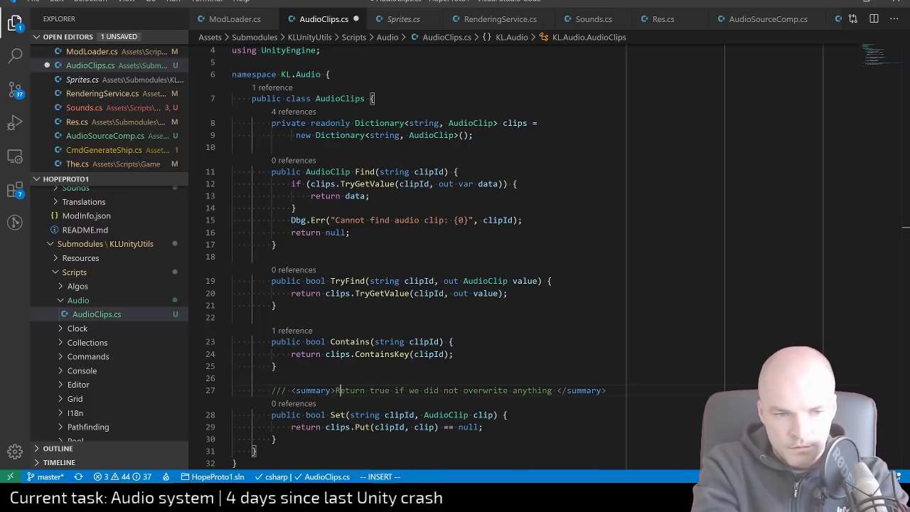
key("Escape")
key("l")
key("l")
key("l")
key("l")
key("l")
type("as")
key("ctrl+s")
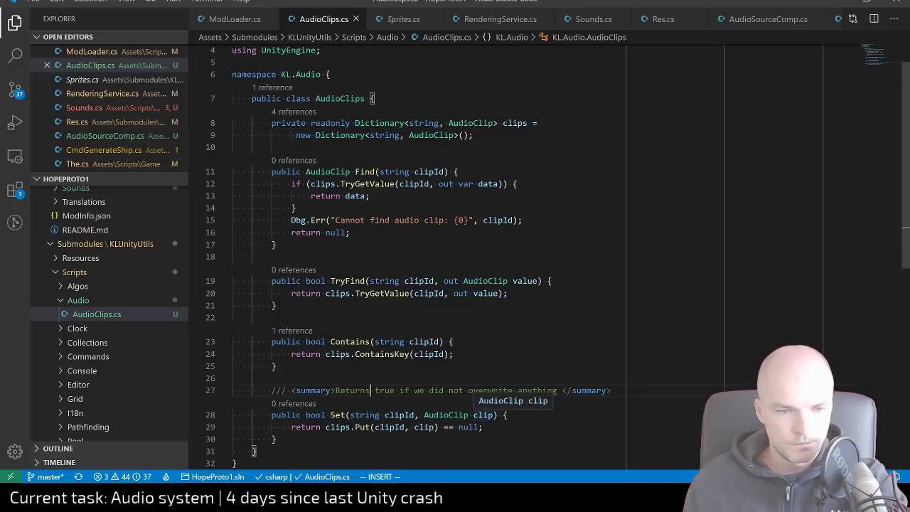
Replace "anything" in the summary comment with "an existing clip" and save the file
scroll(498, 414, "down", 2)
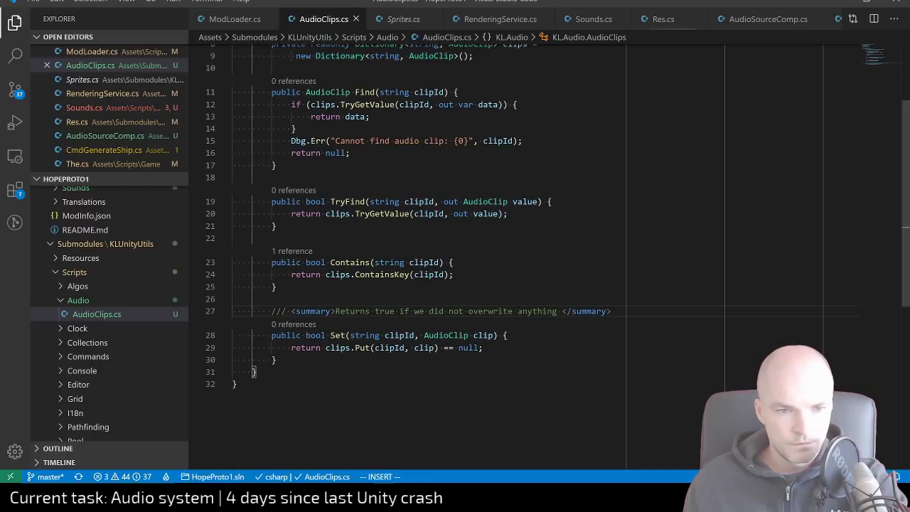
key("ctrl+Delete")
type("an ex")
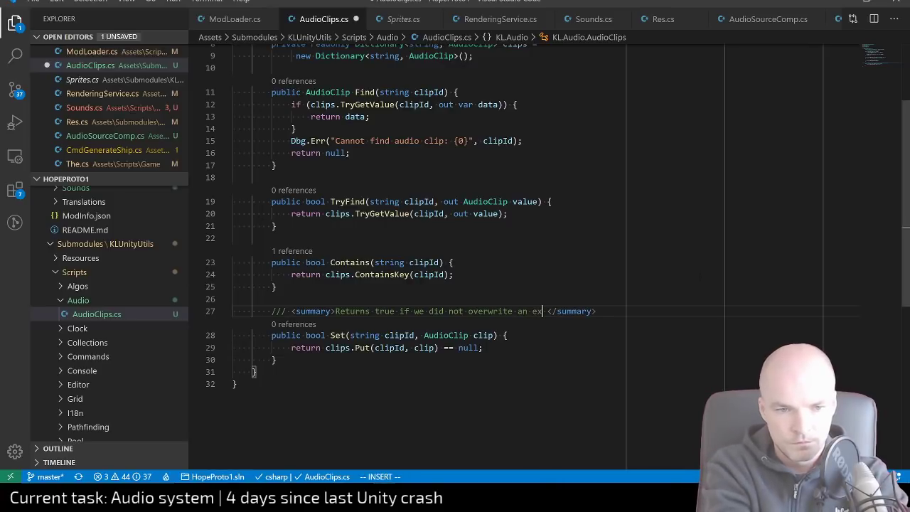
type("isting clip")
key("ctrl+s")
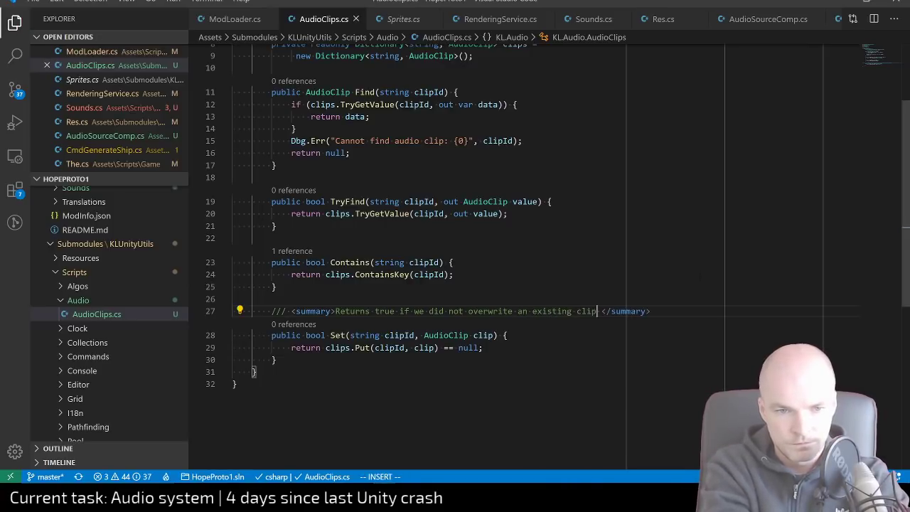
In Sounds.cs, replace the negated written variable assignment before Clips.Contains(clipId) with a return keyword
left_click(234, 19)
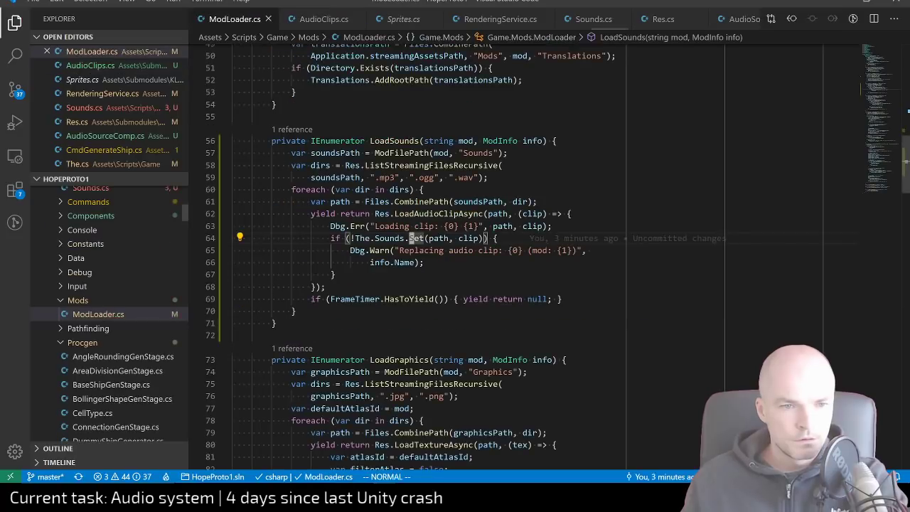
left_click(588, 21)
key("j")
key("j")
key("j")
key("j")
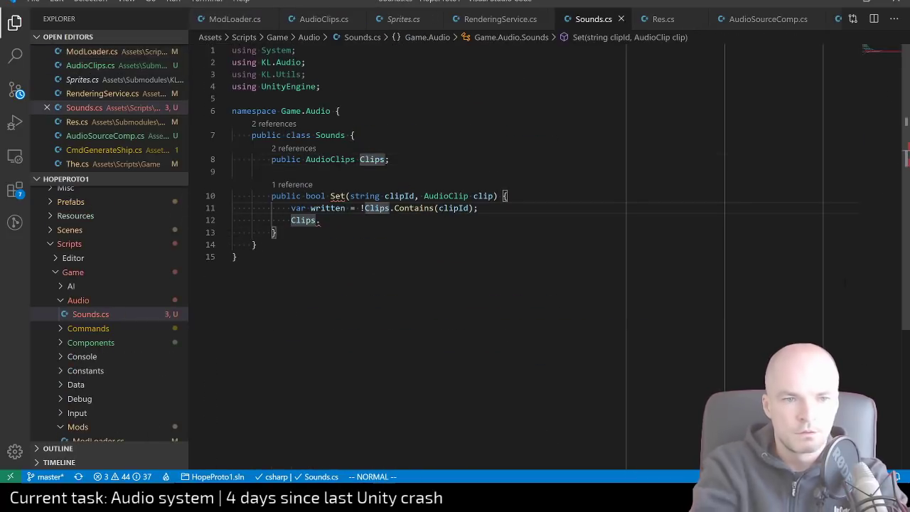
key("b")
key("i")
key("BackSpace")
key("BackSpace")
key("BackSpace")
key("BackSpace")
key("BackSpace")
key("BackSpace")
key("BackSpace")
key("BackSpace")
key("BackSpace")
key("BackSpace")
key("BackSpace")
key("BackSpace")
key("BackSpace")
key("BackSpace")
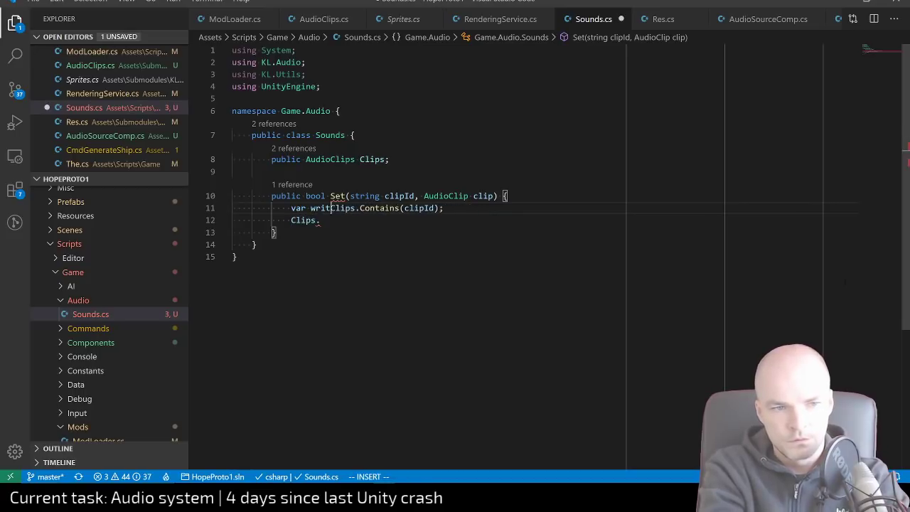
key("BackSpace")
type("return")
key("Escape")
Change the returned call to Clips.Set(clipId, clip), replacing Contains and adding the clip argument
key("w")
key("e")
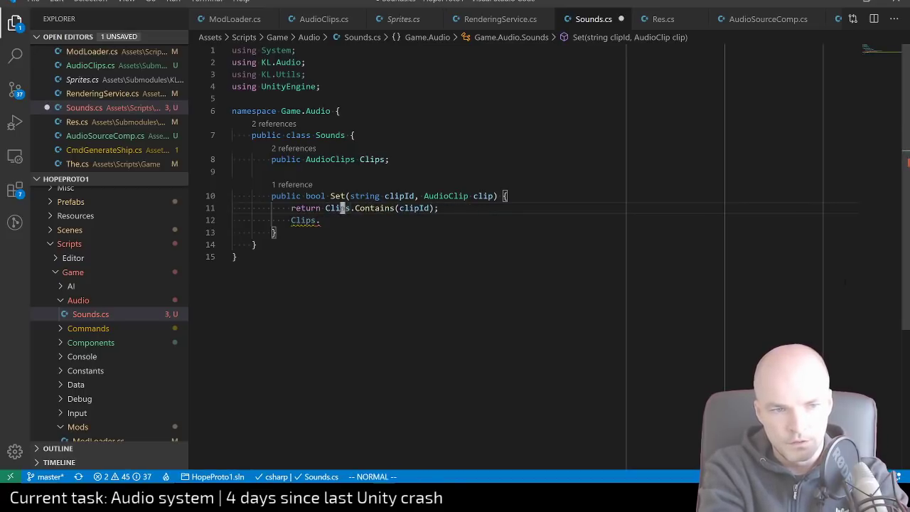
key("w")
key("w")
type("cwSet")
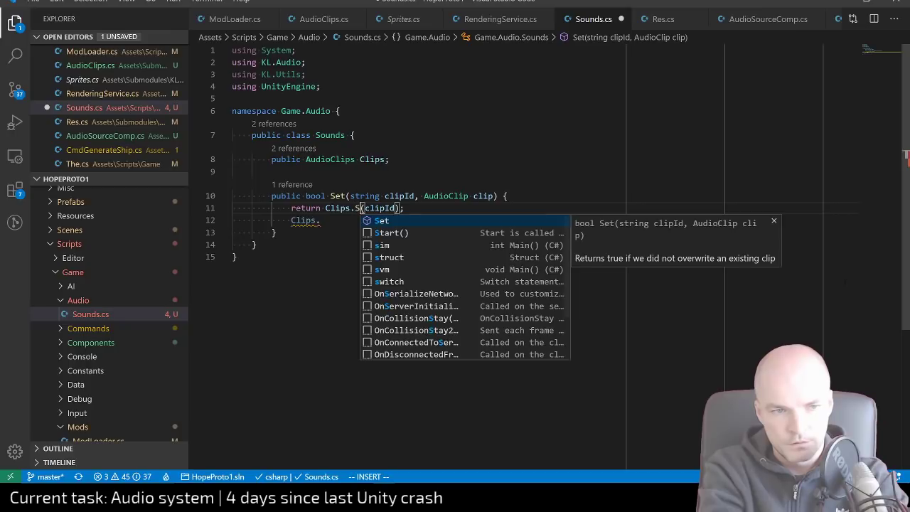
key("Escape")
key("A")
key("Left")
key("Left")
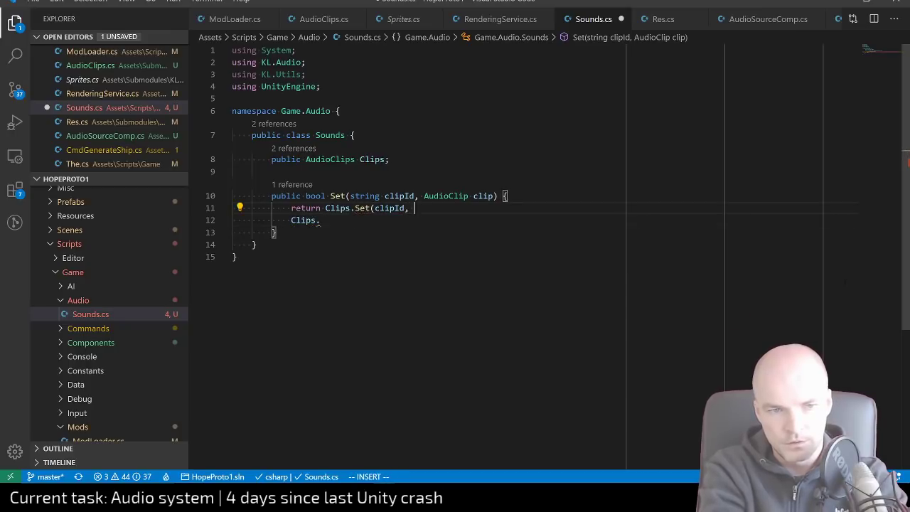
type(", clip")
Delete the leftover incomplete Clips. line below the return statement and save Sounds.cs
key("Escape")
key("j")
key("d")
key("d")
key("ctrl+s")
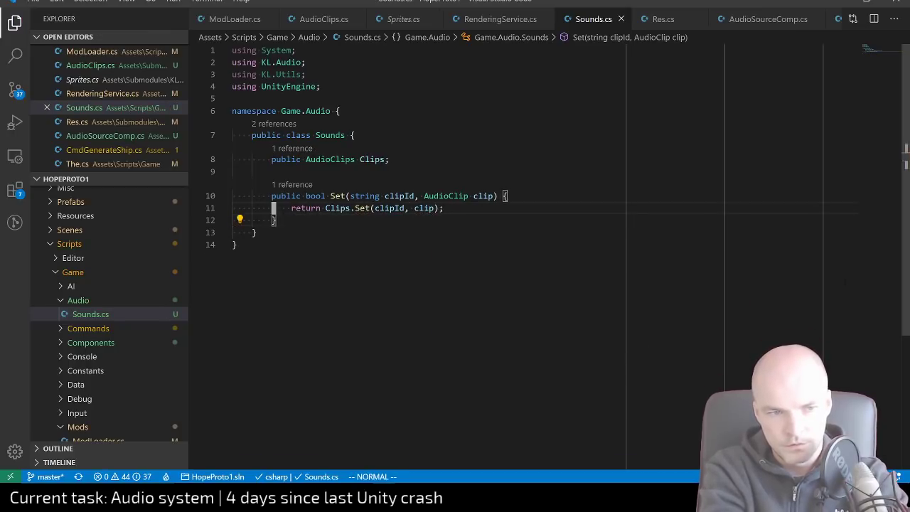
Add /// <summary> Returns true if it did not overwrite a clip</summary> above the Set method in Sounds.cs and save
key("k")
key("w")
key("w")
key("w")
key("w")
key("l")
key("k")
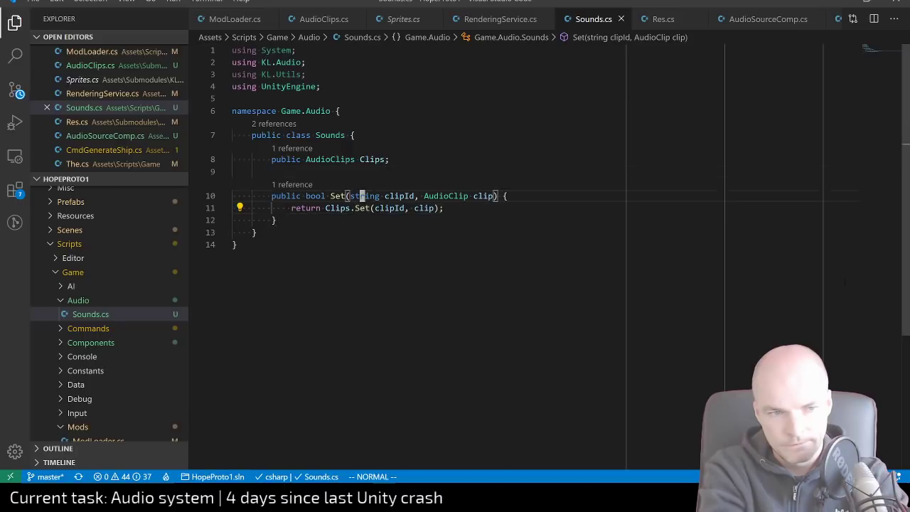
key("O")
type("/// <")
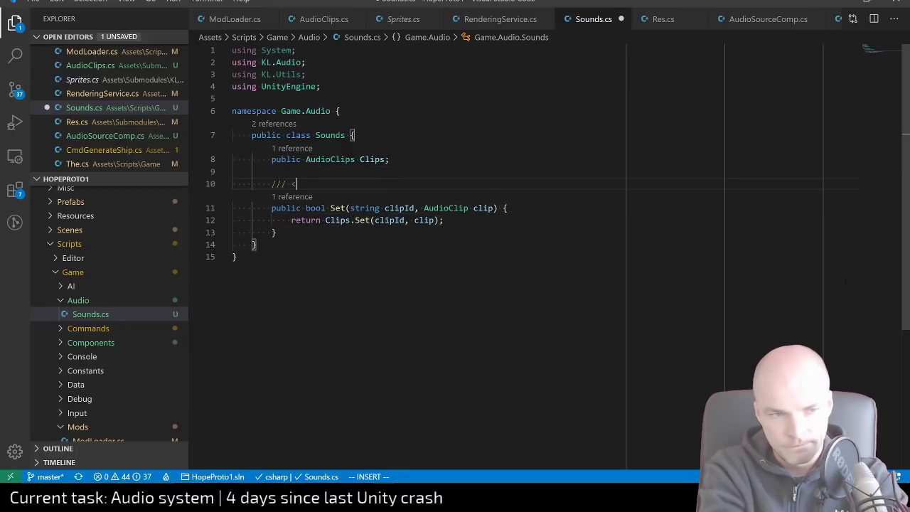
type("summary> Retur")
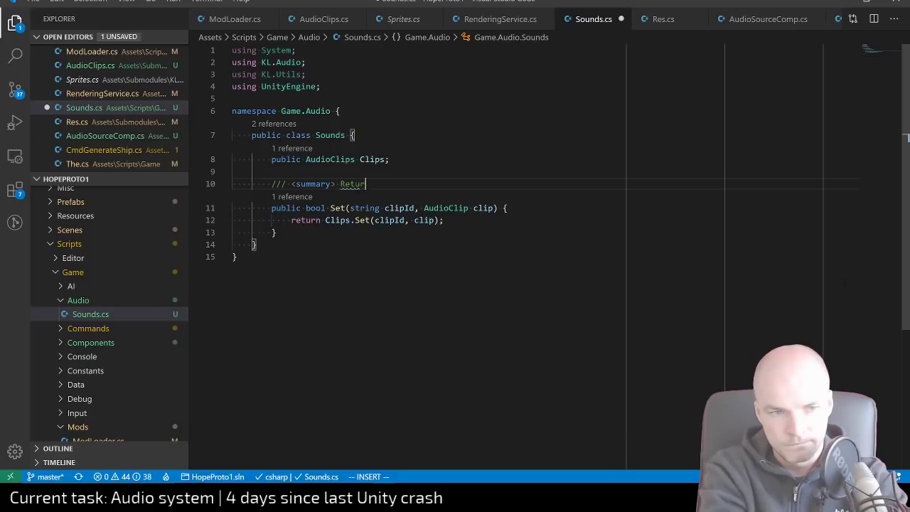
type("ns true if")
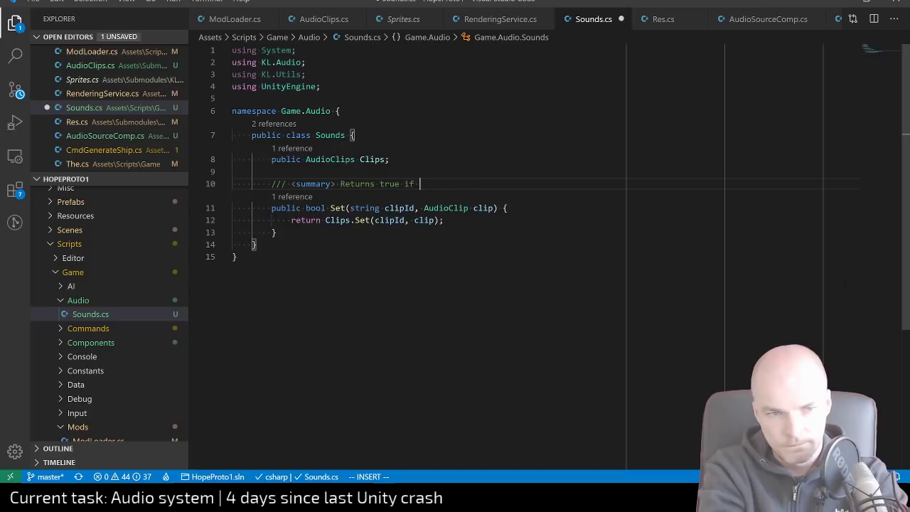
type("it did not overwri")
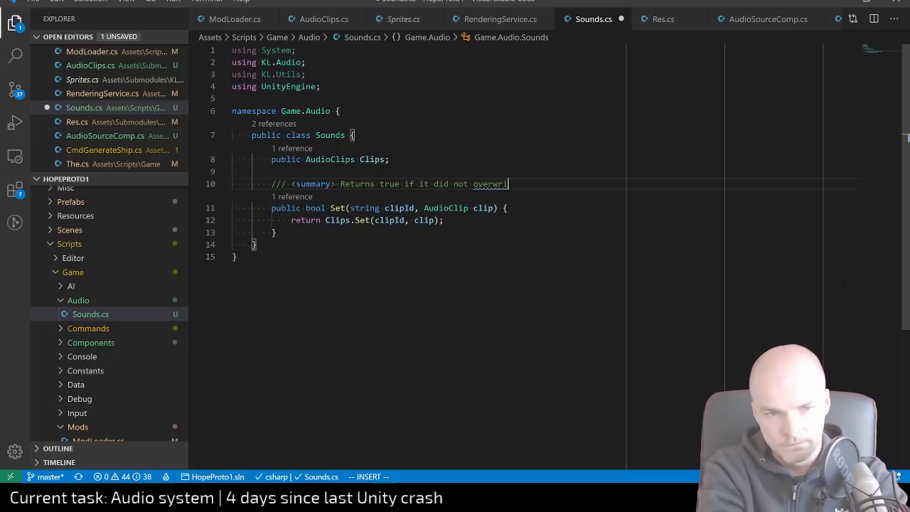
type("te a clip</summary>")
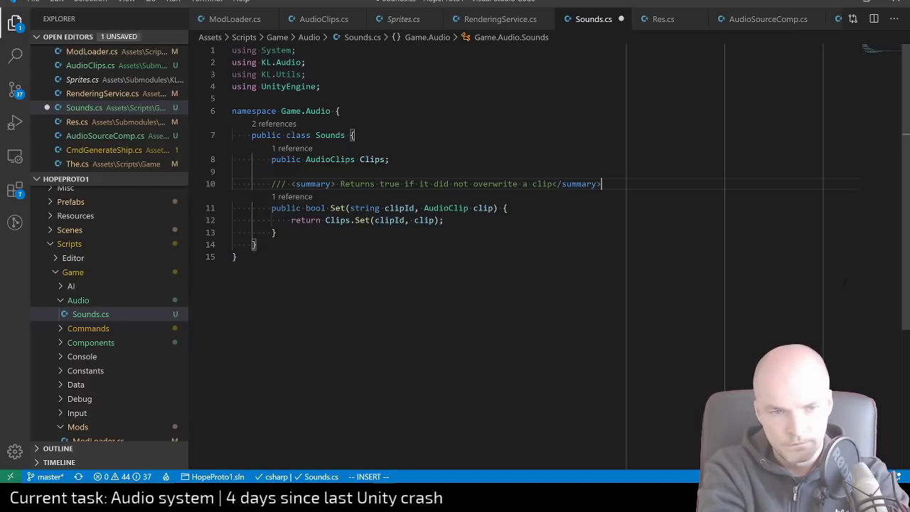
key("ctrl+s")
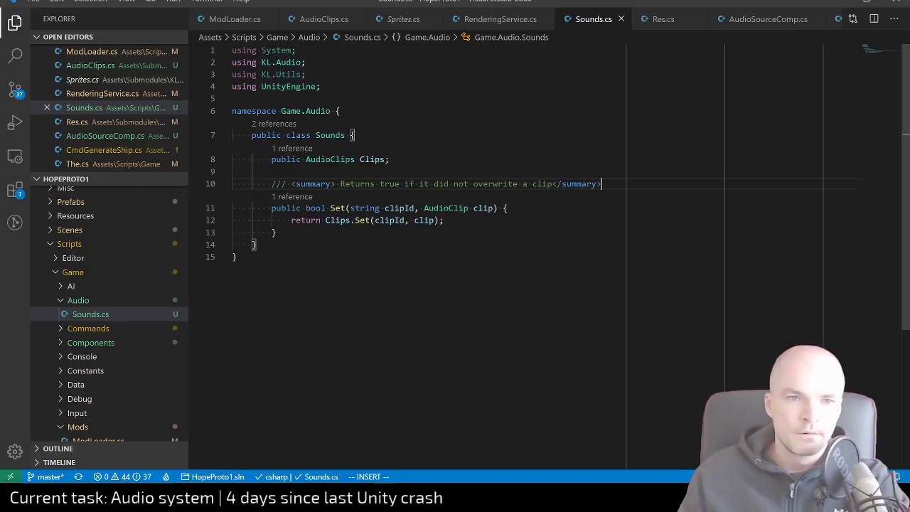
Review the LoadSounds method in ModLoader.cs, checking the The.Sounds.Set condition, the replacement warning and the FrameTimer yield
left_click(250, 19)
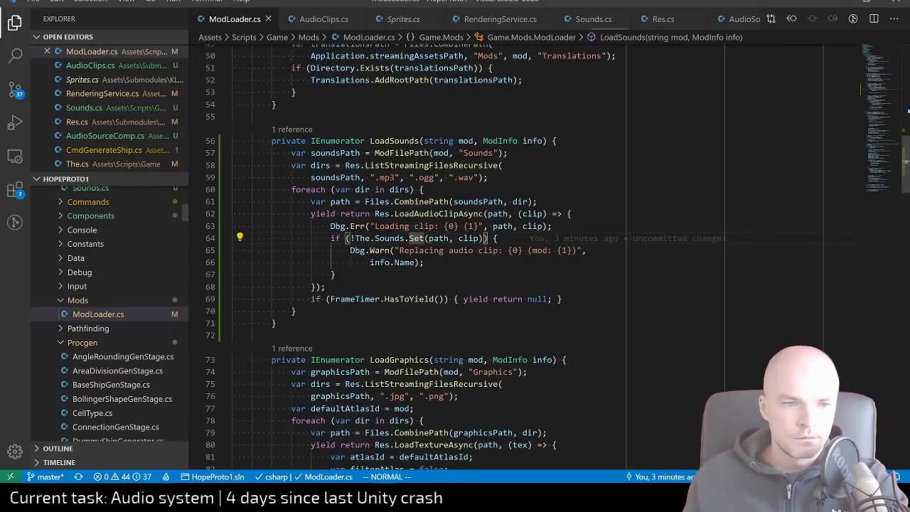
key("b")
key("b")
key("b")
key("b")
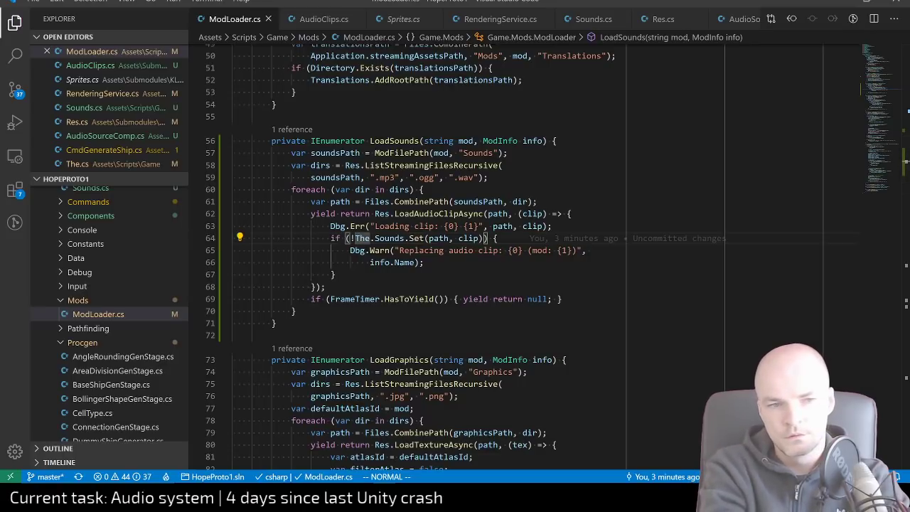
key("x")
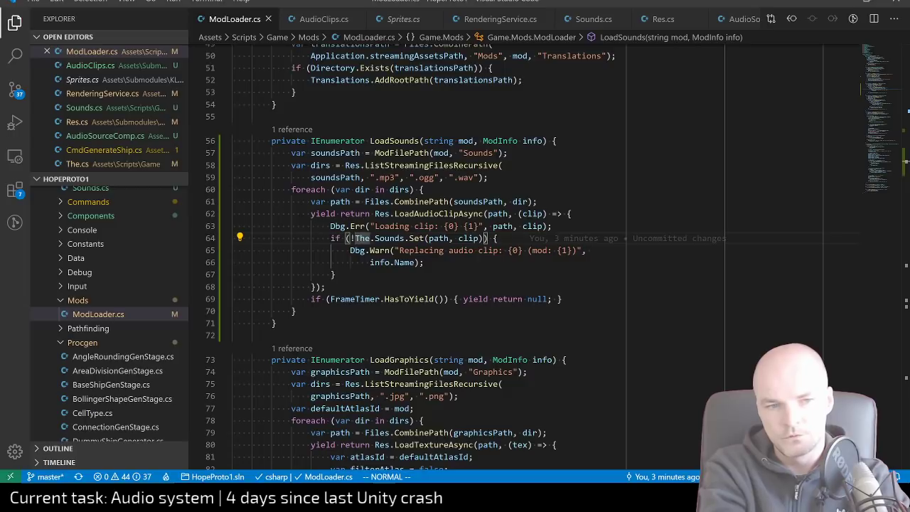
key("j")
key("V")
key("j")
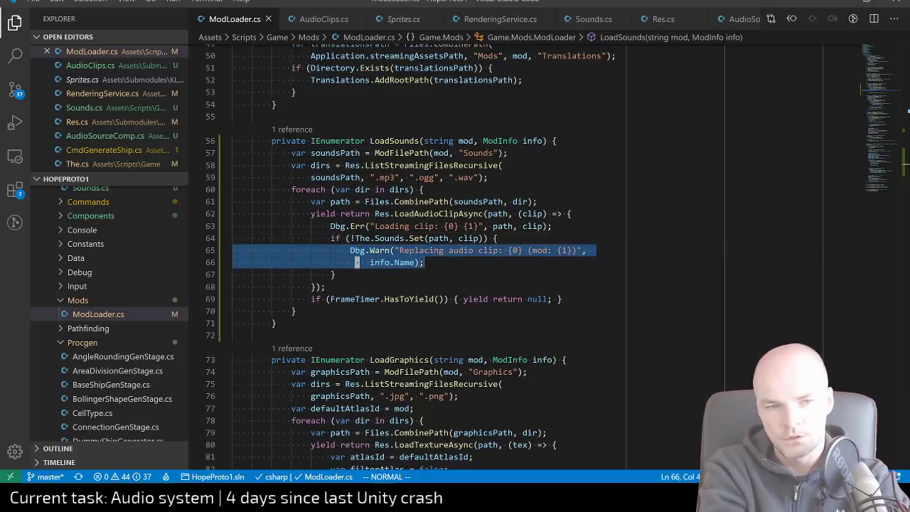
key("Escape")
key("k")
key("j")
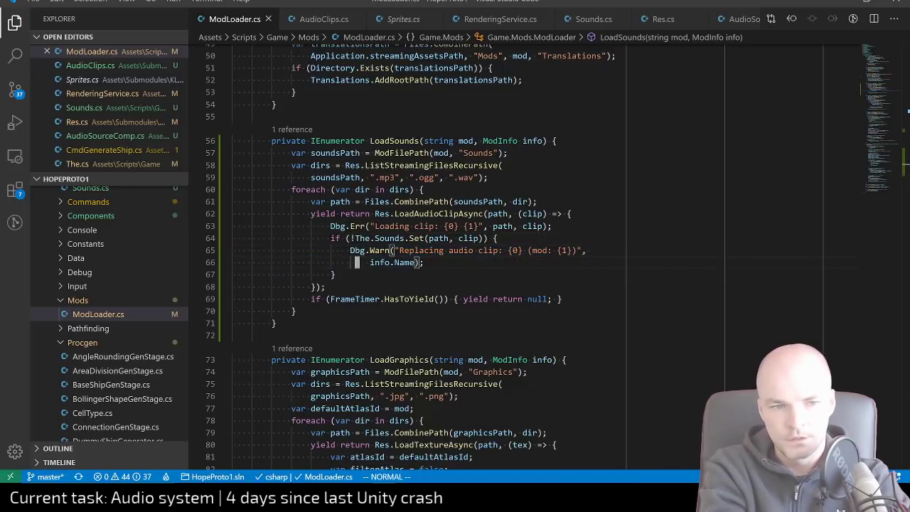
key("j")
key("j")
key("j")
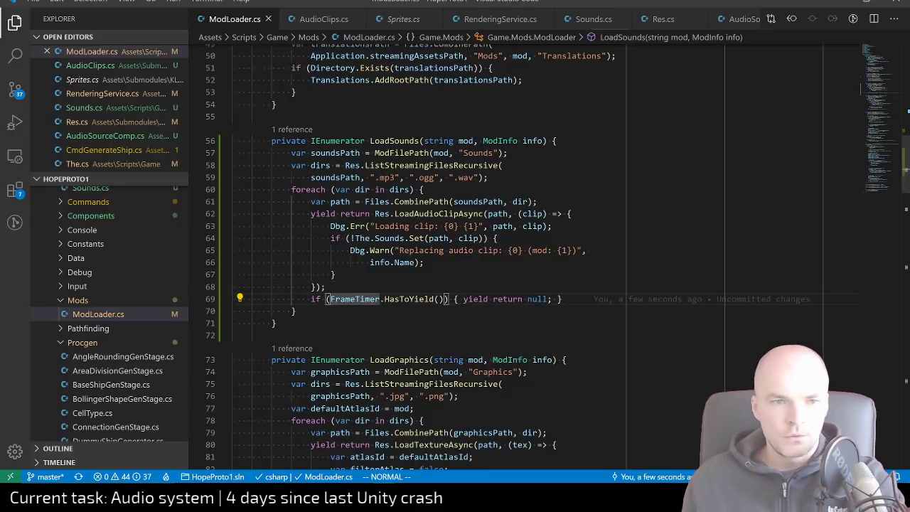
Compare the clips dictionary and methods in AudioClips.cs with the Clips field in Sounds.cs
left_click(324, 19)
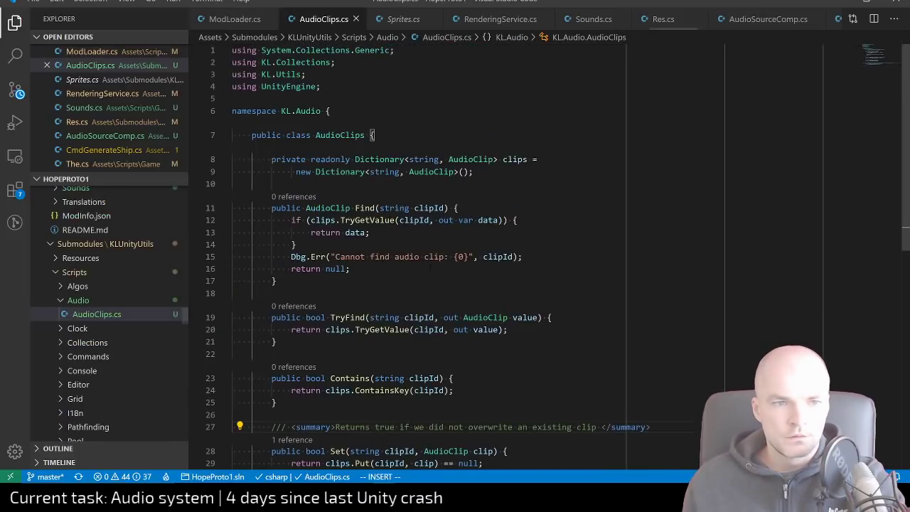
left_click(506, 159)
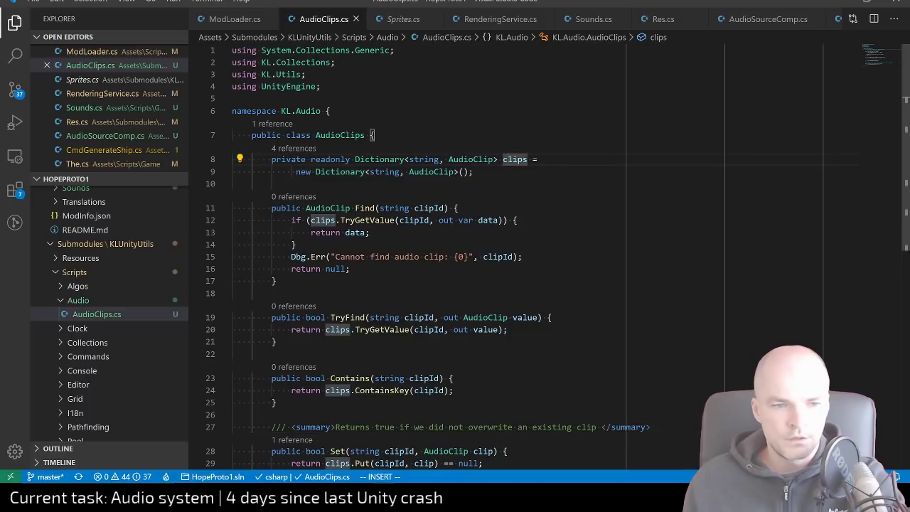
scroll(454, 255, "down", 2)
scroll(455, 256, "up", 2)
left_click(588, 21)
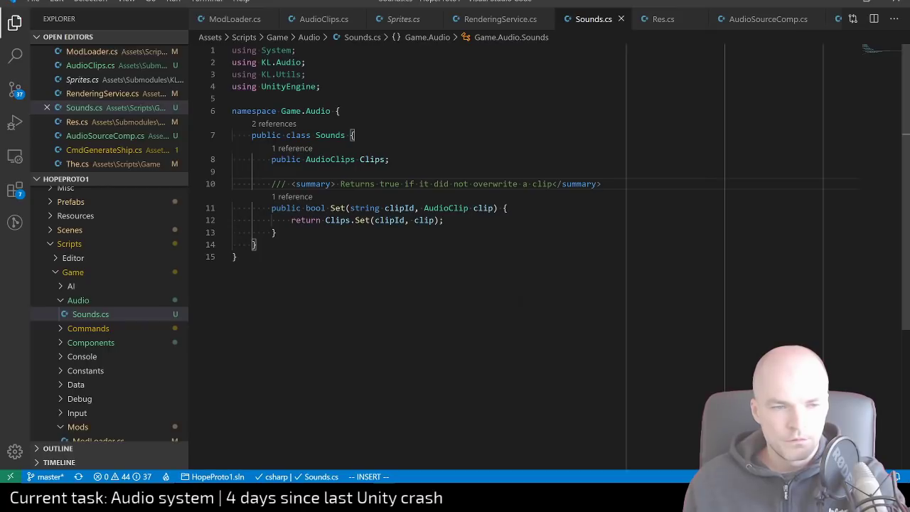
left_click(390, 159)
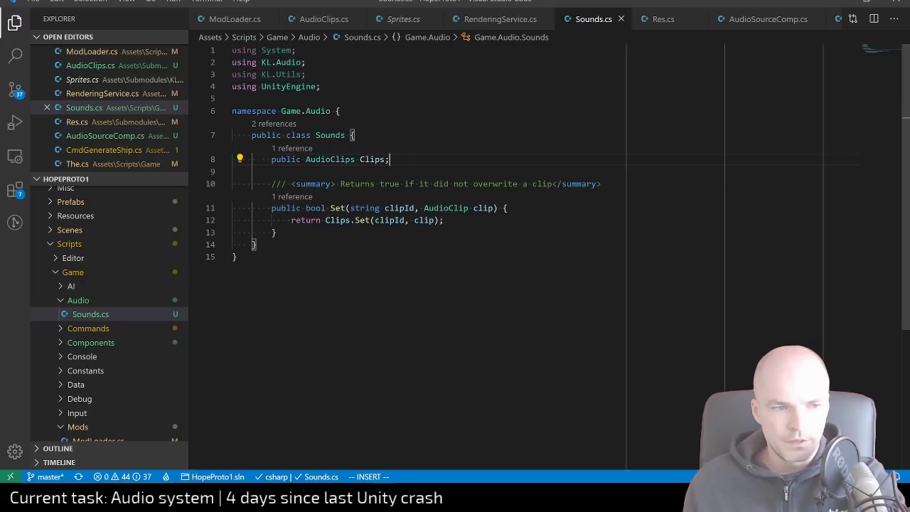
Try adding an empty public void Play(string clipId) method below the Set method in Sounds.cs
left_click(277, 232)
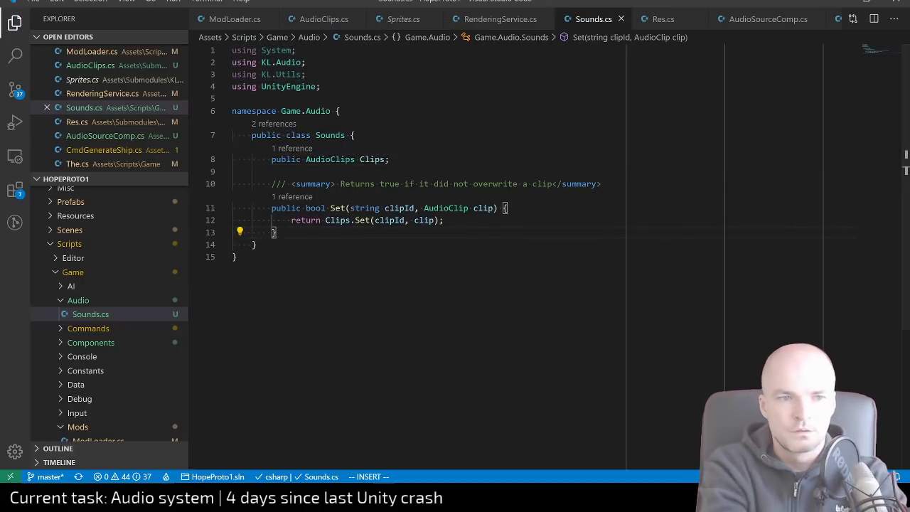
key("Return")
key("Return")
type("pu")
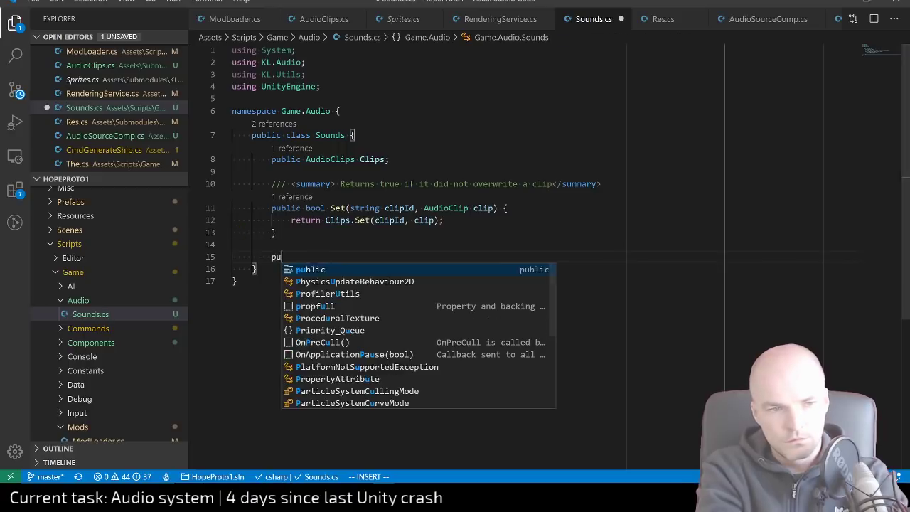
type("blic void Play")
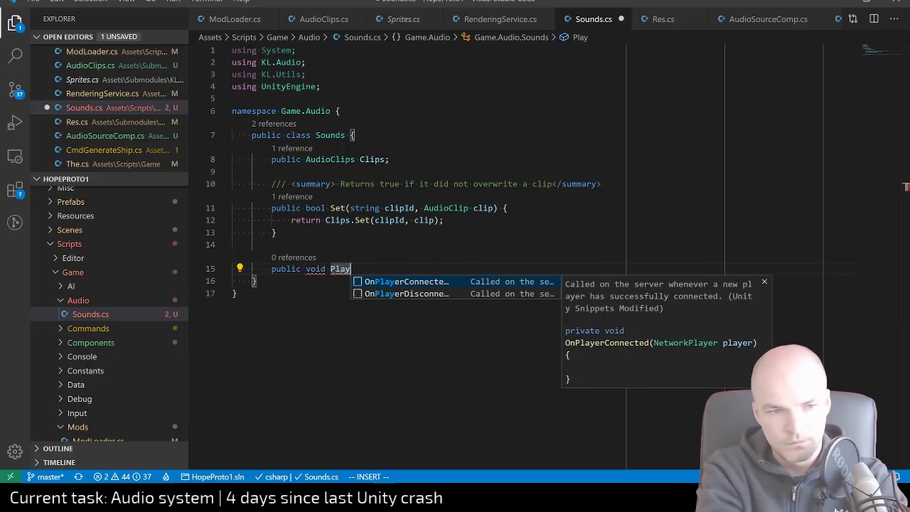
type("(")
type("string clipId) {")
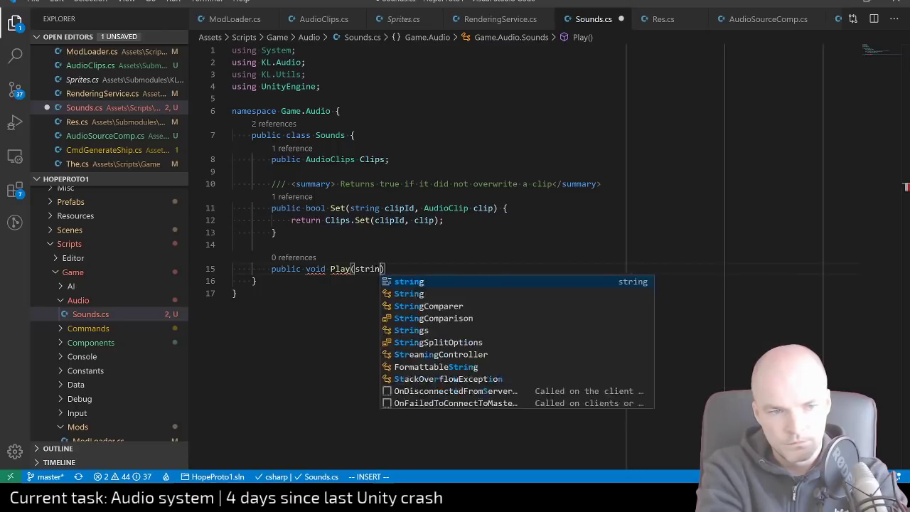
key("Return")
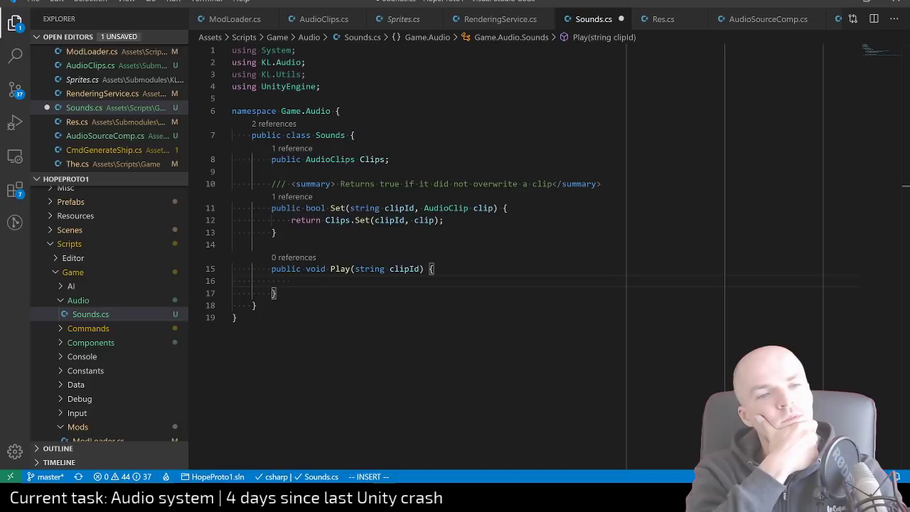
key("Escape")
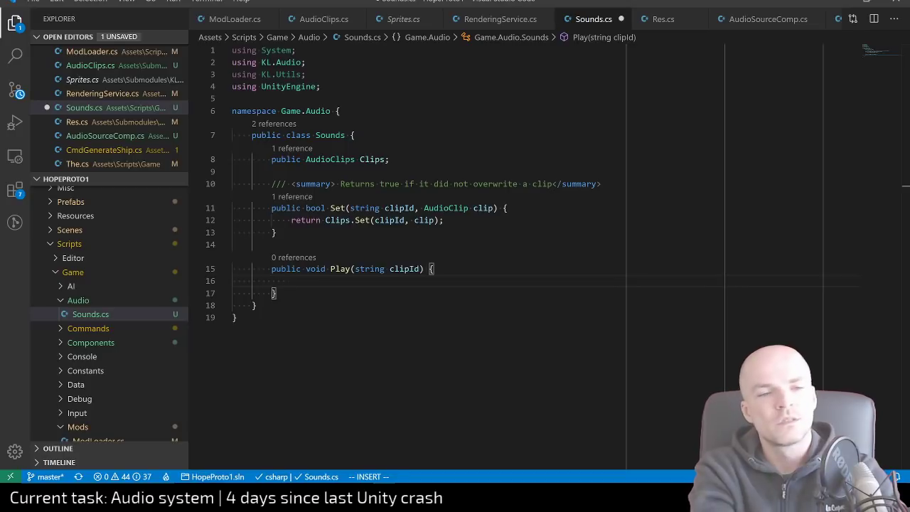
Delete the empty Play method from Sounds.cs and save the file
key("k")
key("d")
key("2")
key("j")
key("k")
key("d")
key("d")
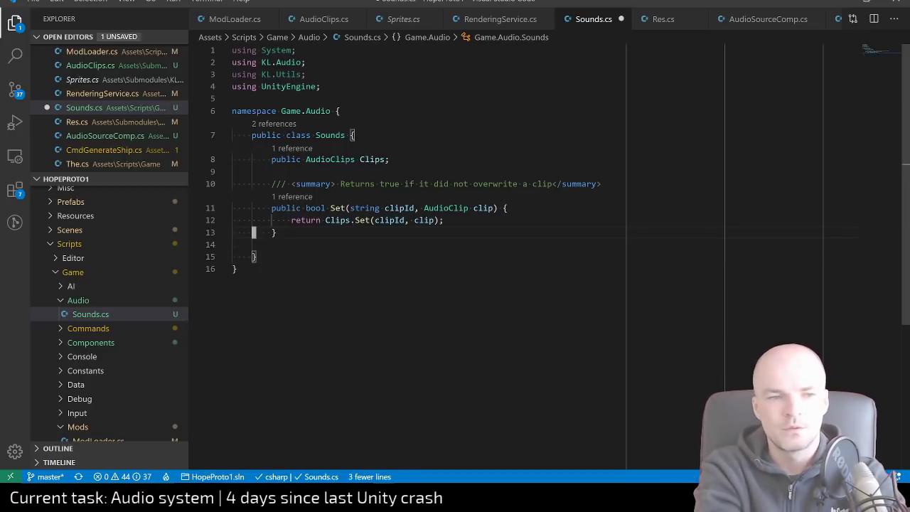
key("ctrl+s")
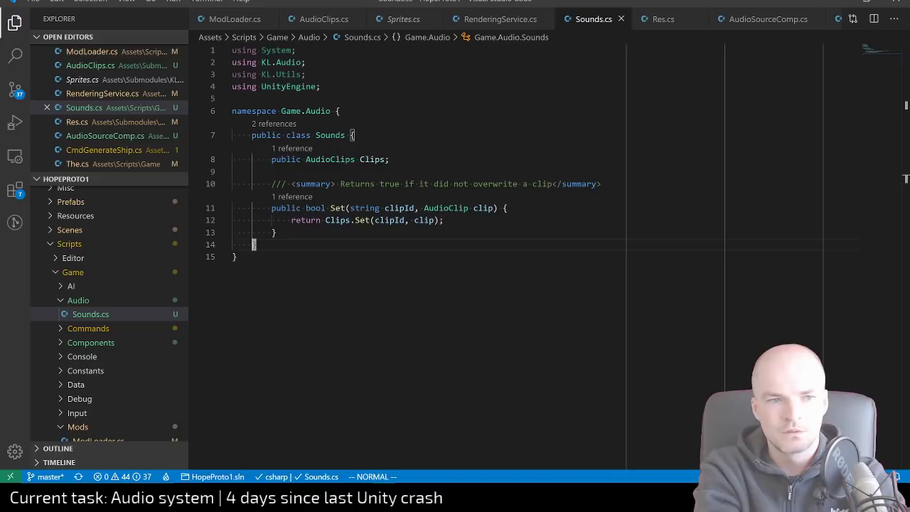
key("k")
key("k")
key("k")
key("k")
key("k")
key("k")
key("k")
key("k")
key("k")
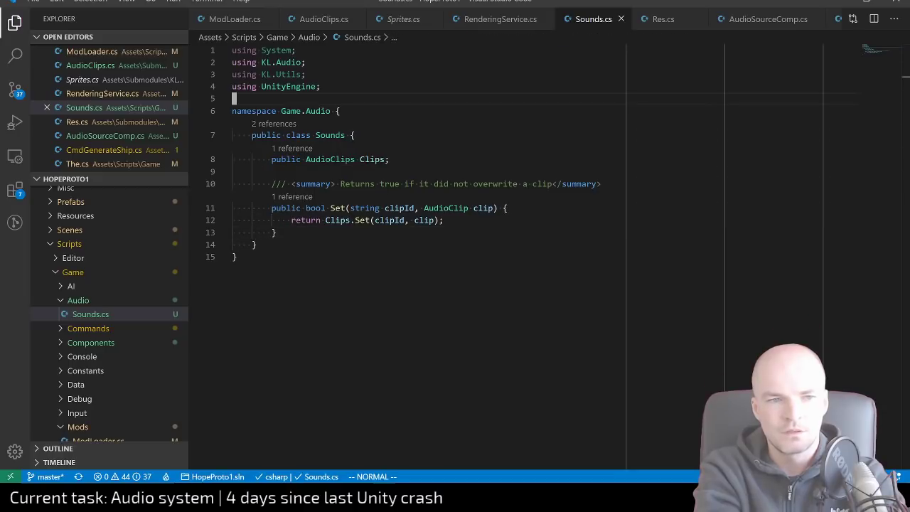
key("j")
key("j")
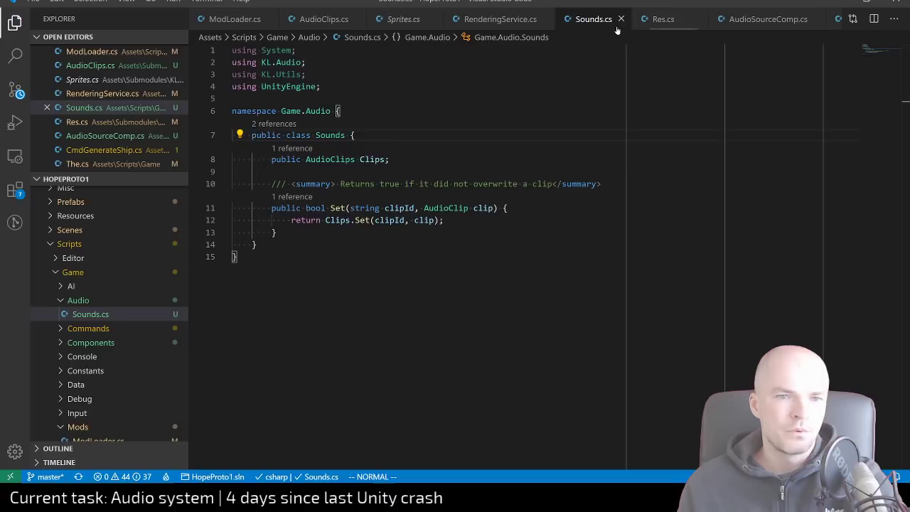
key("j")
key("j")
key("j")
key("j")
Open The.cs and change the declared type of the static Sounds field to AudioClips
key("ctrl+p")
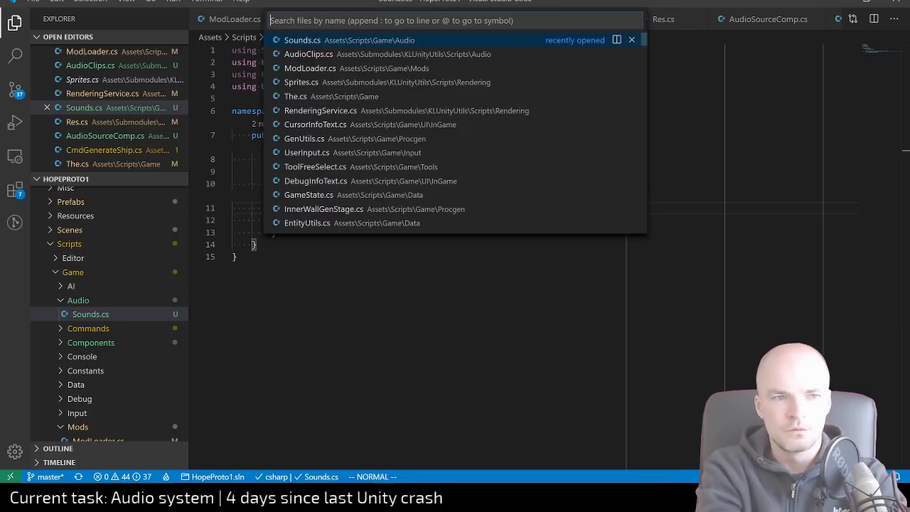
key("Down")
key("Down")
key("Down")
key("Return")
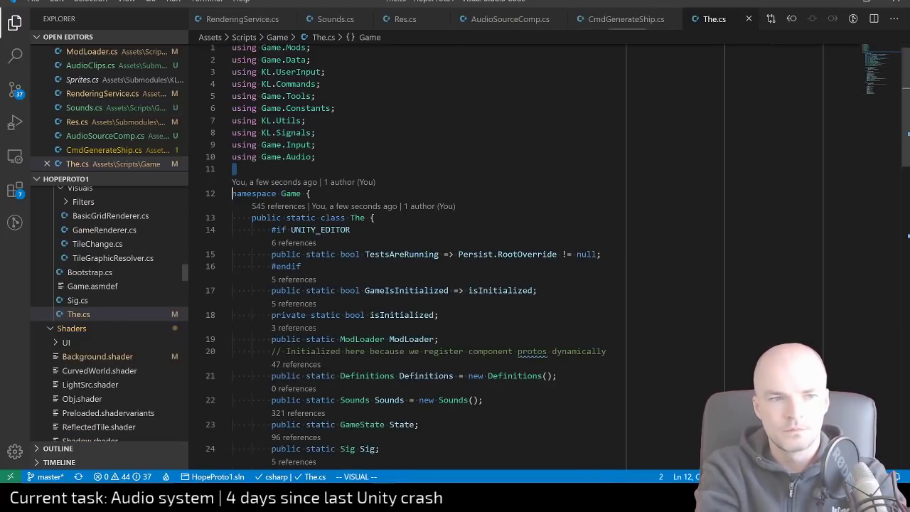
key("j")
key("j")
key("j")
key("j")
key("j")
key("j")
key("j")
key("j")
key("j")
key("j")
key("j")
key("j")
key("j")
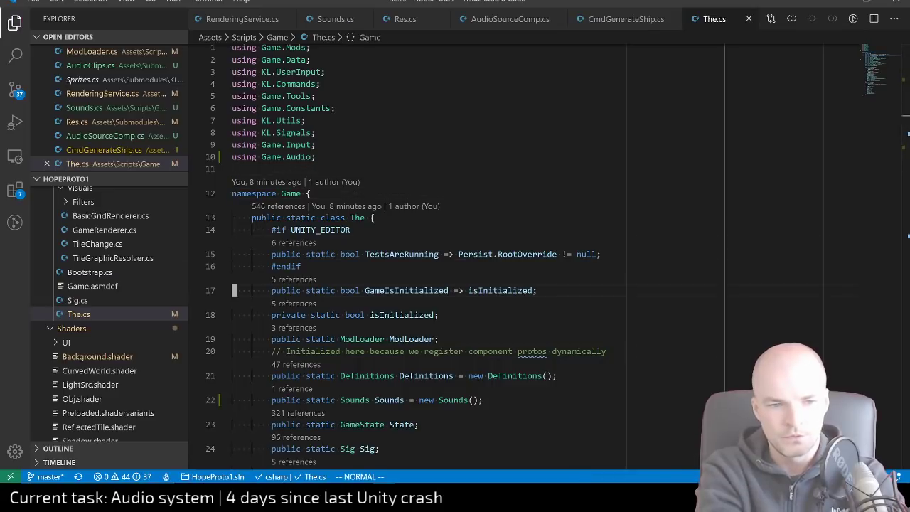
key("k")
key("k")
key("k")
key("j")
key("w")
key("w")
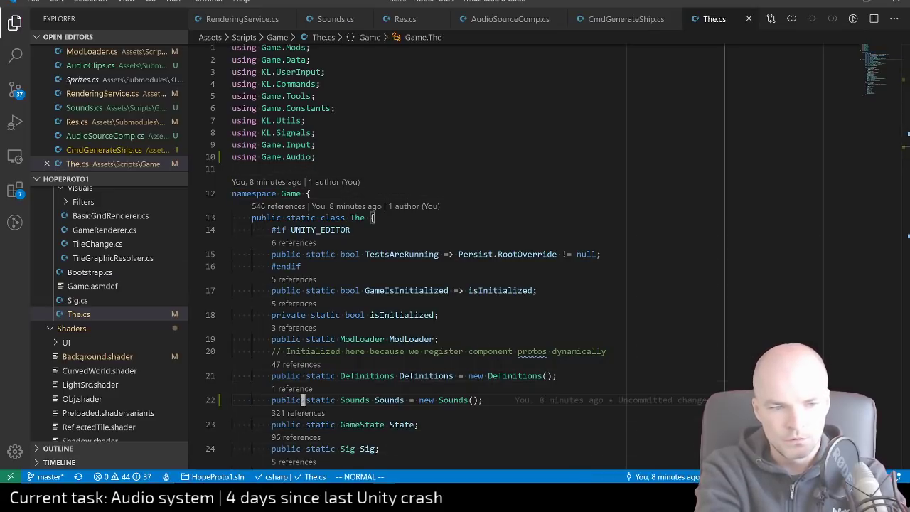
type("wcwAudioClips")
key("Escape")
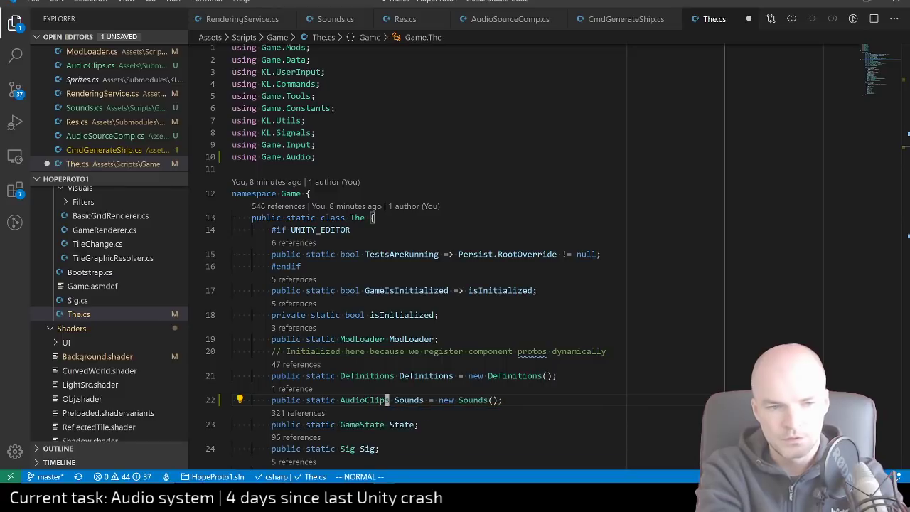
Change the Sounds field's initializer to new AudioClips() and save The.cs
key("w")
key("w")
type("ewcwAudio")
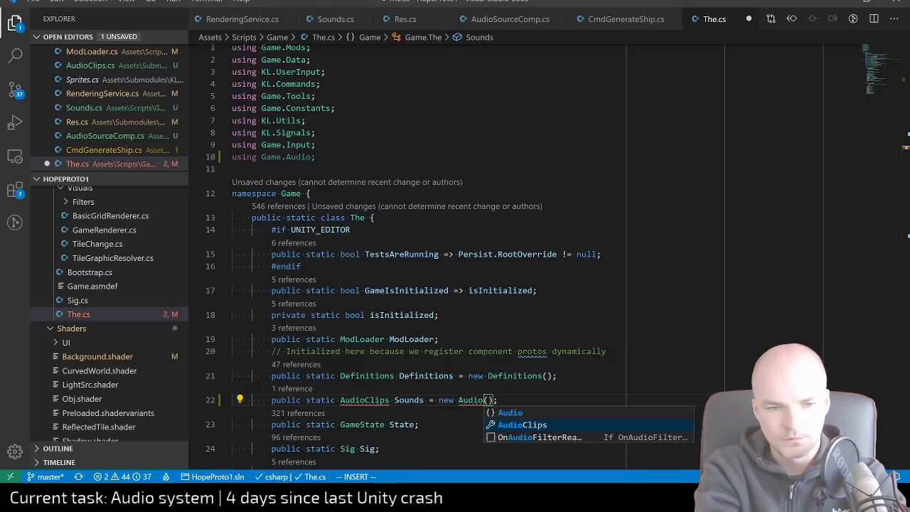
type("Clips")
key("Escape")
key("ctrl+s")
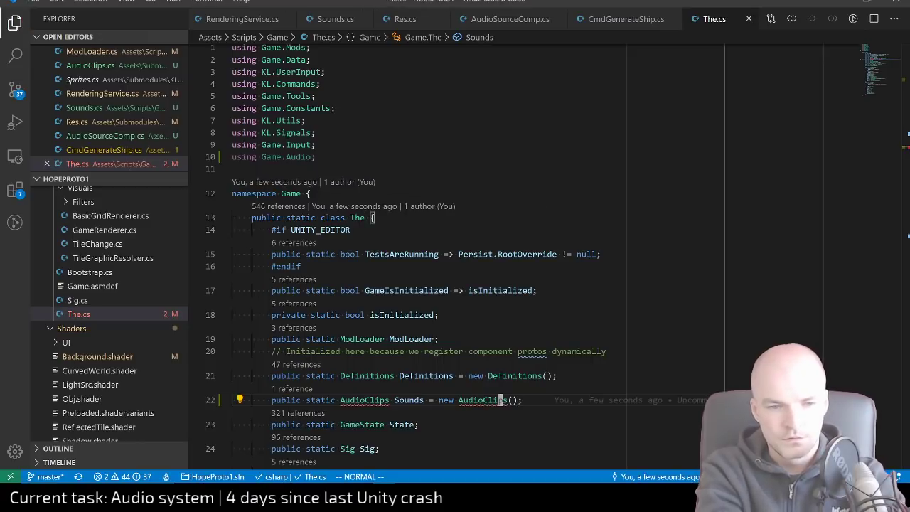
Add the missing using KL.Audio; directive to The.cs for the AudioClips type and save the file
key("b")
key("b")
key("b")
key("b")
key("b")
key("ctrl+period")
key("Return")
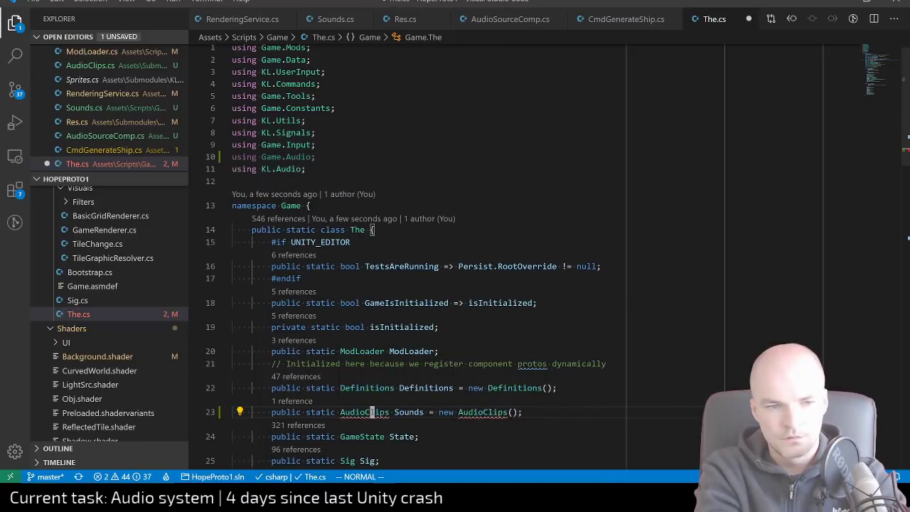
key("z")
key("z")
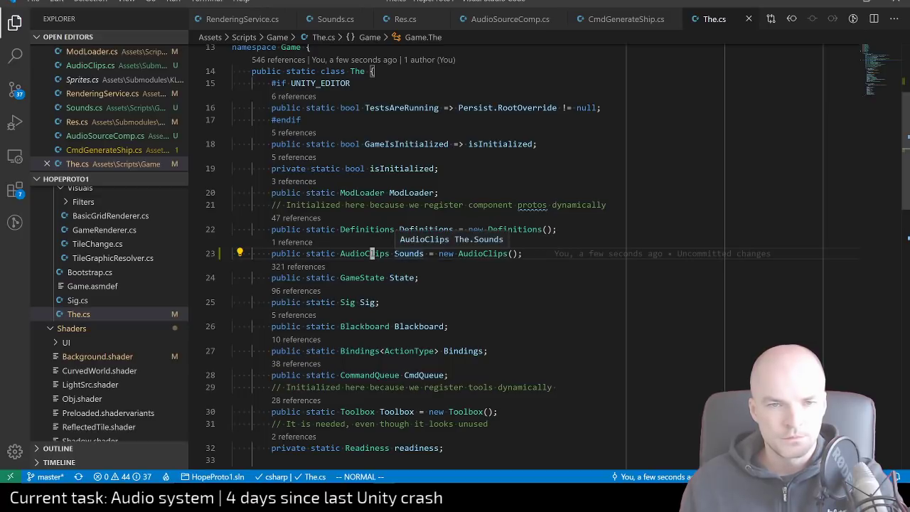
Review RenderingService.cs, Sounds.cs and AudioSourceComp.cs, and switch to the hand-drawn diagram in Affinity Photo
left_click(263, 23)
scroll(511, 318, "down", 4)
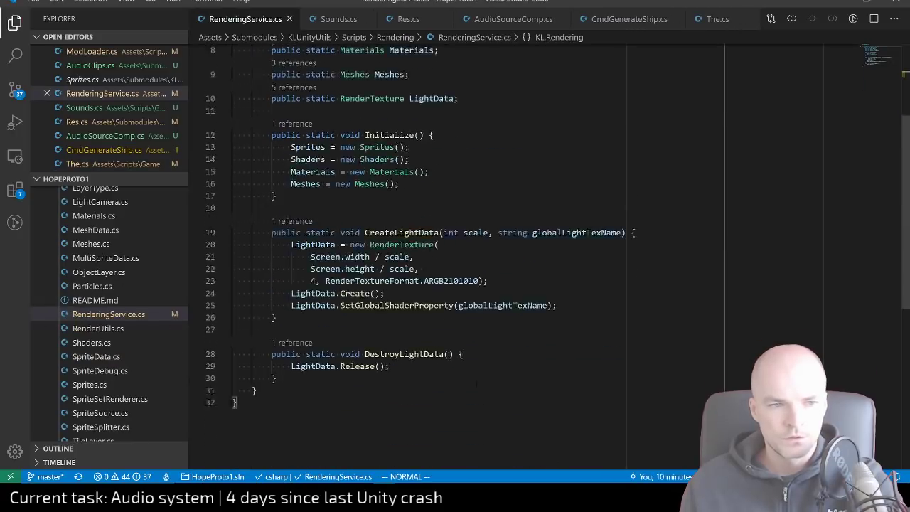
scroll(510, 319, "up", 4)
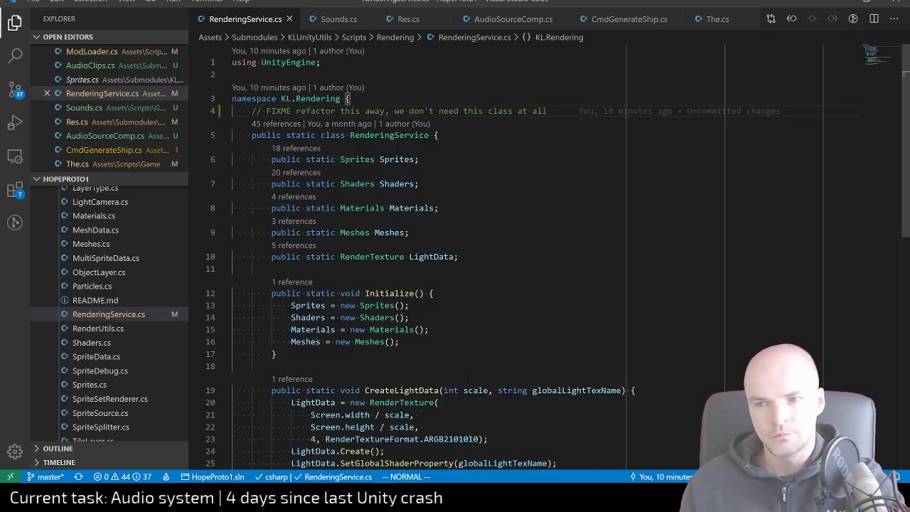
left_click(334, 20)
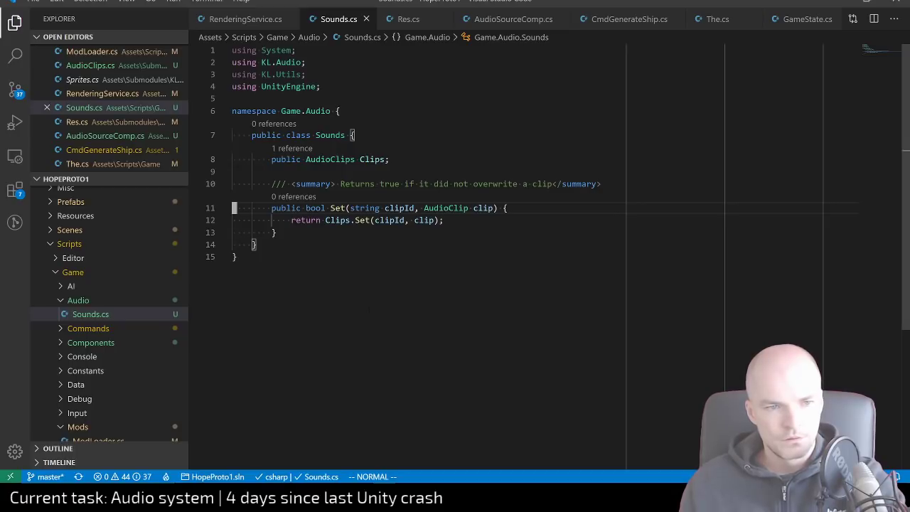
mouse_move(337, 208)
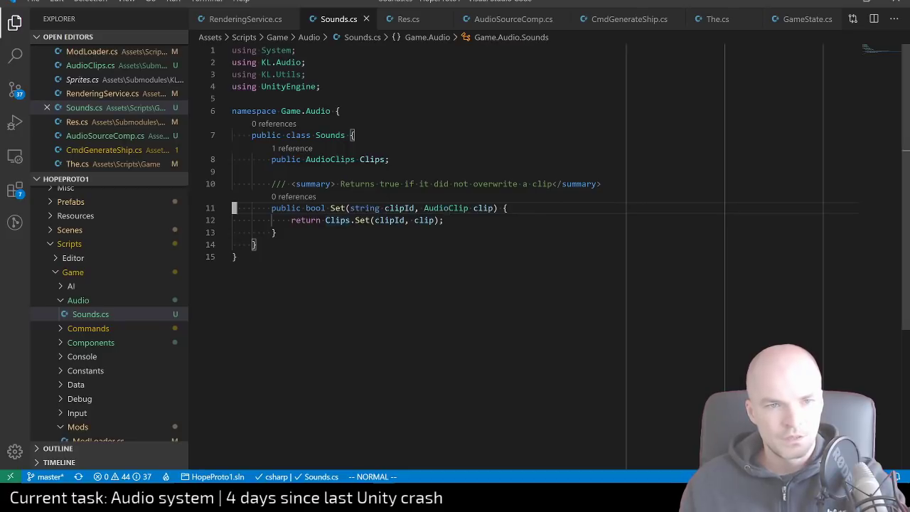
left_click(508, 21)
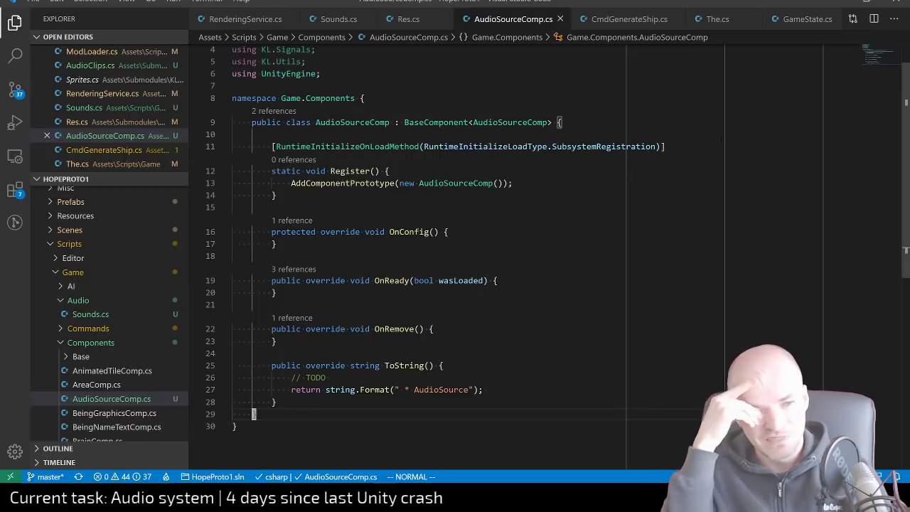
key("alt+Tab")
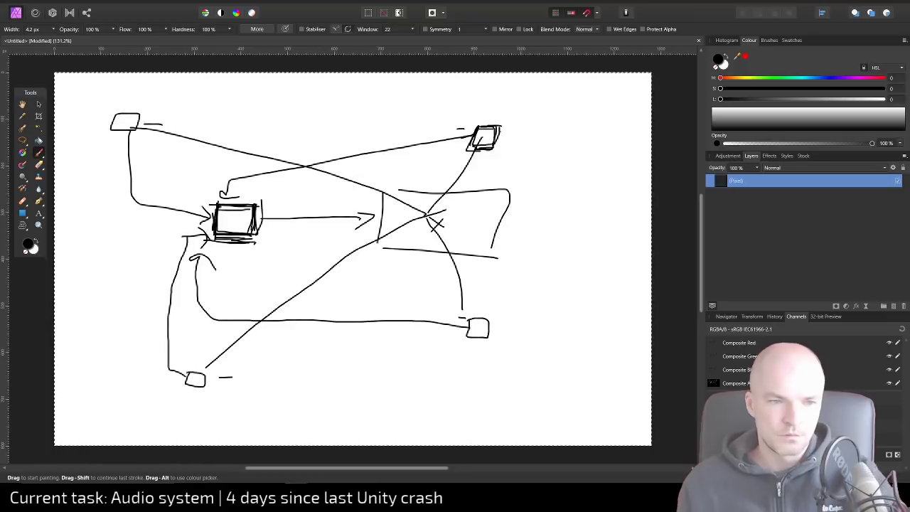
Clear the old diagram and draw a wide rectangle labelled ModLoader near the canvas's upper-left corner
key("Delete")
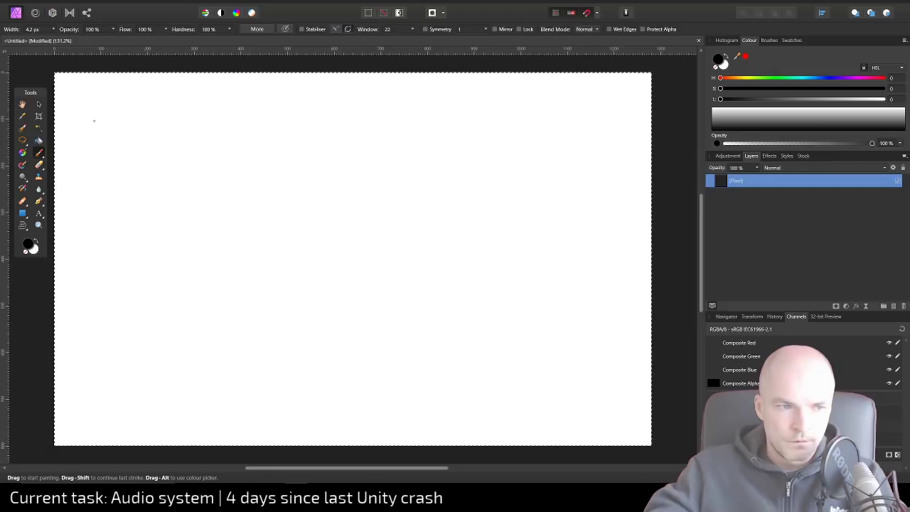
left_click_drag(93, 121, 219, 120)
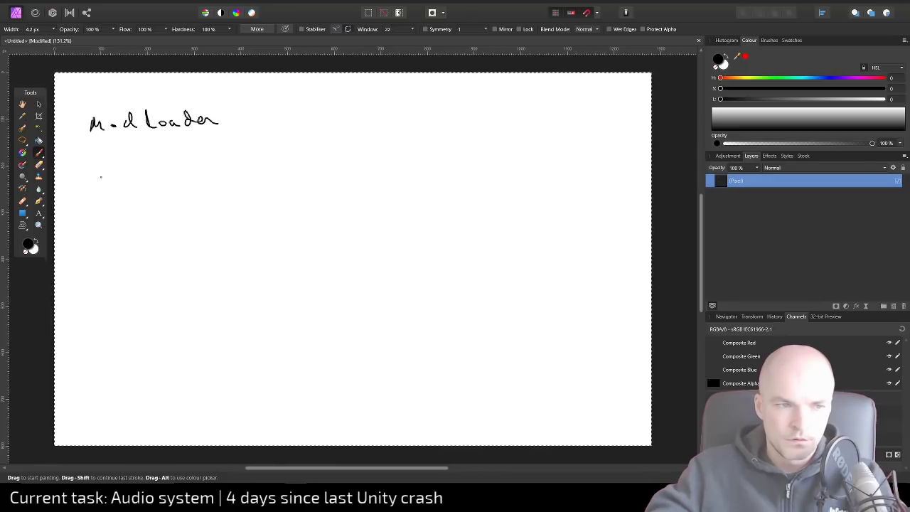
left_click_drag(91, 176, 136, 187)
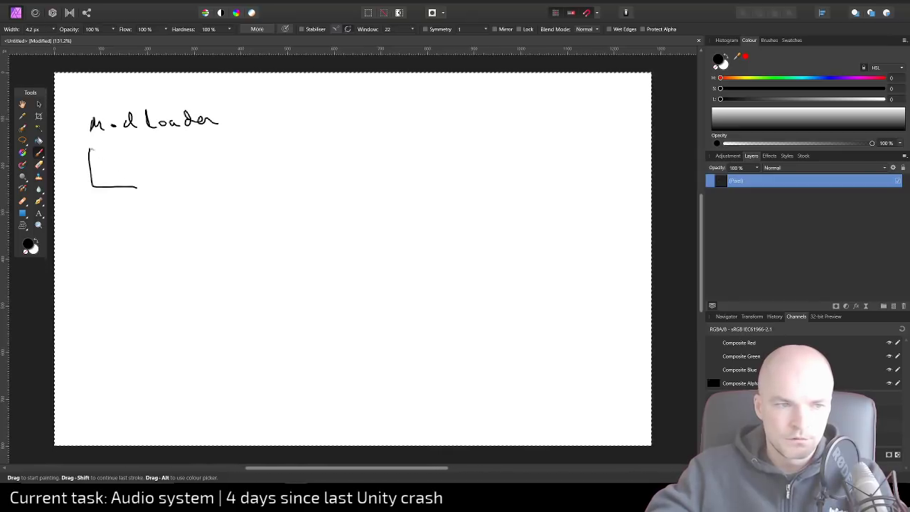
mouse_move(91, 146)
left_mouse_down()
mouse_move(215, 145)
mouse_move(184, 182)
mouse_move(135, 186)
left_mouse_up()
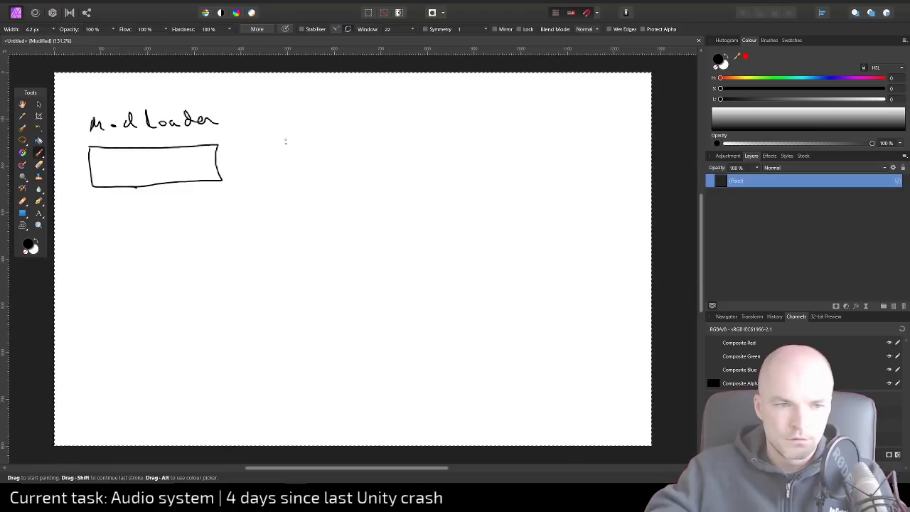
Draw a box labelled The.Sounds and connect ModLoader to it with an arrow labelled clips
mouse_move(338, 114)
left_mouse_down()
mouse_move(341, 145)
mouse_move(389, 144)
left_mouse_up()
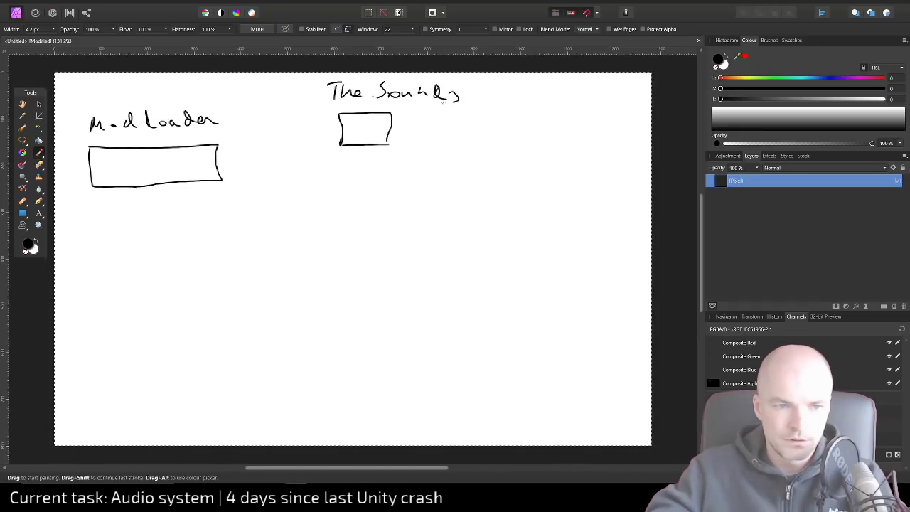
left_click_drag(231, 163, 322, 128)
left_click_drag(308, 118, 321, 137)
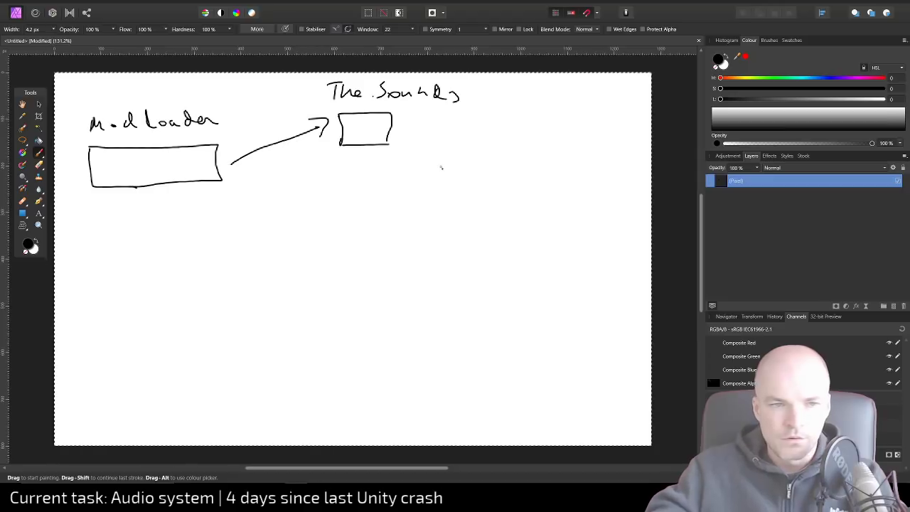
mouse_move(246, 132)
left_mouse_down()
mouse_move(267, 138)
mouse_move(288, 128)
left_mouse_up()
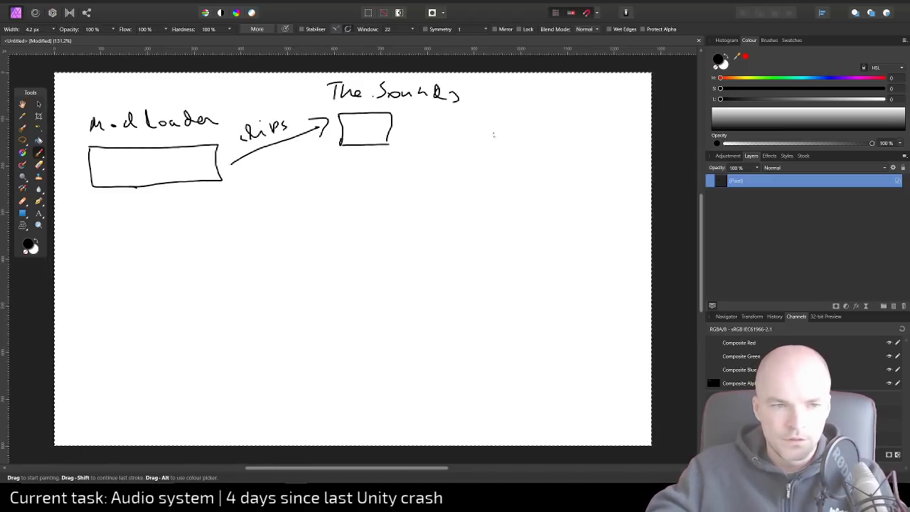
Draw a box labelled AudioSourceComp in the diagram's lower-left area, with id and volume listed beneath it
mouse_move(122, 320)
left_mouse_down()
mouse_move(130, 306)
mouse_move(133, 320)
left_mouse_up()
left_click_drag(121, 311, 135, 310)
left_click_drag(138, 303, 152, 313)
mouse_move(163, 304)
left_mouse_down()
mouse_move(166, 291)
mouse_move(187, 298)
left_mouse_up()
mouse_move(212, 283)
left_mouse_down()
mouse_move(204, 302)
mouse_move(291, 285)
left_mouse_up()
left_click_drag(308, 276, 336, 274)
mouse_move(338, 273)
left_mouse_down()
mouse_move(340, 288)
mouse_move(346, 277)
left_mouse_up()
mouse_move(135, 334)
left_mouse_down()
mouse_move(138, 364)
mouse_move(226, 322)
left_mouse_up()
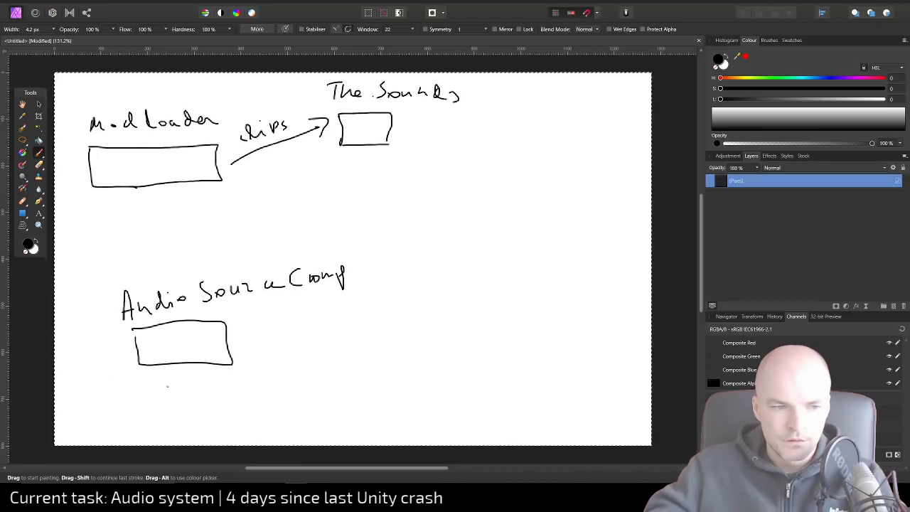
left_click_drag(158, 388, 168, 387)
mouse_move(186, 383)
left_mouse_down()
mouse_move(176, 392)
mouse_move(190, 391)
left_mouse_up()
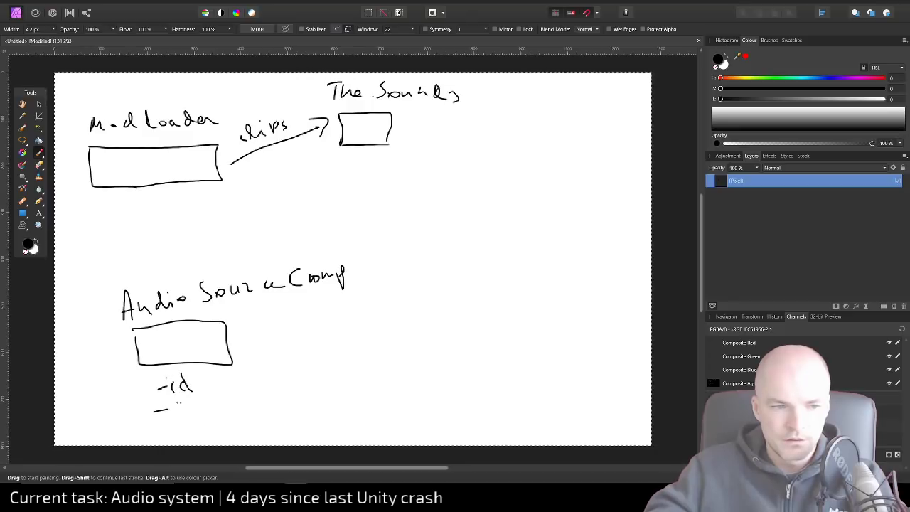
mouse_move(199, 389)
left_mouse_down()
mouse_move(215, 404)
mouse_move(231, 396)
left_mouse_up()
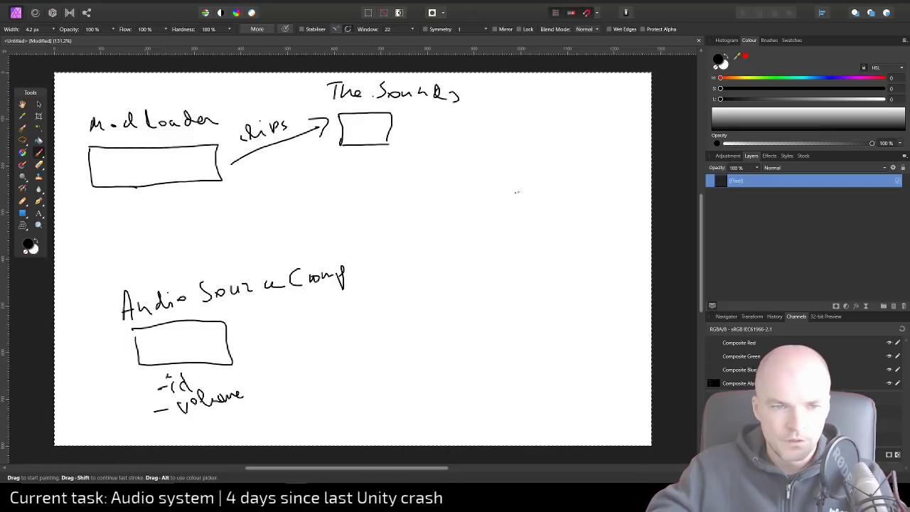
Draw a box labelled Mixer on the right side of the diagram
left_click_drag(517, 191, 596, 190)
left_click_drag(515, 211, 511, 250)
mouse_move(517, 212)
left_mouse_down()
mouse_move(589, 234)
mouse_move(586, 264)
left_mouse_up()
left_click_drag(513, 257, 581, 254)
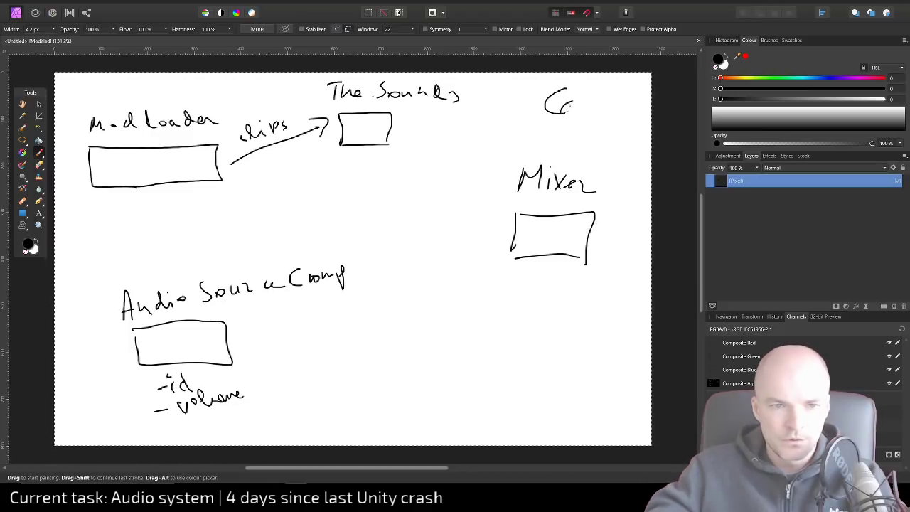
Draw a Camera box above Mixer and an arrow from it to Mixer annotated pos and zoom
mouse_move(545, 125)
left_mouse_down()
mouse_move(618, 120)
mouse_move(535, 148)
left_mouse_up()
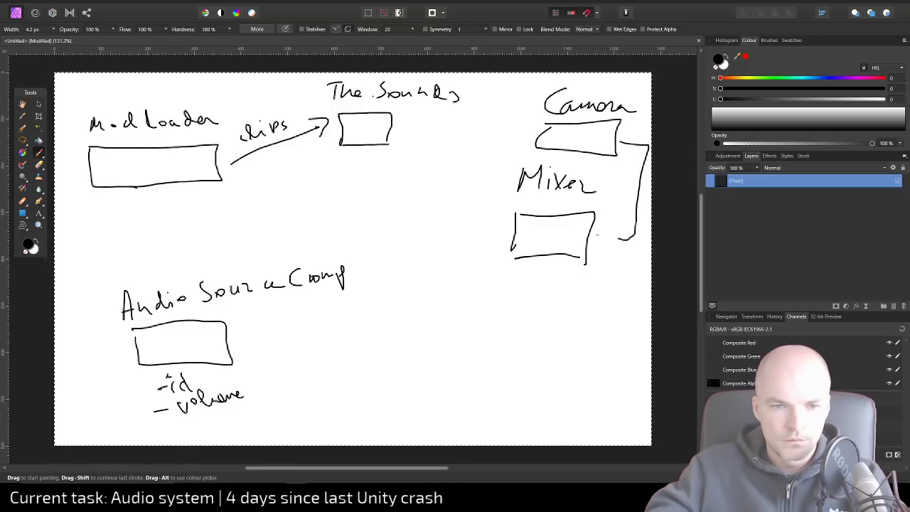
left_click_drag(617, 239, 587, 242)
left_click_drag(596, 227, 613, 247)
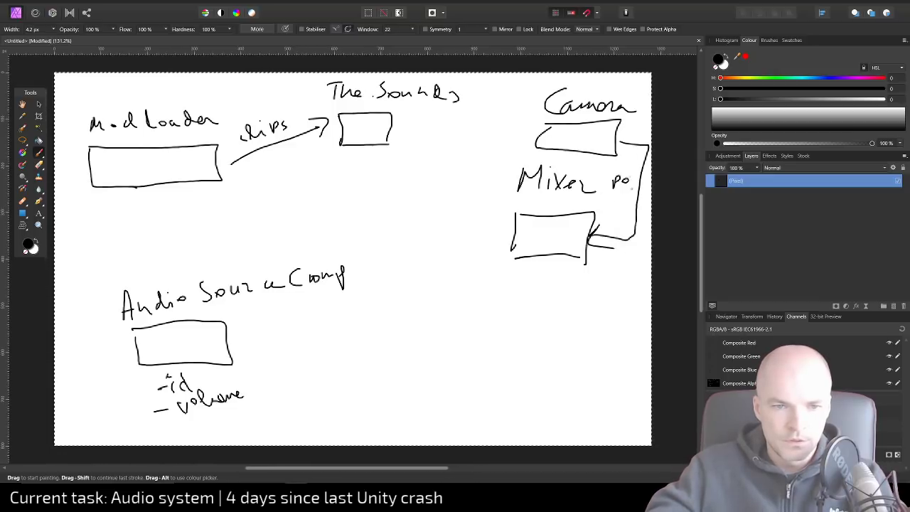
left_click_drag(602, 201, 606, 208)
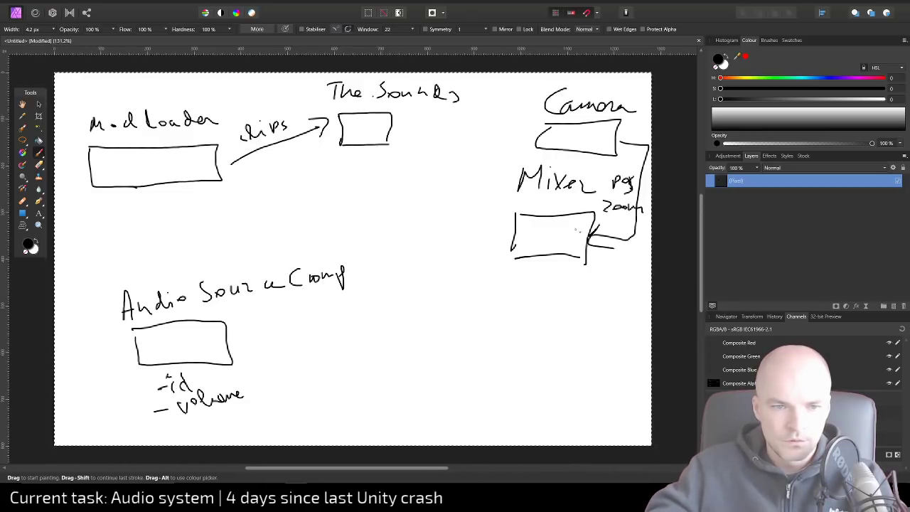
Connect the The.Sounds and AudioSourceComp boxes to Mixer with arrows
mouse_move(401, 138)
left_mouse_down()
mouse_move(510, 213)
mouse_move(498, 211)
left_mouse_up()
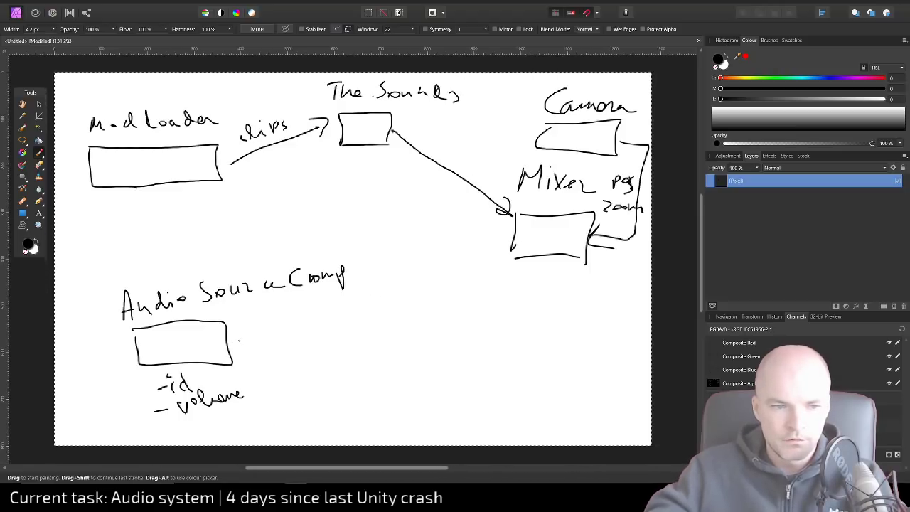
mouse_move(234, 339)
left_mouse_down()
mouse_move(408, 337)
mouse_move(426, 243)
mouse_move(506, 240)
left_mouse_up()
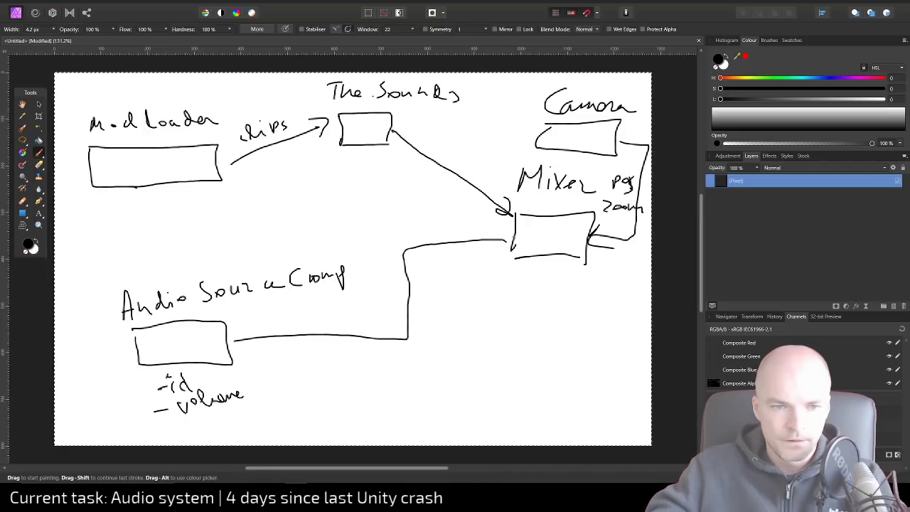
left_click_drag(510, 246, 532, 257)
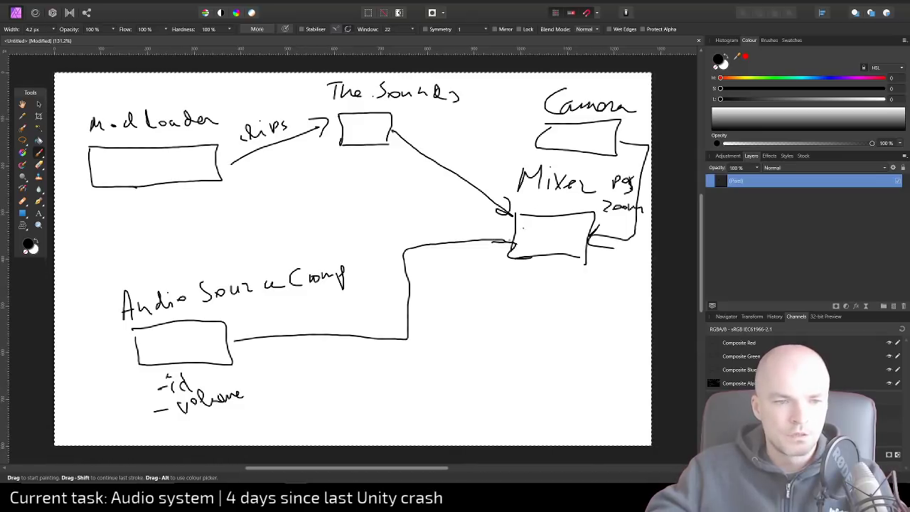
Frame the AudioSourceComp label with lines and underline the Camera label for emphasis
mouse_move(133, 330)
left_mouse_down()
mouse_move(139, 353)
mouse_move(346, 288)
left_mouse_up()
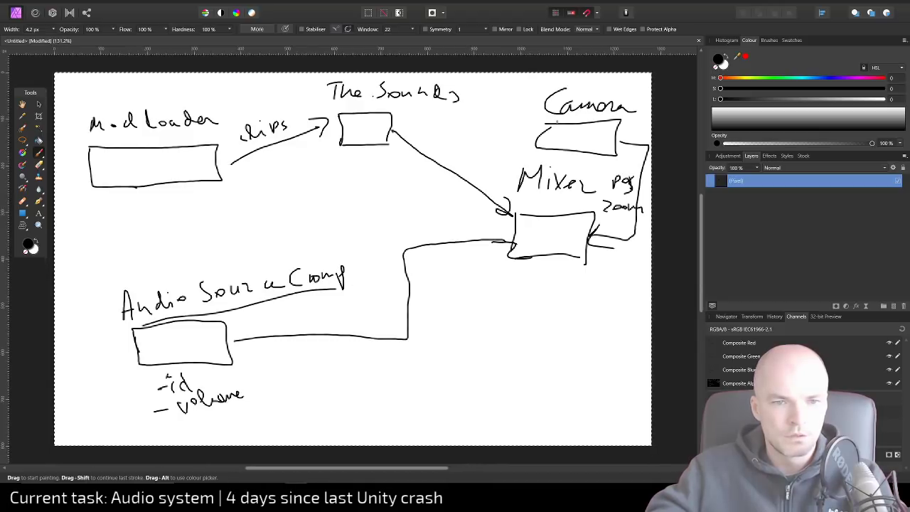
left_click_drag(556, 122, 653, 117)
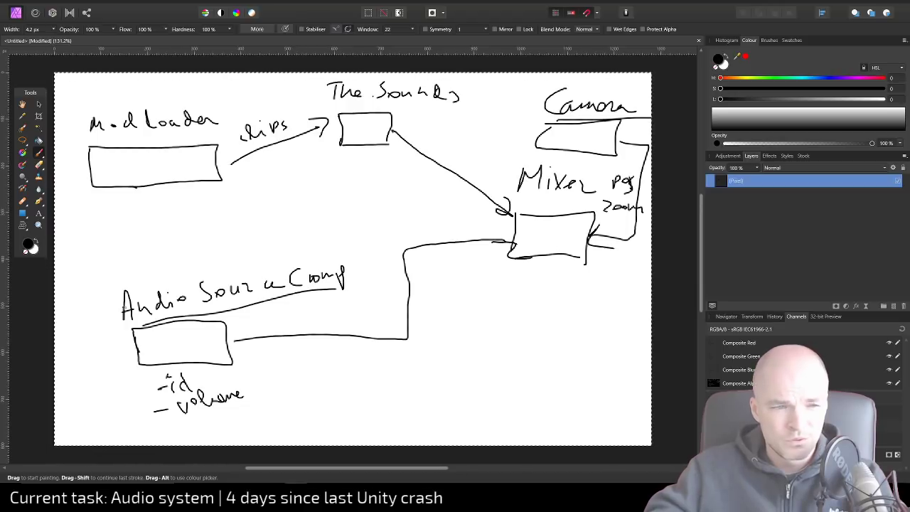
left_click_drag(107, 301, 126, 333)
left_click_drag(105, 282, 298, 257)
left_click_drag(348, 240, 352, 285)
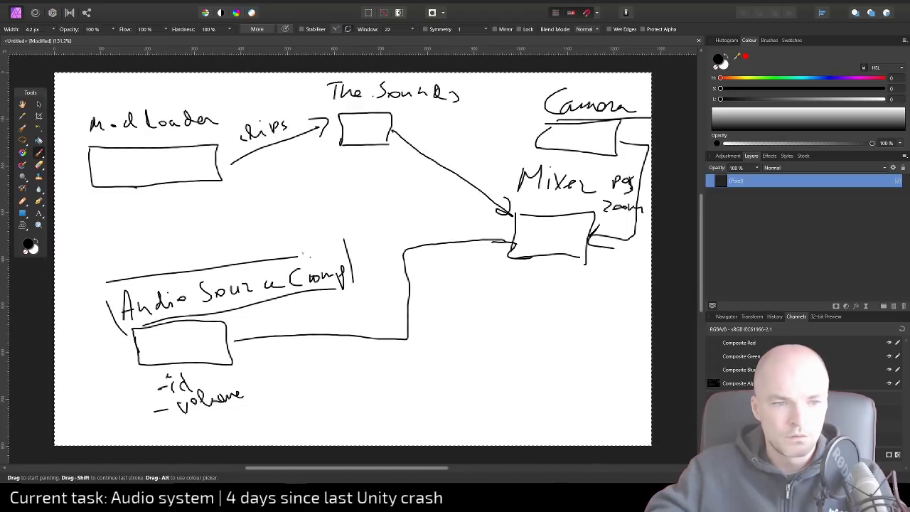
left_click_drag(296, 253, 349, 241)
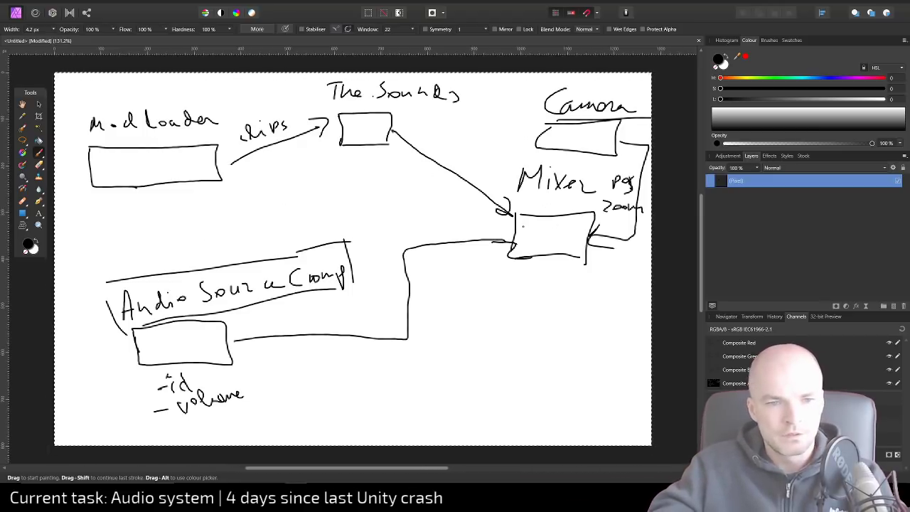
Sketch a small lined box inside Mixer and thicken Mixer's outline with extra strokes
mouse_move(526, 225)
left_mouse_down()
mouse_move(553, 225)
mouse_move(545, 232)
left_mouse_up()
mouse_move(524, 238)
left_mouse_down()
mouse_move(548, 240)
mouse_move(525, 245)
mouse_move(551, 227)
left_mouse_up()
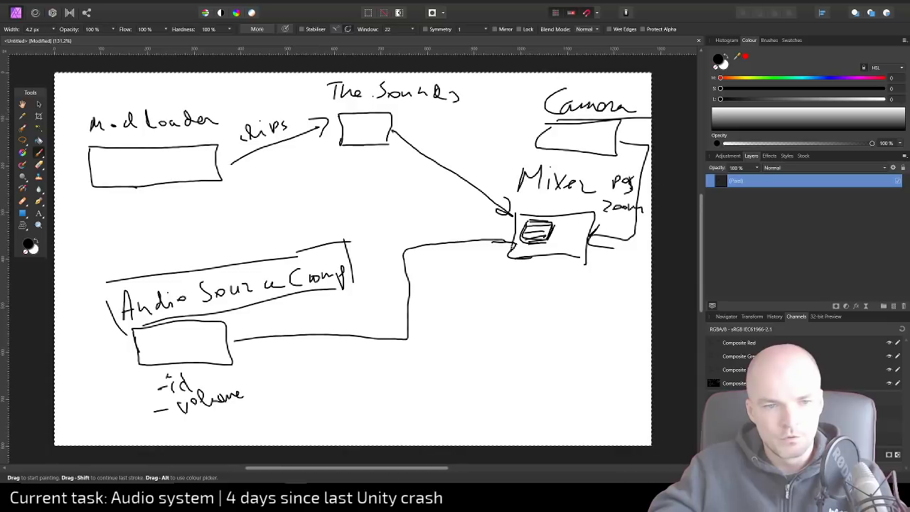
mouse_move(509, 258)
left_mouse_down()
mouse_move(513, 214)
mouse_move(594, 211)
mouse_move(591, 263)
left_mouse_up()
mouse_move(590, 221)
left_mouse_down()
mouse_move(588, 253)
mouse_move(589, 233)
left_mouse_up()
left_click_drag(534, 258, 571, 259)
mouse_move(594, 212)
left_mouse_down()
mouse_move(536, 213)
mouse_move(509, 238)
left_mouse_up()
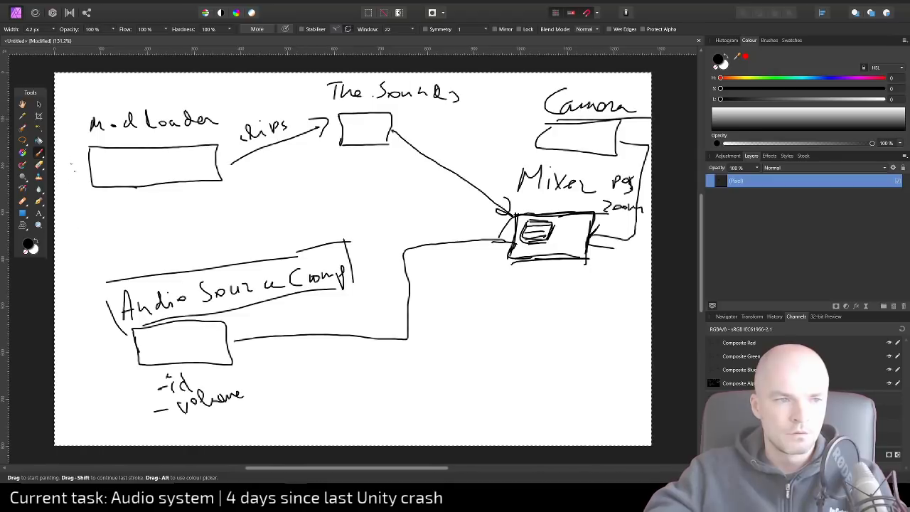
Add check marks beside ModLoader, The.Sounds and Camera, and dash marks beside AudioSourceComp and below Mixer
left_click_drag(67, 155, 89, 147)
left_click_drag(398, 112, 438, 112)
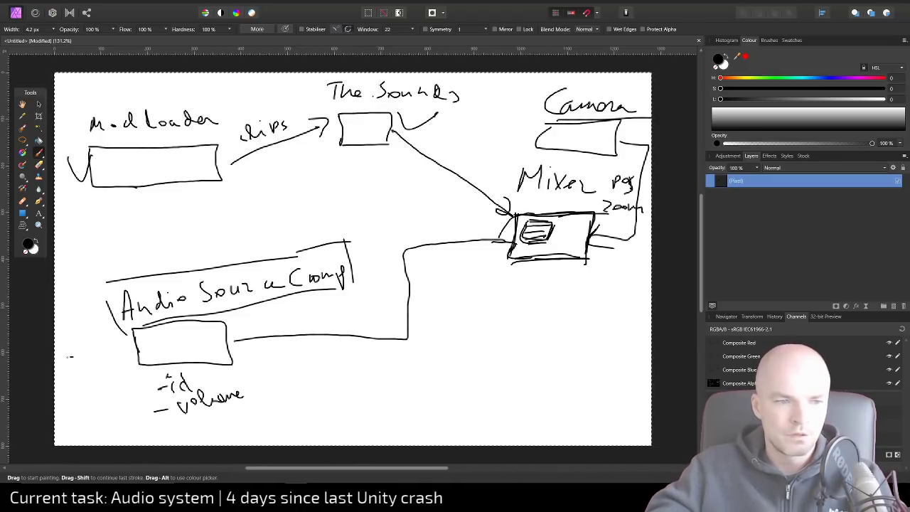
left_click_drag(68, 357, 96, 351)
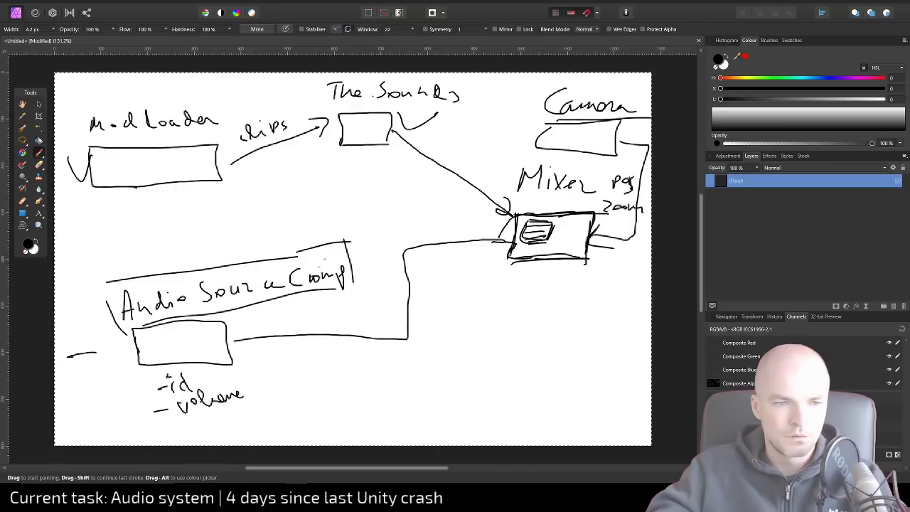
left_click_drag(313, 245, 270, 252)
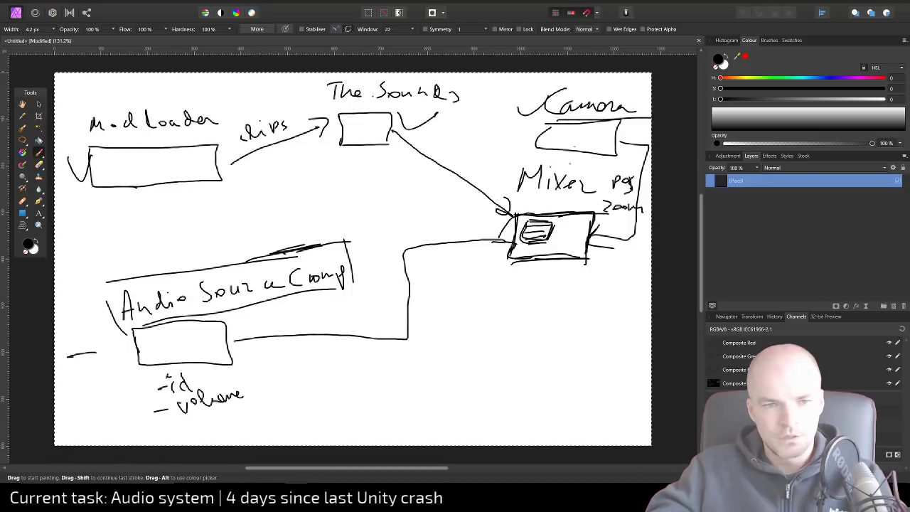
left_click_drag(501, 282, 490, 289)
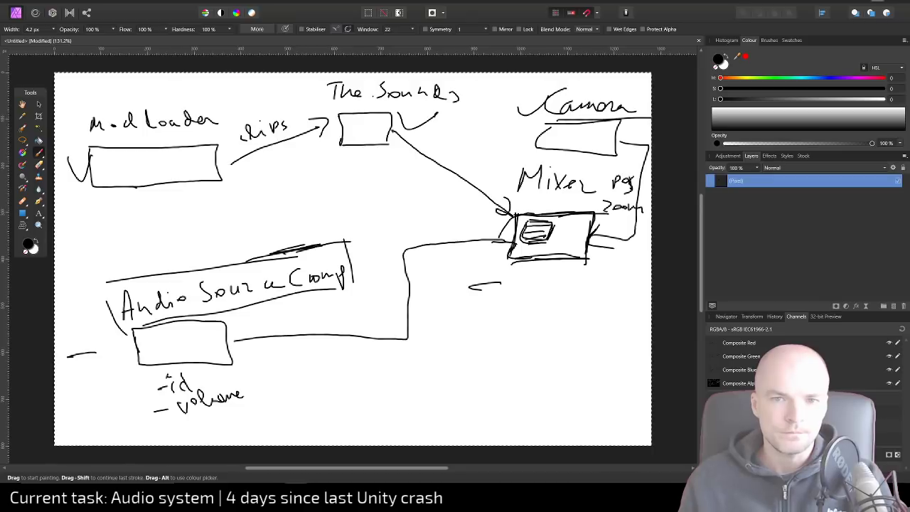
Switch to Visual Studio Code and open Sounds.cs at the Sounds class declaration
key("alt+Tab")
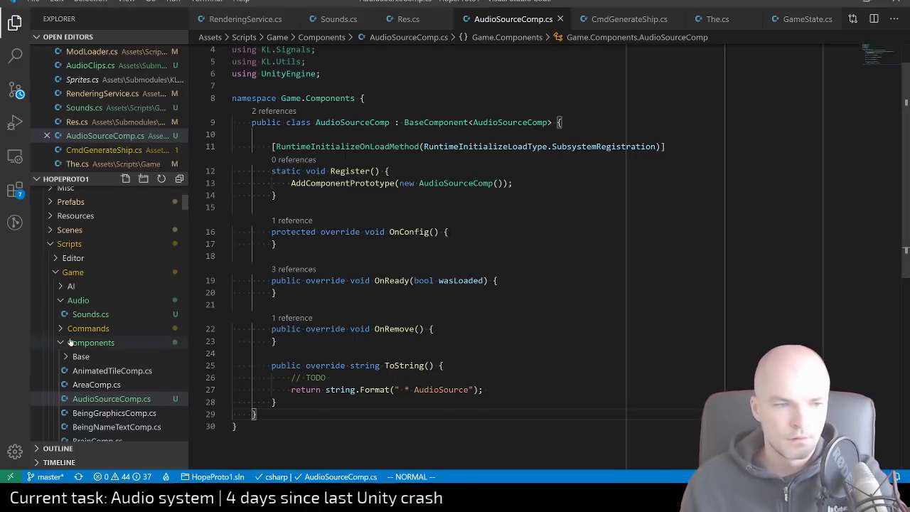
left_click(87, 314)
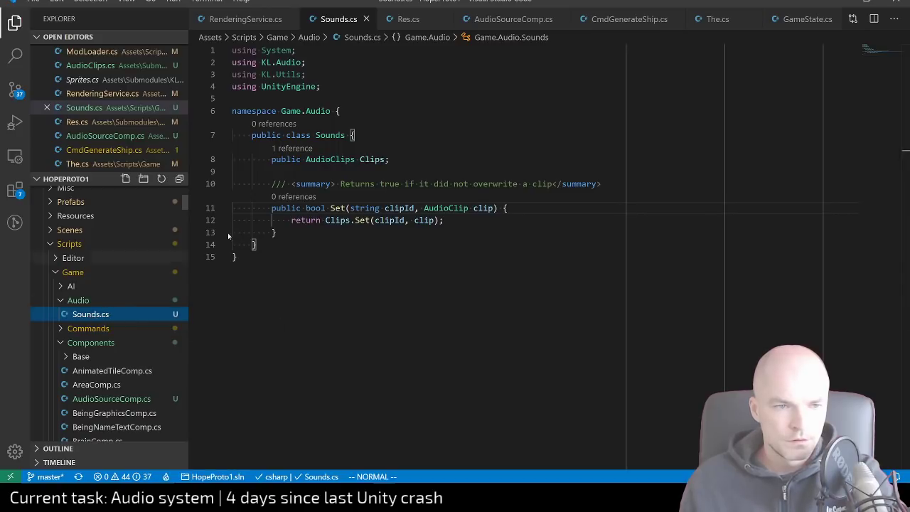
left_click(332, 135)
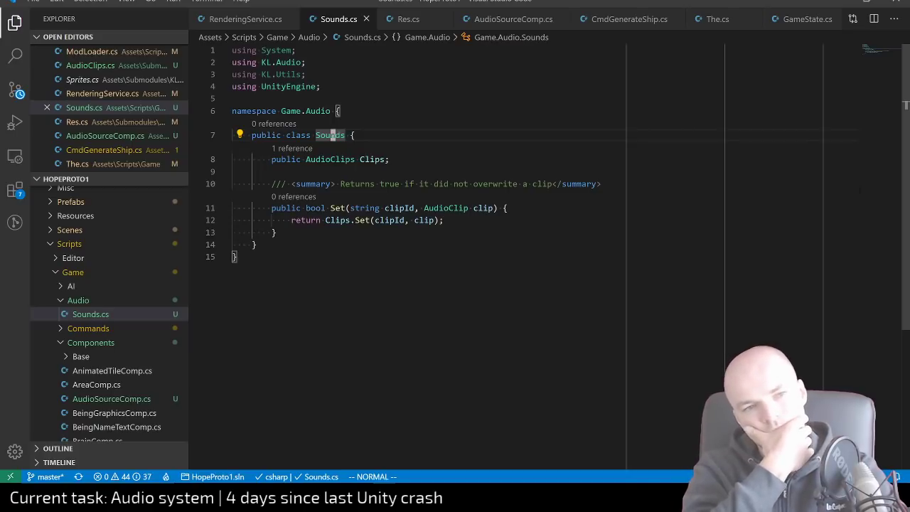
key("F2")
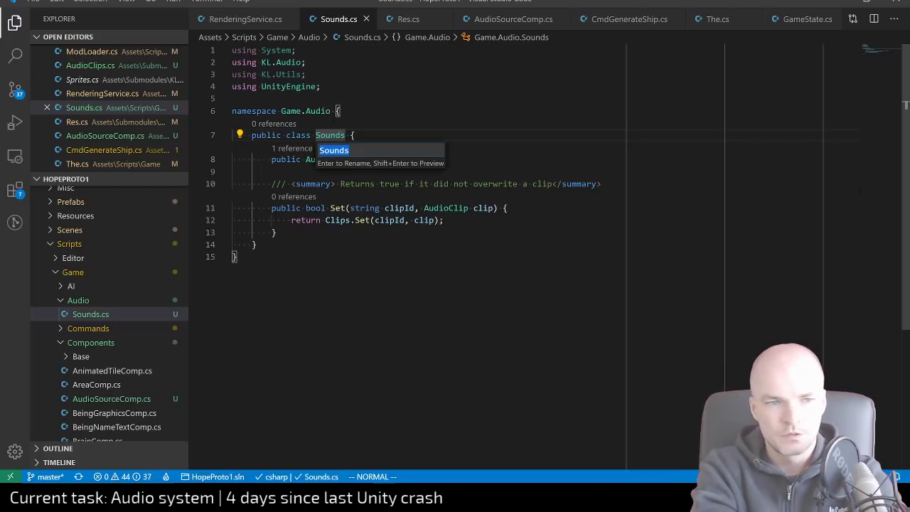
type("Mixer")
key("Home")
type("Audio")
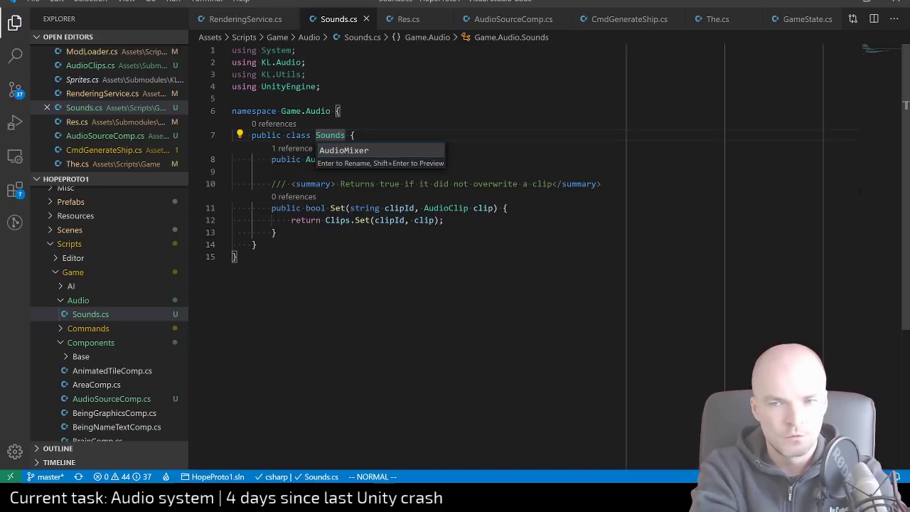
key("ctrl+p")
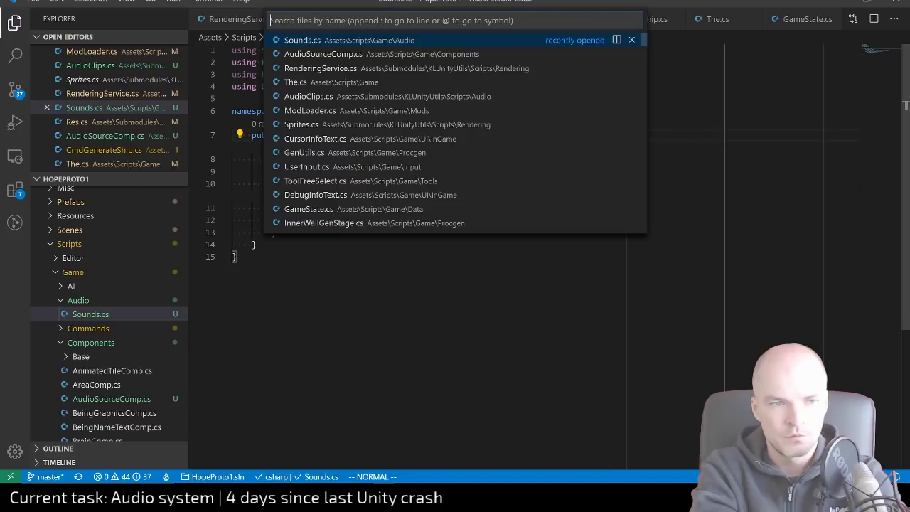
type("audio")
key("Escape")
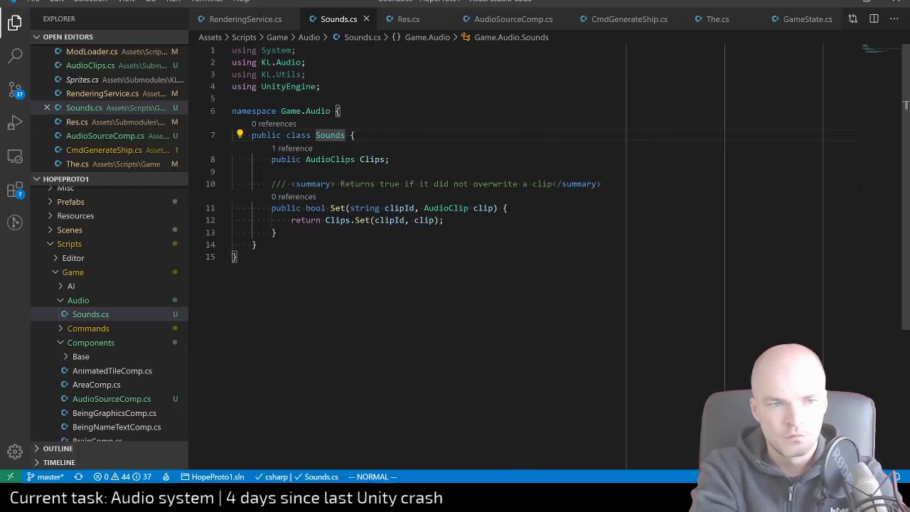
key("j")
key("j")
key("j")
key("j")
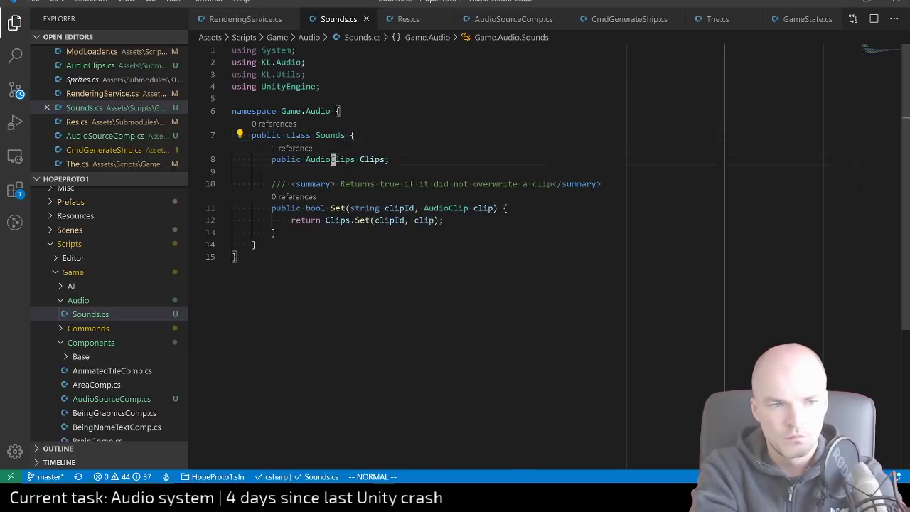
key("k")
key("k")
key("k")
key("o")
key("Return")
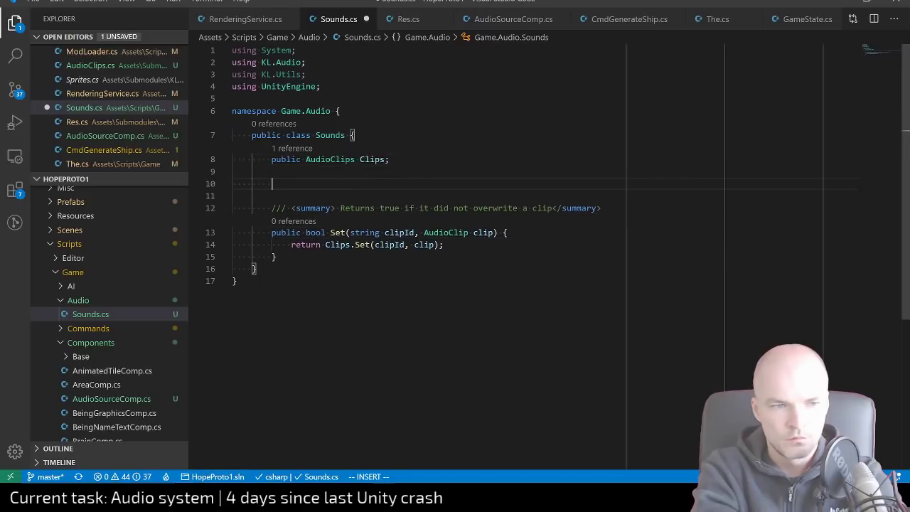
type("puibl")
key("BackSpace")
key("BackSpace")
type("blic AudioMix")
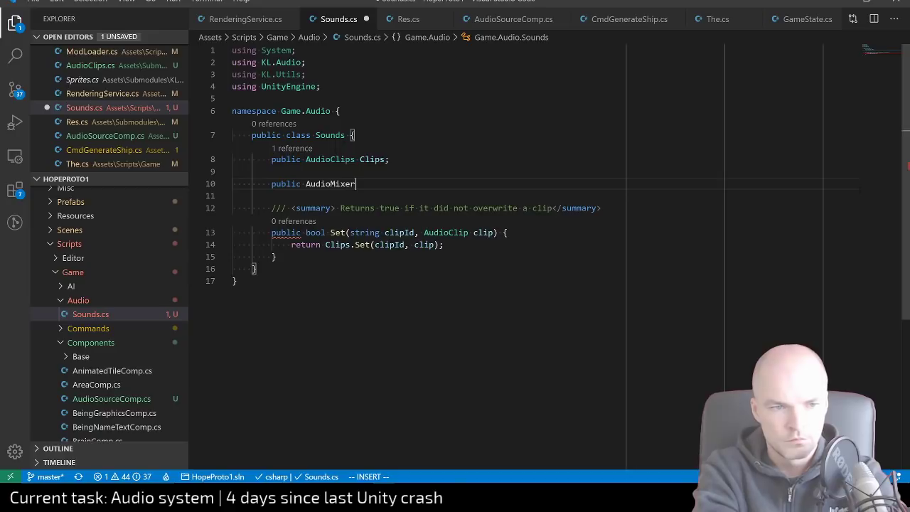
type("er")
key("Escape")
key("ctrl+period")
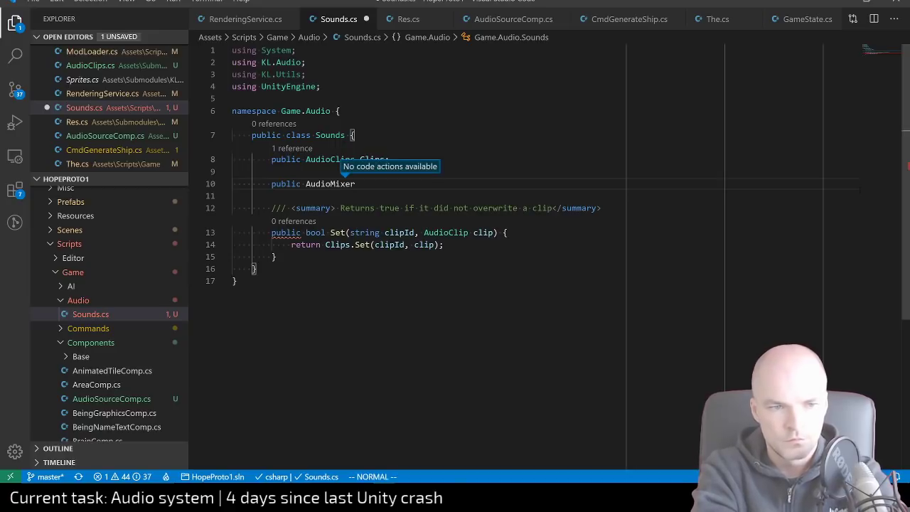
key("d")
key("d")
Rename the Sounds class to AudioMixer in its declaration and save the file
key("k")
key("k")
key("k")
key("k")
key("l")
key("l")
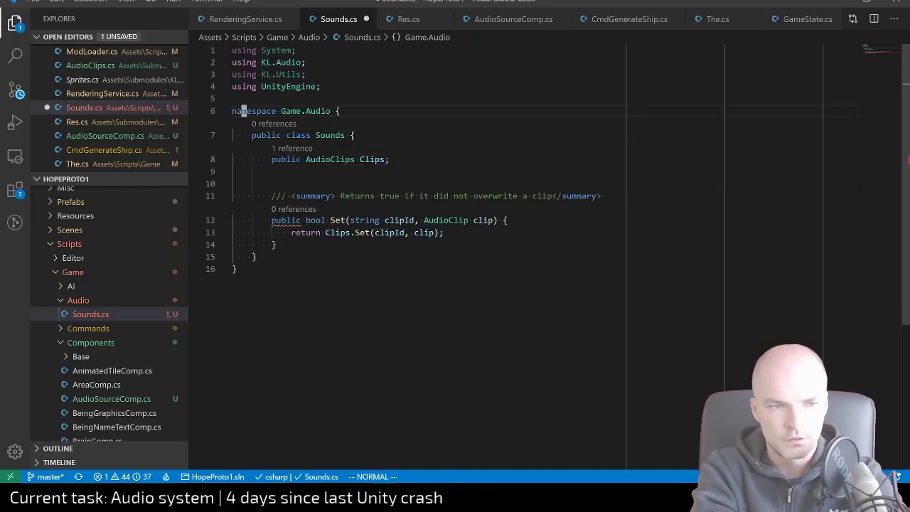
key("l")
key("l")
key("l")
key("l")
key("l")
key("l")
key("l")
key("j")
key("l")
key("l")
key("l")
key("l")
key("l")
key("l")
key("l")
key("l")
key("l")
key("F2")
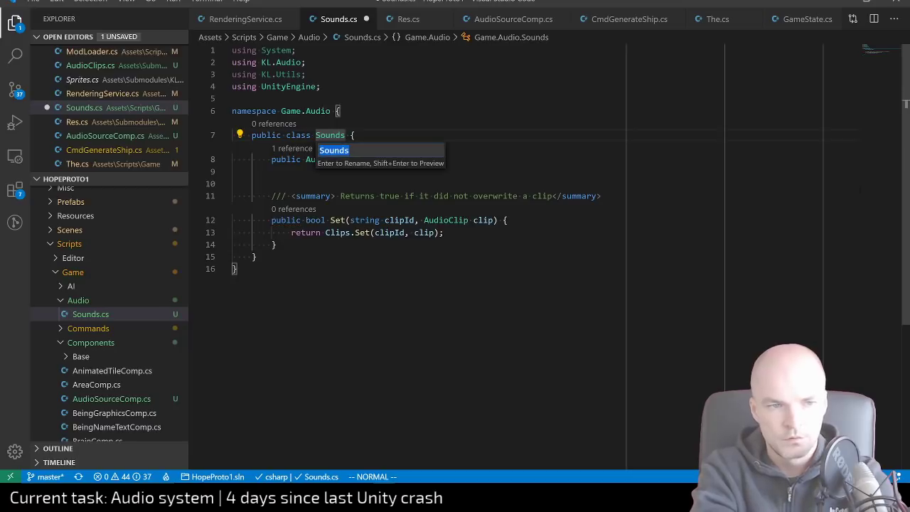
key("Escape")
type("ciwAudioMi")
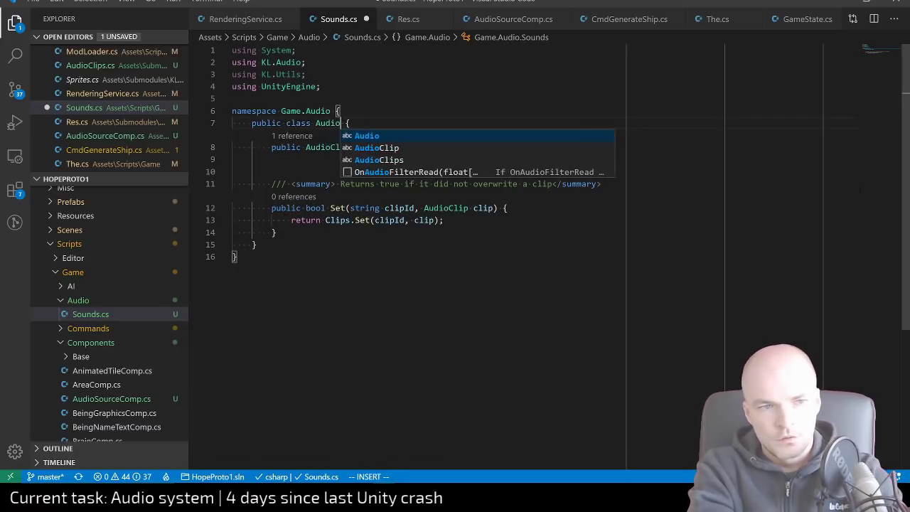
type("xer")
key("Escape")
key("ctrl+s")
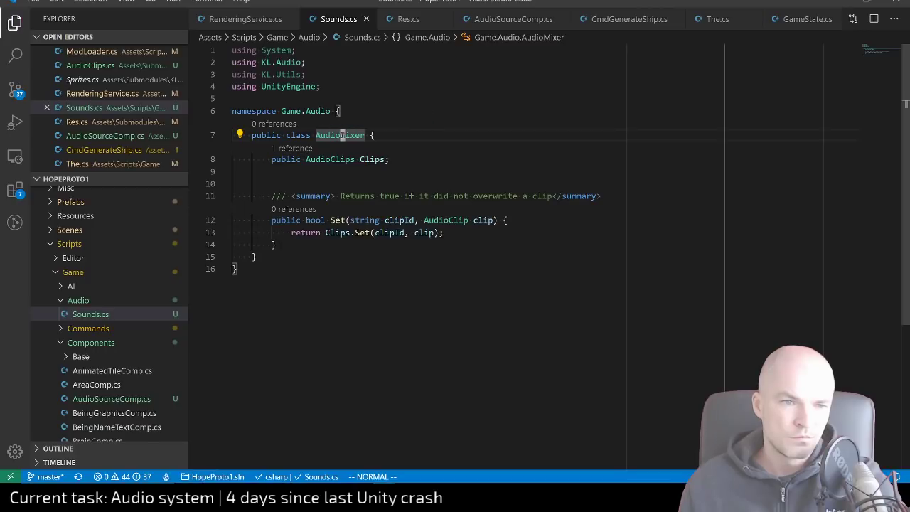
Replace the Audio prefix of the class name with Sound so it reads SoundMixer, and save the file
key("j")
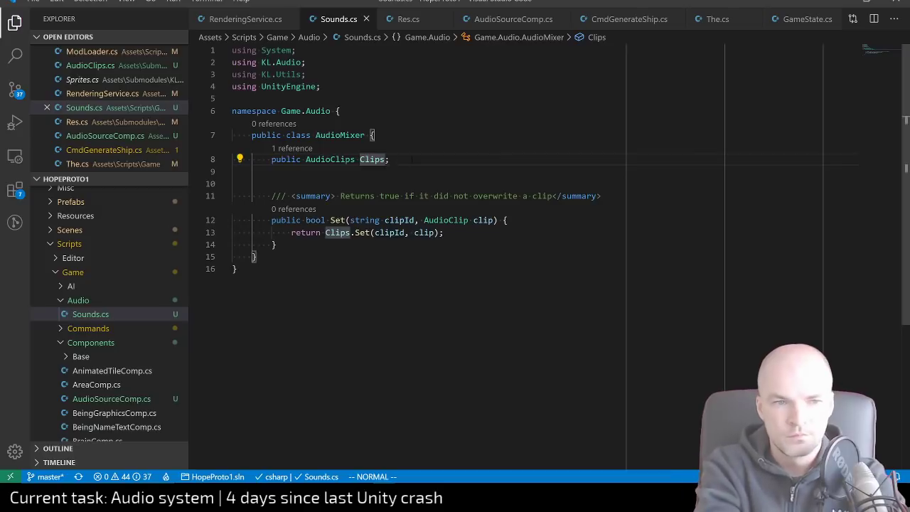
key("o")
key("Escape")
key("k")
key("k")
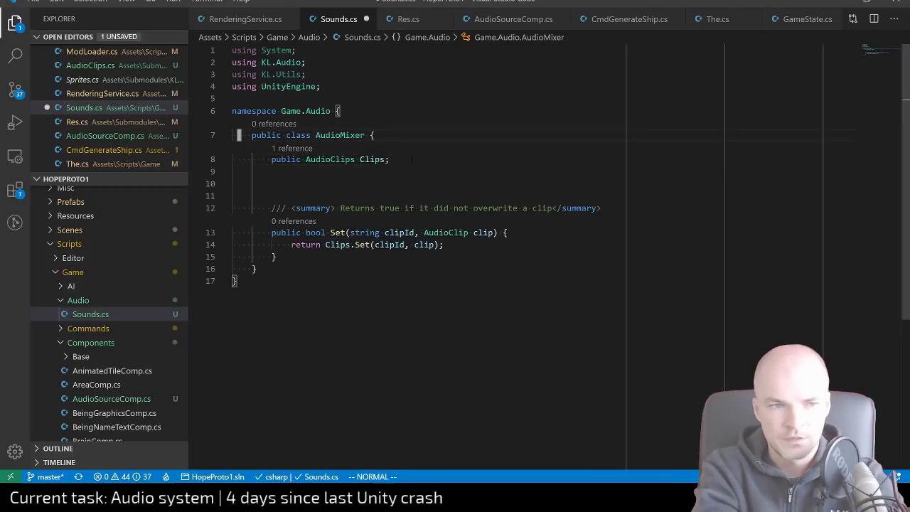
key("l")
key("l")
key("l")
key("l")
key("l")
key("l")
key("l")
key("l")
key("l")
key("l")
key("l")
key("l")
key("l")
key("l")
key("l")
key("l")
key("l")
key("l")
key("l")
key("l")
key("a")
key("BackSpace")
key("BackSpace")
key("BackSpace")
key("BackSpace")
key("BackSpace")
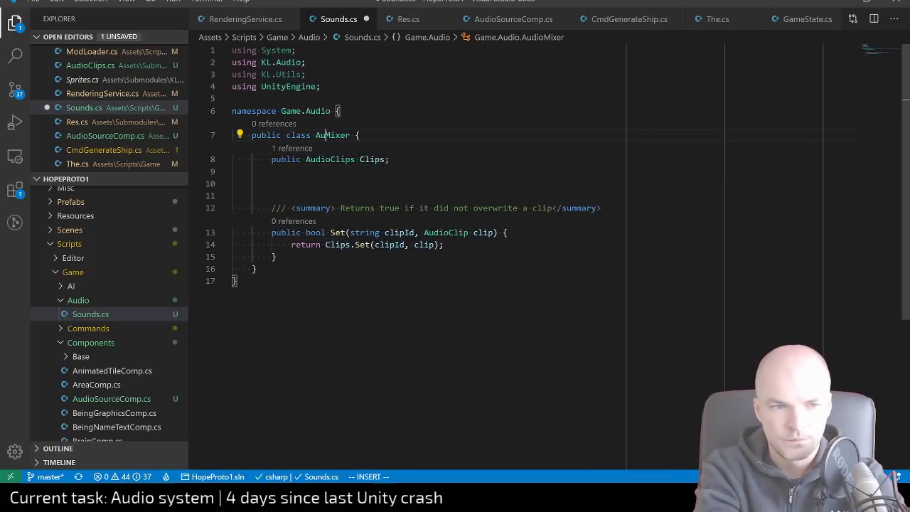
type("SO")
key("BackSpace")
type("ound")
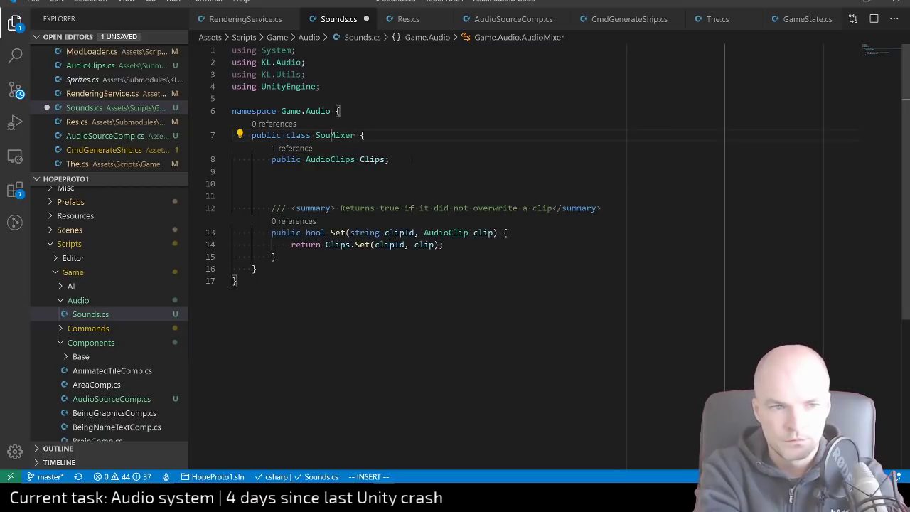
key("Escape")
key("ctrl+s")
Make the SoundMixer class inherit from MonoBehaviour and save the file
type("e")
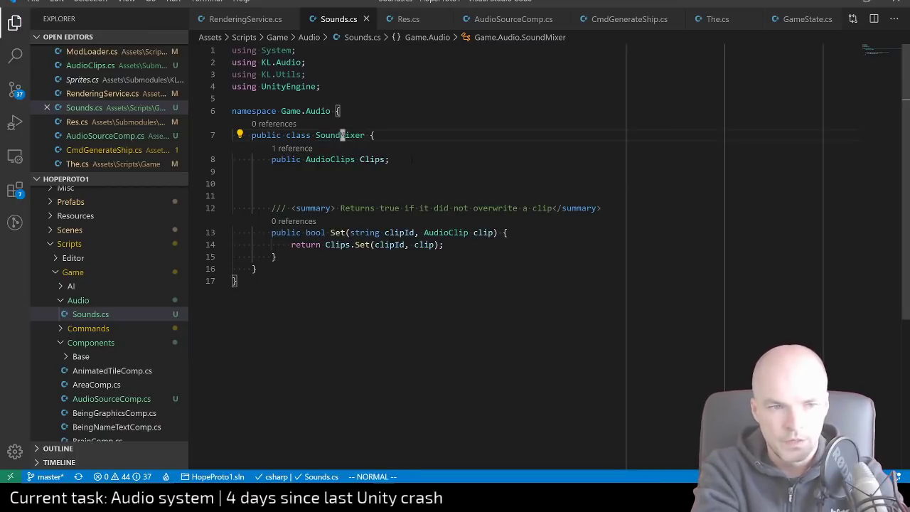
type("a : MonoB")
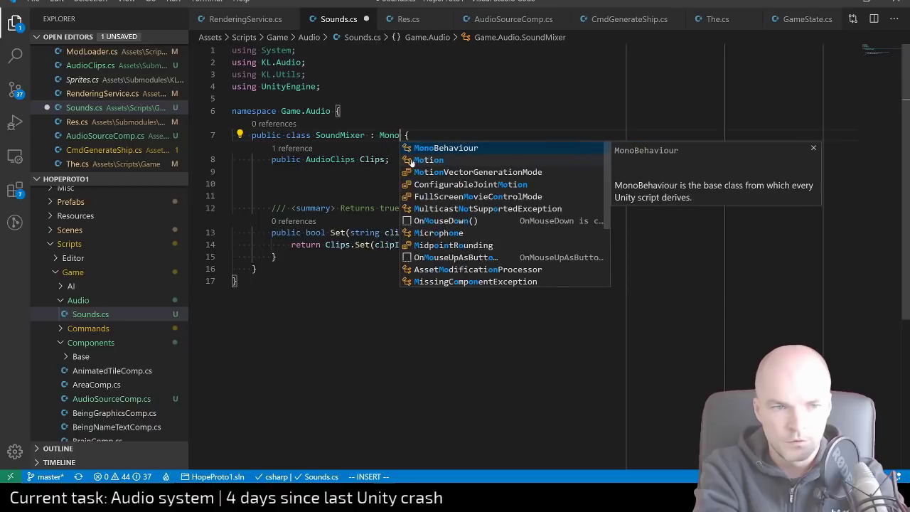
key("Tab")
key("Escape")
key("ctrl+s")
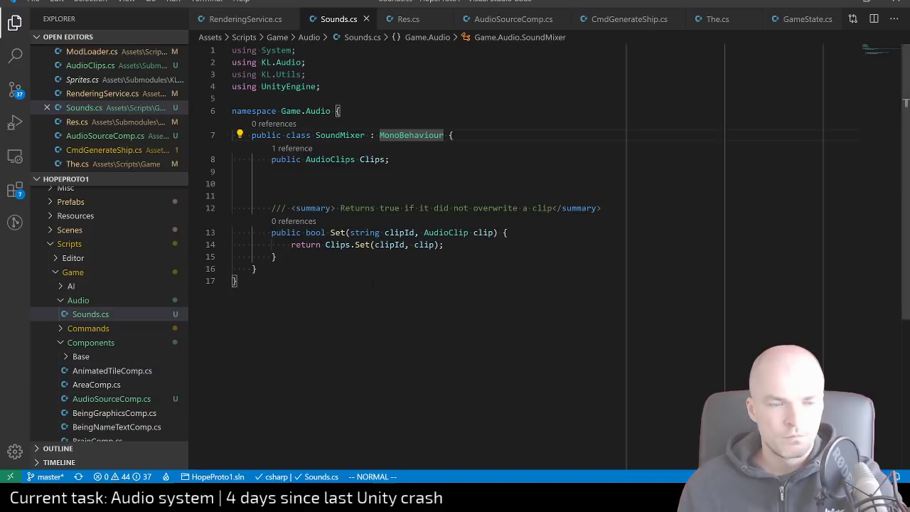
Rename the Sounds.cs file in the Audio folder to SoundMixer.cs
left_click(332, 135)
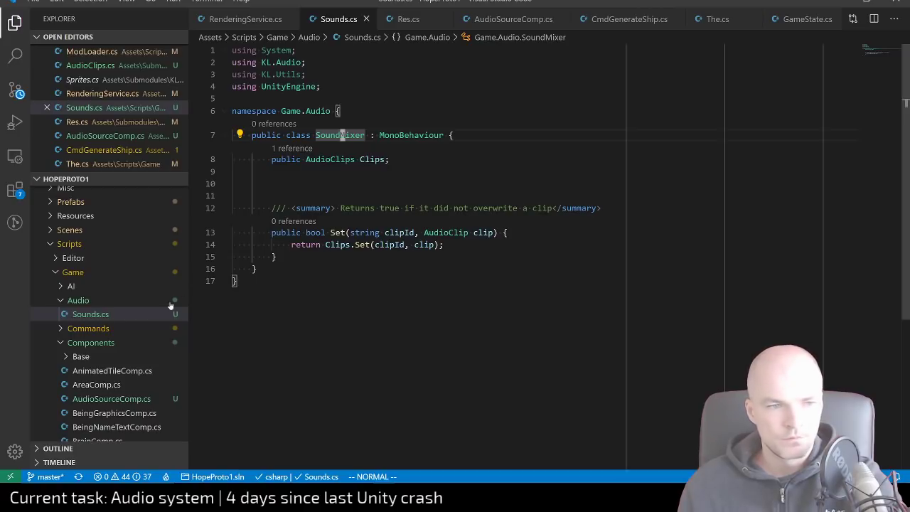
left_click(91, 314)
key("F2")
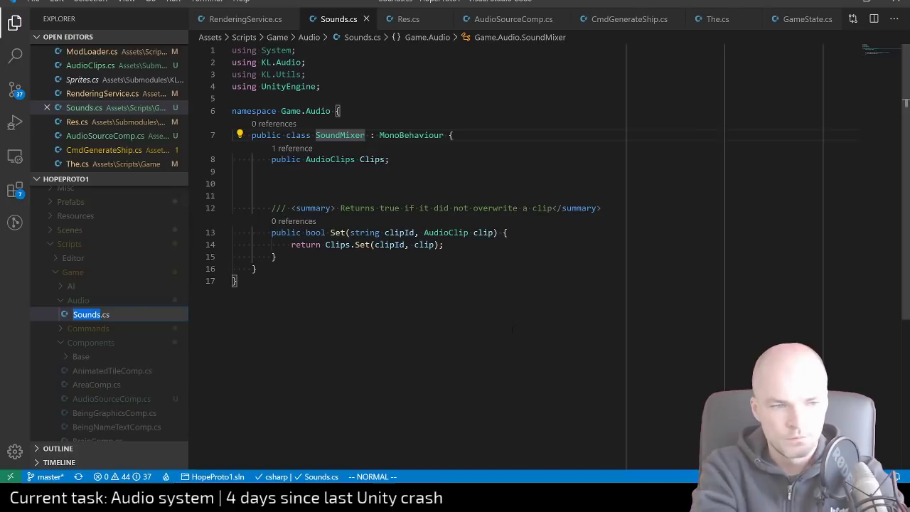
type("SoundMi")
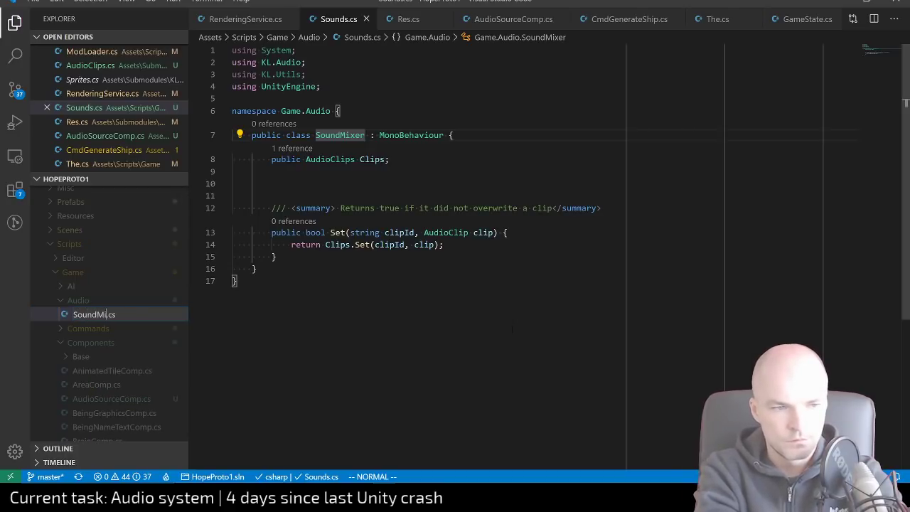
type("xer")
key("Return")
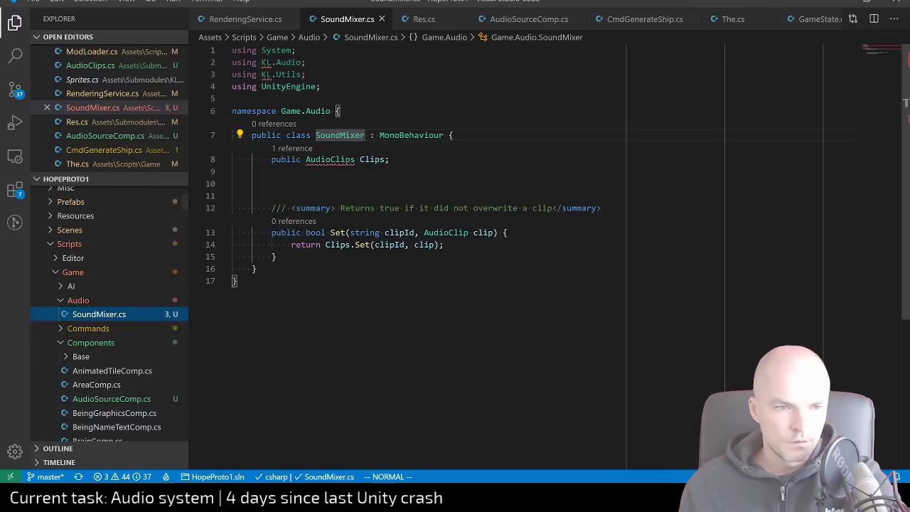
Delete the Clips field and the Set method with its summary comment from the SoundMixer class
left_click(327, 160)
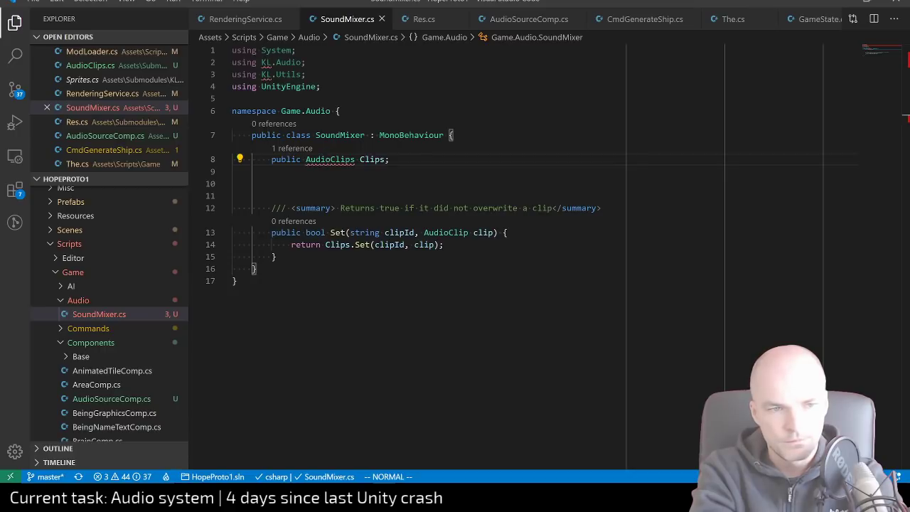
key("d")
key("d")
key("d")
key("d")
key("d")
key("d")
key("shift+v")
key("j")
key("j")
key("j")
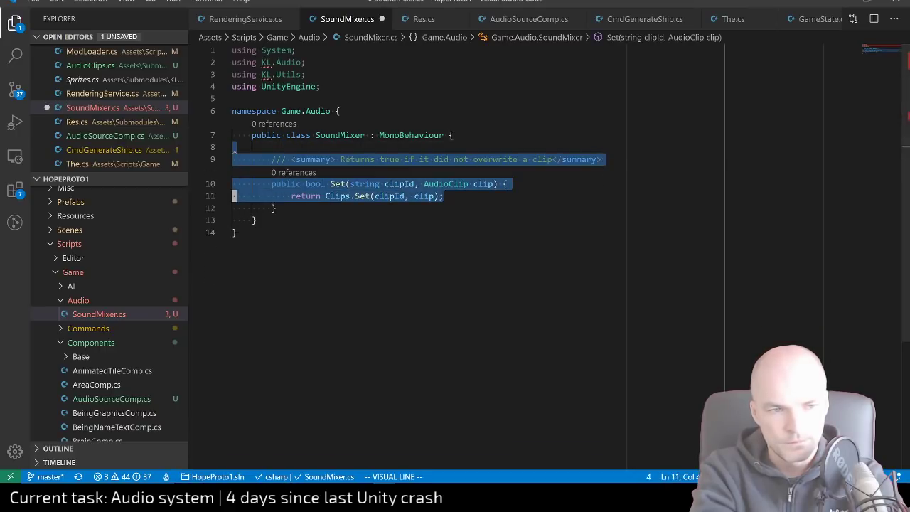
key("j")
key("d")
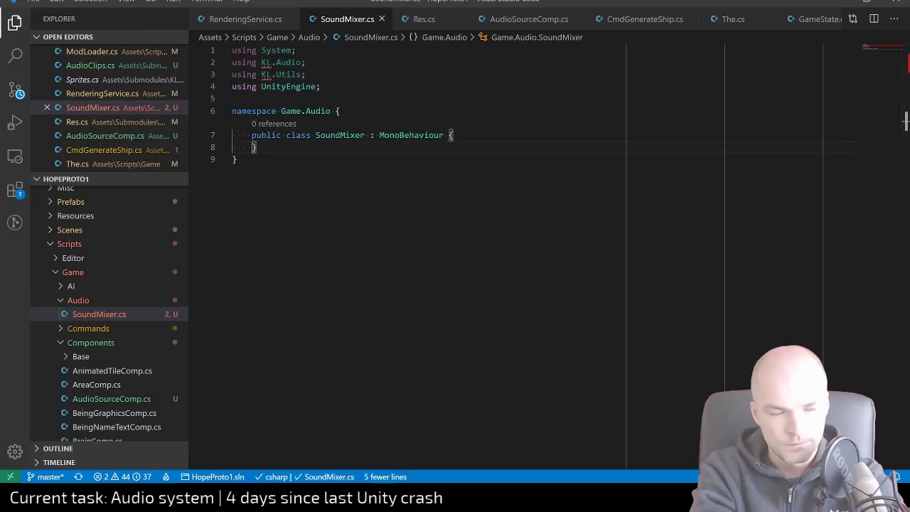
Remove the System, KL.Audio and KL.Utils using directives and open a new line inside the SoundMixer class
key("k")
key("k")
key("k")
key("k")
key("k")
key("k")
key("k")
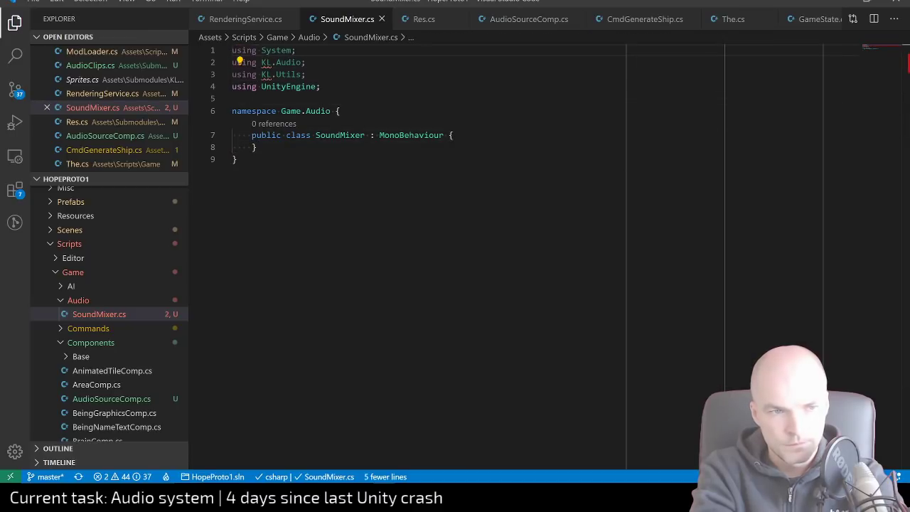
key("shift+v")
key("j")
key("j")
key("d")
key("j")
key("j")
key("j")
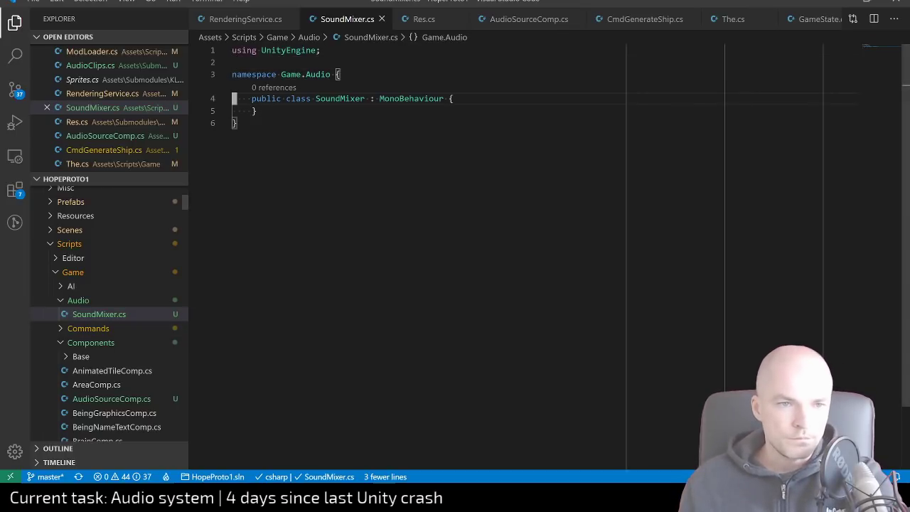
key("o")
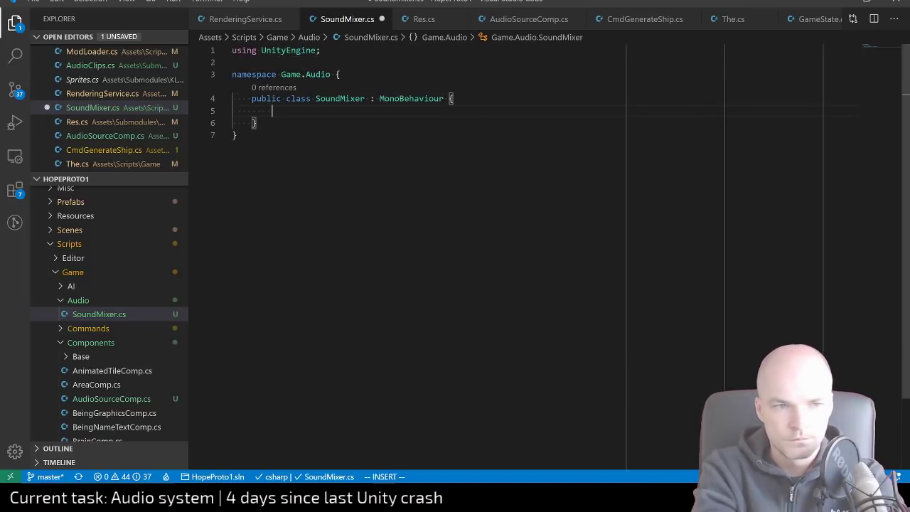
type("[SerializeField")
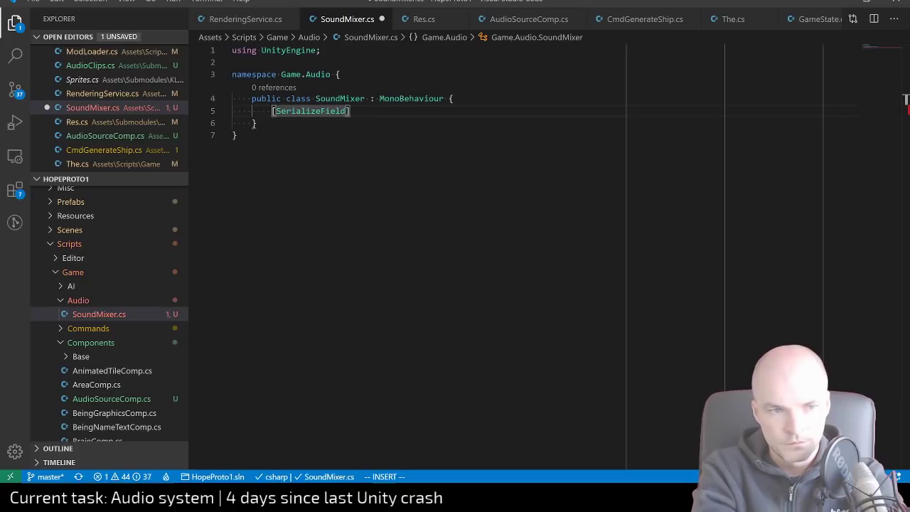
type("] privaet ")
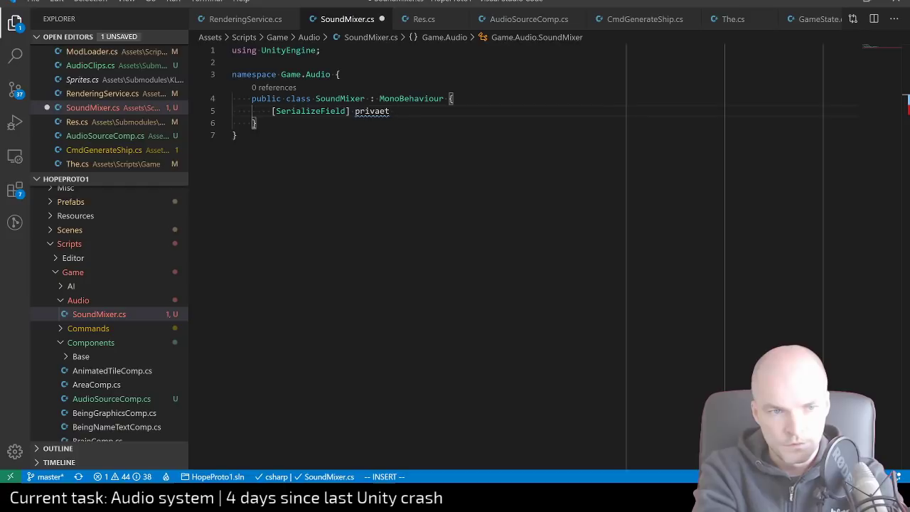
type("e")
key("BackSpace")
key("BackSpace")
type("te")
key("BackSpace")
key("BackSpace")
key("BackSpace")
key("BackSpace")
key("BackSpace")
key("BackSpace")
key("BackSpace")
key("BackSpace")
key("BackSpace")
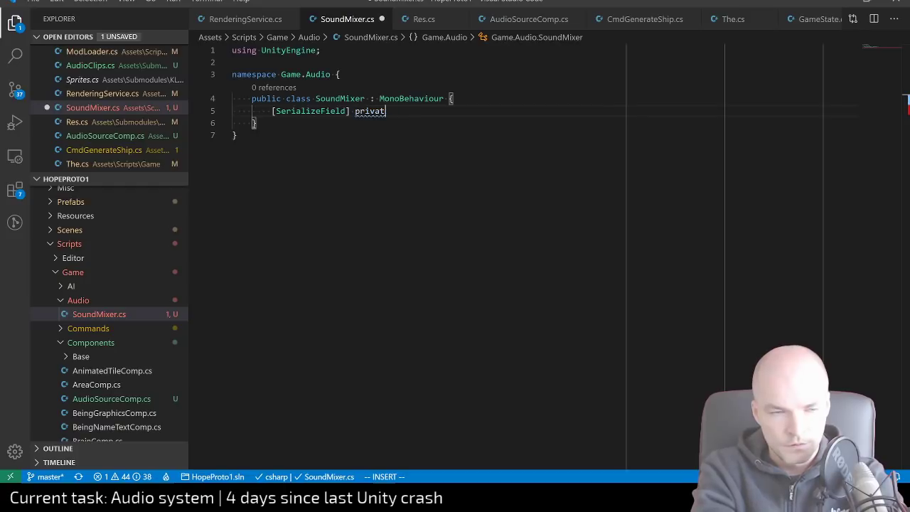
key("BackSpace")
key("BackSpace")
key("BackSpace")
key("BackSpace")
key("BackSpace")
key("BackSpace")
key("BackSpace")
key("BackSpace")
key("BackSpace")
key("BackSpace")
key("BackSpace")
key("BackSpace")
key("BackSpace")
key("BackSpace")
key("BackSpace")
Declare a private AudioSource field named audioSource in the SoundMixer class, without the SerializeField attribute, and save the file
type("private Aud")
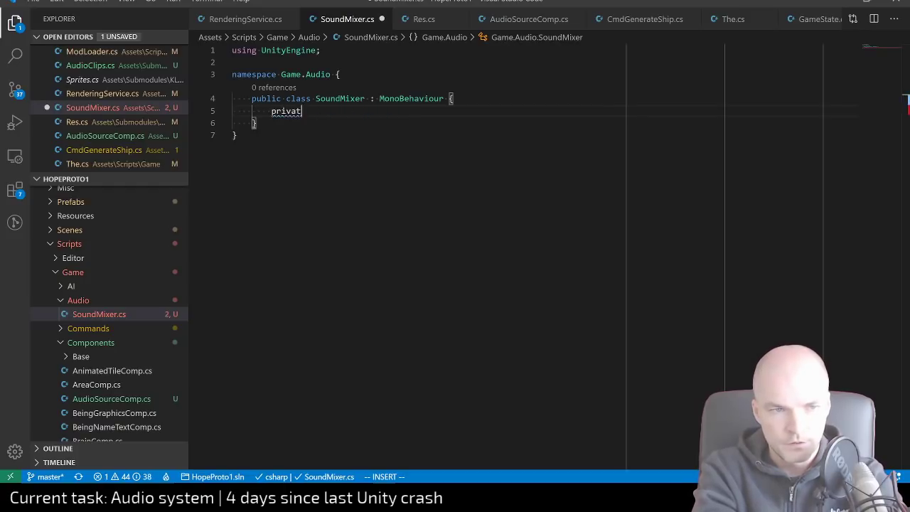
type("ioSou")
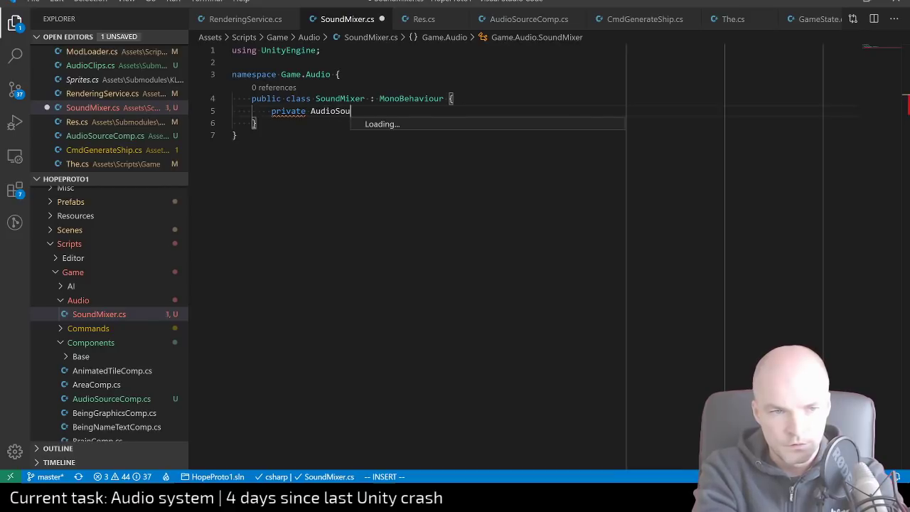
key("Tab")
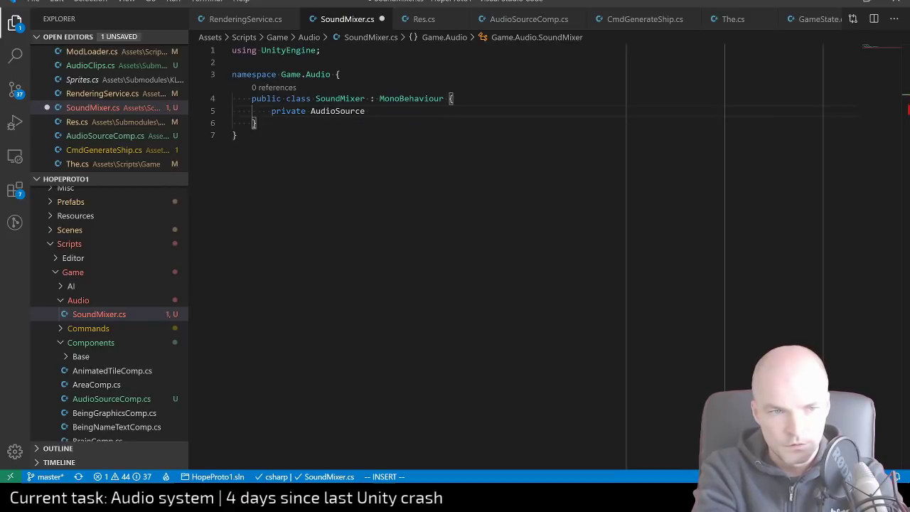
type("audioSo")
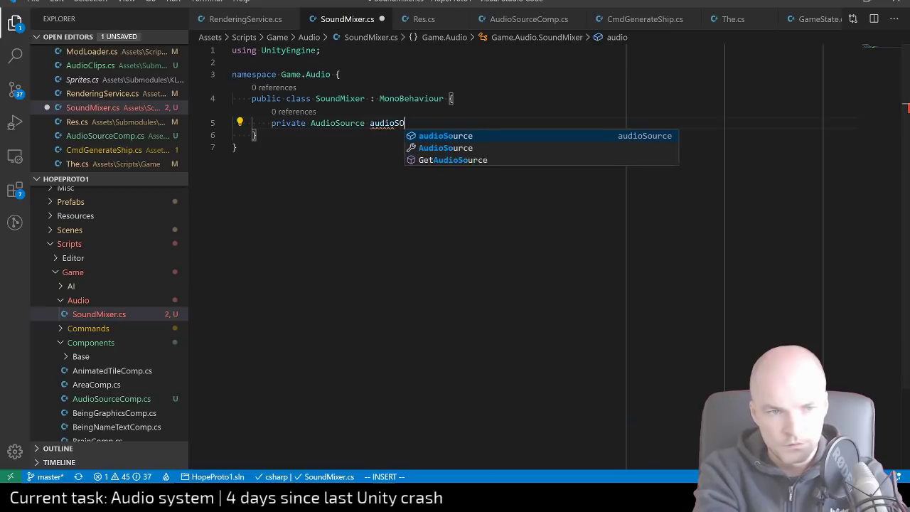
key("Tab")
key("BackSpace")
key("BackSpace")
key("BackSpace")
key("BackSpace")
key("BackSpace")
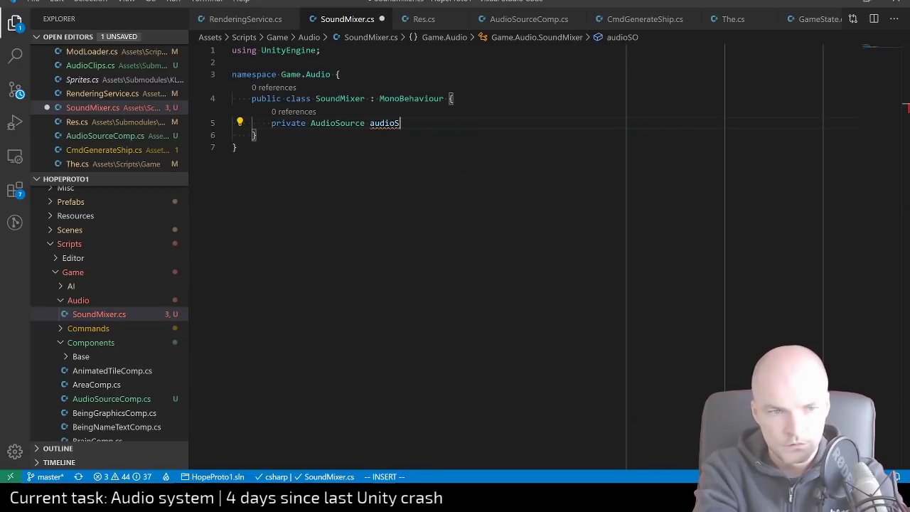
type("ource;")
key("Escape")
key("ctrl+s")
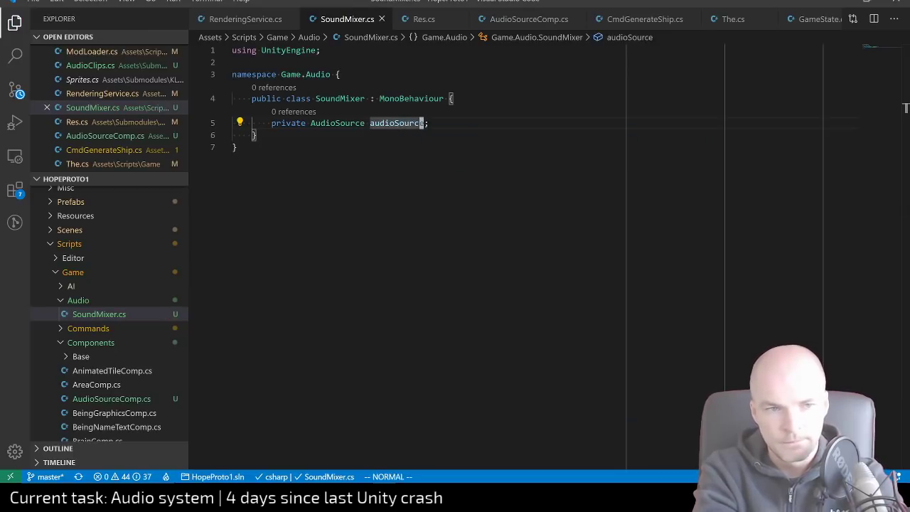
key("h")
key("h")
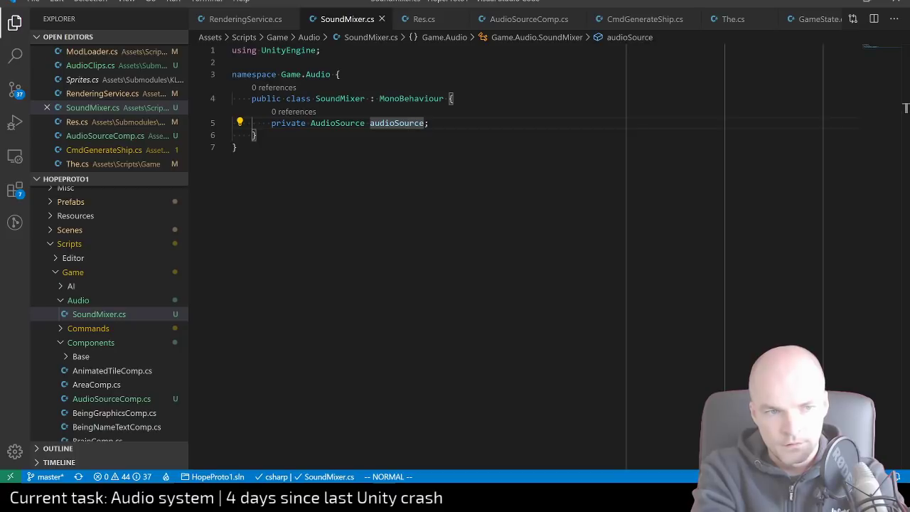
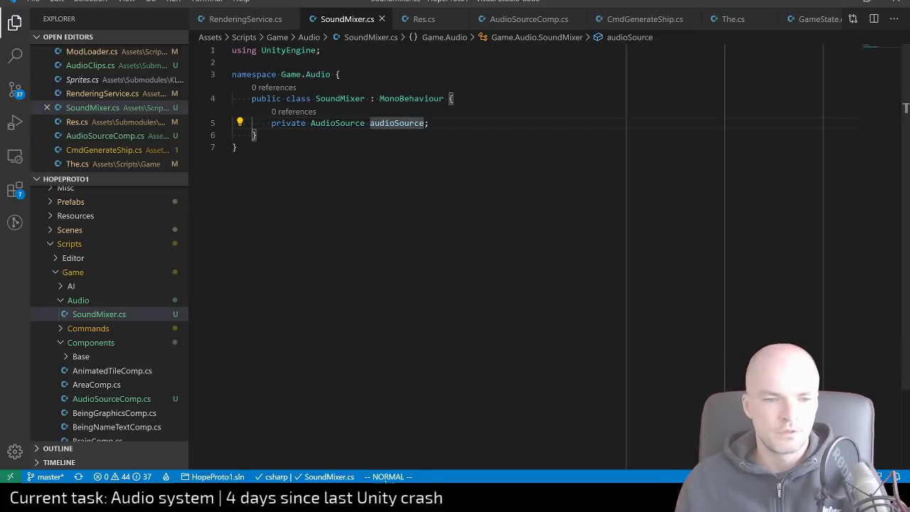
Switch to Unity and create an audio mixer named Main
key("alt+Tab")
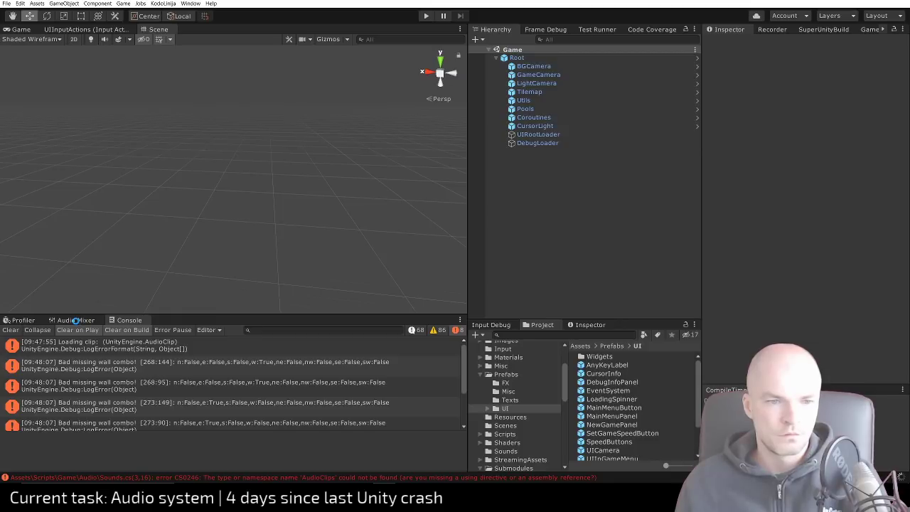
left_click(75, 321)
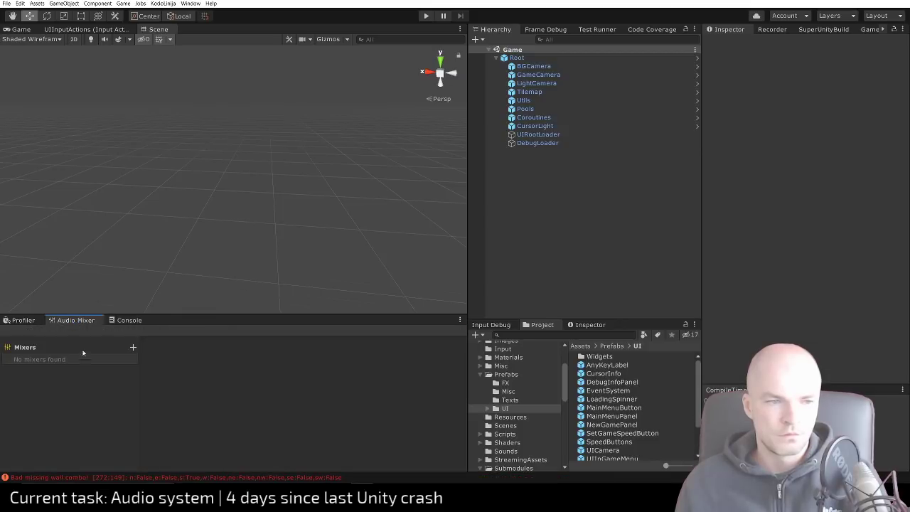
left_click(133, 349)
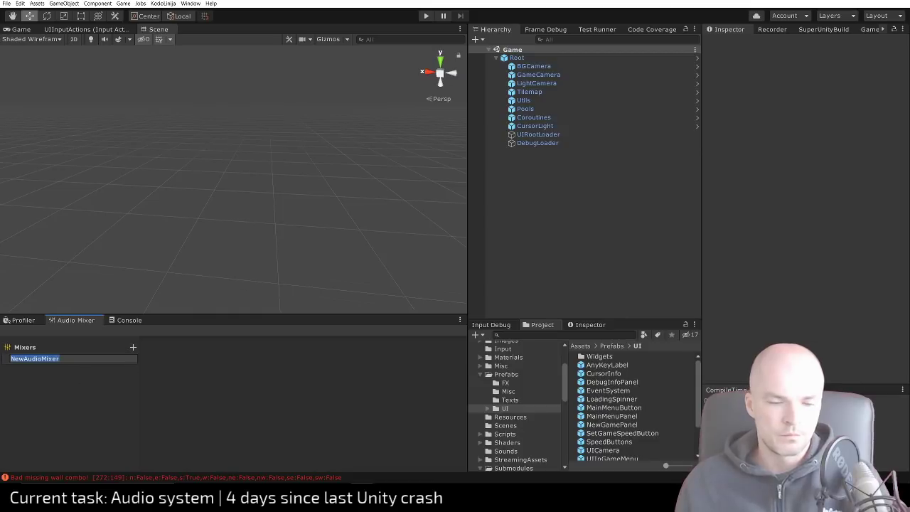
type("Mai")
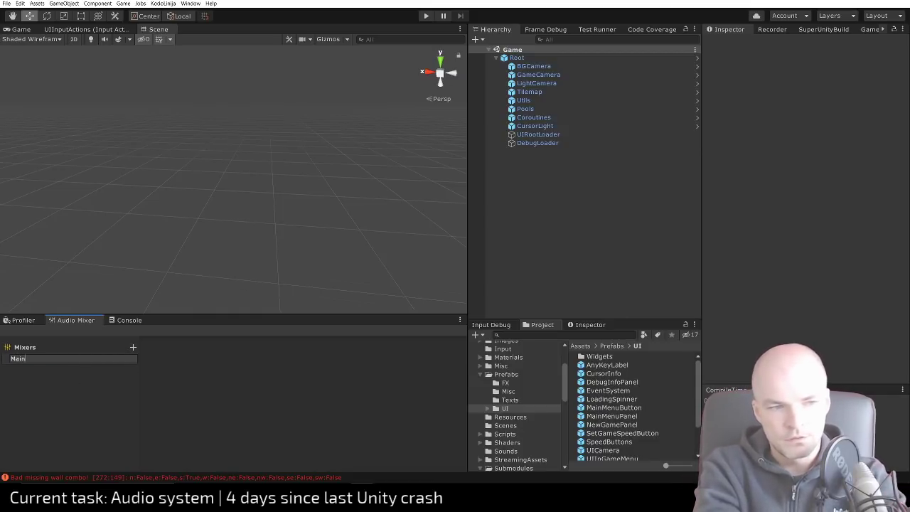
type("n")
key("Return")
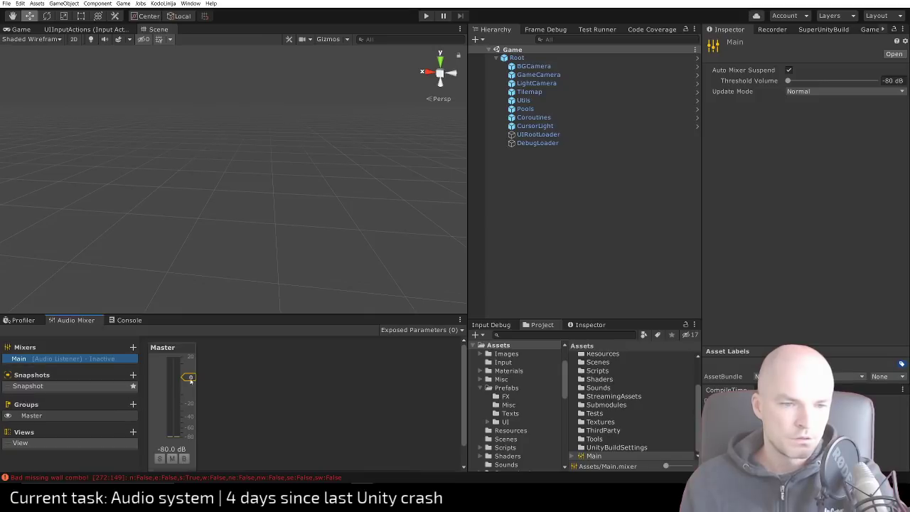
Add a group named Music under the Main mixer's Master group
left_click(134, 376)
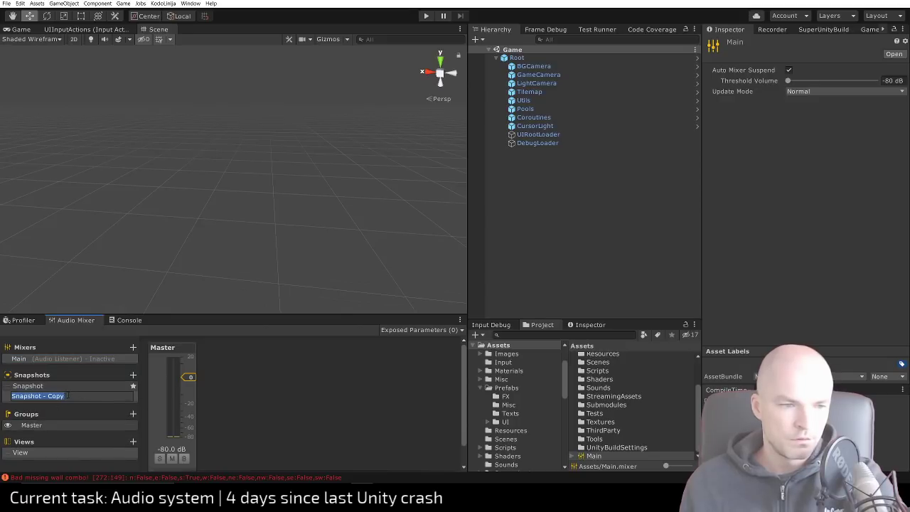
key("ctrl+z")
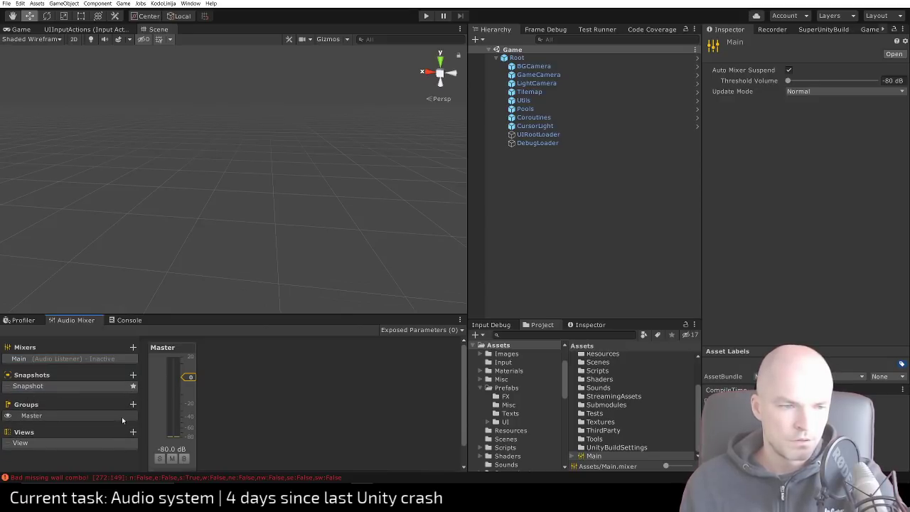
left_click(133, 404)
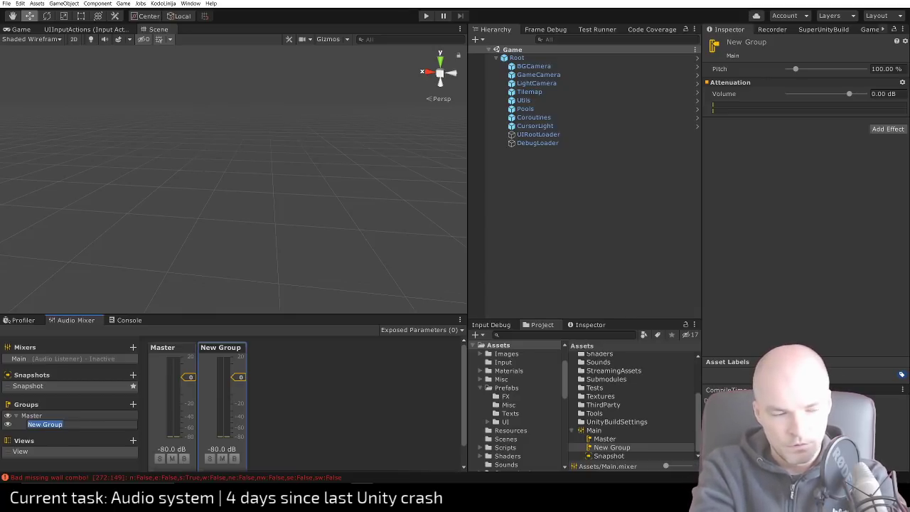
type("Music")
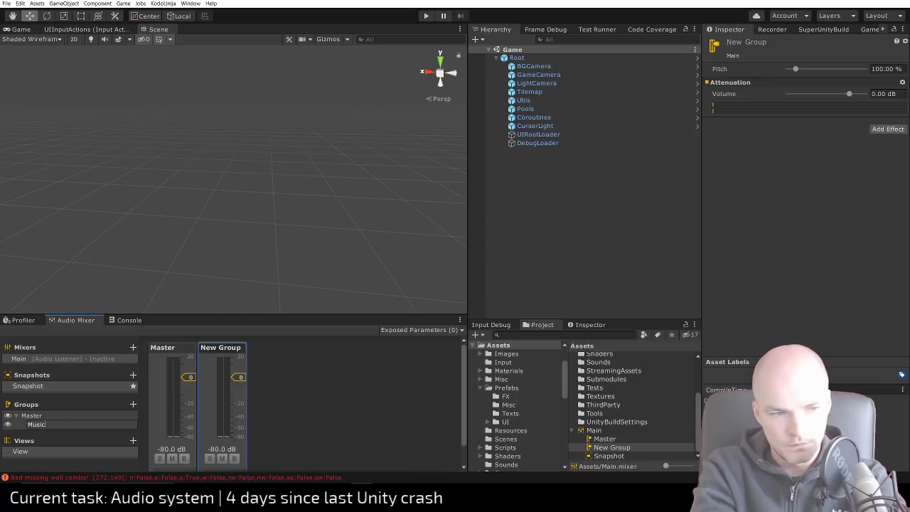
key("Return")
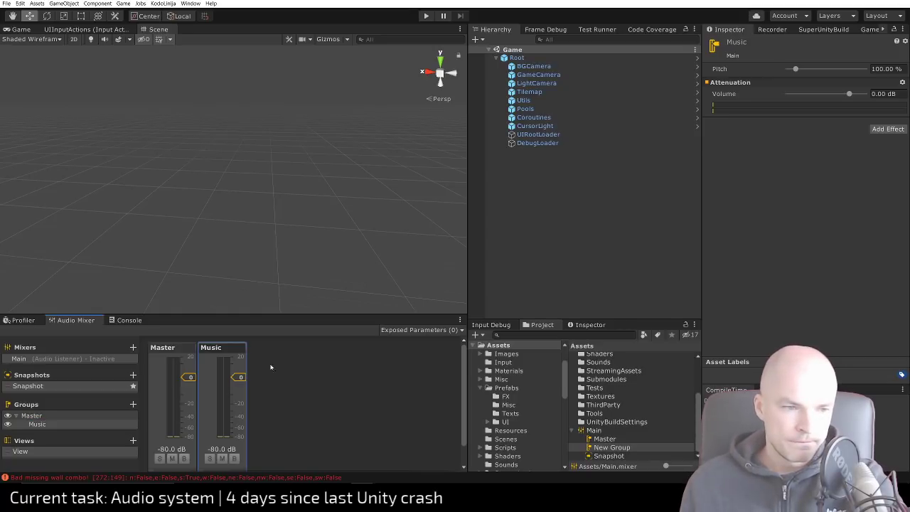
Add a group named Ambience directly under Master, alongside the Music group
left_click(133, 404)
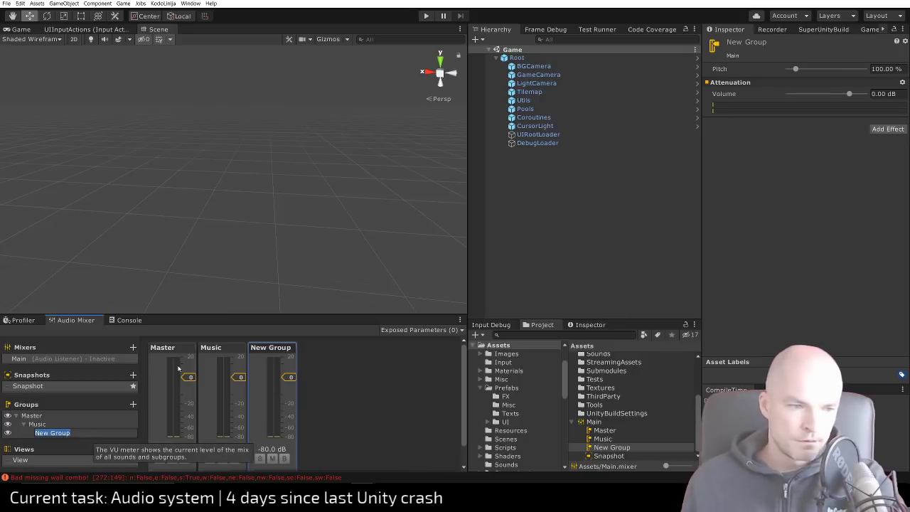
key("ctrl+z")
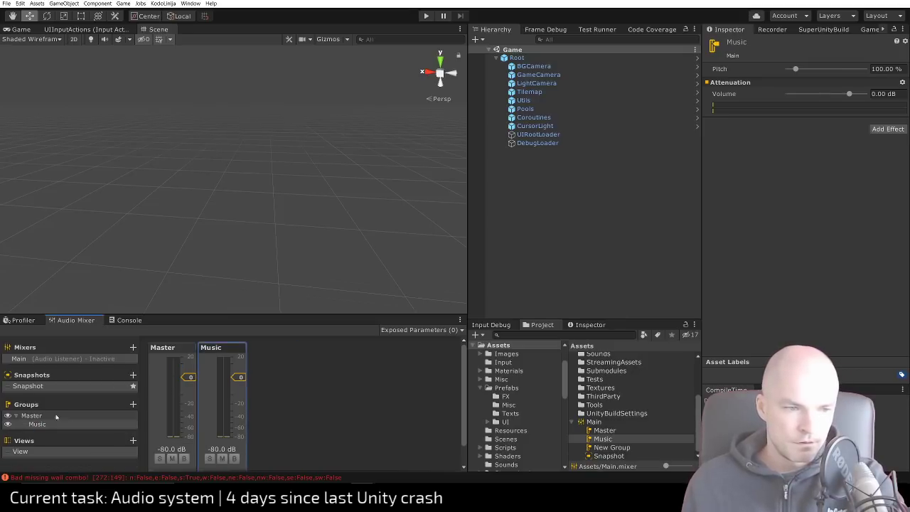
left_click(32, 416)
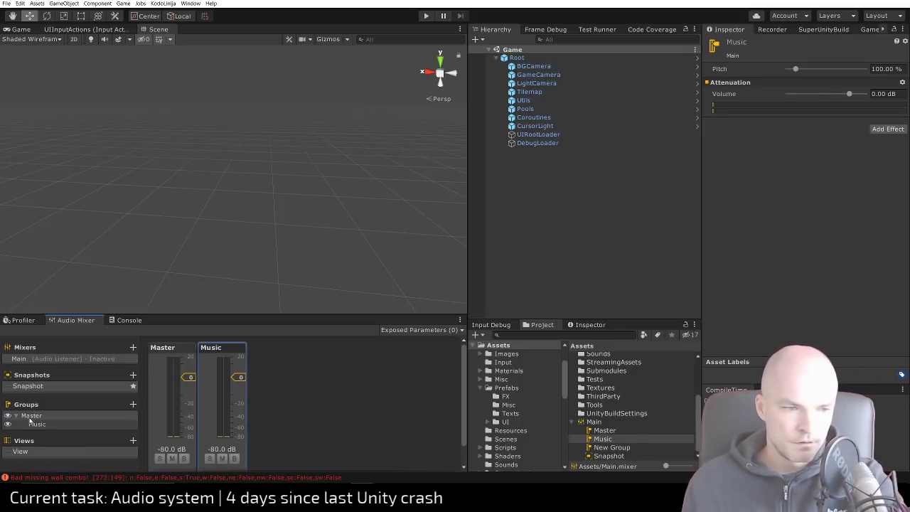
left_click(132, 403)
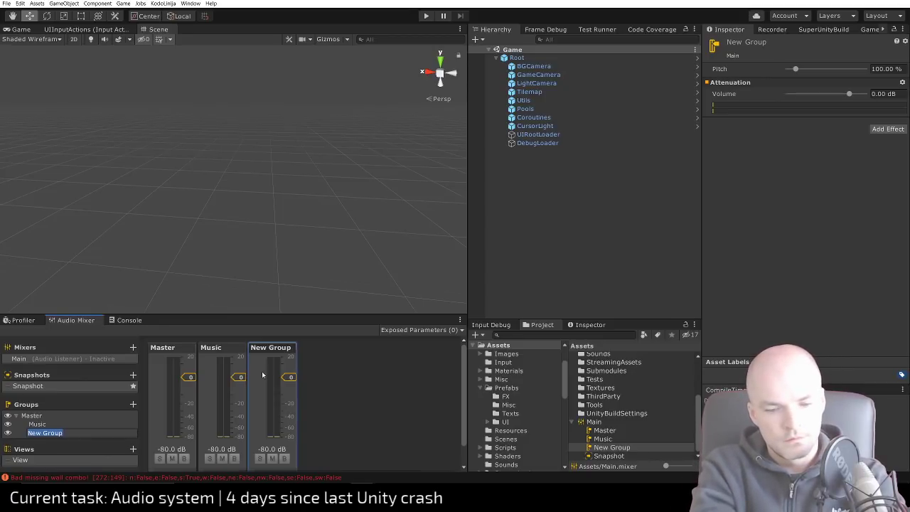
type("Ambience")
key("Return")
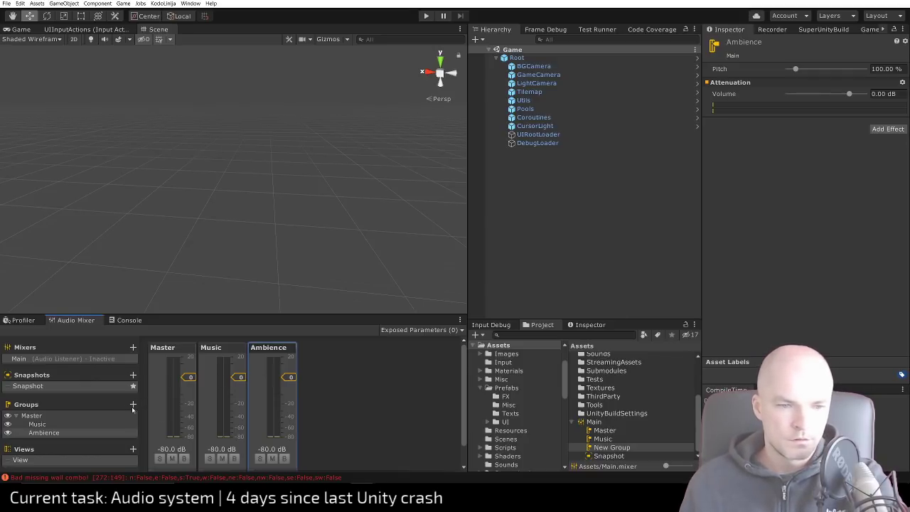
Switch to File Explorer, examine EngineNoise.ogg in the Core mod's Sounds/Background folder, and close the window
left_click(406, 500)
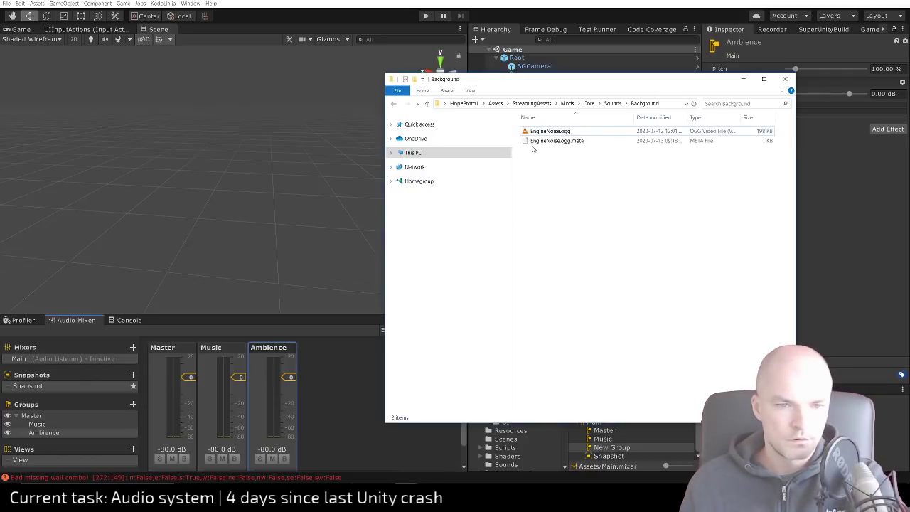
double_click(554, 133)
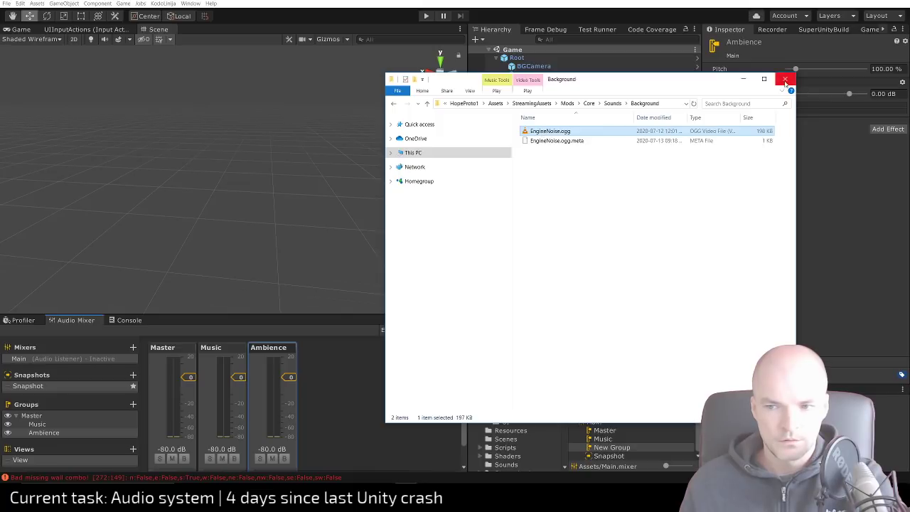
left_click(567, 103)
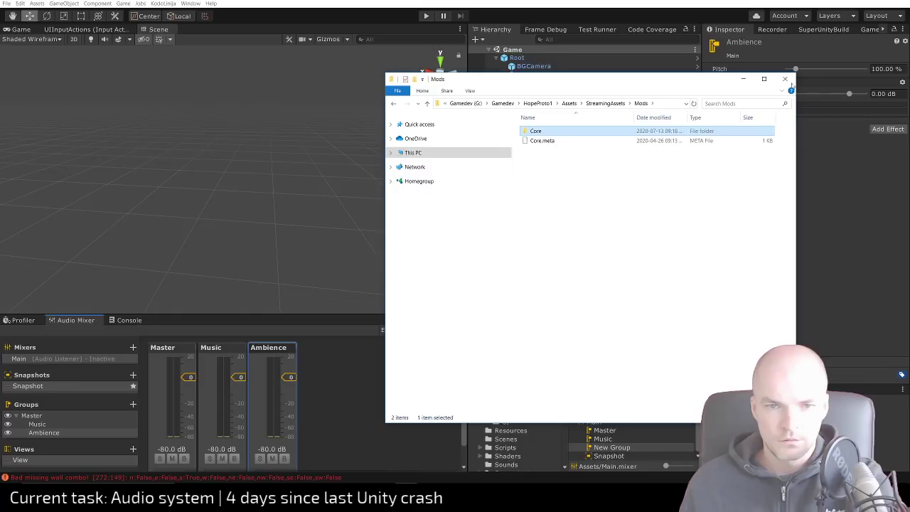
double_click(544, 132)
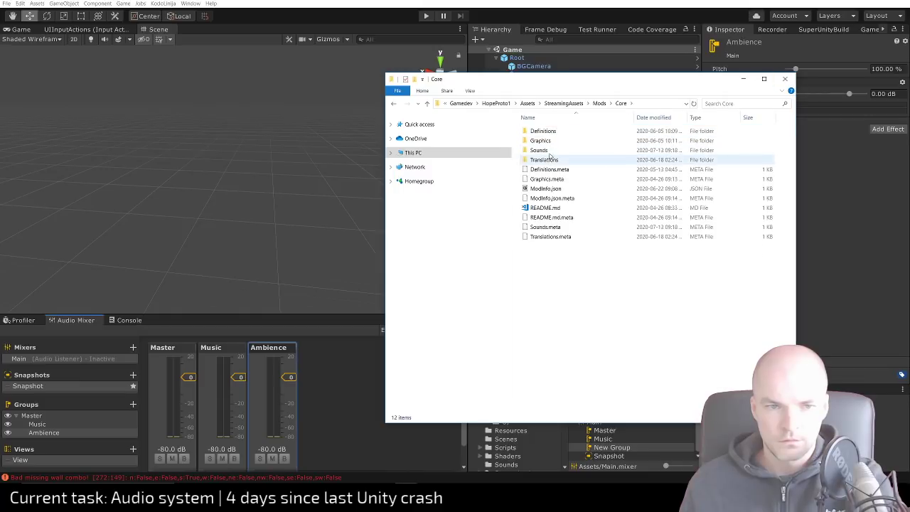
double_click(544, 150)
double_click(548, 130)
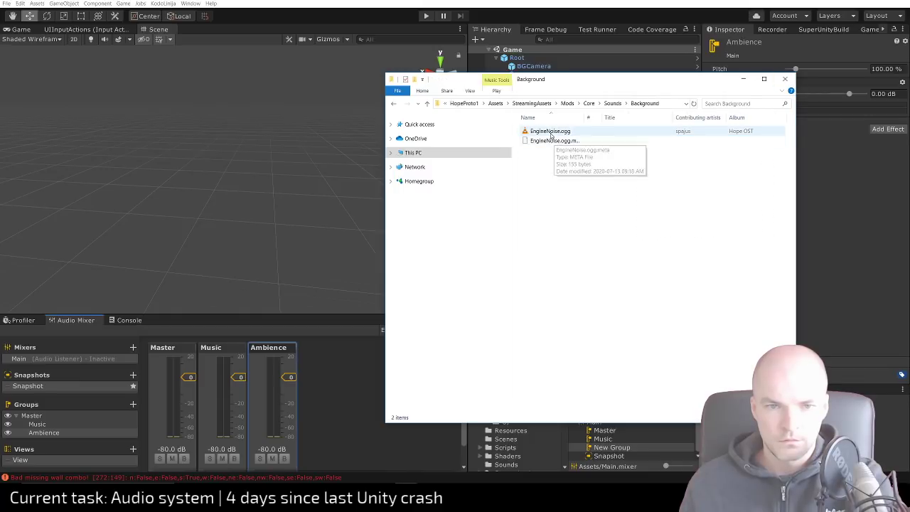
left_click(551, 132)
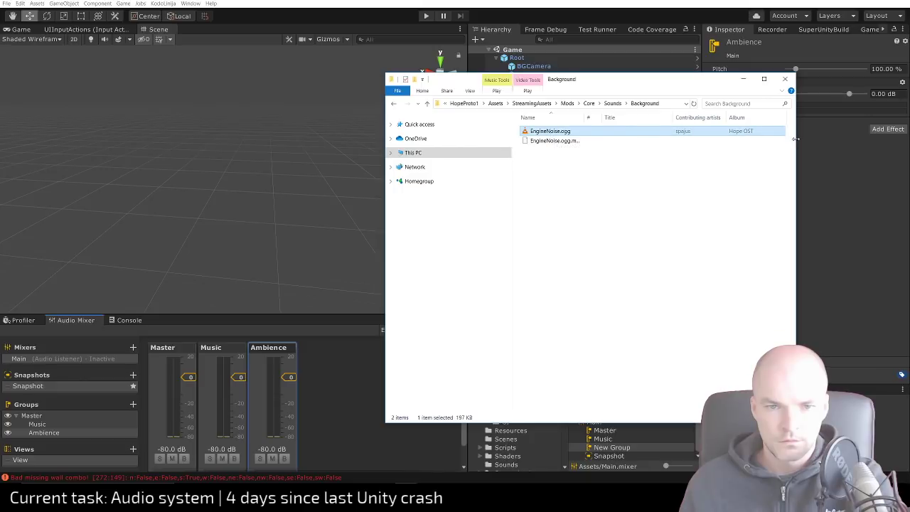
left_click_drag(795, 142, 761, 177)
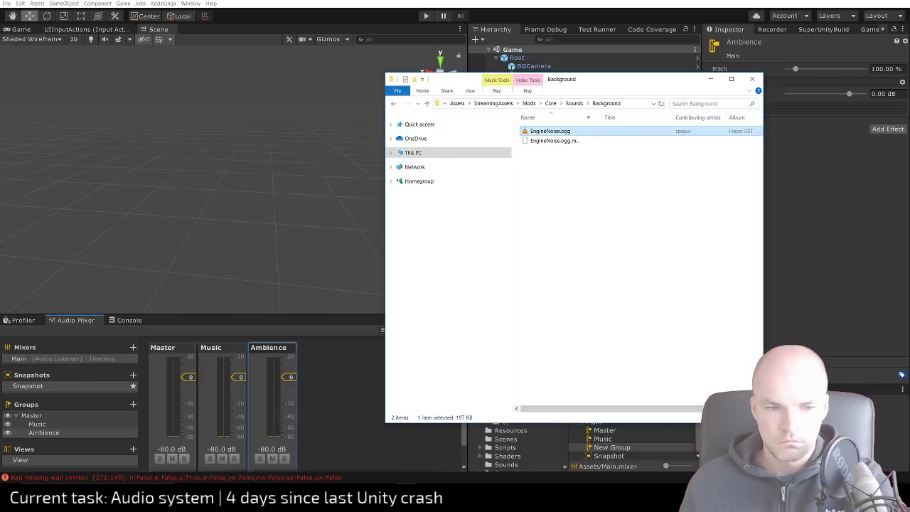
left_click(752, 79)
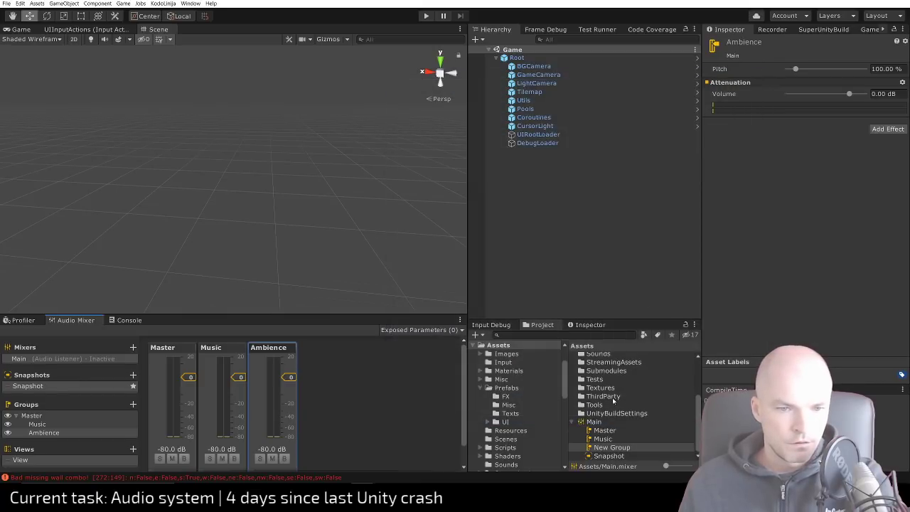
Check the Main mixer's group entries in the project assets by selecting the Music and Ambience groups in turn
left_click_drag(600, 355, 601, 391)
scroll(605, 405, "up", 2)
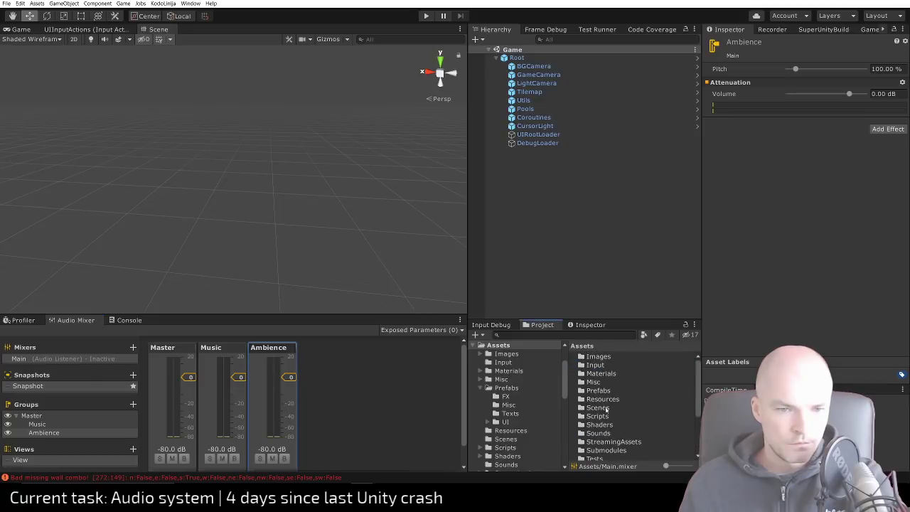
scroll(606, 410, "down", 3)
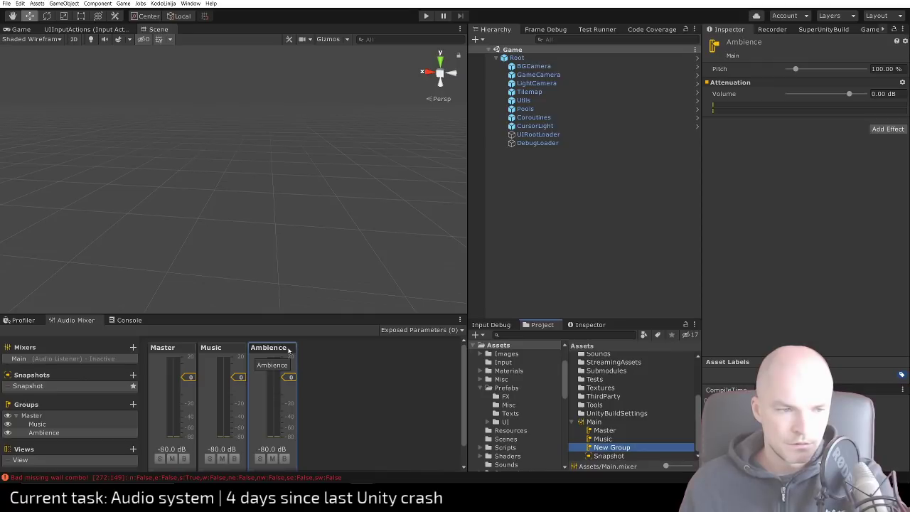
left_click(229, 349)
left_click(285, 352)
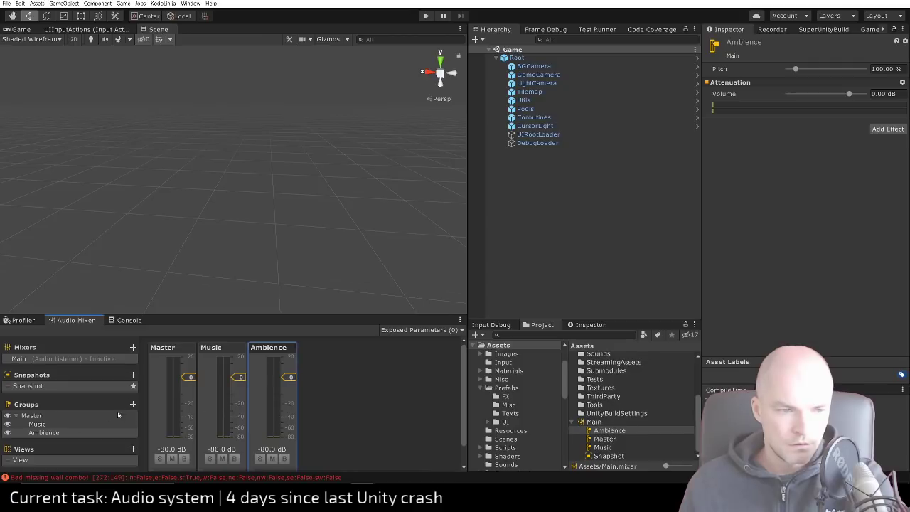
Add a third group named SoundEffects directly under Master, alongside Music and Ambience
left_click(118, 415)
left_click(133, 403)
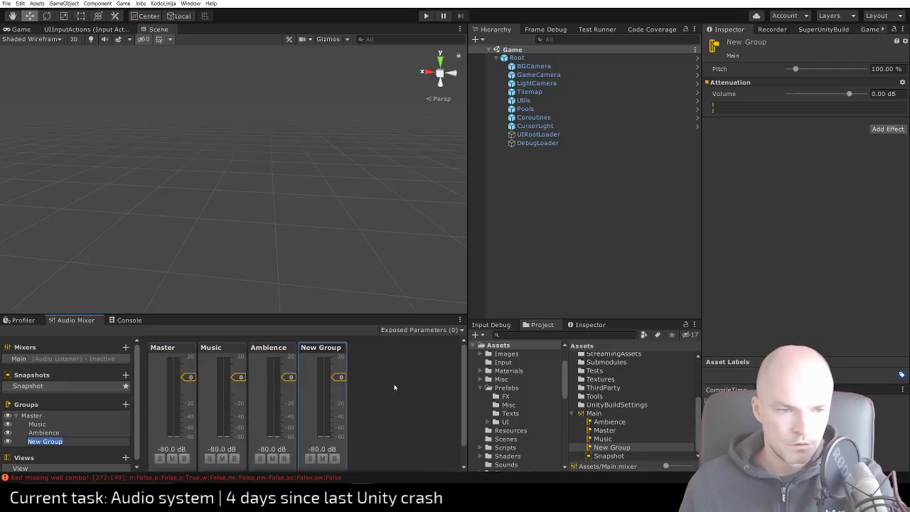
type("Sound")
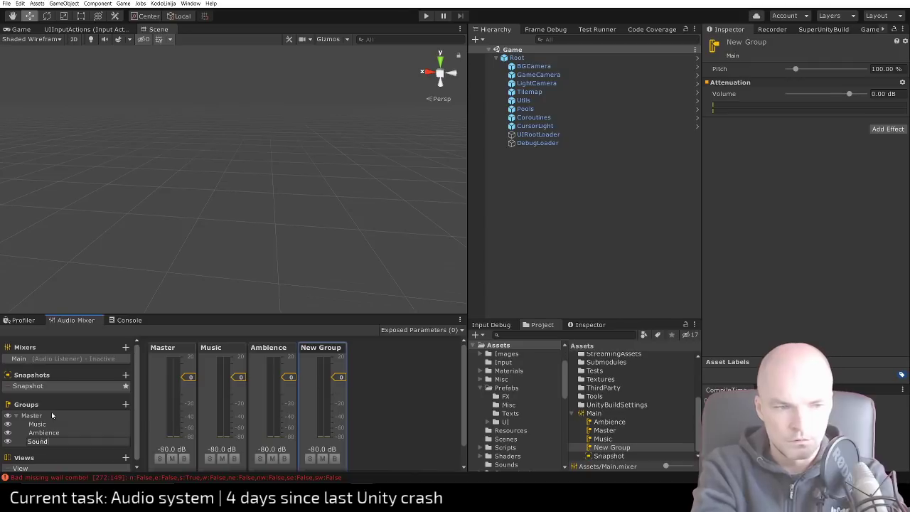
type(" Effects")
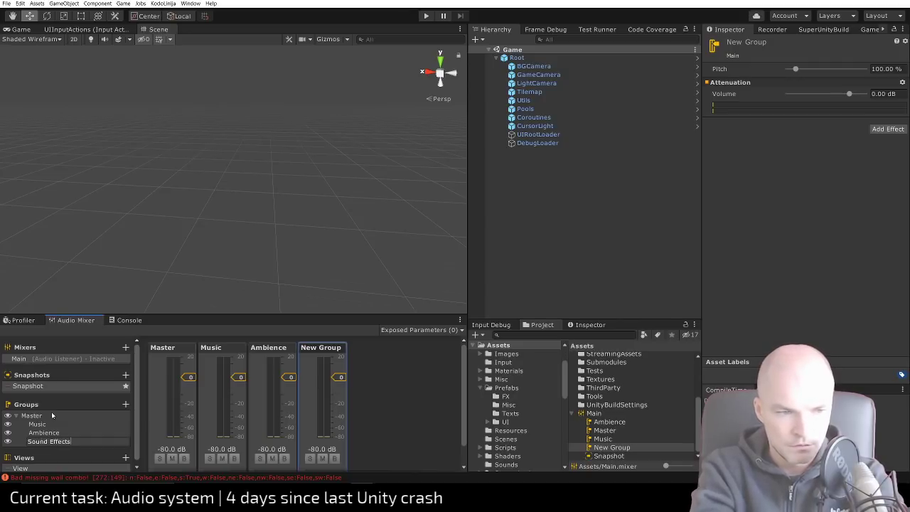
key("ctrl+Left")
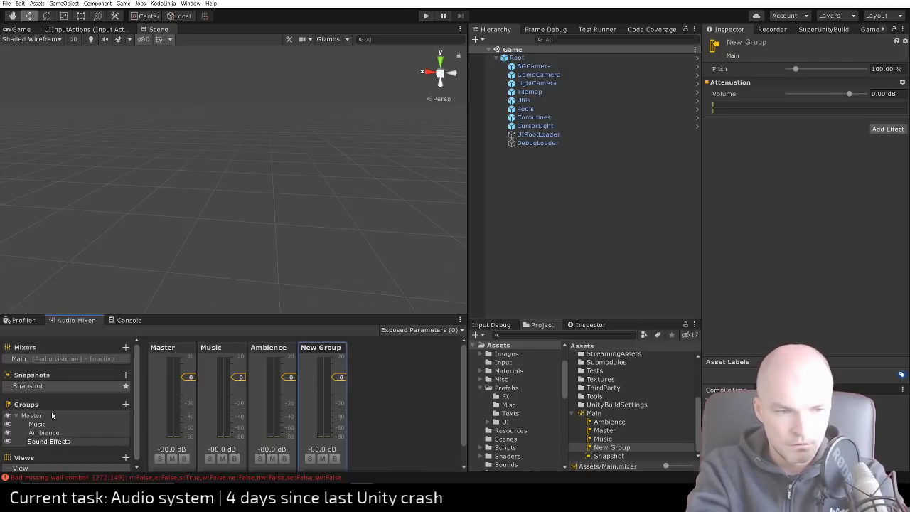
key("BackSpace")
key("Return")
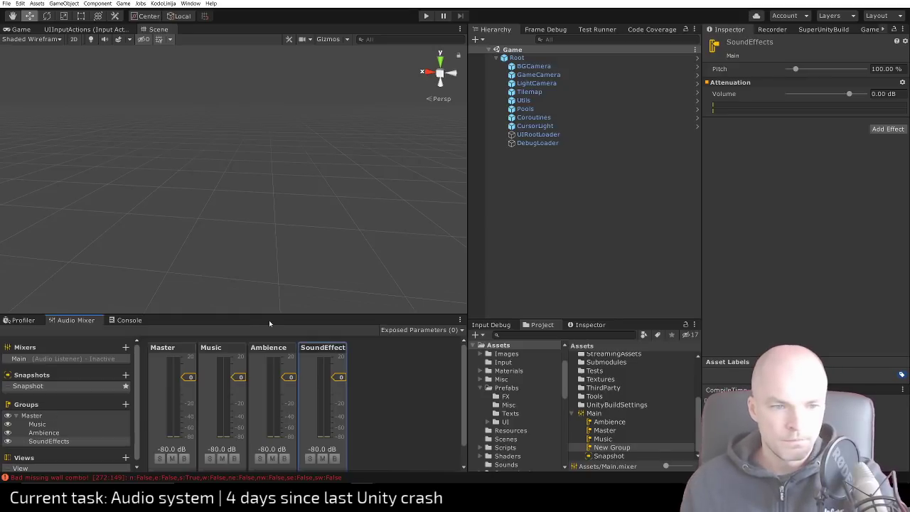
Rename the SoundEffects group to SoundFX
right_click(59, 441)
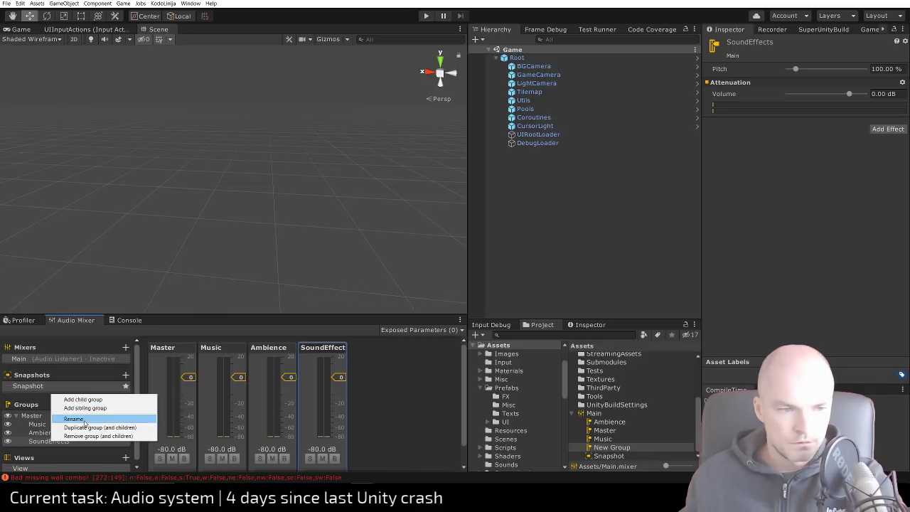
left_click(83, 419)
key("BackSpace")
key("BackSpace")
key("BackSpace")
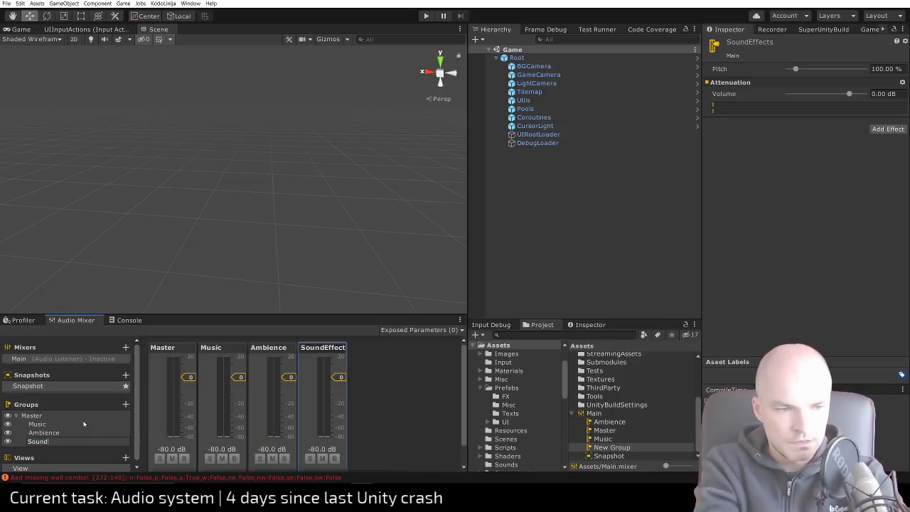
type("FX")
key("Return")
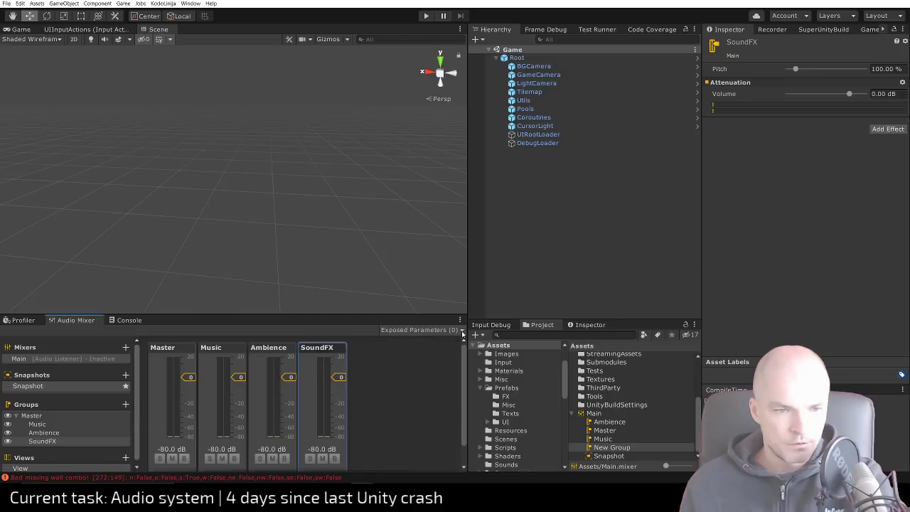
Examine the available options of the SoundFX, Music and Master groups and of the mixer view for exposing a volume parameter
right_click(47, 441)
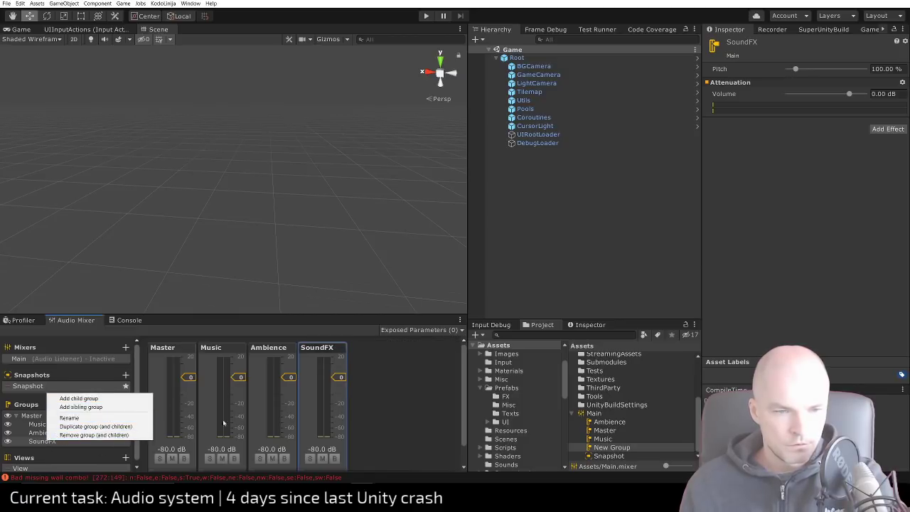
left_click(27, 386)
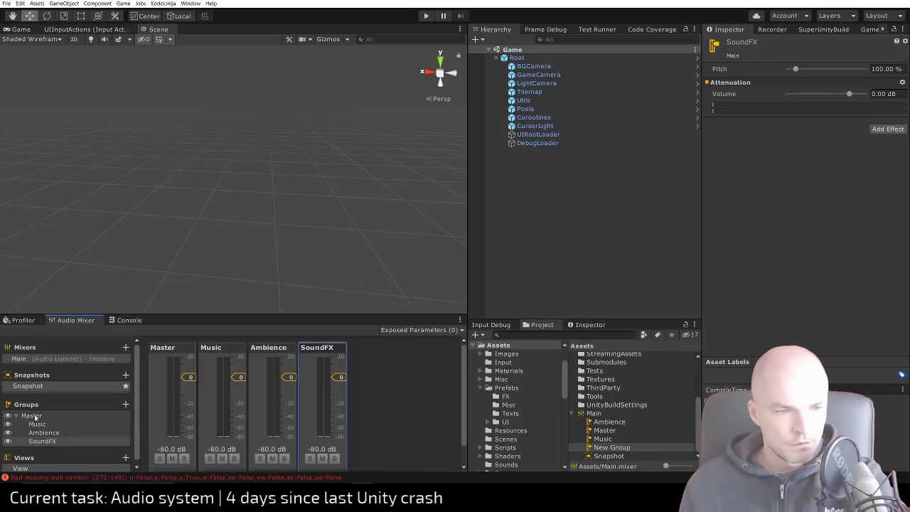
left_click(36, 424)
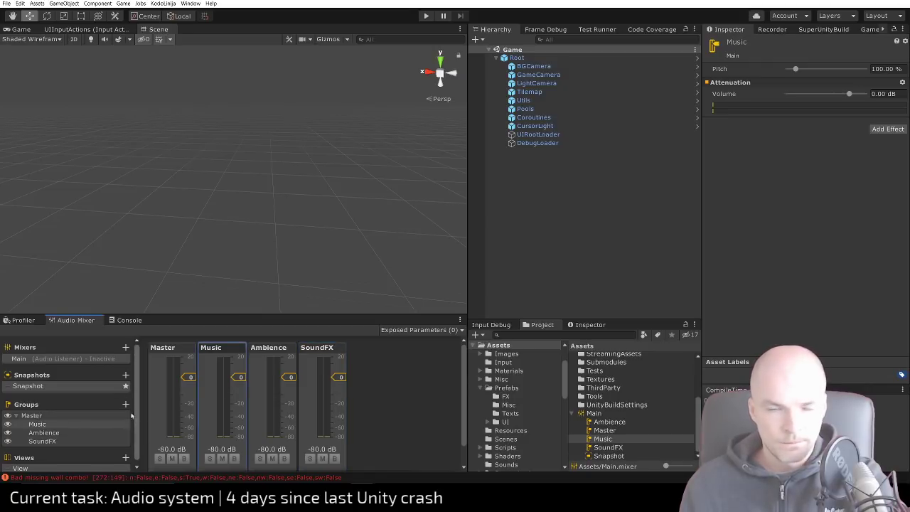
right_click(41, 425)
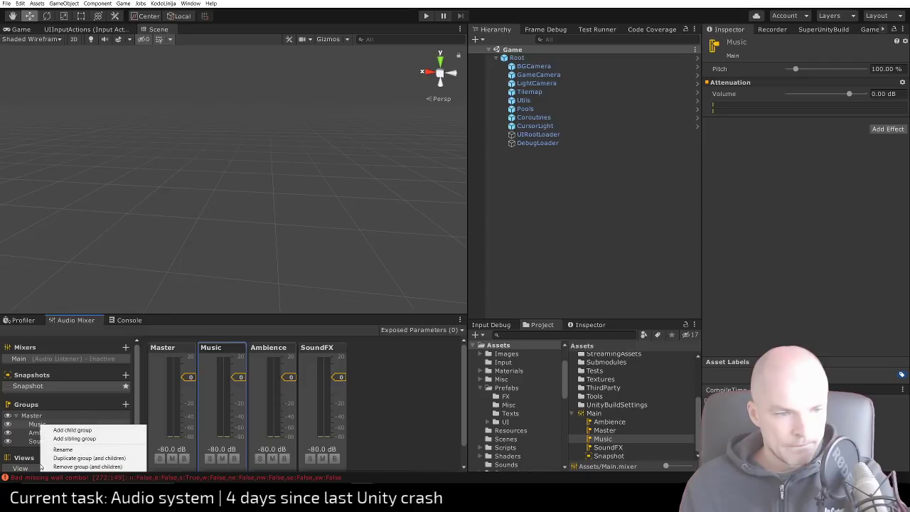
left_click(31, 424)
left_click(32, 416)
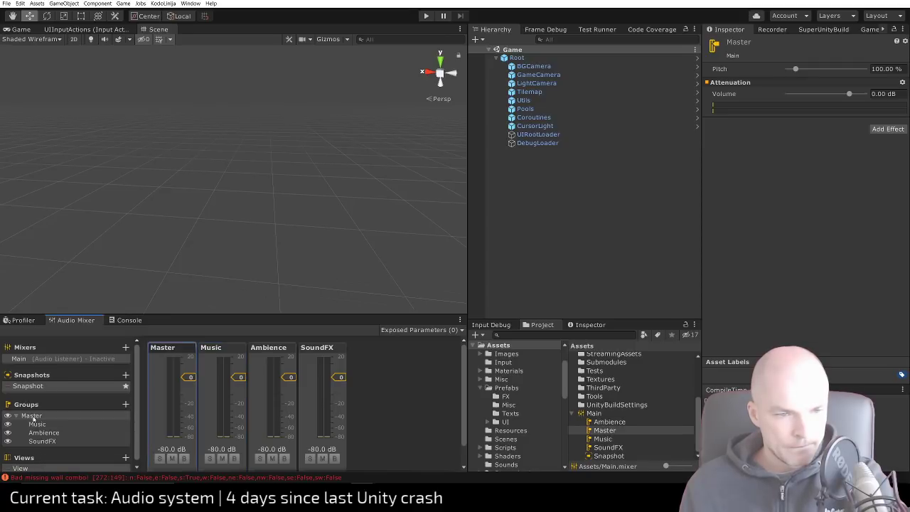
left_click(460, 320)
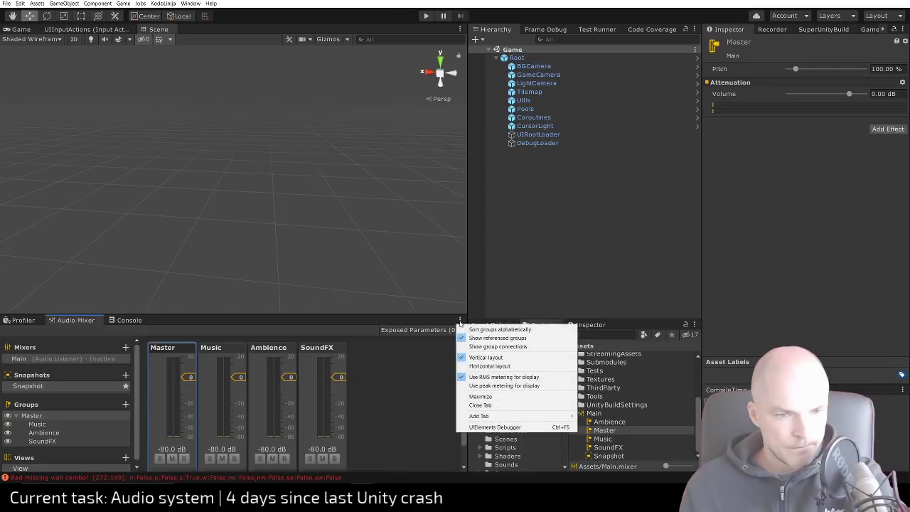
left_click(460, 322)
right_click(183, 349)
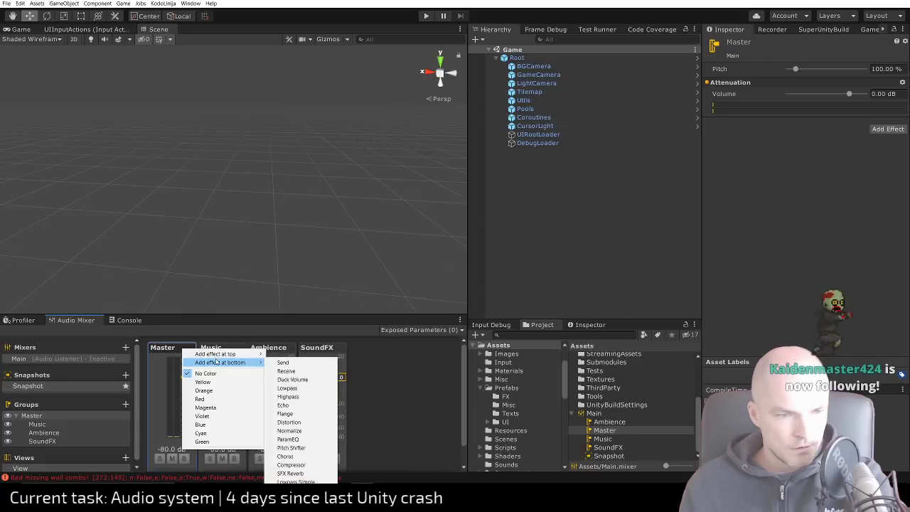
left_click(163, 350)
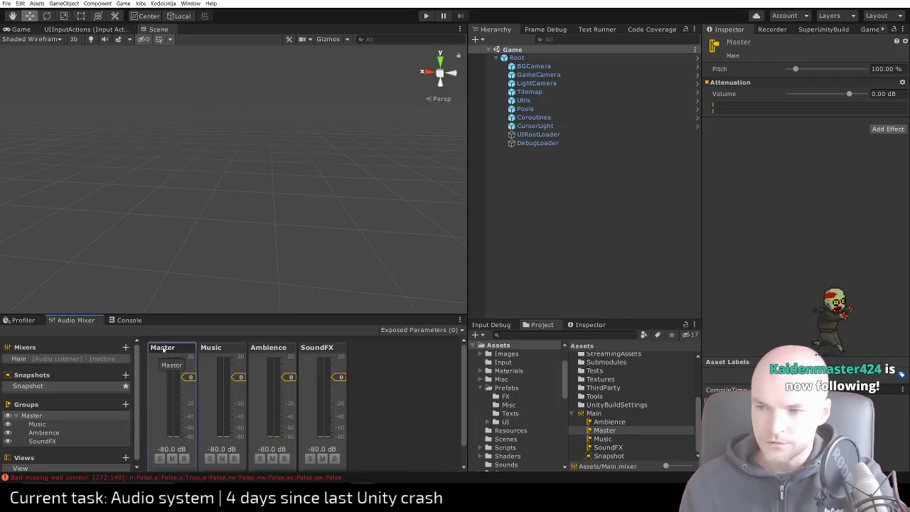
right_click(177, 350)
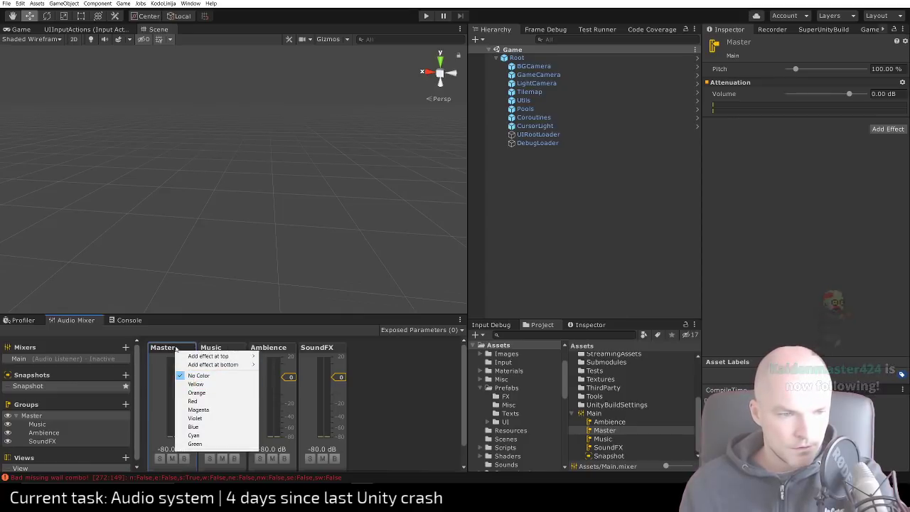
left_click(177, 361)
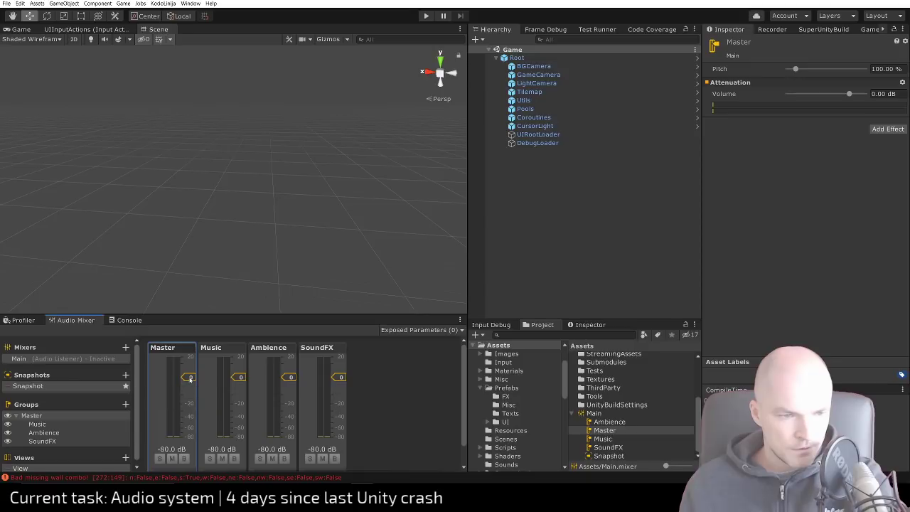
right_click(174, 439)
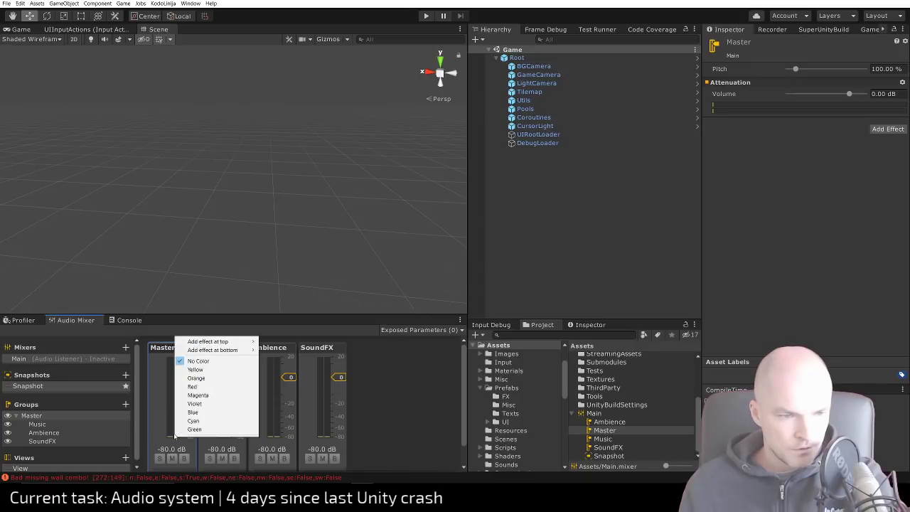
left_click(407, 372)
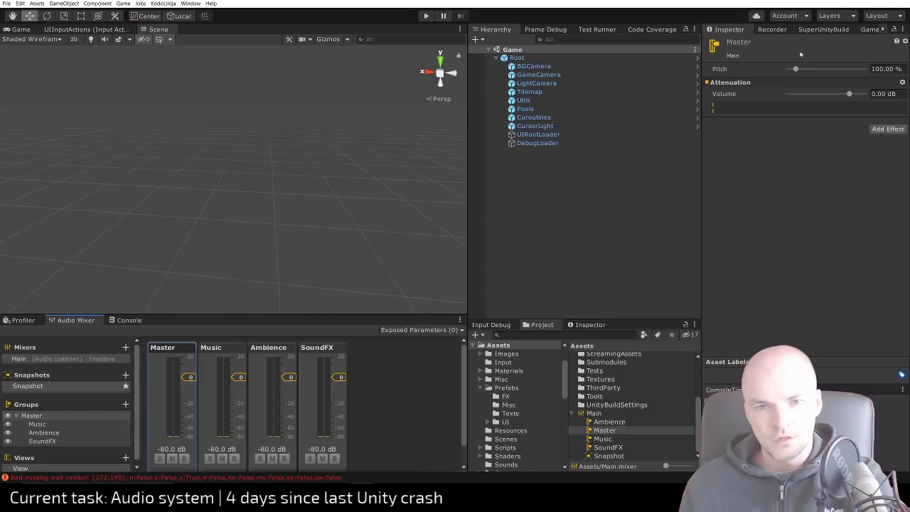
Expose the Master group's attenuation volume to script
left_click(904, 42)
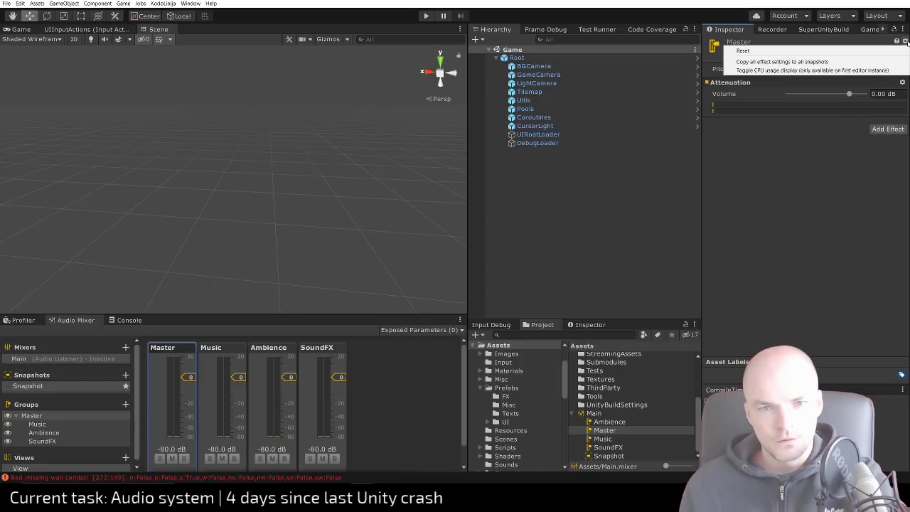
left_click(907, 43)
left_click(903, 82)
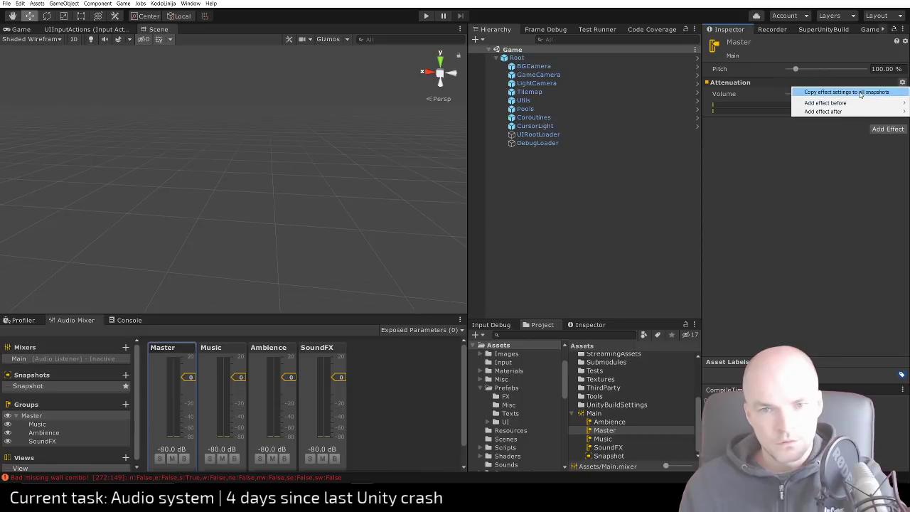
left_click(860, 92)
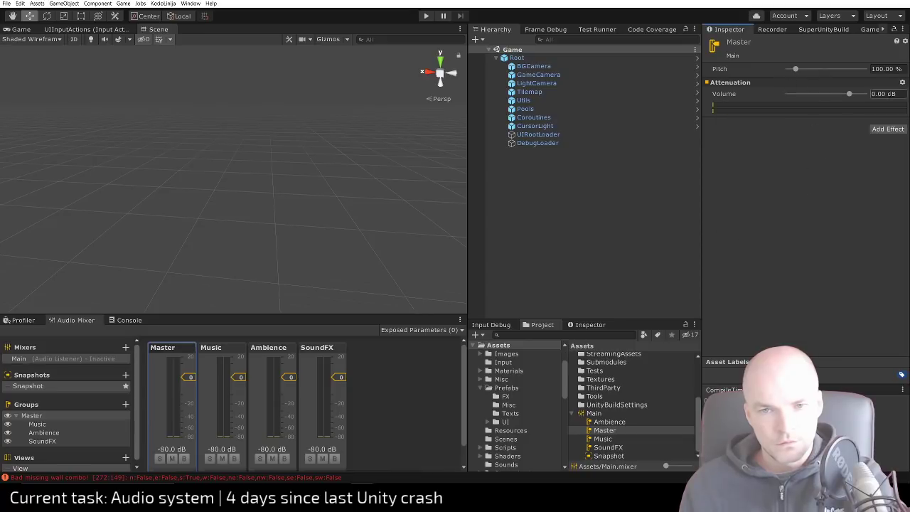
right_click(721, 97)
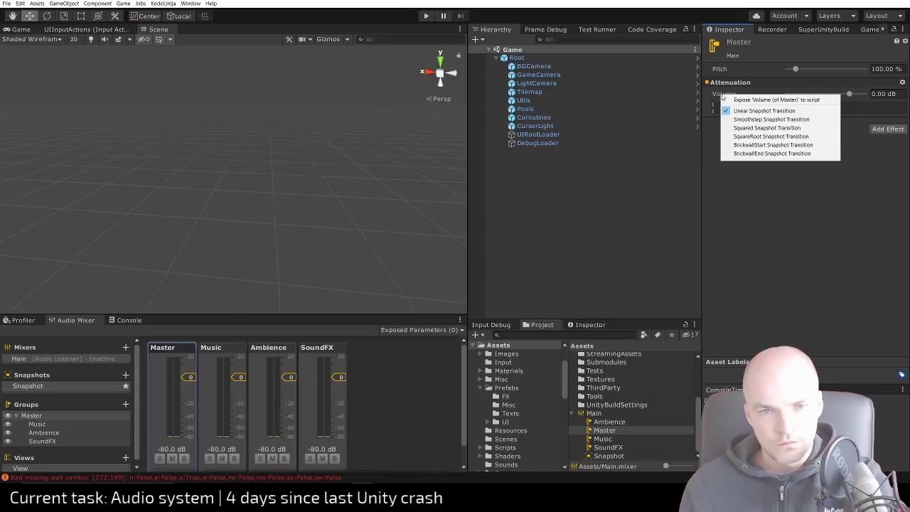
left_click(764, 100)
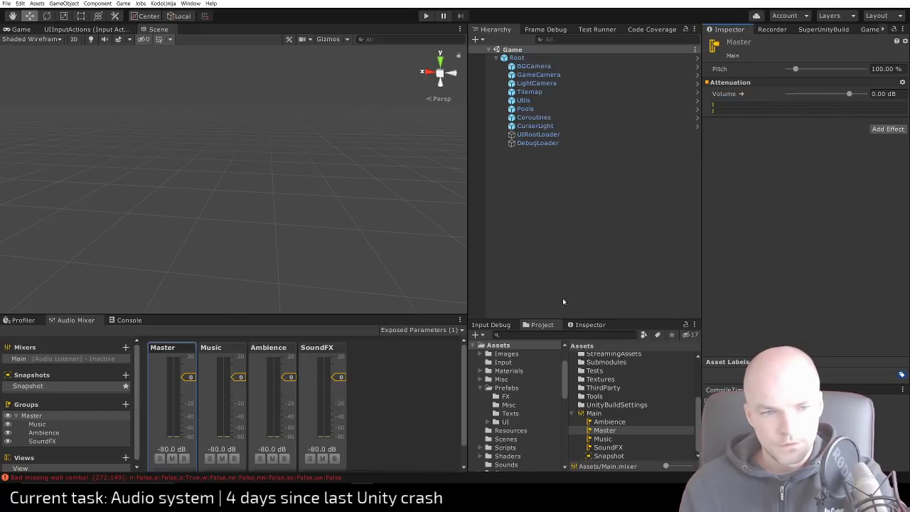
Rename the mixer's exposed Master volume parameter to Volume
left_click(461, 331)
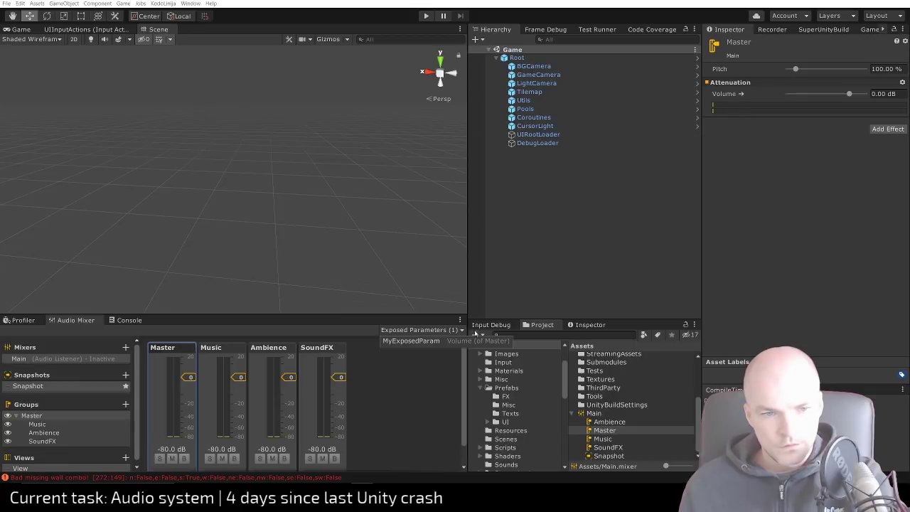
right_click(415, 342)
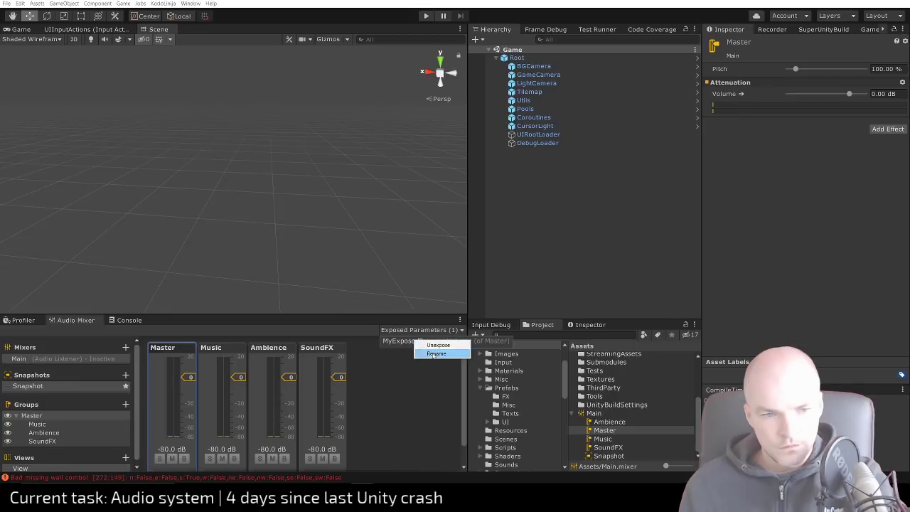
left_click(432, 354)
type("Volume")
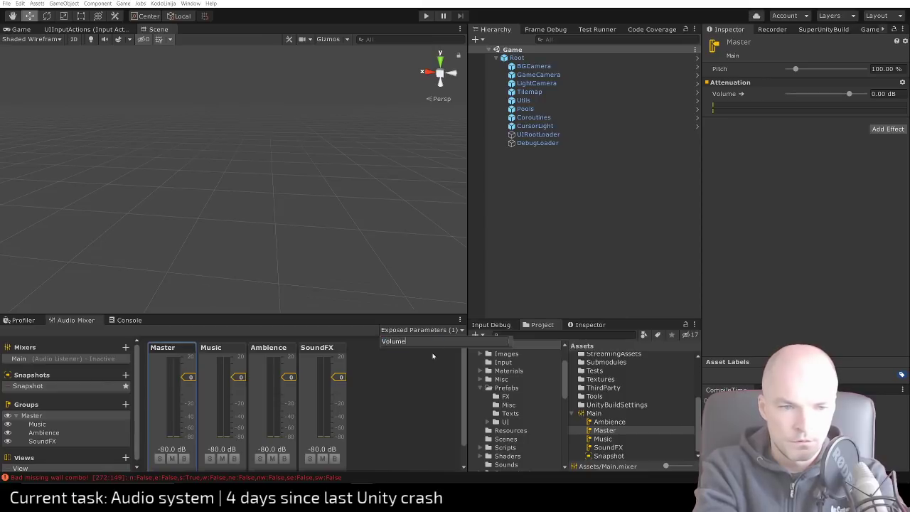
key("Return")
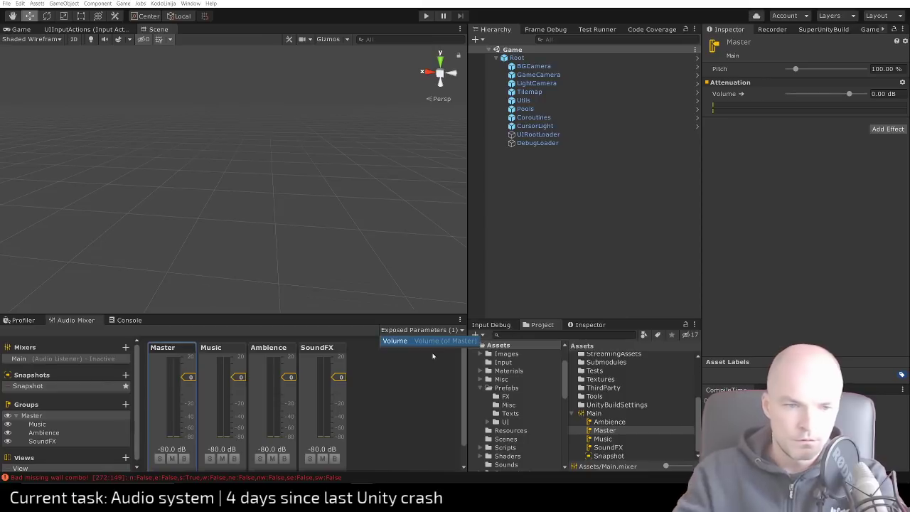
Rename the exposed Master volume parameter to MasterVolume
left_click(462, 332)
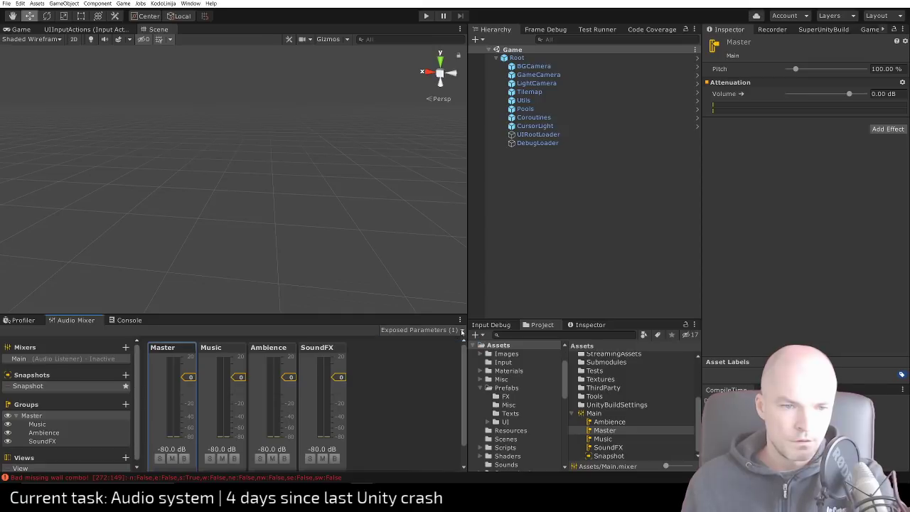
left_click(461, 331)
right_click(415, 343)
left_click(437, 356)
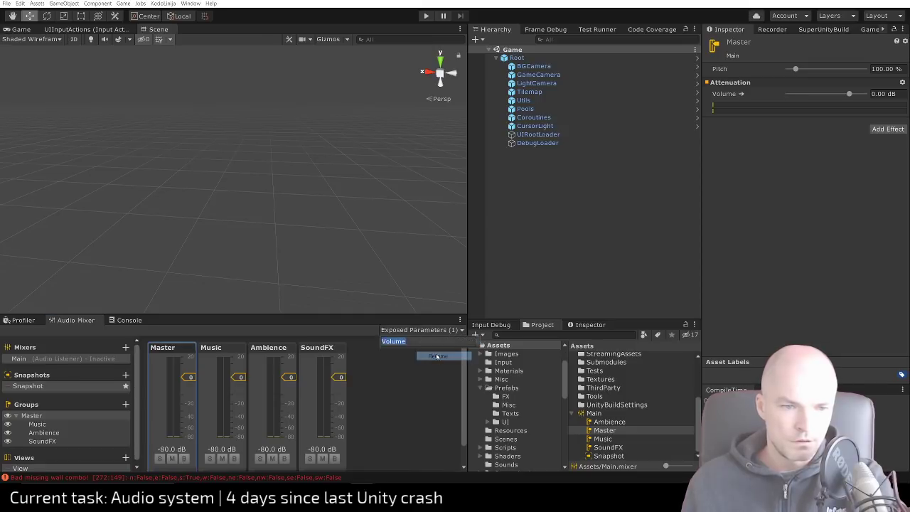
type("MasterVolume")
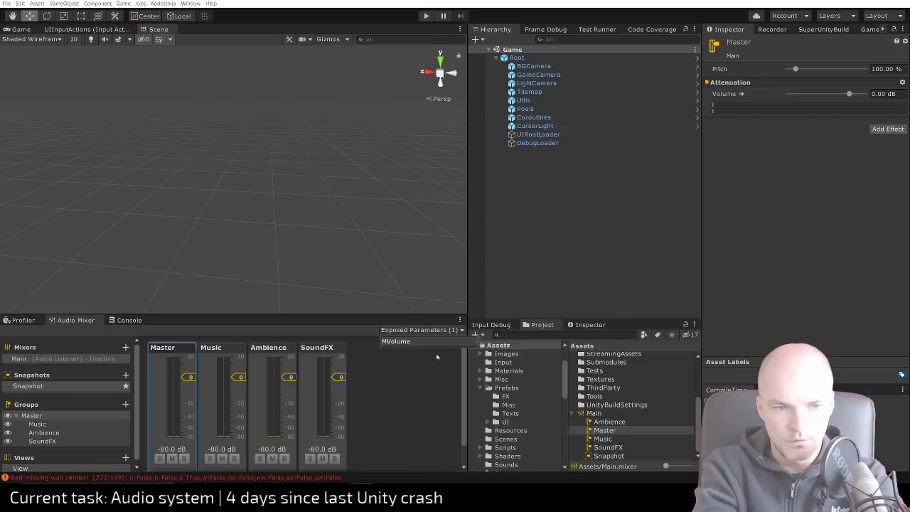
key("Return")
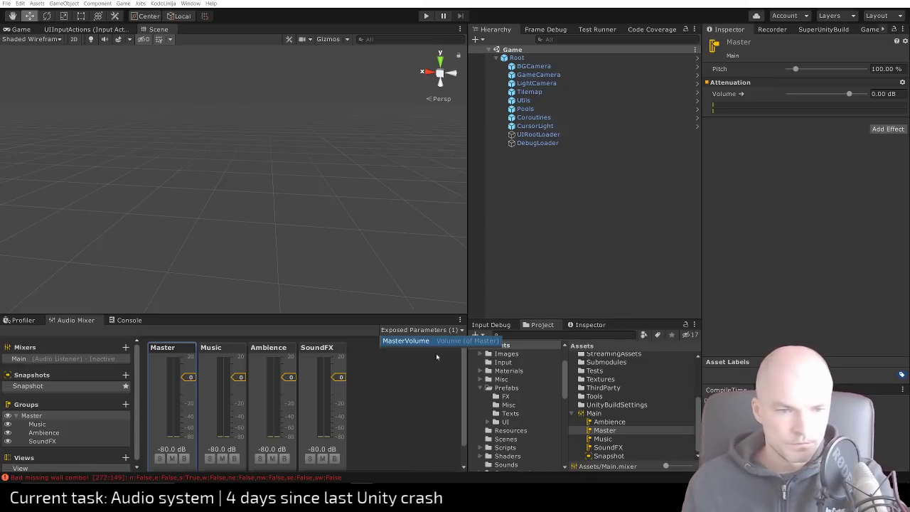
Rename the Master group's exposed volume parameter to VolumeMaster
right_click(416, 342)
left_click(438, 357)
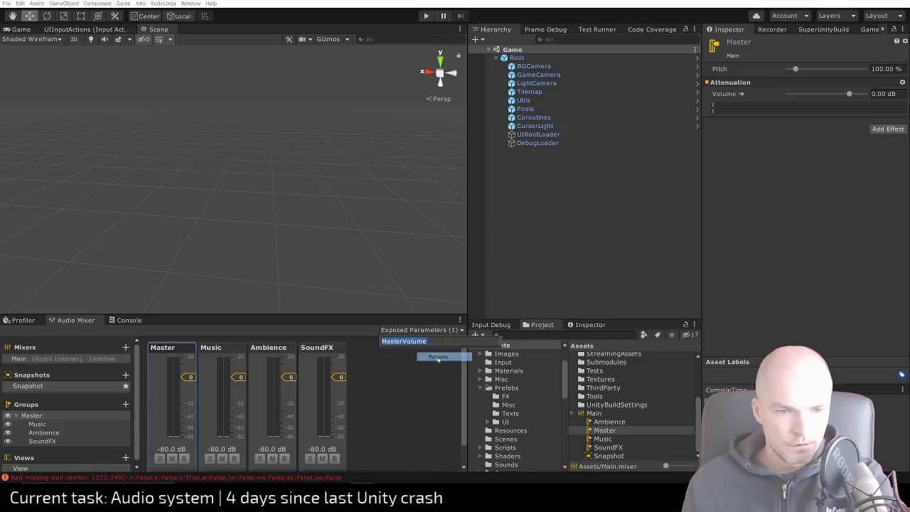
type("VolumeMa")
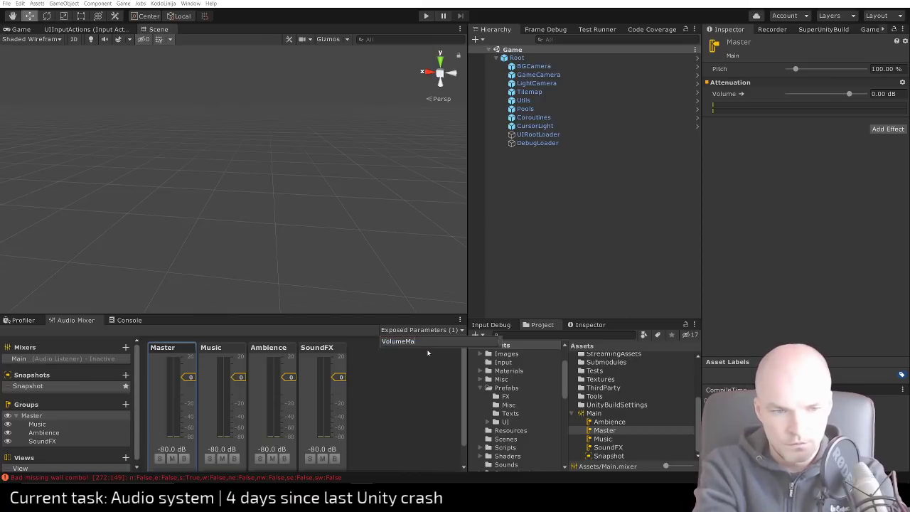
type("ster")
key("Return")
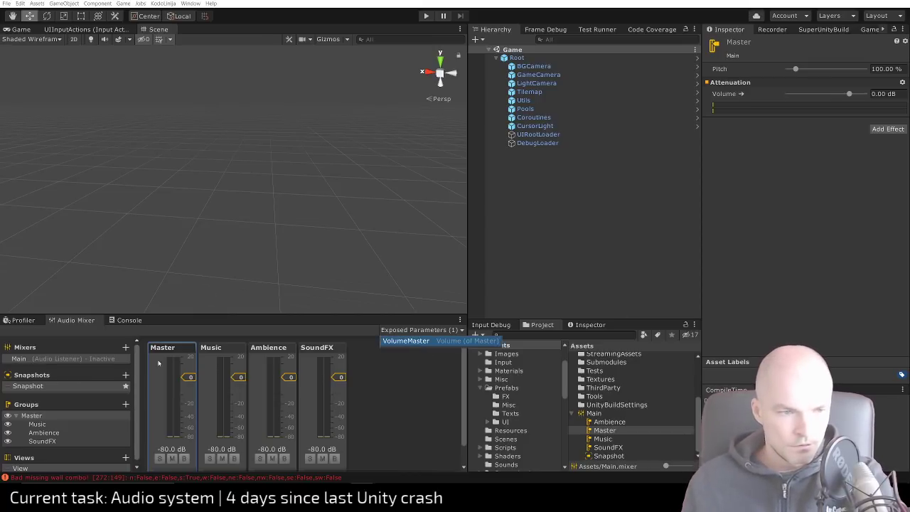
Expose the Music group's attenuation volume to script
left_click(38, 424)
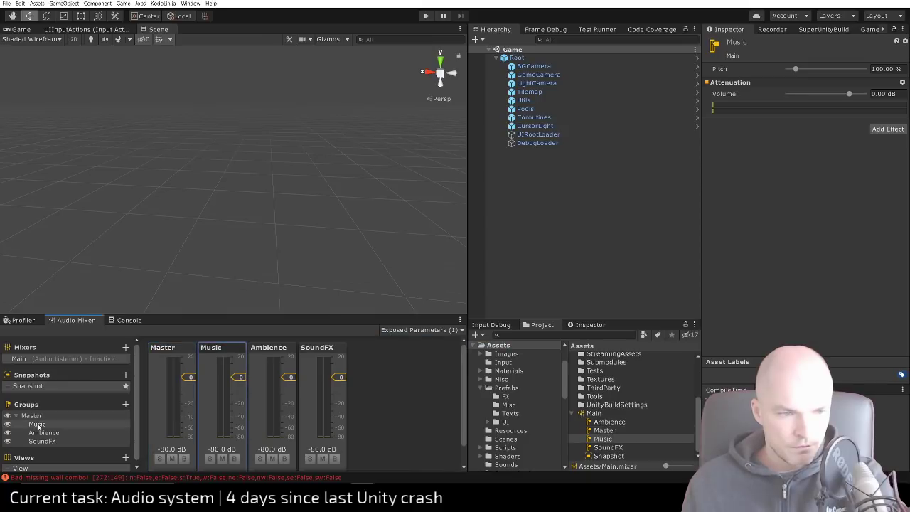
right_click(38, 425)
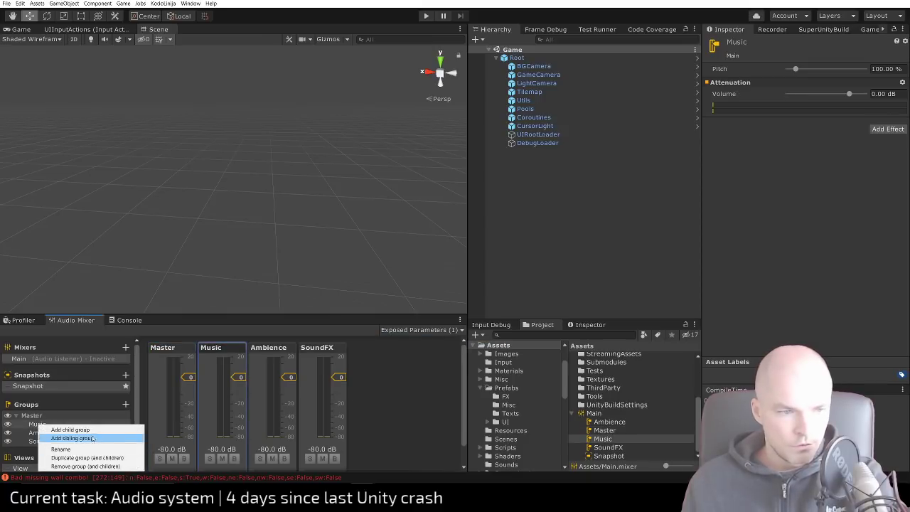
left_click(31, 427)
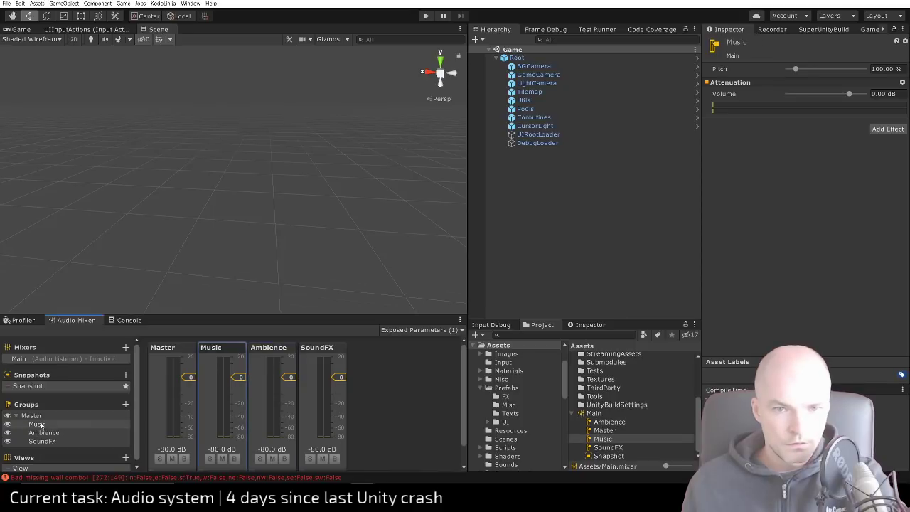
right_click(735, 96)
left_click(753, 97)
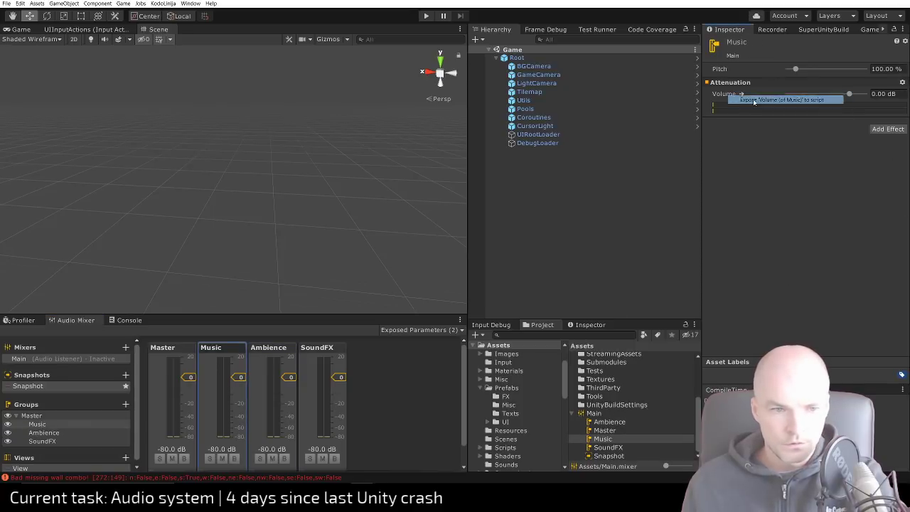
Rename the Music group's exposed volume parameter to VolumeMusic
left_click(460, 328)
right_click(407, 351)
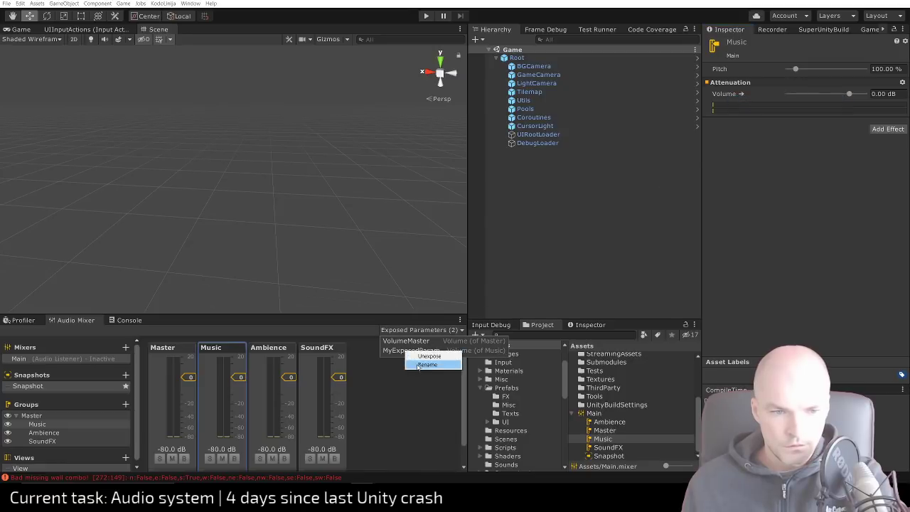
left_click(426, 365)
key("BackSpace")
type("Volu")
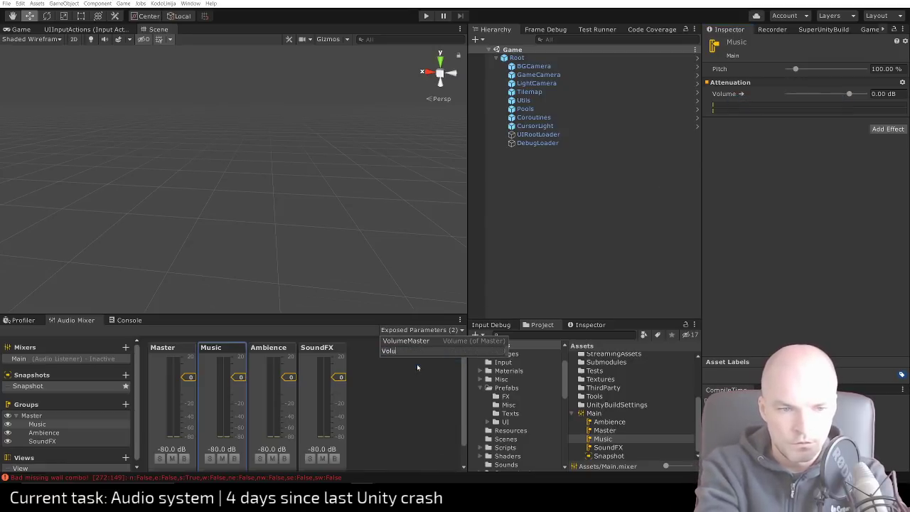
type("meMusic")
key("Return")
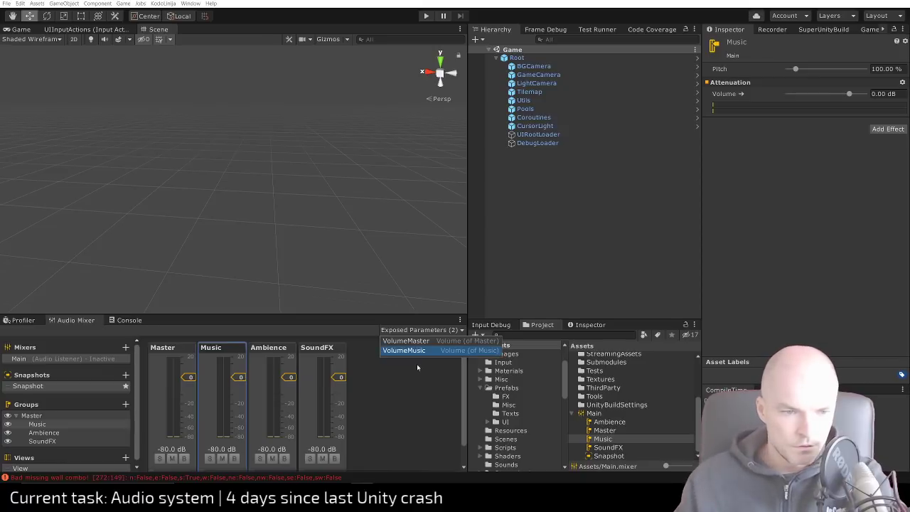
Expose the Ambience group's attenuation volume to script
left_click(42, 432)
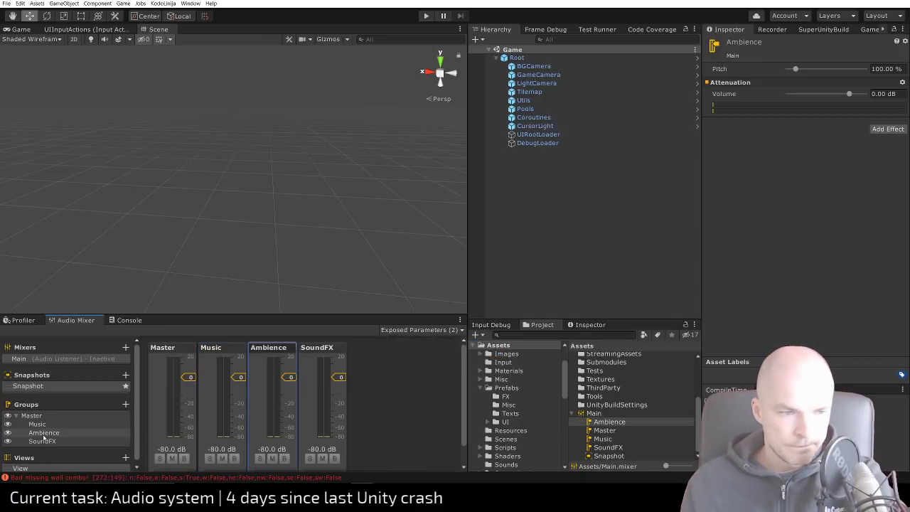
right_click(43, 434)
right_click(725, 94)
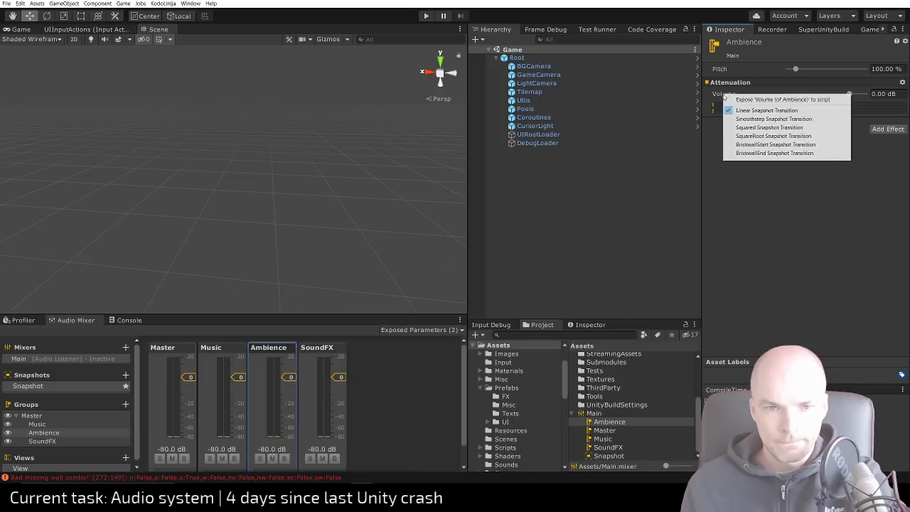
left_click(758, 100)
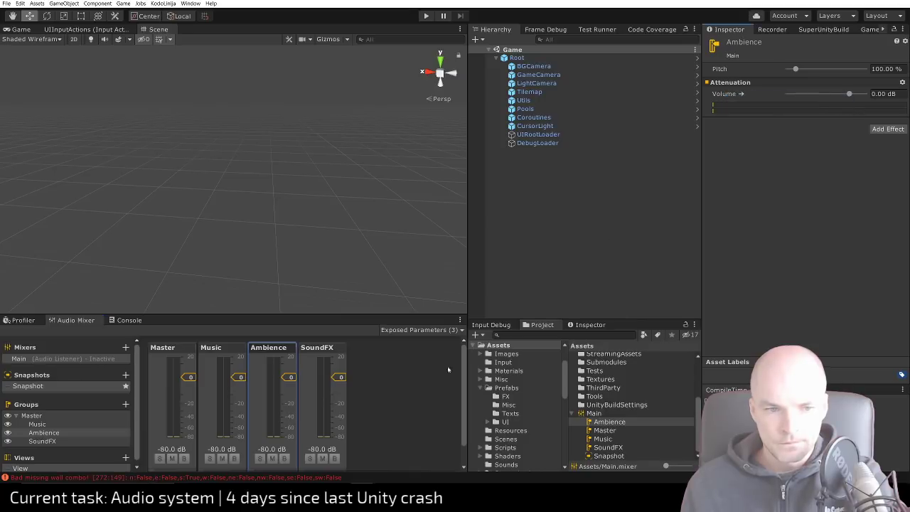
Rename the Ambience group's exposed volume parameter to VolumeAmbience
left_click(421, 330)
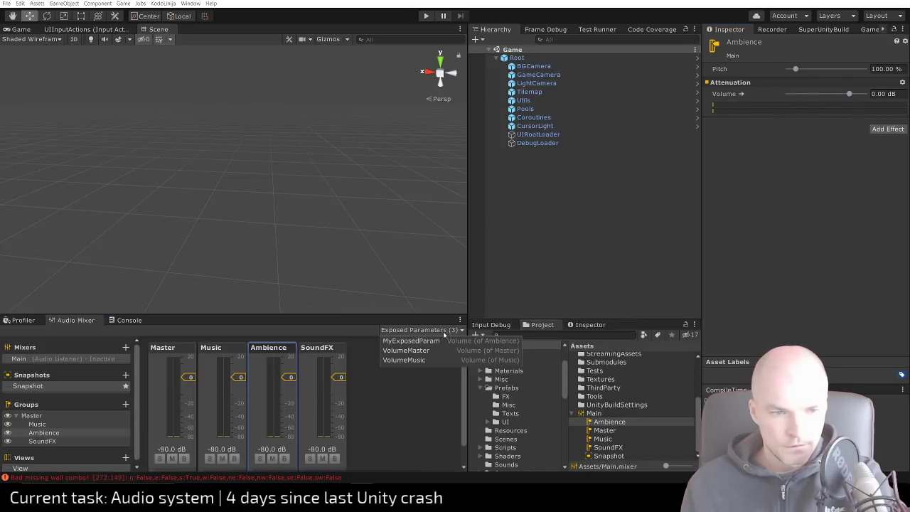
right_click(402, 341)
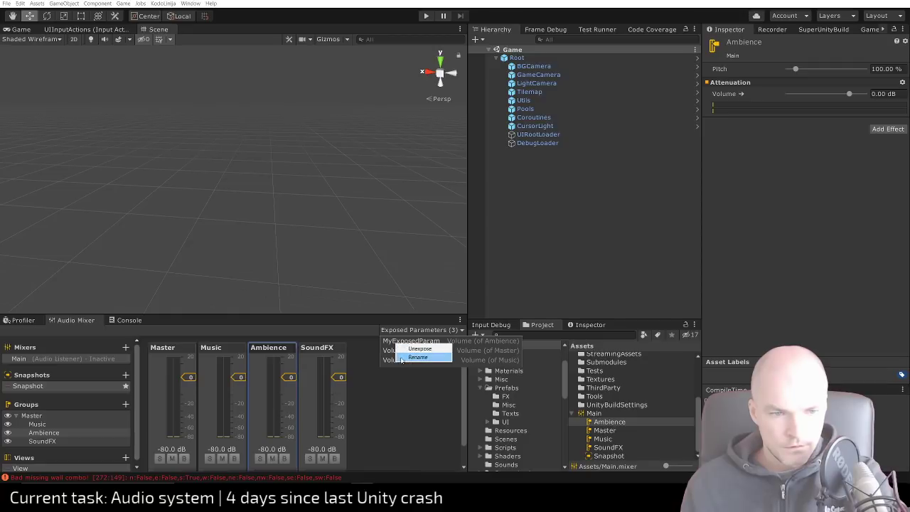
left_click(411, 357)
type("VolumeAm")
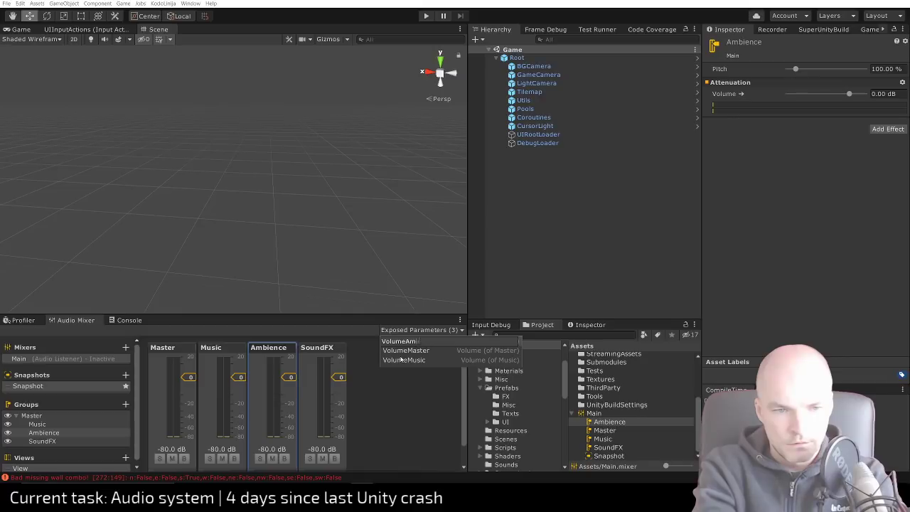
type("bience")
key("Return")
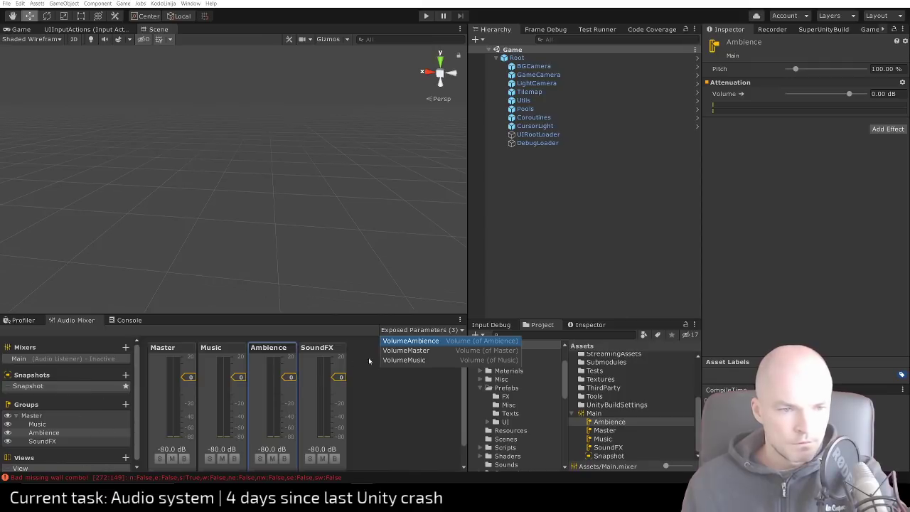
Expose the SoundFX group's attenuation volume to script
left_click(329, 351)
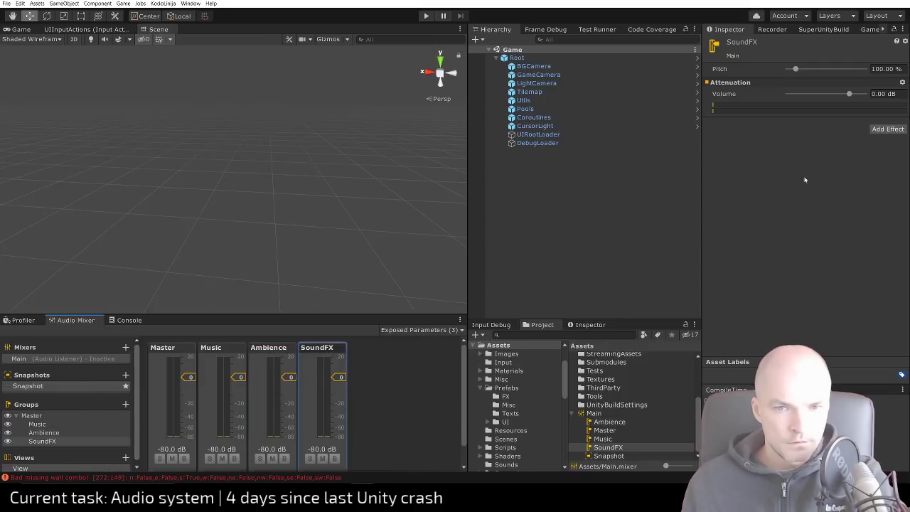
right_click(721, 96)
left_click(769, 98)
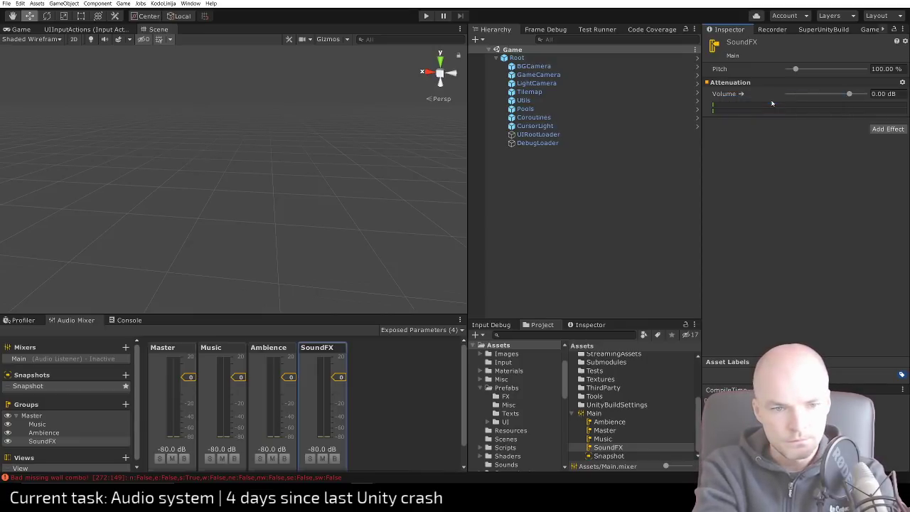
Rename the SoundFX group's exposed volume parameter to VolumeFX
left_click(419, 330)
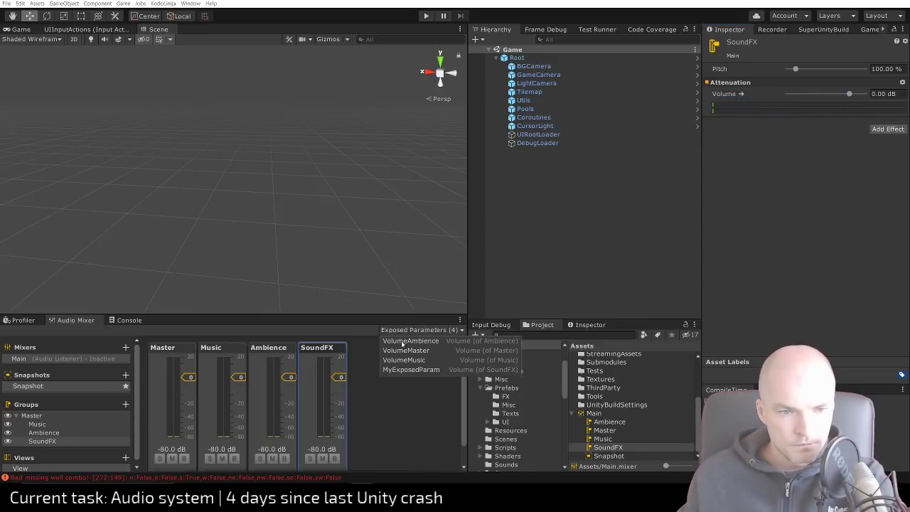
right_click(408, 369)
left_click(426, 383)
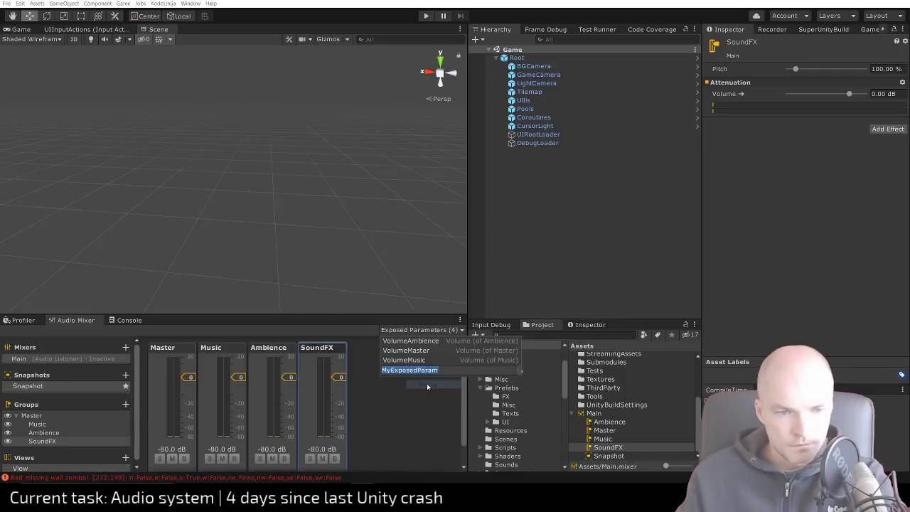
type("VolumeFX")
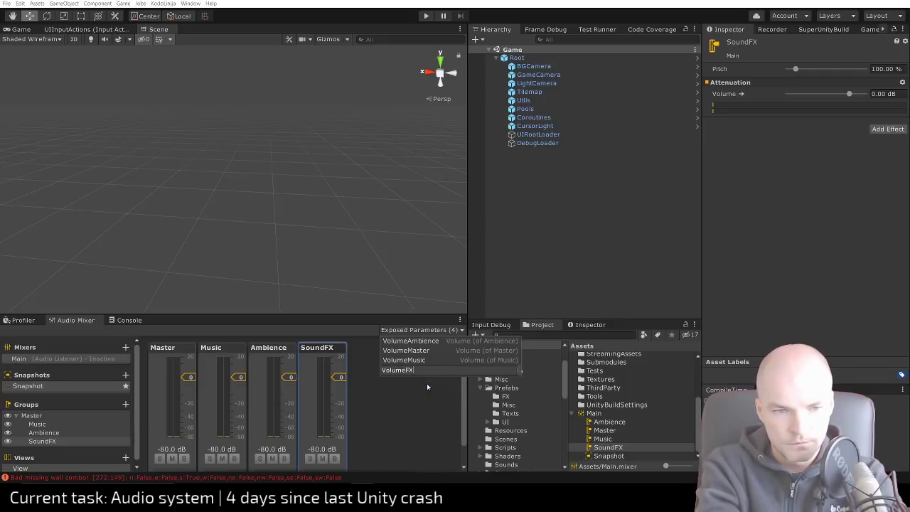
key("Return")
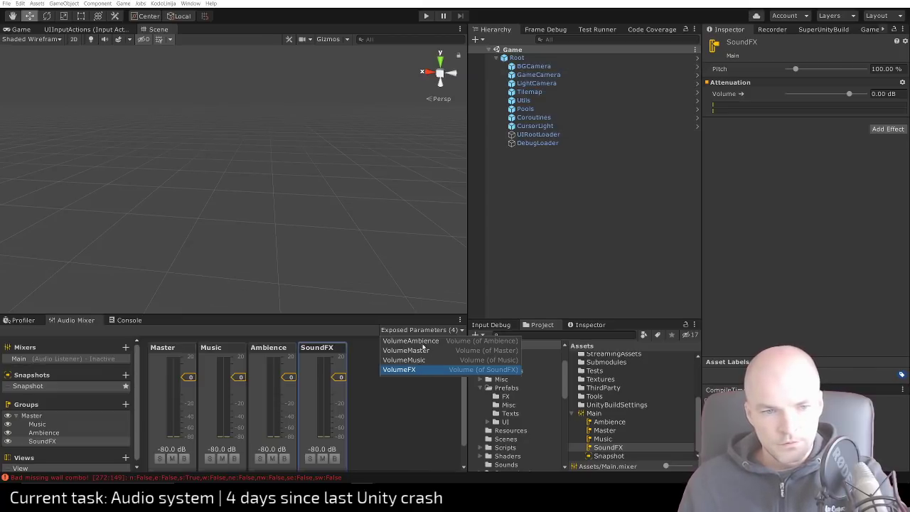
Add a Highpass effect to the Master group
left_click(887, 129)
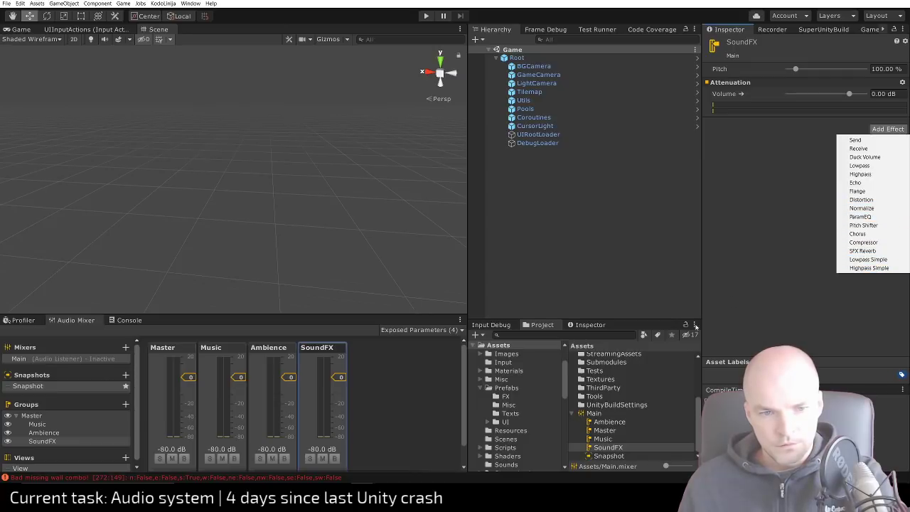
left_click(542, 332)
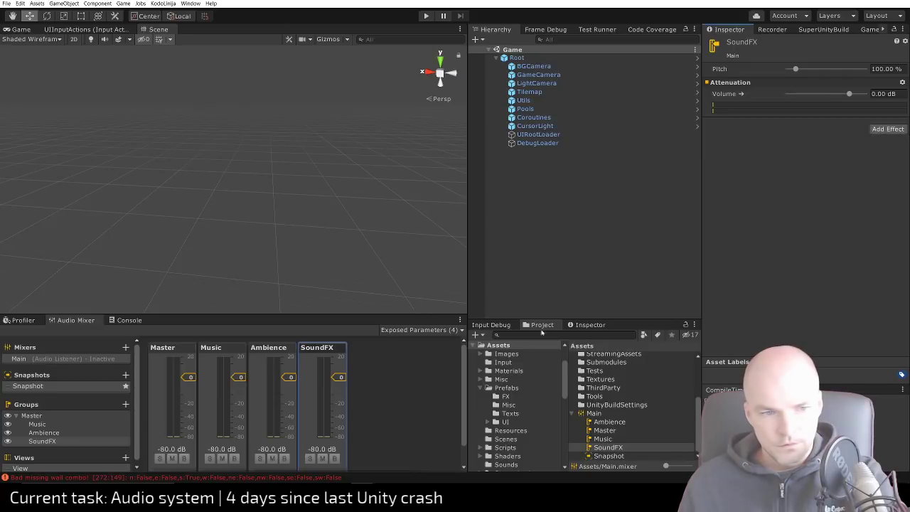
left_click(31, 416)
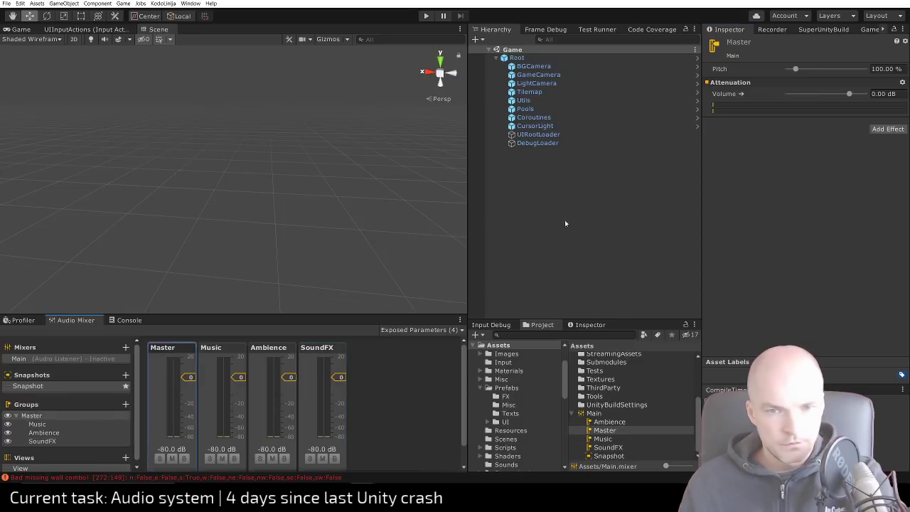
left_click(884, 130)
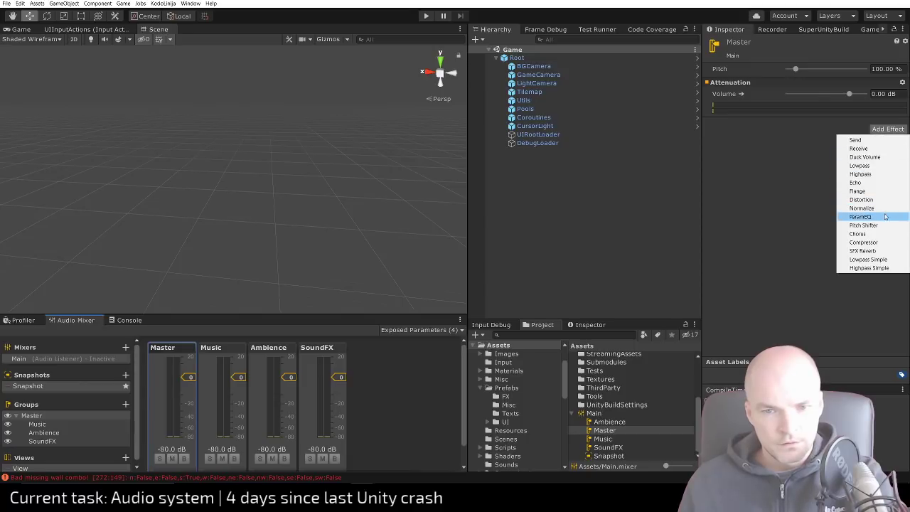
left_click(882, 175)
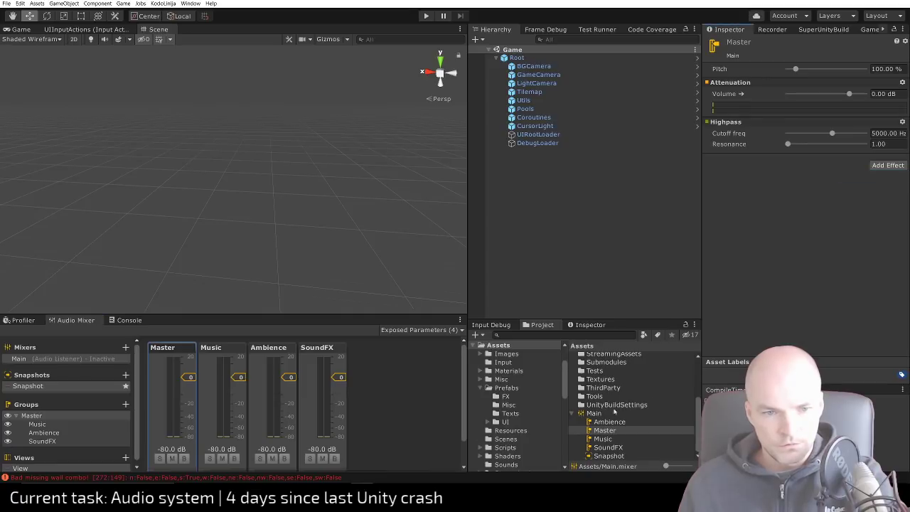
Set the cutoff frequency of the Master group's Highpass effect to 22000 Hz
scroll(525, 422, "up", 3)
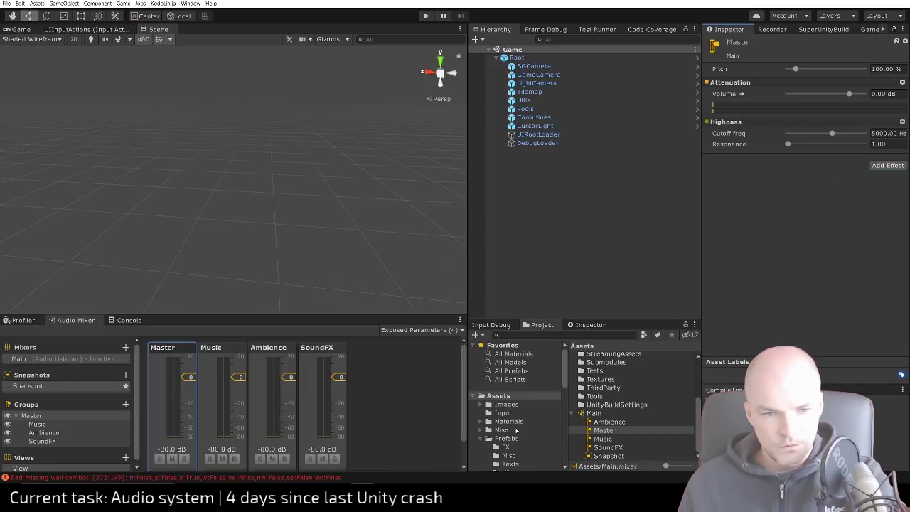
scroll(513, 431, "down", 2)
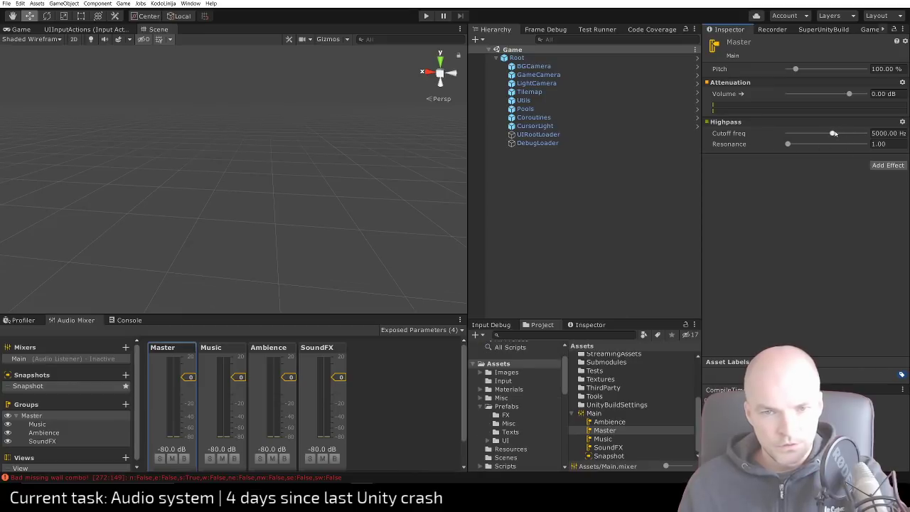
left_click_drag(831, 133, 886, 135)
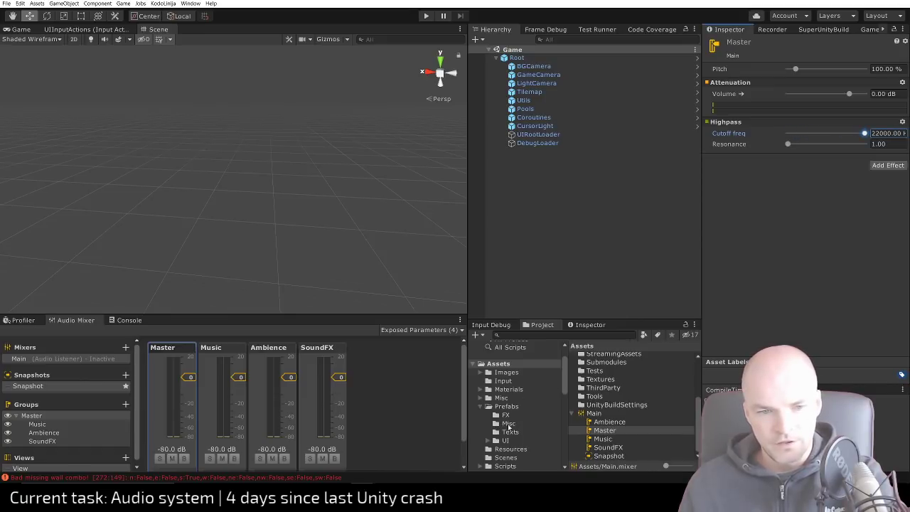
Find the StarshipNoise clip in the Sounds folder and play its preview
scroll(505, 407, "down", 2)
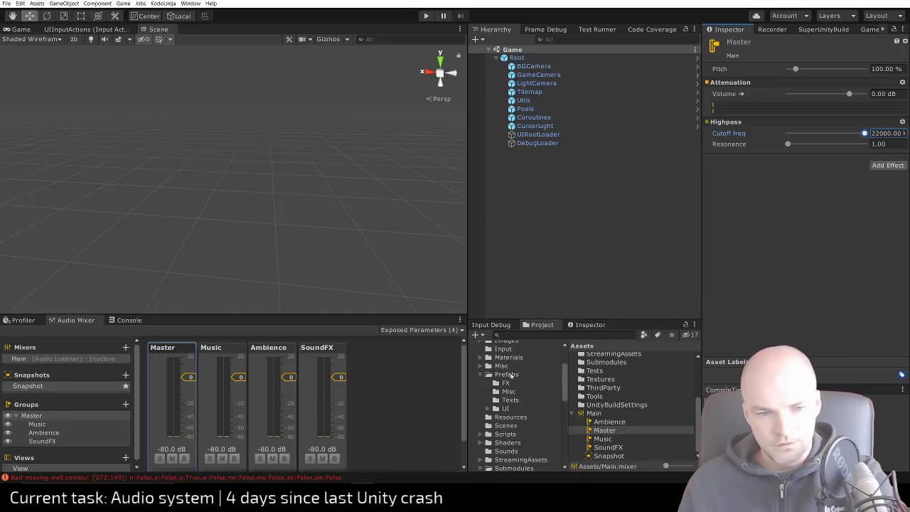
left_click(507, 375)
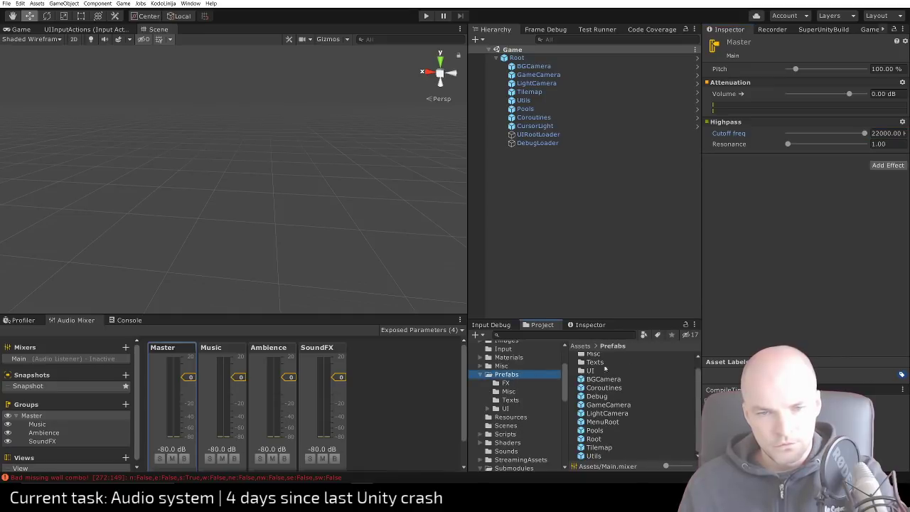
scroll(517, 373, "up", 4)
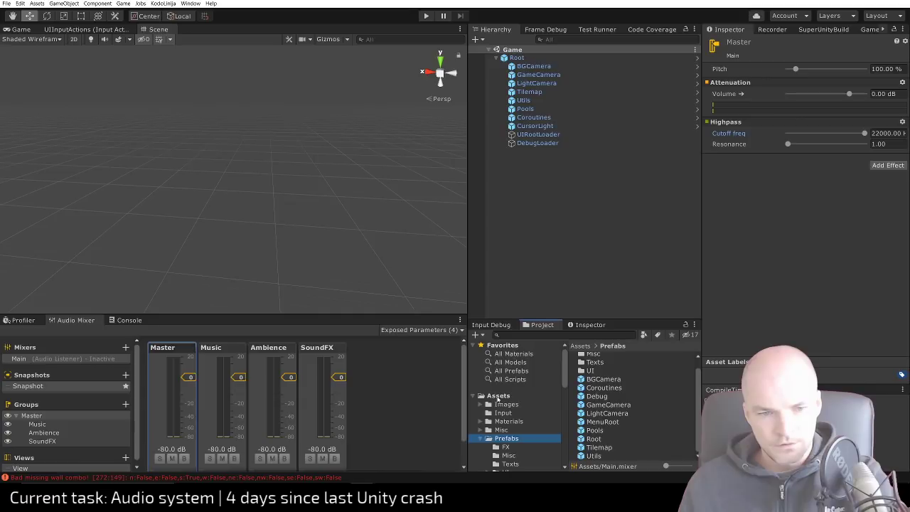
scroll(528, 419, "down", 4)
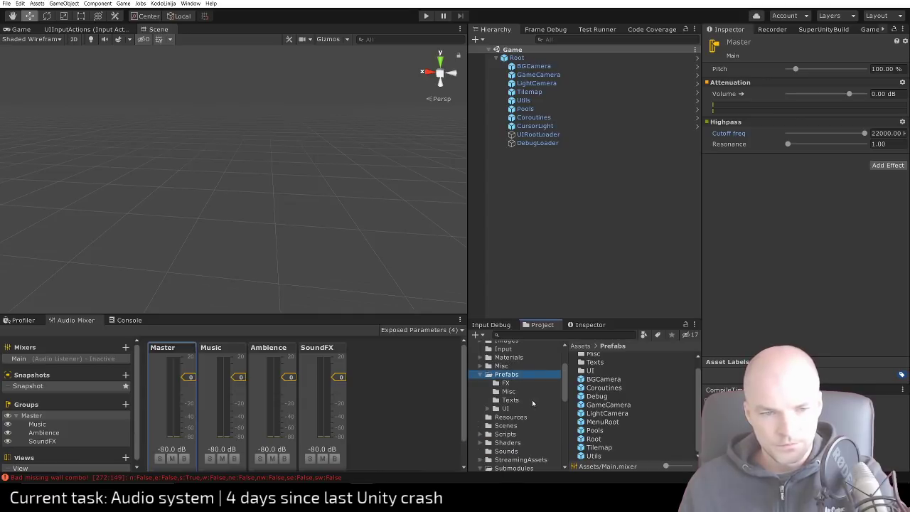
scroll(532, 402, "down", 4)
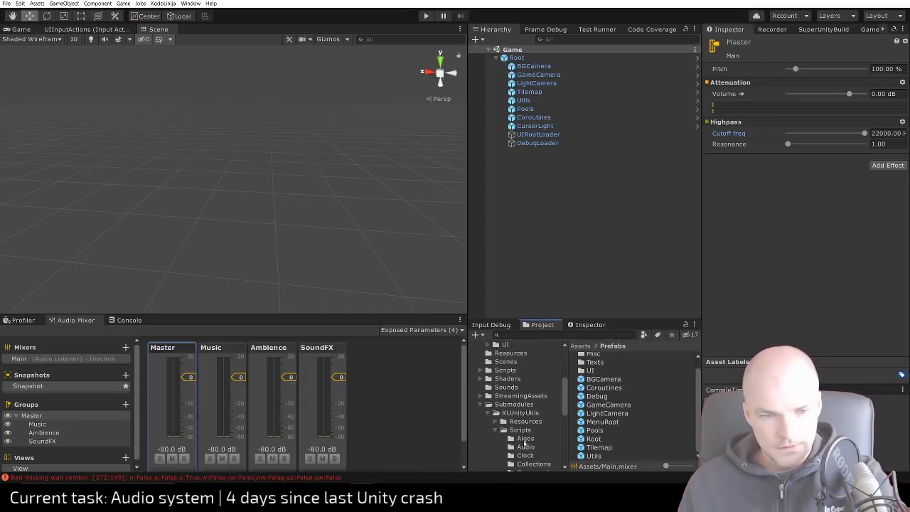
left_click(481, 403)
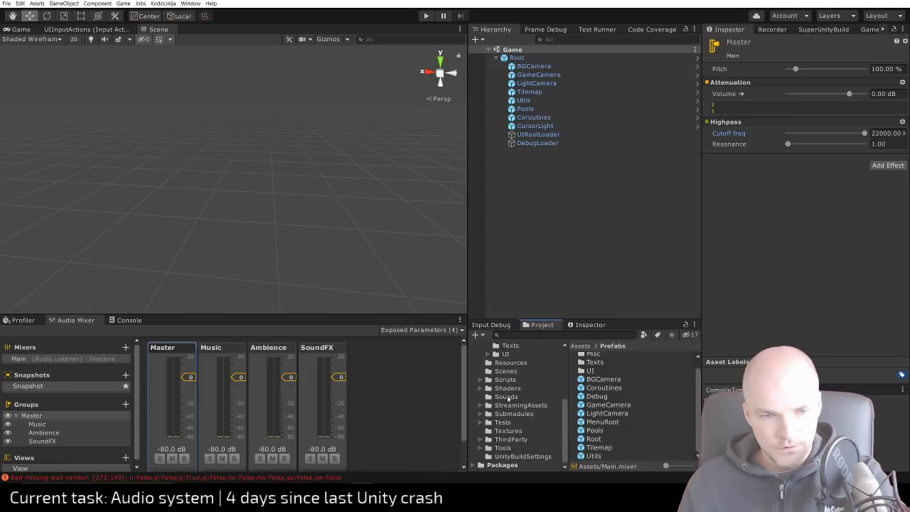
left_click(507, 397)
left_click(606, 358)
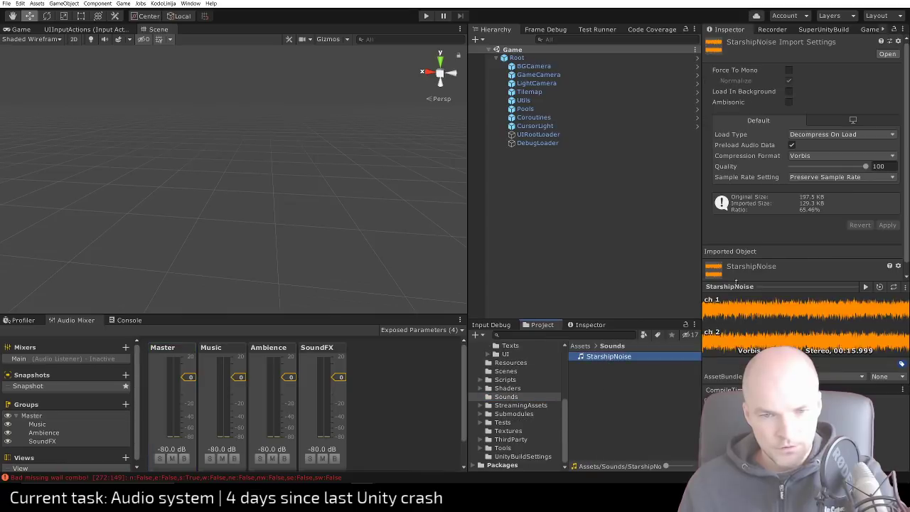
left_click(867, 286)
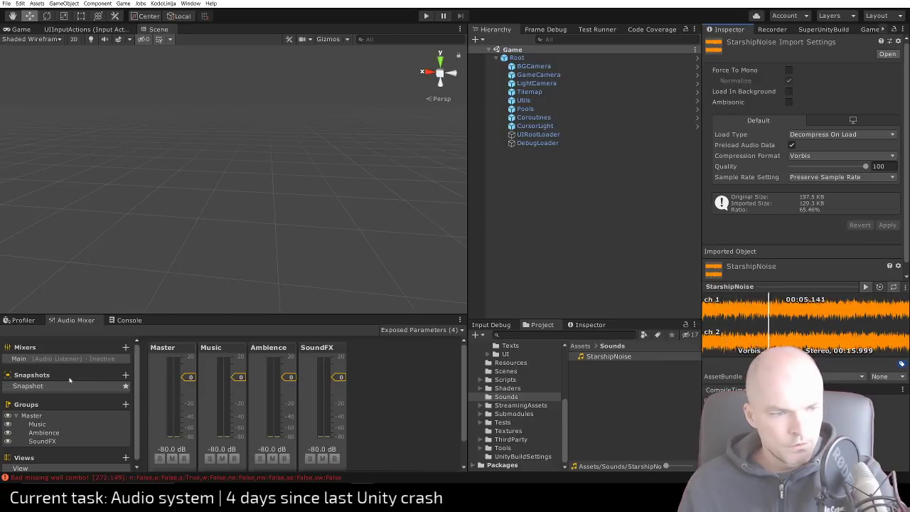
Dock the second Inspector above the Hierarchy and select the StarshipNoise clip in the Sounds folder
left_click(45, 417)
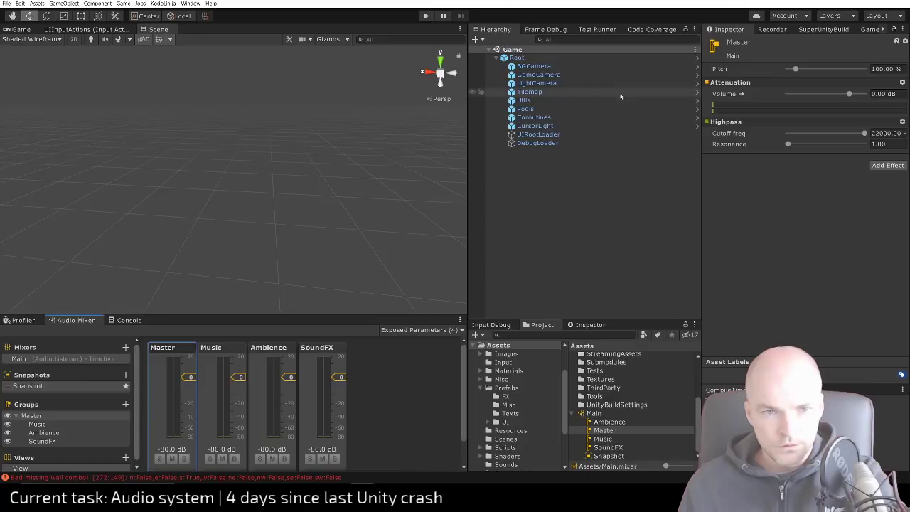
left_click_drag(587, 328, 633, 81)
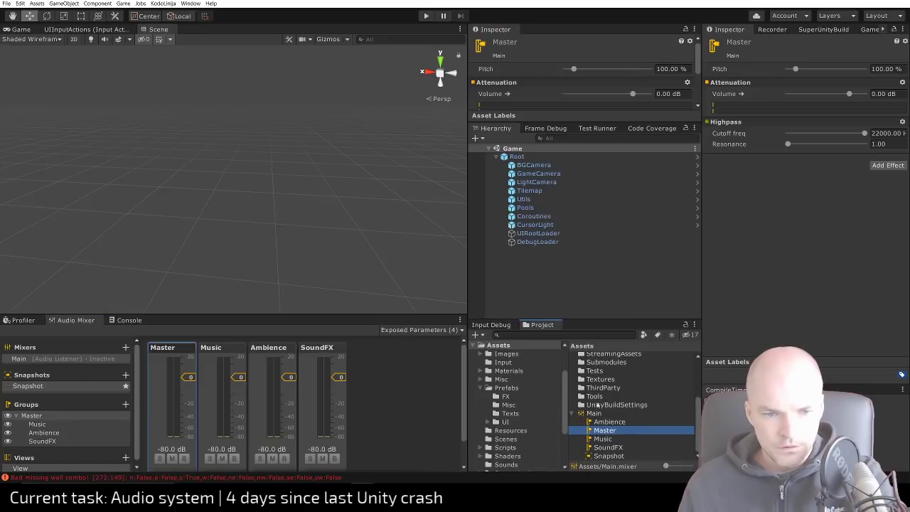
scroll(512, 383, "up", 3)
scroll(510, 418, "down", 4)
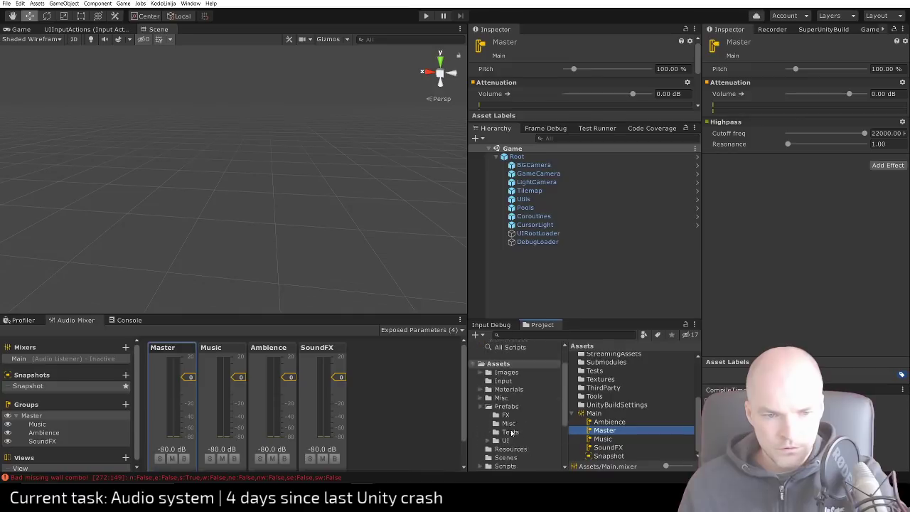
left_click(506, 450)
left_click(607, 356)
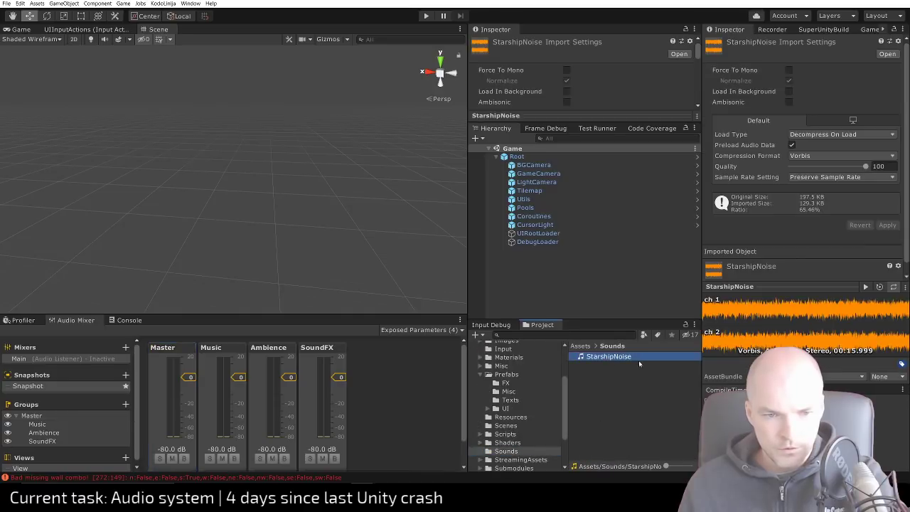
Enlarge the Inspector docked above the Hierarchy so more of its settings fit
left_click(579, 119)
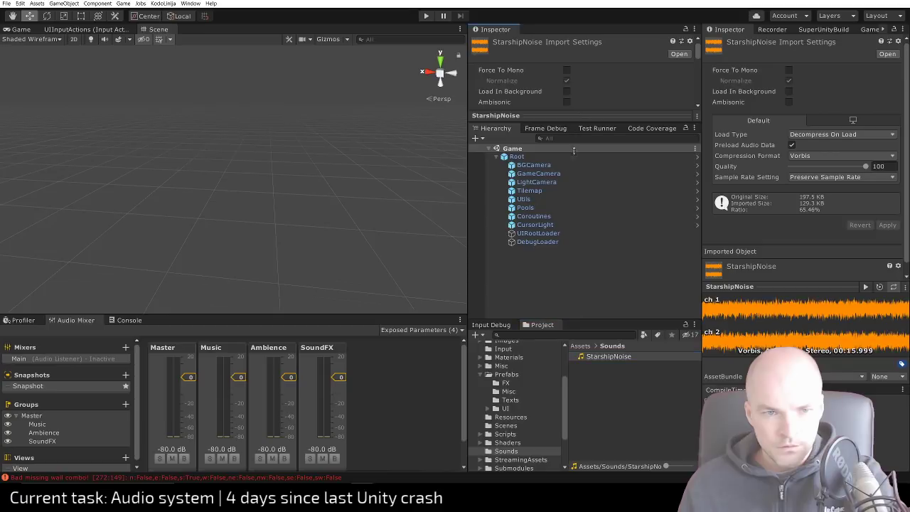
left_click_drag(584, 120, 589, 199)
scroll(593, 173, "down", 3)
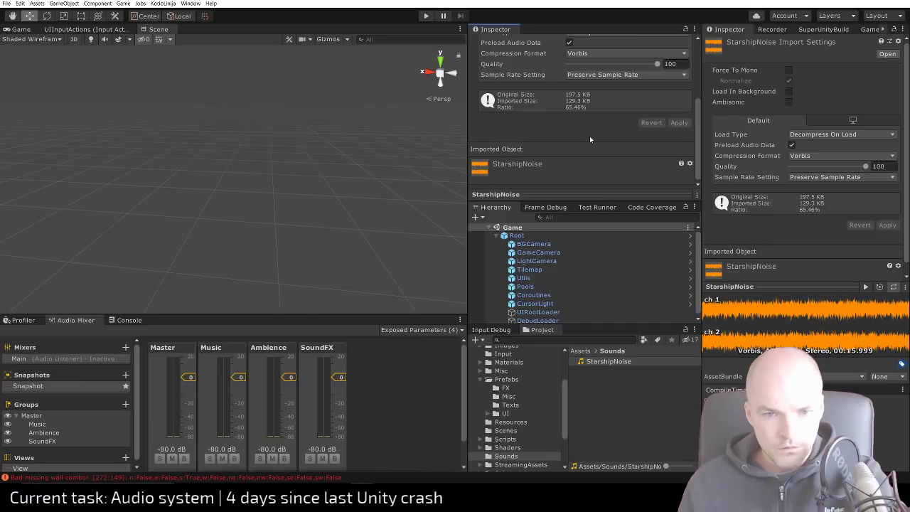
mouse_move(534, 202)
left_mouse_down()
mouse_move(534, 184)
mouse_move(536, 210)
left_mouse_up()
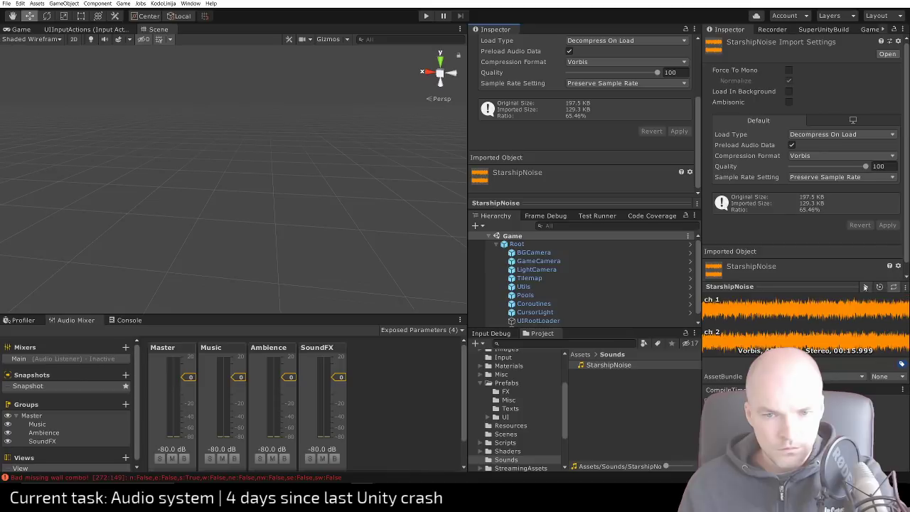
Play the StarshipNoise preview and lock the Inspector that shows its waveform to the clip
left_click(864, 286)
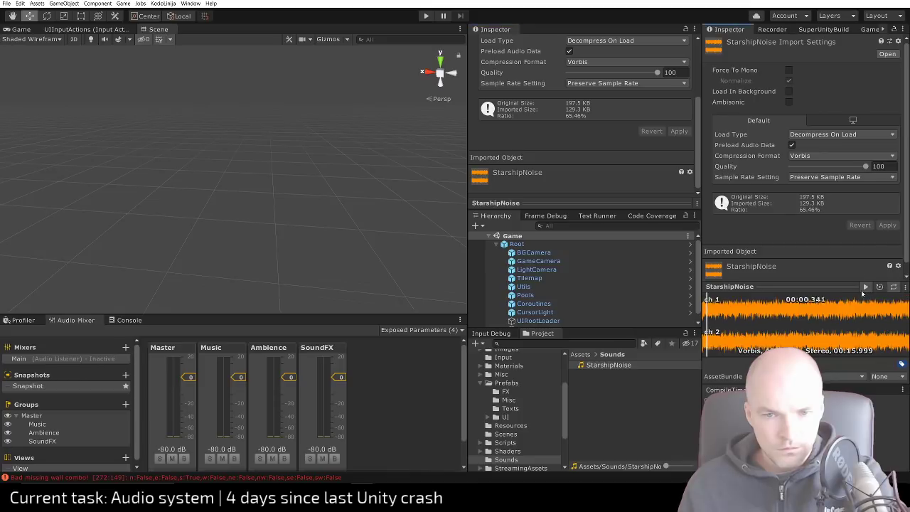
right_click(729, 30)
left_click(746, 74)
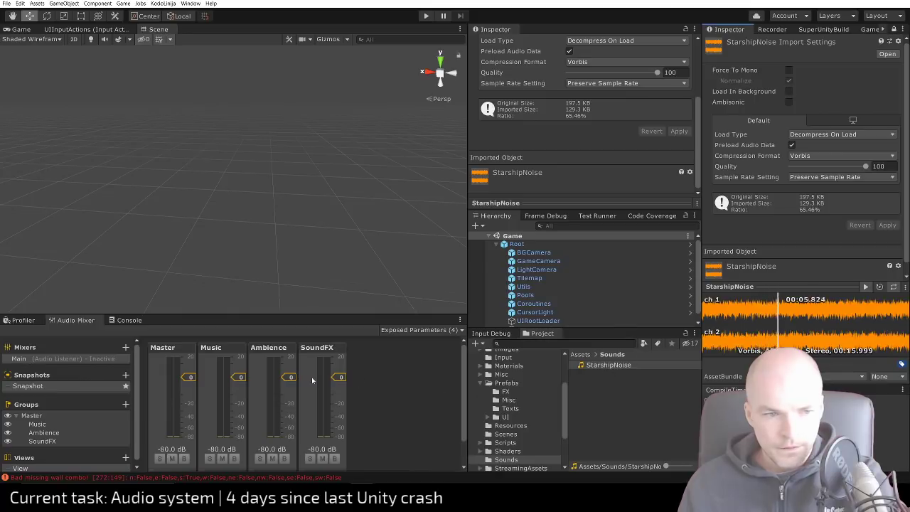
Lower the Highpass cutoff frequency of the Master group to 35 Hz while the clip plays
left_click(319, 347)
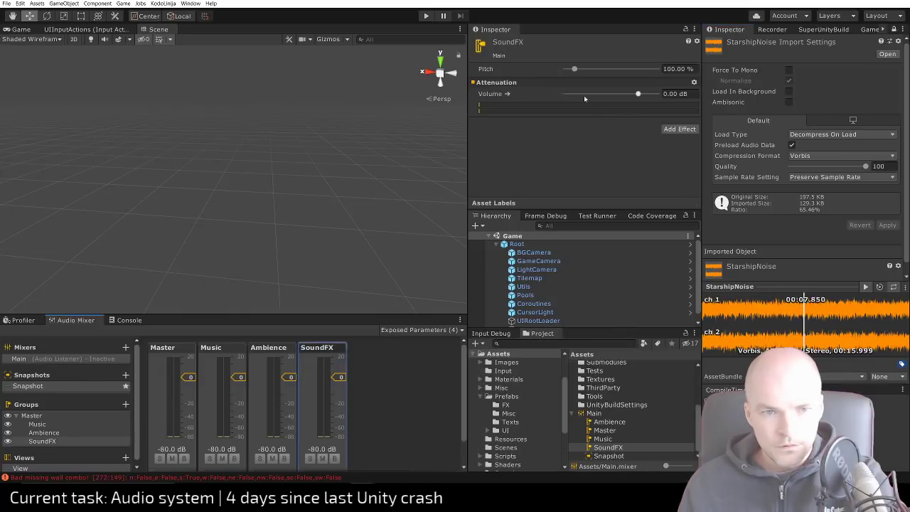
left_click(162, 347)
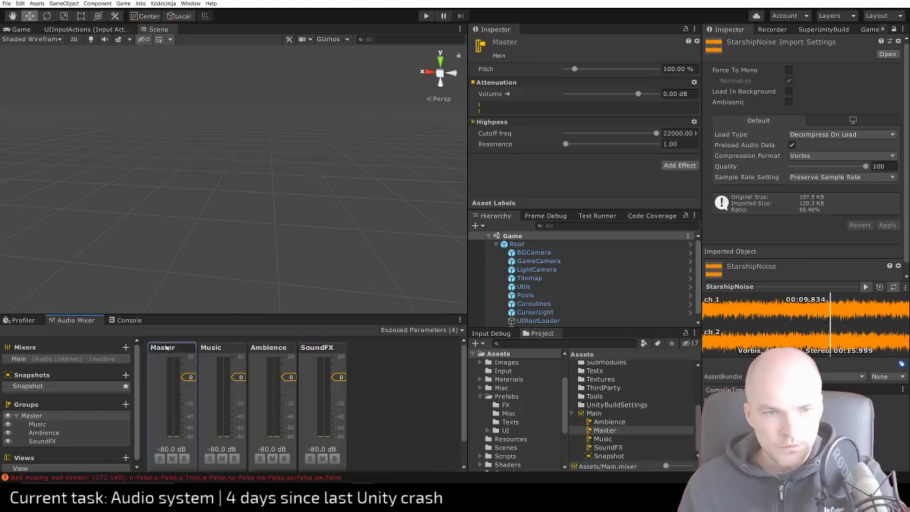
left_click_drag(656, 133, 570, 138)
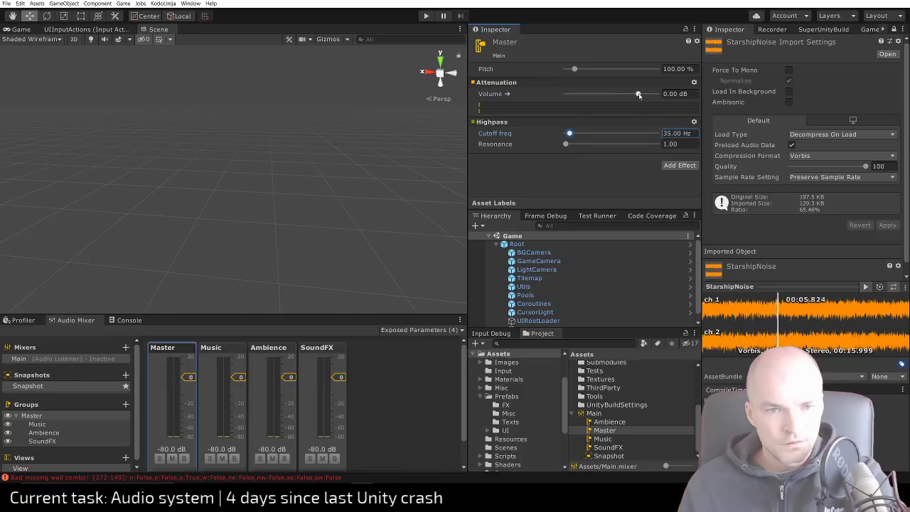
Try the Master volume at 8.20 dB, reset it to 0 dB and restore the Highpass cutoff to 22000 Hz
mouse_move(638, 94)
left_mouse_down()
mouse_move(570, 95)
mouse_move(645, 95)
left_mouse_up()
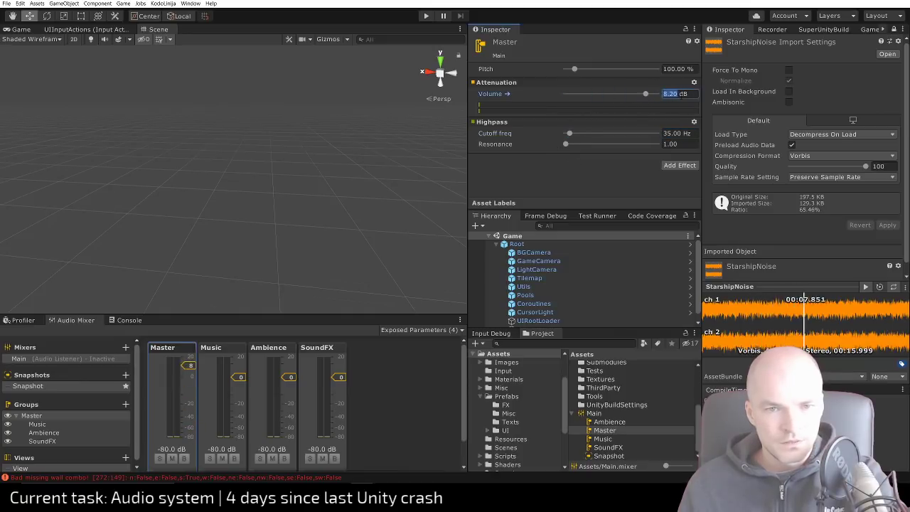
type("0")
key("Return")
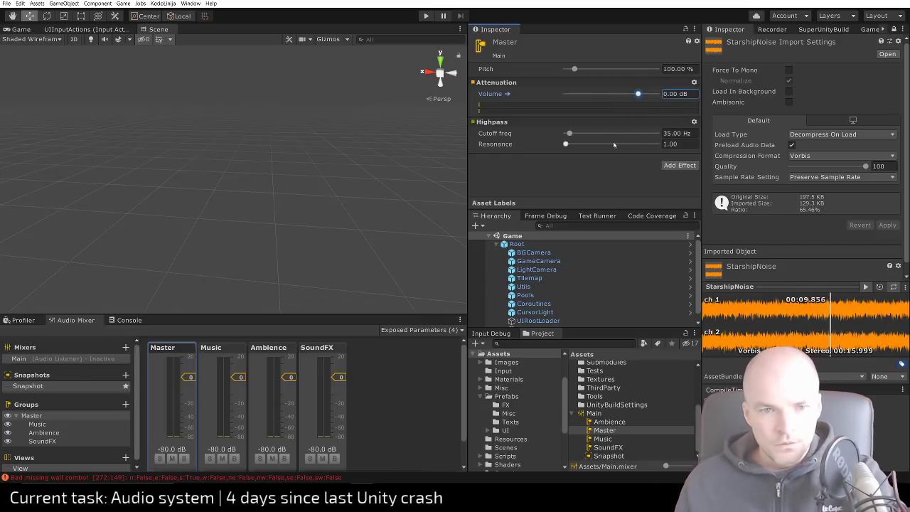
left_click_drag(569, 133, 657, 133)
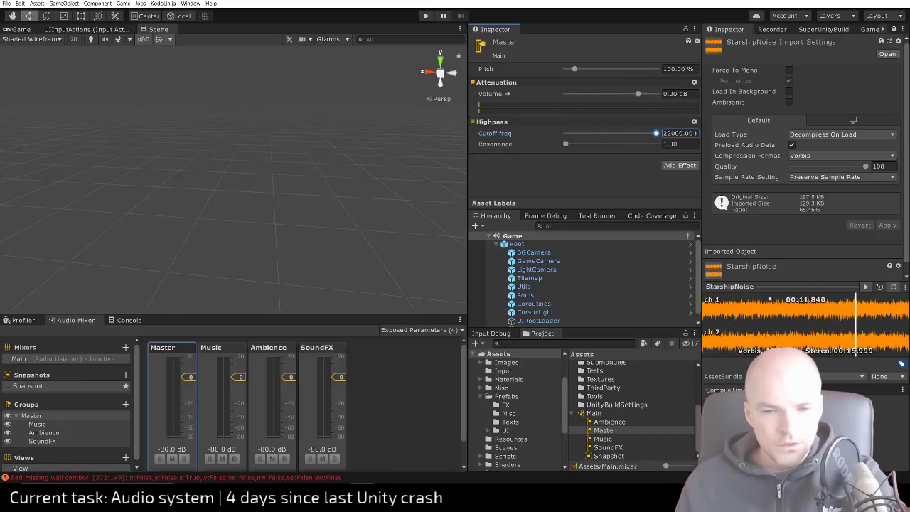
Run the game in play mode and stop it again
key("ctrl+p")
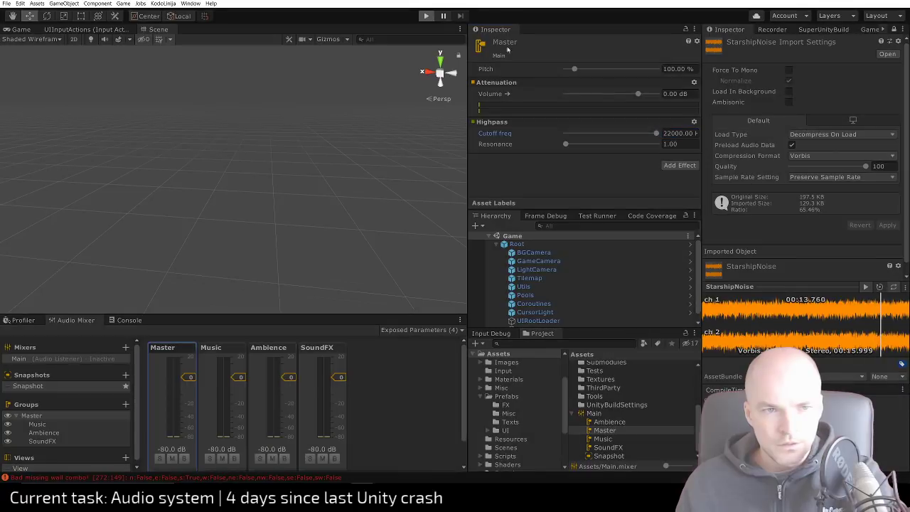
key("ctrl+p")
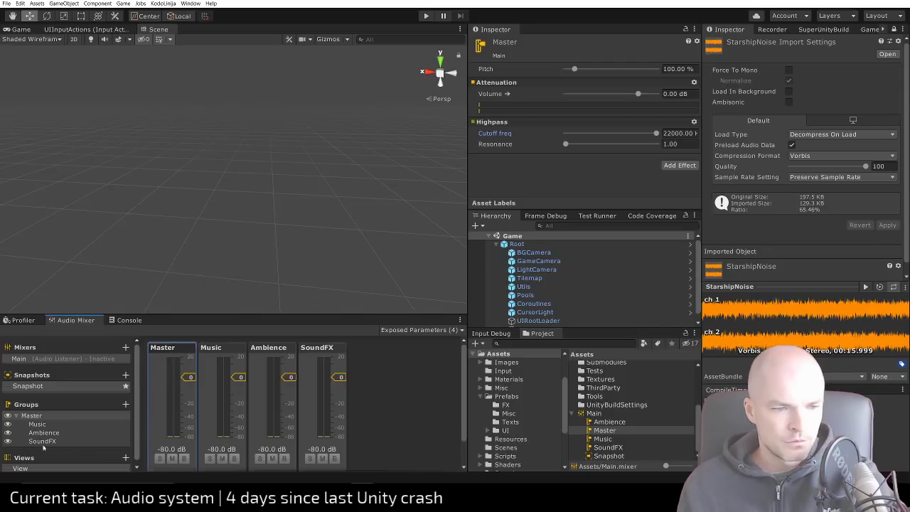
Add a new group named UI under Master in the Main mixer
key("Down")
key("Down")
key("Down")
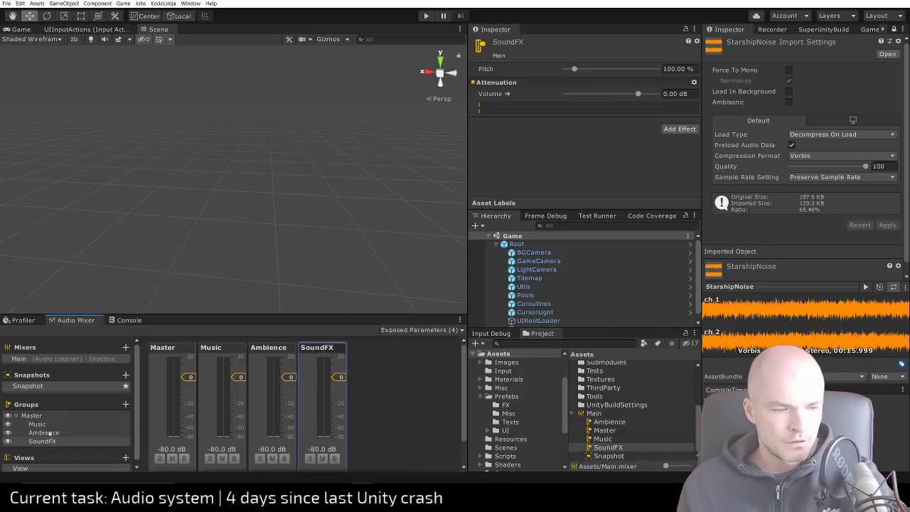
scroll(39, 426, "down", 1)
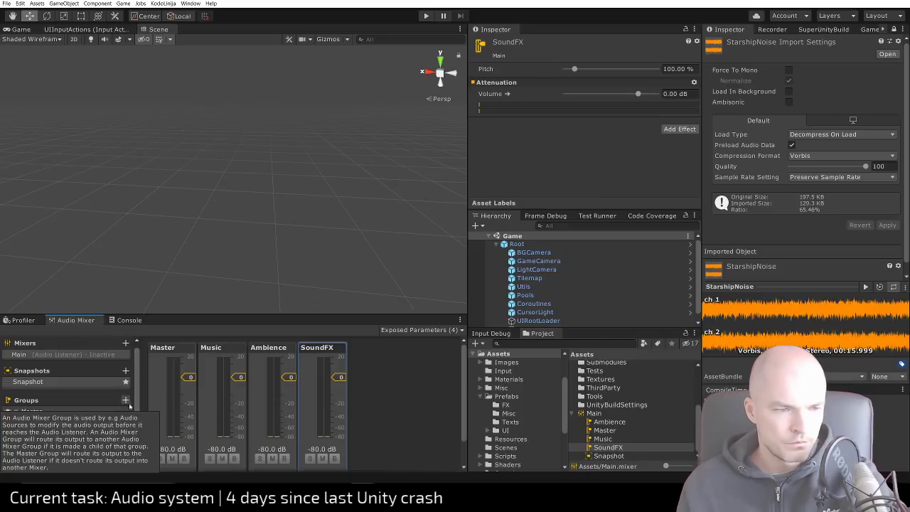
left_click(405, 400)
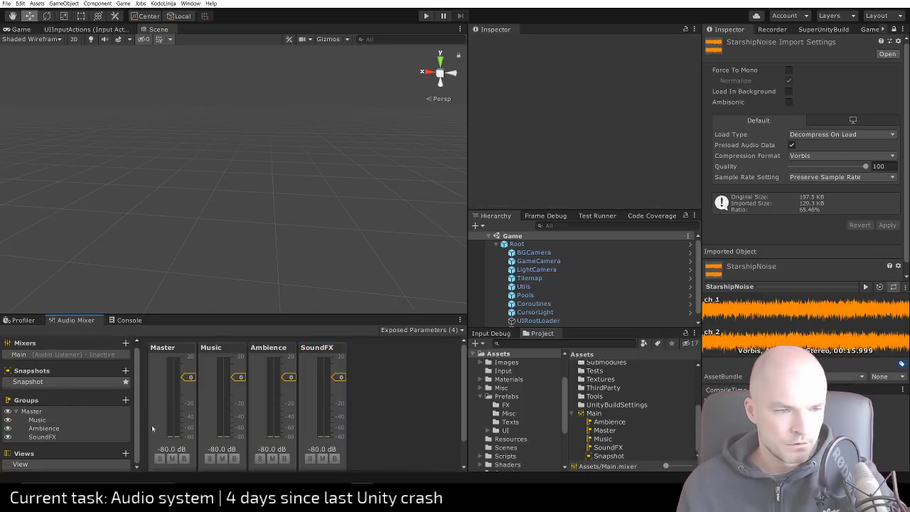
left_click(125, 400)
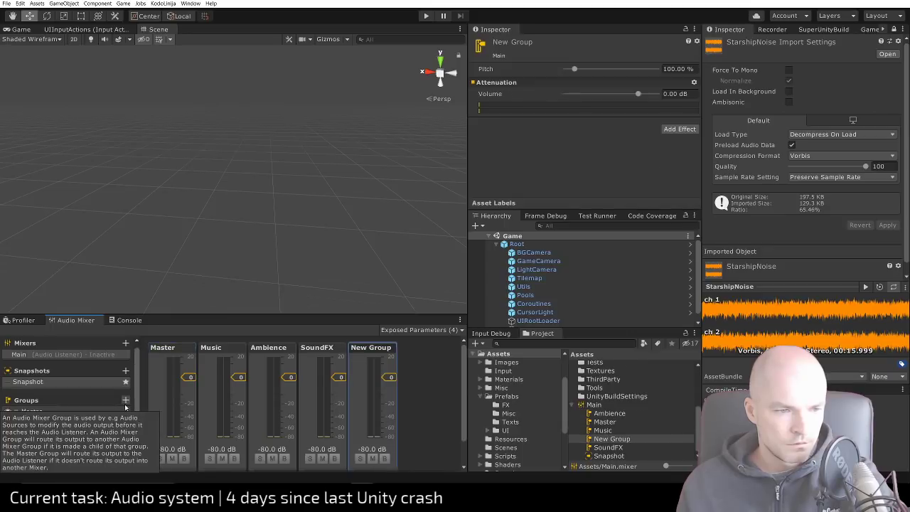
type("M")
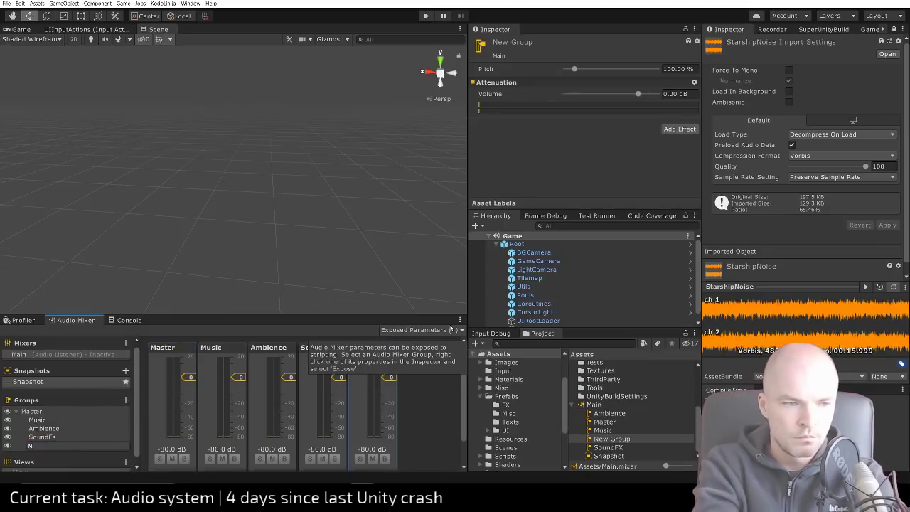
type("enu")
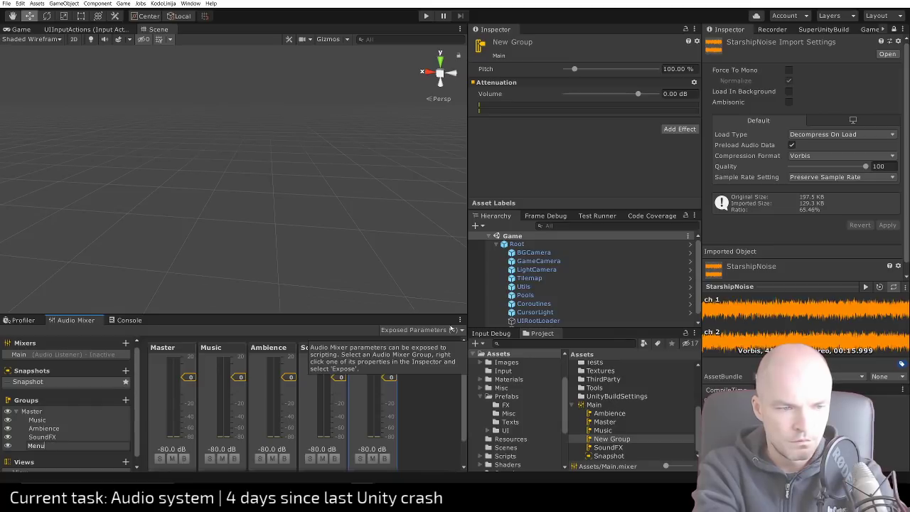
type("UI")
key("Return")
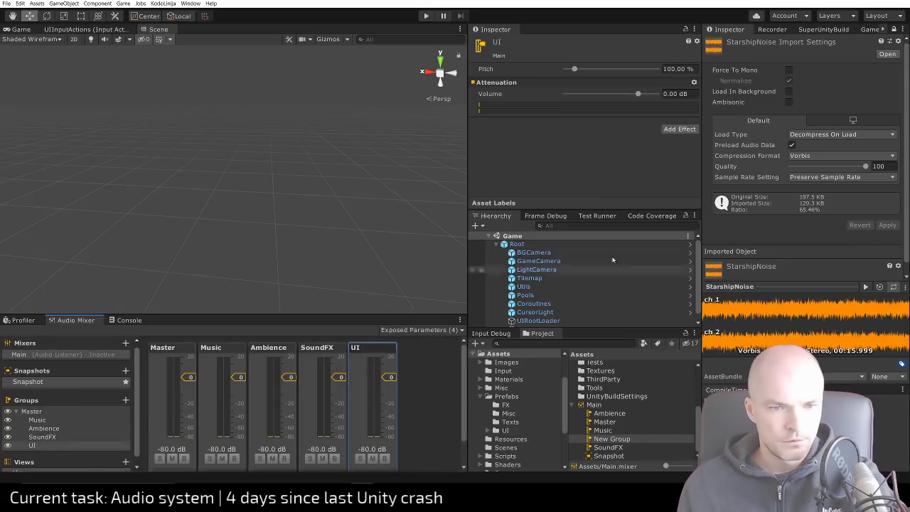
Unlock the Inspector held on StarshipNoise, dock the second Inspector alongside the Hierarchy and bring the Hierarchy back into view
right_click(737, 33)
left_click(757, 77)
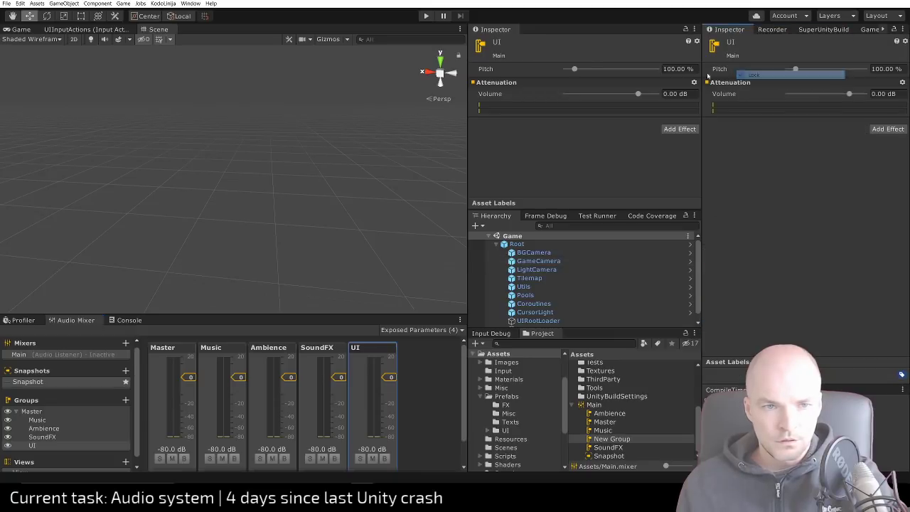
left_click_drag(503, 29, 572, 221)
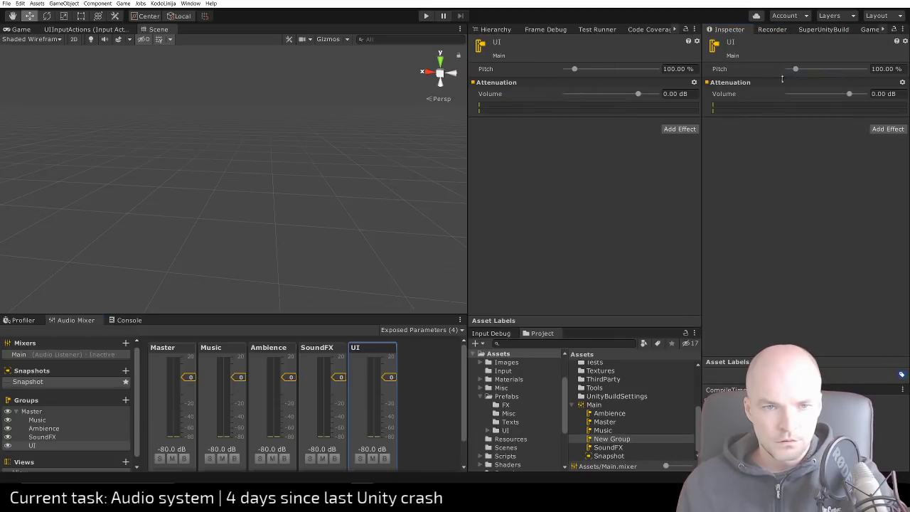
left_click(503, 31)
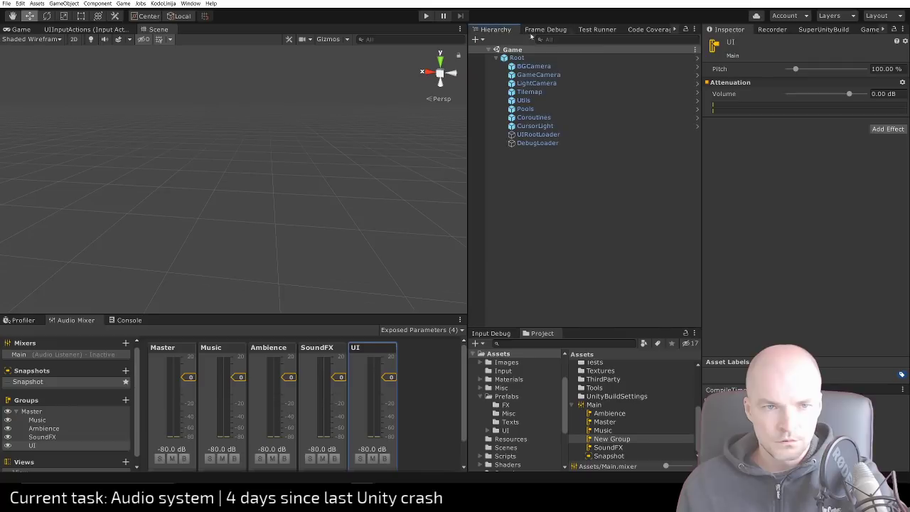
Expose the UI group's volume to scripting and rename the new exposed parameter as VolumeUI
right_click(725, 95)
left_click(750, 94)
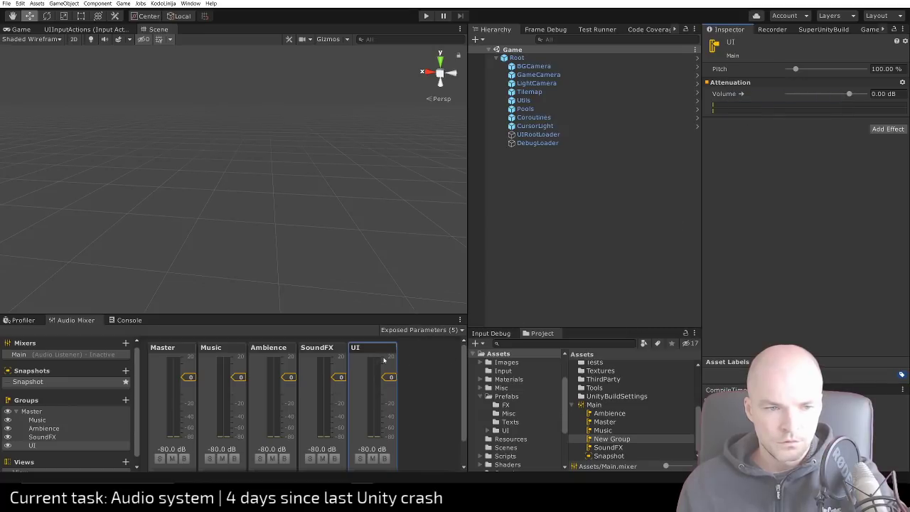
left_click(457, 332)
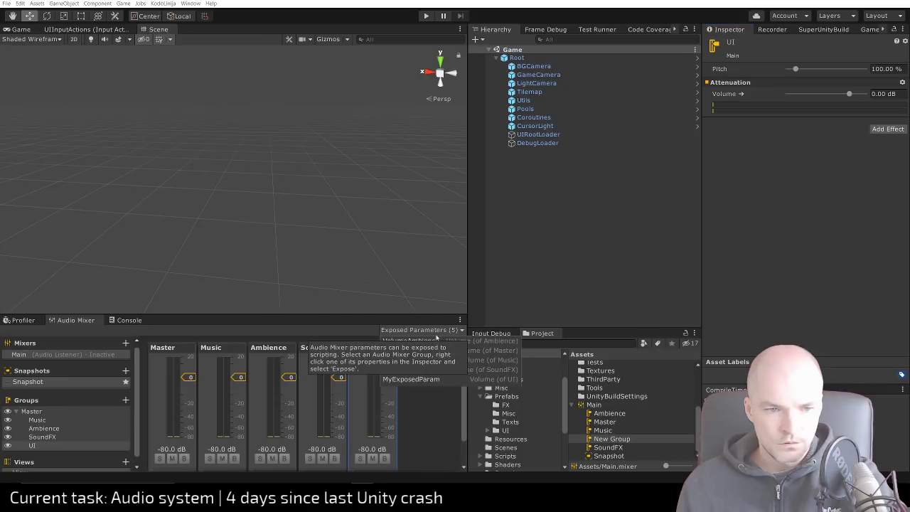
right_click(410, 379)
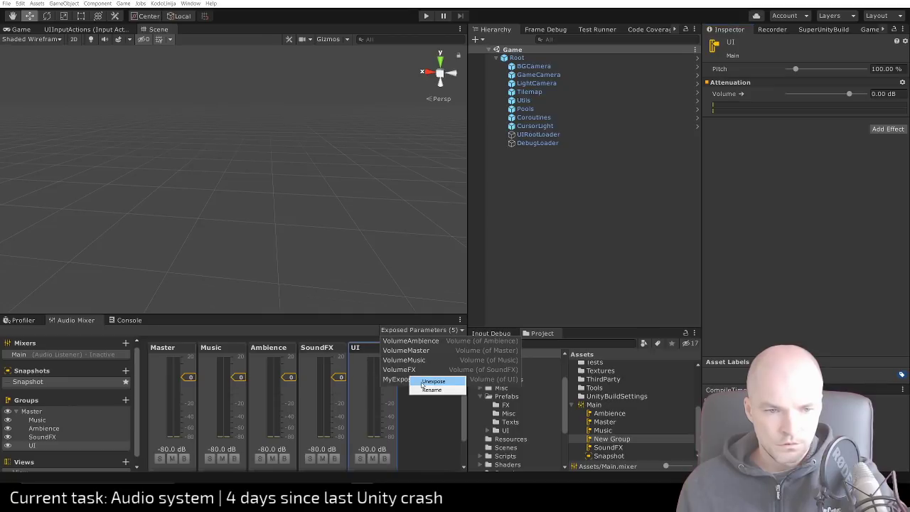
left_click(393, 381)
right_click(393, 382)
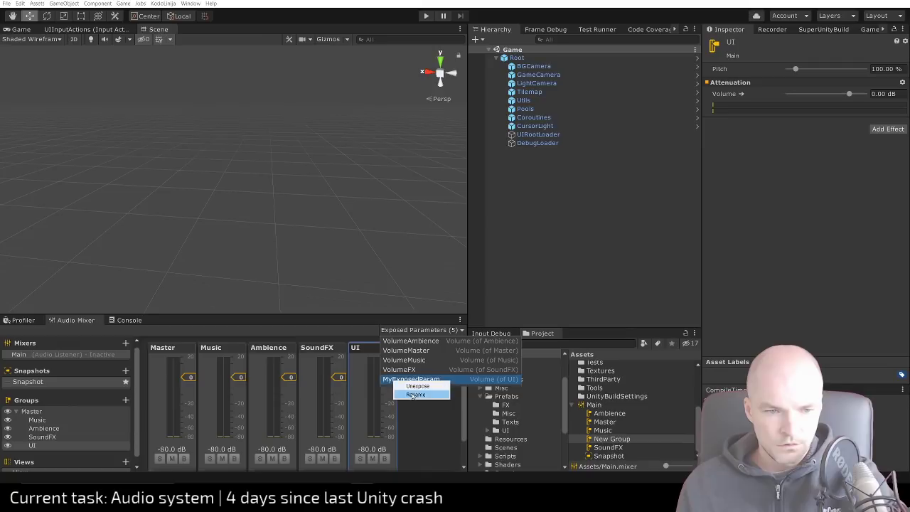
left_click(413, 393)
type("VolumeUI")
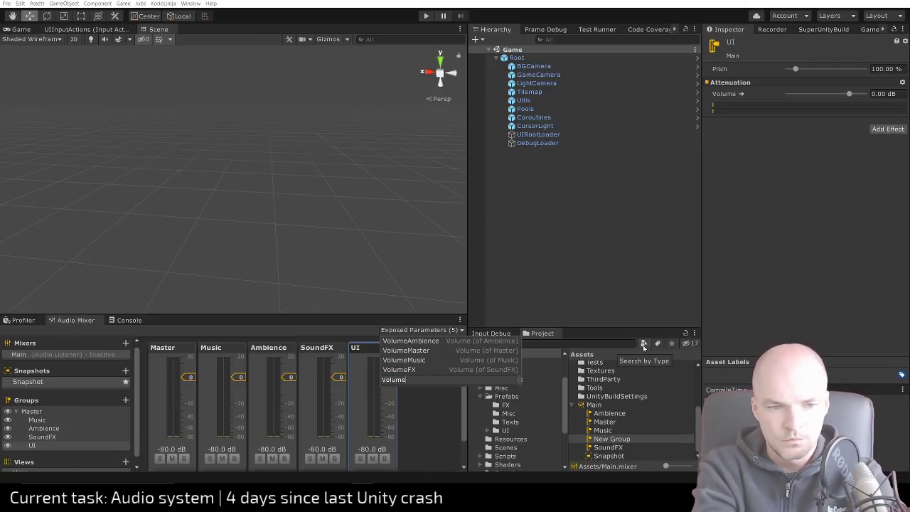
key("Return")
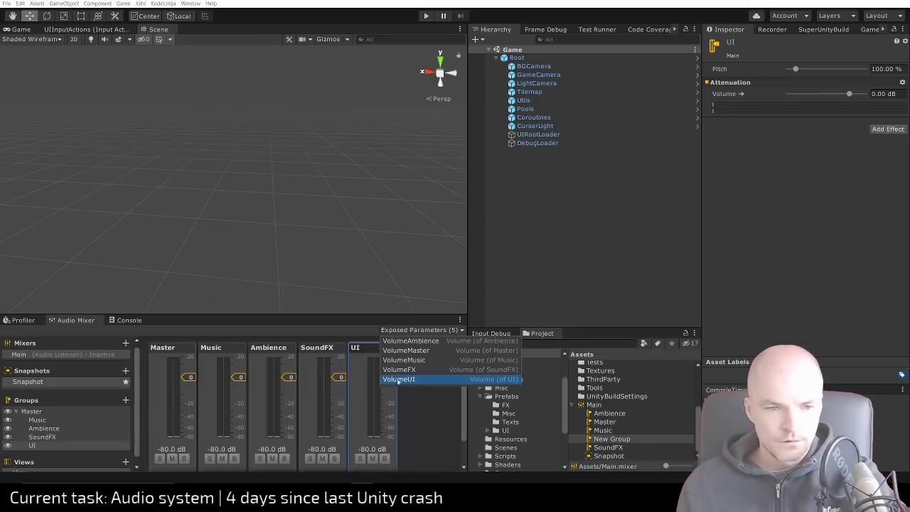
left_click(437, 409)
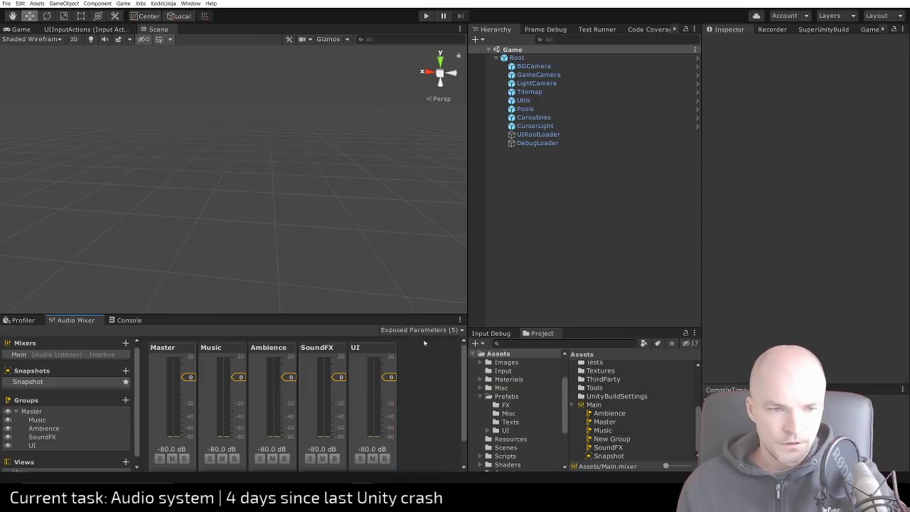
Switch to Visual Studio Code and start a private MixerGroup field below audioSource in the SoundMixer class
key("alt+Tab")
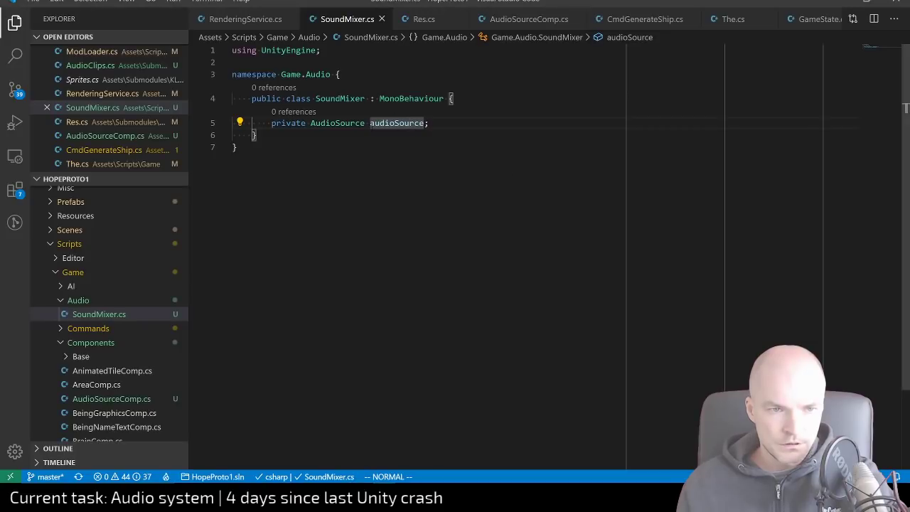
key("o")
key("Return")
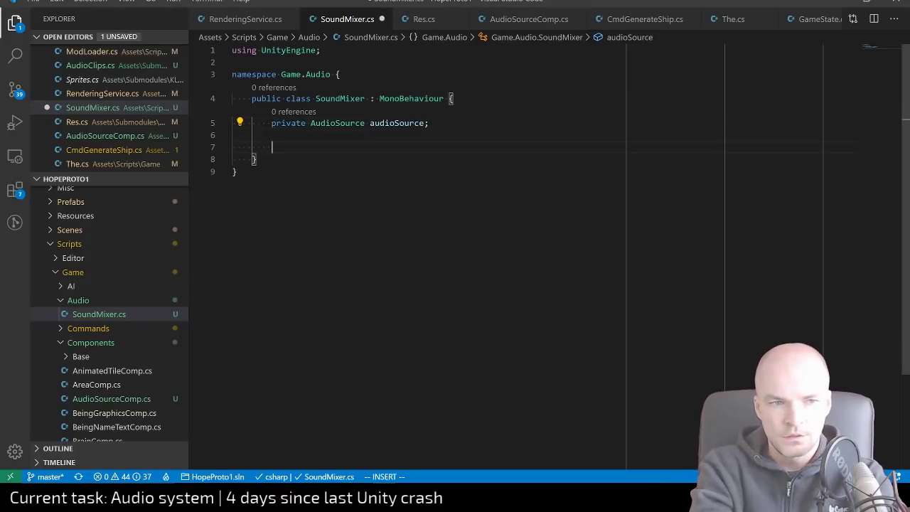
type("private Mixerg")
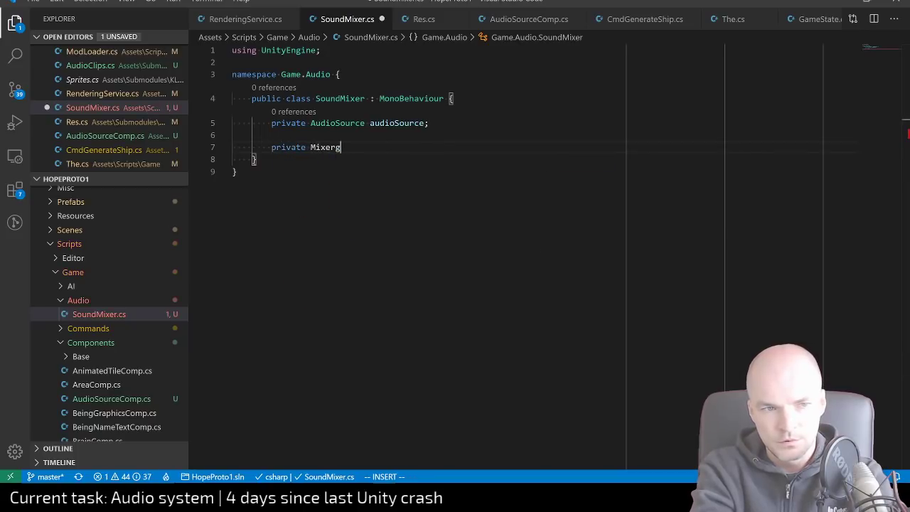
key("BackSpace")
type("Group")
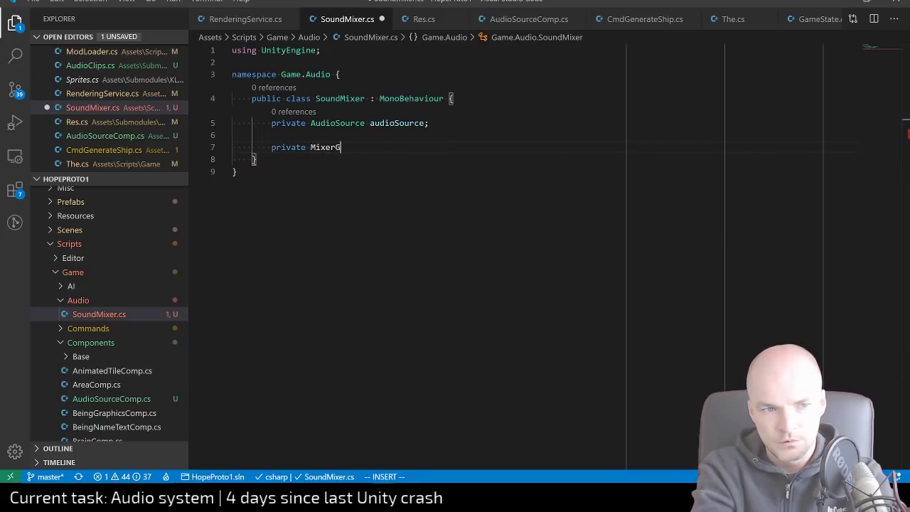
Add a using directive for UnityEngine.Audio below the UnityEngine one and save SoundMixer.cs
key("Escape")
key("k")
key("g")
key("g")
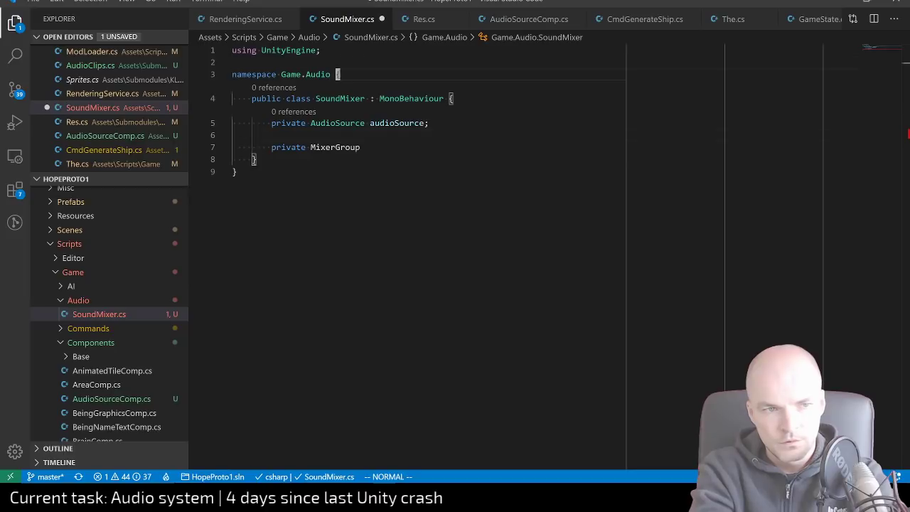
type("ousing UnityEngine.Au")
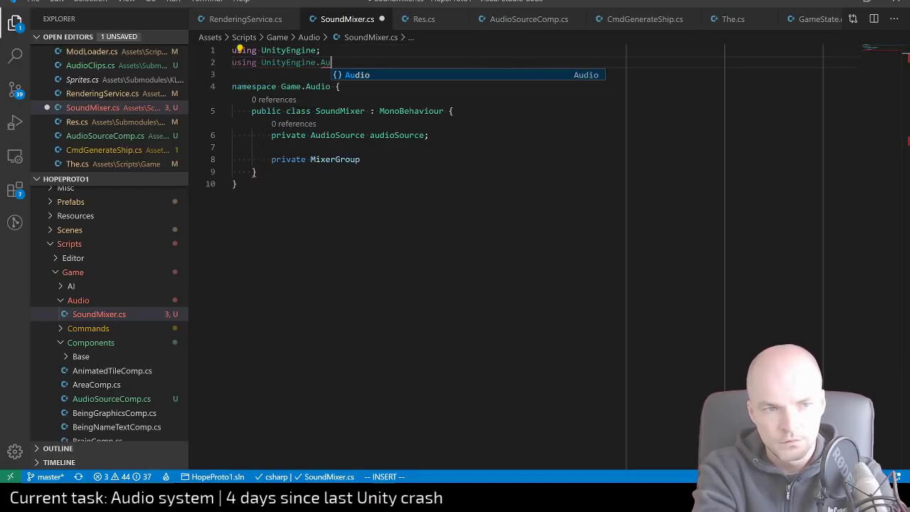
key("Tab")
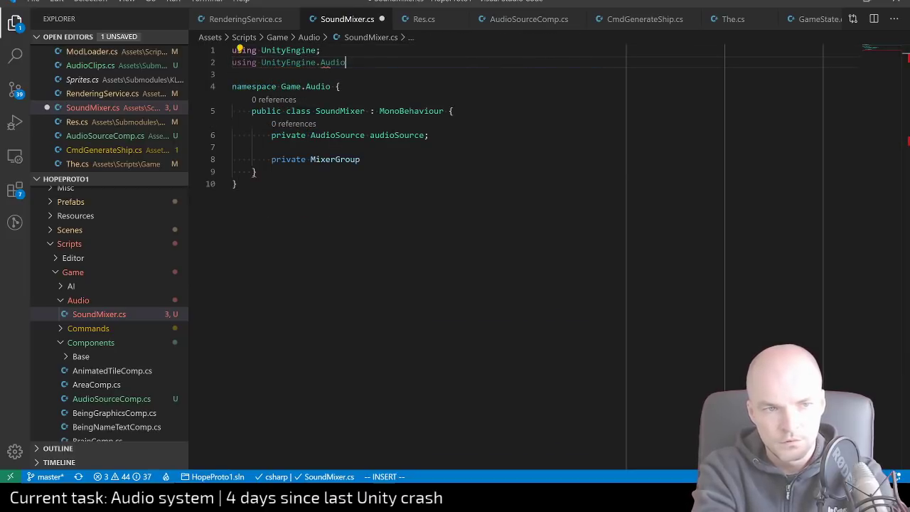
type(";")
key("ctrl+s")
key("Escape")
key("j")
key("j")
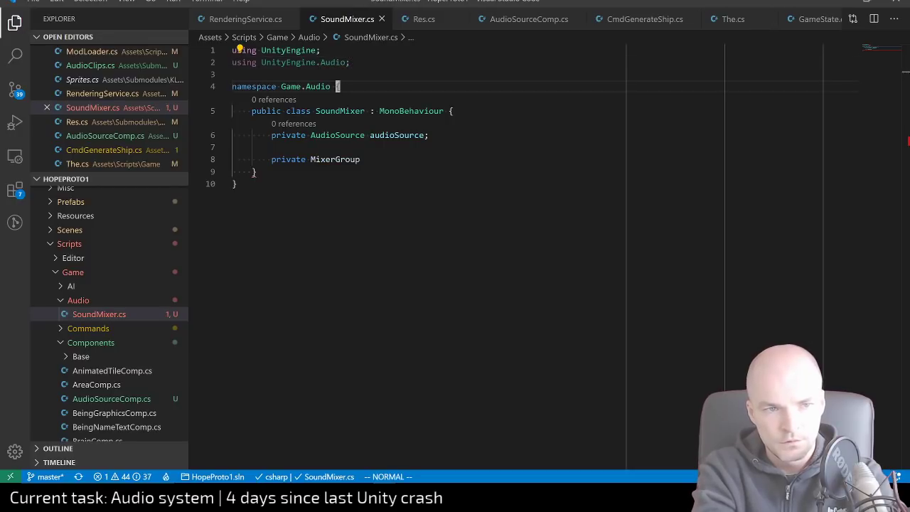
key("j")
key("j")
key("j")
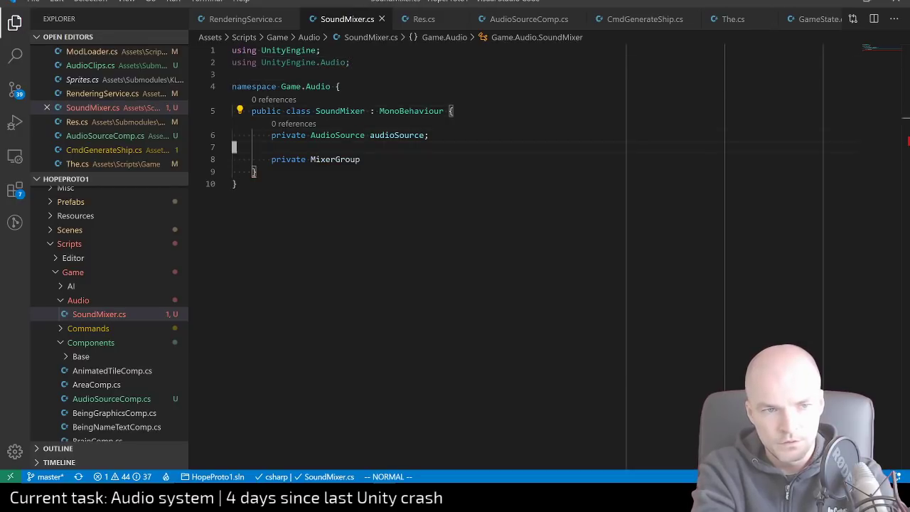
key("k")
key("k")
key("k")
key("j")
key("ctrl+period")
key("Escape")
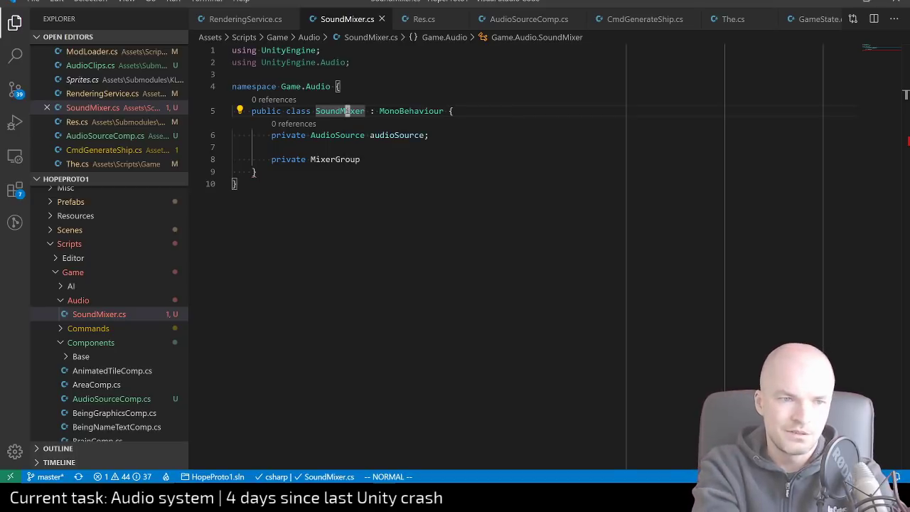
Remove the MixerGroup type from the unfinished private field in the SoundMixer class
key("j")
key("j")
key("j")
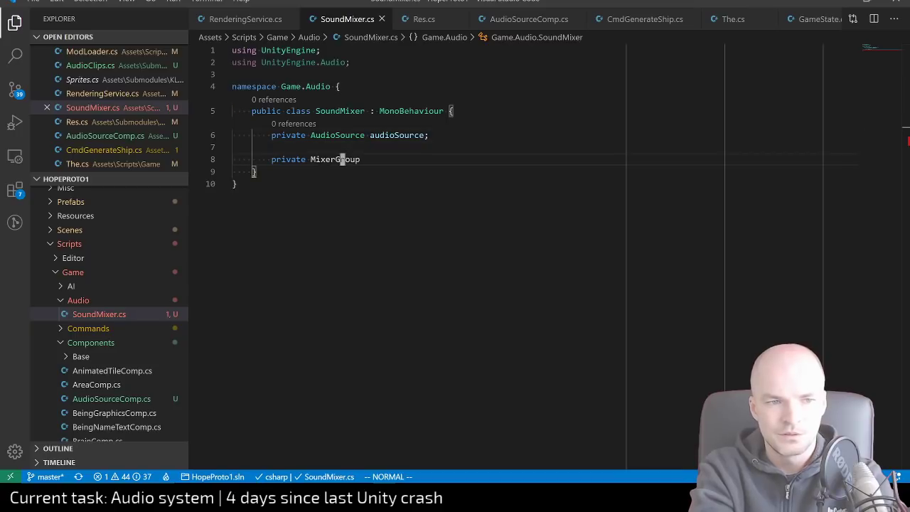
type("bcwaudiomi")
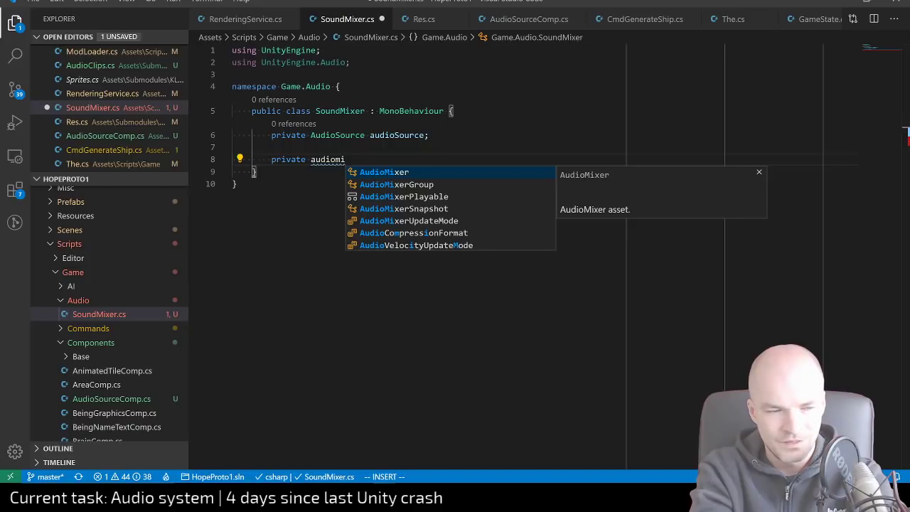
key("BackSpace")
key("BackSpace")
key("BackSpace")
key("BackSpace")
key("BackSpace")
key("BackSpace")
key("BackSpace")
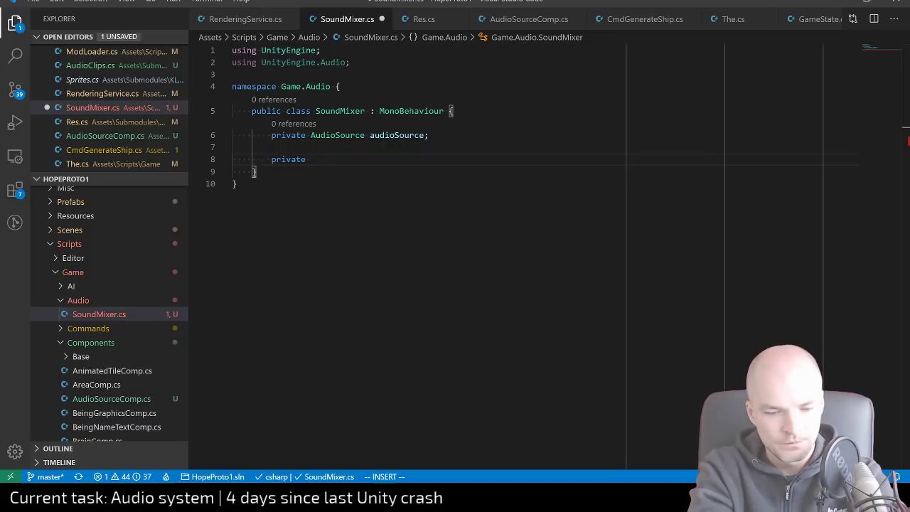
Complete the private field as an AudioMixerGroup[] array named mixerGroups
type("Soun")
key("BackSpace")
key("BackSpace")
key("BackSpace")
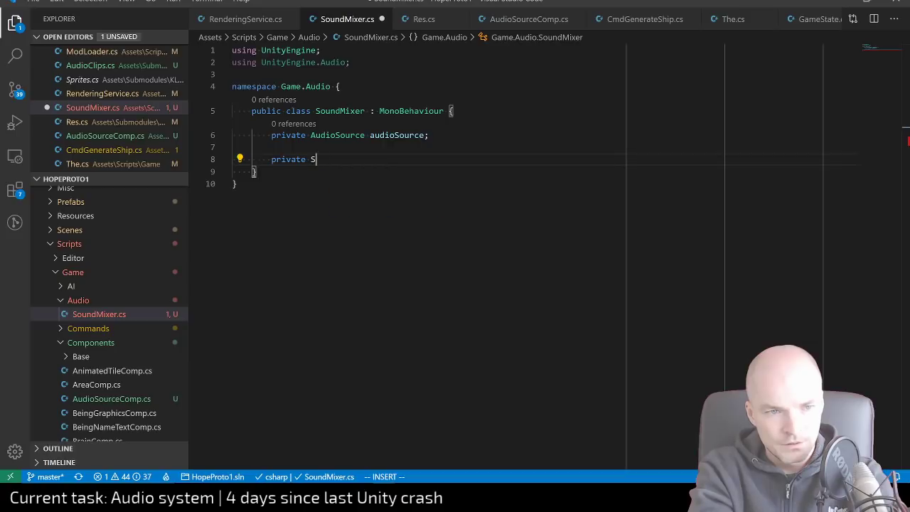
type("Mixerg")
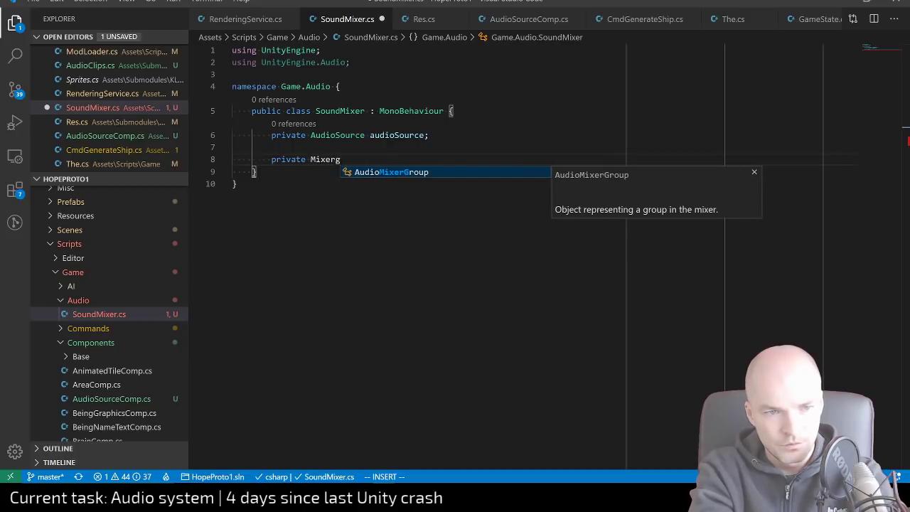
key("Tab")
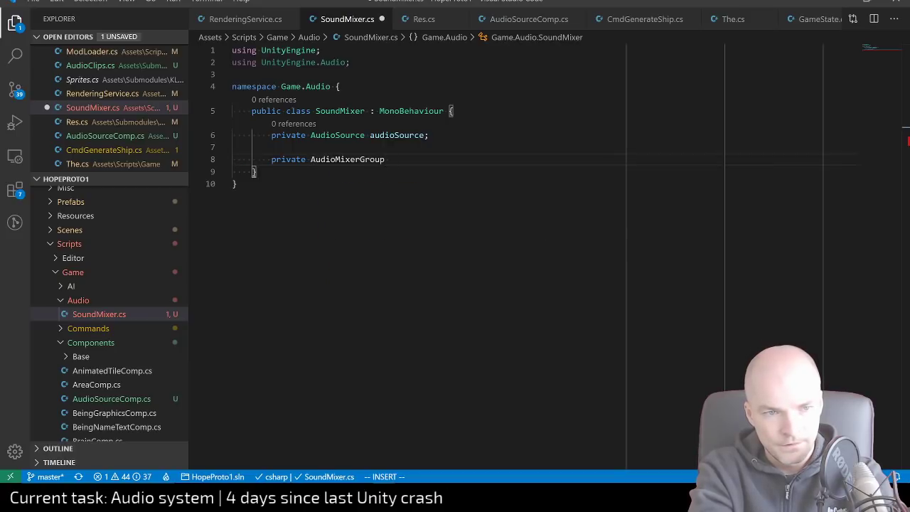
key("BackSpace")
type("[]")
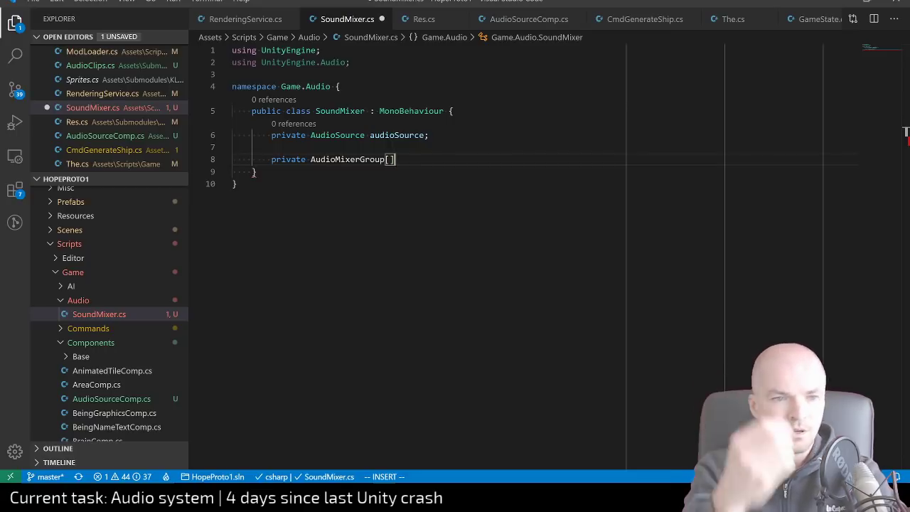
type("mix")
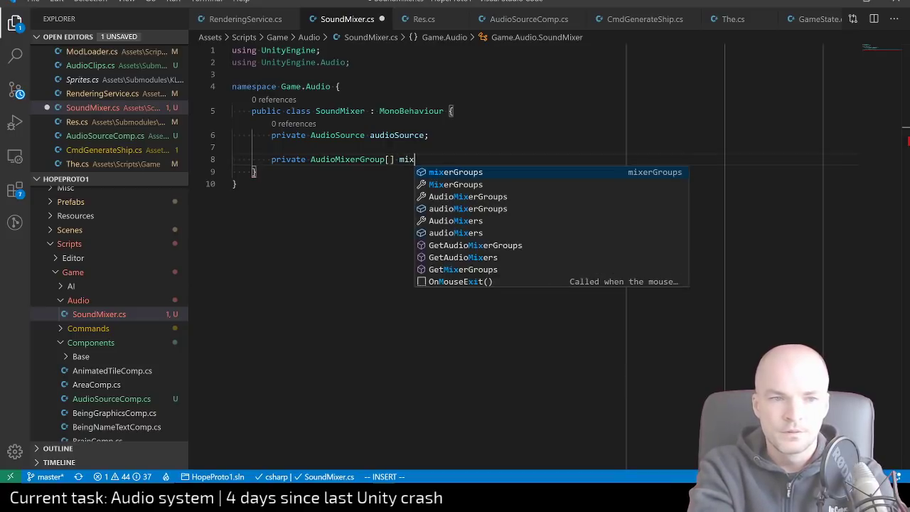
type("erGroups;")
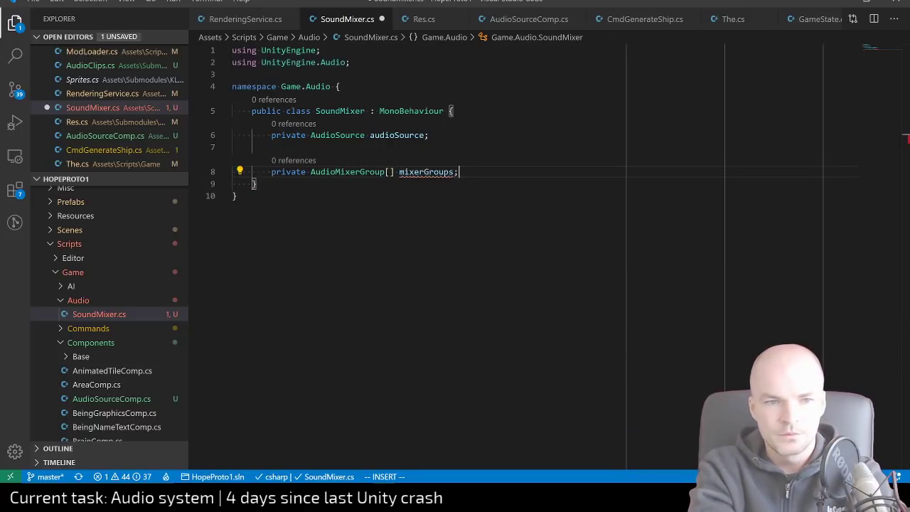
Put the [SerializeField] attribute in front of the mixerGroups field
key("Escape")
key("shift+i")
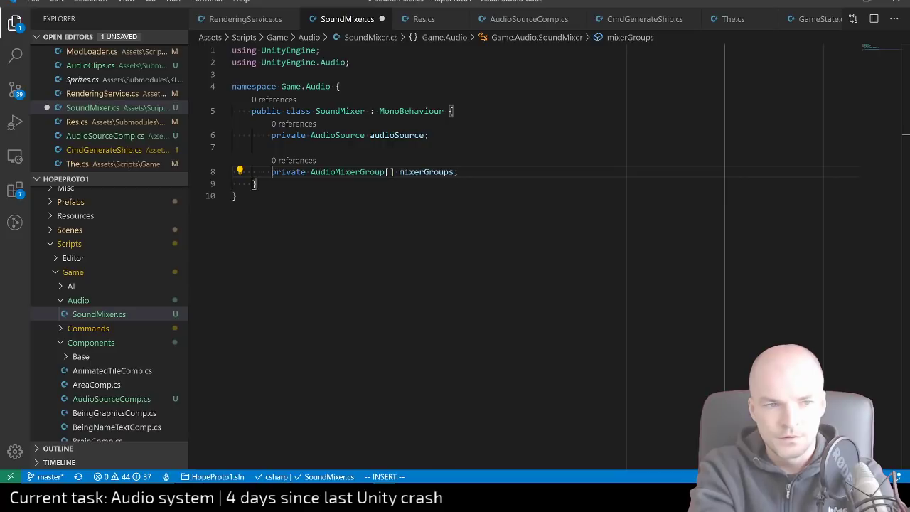
type("[SerializeF")
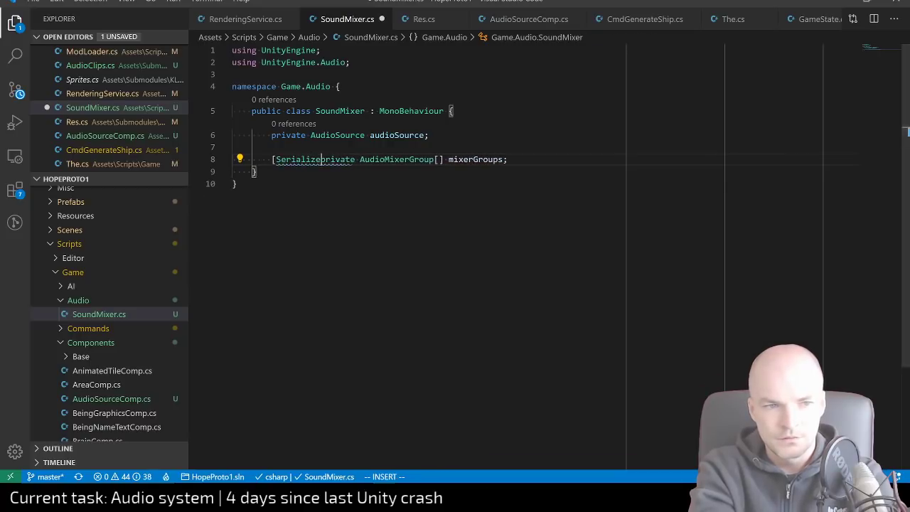
type("ield]")
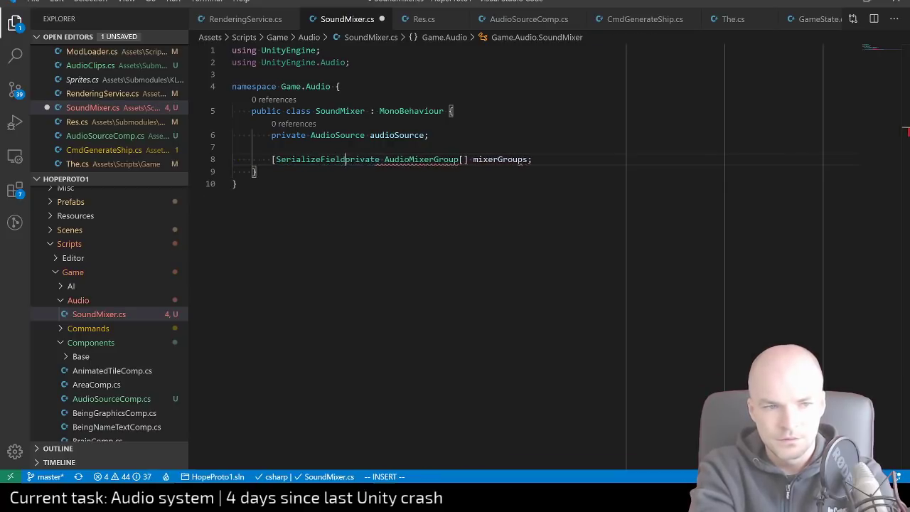
key("Escape")
key("p")
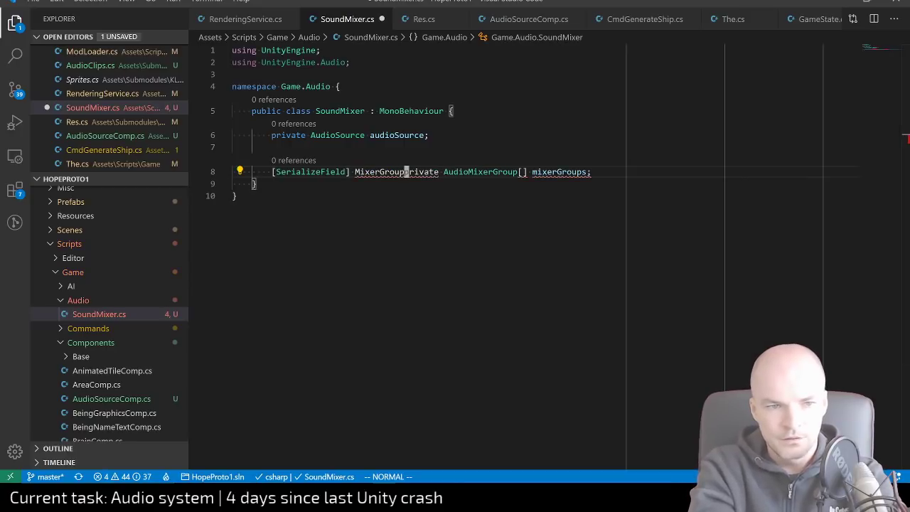
key("u")
Duplicate the mixerGroups field line directly below and change the copy to a private string[] array
key("y")
key("y")
key("p")
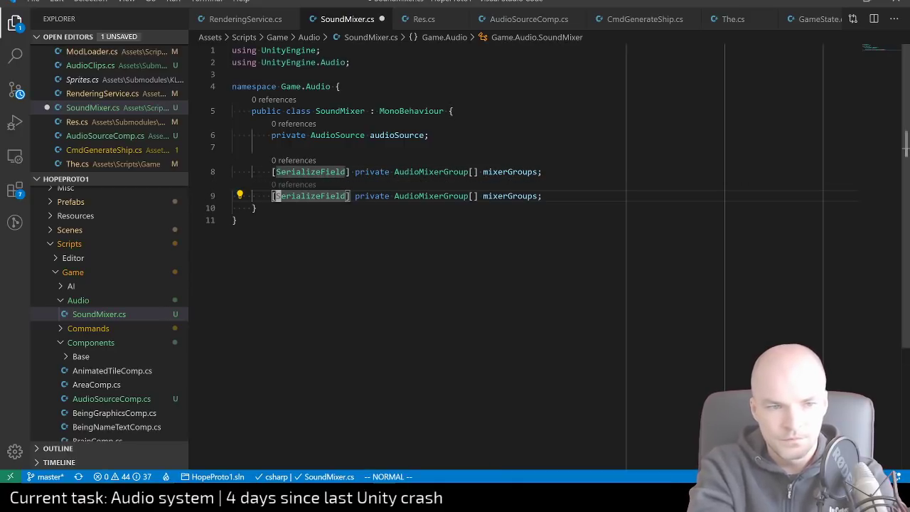
key("w")
key("w")
key("w")
type("cw")
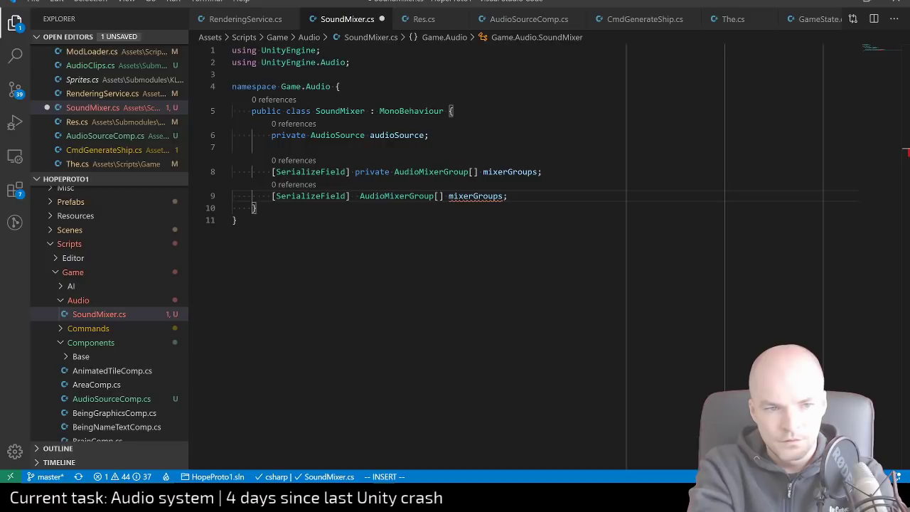
type("private")
key("Escape")
type("wcws")
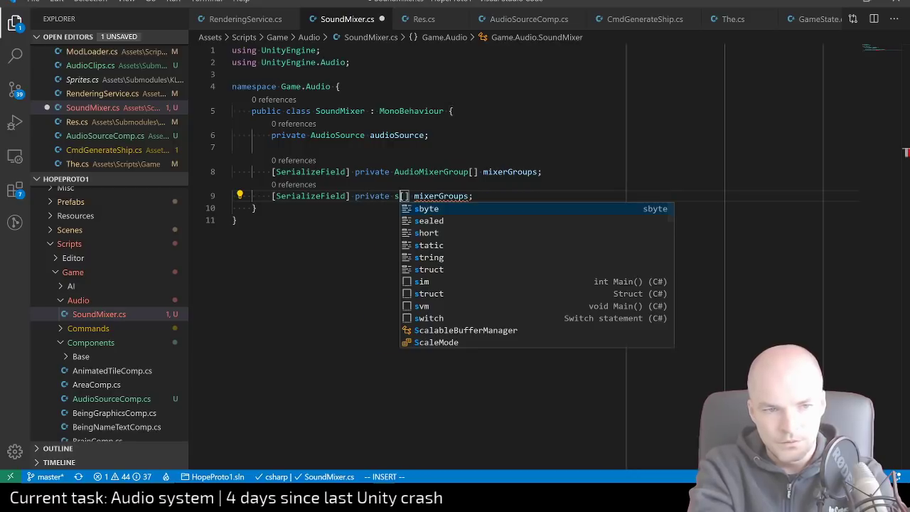
type("tring")
key("Escape")
Rename the string array field as mixerGroupNames
key("l")
key("l")
key("l")
key("l")
key("l")
key("l")
key("l")
key("l")
key("l")
key("l")
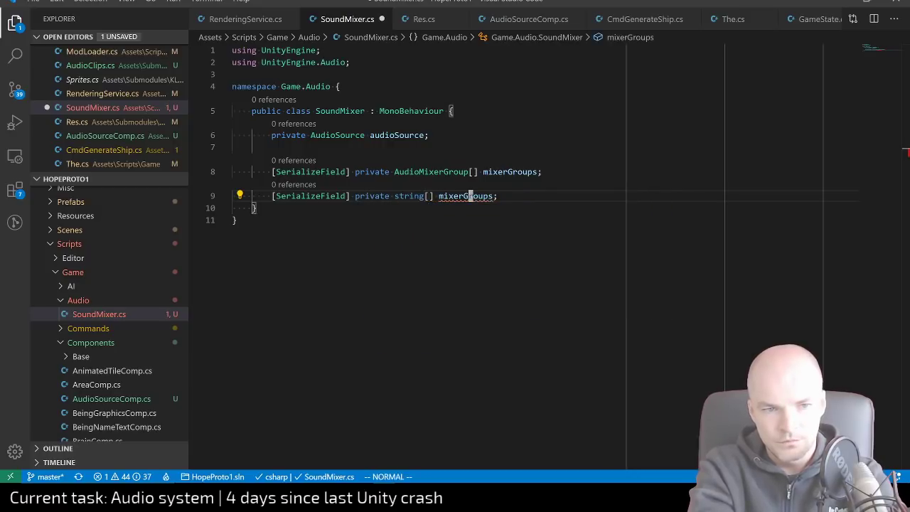
key("e")
key("x")
key("i")
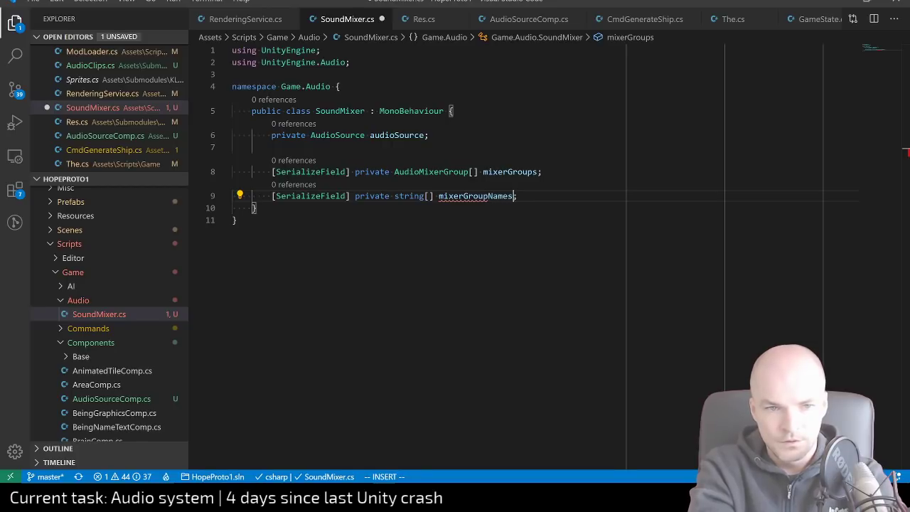
Save SoundMixer.cs and leave text insertion with the cursor back above the serialized fields
key("ctrl+s")
key("Escape")
key("k")
key("k")
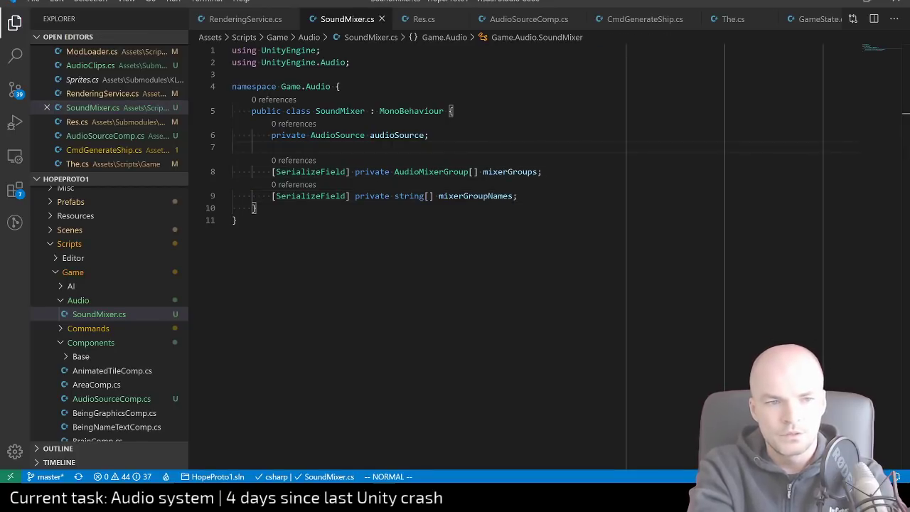
Switch to Unity and examine the Game scene's Root and GameCamera objects along with the project's asset folders
key("alt+Tab")
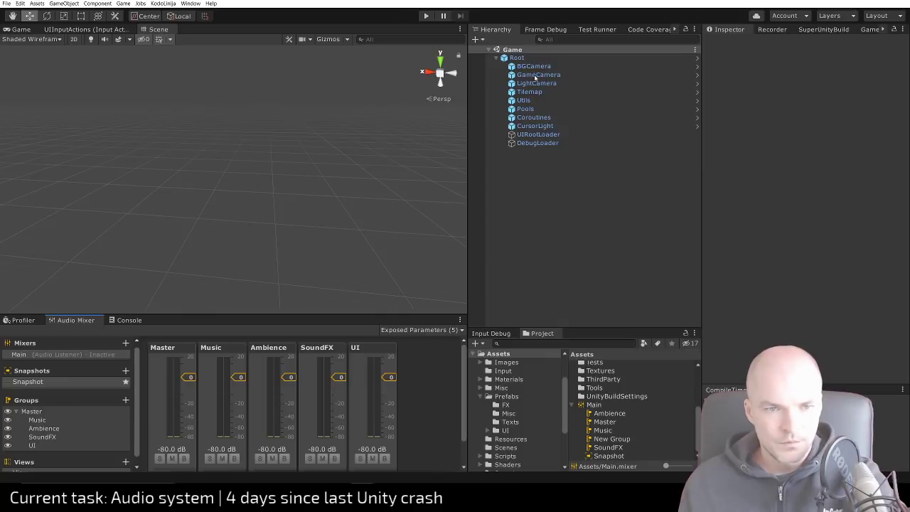
left_click(561, 76)
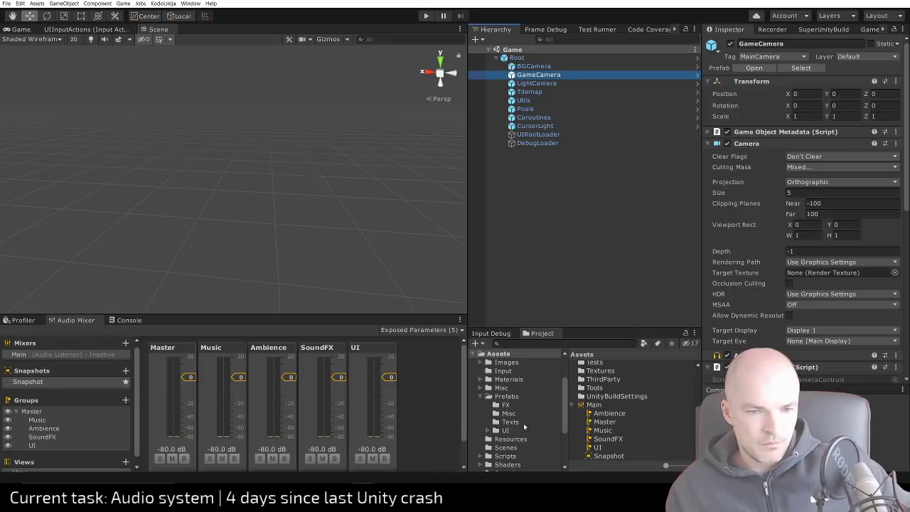
scroll(524, 429, "up", 3)
scroll(515, 426, "down", 2)
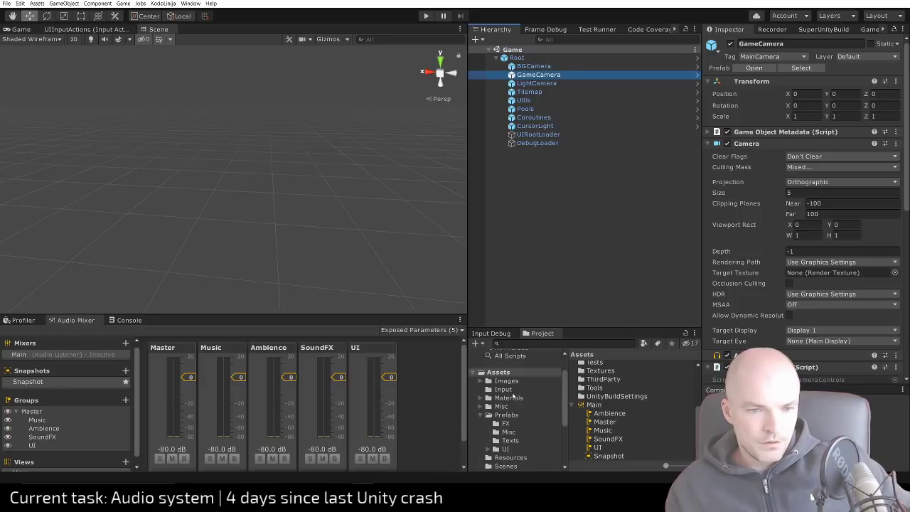
left_click(481, 415)
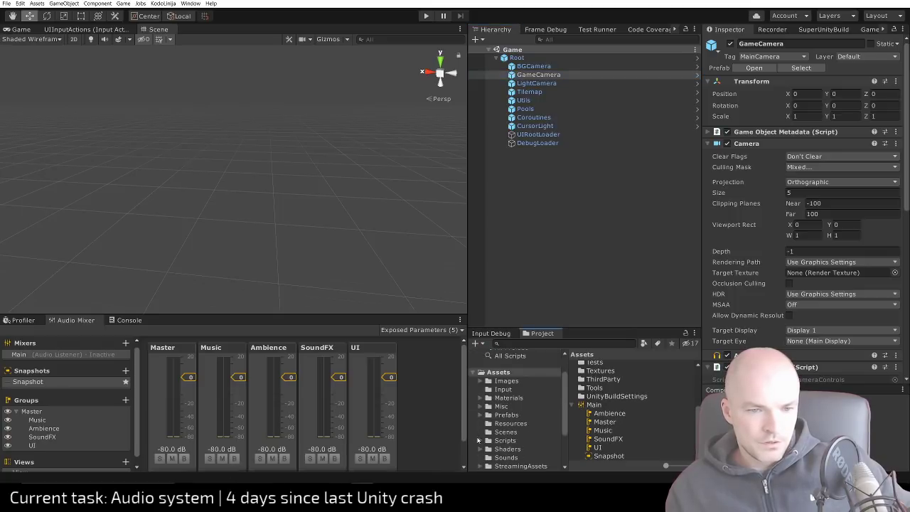
left_click(479, 381)
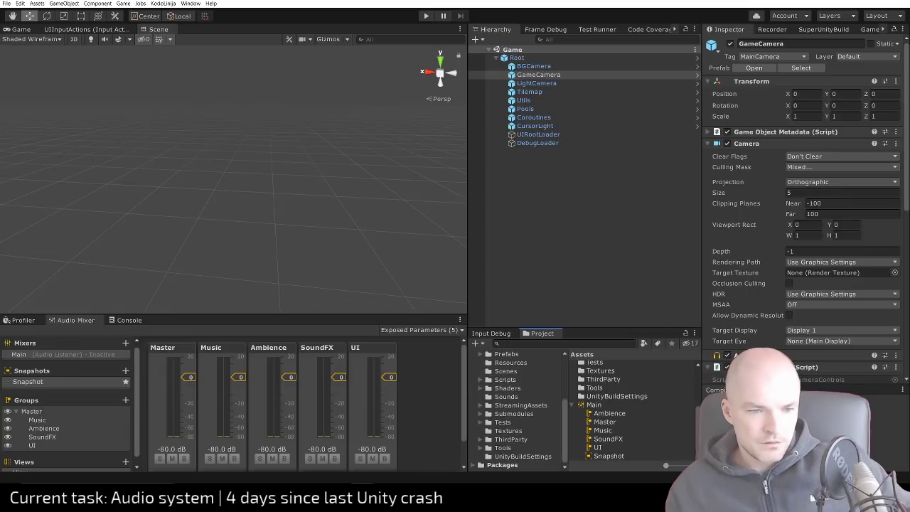
key("alt+Tab")
key("alt+Tab")
key("alt+Tab")
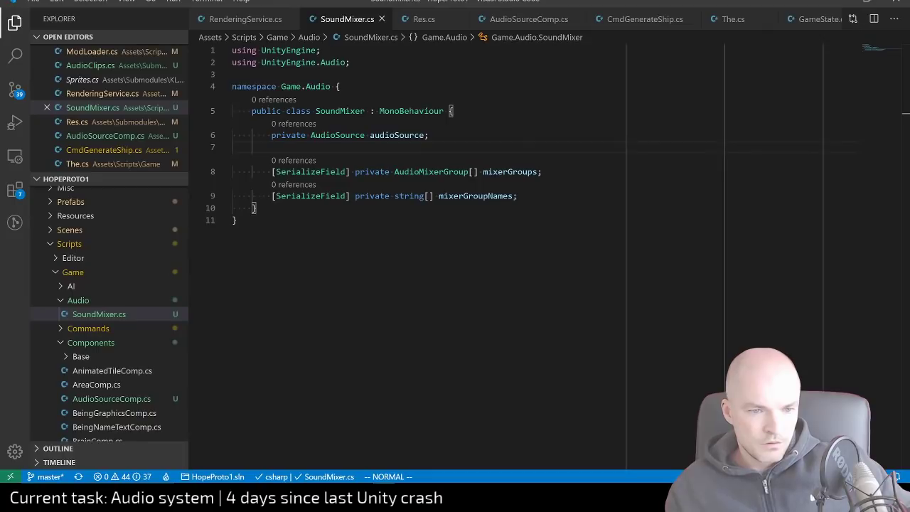
key("alt+Tab")
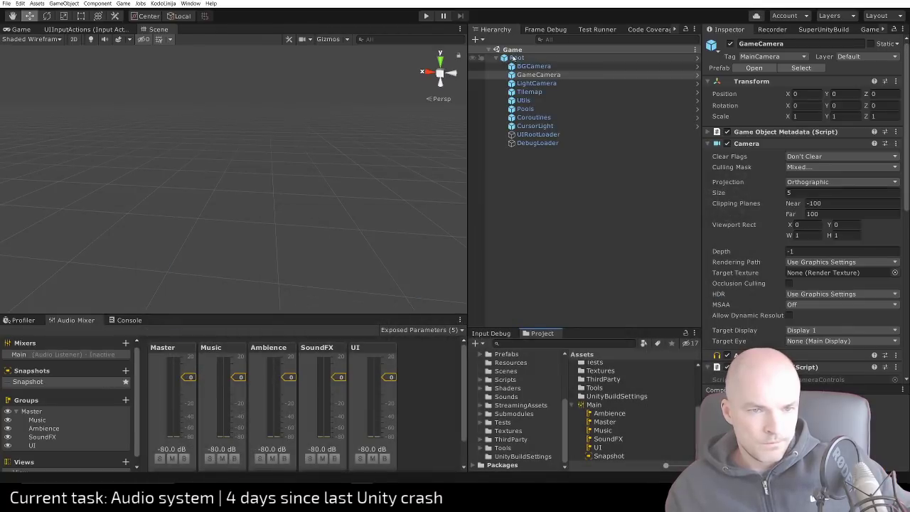
left_click(513, 57)
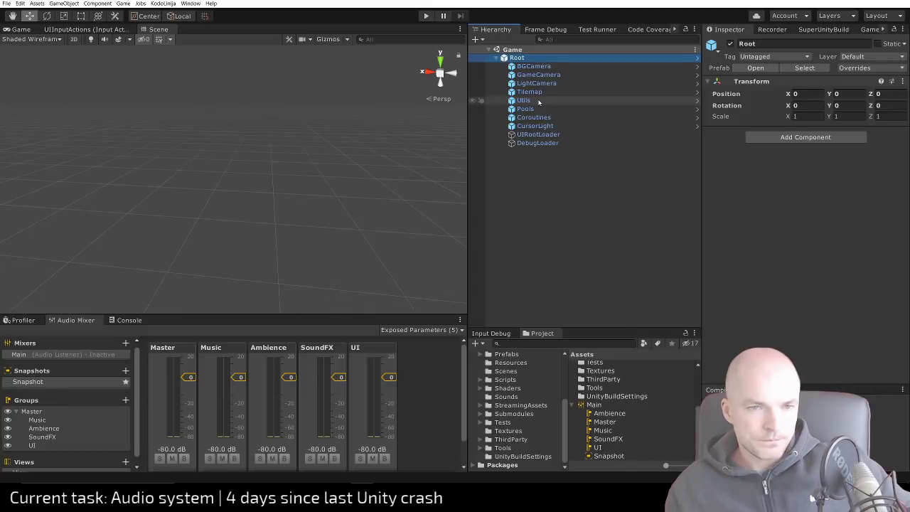
left_click(498, 59)
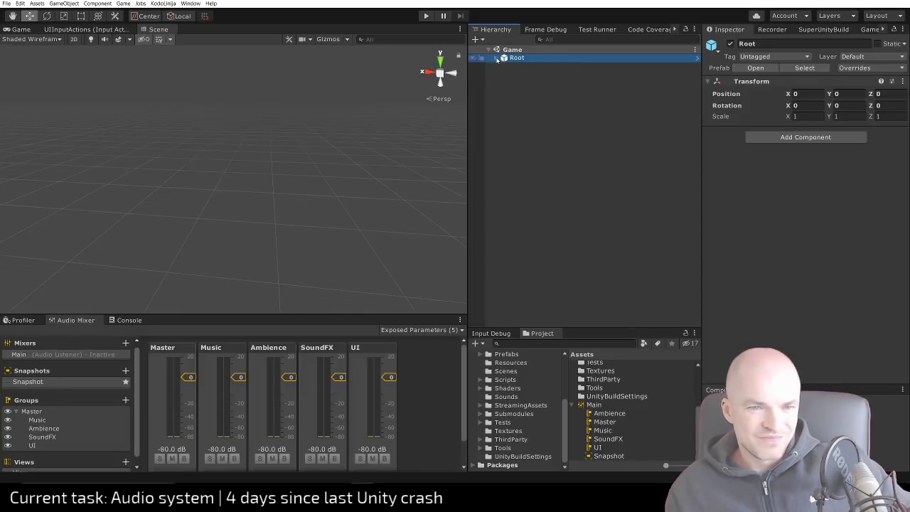
left_click(497, 59)
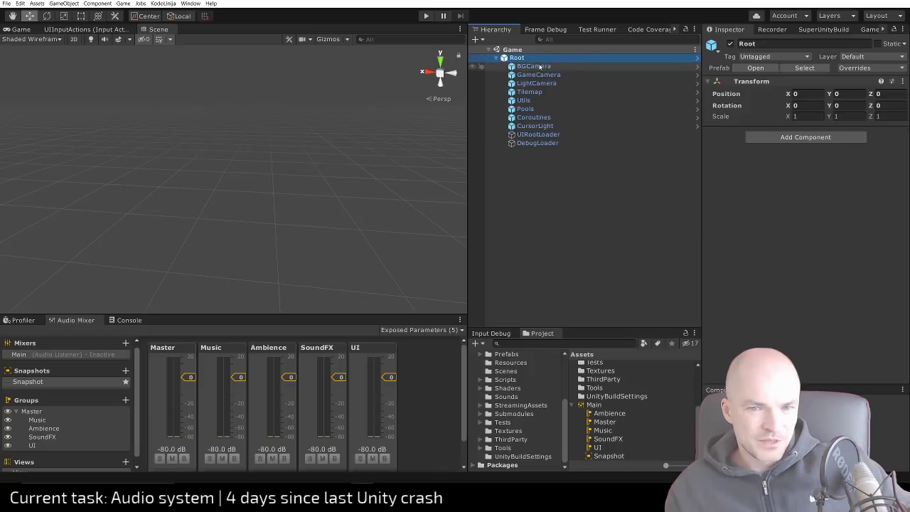
Open the MainMenu scene from the project's Scenes folder
scroll(544, 399, "up", 4)
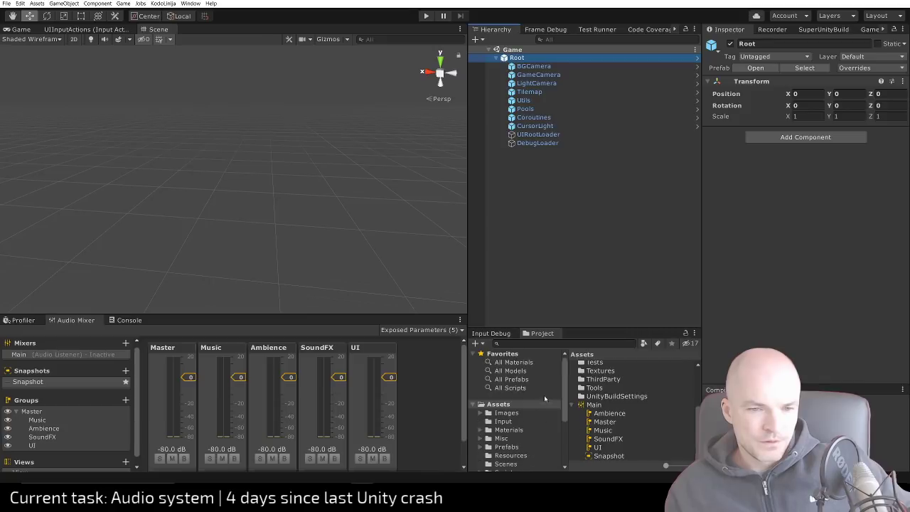
left_click(507, 462)
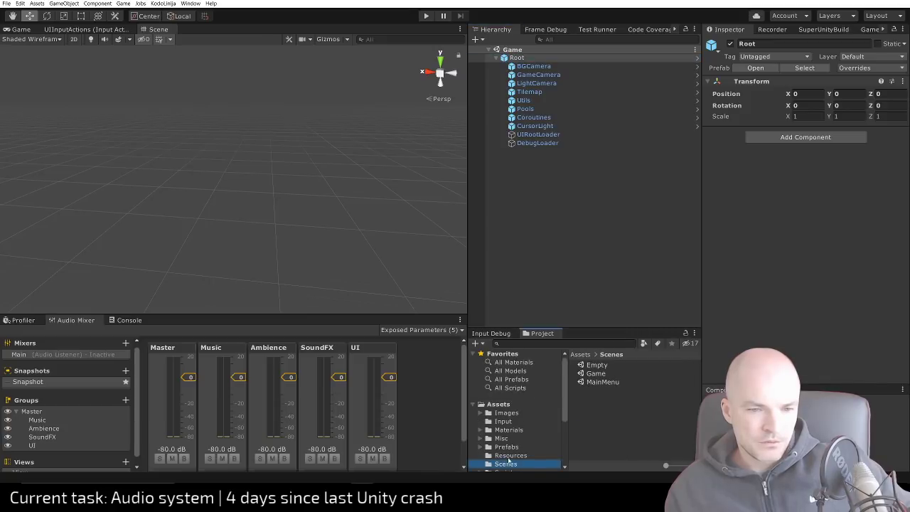
left_click(604, 382)
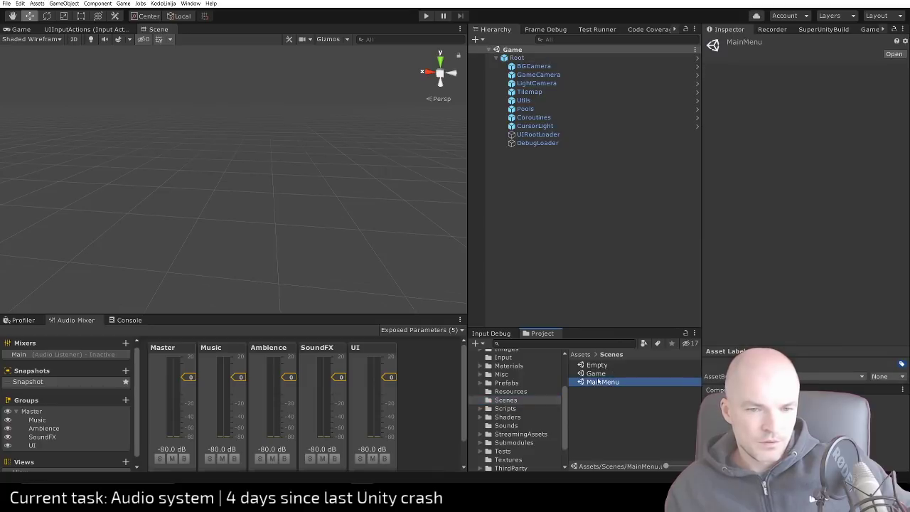
key("Up")
left_click(594, 383)
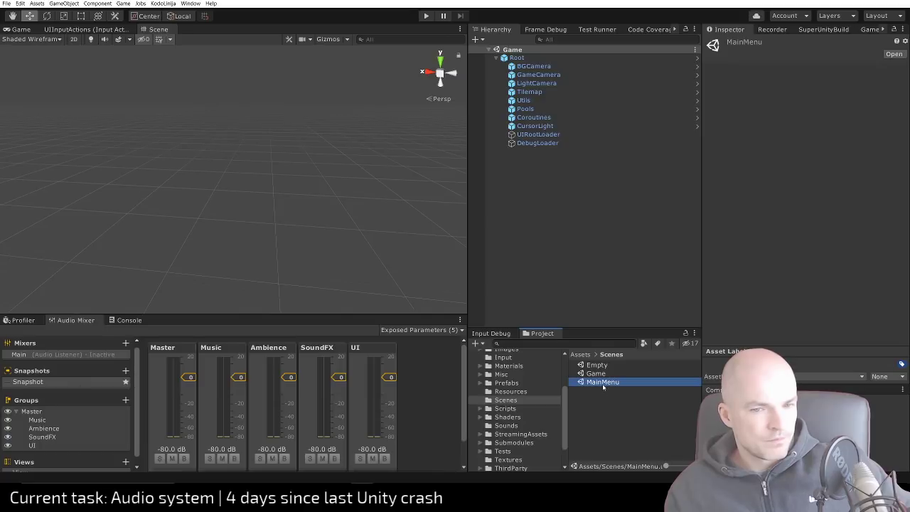
double_click(602, 382)
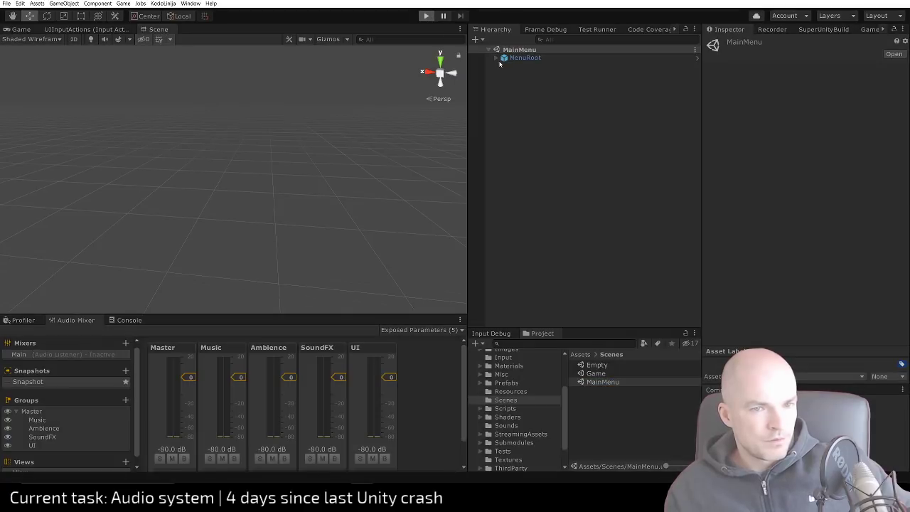
Test-run the MainMenu scene with MenuRoot's children expanded and stop play mode again
key("ctrl+p")
left_click(496, 58)
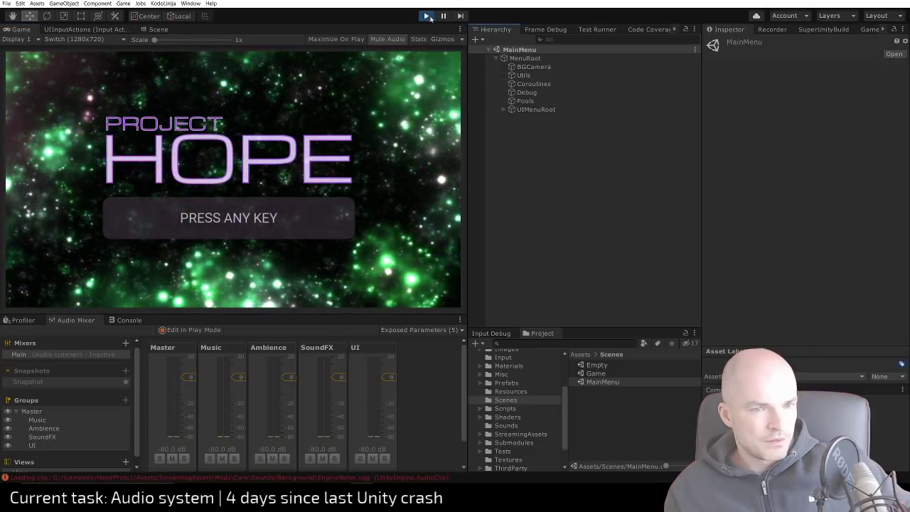
left_click(426, 15)
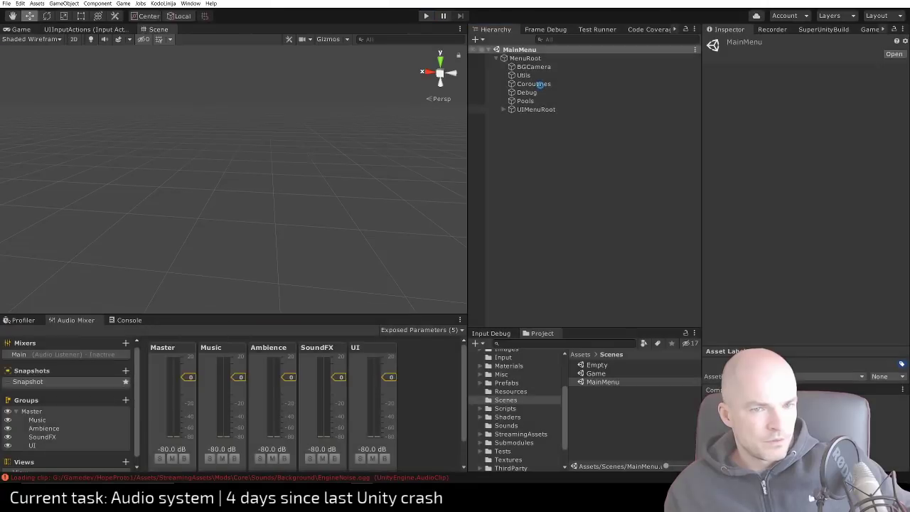
Delete the StarshipNoise audio clip from the Sounds folder and confirm the deletion
scroll(549, 406, "up", 3)
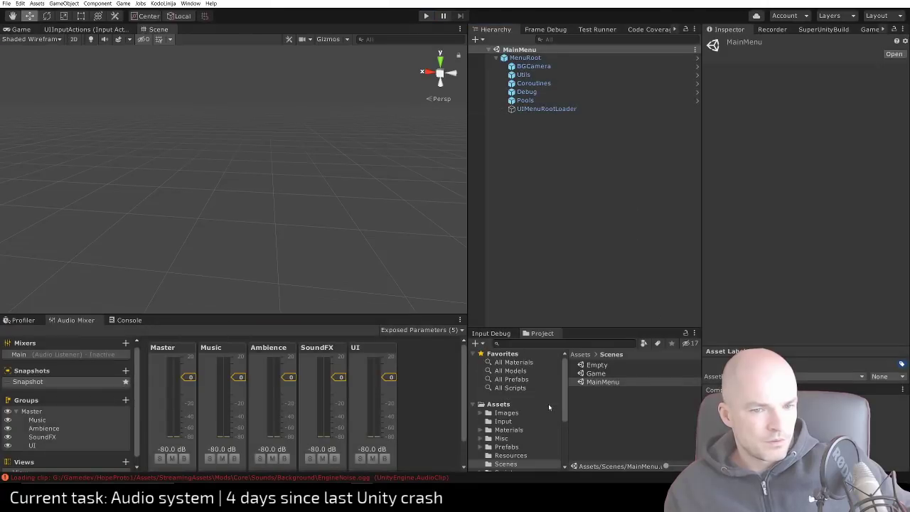
scroll(533, 422, "down", 2)
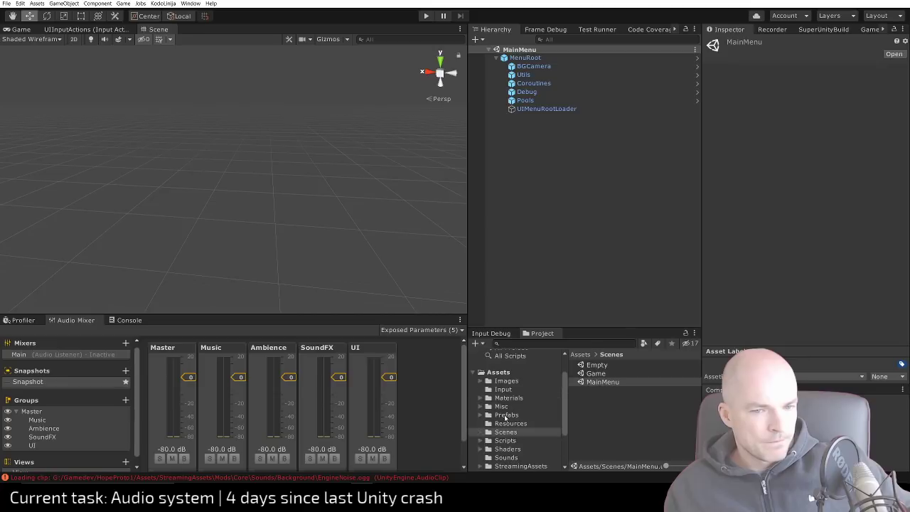
left_click(497, 372)
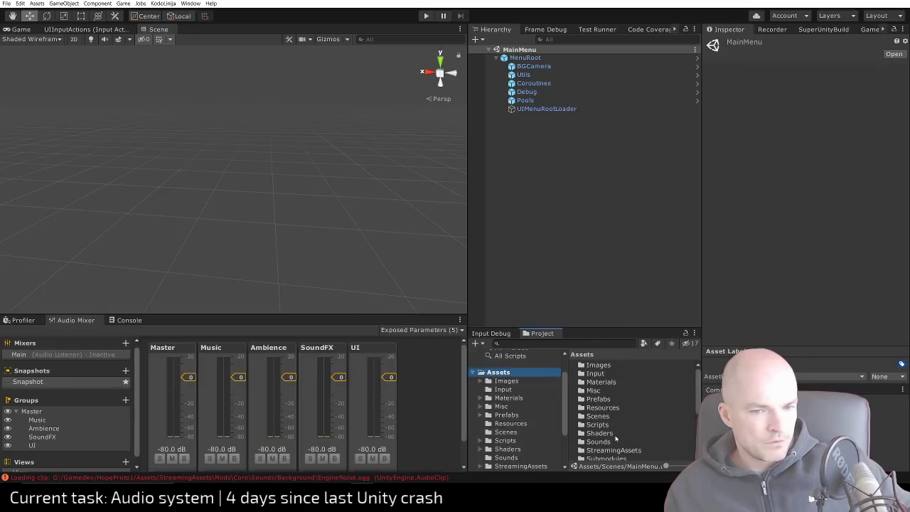
double_click(597, 441)
right_click(604, 365)
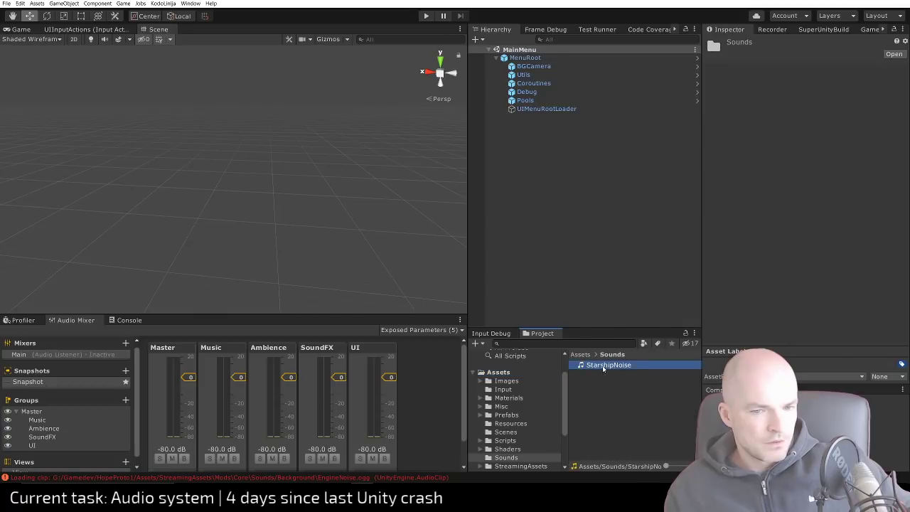
left_click(624, 201)
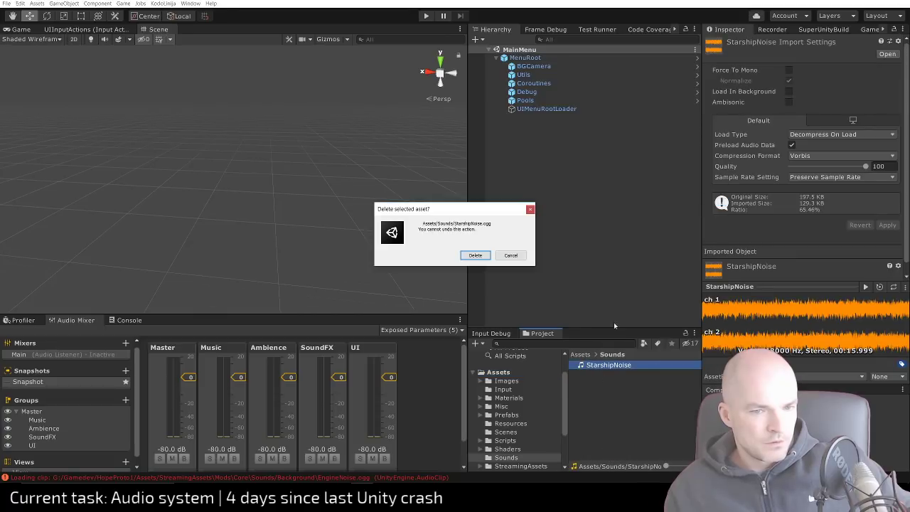
left_click(471, 254)
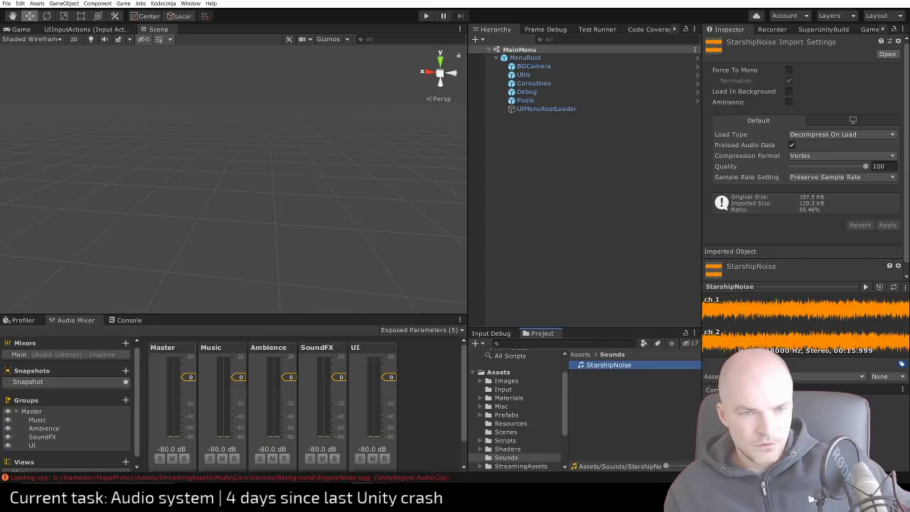
Force the frozen Unity.exe process to end in Resource Monitor
mouse_move(362, 493)
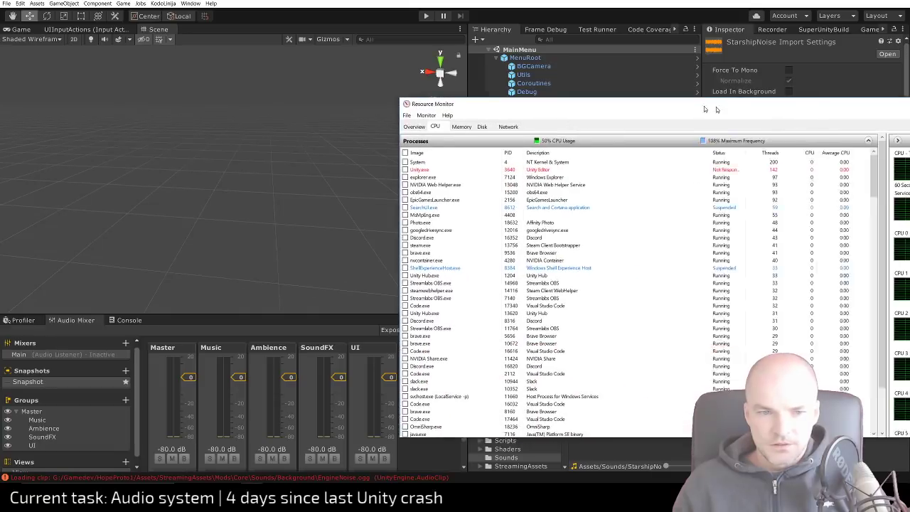
right_click(380, 167)
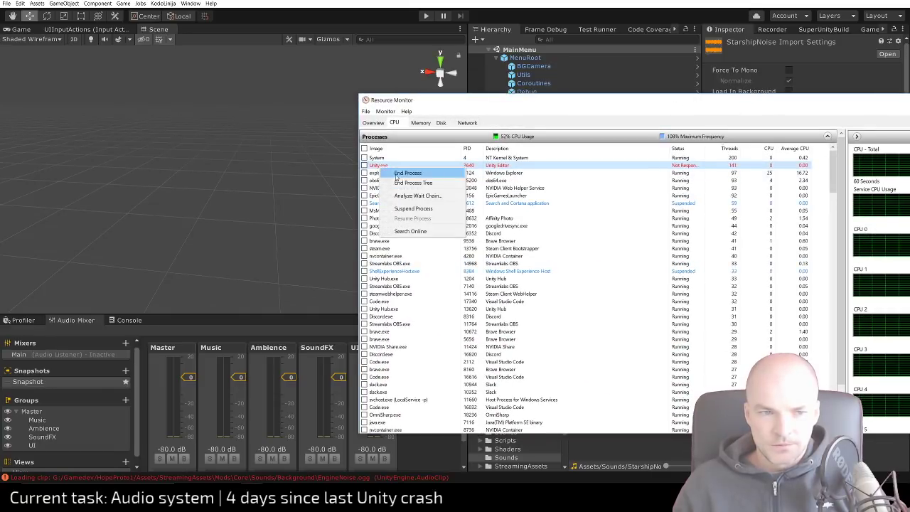
left_click(400, 174)
left_click(467, 256)
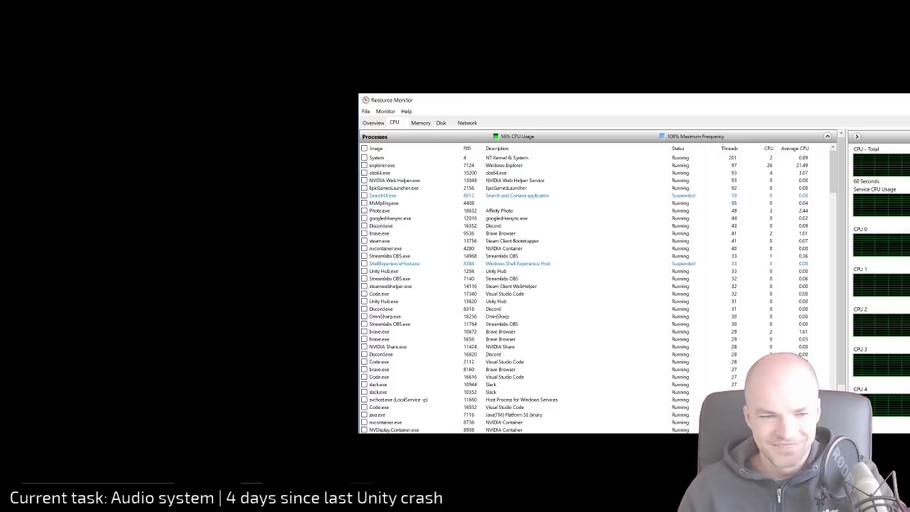
Switch to Visual Studio Code and set the number of days since the last Unity crash in Now.txt to 0
key("alt+Tab")
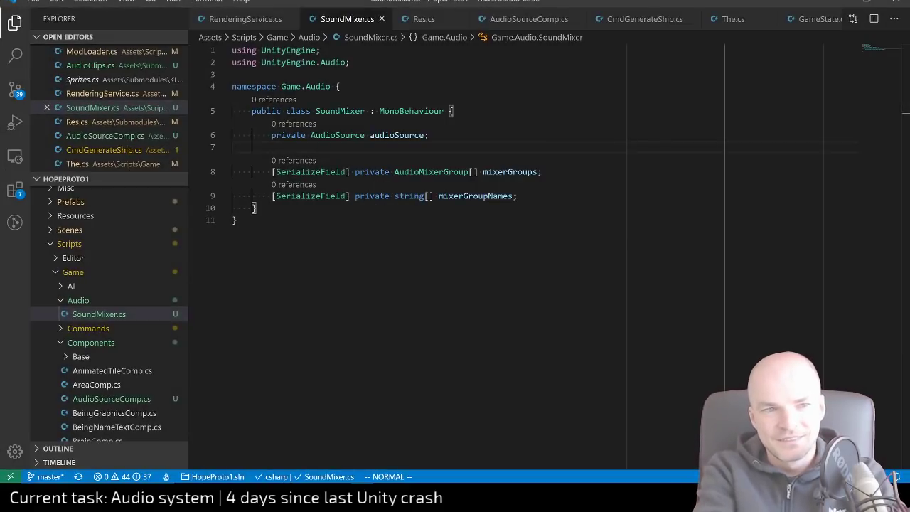
key("ctrl+p")
type("now")
key("Return")
key("Escape")
key("h")
key("h")
key("h")
key("h")
key("h")
key("h")
key("h")
key("h")
key("h")
key("h")
key("h")
key("h")
key("h")
key("h")
key("h")
key("h")
key("h")
key("h")
key("h")
key("h")
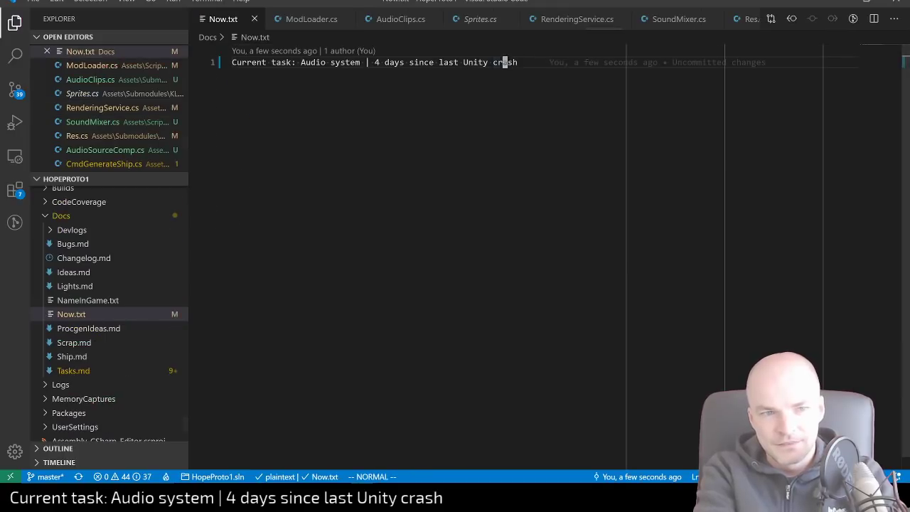
key("r")
key("0")
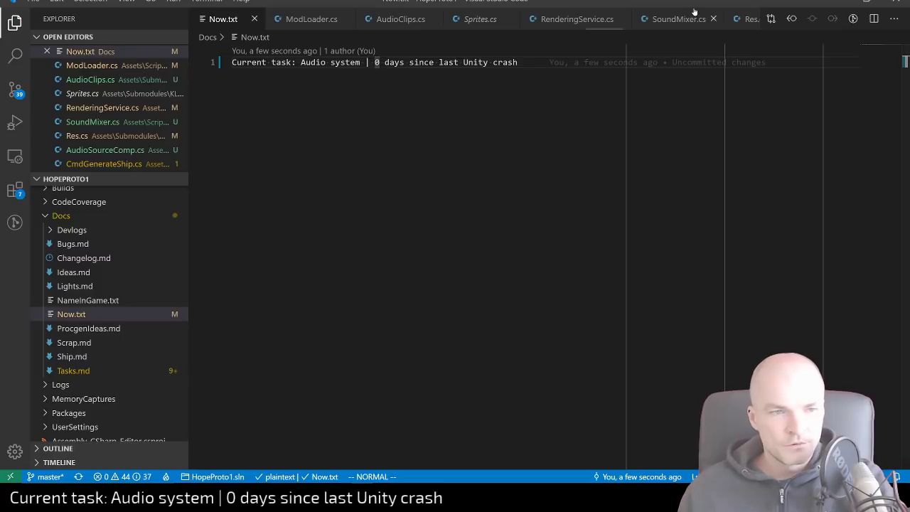
Clear the editor and Resource Monitor windows away and reopen the HopeProto1 project from Unity Hub
left_click(837, 1)
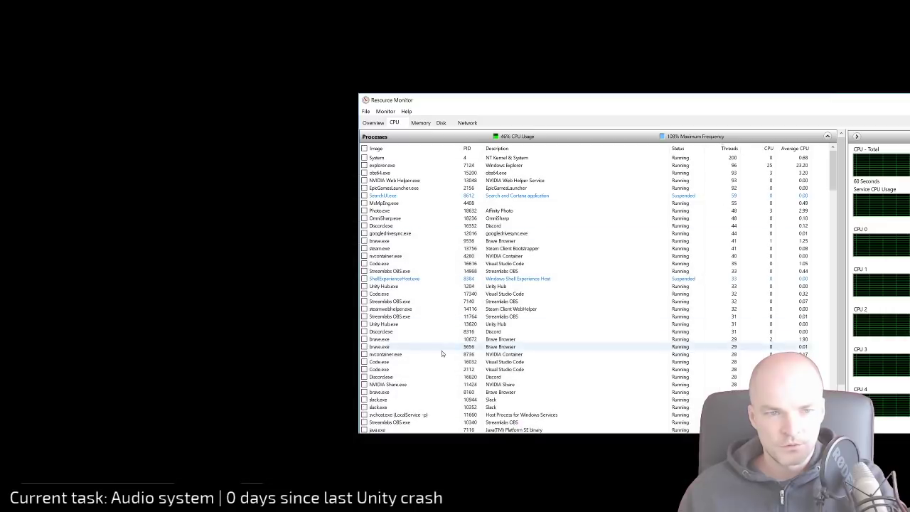
left_click_drag(498, 101, 909, 99)
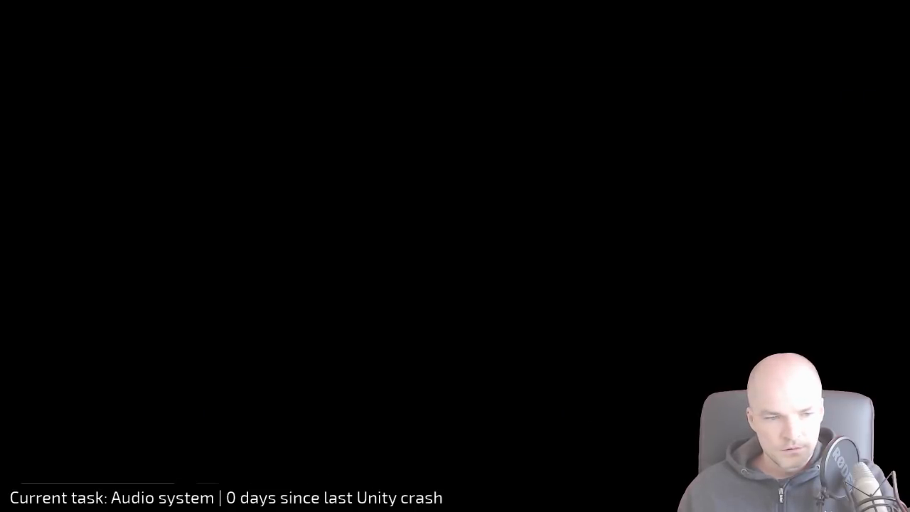
left_click(208, 493)
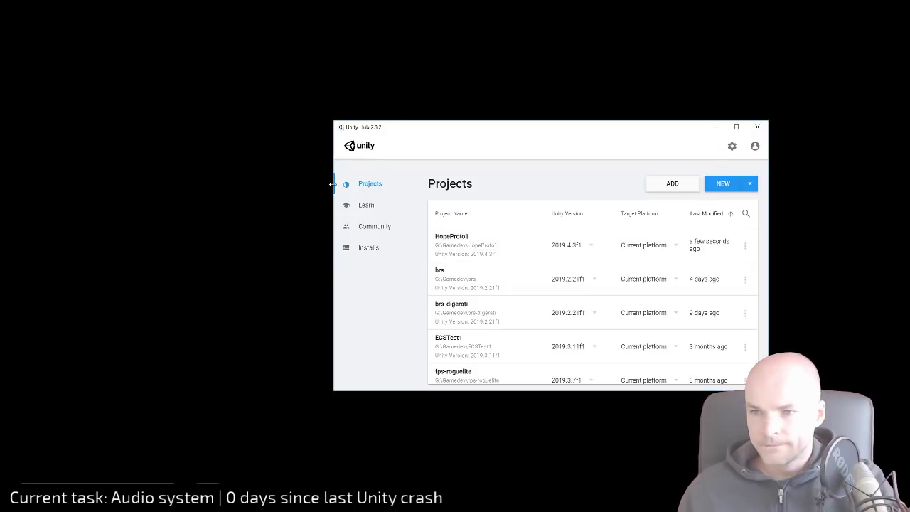
left_click(473, 244)
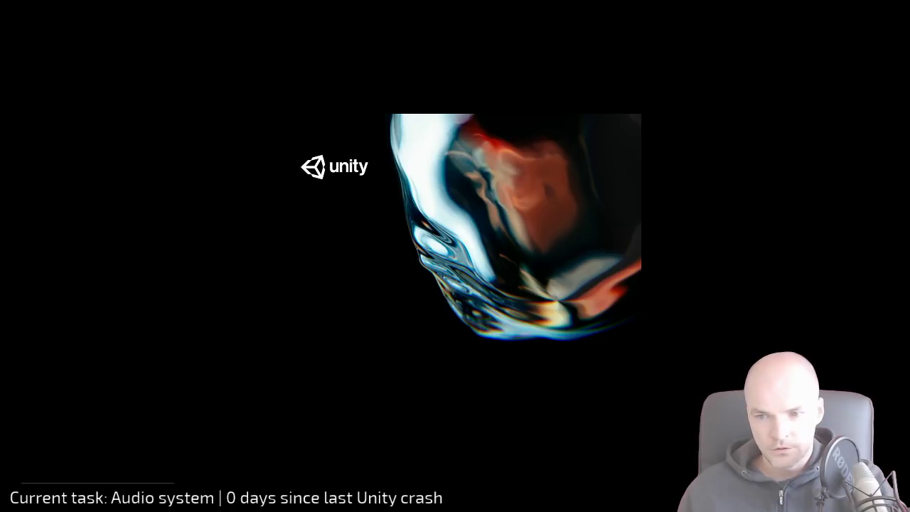
key("super+e")
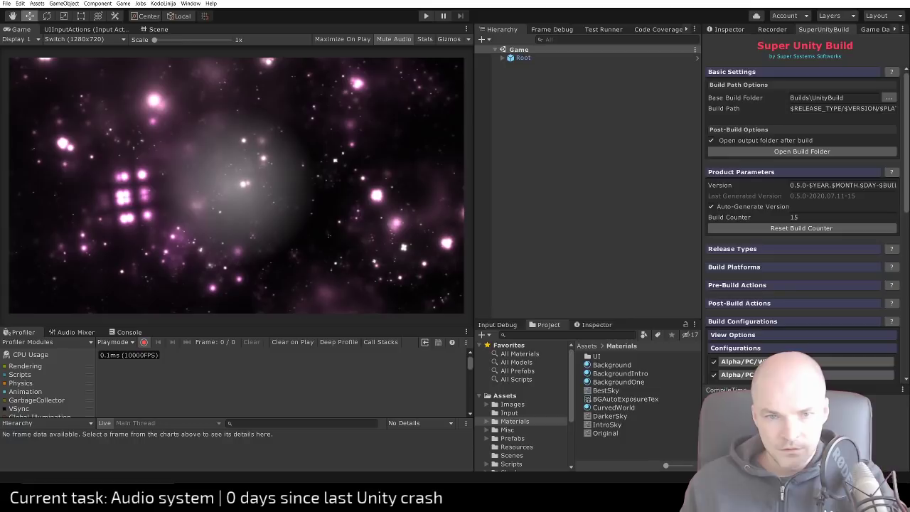
Show the Inspector in Unity and move the Resource Monitor window off the visible screen
left_click(734, 30)
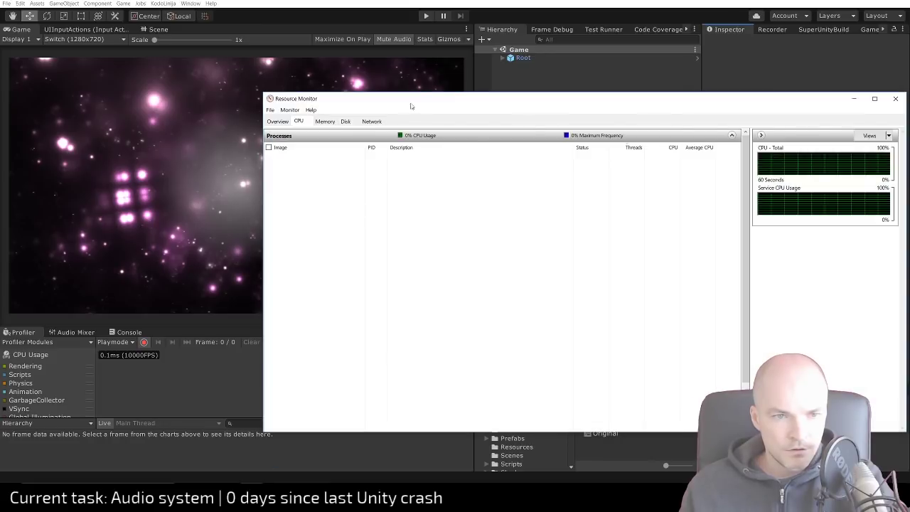
left_click_drag(411, 105, 0, 106)
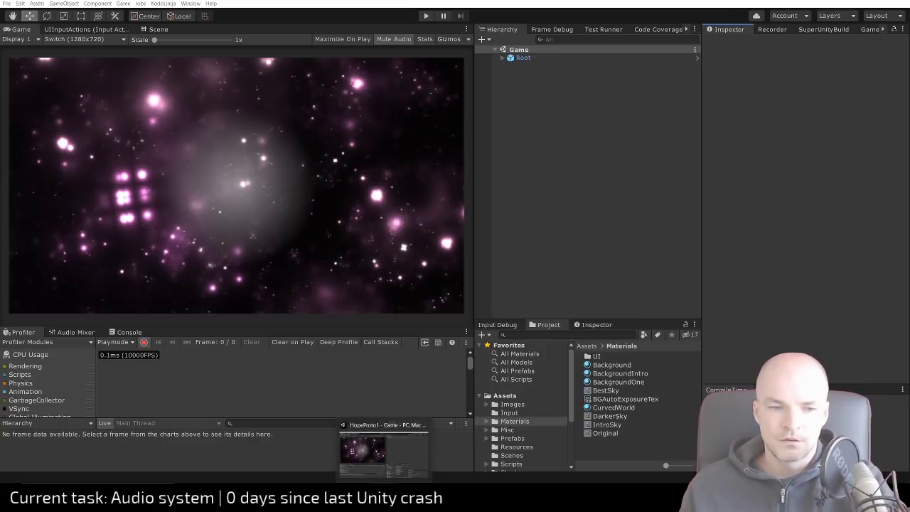
Switch to Visual Studio Code and bring up the SoundMixer.cs script
left_click(402, 492)
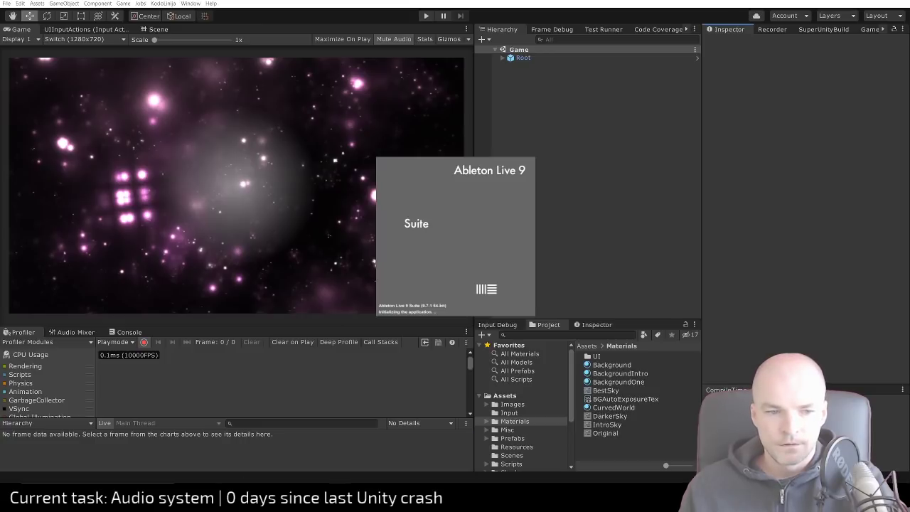
left_click(341, 494)
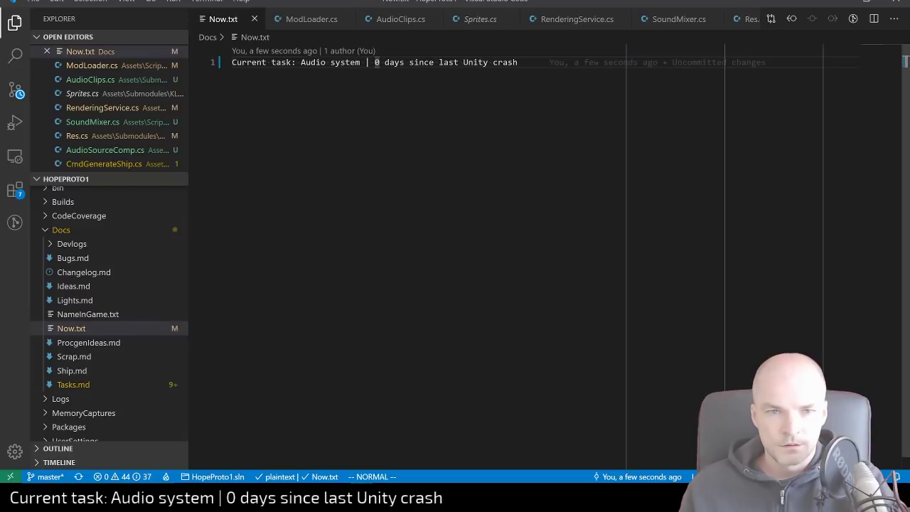
left_click(670, 28)
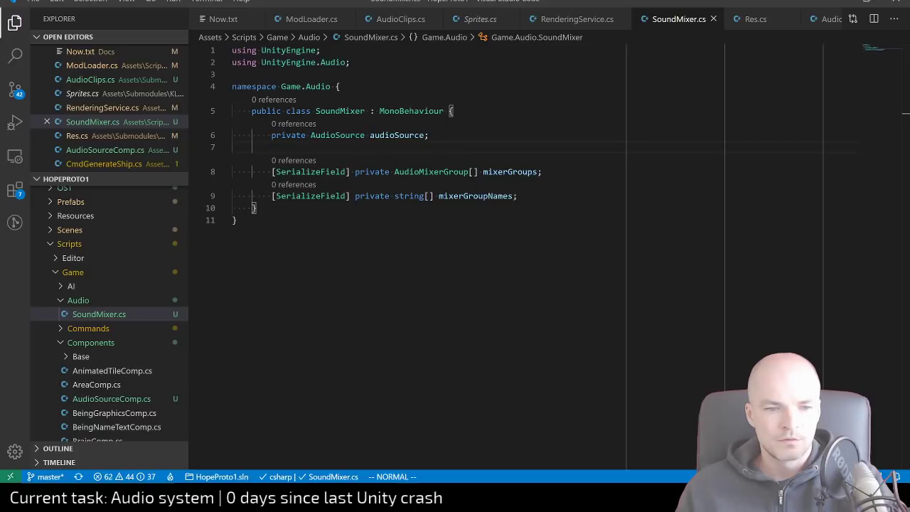
Look at the Ableton Live clip, switch to VLC to preview Hope01.mp3 from about 0:20, and close the player
key("alt+Tab")
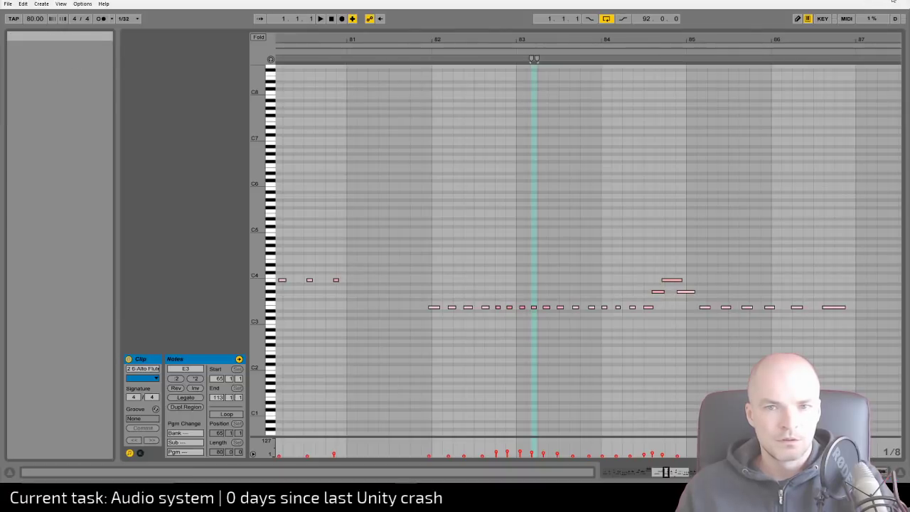
key("alt+Tab")
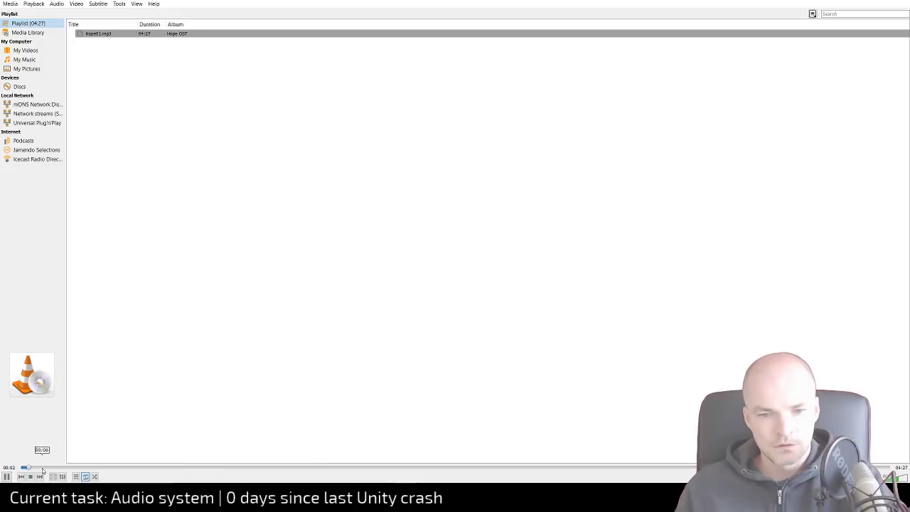
left_click(87, 467)
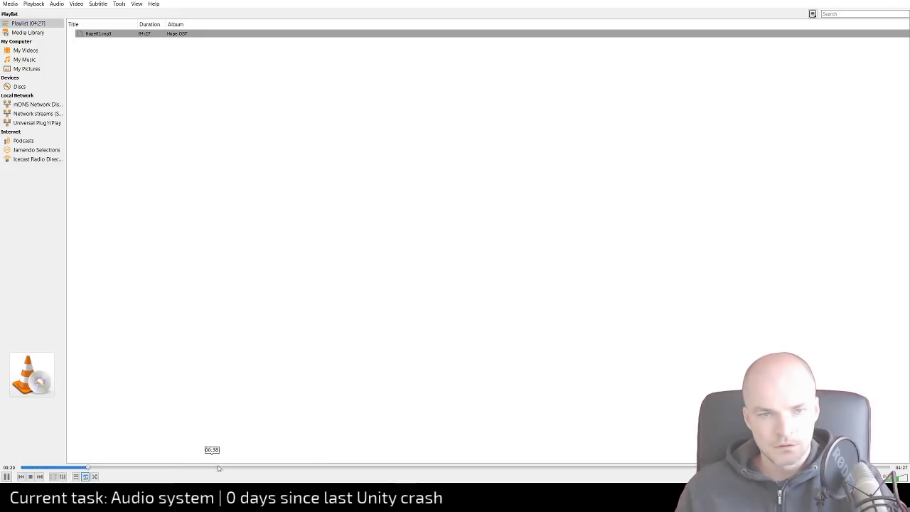
left_click(894, 4)
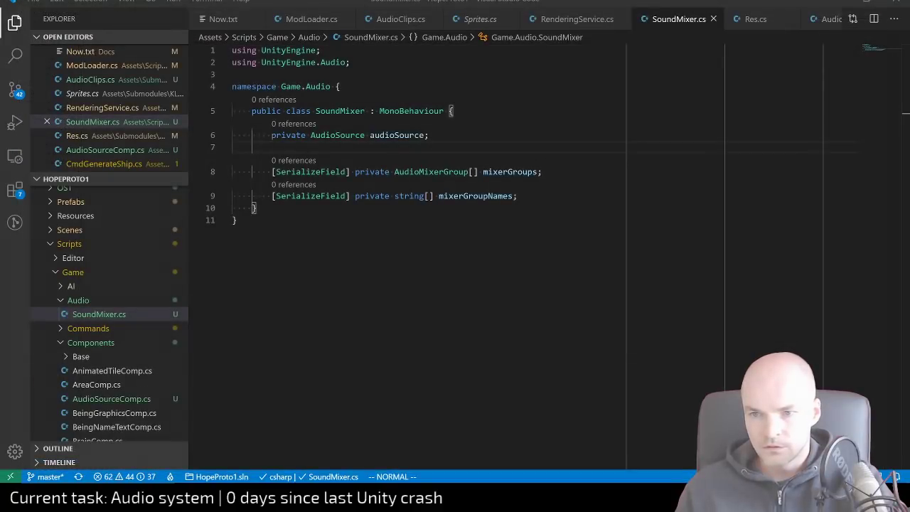
Switch to VLC and preview HopeAmbient2.mp3 from about 0:30, then return to the code editor
key("alt+Tab")
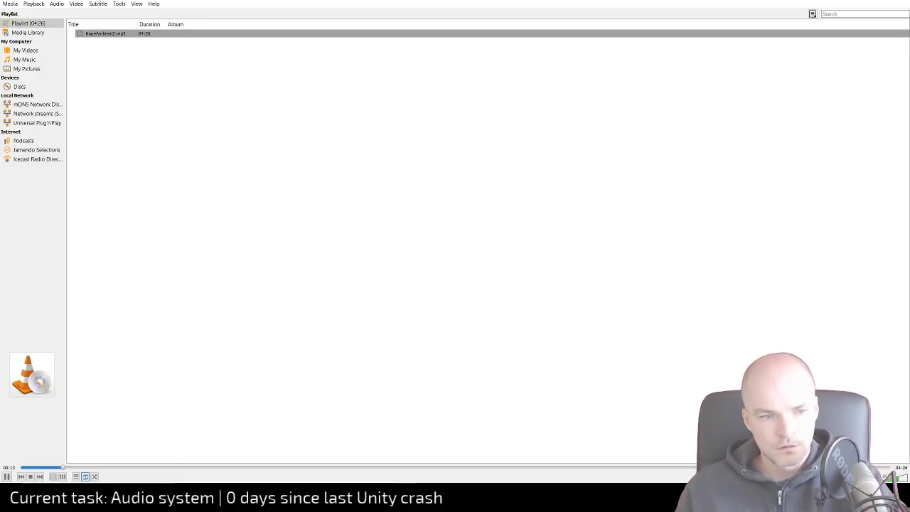
left_click(116, 467)
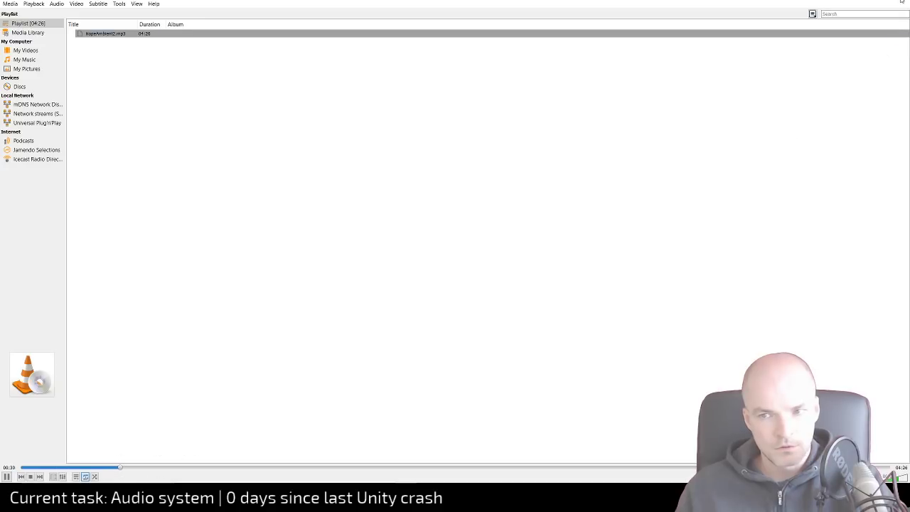
key("alt+Tab")
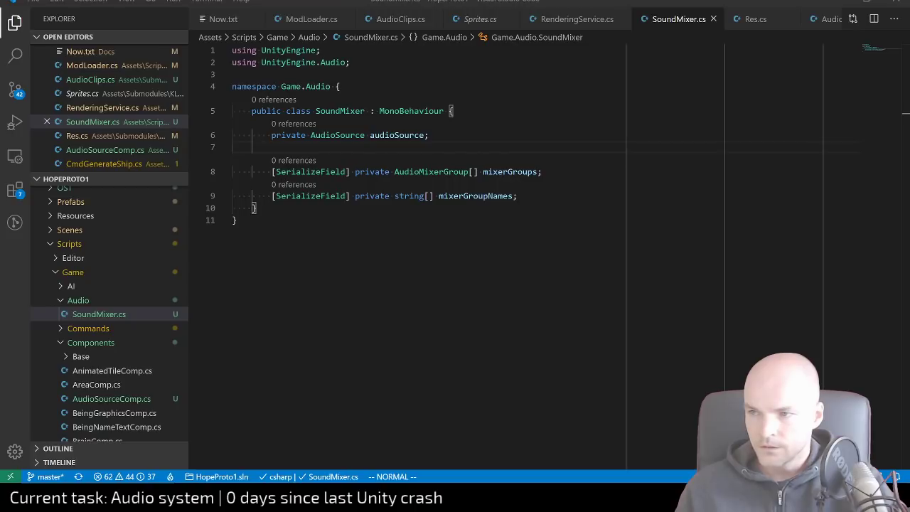
Bring the File Explorer window of the OST folder into view and collapse This PC and Quick access in its navigation tree
left_click_drag(909, 83, 498, 121)
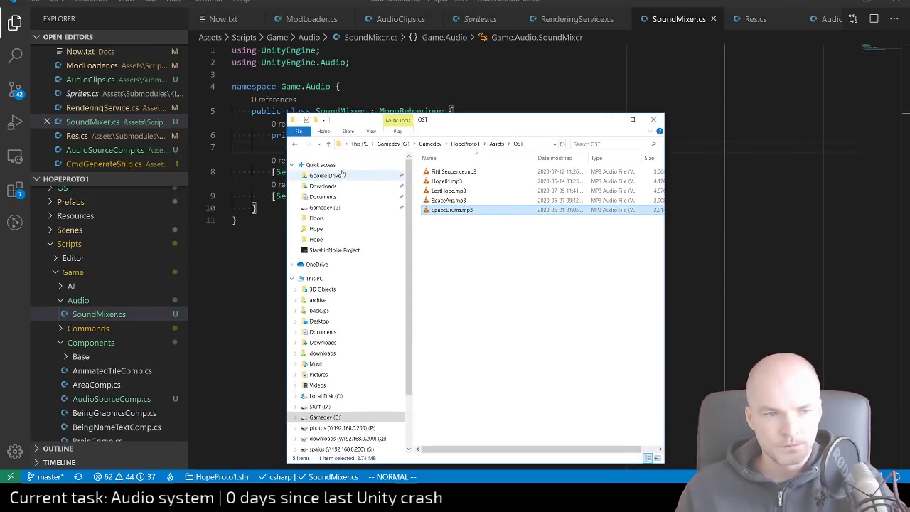
left_click(292, 278)
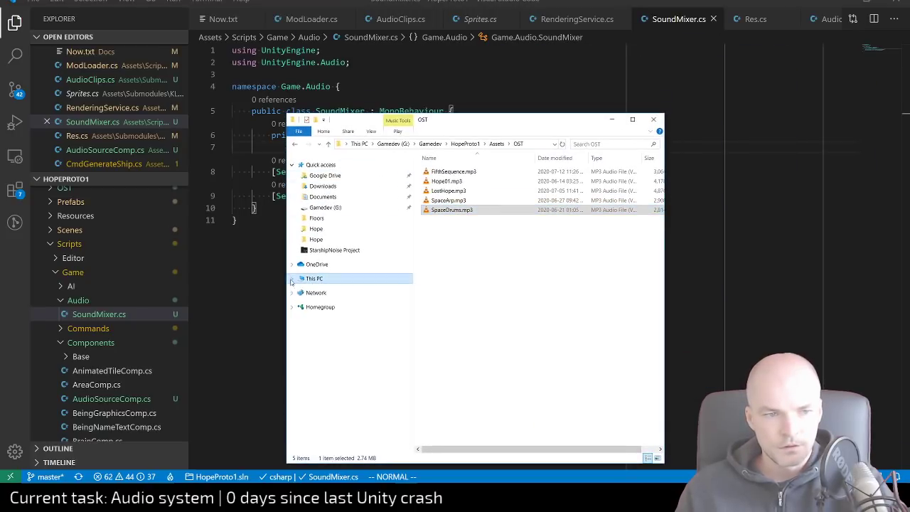
left_click(291, 164)
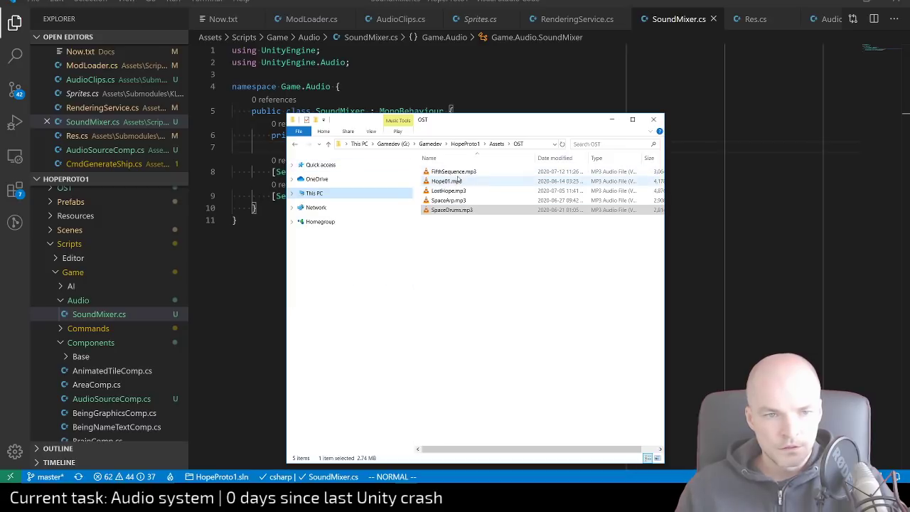
Play FifthSequence.mp3 from the OST folder, skip ahead through the track, and close the player
double_click(464, 172)
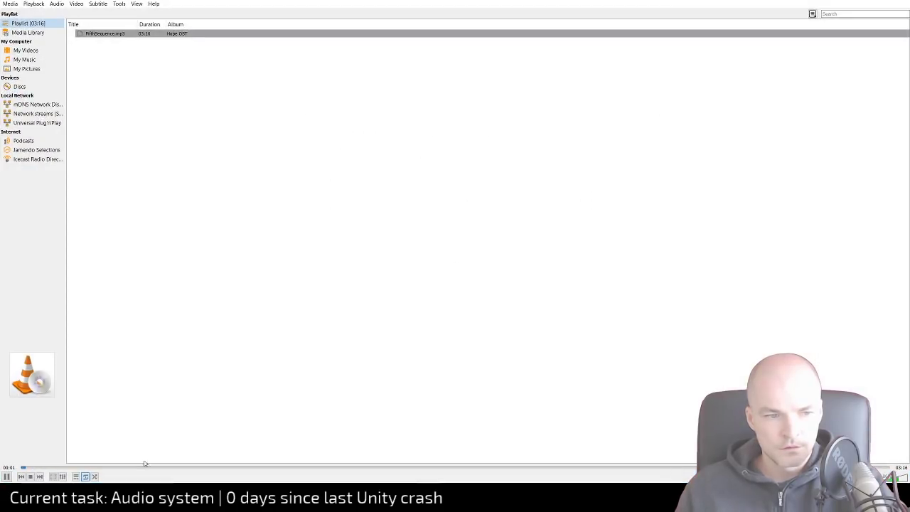
left_click_drag(107, 467, 288, 467)
left_click_drag(367, 472, 522, 469)
left_click(901, 2)
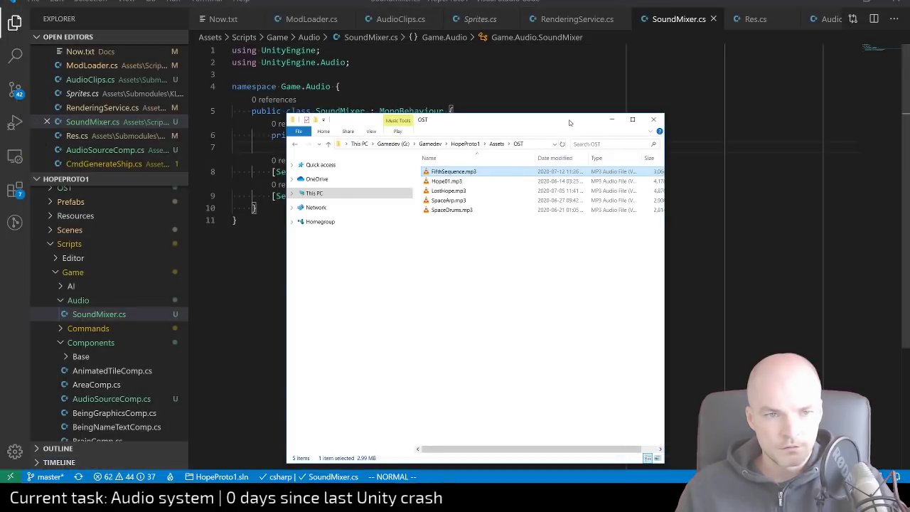
Play Hope01.mp3 from the OST folder, skip ahead to about 2:35, and close the player
double_click(445, 182)
left_click_drag(159, 467, 527, 468)
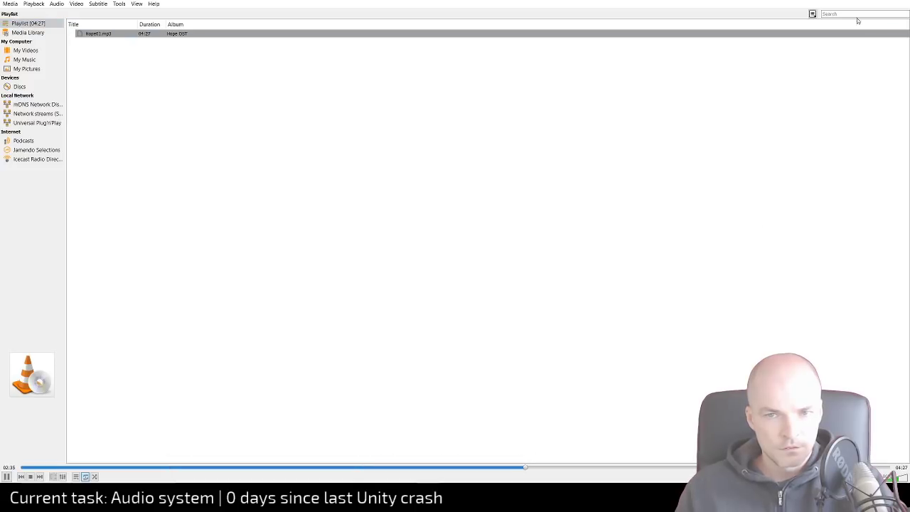
left_click(899, 3)
Play LostHope.mp3 from the OST folder, sample several points including about 1:49 and 2:32, and close the player
double_click(455, 191)
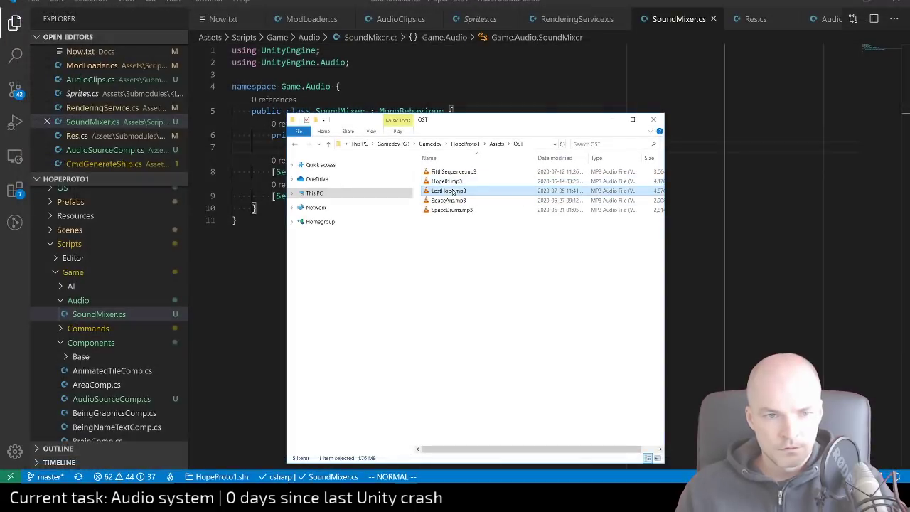
left_click(175, 466)
left_click(328, 467)
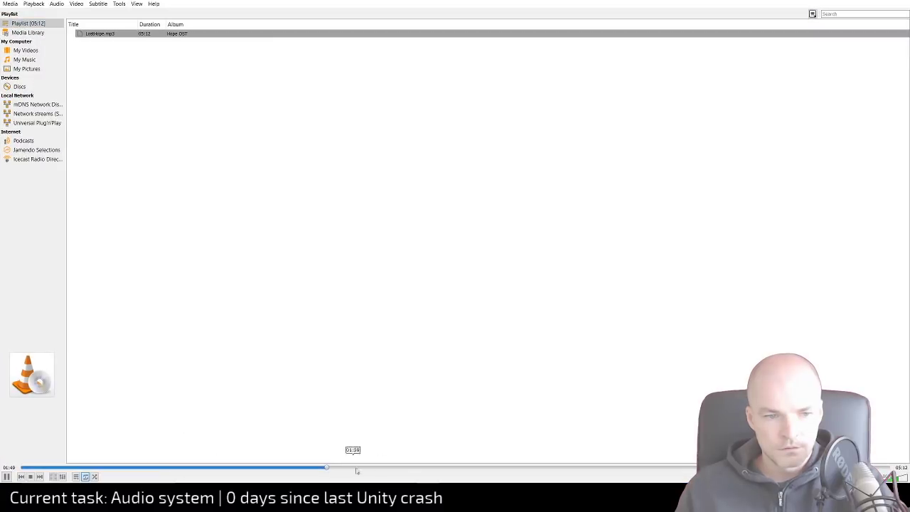
left_click(448, 468)
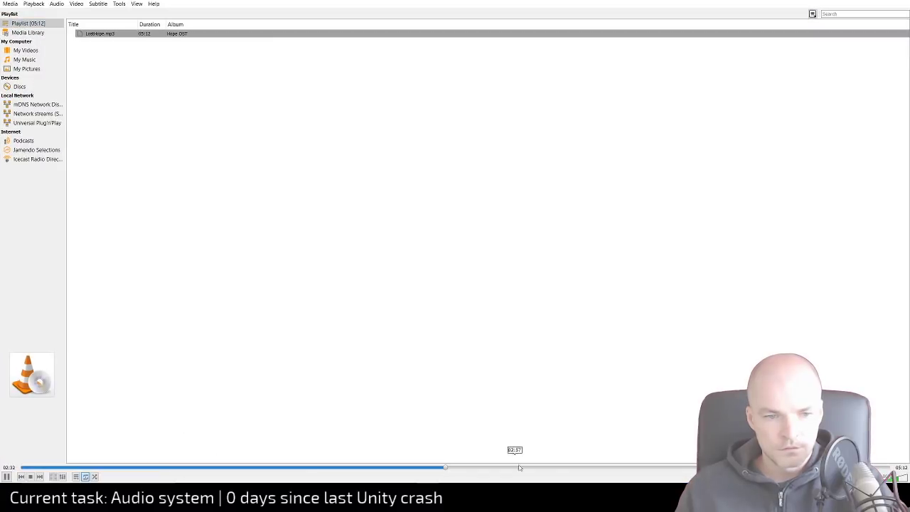
left_click(669, 467)
left_click(868, 1)
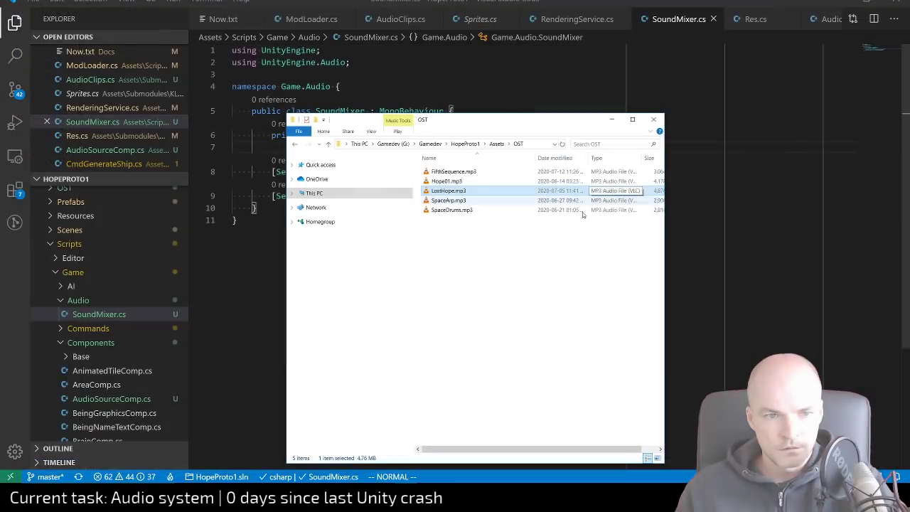
Play SpaceArp.mp3 from the OST folder, sample several points of the track, and close the player
double_click(453, 203)
left_click(292, 468)
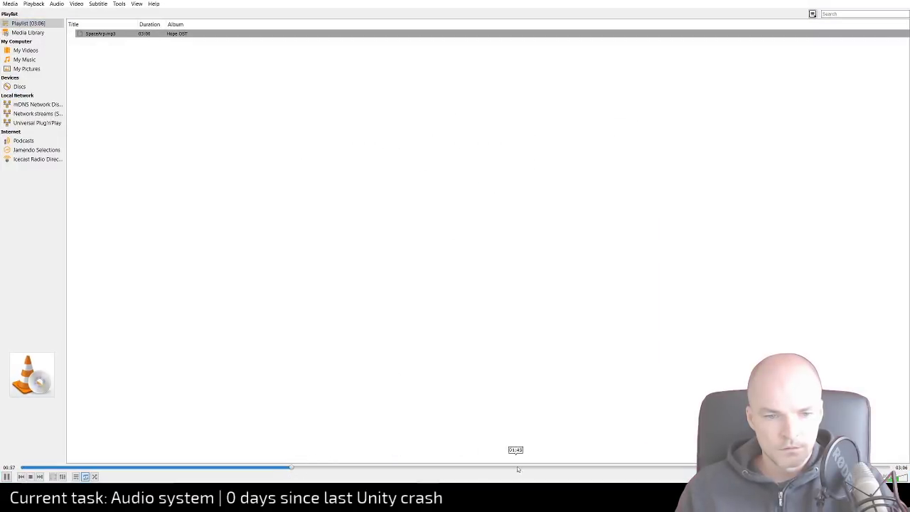
left_click(533, 467)
left_click(660, 468)
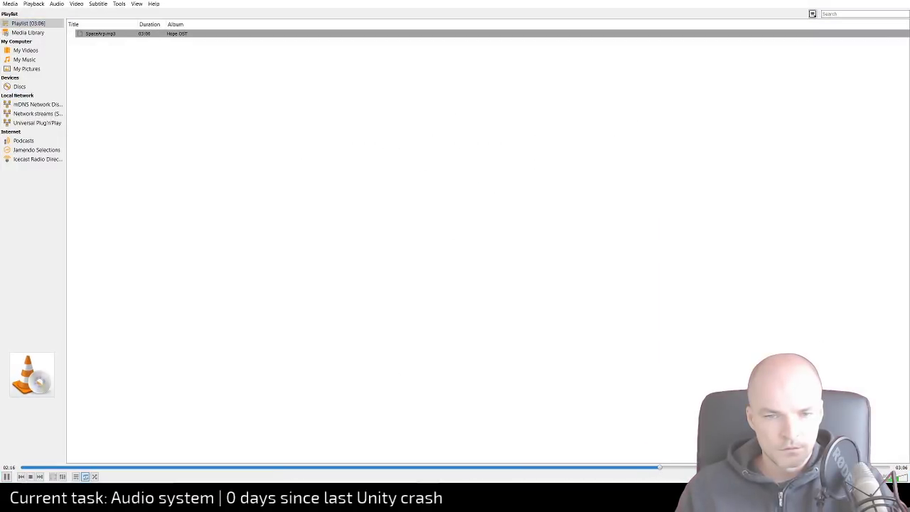
left_click(868, 1)
Play SpaceDrums.mp3 from the OST folder, skip ahead to two points in the track, and close the player
double_click(452, 213)
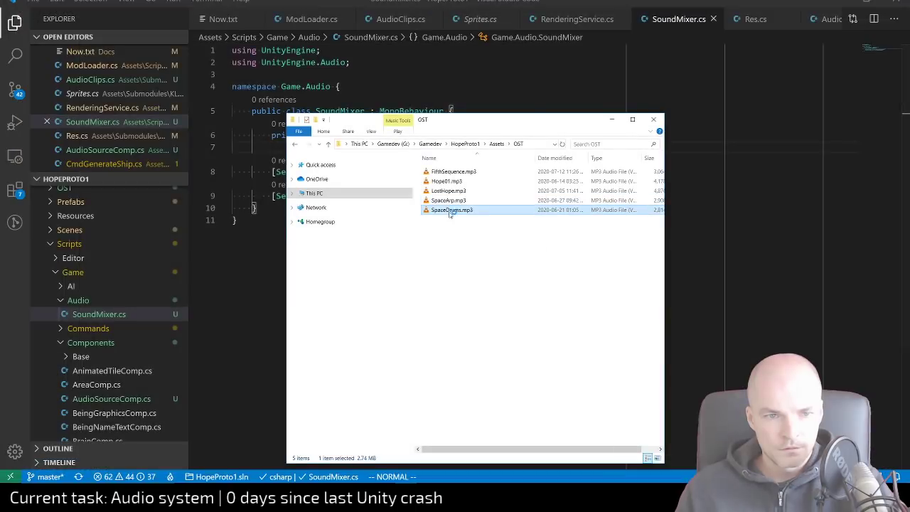
left_click(318, 467)
left_click(492, 468)
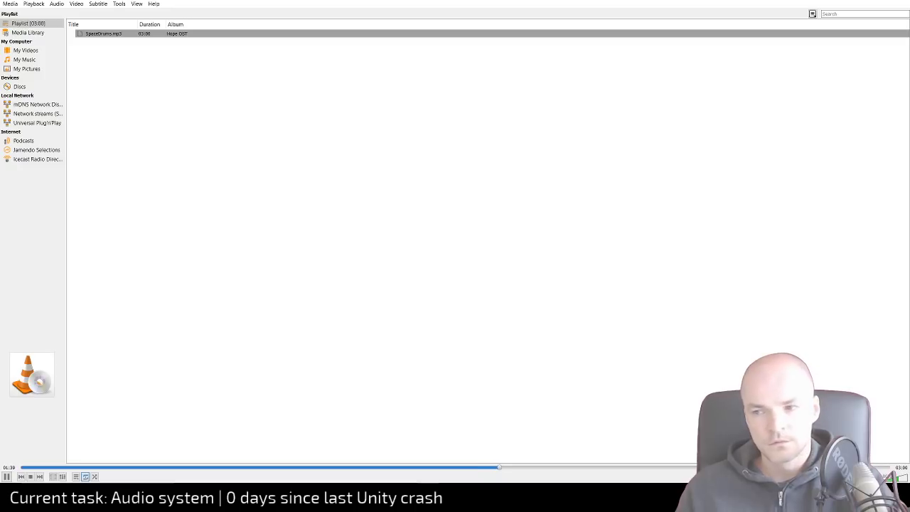
left_click(868, 0)
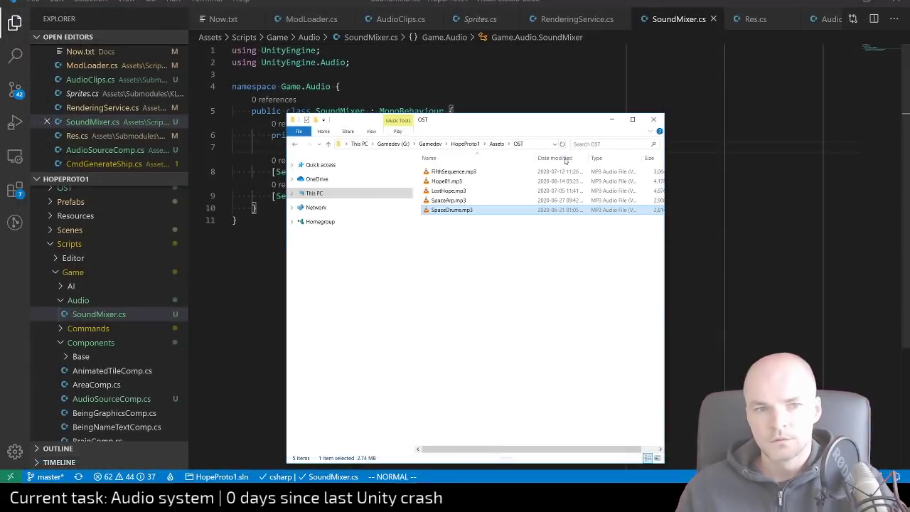
Move the OST folder window out of the way and return to SoundMixer.cs in the code editor
left_click_drag(497, 125, 693, 1)
key("alt+Tab")
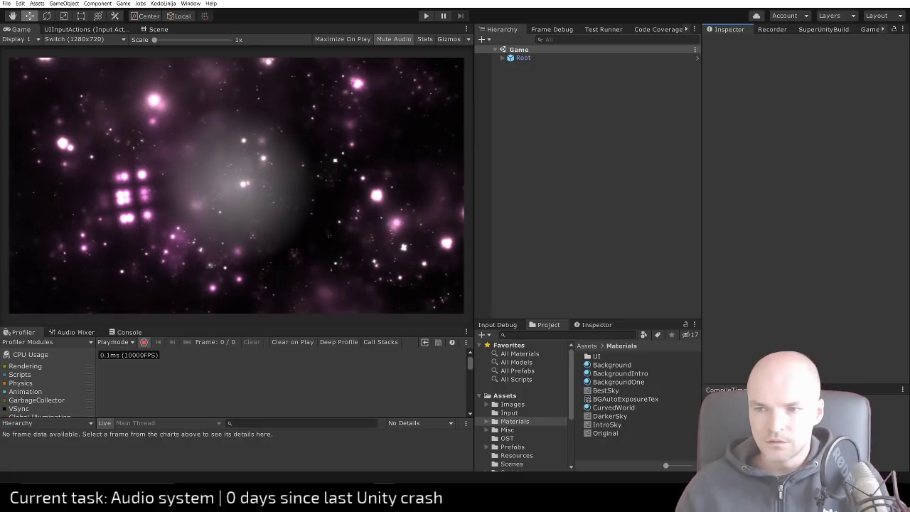
key("alt+Tab")
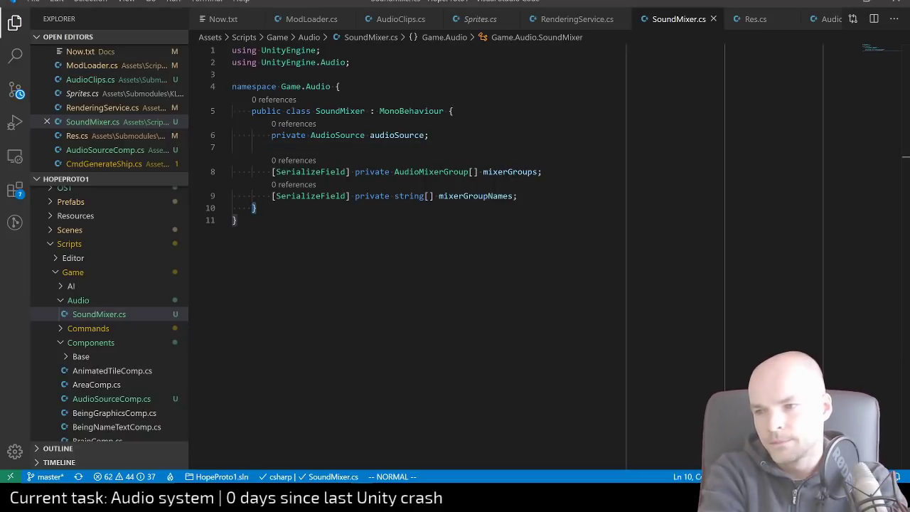
Add empty lines below the mixerGroupNames field and delete the blank line between the audioSource and mixerGroups fields
key("O")
key("Return")
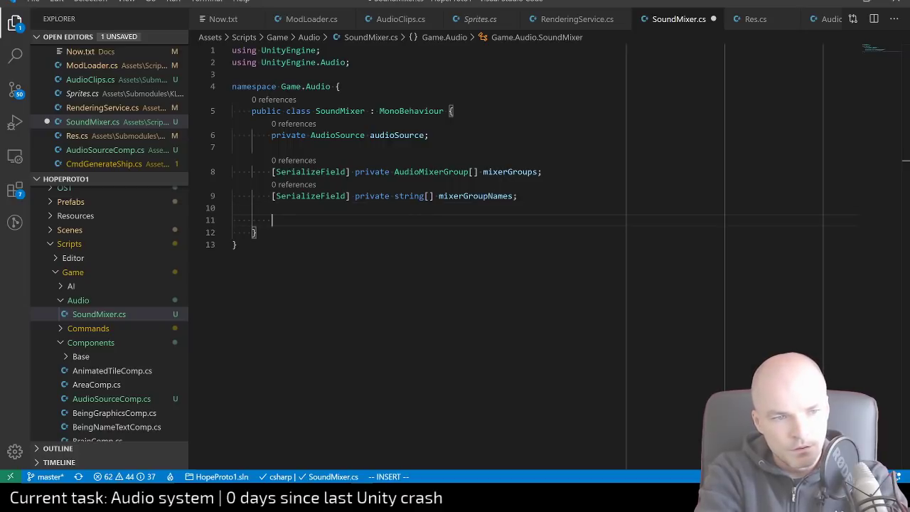
key("Escape")
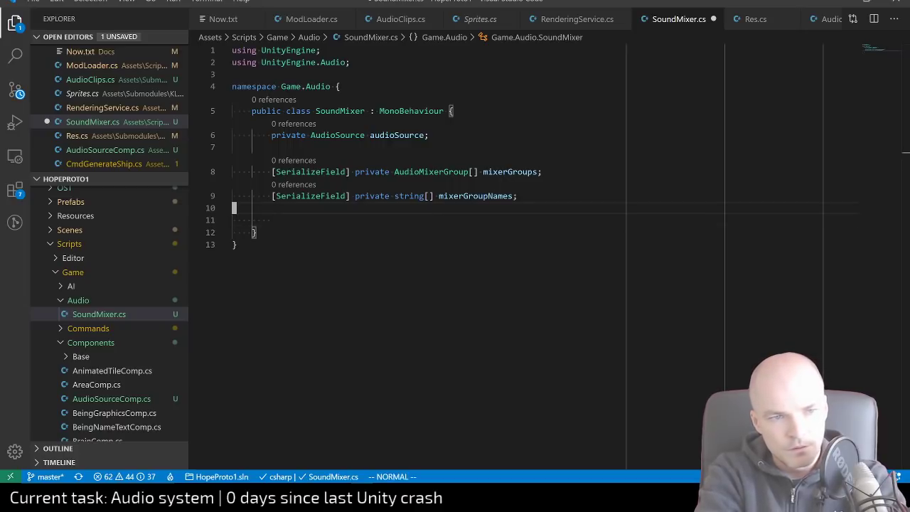
key("k")
key("k")
key("k")
key("k")
key("d")
key("d")
key("j")
key("j")
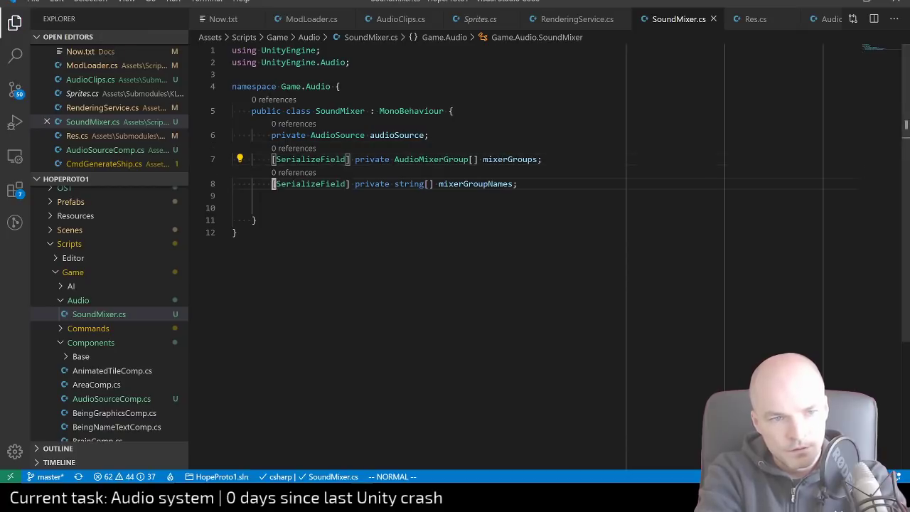
Declare a private AudioClip[] field named soundtrack with the SerializeField attribute below mixerGroupNames
type("o")
type("[")
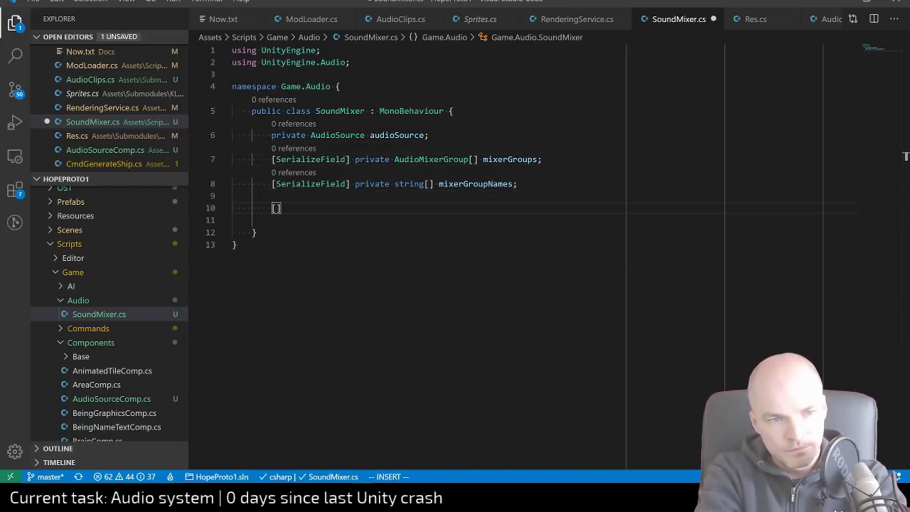
type("Seri")
key("Tab")
type("] ")
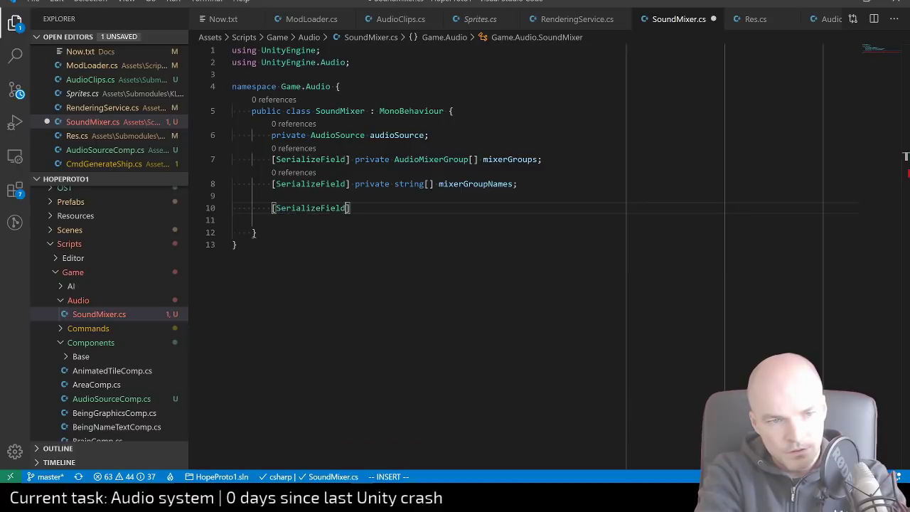
type("private AudioC")
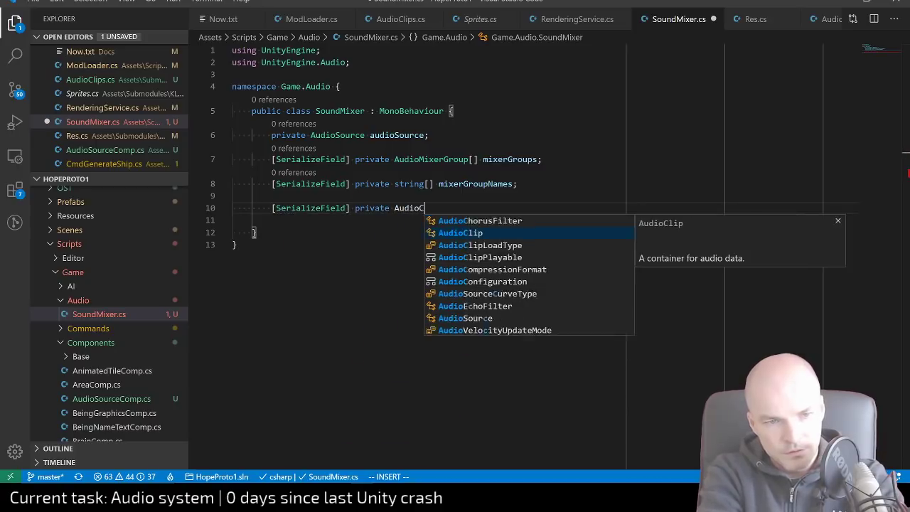
type("lip[]")
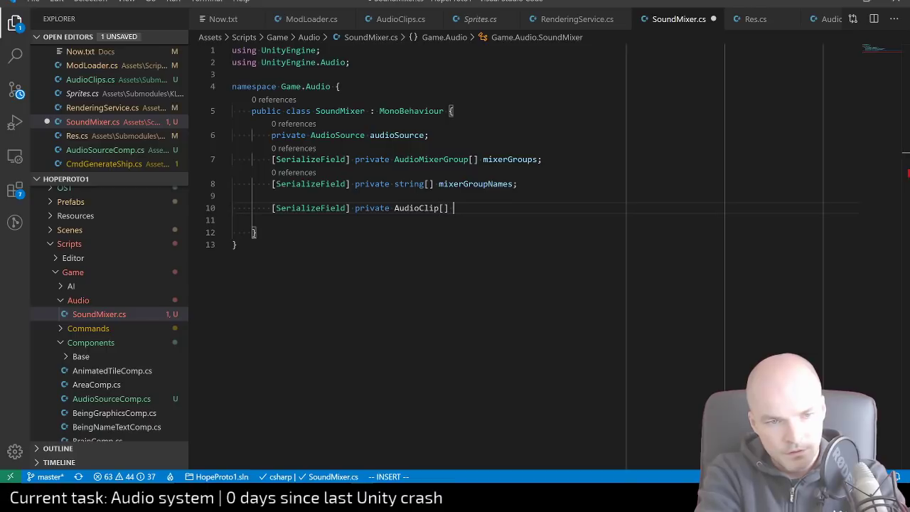
type(" soundtgrou")
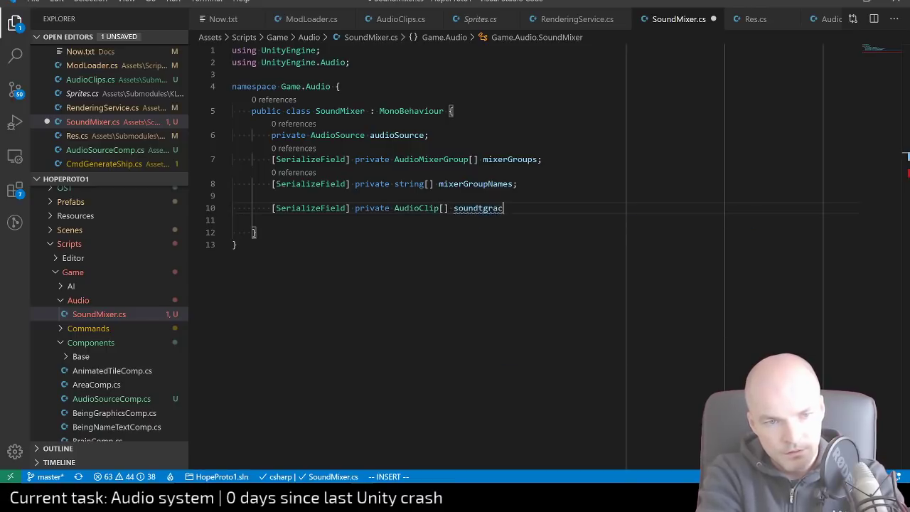
key("BackSpace")
key("BackSpace")
key("BackSpace")
key("BackSpace")
type("rack;")
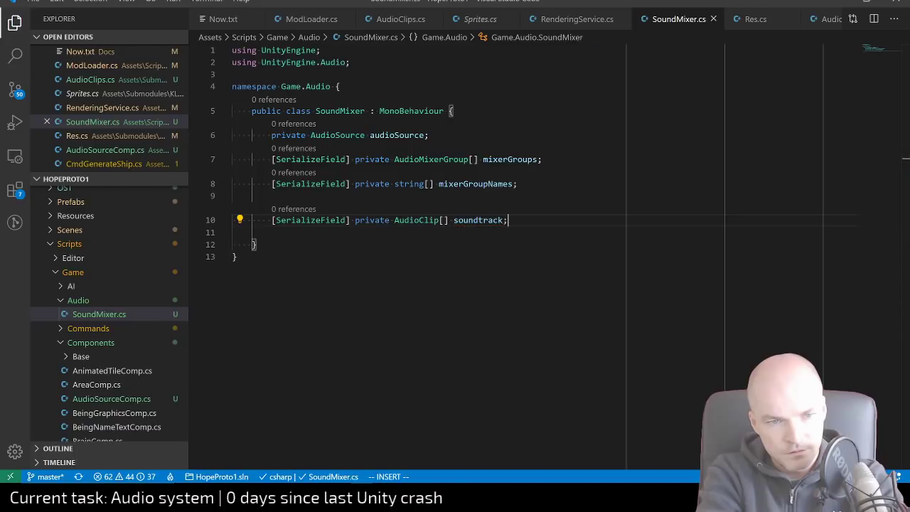
Save SoundMixer.cs and remove the leftover empty line below the soundtrack field
key("Escape")
key("ctrl+s")
key("j")
key("d")
key("d")
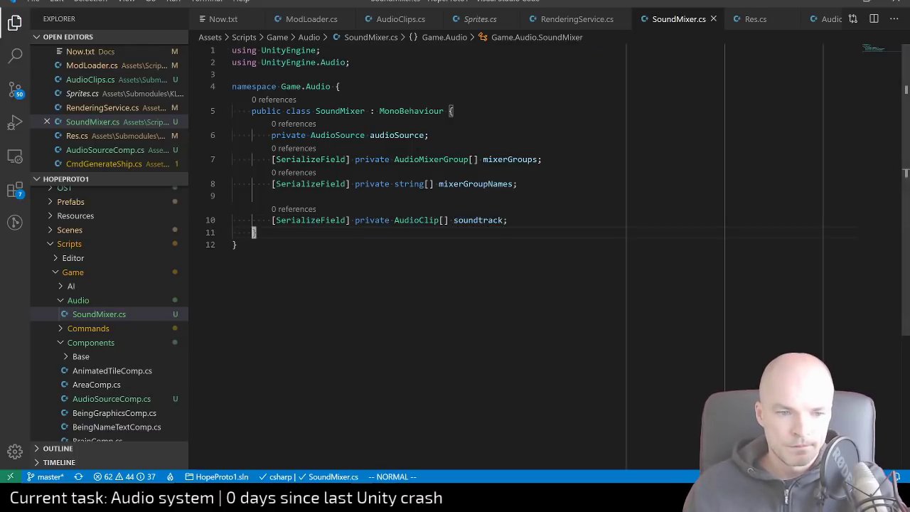
Switch to Unity and create an empty GameObject named SoundMixer at the top level of the Game scene
mouse_move(385, 491)
left_click(383, 449)
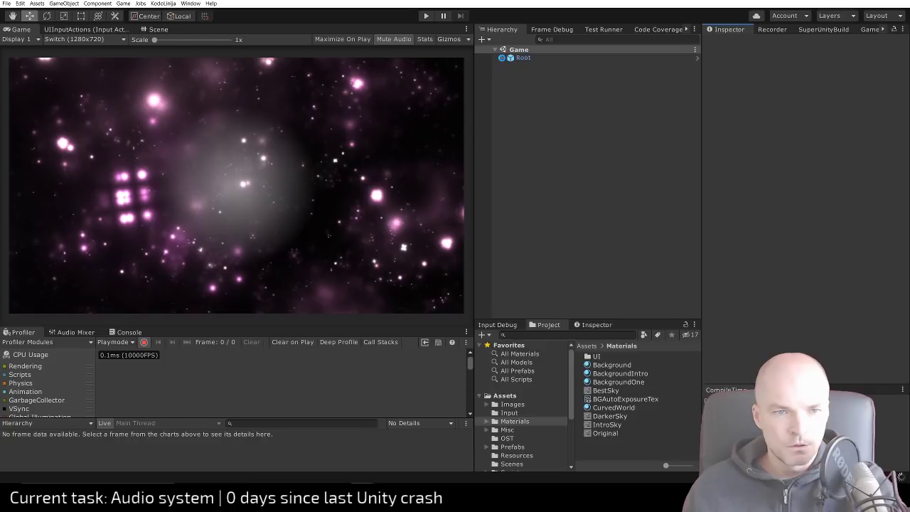
left_click(502, 58)
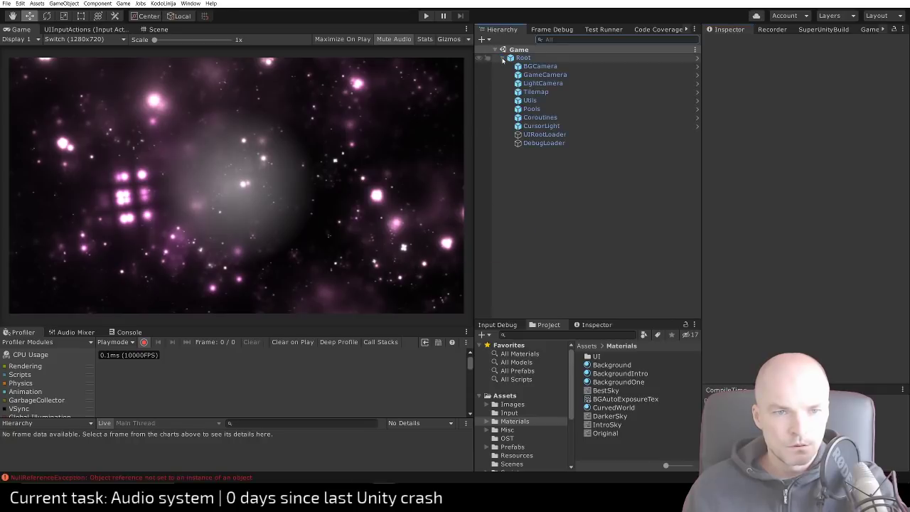
left_click(503, 57)
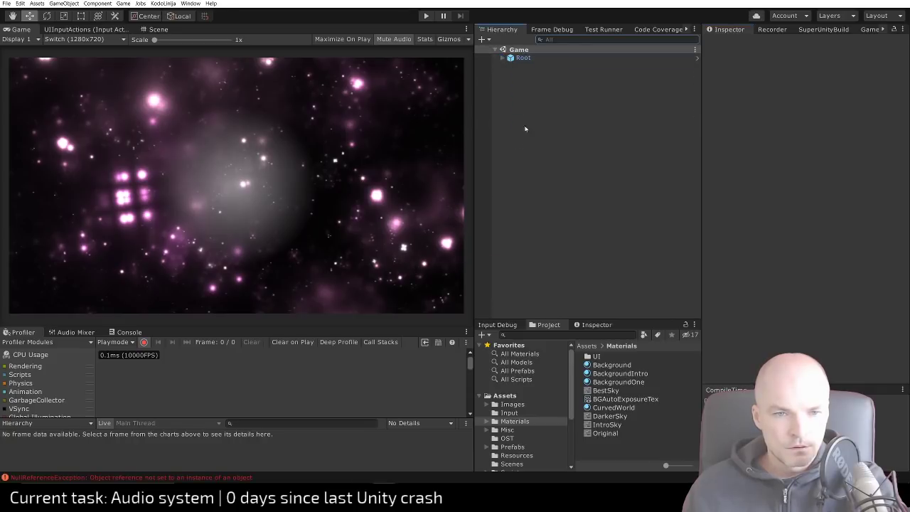
right_click(522, 165)
left_click(559, 238)
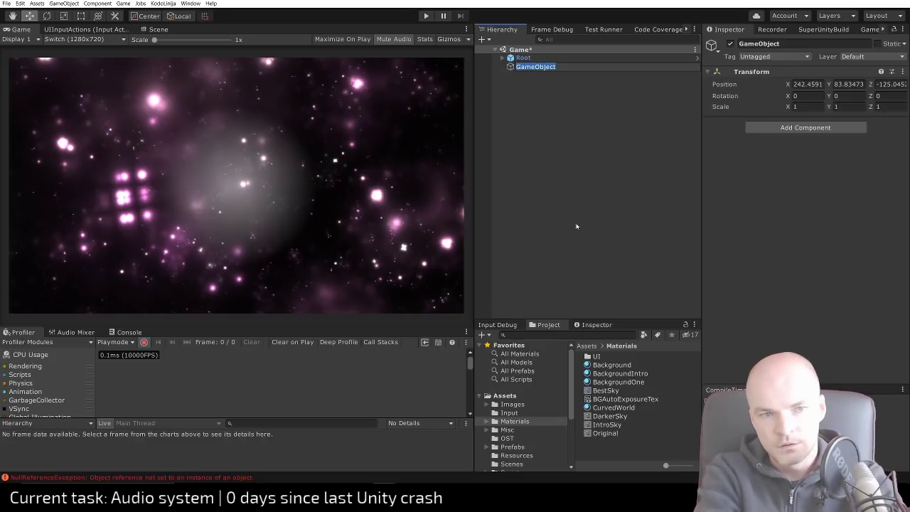
type("SoundMixer")
key("Return")
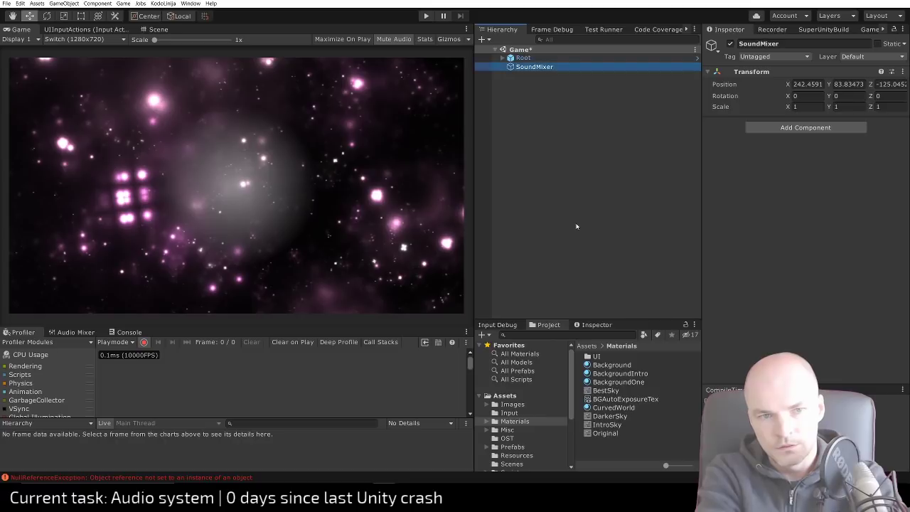
Set the SoundMixer object's X, Y and Z position to 0 and save the scene
left_click(806, 83)
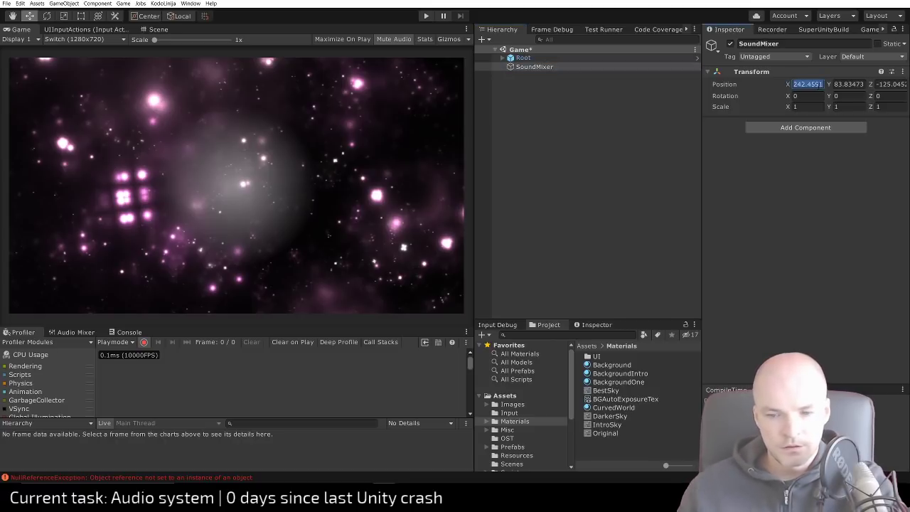
type("0")
key("Tab")
type("0")
key("Tab")
type("0")
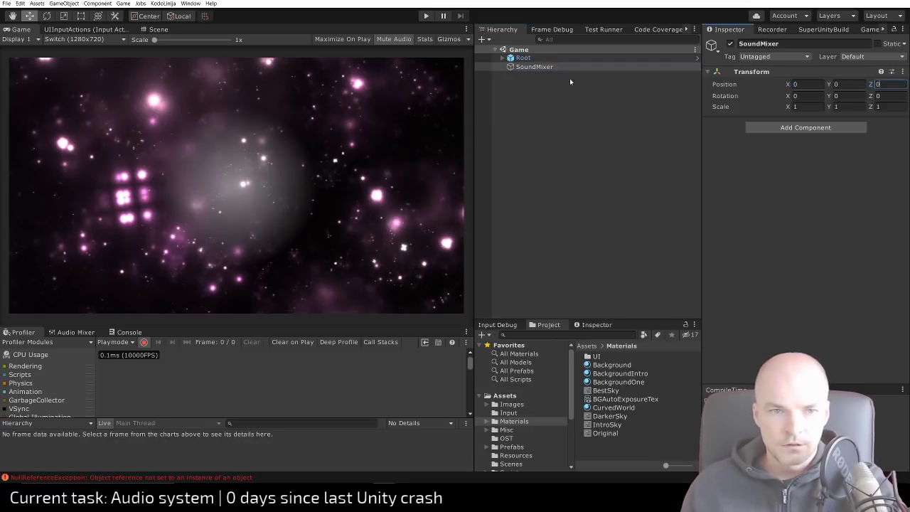
Add the Sound Mixer script component to the SoundMixer object
left_click(538, 67)
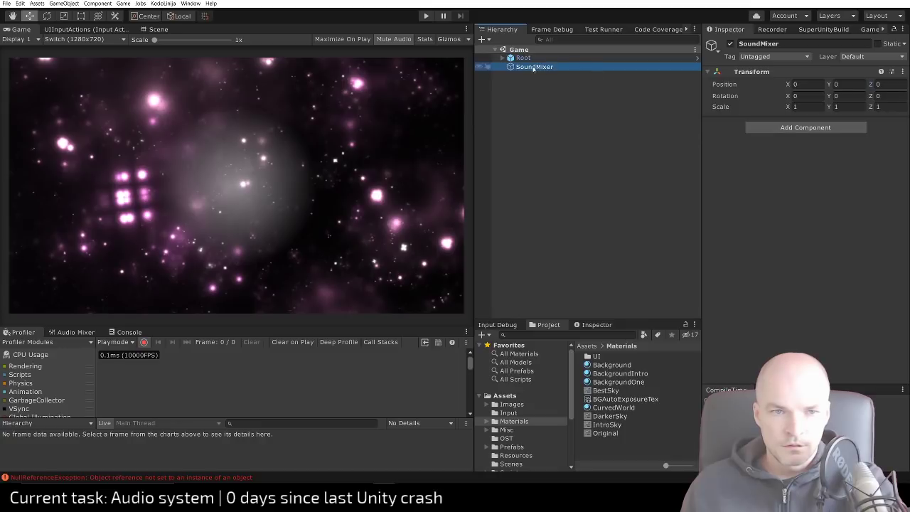
left_click(502, 58)
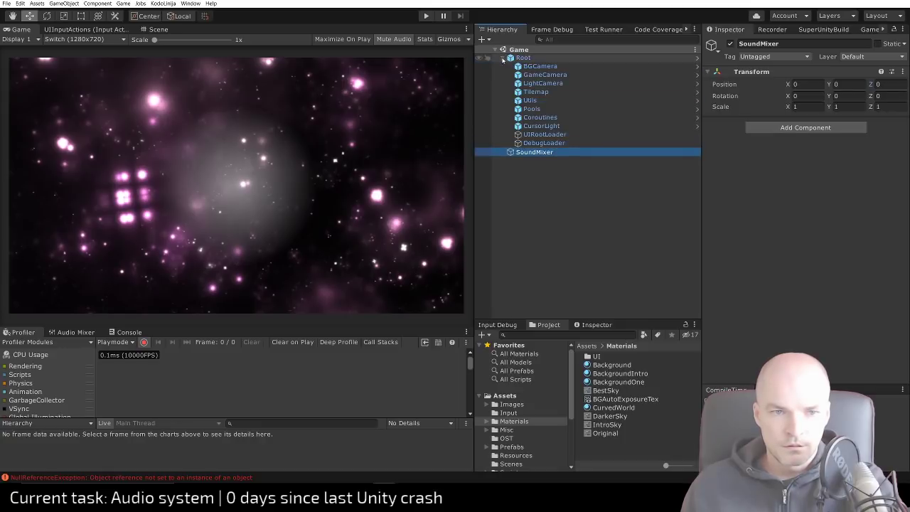
left_click(503, 58)
left_click(788, 127)
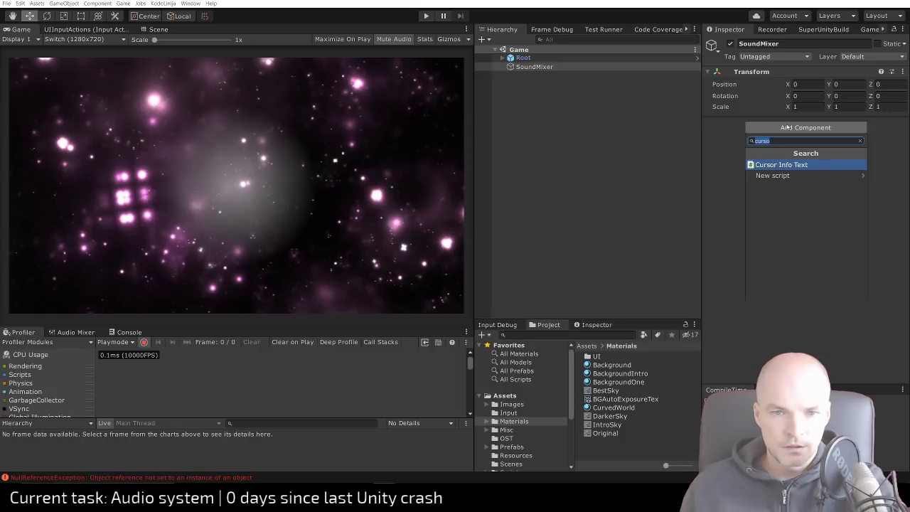
type("sound")
key("Return")
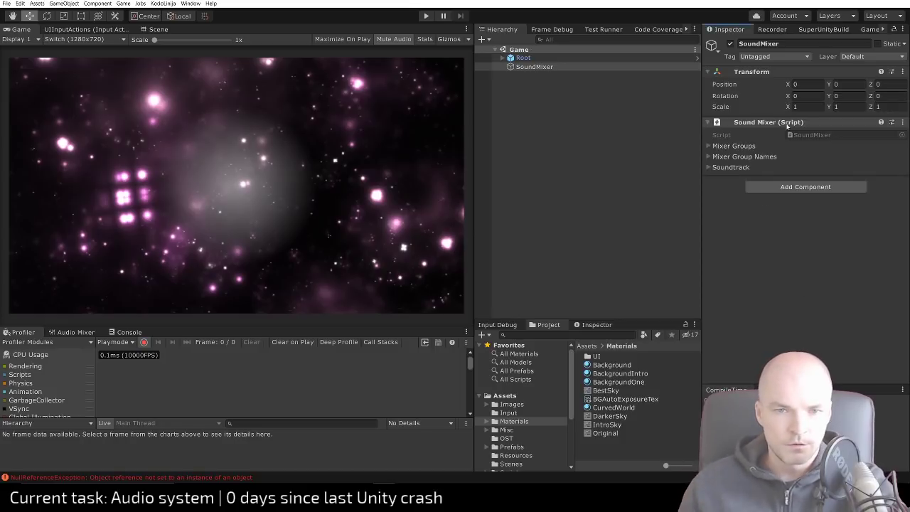
Expand the component's Soundtrack array and delete the Sounds folder from the project's assets
left_click(708, 168)
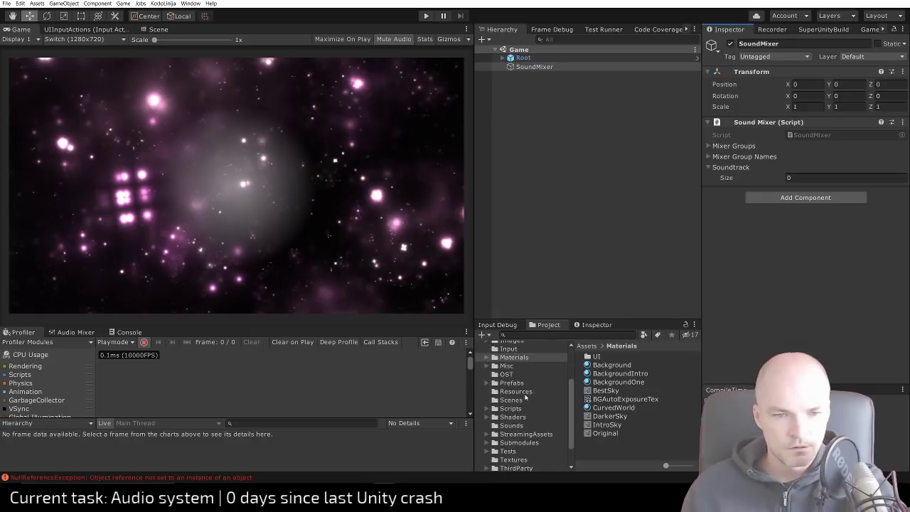
scroll(537, 438, "down", 5)
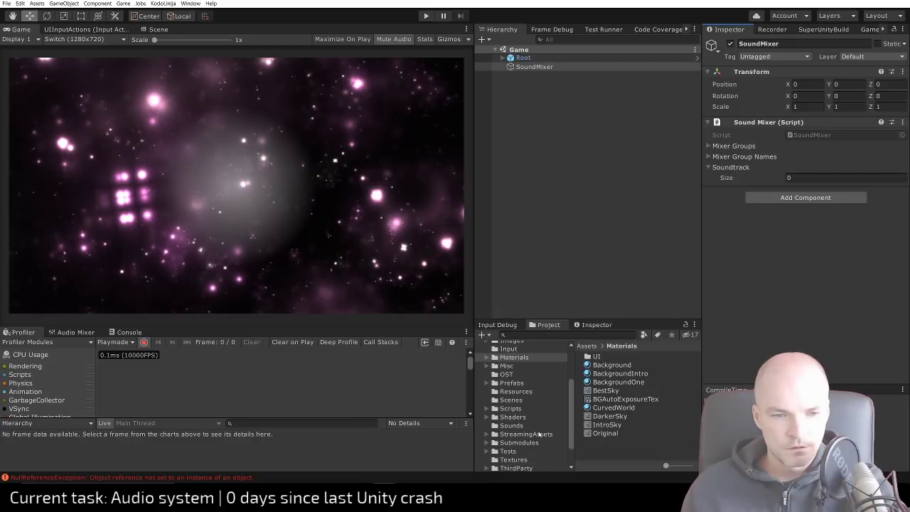
left_click(517, 397)
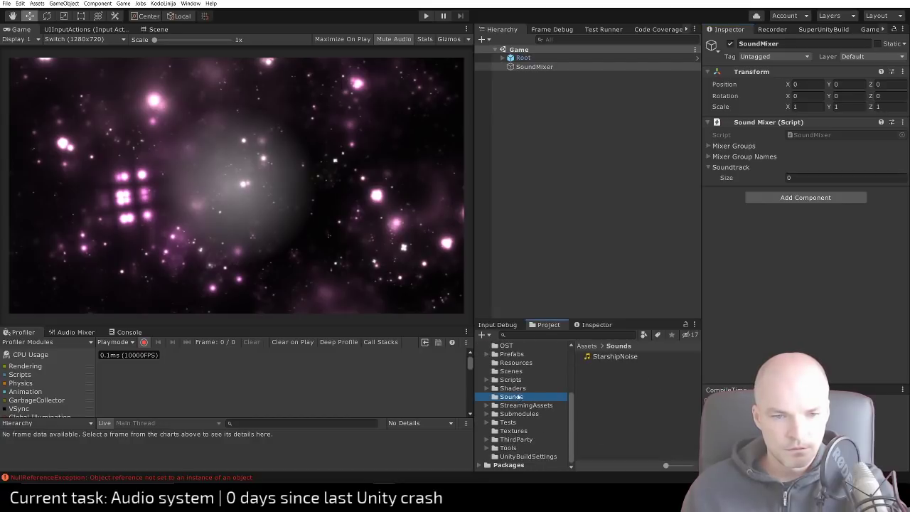
right_click(516, 398)
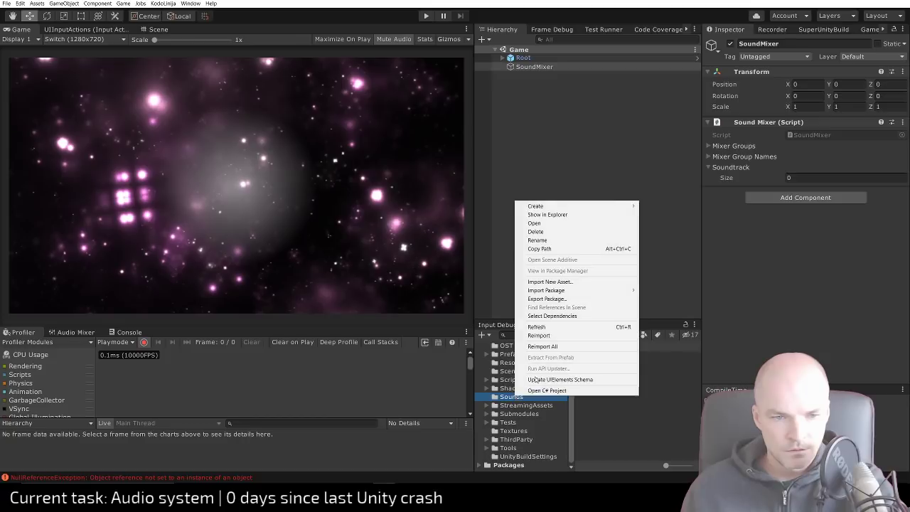
left_click(555, 231)
left_click(476, 254)
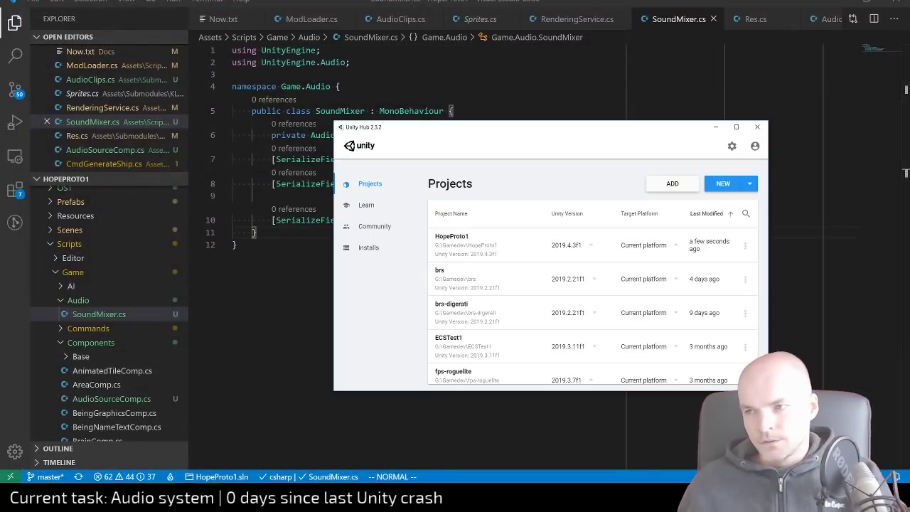
Open the HopeProto1 project in Unity and inspect the SoundMixer object with its Soundtrack array expanded
left_click(460, 235)
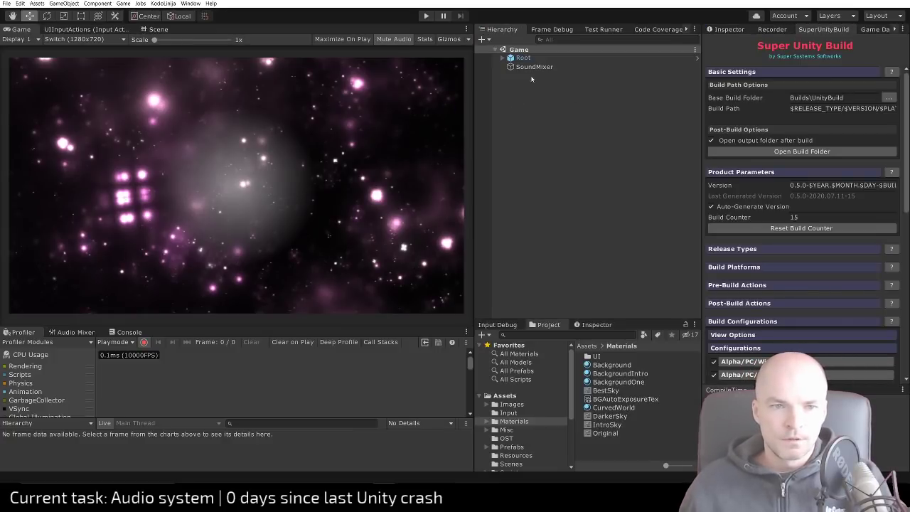
left_click(532, 67)
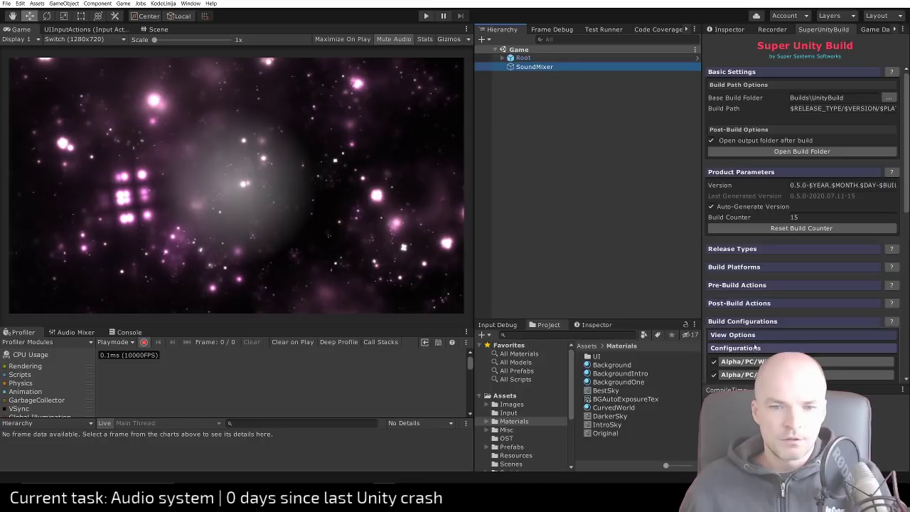
left_click(729, 29)
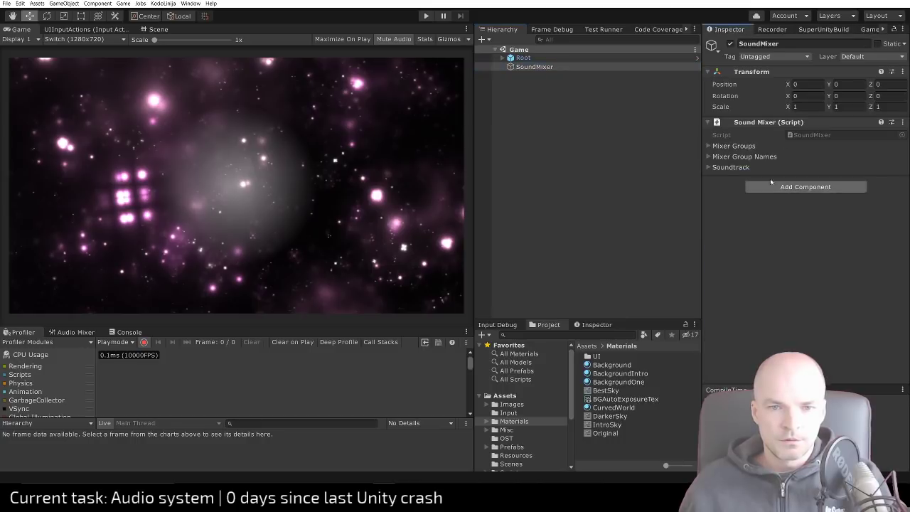
left_click(708, 168)
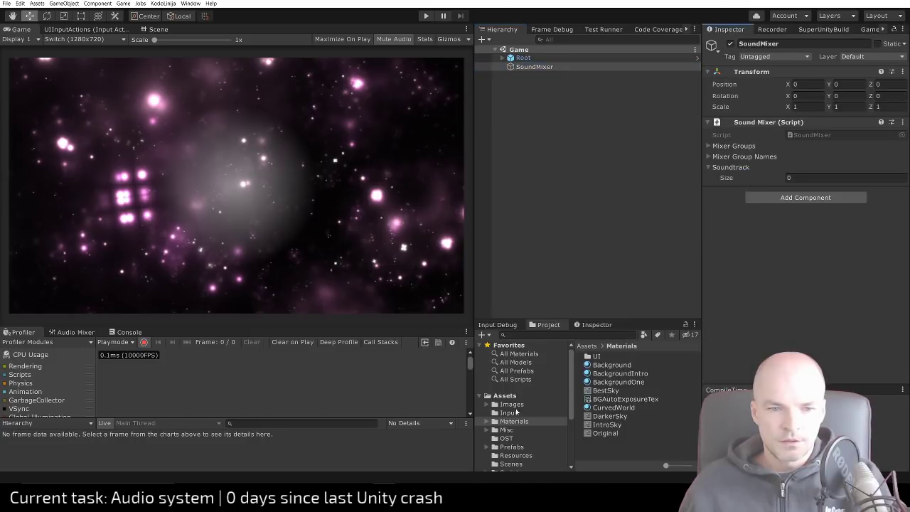
Fill the SoundMixer's Soundtrack array with all five OST clips: FifthSequence, Hope01, LostHope, SpaceArp and SpaceDrums, keeping the object's inspector locked while selecting them
scroll(517, 419, "down", 3)
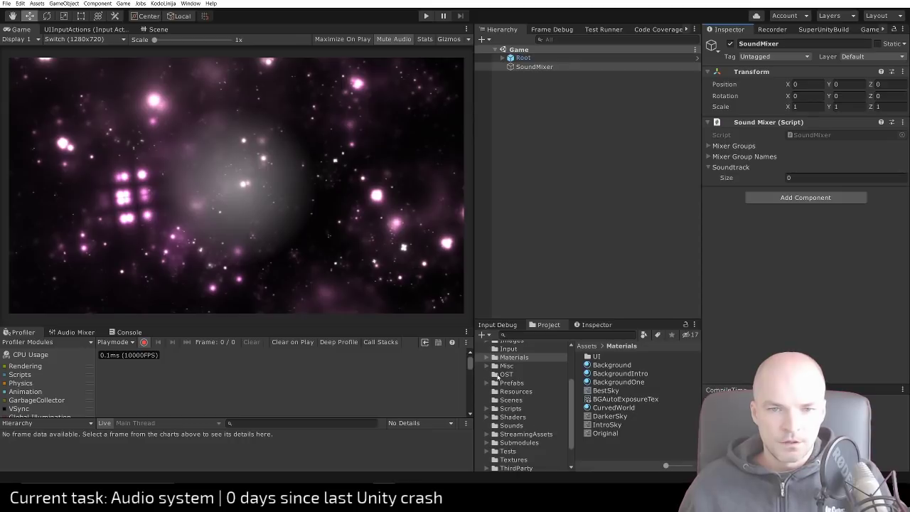
left_click_drag(501, 375, 604, 379)
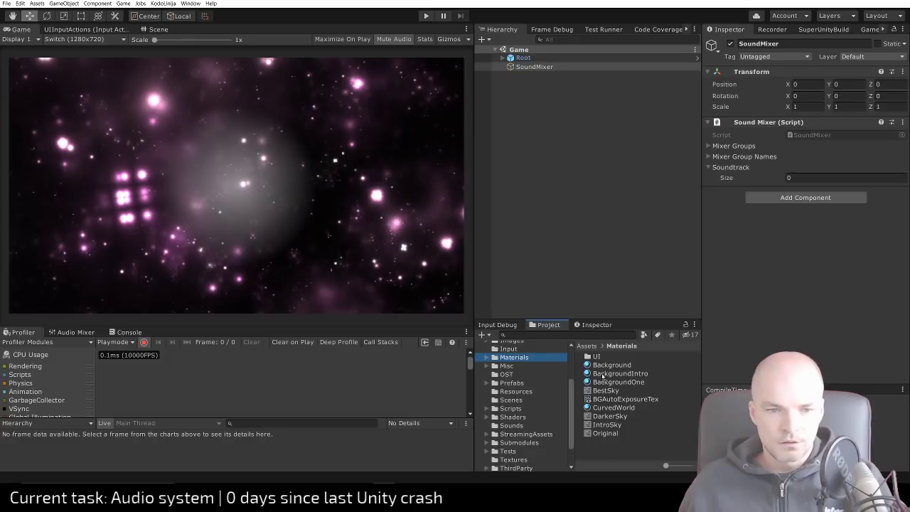
left_click(533, 377)
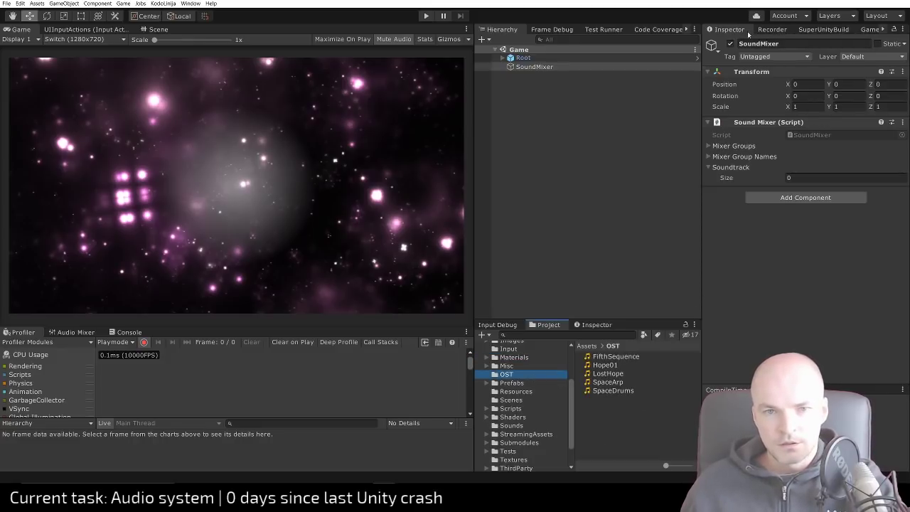
left_click(619, 356)
left_click(609, 390, "shift")
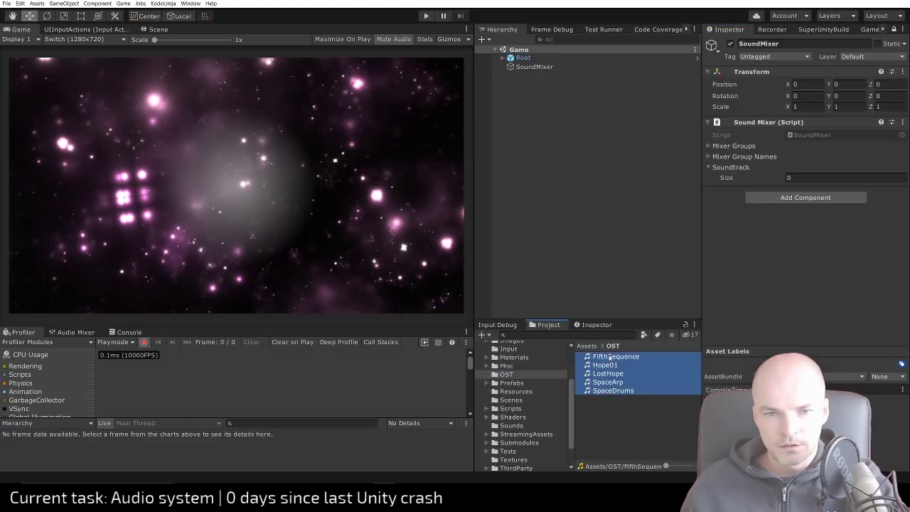
left_click(678, 308)
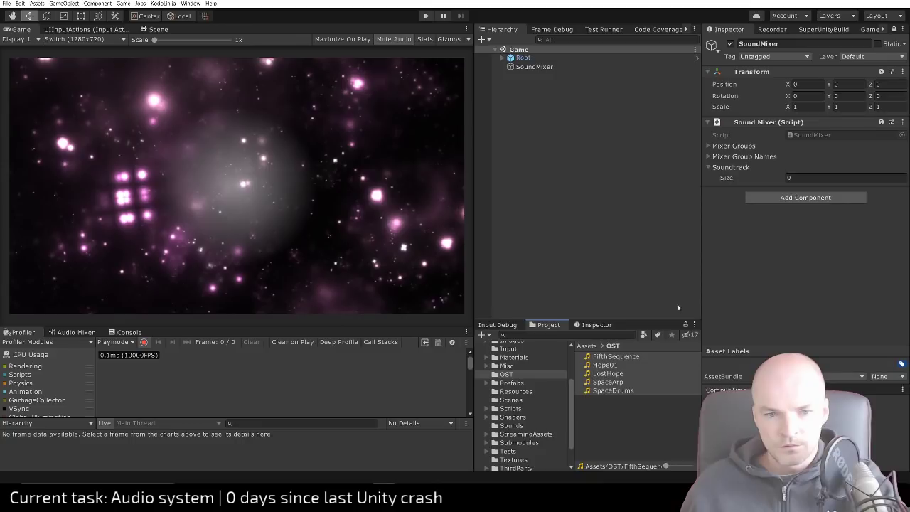
left_click_drag(625, 357, 737, 172)
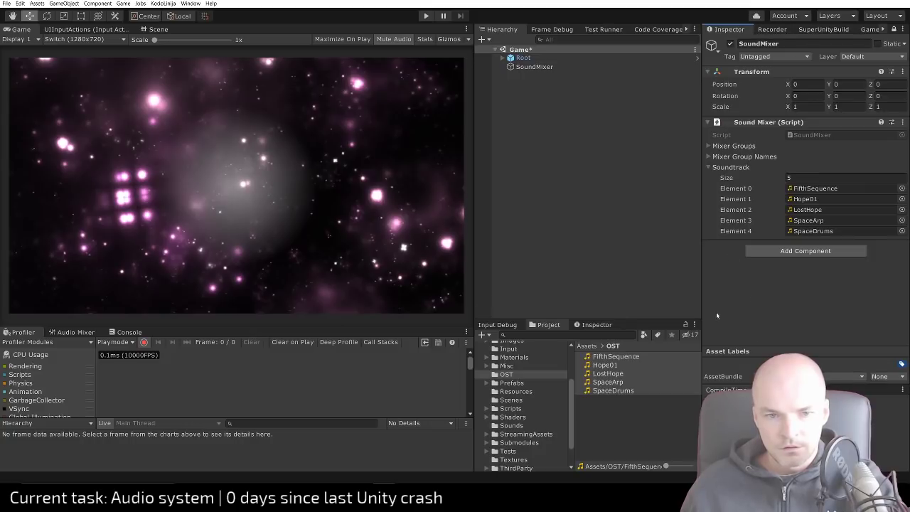
Unlock the inspector, enable Load In Background for all five OST clips and apply the import settings
left_click(646, 358)
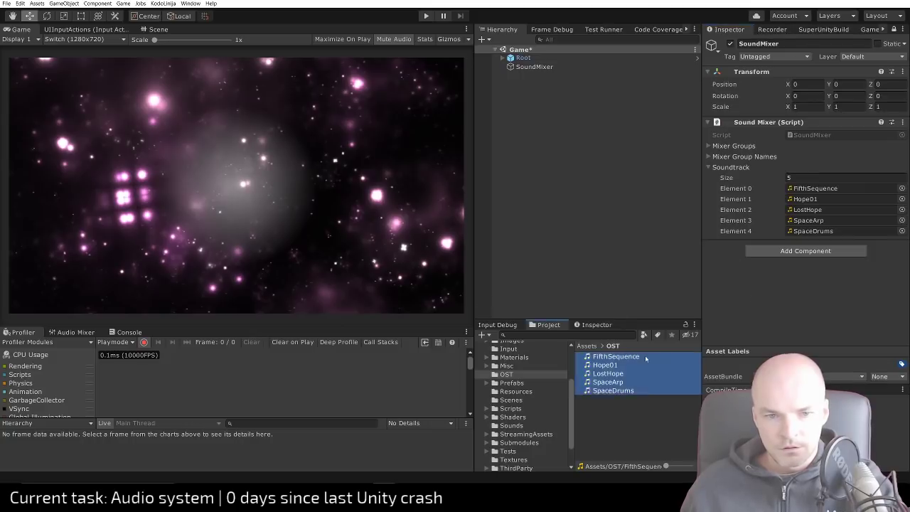
left_click(893, 29)
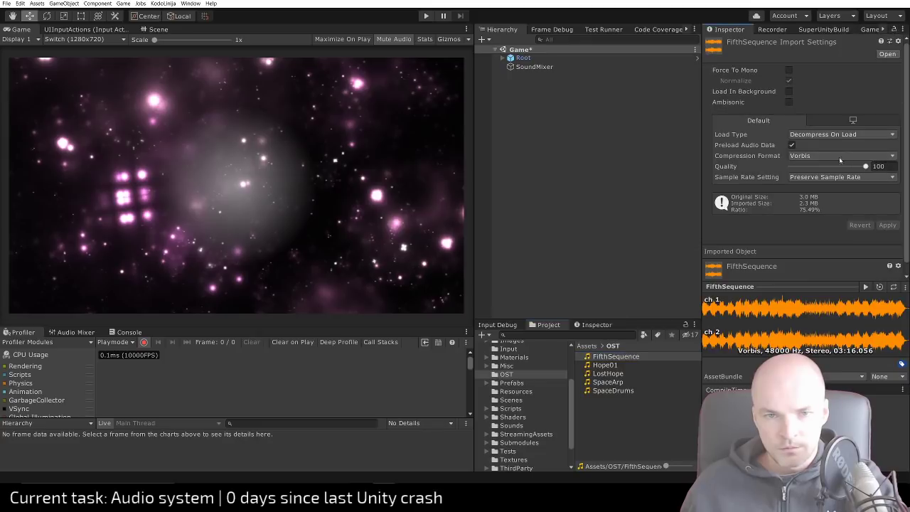
left_click(616, 390, "shift")
left_click(788, 91)
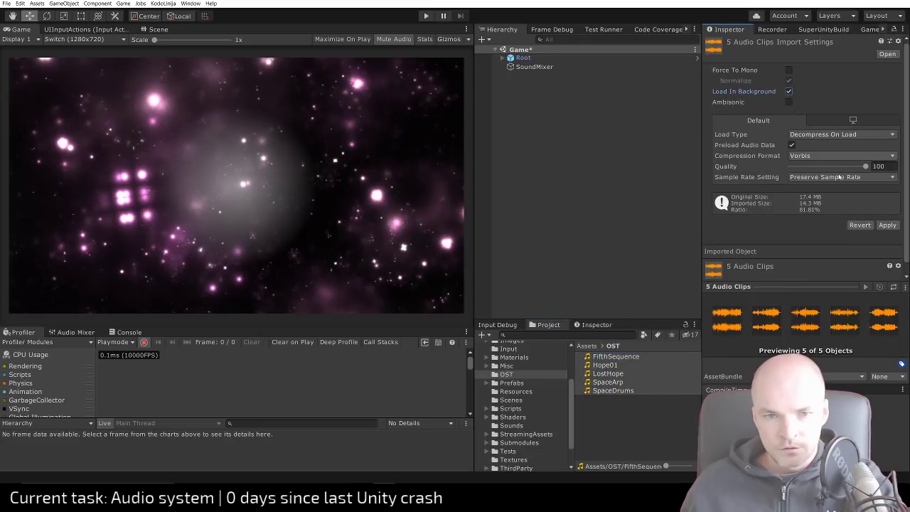
left_click(887, 224)
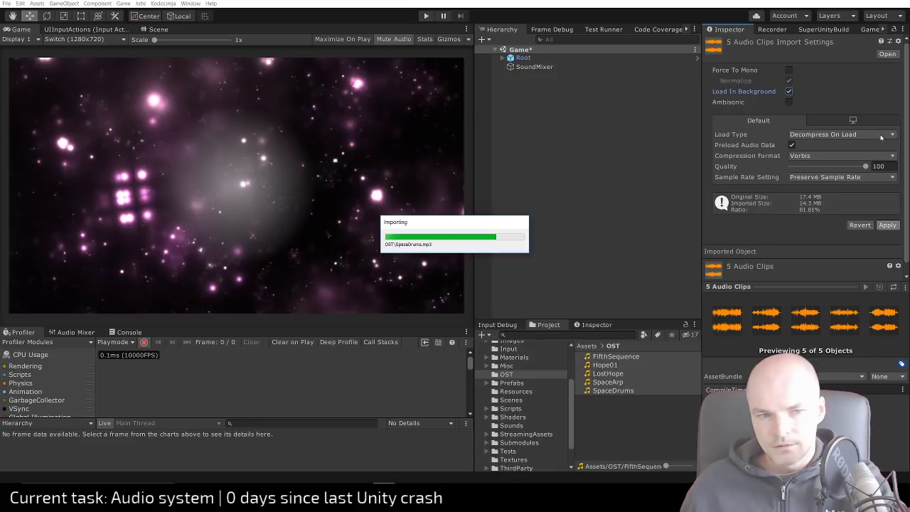
Set the five OST clips to Streaming load type, Vorbis compression, quality 100 and Preserve Sample Rate, and apply the import settings
left_click(881, 135)
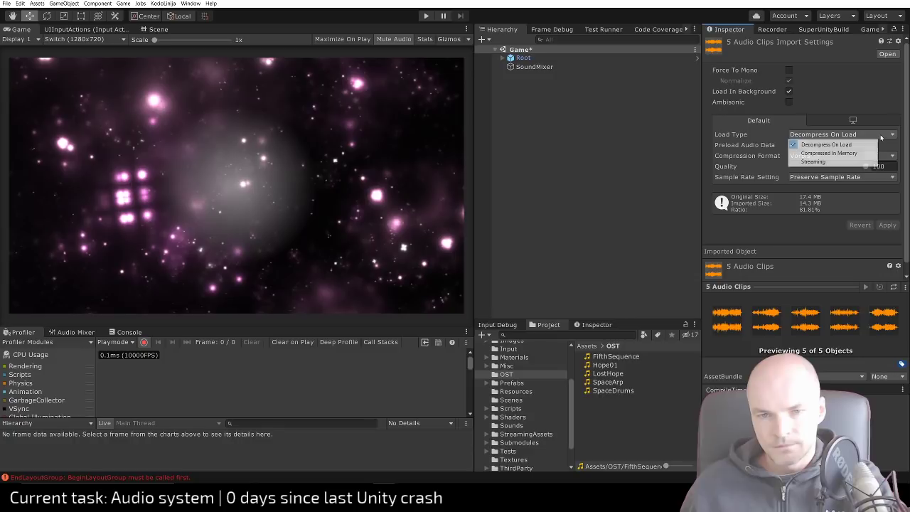
left_click(813, 161)
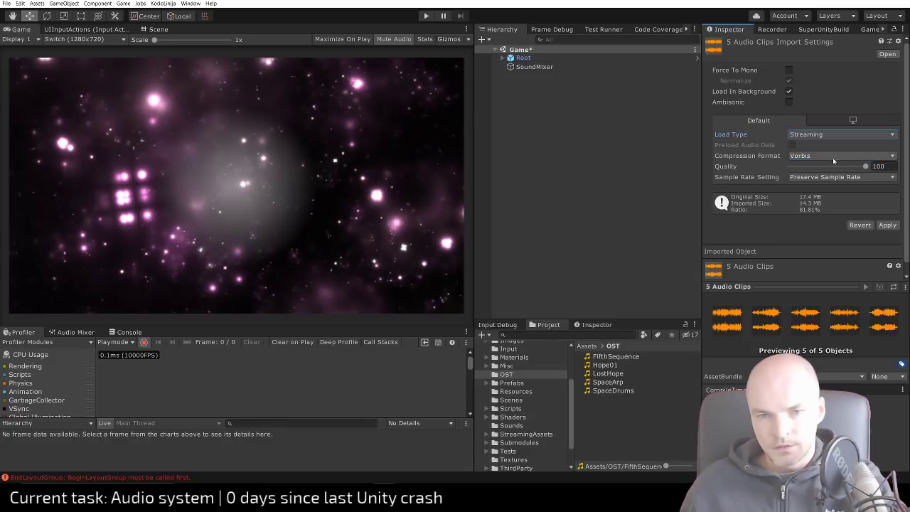
left_click(814, 155)
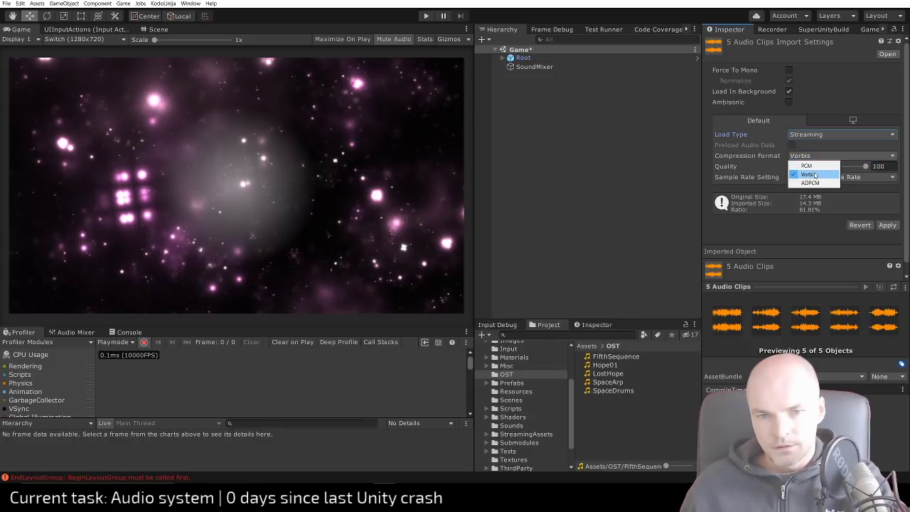
left_click(810, 174)
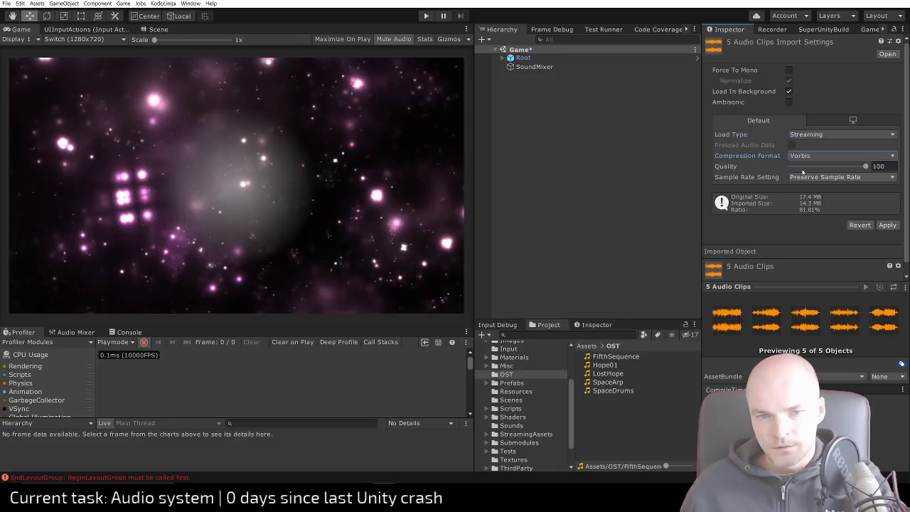
left_click(861, 177)
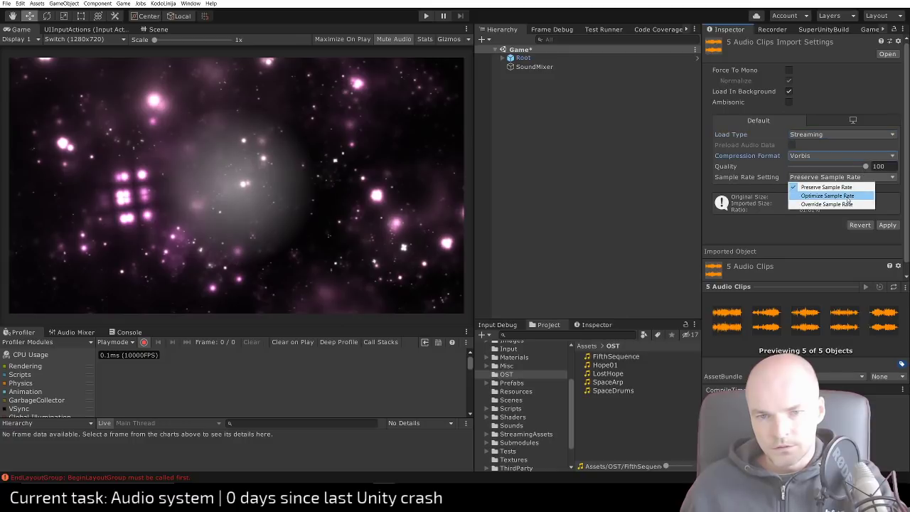
left_click(828, 196)
left_click(843, 177)
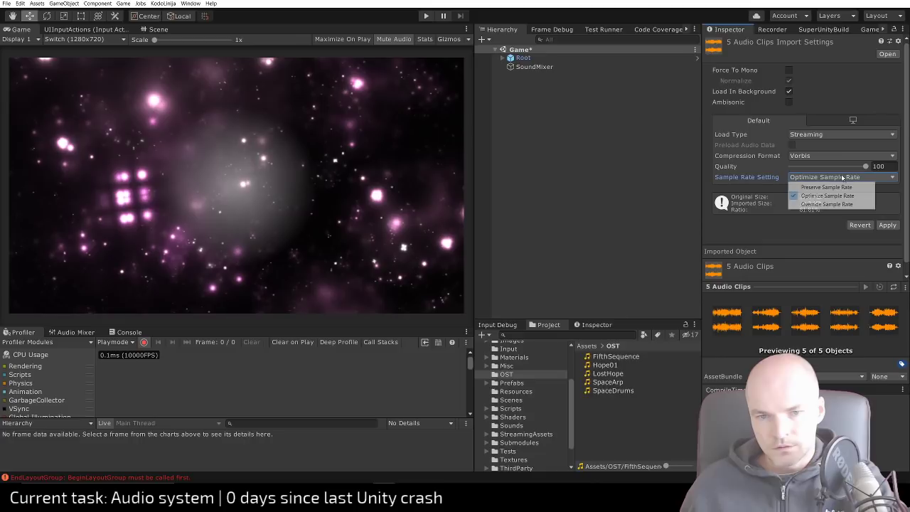
left_click(824, 183)
left_click(865, 166)
left_click_drag(865, 168, 890, 171)
left_click(886, 224)
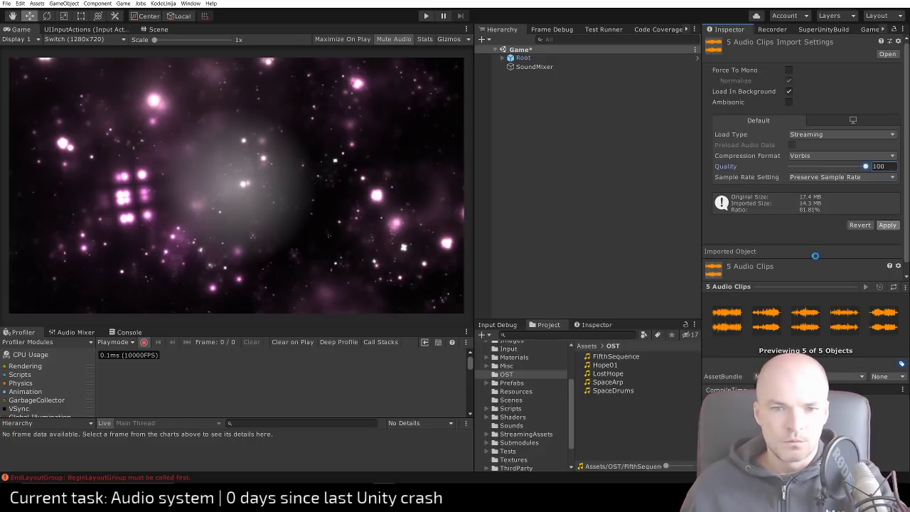
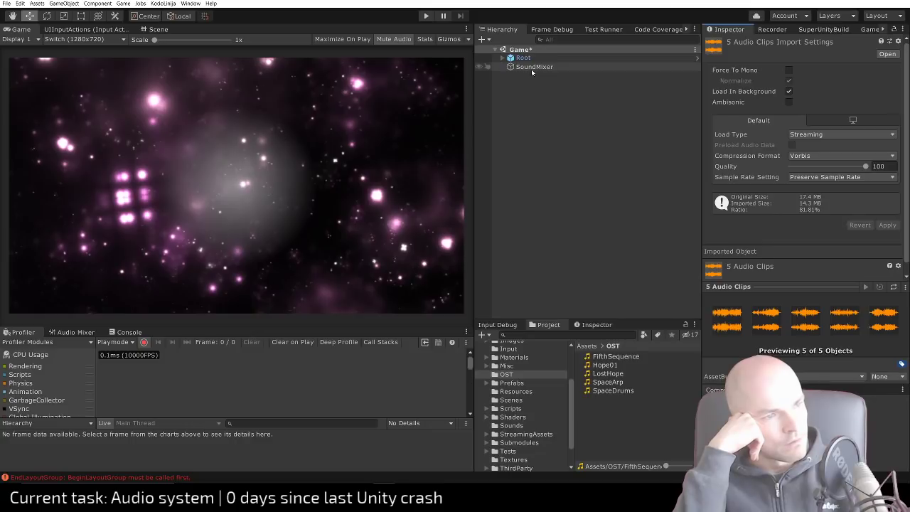
Open the SoundMixer object's script in Visual Studio Code and remove the blank line above the soundtrack field
left_click(531, 68)
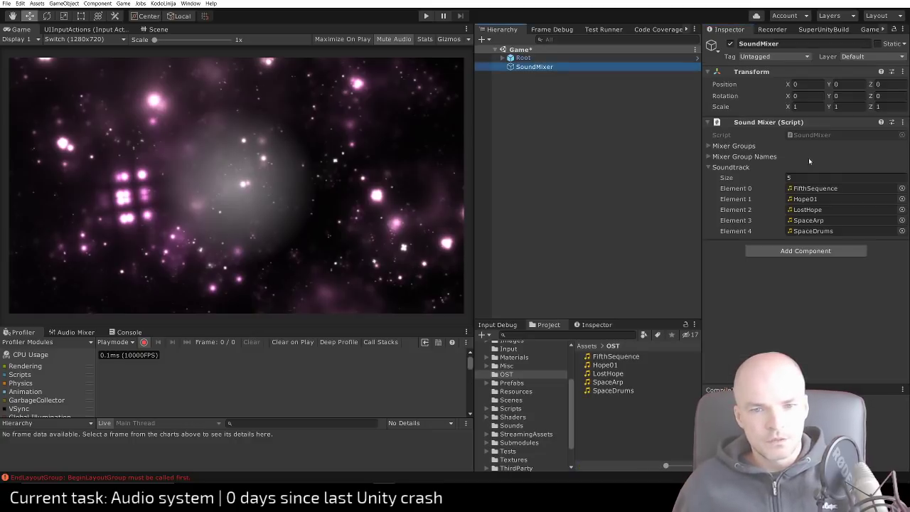
double_click(809, 135)
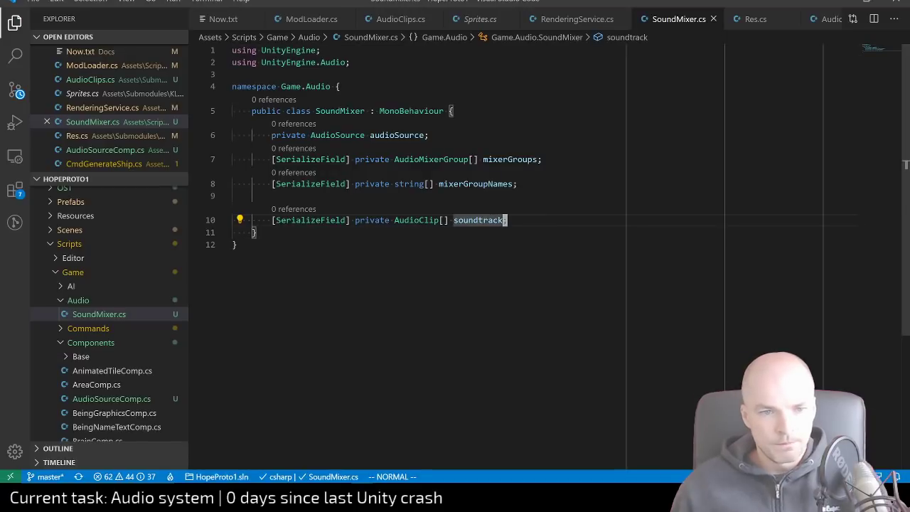
key("j")
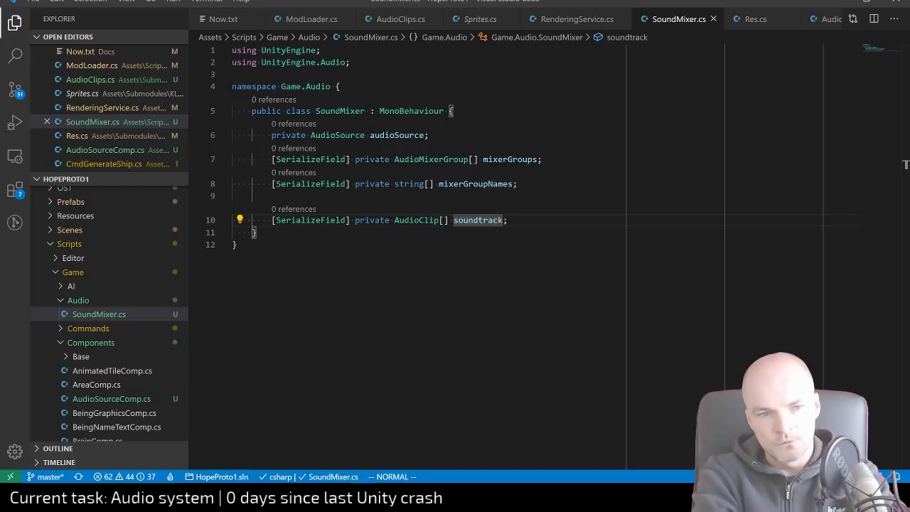
key("k")
key("d")
key("d")
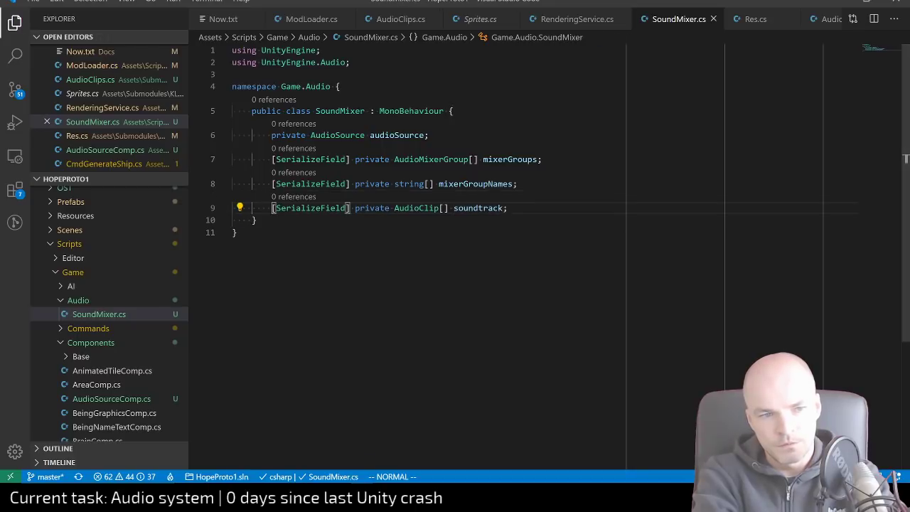
Add a serialized private int field named titleMusicIdx below the soundtrack field and save the script
type("pi[SerializeField")
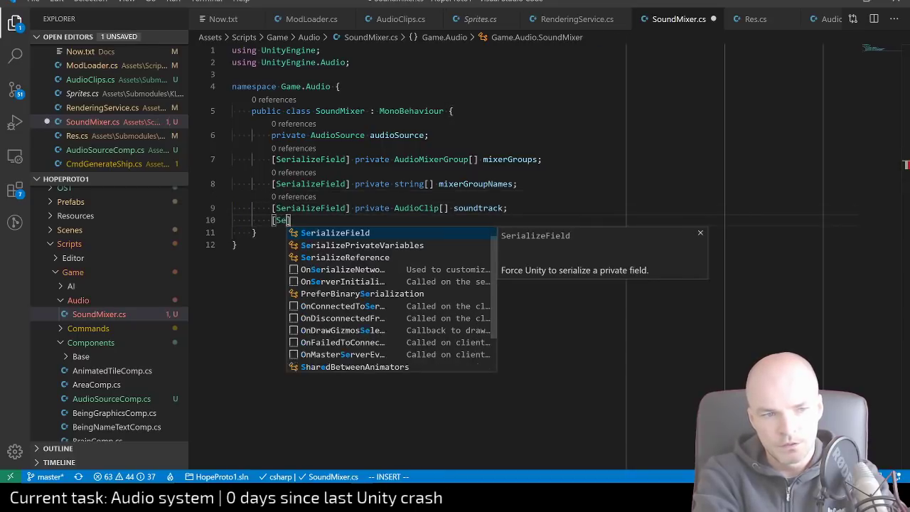
type(" private")
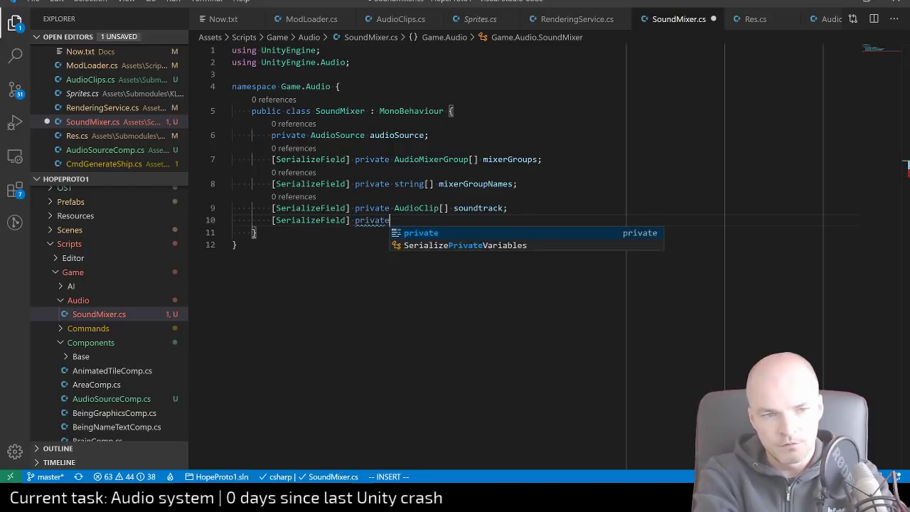
type(" int title")
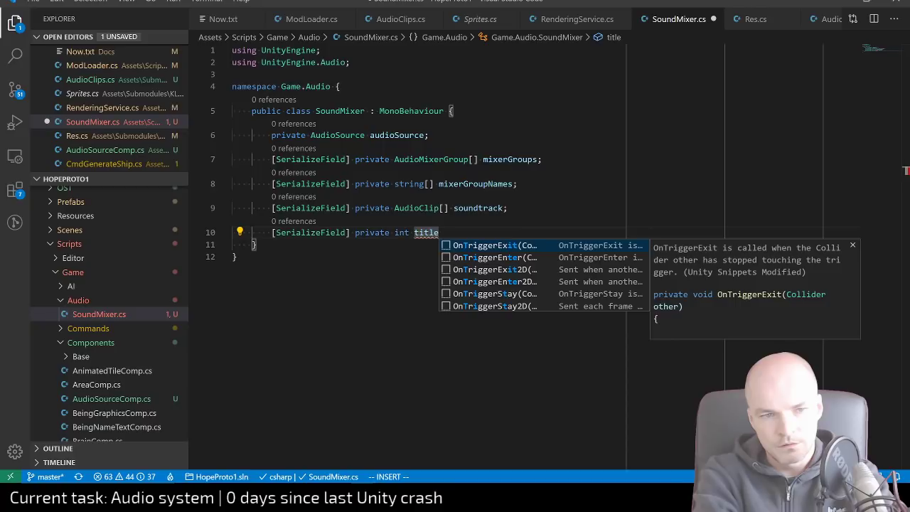
type("Music")
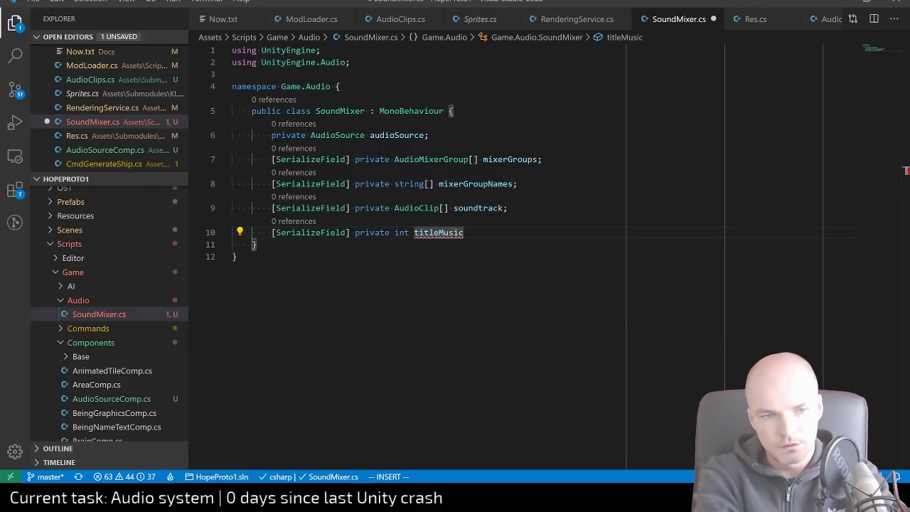
type("Ind")
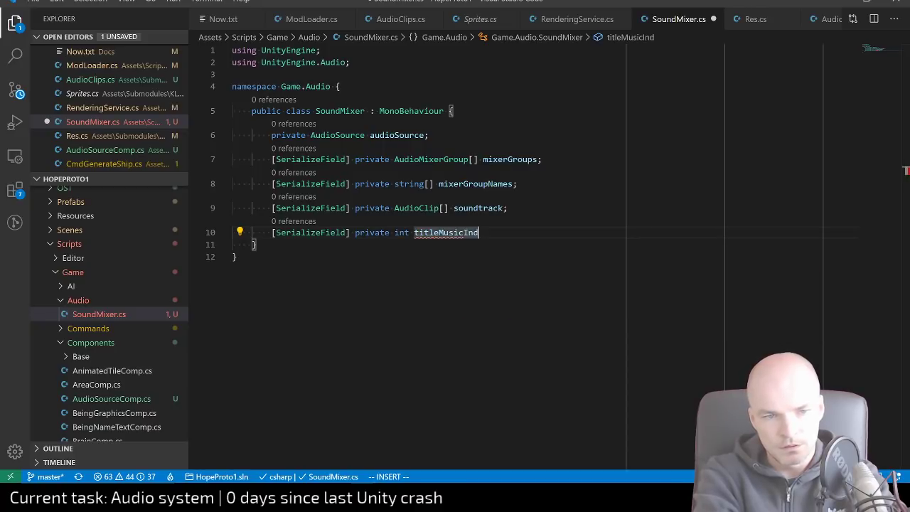
key("BackSpace")
type("x")
key("BackSpace")
key("BackSpace")
type("dx;")
key("ctrl+s")
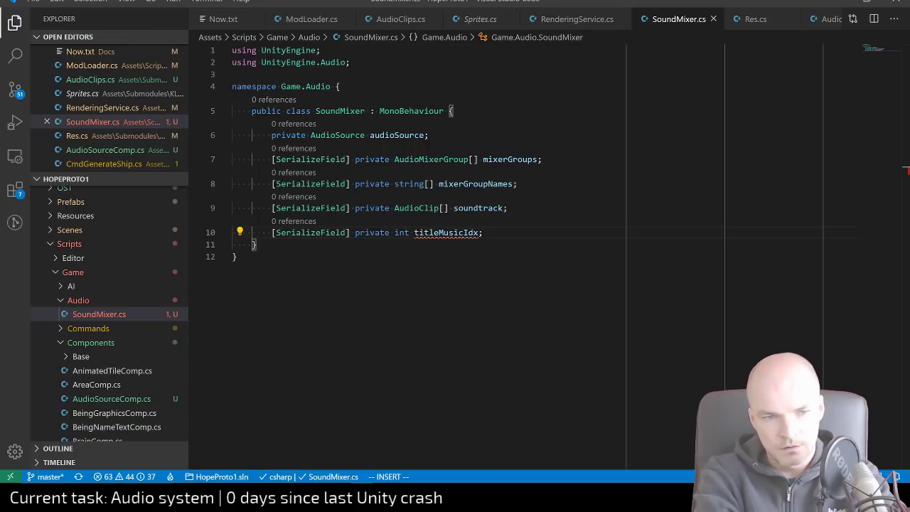
Rename the titleMusicIdx field to titleTrackIdx and save the script
key("Left")
key("Left")
key("Left")
key("Left")
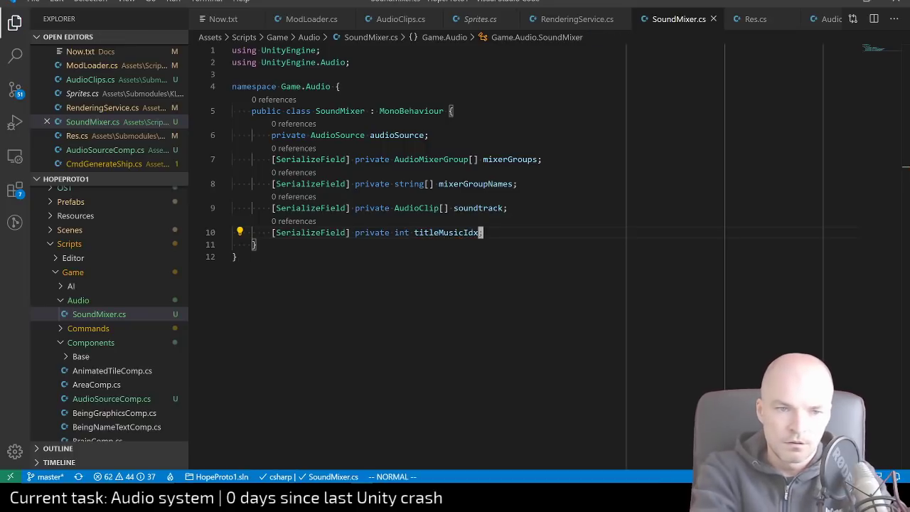
key("BackSpace")
key("BackSpace")
key("BackSpace")
key("BackSpace")
key("BackSpace")
type("Track")
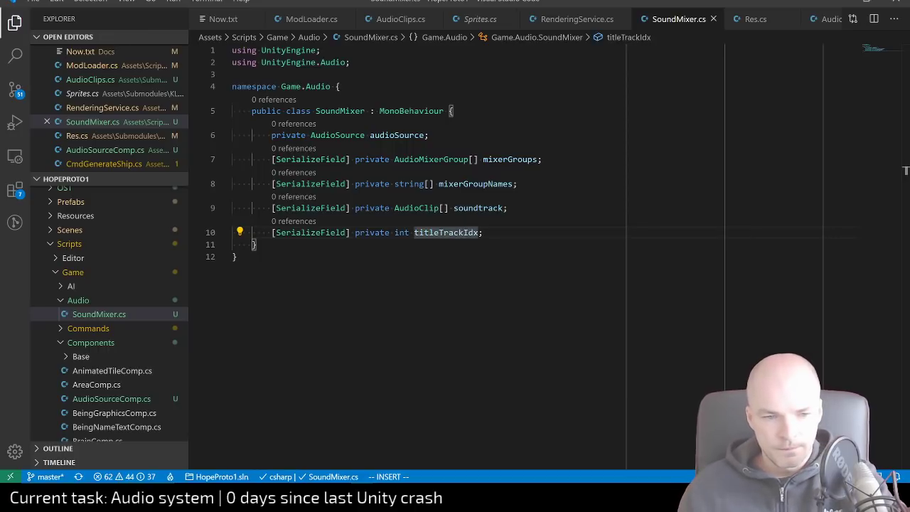
key("End")
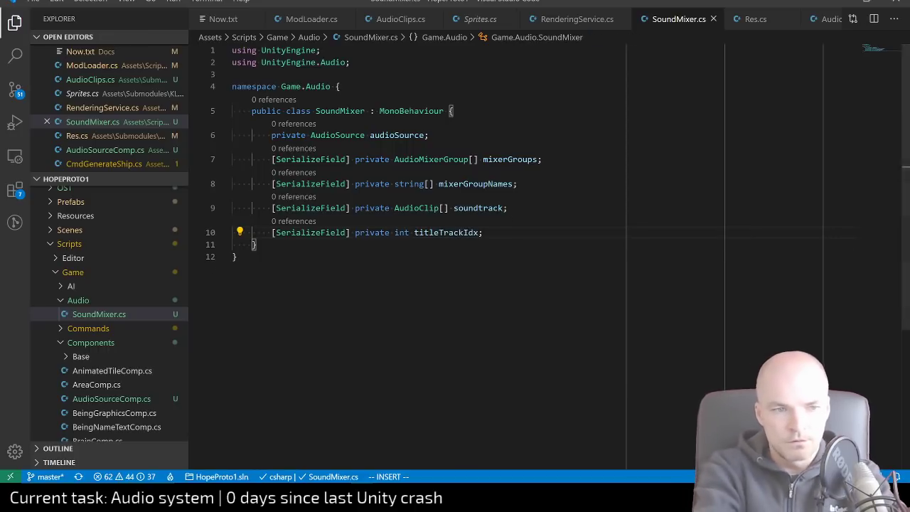
Add an empty void Start() method below the titleTrackIdx field, with a line open in its body
key("Return")
key("Return")
type("voir")
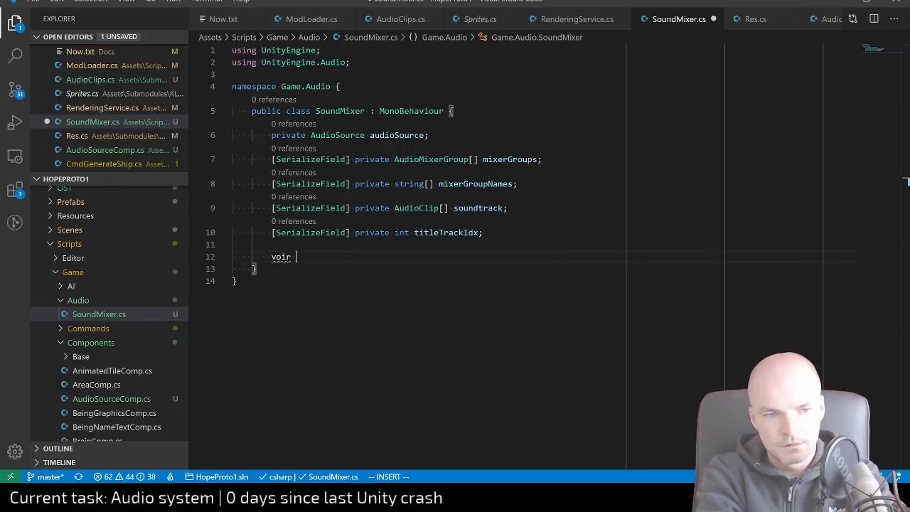
key("BackSpace")
key("BackSpace")
type("d Star")
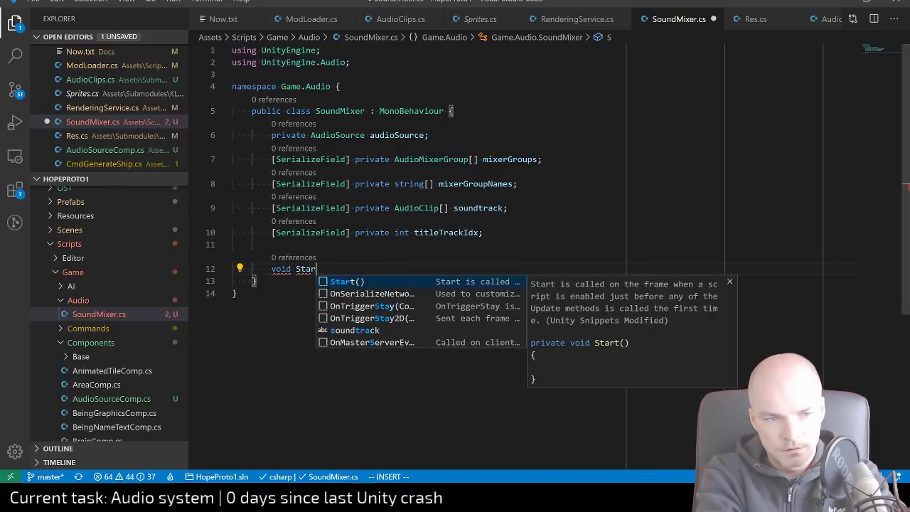
type("t() {")
key("Return")
key("ctrl+s")
key("Escape")
key("shift+o")
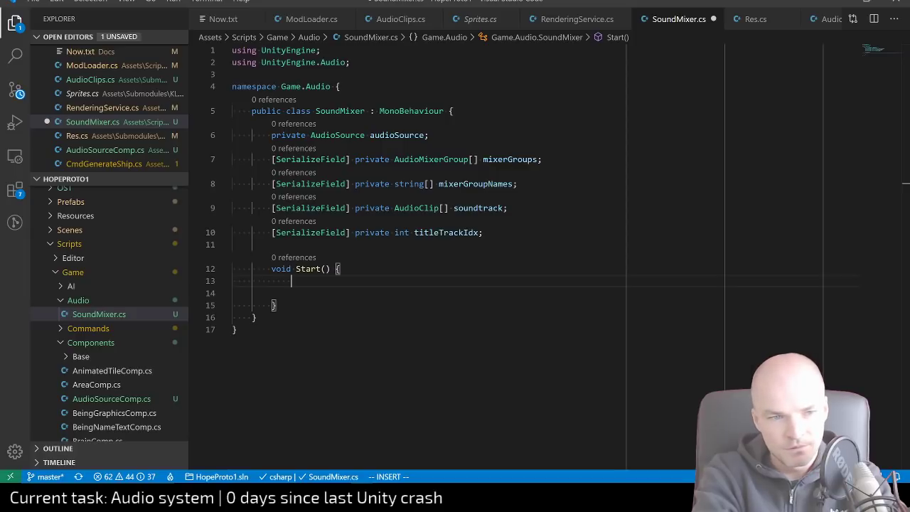
key("ctrl+space")
key("Escape")
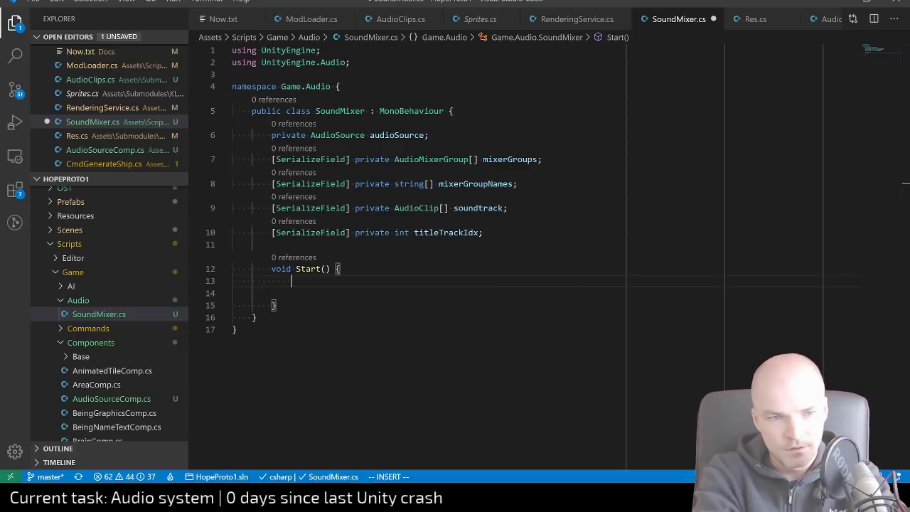
key("Escape")
type("o")
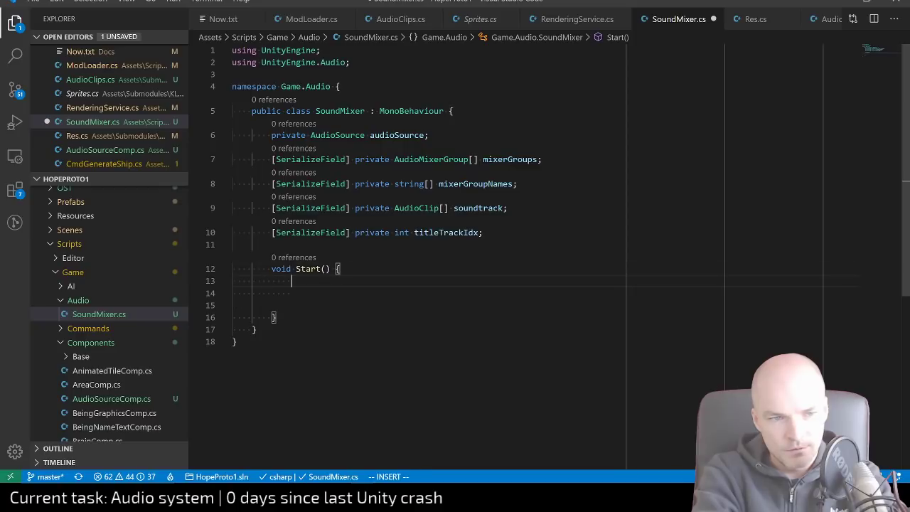
Write audioSource.Play(soundtrack[titleTrackIdx]); inside the Start method and save the script
type("audioSource.")
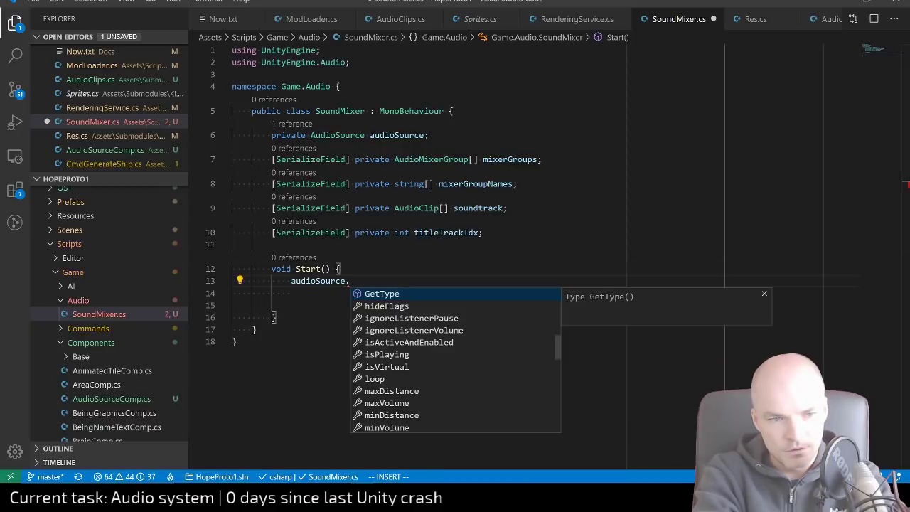
type("pl")
key("Down")
key("Down")
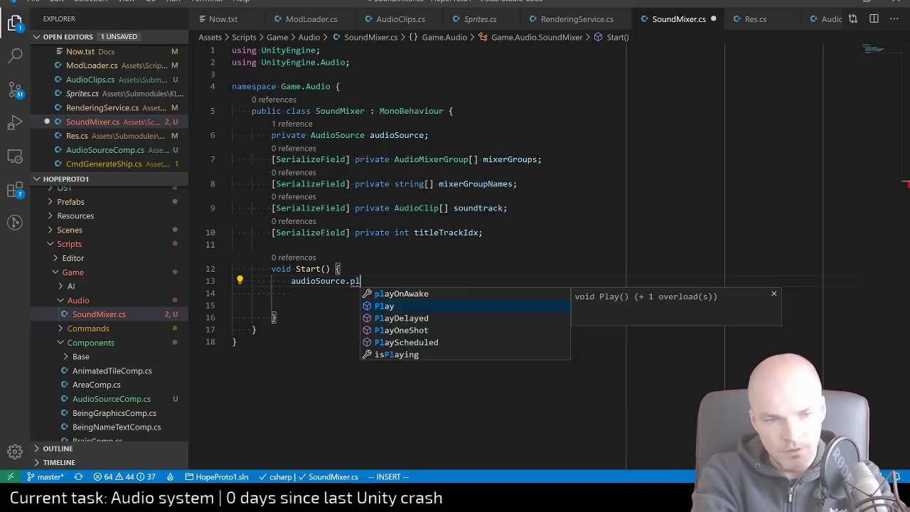
key("Up")
key("Tab")
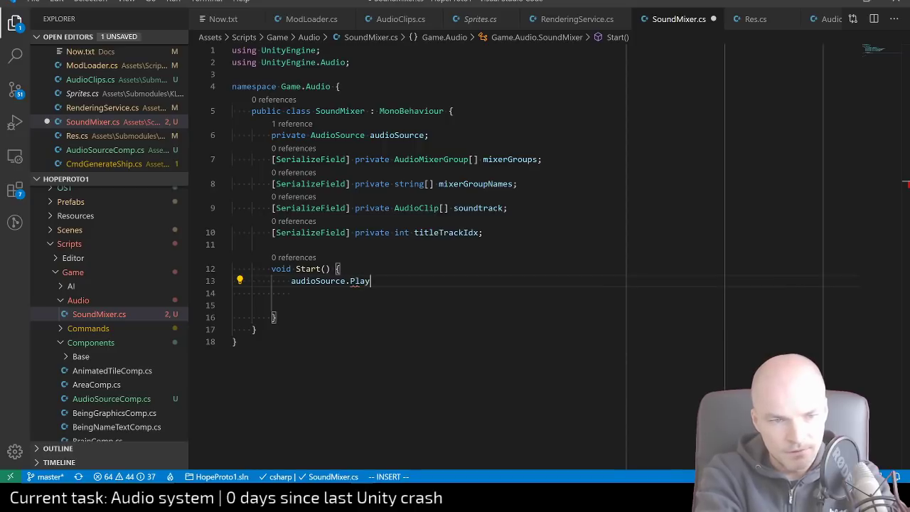
type("(tile")
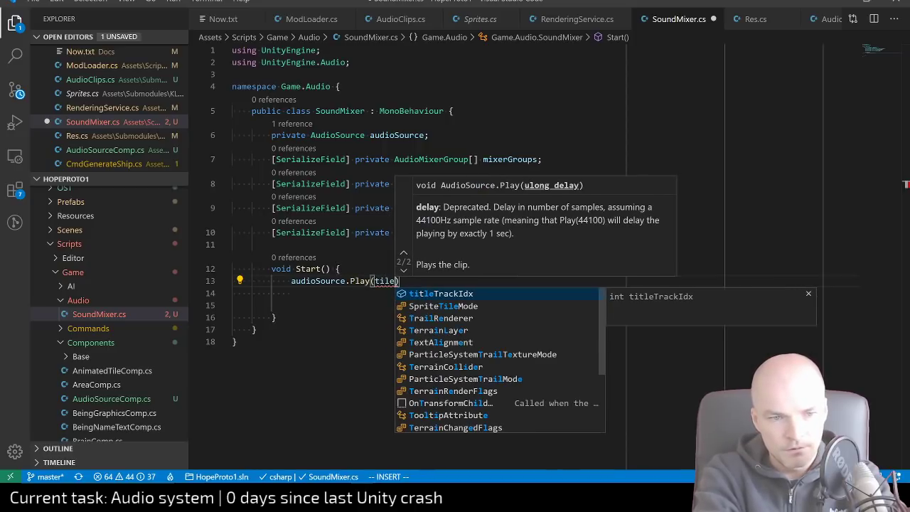
key("Tab")
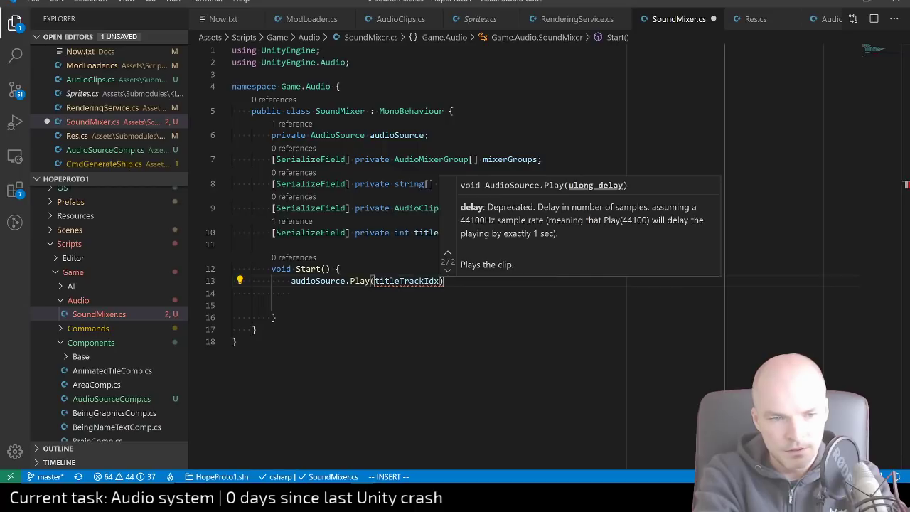
key("BackSpace")
key("BackSpace")
key("BackSpace")
key("BackSpace")
key("BackSpace")
key("BackSpace")
key("BackSpace")
key("BackSpace")
key("BackSpace")
key("BackSpace")
key("BackSpace")
key("BackSpace")
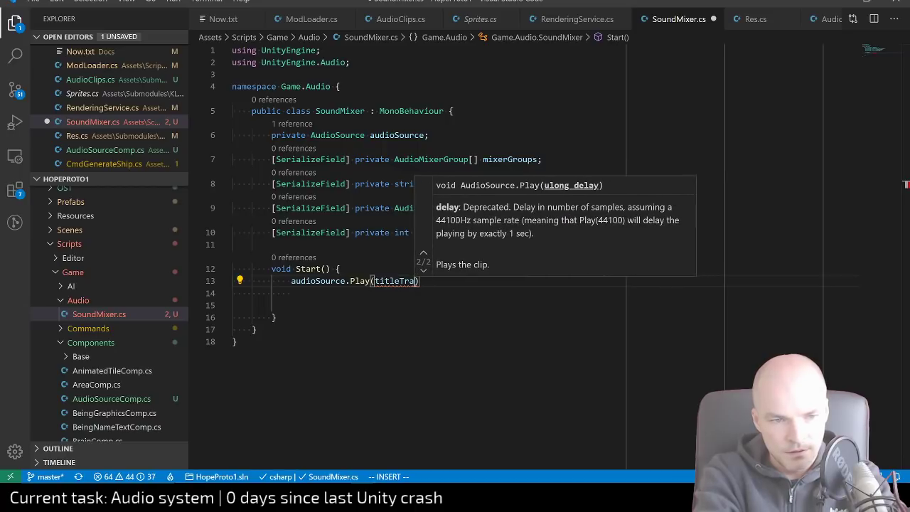
key("BackSpace")
type("soundtrack[t")
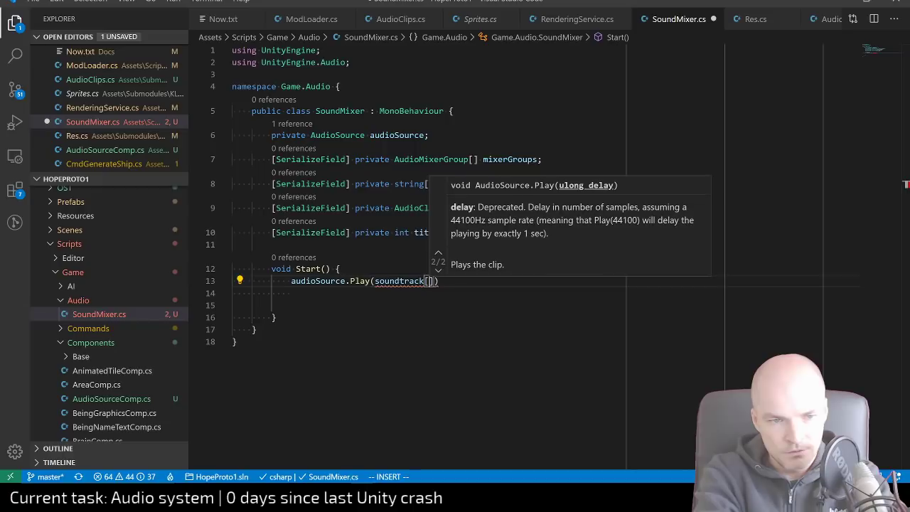
type("it")
key("Tab")
type("]);")
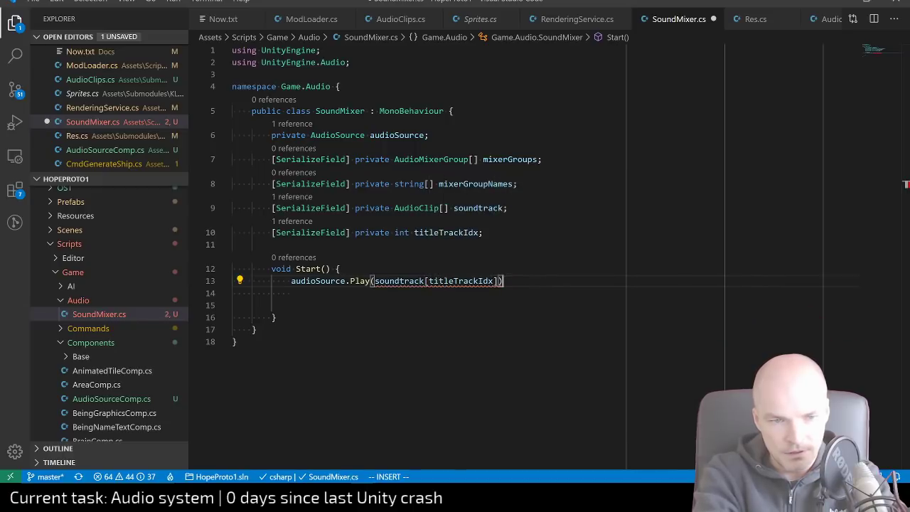
key("Escape")
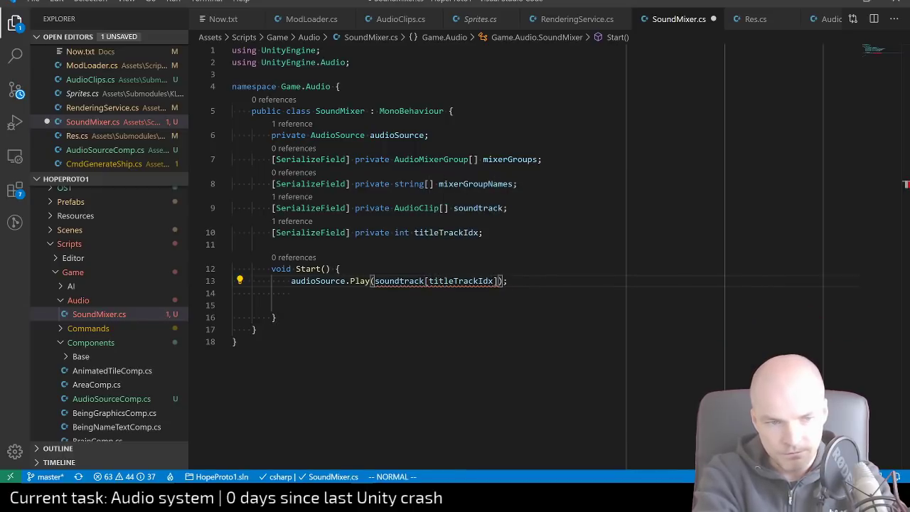
key("ctrl+s")
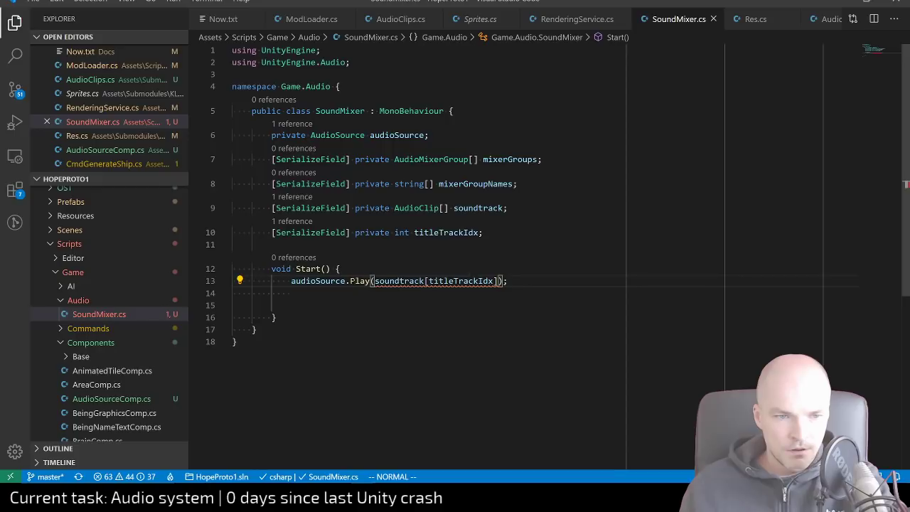
Turn the Play call in Start into a clip assignment, audioSource.clip = soundtrack[titleTrackIdx]
key("shift+f")
key("shift+p")
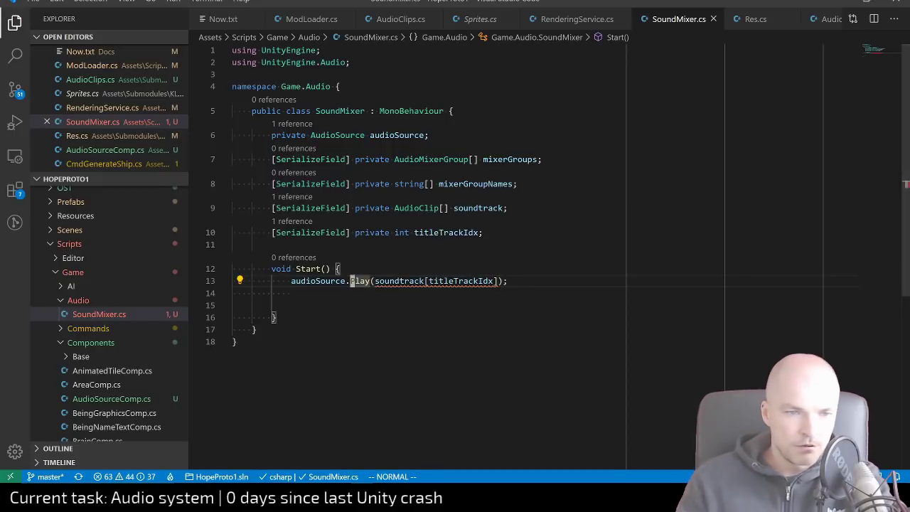
key("c")
key("w")
key("BackSpace")
type(".clip")
key("Tab")
type("=")
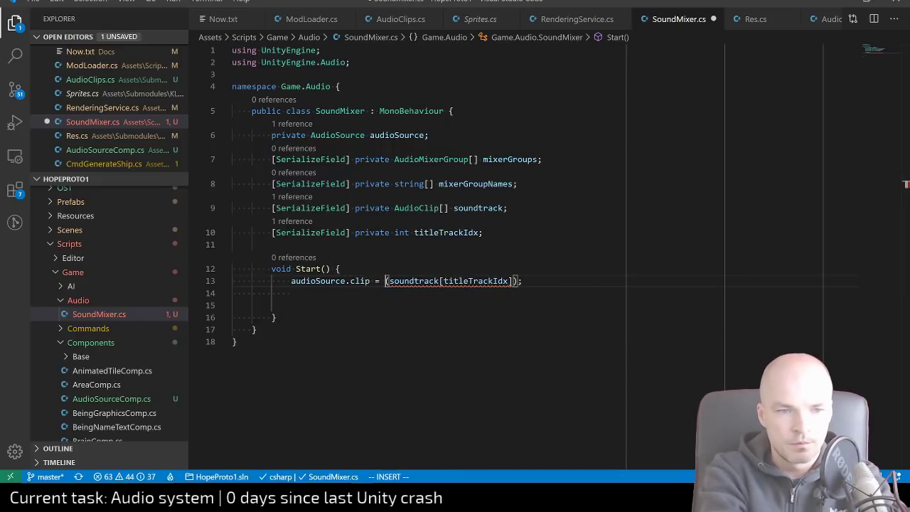
key("Escape")
key("l")
key("x")
key("shift+a")
key("Escape")
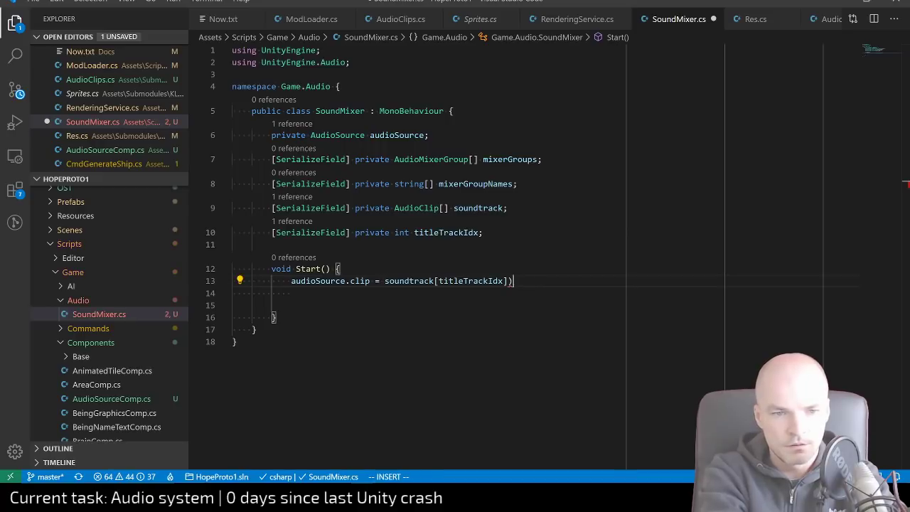
Remove the stray closing parenthesis, add audioSource.Play(); below the clip assignment, and delete the blank lines ending the Start method
type("hxoaudio")
key("Tab")
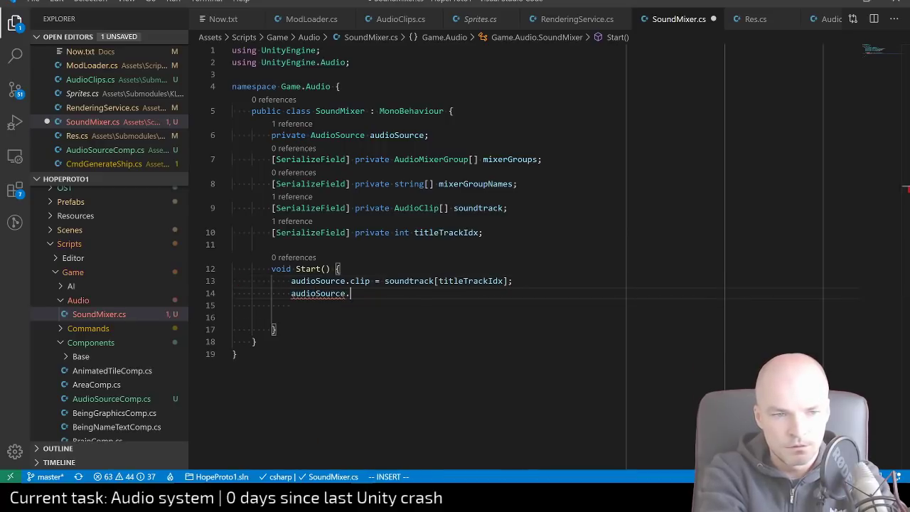
type(".pol")
key("BackSpace")
key("BackSpace")
key("BackSpace")
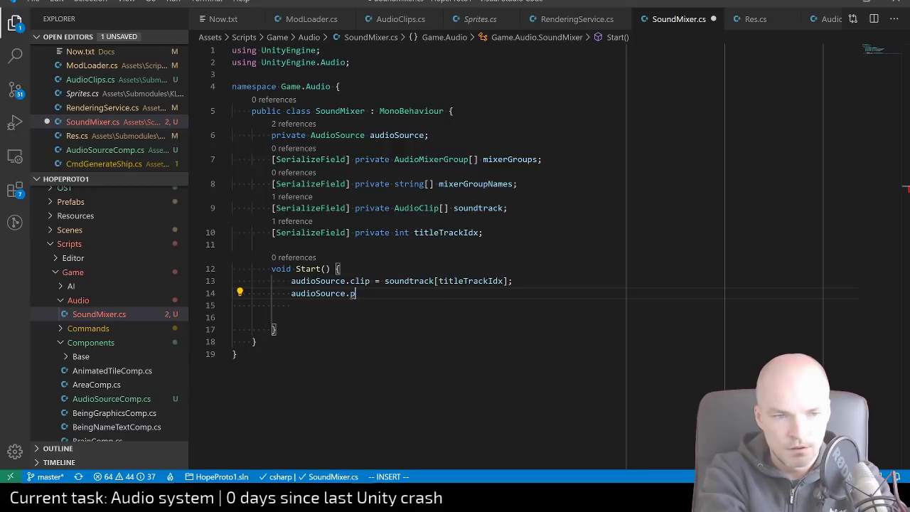
type("Play();")
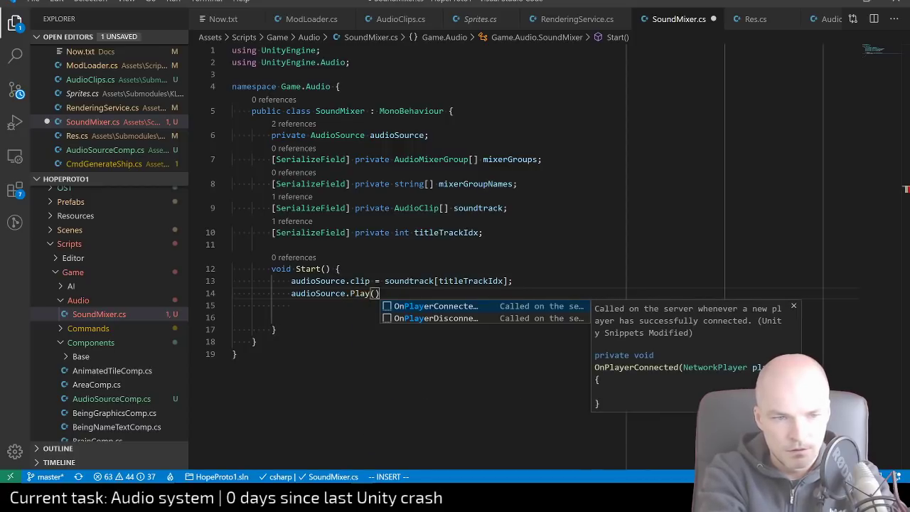
key("Escape")
key("j")
key("d")
key("d")
key("d")
key("d")
Try to rename the audioSource field to "musicAudioSource;" across the script, and undo the rename
key("k")
key("k")
key("k")
key("k")
key("k")
key("k")
key("k")
key("k")
key("k")
key("k")
key("k")
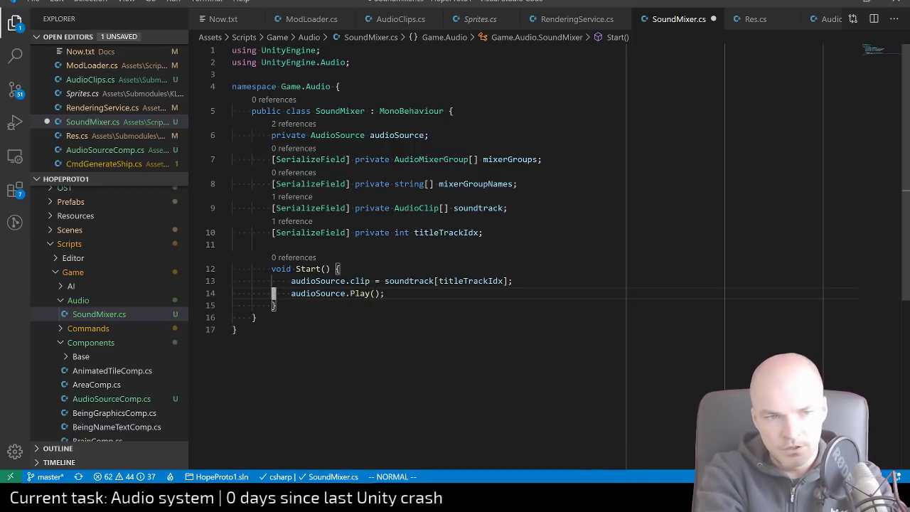
key("j")
key("j")
key("j")
key("k")
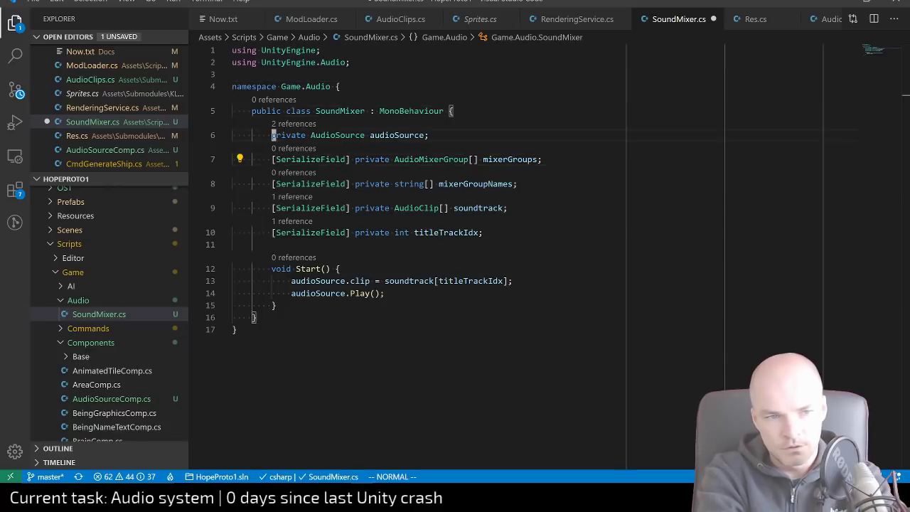
key("l")
key("l")
key("l")
key("l")
key("w")
key("w")
key("F2")
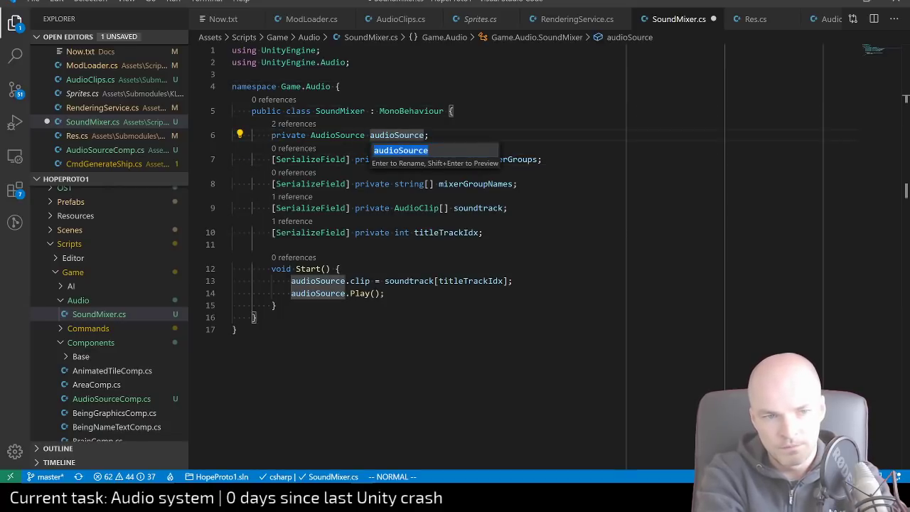
type("mus")
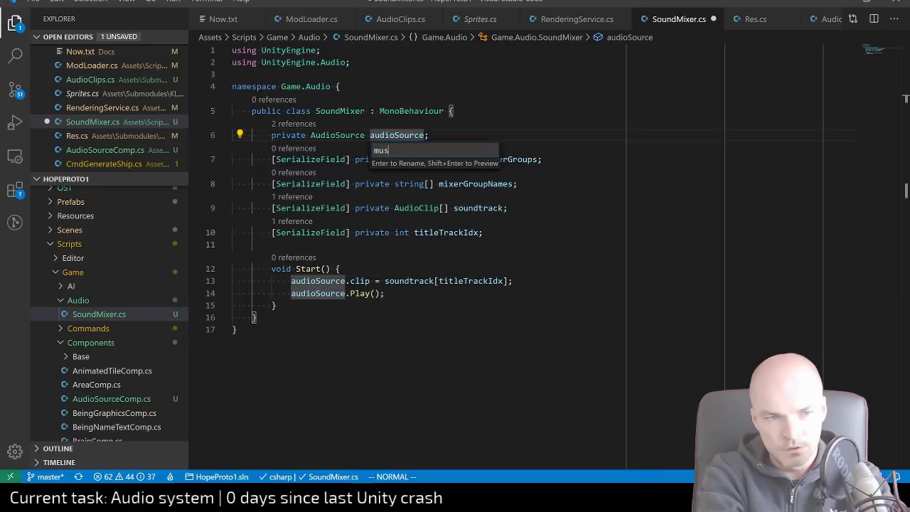
type("icAudioSource")
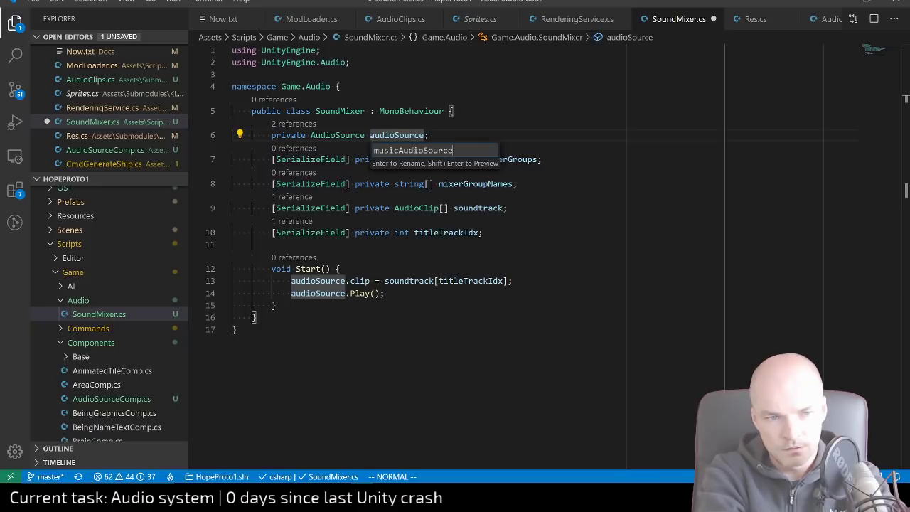
type(";")
key("Return")
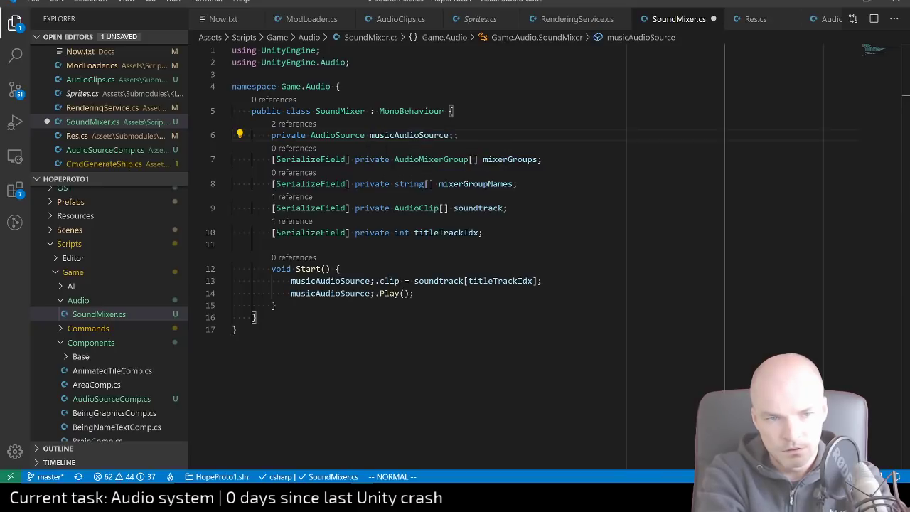
key("u")
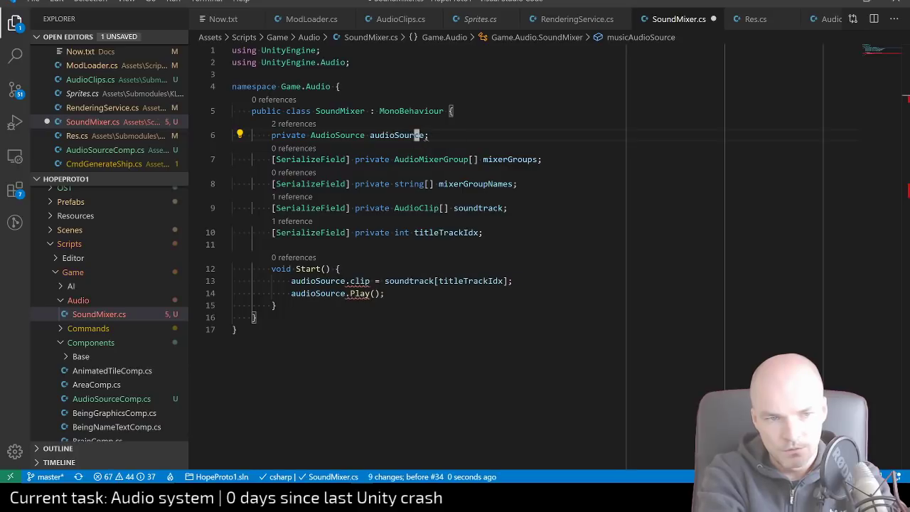
key("shift+a")
type("h")
key("BackSpace")
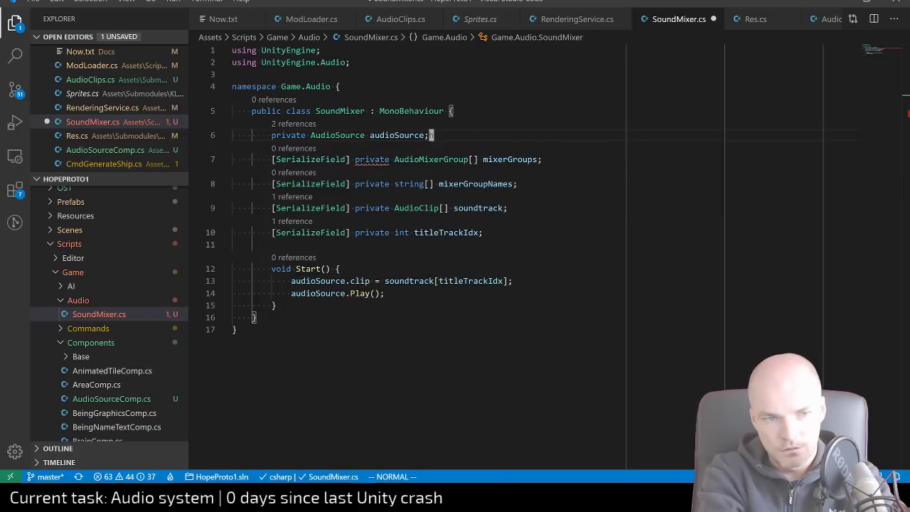
Rename the audioSource field to audioMusic everywhere in the SoundMixer script
key("Escape")
key("h")
key("F2")
type("music")
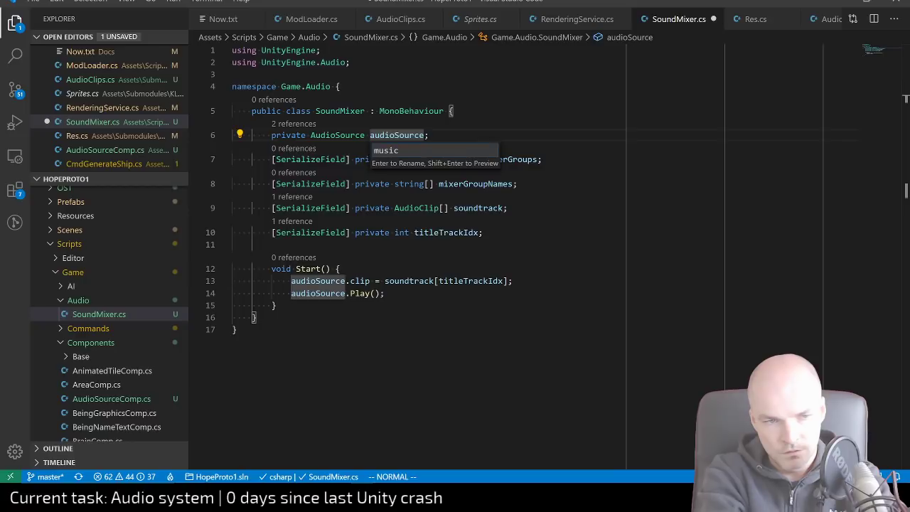
key("BackSpace")
key("BackSpace")
key("BackSpace")
type("audioSourceMusi")
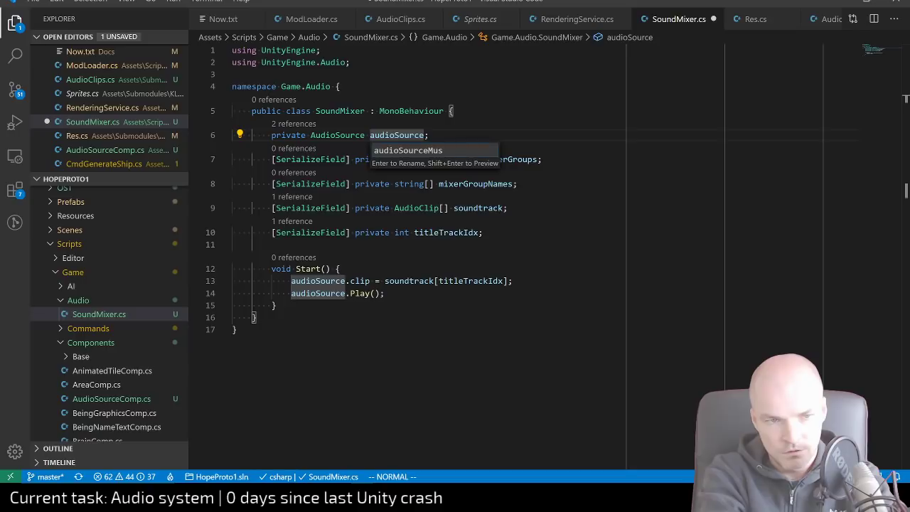
key("BackSpace")
key("BackSpace")
key("BackSpace")
key("BackSpace")
key("BackSpace")
key("BackSpace")
key("BackSpace")
key("BackSpace")
key("BackSpace")
type("Music")
key("Return")
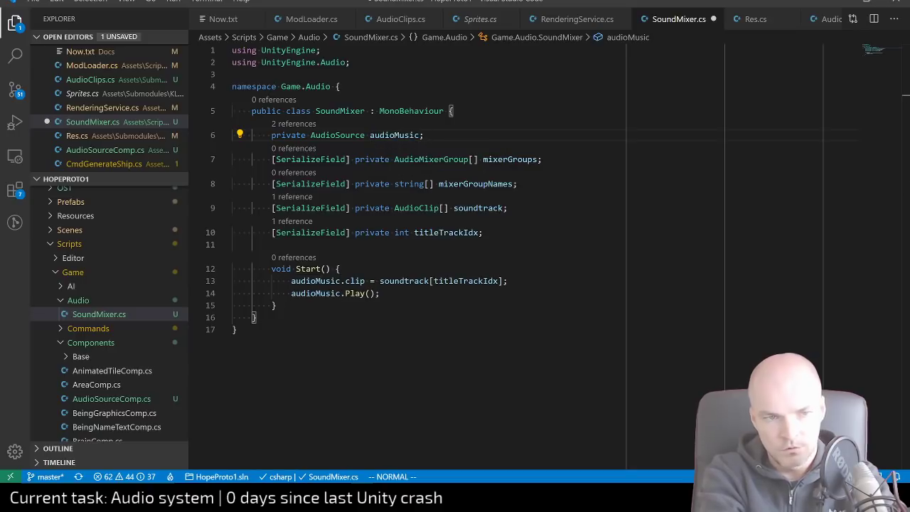
Duplicate the audioMusic field declaration on the line below and name the copy audio
key("y")
key("y")
key("p")
key("l")
key("l")
key("l")
key("l")
key("l")
key("l")
key("l")
key("l")
key("l")
key("l")
key("l")
key("l")
key("l")
key("l")
key("l")
key("l")
key("l")
key("l")
key("l")
key("l")
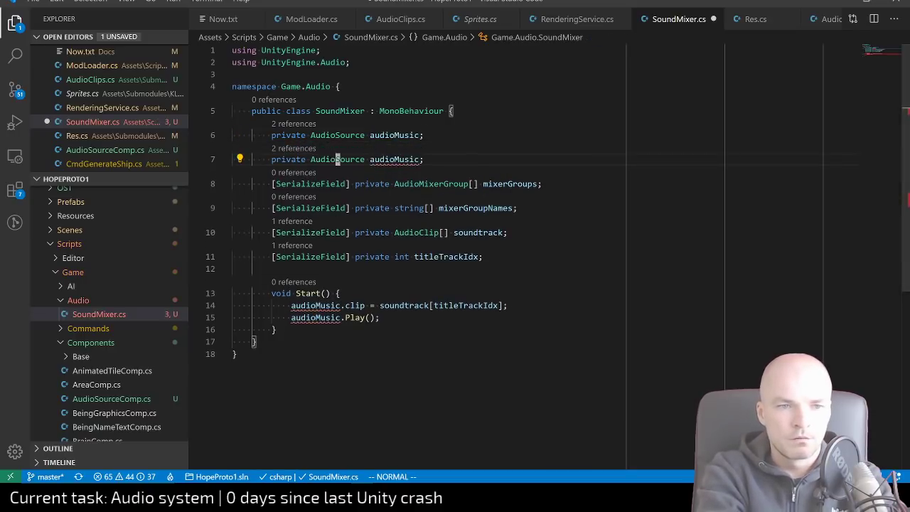
key("c")
key("w")
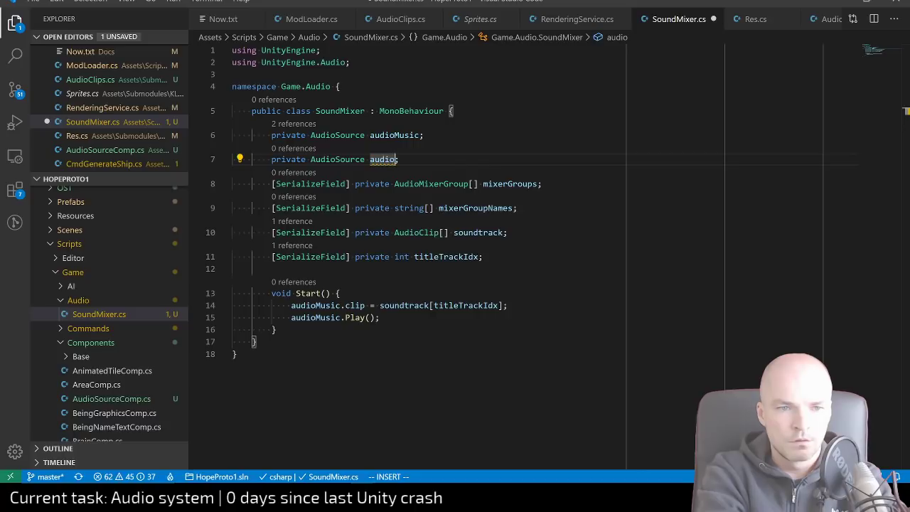
key("Escape")
Change the type of the audioMusic field to the array type AudioSource[]
key("k")
key("h")
key("h")
key("h")
key("h")
key("h")
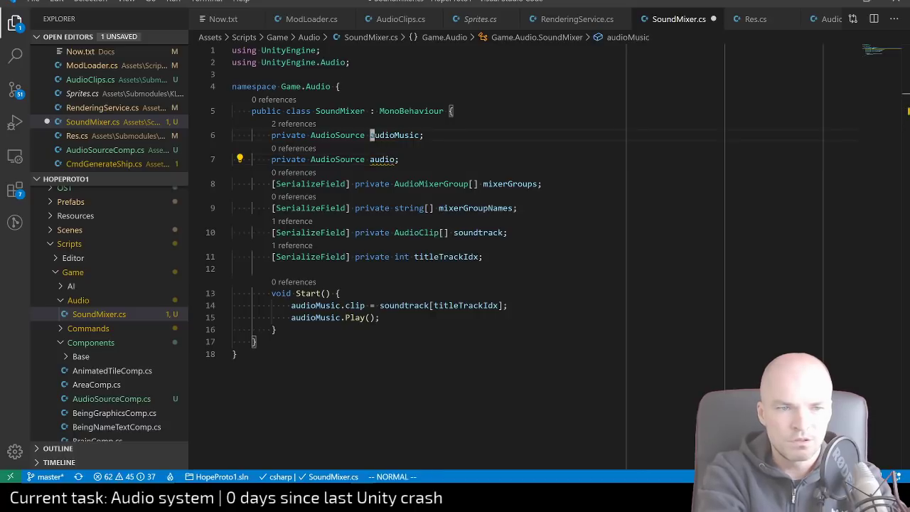
type("i=]")
key("Escape")
Add the [SerializeField] attribute in front of the audioMusic field declaration
type("I")
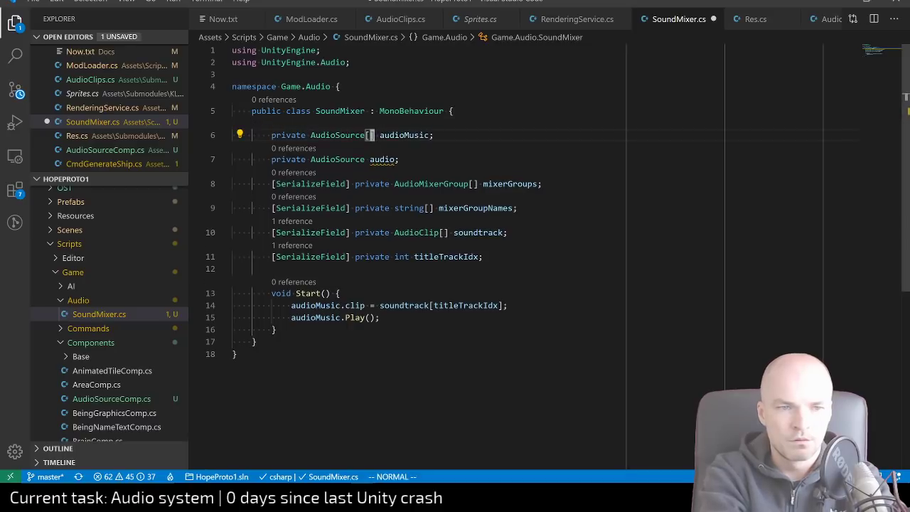
type("[SerializeField")
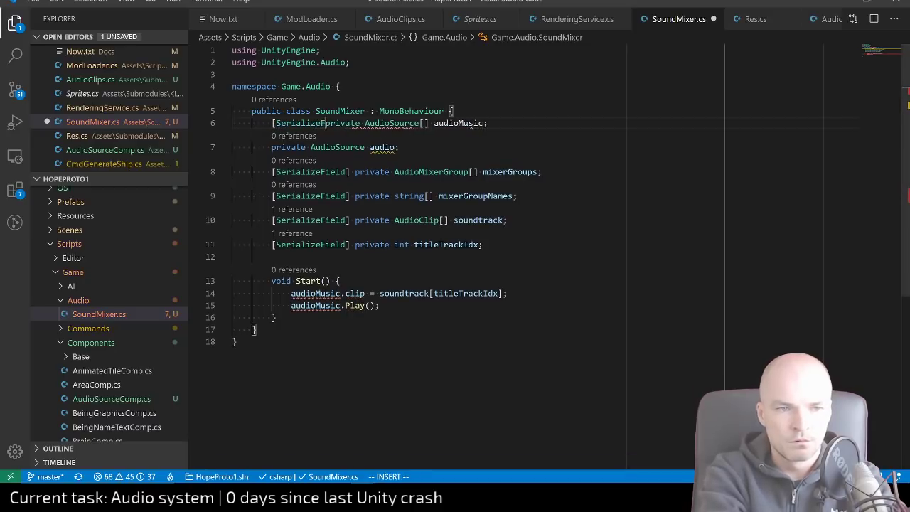
key("BackSpace")
type("]")
key("Escape")
Delete the audio field declaration below audioMusic and save the script
key("j")
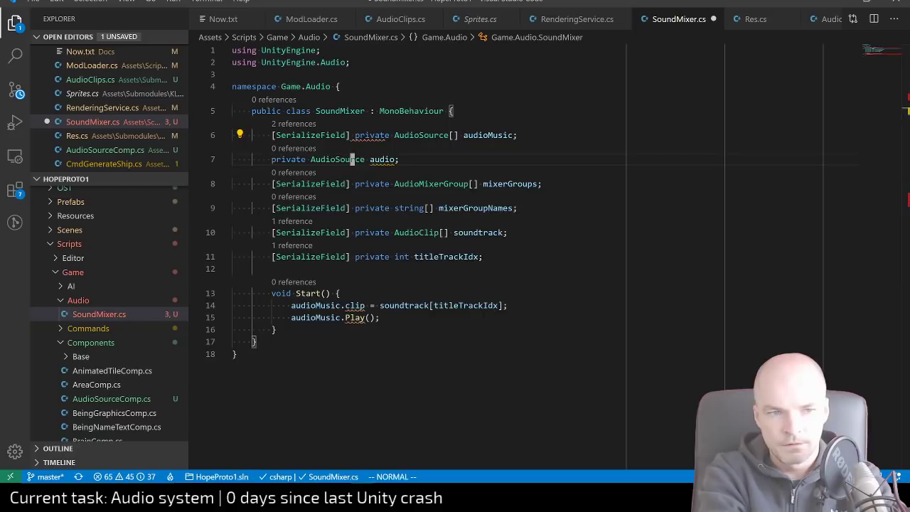
key("d")
key("d")
key("k")
key("ctrl+s")
Remove the audioMusic reference before .clip in the clip assignment of the Start method
key("j")
key("j")
key("j")
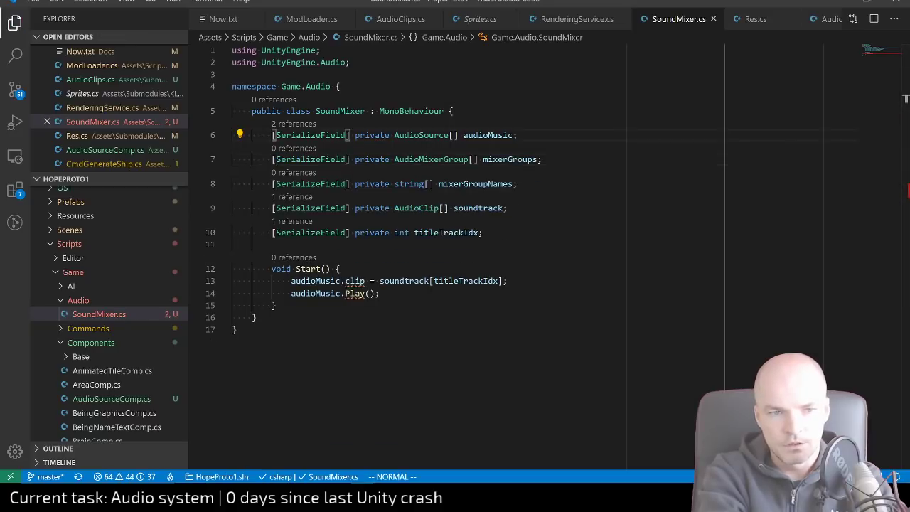
key("j")
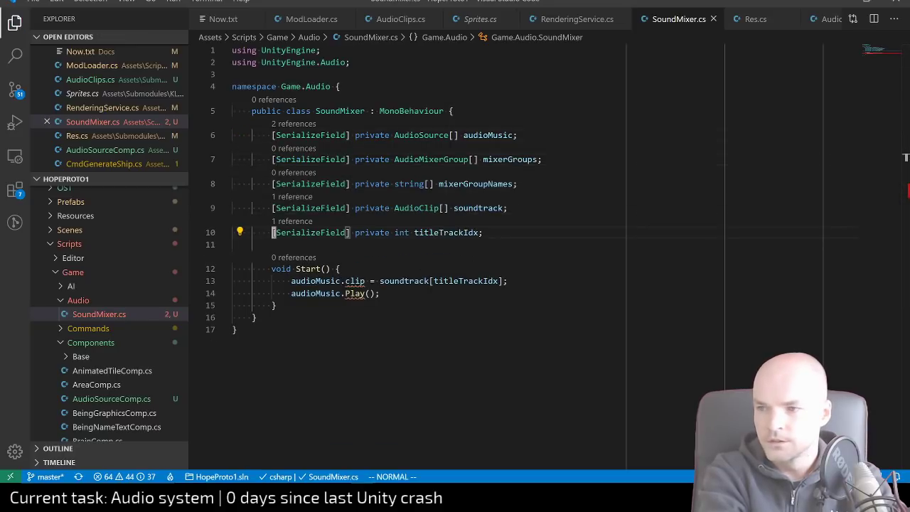
key("j")
key("j")
key("j")
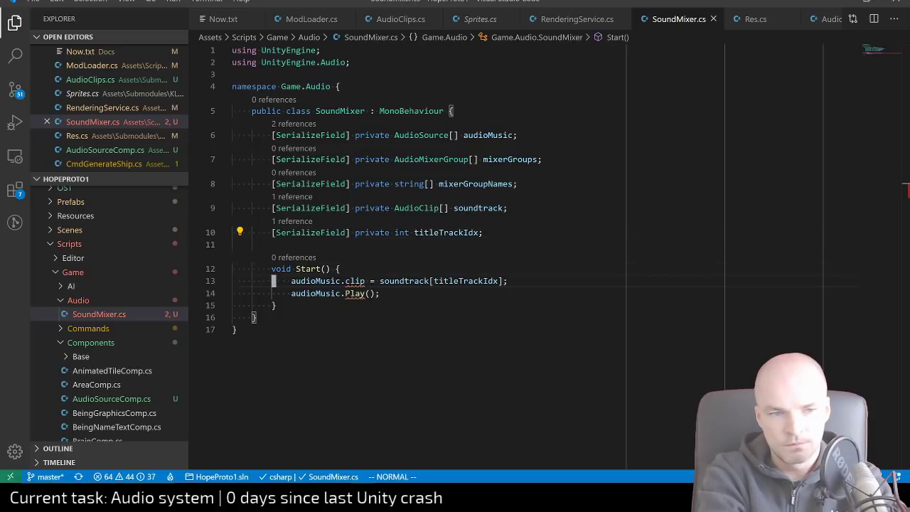
key("w")
key("w")
key("i")
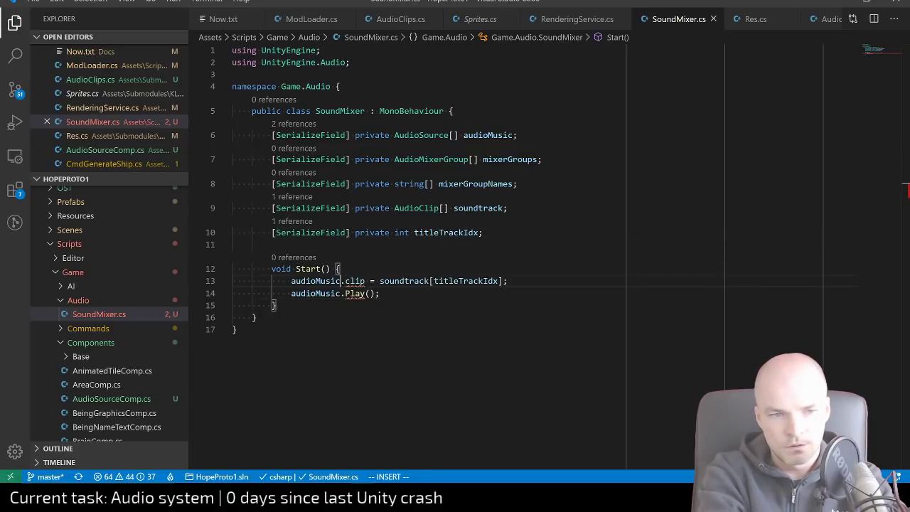
key("BackSpace")
key("ctrl+w")
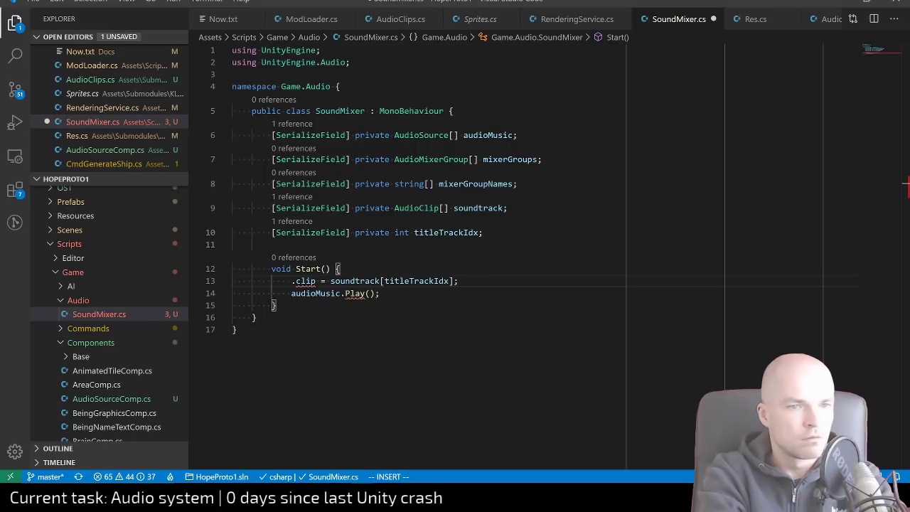
Insert a blank line directly below the SoundMixer class declaration, above the audioMusic field
key("Escape")
key("k")
key("k")
key("k")
key("k")
key("k")
key("k")
key("k")
key("k")
key("k")
key("k")
key("k")
key("j")
key("j")
key("j")
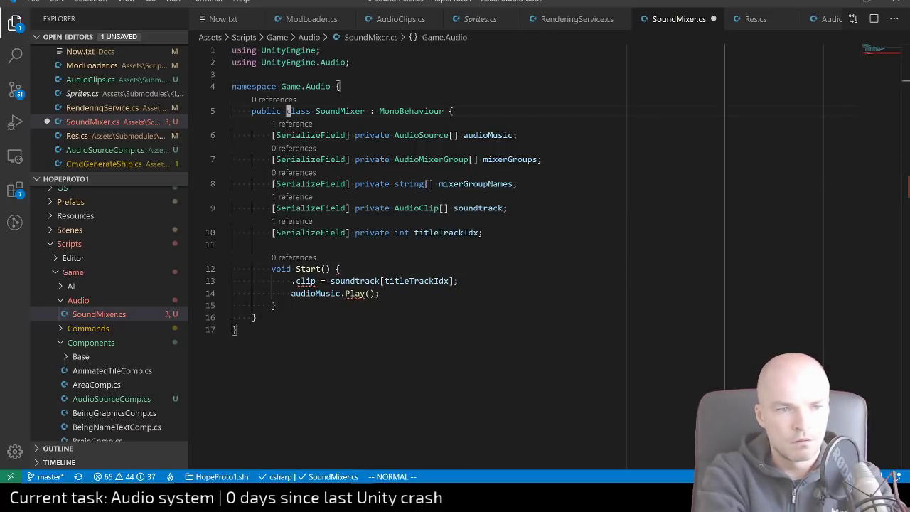
key("o")
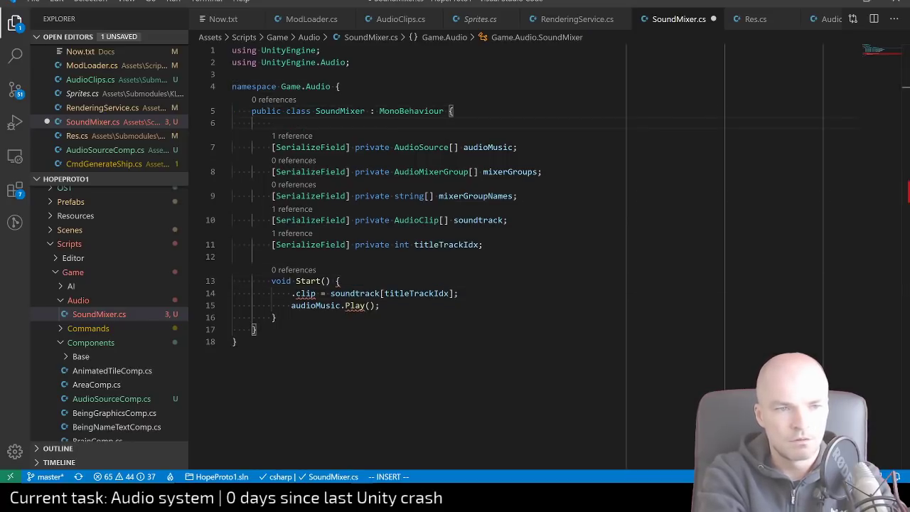
key("Escape")
Begin a private const string declaration on a new first line of the SoundMixer class body
key("j")
key("j")
key("j")
key("j")
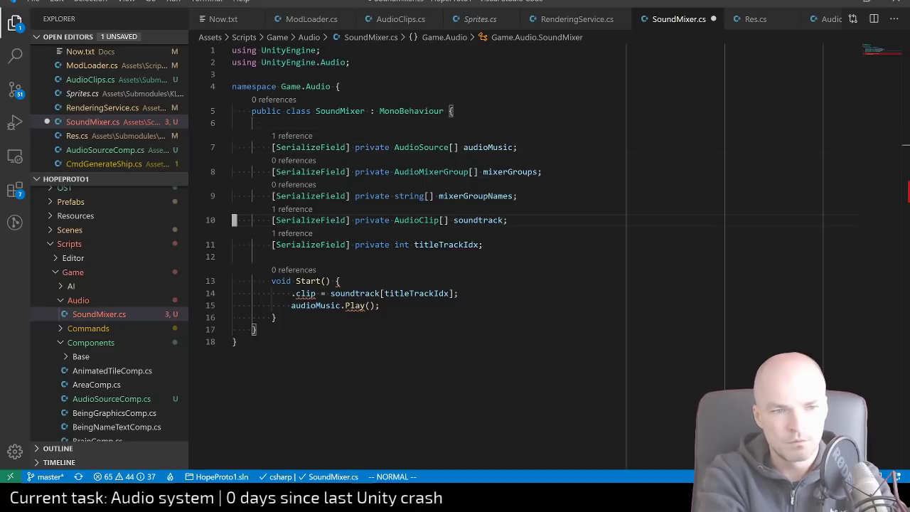
key("k")
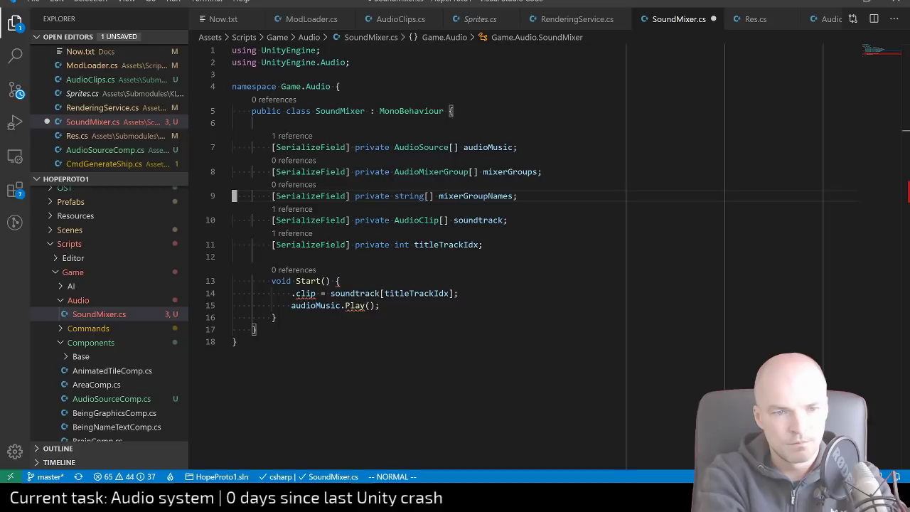
key("k")
key("k")
key("k")
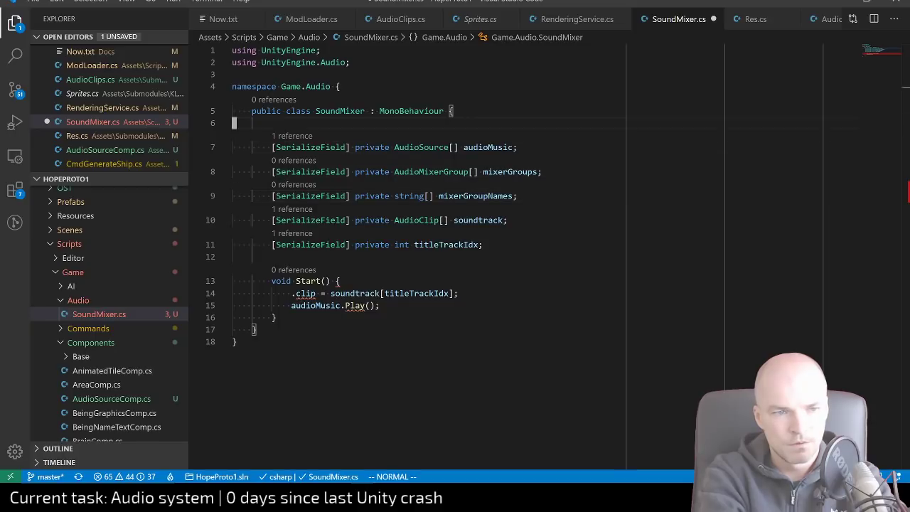
key("o")
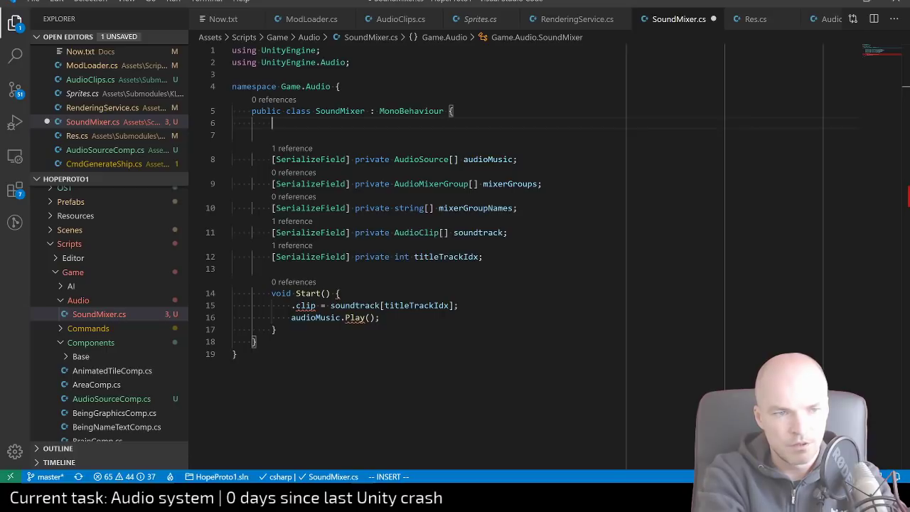
type("privat")
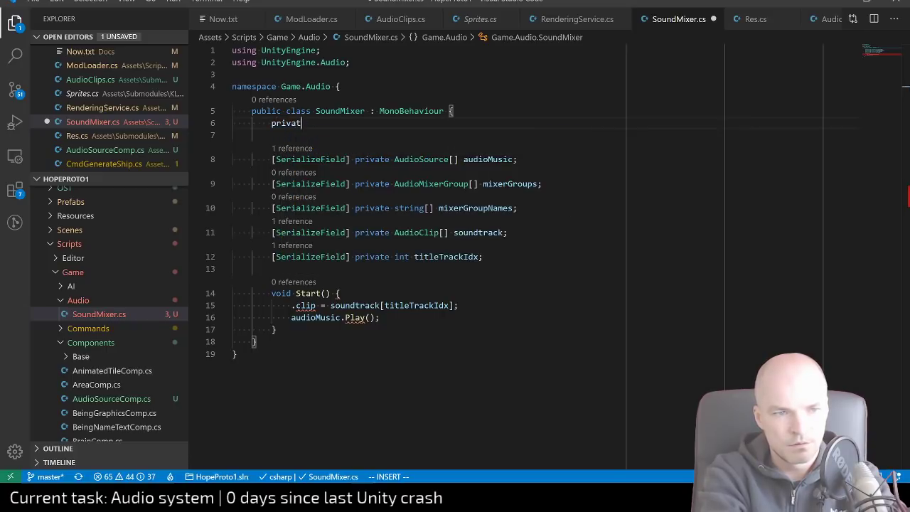
key("BackSpace")
key("BackSpace")
key("BackSpace")
key("BackSpace")
key("BackSpace")
key("BackSpace")
type("publi")
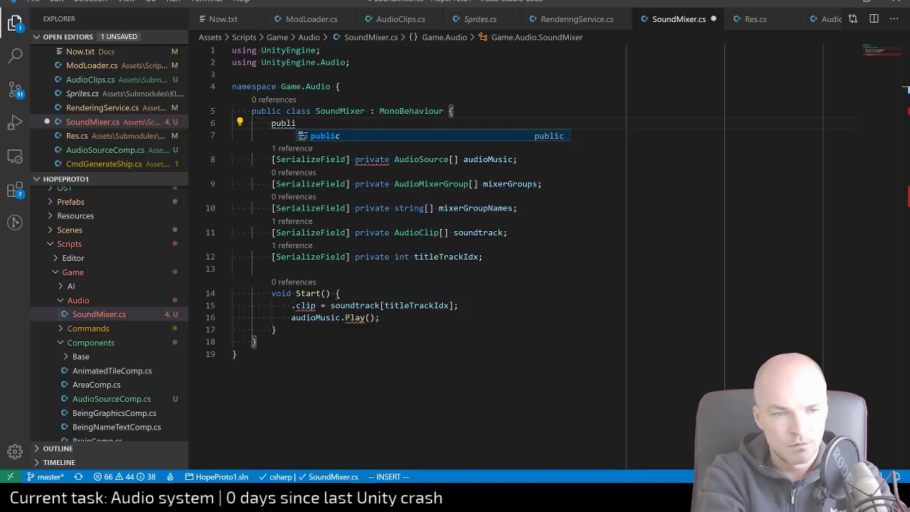
key("BackSpace")
key("BackSpace")
key("BackSpace")
key("BackSpace")
type("riva")
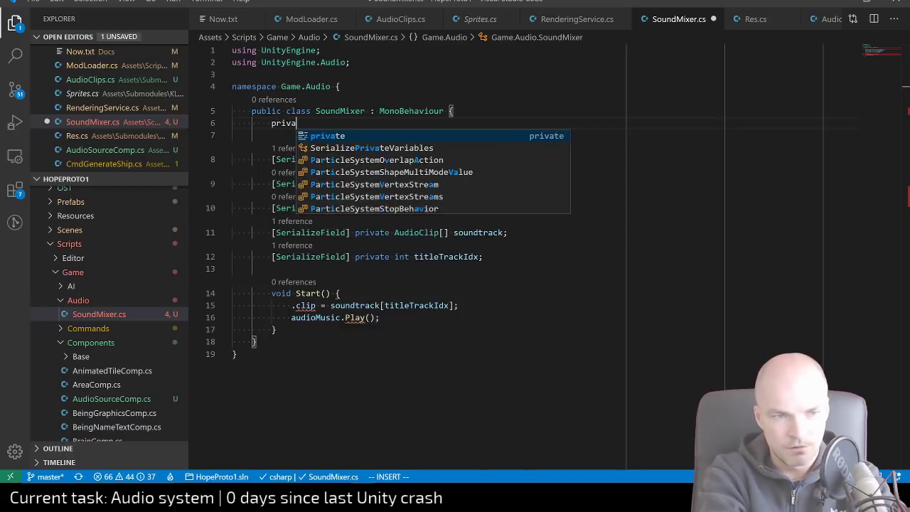
key("Tab")
type("const S")
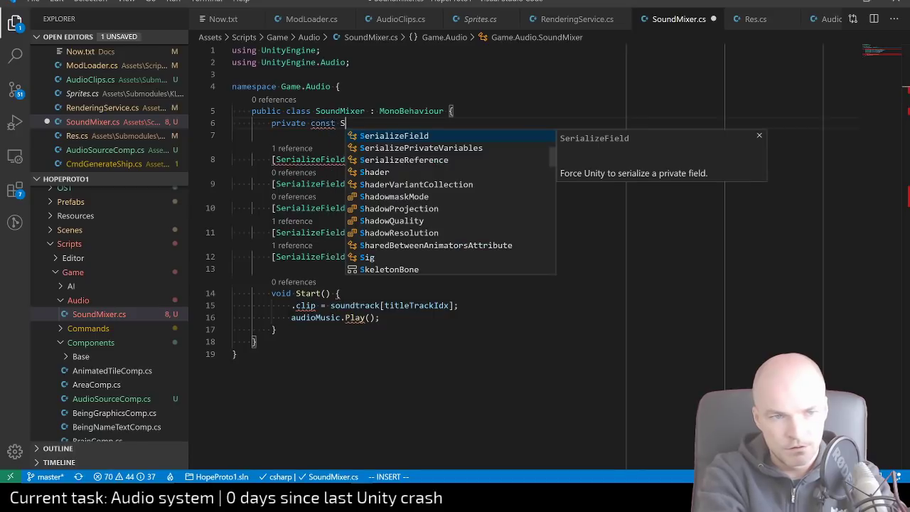
key("BackSpace")
type("string")
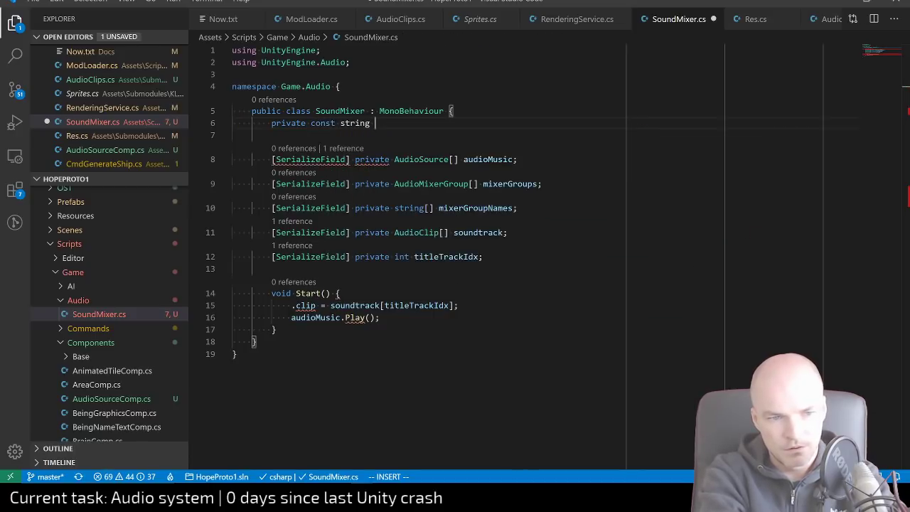
Name the string constant Music, assign it the value "Music" and end the declaration with a semicolon
type("Music")
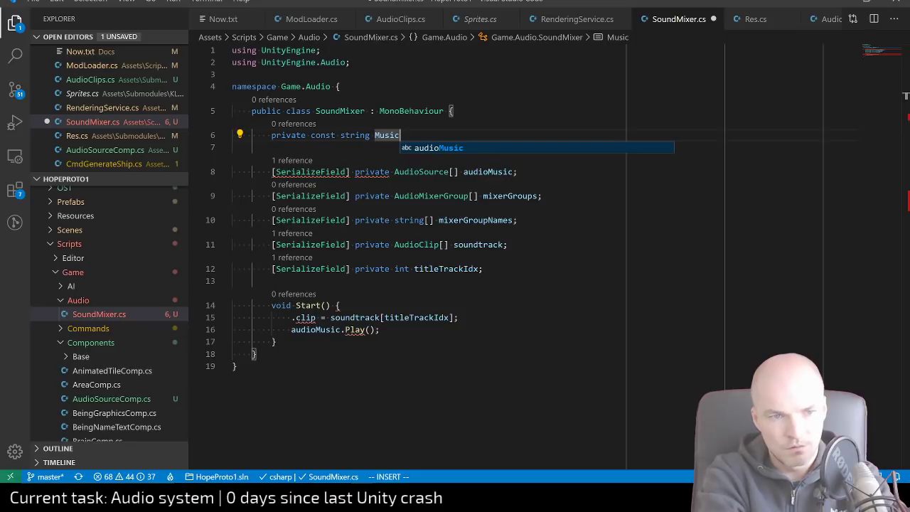
type("Au")
key("BackSpace")
key("BackSpace")
key("BackSpace")
key("BackSpace")
key("BackSpace")
key("BackSpace")
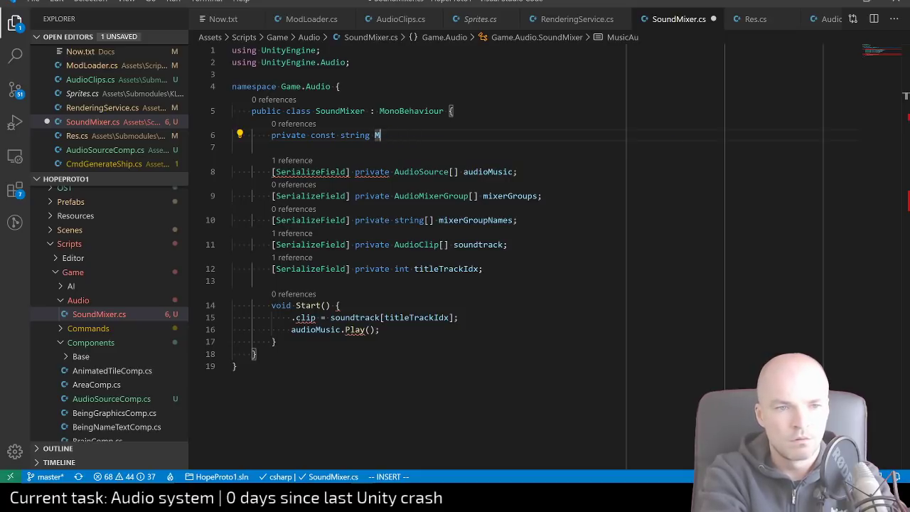
type("usic = \"")
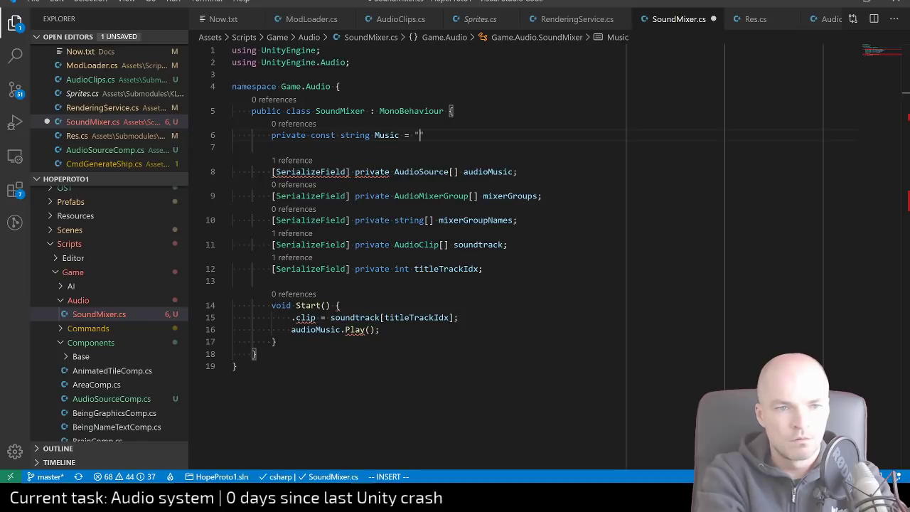
type("M")
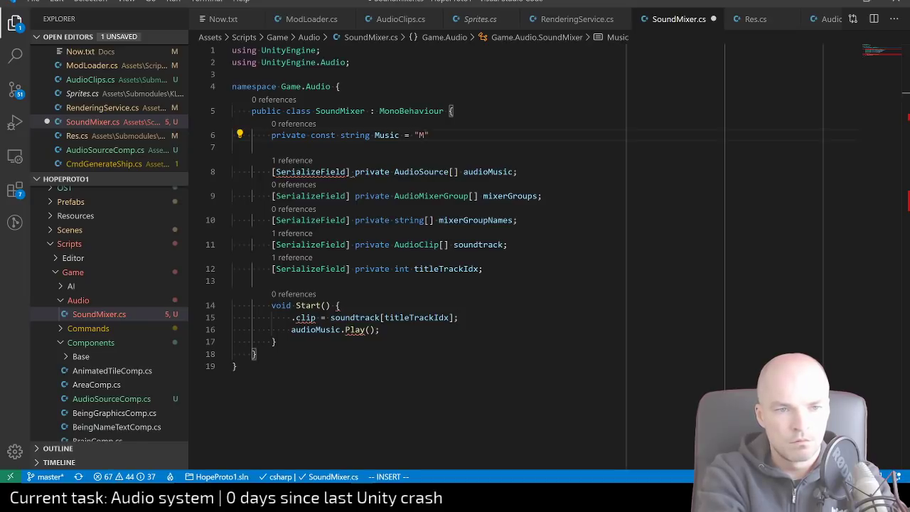
type("usic")
key("Escape")
key("shift+a")
type(";")
key("Escape")
key("j")
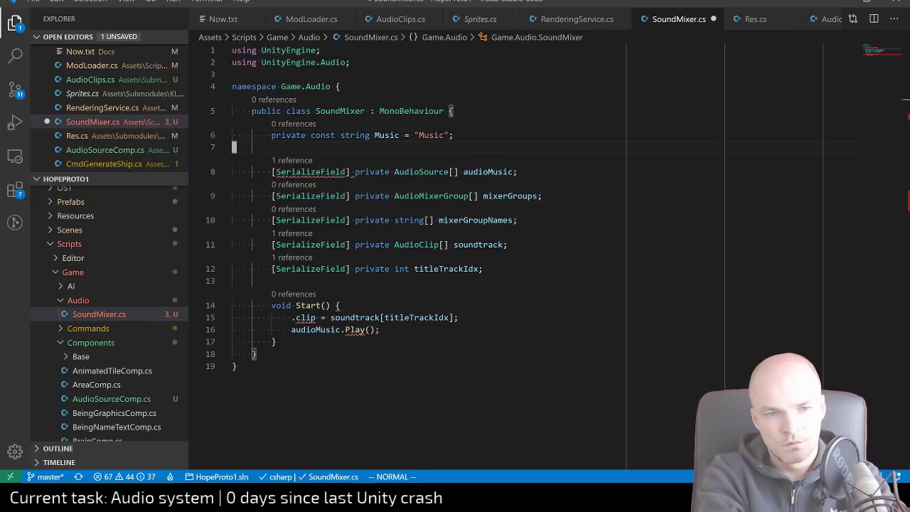
key("j")
key("j")
key("j")
key("j")
key("j")
key("j")
key("j")
key("j")
key("j")
key("j")
key("j")
key("k")
key("k")
key("k")
key("k")
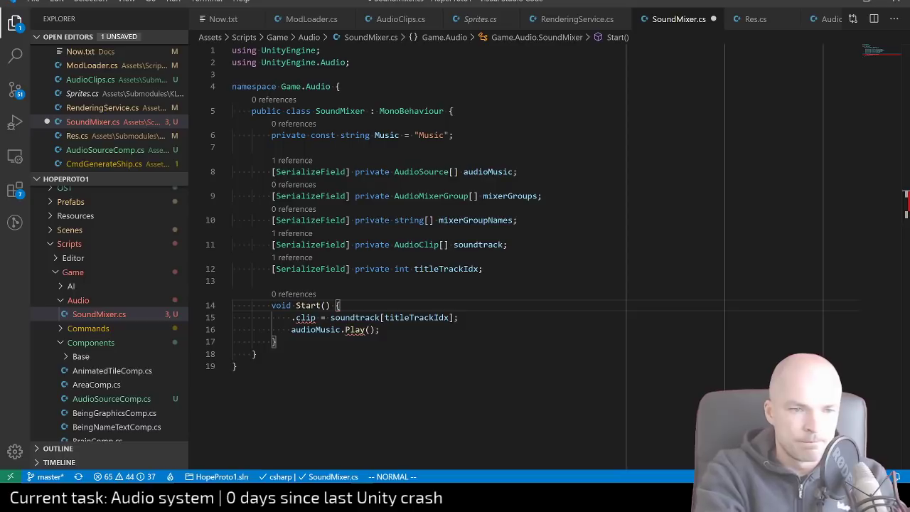
key("braceleft")
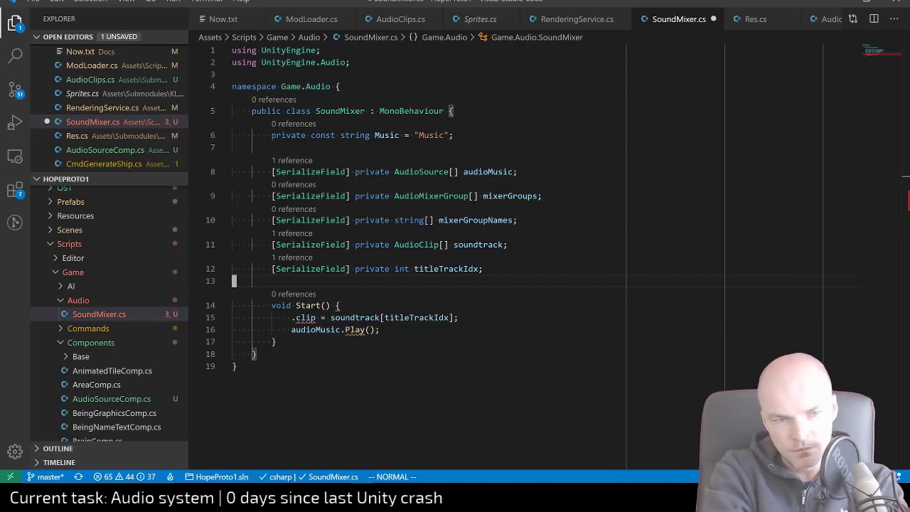
Delete the line declaring the Music string constant at the beginning of the class
key("braceleft")
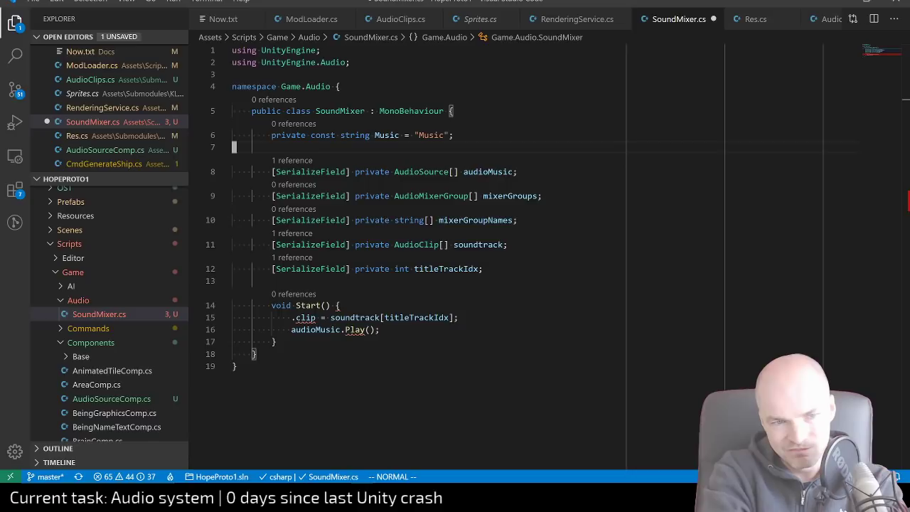
key("k")
key("d")
key("d")
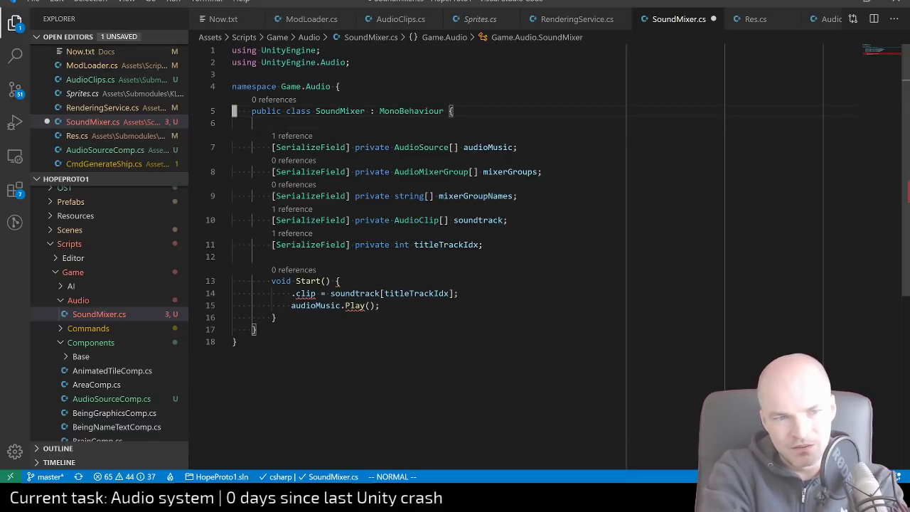
Remove the array brackets from the audioMusic field so its type is a single AudioSource
key("j")
key("j")
key("j")
key("l")
key("l")
key("l")
key("l")
key("l")
key("l")
key("l")
key("l")
key("l")
key("l")
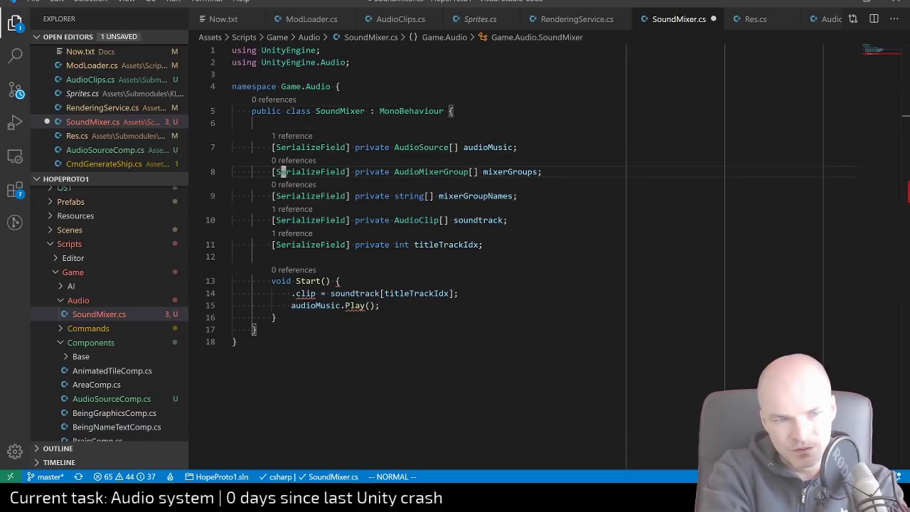
key("l")
key("l")
key("l")
key("l")
key("l")
key("l")
key("l")
key("l")
key("l")
key("l")
key("l")
key("l")
key("l")
key("l")
key("l")
key("l")
key("l")
key("l")
key("l")
key("l")
key("k")
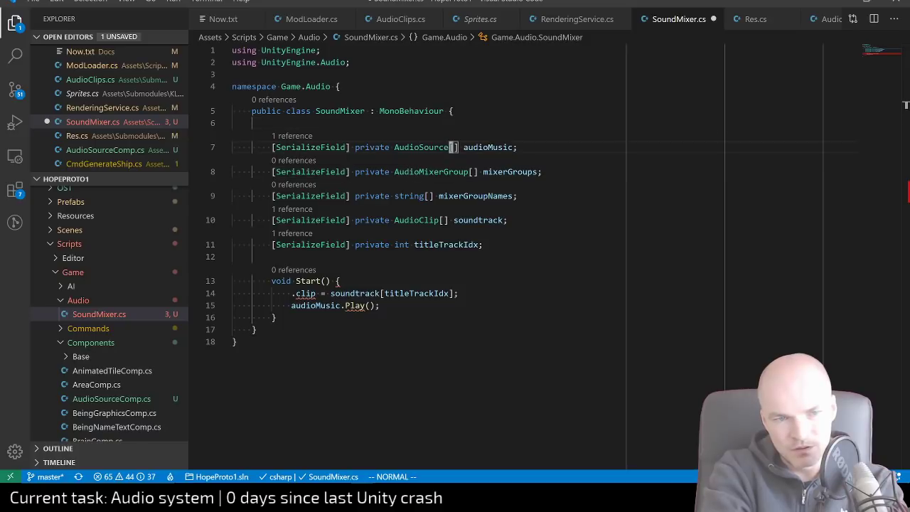
key("x")
key("x")
Delete the blank line above the audioMusic field and save the SoundMixer script
key("j")
key("j")
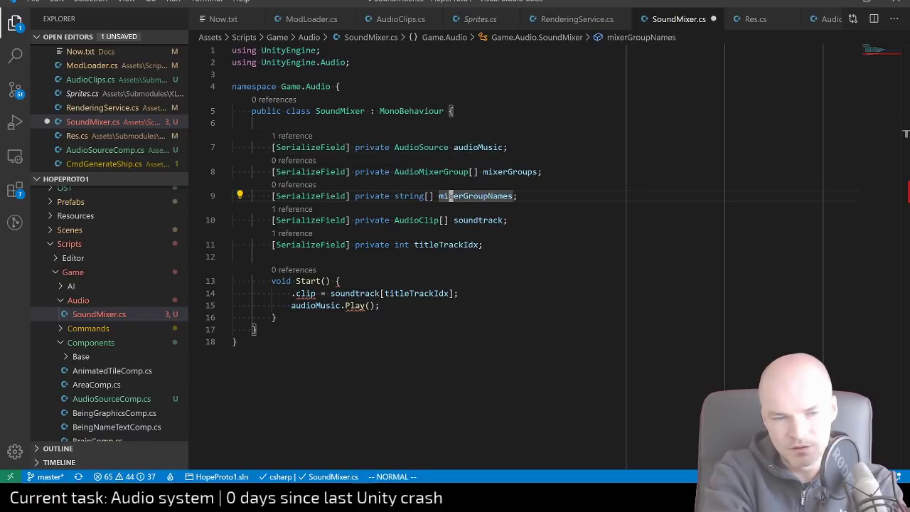
key("l")
key("l")
key("l")
key("l")
key("l")
key("k")
key("k")
key("k")
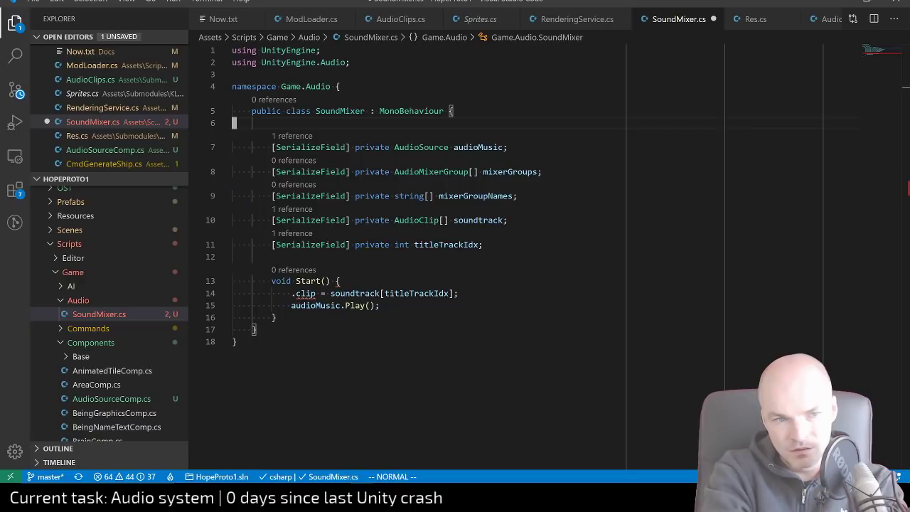
key("d")
key("d")
key("ctrl+s")
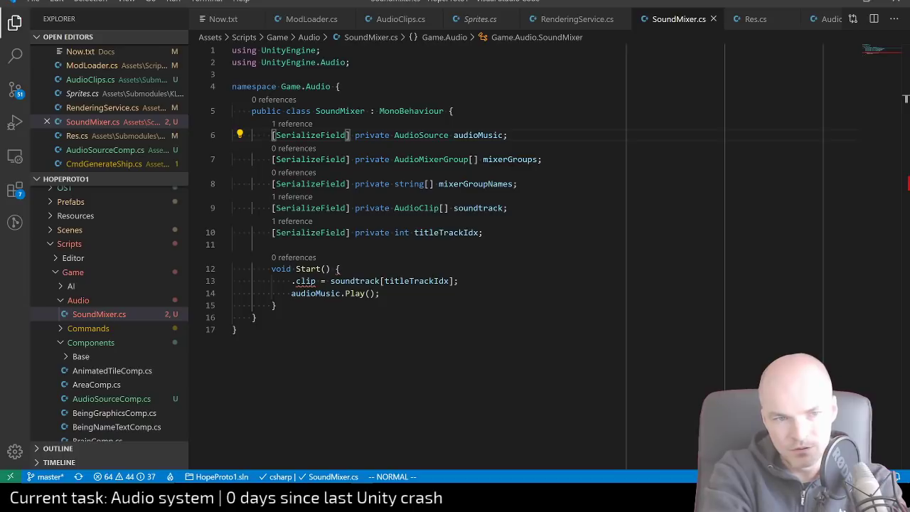
Duplicate the serialized audioMusic field and rename the copy below it audioAmbience
key("y")
key("y")
key("p")
key("w")
key("w")
key("w")
key("w")
key("e")
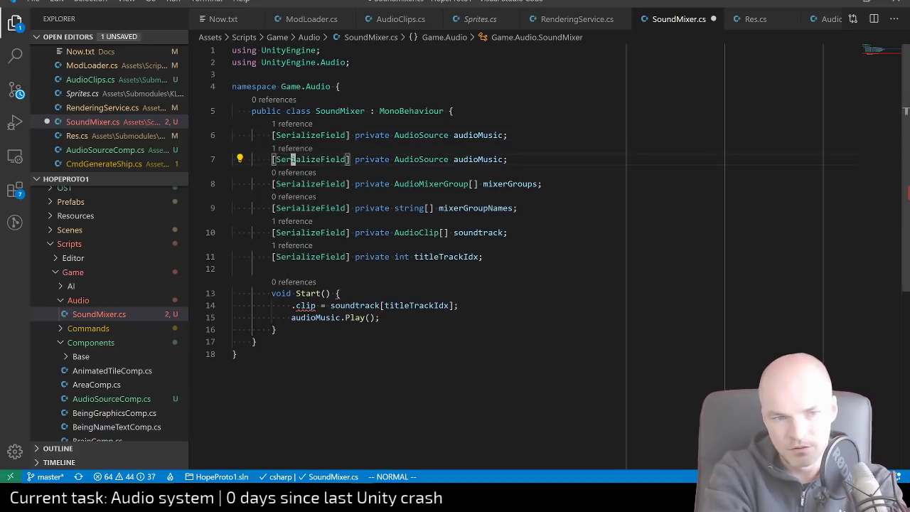
key("l")
key("l")
key("l")
key("l")
key("l")
key("l")
type("cw")
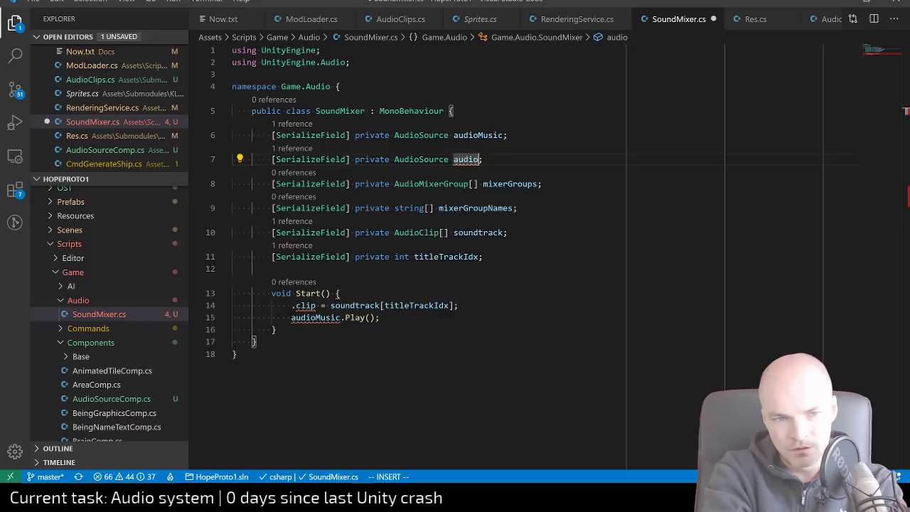
type("Ambience")
key("Escape")
Duplicate the serialized audioAmbience field and rename the copy below it audioFX
key("y")
key("y")
key("p")
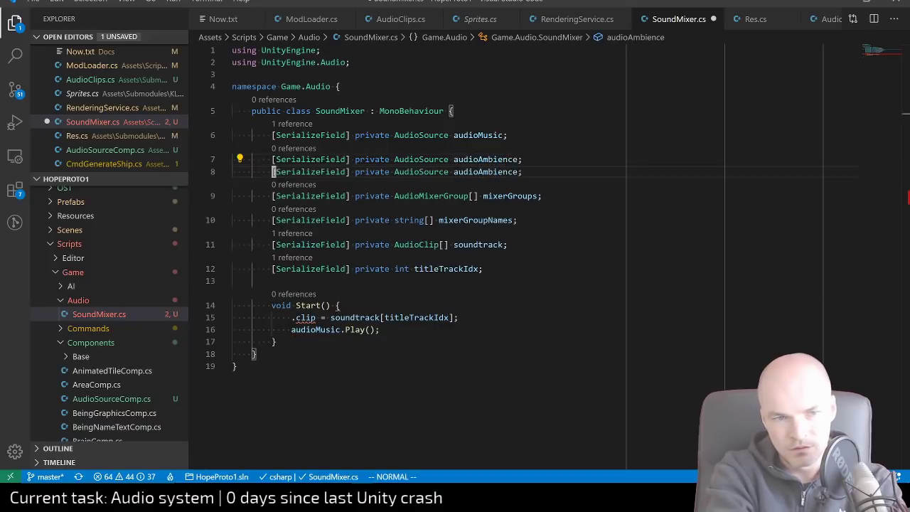
key("l")
key("l")
key("l")
key("l")
key("l")
key("l")
key("l")
key("l")
key("w")
key("w")
key("w")
key("w")
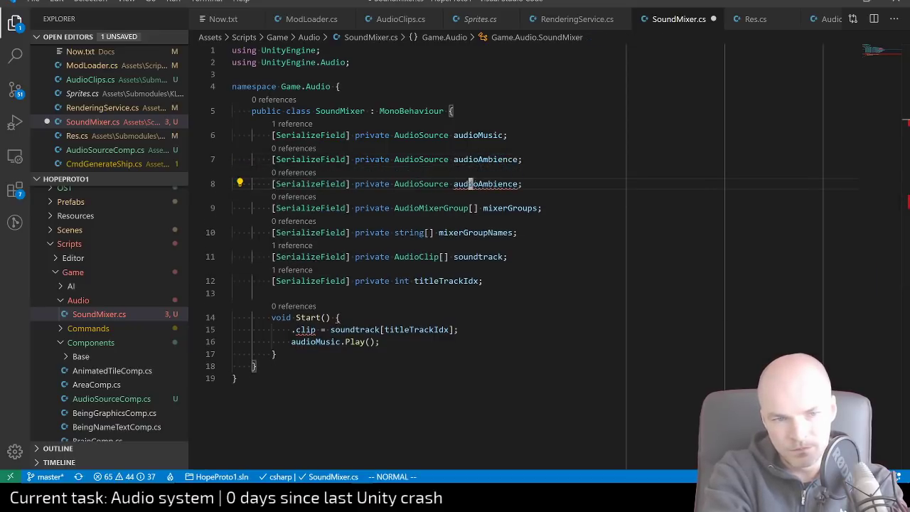
key("l")
key("l")
key("l")
key("l")
key("l")
type("cwFX")
key("Escape")
Duplicate the serialized audioFX field, rename the copy below it audioUI, and save the SoundMixer script
key("y")
key("y")
key("p")
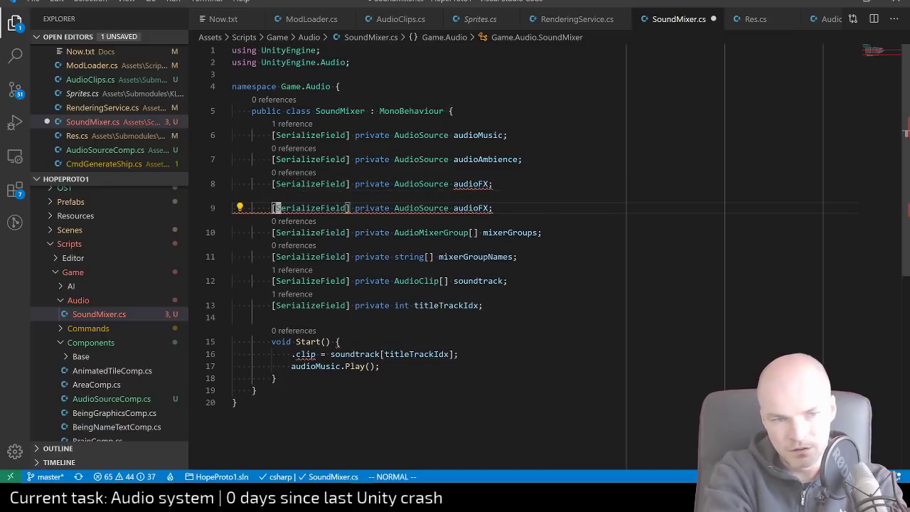
key("l")
key("l")
key("l")
key("l")
key("l")
key("l")
key("l")
key("l")
key("l")
key("l")
key("l")
key("l")
key("l")
key("l")
key("l")
key("l")
key("l")
key("l")
key("l")
key("l")
key("w")
key("w")
key("l")
key("l")
key("l")
key("l")
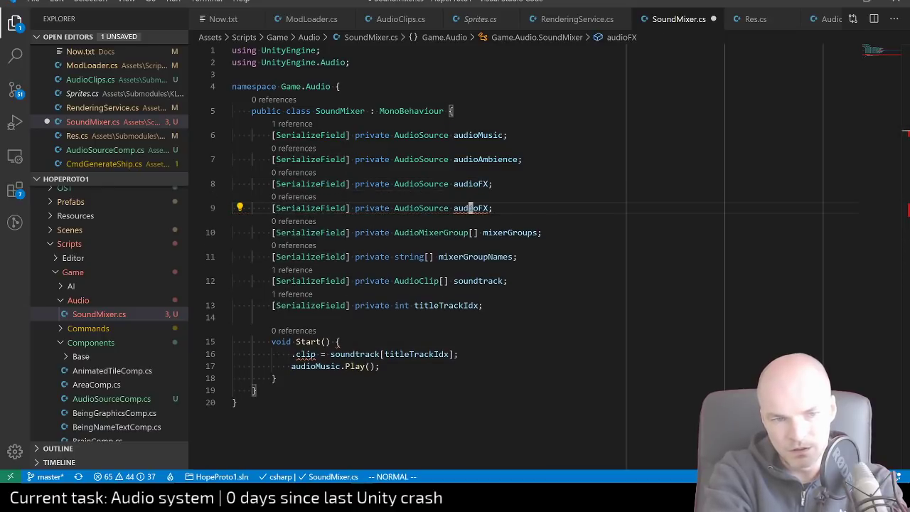
type("cwoUI")
key("Escape")
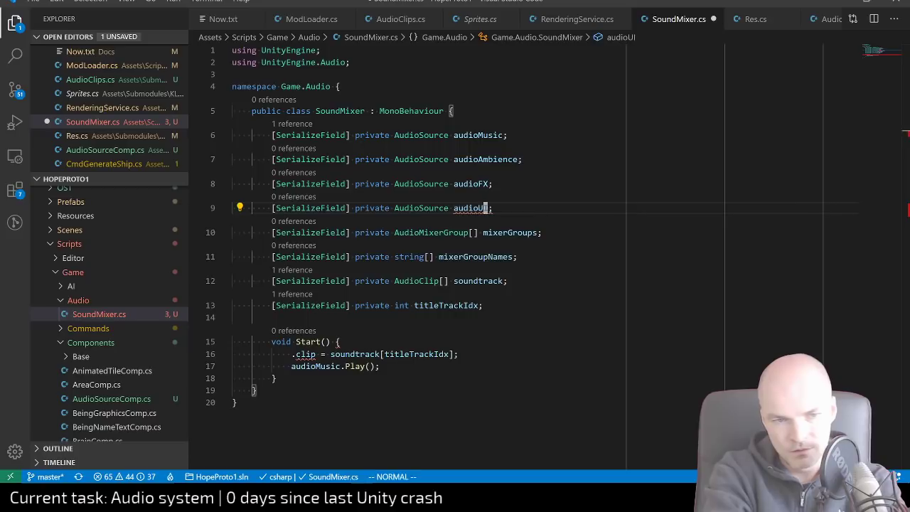
key("ctrl+s")
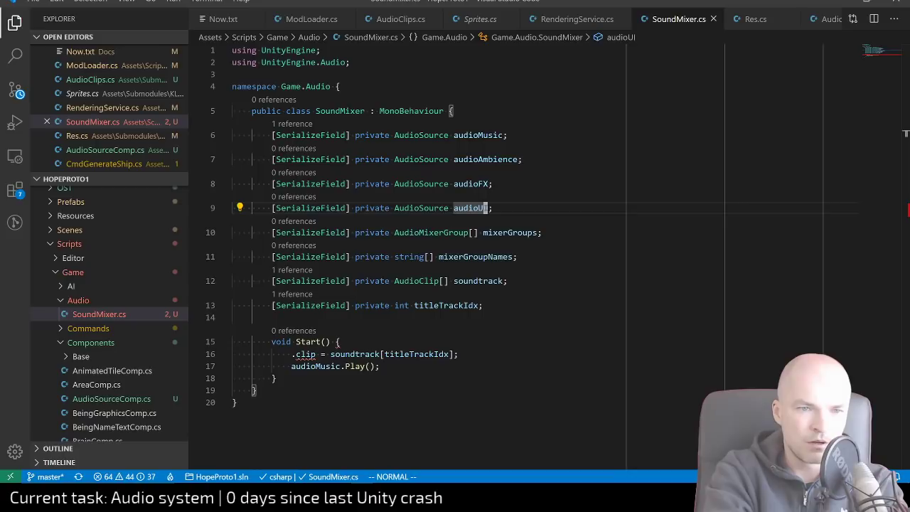
Turn the audioAmbience field's type into an AudioSource array
key("k")
key("k")
key("k")
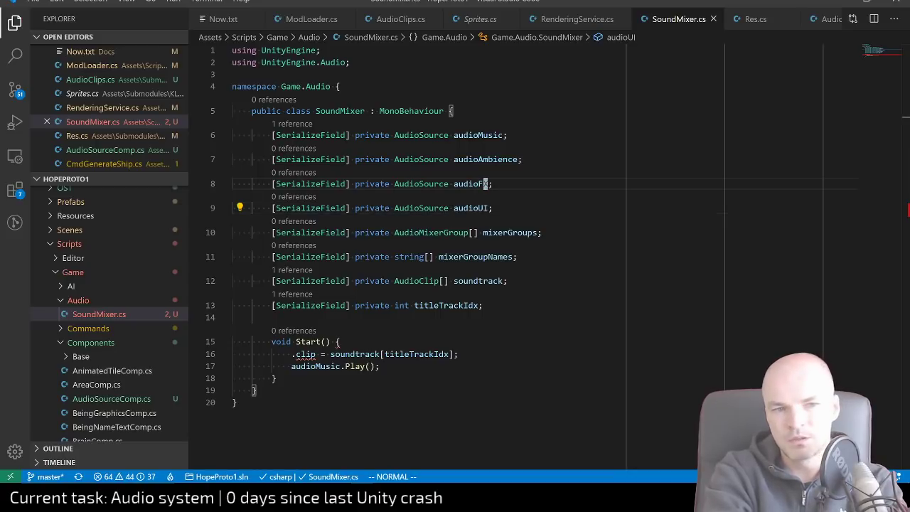
key("j")
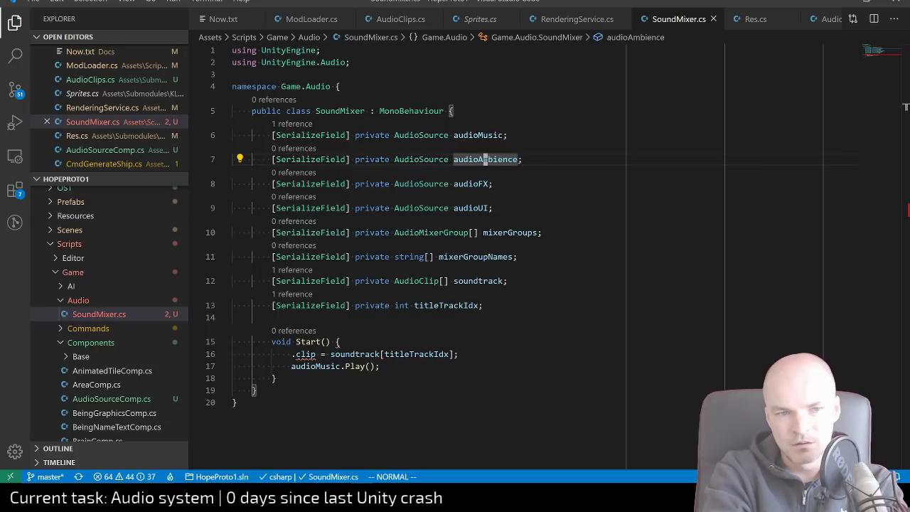
key("h")
key("h")
key("h")
key("h")
key("h")
key("h")
key("h")
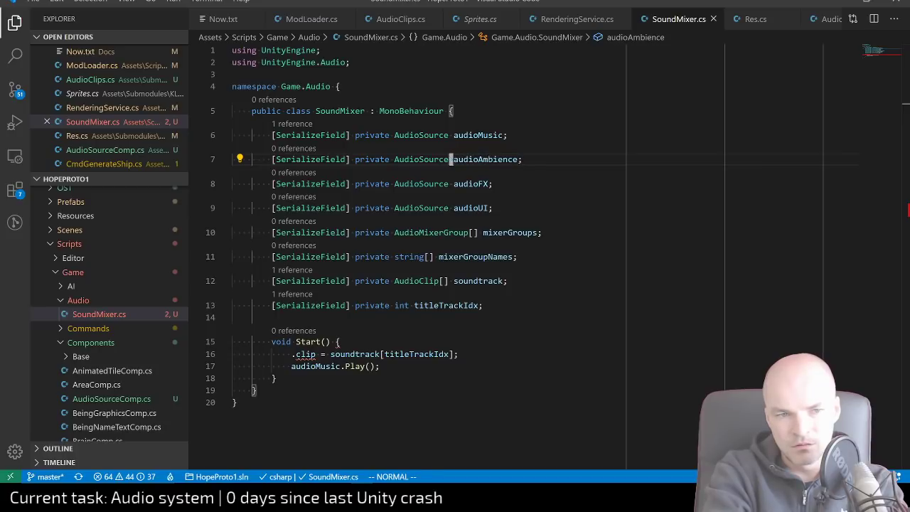
type("i[]")
key("Escape")
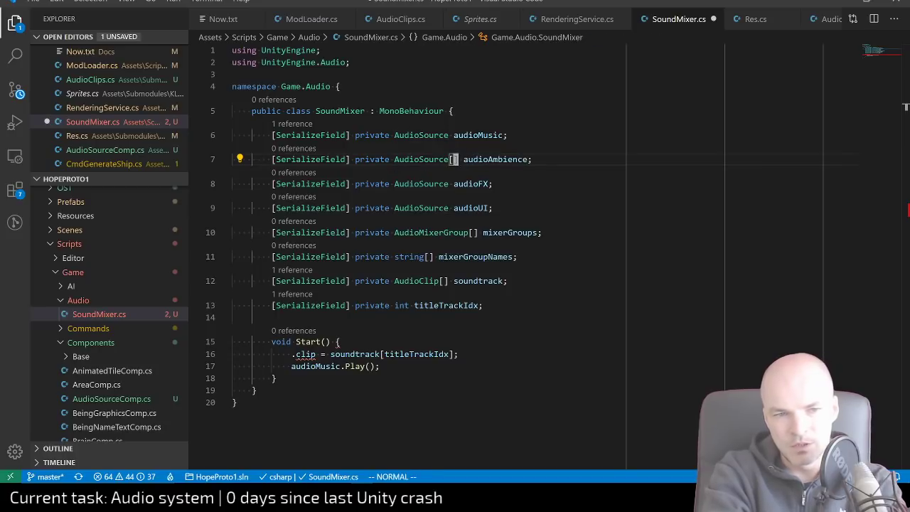
Turn the audioFX field's type into an AudioSource array and save the script
key("j")
key("j")
type("khi[]")
key("Down")
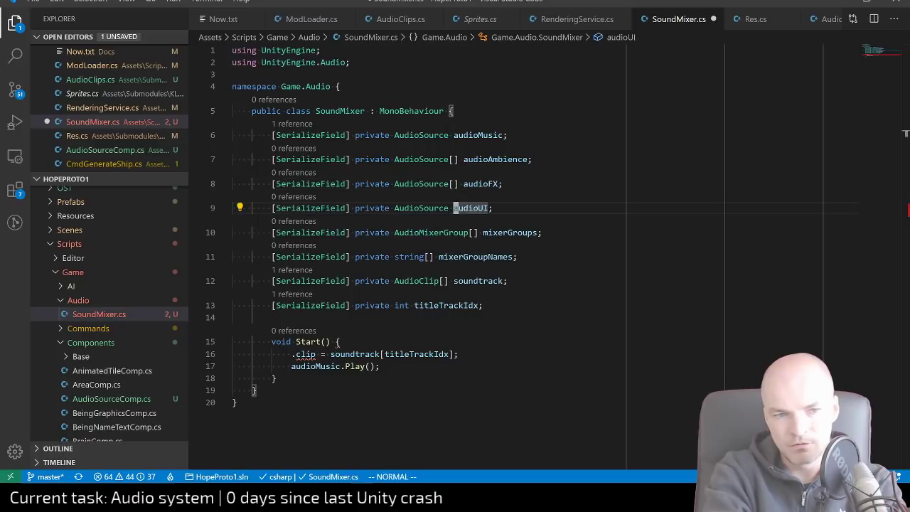
key("Left")
key("Left")
key("ctrl+s")
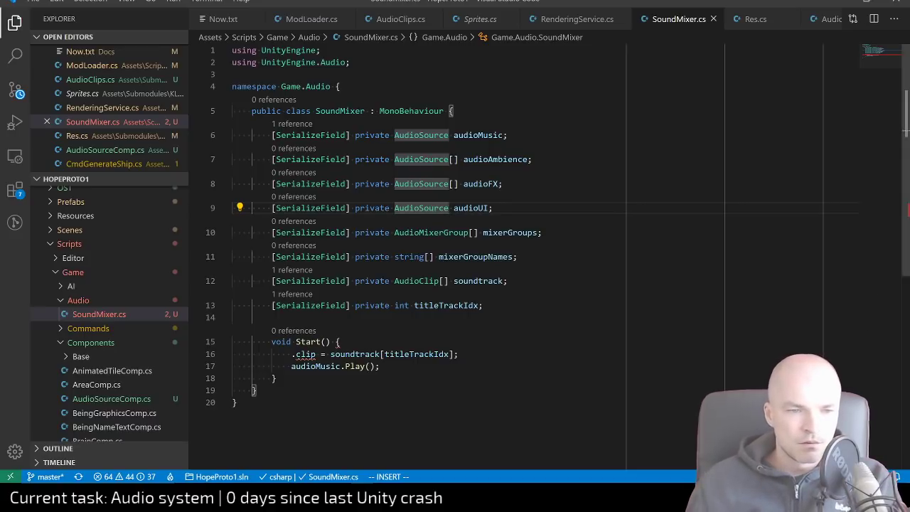
Delete the stray dot before clip in the first line of the Start method and save the script
left_click(296, 353)
key("Escape")
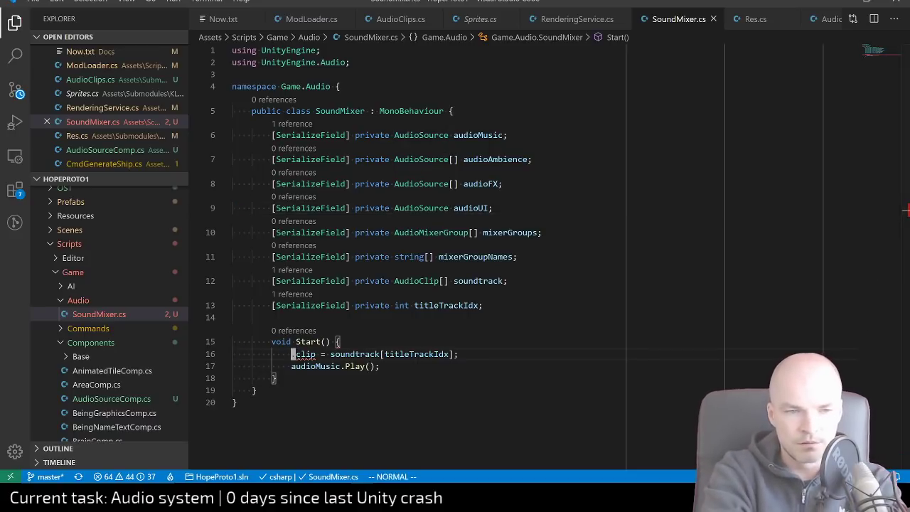
key("i")
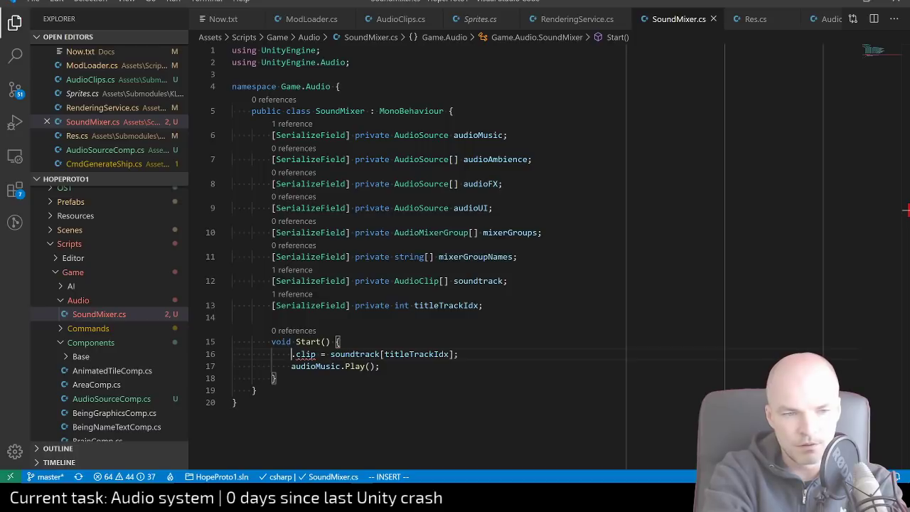
key("Delete")
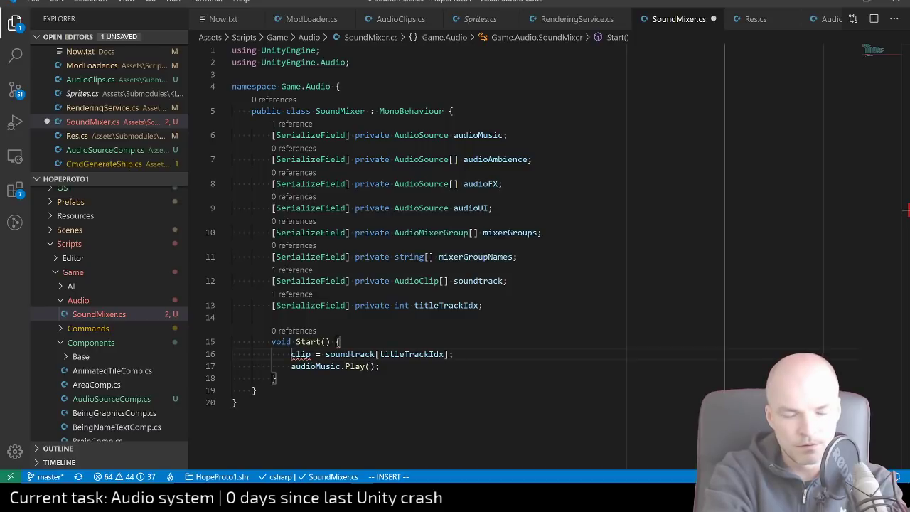
key("Escape")
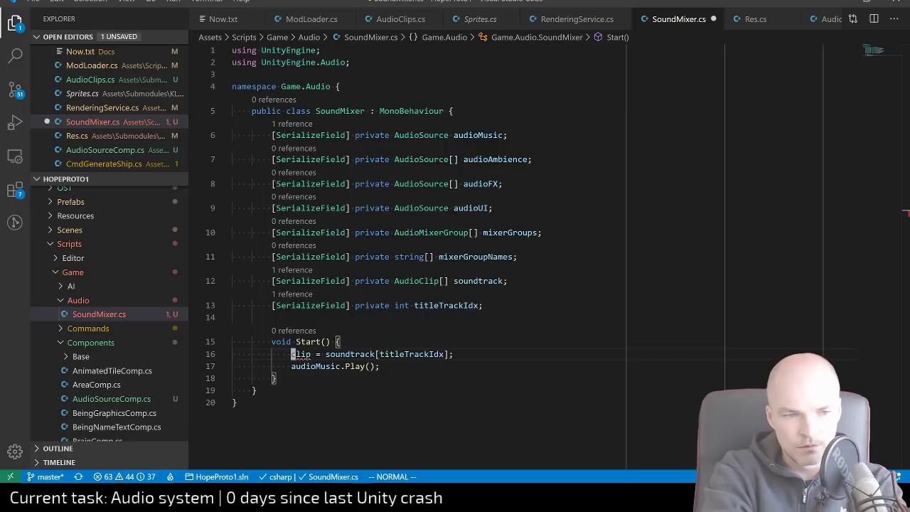
key("i")
key("ctrl+s")
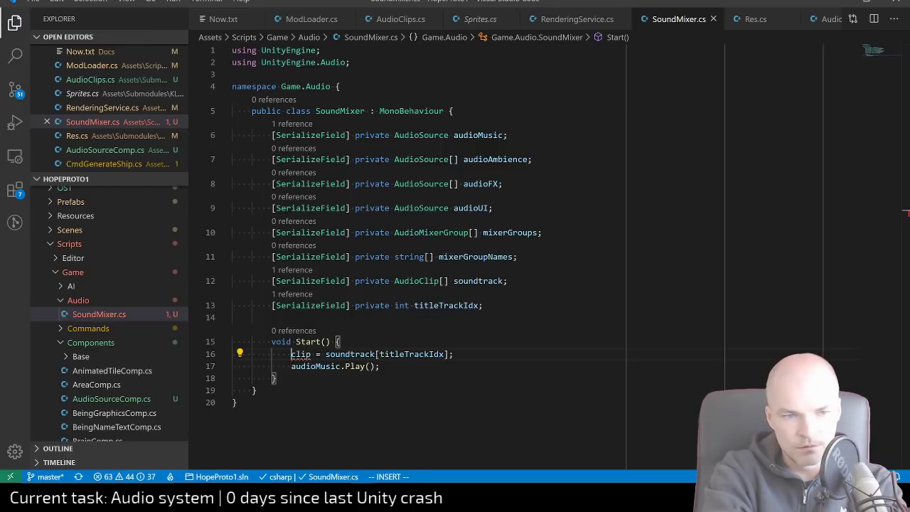
key("Escape")
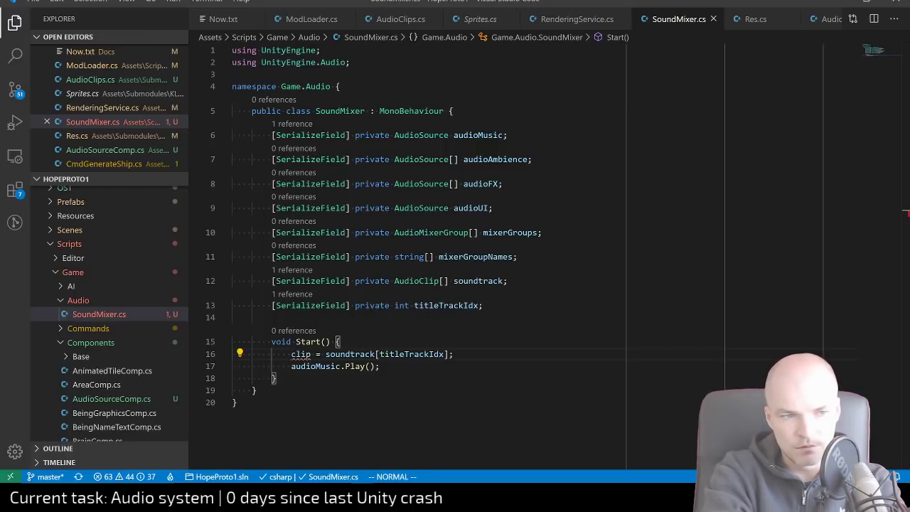
key("k")
key("k")
key("k")
key("k")
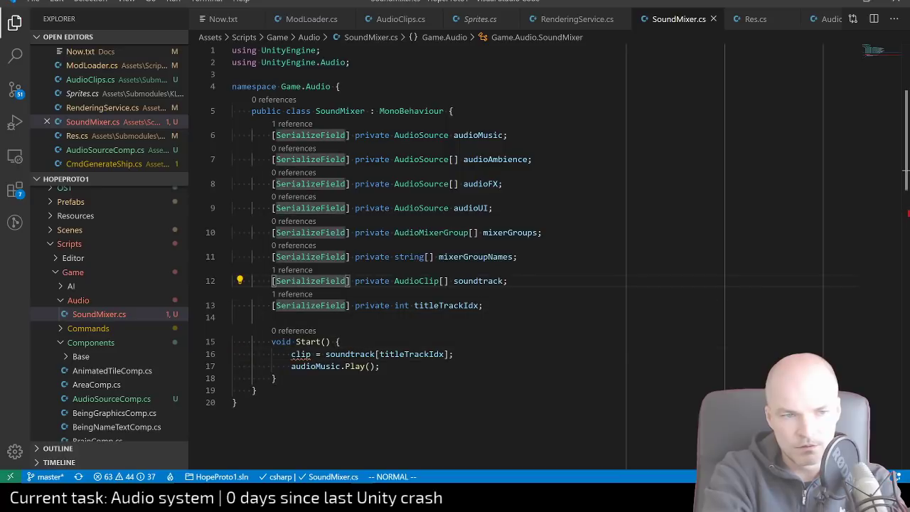
key("j")
key("j")
key("k")
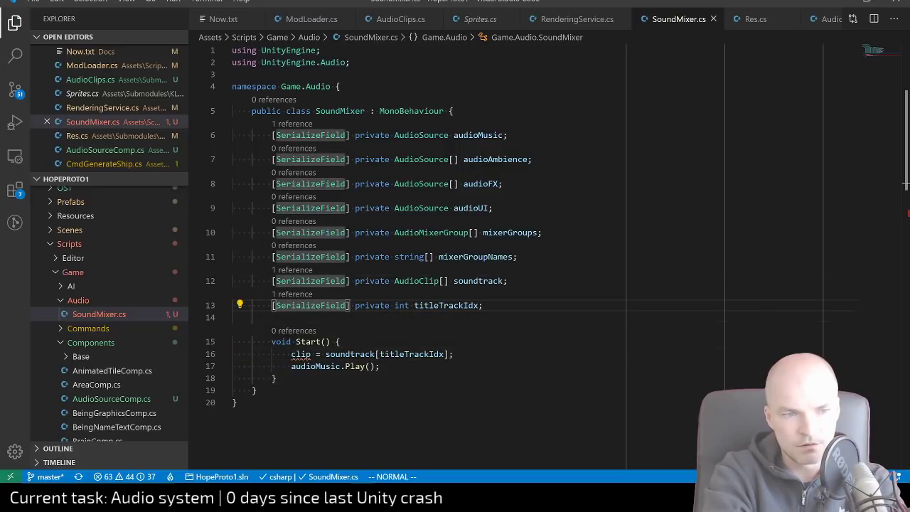
key("k")
key("k")
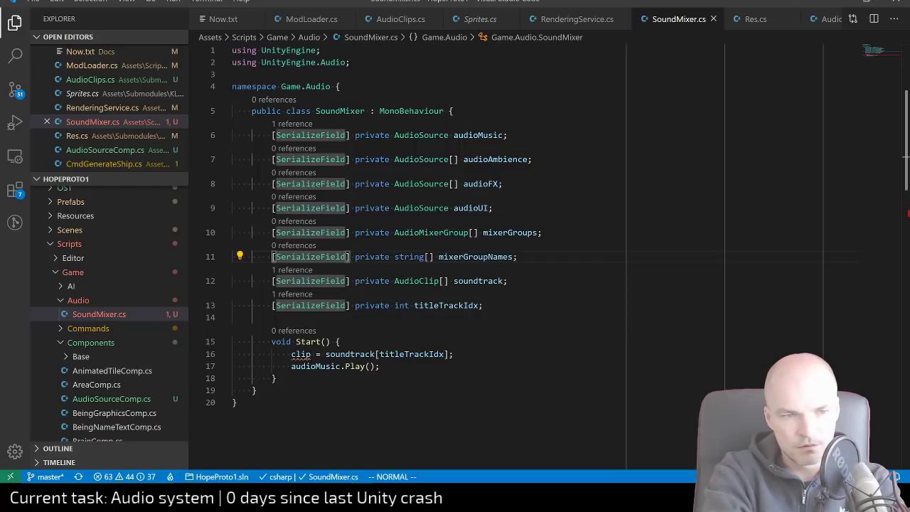
key("k")
key("k")
key("k")
key("k")
key("k")
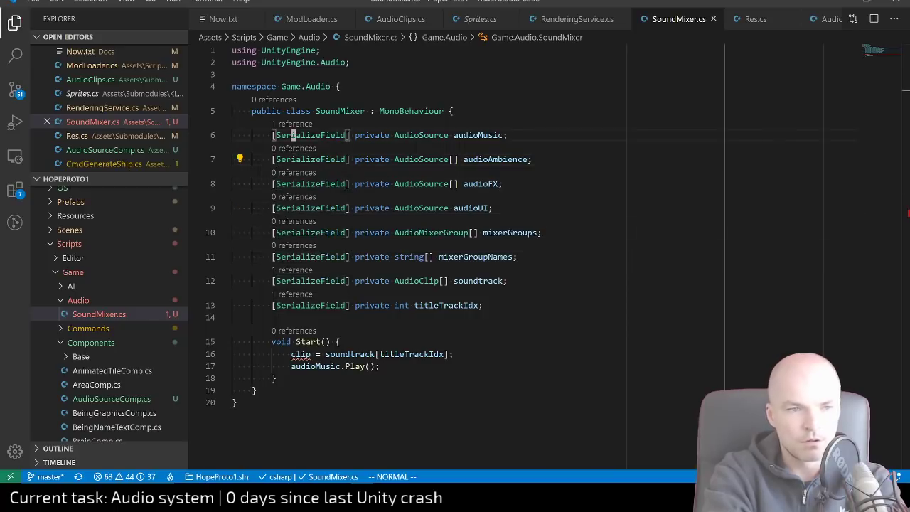
key("^")
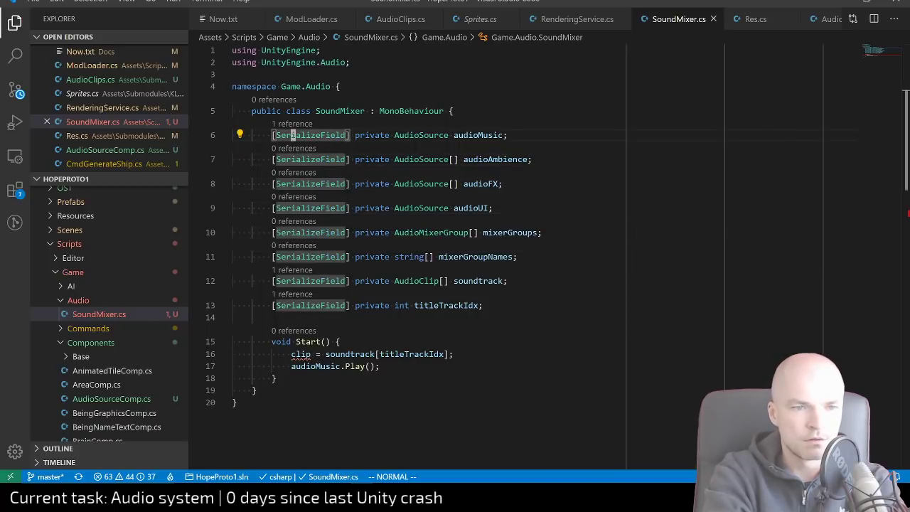
key("j")
key("j")
key("j")
key("j")
key("j")
key("j")
key("j")
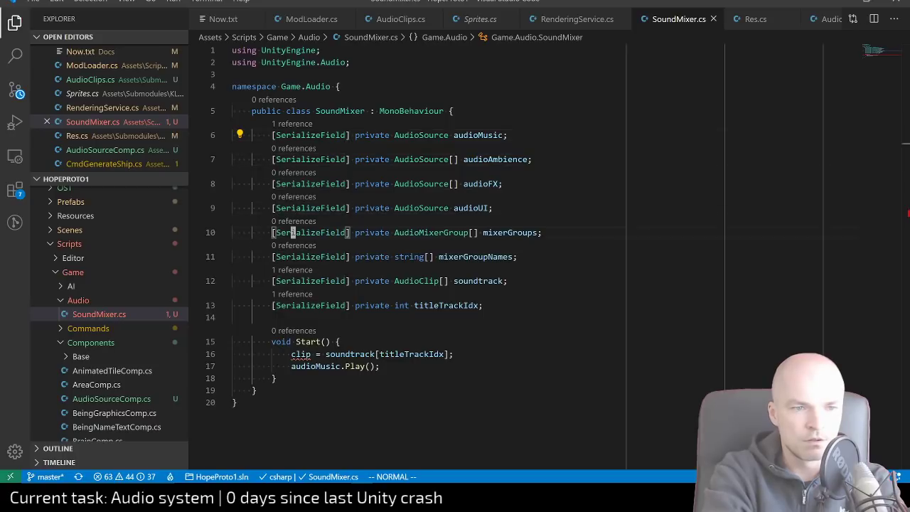
key("^")
key("l")
key("l")
key("l")
key("l")
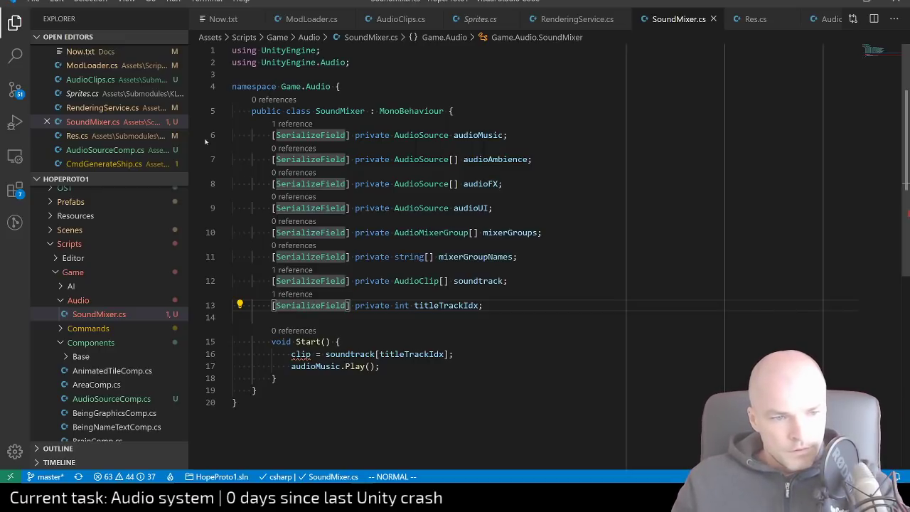
Turn the clip assignment in Start into a local variable declaration named titleClip, using var
left_click(293, 354)
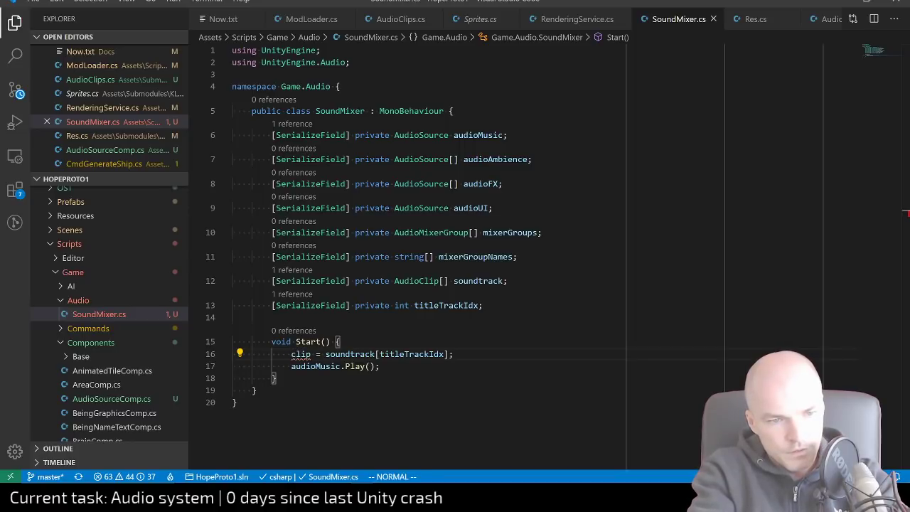
type("ivar")
key("Escape")
type("wcwtitleClip")
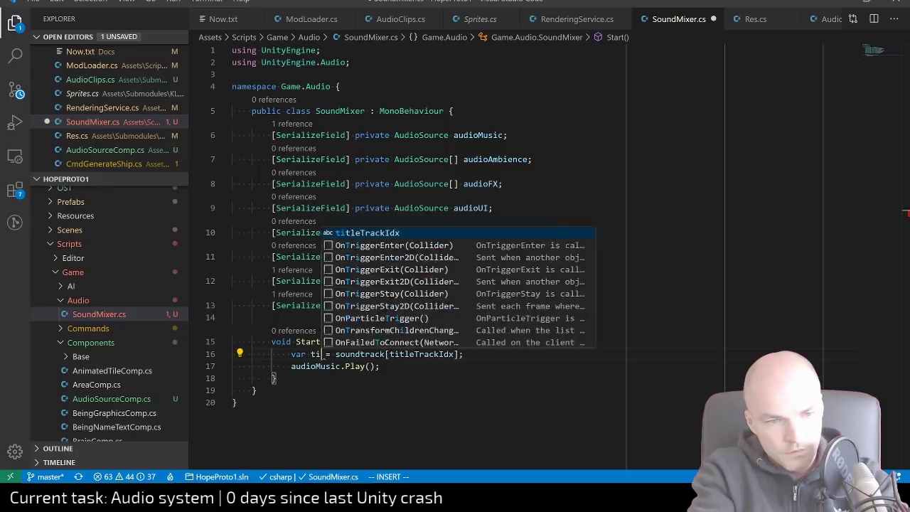
key("Escape")
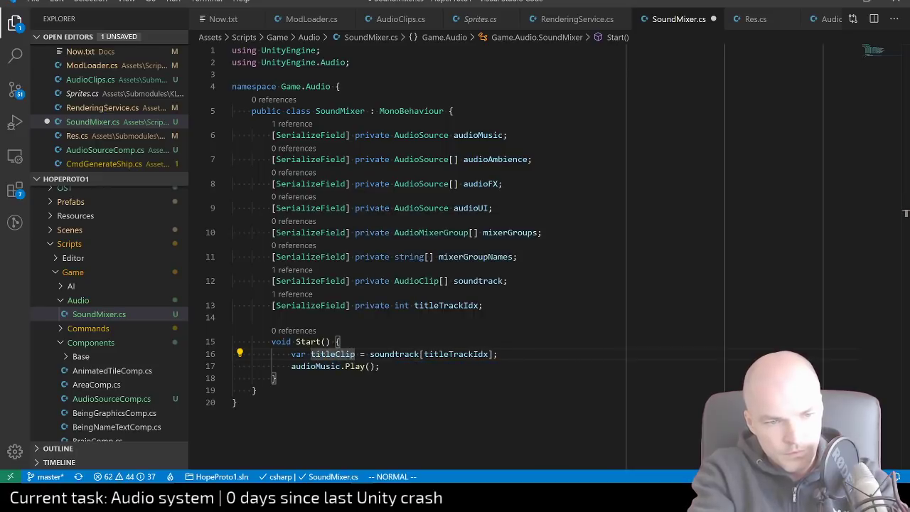
Replace the Play call on audioMusic in Start with an assignment of titleClip to its clip property
key("j")
key("h")
key("shift+c")
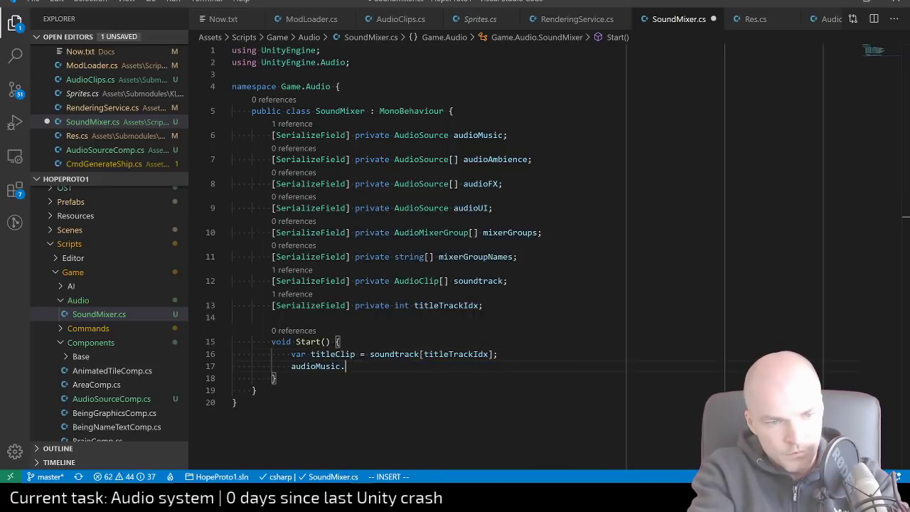
type("clip =")
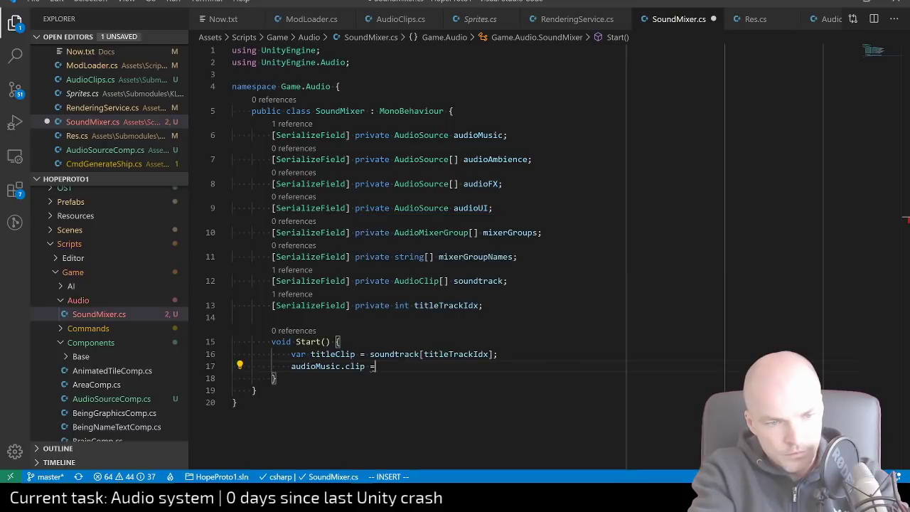
type(" title")
key("Tab")
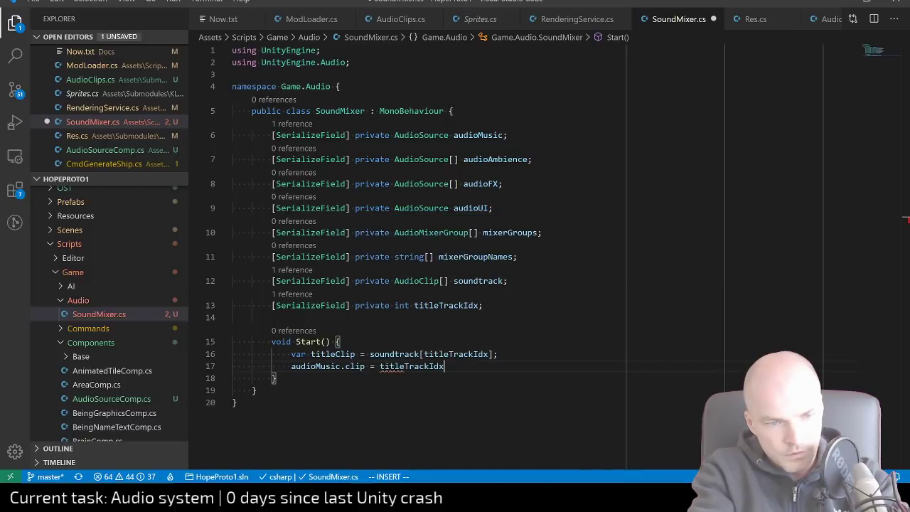
key("BackSpace")
key("BackSpace")
key("BackSpace")
key("BackSpace")
key("BackSpace")
key("BackSpace")
key("BackSpace")
key("BackSpace")
type("Cl")
key("Tab")
Add an audioMusic.Play() call after the clip assignment in the Start method and save the script
key("Return")
type("audimu")
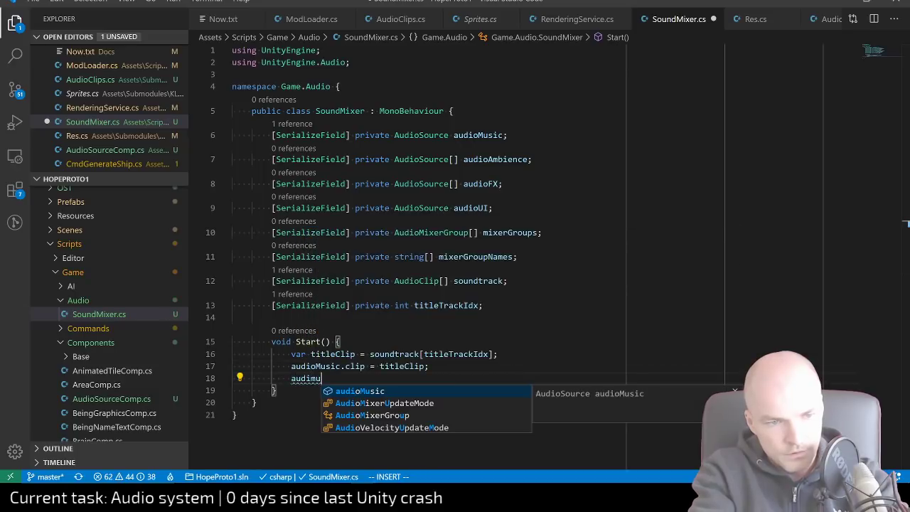
key("Tab")
type(".pla")
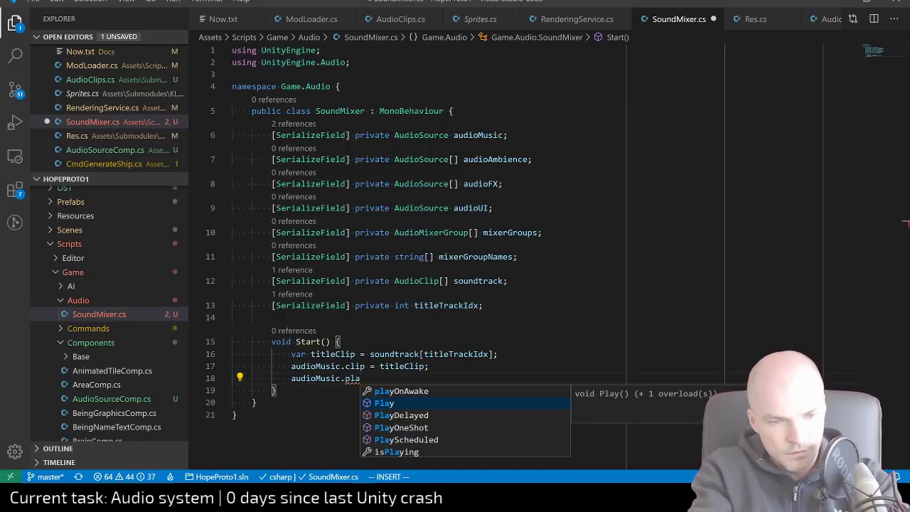
key("Down")
key("Down")
key("Down")
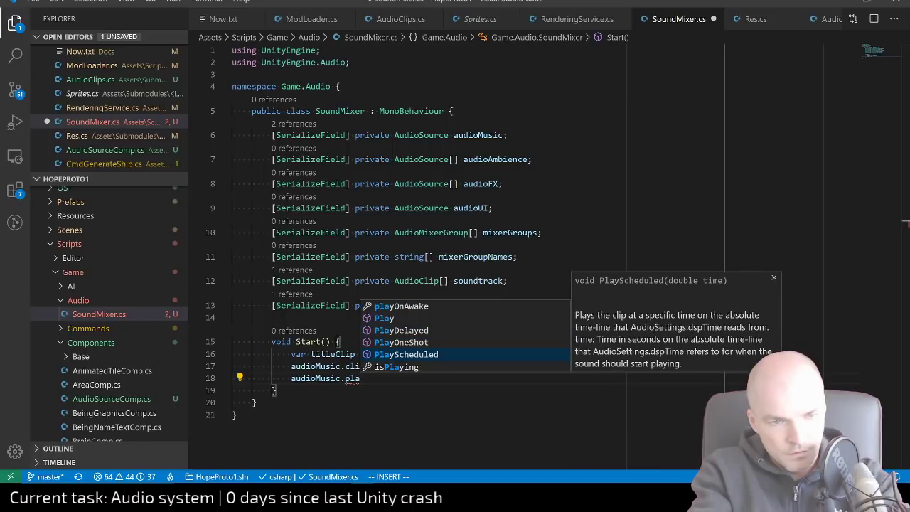
key("Up")
key("Up")
key("Up")
key("Tab")
type("();")
key("Escape")
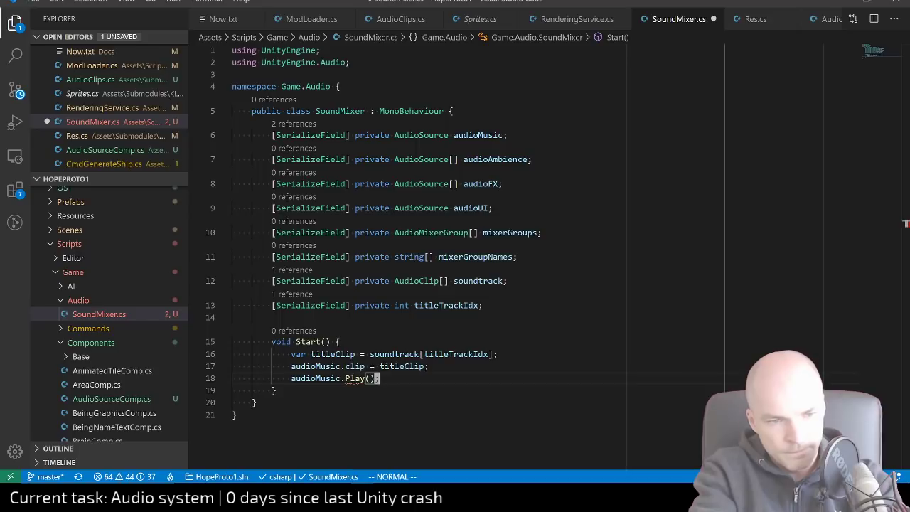
key("ctrl+s")
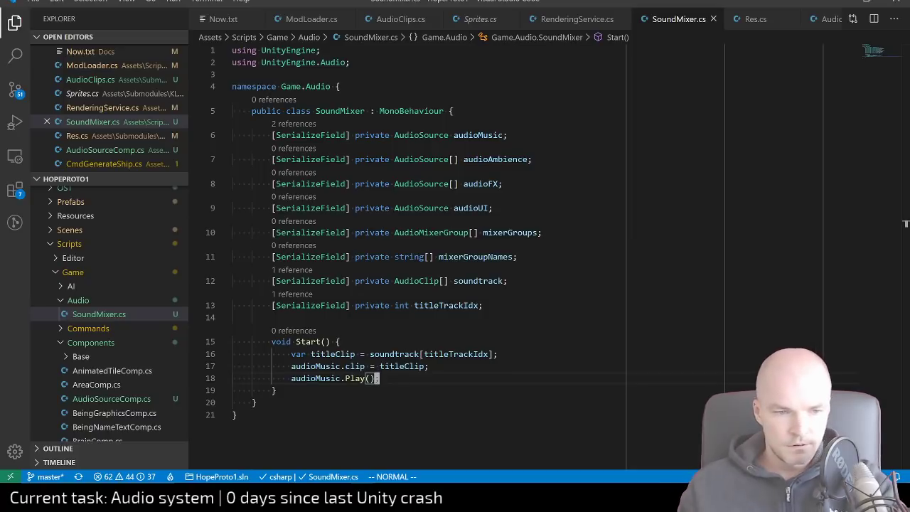
Switch to Unity, set the SoundMixer object's Title Track Idx to 2 and save the Game scene
key("alt+Tab")
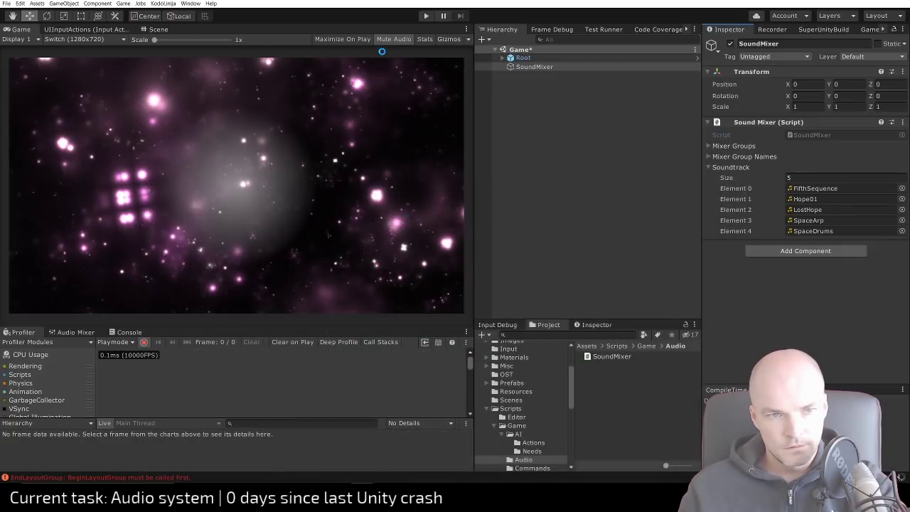
left_click(533, 67)
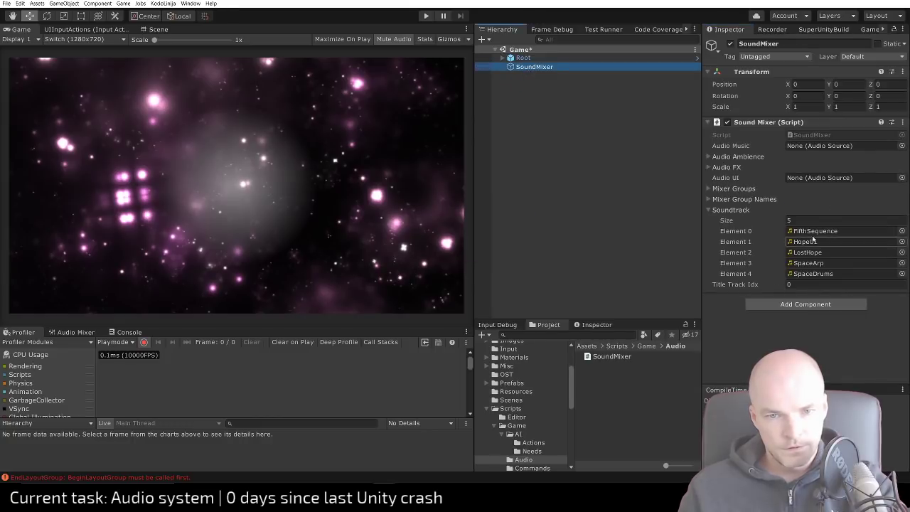
left_click(817, 284)
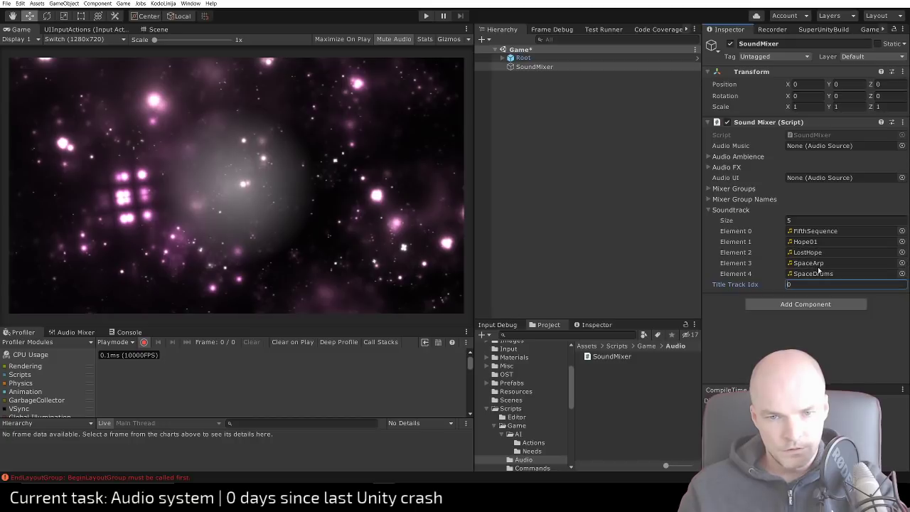
type("2")
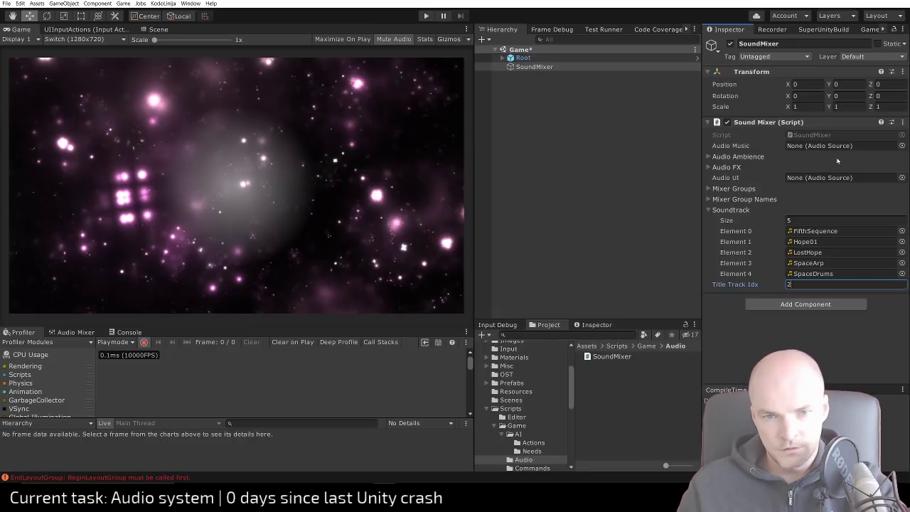
right_click(521, 69)
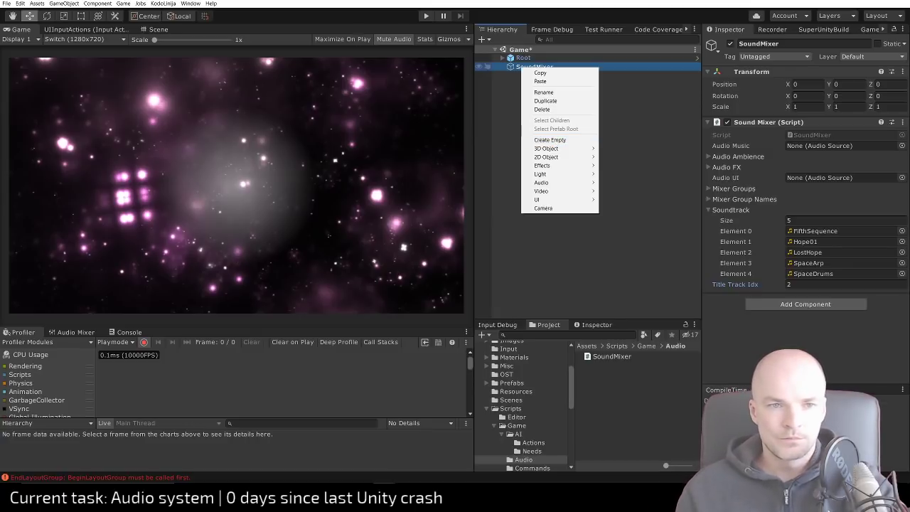
key("Escape")
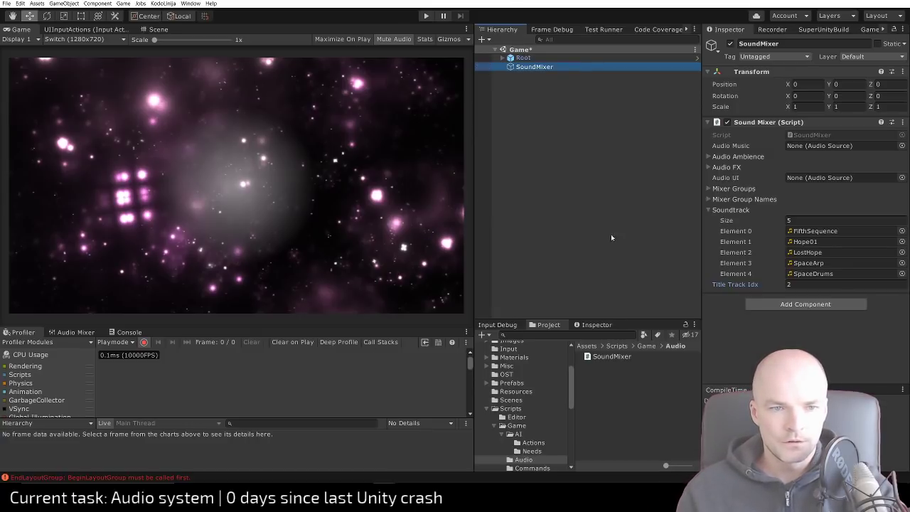
key("alt+Tab")
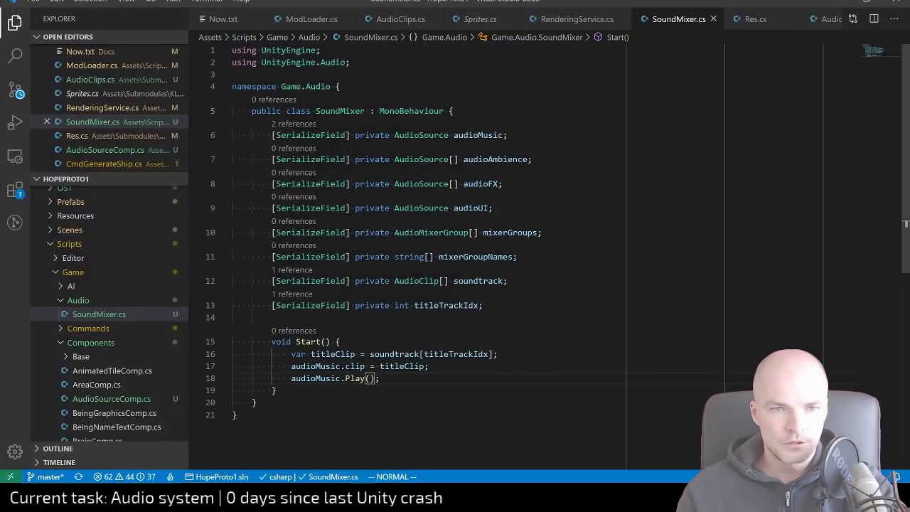
key("alt+Tab")
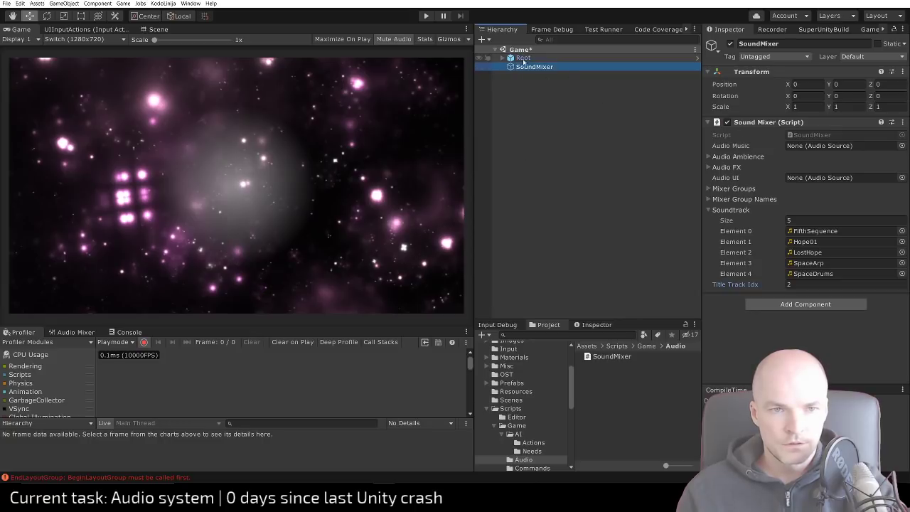
key("ctrl+s")
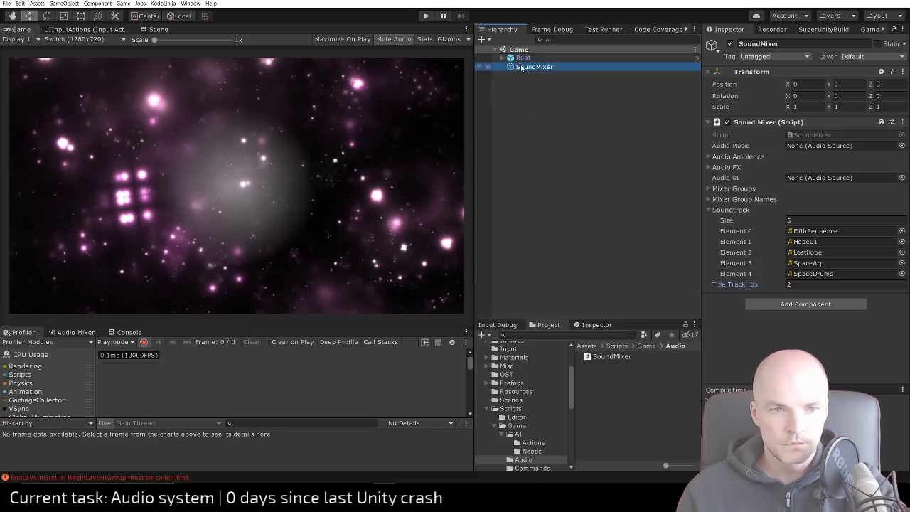
left_click(502, 58)
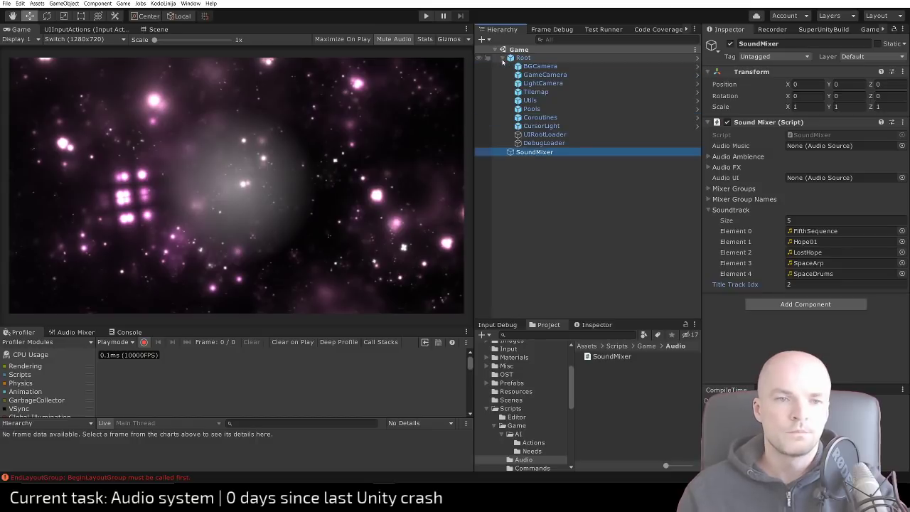
left_click(502, 58)
right_click(530, 68)
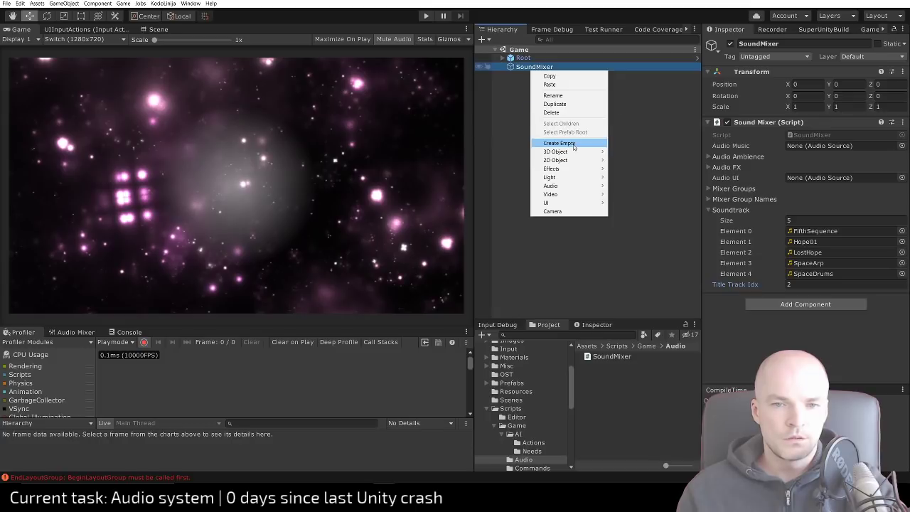
left_click(771, 290)
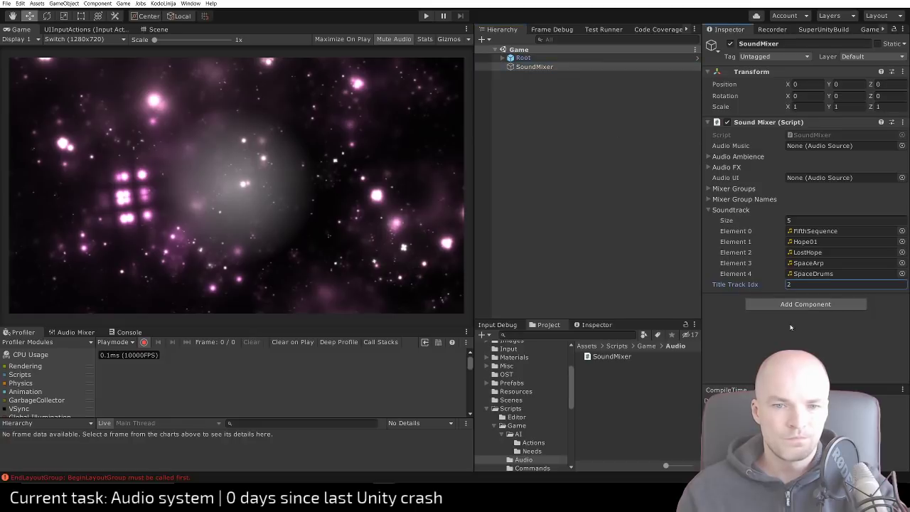
Add an Audio Source component to the SoundMixer object
left_click(805, 303)
type("audio source")
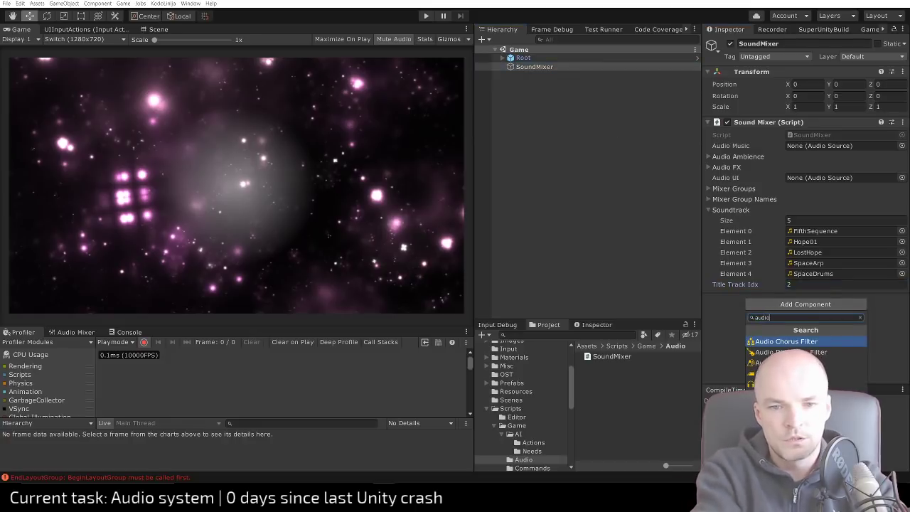
key("Return")
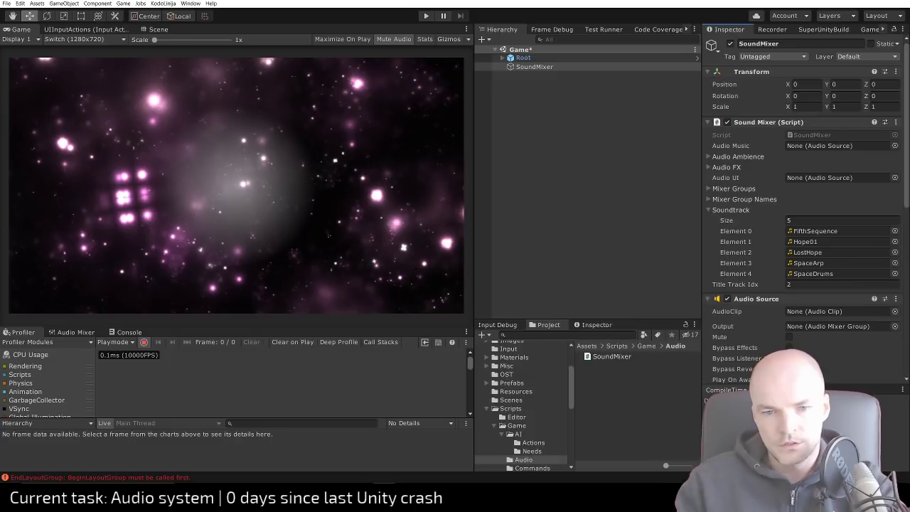
Set the new Audio Source's output to the Master group of the Main mixer
scroll(782, 326, "down", 3)
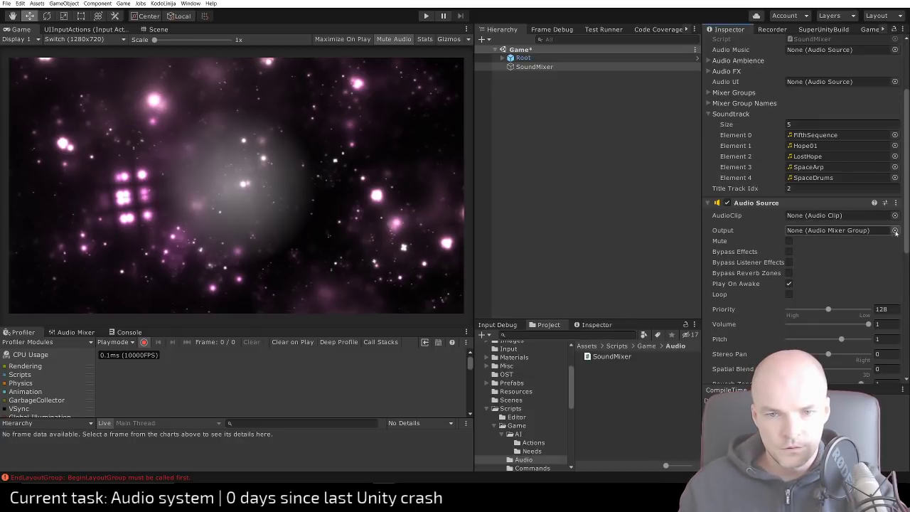
left_click(894, 230)
left_click(243, 125)
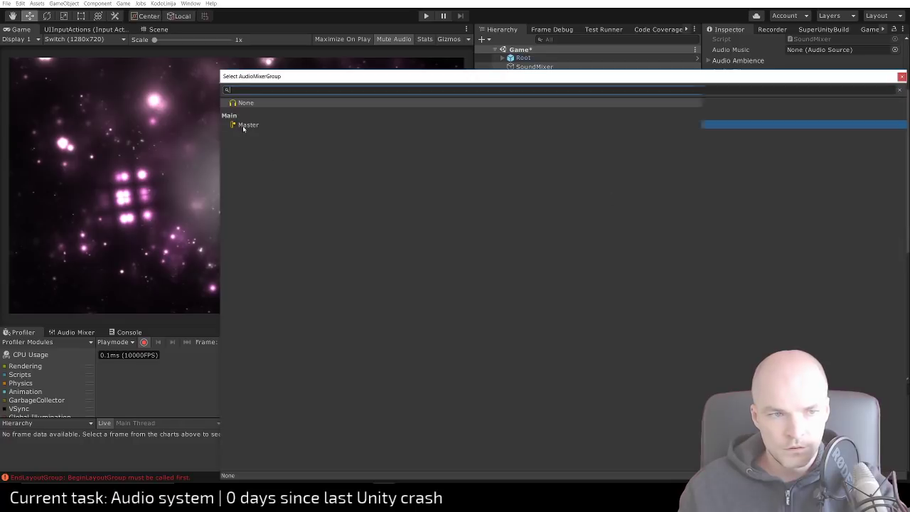
double_click(240, 125)
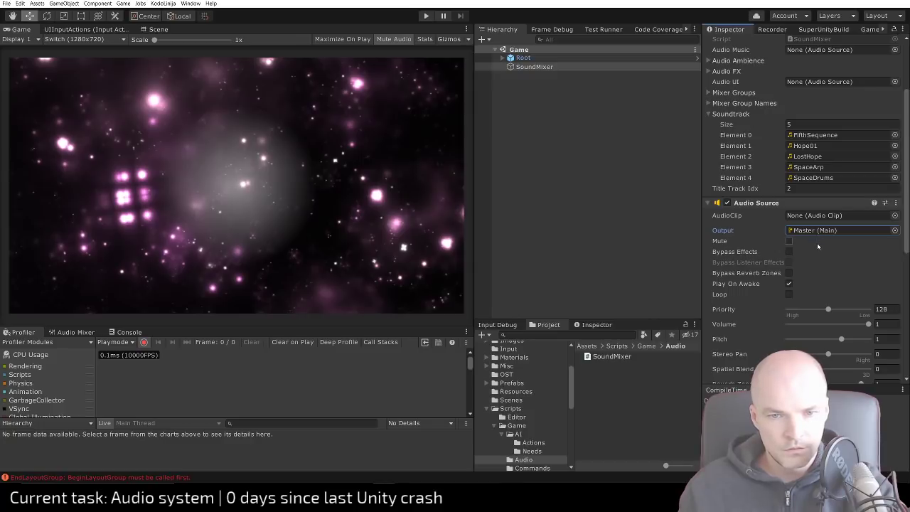
left_click(893, 231)
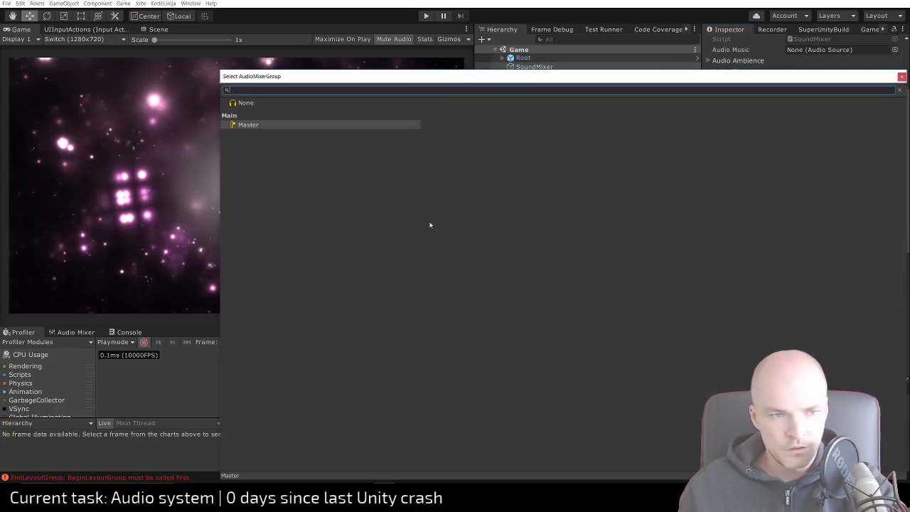
double_click(242, 125)
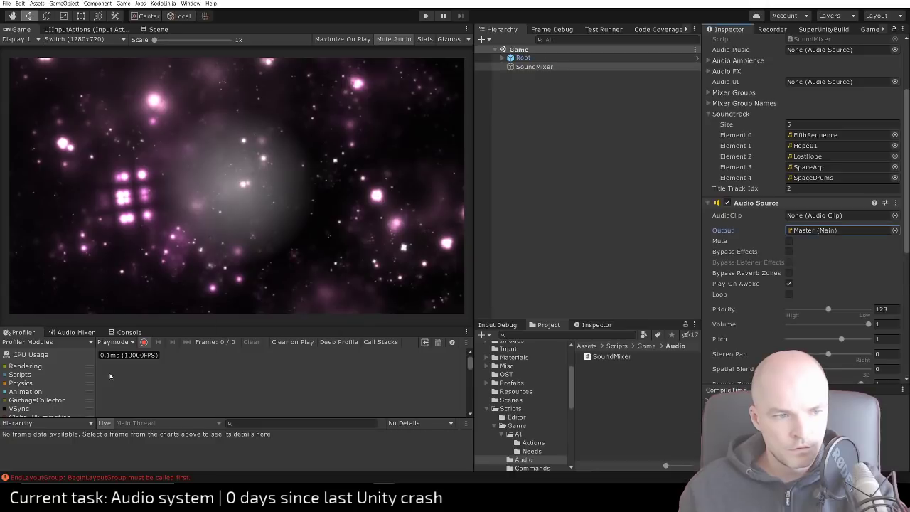
Display the Main mixer in the Audio Mixer and keep its name as Main
left_click(73, 332)
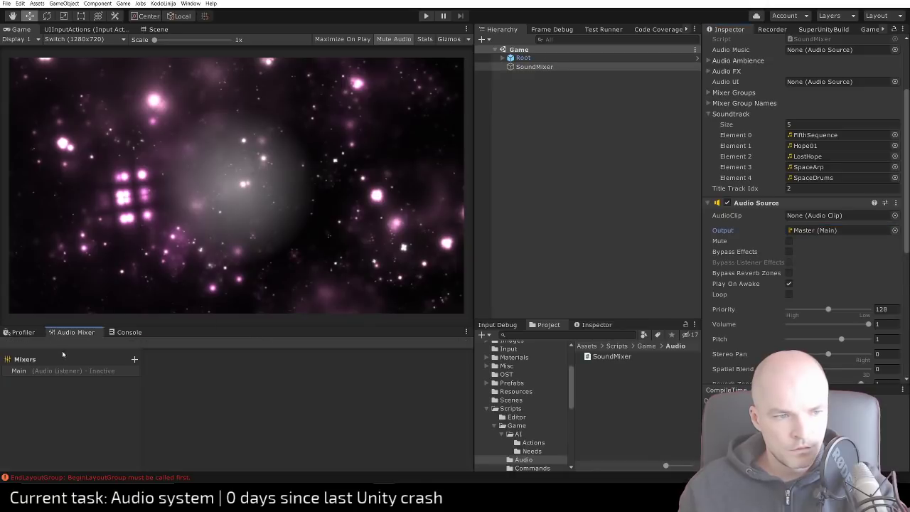
left_click(17, 371)
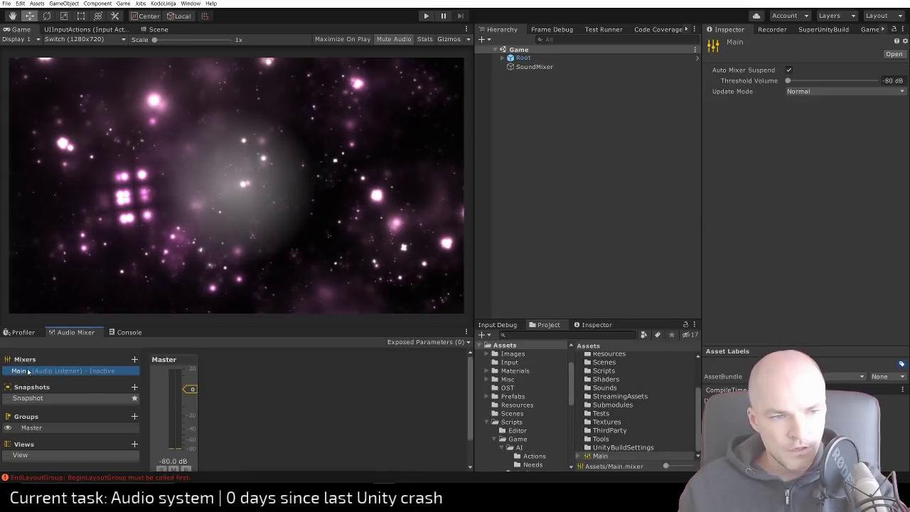
left_click(32, 370)
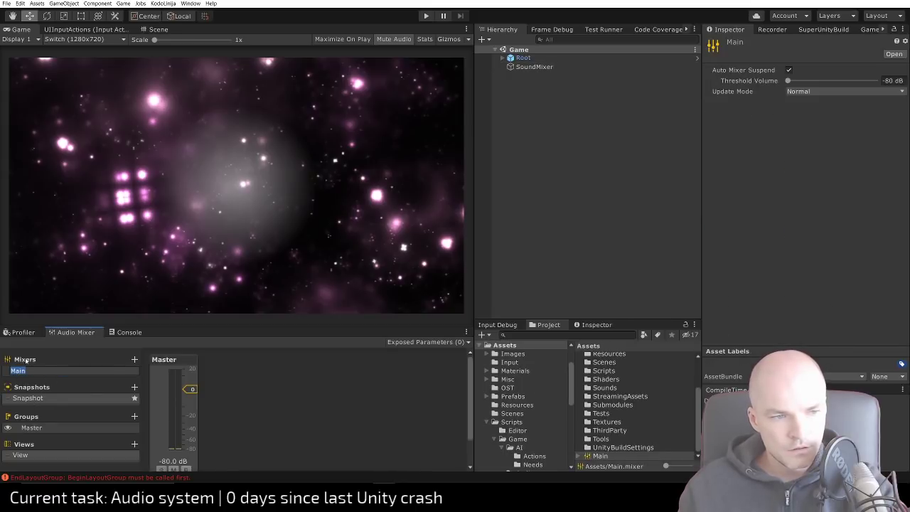
key("Return")
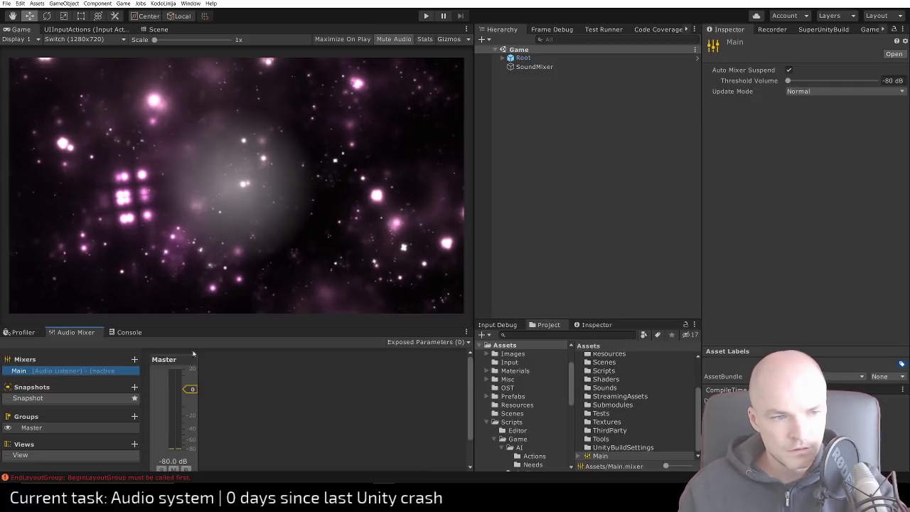
left_click(134, 360)
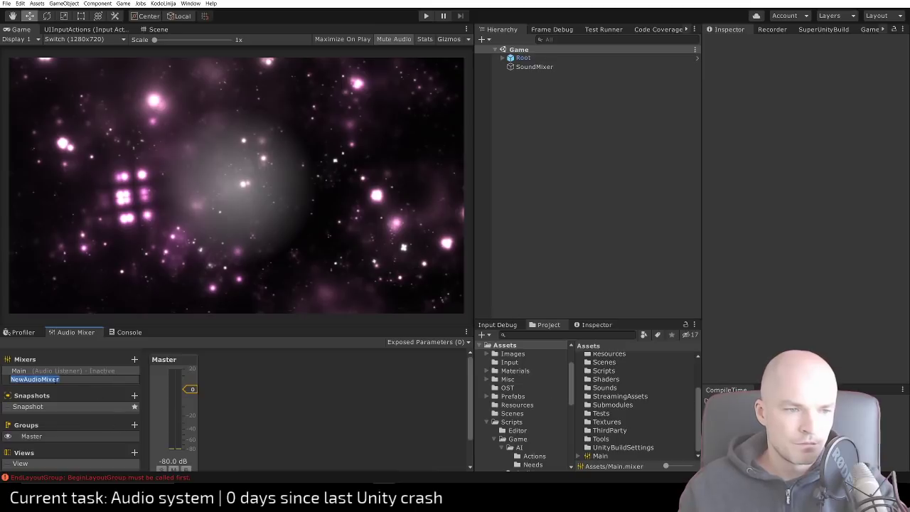
key("Return")
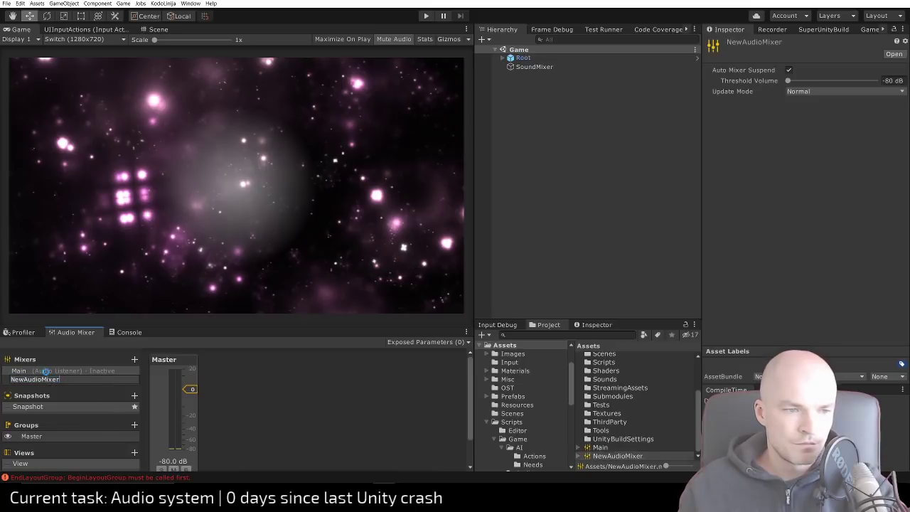
left_click(44, 380)
right_click(43, 380)
left_click(71, 386)
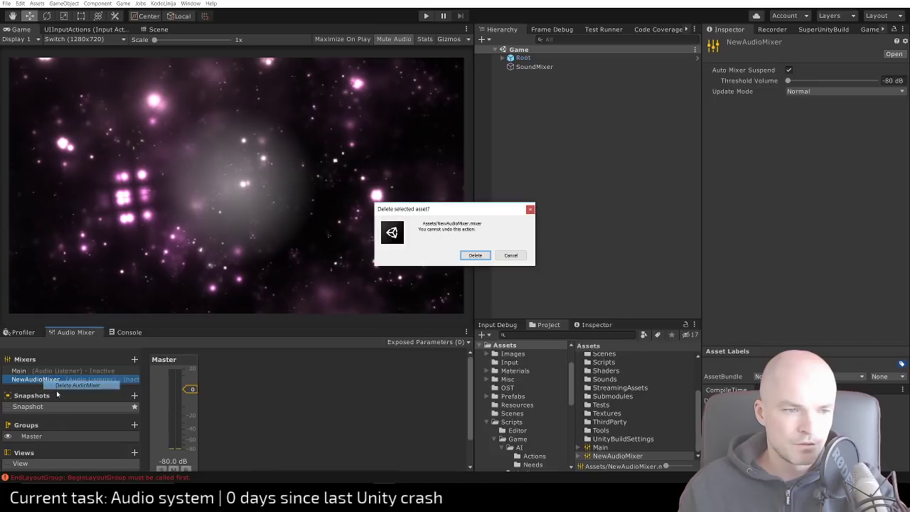
left_click(475, 255)
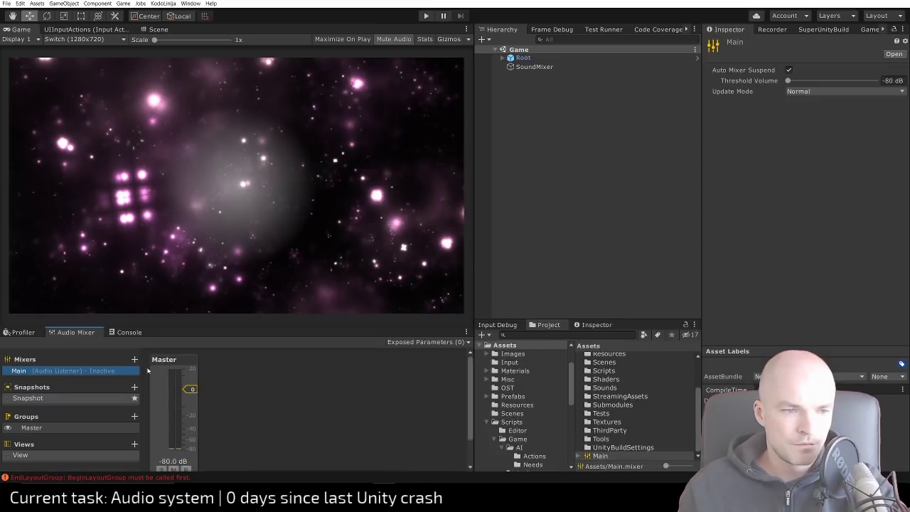
Add a mixer group named Music under Master in the Main mixer
left_click(135, 417)
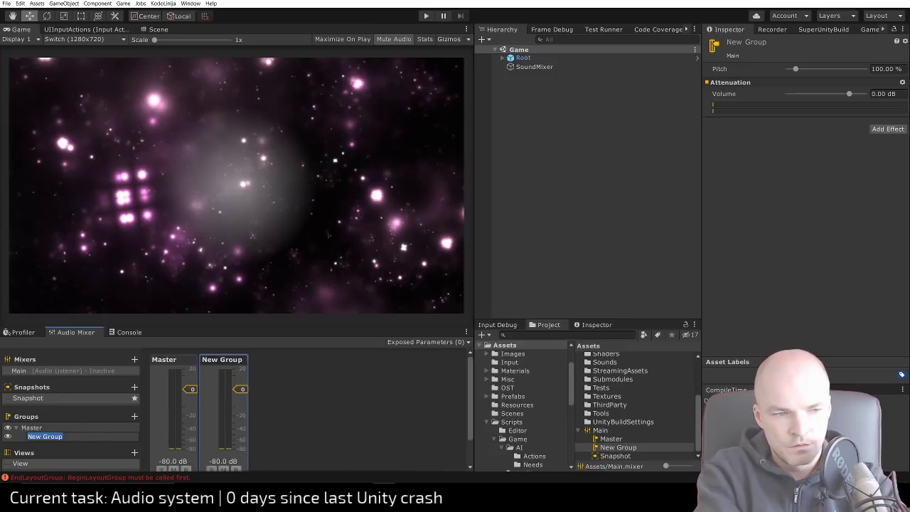
type("Music")
key("Return")
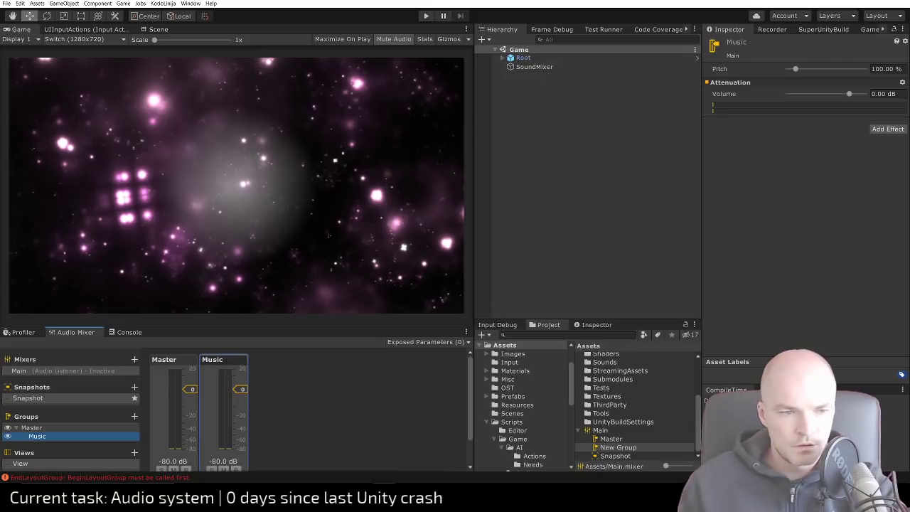
right_click(35, 437)
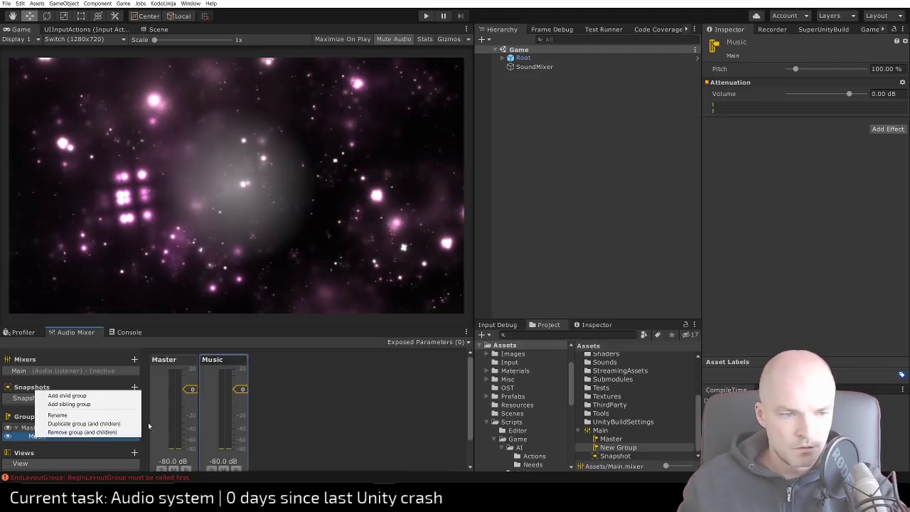
left_click(103, 452)
left_click(135, 418)
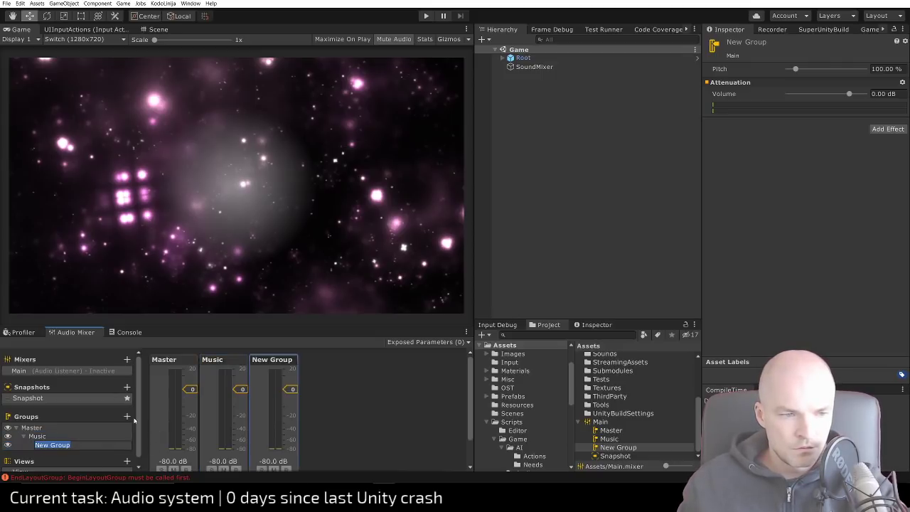
key("ctrl+z")
Add a mixer group named Ambience under Master in the Main mixer
left_click(57, 430)
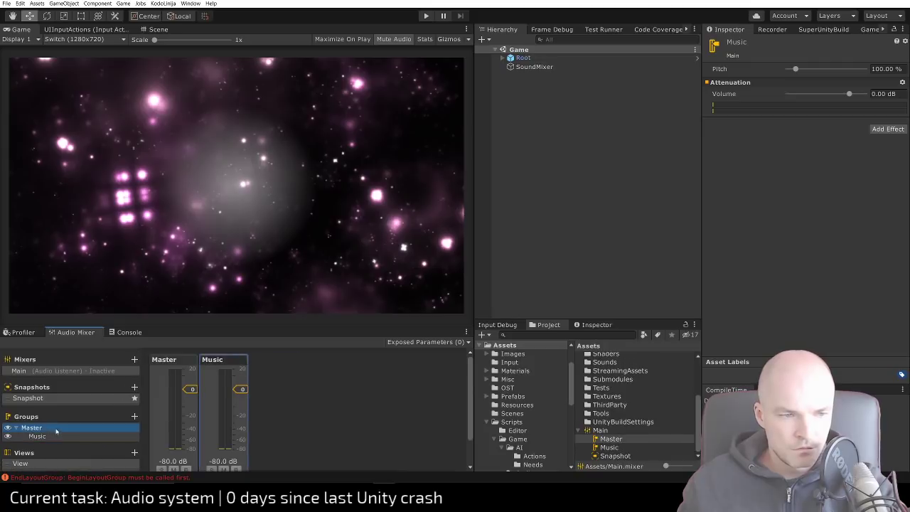
left_click(135, 417)
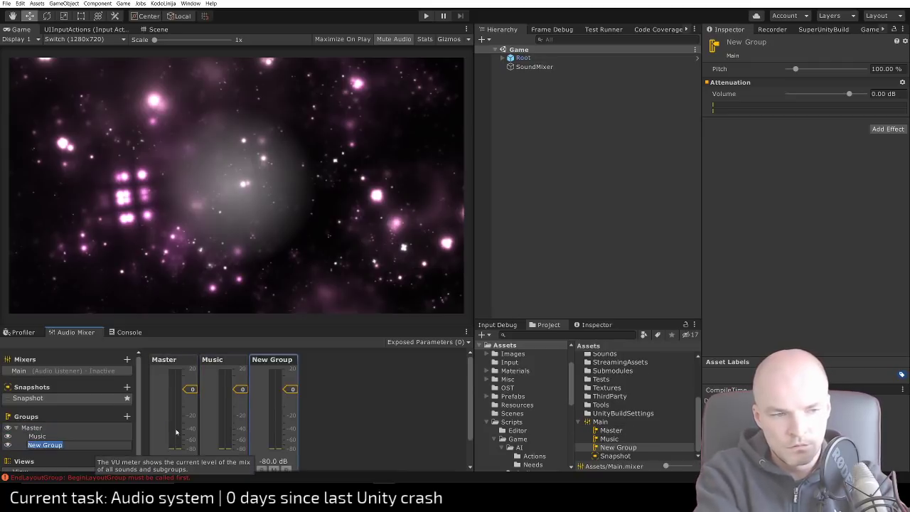
type("Ambi")
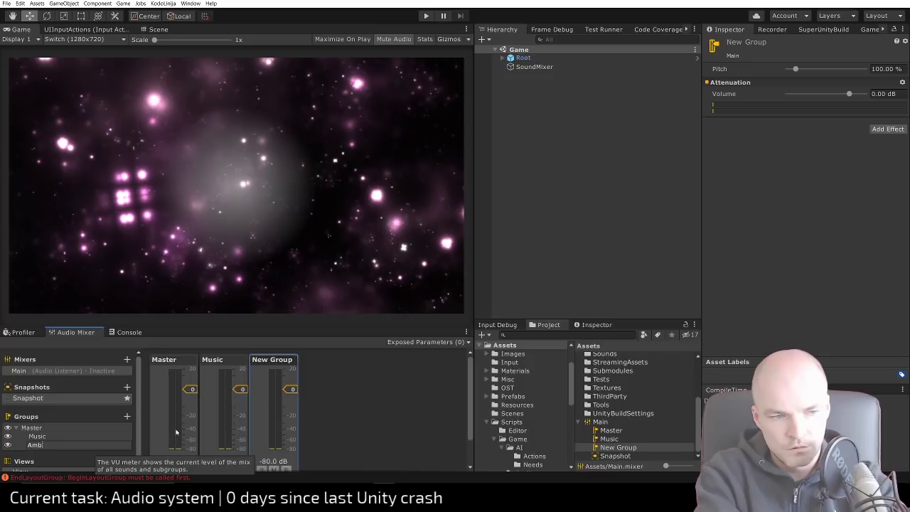
type("nce")
key("BackSpace")
key("BackSpace")
key("Return")
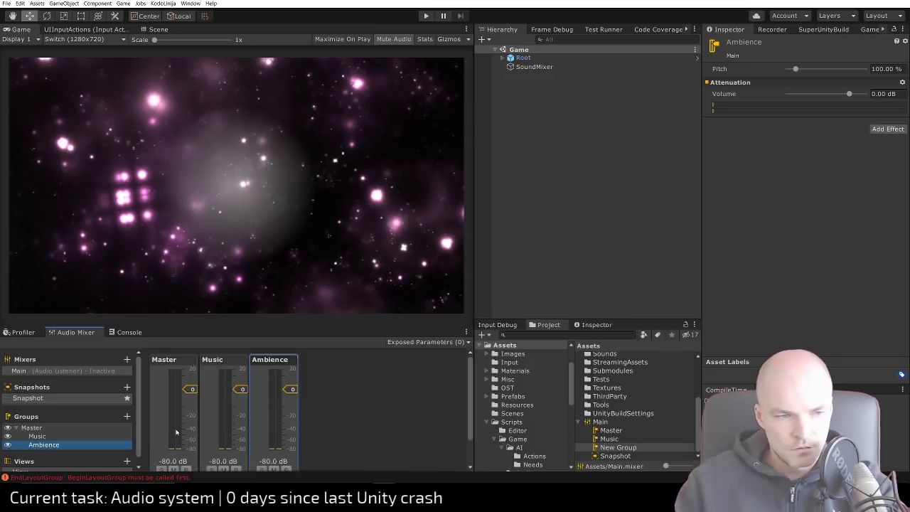
Add a mixer group named FX under Master in the Main mixer
left_click(63, 429)
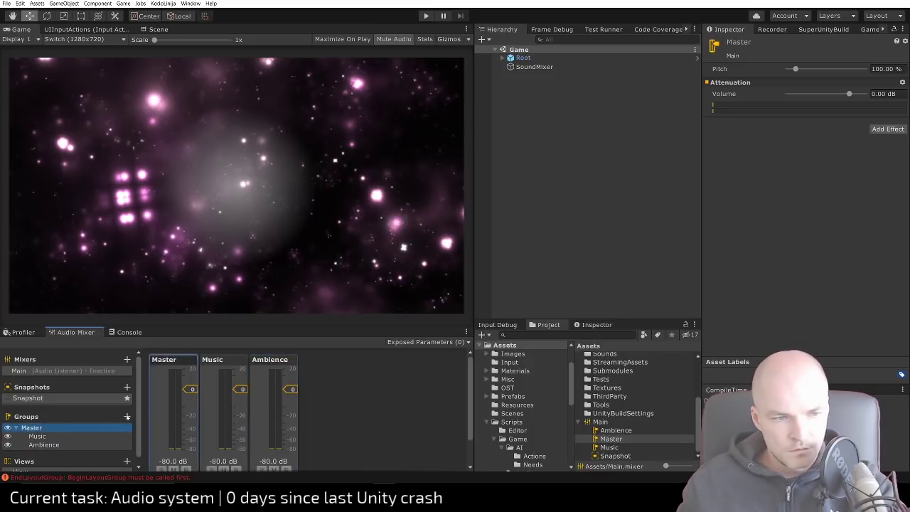
left_click(127, 416)
type("FX")
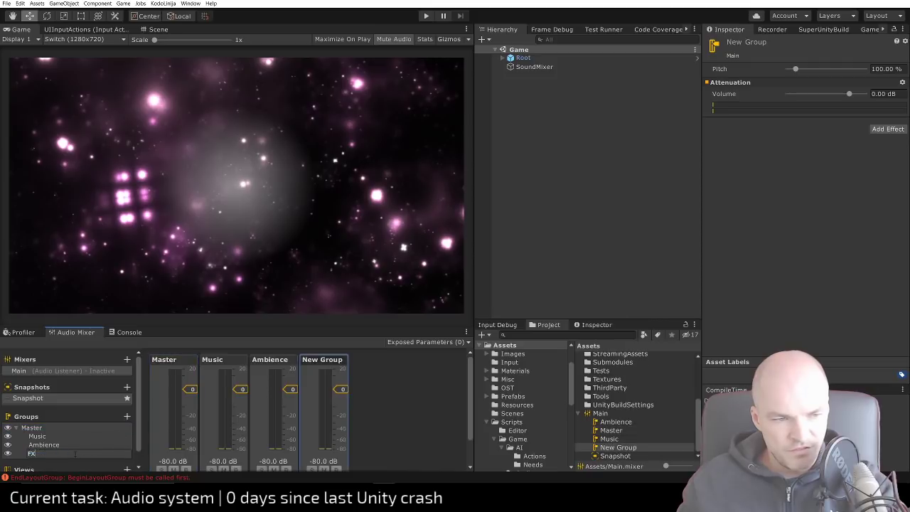
key("Return")
right_click(130, 436)
left_click(79, 413)
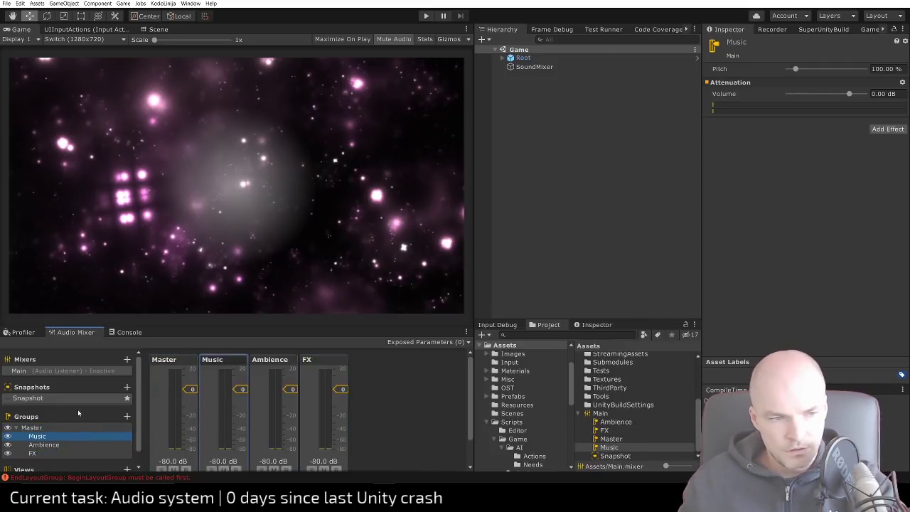
left_click(128, 417)
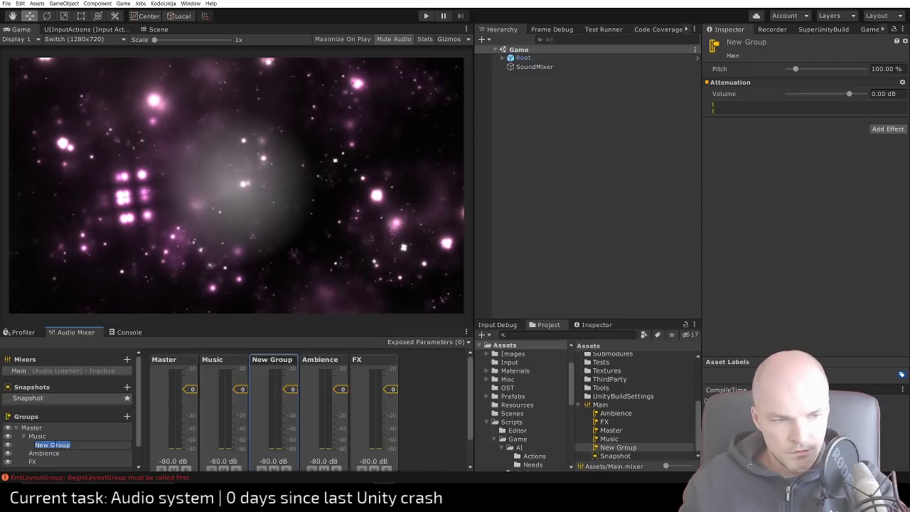
key("Return")
right_click(47, 446)
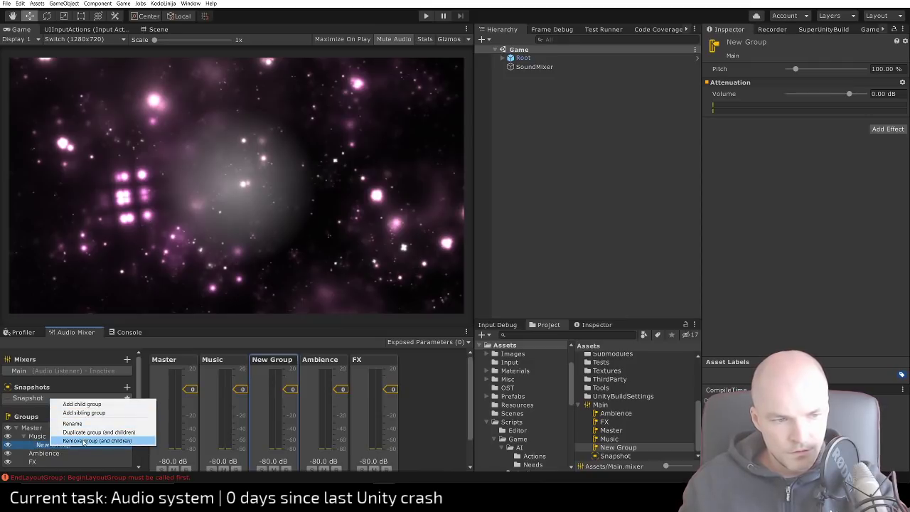
left_click(84, 441)
Duplicate the FX mixer group and rename the copy as UI
left_click(43, 453)
right_click(46, 452)
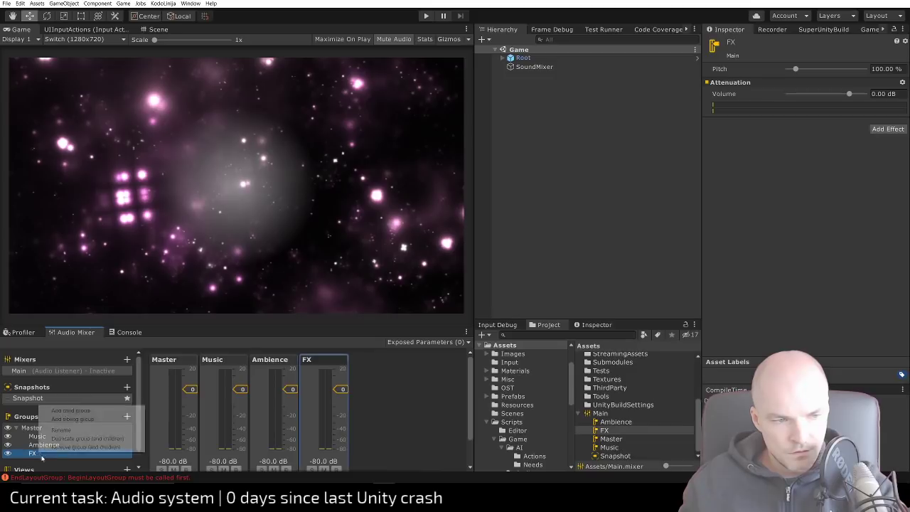
left_click(66, 439)
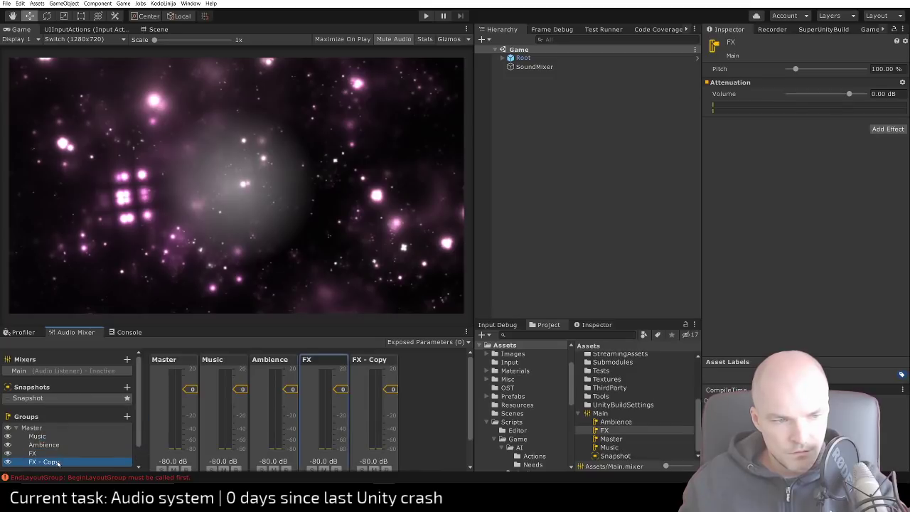
double_click(50, 462)
type("UI")
key("Return")
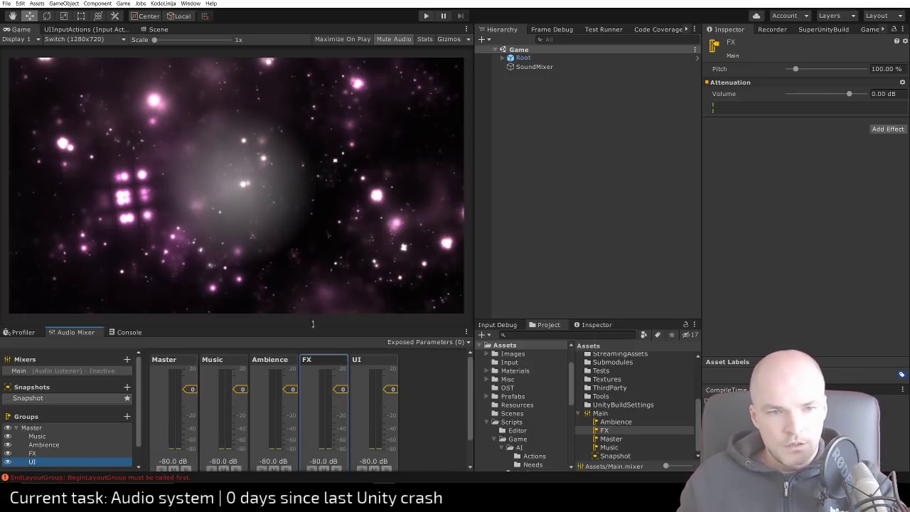
Expose the attenuation volume of the Master and Music mixer groups to script
left_click(31, 427)
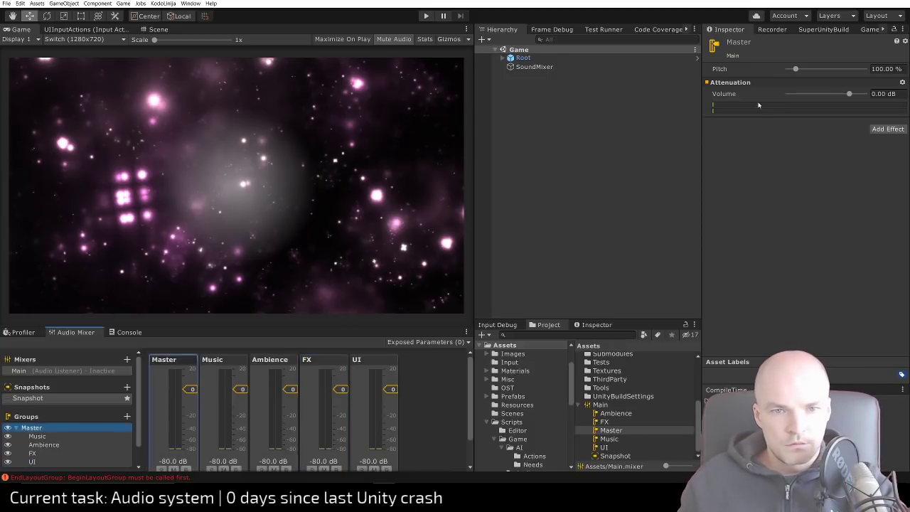
right_click(724, 96)
left_click(777, 99)
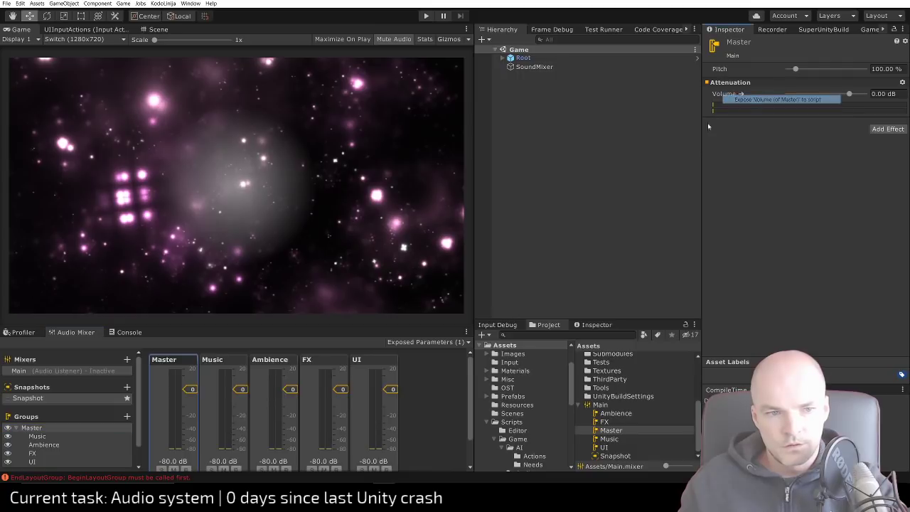
left_click(37, 436)
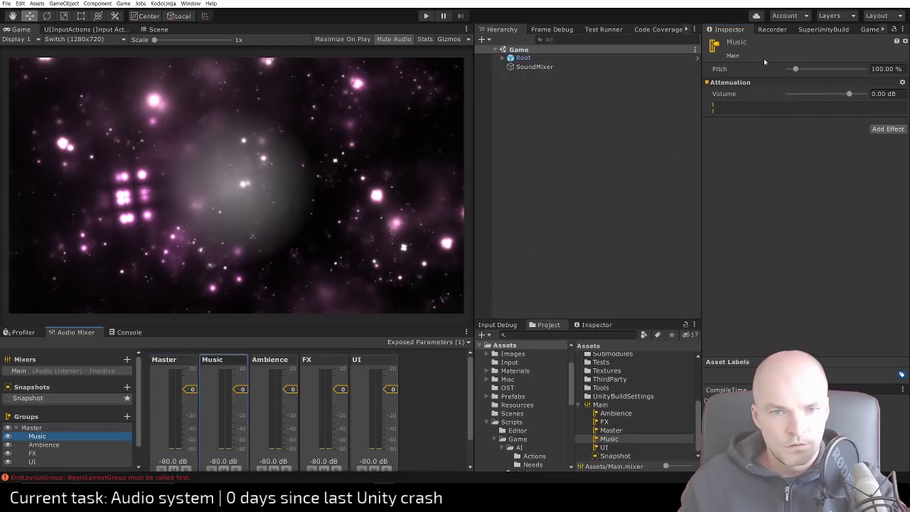
right_click(727, 97)
left_click(776, 99)
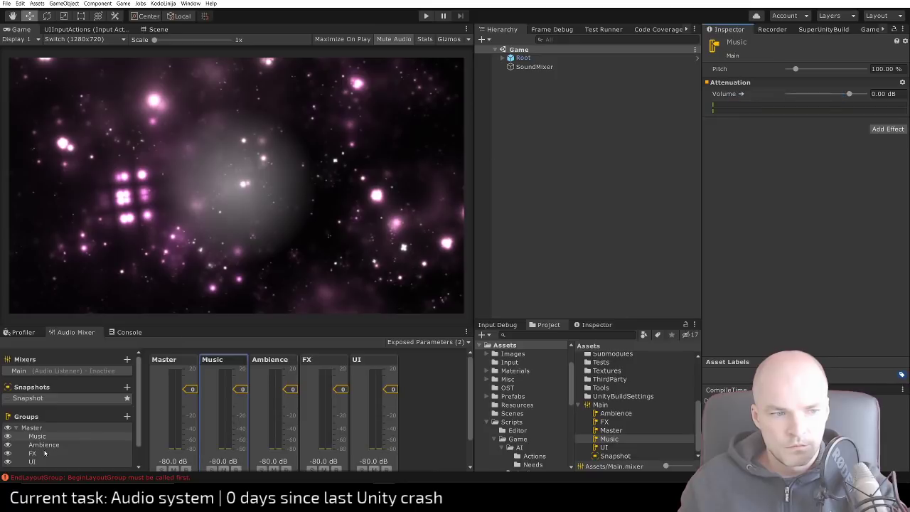
Expose the attenuation volume of the Ambience and FX mixer groups to script
key("Down")
right_click(726, 96)
left_click(777, 99)
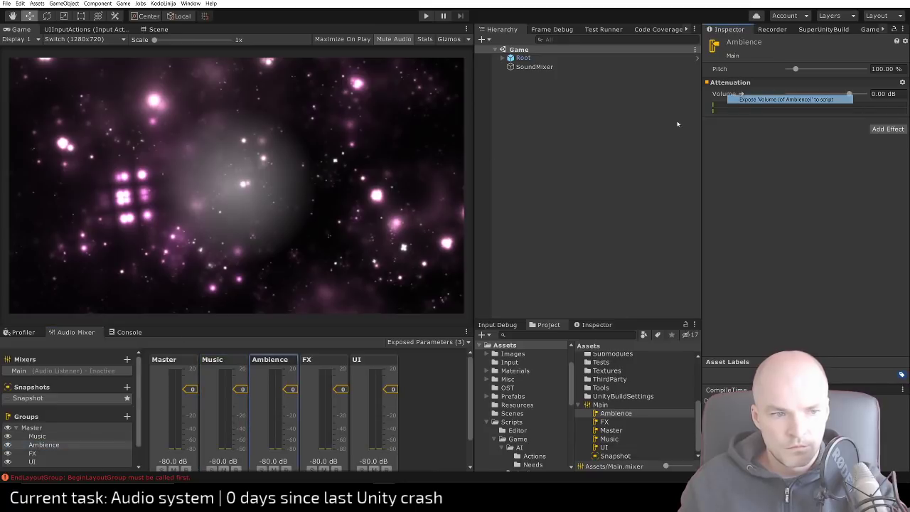
key("Down")
right_click(726, 94)
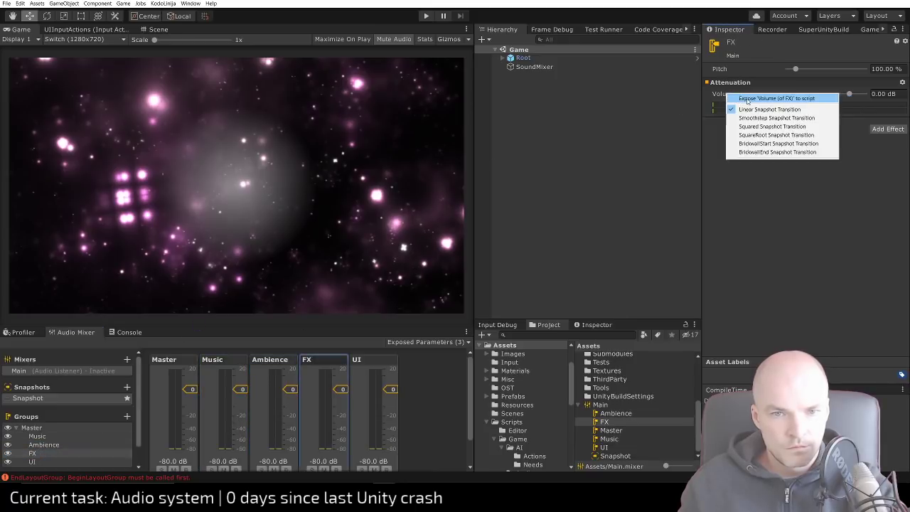
left_click(777, 98)
Expose the attenuation volume of the UI mixer group to script and display the Master group's settings again
left_click(32, 462)
left_click(33, 461)
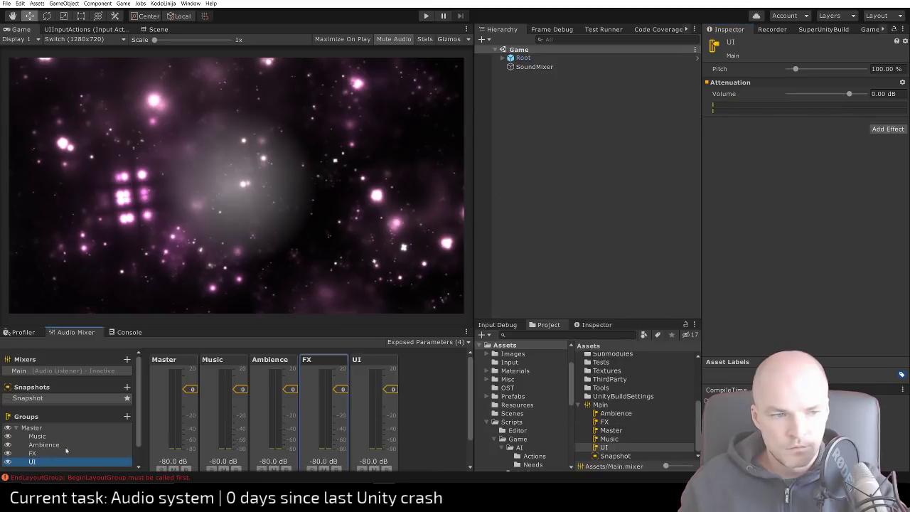
right_click(723, 94)
left_click(777, 97)
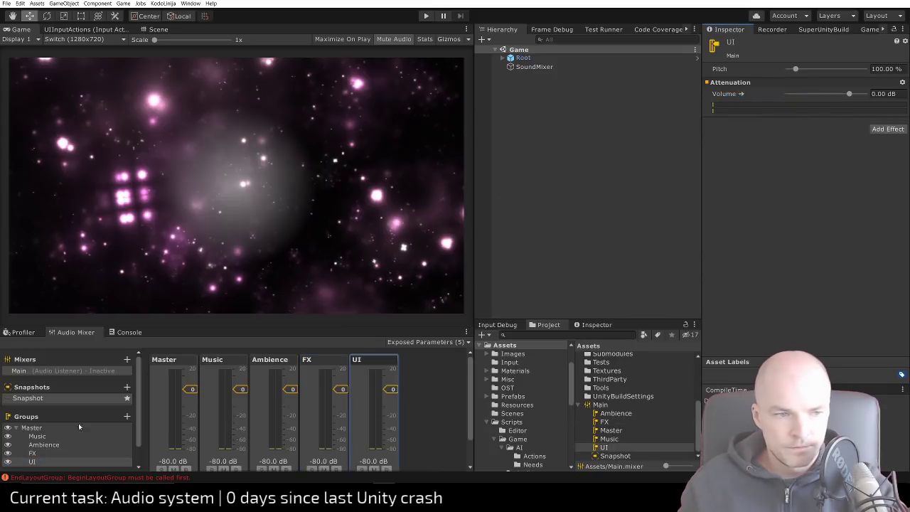
left_click(32, 427)
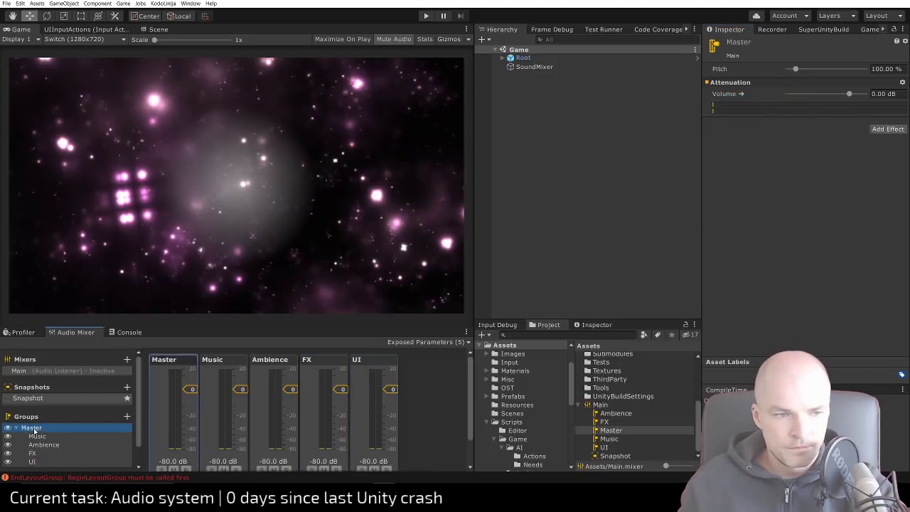
Create a folder named Sound inside the project's Prefabs folder
left_click(534, 67)
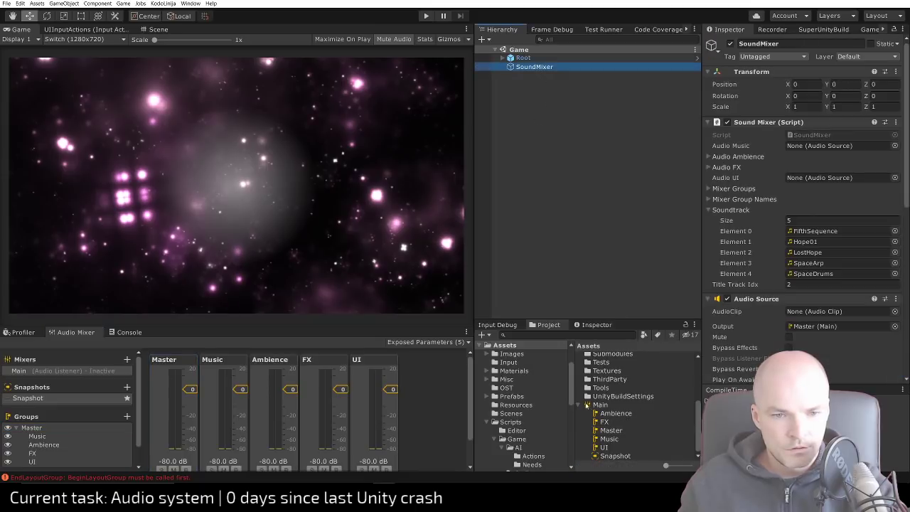
left_click(576, 404)
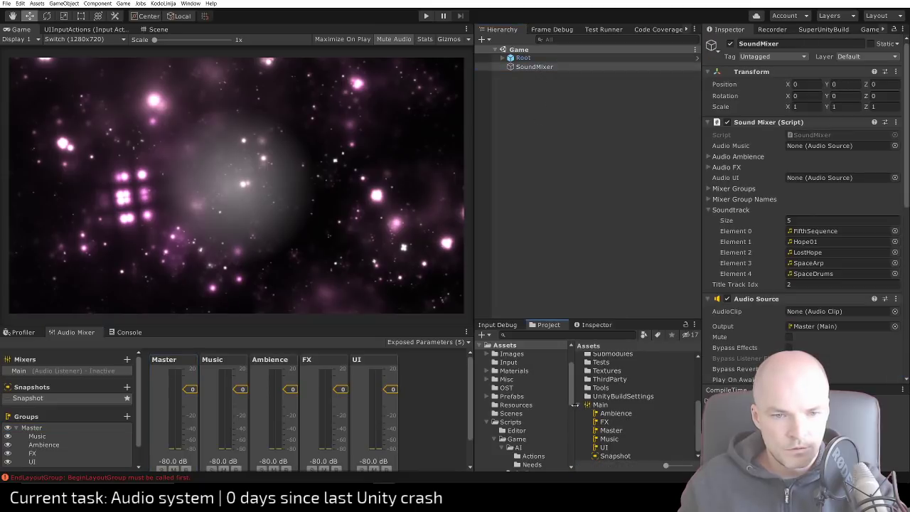
scroll(581, 409, "up", 3)
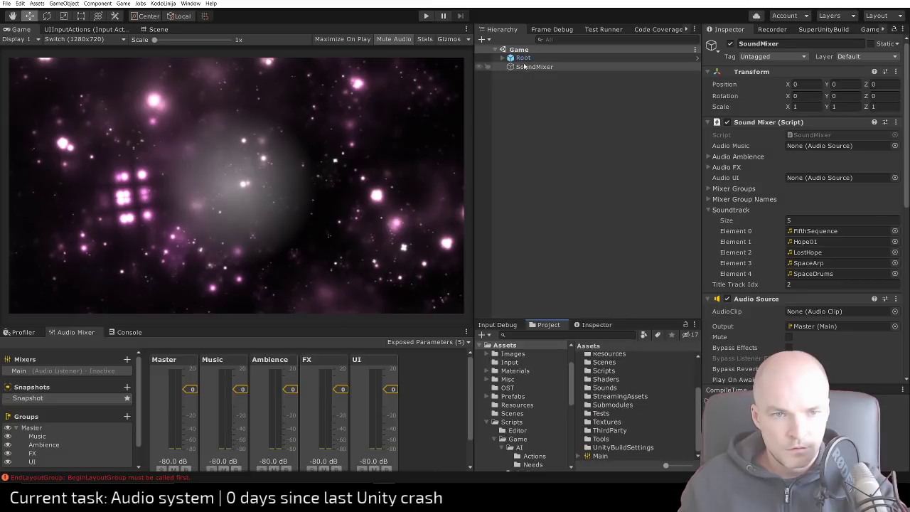
scroll(519, 411, "up", 2)
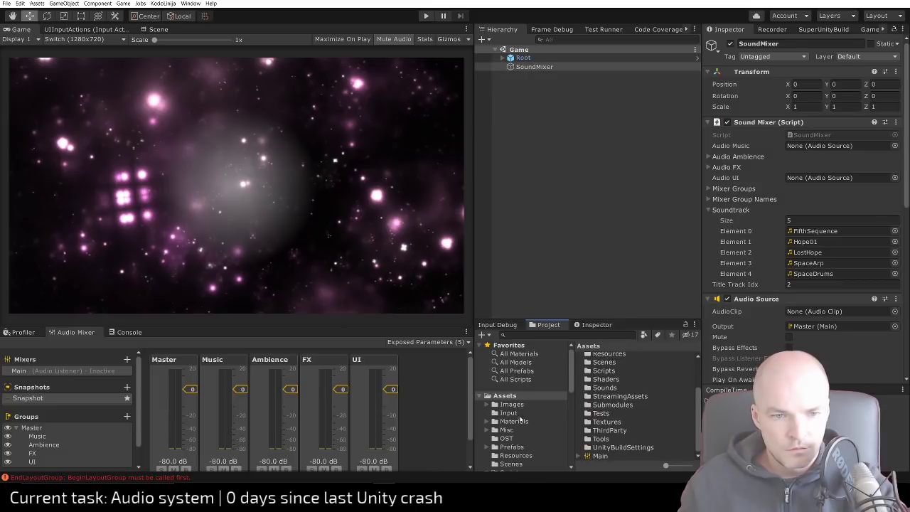
left_click(512, 446)
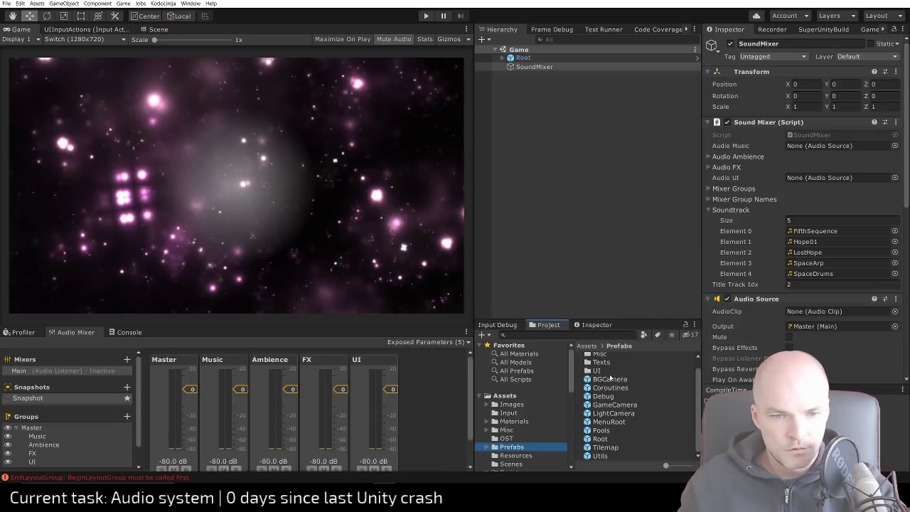
scroll(643, 386, "up", 1)
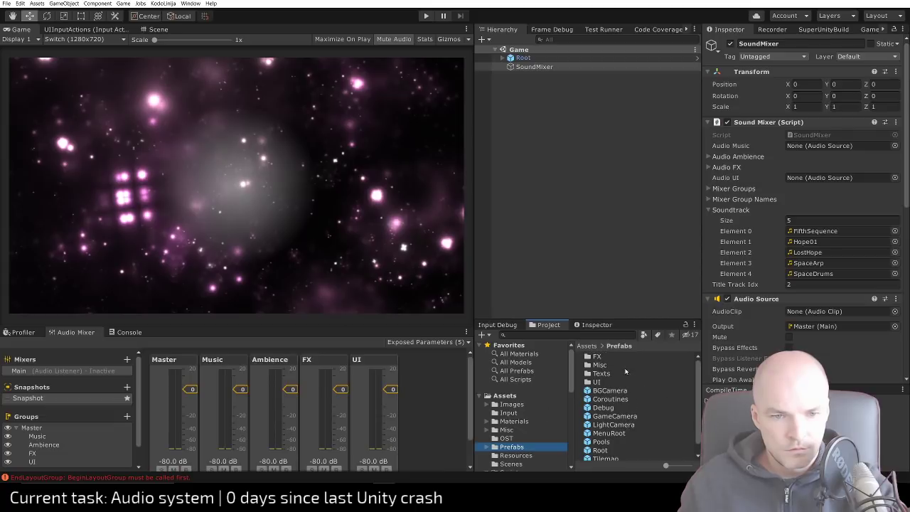
scroll(625, 371, "down", 1)
left_click(649, 429)
right_click(651, 429)
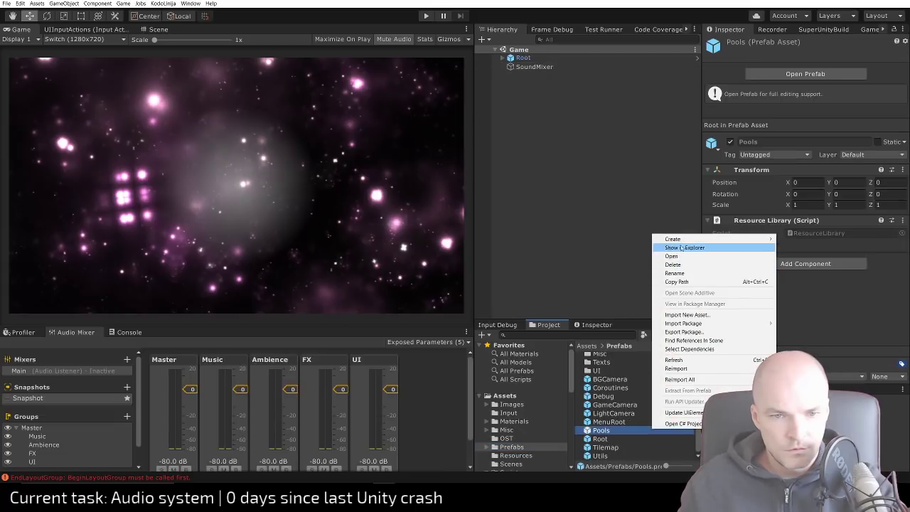
mouse_move(672, 239)
left_click(835, 201)
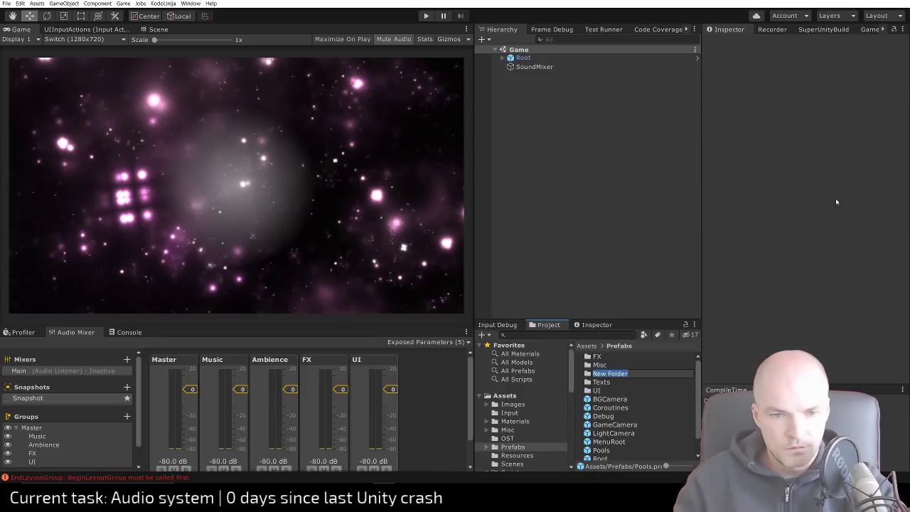
type("Sound")
key("Return")
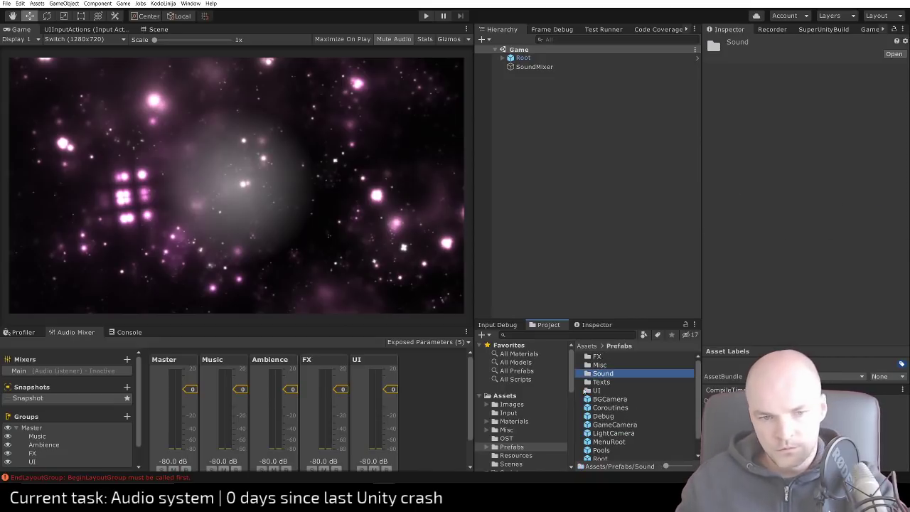
Save the SoundMixer object as a prefab in the Prefabs/Sound folder and open the prefab for editing
double_click(609, 376)
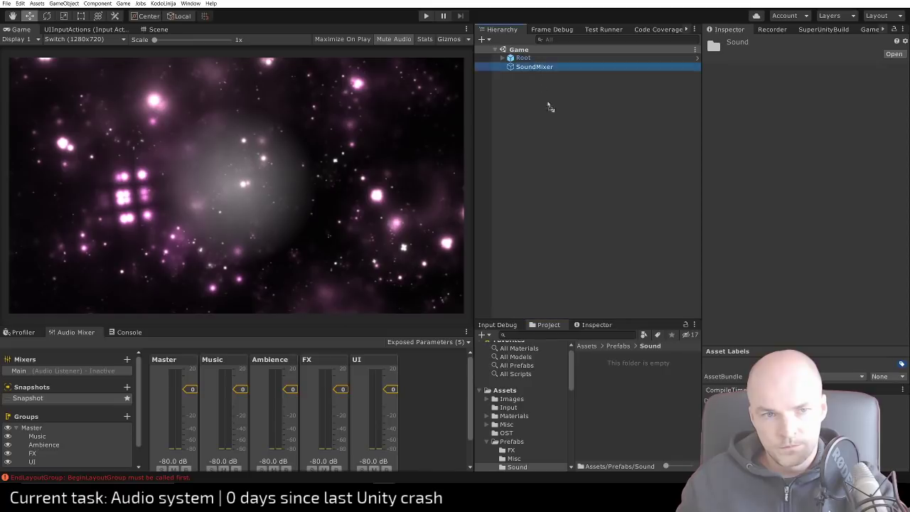
left_click_drag(629, 367, 629, 367)
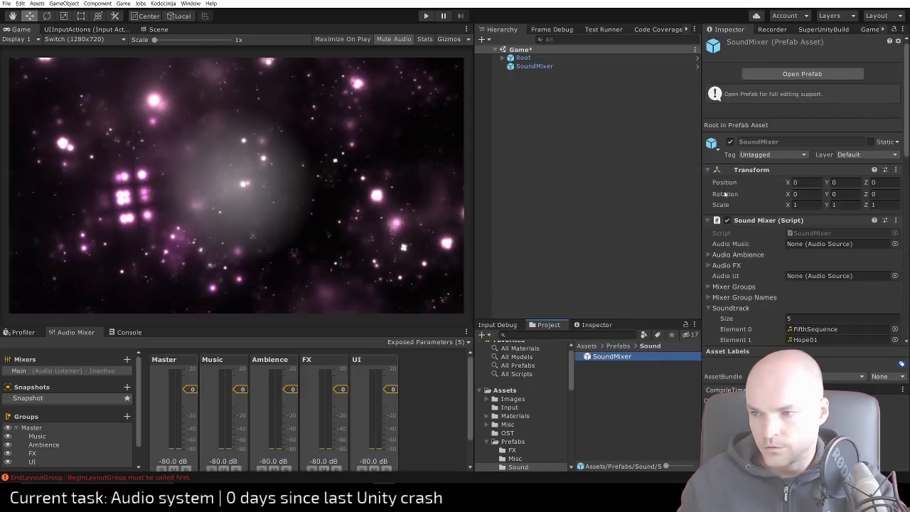
left_click(801, 73)
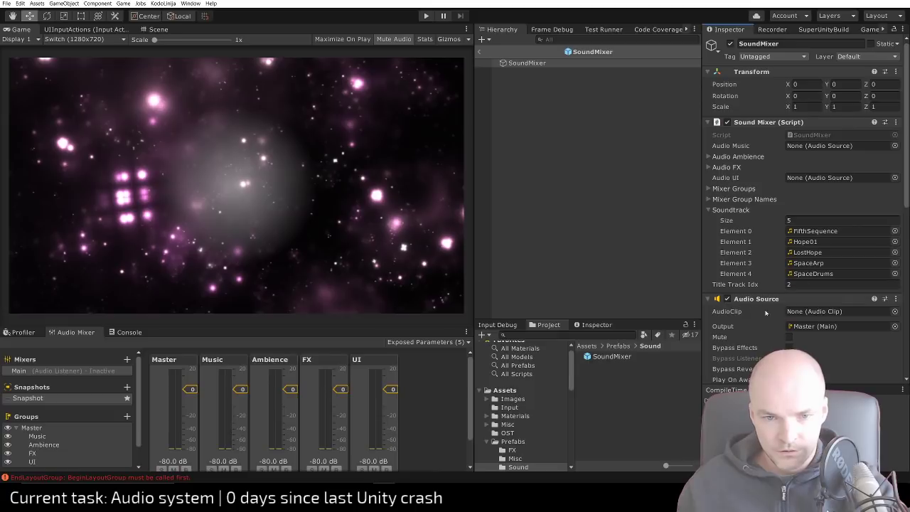
Route the SoundMixer prefab's audio source output to the Music mixer group and disable Play On Awake
left_click(893, 326)
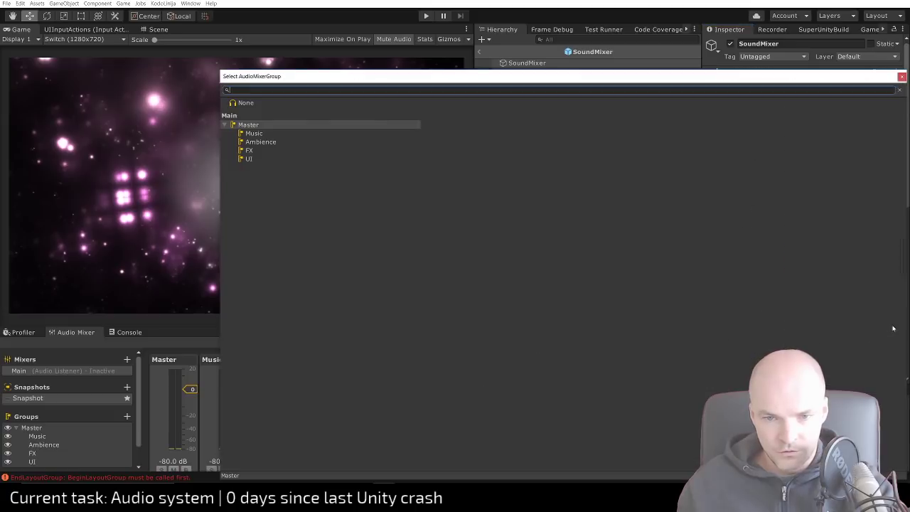
left_click(260, 134)
double_click(257, 134)
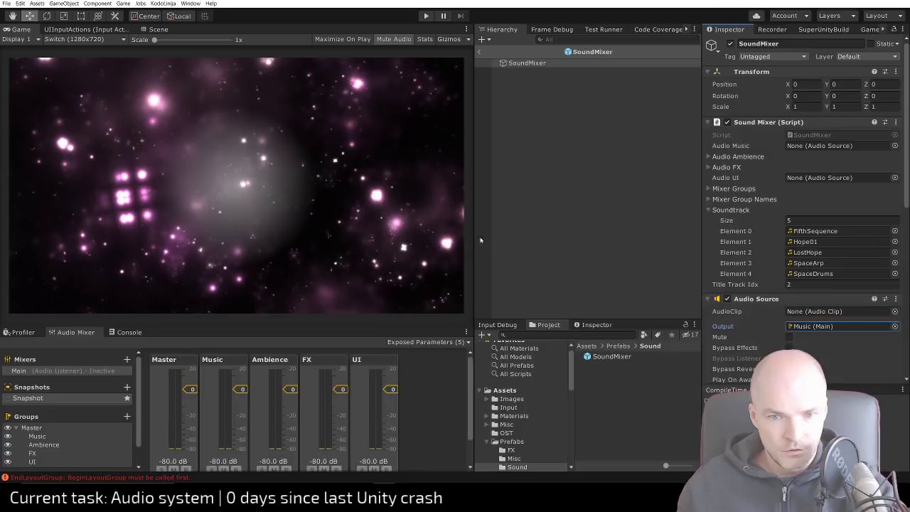
scroll(803, 213, "down", 3)
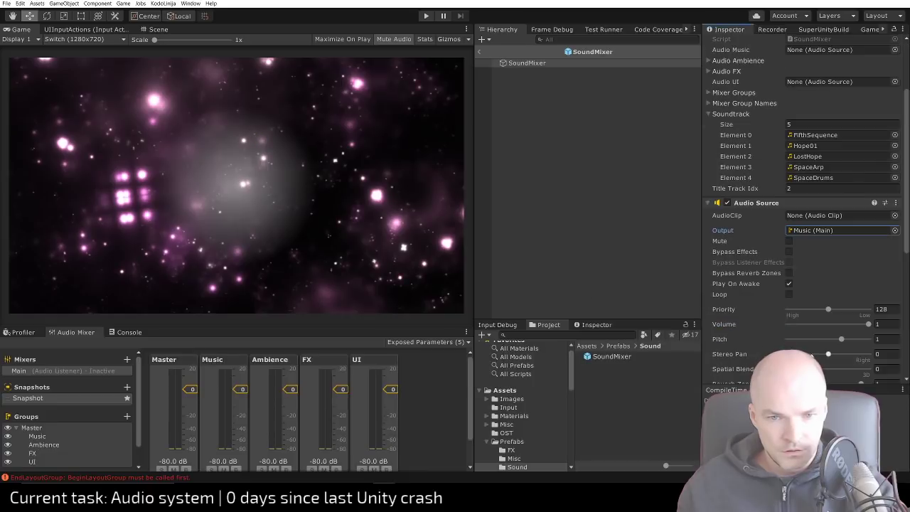
left_click(788, 283)
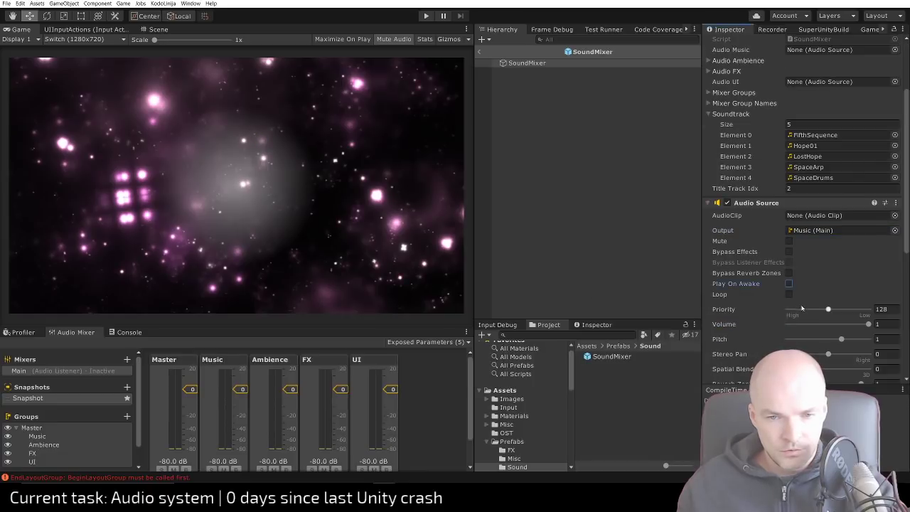
Set the audio source's Reverb Zone Mix to 0 and enable Bypass Effects
scroll(847, 320, "down", 3)
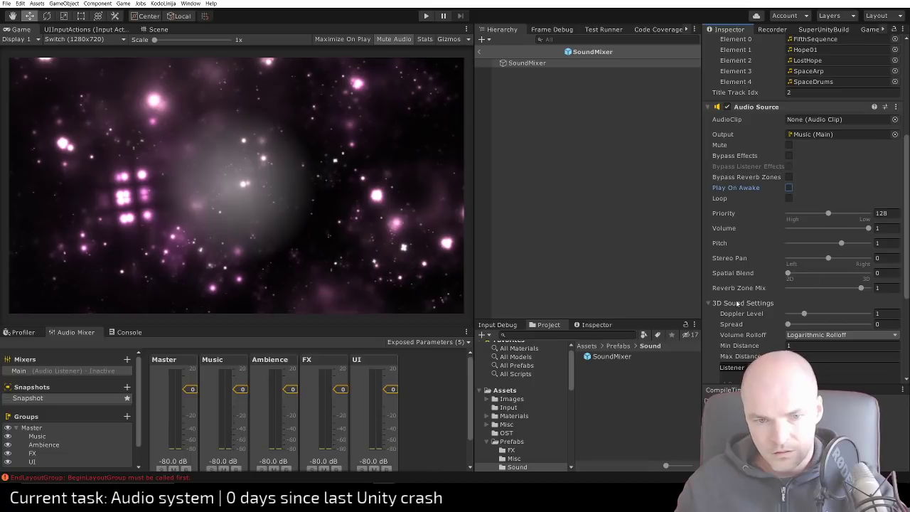
left_click(708, 304)
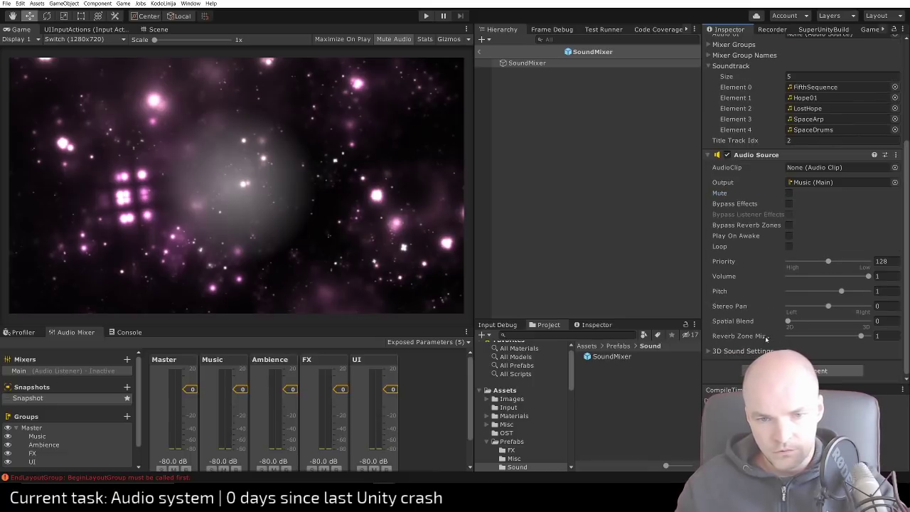
left_click_drag(862, 338, 787, 337)
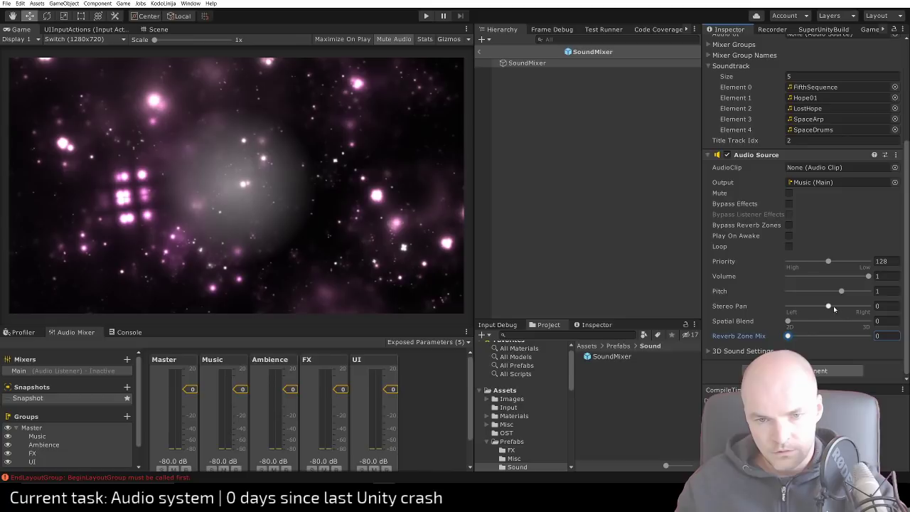
left_click(789, 205)
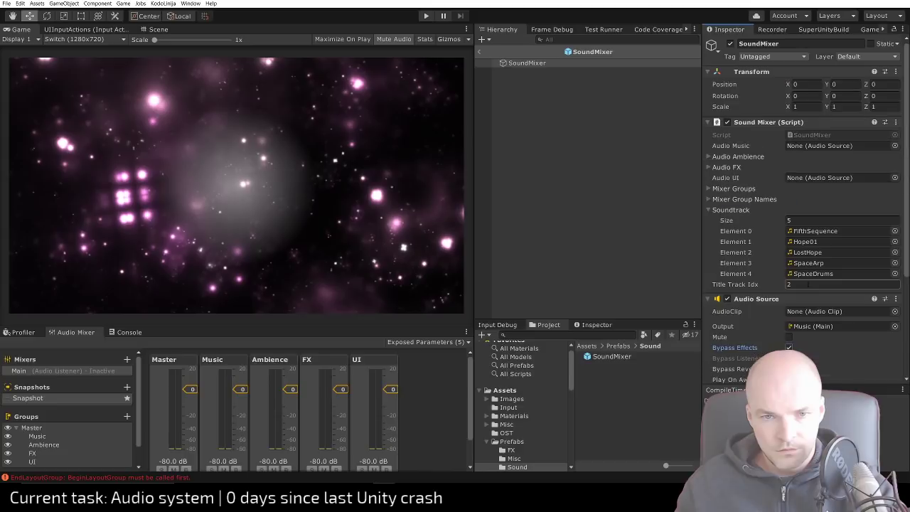
Assign the prefab's audio source to the Sound Mixer script's Audio Music field and collapse the Audio Source component
scroll(807, 285, "up", 5)
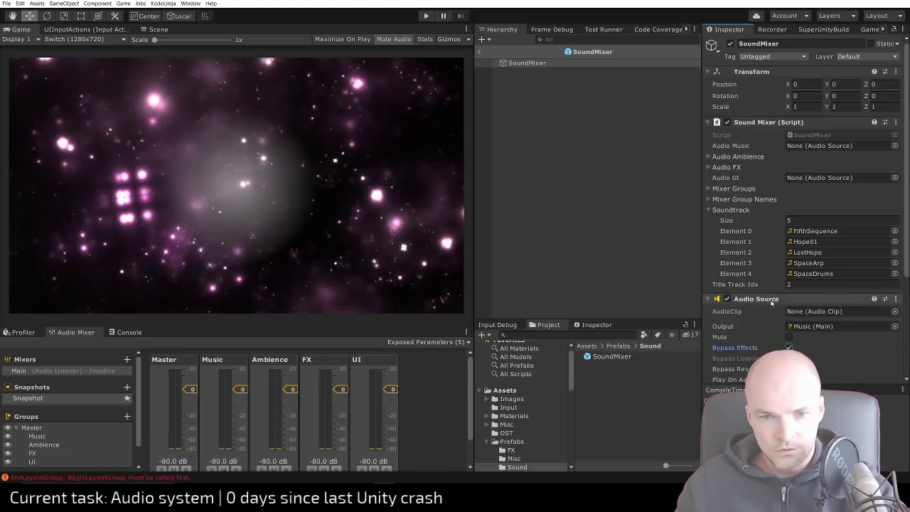
left_click_drag(768, 300, 839, 145)
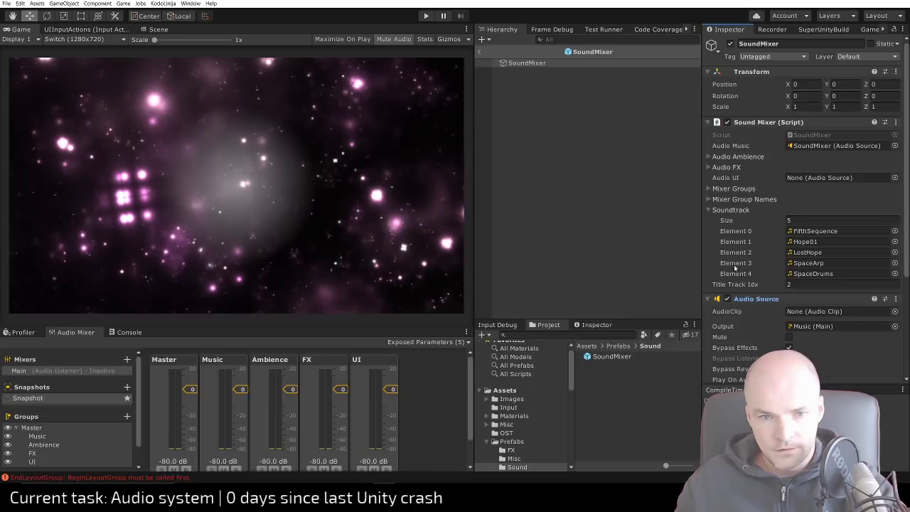
left_click(709, 299)
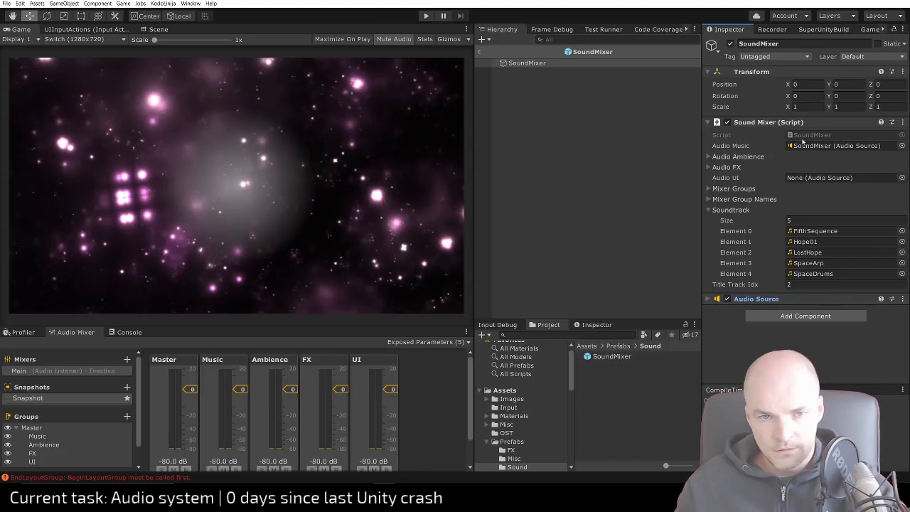
left_click(529, 64)
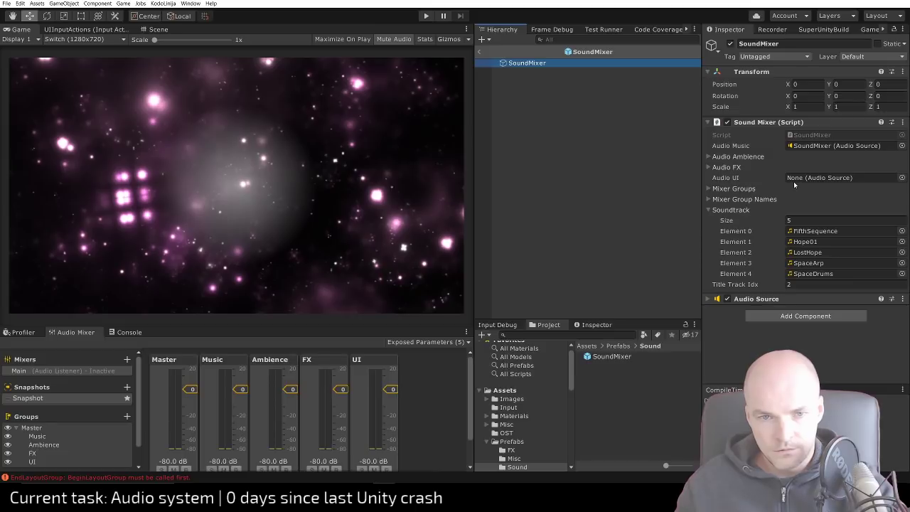
left_click(708, 188)
left_click(707, 188)
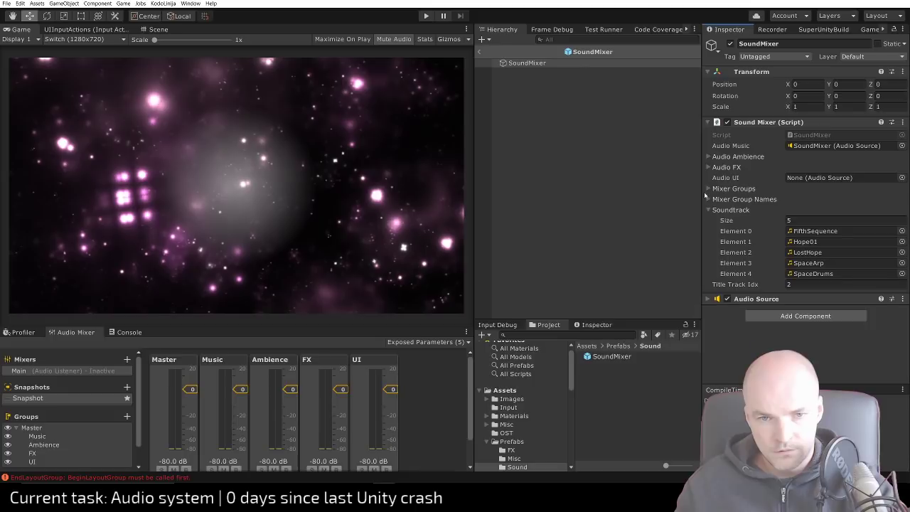
Run the game and leave SoundMixer prefab editing to return to the Game scene in the Scene view
left_click(426, 15)
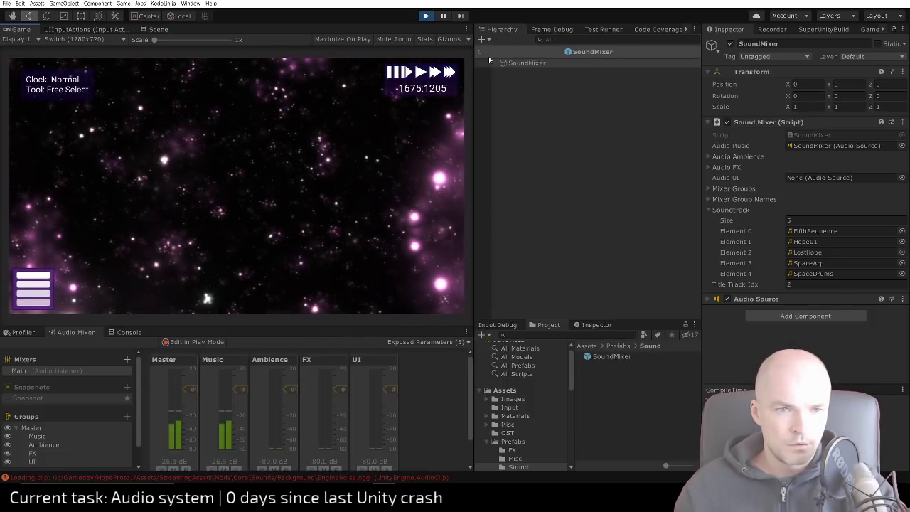
left_click(158, 29)
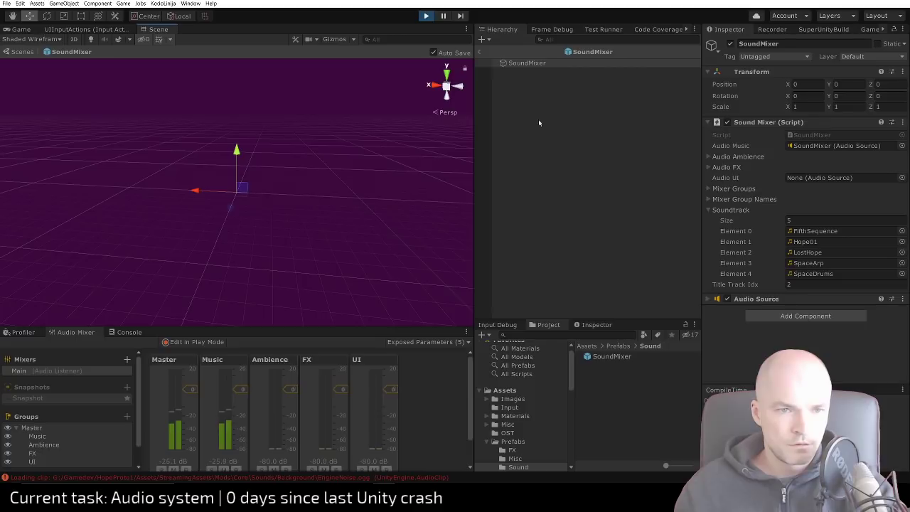
left_click(503, 63)
left_click(481, 55)
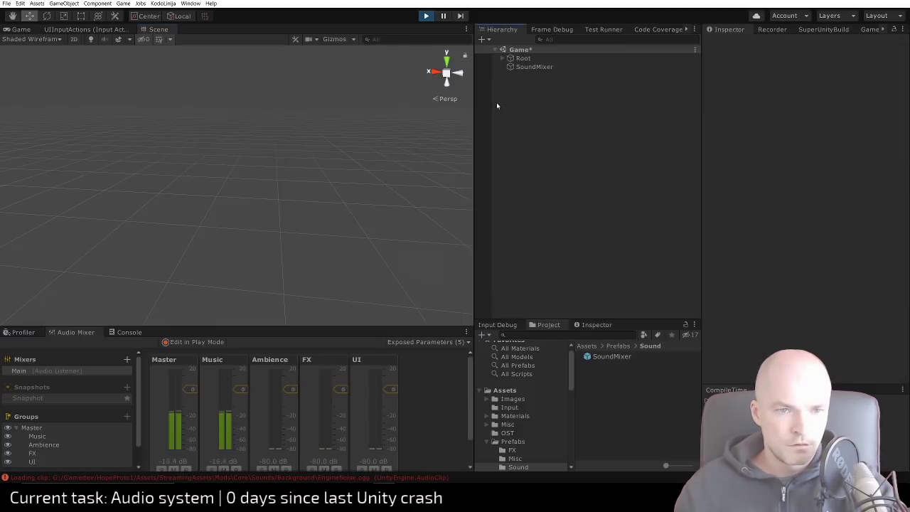
key("ctrl+s")
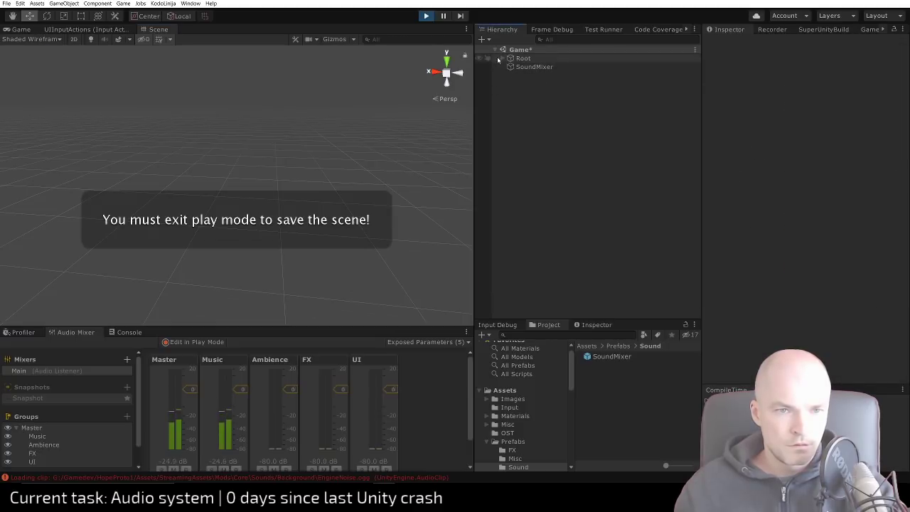
Expand the Root object and select GameCamera to locate it in the Scene view
left_click(502, 58)
left_click(544, 75)
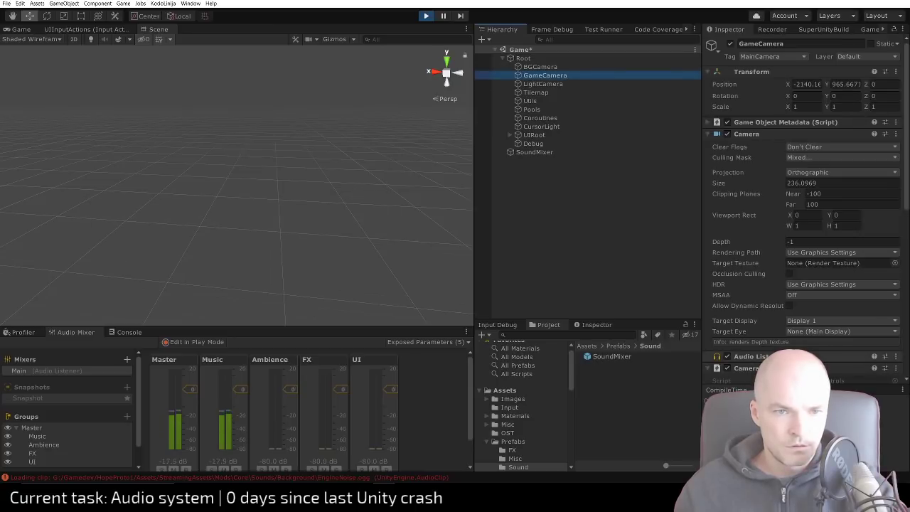
left_click(332, 41)
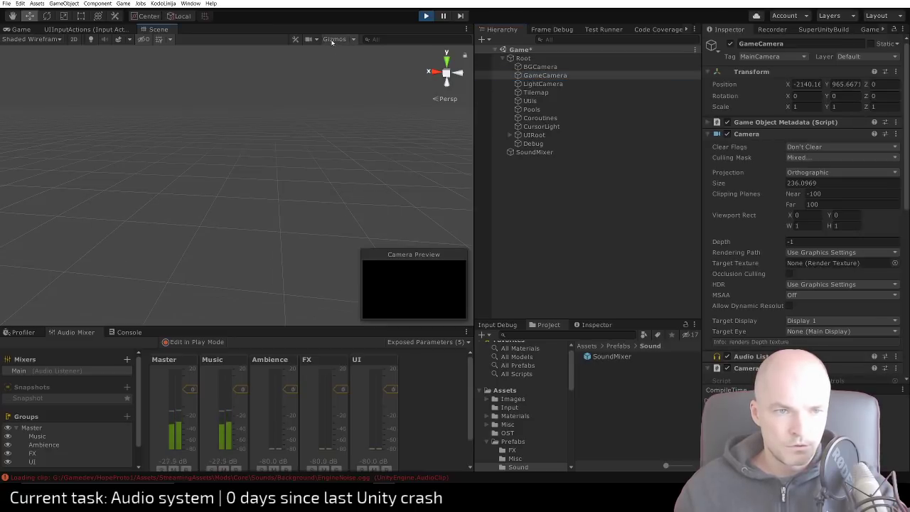
left_click(348, 179)
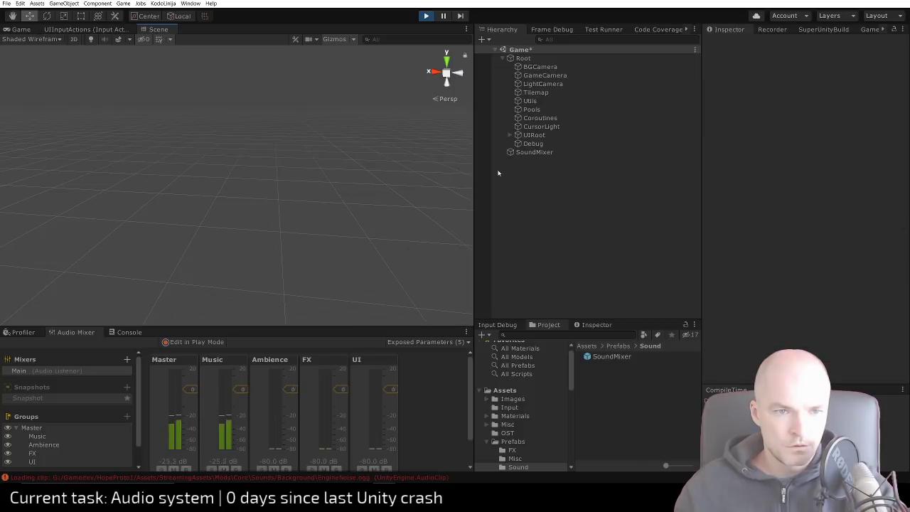
left_click(541, 76)
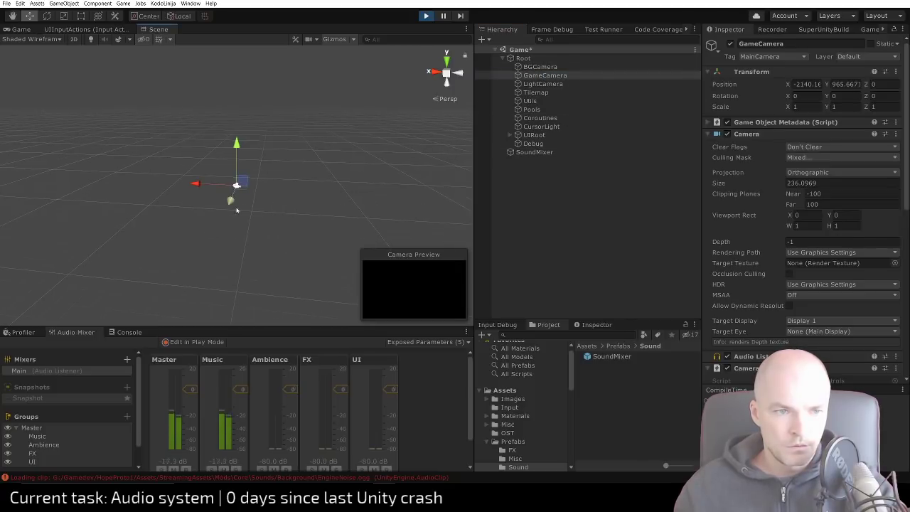
Frame the SoundMixer object in the Scene view to inspect where it sits relative to the cameras
left_click(520, 152)
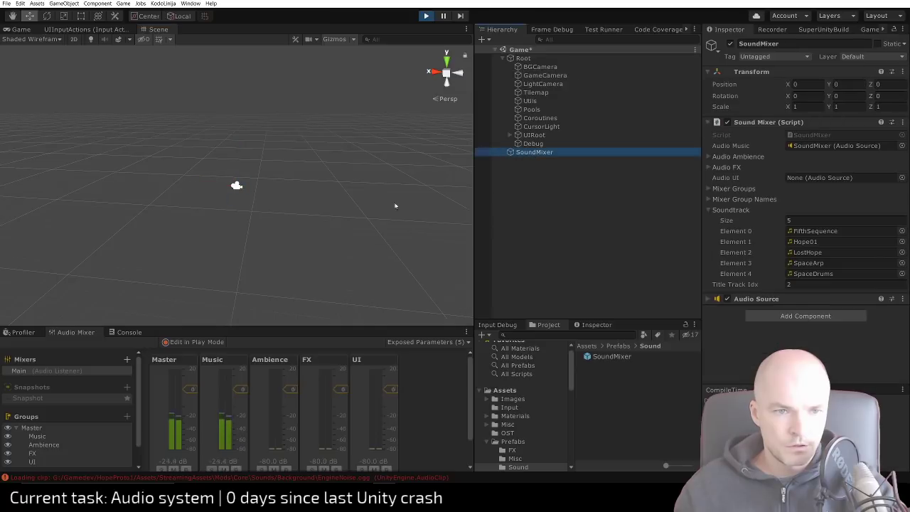
key("f")
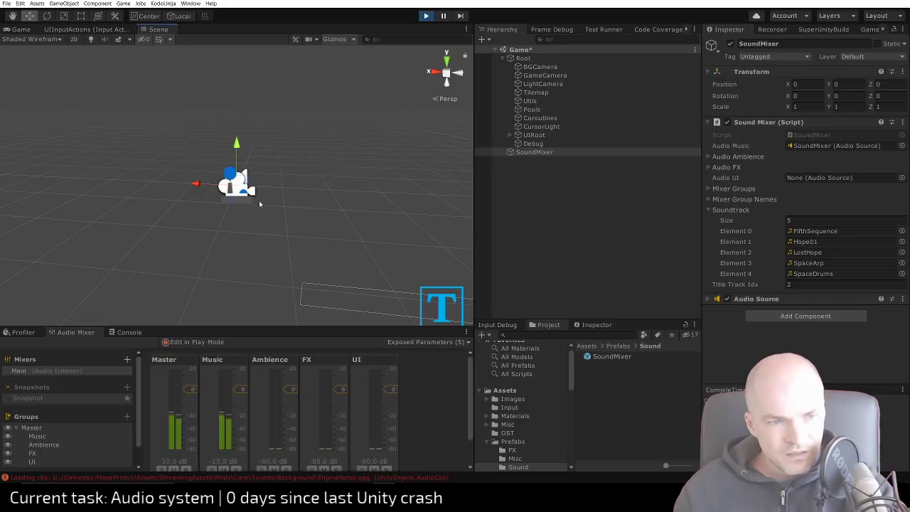
middle_click_drag(259, 204, 311, 196)
scroll(320, 209, "up", 5)
scroll(362, 210, "down", 5)
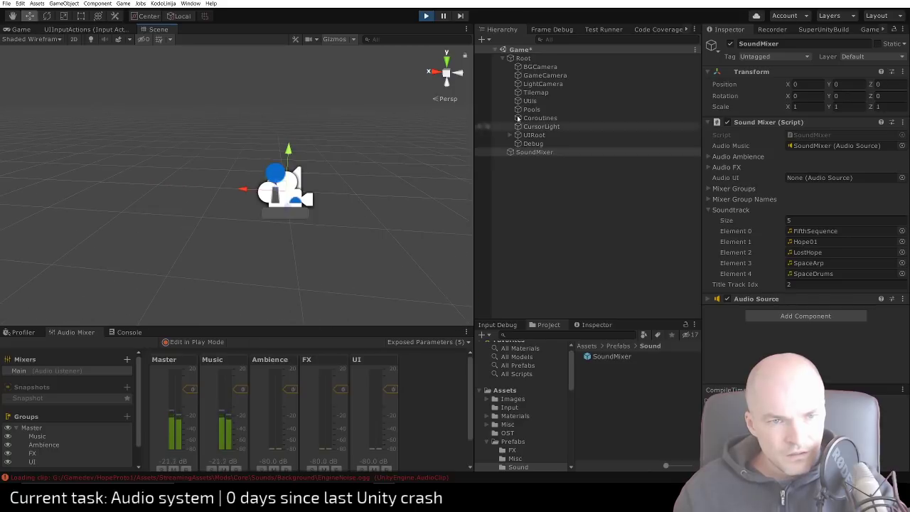
Dock the Scene view beside the Game view with GameCamera selected, and pan the running game's camera across the map
left_click(544, 75)
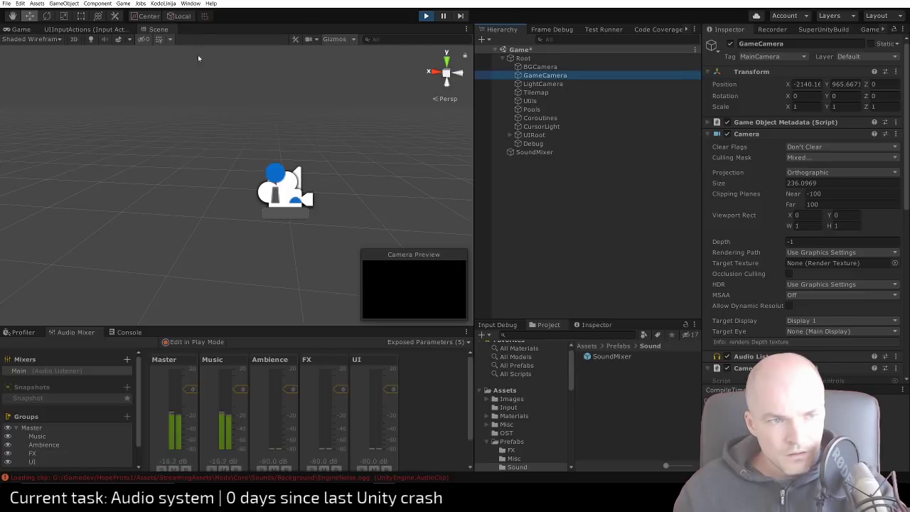
left_click_drag(154, 31, 427, 148)
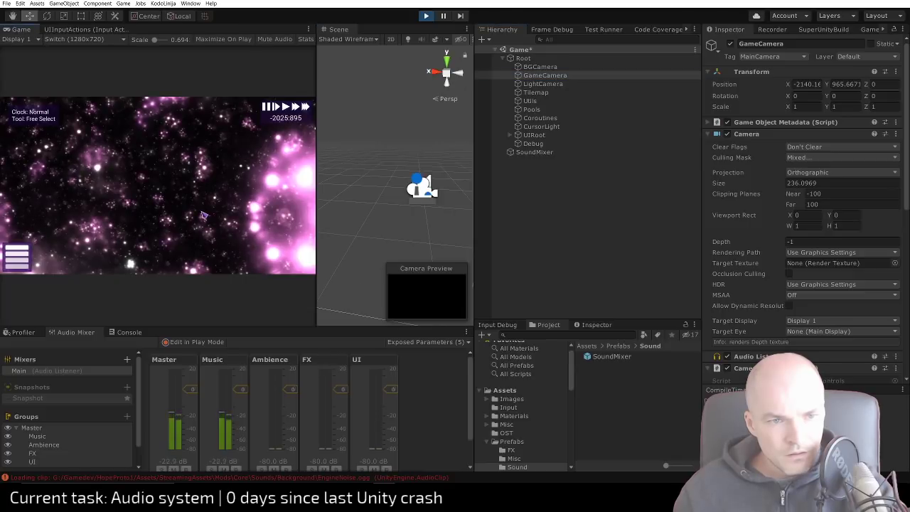
middle_click_drag(219, 214, 14, 204)
scroll(29, 195, "up", 1)
middle_click_drag(238, 206, 23, 188)
scroll(213, 193, "down", 1)
middle_click_drag(234, 193, 32, 188)
middle_click_drag(194, 188, 402, 201)
middle_click_drag(78, 135, 291, 242)
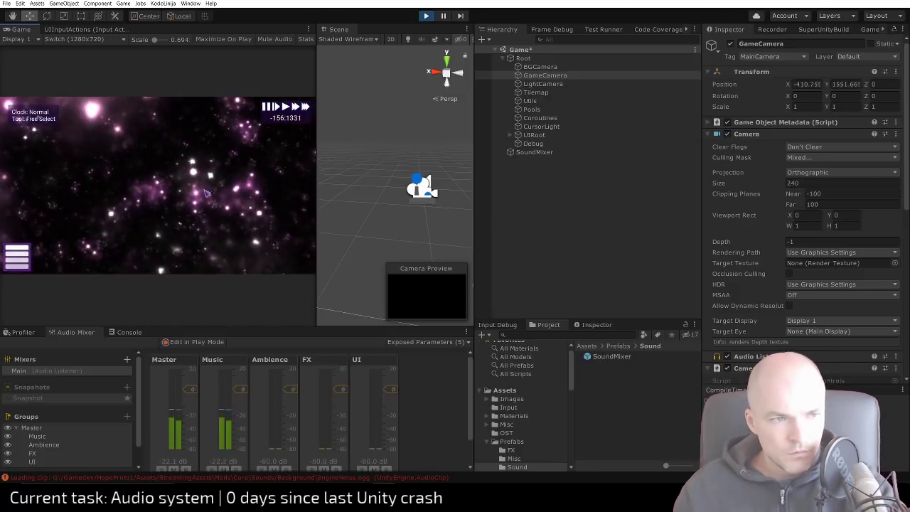
middle_click_drag(64, 121, 347, 378)
middle_click_drag(135, 113, 276, 294)
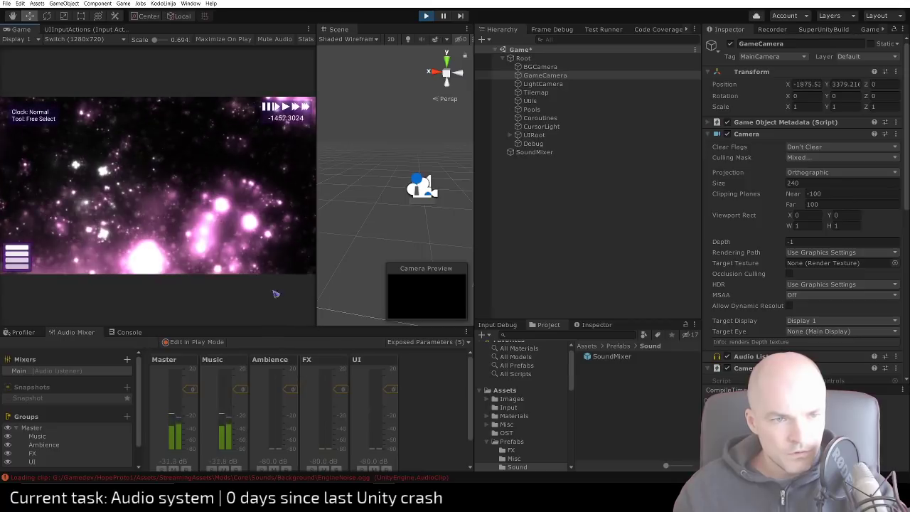
middle_click_drag(121, 135, 287, 334)
middle_click_drag(39, 142, 256, 142)
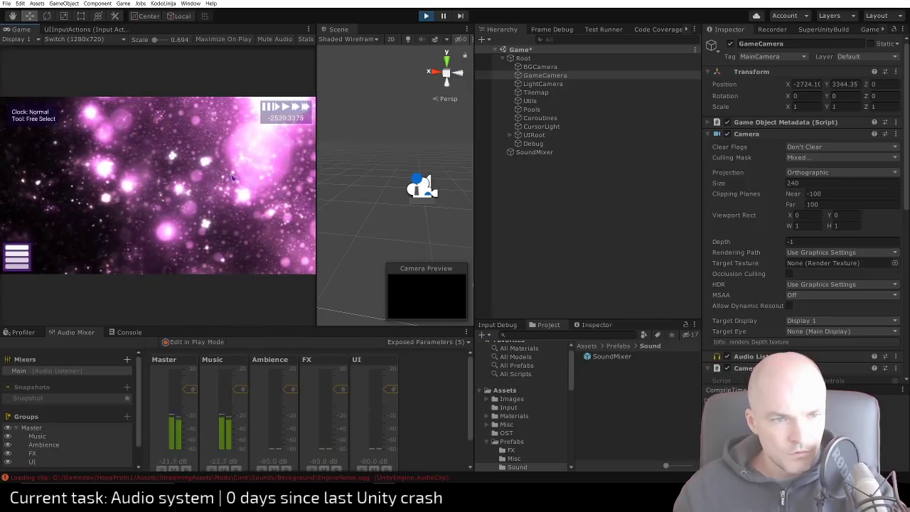
middle_click_drag(256, 271, 206, 203)
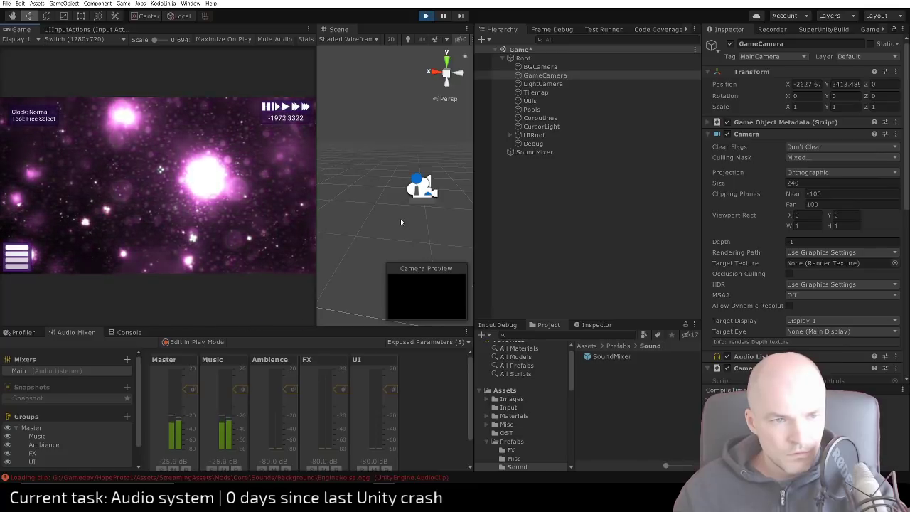
Compare the positions of GameCamera and SoundMixer while moving the running game's camera sideways
left_click(437, 218)
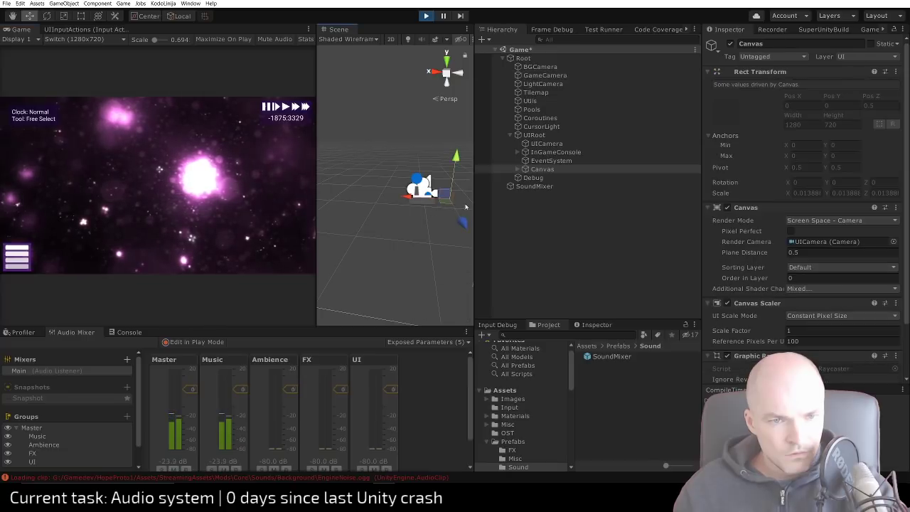
left_click(547, 75)
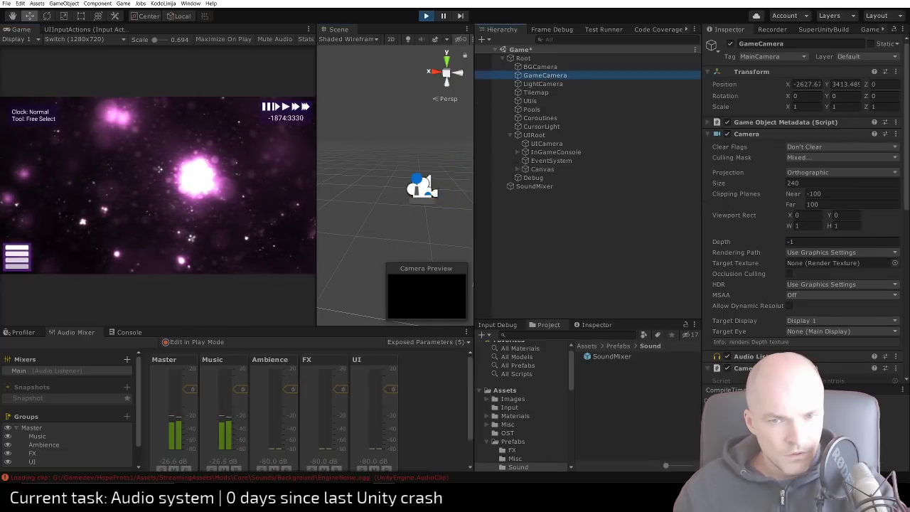
left_click(166, 179)
key("d")
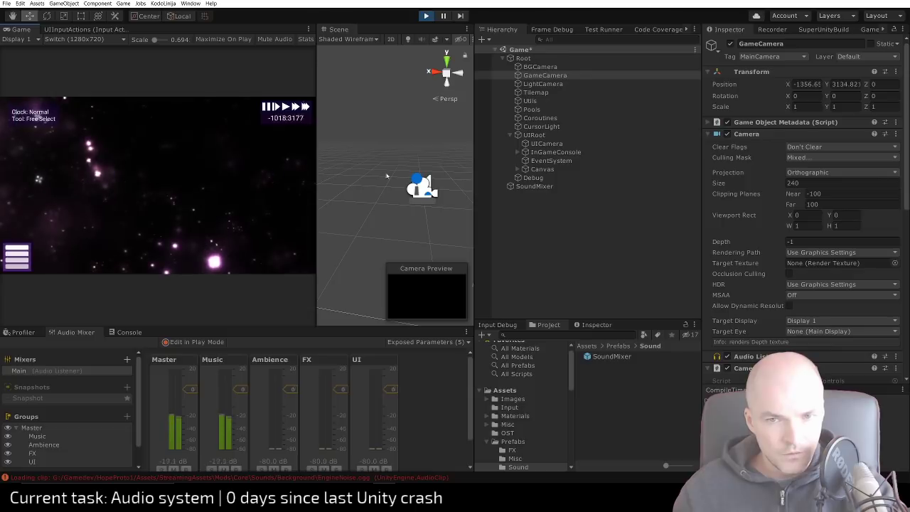
left_click(533, 185)
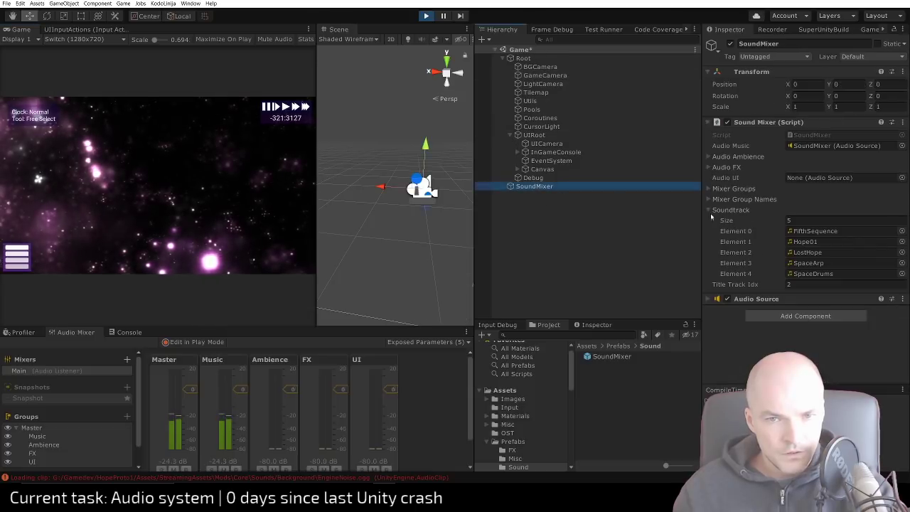
left_click(218, 199)
key("a")
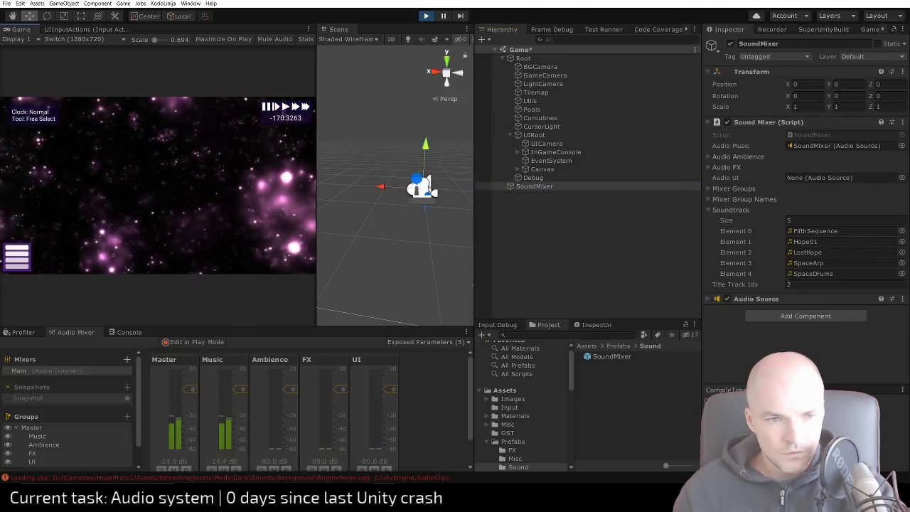
Select GameCamera together with SoundMixer, then individually, and pan the running game's camera to compare their positions
left_click(545, 75, "ctrl")
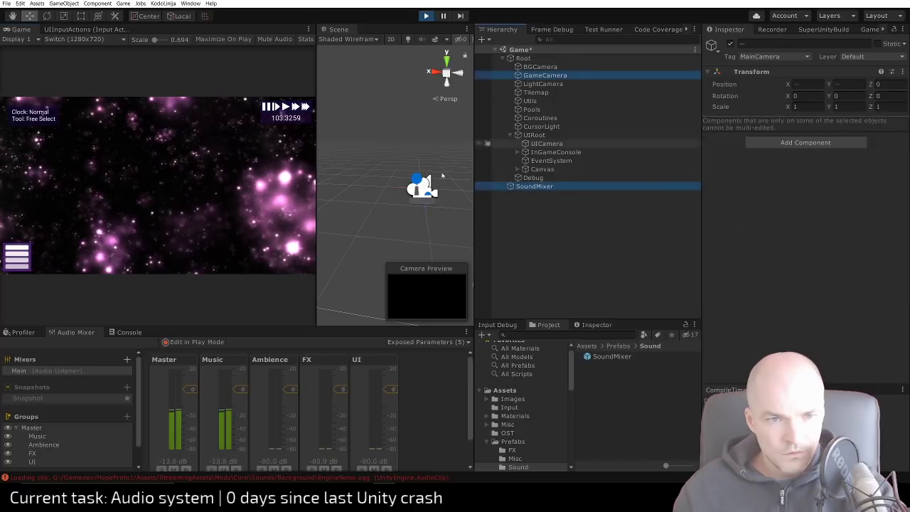
key("f")
middle_click_drag(195, 209, 272, 175)
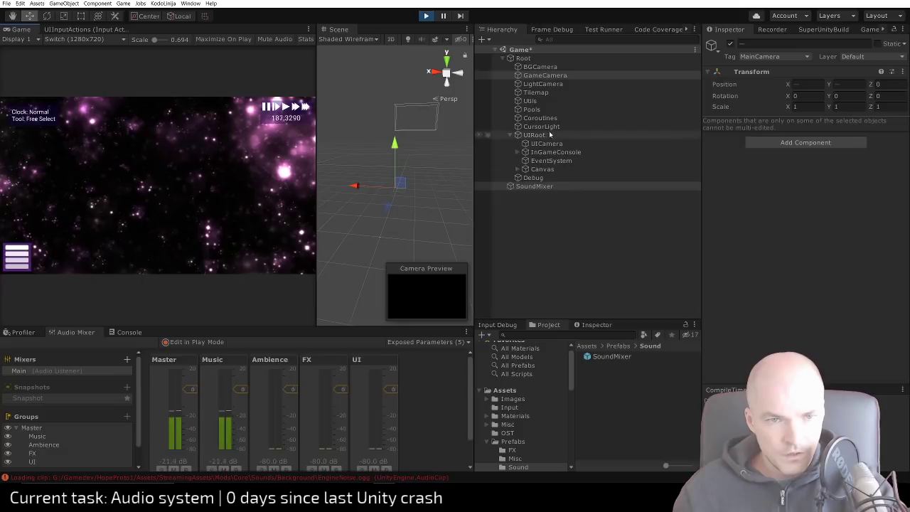
left_click(545, 75)
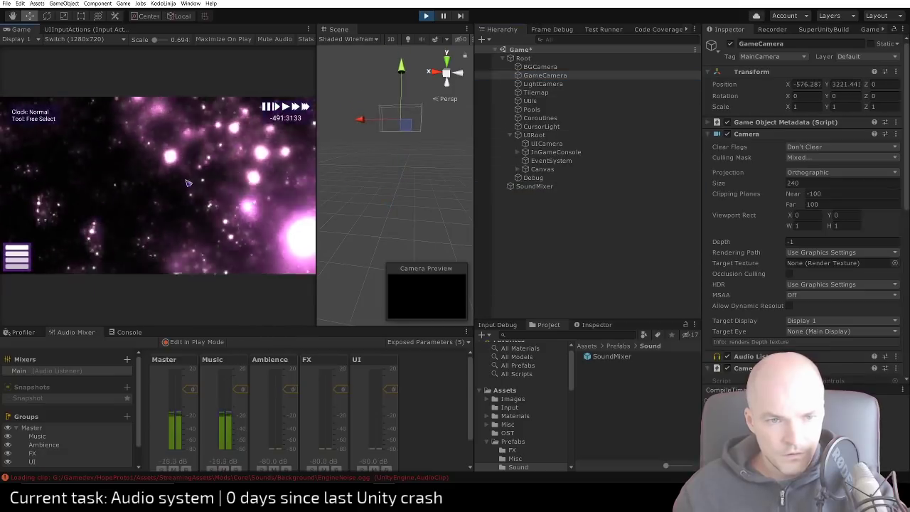
left_click(534, 185)
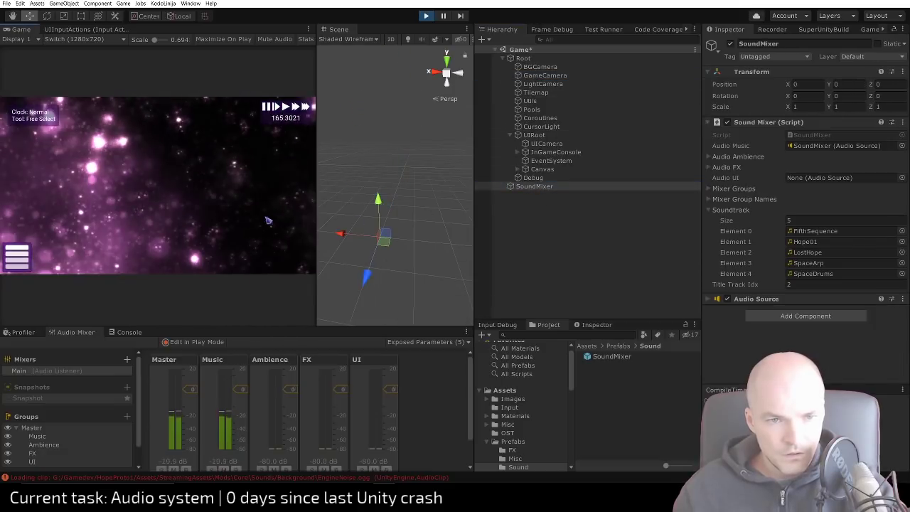
Review GameCamera's components around its Audio Listener and Camera Controls script
left_click(546, 74)
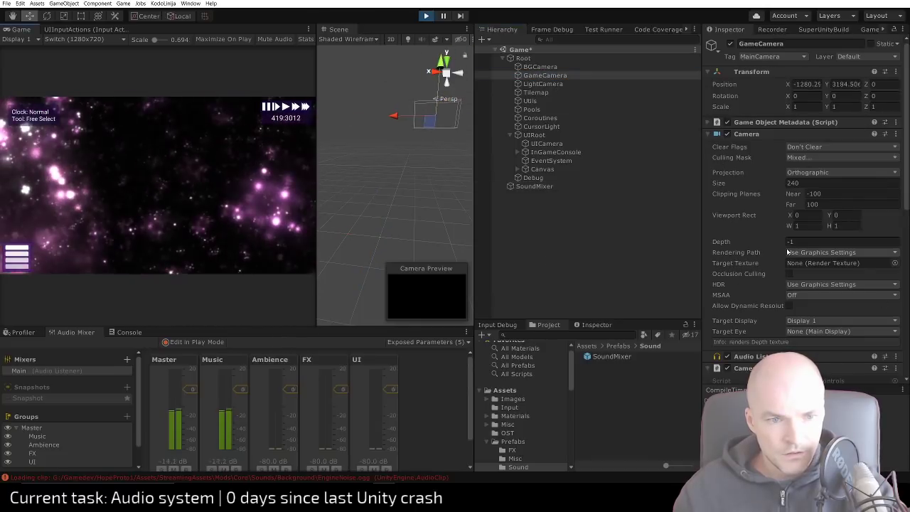
scroll(796, 332, "down", 6)
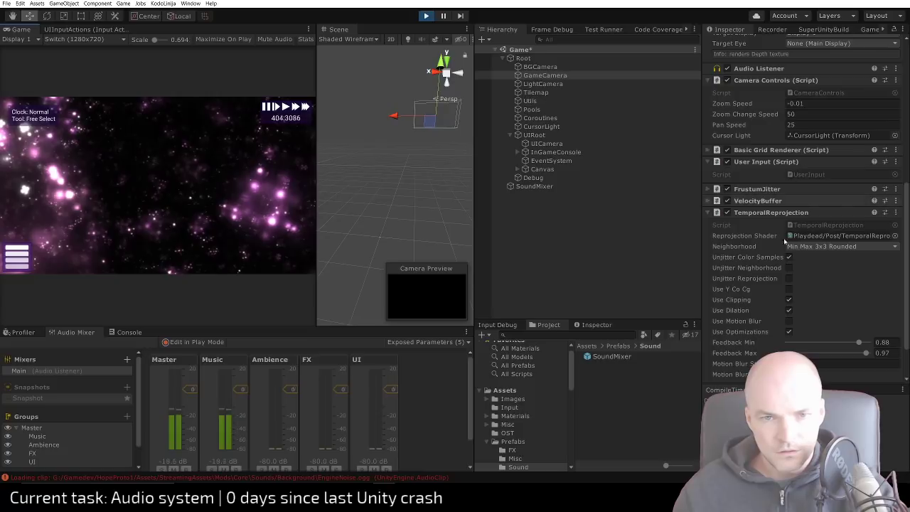
scroll(760, 317, "up", 2)
Expand SoundMixer's Audio Source and set its Spatial Blend to 1 (fully 3D) in the running game
left_click(535, 185)
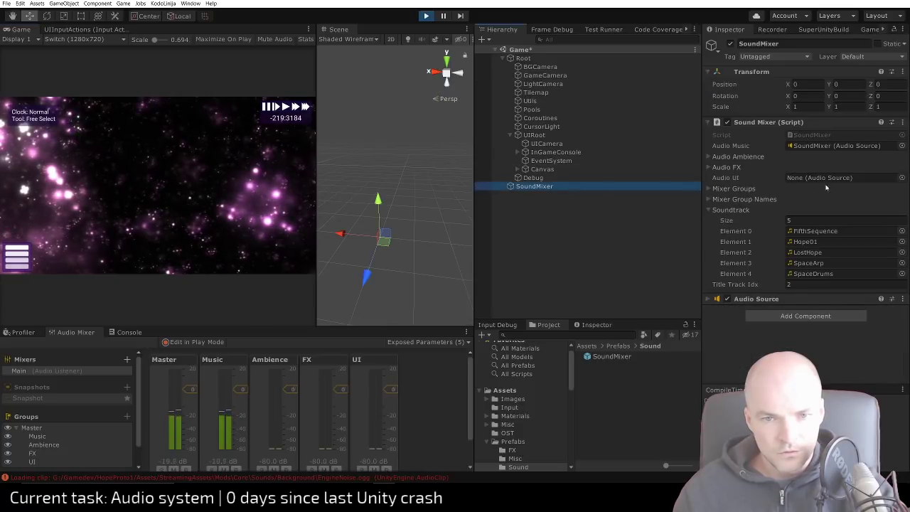
left_click(707, 298)
scroll(764, 290, "down", 5)
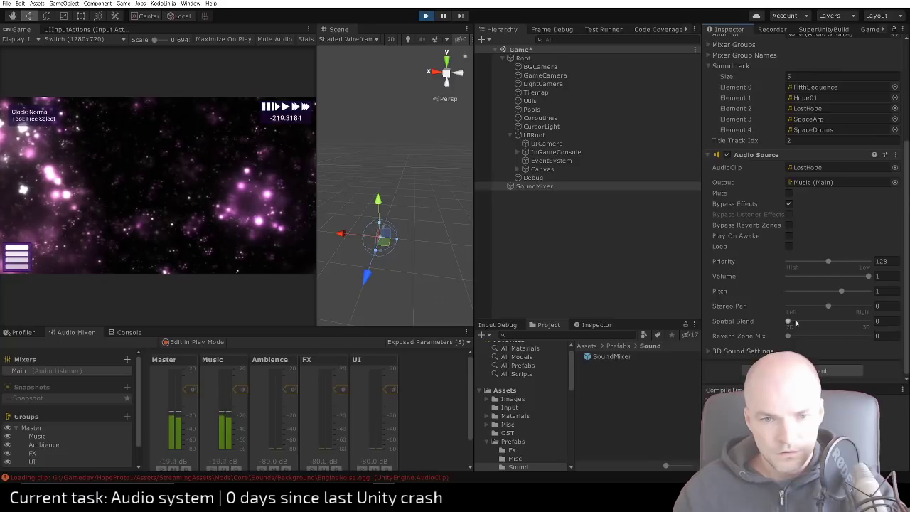
left_click_drag(787, 321, 825, 326)
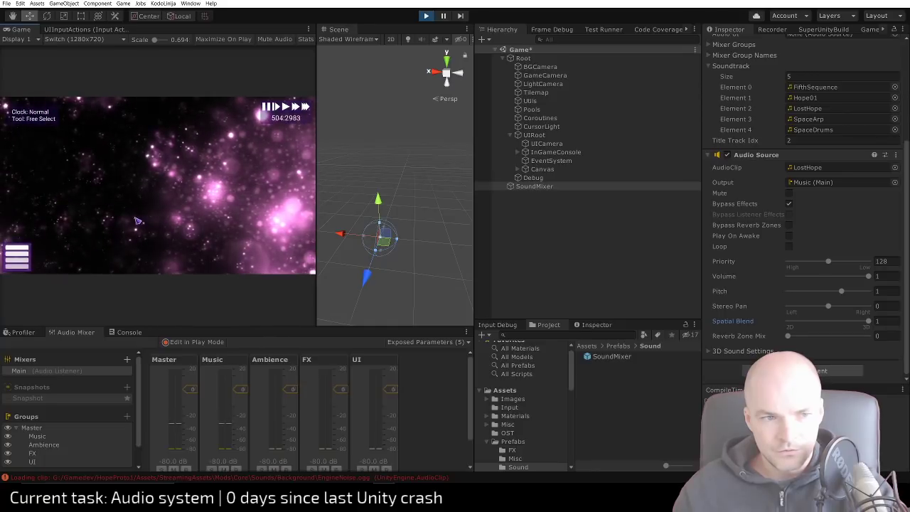
Move GameCamera down in the Scene view close to the SoundMixer's position at the origin
left_click(544, 75)
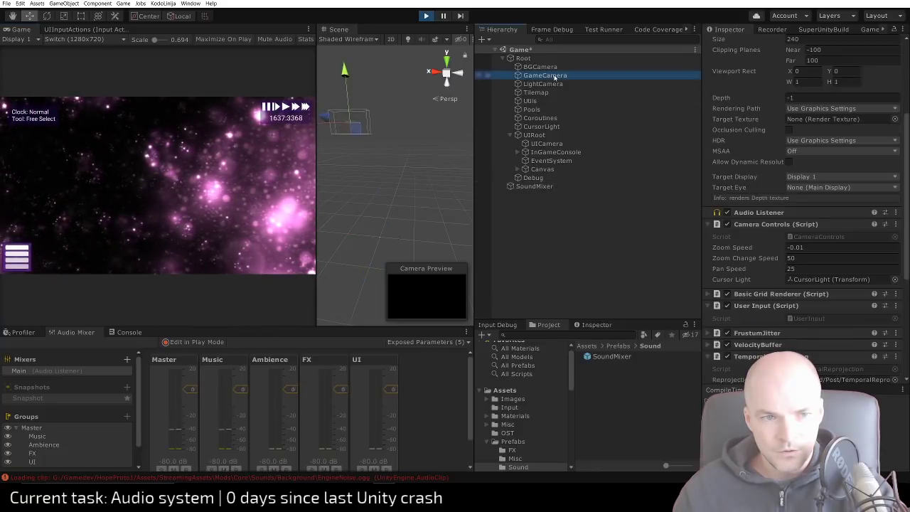
left_click_drag(365, 135, 384, 240)
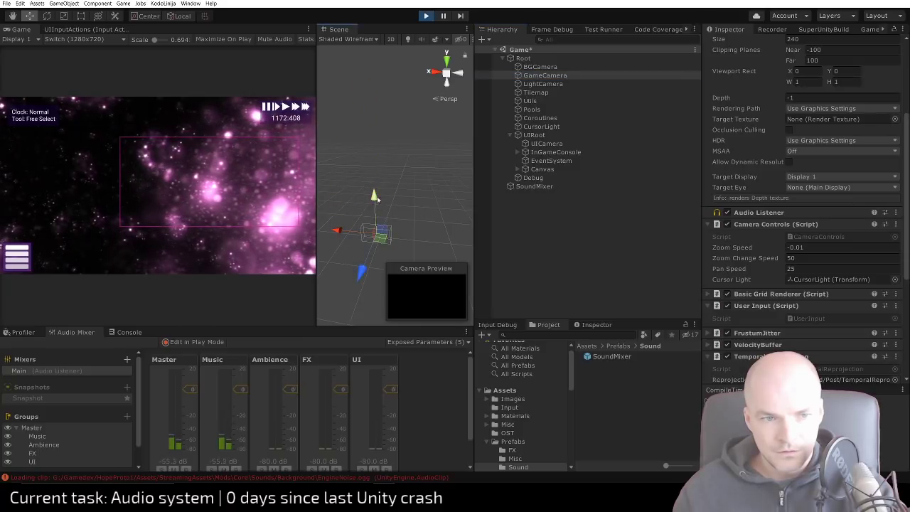
mouse_move(376, 199)
left_mouse_down()
mouse_move(373, 178)
mouse_move(375, 197)
left_mouse_up()
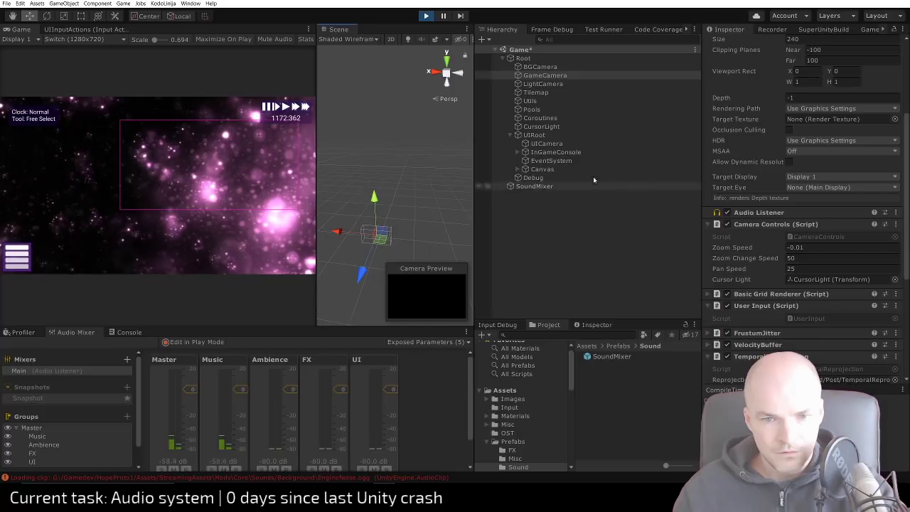
Check the SoundMixer's transform, and set GameCamera's position to X 0 and Y 0
left_click(542, 187)
scroll(786, 221, "up", 3)
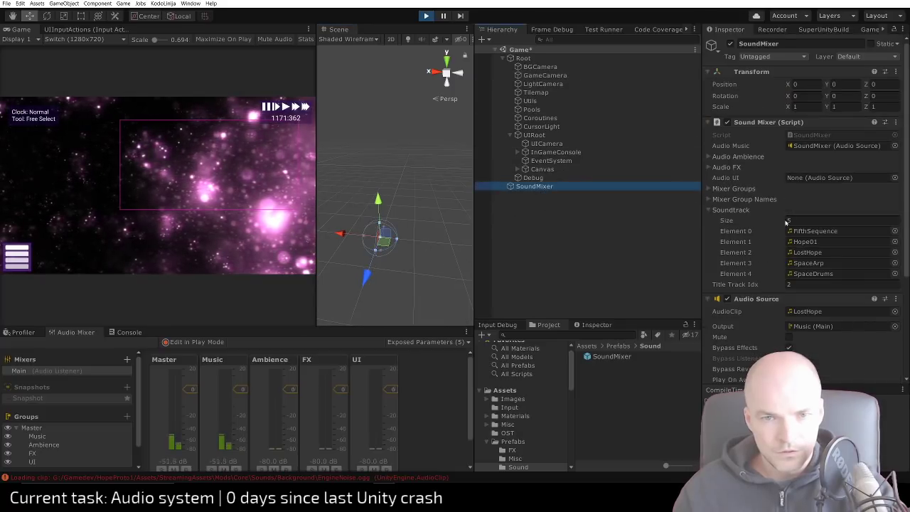
left_click(546, 75)
left_click(799, 84)
type("0")
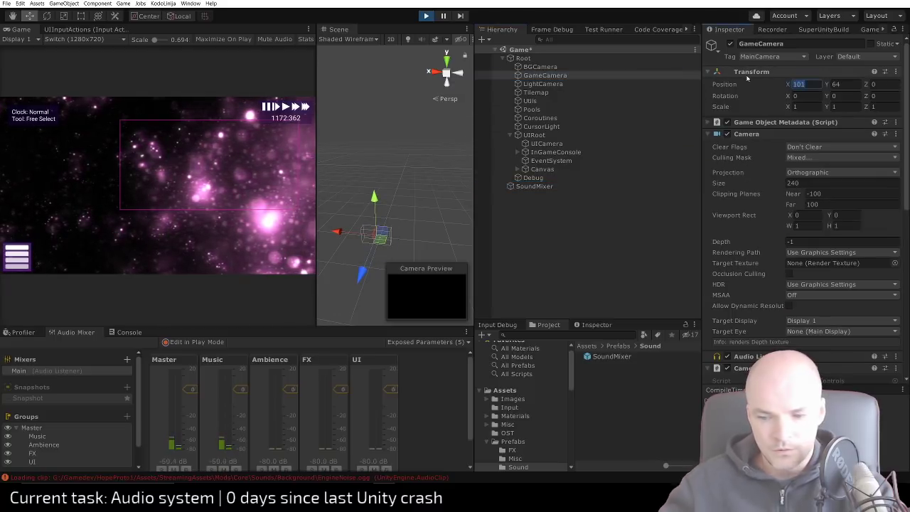
key("Tab")
type("0")
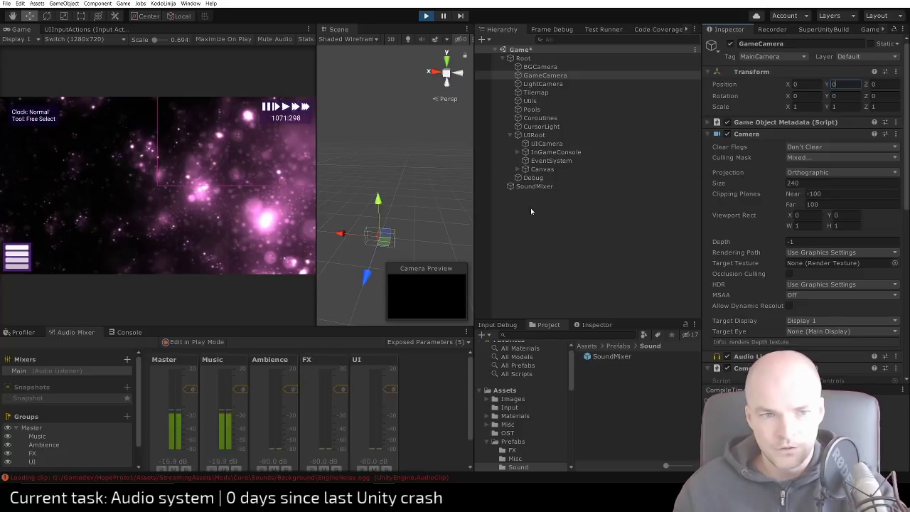
Pan the running game's camera slightly away from the SoundMixer, and reset GameCamera's position to X 0, Y 0
left_click(240, 210)
middle_click_drag(230, 210, 188, 210)
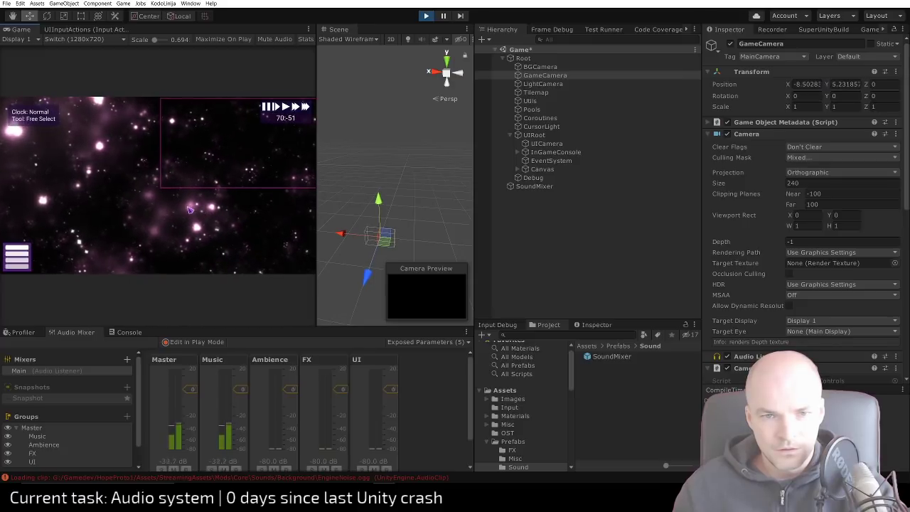
left_click(806, 84)
type("0")
key("Tab")
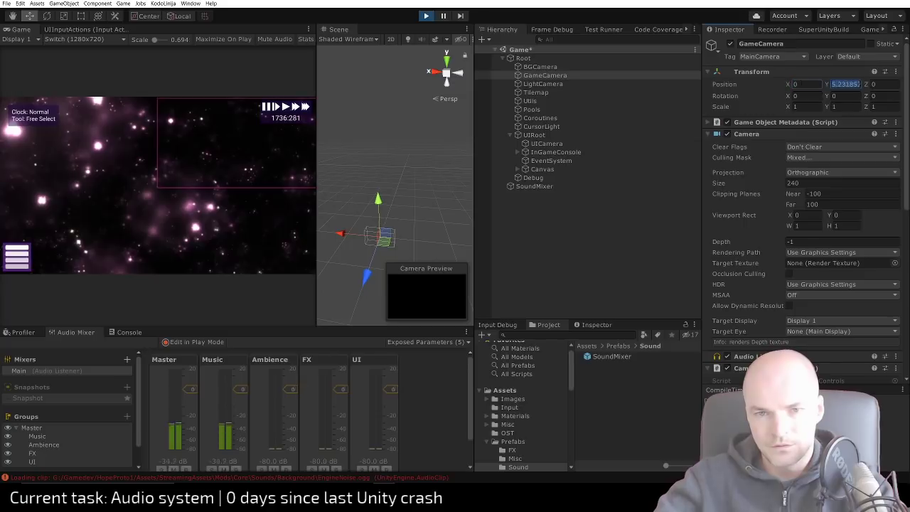
type("0")
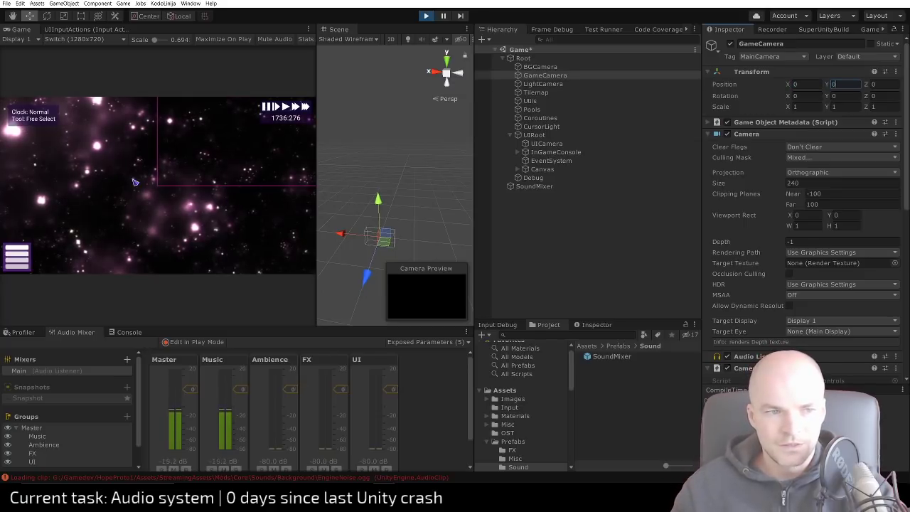
Zoom the running game's camera in at the origin and pan it slightly to test how the 3D music responds
left_click(156, 181)
scroll(157, 182, "up", 2)
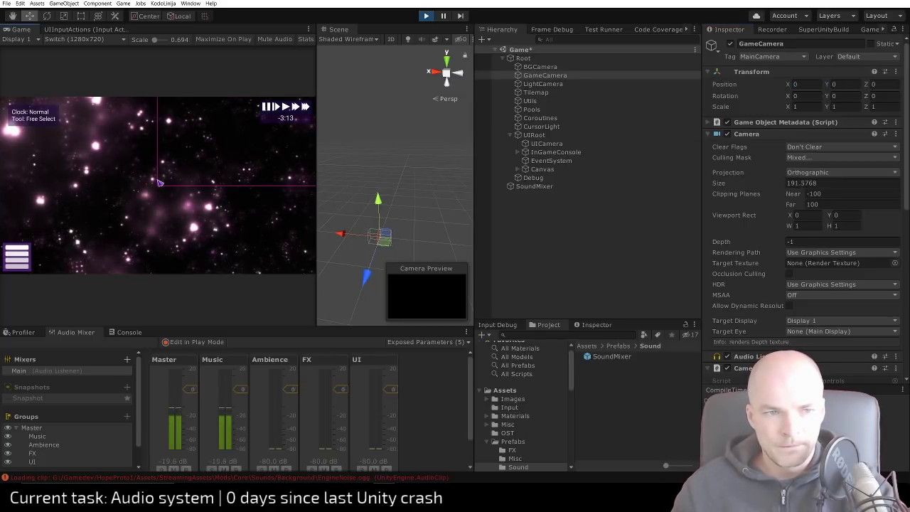
scroll(159, 182, "up", 7)
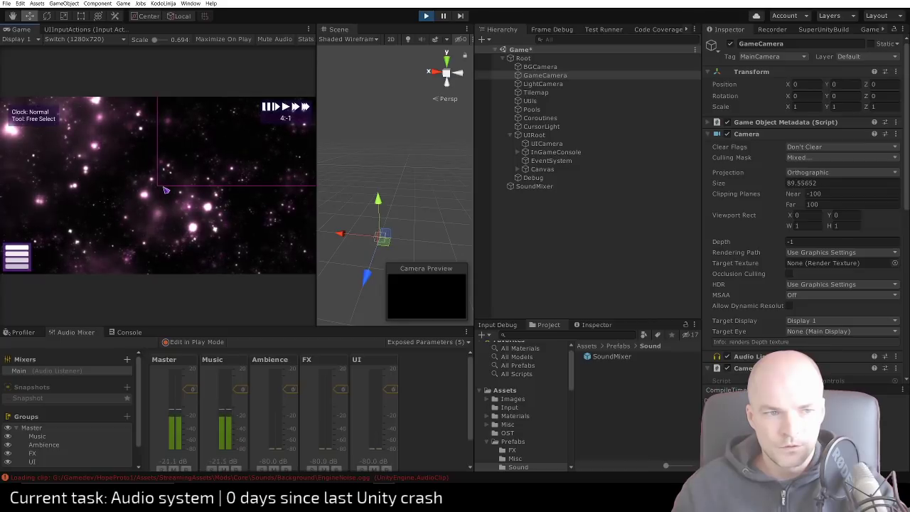
scroll(165, 190, "up", 3)
scroll(167, 187, "up", 3)
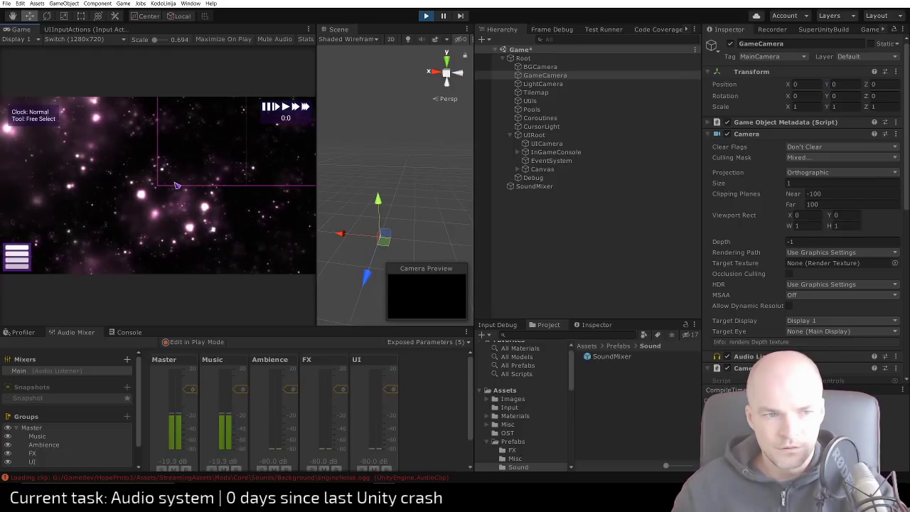
scroll(142, 193, "down", 5)
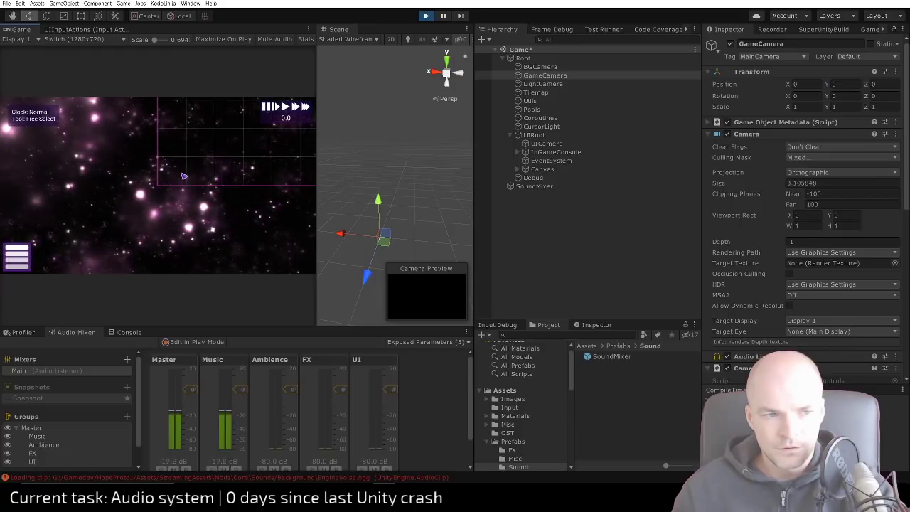
middle_click_drag(140, 196, 170, 194)
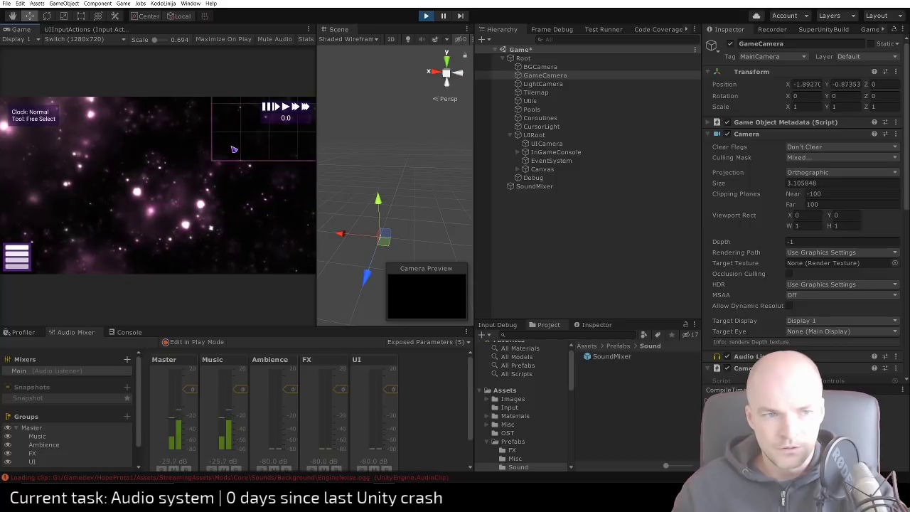
scroll(234, 149, "down", 1)
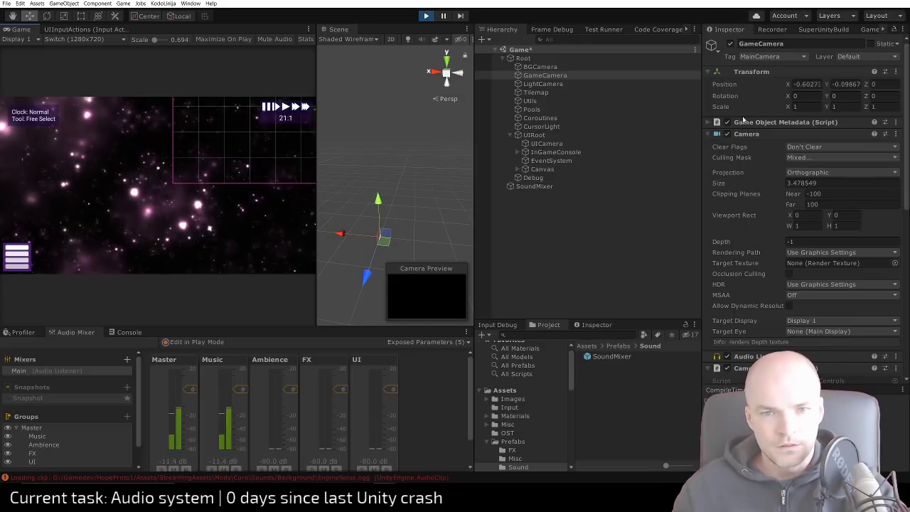
Stop the running game, open the SoundMixer prefab for editing, and review its Audio Source settings
left_click(426, 15)
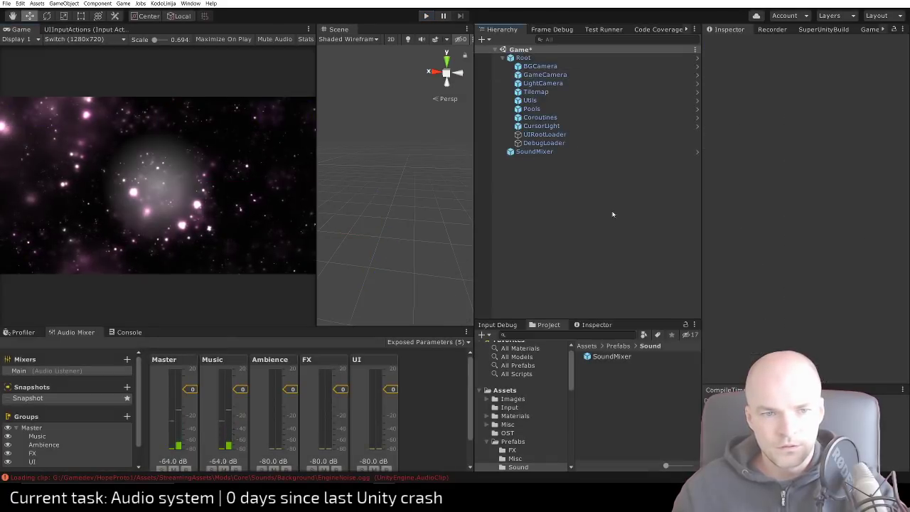
left_click(547, 152)
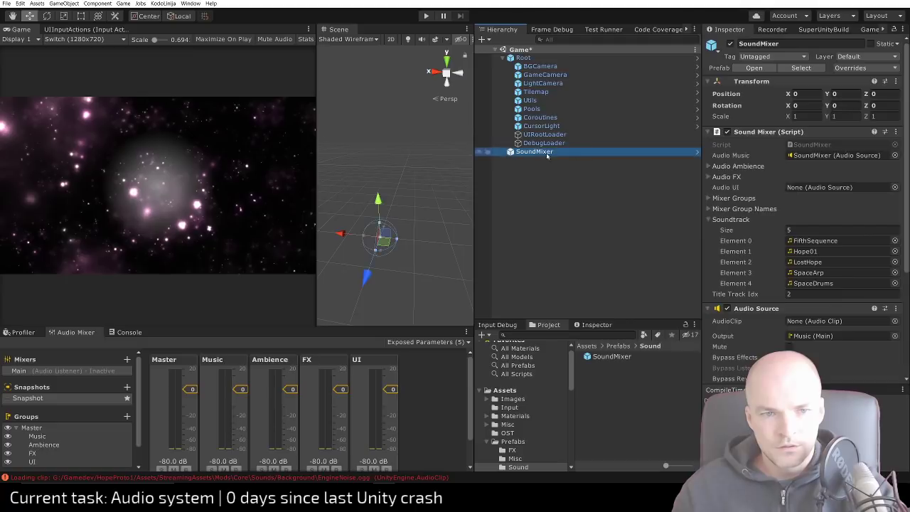
left_click(753, 67)
scroll(812, 246, "down", 4)
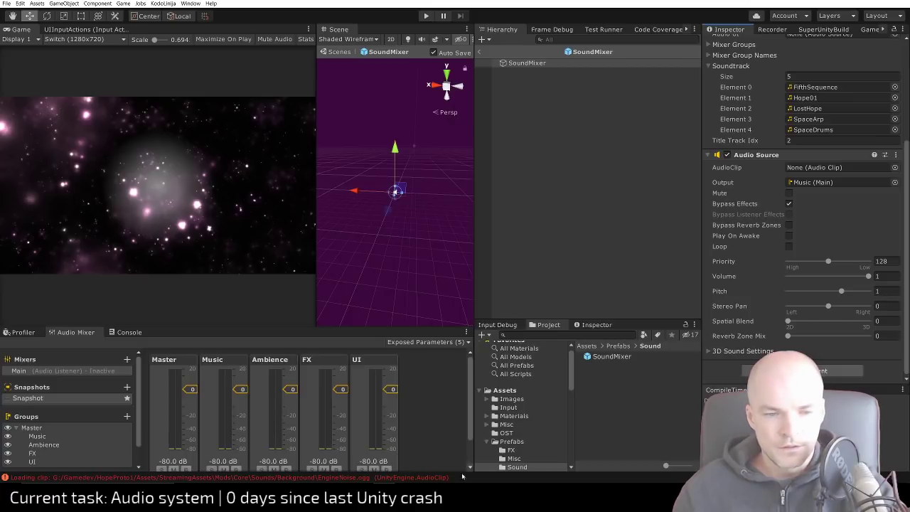
Switch to Visual Studio Code and examine the audioAmbience field in SoundMixer.cs
key("alt+Tab")
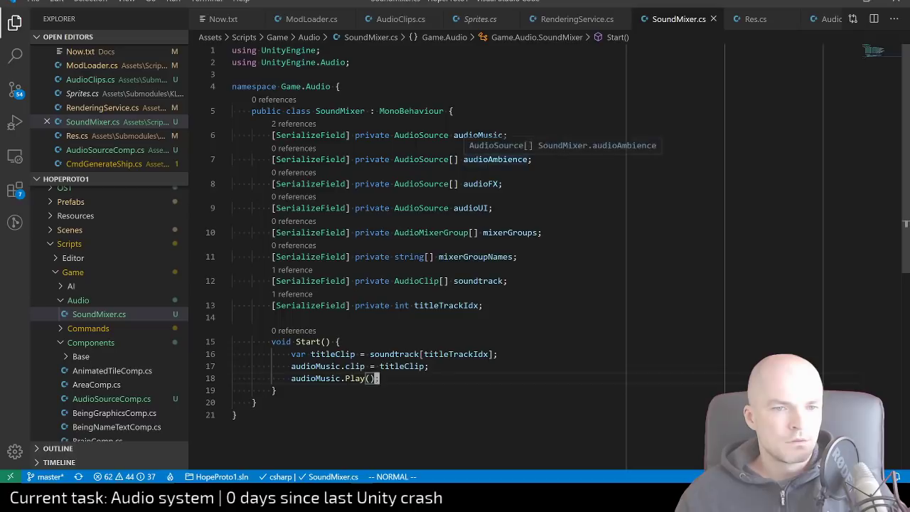
left_click(466, 159)
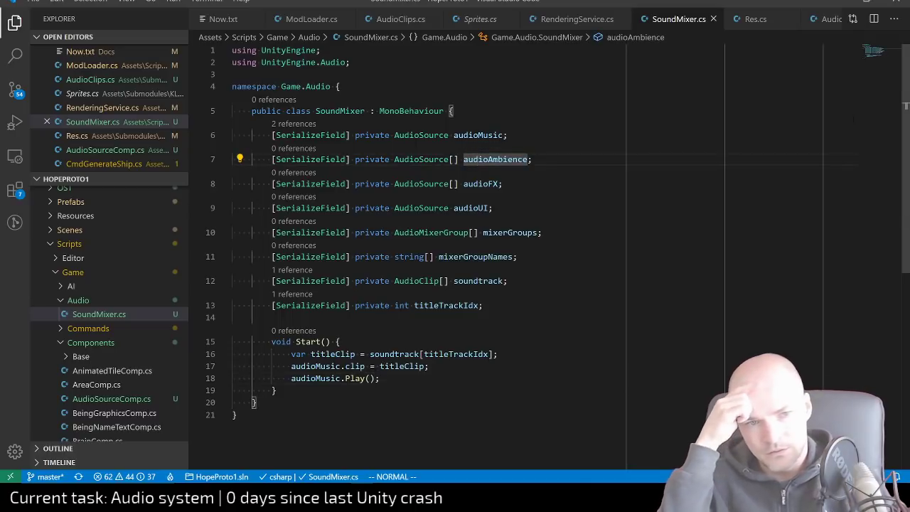
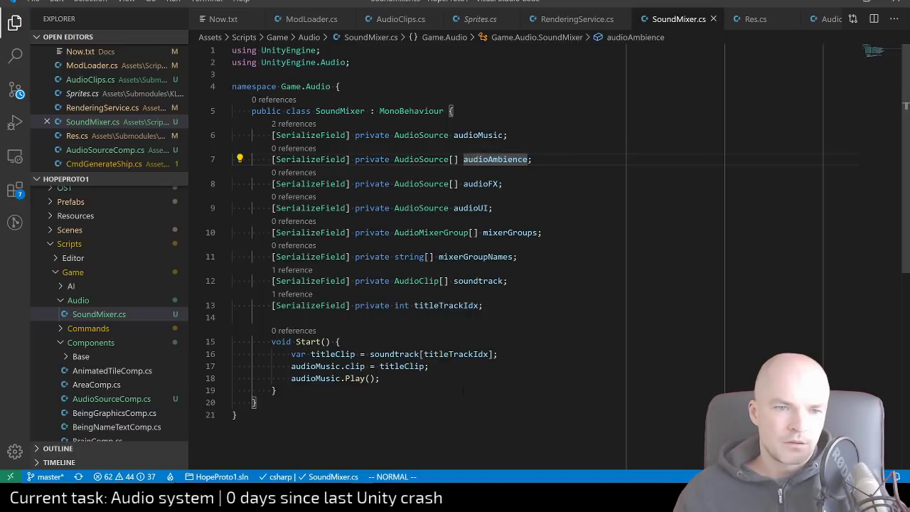
left_click(506, 135)
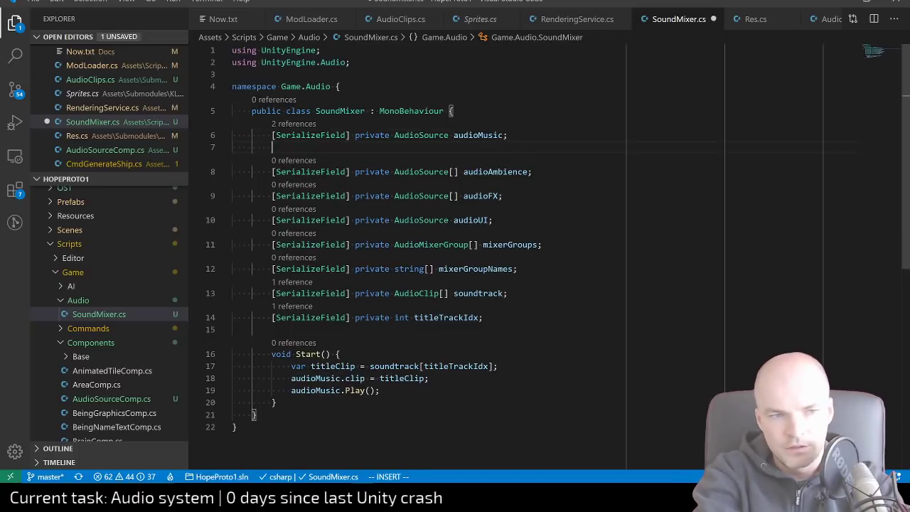
type("o[SerializeField]")
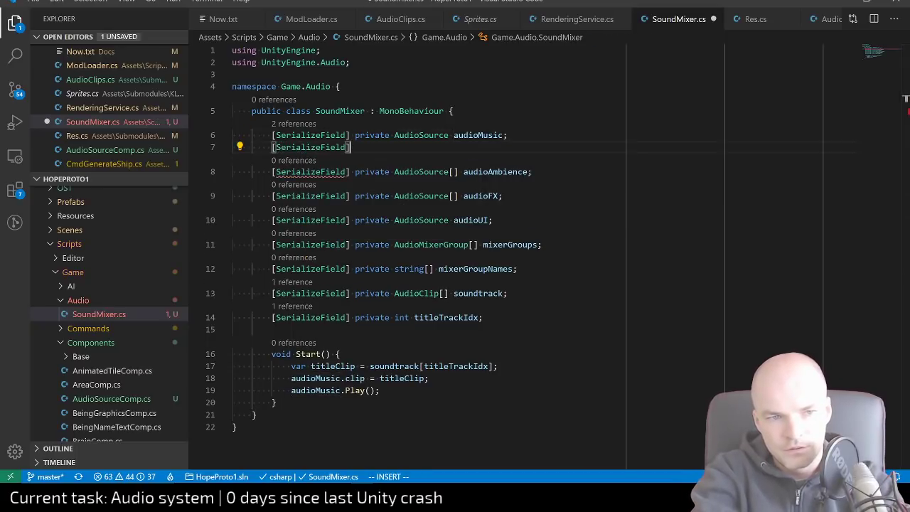
type(" private AudioSource ")
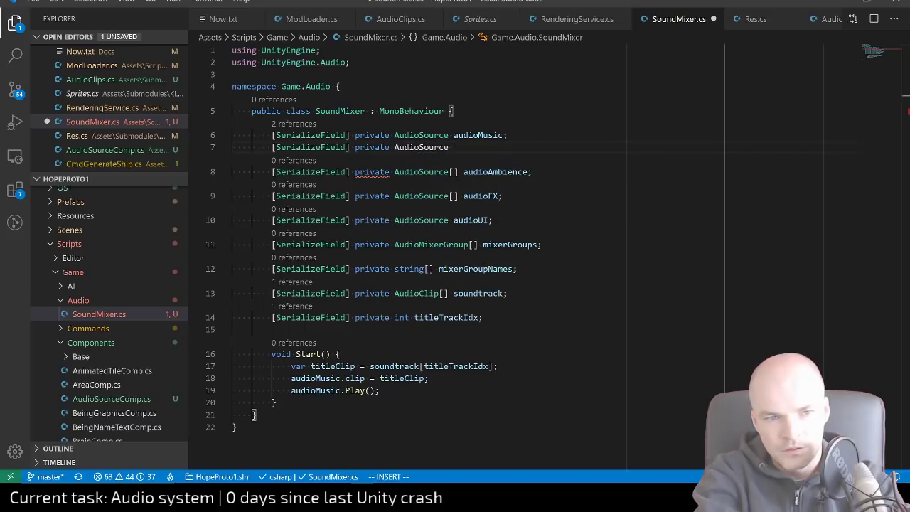
type("a")
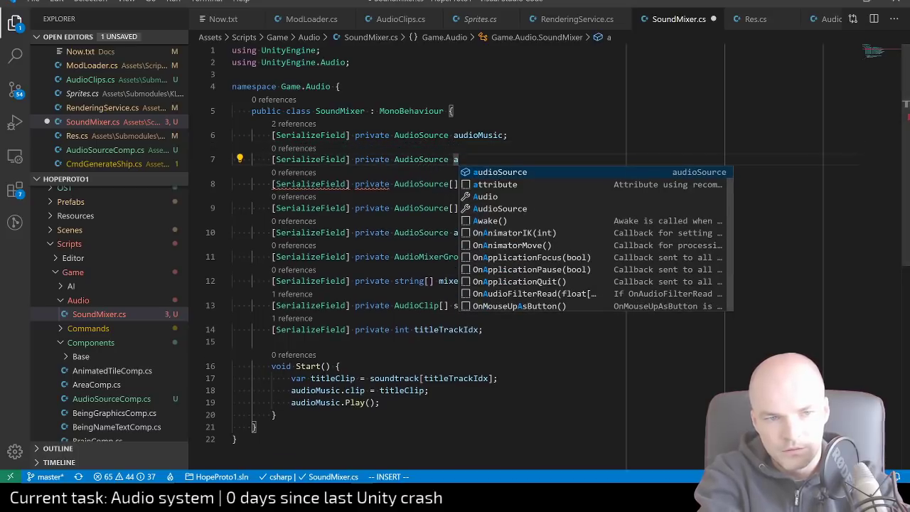
type("udioA")
key("Escape")
key("d")
key("d")
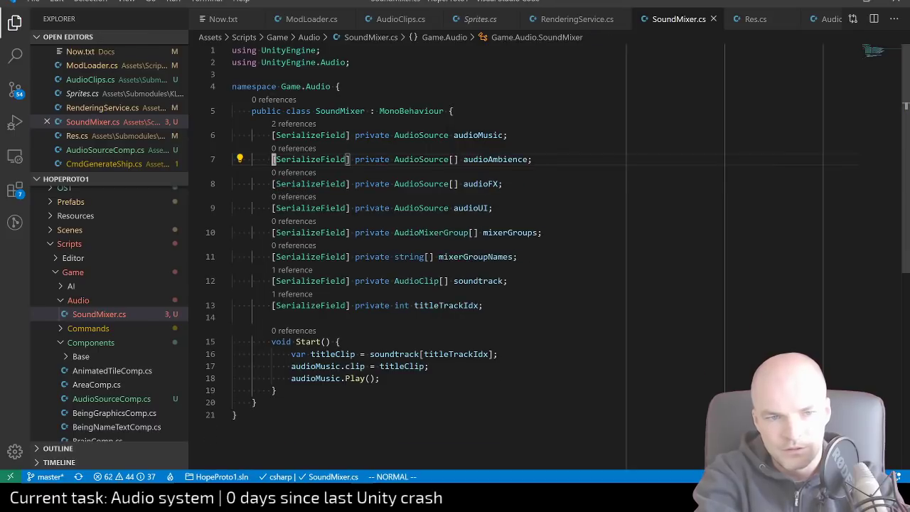
Change the audioAmbience field in SoundMixer.cs from an AudioSource array to a single AudioSource and save the file
key("l")
key("l")
key("l")
key("l")
key("l")
key("w")
key("w")
key("w")
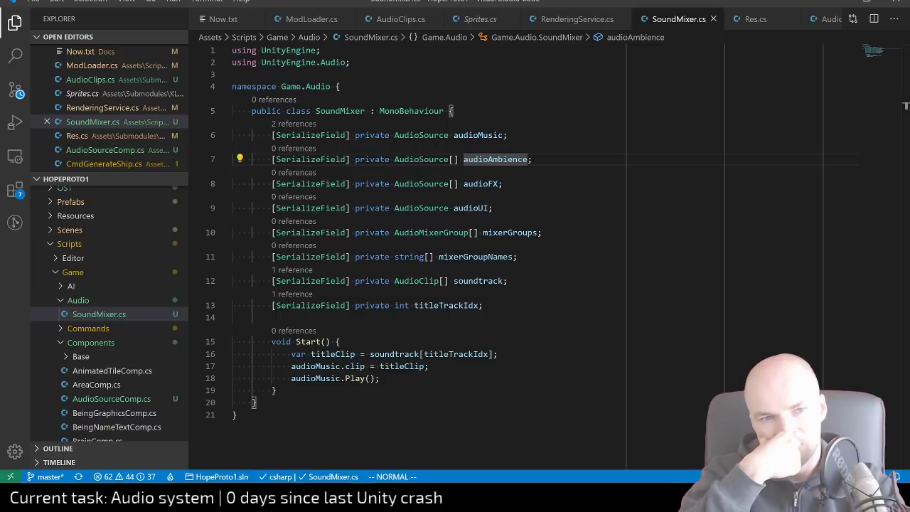
key("i")
key("BackSpace")
key("BackSpace")
key("BackSpace")
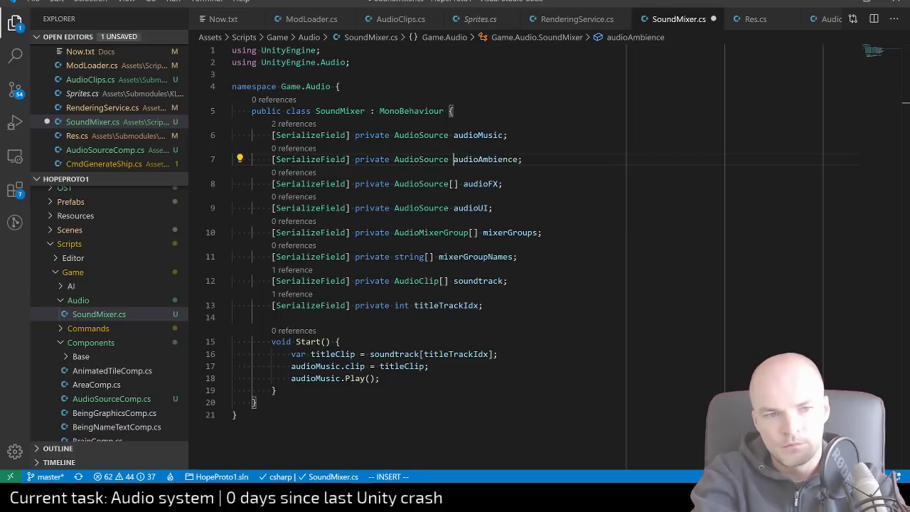
key("ctrl+s")
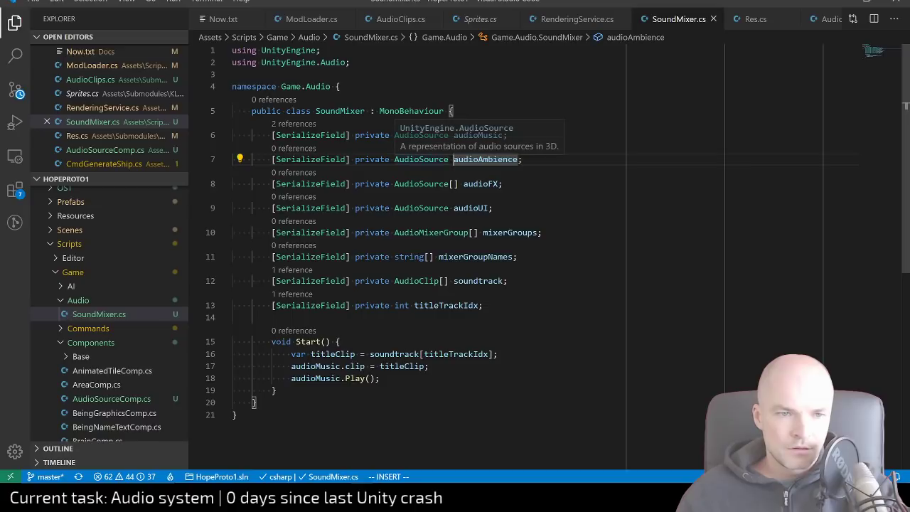
key("Escape")
left_click(339, 342)
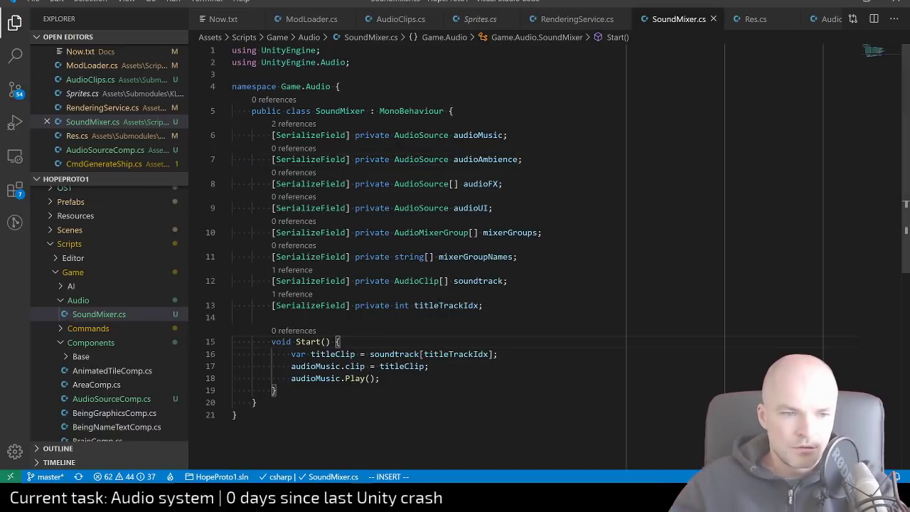
key("j")
key("j")
key("j")
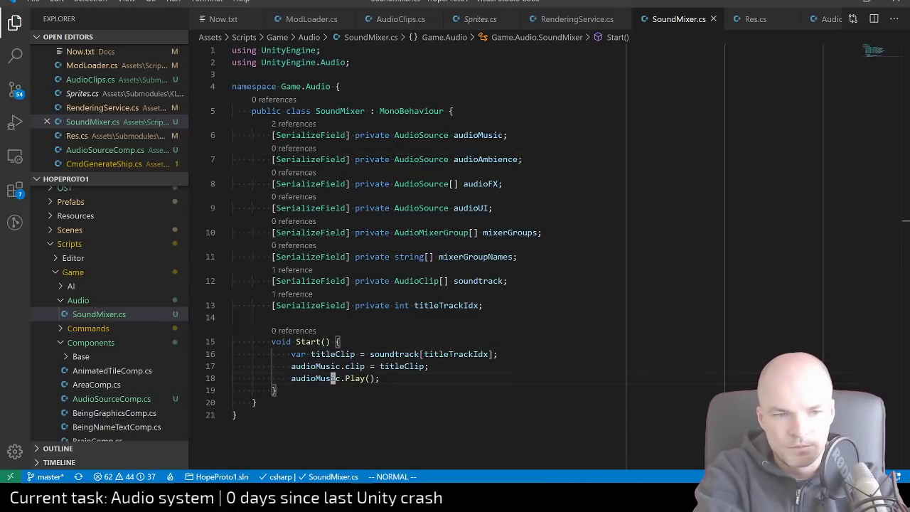
type("oaudiuoAM")
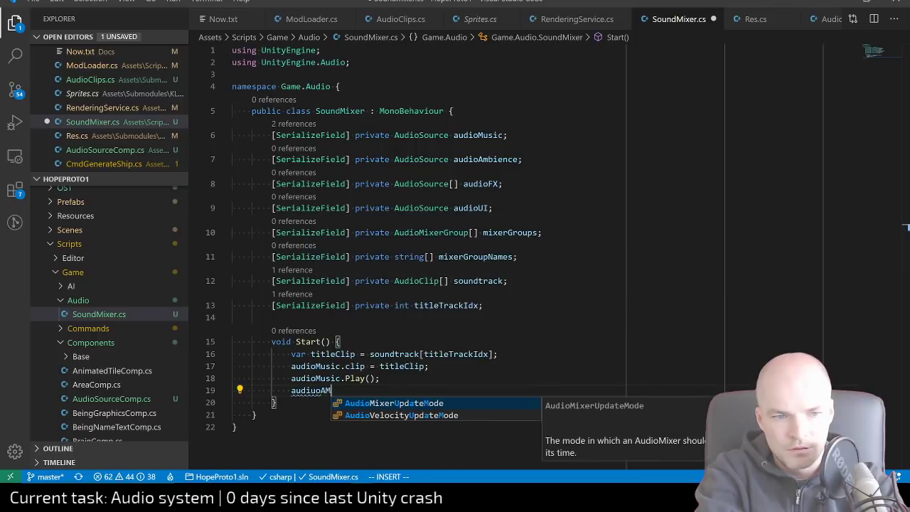
key("BackSpace")
key("BackSpace")
type("o")
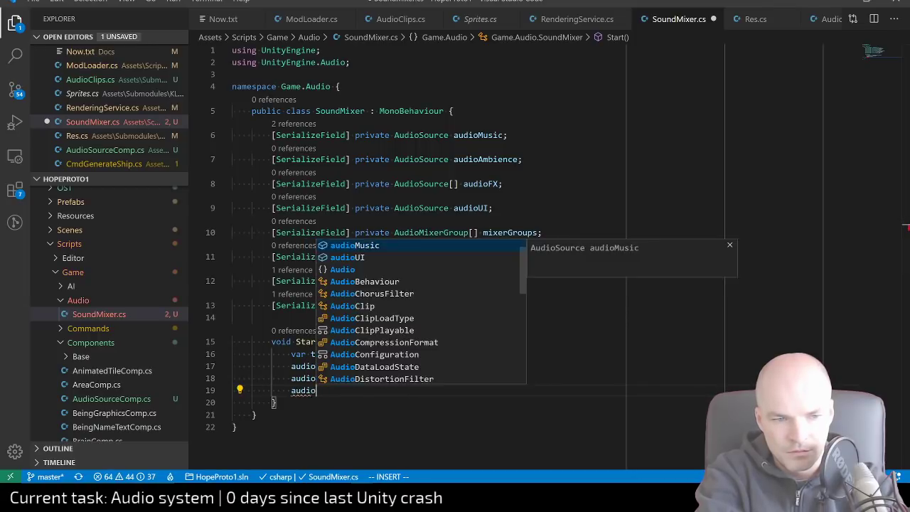
type("AM")
key("Tab")
type(".cli")
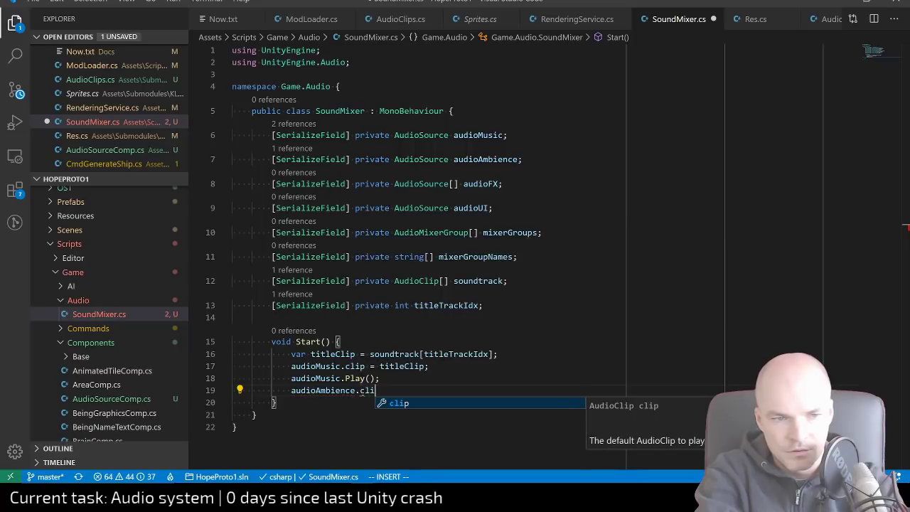
key("BackSpace")
key("BackSpace")
key("BackSpace")
type("Play")
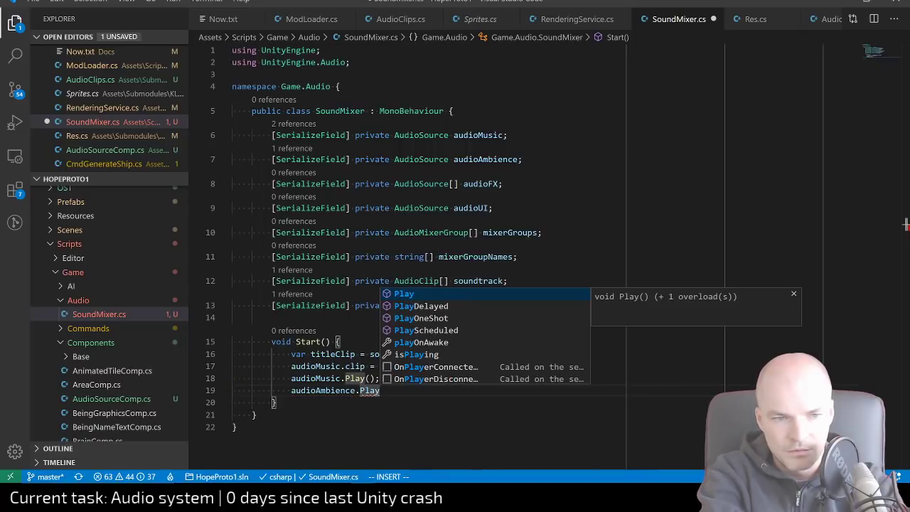
key("Escape")
key("d")
key("d")
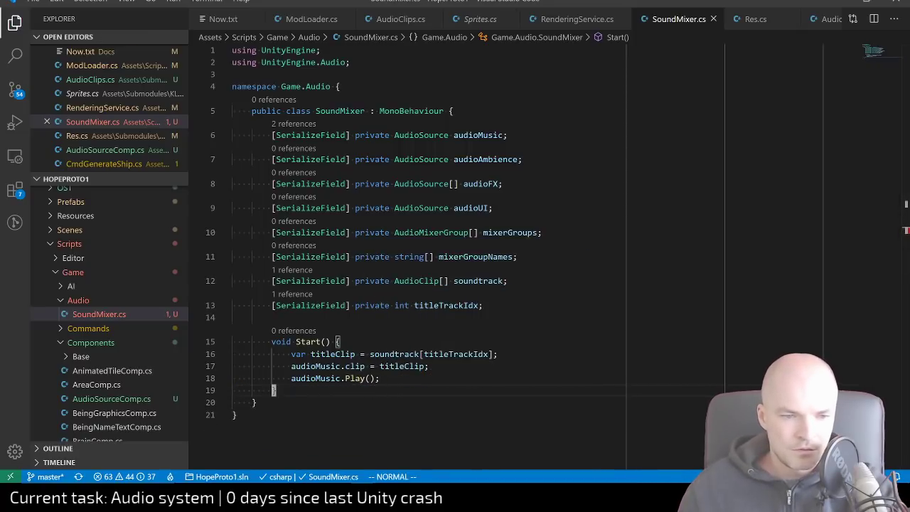
Switch to Unity and create an empty child object named AudioAmbience under SoundMixer in the open prefab
key("alt+Tab")
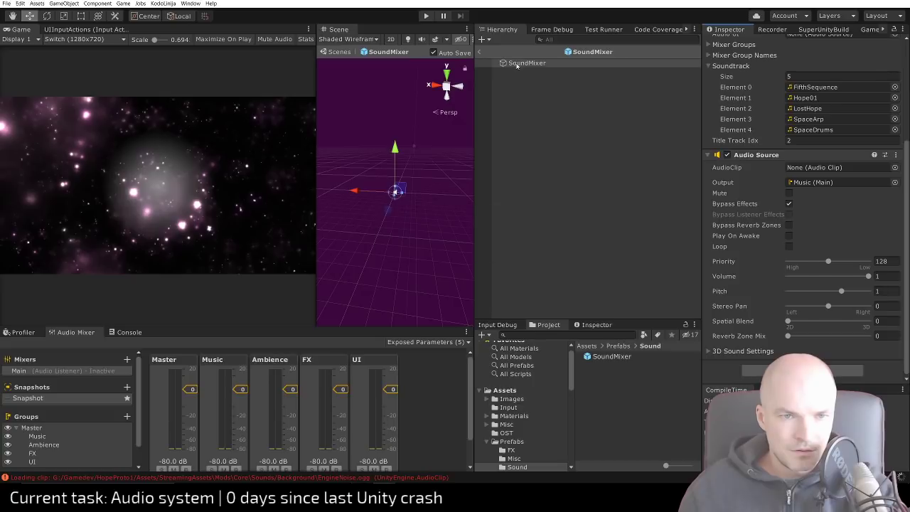
right_click(516, 64)
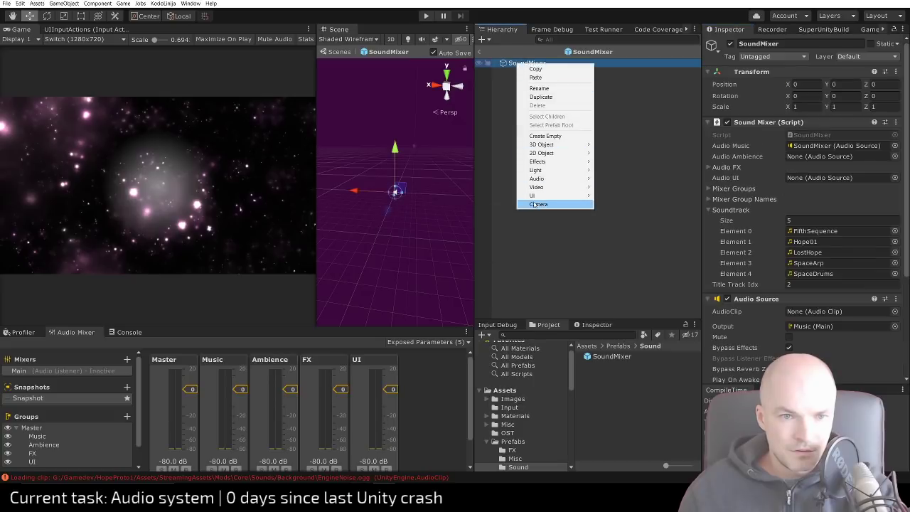
left_click(561, 136)
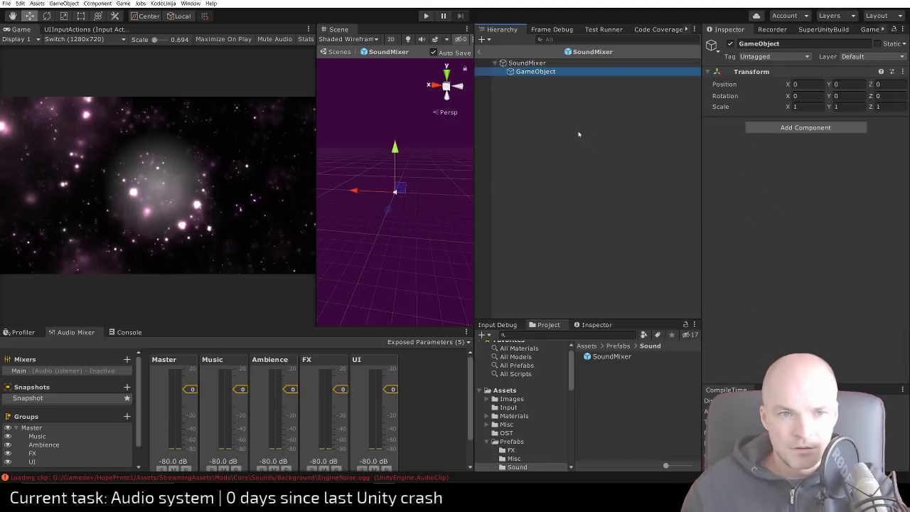
type("AudioAm")
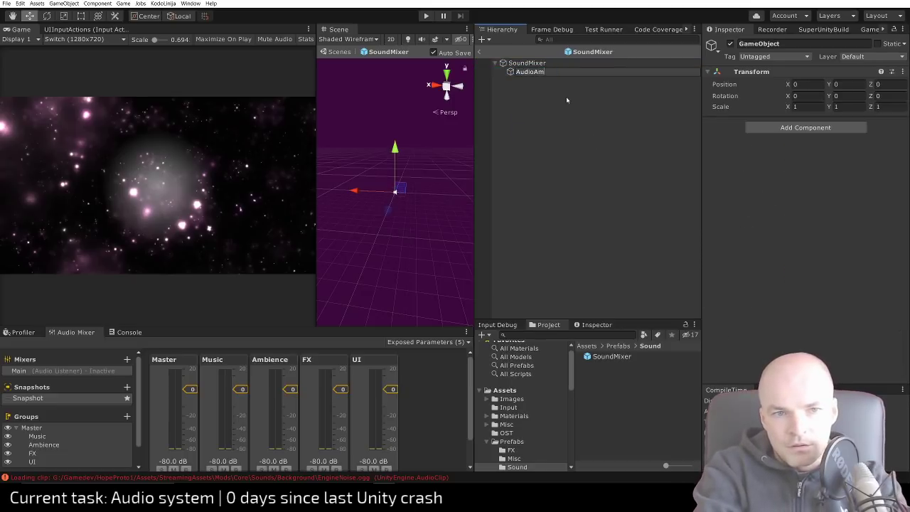
type("bience")
key("Return")
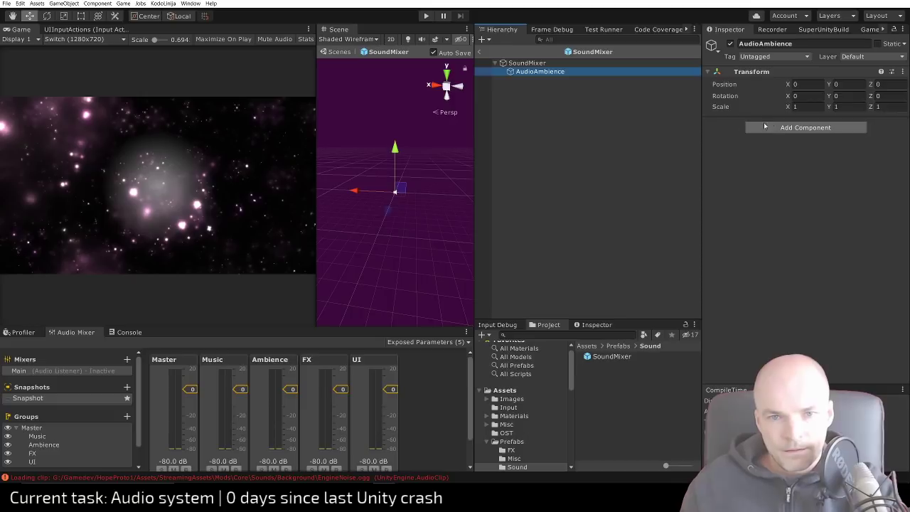
Add an Audio Source component to AudioAmbience with its output set to Ambience (Main) and Reverb Zone Mix at 0
left_click(798, 129)
type("audio source")
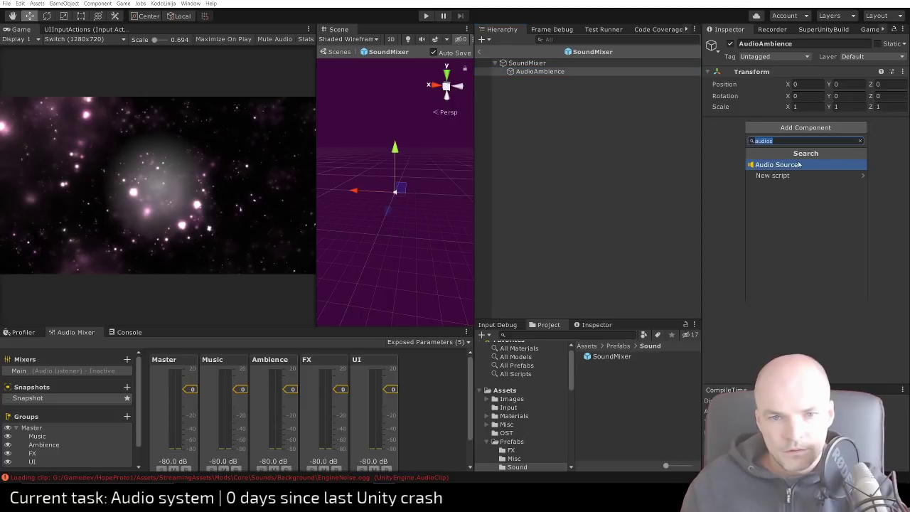
left_click(797, 161)
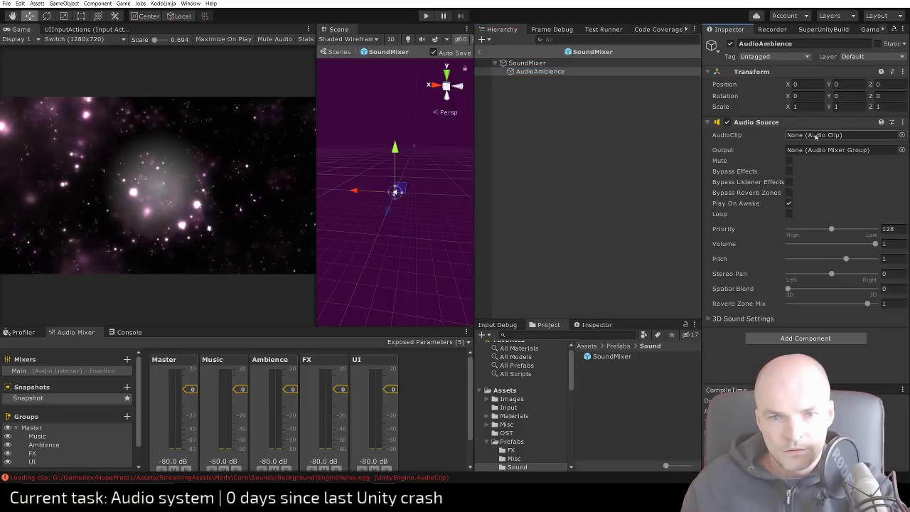
left_click(901, 135)
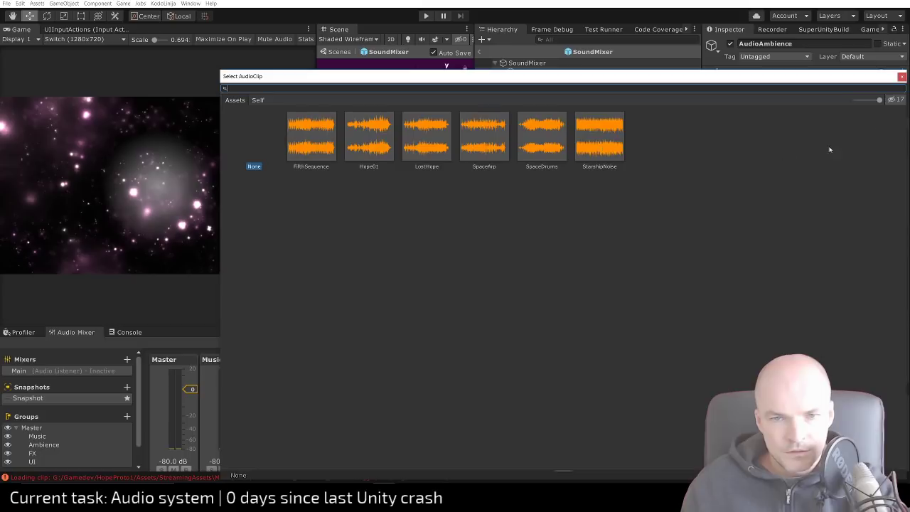
left_click(901, 77)
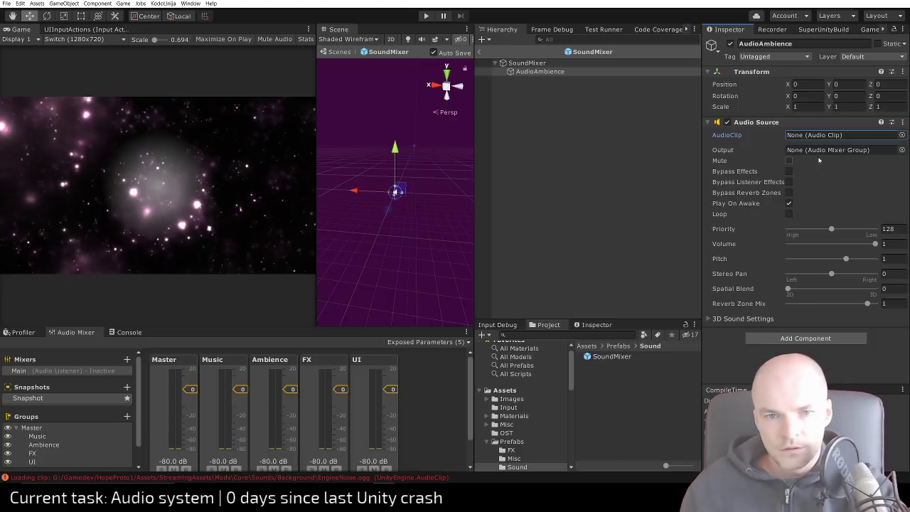
left_click(901, 149)
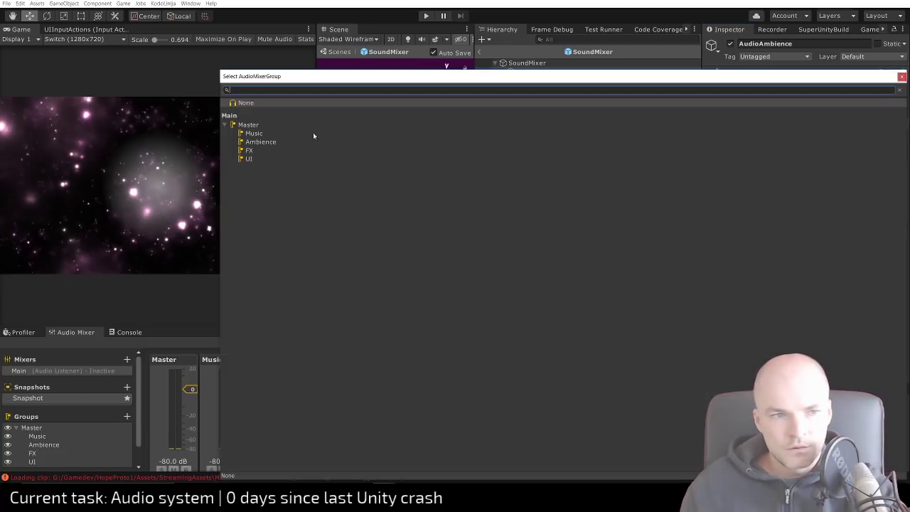
double_click(263, 140)
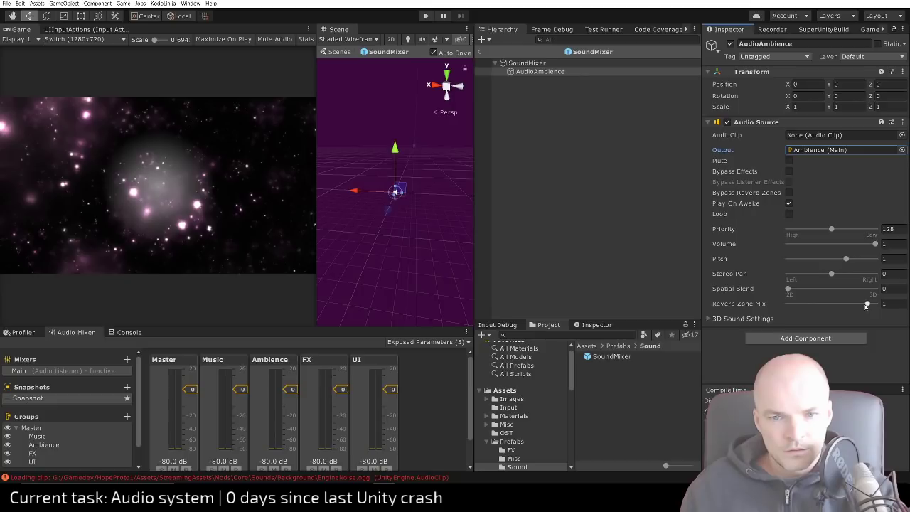
left_click_drag(868, 303, 787, 302)
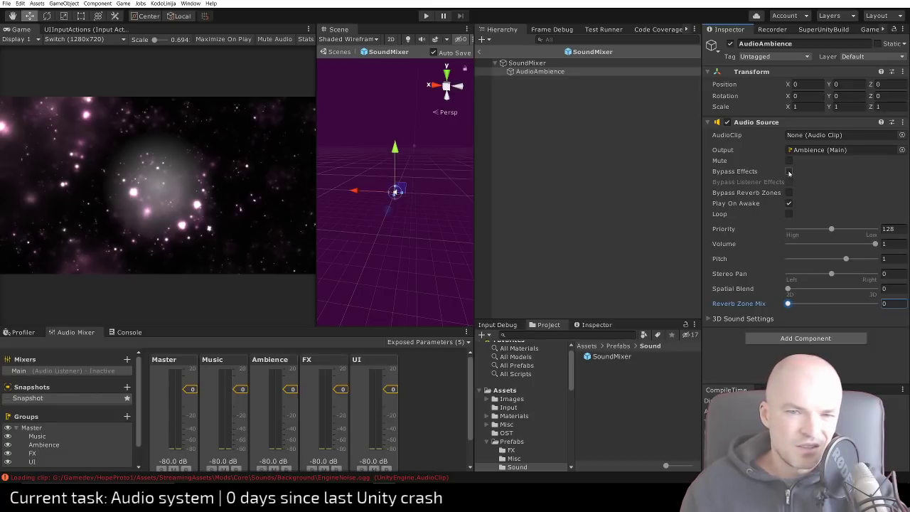
Assign the AudioAmbience object to the Audio Ambience field of SoundMixer's Sound Mixer script
left_click(526, 63)
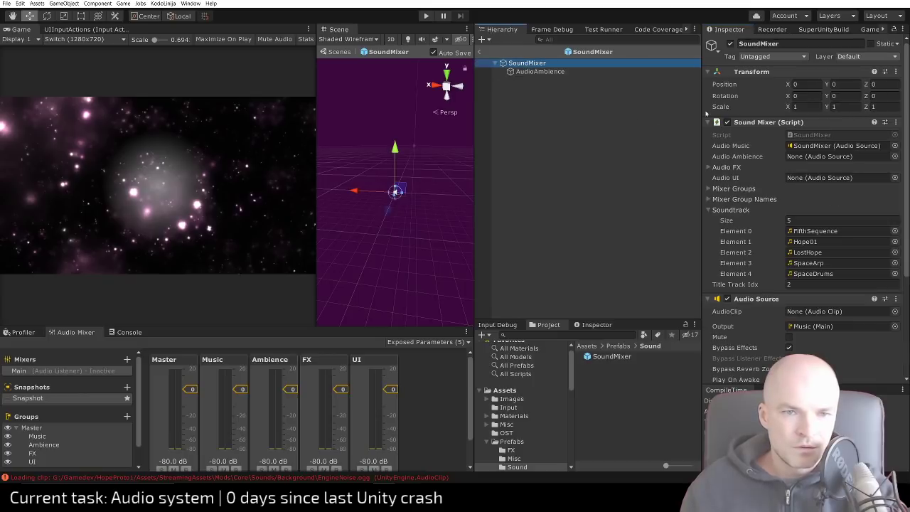
left_click_drag(558, 72, 808, 158)
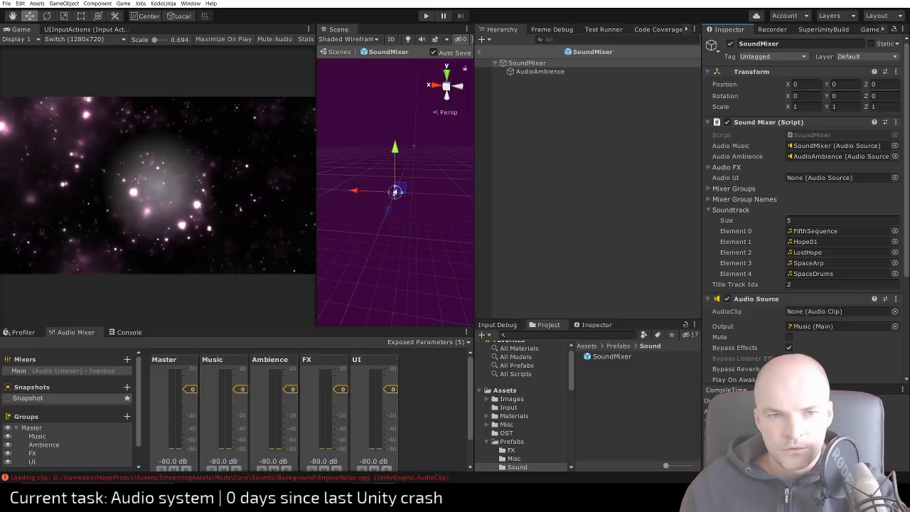
Switch to Visual Studio Code and begin a public void method declaration below Start() in SoundMixer.cs
key("alt+Tab")
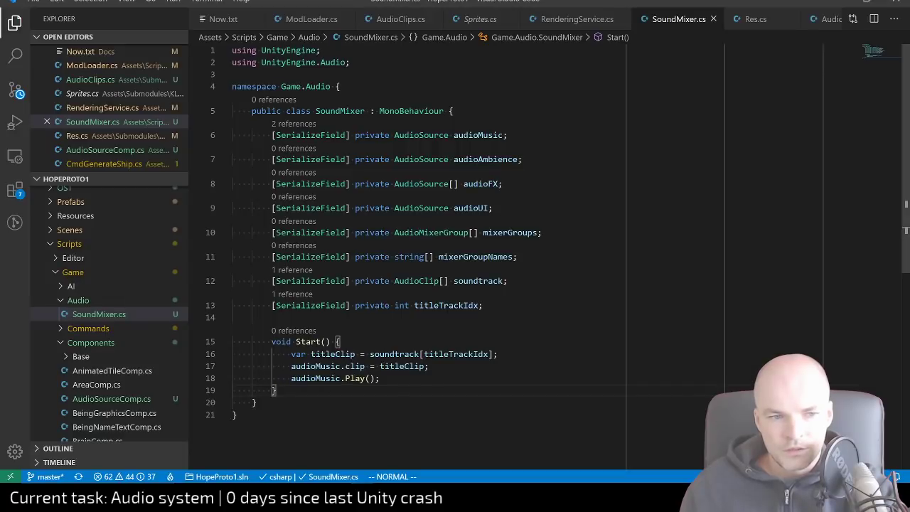
left_click(338, 110)
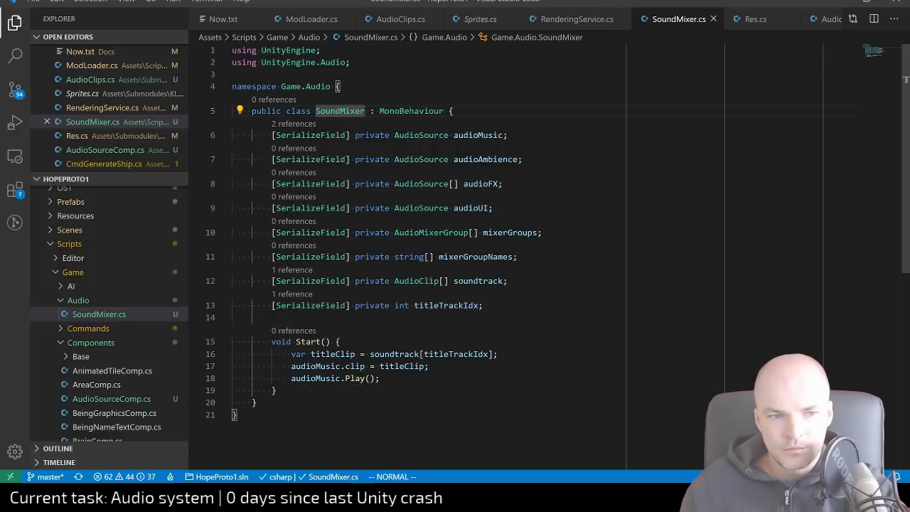
left_click(293, 378)
key("j")
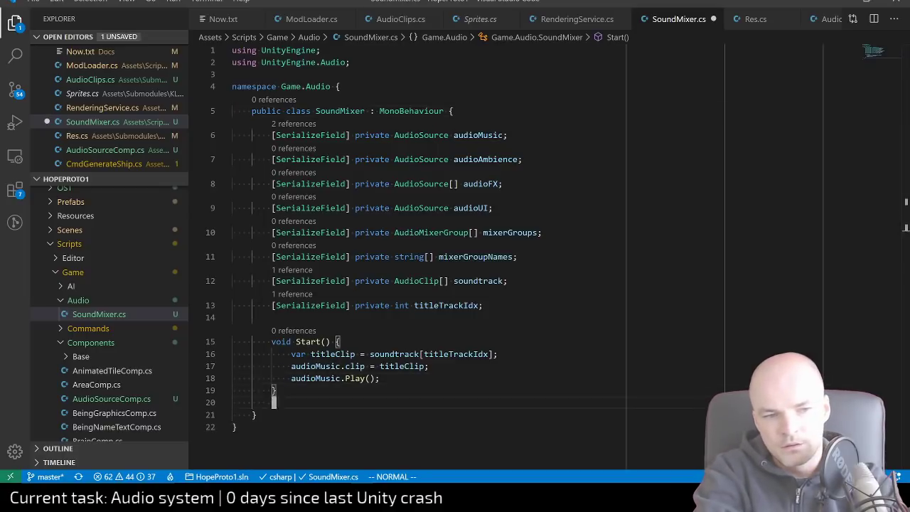
key("o")
key("Return")
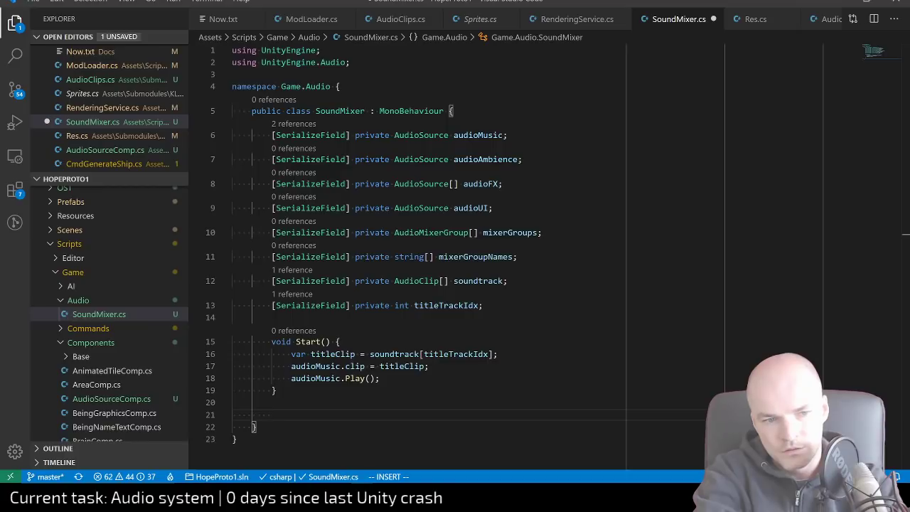
type("public v")
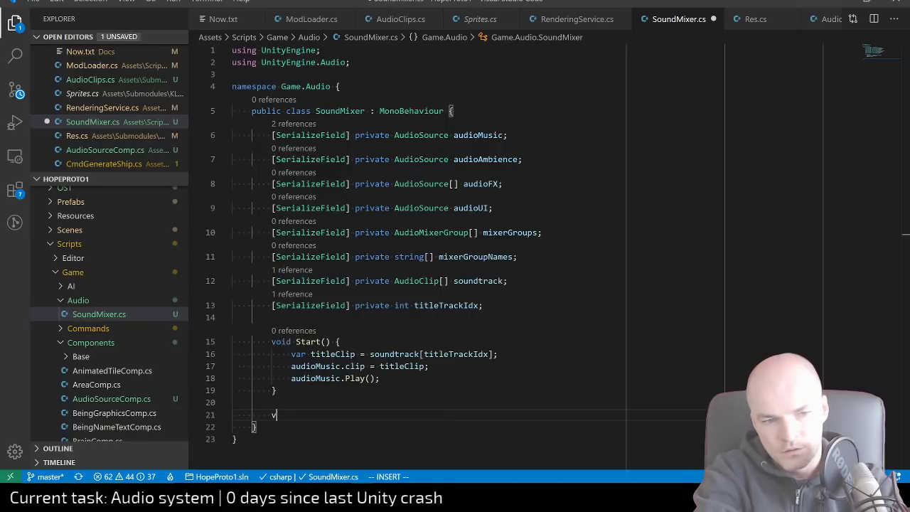
type("oid ")
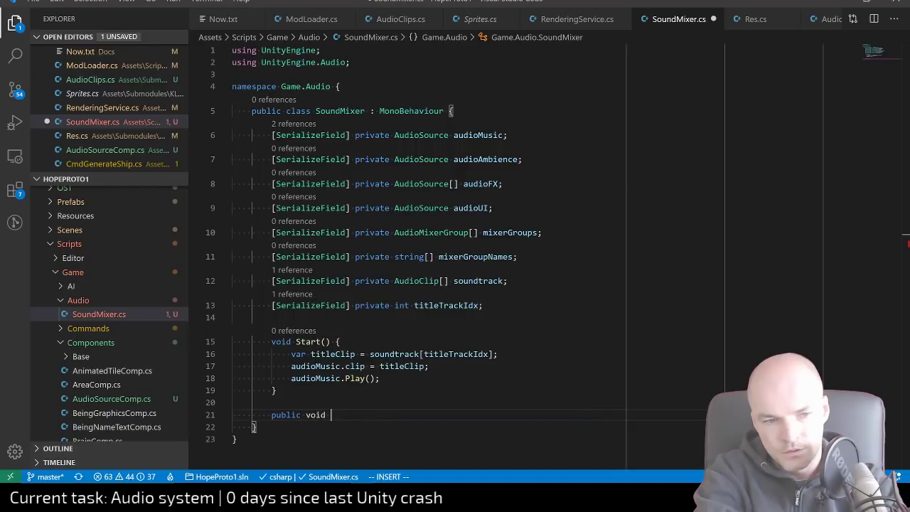
Complete the public void declaration as PlayAmbience with a string clipId parameter and open its body
type("PlayClip")
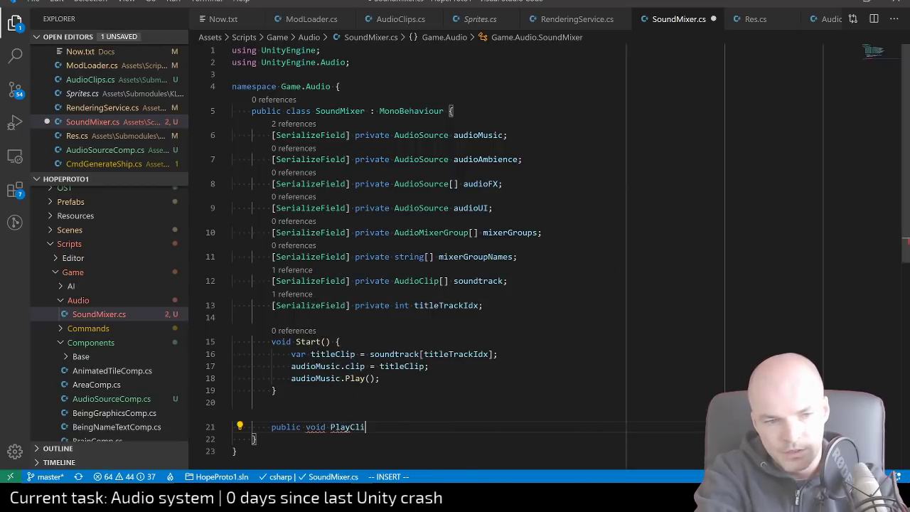
key("BackSpace")
key("BackSpace")
key("BackSpace")
key("BackSpace")
key("BackSpace")
key("BackSpace")
key("BackSpace")
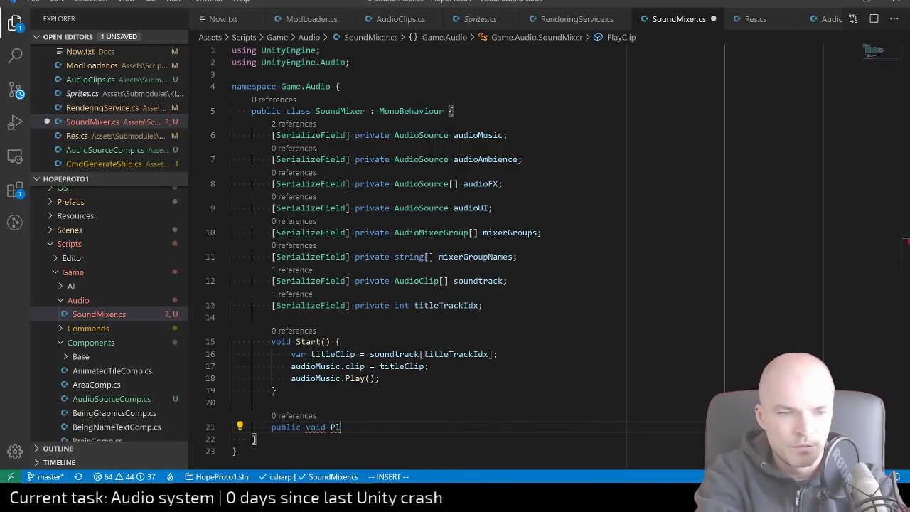
type("layLoop()")
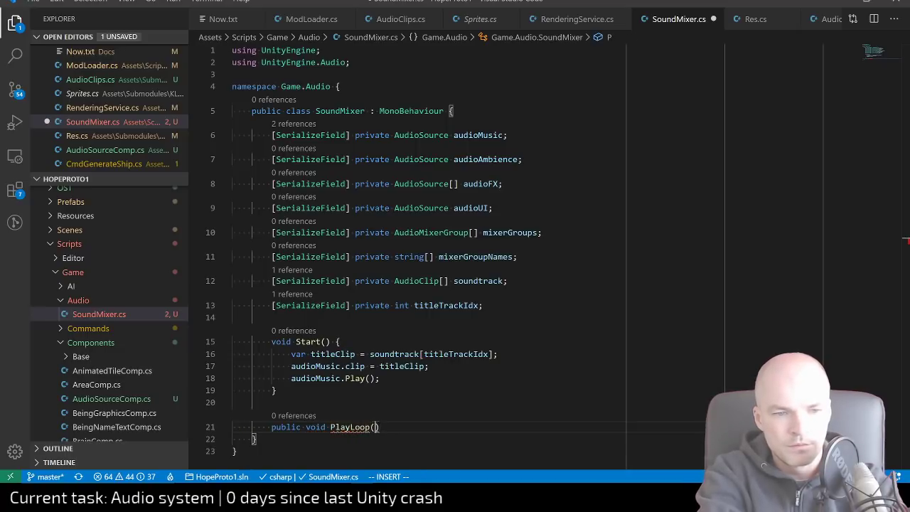
key("BackSpace")
key("BackSpace")
key("BackSpace")
key("BackSpace")
key("BackSpace")
key("BackSpace")
type("A")
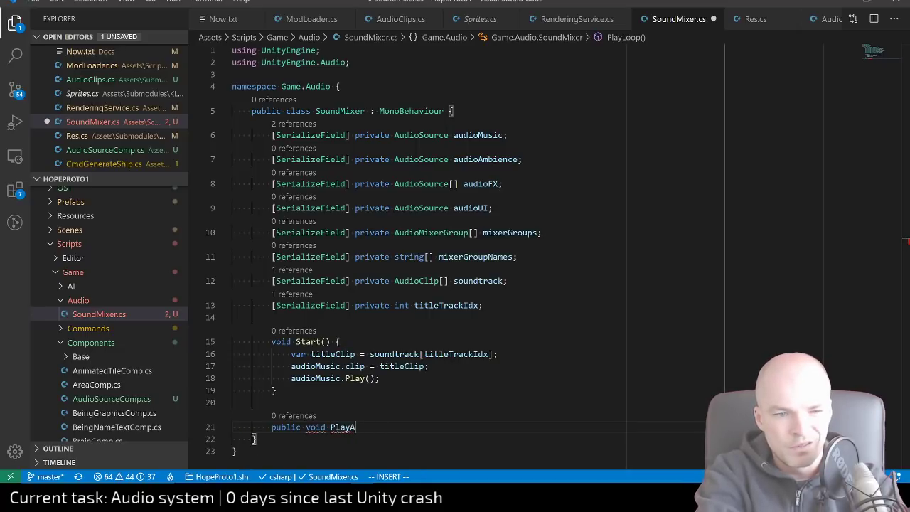
type("mbience(")
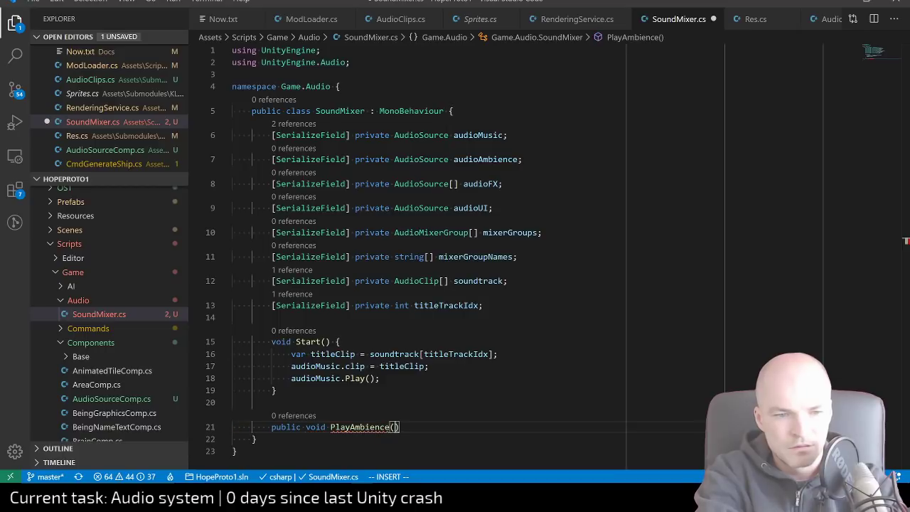
type("string clipId")
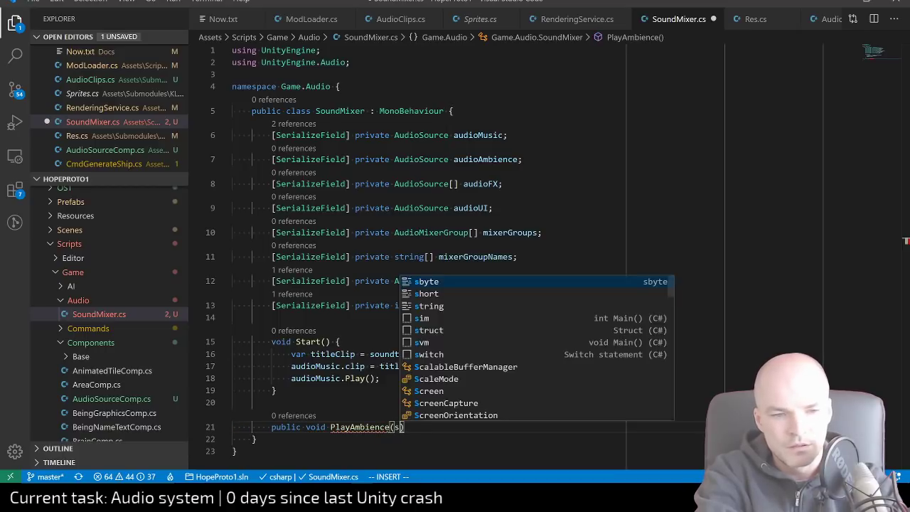
type(") {")
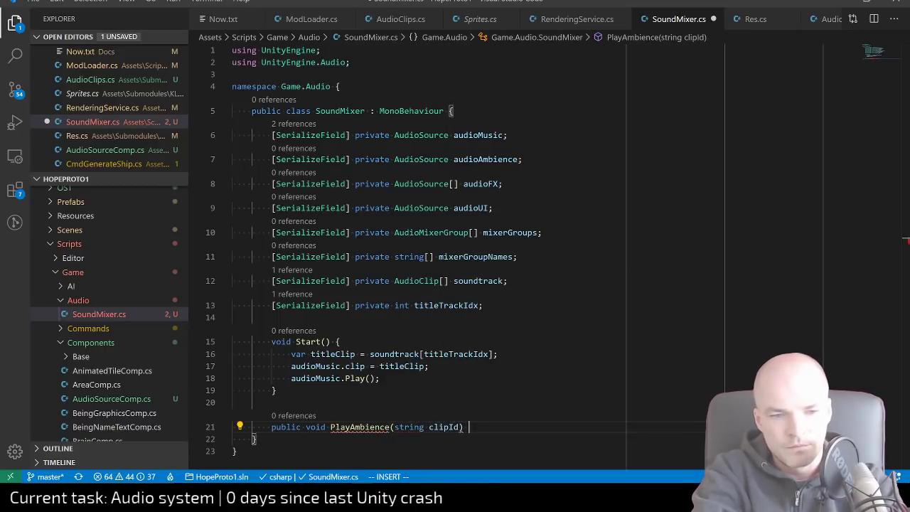
key("Return")
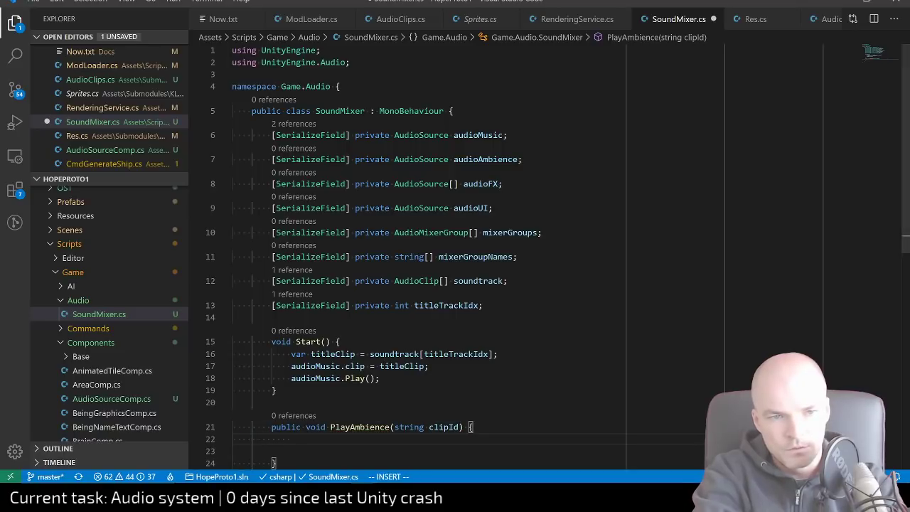
In PlayAmbience, assign audioAmbience.clip the result of The.Sounds.Find(clipId)
type("audi")
key("Tab")
type(".")
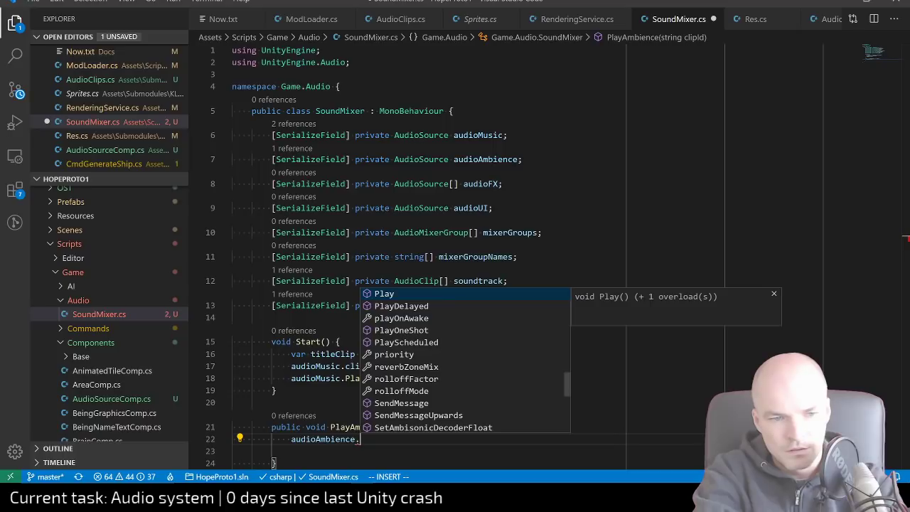
type("clip")
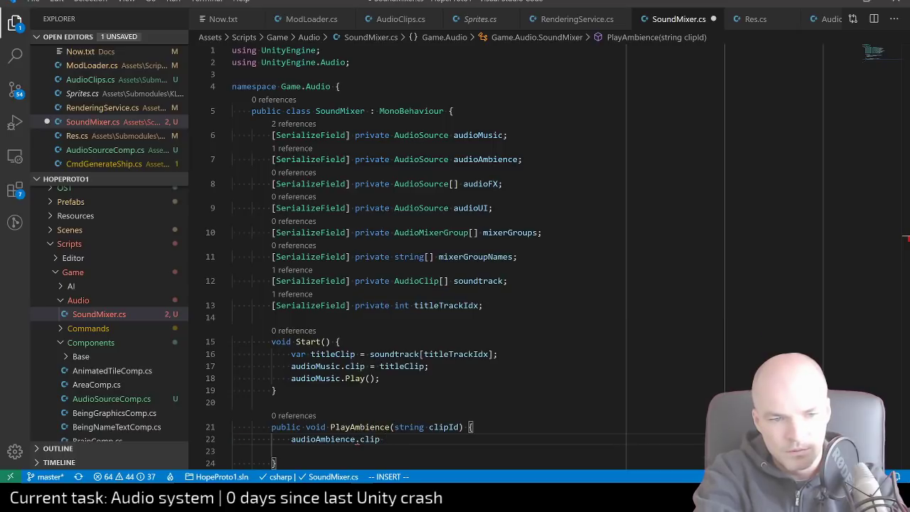
type(" = Th")
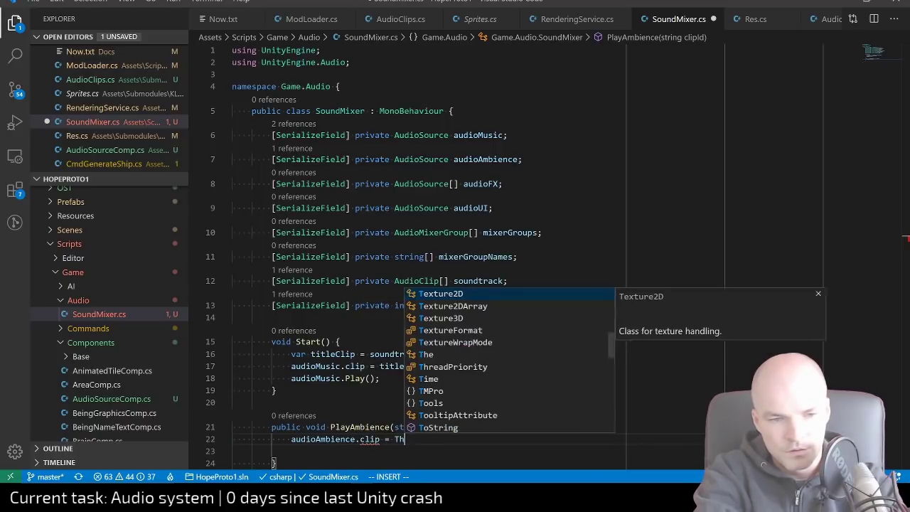
type("e.Sounds.")
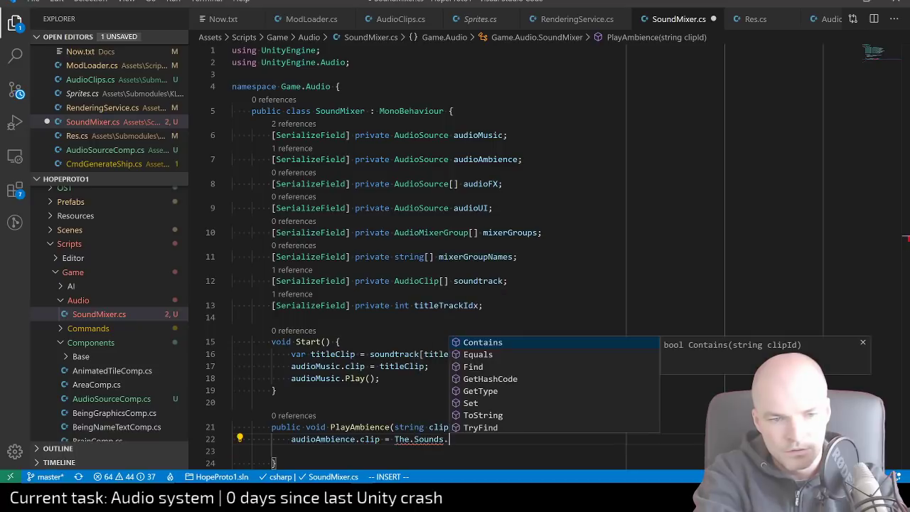
type("Find")
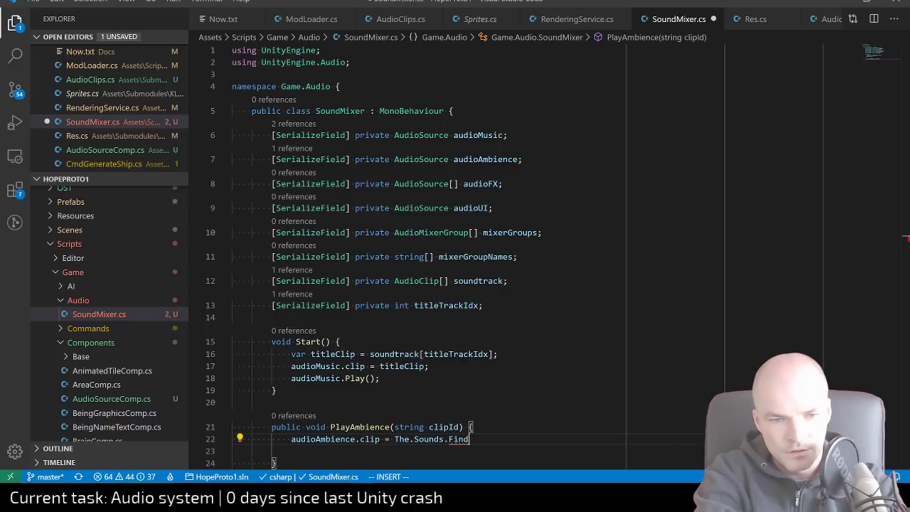
type("(clipId));")
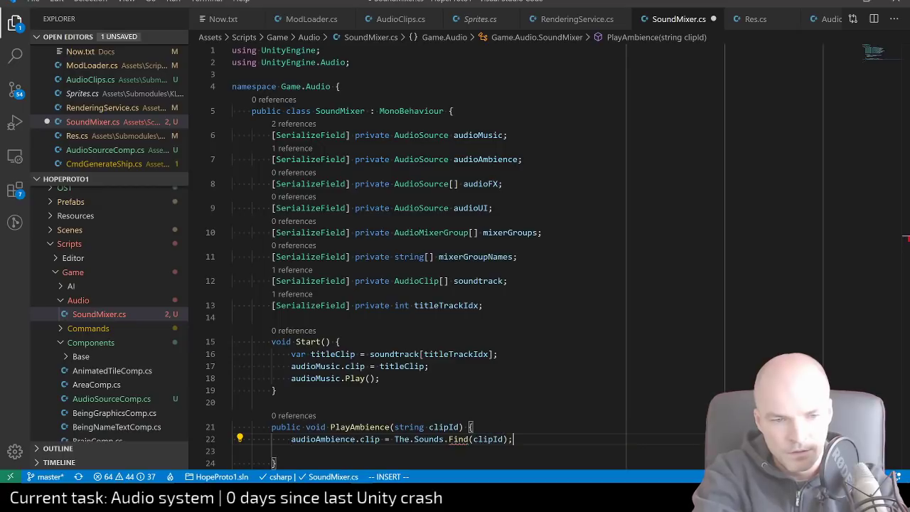
Add a line to PlayAmbience that sets audioAmbience.loop to true
key("Return")
type("audiuo")
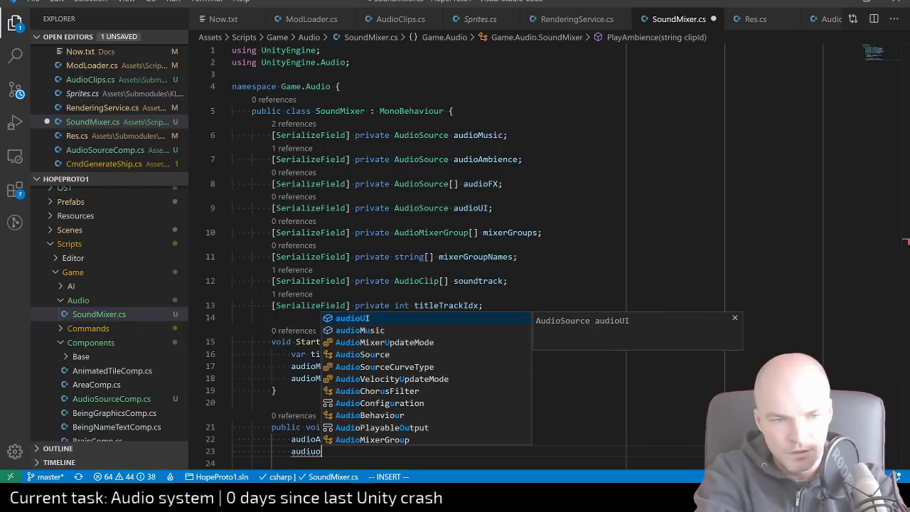
key("BackSpace")
key("BackSpace")
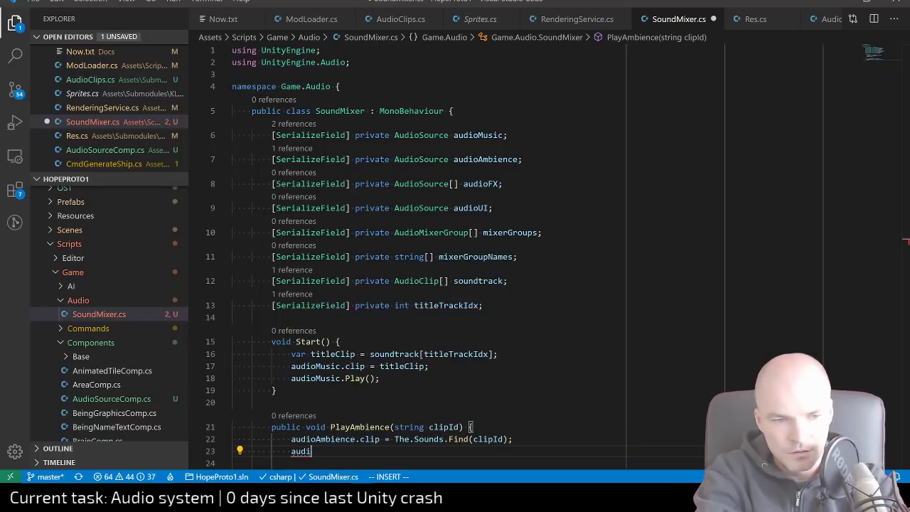
type("oam.lo")
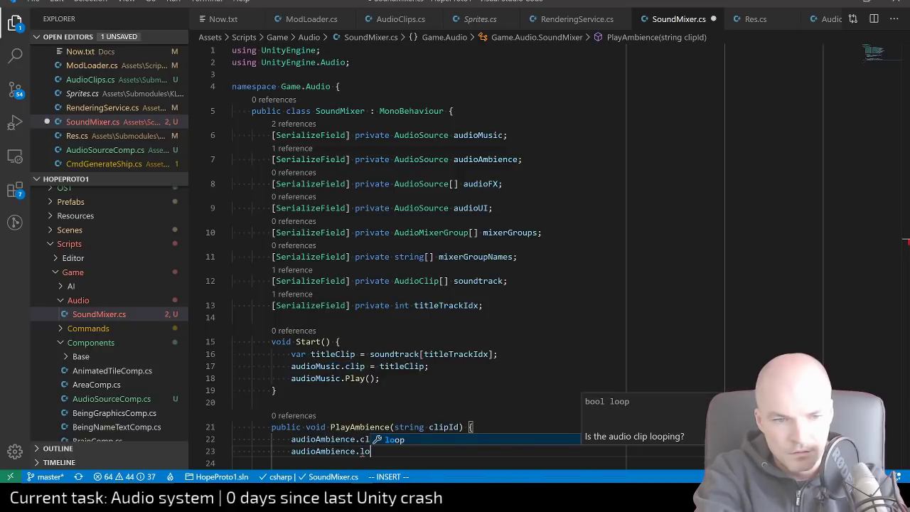
type("op = true;")
key("Escape")
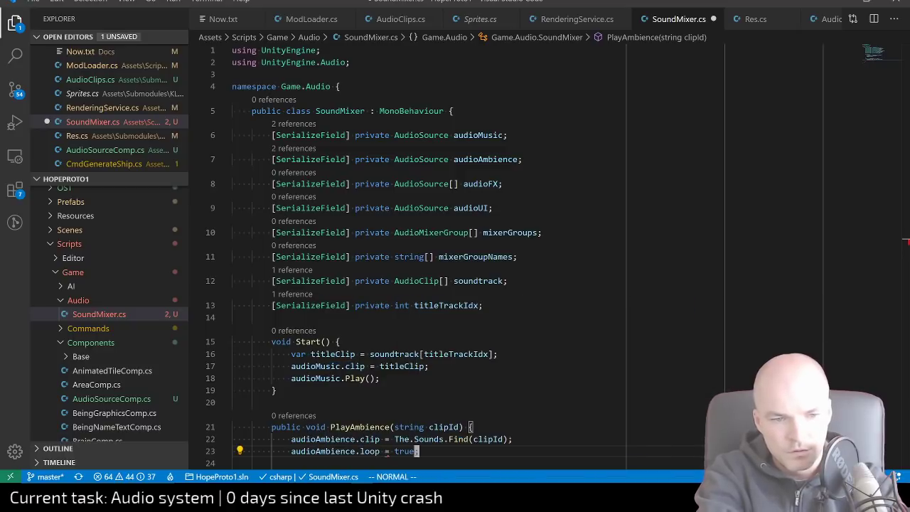
Finish PlayAmbience with an audioAmbience.Play() call, remove the spare blank line in its body and save SoundMixer.cs
type("o")
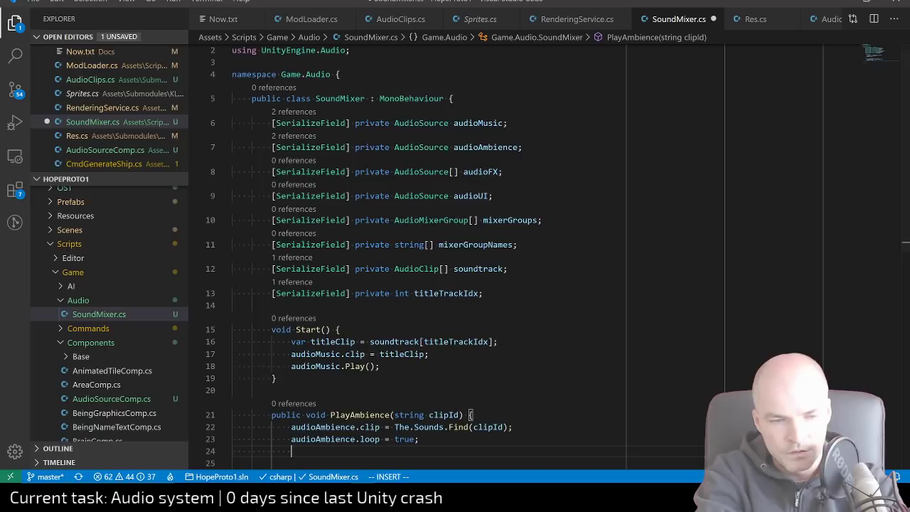
type("audioAmbience.pl")
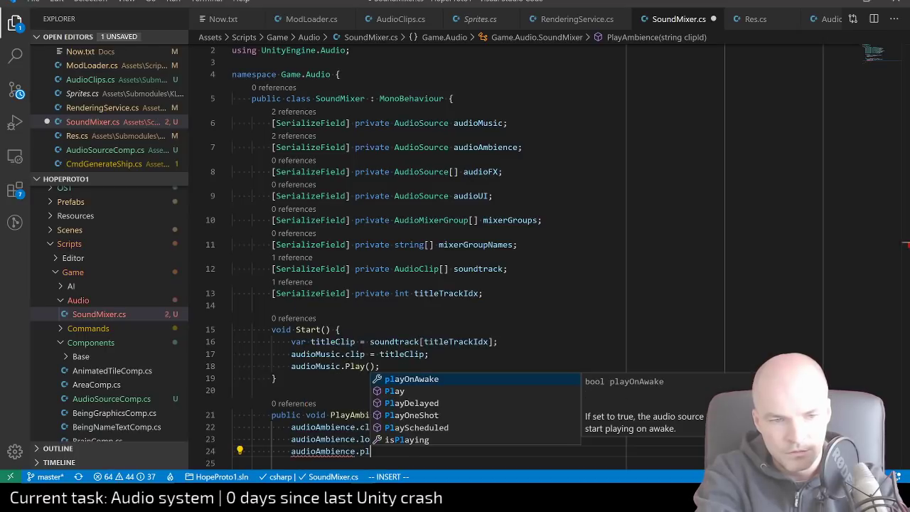
key("Down")
key("Down")
key("Up")
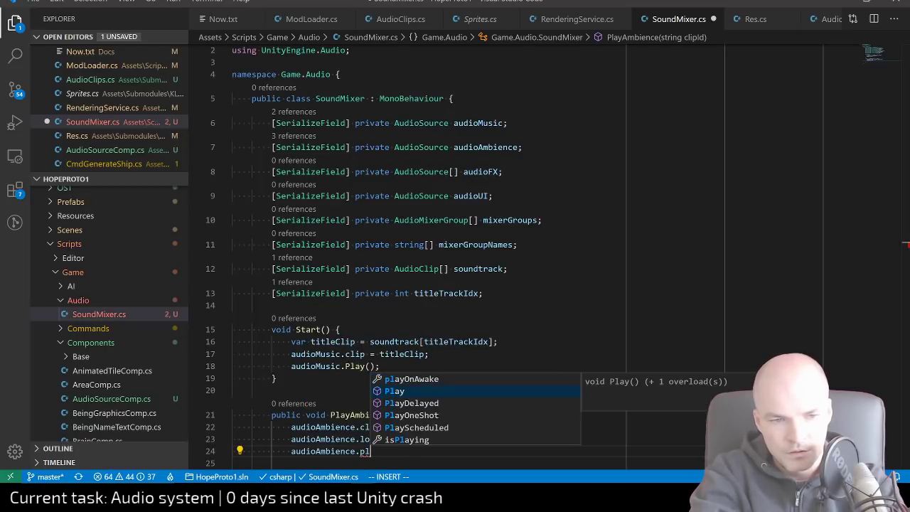
key("Tab")
type("();")
key("Escape")
key("d")
key("d")
key("ctrl+s")
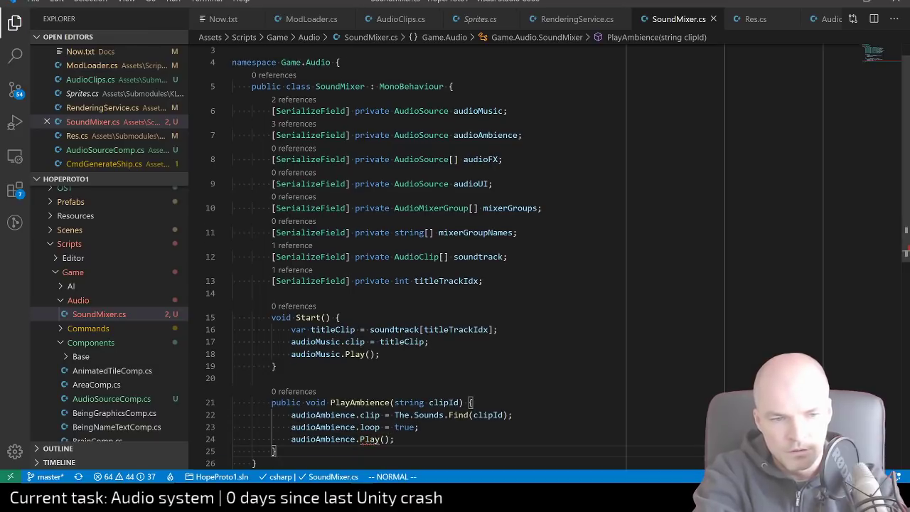
key("j")
key("j")
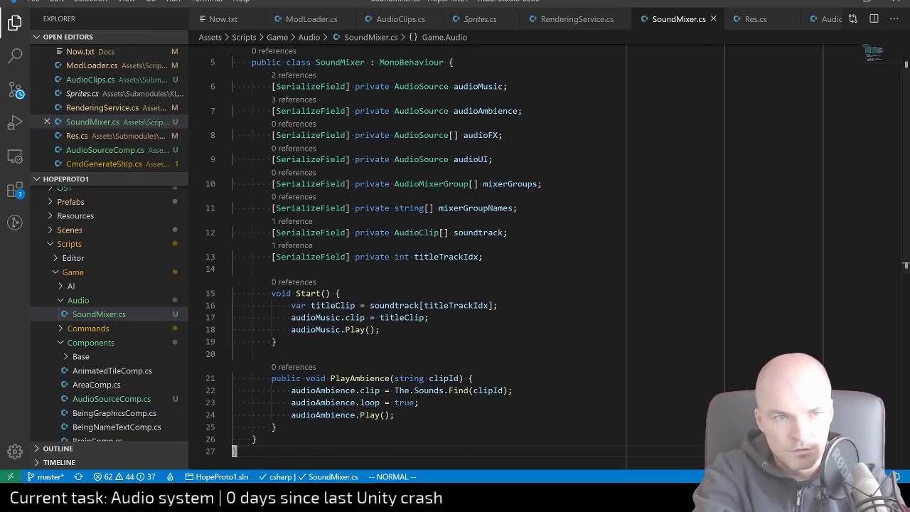
Switch to ModLoader.cs and review how LoadSounds loads audio clips into The.Sounds
key("ctrl+p")
key("Escape")
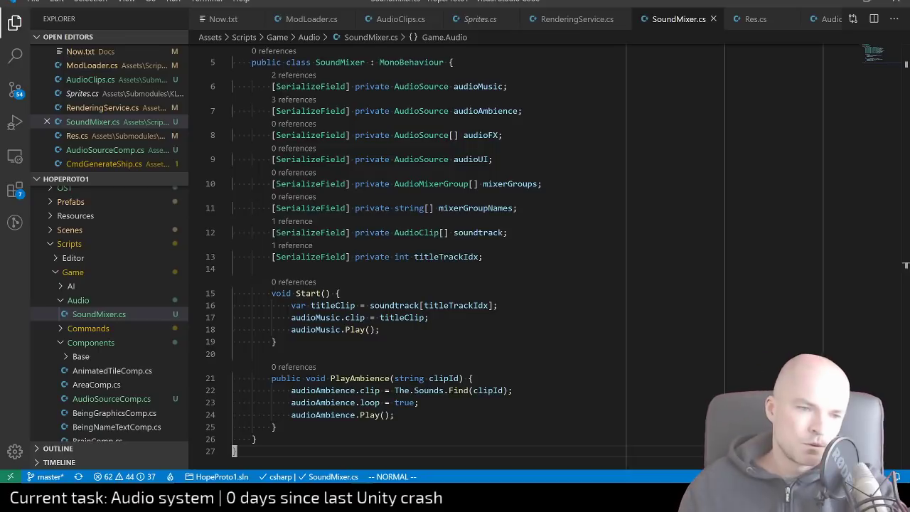
left_click(313, 20)
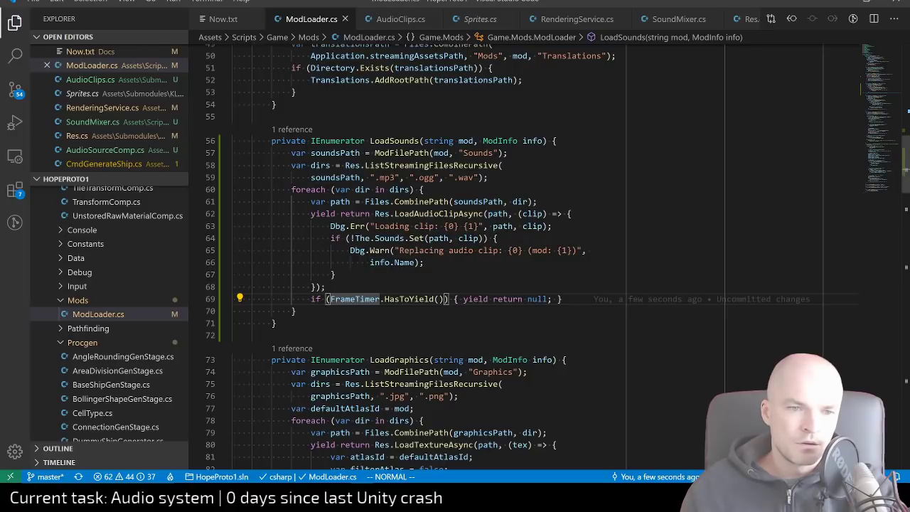
left_click(332, 274)
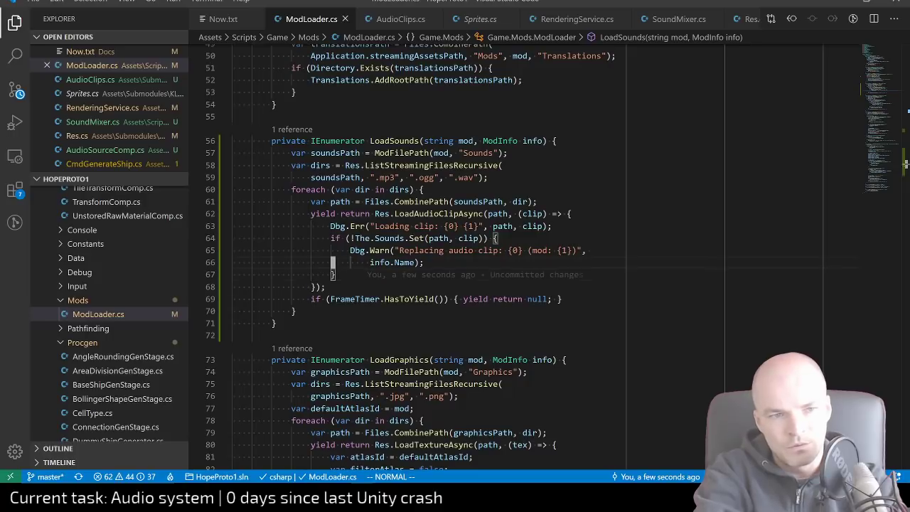
key("k")
key("k")
key("k")
key("k")
key("k")
Open Bootstrap.cs and examine the startup sequence in Awake() and InitServices()
key("ctrl+p")
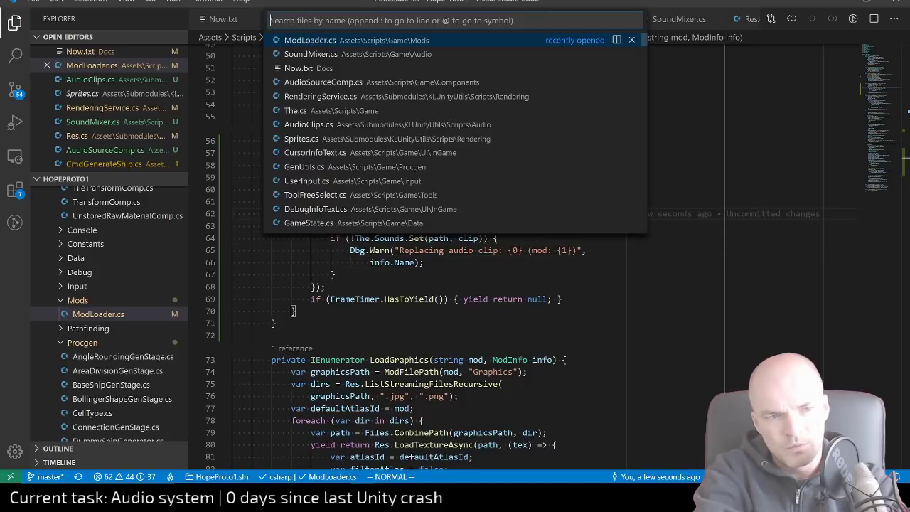
type("boo")
key("Return")
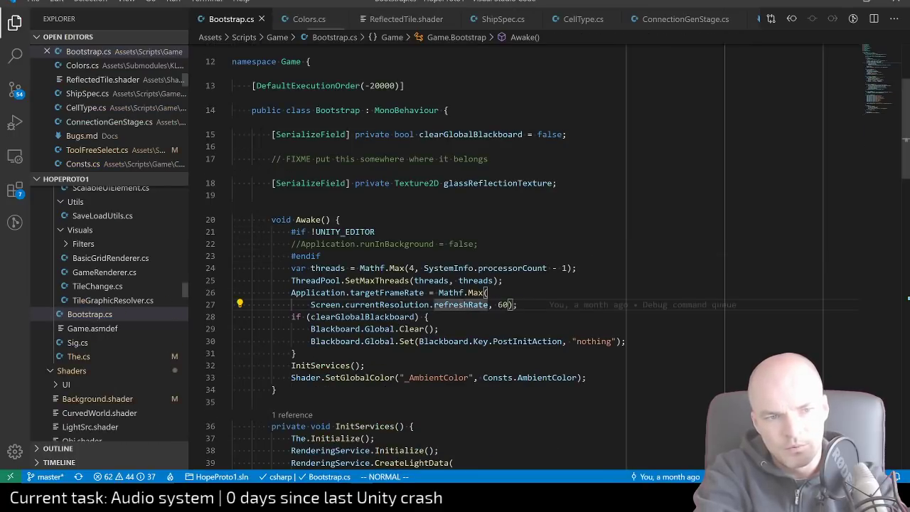
key("j")
key("j")
key("j")
key("j")
key("j")
key("j")
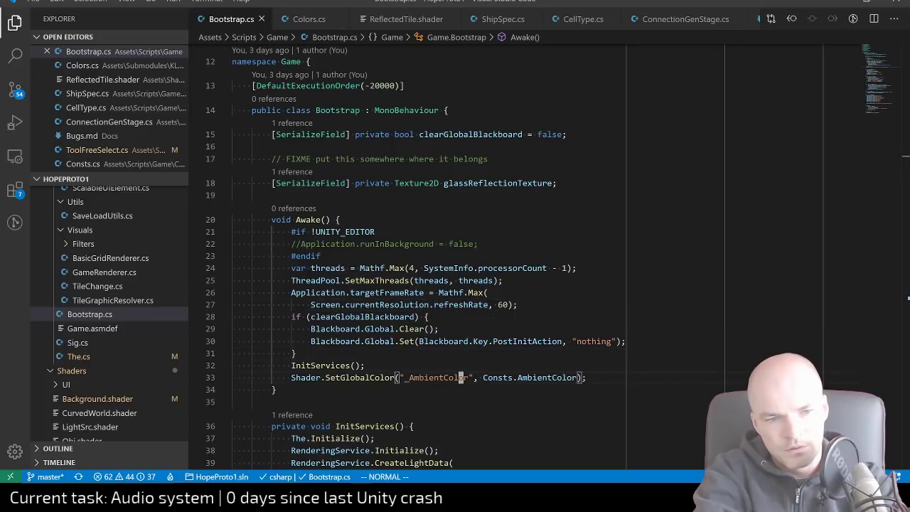
key("j")
key("j")
key("j")
key("j")
key("j")
key("j")
key("j")
key("j")
key("j")
key("j")
key("j")
key("j")
key("j")
key("j")
key("j")
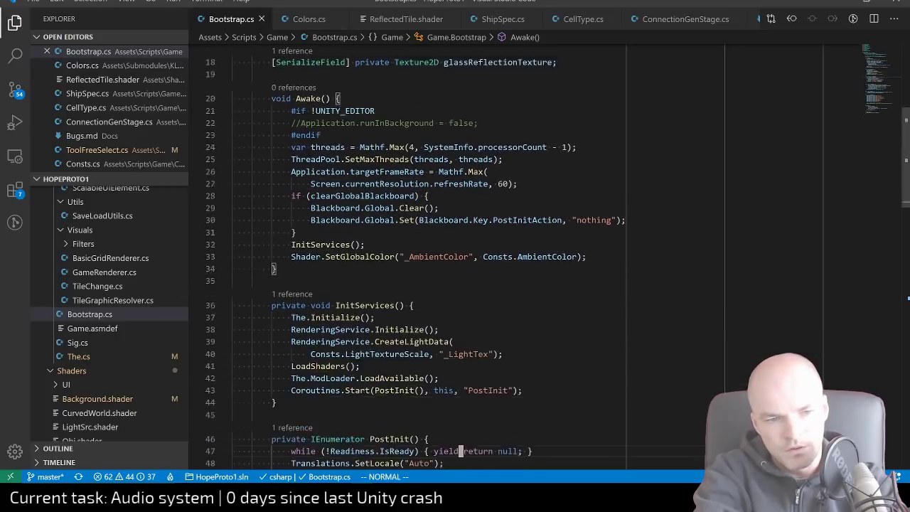
key("k")
key("k")
key("k")
key("k")
key("k")
key("k")
key("j")
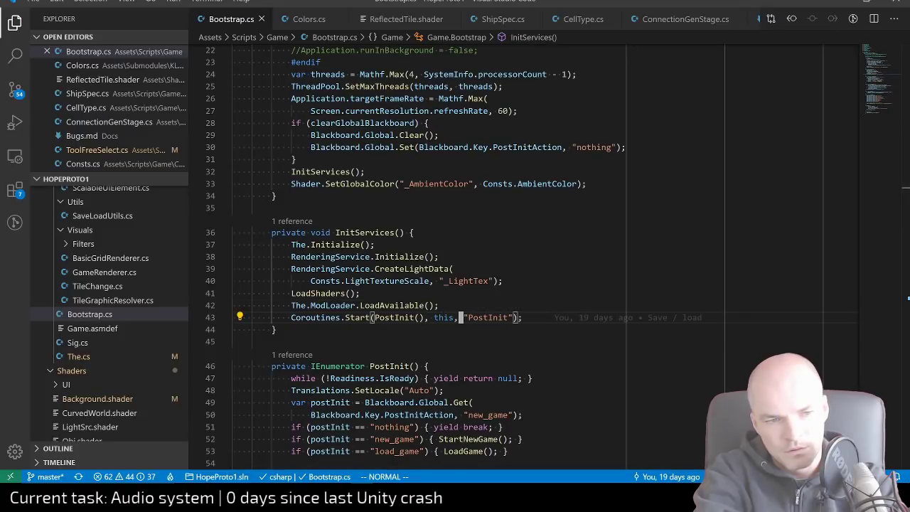
key("k")
key("j")
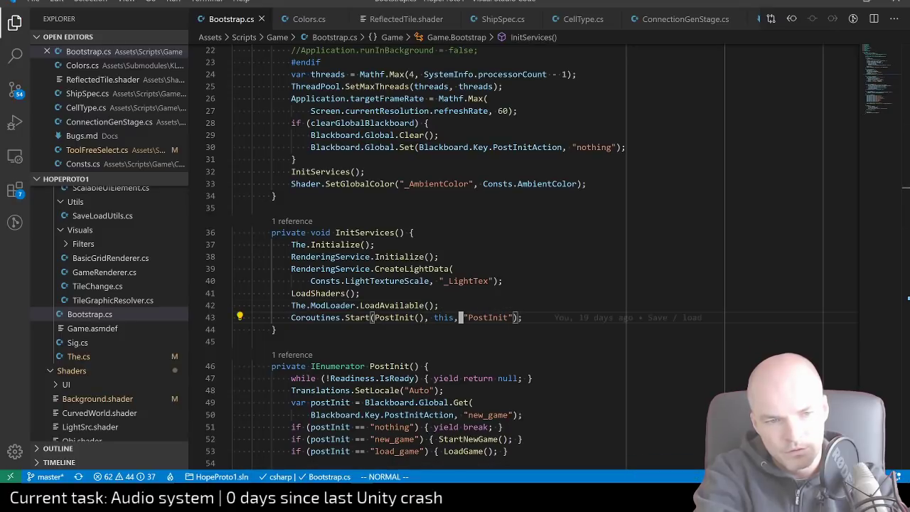
Examine PostInit() in Bootstrap.cs for how it chooses between starting a new game and loading one
key("j")
key("j")
key("j")
key("j")
key("j")
key("j")
key("j")
key("j")
key("j")
key("j")
key("j")
key("j")
key("j")
key("j")
key("j")
key("j")
key("j")
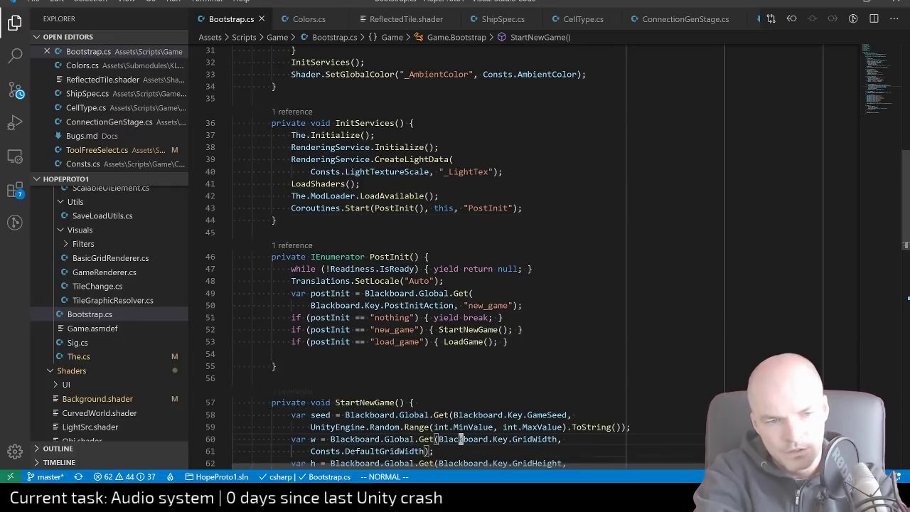
key("k")
key("k")
key("k")
key("k")
key("k")
key("k")
key("k")
key("k")
key("k")
key("j")
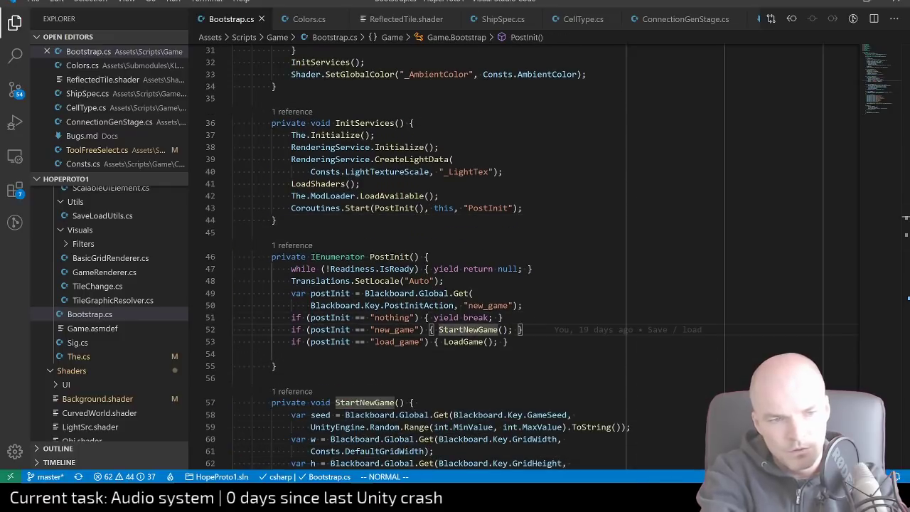
Go to StartNewGame() in Bootstrap.cs and review how it and LoadGame() enqueue their commands
key("g")
key("d")
key("j")
key("j")
key("j")
key("j")
key("j")
key("j")
key("j")
key("j")
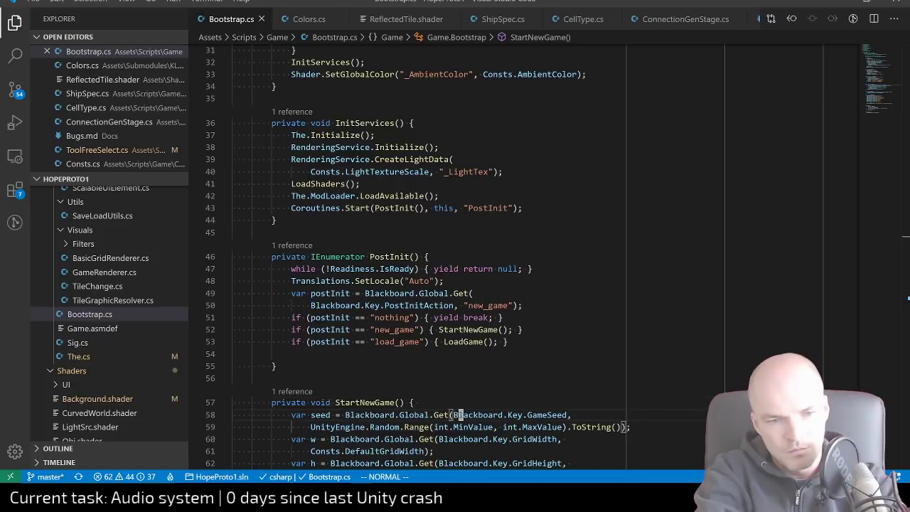
key("j")
key("j")
key("j")
key("j")
key("j")
key("j")
key("j")
key("j")
key("j")
key("j")
key("j")
Open CmdGenerateShip.cs and examine ExecuteAsync() from the generation stages through to the end of loading
key("ctrl+p")
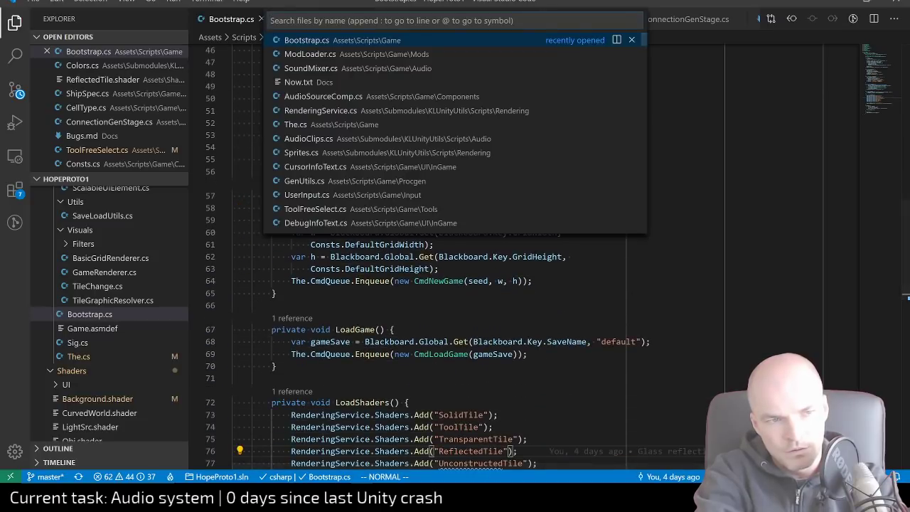
type("cmdgen")
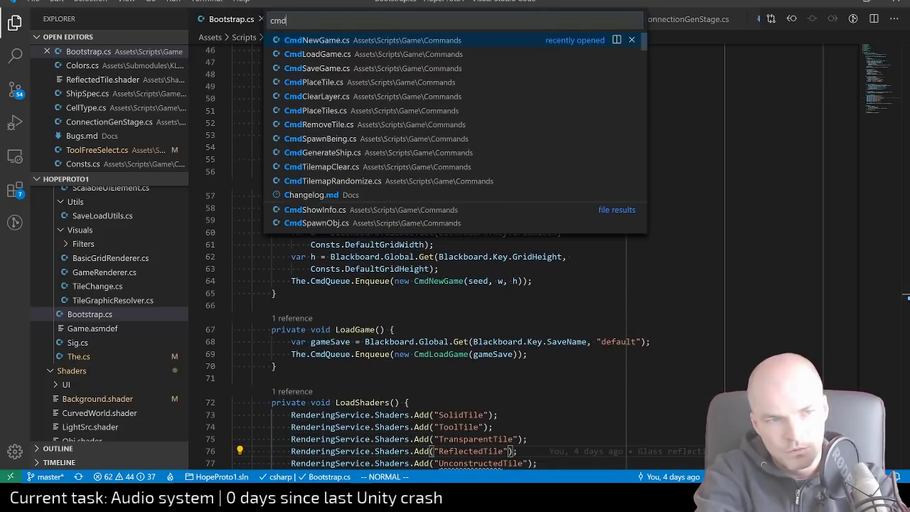
key("Return")
key("j")
key("j")
key("j")
key("j")
key("j")
key("j")
key("j")
key("j")
key("j")
key("j")
key("j")
key("j")
key("j")
key("j")
key("j")
key("j")
key("j")
key("j")
key("j")
key("j")
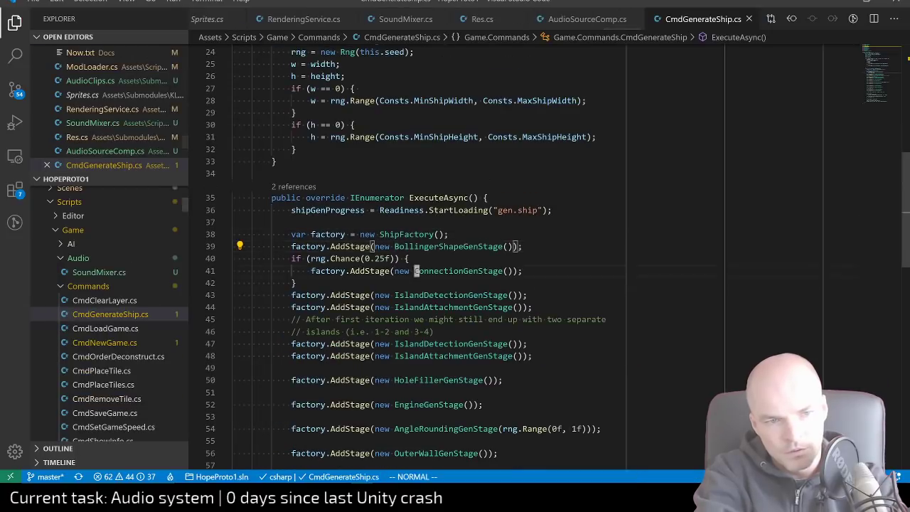
key("j")
key("j")
key("j")
key("j")
key("j")
key("j")
key("j")
key("j")
key("j")
key("j")
key("j")
key("k")
key("k")
key("k")
key("k")
key("k")
key("k")
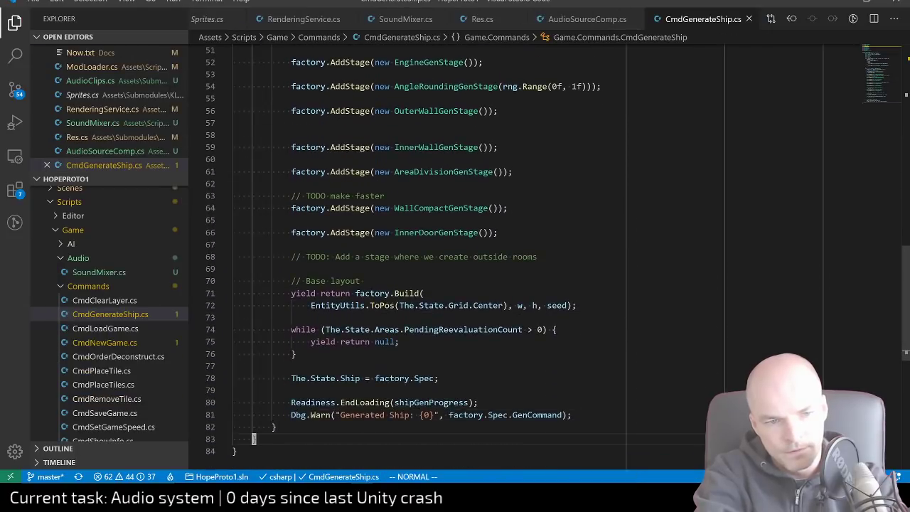
key("j")
key("j")
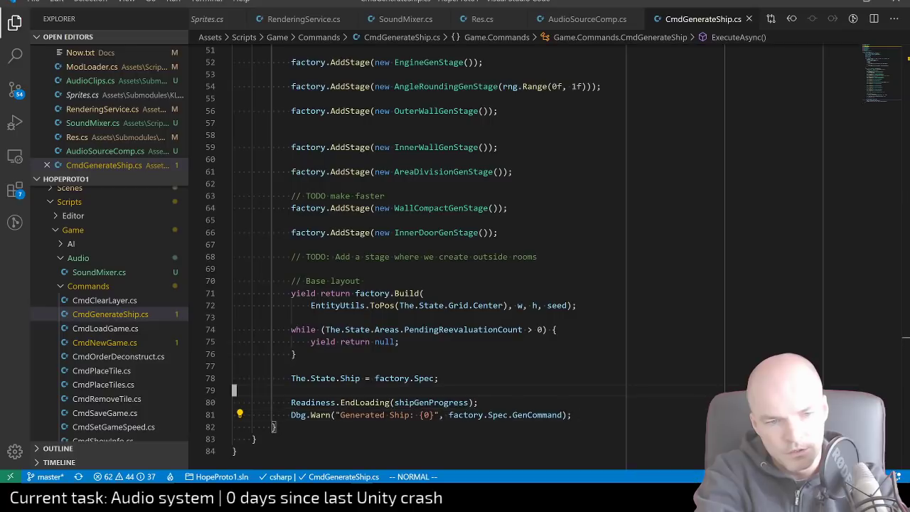
key("O")
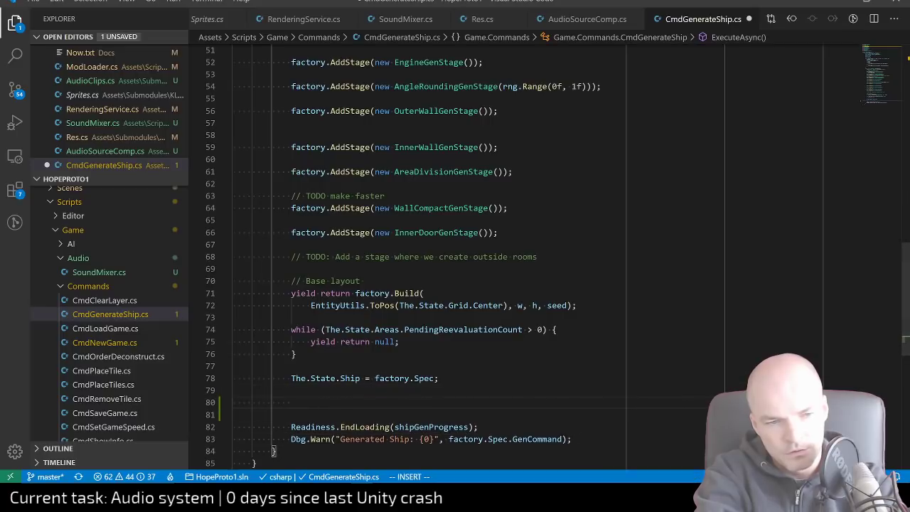
key("Return")
type("The.S")
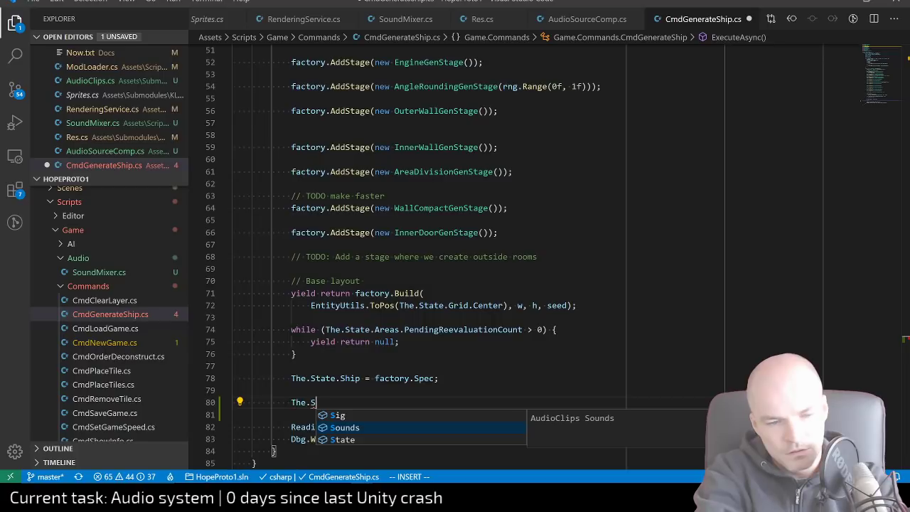
key("BackSpace")
key("BackSpace")
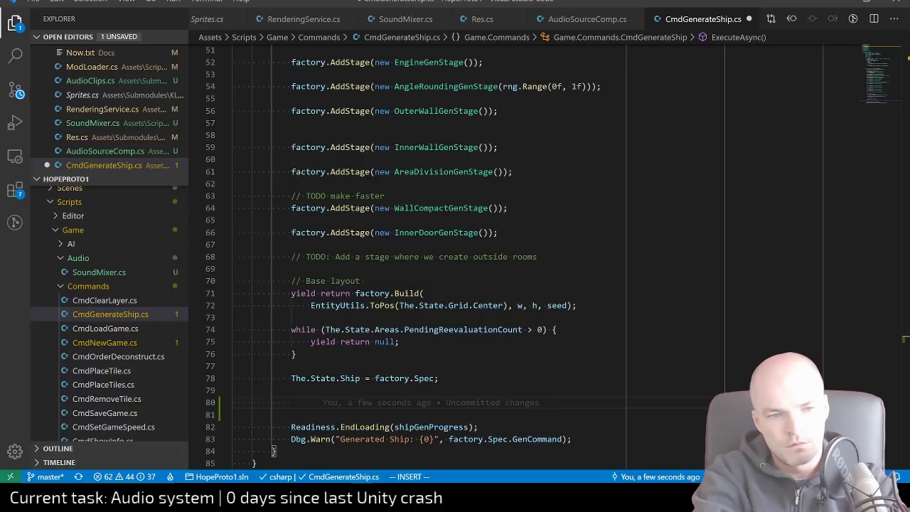
key("Escape")
key("ctrl+s")
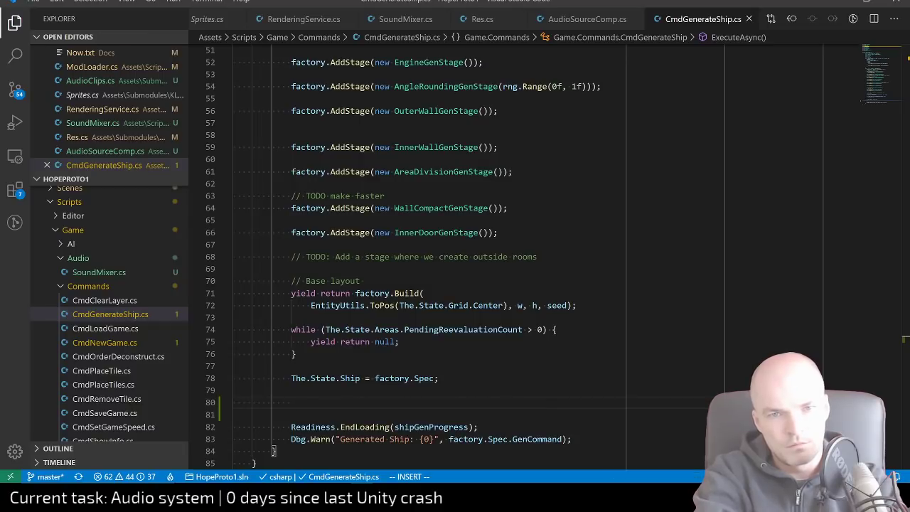
key("d")
key("d")
key("d")
key("d")
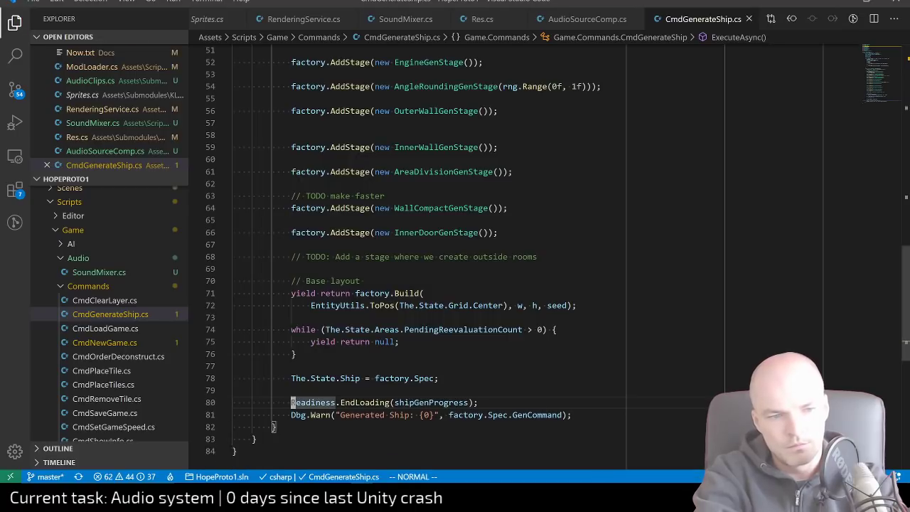
Open AudioSourceComp.cs and go to its OnRemove() method
key("ctrl+p")
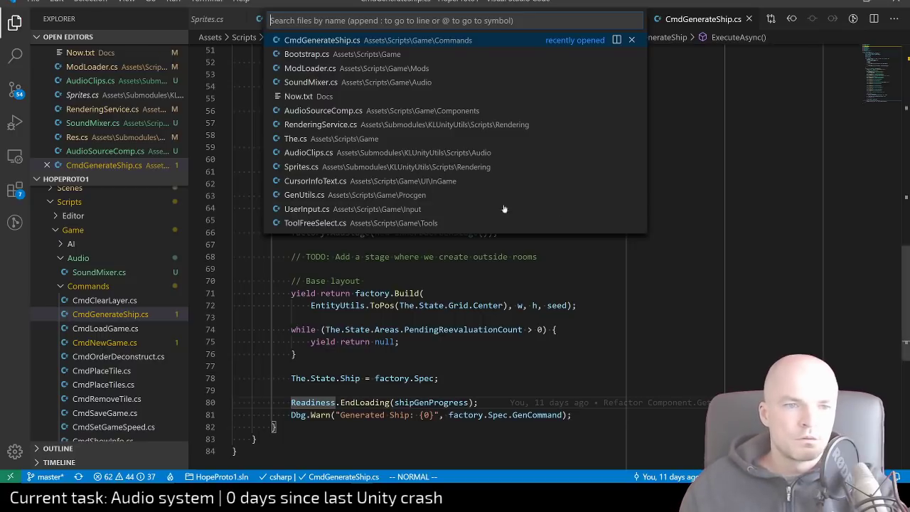
left_click(311, 110)
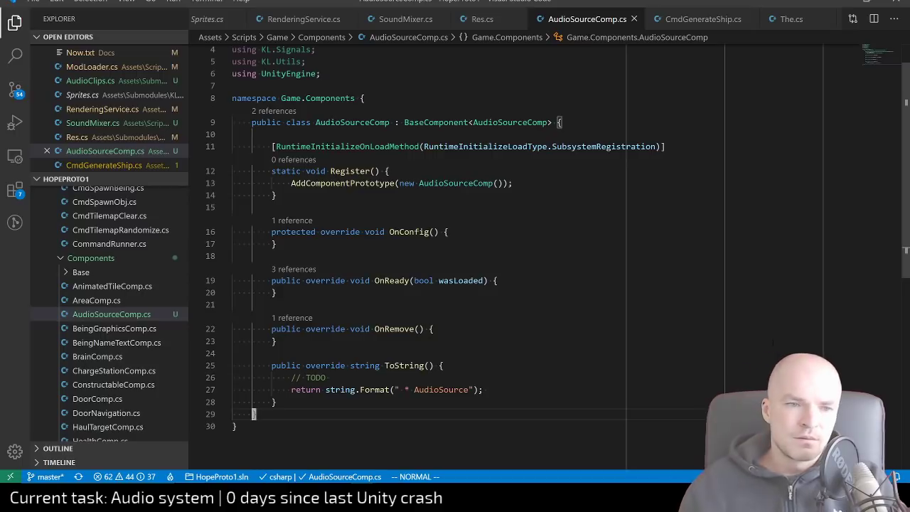
left_click(431, 329)
Open Sig.cs and start a new line below the CameraFocus signal declaration
key("ctrl+p")
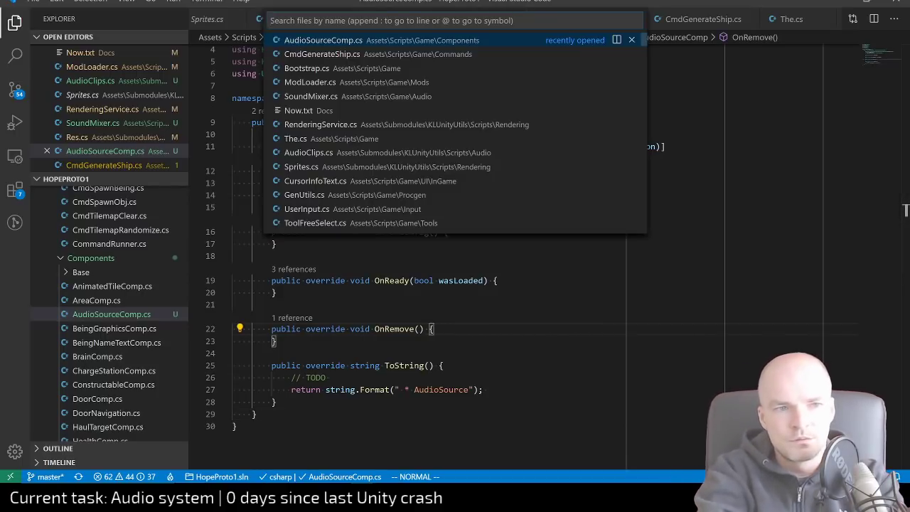
type("teh")
key("BackSpace")
key("BackSpace")
key("BackSpace")
type("sig")
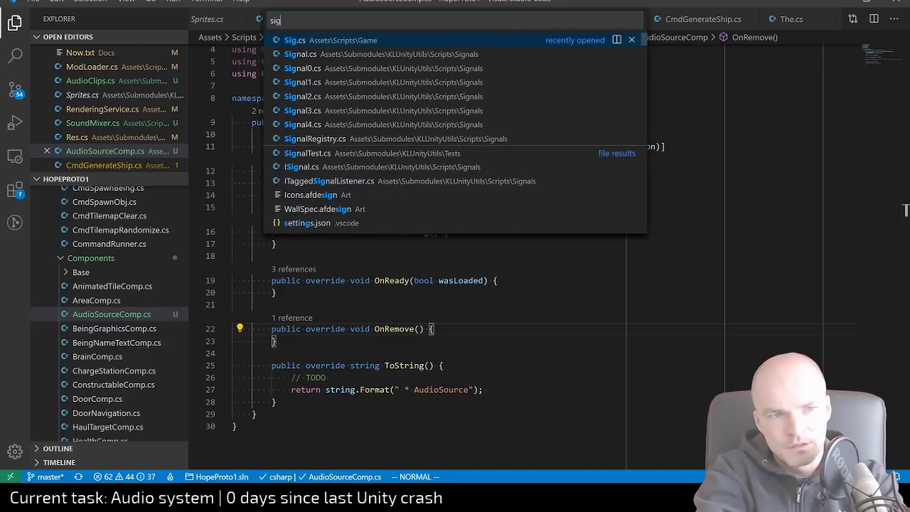
key("Return")
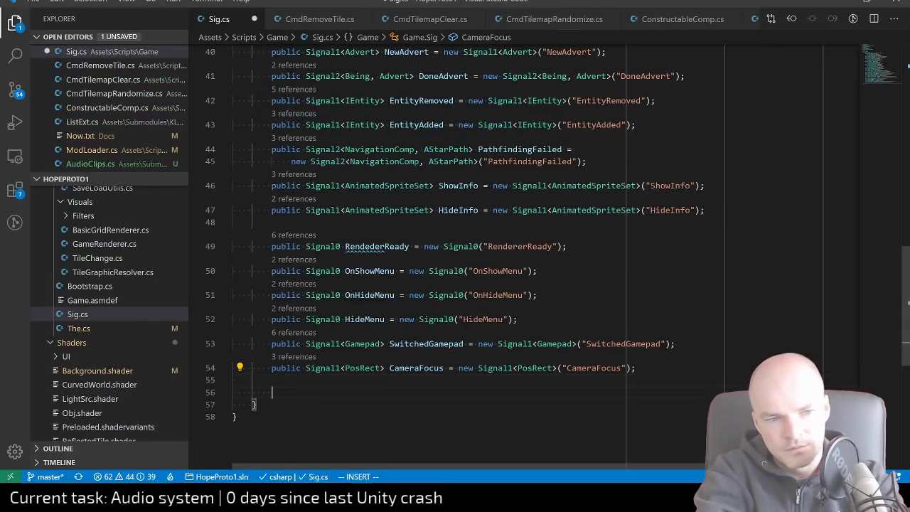